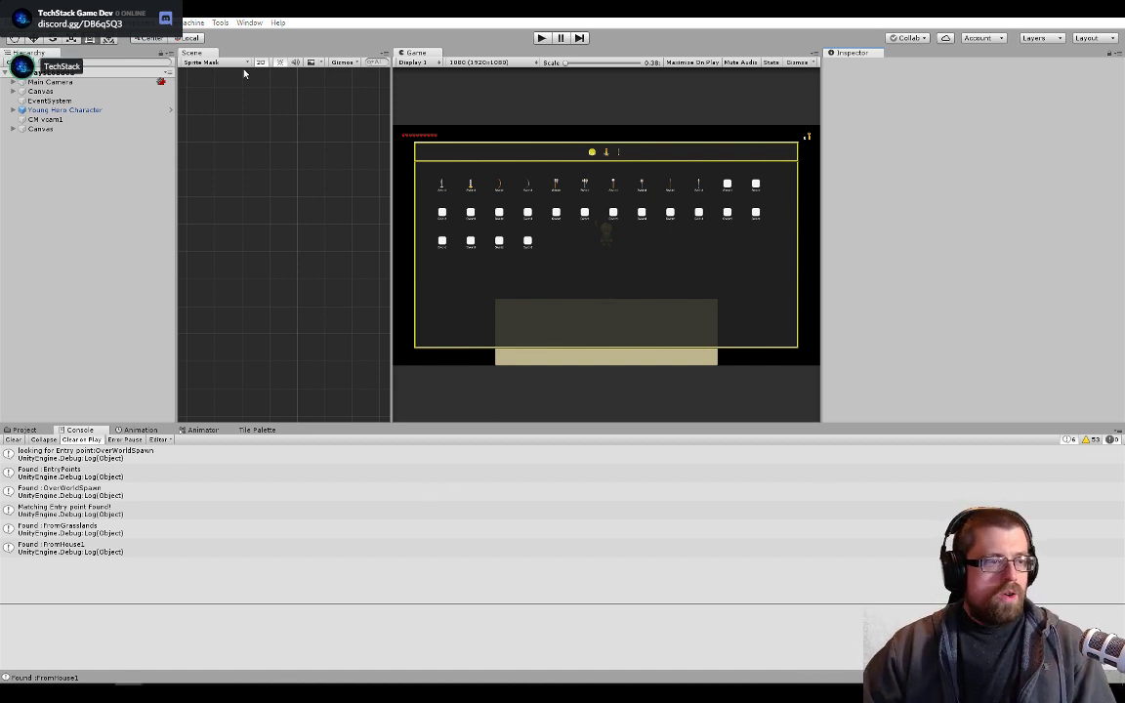
- Dock the Game view with the Scene view, widen it, and run the game in play mode
{"action": "left_click_drag", "start_coordinate": [427, 55], "coordinate": [234, 52]}
{"action": "left_click_drag", "start_coordinate": [605, 80], "coordinate": [846, 80]}
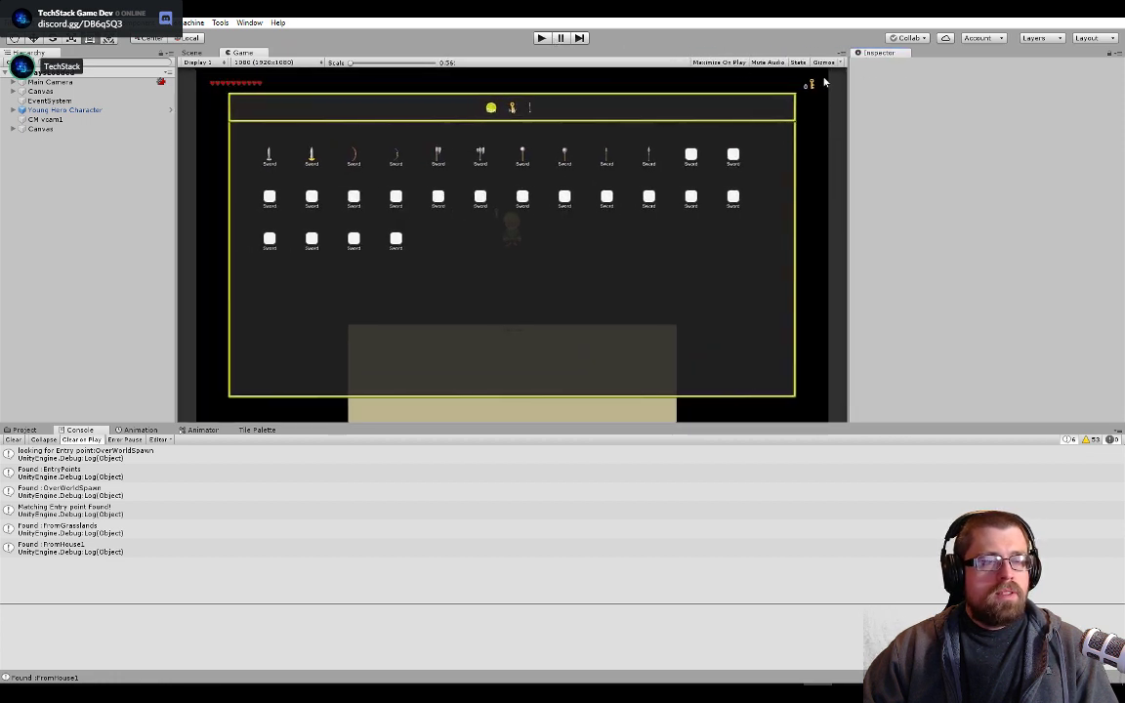
{"action": "left_click", "coordinate": [539, 38]}
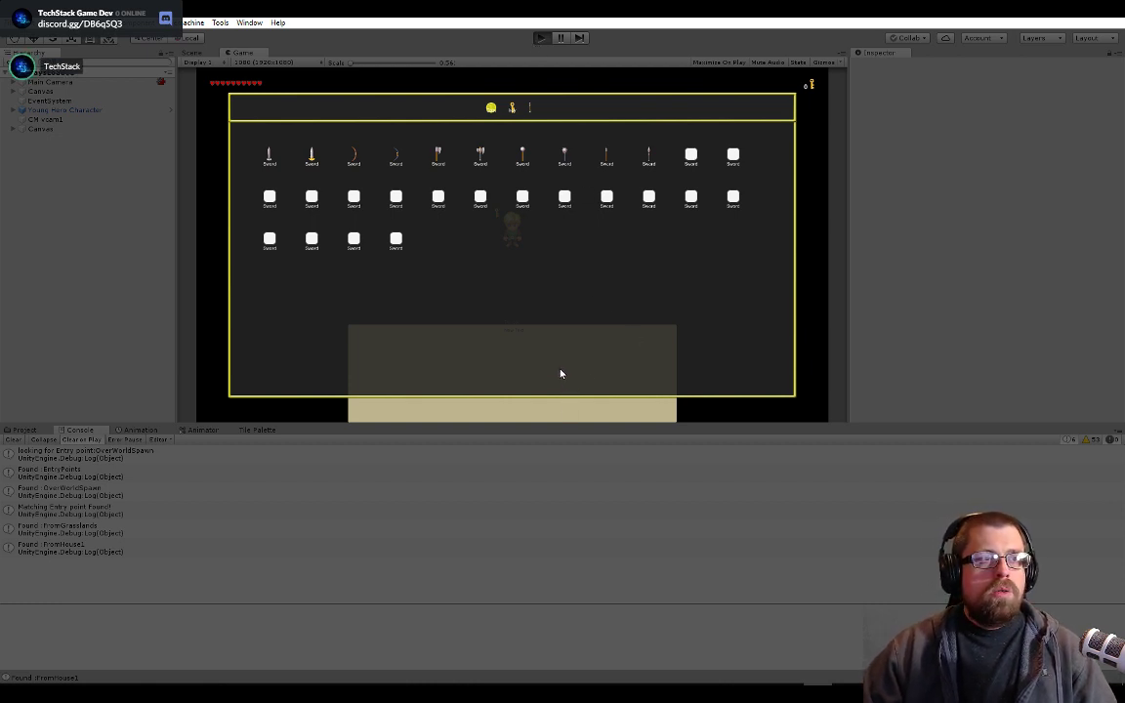
{"action": "key", "text": "ctrl+p"}
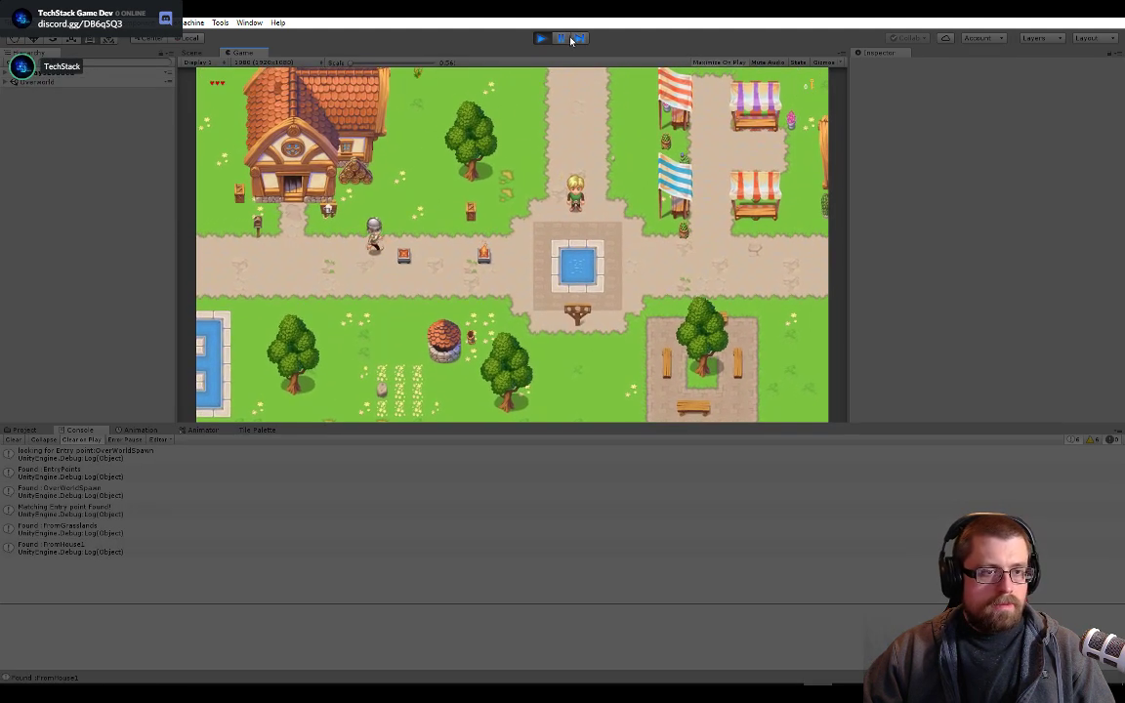
{"action": "left_click", "coordinate": [564, 41]}
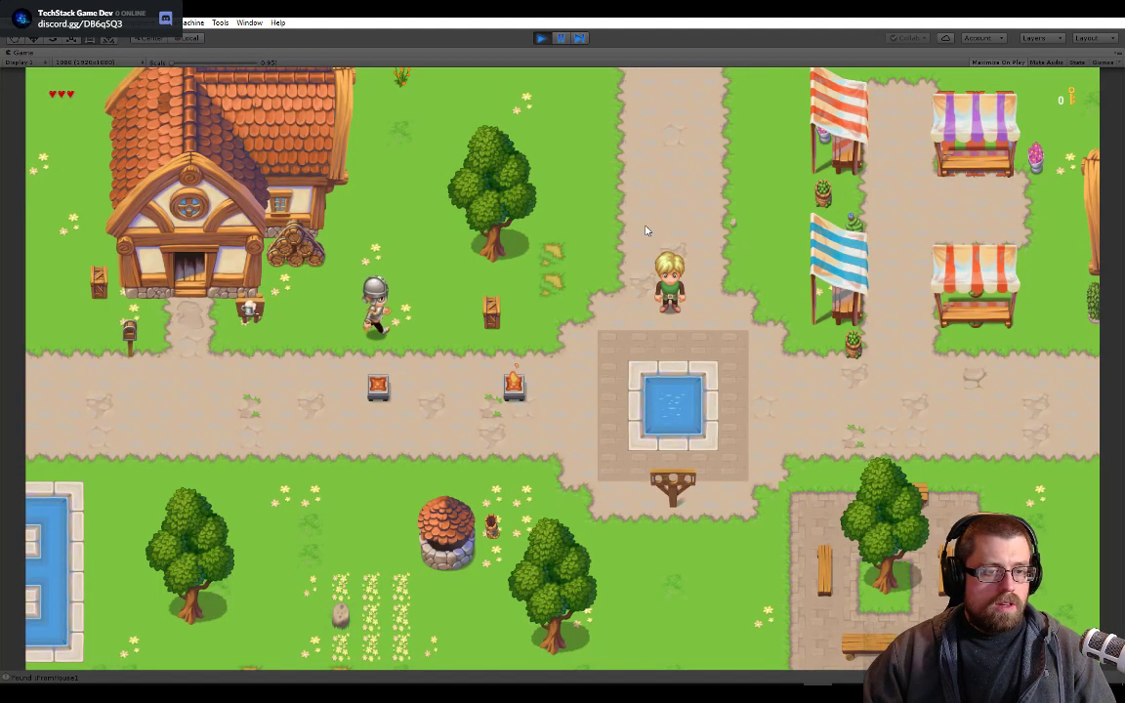
- Open the in-game inventory and set the first sword as the primary weapon
{"action": "key", "text": "i"}
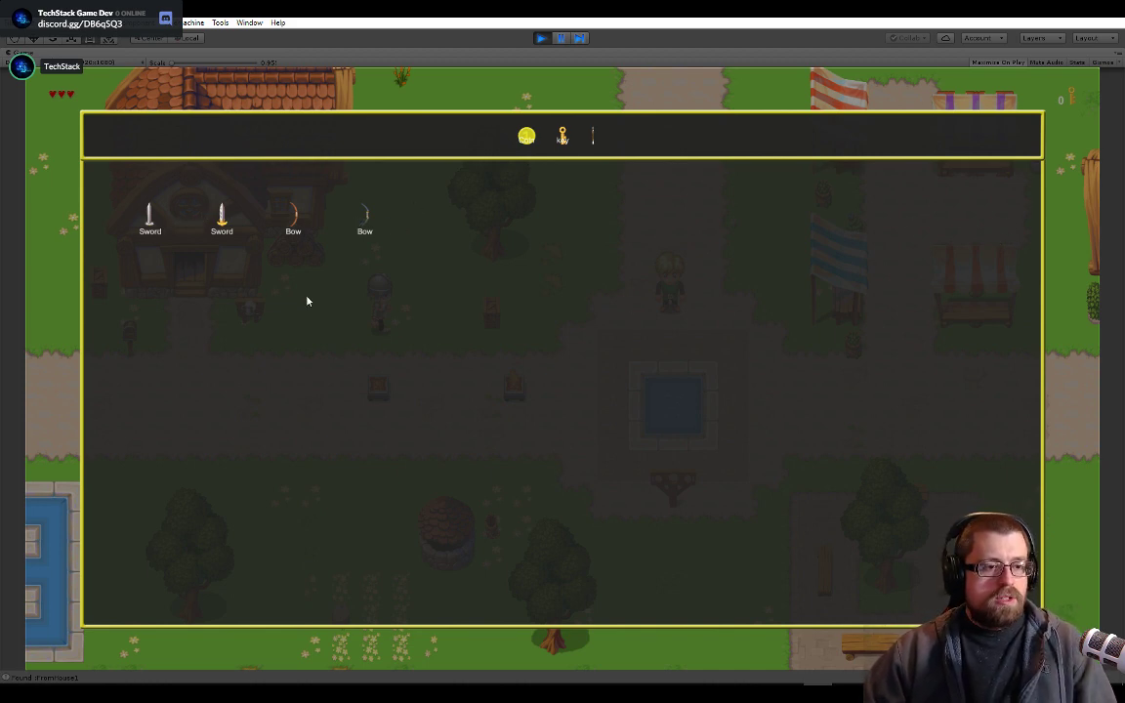
{"action": "left_click", "coordinate": [149, 217]}
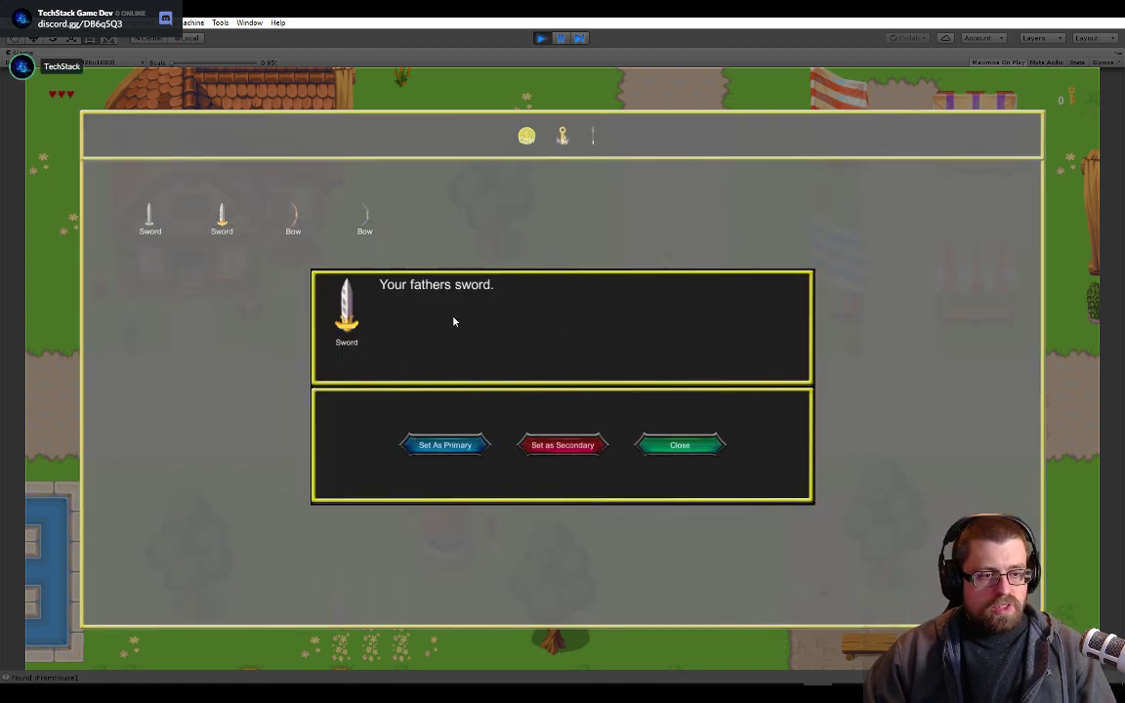
{"action": "left_click", "coordinate": [474, 448]}
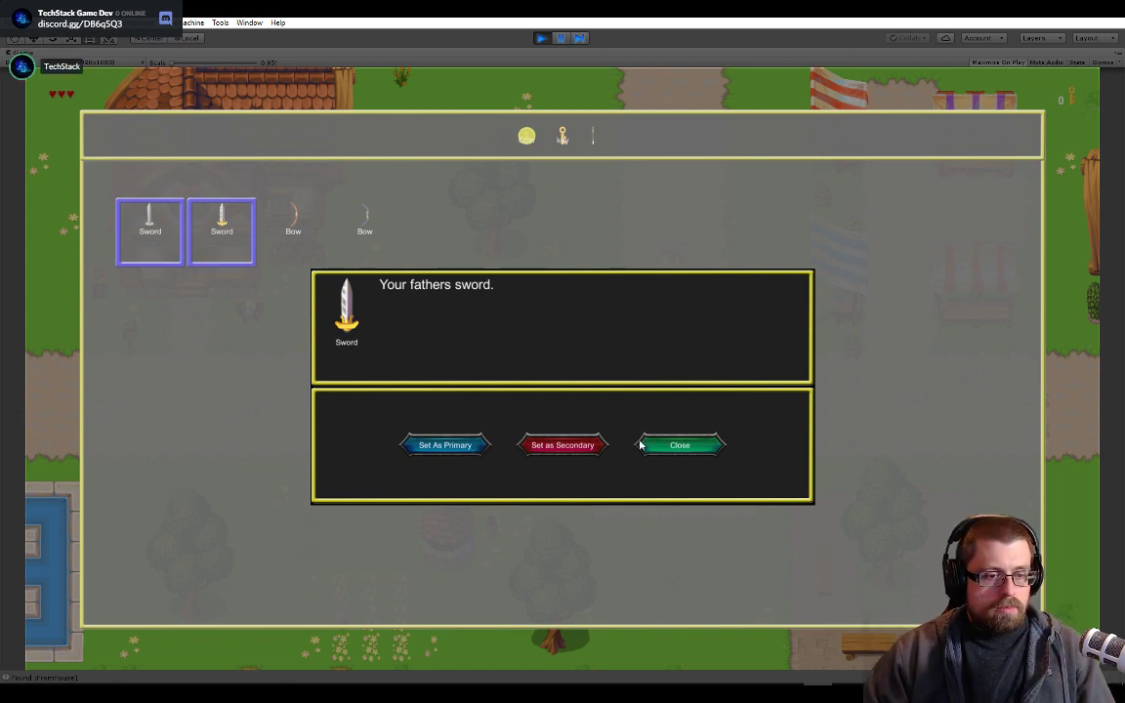
{"action": "left_click", "coordinate": [680, 446]}
- Set the first bow in the inventory as the secondary weapon and close its details
{"action": "left_click", "coordinate": [293, 230]}
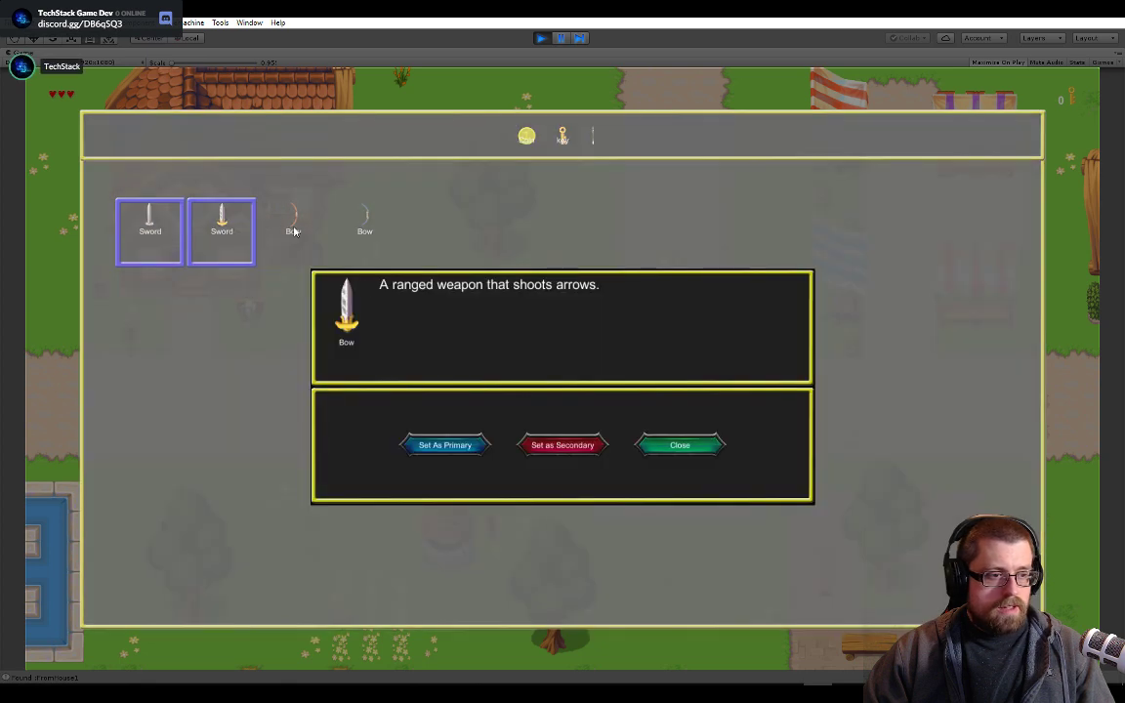
{"action": "left_click", "coordinate": [567, 447]}
{"action": "left_click", "coordinate": [680, 446]}
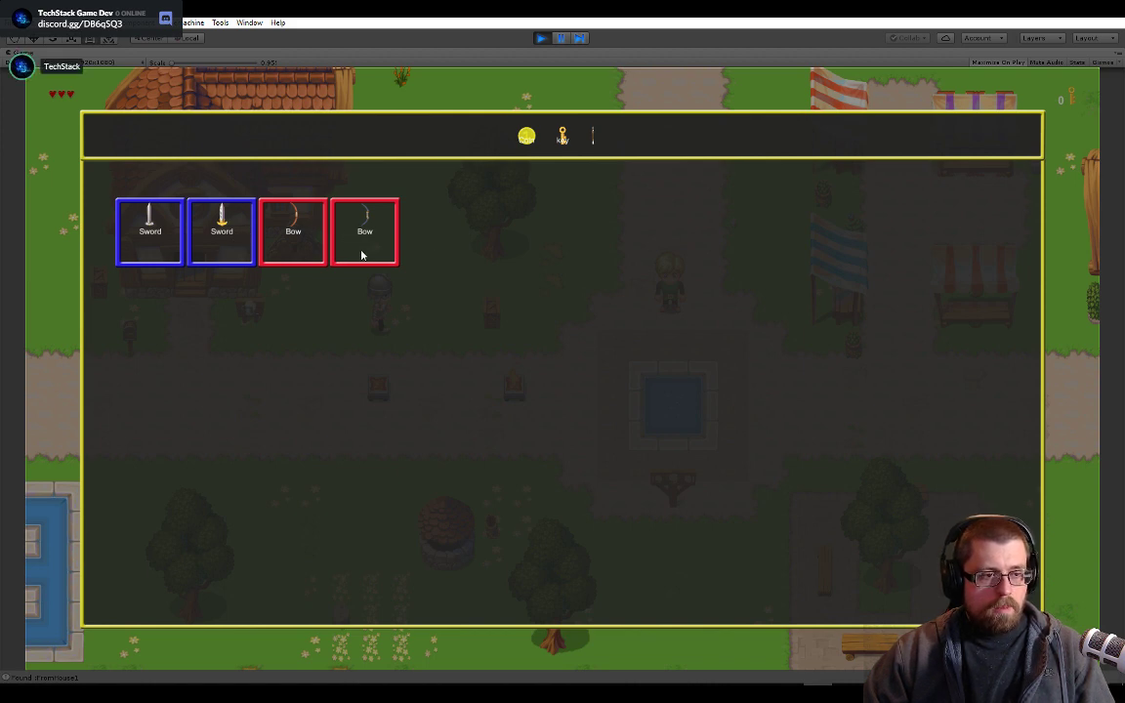
- Try to assign the already secondary bow as the primary weapon as well
{"action": "left_click", "coordinate": [293, 224]}
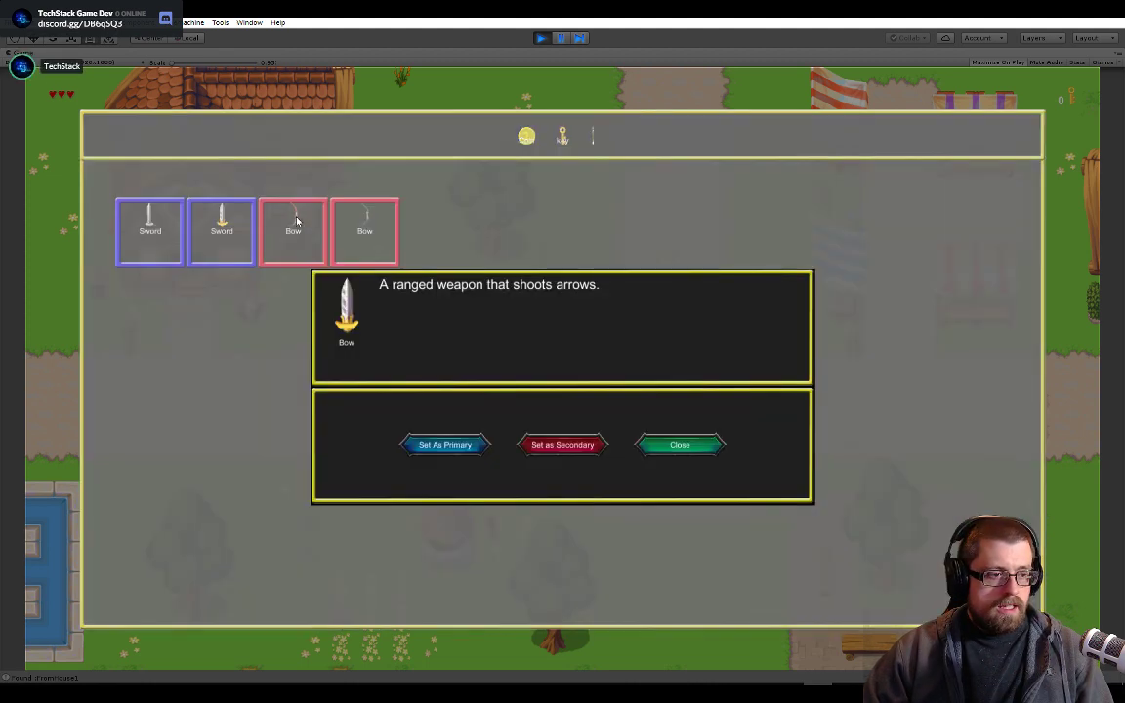
{"action": "left_click", "coordinate": [446, 448]}
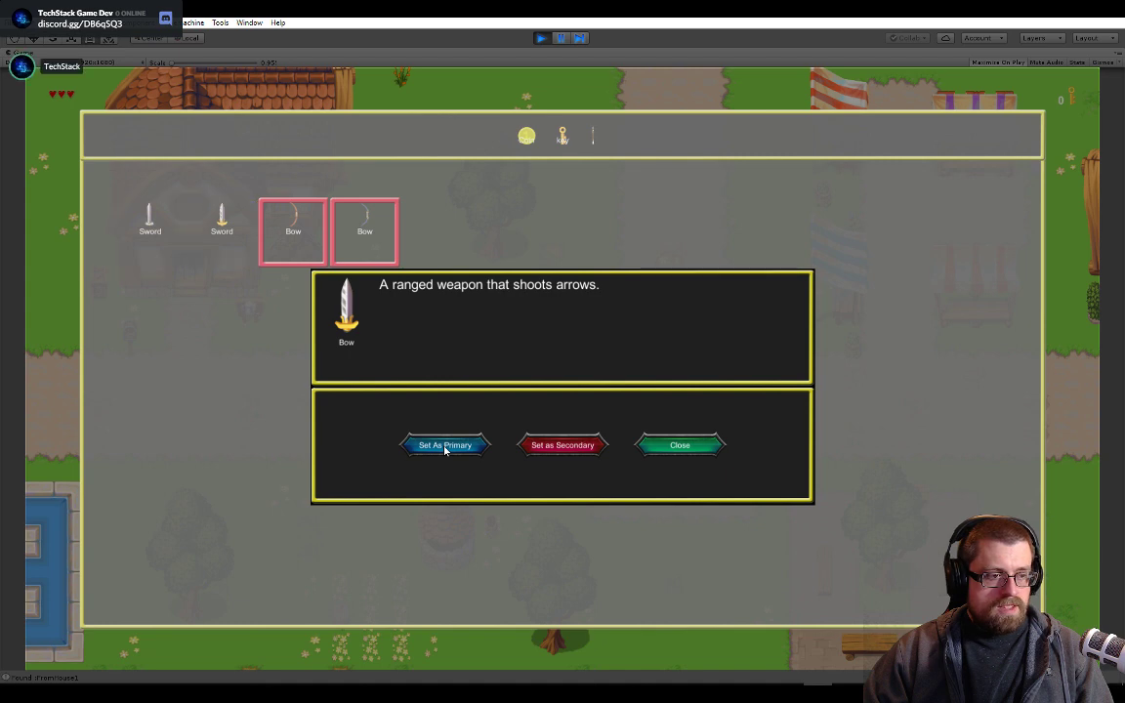
{"action": "left_click", "coordinate": [680, 445]}
- Set the second sword in the inventory as the primary weapon and close its details
{"action": "left_click", "coordinate": [214, 227]}
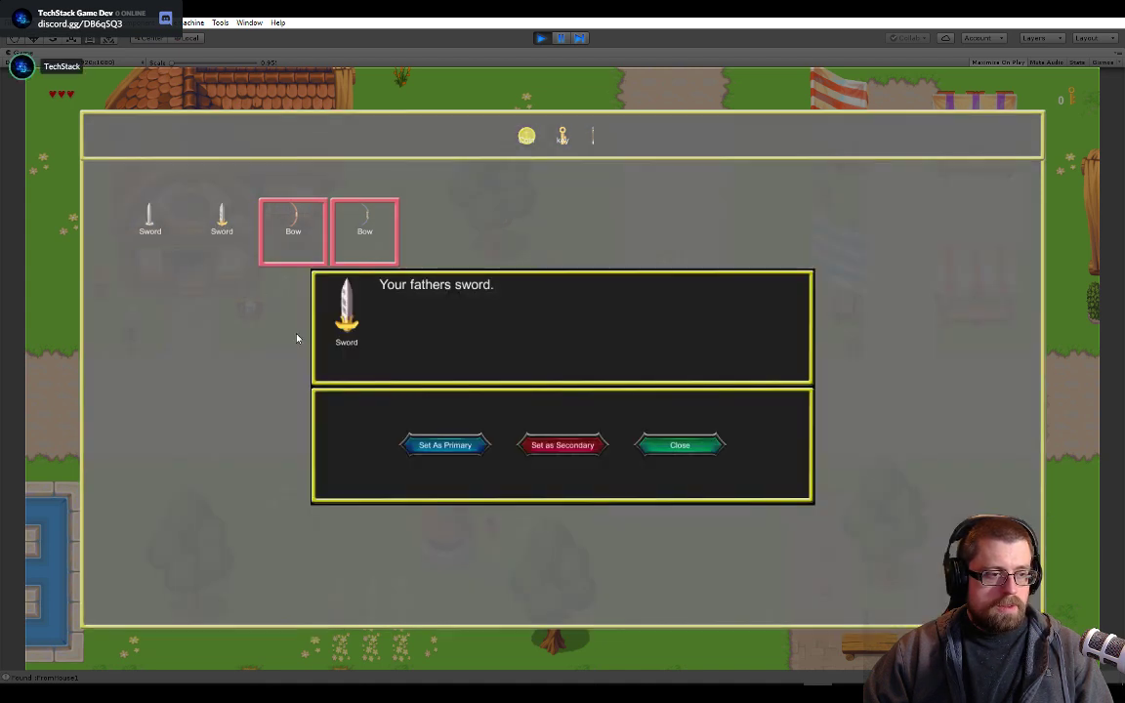
{"action": "left_click", "coordinate": [446, 448]}
{"action": "left_click", "coordinate": [684, 445]}
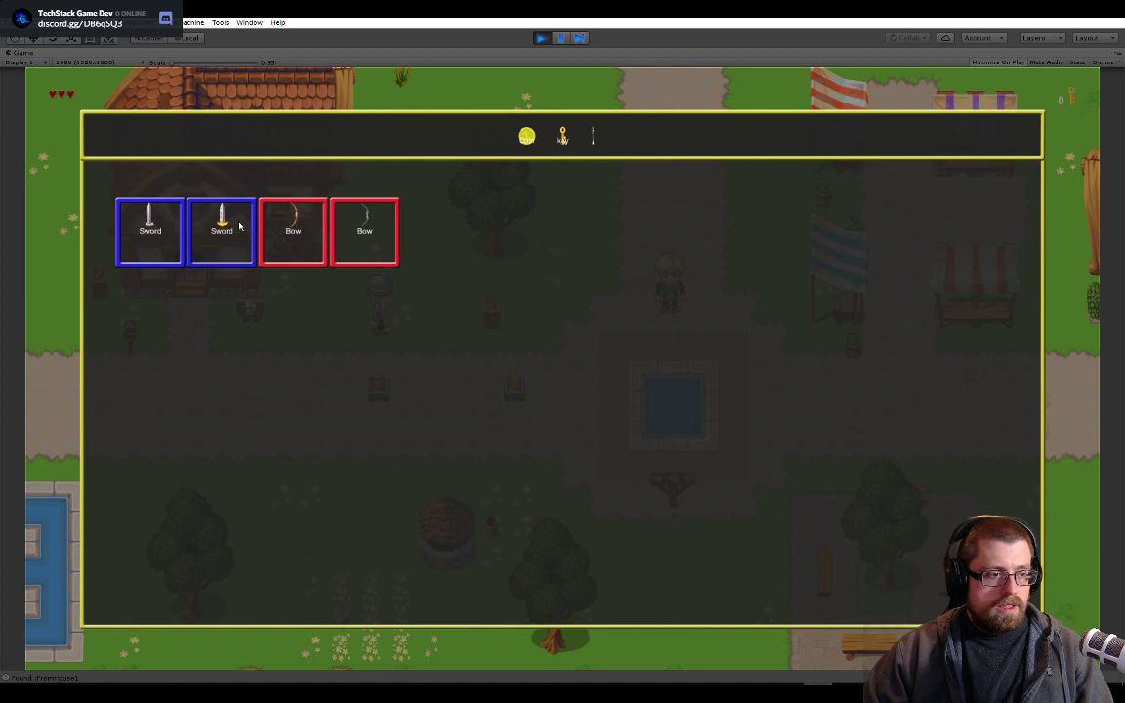
- Review the first bow's item details and test opening and closing the inventory during play
{"action": "left_click", "coordinate": [303, 229]}
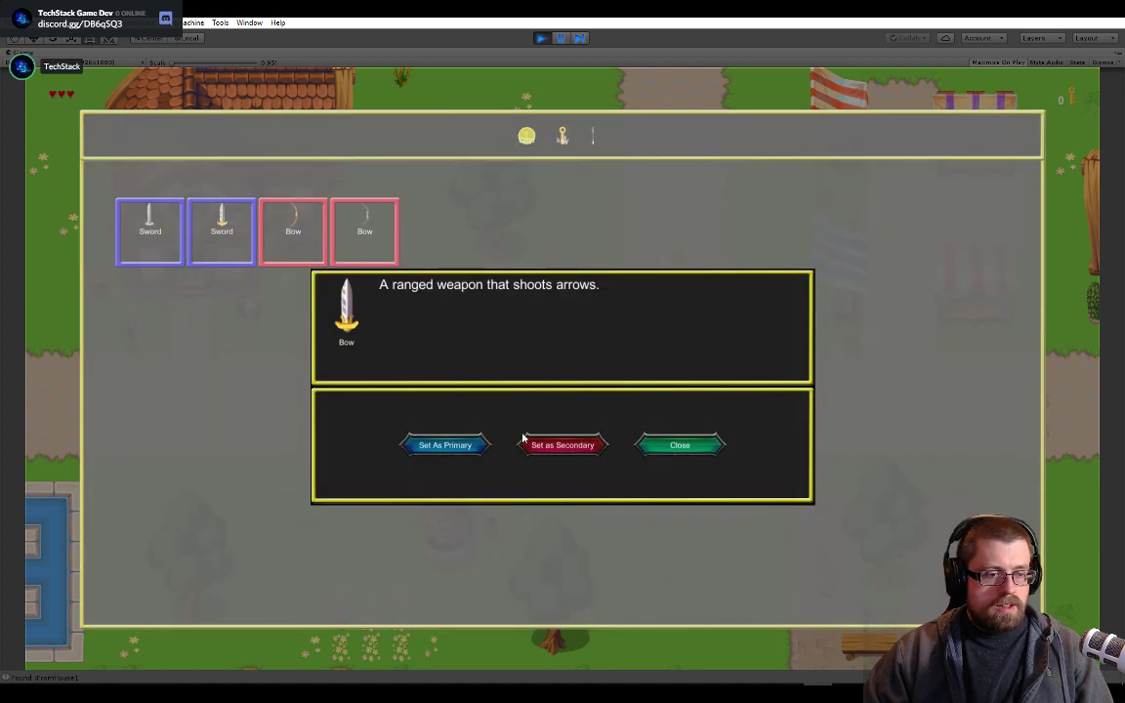
{"action": "left_click", "coordinate": [681, 445]}
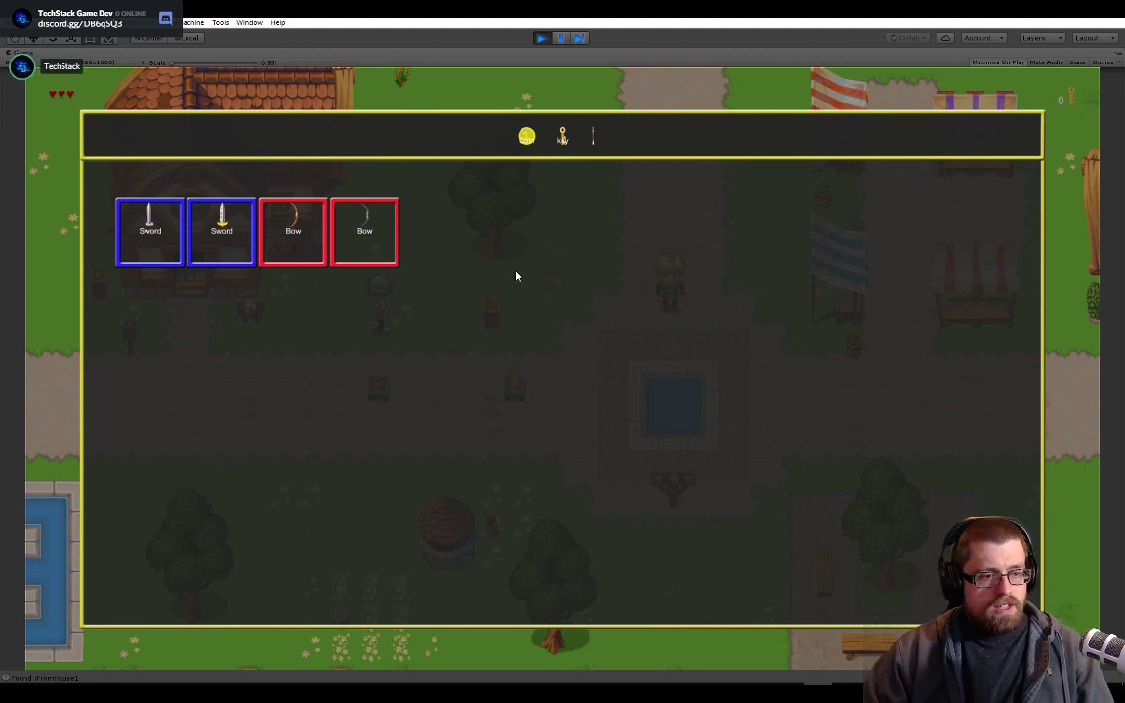
{"action": "key", "text": "i"}
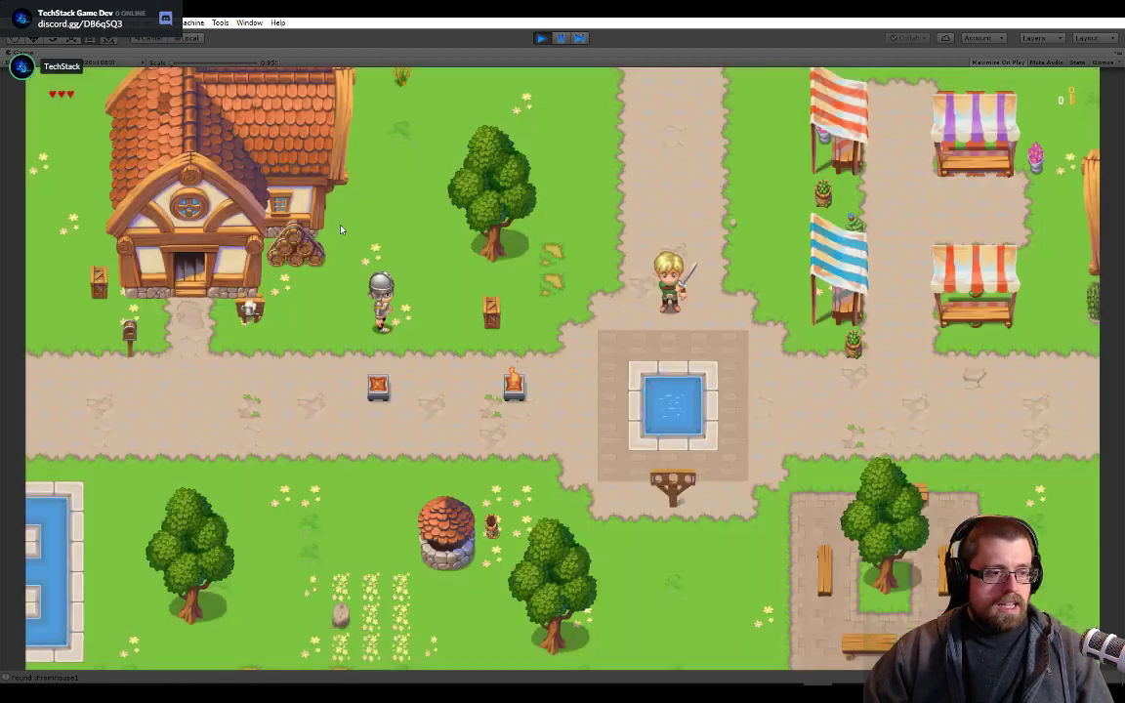
{"action": "key", "text": "i"}
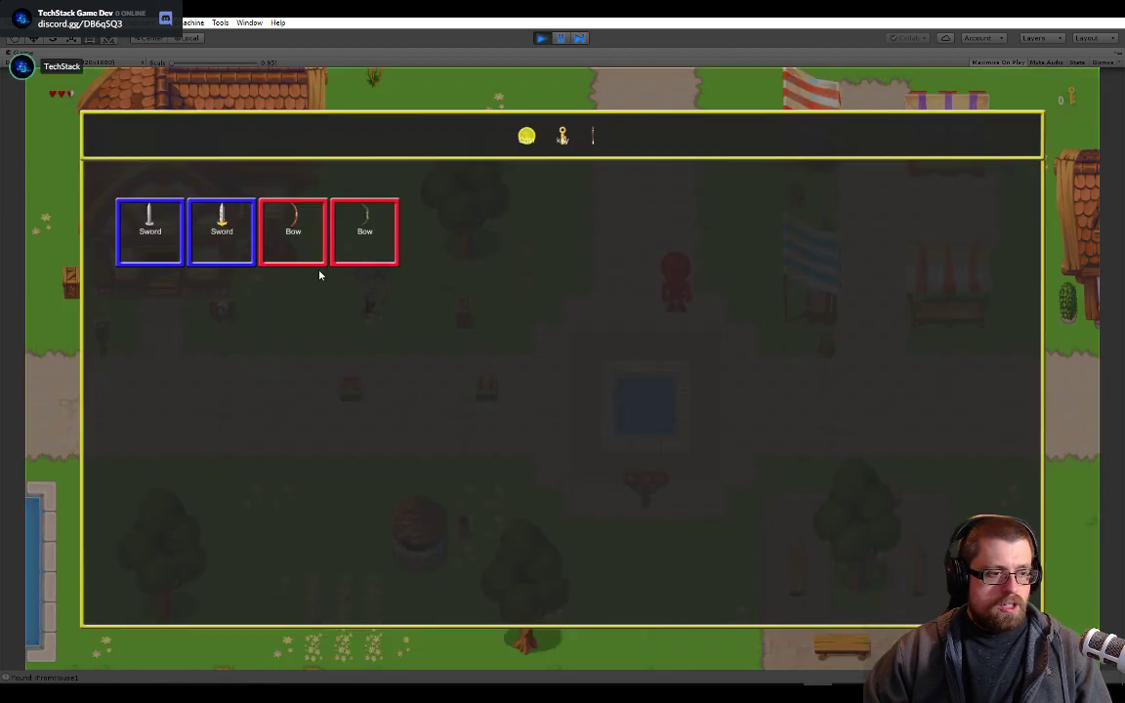
{"action": "key", "text": "i"}
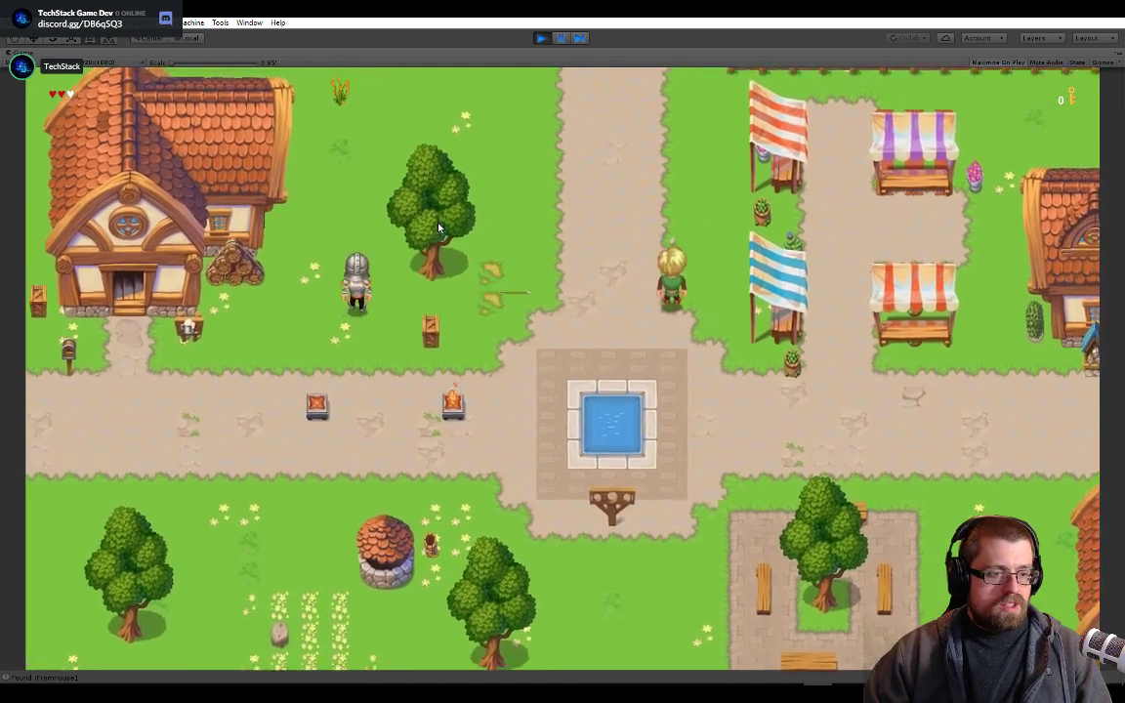
- Walk the hero around the village in every direction to test movement, the inventory and the equipped weapons
{"action": "key", "text": "w"}
{"action": "key", "text": "s"}
{"action": "key", "text": "a"}
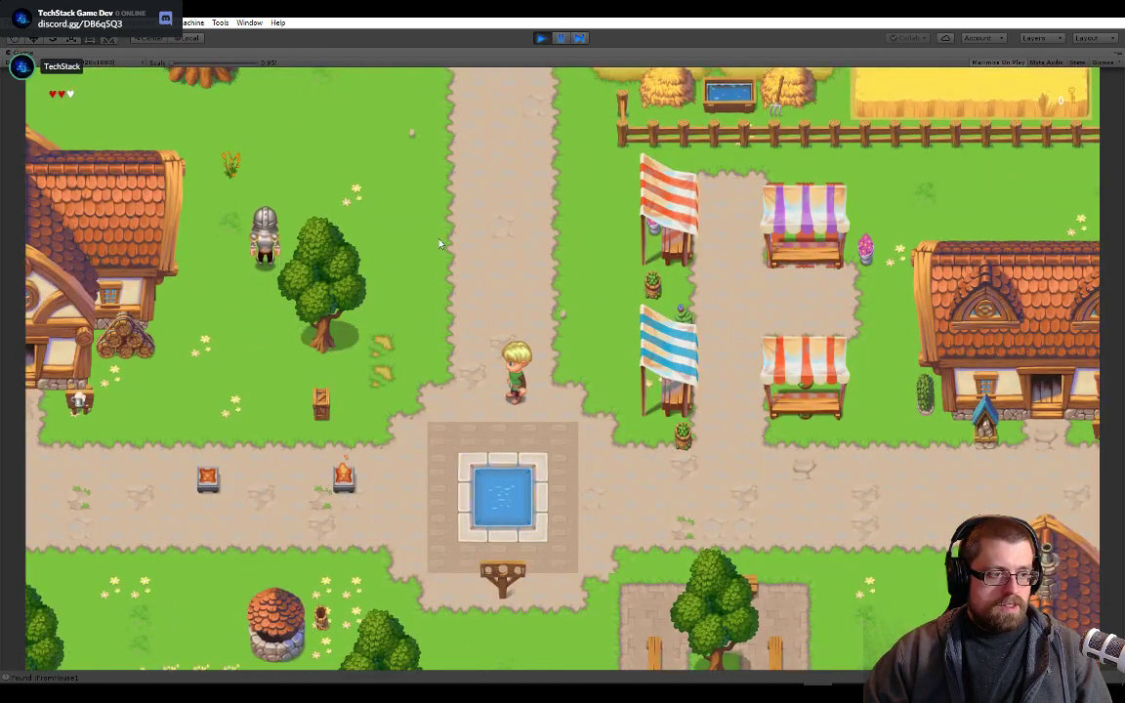
{"action": "key", "text": "i"}
{"action": "key", "text": "i"}
{"action": "key", "text": "w"}
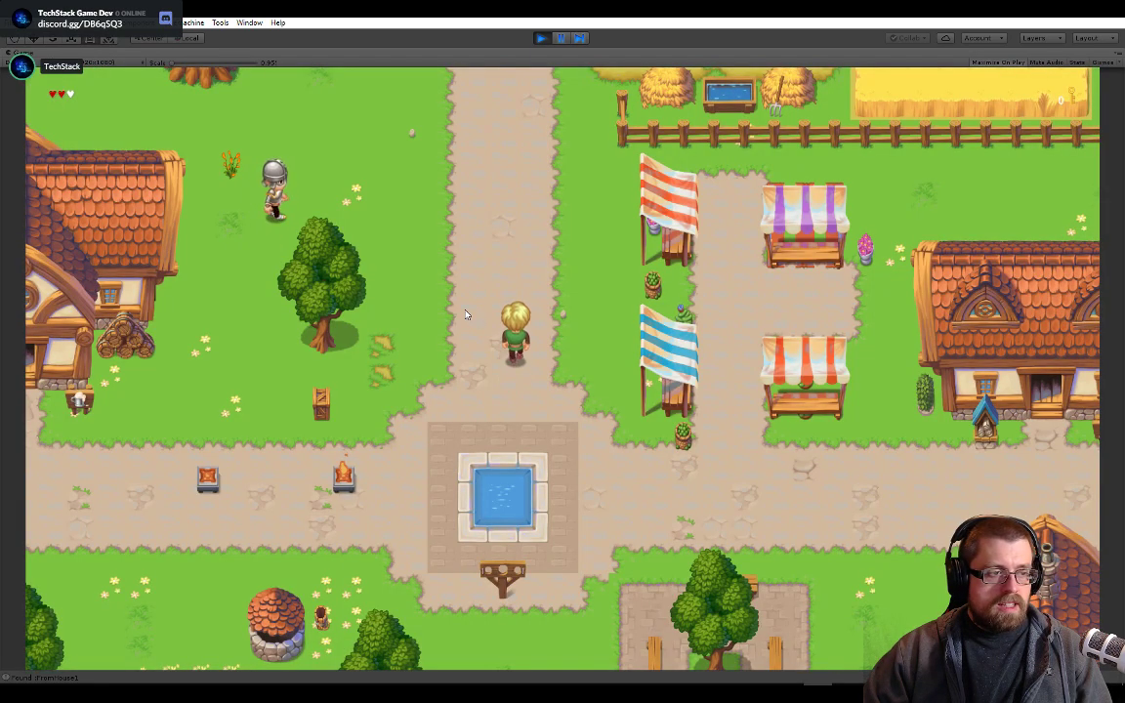
{"action": "key", "text": "a"}
{"action": "key", "text": "a"}
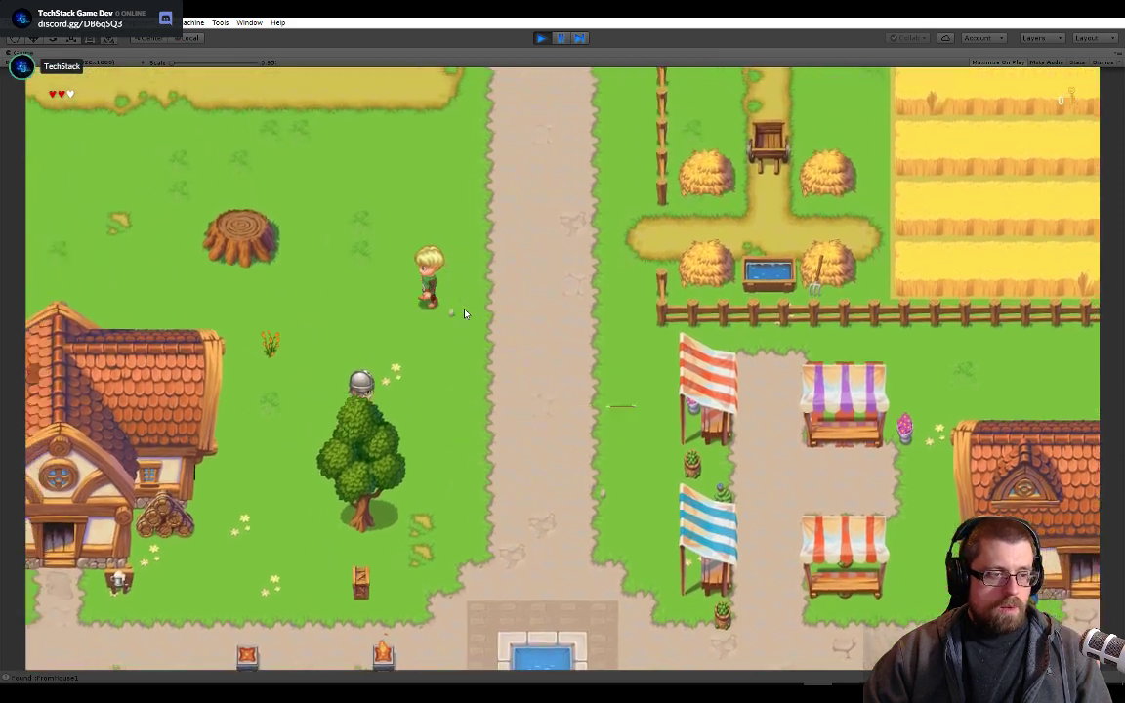
{"action": "key", "text": "d"}
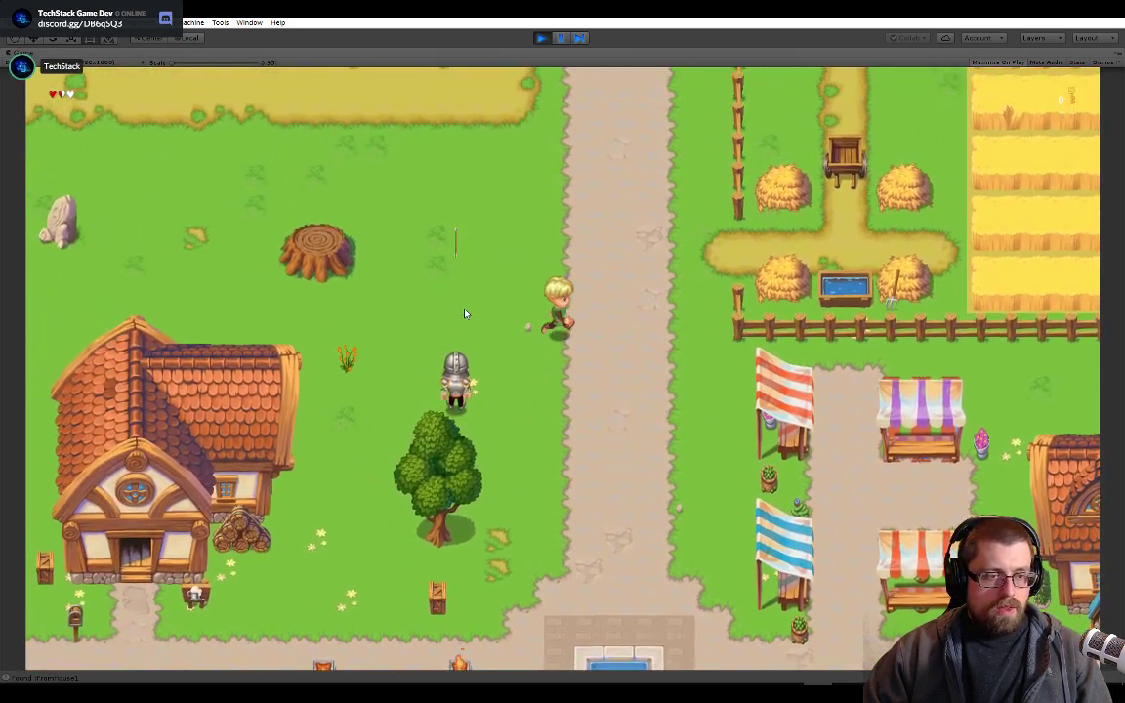
{"action": "key", "text": "s"}
{"action": "key", "text": "s"}
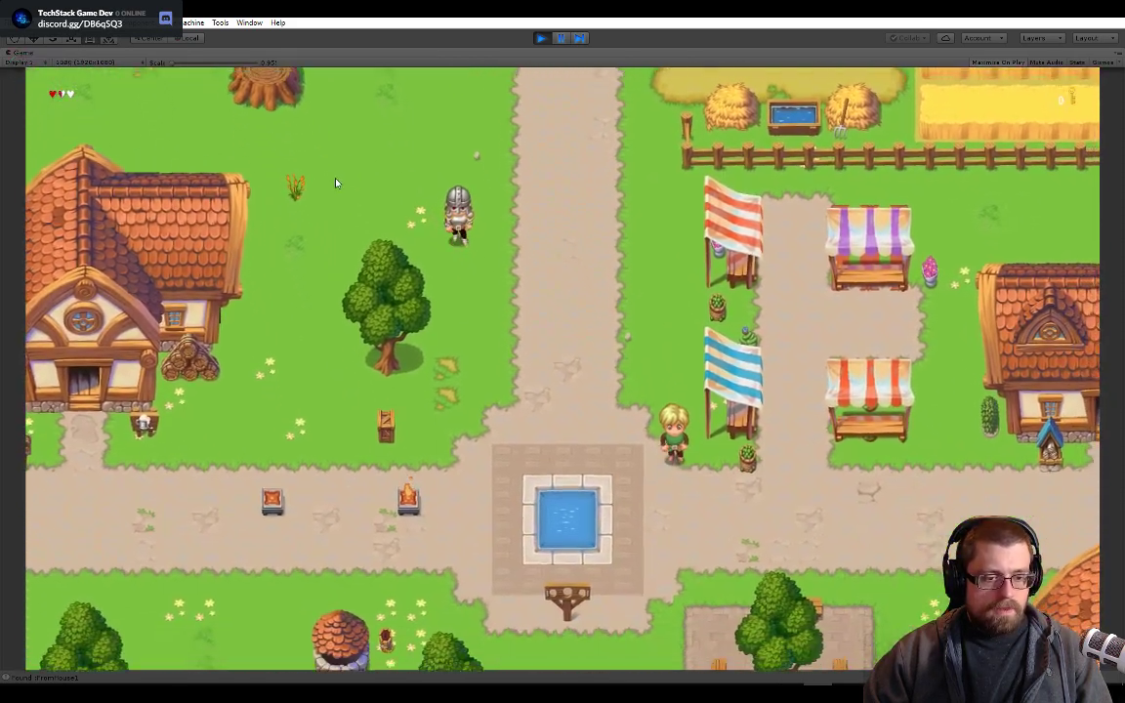
{"action": "key", "text": "d"}
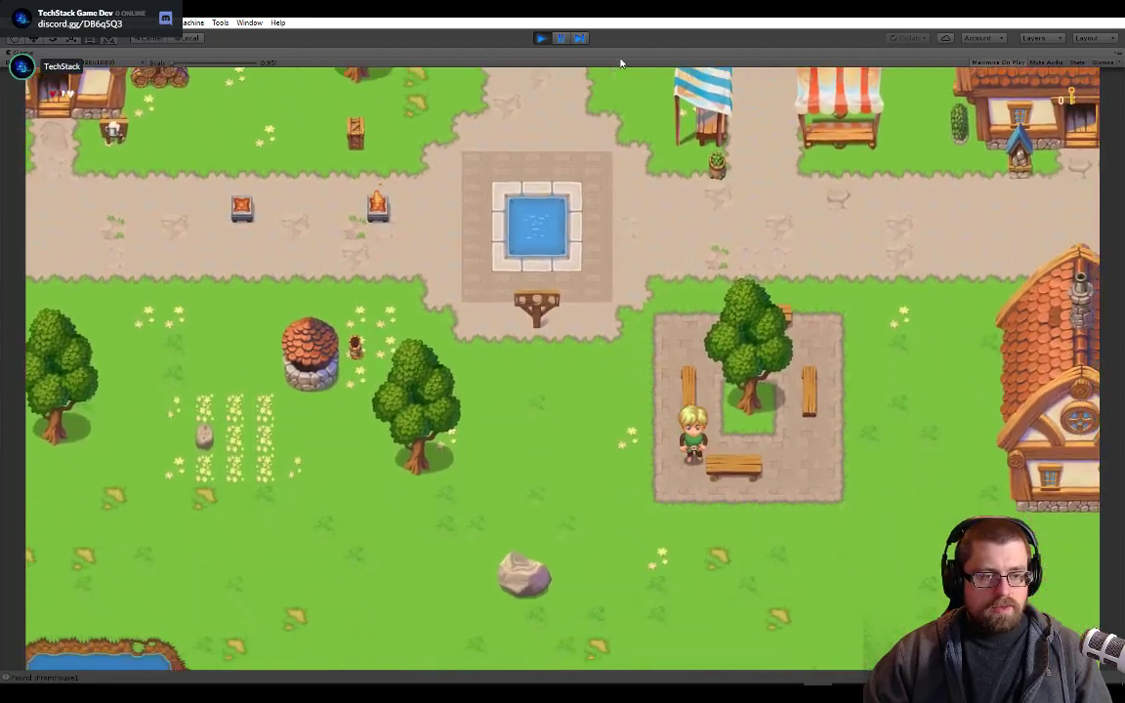
{"action": "key", "text": "d"}
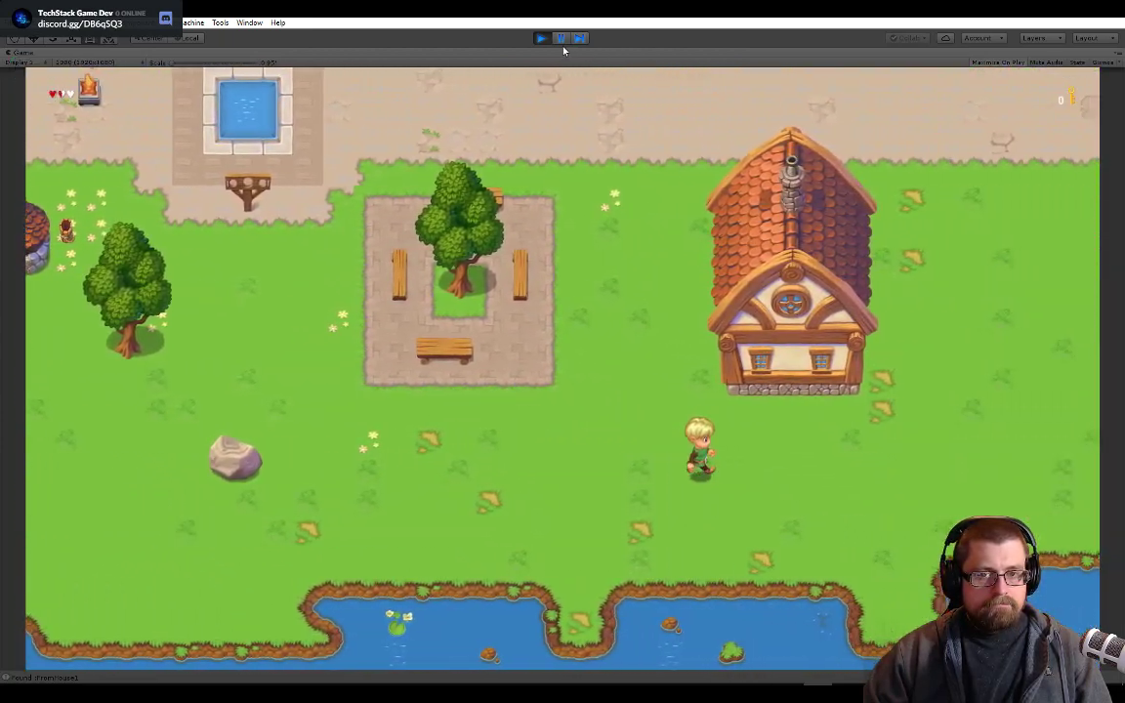
{"action": "key", "text": "d"}
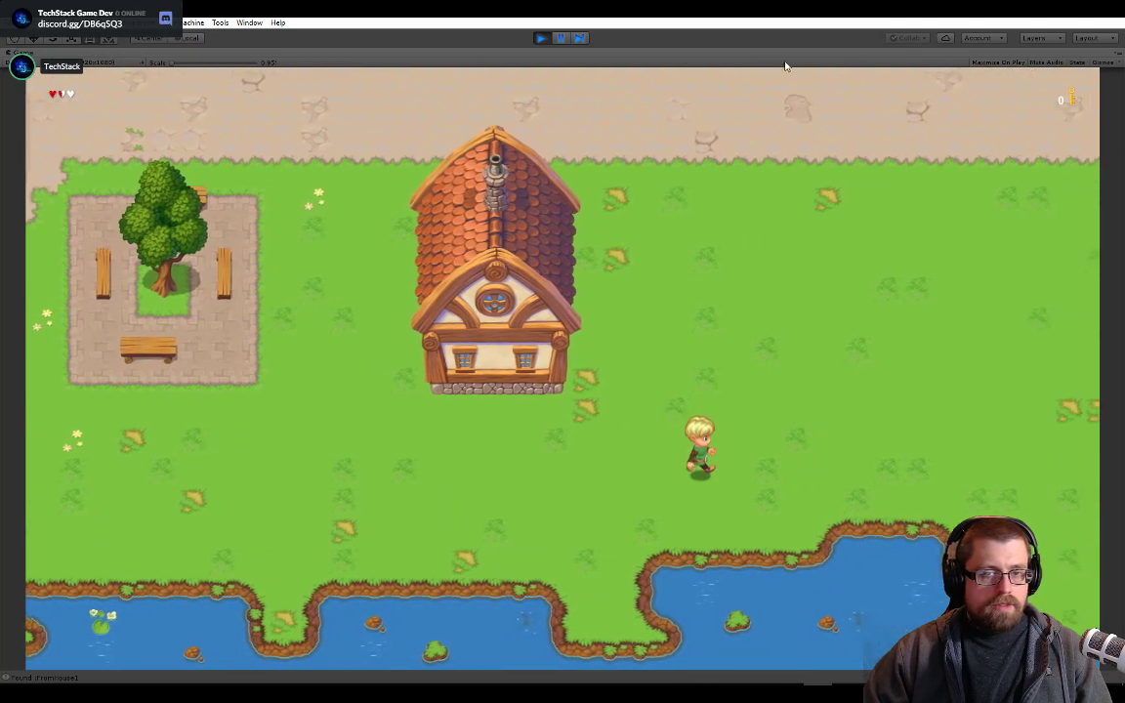
- Pause the game and place the Game view side by side with a wide Scene view
{"action": "left_click", "coordinate": [561, 41]}
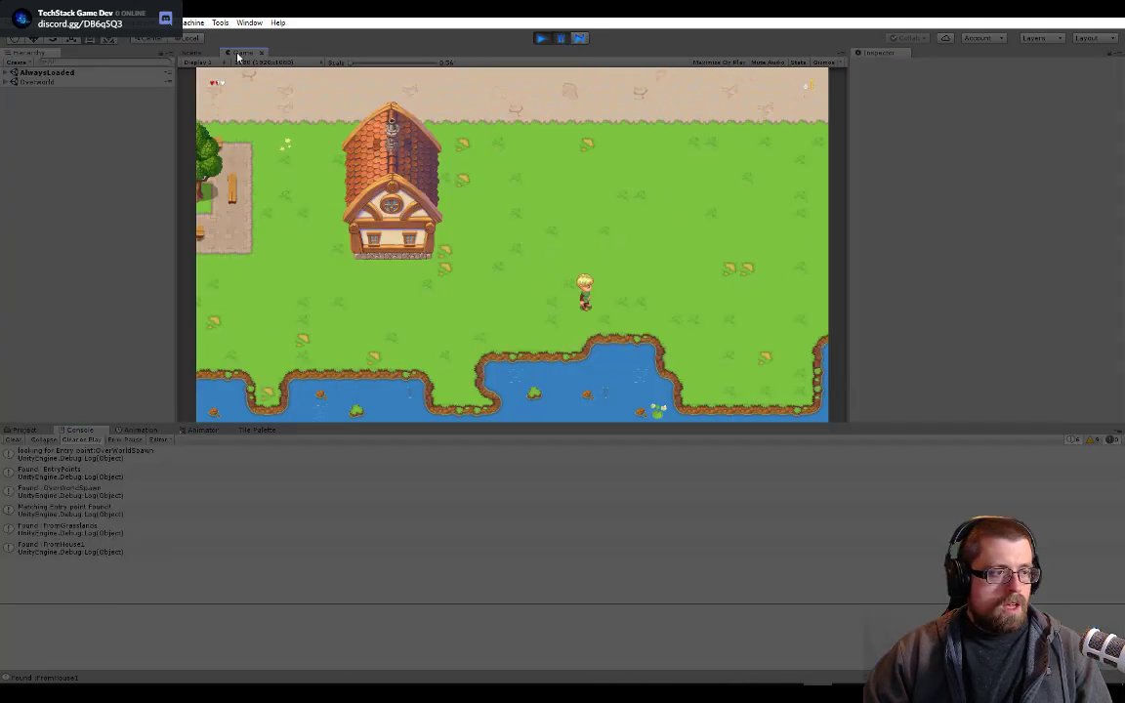
{"action": "left_click_drag", "start_coordinate": [239, 51], "coordinate": [575, 224]}
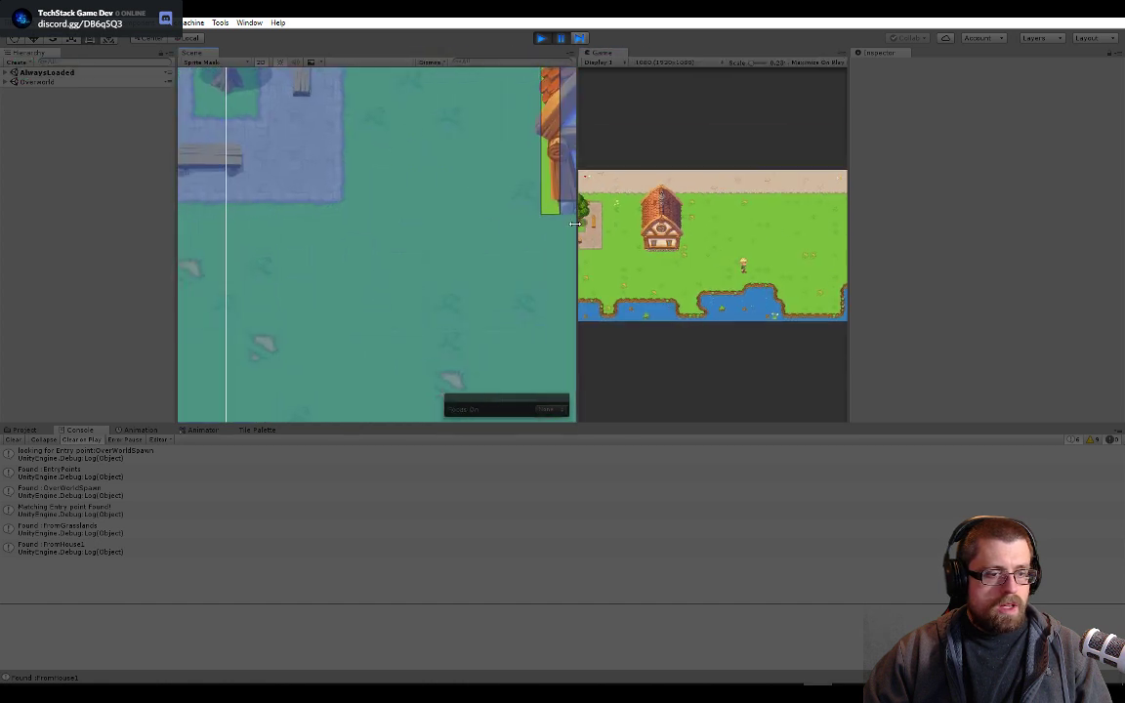
- Expand the AlwaysLoaded scene, select Young Hero Character, and frame it in the Scene view
{"action": "left_click", "coordinate": [3, 75]}
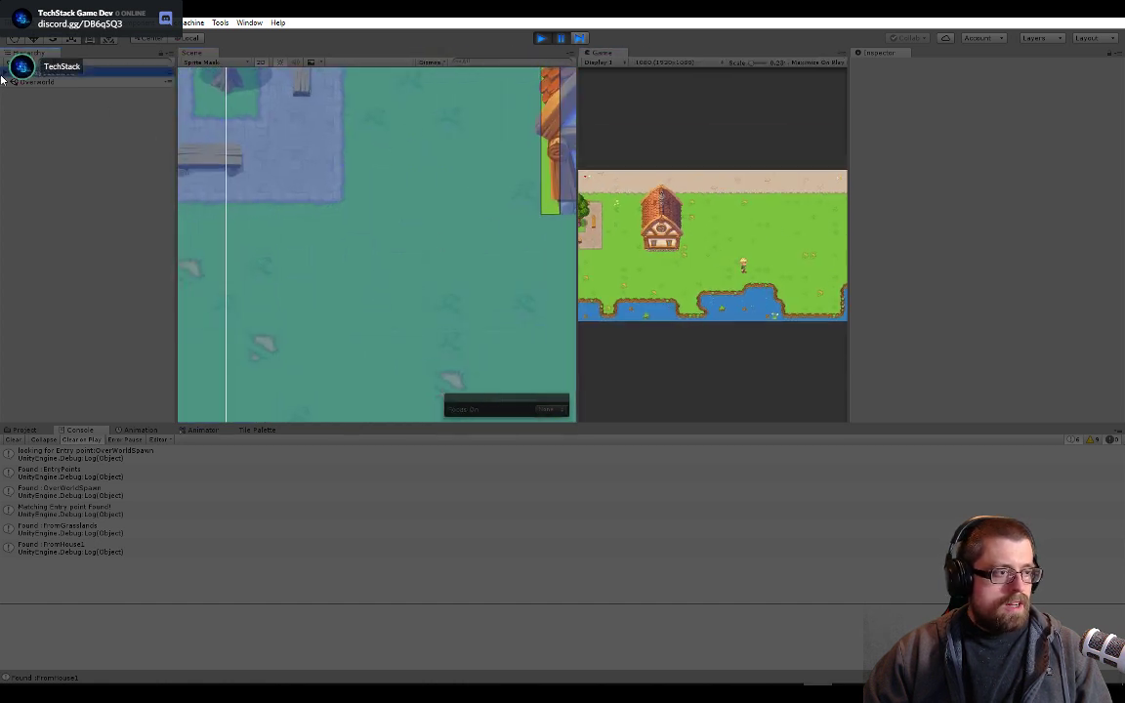
{"action": "left_click", "coordinate": [8, 73]}
{"action": "left_click", "coordinate": [29, 109]}
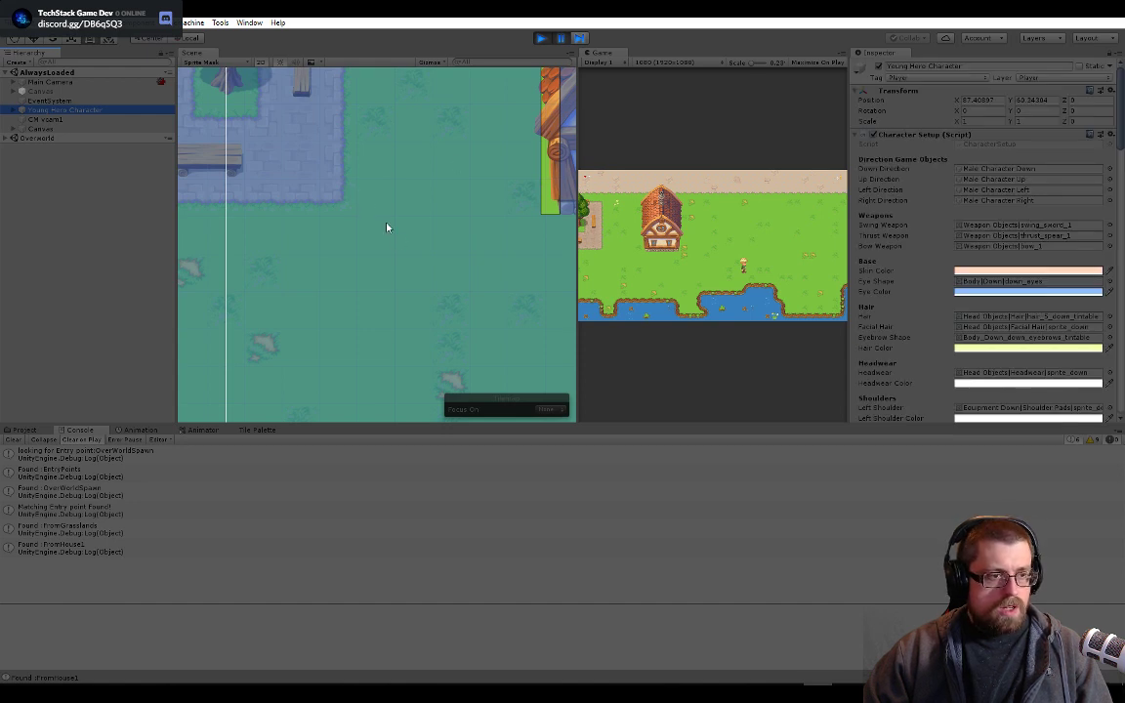
{"action": "key", "text": "f"}
{"action": "left_click", "coordinate": [274, 261]}
{"action": "key", "text": "f"}
{"action": "left_click", "coordinate": [104, 111]}
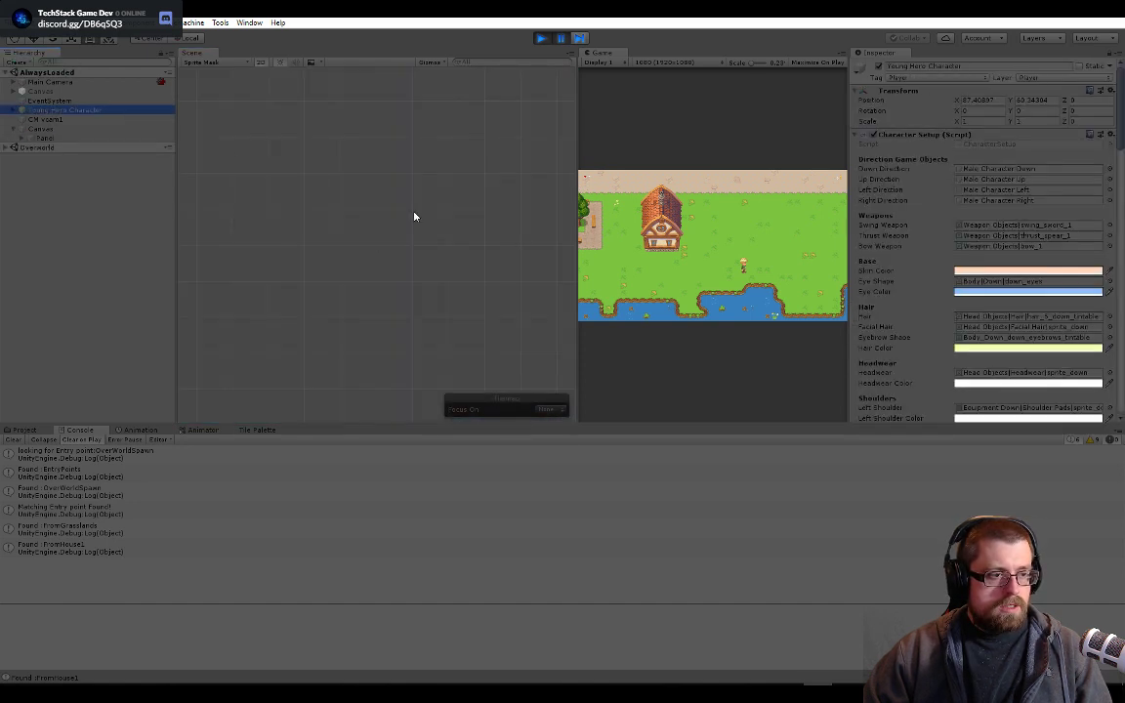
{"action": "key", "text": "f"}
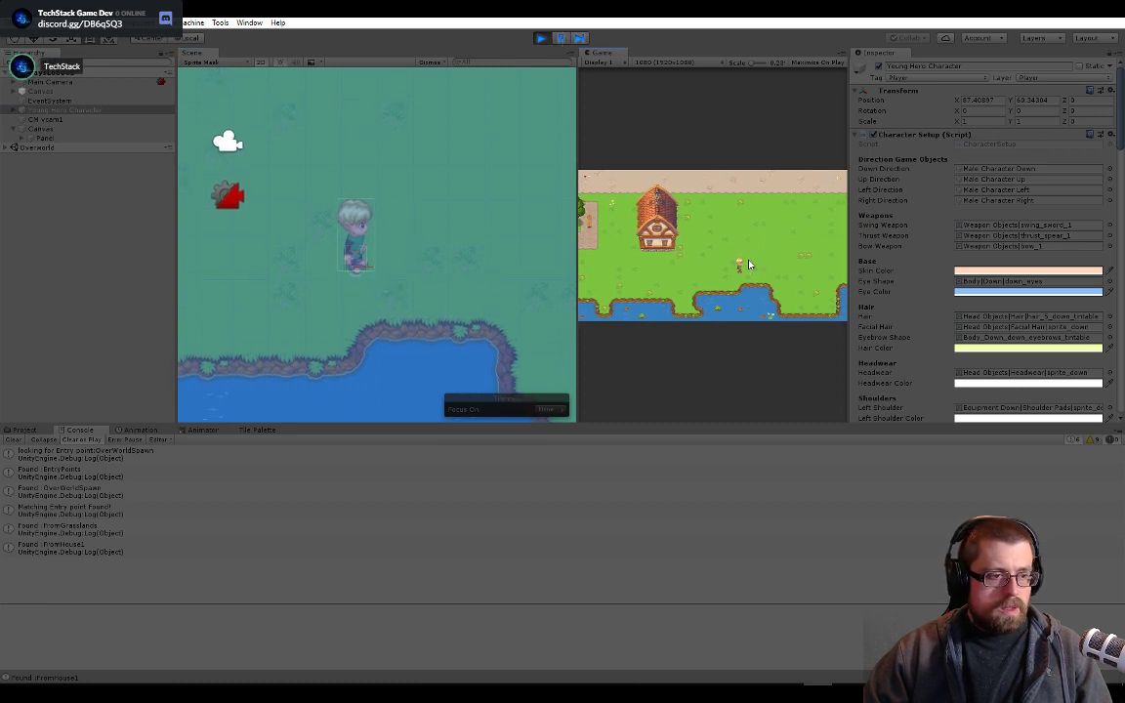
- Test the hero's controls in the running game while watching the character up close in the Scene view
{"action": "left_click", "coordinate": [747, 266]}
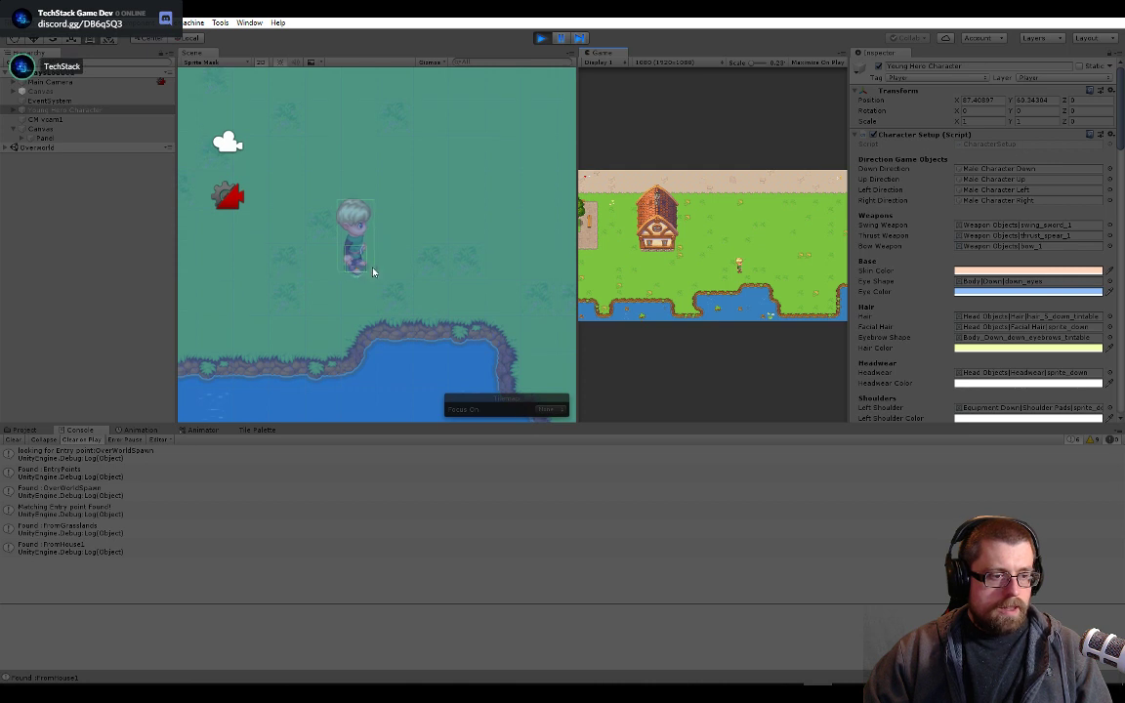
{"action": "middle_click_drag", "start_coordinate": [373, 269], "coordinate": [396, 255]}
{"action": "left_click", "coordinate": [459, 239]}
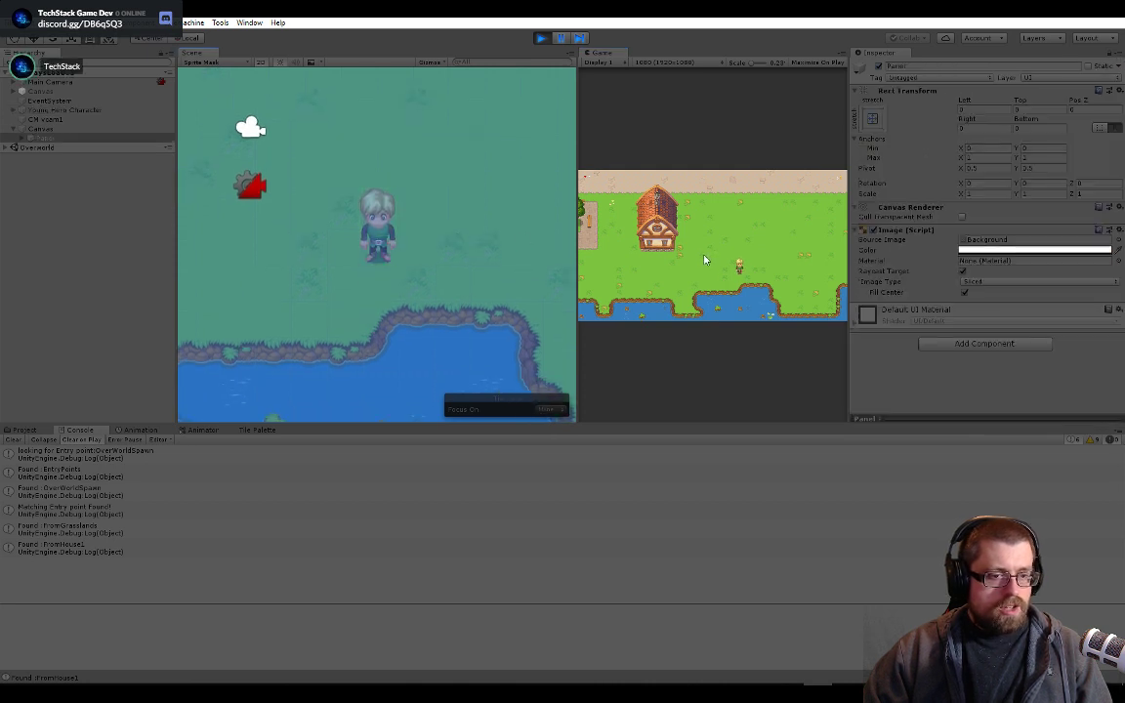
{"action": "key", "text": "space"}
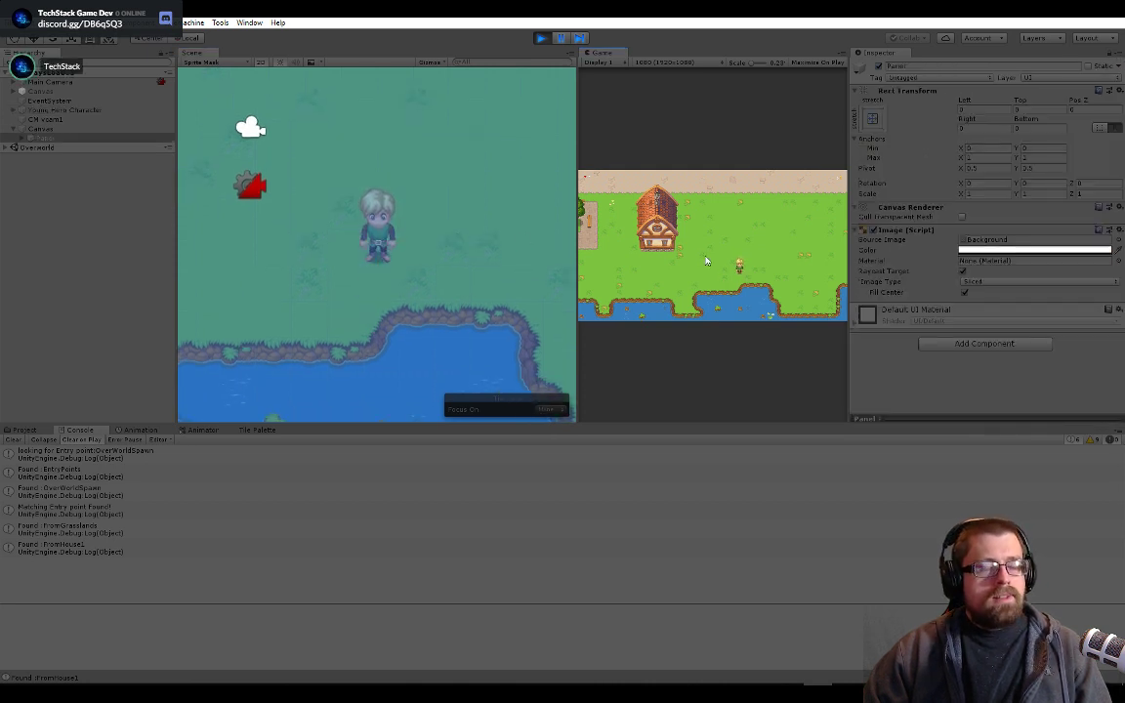
- Swing the hero's sword facing down and left in the running game, watching the attack ray in the Scene view
{"action": "key", "text": "space"}
{"action": "key", "text": "space"}
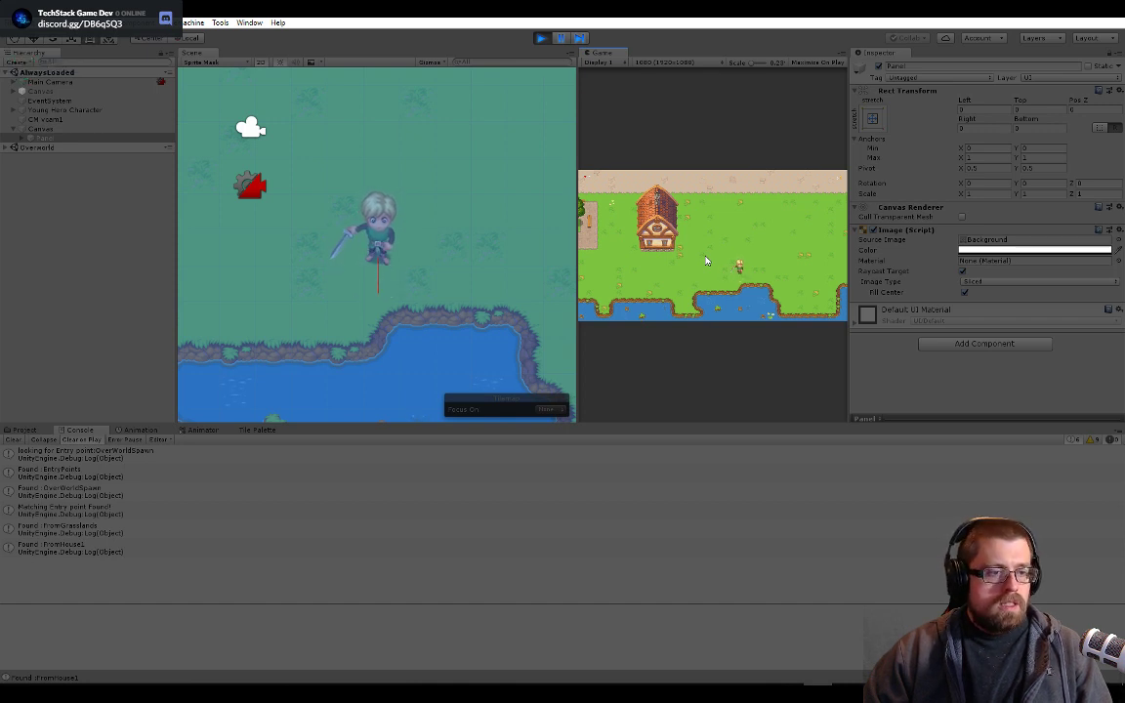
{"action": "key", "text": "space"}
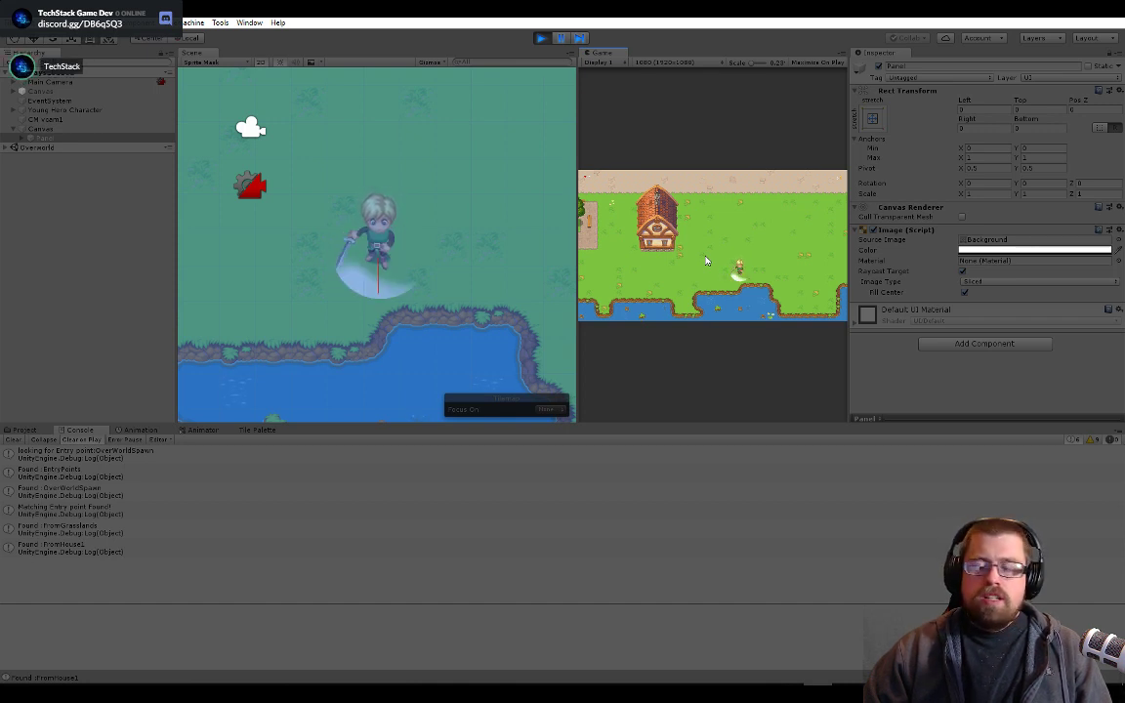
{"action": "key", "text": "space"}
{"action": "key", "text": "a"}
{"action": "key", "text": "space"}
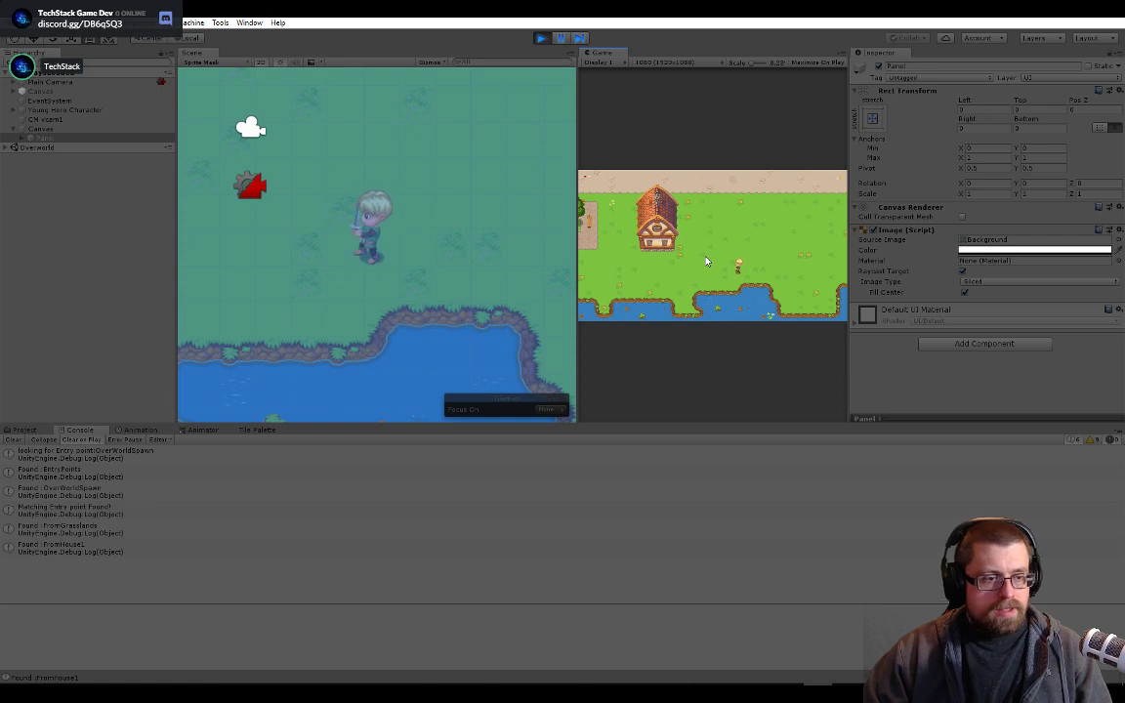
{"action": "key", "text": "space"}
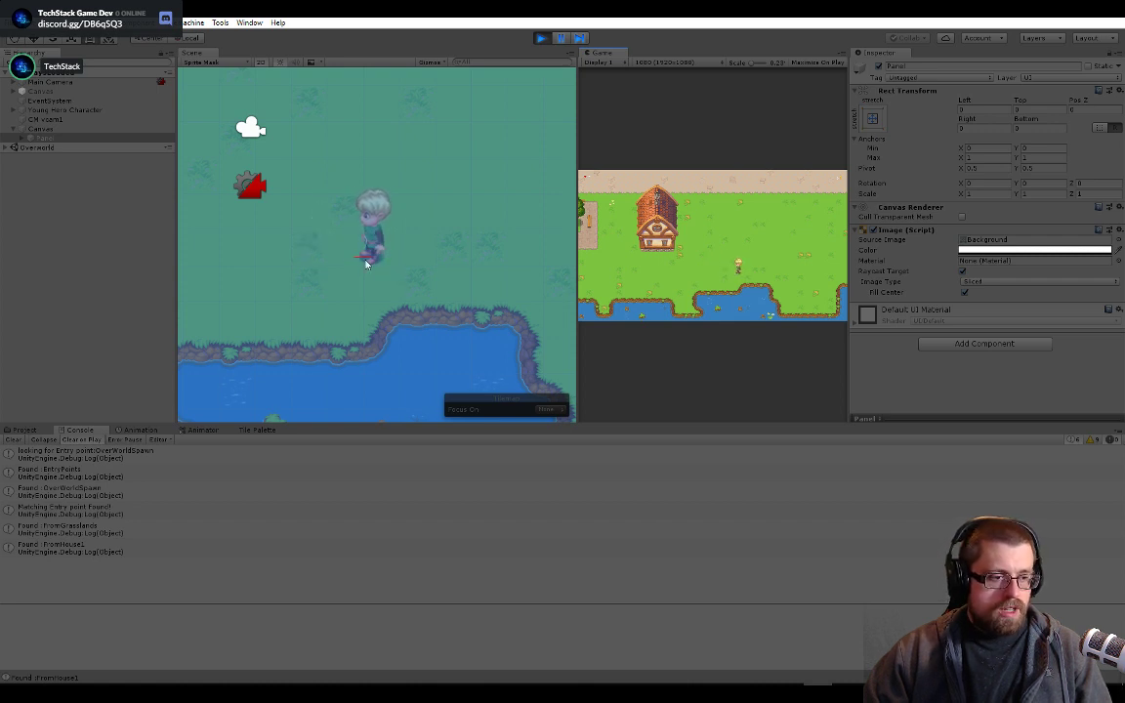
{"action": "key", "text": "space"}
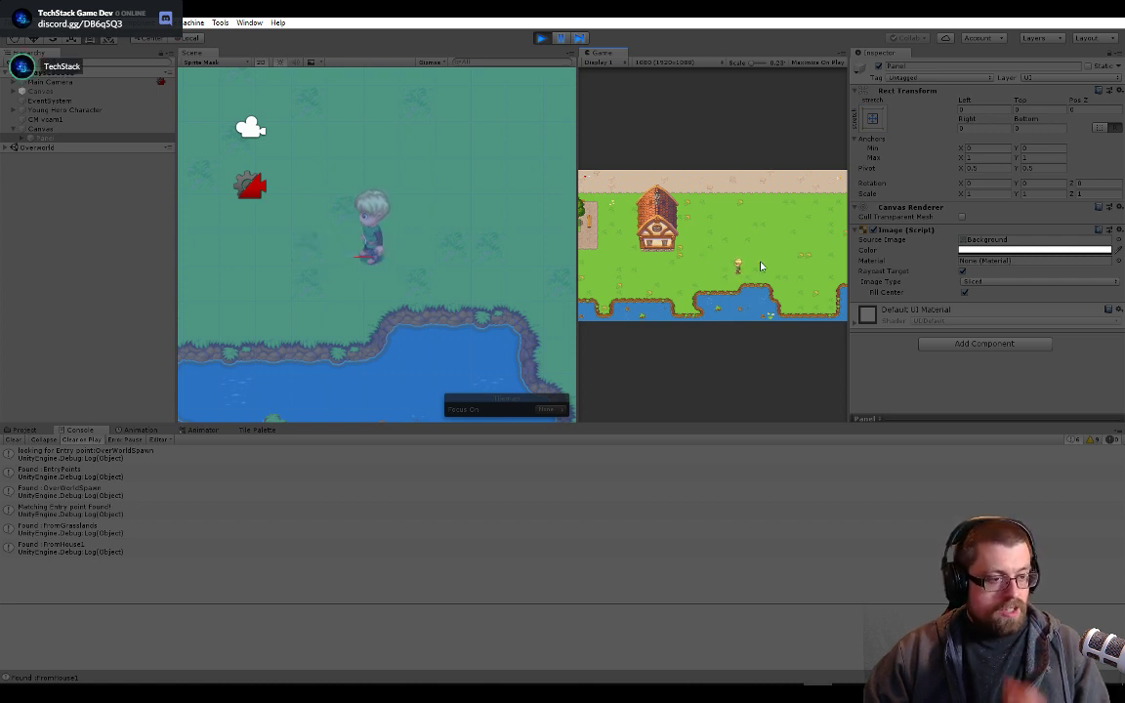
- Return focus to the running game and repeat the sword attack facing left and down to compare the ray with the swing
{"action": "left_click", "coordinate": [365, 259]}
{"action": "left_click", "coordinate": [713, 259]}
{"action": "left_click", "coordinate": [713, 260]}
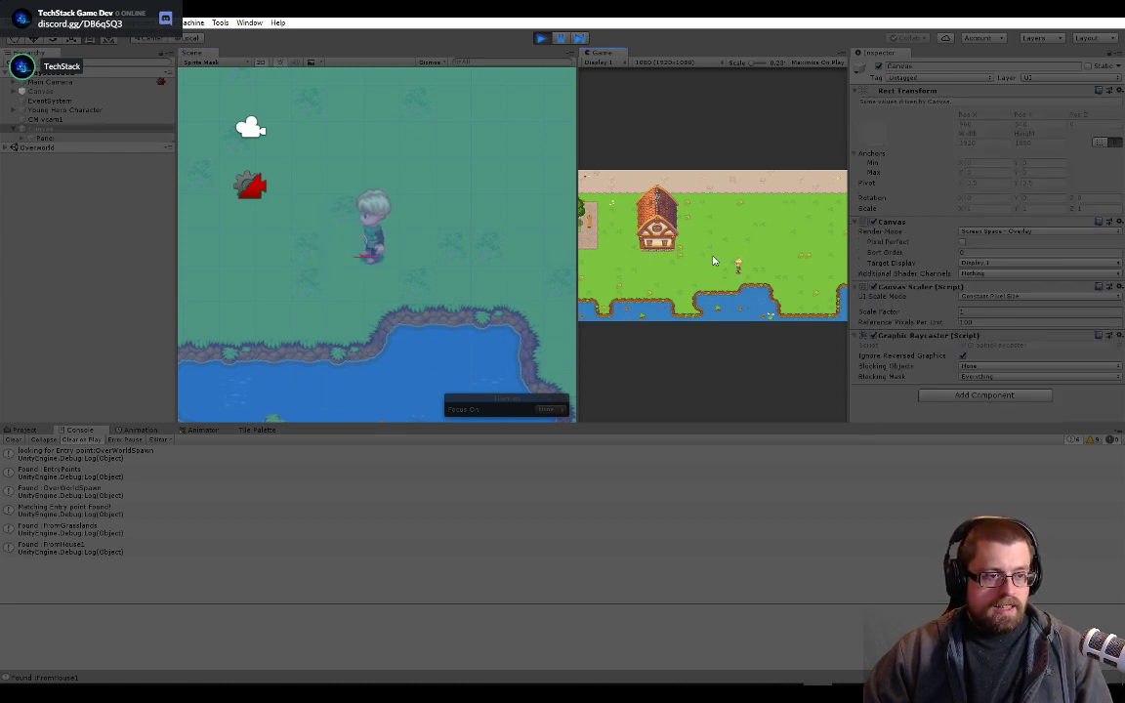
{"action": "key", "text": "space"}
{"action": "key", "text": "space"}
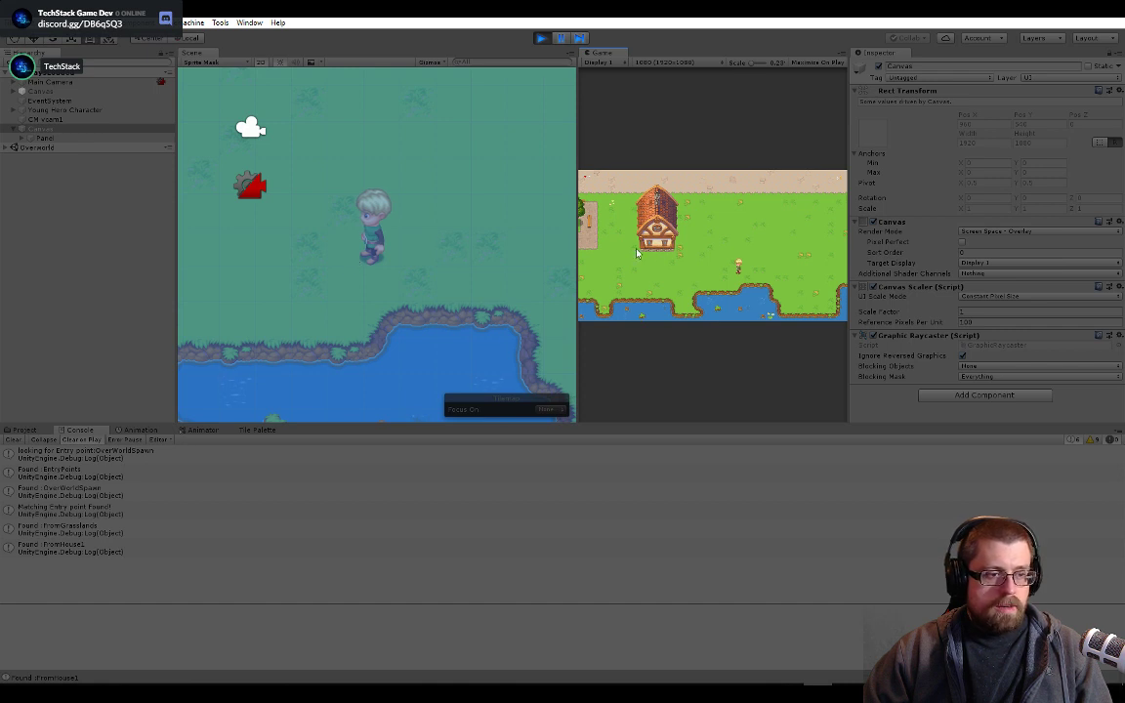
{"action": "key", "text": "space"}
{"action": "key", "text": "s"}
{"action": "key", "text": "space"}
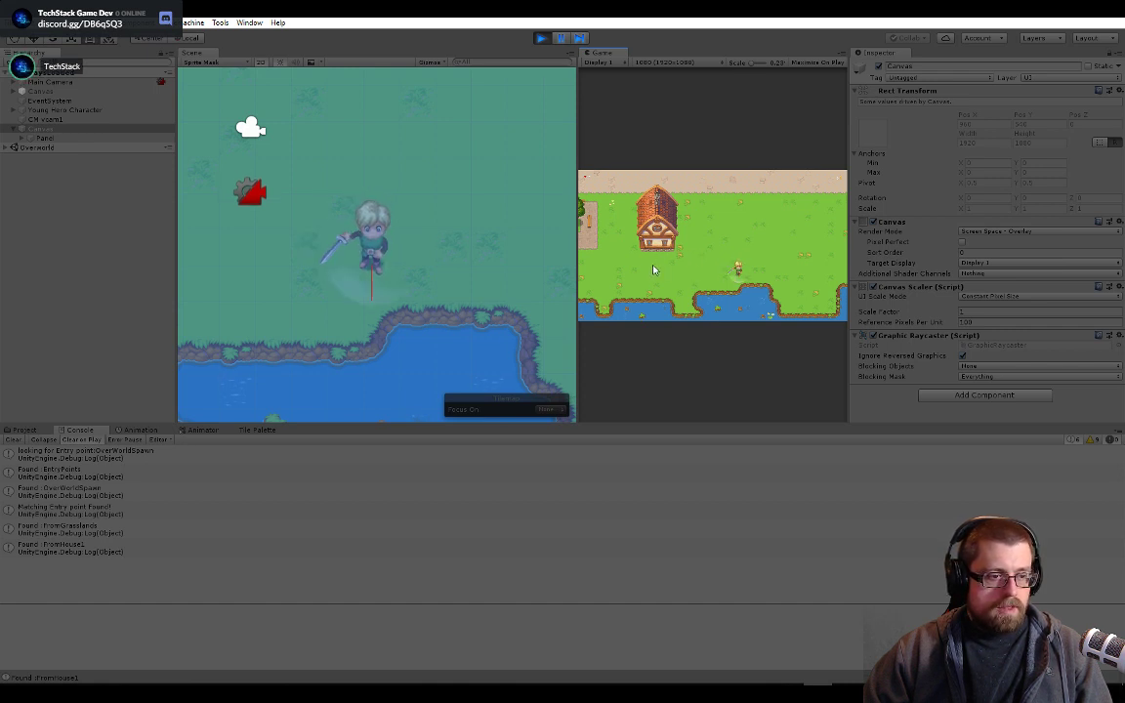
{"action": "key", "text": "space"}
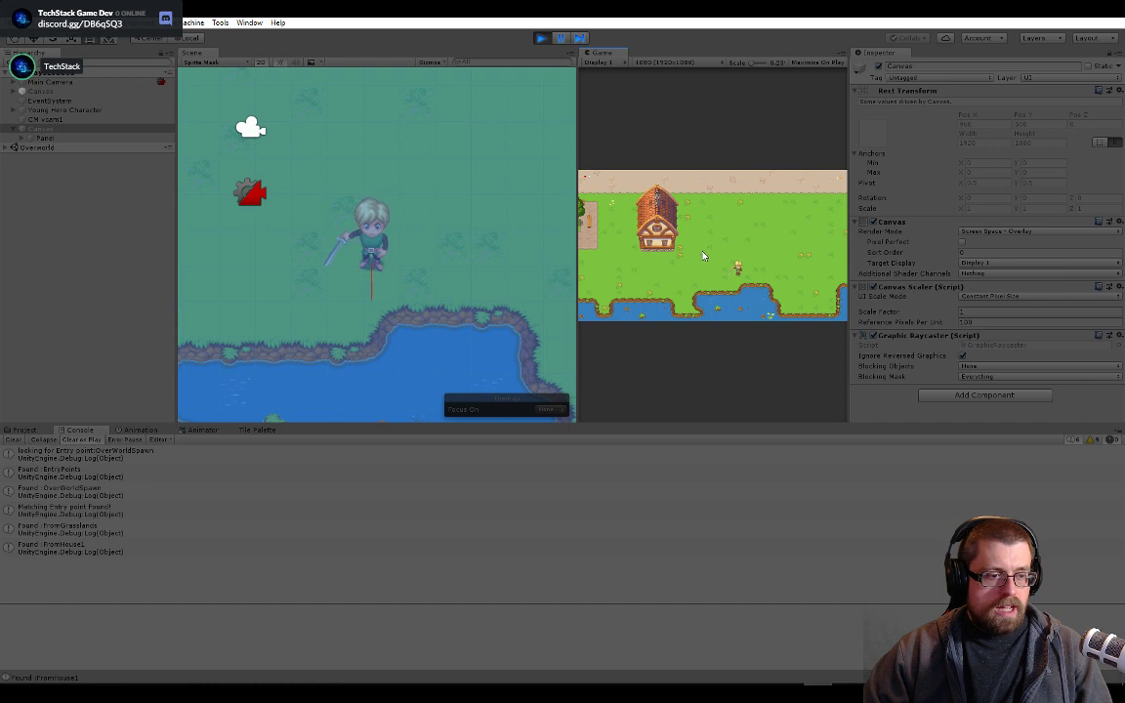
- Turn the hero upward and left and attack in each direction to check the sword's reach against the ray
{"action": "key", "text": "Up"}
{"action": "key", "text": "space"}
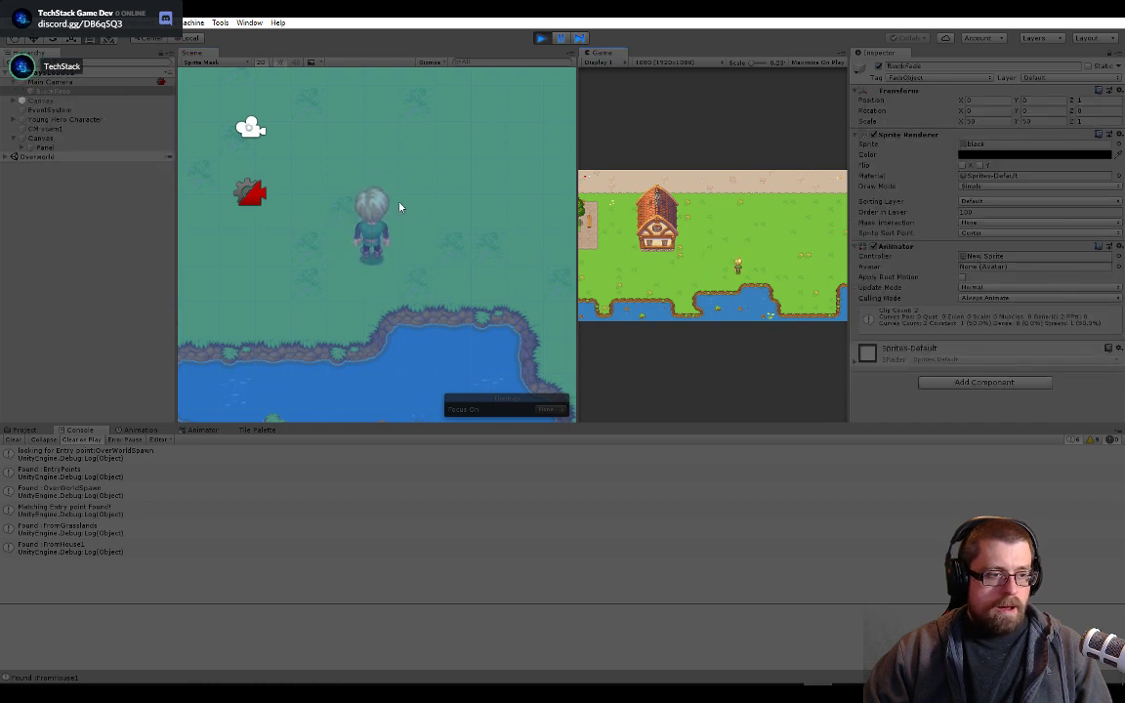
{"action": "key", "text": "Left"}
{"action": "key", "text": "space"}
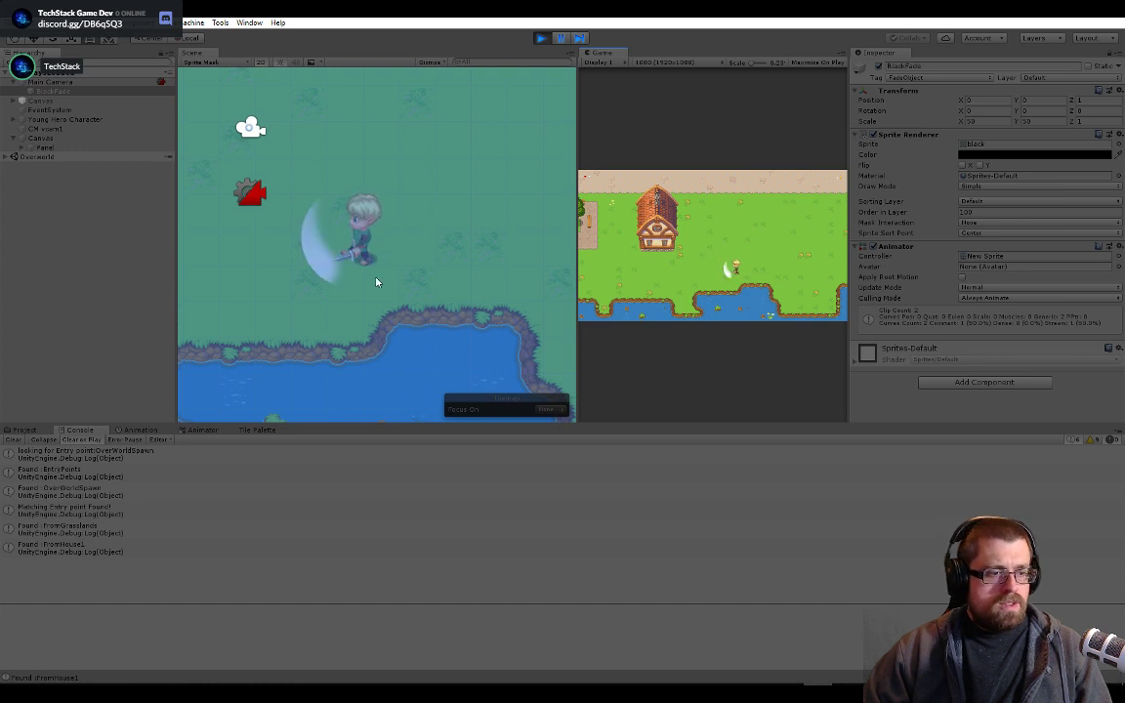
{"action": "key", "text": "Down"}
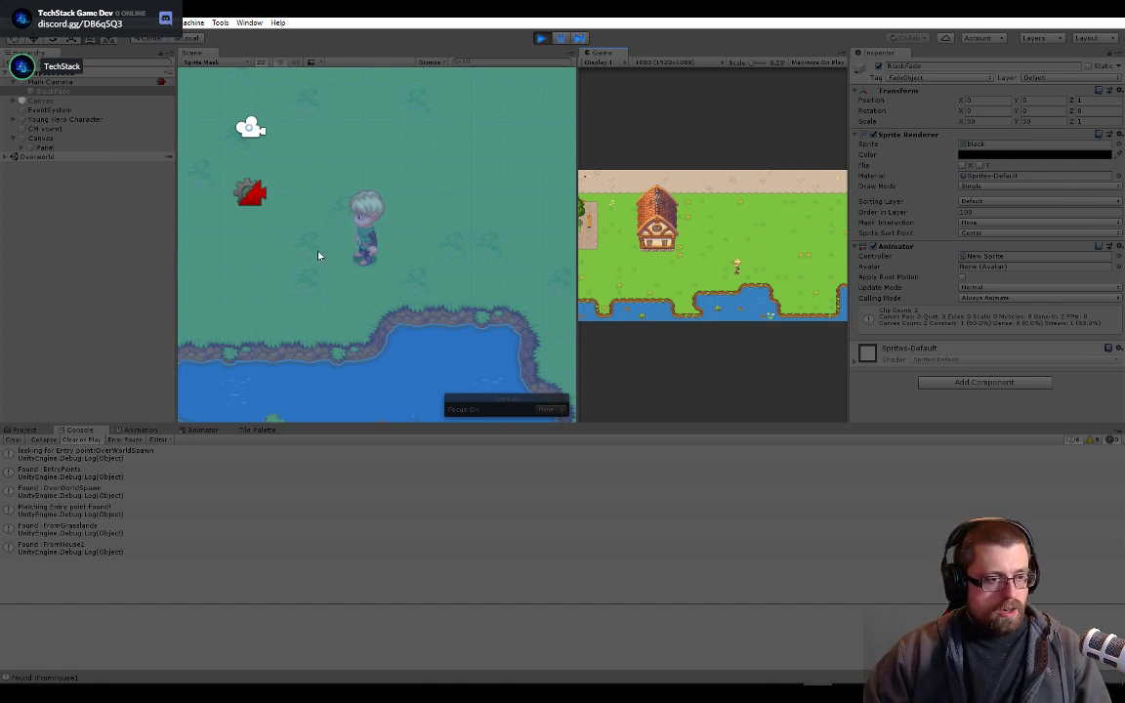
- Attack several times facing left, then walk the hero up, right, down and left to test attacks between moves
{"action": "left_click", "coordinate": [668, 264]}
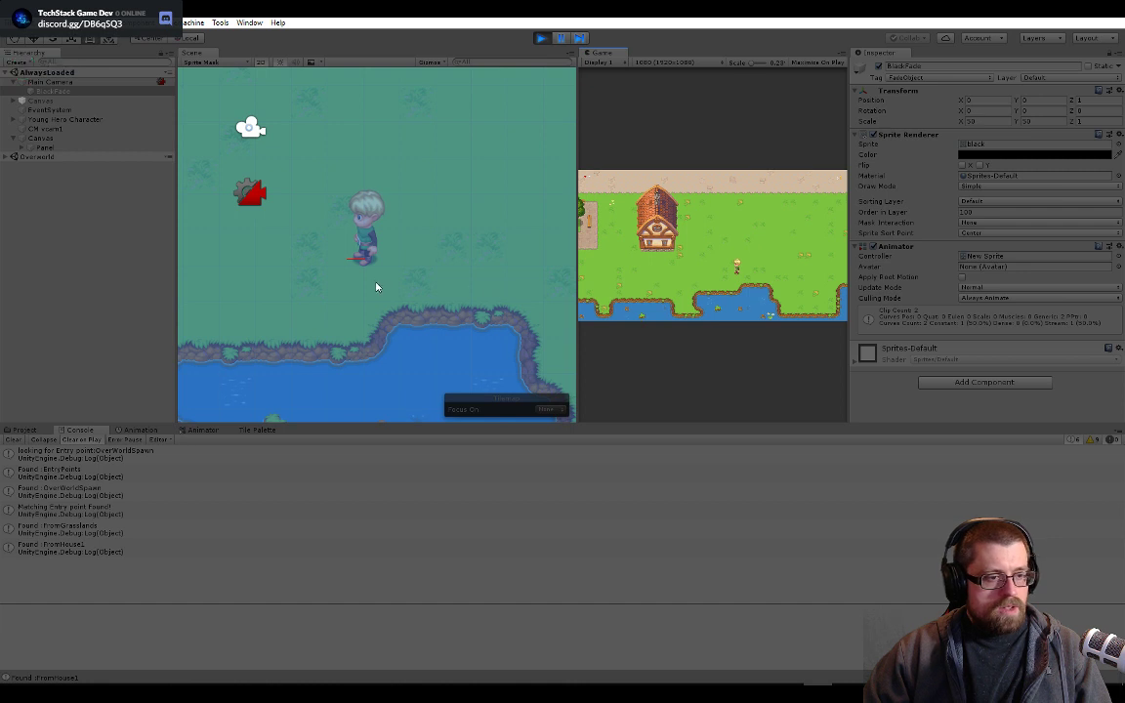
{"action": "left_click", "coordinate": [755, 275]}
{"action": "key", "text": "space"}
{"action": "key", "text": "space"}
{"action": "key", "text": "space"}
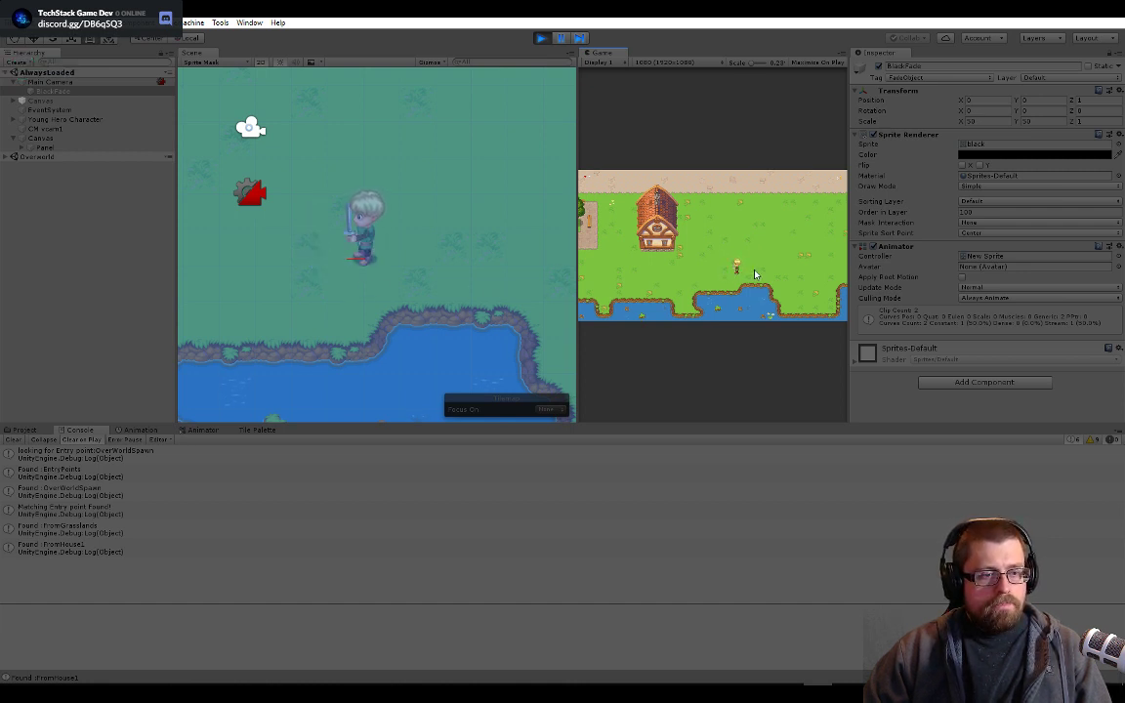
{"action": "key", "text": "Up"}
{"action": "key", "text": "space"}
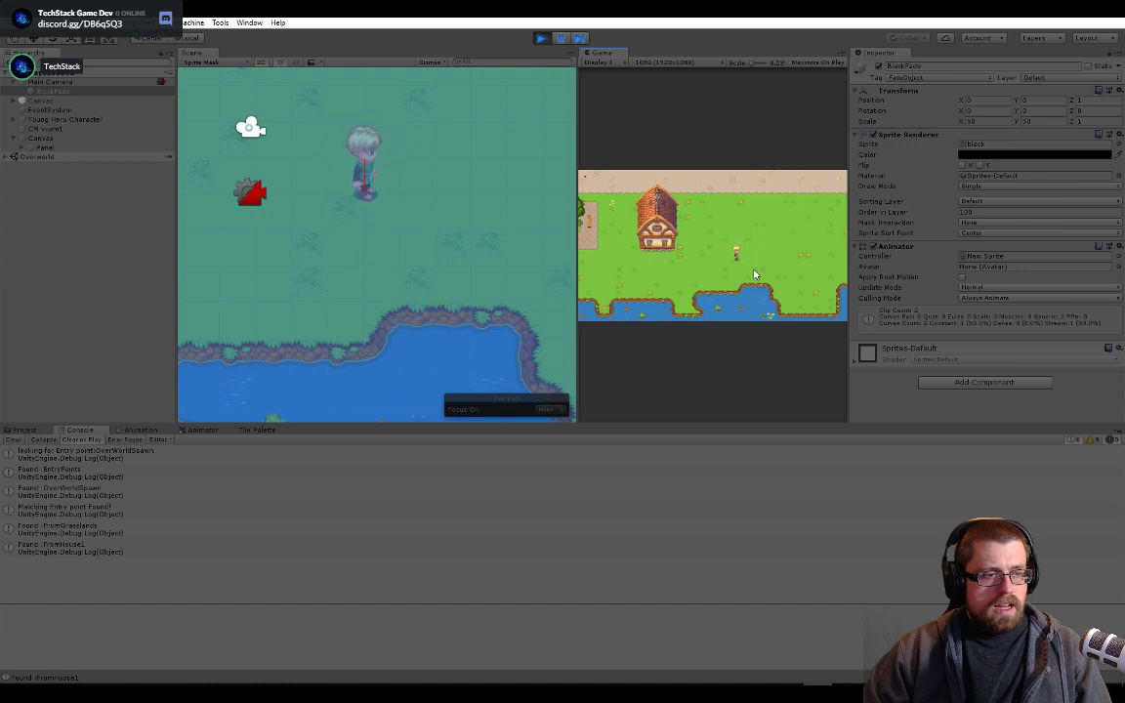
{"action": "key", "text": "Right"}
{"action": "key", "text": "Down"}
{"action": "key", "text": "space"}
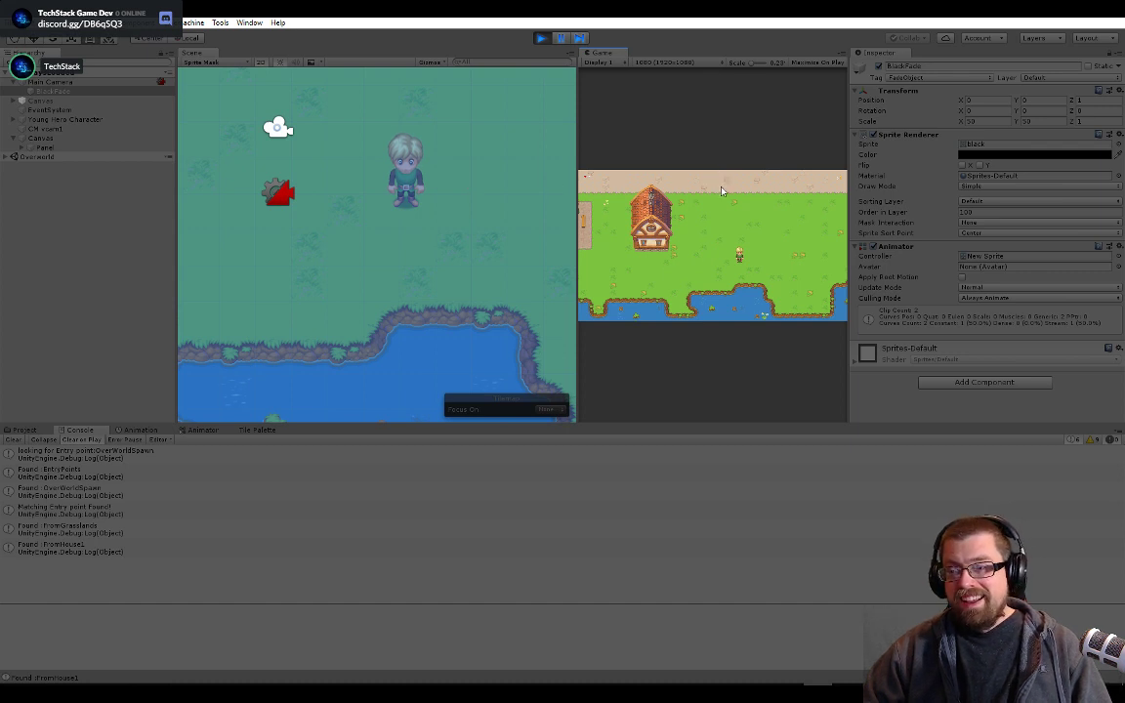
{"action": "key", "text": "Left"}
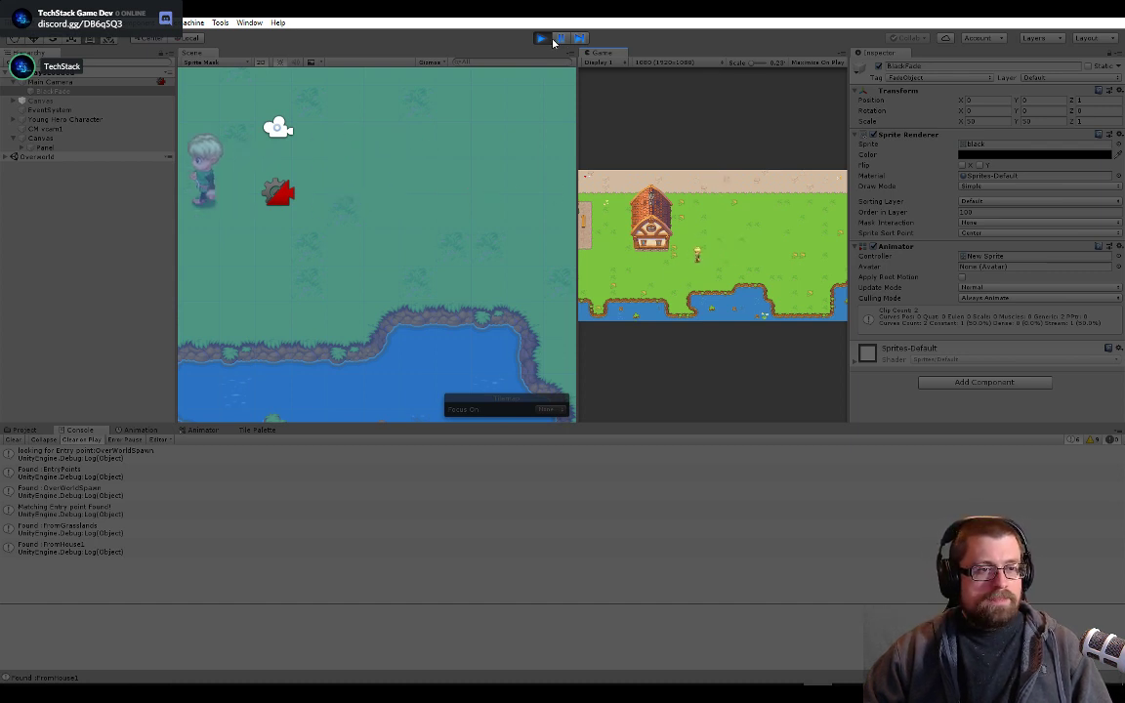
- Stop the running game and dock the Game view back alongside the Scene tab
{"action": "left_click", "coordinate": [541, 38]}
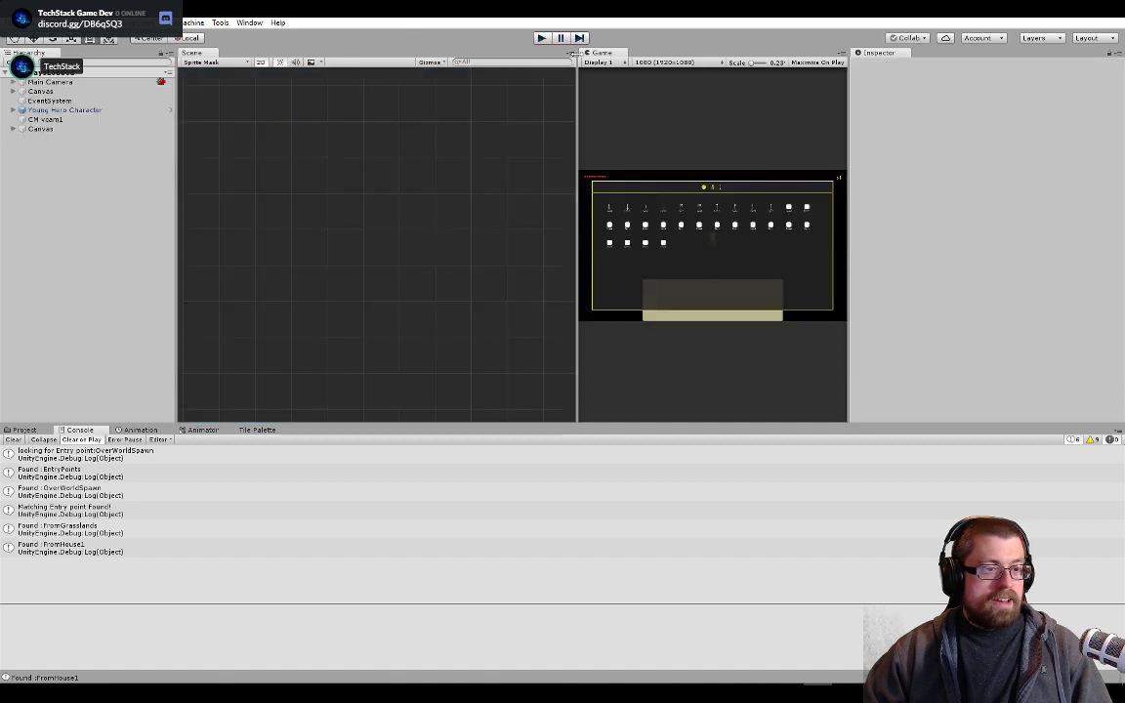
{"action": "left_click_drag", "start_coordinate": [573, 53], "coordinate": [346, 57]}
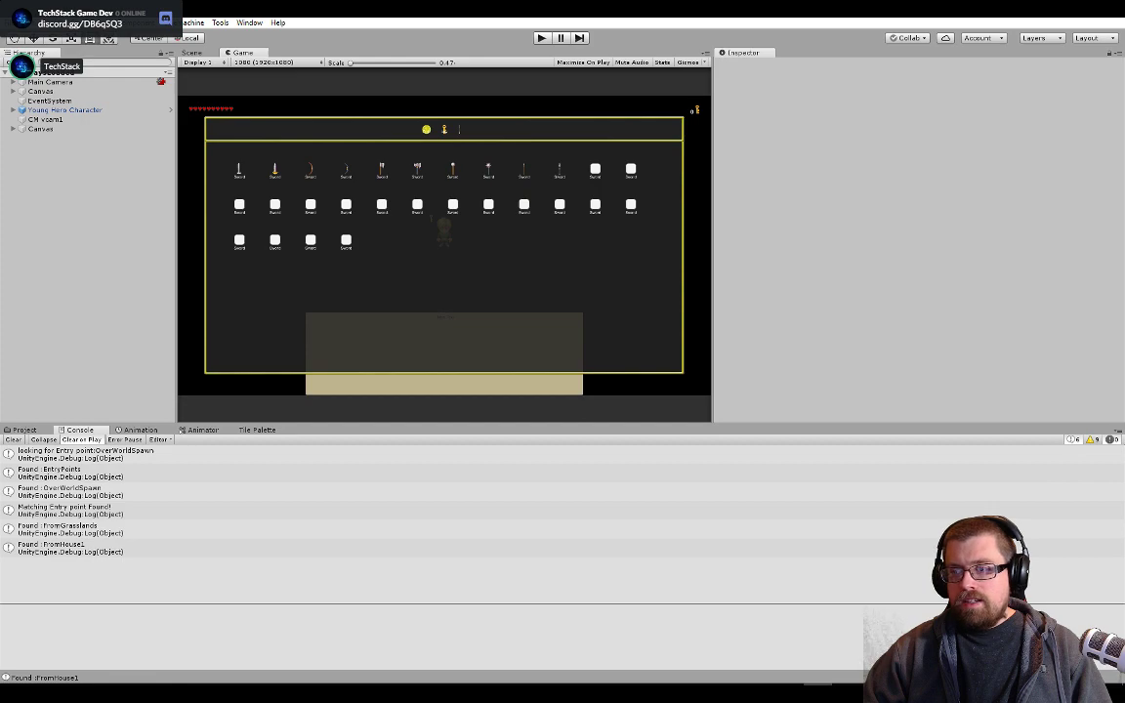
- Bring up the Project DD Trello board, review its TODO list and the push-able limits card, and return to Unity
{"action": "left_click_drag", "start_coordinate": [1123, 113], "coordinate": [538, 2]}
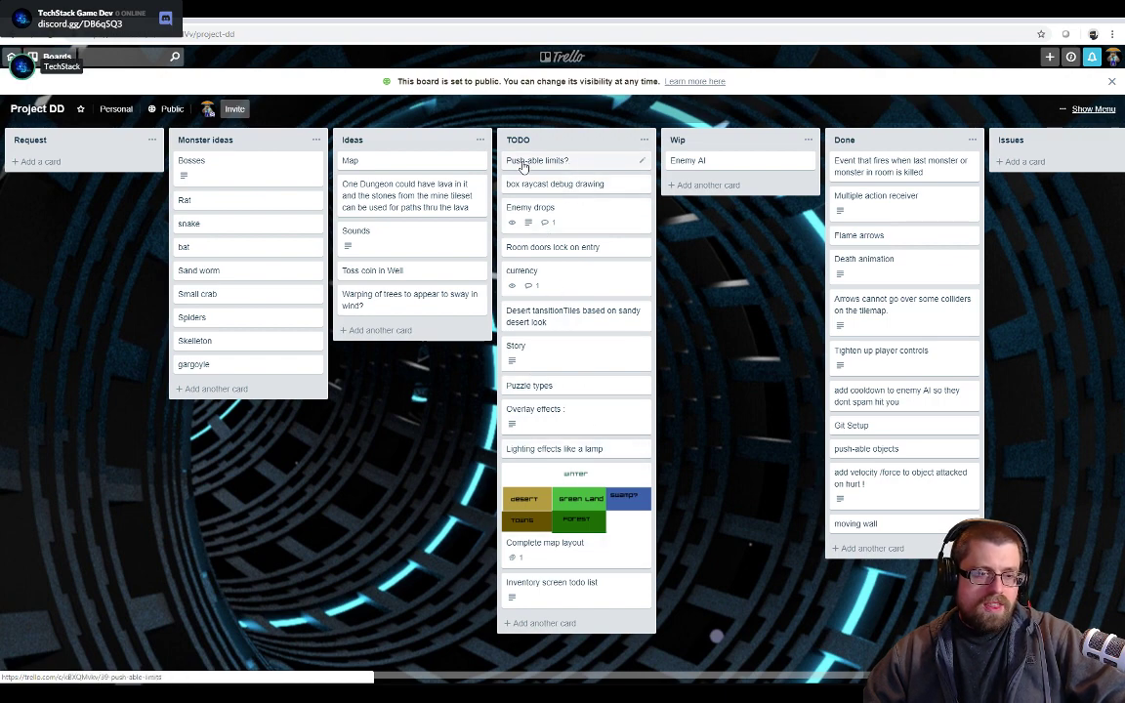
{"action": "left_click_drag", "start_coordinate": [576, 24], "coordinate": [1124, 20]}
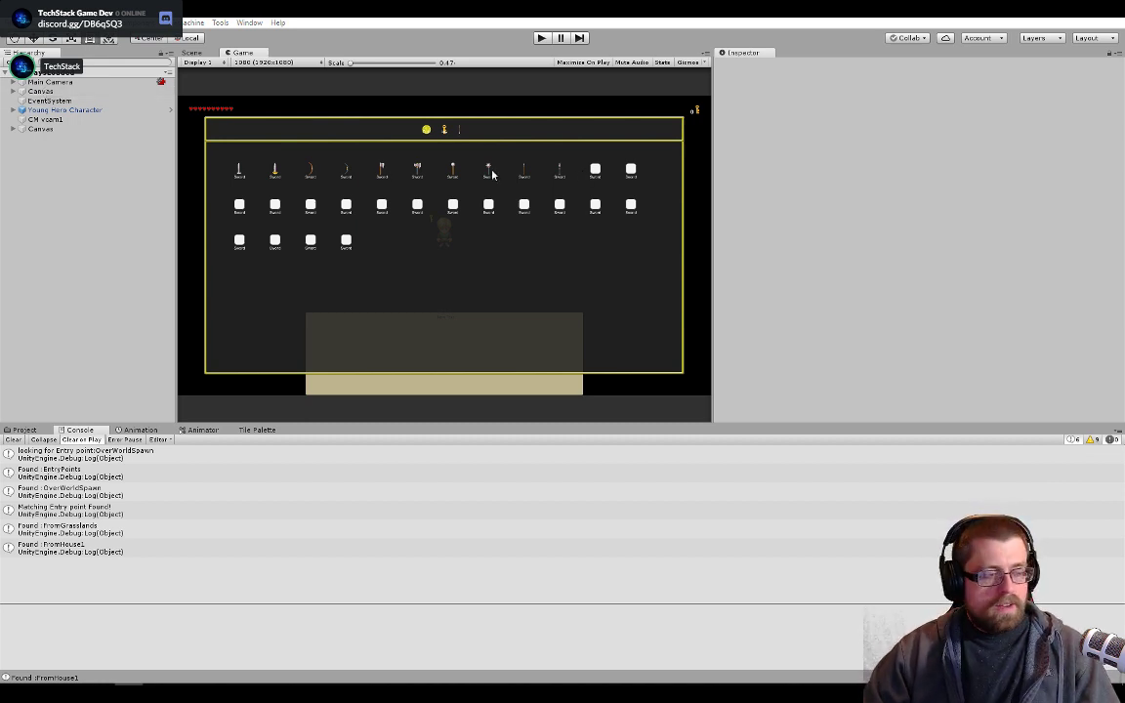
- Show the project assets, add a second Project tab beside the Hierarchy and move it out of the main layout
{"action": "left_click", "coordinate": [24, 430]}
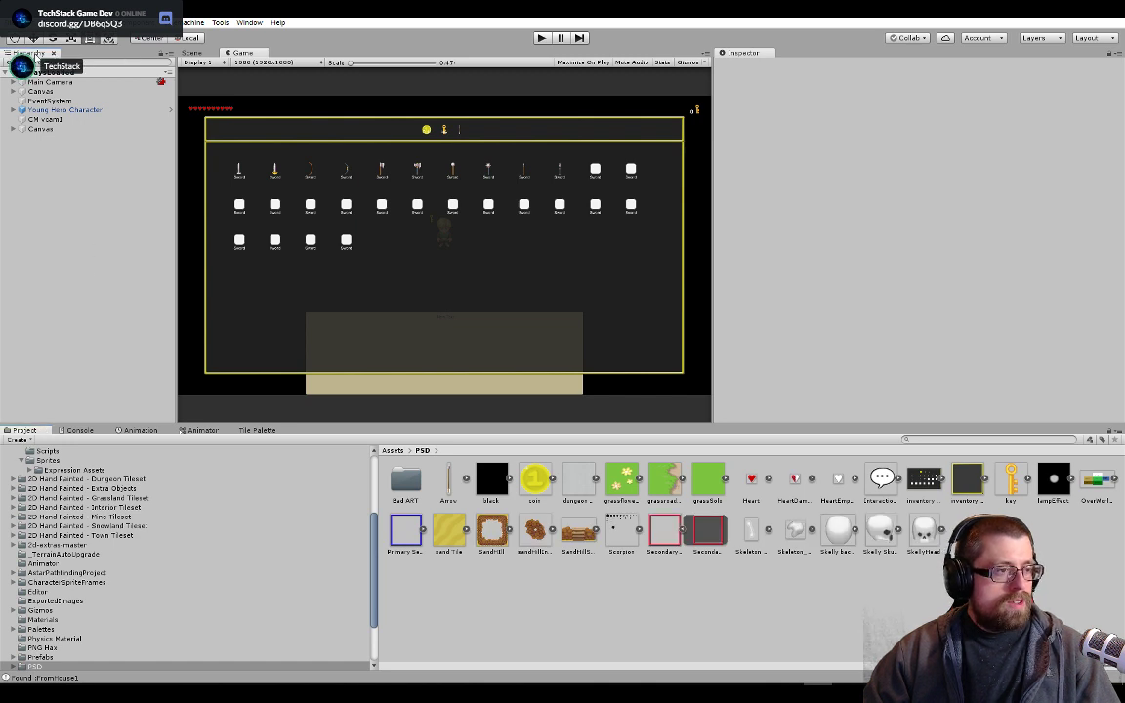
{"action": "right_click", "coordinate": [35, 57]}
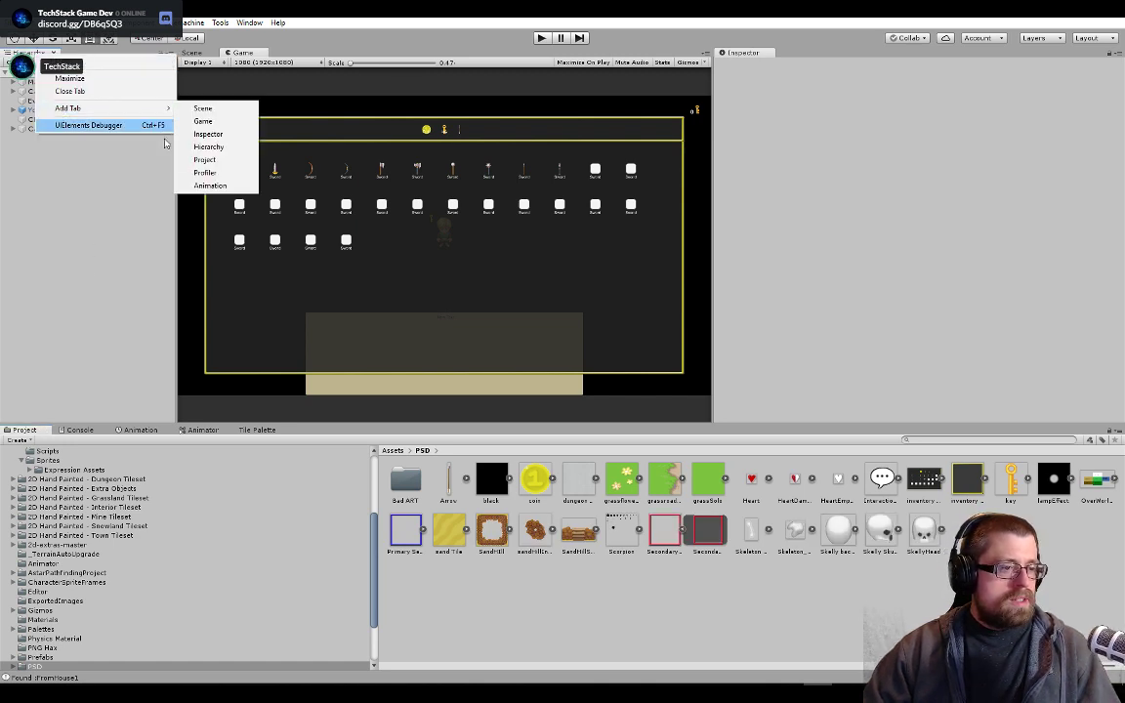
{"action": "left_click", "coordinate": [204, 159]}
{"action": "left_click_drag", "start_coordinate": [64, 53], "coordinate": [1124, 201]}
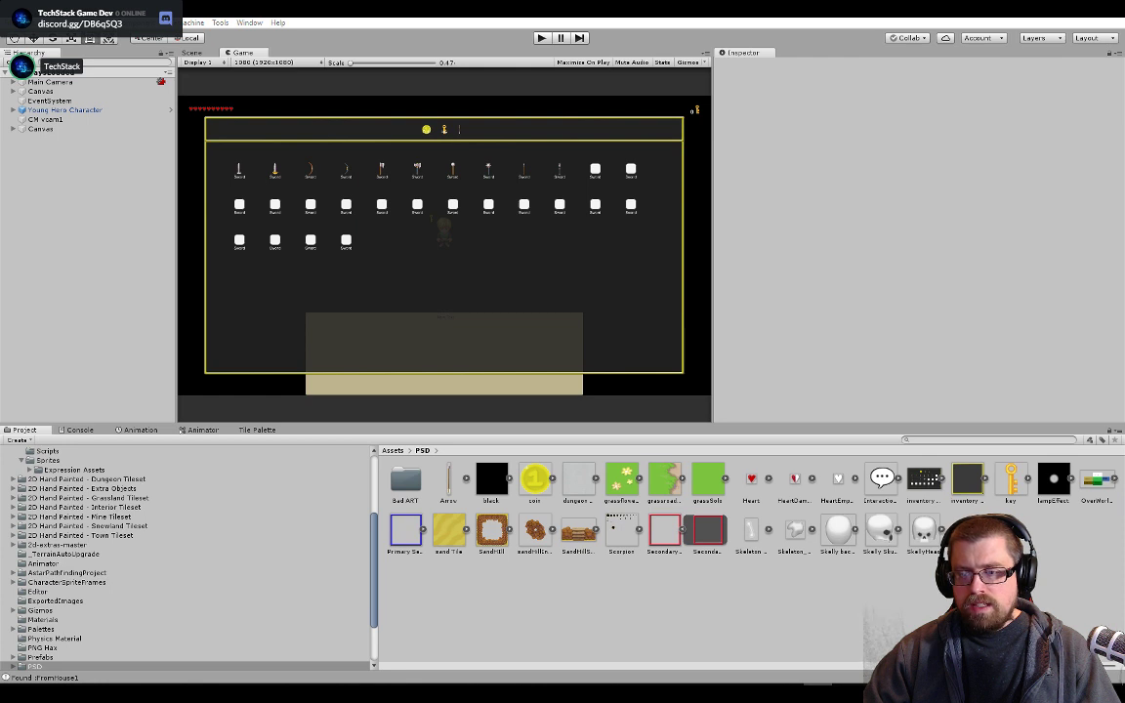
- Open Prefab creation Scene from the Assets/Scenes/DEV folder
{"action": "left_click", "coordinate": [404, 478]}
{"action": "double_click", "coordinate": [404, 478]}
{"action": "double_click", "coordinate": [404, 479]}
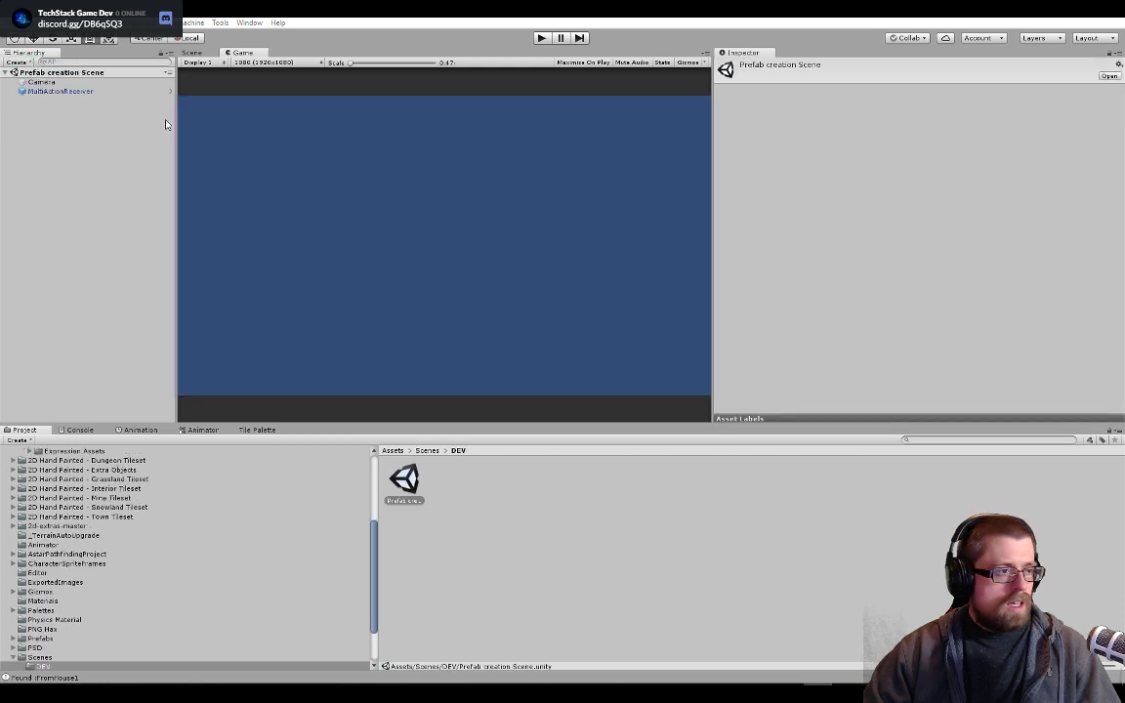
- Delete the MultiActionReceiver object from the prefab creation scene and save the scene
{"action": "left_click", "coordinate": [86, 92]}
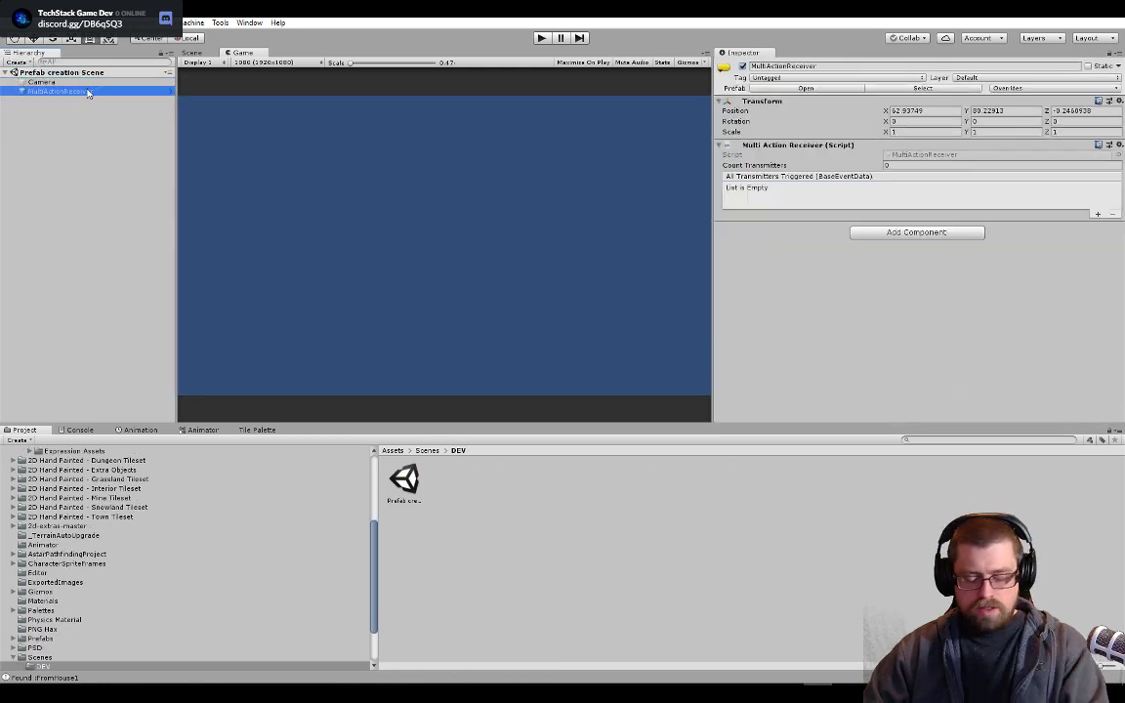
{"action": "key", "text": "Delete"}
{"action": "left_click", "coordinate": [115, 622]}
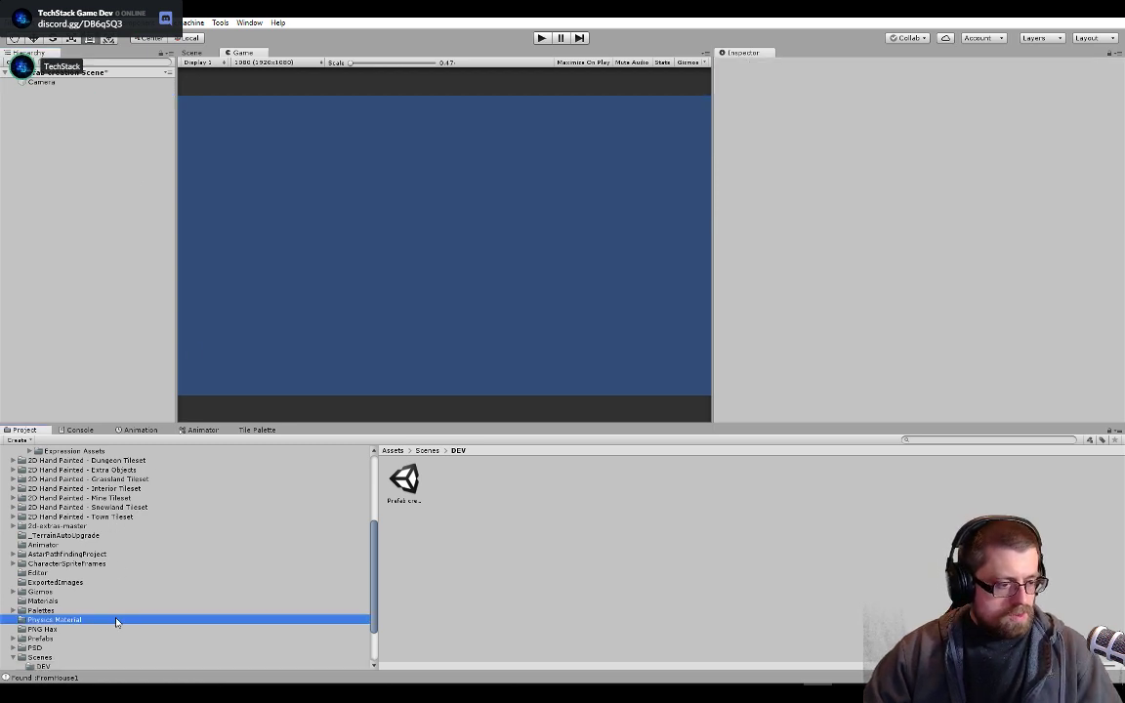
{"action": "left_click", "coordinate": [103, 277]}
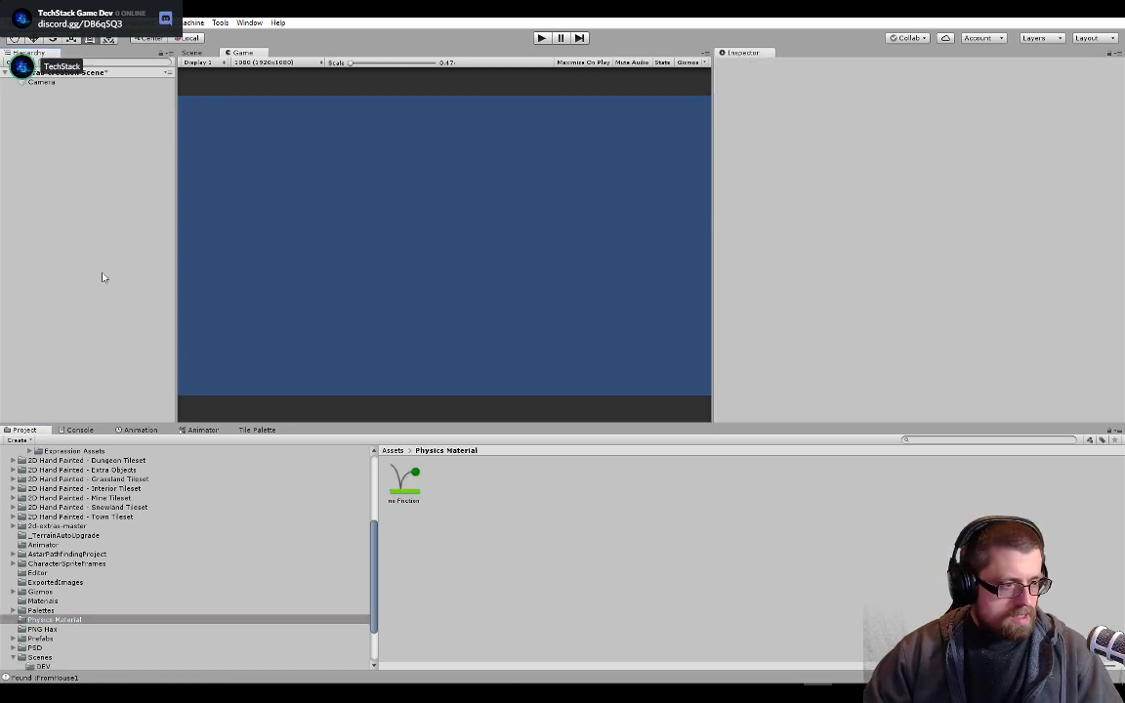
- Open the PushableBlock prefab from the Assets/Prefabs/Pushable folder
{"action": "left_click", "coordinate": [43, 639]}
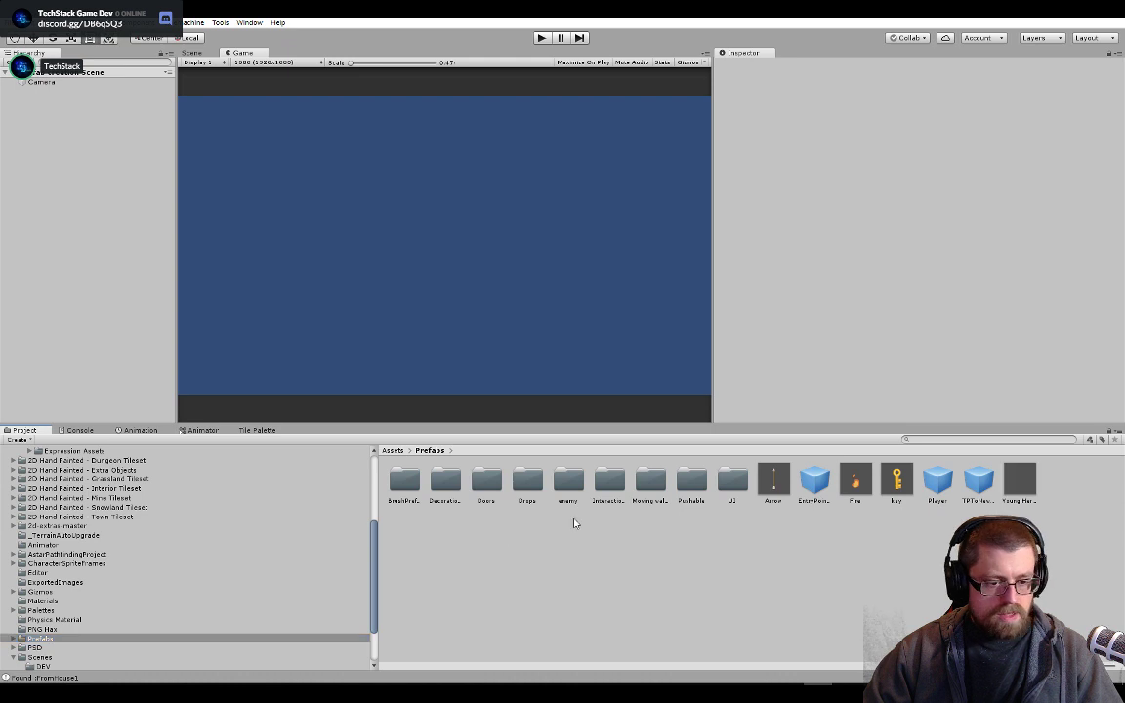
{"action": "double_click", "coordinate": [667, 503]}
{"action": "left_click", "coordinate": [408, 485]}
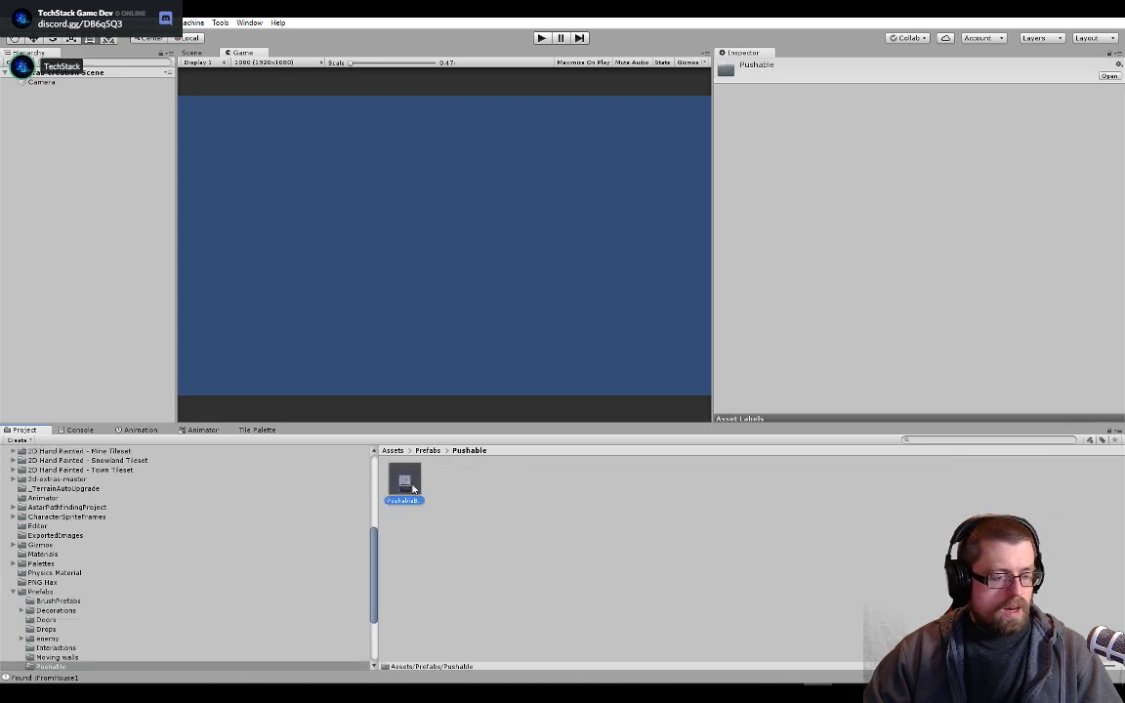
{"action": "double_click", "coordinate": [409, 485]}
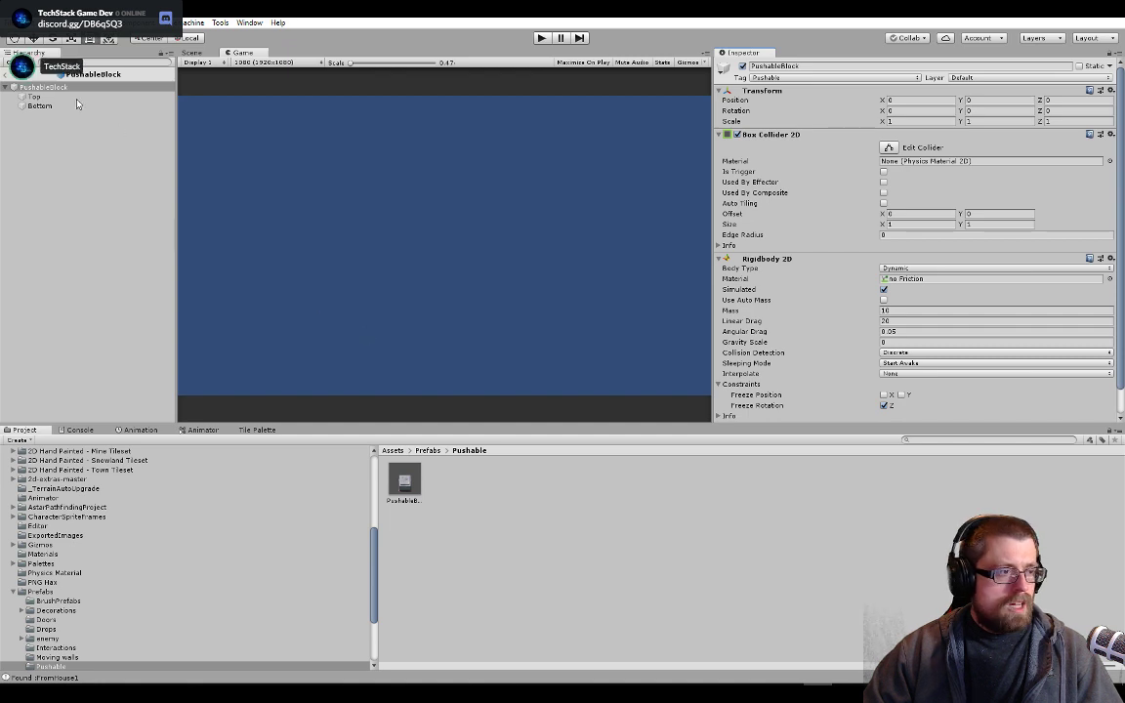
- Leave prefab editing, place a PushableBlock in the scene at position 0, 0, 0, and inspect its components in the Scene view
{"action": "left_click", "coordinate": [4, 75]}
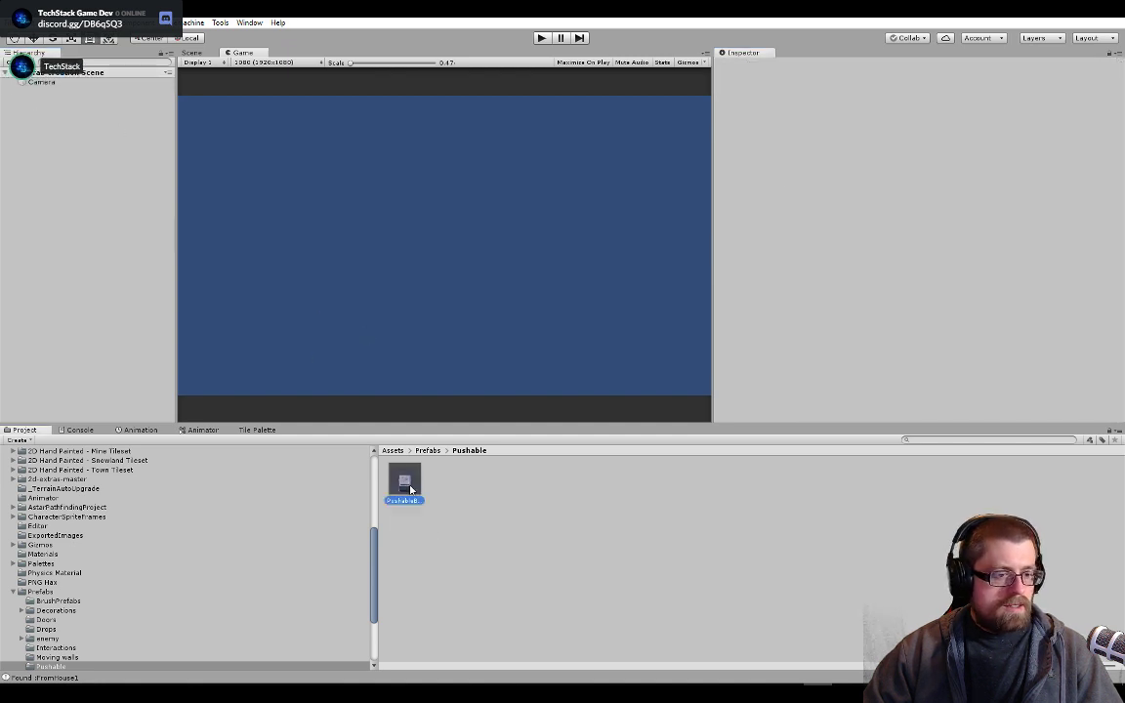
{"action": "scroll", "coordinate": [459, 239], "scroll_direction": "up", "scroll_amount": 1}
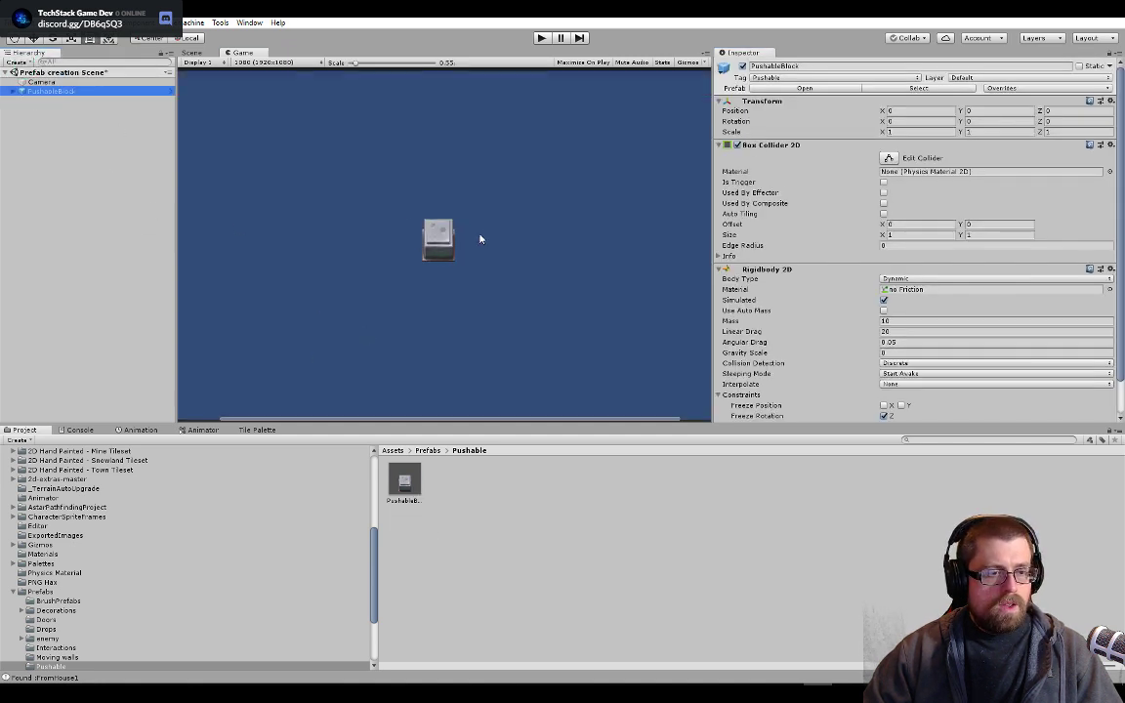
{"action": "left_click", "coordinate": [192, 53]}
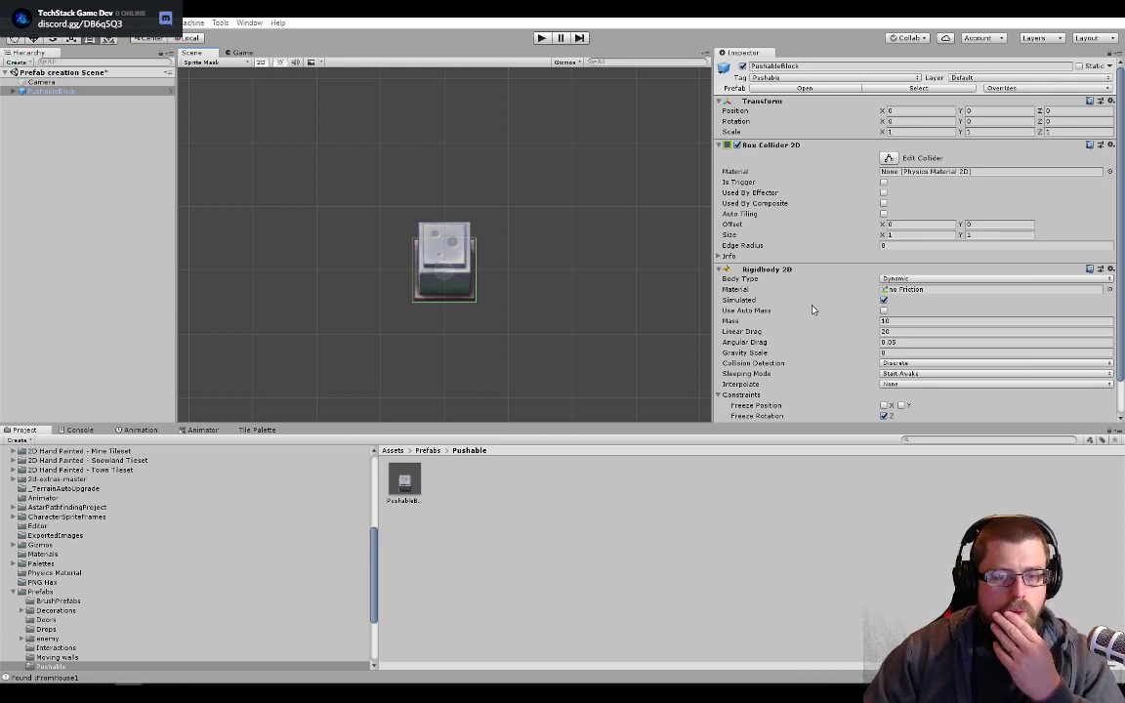
{"action": "scroll", "coordinate": [812, 308], "scroll_direction": "down", "scroll_amount": 2}
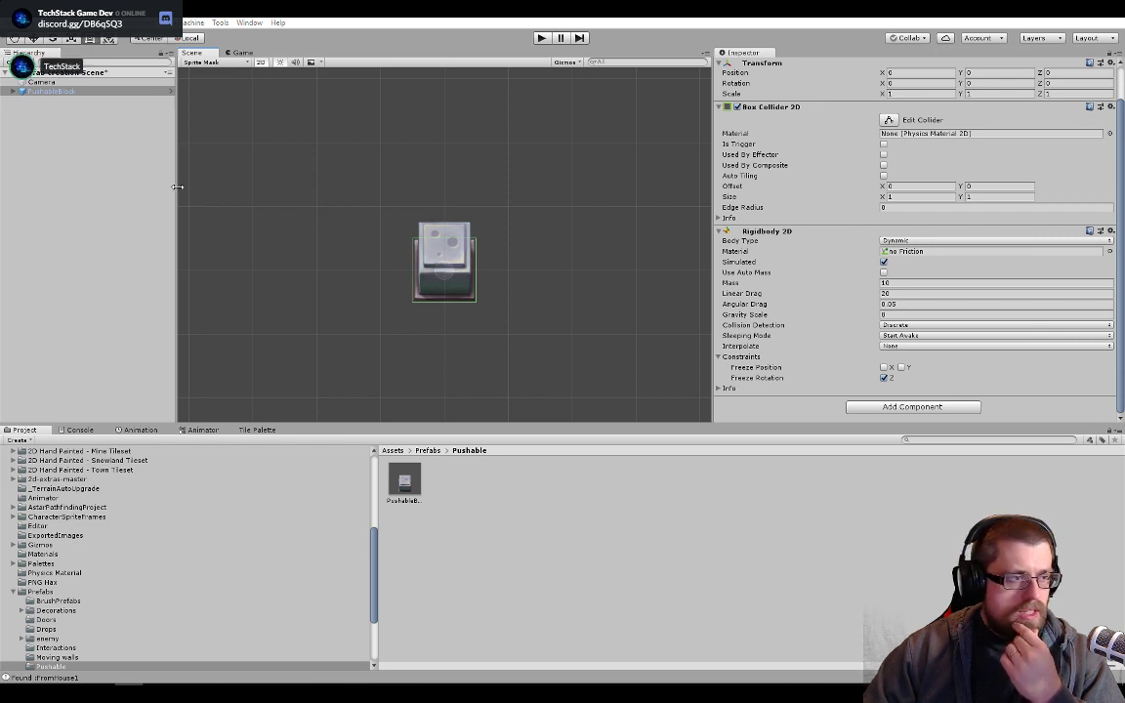
- Examine the components of the PushableBlock and of its Top and Bottom child objects
{"action": "scroll", "coordinate": [775, 157], "scroll_direction": "up", "scroll_amount": 2}
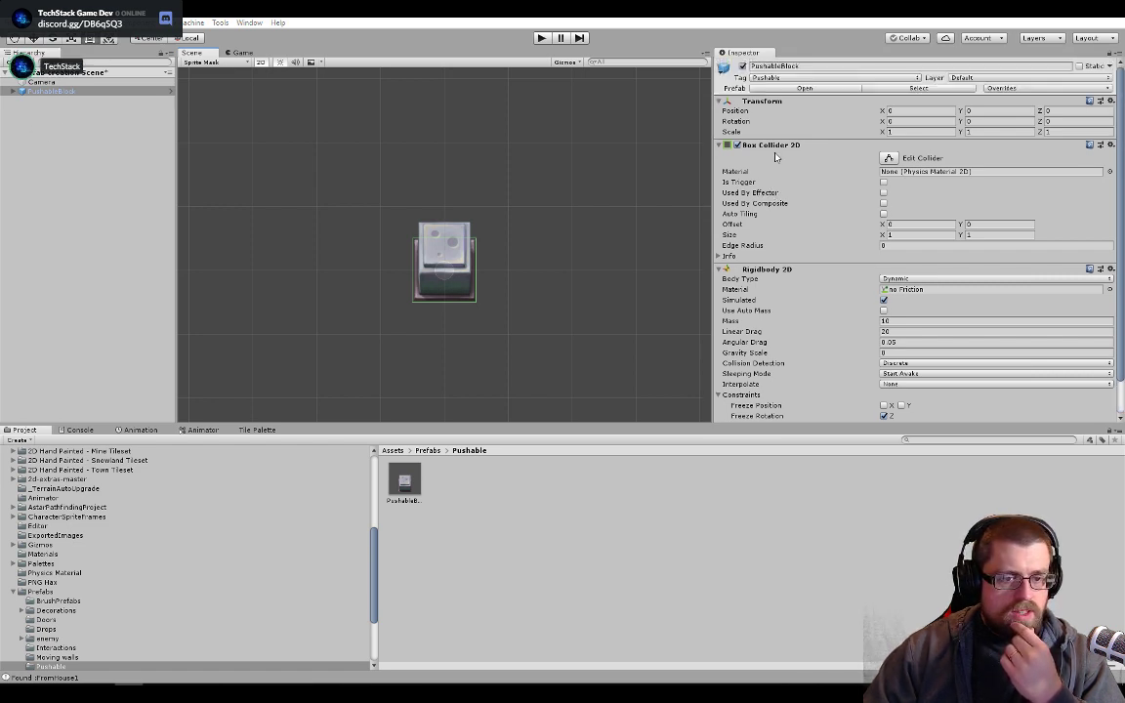
{"action": "left_click", "coordinate": [15, 91]}
{"action": "left_click", "coordinate": [35, 100]}
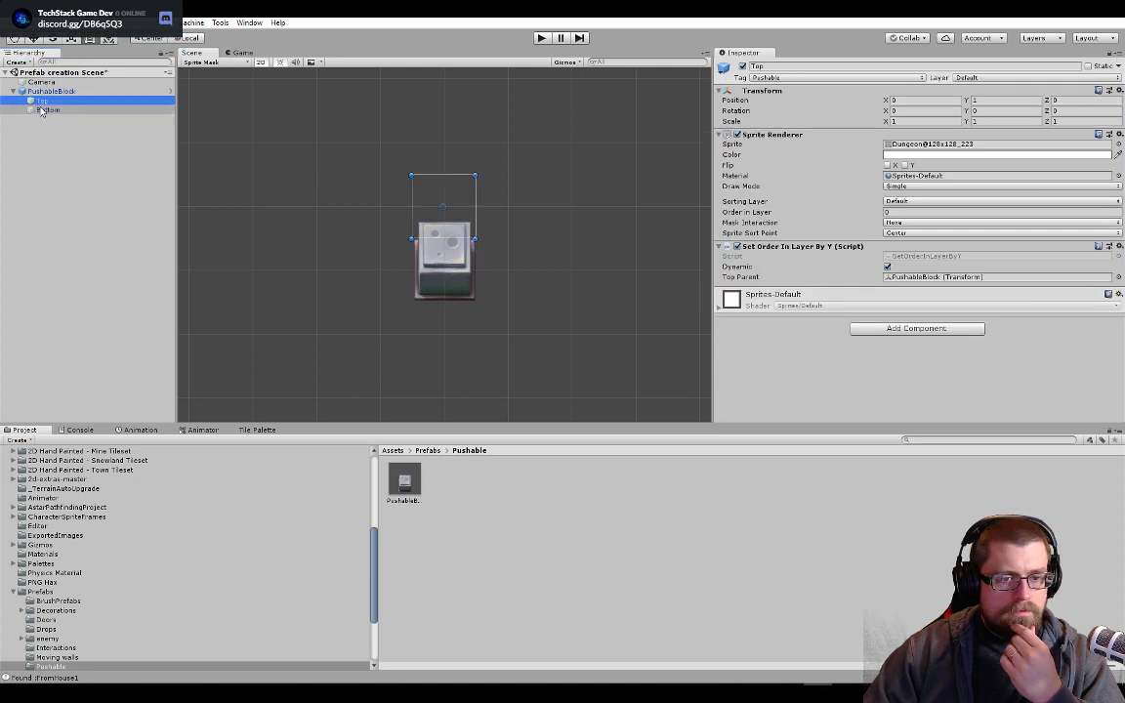
{"action": "left_click", "coordinate": [44, 109]}
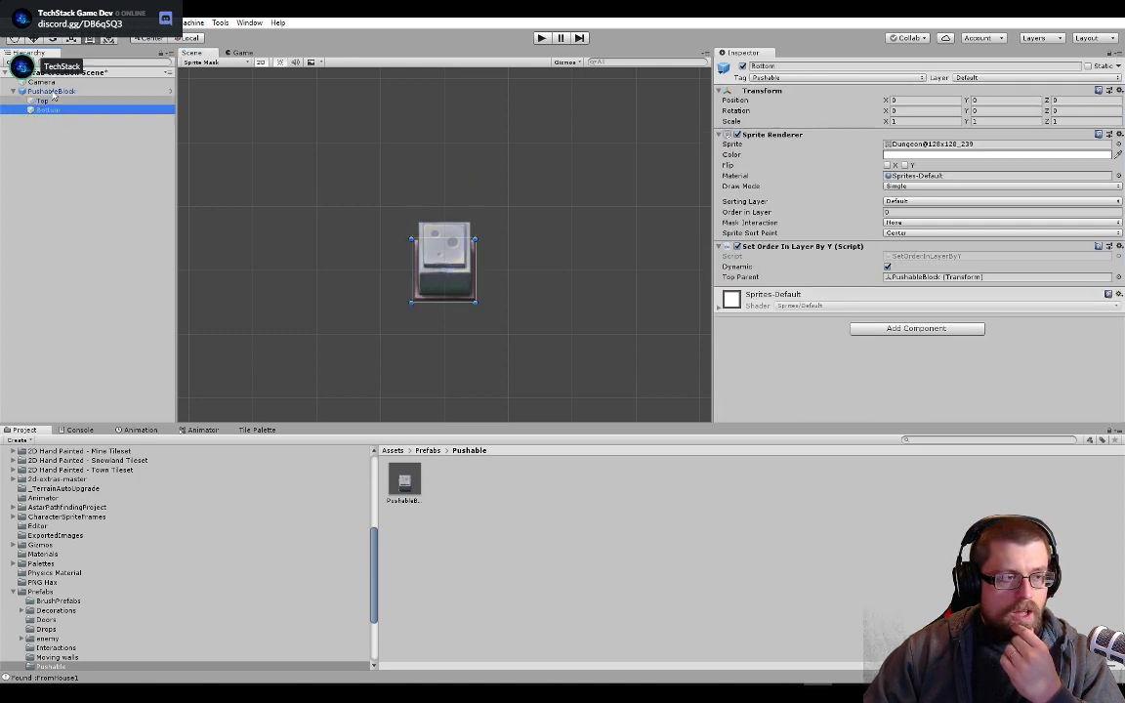
{"action": "left_click", "coordinate": [53, 91]}
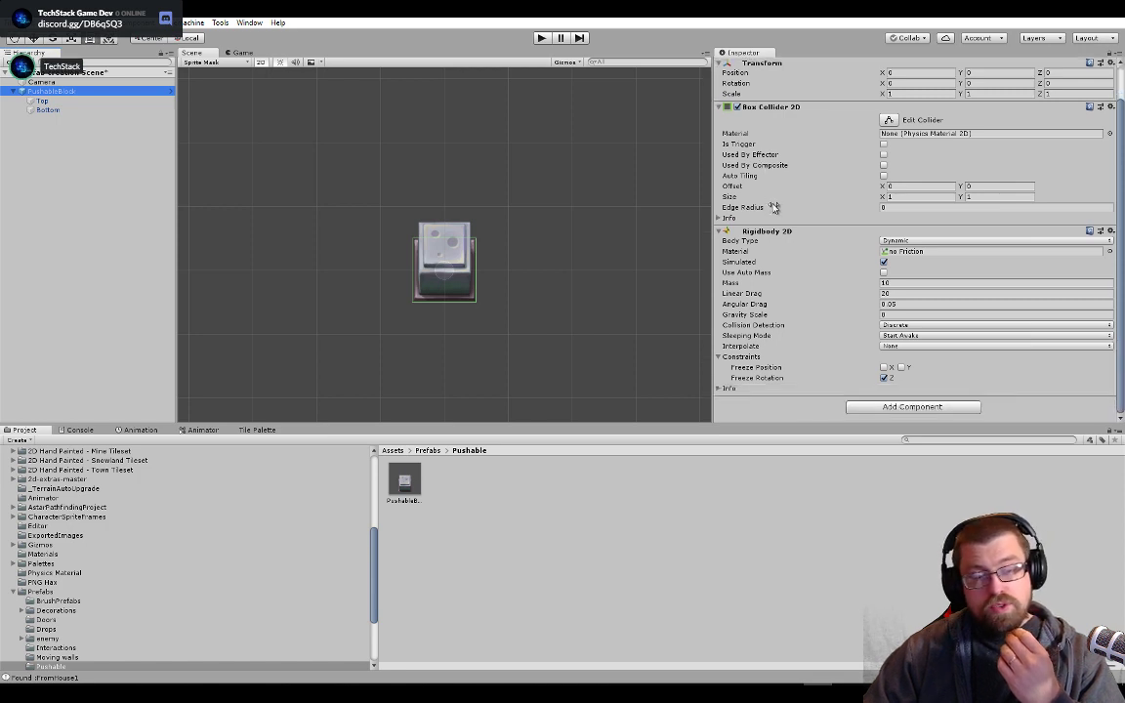
{"action": "scroll", "coordinate": [781, 222], "scroll_direction": "down", "scroll_amount": 2}
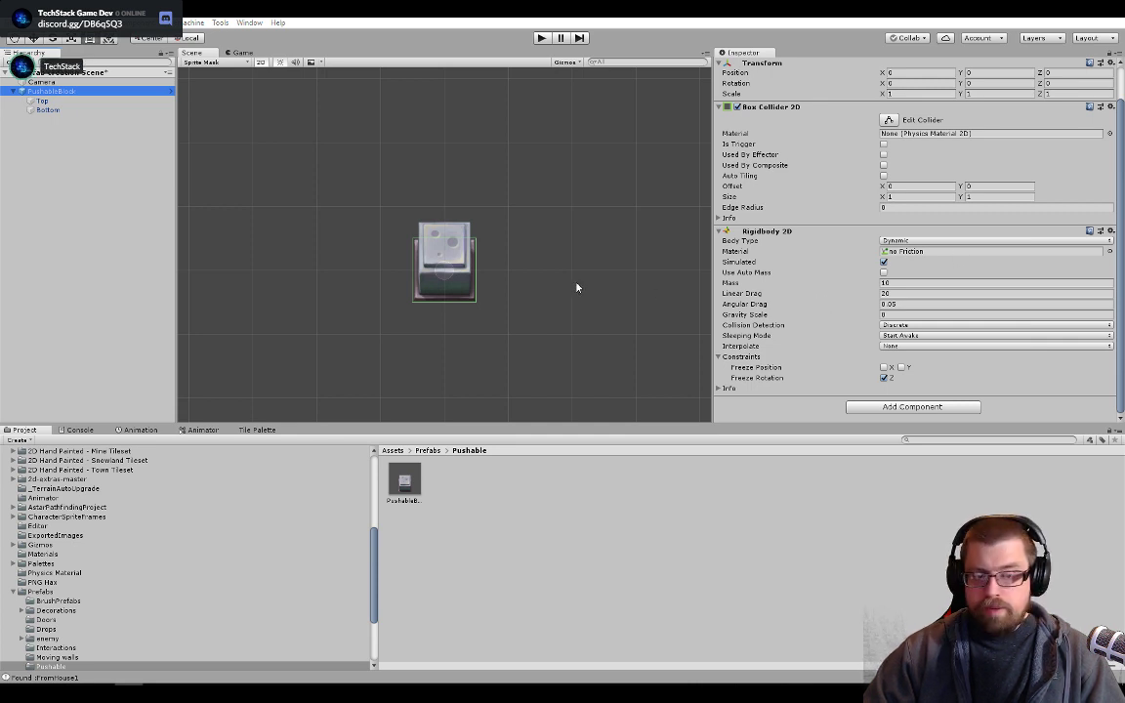
{"action": "scroll", "coordinate": [586, 273], "scroll_direction": "down", "scroll_amount": 2}
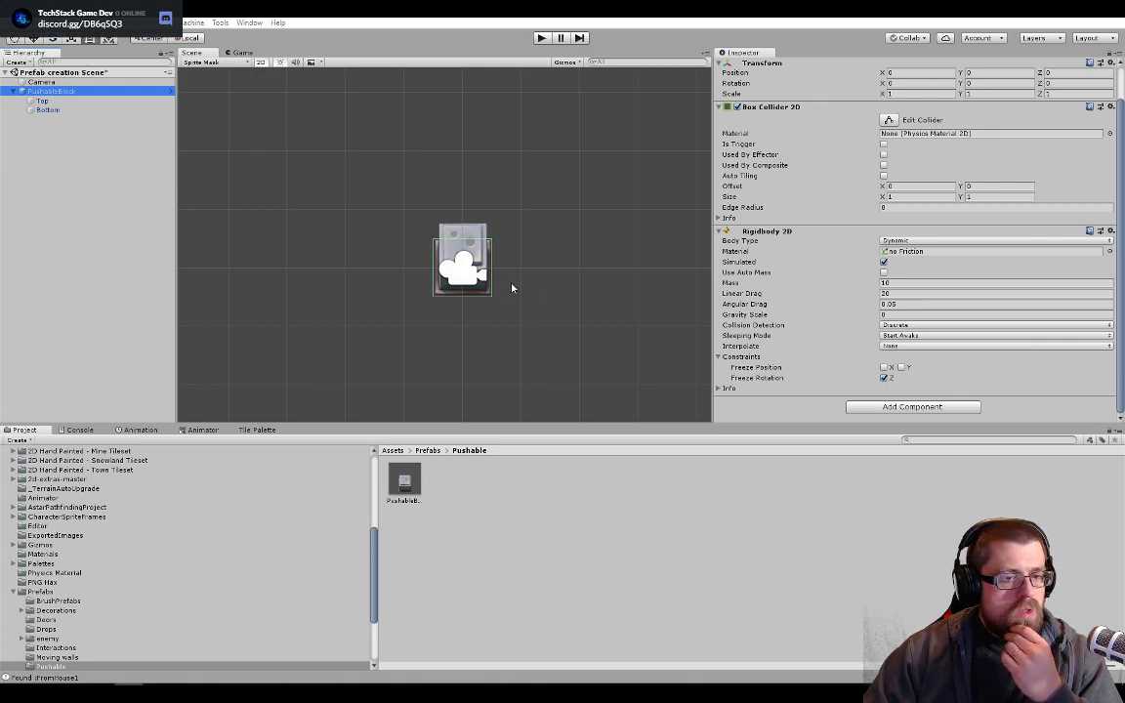
- Add a new script component named PushableBlockLimit to the PushableBlock object
{"action": "left_click", "coordinate": [890, 407]}
{"action": "type", "text": "PUs"}
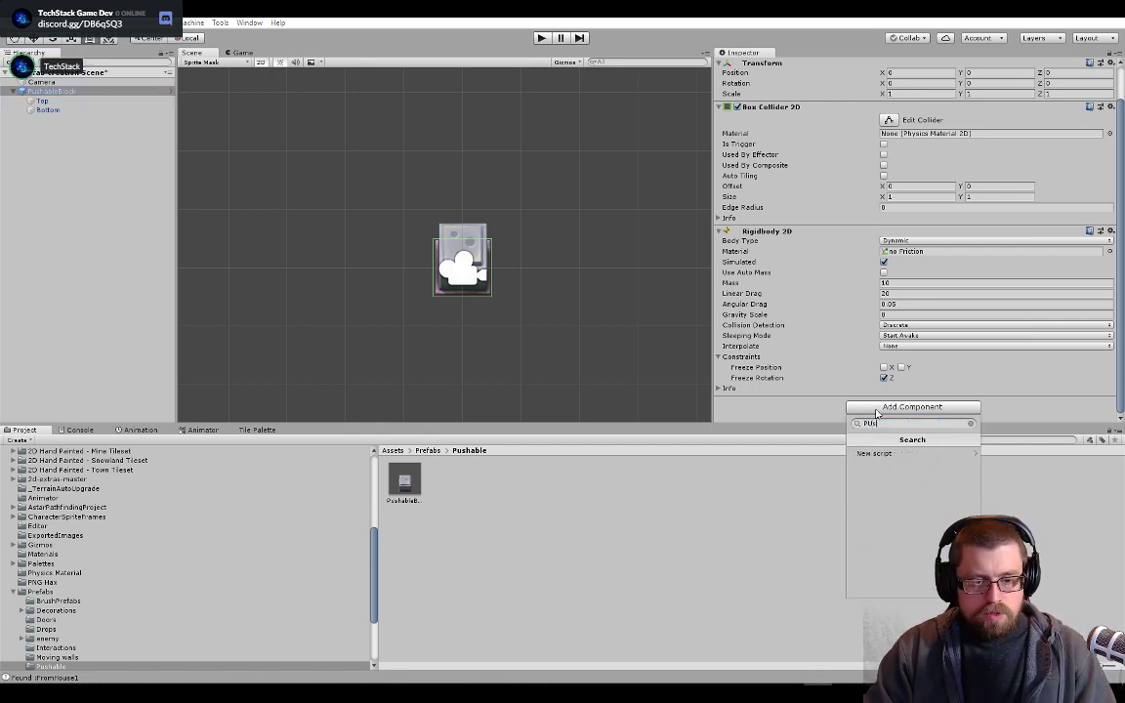
{"action": "key", "text": "BackSpace"}
{"action": "key", "text": "BackSpace"}
{"action": "type", "text": "ushable"}
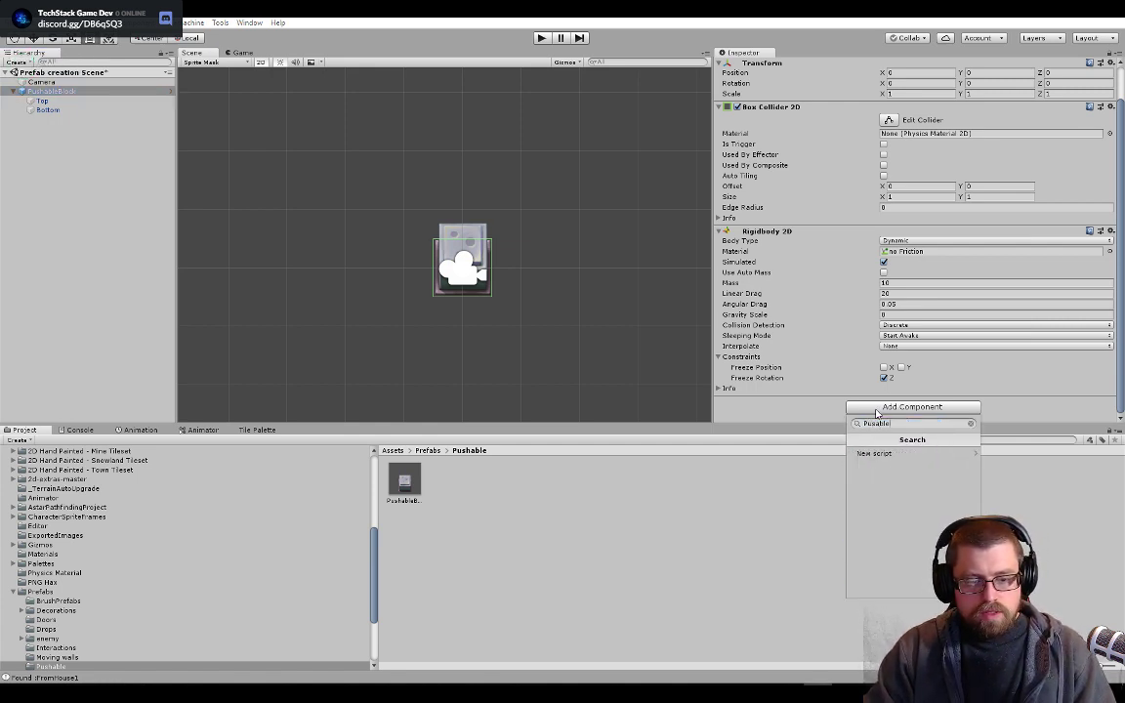
{"action": "key", "text": "BackSpace"}
{"action": "key", "text": "BackSpace"}
{"action": "key", "text": "BackSpace"}
{"action": "key", "text": "BackSpace"}
{"action": "type", "text": "habl"}
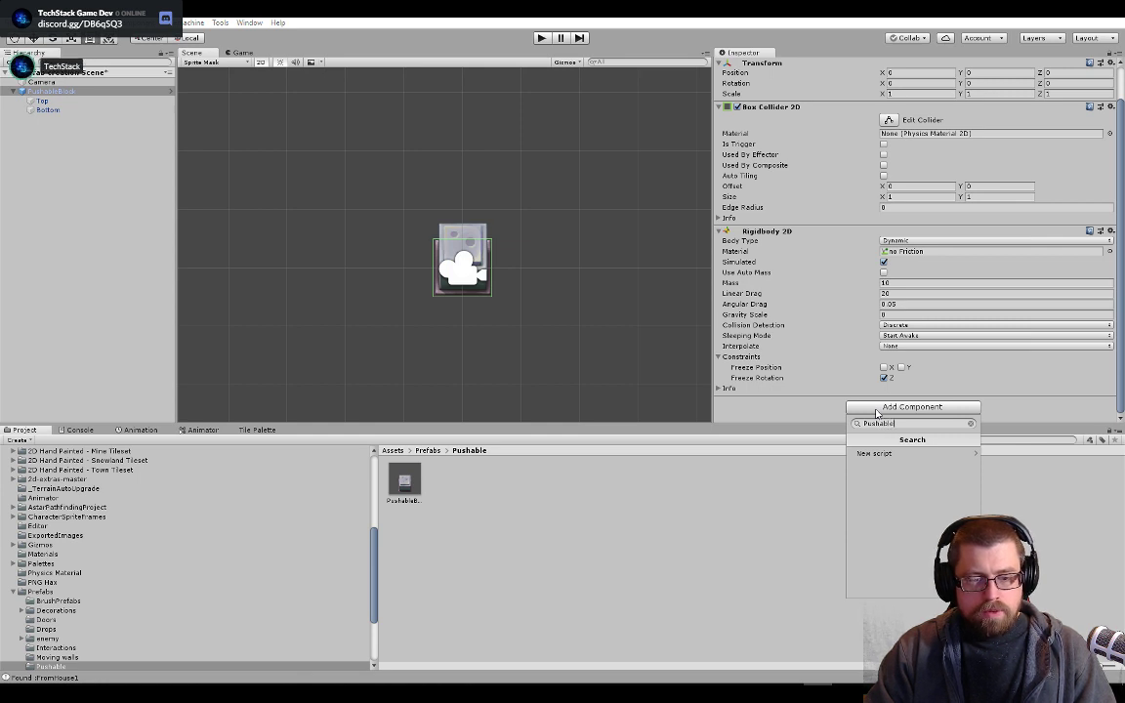
{"action": "type", "text": "eBlock"}
{"action": "key", "text": "BackSpace"}
{"action": "type", "text": "ckLimit"}
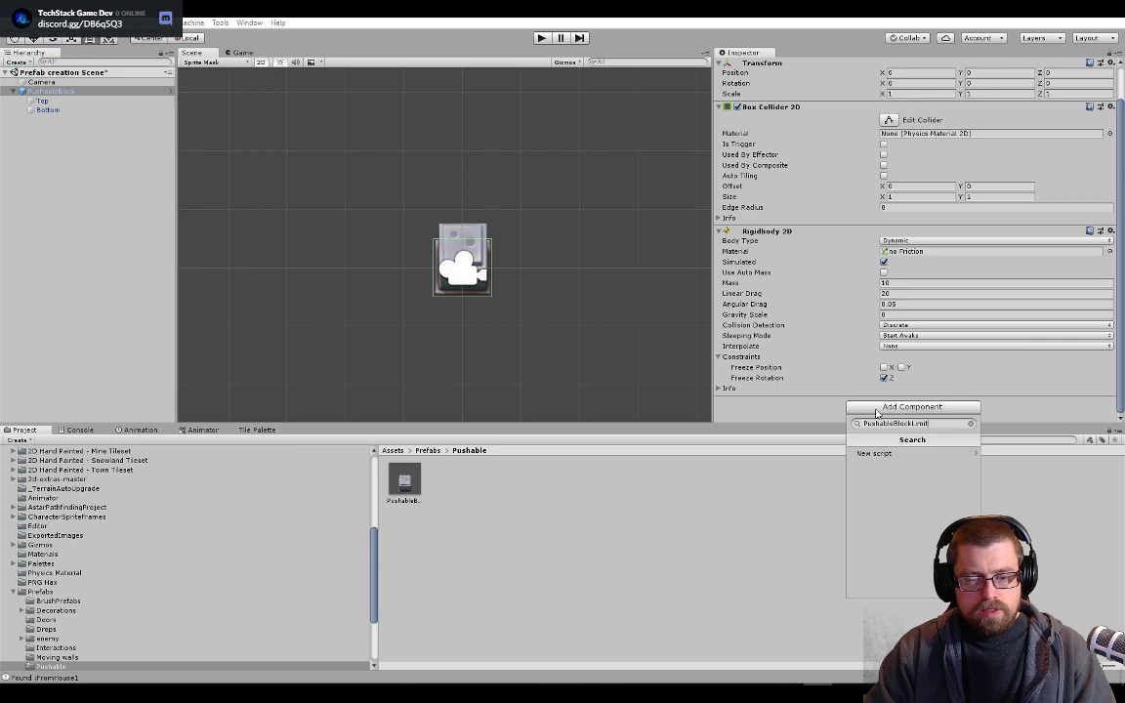
{"action": "scroll", "coordinate": [876, 414], "scroll_direction": "up", "scroll_amount": 1}
{"action": "left_click", "coordinate": [888, 452]}
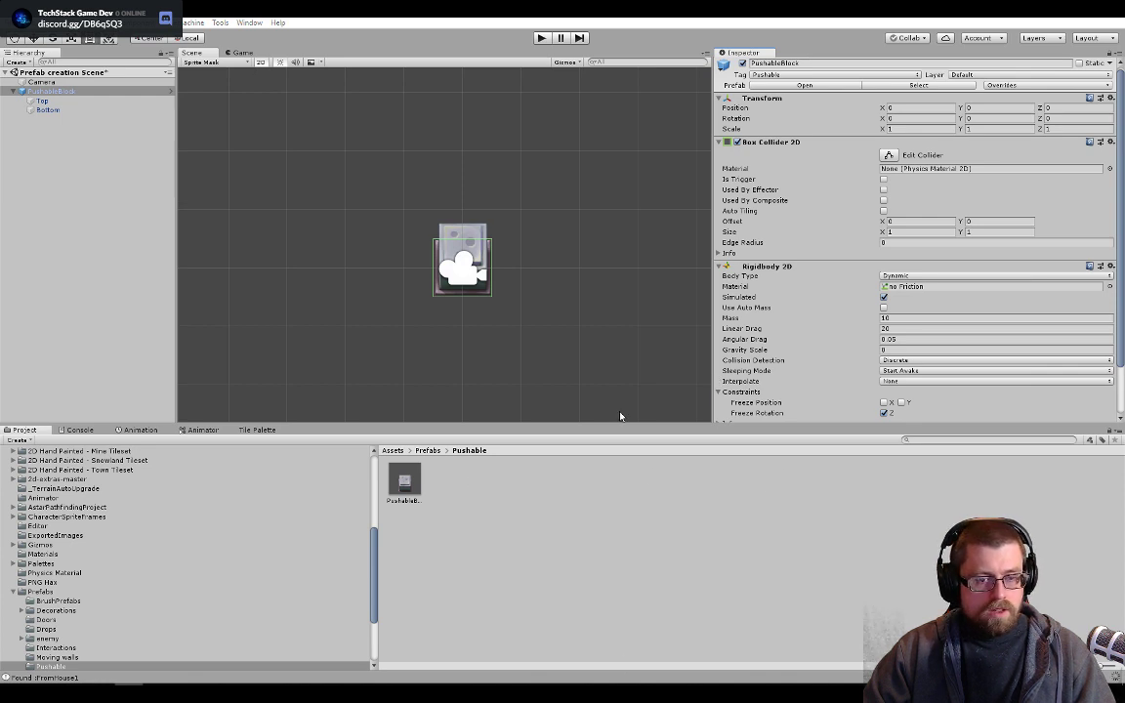
- Open the PushableBlockLimit script in Visual Studio and reduce the code window so it floats over the Unity editor
{"action": "scroll", "coordinate": [725, 321], "scroll_direction": "down", "scroll_amount": 2}
{"action": "left_click", "coordinate": [933, 388]}
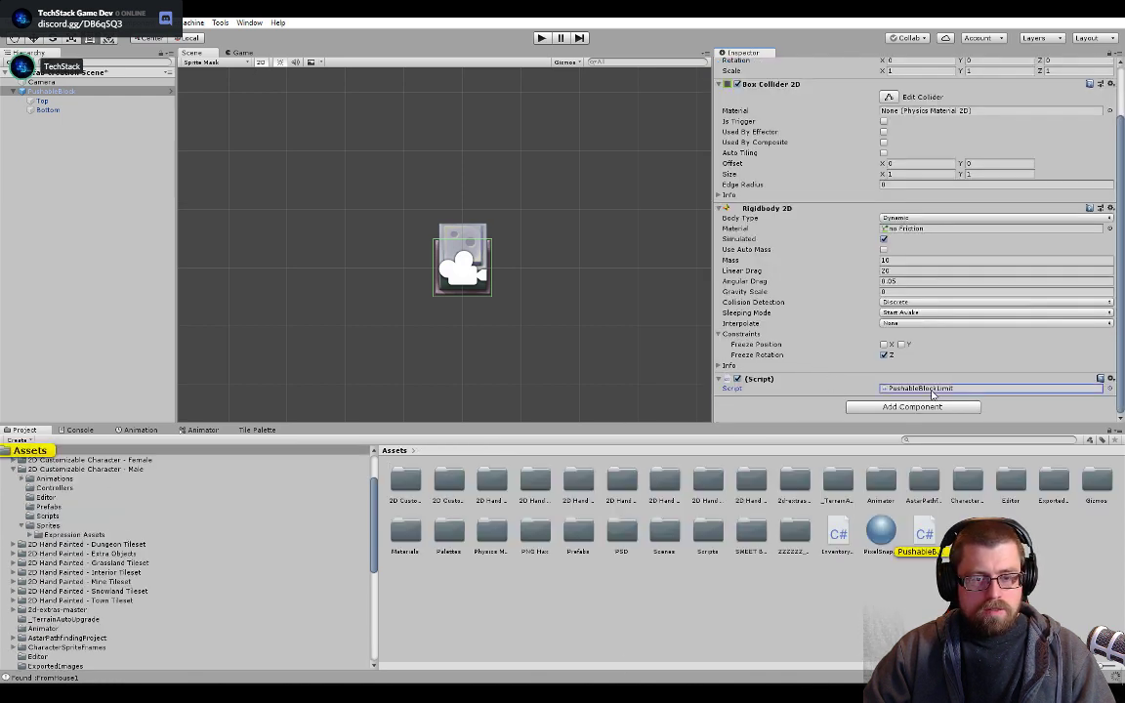
{"action": "double_click", "coordinate": [932, 391]}
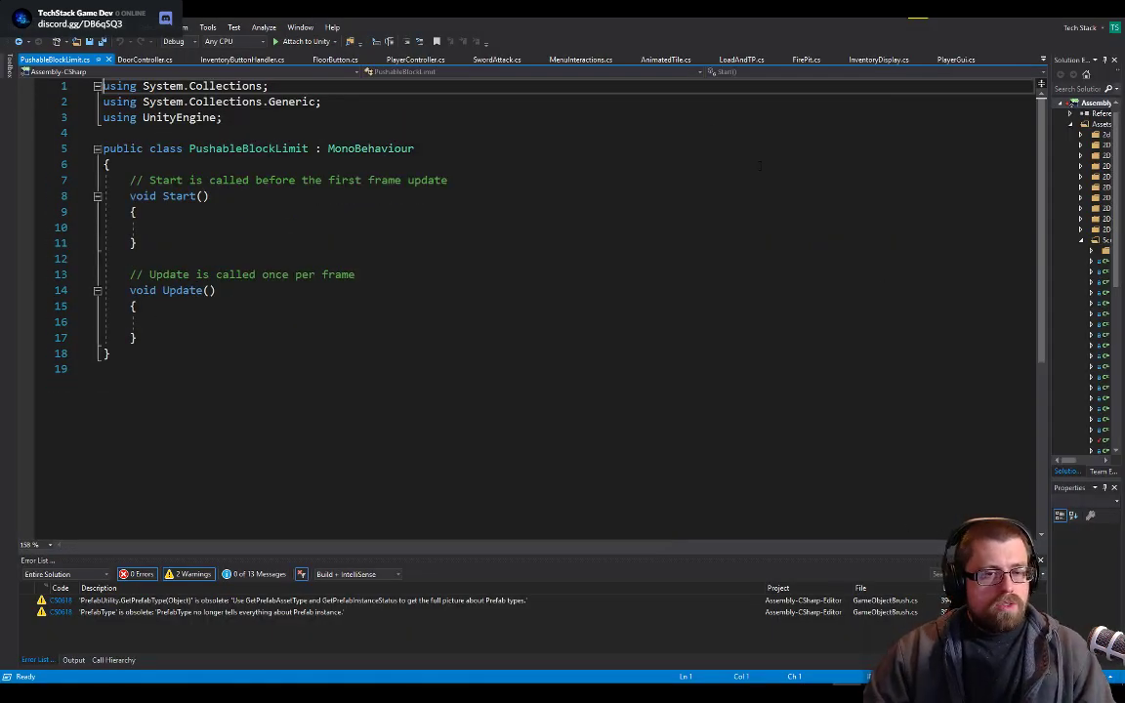
{"action": "left_click_drag", "start_coordinate": [661, 16], "coordinate": [839, 120]}
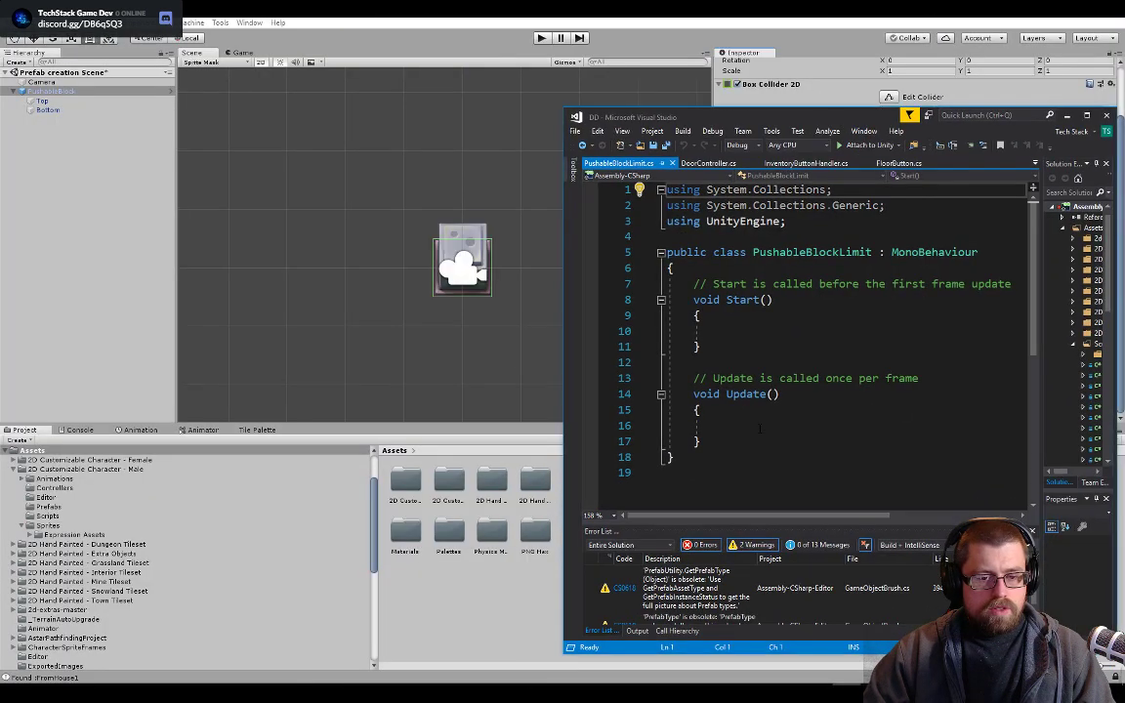
- Insert three blank lines at the start of the PushableBlockLimit class body, above Start(), and reposition the code window
{"action": "left_click", "coordinate": [755, 438]}
{"action": "left_click", "coordinate": [767, 314]}
{"action": "left_click", "coordinate": [773, 272]}
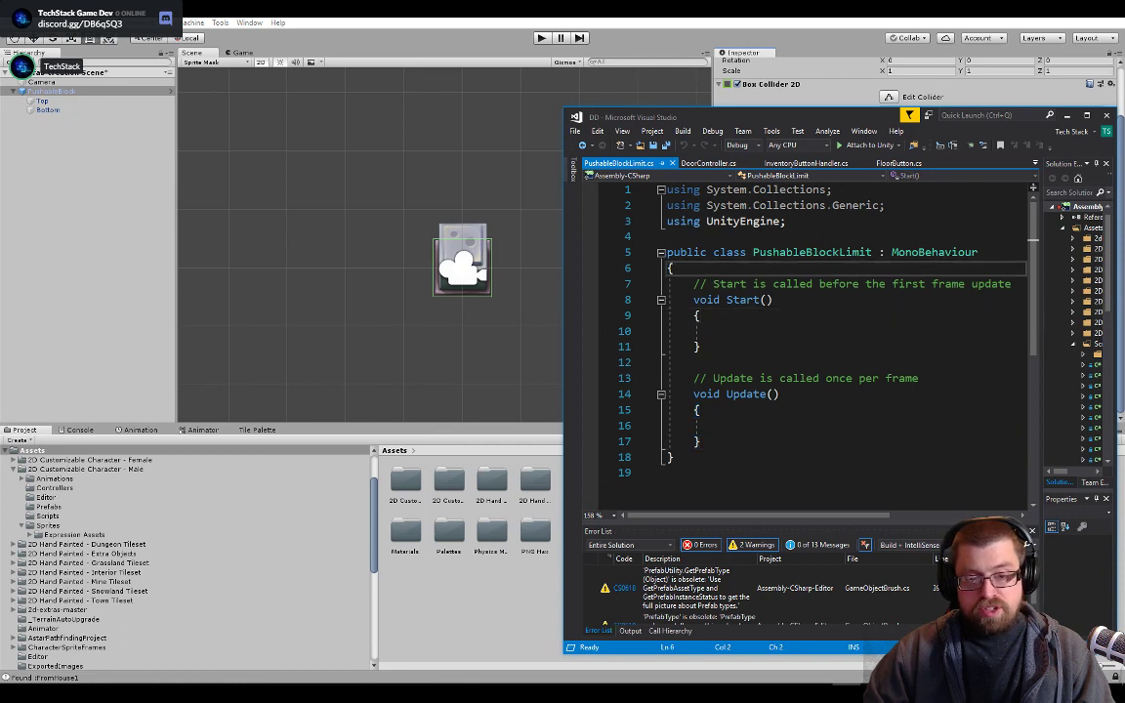
{"action": "key", "text": "Return"}
{"action": "key", "text": "Return"}
{"action": "key", "text": "Return"}
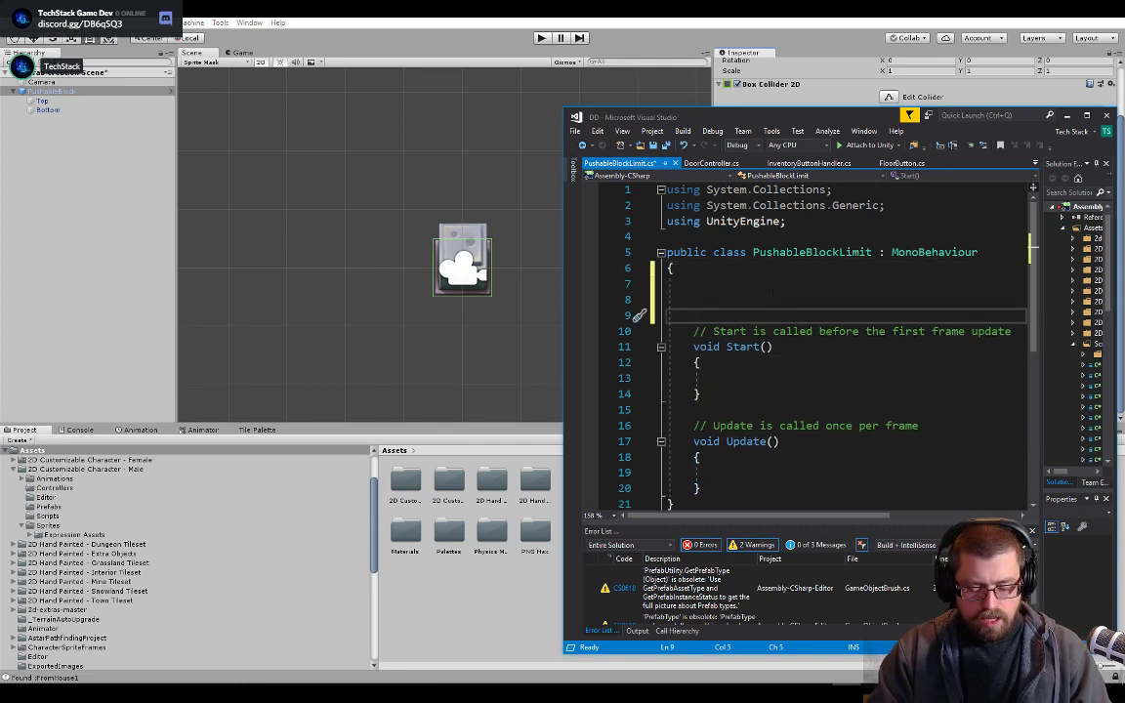
{"action": "key", "text": "Up"}
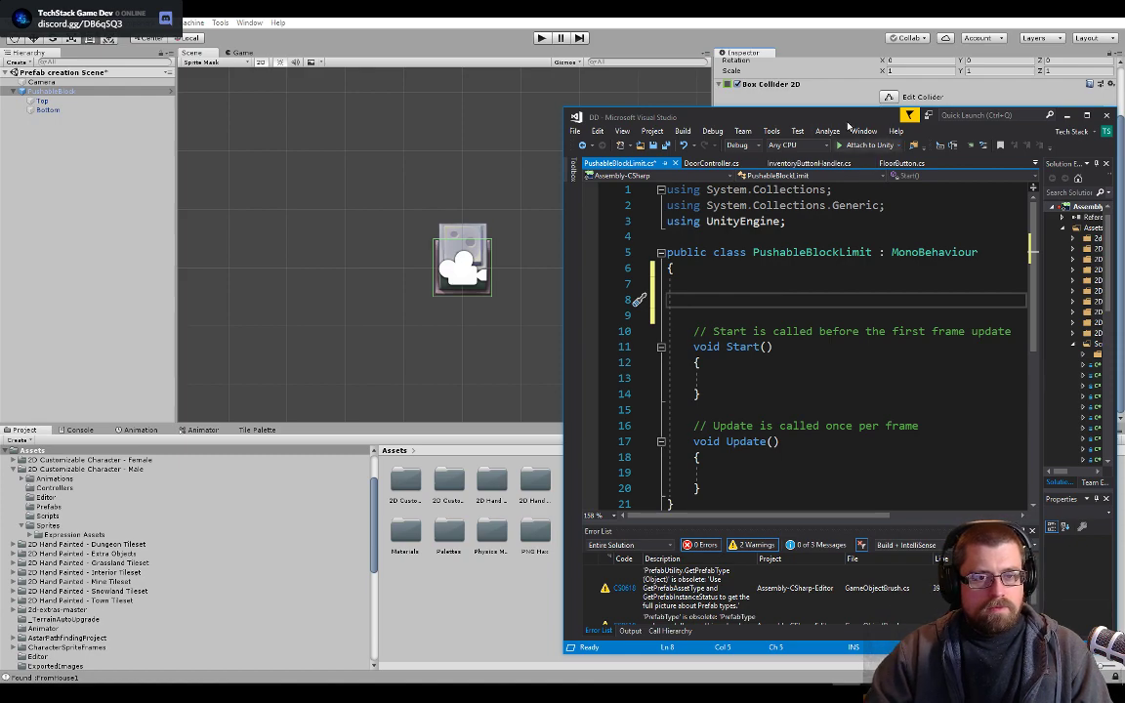
{"action": "left_click_drag", "start_coordinate": [848, 122], "coordinate": [699, 187]}
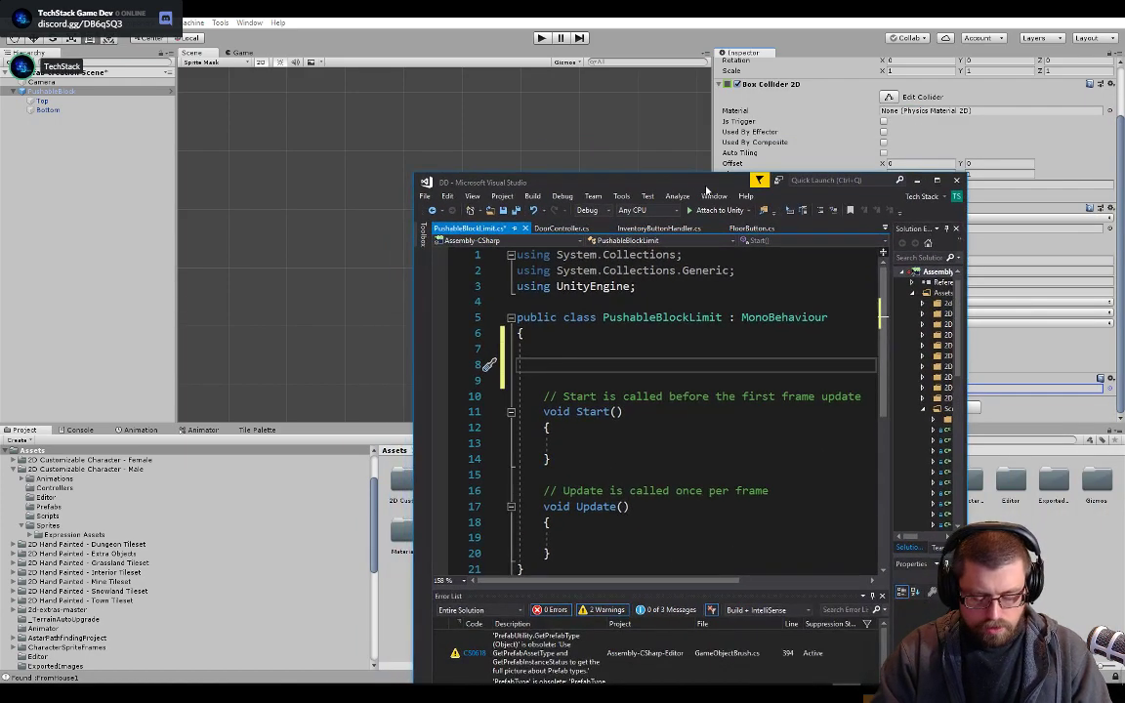
- Begin a private field declaration in the PushableBlockLimit class with the [SerializeField] attribute above it
{"action": "type", "text": "private"}
{"action": "key", "text": "Up"}
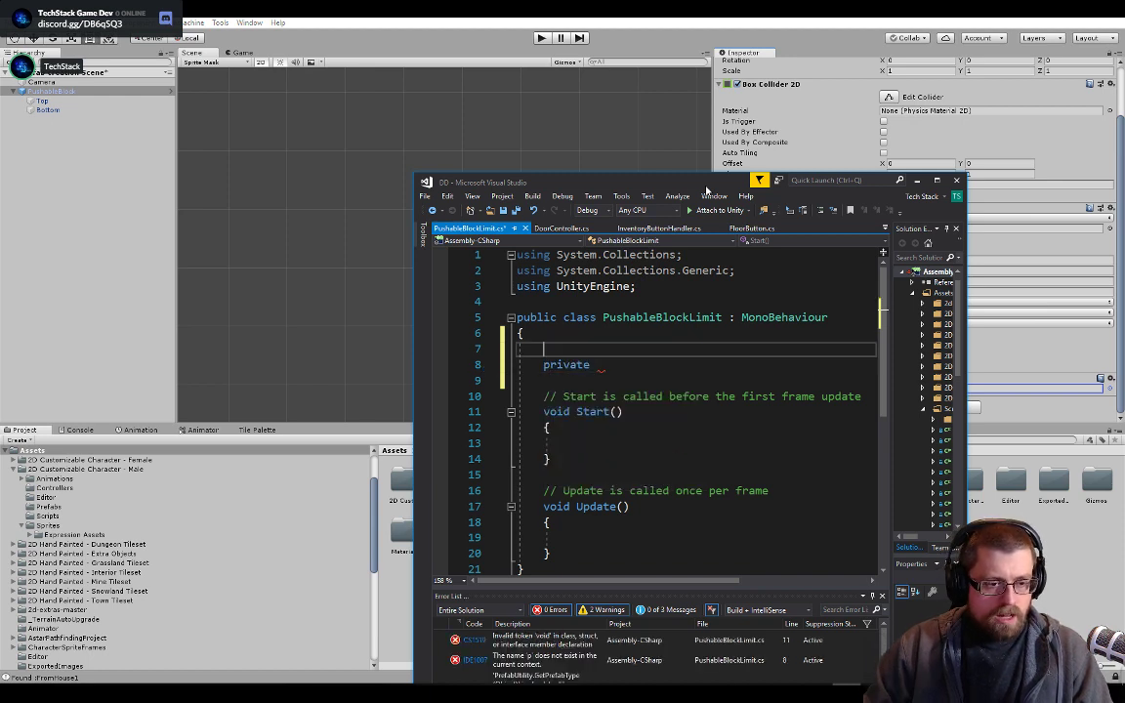
{"action": "type", "text": "["}
{"action": "type", "text": "ser"}
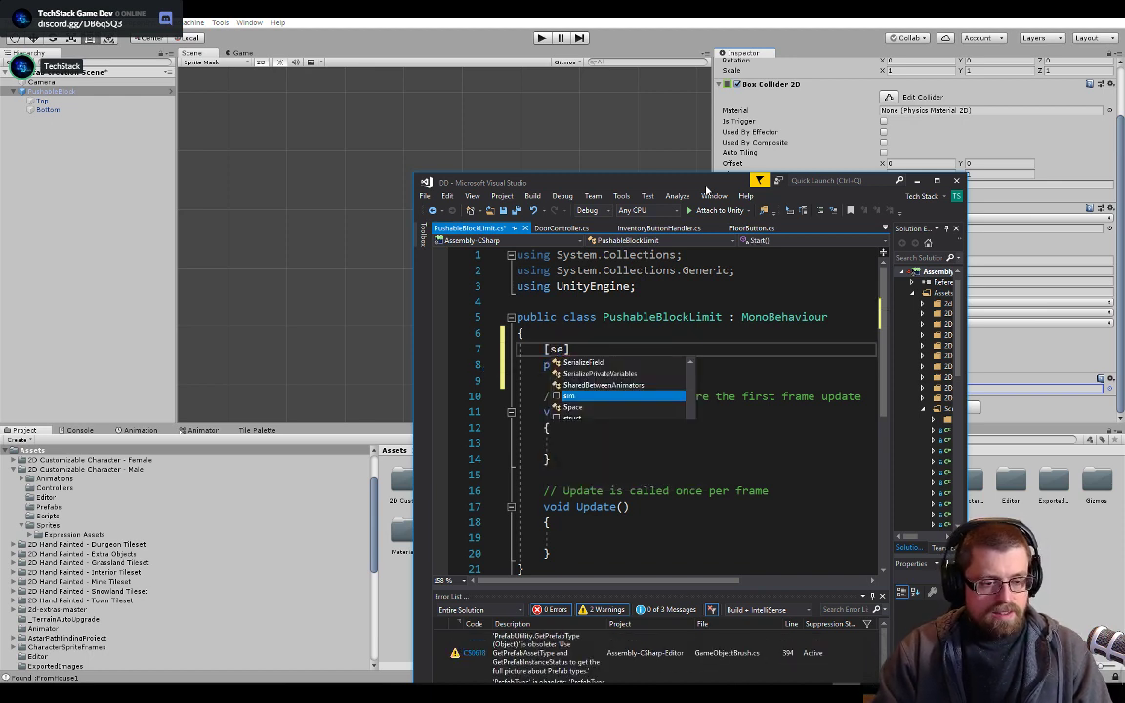
{"action": "key", "text": "Tab"}
{"action": "key", "text": "Down"}
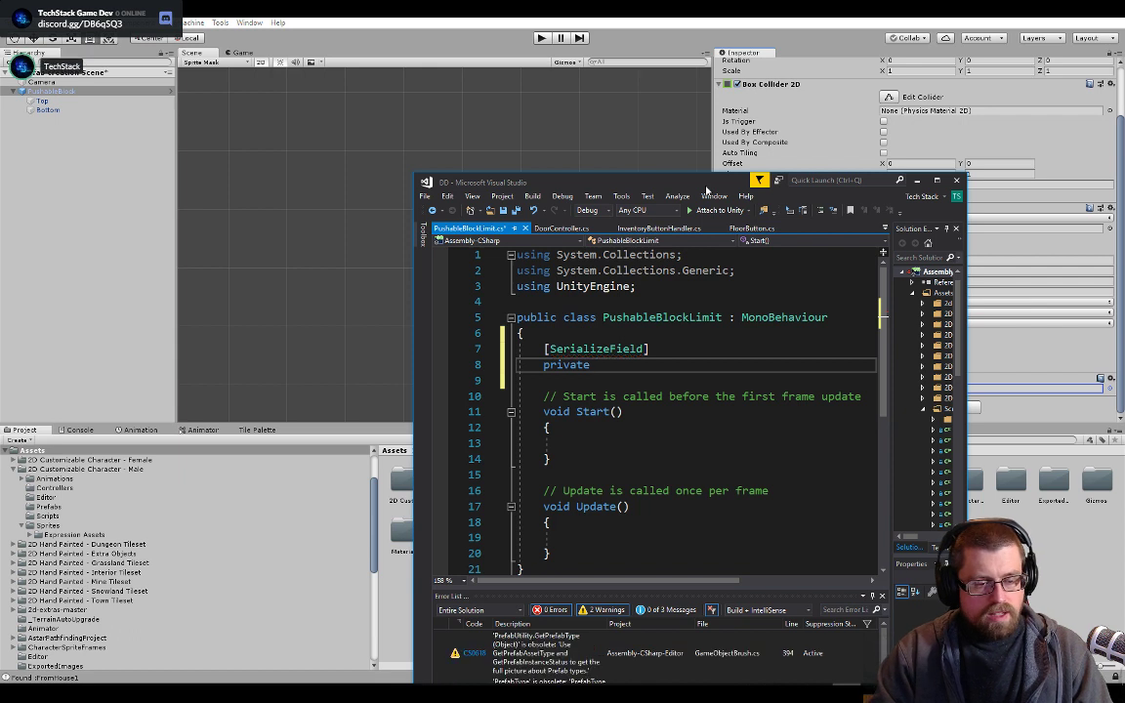
{"action": "type", "text": "tran"}
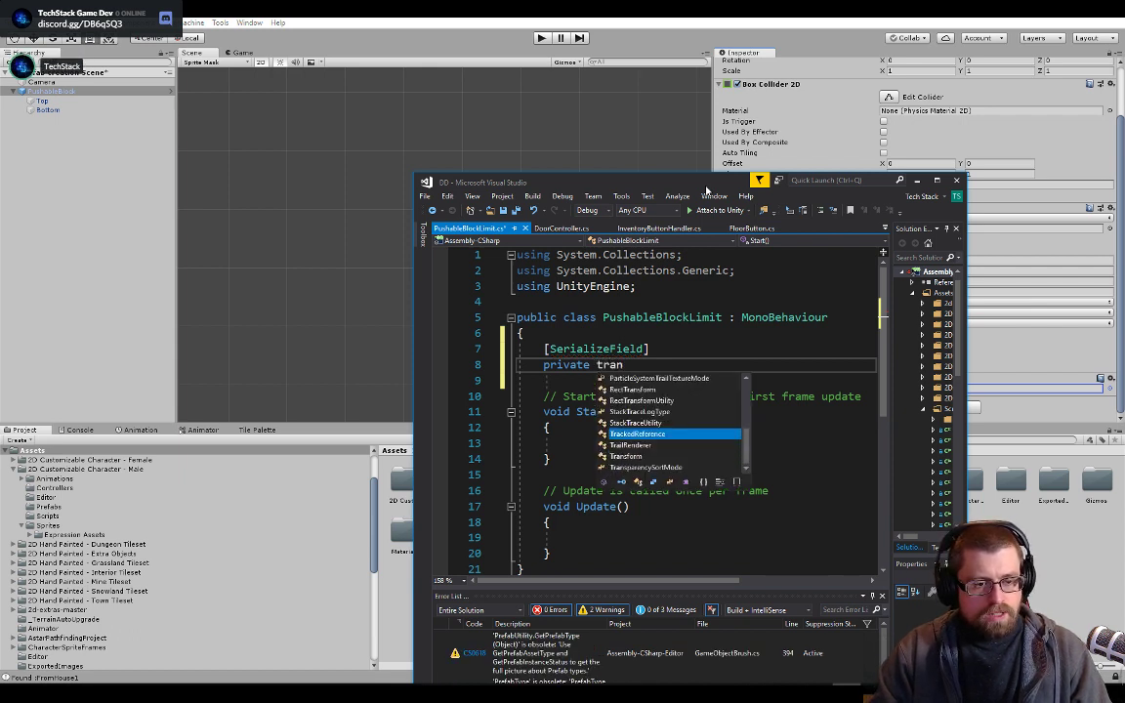
{"action": "type", "text": "sfor"}
{"action": "key", "text": "BackSpace"}
{"action": "key", "text": "BackSpace"}
{"action": "key", "text": "BackSpace"}
{"action": "key", "text": "BackSpace"}
{"action": "key", "text": "BackSpace"}
{"action": "key", "text": "BackSpace"}
{"action": "key", "text": "BackSpace"}
{"action": "key", "text": "BackSpace"}
{"action": "key", "text": "BackSpace"}
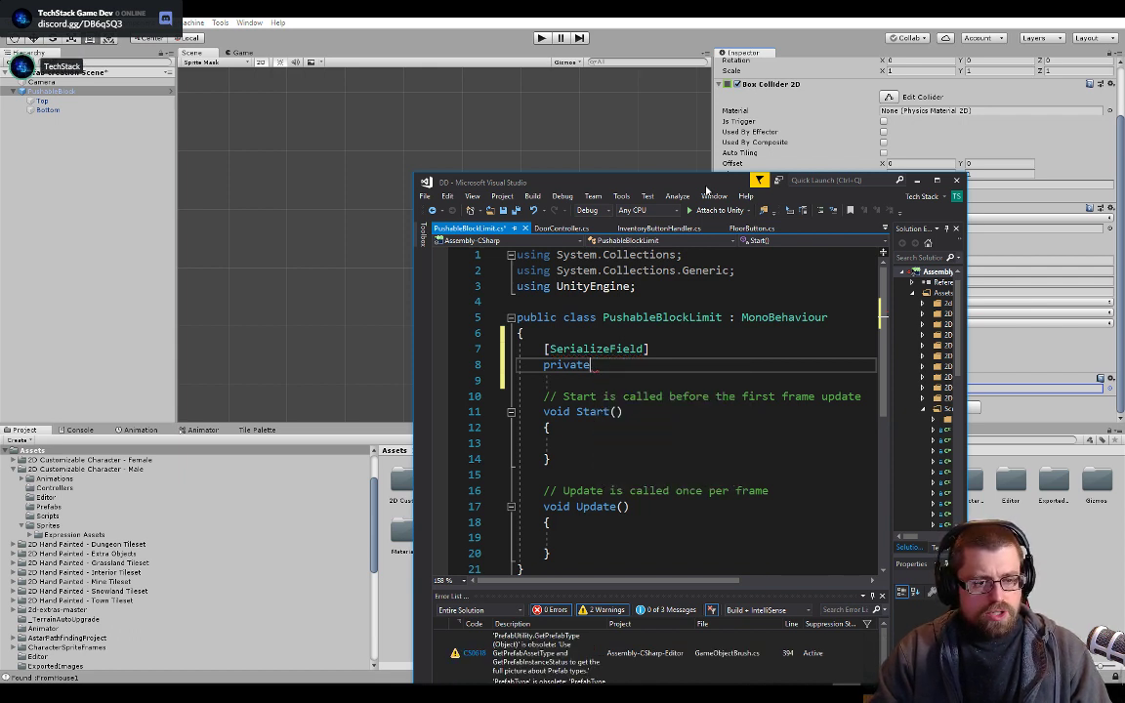
{"action": "type", "text": "veco"}
{"action": "key", "text": "Return"}
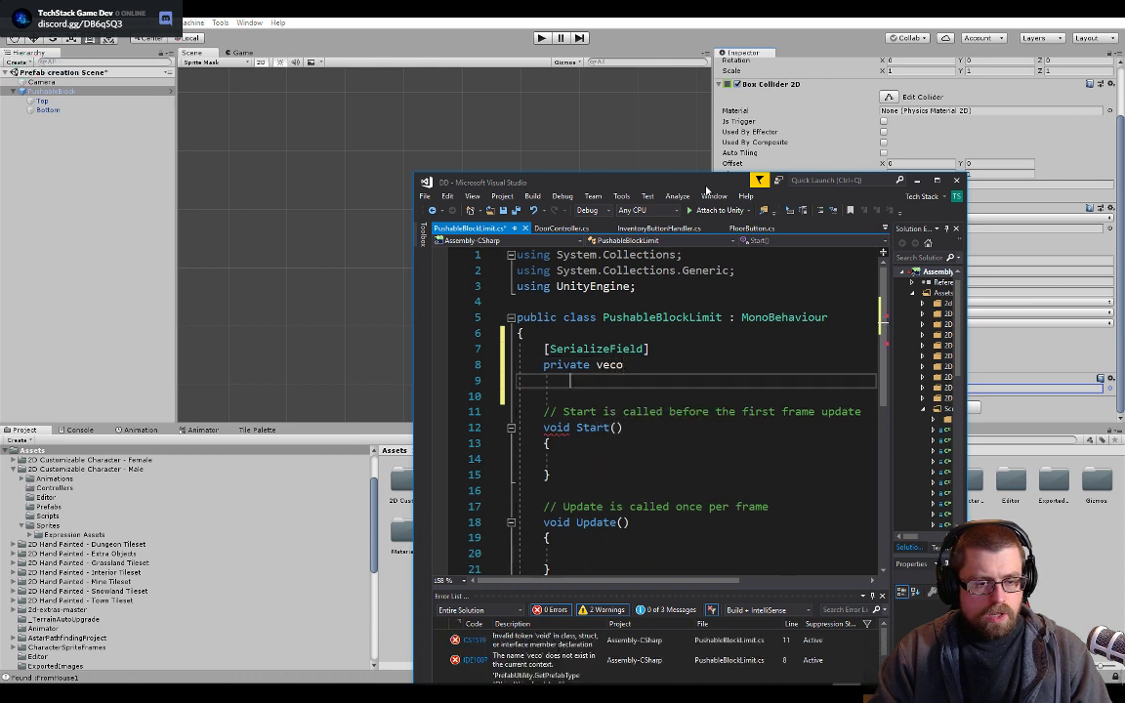
{"action": "key", "text": "BackSpace"}
{"action": "key", "text": "BackSpace"}
{"action": "key", "text": "BackSpace"}
{"action": "key", "text": "BackSpace"}
{"action": "key", "text": "BackSpace"}
{"action": "key", "text": "BackSpace"}
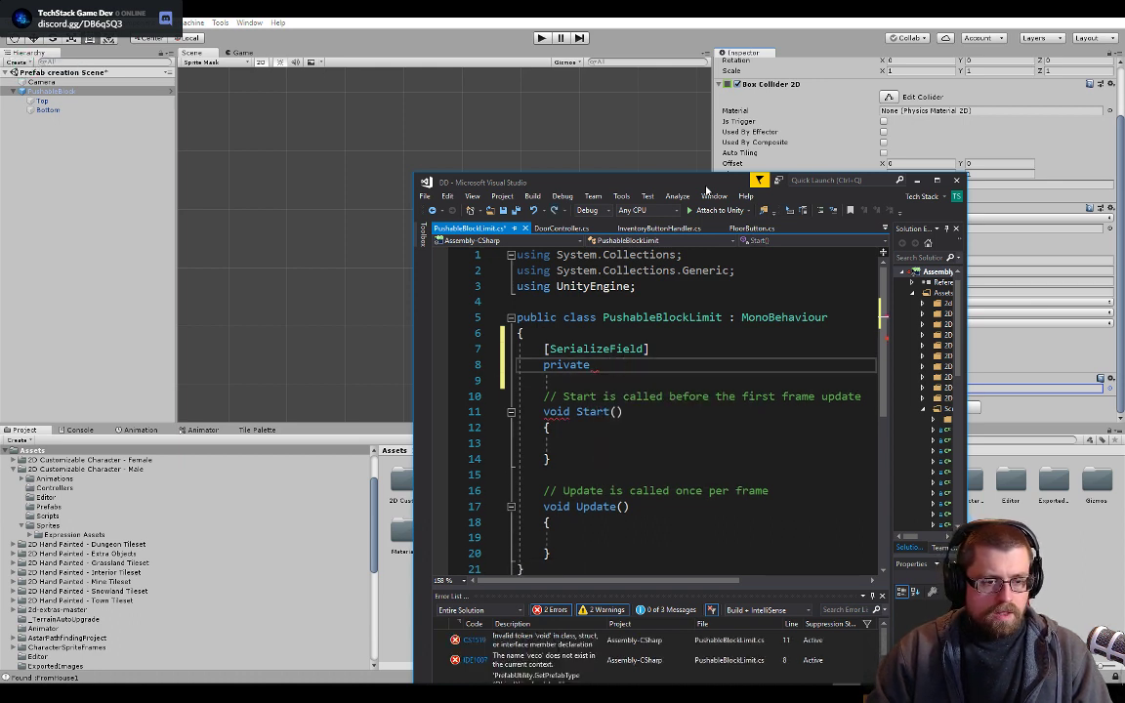
- Complete the serialized private field as a Vector2 named startLoc
{"action": "type", "text": "veco"}
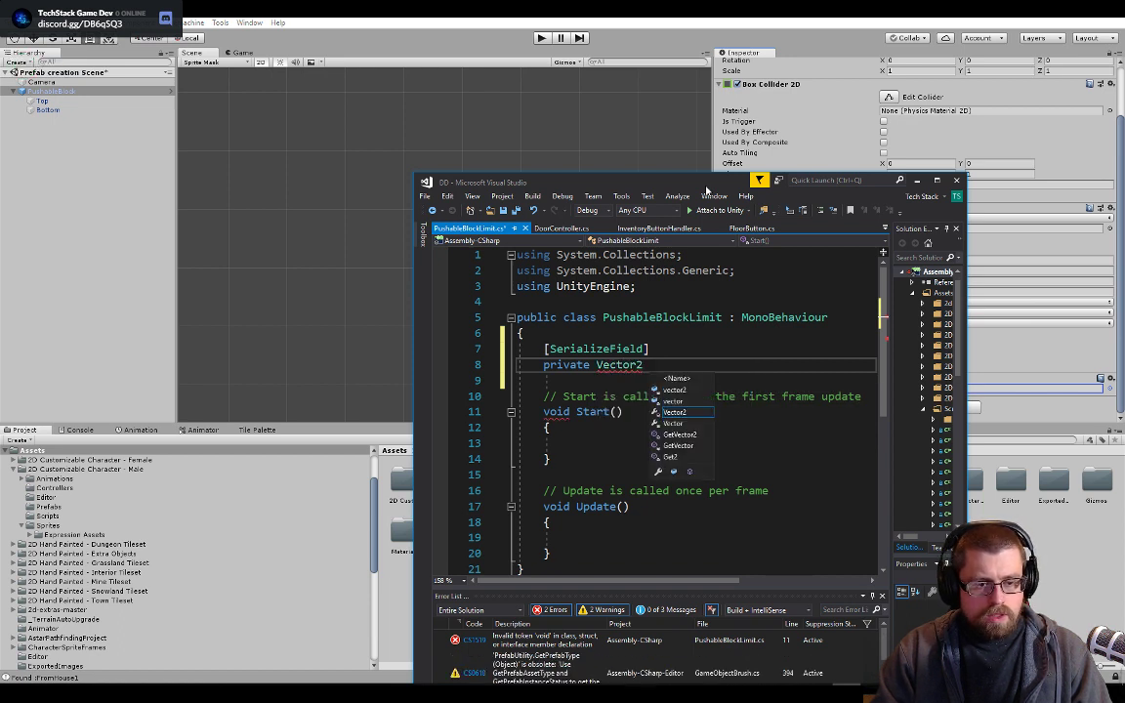
{"action": "type", "text": " start"}
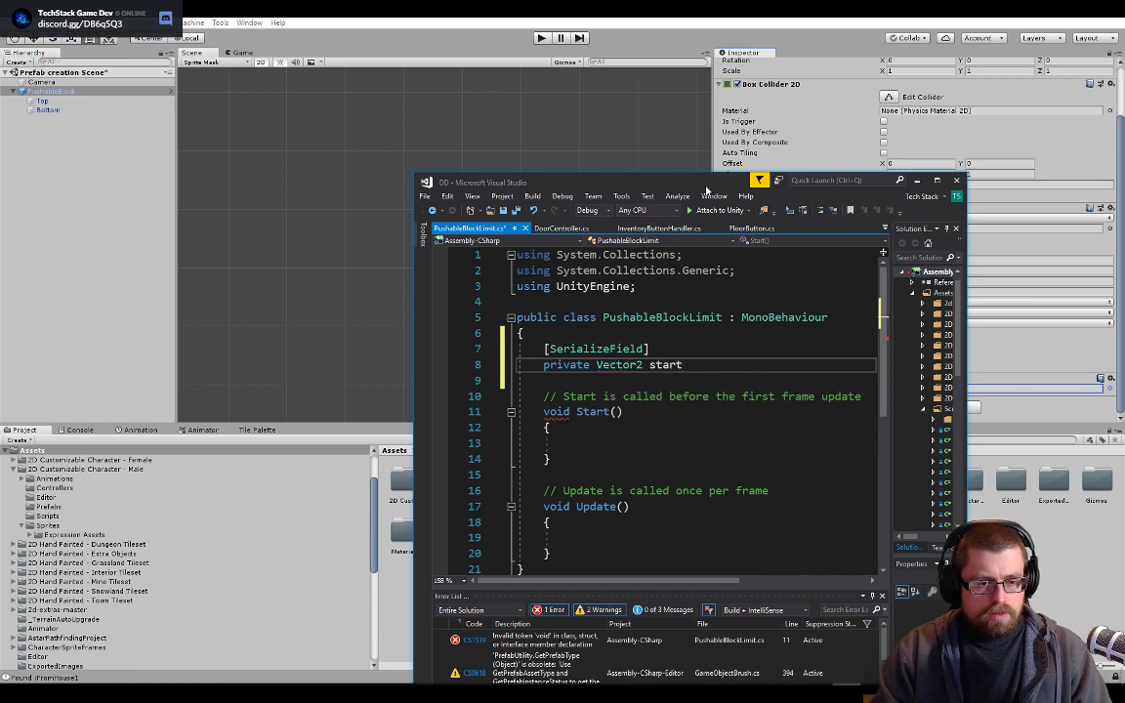
{"action": "type", "text": "Loc;"}
- Assign transform.position to startLoc inside the Start() method and save the script
{"action": "key", "text": "Down"}
{"action": "key", "text": "Down"}
{"action": "key", "text": "Down"}
{"action": "key", "text": "Down"}
{"action": "key", "text": "Down"}
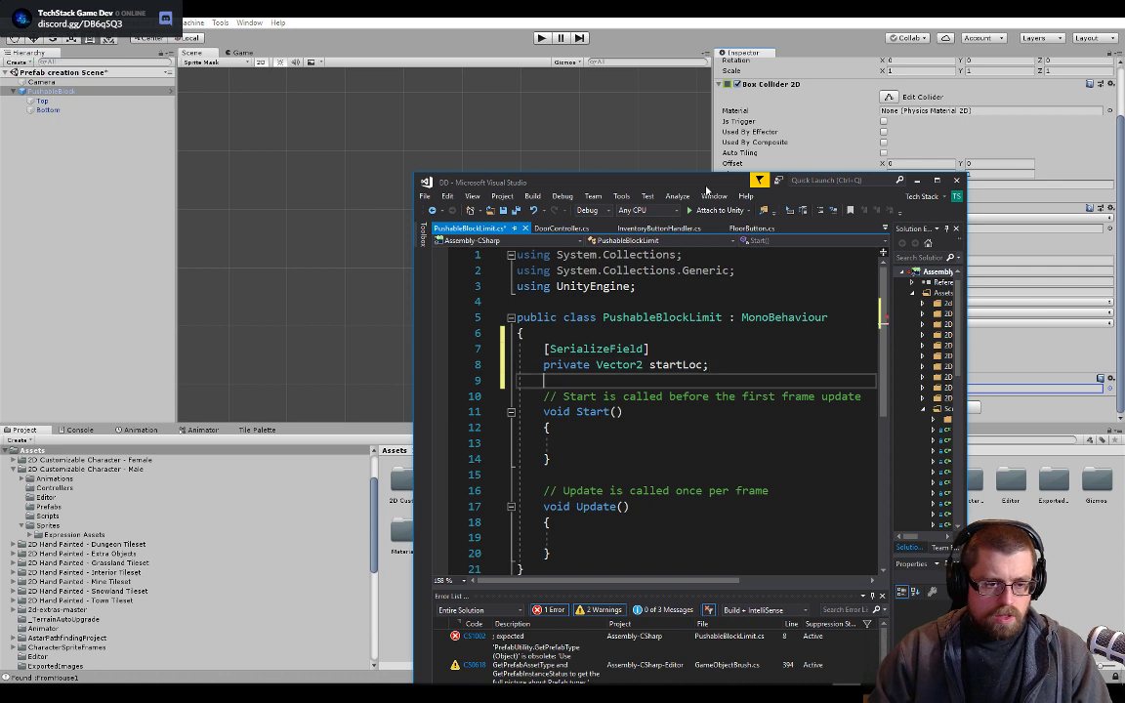
{"action": "type", "text": "start"}
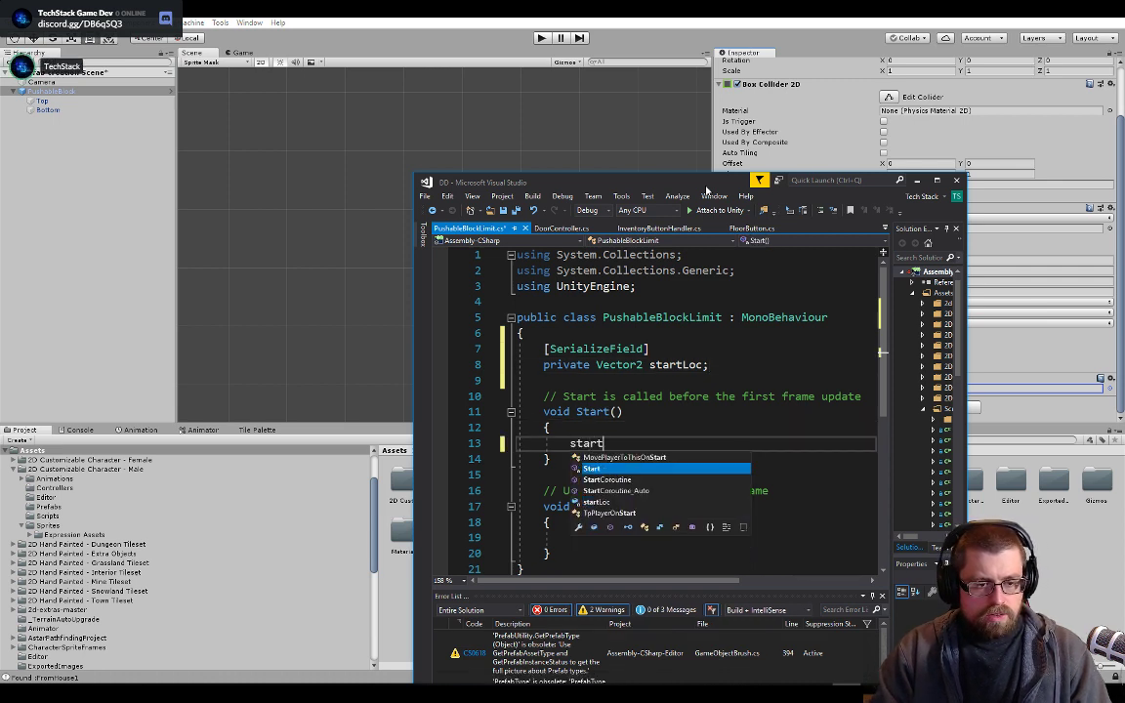
{"action": "type", "text": "loc = "}
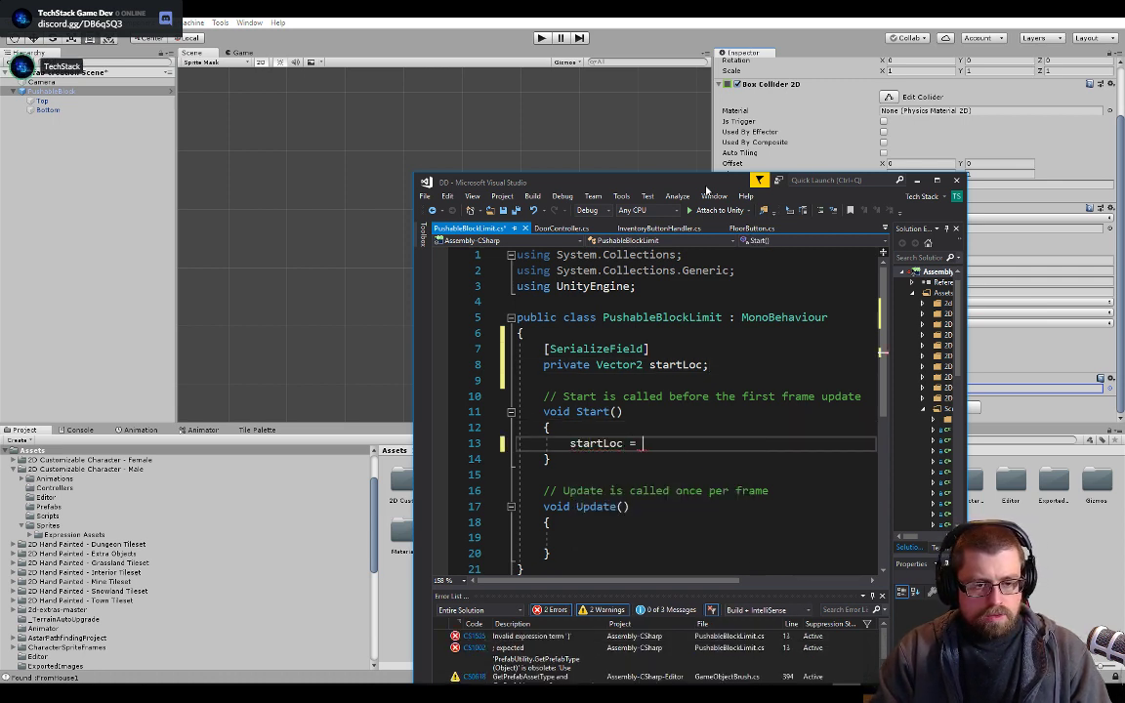
{"action": "type", "text": "trans"}
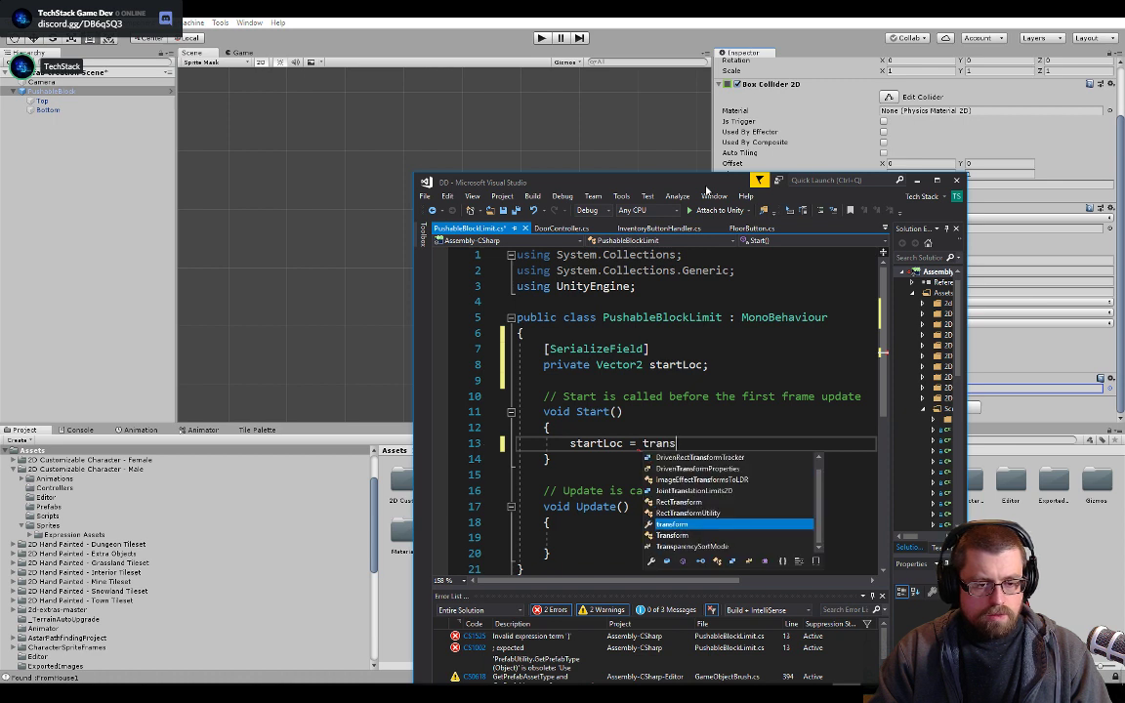
{"action": "key", "text": "Tab"}
{"action": "type", "text": ".po"}
{"action": "key", "text": "Tab"}
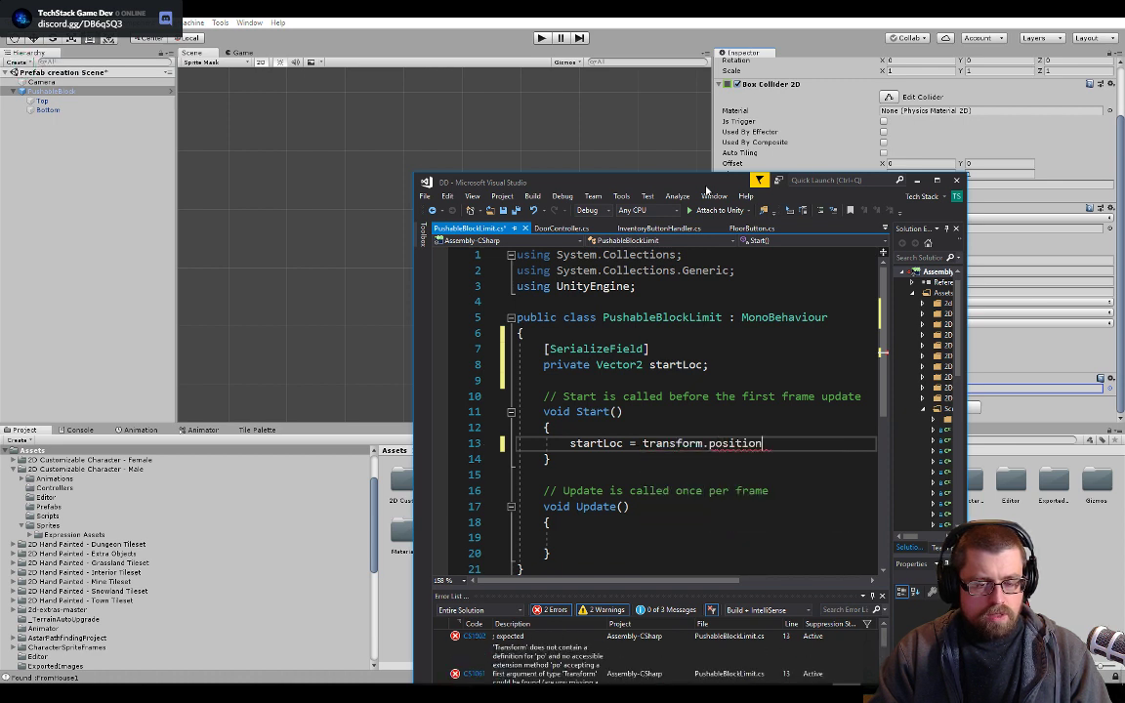
{"action": "type", "text": ";"}
{"action": "key", "text": "Up"}
{"action": "key", "text": "ctrl+s"}
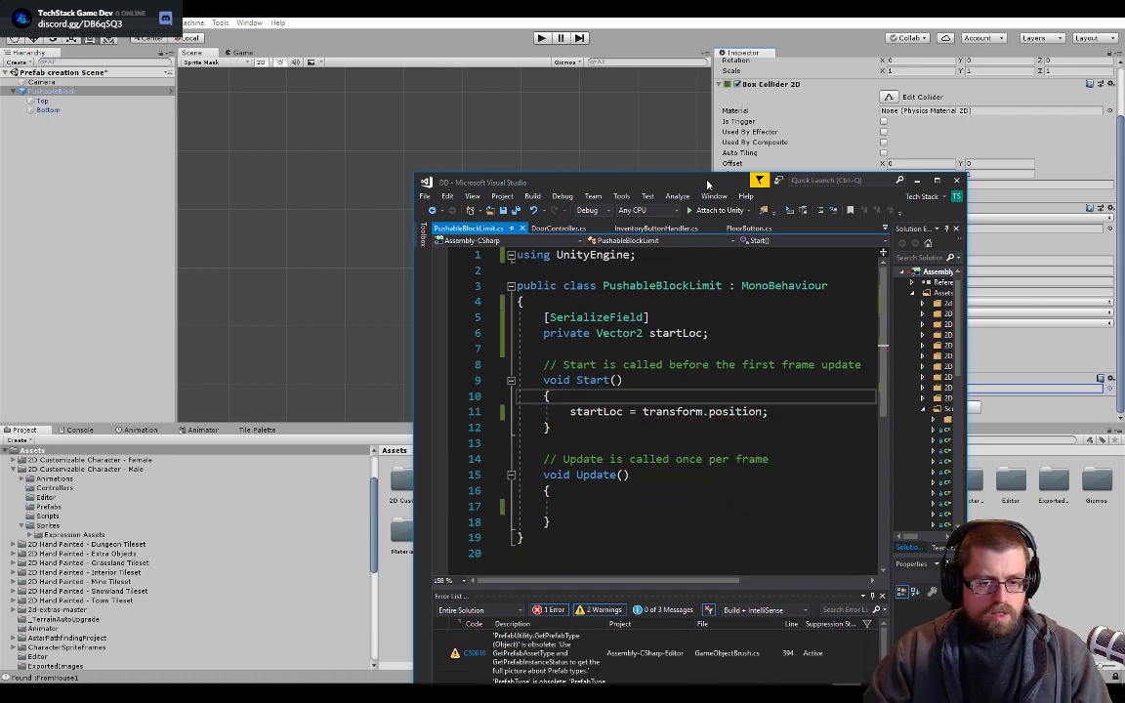
- Place the insertion point, indented, on the empty line inside the Update() method body
{"action": "scroll", "coordinate": [592, 393], "scroll_direction": "down", "scroll_amount": 3}
{"action": "scroll", "coordinate": [593, 393], "scroll_direction": "up", "scroll_amount": 1}
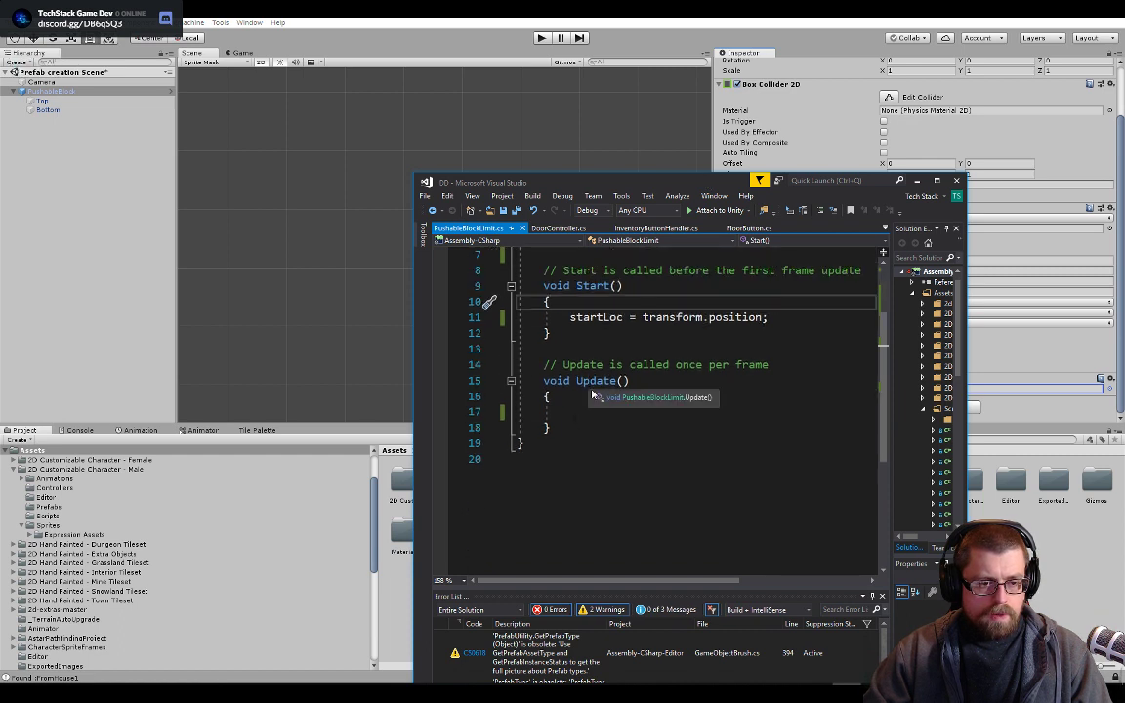
{"action": "left_click", "coordinate": [604, 413]}
{"action": "key", "text": "Tab"}
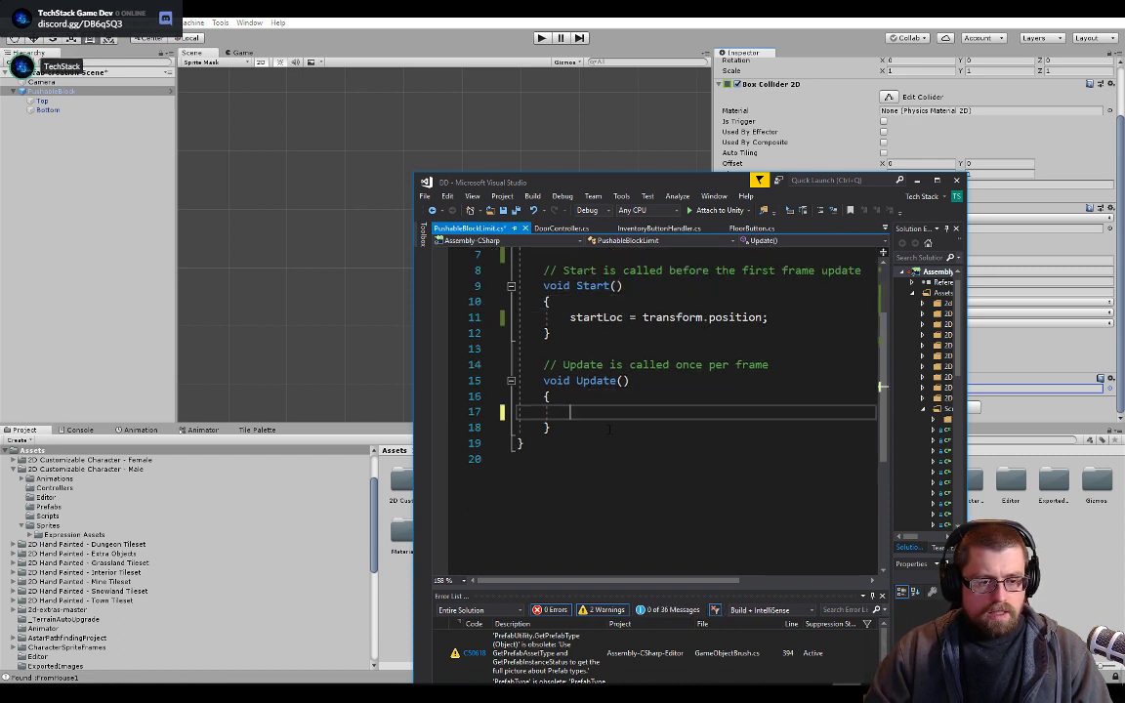
{"action": "type", "text": "if "}
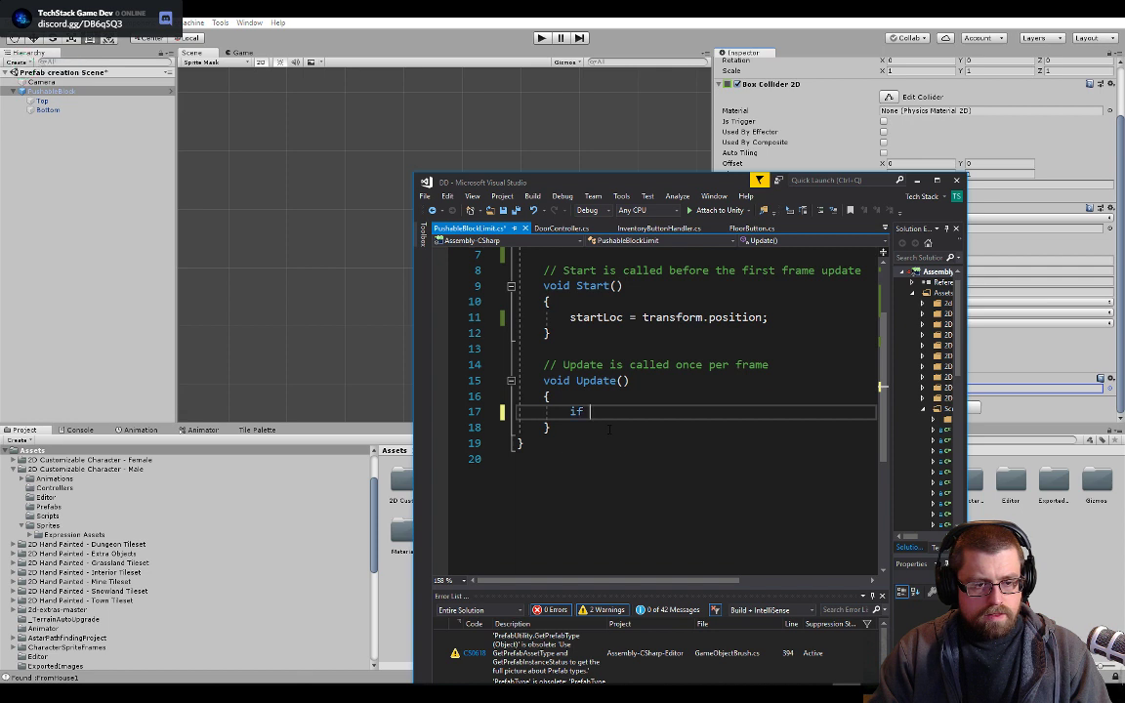
{"action": "type", "text": "t"}
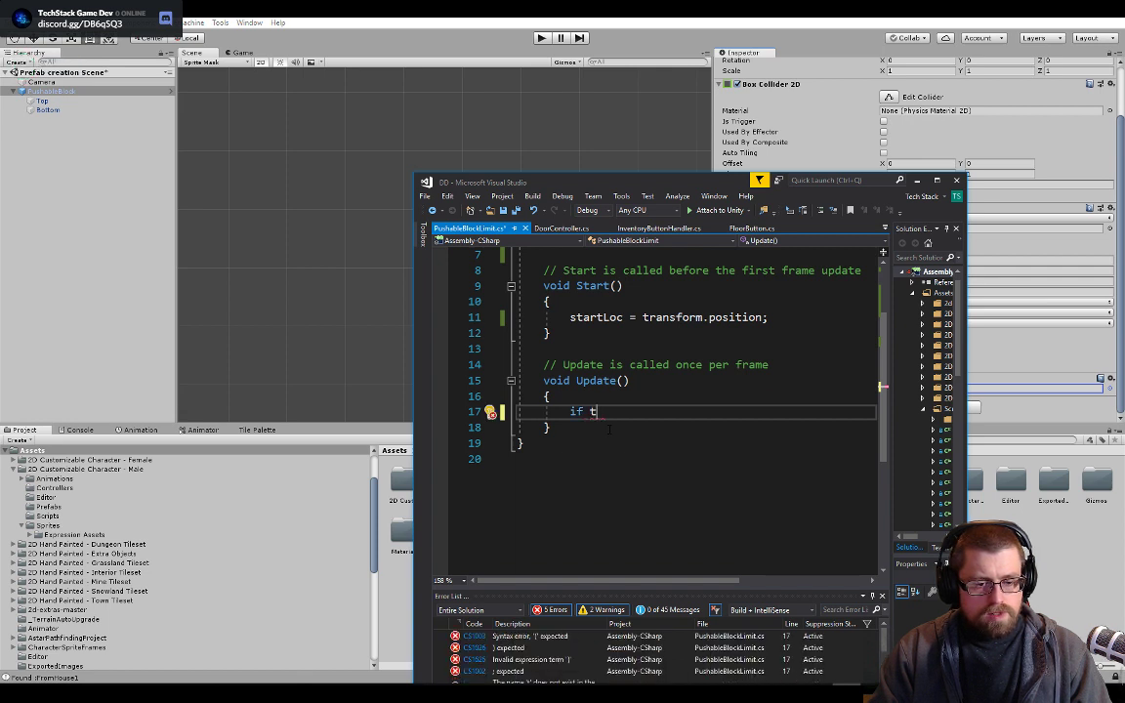
{"action": "key", "text": "BackSpace"}
{"action": "key", "text": "shift+Home"}
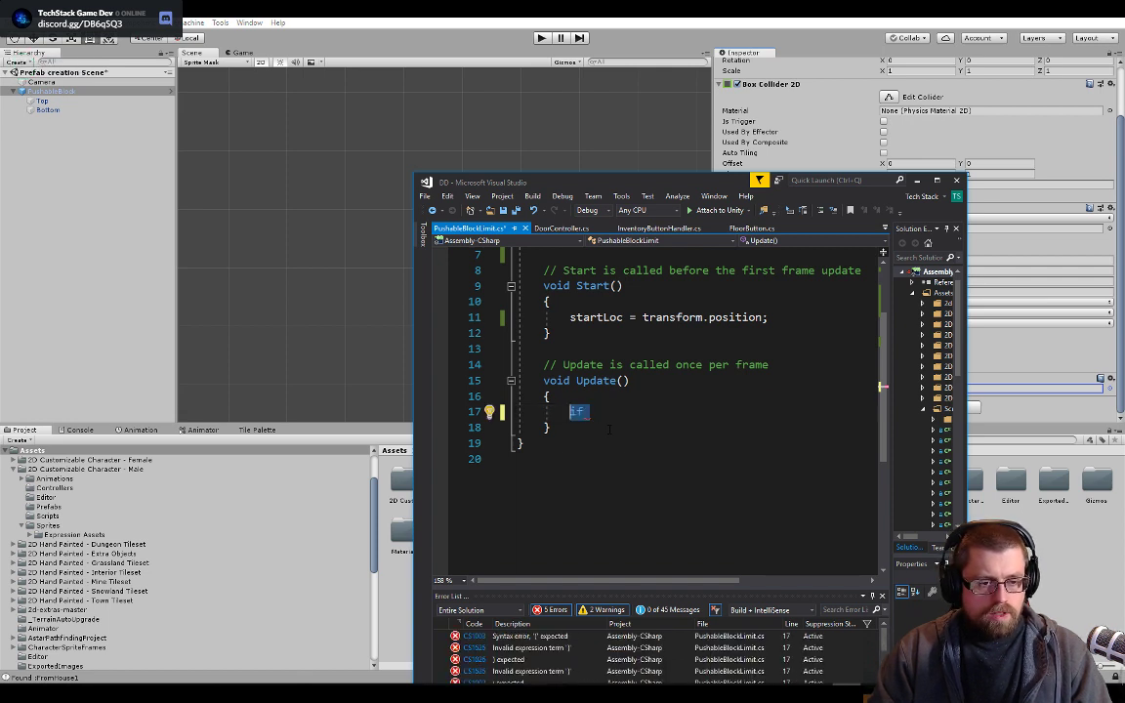
- Declare a Vector2 named currentLoc assigned to transform.position inside Update(), followed by two new lines
{"action": "type", "text": "vector2"}
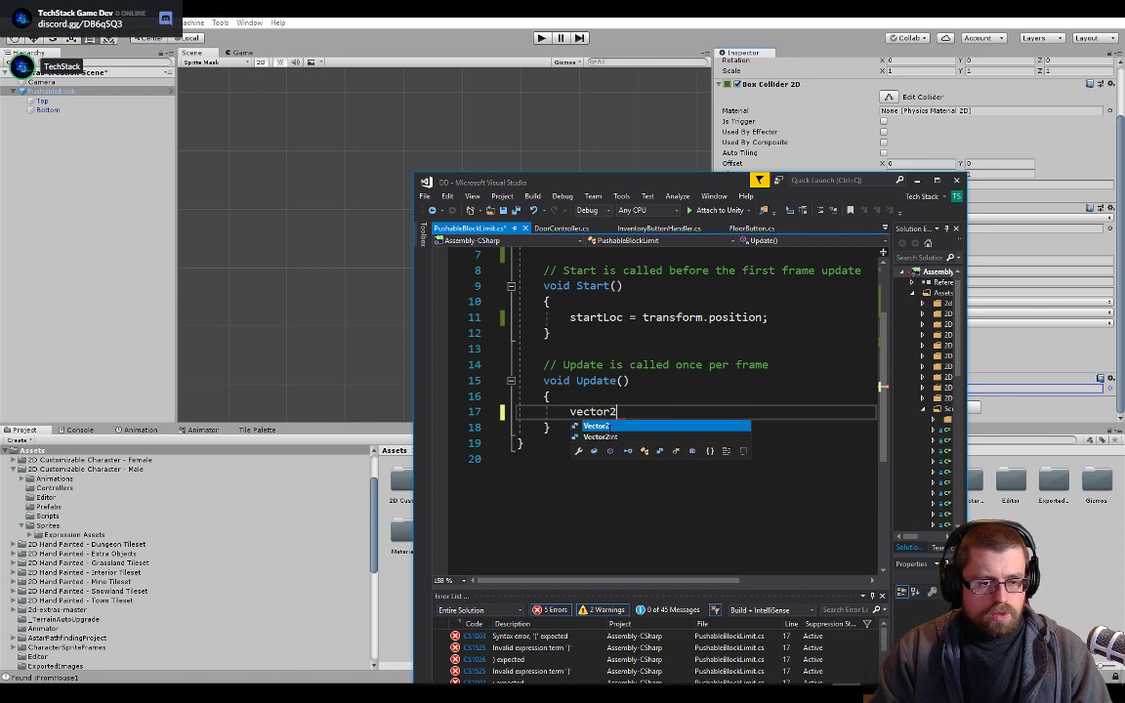
{"action": "type", "text": " current"}
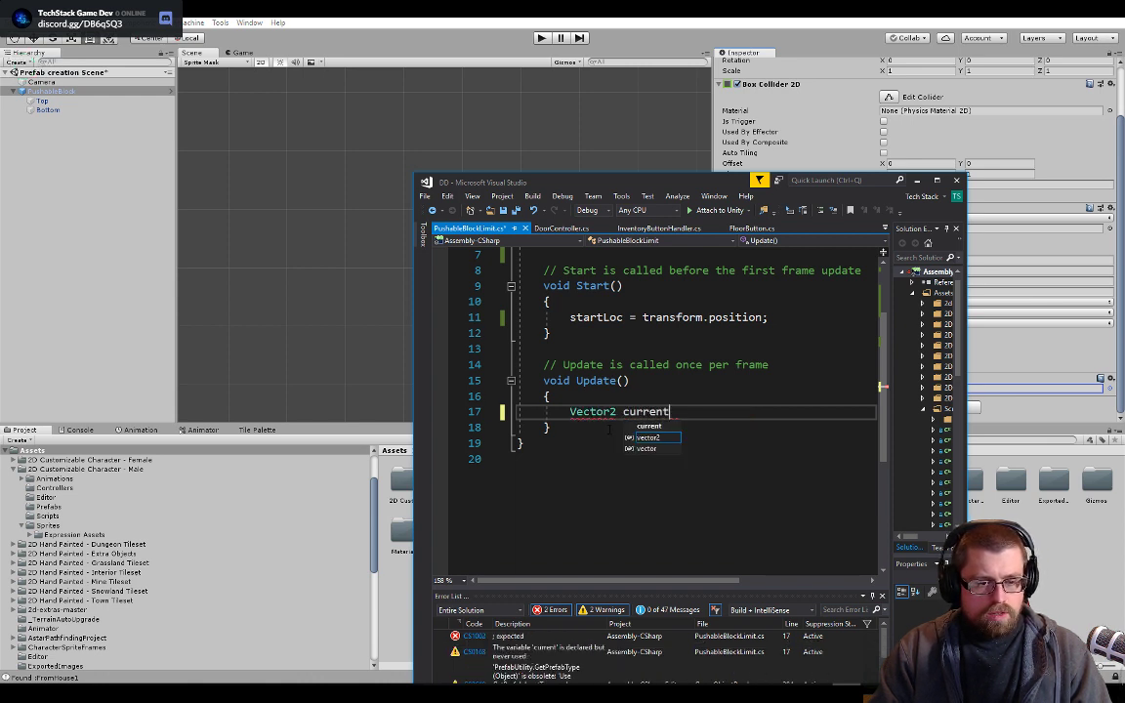
{"action": "type", "text": "Loc = trans"}
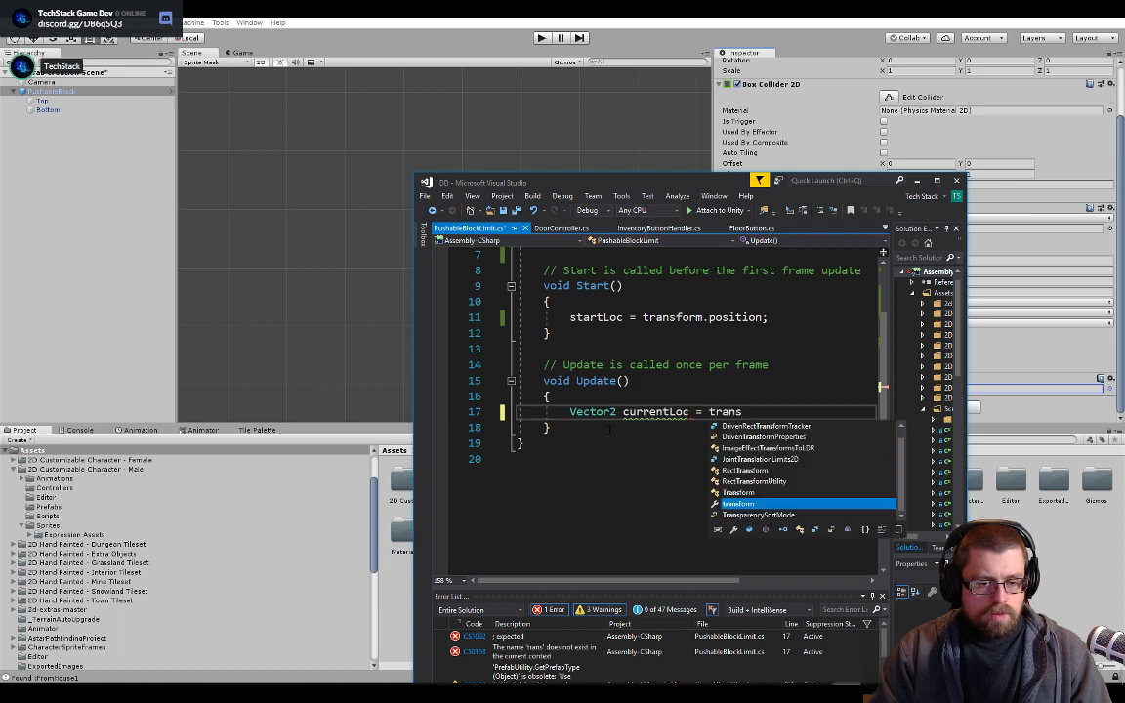
{"action": "key", "text": "Tab"}
{"action": "type", "text": ".pos"}
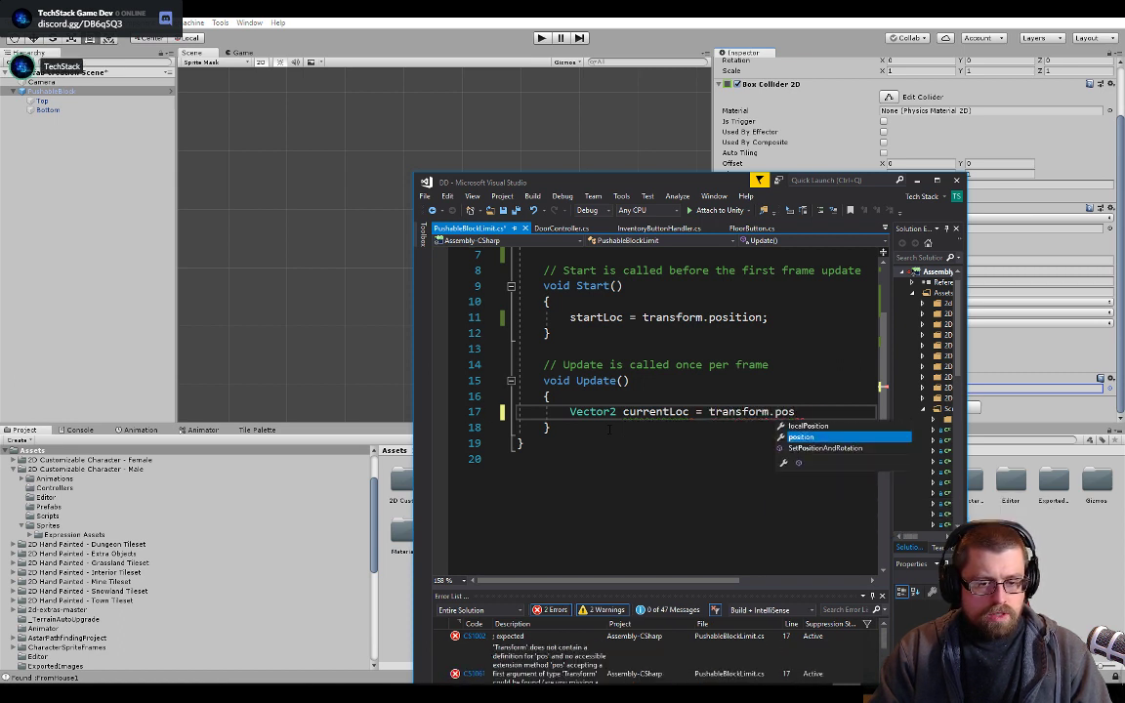
{"action": "key", "text": "Tab"}
{"action": "type", "text": ";"}
{"action": "key", "text": "Return"}
{"action": "key", "text": "Return"}
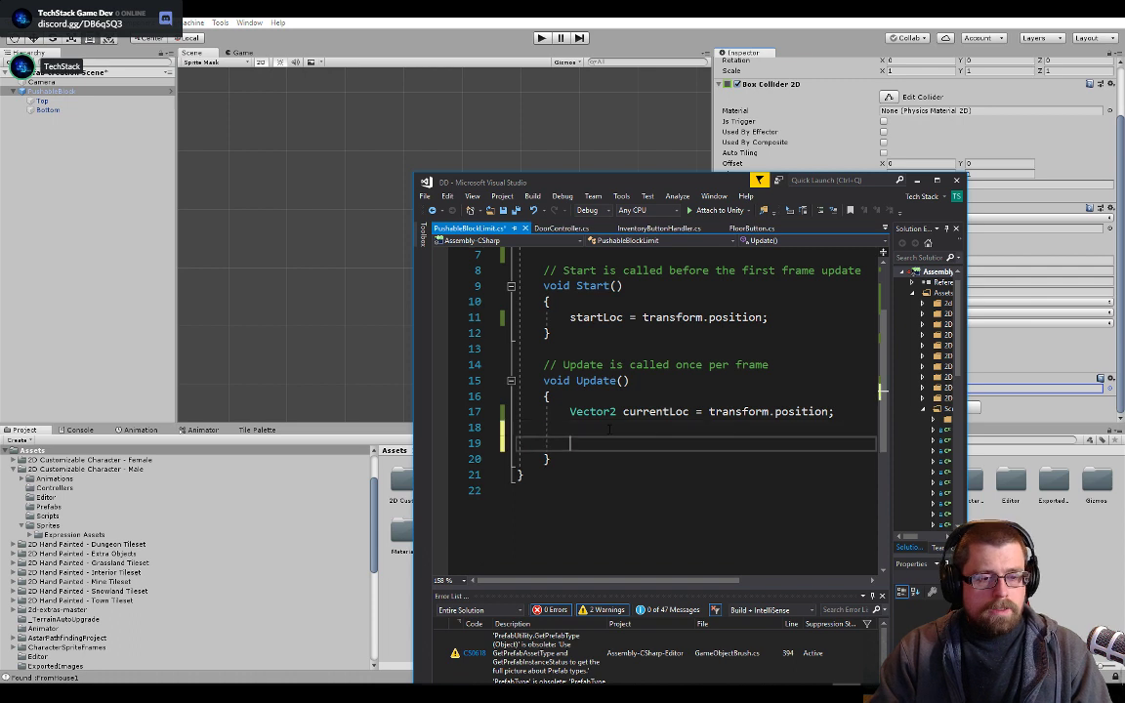
- Write an if statement directly below the currentLoc declaration with the condition startLoc <> currentLoc
{"action": "key", "text": "Up"}
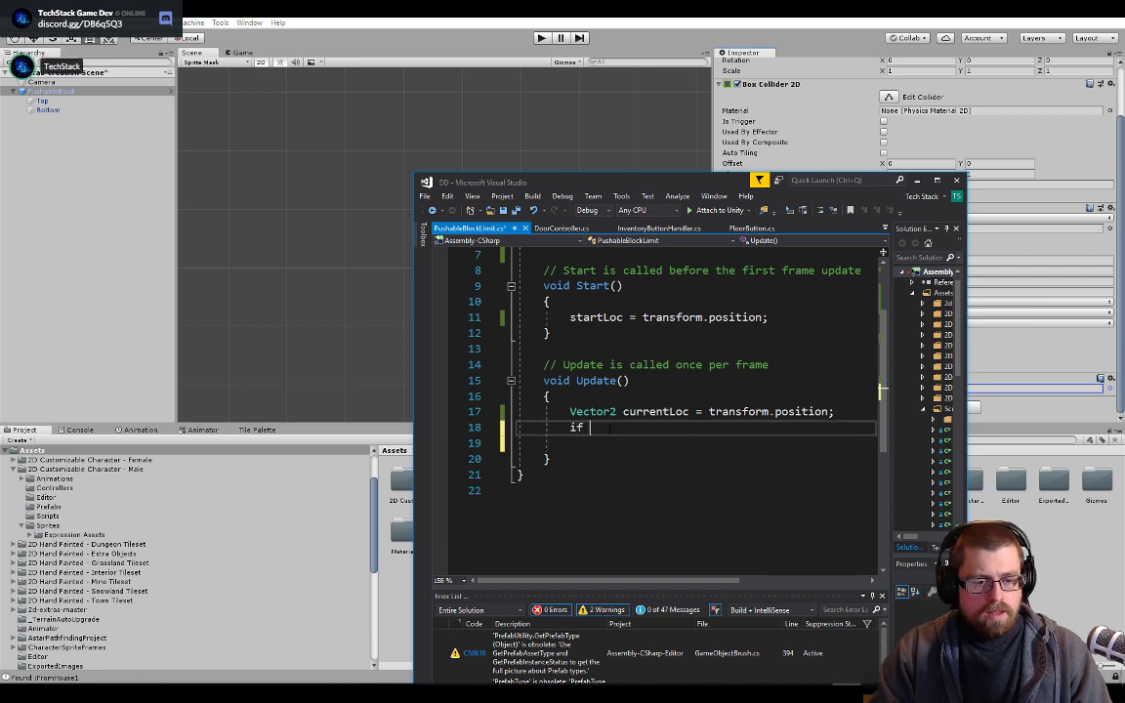
{"action": "type", "text": "if (c"}
{"action": "key", "text": "BackSpace"}
{"action": "type", "text": "start"}
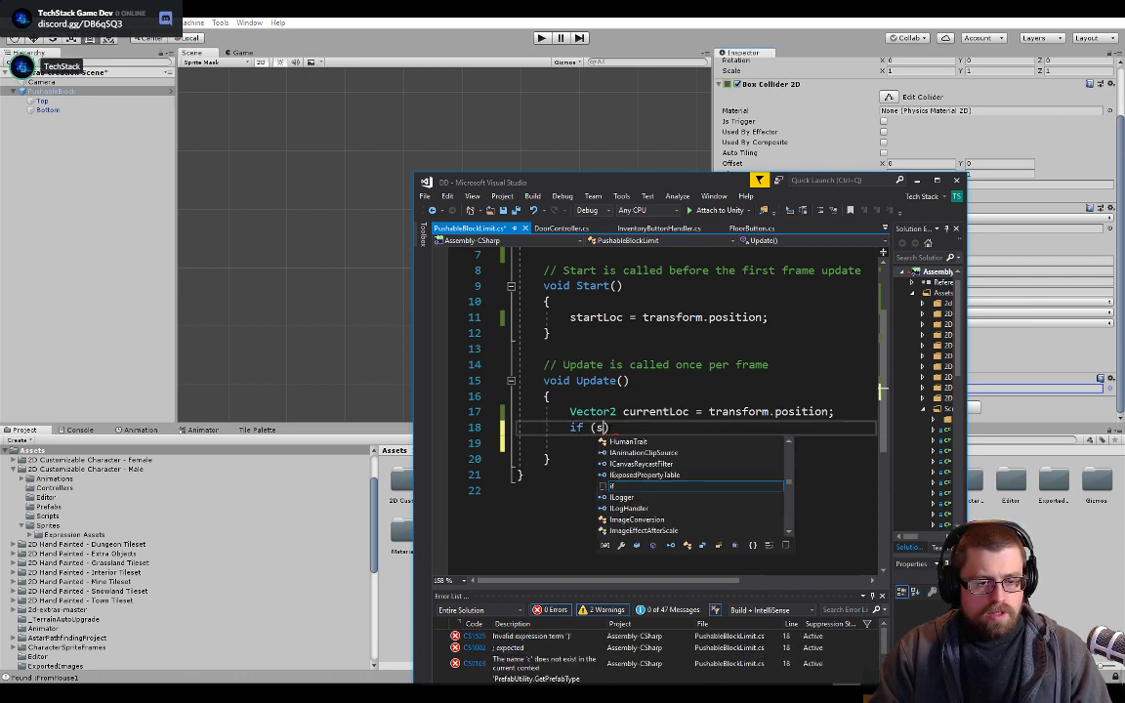
{"action": "type", "text": "lo"}
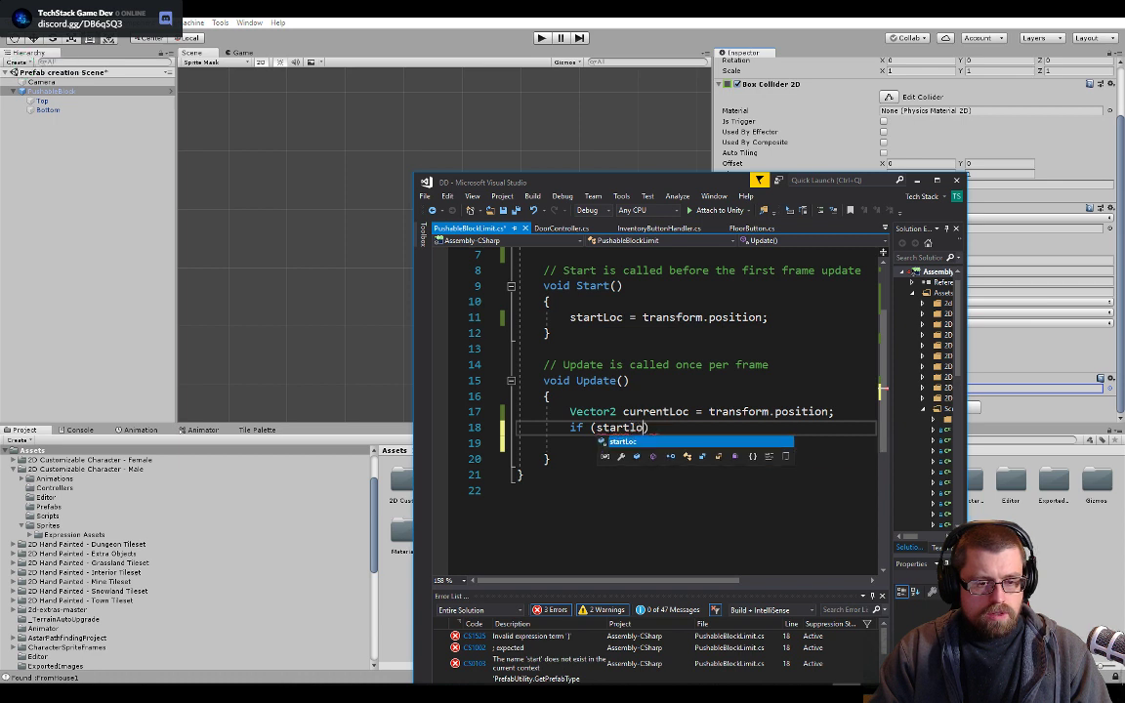
{"action": "key", "text": "Tab"}
{"action": "type", "text": "<> "}
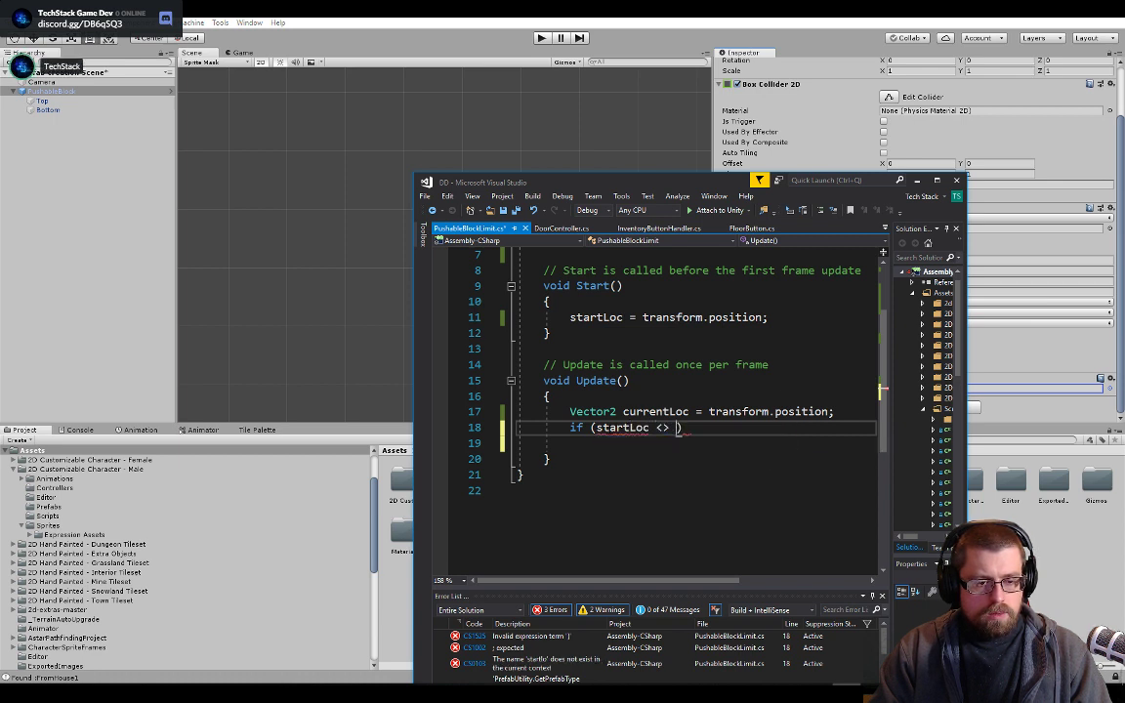
{"action": "type", "text": "currentLoc"}
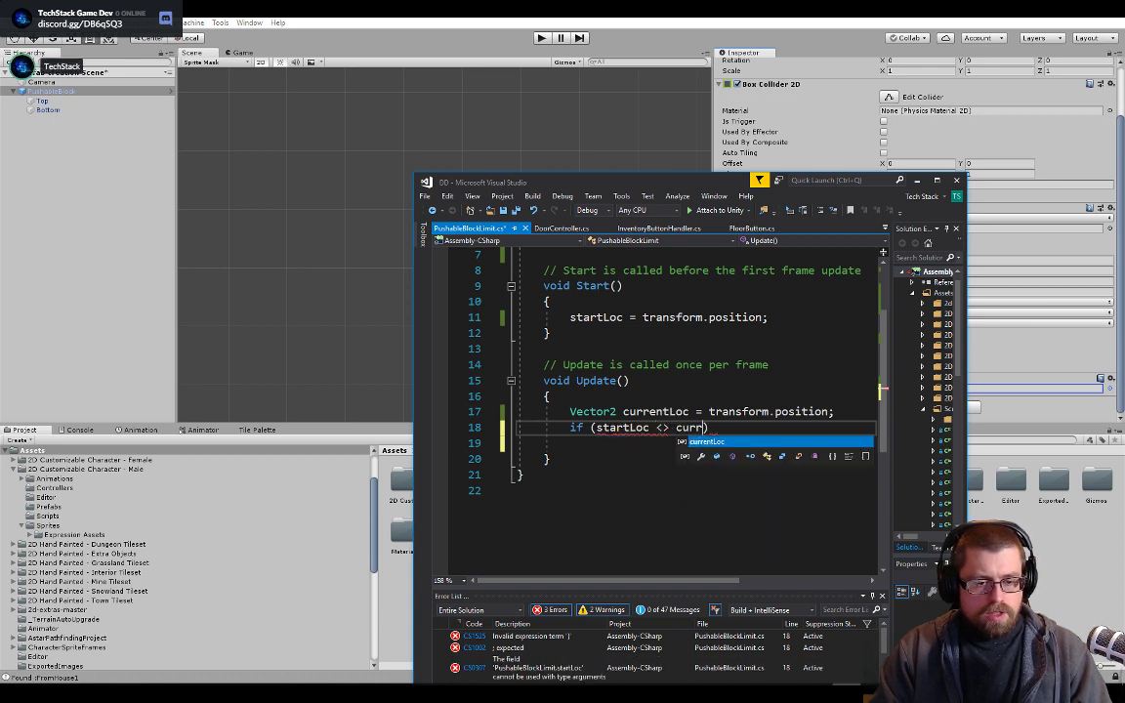
- Add a braces block with an empty indented line under the if condition
{"action": "key", "text": "Return"}
{"action": "type", "text": "{"}
{"action": "key", "text": "Return"}
{"action": "key", "text": "Return"}
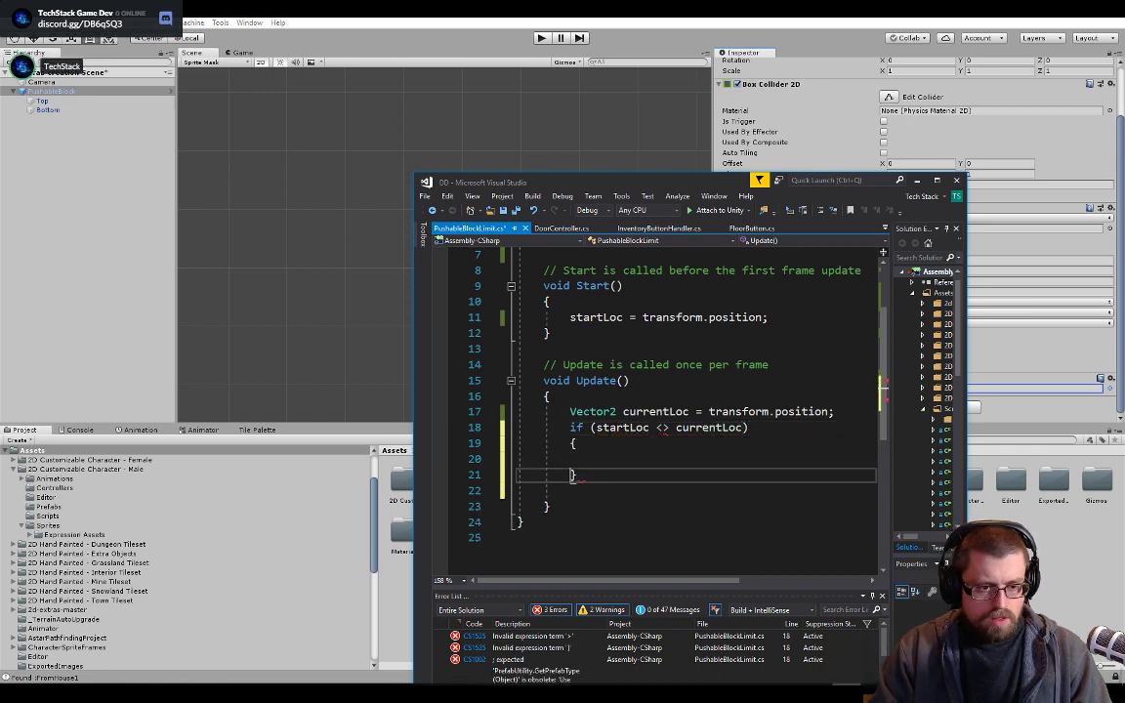
{"action": "key", "text": "Up"}
{"action": "key", "text": "Tab"}
- Replace the <> operator in the if condition with !=, save the script and return to the if block
{"action": "key", "text": "Up"}
{"action": "key", "text": "Up"}
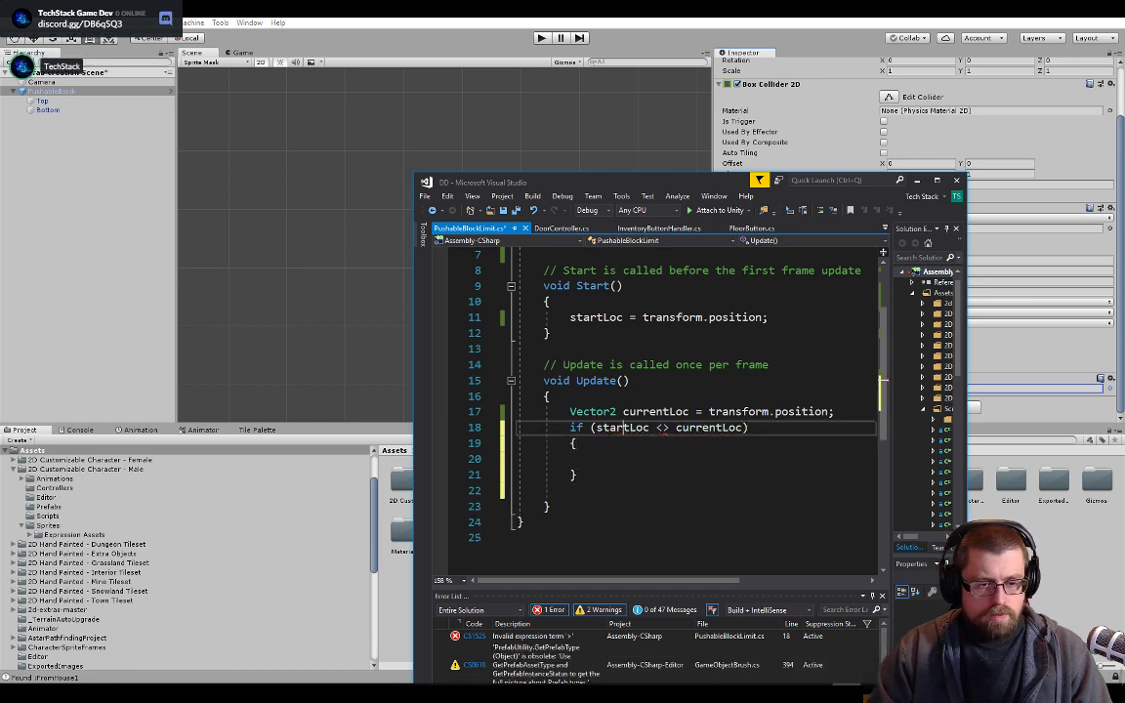
{"action": "key", "text": "Right"}
{"action": "key", "text": "Right"}
{"action": "key", "text": "shift+Right"}
{"action": "key", "text": "shift+Right"}
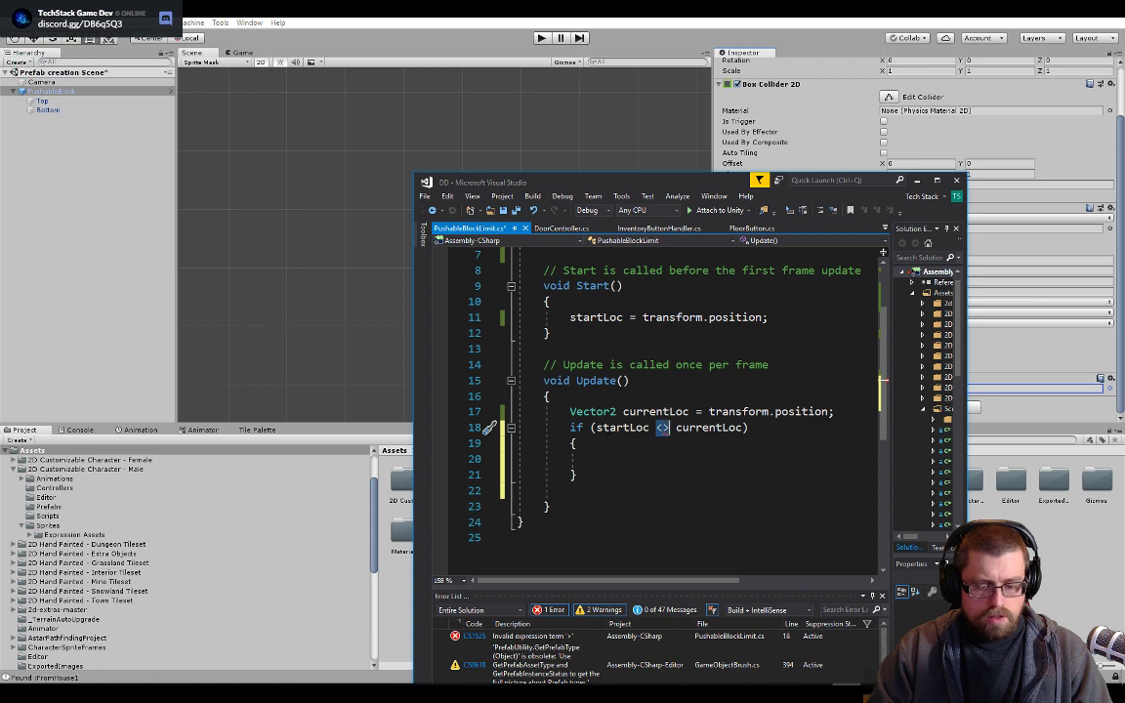
{"action": "type", "text": "!="}
{"action": "key", "text": "ctrl+s"}
{"action": "key", "text": "Down"}
{"action": "key", "text": "Down"}
{"action": "key", "text": "Down"}
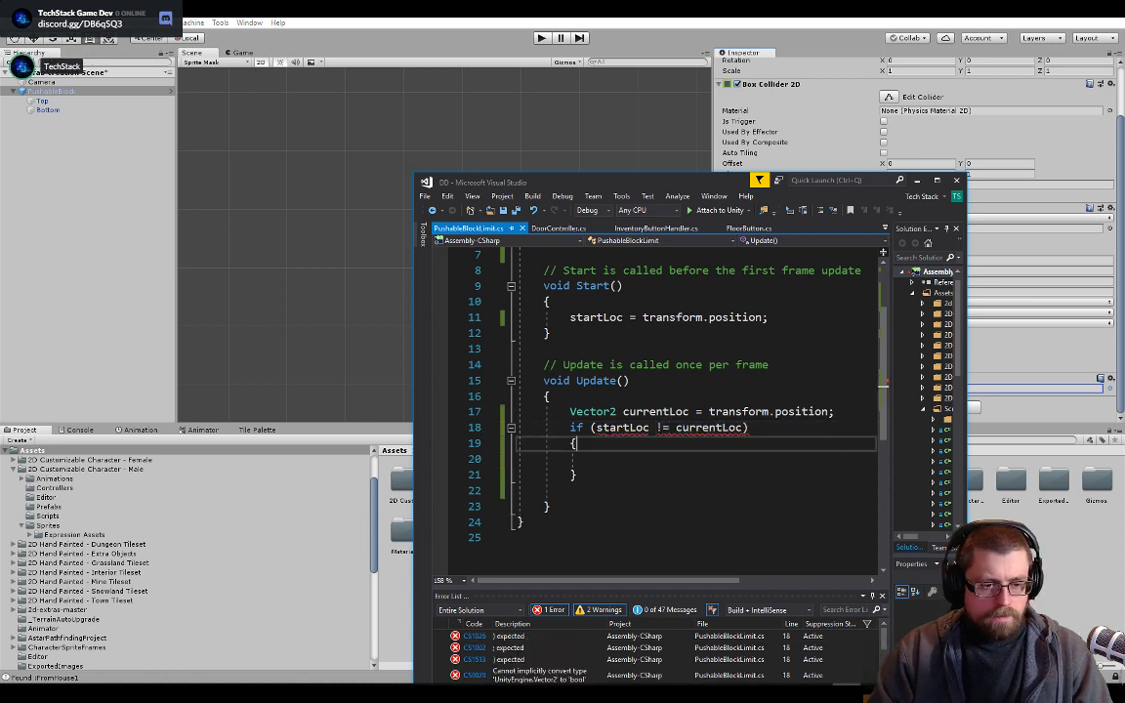
{"action": "key", "text": "Up"}
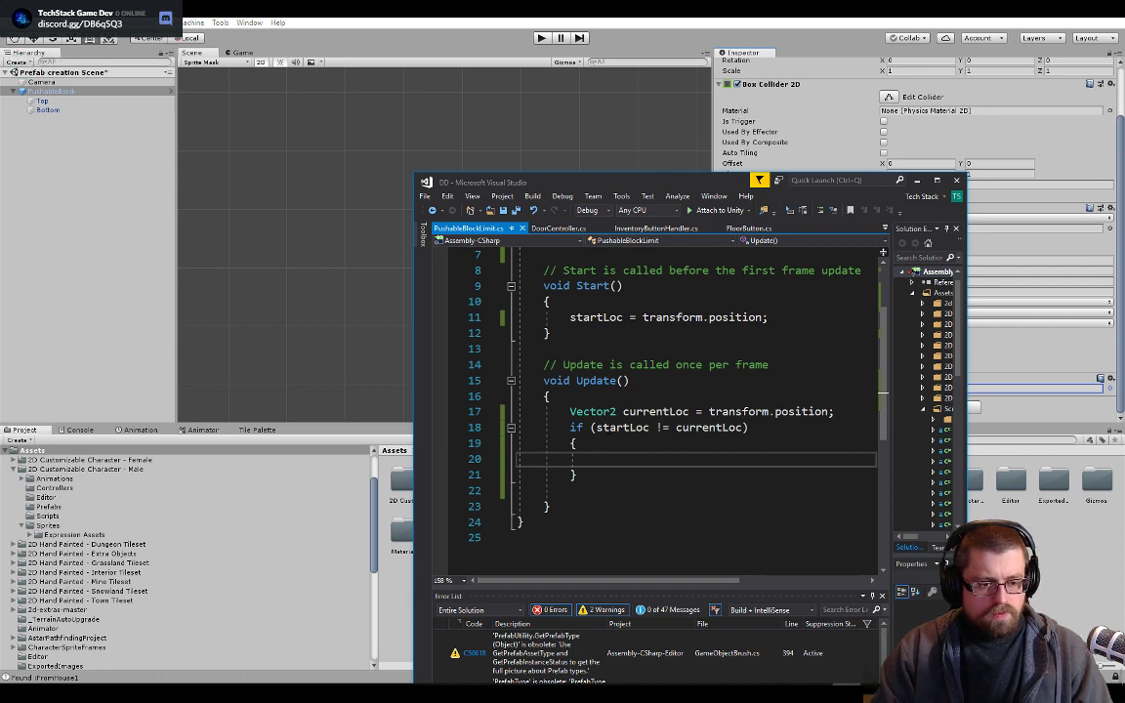
- Reposition the code window so that it leaves the Inspector's Rigidbody 2D and script components uncovered
{"action": "left_click_drag", "start_coordinate": [668, 179], "coordinate": [399, 113]}
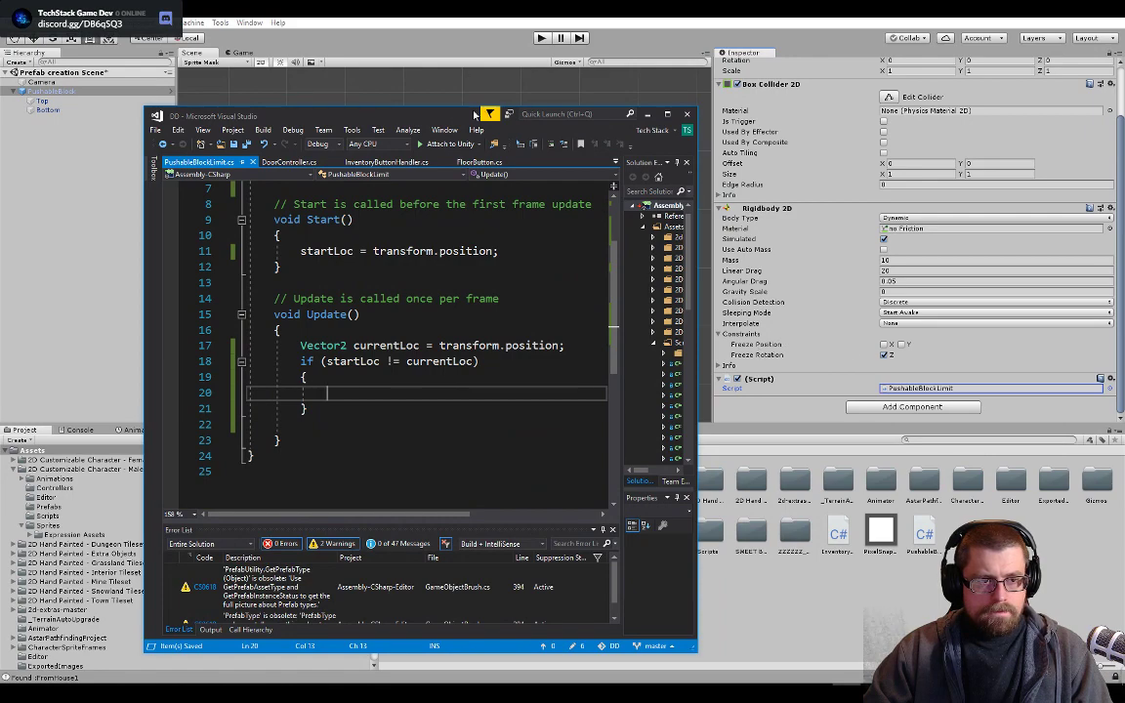
{"action": "left_click_drag", "start_coordinate": [476, 115], "coordinate": [767, 130]}
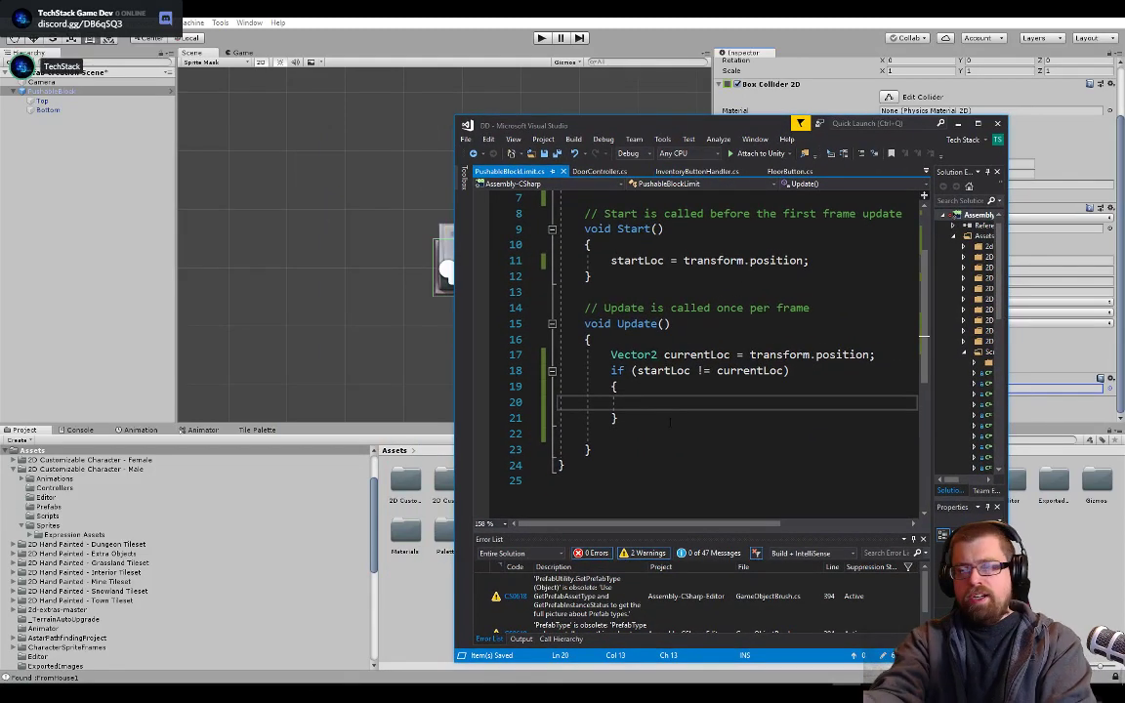
{"action": "key", "text": "Tab"}
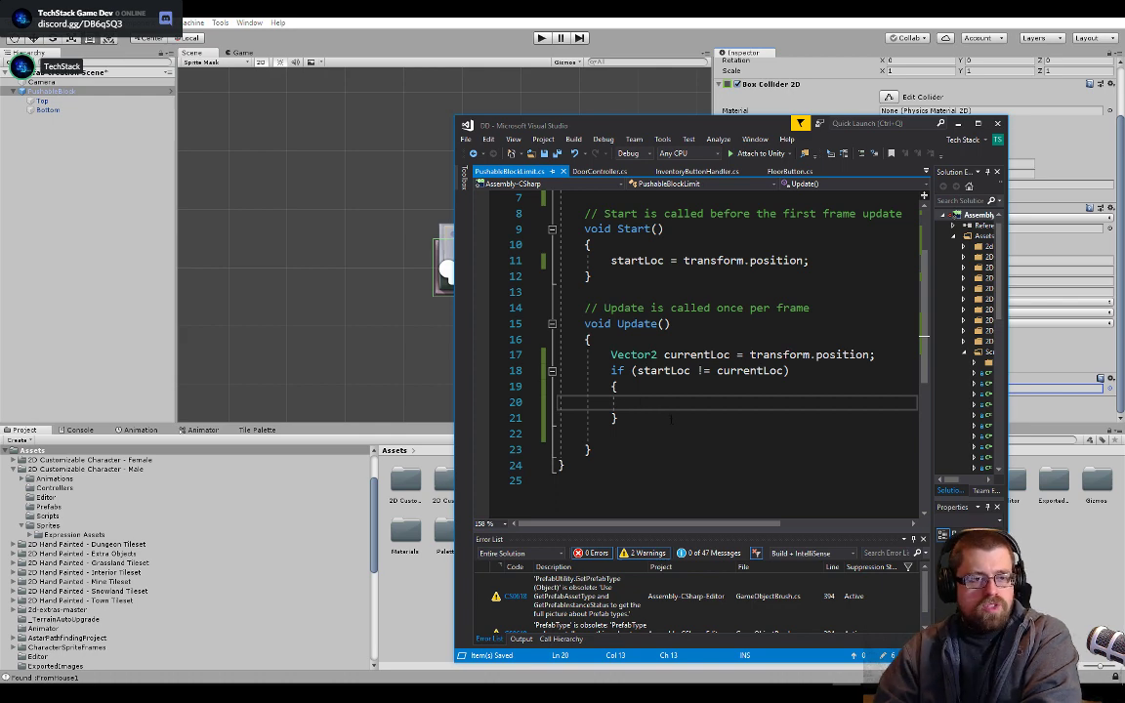
{"action": "left_click_drag", "start_coordinate": [593, 132], "coordinate": [353, 161]}
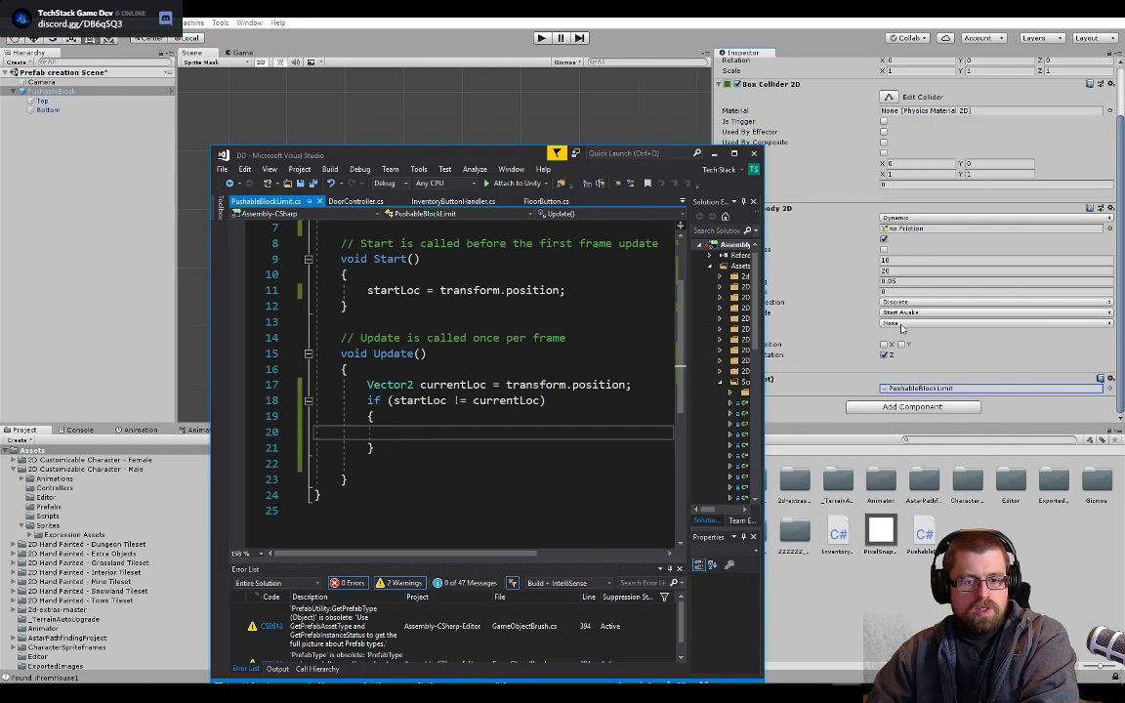
{"action": "left_click_drag", "start_coordinate": [501, 154], "coordinate": [405, 154]}
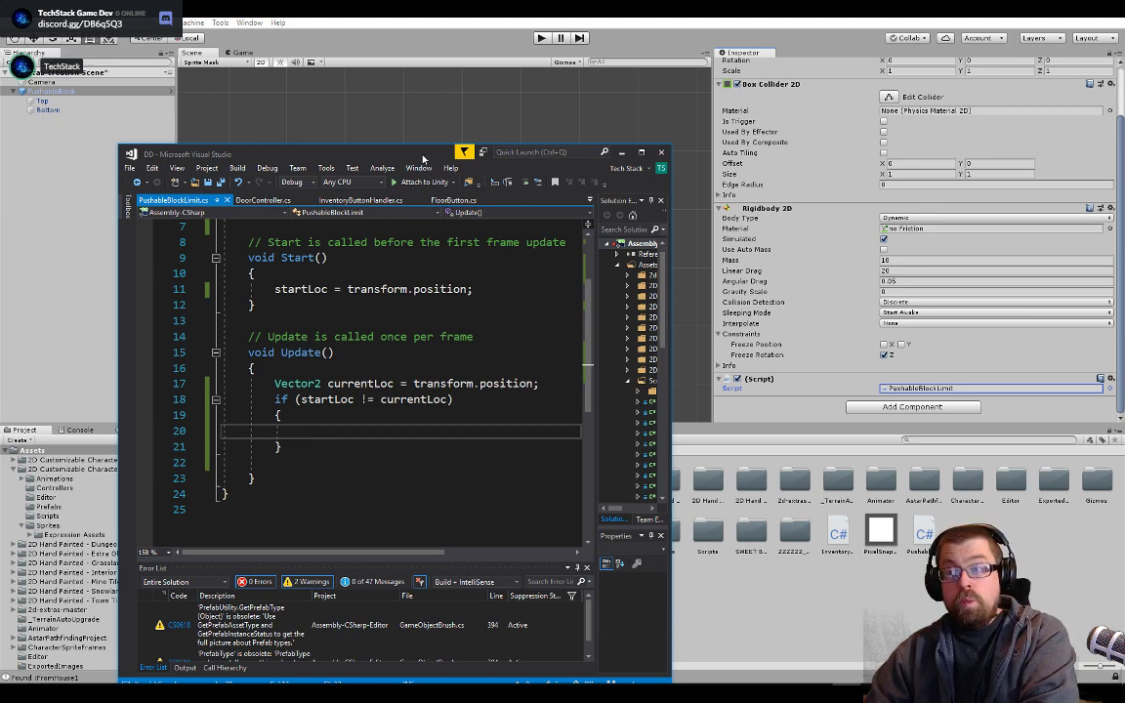
{"action": "left_click_drag", "start_coordinate": [423, 158], "coordinate": [423, 123]}
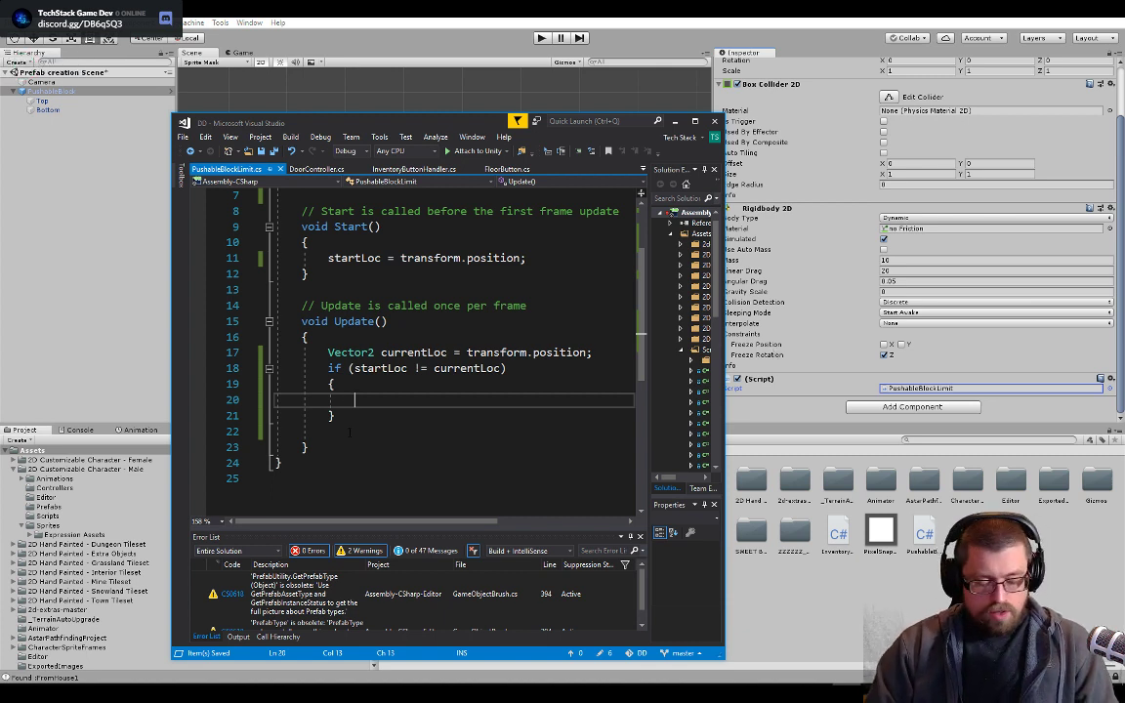
- Declare a float dx equal to startLoc - currentLoc inside the if block
{"action": "type", "text": "startLoc"}
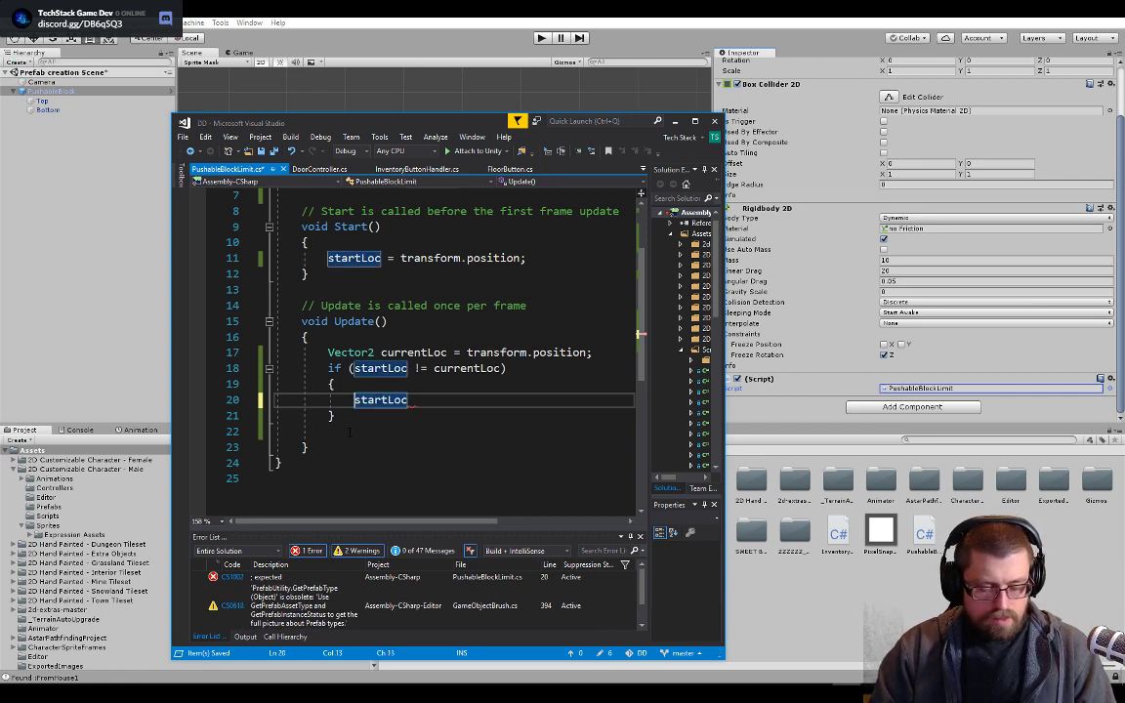
{"action": "type", "text": "float d"}
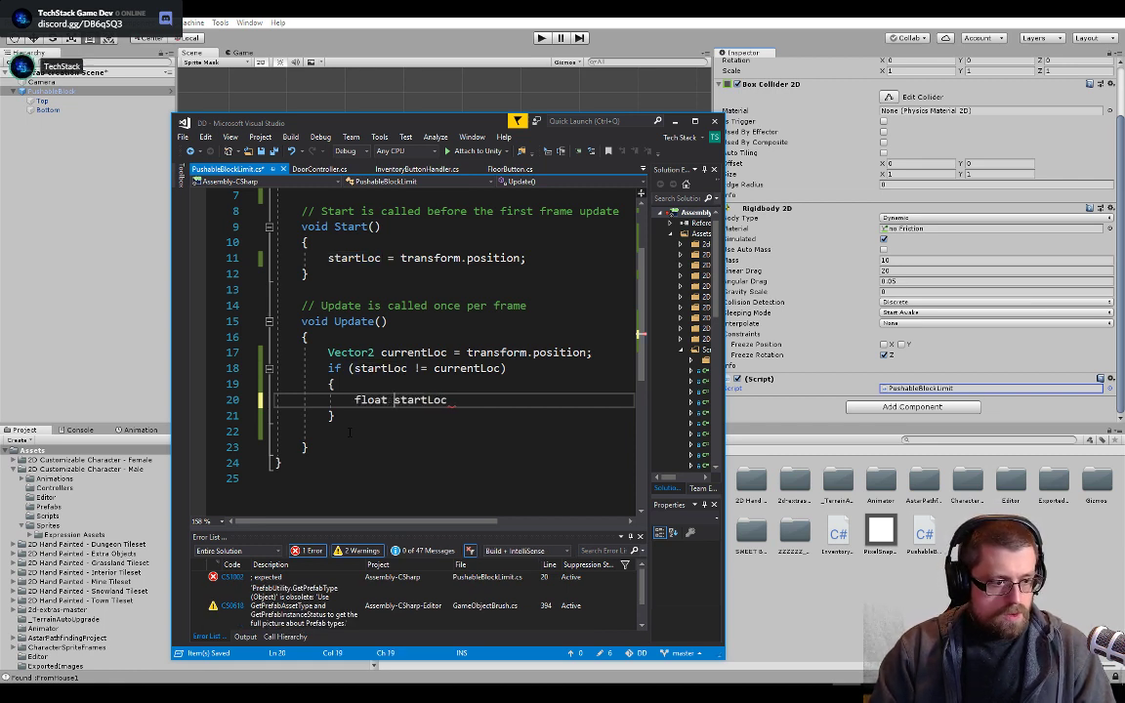
{"action": "type", "text": "x ="}
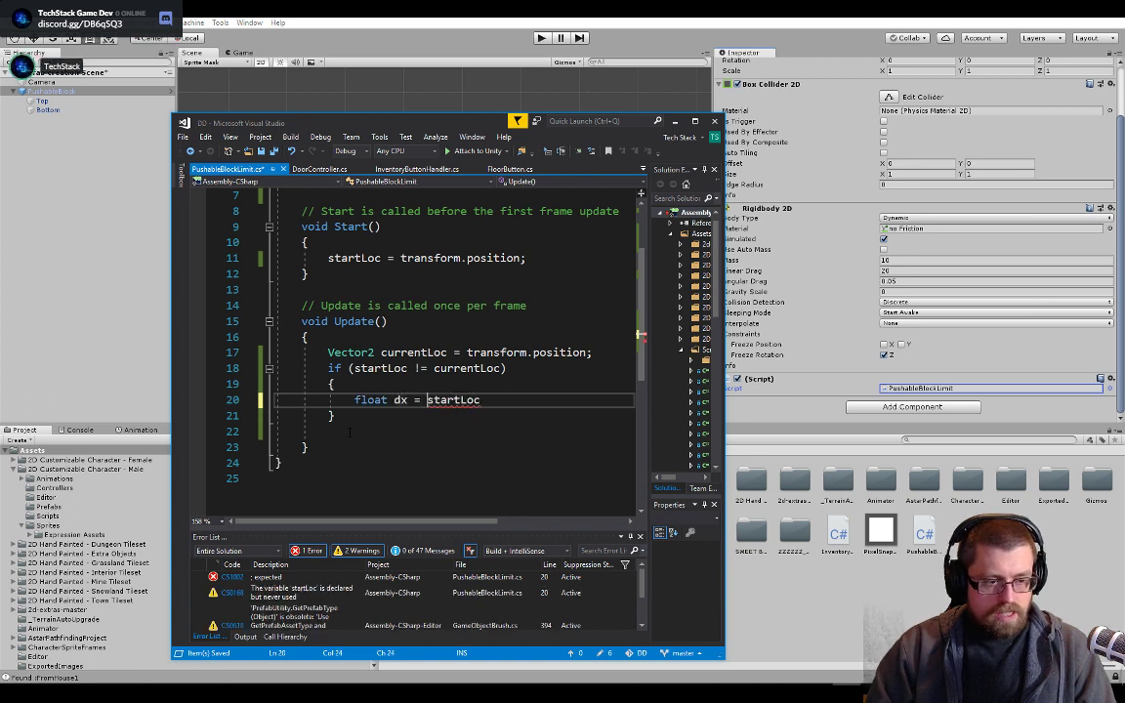
{"action": "key", "text": "End"}
{"action": "type", "text": "- cur"}
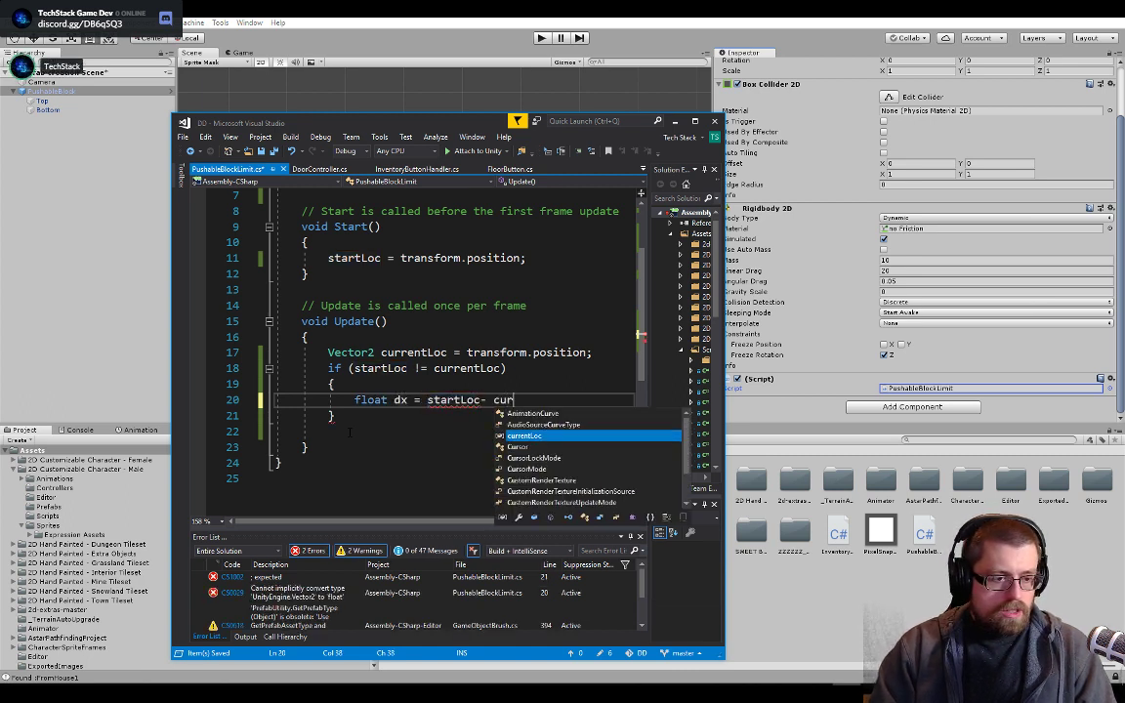
{"action": "type", "text": "rentLoc;"}
{"action": "key", "text": "Return"}
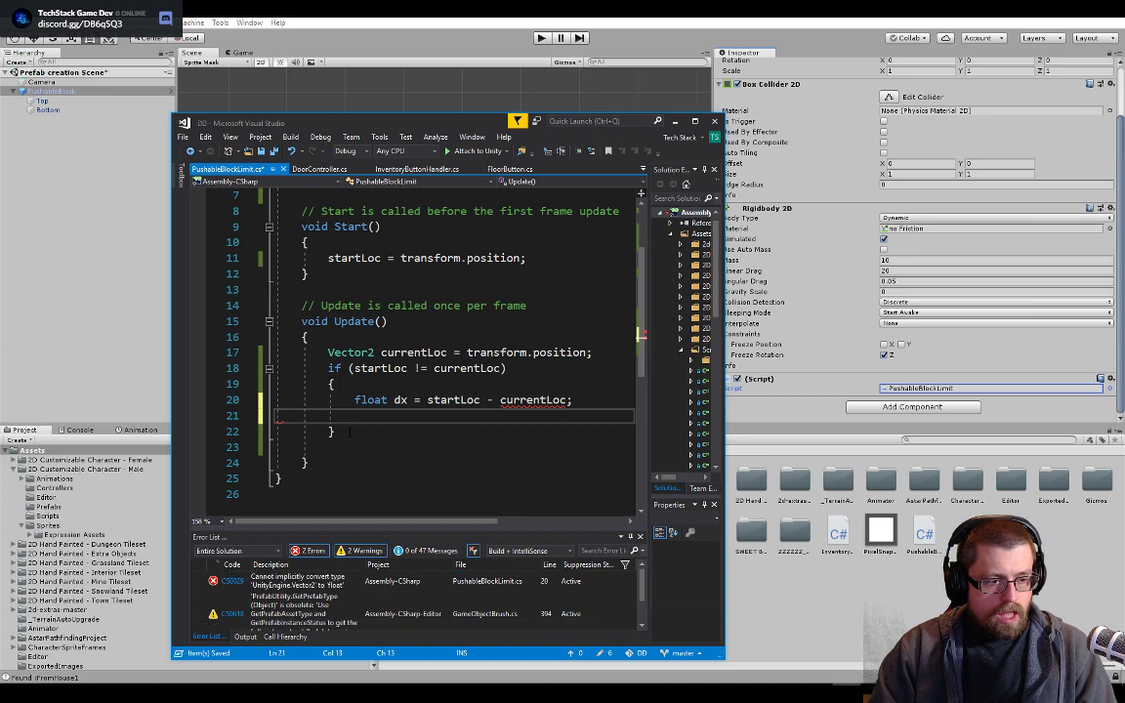
- Declare a float dy equal to startLoc - currentLoc below the dx line
{"action": "type", "text": "float dy ="}
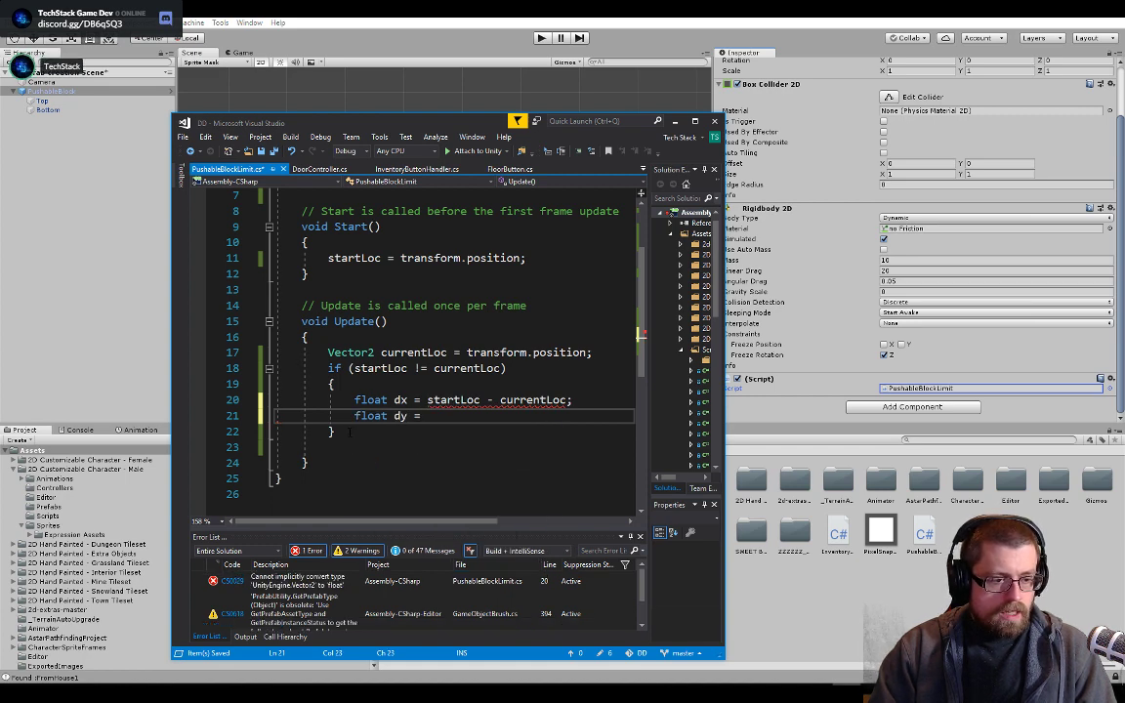
{"action": "type", "text": " startLoc "}
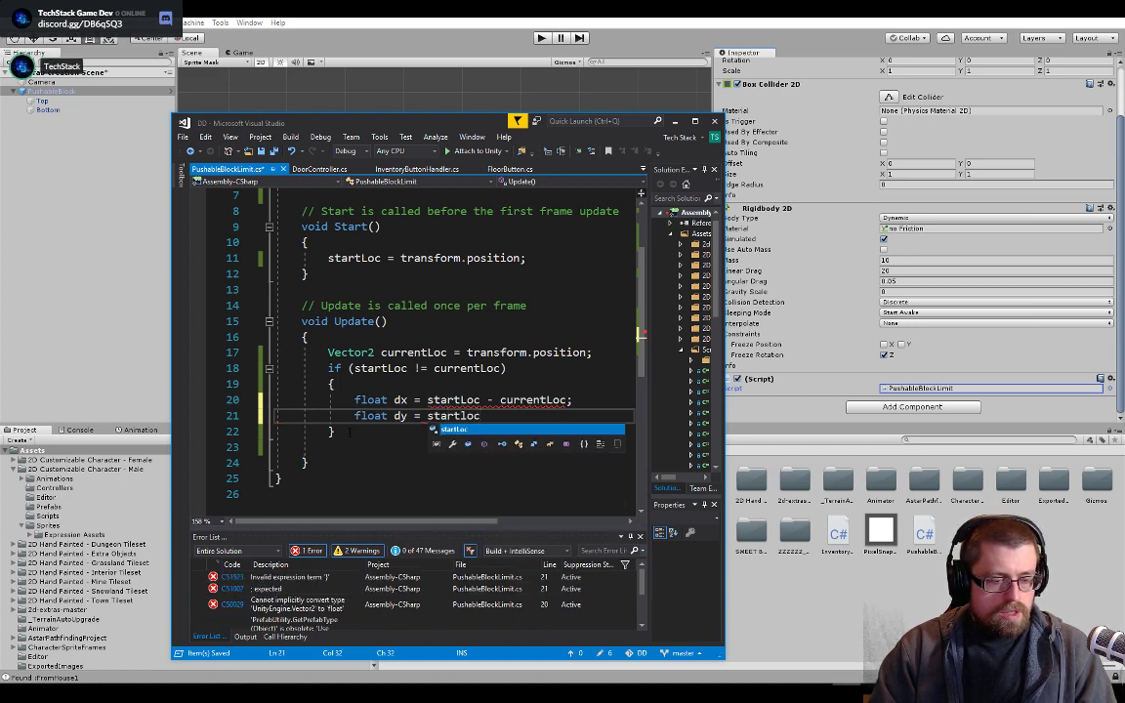
{"action": "type", "text": "- cur"}
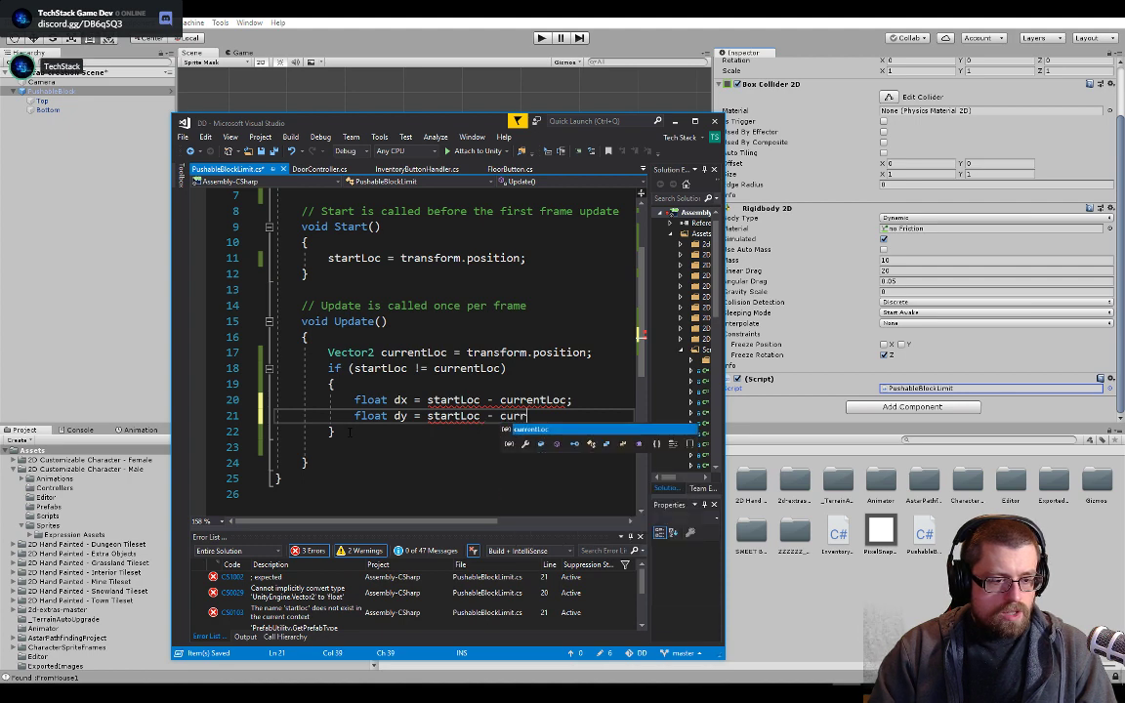
{"action": "key", "text": "Tab"}
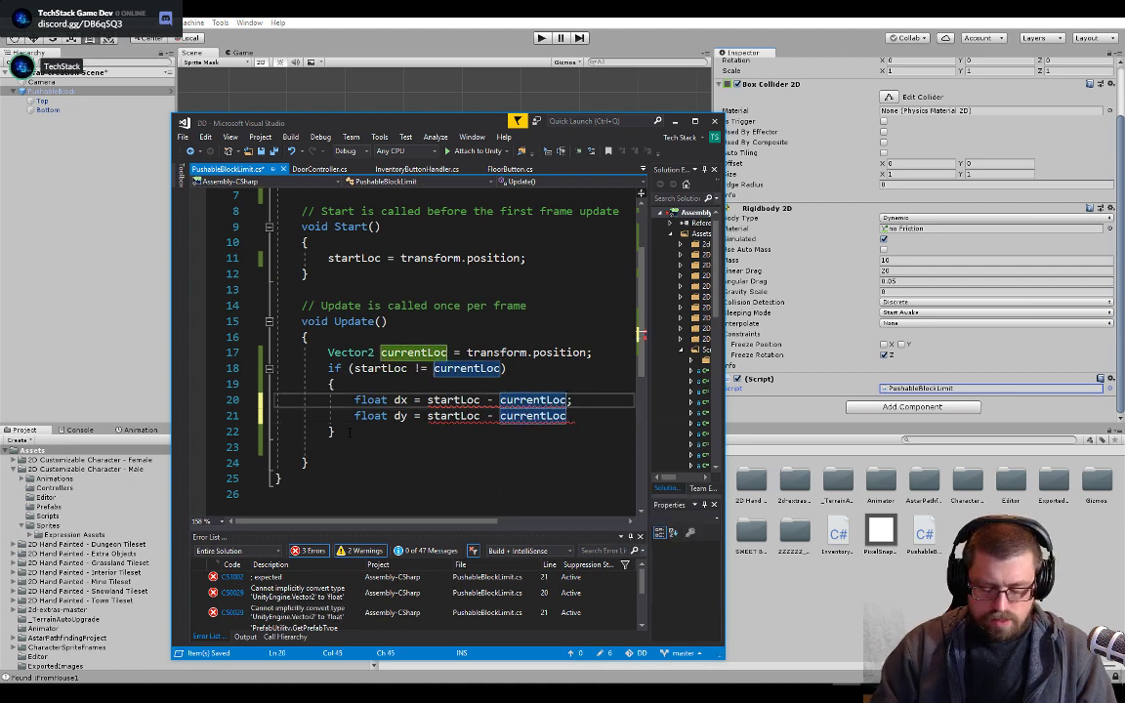
- Make the dx line subtract x components, using startLoc.x - currentLoc.x
{"action": "key", "text": "Up"}
{"action": "key", "text": "Left"}
{"action": "type", "text": ".x"}
{"action": "key", "text": "Escape"}
{"action": "key", "text": "ctrl+Left"}
{"action": "key", "text": "ctrl+Left"}
{"action": "key", "text": "ctrl+Left"}
{"action": "key", "text": "ctrl+Left"}
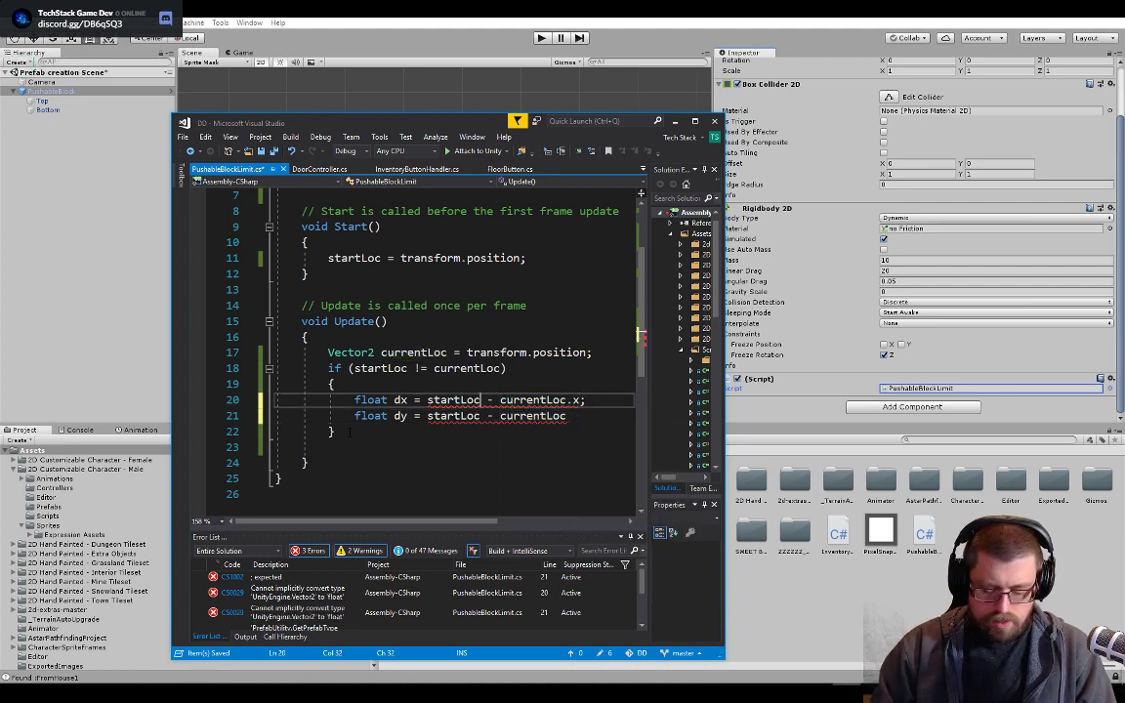
{"action": "type", "text": ".x"}
{"action": "key", "text": "Escape"}
- Make the dy line subtract y components, using startLoc.y - currentLoc.y
{"action": "key", "text": "Down"}
{"action": "key", "text": "Down"}
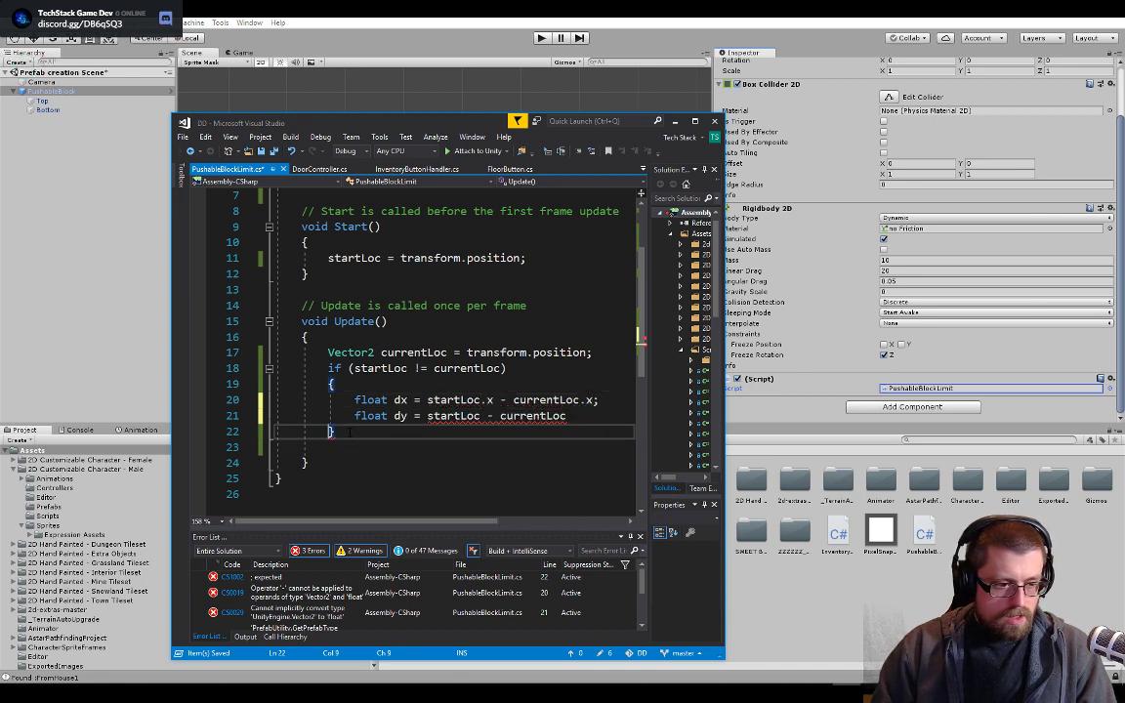
{"action": "key", "text": "ctrl+Left"}
{"action": "key", "text": "ctrl+Left"}
{"action": "key", "text": "ctrl+Left"}
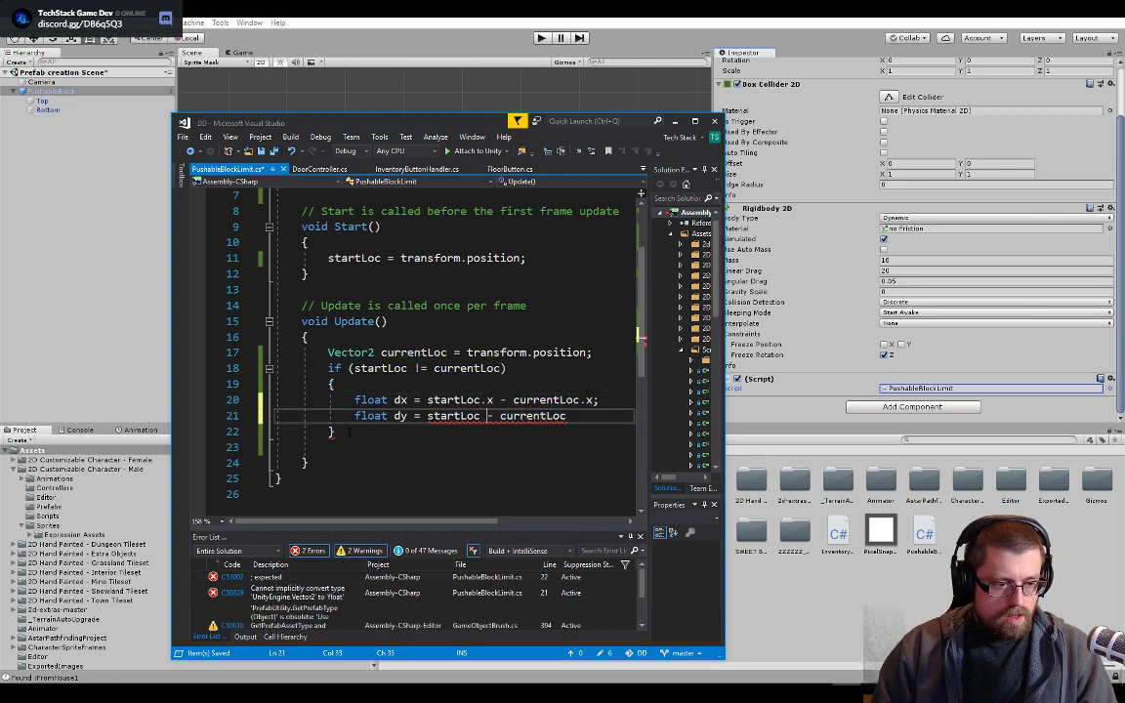
{"action": "type", "text": ".y"}
{"action": "key", "text": "Escape"}
{"action": "key", "text": "End"}
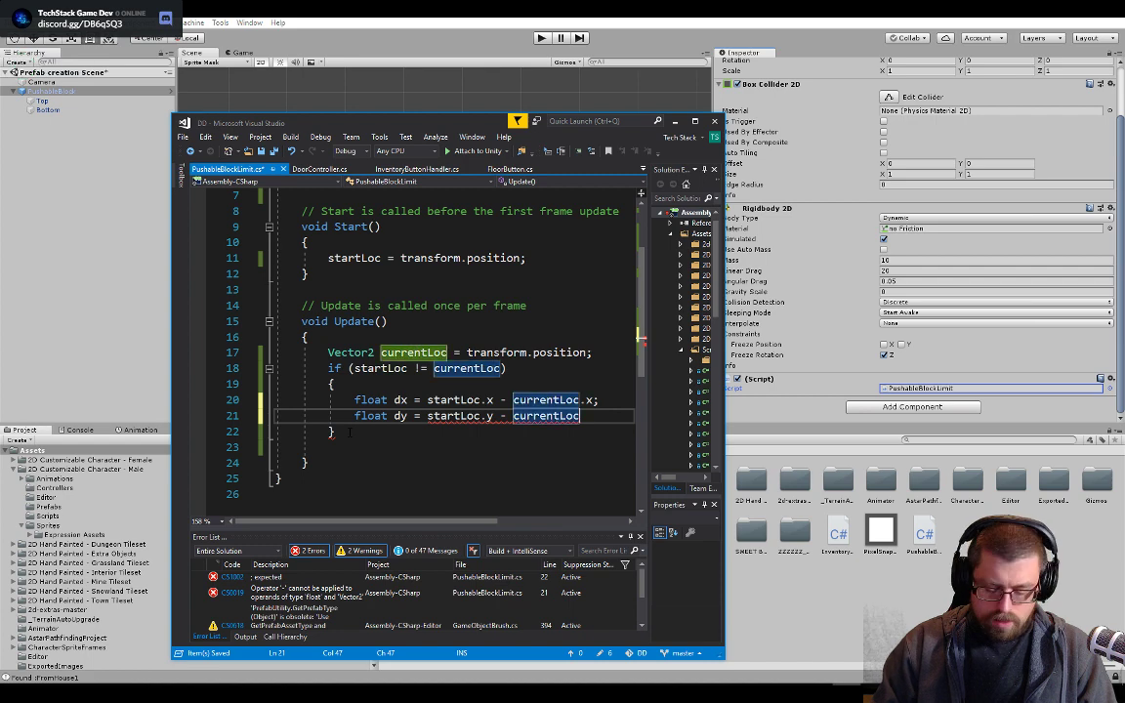
{"action": "type", "text": ".y"}
{"action": "key", "text": "Escape"}
- Declare a private bool ShouldLimitMovement = false between the startLoc field and the Start method's comment
{"action": "key", "text": "Up"}
{"action": "key", "text": "Up"}
{"action": "key", "text": "Up"}
{"action": "key", "text": "Up"}
{"action": "key", "text": "Up"}
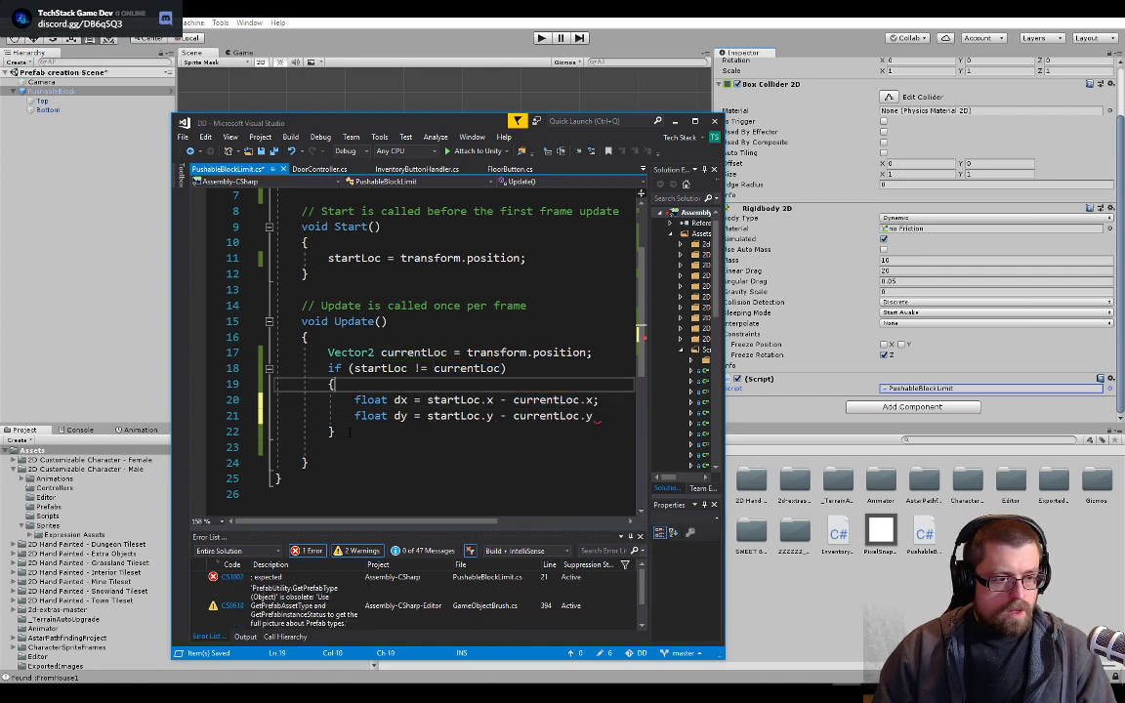
{"action": "key", "text": "Up"}
{"action": "key", "text": "Up"}
{"action": "key", "text": "Up"}
{"action": "key", "text": "Up"}
{"action": "key", "text": "Up"}
{"action": "key", "text": "Up"}
{"action": "key", "text": "Up"}
{"action": "key", "text": "Up"}
{"action": "key", "text": "Up"}
{"action": "key", "text": "Up"}
{"action": "key", "text": "Up"}
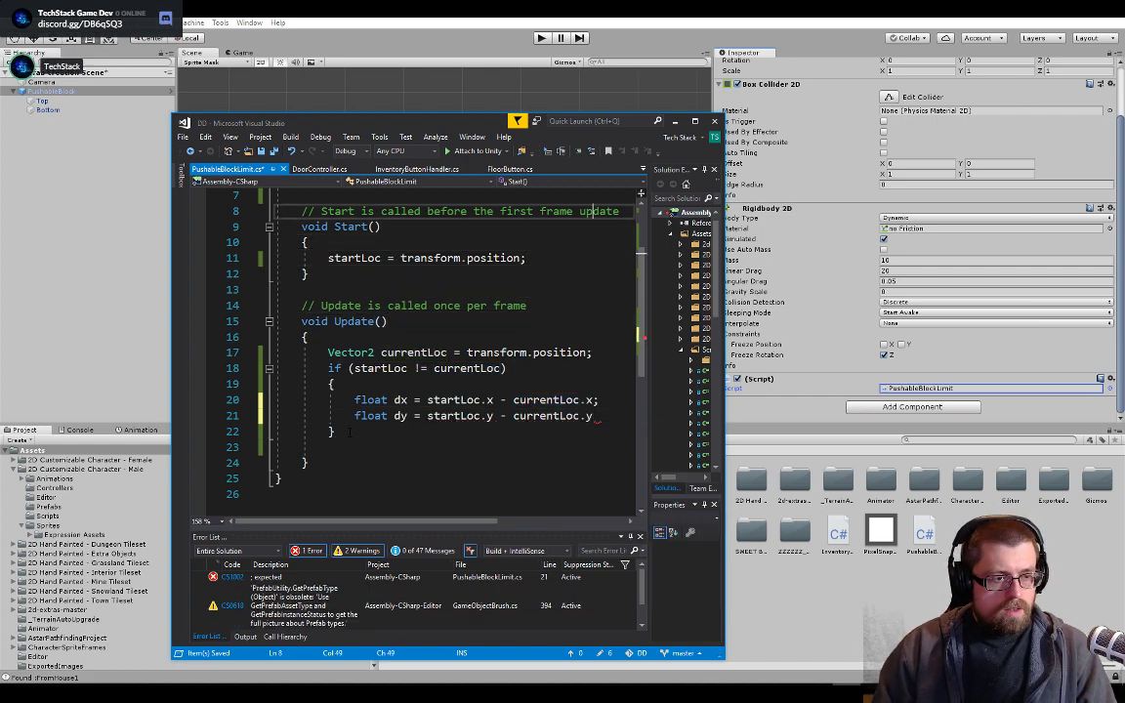
{"action": "key", "text": "Up"}
{"action": "key", "text": "Down"}
{"action": "key", "text": "Down"}
{"action": "key", "text": "Down"}
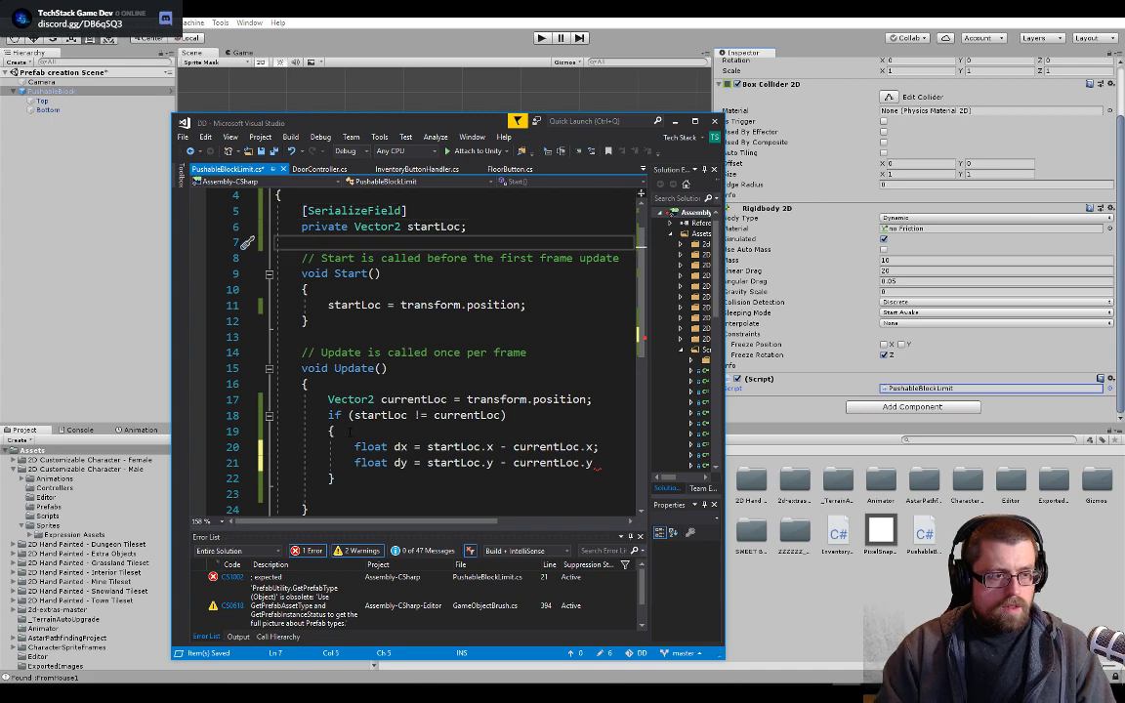
{"action": "key", "text": "Return"}
{"action": "type", "text": "private "}
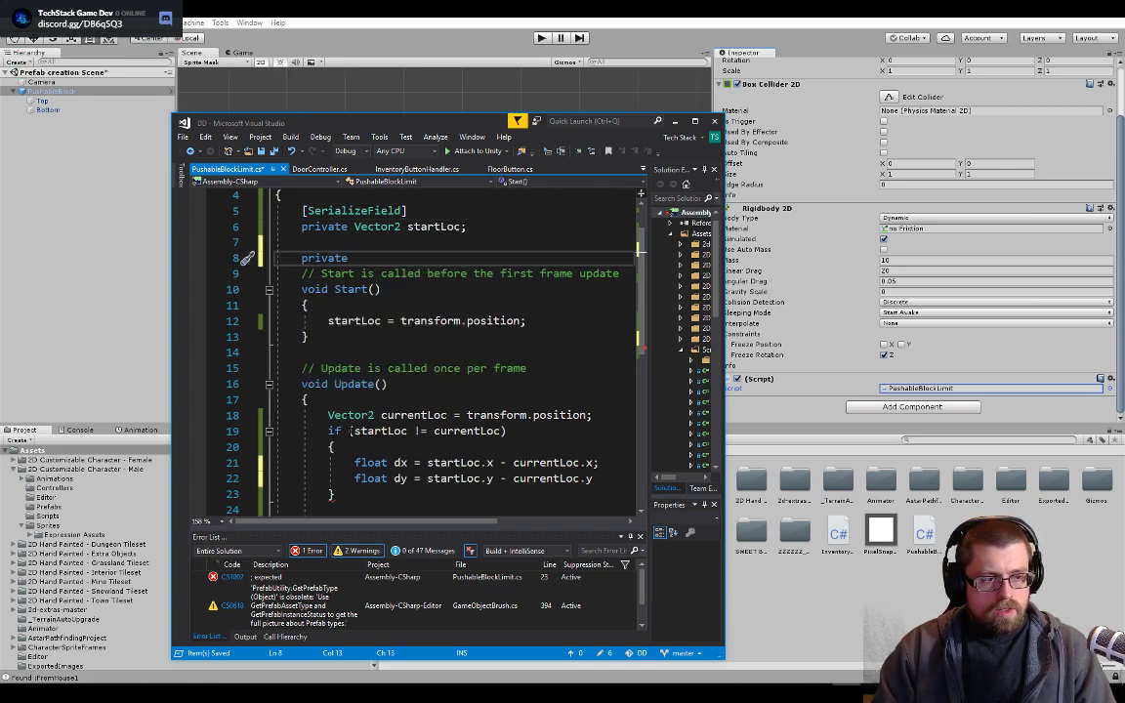
{"action": "type", "text": "boo"}
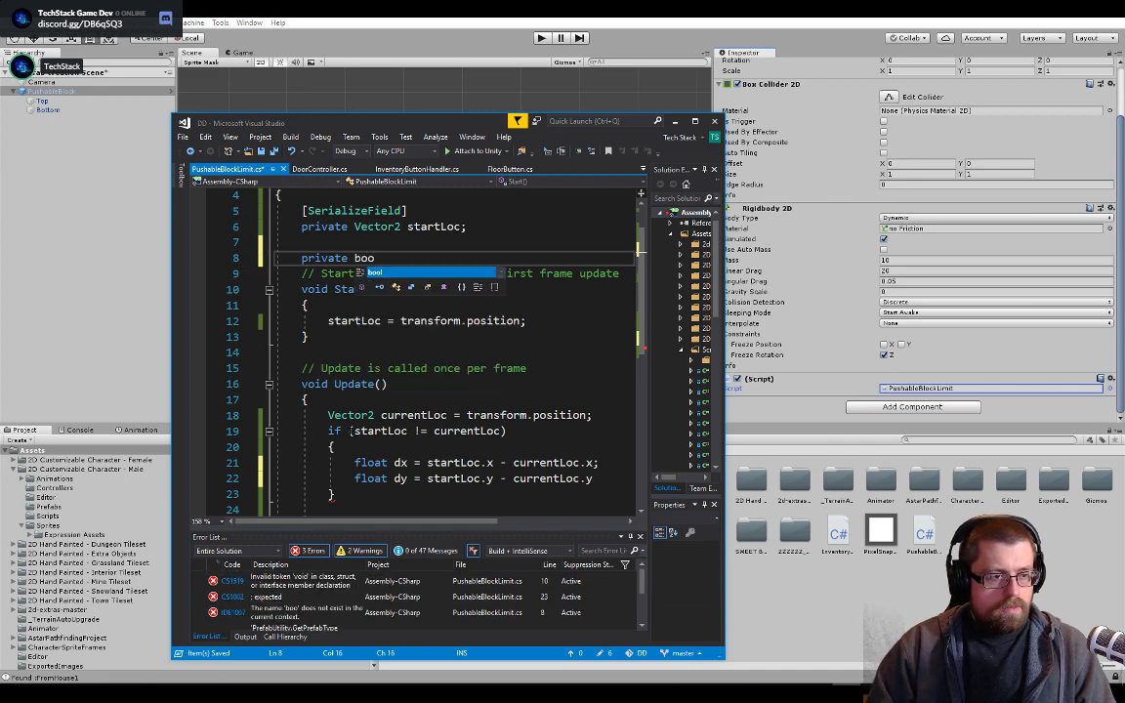
{"action": "type", "text": "l SH"}
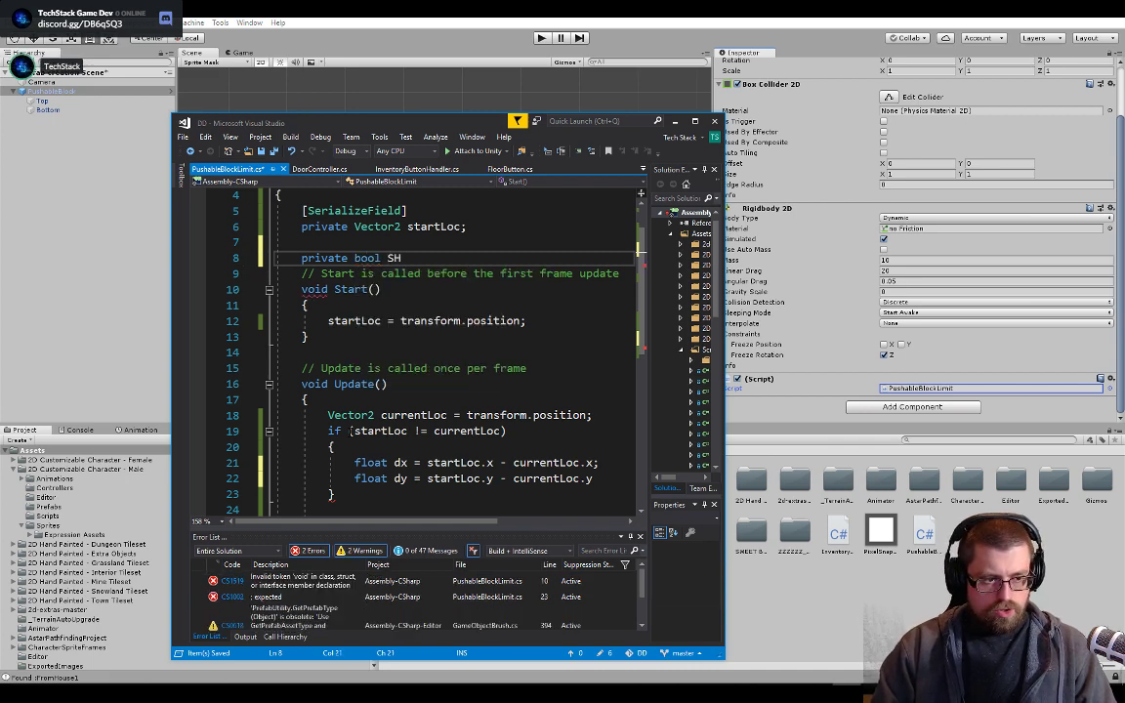
{"action": "type", "text": "houldLImt"}
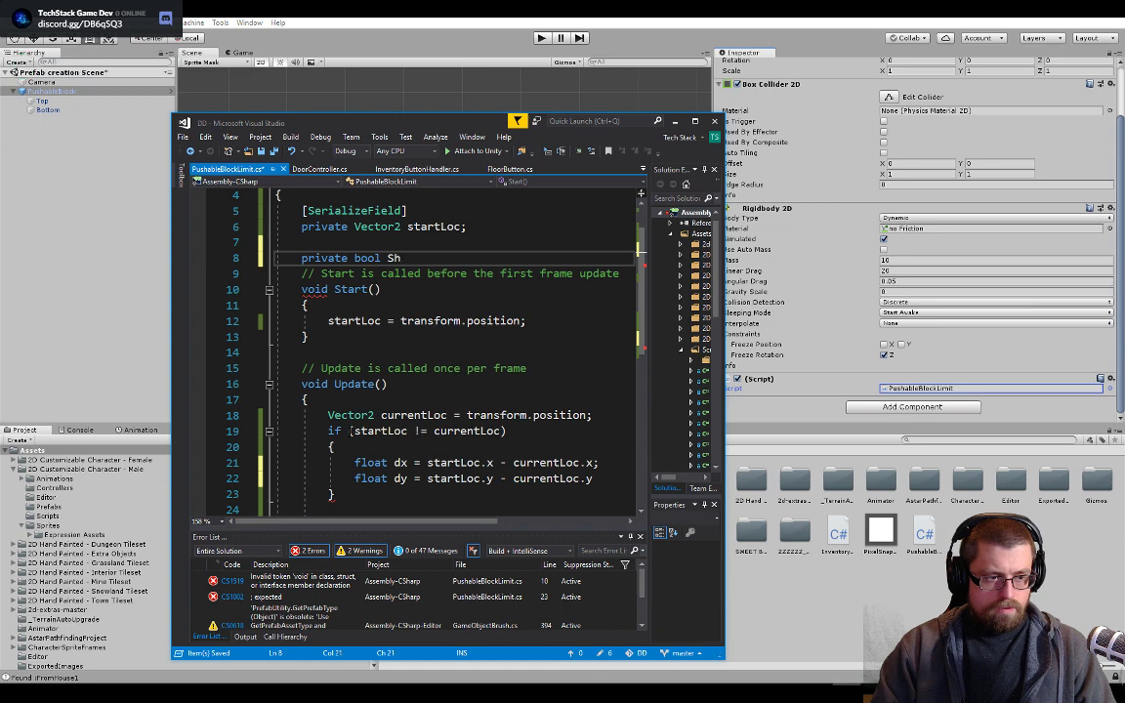
{"action": "key", "text": "BackSpace"}
{"action": "key", "text": "BackSpace"}
{"action": "key", "text": "BackSpace"}
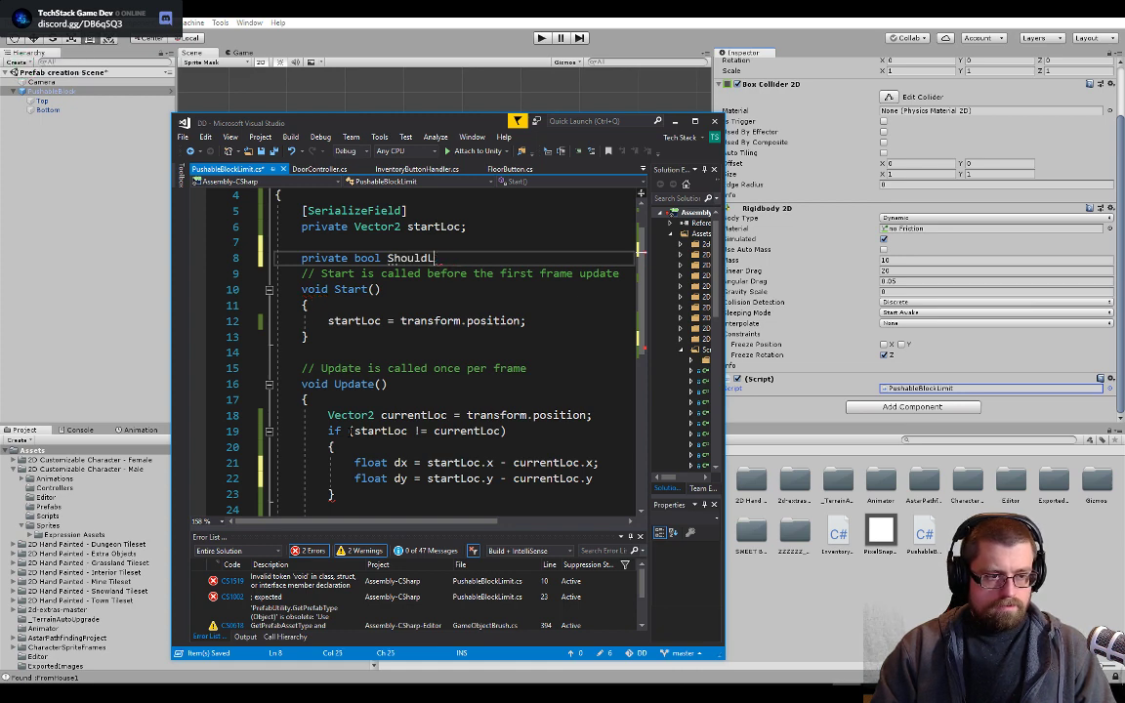
{"action": "type", "text": "imit Mo"}
{"action": "key", "text": "BackSpace"}
{"action": "key", "text": "BackSpace"}
{"action": "key", "text": "BackSpace"}
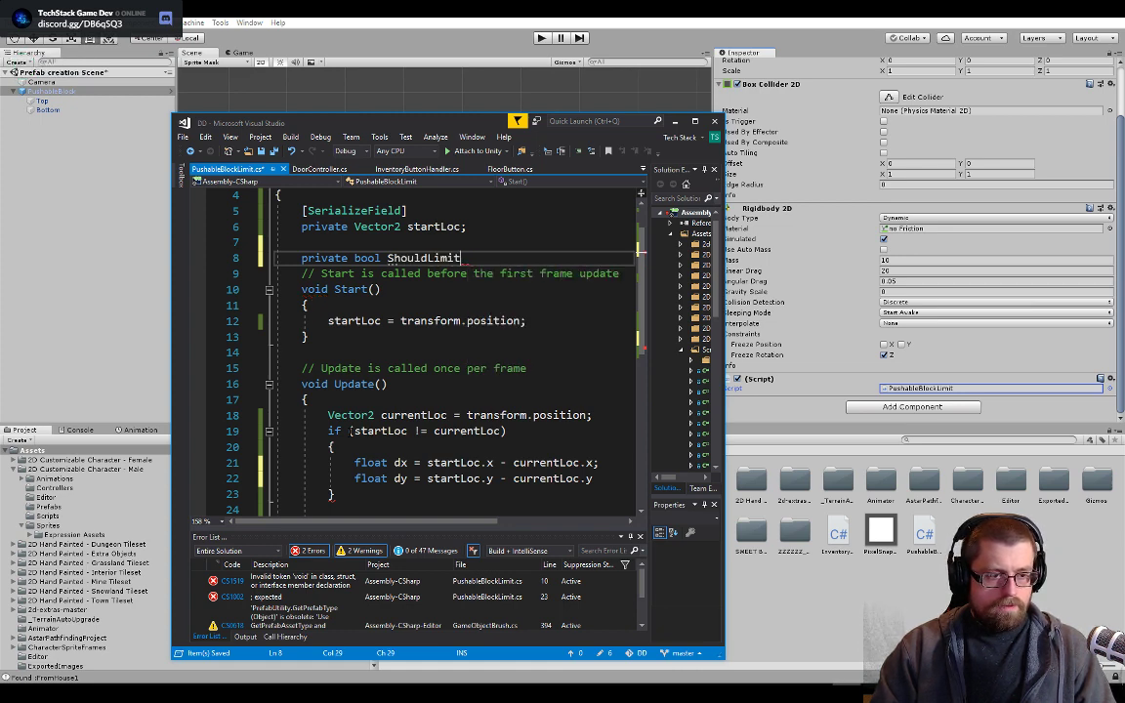
{"action": "type", "text": "Movement = t"}
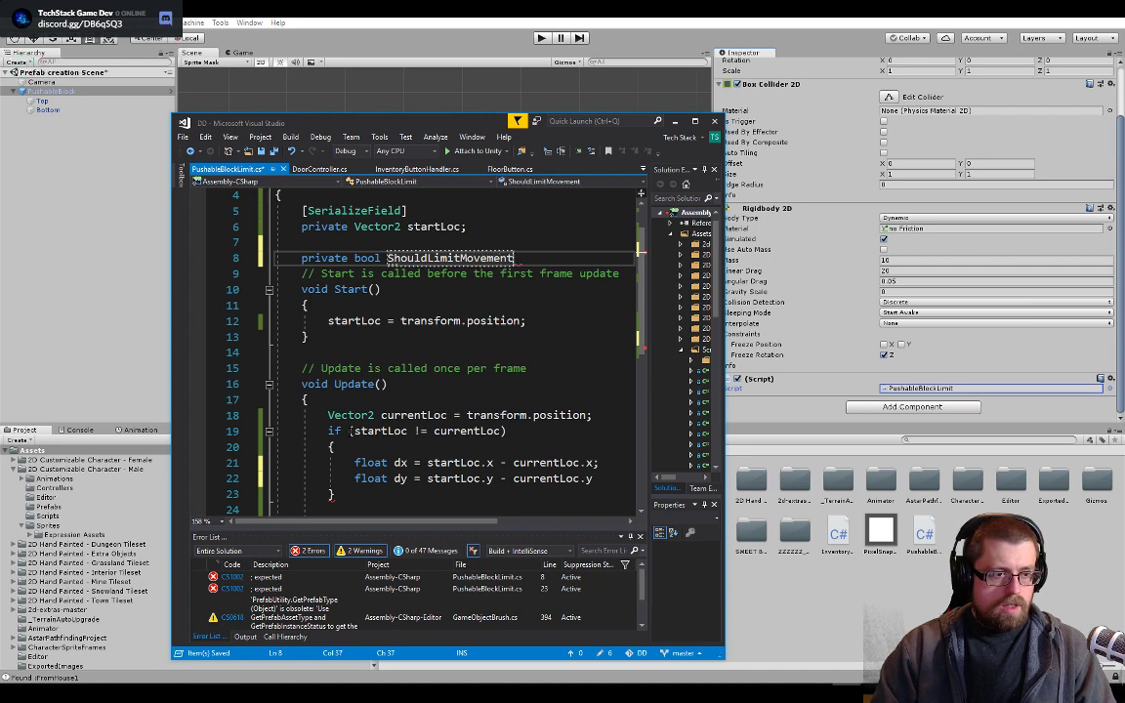
{"action": "type", "text": "lse;"}
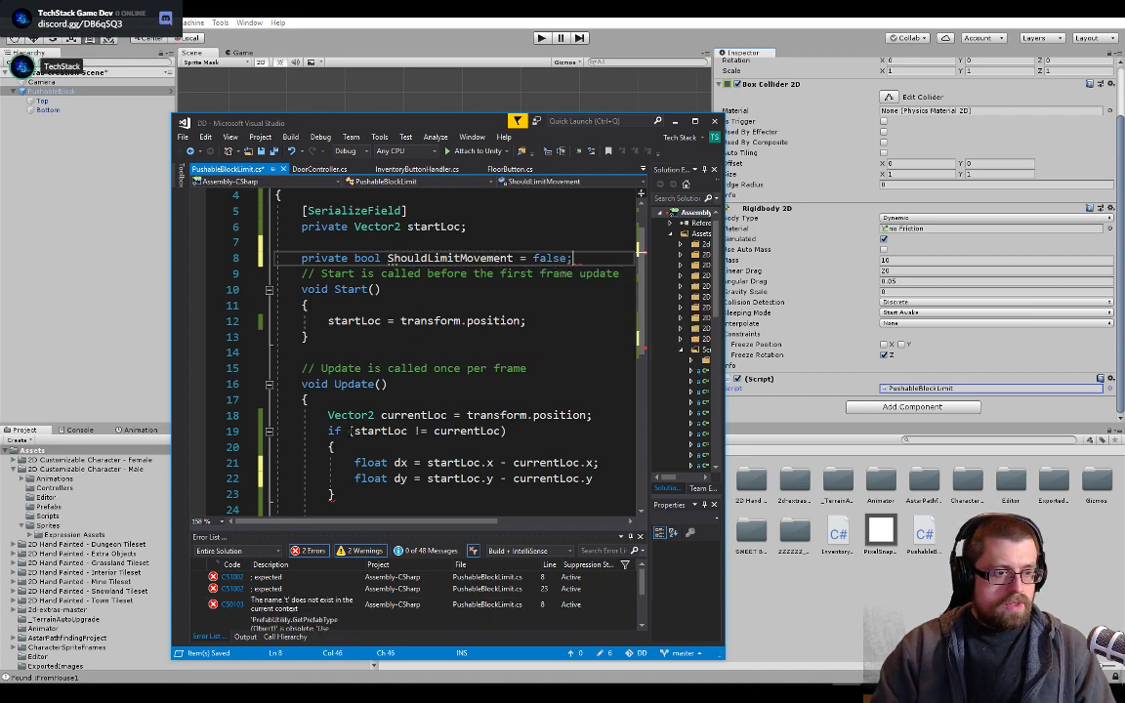
- Add a [SerializeField] attribute above the ShouldLimitMovement field and save the script
{"action": "left_click", "coordinate": [247, 242]}
{"action": "type", "text": "[s"}
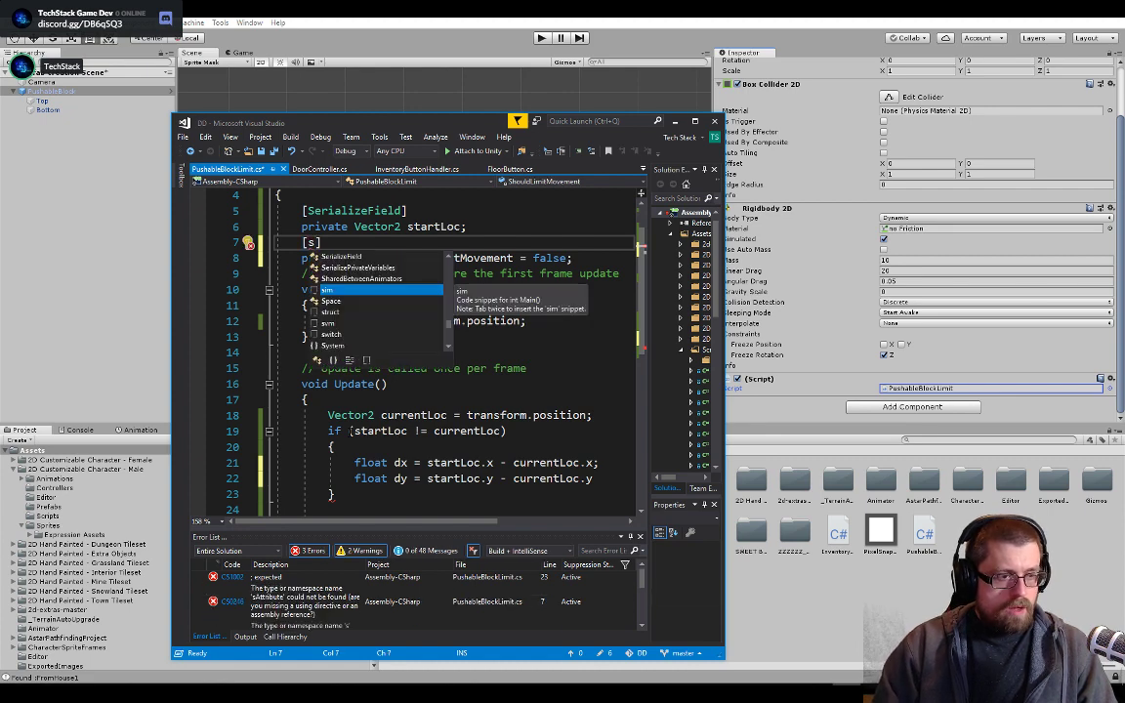
{"action": "key", "text": "Up"}
{"action": "key", "text": "Up"}
{"action": "key", "text": "Up"}
{"action": "key", "text": "Tab"}
{"action": "key", "text": "Down"}
{"action": "key", "text": "Down"}
{"action": "key", "text": "ctrl+s"}
- Insert an if (ShouldLimitMovement) condition with an opening brace at the start of Update, above the currentLoc declaration
{"action": "key", "text": "Up"}
{"action": "key", "text": "Up"}
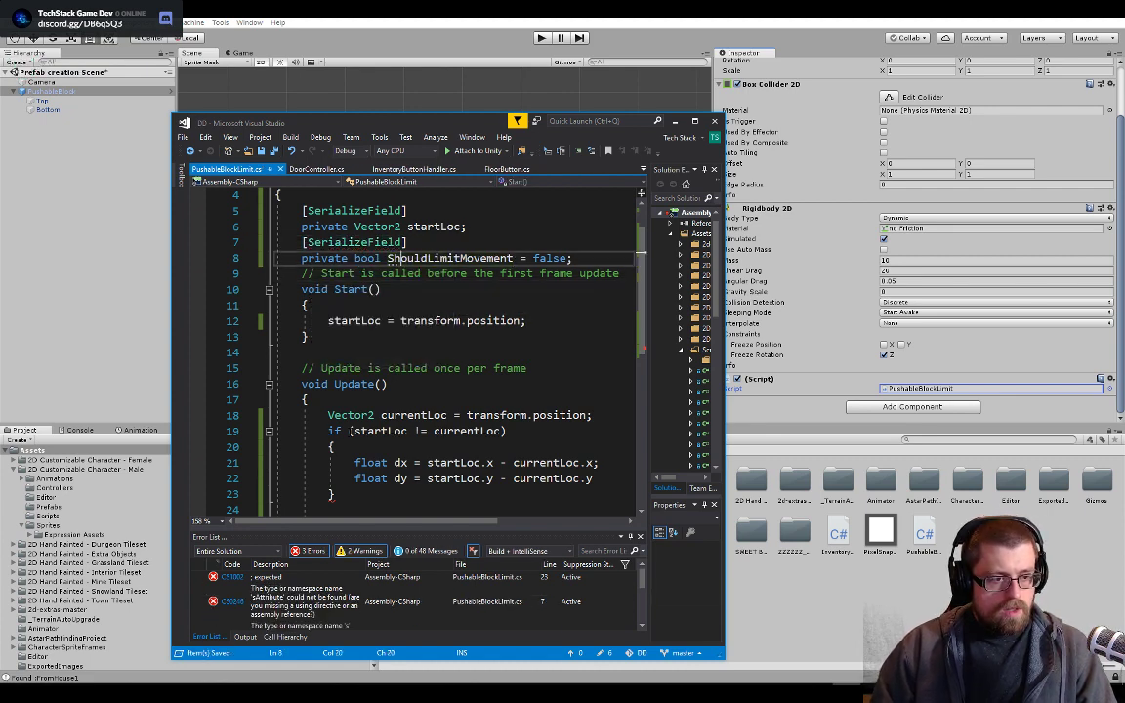
{"action": "key", "text": "Down"}
{"action": "key", "text": "ctrl+Right"}
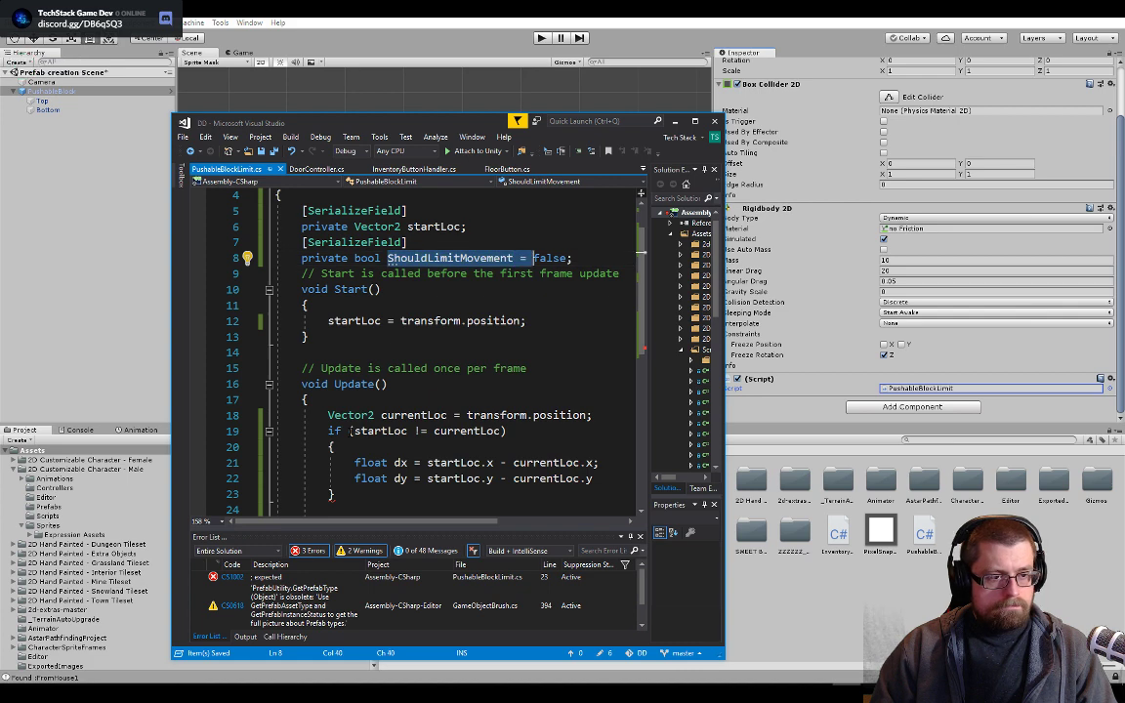
{"action": "key", "text": "Down"}
{"action": "key", "text": "Down"}
{"action": "key", "text": "Down"}
{"action": "key", "text": "Down"}
{"action": "key", "text": "Down"}
{"action": "key", "text": "Down"}
{"action": "key", "text": "Down"}
{"action": "key", "text": "Down"}
{"action": "key", "text": "Down"}
{"action": "key", "text": "Down"}
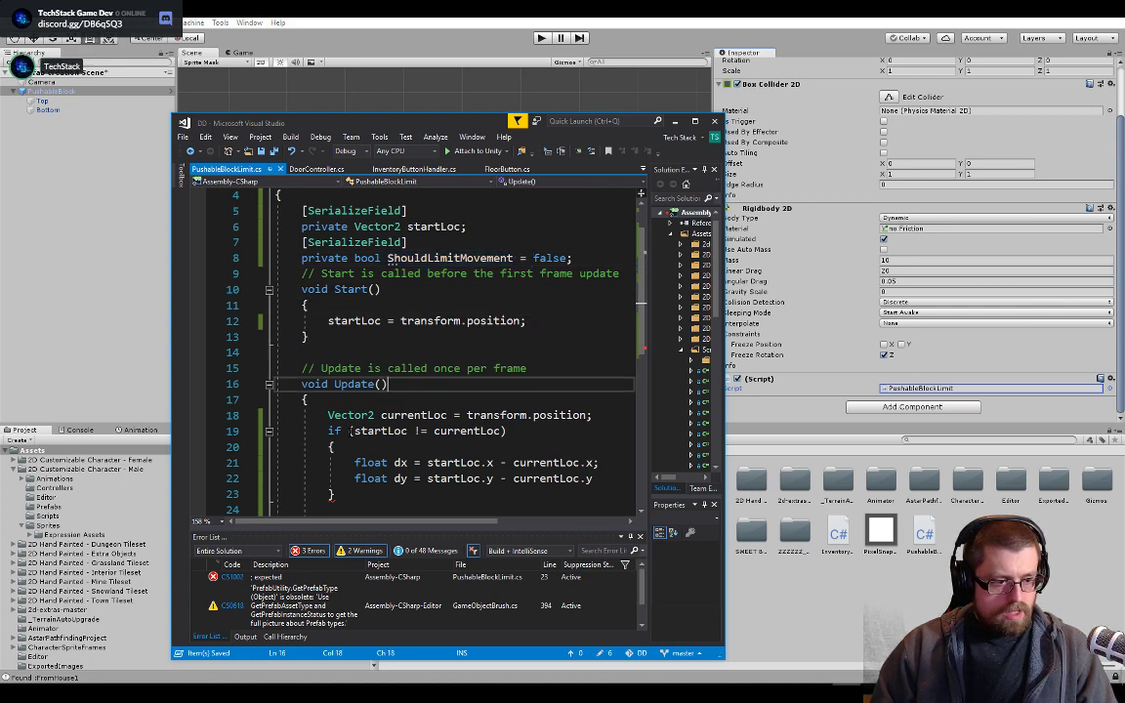
{"action": "key", "text": "Return"}
{"action": "key", "text": "Return"}
{"action": "key", "text": "Up"}
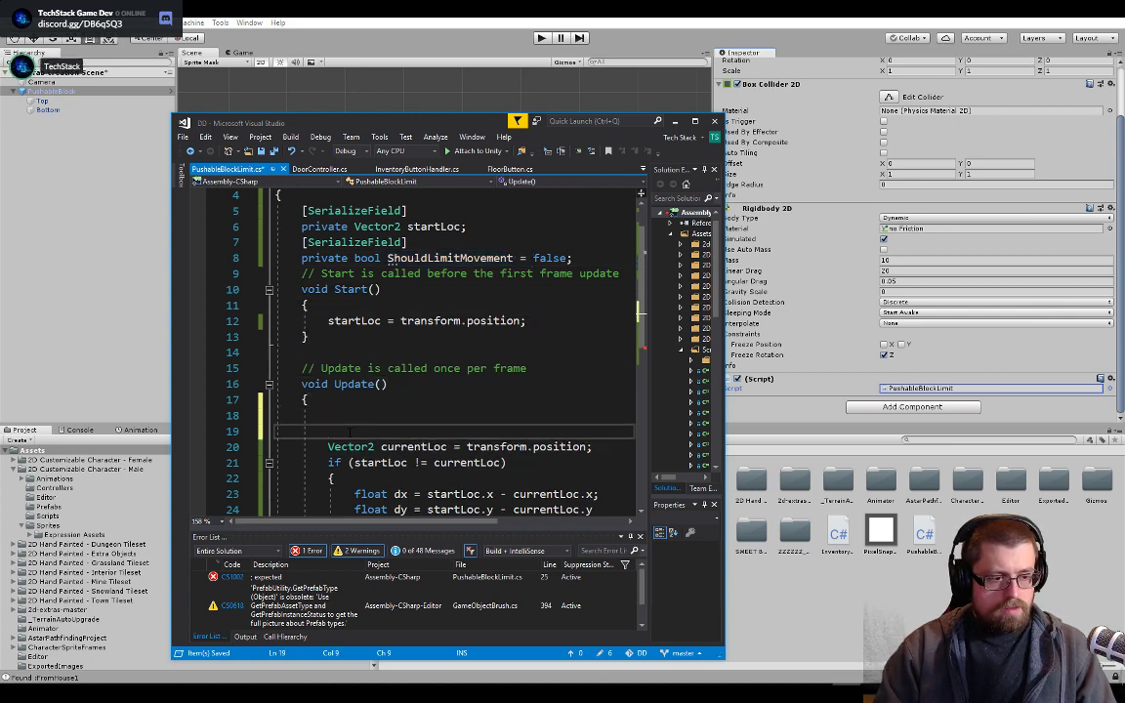
{"action": "type", "text": "if (ShouldLimitMovement)"}
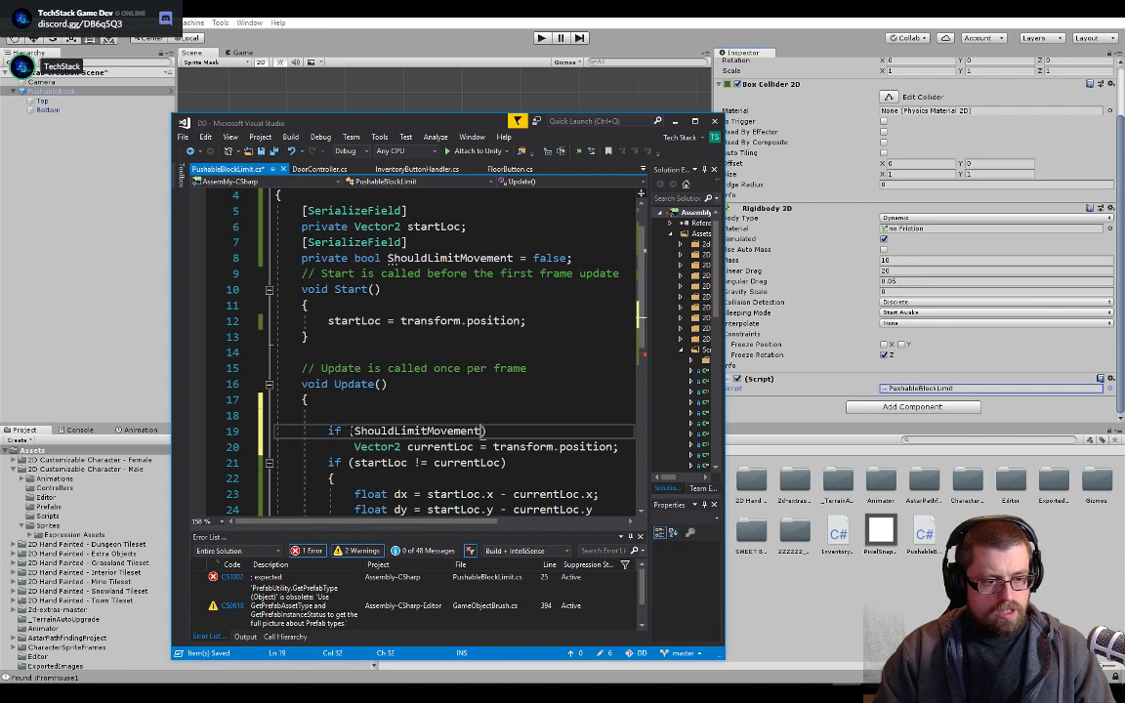
{"action": "key", "text": "Return"}
{"action": "type", "text": "{"}
{"action": "key", "text": "Return"}
{"action": "type", "text": "}"}
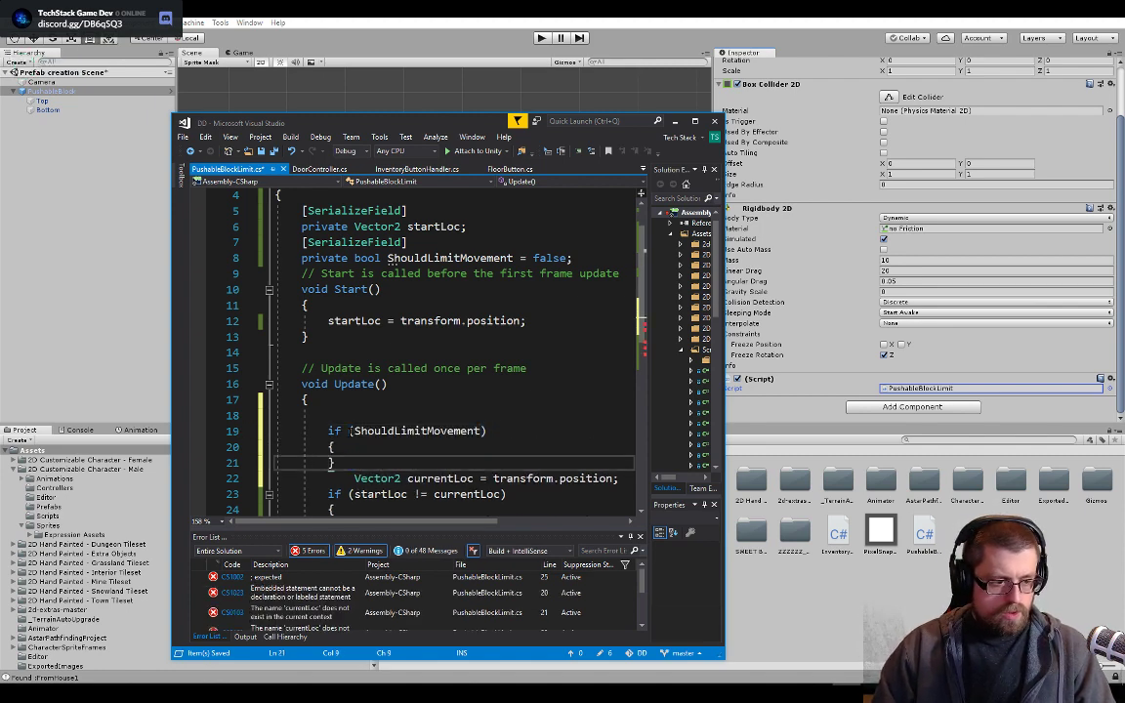
{"action": "key", "text": "BackSpace"}
- Close the ShouldLimitMovement block with a brace after the startLoc comparison block and save the script
{"action": "key", "text": "Down"}
{"action": "key", "text": "Down"}
{"action": "key", "text": "Down"}
{"action": "key", "text": "Down"}
{"action": "key", "text": "Down"}
{"action": "key", "text": "Down"}
{"action": "key", "text": "Down"}
{"action": "key", "text": "Down"}
{"action": "key", "text": "Down"}
{"action": "key", "text": "Down"}
{"action": "key", "text": "Up"}
{"action": "key", "text": "Up"}
{"action": "key", "text": "Up"}
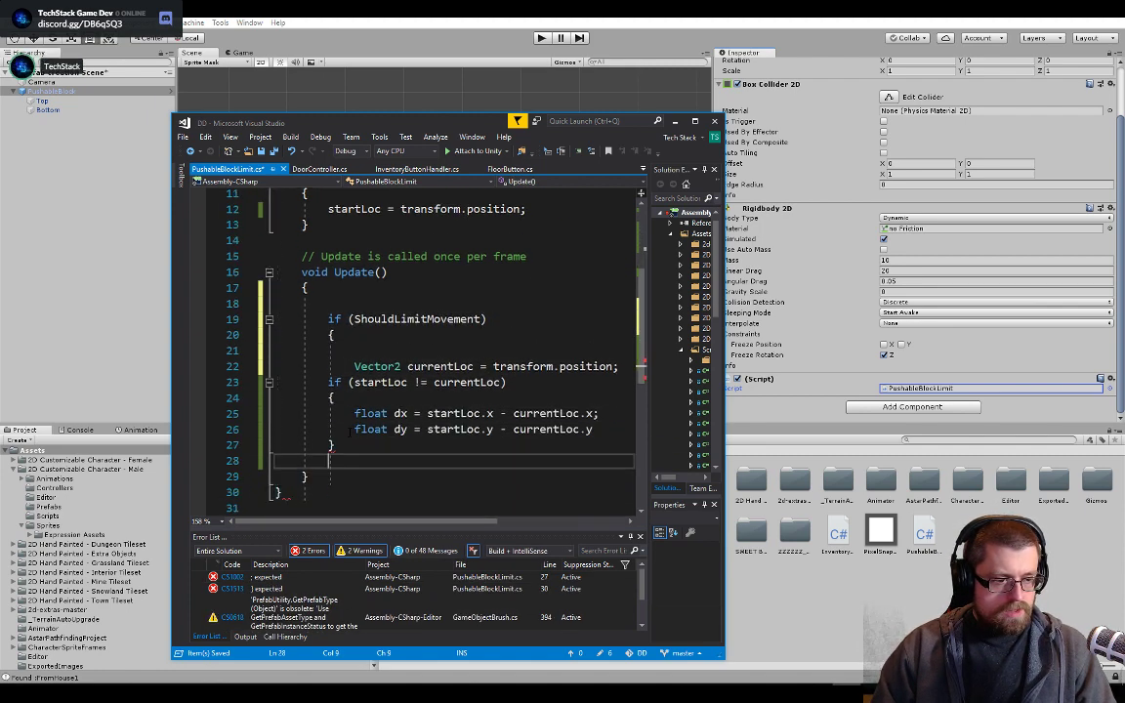
{"action": "type", "text": "}"}
{"action": "key", "text": "ctrl+s"}
- Declare a private Rigidbody2D field named rb below the ShouldLimitMovement field
{"action": "key", "text": "Up"}
{"action": "key", "text": "Up"}
{"action": "key", "text": "Up"}
{"action": "key", "text": "Up"}
{"action": "key", "text": "Up"}
{"action": "key", "text": "Up"}
{"action": "key", "text": "Up"}
{"action": "key", "text": "Up"}
{"action": "key", "text": "Up"}
{"action": "key", "text": "Up"}
{"action": "key", "text": "Up"}
{"action": "key", "text": "Up"}
{"action": "key", "text": "Up"}
{"action": "key", "text": "Up"}
{"action": "key", "text": "Up"}
{"action": "key", "text": "Up"}
{"action": "key", "text": "Up"}
{"action": "key", "text": "Up"}
{"action": "key", "text": "Up"}
{"action": "key", "text": "Up"}
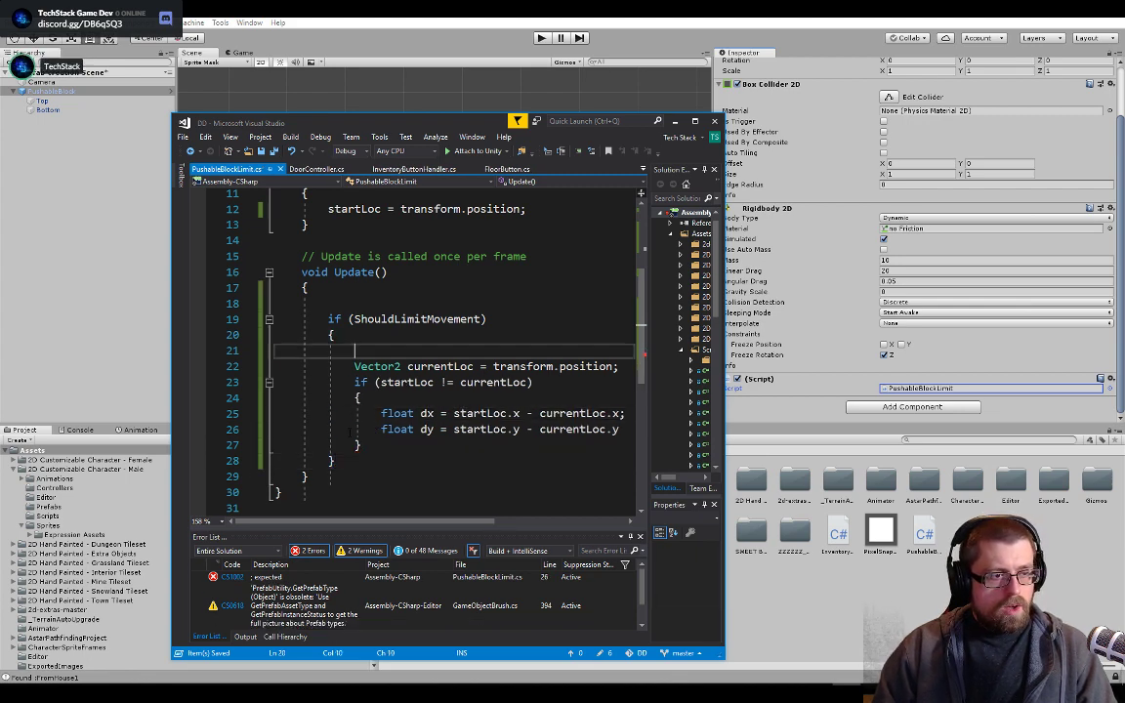
{"action": "key", "text": "Down"}
{"action": "key", "text": "Down"}
{"action": "key", "text": "End"}
{"action": "key", "text": "Return"}
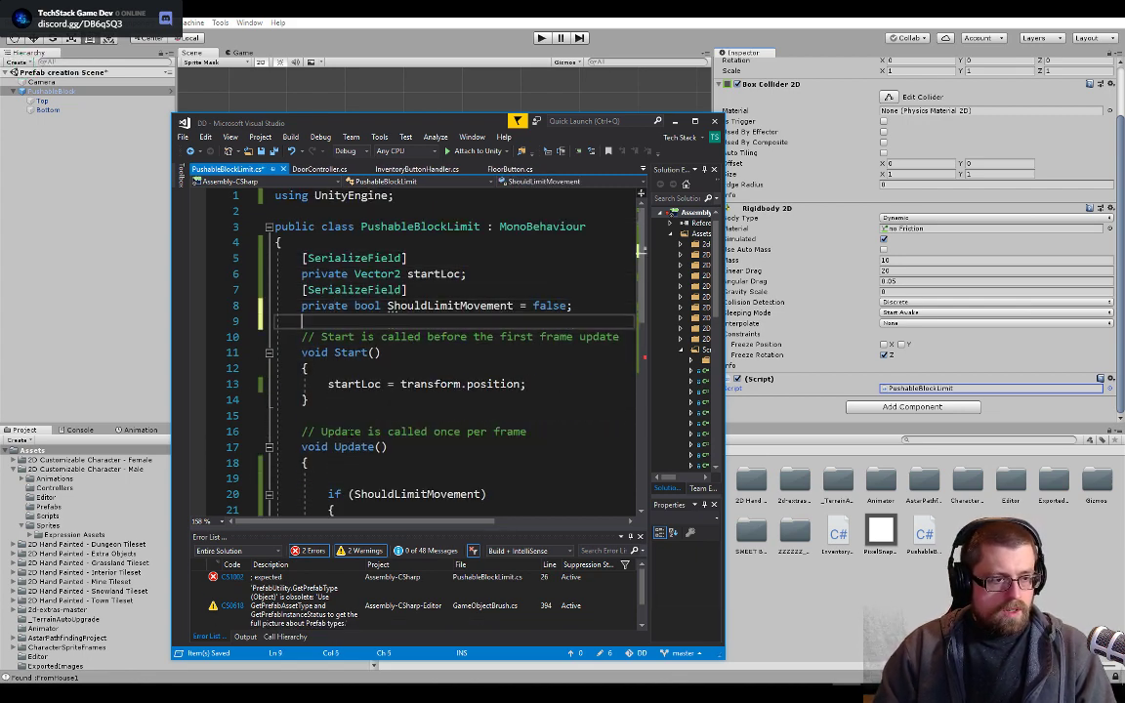
{"action": "type", "text": "private "}
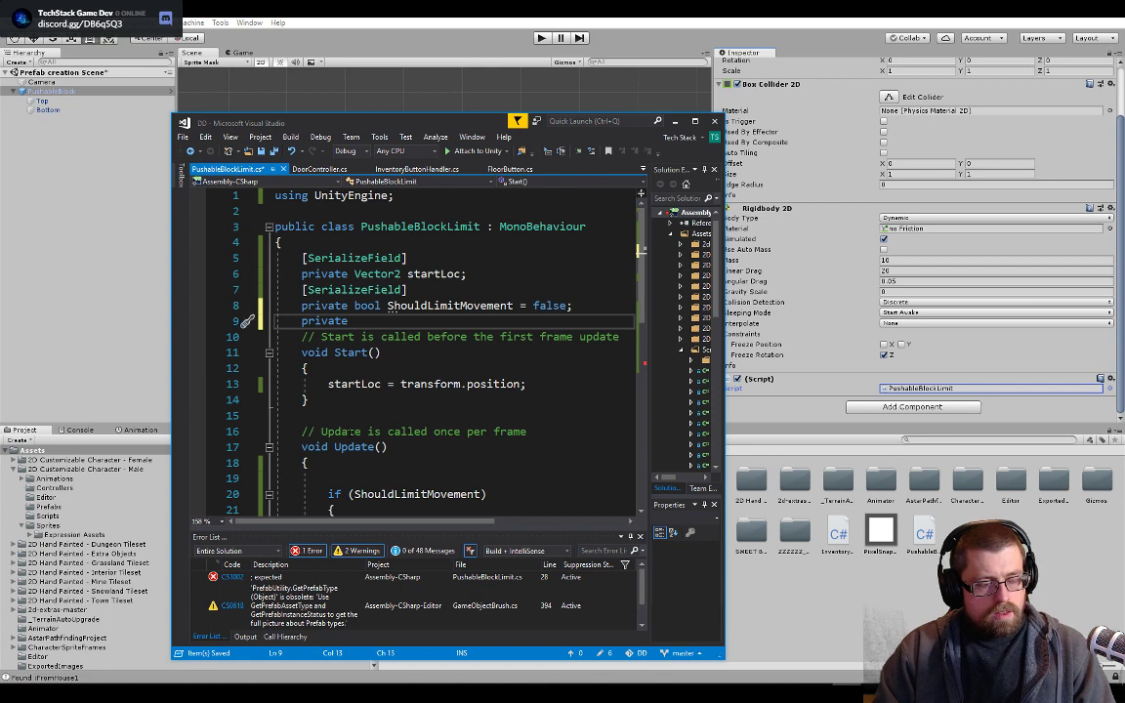
{"action": "type", "text": "Rigid"}
{"action": "key", "text": "Down"}
{"action": "key", "text": "Tab"}
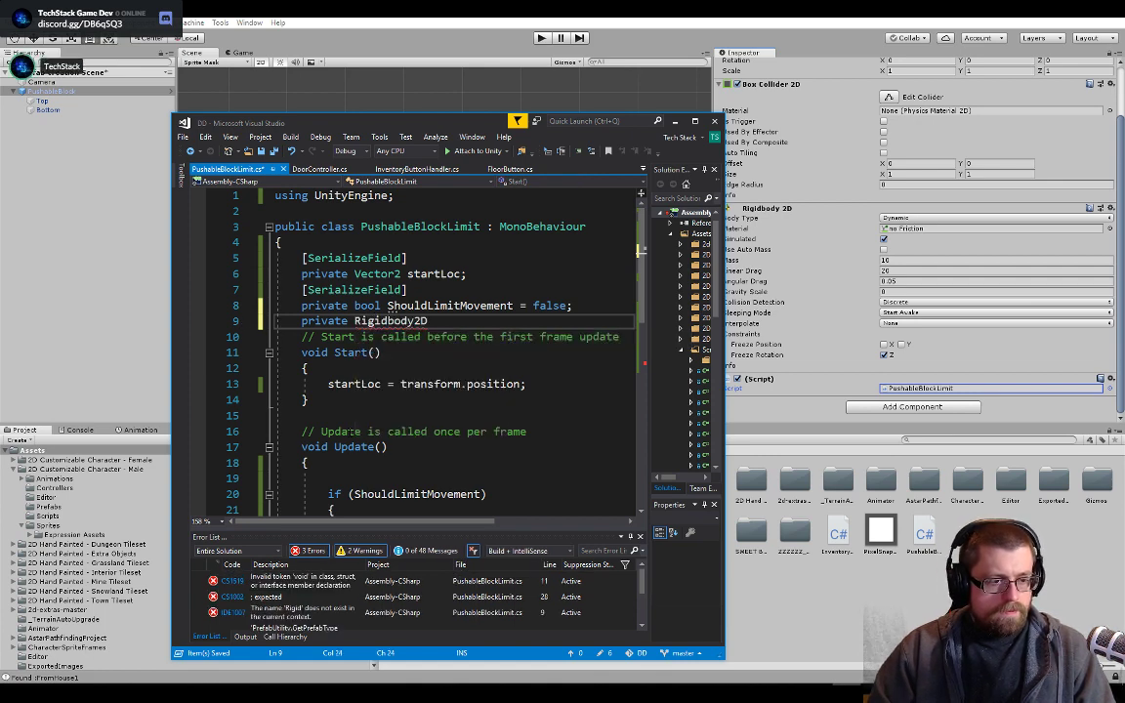
{"action": "type", "text": "rb;"}
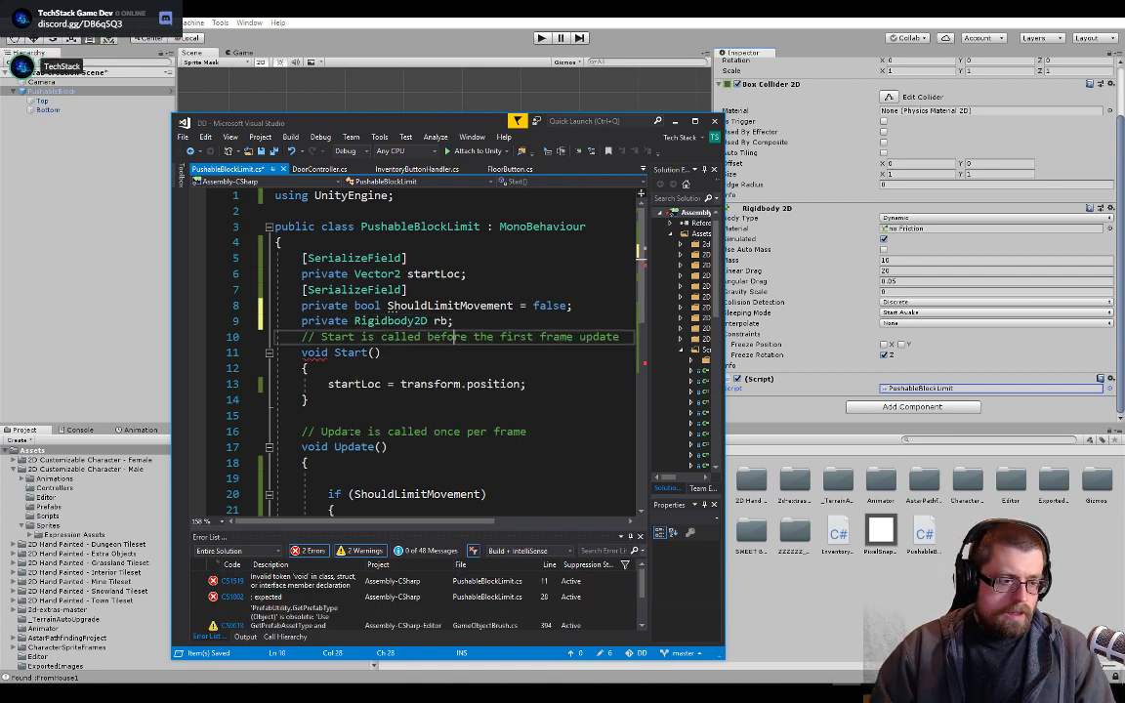
- Assign rb = GetComponent<Rigidbody2D>(); in Start, below the startLoc assignment
{"action": "key", "text": "Down"}
{"action": "key", "text": "Down"}
{"action": "key", "text": "Down"}
{"action": "key", "text": "Down"}
{"action": "key", "text": "End"}
{"action": "key", "text": "Return"}
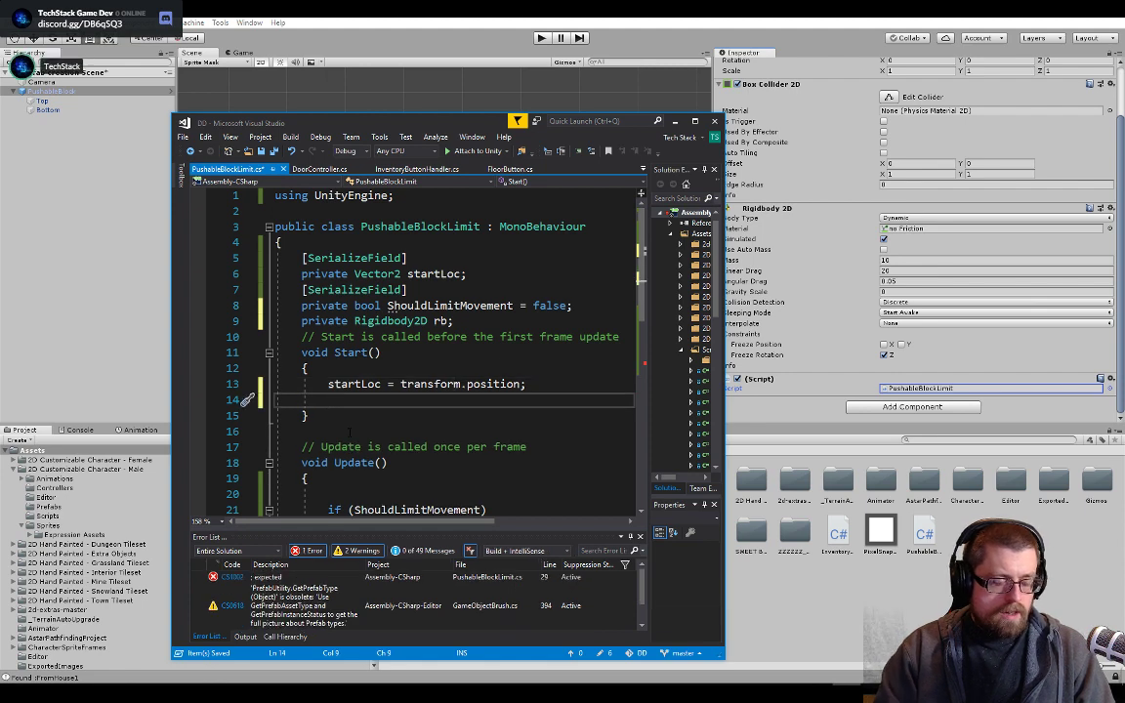
{"action": "type", "text": "rb = getom"}
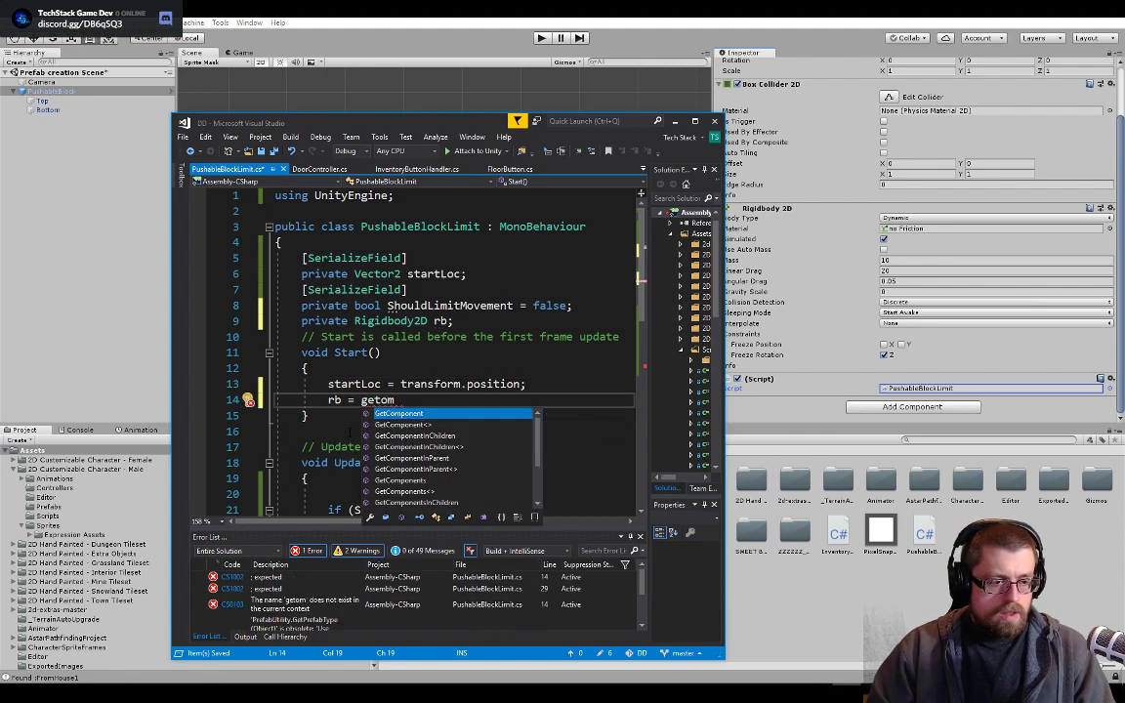
{"action": "key", "text": "Tab"}
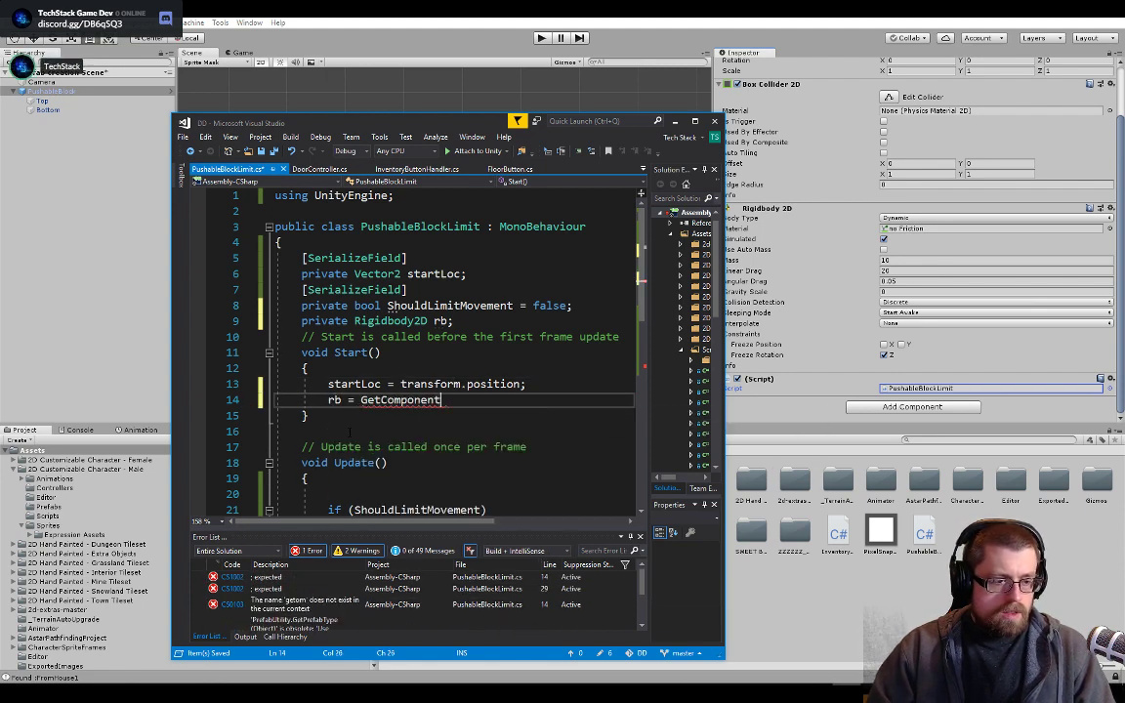
{"action": "type", "text": "<Rigidbody2D>"}
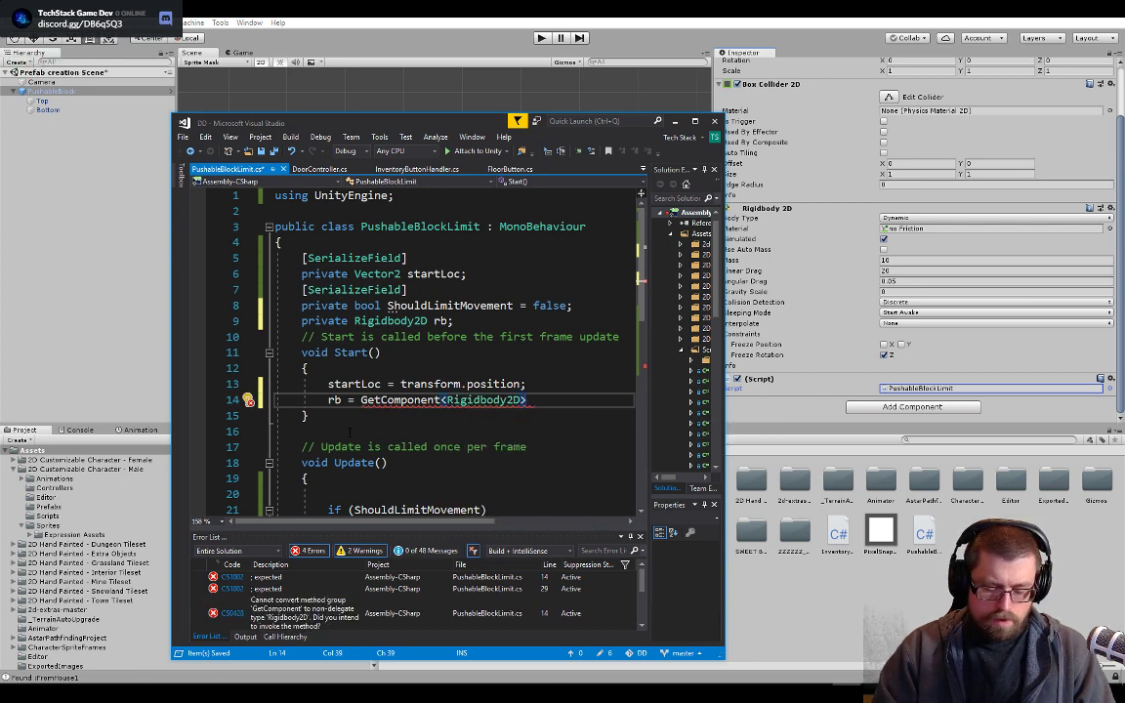
{"action": "type", "text": "();"}
- Add a [RequireComponent(typeof(Rigidbody2D))] attribute directly above the PushableBlockLimit class declaration and save the script
{"action": "key", "text": "Up"}
{"action": "key", "text": "Up"}
{"action": "key", "text": "Up"}
{"action": "key", "text": "Up"}
{"action": "key", "text": "Up"}
{"action": "key", "text": "Up"}
{"action": "key", "text": "Up"}
{"action": "key", "text": "Up"}
{"action": "key", "text": "Up"}
{"action": "key", "text": "Up"}
{"action": "key", "text": "Up"}
{"action": "key", "text": "Up"}
{"action": "key", "text": "Up"}
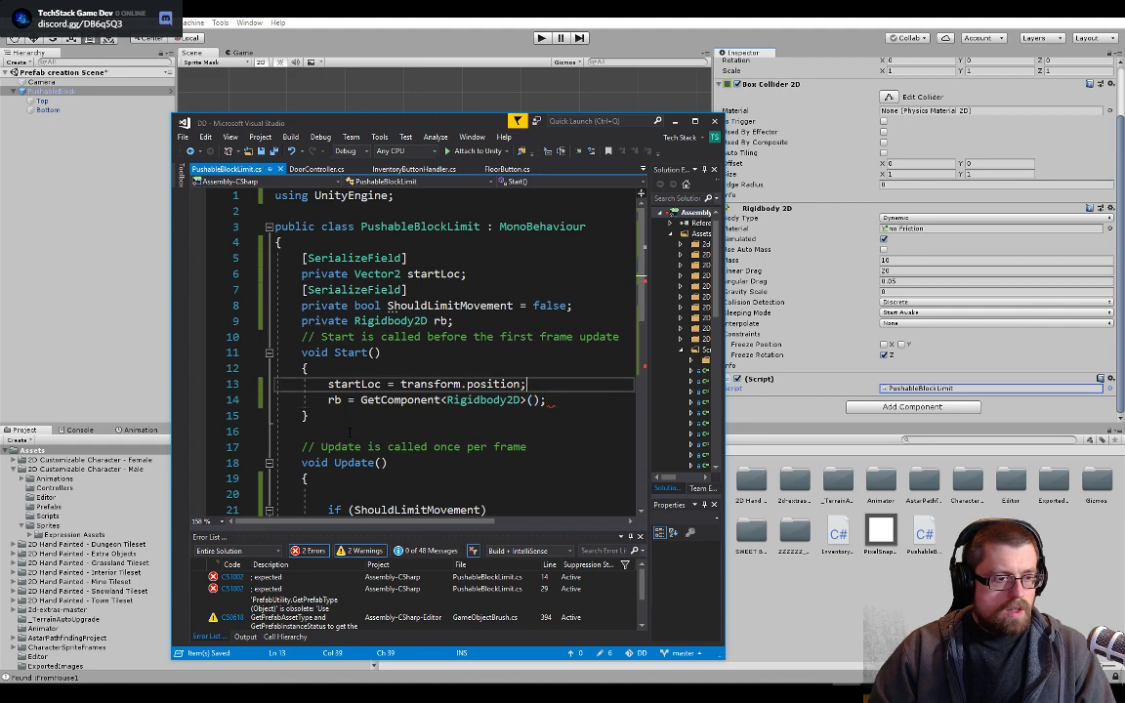
{"action": "key", "text": "Down"}
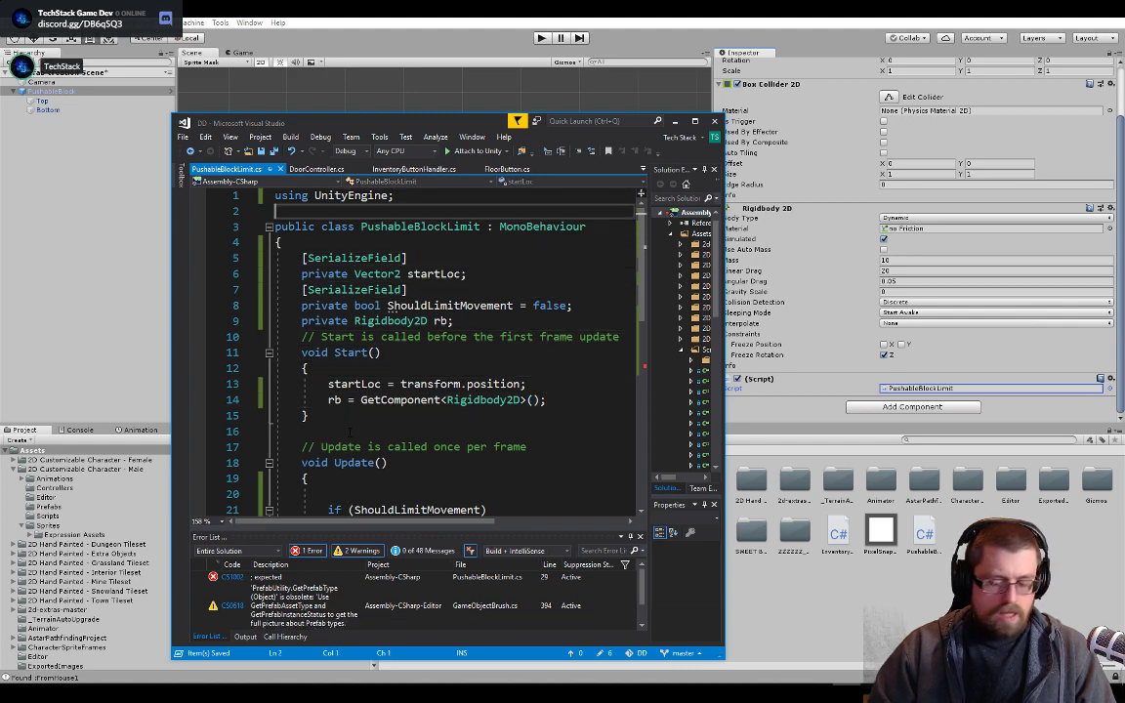
{"action": "key", "text": "Return"}
{"action": "type", "text": "[req"}
{"action": "key", "text": "Tab"}
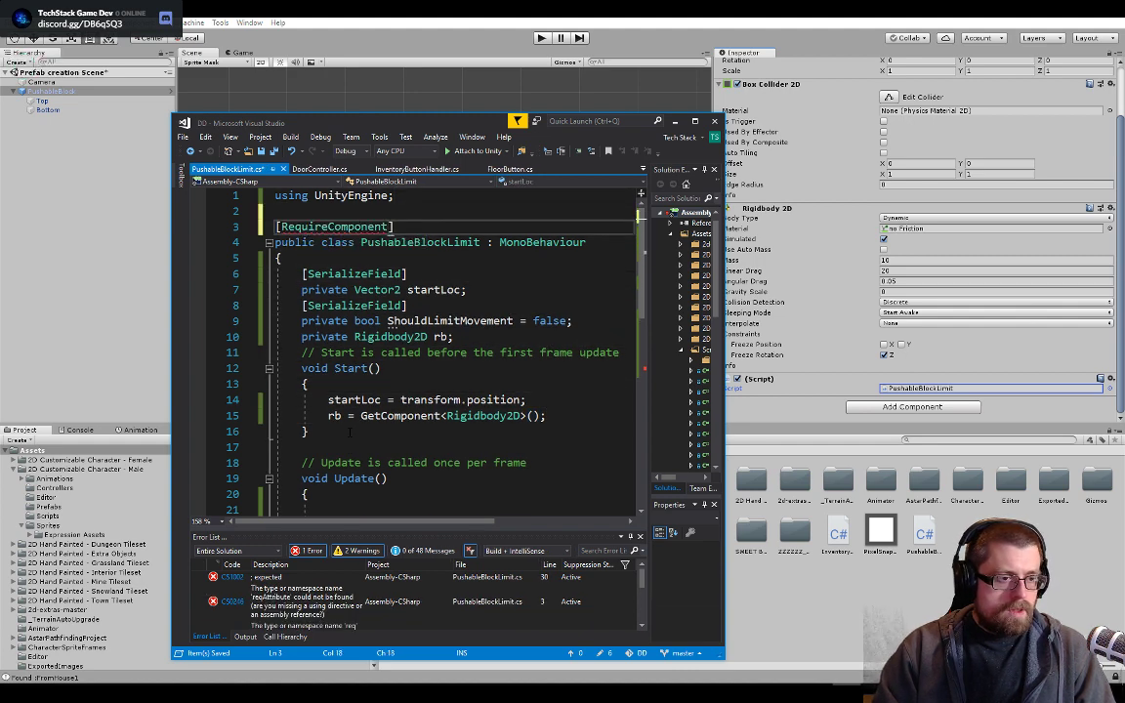
{"action": "type", "text": "(t"}
{"action": "type", "text": "ypeof(ri"}
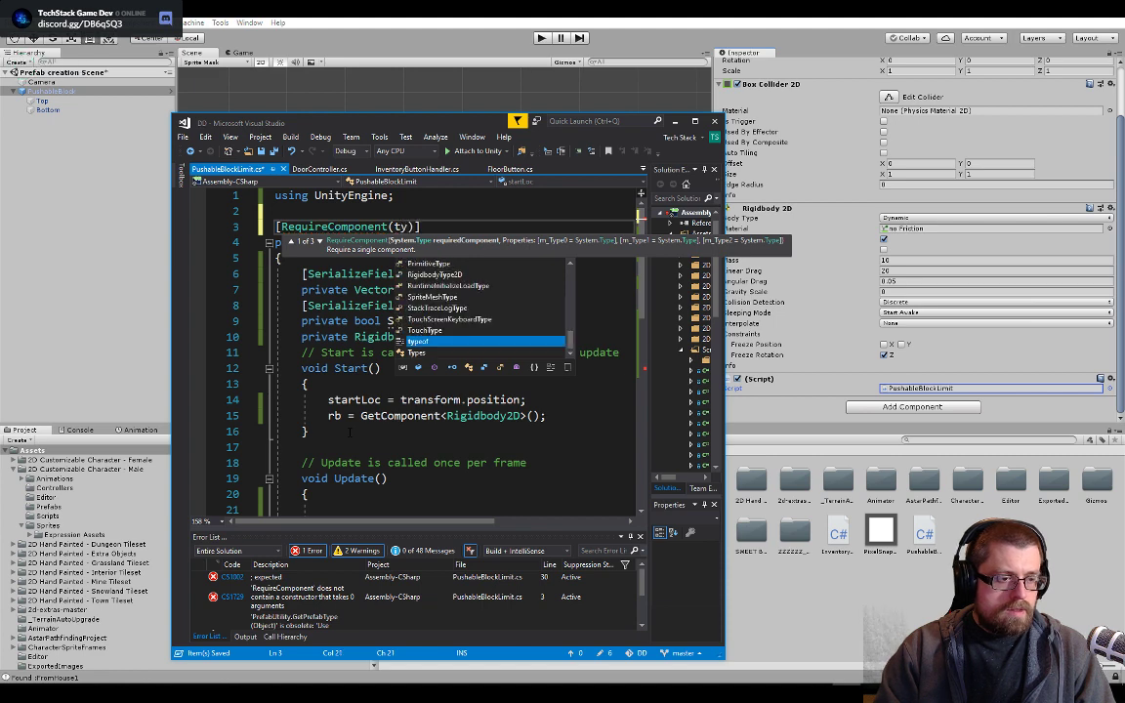
{"action": "type", "text": "g"}
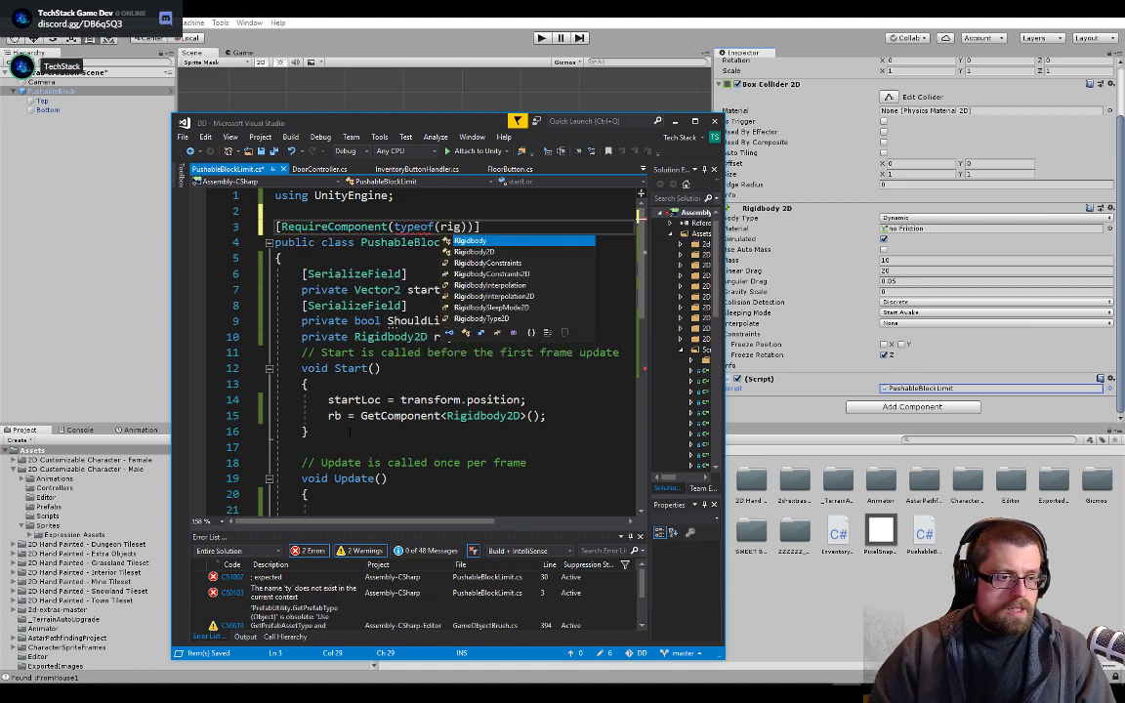
{"action": "key", "text": "Down"}
{"action": "key", "text": "Tab"}
{"action": "key", "text": "ctrl+s"}
- Add the missing semicolon at the end of the float dy declaration in Update
{"action": "key", "text": "Down"}
{"action": "key", "text": "Down"}
{"action": "key", "text": "Down"}
{"action": "key", "text": "Down"}
{"action": "key", "text": "Down"}
{"action": "key", "text": "Down"}
{"action": "key", "text": "Down"}
{"action": "key", "text": "Down"}
{"action": "key", "text": "Down"}
{"action": "key", "text": "Down"}
{"action": "key", "text": "Down"}
{"action": "key", "text": "Down"}
{"action": "key", "text": "Down"}
{"action": "key", "text": "Down"}
{"action": "key", "text": "Down"}
{"action": "key", "text": "Down"}
{"action": "key", "text": "Down"}
{"action": "key", "text": "Down"}
{"action": "key", "text": "Down"}
{"action": "key", "text": "Down"}
{"action": "key", "text": "Down"}
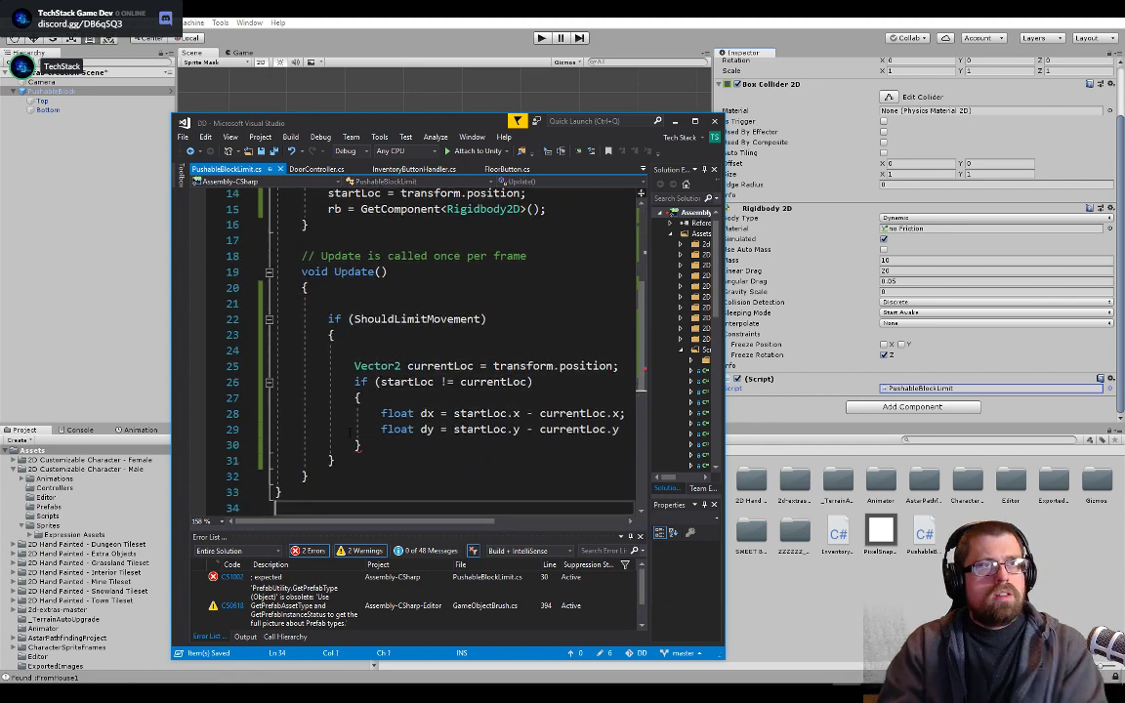
{"action": "key", "text": "Down"}
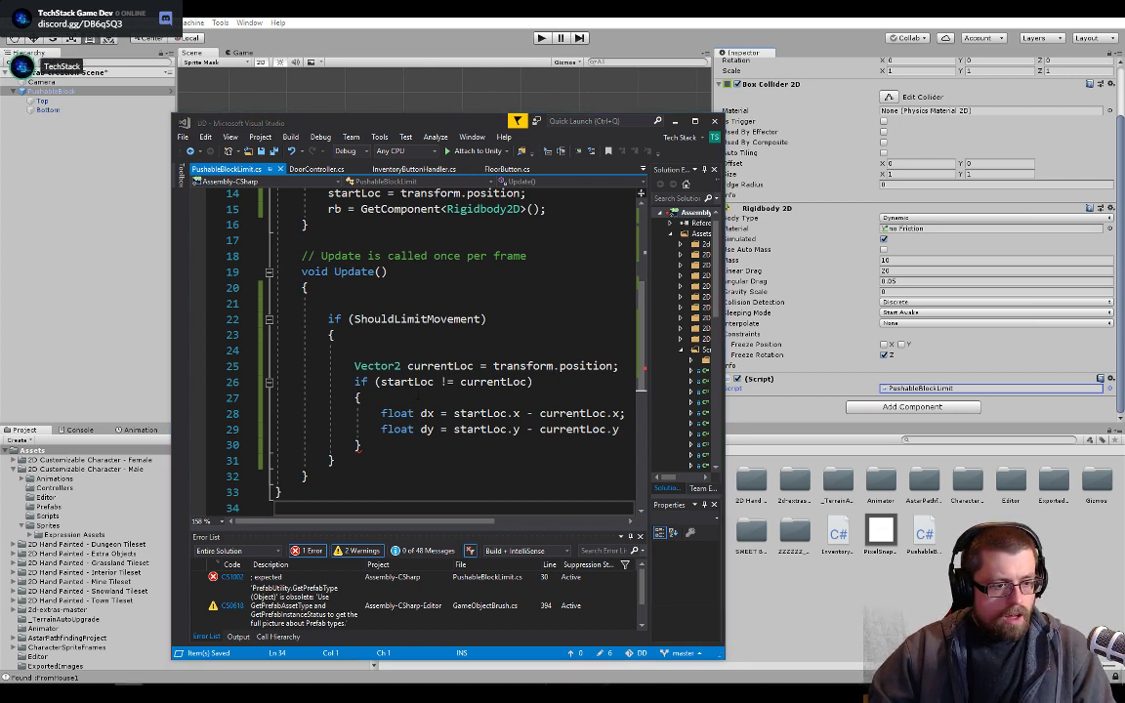
{"action": "left_click", "coordinate": [394, 398]}
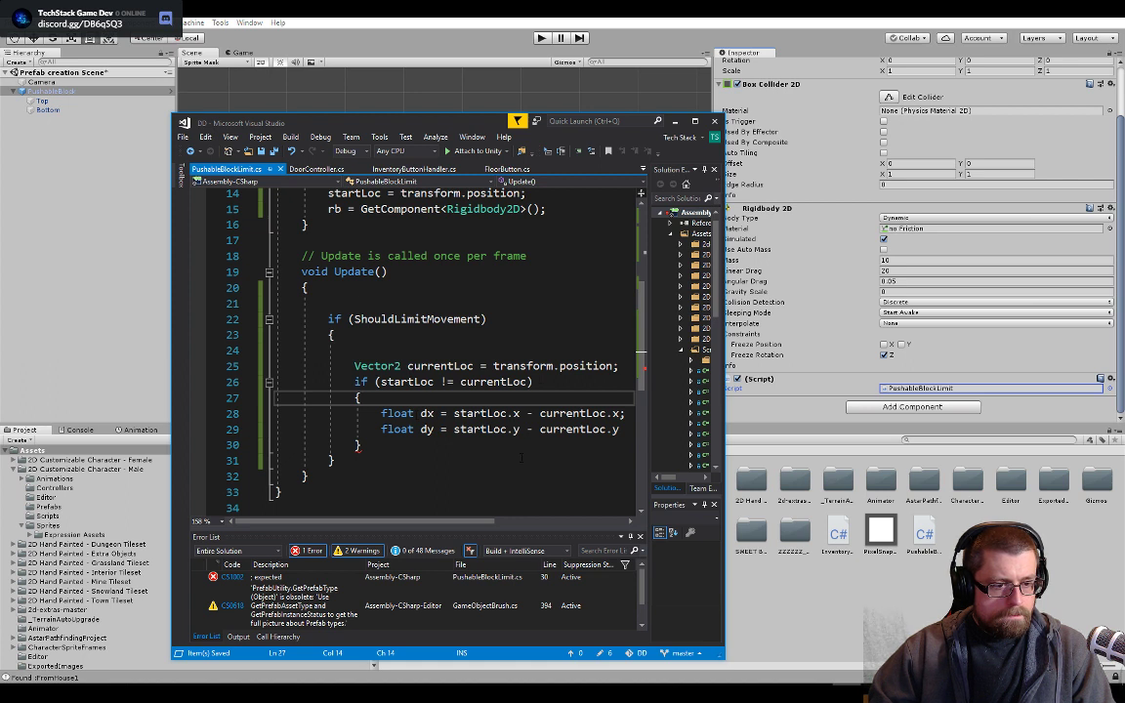
{"action": "type", "text": ";"}
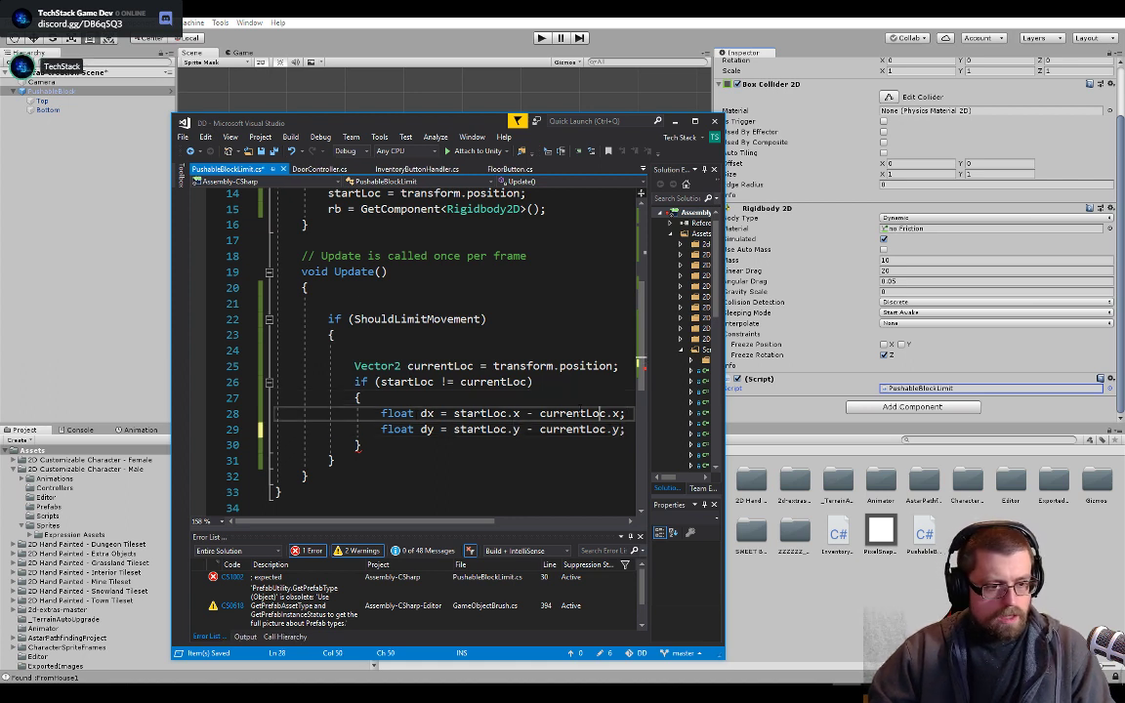
{"action": "key", "text": "Down"}
{"action": "key", "text": "Down"}
{"action": "key", "text": "Up"}
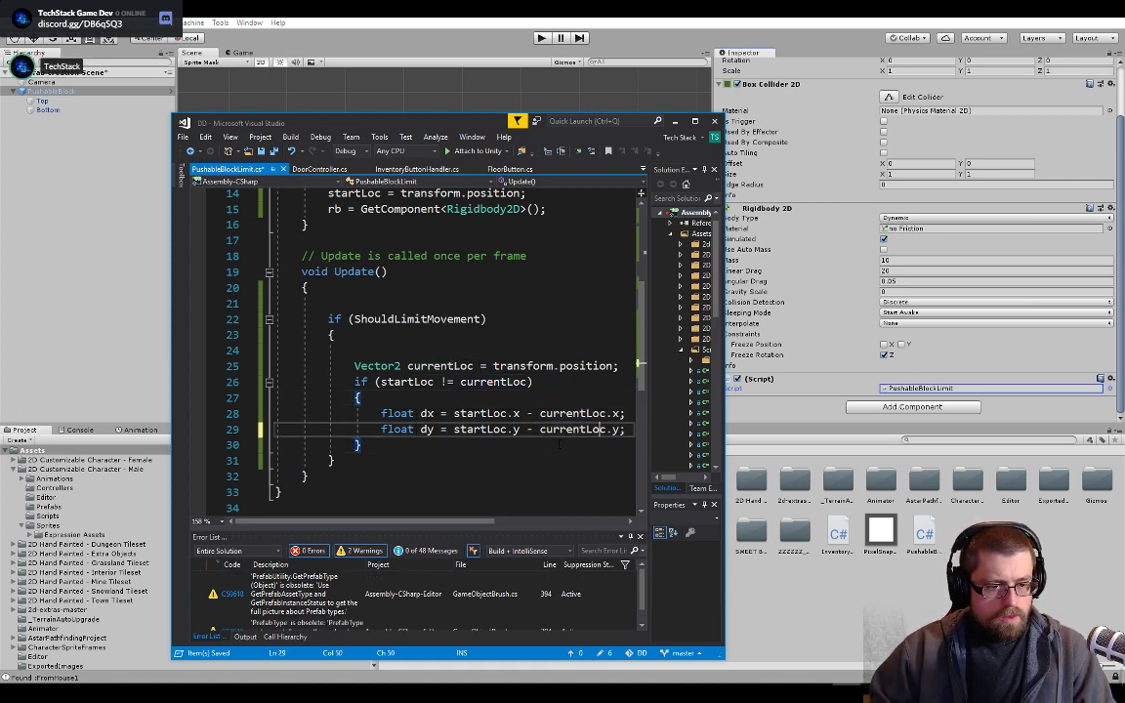
- Add the condition if (Mathf.Abs(dx) > Mathf.Abs(dy)) below the float dy declaration
{"action": "key", "text": "End"}
{"action": "key", "text": "Return"}
{"action": "type", "text": "if "}
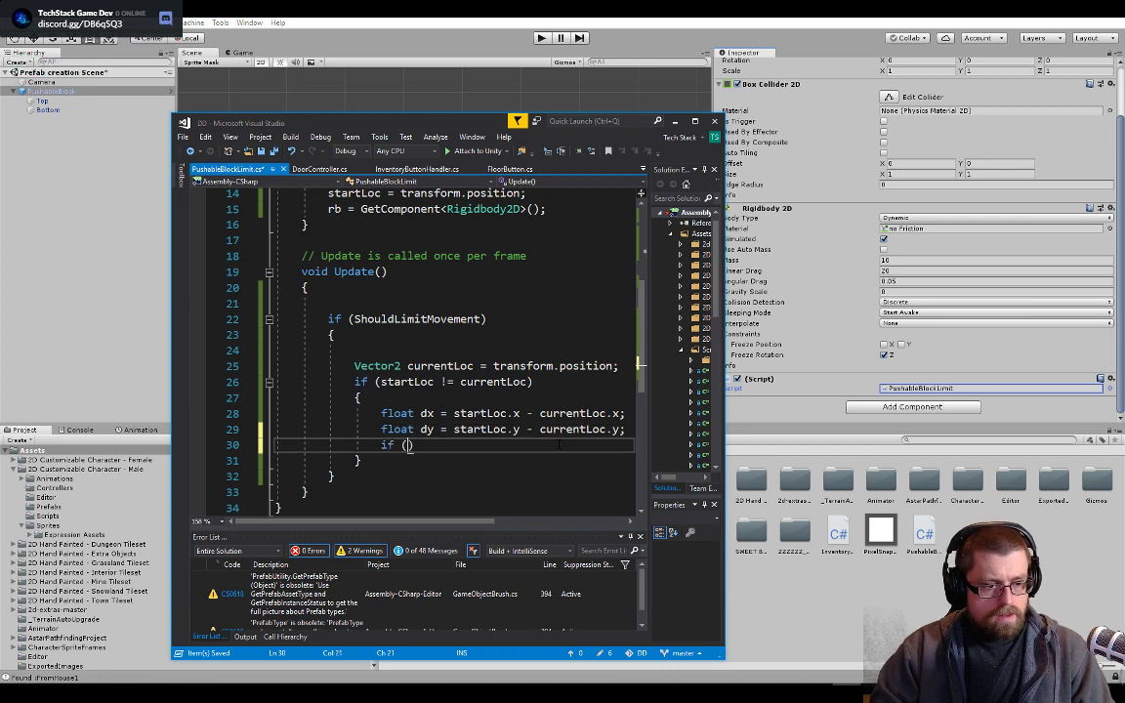
{"action": "type", "text": "(math"}
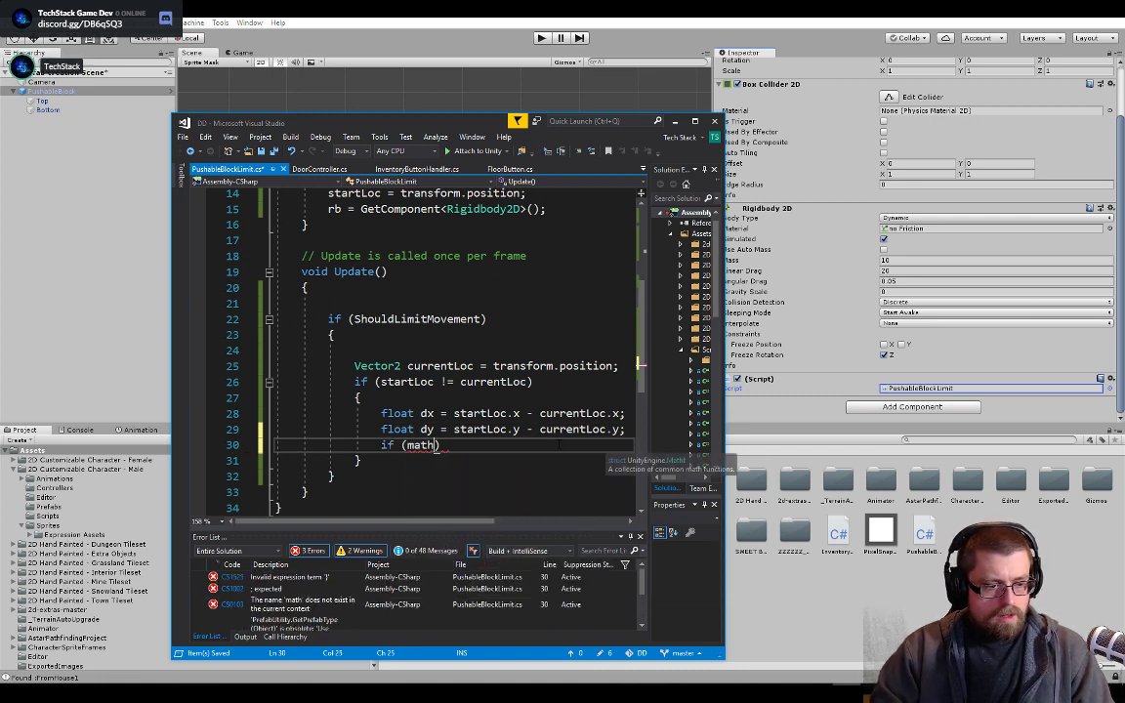
{"action": "type", "text": ".ab"}
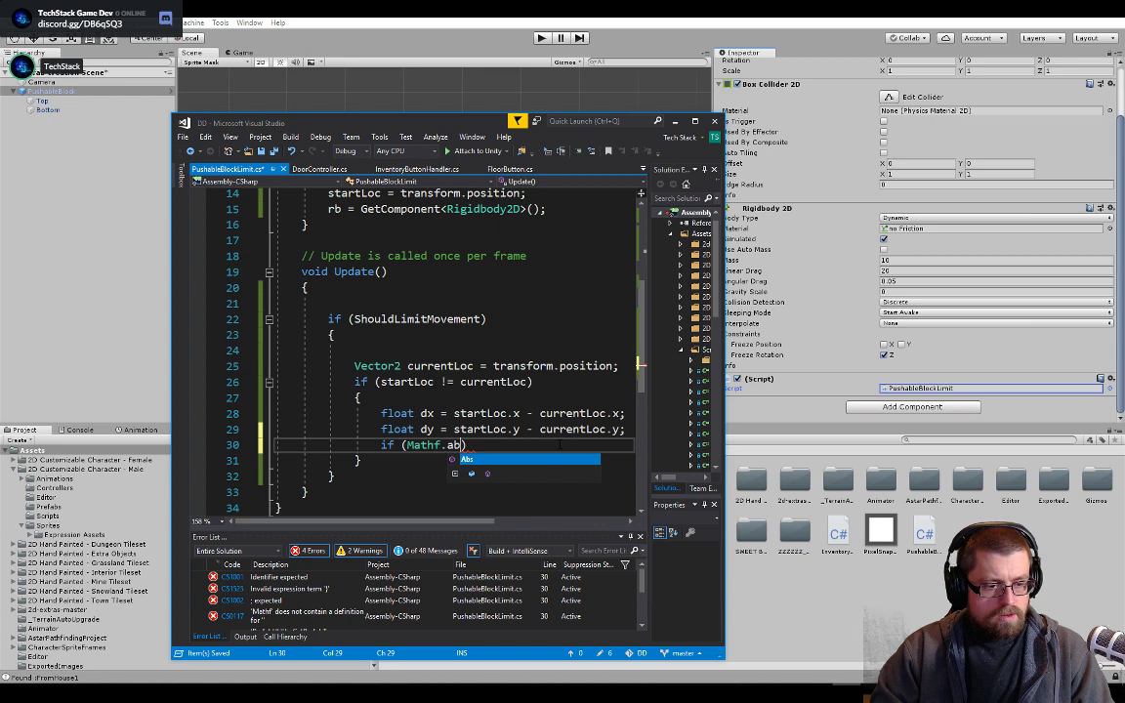
{"action": "type", "text": "(dx "}
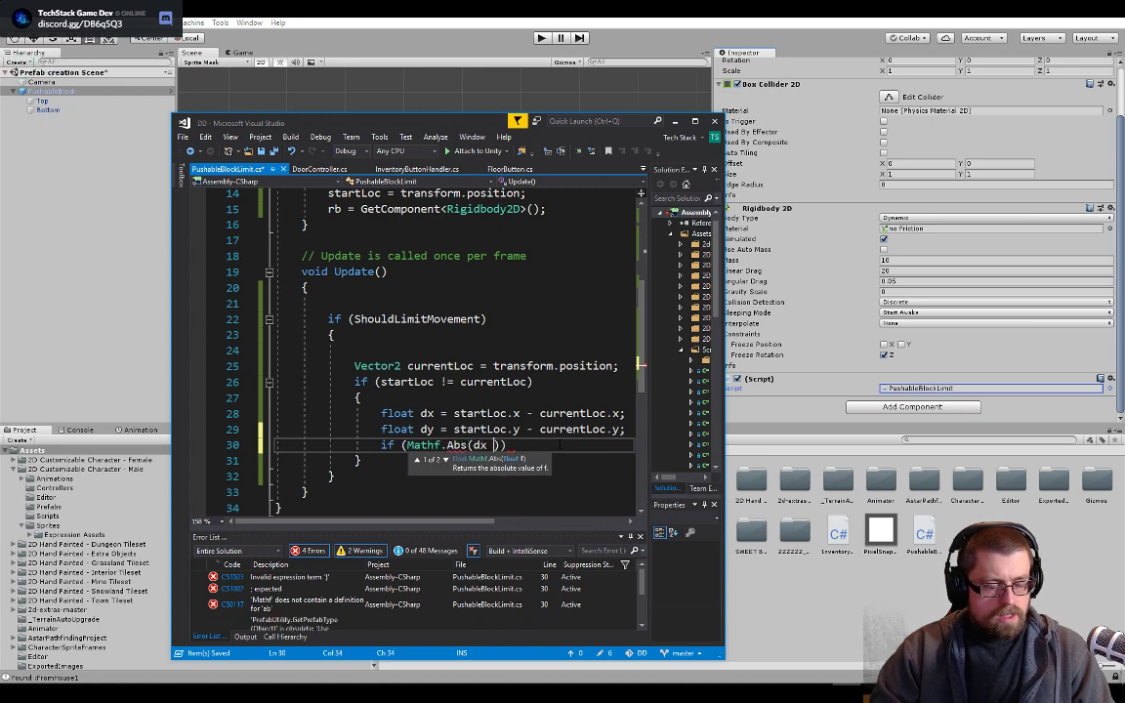
{"action": "type", "text": ") > "}
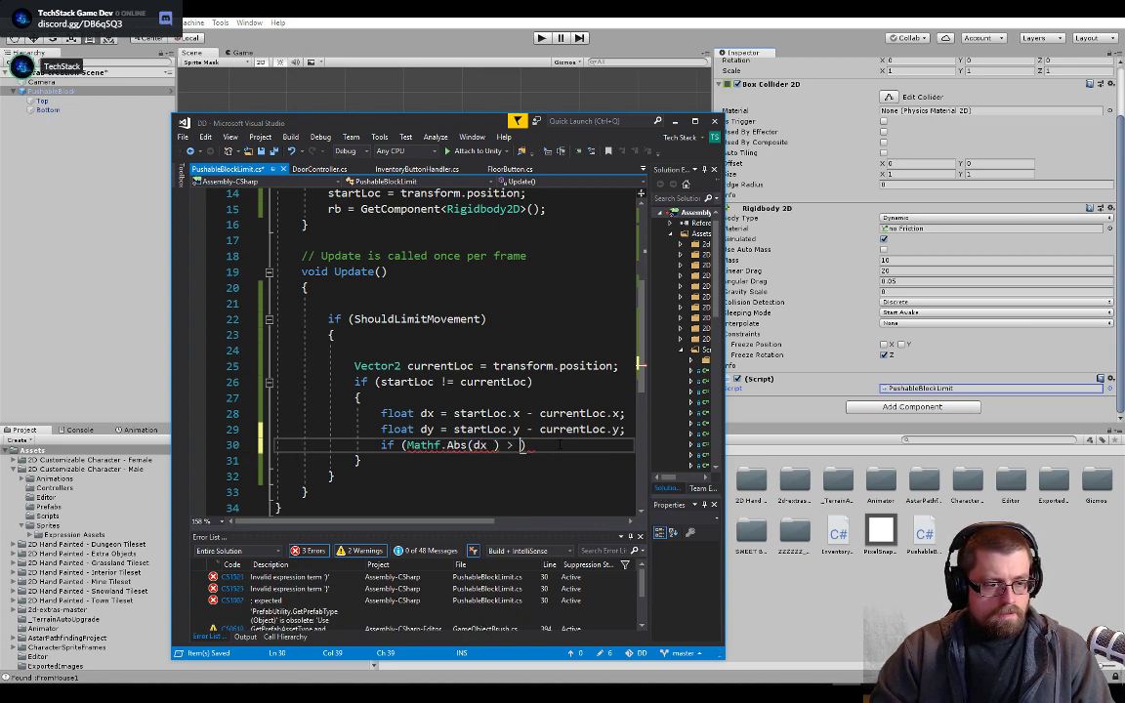
{"action": "type", "text": "mathf.ab"}
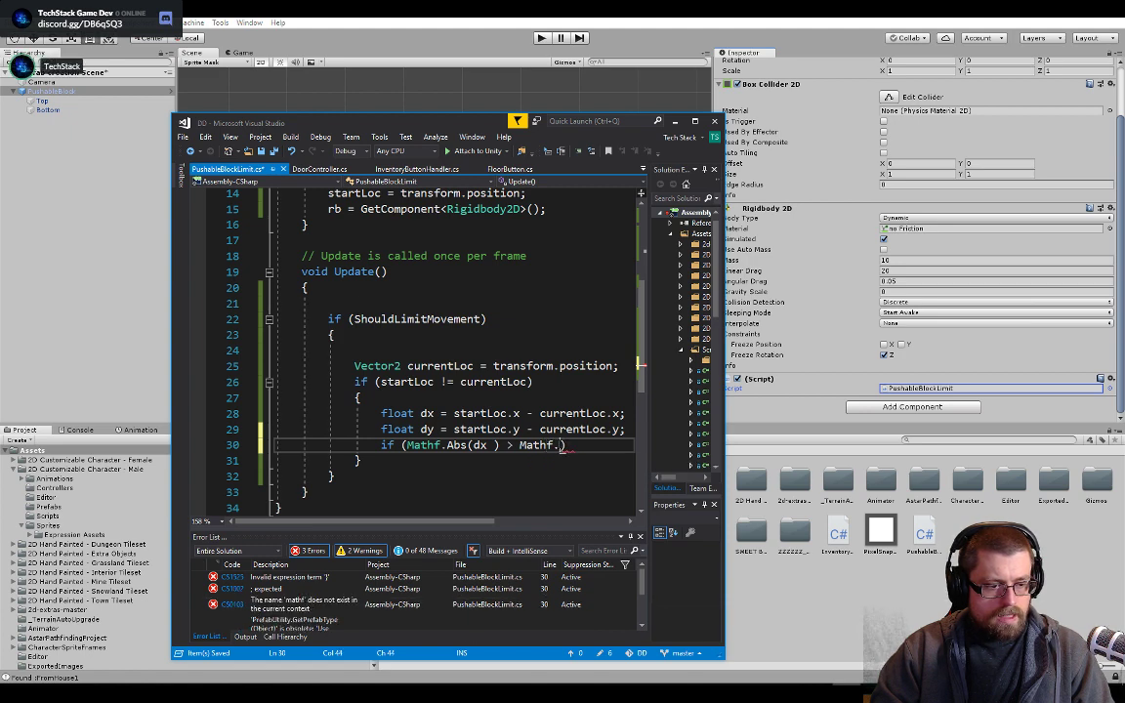
{"action": "key", "text": "Tab"}
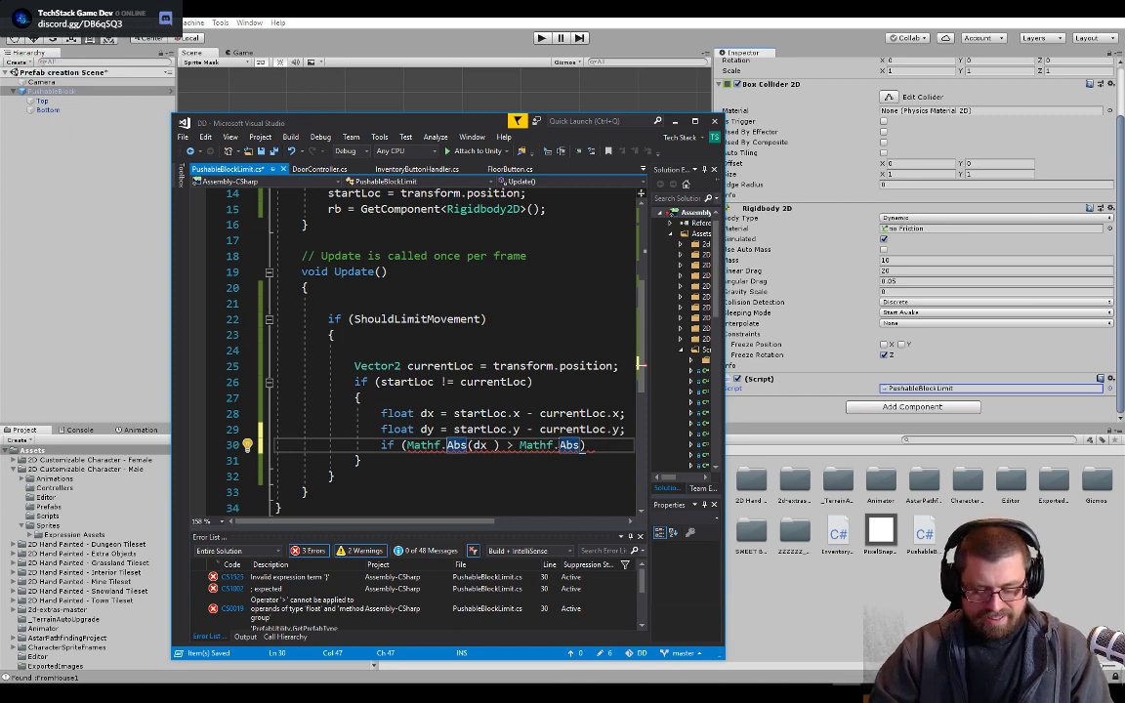
{"action": "type", "text": "("}
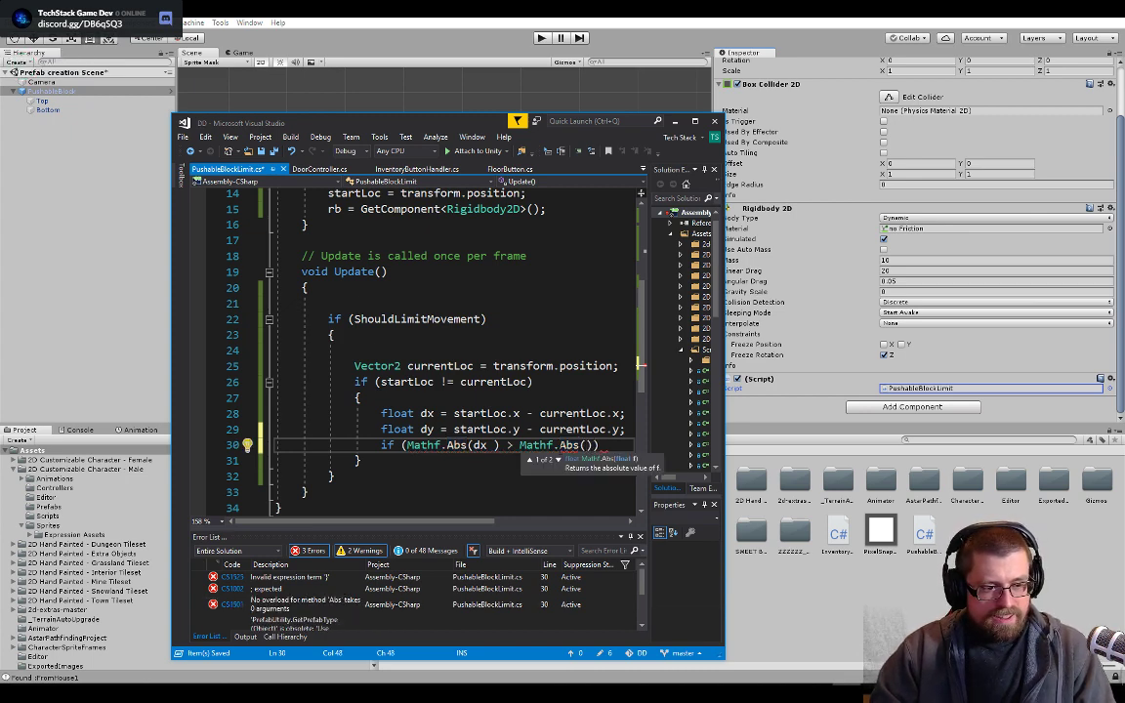
{"action": "type", "text": "dy))"}
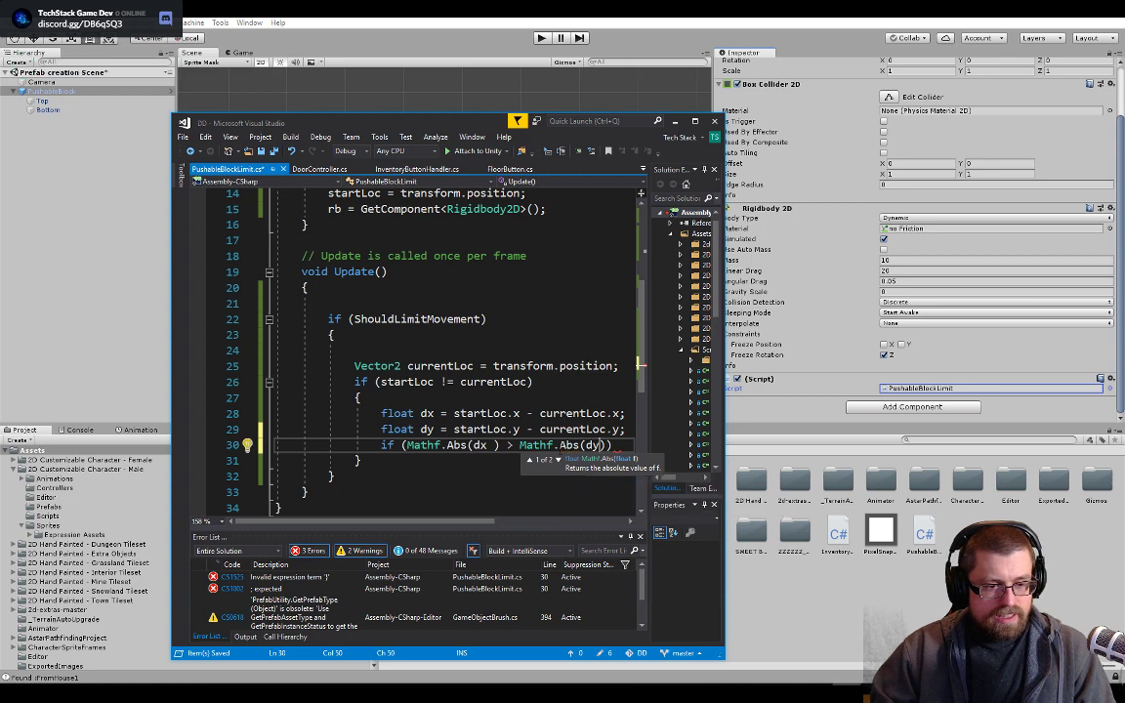
- Give the Mathf.Abs comparison an empty braced block and save the script
{"action": "key", "text": "Return"}
{"action": "type", "text": "{"}
{"action": "key", "text": "Return"}
{"action": "key", "text": "Up"}
{"action": "key", "text": "Up"}
{"action": "key", "text": "Up"}
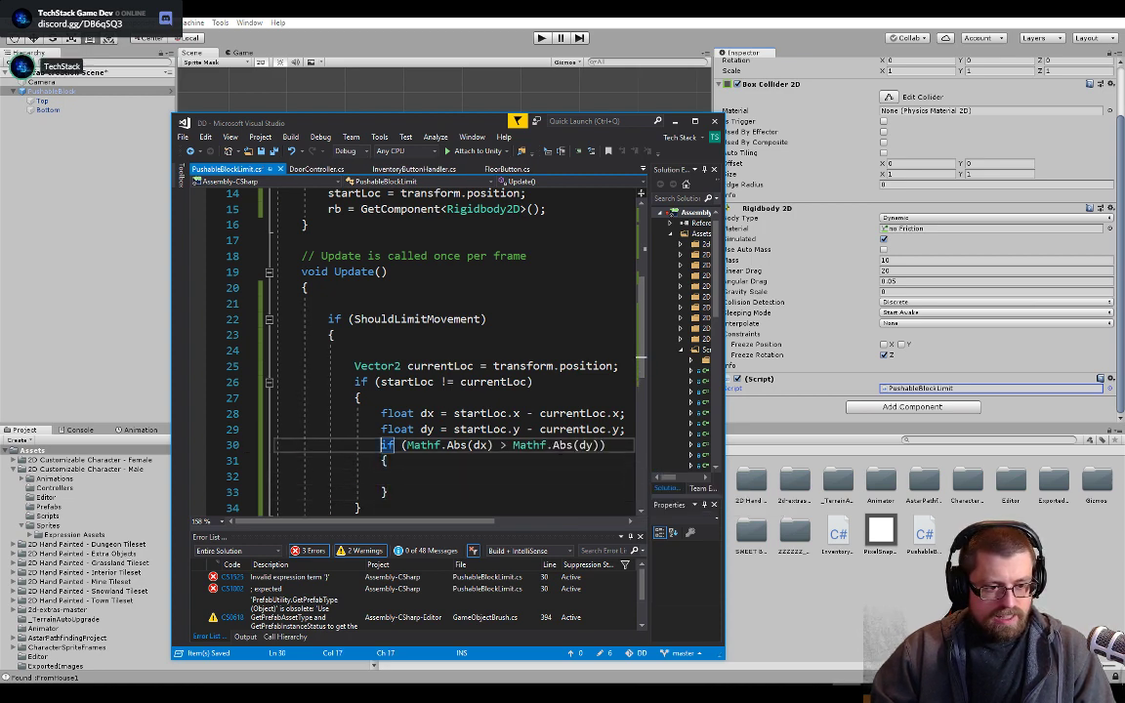
{"action": "key", "text": "ctrl+s"}
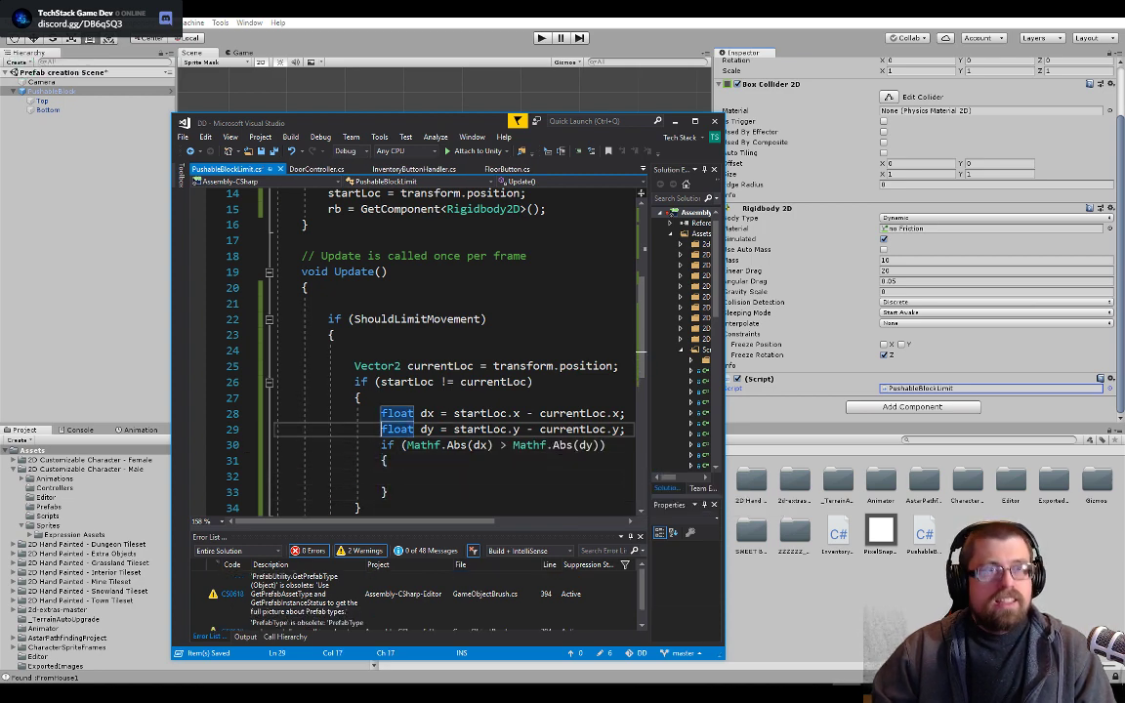
- Maximize the code editor window and place the cursor on the empty line inside the Mathf.Abs comparison block
{"action": "left_click", "coordinate": [695, 121]}
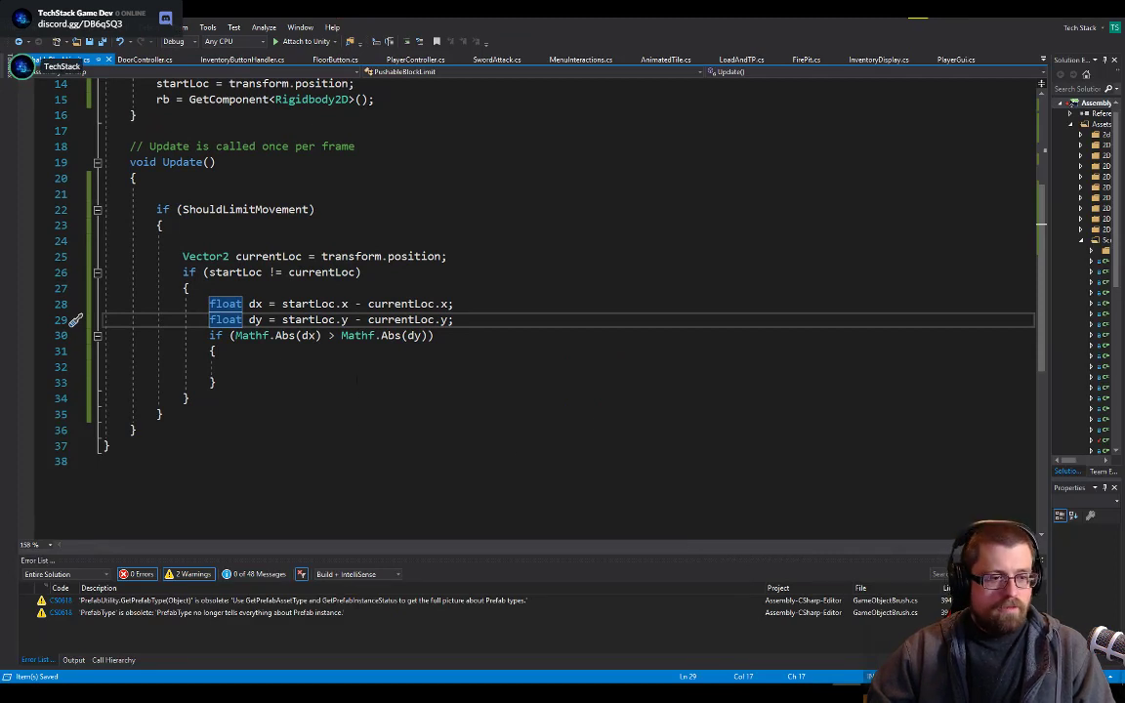
{"action": "left_click", "coordinate": [365, 363]}
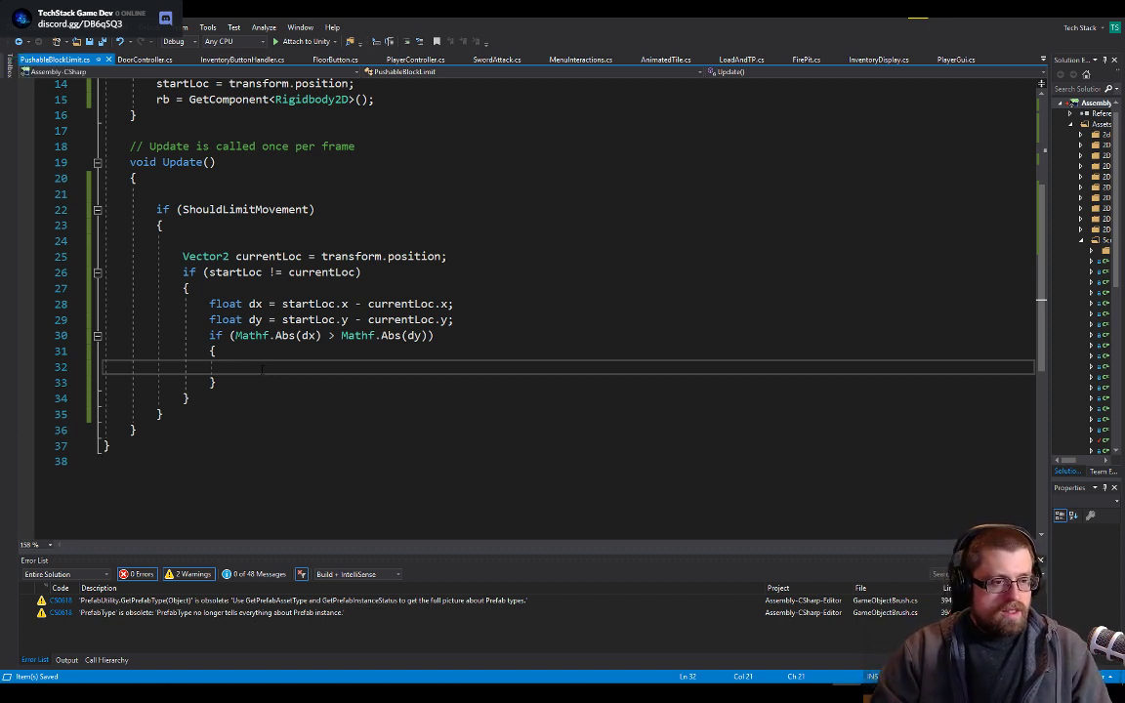
{"action": "key", "text": "Up"}
{"action": "key", "text": "Up"}
{"action": "key", "text": "Up"}
{"action": "key", "text": "Down"}
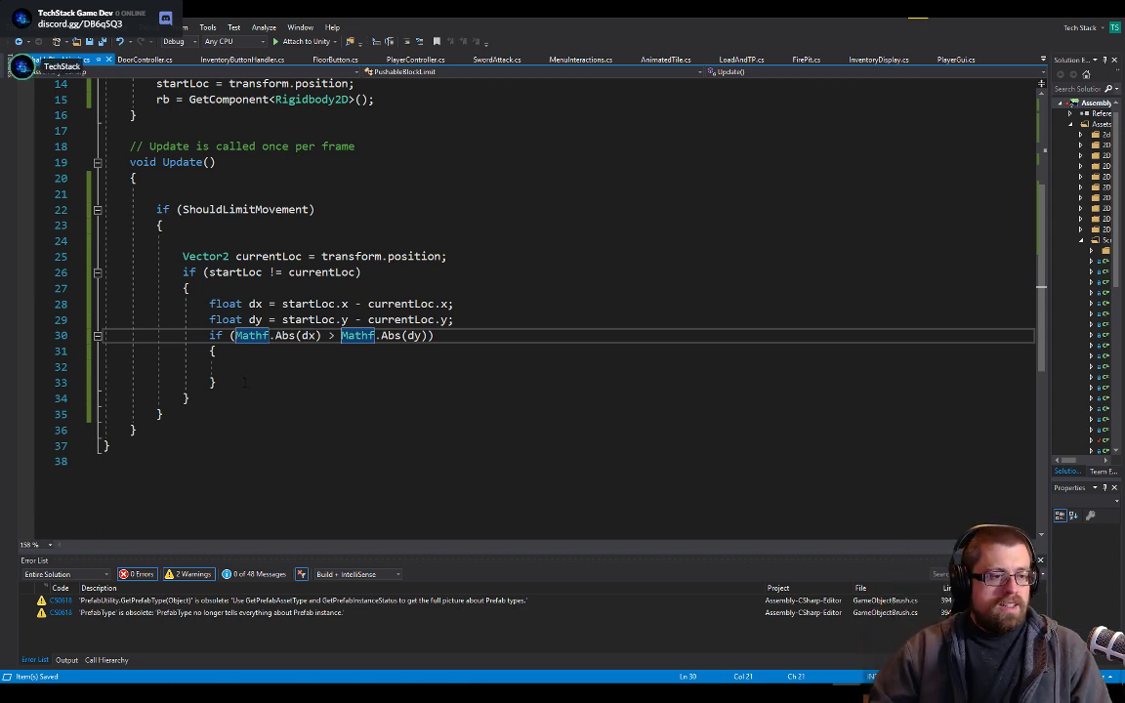
{"action": "key", "text": "Down"}
{"action": "key", "text": "Down"}
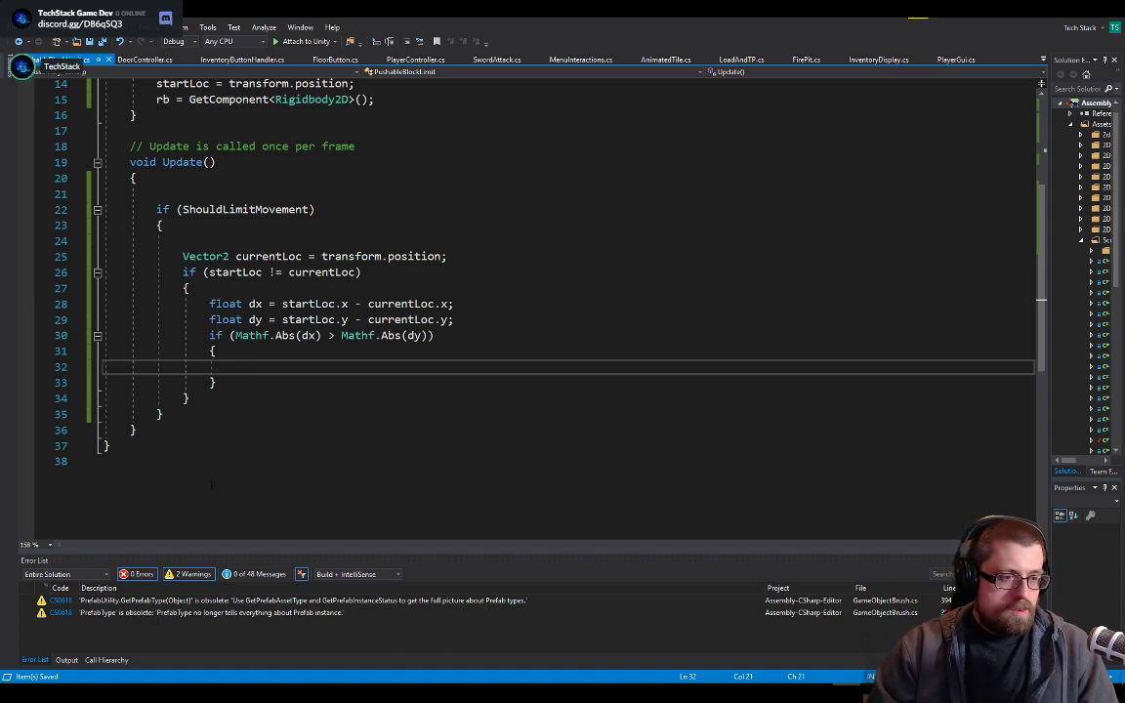
- Enter rb.constraints inside the Mathf.Abs comparison block and check the type of the constraints property
{"action": "type", "text": "rb."}
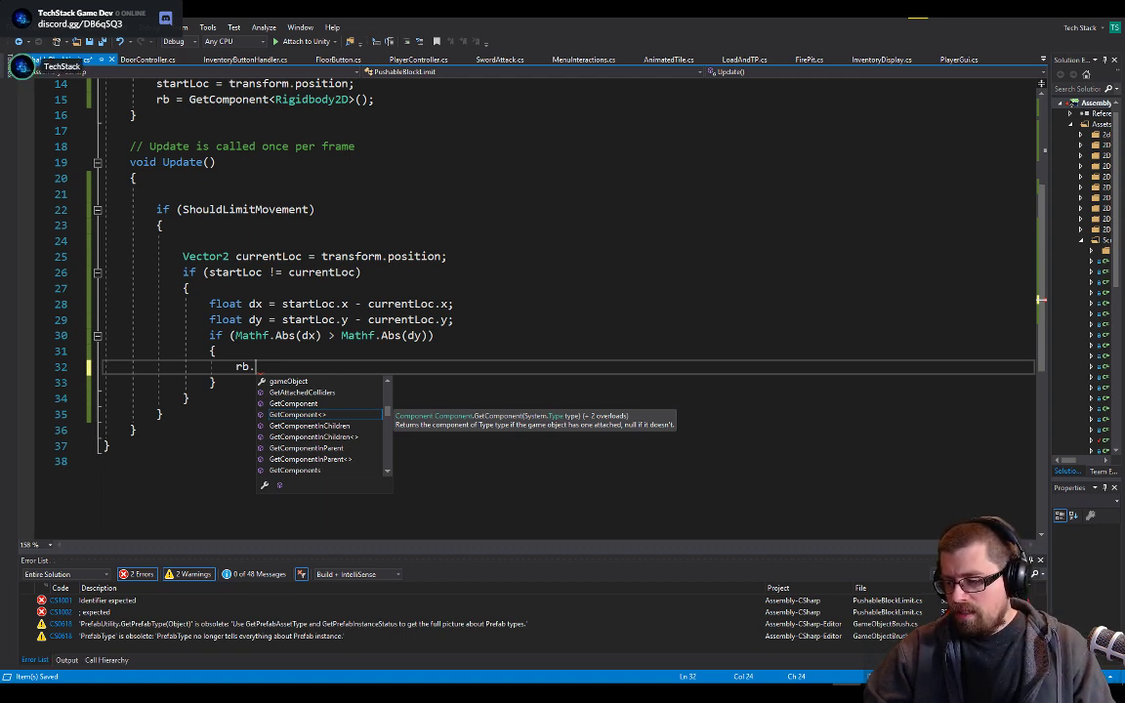
{"action": "key", "text": "Escape"}
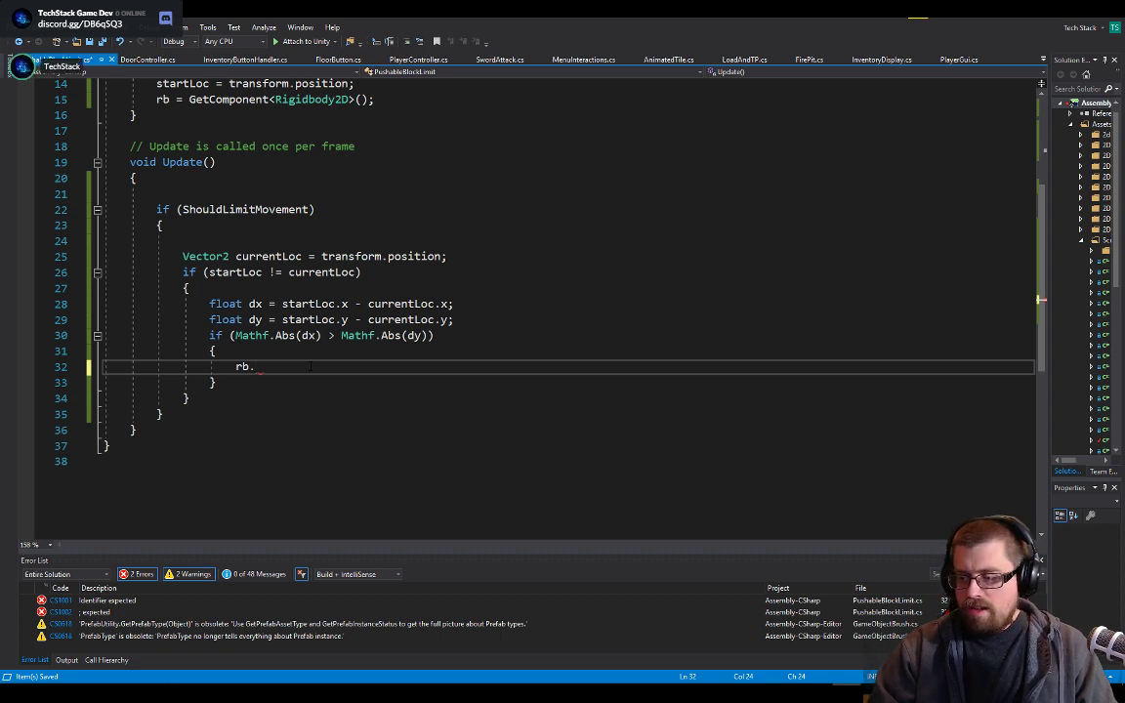
{"action": "key", "text": "ctrl+space"}
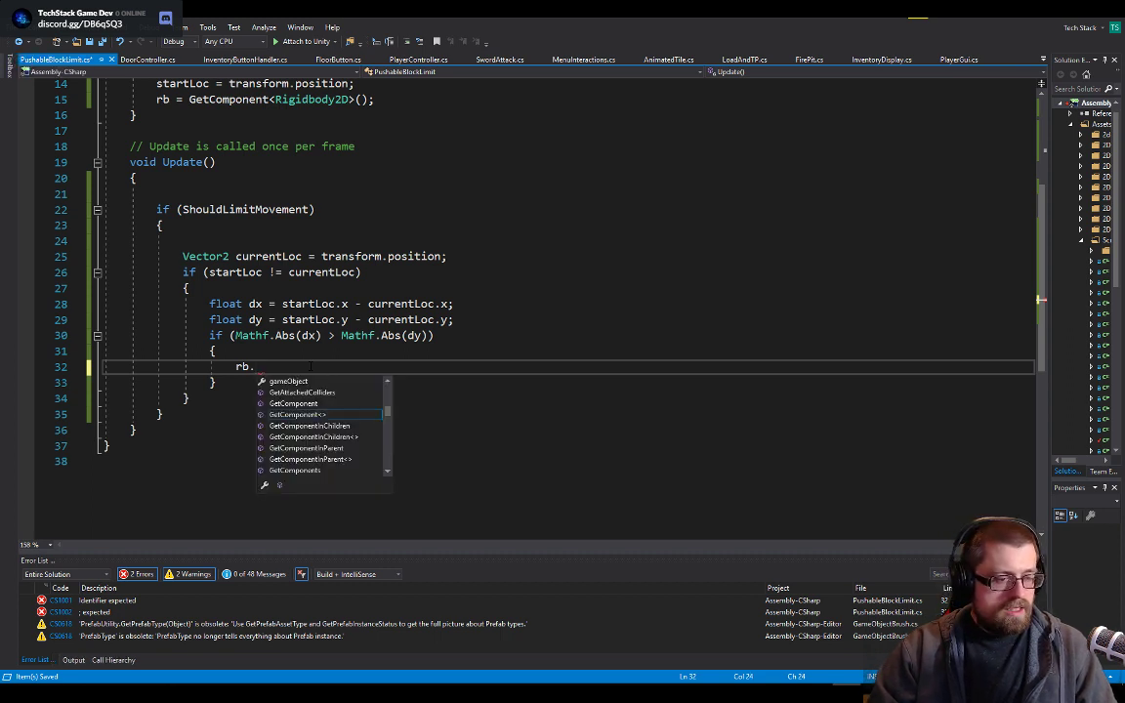
{"action": "type", "text": "con"}
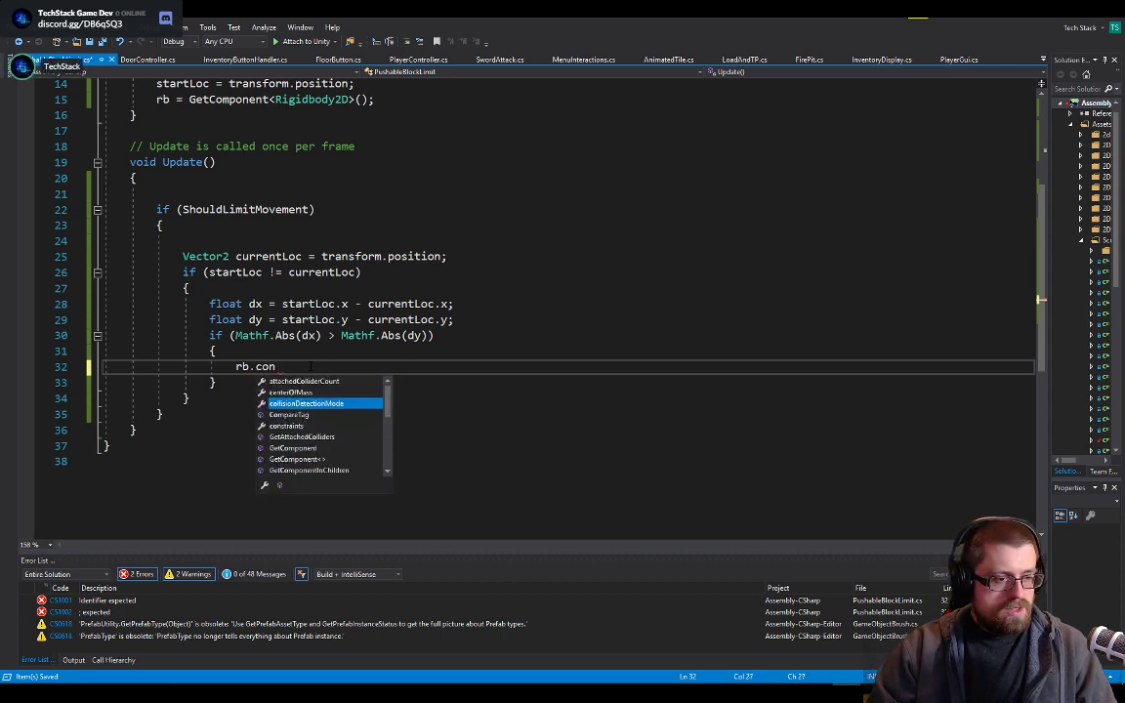
{"action": "key", "text": "Tab"}
{"action": "type", "text": "."}
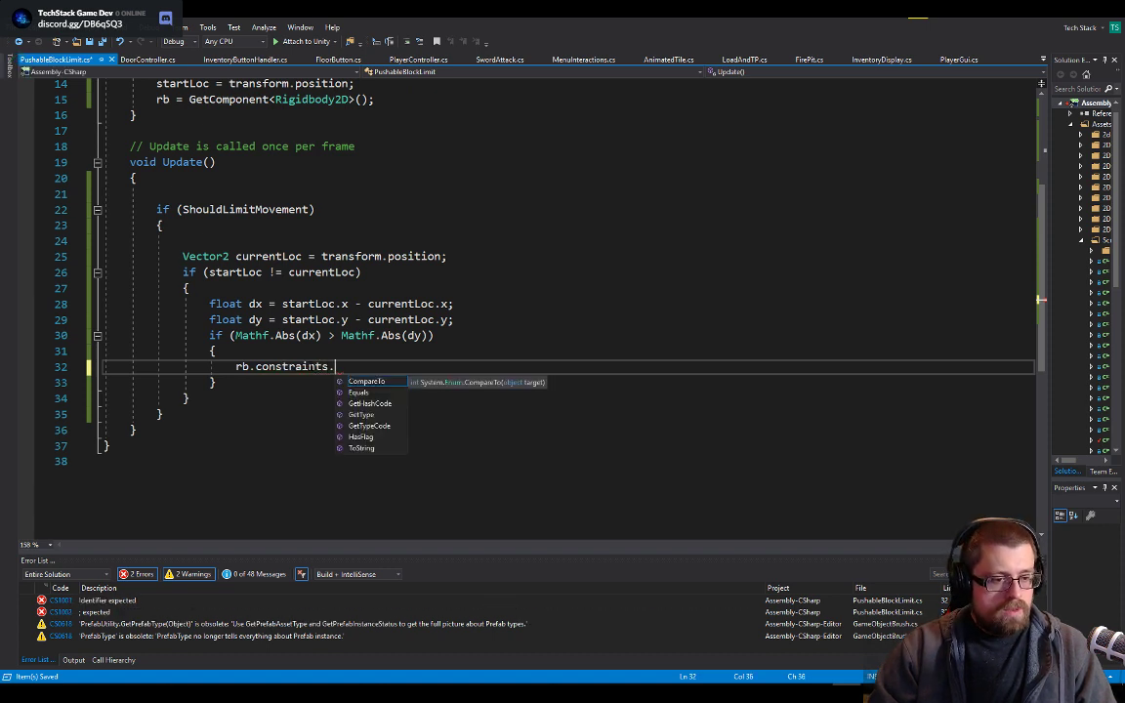
{"action": "key", "text": "BackSpace"}
{"action": "type", "text": "."}
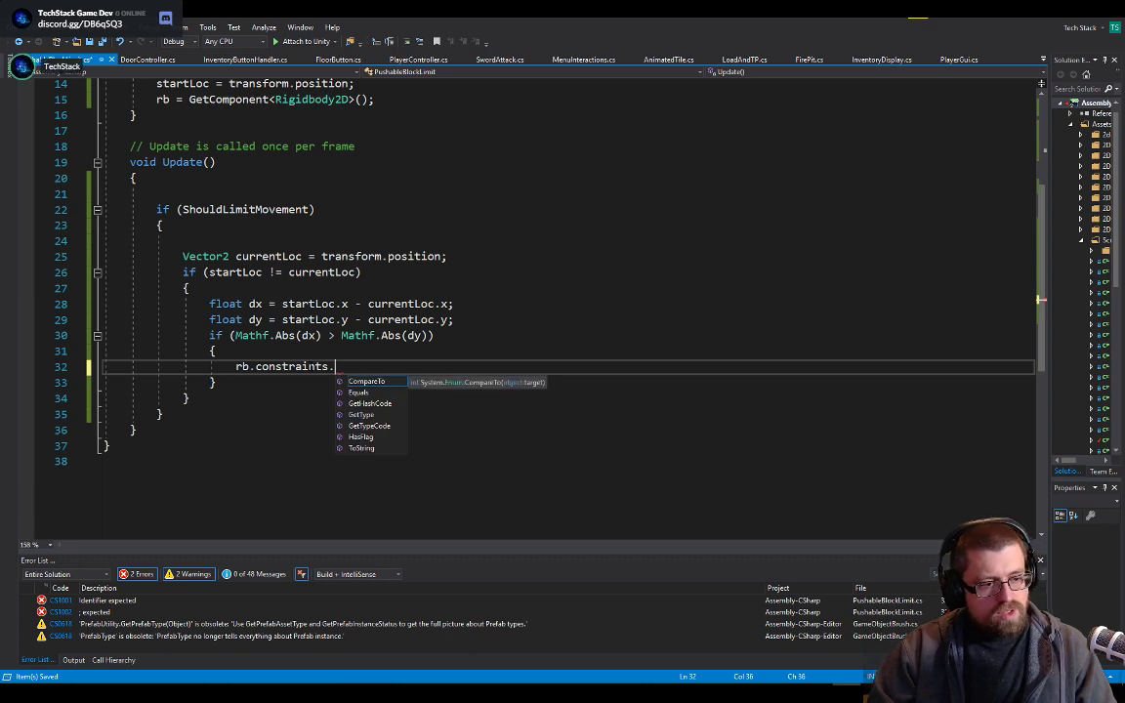
{"action": "key", "text": "BackSpace"}
{"action": "left_click", "coordinate": [302, 411]}
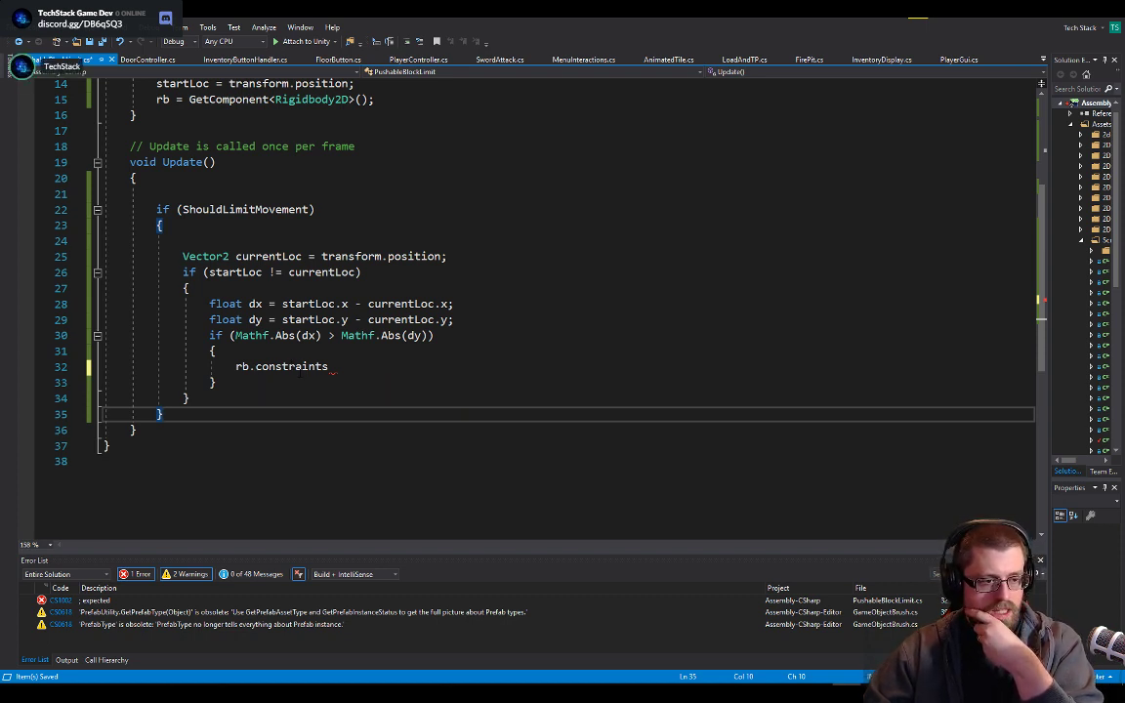
{"action": "mouse_move", "coordinate": [298, 368]}
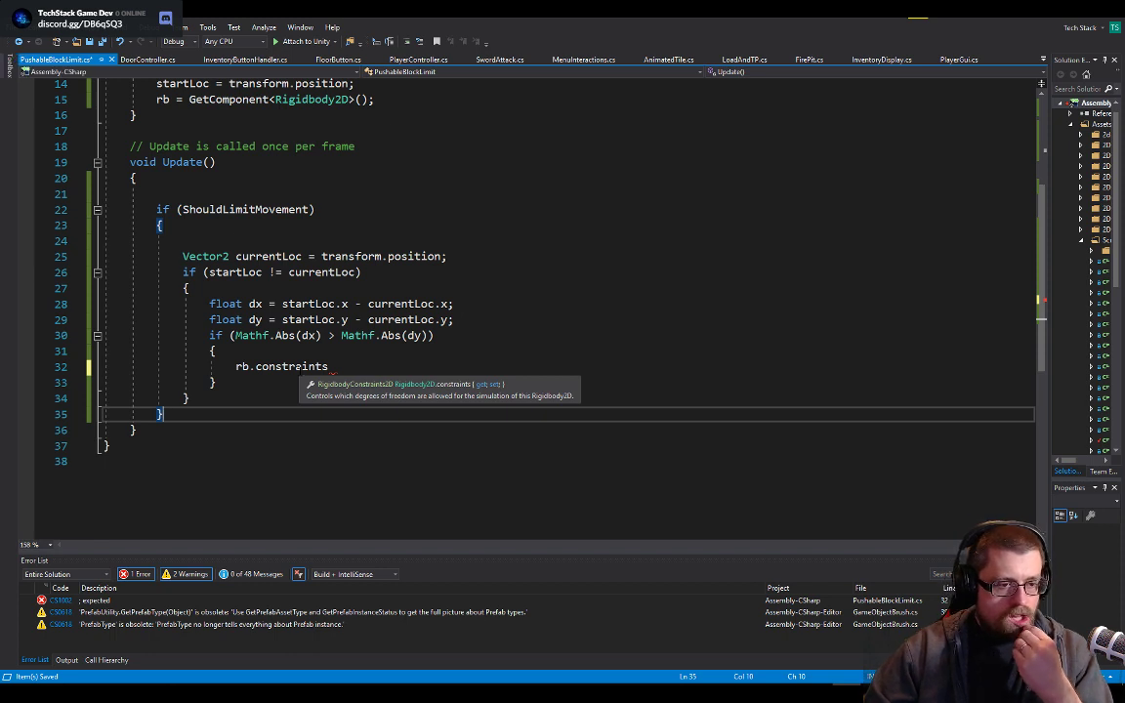
{"action": "double_click", "coordinate": [297, 367]}
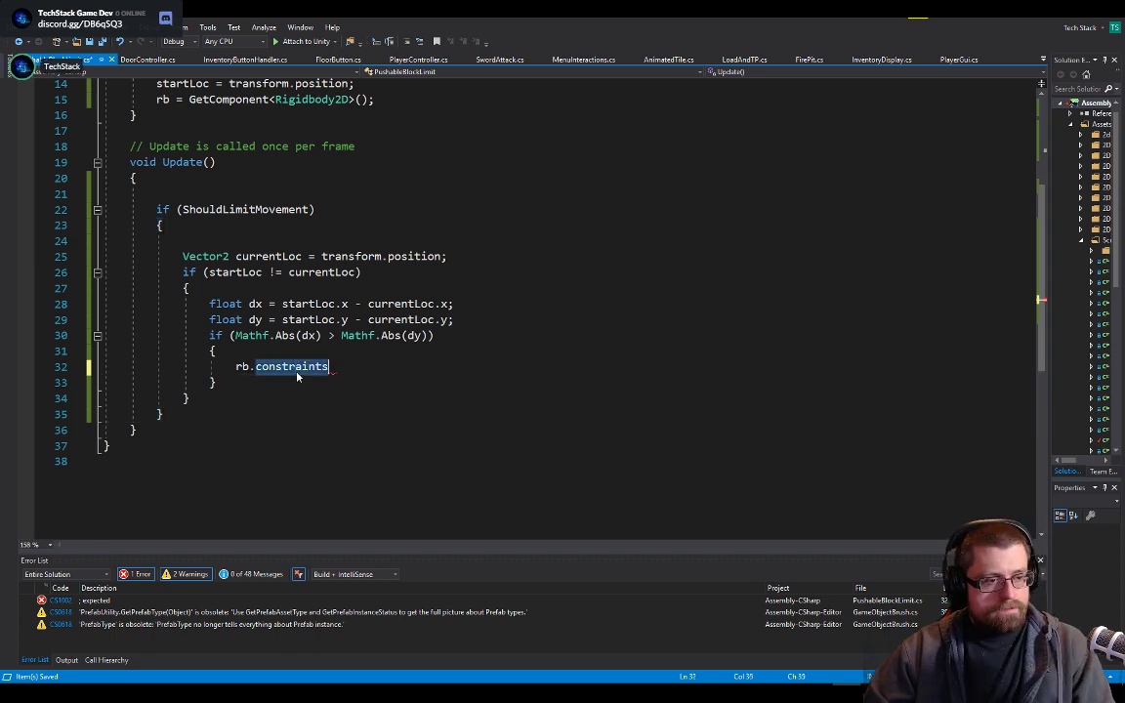
- Try to start a Rigidbody type reference in front of rb.constraints
{"action": "key", "text": "Home"}
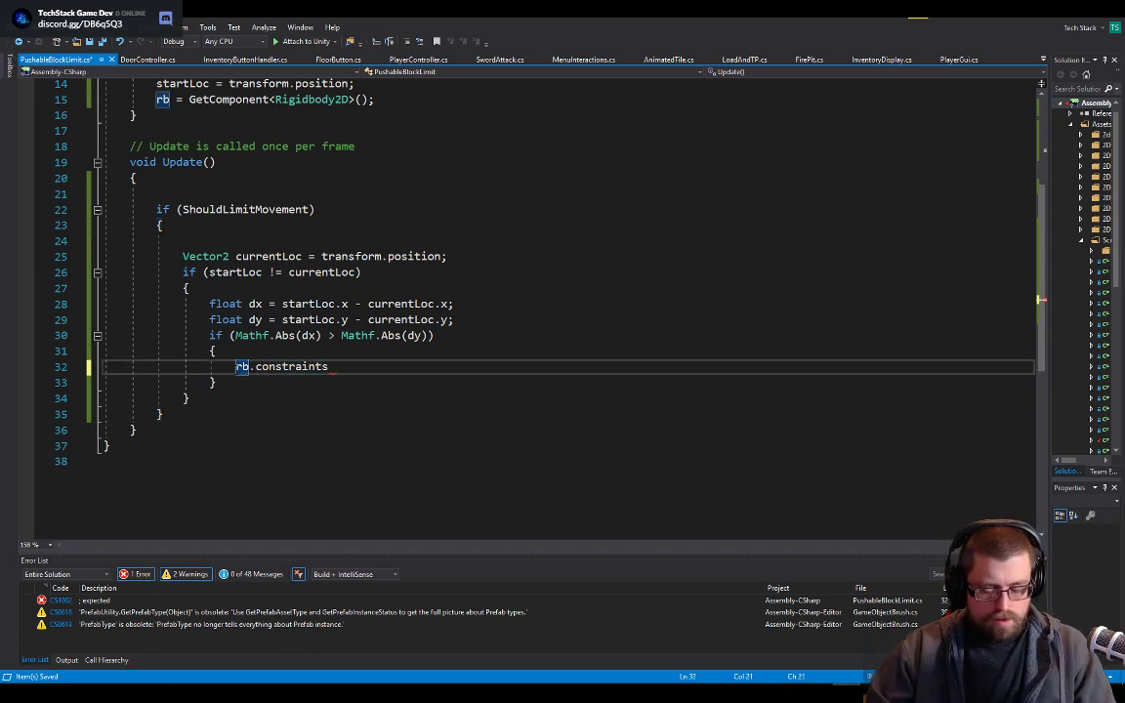
{"action": "type", "text": "Rigib"}
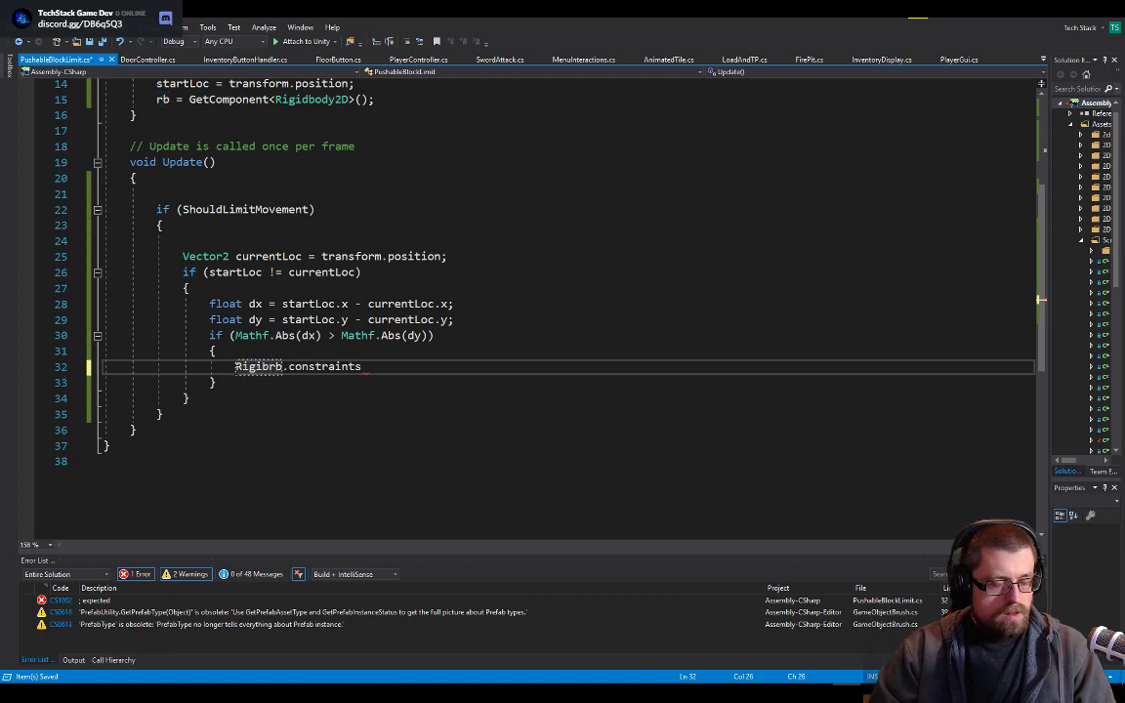
{"action": "key", "text": "Left"}
{"action": "key", "text": "Left"}
{"action": "key", "text": "BackSpace"}
{"action": "key", "text": "BackSpace"}
{"action": "key", "text": "BackSpace"}
{"action": "key", "text": "BackSpace"}
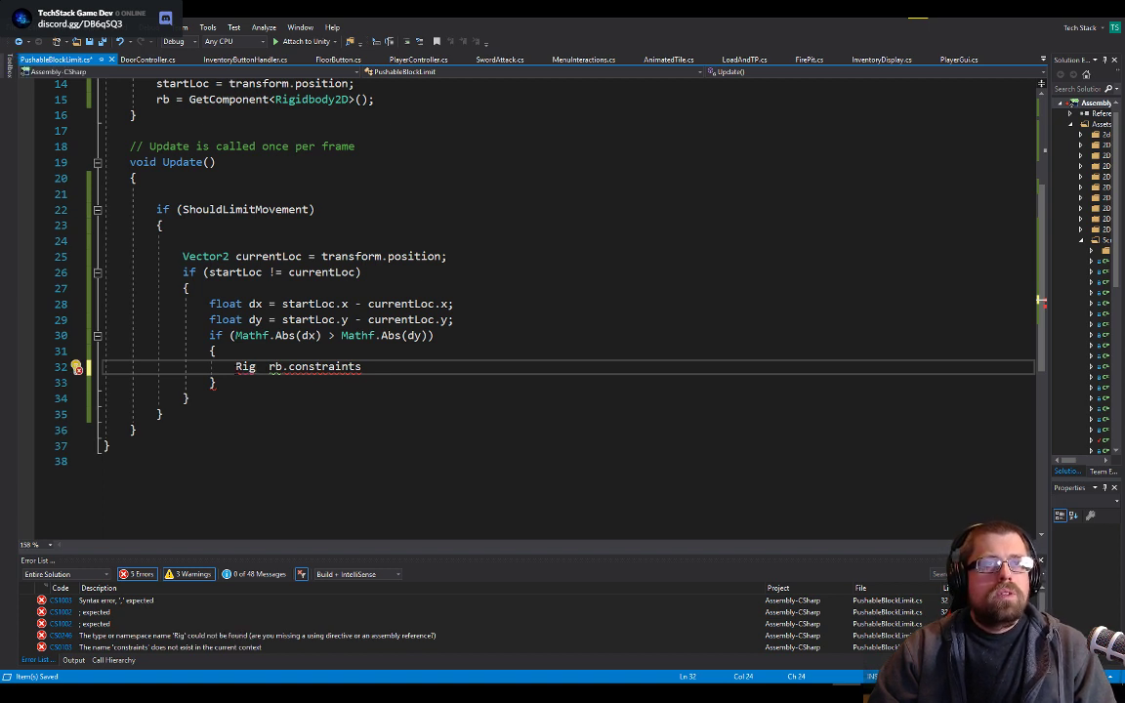
- Switch to Unity to examine the Freeze Position and Freeze Rotation constraints of the block's Rigidbody 2D, and return to the script
{"action": "key", "text": "alt+Tab"}
{"action": "key", "text": "alt+Tab"}
{"action": "key", "text": "Tab"}
{"action": "key", "text": "Tab"}
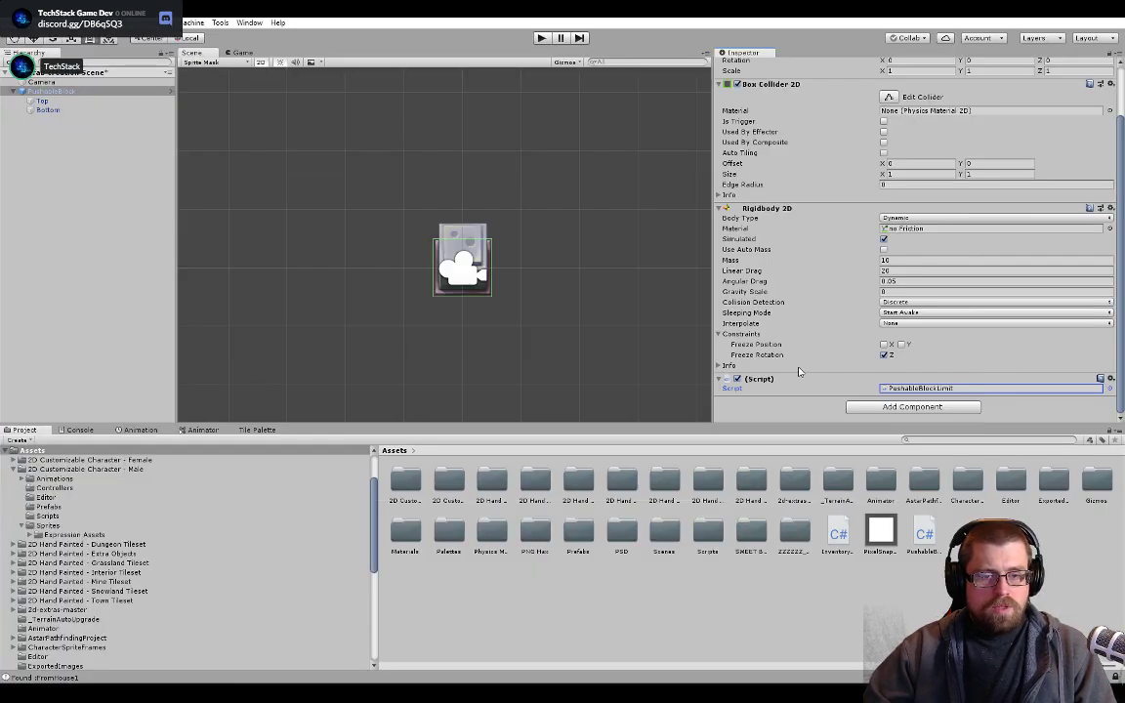
{"action": "scroll", "coordinate": [803, 374], "scroll_direction": "up", "scroll_amount": 1}
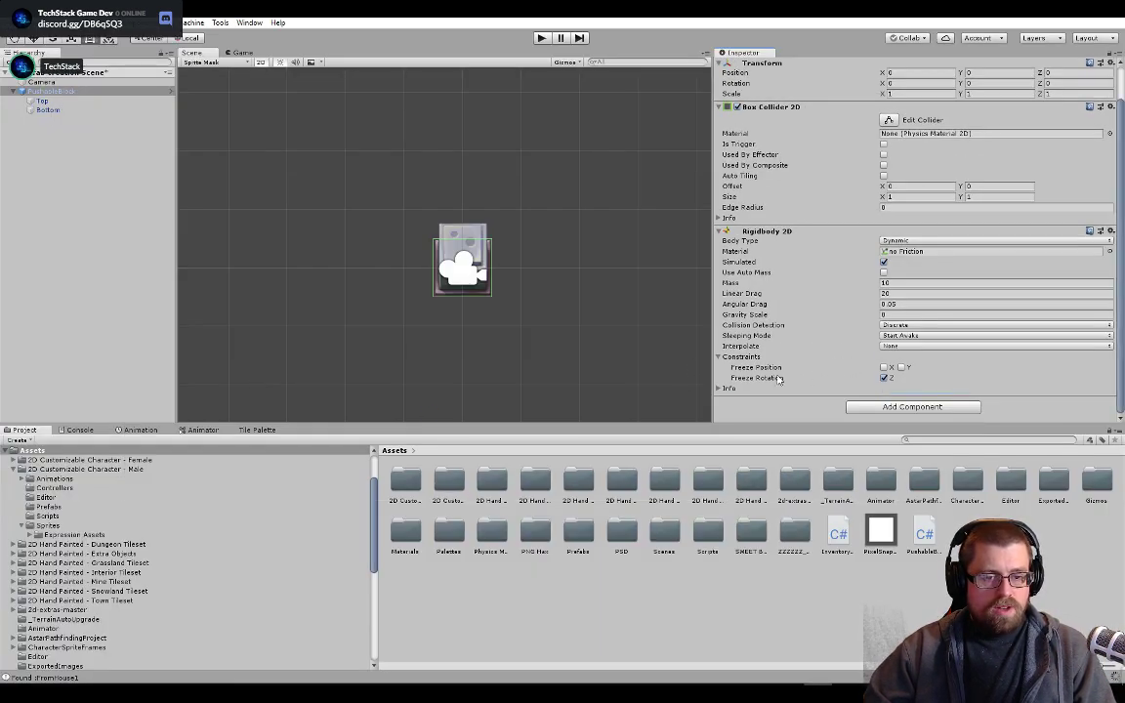
{"action": "left_click", "coordinate": [885, 367]}
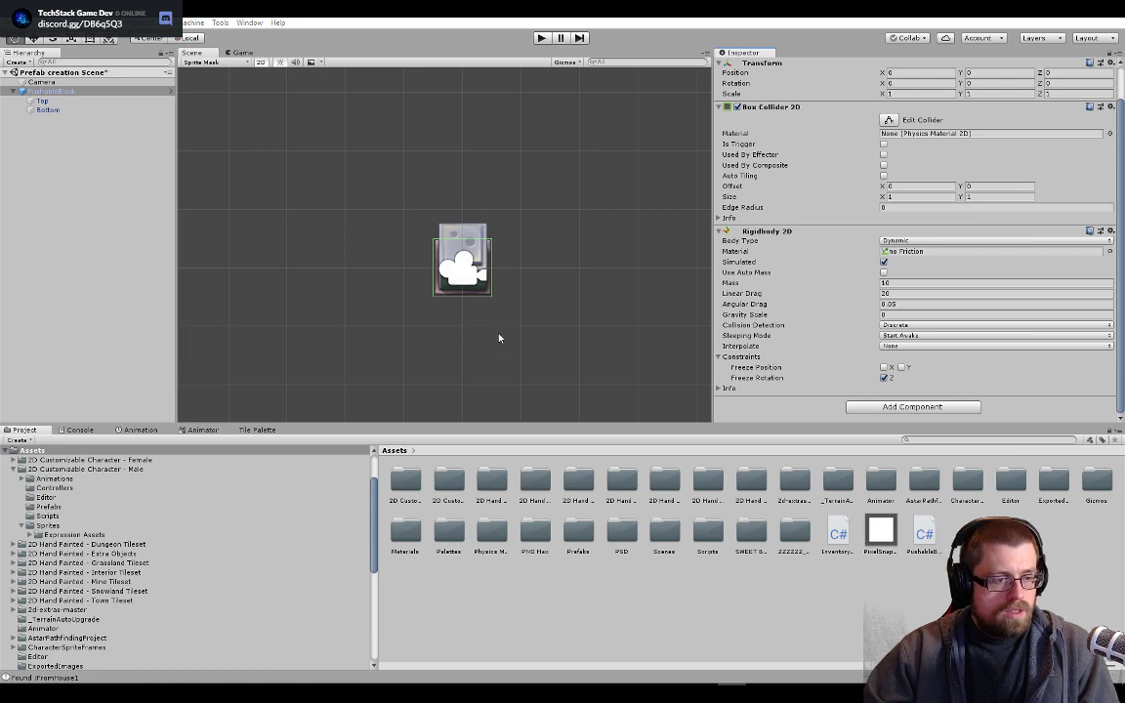
{"action": "key", "text": "alt+Tab"}
{"action": "key", "text": "alt+Tab"}
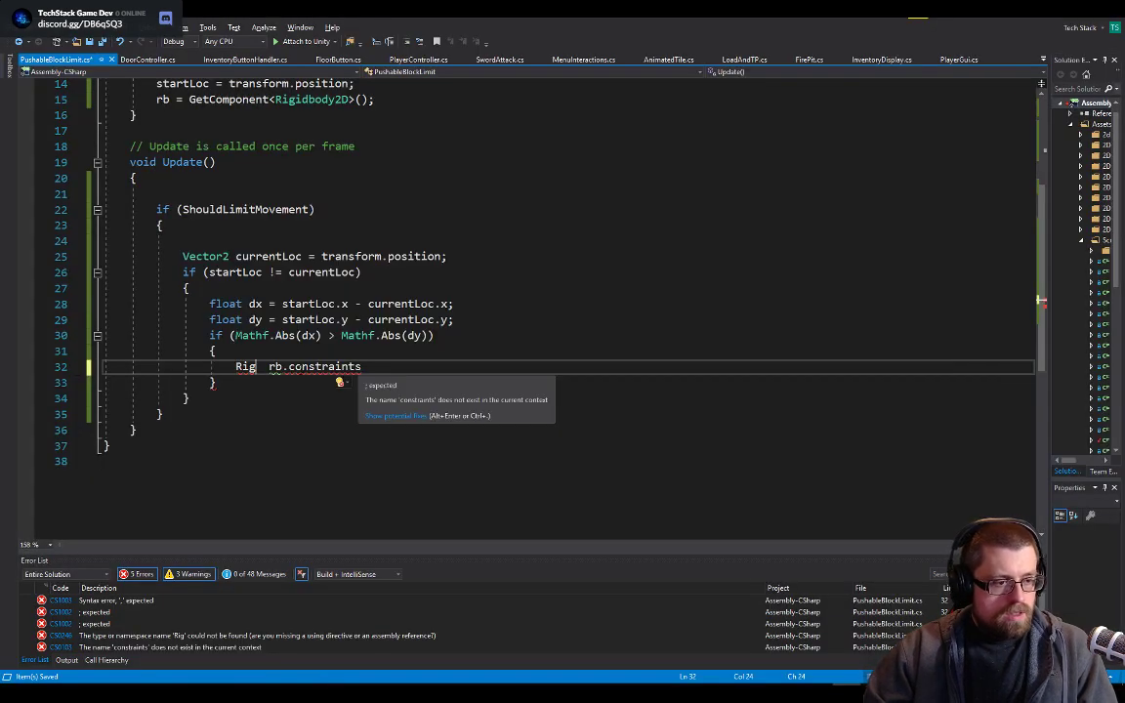
- Try a Rigidbody.const statement on its own line above rb.constraints, separated by a blank line
{"action": "type", "text": "id"}
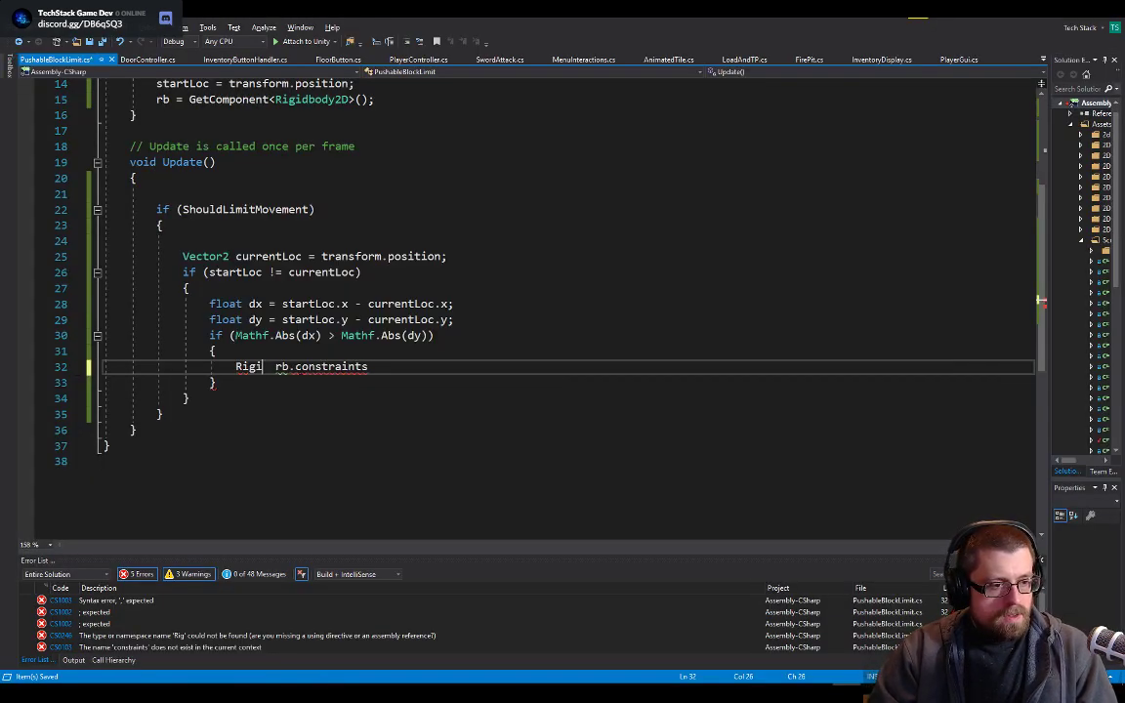
{"action": "type", "text": "body.c"}
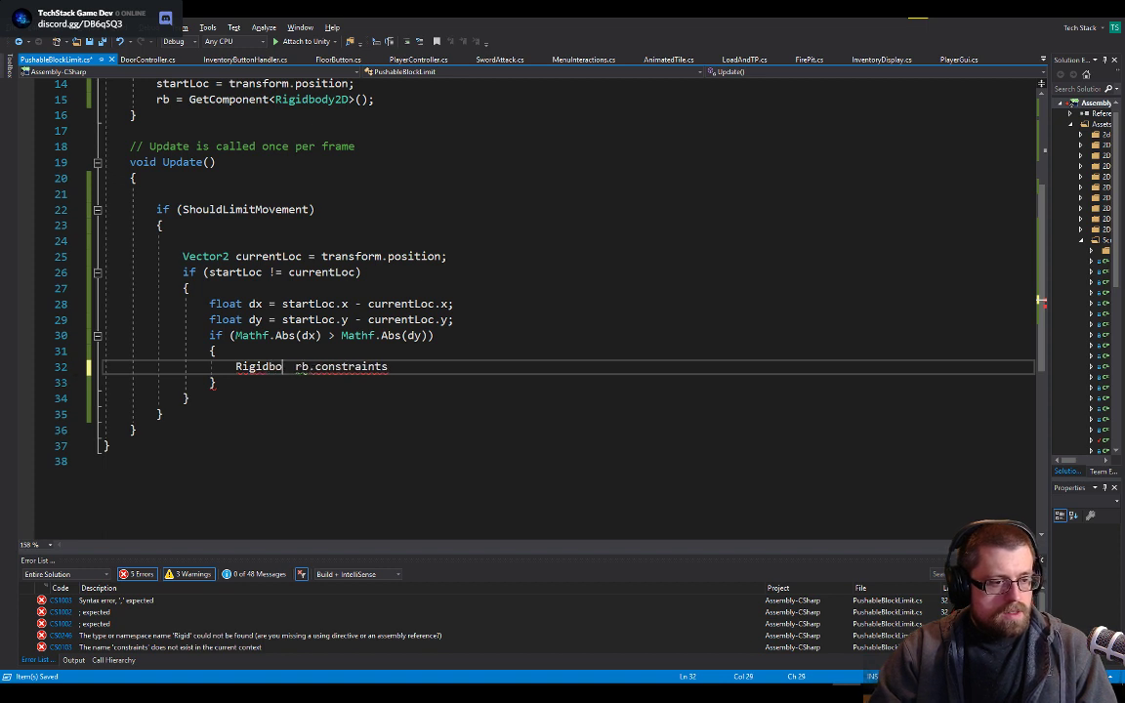
{"action": "type", "text": "onst "}
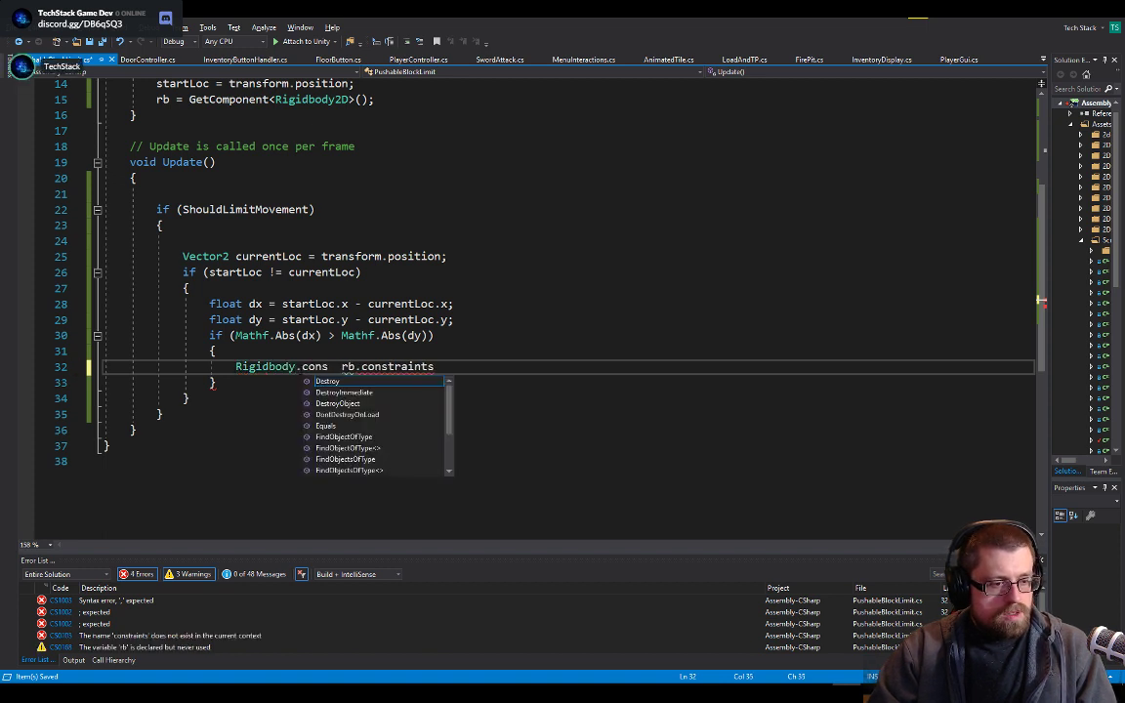
{"action": "type", "text": ";"}
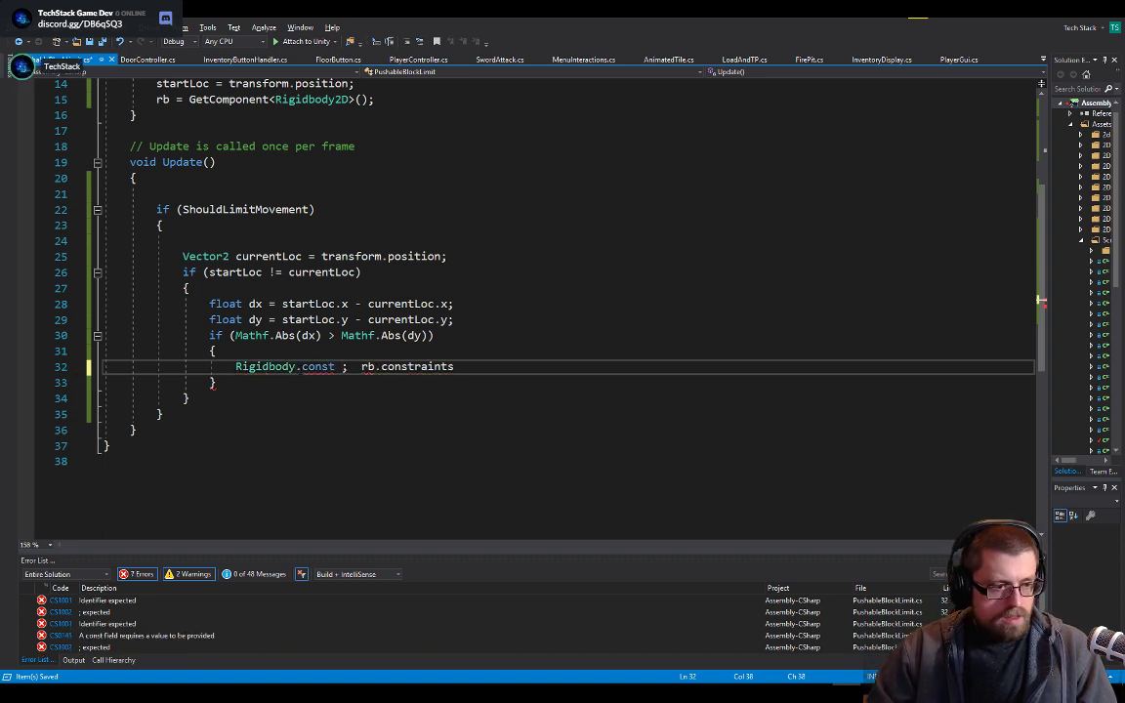
{"action": "key", "text": "Return"}
{"action": "key", "text": "Return"}
{"action": "key", "text": "Up"}
- Try changing the Rigidbody.const statement to Rigidbody2d.constraints
{"action": "left_click", "coordinate": [342, 366]}
{"action": "key", "text": "ctrl+shift+Left"}
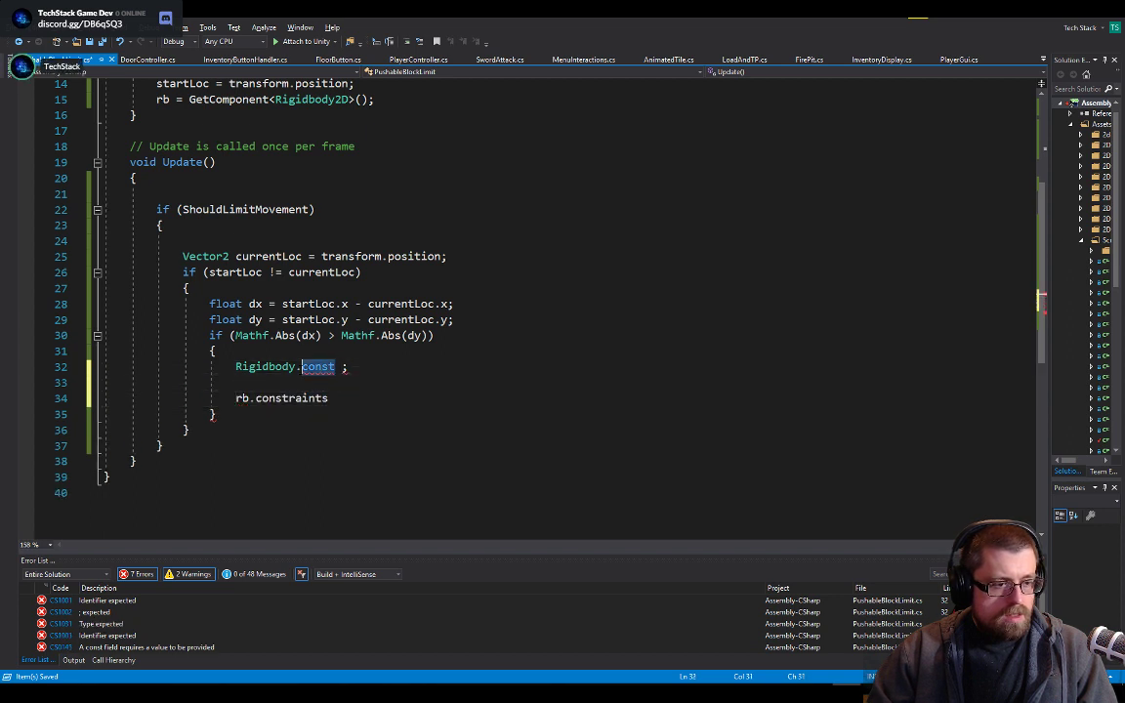
{"action": "key", "text": "ctrl+space"}
{"action": "type", "text": "co"}
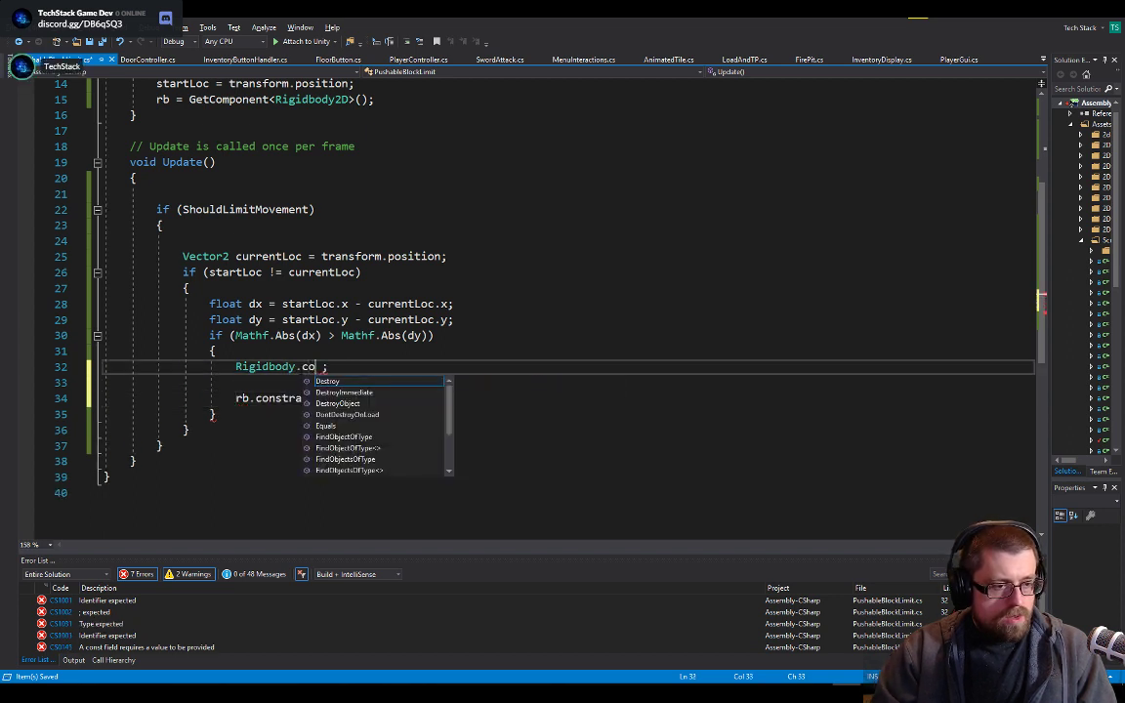
{"action": "key", "text": "BackSpace"}
{"action": "key", "text": "BackSpace"}
{"action": "key", "text": "BackSpace"}
{"action": "type", "text": "2d.const"}
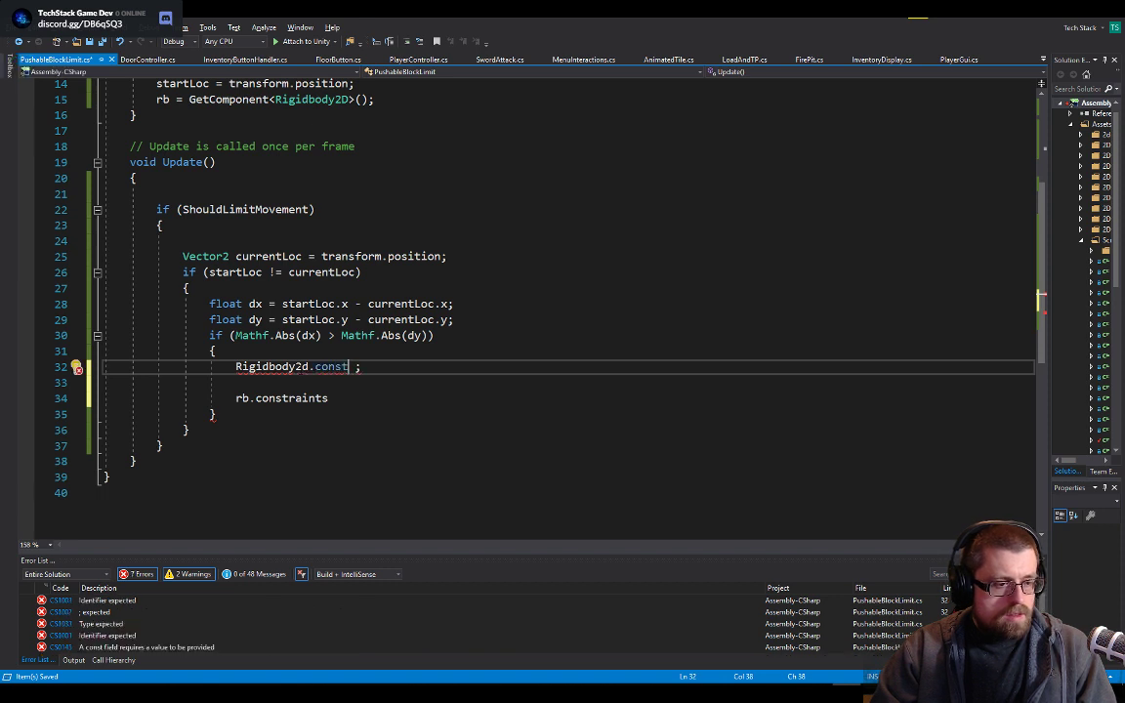
{"action": "type", "text": "raint"}
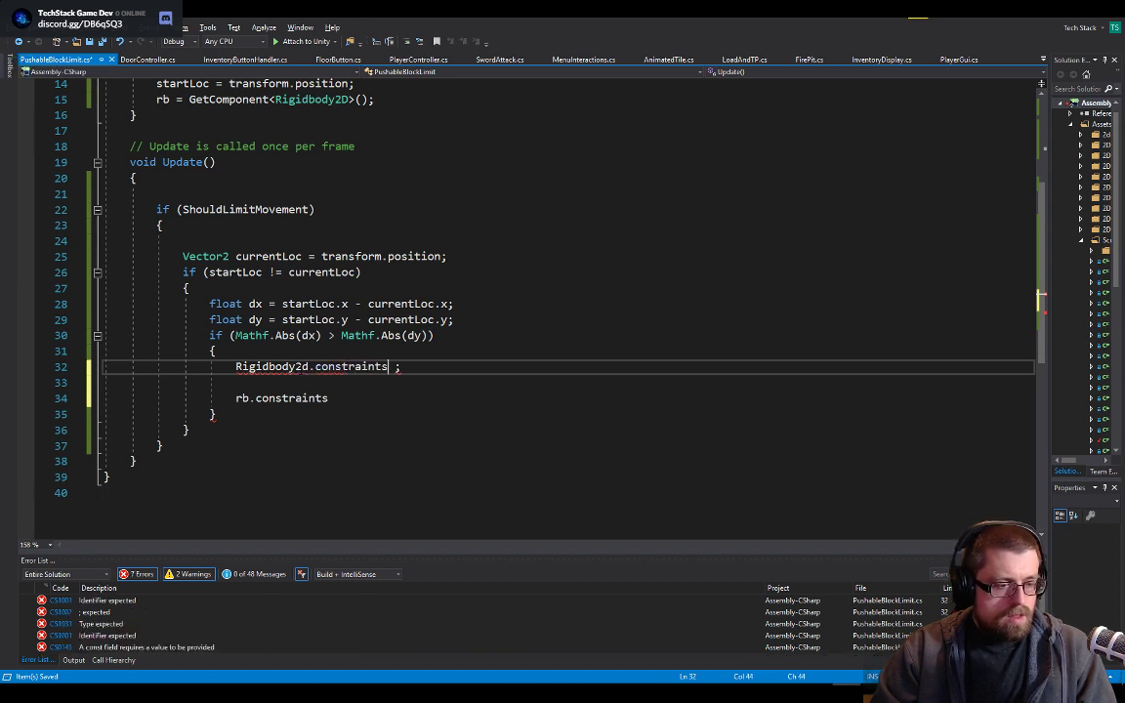
- Delete the Rigidbody2d.constraints statement above rb.constraints
{"action": "key", "text": "ctrl+BackSpace"}
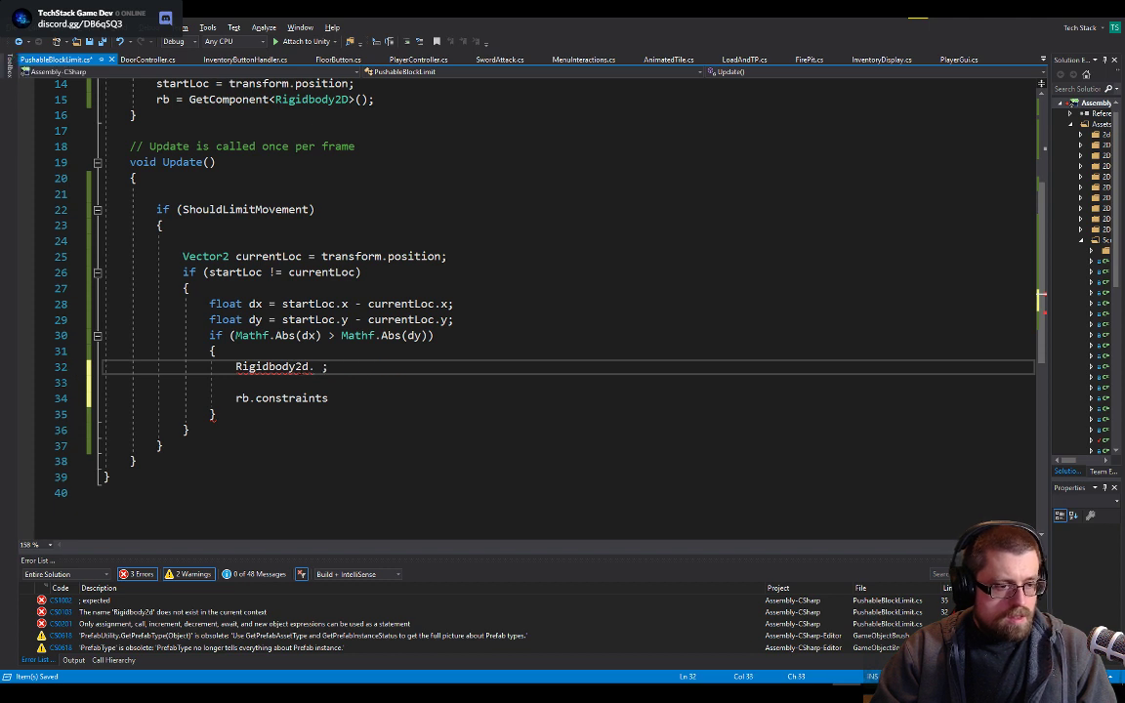
{"action": "key", "text": "Home"}
{"action": "key", "text": "ctrl+Delete"}
{"action": "key", "text": "ctrl+Delete"}
{"action": "key", "text": "ctrl+Delete"}
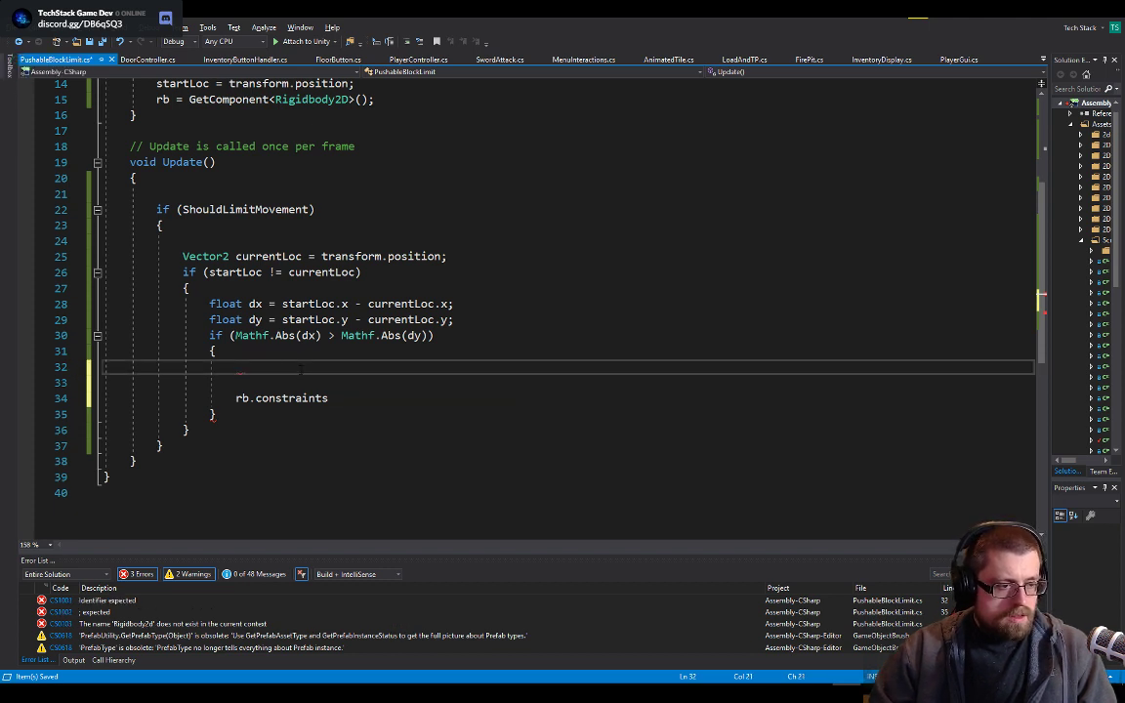
{"action": "key", "text": "Down"}
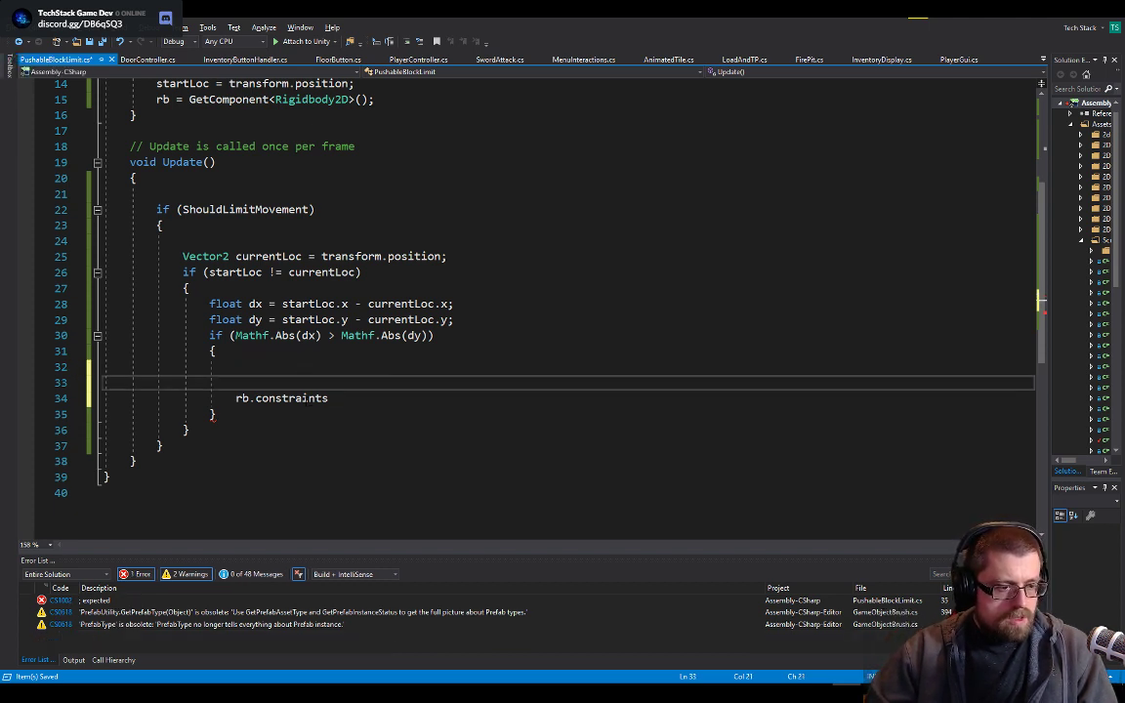
- Insert the type RigidbodyConstraints2D on the line directly above rb.constraints, removing the spare blank line
{"action": "left_click", "coordinate": [302, 399]}
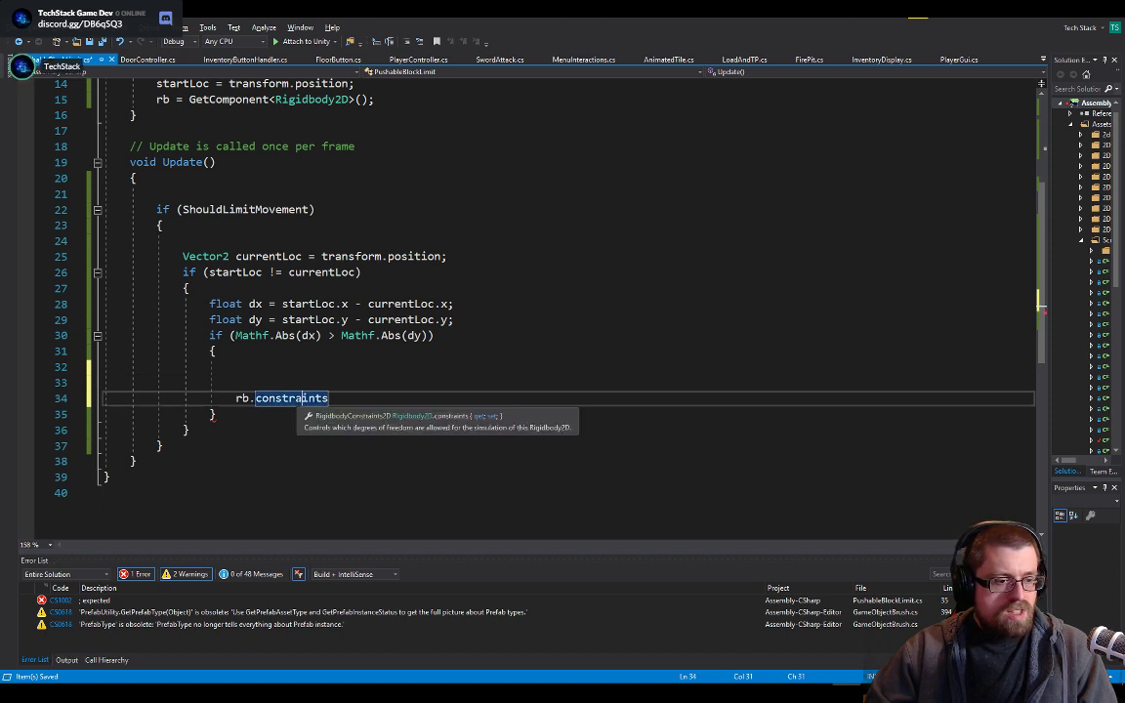
{"action": "left_click", "coordinate": [298, 382]}
{"action": "key", "text": "Up"}
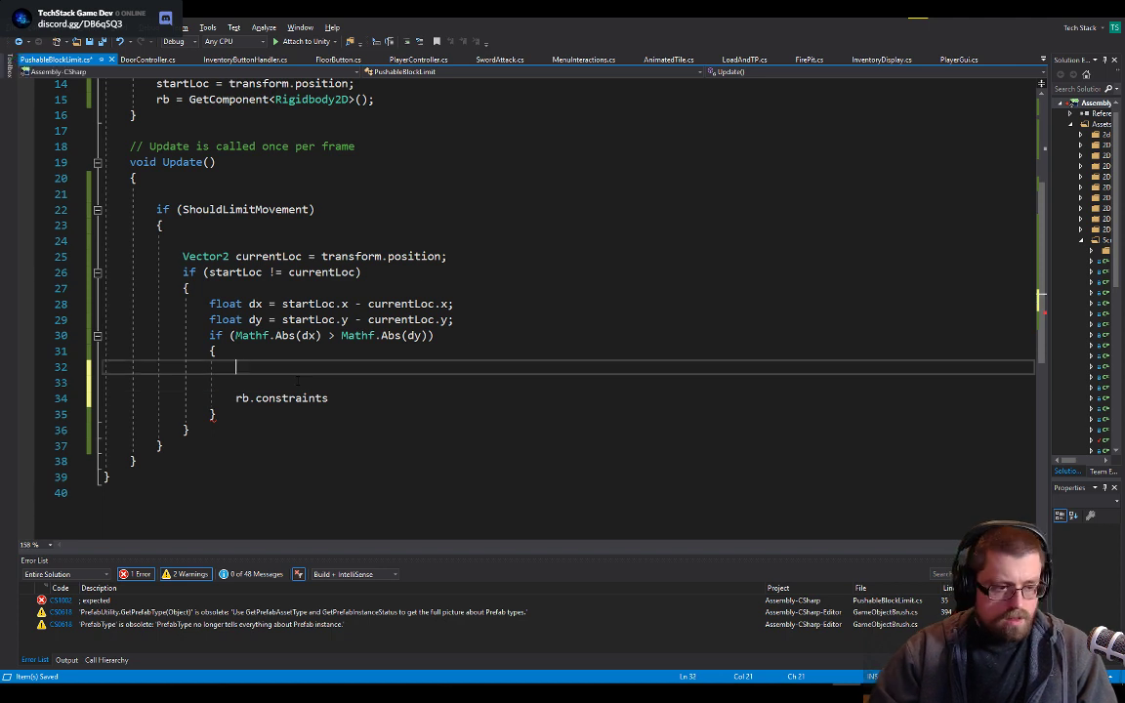
{"action": "type", "text": "RigidbodyConstraints2D"}
{"action": "key", "text": "Down"}
{"action": "key", "text": "Down"}
{"action": "key", "text": "Down"}
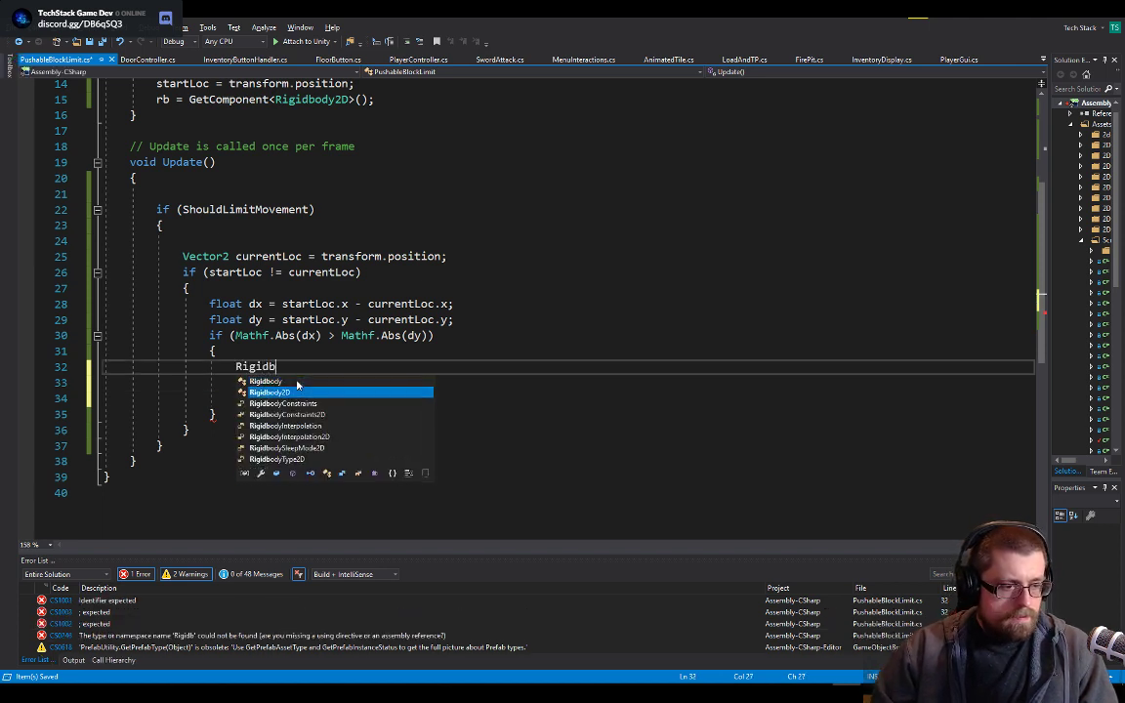
{"action": "key", "text": "Tab"}
{"action": "key", "text": "Delete"}
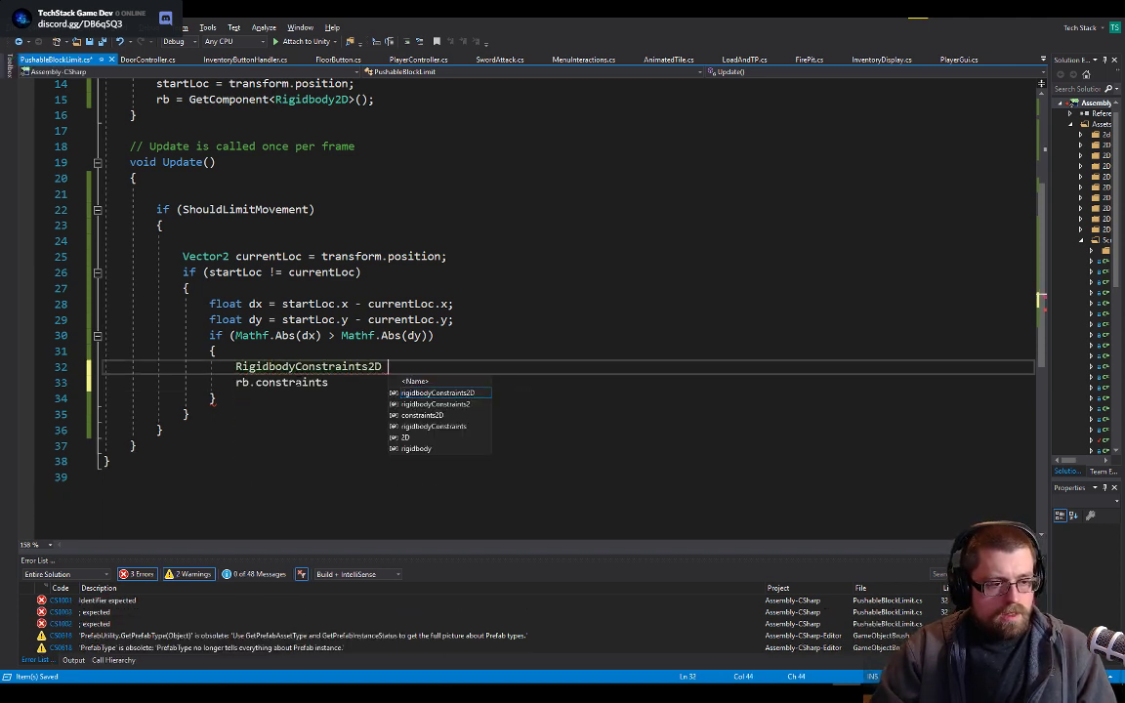
- Complete the RigidbodyConstraints2D declaration as rbc = rb.constraints; and add a new line below it
{"action": "type", "text": "rbc ="}
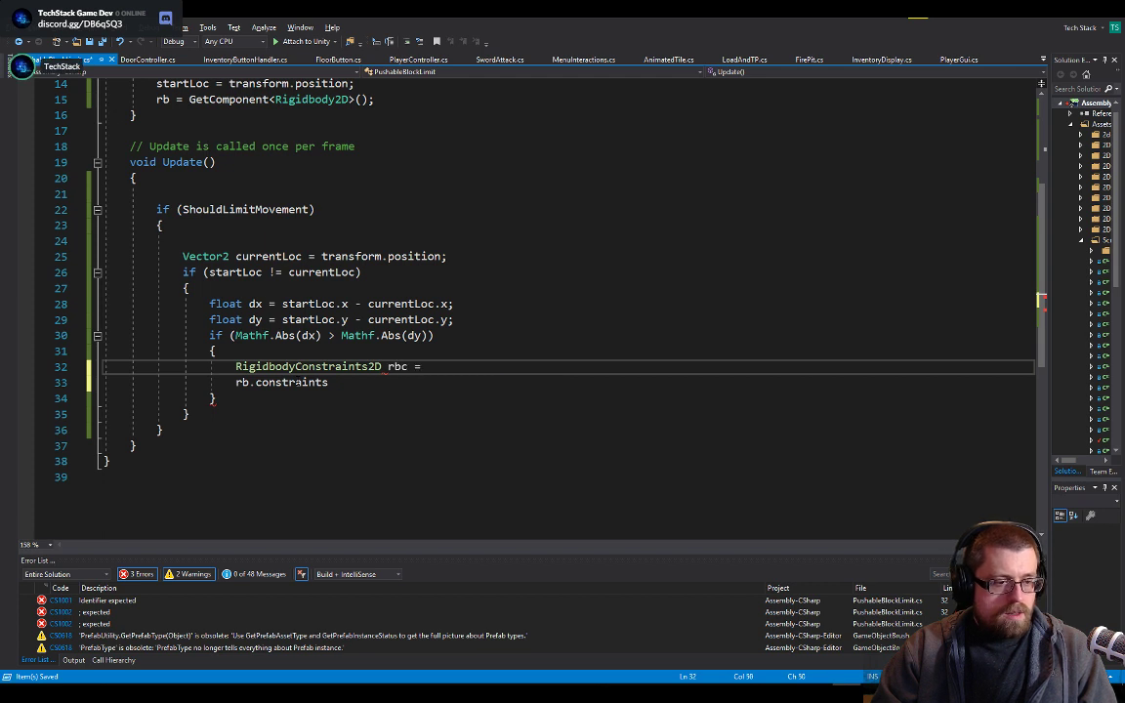
{"action": "key", "text": "Delete"}
{"action": "key", "text": "Escape"}
{"action": "key", "text": "End"}
{"action": "type", "text": ";"}
{"action": "key", "text": "Return"}
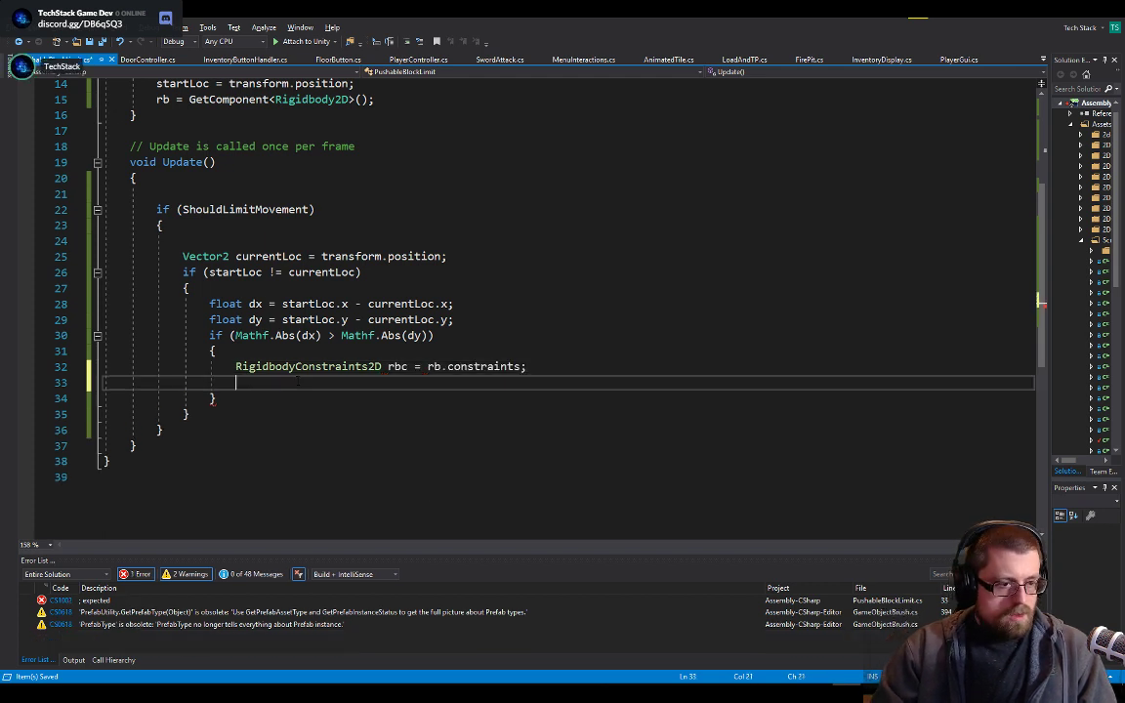
- Try assigning a new RigidbodyConstraints2D() to rbc on the line below its declaration, and clear that line again
{"action": "type", "text": "rbc."}
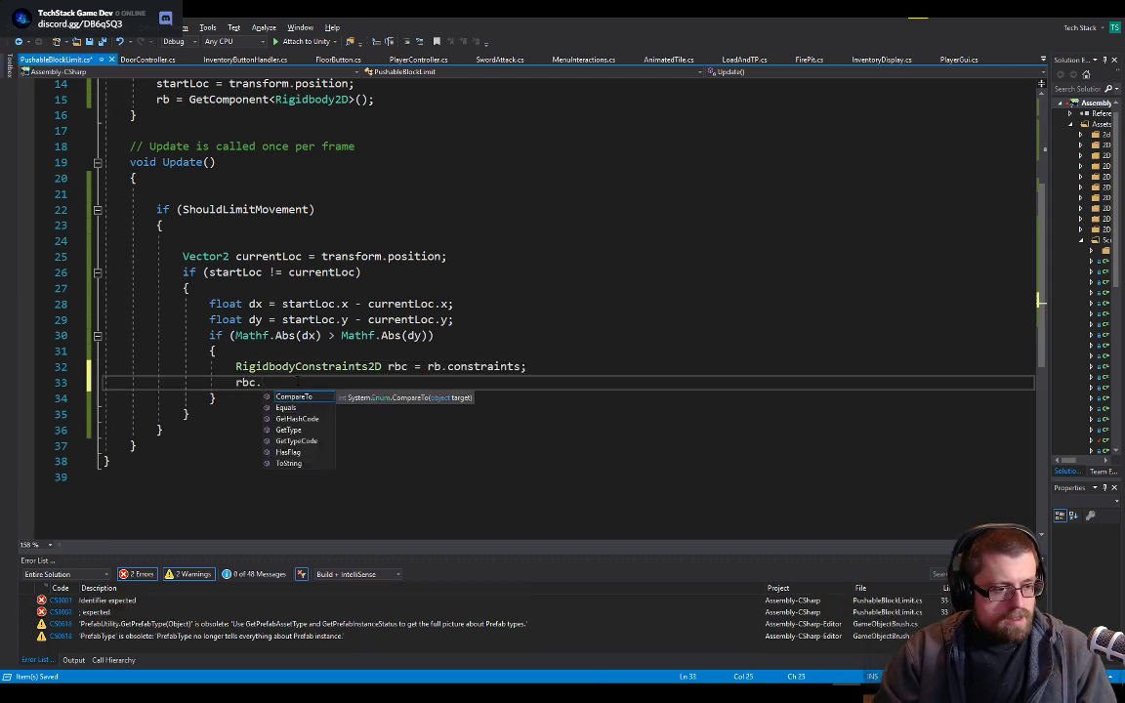
{"action": "key", "text": "BackSpace"}
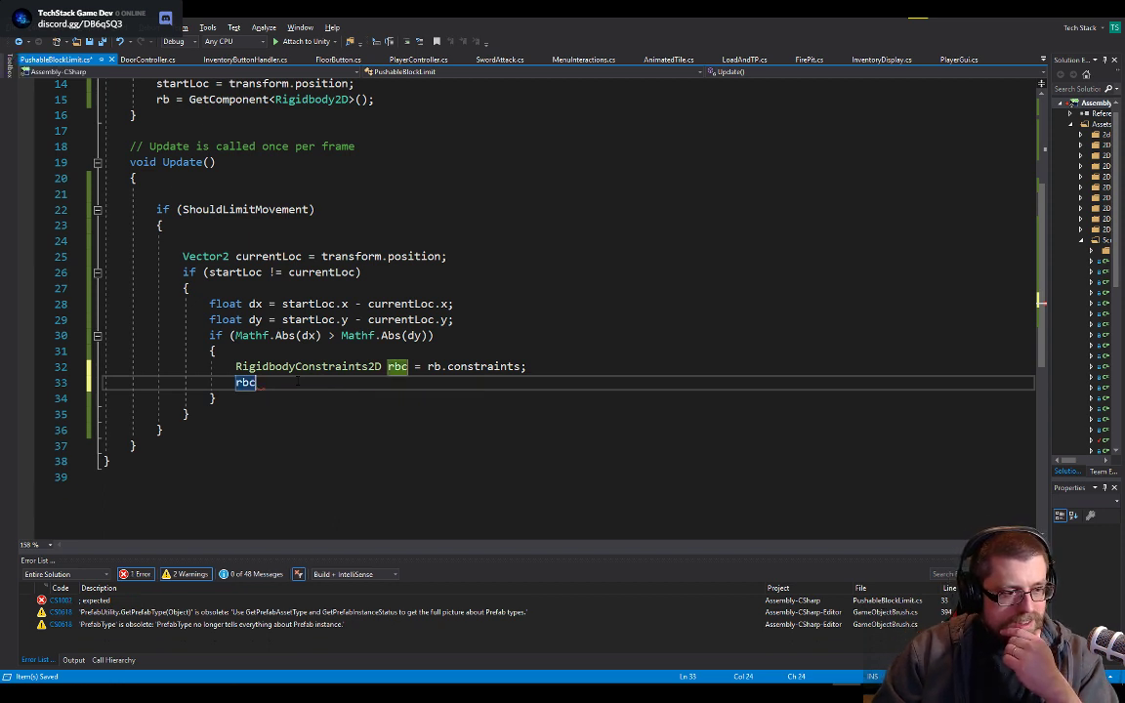
{"action": "type", "text": "= new "}
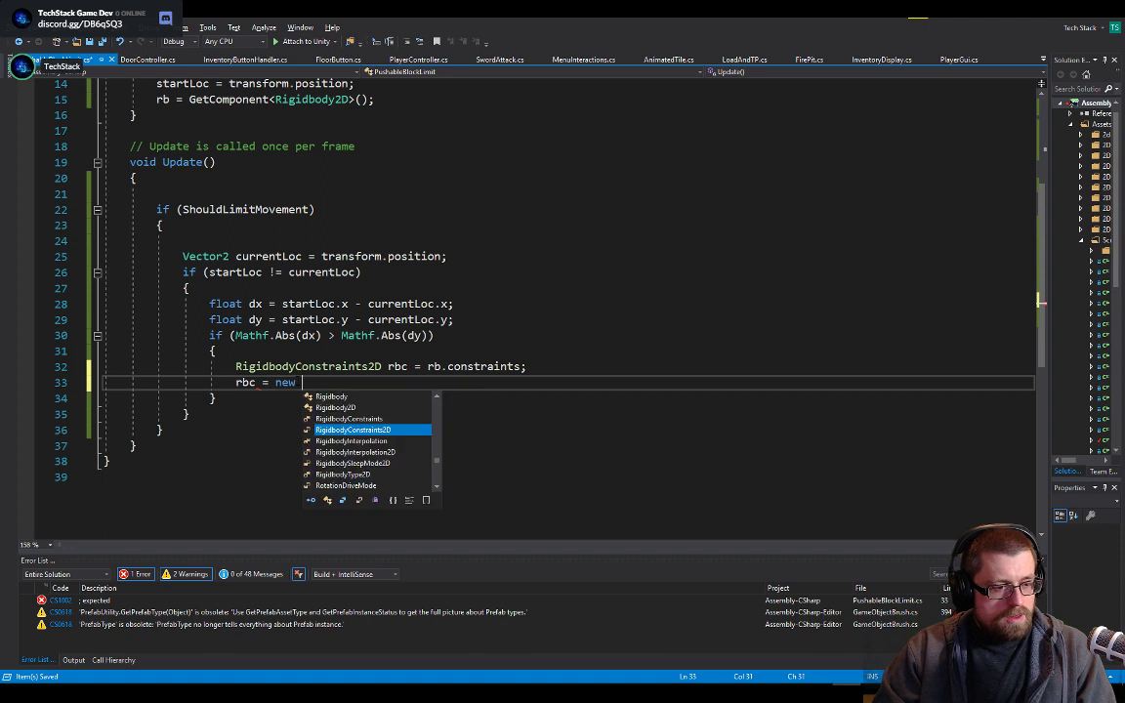
{"action": "type", "text": "rigi"}
{"action": "key", "text": "Tab"}
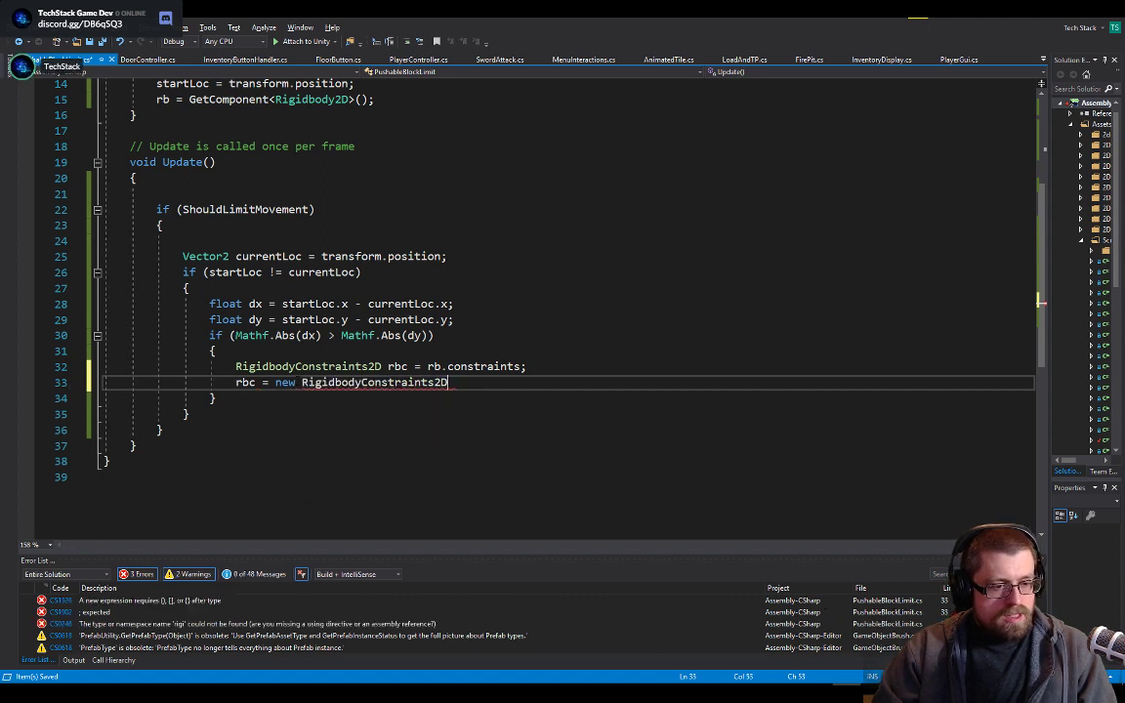
{"action": "type", "text": "("}
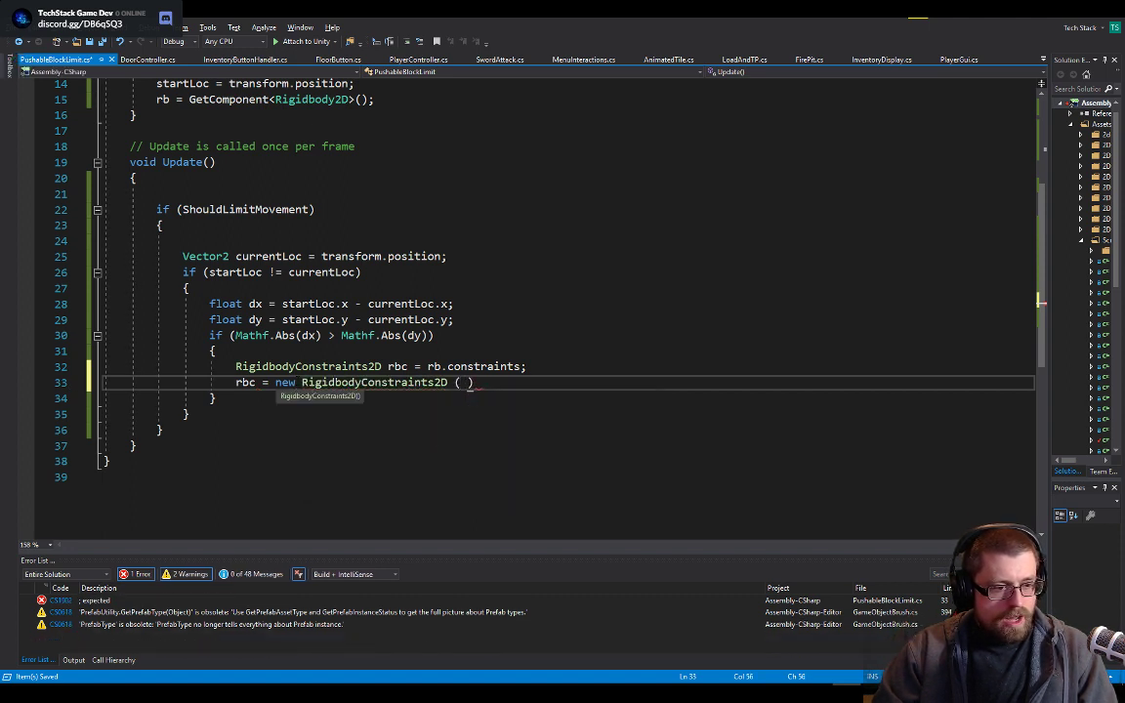
{"action": "key", "text": "BackSpace"}
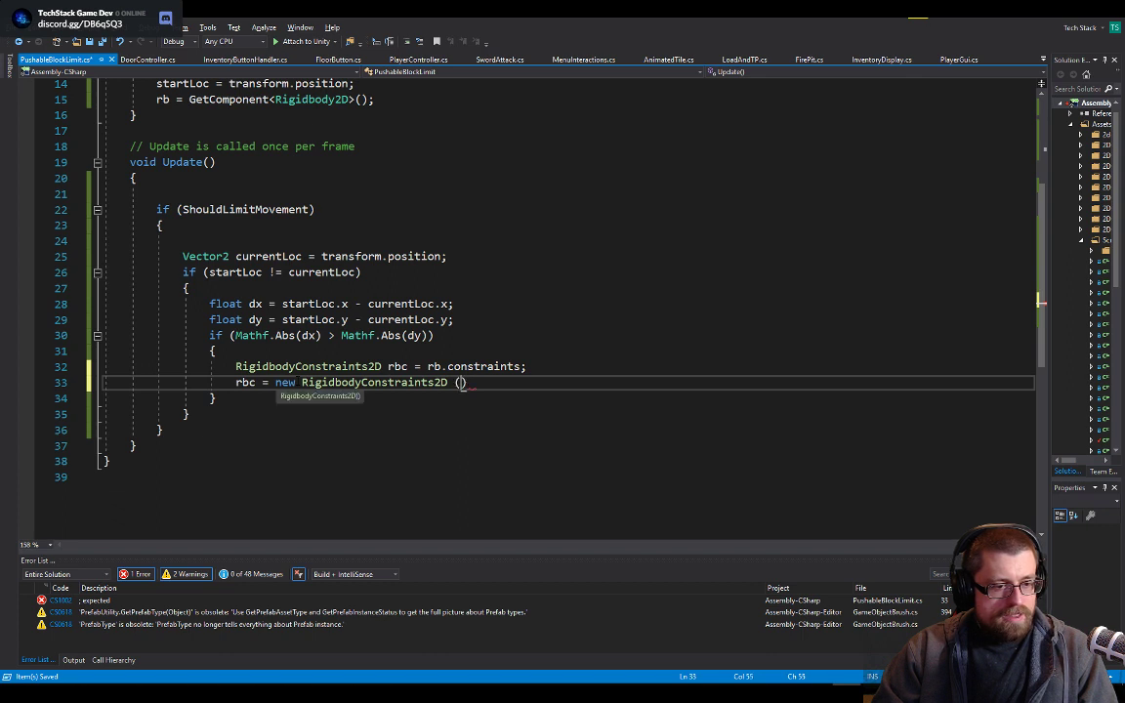
{"action": "key", "text": "BackSpace"}
{"action": "type", "text": "("}
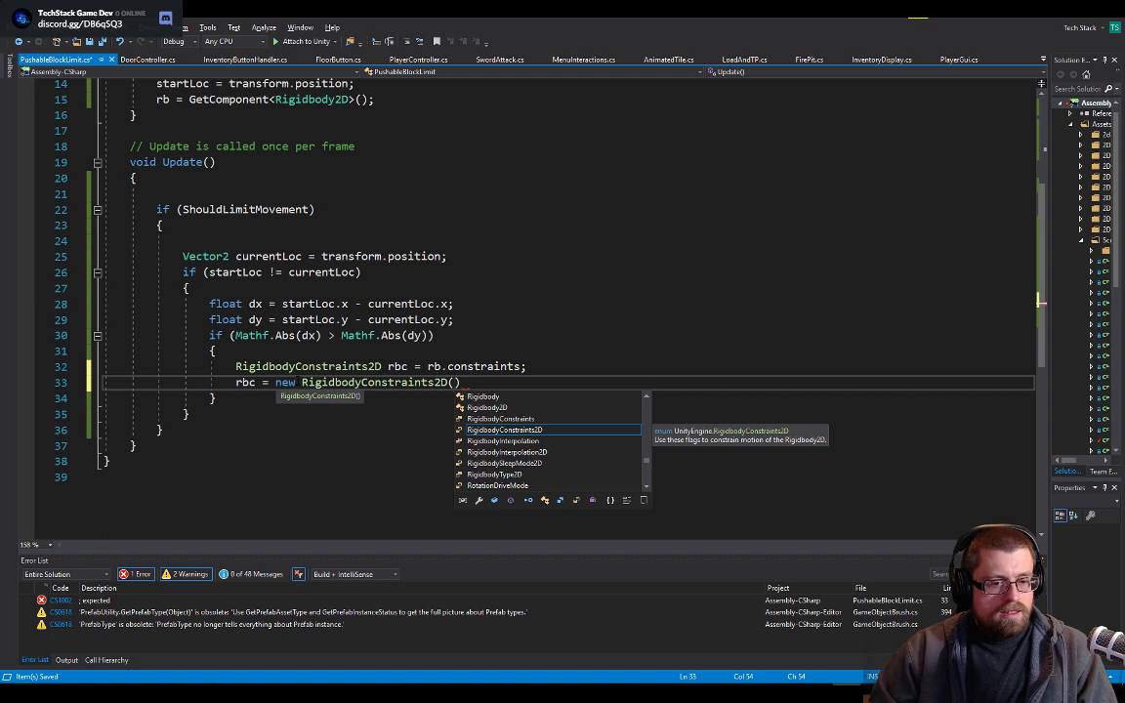
{"action": "key", "text": "Escape"}
{"action": "key", "text": "Home"}
{"action": "key", "text": "shift+End"}
{"action": "key", "text": "BackSpace"}
- Extend the rbc declaration by adding = RigidbodyConstraints2D. after rb.constraints, before the semicolon
{"action": "key", "text": "Up"}
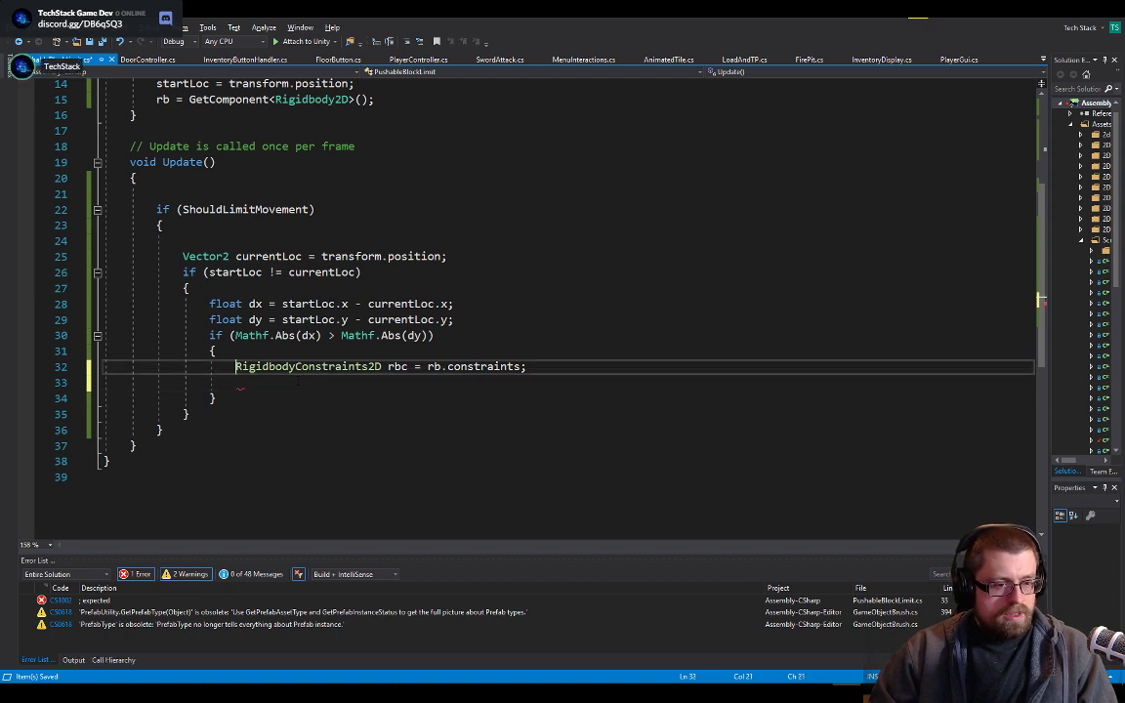
{"action": "key", "text": "End"}
{"action": "key", "text": "Left"}
{"action": "type", "text": "."}
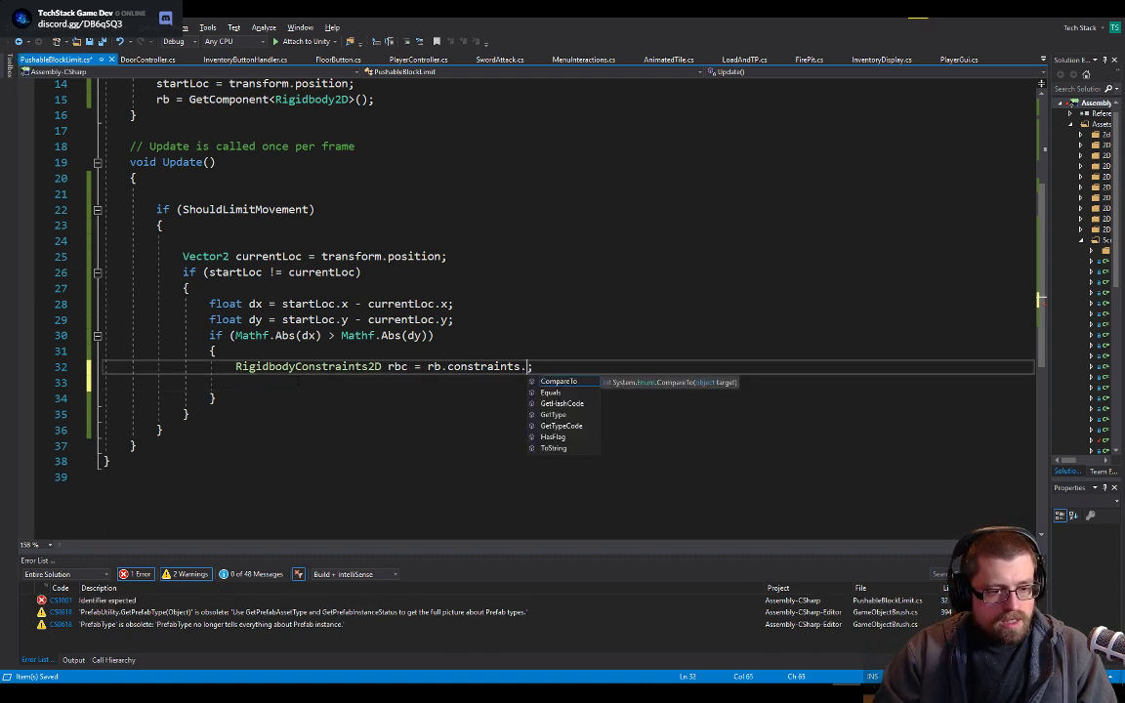
{"action": "key", "text": "BackSpace"}
{"action": "type", "text": "= rigid"}
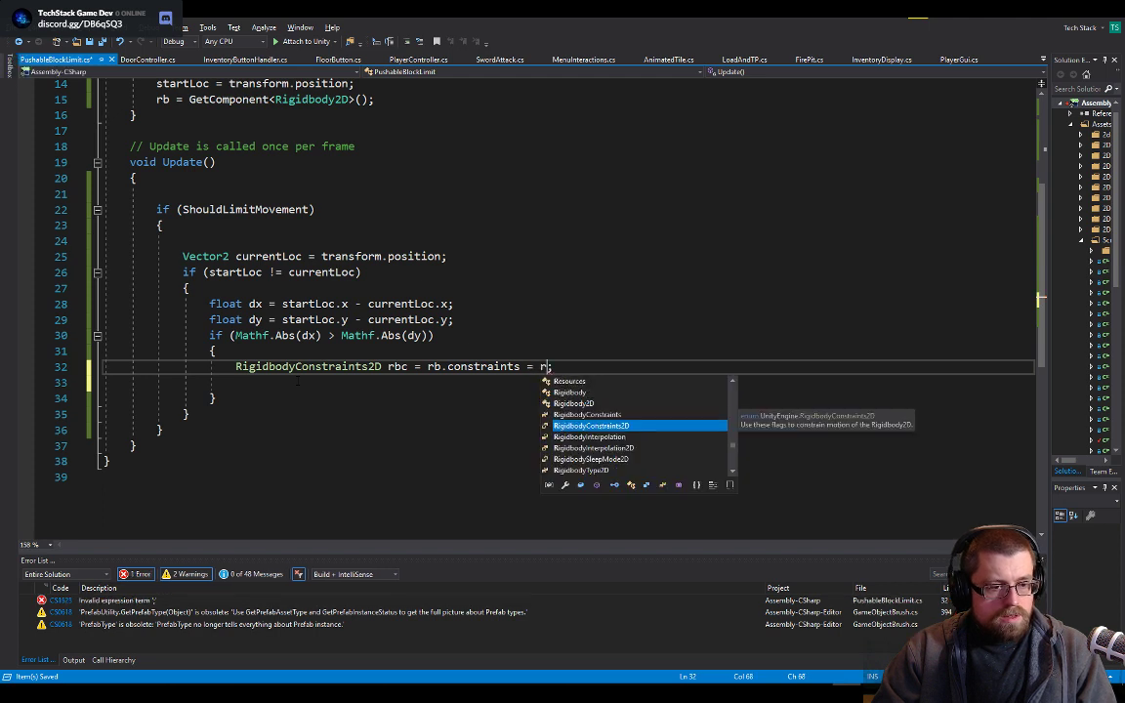
{"action": "key", "text": "Tab"}
{"action": "type", "text": "."}
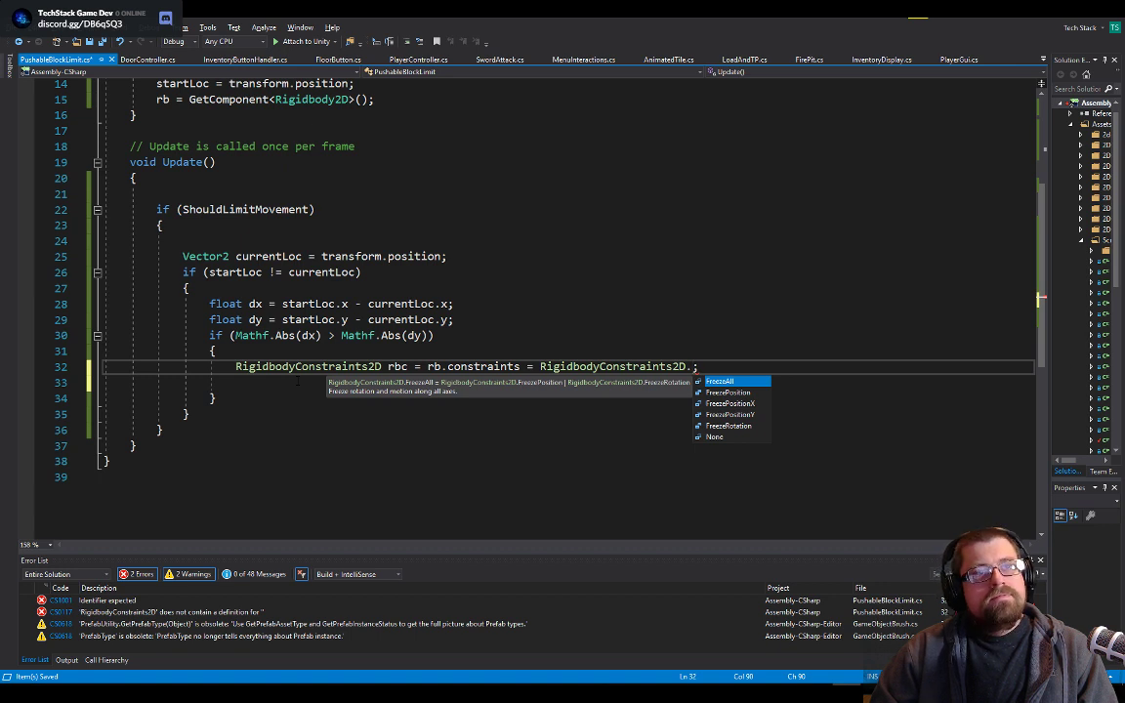
- Remove the RigidbodyConstraints2D rbc = declaration so the statement assigns directly to rb.constraints
{"action": "key", "text": "Escape"}
{"action": "key", "text": "Home"}
{"action": "key", "text": "ctrl+shift+Right"}
{"action": "key", "text": "ctrl+shift+Right"}
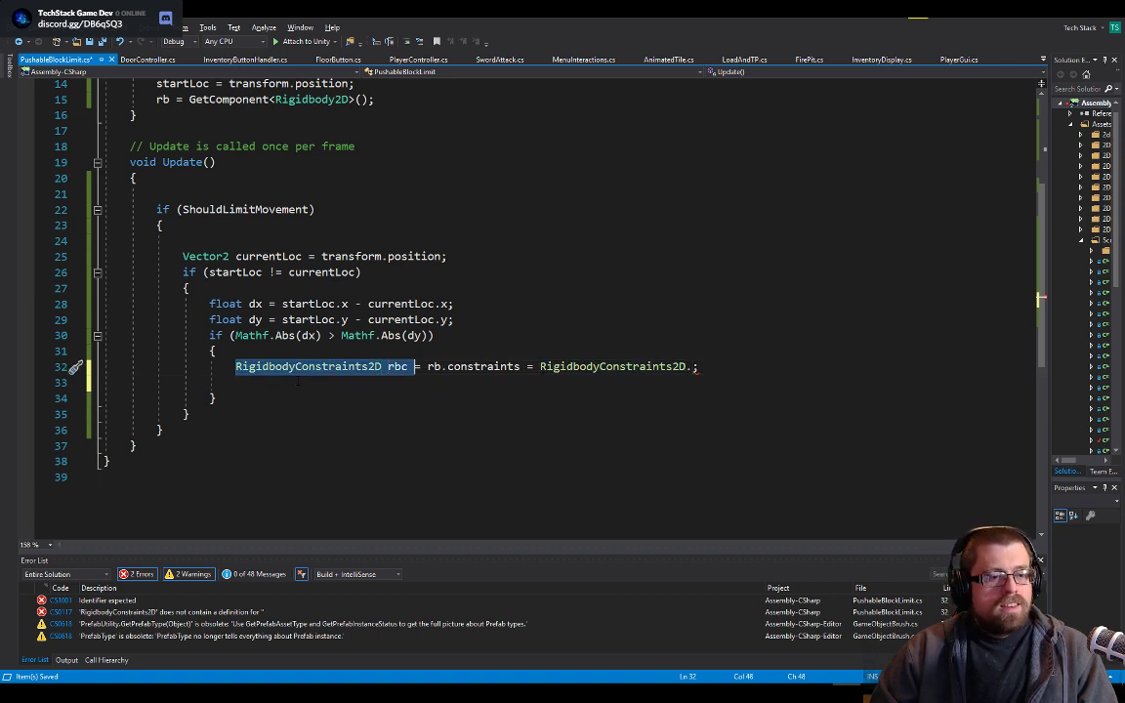
{"action": "key", "text": "Delete"}
{"action": "key", "text": "Delete"}
- Examine the completion options available after RigidbodyConstraints2D., comparing FreezePositionY with FreezeRotation
{"action": "key", "text": "End"}
{"action": "key", "text": "Left"}
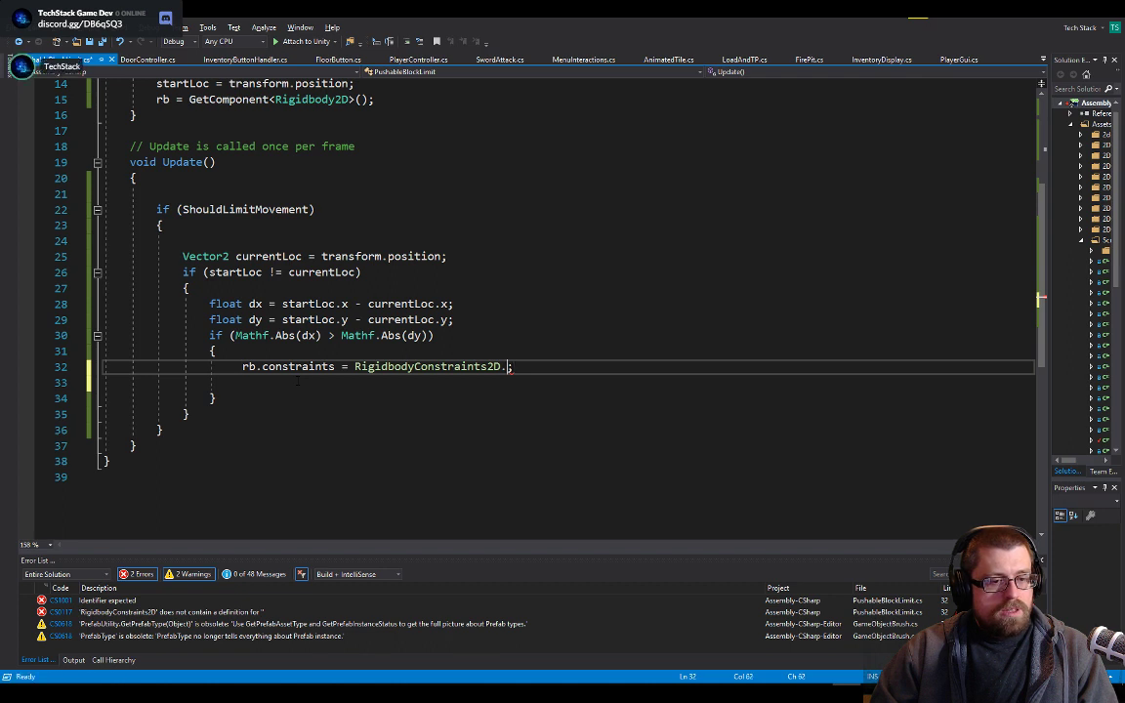
{"action": "key", "text": "ctrl+space"}
{"action": "key", "text": "Down"}
{"action": "key", "text": "Down"}
{"action": "key", "text": "Down"}
{"action": "key", "text": "Down"}
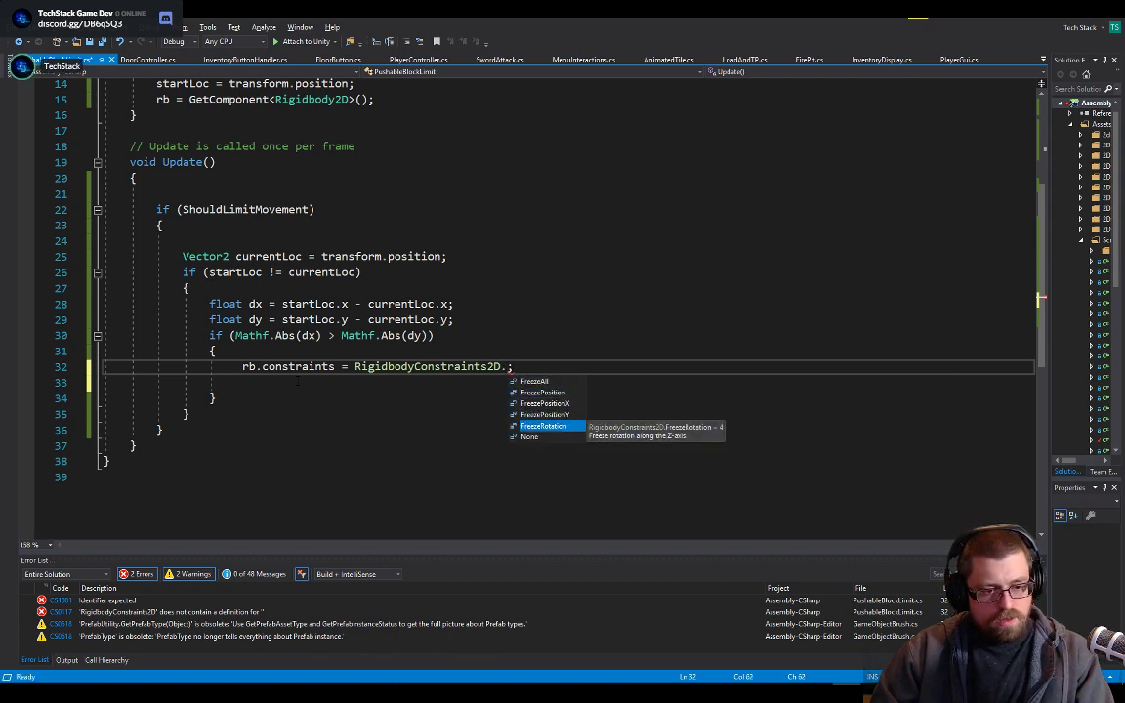
{"action": "key", "text": "Up"}
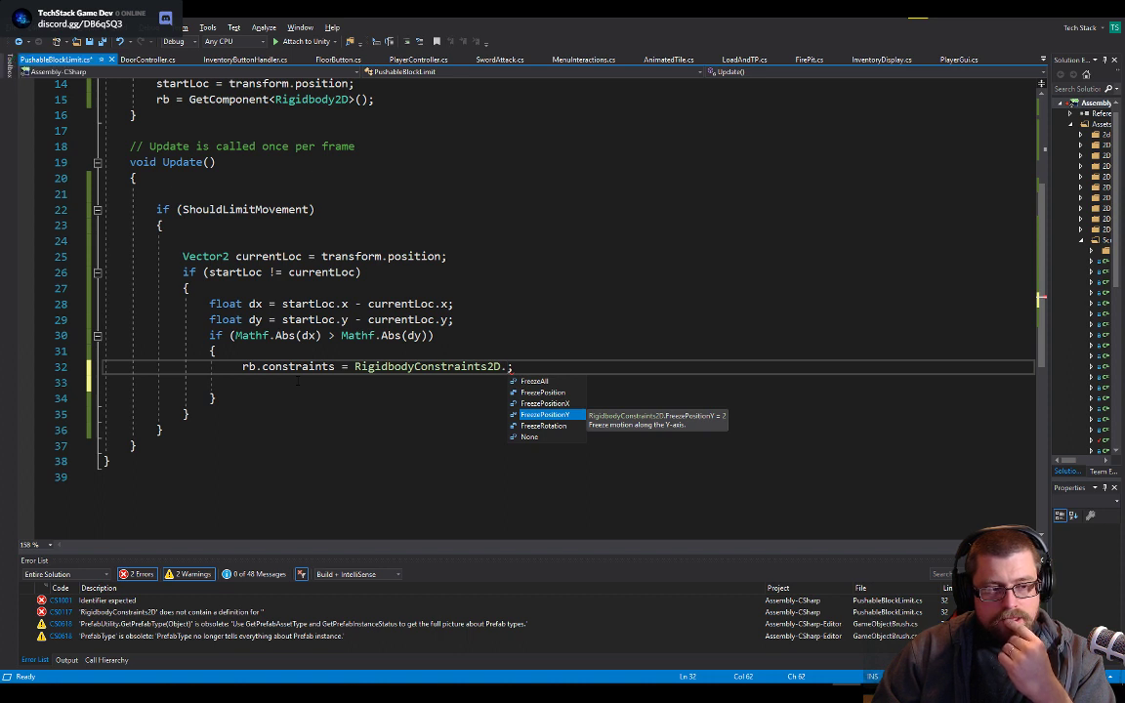
{"action": "key", "text": "Down"}
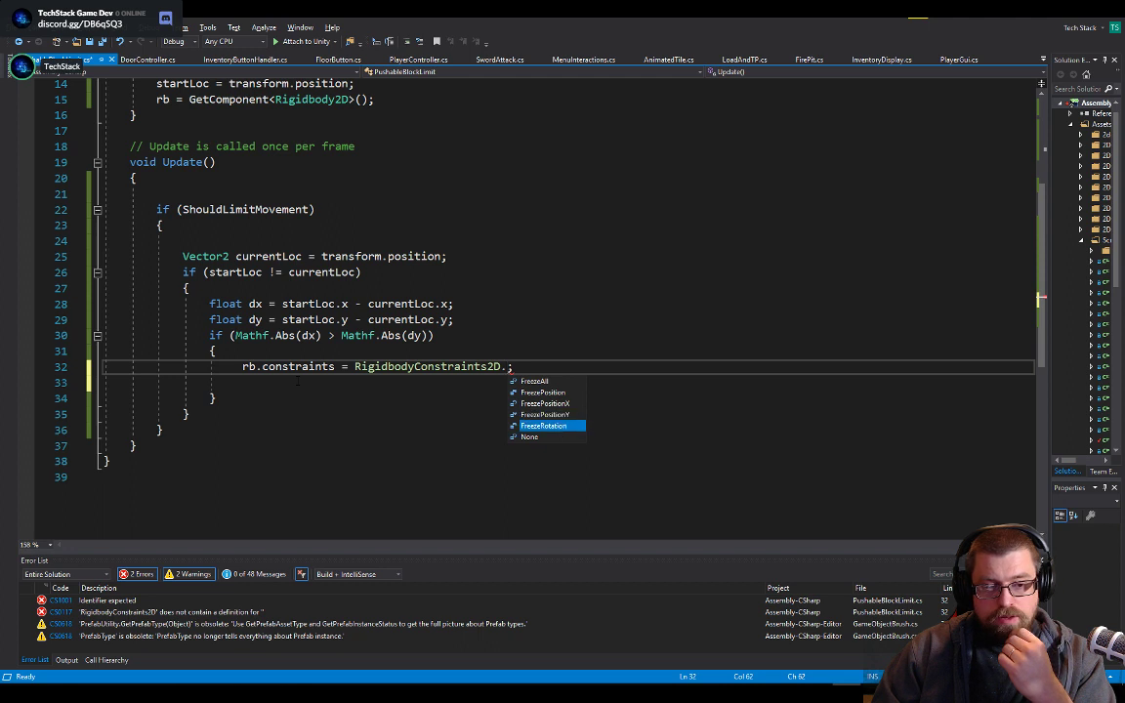
{"action": "key", "text": "Up"}
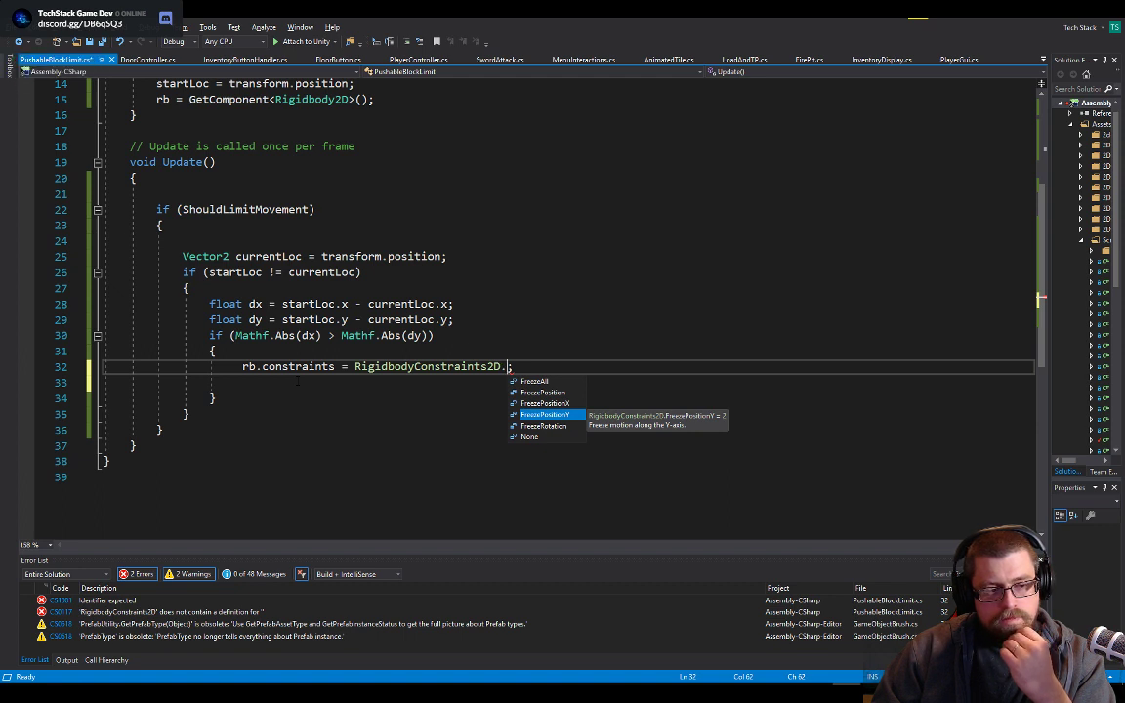
- Look up the definition of the constraints property in the Rigidbody2D metadata, expand its summary comment and return to the script
{"action": "left_click", "coordinate": [298, 367]}
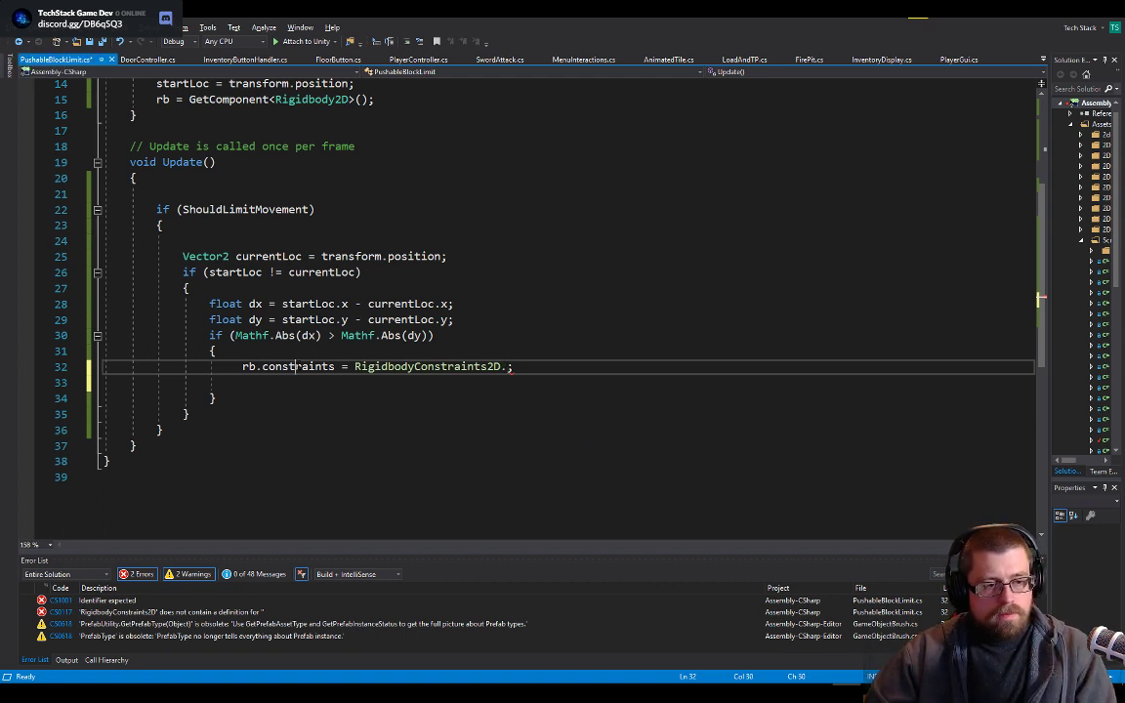
{"action": "double_click", "coordinate": [298, 367]}
{"action": "key", "text": "F12"}
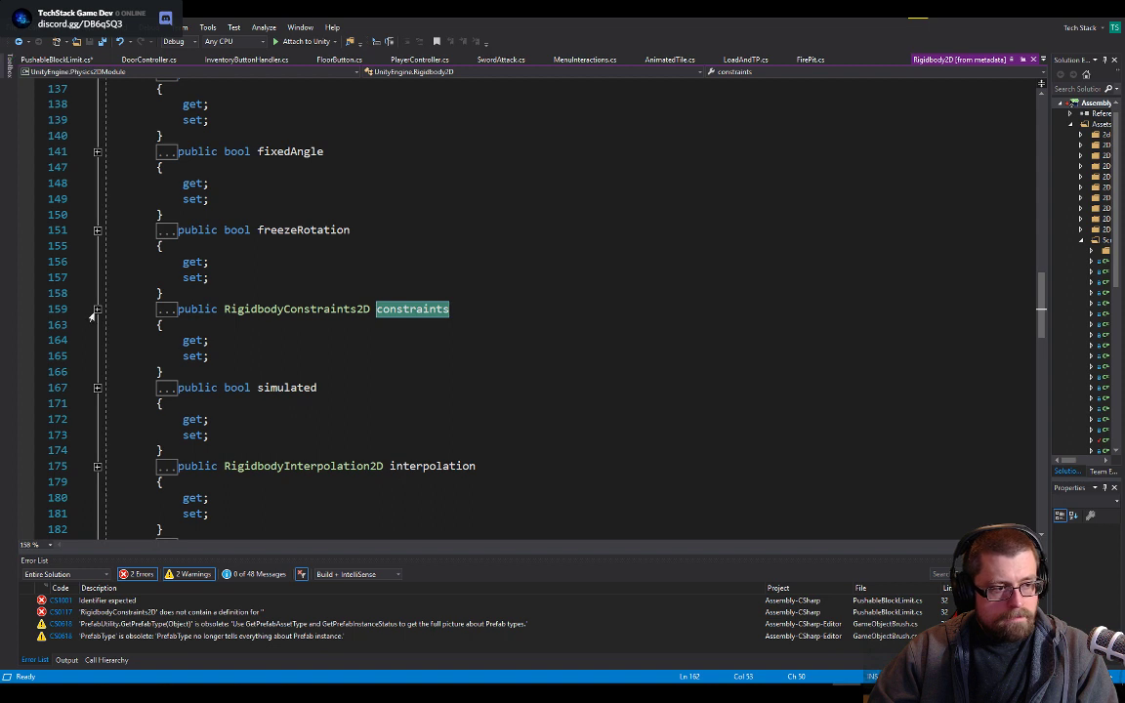
{"action": "left_click", "coordinate": [96, 310]}
{"action": "mouse_move", "coordinate": [244, 358]}
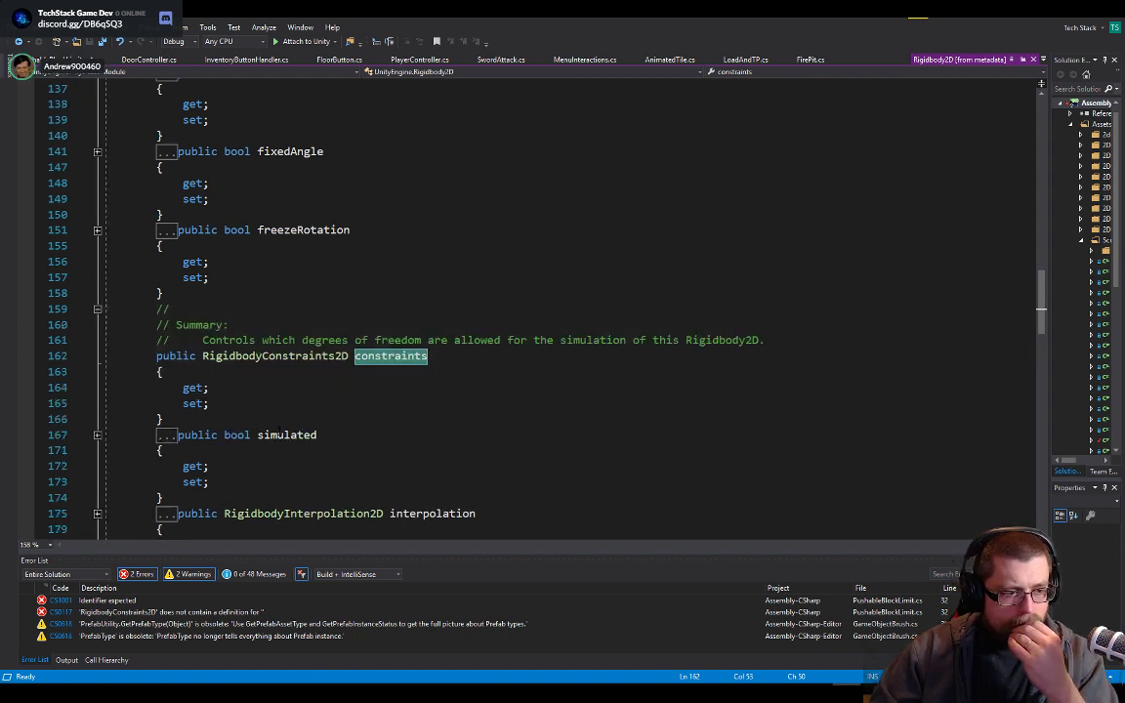
{"action": "key", "text": "ctrl+F4"}
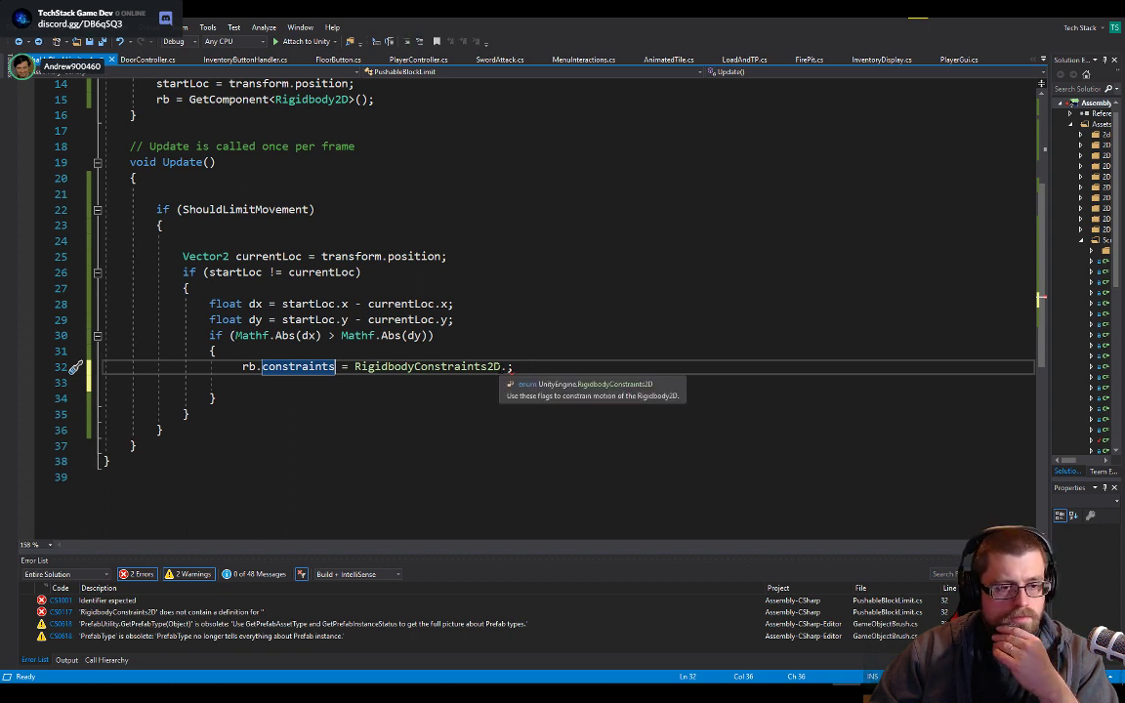
- Review the descriptions of all RigidbodyConstraints2D members, from FreezeAll through None, at the end of the rb.constraints assignment
{"action": "left_click", "coordinate": [505, 367]}
{"action": "key", "text": "BackSpace"}
{"action": "type", "text": "."}
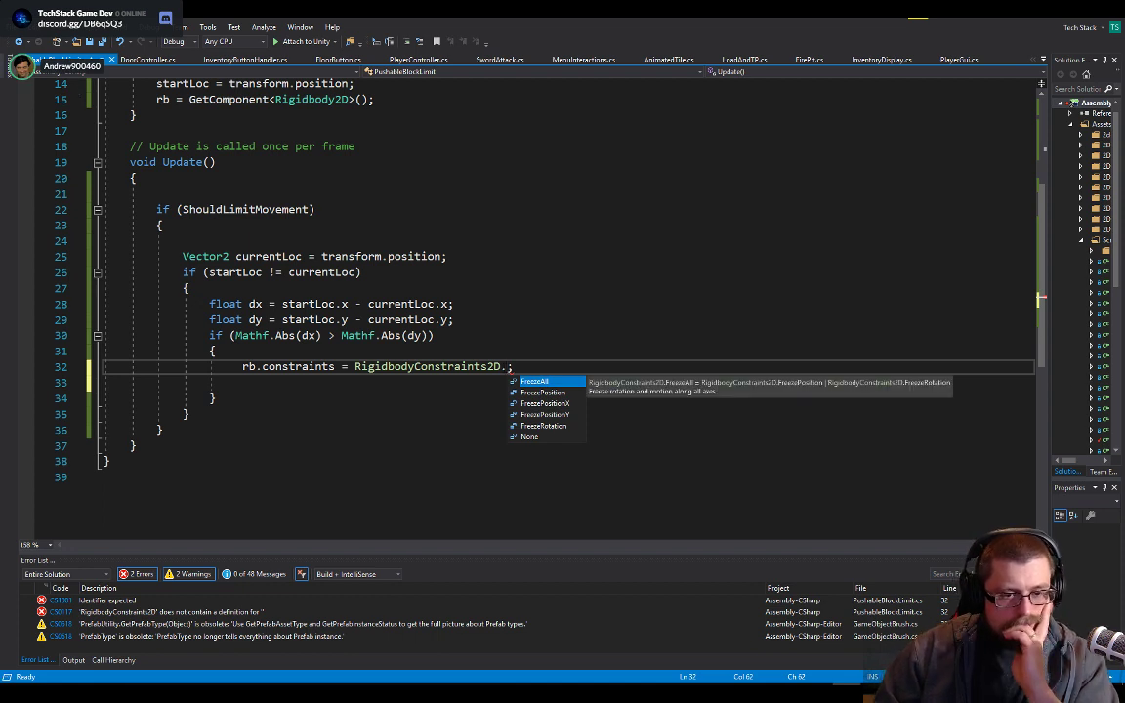
{"action": "key", "text": "Down"}
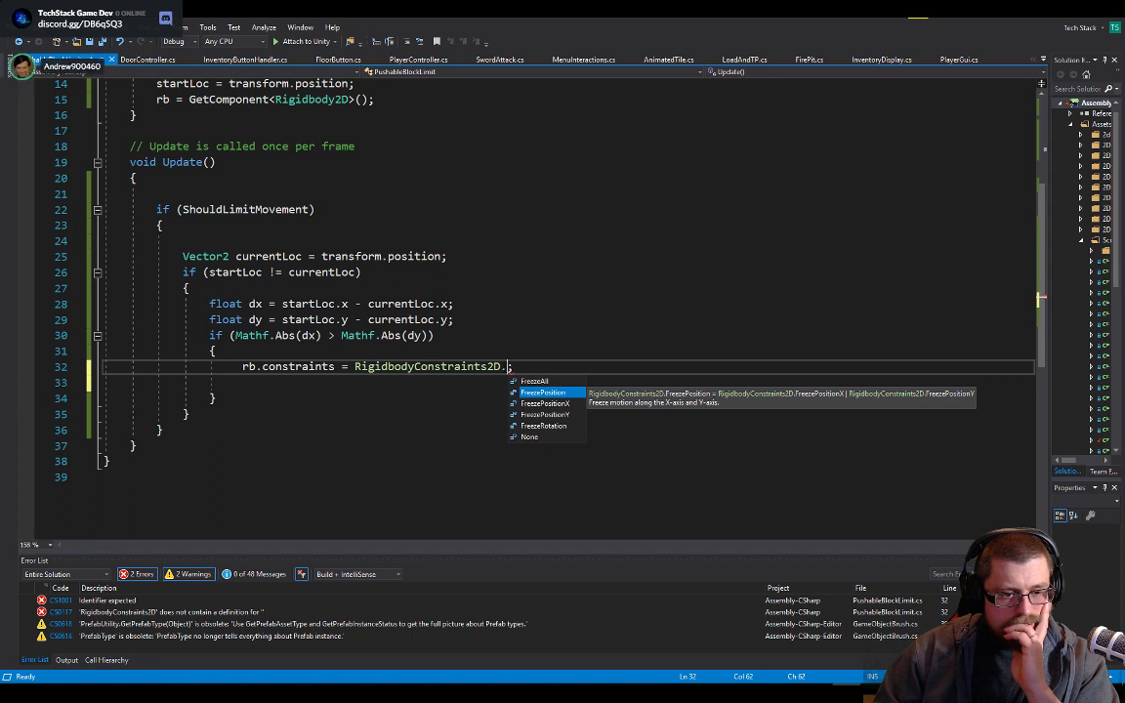
{"action": "key", "text": "Down"}
{"action": "key", "text": "Down"}
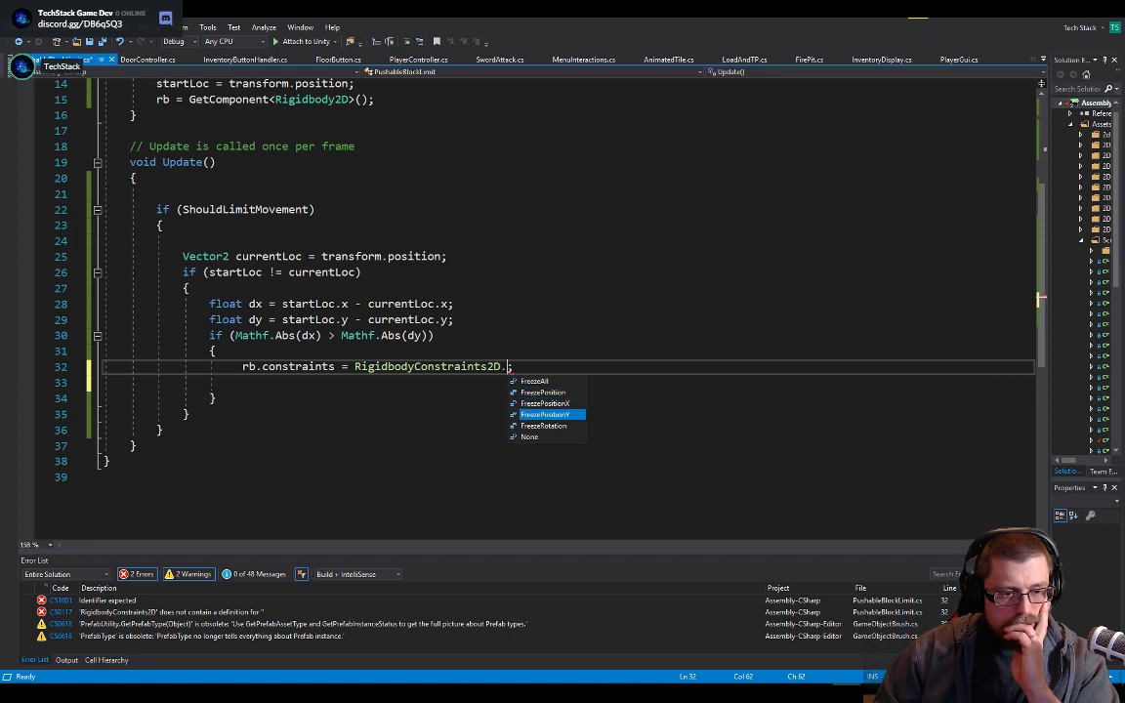
{"action": "key", "text": "Down"}
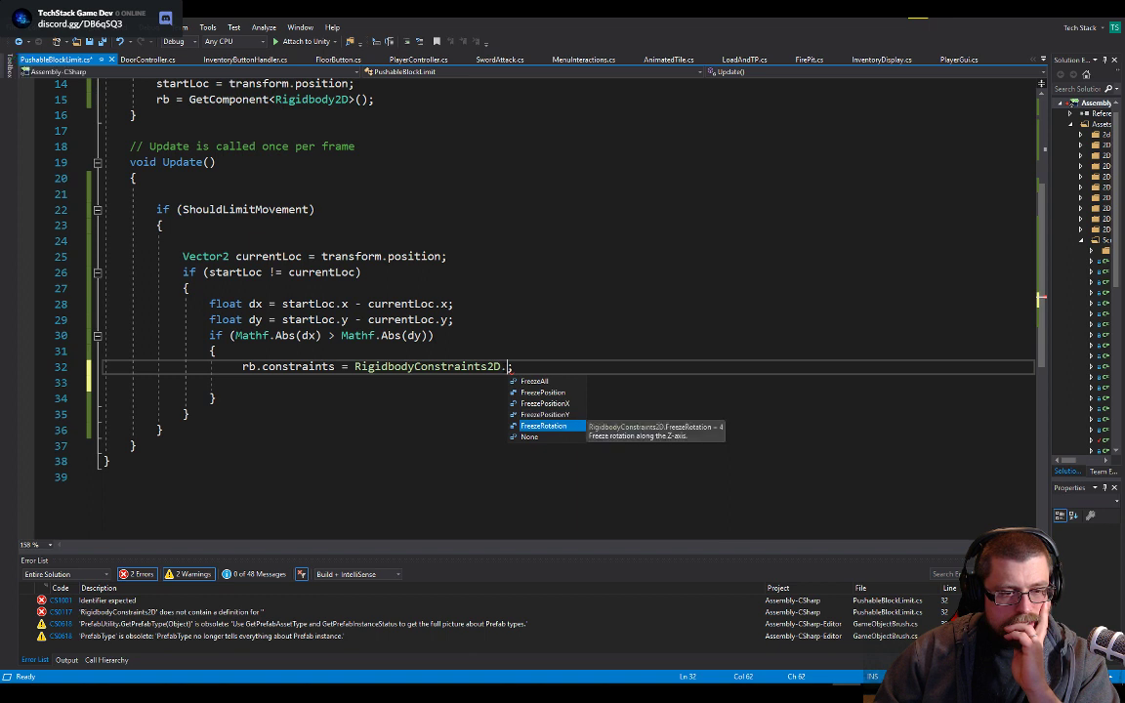
{"action": "key", "text": "Down"}
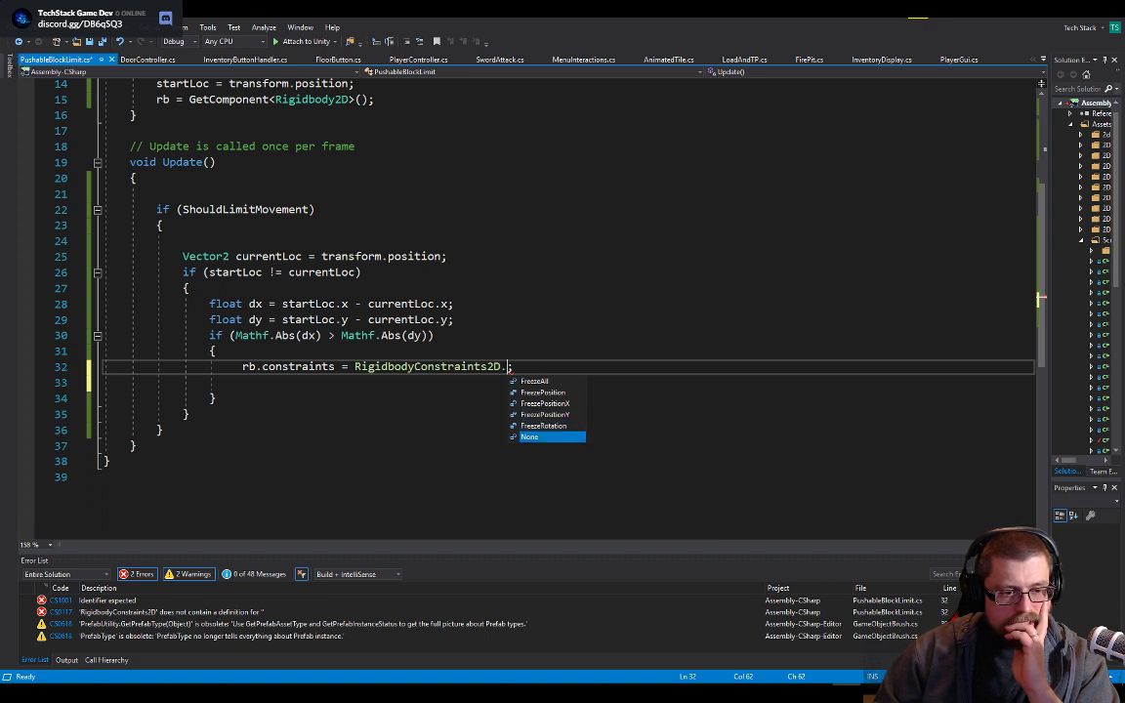
{"action": "key", "text": "Up"}
{"action": "key", "text": "Up"}
{"action": "key", "text": "Up"}
{"action": "key", "text": "Up"}
{"action": "key", "text": "Up"}
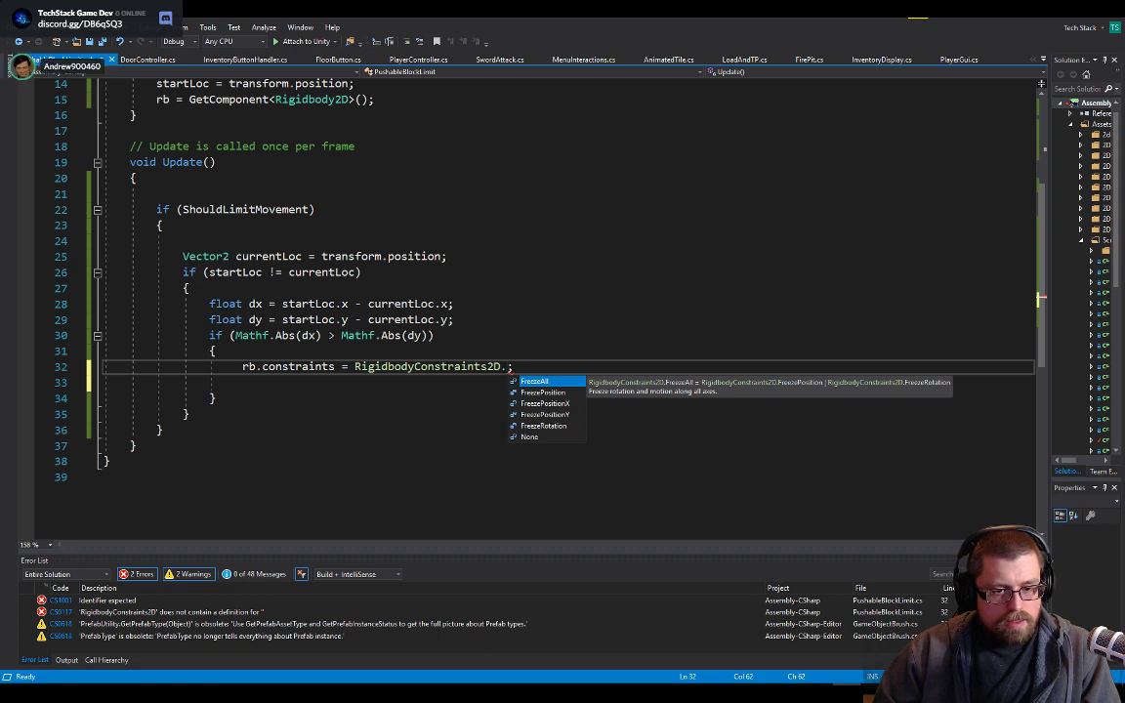
- Complete the rb.constraints assignment with the FreezeRotation member
{"action": "key", "text": "Down"}
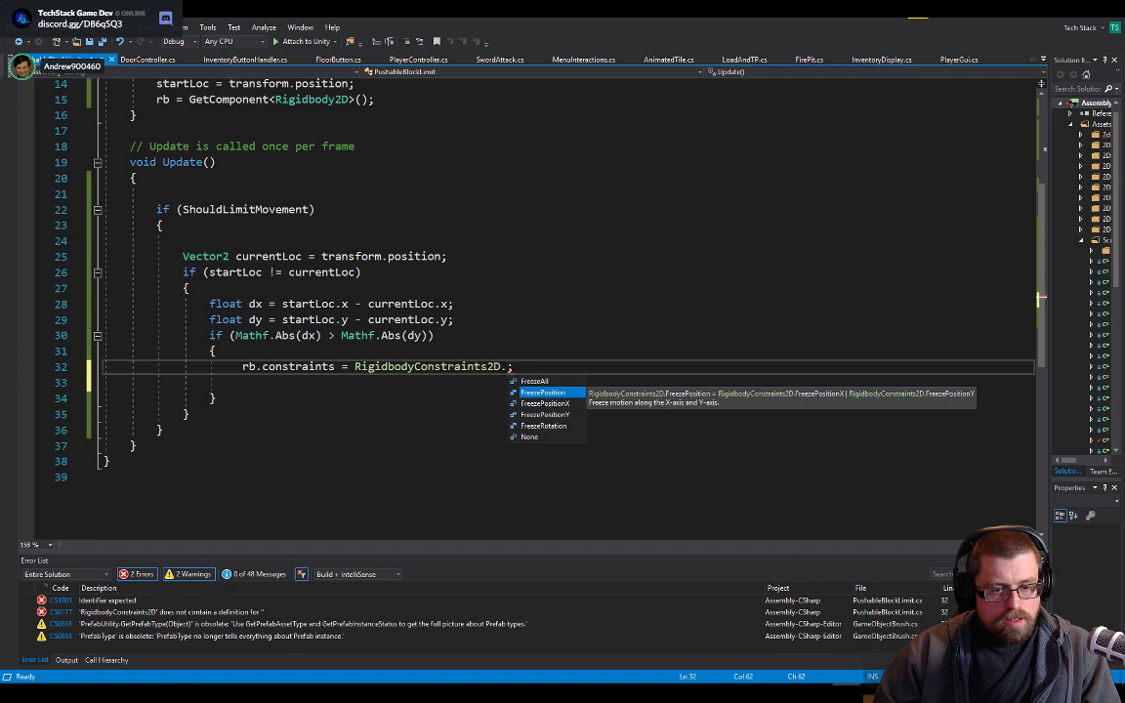
{"action": "key", "text": "Down"}
{"action": "key", "text": "Down"}
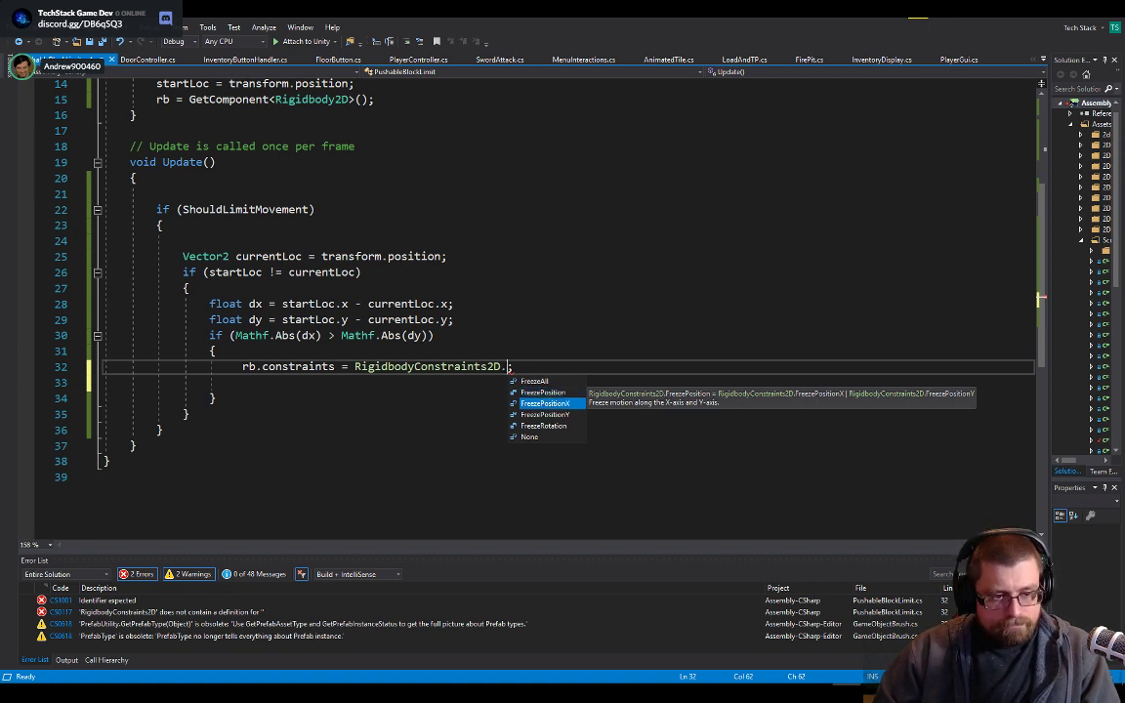
{"action": "key", "text": "Tab"}
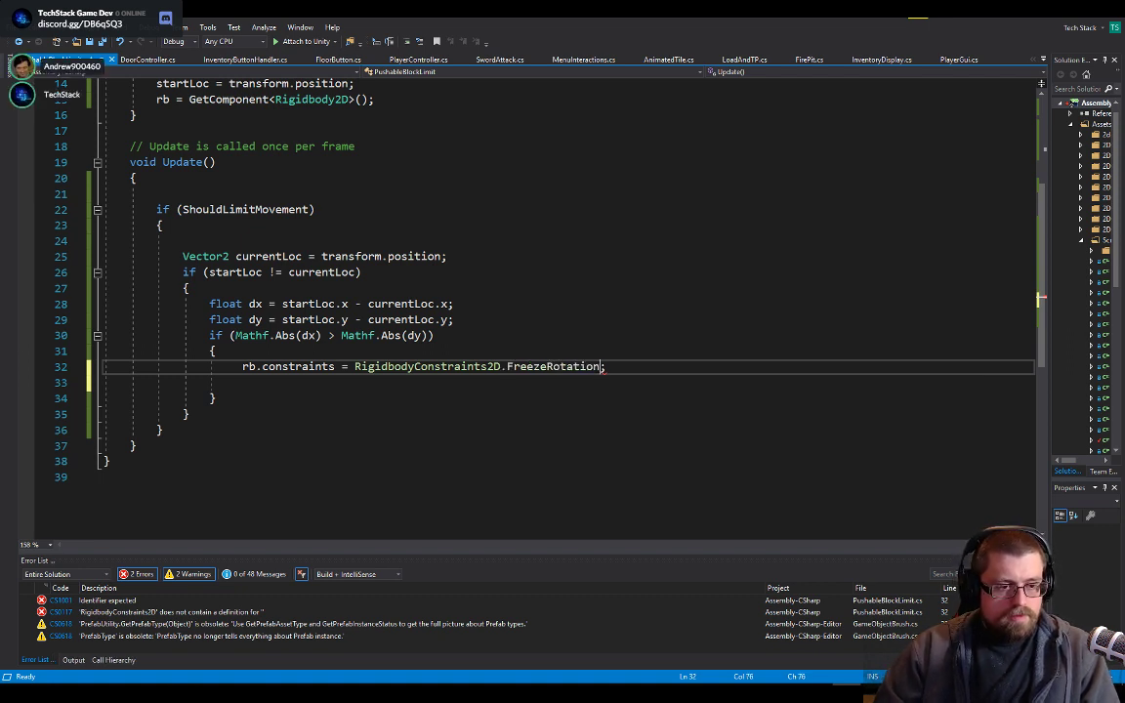
- Append | RigidbodyConstraints2D.FreezePositionY to the rb.constraints assignment and save the script
{"action": "type", "text": "| "}
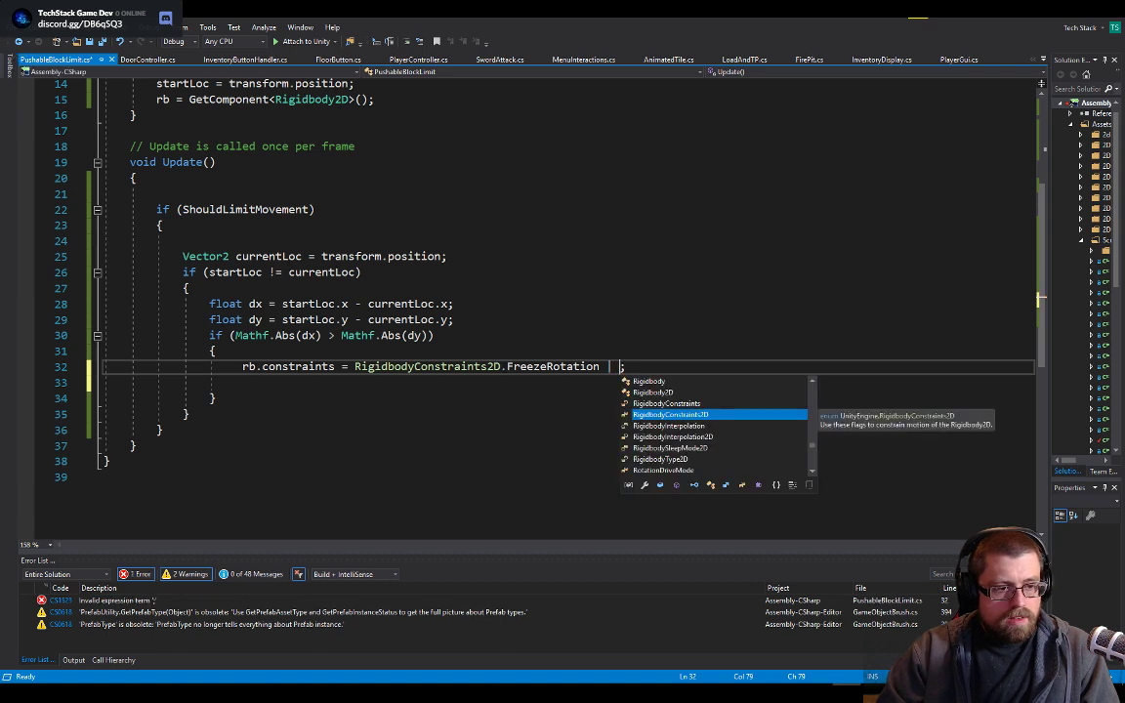
{"action": "type", "text": "rigi"}
{"action": "key", "text": "Tab"}
{"action": "type", "text": "."}
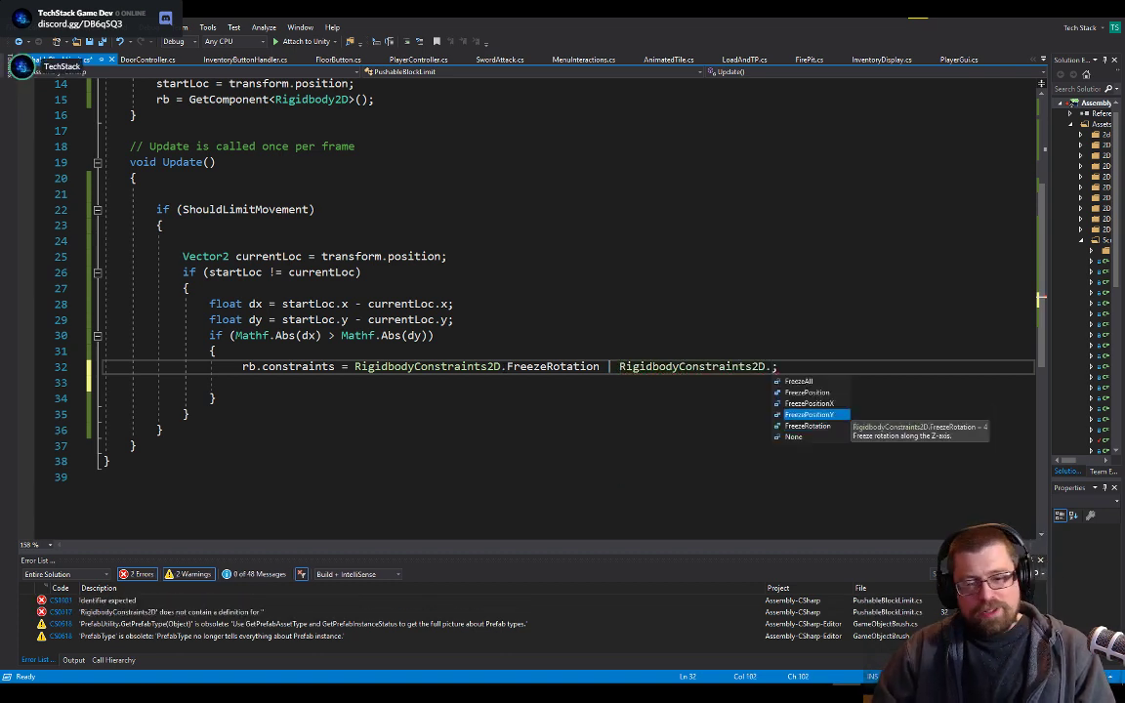
{"action": "key", "text": "Up"}
{"action": "key", "text": "Tab"}
{"action": "key", "text": "Down"}
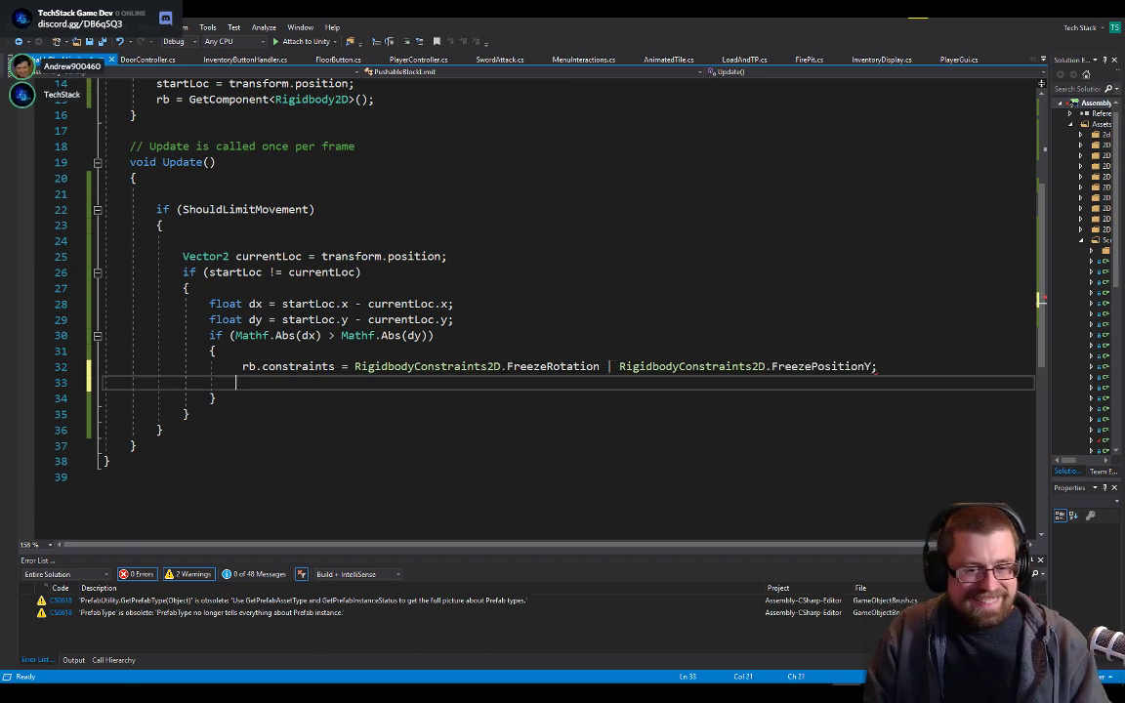
{"action": "key", "text": "ctrl+s"}
{"action": "key", "text": "Down"}
{"action": "key", "text": "Up"}
{"action": "key", "text": "Up"}
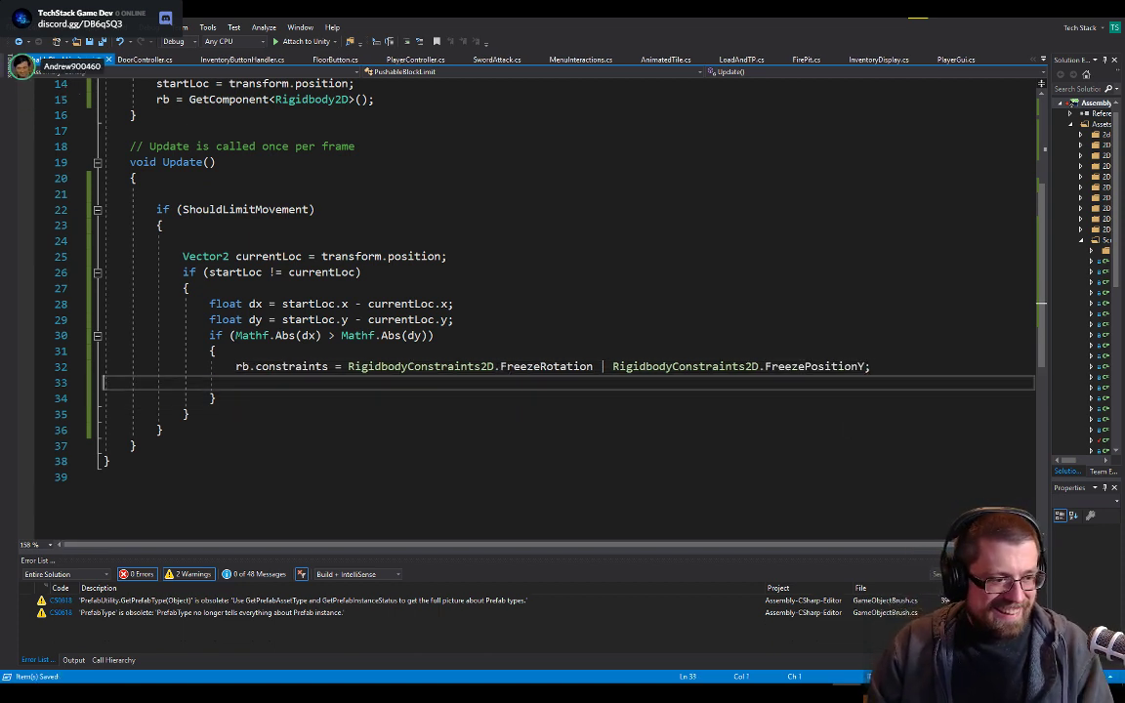
{"action": "key", "text": "shift+Down"}
{"action": "key", "text": "Down"}
{"action": "key", "text": "Up"}
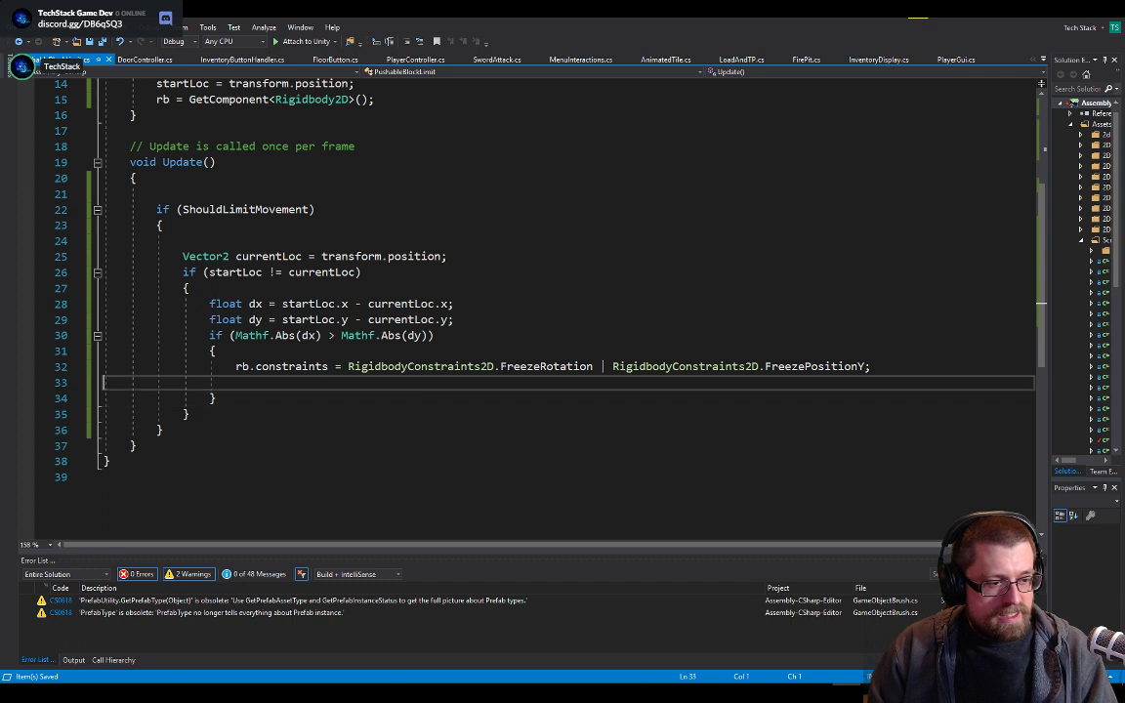
- Add an empty else block after the if (Mathf.Abs(dx) > Mathf.Abs(dy)) block
{"action": "key", "text": "Down"}
{"action": "key", "text": "End"}
{"action": "key", "text": "Return"}
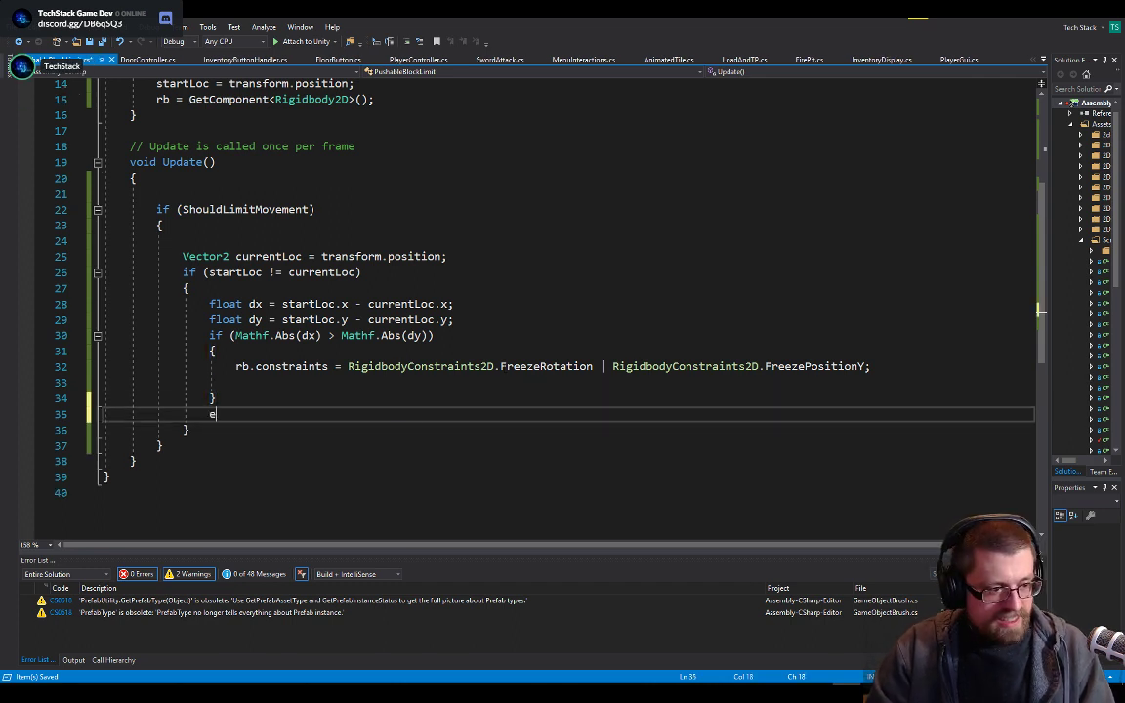
{"action": "type", "text": "else"}
{"action": "key", "text": "Return"}
{"action": "type", "text": "{"}
{"action": "key", "text": "Return"}
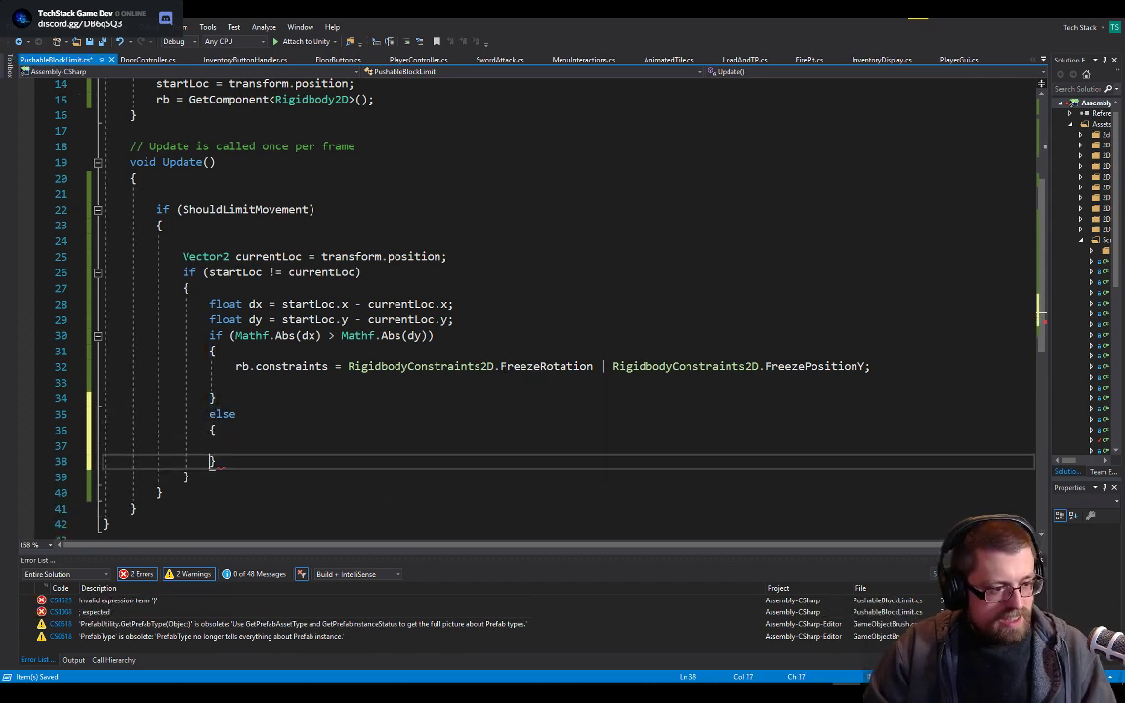
- Copy the rb.constraints assignment from the if block into the else block and change its position constraint to FreezePositionX
{"action": "key", "text": "Up"}
{"action": "key", "text": "Up"}
{"action": "key", "text": "Up"}
{"action": "key", "text": "Up"}
{"action": "key", "text": "Up"}
{"action": "key", "text": "Home"}
{"action": "key", "text": "shift+End"}
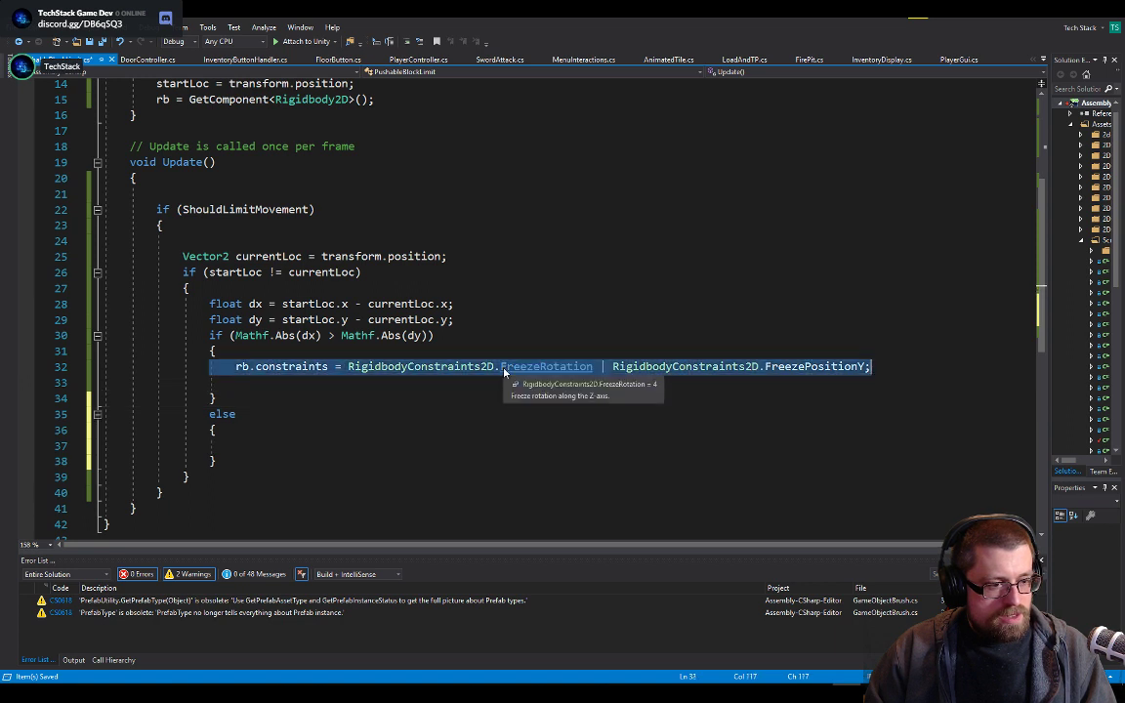
{"action": "key", "text": "ctrl+c"}
{"action": "key", "text": "Down"}
{"action": "key", "text": "Down"}
{"action": "key", "text": "Down"}
{"action": "key", "text": "Down"}
{"action": "key", "text": "Down"}
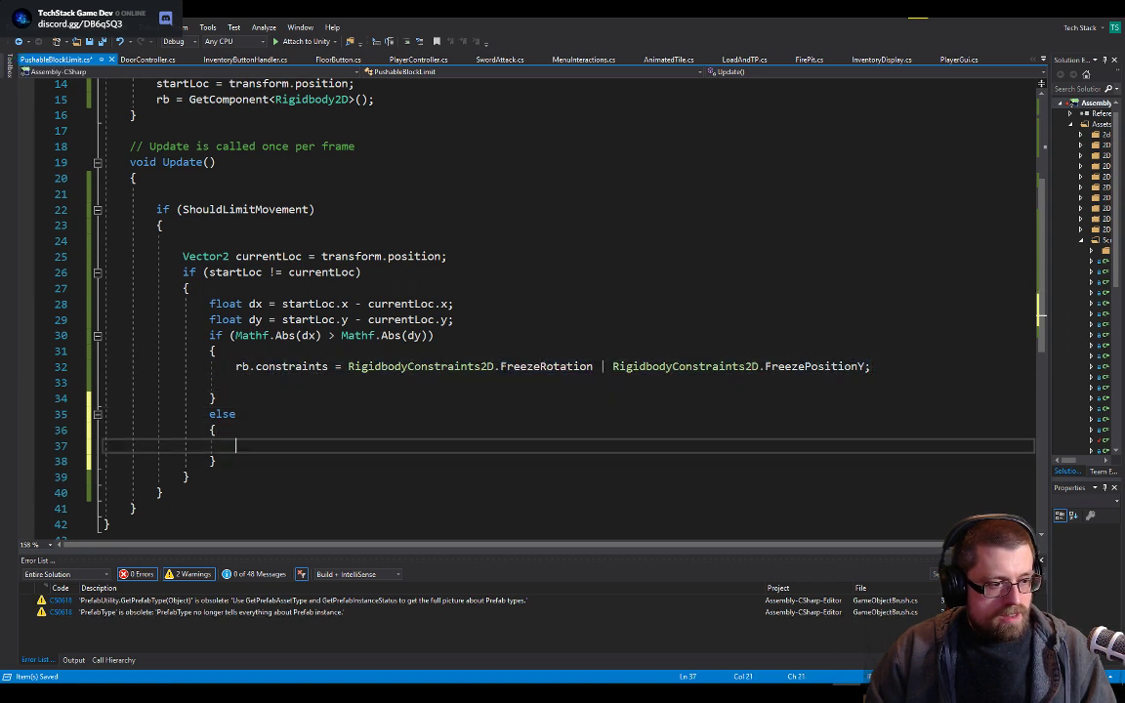
{"action": "key", "text": "ctrl+v"}
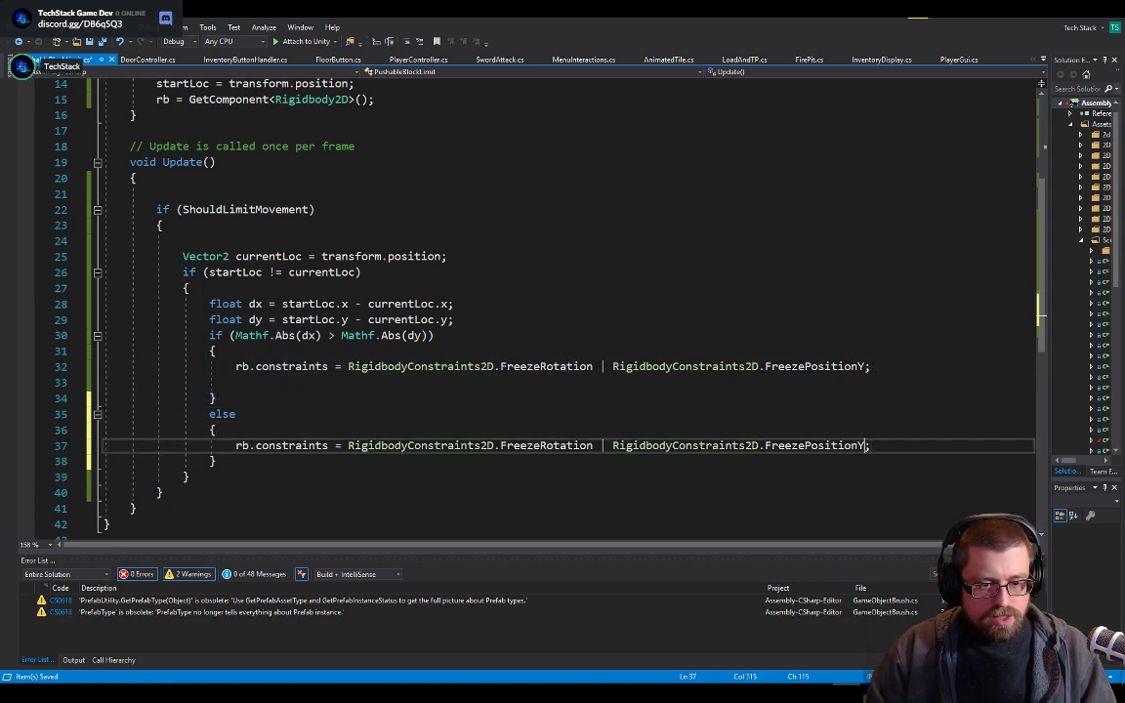
{"action": "key", "text": "BackSpace"}
{"action": "type", "text": "X"}
- Extend the else line to else if (Mathf.Abs(dx) < Mathf.Abs(dy)), based on the condition of the first if
{"action": "key", "text": "Up"}
{"action": "key", "text": "Up"}
{"action": "key", "text": "Up"}
{"action": "key", "text": "Up"}
{"action": "key", "text": "Up"}
{"action": "key", "text": "Up"}
{"action": "key", "text": "Up"}
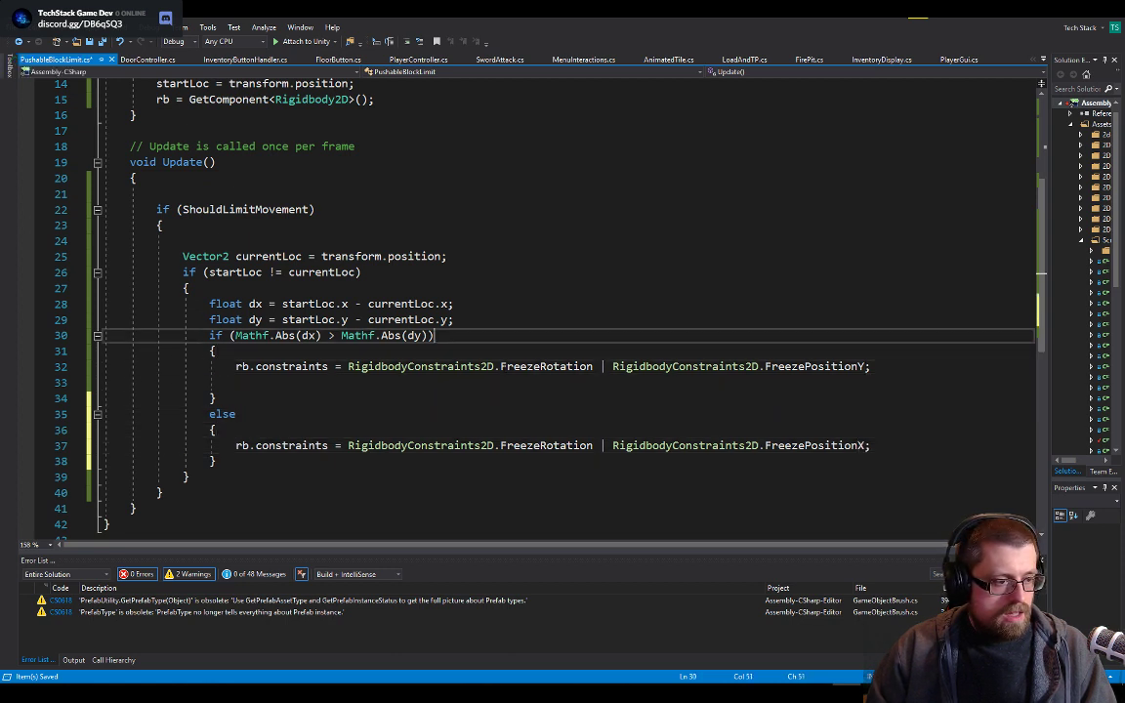
{"action": "key", "text": "Home"}
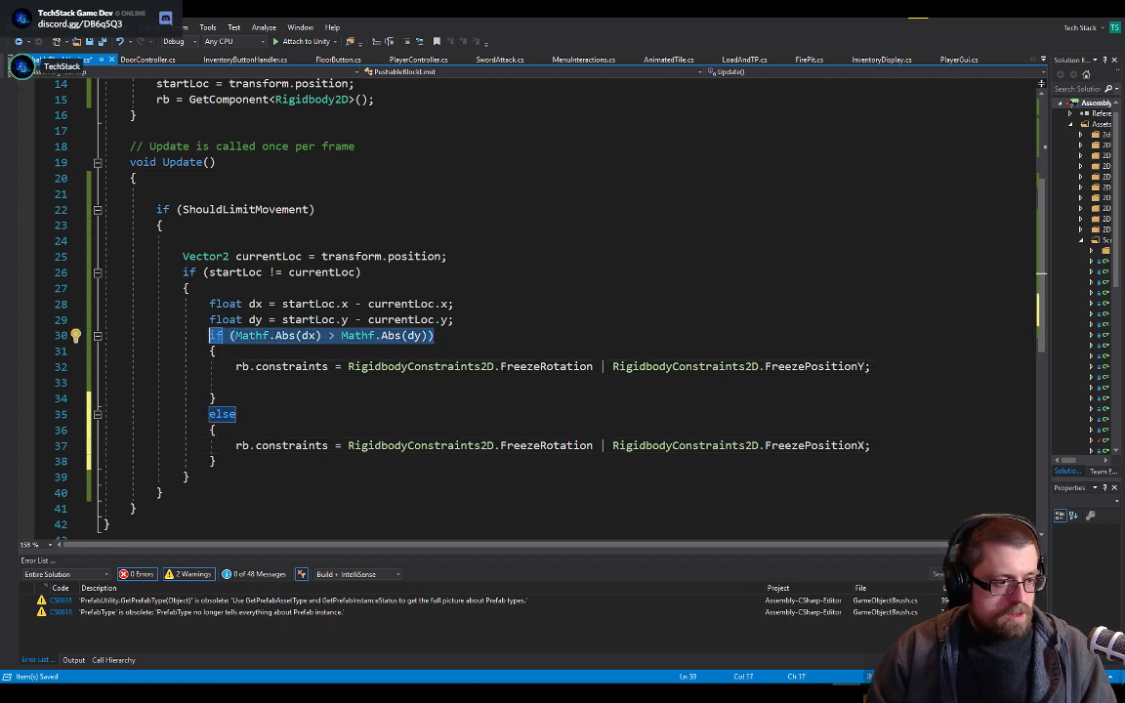
{"action": "key", "text": "Down"}
{"action": "key", "text": "Down"}
{"action": "key", "text": "Down"}
{"action": "key", "text": "Down"}
{"action": "key", "text": "Down"}
{"action": "key", "text": "End"}
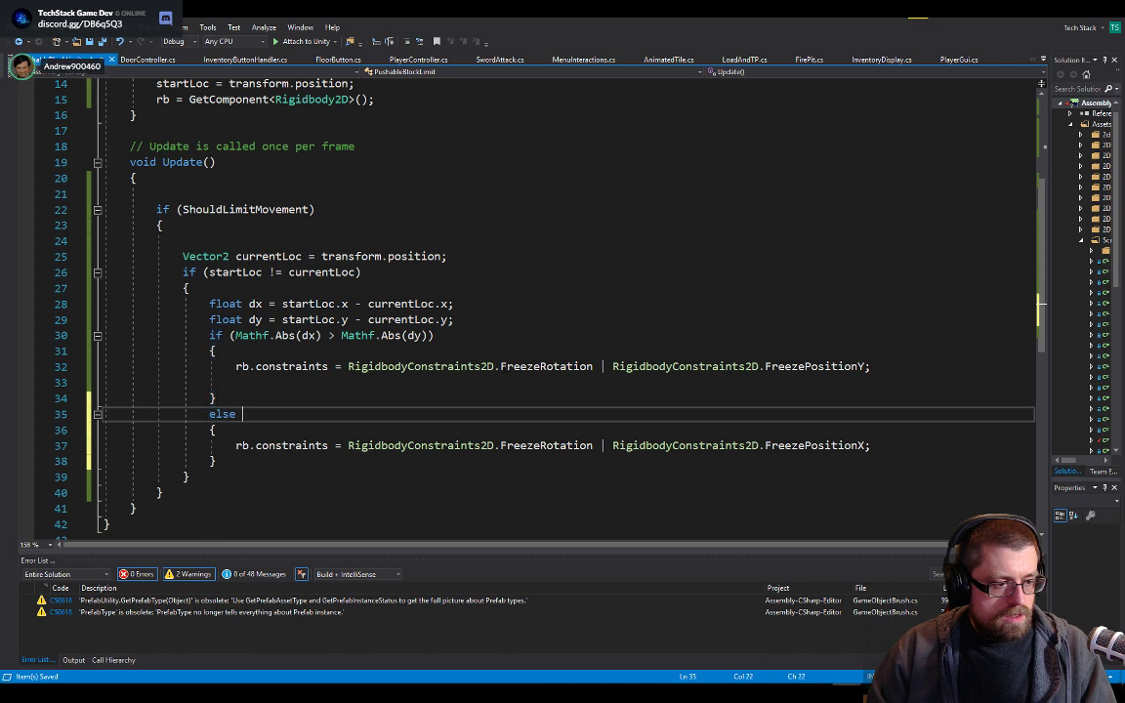
{"action": "key", "text": "ctrl+v"}
{"action": "key", "text": "ctrl+Left"}
{"action": "key", "text": "ctrl+Left"}
{"action": "key", "text": "ctrl+Left"}
{"action": "key", "text": "ctrl+Left"}
{"action": "key", "text": "ctrl+Left"}
{"action": "key", "text": "ctrl+Left"}
{"action": "key", "text": "Left"}
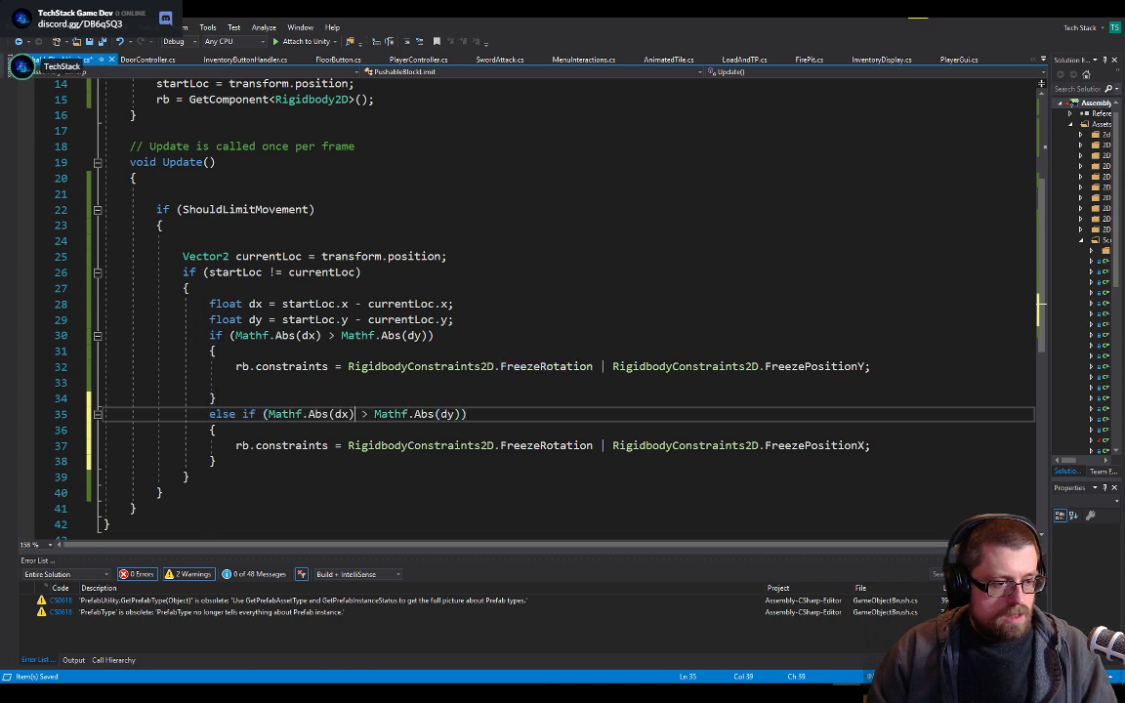
{"action": "key", "text": "shift+Left"}
{"action": "type", "text": "<"}
- Add blank space below the else if block and save the script
{"action": "key", "text": "Down"}
{"action": "key", "text": "Down"}
{"action": "key", "text": "Down"}
{"action": "key", "text": "End"}
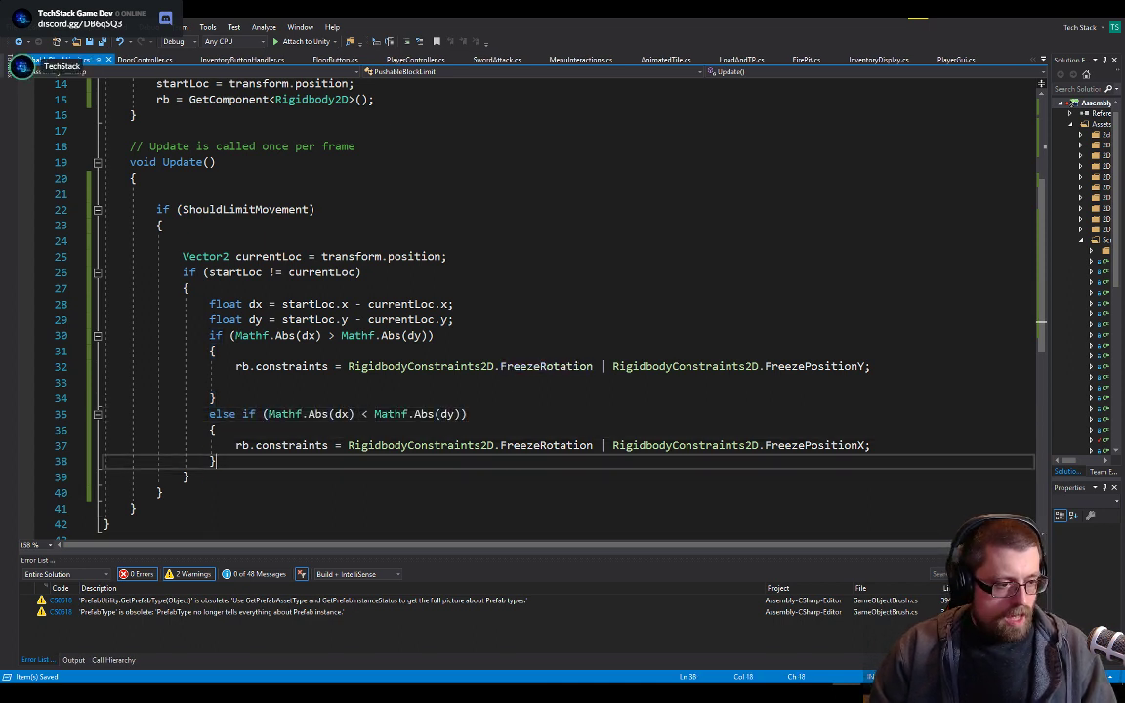
{"action": "key", "text": "Return"}
{"action": "key", "text": "Return"}
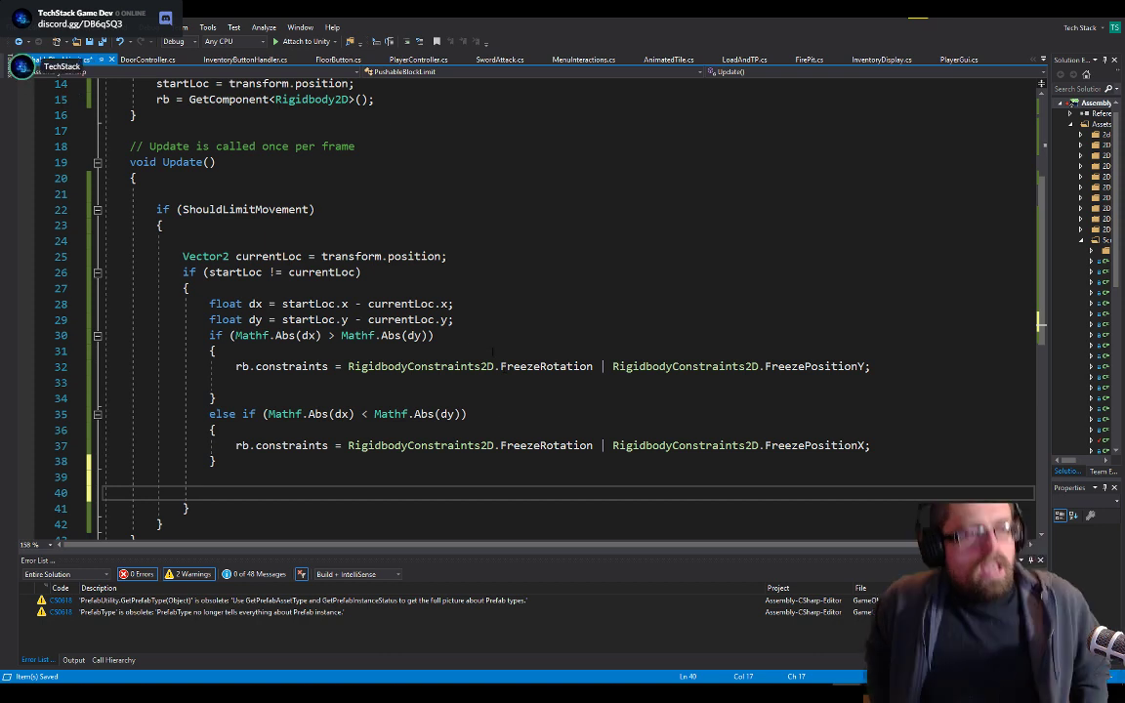
{"action": "key", "text": "ctrl+s"}
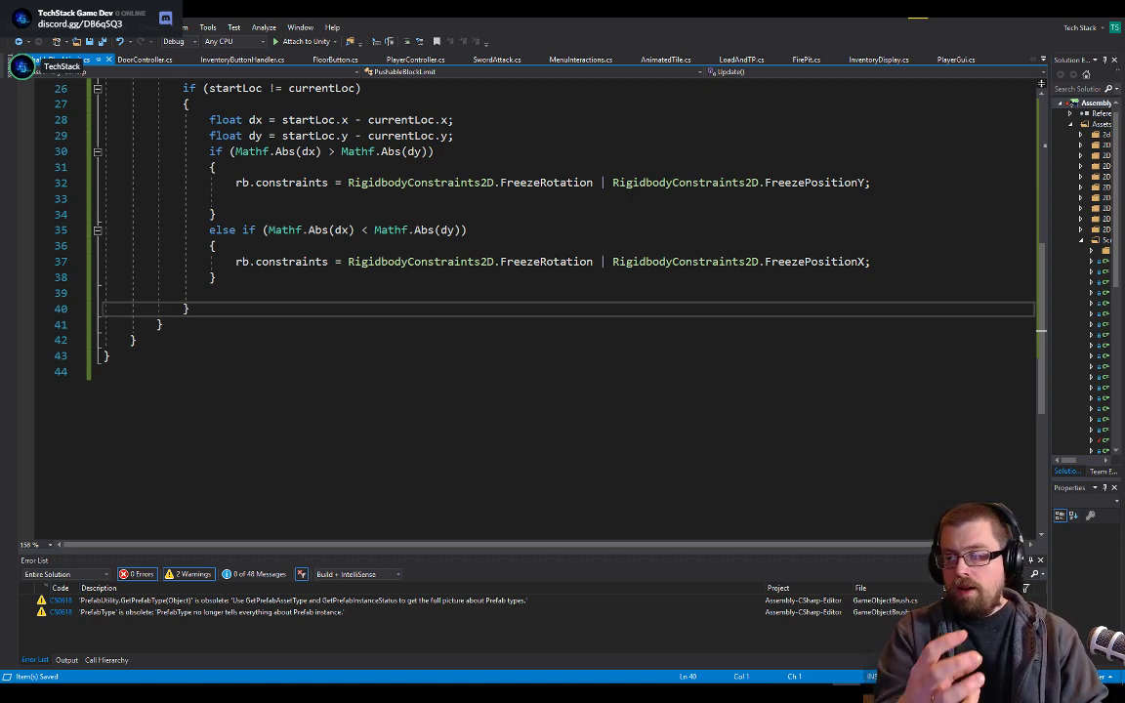
{"action": "scroll", "coordinate": [574, 131], "scroll_direction": "up", "scroll_amount": 8}
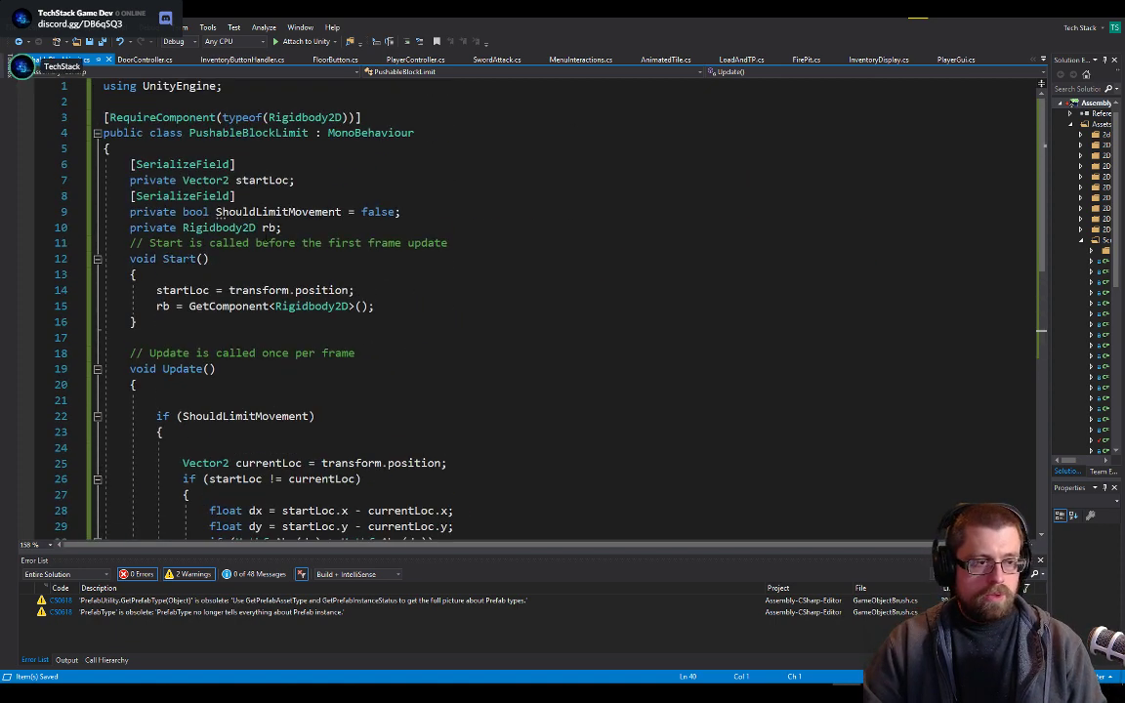
{"action": "left_click", "coordinate": [228, 228]}
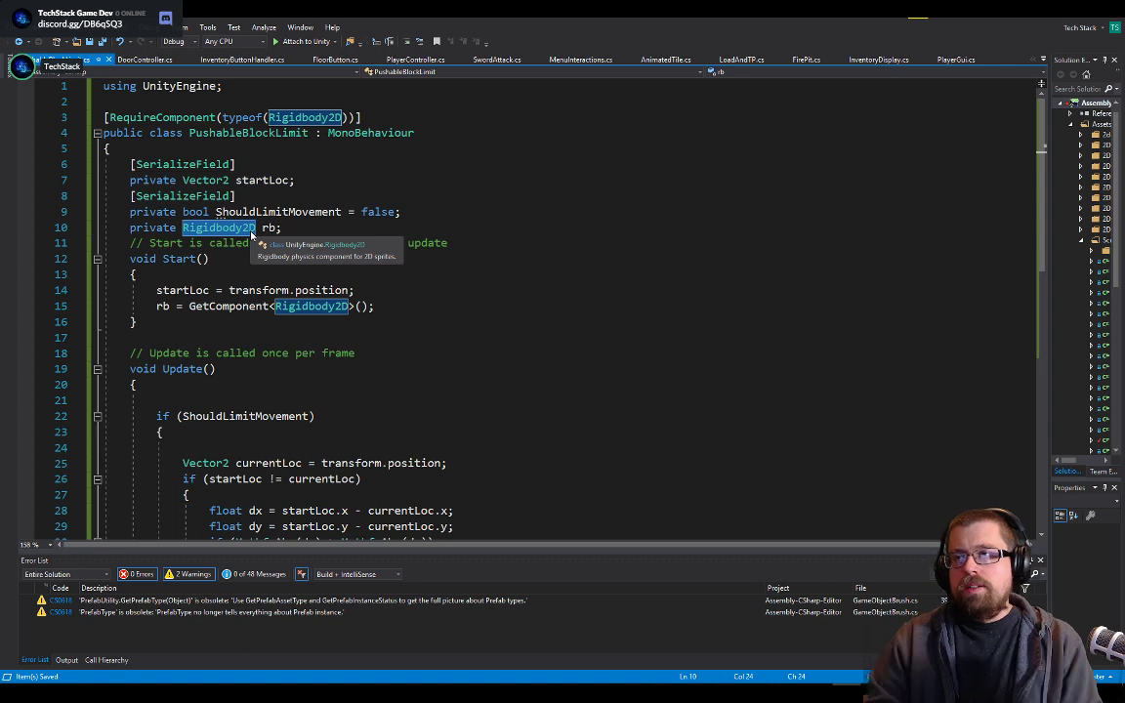
{"action": "scroll", "coordinate": [448, 338], "scroll_direction": "down", "scroll_amount": 5}
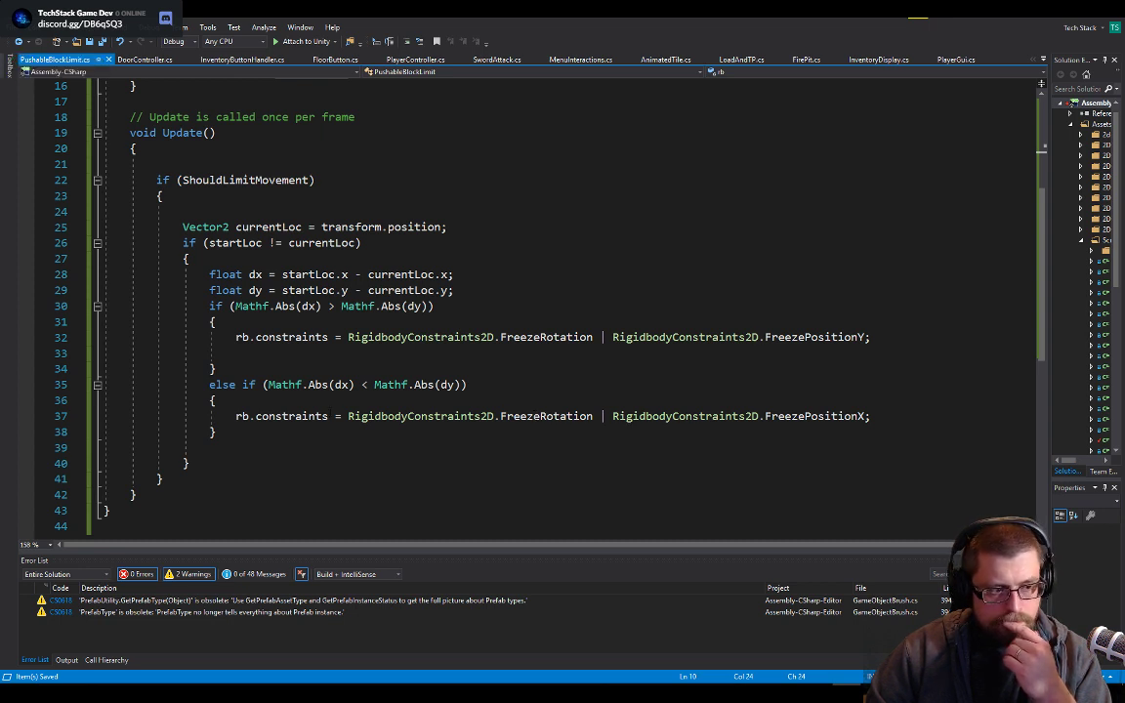
- Insert an extra blank line below the else if block and another below the rb.constraints assignment in the first if block
{"action": "left_click", "coordinate": [260, 451]}
{"action": "key", "text": "Return"}
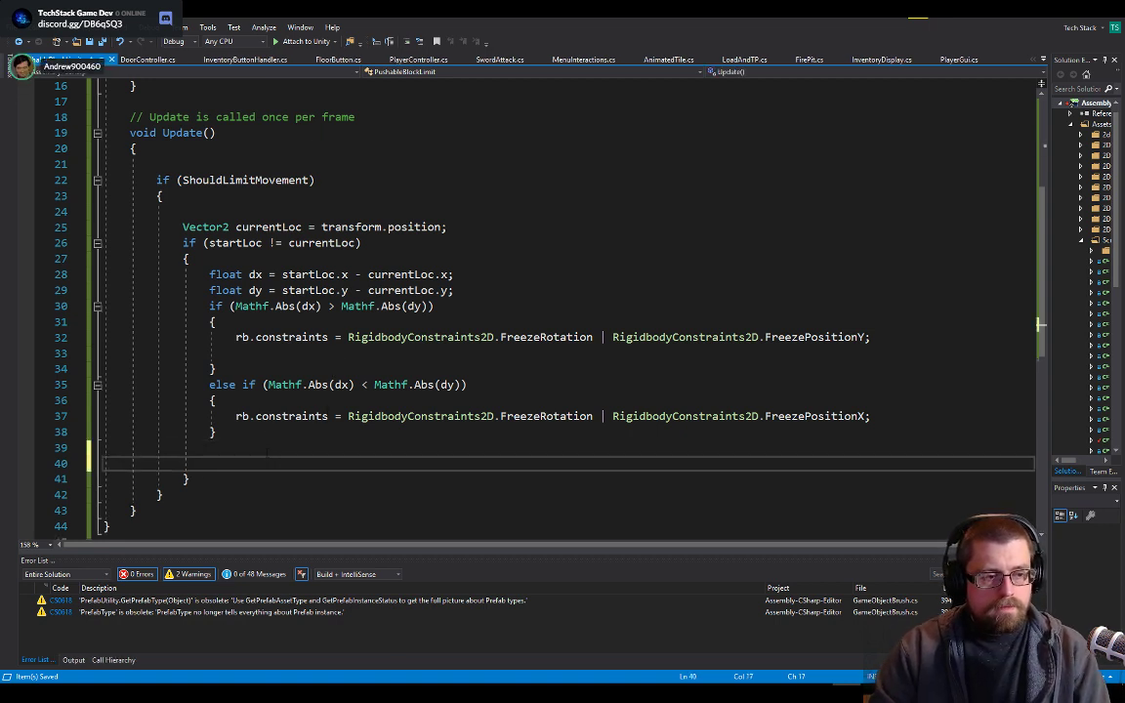
{"action": "key", "text": "Up"}
{"action": "key", "text": "Up"}
{"action": "key", "text": "Up"}
{"action": "key", "text": "Up"}
{"action": "key", "text": "Up"}
{"action": "key", "text": "Up"}
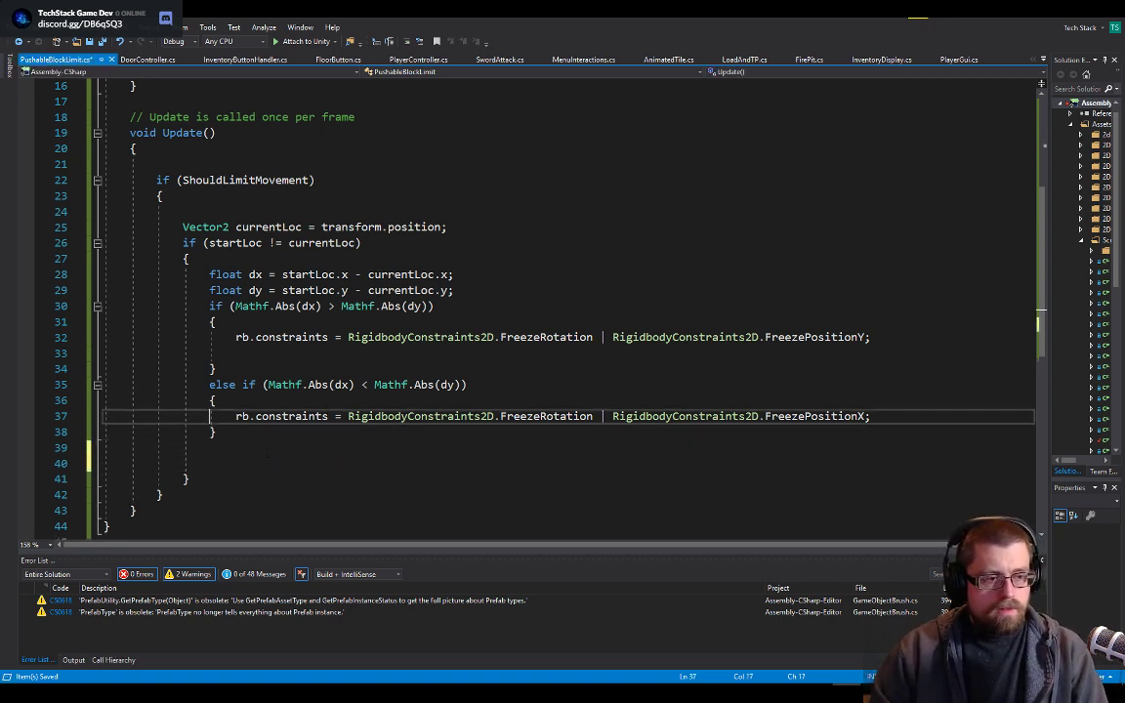
{"action": "key", "text": "Return"}
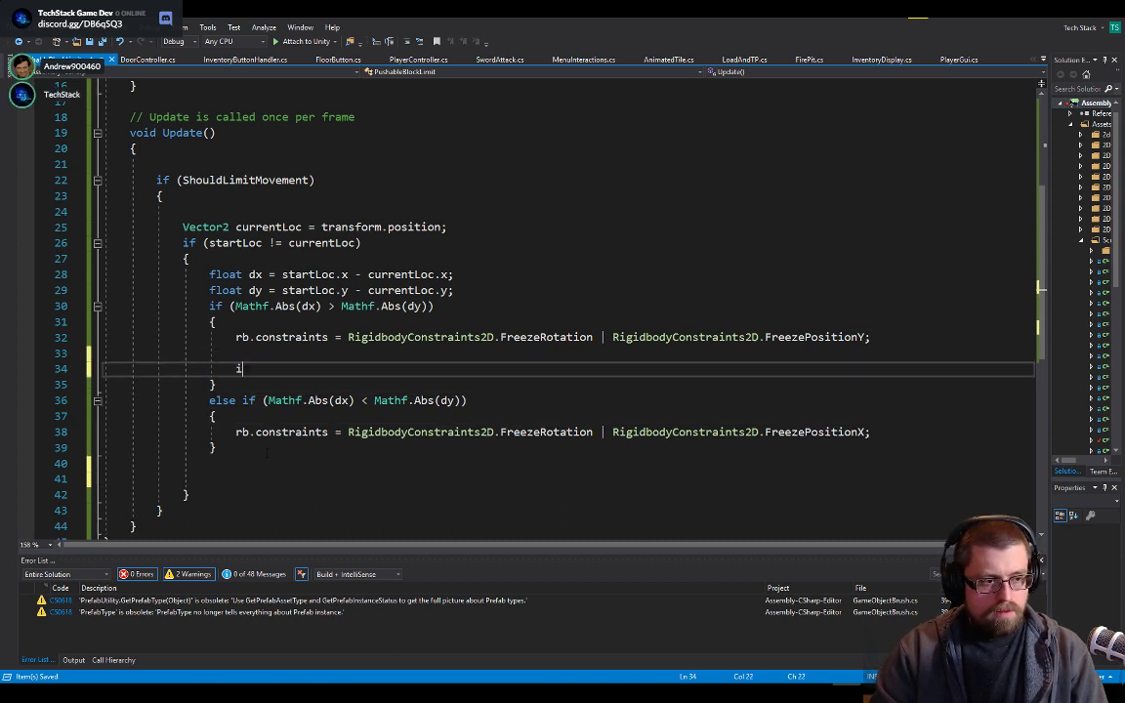
{"action": "type", "text": "if"}
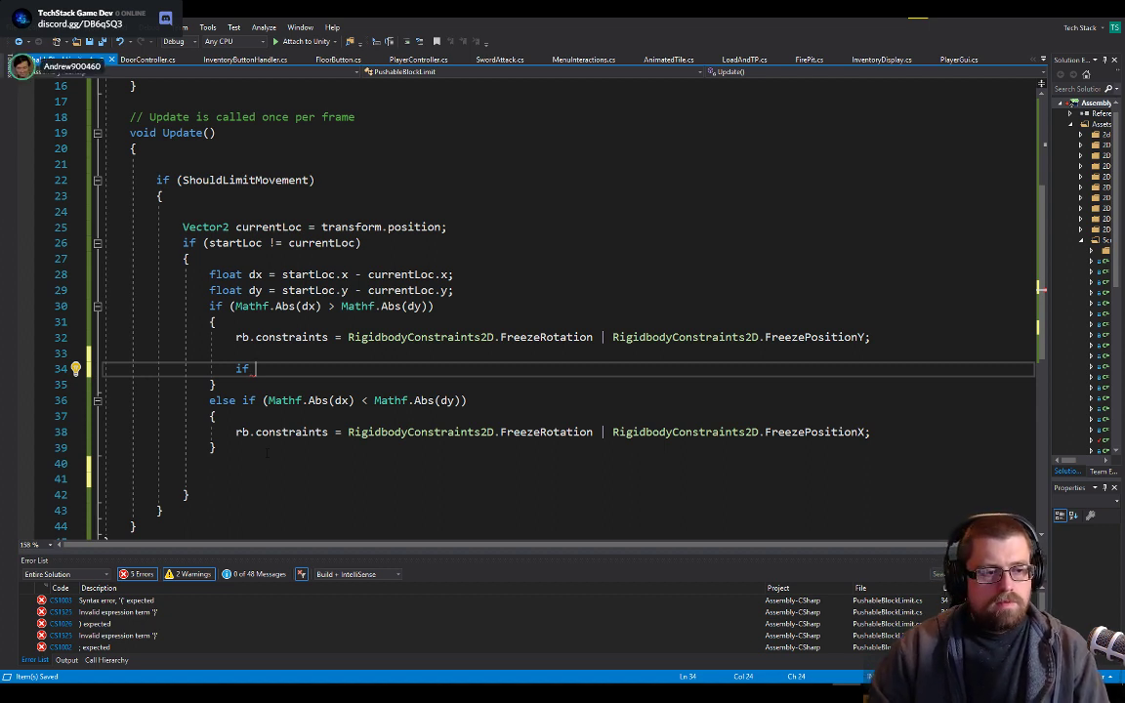
{"action": "key", "text": "BackSpace"}
{"action": "key", "text": "BackSpace"}
{"action": "key", "text": "BackSpace"}
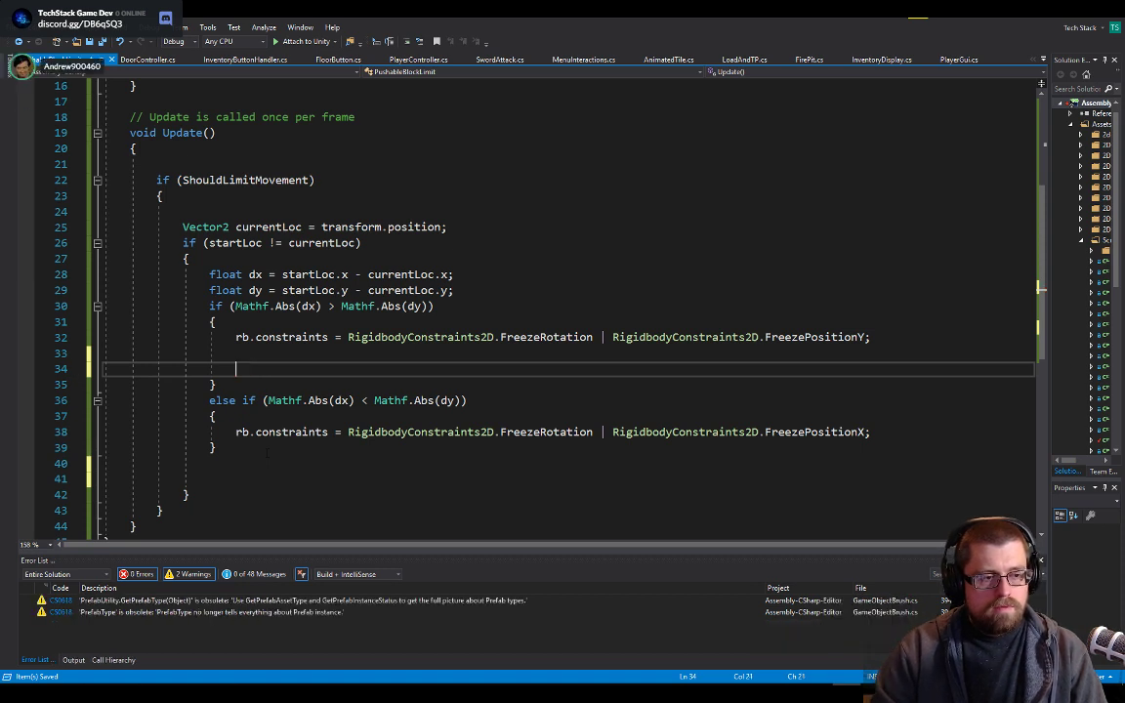
{"action": "type", "text": "r"}
{"action": "key", "text": "BackSpace"}
{"action": "type", "text": "r"}
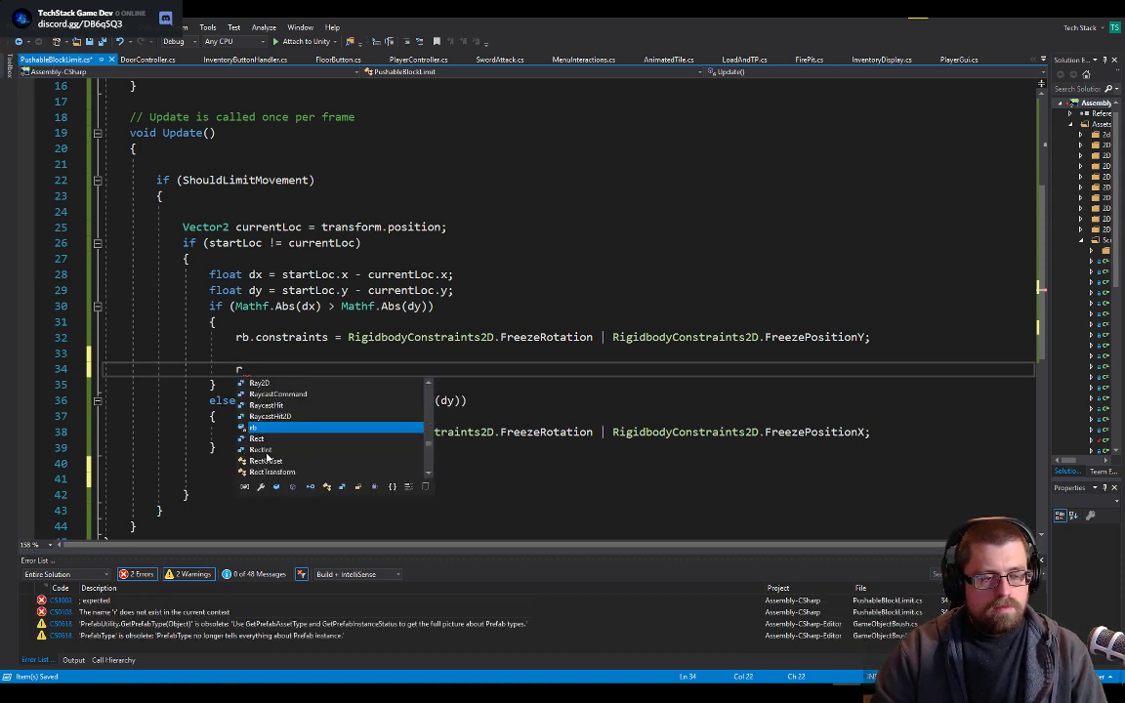
{"action": "key", "text": "BackSpace"}
- Write transform.position.y = startLoc.y; at the end of the first if block, below the rb.constraints assignment
{"action": "type", "text": "transform"}
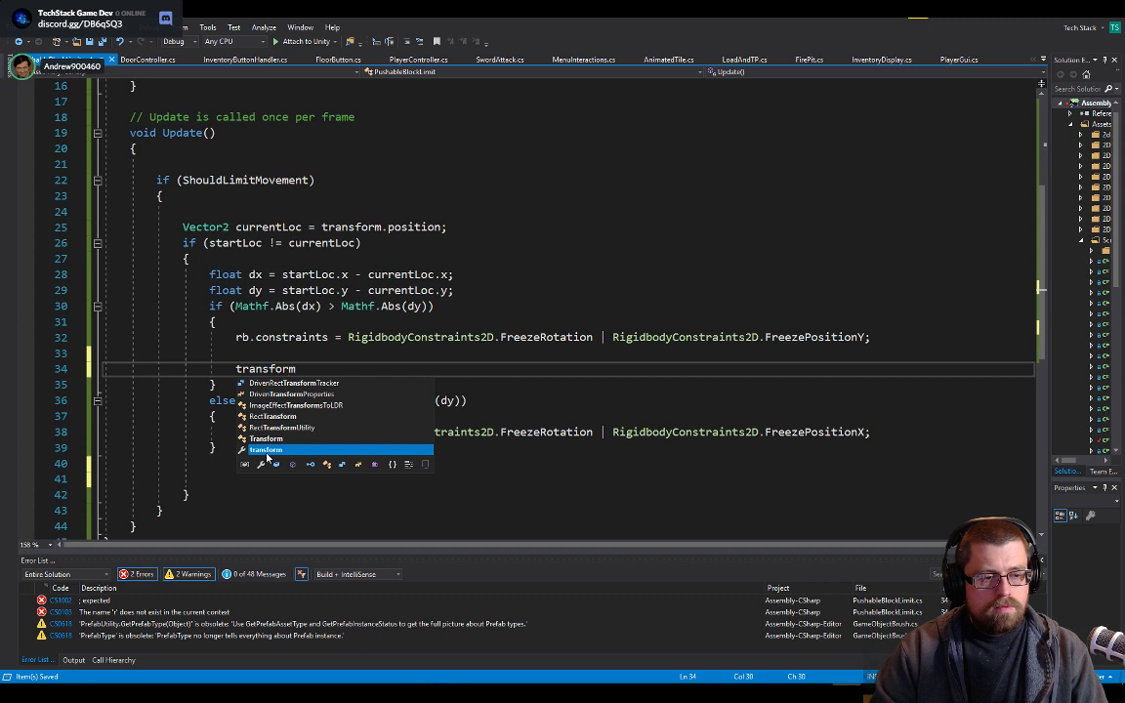
{"action": "type", "text": ".position."}
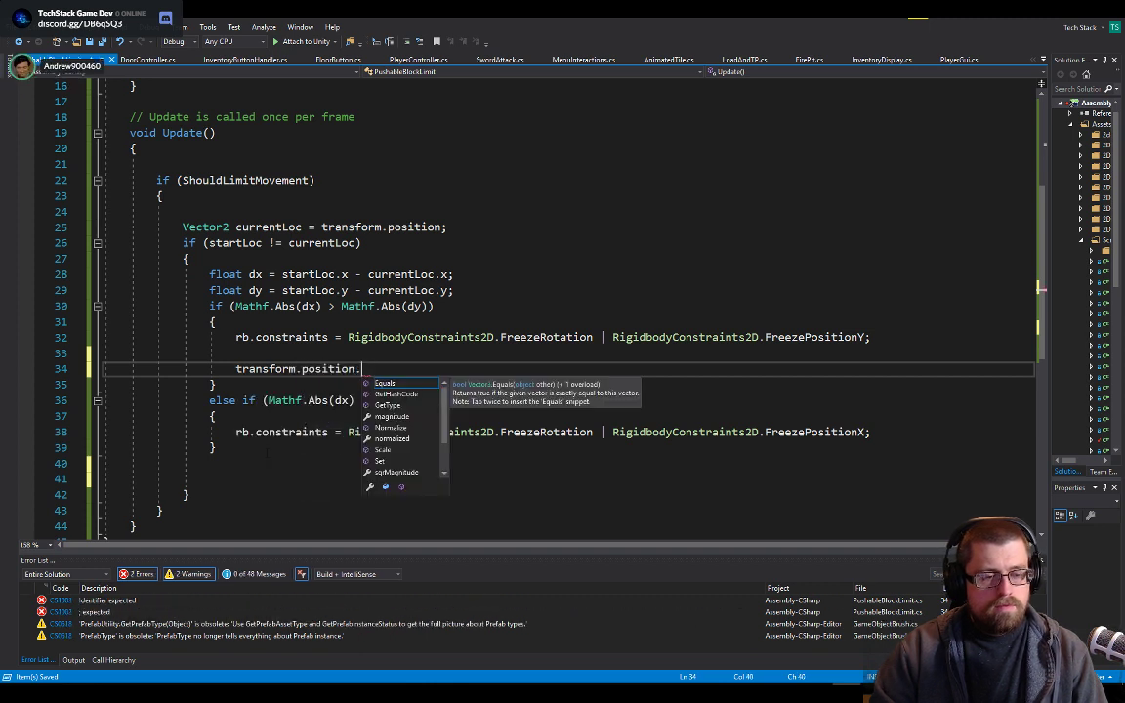
{"action": "key", "text": "Down"}
{"action": "key", "text": "Down"}
{"action": "key", "text": "Down"}
{"action": "key", "text": "Down"}
{"action": "key", "text": "Down"}
{"action": "key", "text": "Down"}
{"action": "key", "text": "Down"}
{"action": "key", "text": "Down"}
{"action": "key", "text": "Down"}
{"action": "key", "text": "Down"}
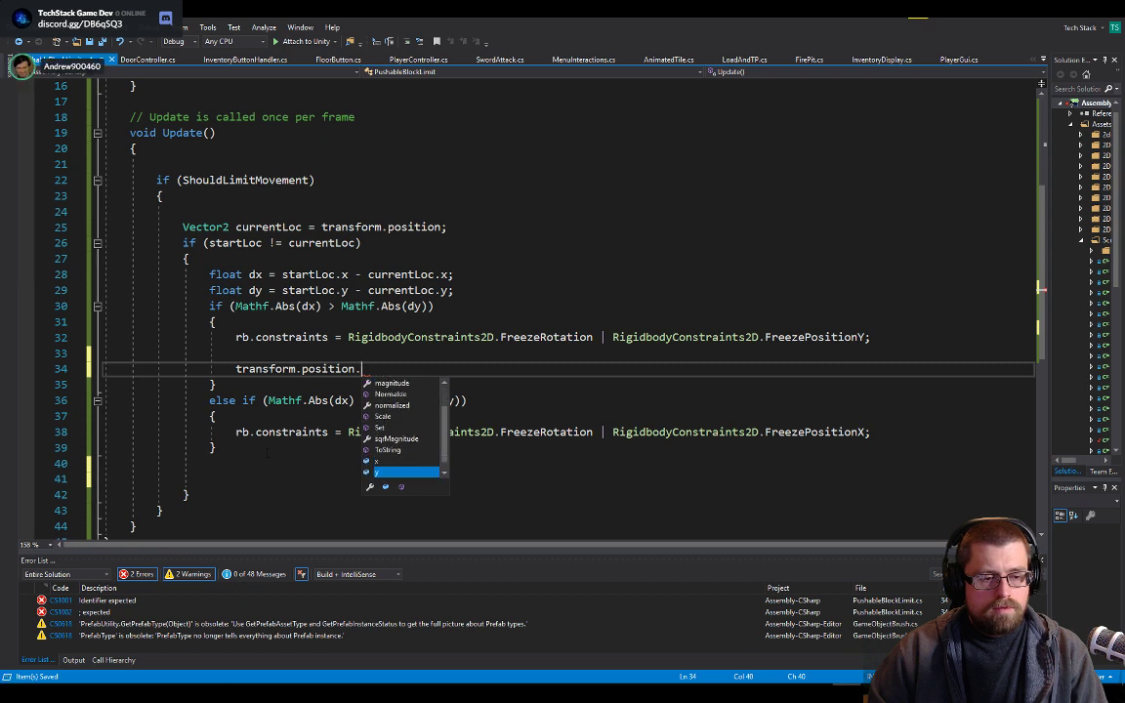
{"action": "key", "text": "Down"}
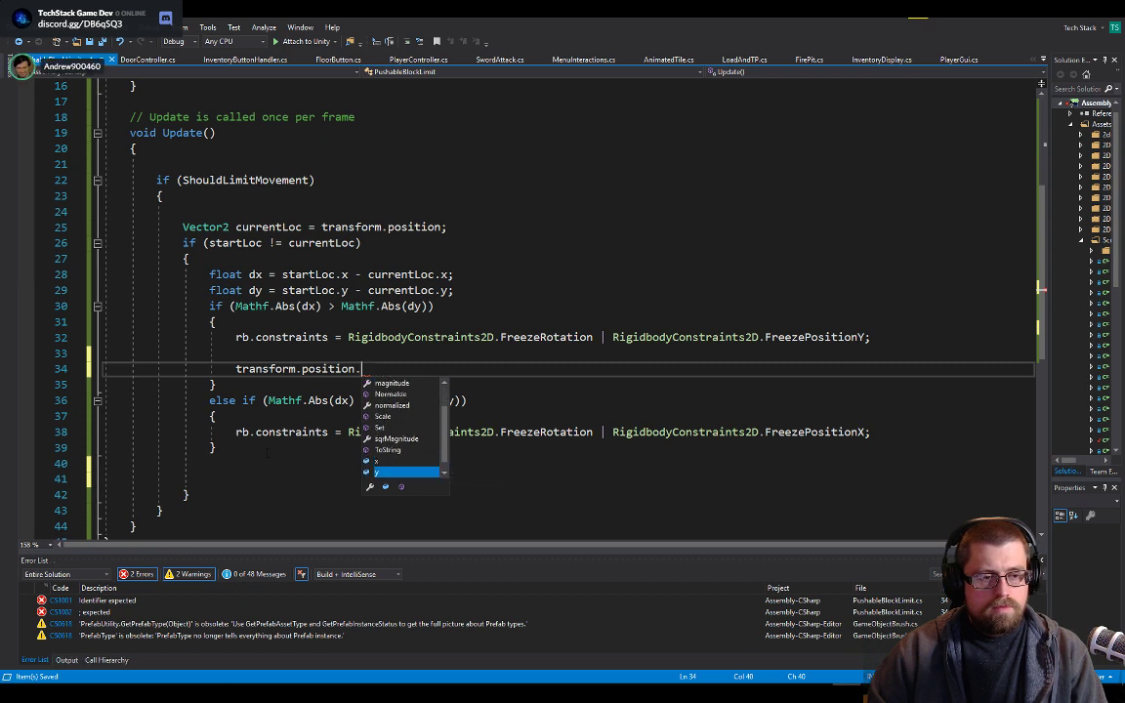
{"action": "key", "text": "Tab"}
{"action": "type", "text": "= s"}
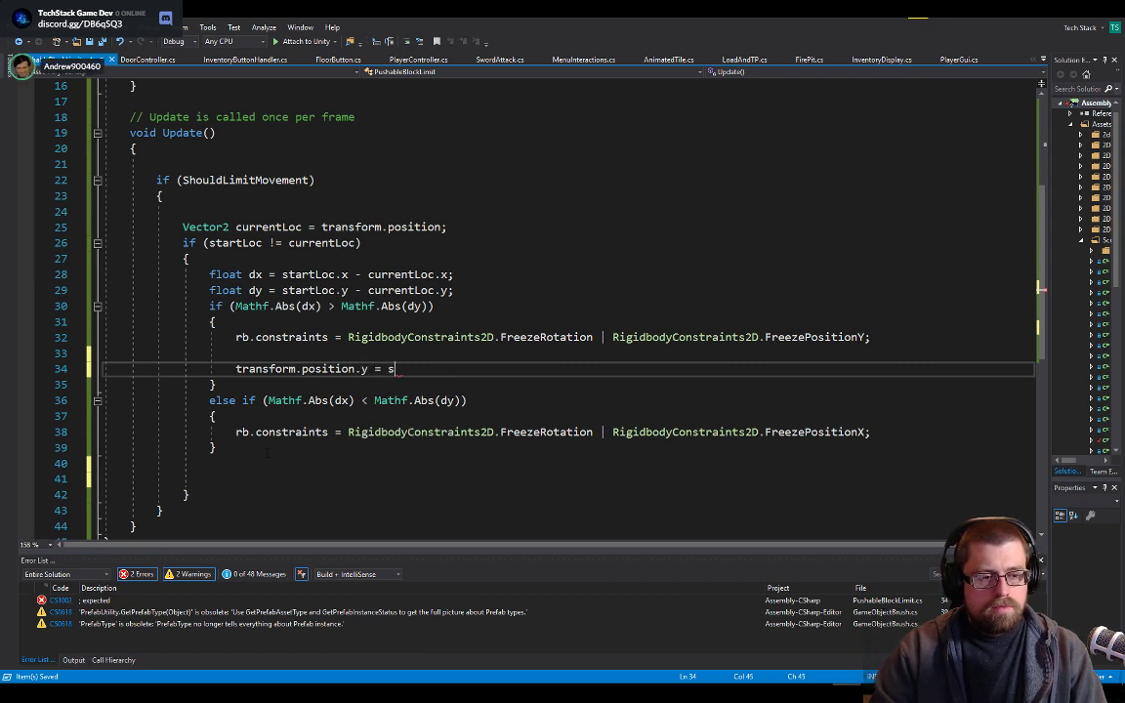
{"action": "type", "text": "tartLoc."}
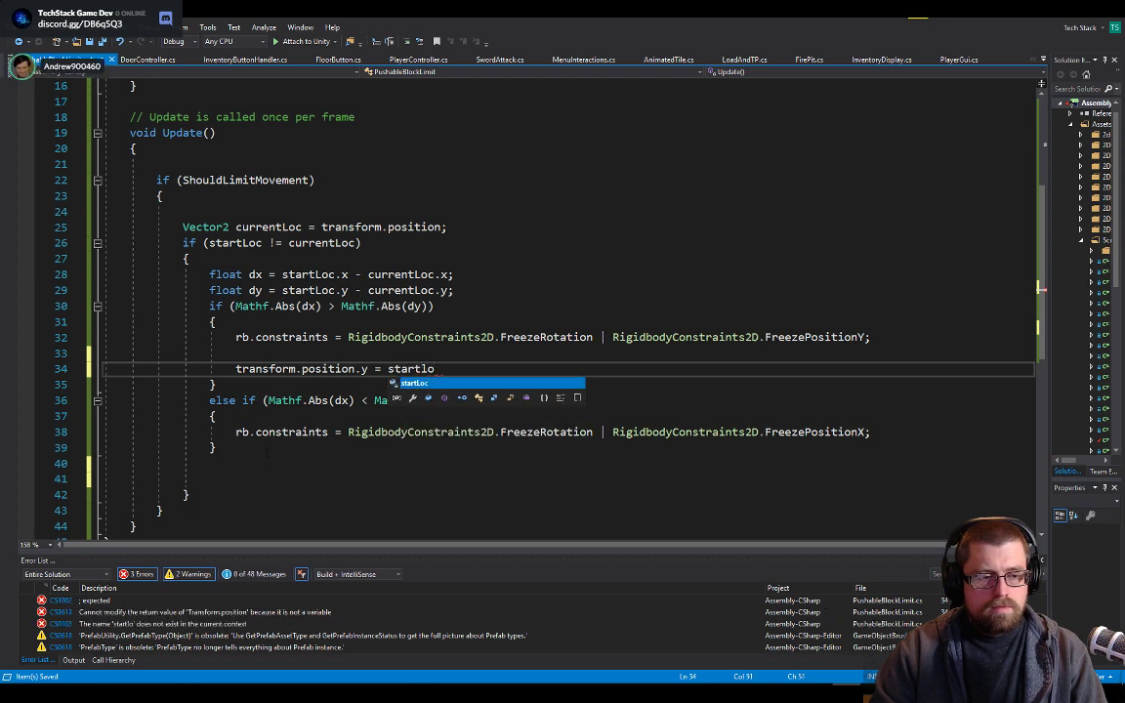
{"action": "key", "text": "Tab"}
{"action": "type", "text": ";"}
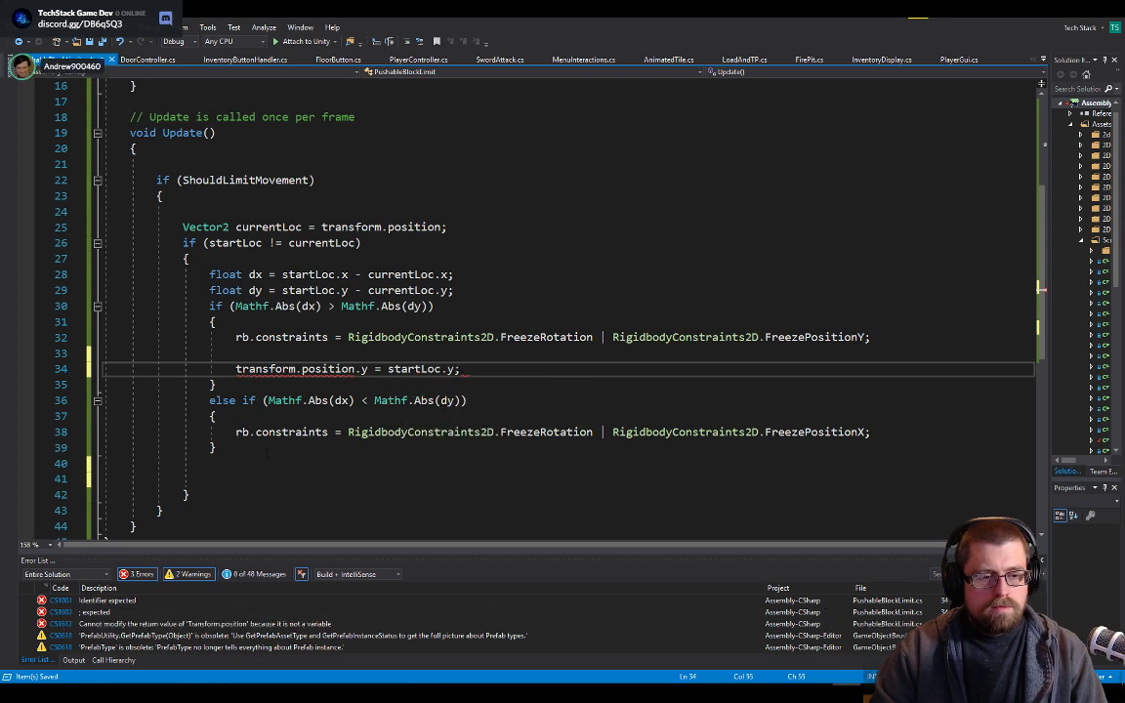
{"action": "key", "text": "Down"}
{"action": "key", "text": "Up"}
{"action": "key", "text": "ctrl+Left"}
{"action": "key", "text": "ctrl+Left"}
{"action": "key", "text": "ctrl+Left"}
{"action": "key", "text": "ctrl+Left"}
{"action": "key", "text": "ctrl+Left"}
{"action": "key", "text": "ctrl+Left"}
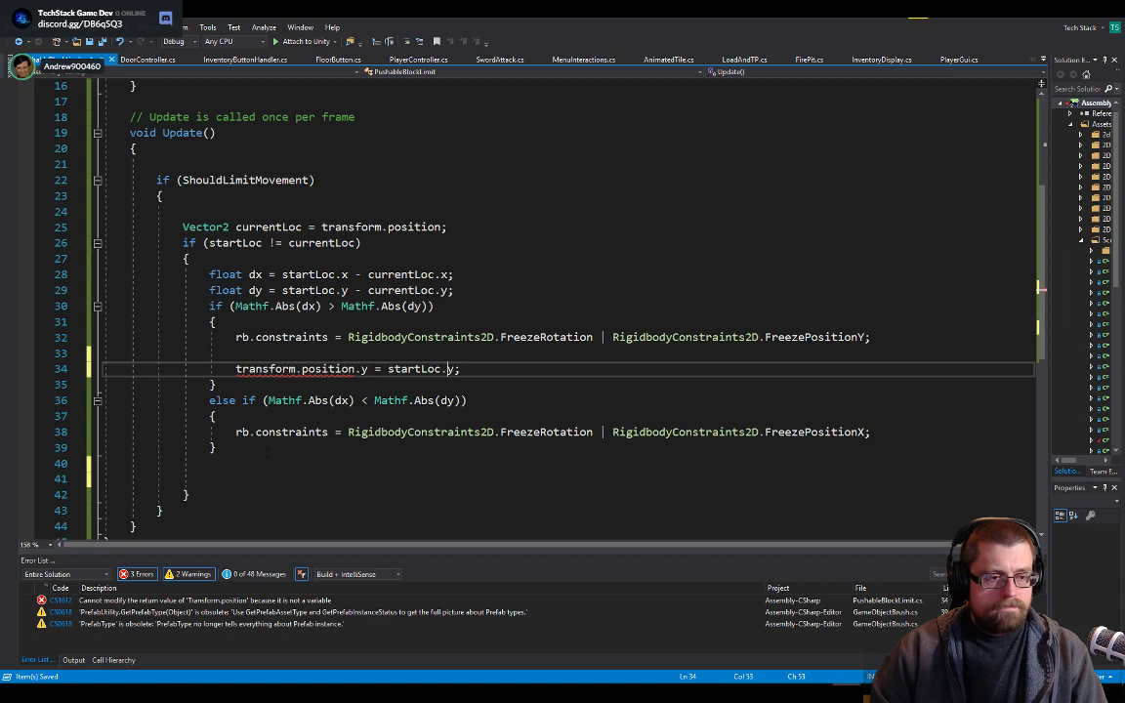
{"action": "key", "text": "ctrl+Left"}
{"action": "key", "text": "ctrl+Left"}
{"action": "key", "text": "ctrl+Left"}
{"action": "key", "text": "ctrl+Left"}
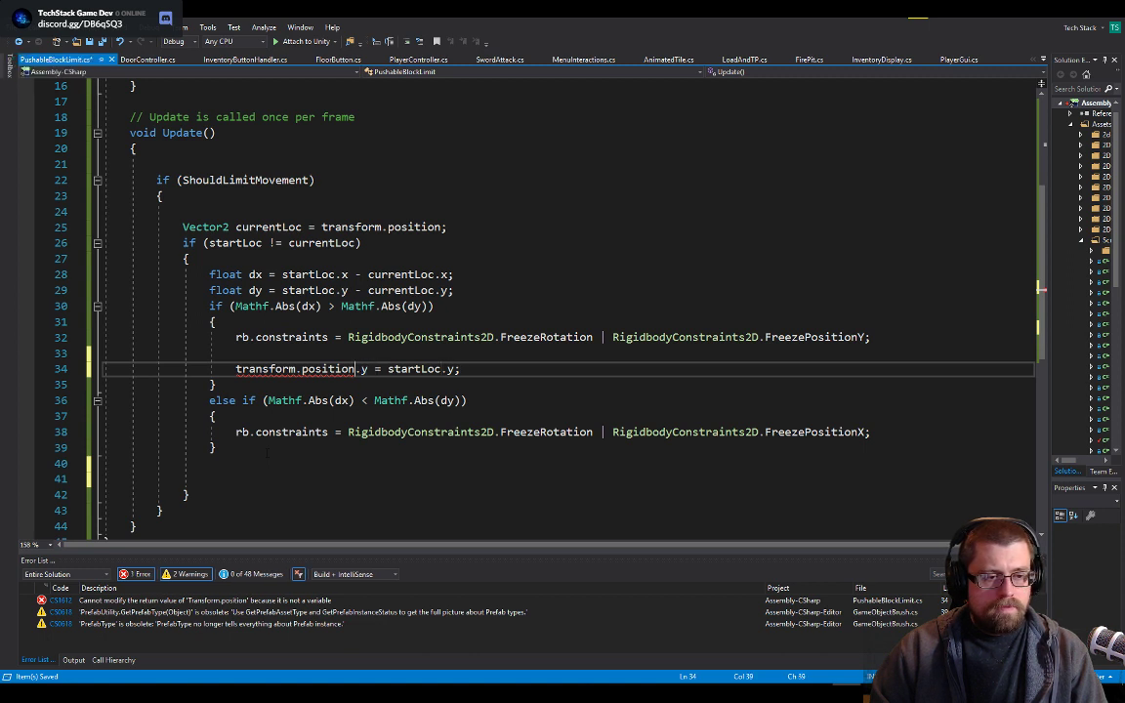
{"action": "key", "text": "Up"}
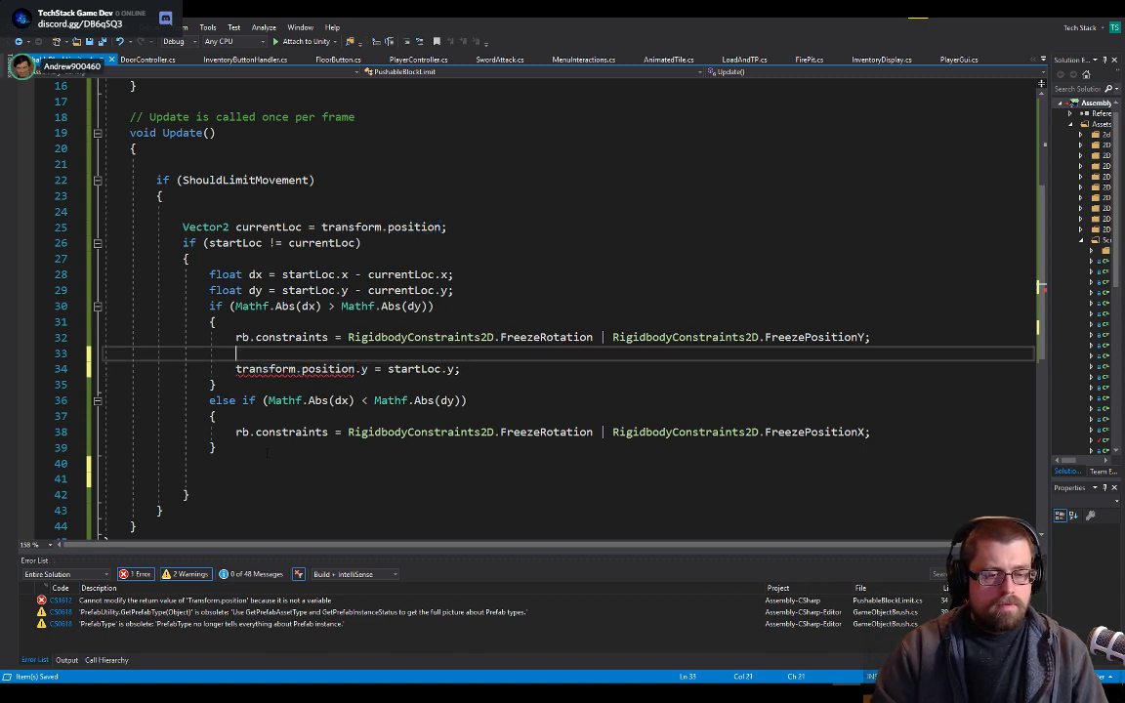
{"action": "type", "text": "Vector2"}
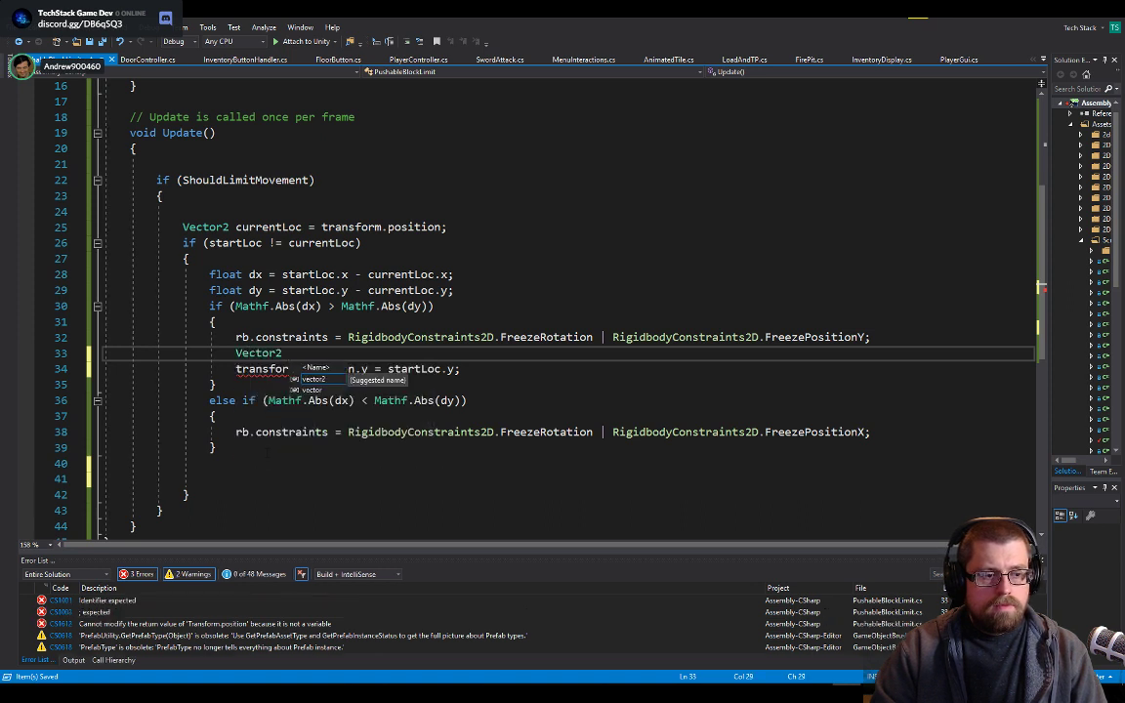
{"action": "type", "text": "transform.position"}
{"action": "key", "text": "ctrl+z"}
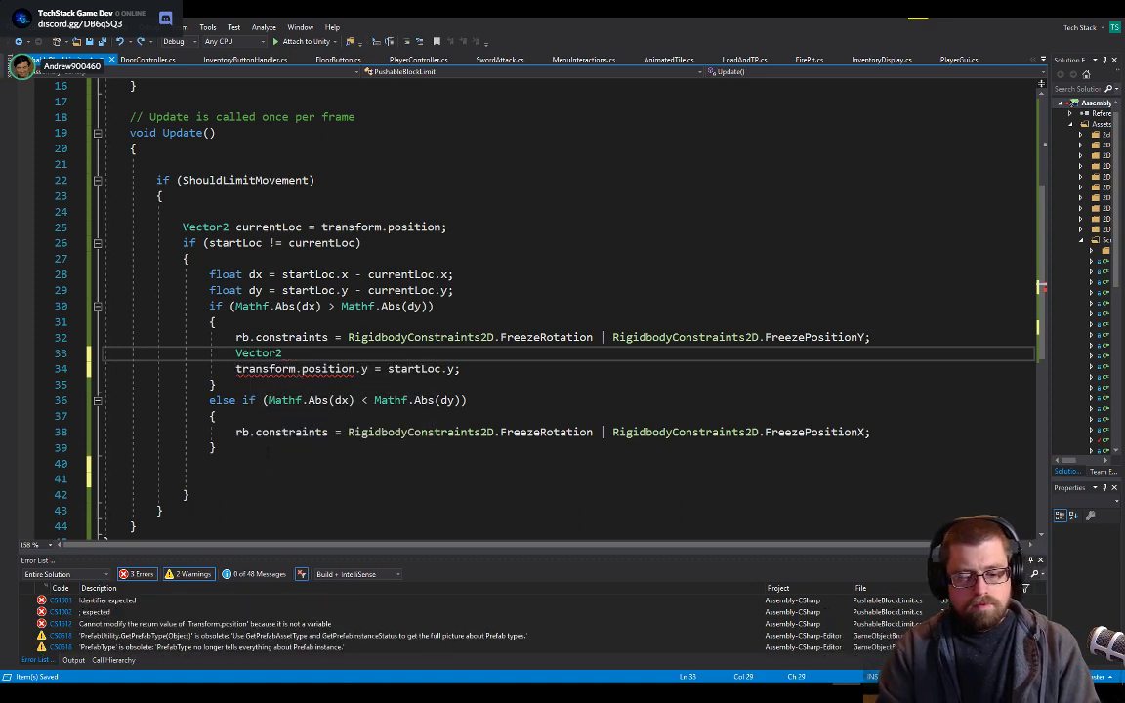
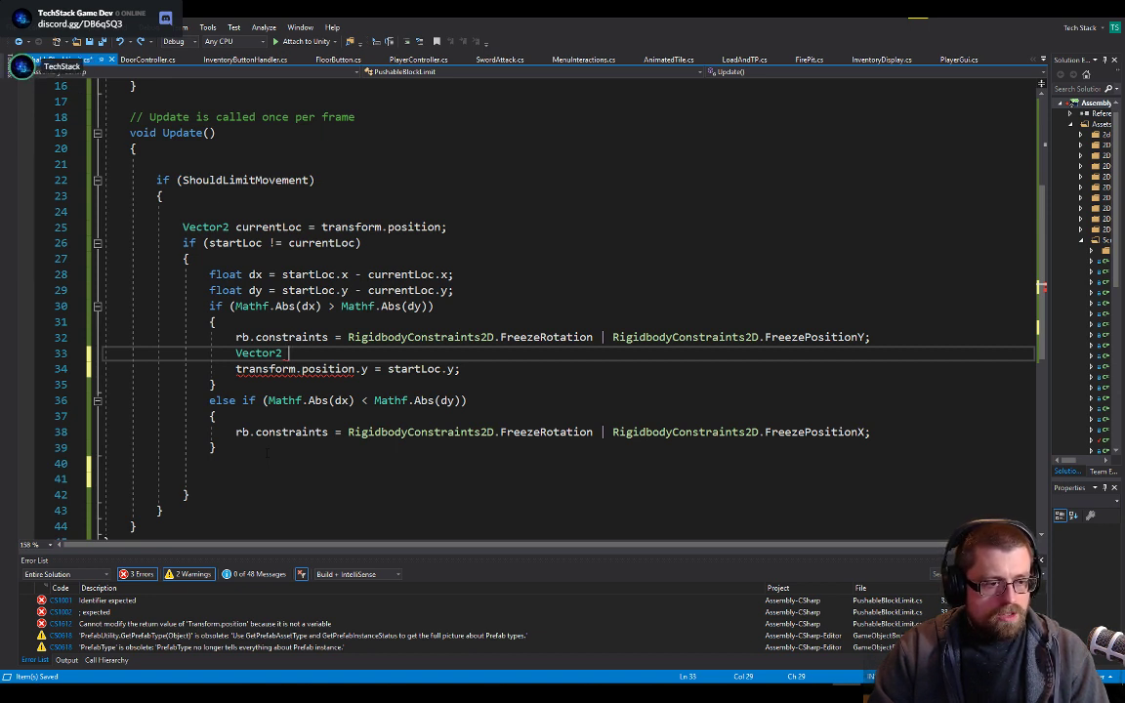
{"action": "key", "text": "shift+Home"}
{"action": "key", "text": "BackSpace"}
{"action": "key", "text": "Down"}
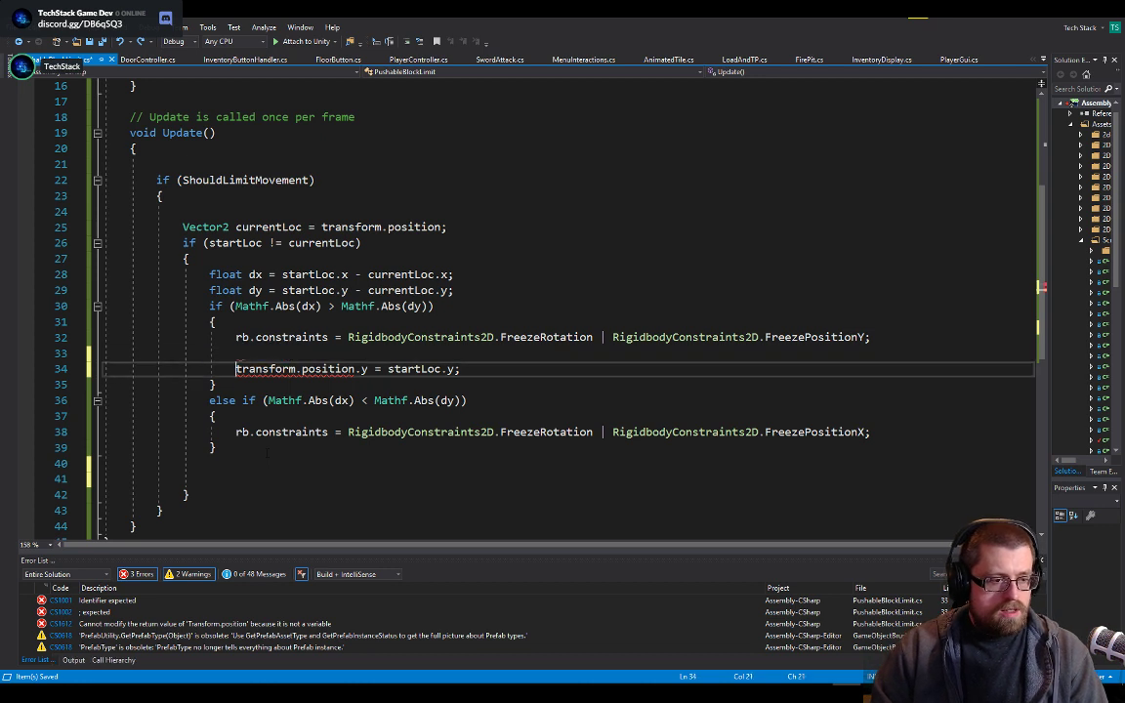
{"action": "key", "text": "End"}
{"action": "key", "text": "Left"}
{"action": "key", "text": "Left"}
{"action": "key", "text": "Left"}
{"action": "key", "text": "ctrl+Left"}
{"action": "key", "text": "ctrl+Left"}
{"action": "key", "text": "shift+End"}
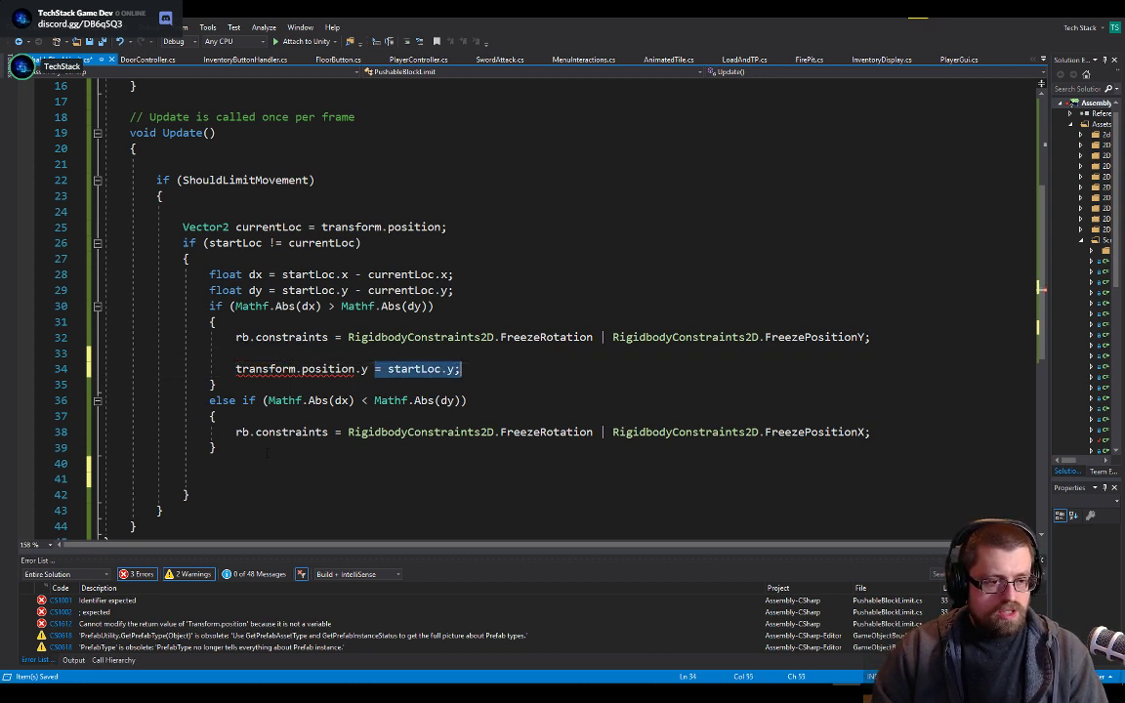
{"action": "key", "text": "shift+Left"}
{"action": "key", "text": "shift+Home"}
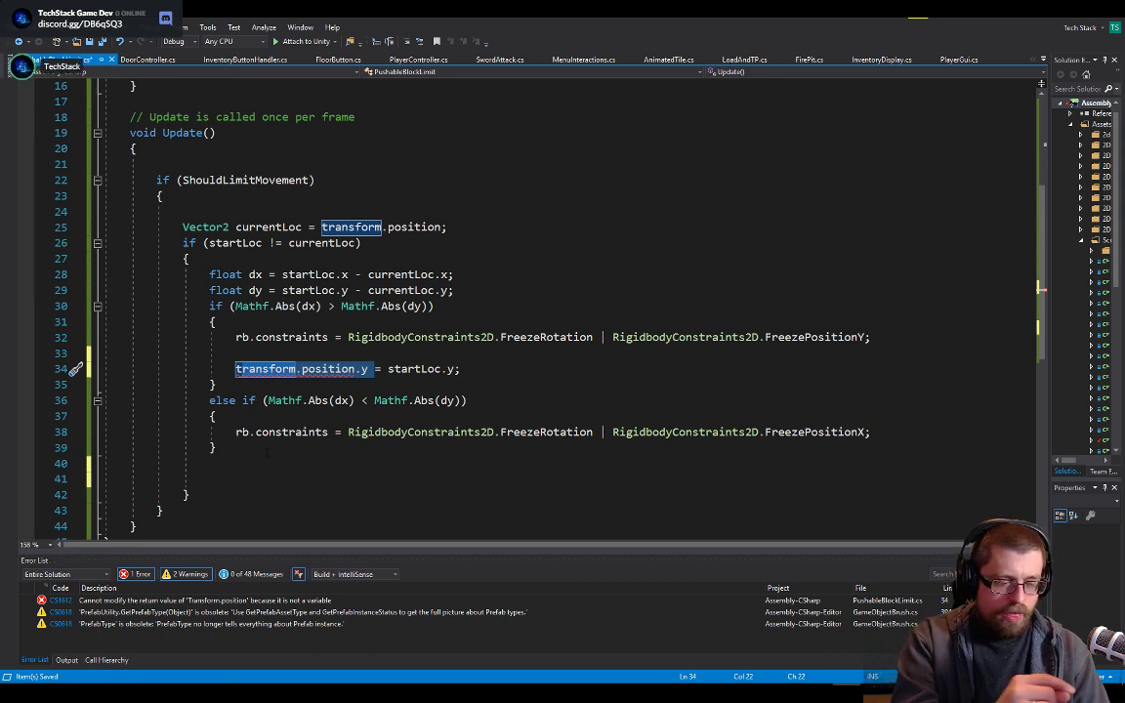
- Remove the .y component from the assignment target so the startLoc.y line assigns directly to transform.position
{"action": "key", "text": "End"}
{"action": "key", "text": "Left"}
{"action": "key", "text": "Left"}
{"action": "key", "text": "Left"}
{"action": "key", "text": "Left"}
{"action": "key", "text": "Left"}
{"action": "key", "text": "Left"}
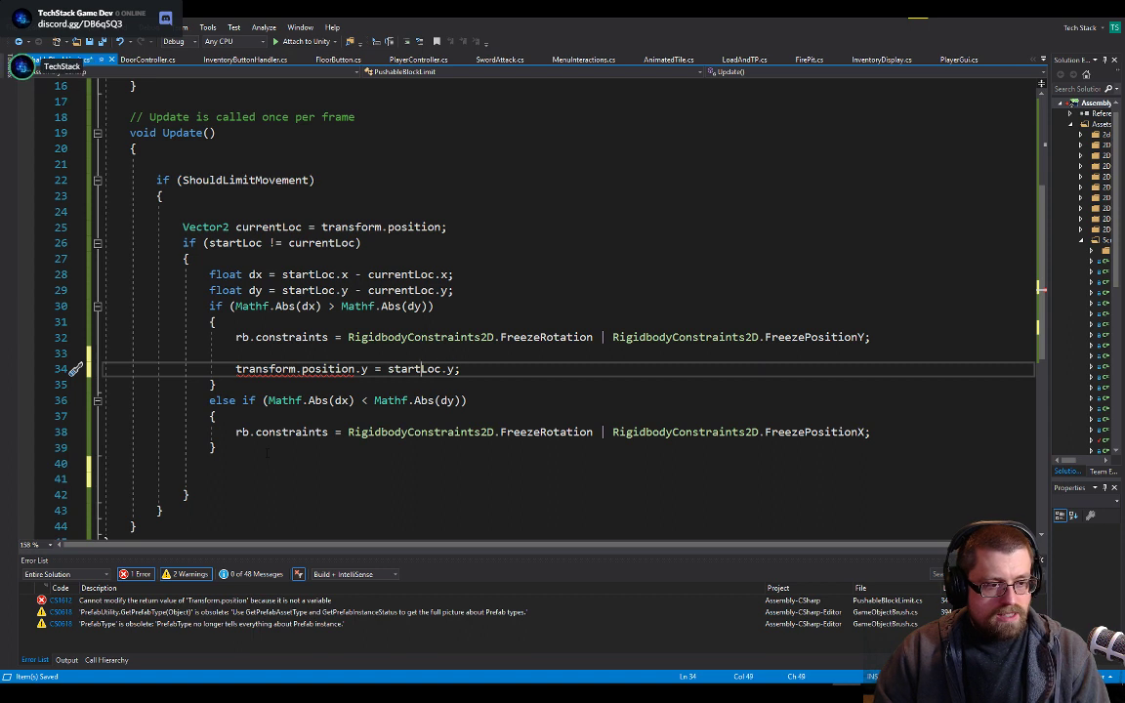
{"action": "key", "text": "Right"}
{"action": "key", "text": "Right"}
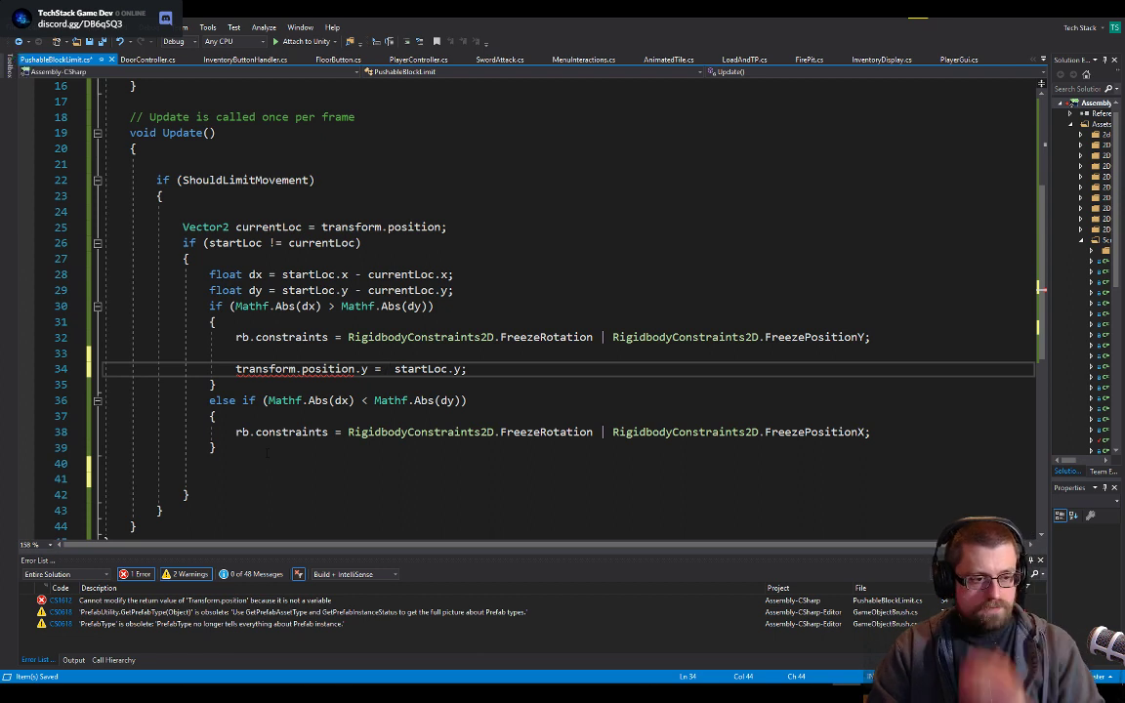
{"action": "key", "text": "BackSpace"}
{"action": "key", "text": "BackSpace"}
{"action": "key", "text": "BackSpace"}
{"action": "key", "text": "BackSpace"}
{"action": "key", "text": "BackSpace"}
{"action": "key", "text": "BackSpace"}
{"action": "type", "text": "= "}
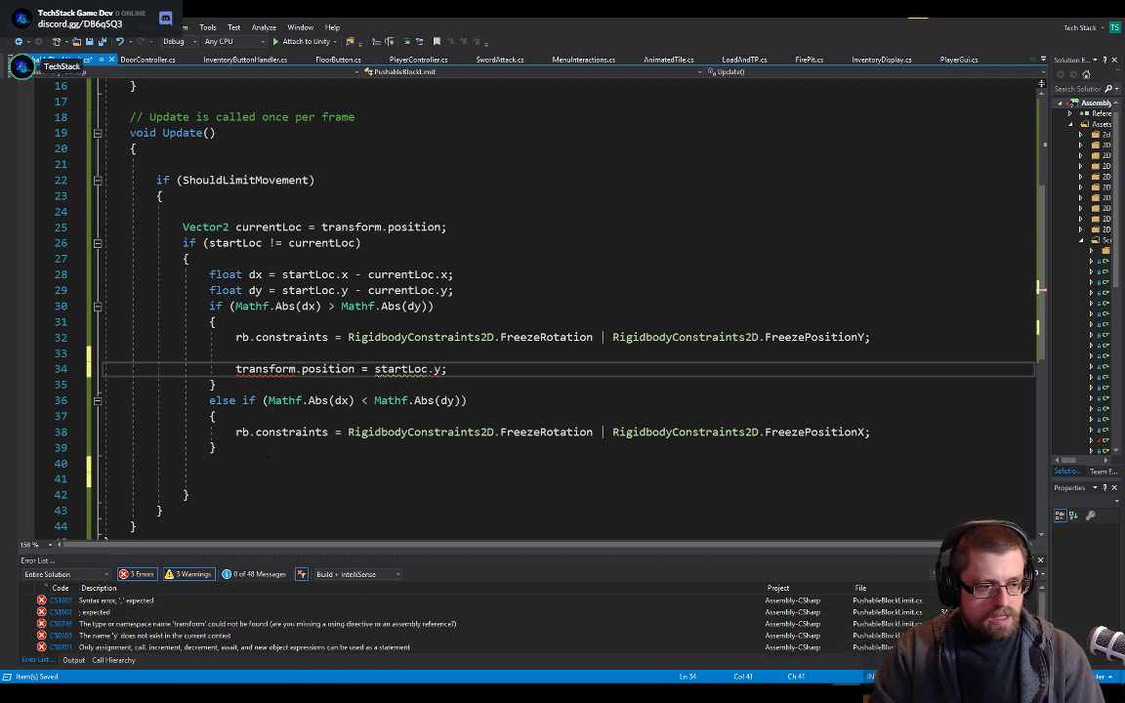
- Insert new Vector2 ( ) after the equals sign of the transform.position assignment
{"action": "type", "text": "nvew"}
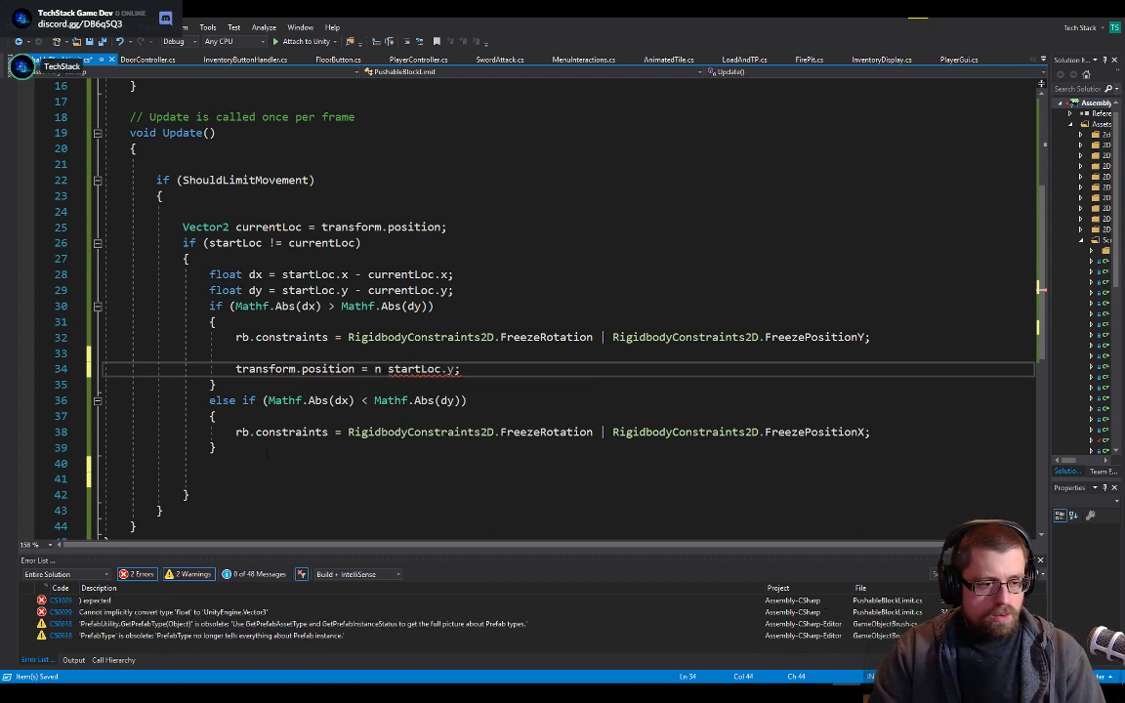
{"action": "key", "text": "BackSpace"}
{"action": "key", "text": "BackSpace"}
{"action": "key", "text": "BackSpace"}
{"action": "type", "text": "ew vecto"}
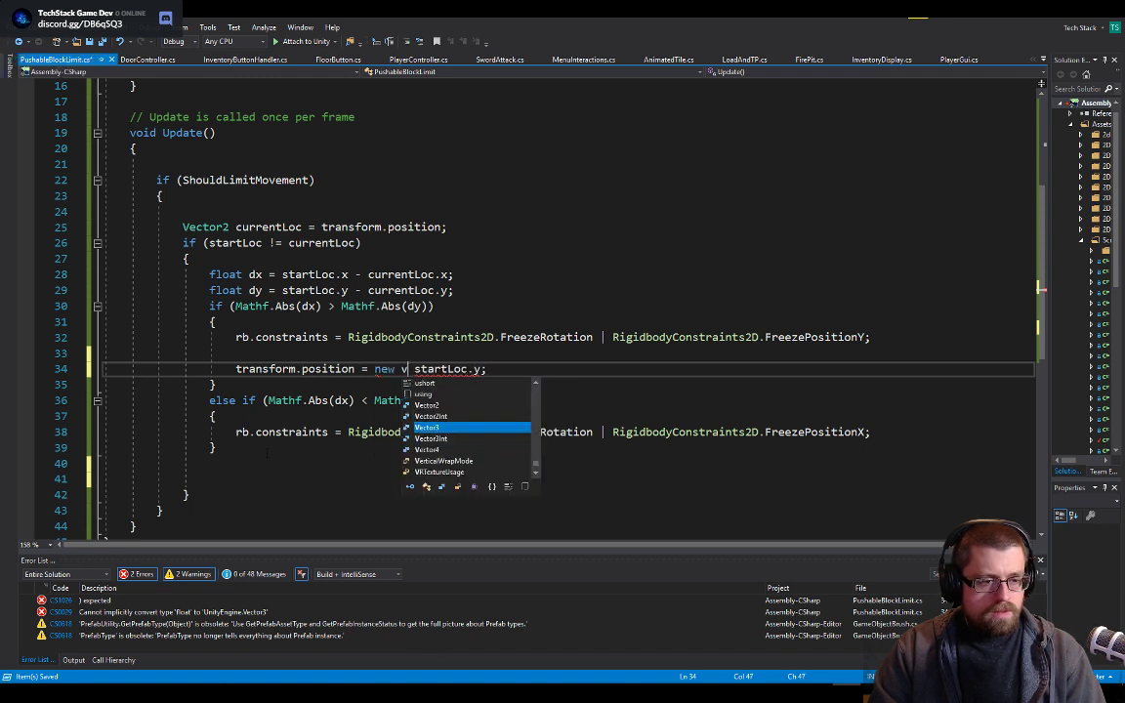
{"action": "type", "text": "r2 ( "}
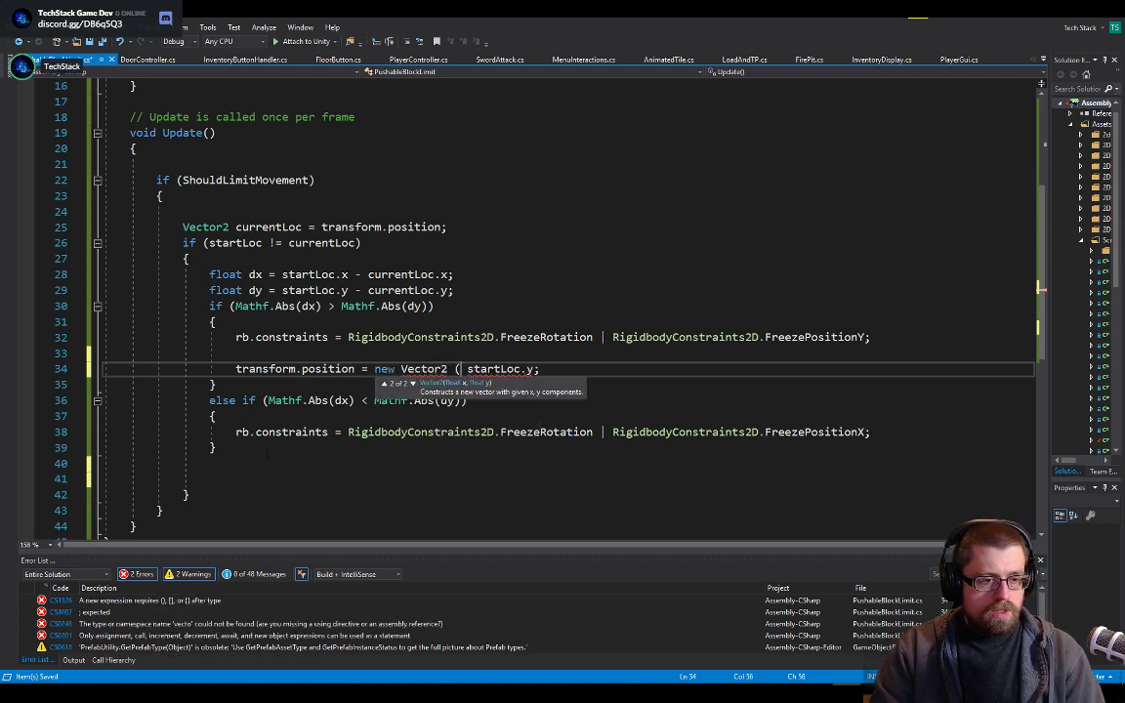
{"action": "type", "text": ")"}
{"action": "key", "text": "End"}
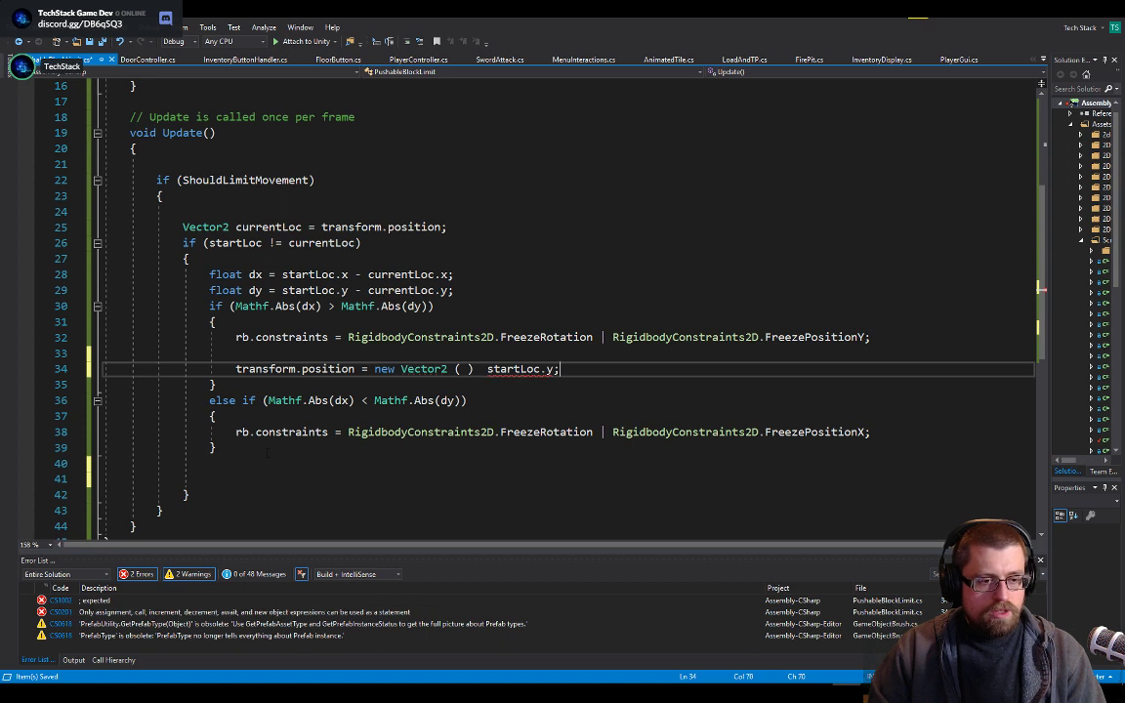
- Move startLoc.y inside the Vector2 parentheses as the second argument, preceded by a comma
{"action": "key", "text": "shift+Left"}
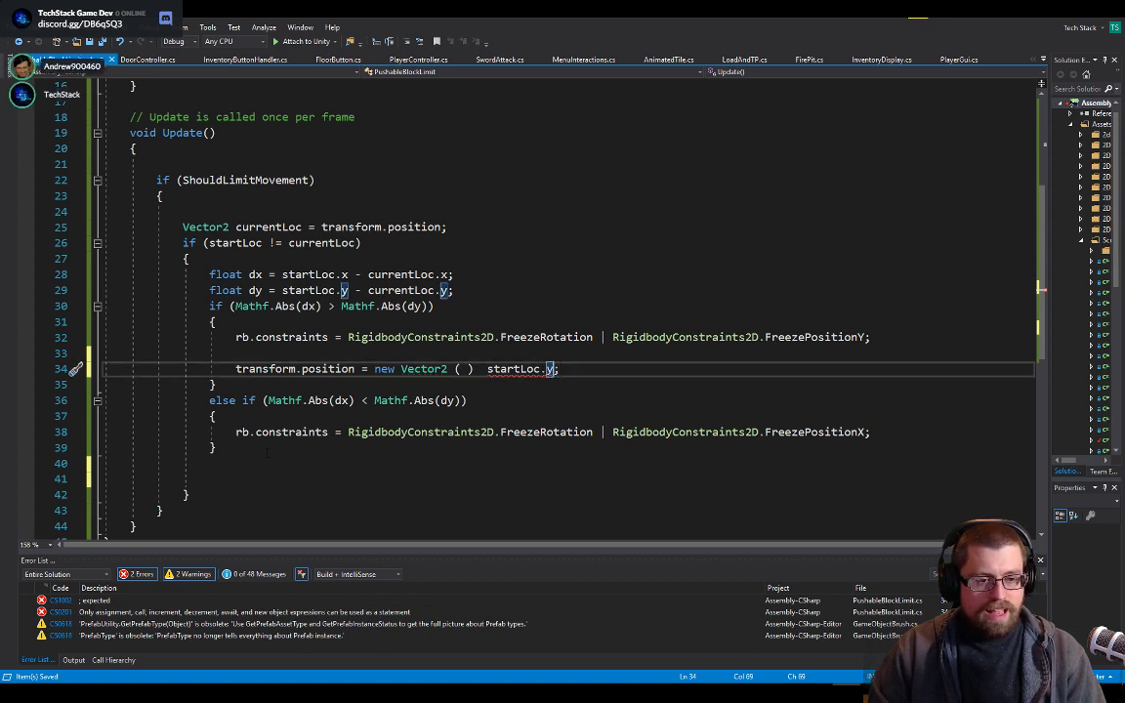
{"action": "key", "text": "Left"}
{"action": "key", "text": "Left"}
{"action": "key", "text": "ctrl+shift+Left"}
{"action": "key", "text": "ctrl+x"}
{"action": "key", "text": "ctrl+Left"}
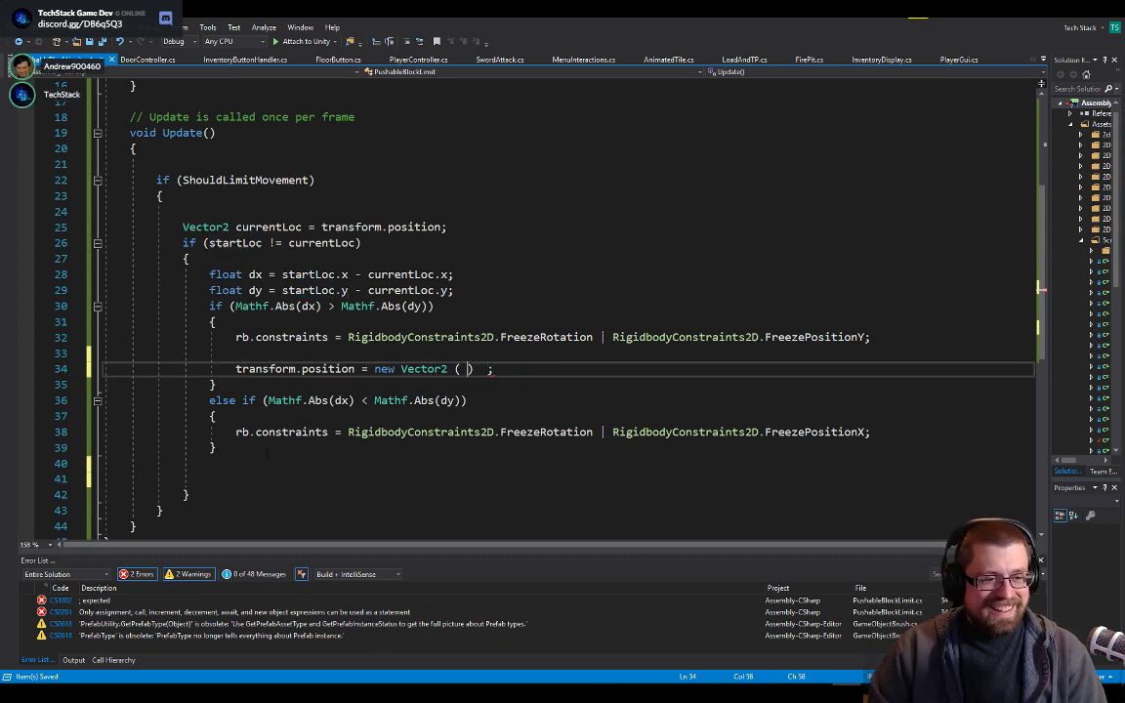
{"action": "type", "text": ","}
{"action": "key", "text": "ctrl+v"}
- Enter transform.position.x as the first argument of the new Vector2
{"action": "key", "text": "ctrl+Left"}
{"action": "key", "text": "ctrl+Left"}
{"action": "key", "text": "ctrl+Left"}
{"action": "key", "text": "ctrl+Left"}
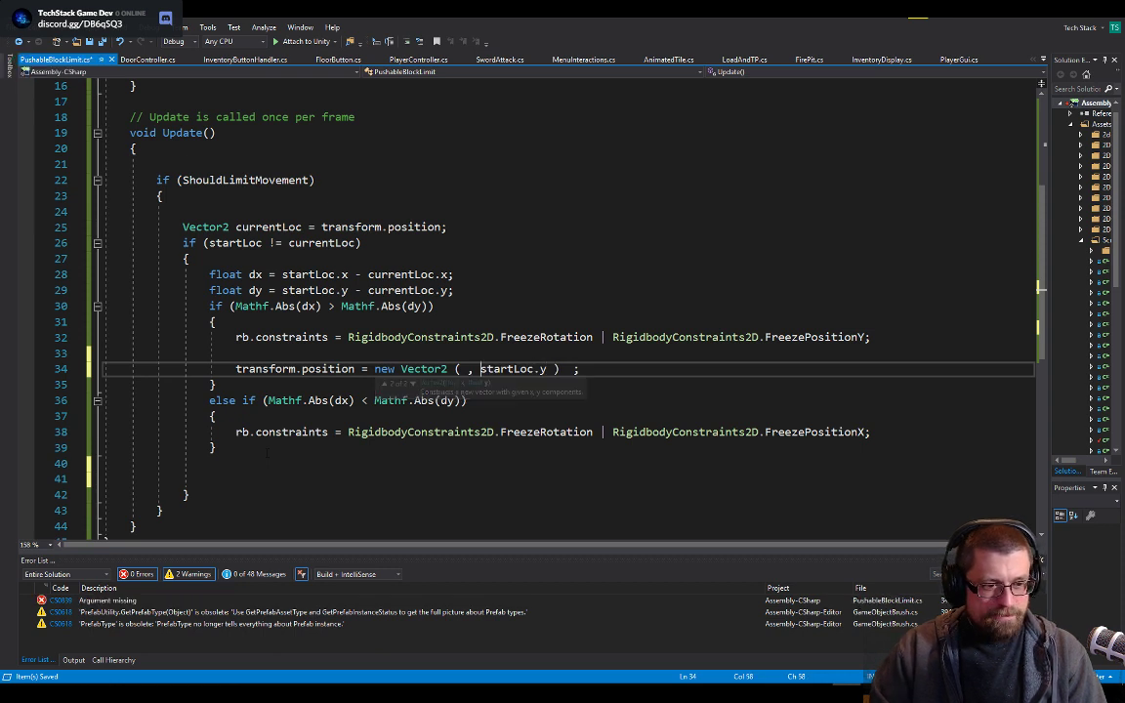
{"action": "type", "text": "trans"}
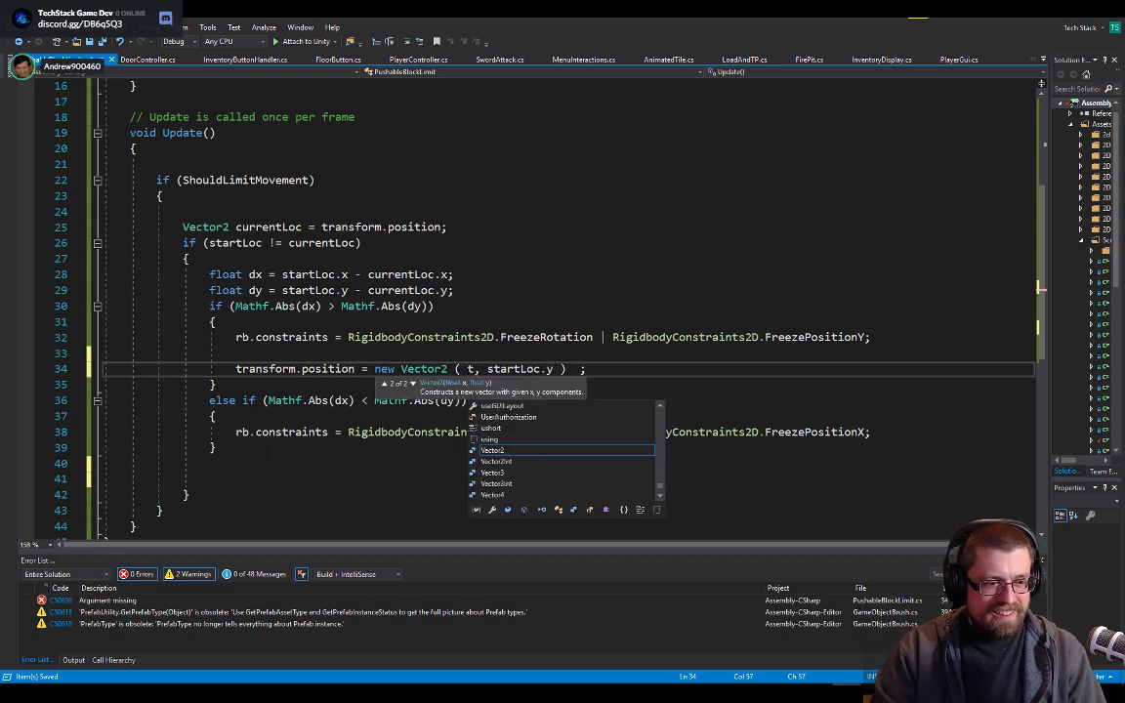
{"action": "type", "text": "form.po"}
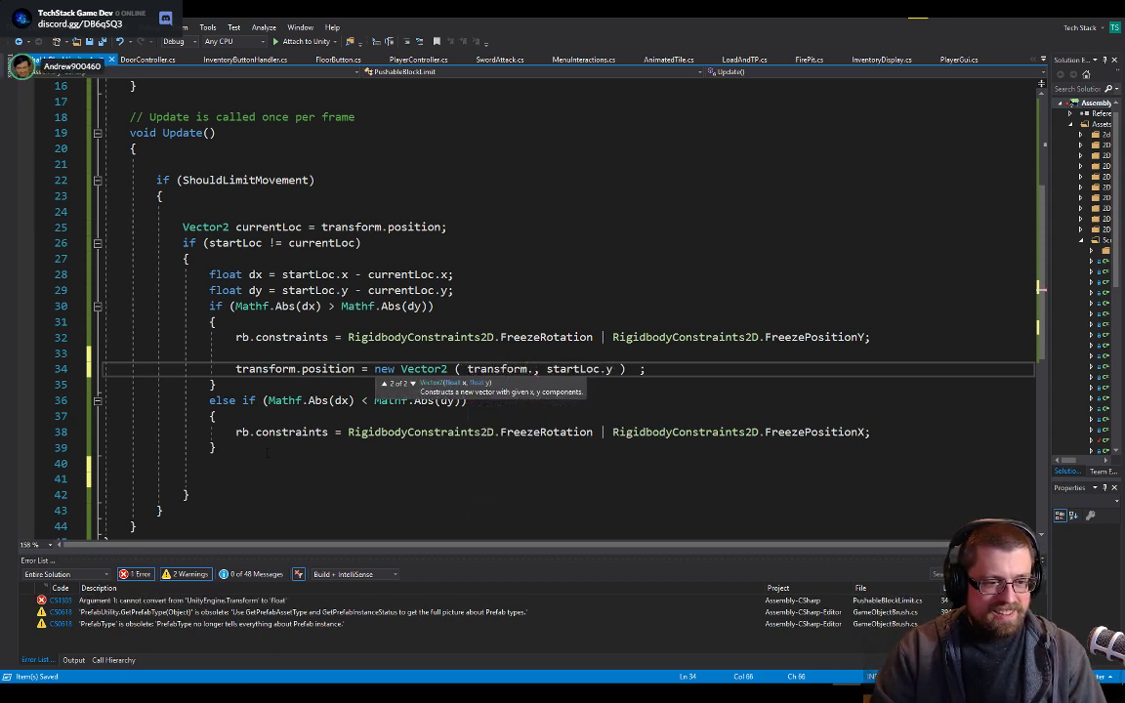
{"action": "type", "text": "sition.x"}
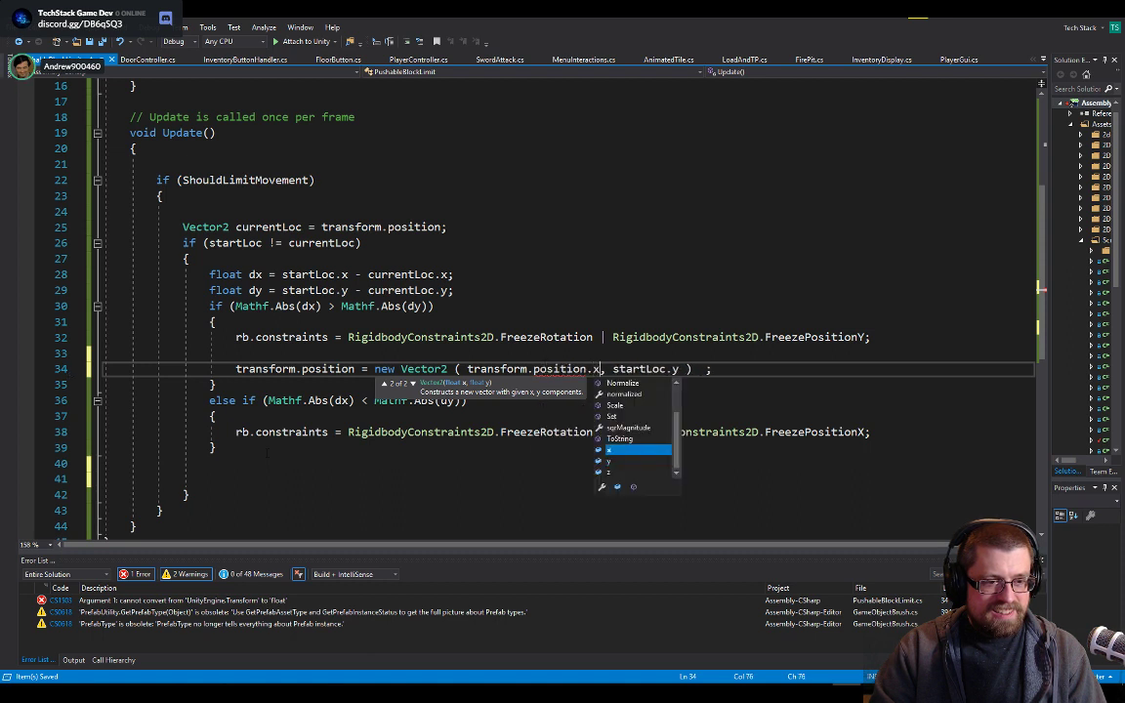
{"action": "key", "text": "Down"}
{"action": "key", "text": "Down"}
{"action": "key", "text": "Down"}
{"action": "key", "text": "Down"}
{"action": "key", "text": "Escape"}
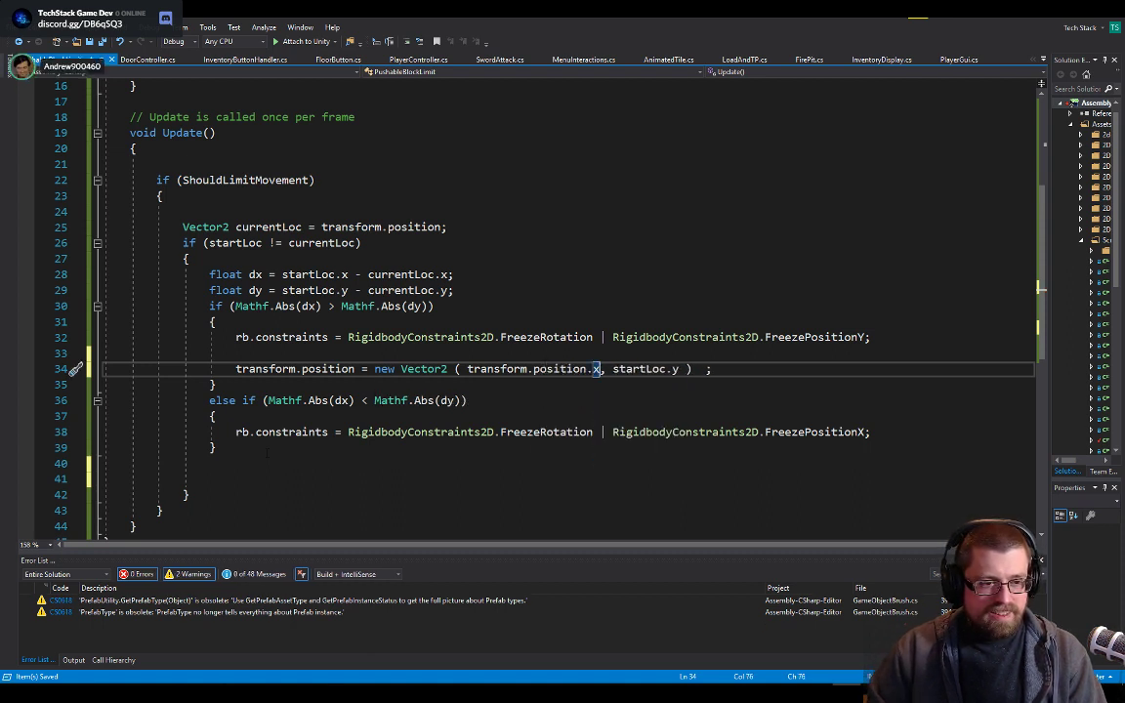
- Copy the transform.position assignment into the else if block, one blank line below its rb.constraints assignment
{"action": "key", "text": "Down"}
{"action": "key", "text": "Down"}
{"action": "key", "text": "Up"}
{"action": "key", "text": "shift+End"}
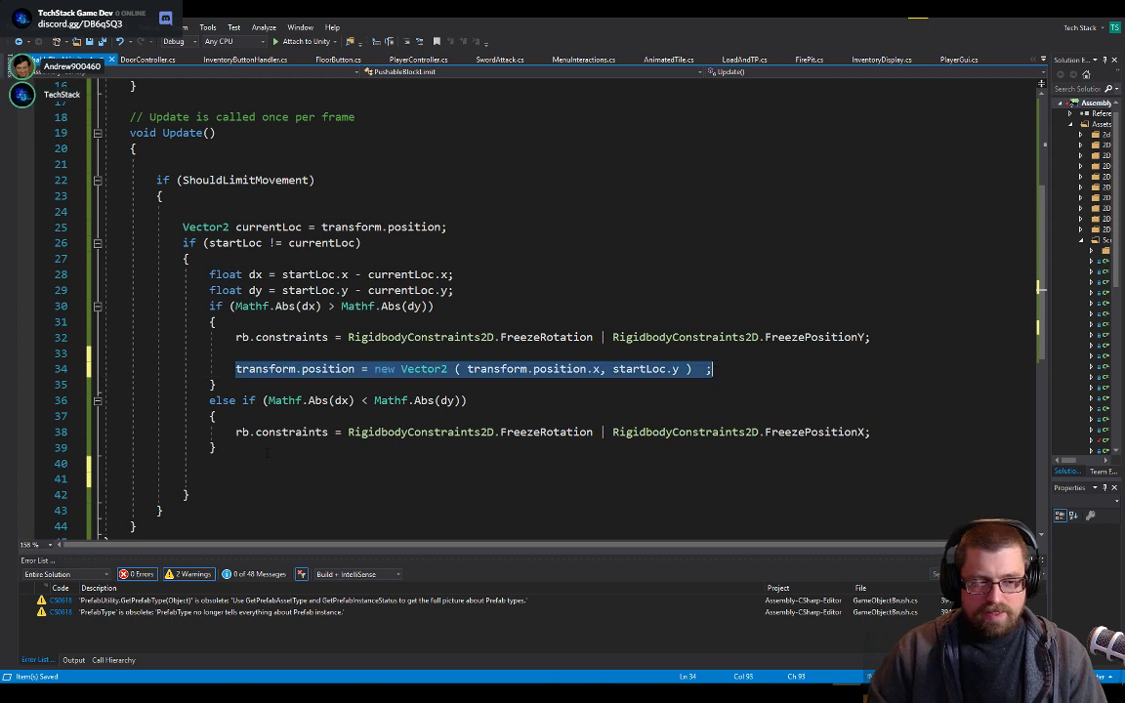
{"action": "key", "text": "Down"}
{"action": "key", "text": "Down"}
{"action": "key", "text": "Down"}
{"action": "key", "text": "Down"}
{"action": "key", "text": "End"}
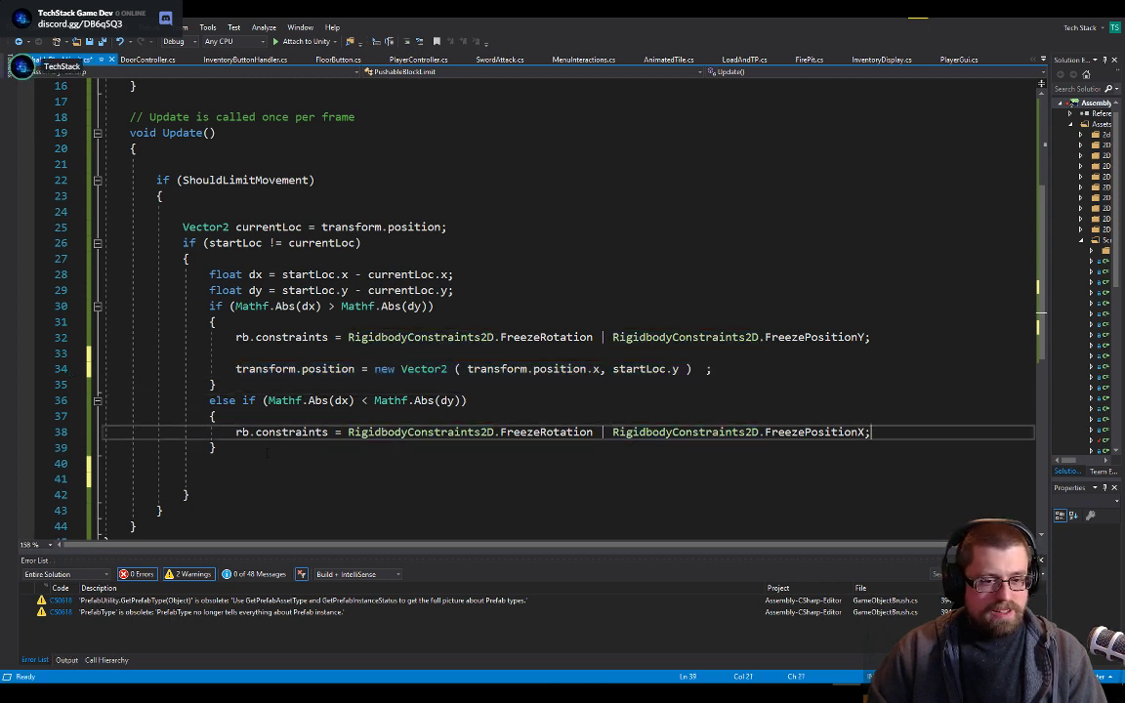
{"action": "key", "text": "Return"}
{"action": "key", "text": "Return"}
{"action": "key", "text": "ctrl+v"}
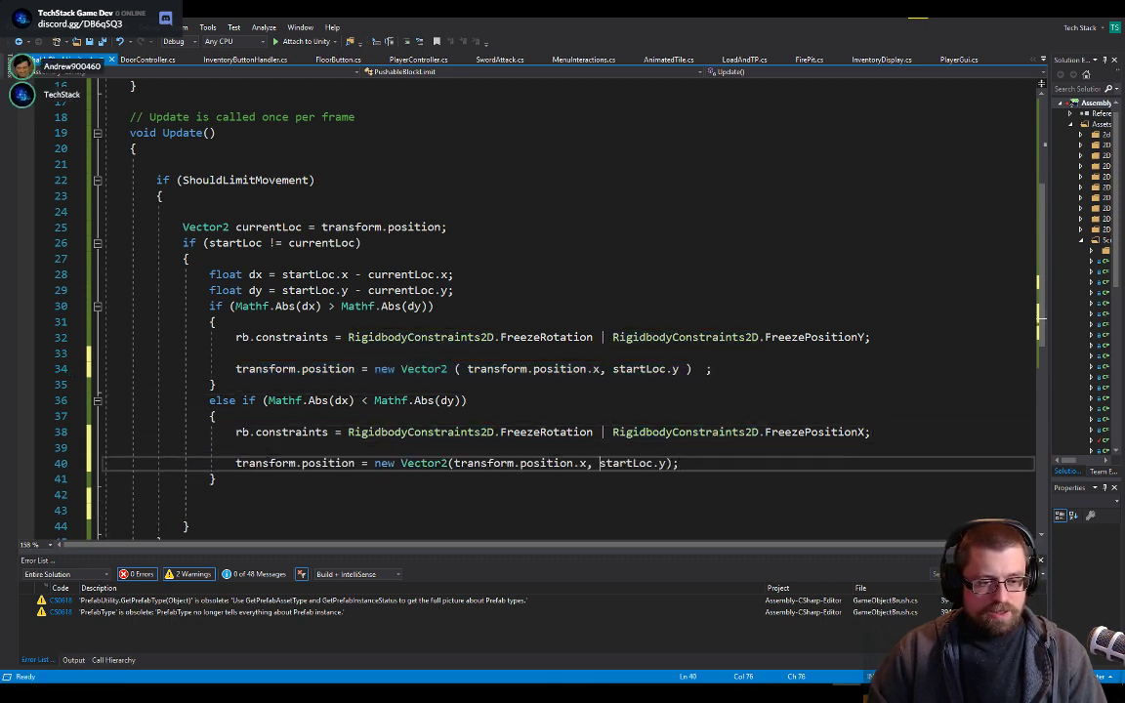
- In the copied line, move transform.position from the first Vector2 argument to replace startLoc in the second, giving transform.position.y
{"action": "key", "text": "Left"}
{"action": "key", "text": "Left"}
{"action": "key", "text": "shift+Left"}
{"action": "key", "text": "Left"}
{"action": "key", "text": "Left"}
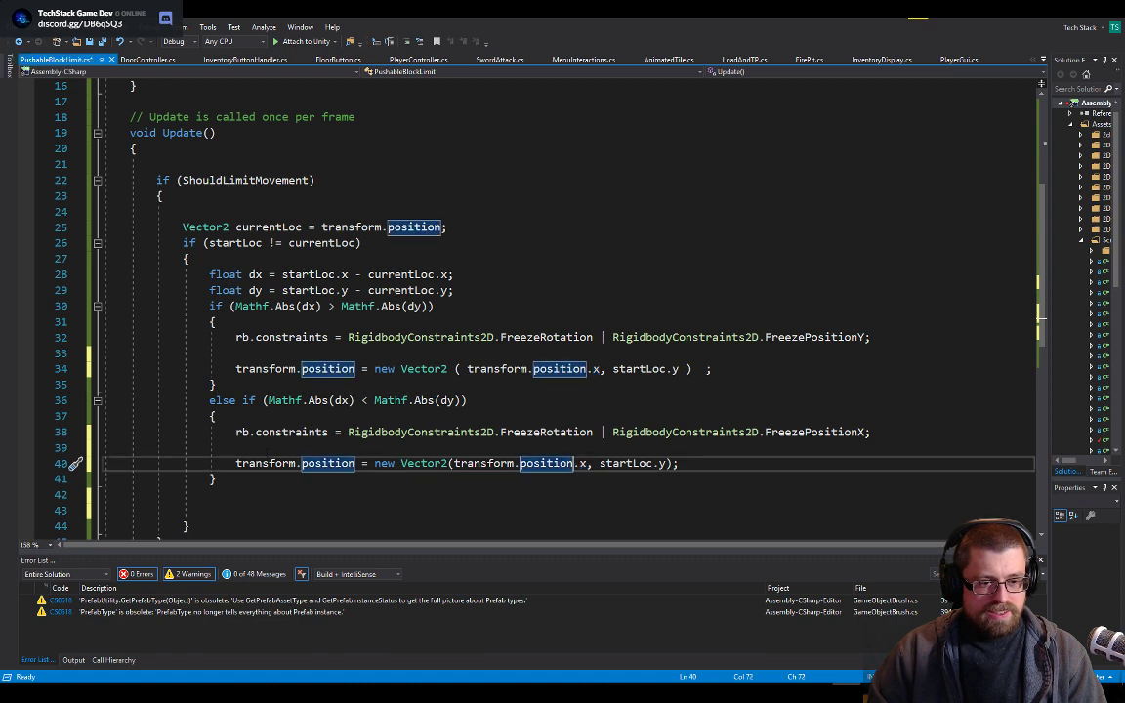
{"action": "key", "text": "ctrl+shift+Left"}
{"action": "key", "text": "ctrl+shift+Left"}
{"action": "key", "text": "ctrl+shift+Left"}
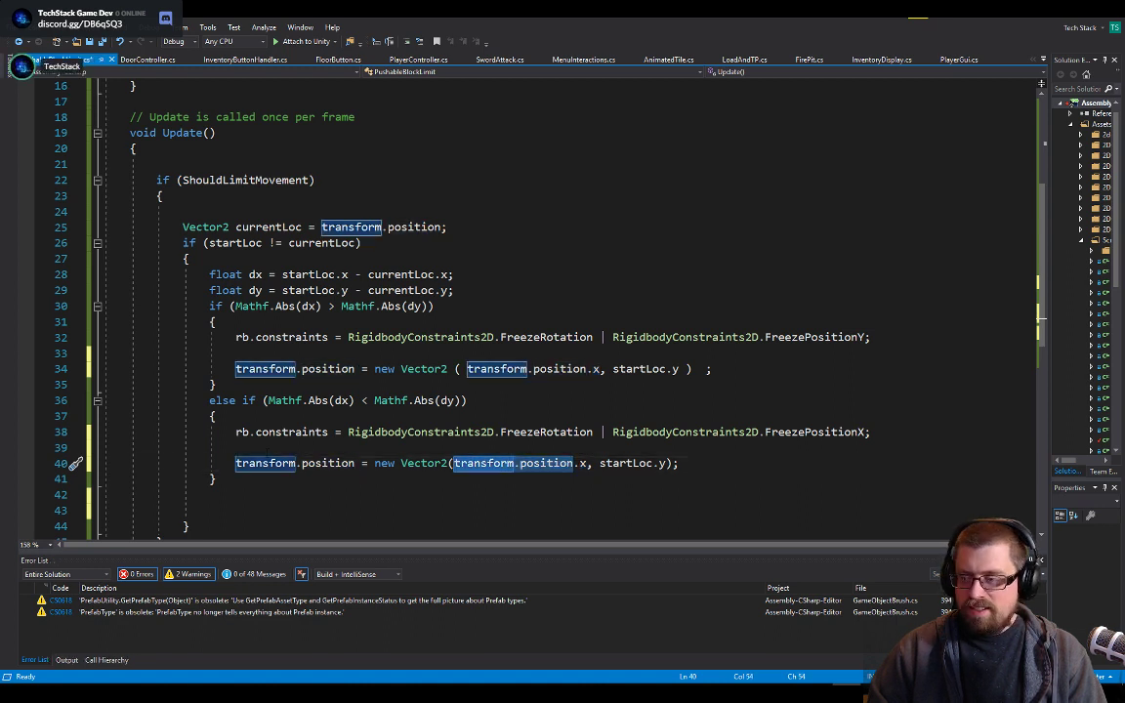
{"action": "key", "text": "ctrl+x"}
{"action": "key", "text": "Right"}
{"action": "key", "text": "Right"}
{"action": "key", "text": "Right"}
{"action": "key", "text": "Right"}
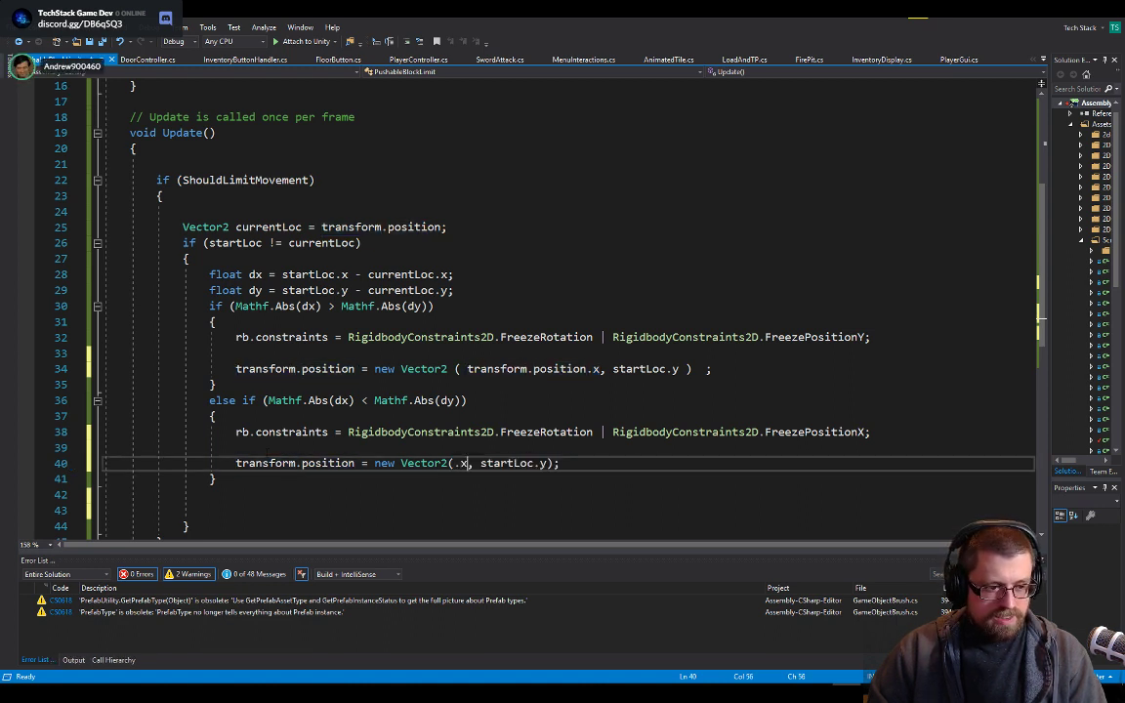
{"action": "key", "text": "ctrl+shift+Right"}
{"action": "key", "text": "ctrl+v"}
{"action": "key", "text": "ctrl+Left"}
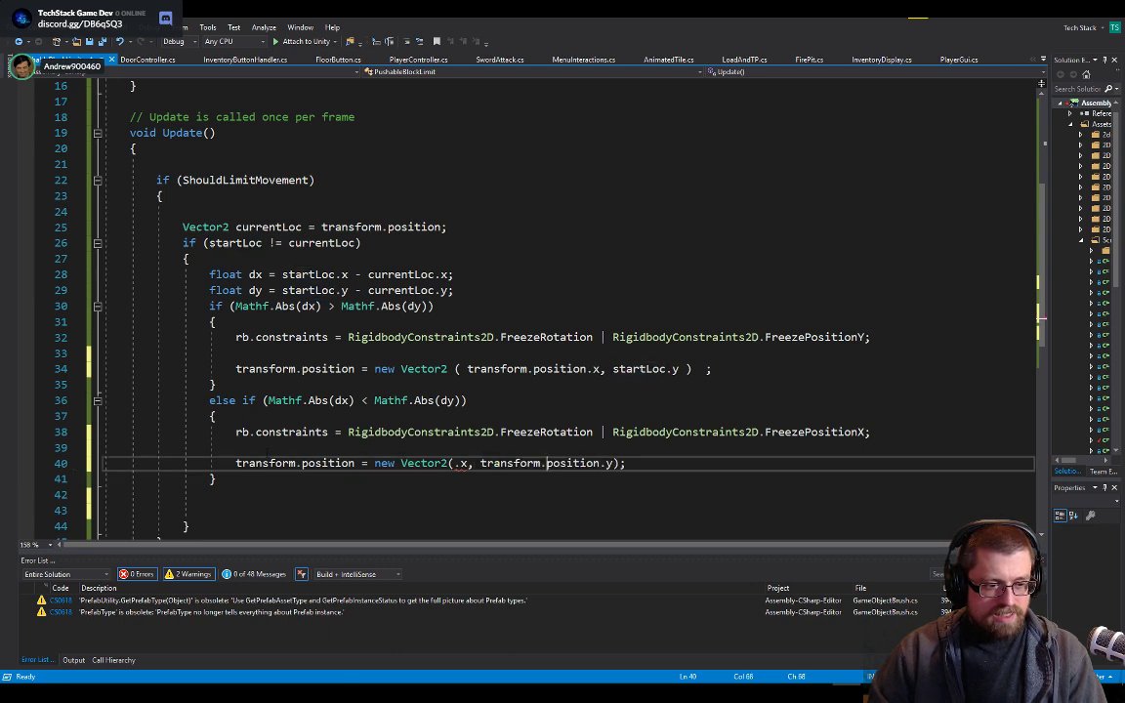
- Complete the first Vector2 argument in the else if block as startLoc.x and save the script
{"action": "type", "text": "startloc"}
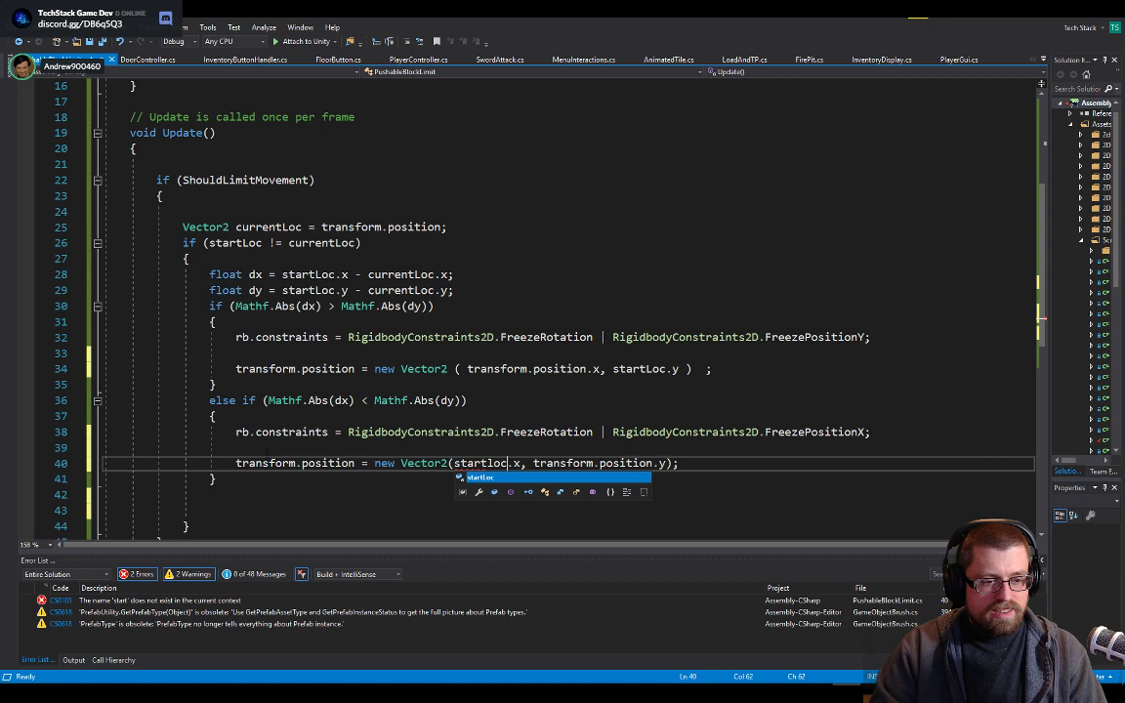
{"action": "key", "text": "Tab"}
{"action": "key", "text": "ctrl+s"}
- Delete the blank line between the rb.constraints and transform.position assignments in both the if and else if blocks
{"action": "key", "text": "Up"}
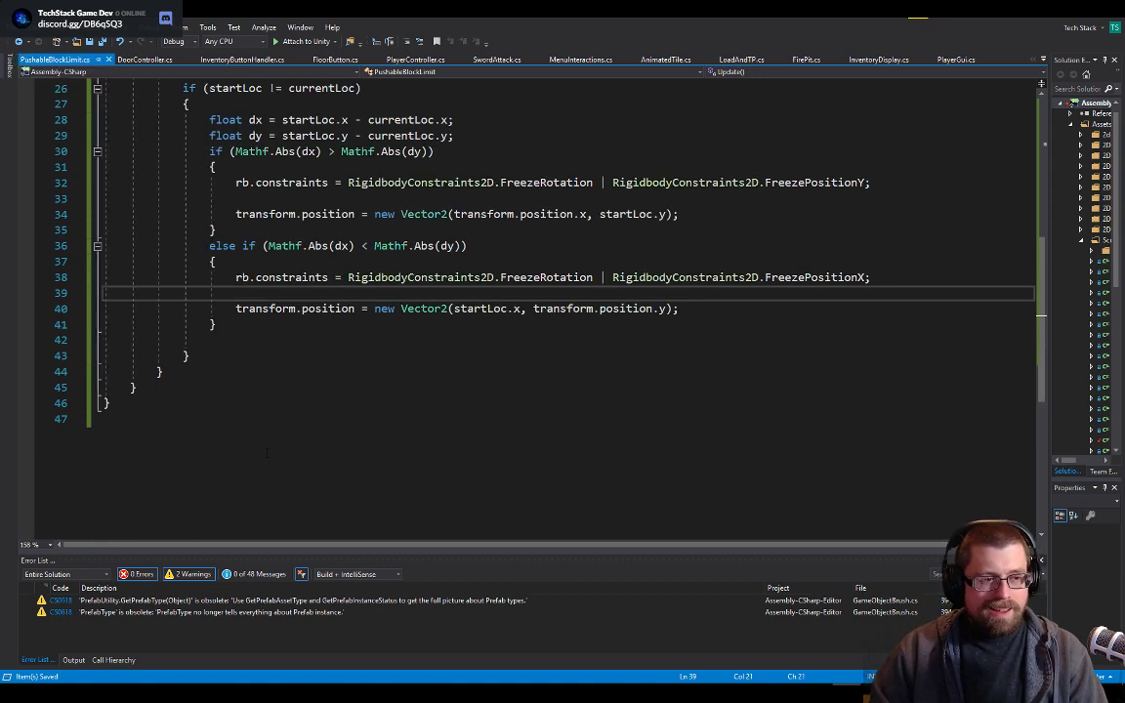
{"action": "key", "text": "Delete"}
{"action": "key", "text": "ctrl+shift+Right"}
{"action": "key", "text": "Delete"}
{"action": "key", "text": "Up"}
{"action": "key", "text": "Up"}
{"action": "key", "text": "Up"}
{"action": "key", "text": "Up"}
{"action": "key", "text": "Up"}
{"action": "key", "text": "Up"}
{"action": "key", "text": "Up"}
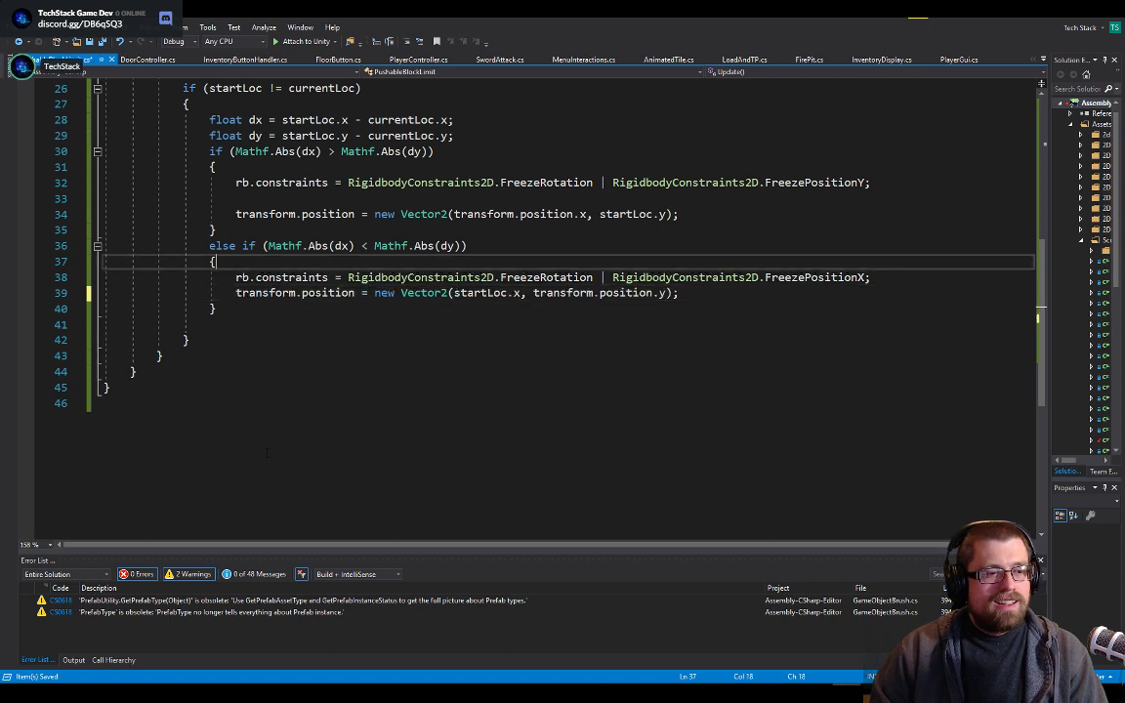
{"action": "key", "text": "Down"}
{"action": "key", "text": "shift+Down"}
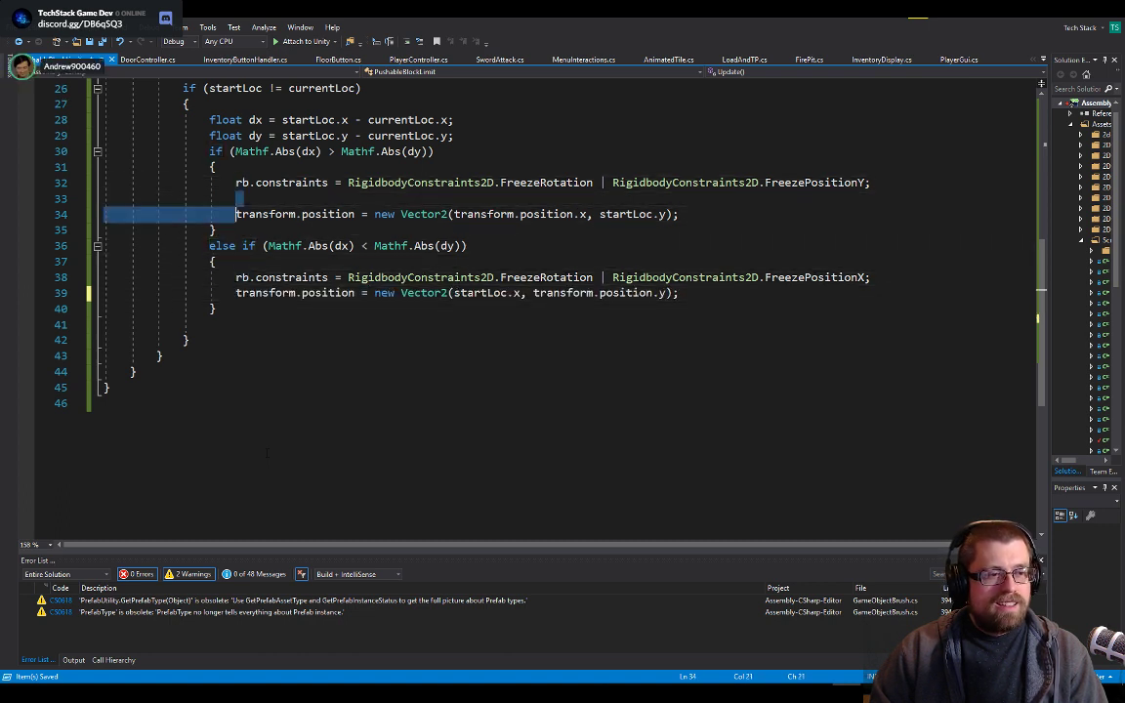
{"action": "key", "text": "Delete"}
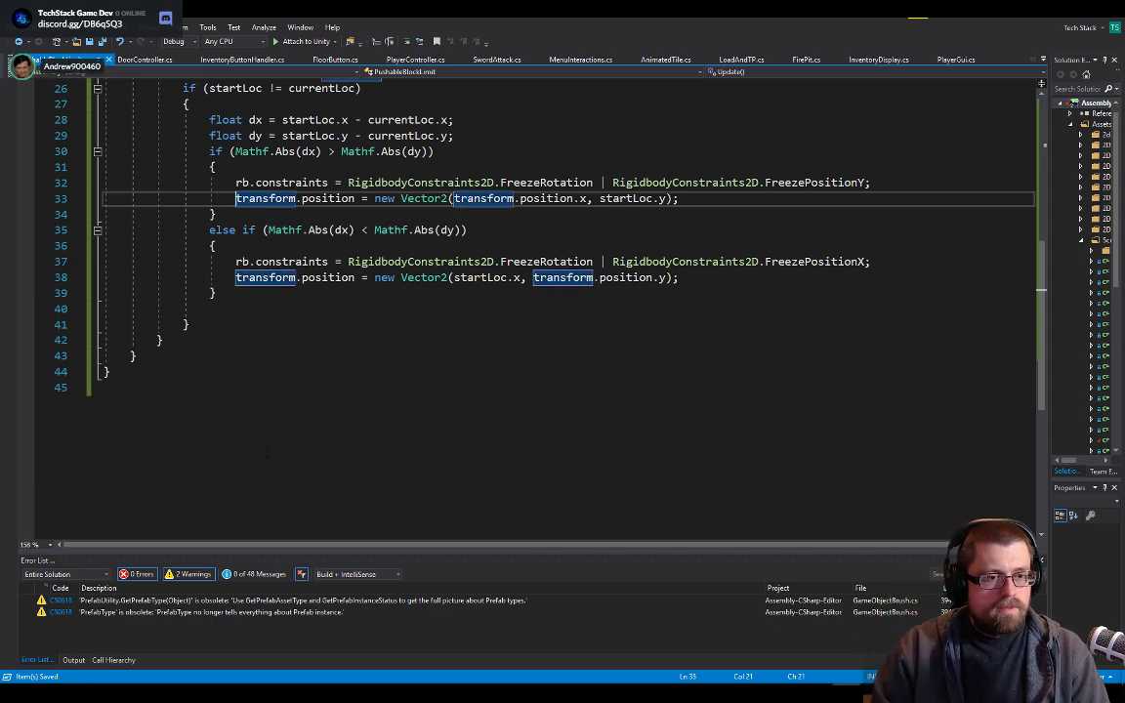
- Delete the blank line above the Vector2 currentLoc declaration inside the if (ShouldLimitMovement) block
{"action": "key", "text": "Up"}
{"action": "key", "text": "Up"}
{"action": "key", "text": "Up"}
{"action": "key", "text": "Up"}
{"action": "key", "text": "Up"}
{"action": "key", "text": "Up"}
{"action": "key", "text": "Up"}
{"action": "key", "text": "Up"}
{"action": "key", "text": "Up"}
{"action": "key", "text": "Up"}
{"action": "key", "text": "Up"}
{"action": "key", "text": "Up"}
{"action": "key", "text": "Up"}
{"action": "key", "text": "Up"}
{"action": "scroll", "coordinate": [266, 452], "scroll_direction": "up", "scroll_amount": 8}
{"action": "key", "text": "Down"}
{"action": "key", "text": "Down"}
{"action": "key", "text": "Down"}
{"action": "key", "text": "Down"}
{"action": "key", "text": "Down"}
{"action": "key", "text": "Down"}
{"action": "key", "text": "Down"}
{"action": "key", "text": "Down"}
{"action": "key", "text": "Down"}
{"action": "key", "text": "Down"}
{"action": "key", "text": "Down"}
{"action": "key", "text": "Down"}
{"action": "key", "text": "Down"}
{"action": "key", "text": "Down"}
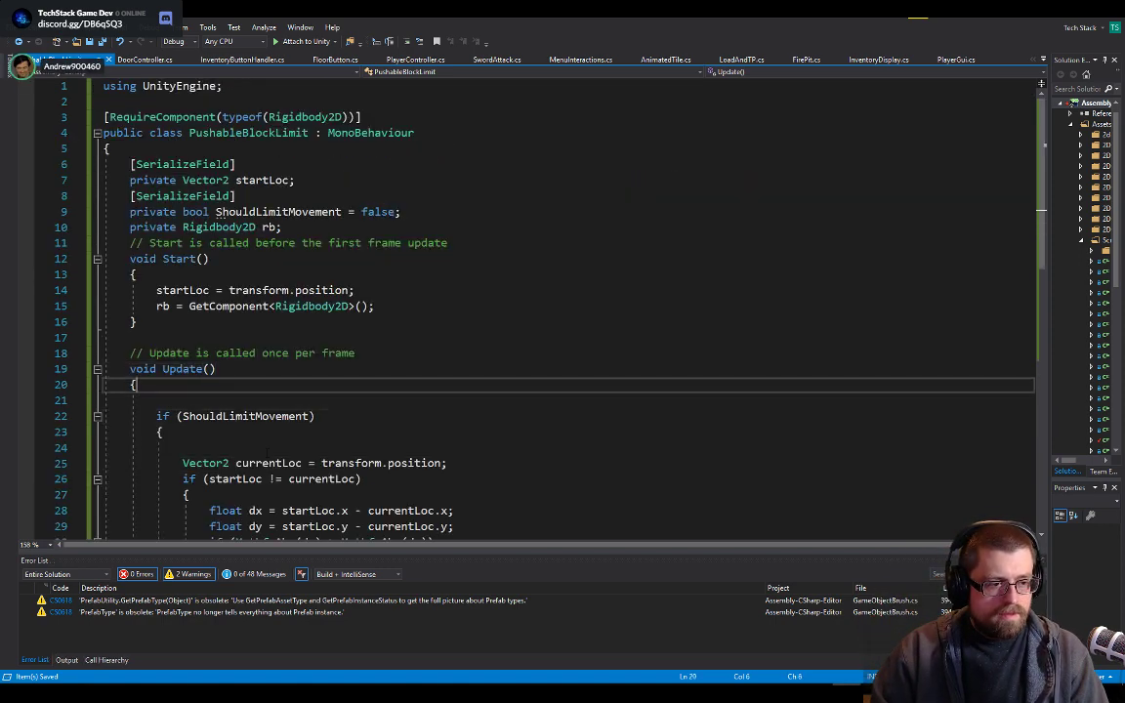
{"action": "key", "text": "Up"}
{"action": "key", "text": "Up"}
{"action": "key", "text": "Up"}
{"action": "key", "text": "Up"}
{"action": "key", "text": "Up"}
{"action": "key", "text": "Up"}
{"action": "key", "text": "Up"}
{"action": "key", "text": "Up"}
{"action": "key", "text": "Up"}
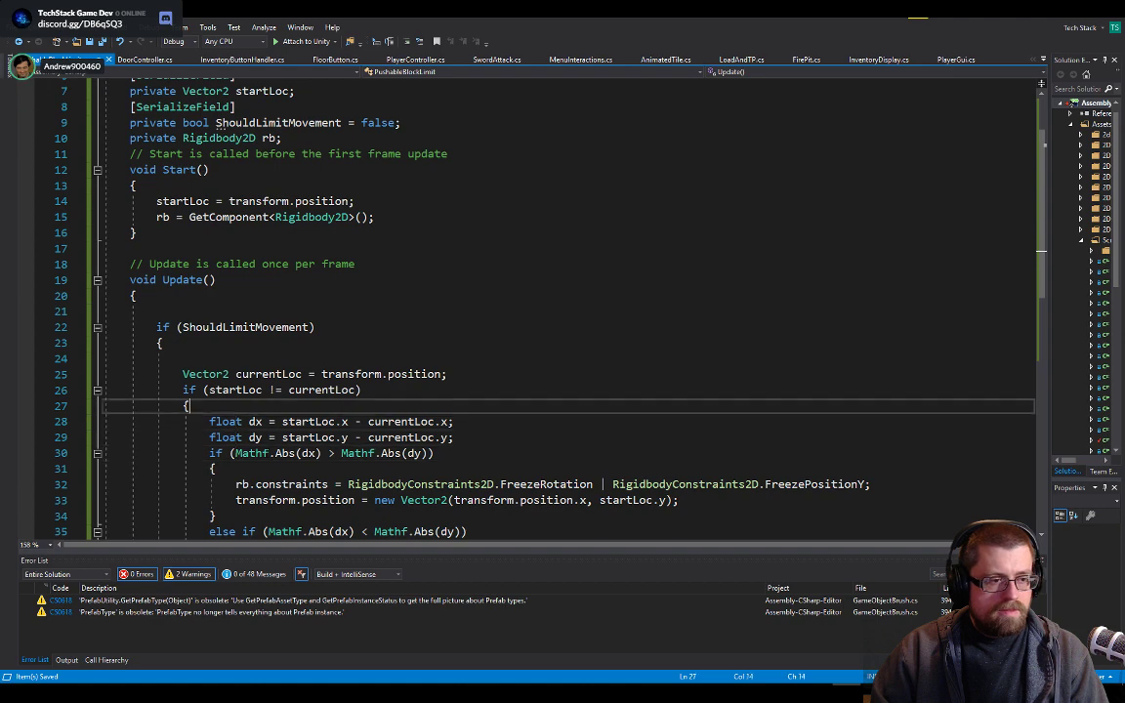
{"action": "key", "text": "BackSpace"}
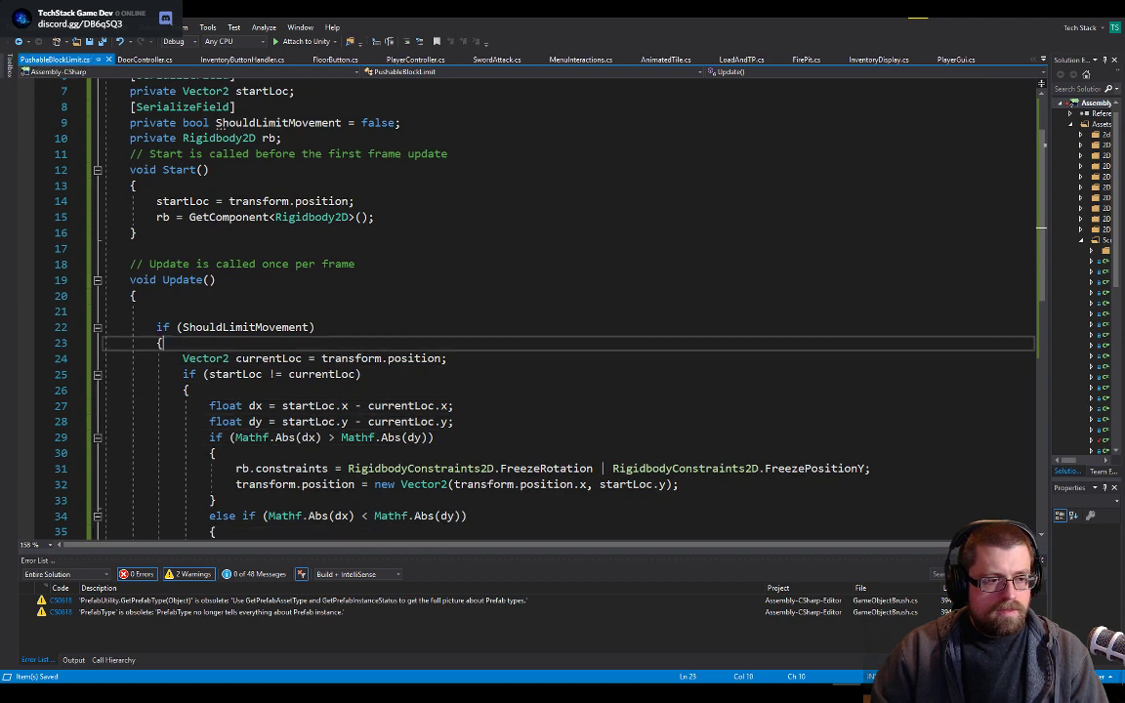
- Delete the blank line below the else if block's closing brace and fix the indentation of the brace that follows
{"action": "key", "text": "Down"}
{"action": "key", "text": "Down"}
{"action": "key", "text": "Down"}
{"action": "key", "text": "Down"}
{"action": "key", "text": "Down"}
{"action": "key", "text": "Down"}
{"action": "key", "text": "Down"}
{"action": "key", "text": "Down"}
{"action": "key", "text": "Down"}
{"action": "key", "text": "Down"}
{"action": "key", "text": "Down"}
{"action": "key", "text": "Down"}
{"action": "key", "text": "Down"}
{"action": "key", "text": "Down"}
{"action": "key", "text": "Down"}
{"action": "key", "text": "Down"}
{"action": "key", "text": "Down"}
{"action": "key", "text": "Down"}
{"action": "key", "text": "Down"}
{"action": "key", "text": "Down"}
{"action": "key", "text": "Down"}
{"action": "key", "text": "Up"}
{"action": "key", "text": "Up"}
{"action": "key", "text": "Up"}
{"action": "key", "text": "Up"}
{"action": "key", "text": "Up"}
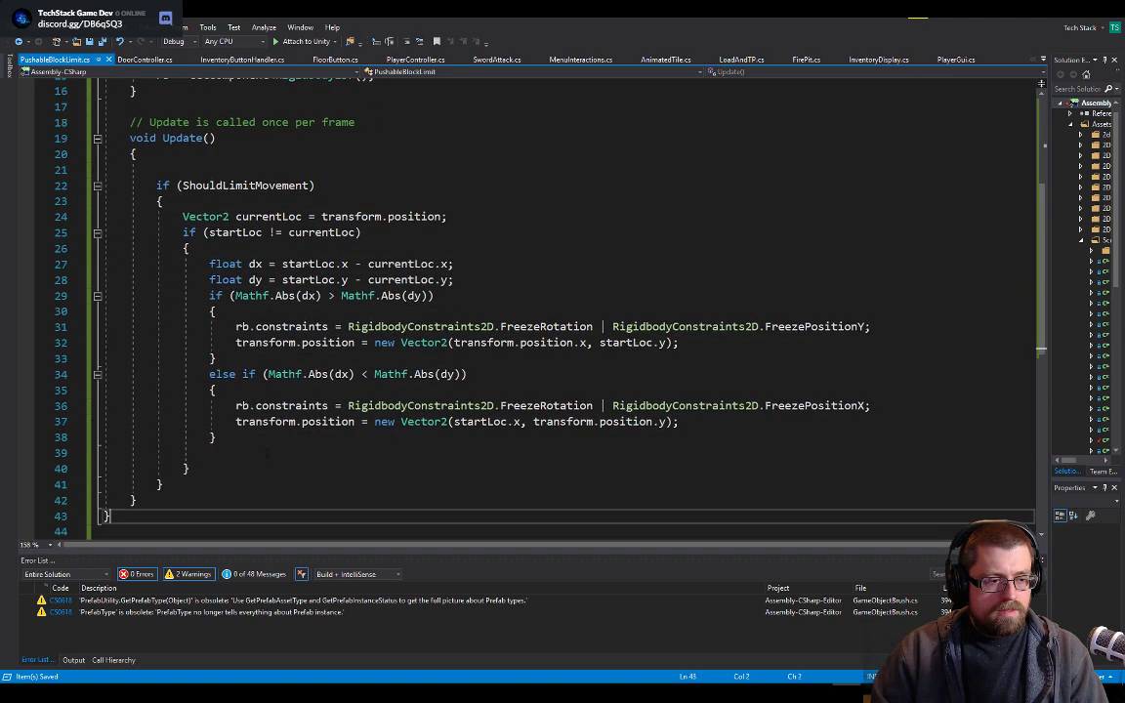
{"action": "key", "text": "Delete"}
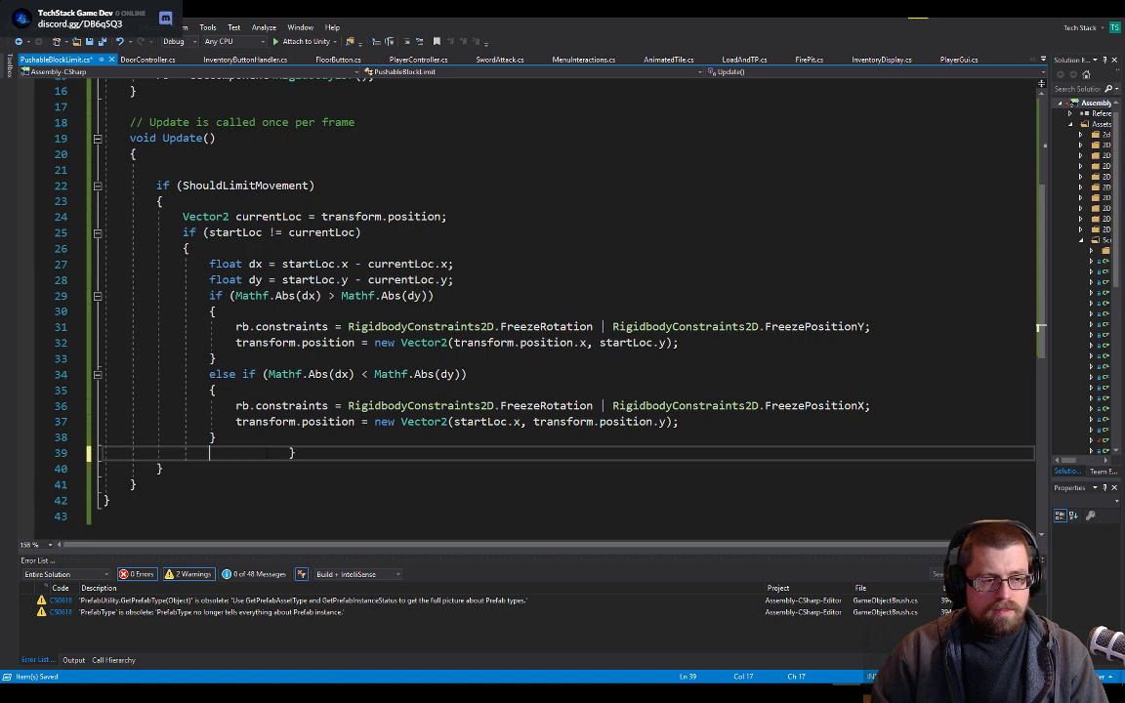
{"action": "key", "text": "shift+Home"}
{"action": "key", "text": "BackSpace"}
{"action": "key", "text": "Down"}
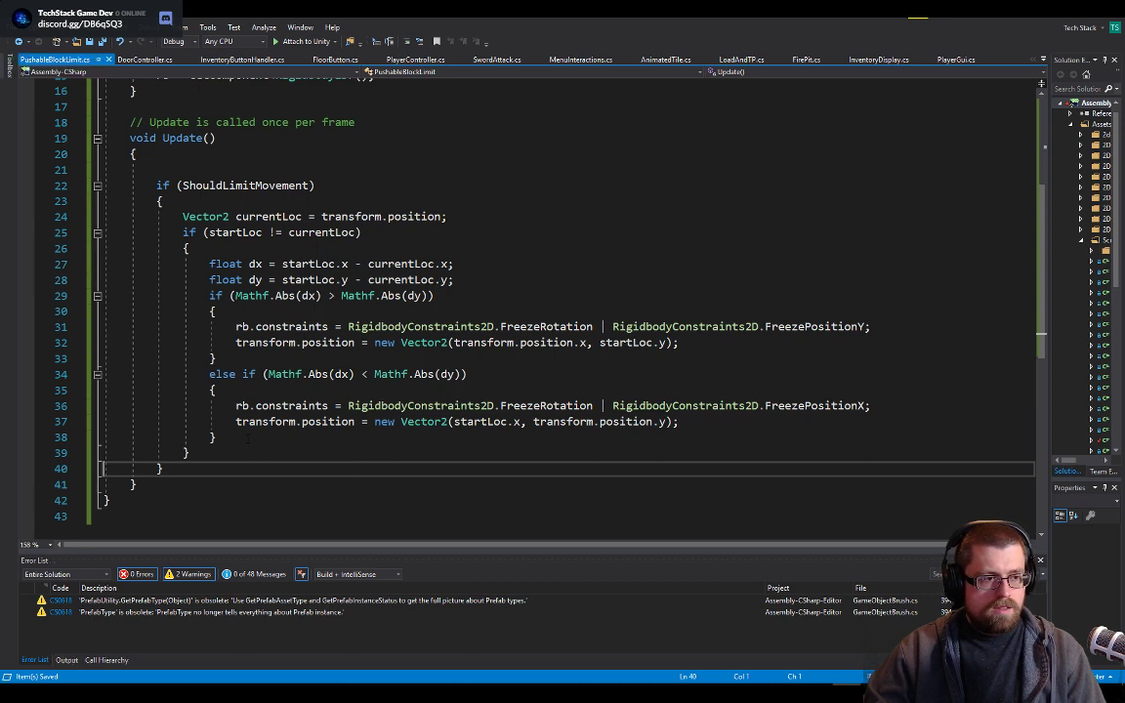
- Below the else if block, leave a blank line and start a new if condition reading Mathf.Abs(dx) >= 1 ||
{"action": "left_click", "coordinate": [216, 437]}
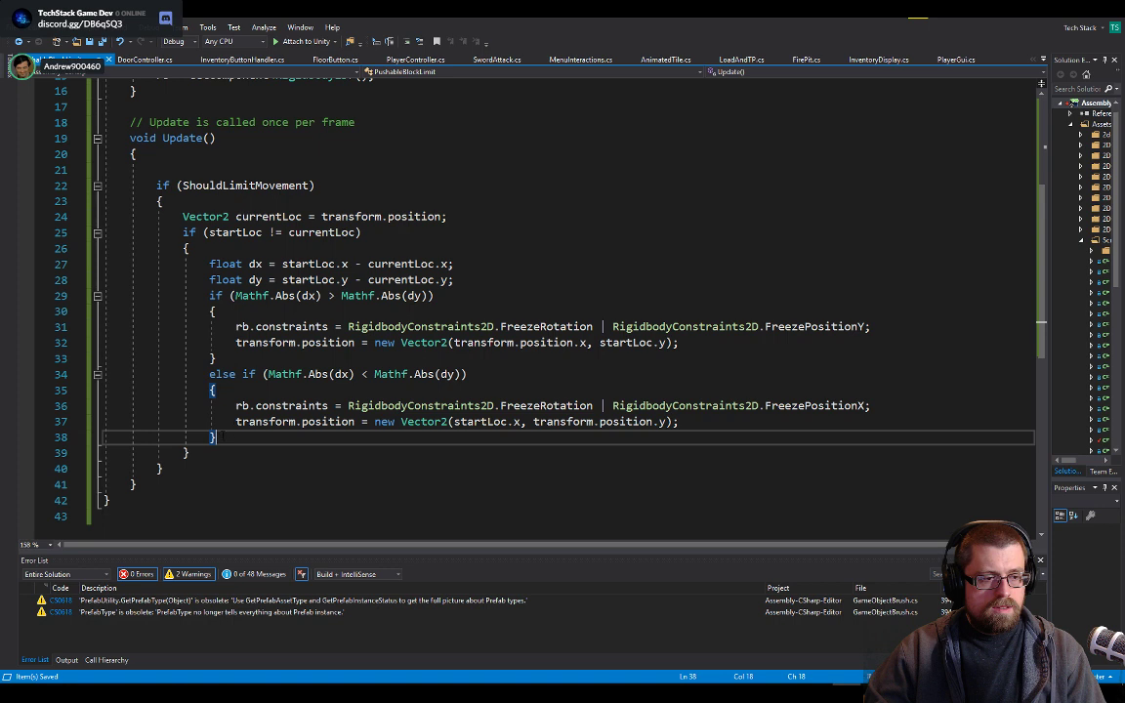
{"action": "key", "text": "Return"}
{"action": "key", "text": "Return"}
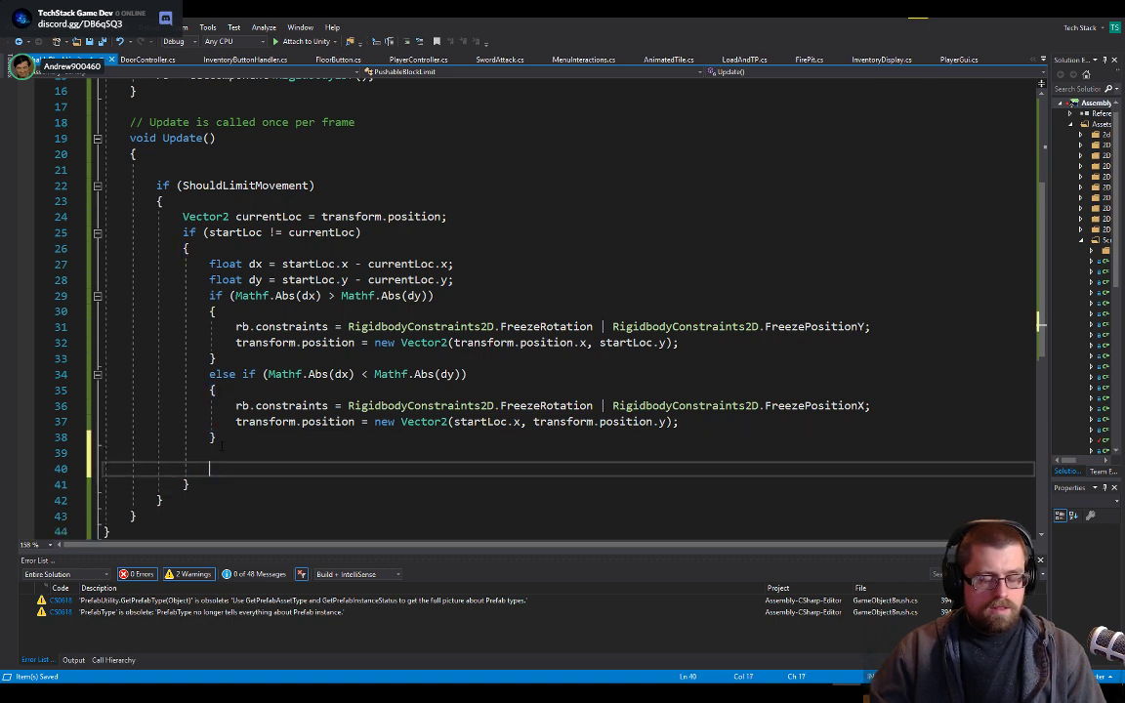
{"action": "type", "text": "if ("}
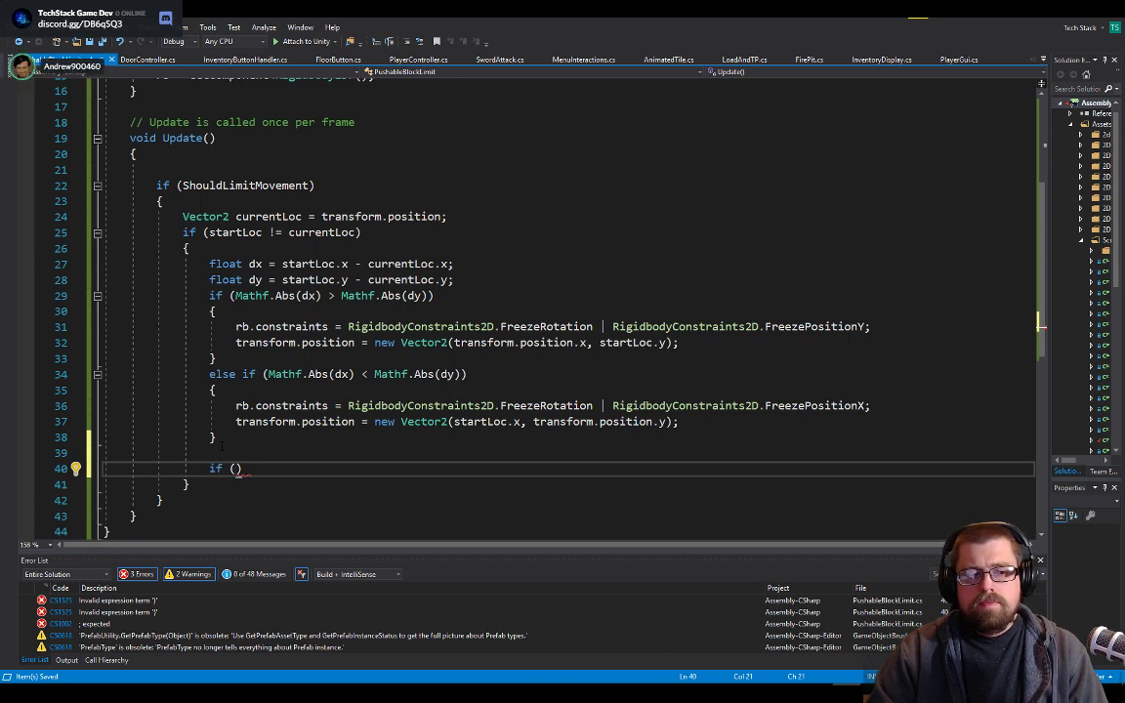
{"action": "type", "text": "mathf"}
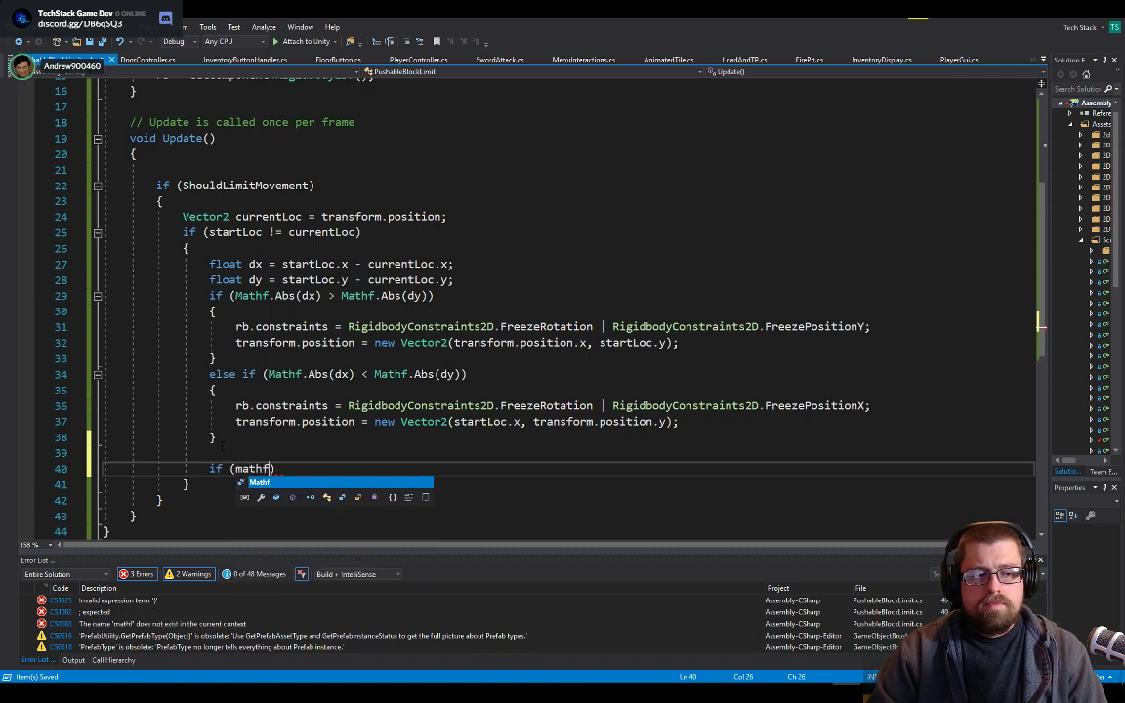
{"action": "type", "text": ".abs"}
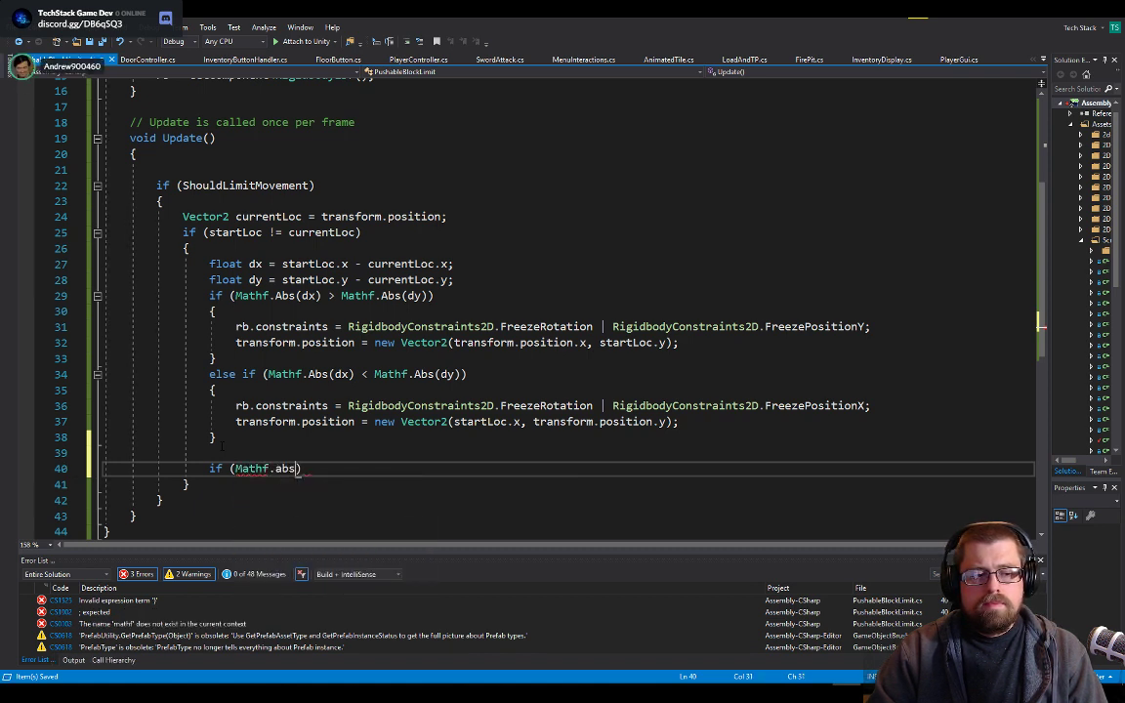
{"action": "type", "text": "("}
{"action": "type", "text": "dx) "}
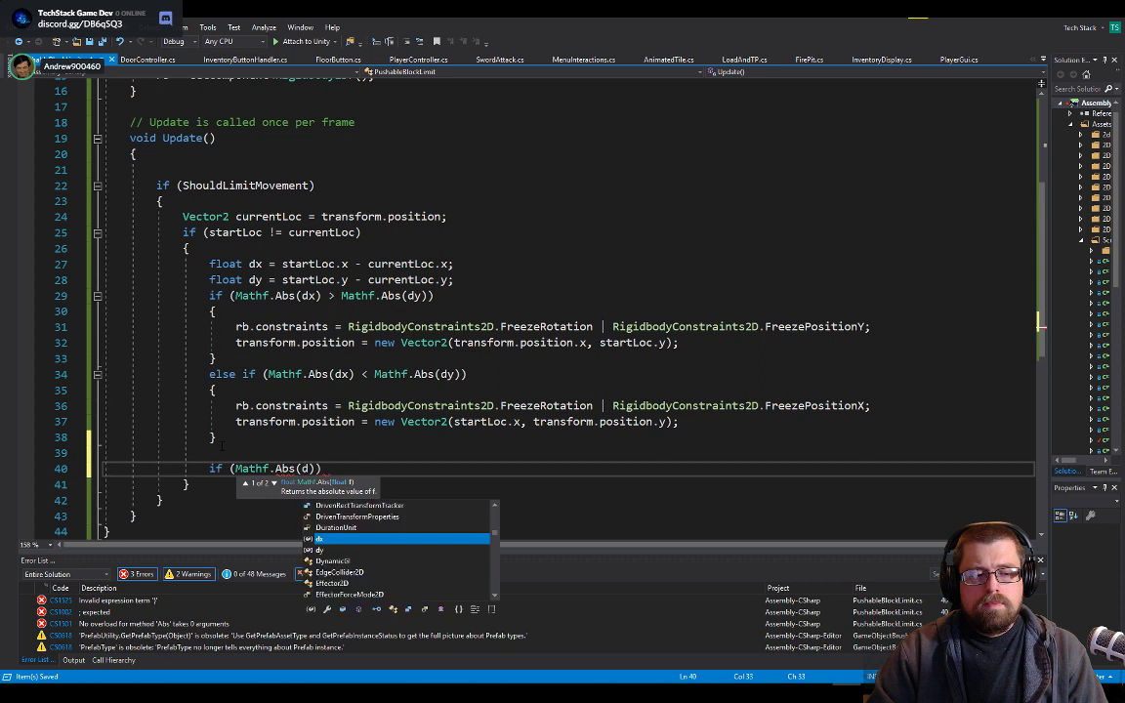
{"action": "type", "text": ">"}
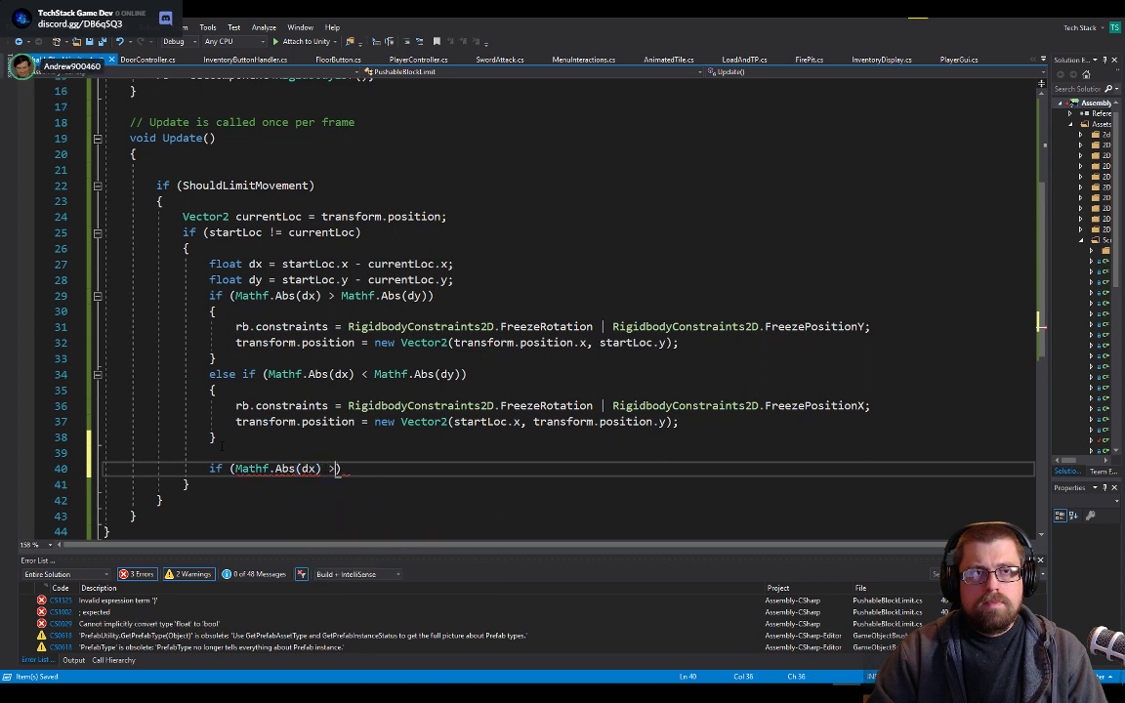
{"action": "type", "text": "=1)"}
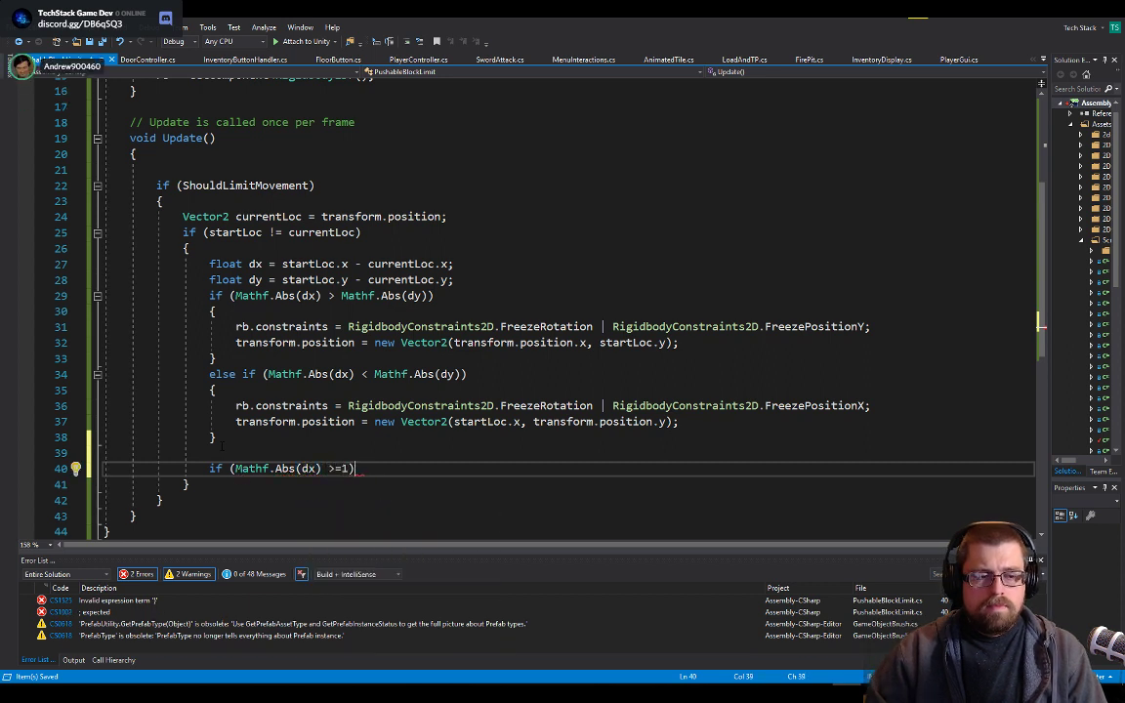
{"action": "type", "text": " ||"}
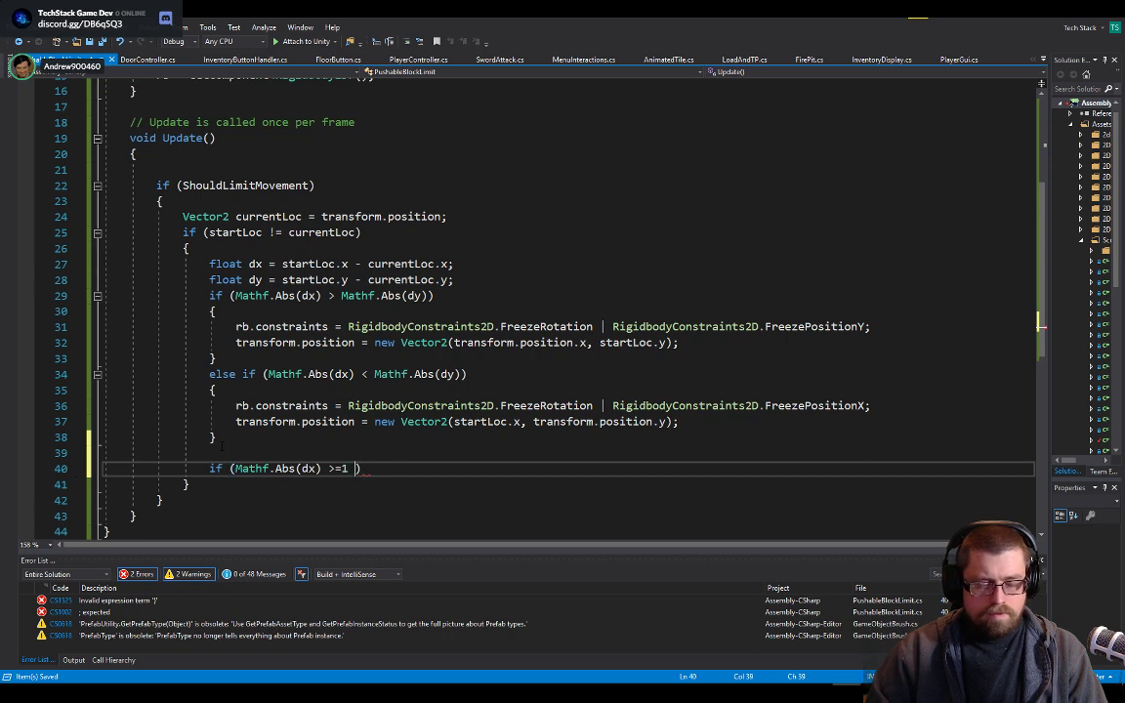
- Copy the Mathf.Abs(dx) >= 1 comparison after the || operator and change its variable to dy
{"action": "key", "text": "shift+Left"}
{"action": "key", "text": "shift+Left"}
{"action": "key", "text": "shift+Left"}
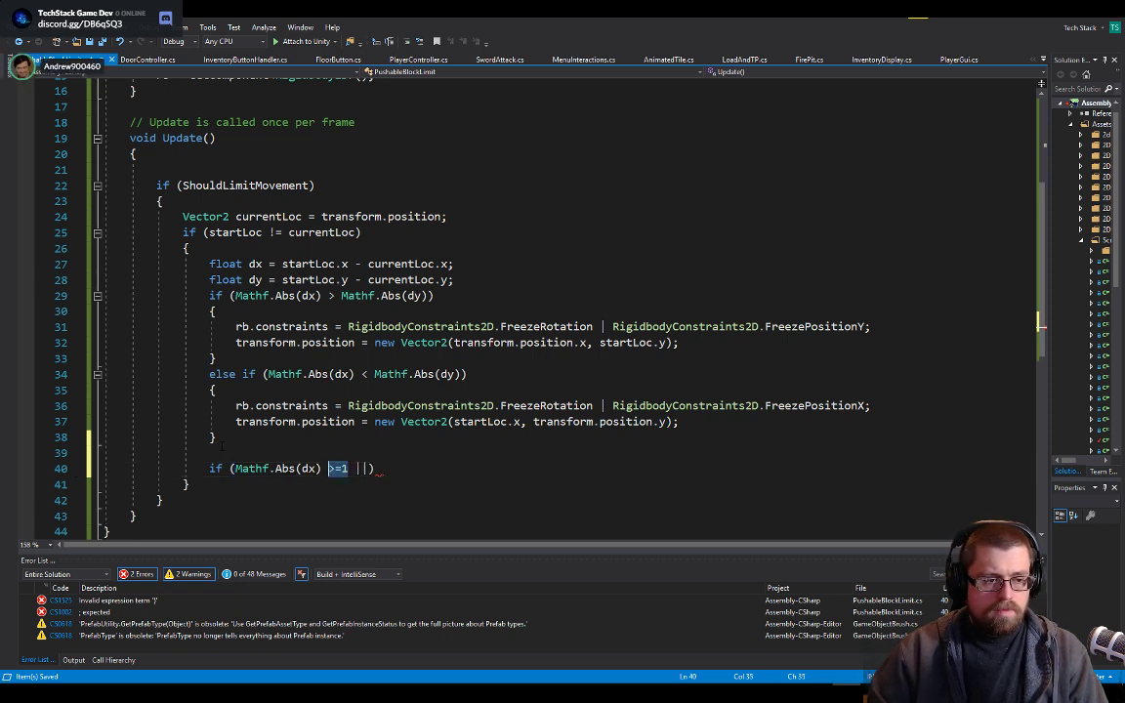
{"action": "key", "text": "shift+Left"}
{"action": "key", "text": "shift+Left"}
{"action": "key", "text": "shift+Left"}
{"action": "key", "text": "shift+Left"}
{"action": "key", "text": "shift+Left"}
{"action": "key", "text": "shift+Left"}
{"action": "key", "text": "shift+Left"}
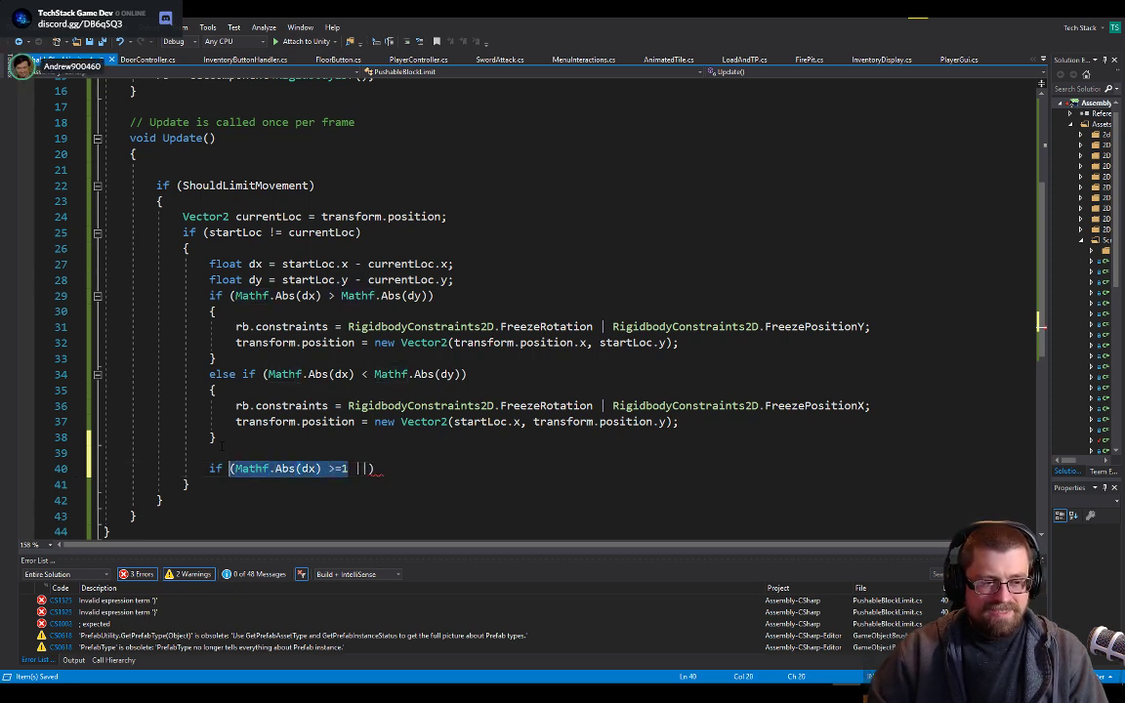
{"action": "key", "text": "ctrl+c"}
{"action": "key", "text": "End"}
{"action": "key", "text": "Left"}
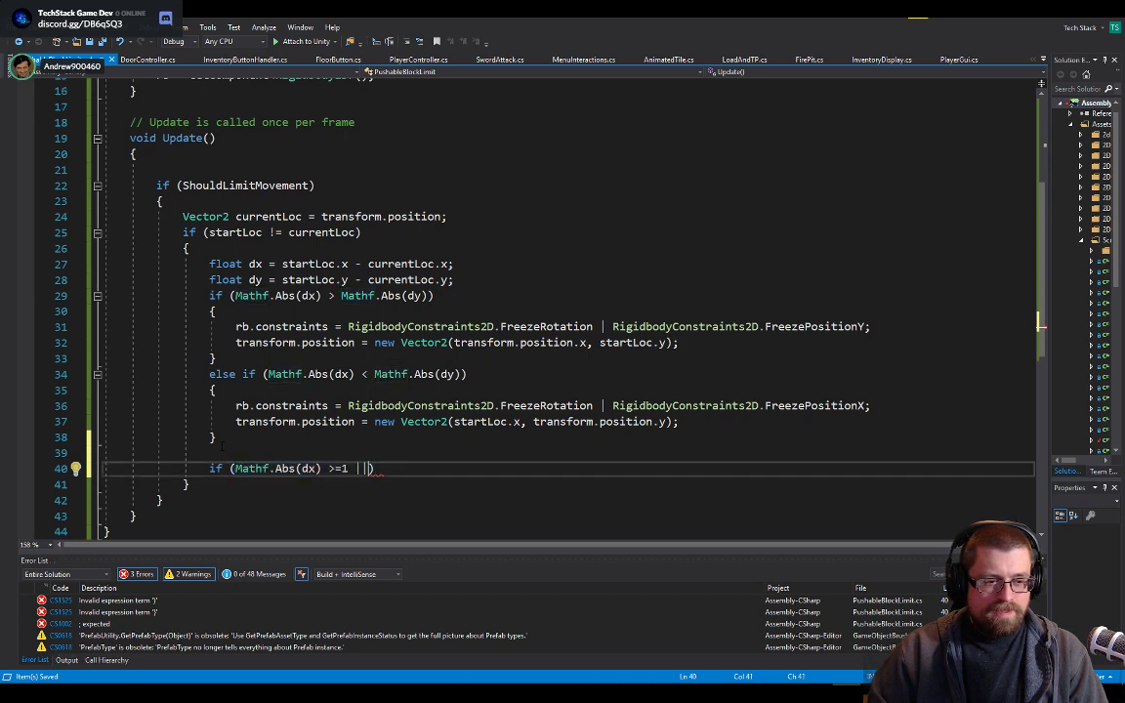
{"action": "key", "text": "ctrl+v"}
{"action": "key", "text": "Left"}
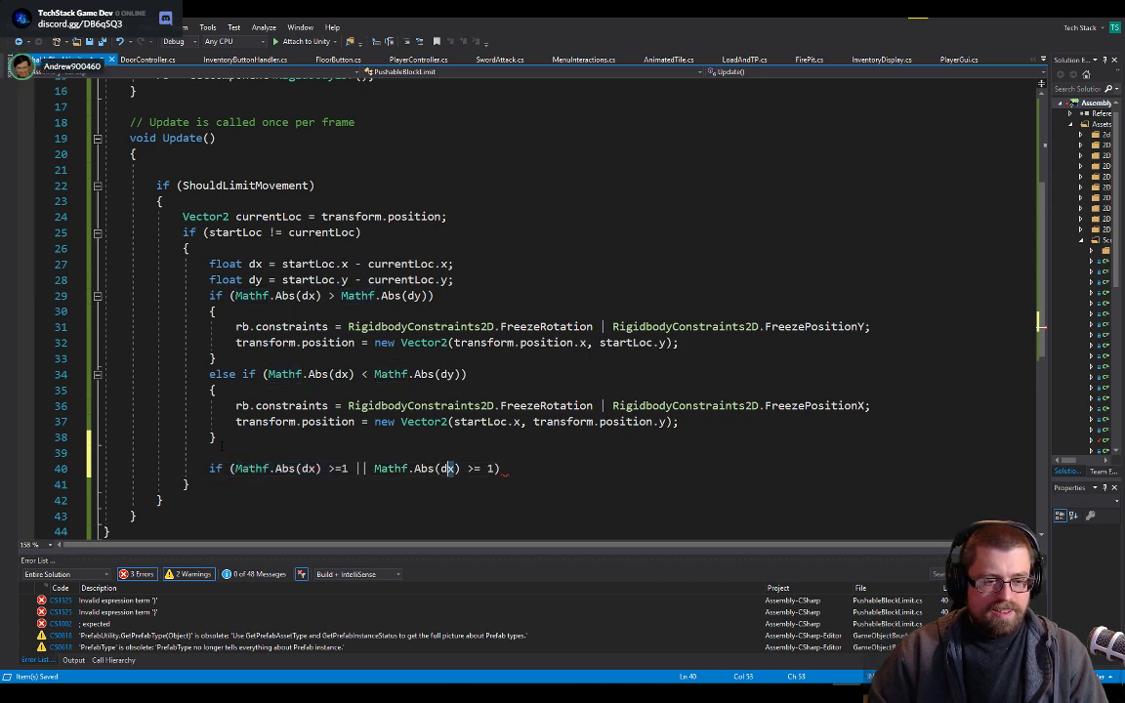
{"action": "key", "text": "BackSpace"}
{"action": "type", "text": "y"}
{"action": "key", "text": "End"}
- Give the new if statement a braced body and copy the else if block's rb.constraints line into it
{"action": "key", "text": "Return"}
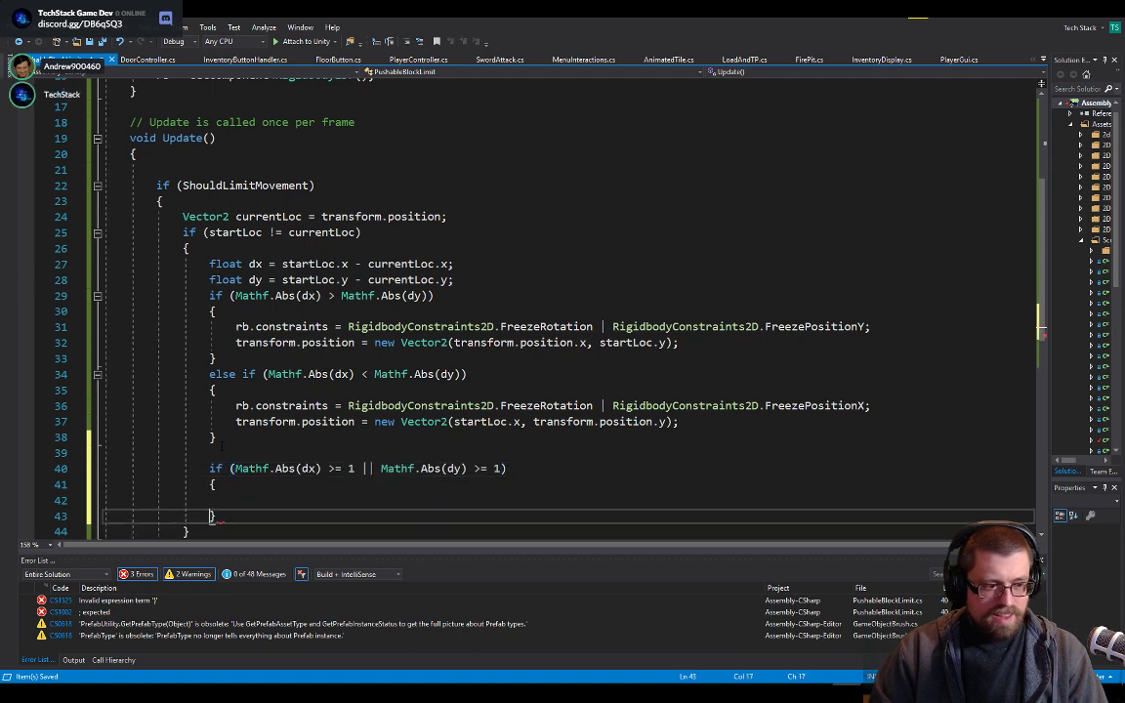
{"action": "type", "text": "{"}
{"action": "key", "text": "Return"}
{"action": "key", "text": "Up"}
{"action": "key", "text": "Up"}
{"action": "key", "text": "Up"}
{"action": "key", "text": "Up"}
{"action": "key", "text": "Up"}
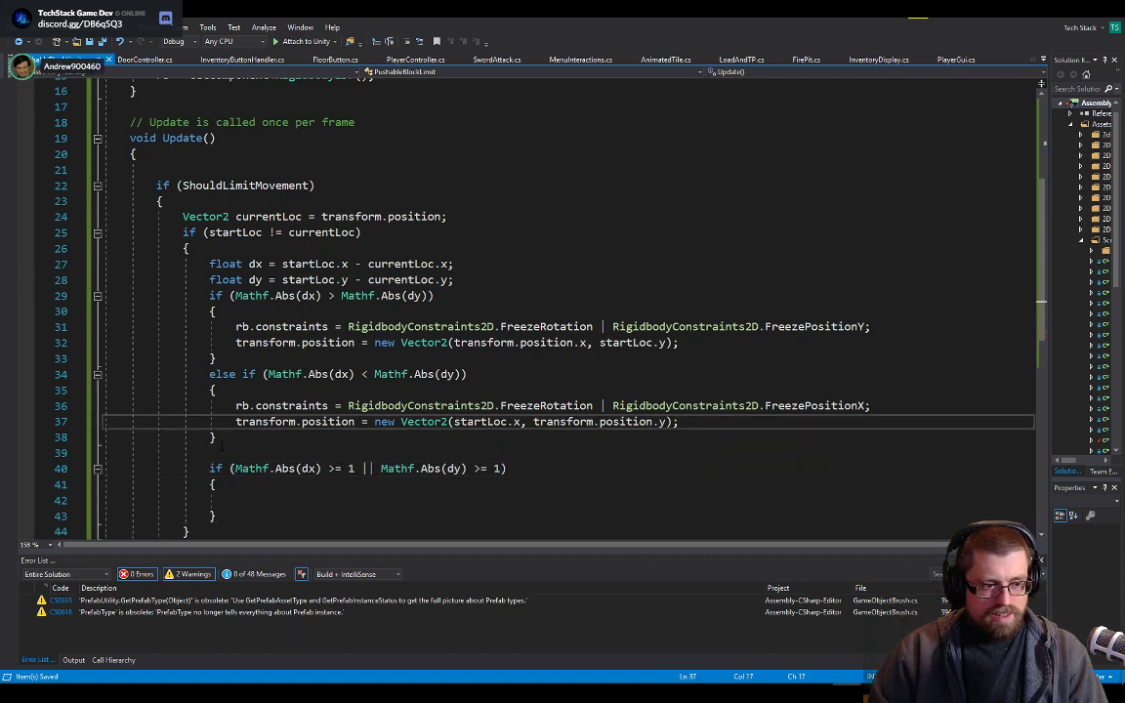
{"action": "key", "text": "Up"}
{"action": "key", "text": "shift+End"}
{"action": "key", "text": "ctrl+c"}
{"action": "key", "text": "Down"}
{"action": "key", "text": "Down"}
{"action": "key", "text": "Down"}
{"action": "key", "text": "Down"}
{"action": "key", "text": "Down"}
{"action": "key", "text": "Down"}
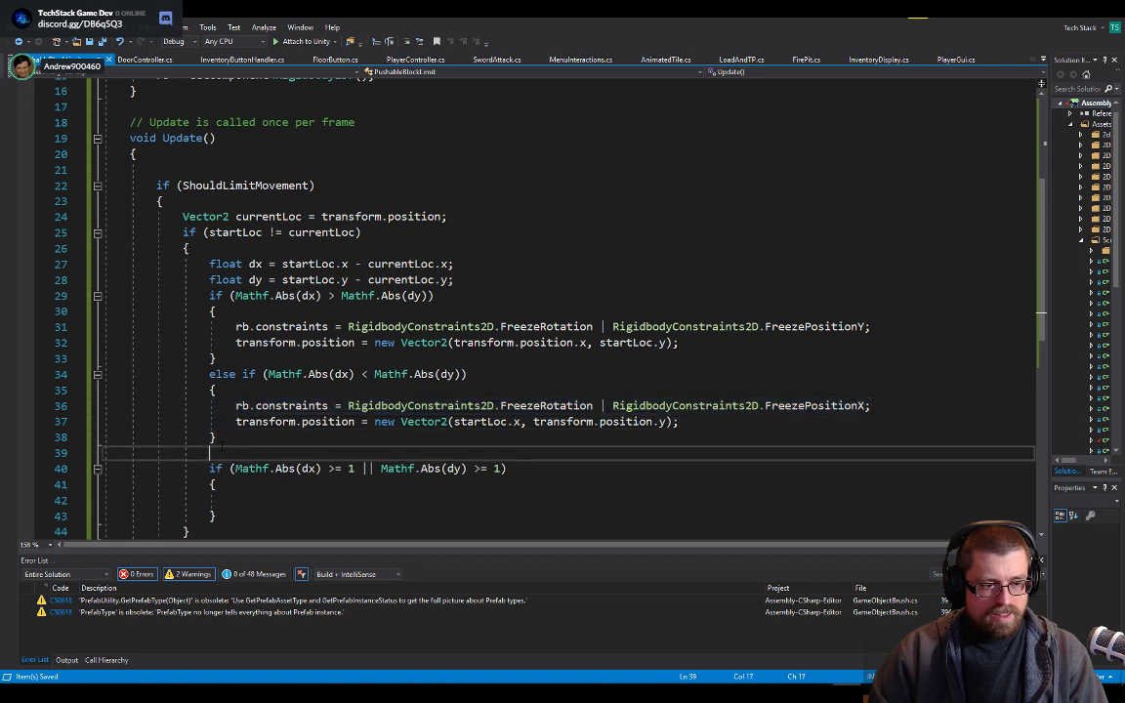
{"action": "key", "text": "ctrl+v"}
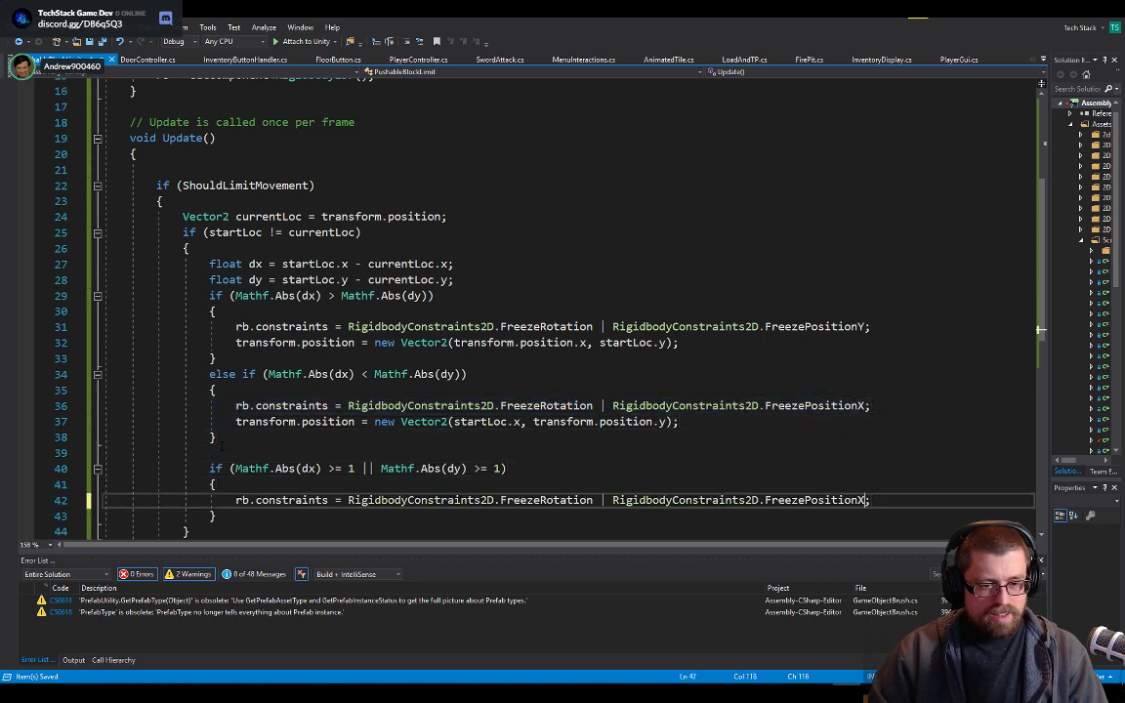
- In the copied rb.constraints line, replace FreezePositionX with FreezeAll
{"action": "key", "text": "ctrl+shift+Left"}
{"action": "key", "text": "BackSpace"}
{"action": "key", "text": "ctrl+space"}
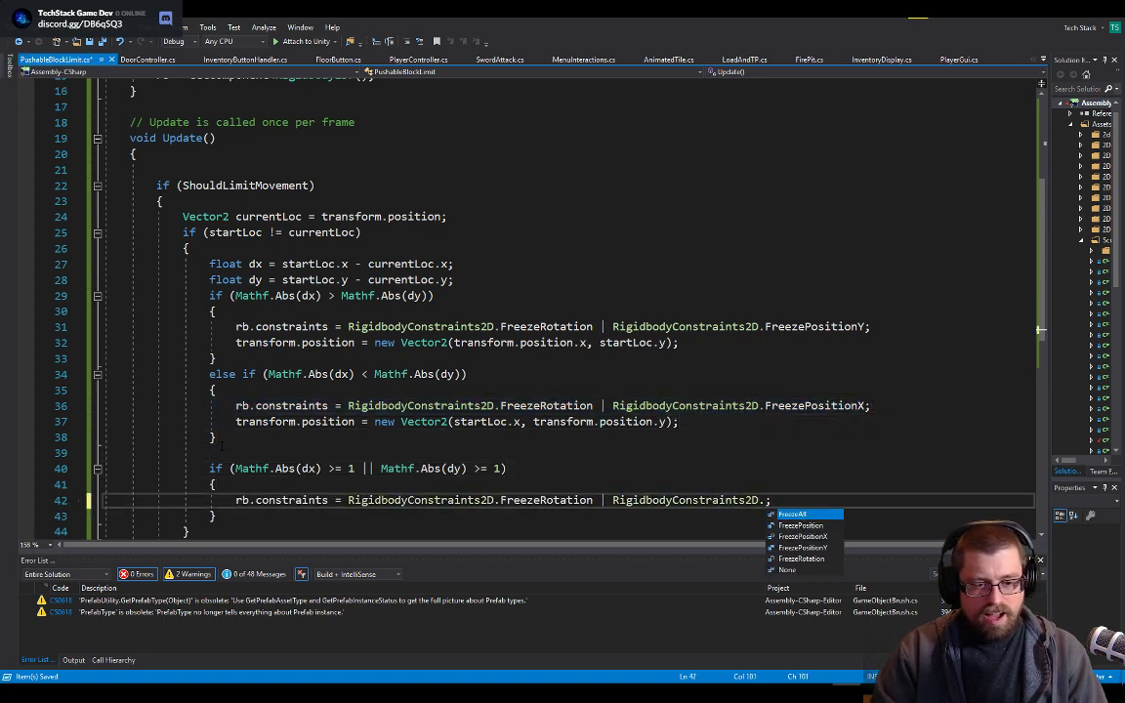
{"action": "key", "text": "Escape"}
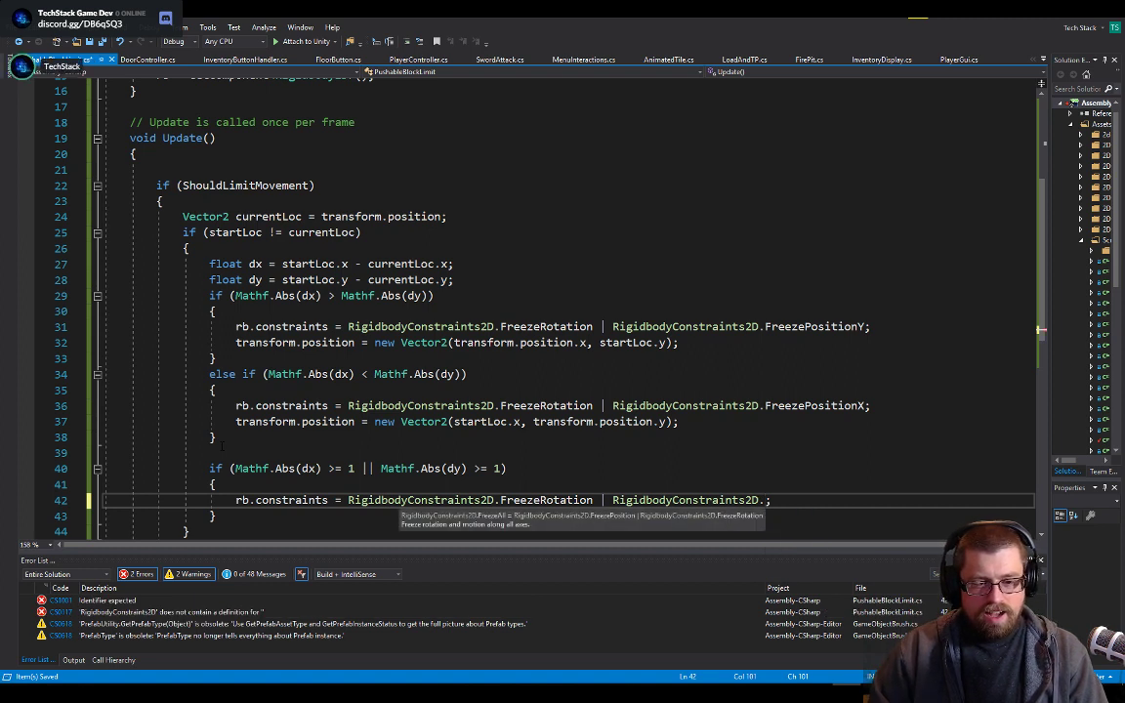
{"action": "type", "text": "FreezeAll"}
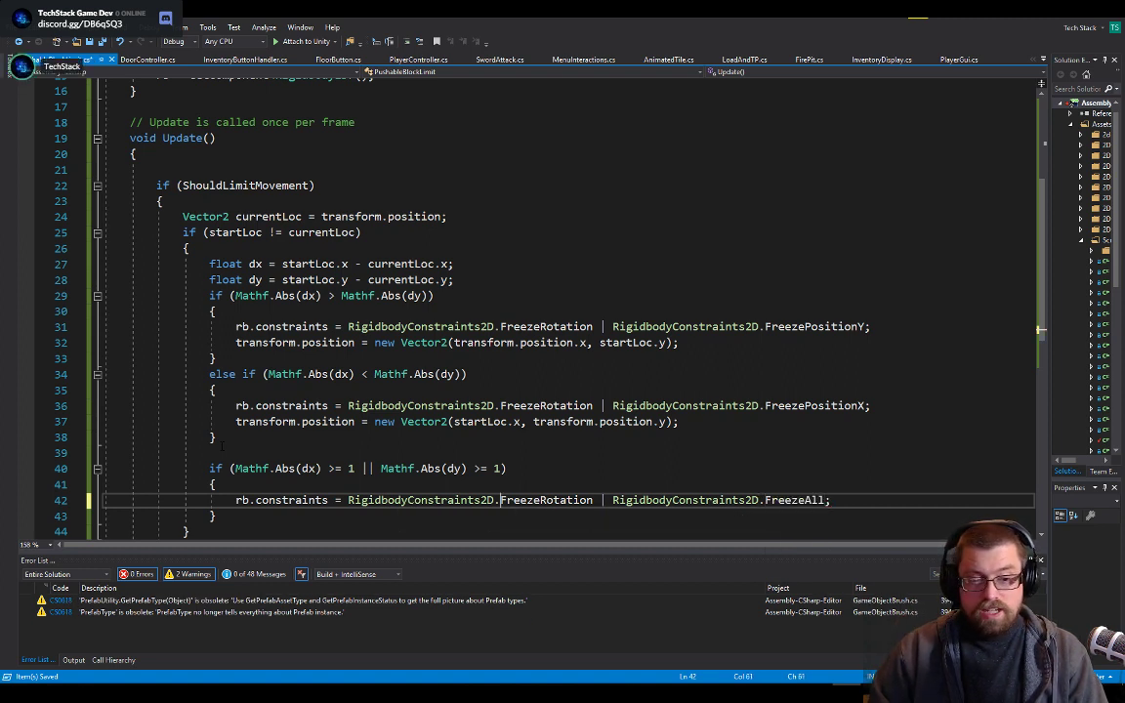
- Remove the FreezeRotation part and the | operator so the line assigns only RigidbodyConstraints2D.FreezeAll to rb.constraints
{"action": "key", "text": "ctrl+shift+Left"}
{"action": "key", "text": "ctrl+shift+Left"}
{"action": "key", "text": "ctrl+shift+Left"}
{"action": "key", "text": "ctrl+shift+Left"}
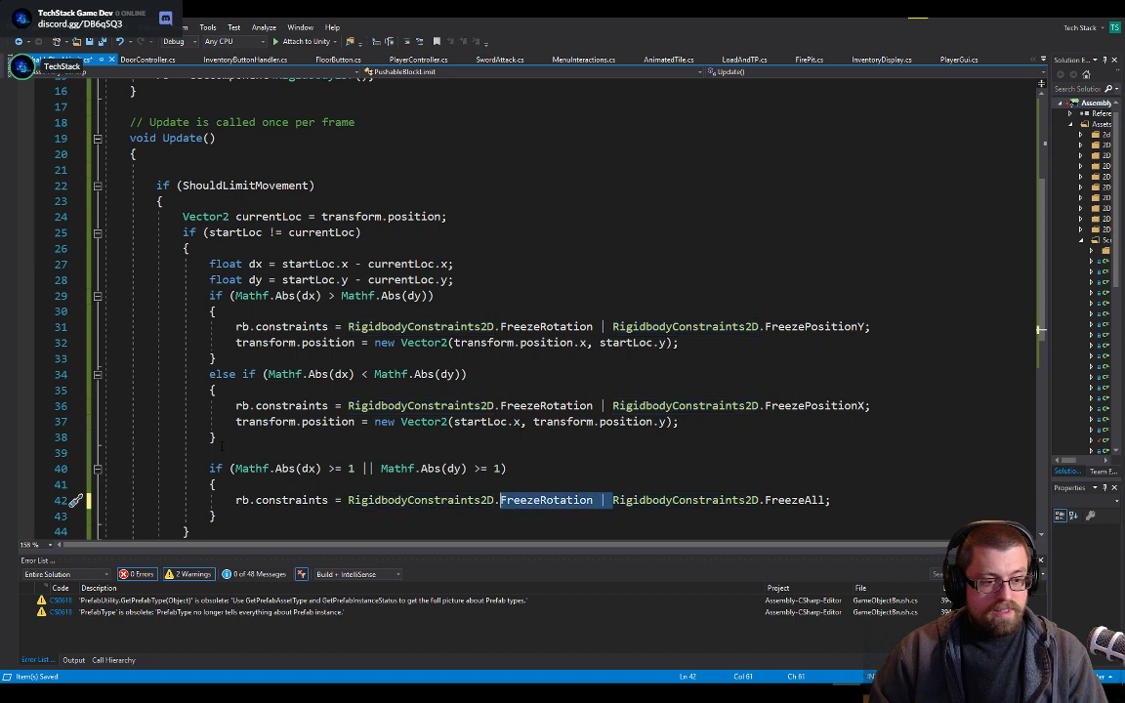
{"action": "key", "text": "Delete"}
- Delete the blank line above the if (ShouldLimitMovement) statement at the start of the Update method
{"action": "key", "text": "Down"}
{"action": "key", "text": "Down"}
{"action": "key", "text": "Down"}
{"action": "key", "text": "Down"}
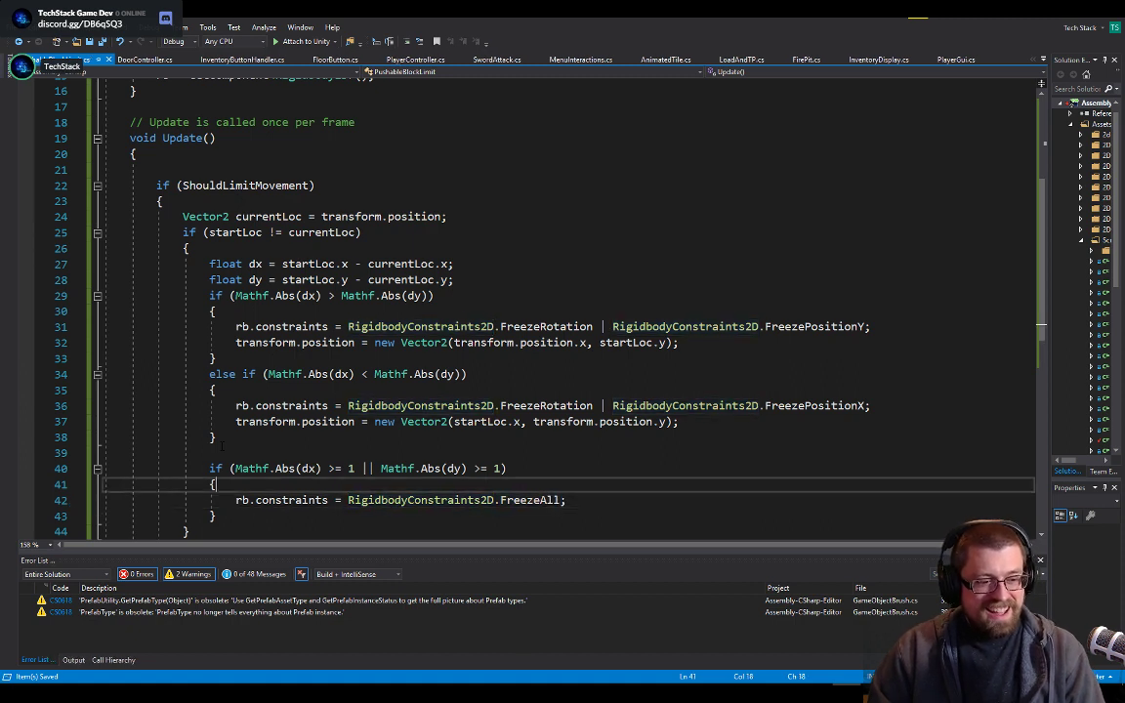
{"action": "key", "text": "Down"}
{"action": "key", "text": "Down"}
{"action": "key", "text": "Up"}
{"action": "key", "text": "Up"}
{"action": "key", "text": "Up"}
{"action": "key", "text": "Up"}
{"action": "key", "text": "Up"}
{"action": "key", "text": "Up"}
{"action": "key", "text": "Up"}
{"action": "key", "text": "Up"}
{"action": "key", "text": "Up"}
{"action": "key", "text": "Up"}
{"action": "key", "text": "Up"}
{"action": "key", "text": "Up"}
{"action": "key", "text": "Up"}
{"action": "key", "text": "Up"}
{"action": "key", "text": "Up"}
{"action": "key", "text": "Up"}
{"action": "key", "text": "Up"}
{"action": "key", "text": "Up"}
{"action": "key", "text": "Up"}
{"action": "key", "text": "Up"}
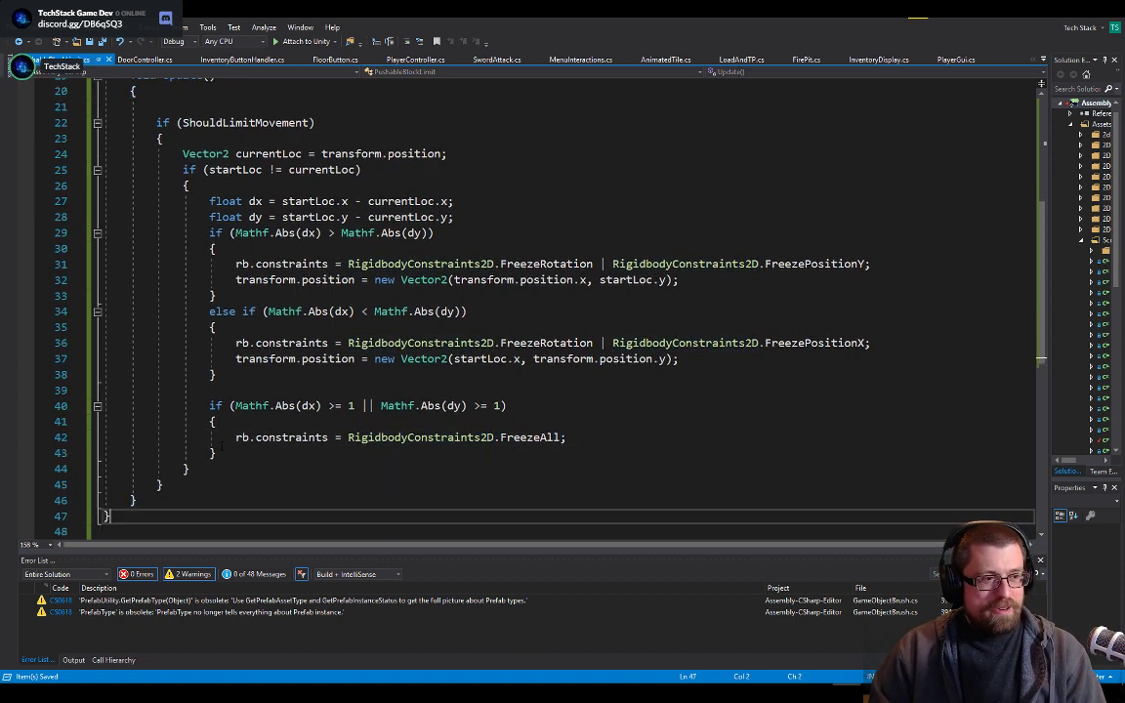
{"action": "key", "text": "Up"}
{"action": "key", "text": "Up"}
{"action": "key", "text": "Up"}
{"action": "key", "text": "Up"}
{"action": "key", "text": "Up"}
{"action": "key", "text": "Up"}
{"action": "key", "text": "Up"}
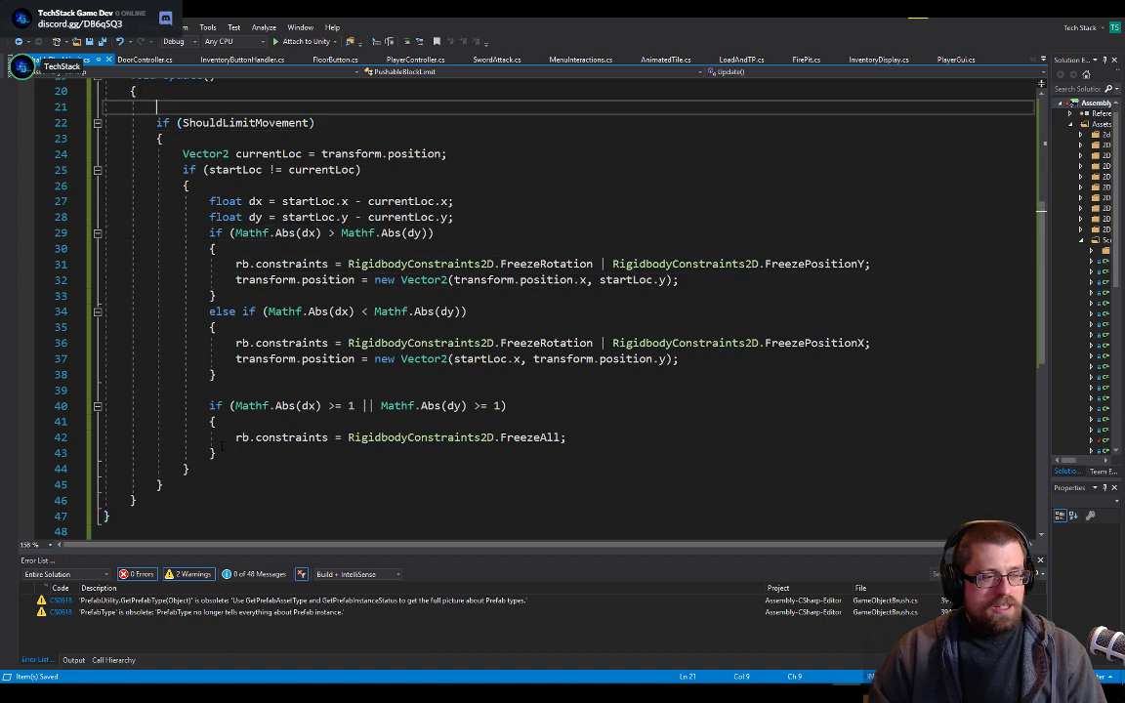
{"action": "key", "text": "Delete"}
- Look through the Update method from the ShouldLimitMovement check down to its closing braces
{"action": "key", "text": "Down"}
{"action": "key", "text": "Down"}
{"action": "key", "text": "Down"}
{"action": "key", "text": "Down"}
{"action": "key", "text": "Down"}
{"action": "key", "text": "Down"}
{"action": "key", "text": "Down"}
{"action": "key", "text": "Down"}
{"action": "key", "text": "Down"}
{"action": "key", "text": "Down"}
{"action": "key", "text": "Down"}
{"action": "key", "text": "Down"}
{"action": "key", "text": "Down"}
{"action": "key", "text": "Down"}
{"action": "key", "text": "Down"}
{"action": "key", "text": "Down"}
{"action": "key", "text": "Down"}
{"action": "key", "text": "Down"}
{"action": "key", "text": "Down"}
{"action": "key", "text": "Down"}
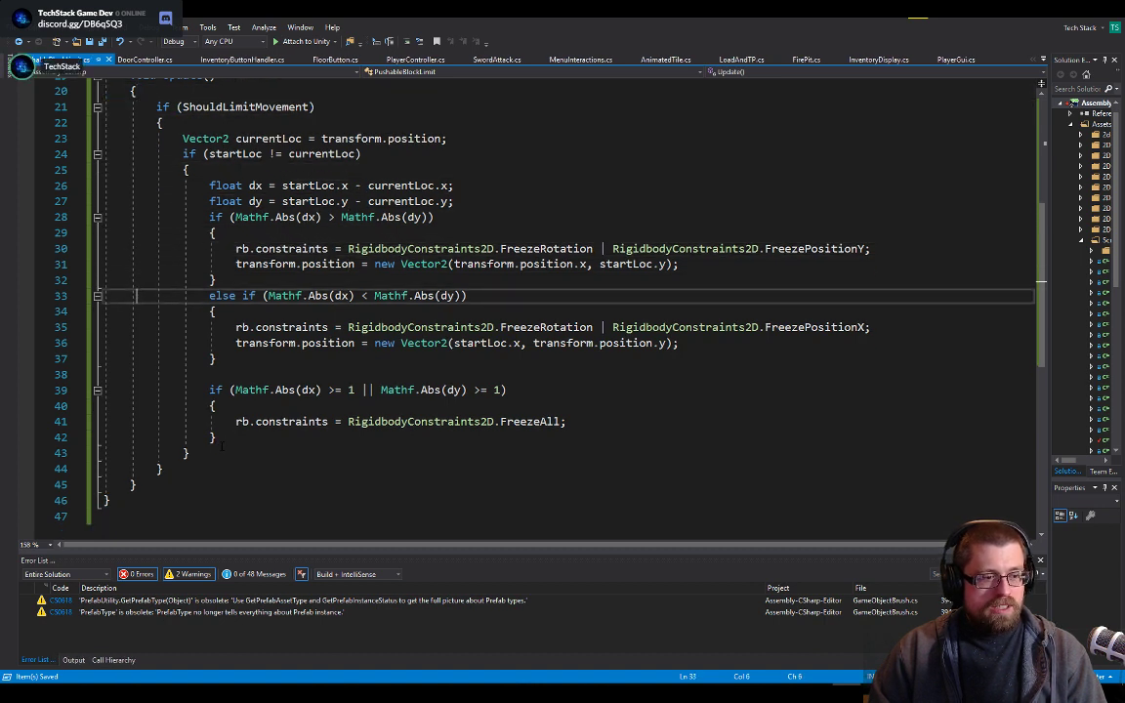
- Delete the blank line between the closing brace of the Start method and the comment above the Update method
{"action": "key", "text": "Up"}
{"action": "key", "text": "Up"}
{"action": "key", "text": "Up"}
{"action": "key", "text": "Up"}
{"action": "key", "text": "Up"}
{"action": "key", "text": "Up"}
{"action": "key", "text": "Up"}
{"action": "key", "text": "Up"}
{"action": "key", "text": "Up"}
{"action": "key", "text": "Up"}
{"action": "key", "text": "Up"}
{"action": "key", "text": "Up"}
{"action": "key", "text": "Up"}
{"action": "key", "text": "Up"}
{"action": "key", "text": "Up"}
{"action": "key", "text": "Up"}
{"action": "key", "text": "Up"}
{"action": "key", "text": "Up"}
{"action": "key", "text": "Up"}
{"action": "key", "text": "Up"}
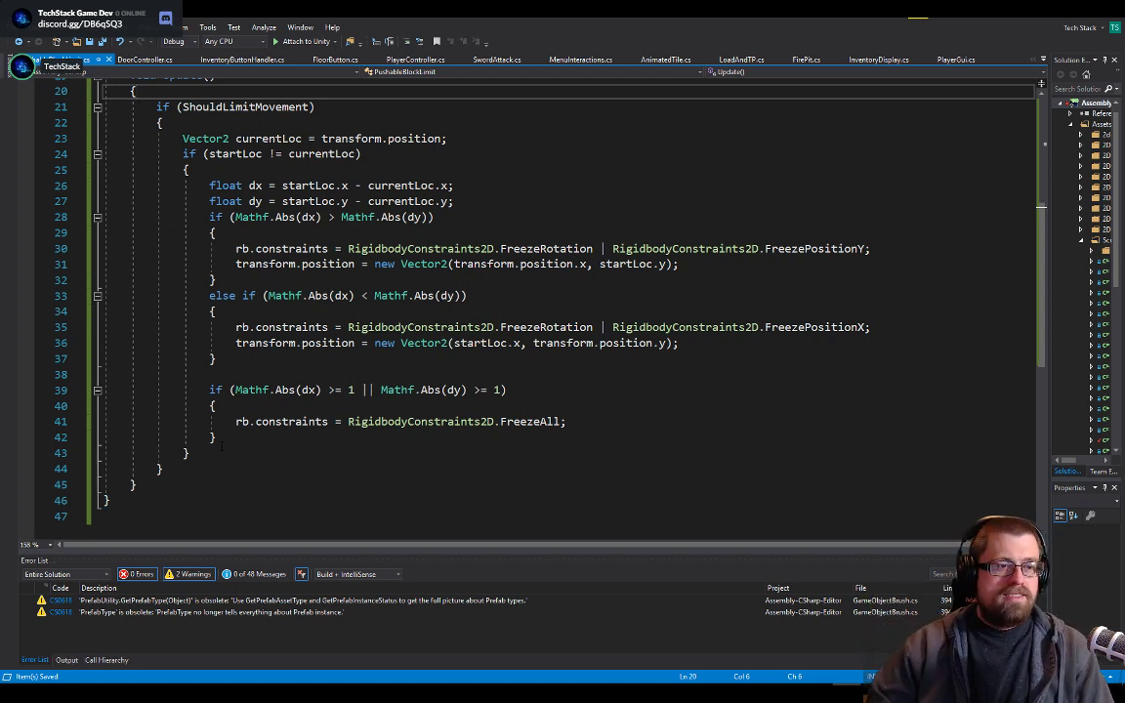
{"action": "scroll", "coordinate": [332, 470], "scroll_direction": "up", "scroll_amount": 7}
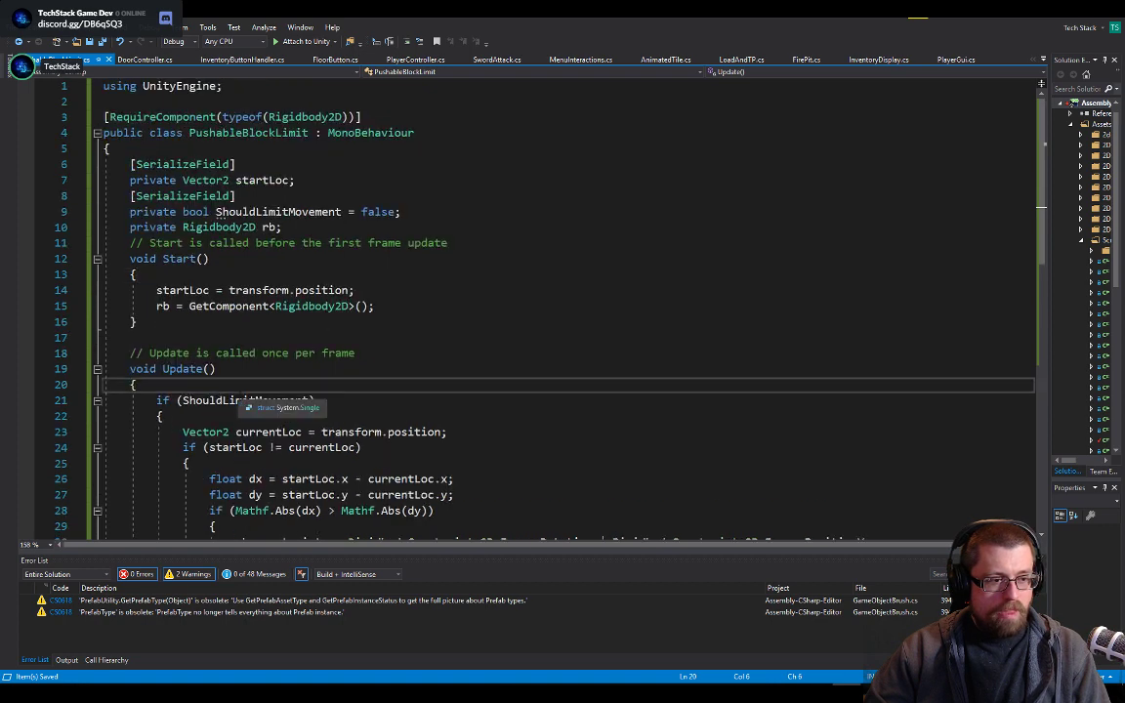
{"action": "left_click", "coordinate": [286, 338]}
{"action": "key", "text": "Up"}
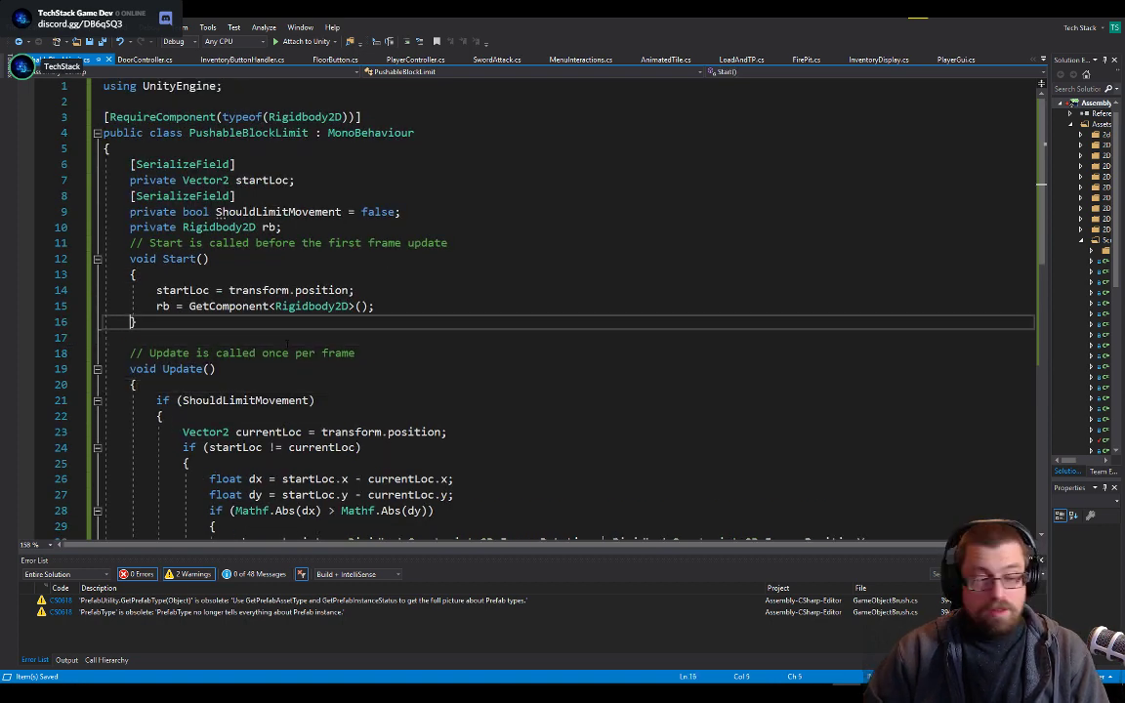
{"action": "key", "text": "Delete"}
- Review the Update method from its opening brace down to the end of the PushableBlockLimit class
{"action": "key", "text": "Down"}
{"action": "key", "text": "Down"}
{"action": "key", "text": "Down"}
{"action": "key", "text": "Down"}
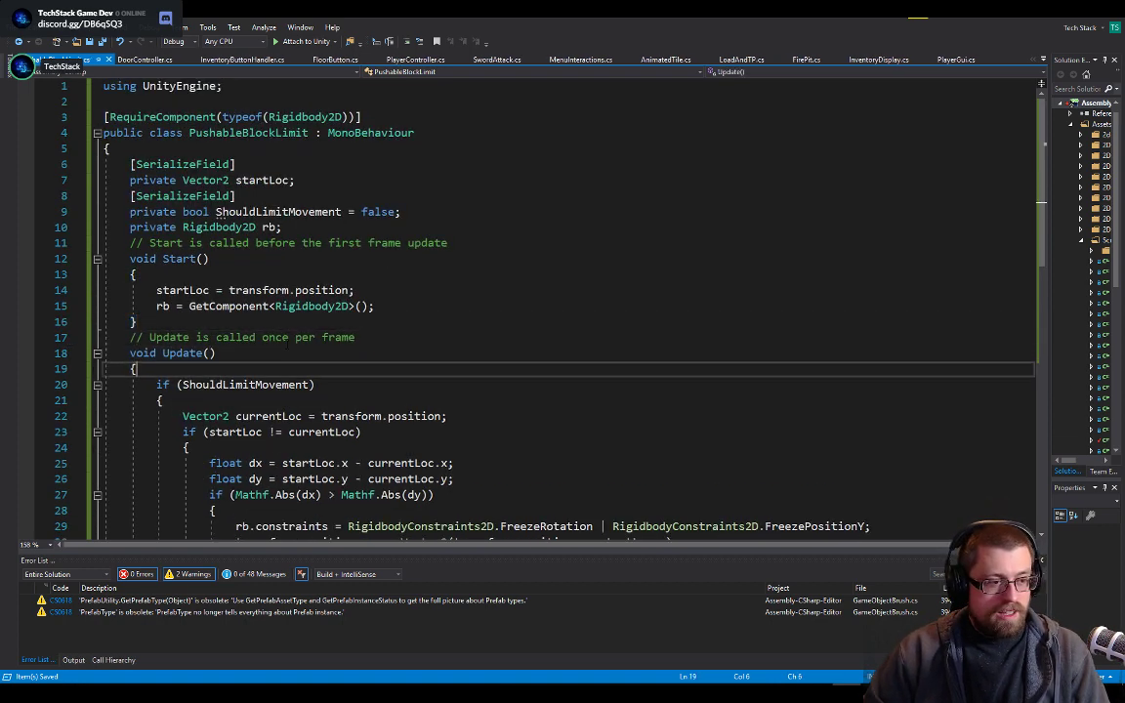
{"action": "key", "text": "Down"}
{"action": "key", "text": "Down"}
{"action": "key", "text": "Down"}
{"action": "key", "text": "Down"}
{"action": "key", "text": "Down"}
{"action": "key", "text": "Down"}
{"action": "key", "text": "Down"}
{"action": "key", "text": "Down"}
{"action": "key", "text": "Down"}
{"action": "key", "text": "Down"}
{"action": "key", "text": "Down"}
{"action": "key", "text": "Down"}
{"action": "key", "text": "Down"}
{"action": "key", "text": "Down"}
{"action": "key", "text": "Down"}
{"action": "key", "text": "Down"}
{"action": "key", "text": "Down"}
{"action": "key", "text": "Down"}
{"action": "key", "text": "Down"}
{"action": "key", "text": "Down"}
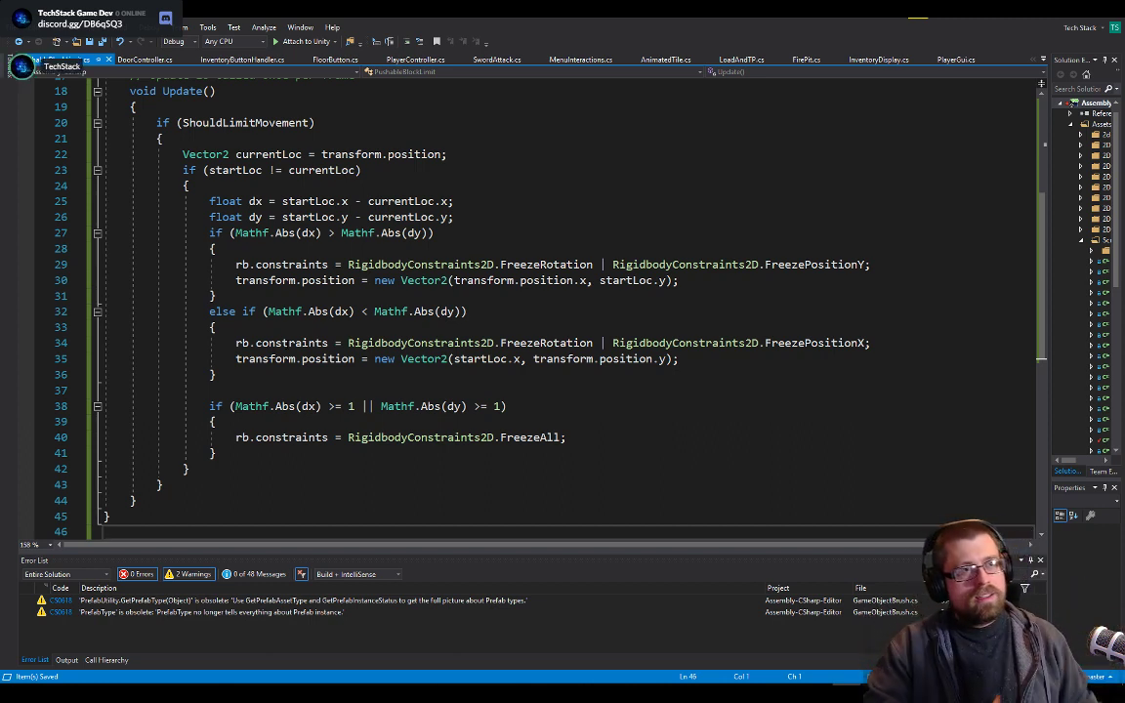
{"action": "left_click", "coordinate": [215, 374]}
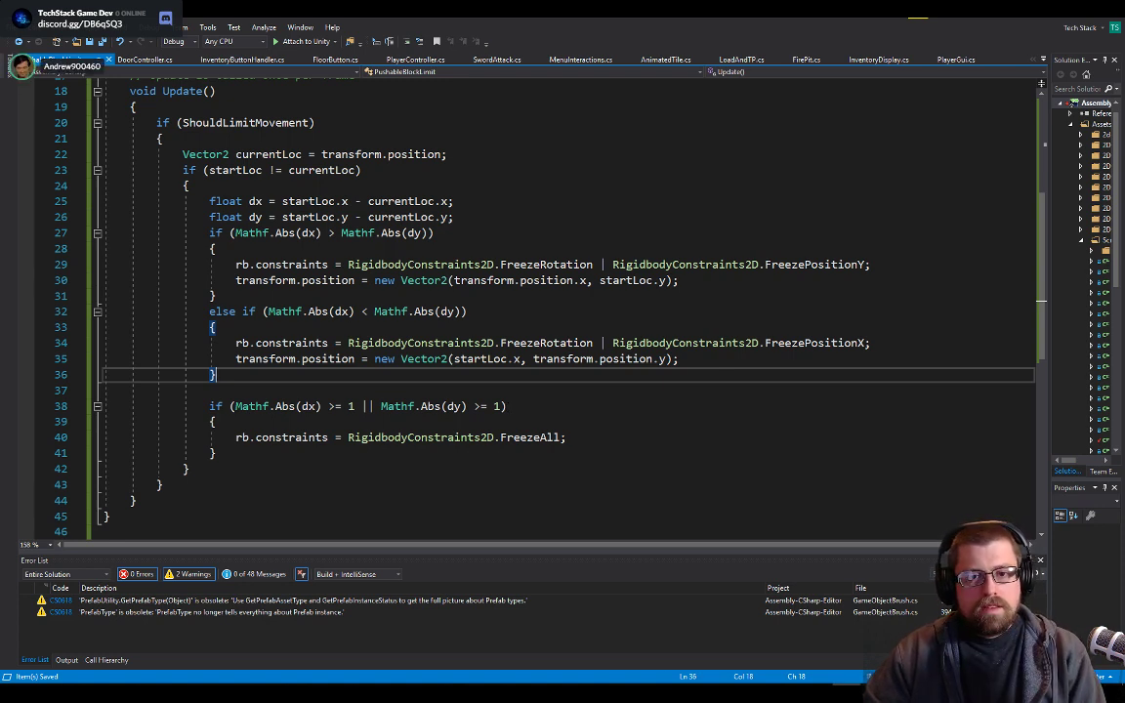
- Switch to Unity, enter Play mode and walk the character north along the village path to leave the overworld
{"action": "left_click", "coordinate": [1079, 16]}
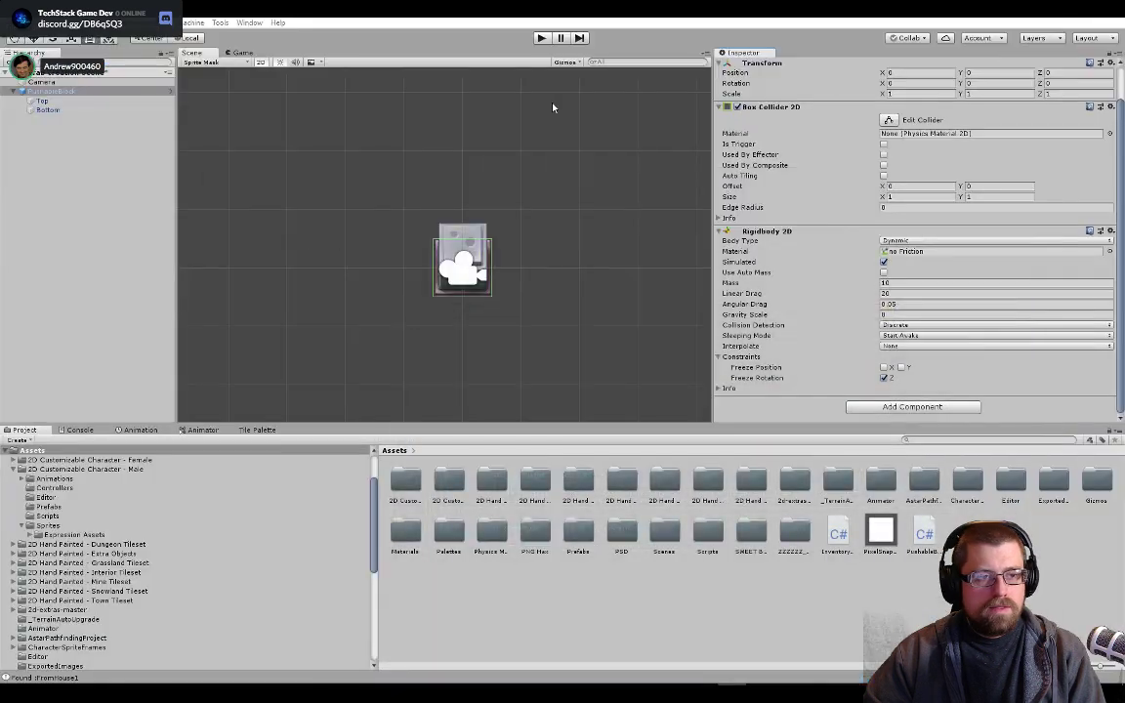
{"action": "left_click", "coordinate": [541, 37]}
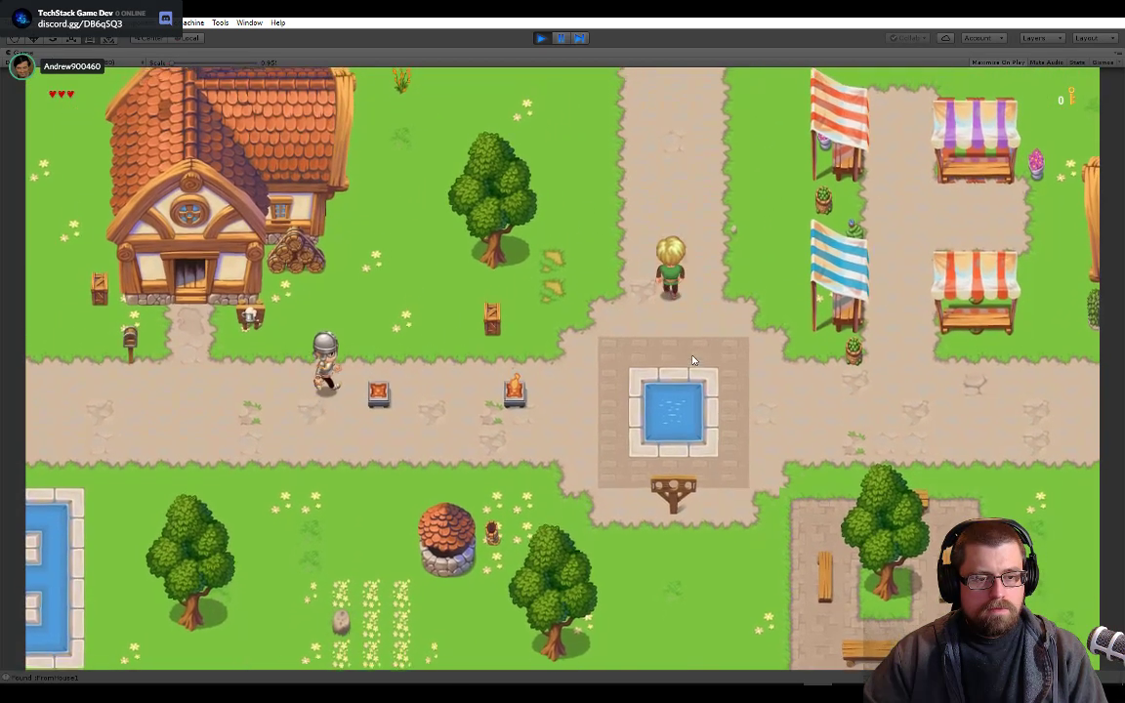
{"action": "key", "text": "w"}
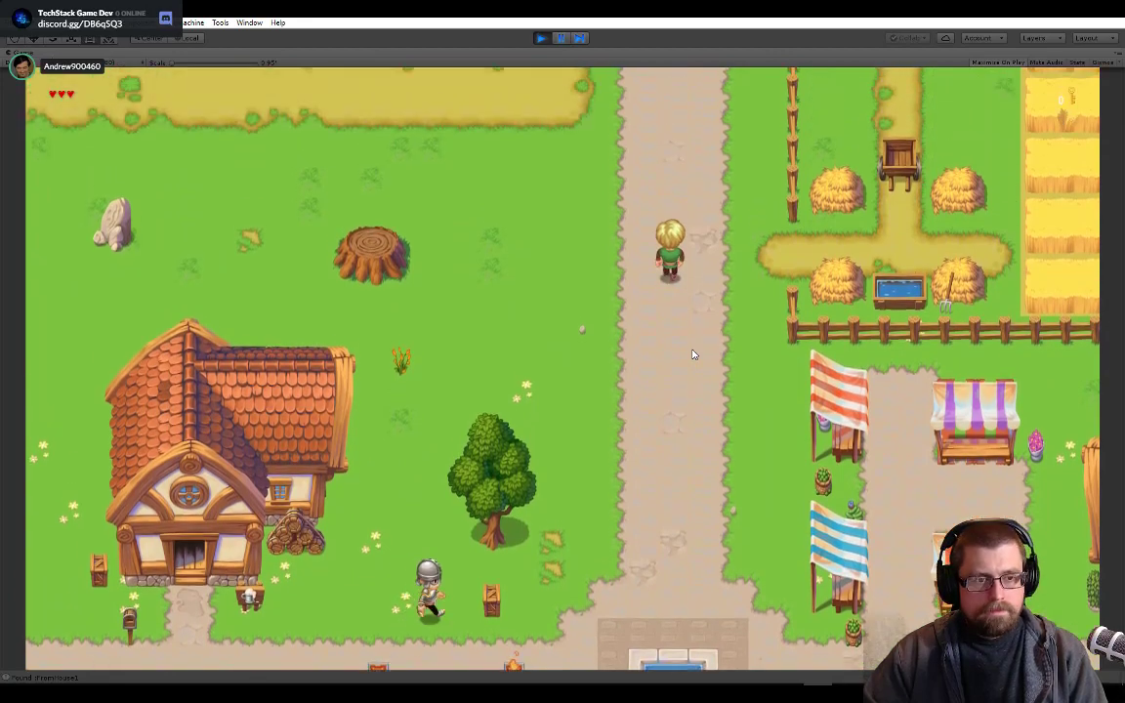
{"action": "key", "text": "w"}
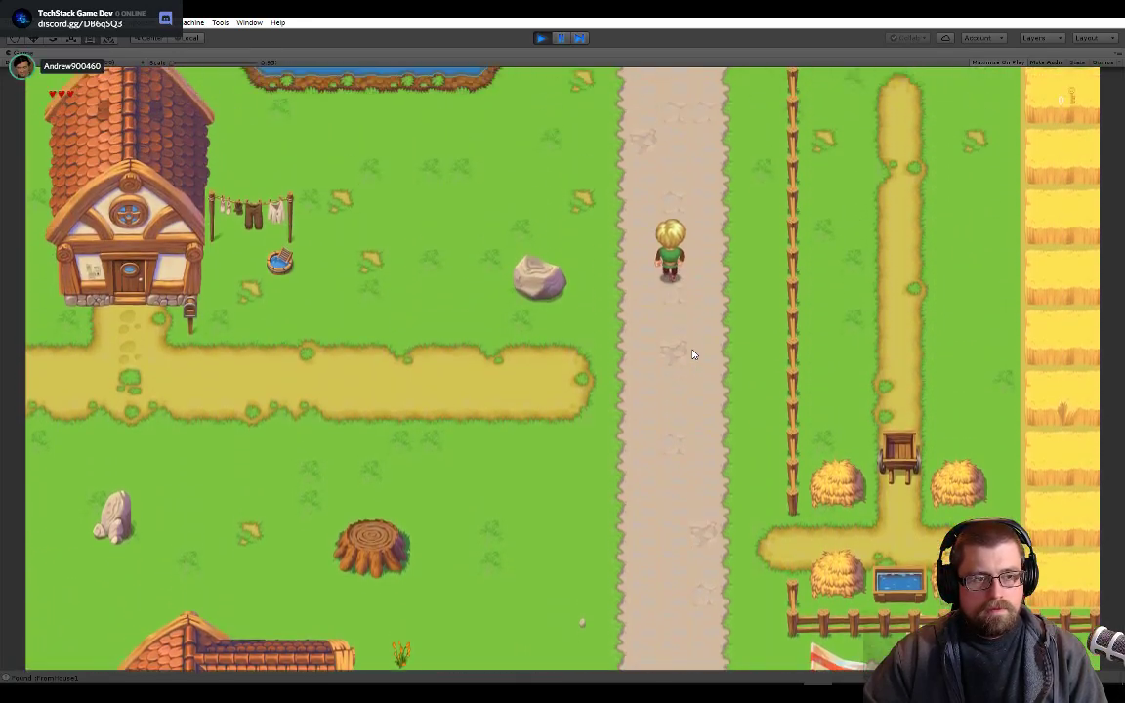
{"action": "key", "text": "w"}
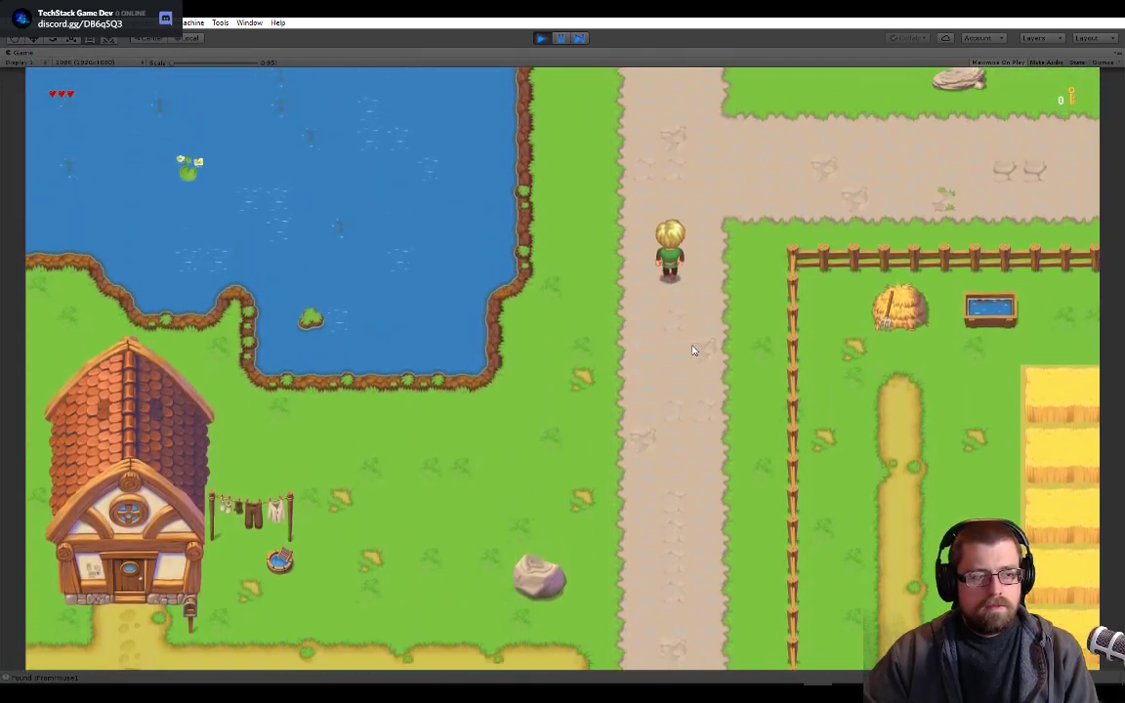
{"action": "key", "text": "w"}
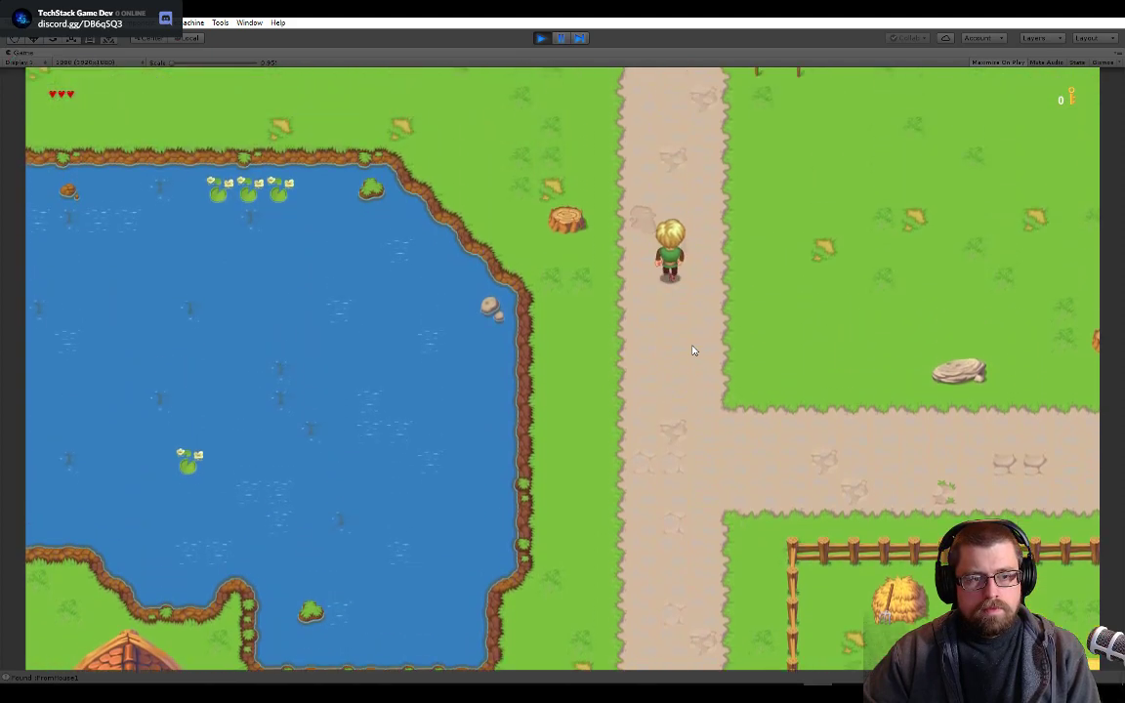
{"action": "key", "text": "w"}
{"action": "key", "text": "Up"}
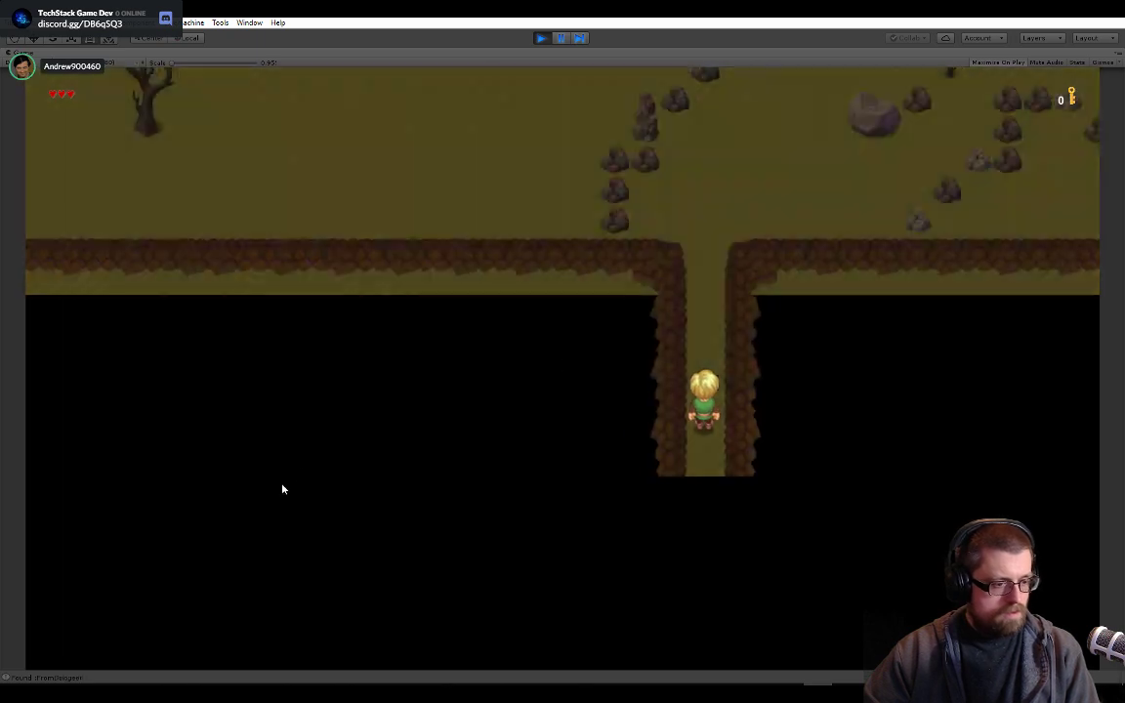
- Walk the character up through the desert and into the dungeon entrance to the northwest
{"action": "key", "text": "Up"}
{"action": "key", "text": "Up"}
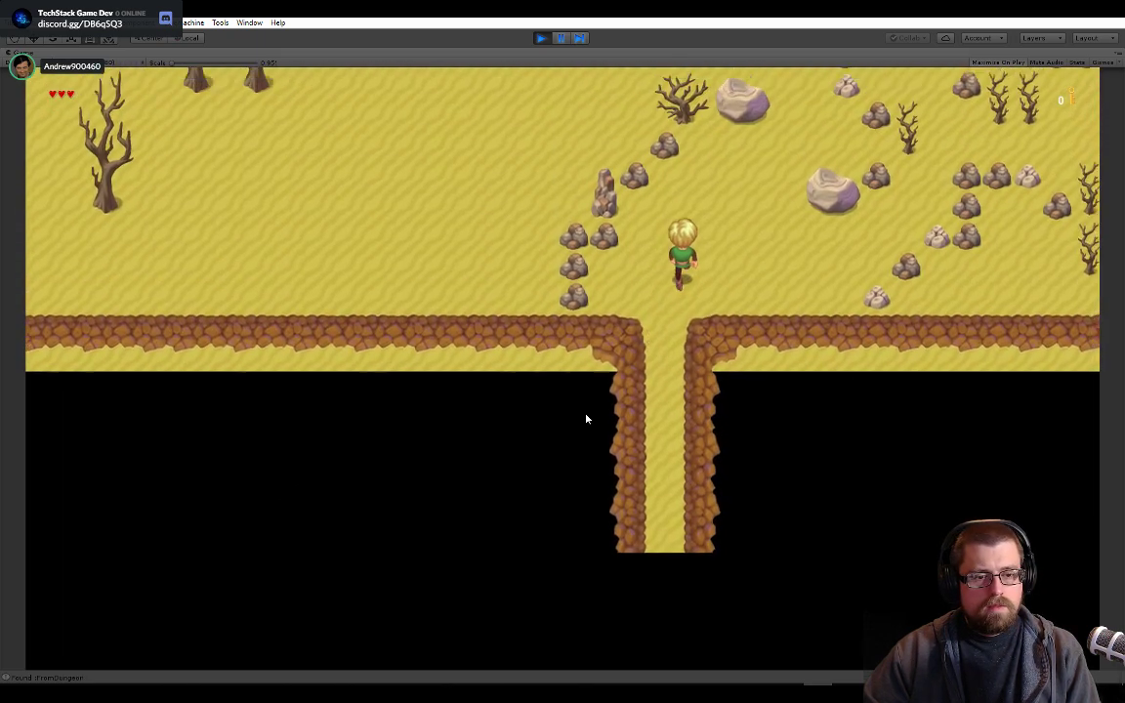
{"action": "key", "text": "Up"}
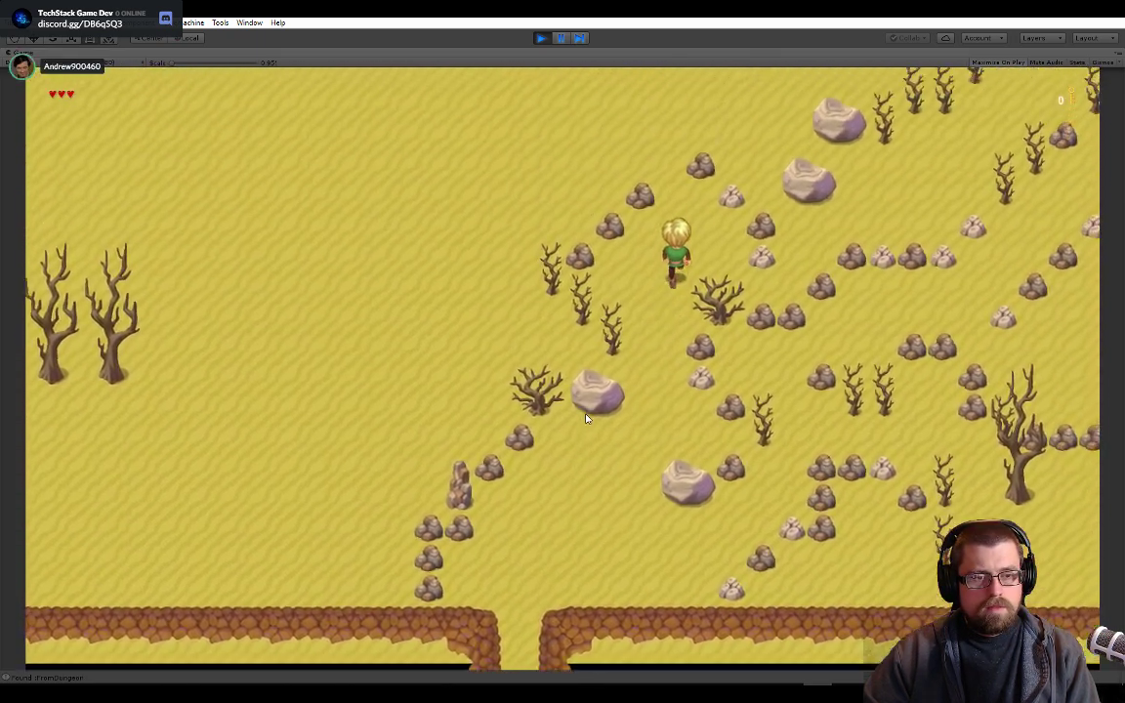
{"action": "key", "text": "Left"}
{"action": "key", "text": "Up"}
{"action": "key", "text": "Left"}
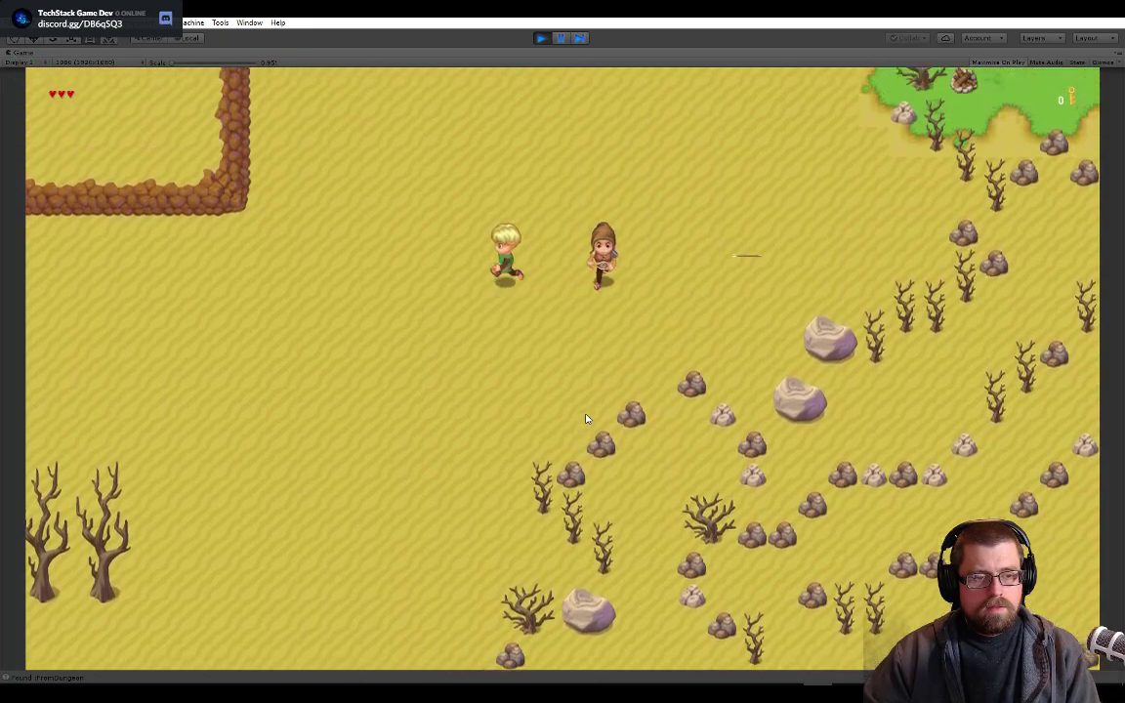
{"action": "key", "text": "Up"}
{"action": "key", "text": "Left"}
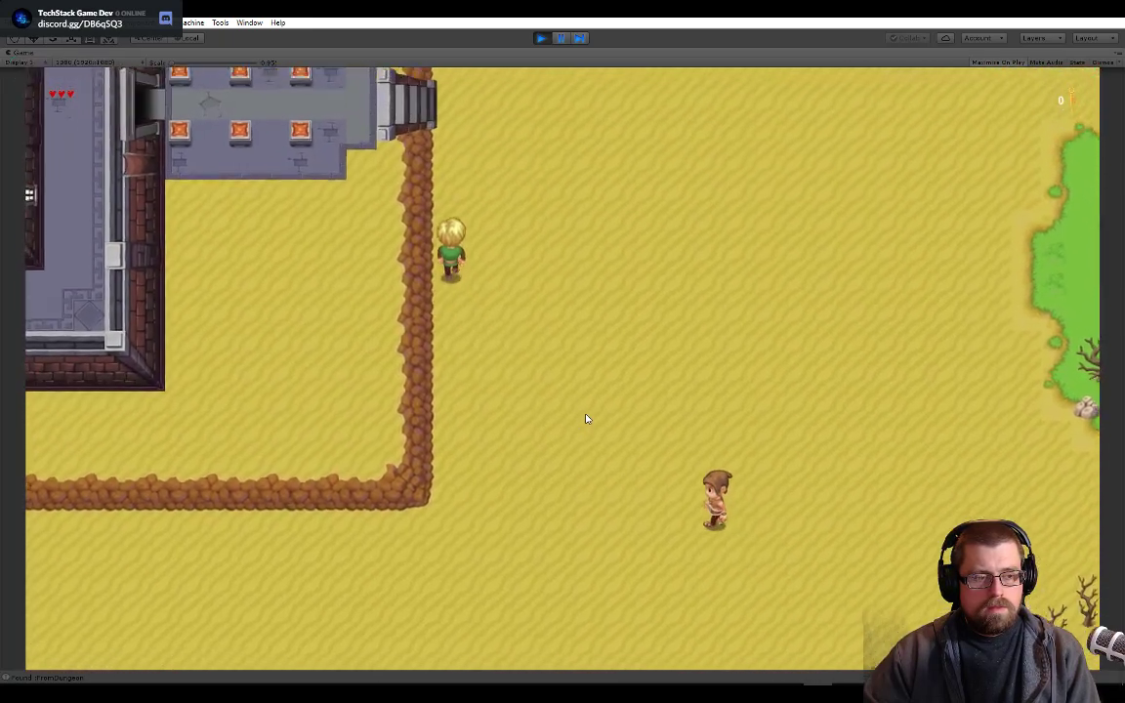
{"action": "key", "text": "Left"}
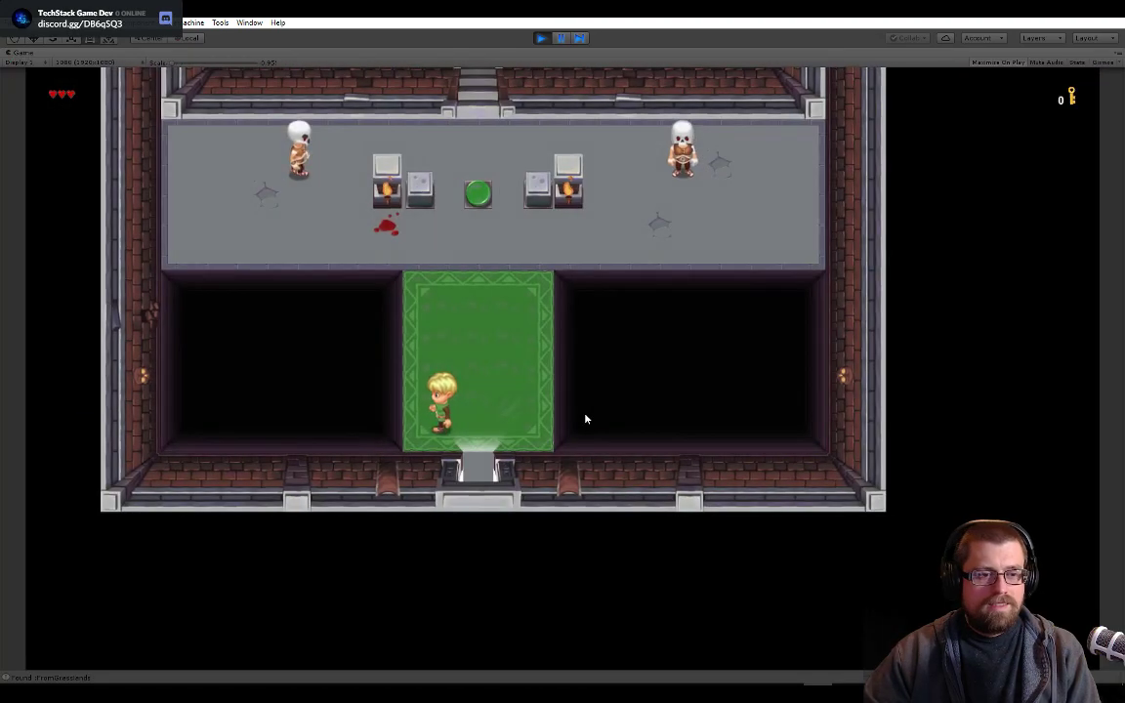
- Push the dungeon's left block upward, back off onto the green carpet and shoot toward the skeletons
{"action": "key", "text": "Up"}
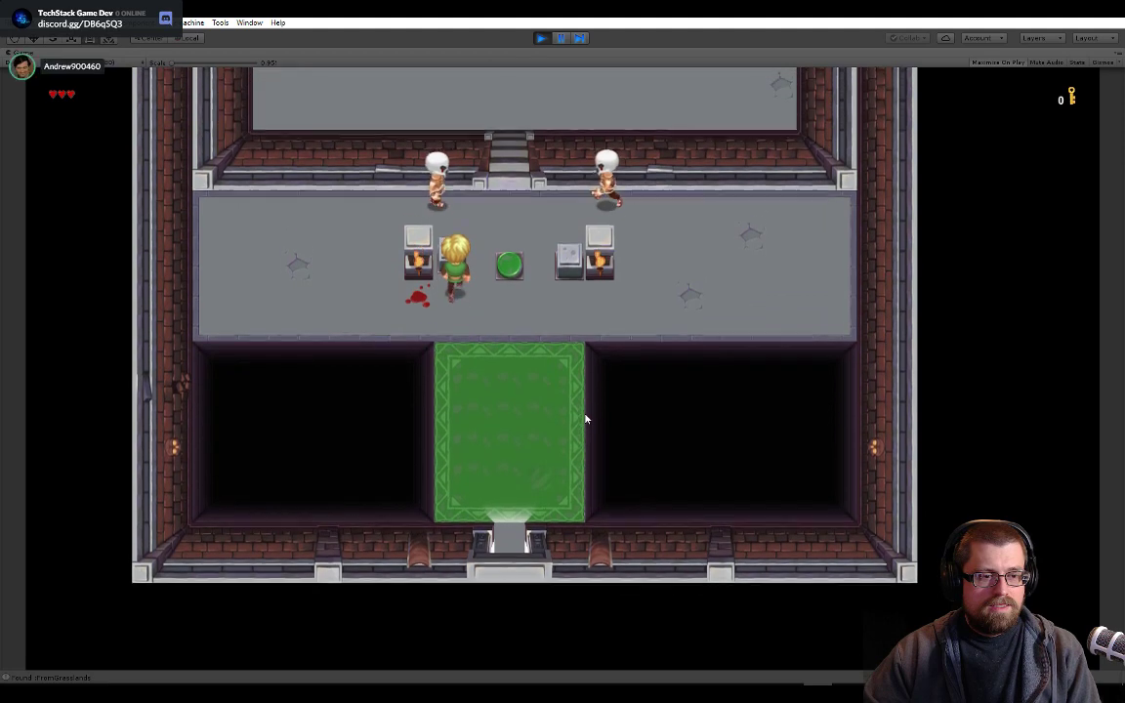
{"action": "key", "text": "Down"}
{"action": "key", "text": "Right"}
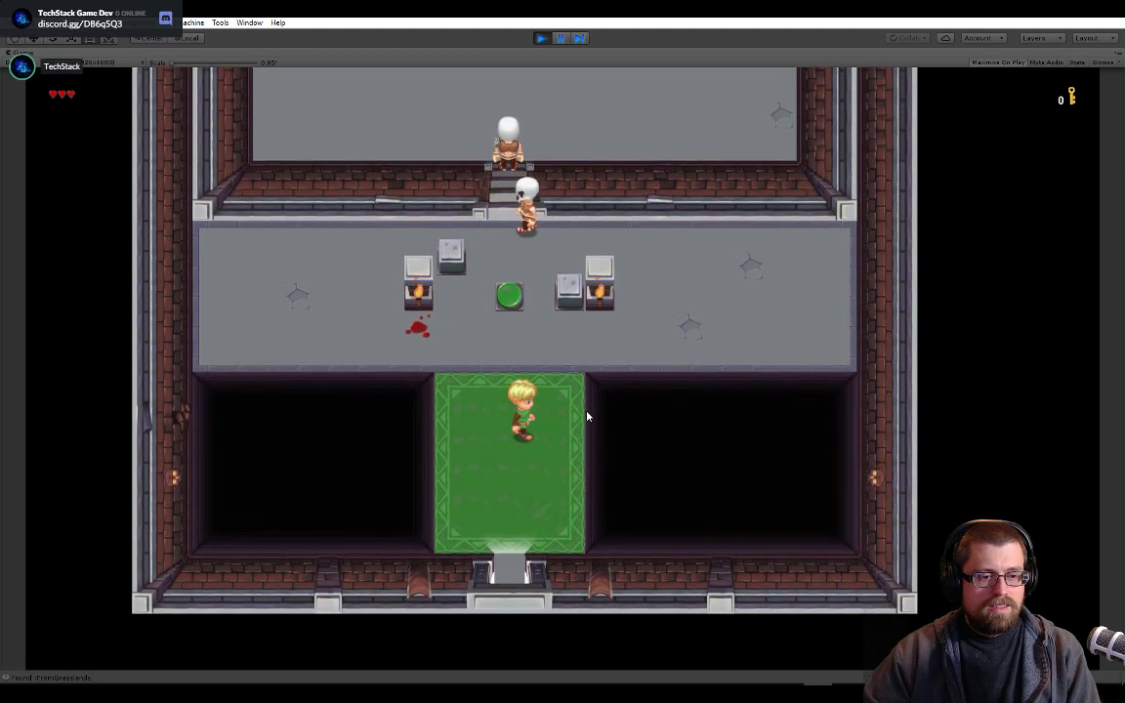
{"action": "key", "text": "Up"}
{"action": "left_click", "coordinate": [589, 415]}
{"action": "left_click", "coordinate": [592, 416]}
{"action": "key", "text": "Left"}
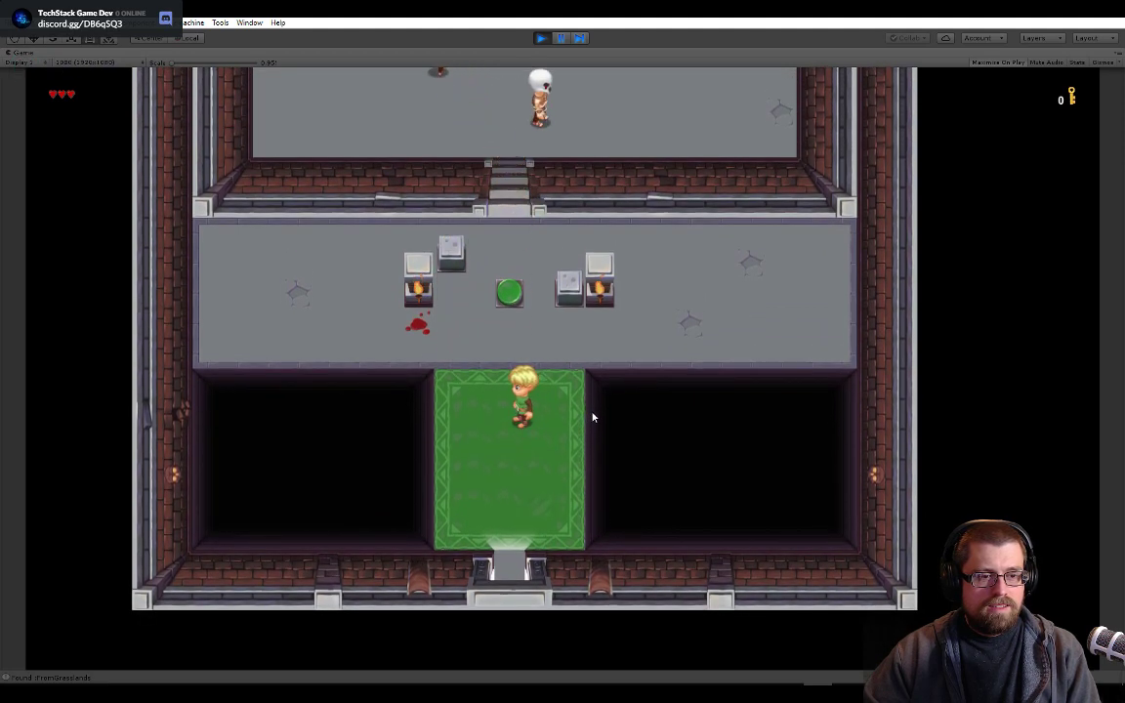
{"action": "key", "text": "Up"}
{"action": "key", "text": "Up"}
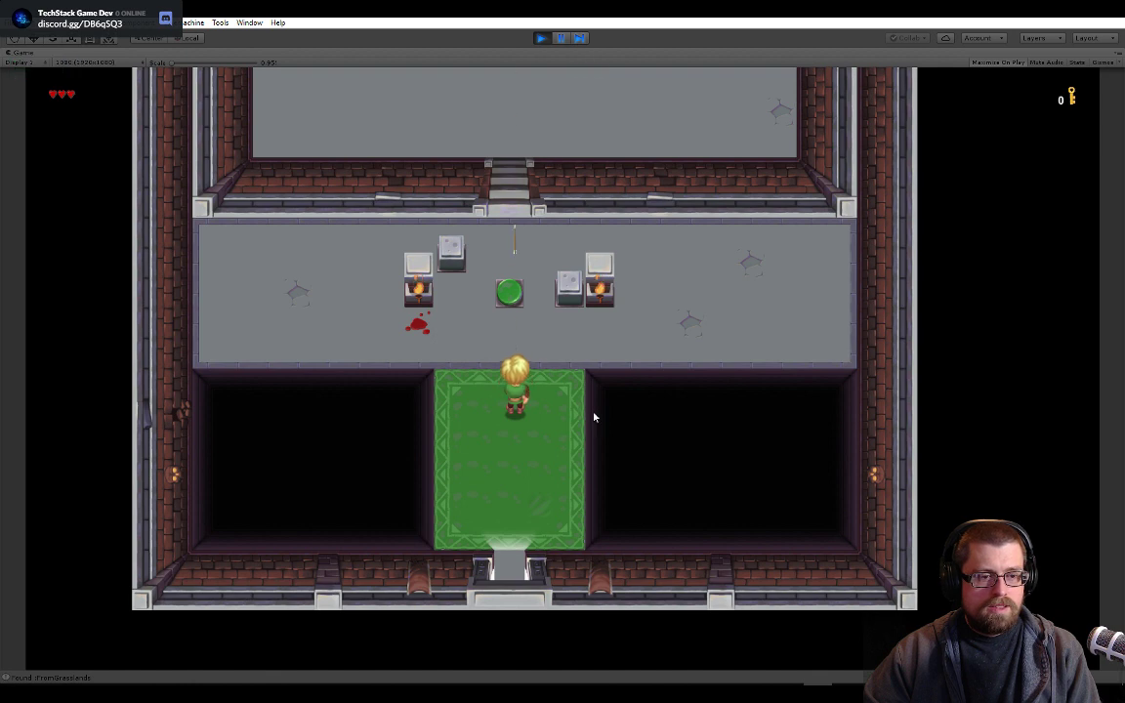
- Test pushing the left block further upward from below and sideways from its right side
{"action": "key", "text": "Up"}
{"action": "key", "text": "Left"}
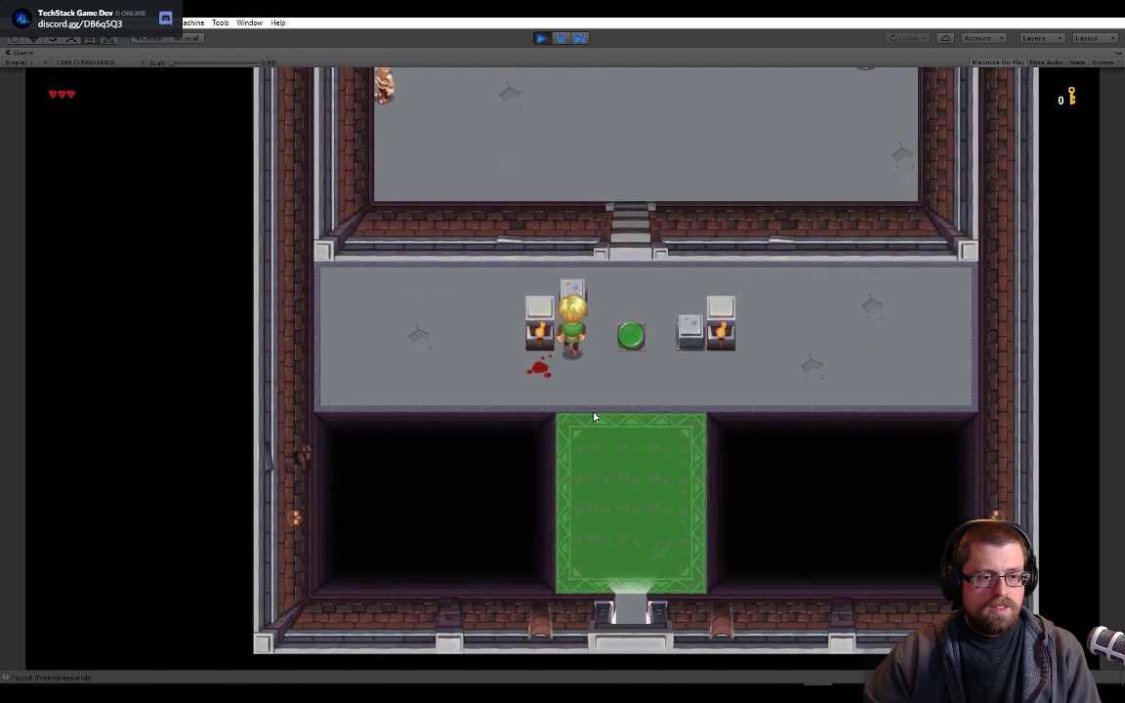
{"action": "key", "text": "Down"}
{"action": "key", "text": "Right"}
{"action": "key", "text": "Up"}
{"action": "key", "text": "Left"}
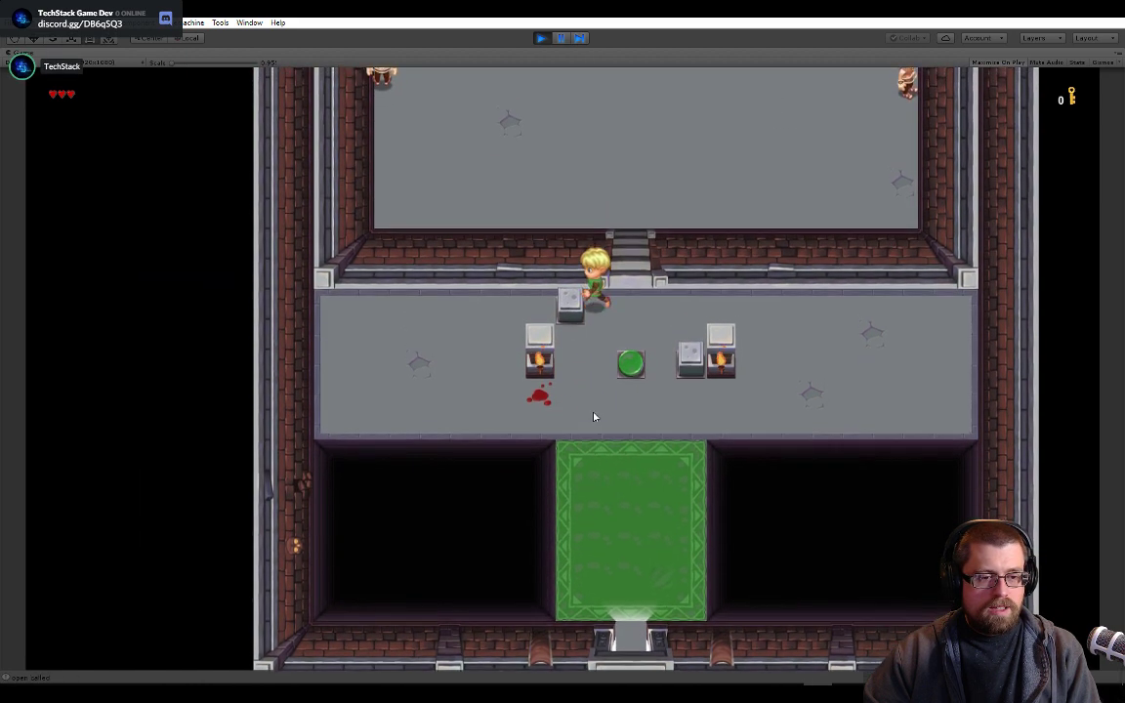
- Walk around to the left block's other side, push it to the right and stop Play mode
{"action": "key", "text": "Down"}
{"action": "key", "text": "Down"}
{"action": "key", "text": "Left"}
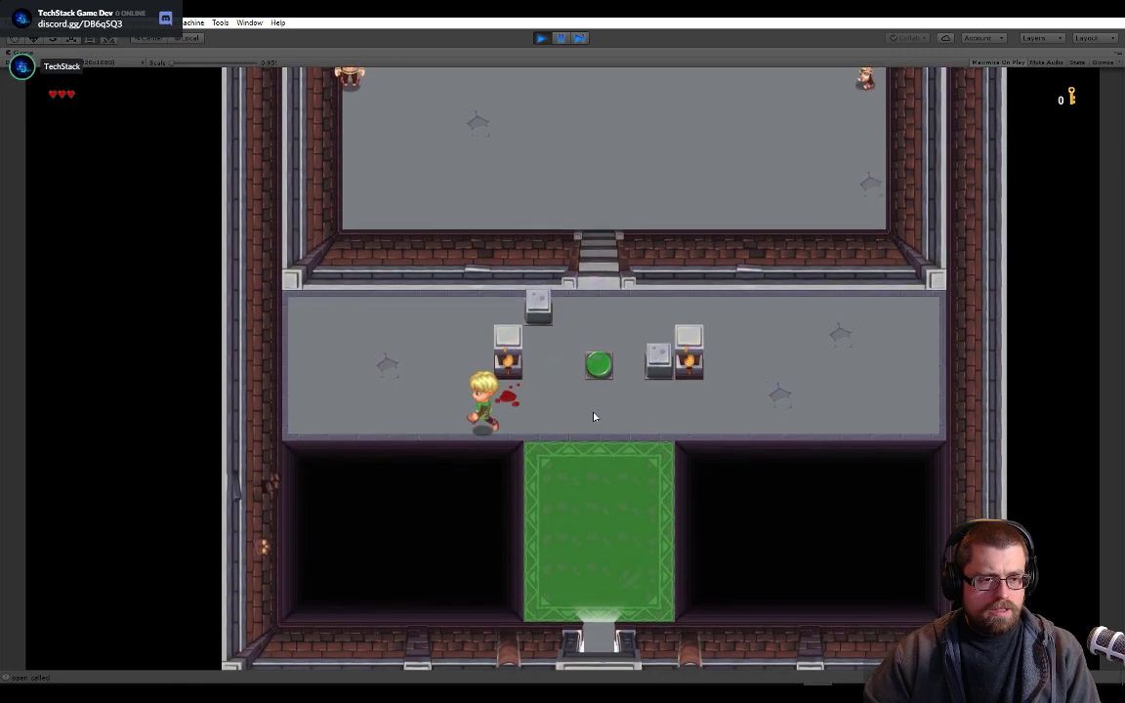
{"action": "key", "text": "Up"}
{"action": "key", "text": "Right"}
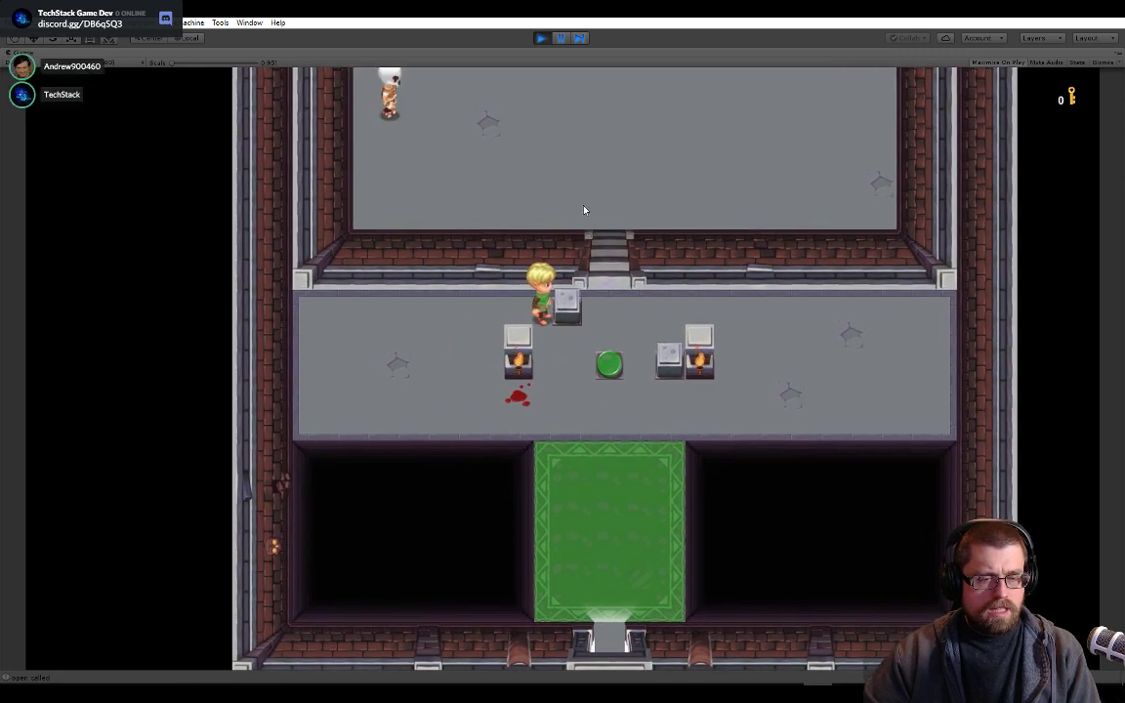
{"action": "left_click", "coordinate": [544, 42]}
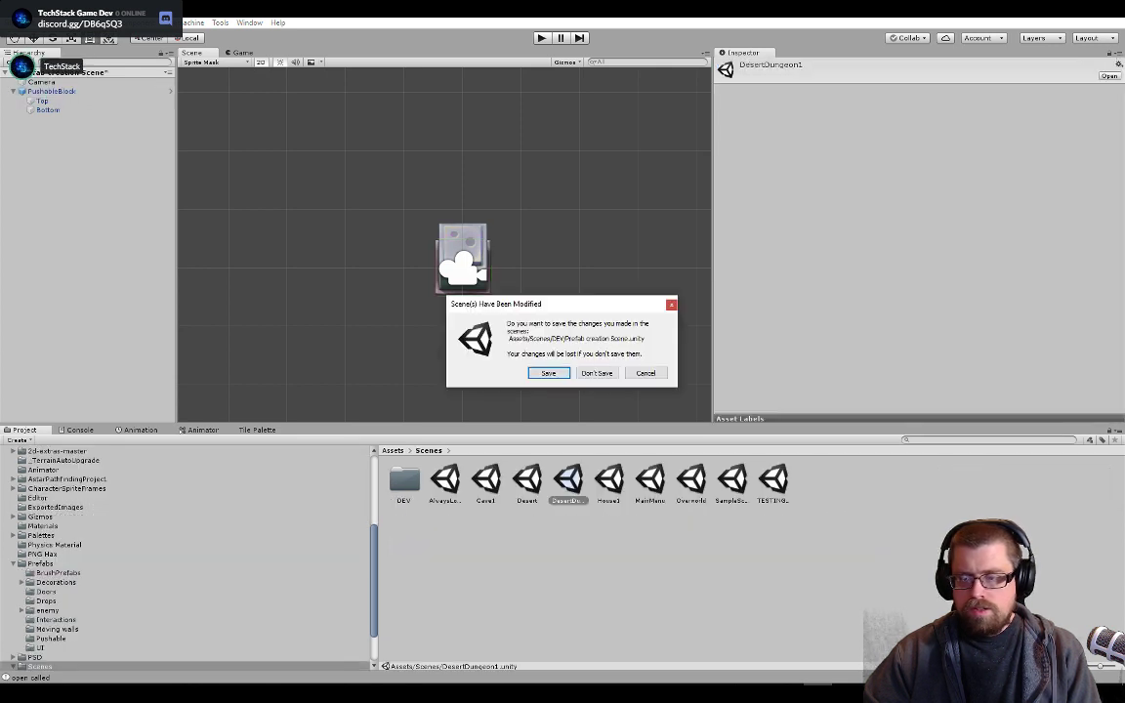
- Save the changes to Prefab creation Scene, open the DesertDungeon1 scene and bring the block room into view
{"action": "left_click", "coordinate": [535, 375]}
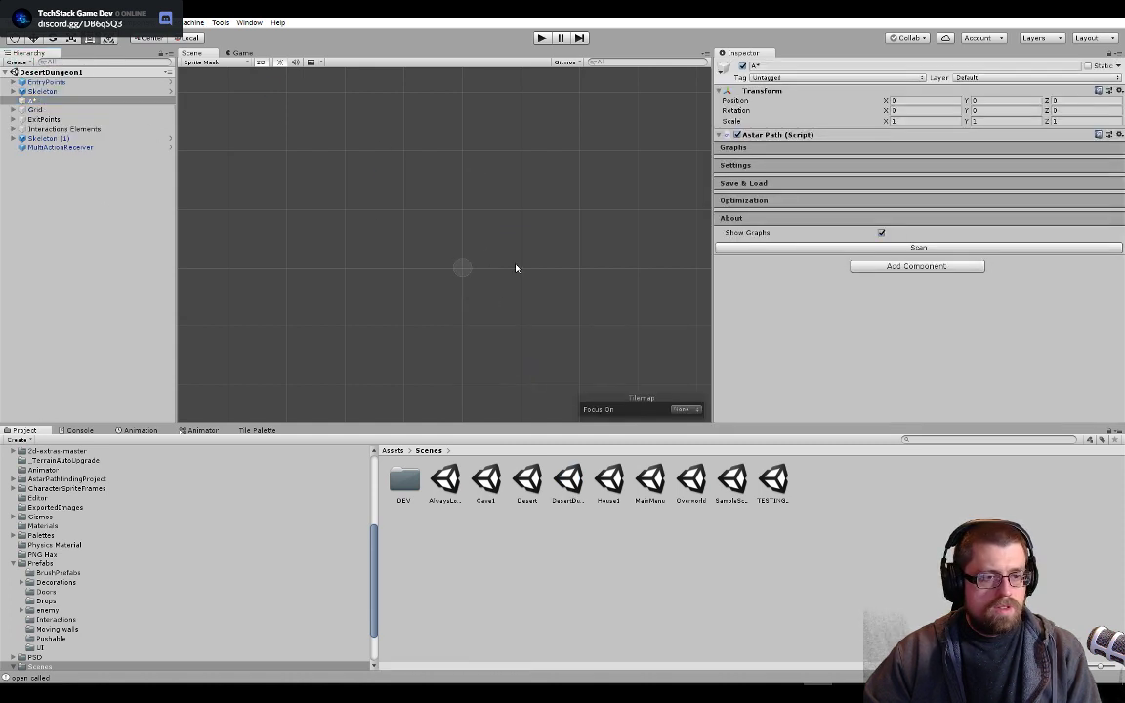
{"action": "key", "text": "f"}
{"action": "middle_click_drag", "start_coordinate": [667, 160], "coordinate": [516, 402]}
{"action": "scroll", "coordinate": [474, 200], "scroll_direction": "up", "scroll_amount": 5}
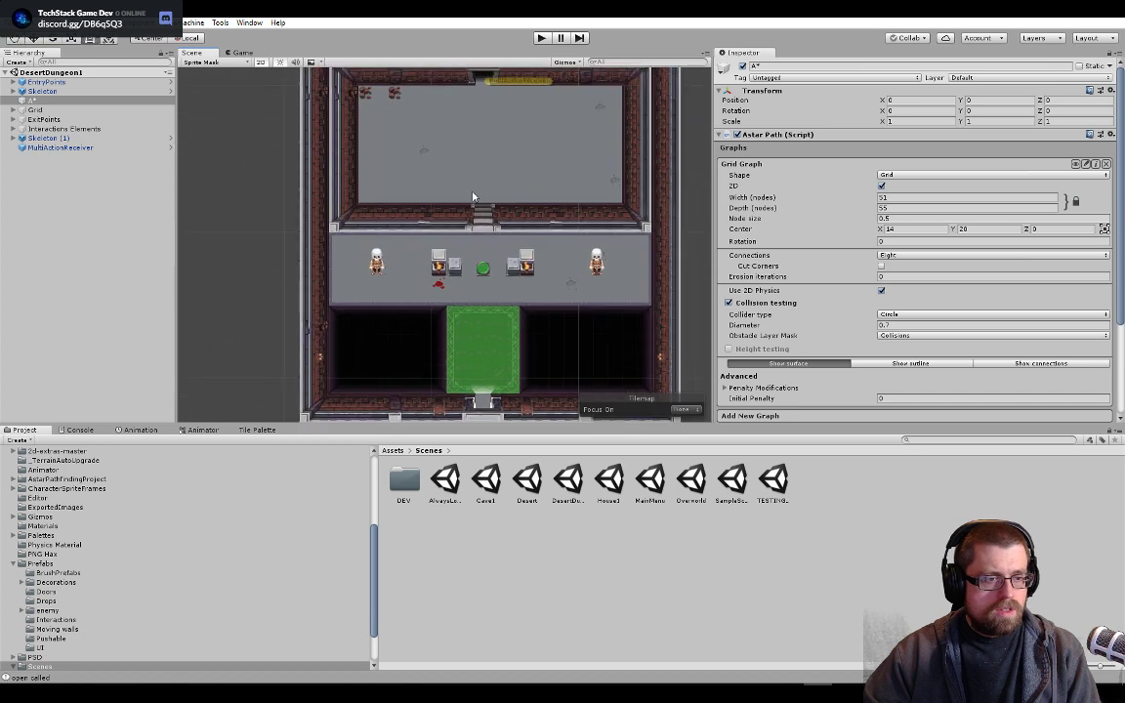
- Select the left PushableBlock parent object under Interactions Elements and review its Box Collider 2D and Rigidbody 2D settings
{"action": "left_click", "coordinate": [458, 280]}
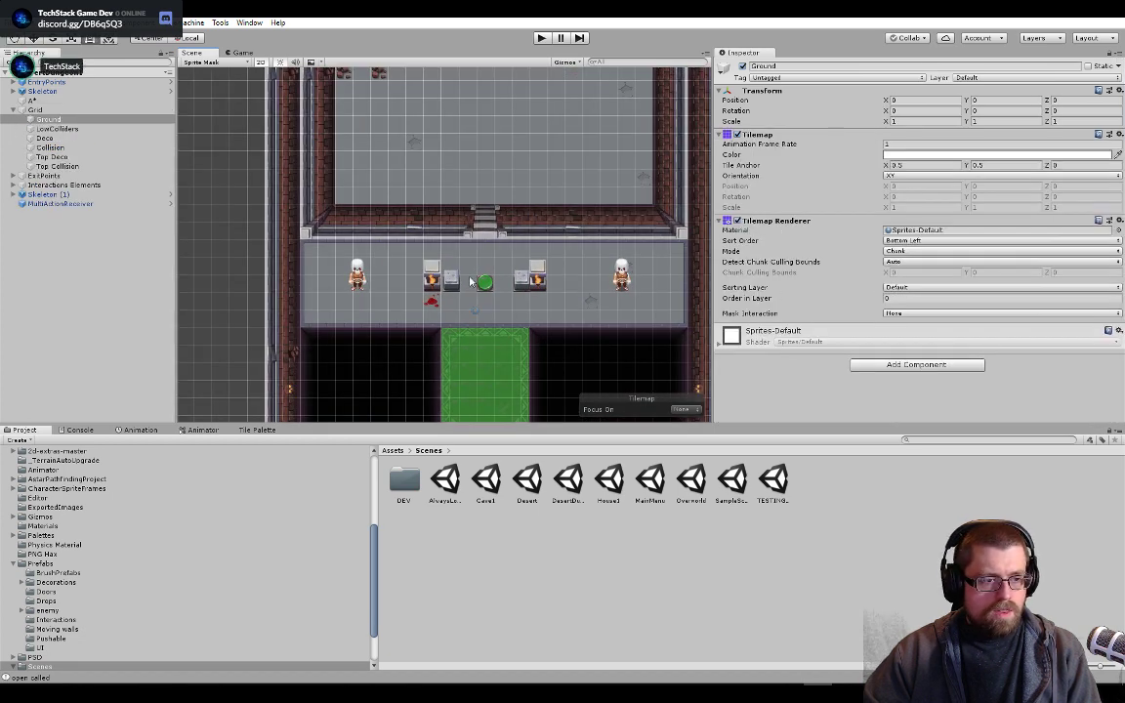
{"action": "left_click", "coordinate": [453, 284]}
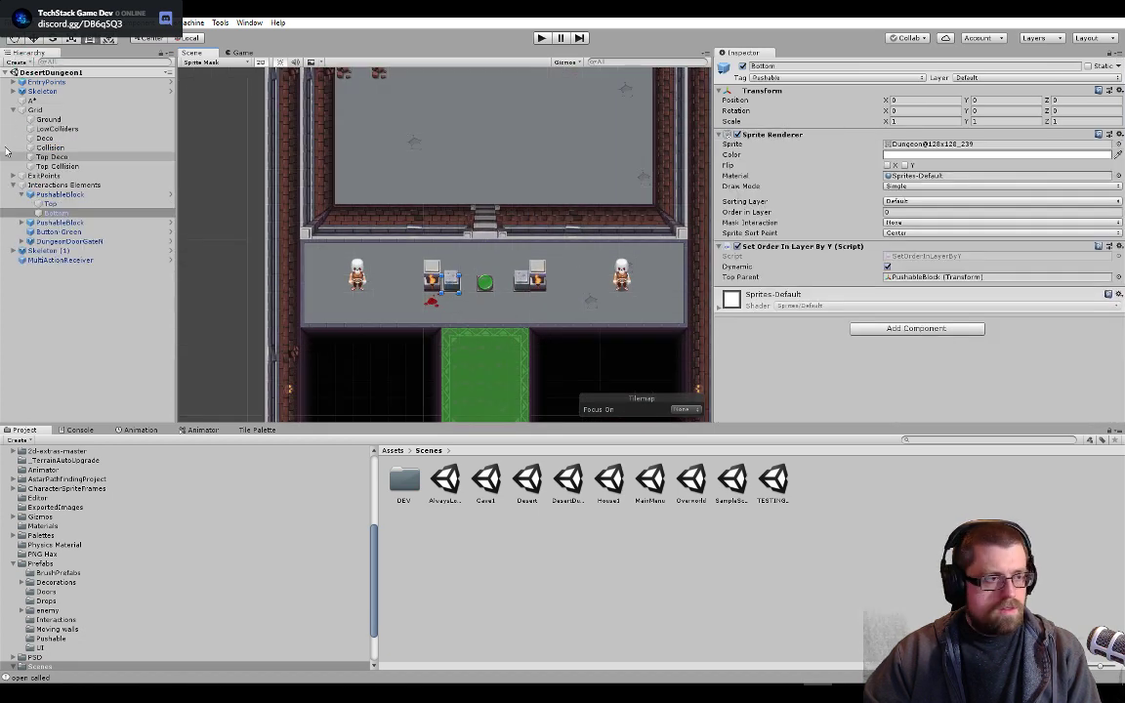
{"action": "left_click", "coordinate": [59, 195]}
{"action": "scroll", "coordinate": [868, 313], "scroll_direction": "down", "scroll_amount": 1}
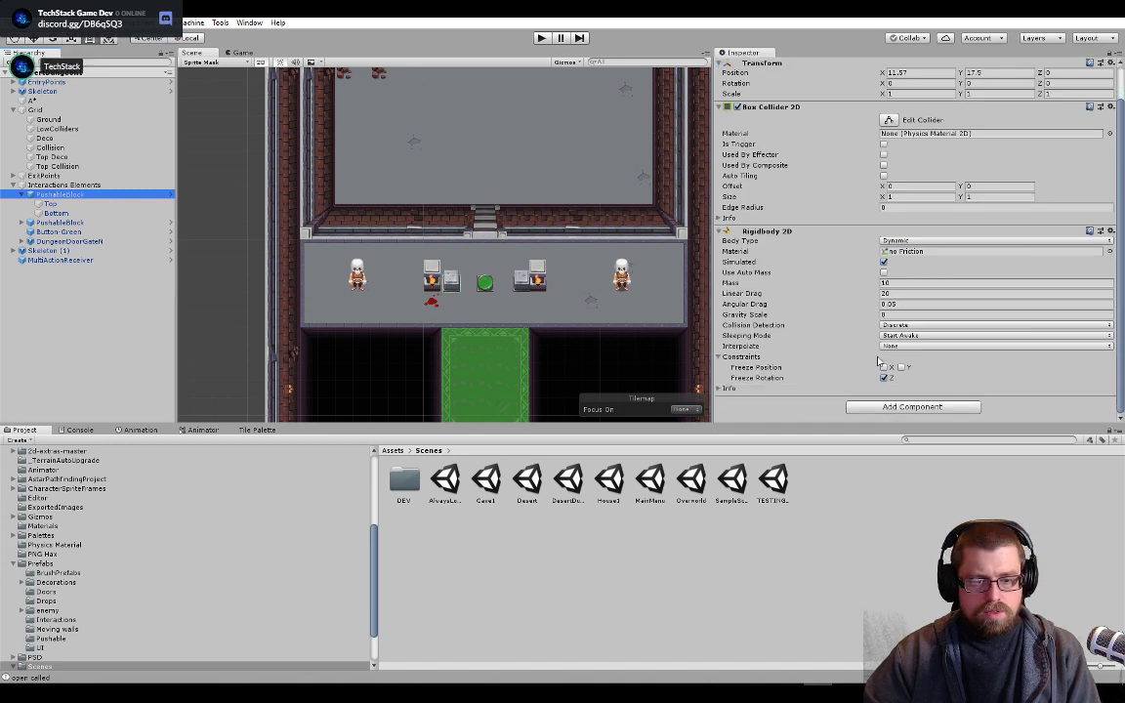
{"action": "scroll", "coordinate": [758, 230], "scroll_direction": "up", "scroll_amount": 1}
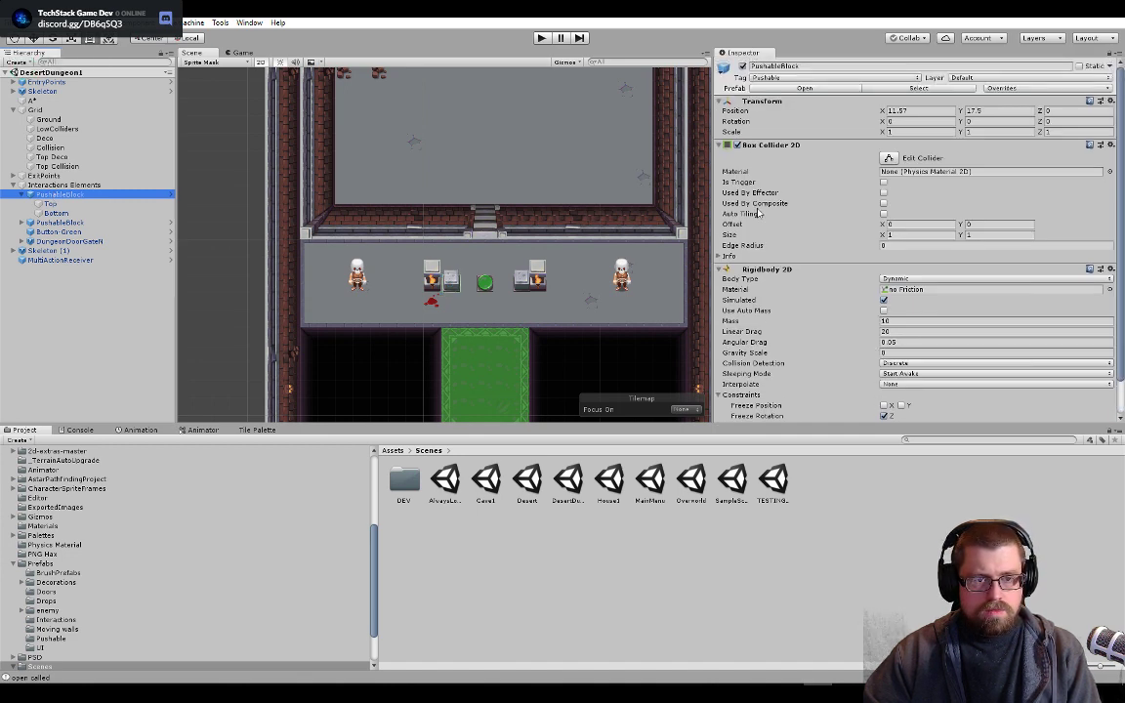
- Open the PushableBlock prefab for editing and inspect the components of its Top child
{"action": "scroll", "coordinate": [757, 214], "scroll_direction": "down", "scroll_amount": 1}
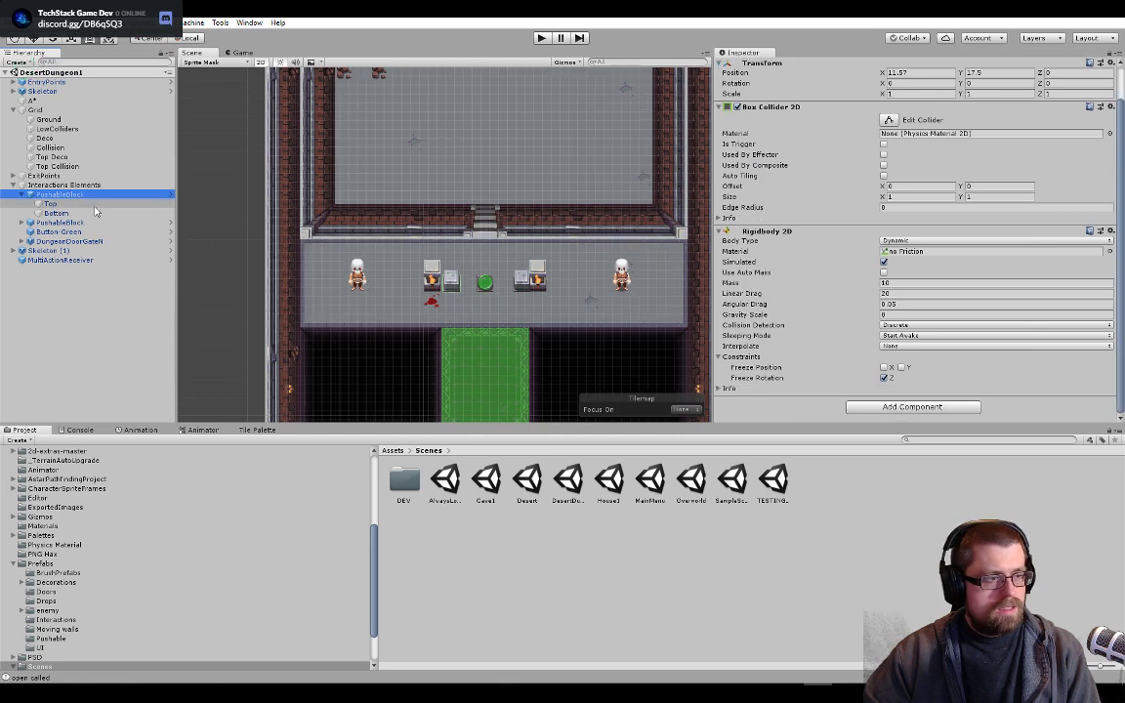
{"action": "left_click", "coordinate": [170, 196]}
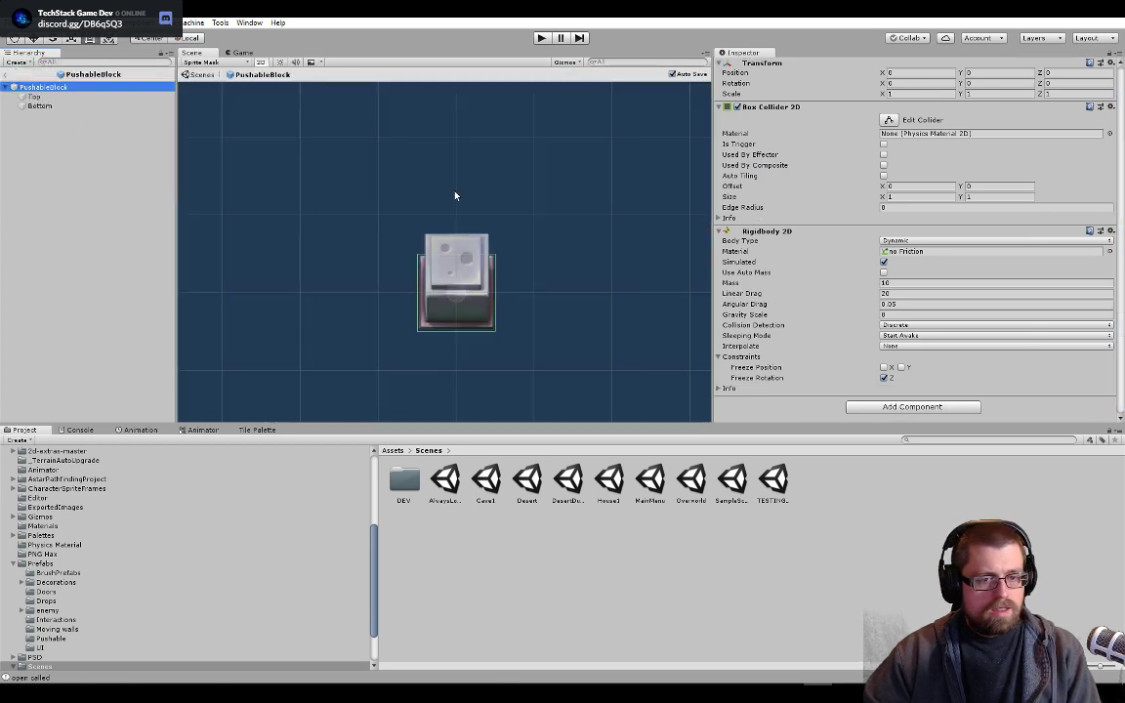
{"action": "scroll", "coordinate": [877, 353], "scroll_direction": "up", "scroll_amount": 1}
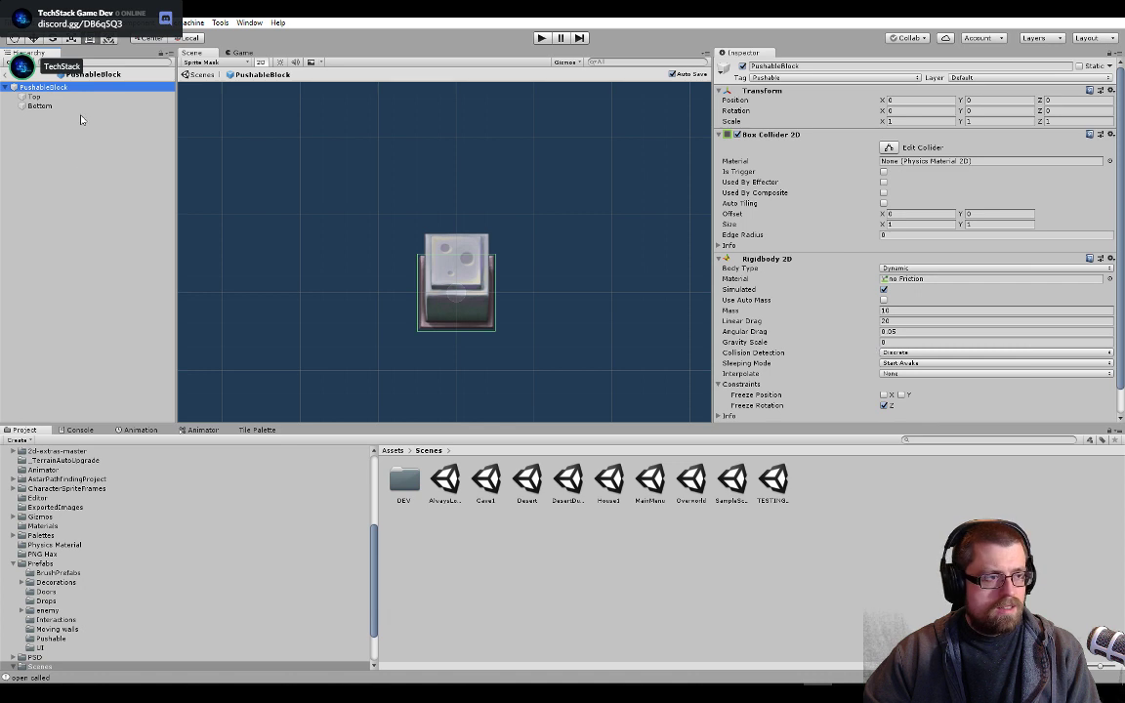
{"action": "left_click", "coordinate": [34, 96]}
{"action": "left_click", "coordinate": [44, 105]}
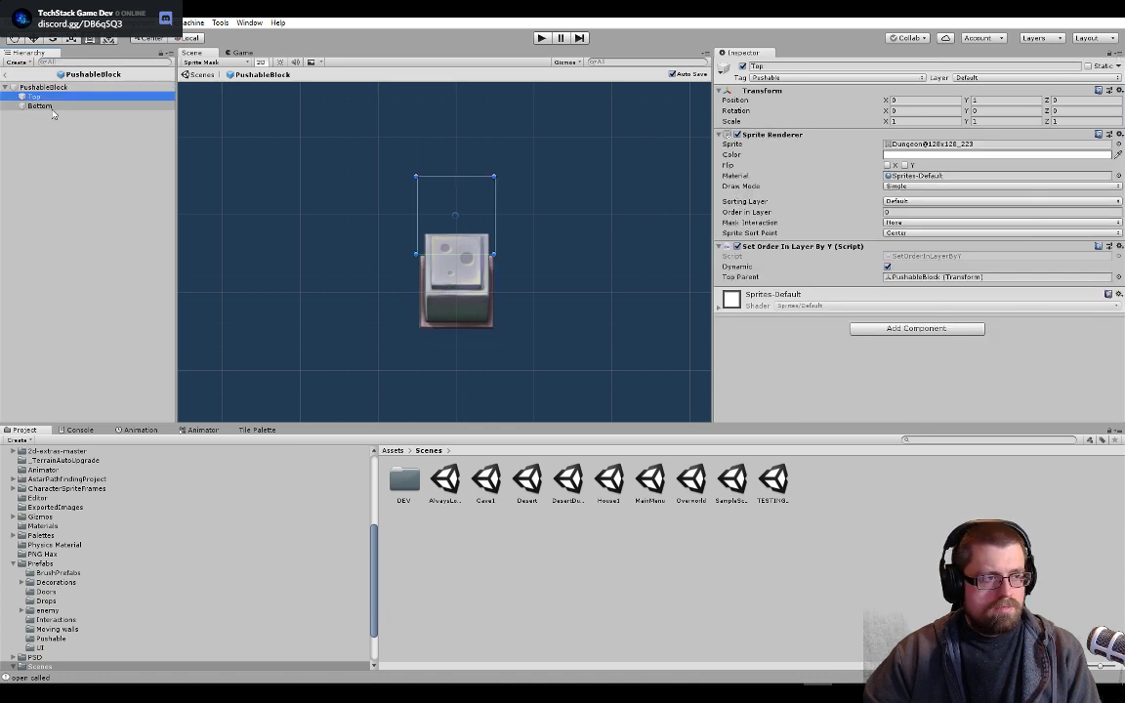
- Add the Pushable Block Limit script to the PushableBlock root, enable Should Limit Movement, and return to the DesertDungeon1 scene
{"action": "left_click", "coordinate": [44, 87]}
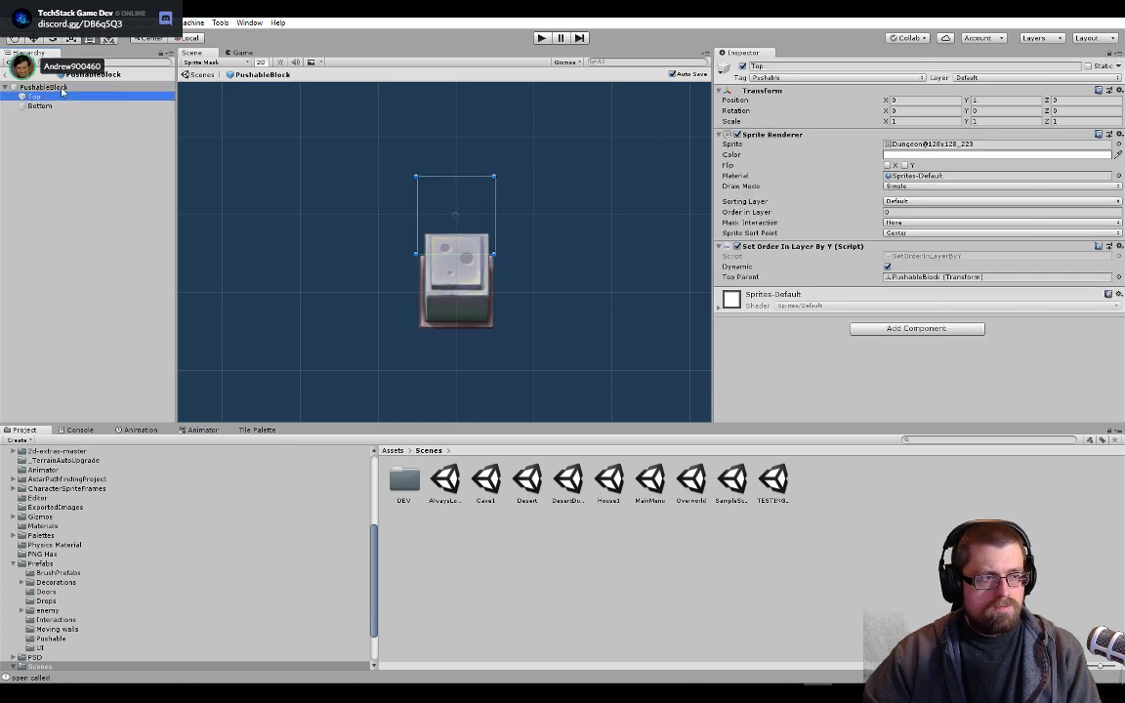
{"action": "scroll", "coordinate": [868, 354], "scroll_direction": "down", "scroll_amount": 1}
{"action": "left_click", "coordinate": [909, 408]}
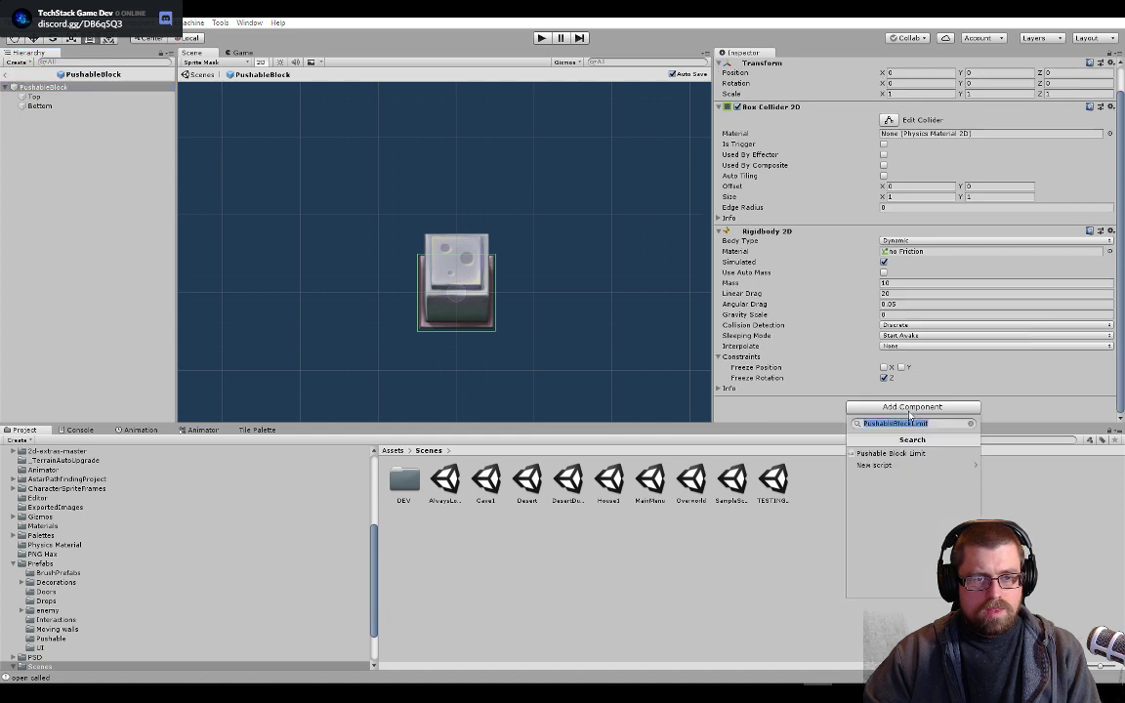
{"action": "left_click", "coordinate": [900, 454]}
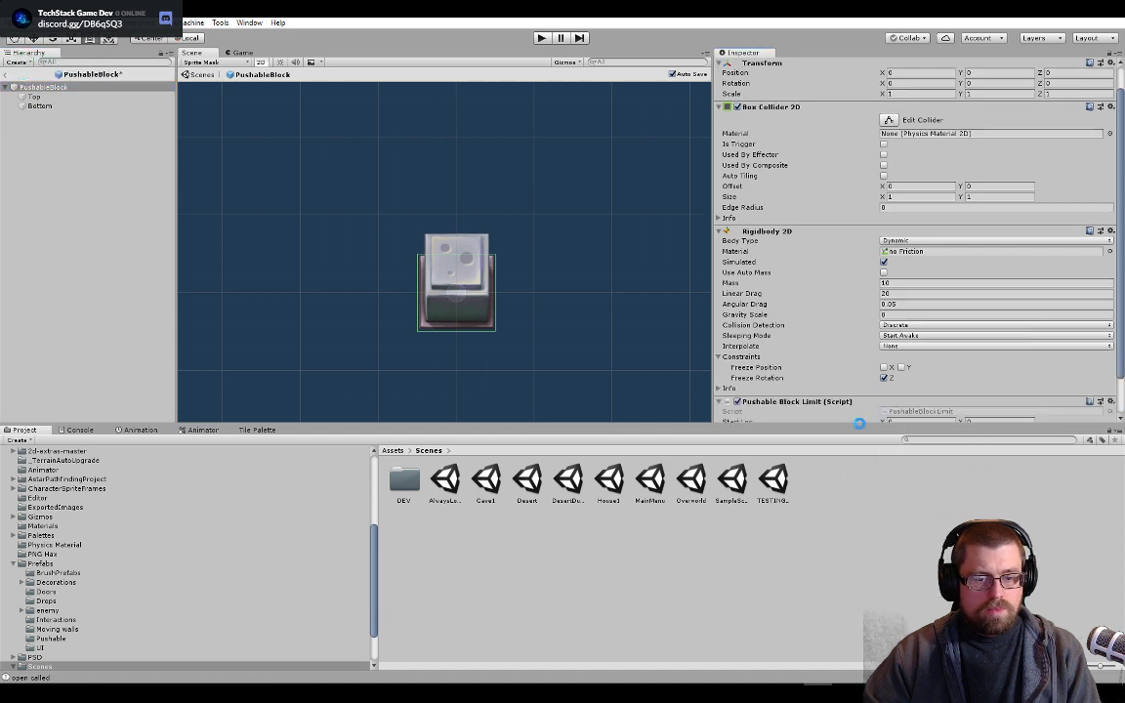
{"action": "scroll", "coordinate": [799, 391], "scroll_direction": "down", "scroll_amount": 1}
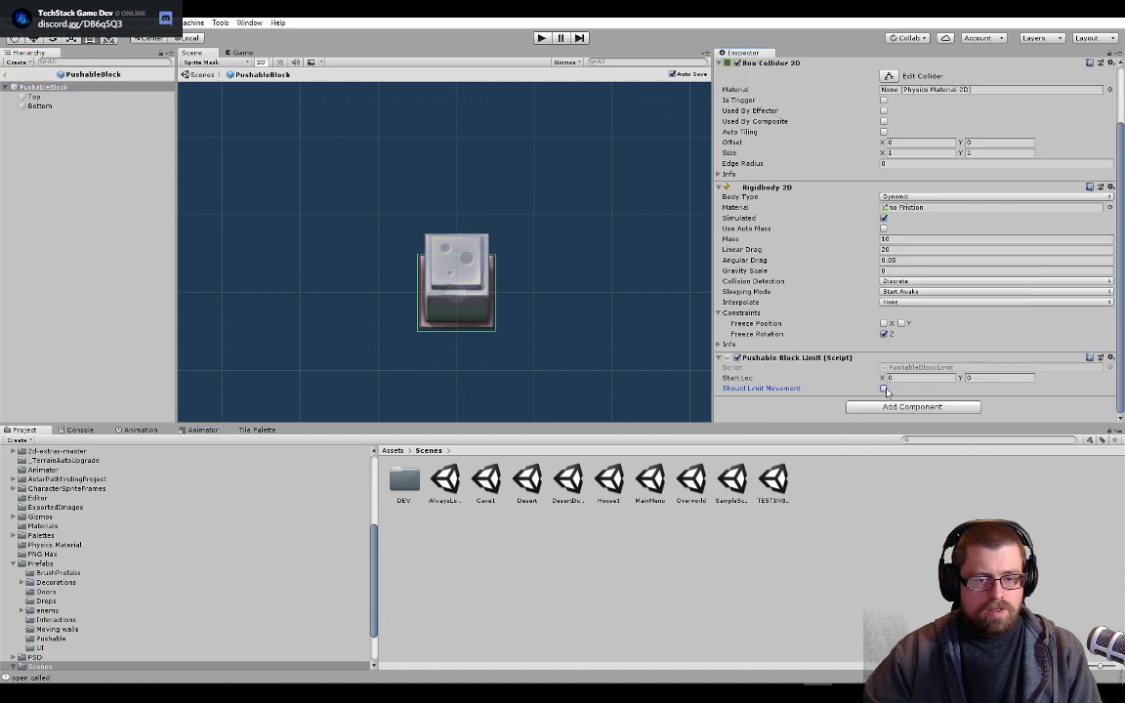
{"action": "left_click", "coordinate": [10, 75]}
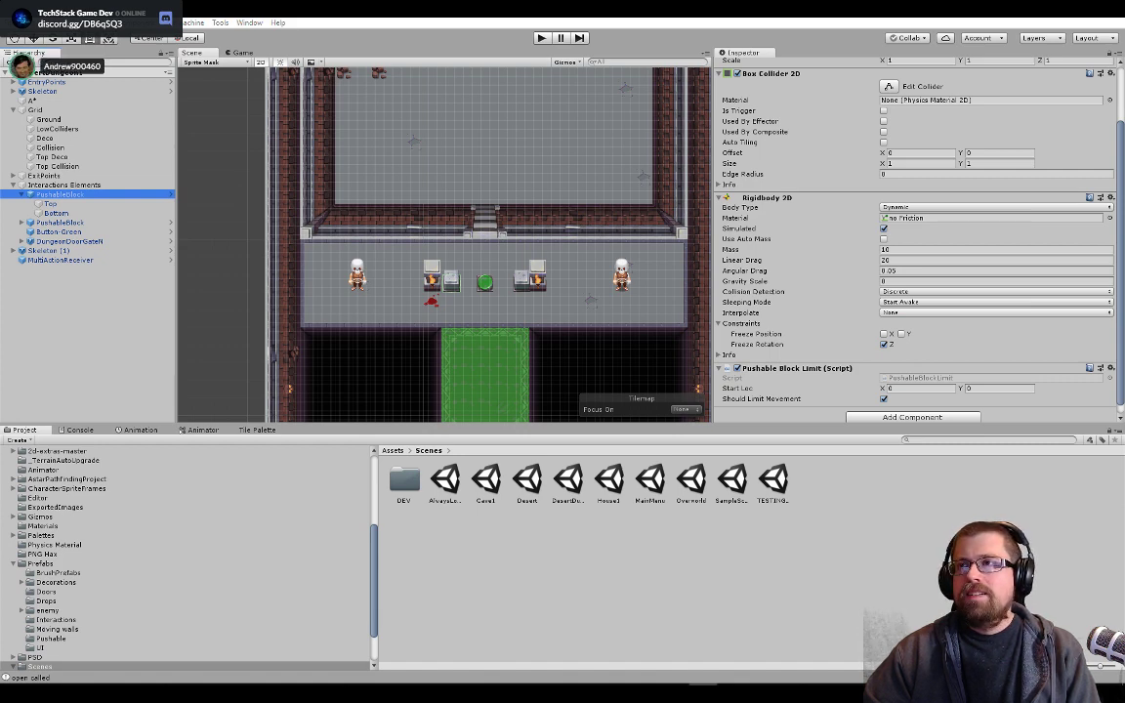
- Run the game in play mode and walk the character north along the stone path into the desert
{"action": "left_click", "coordinate": [542, 39]}
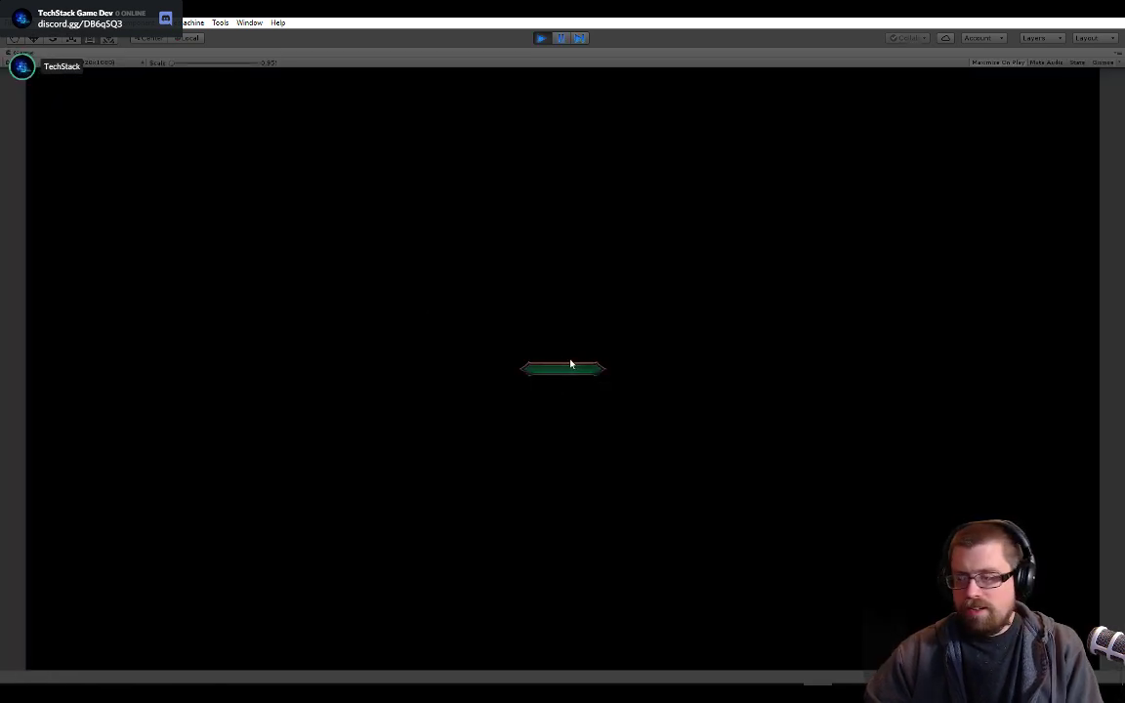
{"action": "key", "text": "w"}
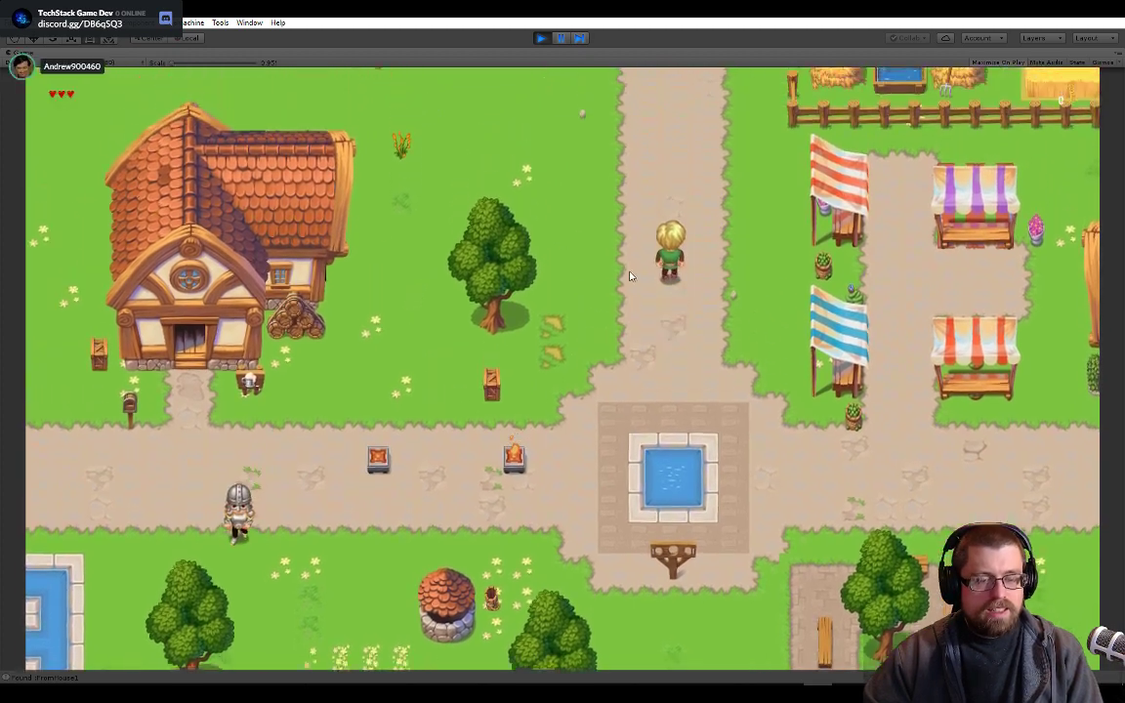
{"action": "key", "text": "Up"}
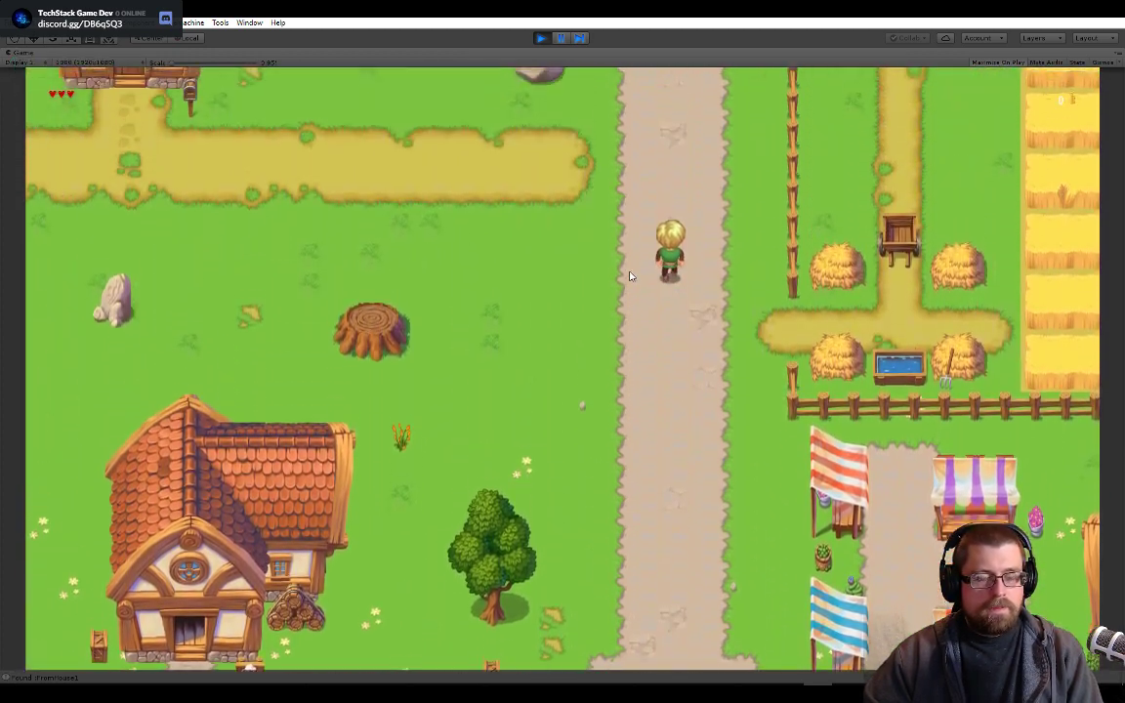
{"action": "key", "text": "Up"}
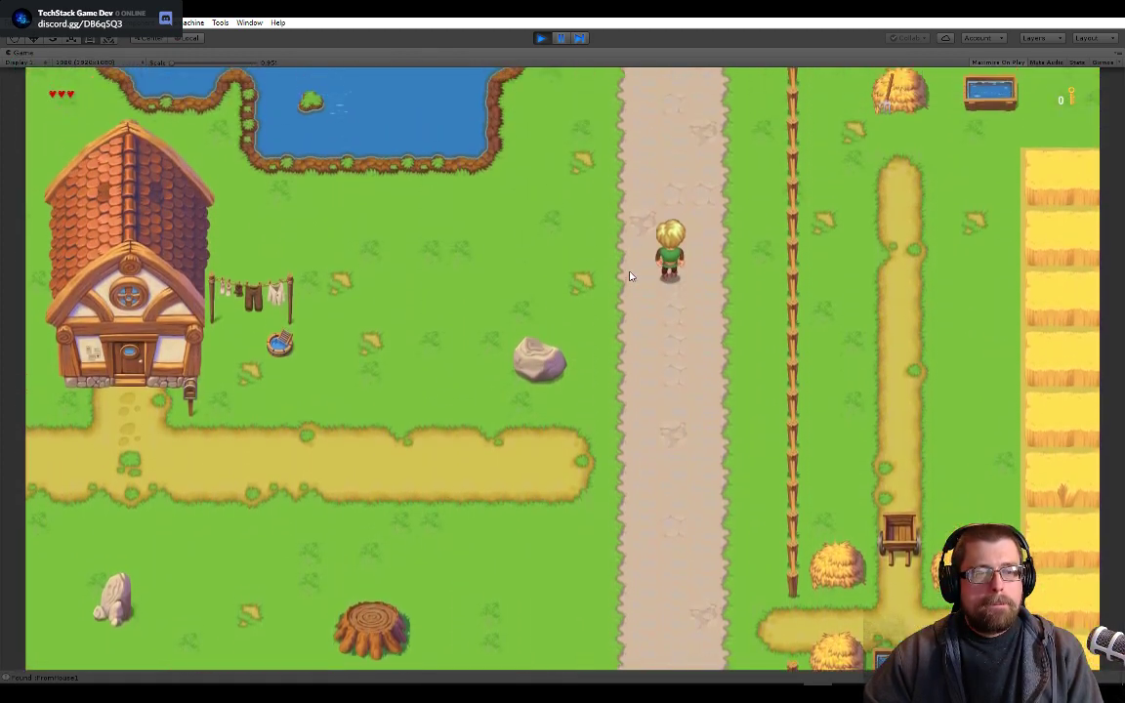
{"action": "key", "text": "Up"}
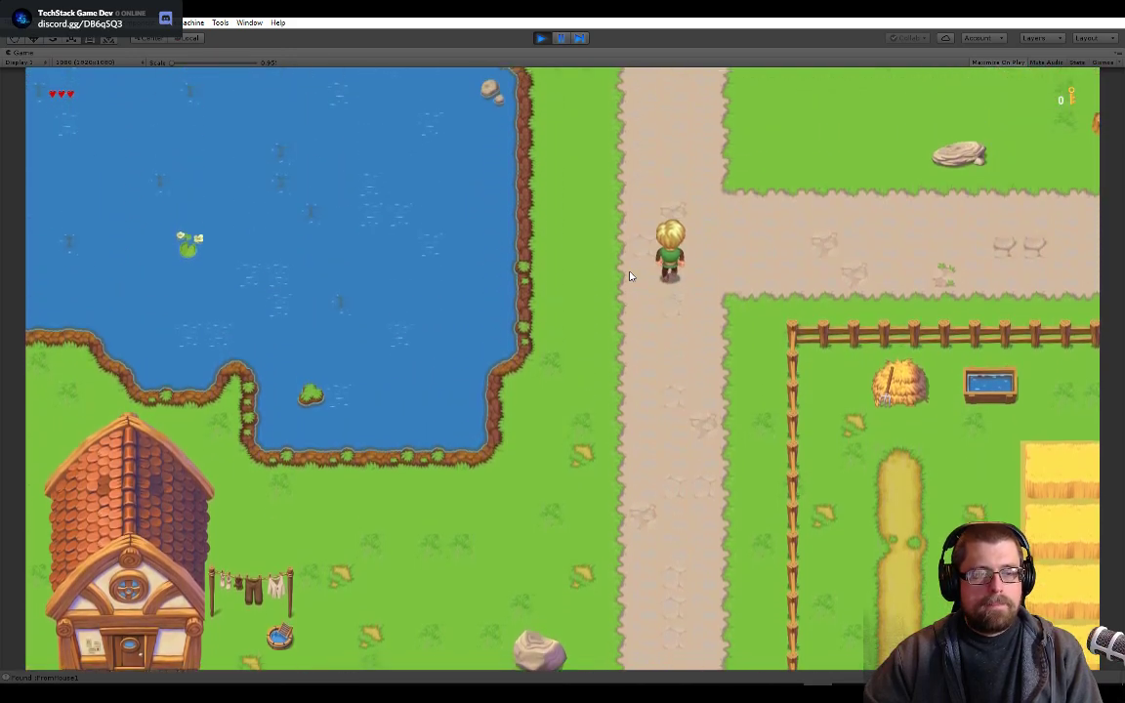
{"action": "key", "text": "Up"}
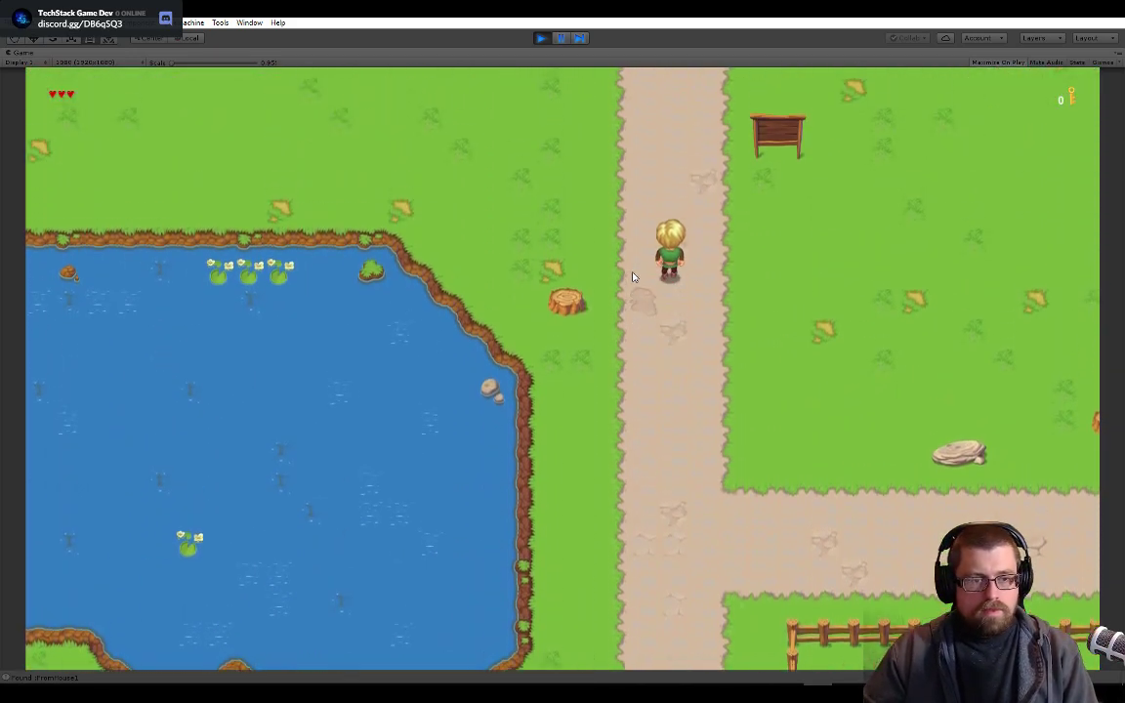
{"action": "key", "text": "Up"}
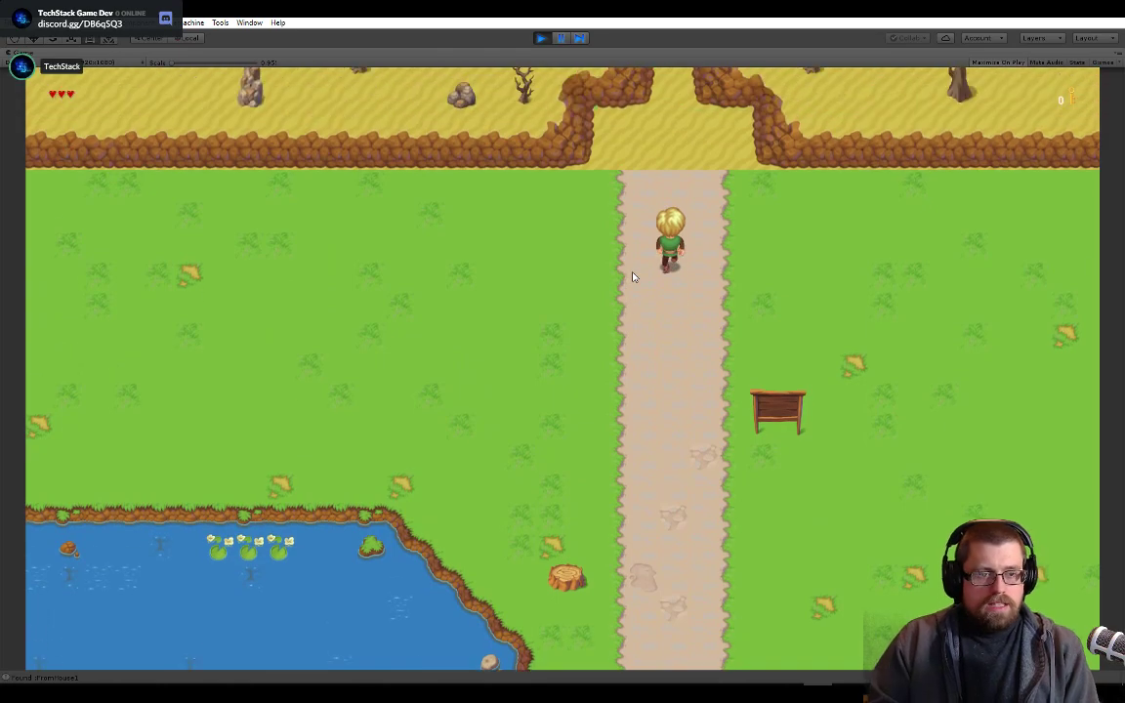
{"action": "key", "text": "Up"}
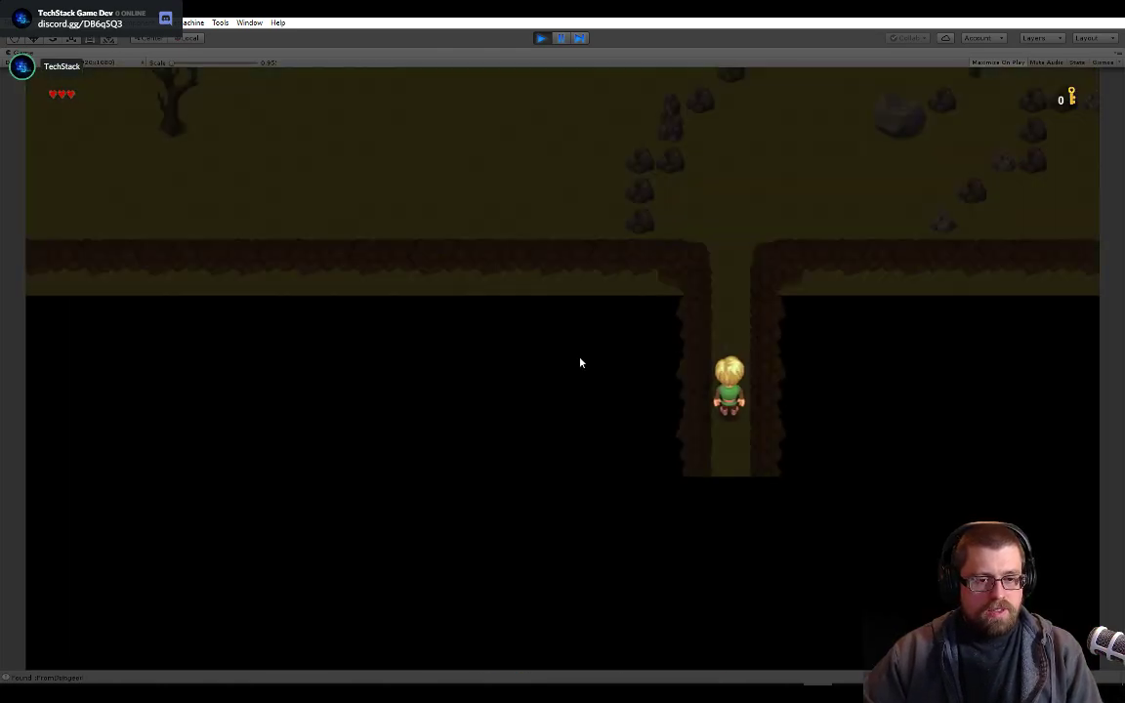
- Walk the character northwest across the desert, cross the torch-lit entrance walkway, and enter the dungeon
{"action": "key", "text": "Up"}
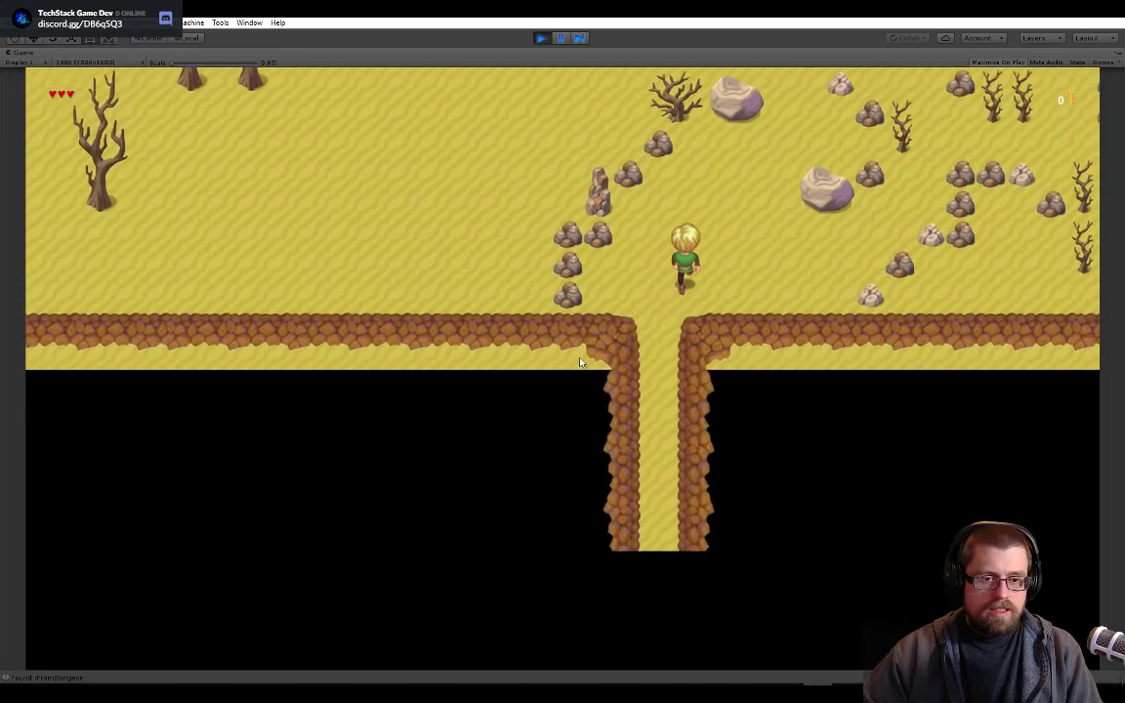
{"action": "key", "text": "Up"}
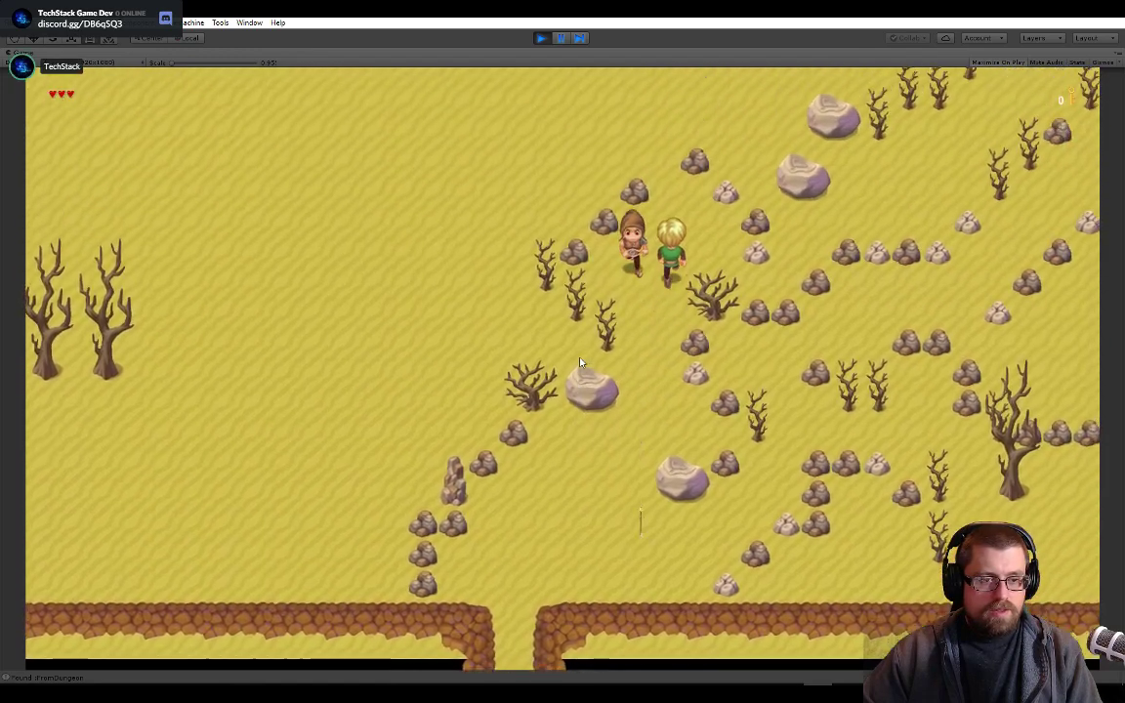
{"action": "key", "text": "Up"}
{"action": "key", "text": "Left"}
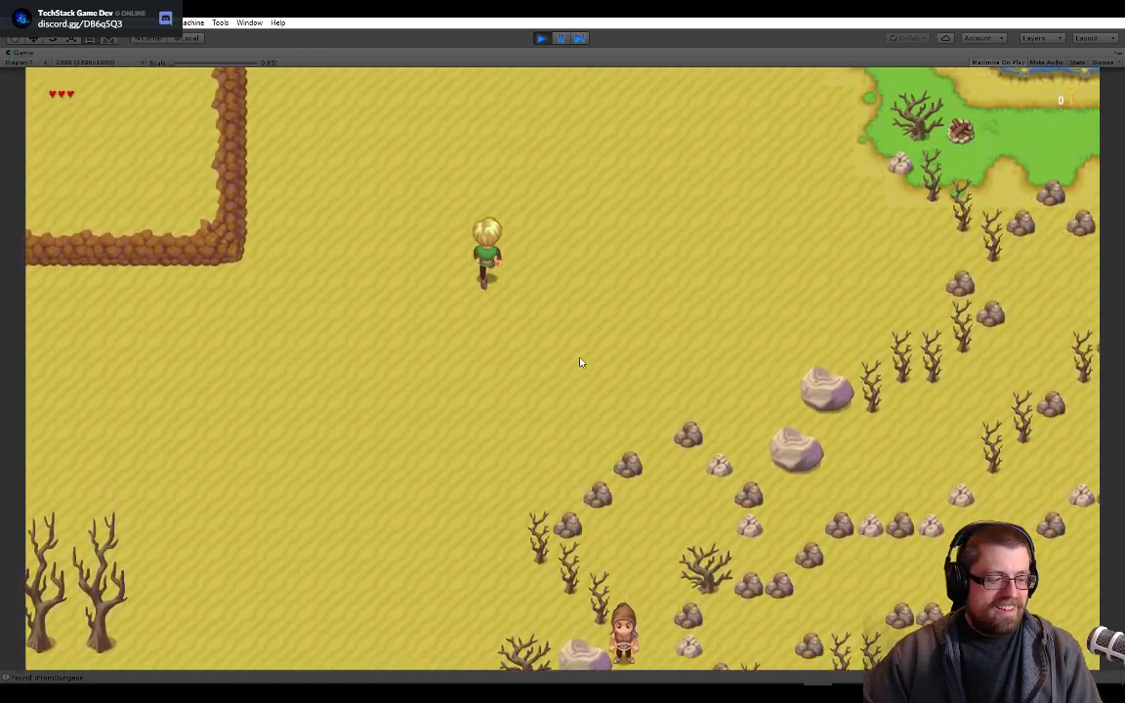
{"action": "key", "text": "Up"}
{"action": "key", "text": "Left"}
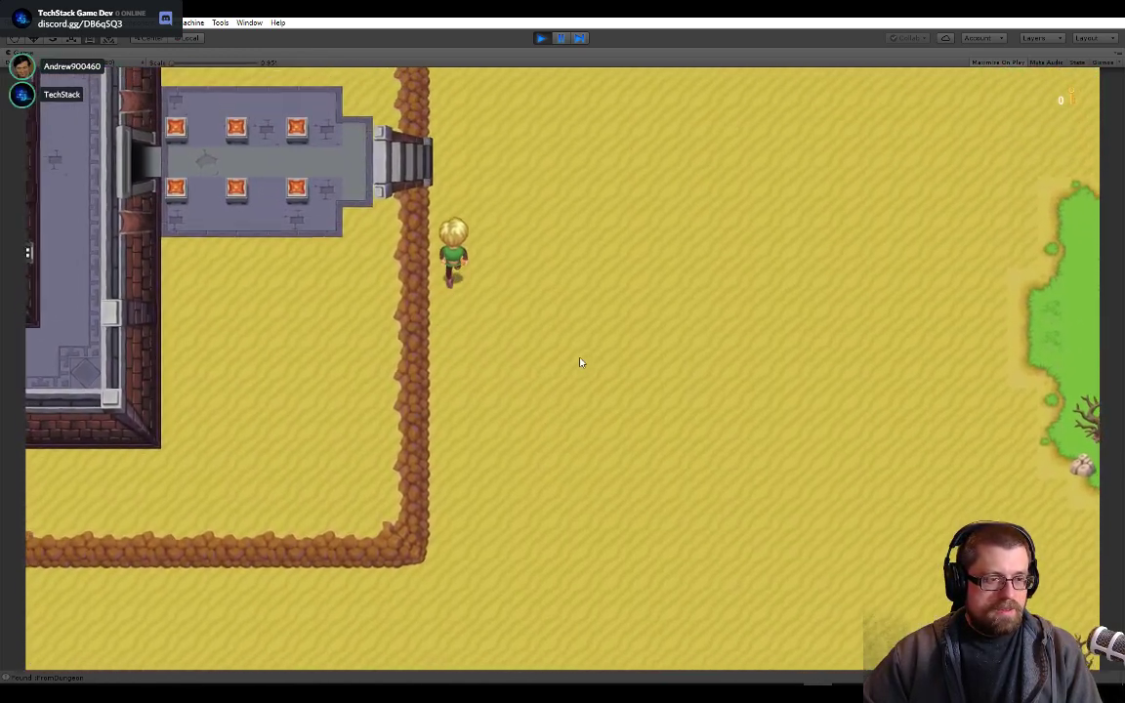
{"action": "key", "text": "Left"}
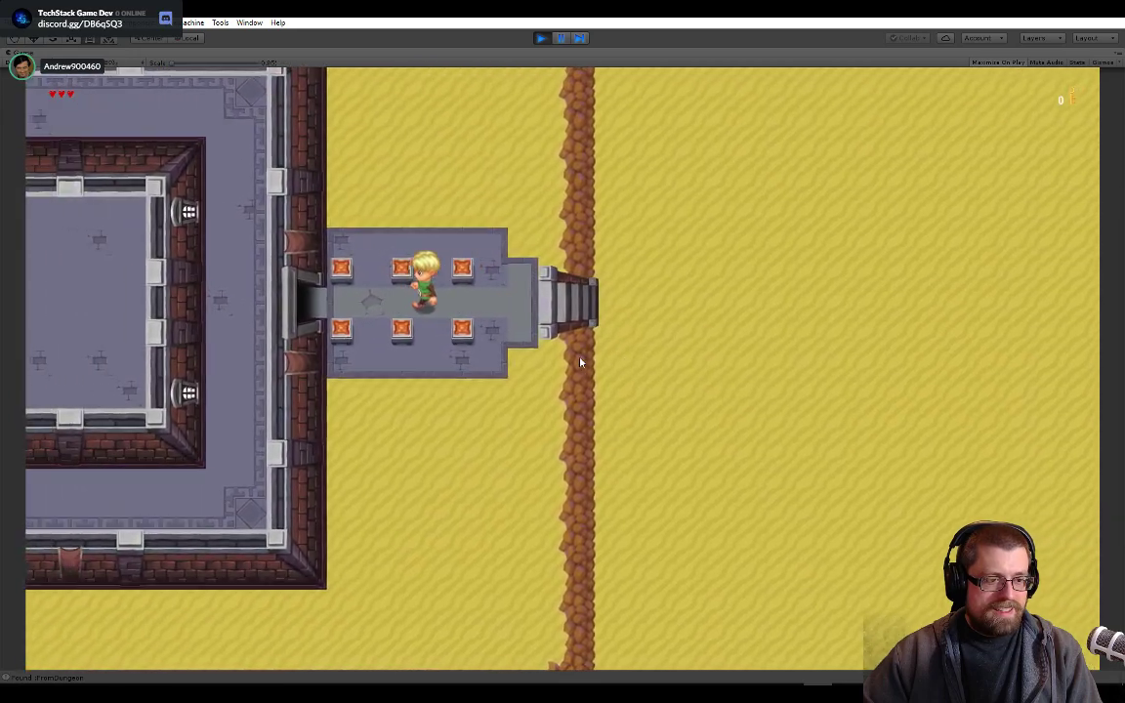
{"action": "key", "text": "Up"}
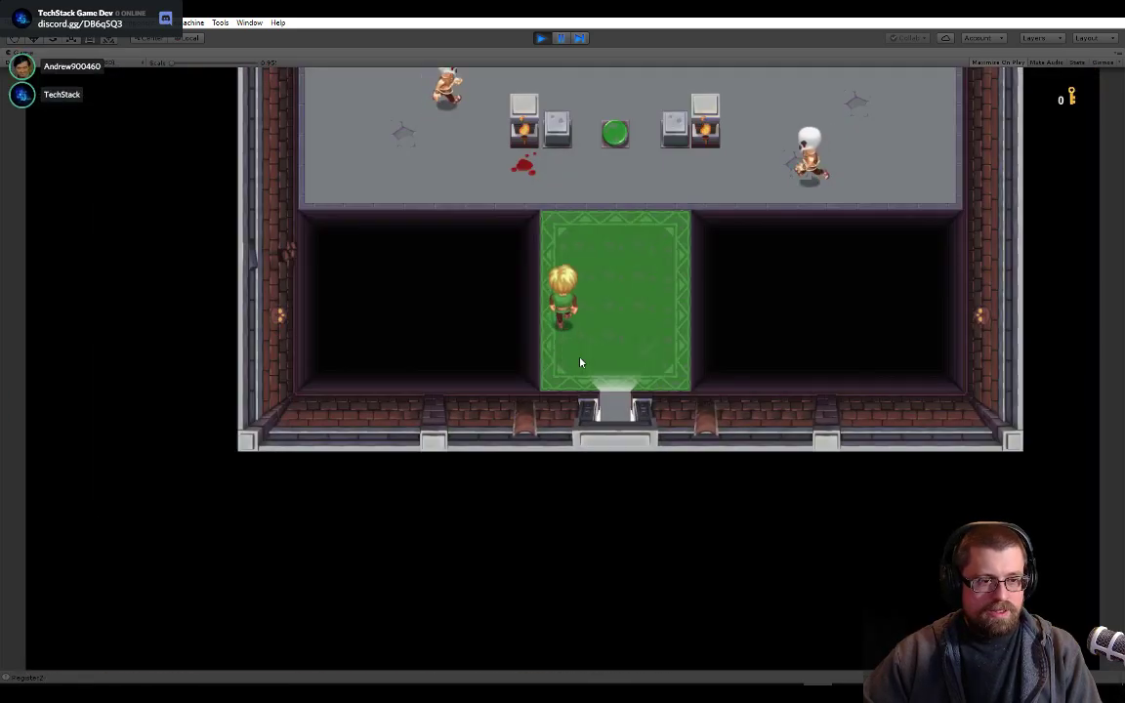
- Move into the first dungeon room and shoot arrows at the skeleton near the pushable blocks
{"action": "key", "text": "Left"}
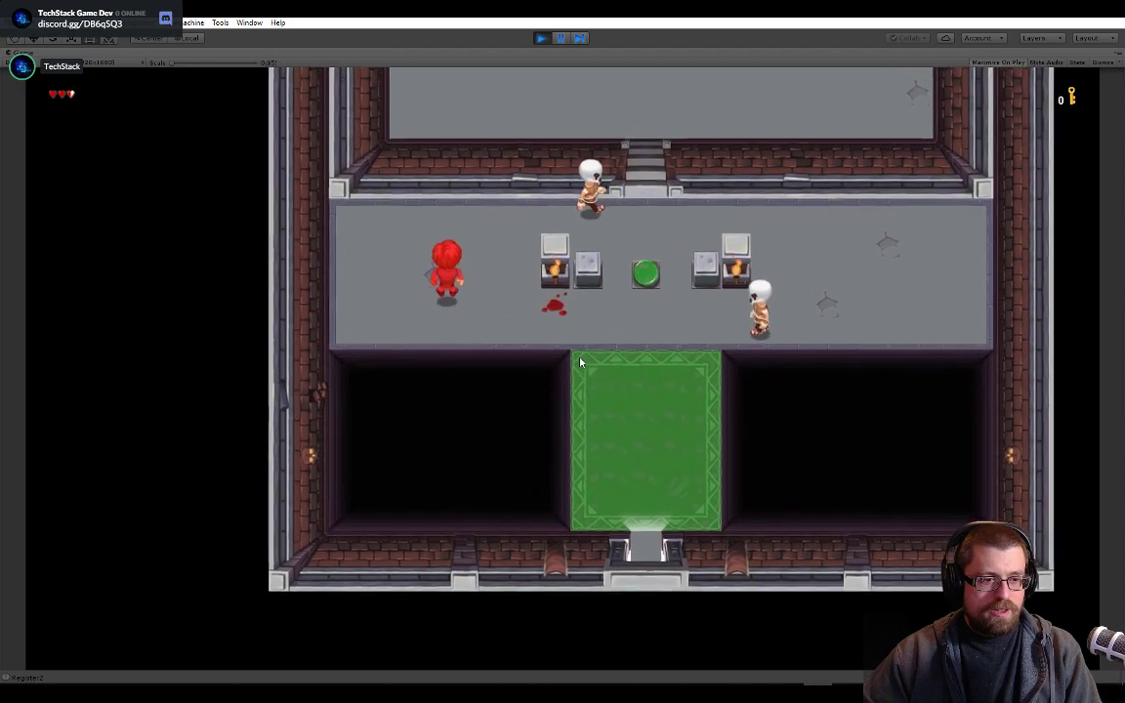
{"action": "key", "text": "Down"}
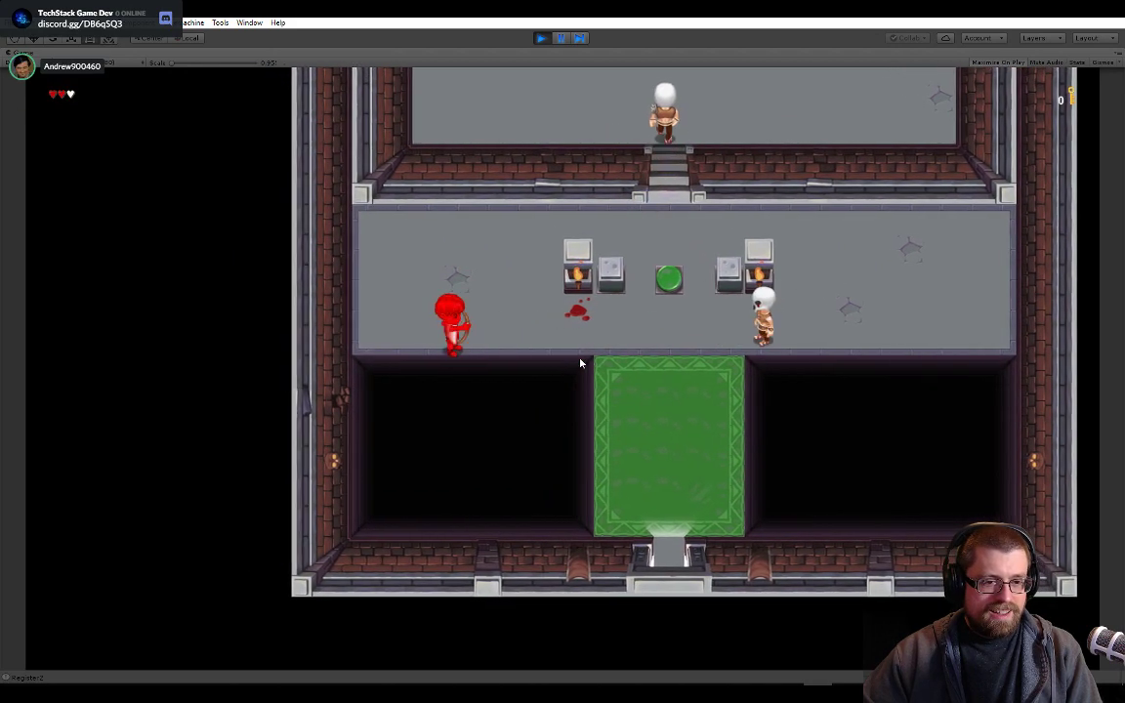
{"action": "key", "text": "space"}
{"action": "key", "text": "space"}
{"action": "key", "text": "space"}
{"action": "key", "text": "space"}
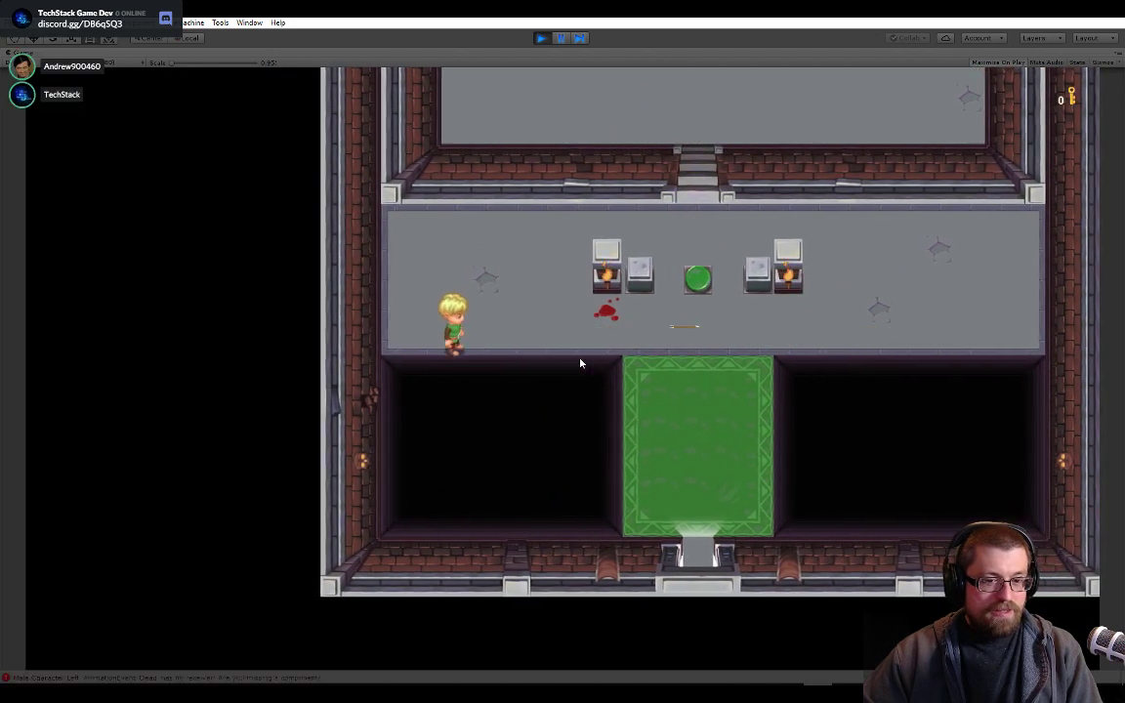
- Push the left pushable block upward from below and step away to the torch beside it
{"action": "key", "text": "Right"}
{"action": "key", "text": "Up"}
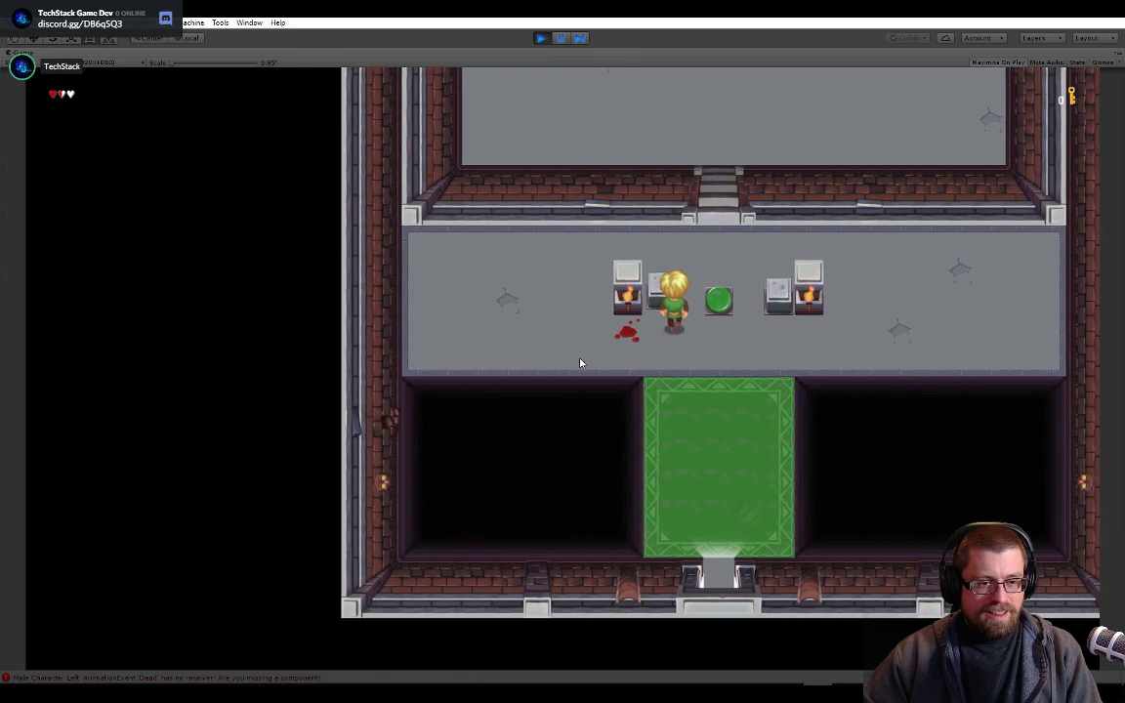
{"action": "key", "text": "Down"}
{"action": "key", "text": "Left"}
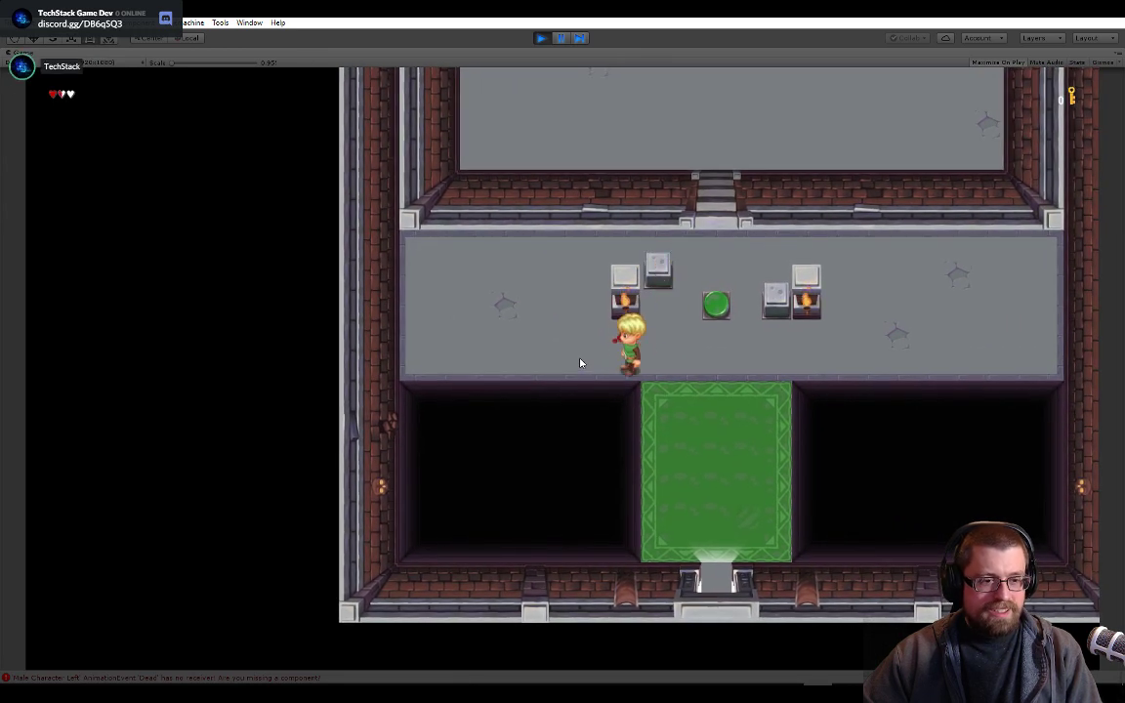
- Circle above the moved block to its right side and try to push it again to test the movement limit
{"action": "key", "text": "Up"}
{"action": "key", "text": "Right"}
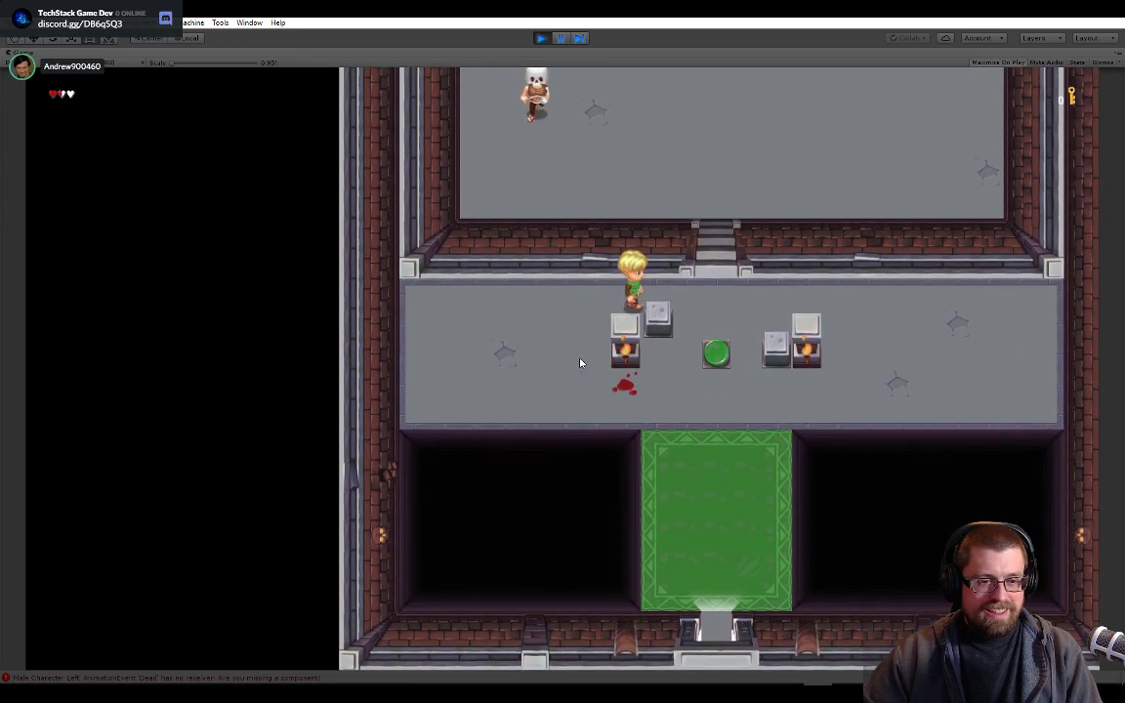
{"action": "key", "text": "Right"}
{"action": "key", "text": "Right"}
{"action": "key", "text": "Down"}
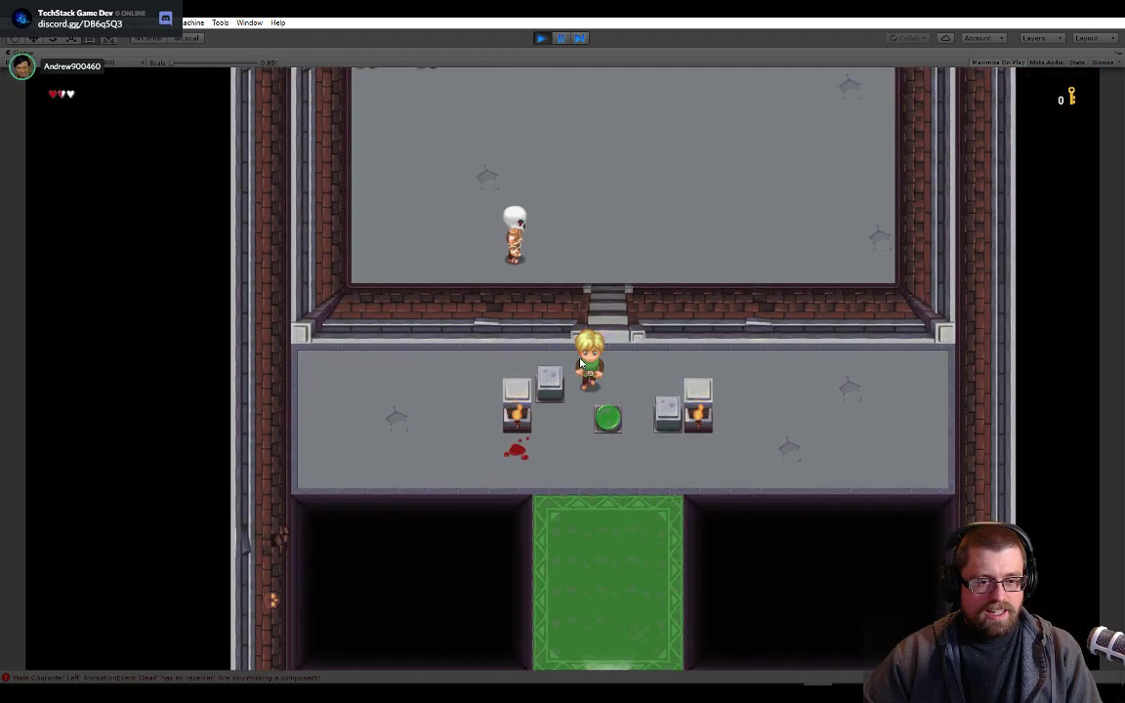
{"action": "key", "text": "Left"}
{"action": "key", "text": "Right"}
{"action": "key", "text": "Up"}
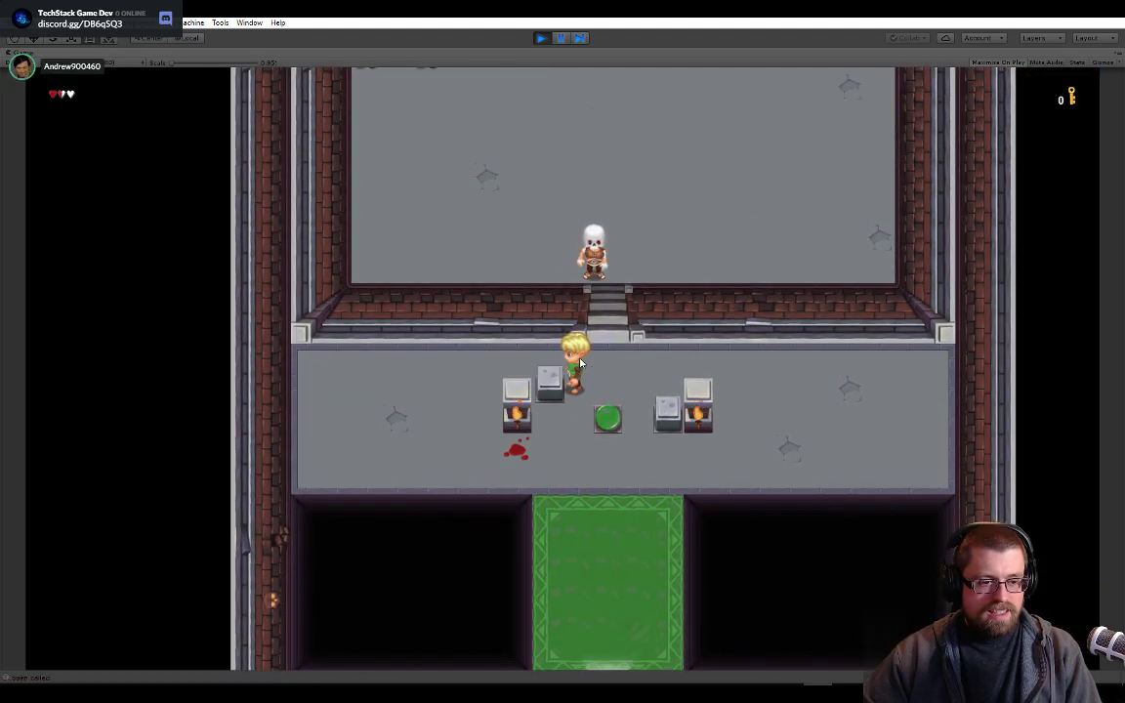
- Retreat onto the green carpet and attack the remaining skeleton near the green button with the sword
{"action": "key", "text": "Down"}
{"action": "key", "text": "Down"}
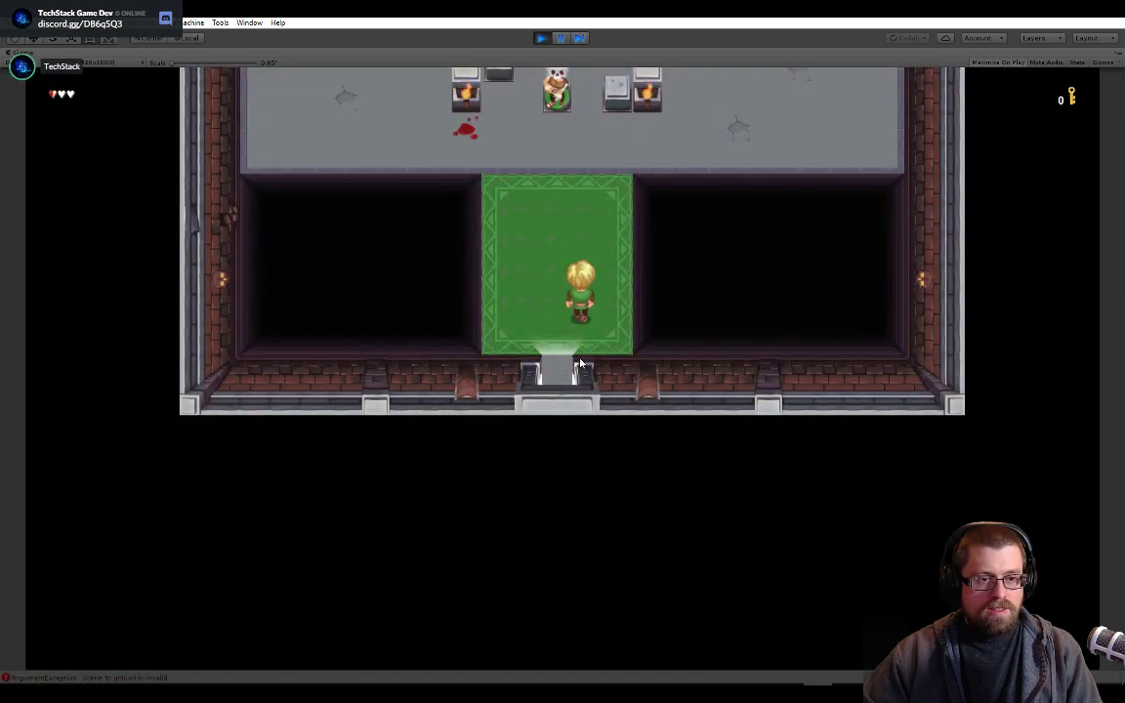
{"action": "key", "text": "Up"}
{"action": "key", "text": "space"}
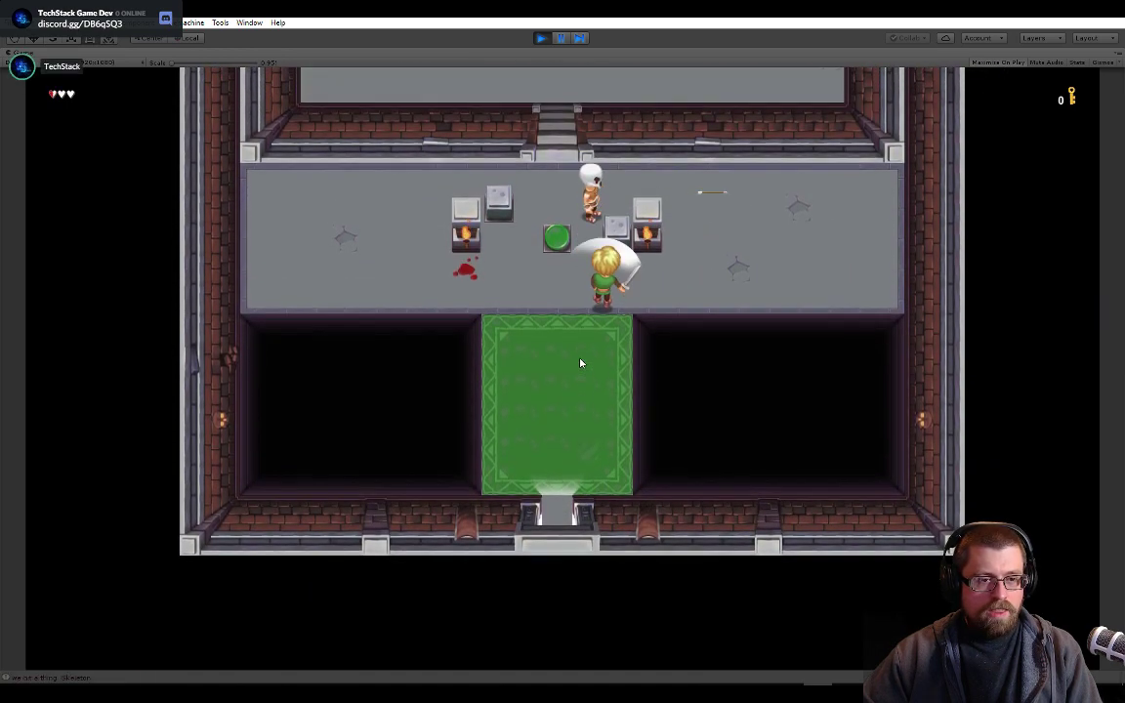
{"action": "key", "text": "Up"}
{"action": "key", "text": "Left"}
{"action": "key", "text": "space"}
- Walk up the stairs into the upper room to view the gate and return to the block room
{"action": "key", "text": "Up"}
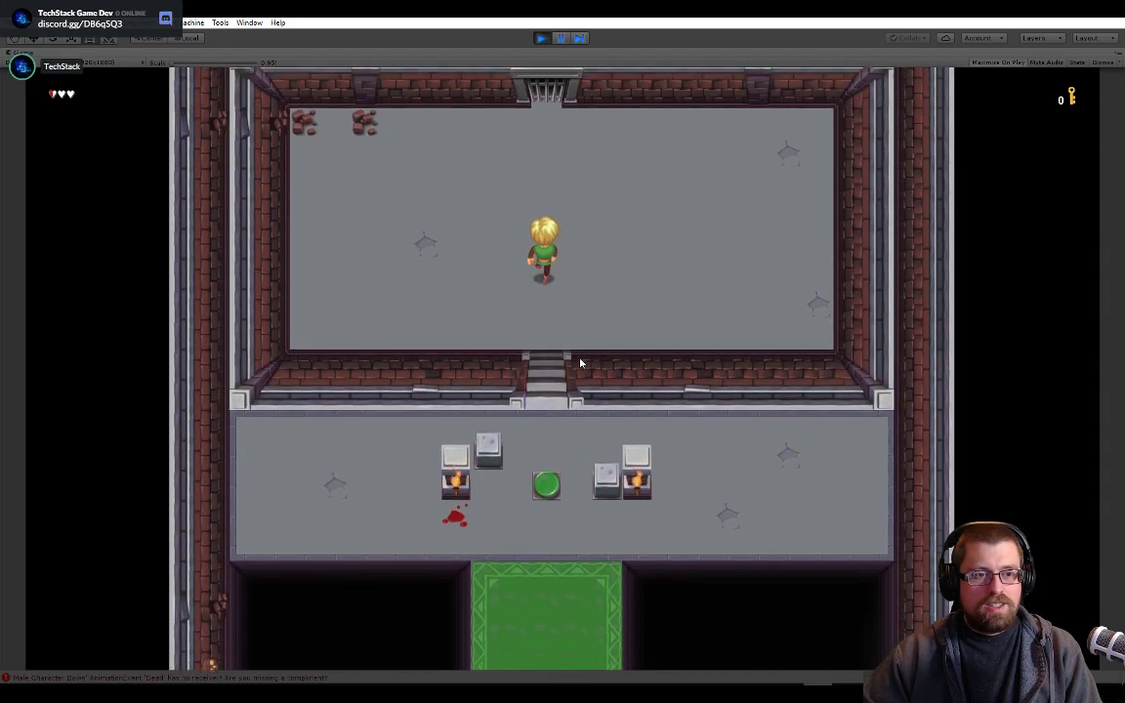
{"action": "key", "text": "Down"}
{"action": "key", "text": "Down"}
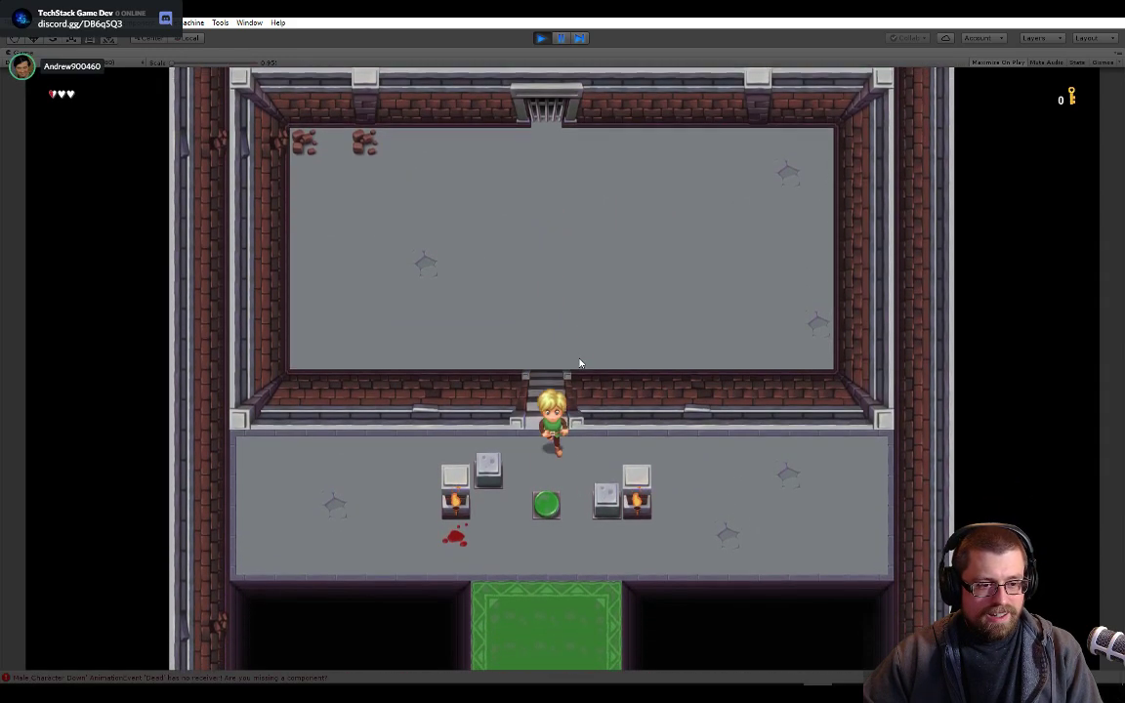
- Walk around the right pushable block and try pushing it from above and from below
{"action": "key", "text": "Right"}
{"action": "key", "text": "Left"}
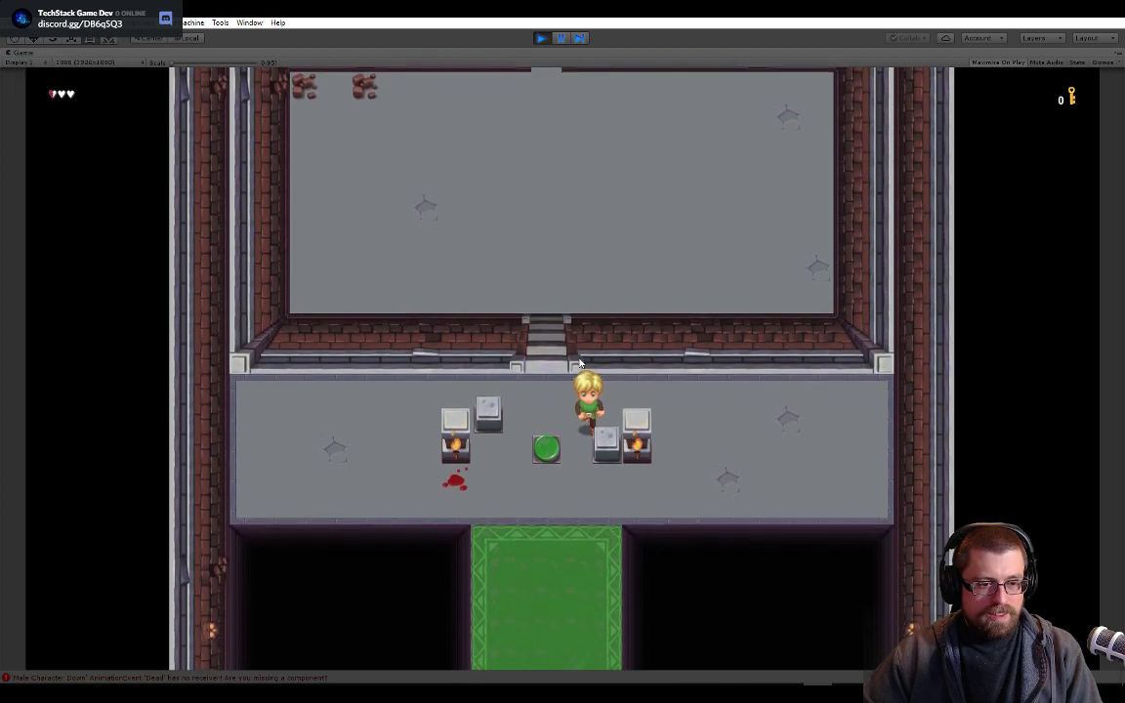
{"action": "key", "text": "Down"}
{"action": "key", "text": "Right"}
{"action": "key", "text": "Right"}
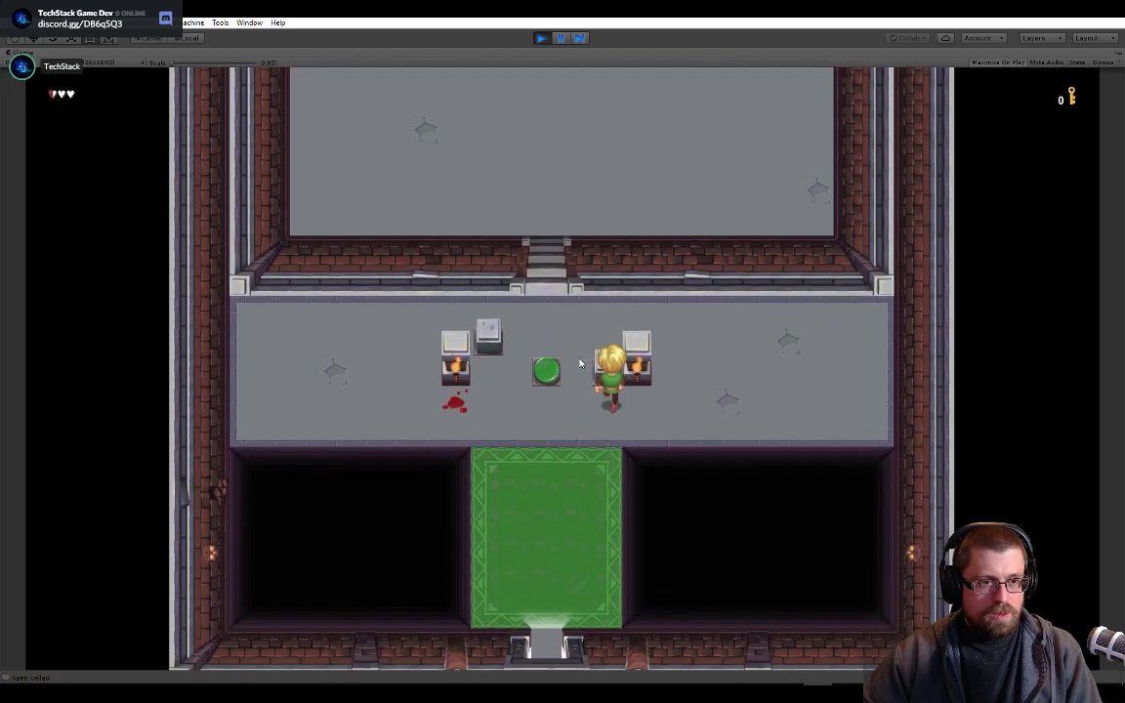
{"action": "key", "text": "Up"}
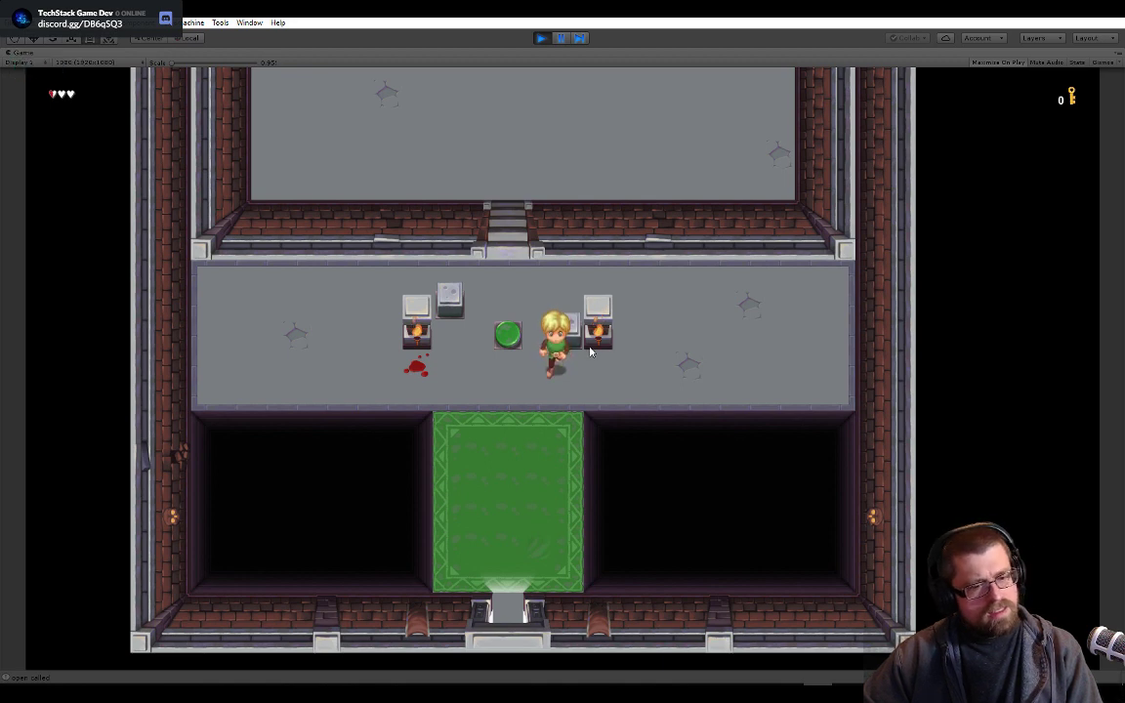
- Cross to the left pushable block and try to move it again from below and from above
{"action": "key", "text": "Down"}
{"action": "key", "text": "Left"}
{"action": "key", "text": "Up"}
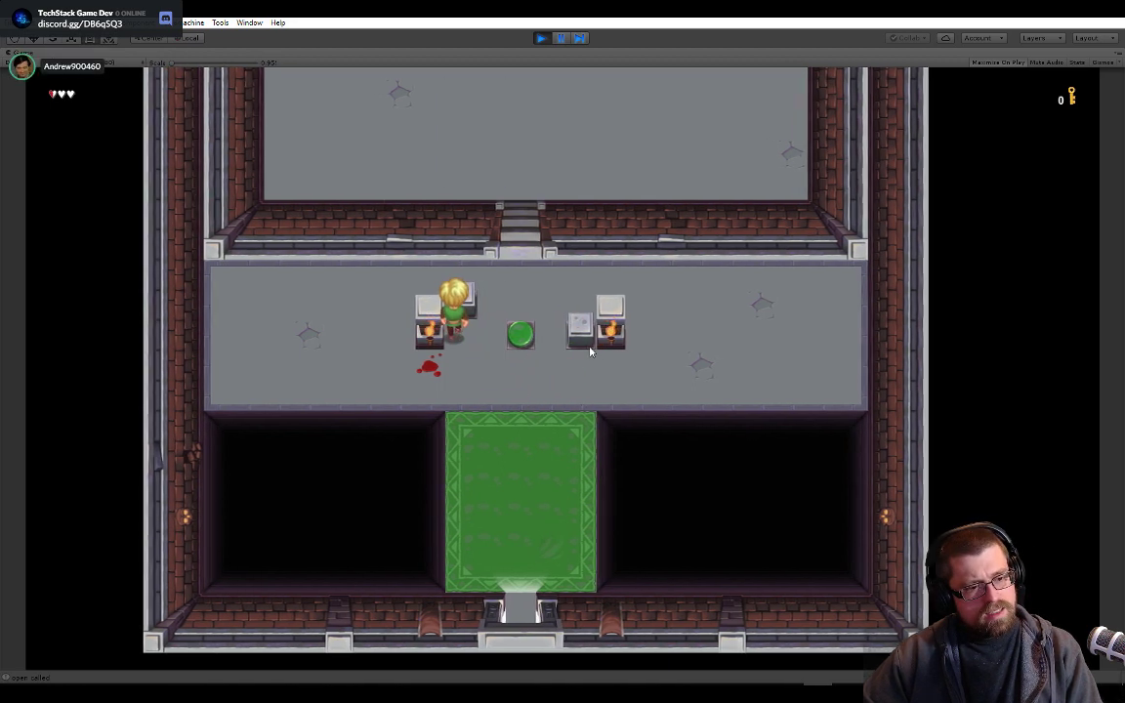
{"action": "key", "text": "Right"}
{"action": "key", "text": "Up"}
{"action": "key", "text": "Left"}
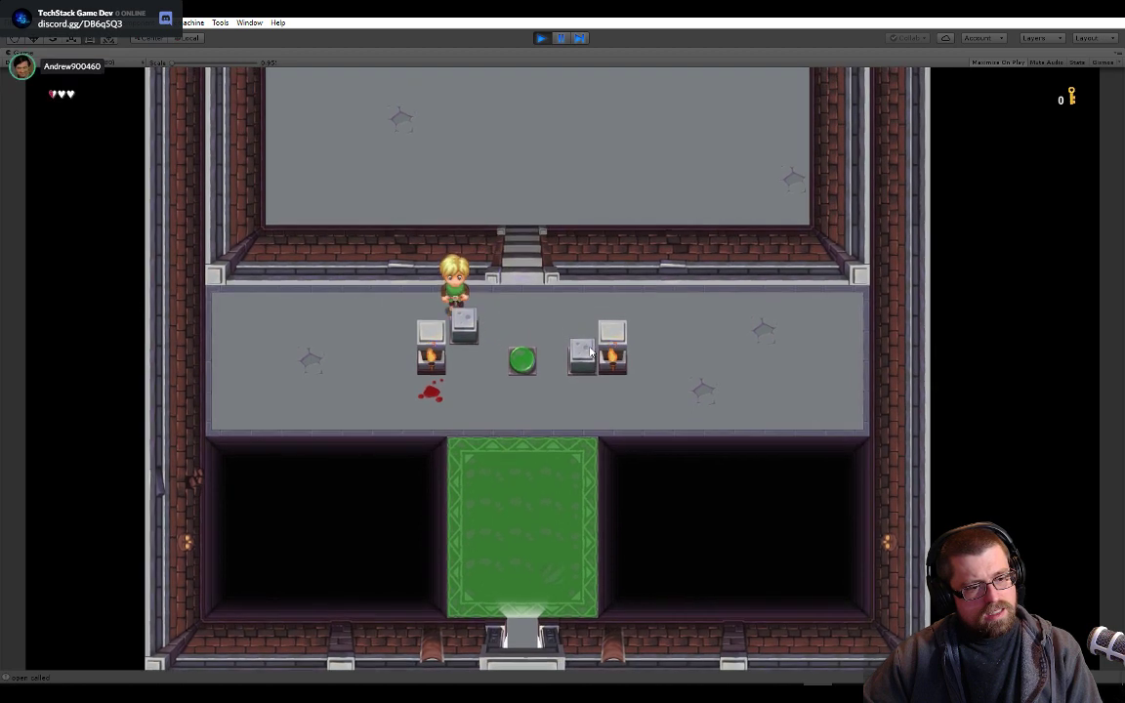
{"action": "key", "text": "Right"}
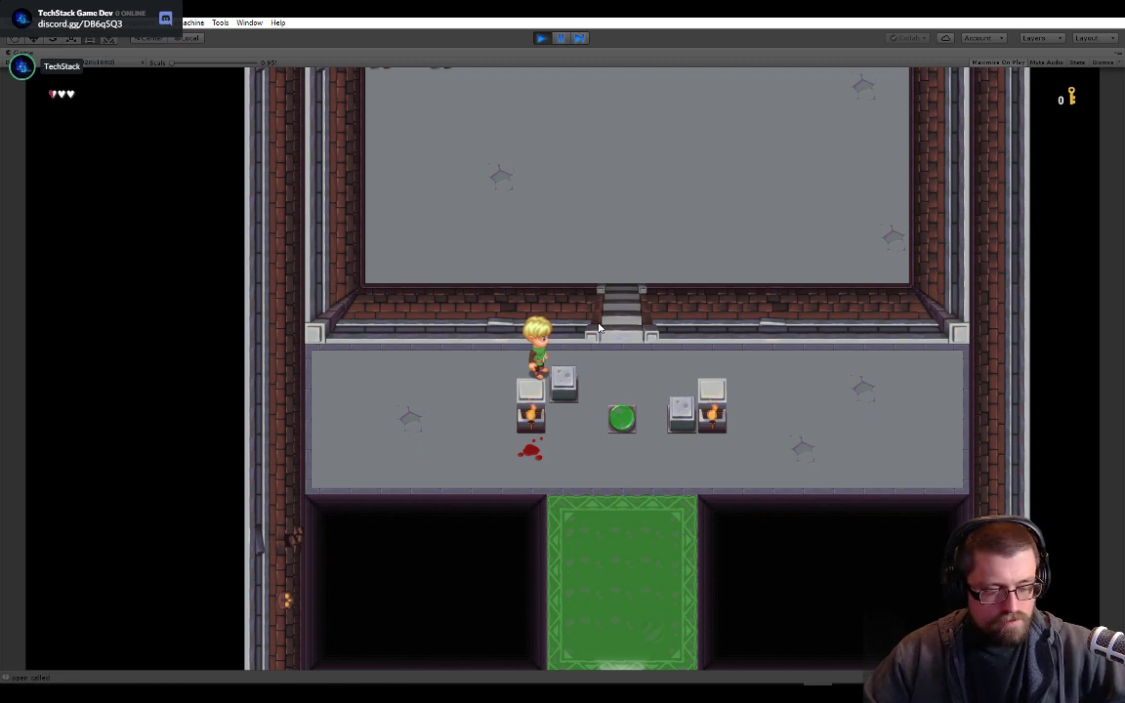
- Circle the left block once more and retest its movement limit from below beside the green button
{"action": "key", "text": "w"}
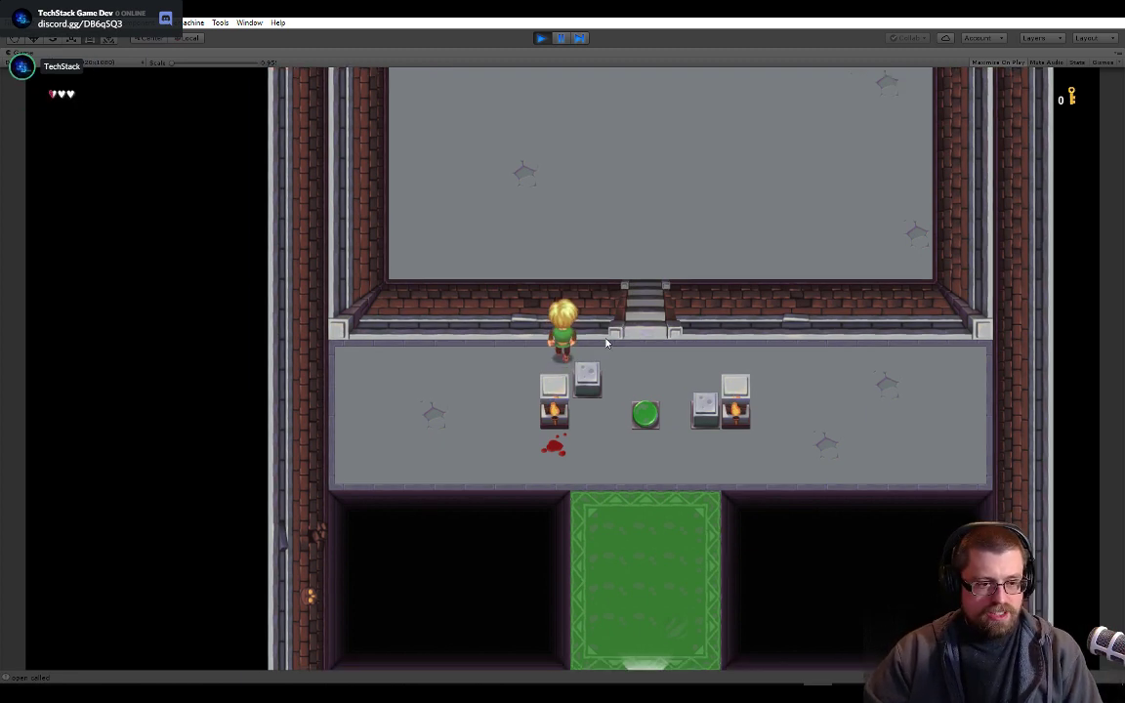
{"action": "key", "text": "d"}
{"action": "key", "text": "s"}
{"action": "key", "text": "a"}
{"action": "key", "text": "w"}
{"action": "key", "text": "Up"}
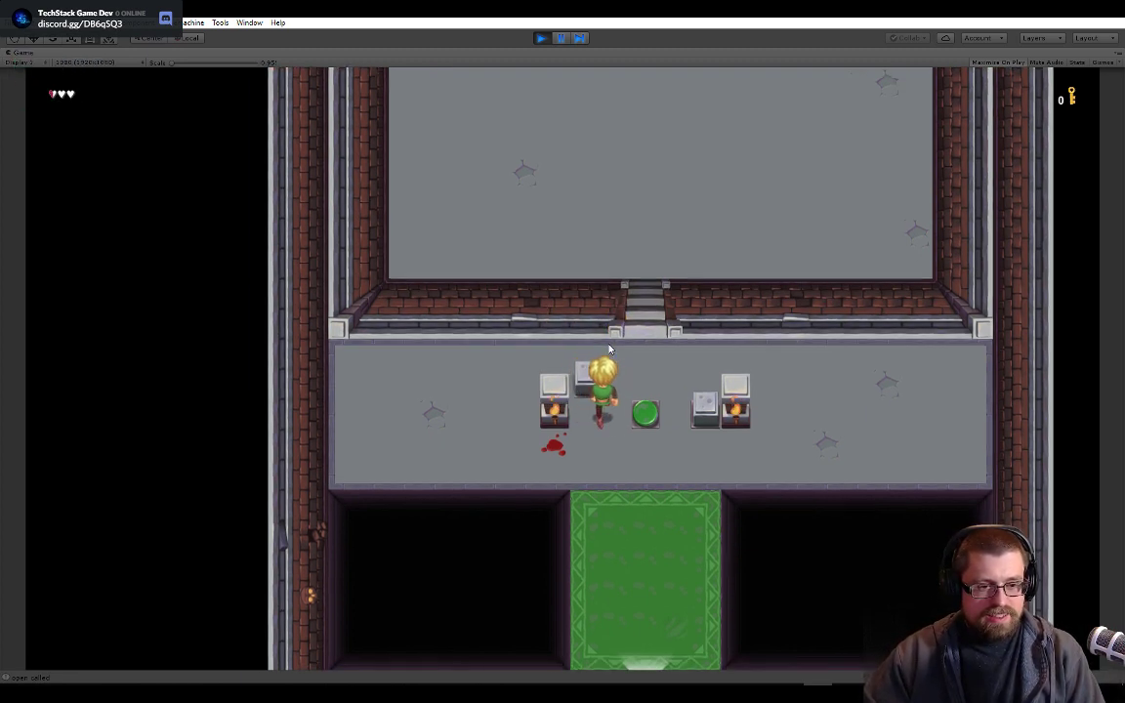
{"action": "key", "text": "Right"}
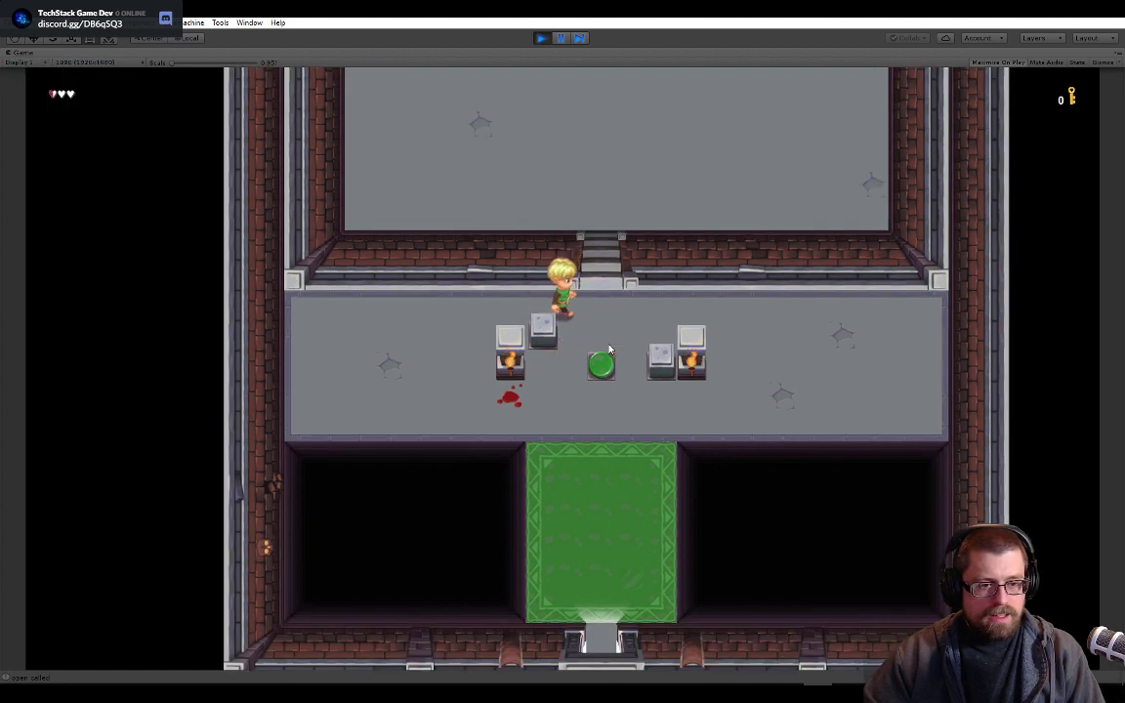
- Walk over to the right block and try to push it downward from above
{"action": "key", "text": "Right"}
{"action": "key", "text": "Down"}
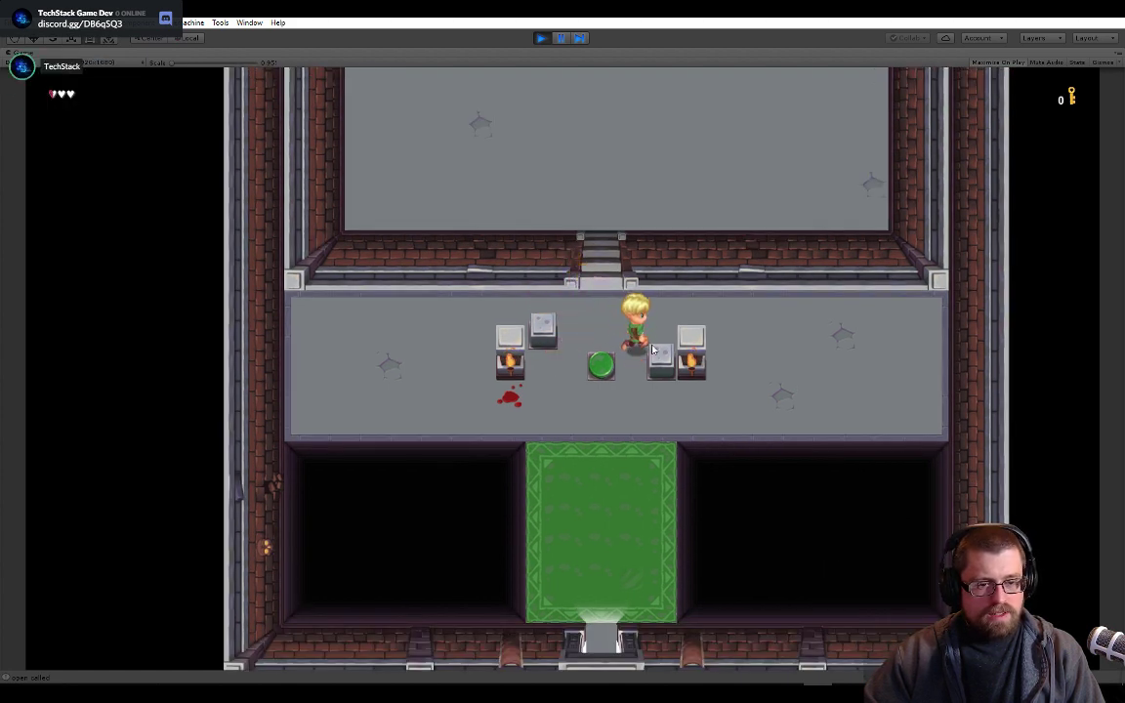
{"action": "key", "text": "Up"}
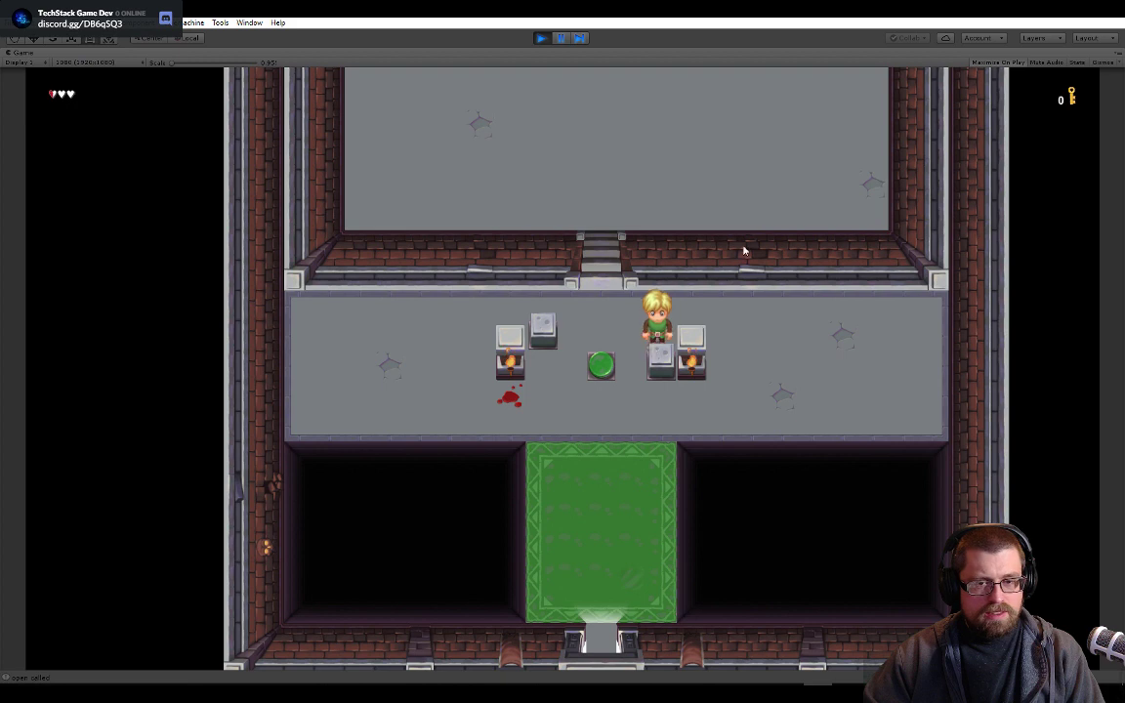
- Pause the game and inspect the right PushableBlock's position, Rigidbody 2D constraints and Pushable Block Limit values under Interactions Elements
{"action": "left_click", "coordinate": [559, 40]}
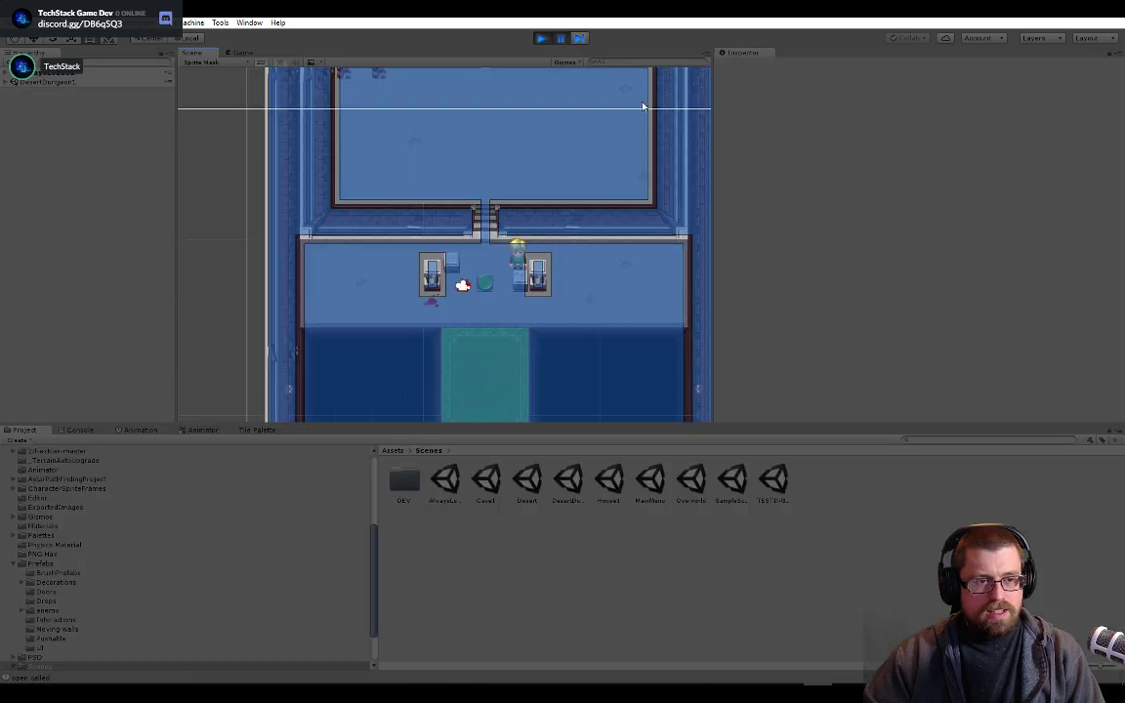
{"action": "left_click", "coordinate": [7, 82]}
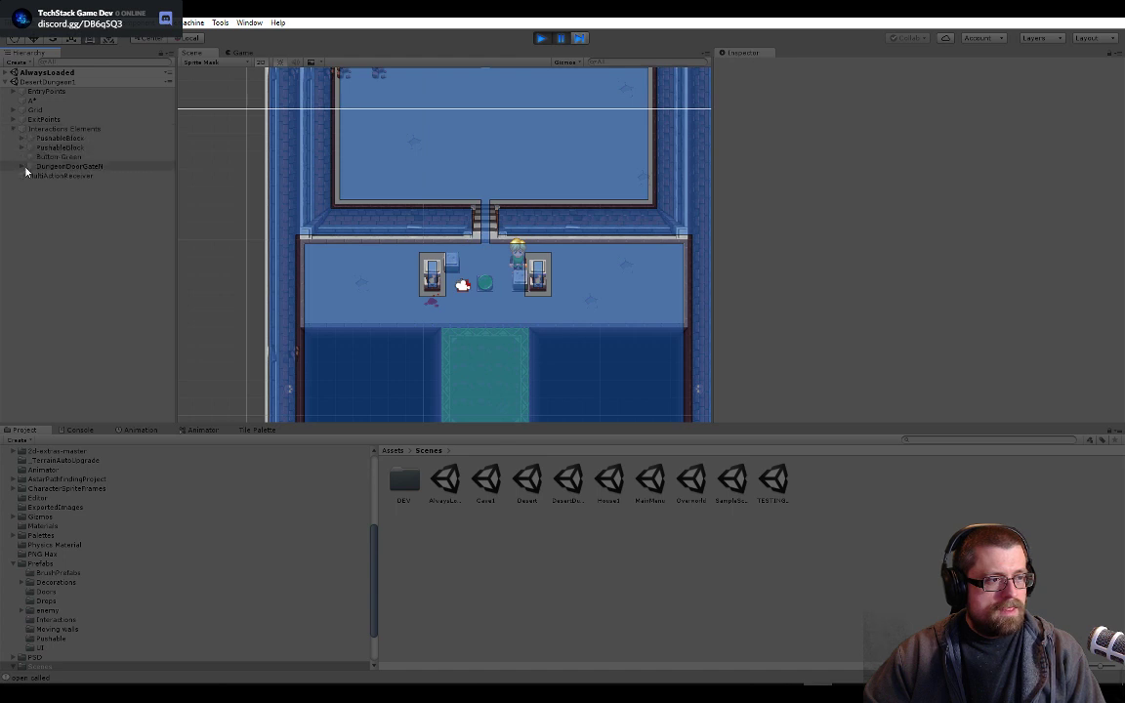
{"action": "left_click", "coordinate": [41, 156]}
{"action": "left_click", "coordinate": [47, 146]}
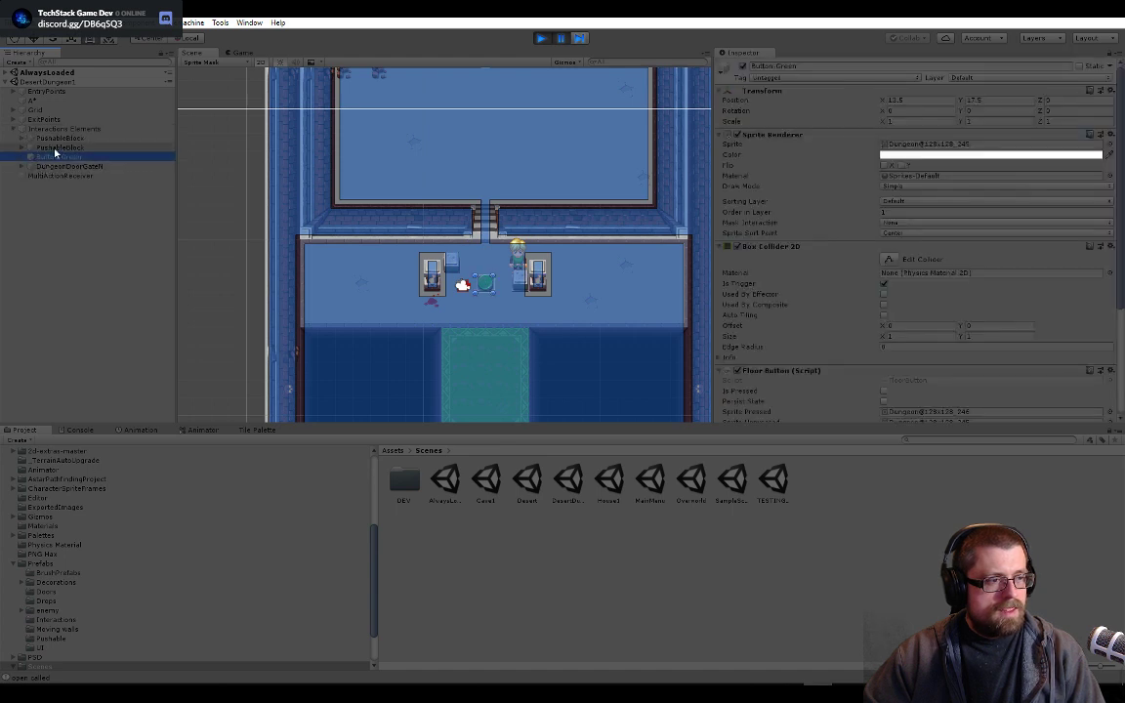
{"action": "scroll", "coordinate": [807, 311], "scroll_direction": "down", "scroll_amount": 3}
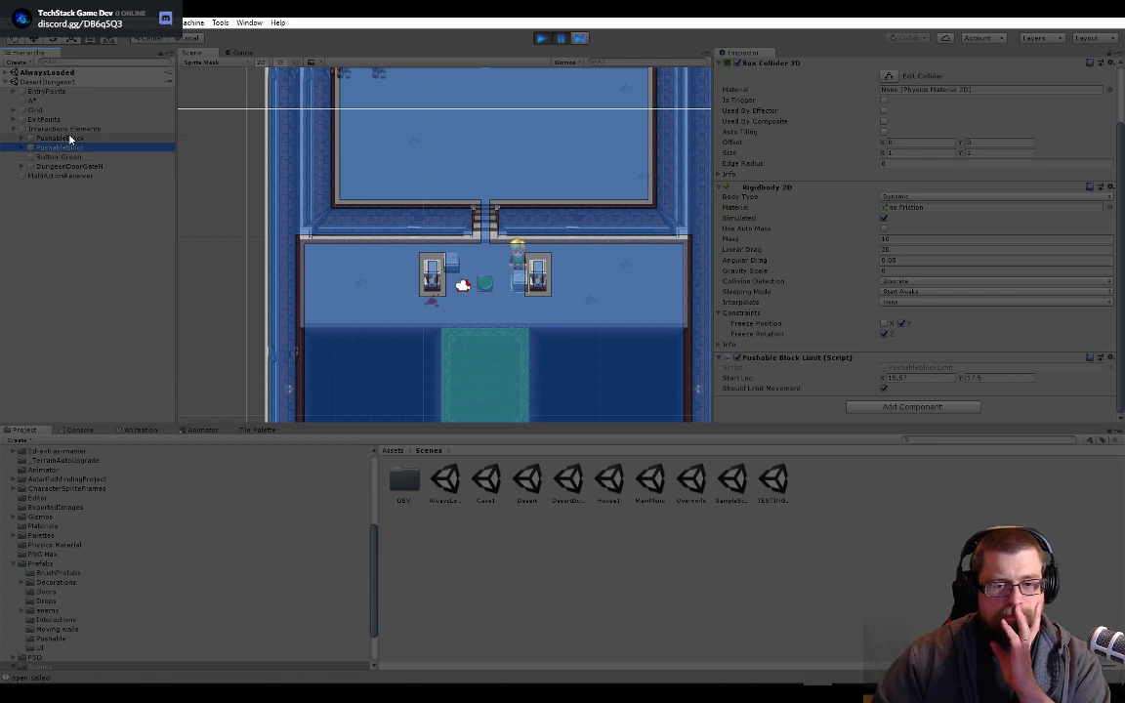
{"action": "scroll", "coordinate": [788, 357], "scroll_direction": "up", "scroll_amount": 3}
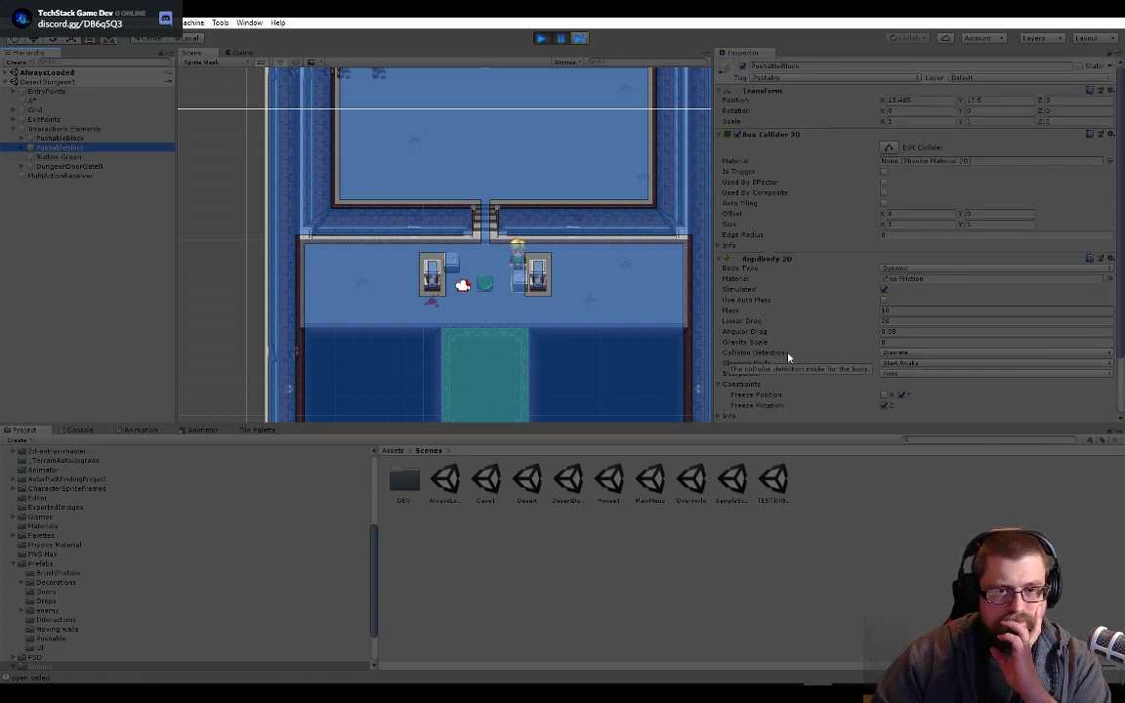
{"action": "scroll", "coordinate": [789, 357], "scroll_direction": "down", "scroll_amount": 3}
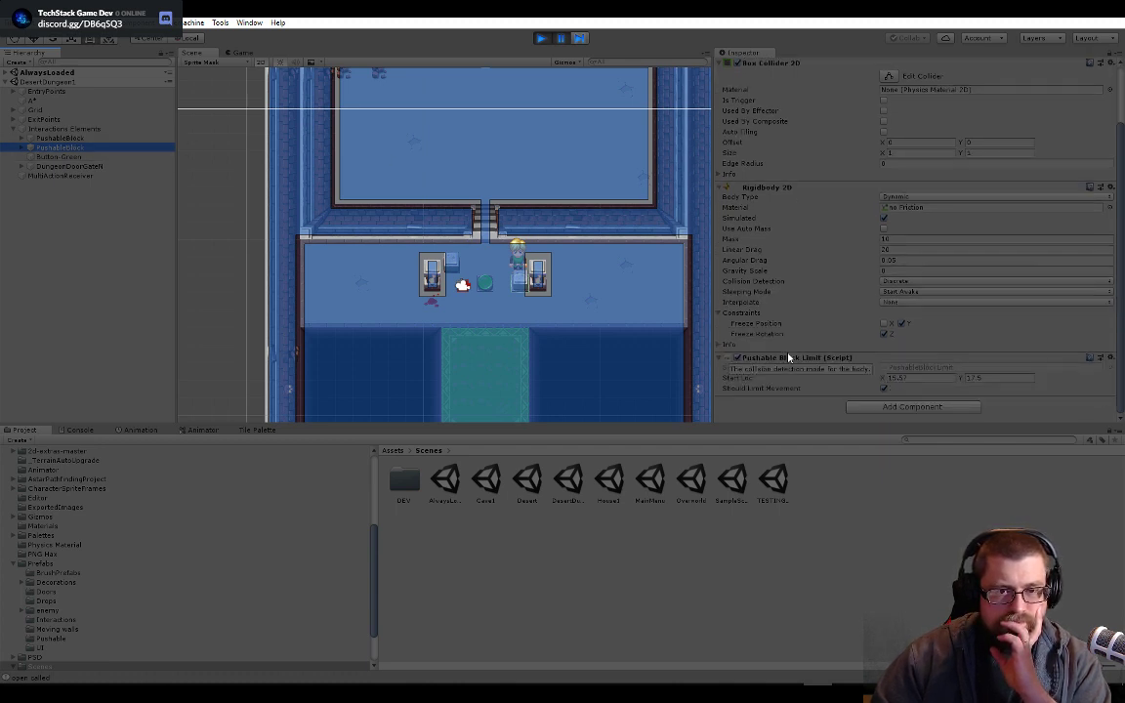
{"action": "scroll", "coordinate": [788, 357], "scroll_direction": "up", "scroll_amount": 3}
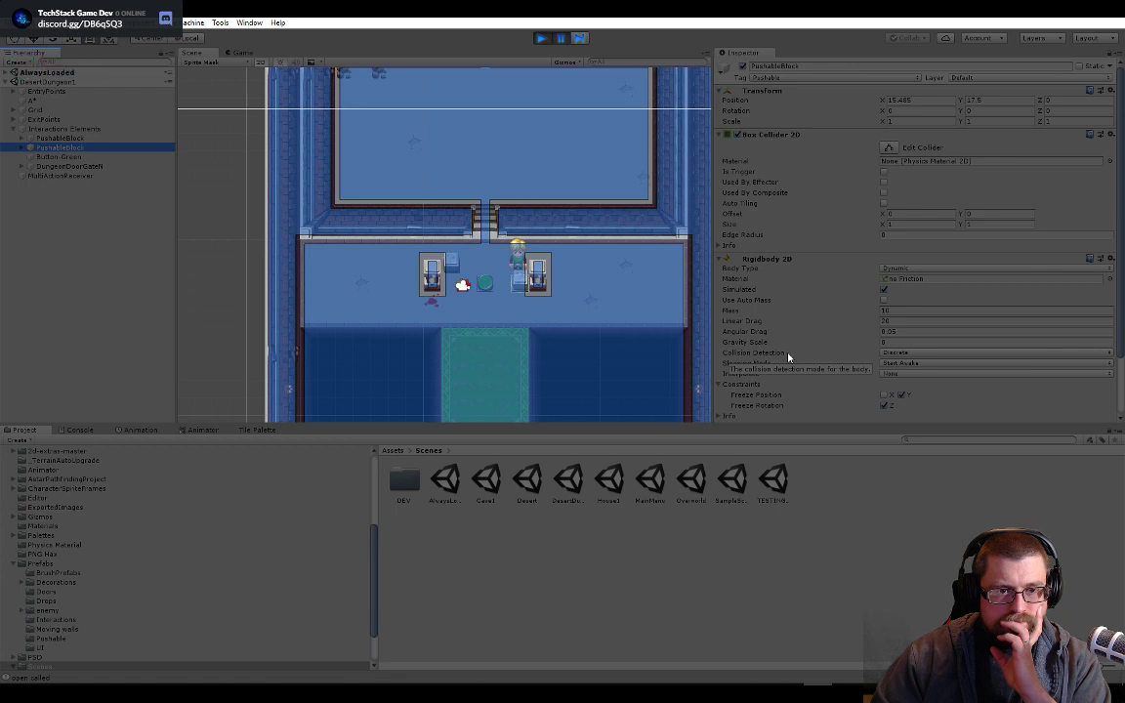
{"action": "scroll", "coordinate": [788, 358], "scroll_direction": "down", "scroll_amount": 3}
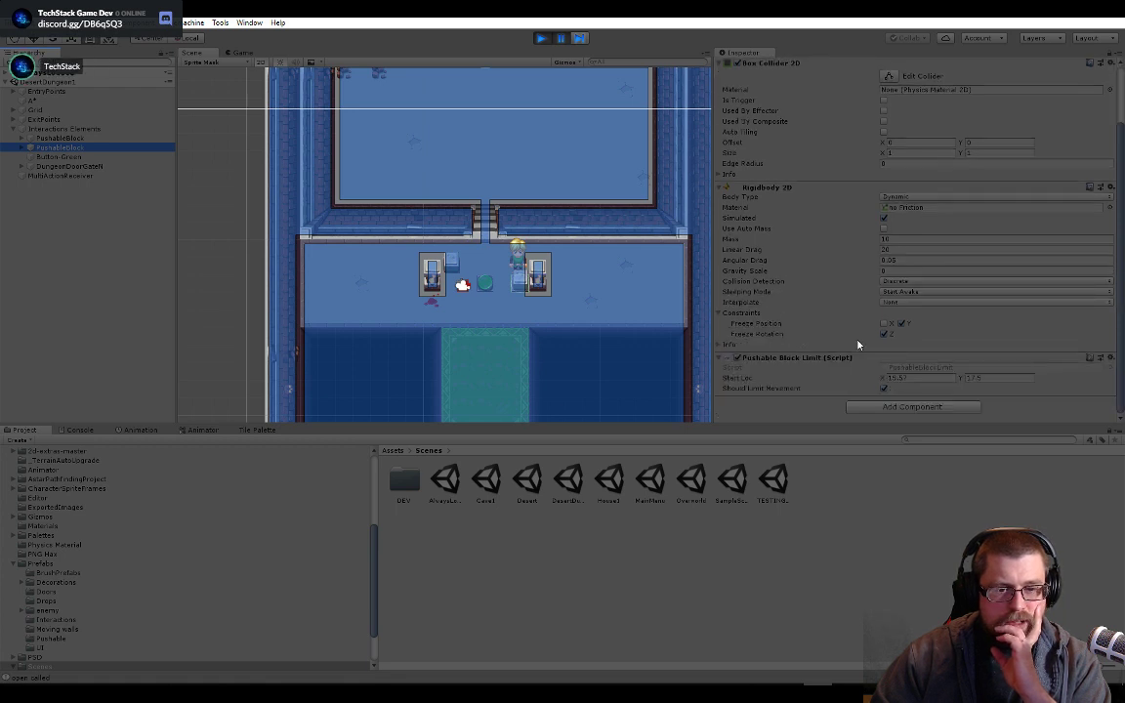
- Select the left PushableBlock and compare its Transform position with the script's Start Loc and the frozen constraints
{"action": "left_click", "coordinate": [93, 137]}
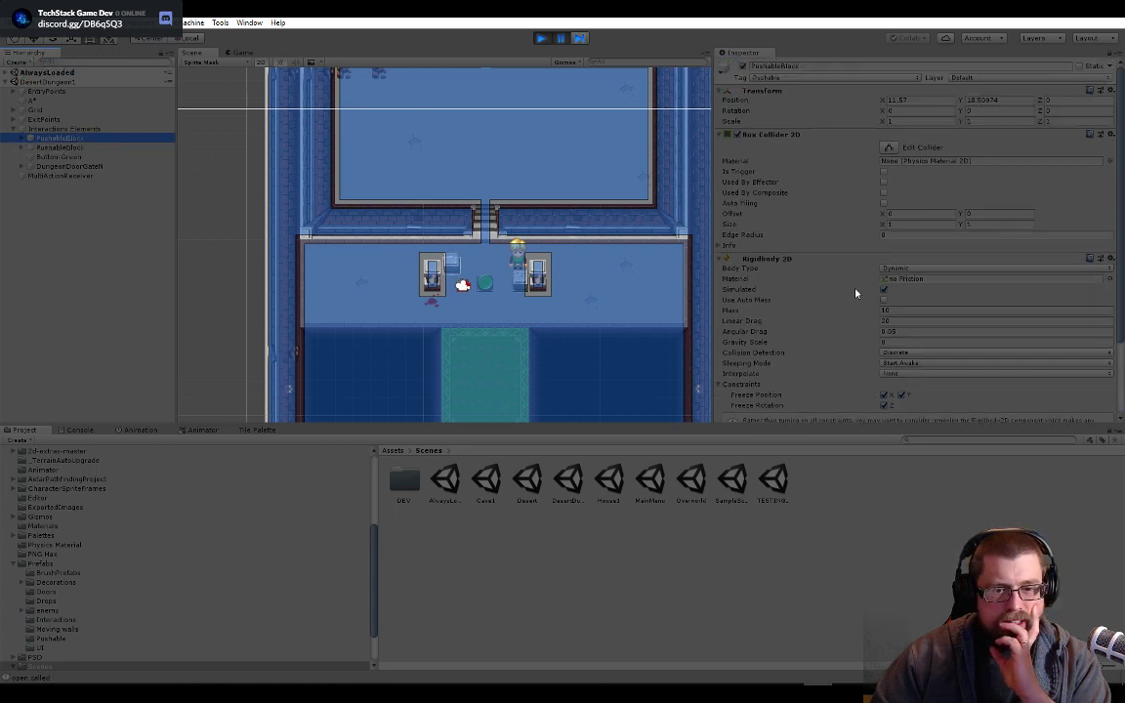
{"action": "scroll", "coordinate": [856, 292], "scroll_direction": "down", "scroll_amount": 1}
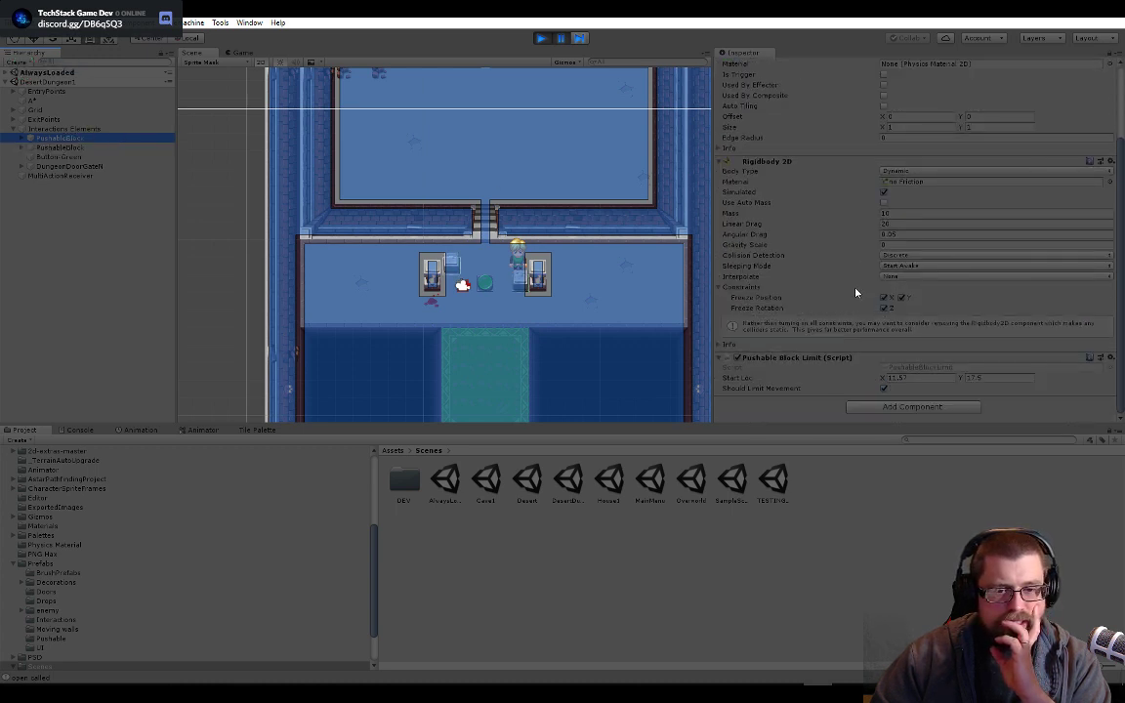
{"action": "scroll", "coordinate": [855, 292], "scroll_direction": "up", "scroll_amount": 3}
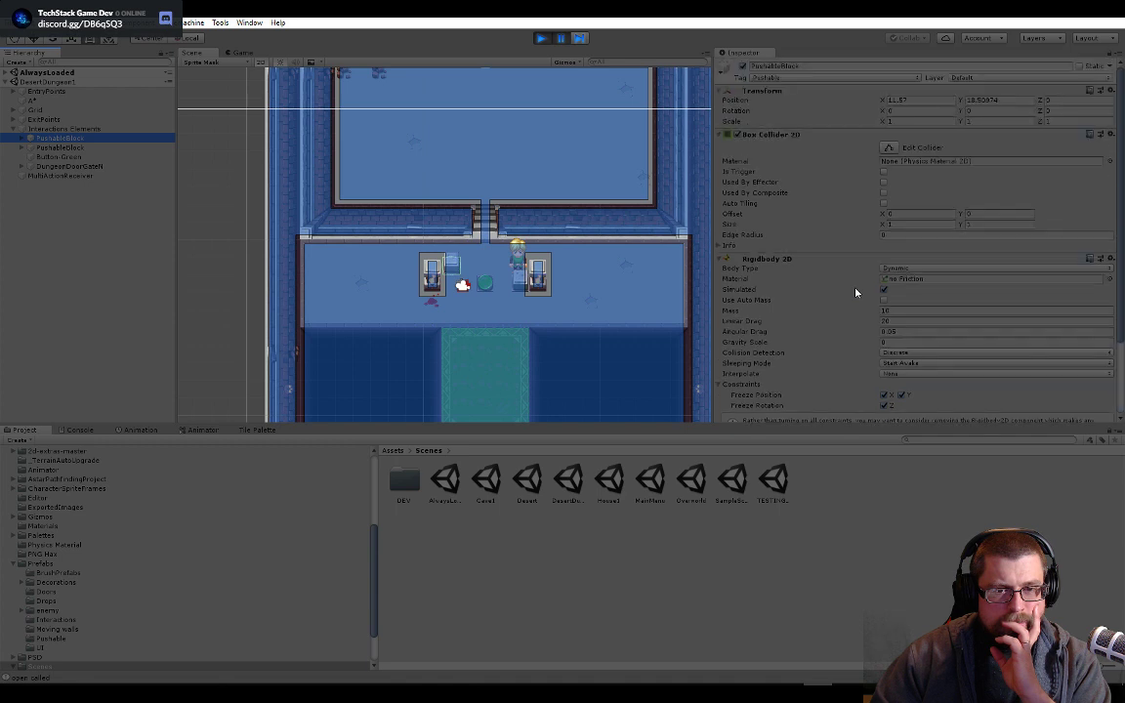
{"action": "scroll", "coordinate": [856, 292], "scroll_direction": "down", "scroll_amount": 3}
{"action": "scroll", "coordinate": [856, 292], "scroll_direction": "up", "scroll_amount": 3}
{"action": "scroll", "coordinate": [865, 262], "scroll_direction": "down", "scroll_amount": 3}
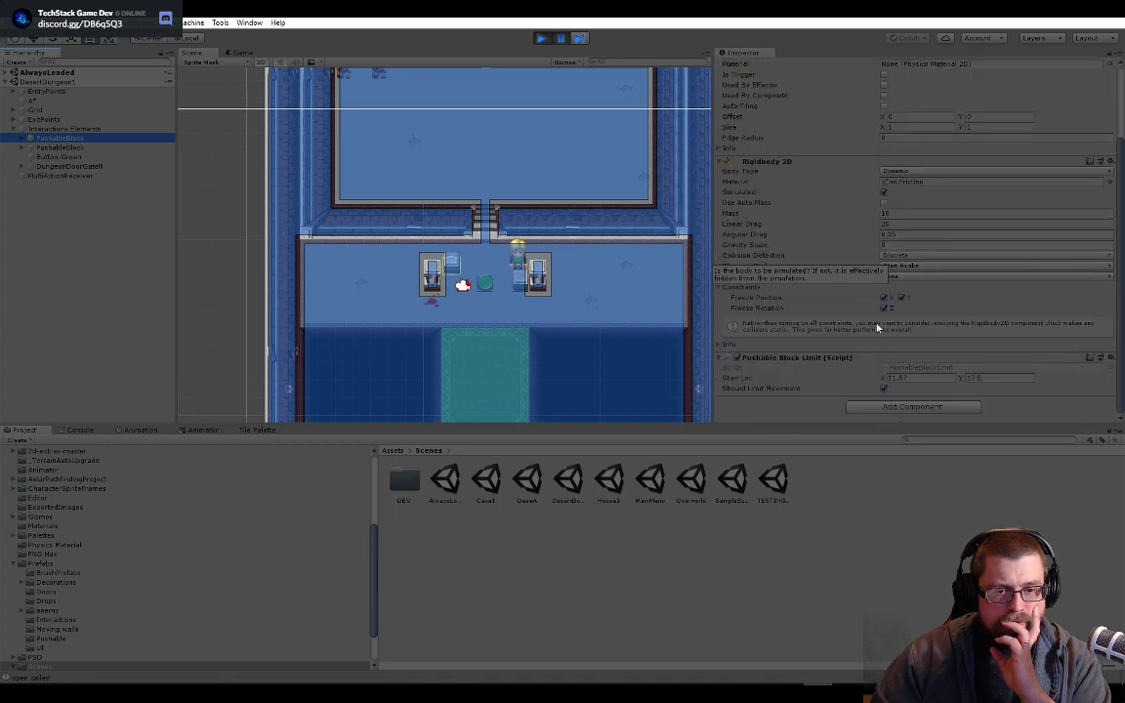
{"action": "scroll", "coordinate": [928, 340], "scroll_direction": "up", "scroll_amount": 3}
{"action": "scroll", "coordinate": [977, 352], "scroll_direction": "down", "scroll_amount": 3}
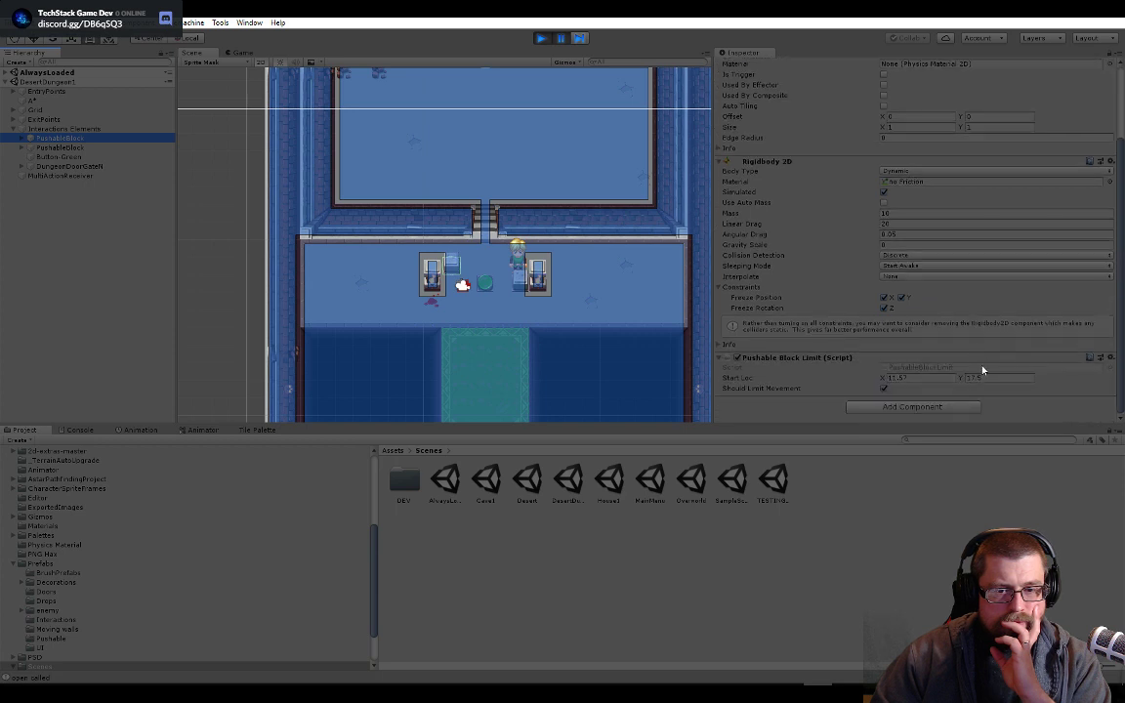
{"action": "scroll", "coordinate": [986, 134], "scroll_direction": "up", "scroll_amount": 3}
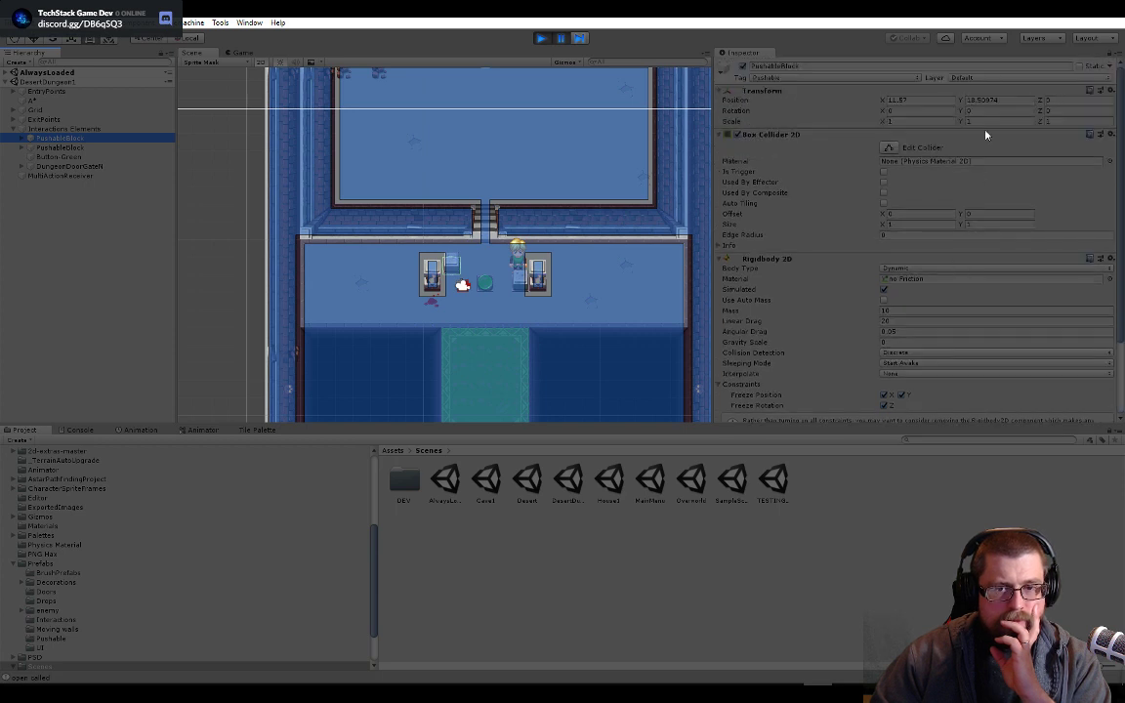
- Return to the right PushableBlock and check its position against Start Loc and its Freeze Position constraints
{"action": "left_click", "coordinate": [90, 148]}
{"action": "scroll", "coordinate": [879, 293], "scroll_direction": "down", "scroll_amount": 3}
{"action": "scroll", "coordinate": [967, 377], "scroll_direction": "up", "scroll_amount": 3}
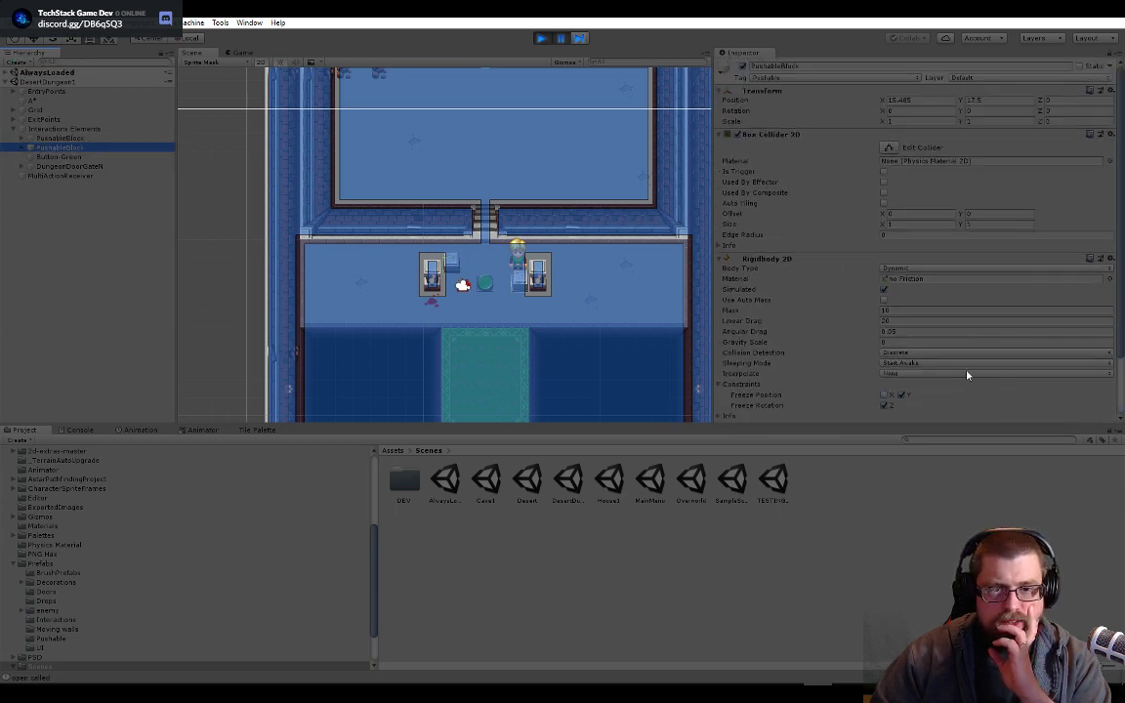
{"action": "scroll", "coordinate": [967, 375], "scroll_direction": "down", "scroll_amount": 3}
{"action": "scroll", "coordinate": [975, 309], "scroll_direction": "up", "scroll_amount": 3}
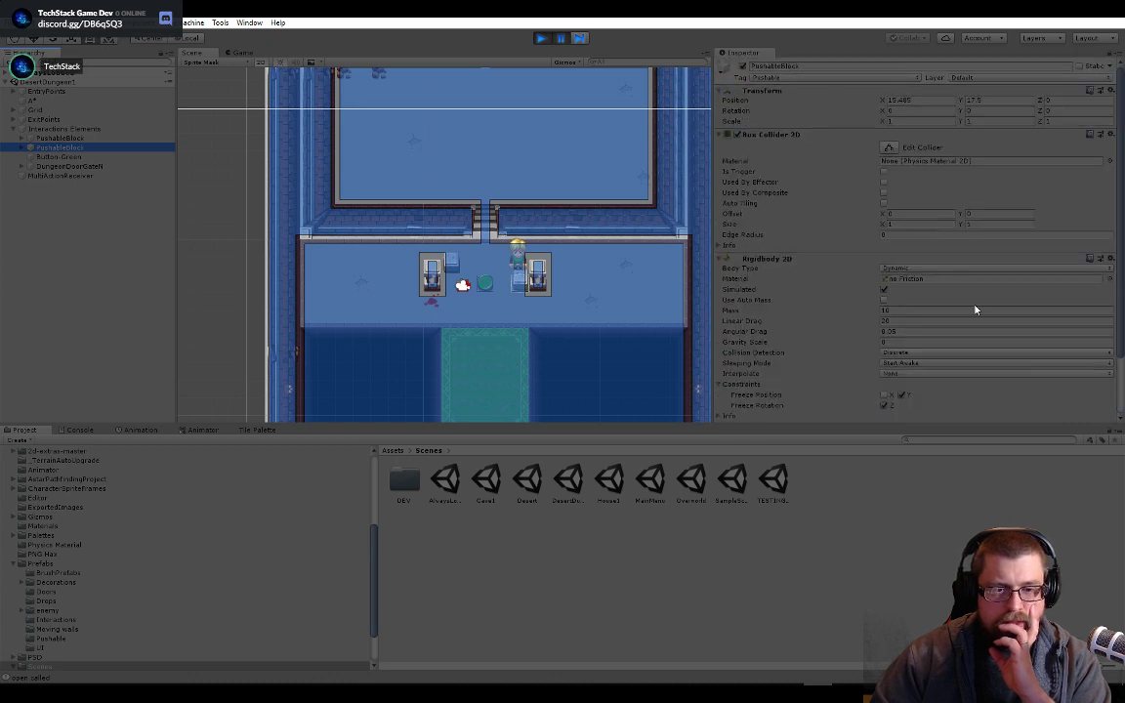
{"action": "scroll", "coordinate": [889, 346], "scroll_direction": "down", "scroll_amount": 3}
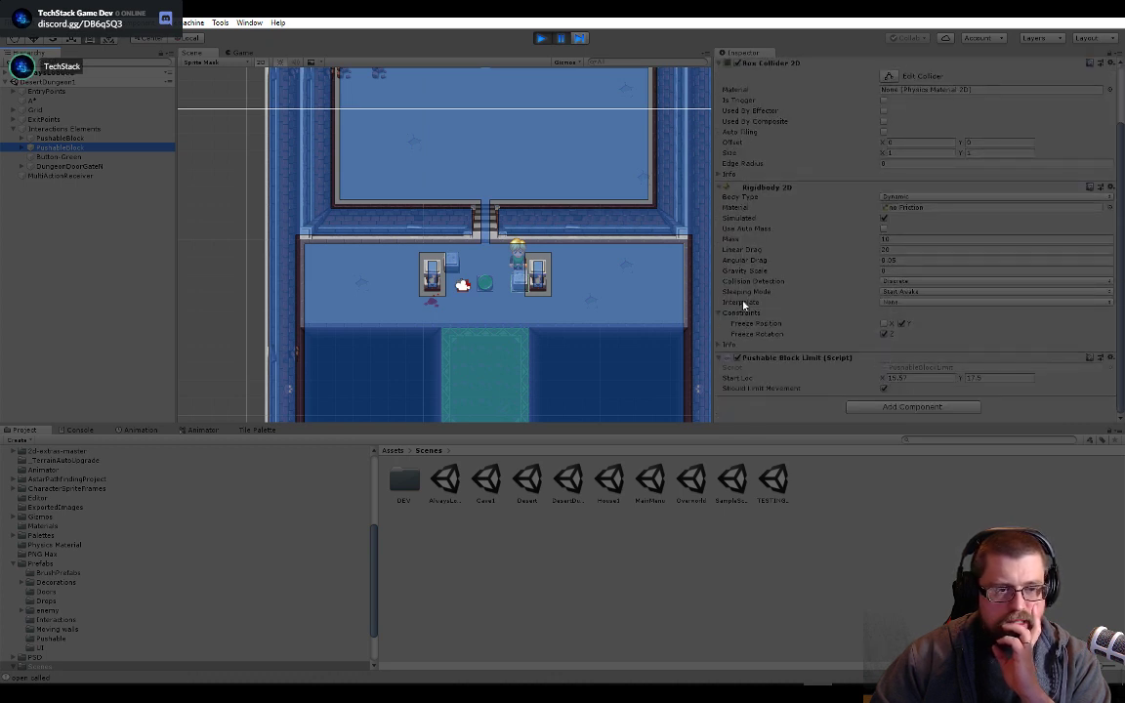
- Resume the game, walk around the right torch and push the right block left toward the green button
{"action": "left_click", "coordinate": [561, 41]}
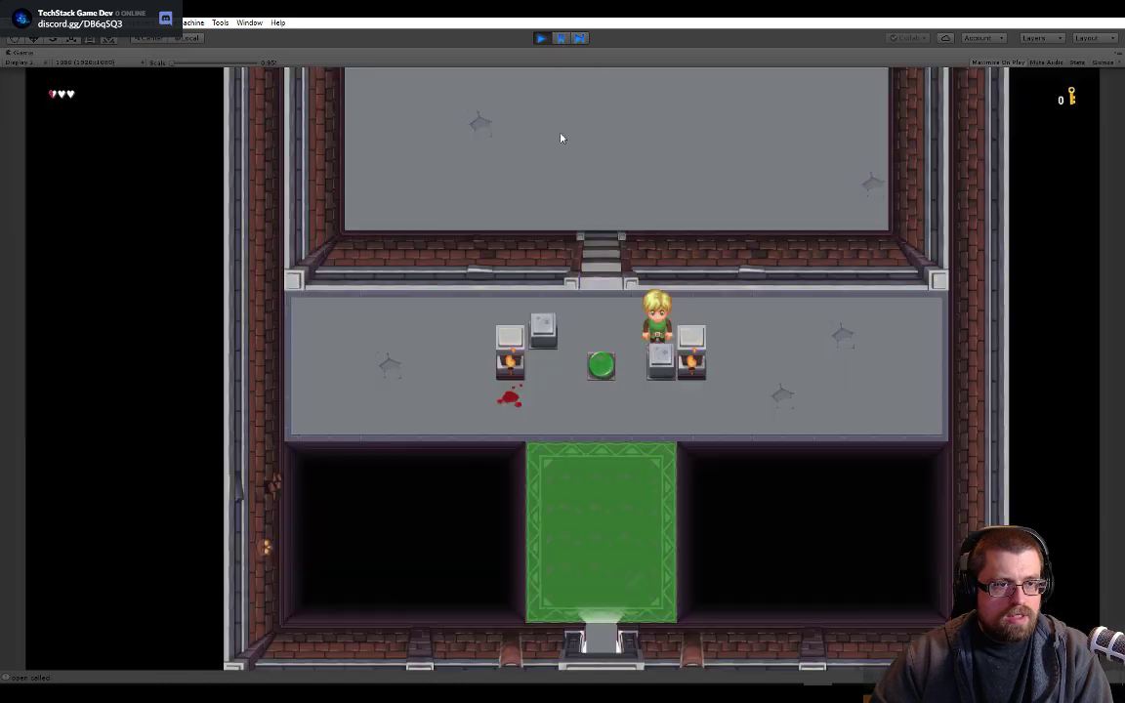
{"action": "key", "text": "w"}
{"action": "key", "text": "d"}
{"action": "key", "text": "s"}
{"action": "key", "text": "s"}
{"action": "key", "text": "a"}
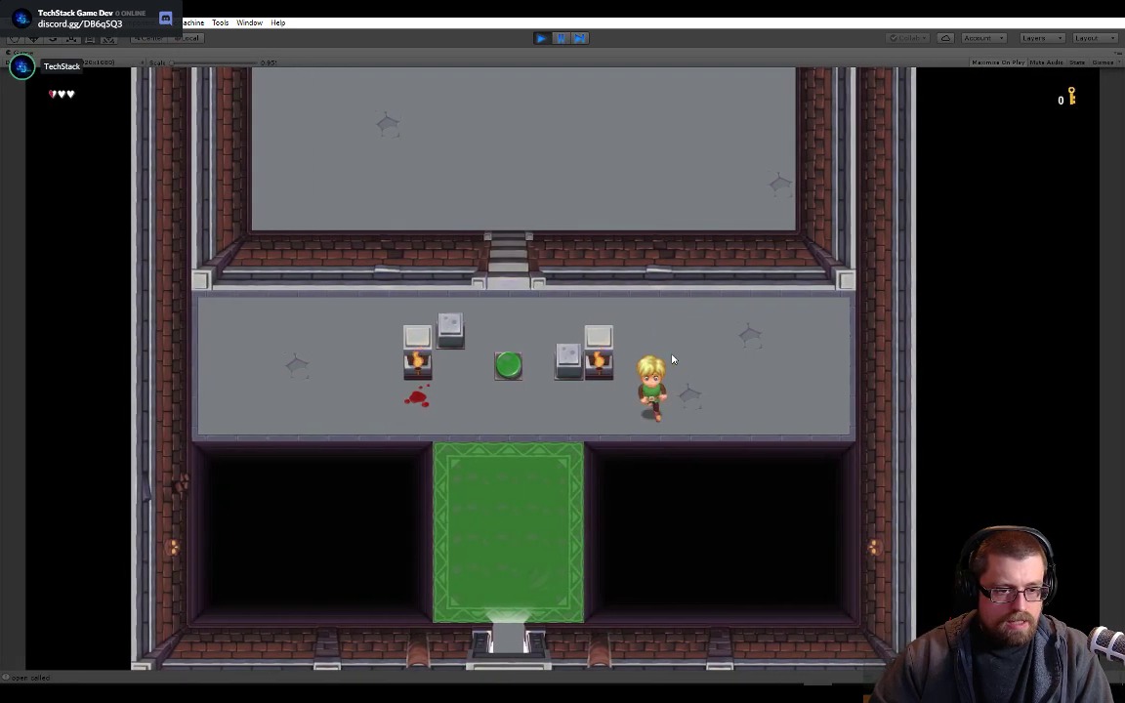
{"action": "key", "text": "w"}
{"action": "key", "text": "a"}
{"action": "key", "text": "Left"}
{"action": "key", "text": "Up"}
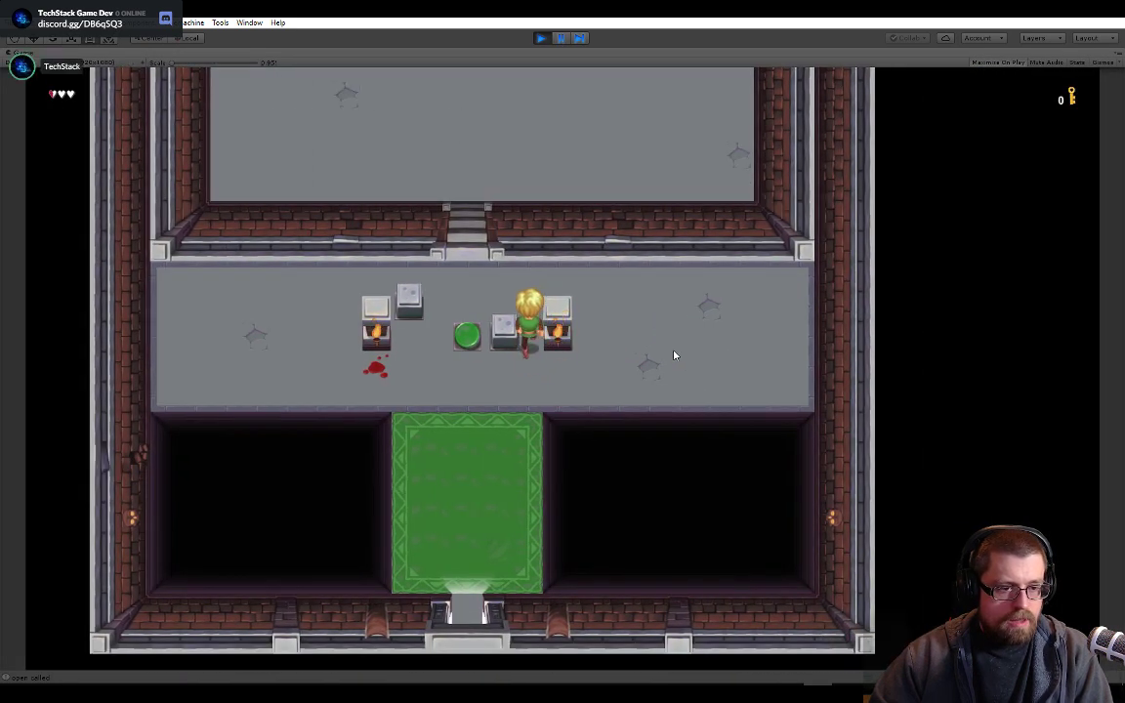
{"action": "key", "text": "Right"}
{"action": "key", "text": "Down"}
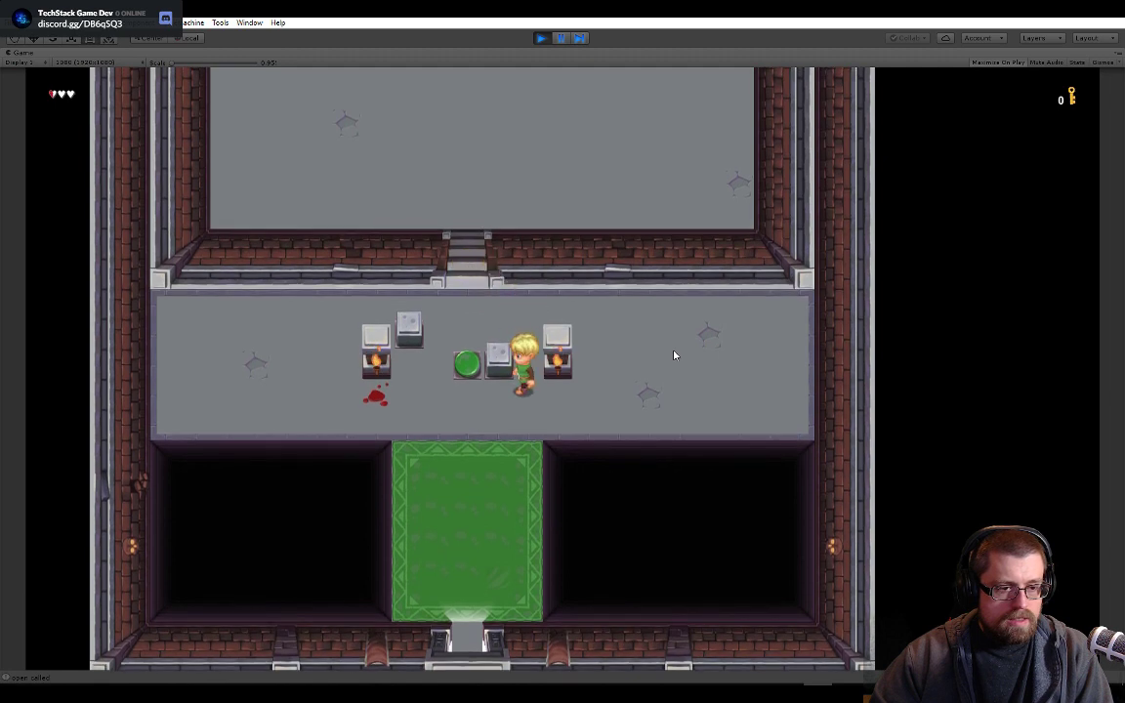
- Pause to check the pushed right block's position, constraints and Start Loc, and exit play mode
{"action": "left_click", "coordinate": [560, 38]}
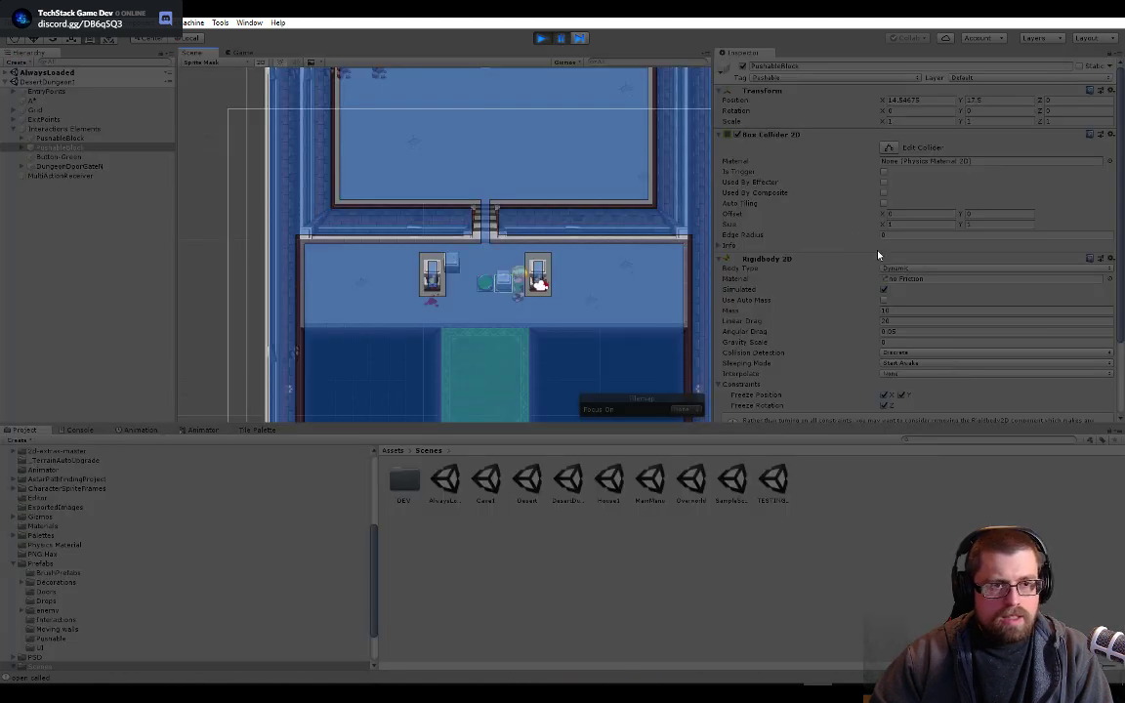
{"action": "scroll", "coordinate": [918, 378], "scroll_direction": "down", "scroll_amount": 3}
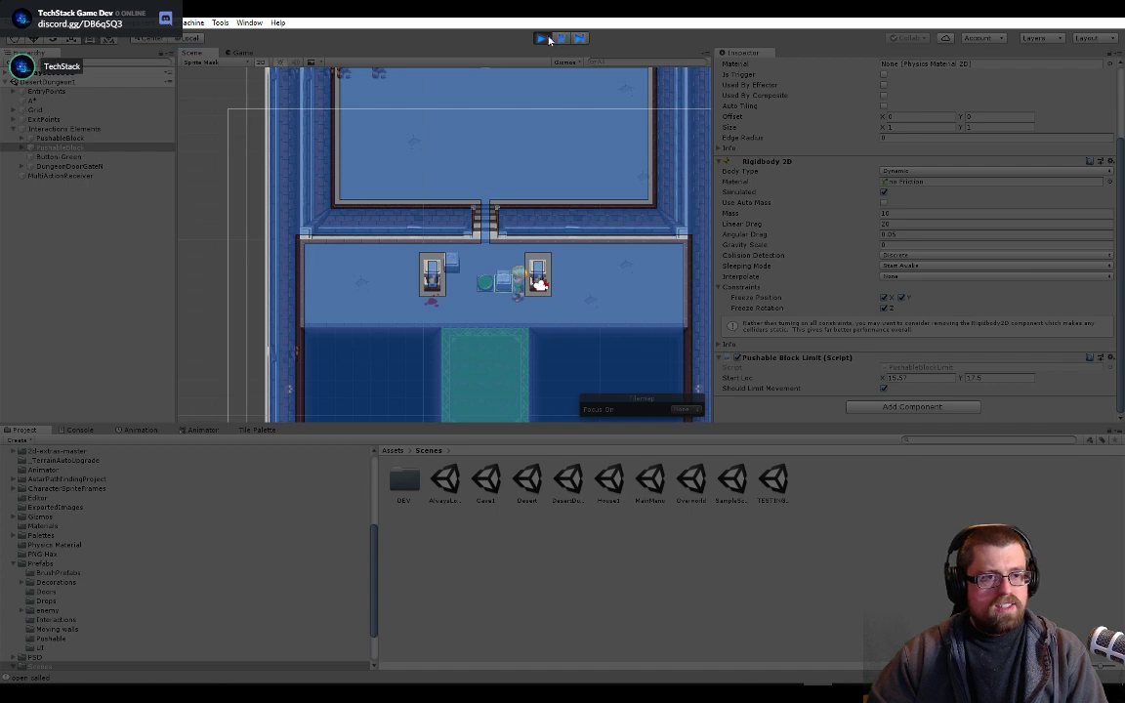
{"action": "key", "text": "ctrl+p"}
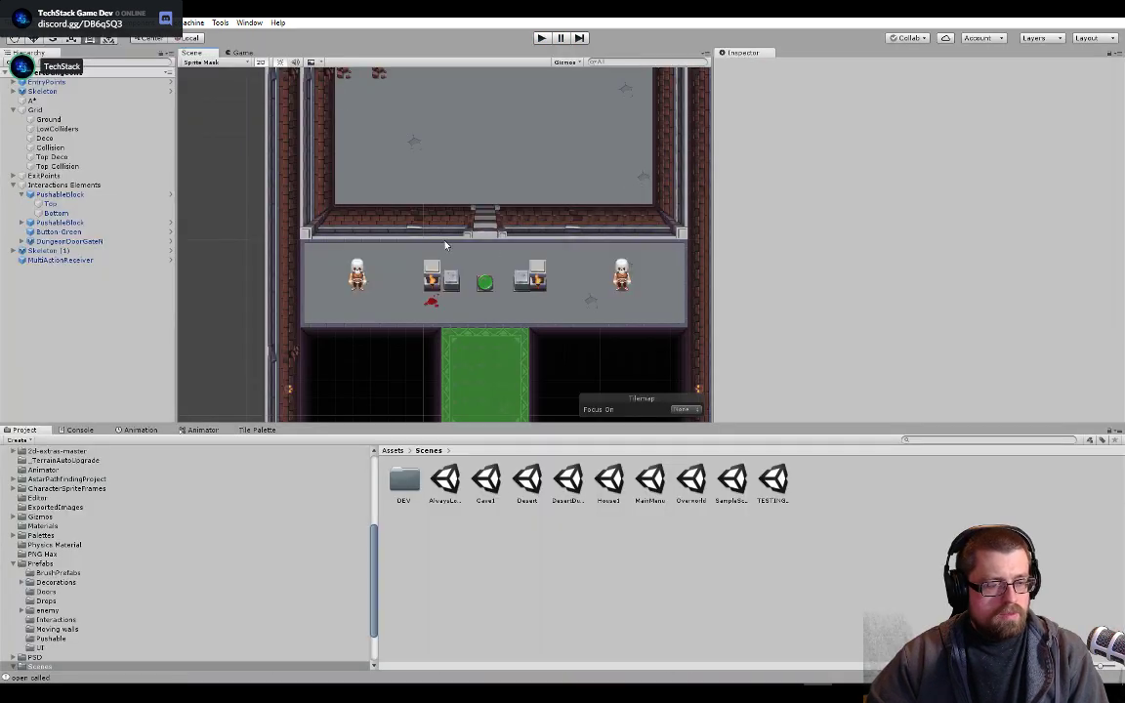
- Turn off Should Limit Movement on the PushableBlock prefab's Pushable Block Limit script and return to the DesertDungeon1 scene
{"action": "left_click", "coordinate": [59, 222]}
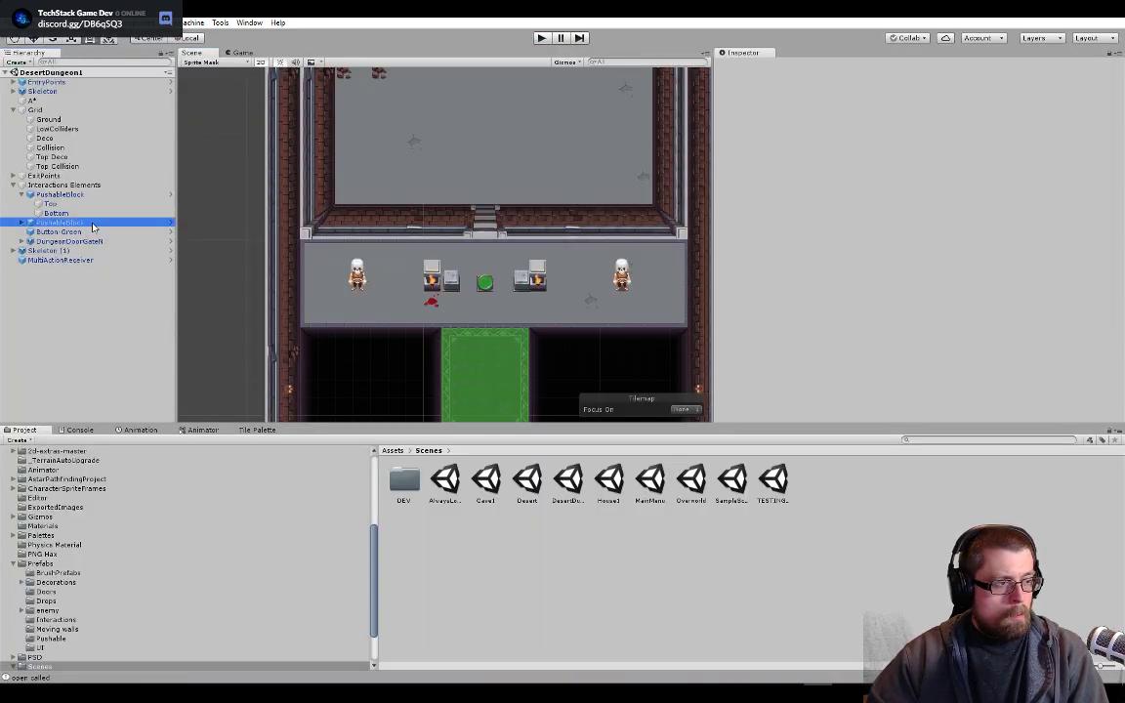
{"action": "scroll", "coordinate": [899, 362], "scroll_direction": "down", "scroll_amount": 3}
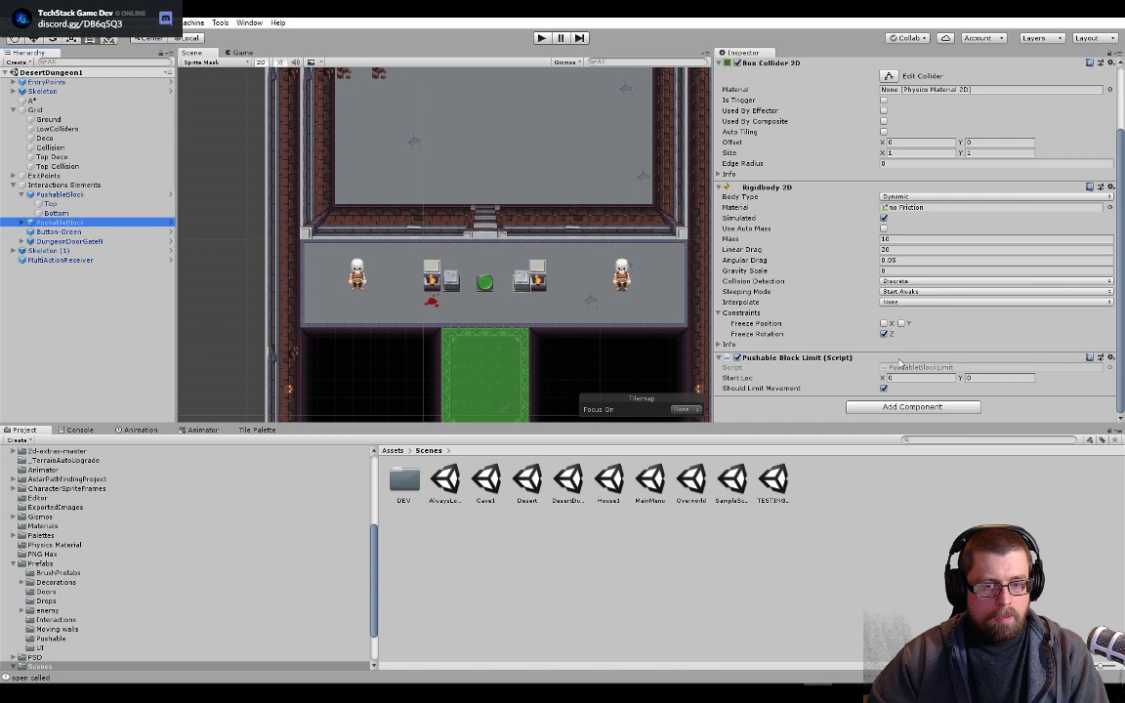
{"action": "left_click", "coordinate": [170, 223]}
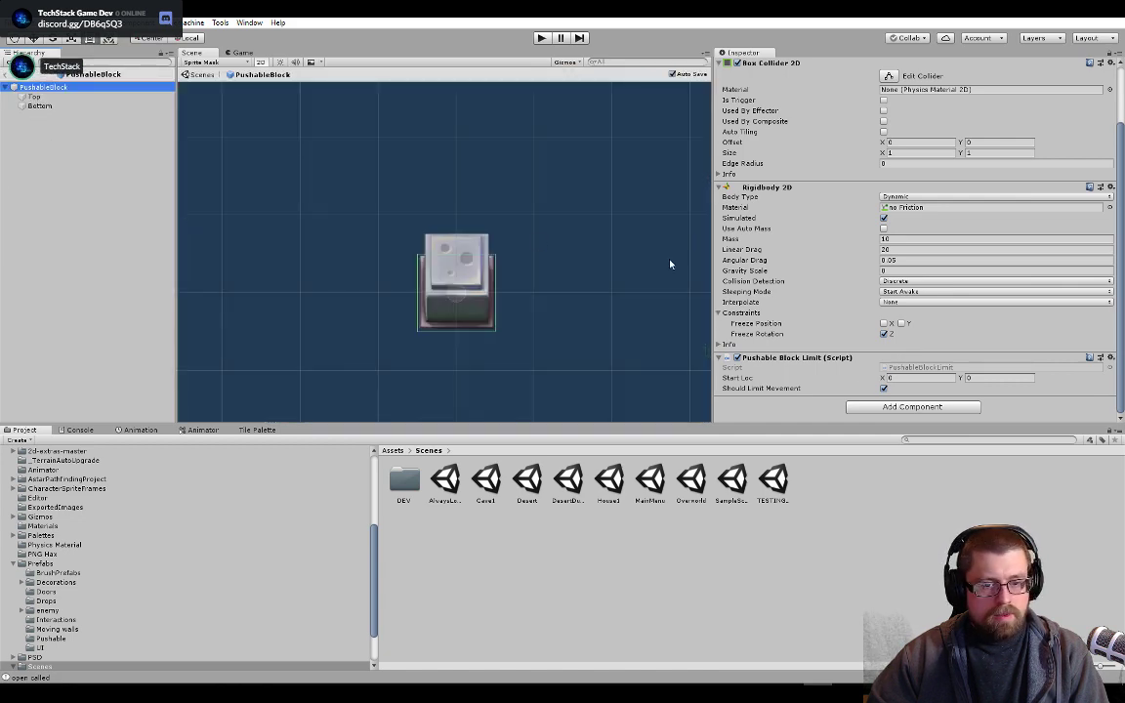
{"action": "left_click", "coordinate": [885, 389]}
{"action": "scroll", "coordinate": [871, 141], "scroll_direction": "up", "scroll_amount": 2}
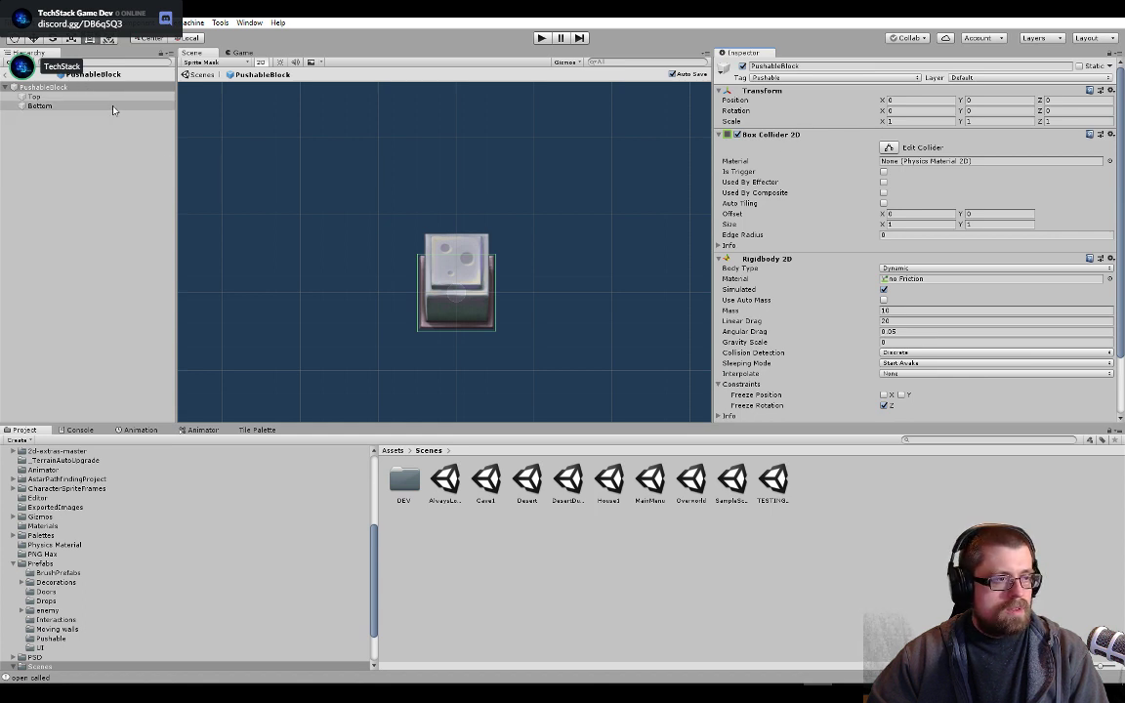
{"action": "left_click", "coordinate": [6, 75]}
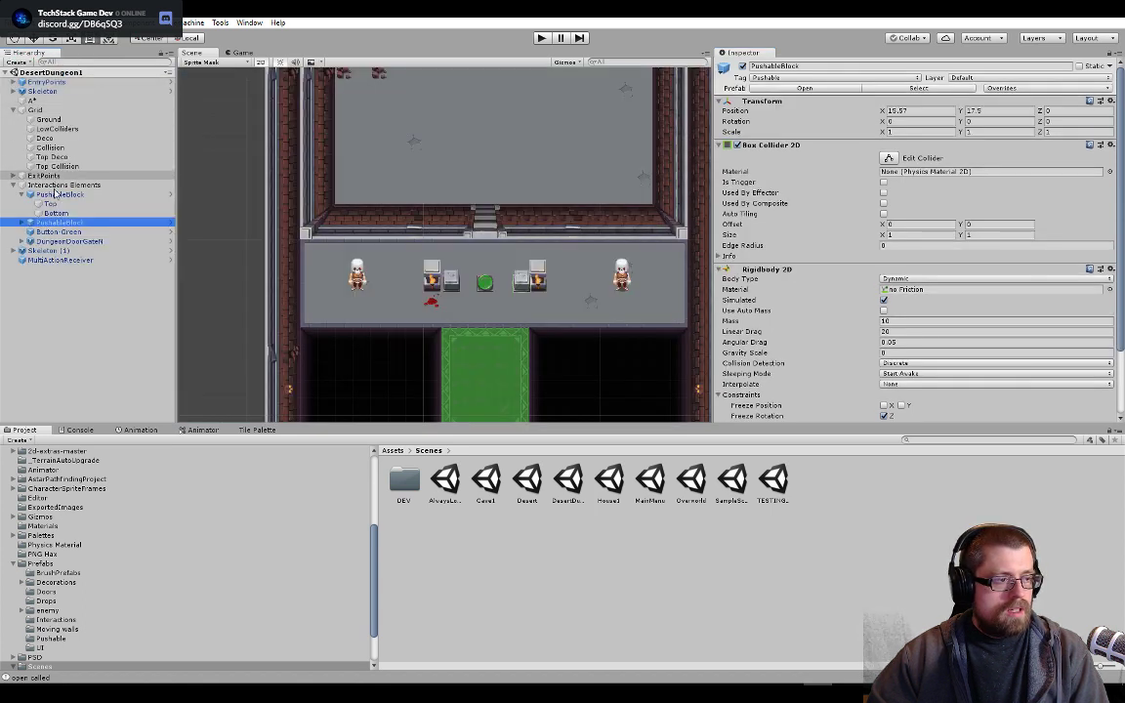
- Enable Should Limit Movement on the left PushableBlock instance in the scene
{"action": "double_click", "coordinate": [111, 225]}
{"action": "scroll", "coordinate": [796, 337], "scroll_direction": "down", "scroll_amount": 2}
{"action": "key", "text": "Up"}
{"action": "key", "text": "Up"}
{"action": "key", "text": "Up"}
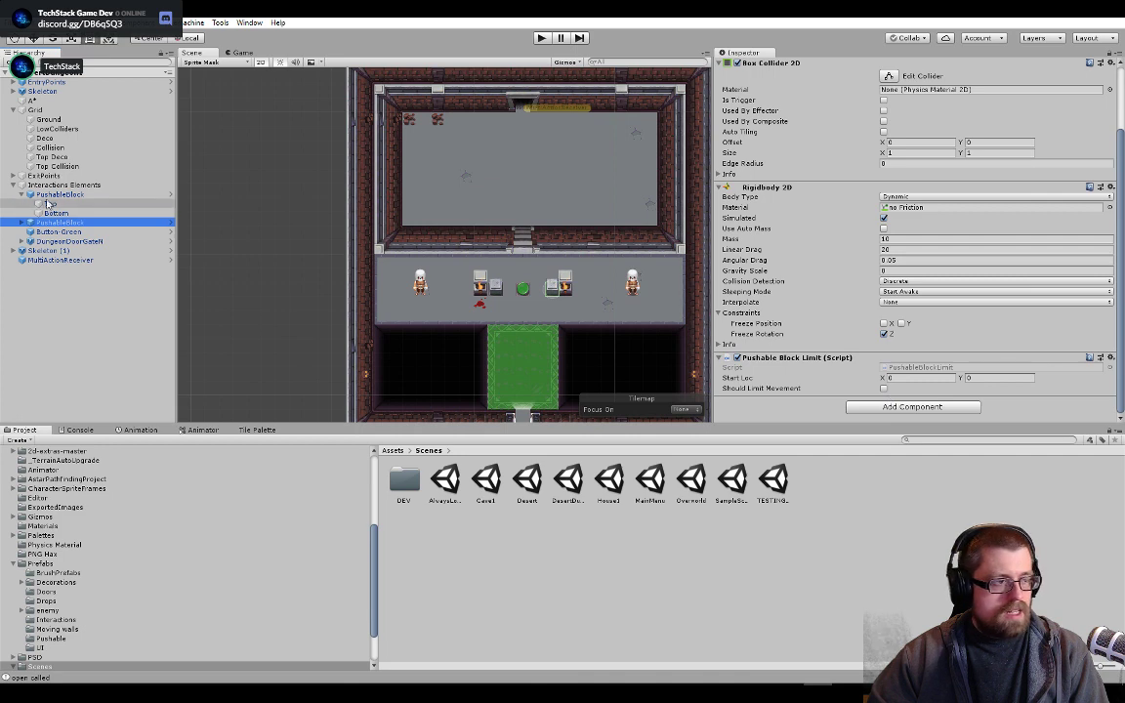
{"action": "left_click", "coordinate": [884, 389]}
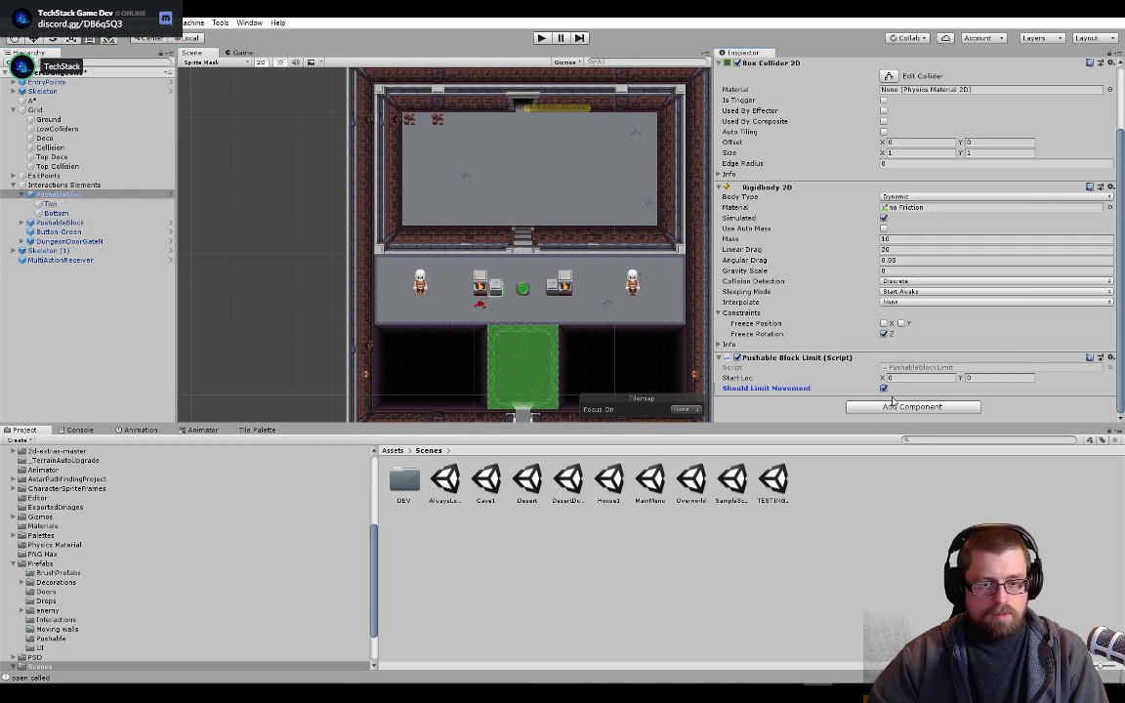
- Run the game and walk the character north out of the village into the desert
{"action": "left_click", "coordinate": [541, 38]}
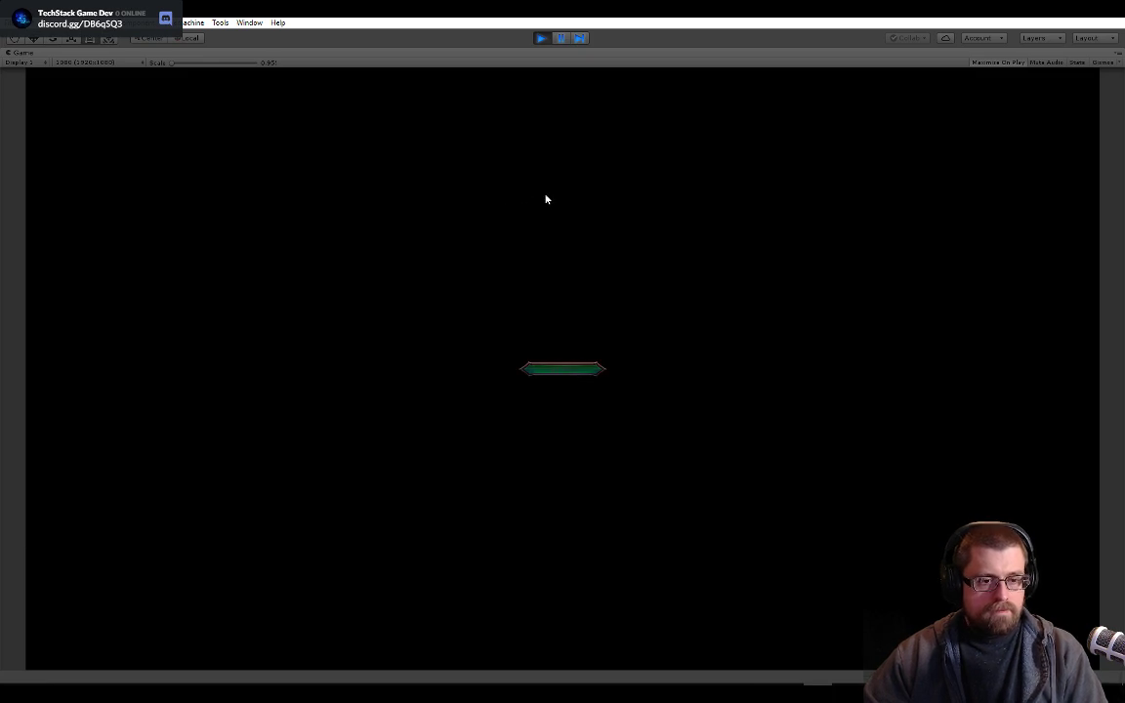
{"action": "key", "text": "w"}
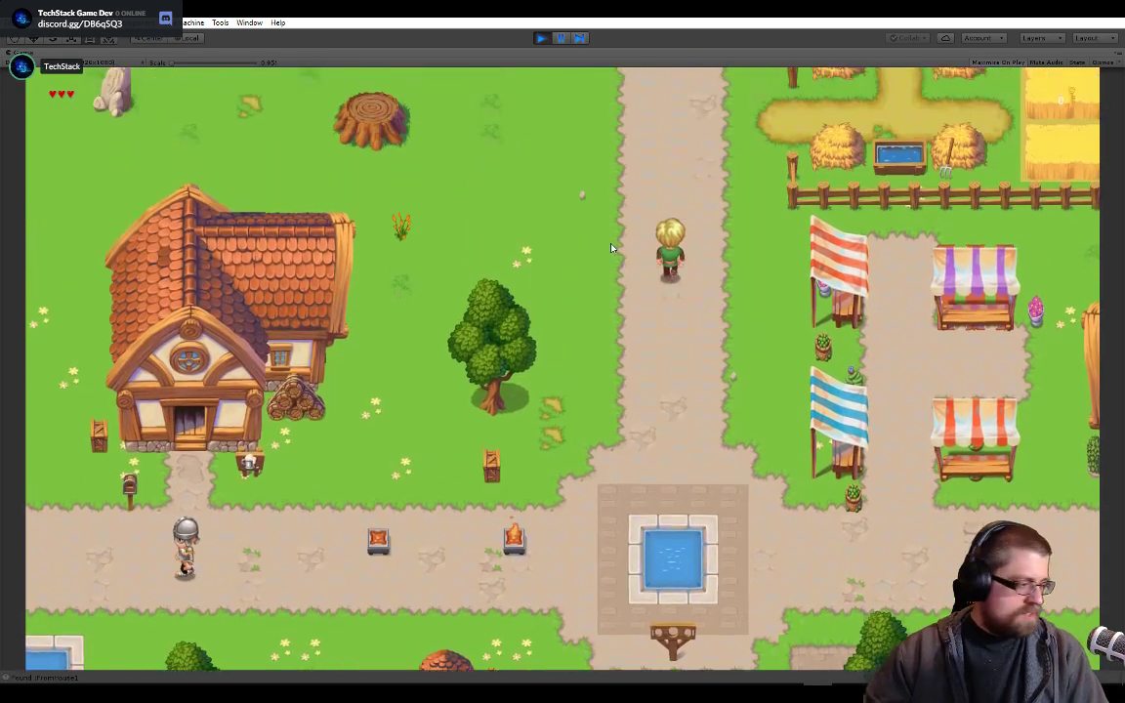
{"action": "key", "text": "w"}
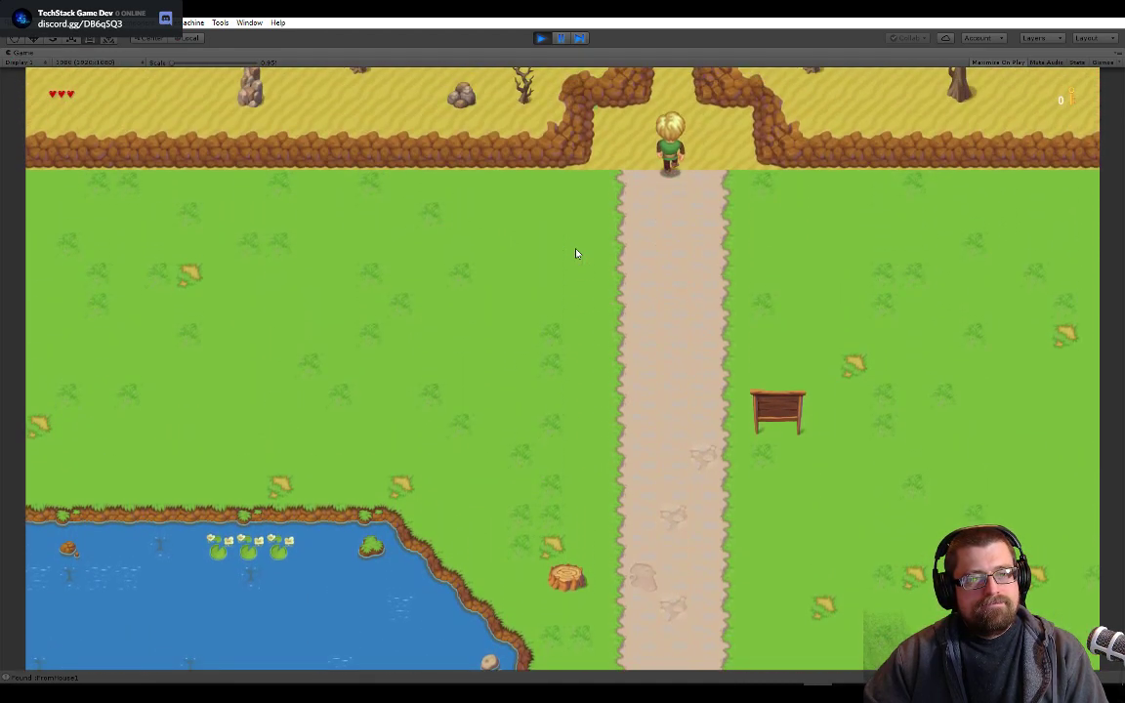
{"action": "key", "text": "w"}
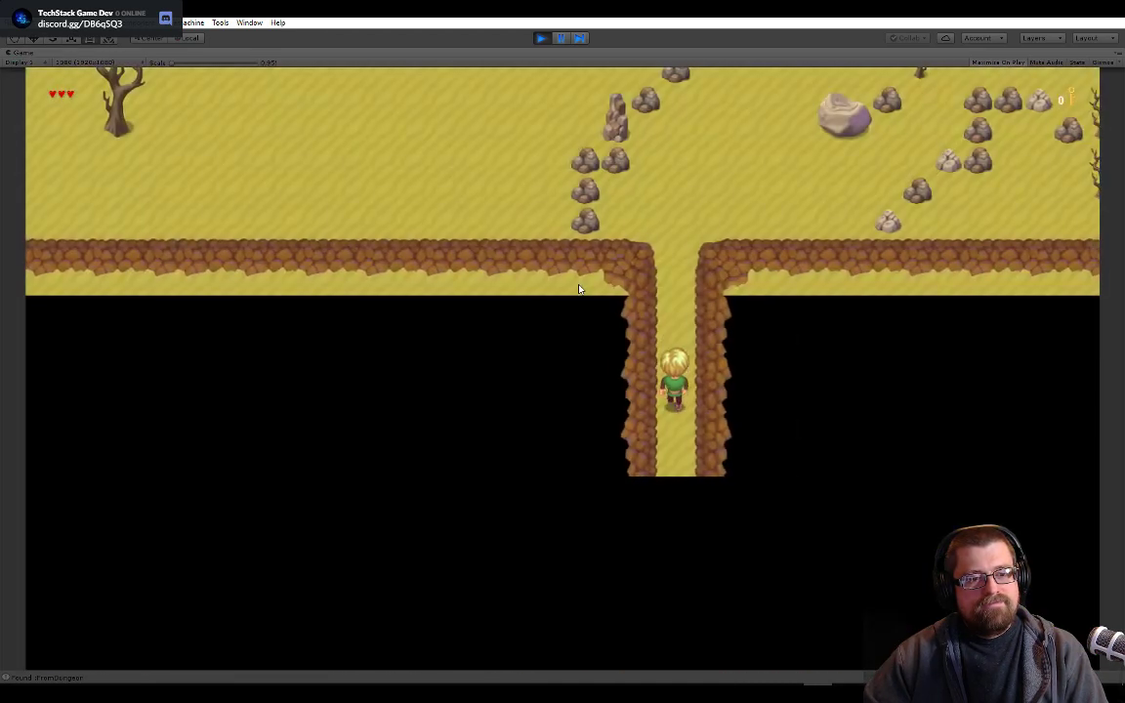
{"action": "key", "text": "d"}
{"action": "key", "text": "Up"}
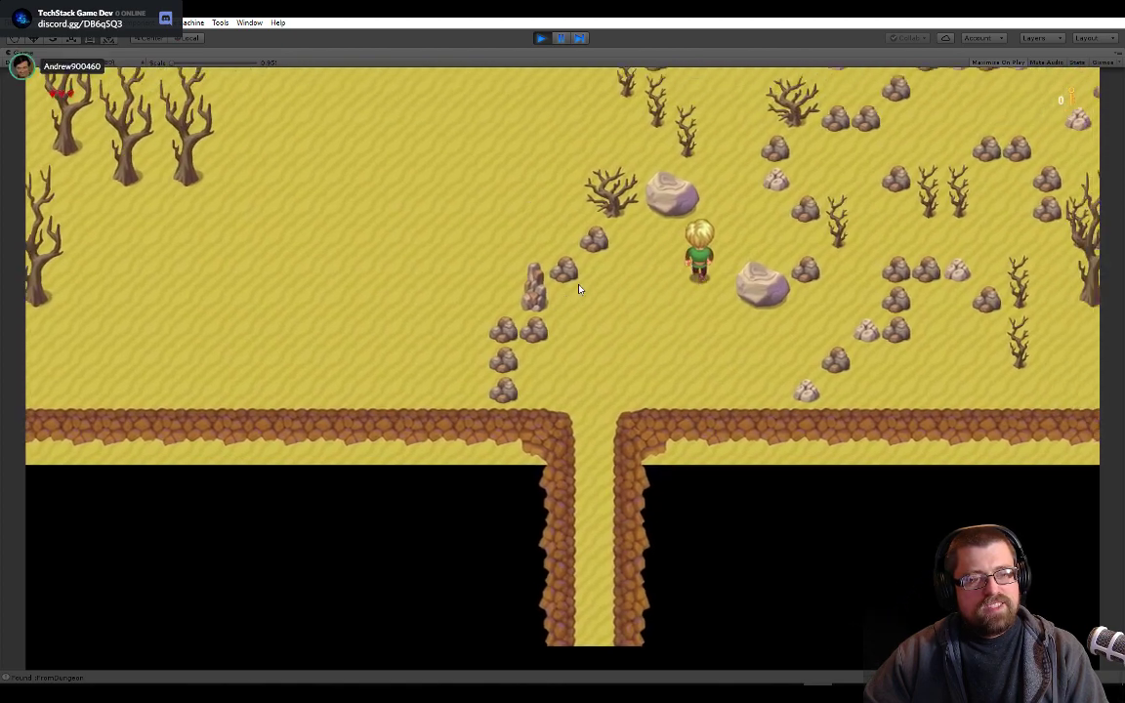
- Walk northwest through the desert, past the rocks, and enter the dungeon by its east stairway
{"action": "key", "text": "Up"}
{"action": "key", "text": "Left"}
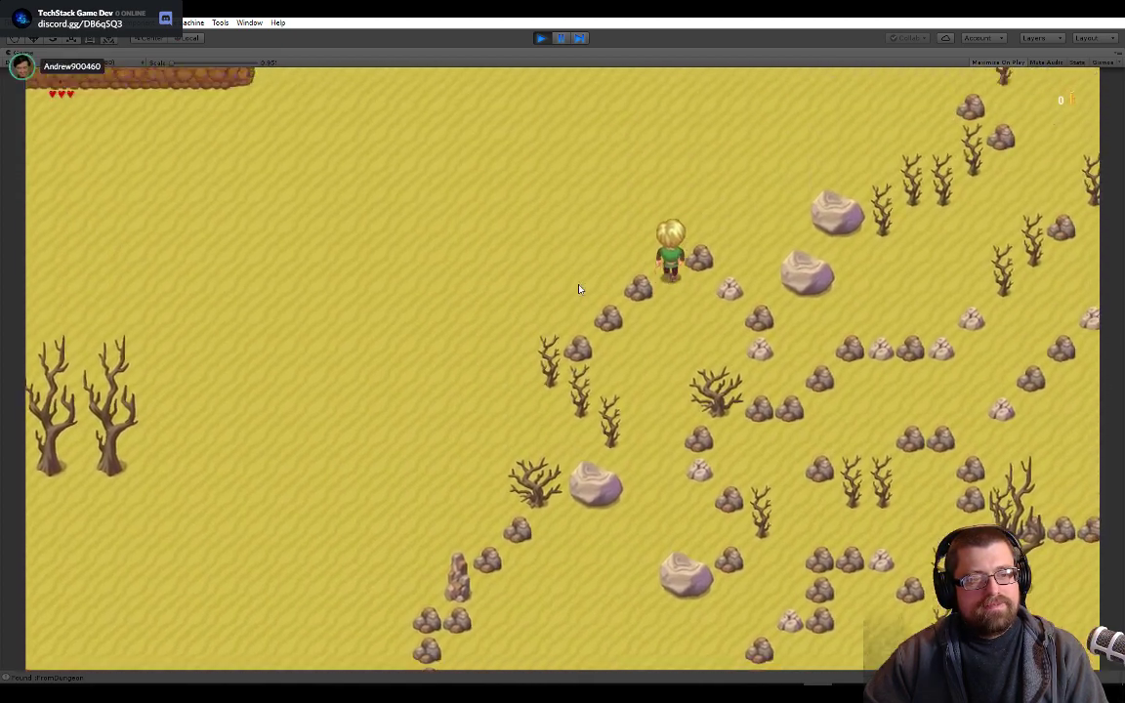
{"action": "key", "text": "Up"}
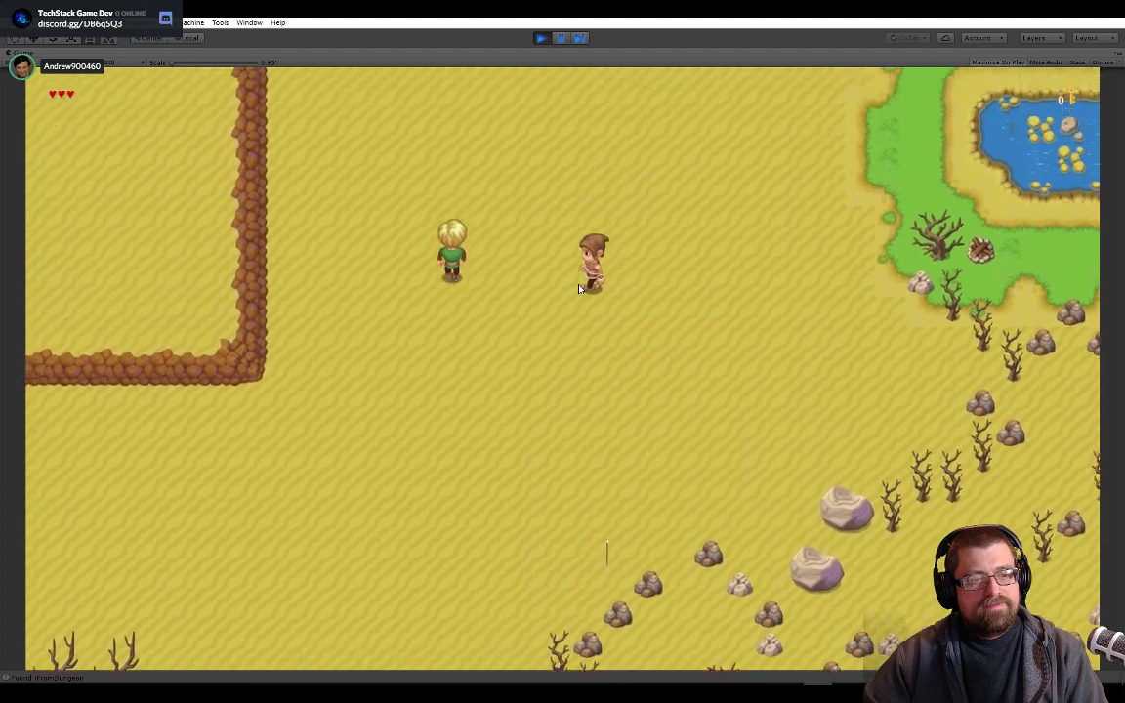
{"action": "key", "text": "Left"}
{"action": "key", "text": "Up"}
{"action": "key", "text": "Left"}
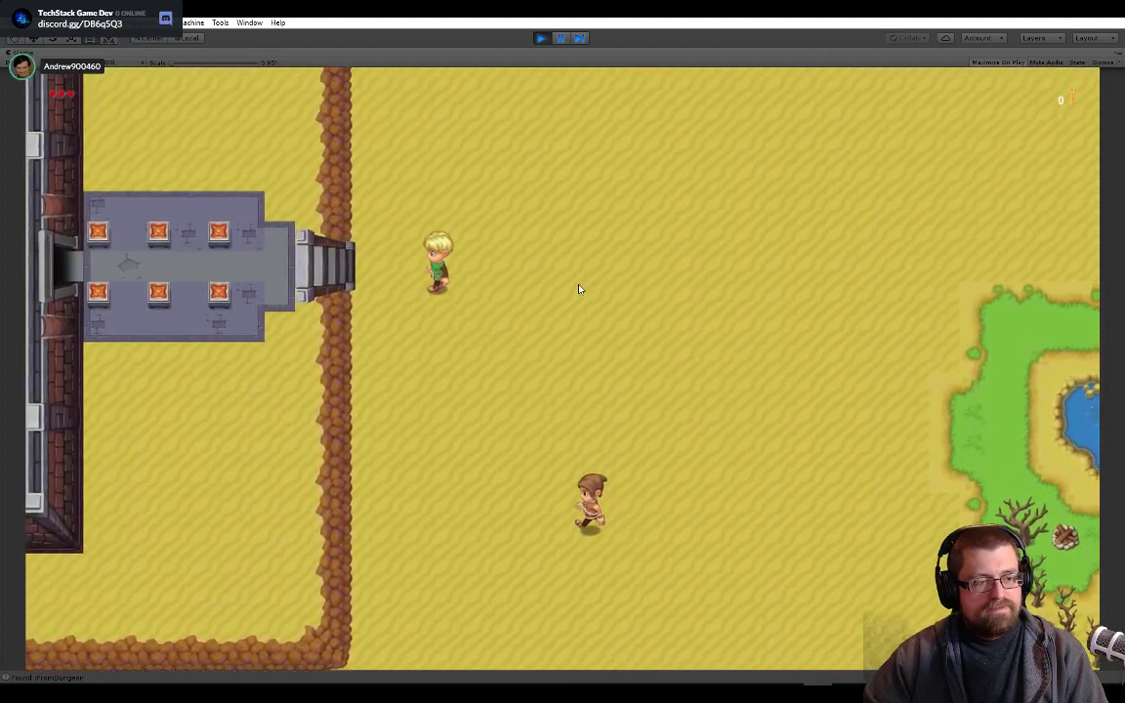
{"action": "key", "text": "Left"}
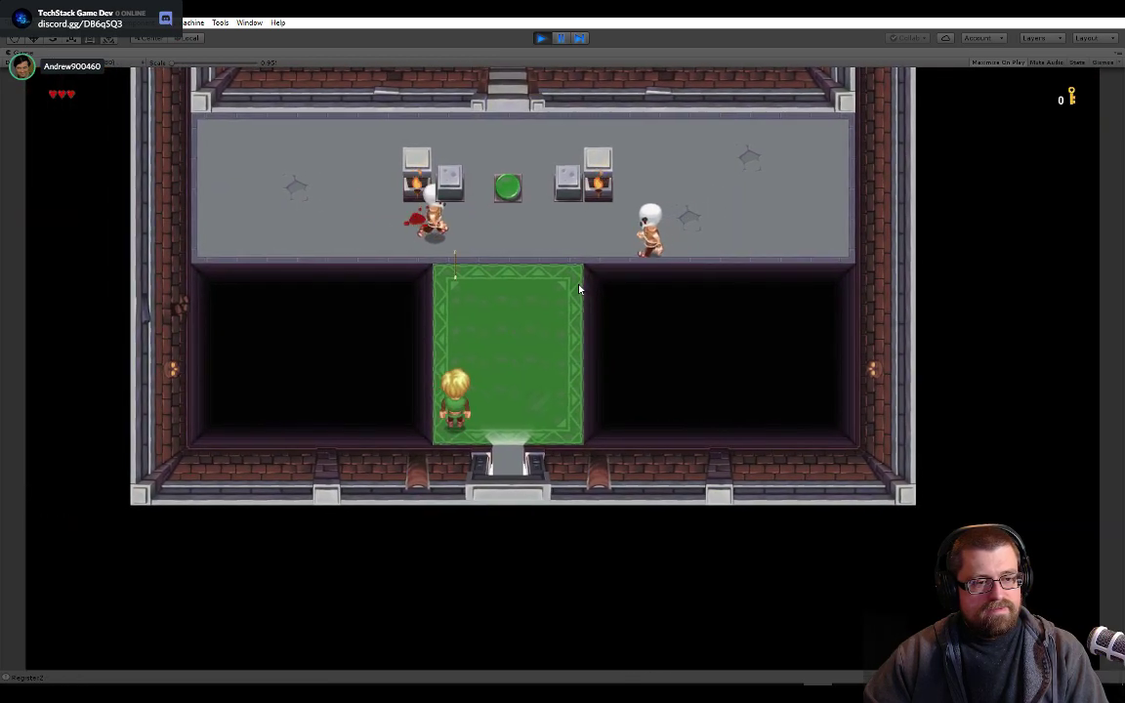
- Fight off the two skeletons from the green carpet in the dungeon's entrance room
{"action": "key", "text": "Right"}
{"action": "key", "text": "Up"}
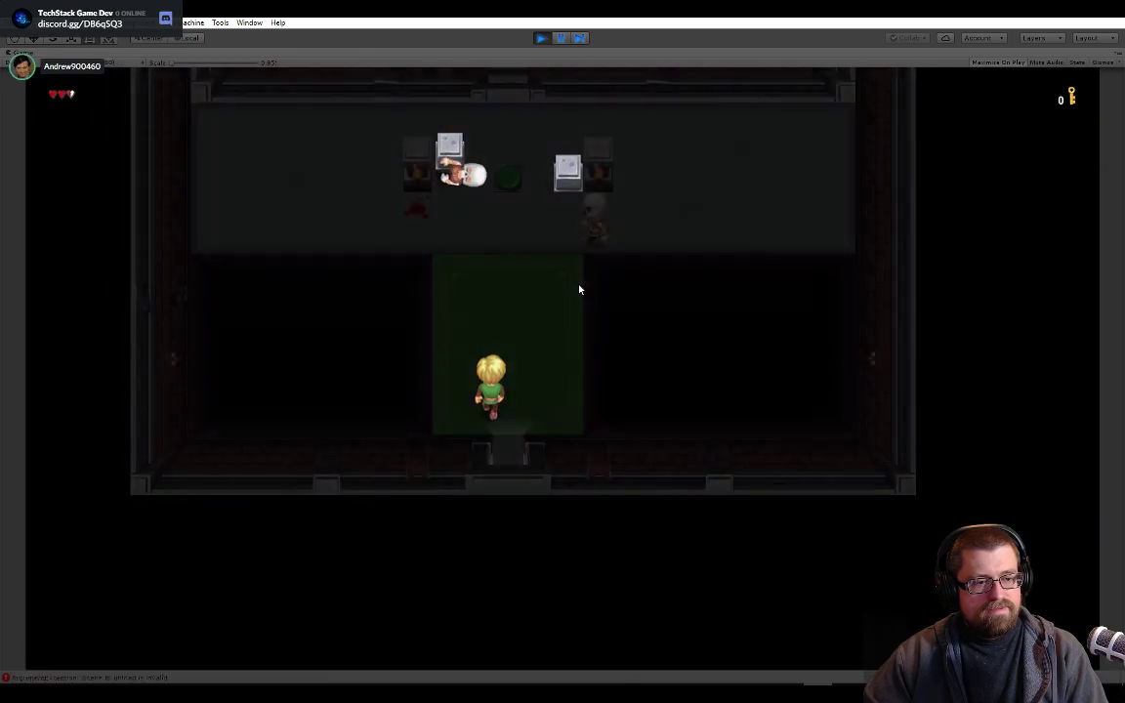
{"action": "key", "text": "space"}
{"action": "key", "text": "Left"}
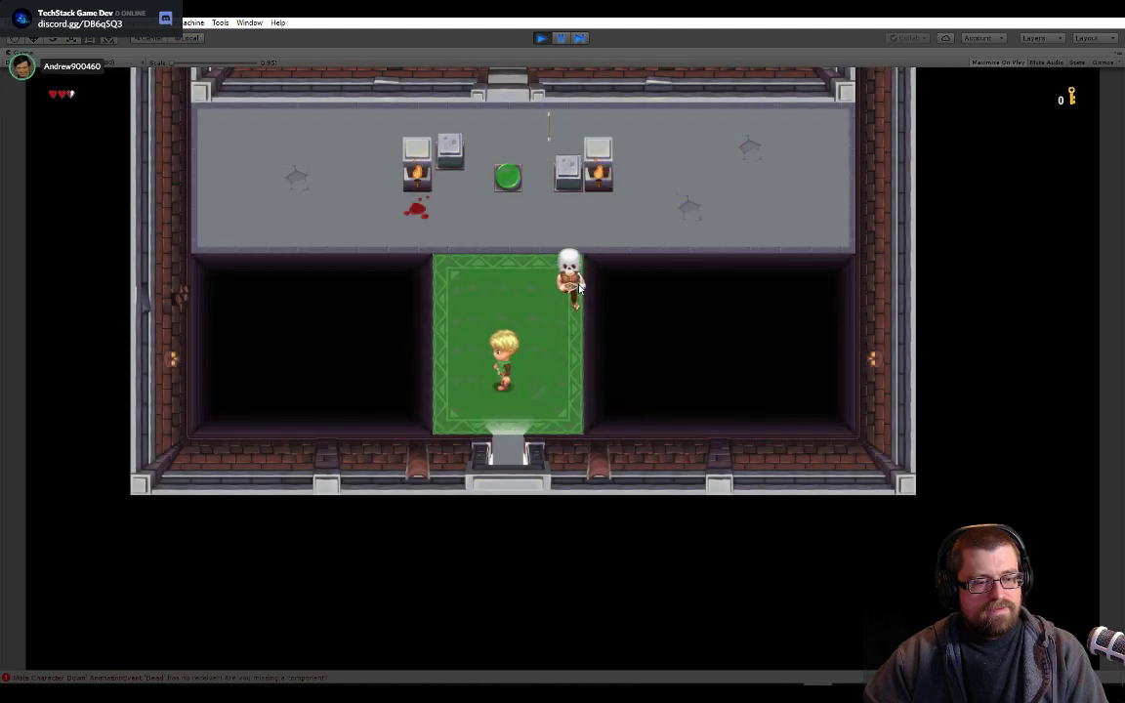
{"action": "key", "text": "Up"}
{"action": "key", "text": "Right"}
{"action": "key", "text": "space"}
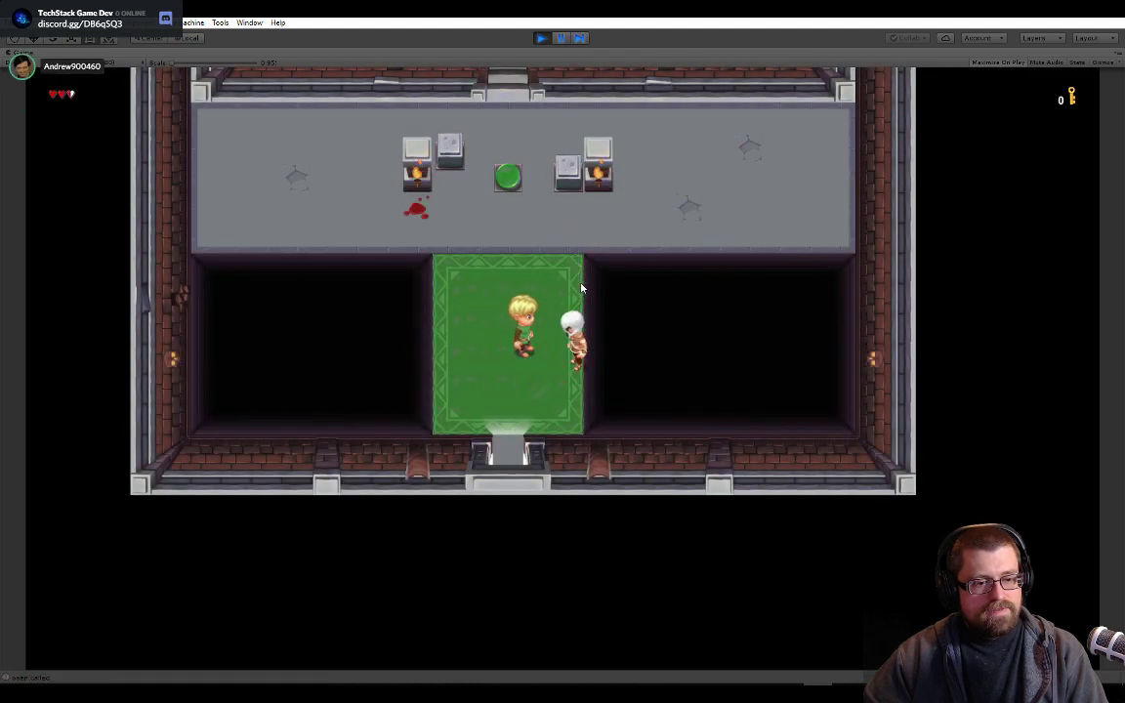
{"action": "key", "text": "space"}
- Walk up to the left block beside the torch and try to push it, moving around to its far side
{"action": "key", "text": "Left"}
{"action": "key", "text": "Up"}
{"action": "key", "text": "Up"}
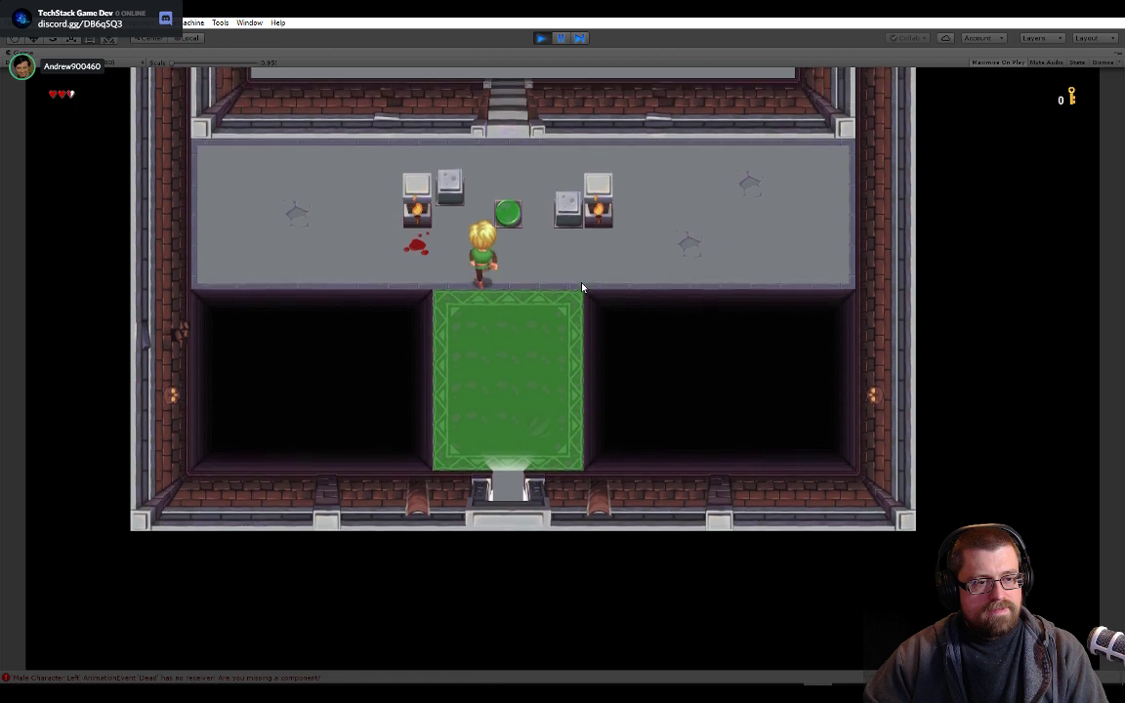
{"action": "key", "text": "Left"}
{"action": "key", "text": "Right"}
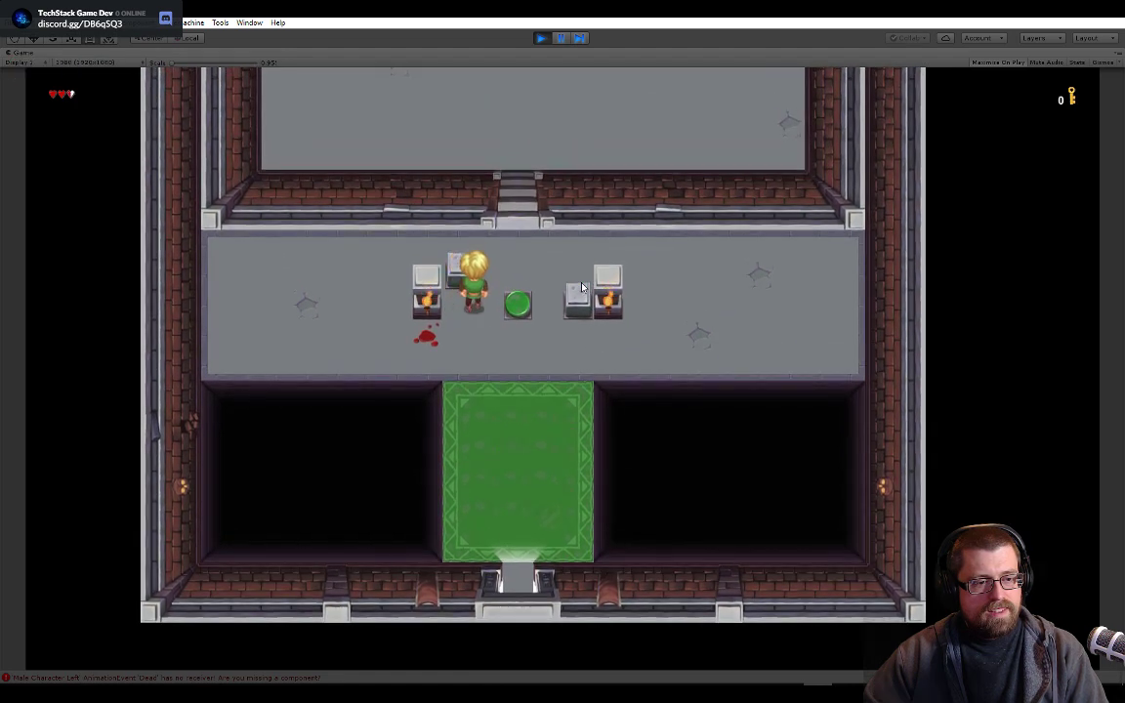
{"action": "key", "text": "Up"}
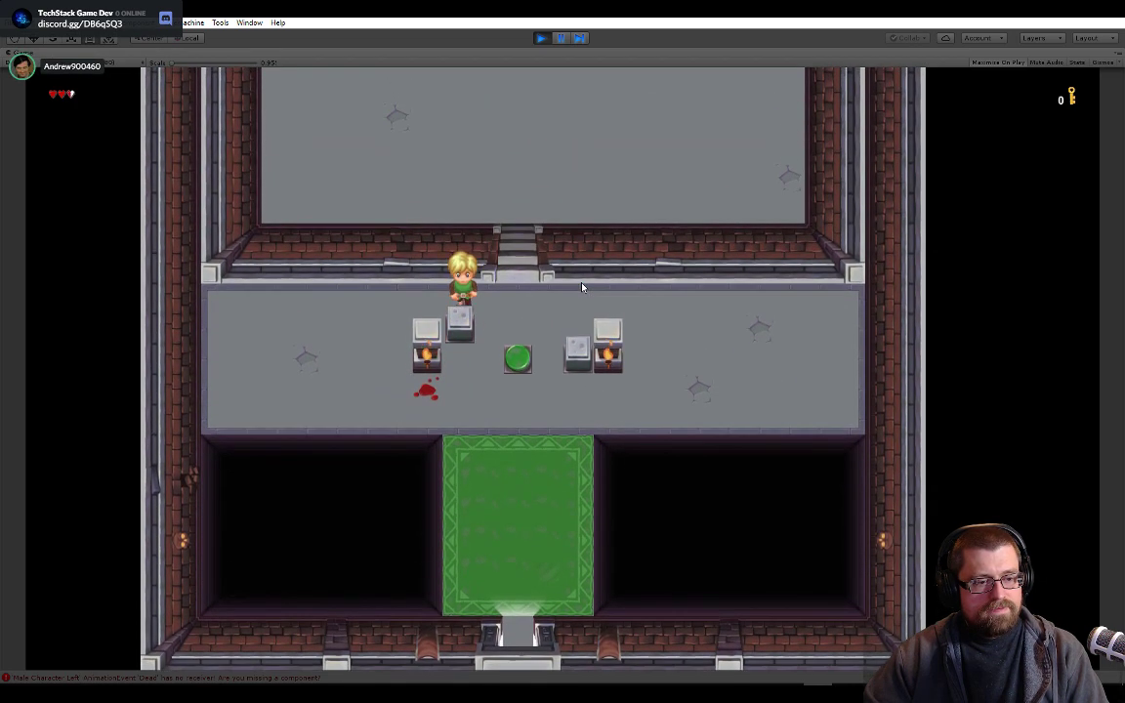
- Walk from the left block over to the right block and go around it to its lower side
{"action": "key", "text": "Right"}
{"action": "key", "text": "Down"}
{"action": "key", "text": "Right"}
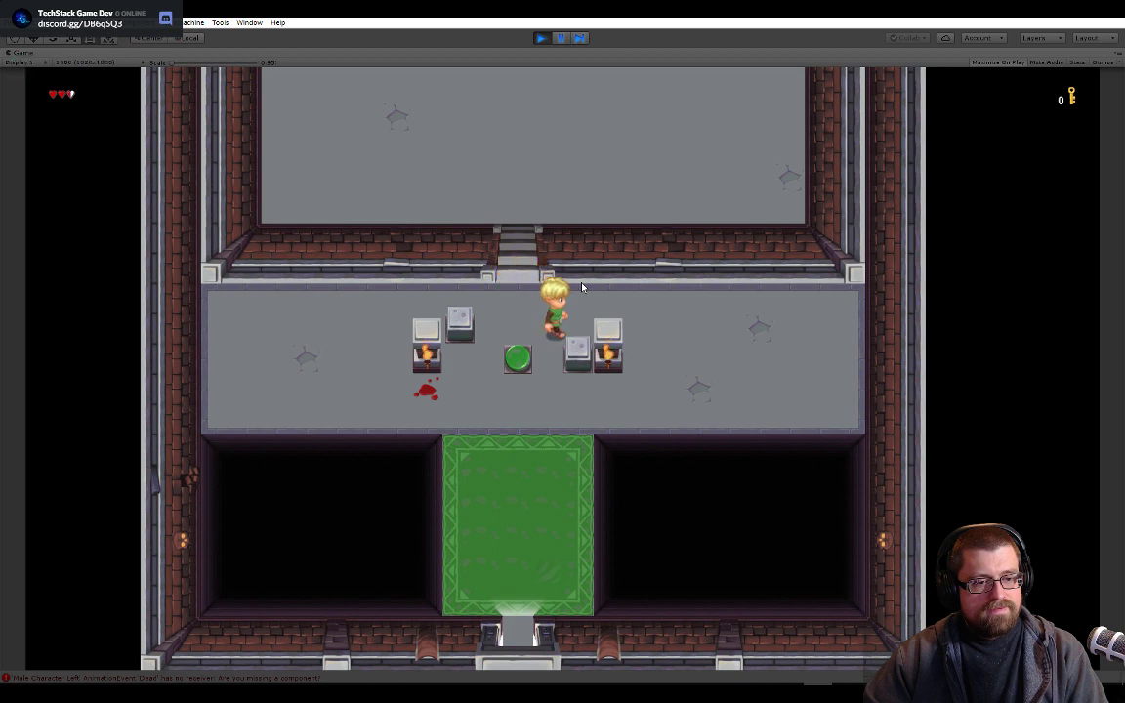
{"action": "key", "text": "Down"}
{"action": "key", "text": "Up"}
{"action": "key", "text": "Left"}
{"action": "key", "text": "Down"}
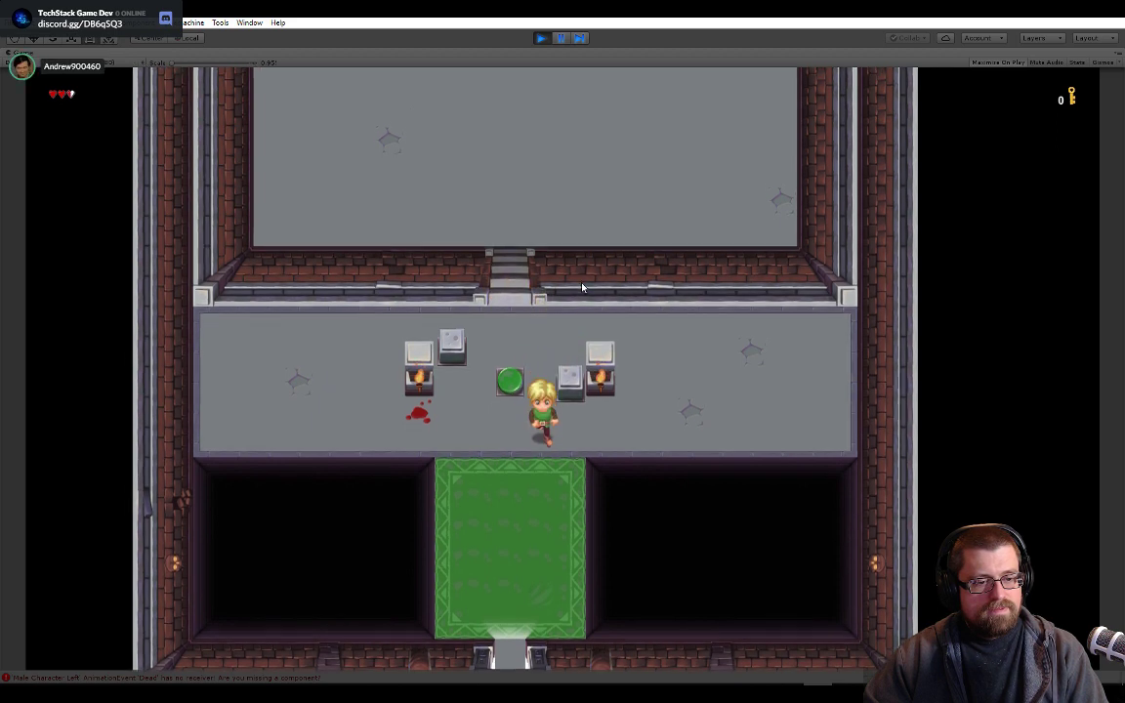
- Push the right block upward from below, and stand between it and the green button
{"action": "key", "text": "Right"}
{"action": "key", "text": "Up"}
{"action": "key", "text": "Down"}
{"action": "key", "text": "Left"}
{"action": "key", "text": "Left"}
{"action": "key", "text": "Up"}
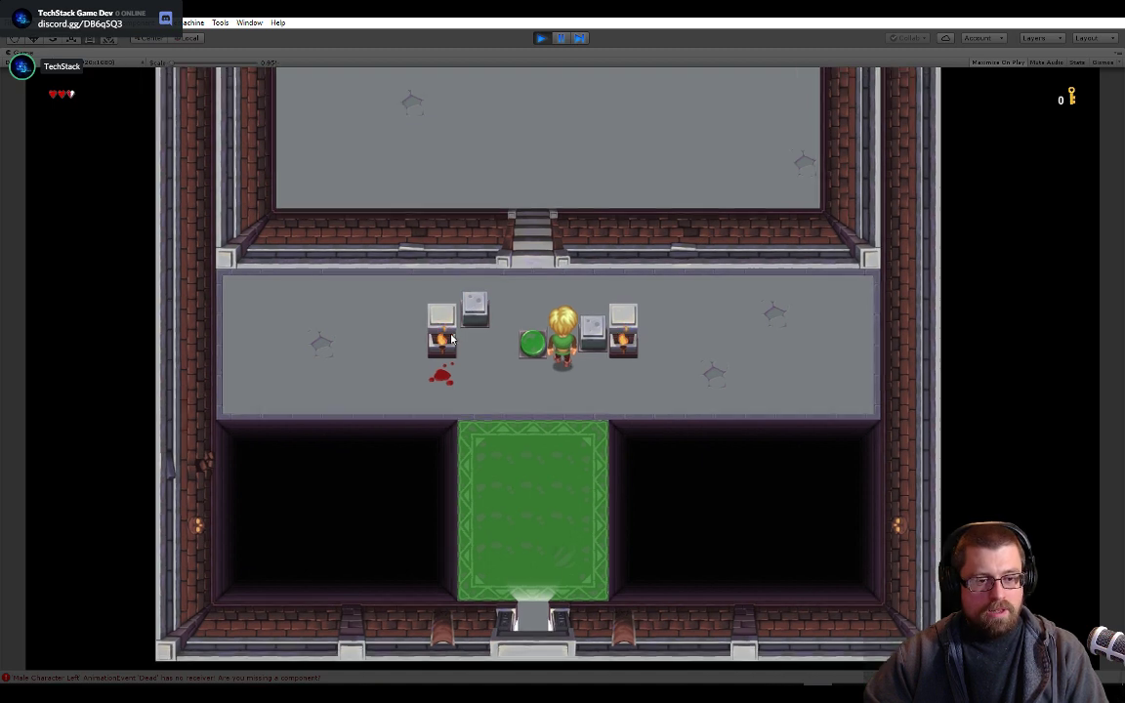
- Go above the right block and push it down past the torch
{"action": "key", "text": "Up"}
{"action": "key", "text": "Right"}
{"action": "key", "text": "Down"}
{"action": "key", "text": "Up"}
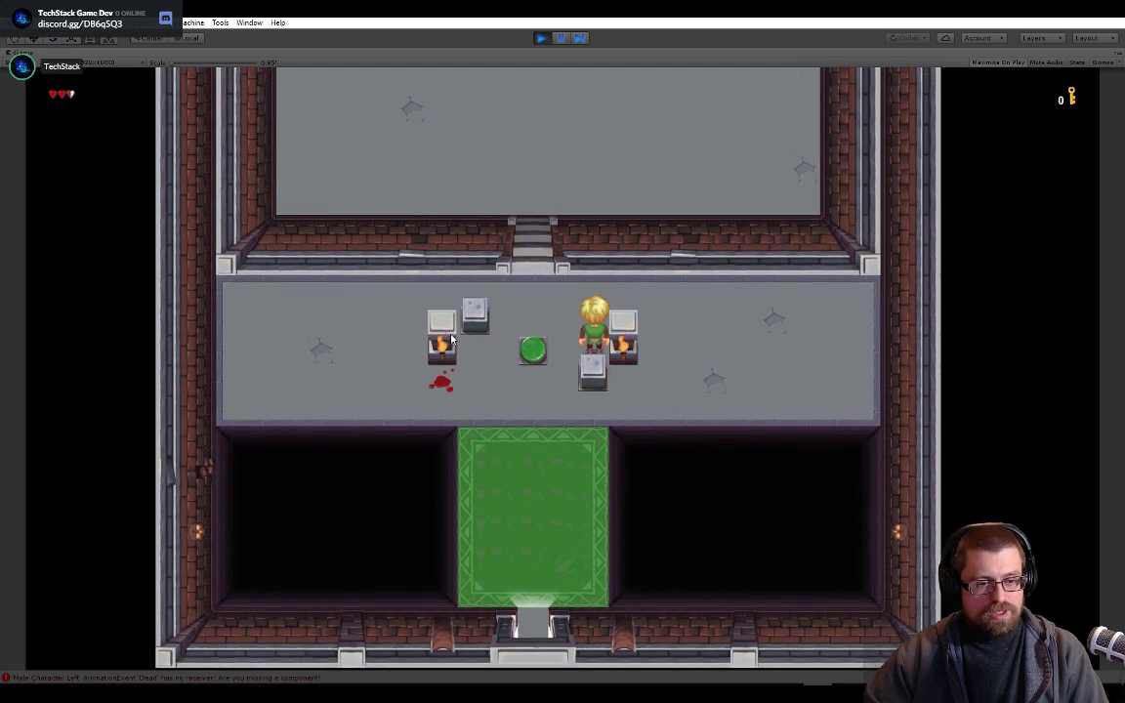
- Walk around the right torch and push the right block left toward the green button
{"action": "key", "text": "Right"}
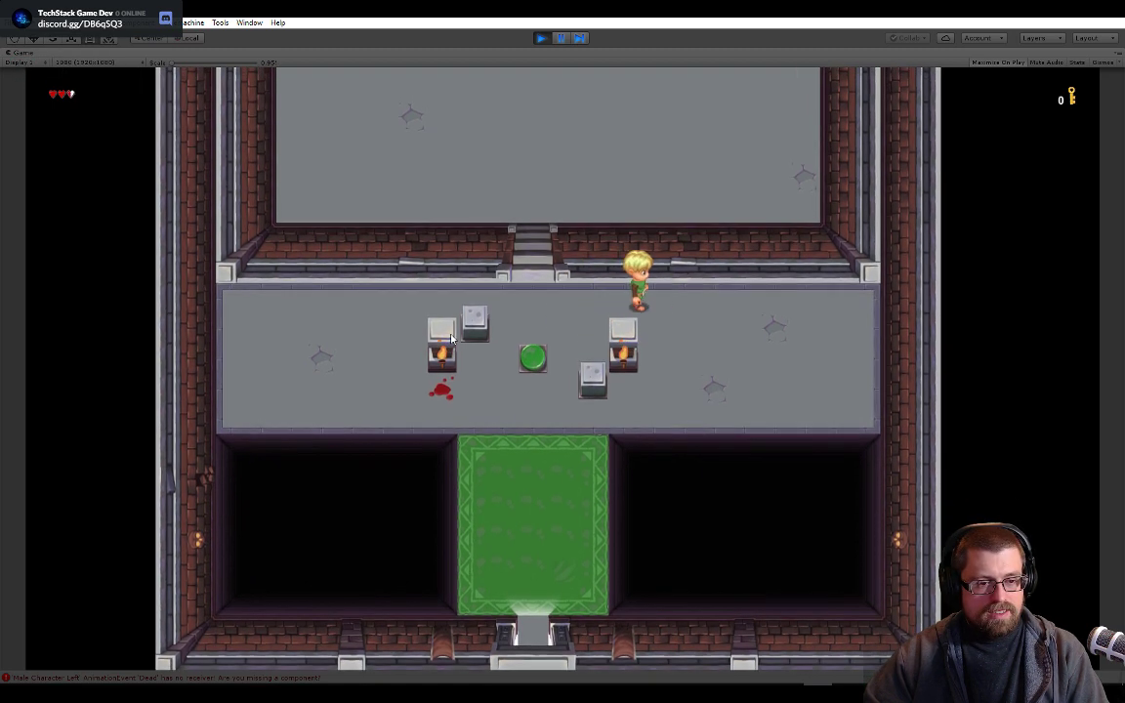
{"action": "key", "text": "Down"}
{"action": "key", "text": "Left"}
{"action": "key", "text": "Up"}
{"action": "key", "text": "Left"}
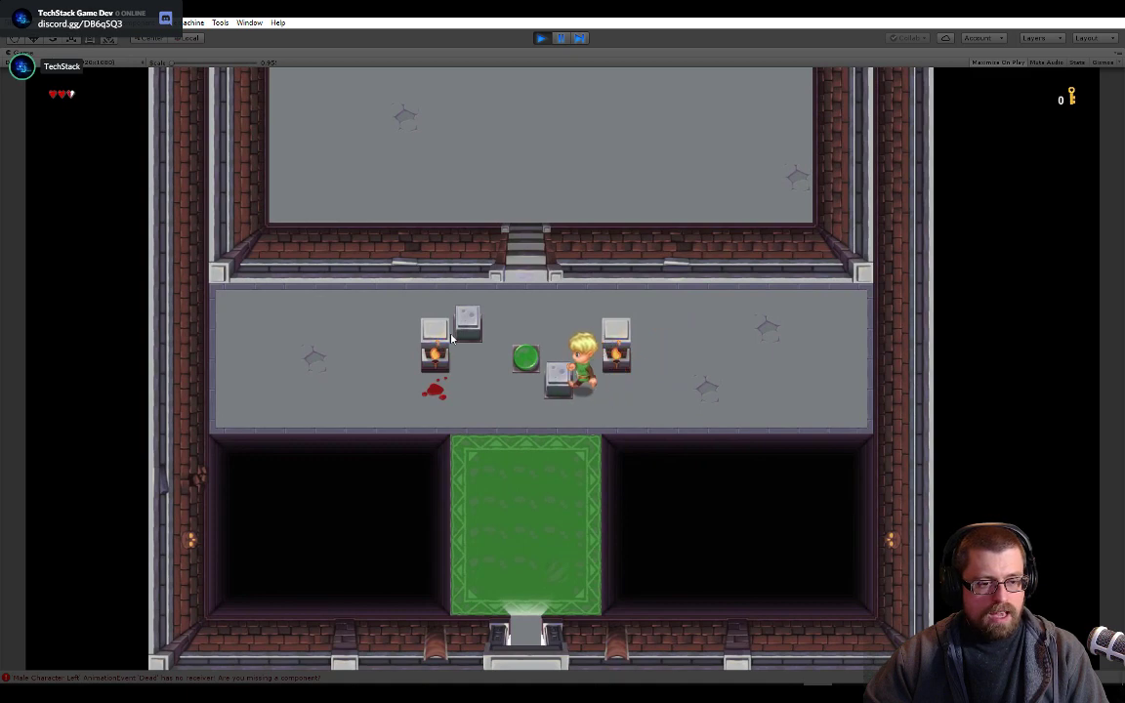
- Push the right block up from below to the green button's row and nudge it left across the button
{"action": "key", "text": "Down"}
{"action": "key", "text": "Up"}
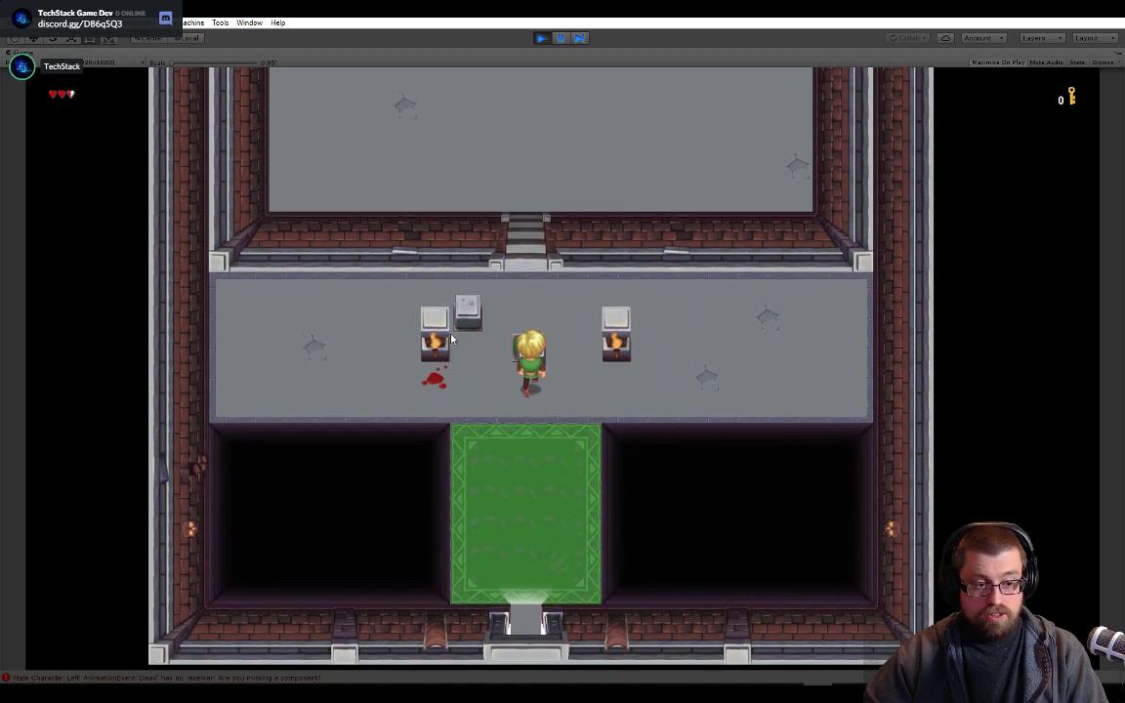
{"action": "key", "text": "Right"}
{"action": "key", "text": "Up"}
{"action": "key", "text": "Left"}
{"action": "key", "text": "Down"}
{"action": "key", "text": "Down"}
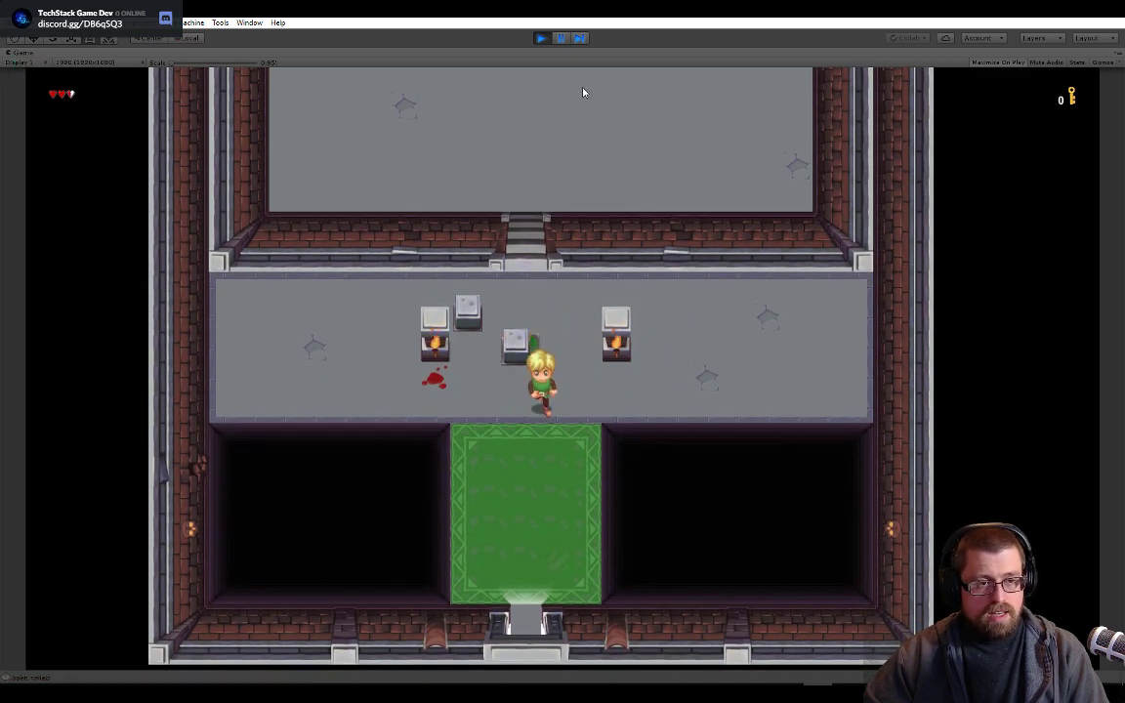
- Push the block right onto the green button from its left side and exit play mode
{"action": "key", "text": "Left"}
{"action": "key", "text": "Up"}
{"action": "key", "text": "Right"}
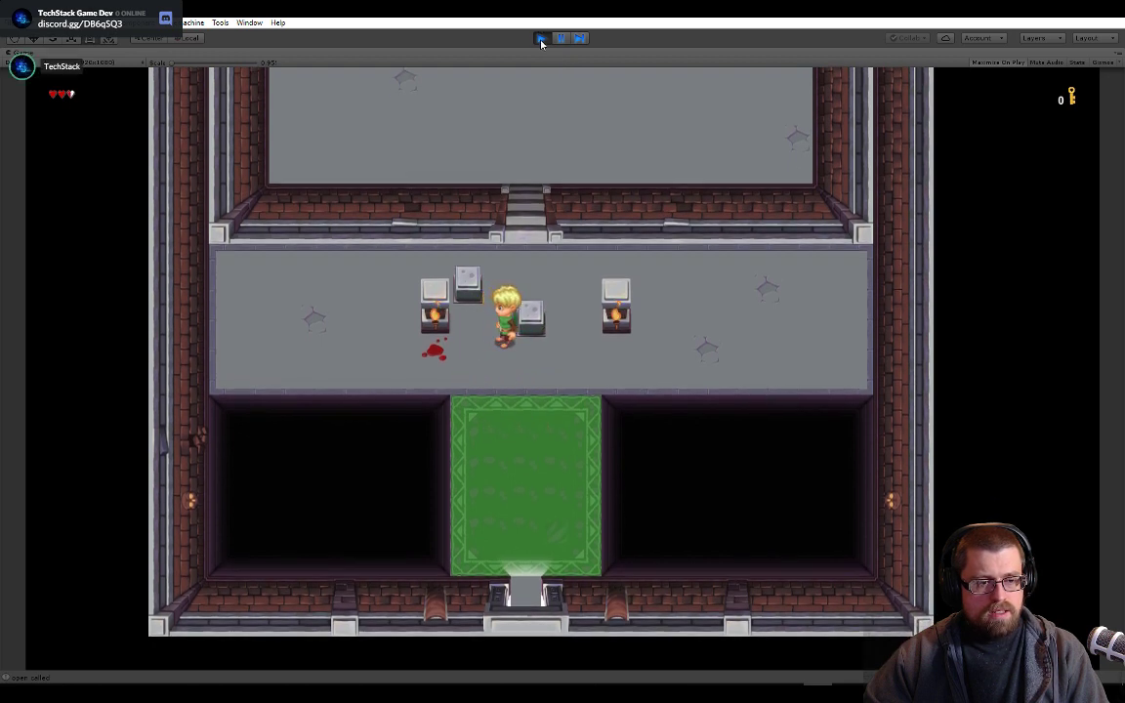
{"action": "key", "text": "Left"}
{"action": "key", "text": "Up"}
{"action": "key", "text": "Right"}
{"action": "left_click", "coordinate": [542, 40]}
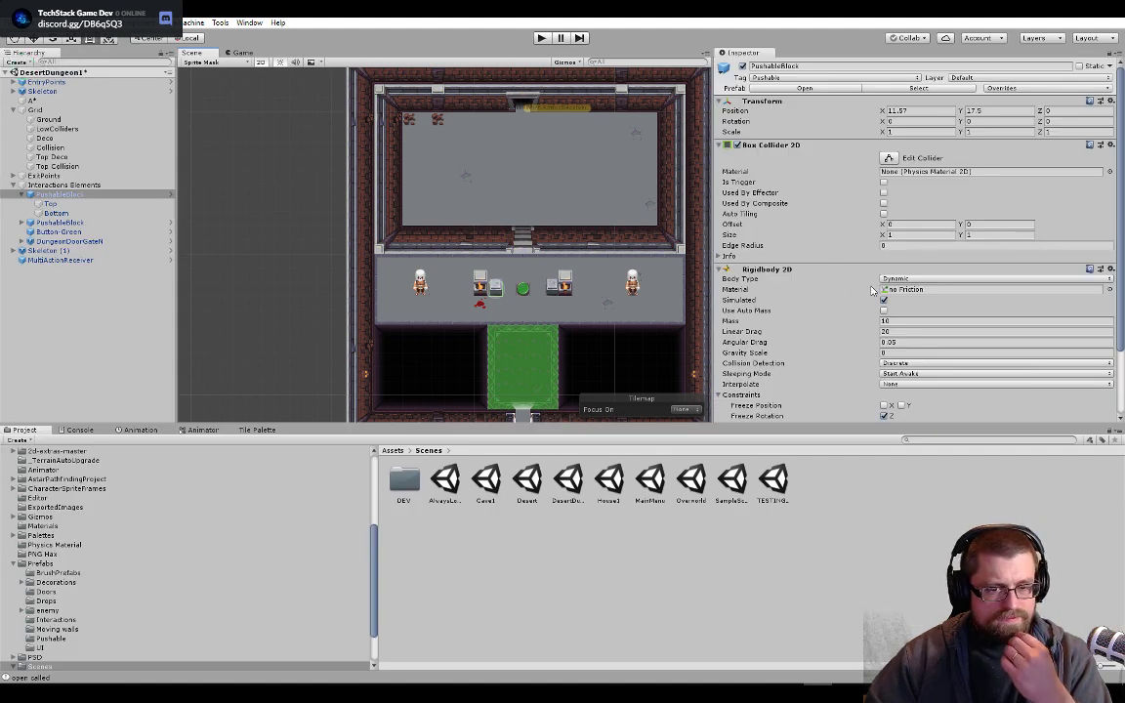
- Review the left PushableBlock's Transform, Rigidbody 2D constraints and Pushable Block Limit settings
{"action": "scroll", "coordinate": [900, 296], "scroll_direction": "down", "scroll_amount": 3}
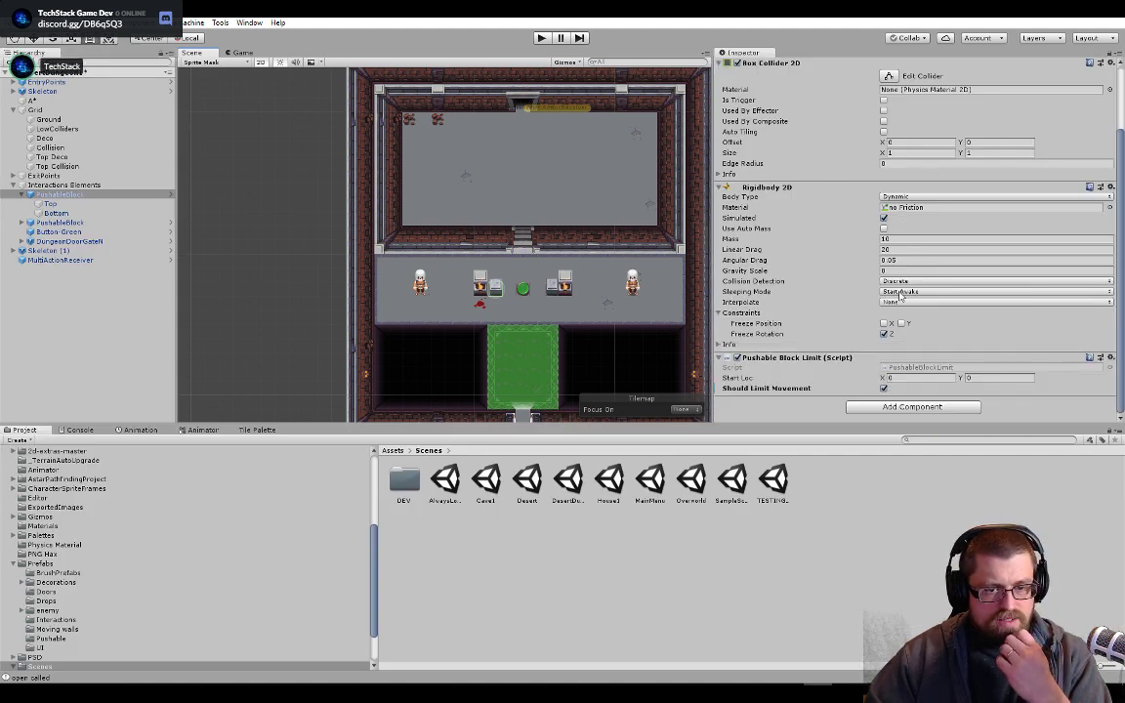
{"action": "scroll", "coordinate": [900, 296], "scroll_direction": "up", "scroll_amount": 3}
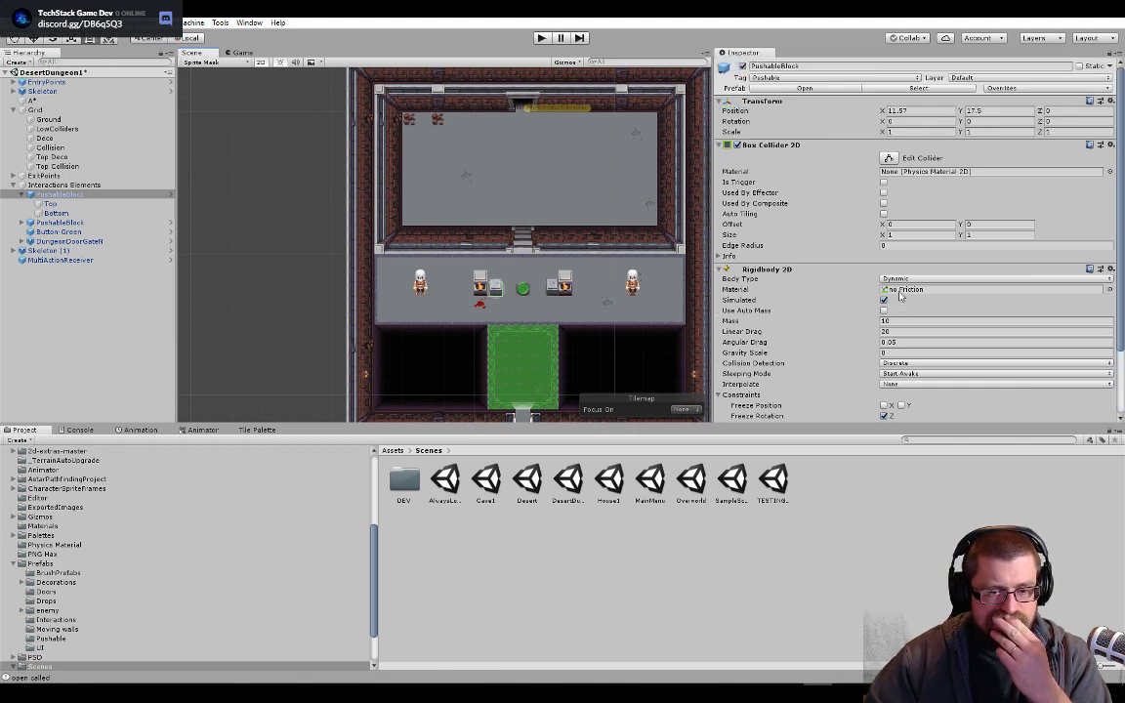
{"action": "scroll", "coordinate": [900, 296], "scroll_direction": "down", "scroll_amount": 3}
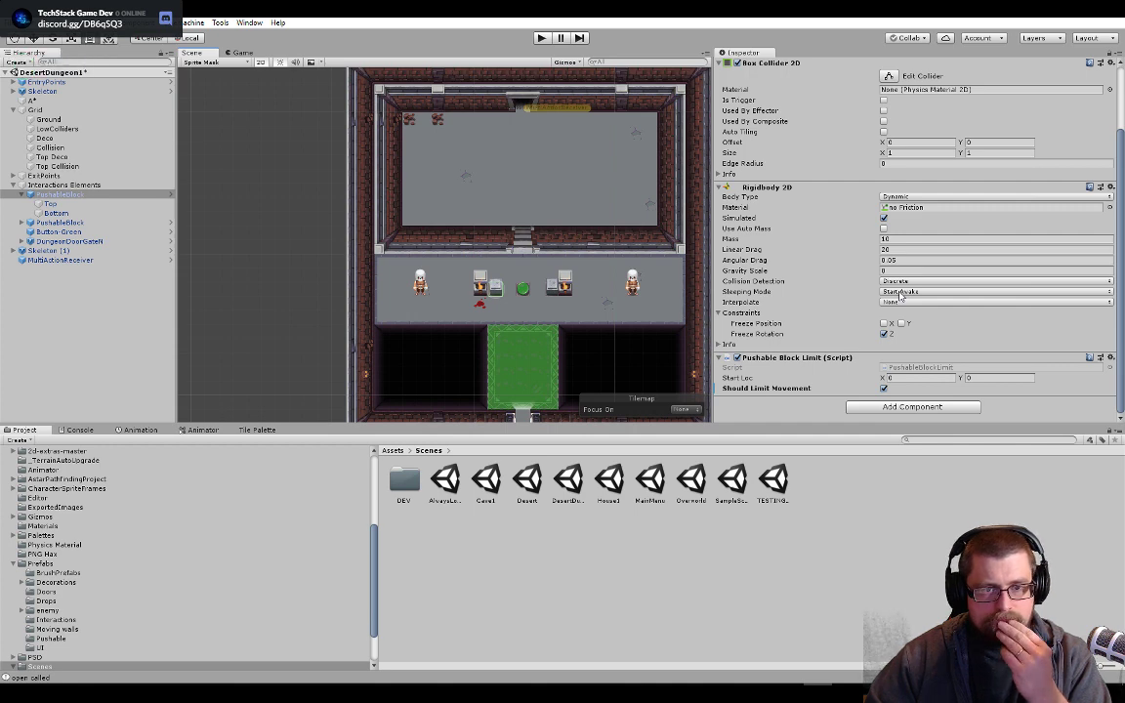
- Inspect the left PushableBlock's components and those of its Top child object
{"action": "scroll", "coordinate": [901, 296], "scroll_direction": "up", "scroll_amount": 3}
{"action": "scroll", "coordinate": [901, 296], "scroll_direction": "down", "scroll_amount": 3}
{"action": "left_click", "coordinate": [51, 203]}
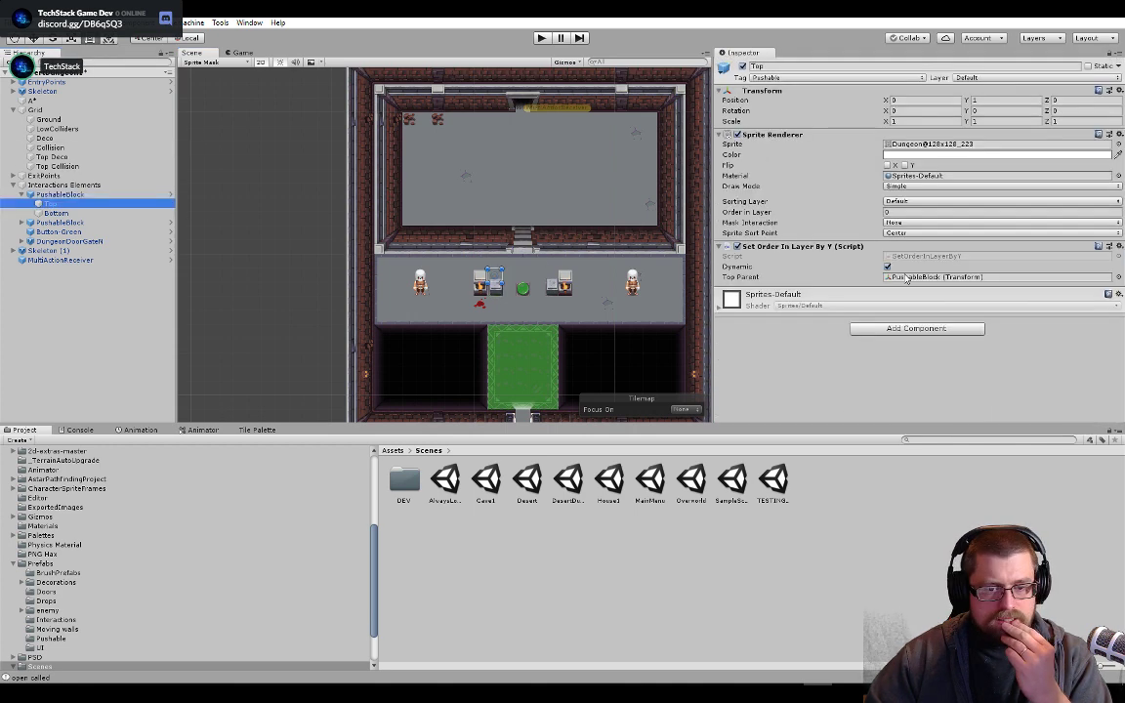
{"action": "left_click", "coordinate": [85, 195]}
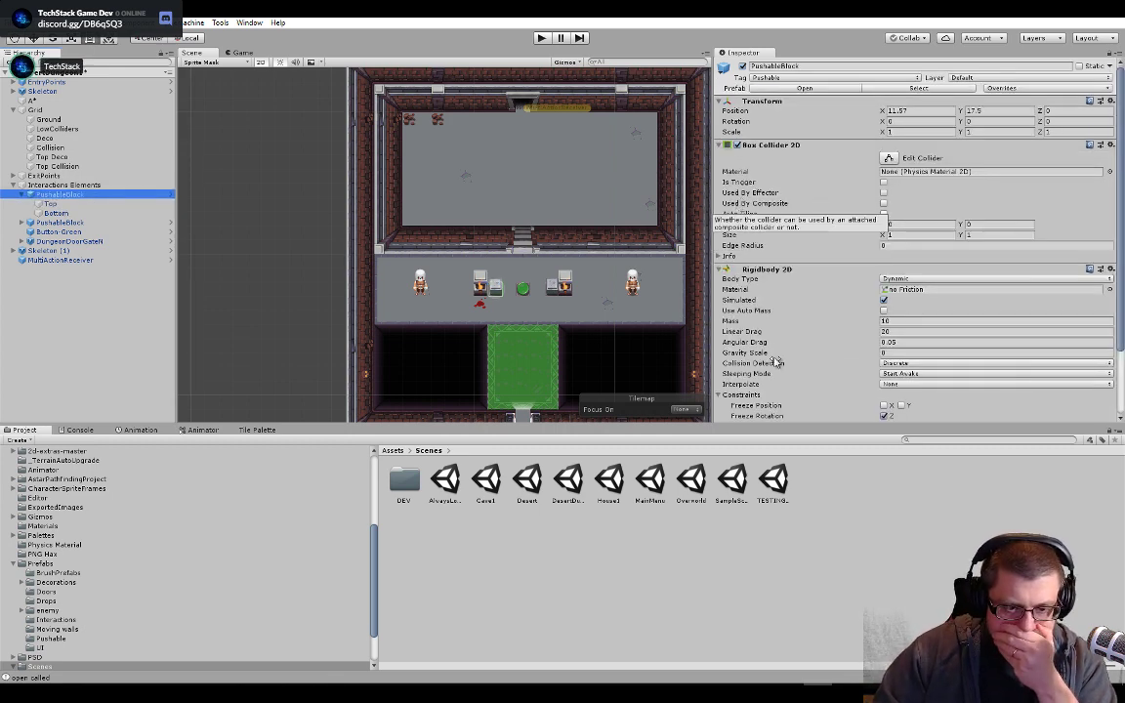
- Set the PushableBlock prefab's Rigidbody 2D Collision Detection to Continuous, keep the Body Type Dynamic, and return to the dungeon scene
{"action": "left_click", "coordinate": [907, 363]}
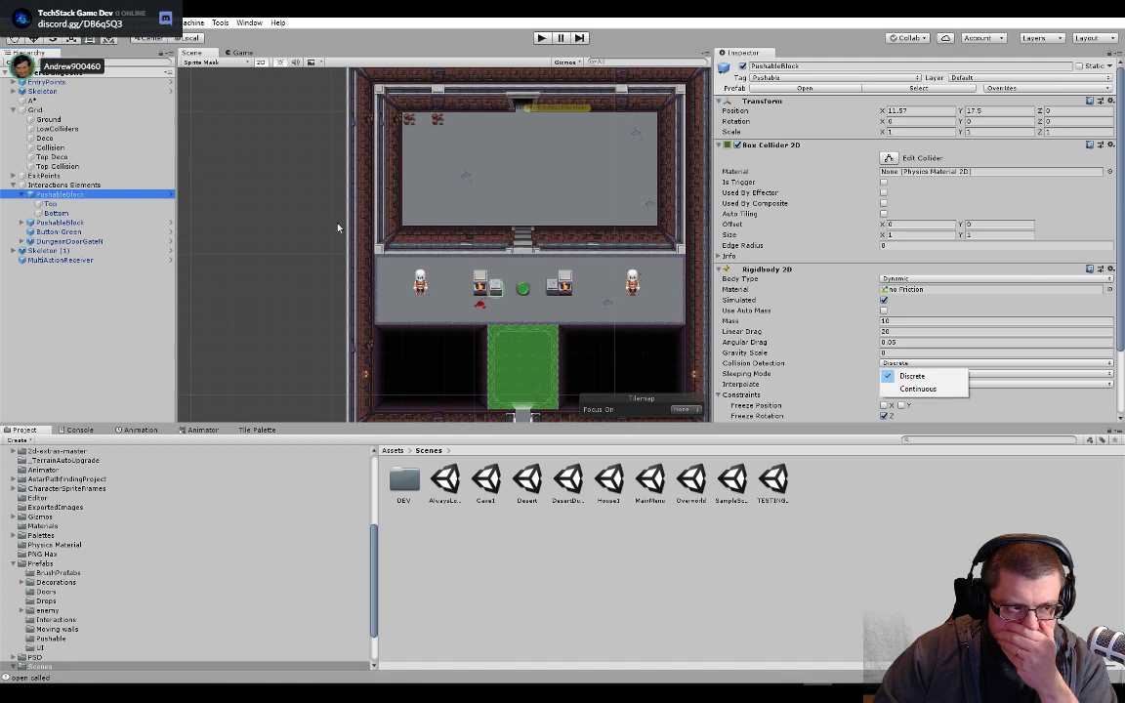
{"action": "left_click", "coordinate": [172, 196]}
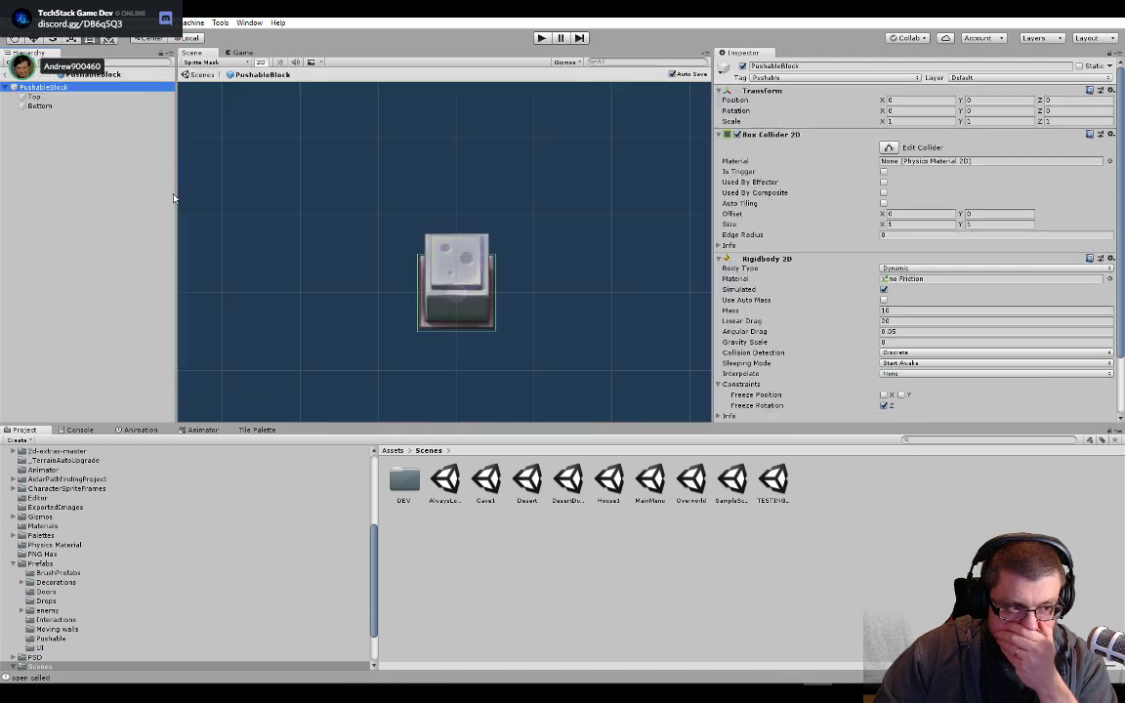
{"action": "scroll", "coordinate": [839, 305], "scroll_direction": "down", "scroll_amount": 3}
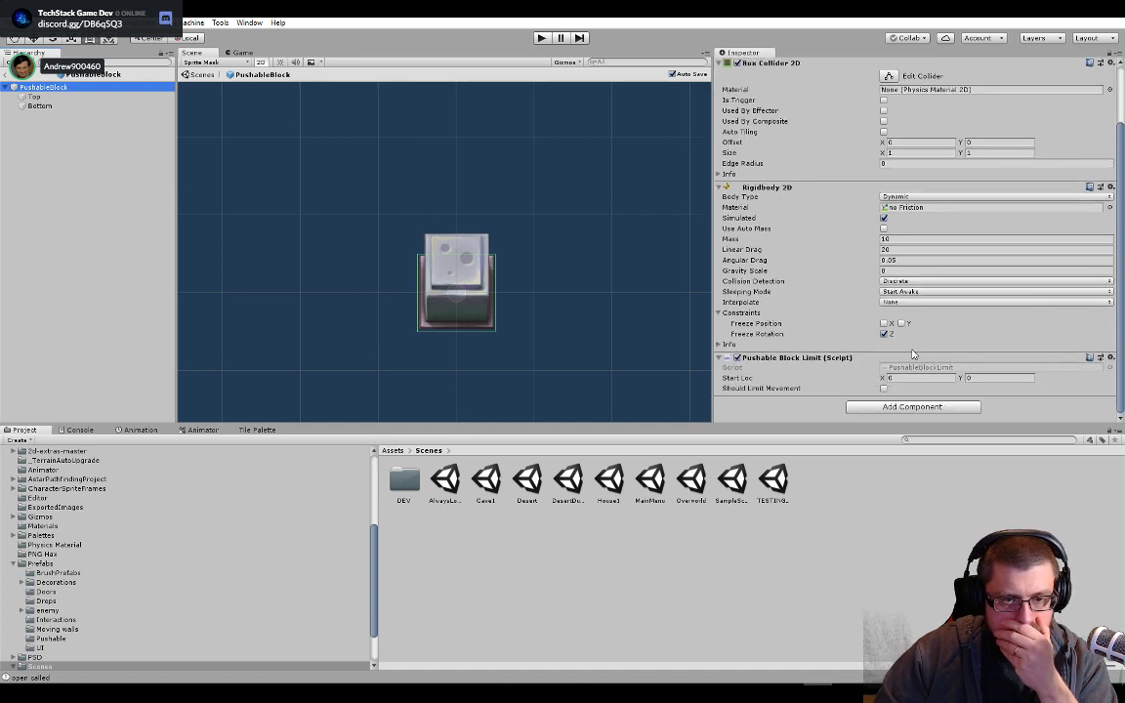
{"action": "left_click", "coordinate": [911, 281]}
{"action": "left_click", "coordinate": [904, 306]}
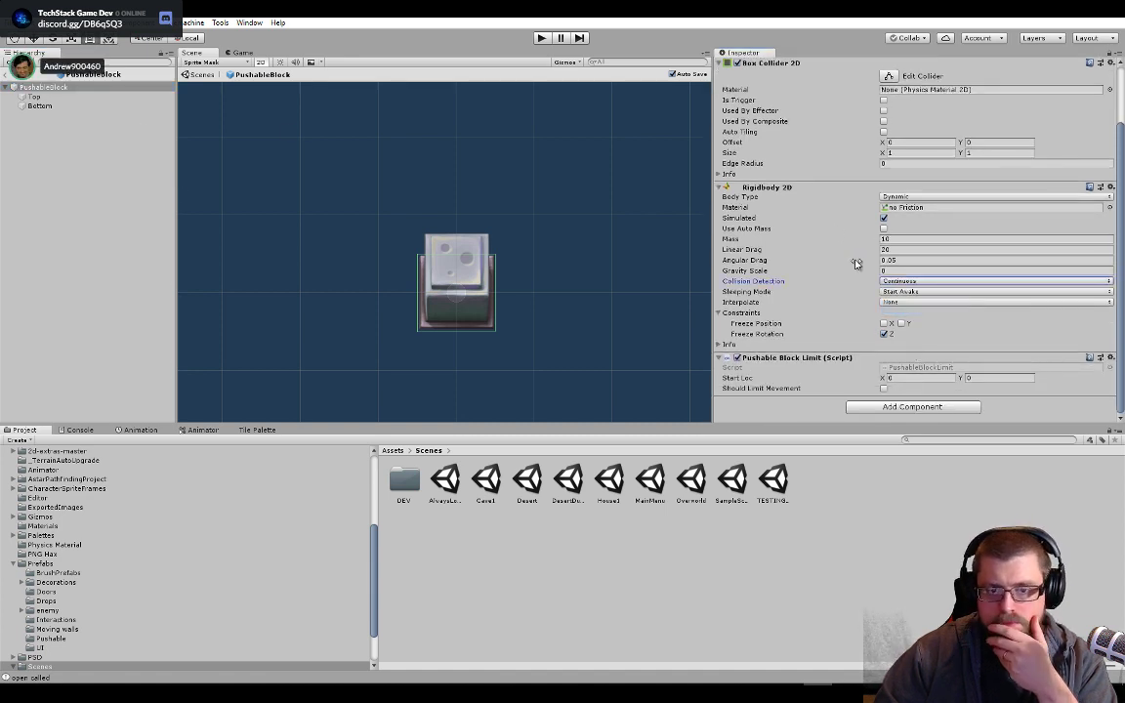
{"action": "left_click", "coordinate": [903, 198]}
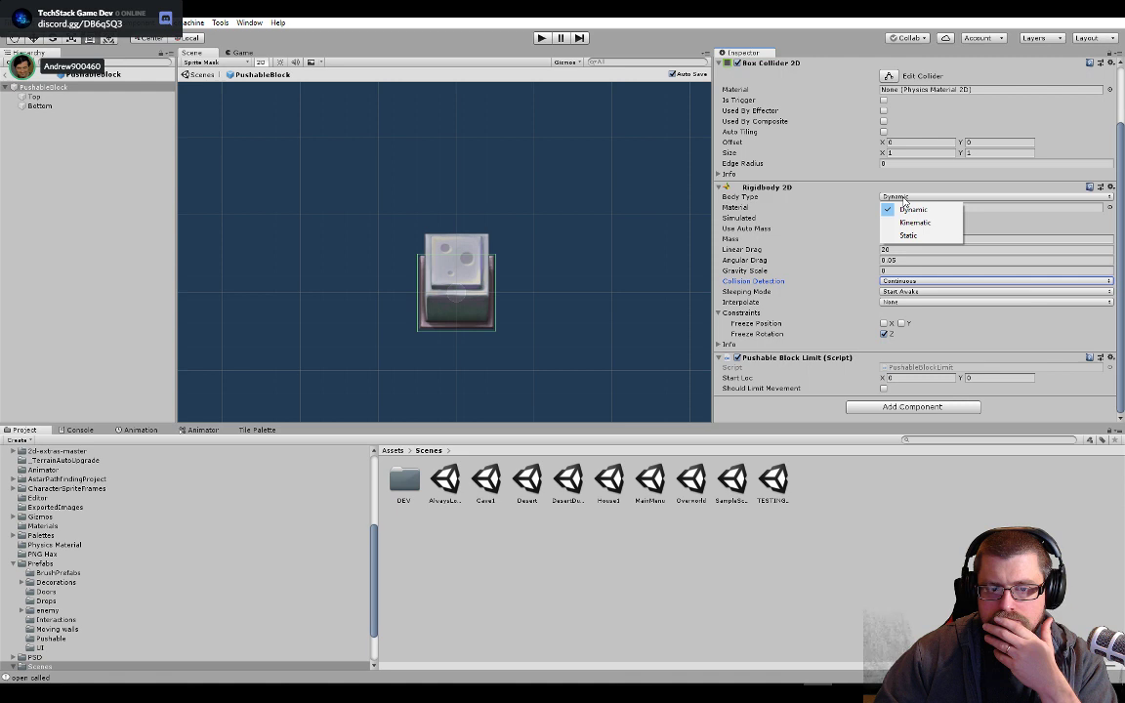
{"action": "left_click", "coordinate": [904, 199]}
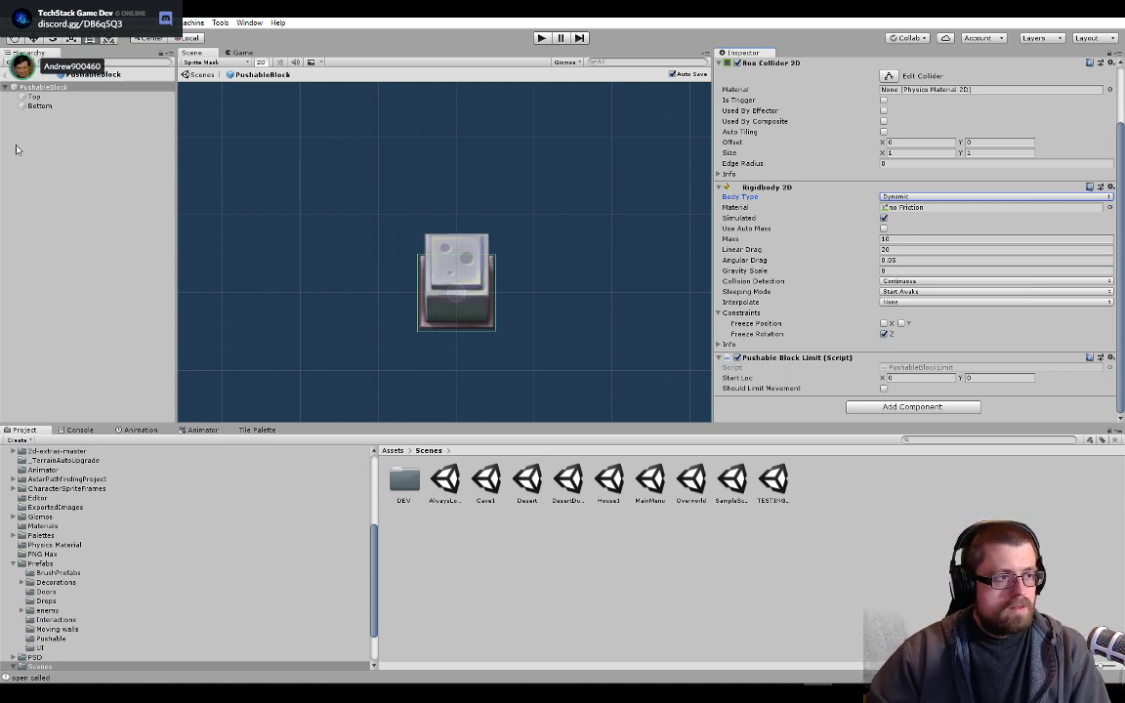
{"action": "left_click", "coordinate": [4, 75]}
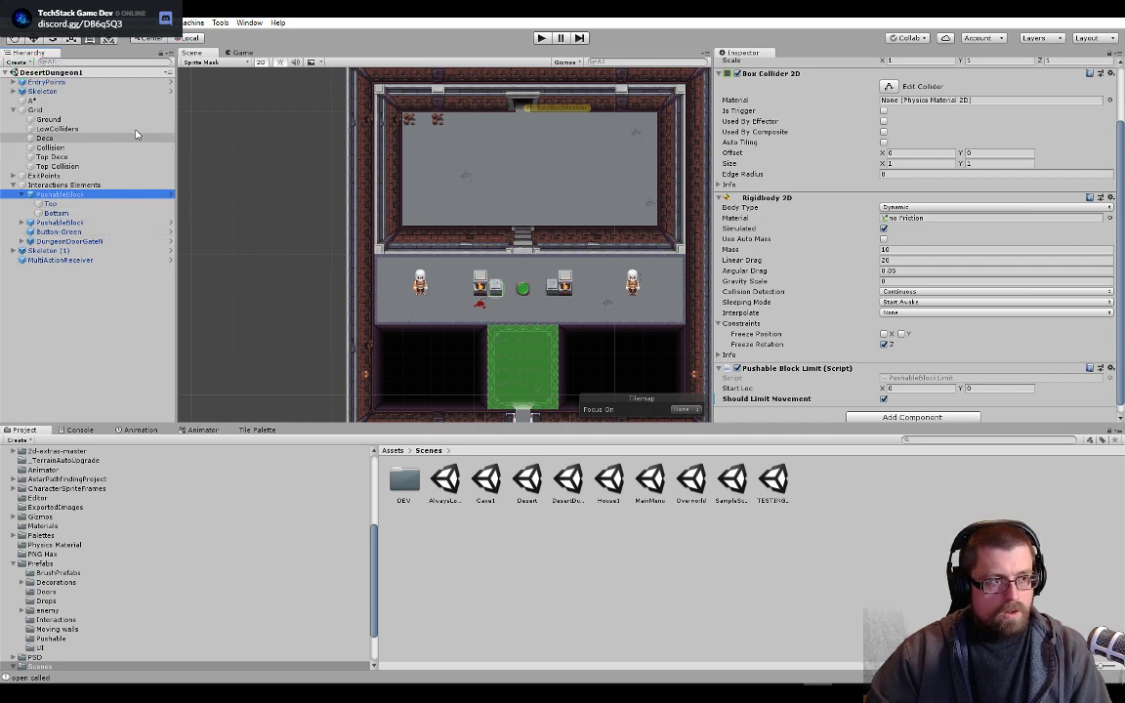
- Open the AlwaysLoaded scene and select the Young Hero Character
{"action": "left_click", "coordinate": [51, 22]}
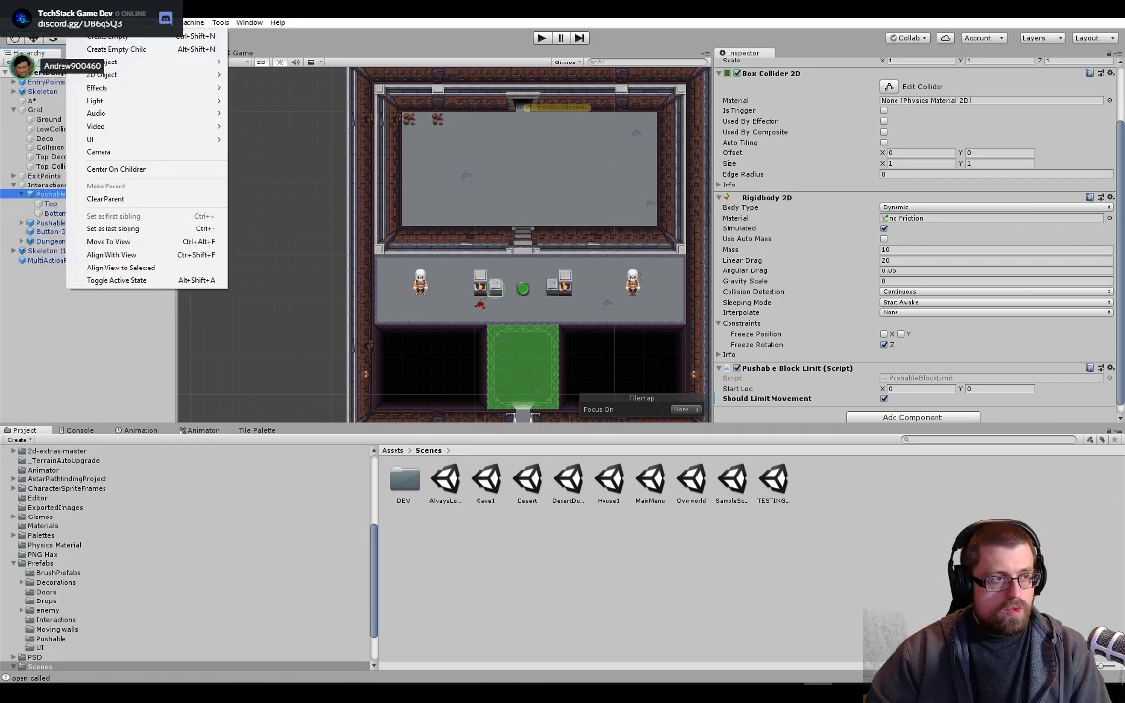
{"action": "left_click", "coordinate": [298, 16]}
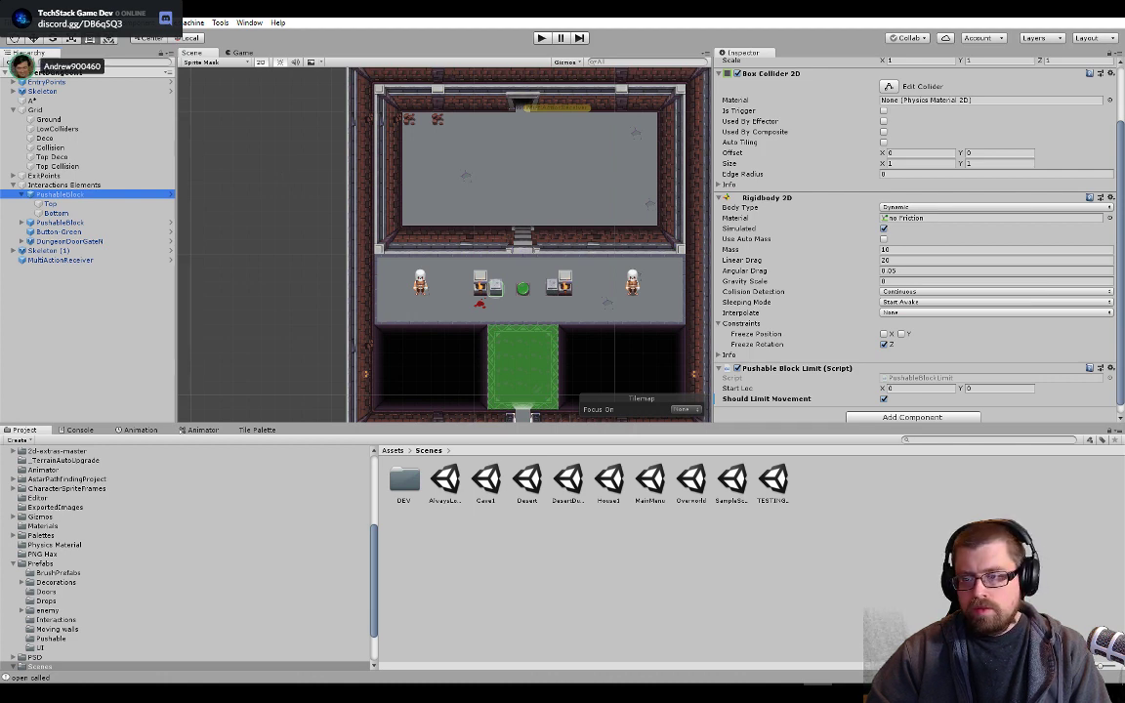
{"action": "double_click", "coordinate": [444, 485]}
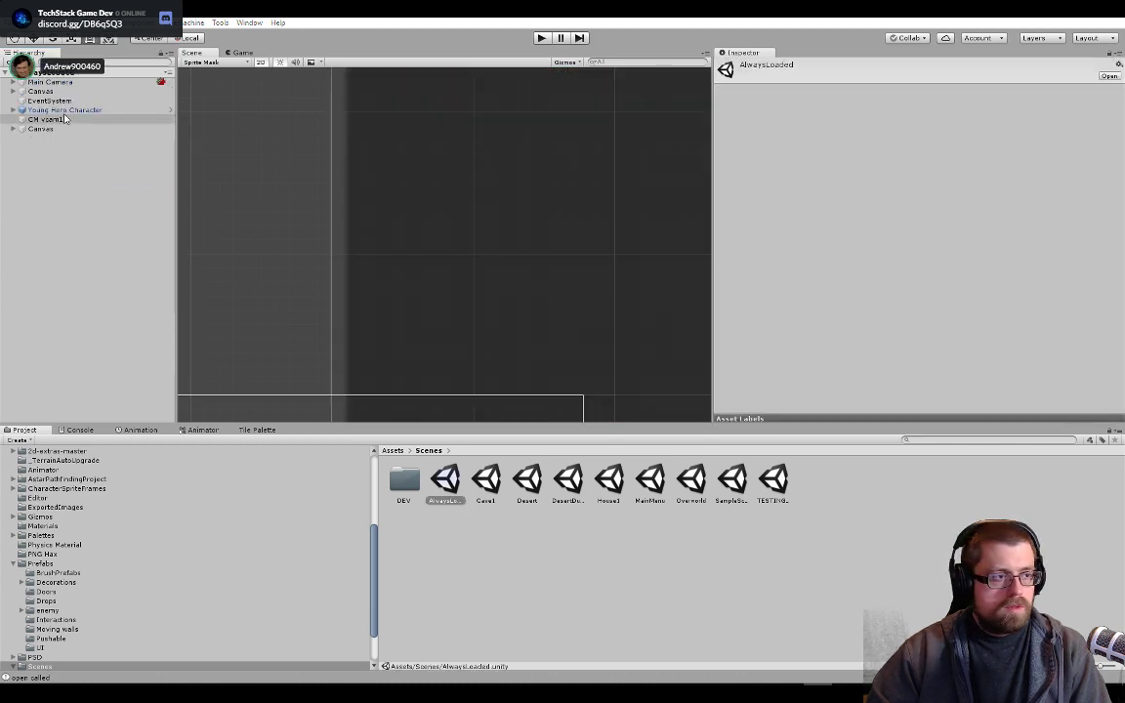
{"action": "left_click", "coordinate": [65, 112]}
- Examine the Young Hero Character's Rigidbody 2D, Box Collider 2D, Player Controller and other script settings
{"action": "scroll", "coordinate": [835, 330], "scroll_direction": "down", "scroll_amount": 15}
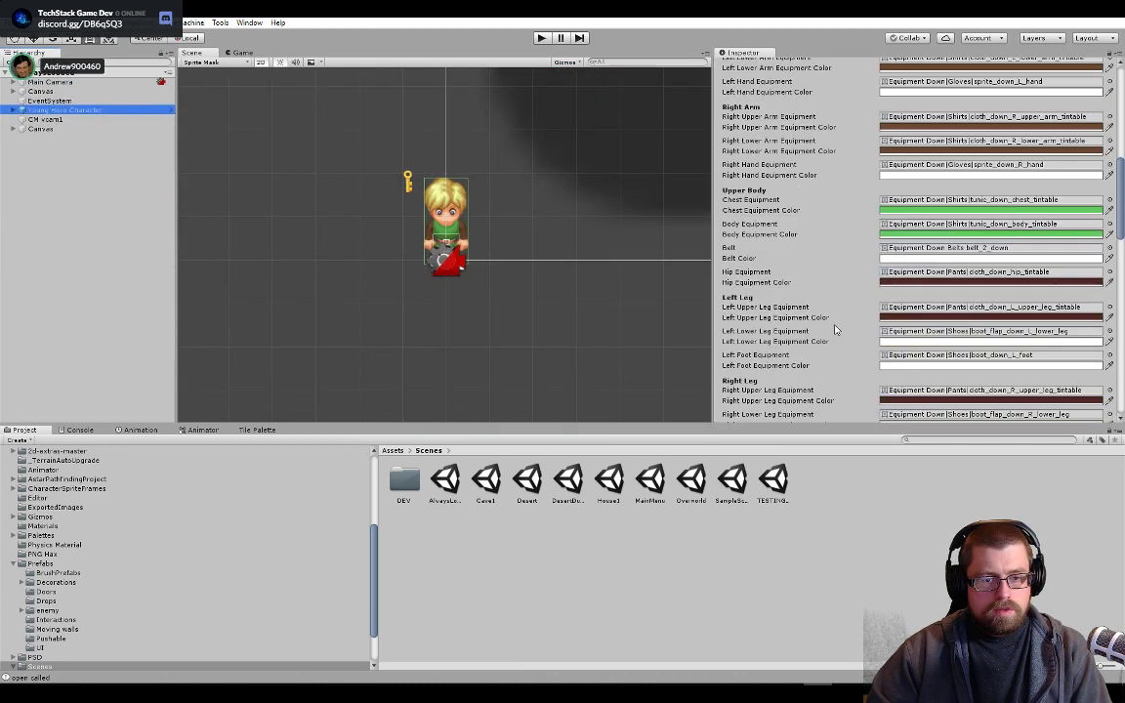
{"action": "scroll", "coordinate": [836, 330], "scroll_direction": "up", "scroll_amount": 3}
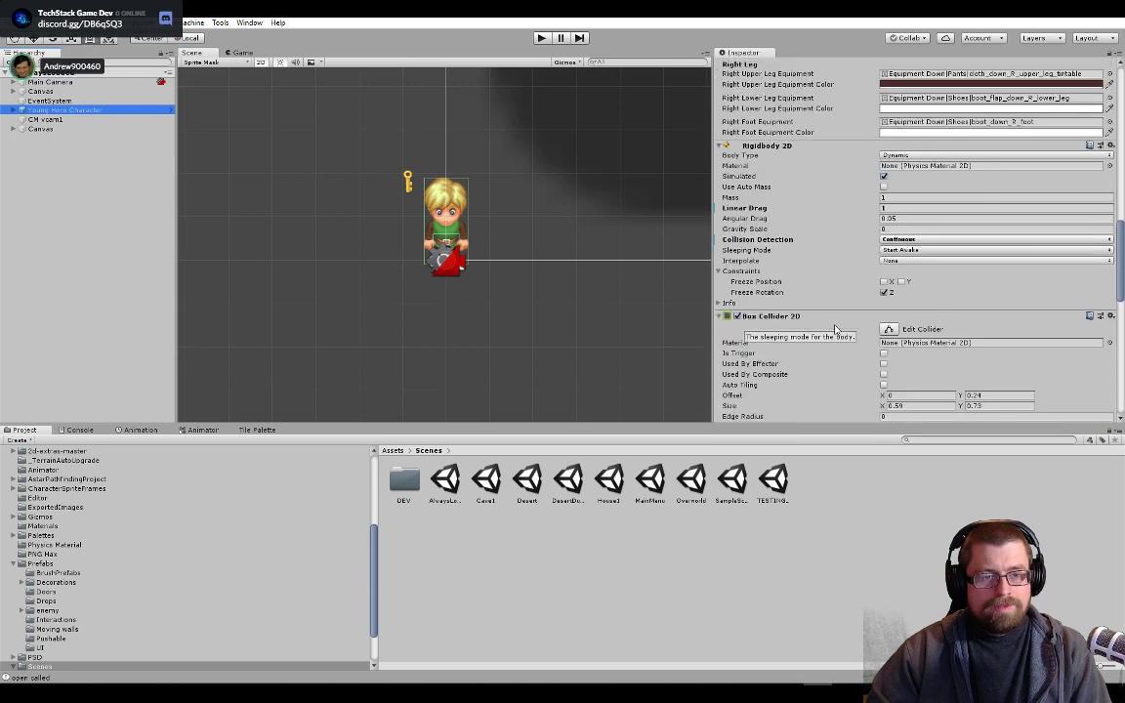
{"action": "scroll", "coordinate": [835, 330], "scroll_direction": "up", "scroll_amount": 5}
{"action": "scroll", "coordinate": [835, 330], "scroll_direction": "down", "scroll_amount": 6}
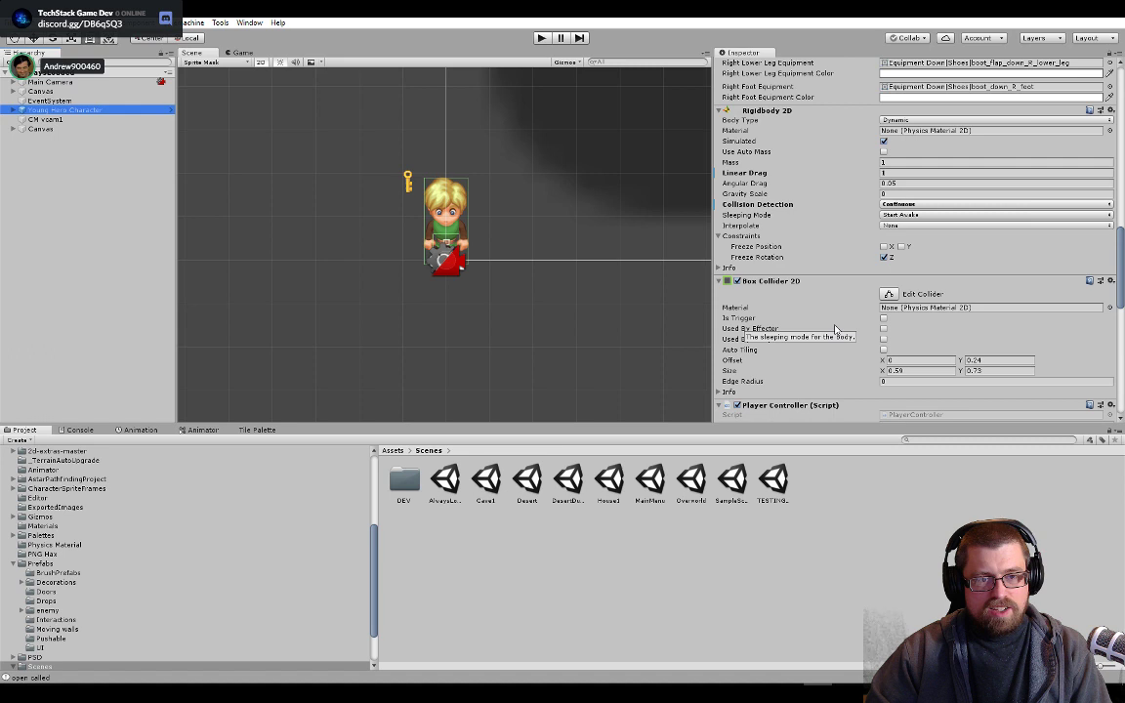
{"action": "scroll", "coordinate": [835, 331], "scroll_direction": "down", "scroll_amount": 1}
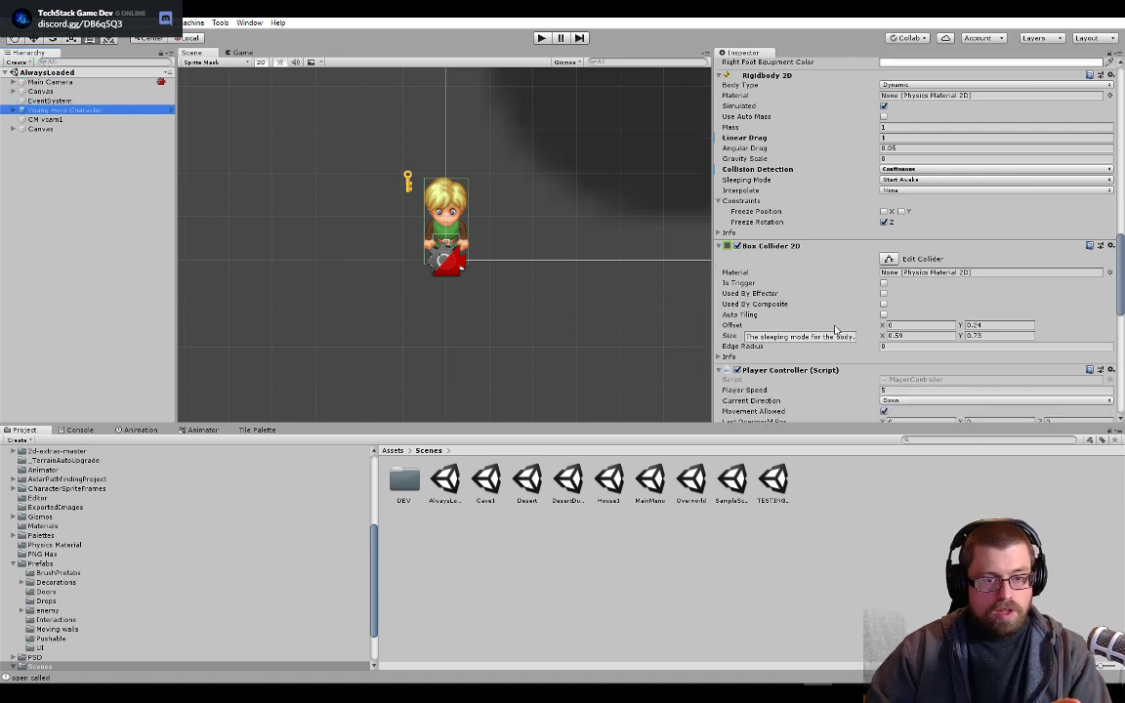
{"action": "scroll", "coordinate": [835, 330], "scroll_direction": "down", "scroll_amount": 2}
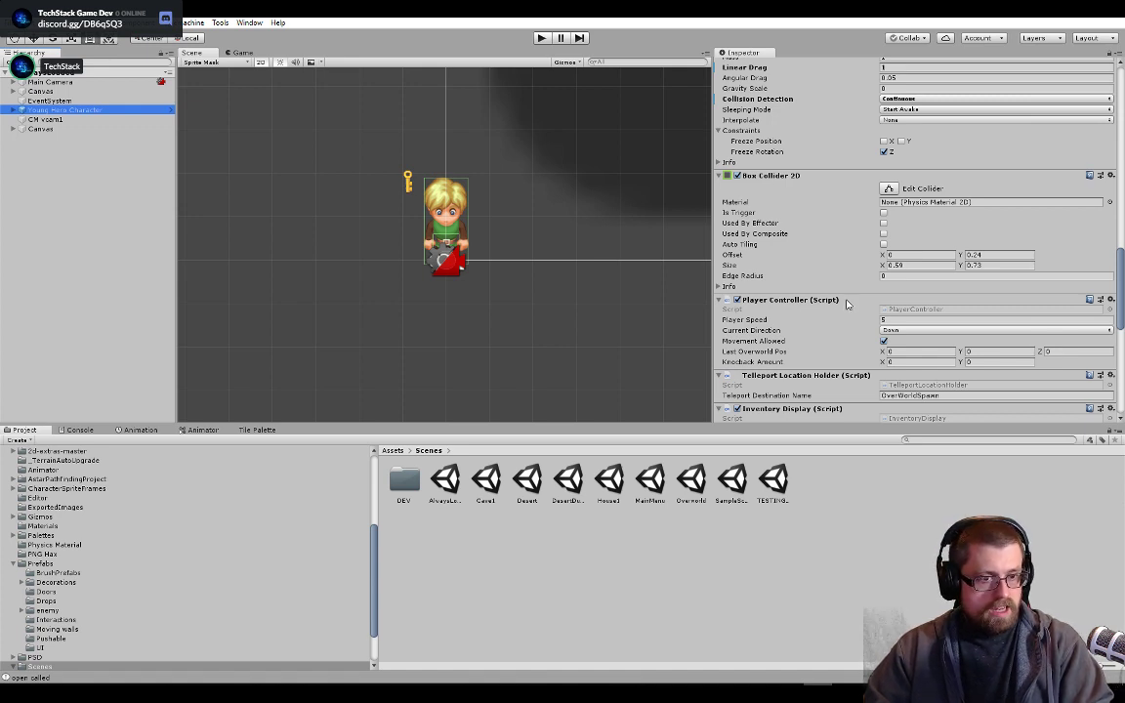
{"action": "scroll", "coordinate": [840, 311], "scroll_direction": "up", "scroll_amount": 5}
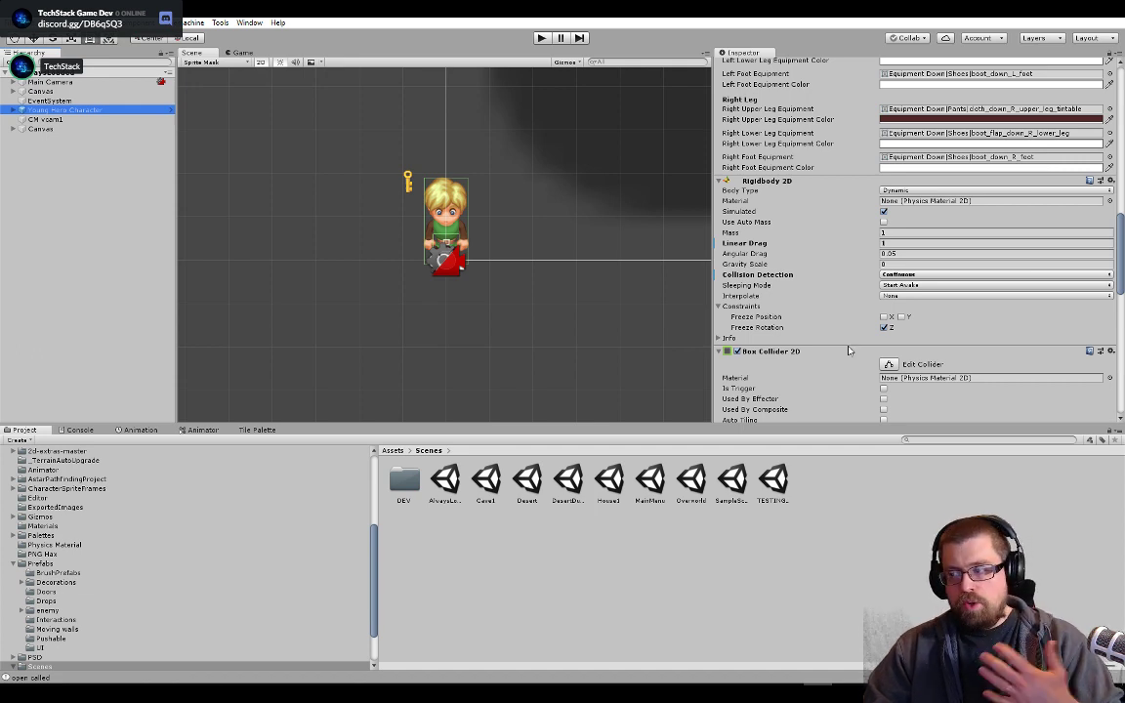
{"action": "scroll", "coordinate": [840, 351], "scroll_direction": "down", "scroll_amount": 7}
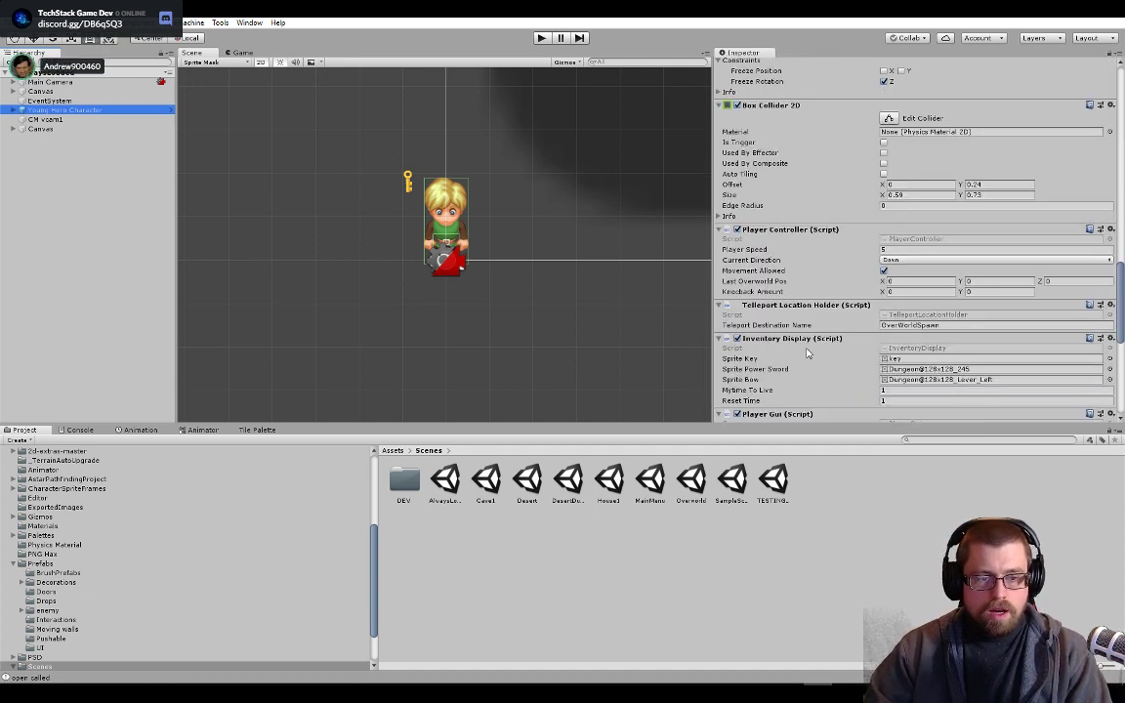
{"action": "scroll", "coordinate": [808, 354], "scroll_direction": "down", "scroll_amount": 6}
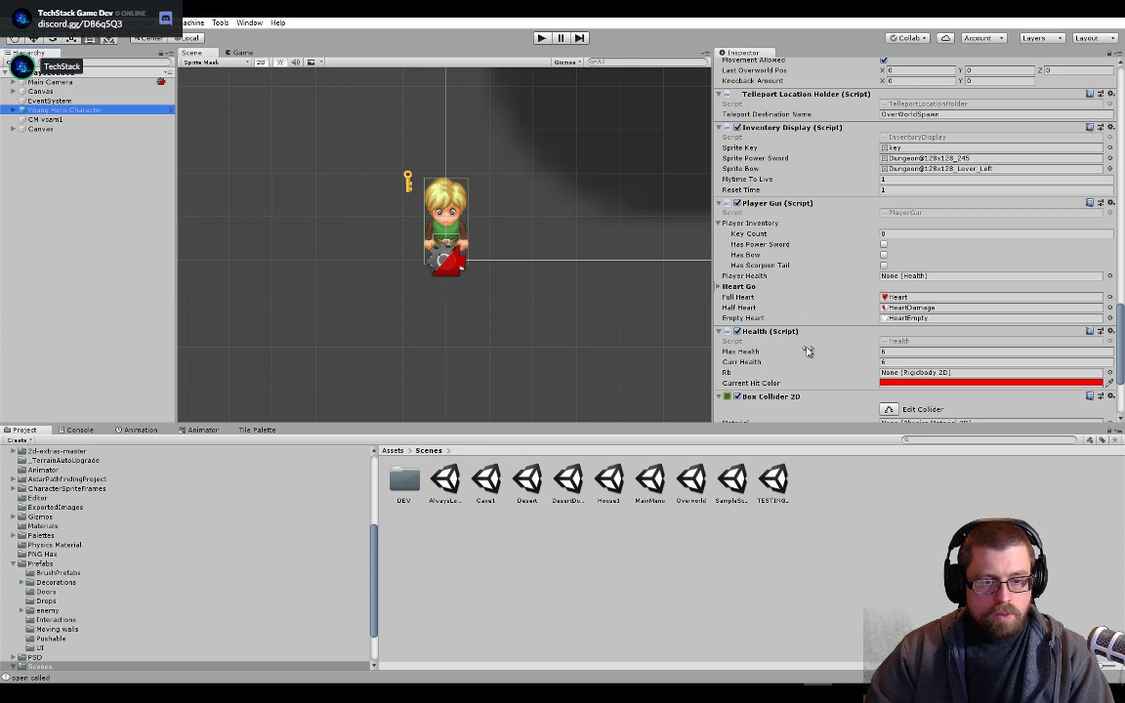
{"action": "scroll", "coordinate": [809, 351], "scroll_direction": "down", "scroll_amount": 3}
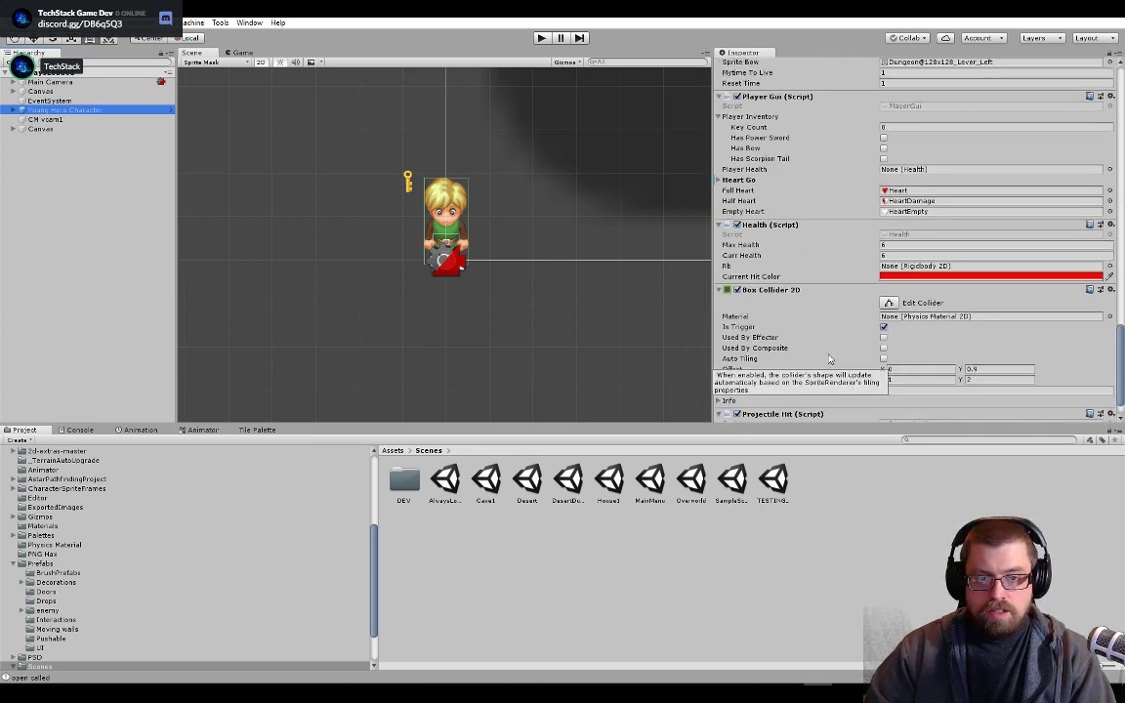
{"action": "scroll", "coordinate": [829, 360], "scroll_direction": "up", "scroll_amount": 7}
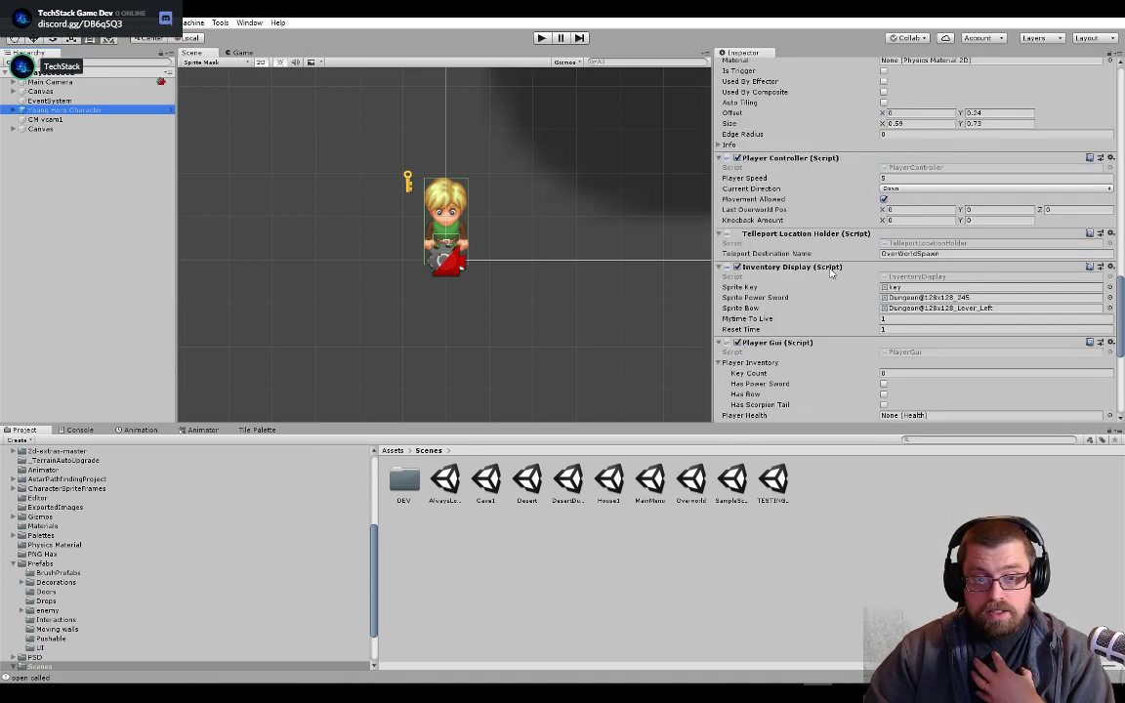
- Open the PlayerController script and highlight horizontalVelocity in the movement input code of Update()
{"action": "left_click", "coordinate": [813, 154]}
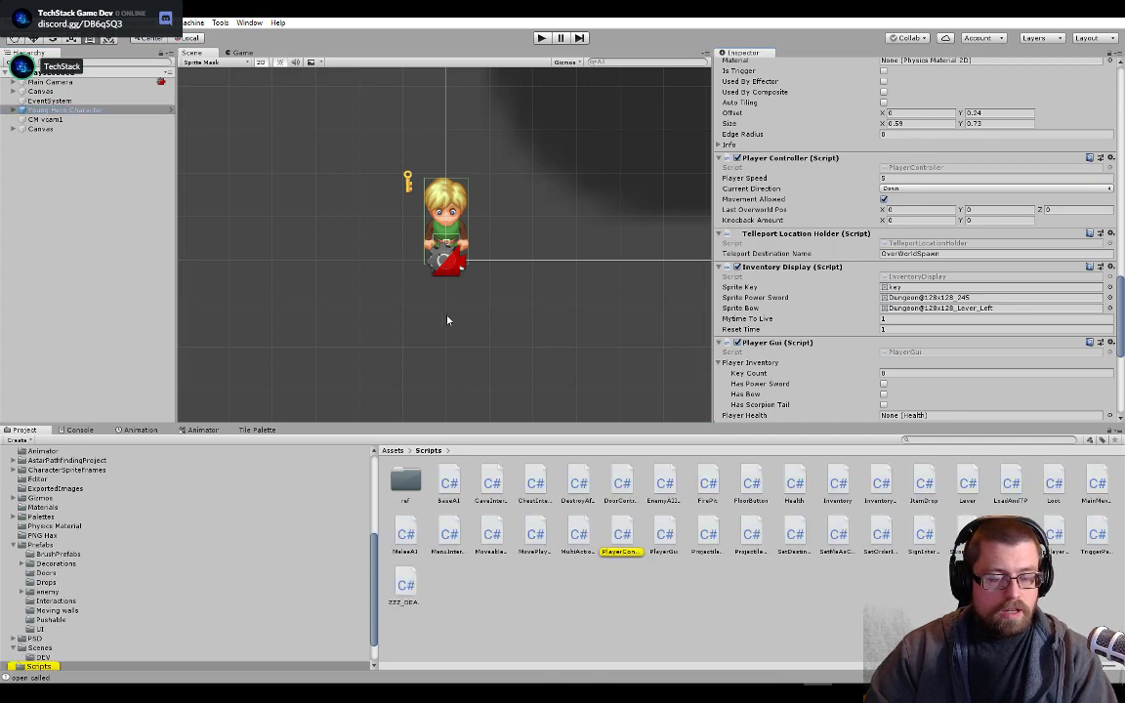
{"action": "scroll", "coordinate": [518, 320], "scroll_direction": "up", "scroll_amount": 6}
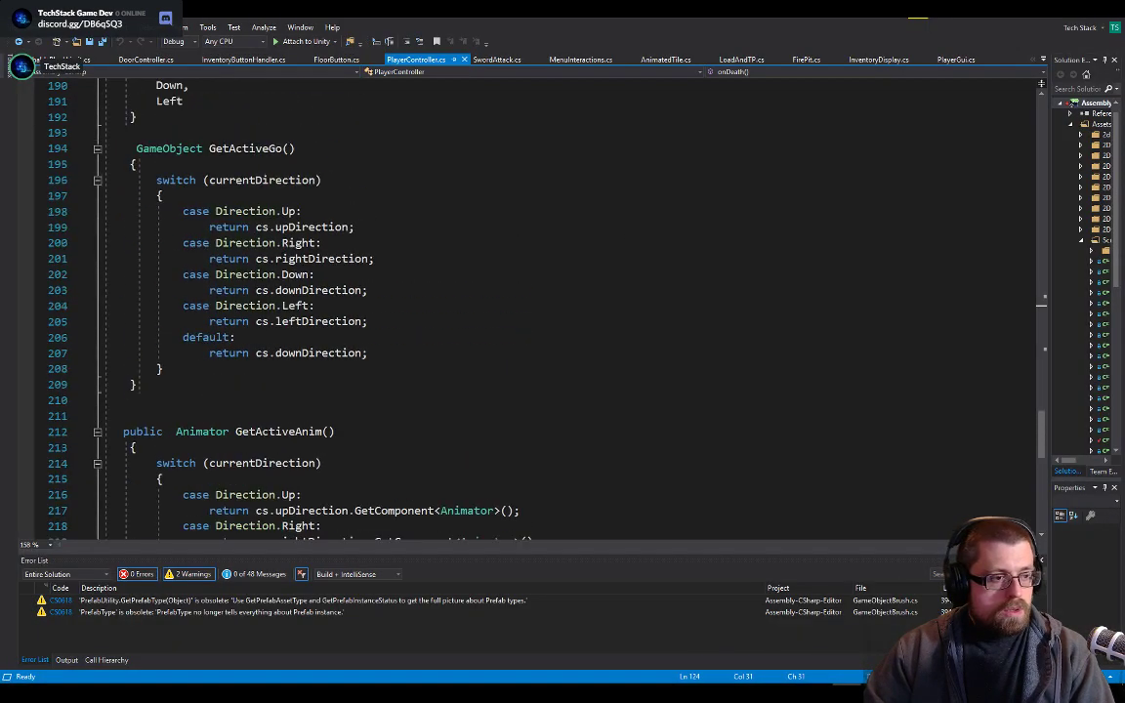
{"action": "scroll", "coordinate": [283, 251], "scroll_direction": "up", "scroll_amount": 20}
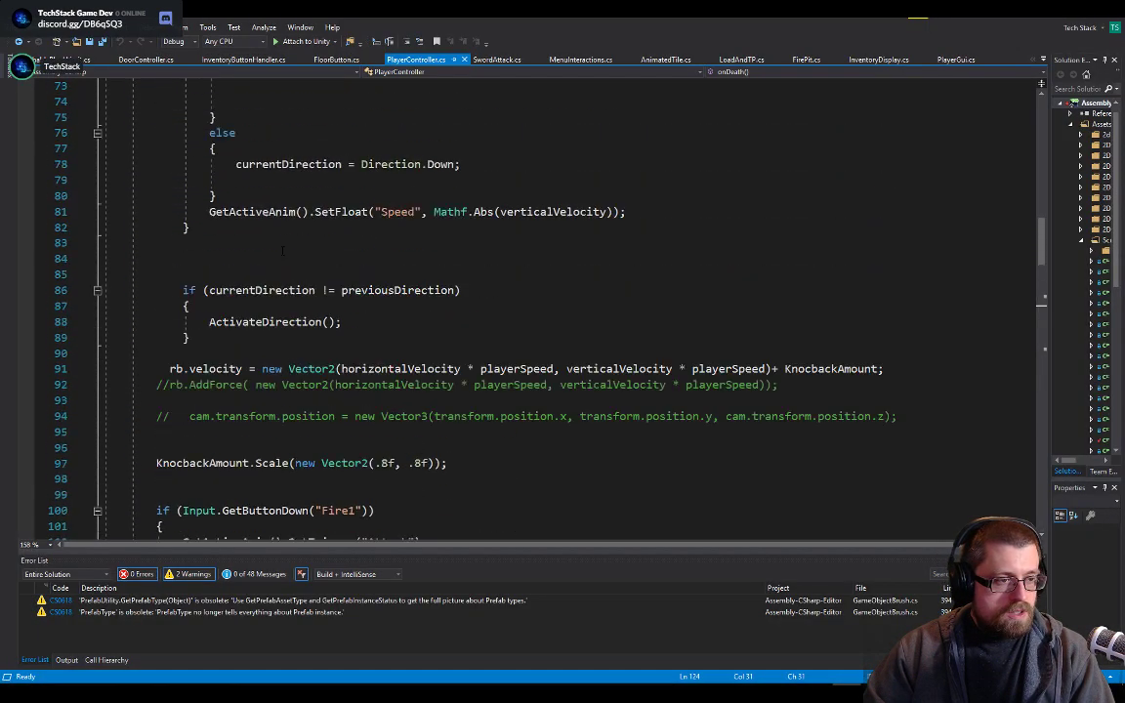
{"action": "scroll", "coordinate": [282, 251], "scroll_direction": "up", "scroll_amount": 15}
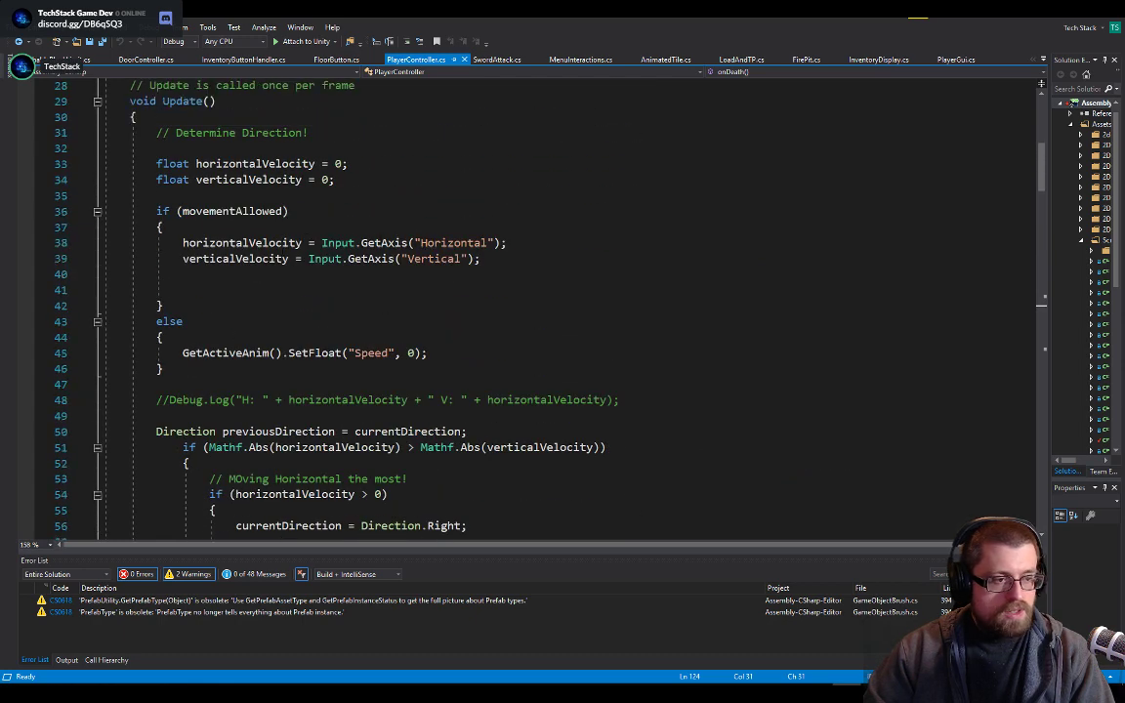
{"action": "left_click_drag", "start_coordinate": [487, 243], "coordinate": [293, 212]}
{"action": "double_click", "coordinate": [291, 243]}
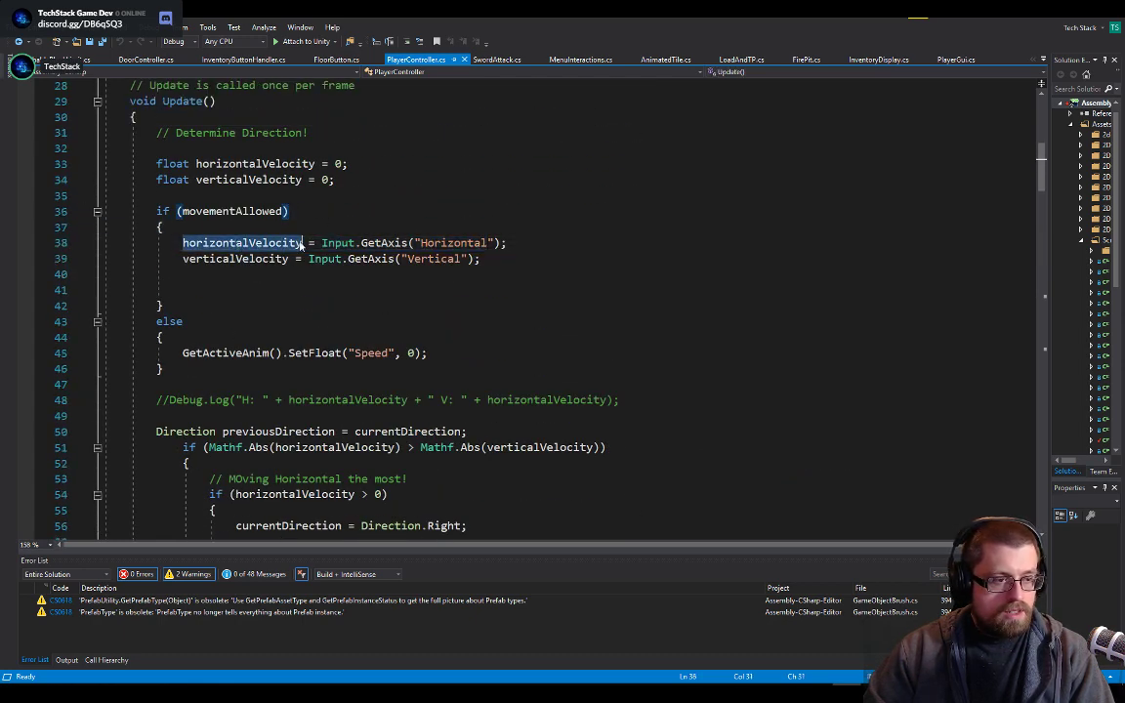
- Trace horizontalVelocity through the direction checks to the rb.velocity assignment in the PlayerController script
{"action": "scroll", "coordinate": [326, 242], "scroll_direction": "down", "scroll_amount": 2}
{"action": "scroll", "coordinate": [326, 239], "scroll_direction": "down", "scroll_amount": 5}
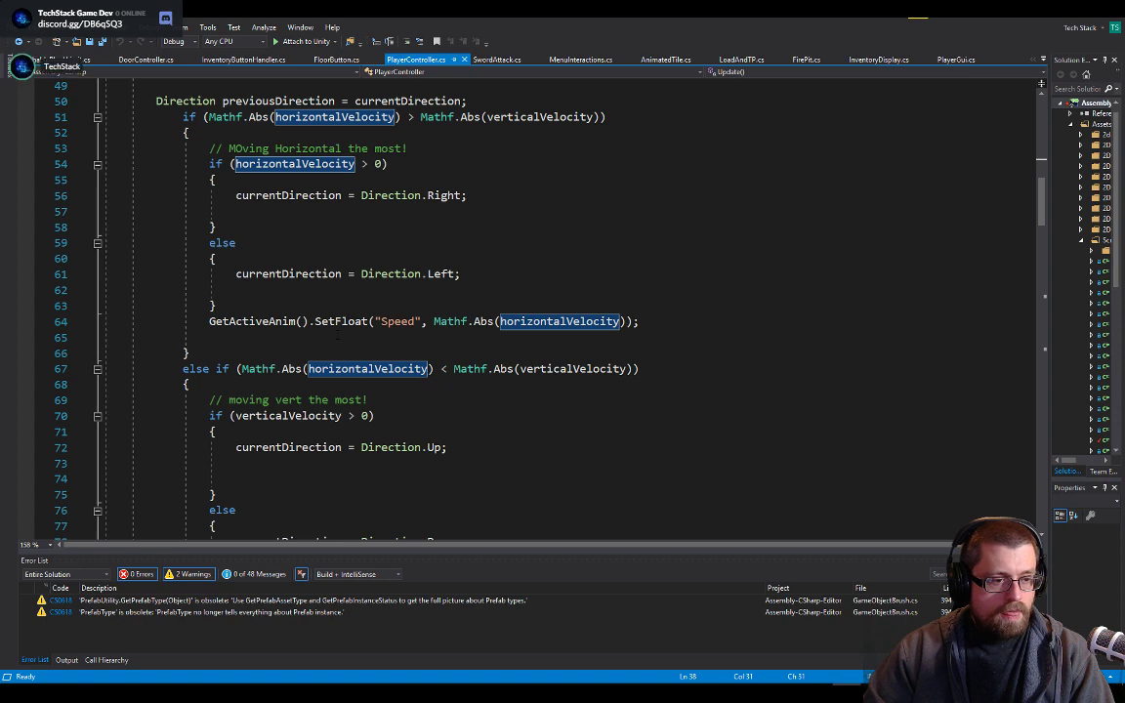
{"action": "scroll", "coordinate": [495, 266], "scroll_direction": "down", "scroll_amount": 7}
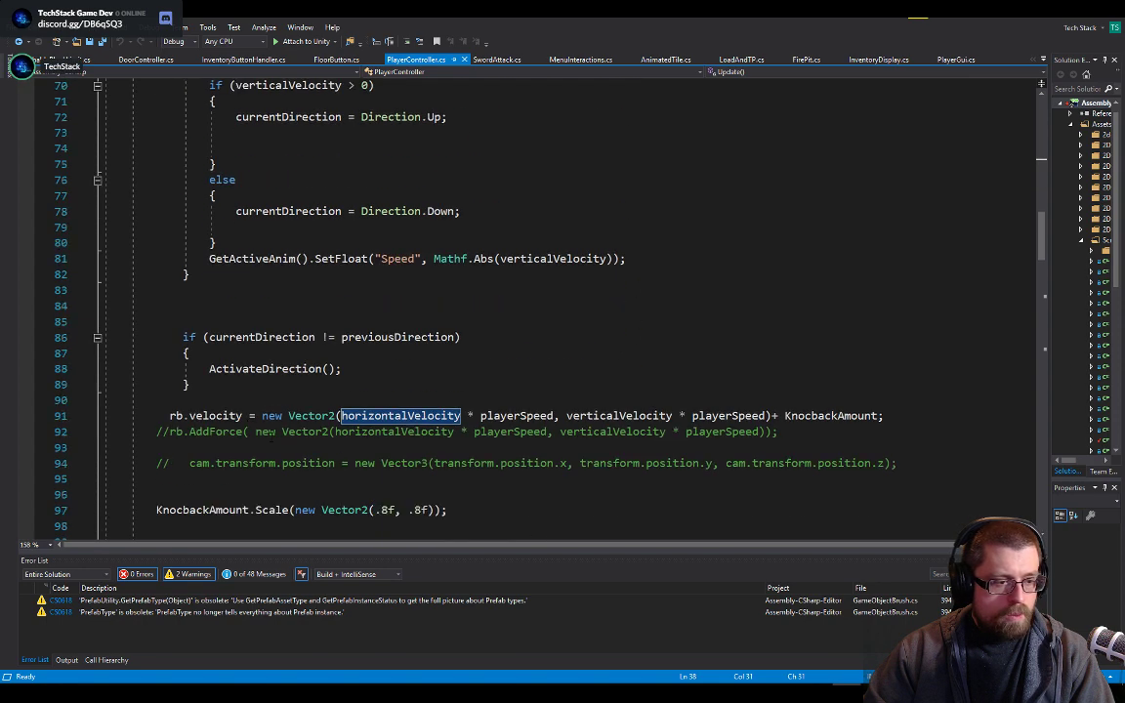
{"action": "double_click", "coordinate": [215, 416]}
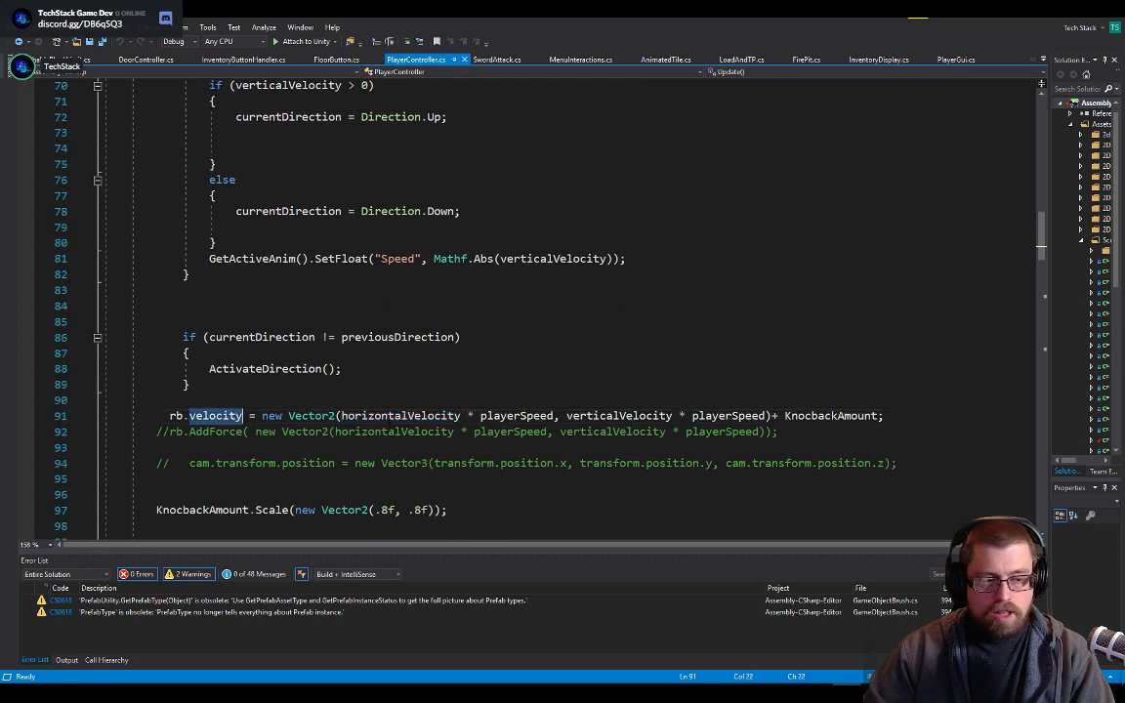
{"action": "double_click", "coordinate": [435, 416]}
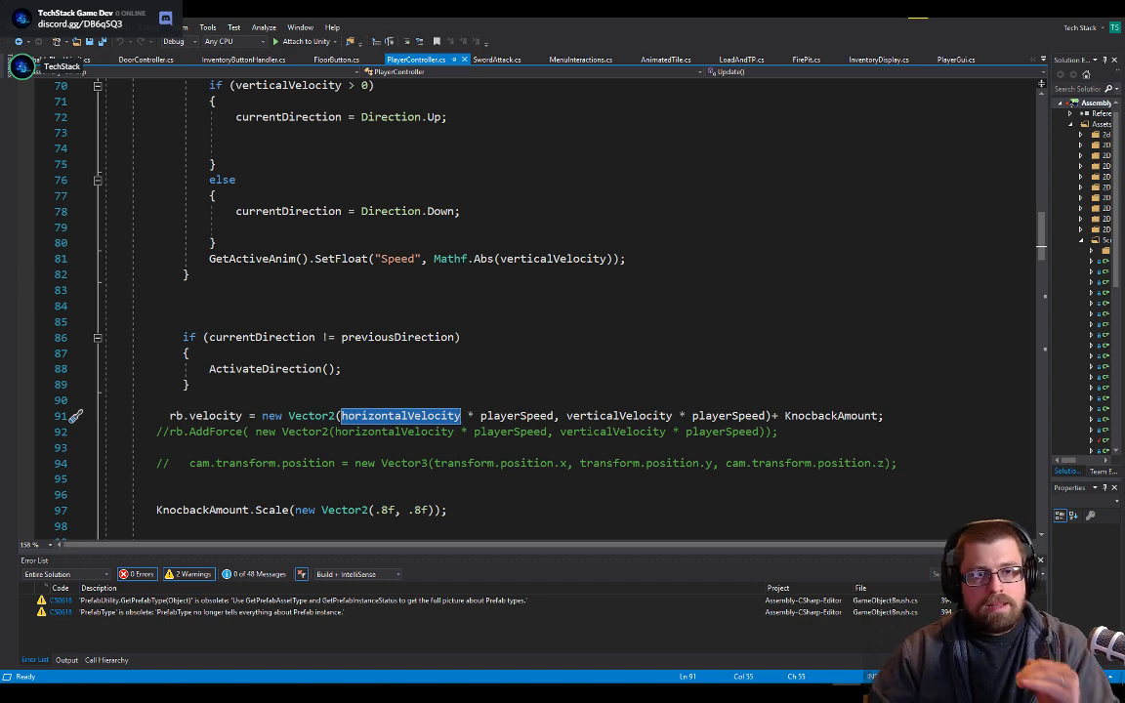
- Switch back to Unity and review the Horizontal axis in the project's Input settings, closing the settings window when done
{"action": "key", "text": "alt+Tab"}
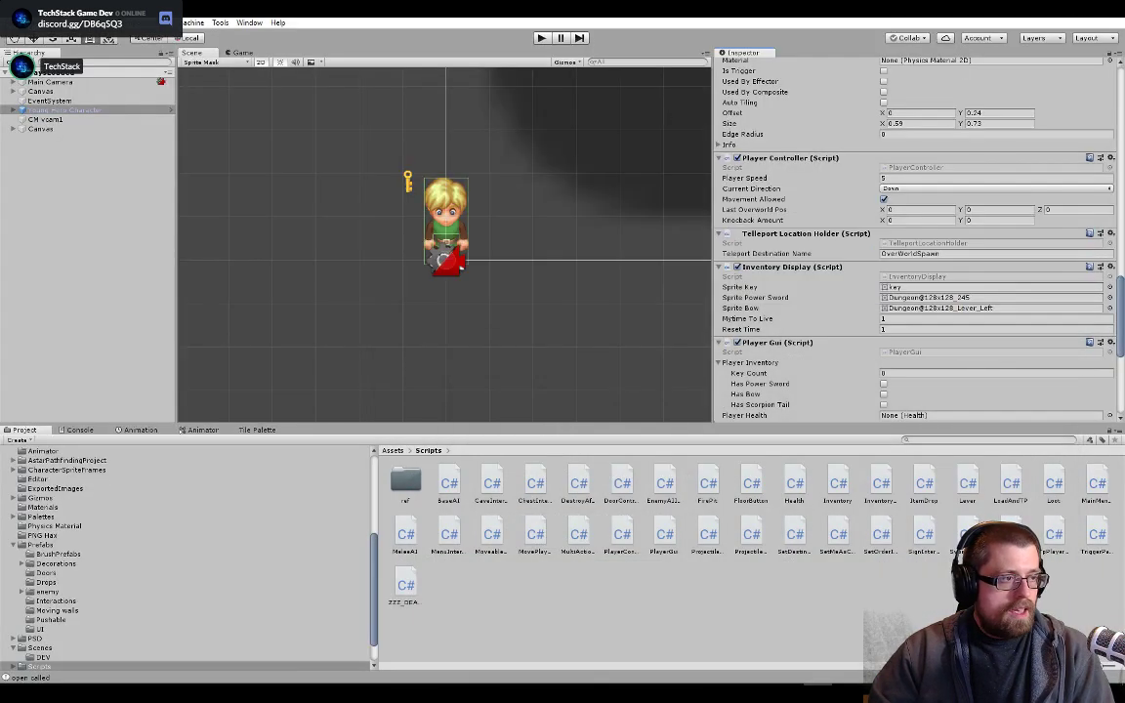
{"action": "left_click", "coordinate": [37, 21]}
{"action": "left_click", "coordinate": [64, 284]}
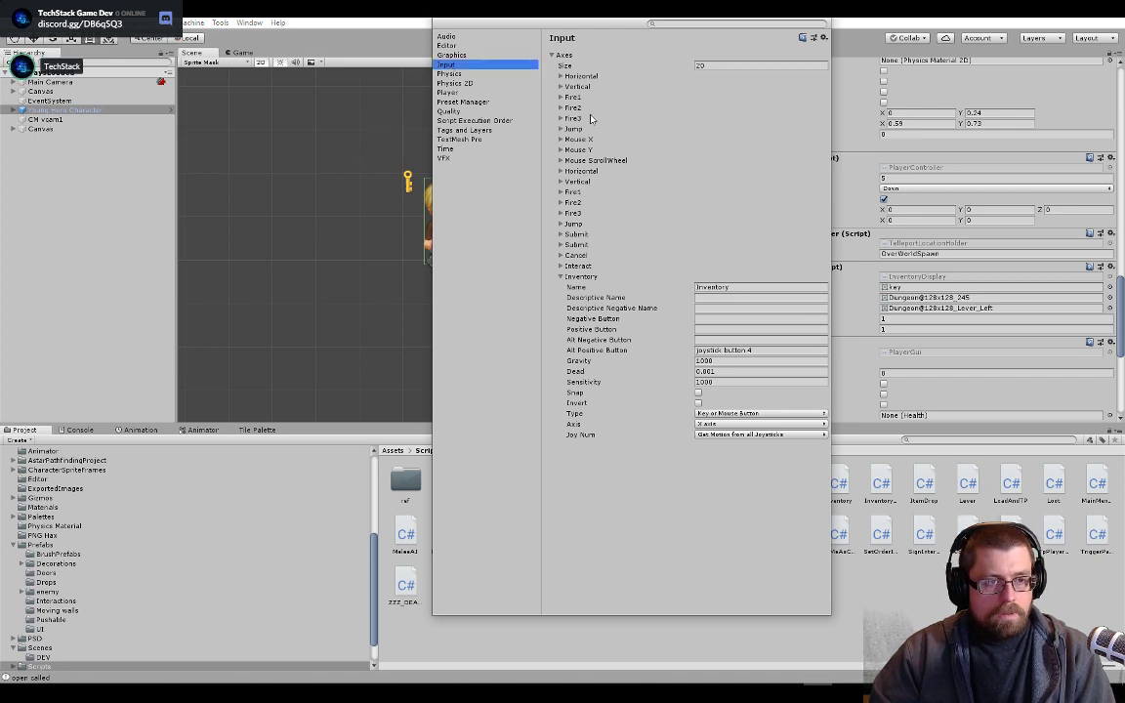
{"action": "left_click", "coordinate": [561, 77]}
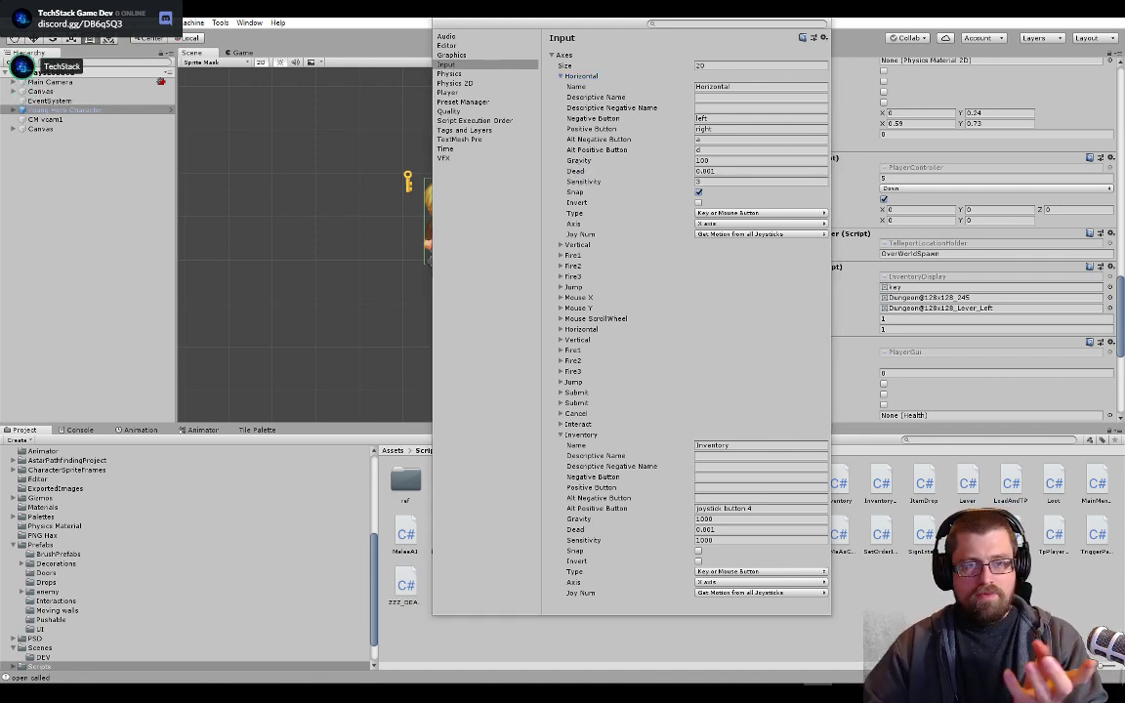
{"action": "left_click", "coordinate": [817, 13]}
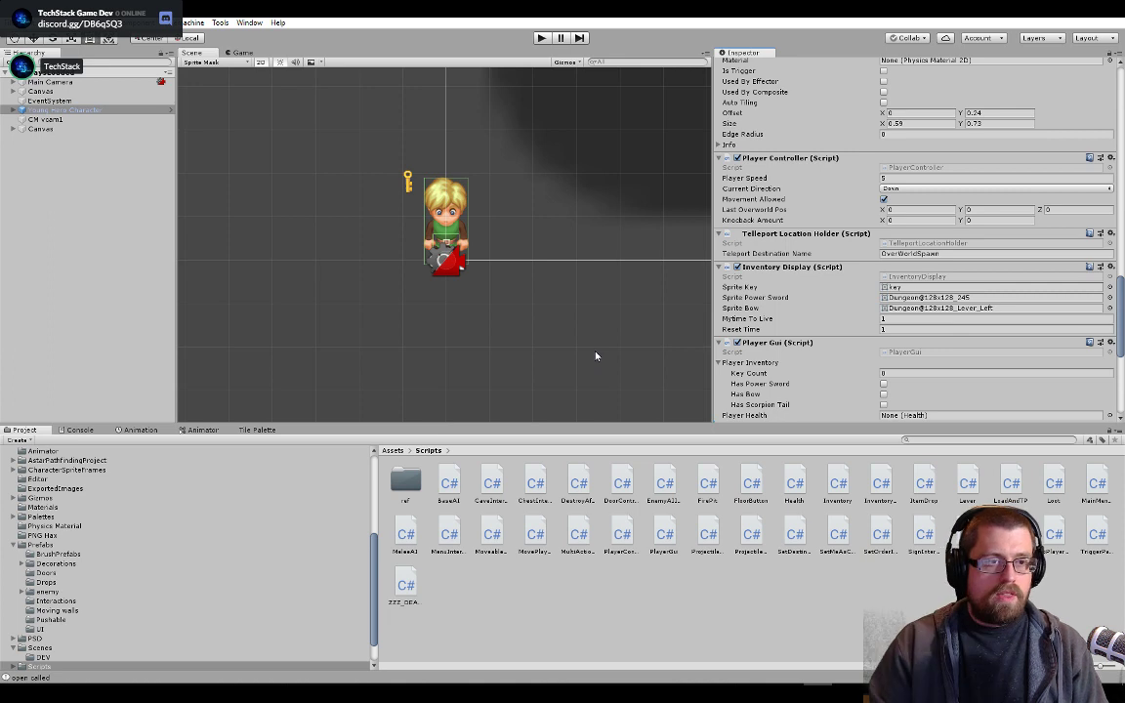
- Run the game in play mode and walk the hero up and left past the houses to the lake shore
{"action": "left_click", "coordinate": [539, 39]}
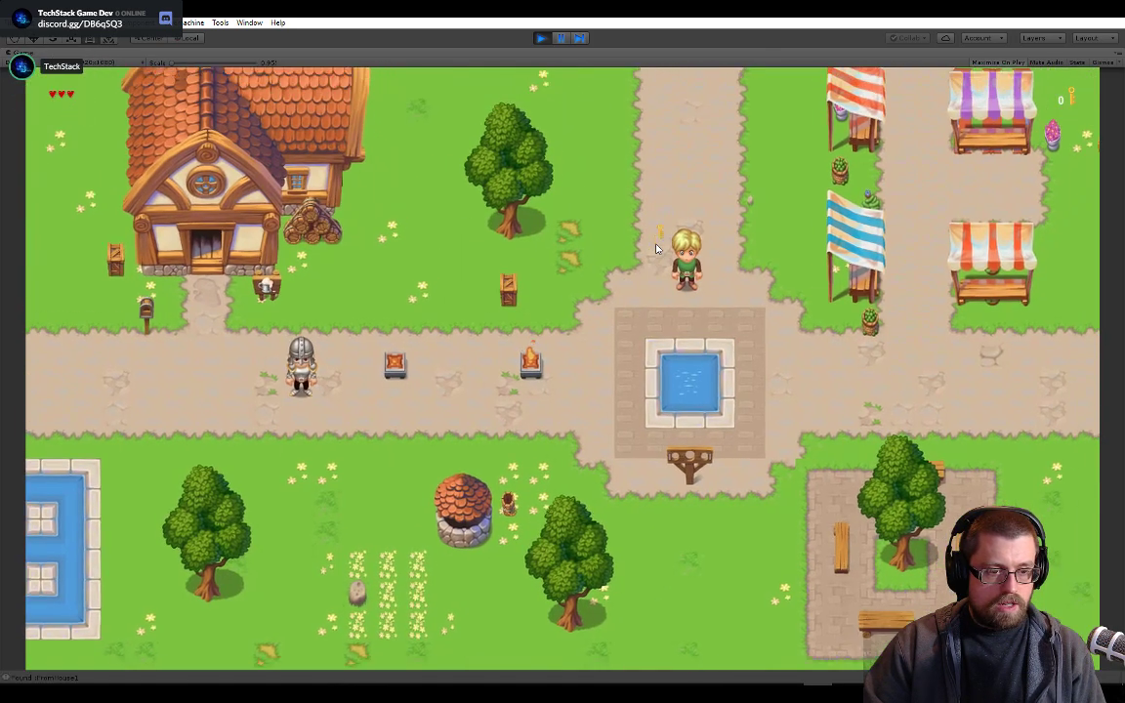
{"action": "key", "text": "a"}
{"action": "key", "text": "w"}
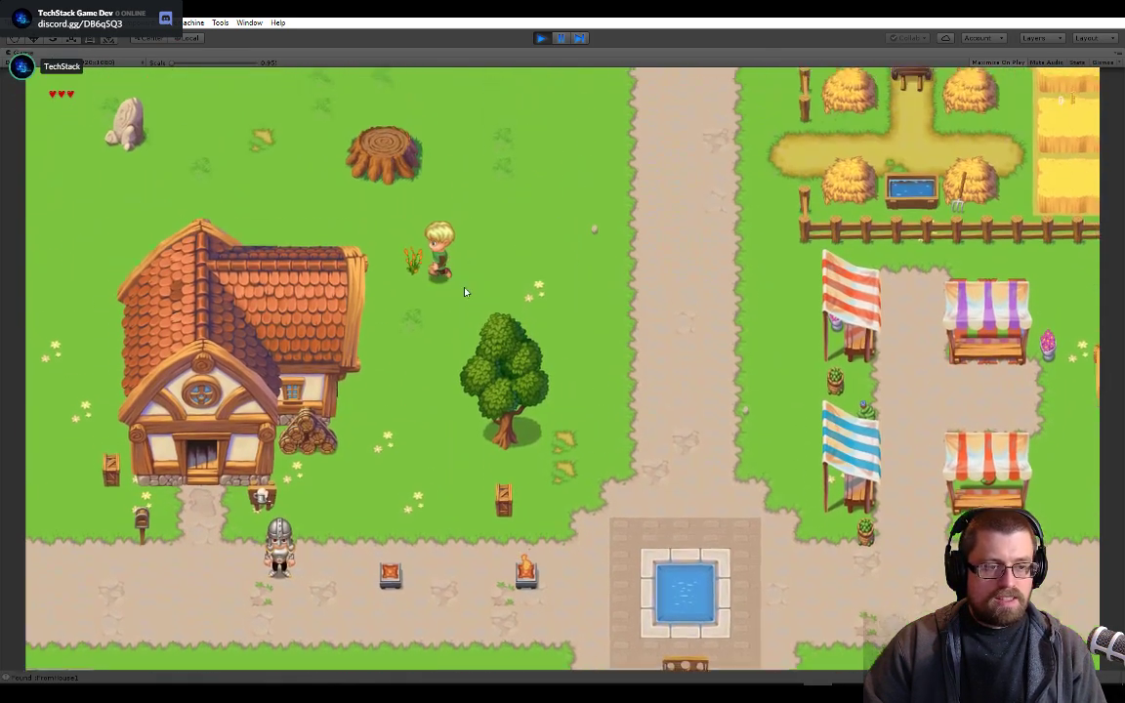
{"action": "key", "text": "Left"}
{"action": "key", "text": "Up"}
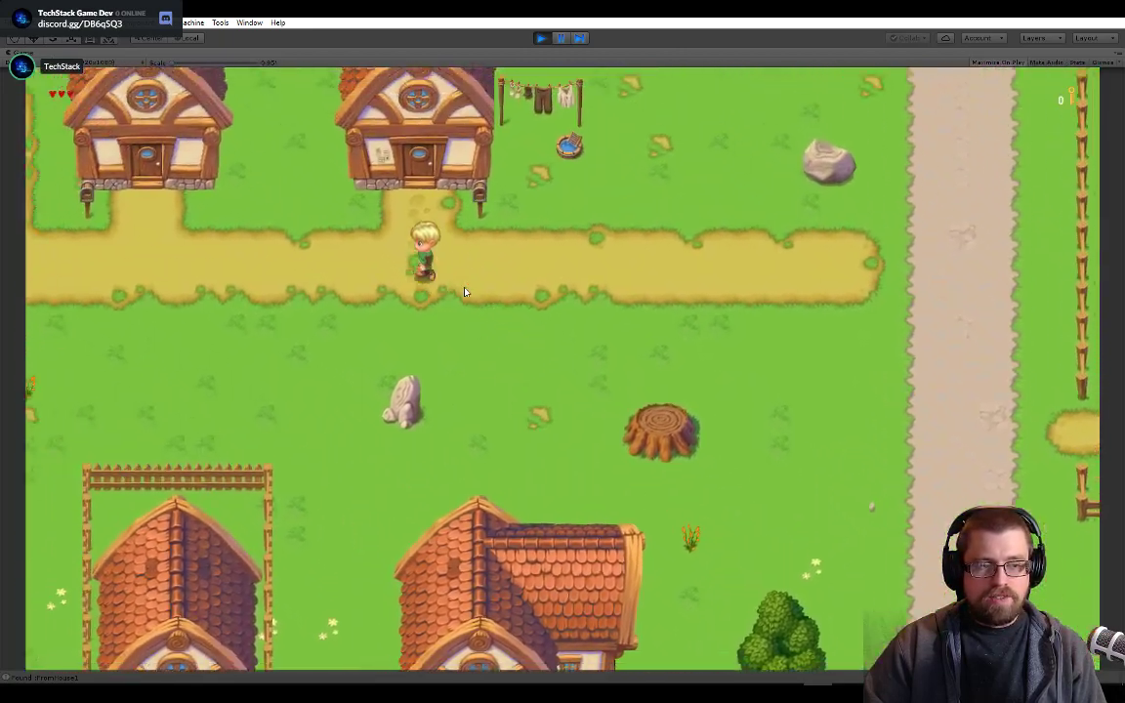
{"action": "key", "text": "Up"}
{"action": "key", "text": "Left"}
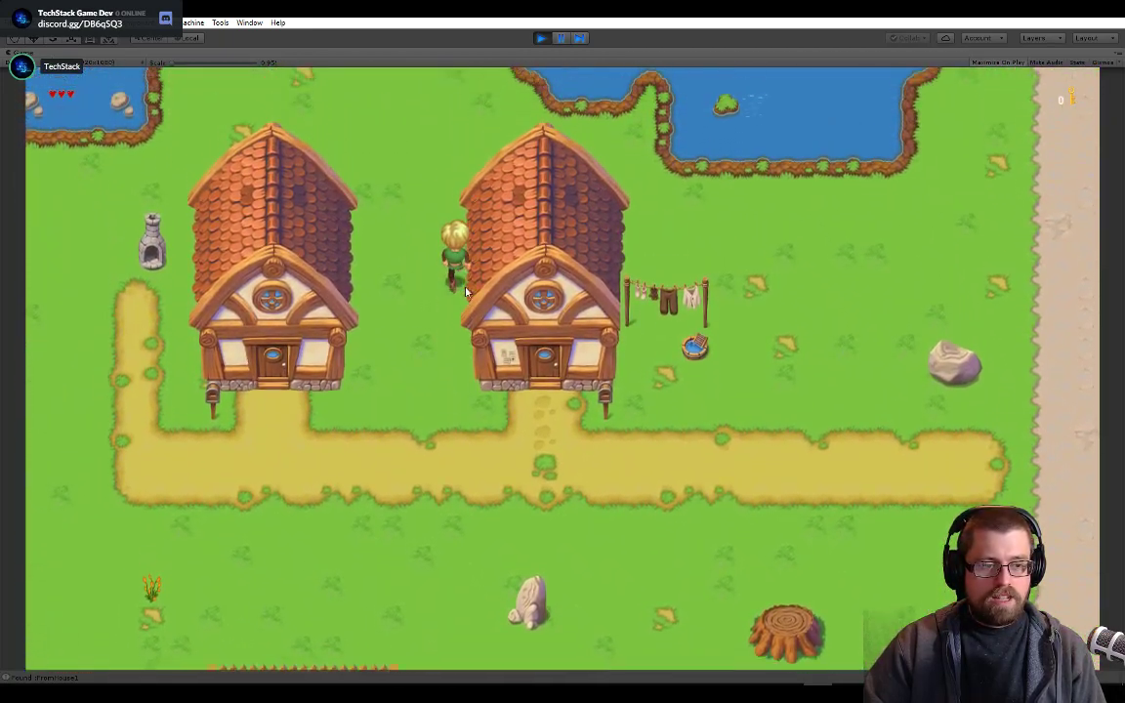
{"action": "key", "text": "Up"}
{"action": "key", "text": "Left"}
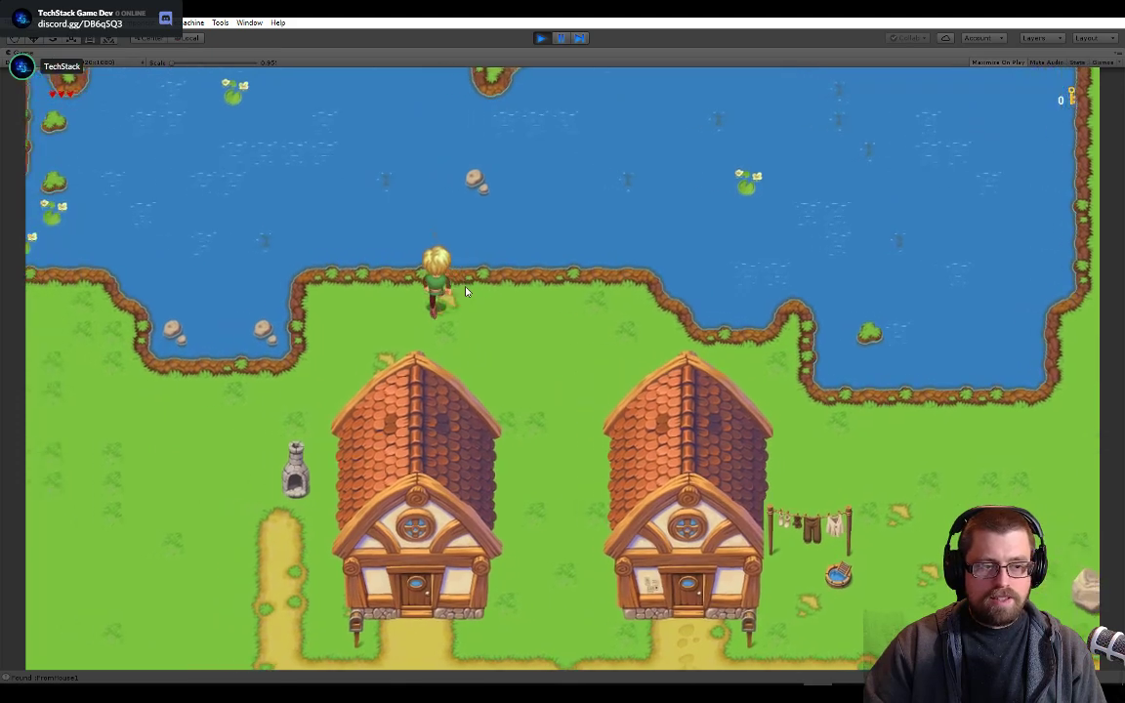
{"action": "key", "text": "Left"}
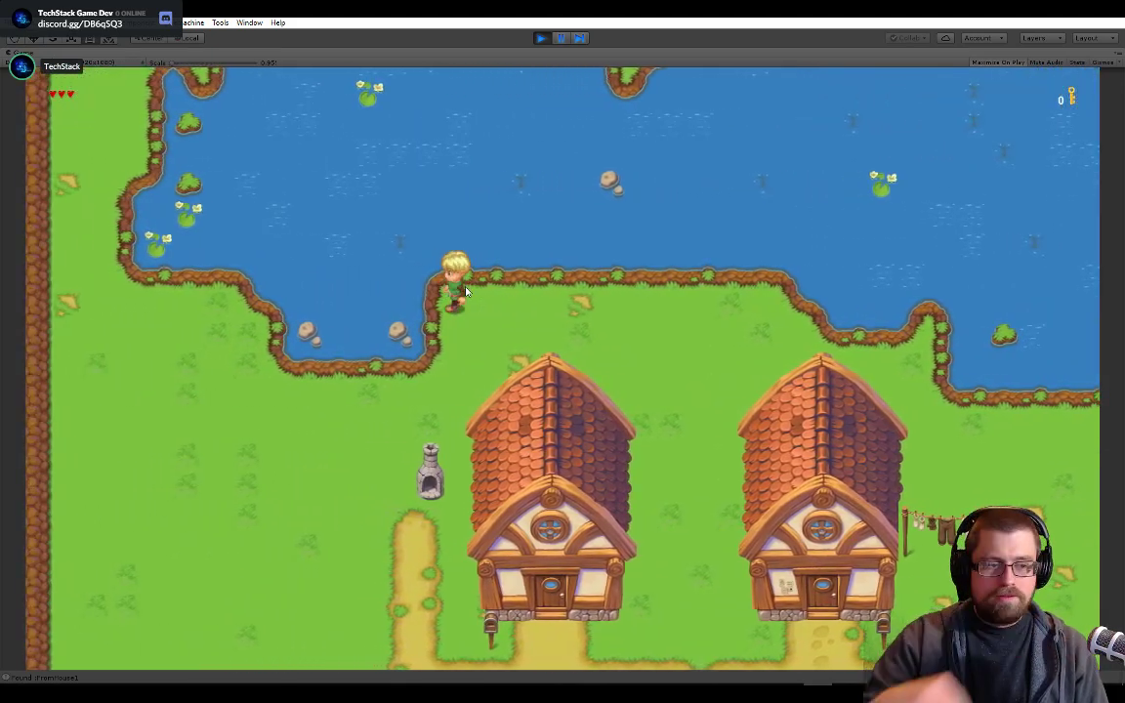
- Test direction changes by walking the hero down between the houses and around the grass below the dirt path
{"action": "key", "text": "Down"}
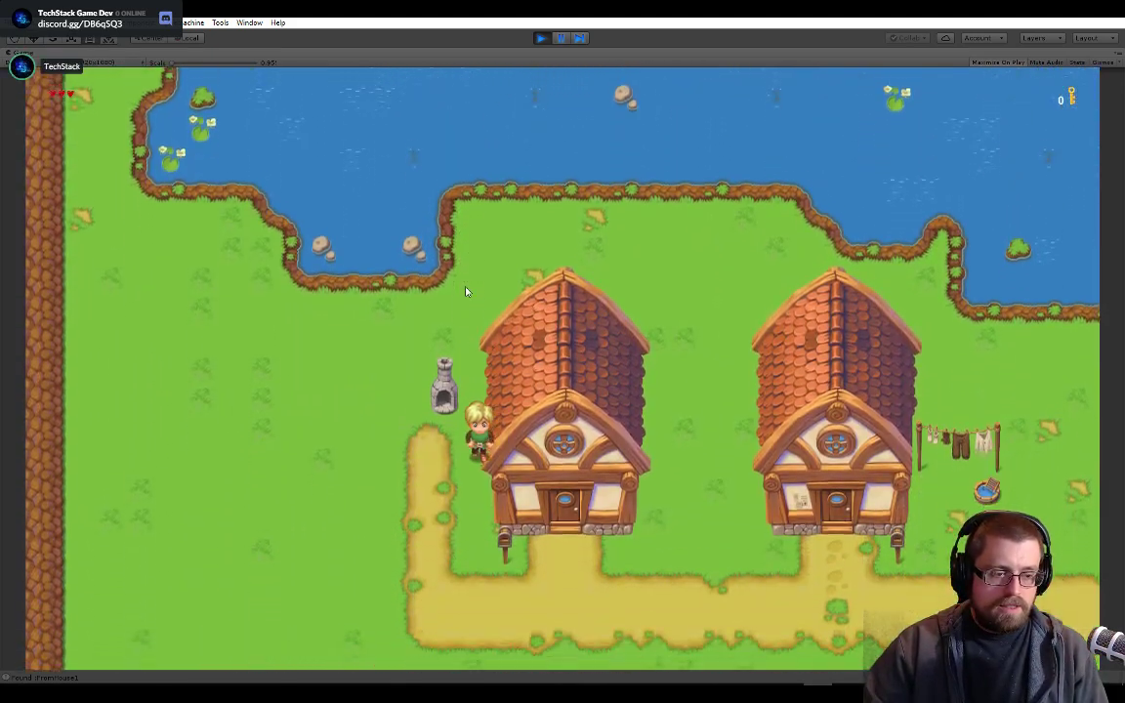
{"action": "key", "text": "Down"}
{"action": "key", "text": "Right"}
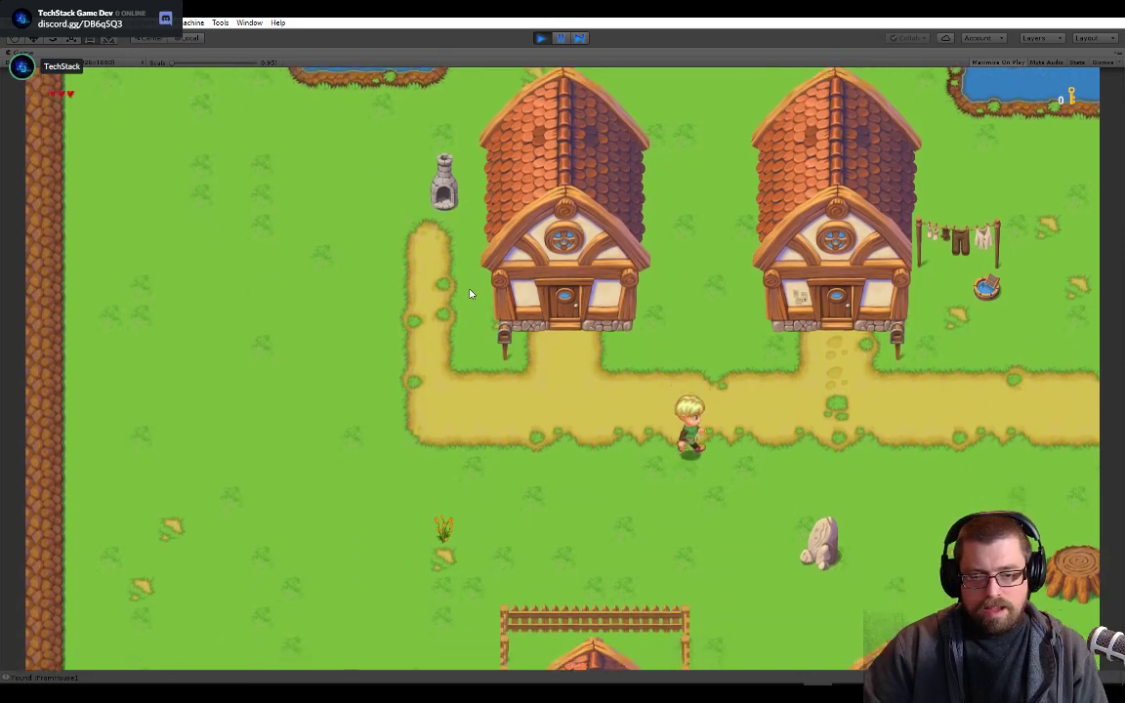
{"action": "key", "text": "Down"}
{"action": "key", "text": "Left"}
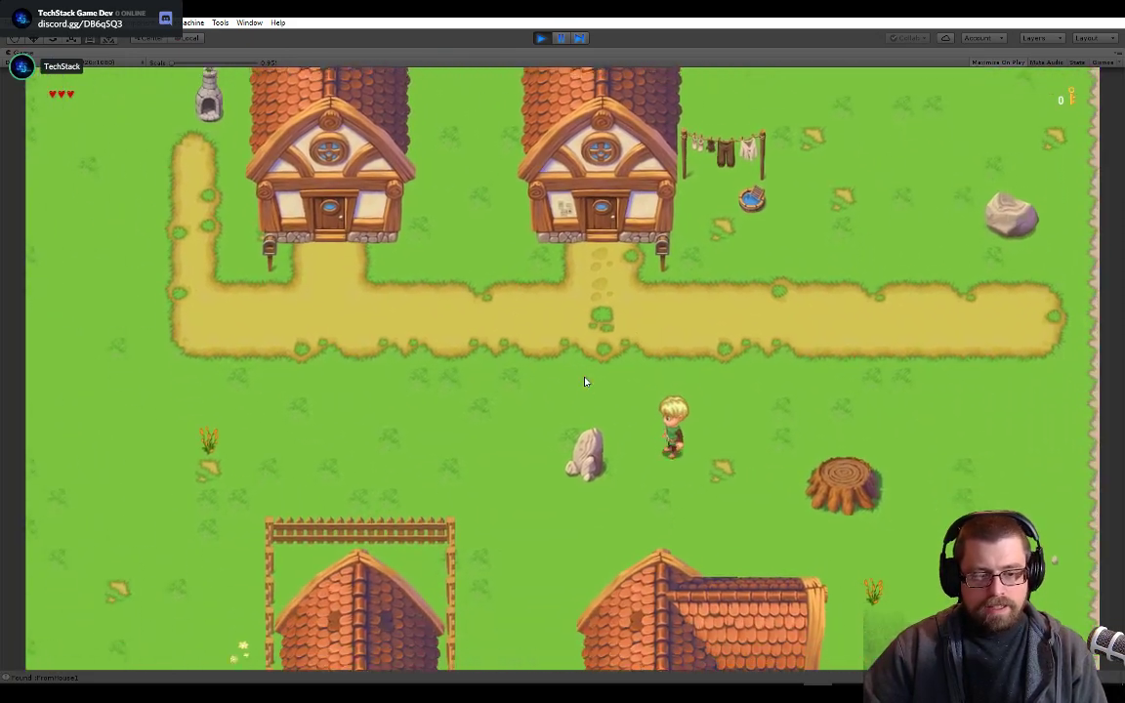
{"action": "key", "text": "Up"}
{"action": "key", "text": "Right"}
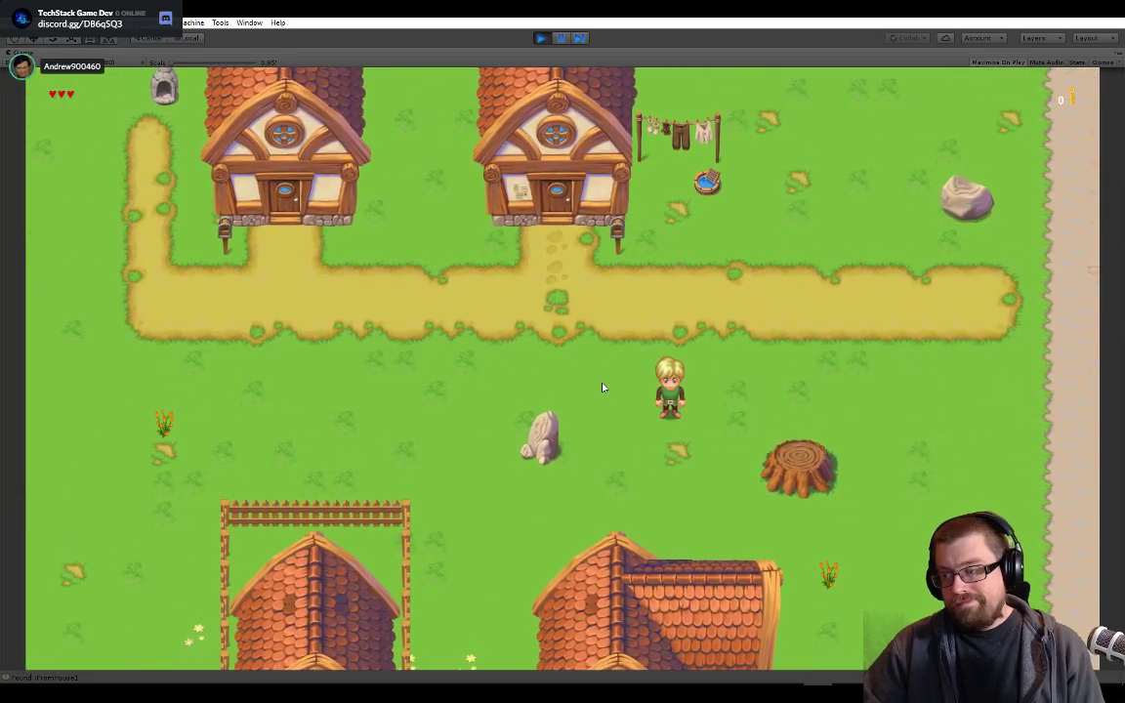
{"action": "key", "text": "Up"}
{"action": "key", "text": "Right"}
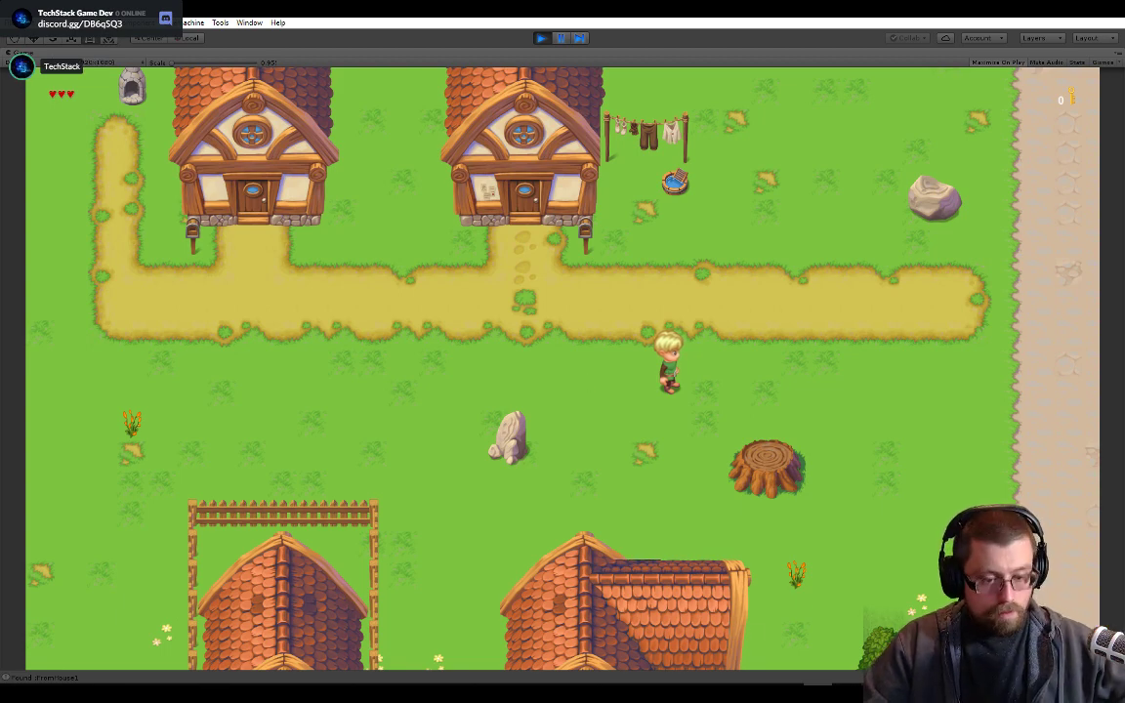
- Switch to Visual Studio and highlight GetAxis on the horizontalVelocity line in Update() of the PlayerController script
{"action": "key", "text": "alt+Tab"}
{"action": "scroll", "coordinate": [541, 449], "scroll_direction": "up", "scroll_amount": 15}
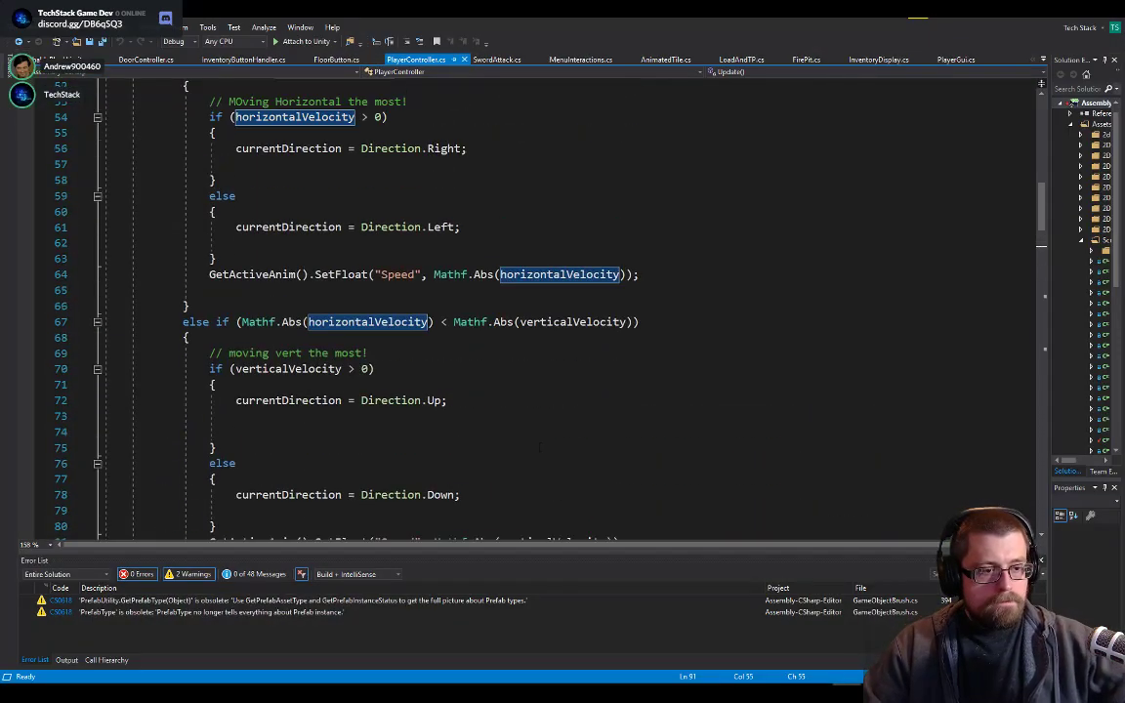
{"action": "scroll", "coordinate": [540, 448], "scroll_direction": "up", "scroll_amount": 6}
{"action": "scroll", "coordinate": [540, 449], "scroll_direction": "down", "scroll_amount": 7}
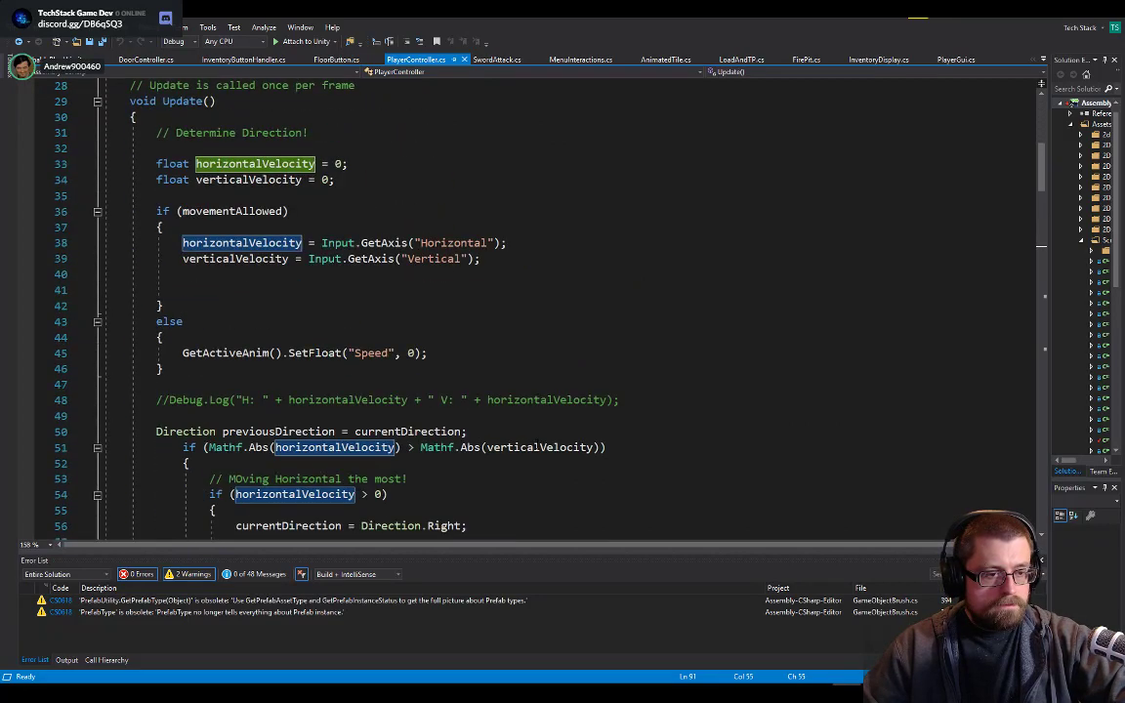
{"action": "double_click", "coordinate": [378, 243]}
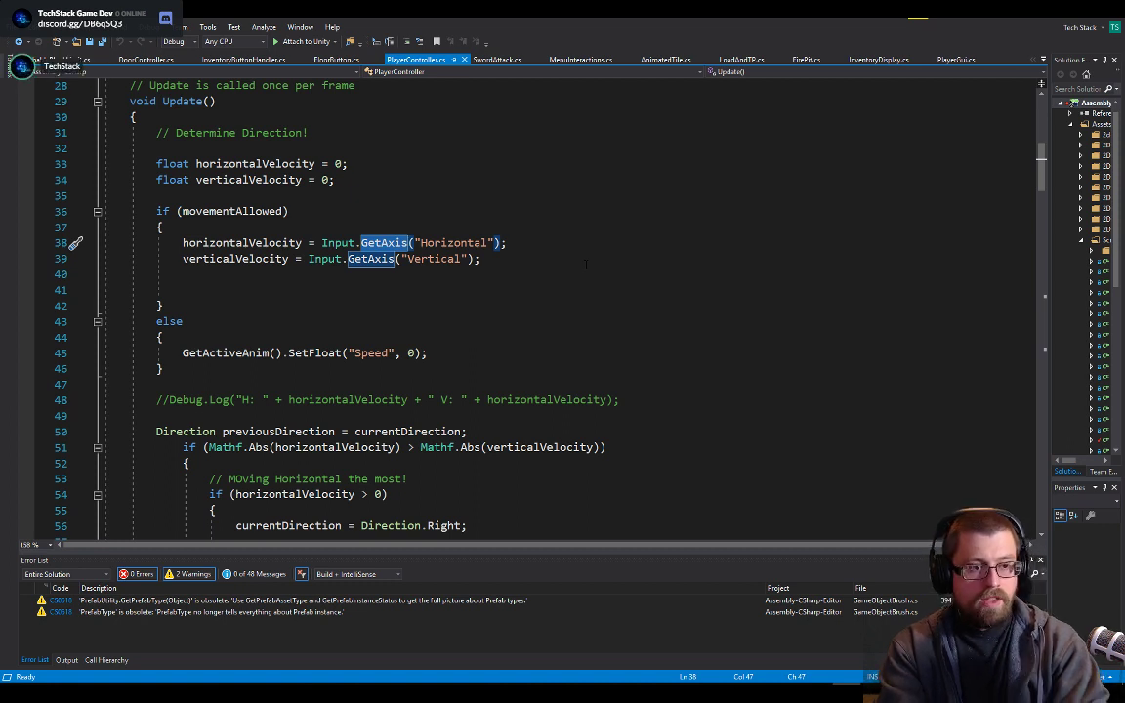
- Return to Unity, stop play mode and review the Horizontal axis in the project's Input settings, closing the settings window when done
{"action": "key", "text": "alt+Tab"}
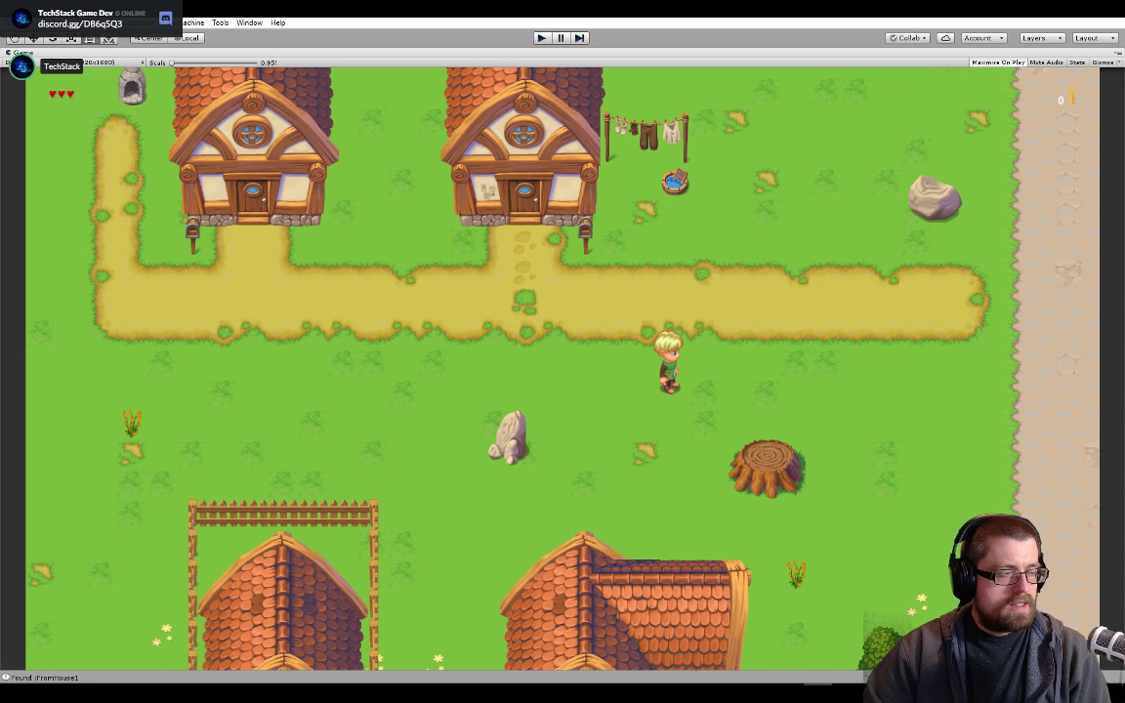
{"action": "key", "text": "ctrl+p"}
{"action": "left_click", "coordinate": [29, 23]}
{"action": "mouse_move", "coordinate": [54, 22]}
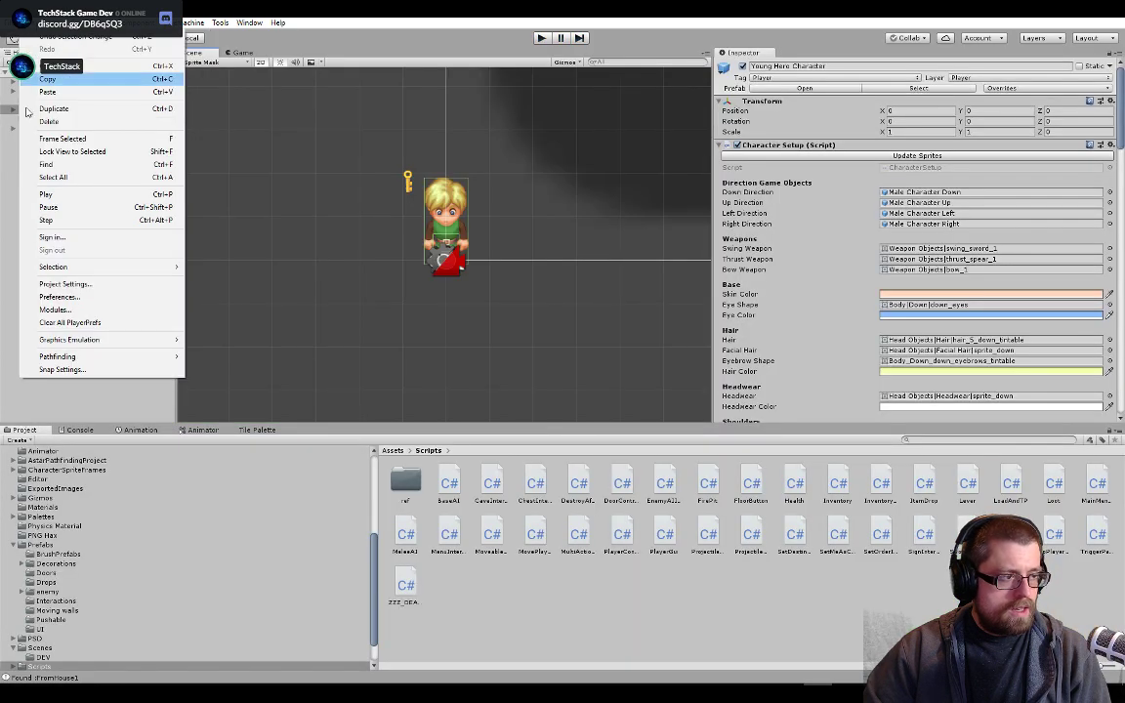
{"action": "left_click", "coordinate": [59, 280]}
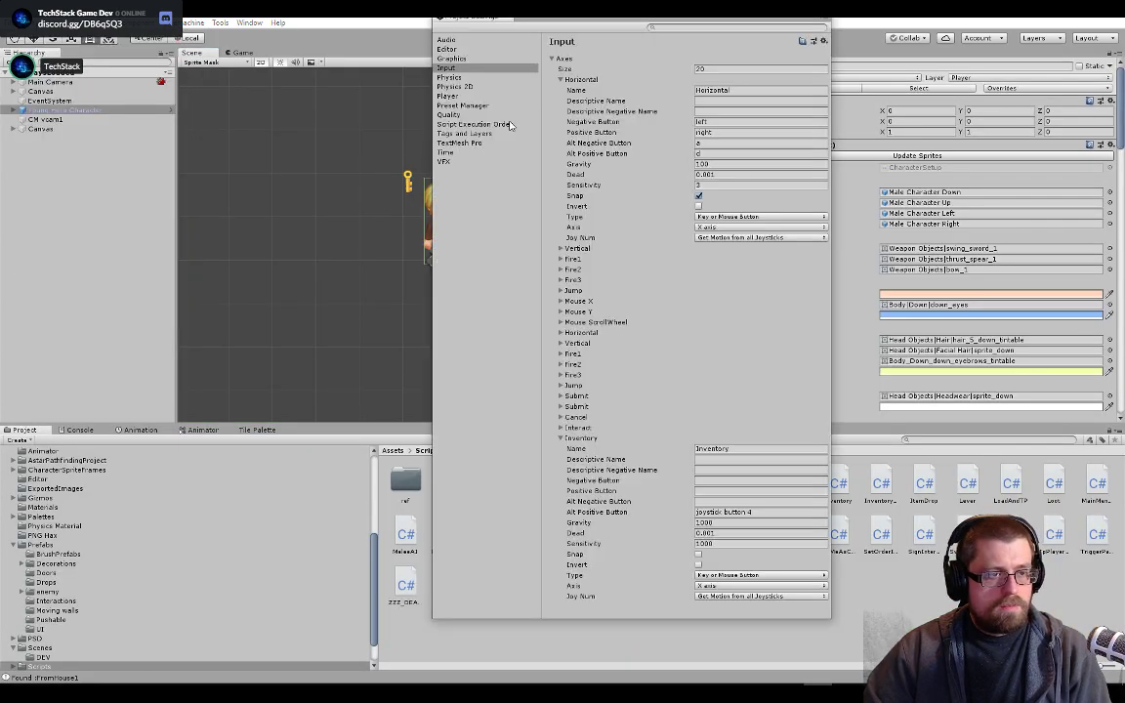
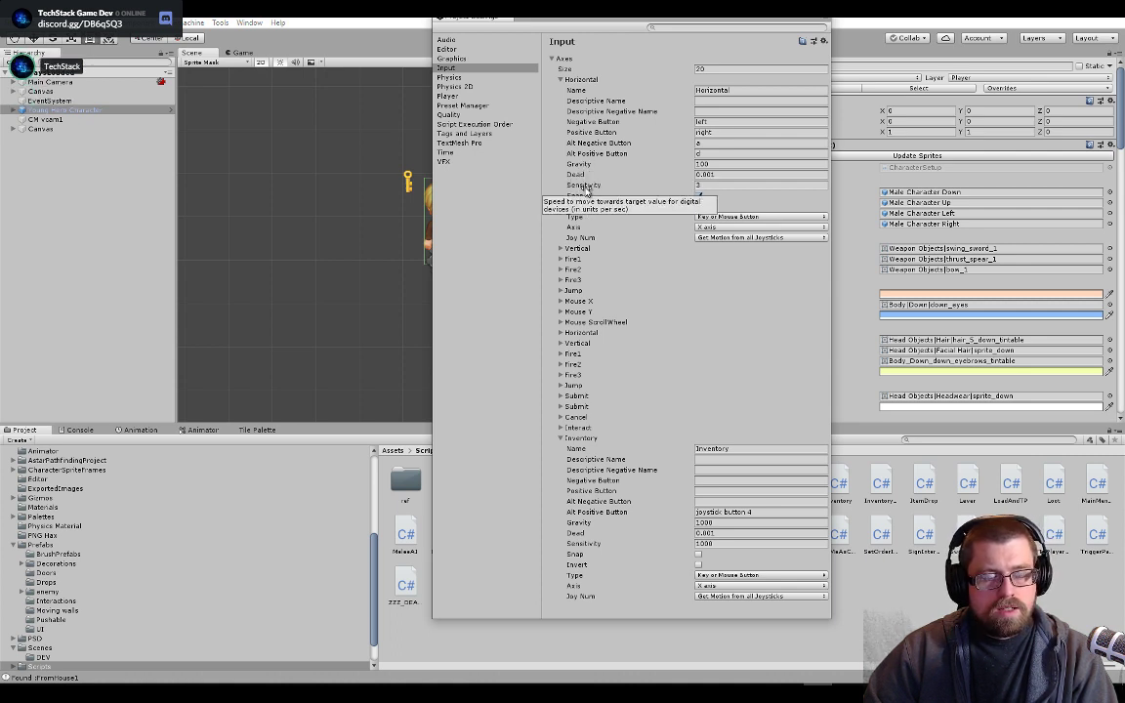
{"action": "left_click", "coordinate": [825, 18]}
- Switch to Visual Studio and follow horizontalVelocity from the horizontal and vertical direction checks to the rb.velocity line
{"action": "key", "text": "alt+Tab"}
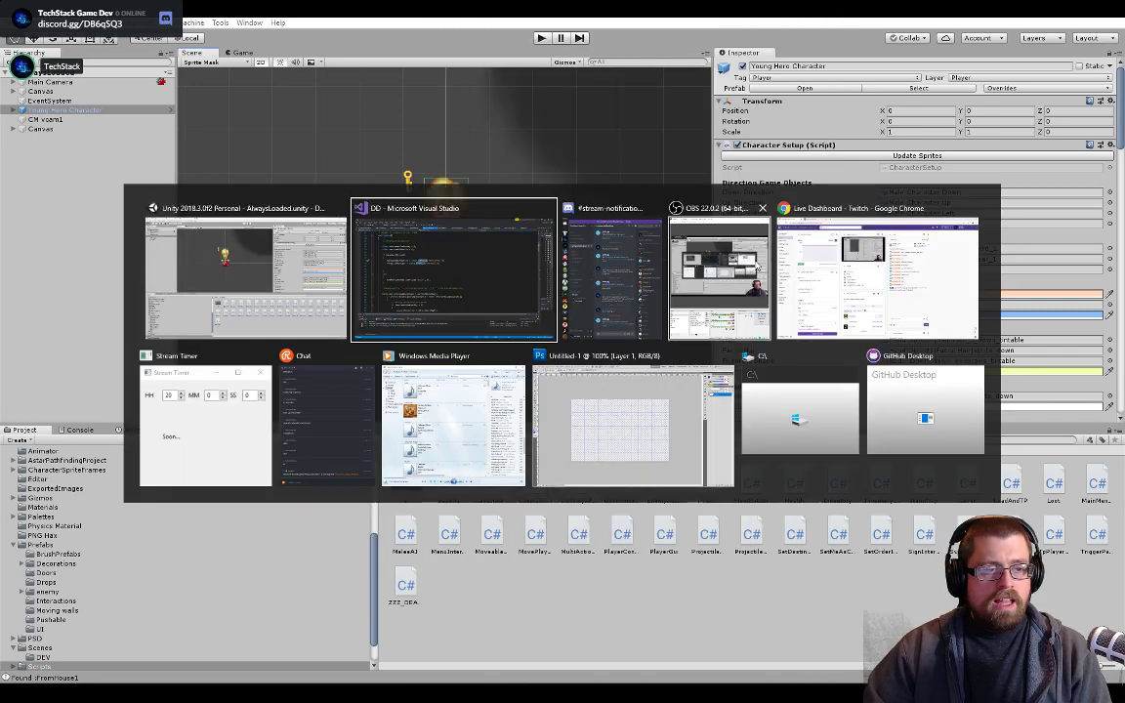
{"action": "scroll", "coordinate": [547, 303], "scroll_direction": "down", "scroll_amount": 5}
{"action": "double_click", "coordinate": [260, 257]}
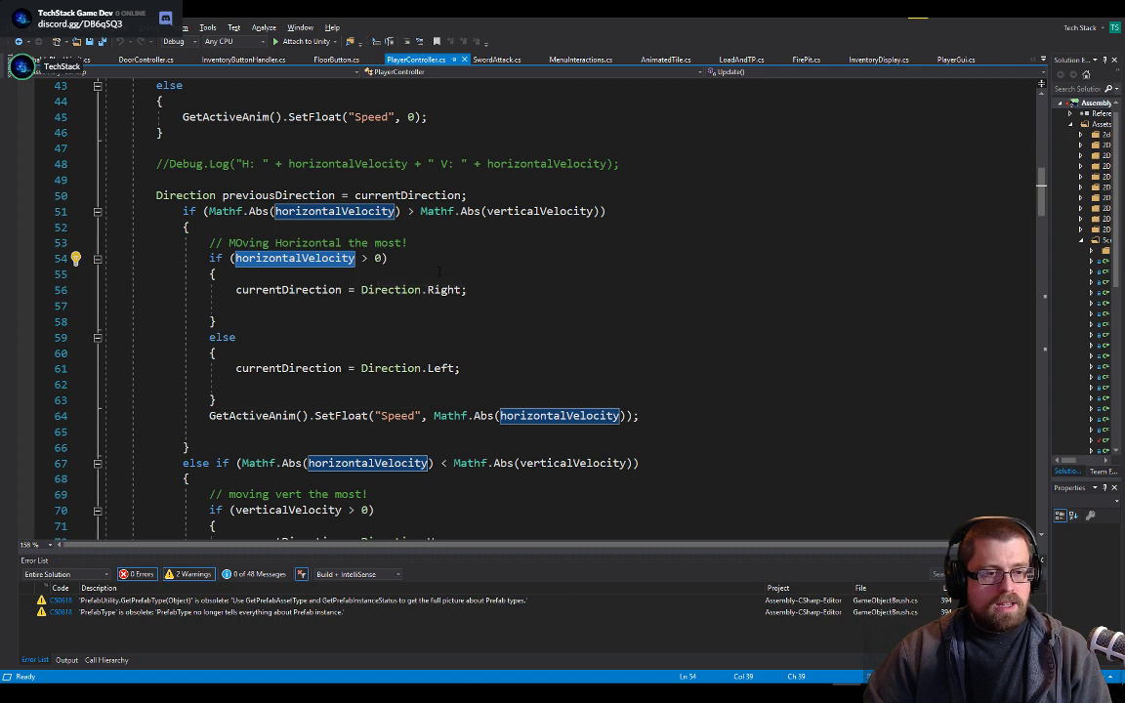
{"action": "scroll", "coordinate": [322, 317], "scroll_direction": "down", "scroll_amount": 4}
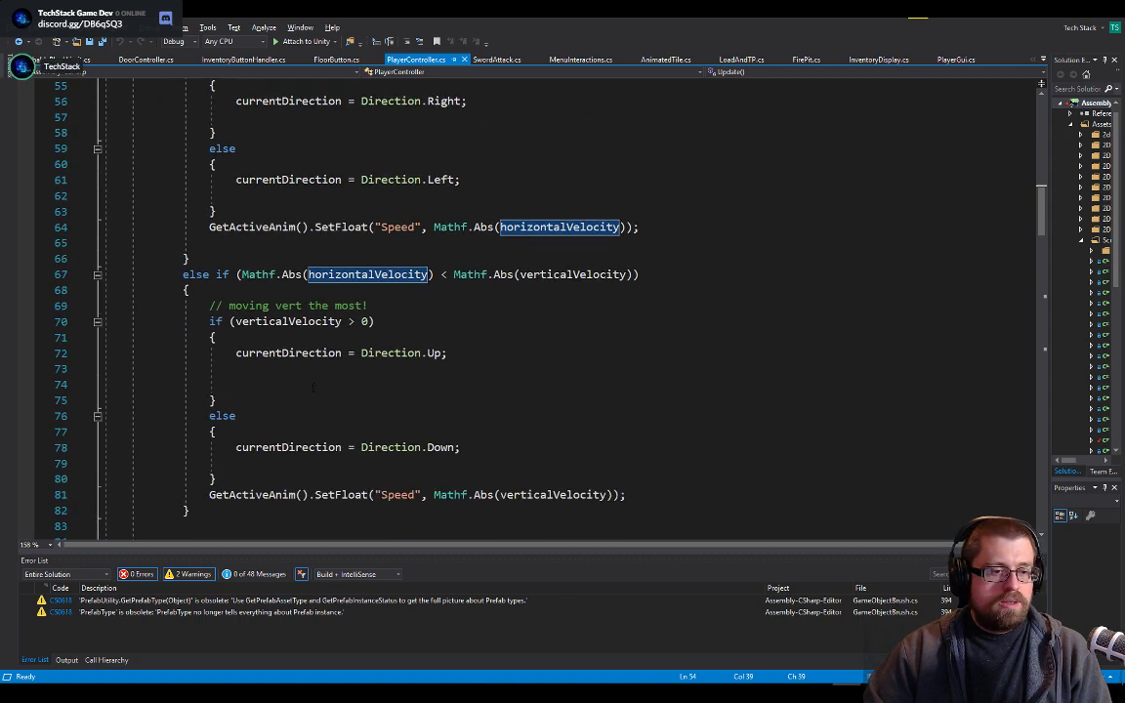
{"action": "scroll", "coordinate": [322, 317], "scroll_direction": "up", "scroll_amount": 6}
{"action": "scroll", "coordinate": [319, 319], "scroll_direction": "down", "scroll_amount": 5}
{"action": "scroll", "coordinate": [319, 319], "scroll_direction": "up", "scroll_amount": 3}
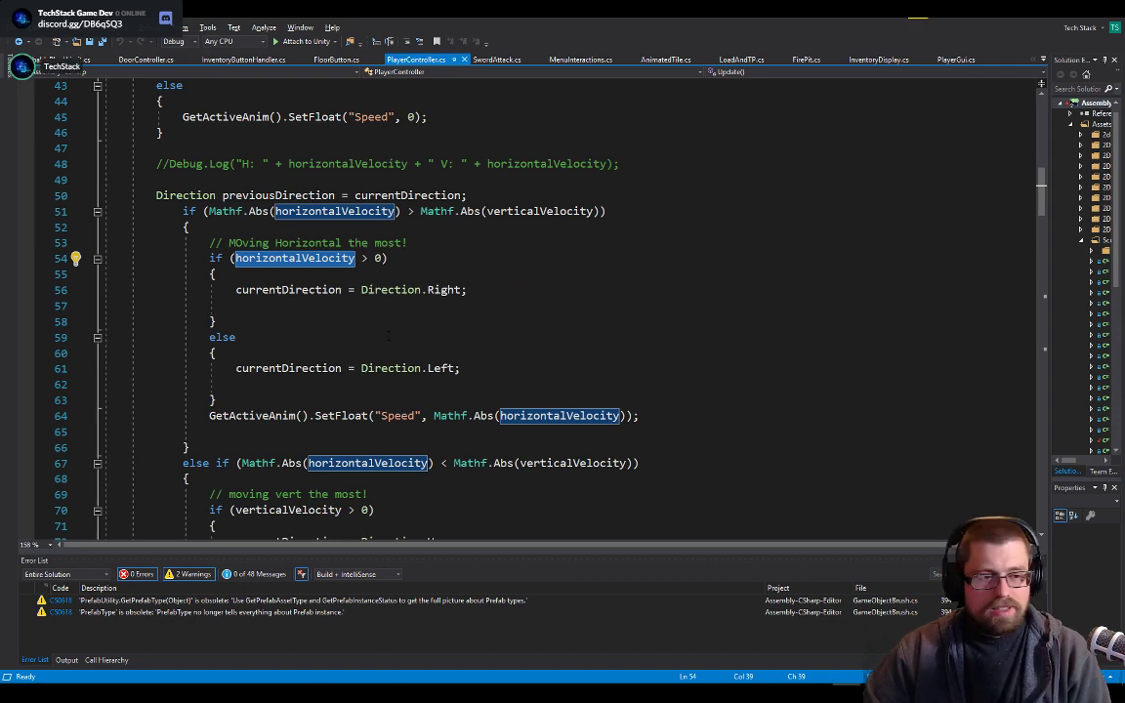
{"action": "scroll", "coordinate": [389, 335], "scroll_direction": "down", "scroll_amount": 7}
{"action": "scroll", "coordinate": [389, 335], "scroll_direction": "down", "scroll_amount": 6}
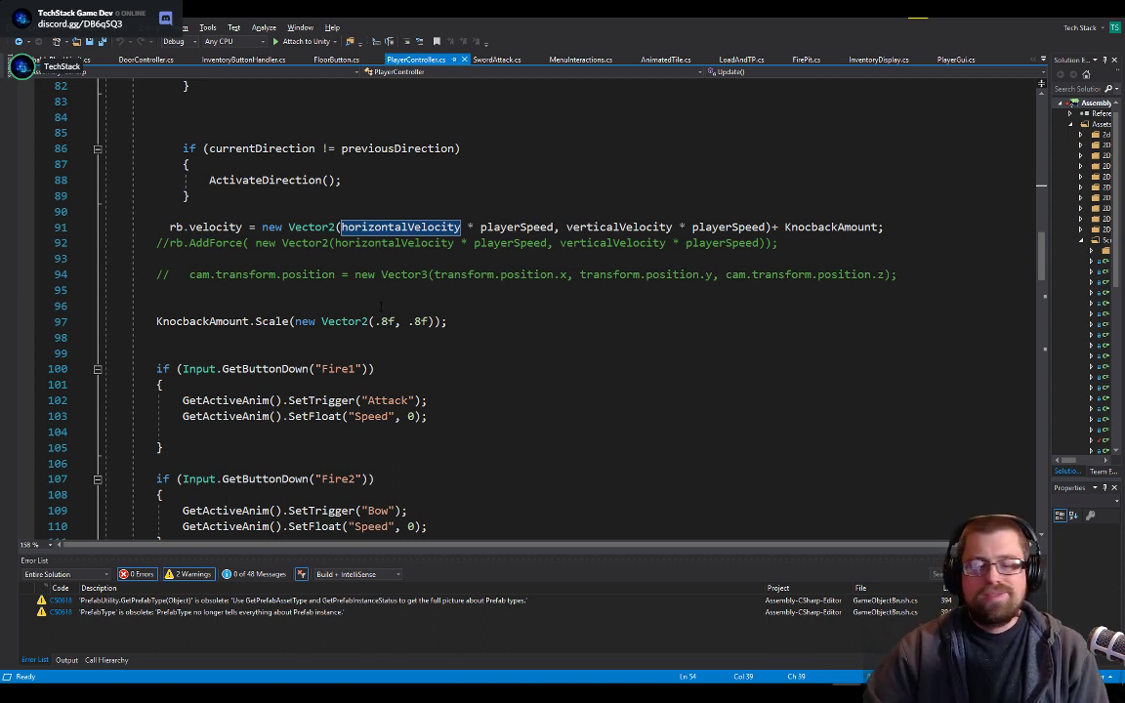
- Examine the rb.velocity assignment, the commented-out AddForce call and how KnocbackAmount is added and scaled in PlayerController
{"action": "key", "text": "alt+Tab"}
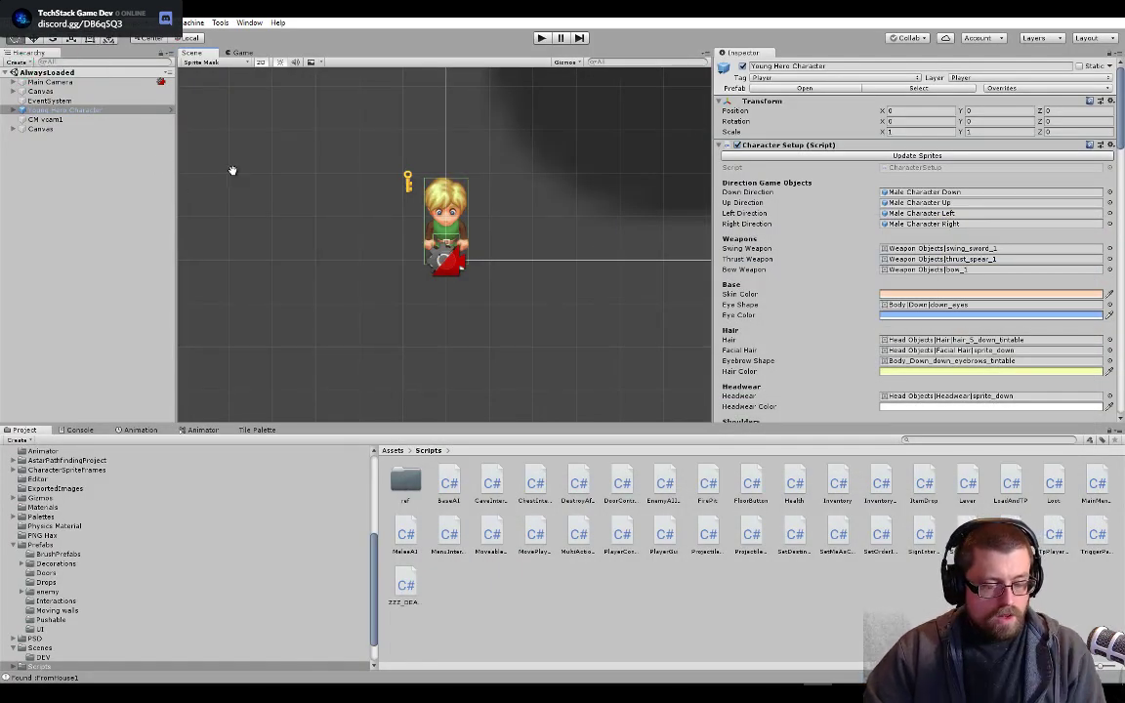
{"action": "key", "text": "alt+Tab"}
{"action": "left_click", "coordinate": [234, 227]}
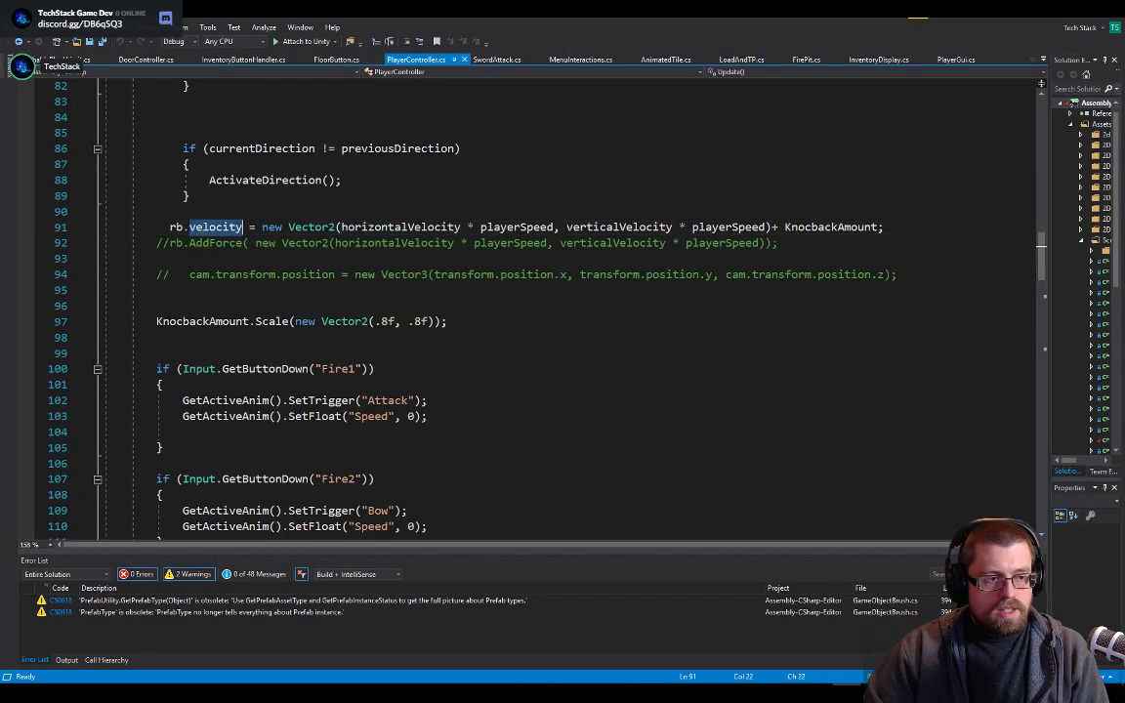
{"action": "key", "text": "Down"}
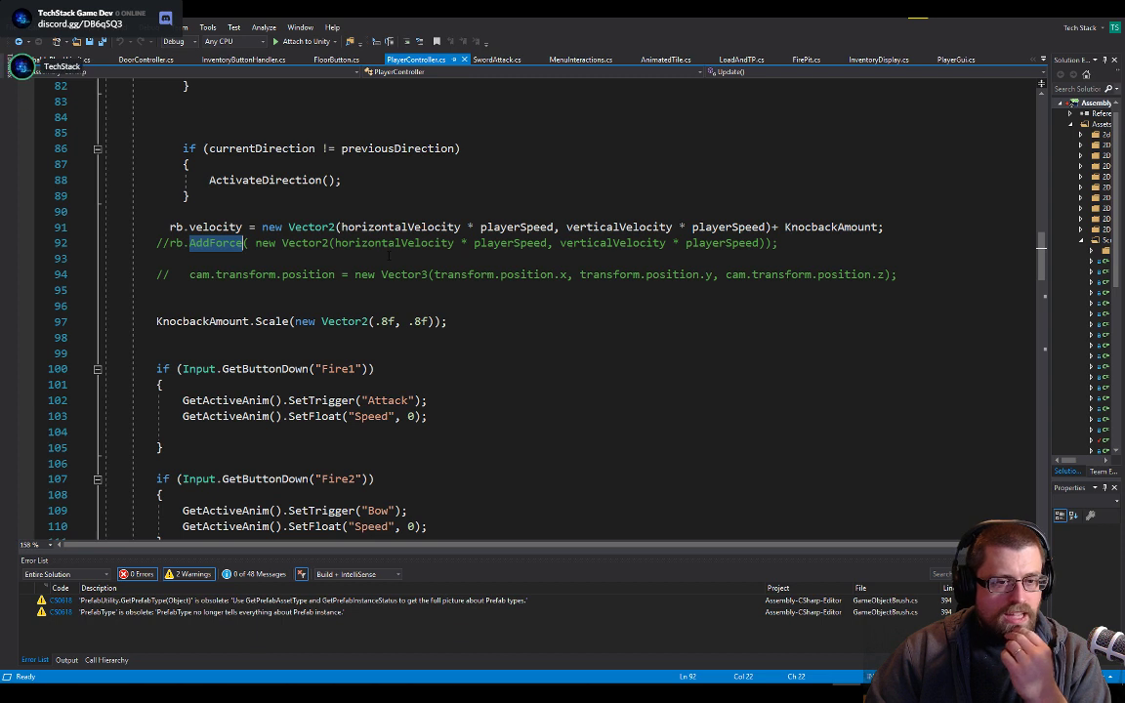
{"action": "double_click", "coordinate": [815, 227]}
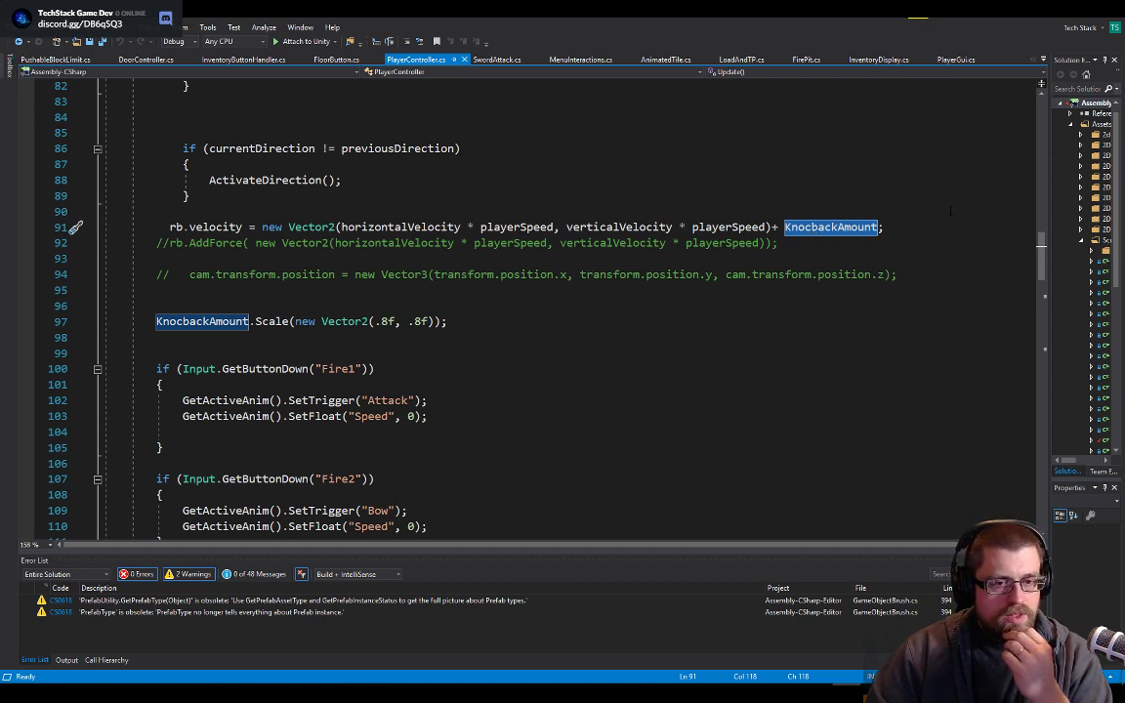
{"action": "double_click", "coordinate": [202, 306]}
{"action": "double_click", "coordinate": [202, 321]}
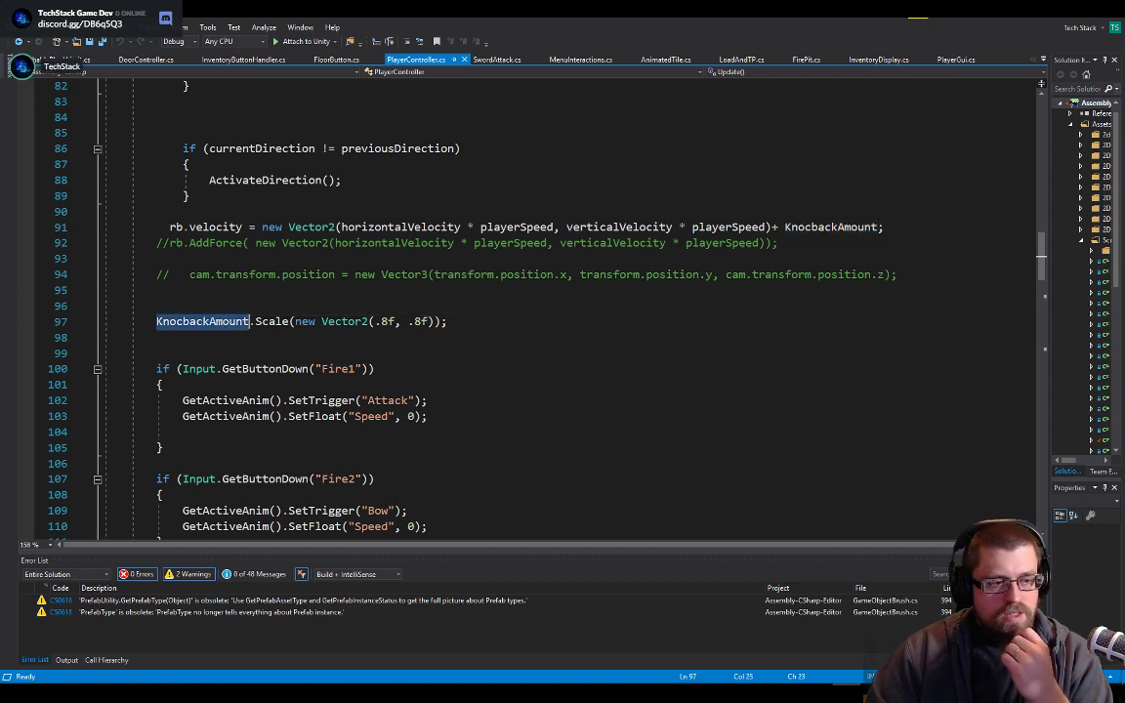
{"action": "left_click", "coordinate": [840, 228]}
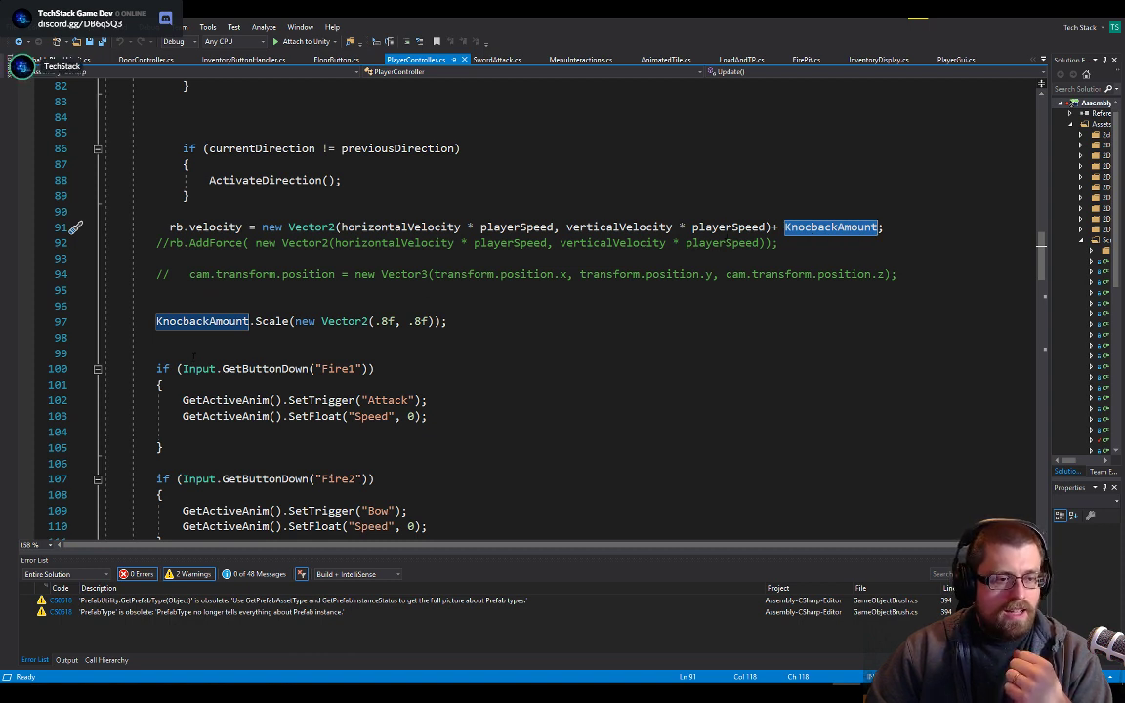
{"action": "left_click_drag", "start_coordinate": [379, 321], "coordinate": [436, 321]}
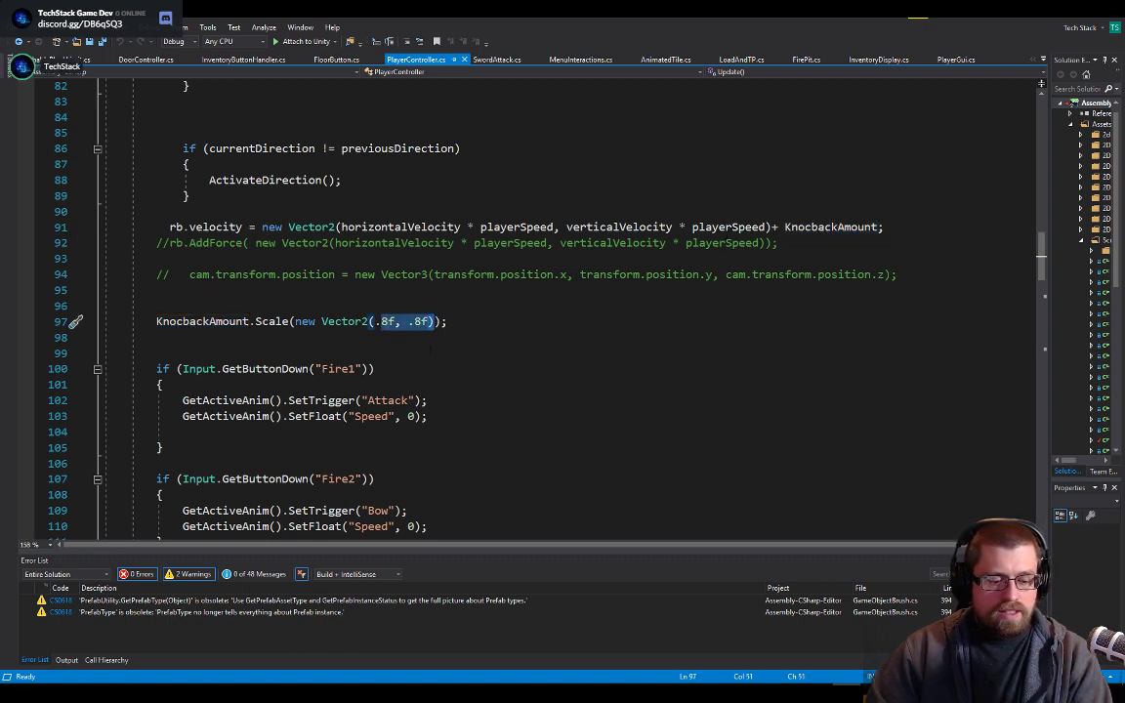
- Multiply the Vector2(.8f, .8f) in the KnocbackAmount.Scale call by Time.deltaTime and save the script
{"action": "left_click", "coordinate": [430, 322]}
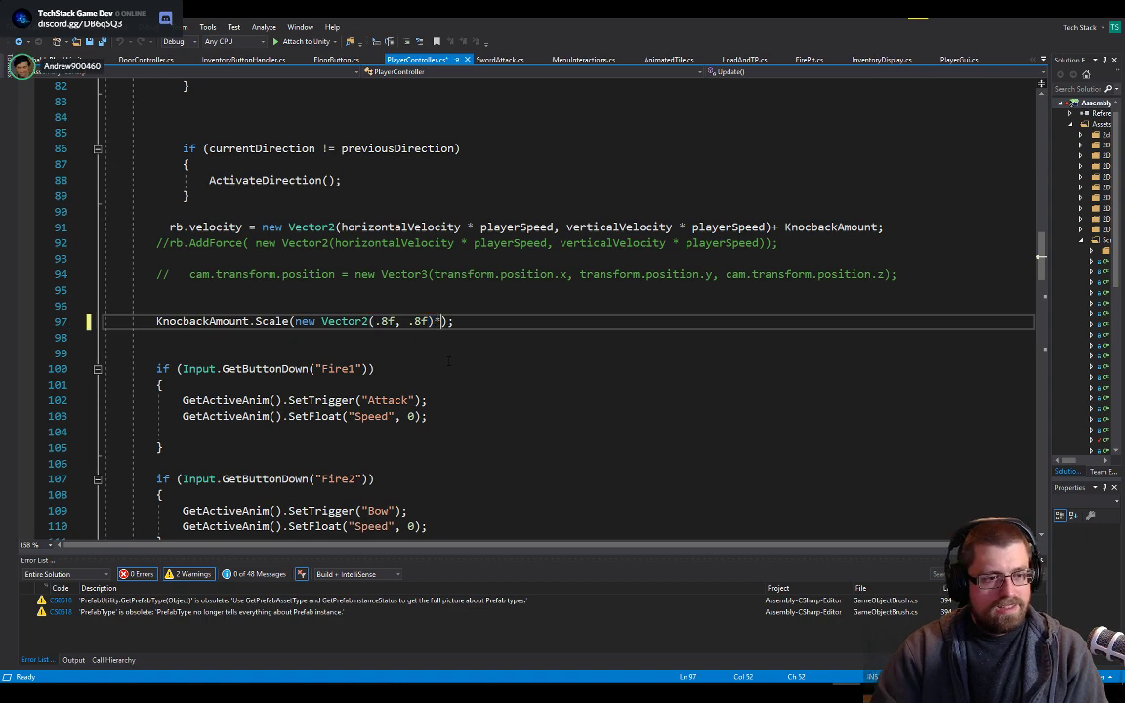
{"action": "type", "text": "* Time.de"}
{"action": "key", "text": "Tab"}
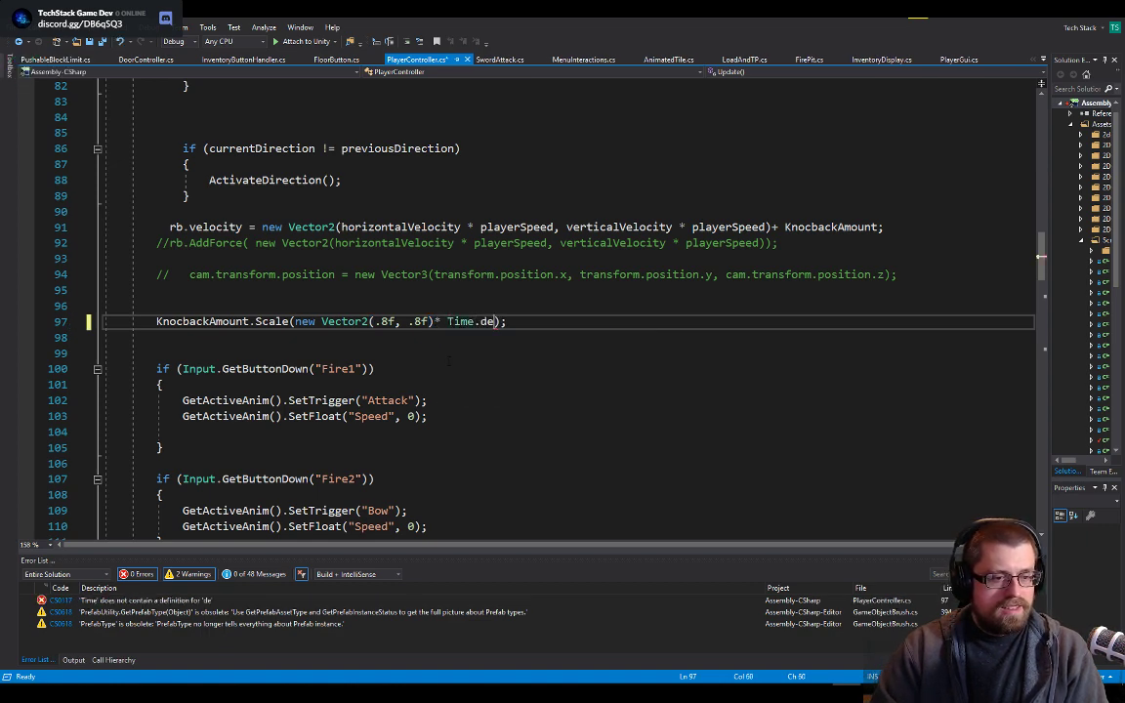
{"action": "key", "text": "ctrl+s"}
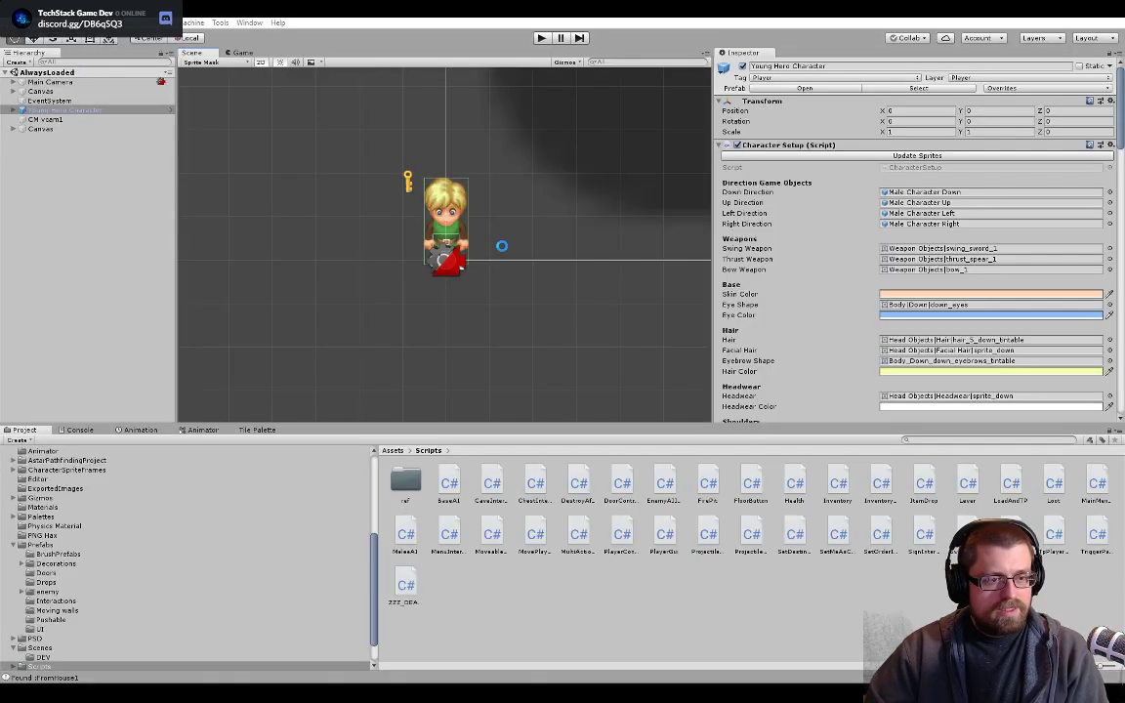
- Switch to Unity, run the game in play mode and display the game view's rendering statistics
{"action": "key", "text": "alt+Tab"}
{"action": "left_click", "coordinate": [538, 39]}
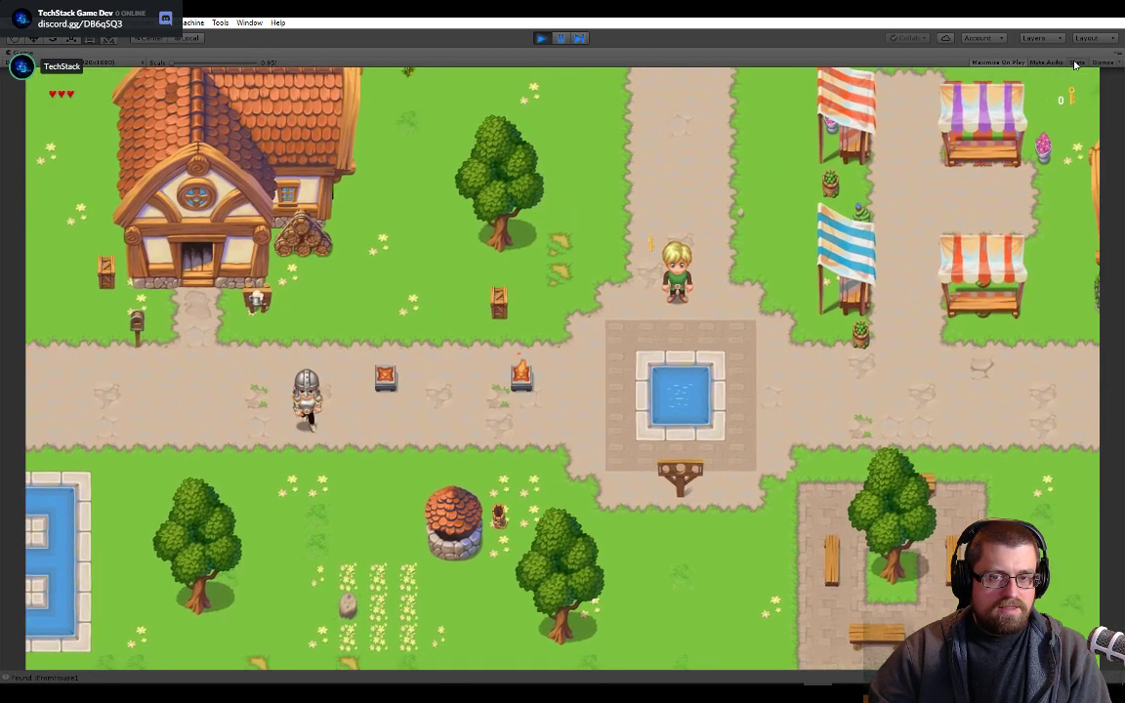
{"action": "left_click", "coordinate": [1076, 62]}
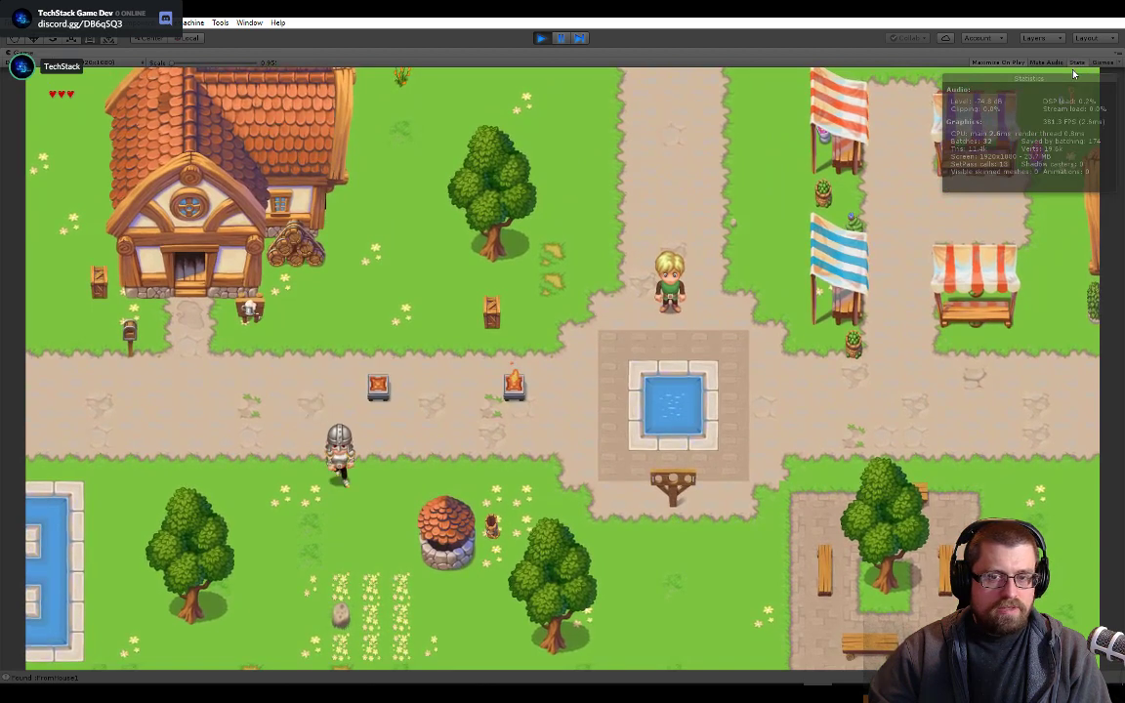
- Walk the player into the helmeted enemy in play mode to test the knockback, and stop the game
{"action": "key", "text": "a"}
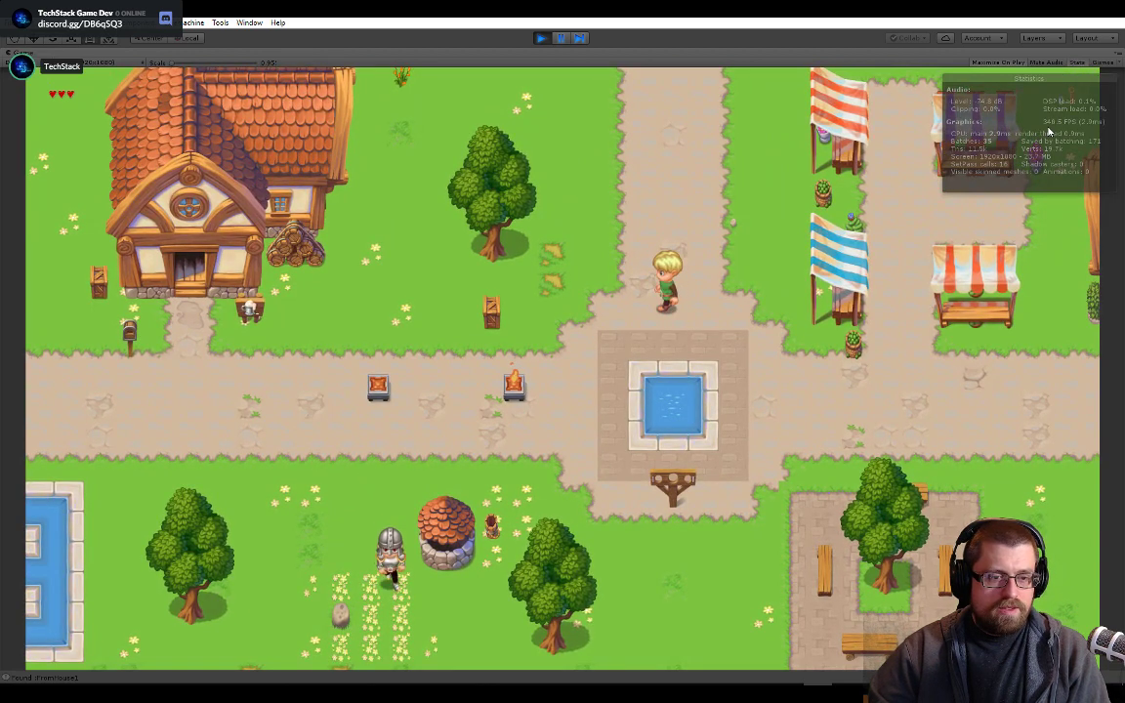
{"action": "key", "text": "s"}
{"action": "key", "text": "a"}
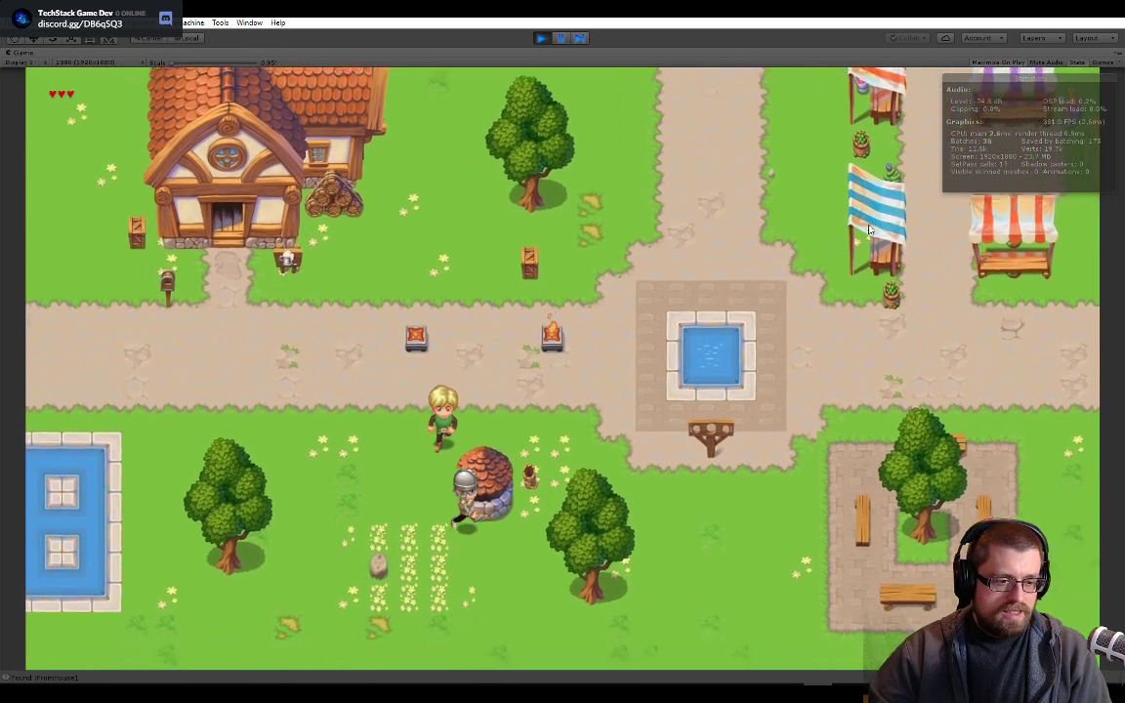
{"action": "key", "text": "a"}
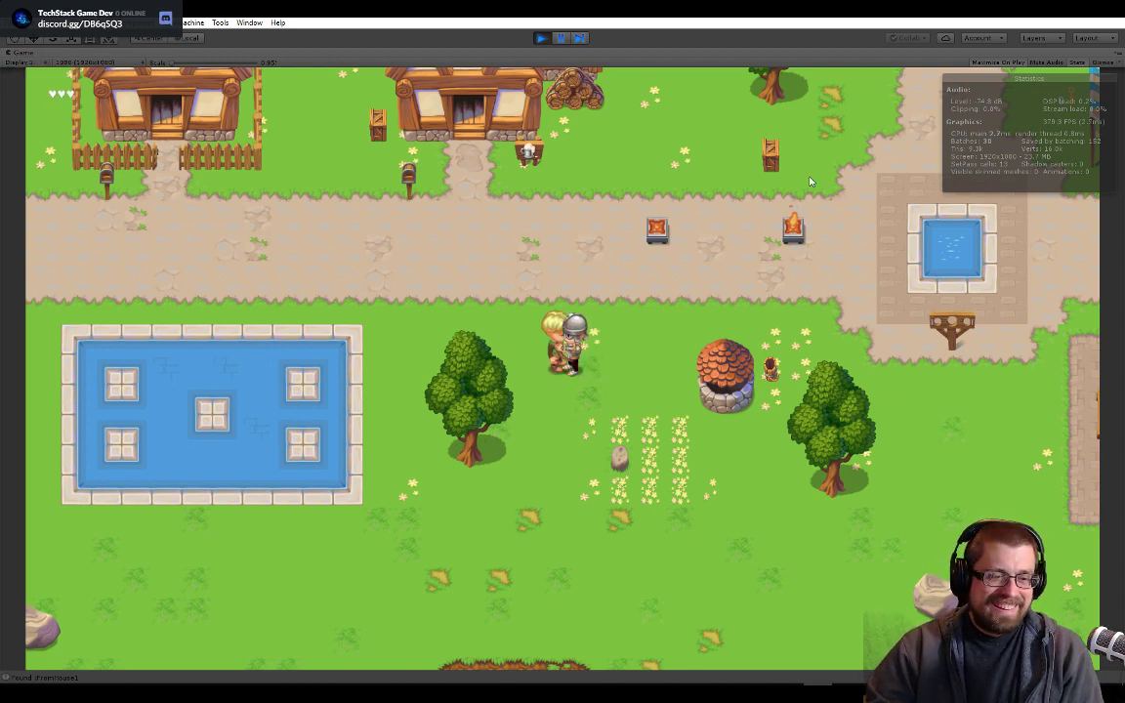
{"action": "left_click", "coordinate": [543, 38]}
- Switch to Visual Studio and follow KnocbackAmount from the rb.velocity line to its definition in PlayerController
{"action": "key", "text": "alt+Tab"}
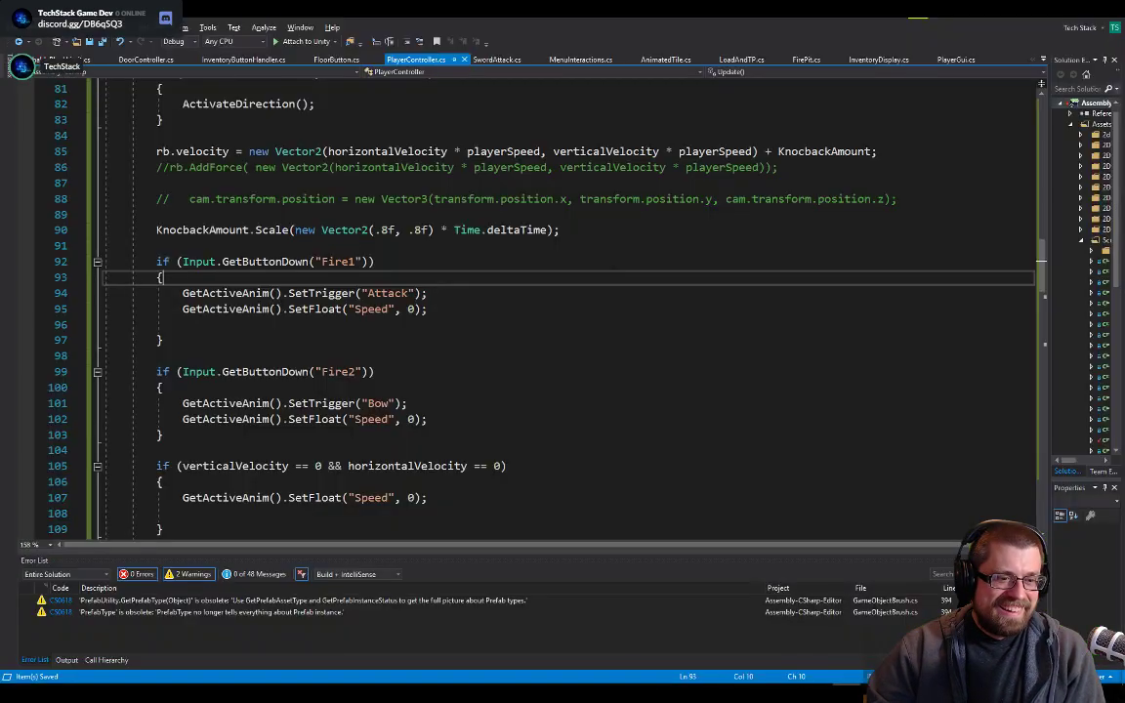
{"action": "key", "text": "alt+Tab"}
{"action": "key", "text": "alt+Tab"}
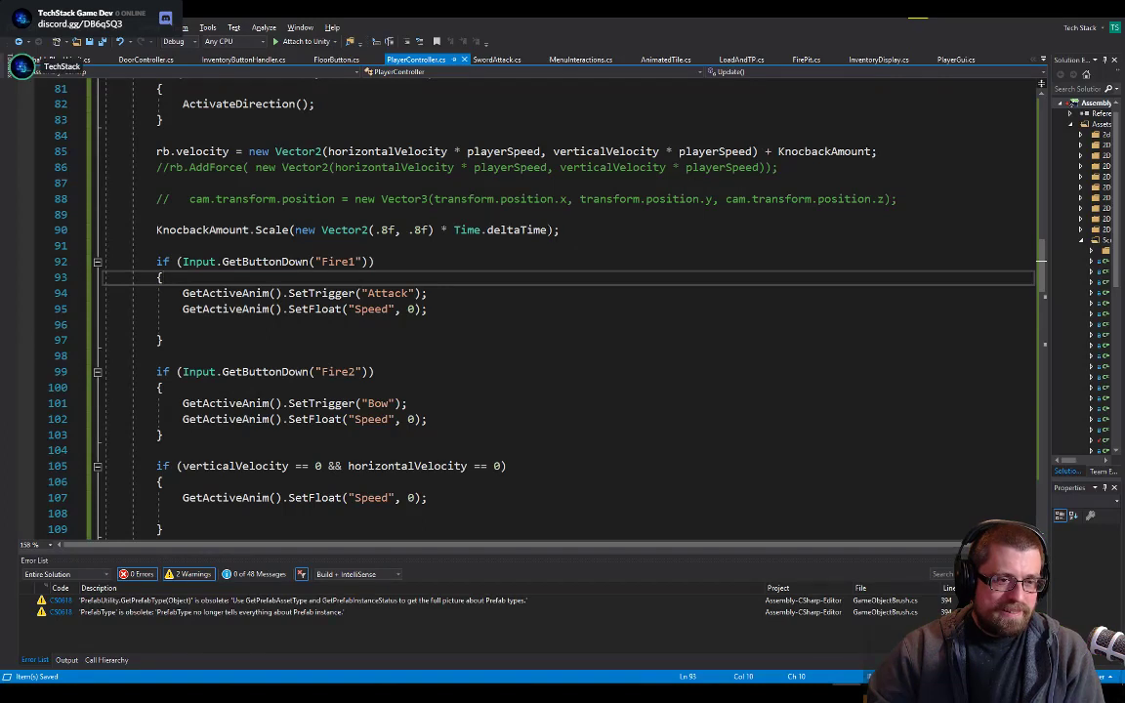
{"action": "left_click", "coordinate": [528, 230]}
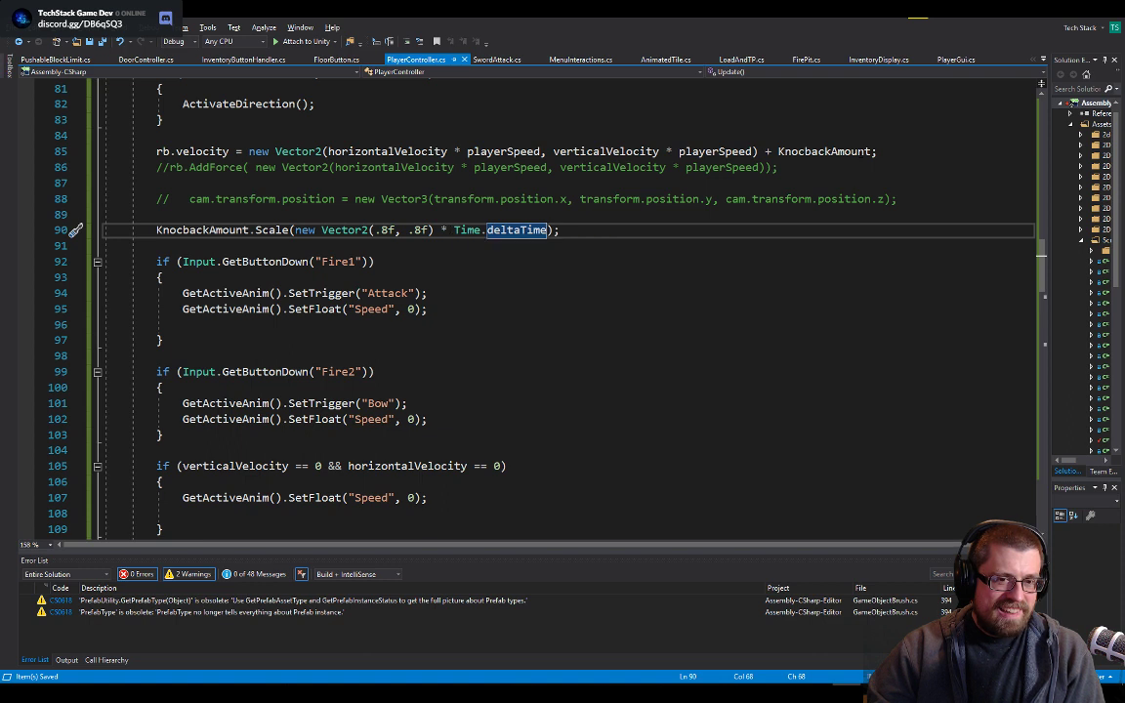
{"action": "double_click", "coordinate": [859, 153]}
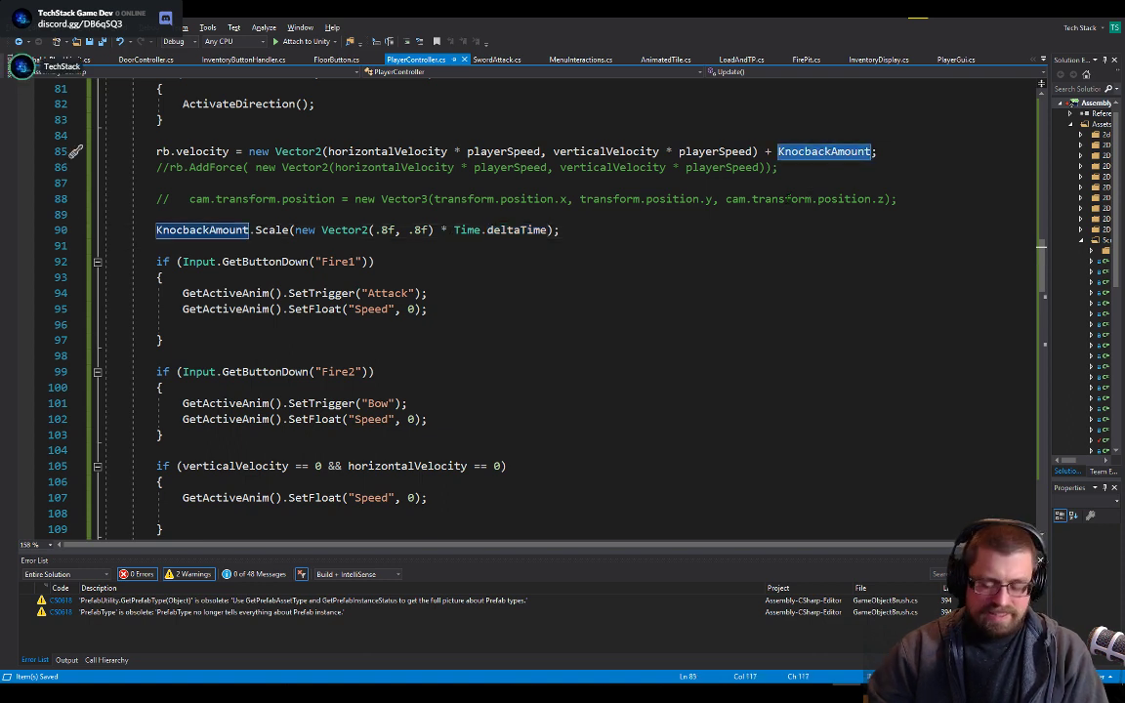
{"action": "key", "text": "F12"}
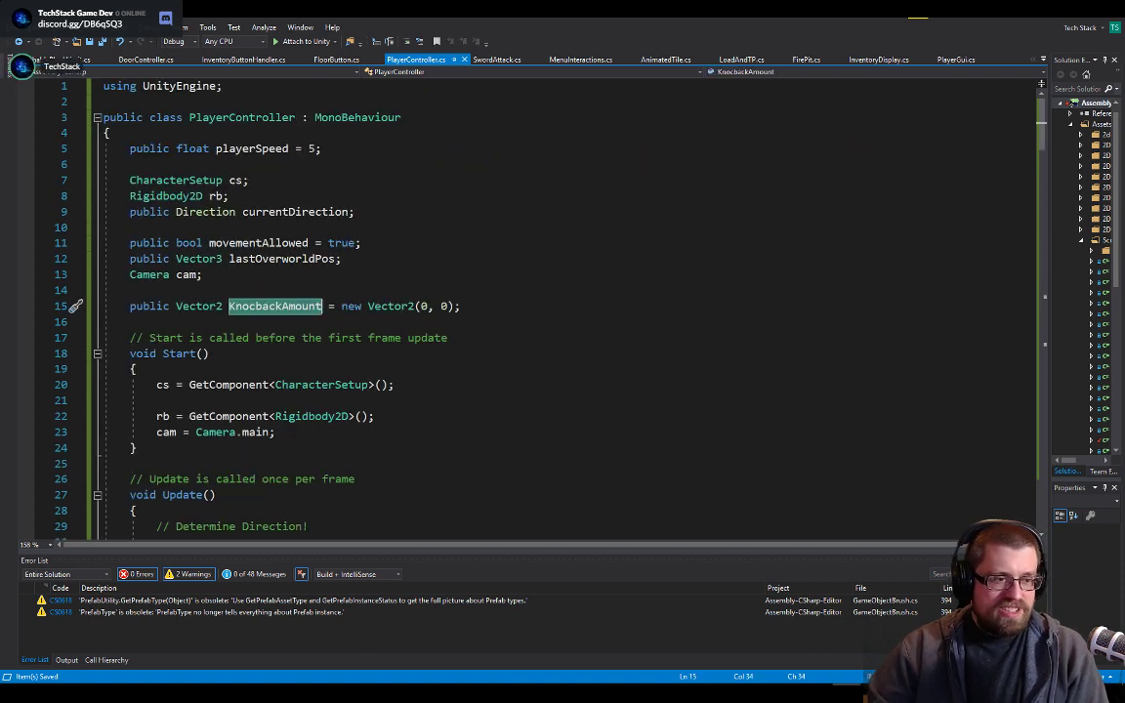
- View the call hierarchy of the KnocbackAmount field and enlarge the results area to inspect its references
{"action": "right_click", "coordinate": [306, 309]}
{"action": "left_click", "coordinate": [377, 389]}
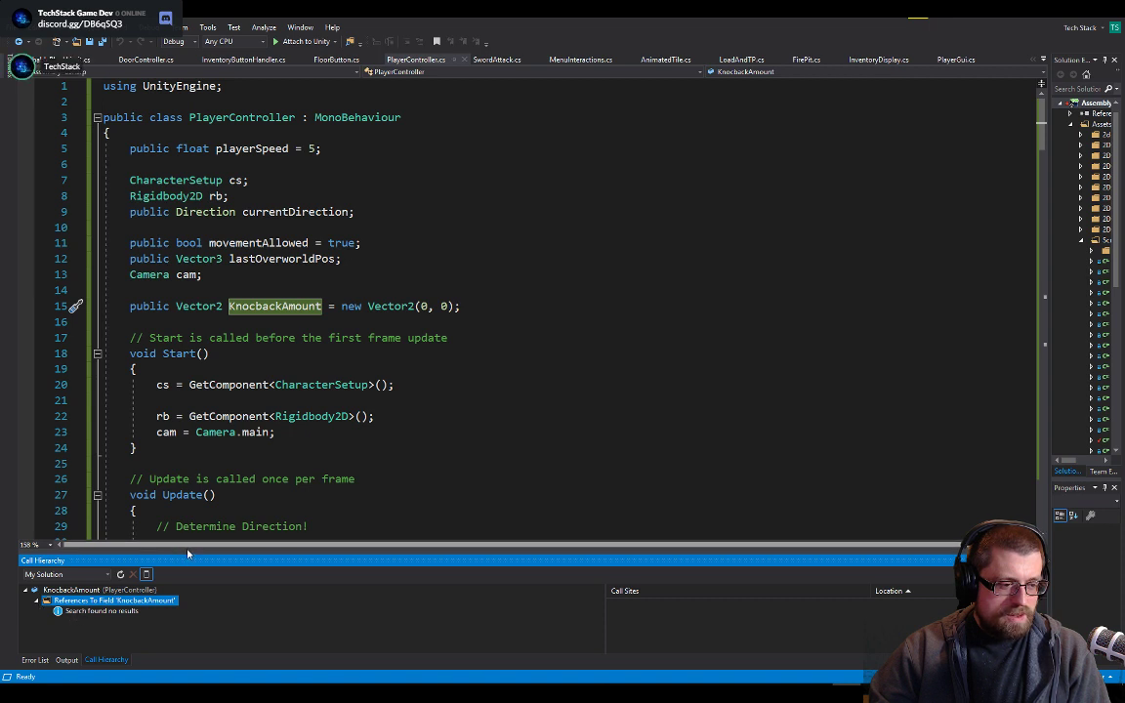
{"action": "left_click_drag", "start_coordinate": [186, 552], "coordinate": [191, 368]}
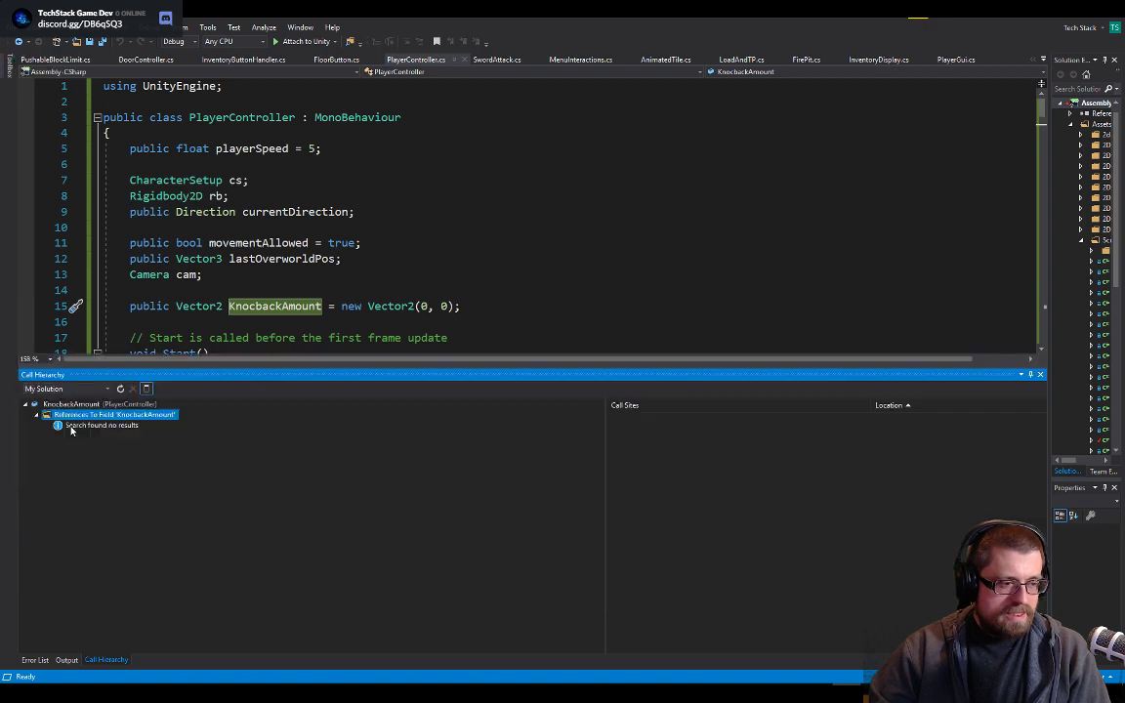
{"action": "left_click", "coordinate": [71, 427]}
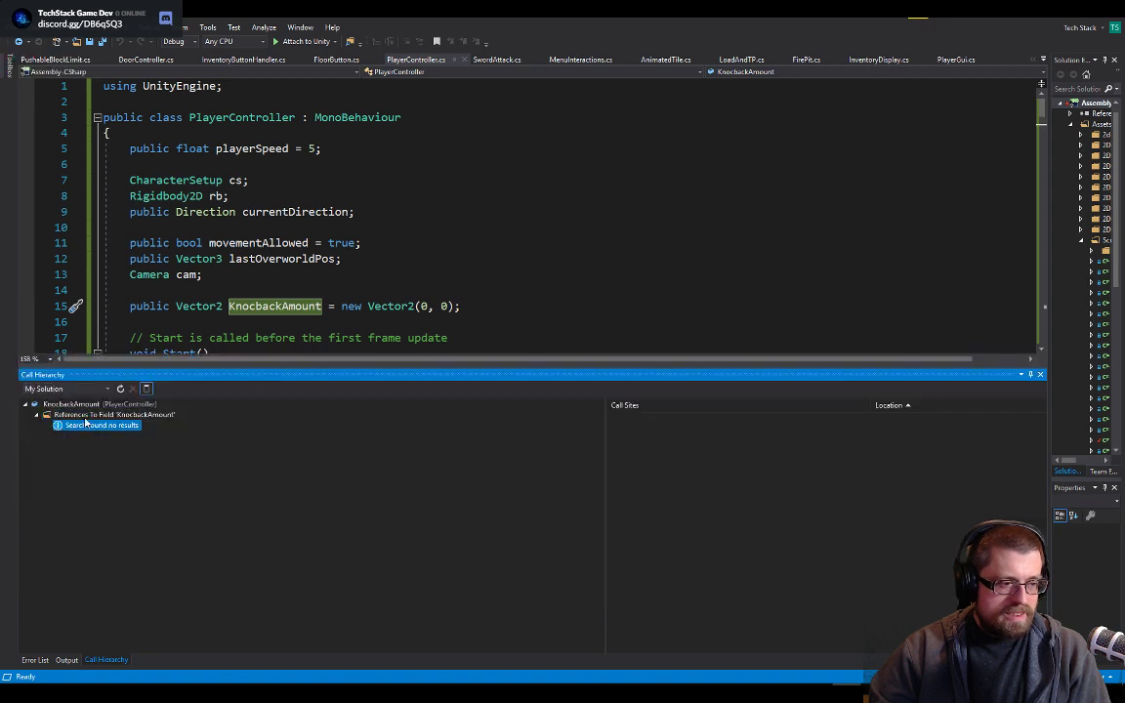
- Search PlayerController.cs for KnocbackAmount and step through its occurrences
{"action": "right_click", "coordinate": [290, 308]}
{"action": "left_click", "coordinate": [282, 306]}
{"action": "key", "text": "ctrl+f"}
{"action": "type", "text": "public Vector2 KnocbackAmount = new Vector2(0, 0);"}
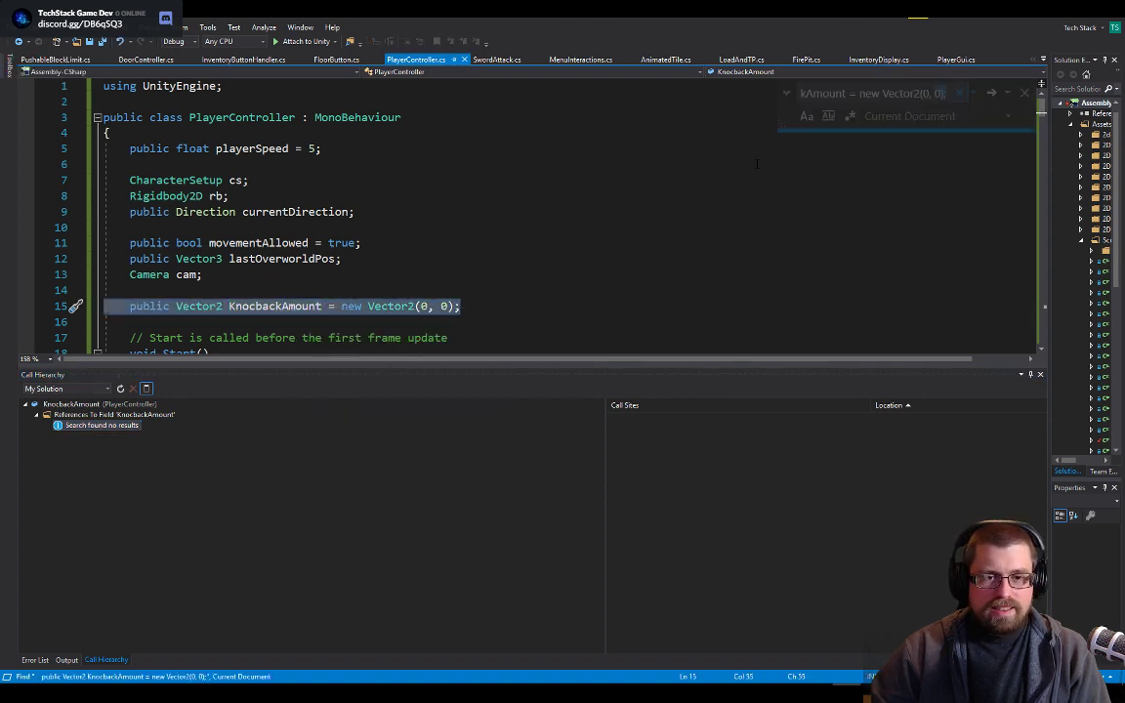
{"action": "key", "text": "Home"}
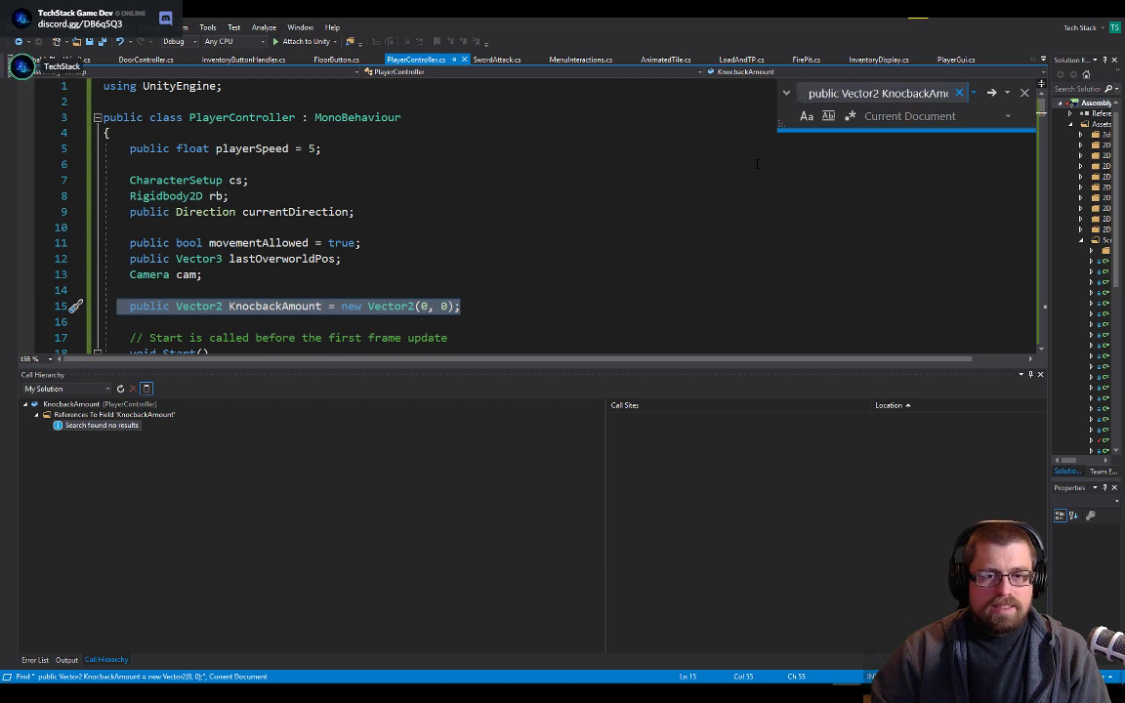
{"action": "key", "text": "Delete"}
{"action": "key", "text": "Delete"}
{"action": "key", "text": "Delete"}
{"action": "key", "text": "Delete"}
{"action": "key", "text": "Delete"}
{"action": "key", "text": "Delete"}
{"action": "key", "text": "Delete"}
{"action": "key", "text": "Delete"}
{"action": "key", "text": "Delete"}
{"action": "key", "text": "Delete"}
{"action": "key", "text": "Delete"}
{"action": "key", "text": "Delete"}
{"action": "key", "text": "Delete"}
{"action": "key", "text": "Delete"}
{"action": "key", "text": "Delete"}
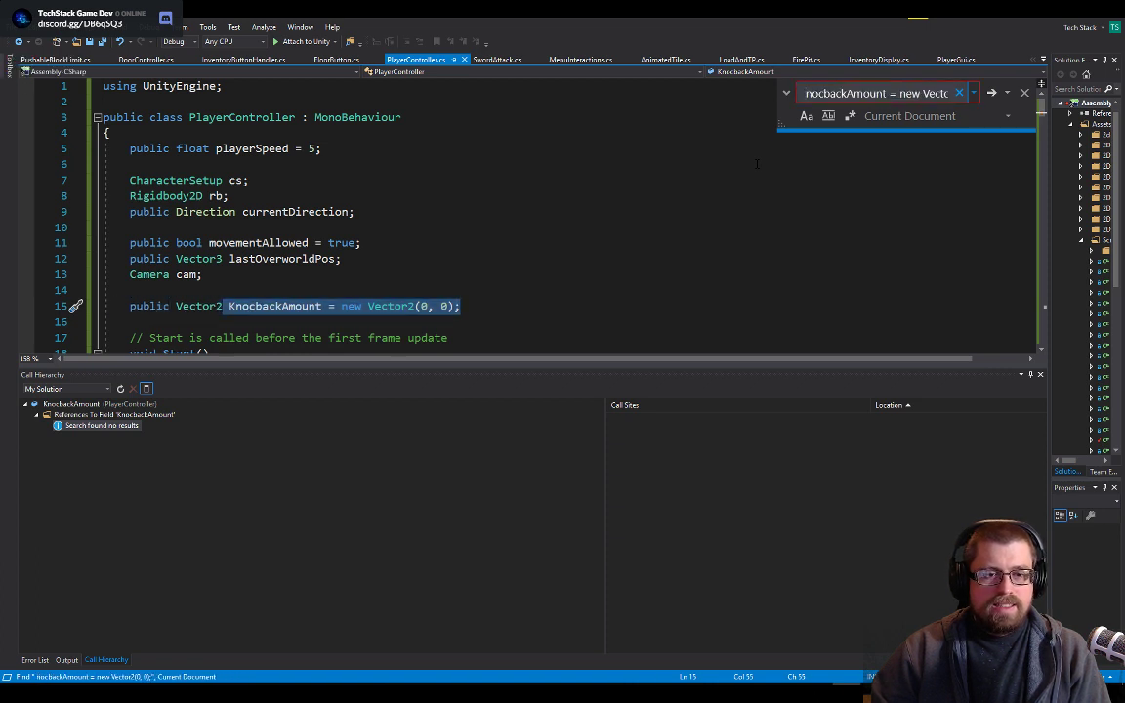
{"action": "key", "text": "ctrl+Right"}
{"action": "key", "text": "shift+End"}
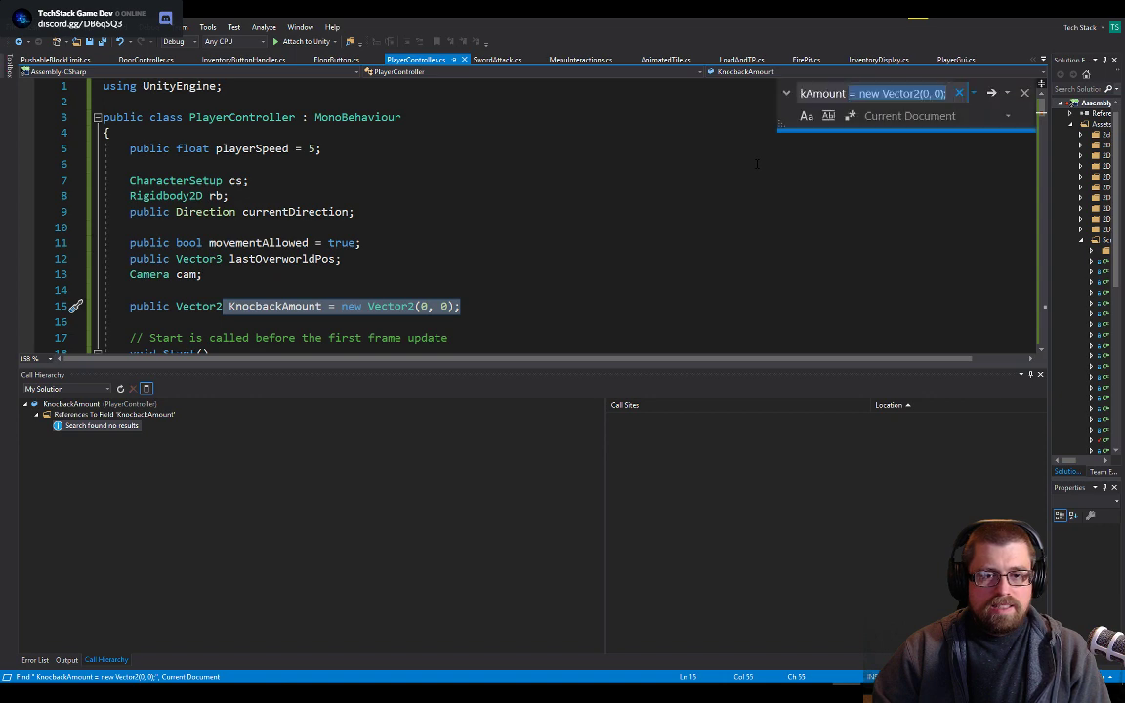
{"action": "key", "text": "Delete"}
{"action": "key", "text": "Return"}
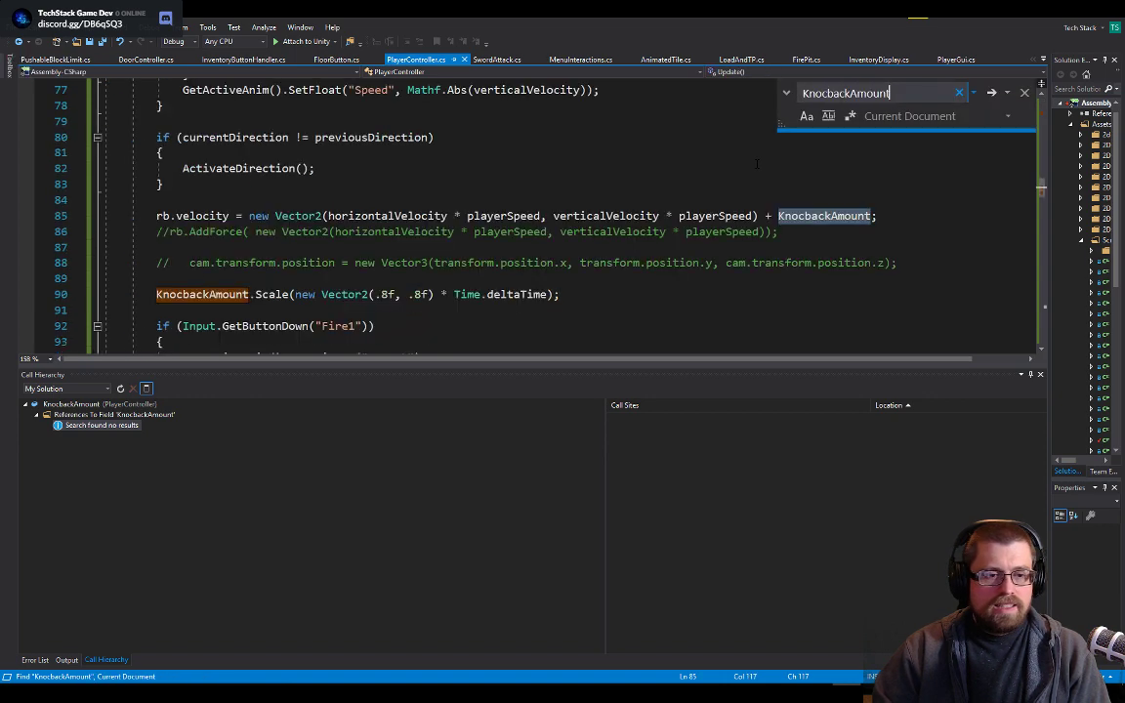
{"action": "key", "text": "Return"}
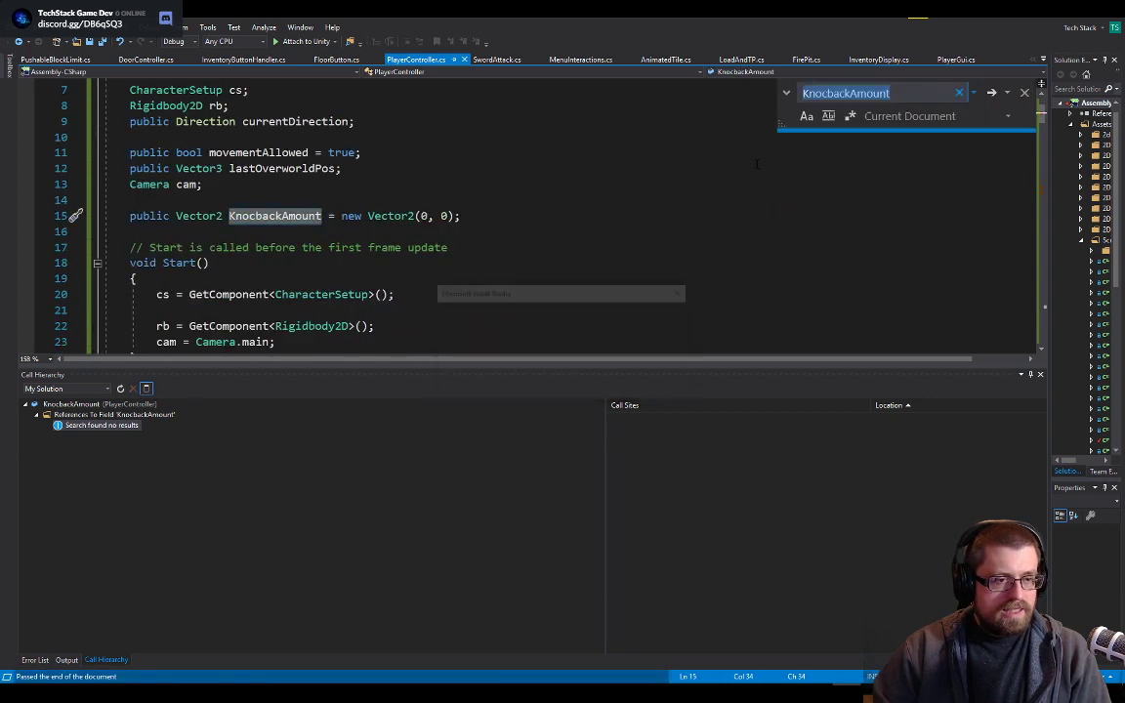
{"action": "key", "text": "Return"}
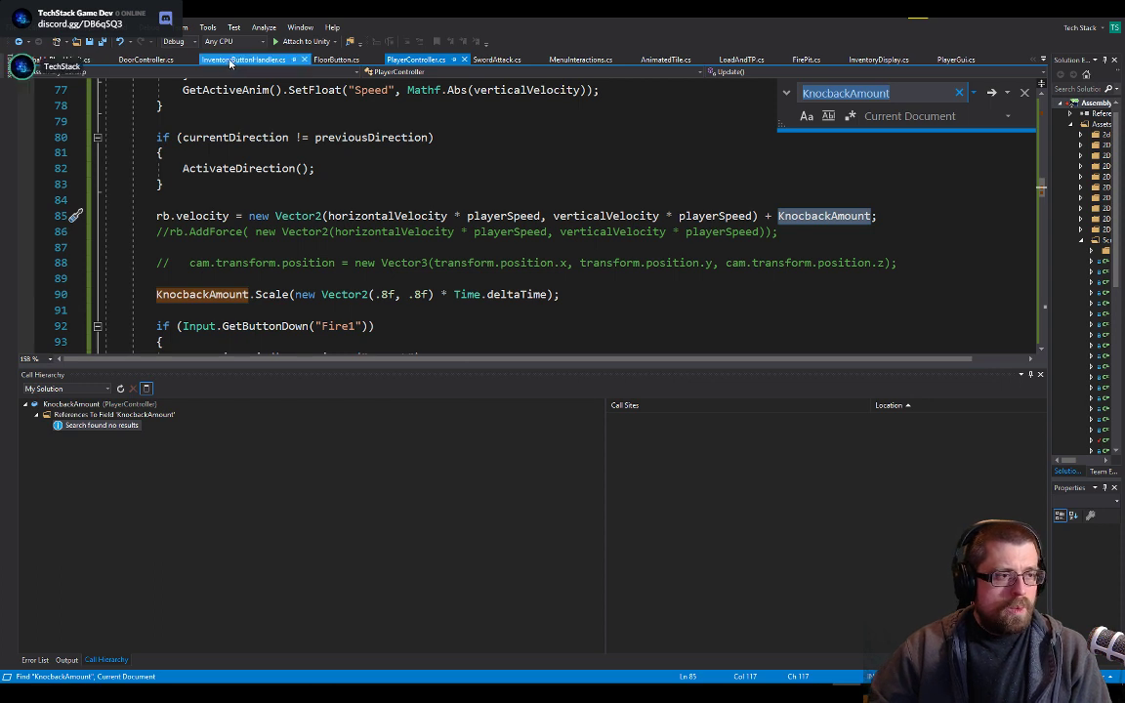
- Open Health.cs, search it for "knockback" and examine the TakeDamage overload that takes a knockback vector
{"action": "left_click", "coordinate": [1042, 61]}
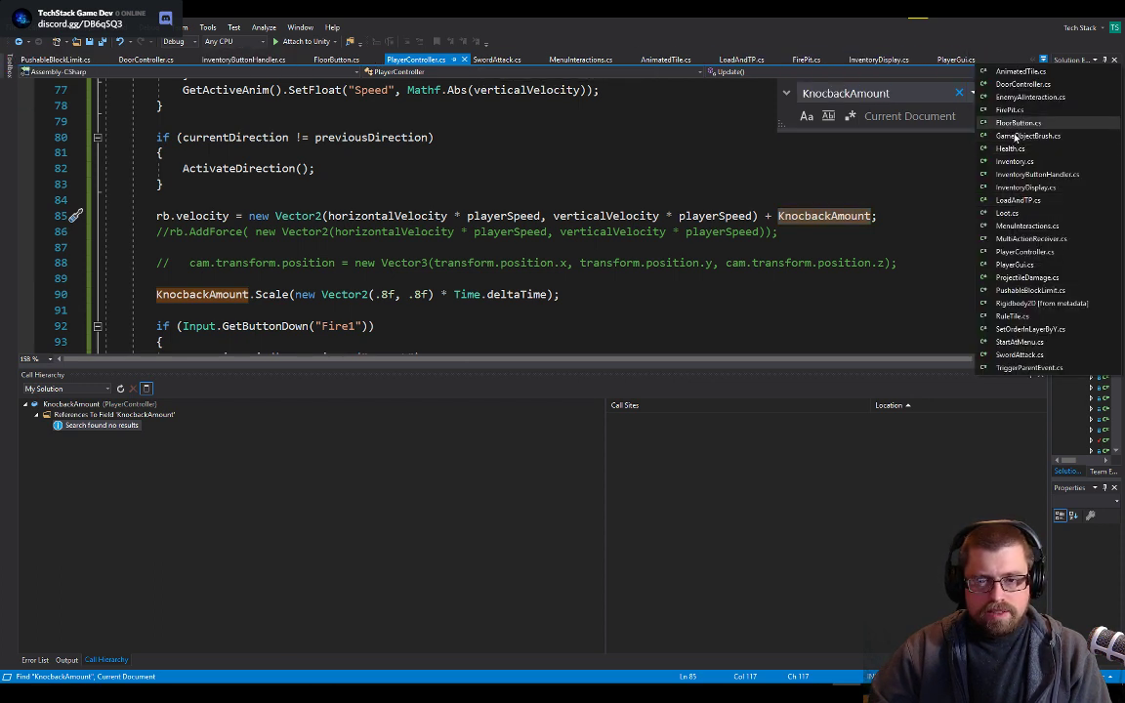
{"action": "left_click", "coordinate": [1011, 149]}
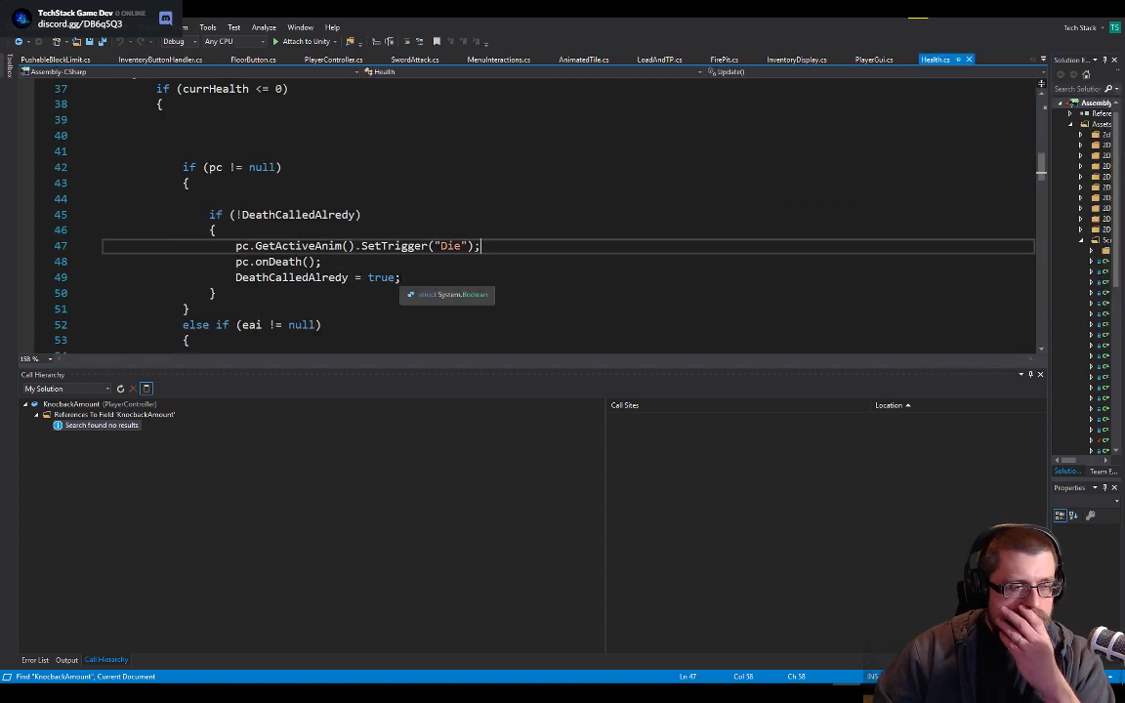
{"action": "scroll", "coordinate": [401, 279], "scroll_direction": "up", "scroll_amount": 8}
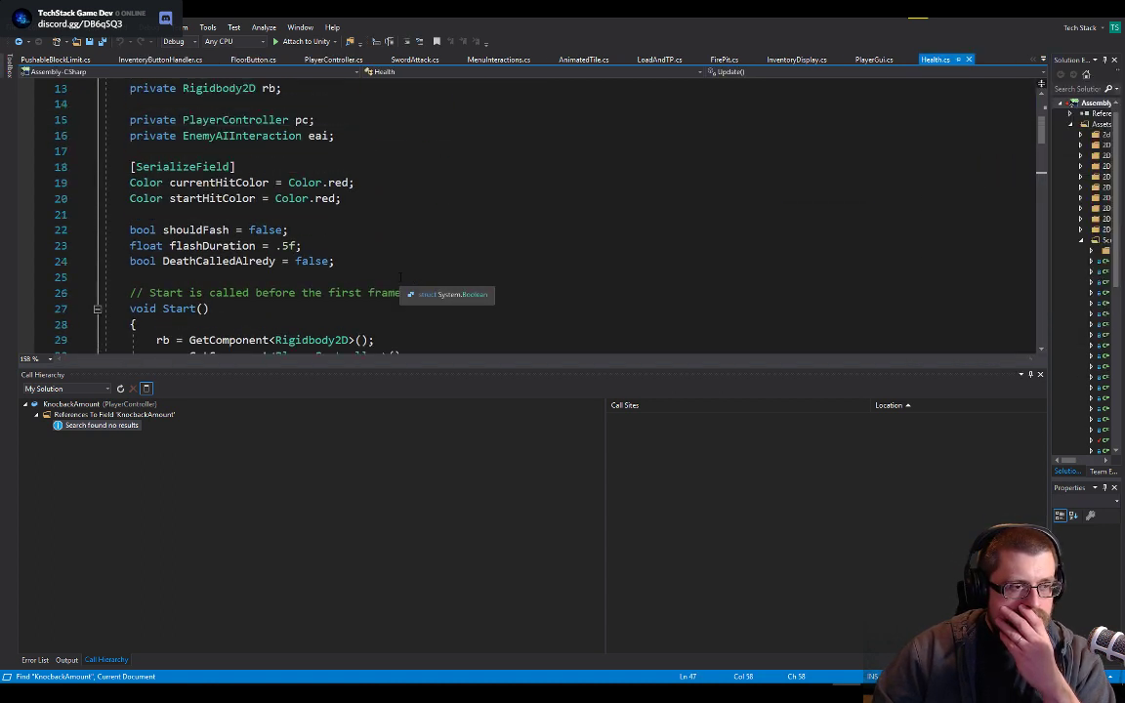
{"action": "left_click", "coordinate": [809, 89]}
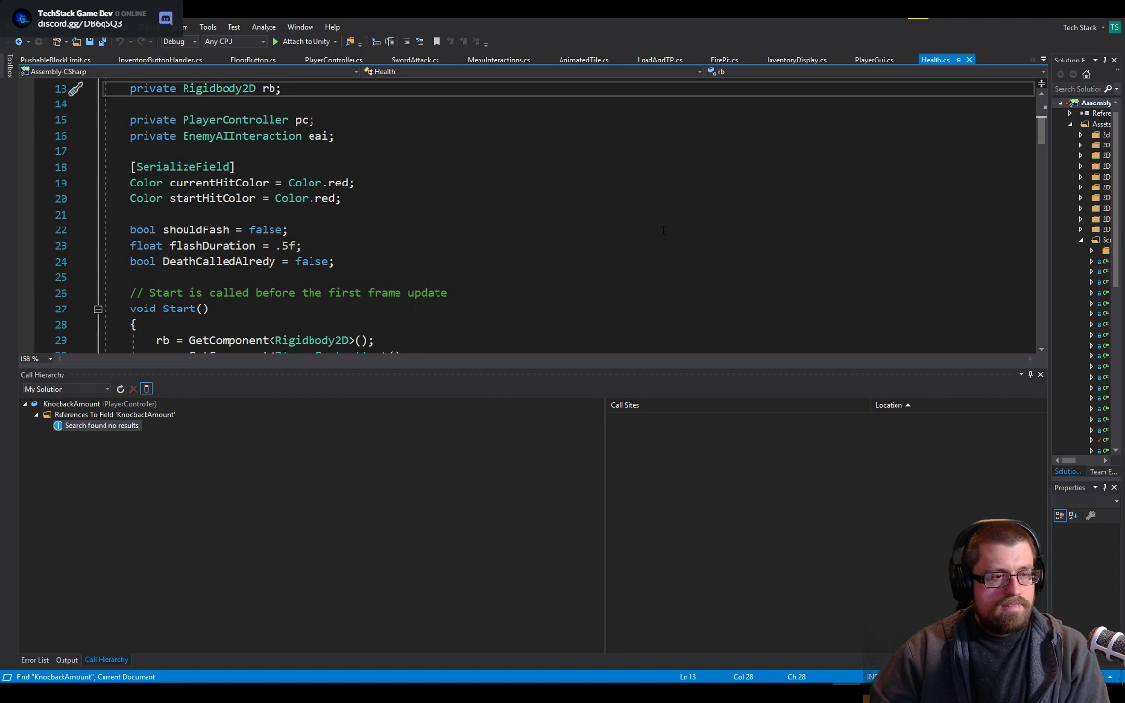
{"action": "key", "text": "ctrl+f"}
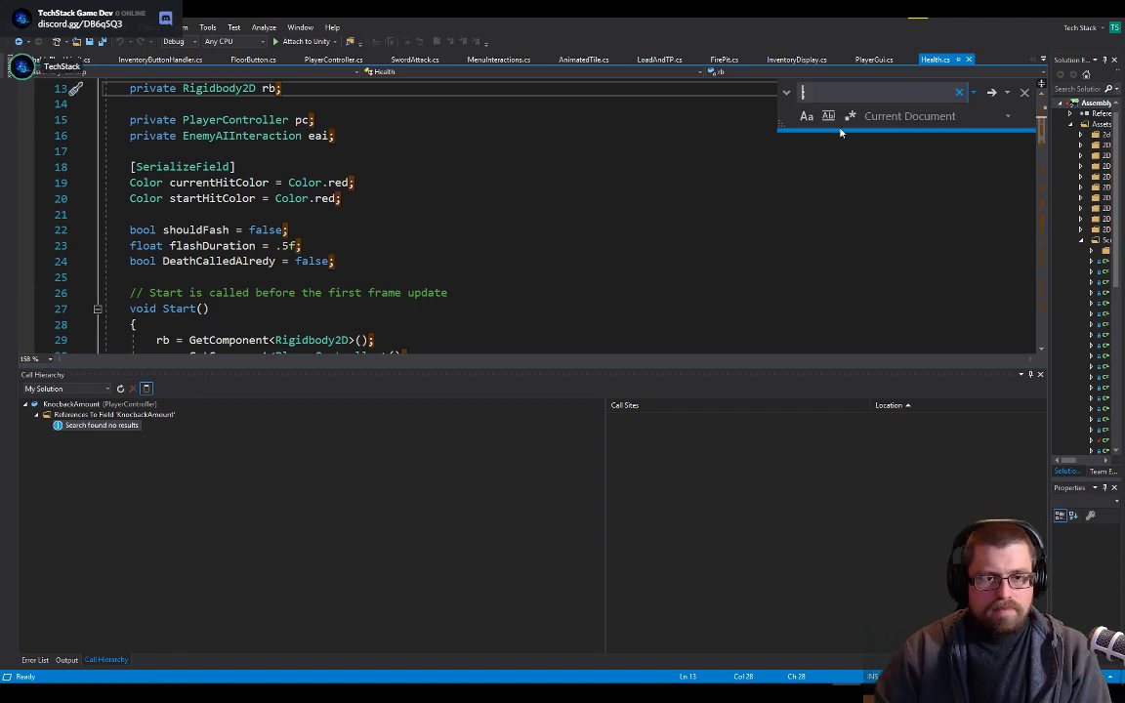
{"action": "type", "text": "kno"}
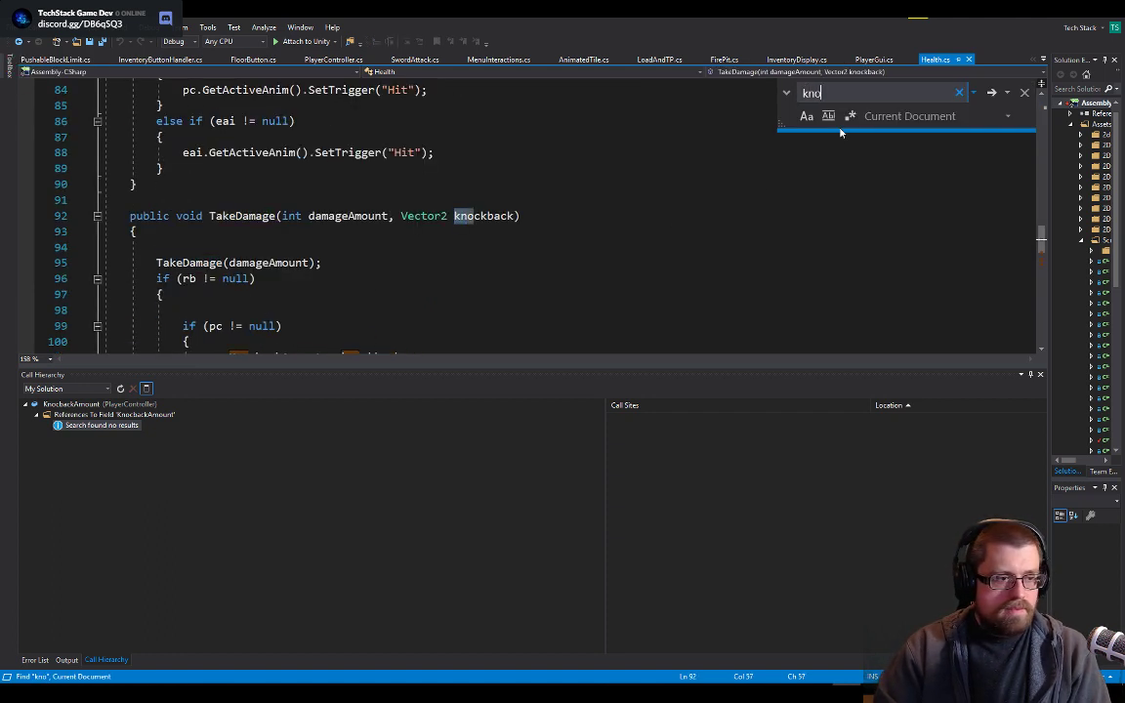
{"action": "type", "text": "ckback"}
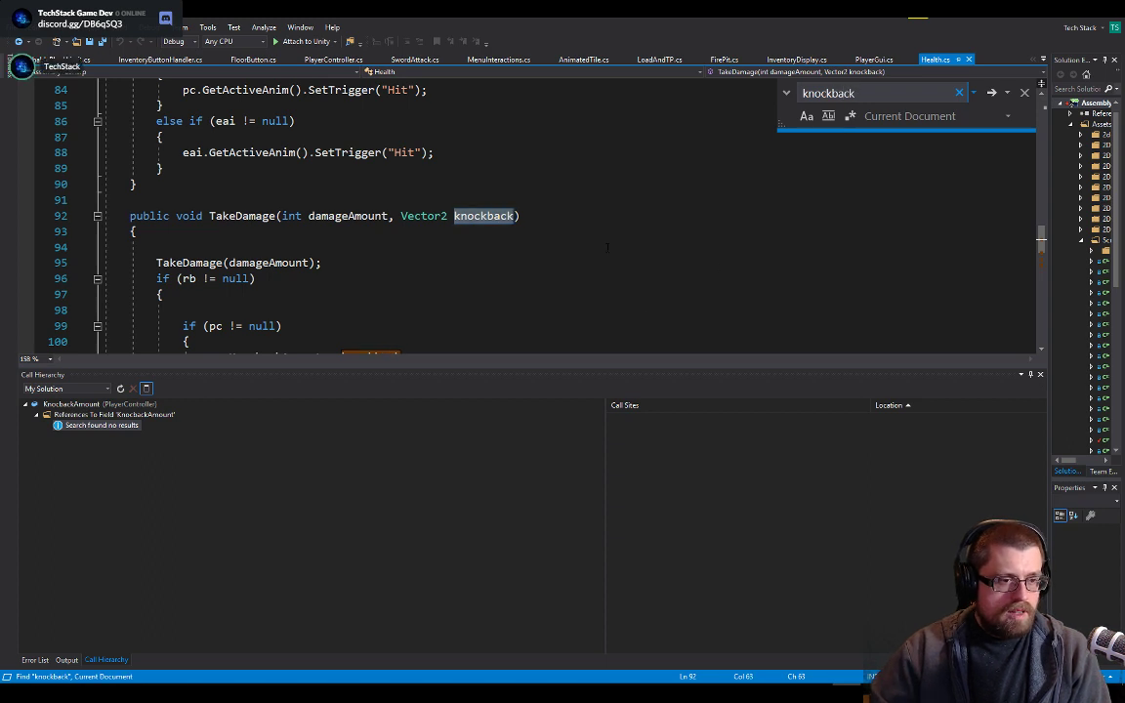
{"action": "scroll", "coordinate": [463, 262], "scroll_direction": "down", "scroll_amount": 2}
{"action": "scroll", "coordinate": [463, 262], "scroll_direction": "down", "scroll_amount": 1}
{"action": "scroll", "coordinate": [390, 244], "scroll_direction": "up", "scroll_amount": 3}
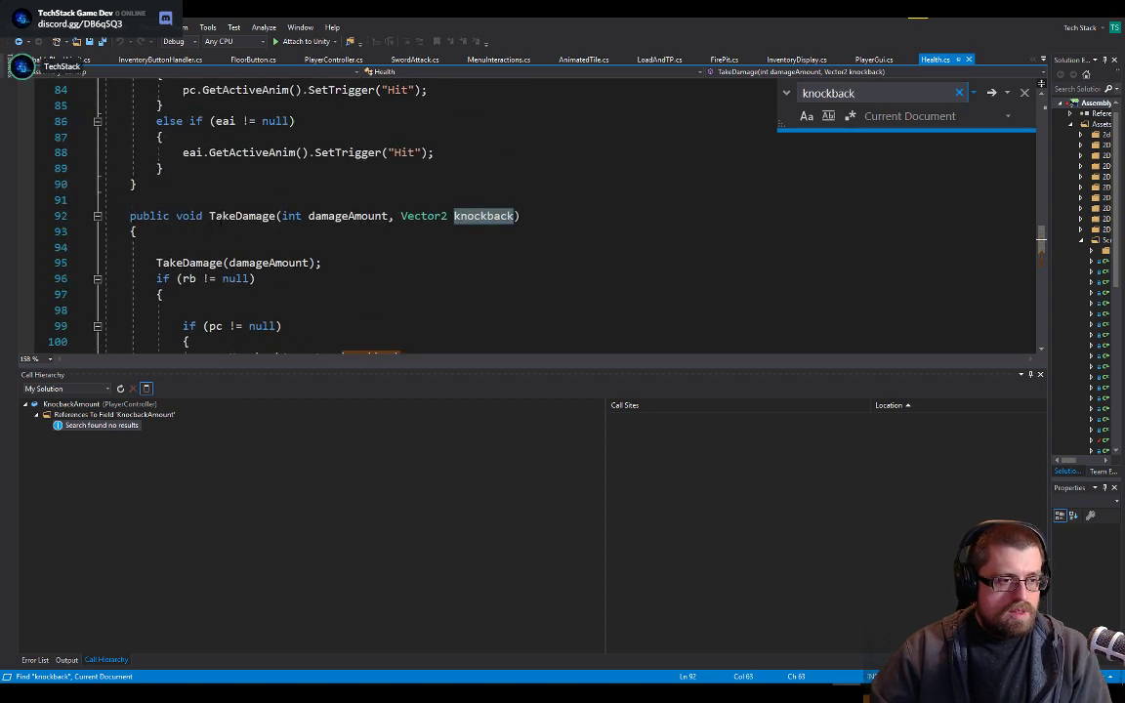
- Search Health.cs for TakeDamage and step through all its occurrences
{"action": "double_click", "coordinate": [229, 224]}
{"action": "key", "text": "ctrl+f"}
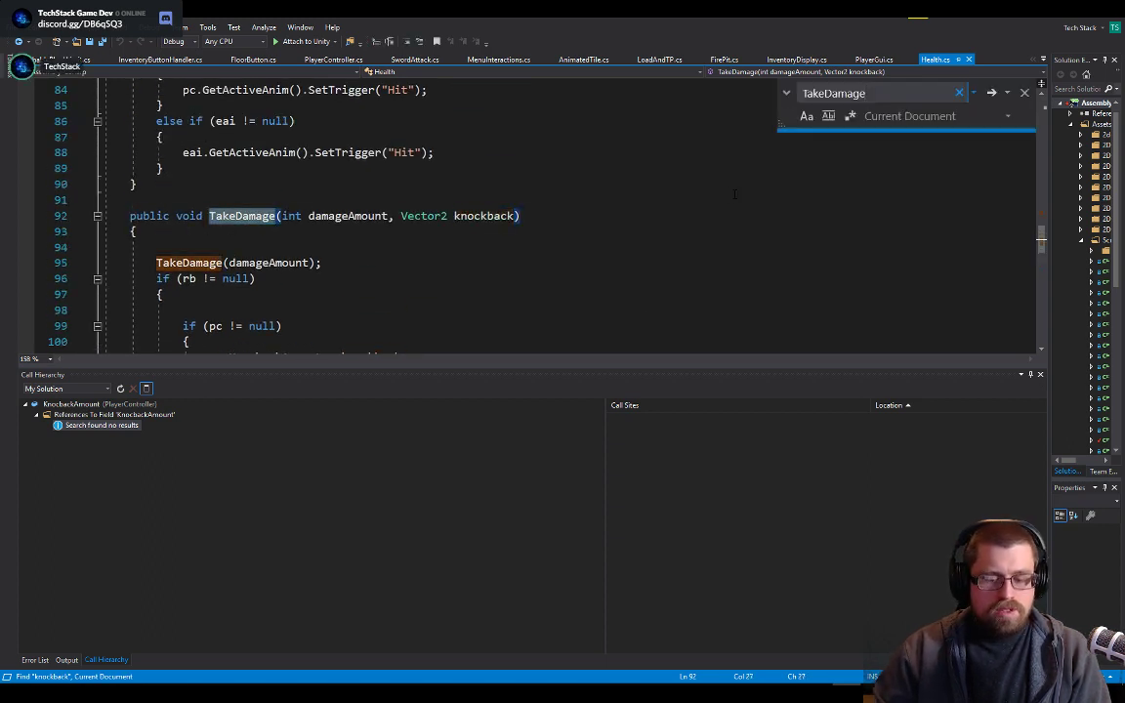
{"action": "key", "text": "Return"}
{"action": "key", "text": "Return"}
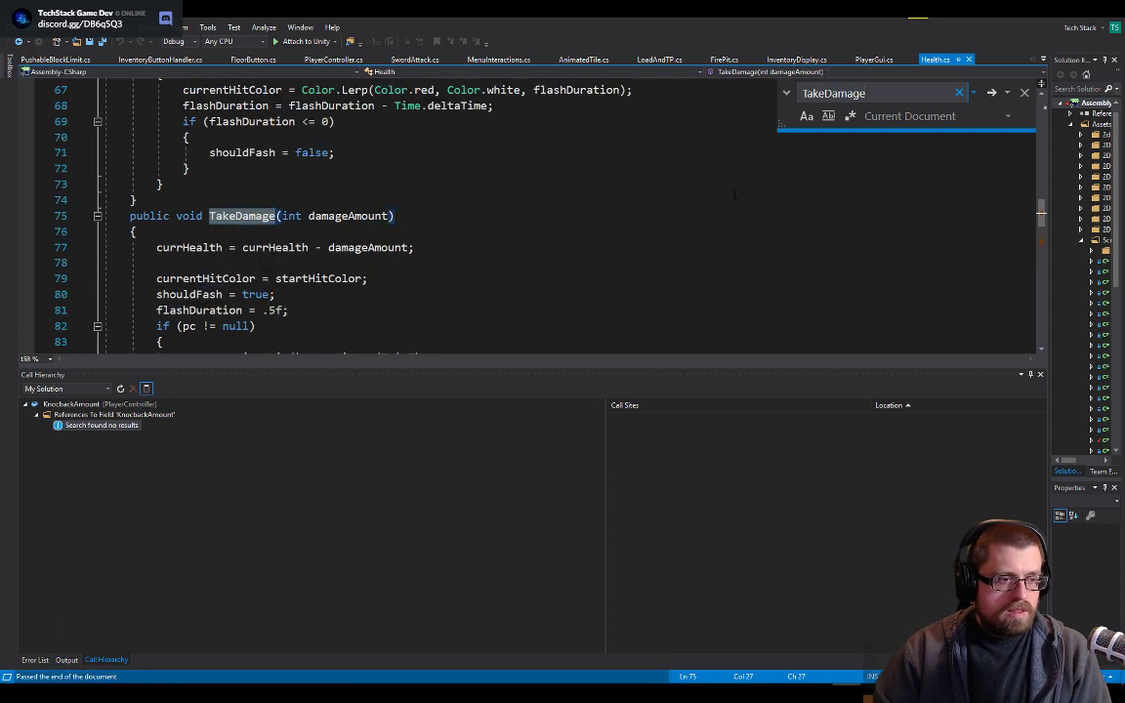
{"action": "key", "text": "Return"}
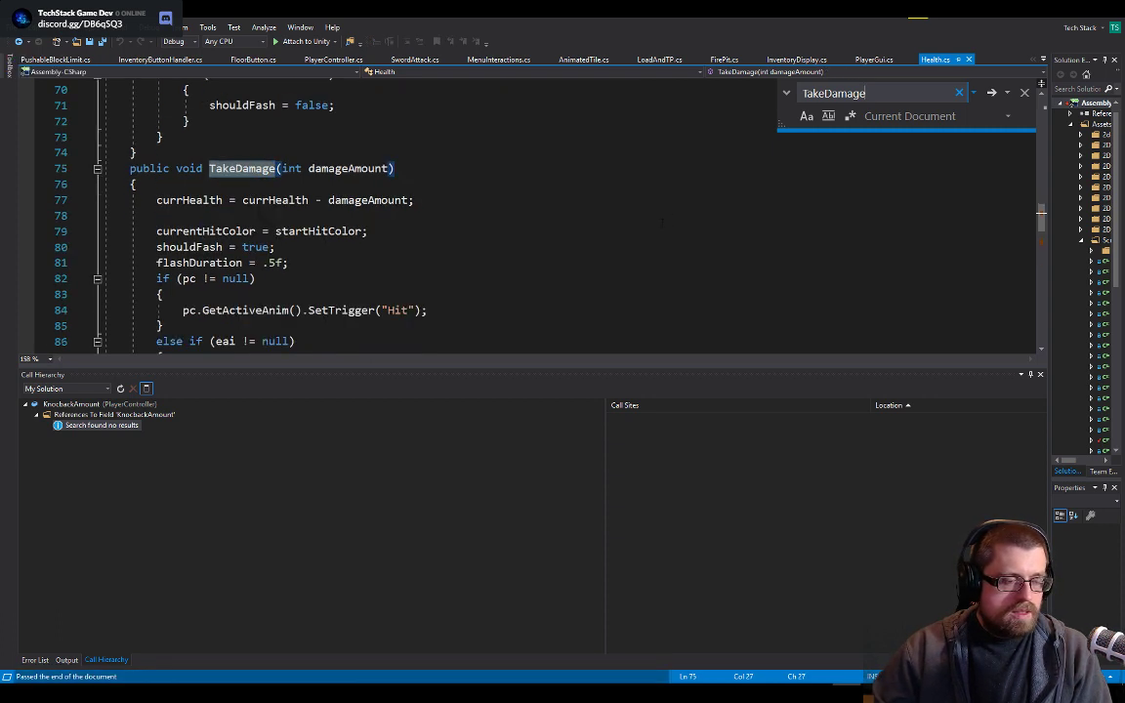
{"action": "key", "text": "Return"}
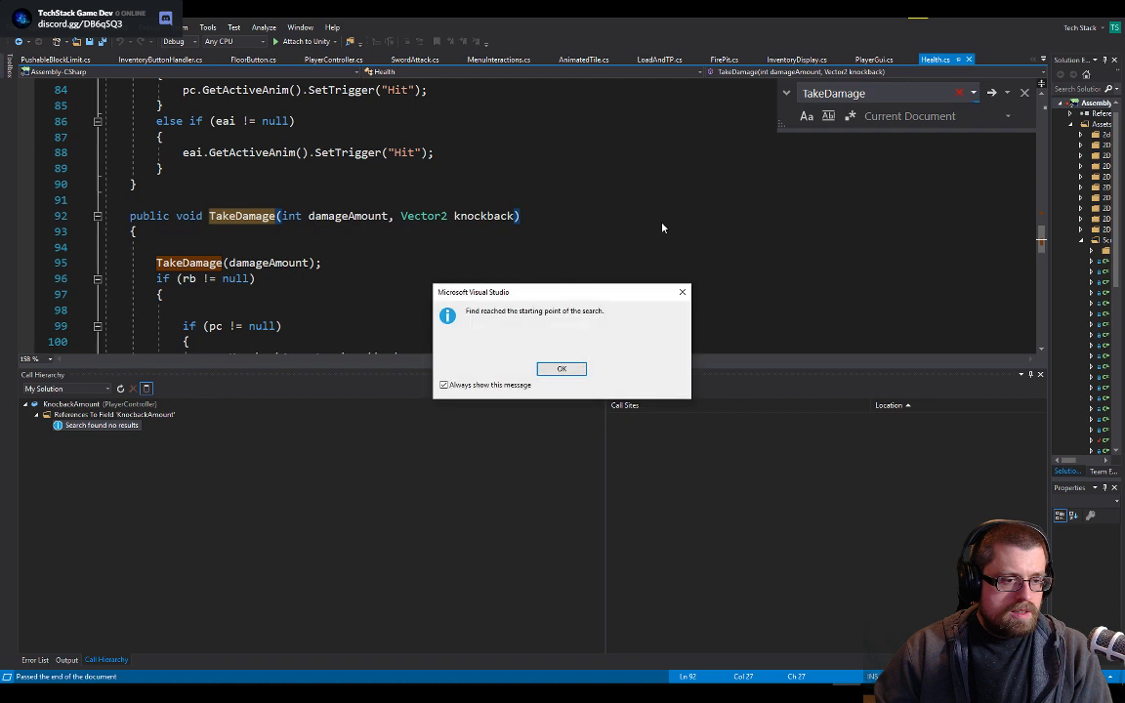
{"action": "key", "text": "Return"}
- View the call hierarchy of the TakeDamage overload with the knockback parameter and list the calls to it
{"action": "right_click", "coordinate": [260, 217]}
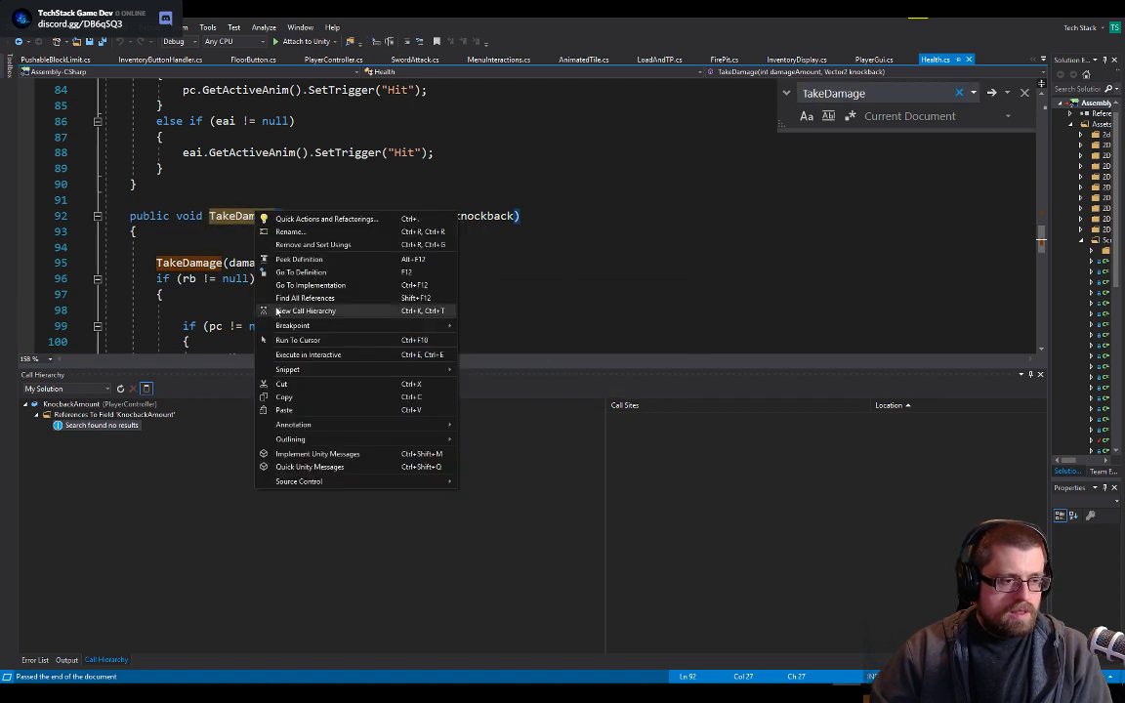
{"action": "left_click", "coordinate": [325, 310]}
{"action": "left_click", "coordinate": [37, 415]}
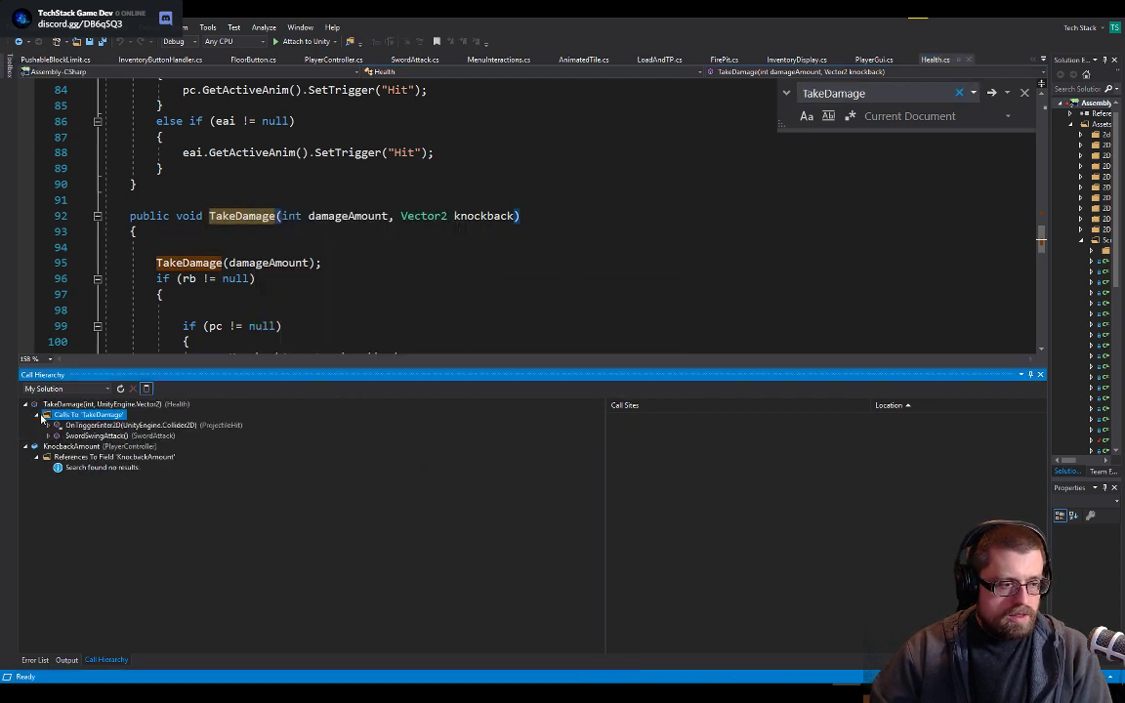
- Open the OnTriggerEnter2D caller in ProjectileHit and examine how knockBackBowScale scales the knockback vector passed to TakeDamage
{"action": "double_click", "coordinate": [67, 425]}
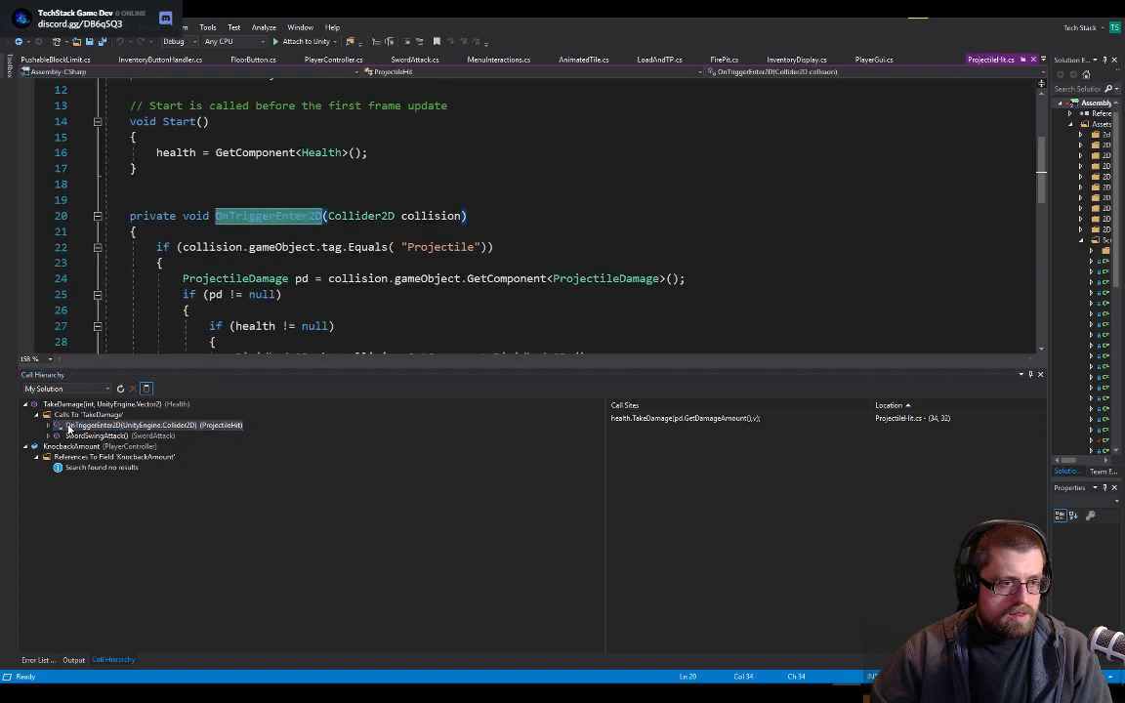
{"action": "scroll", "coordinate": [338, 312], "scroll_direction": "down", "scroll_amount": 3}
{"action": "scroll", "coordinate": [338, 312], "scroll_direction": "down", "scroll_amount": 1}
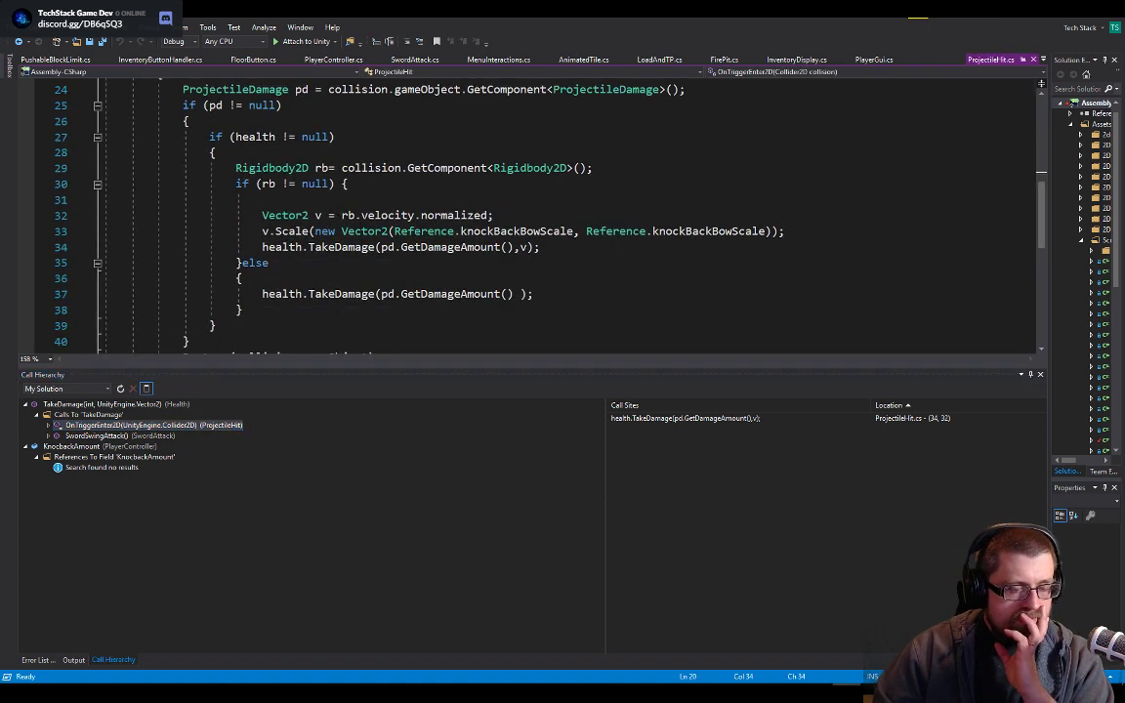
{"action": "double_click", "coordinate": [521, 232]}
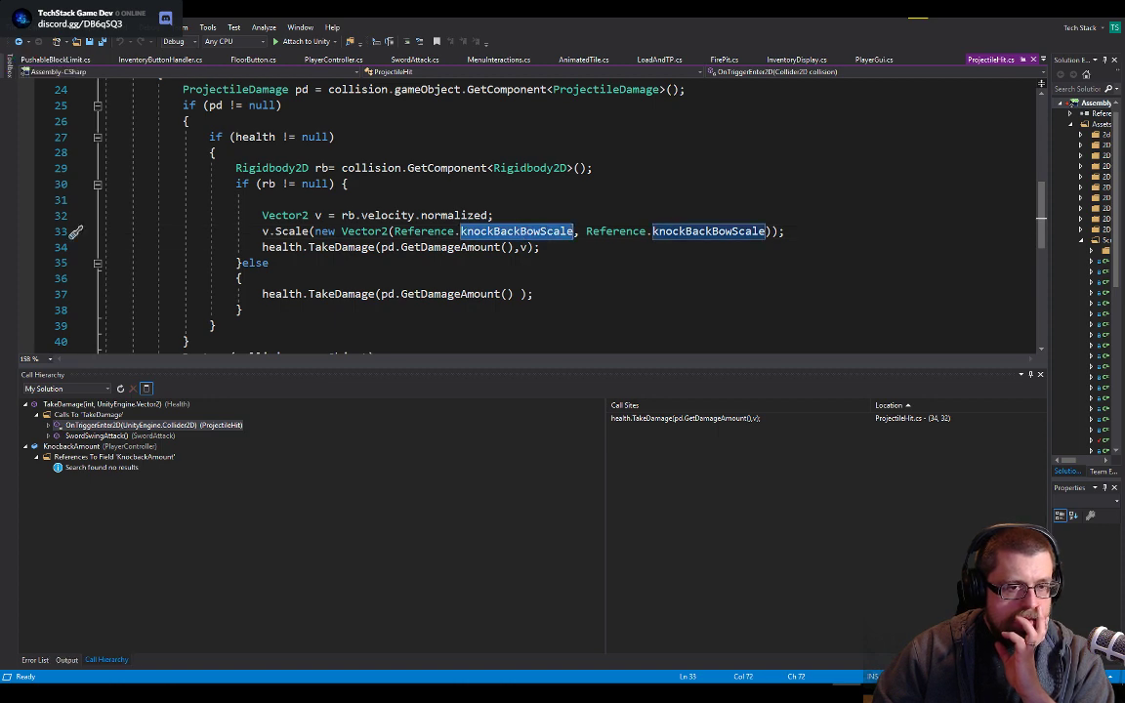
- Open the SwordSwingAttack caller in SwordAttack and examine how knockBackSwordScale scales the direction vector passed to TakeDamage
{"action": "double_click", "coordinate": [97, 436]}
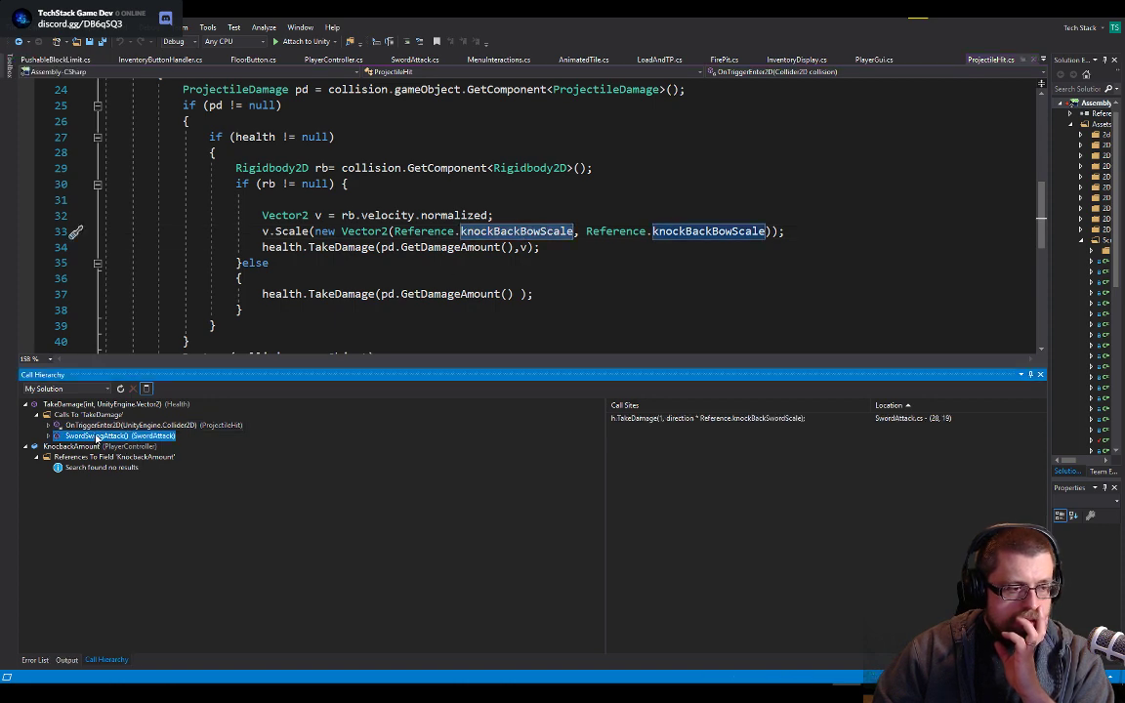
{"action": "scroll", "coordinate": [403, 295], "scroll_direction": "down", "scroll_amount": 3}
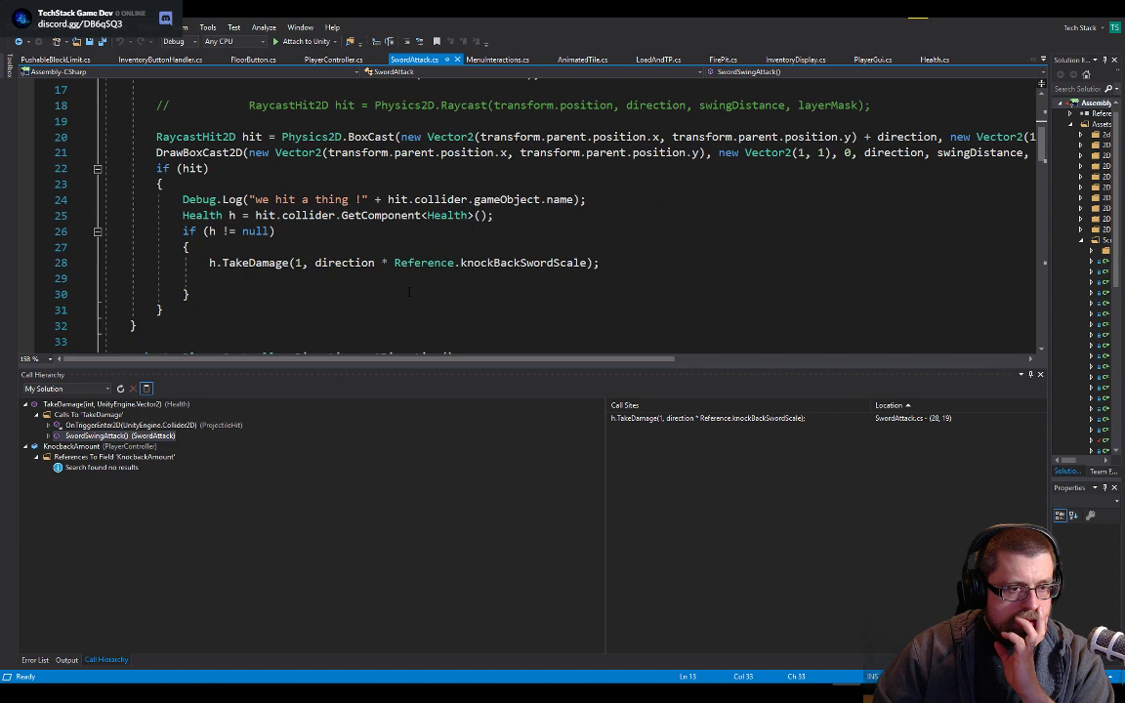
{"action": "double_click", "coordinate": [489, 262]}
{"action": "scroll", "coordinate": [488, 263], "scroll_direction": "up", "scroll_amount": 6}
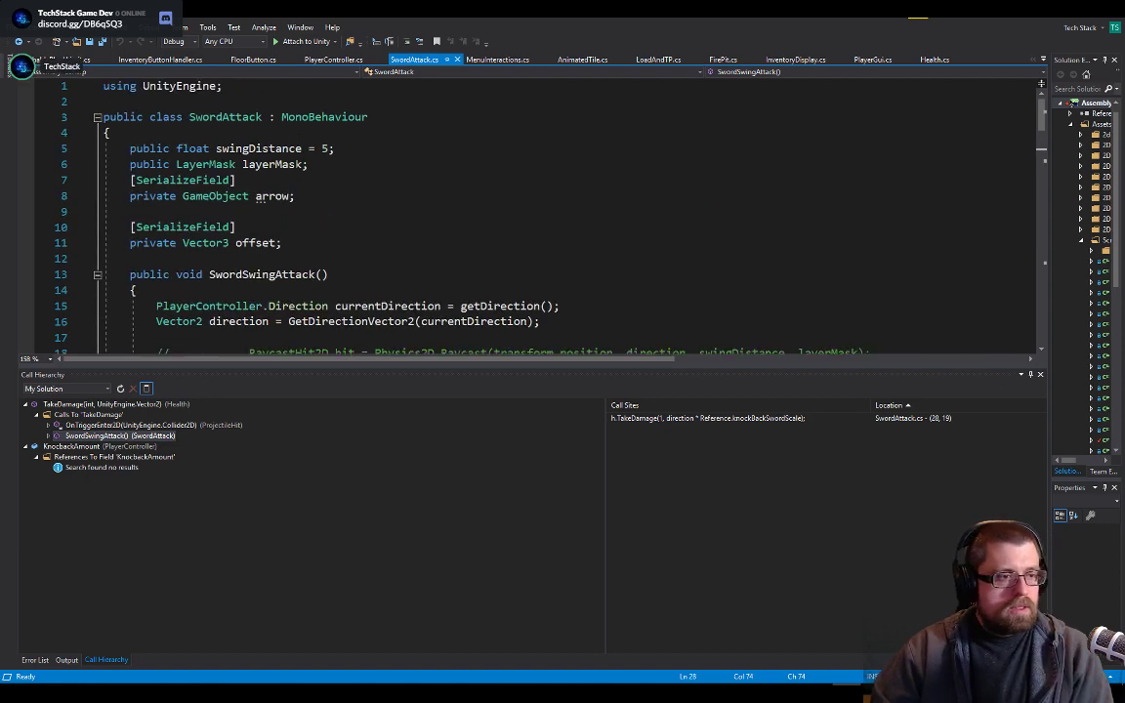
{"action": "scroll", "coordinate": [433, 234], "scroll_direction": "down", "scroll_amount": 6}
{"action": "double_click", "coordinate": [433, 230]}
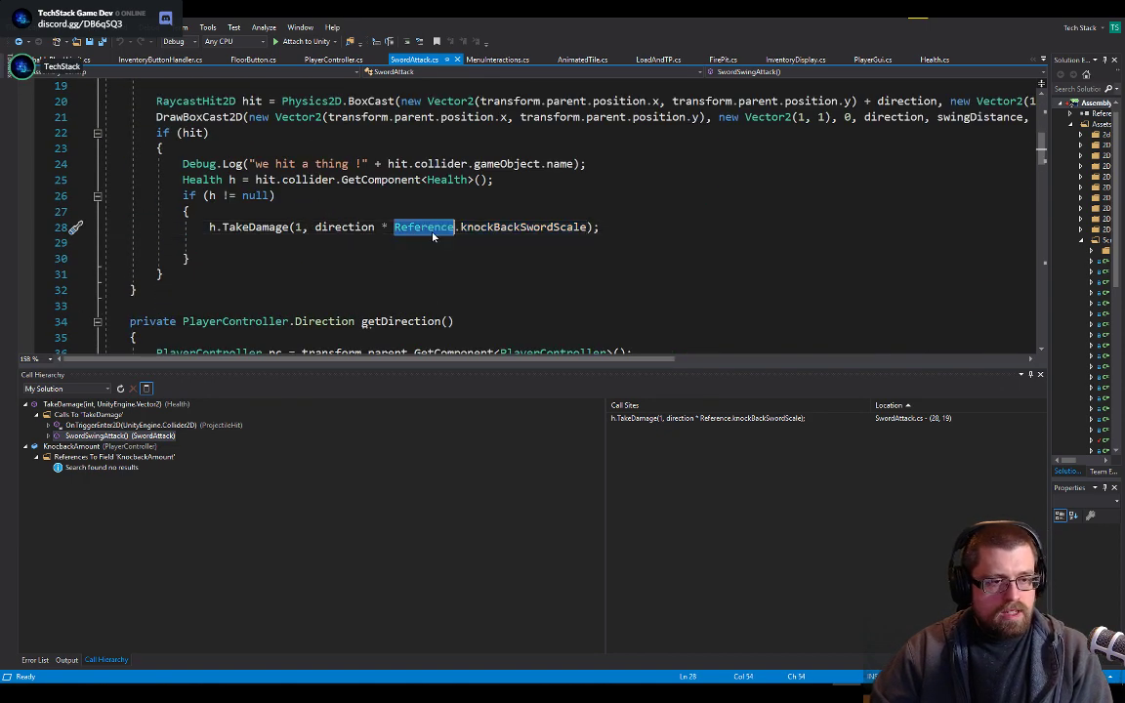
- Go to the Reference class definition, set knockBackBowScale and knockBackSwordScale to 500, and save the file
{"action": "key", "text": "F12"}
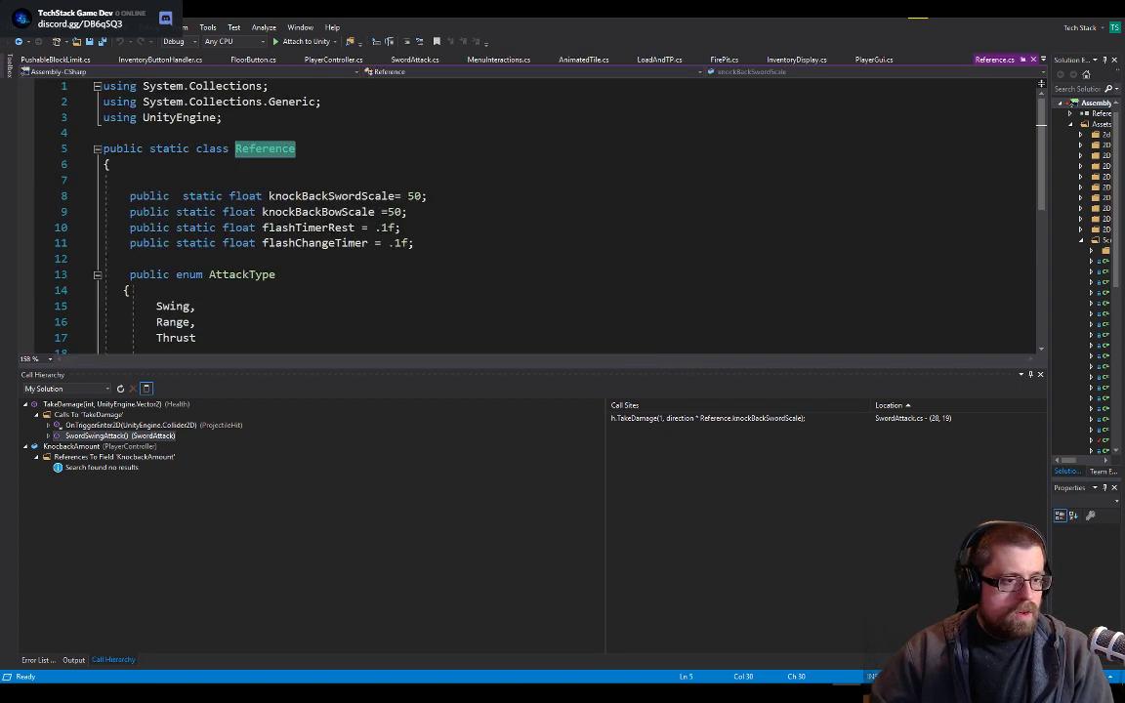
{"action": "double_click", "coordinate": [318, 213]}
{"action": "left_click", "coordinate": [388, 212]}
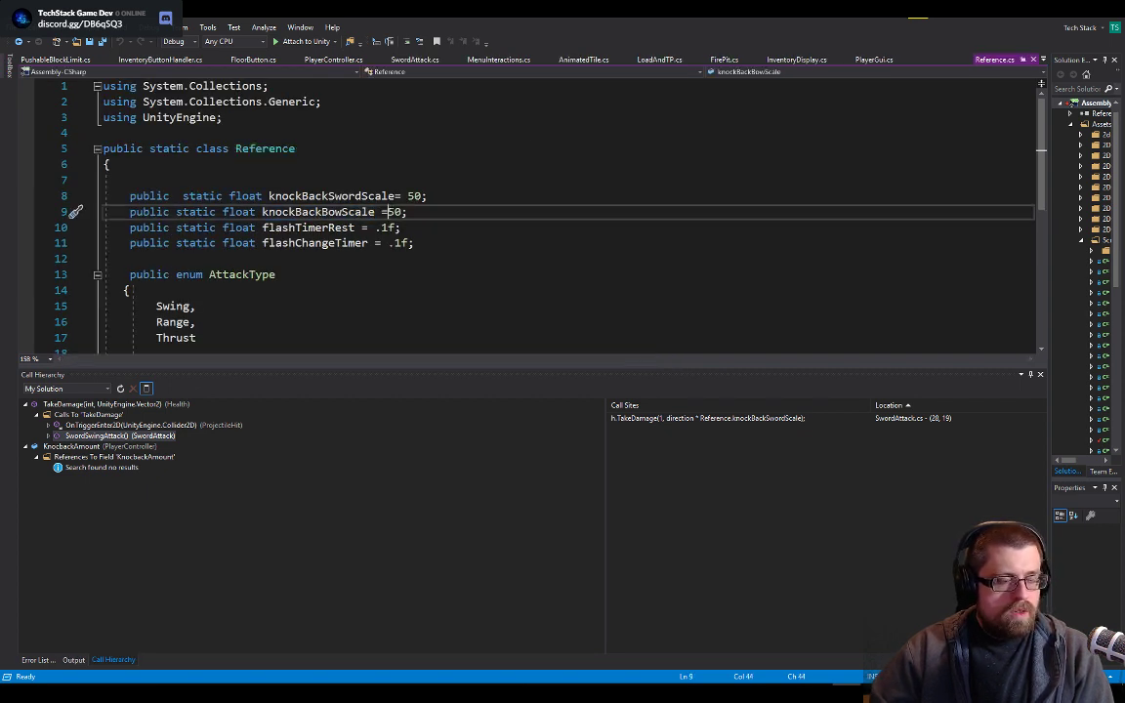
{"action": "key", "text": "Right"}
{"action": "type", "text": "0"}
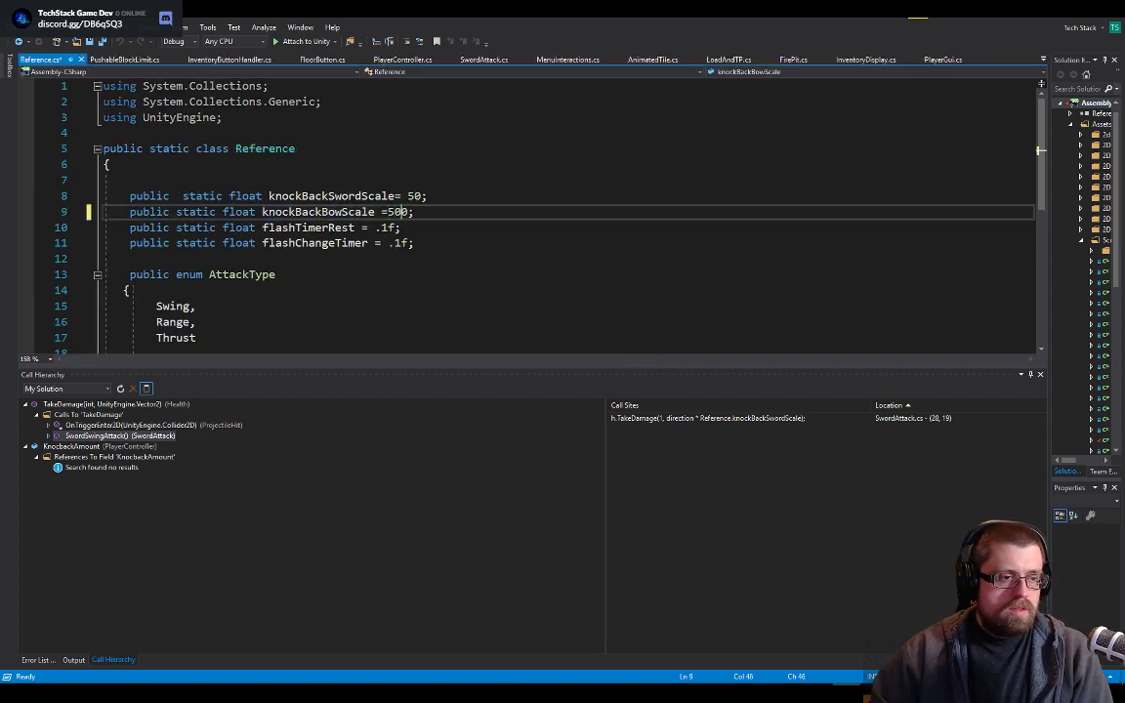
{"action": "key", "text": "Up"}
{"action": "key", "text": "Right"}
{"action": "key", "text": "Right"}
{"action": "type", "text": "0"}
{"action": "key", "text": "ctrl+s"}
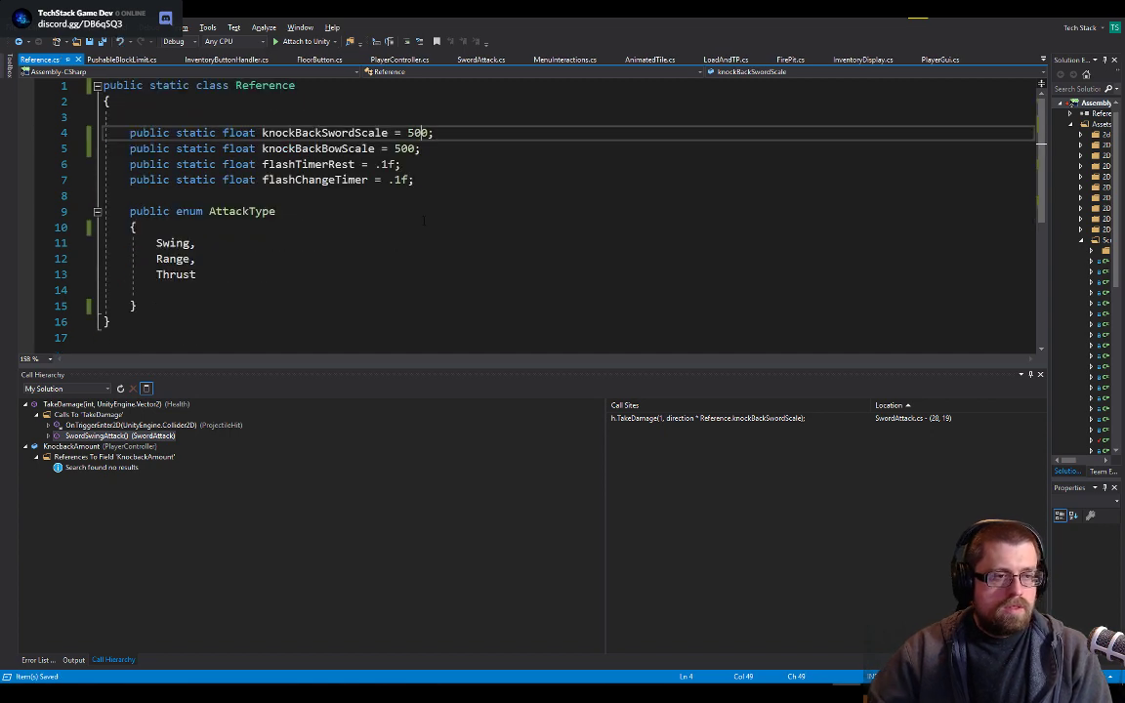
- Switch to Unity, run the game and walk the player near the helmeted enemy to test the increased knockback
{"action": "key", "text": "alt+Tab"}
{"action": "left_click", "coordinate": [539, 38]}
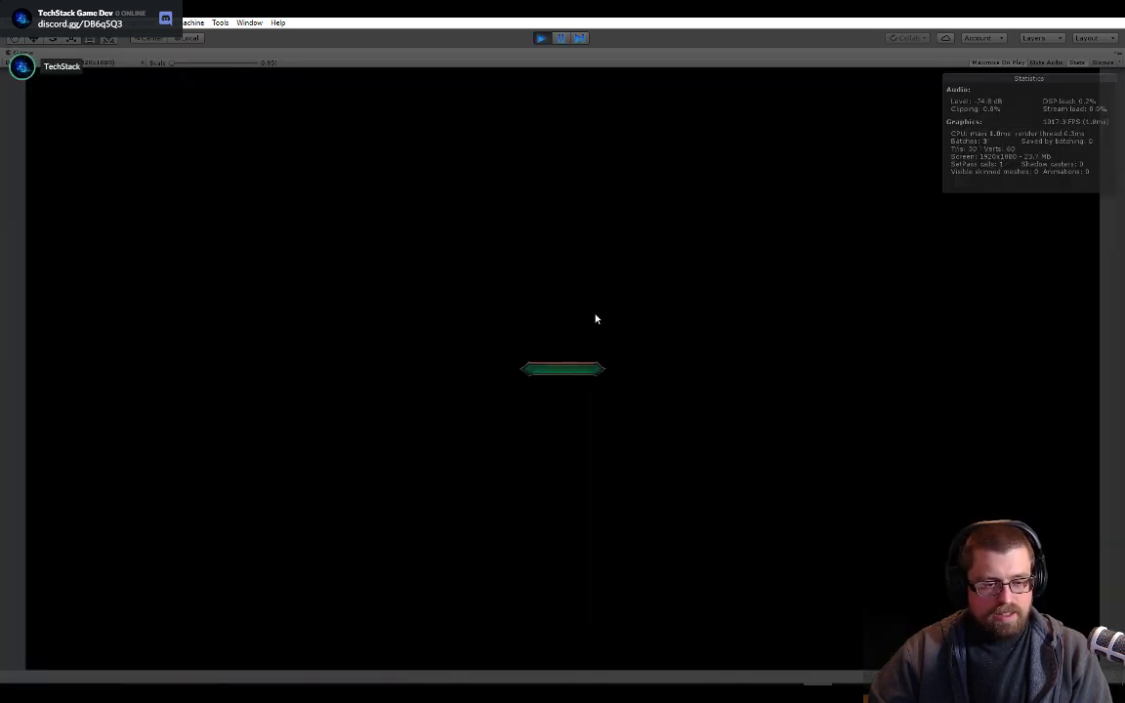
{"action": "key", "text": "a"}
{"action": "key", "text": "s"}
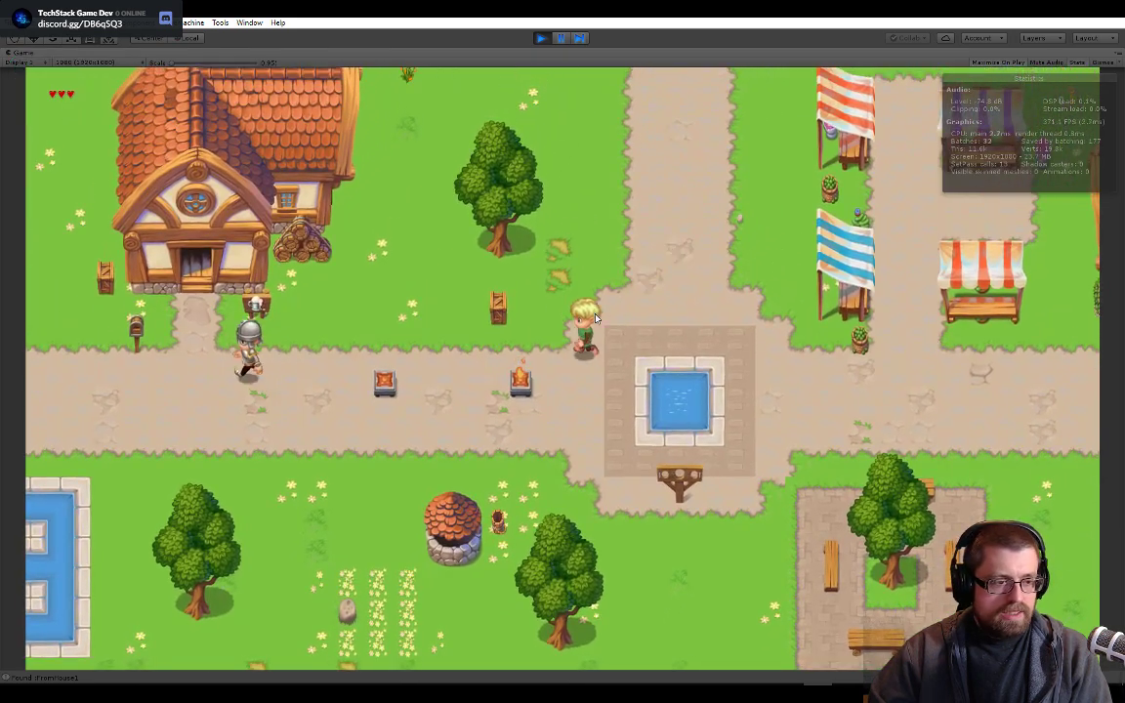
{"action": "key", "text": "Left"}
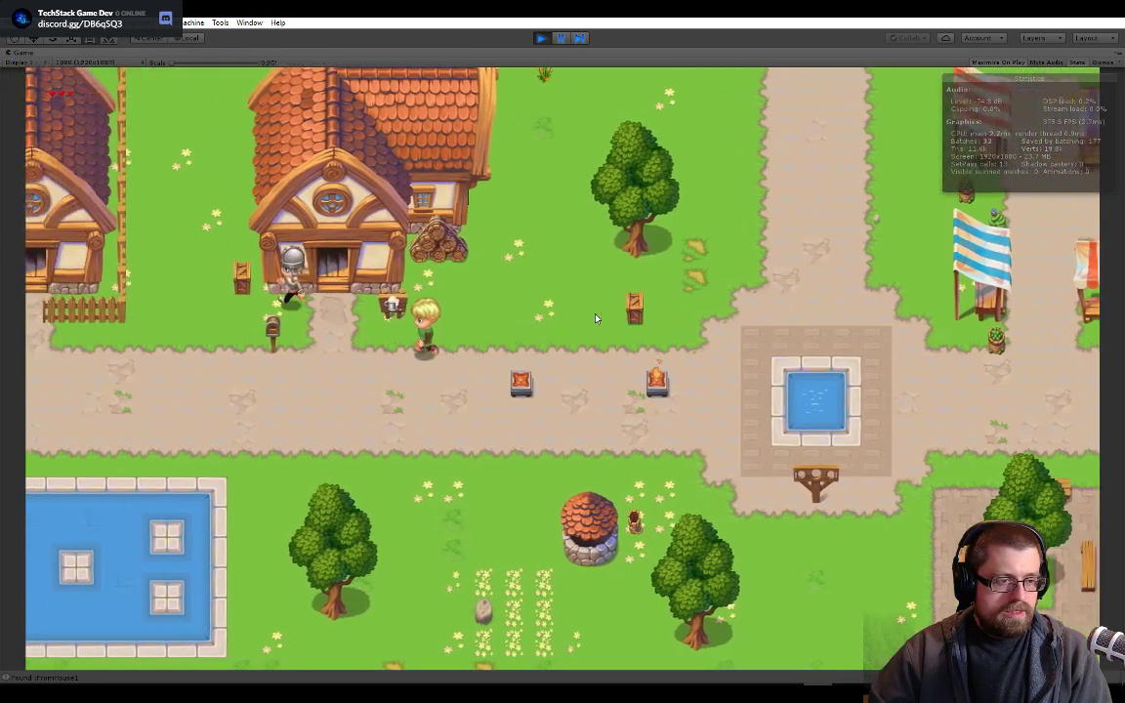
{"action": "key", "text": "Left"}
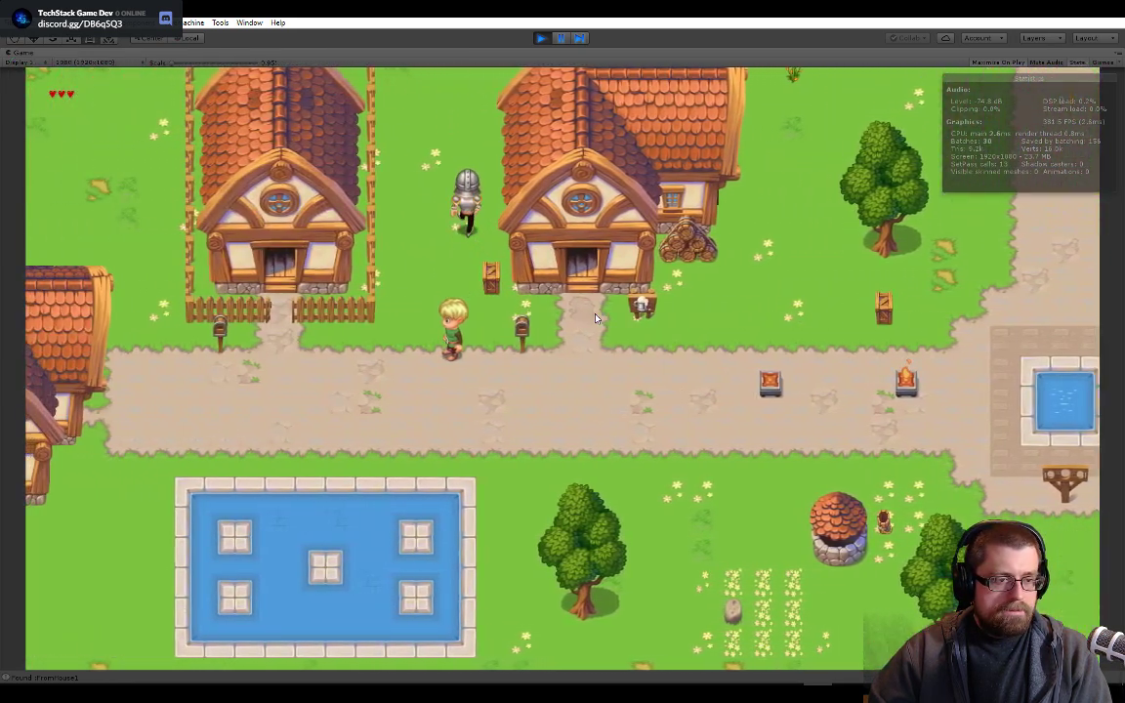
{"action": "key", "text": "Up"}
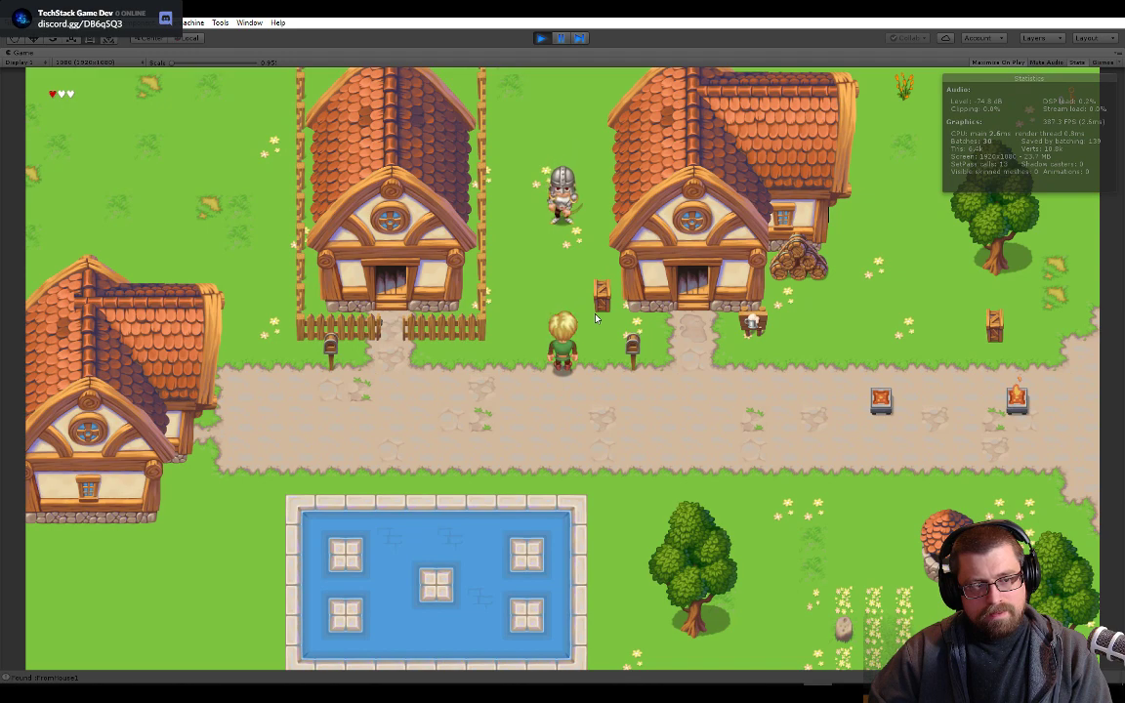
{"action": "left_click", "coordinate": [560, 38]}
- Return to Visual Studio and undo the changes to both knockback scales in Reference.cs
{"action": "key", "text": "alt+Tab"}
{"action": "key", "text": "ctrl+z"}
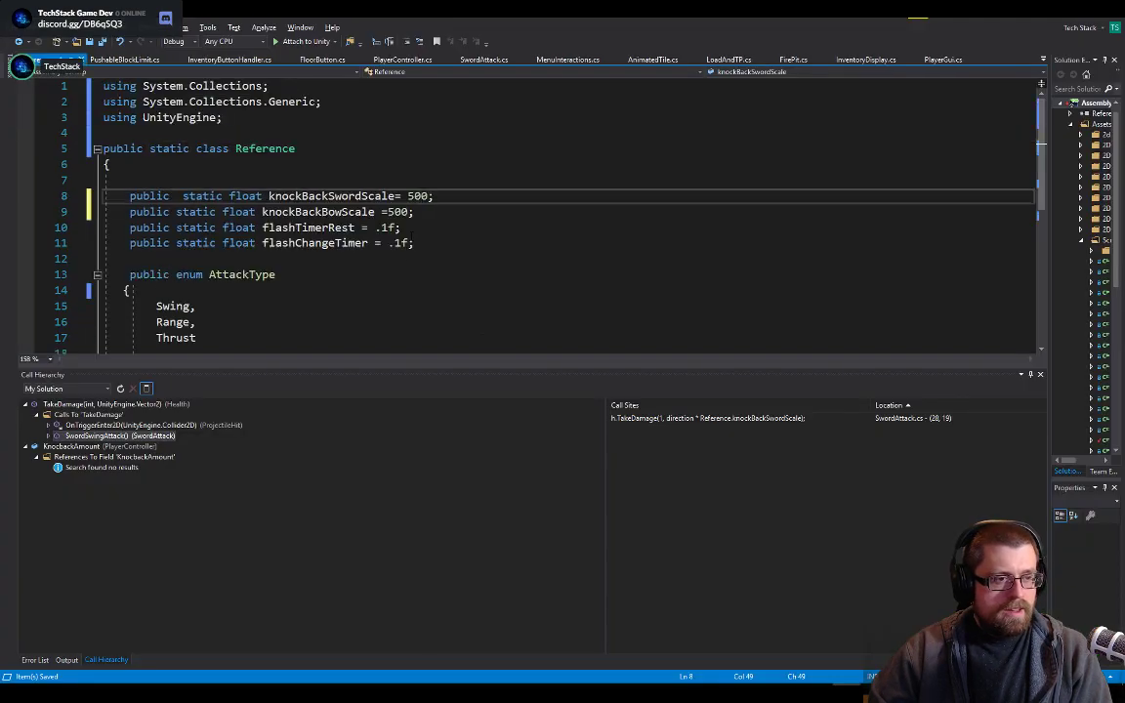
{"action": "key", "text": "ctrl+z"}
{"action": "key", "text": "ctrl+z"}
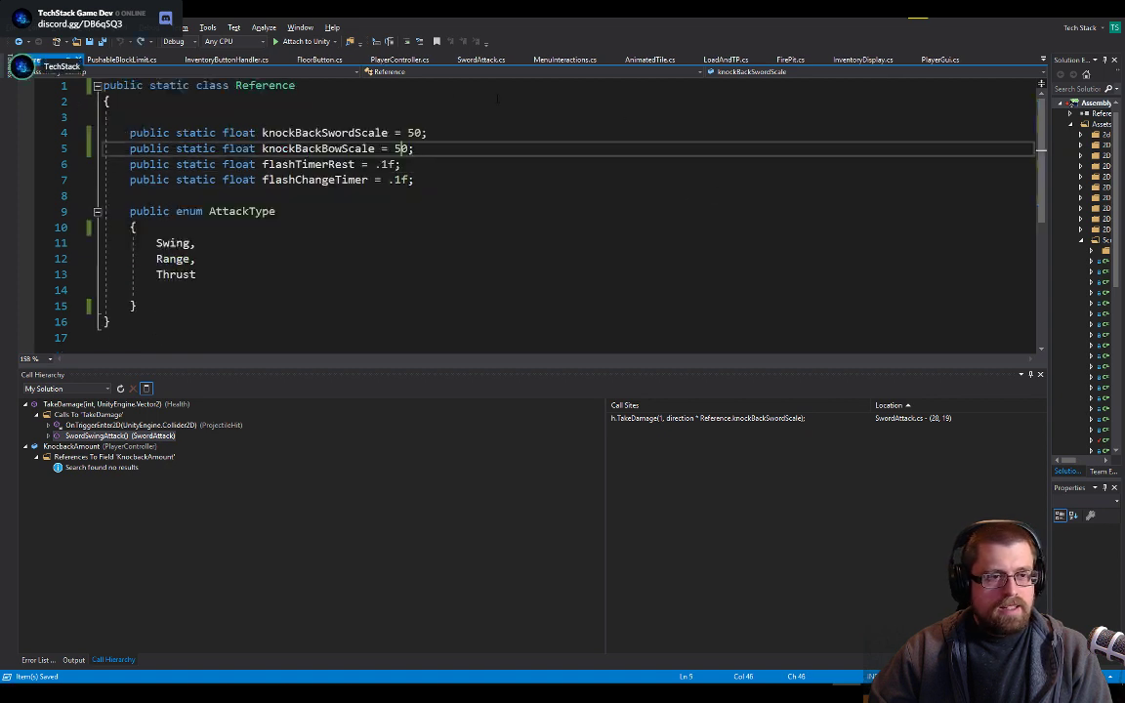
- Remove the Time.deltaTime factor from the KnocbackAmount.Scale call in PlayerController's Update method
{"action": "left_click", "coordinate": [400, 59]}
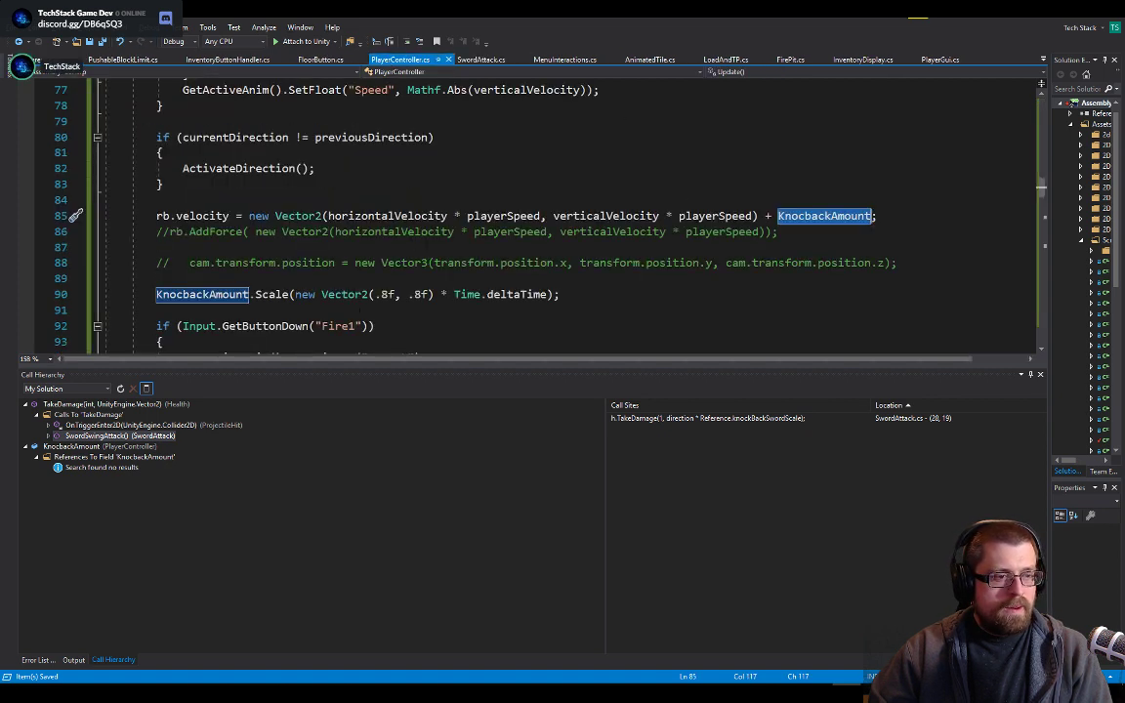
{"action": "left_click_drag", "start_coordinate": [442, 294], "coordinate": [546, 295]}
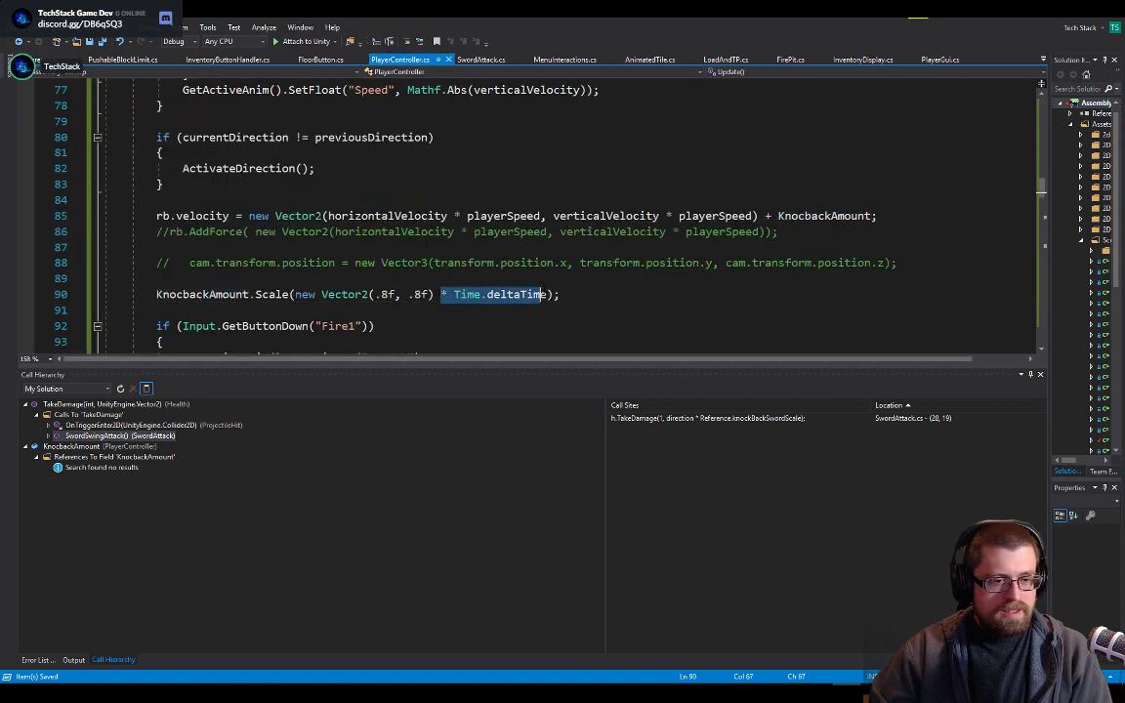
{"action": "key", "text": "Delete"}
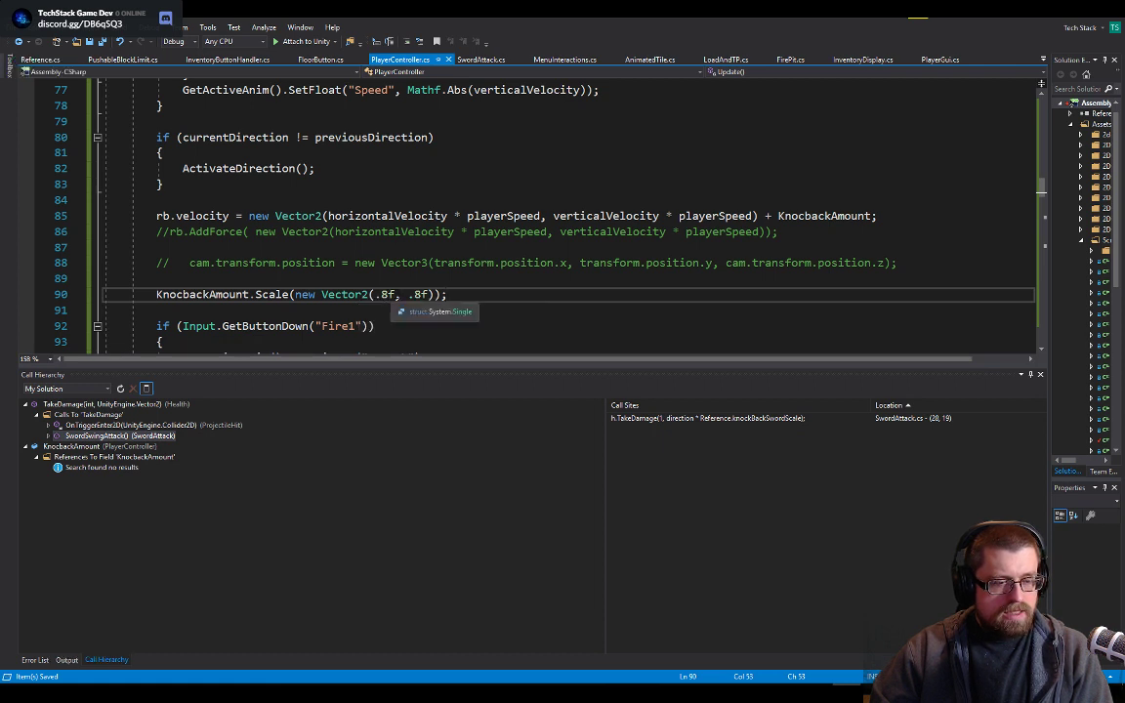
- Add the comment "//TODO take time.deltatime into account here so FPS does not impact the scale." above the KnocbackAmount.Scale call
{"action": "left_click", "coordinate": [395, 294]}
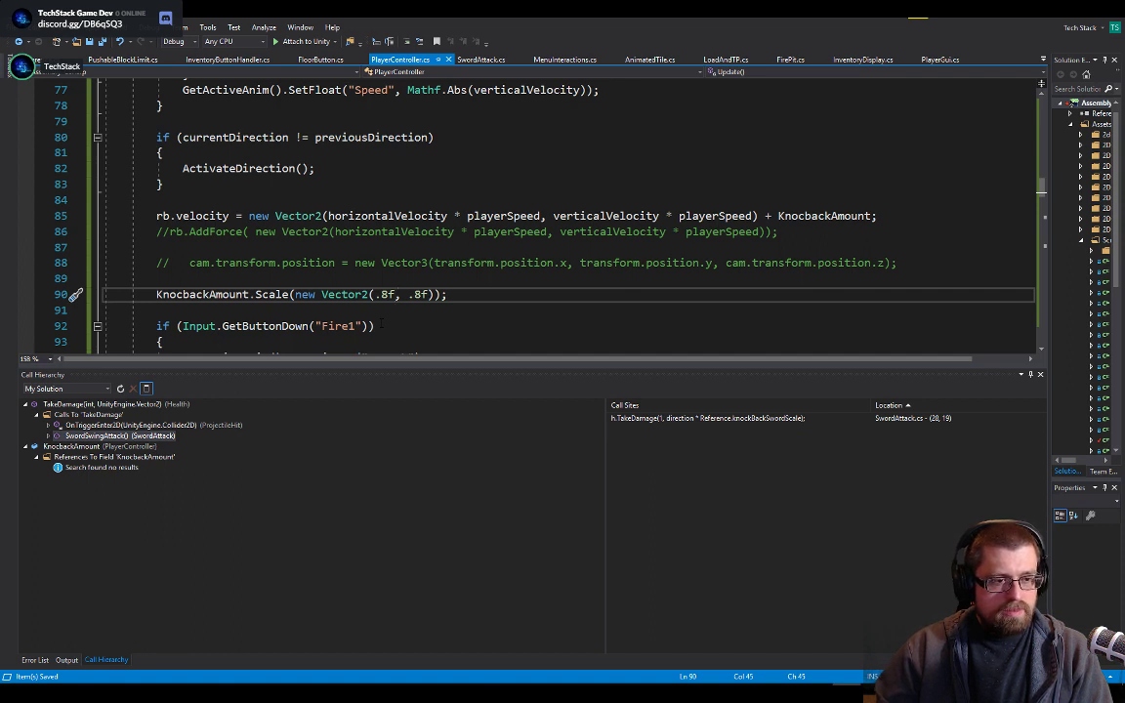
{"action": "key", "text": "Up"}
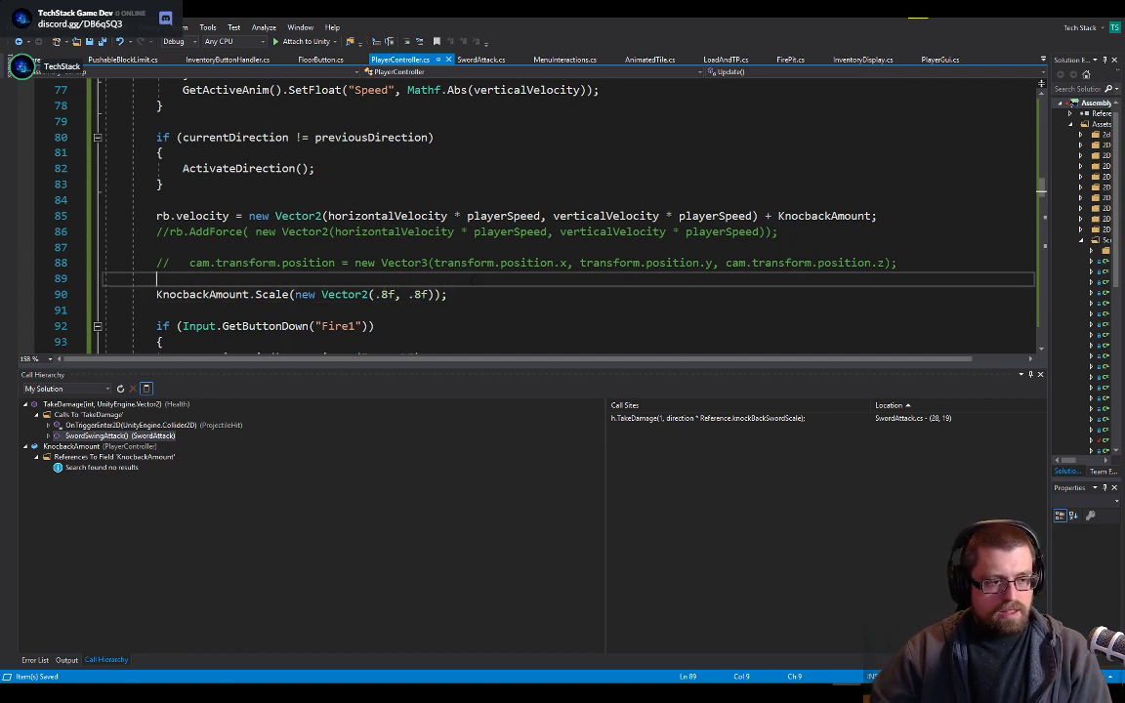
{"action": "type", "text": "//TOD"}
{"action": "type", "text": "O "}
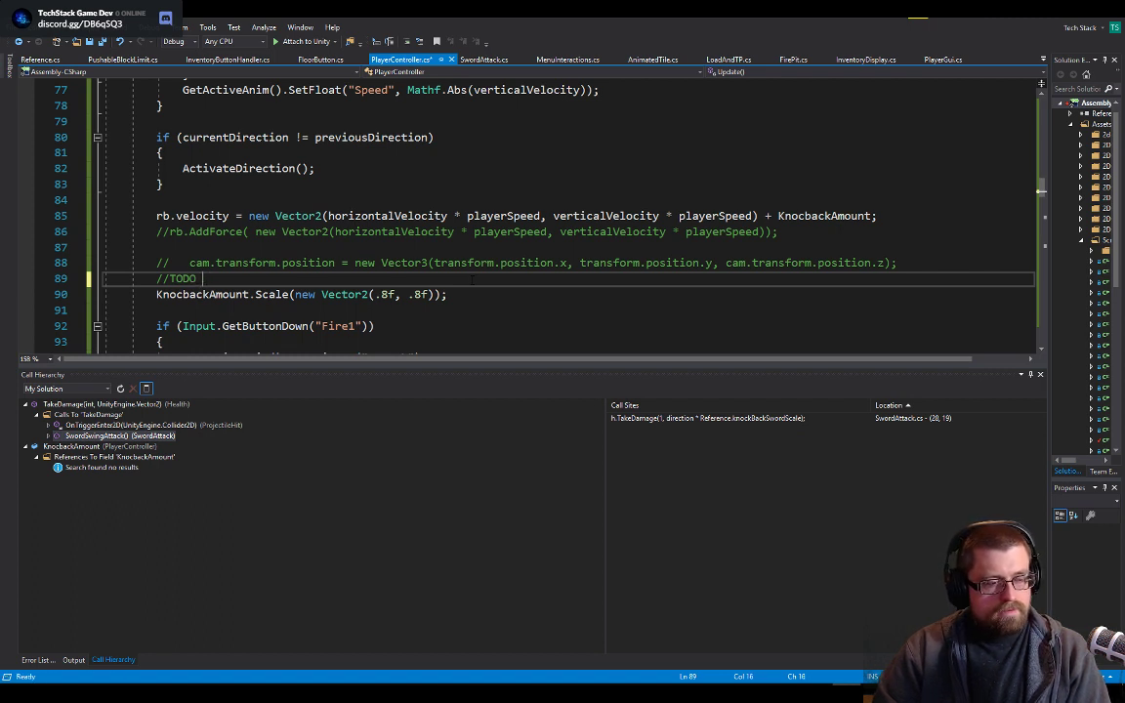
{"action": "type", "text": "take time.deltatime into account here so FPS does not im"}
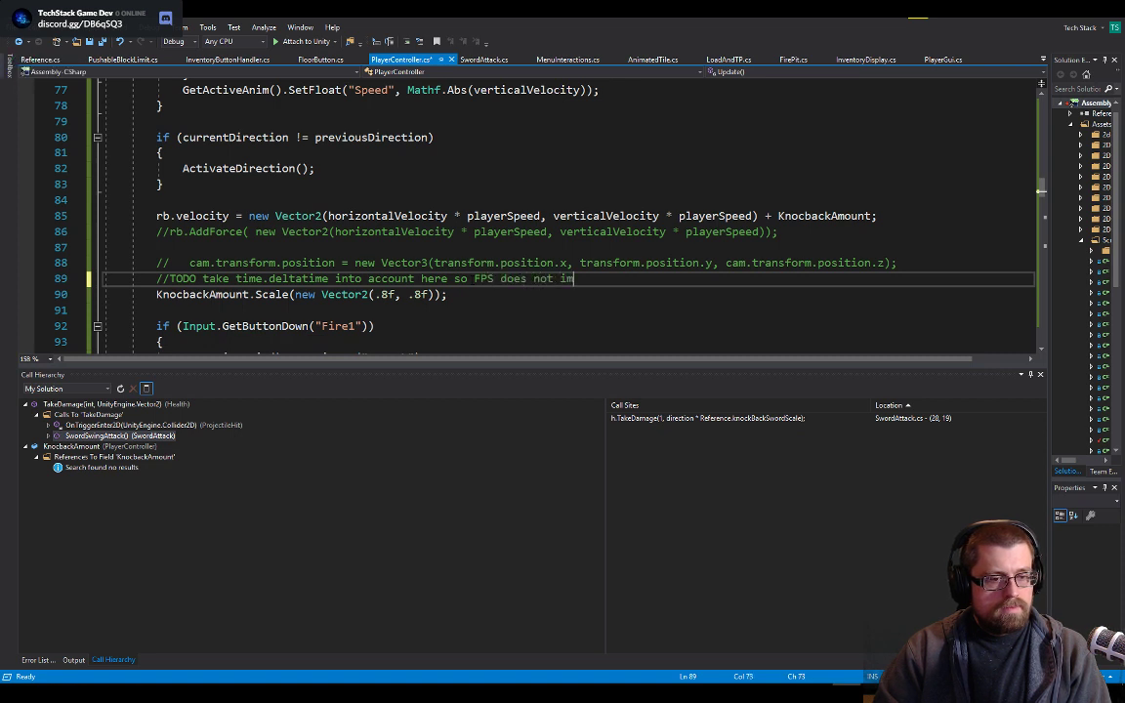
{"action": "type", "text": "the scale."}
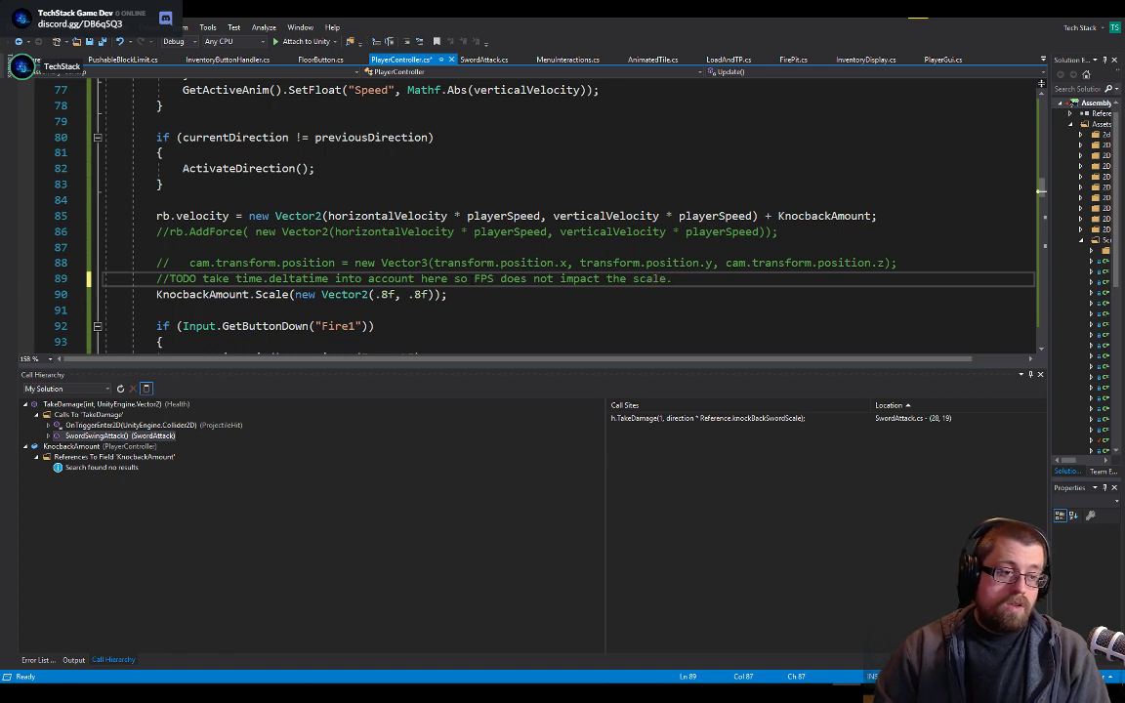
- Cut the KnocbackAmount.Scale line out of the Update method and save PlayerController.cs
{"action": "key", "text": "Down"}
{"action": "key", "text": "shift+Home"}
{"action": "key", "text": "ctrl+x"}
{"action": "key", "text": "Down"}
{"action": "key", "text": "Delete"}
{"action": "key", "text": "ctrl+s"}
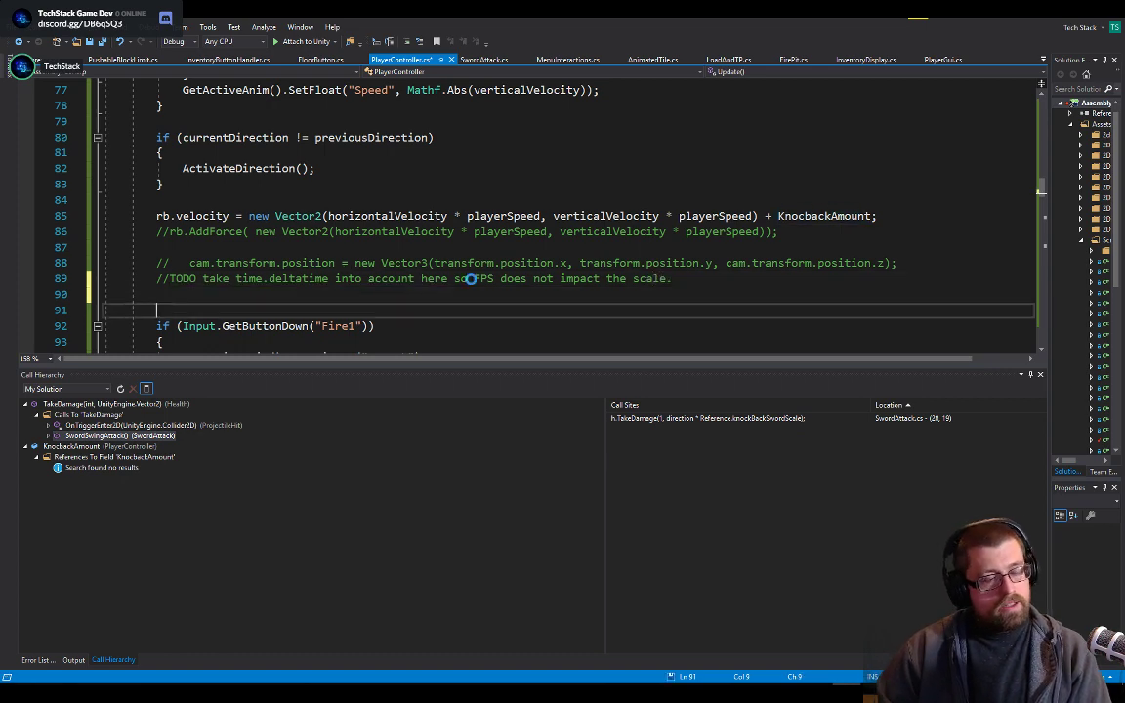
- Add a private void FixedUpdate method above onDeath and paste the cut KnocbackAmount.Scale line into its body
{"action": "scroll", "coordinate": [459, 278], "scroll_direction": "down", "scroll_amount": 2}
{"action": "scroll", "coordinate": [448, 275], "scroll_direction": "down", "scroll_amount": 16}
{"action": "scroll", "coordinate": [232, 262], "scroll_direction": "up", "scroll_amount": 8}
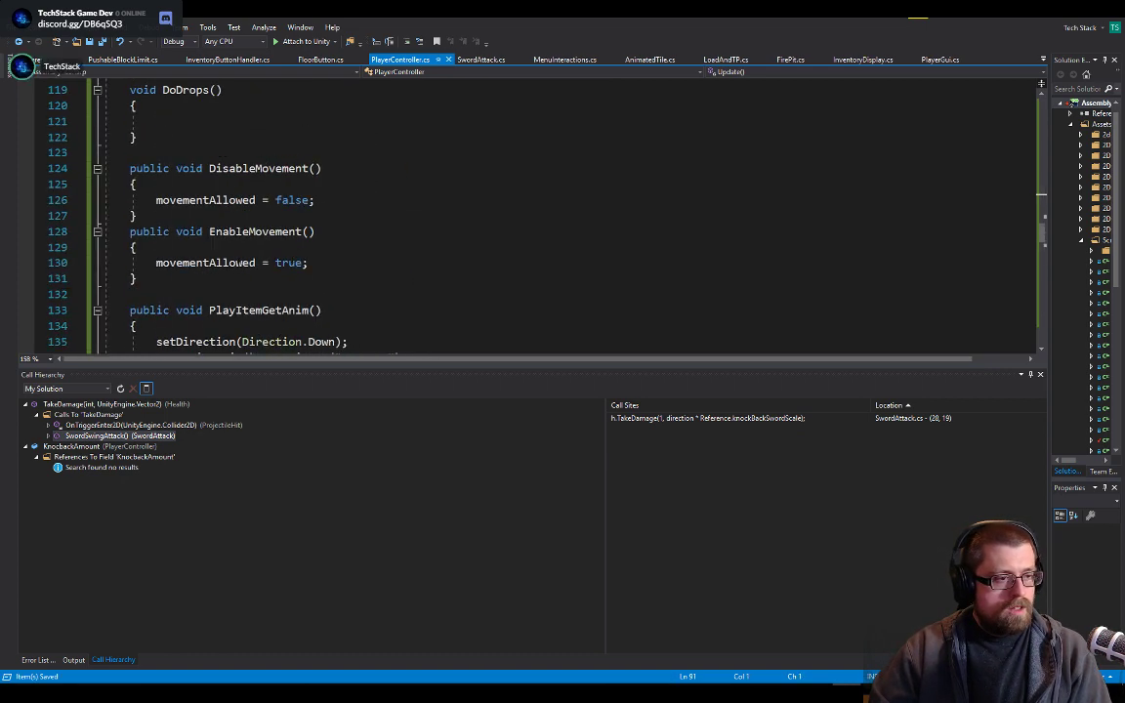
{"action": "scroll", "coordinate": [176, 185], "scroll_direction": "up", "scroll_amount": 2}
{"action": "left_click", "coordinate": [180, 245]}
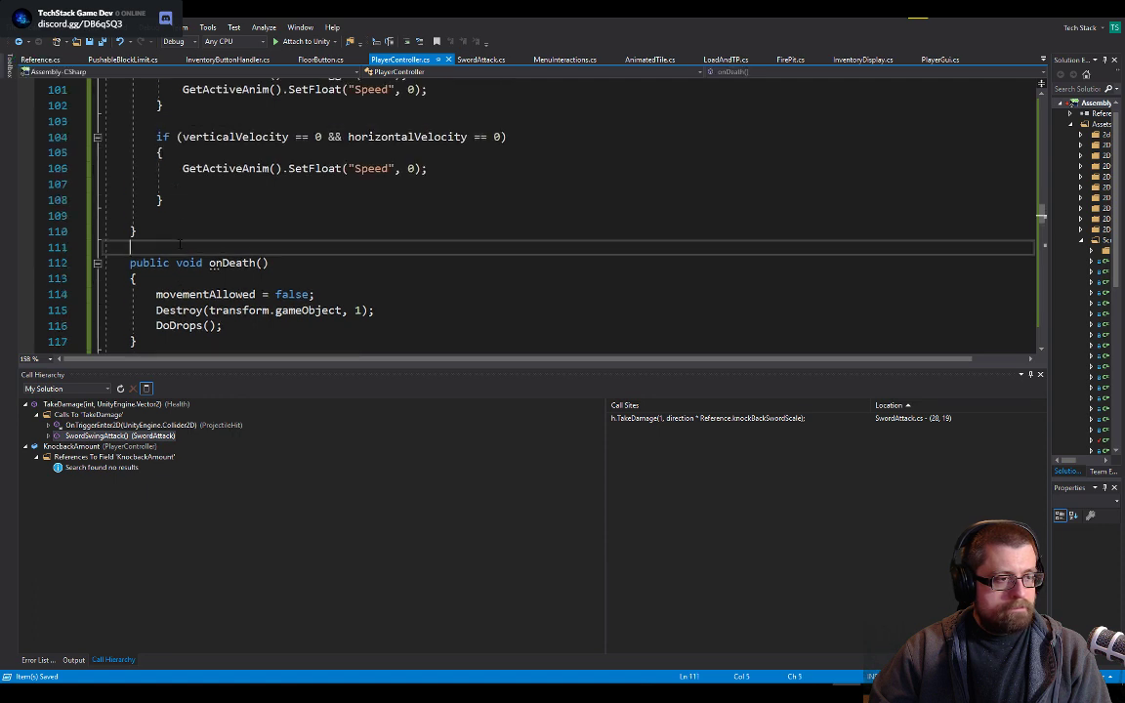
{"action": "type", "text": "void Fix"}
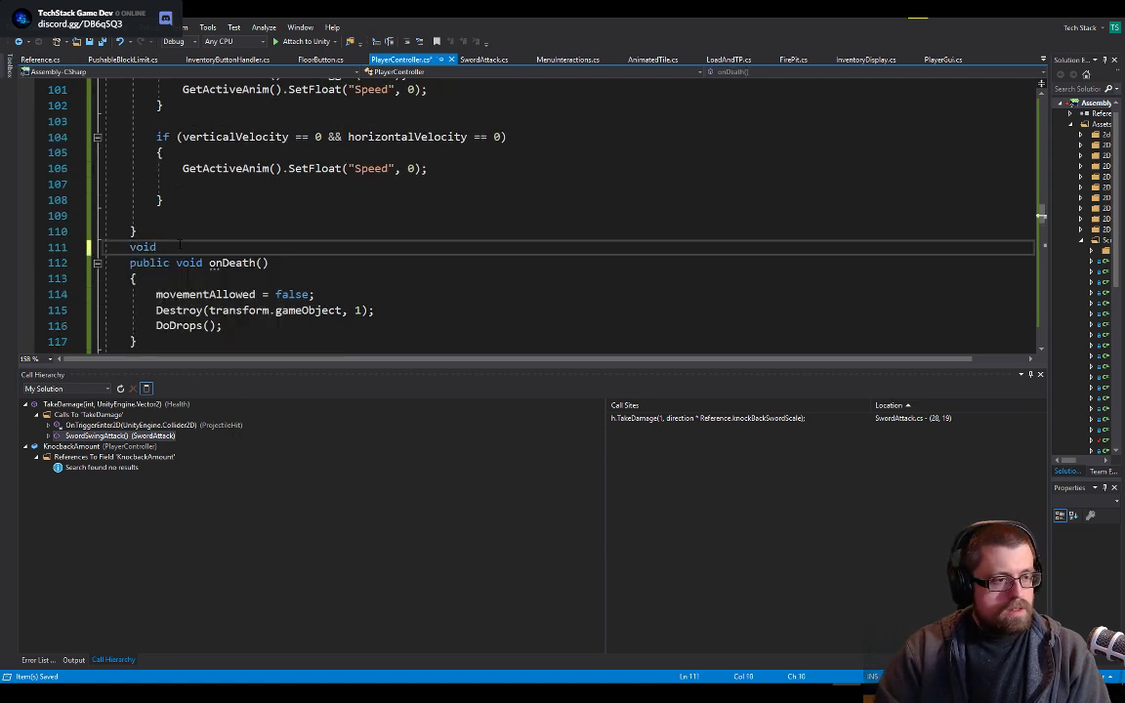
{"action": "key", "text": "Tab"}
{"action": "key", "text": "ctrl+v"}
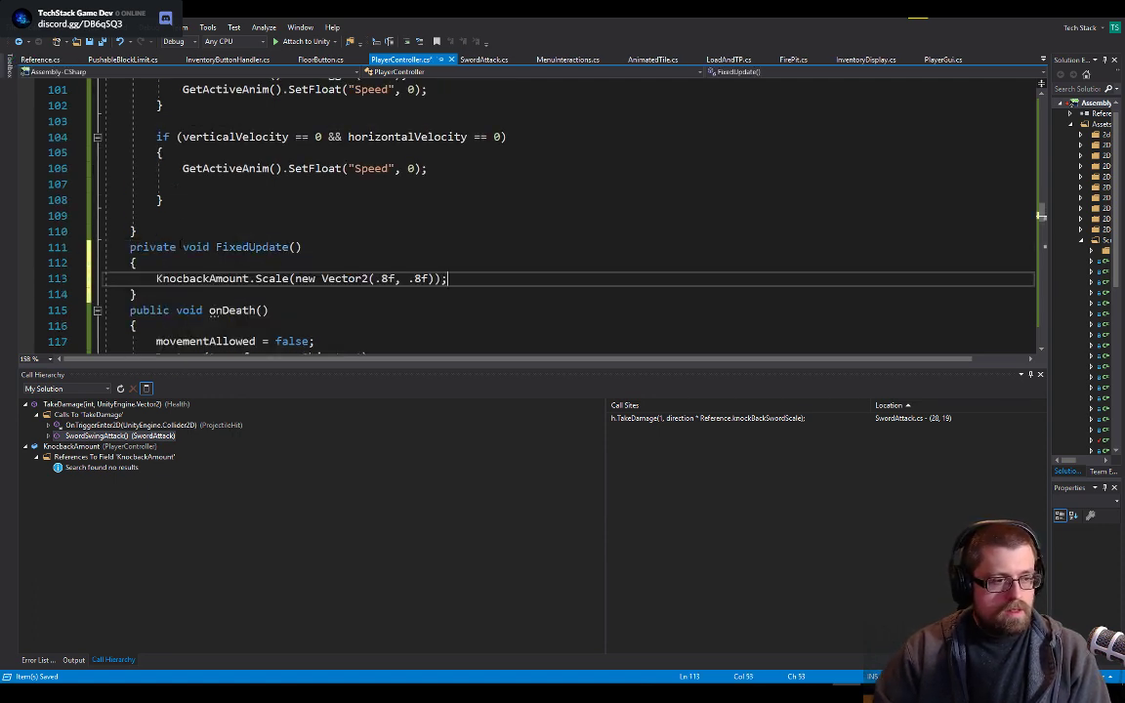
{"action": "key", "text": "Up"}
- Delete the TODO comment about time.deltatime from the Update method
{"action": "scroll", "coordinate": [538, 215], "scroll_direction": "up", "scroll_amount": 7}
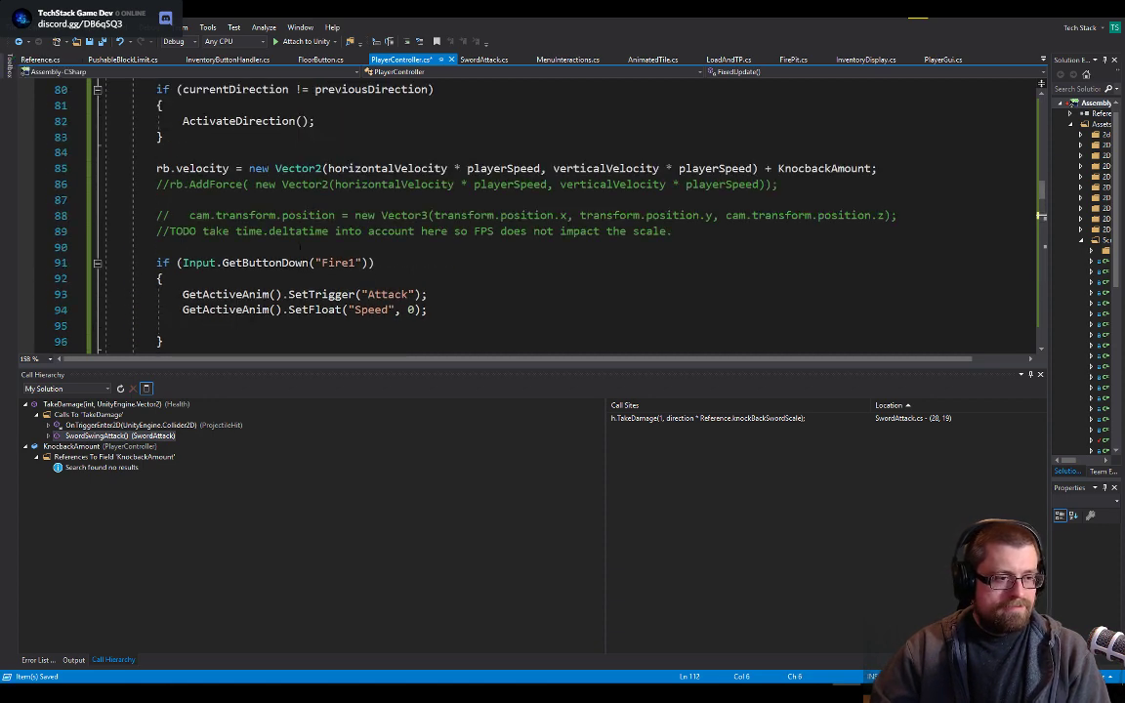
{"action": "triple_click", "coordinate": [307, 231]}
{"action": "key", "text": "BackSpace"}
{"action": "left_click", "coordinate": [376, 152]}
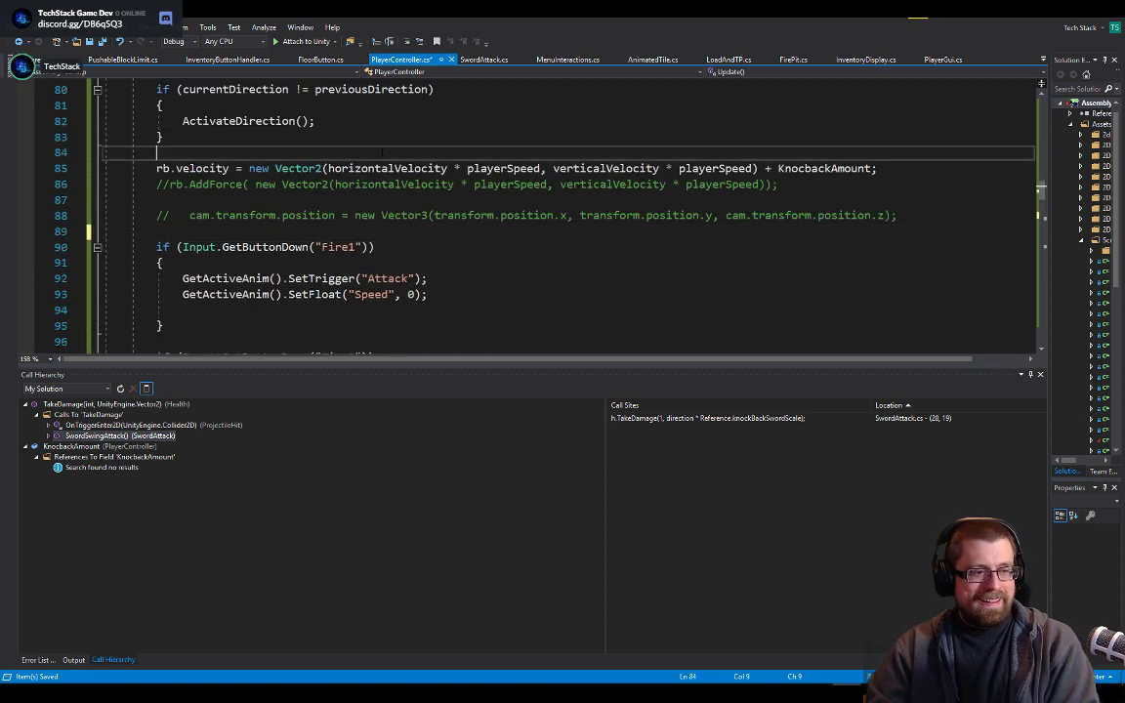
- Switch to Unity, stop the running game and start a new play session with the updated script
{"action": "key", "text": "alt+Tab"}
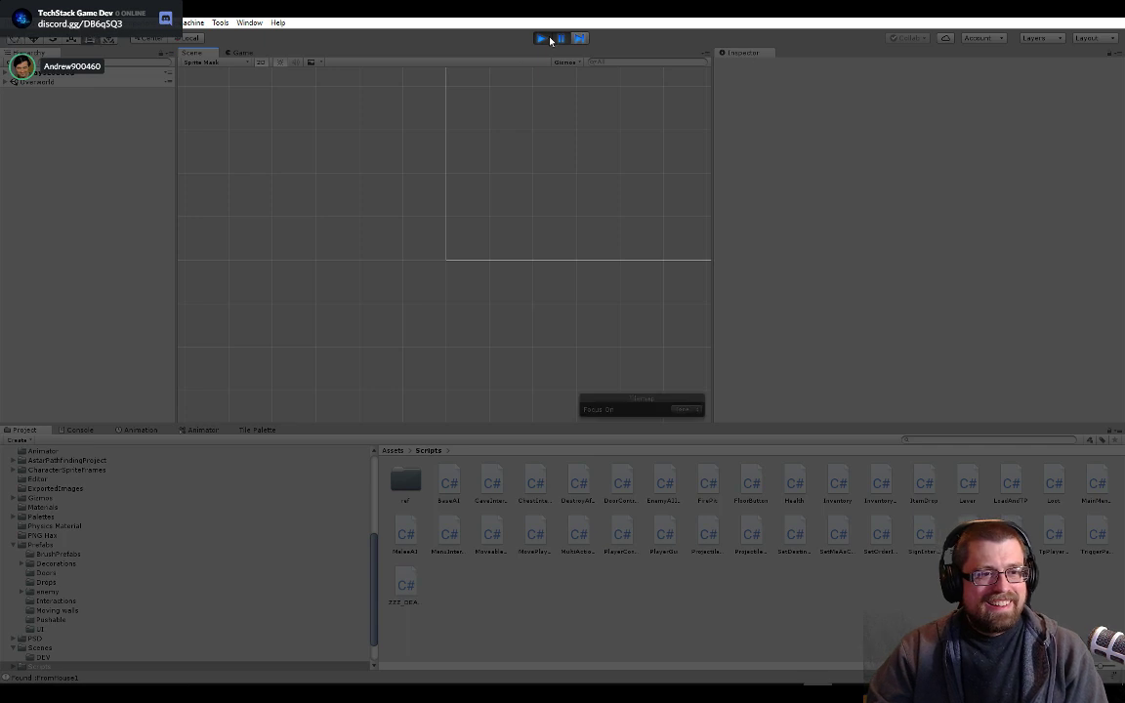
{"action": "left_click", "coordinate": [543, 39]}
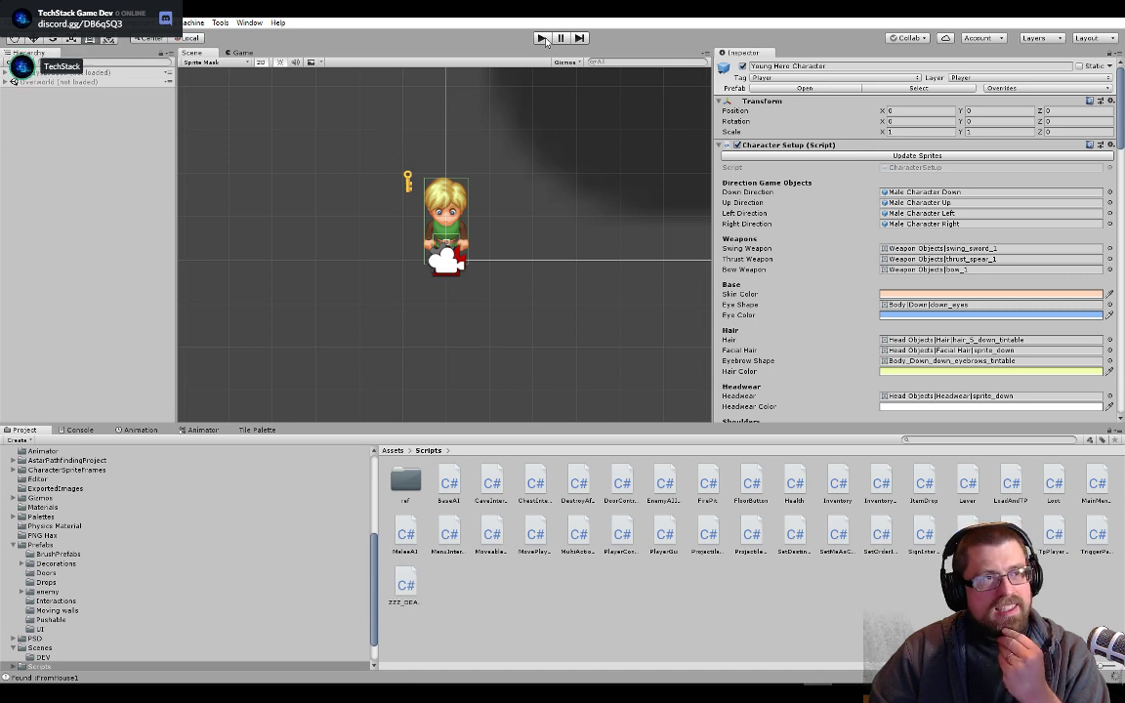
{"action": "left_click", "coordinate": [543, 38]}
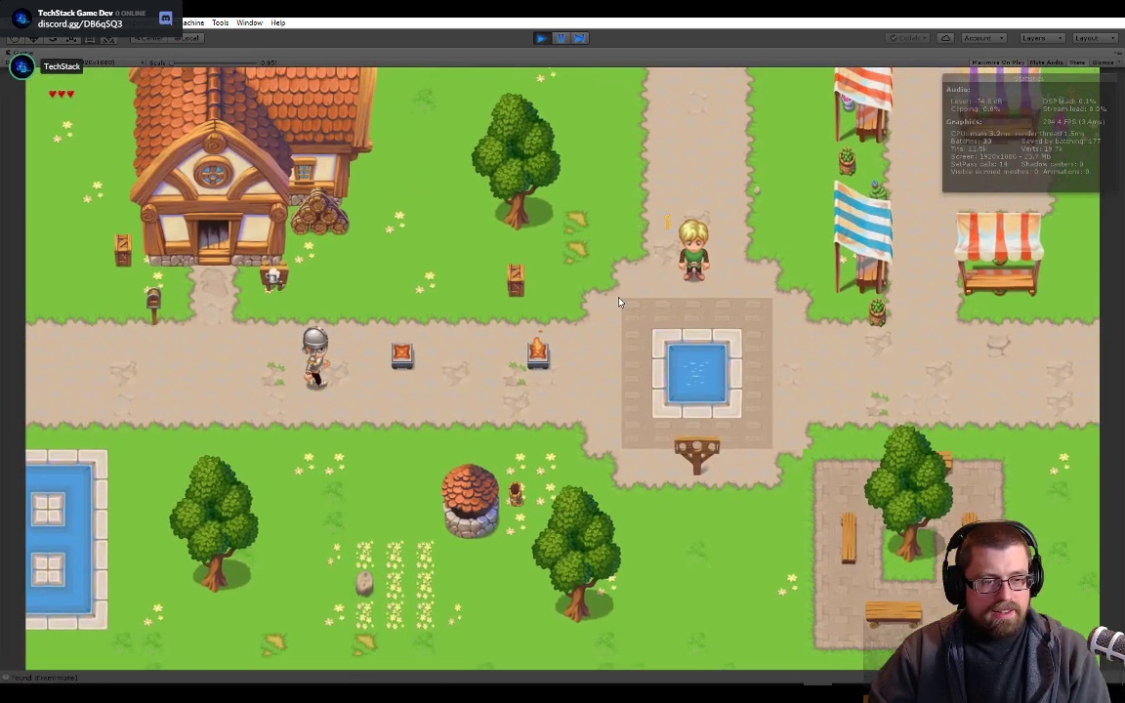
- Play-test the player's knockback by walking west past the helmeted knight under arrow fire, and stop the game
{"action": "key", "text": "a"}
{"action": "key", "text": "s"}
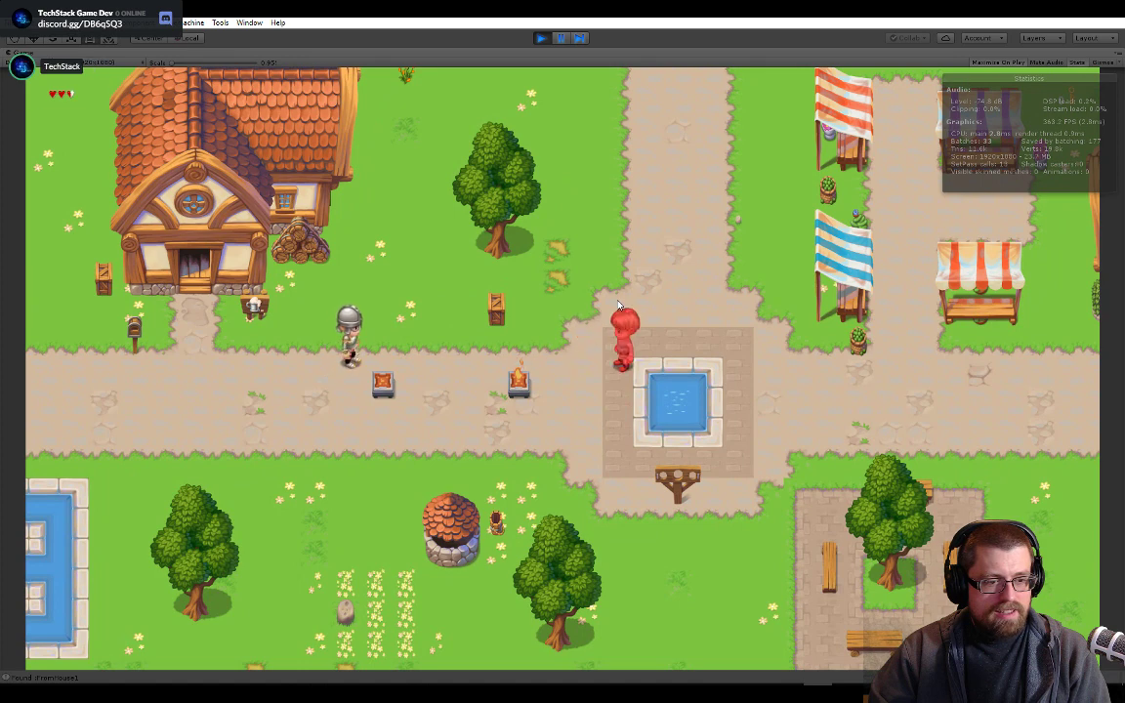
{"action": "key", "text": "a"}
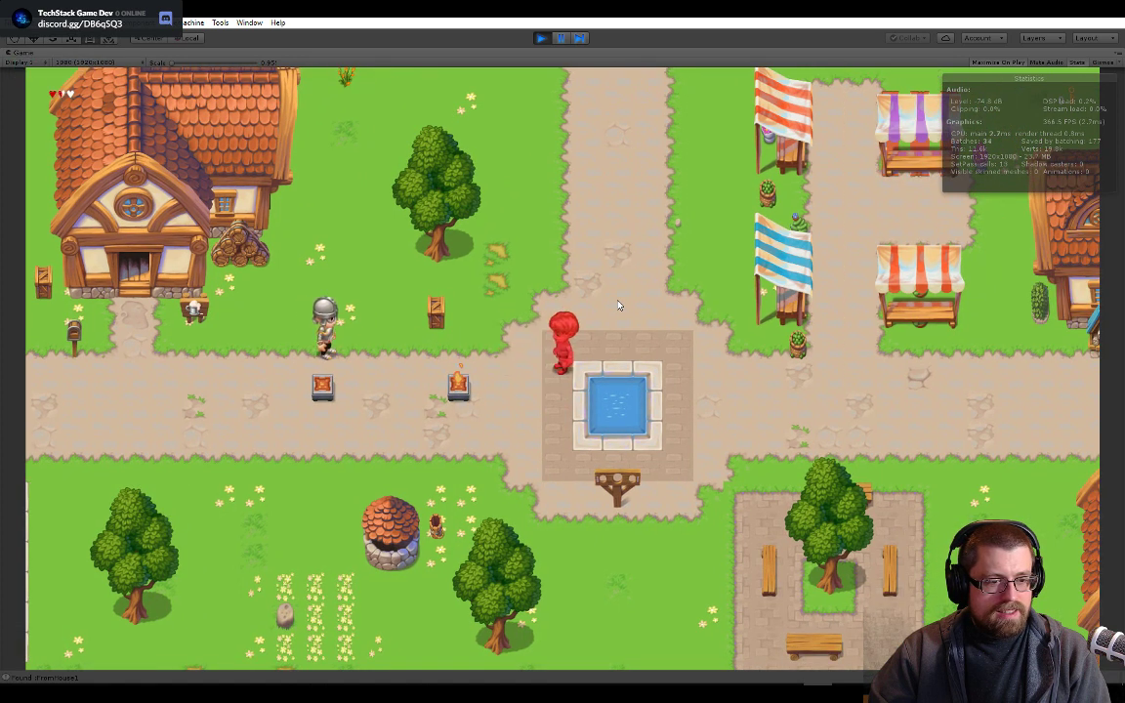
{"action": "key", "text": "a"}
{"action": "key", "text": "s"}
{"action": "key", "text": "Down"}
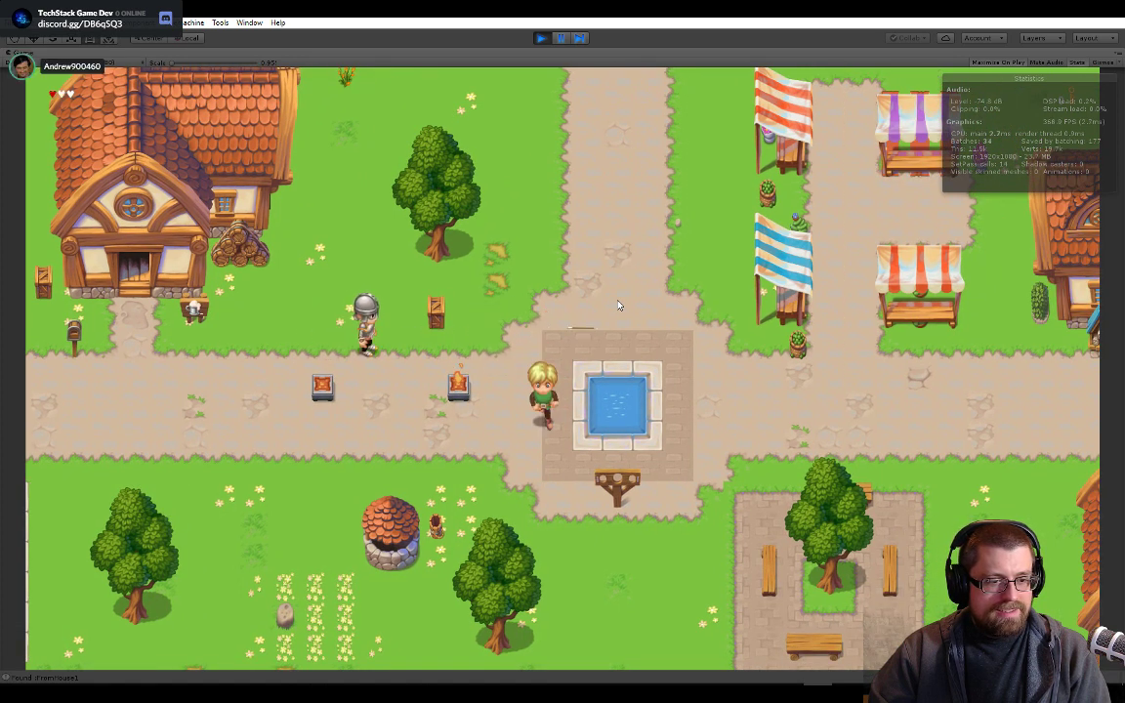
{"action": "key", "text": "Left"}
{"action": "key", "text": "Left"}
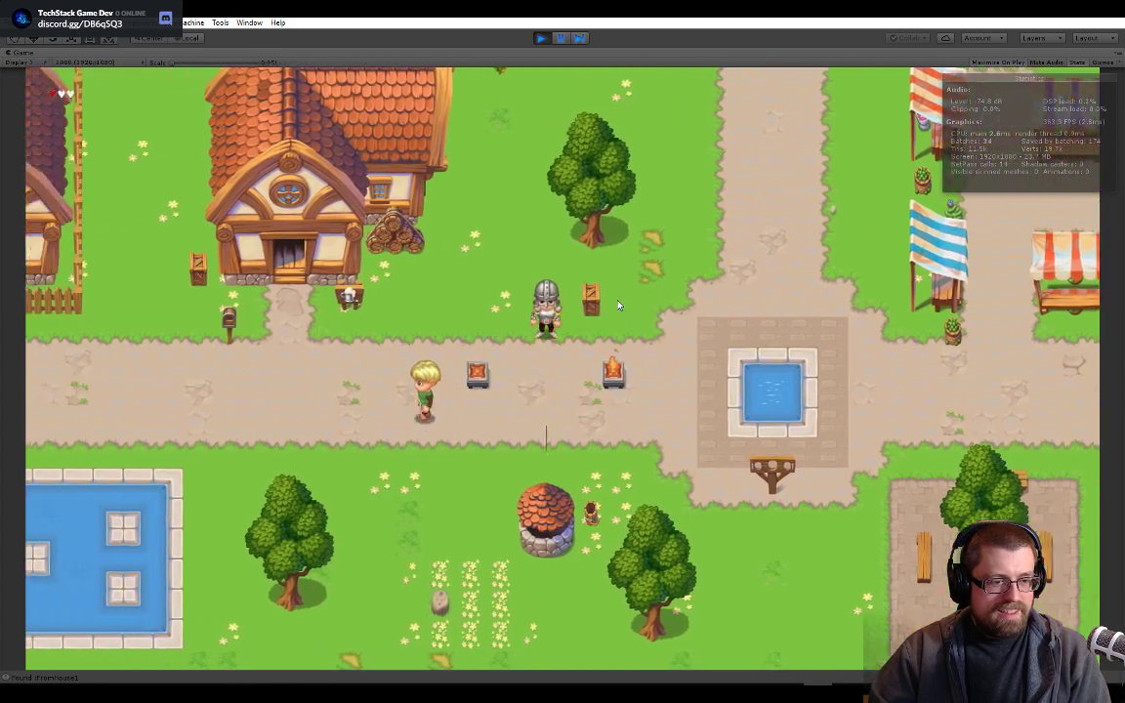
{"action": "key", "text": "Up"}
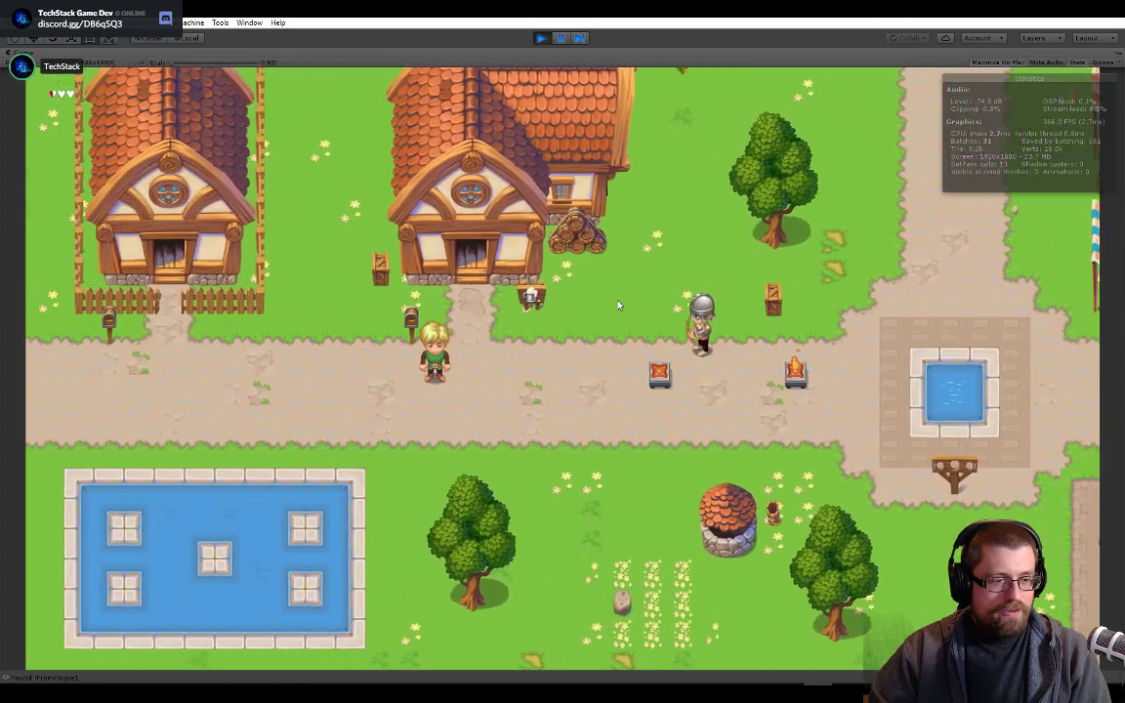
{"action": "key", "text": "Left"}
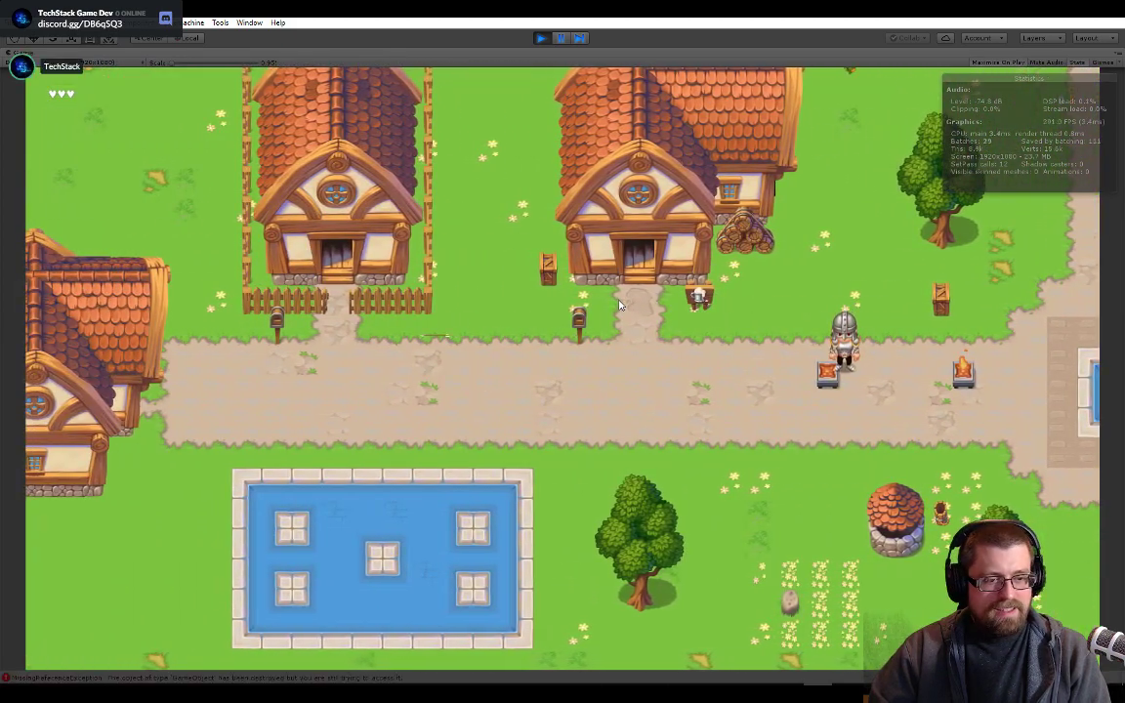
{"action": "left_click", "coordinate": [540, 37]}
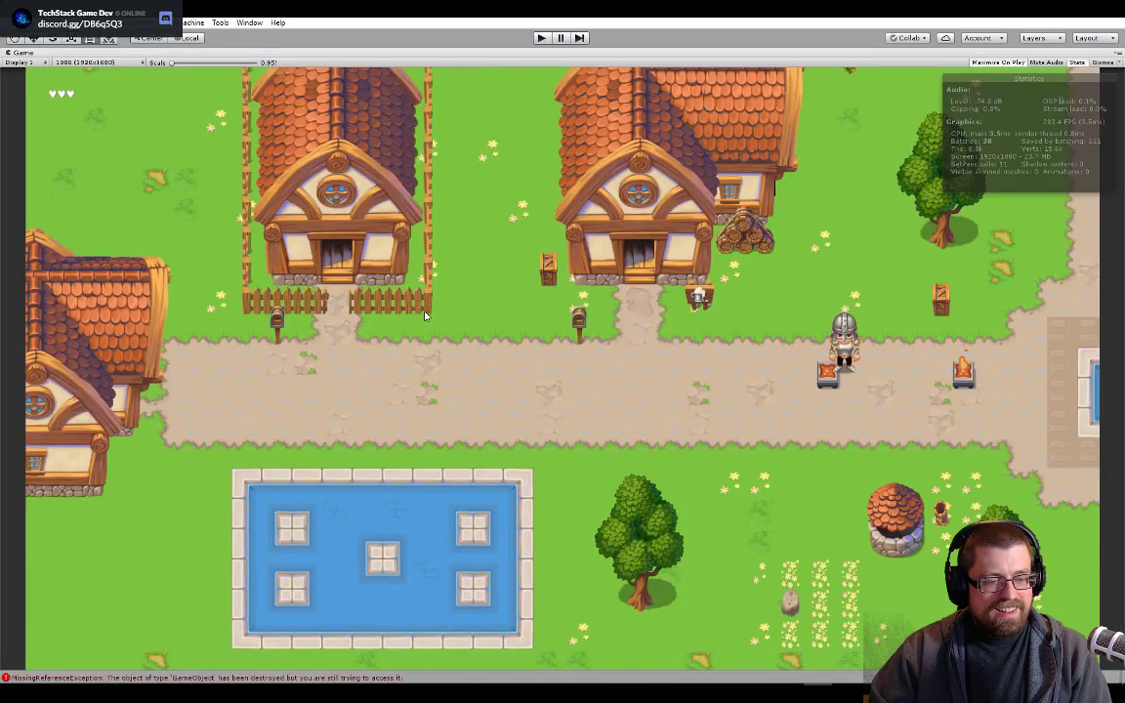
- In Visual Studio, change the KnocbackAmount.Scale vector in FixedUpdate to (.7f, .7f) and save PlayerController.cs
{"action": "key", "text": "alt+Tab"}
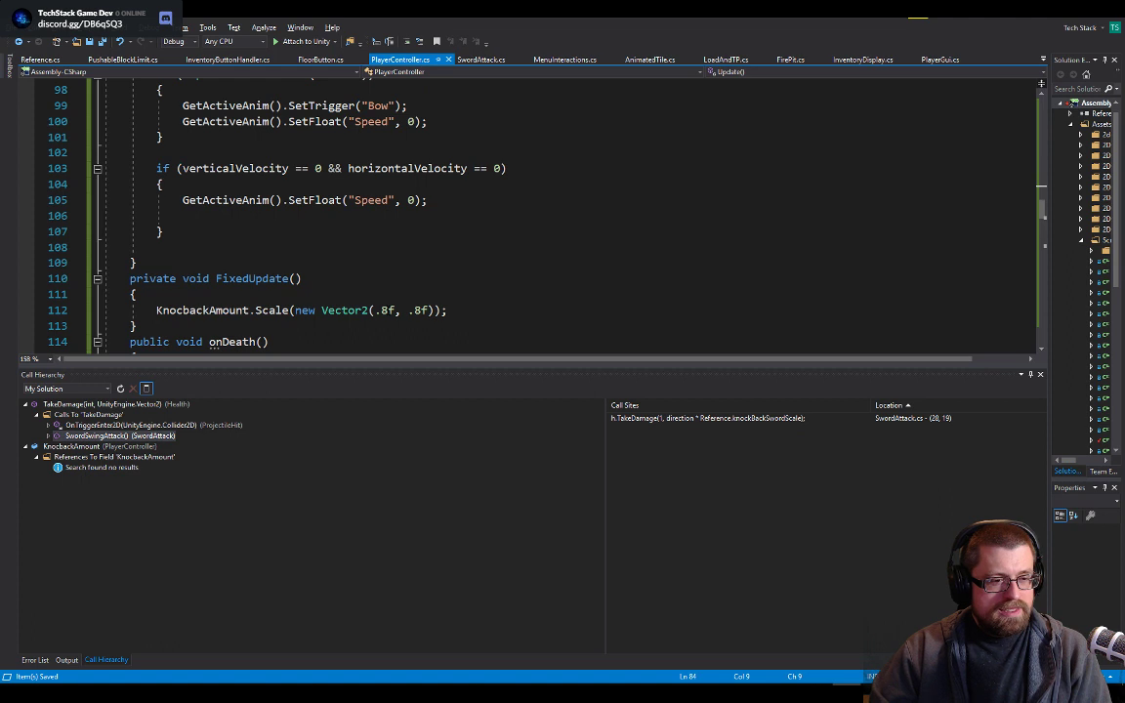
{"action": "left_click", "coordinate": [384, 311]}
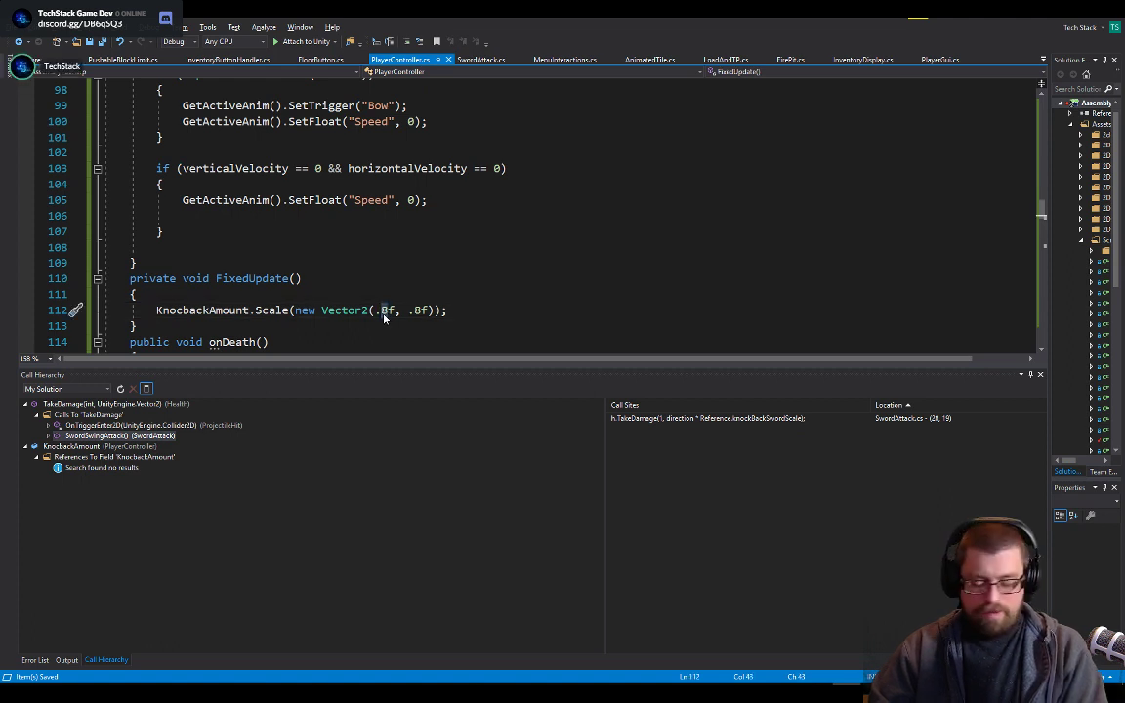
{"action": "key", "text": "Delete"}
{"action": "type", "text": "7"}
{"action": "left_click", "coordinate": [418, 311]}
{"action": "key", "text": "Delete"}
{"action": "type", "text": "7"}
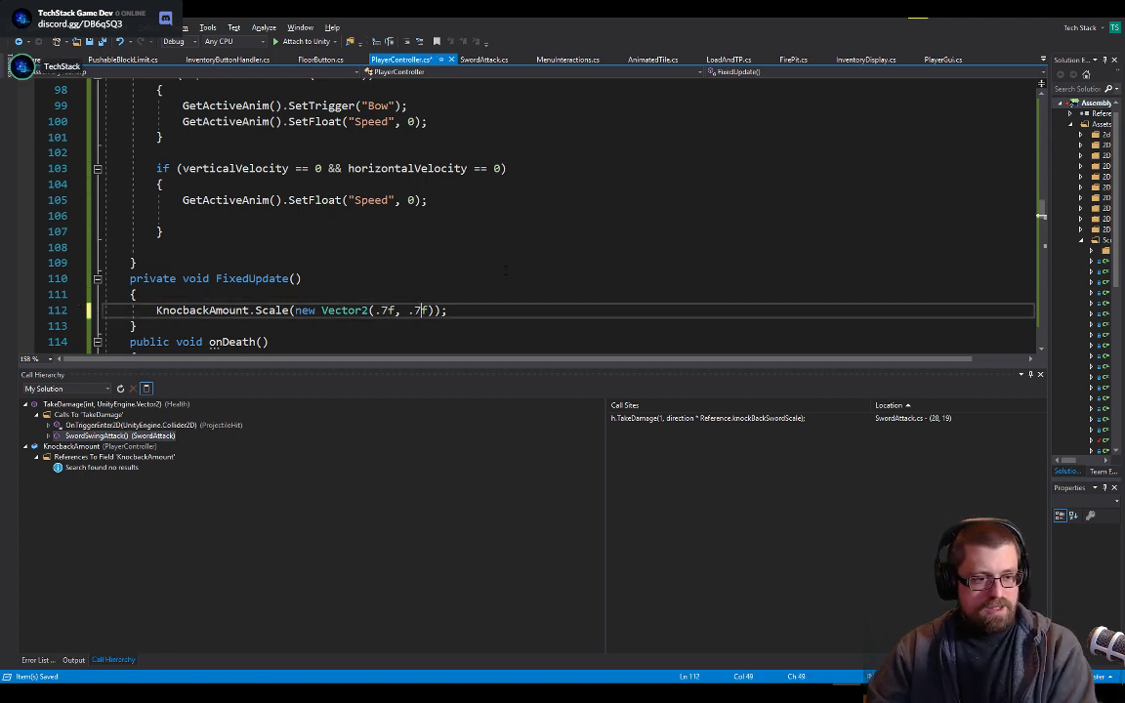
{"action": "key", "text": "ctrl+s"}
- Run the game in Unity and walk the player west past the knight to check the knockback from arrows
{"action": "key", "text": "alt+Tab"}
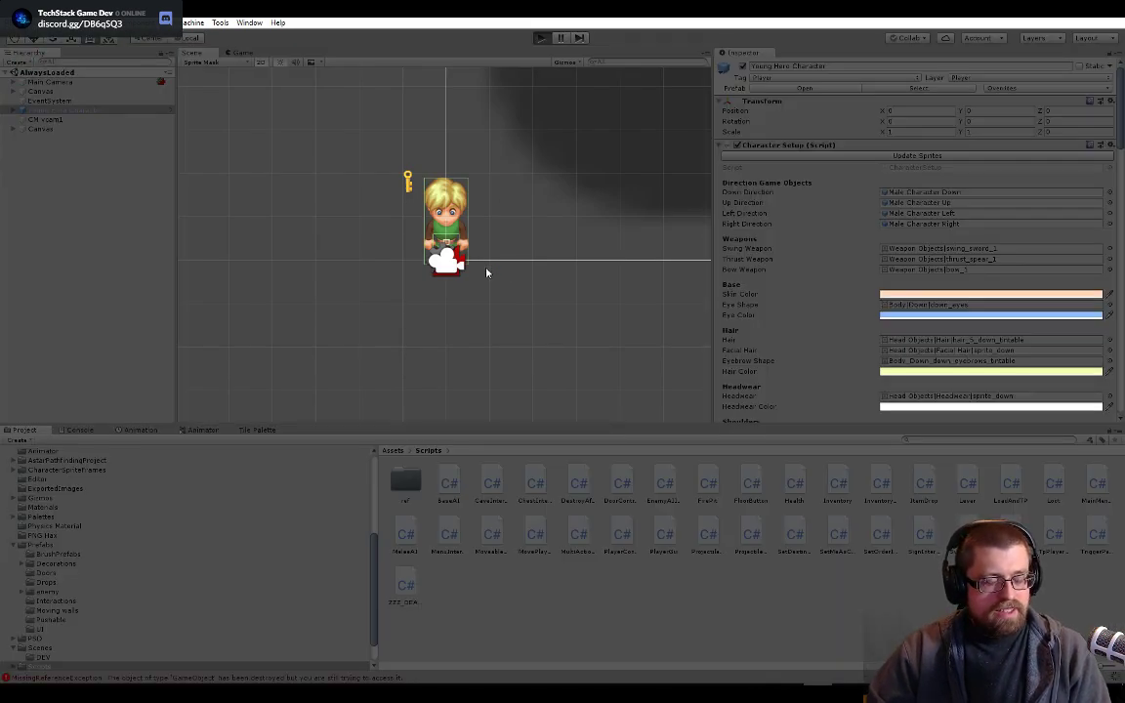
{"action": "key", "text": "ctrl+p"}
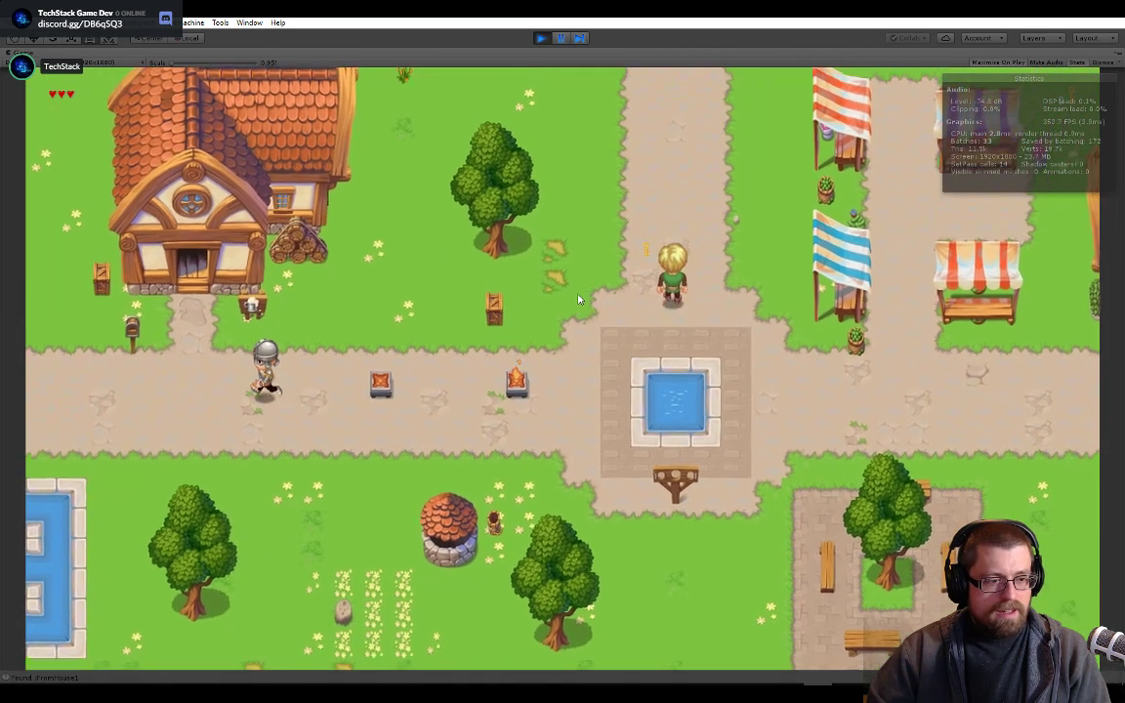
{"action": "key", "text": "a"}
{"action": "key", "text": "s"}
{"action": "key", "text": "Left"}
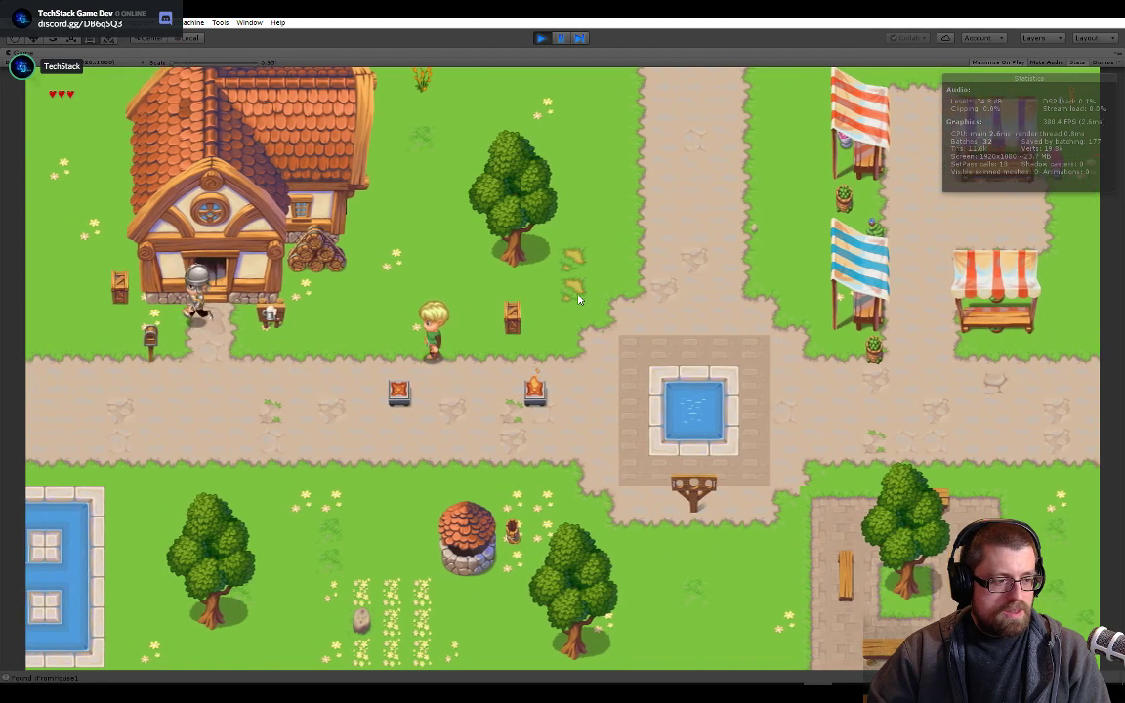
{"action": "key", "text": "Left"}
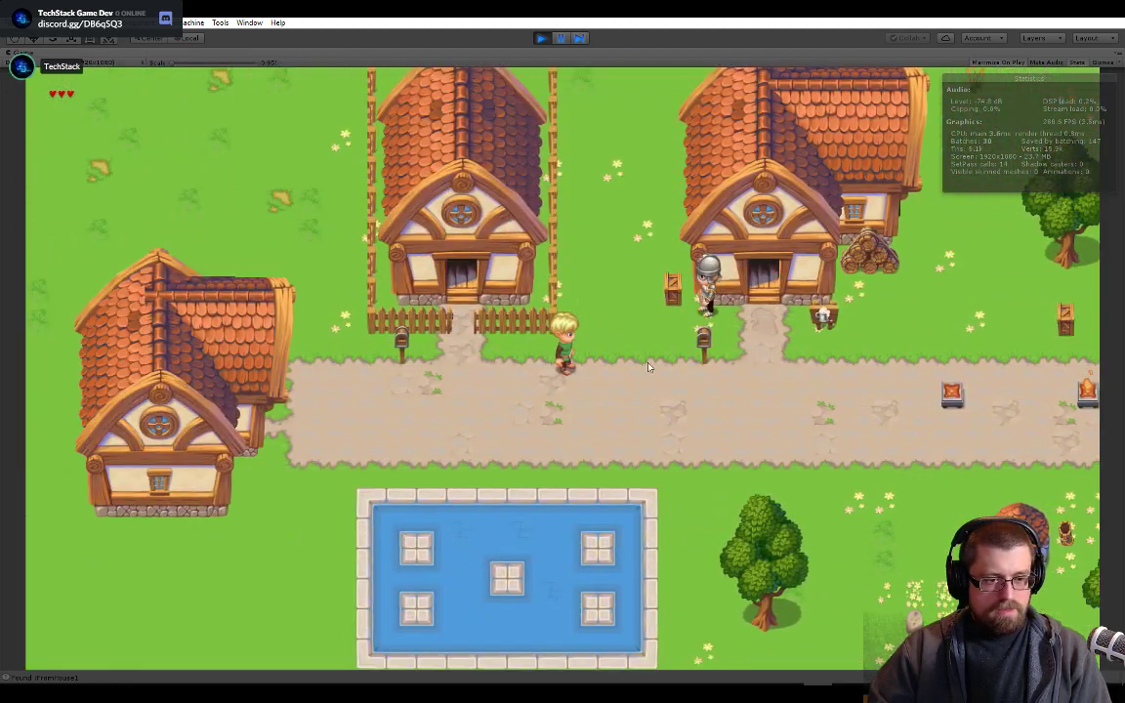
{"action": "key", "text": "Down"}
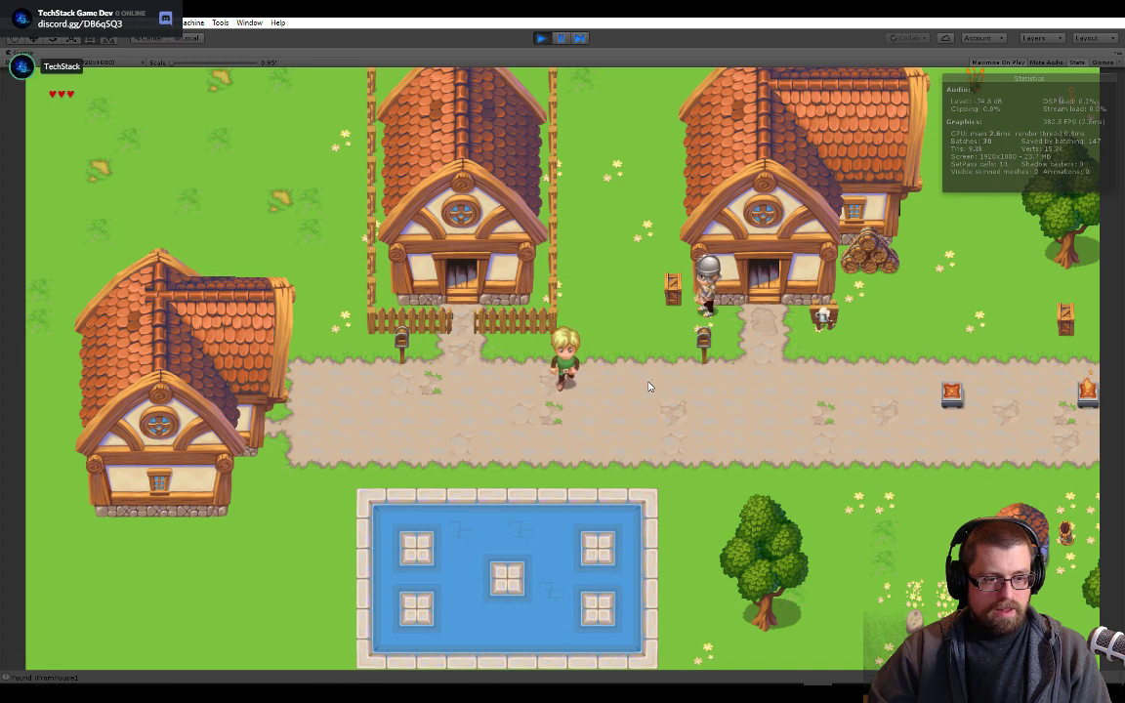
{"action": "key", "text": "Left"}
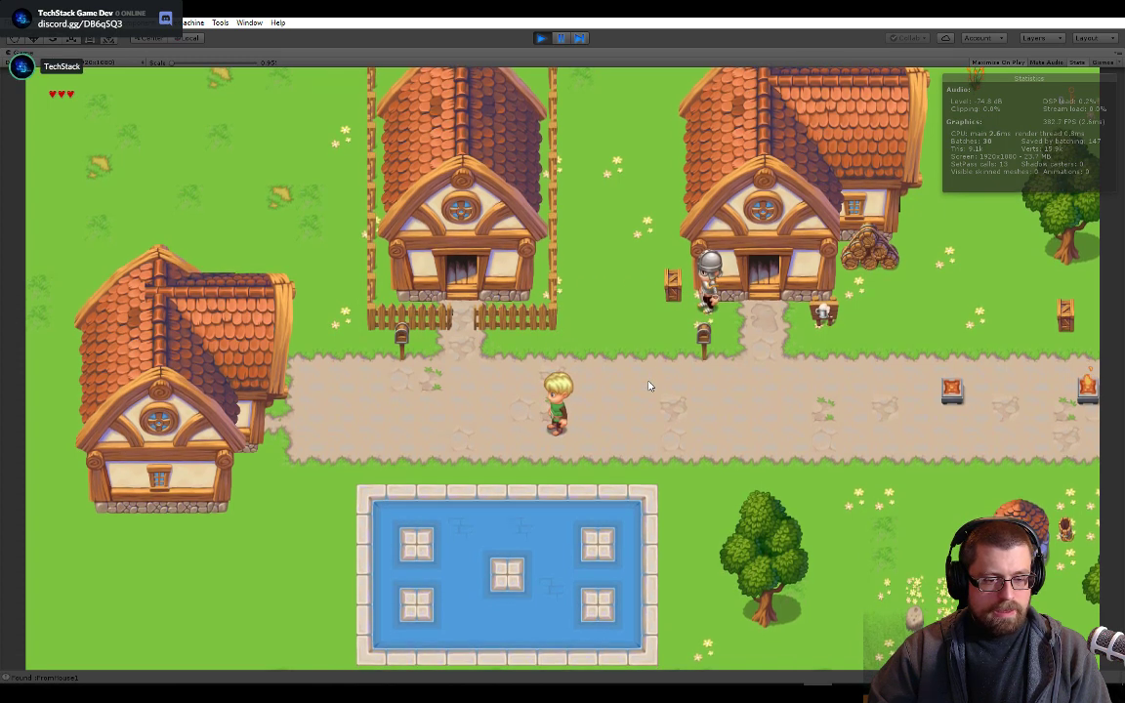
{"action": "key", "text": "Right"}
{"action": "key", "text": "Up"}
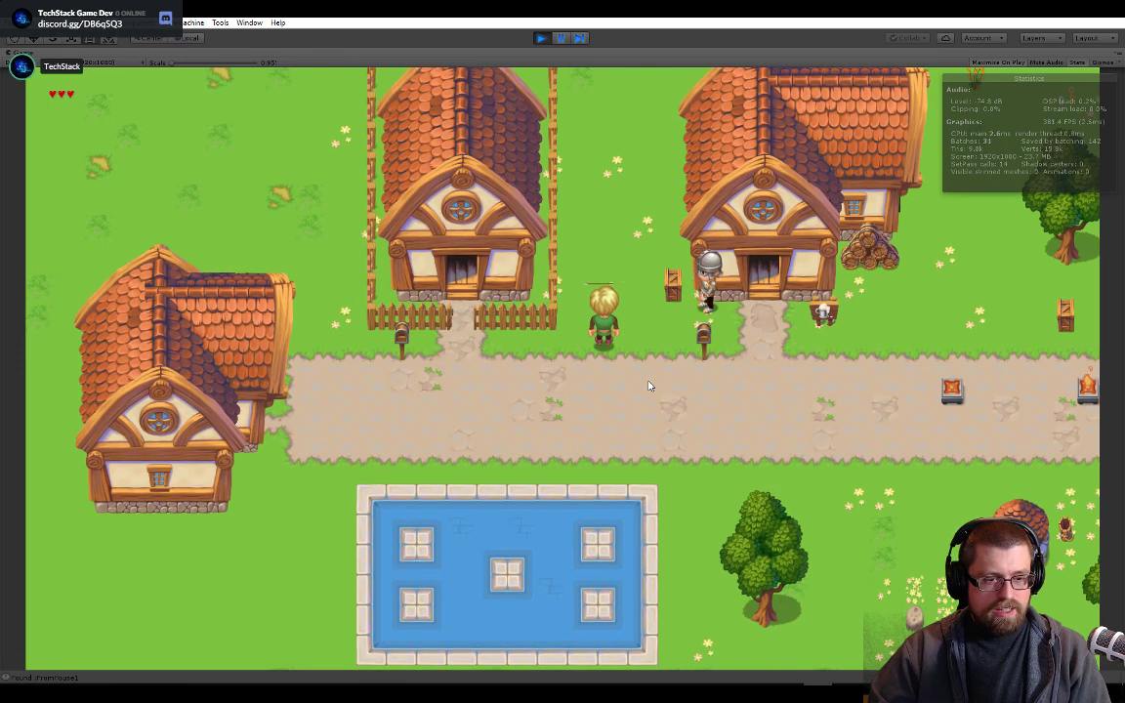
{"action": "key", "text": "Down"}
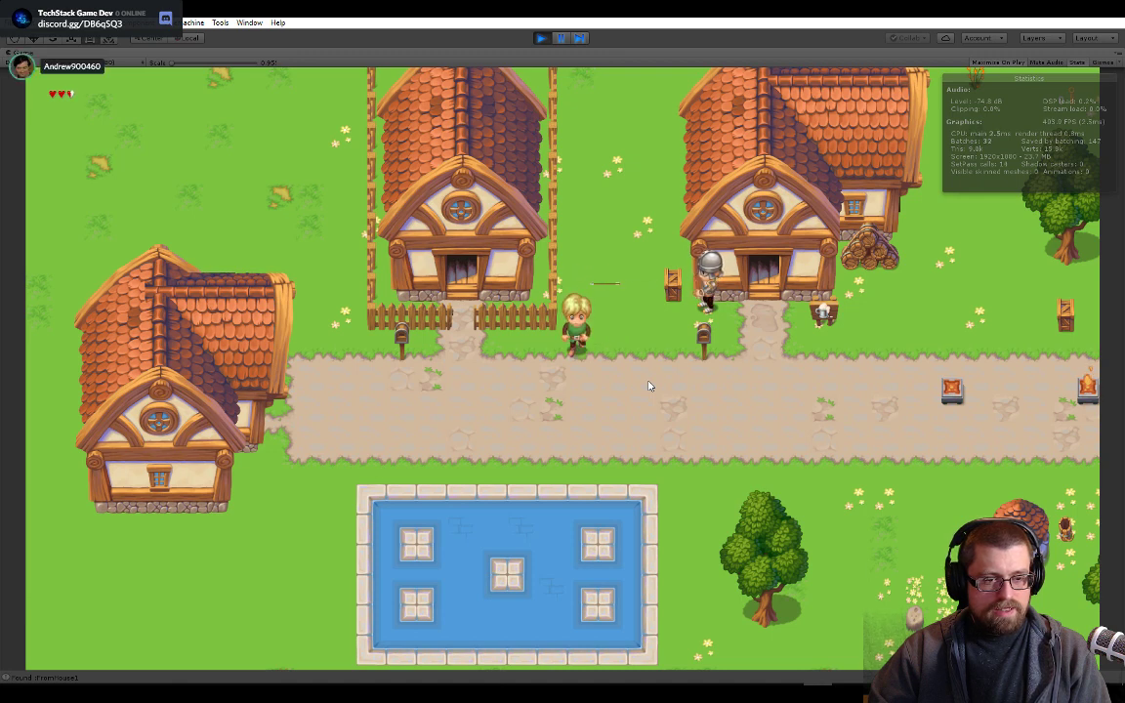
- Fight the knight beside the house with the sword to test knockback, and retreat south beside the pool
{"action": "key", "text": "Right"}
{"action": "key", "text": "Up"}
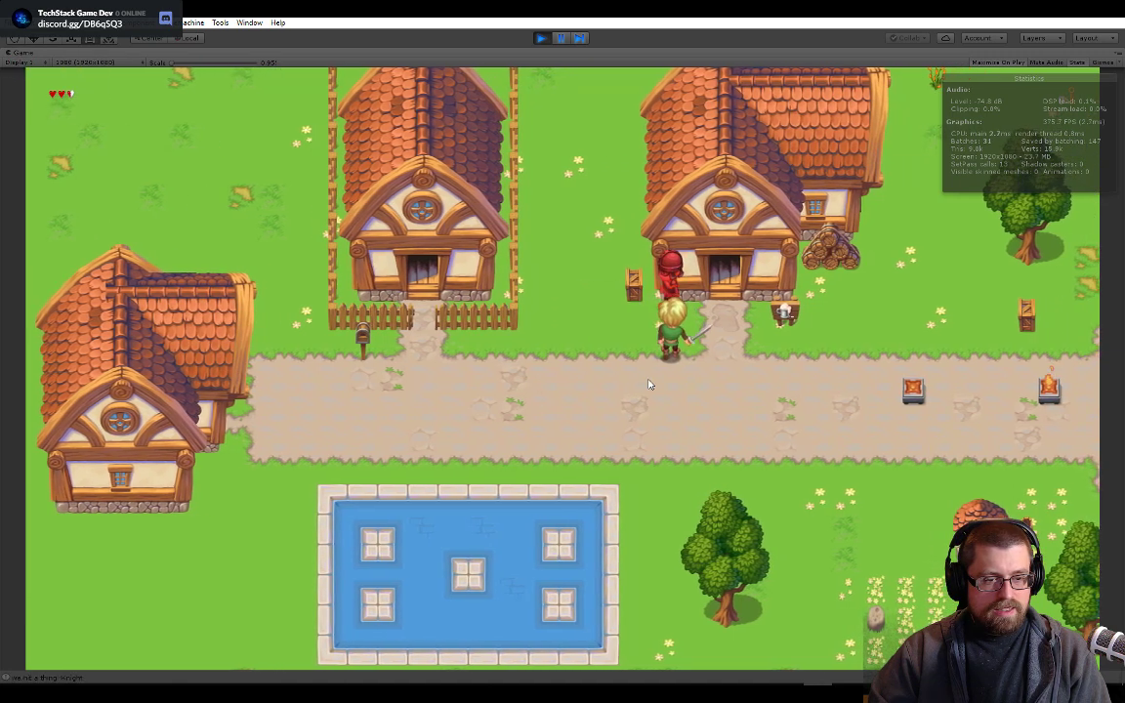
{"action": "key", "text": "Down"}
{"action": "key", "text": "Left"}
{"action": "key", "text": "Up"}
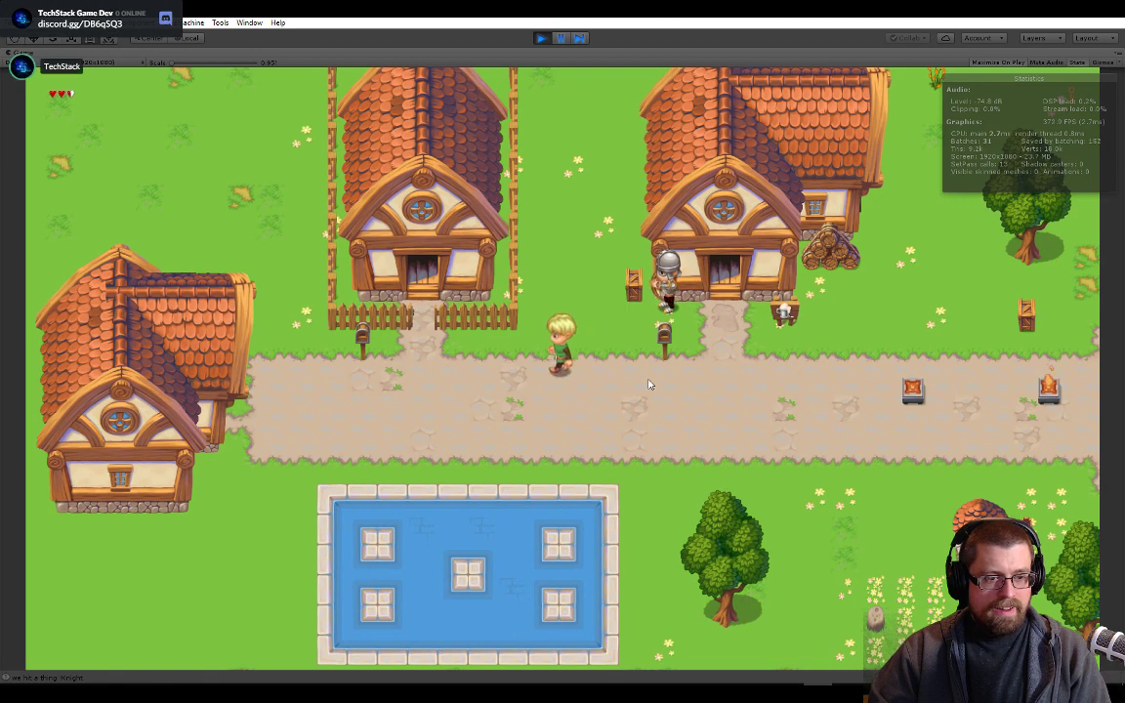
{"action": "key", "text": "Right"}
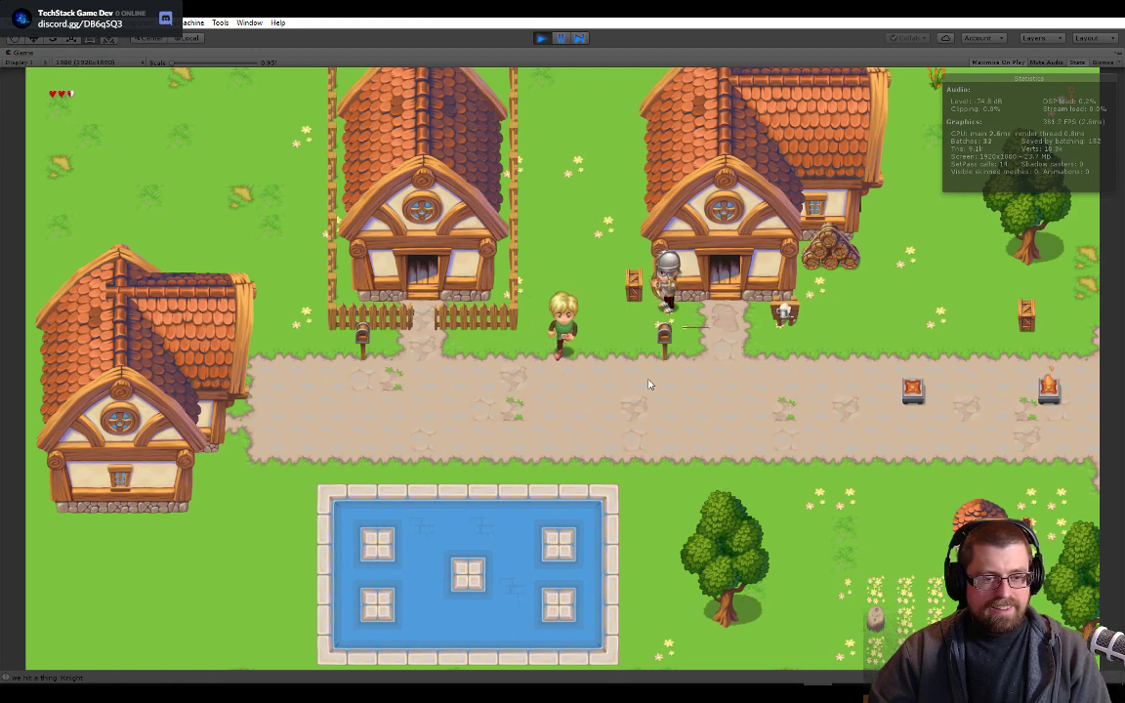
{"action": "key", "text": "Down"}
{"action": "key", "text": "Right"}
{"action": "key", "text": "Up"}
{"action": "key", "text": "space"}
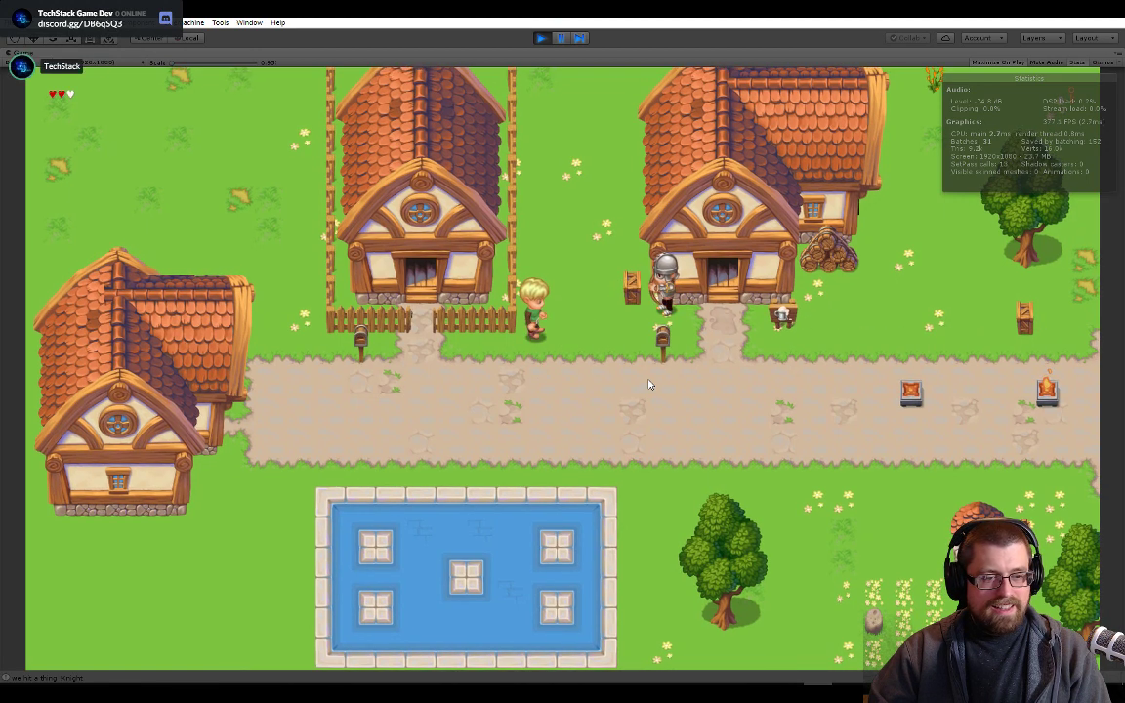
{"action": "key", "text": "Down"}
{"action": "key", "text": "Right"}
{"action": "key", "text": "Up"}
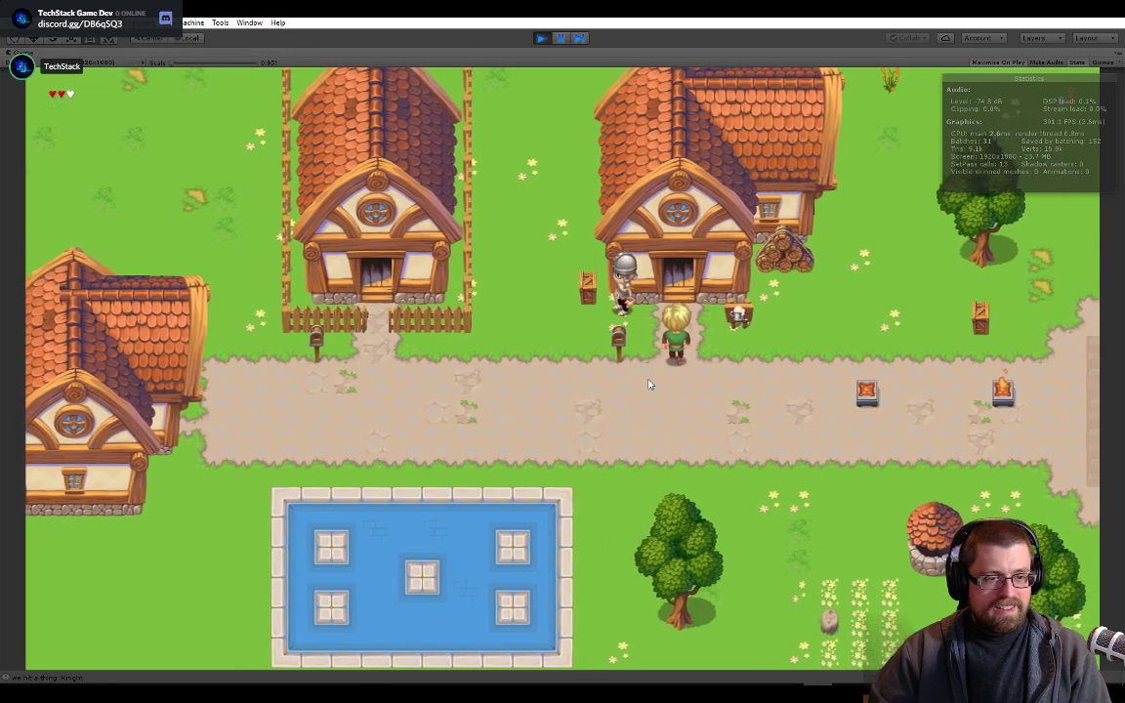
{"action": "key", "text": "space"}
{"action": "key", "text": "Down"}
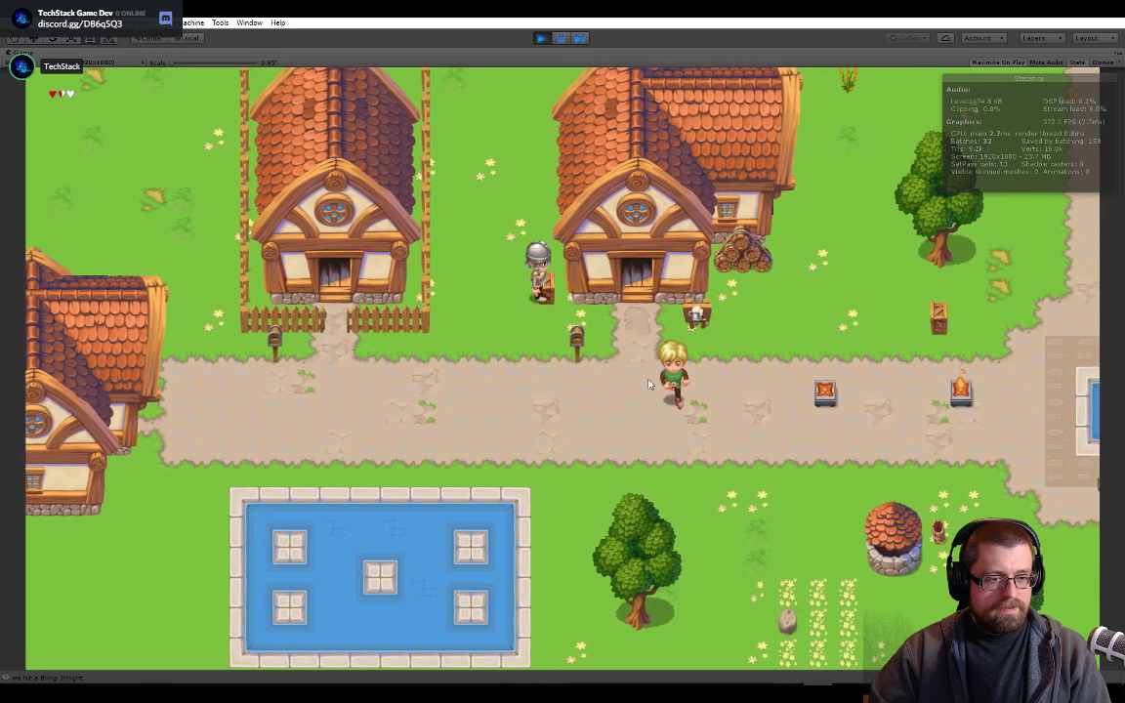
{"action": "key", "text": "Left"}
{"action": "key", "text": "Left"}
{"action": "key", "text": "Down"}
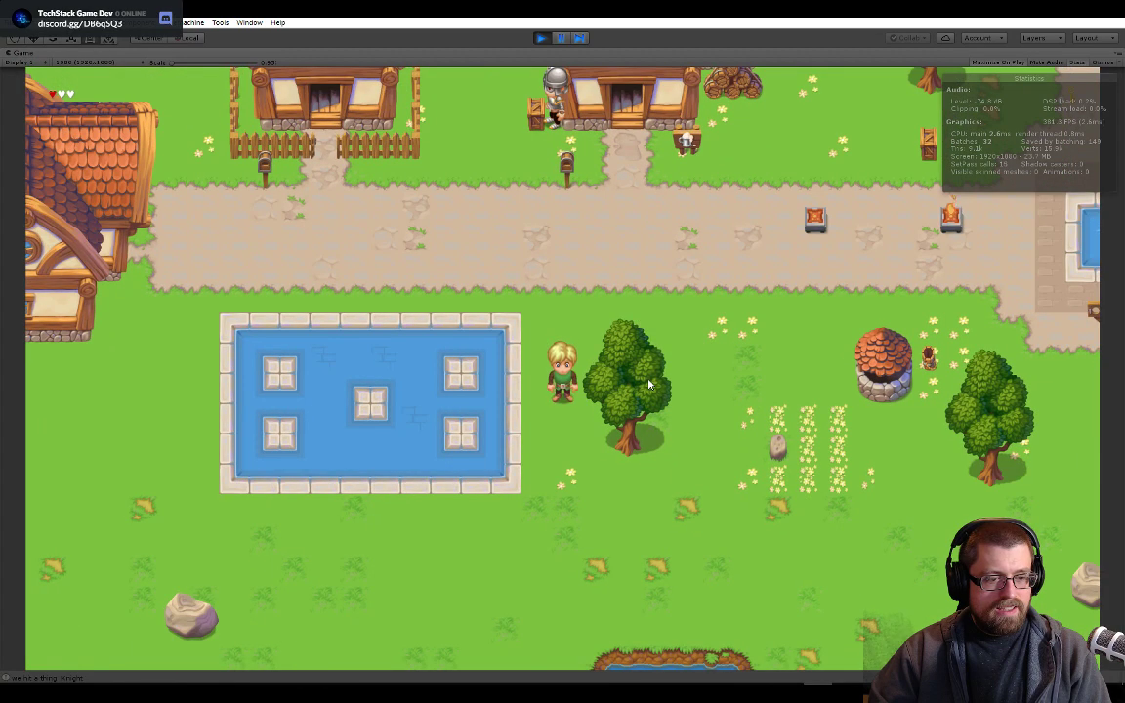
- In Visual Studio, set the KnocbackAmount.Scale vector in FixedUpdate to (.9f, .9f) and save PlayerController.cs
{"action": "key", "text": "alt+Tab"}
{"action": "left_click", "coordinate": [387, 310]}
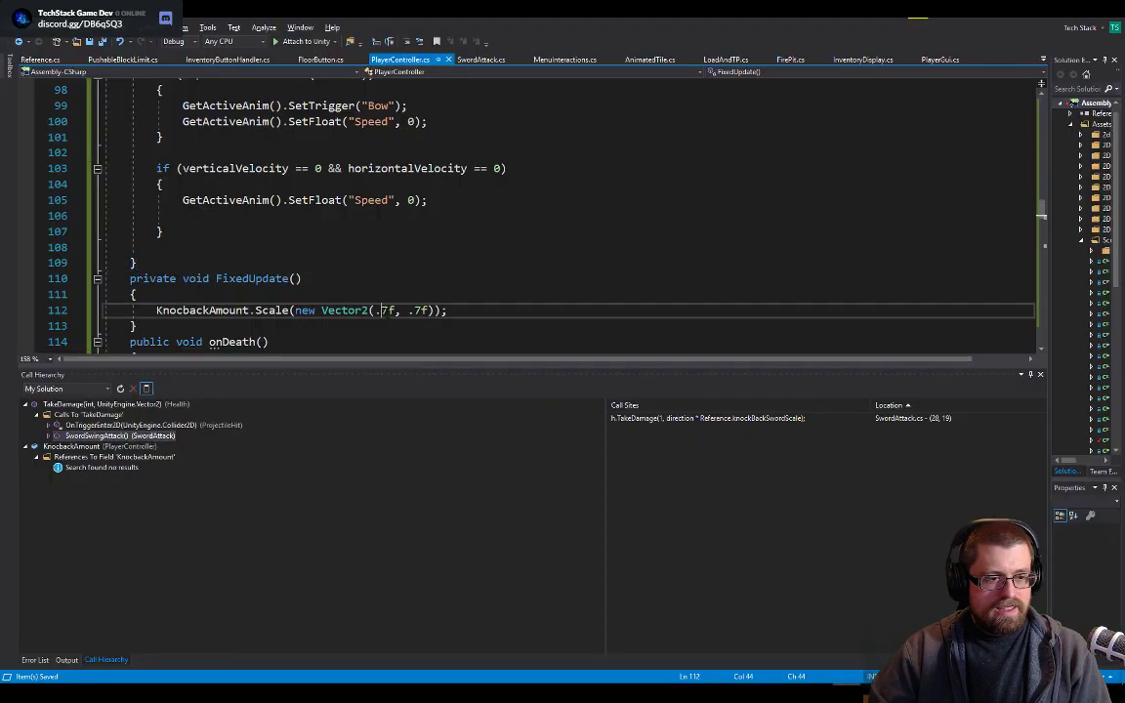
{"action": "key", "text": "BackSpace"}
{"action": "type", "text": "9"}
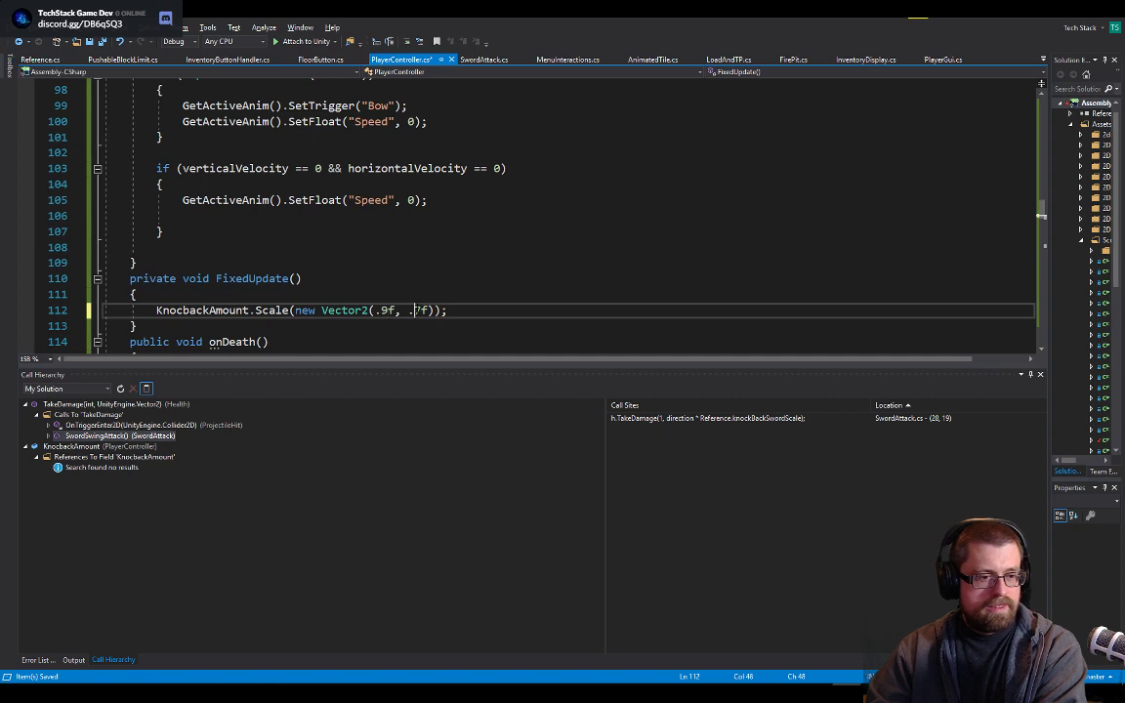
{"action": "left_click_drag", "start_coordinate": [414, 309], "coordinate": [422, 309]}
{"action": "type", "text": "9"}
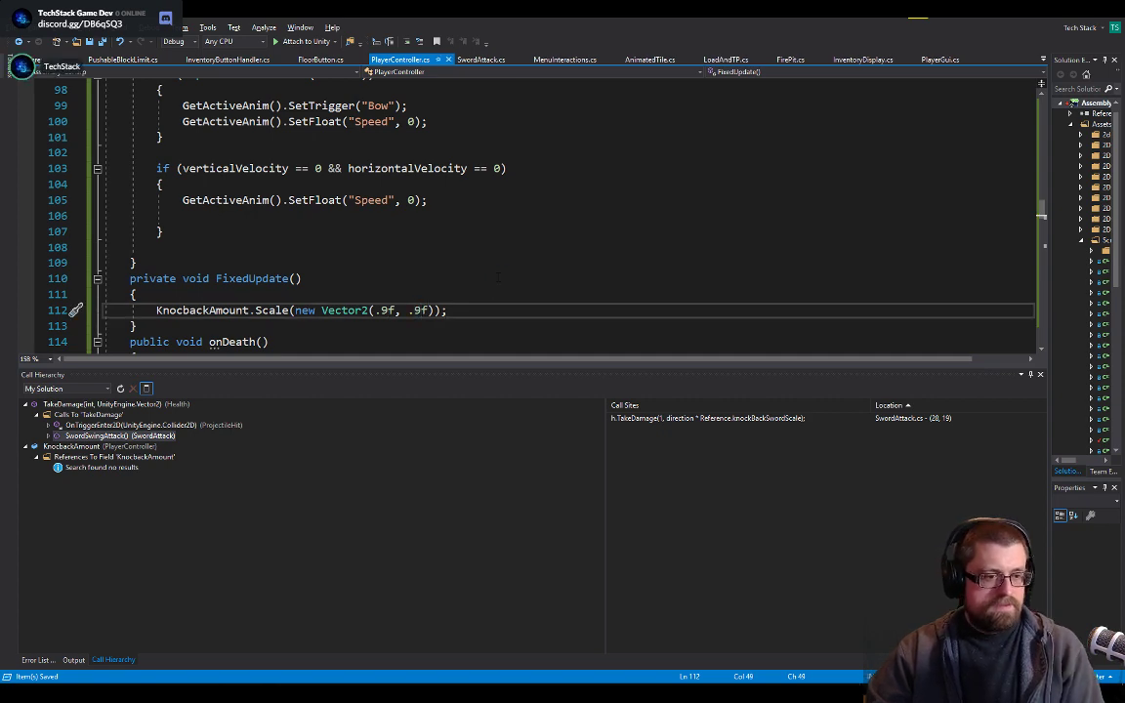
- In Unity, walk the player north to the knight beside the house, attack with the sword to test knockback, and stop the game
{"action": "key", "text": "alt+Tab"}
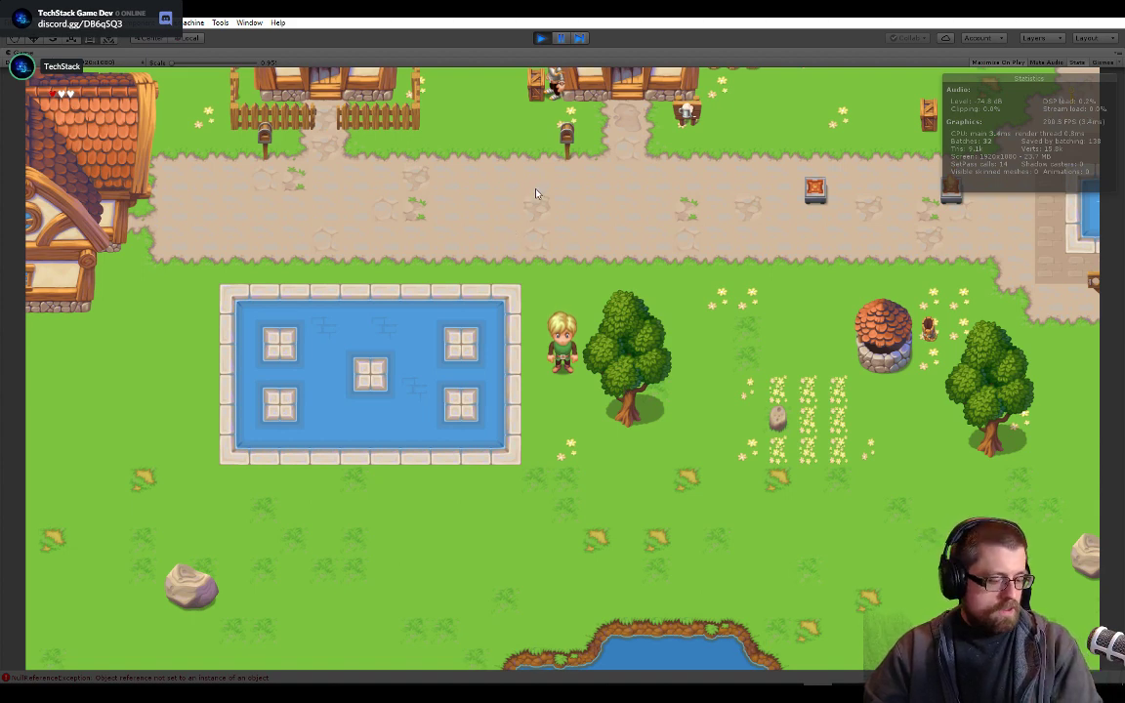
{"action": "key", "text": "w"}
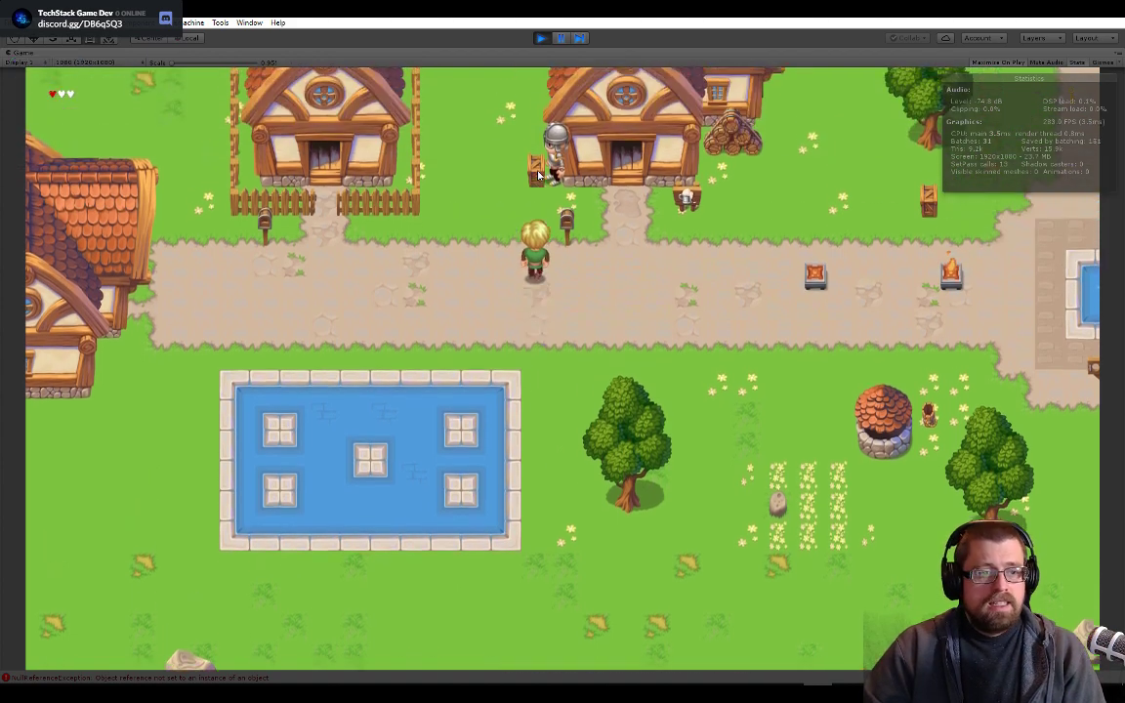
{"action": "key", "text": "space"}
{"action": "key", "text": "space"}
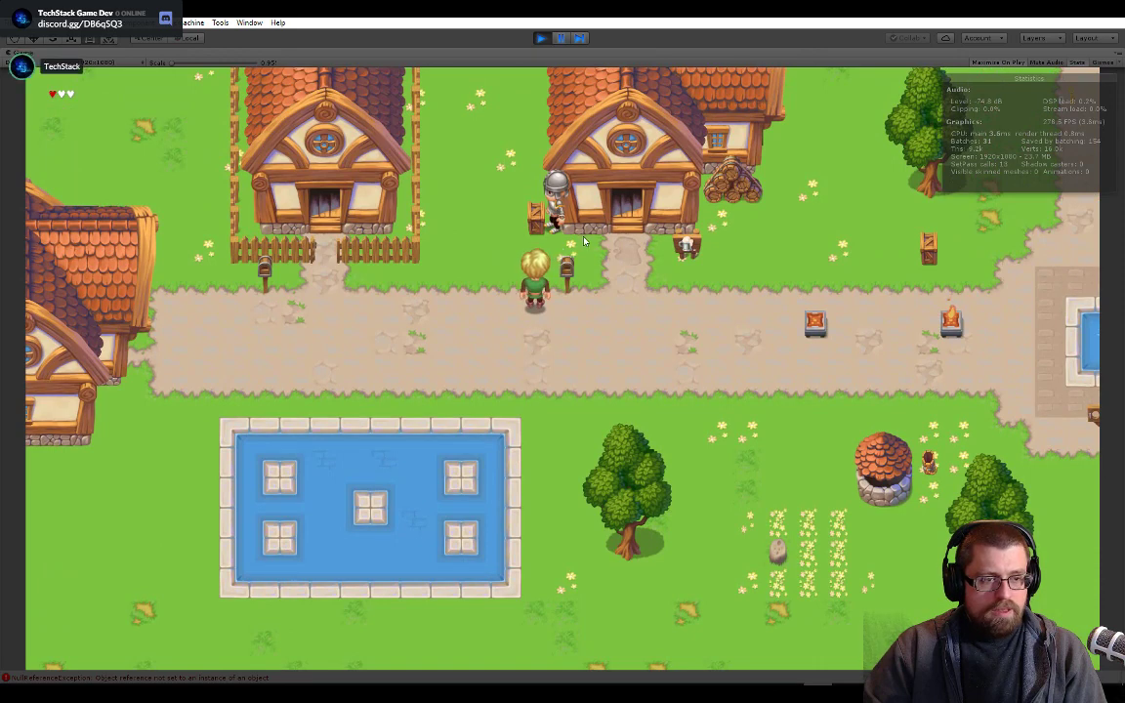
{"action": "key", "text": "space"}
{"action": "key", "text": "w"}
{"action": "key", "text": "d"}
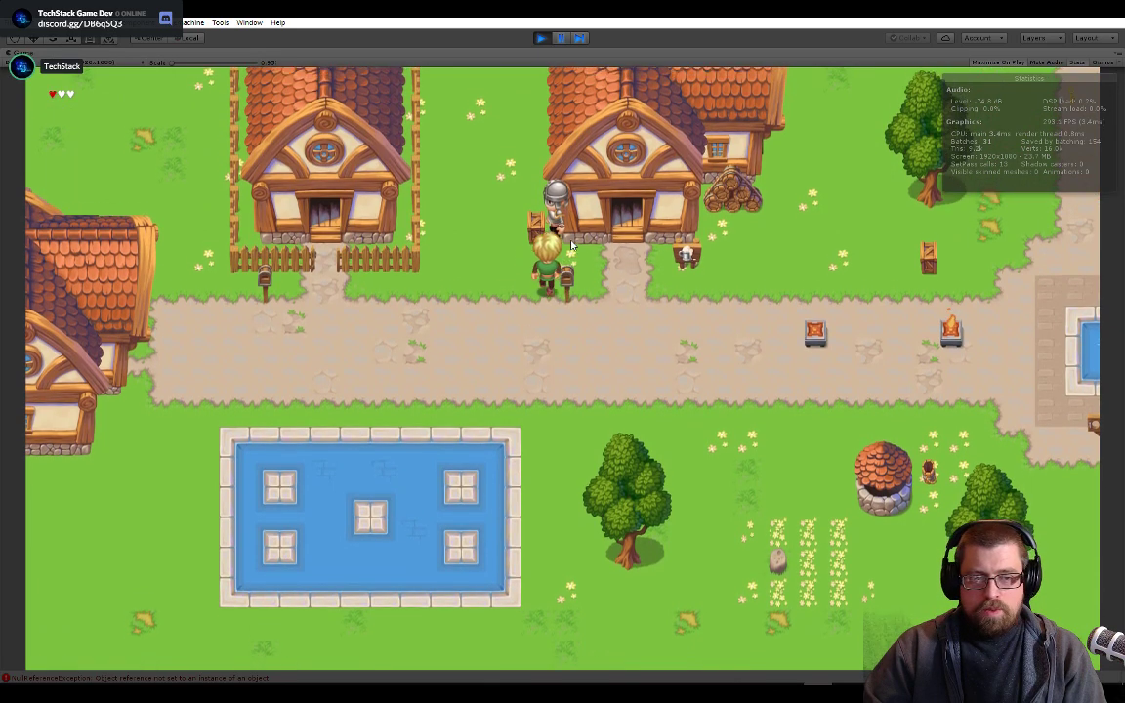
{"action": "key", "text": "space"}
{"action": "left_click", "coordinate": [540, 37]}
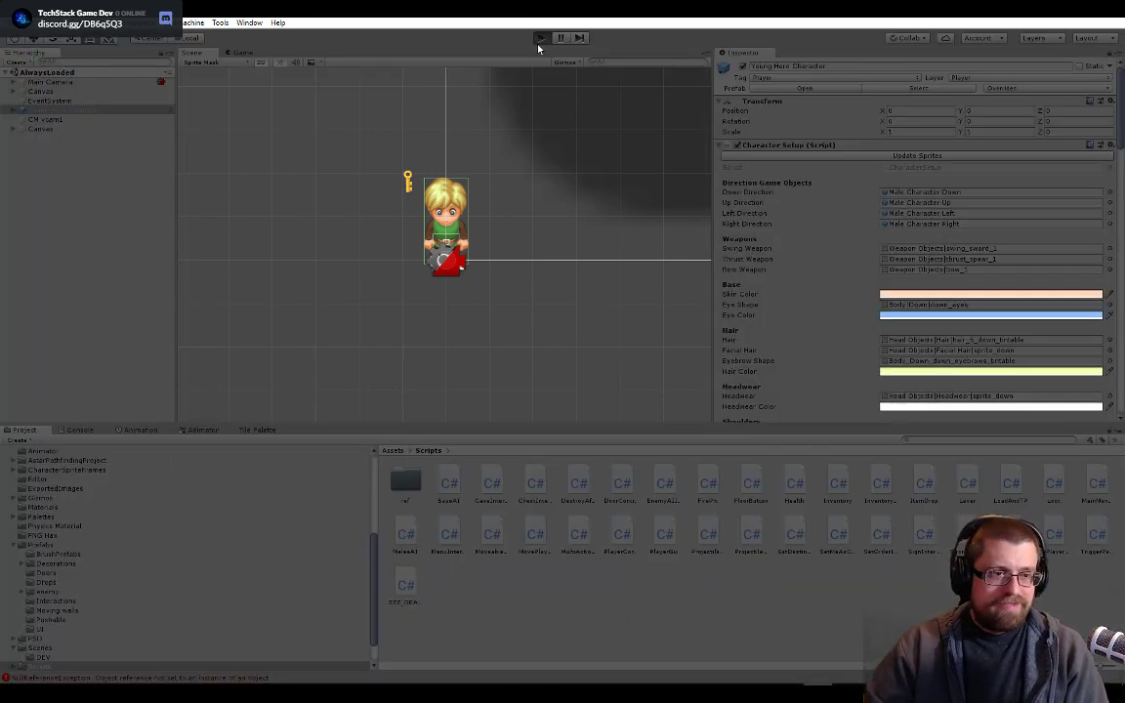
- Restart the game and walk the player east past the fountain to the market stalls to check knockback from the knight's arrows
{"action": "key", "text": "ctrl+p"}
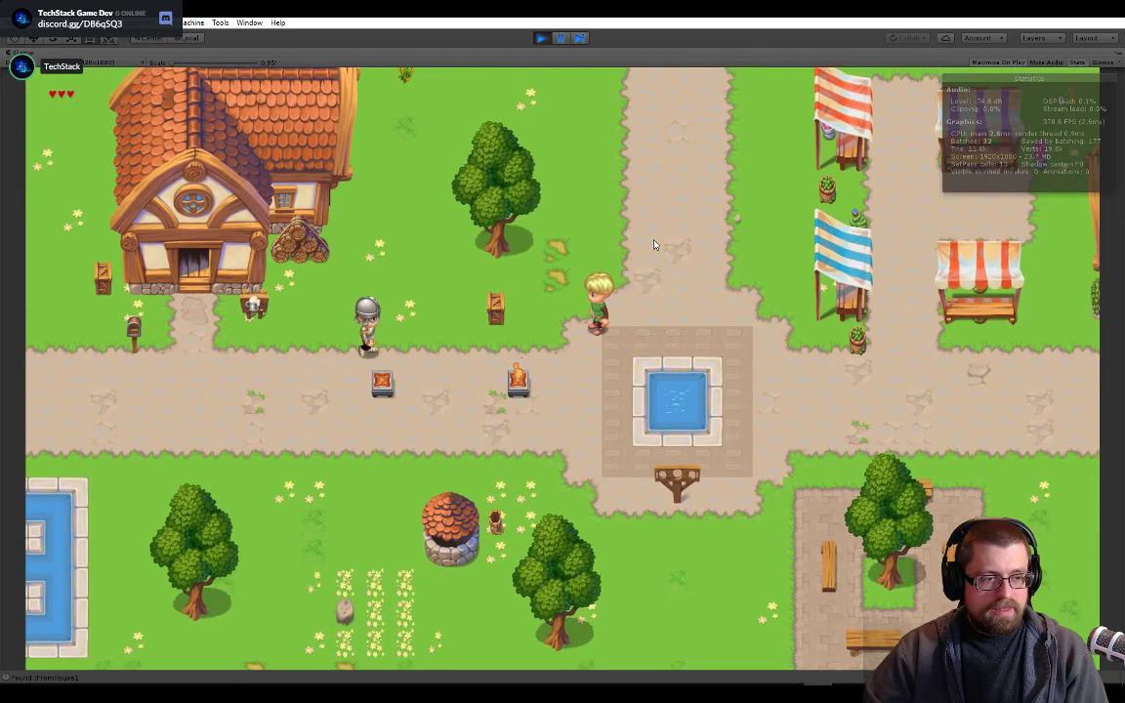
{"action": "key", "text": "d"}
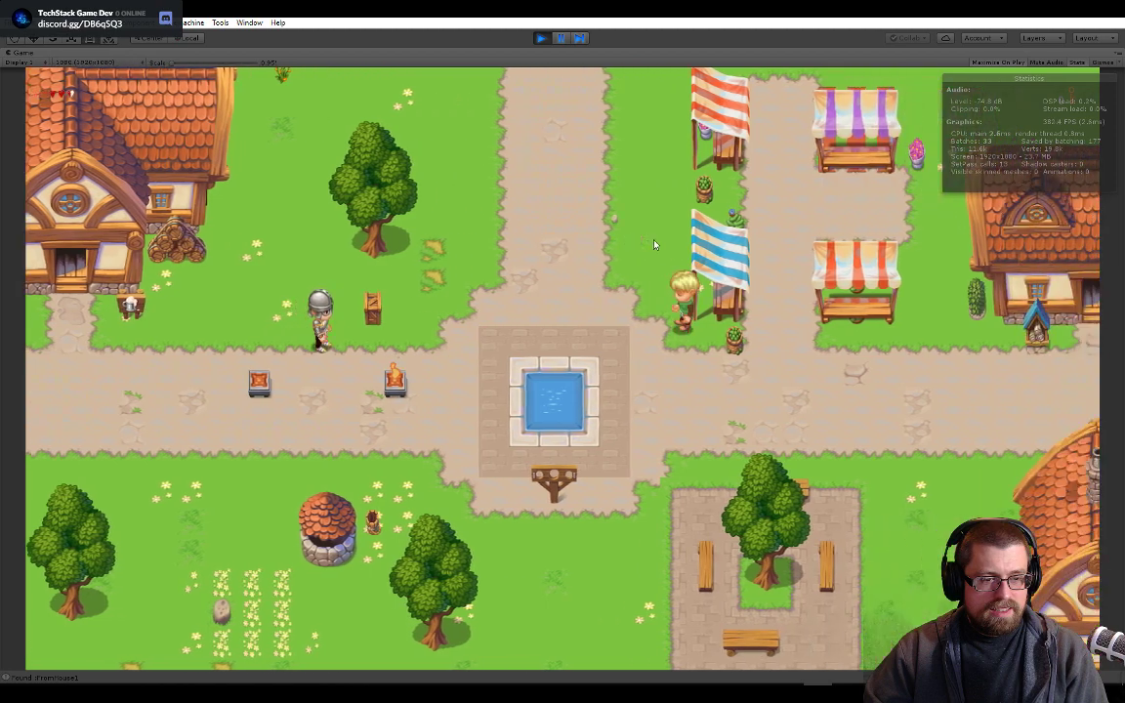
{"action": "key", "text": "s"}
{"action": "key", "text": "Up"}
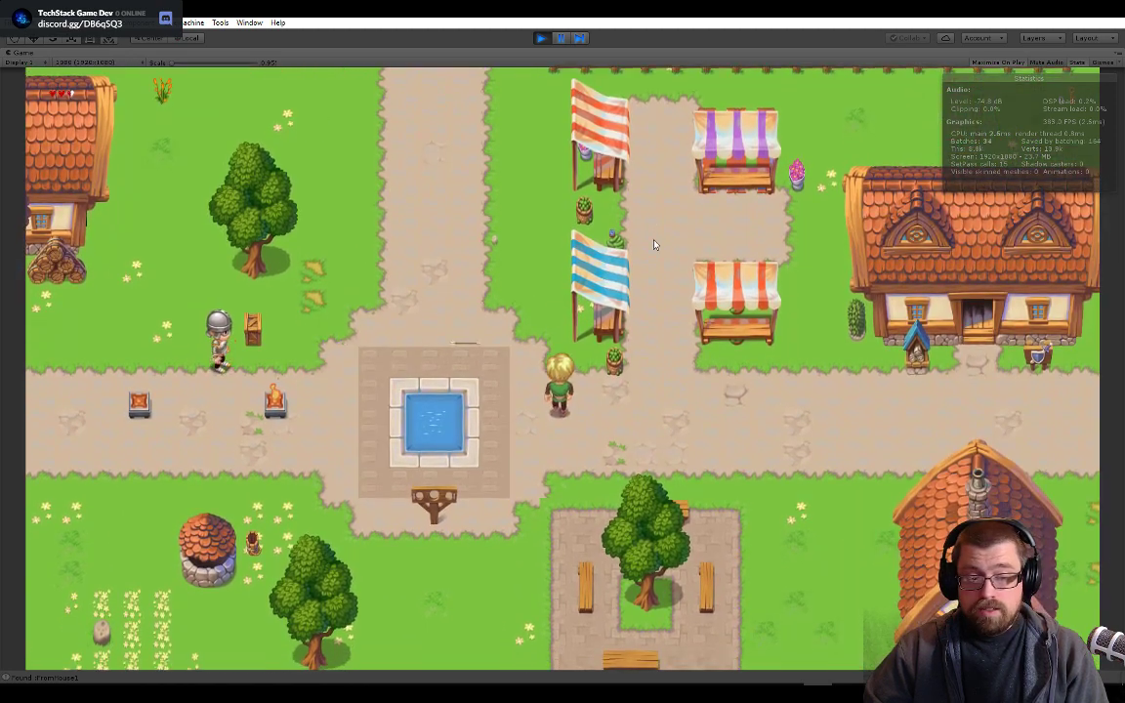
{"action": "key", "text": "Right"}
- In Visual Studio, set the first component of the KnocbackAmount.Scale vector in FixedUpdate to .6f and lower the second one
{"action": "key", "text": "alt+Tab"}
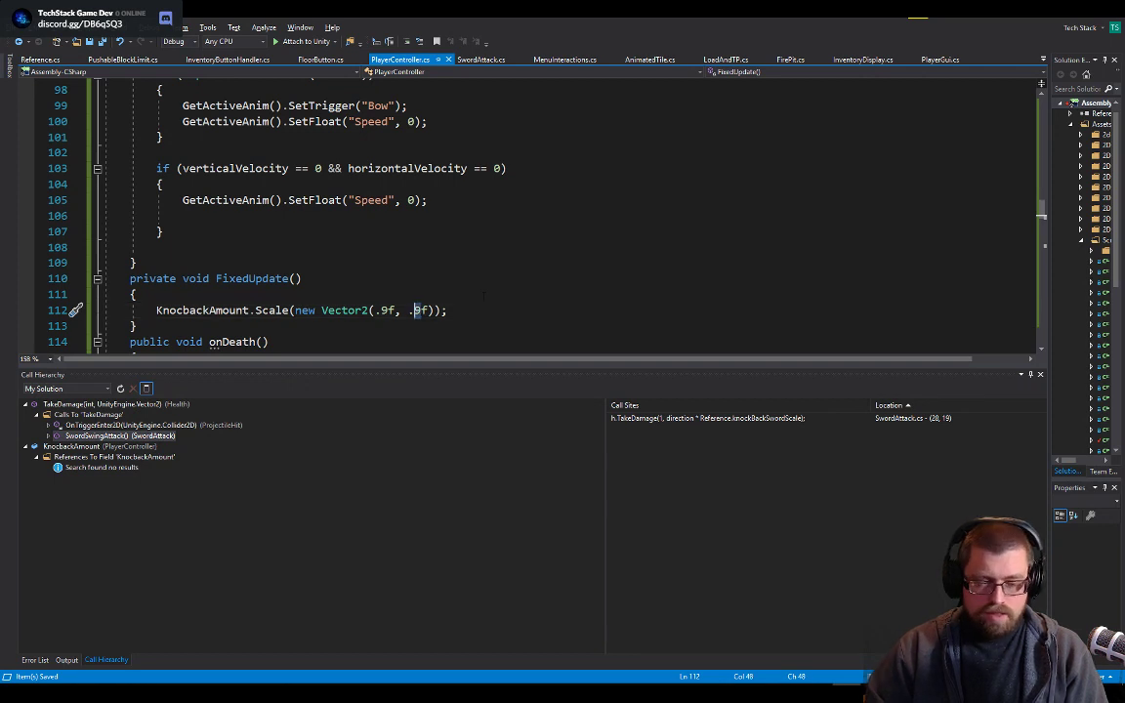
{"action": "type", "text": "7"}
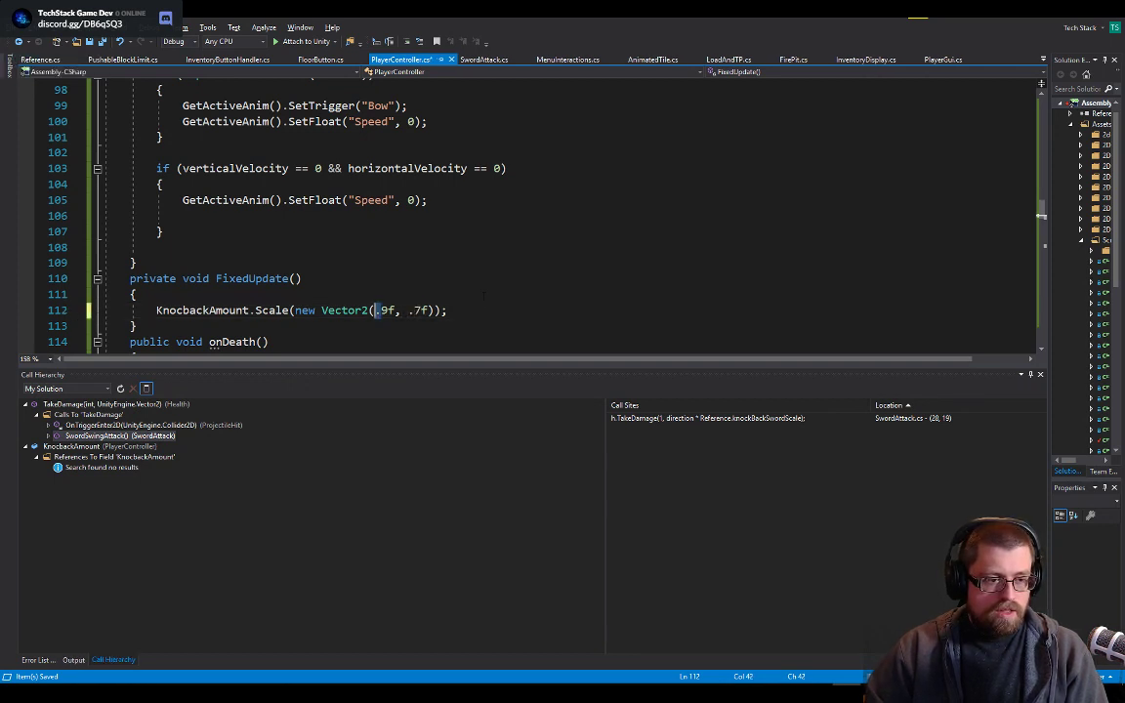
{"action": "key", "text": "Delete"}
{"action": "type", "text": "6"}
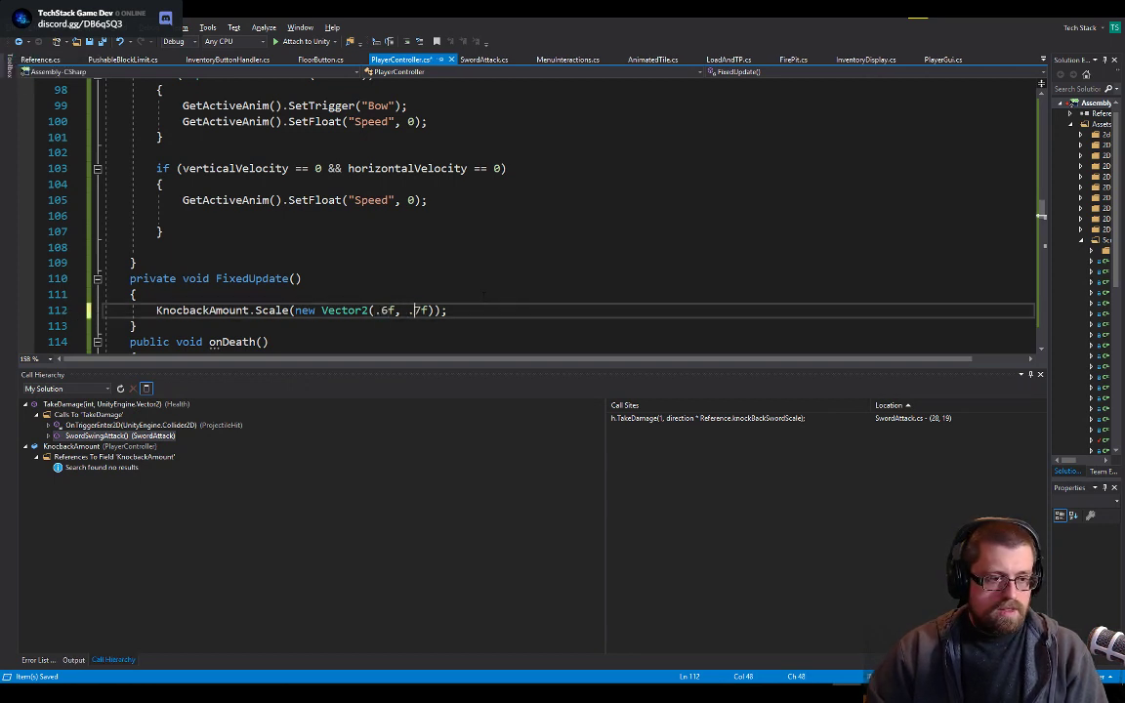
- Restart the game in Unity and lead the player south-west across the road to the knight at the flower patch
{"action": "key", "text": "alt+Tab"}
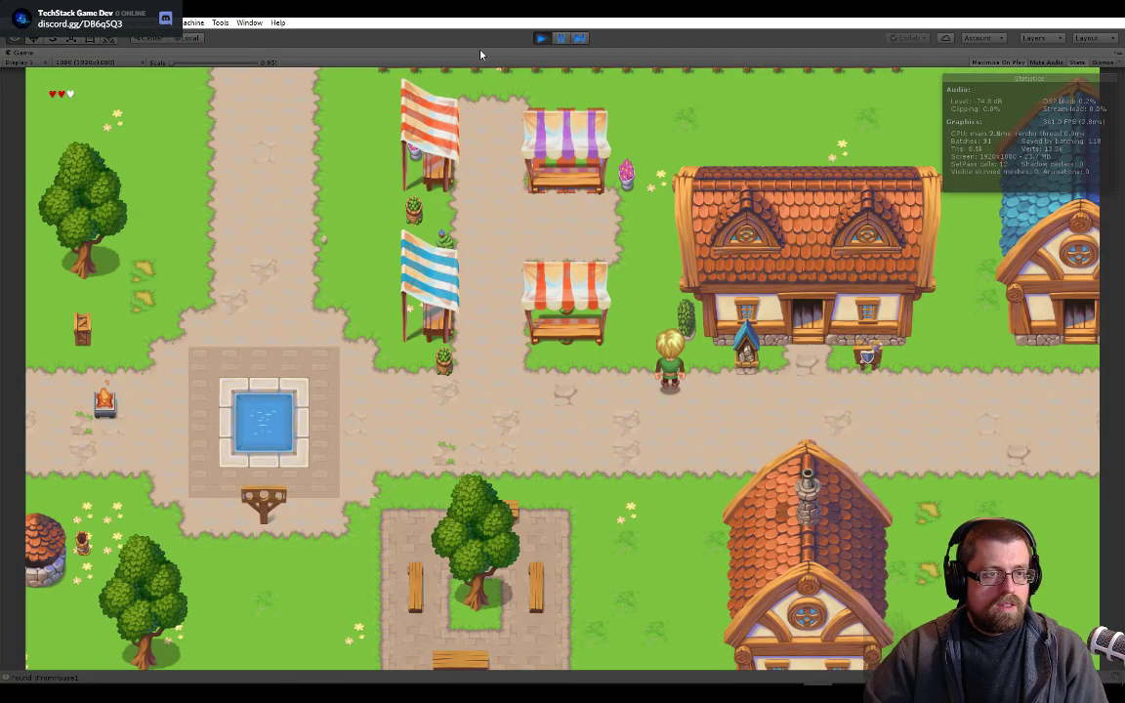
{"action": "left_click", "coordinate": [539, 38]}
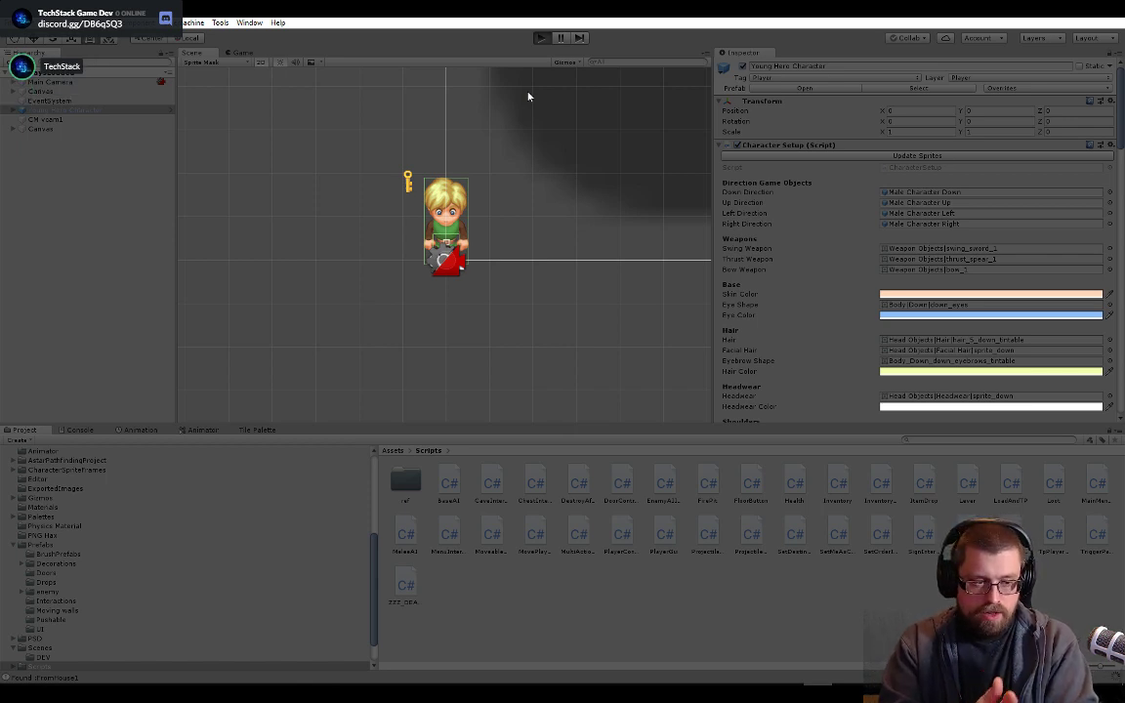
{"action": "key", "text": "ctrl+p"}
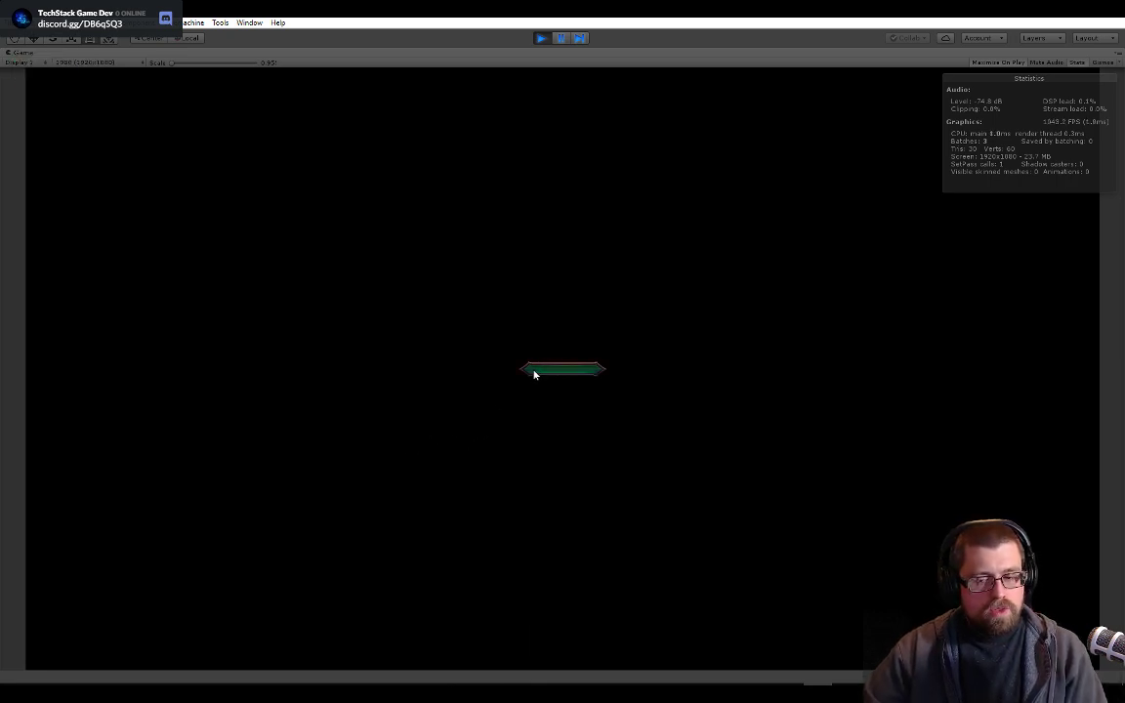
{"action": "key", "text": "a"}
{"action": "key", "text": "s"}
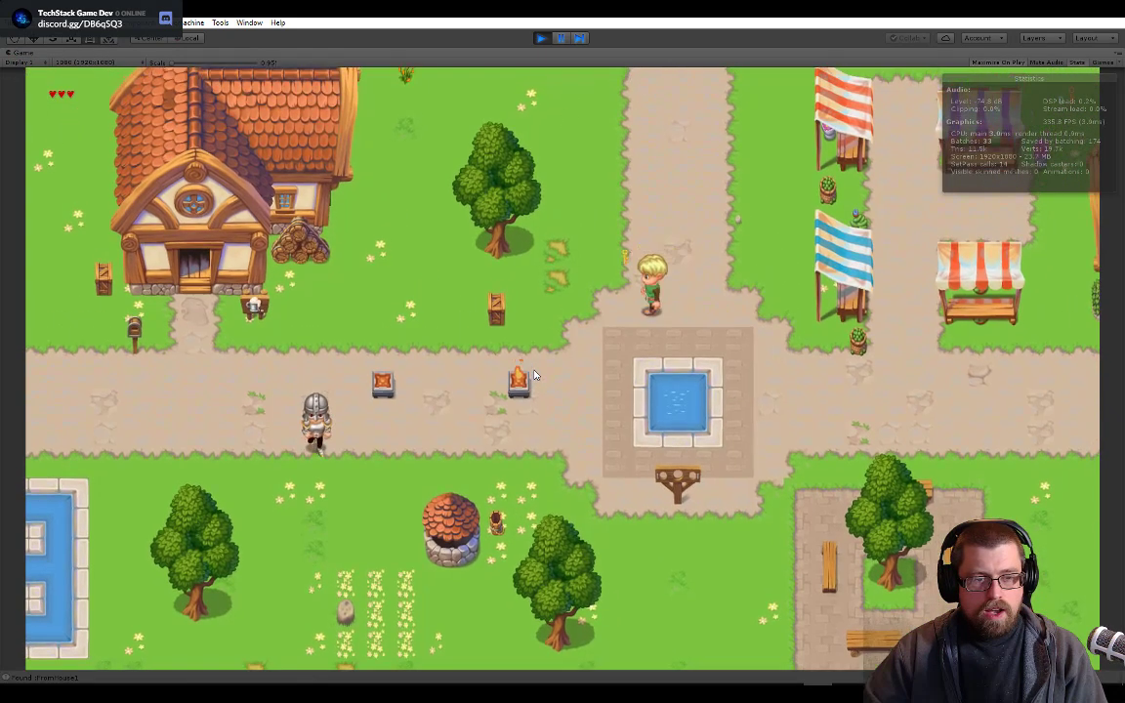
{"action": "key", "text": "a"}
{"action": "key", "text": "s"}
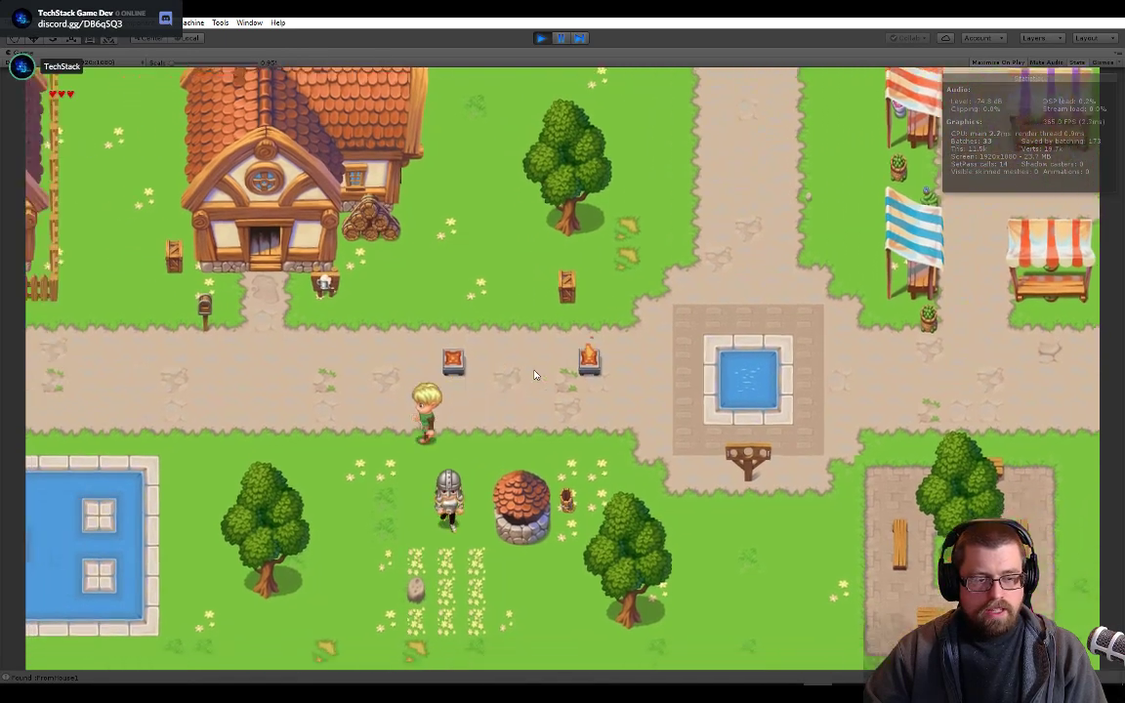
{"action": "key", "text": "d"}
{"action": "key", "text": "s"}
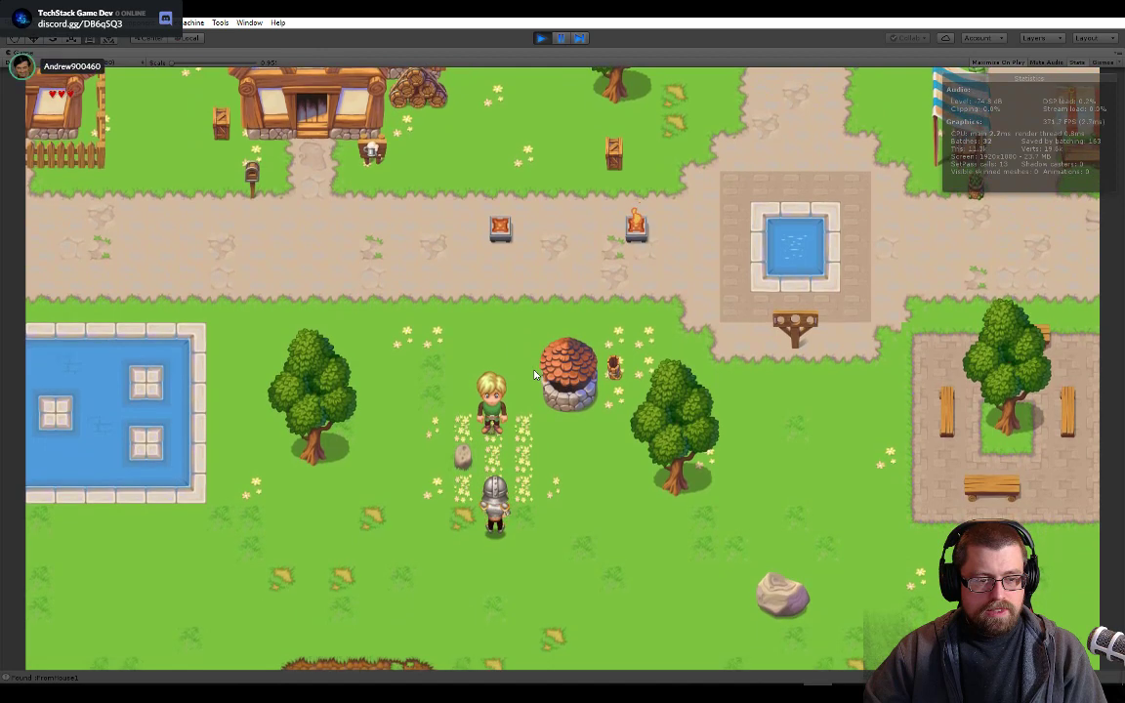
- Retreat from the knight north across the road and east past the tree to test arrow knockback, and stop the game
{"action": "key", "text": "d"}
{"action": "key", "text": "w"}
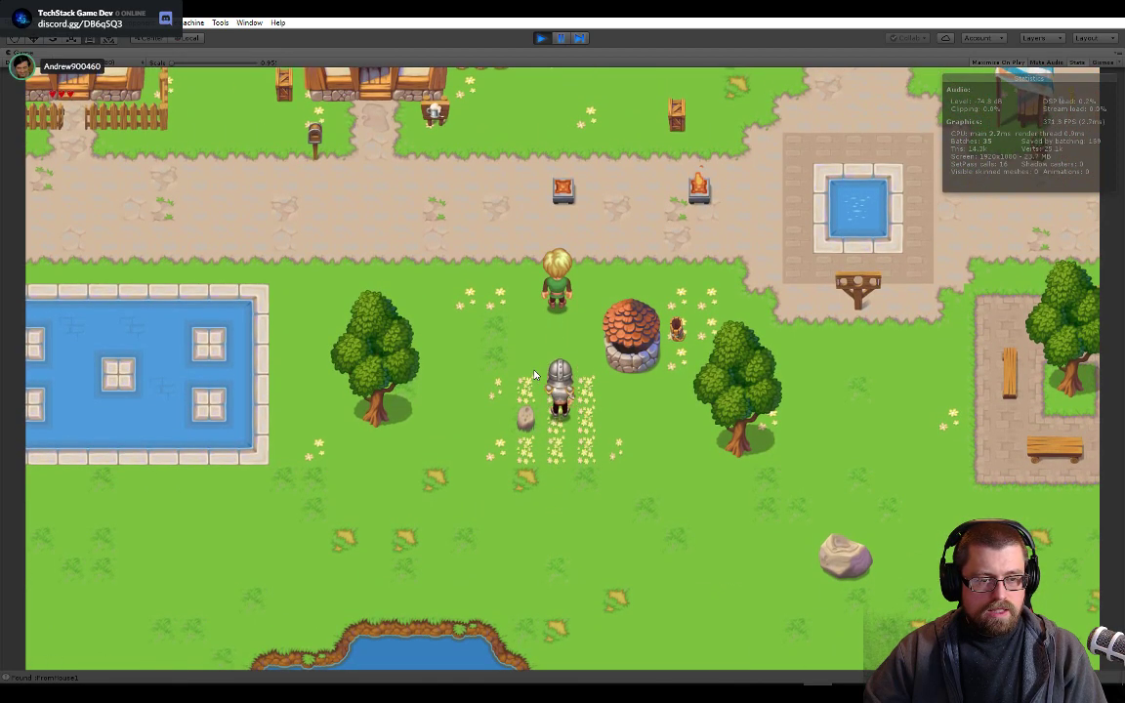
{"action": "key", "text": "w"}
{"action": "key", "text": "a"}
{"action": "key", "text": "a"}
{"action": "key", "text": "w"}
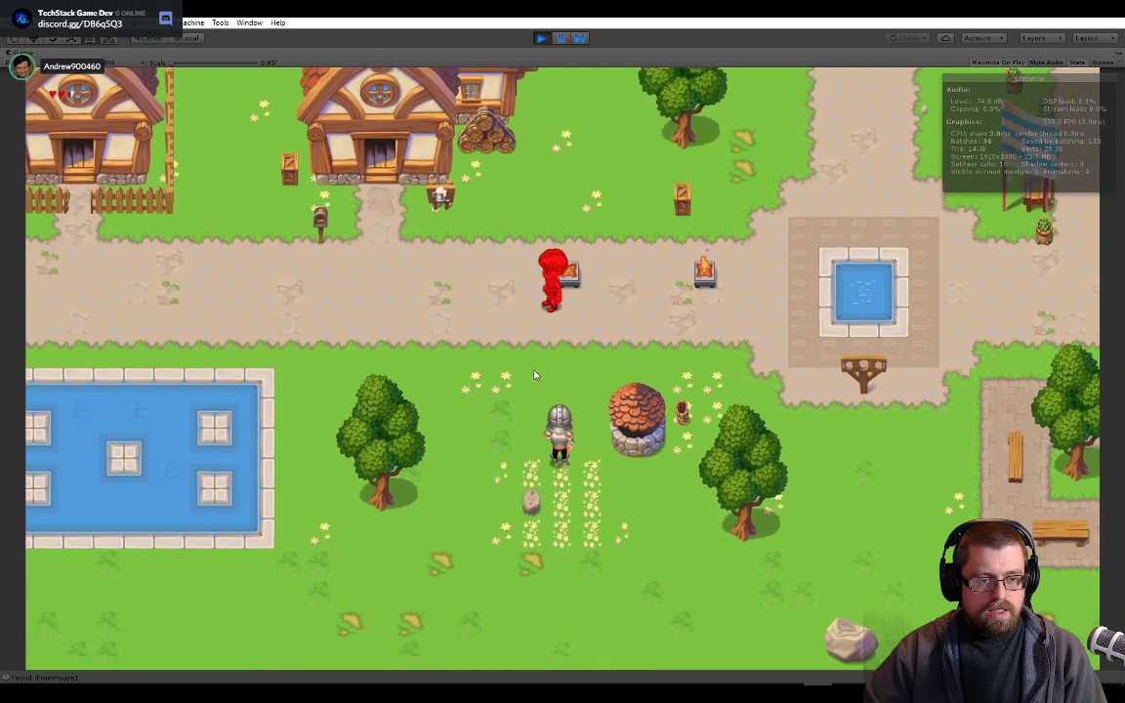
{"action": "key", "text": "a"}
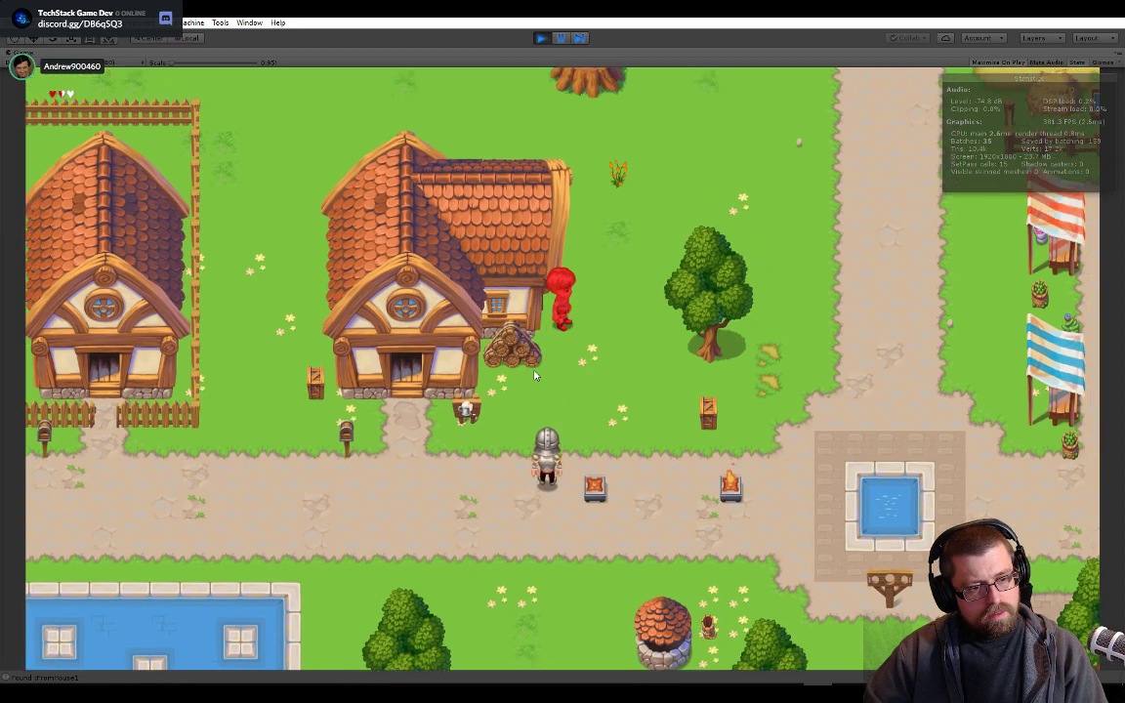
{"action": "key", "text": "d"}
{"action": "key", "text": "s"}
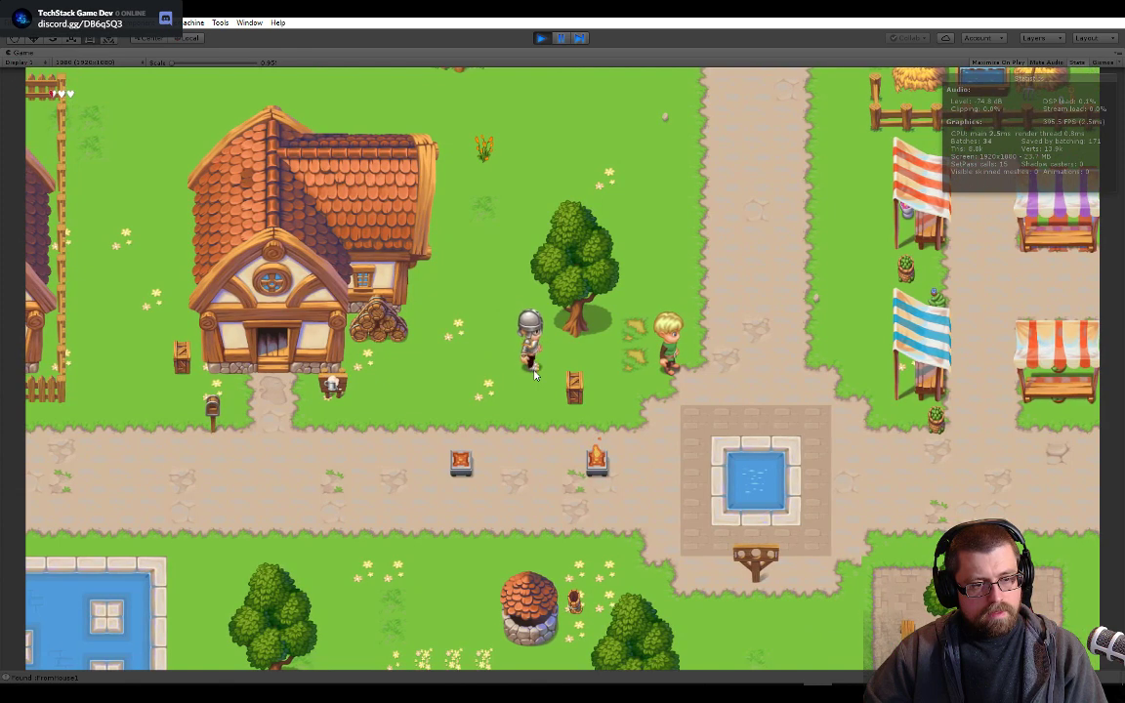
{"action": "key", "text": "d"}
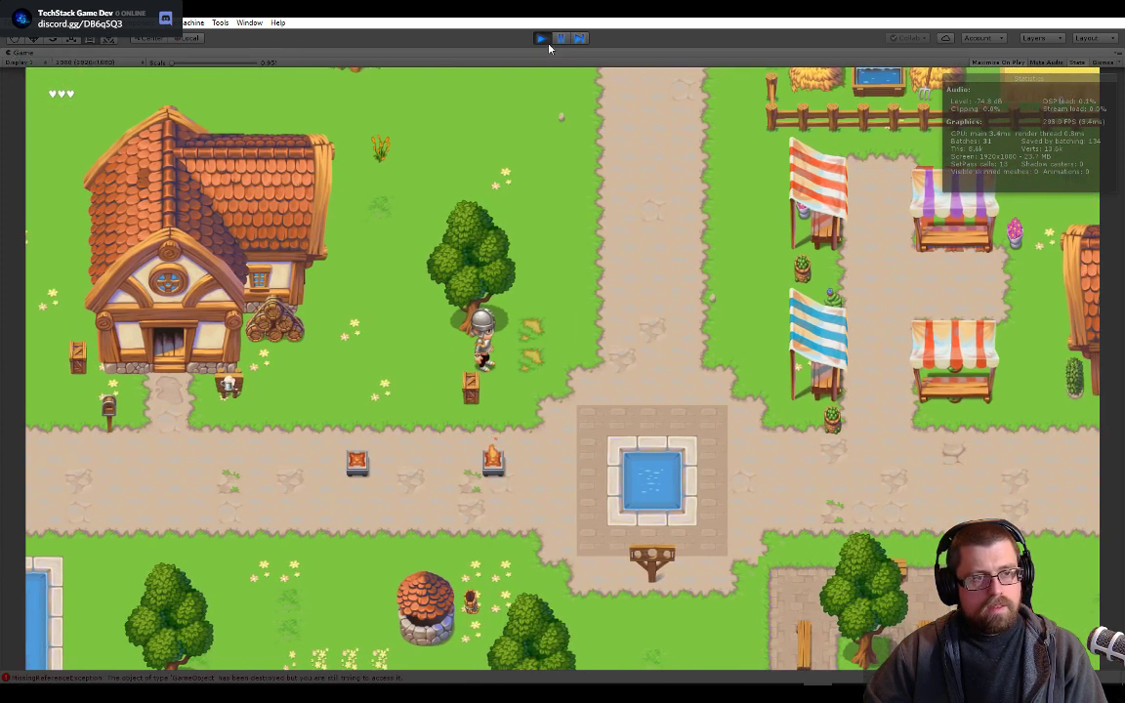
{"action": "left_click", "coordinate": [547, 41]}
{"action": "key", "text": "ctrl+p"}
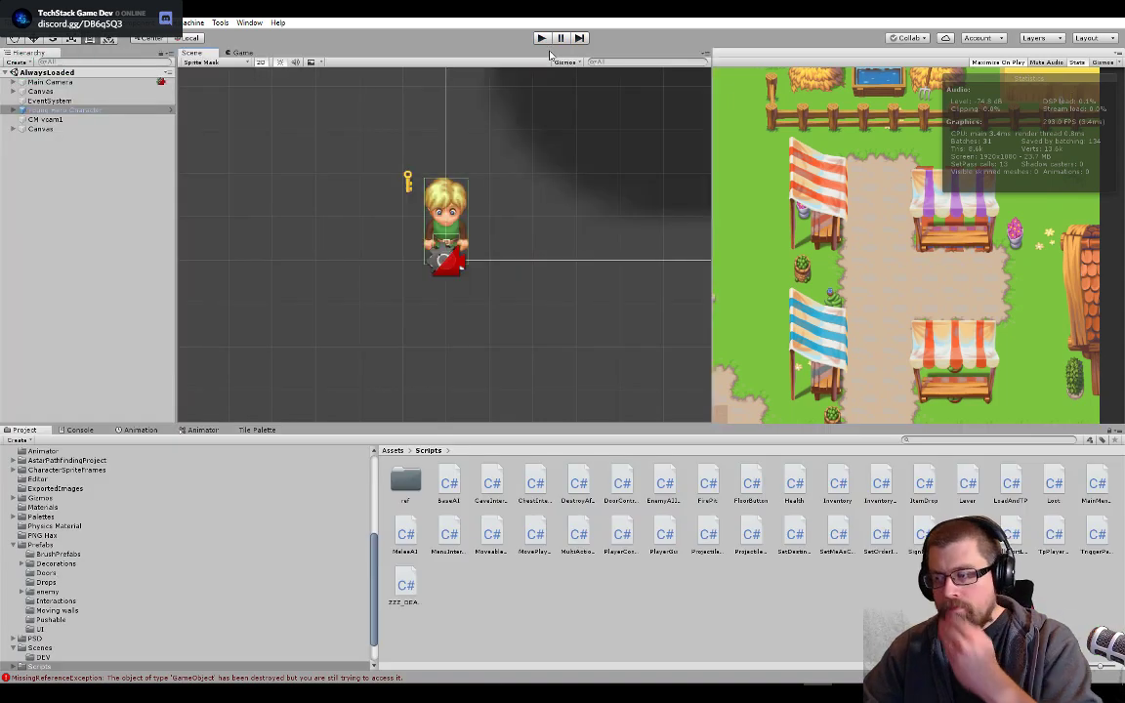
- Run the game again and walk the player south-west to the crate above the lit fire pit
{"action": "left_click", "coordinate": [540, 37]}
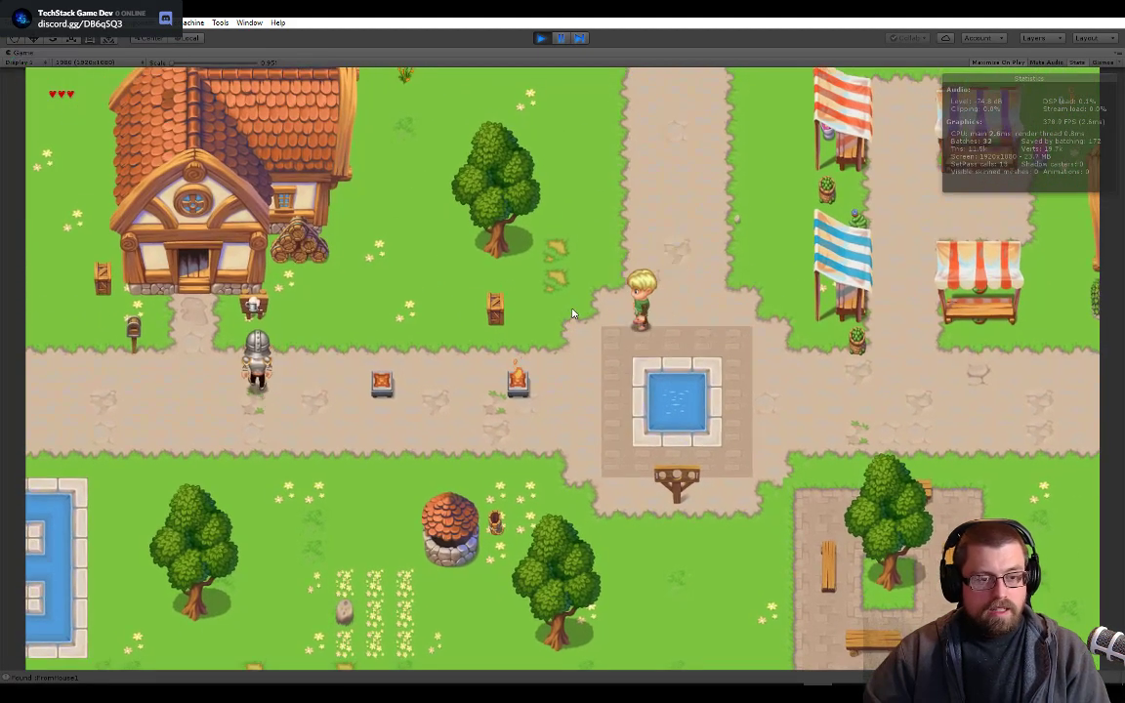
{"action": "key", "text": "a"}
{"action": "key", "text": "s"}
{"action": "left_click", "coordinate": [572, 313]}
{"action": "left_click", "coordinate": [553, 347]}
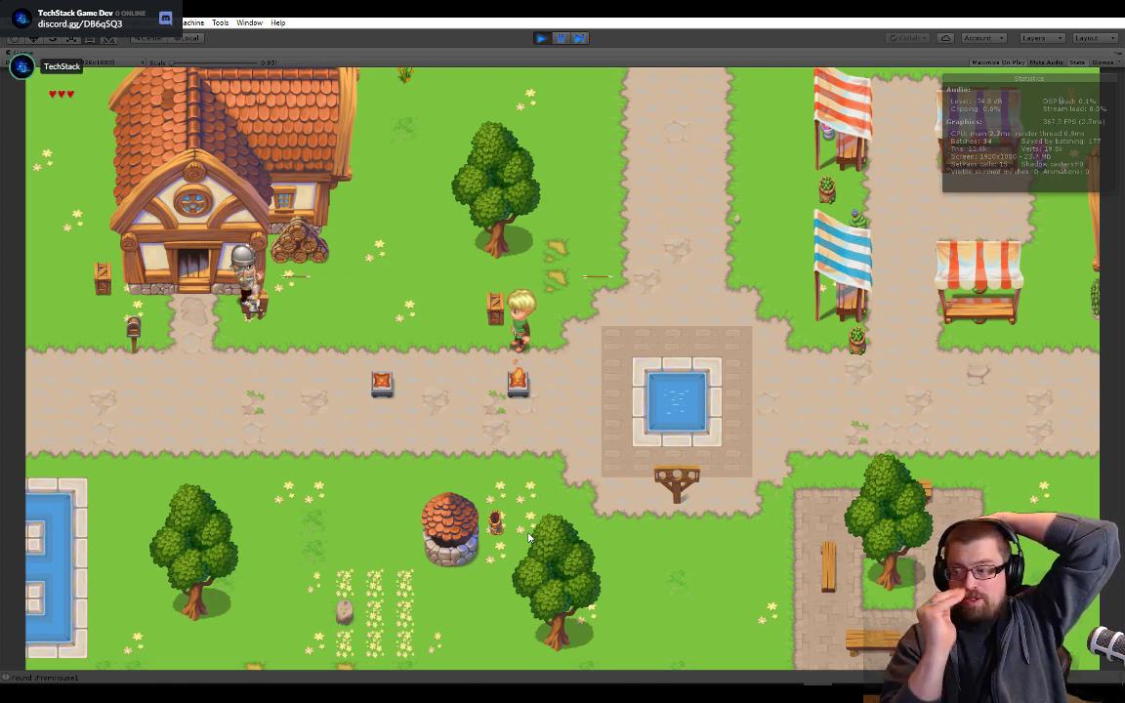
- Move the player around and against the lit fire pit from several sides to test its damage knockback
{"action": "key", "text": "w"}
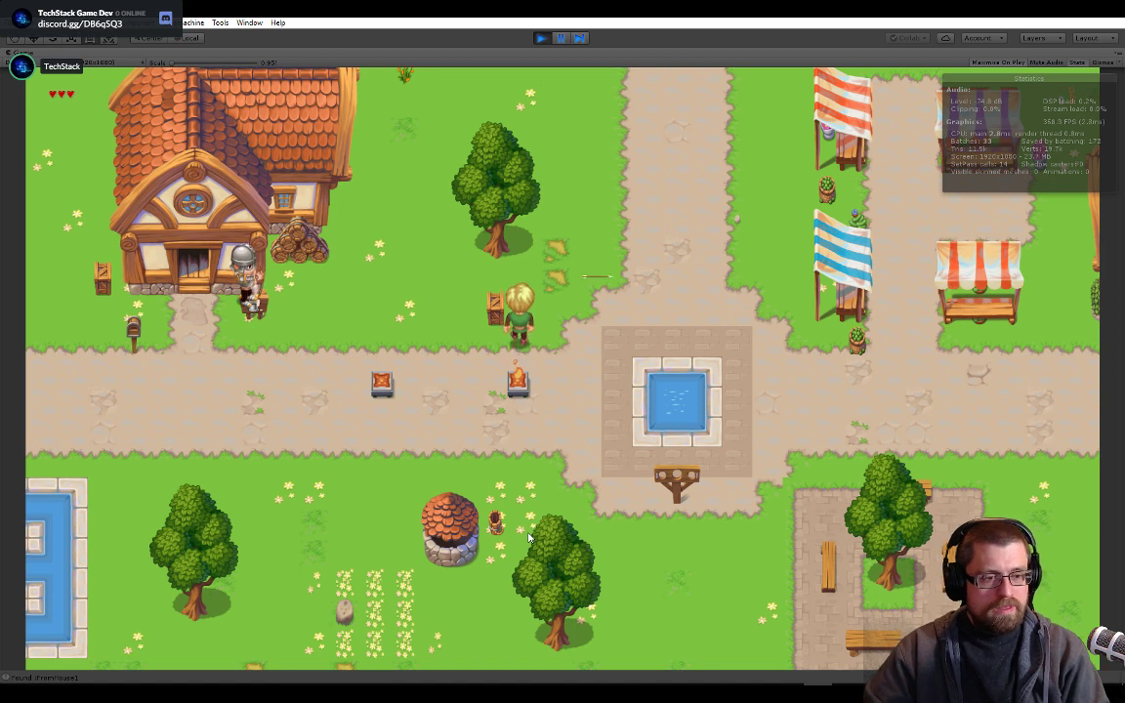
{"action": "key", "text": "d"}
{"action": "key", "text": "s"}
{"action": "key", "text": "s"}
{"action": "key", "text": "a"}
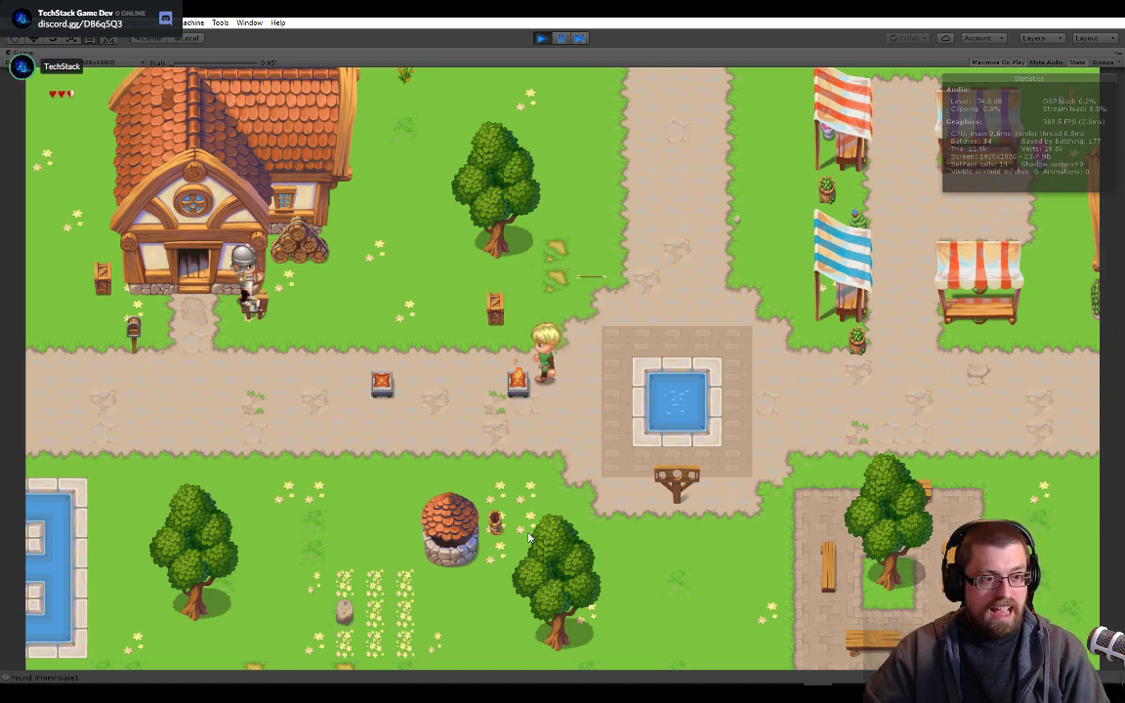
{"action": "key", "text": "w"}
{"action": "key", "text": "d"}
{"action": "key", "text": "s"}
{"action": "key", "text": "s"}
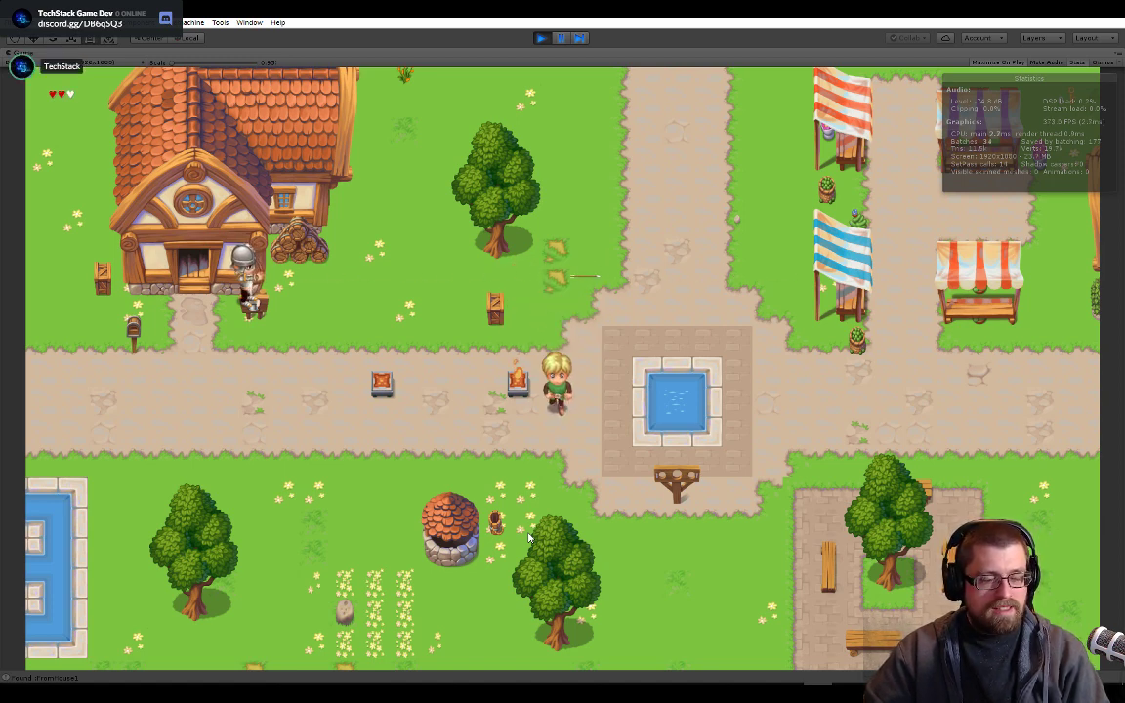
{"action": "key", "text": "a"}
{"action": "key", "text": "d"}
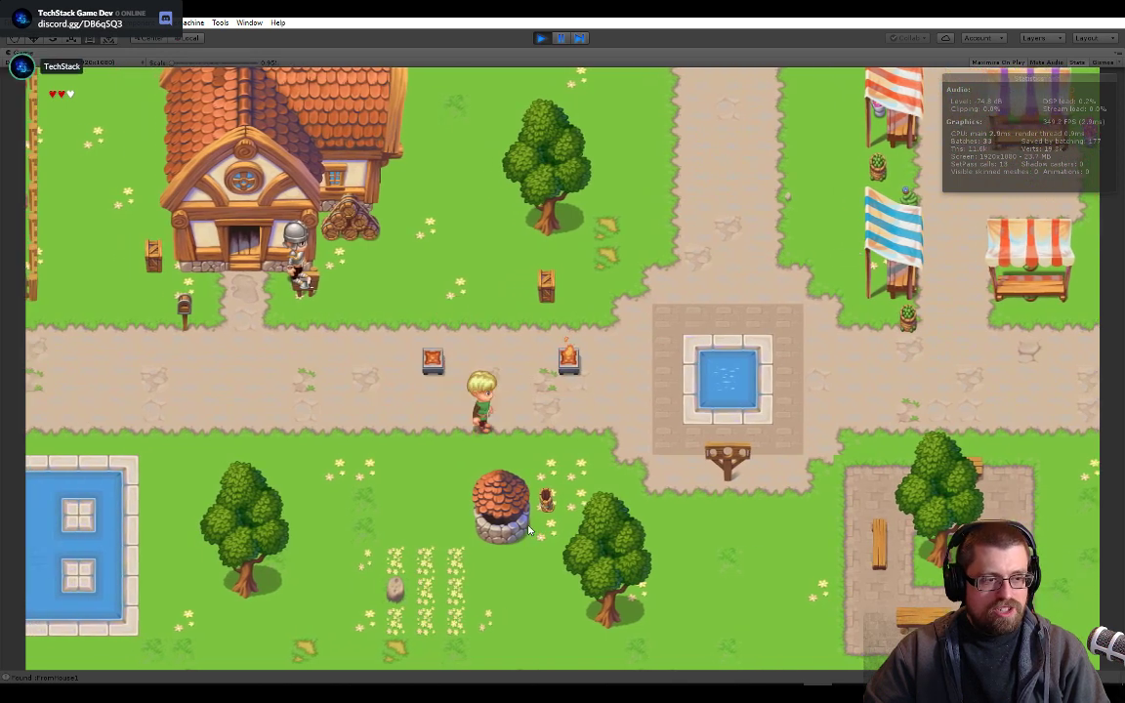
- From east of the fire pits, shoot arrows west through the lit one to ignite the second, and move north of the fountain
{"action": "key", "text": "w"}
{"action": "key", "text": "space"}
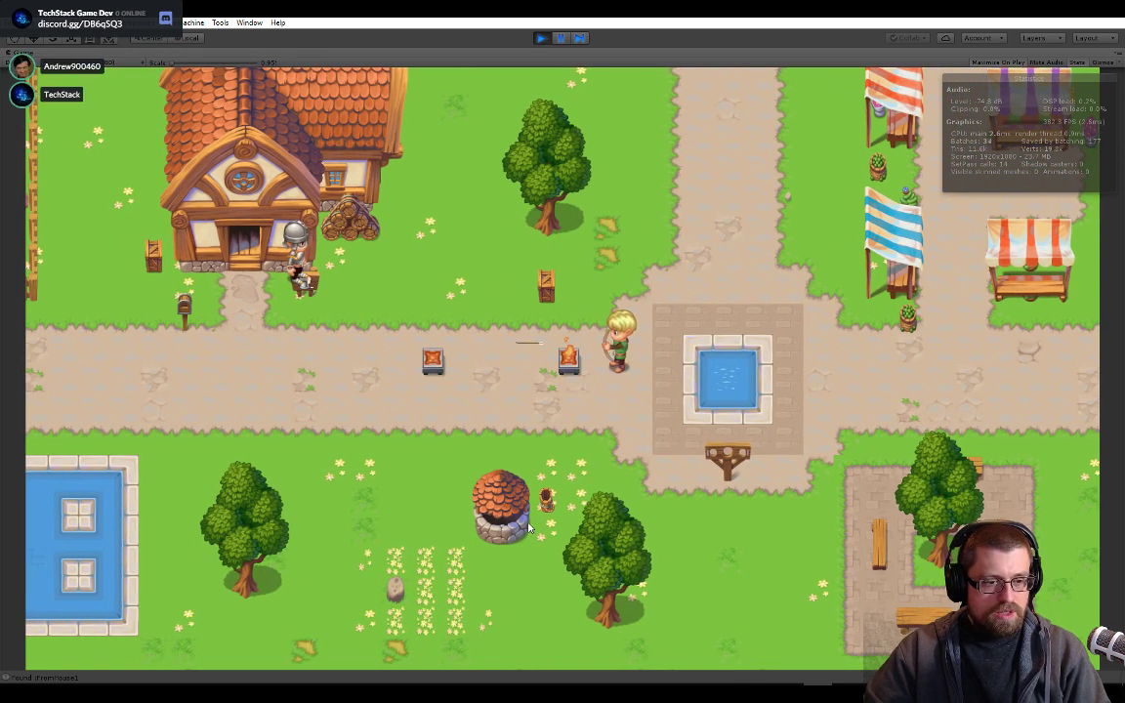
{"action": "key", "text": "s"}
{"action": "key", "text": "a"}
{"action": "key", "text": "space"}
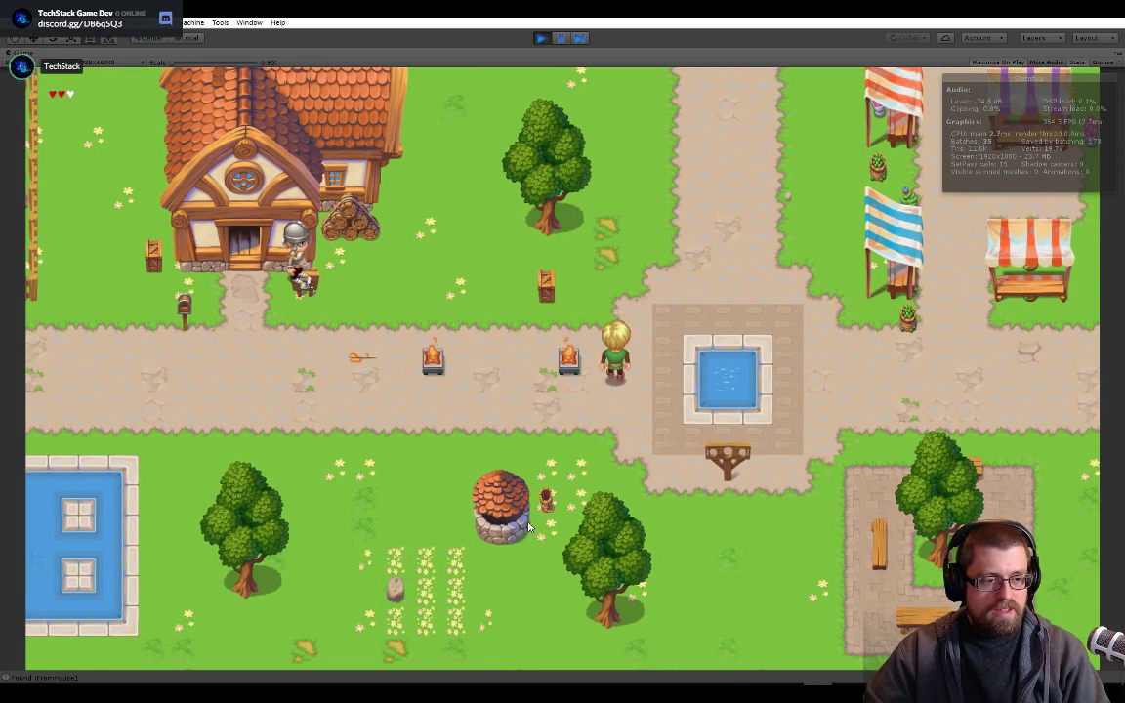
{"action": "key", "text": "w"}
{"action": "key", "text": "space"}
{"action": "key", "text": "w"}
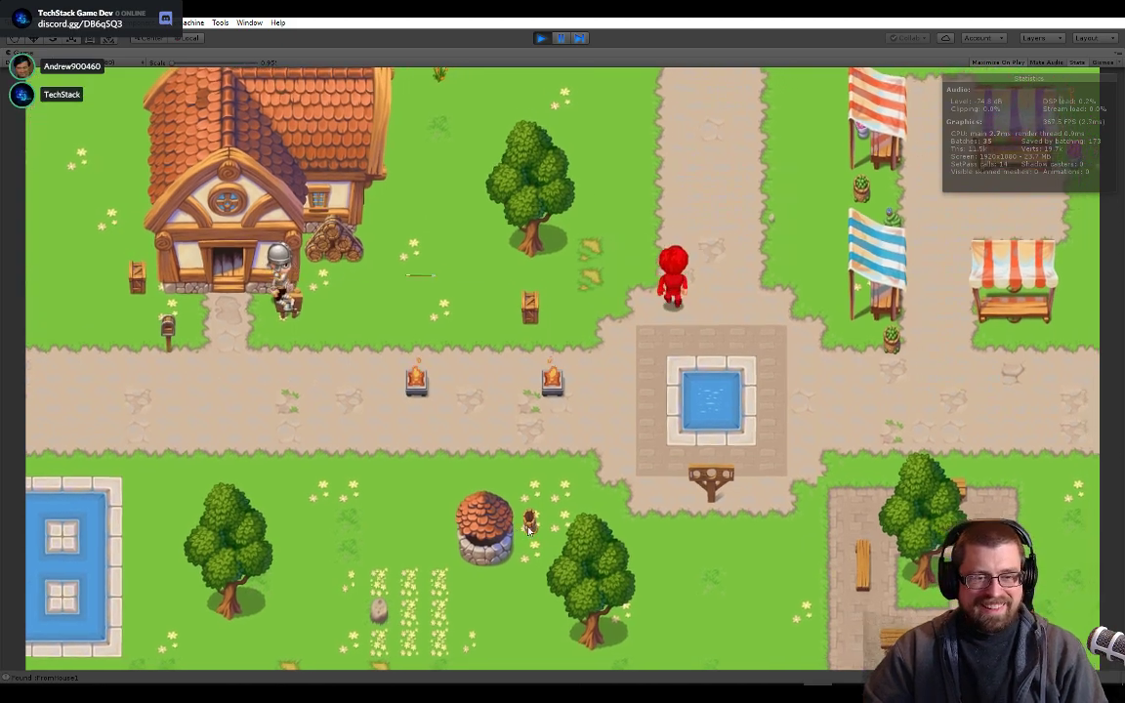
- Walk the player around the north side of the tree and down toward the large pool, and stop the game
{"action": "key", "text": "a"}
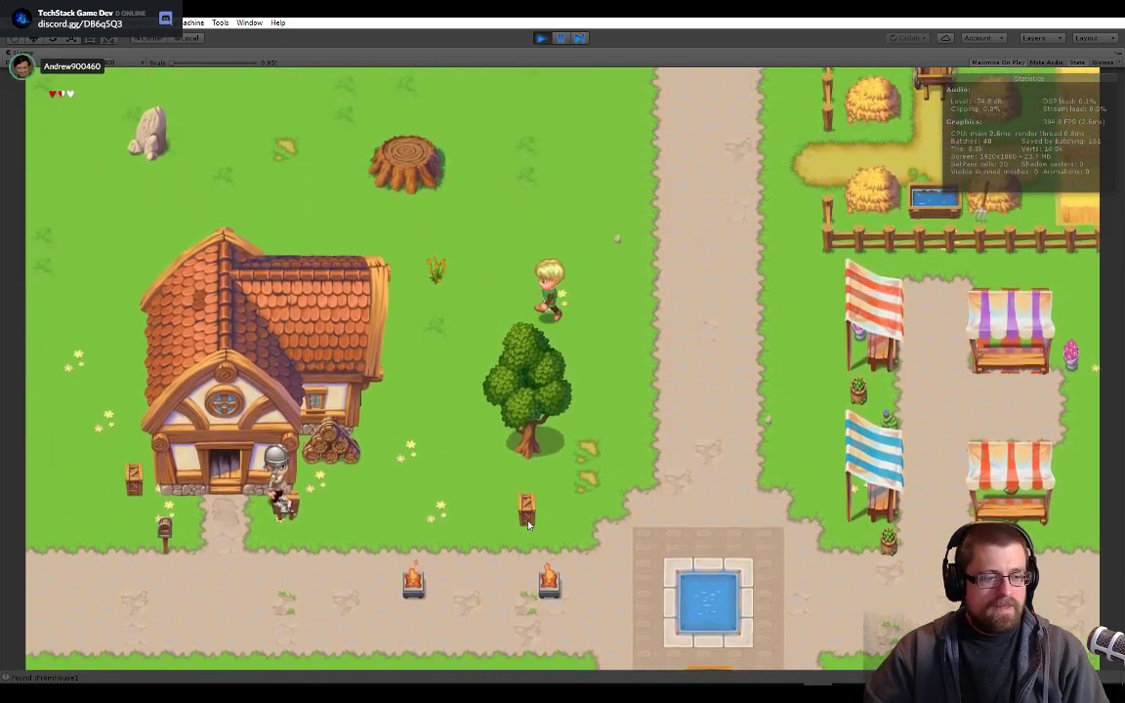
{"action": "key", "text": "s"}
{"action": "key", "text": "s"}
{"action": "key", "text": "a"}
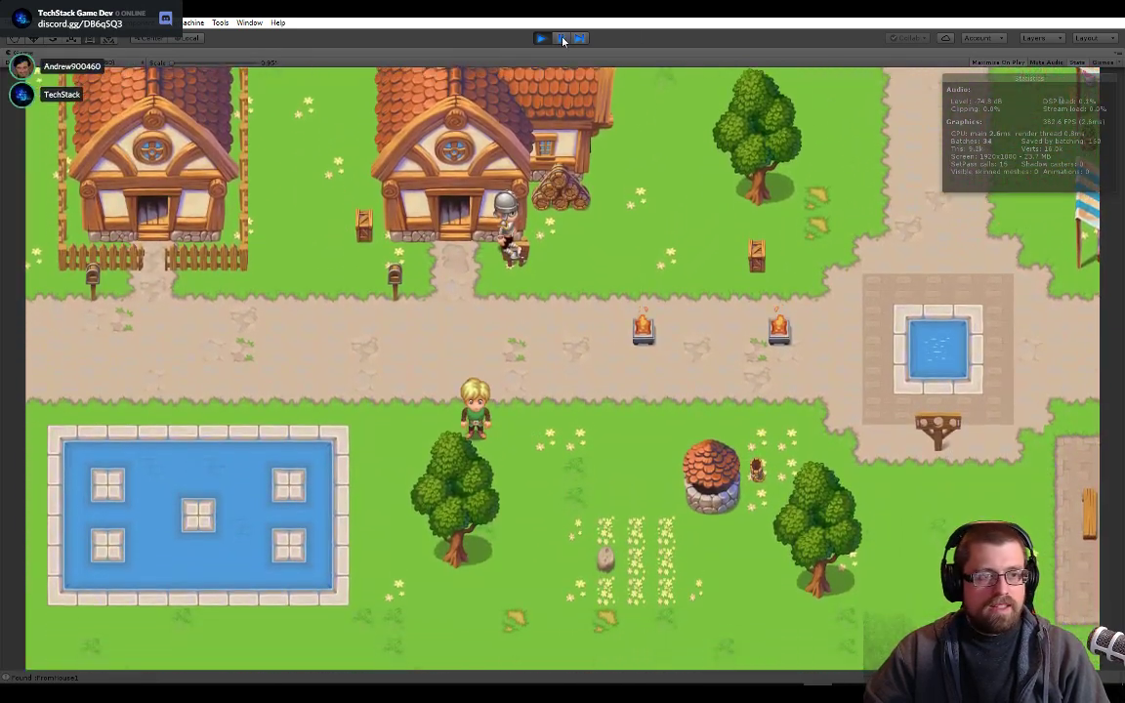
{"action": "key", "text": "ctrl+p"}
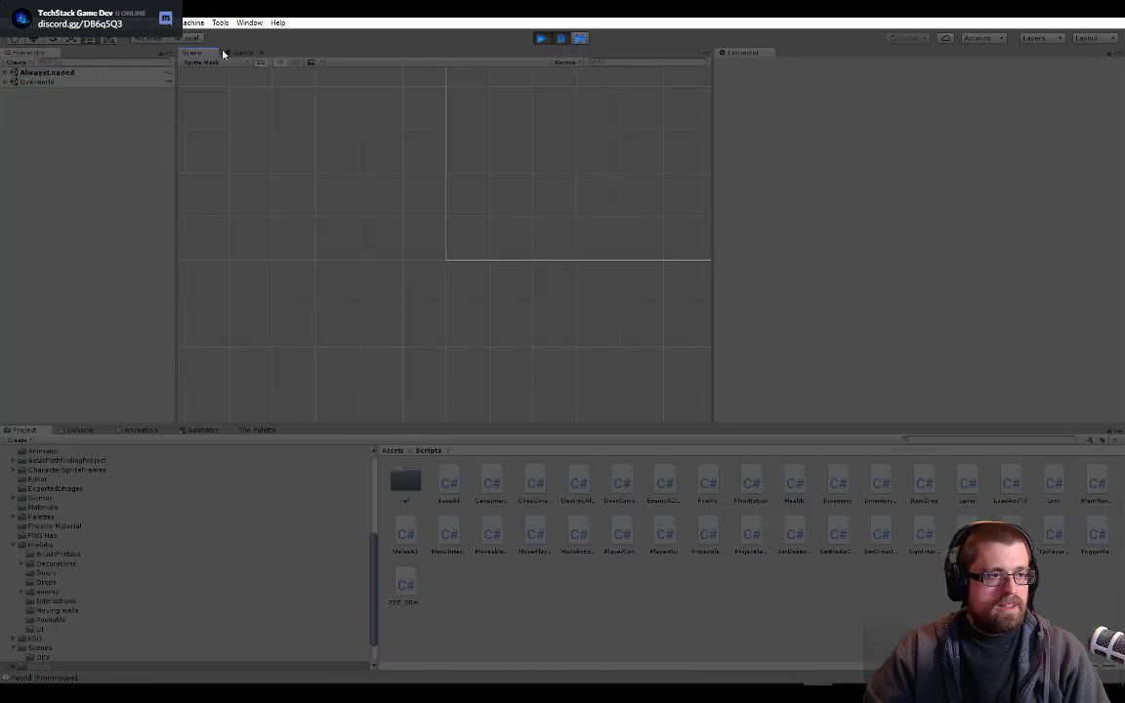
- Dock a widened Game view beside the Scene view and frame the Young Hero Character in the Scene view with the game paused
{"action": "left_click_drag", "start_coordinate": [239, 51], "coordinate": [511, 161]}
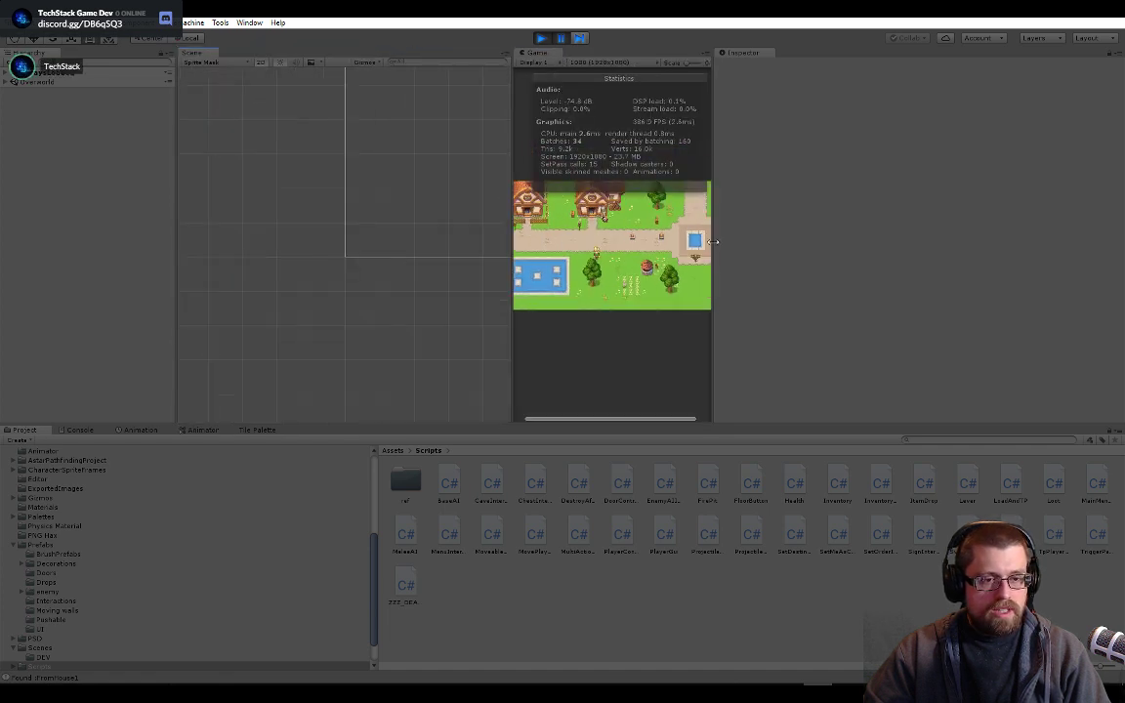
{"action": "left_click_drag", "start_coordinate": [714, 248], "coordinate": [962, 248]}
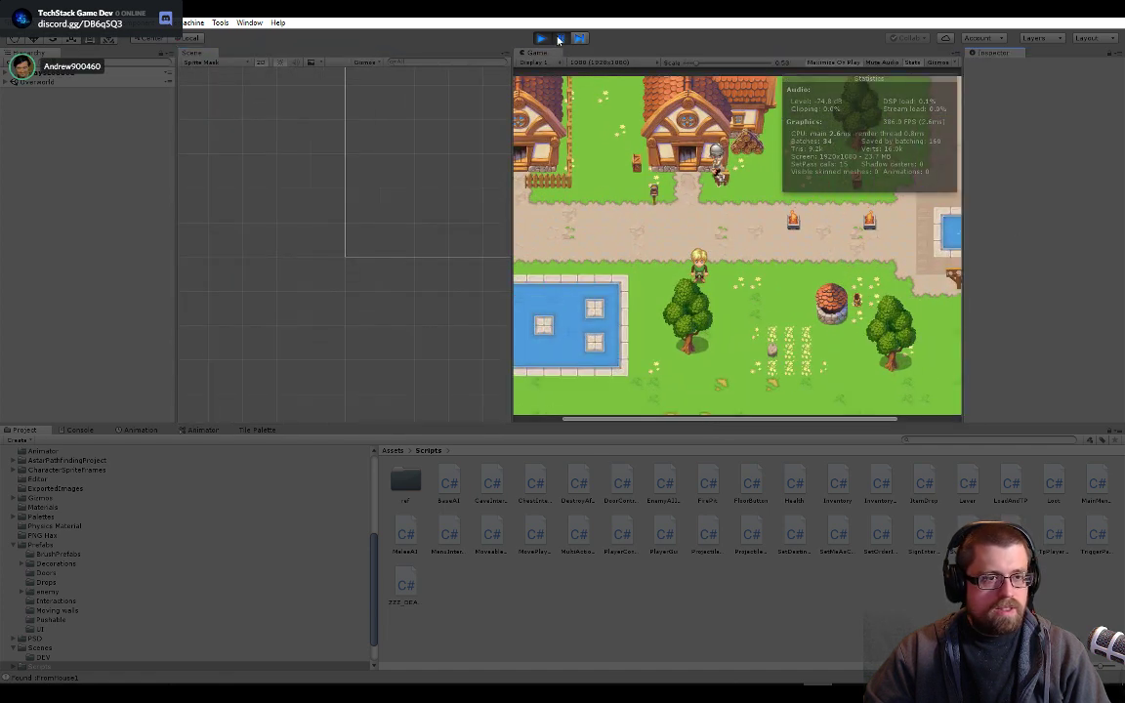
{"action": "left_click", "coordinate": [560, 38]}
{"action": "left_click", "coordinate": [6, 74]}
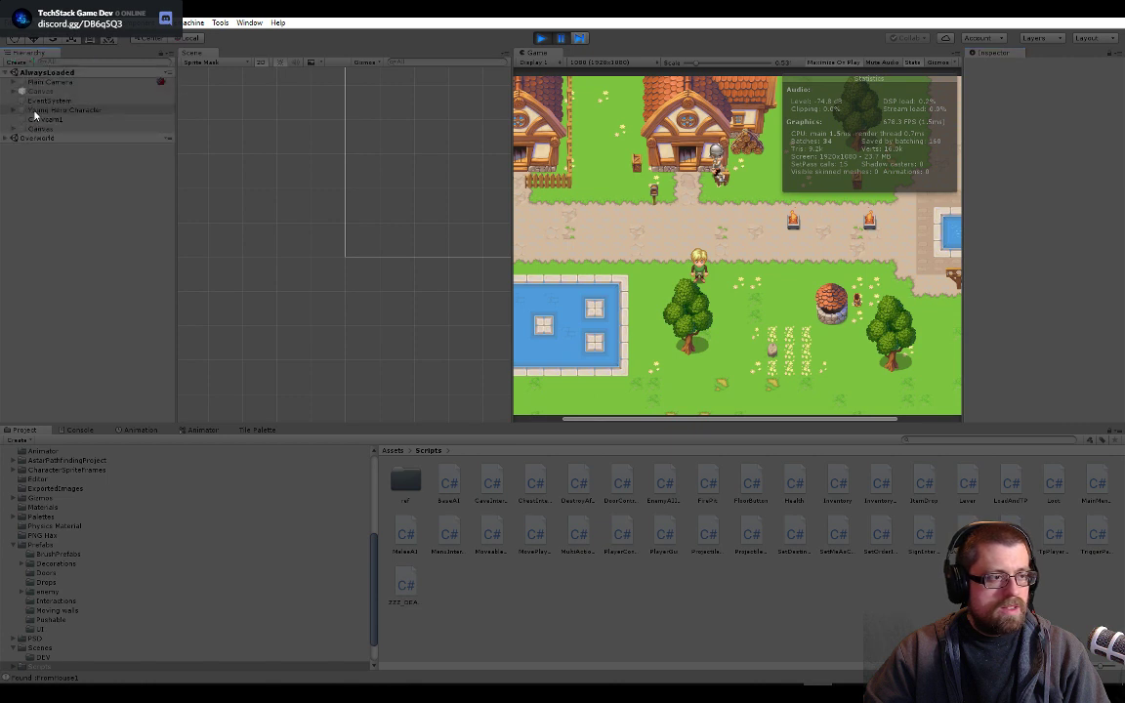
{"action": "left_click", "coordinate": [39, 109]}
{"action": "key", "text": "f"}
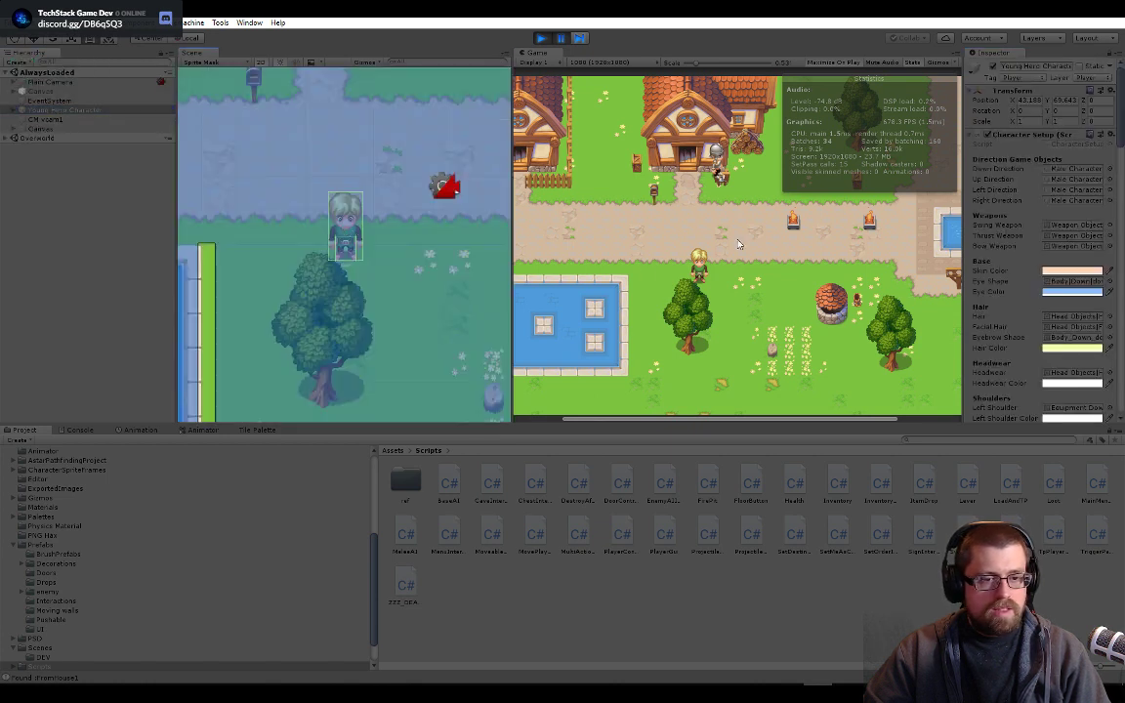
- Resume the game and walk the player south-east to the grass between the tree and the well, then swing the sword
{"action": "double_click", "coordinate": [536, 52]}
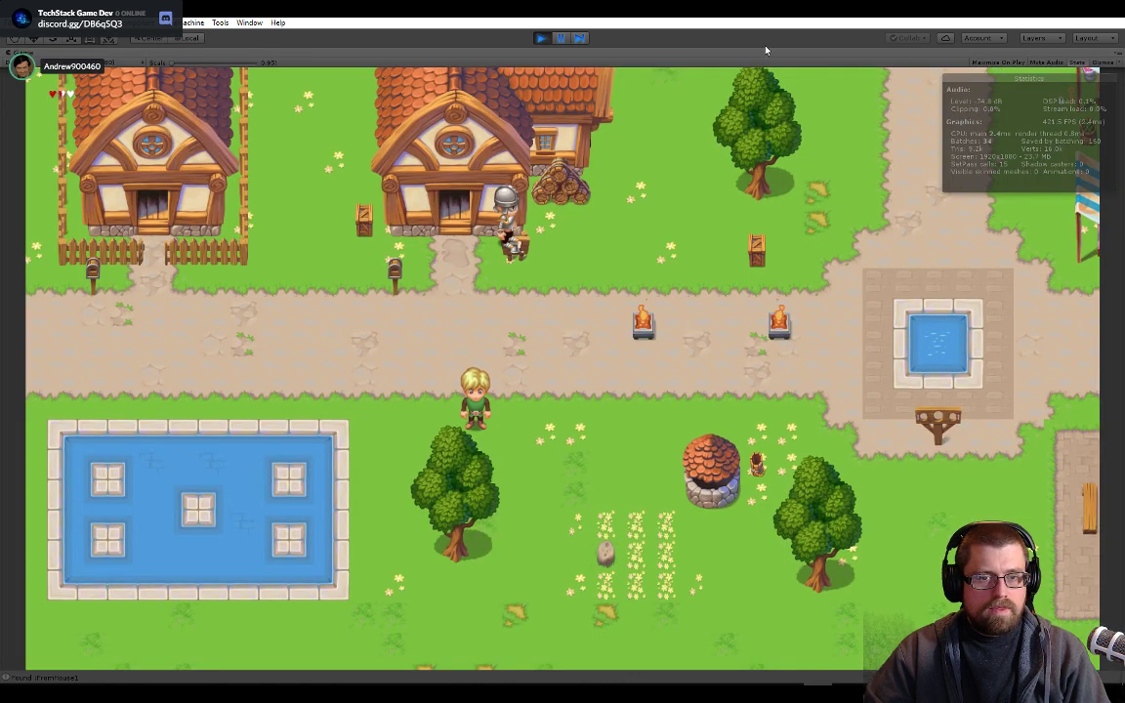
{"action": "left_click", "coordinate": [562, 39]}
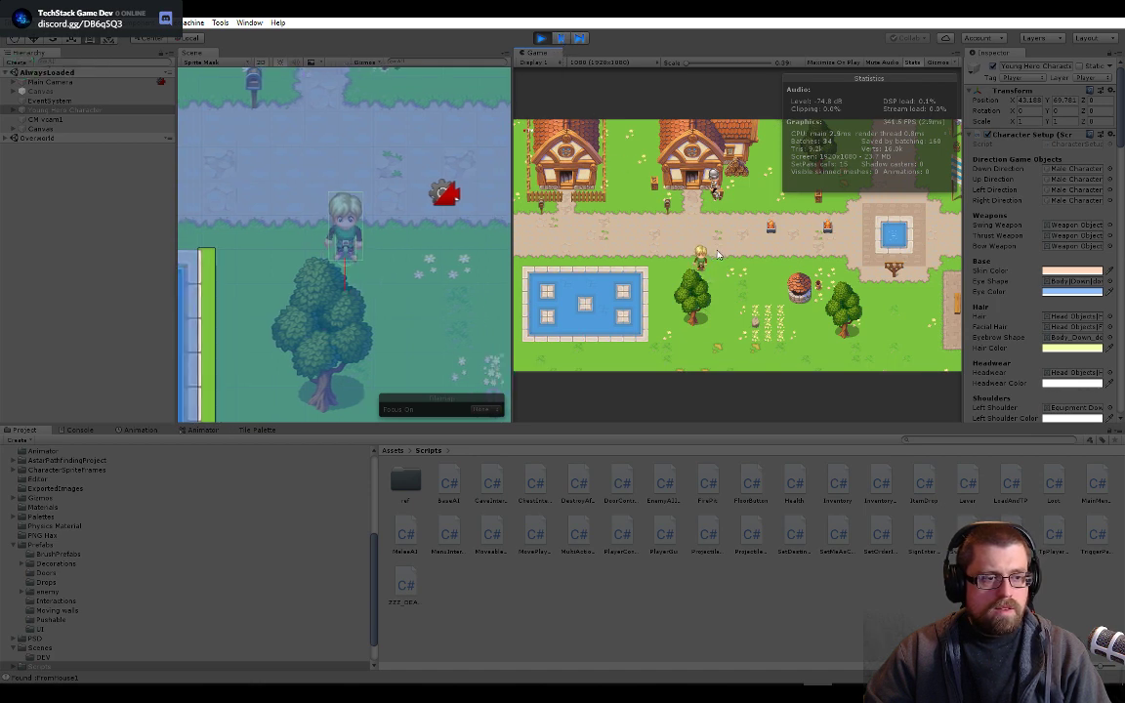
{"action": "key", "text": "d"}
{"action": "key", "text": "s"}
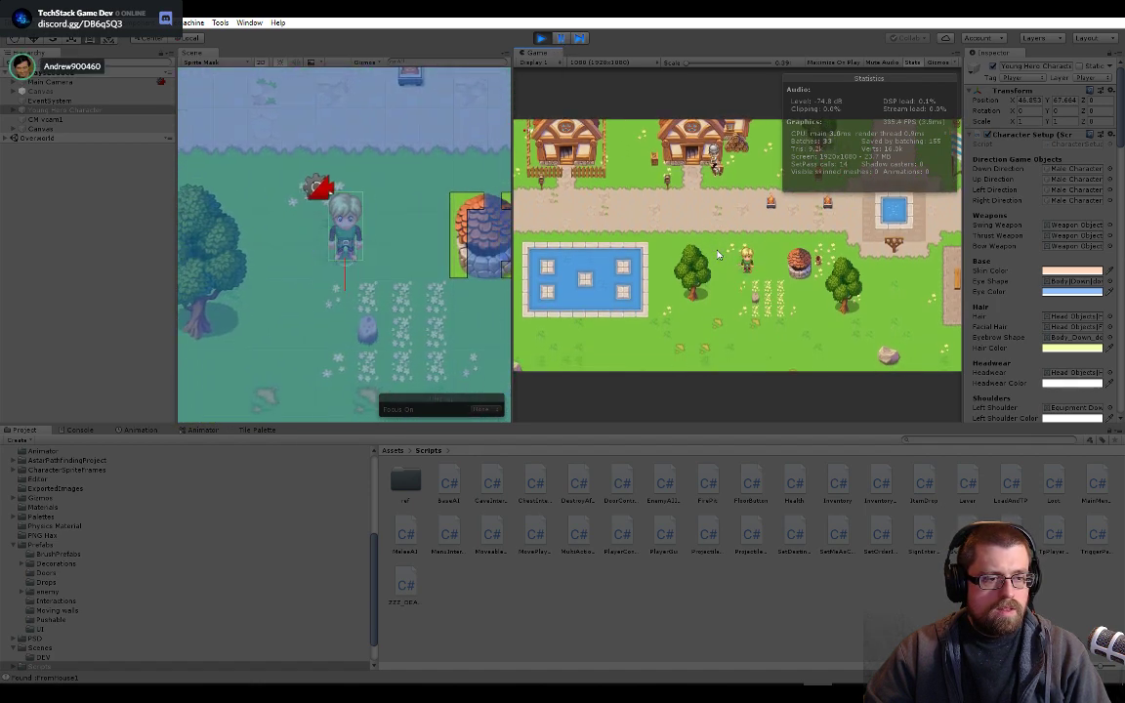
{"action": "left_click", "coordinate": [718, 255]}
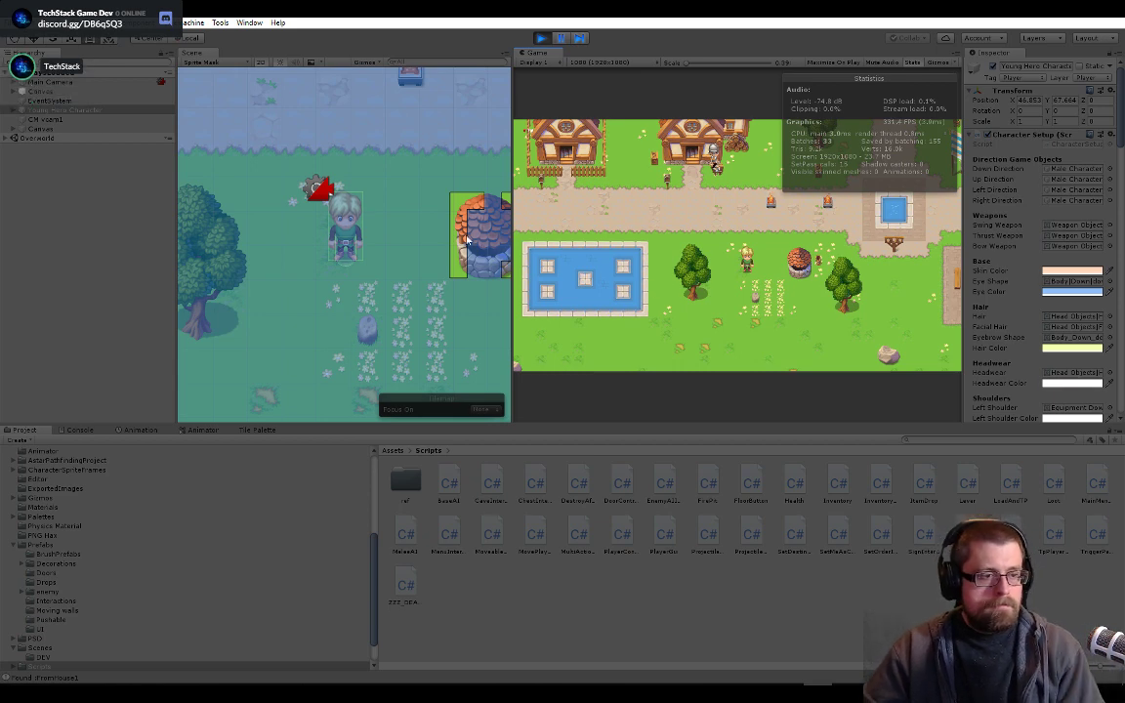
- Keep the Young Hero Character selected and swing the sword repeatedly, checking the attack's debug line in the Scene view
{"action": "left_click", "coordinate": [617, 268]}
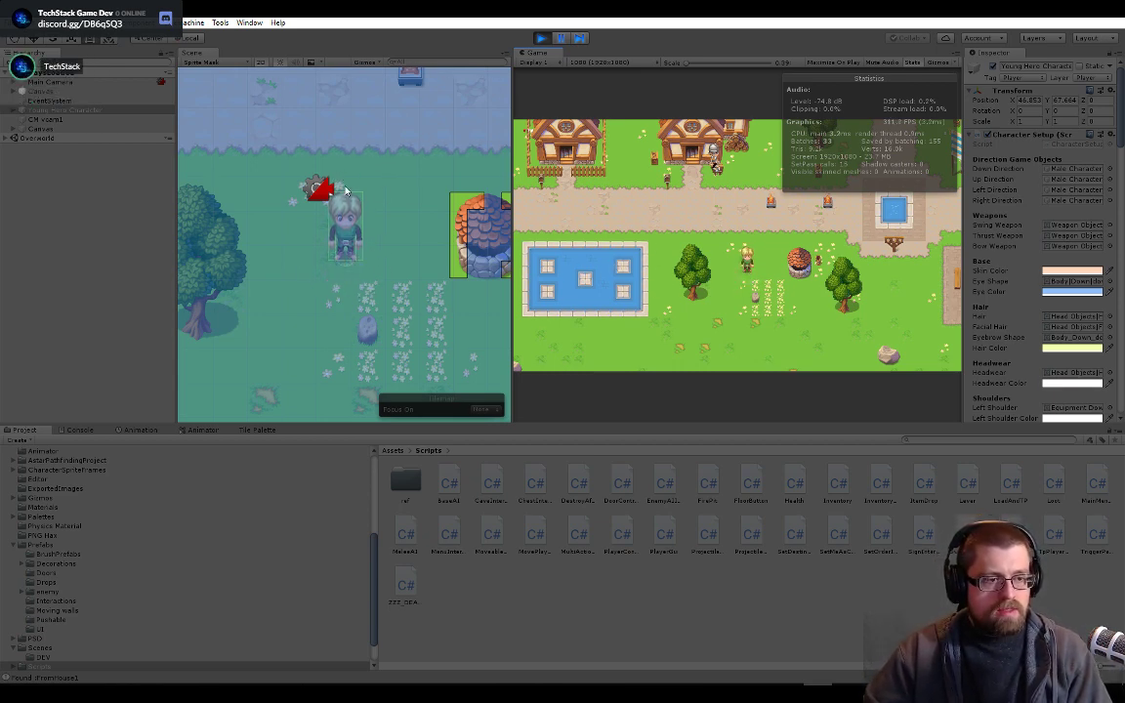
{"action": "left_click", "coordinate": [66, 110]}
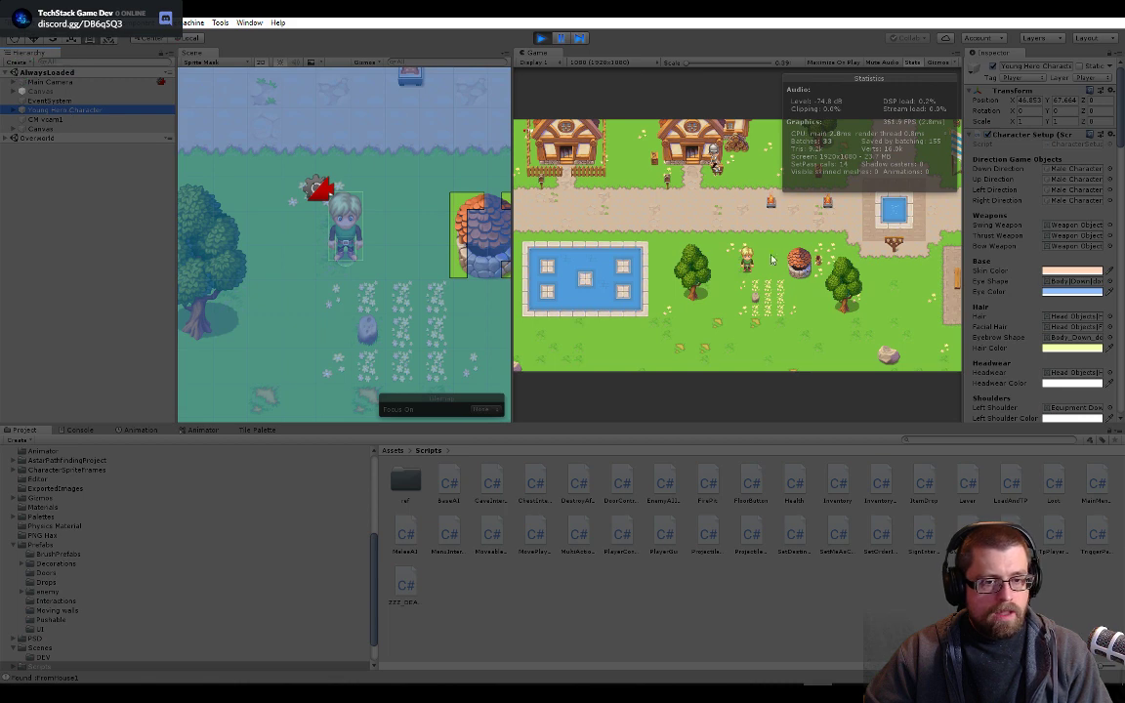
{"action": "left_click", "coordinate": [793, 290]}
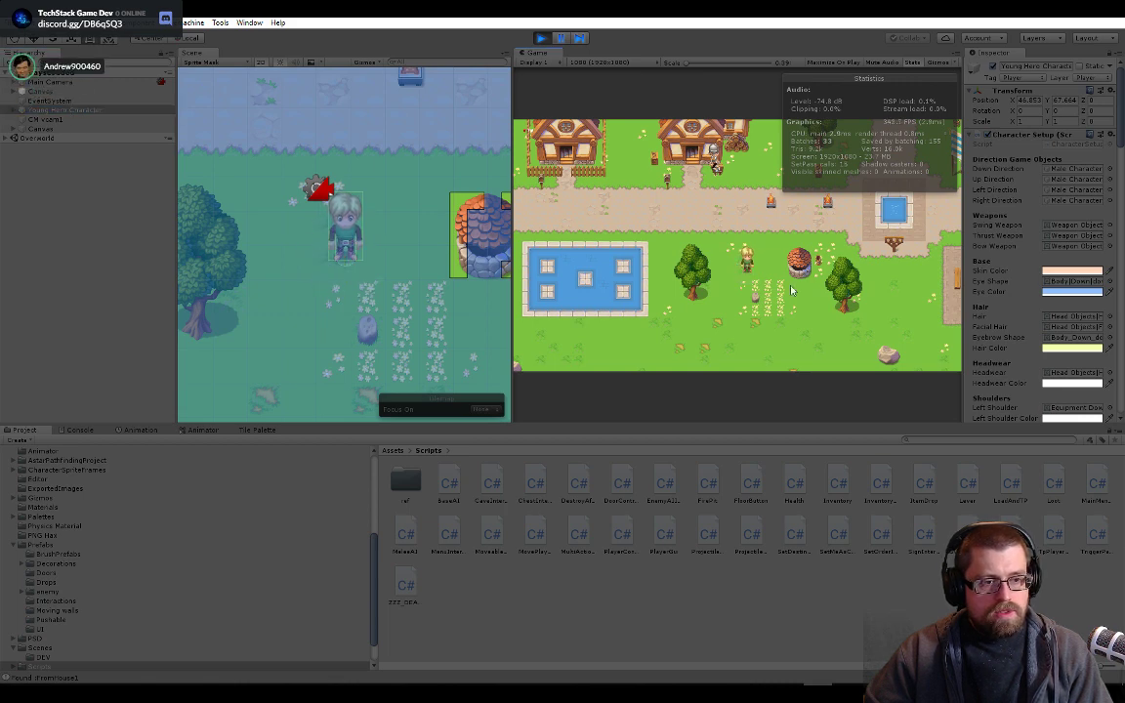
{"action": "left_click", "coordinate": [791, 290]}
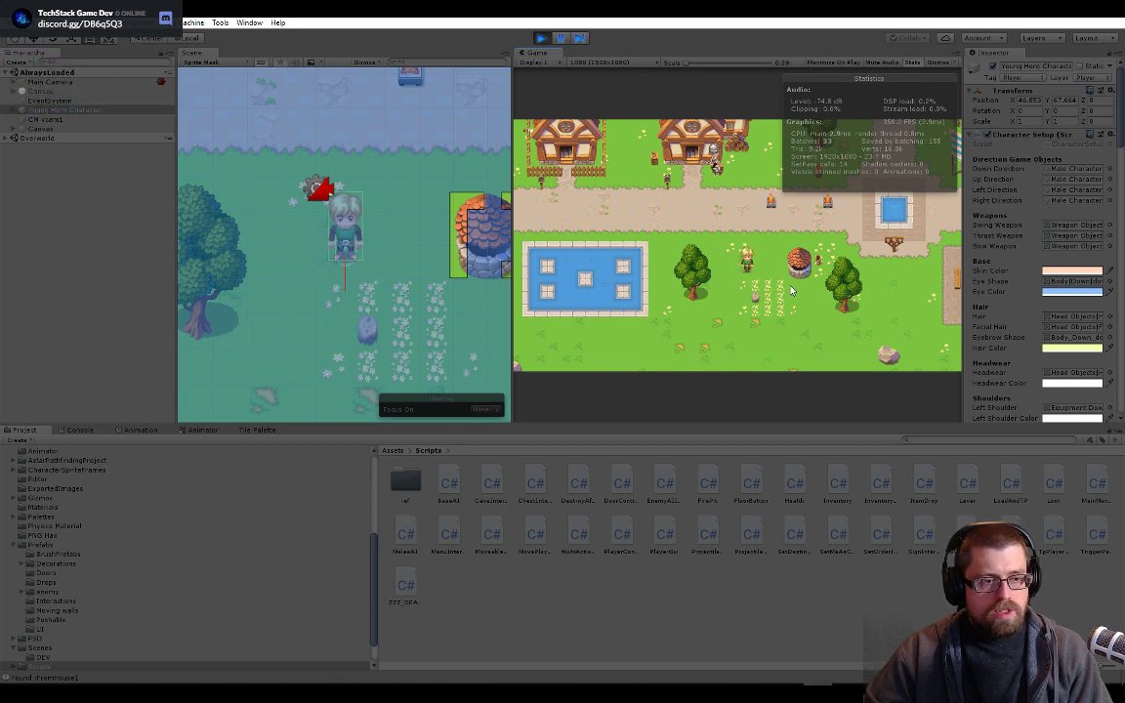
{"action": "left_click", "coordinate": [793, 290]}
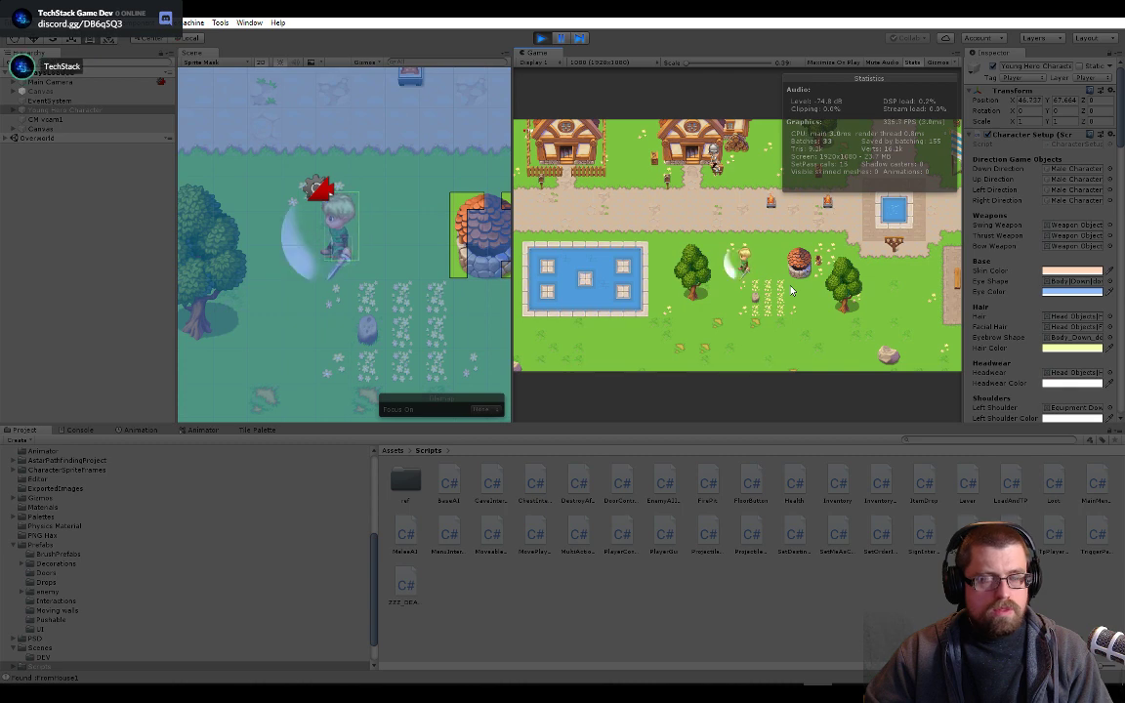
{"action": "left_click", "coordinate": [793, 291]}
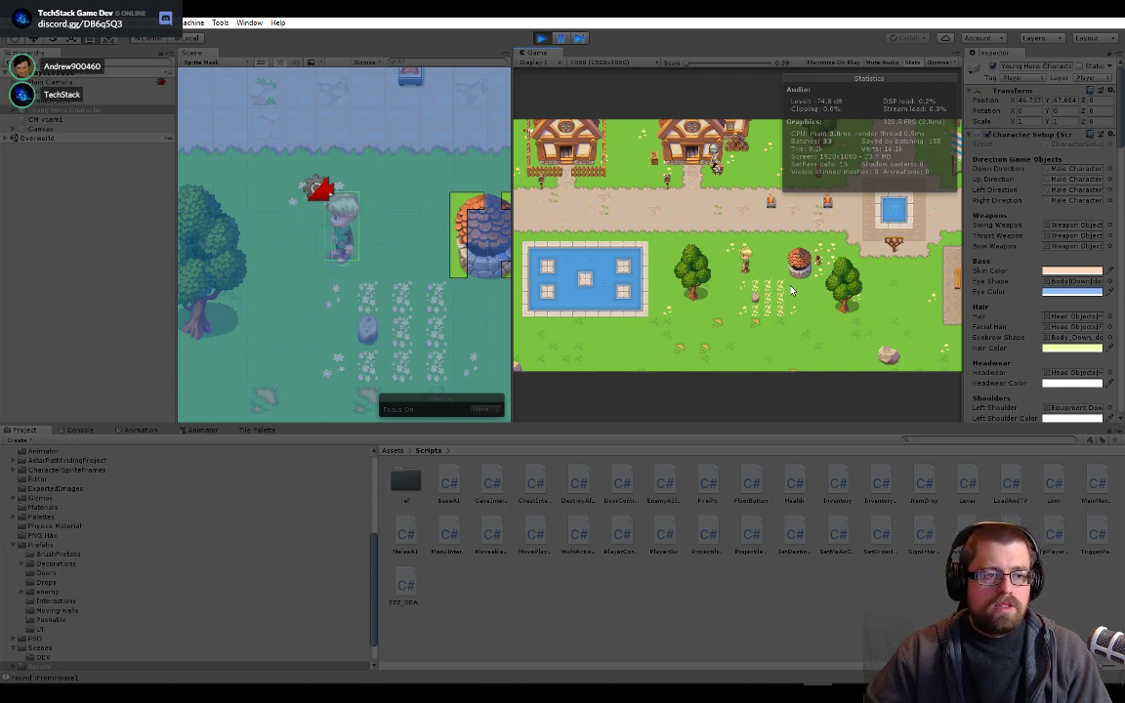
{"action": "left_click", "coordinate": [793, 290]}
{"action": "left_click", "coordinate": [793, 290]}
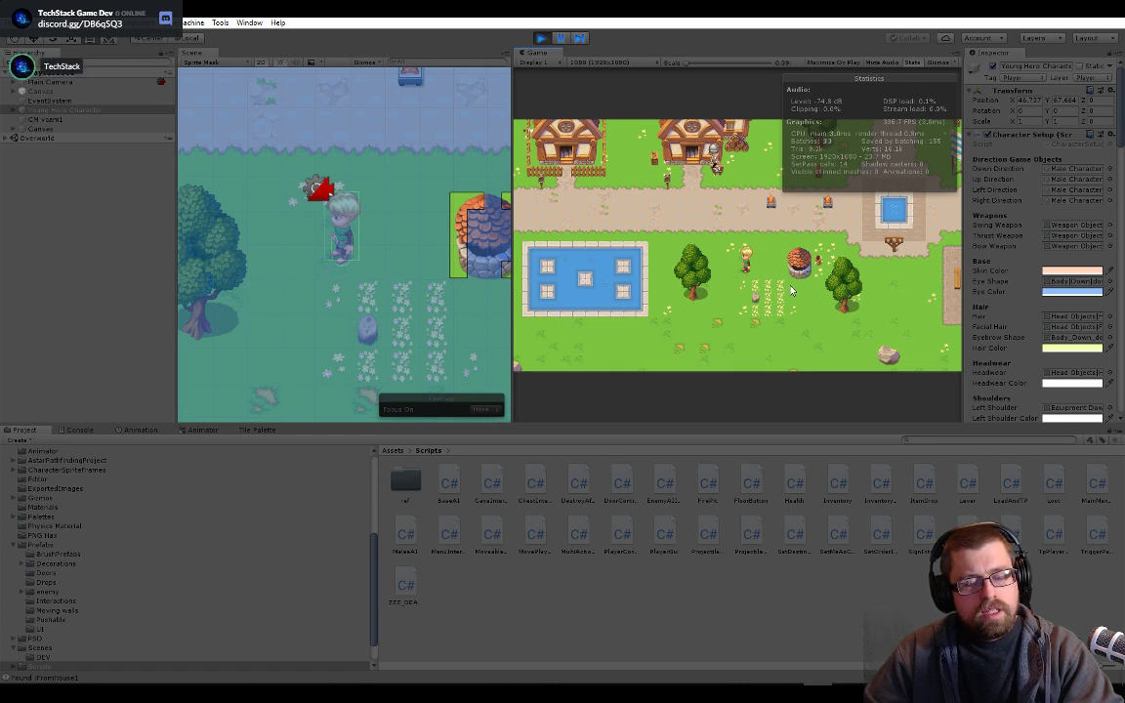
{"action": "left_click", "coordinate": [754, 304]}
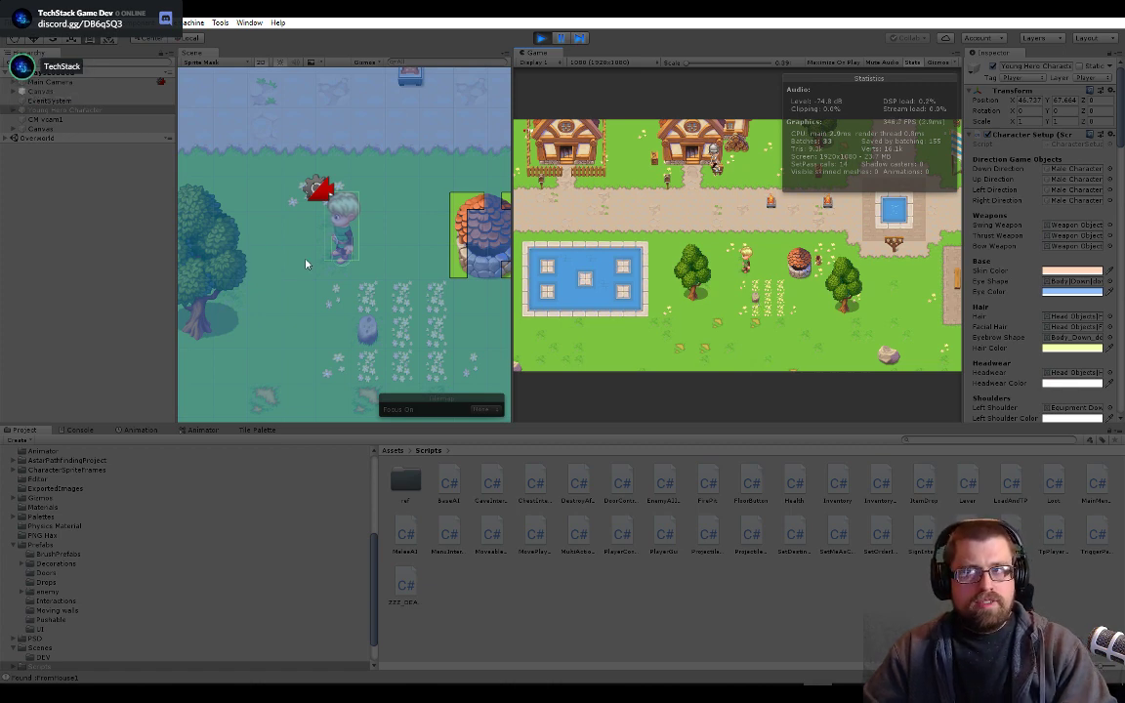
{"action": "left_click", "coordinate": [776, 265]}
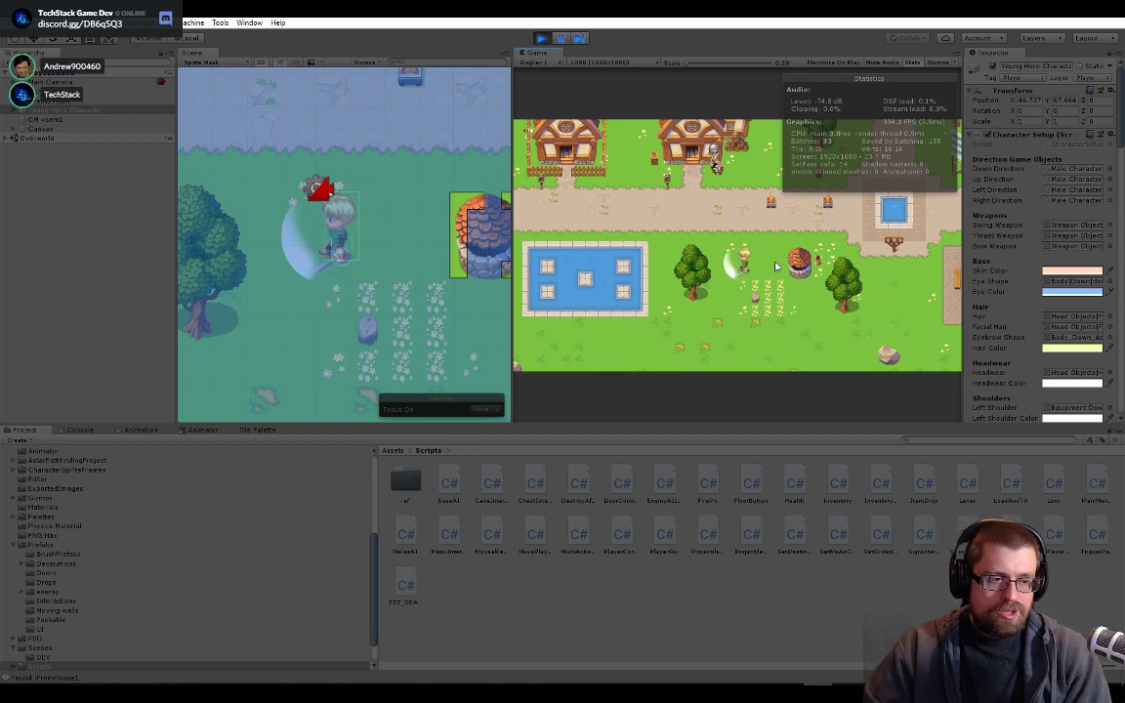
- Test attacks with the player facing up, right, down and left on the grass west of the well
{"action": "key", "text": "w"}
{"action": "left_click", "coordinate": [773, 270]}
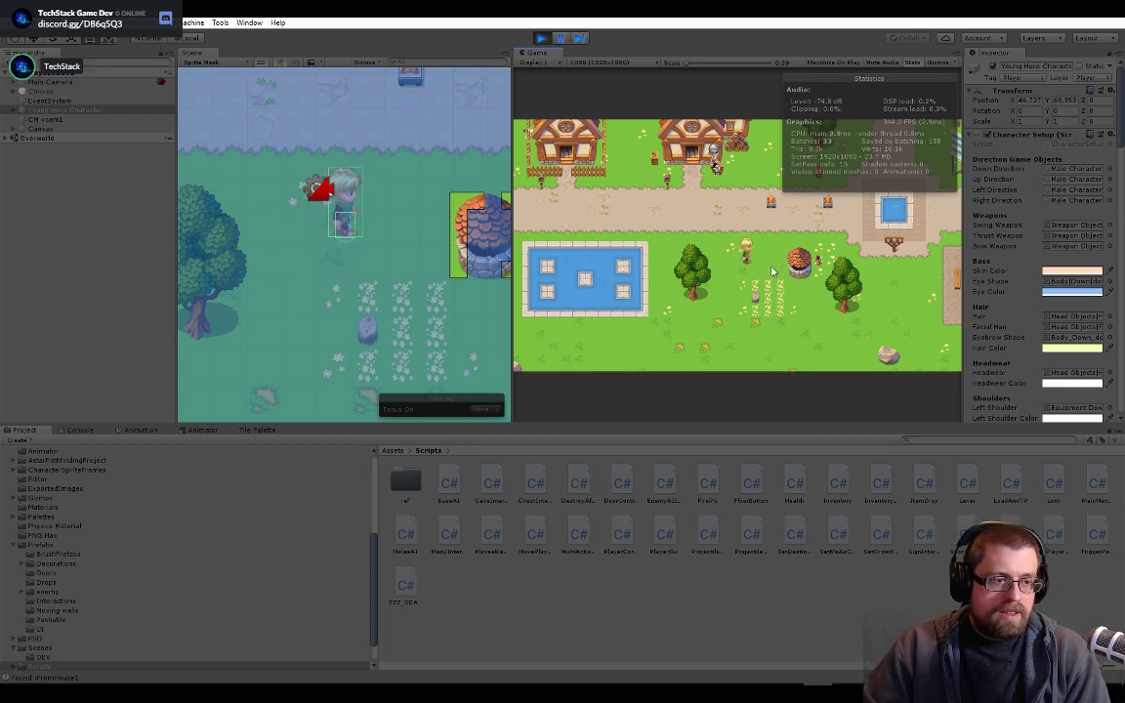
{"action": "key", "text": "d"}
{"action": "left_click", "coordinate": [772, 271]}
{"action": "key", "text": "s"}
{"action": "left_click", "coordinate": [772, 272]}
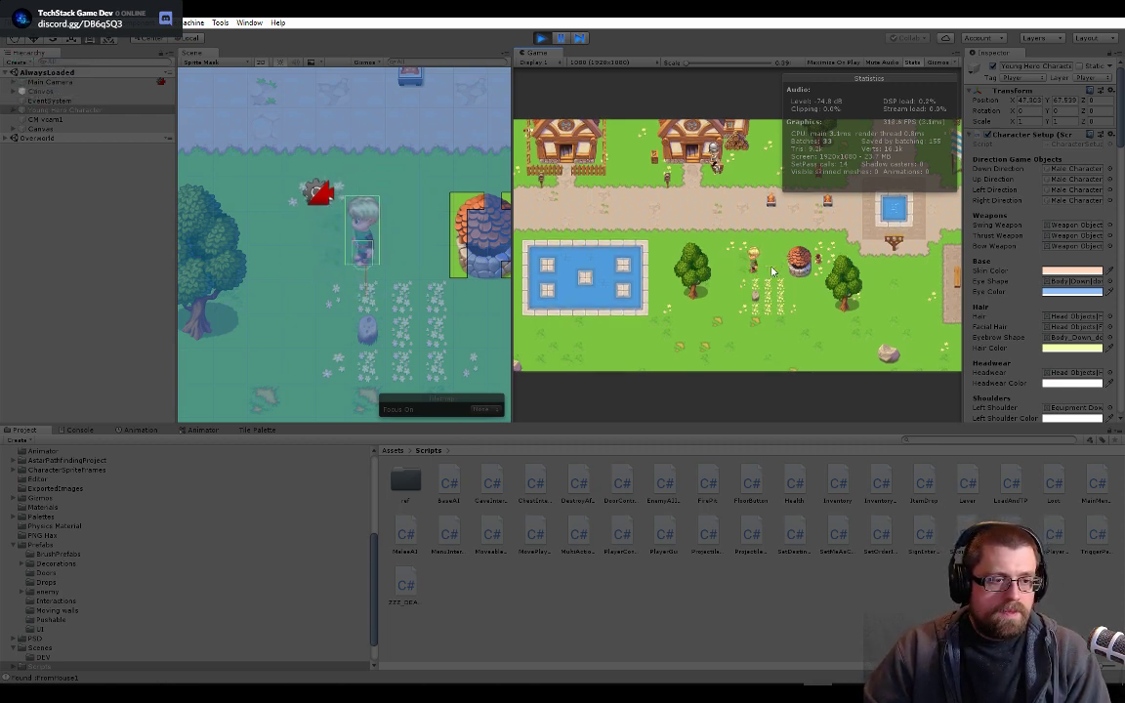
{"action": "key", "text": "a"}
{"action": "key", "text": "space"}
- Walk the player north to the road and past the western fire pit to the east side of the eastern one
{"action": "key", "text": "w"}
{"action": "key", "text": "w"}
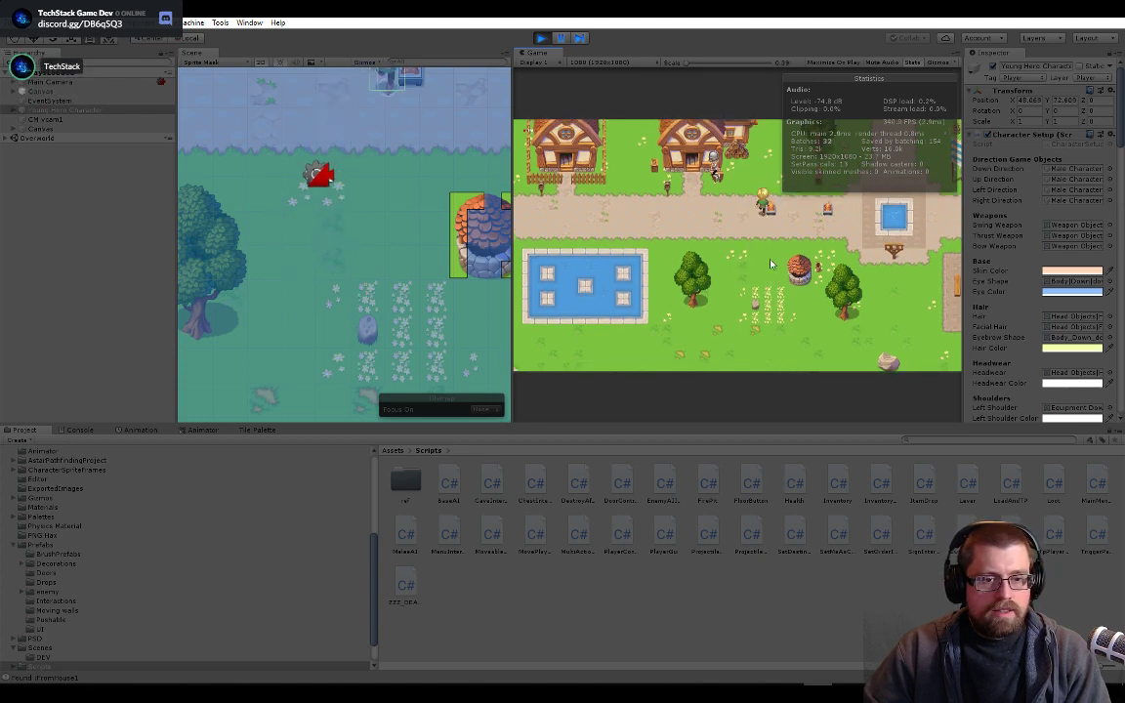
{"action": "key", "text": "d"}
{"action": "key", "text": "s"}
{"action": "key", "text": "d"}
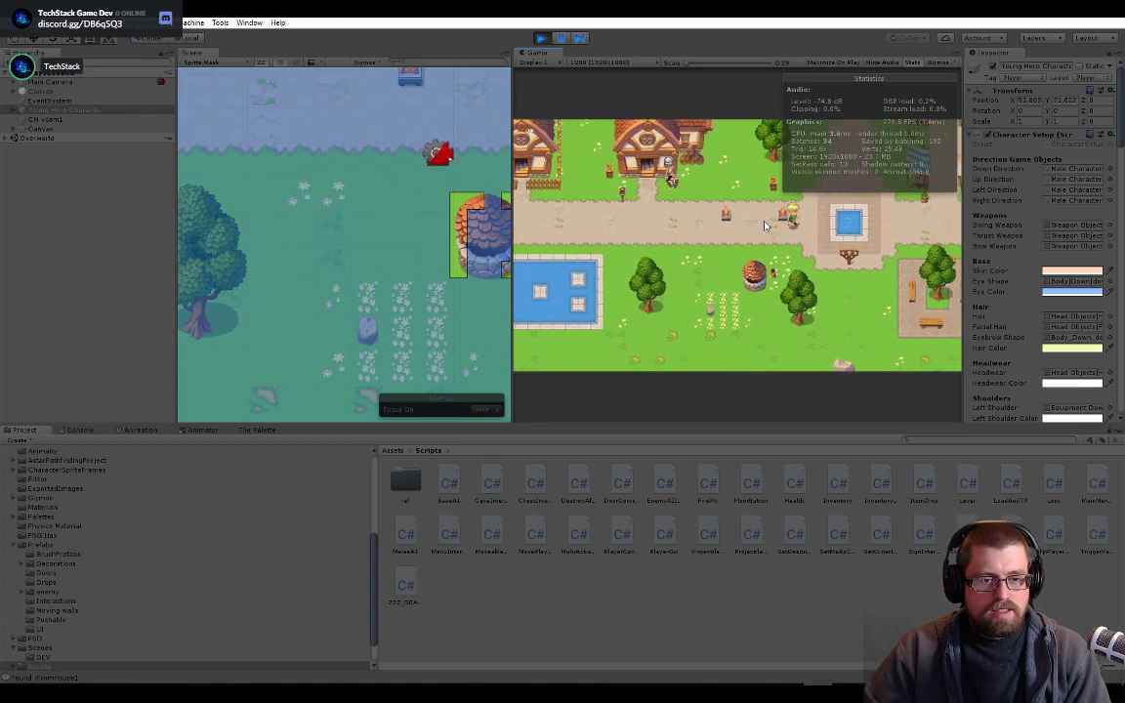
- Shoot arrows from beside the eastern fire pit while moving the player around its east side
{"action": "key", "text": "w"}
{"action": "left_click", "coordinate": [766, 225]}
{"action": "key", "text": "s"}
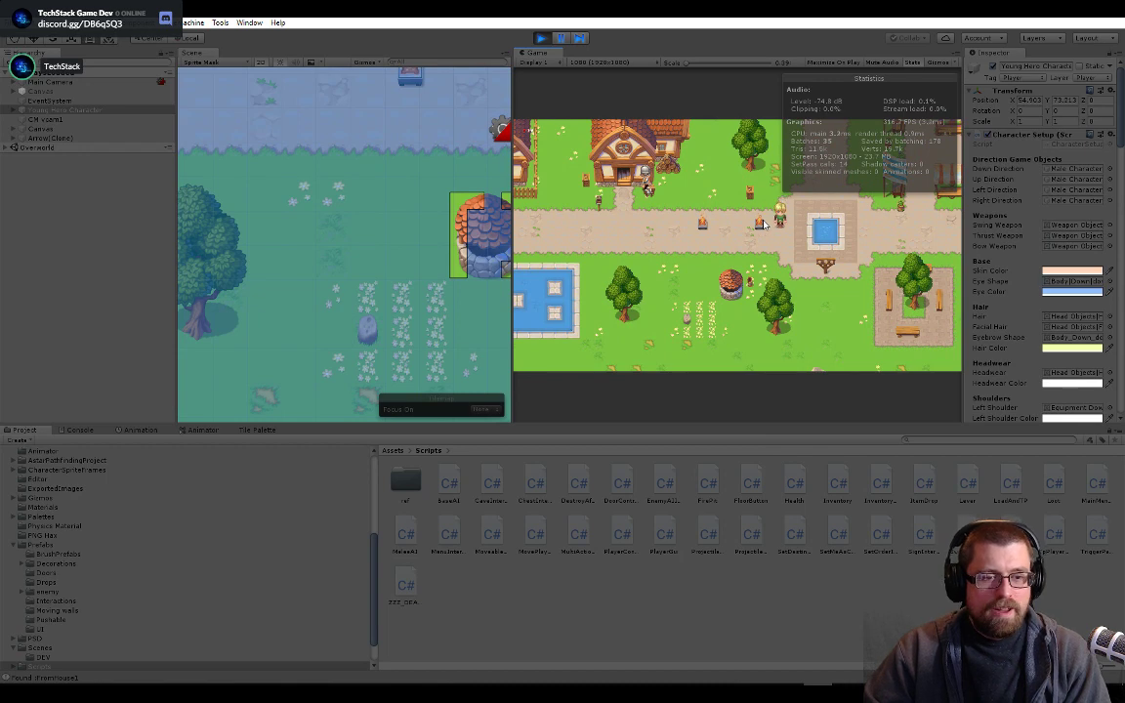
{"action": "left_click", "coordinate": [765, 220]}
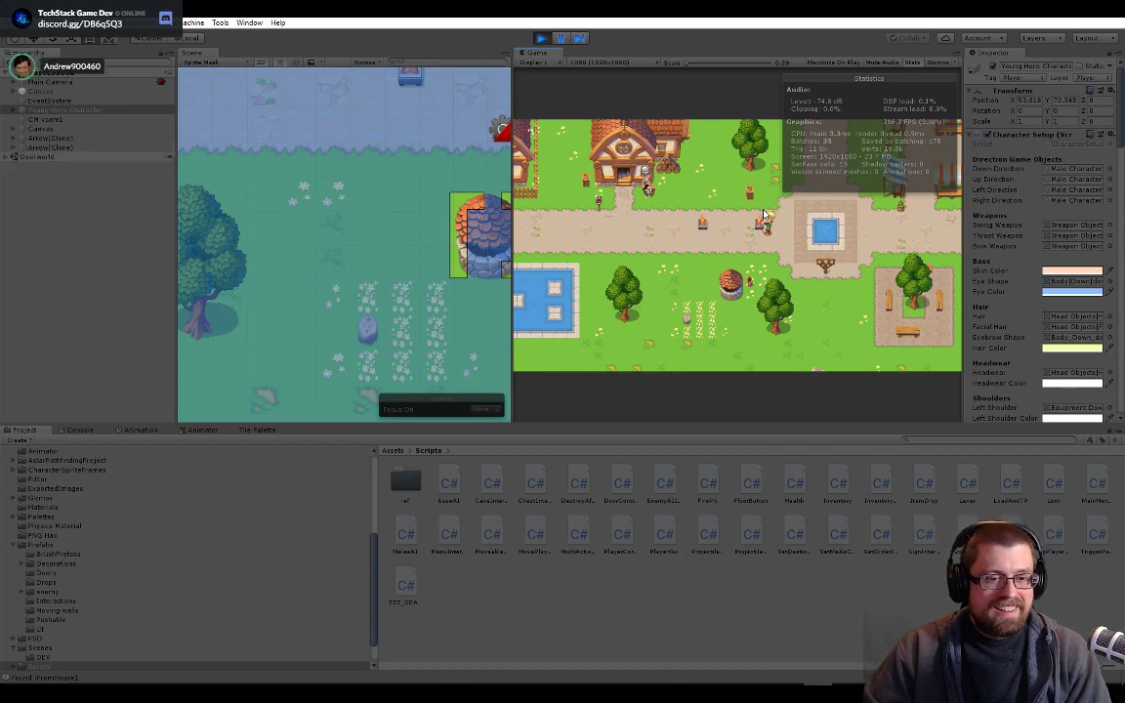
{"action": "key", "text": "space"}
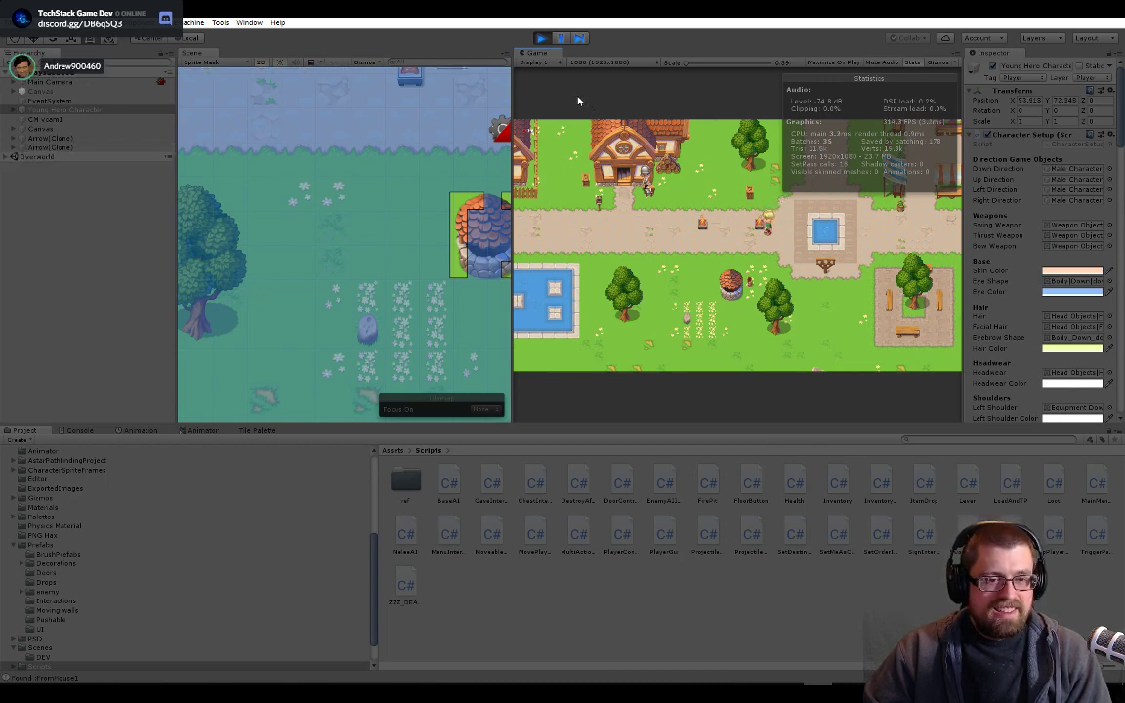
- Walk the player south-west to the grass edge below the western fire pit and stop the game
{"action": "key", "text": "s"}
{"action": "key", "text": "a"}
{"action": "key", "text": "a"}
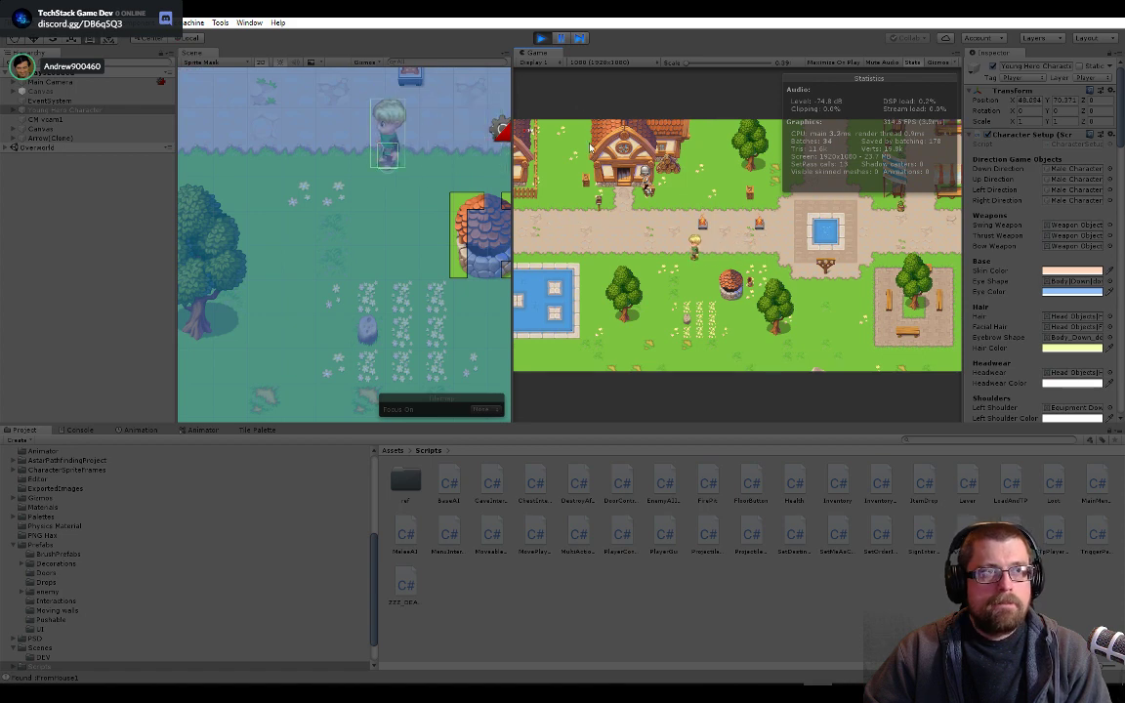
{"action": "left_click", "coordinate": [542, 38]}
- Switch to Visual Studio, bring up SwordAttack.cs and place the cursor at the end of the Debug.DrawLine call in DrawBoxCast2D
{"action": "key", "text": "alt+Tab"}
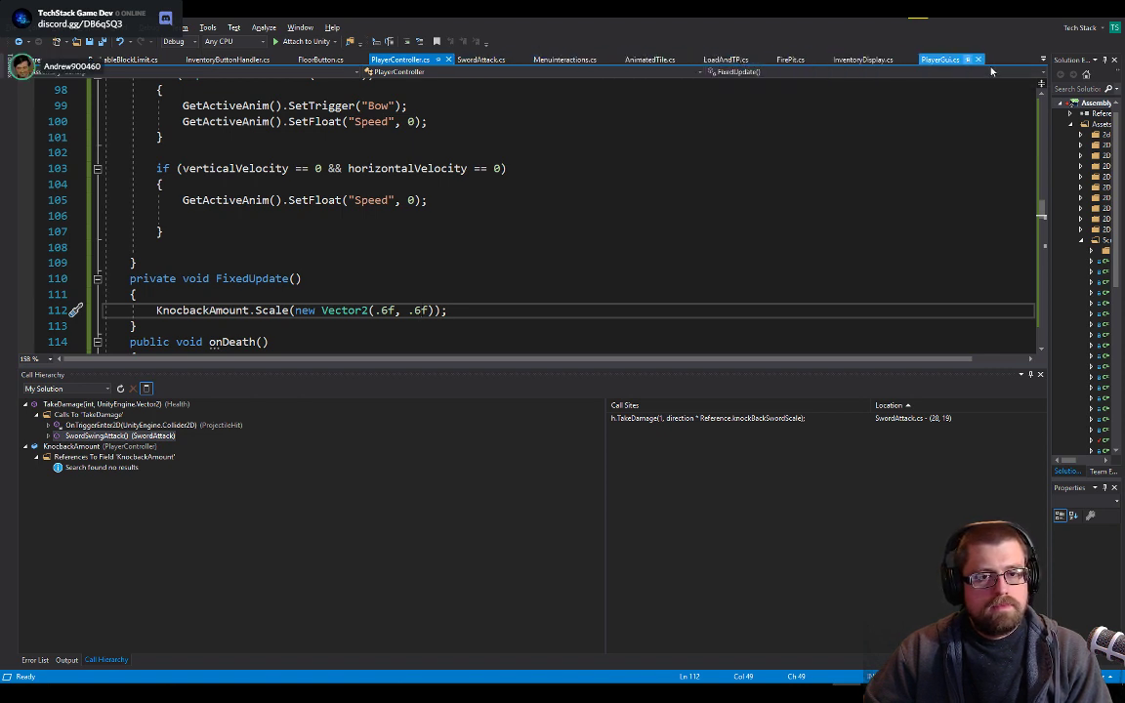
{"action": "left_click", "coordinate": [1042, 60]}
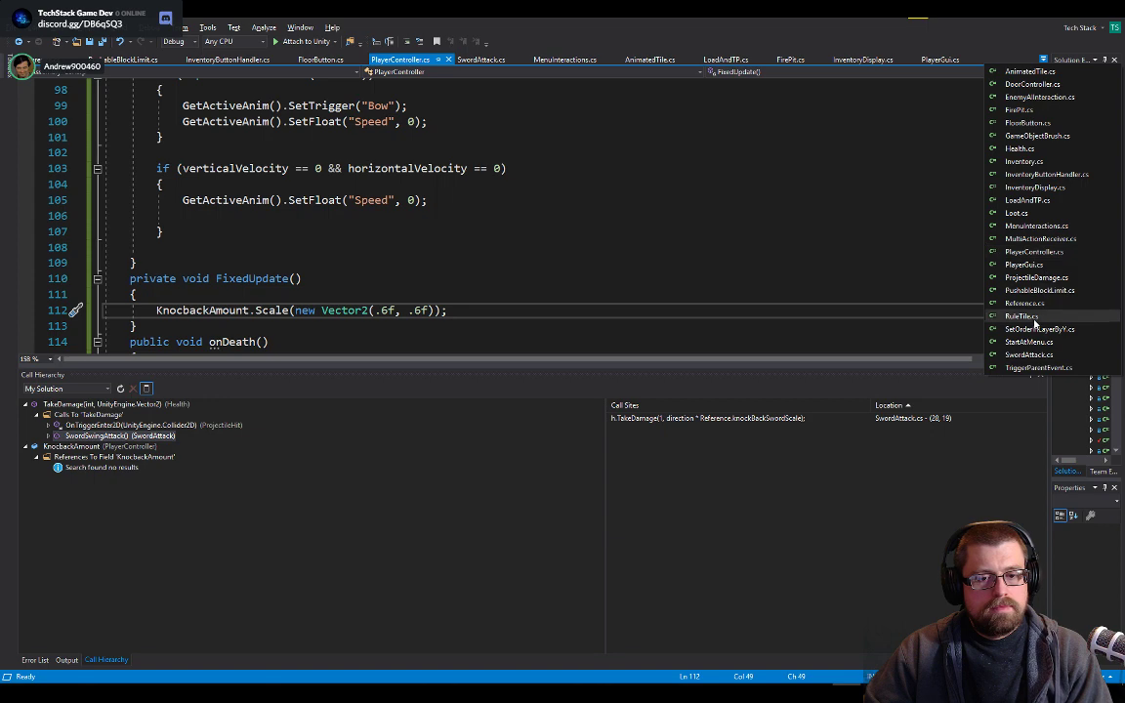
{"action": "left_click", "coordinate": [1029, 356]}
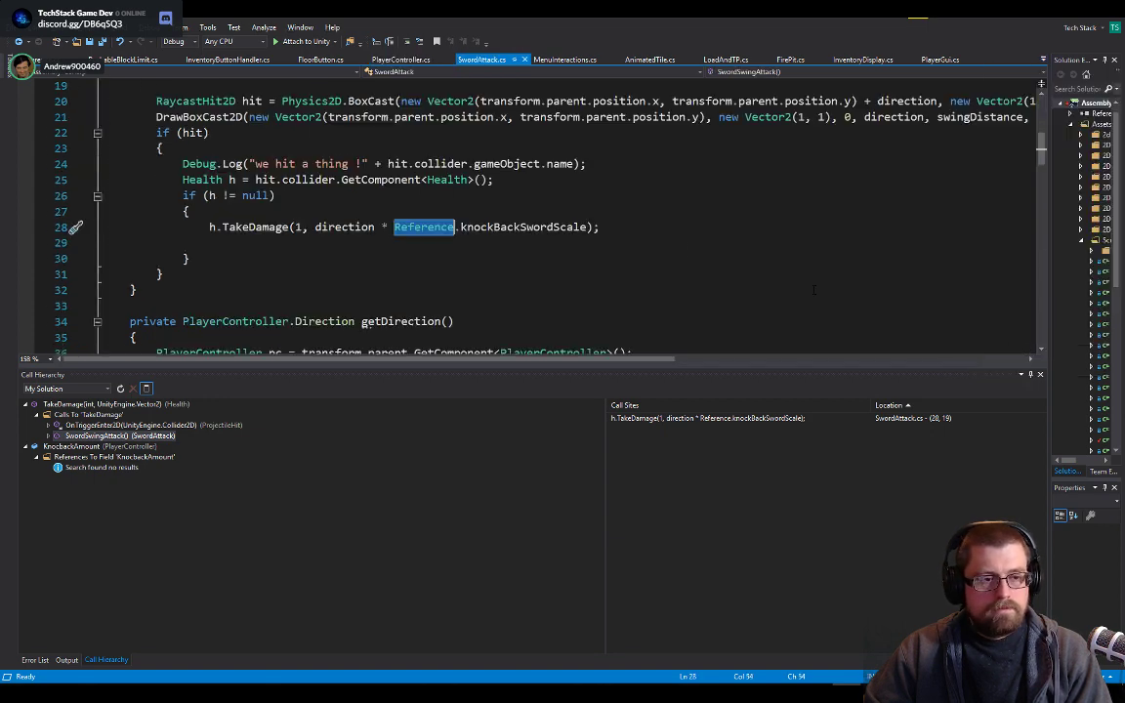
{"action": "scroll", "coordinate": [358, 231], "scroll_direction": "down", "scroll_amount": 15}
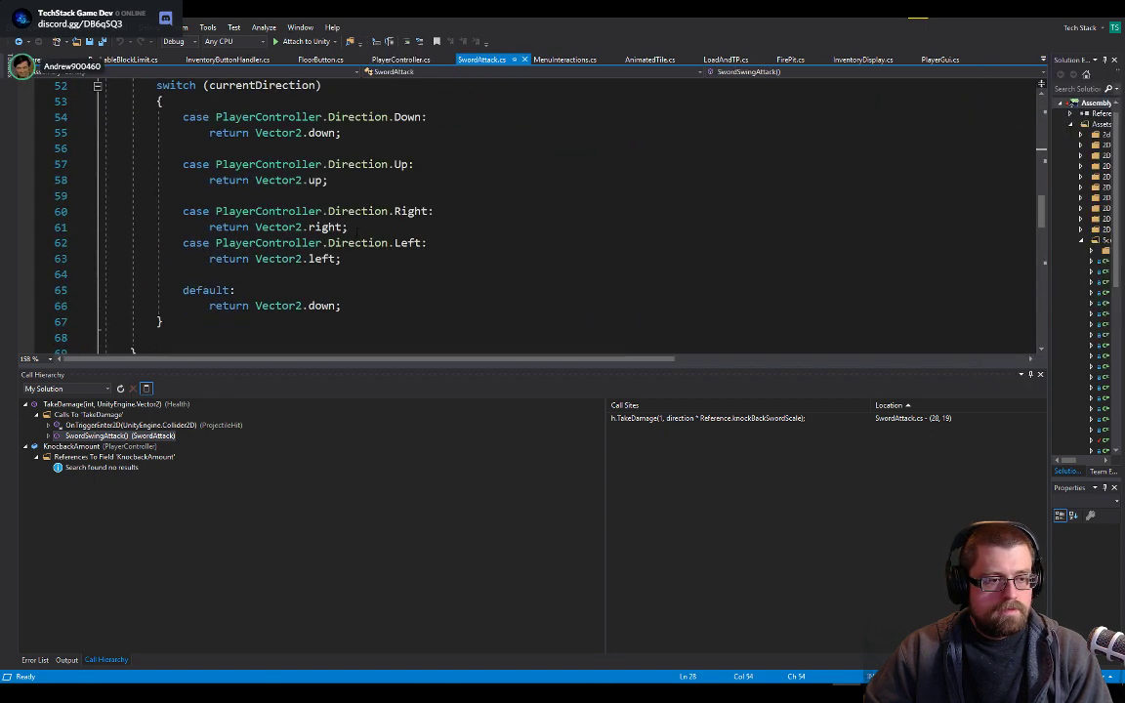
{"action": "scroll", "coordinate": [414, 195], "scroll_direction": "down", "scroll_amount": 9}
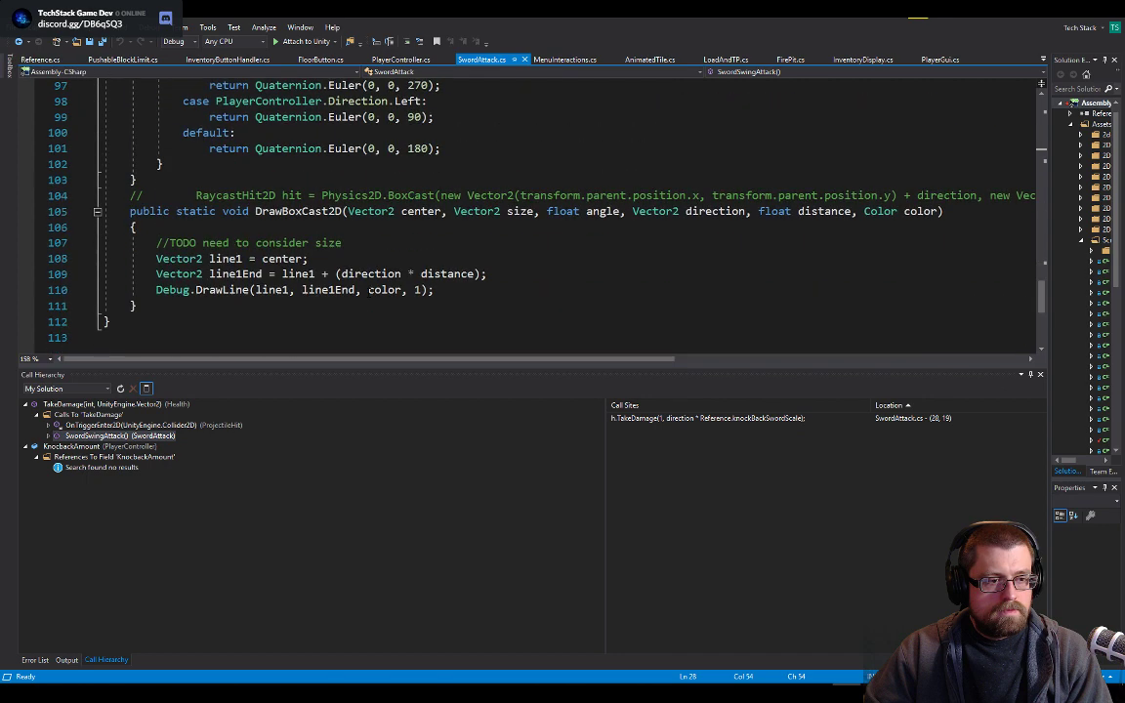
{"action": "scroll", "coordinate": [414, 195], "scroll_direction": "up", "scroll_amount": 2}
{"action": "left_click", "coordinate": [415, 195]}
{"action": "key", "text": "End"}
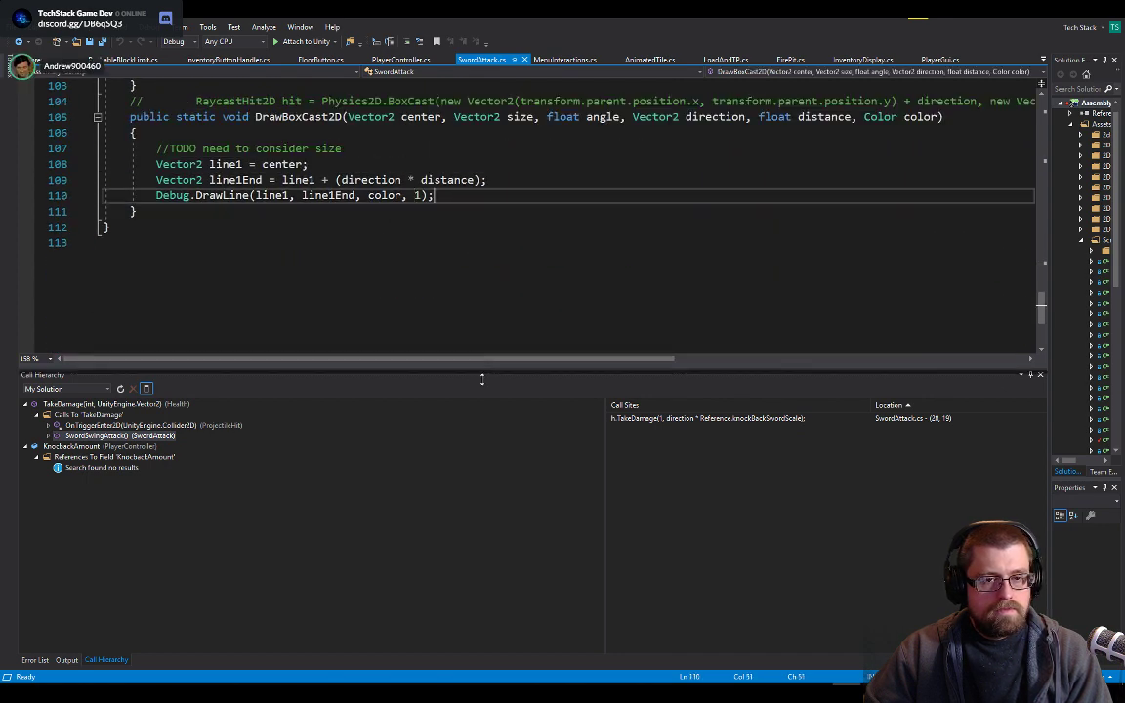
- Enlarge the code area above the Call Hierarchy and examine SwordAttack.cs from GetDirectionVector2 down to the DrawLine call in DrawBoxCast2D
{"action": "left_click_drag", "start_coordinate": [479, 373], "coordinate": [547, 454]}
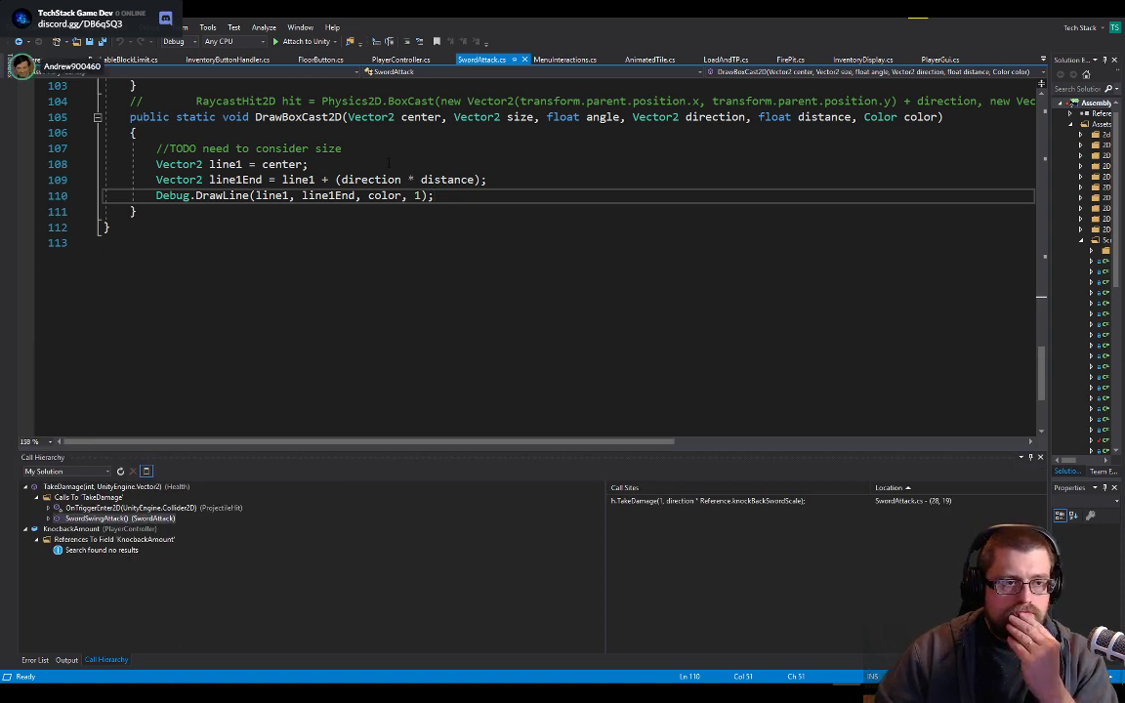
{"action": "scroll", "coordinate": [390, 163], "scroll_direction": "up", "scroll_amount": 1}
{"action": "scroll", "coordinate": [427, 168], "scroll_direction": "up", "scroll_amount": 13}
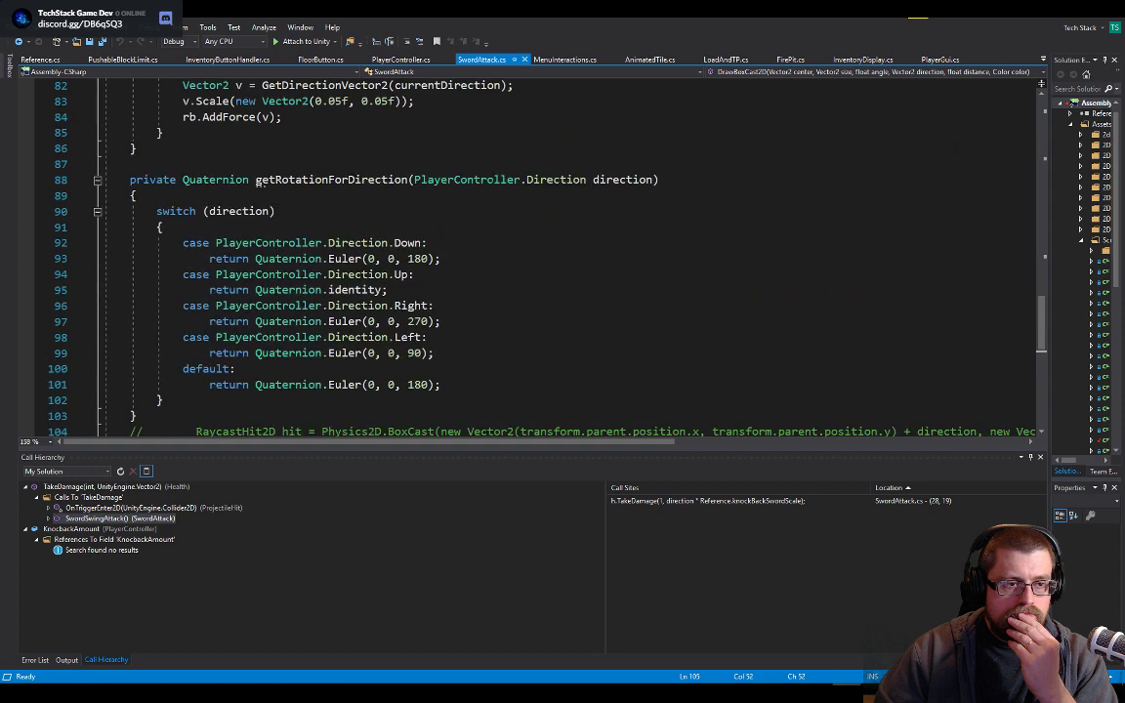
{"action": "scroll", "coordinate": [493, 178], "scroll_direction": "up", "scroll_amount": 4}
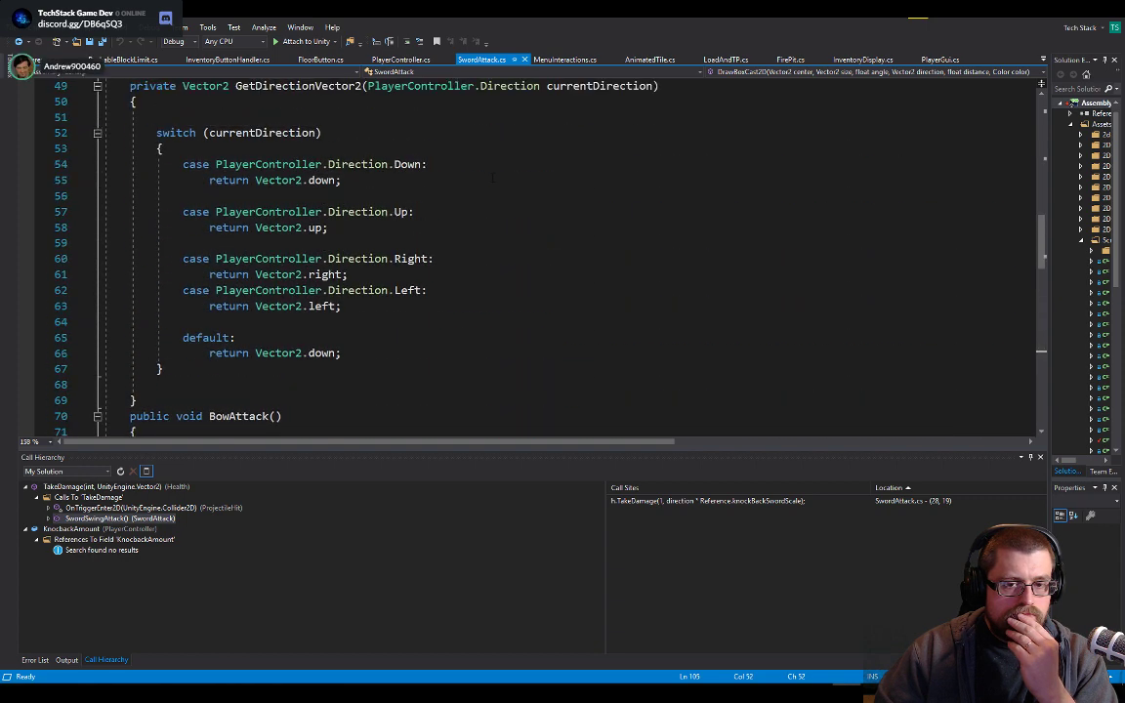
{"action": "scroll", "coordinate": [493, 178], "scroll_direction": "down", "scroll_amount": 16}
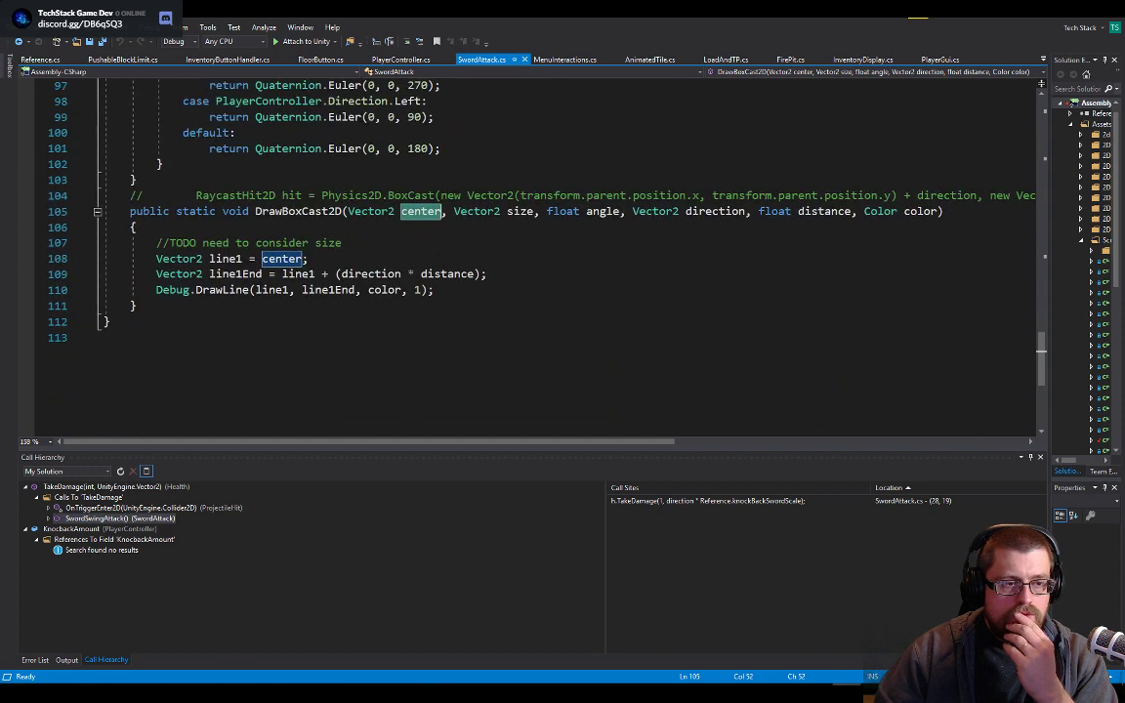
{"action": "left_click", "coordinate": [223, 291]}
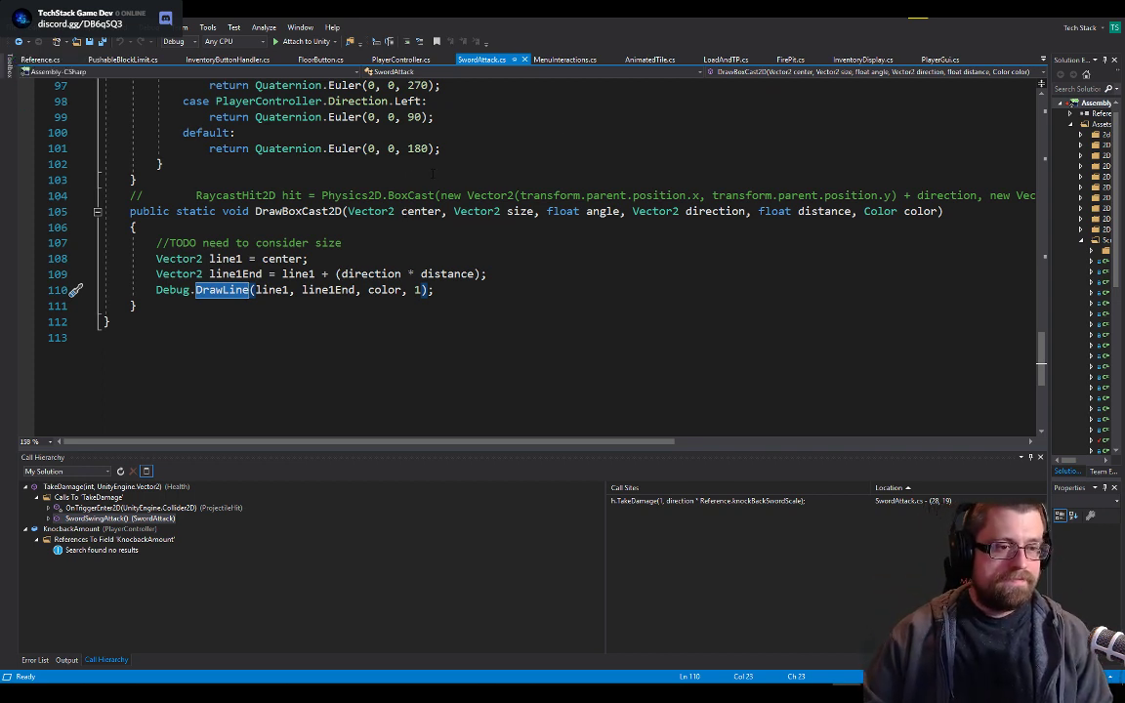
{"action": "scroll", "coordinate": [607, 245], "scroll_direction": "up", "scroll_amount": 14}
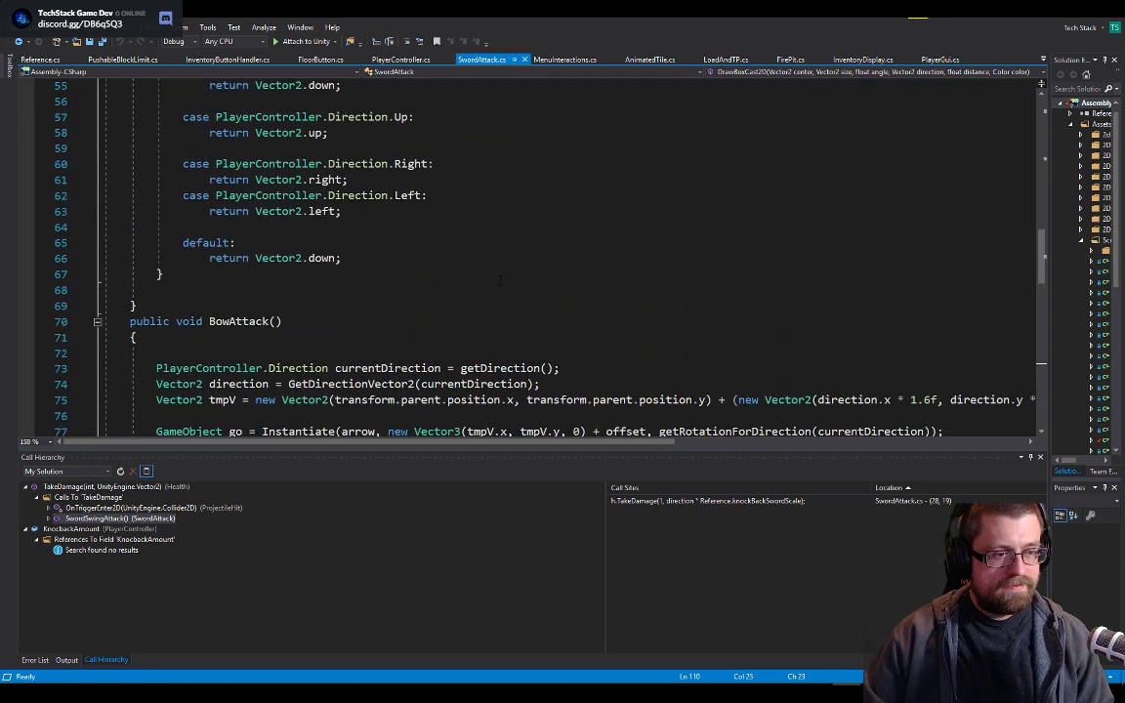
{"action": "scroll", "coordinate": [259, 277], "scroll_direction": "down", "scroll_amount": 7}
{"action": "scroll", "coordinate": [256, 276], "scroll_direction": "down", "scroll_amount": 10}
{"action": "scroll", "coordinate": [256, 276], "scroll_direction": "up", "scroll_amount": 3}
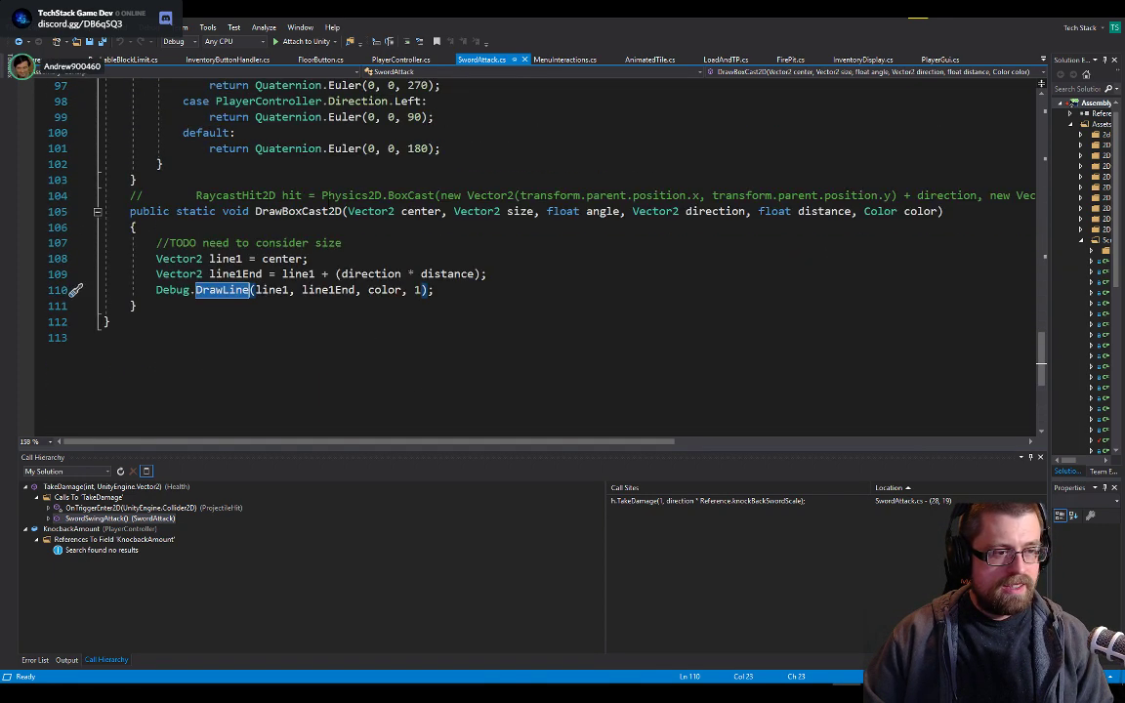
- Search the current document for DrawBoxCast2D and go to its call in SwordSwingAttack
{"action": "left_click", "coordinate": [332, 213]}
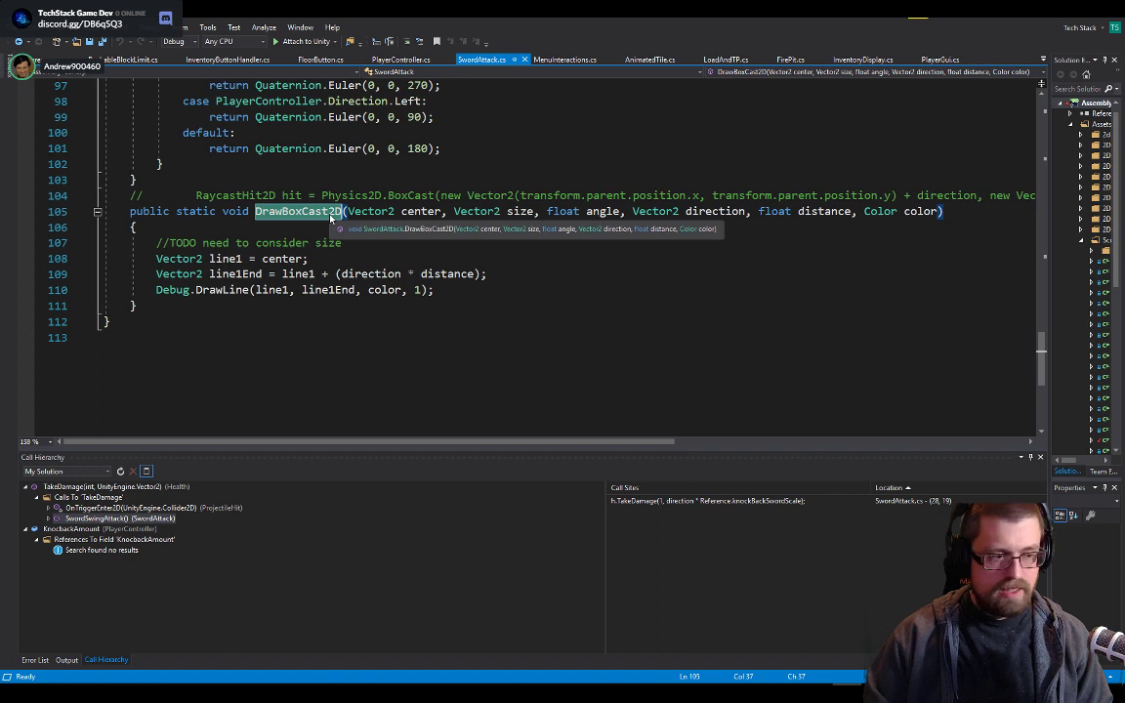
{"action": "key", "text": "ctrl+f"}
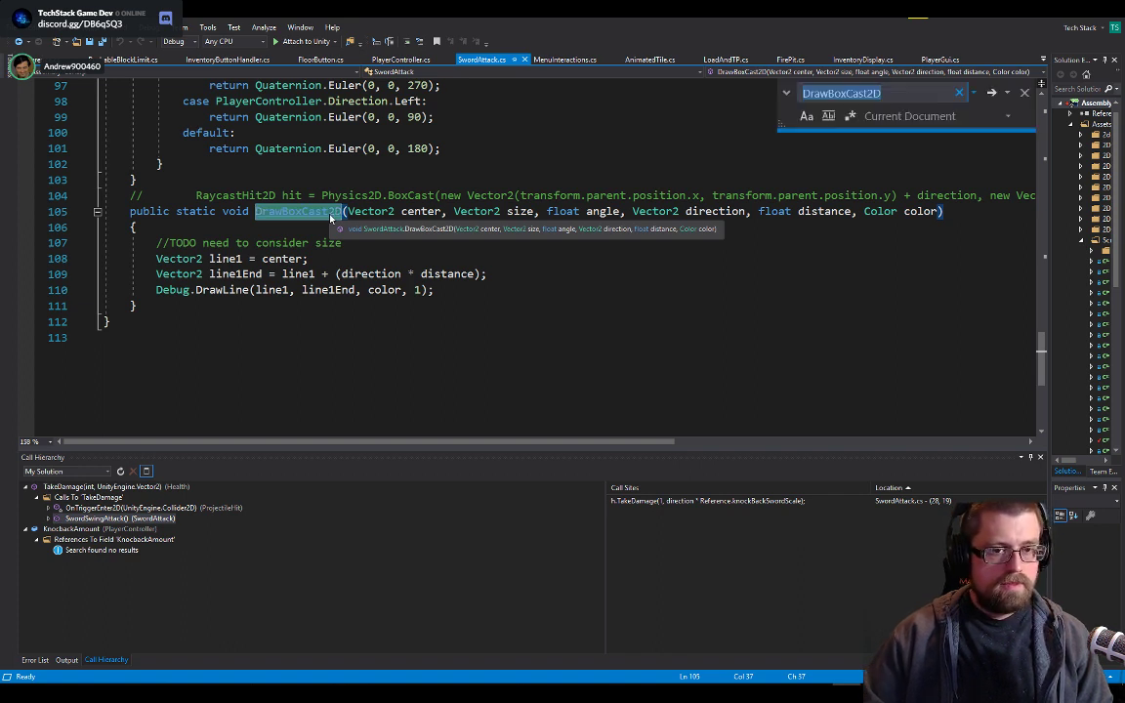
{"action": "key", "text": "Return"}
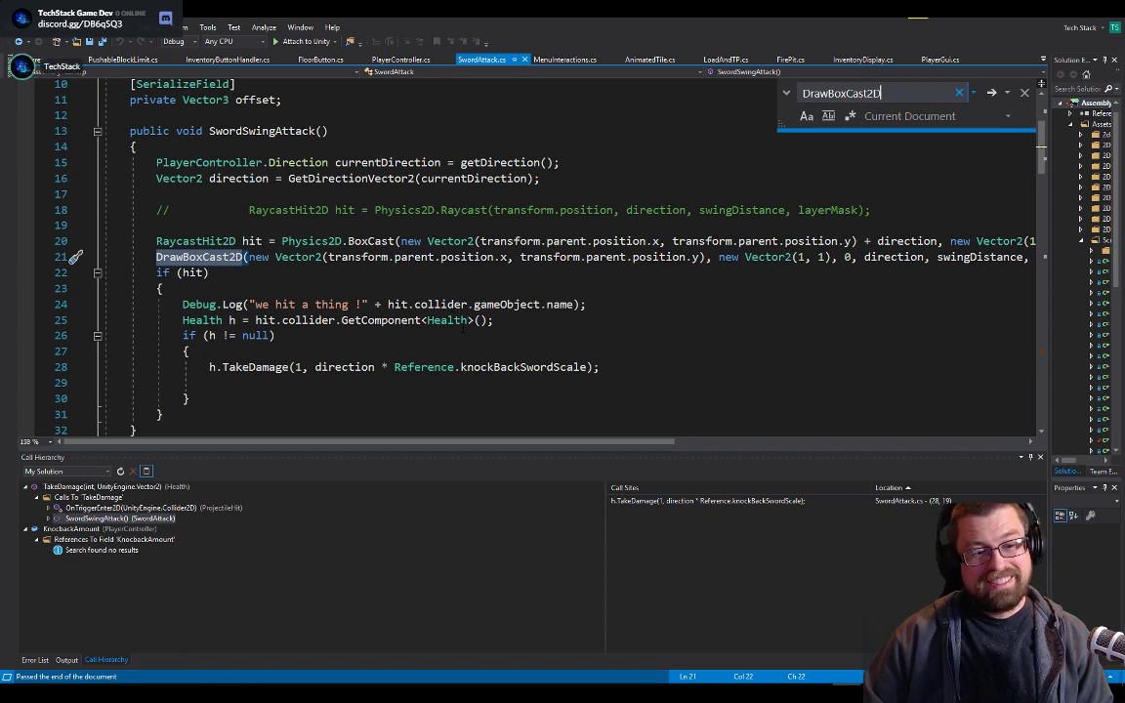
- Copy "+ direction" from the BoxCast origin, add it after the first Vector2 in the DrawBoxCast2D call, and save the file
{"action": "left_click_drag", "start_coordinate": [865, 241], "coordinate": [936, 241]}
{"action": "key", "text": "ctrl+c"}
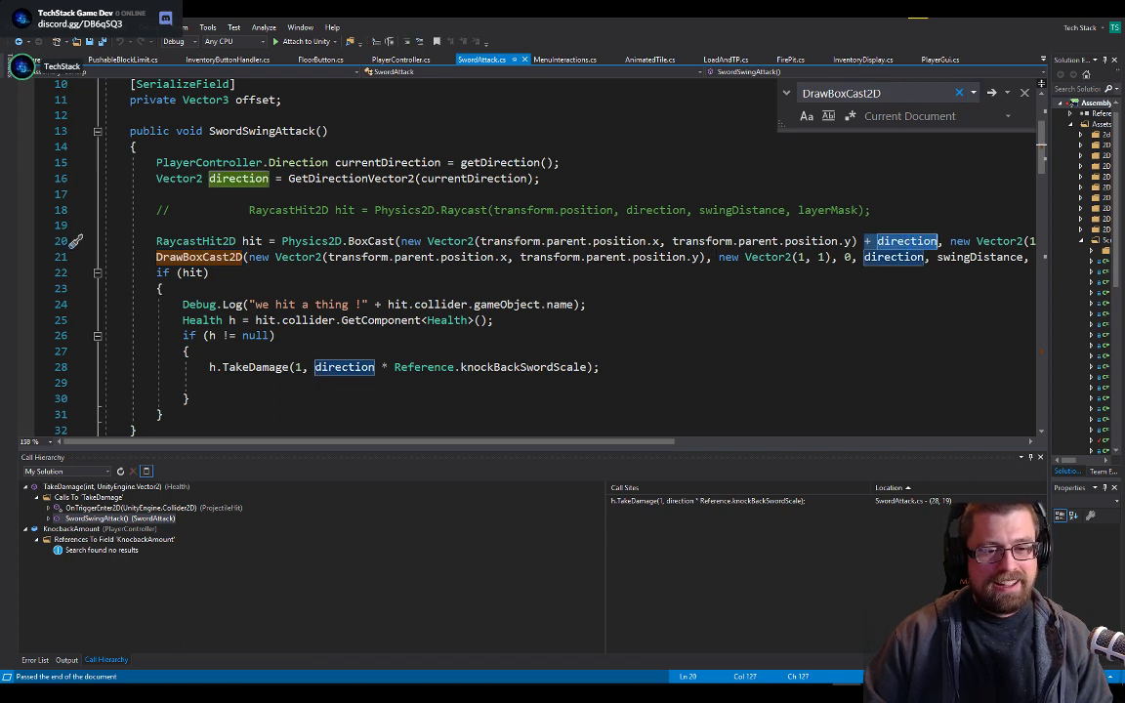
{"action": "left_click", "coordinate": [705, 257]}
{"action": "key", "text": "ctrl+v"}
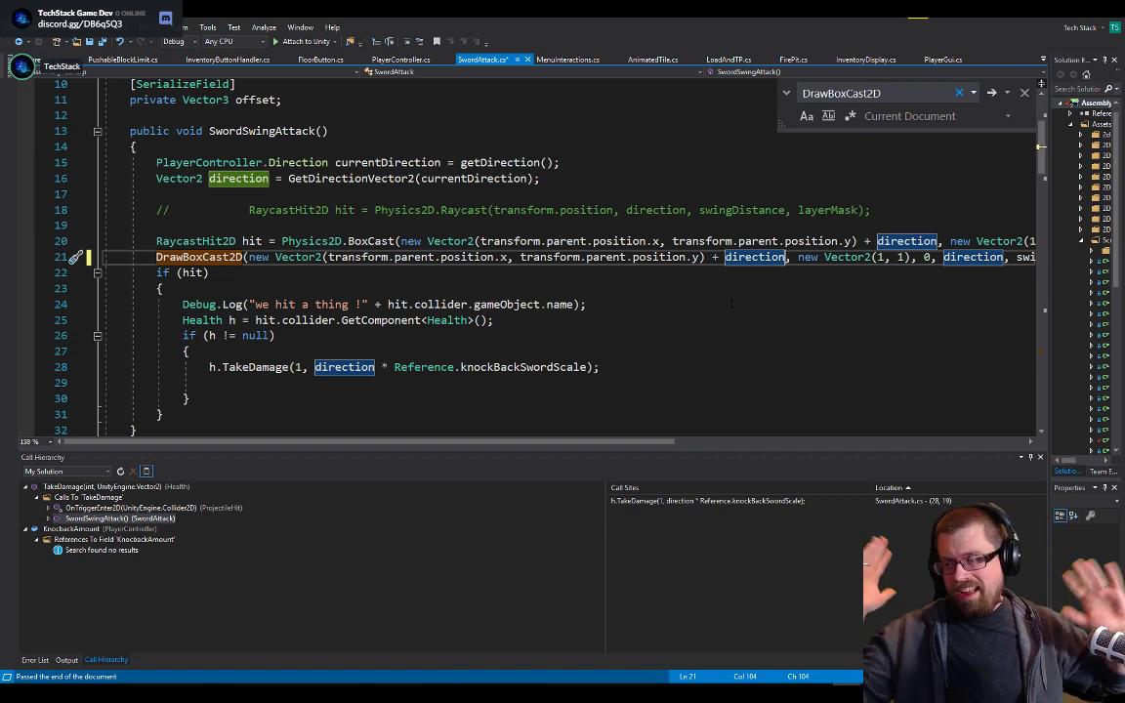
{"action": "scroll", "coordinate": [731, 304], "scroll_direction": "down", "scroll_amount": 1}
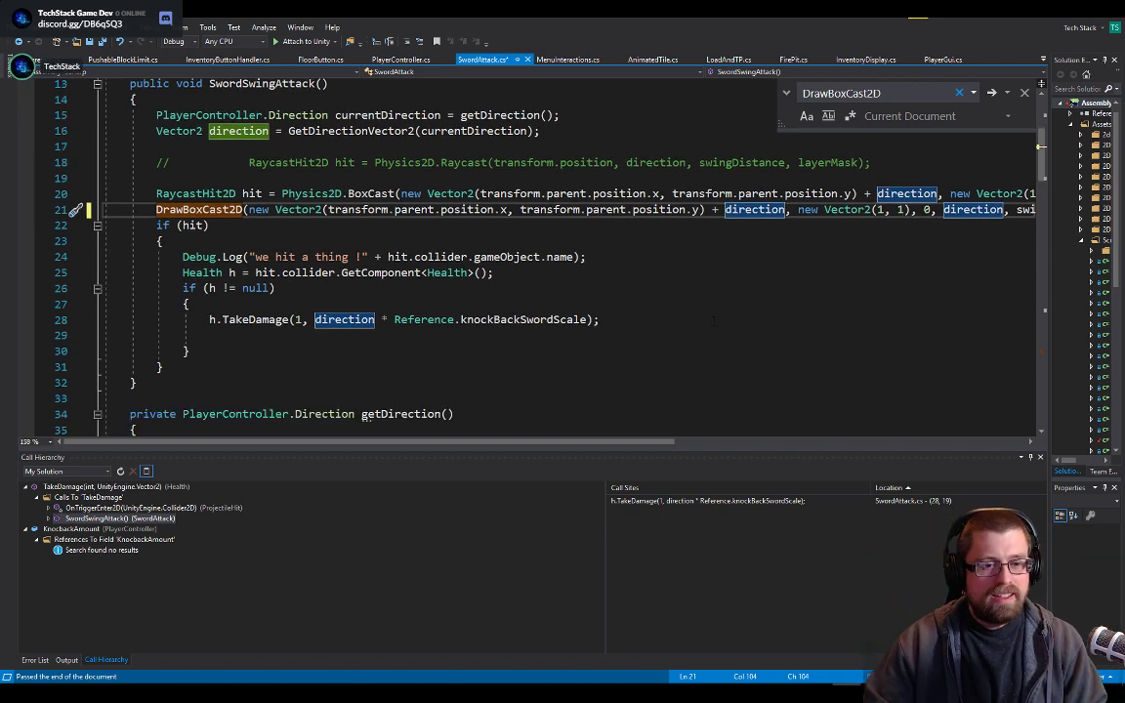
{"action": "key", "text": "ctrl+s"}
- Return to the DrawBoxCast2D definition and place the cursor at the end of its TODO comment
{"action": "left_click", "coordinate": [665, 249]}
{"action": "scroll", "coordinate": [666, 252], "scroll_direction": "down", "scroll_amount": 20}
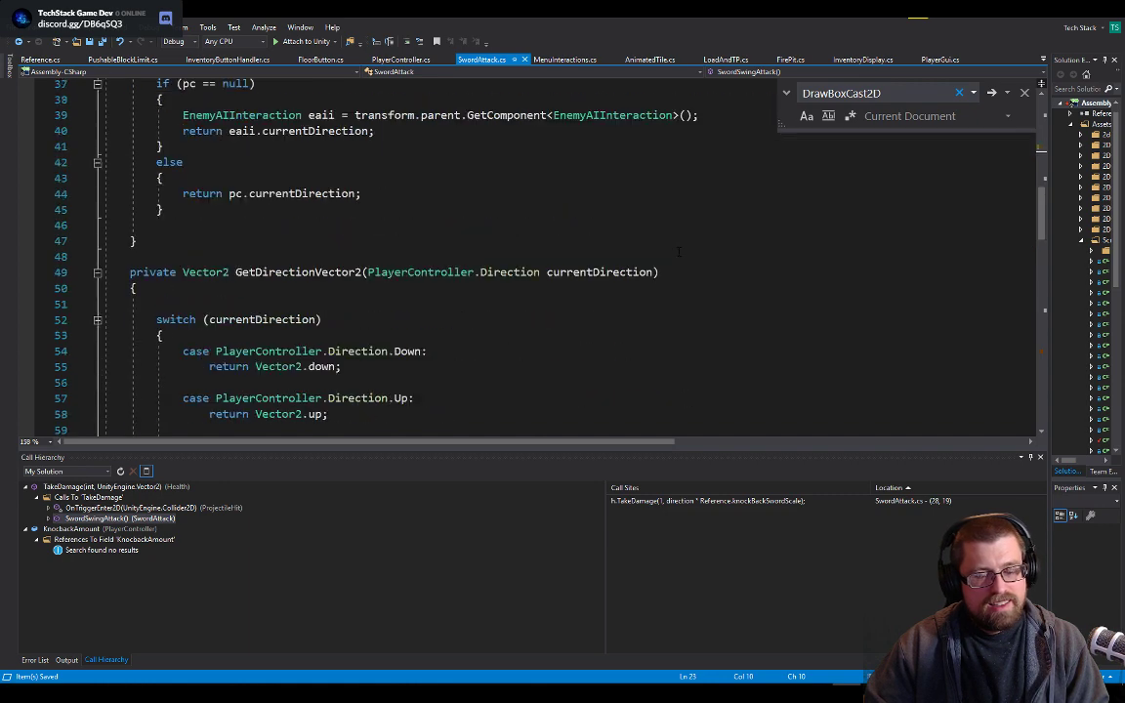
{"action": "left_click", "coordinate": [493, 193]}
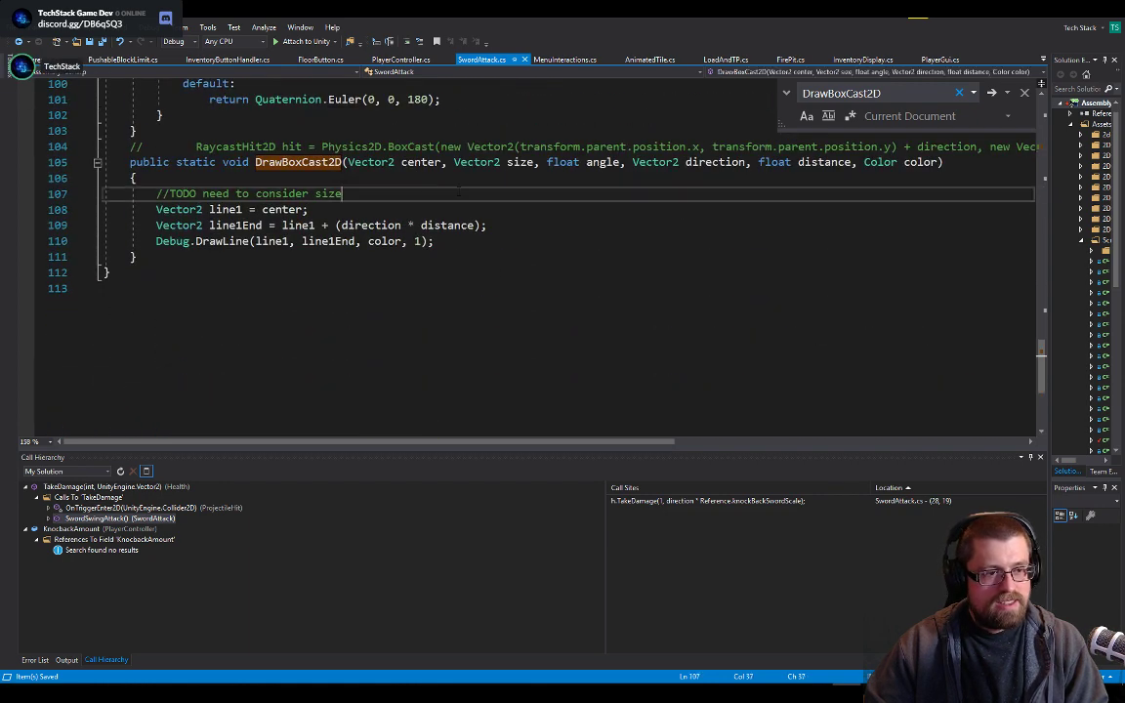
- Switch to Unity, start the game and walk the player south-east past the fountain to the grass below the benches
{"action": "key", "text": "alt+Tab"}
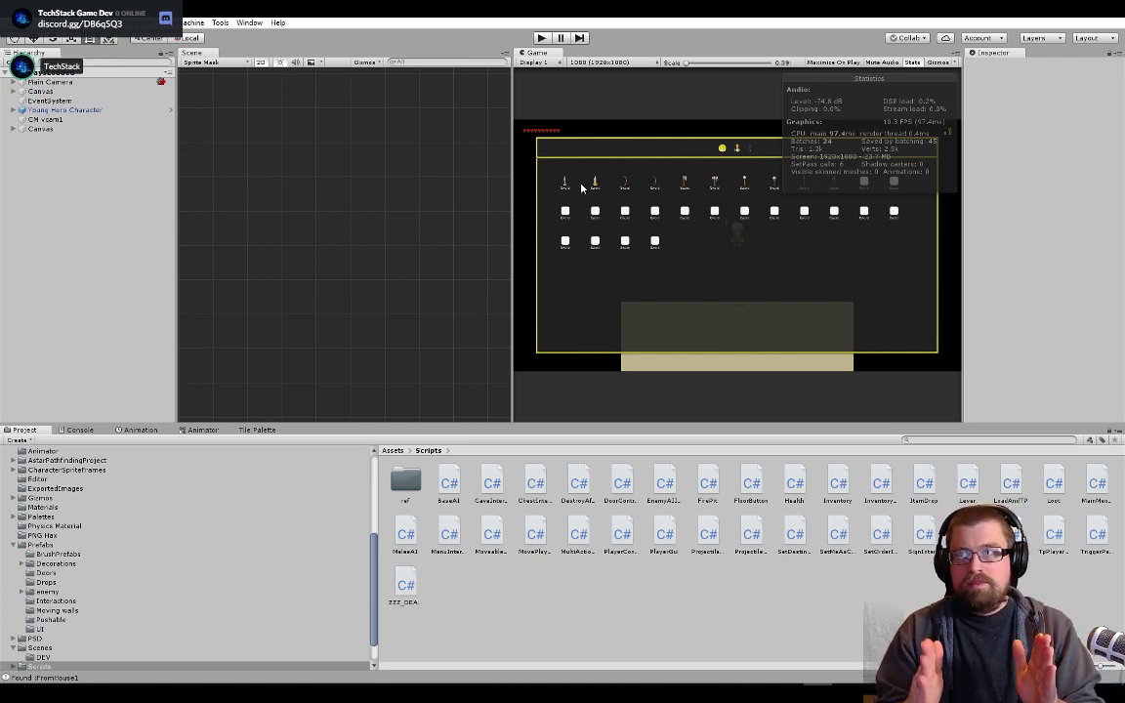
{"action": "left_click", "coordinate": [543, 39]}
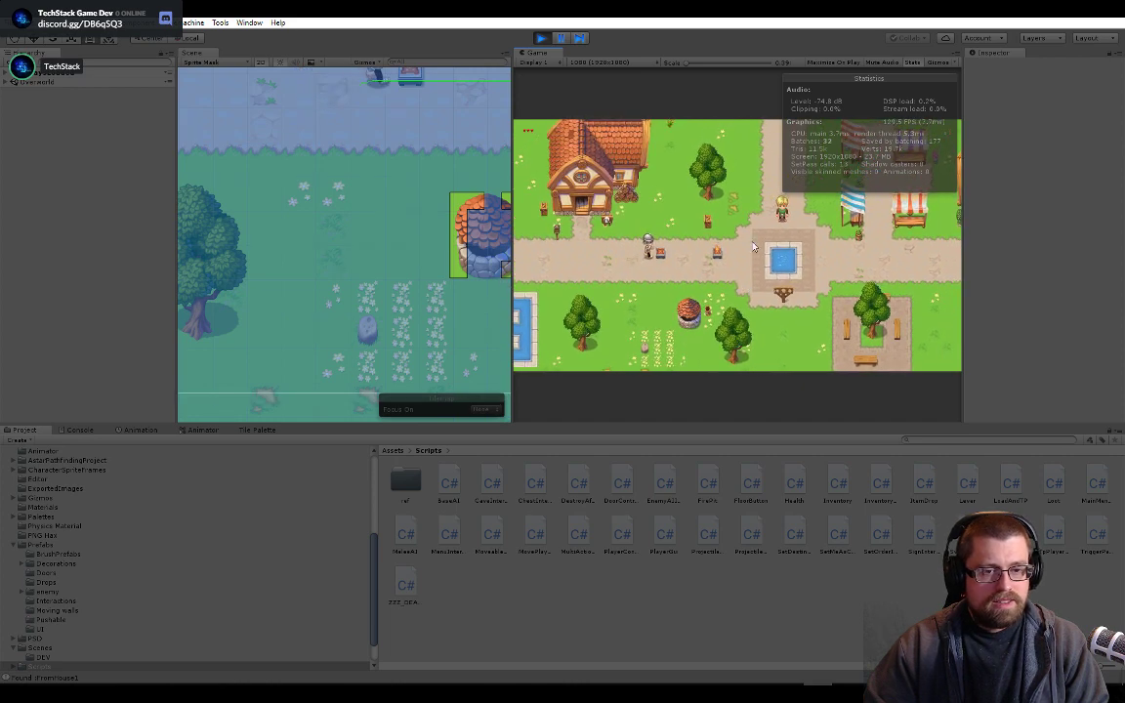
{"action": "key", "text": "d"}
{"action": "key", "text": "s"}
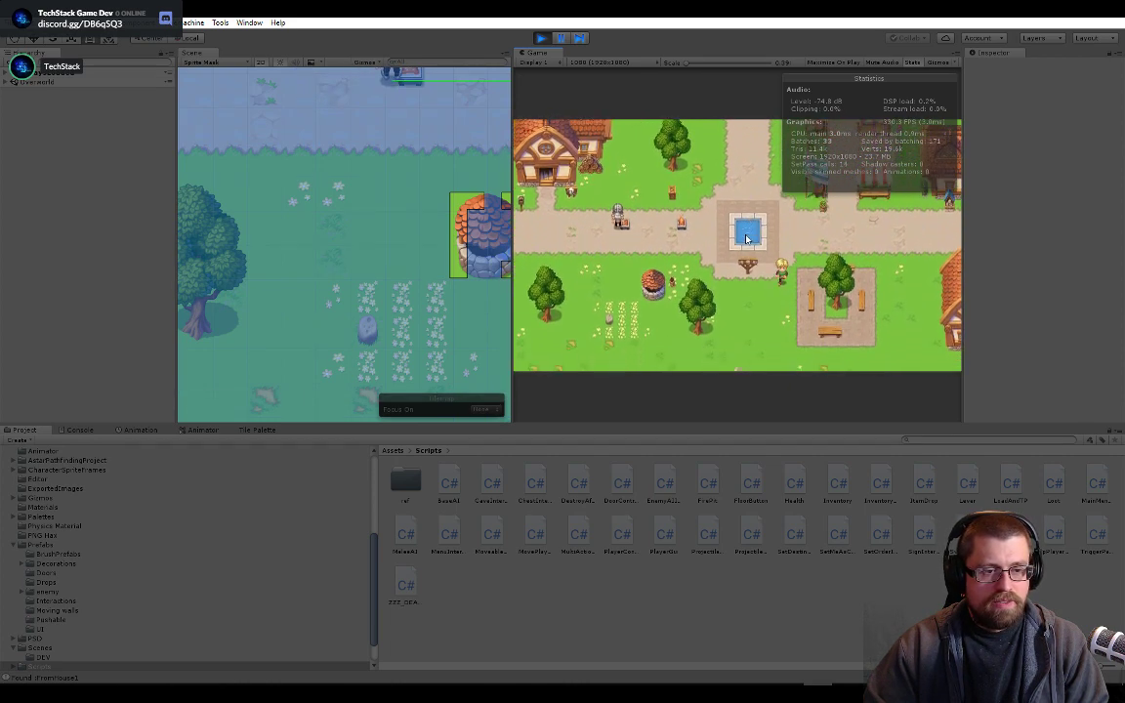
{"action": "key", "text": "Down"}
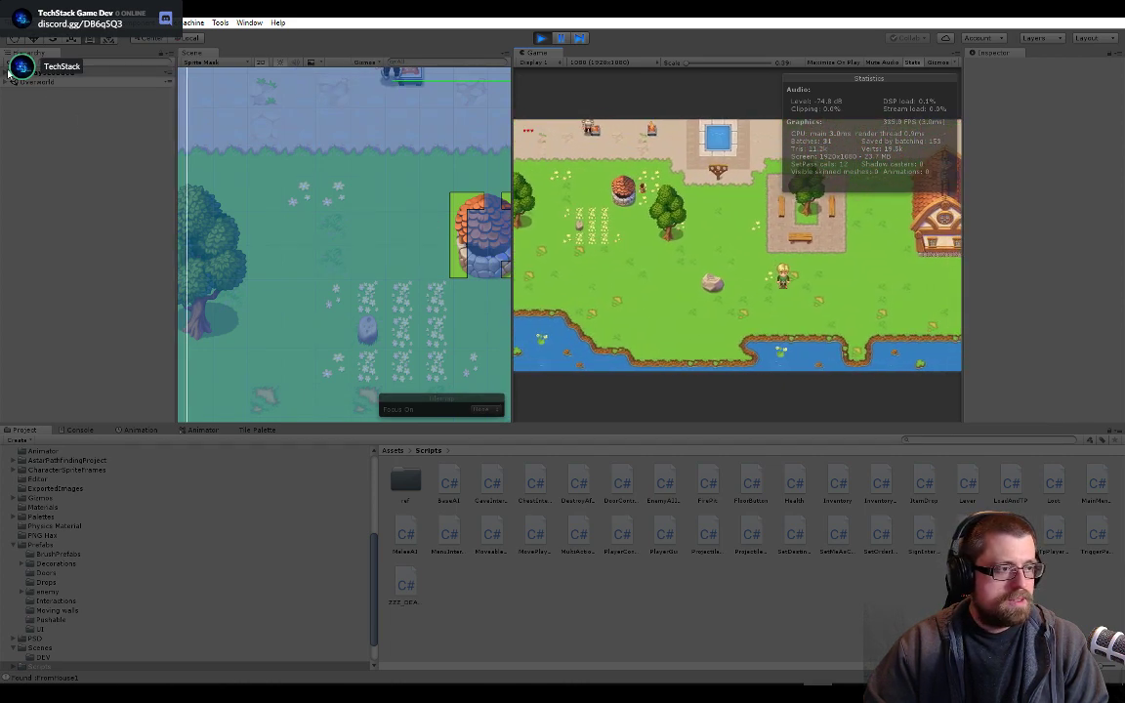
- Expand the AlwaysLoaded scene, frame Young Hero Character in the Scene view and try to pick the red debug line below it
{"action": "left_click", "coordinate": [7, 73]}
{"action": "left_click", "coordinate": [67, 110]}
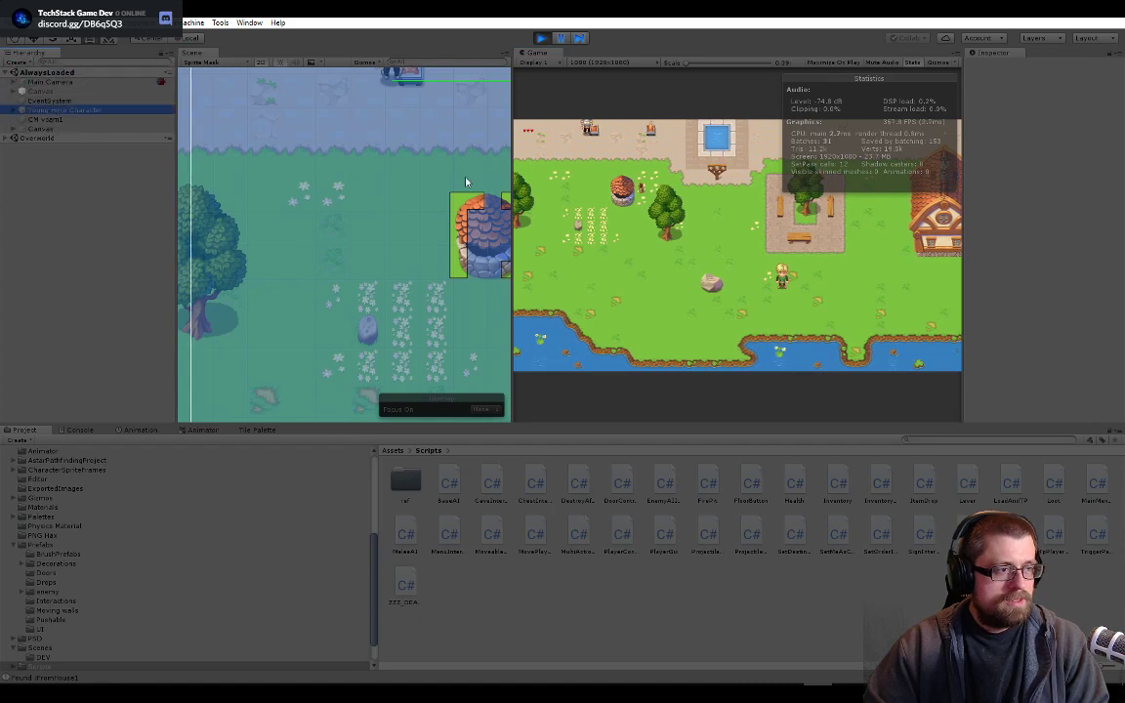
{"action": "key", "text": "f"}
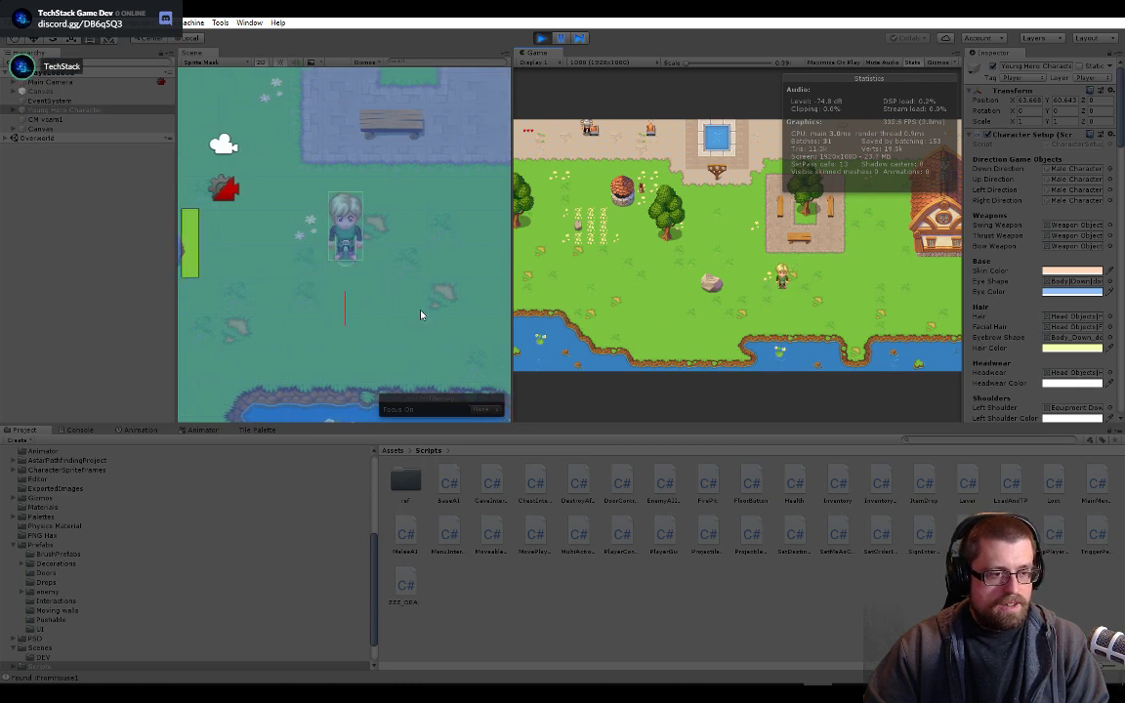
{"action": "left_click", "coordinate": [346, 296]}
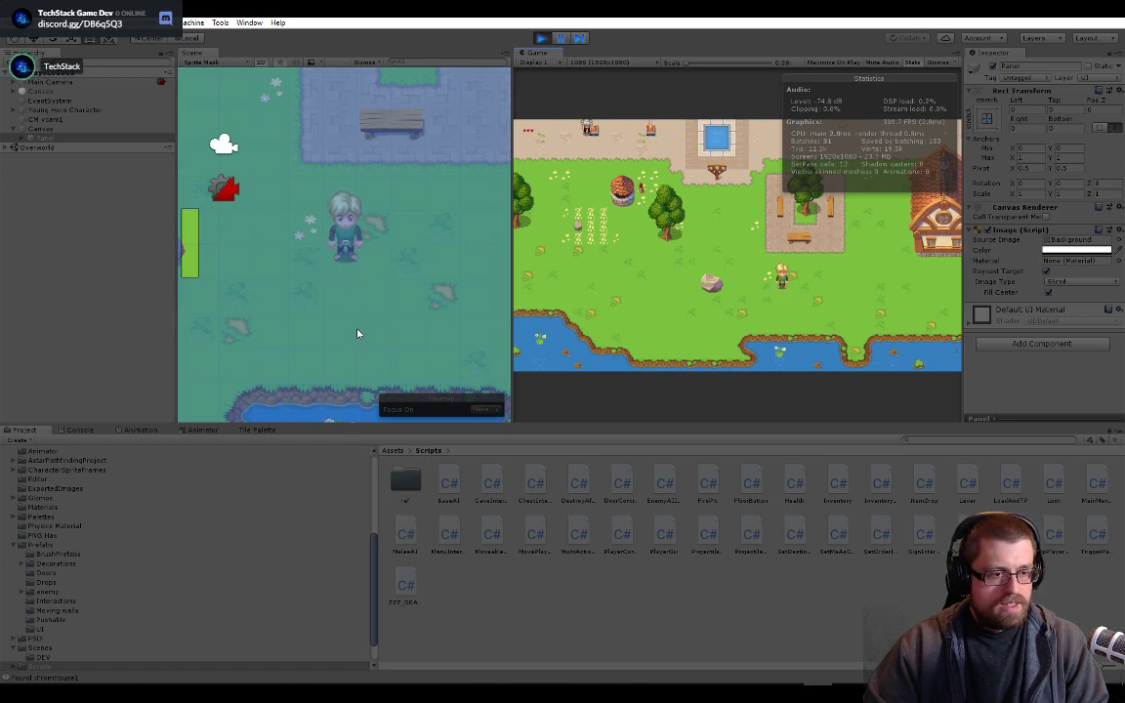
- Swing the sword repeatedly with the player facing down, left, right and up to check the debug line's placement
{"action": "left_click", "coordinate": [809, 299]}
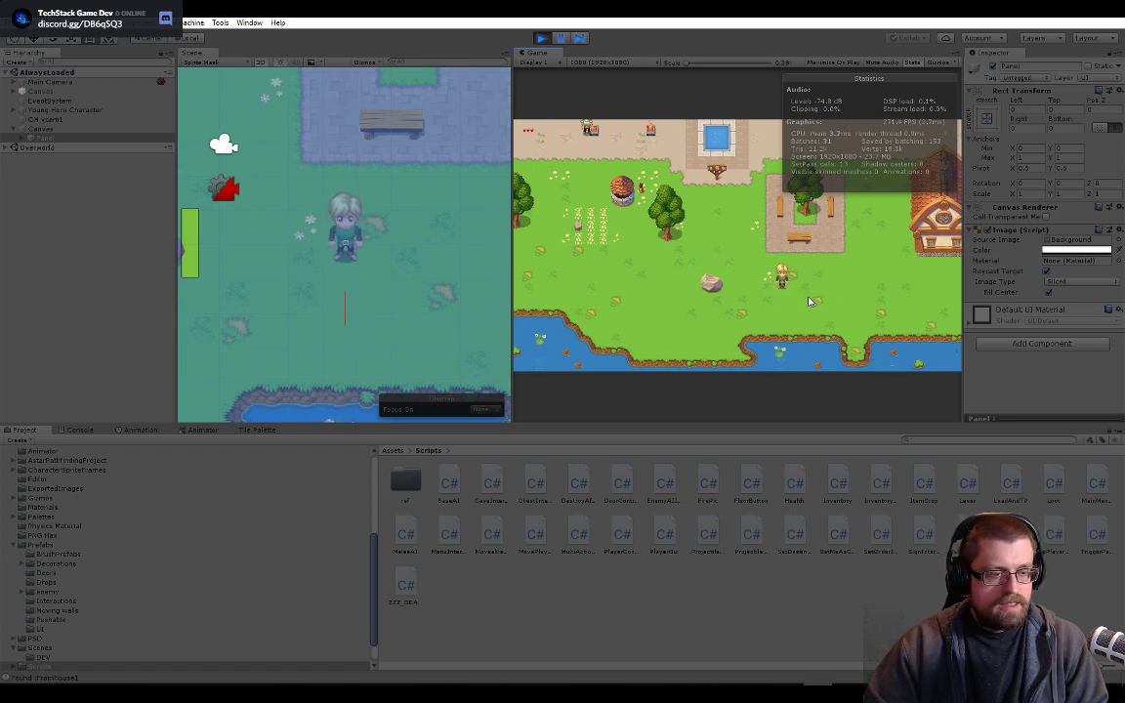
{"action": "left_click", "coordinate": [809, 301]}
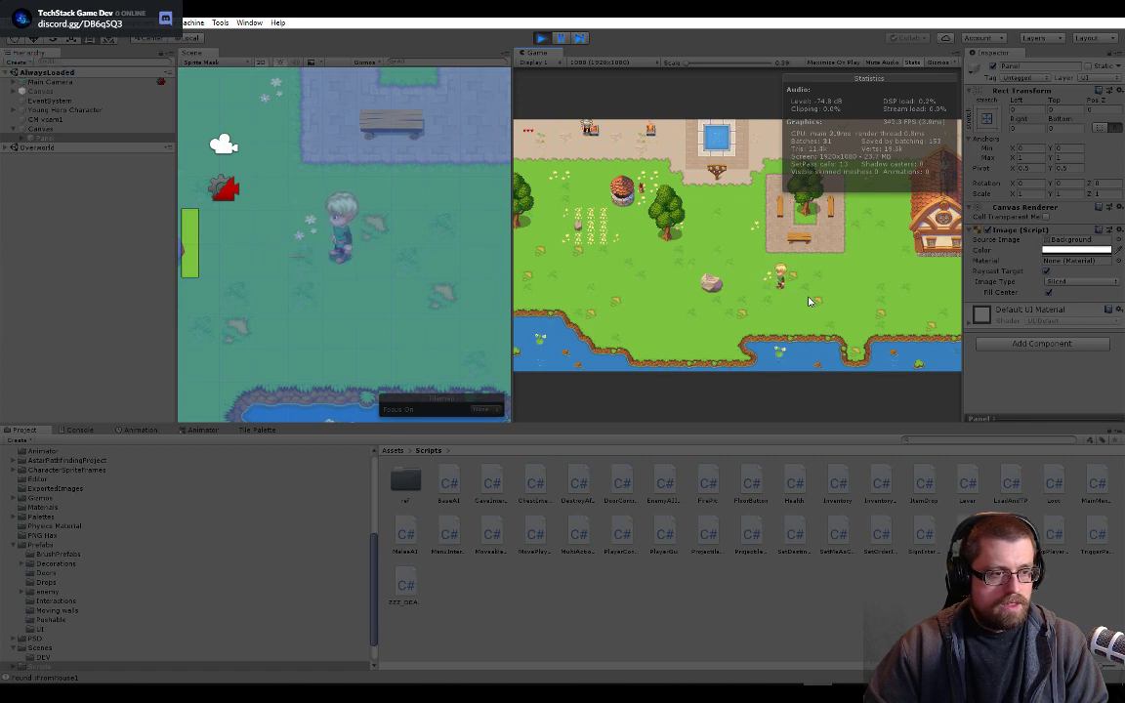
{"action": "left_click", "coordinate": [808, 300]}
{"action": "left_click", "coordinate": [809, 301]}
{"action": "key", "text": "d"}
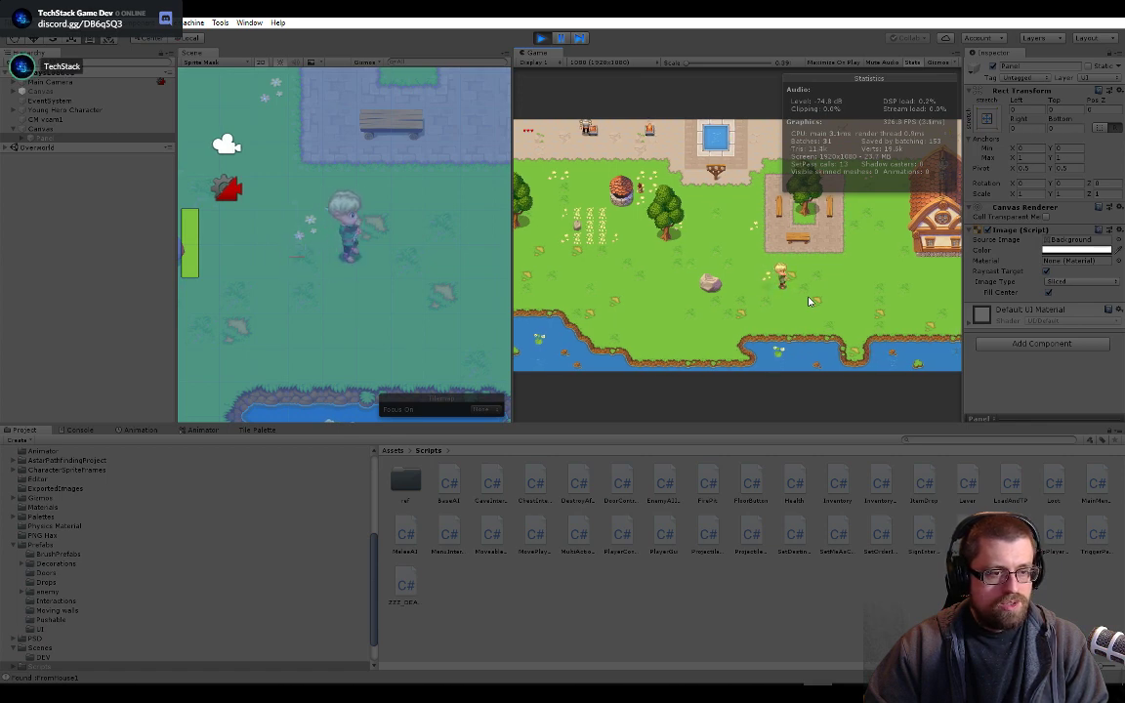
{"action": "left_click", "coordinate": [809, 301]}
{"action": "left_click", "coordinate": [809, 301]}
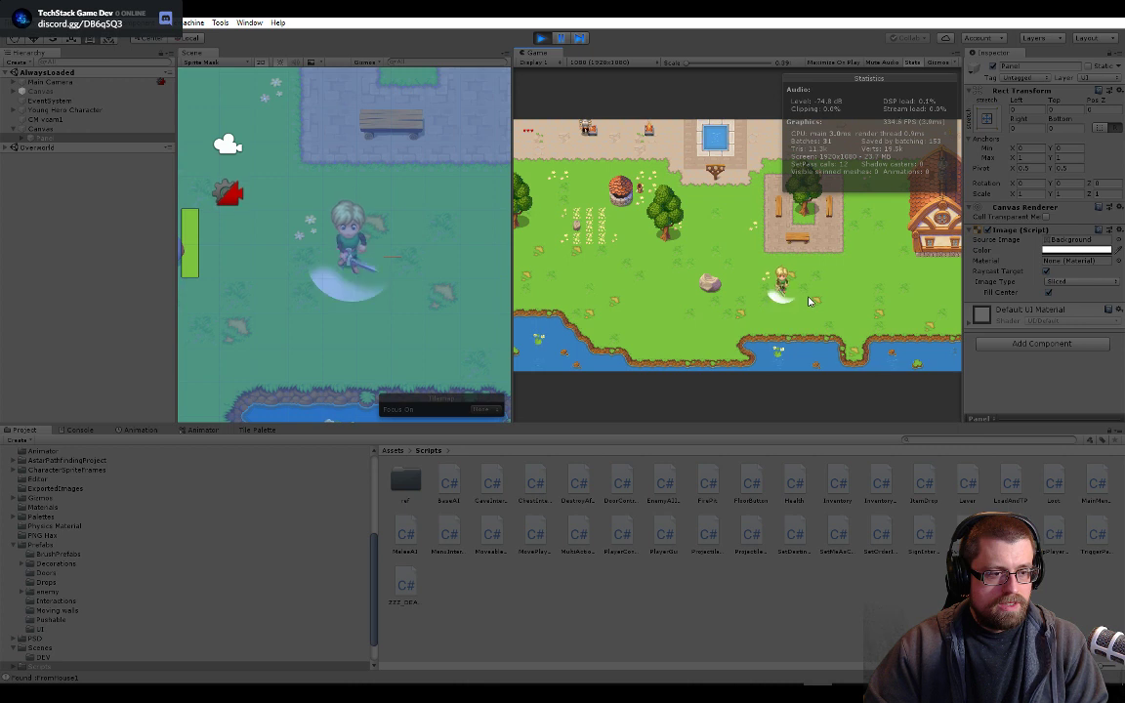
{"action": "left_click", "coordinate": [809, 301]}
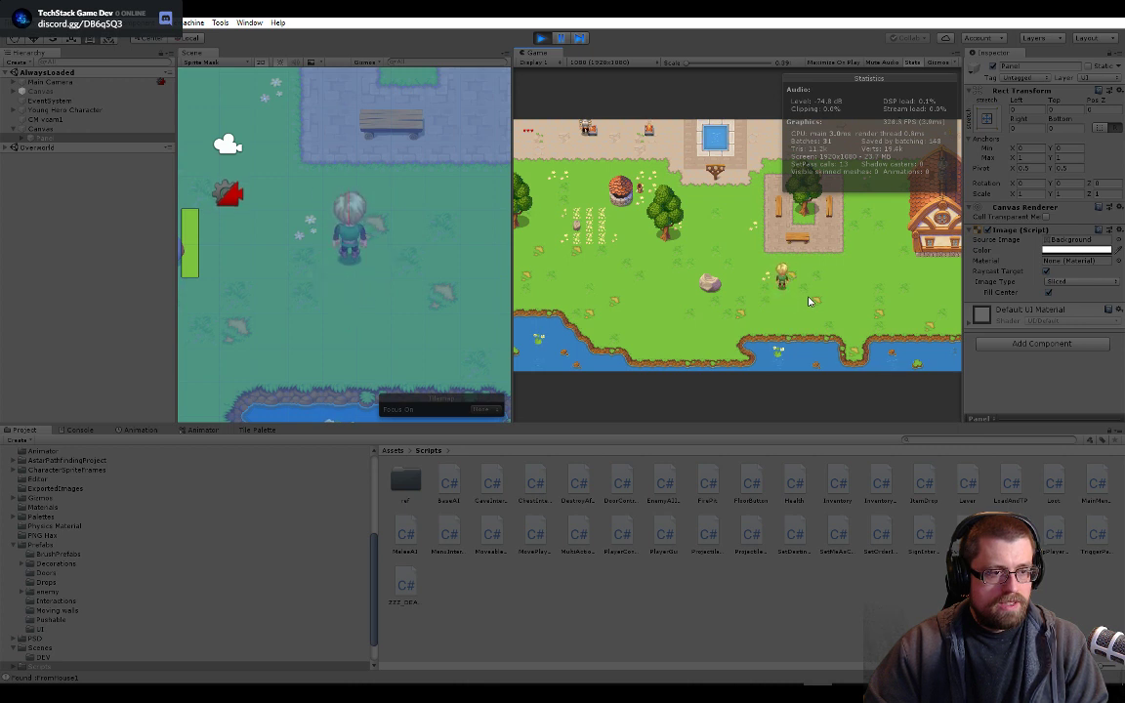
{"action": "left_click", "coordinate": [808, 301]}
{"action": "left_click", "coordinate": [808, 301]}
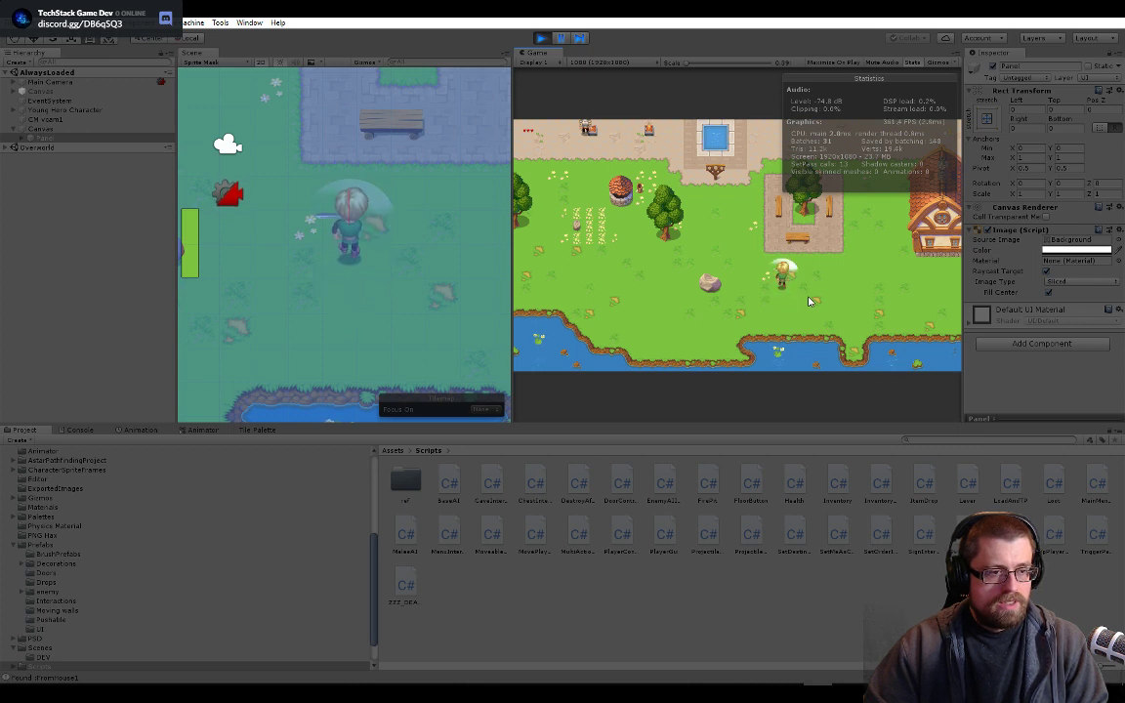
{"action": "left_click", "coordinate": [809, 301]}
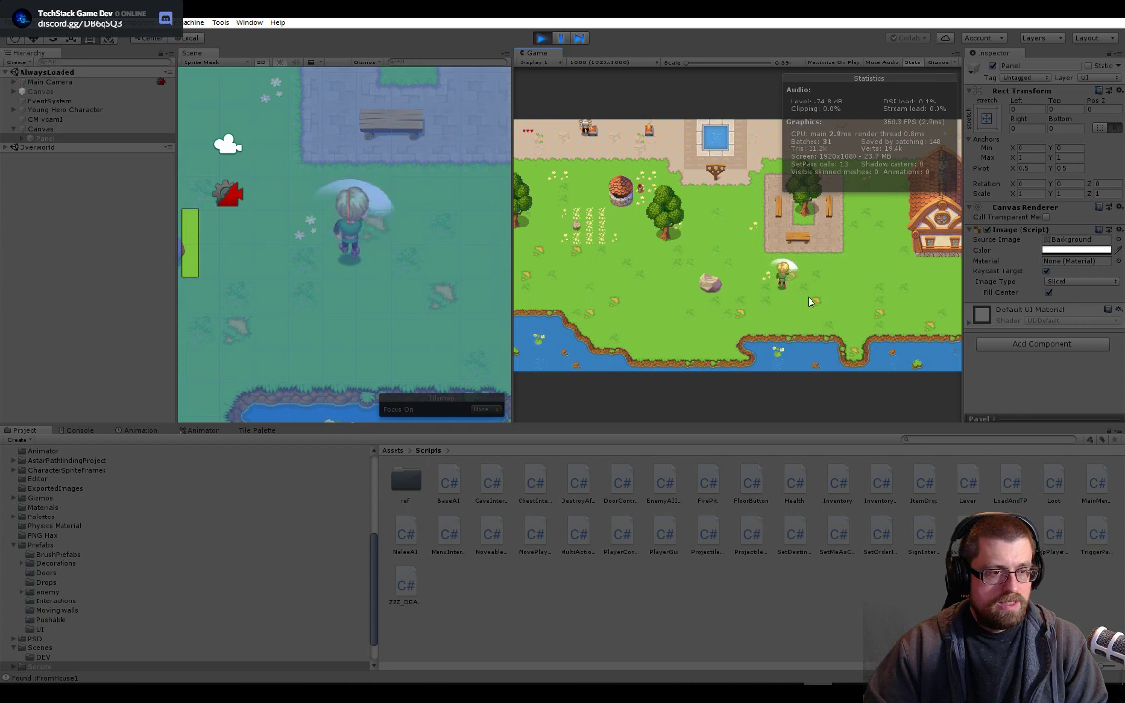
{"action": "left_click", "coordinate": [809, 301]}
{"action": "left_click", "coordinate": [808, 300]}
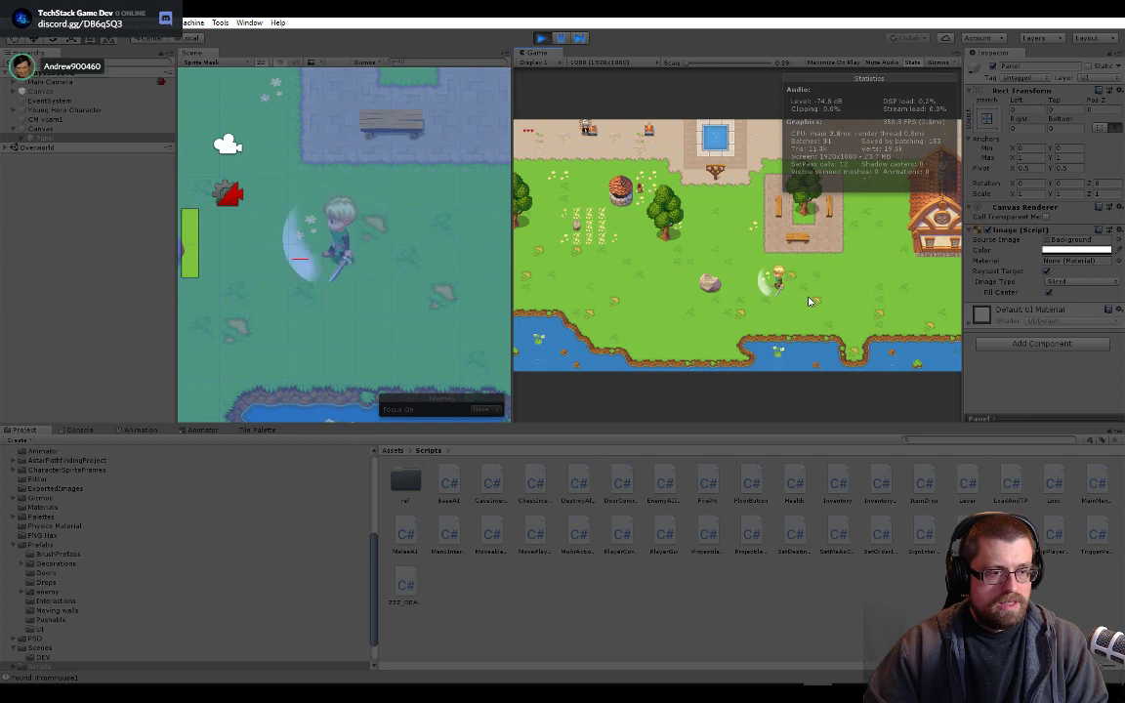
{"action": "left_click", "coordinate": [809, 301]}
{"action": "left_click", "coordinate": [808, 301]}
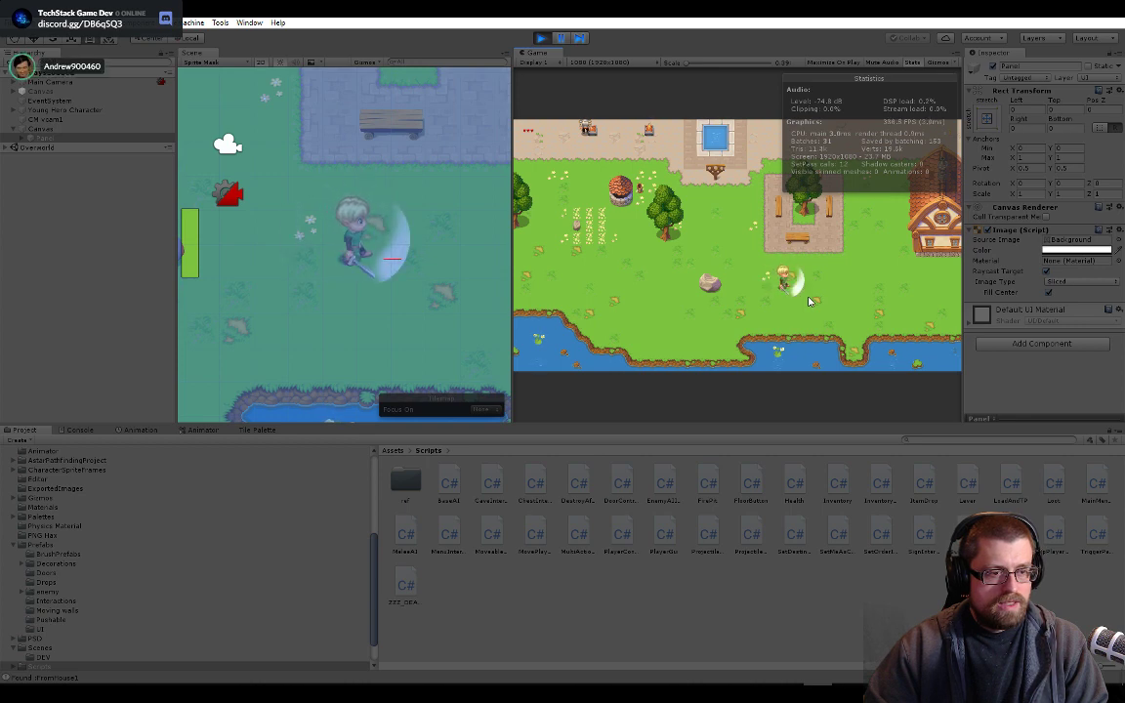
{"action": "left_click", "coordinate": [809, 301]}
{"action": "left_click", "coordinate": [809, 301]}
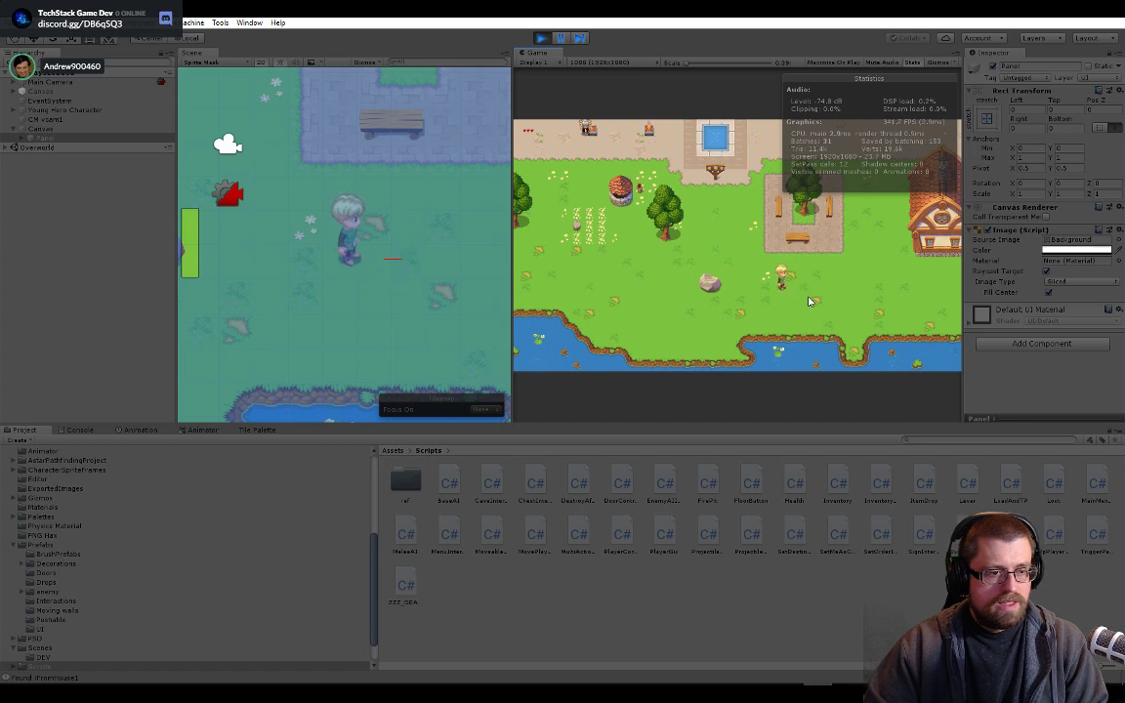
{"action": "left_click", "coordinate": [809, 301]}
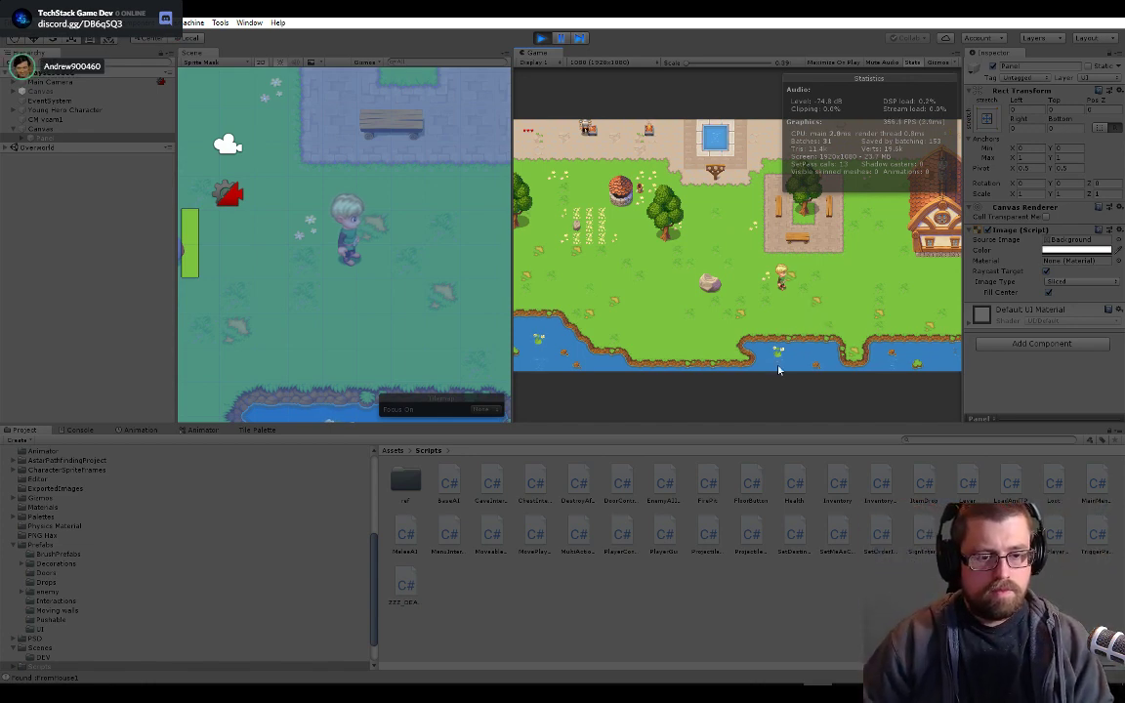
- Switch to Visual Studio and insert three blank lines after the closing brace of DrawBoxCast2D
{"action": "key", "text": "alt+Tab"}
{"action": "left_click", "coordinate": [313, 274]}
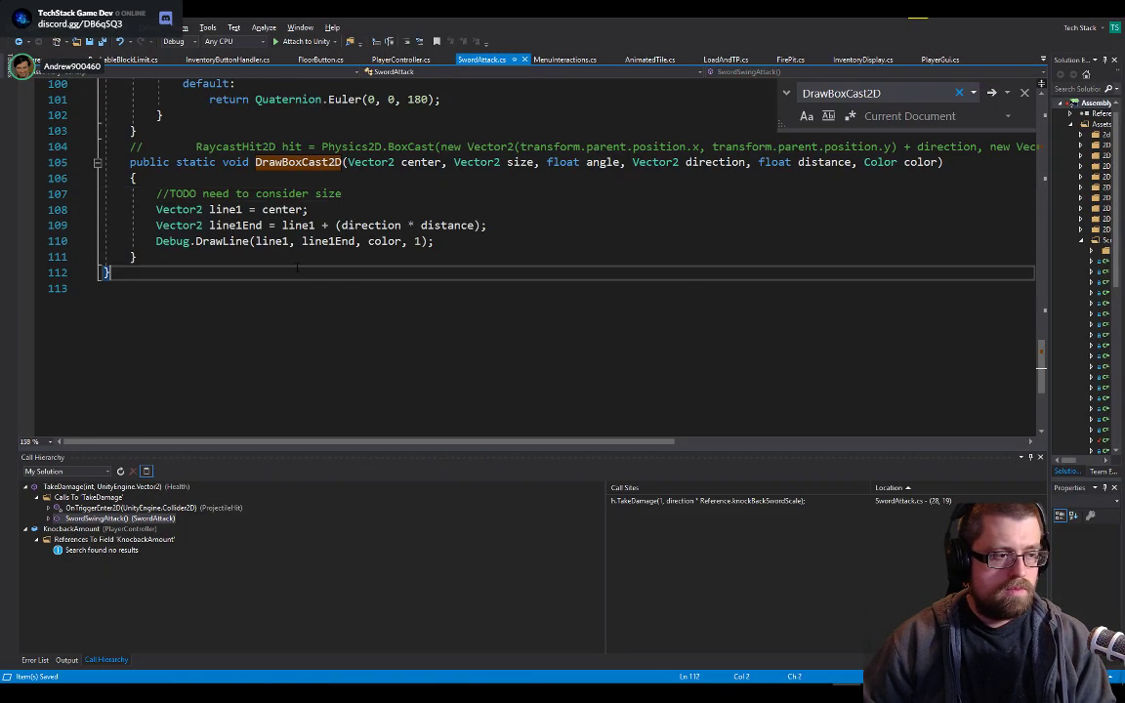
{"action": "left_click", "coordinate": [293, 260]}
{"action": "key", "text": "Return"}
{"action": "key", "text": "Return"}
{"action": "key", "text": "Return"}
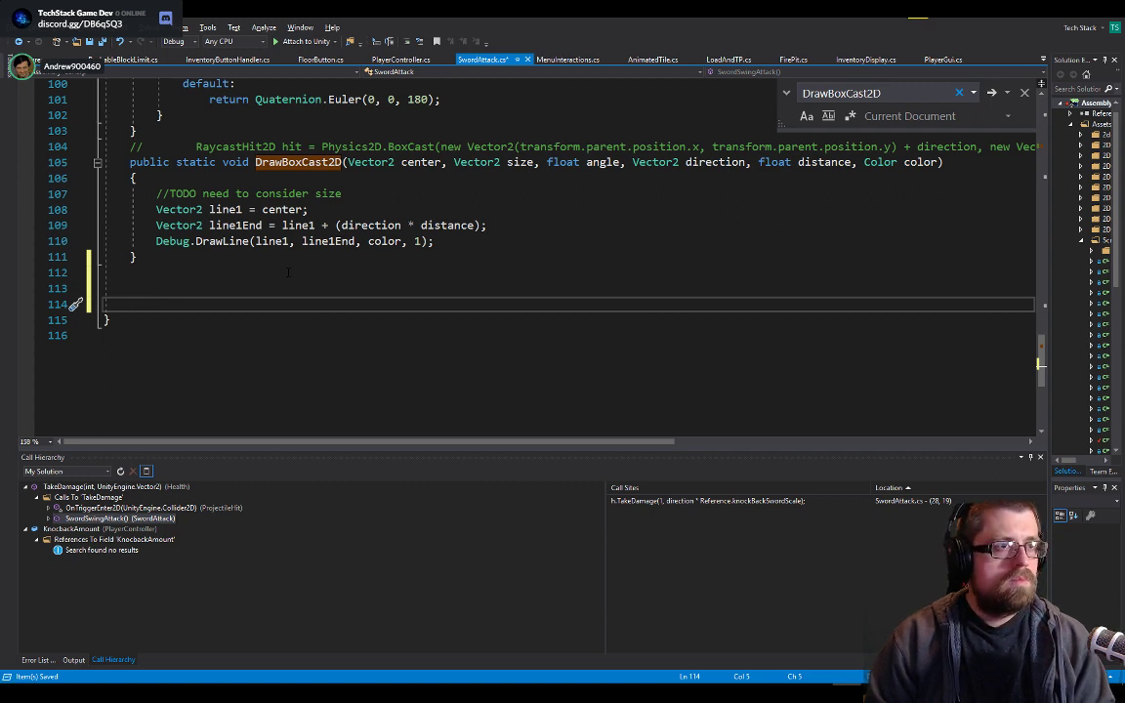
- Add an empty private void OnDrawGizmos() method below DrawBoxCast2D in SwordAttack.cs
{"action": "type", "text": "void onbi"}
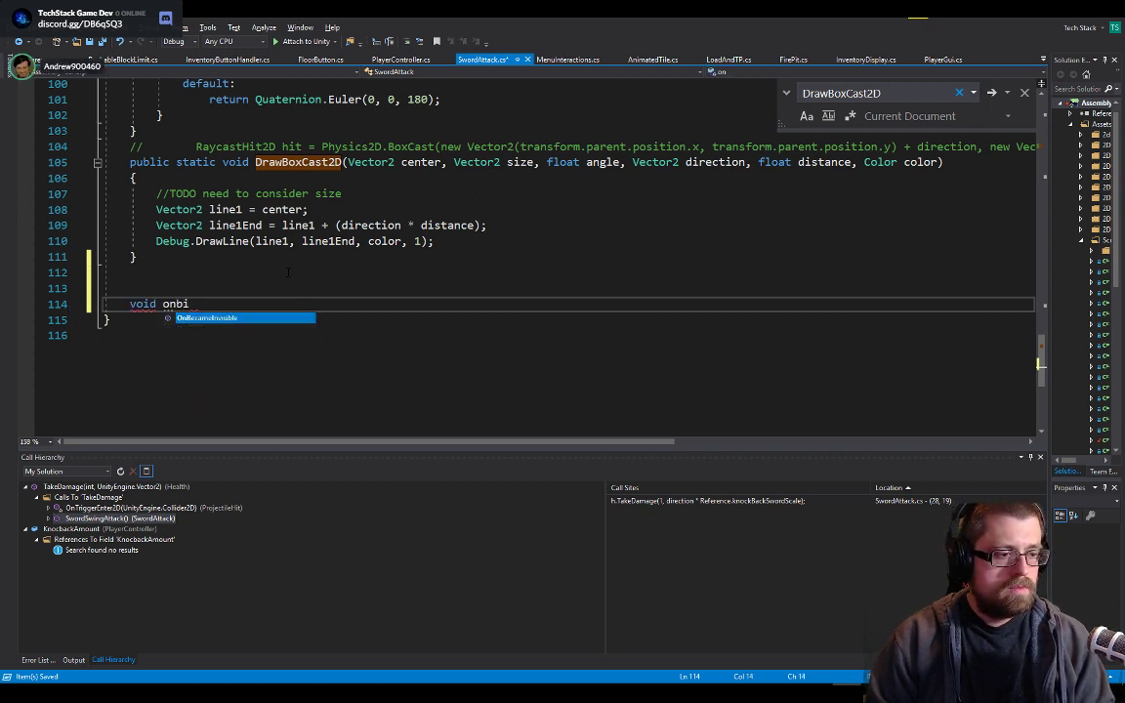
{"action": "key", "text": "BackSpace"}
{"action": "key", "text": "BackSpace"}
{"action": "type", "text": "gi"}
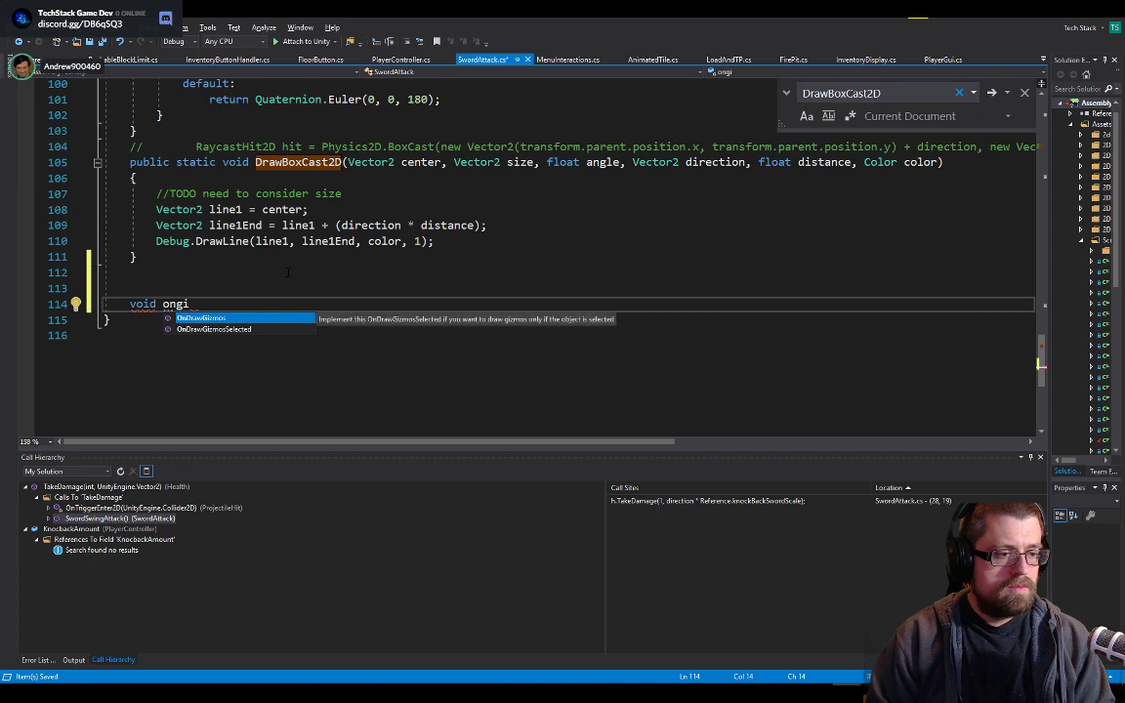
{"action": "key", "text": "Tab"}
{"action": "key", "text": "Up"}
{"action": "key", "text": "Up"}
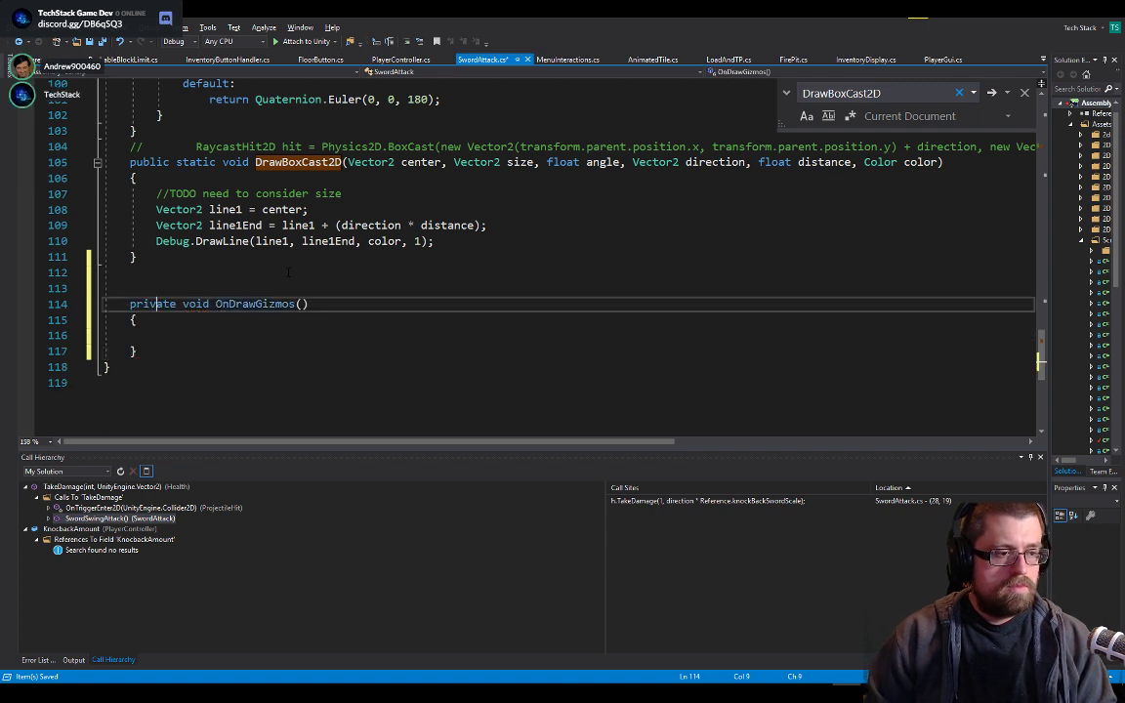
{"action": "key", "text": "End"}
{"action": "key", "text": "Left"}
{"action": "key", "text": "Left"}
{"action": "type", "text": "Se"}
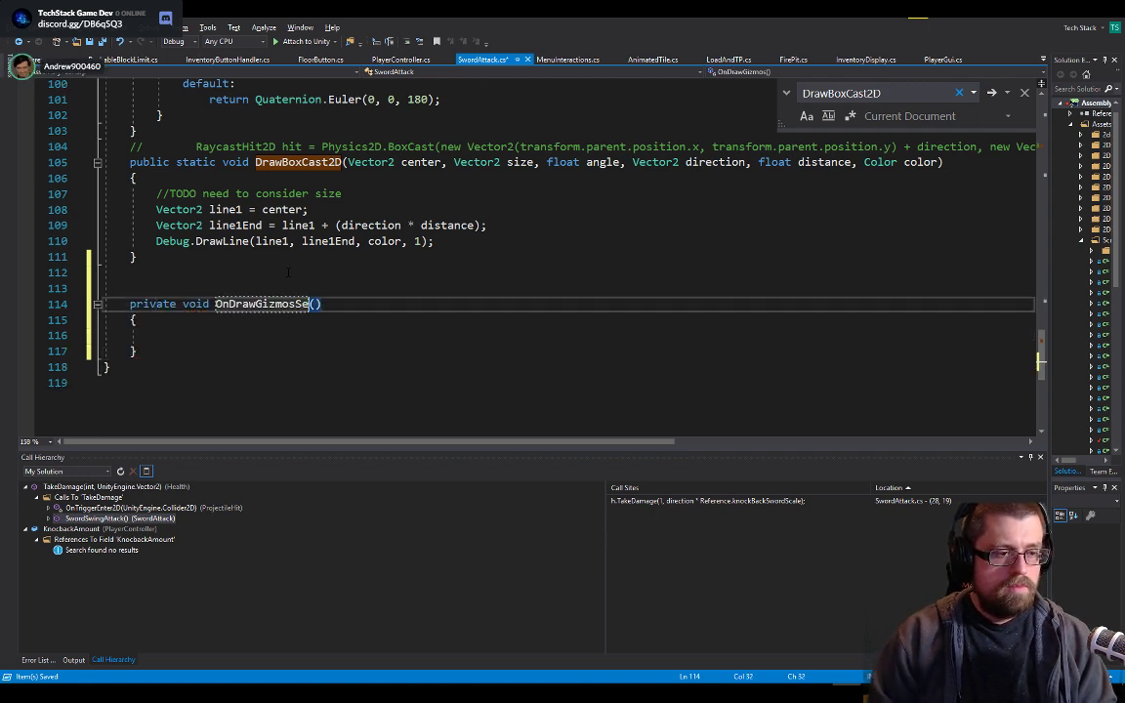
{"action": "key", "text": "BackSpace"}
{"action": "key", "text": "BackSpace"}
- Save SwordAttack.cs with the empty OnDrawGizmos method in place
{"action": "key", "text": "Down"}
{"action": "key", "text": "Down"}
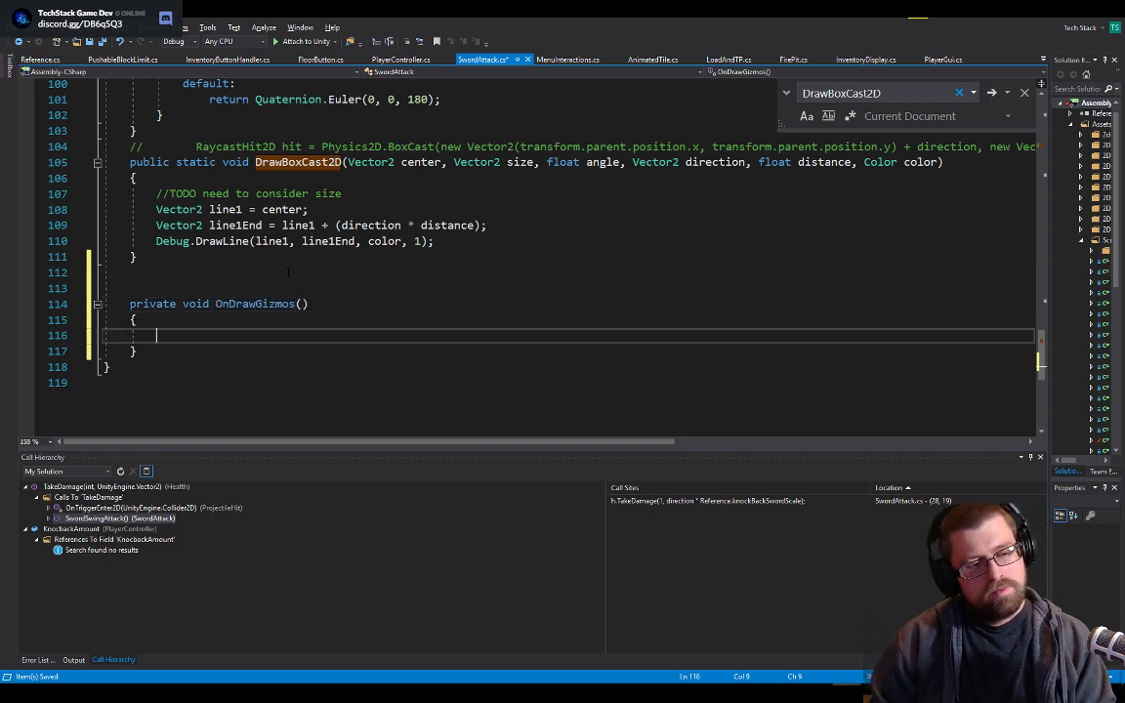
{"action": "key", "text": "ctrl+s"}
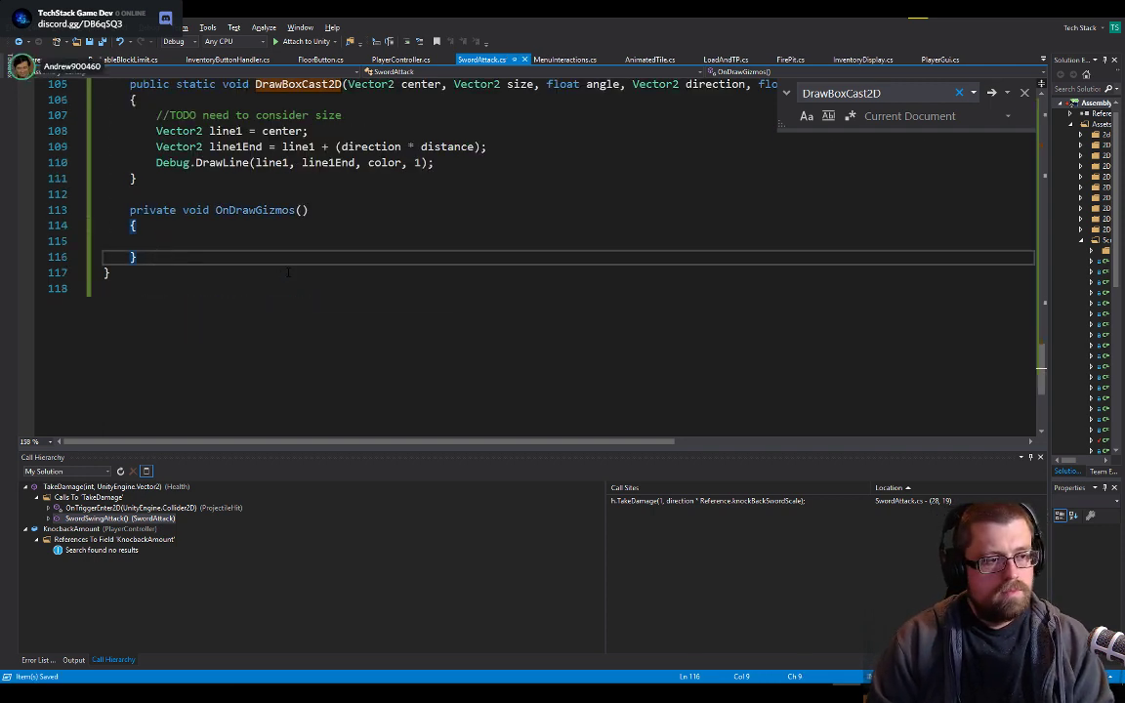
- Rename the OnDrawGizmos method to OnDrawGizmosSelected
{"action": "key", "text": "Up"}
{"action": "key", "text": "Up"}
{"action": "key", "text": "Down"}
{"action": "key", "text": "Up"}
{"action": "key", "text": "Up"}
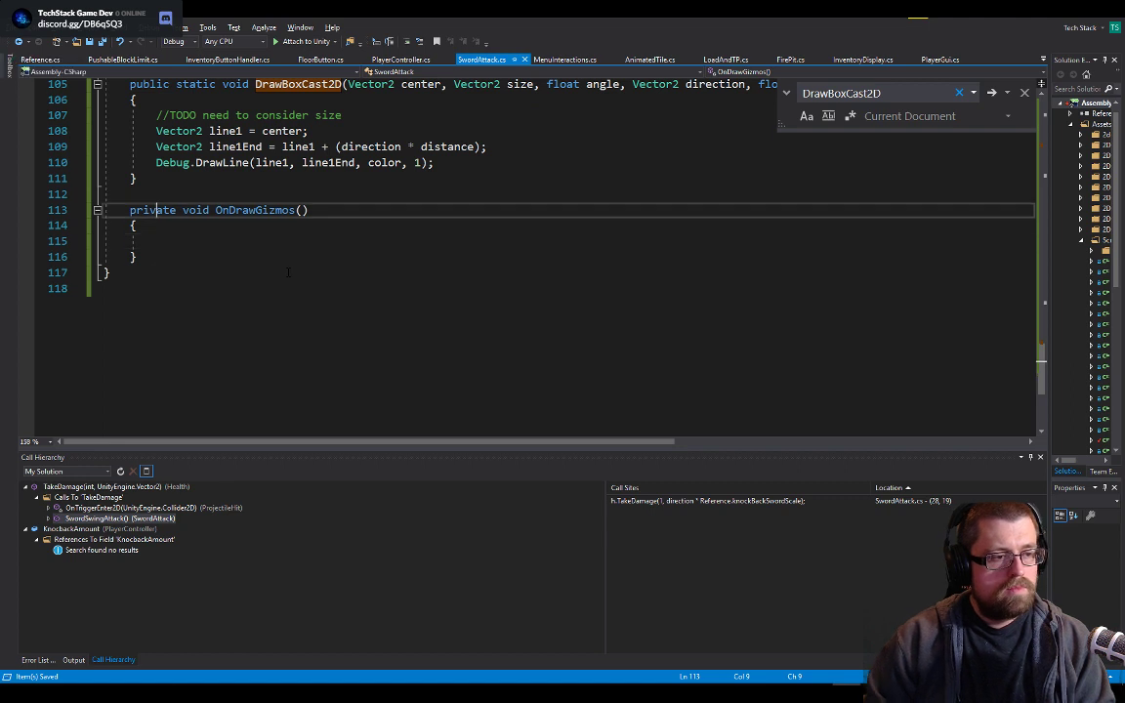
{"action": "key", "text": "End"}
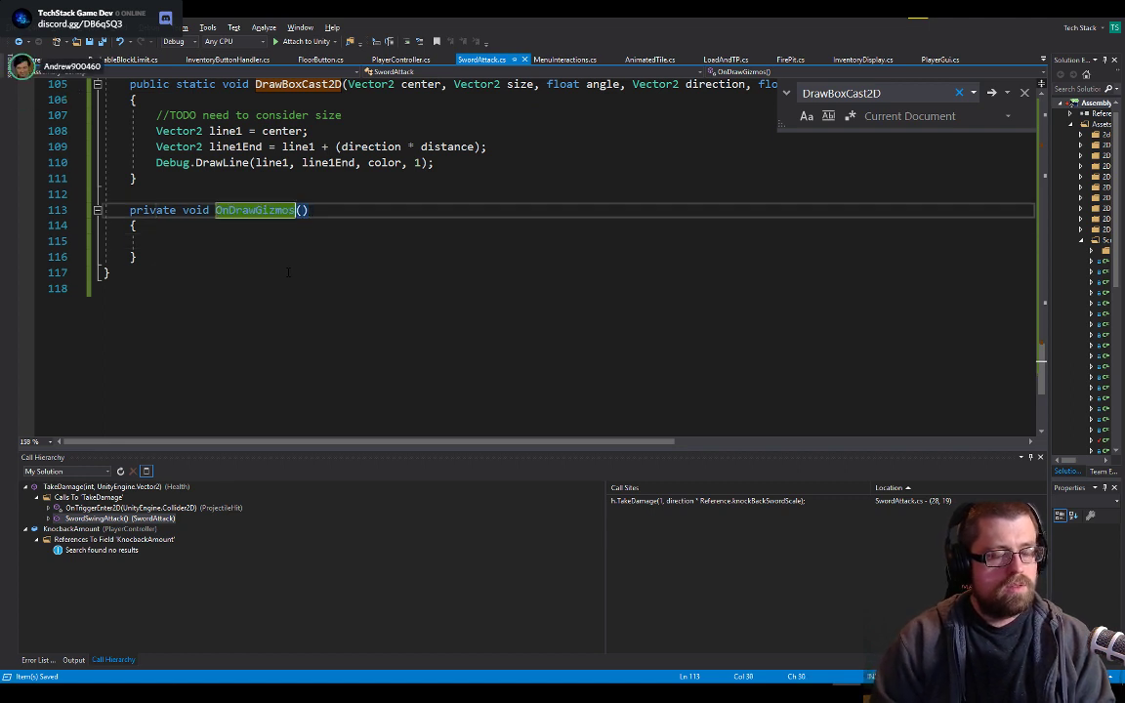
{"action": "type", "text": "Selected"}
{"action": "key", "text": "Down"}
{"action": "key", "text": "Down"}
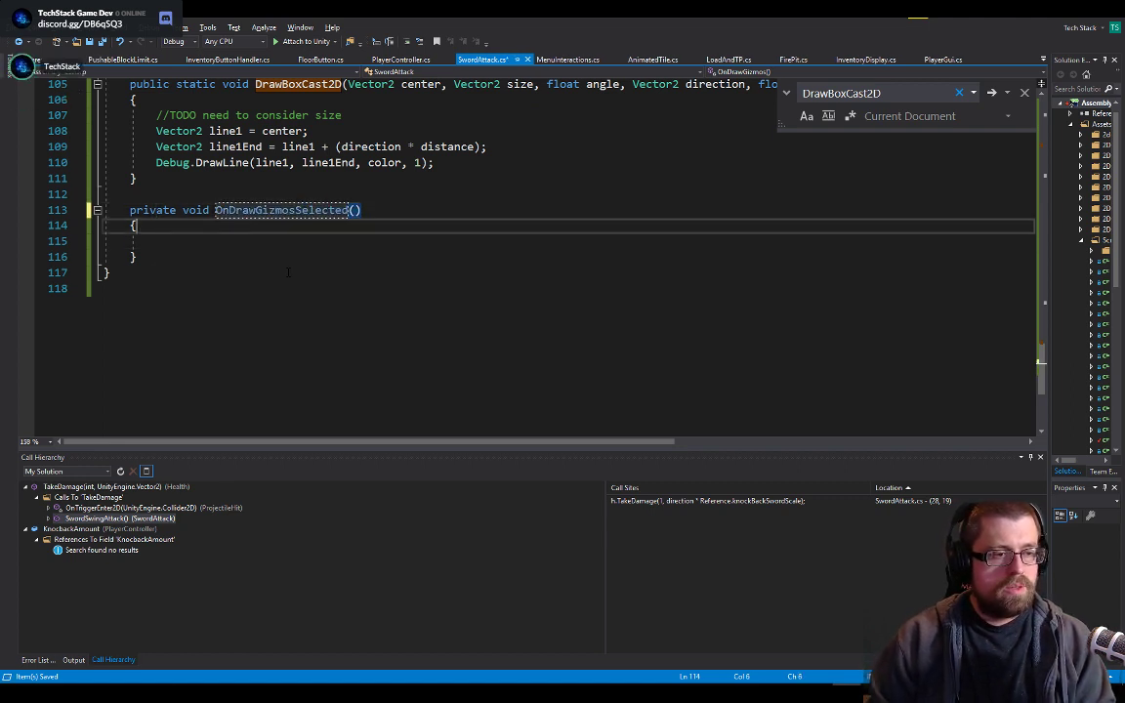
- Begin a Gizmos.draw call in the body of OnDrawGizmosSelected
{"action": "type", "text": "sw"}
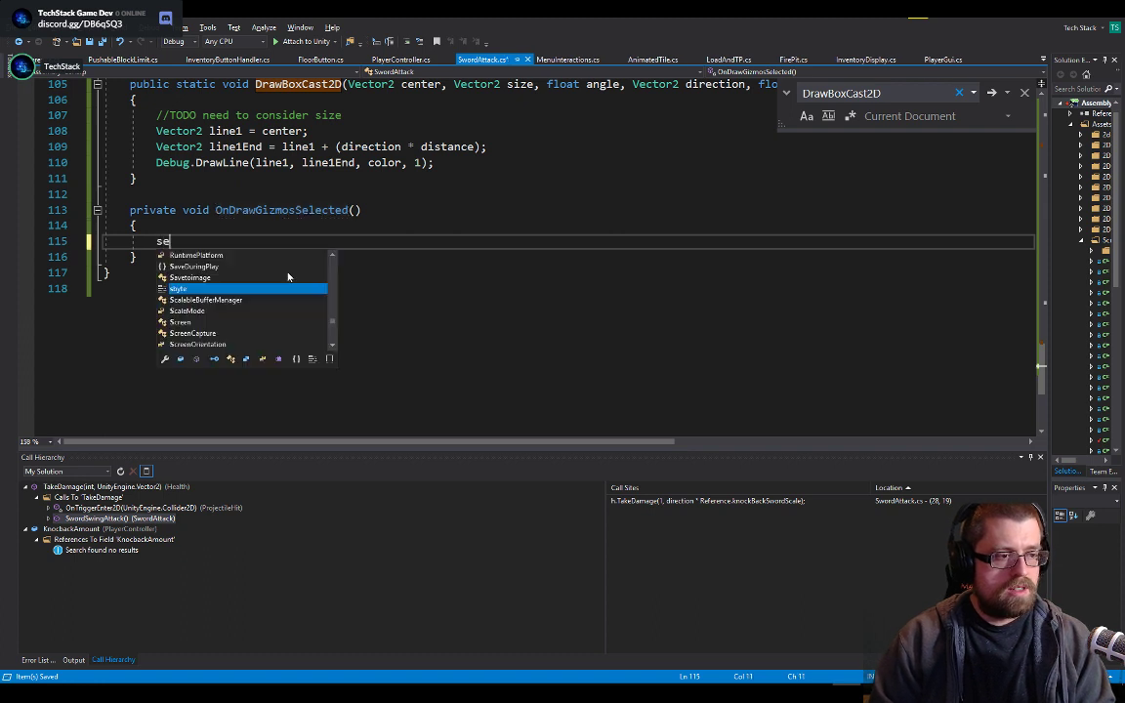
{"action": "key", "text": "BackSpace"}
{"action": "key", "text": "BackSpace"}
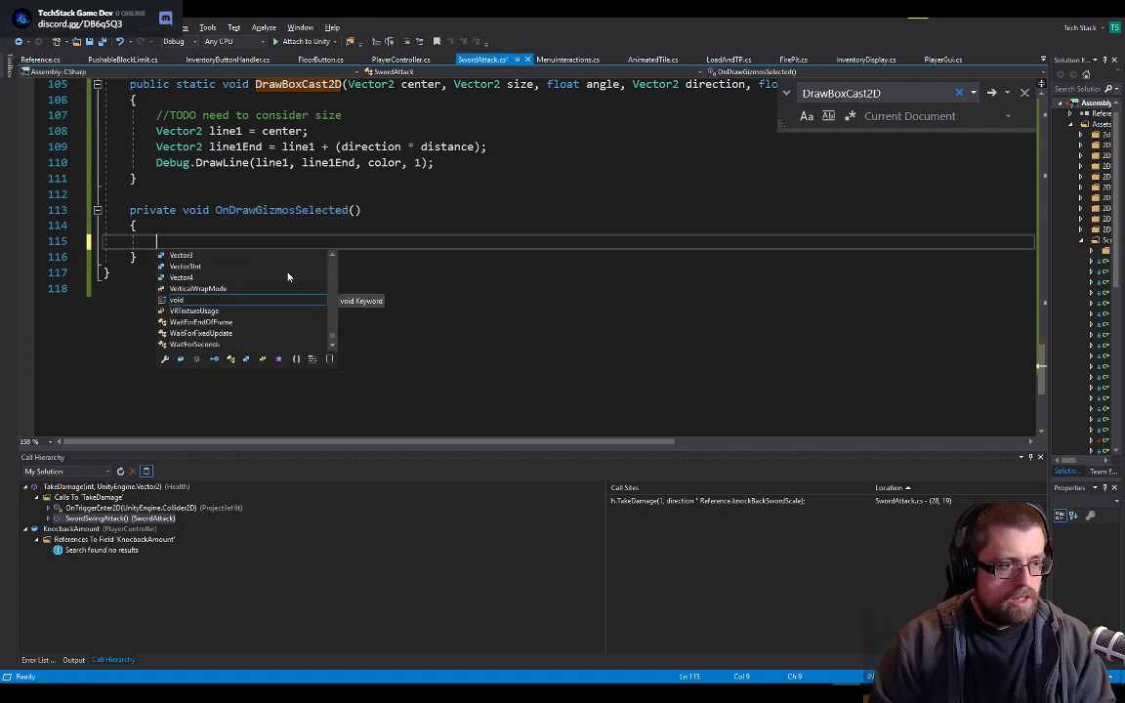
{"action": "type", "text": "Gizmos.d"}
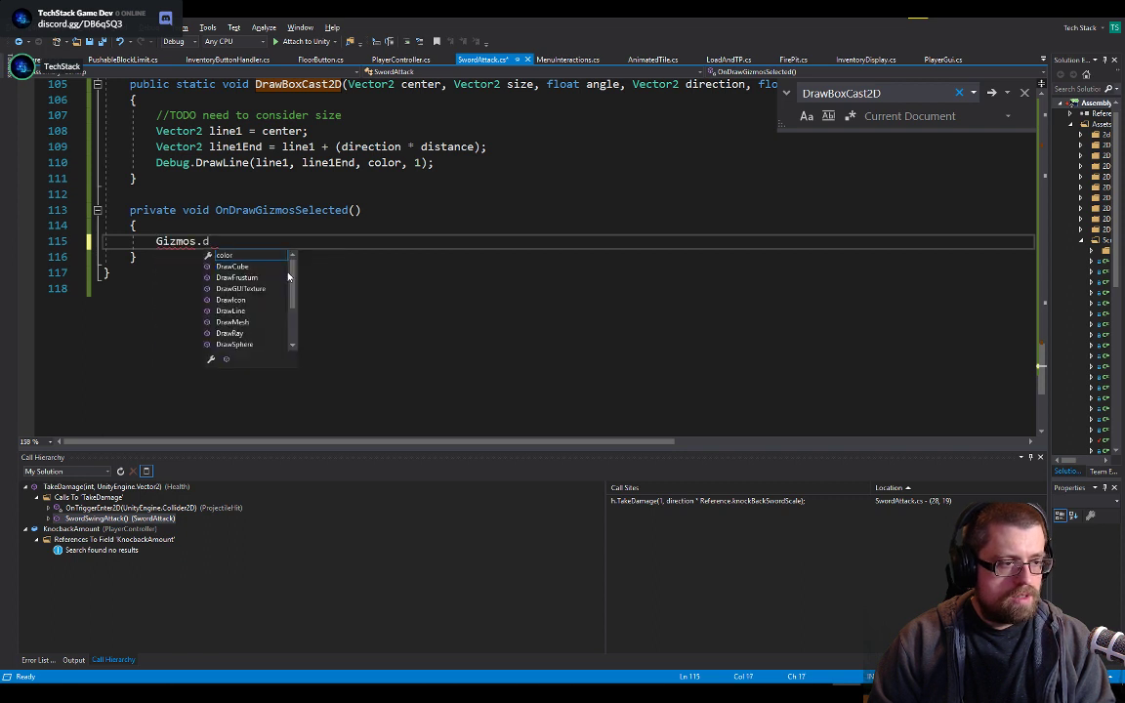
{"action": "type", "text": "raw"}
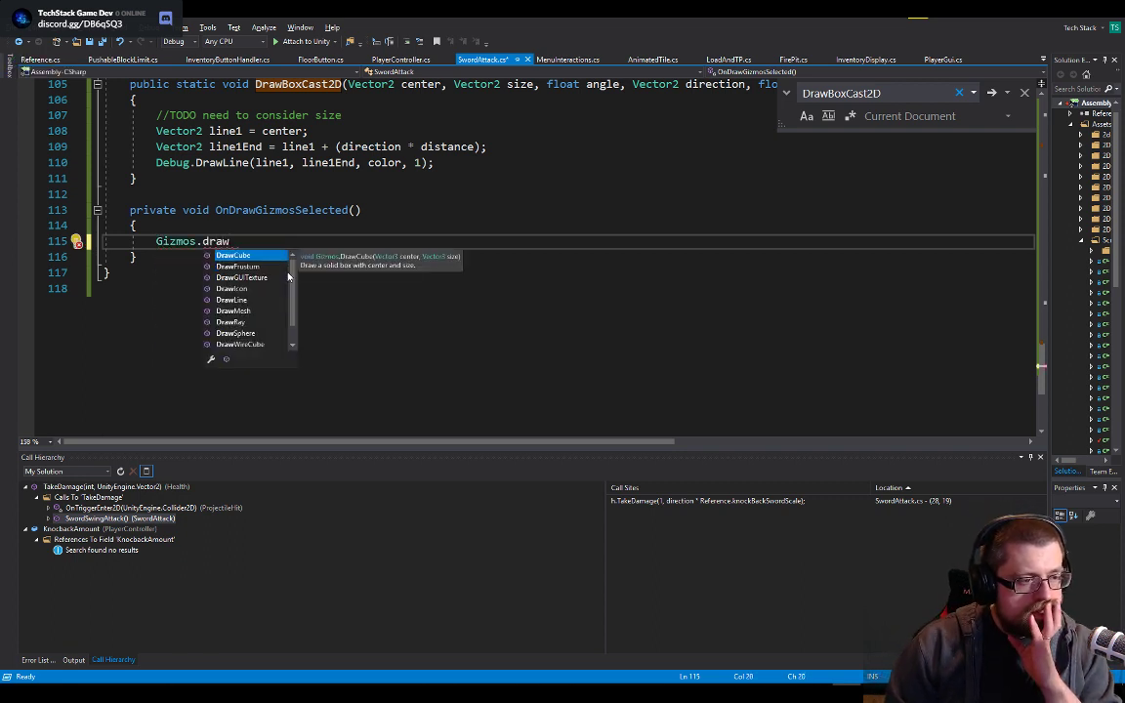
- Look through the suggested Gizmos drawing methods from DrawCube to DrawWireSphere and check DrawCube's signature
{"action": "key", "text": "Down"}
{"action": "key", "text": "Down"}
{"action": "key", "text": "Down"}
{"action": "key", "text": "Down"}
{"action": "key", "text": "Down"}
{"action": "key", "text": "Down"}
{"action": "key", "text": "Down"}
{"action": "key", "text": "Down"}
{"action": "key", "text": "Down"}
{"action": "key", "text": "Down"}
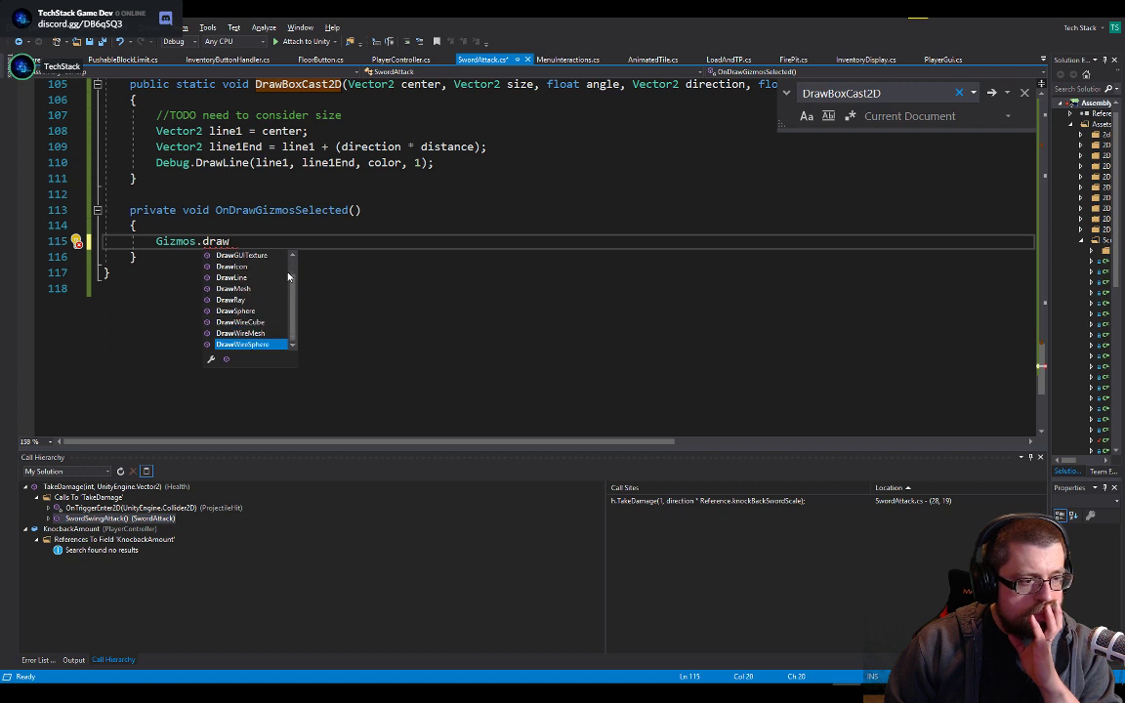
{"action": "key", "text": "Up"}
{"action": "key", "text": "Up"}
{"action": "key", "text": "Up"}
{"action": "key", "text": "Up"}
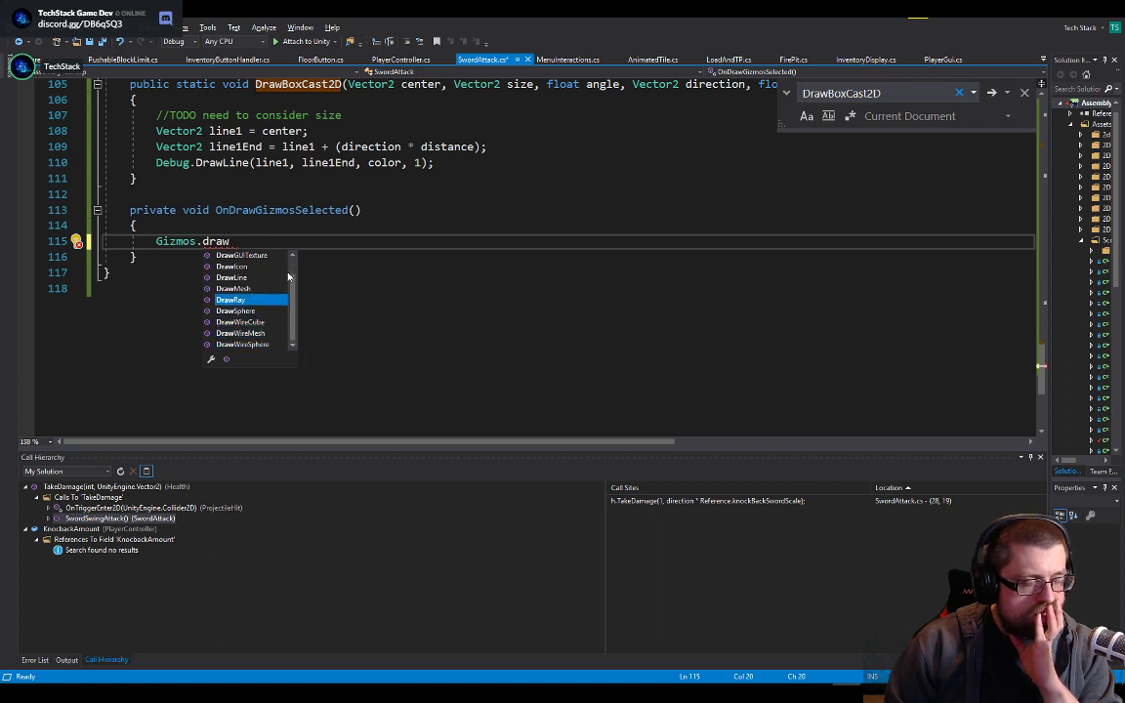
{"action": "key", "text": "Up"}
{"action": "key", "text": "Up"}
{"action": "key", "text": "Up"}
{"action": "key", "text": "Up"}
{"action": "key", "text": "Up"}
{"action": "key", "text": "Up"}
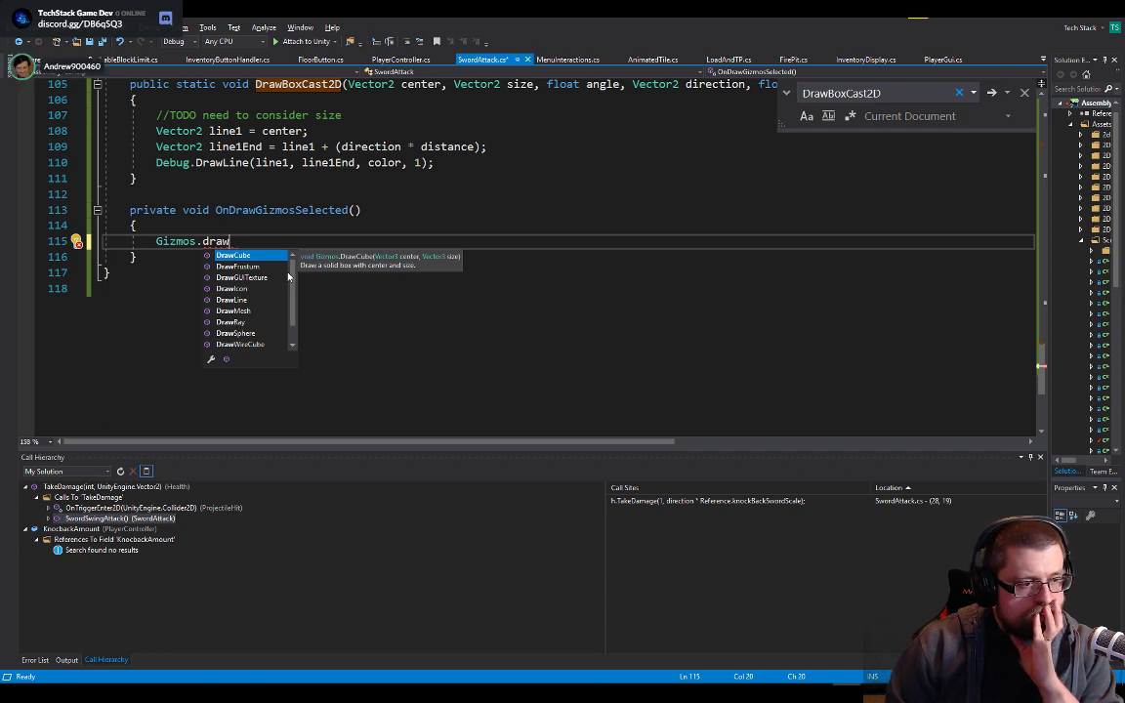
{"action": "key", "text": "Down"}
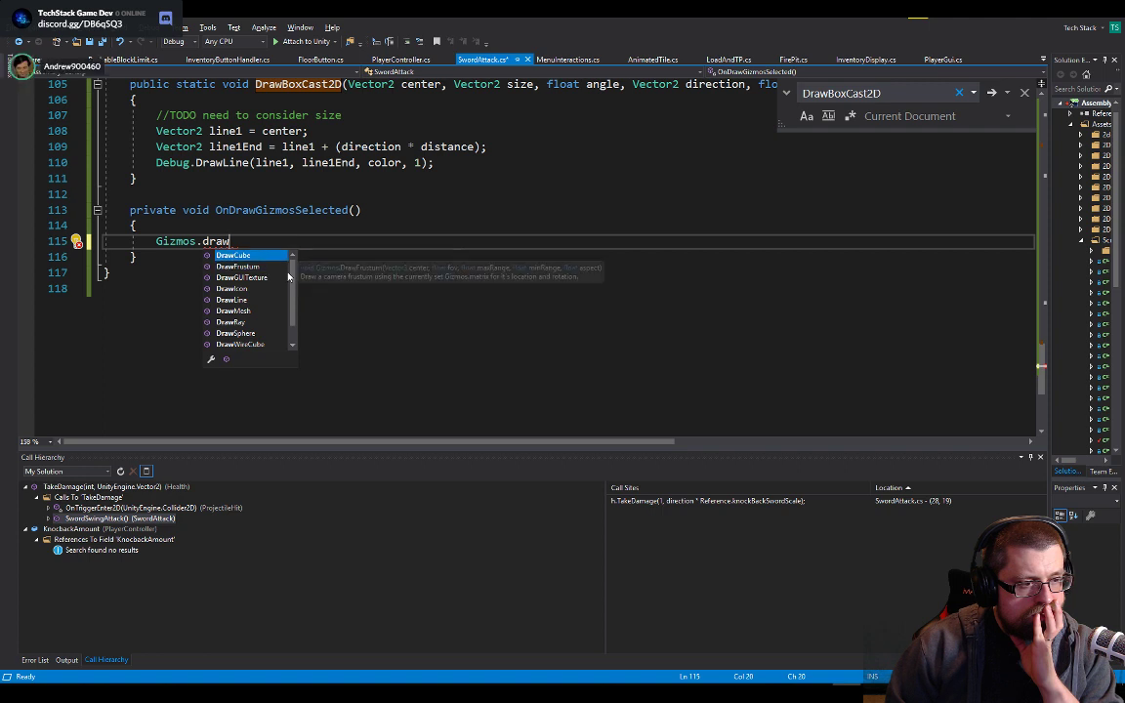
{"action": "key", "text": "Up"}
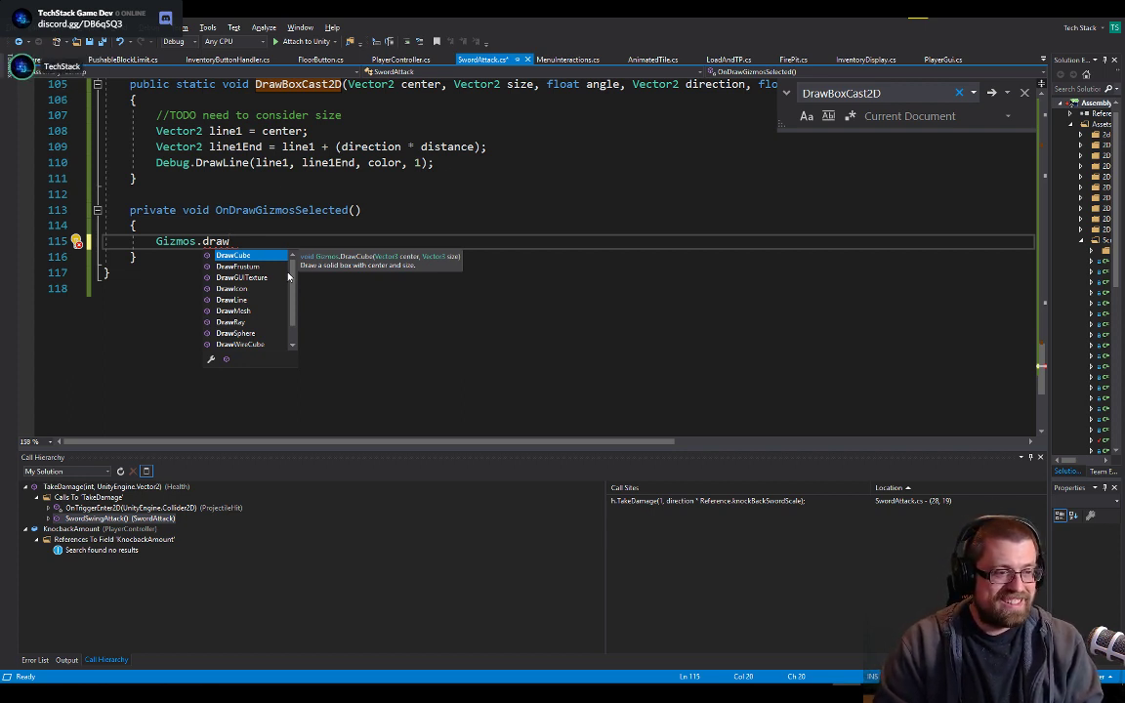
- Complete the Gizmos statement in OnDrawGizmosSelected as a DrawCube call with empty parentheses
{"action": "key", "text": "Escape"}
{"action": "key", "text": "ctrl+space"}
{"action": "key", "text": "Tab"}
{"action": "type", "text": "("}
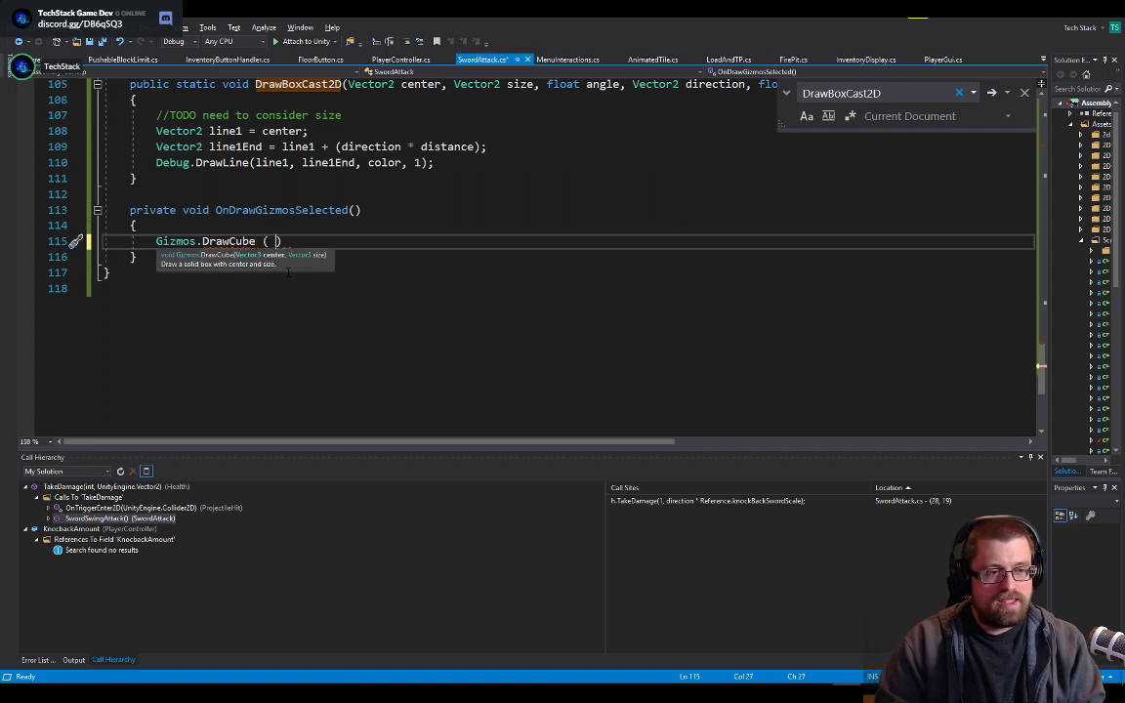
- Copy the centre and size arguments of the Physics2D.BoxCast call in SwordSwingAttack, from Vector2(transform.parent.position.x through new Vector2(1, 1)
{"action": "scroll", "coordinate": [384, 225], "scroll_direction": "up", "scroll_amount": 1}
{"action": "scroll", "coordinate": [384, 226], "scroll_direction": "up", "scroll_amount": 15}
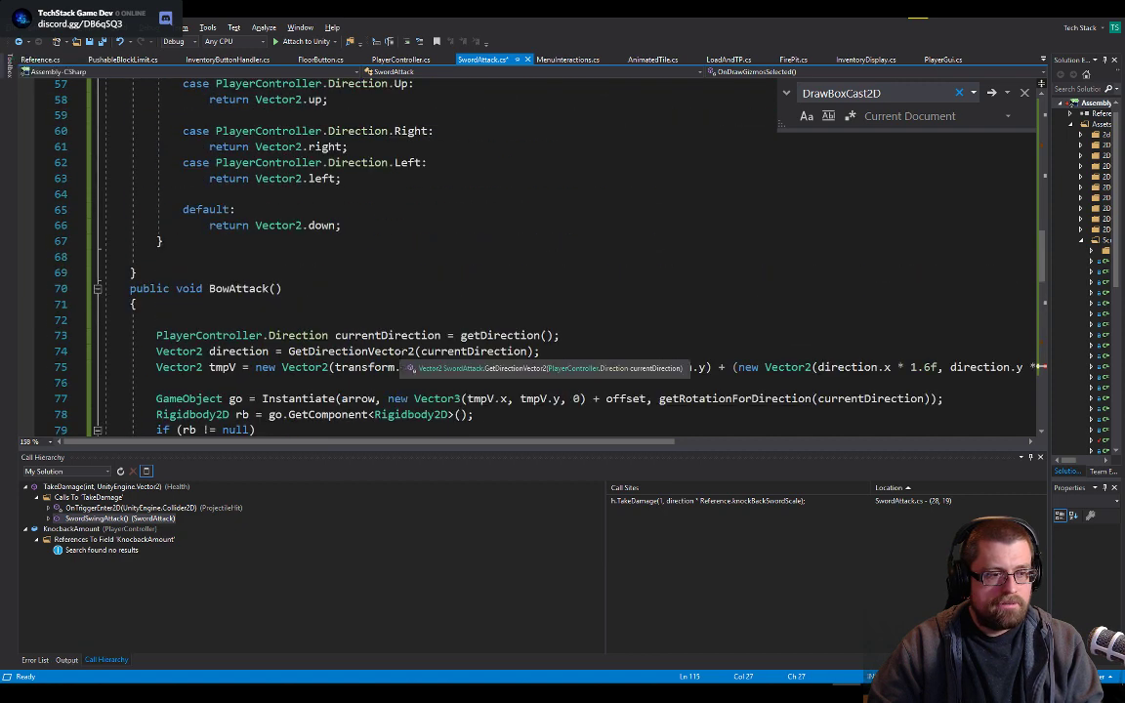
{"action": "scroll", "coordinate": [472, 314], "scroll_direction": "up", "scroll_amount": 4}
{"action": "scroll", "coordinate": [472, 315], "scroll_direction": "up", "scroll_amount": 6}
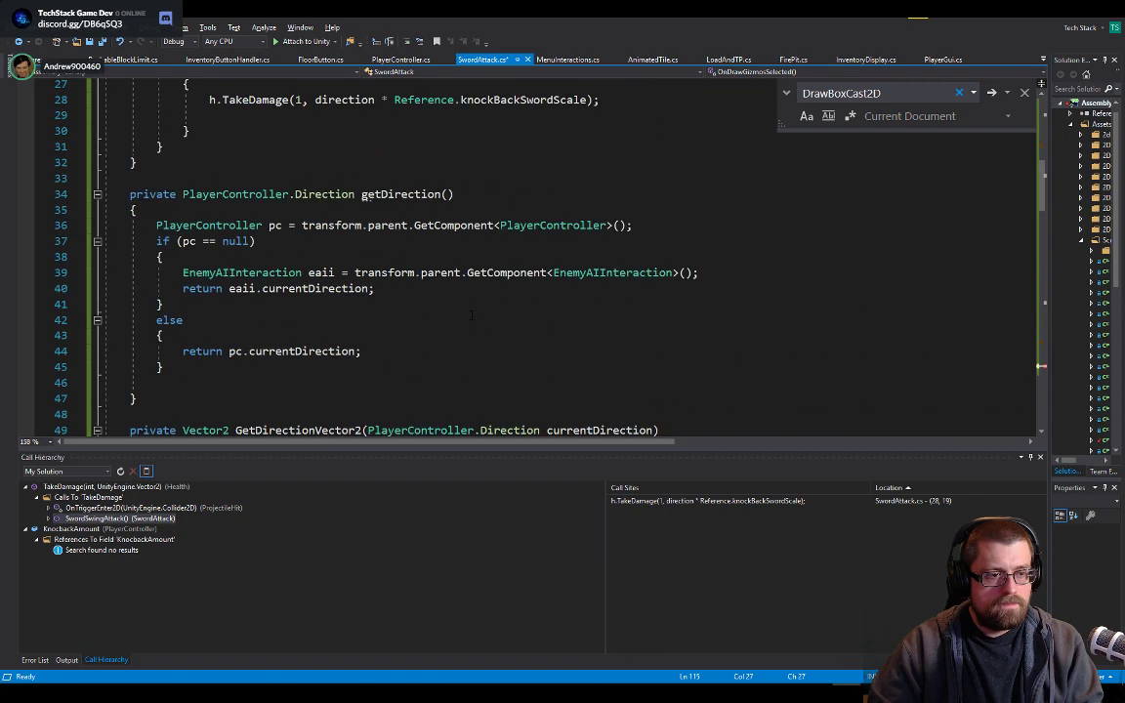
{"action": "scroll", "coordinate": [472, 315], "scroll_direction": "up", "scroll_amount": 6}
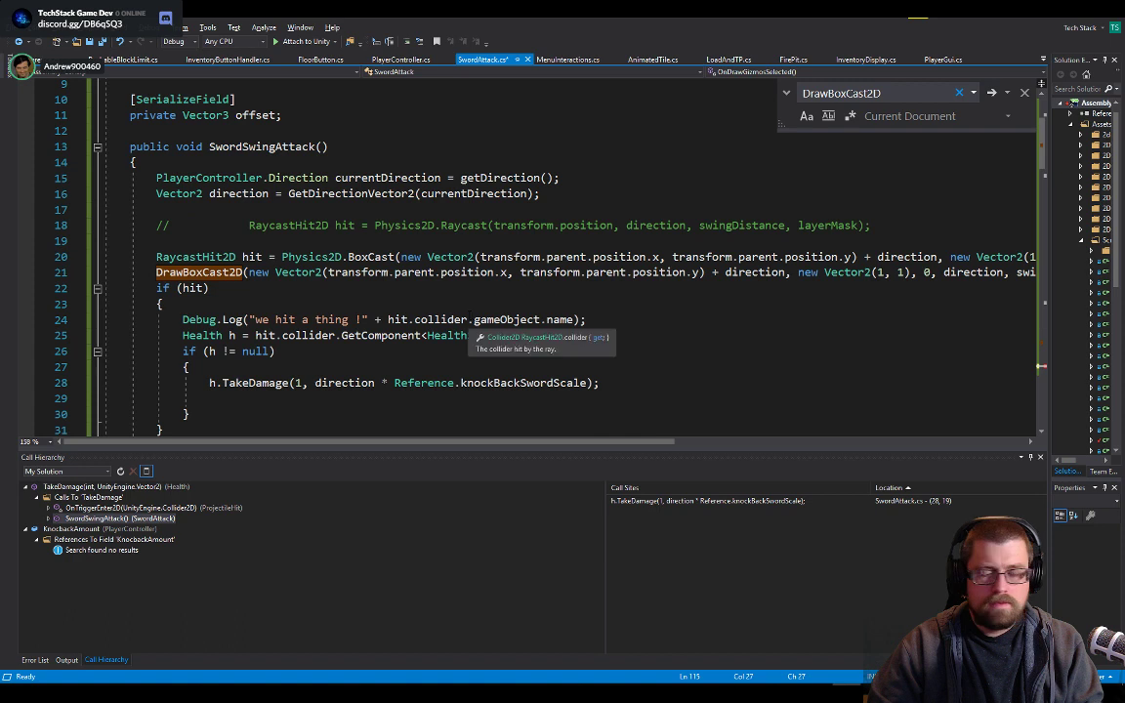
{"action": "scroll", "coordinate": [472, 315], "scroll_direction": "up", "scroll_amount": 1}
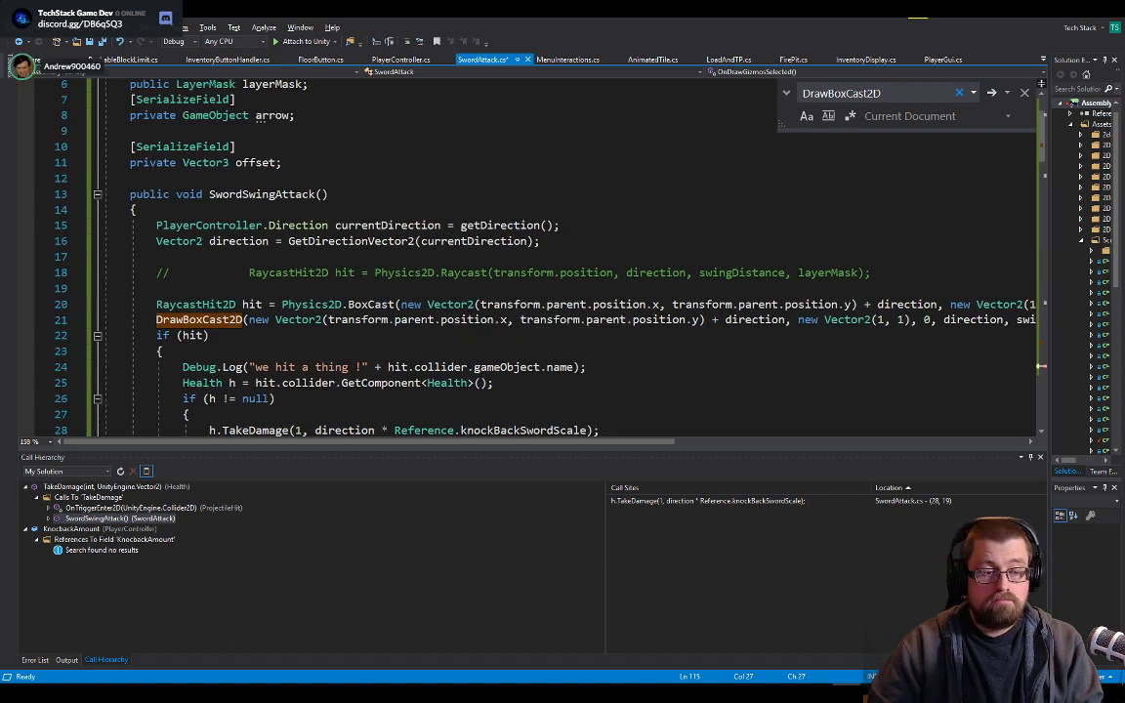
{"action": "left_click", "coordinate": [427, 304]}
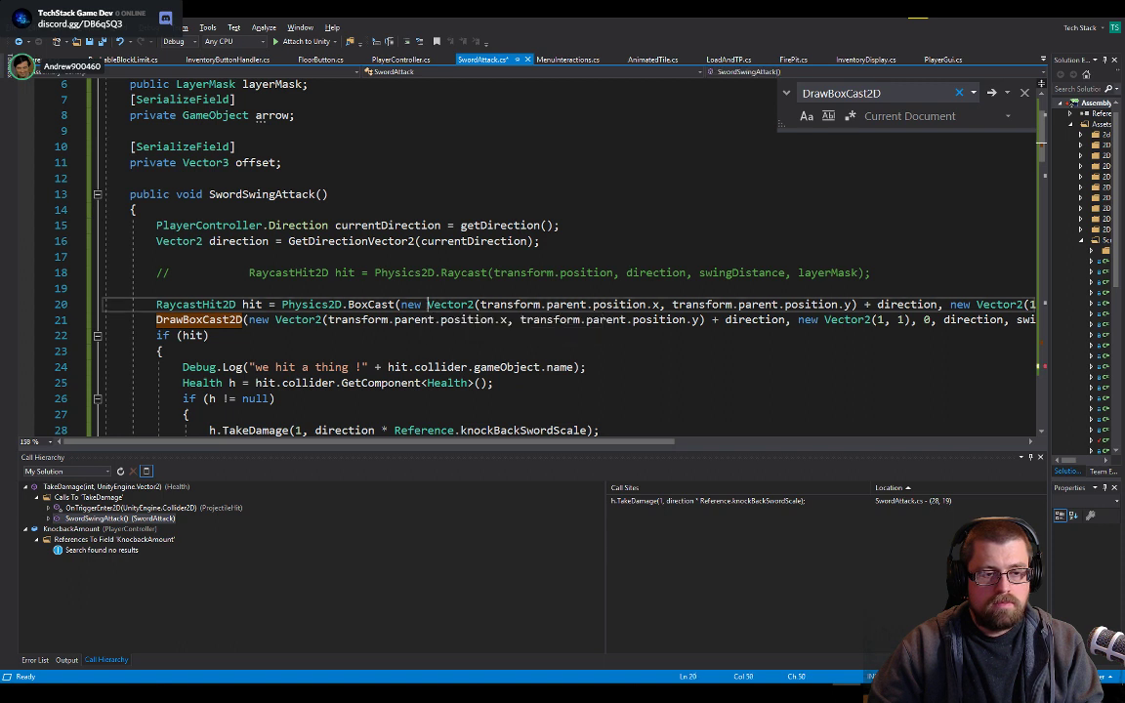
{"action": "left_click_drag", "start_coordinate": [427, 304], "coordinate": [938, 304]}
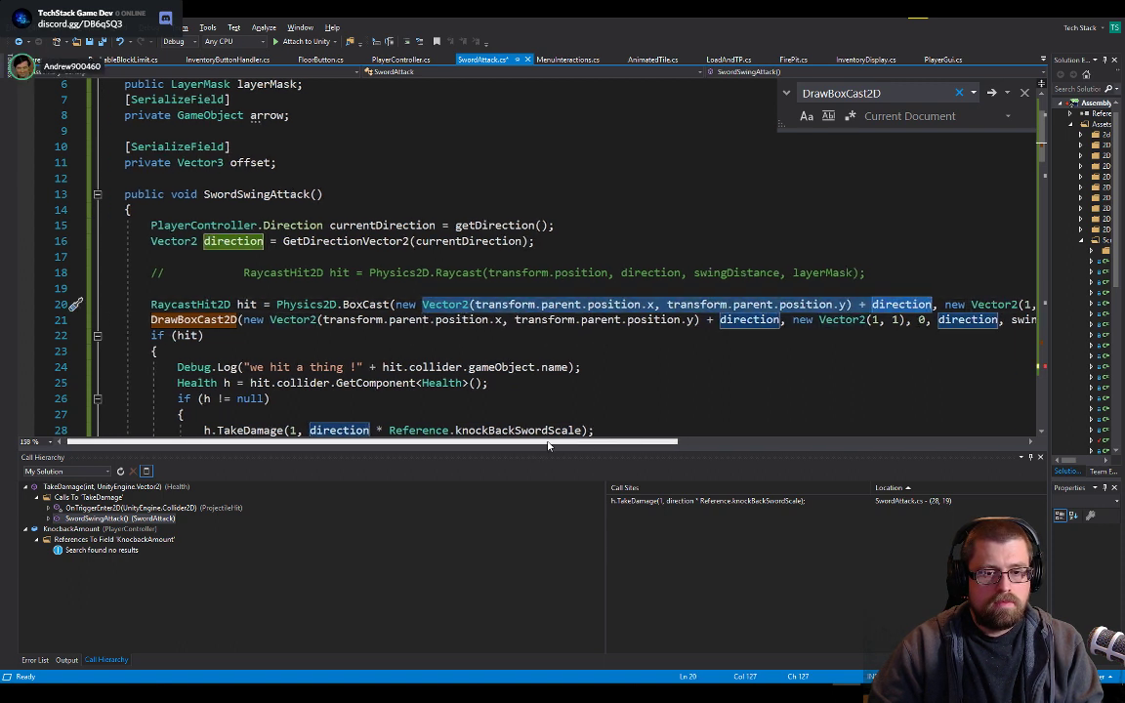
{"action": "left_click_drag", "start_coordinate": [533, 442], "coordinate": [634, 438]}
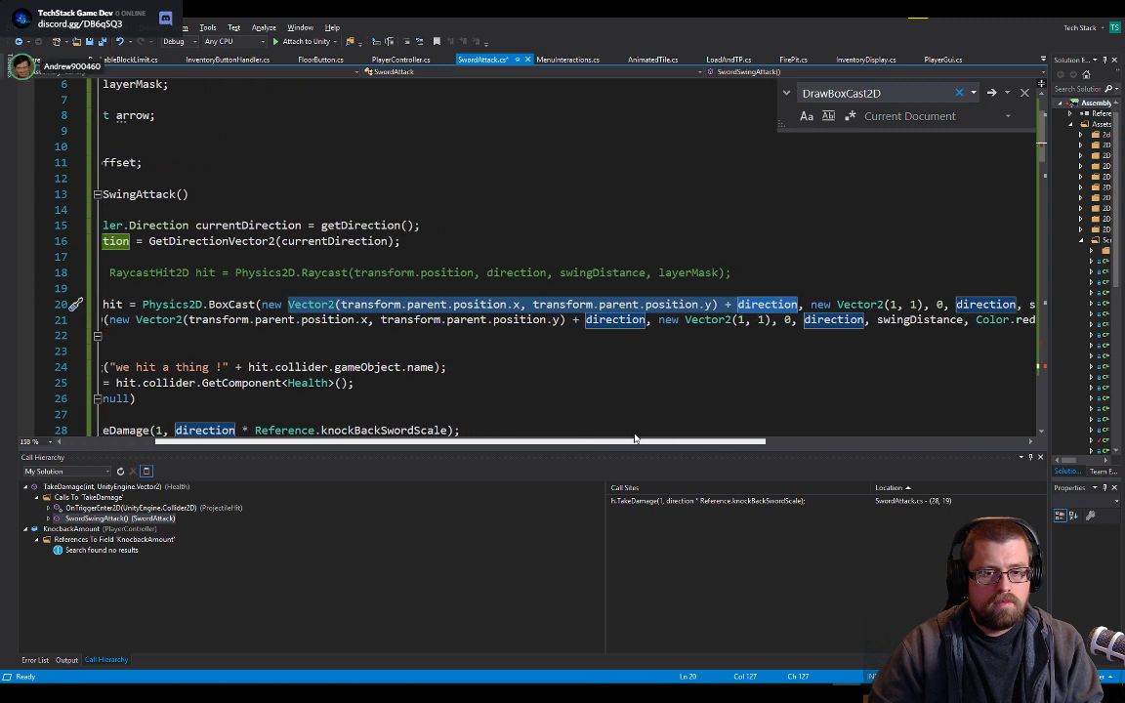
{"action": "left_click", "coordinate": [924, 302], "text": "shift"}
{"action": "key", "text": "ctrl+c"}
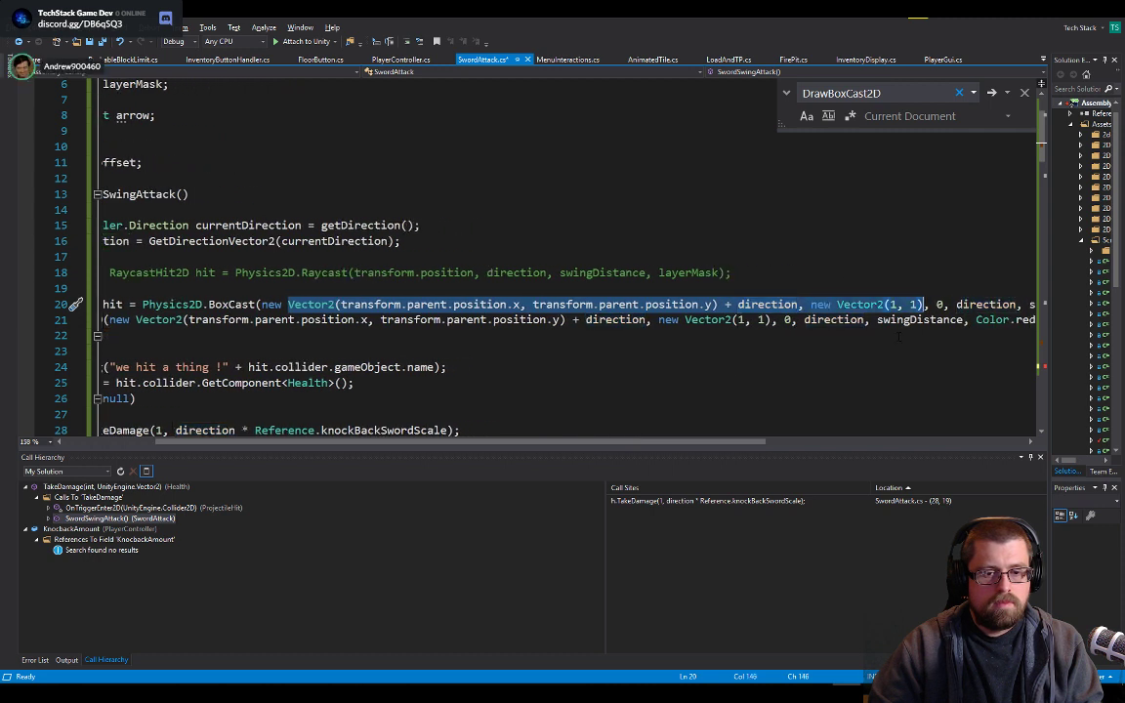
- Paste the copied BoxCast arguments as a // comment above the DrawCube call in OnDrawGizmosSelected
{"action": "scroll", "coordinate": [616, 401], "scroll_direction": "left", "scroll_amount": 3}
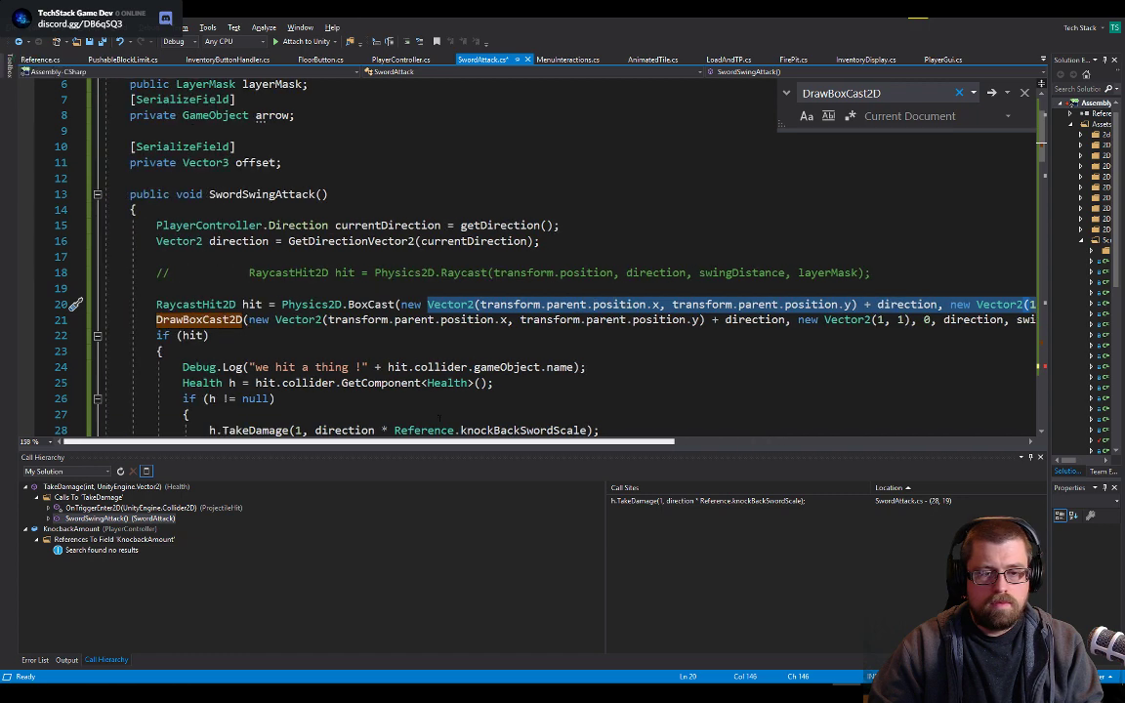
{"action": "scroll", "coordinate": [611, 352], "scroll_direction": "down", "scroll_amount": 14}
{"action": "scroll", "coordinate": [605, 320], "scroll_direction": "down", "scroll_amount": 20}
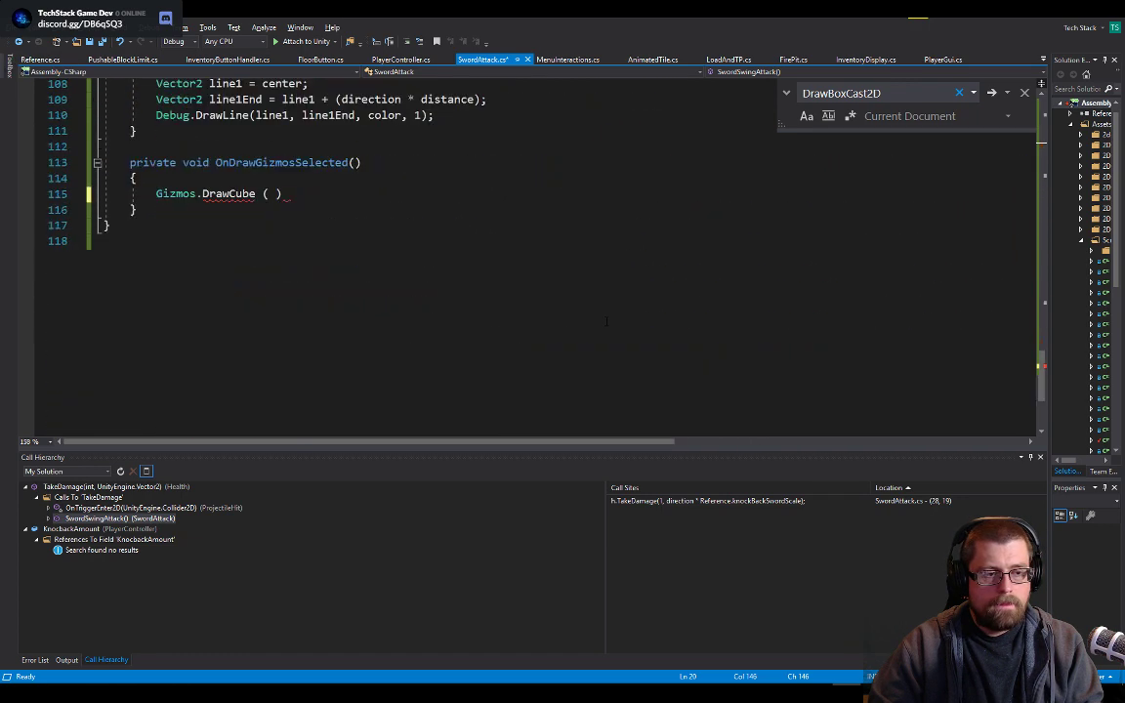
{"action": "left_click", "coordinate": [228, 178]}
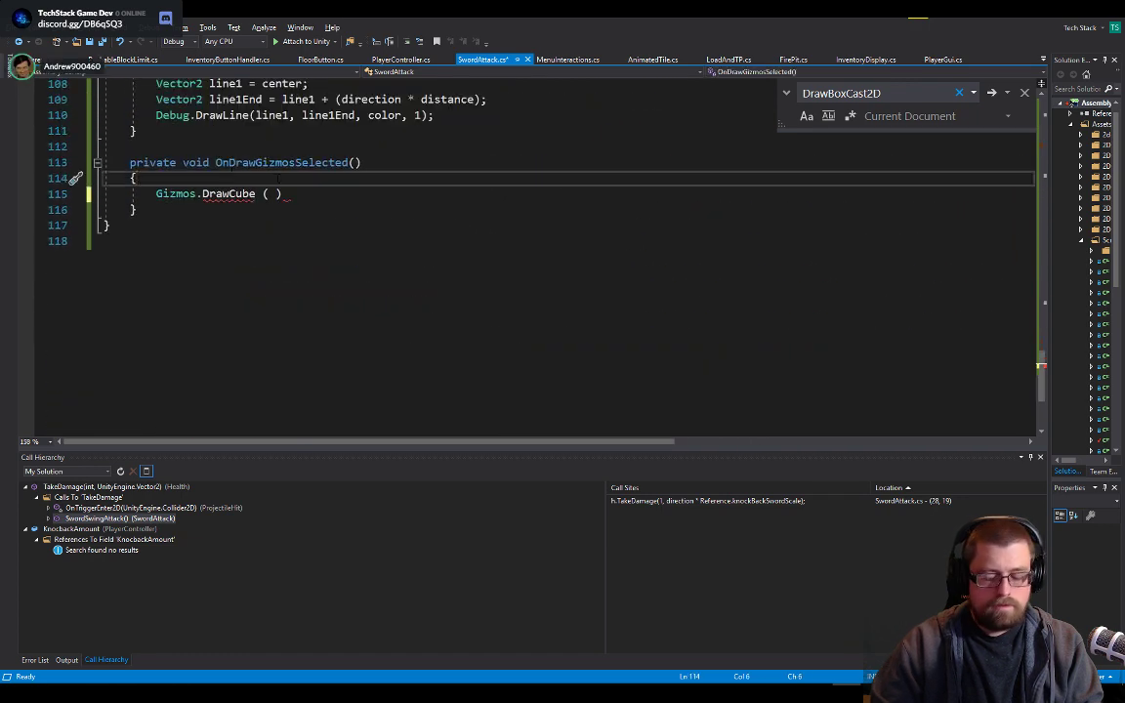
{"action": "key", "text": "Return"}
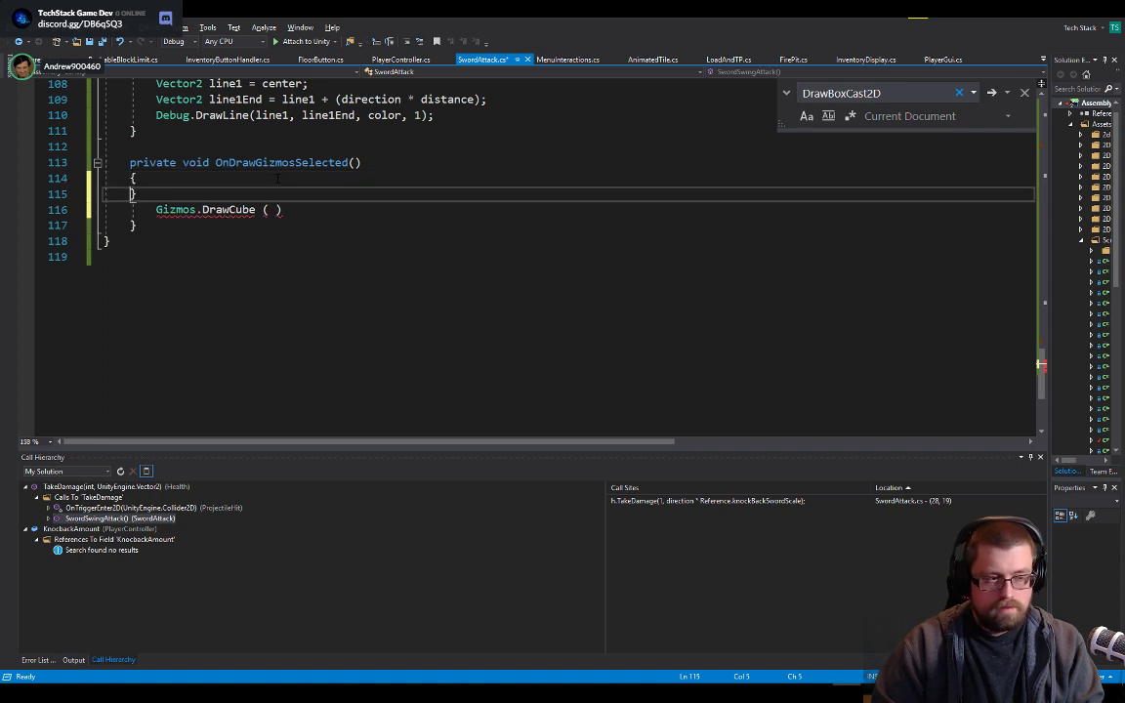
{"action": "key", "text": "Return"}
{"action": "type", "text": "//"}
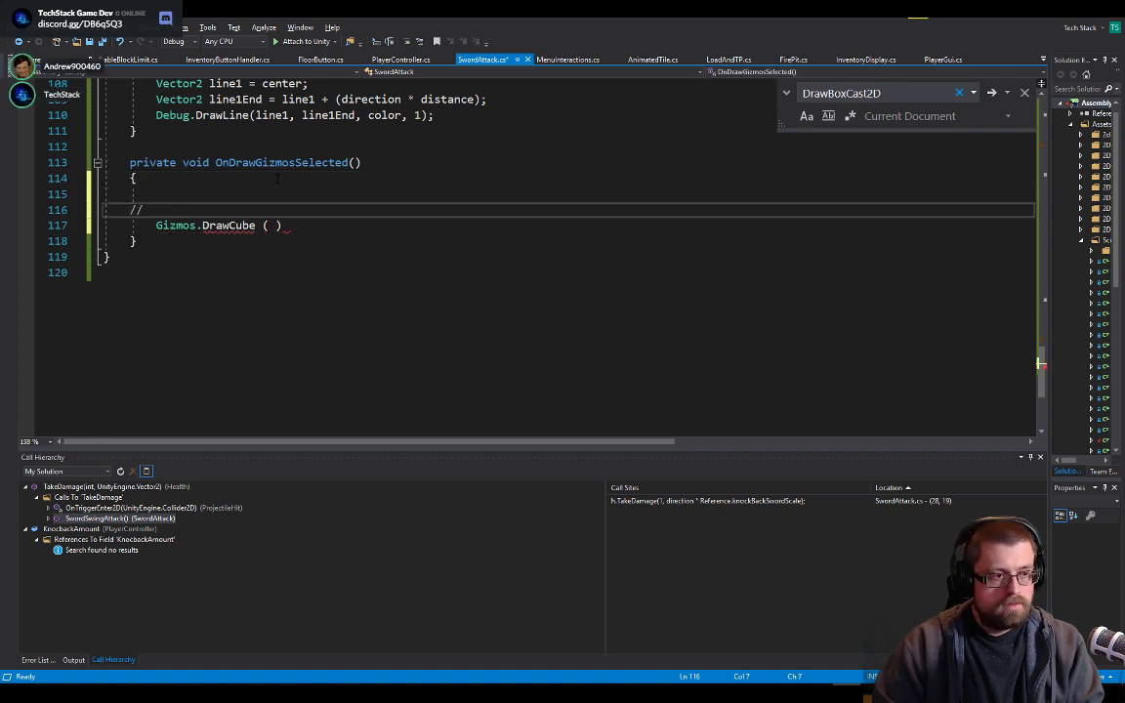
{"action": "key", "text": "ctrl+v"}
{"action": "key", "text": "Return"}
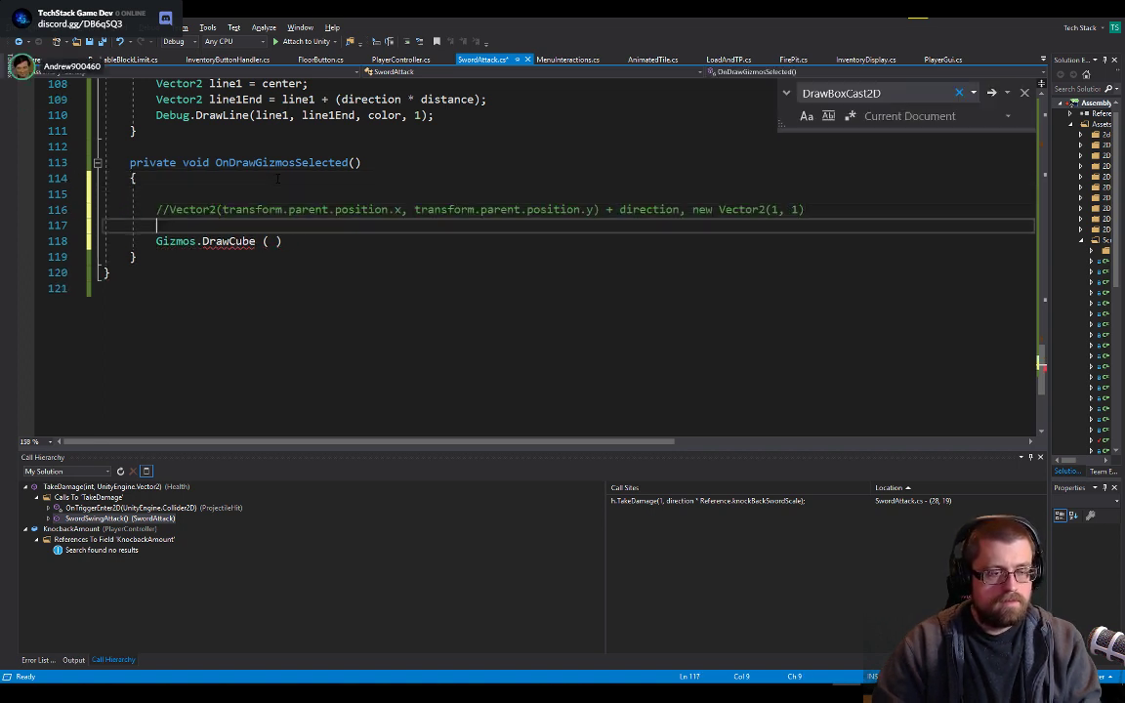
- Paste the arguments again as code below the comment and split new Vector2(1, 1) onto its own line without the comma
{"action": "key", "text": "ctrl+v"}
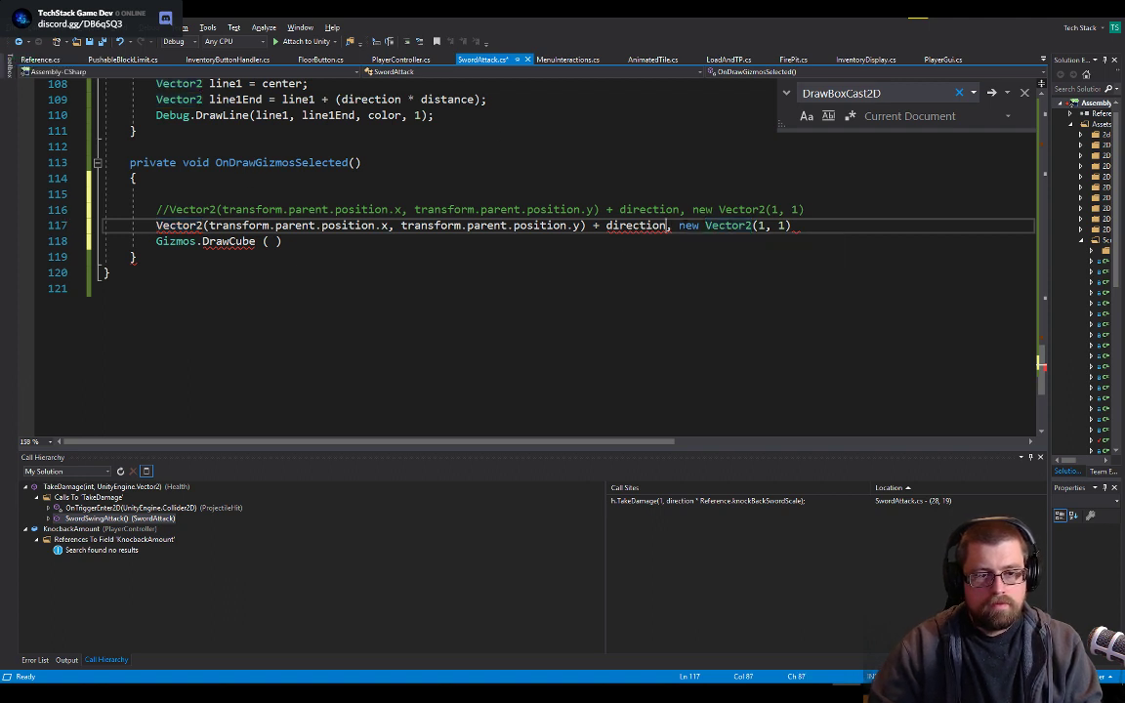
{"action": "left_click_drag", "start_coordinate": [669, 225], "coordinate": [793, 226]}
{"action": "key", "text": "ctrl+x"}
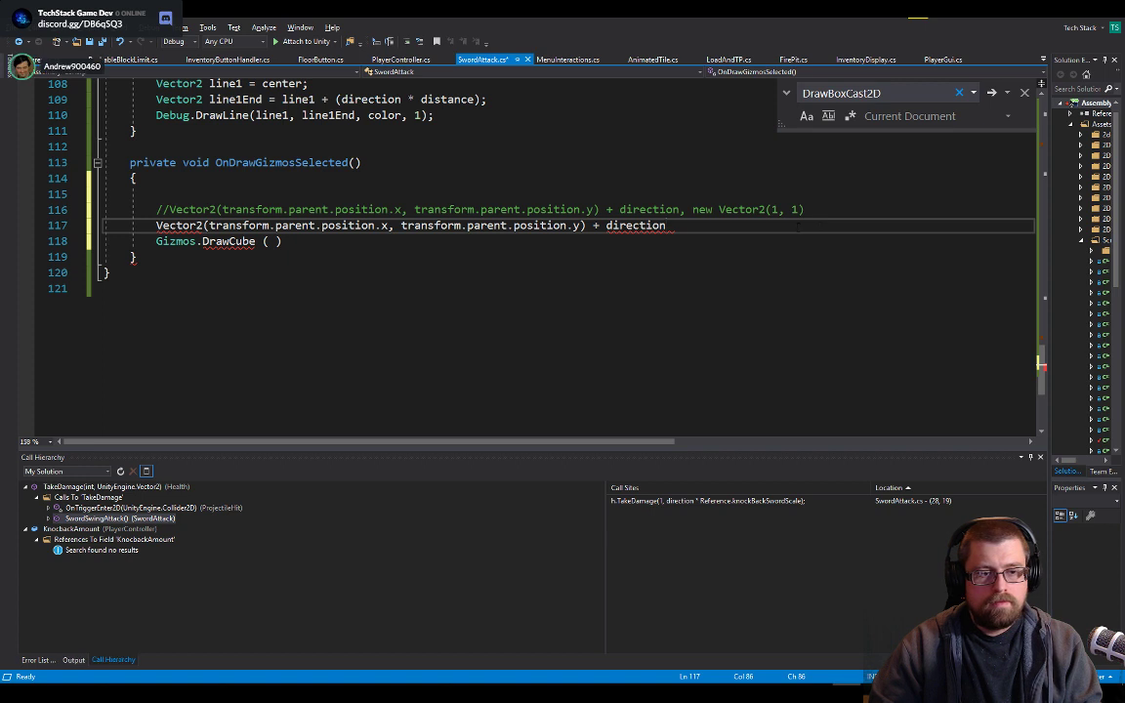
{"action": "key", "text": "Return"}
{"action": "key", "text": "Return"}
{"action": "key", "text": "ctrl+v"}
{"action": "key", "text": "Delete"}
{"action": "key", "text": "Delete"}
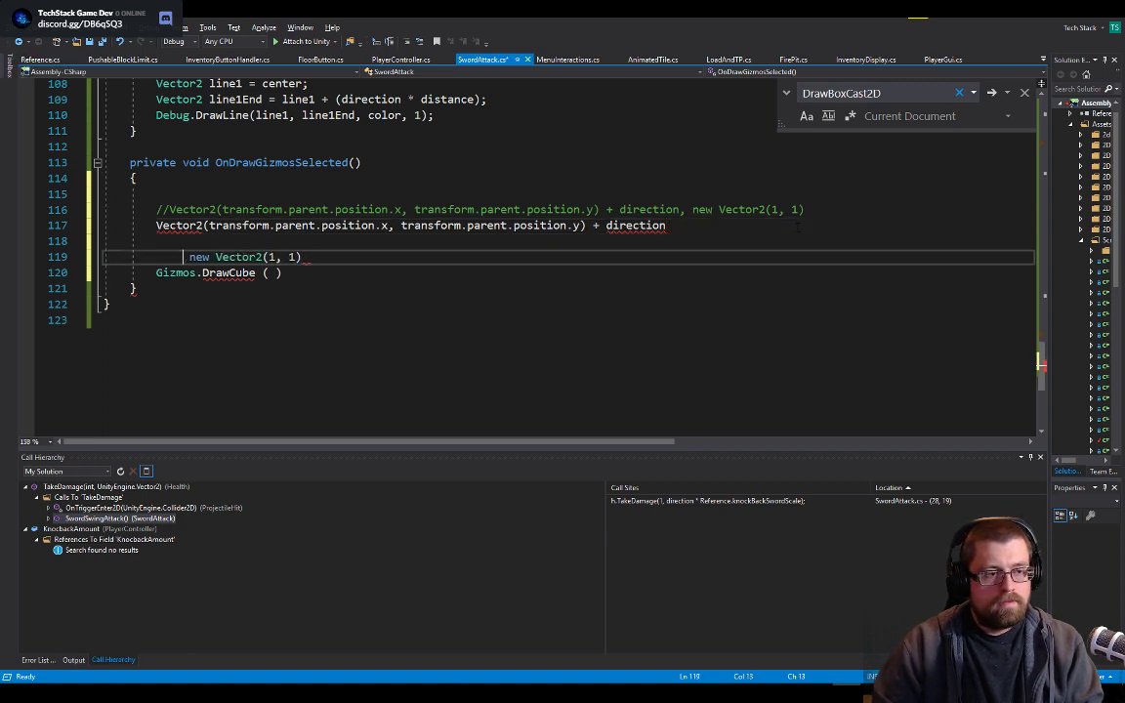
- Turn the pasted position expression into a Vector2 variable named center and end the statement with a semicolon
{"action": "key", "text": "Up"}
{"action": "key", "text": "Up"}
{"action": "key", "text": "End"}
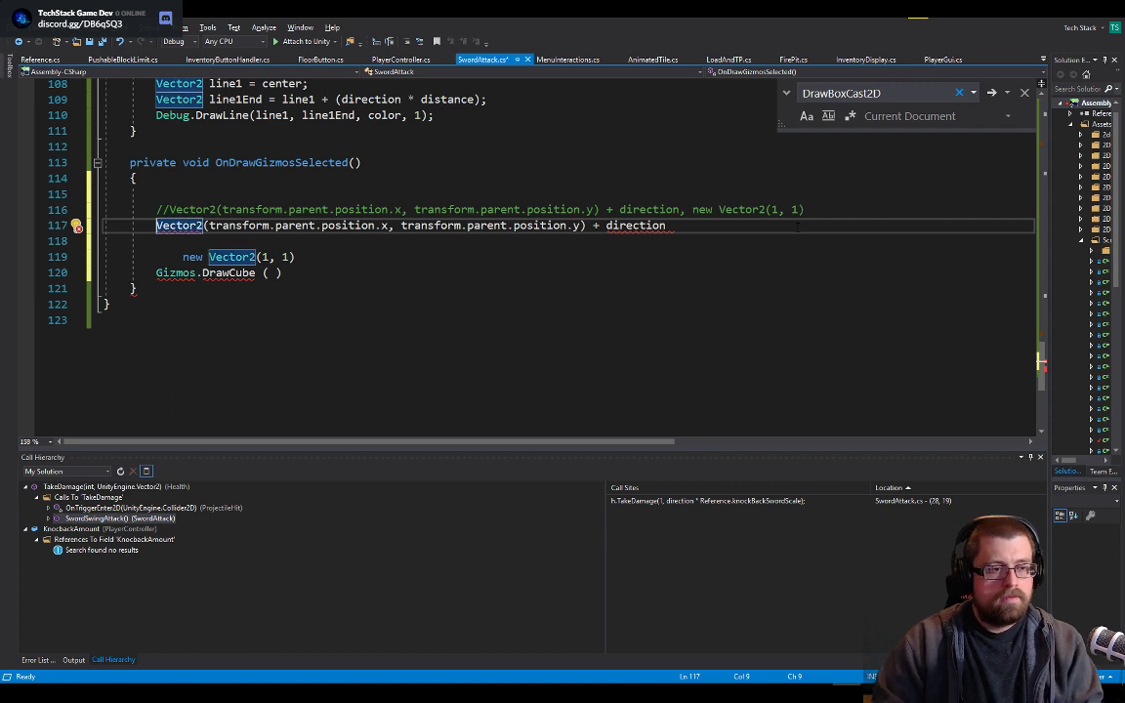
{"action": "key", "text": "ctrl+Right"}
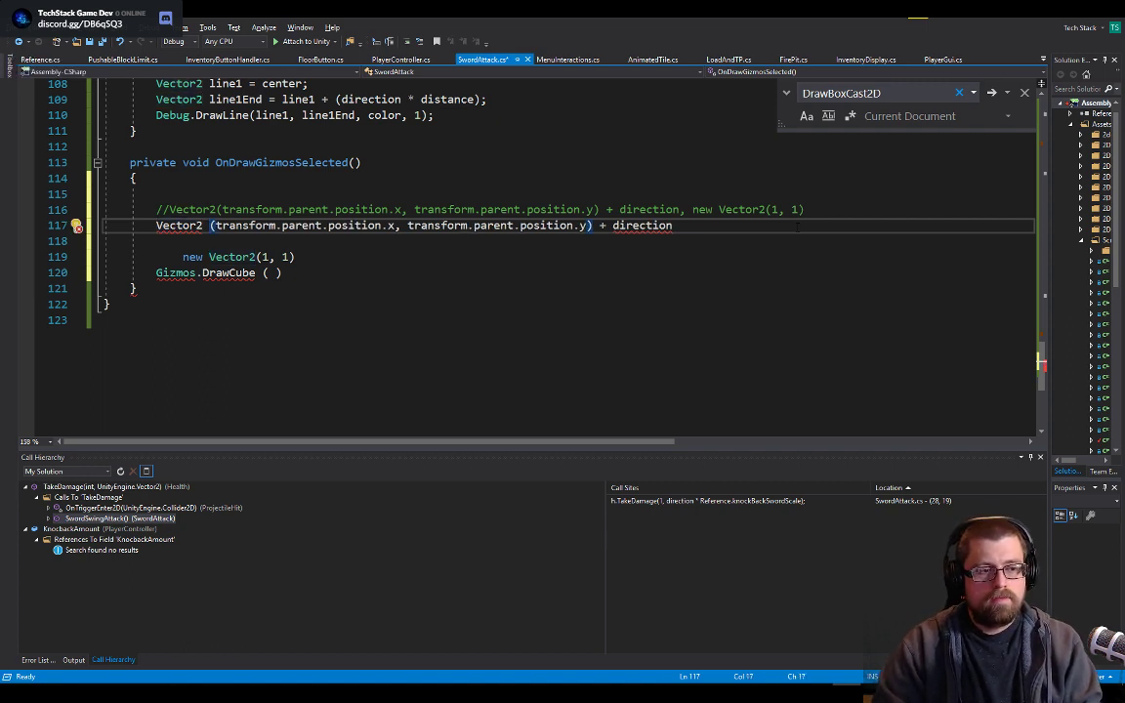
{"action": "type", "text": "center = "}
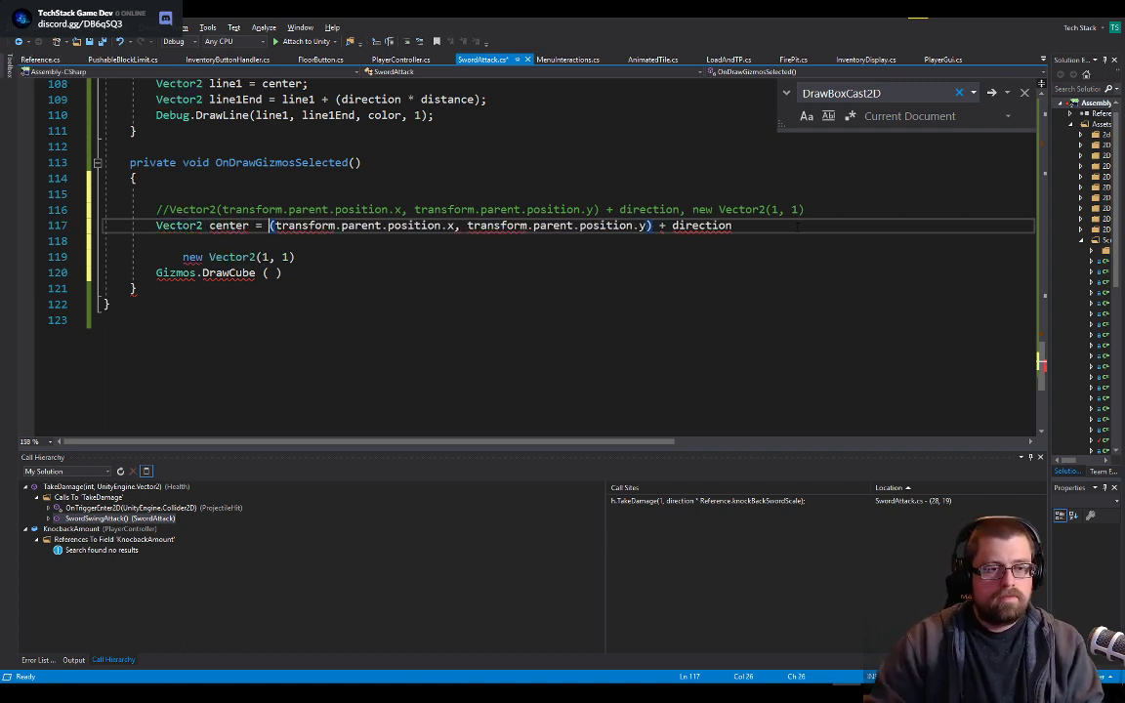
{"action": "type", "text": ";"}
{"action": "key", "text": "Down"}
{"action": "key", "text": "Down"}
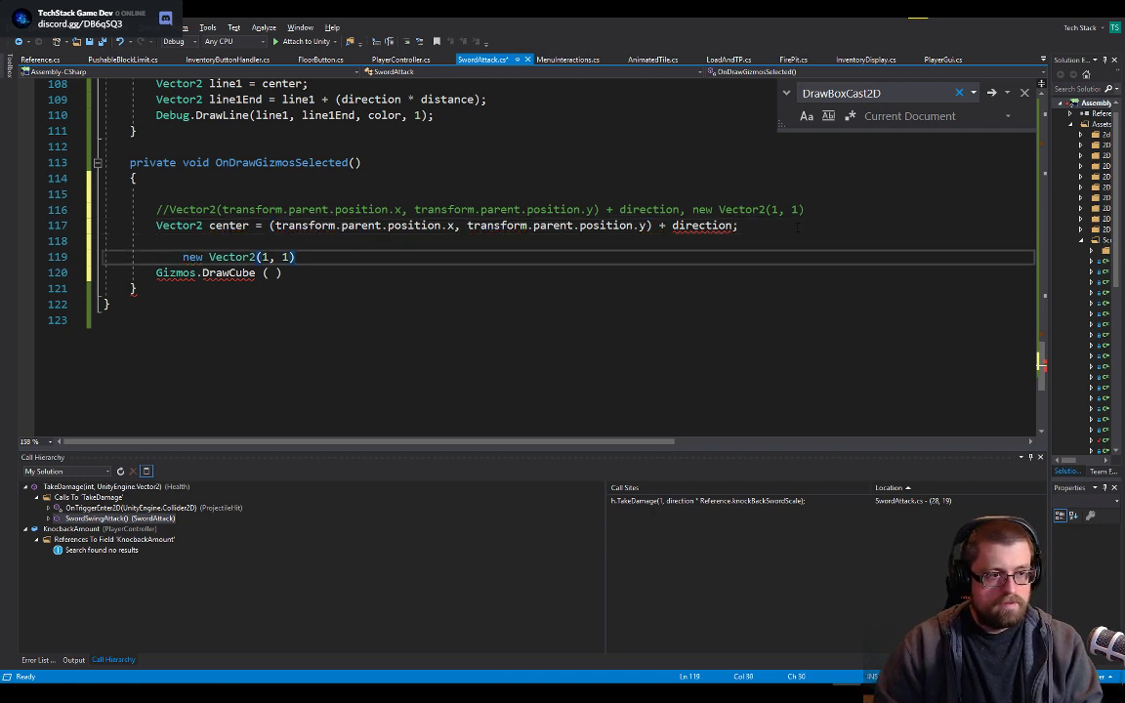
{"action": "key", "text": "ctrl+Delete"}
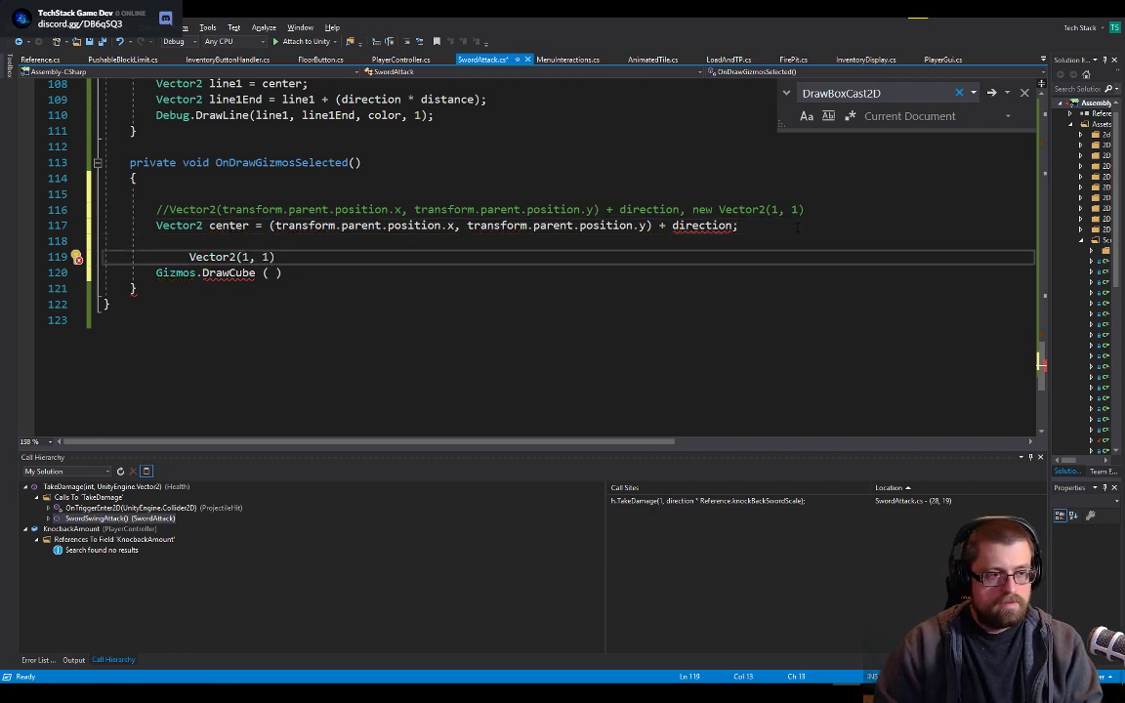
{"action": "key", "text": "ctrl+z"}
{"action": "key", "text": "ctrl+z"}
{"action": "key", "text": "ctrl+z"}
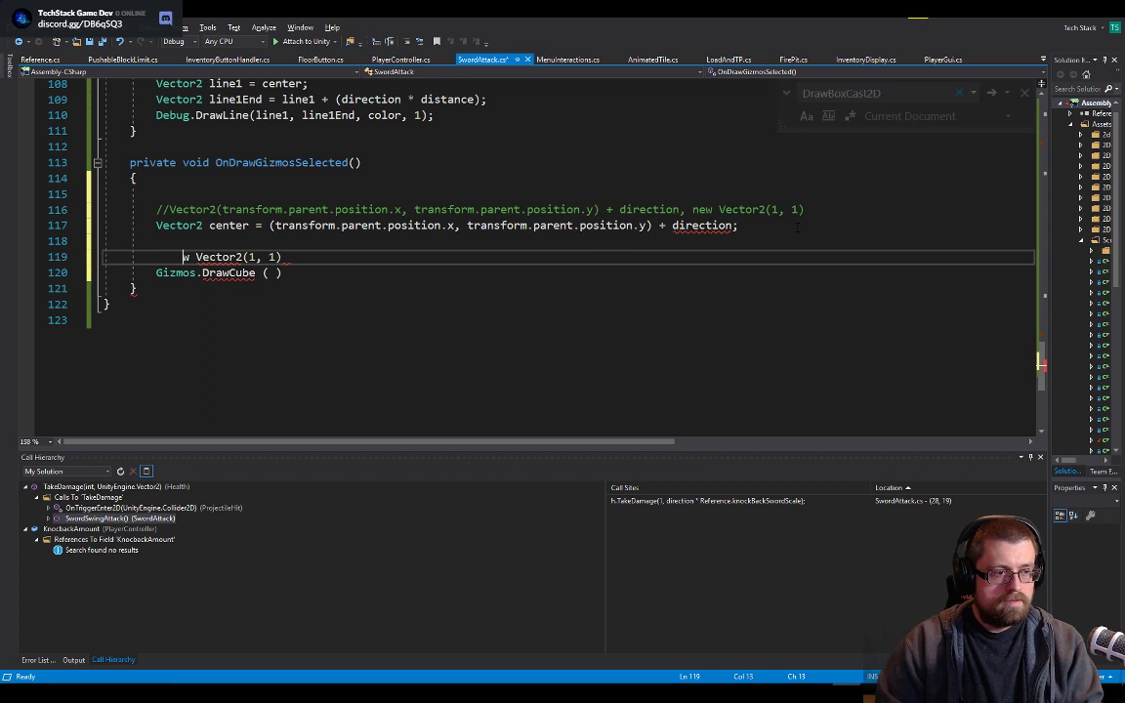
- Assign new Vector2(1, 1) to a Vector2 variable named size
{"action": "key", "text": "Left"}
{"action": "type", "text": "vector2"}
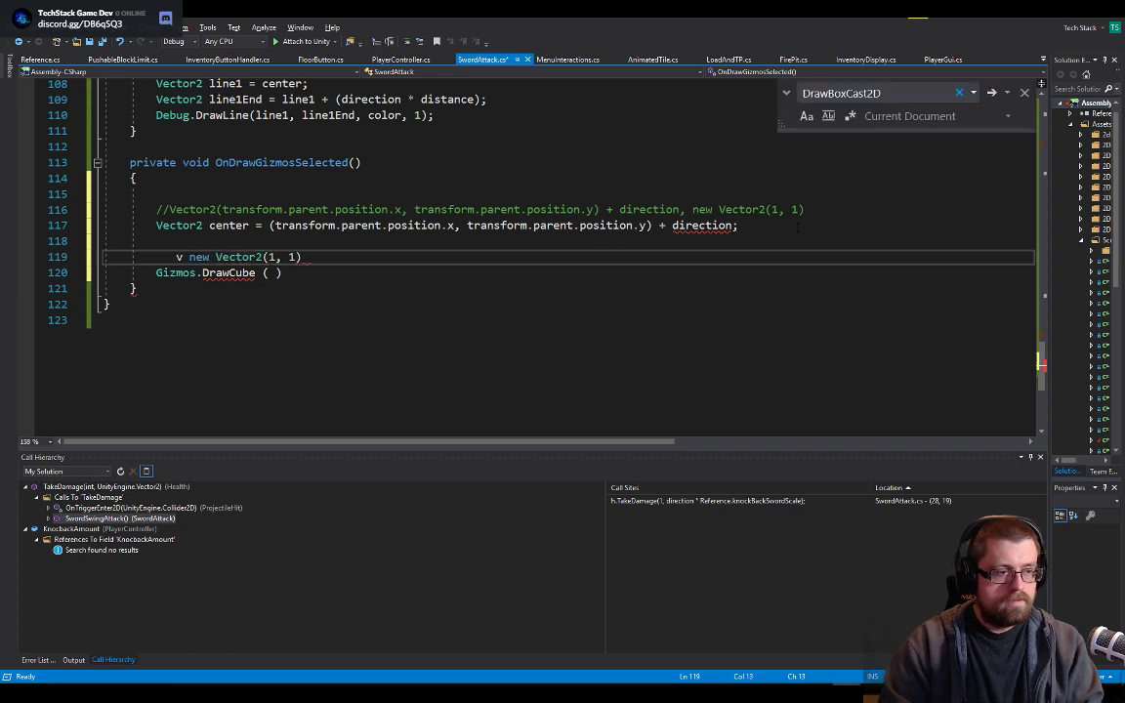
{"action": "type", "text": " size "}
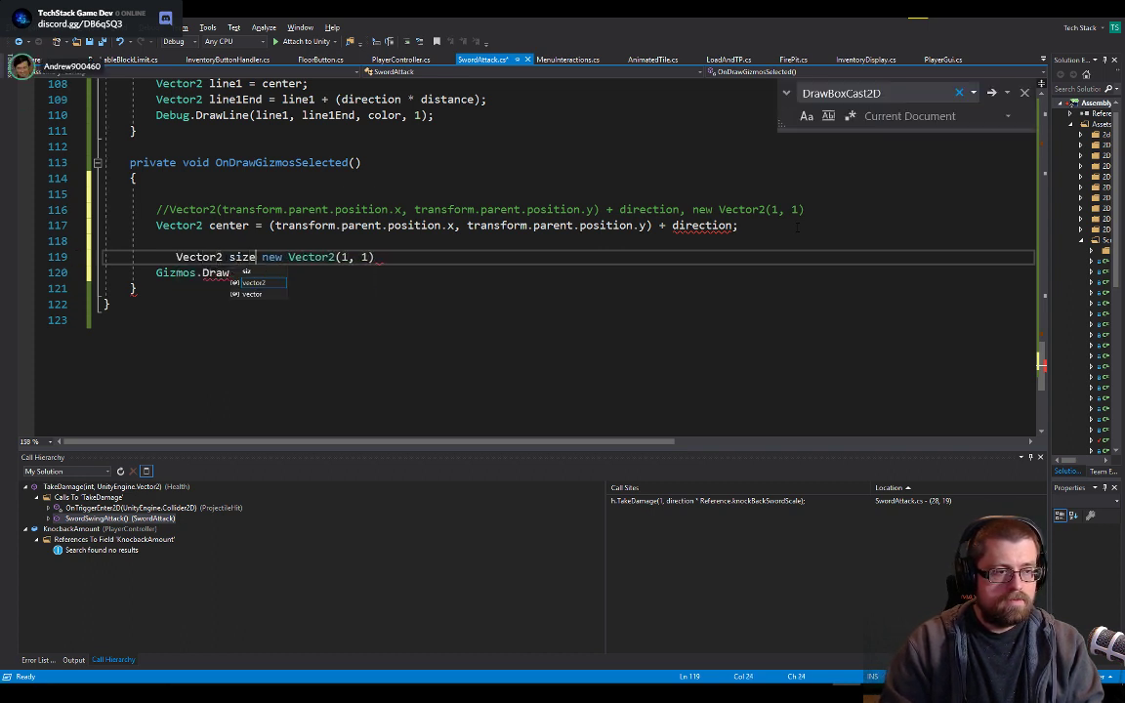
{"action": "type", "text": "="}
- Align the size declaration directly beneath center, leave a blank line before DrawCube, and save the script
{"action": "key", "text": "Down"}
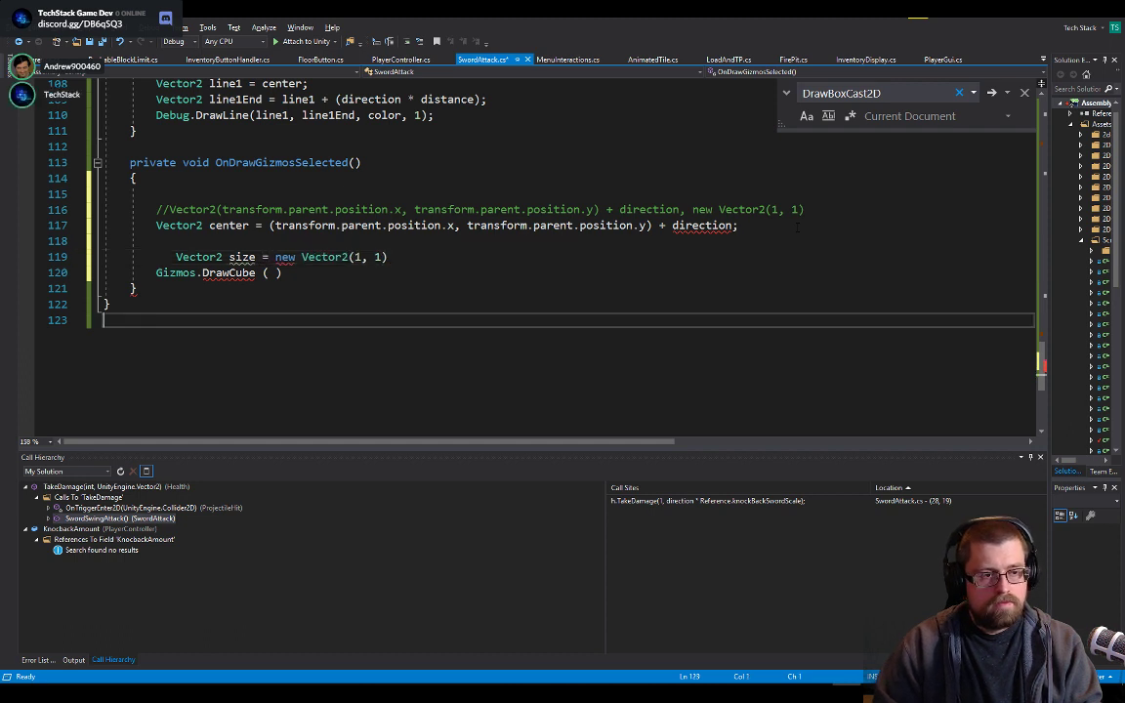
{"action": "key", "text": "Up"}
{"action": "key", "text": "End"}
{"action": "key", "text": "Return"}
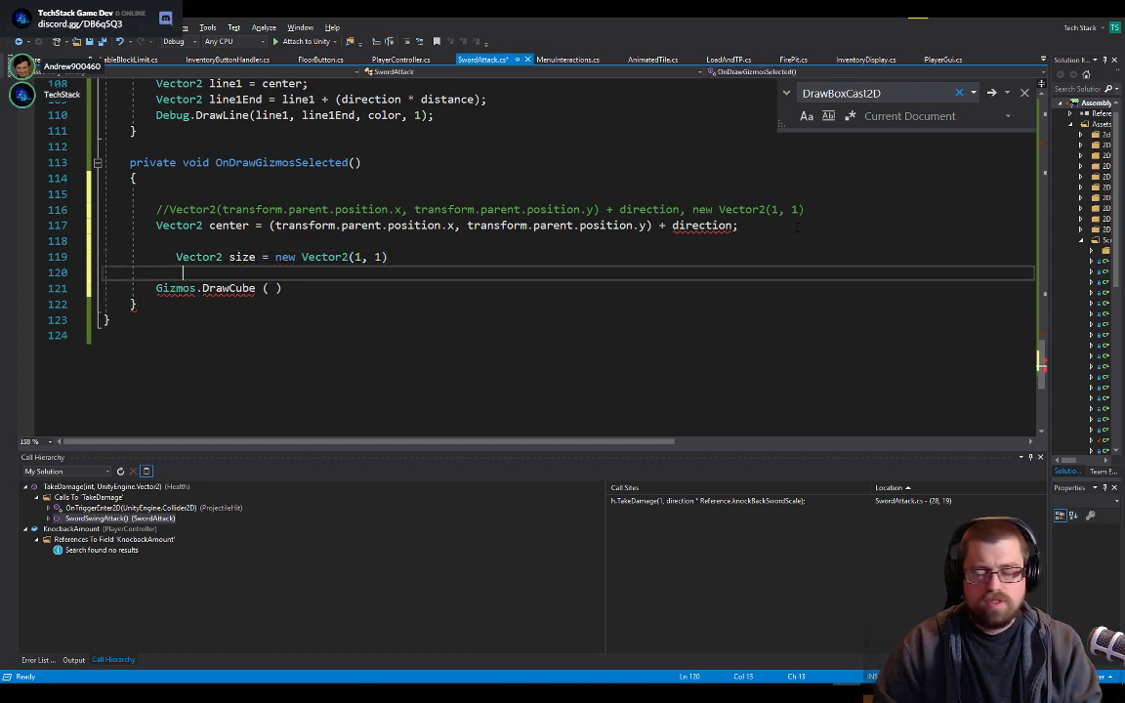
{"action": "key", "text": "Up"}
{"action": "key", "text": "Up"}
{"action": "key", "text": "BackSpace"}
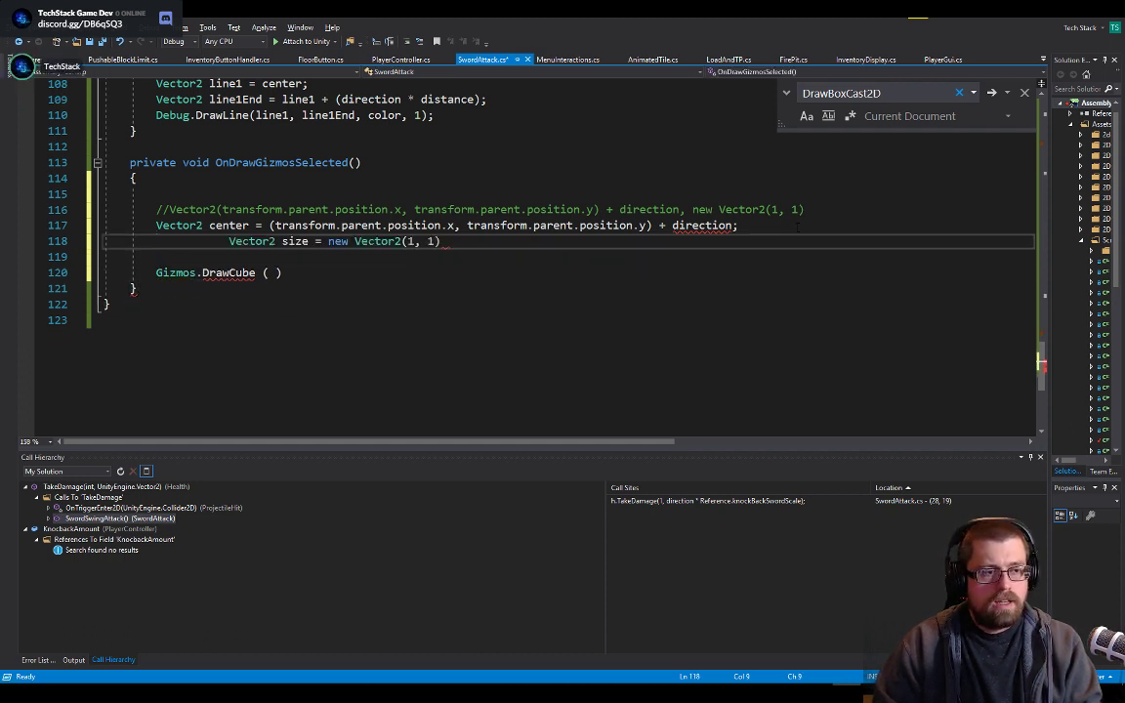
{"action": "key", "text": "shift+Home"}
{"action": "key", "text": "BackSpace"}
{"action": "key", "text": "Down"}
{"action": "key", "text": "ctrl+s"}
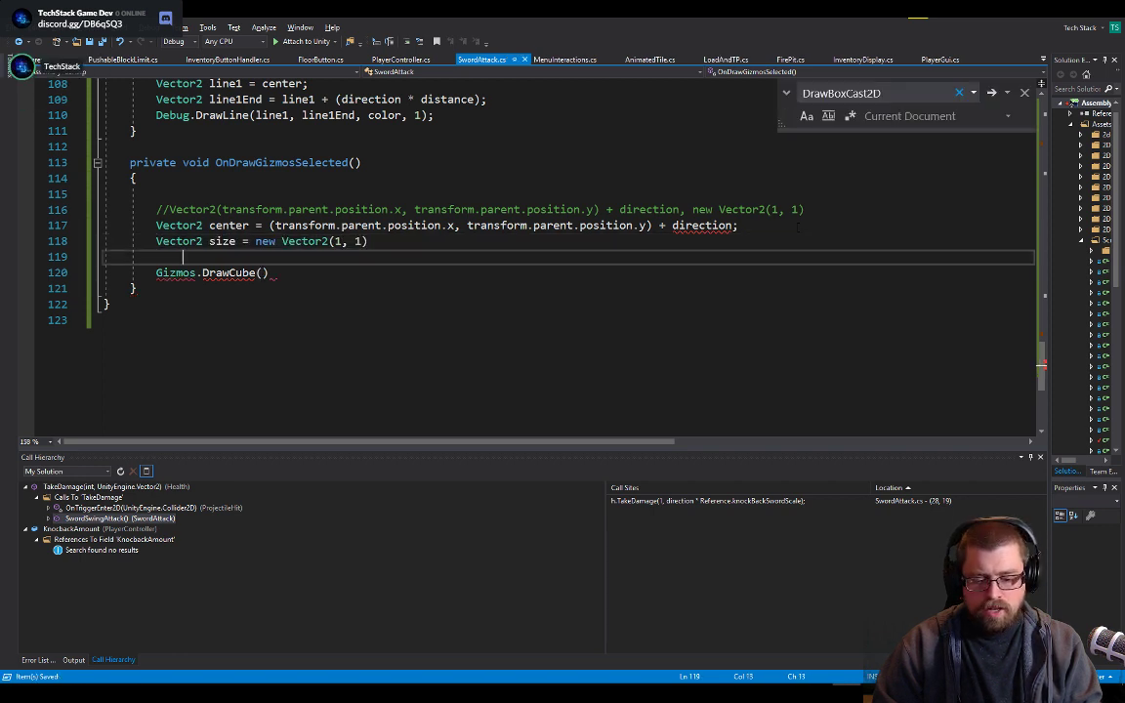
- End the Gizmos.DrawCube call with a semicolon
{"action": "key", "text": "Down"}
{"action": "key", "text": "Home"}
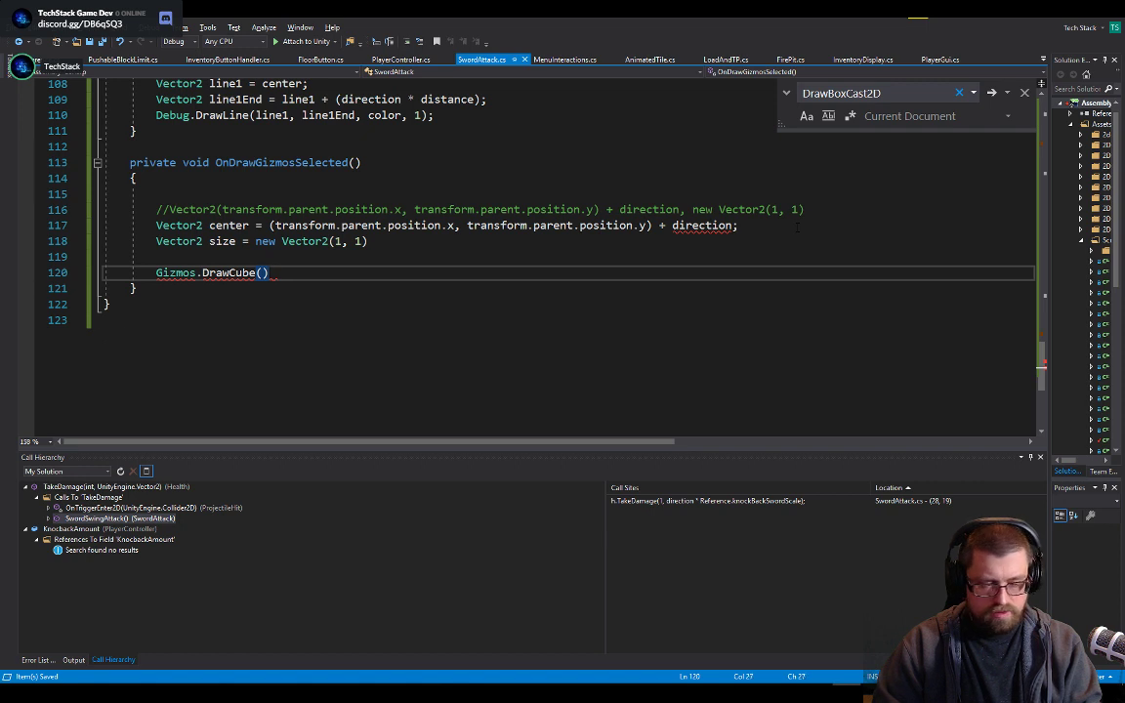
{"action": "type", "text": ";"}
{"action": "key", "text": "Up"}
{"action": "key", "text": "Up"}
{"action": "key", "text": "Down"}
{"action": "key", "text": "Down"}
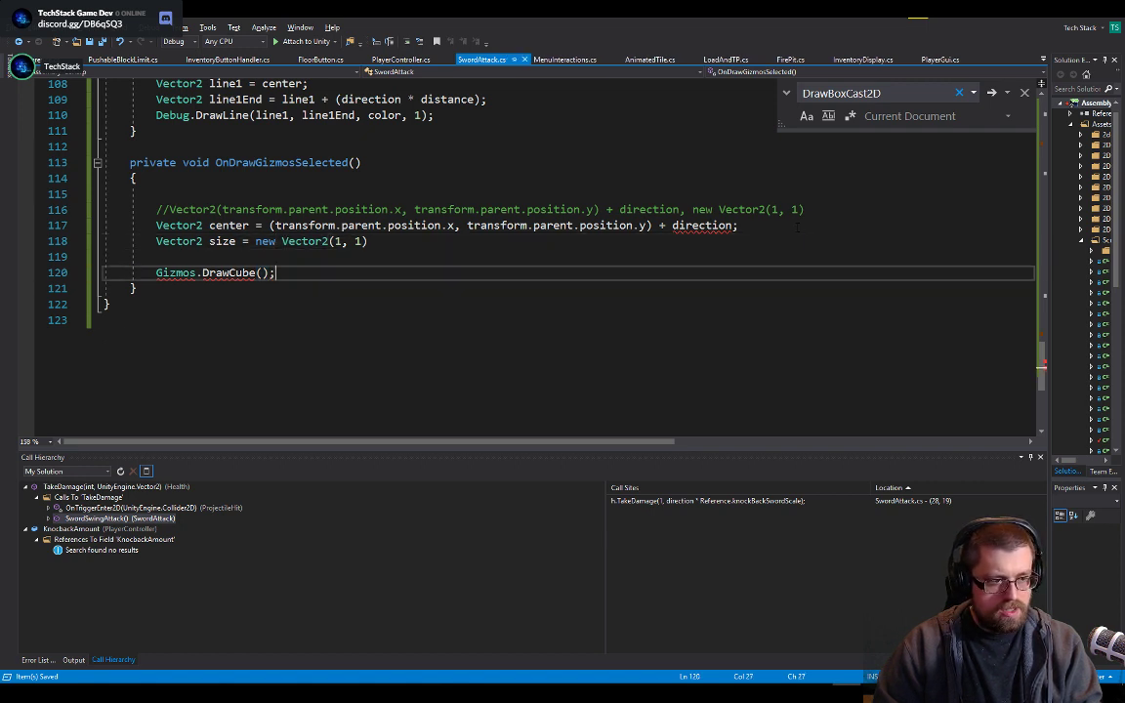
- Pass center and size as the arguments of the Gizmos.DrawCube call in OnDrawGizmosSelected
{"action": "key", "text": "Left"}
{"action": "key", "text": "Left"}
{"action": "type", "text": "cen"}
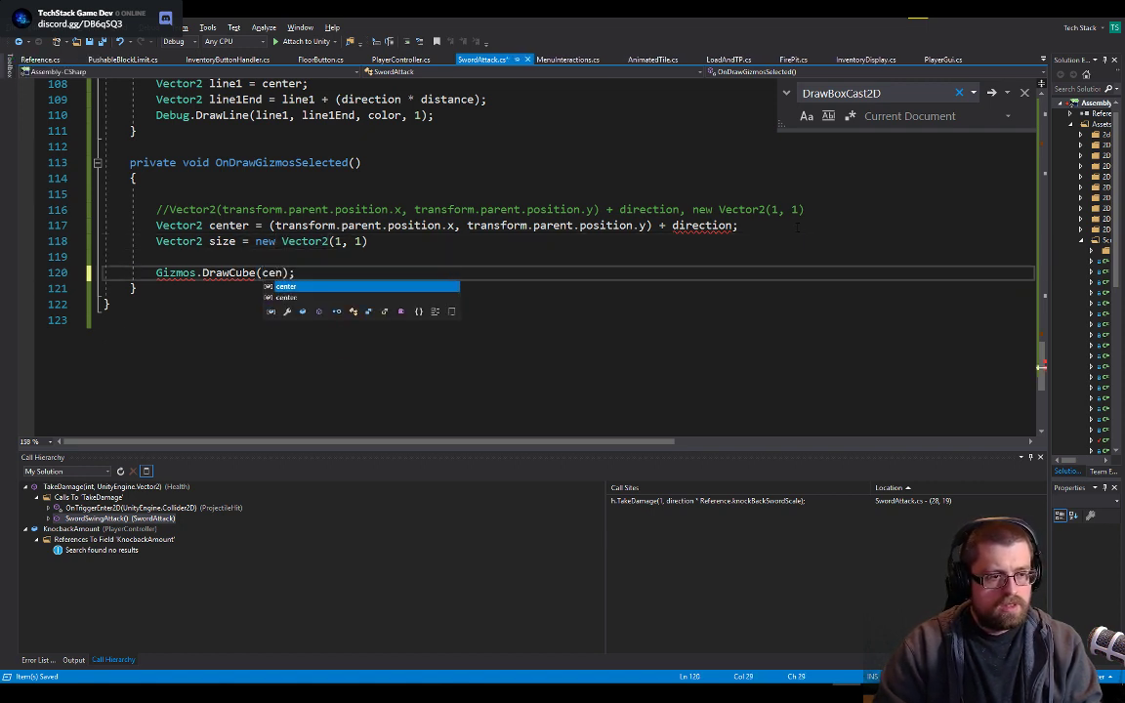
{"action": "type", "text": "ter"}
{"action": "key", "text": "Tab"}
{"action": "type", "text": ","}
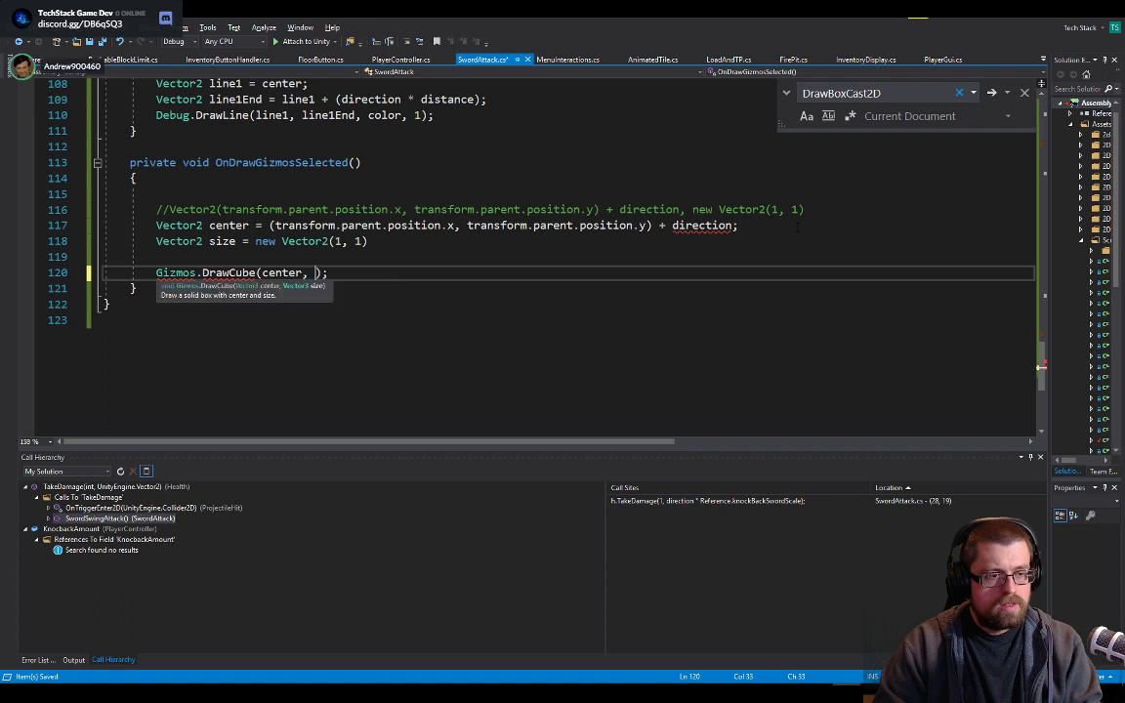
{"action": "key", "text": "BackSpace"}
{"action": "key", "text": "BackSpace"}
{"action": "key", "text": "BackSpace"}
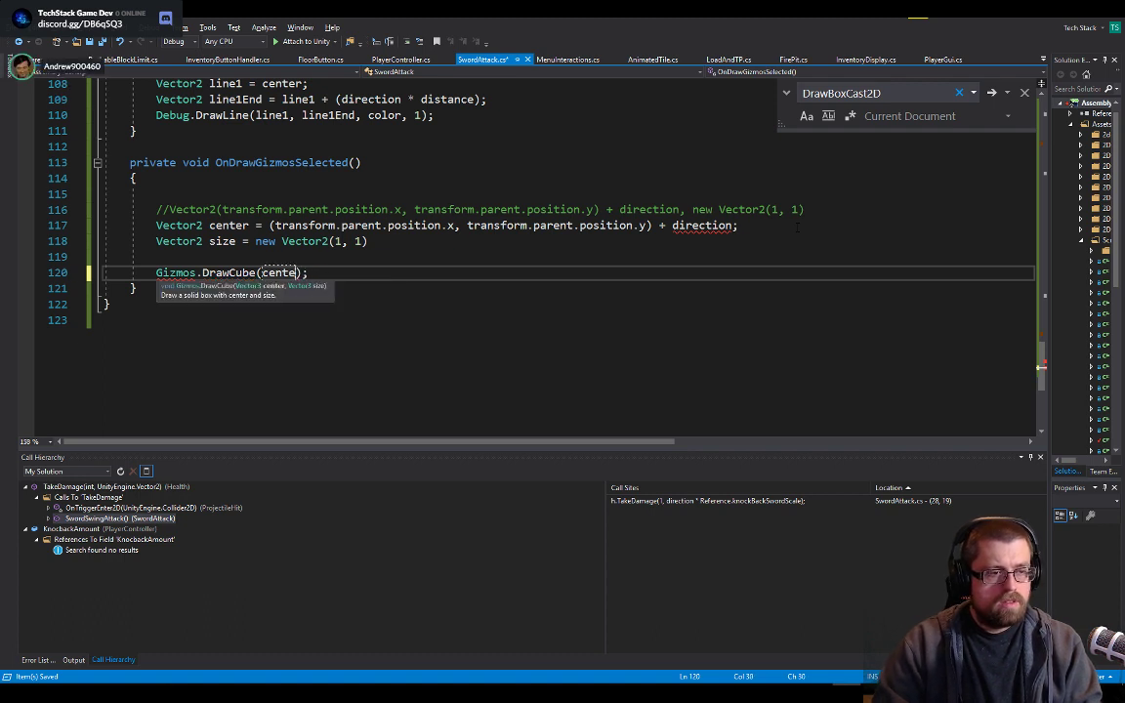
{"action": "type", "text": "r , s"}
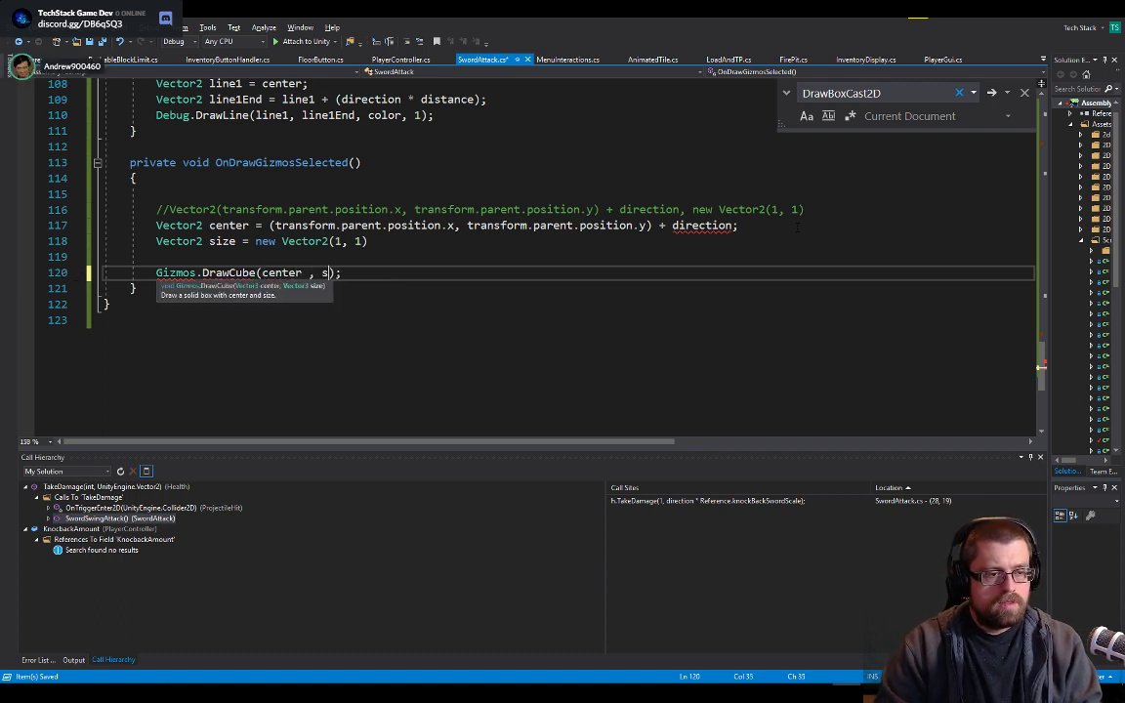
{"action": "type", "text": "ize"}
{"action": "key", "text": "Tab"}
{"action": "key", "text": "Down"}
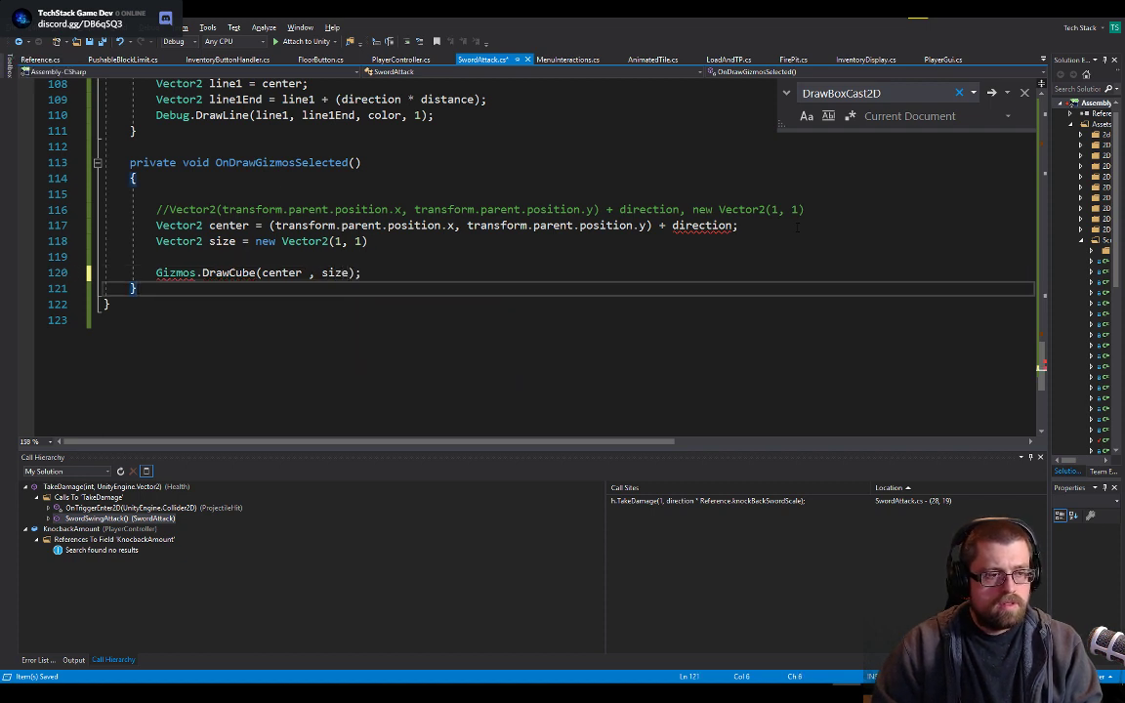
{"action": "key", "text": "Down"}
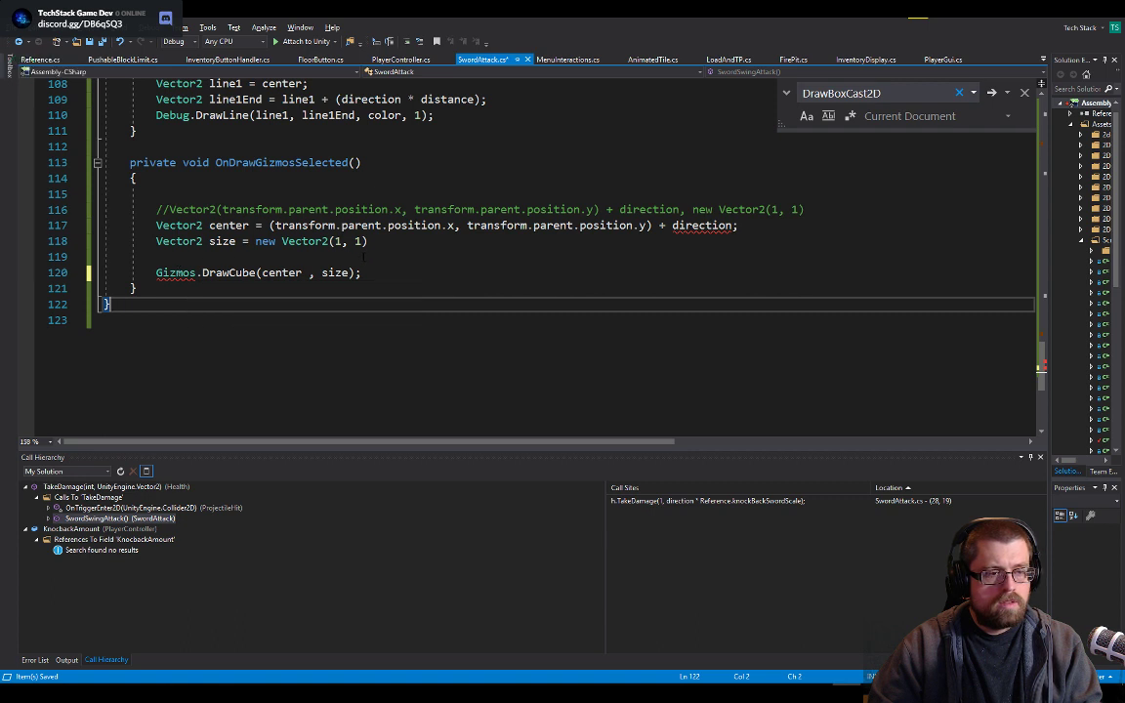
- End the Vector2 size declaration with a semicolon
{"action": "left_click", "coordinate": [387, 242]}
{"action": "type", "text": ";"}
{"action": "key", "text": "Down"}
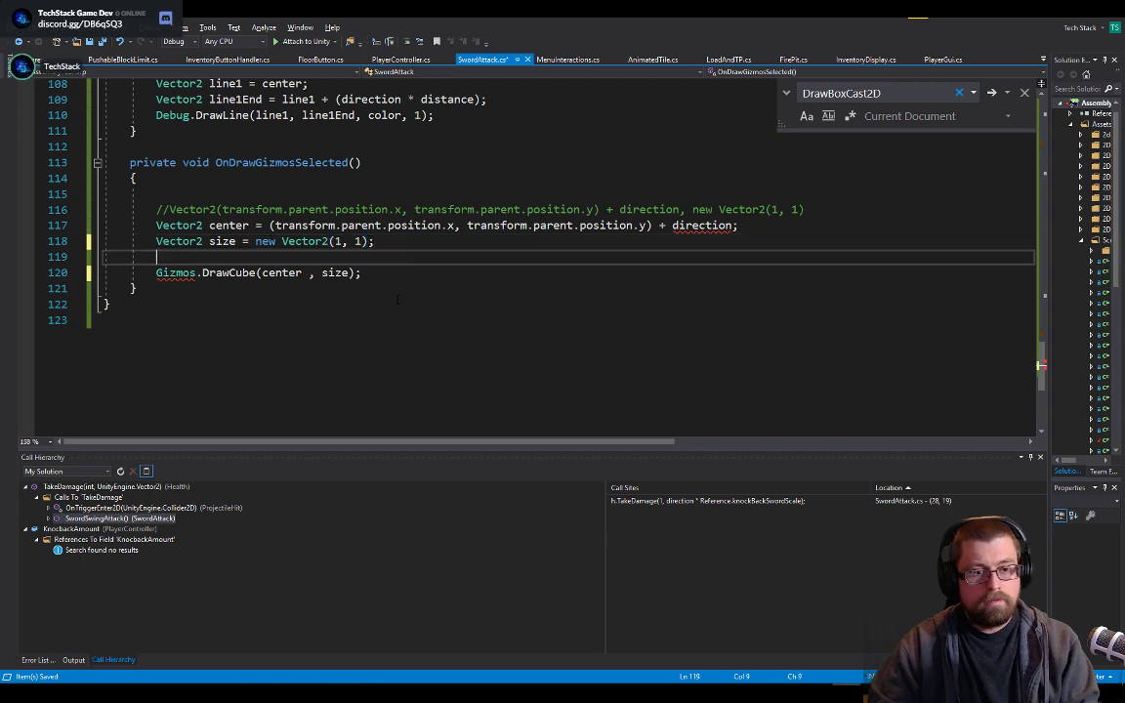
- Copy the currentDirection and direction declarations from the beginning of the SwordSwingAttack method
{"action": "left_click", "coordinate": [731, 225]}
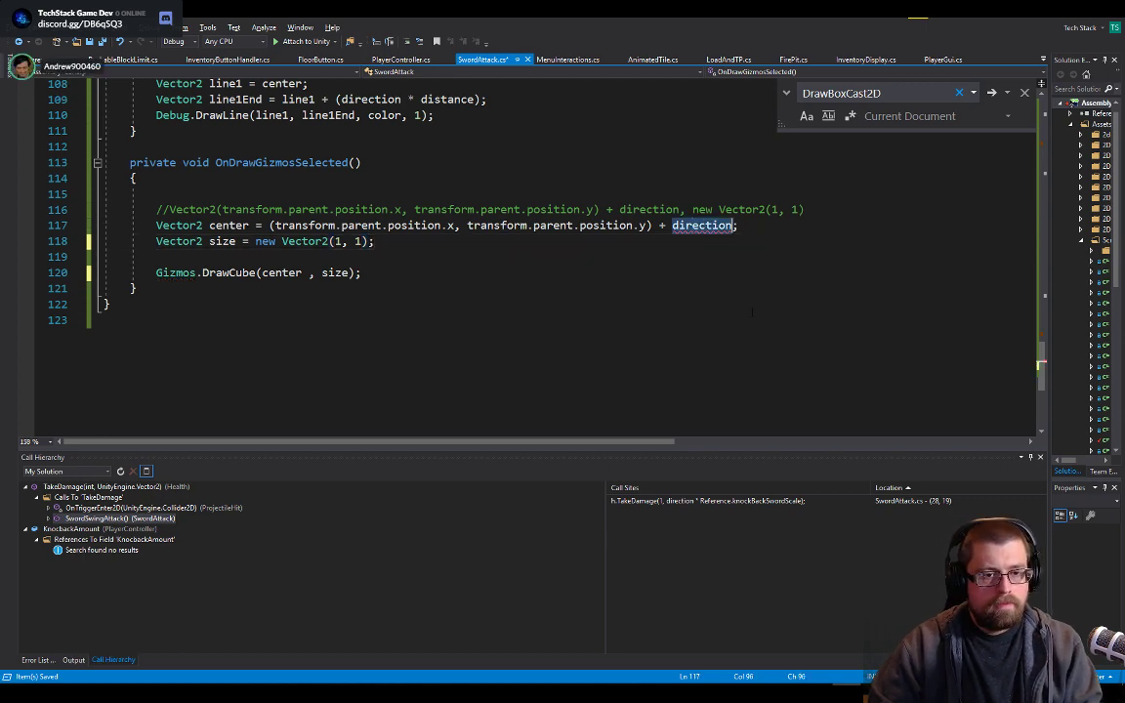
{"action": "scroll", "coordinate": [752, 312], "scroll_direction": "up", "scroll_amount": 20}
{"action": "scroll", "coordinate": [752, 313], "scroll_direction": "up", "scroll_amount": 8}
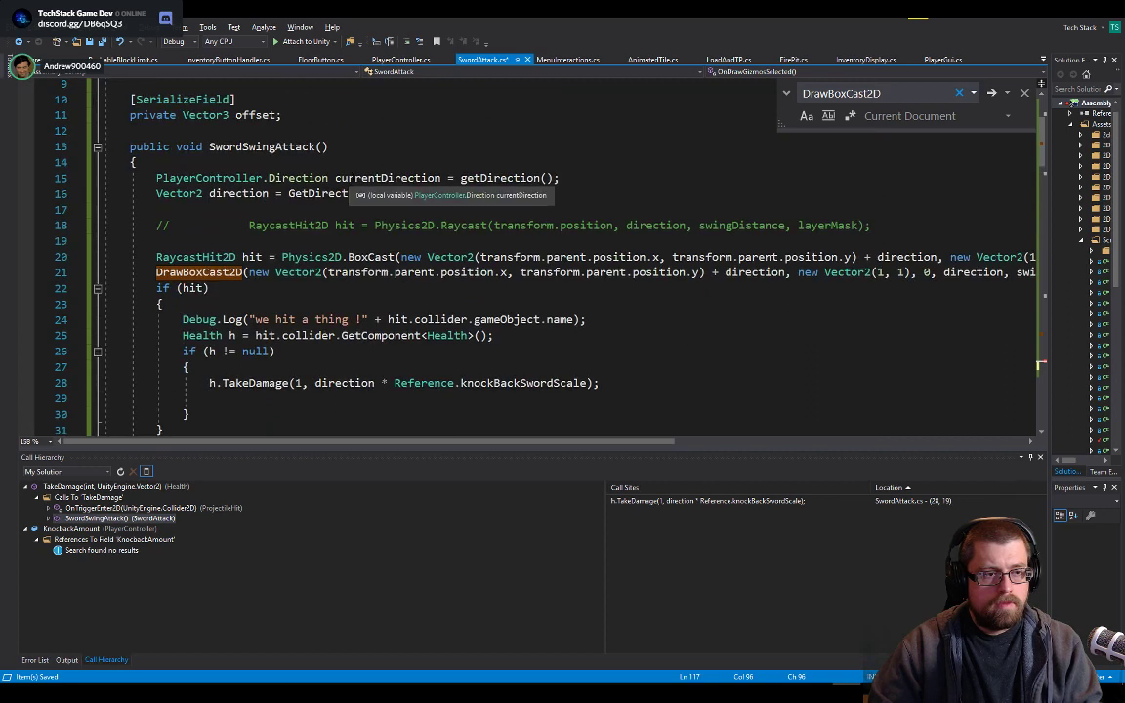
{"action": "triple_click", "coordinate": [353, 178]}
{"action": "triple_click", "coordinate": [583, 196]}
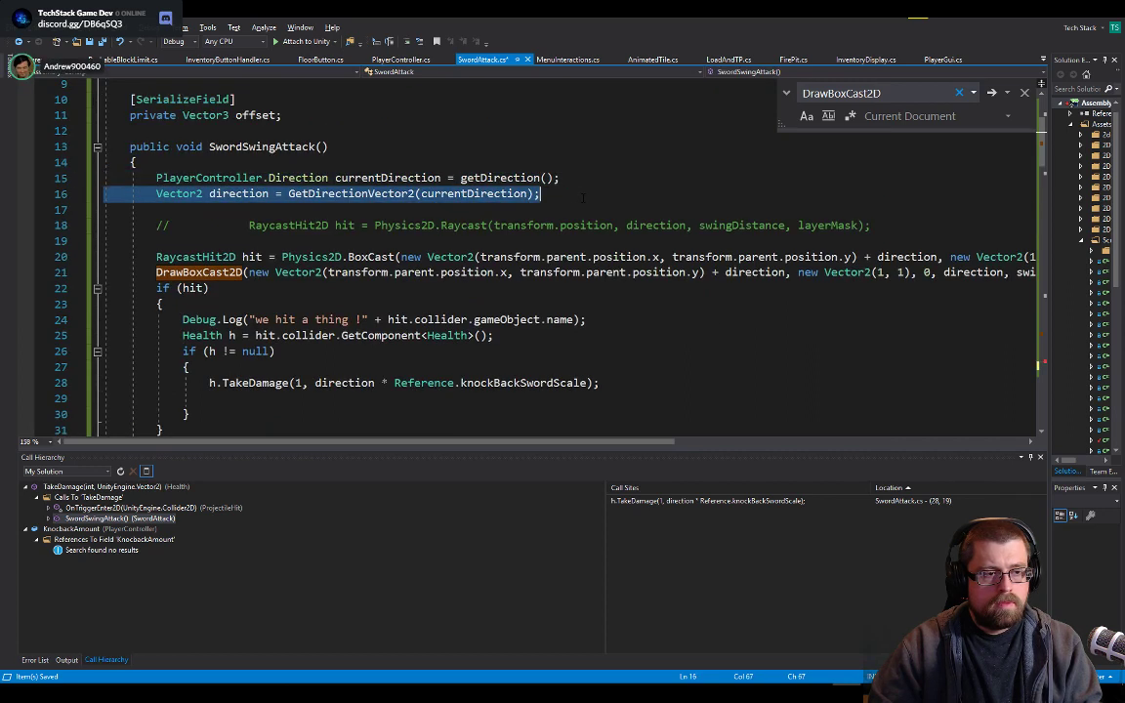
{"action": "double_click", "coordinate": [584, 195]}
{"action": "key", "text": "shift+Up"}
{"action": "key", "text": "shift+Up"}
{"action": "key", "text": "ctrl+c"}
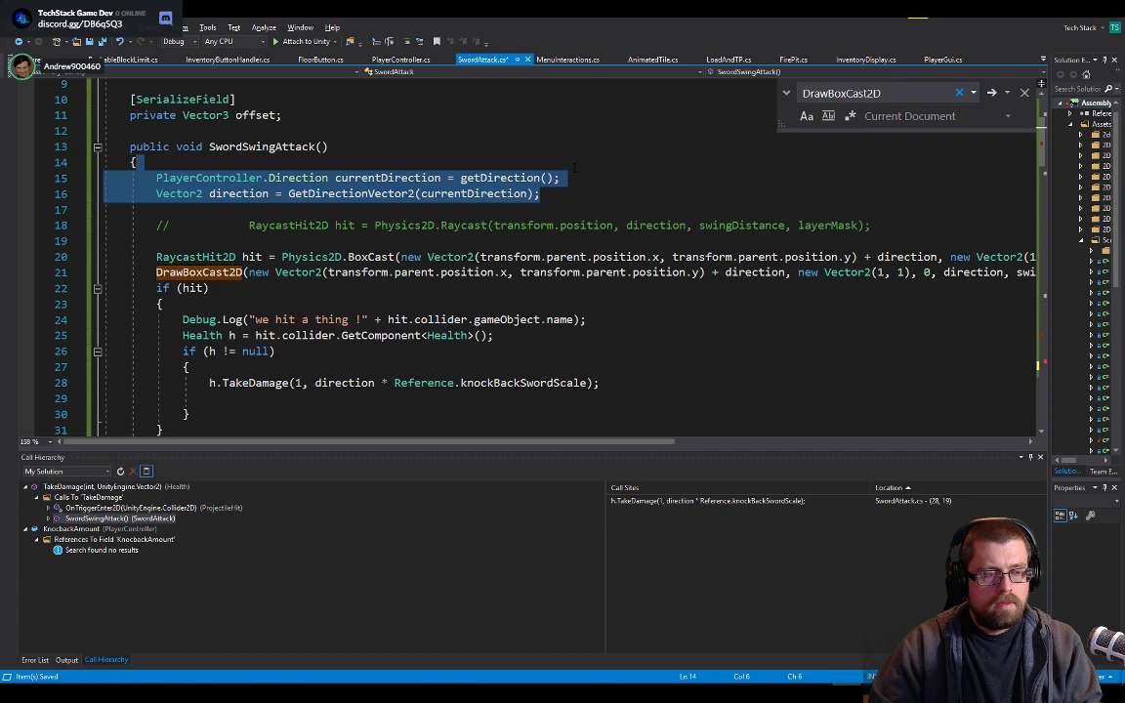
- Paste the two direction declarations above the commented line in OnDrawGizmosSelected and save the script
{"action": "scroll", "coordinate": [600, 244], "scroll_direction": "down", "scroll_amount": 13}
{"action": "scroll", "coordinate": [599, 244], "scroll_direction": "down", "scroll_amount": 20}
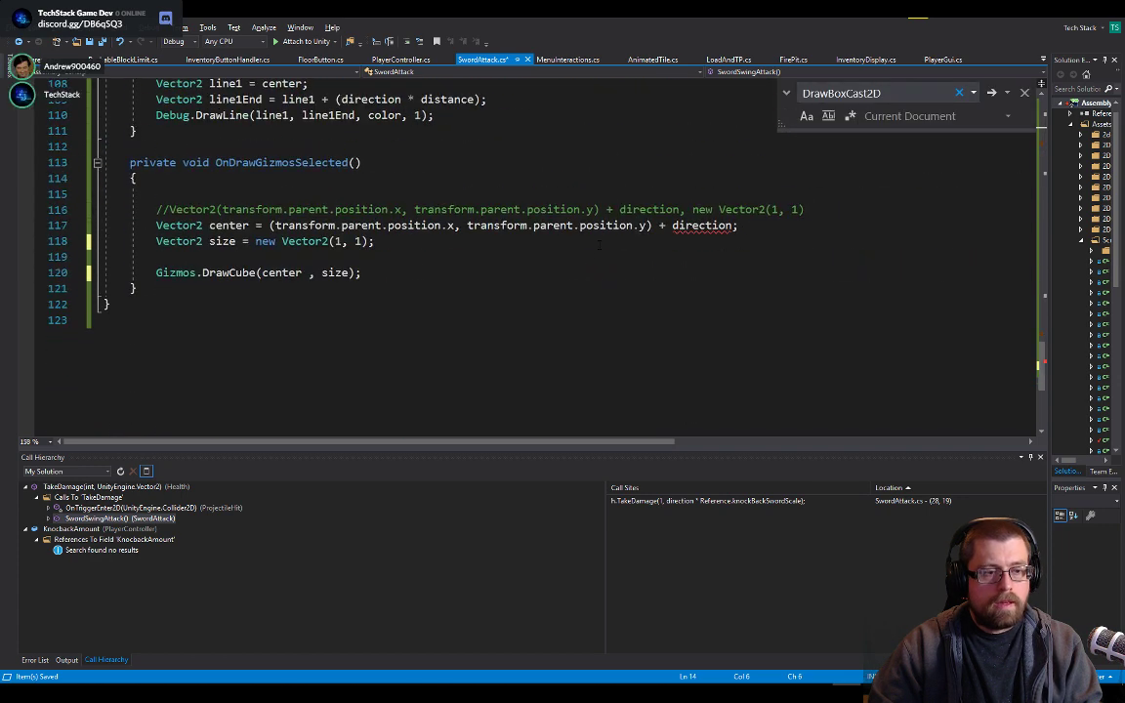
{"action": "left_click", "coordinate": [344, 194]}
{"action": "key", "text": "ctrl+v"}
{"action": "left_click", "coordinate": [539, 179]}
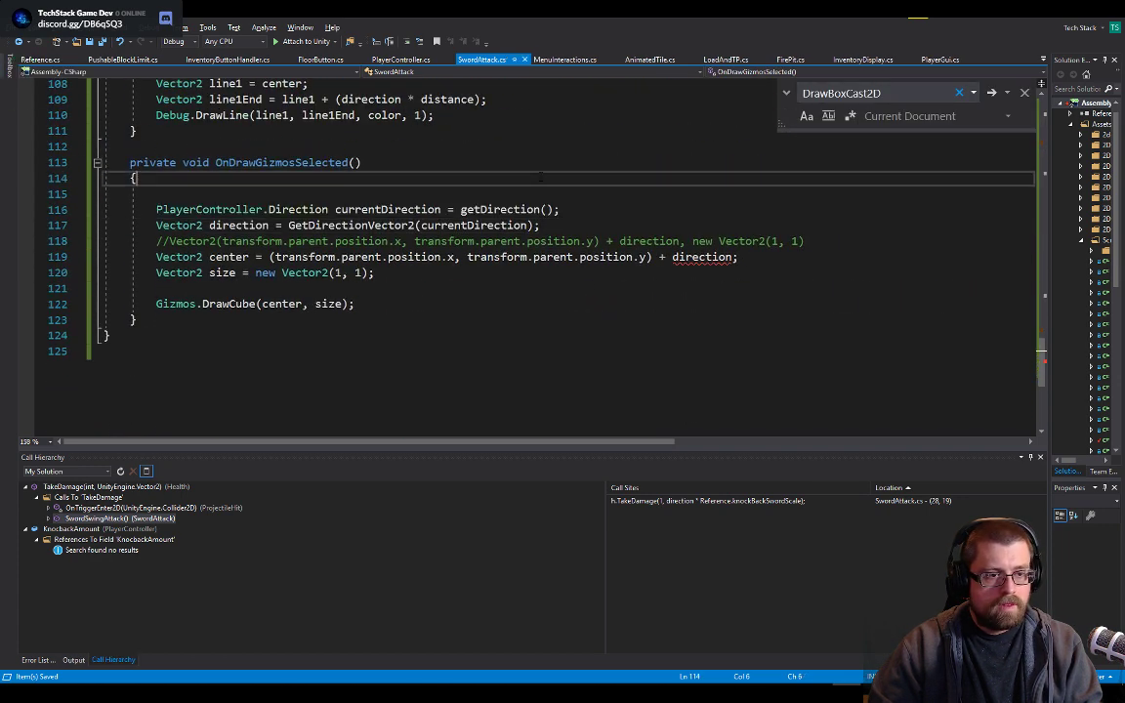
{"action": "left_click", "coordinate": [549, 286]}
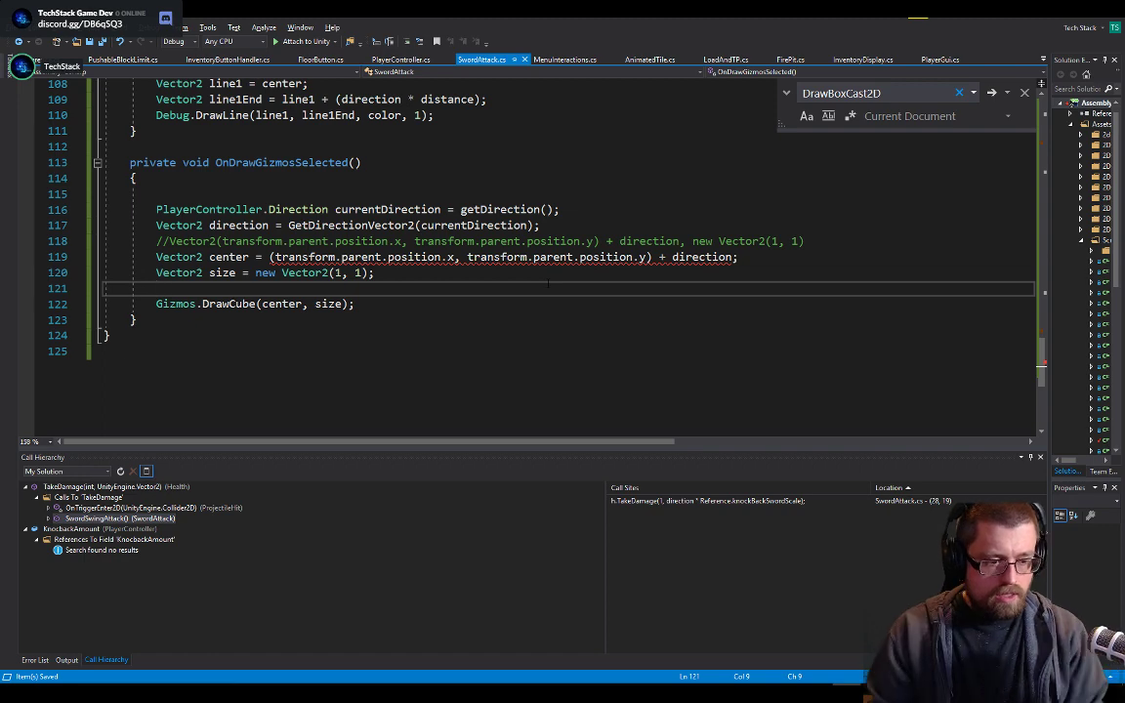
- Switch to Unity and examine the TEST material from the Materials folder in a widened Inspector
{"action": "key", "text": "alt+Tab"}
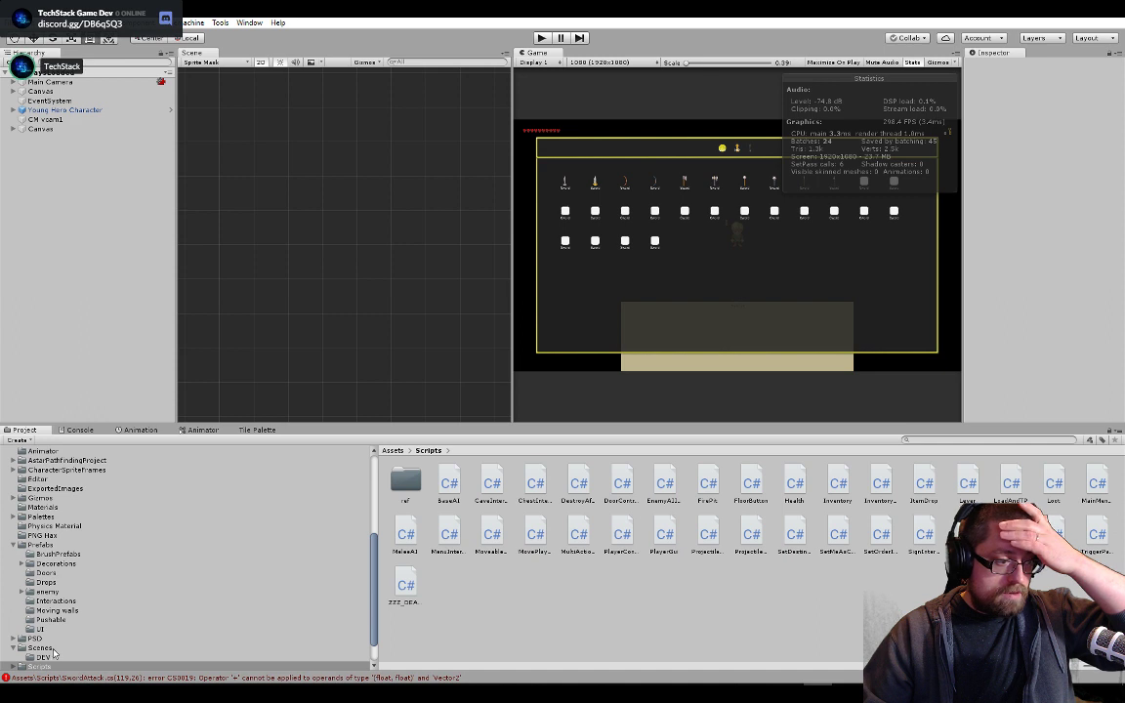
{"action": "left_click", "coordinate": [42, 507]}
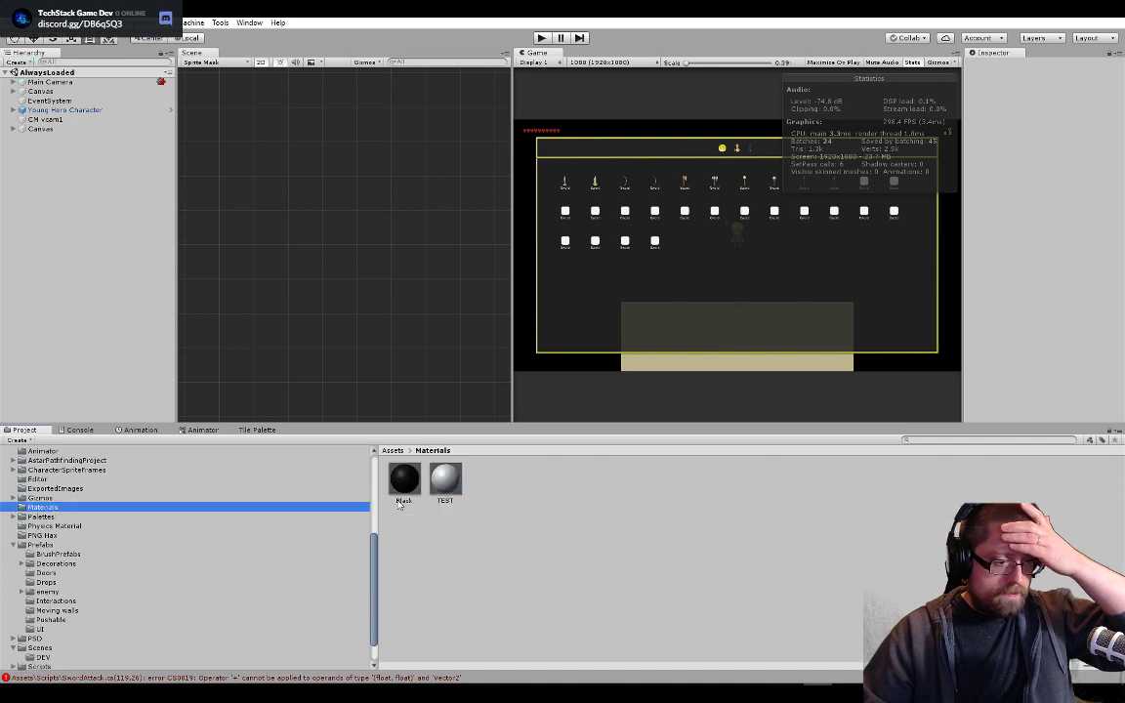
{"action": "left_click", "coordinate": [438, 484]}
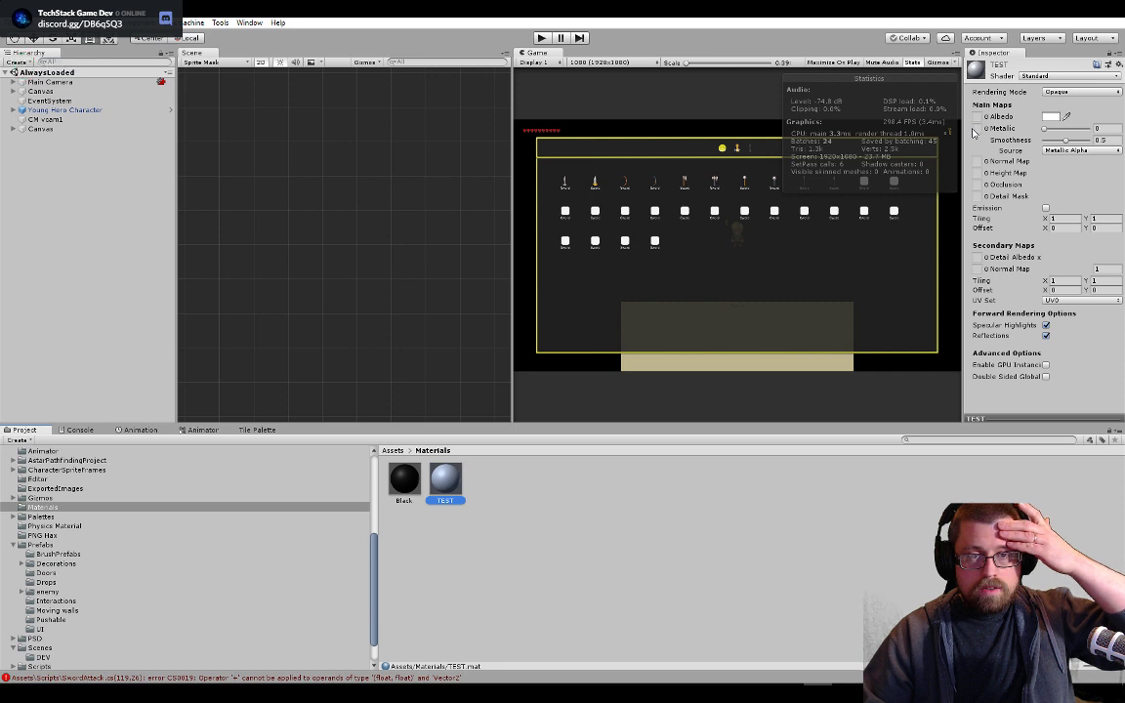
{"action": "left_click", "coordinate": [964, 131]}
{"action": "left_click_drag", "start_coordinate": [963, 130], "coordinate": [810, 332]}
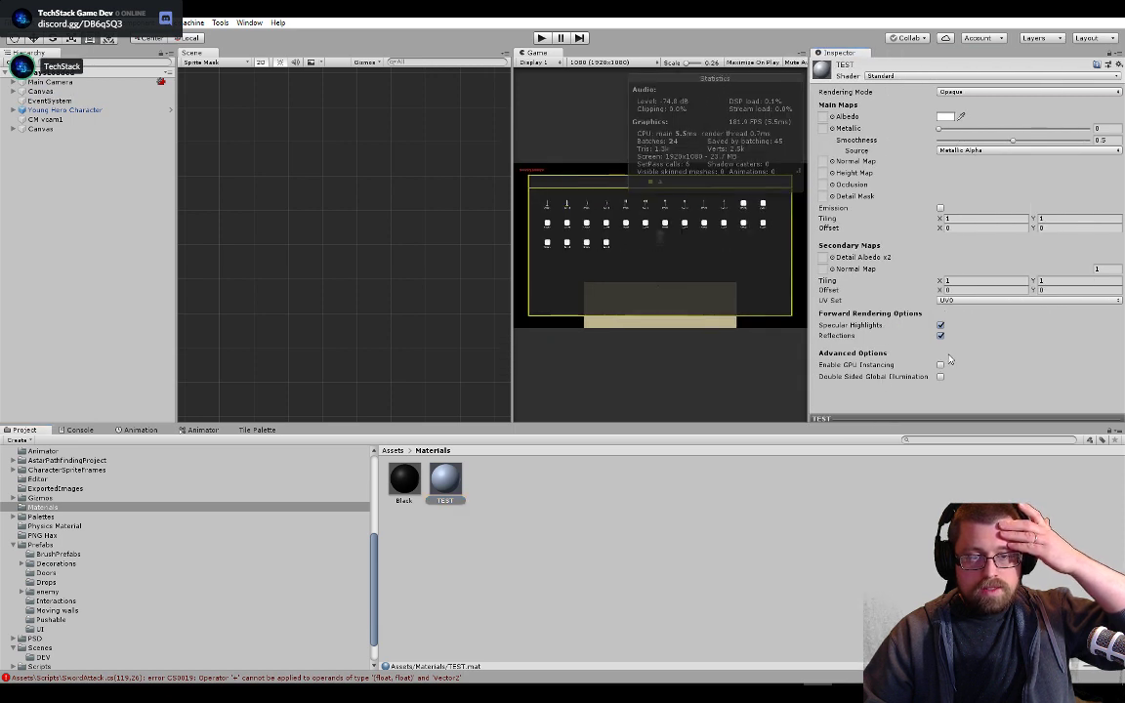
{"action": "right_click", "coordinate": [550, 489]}
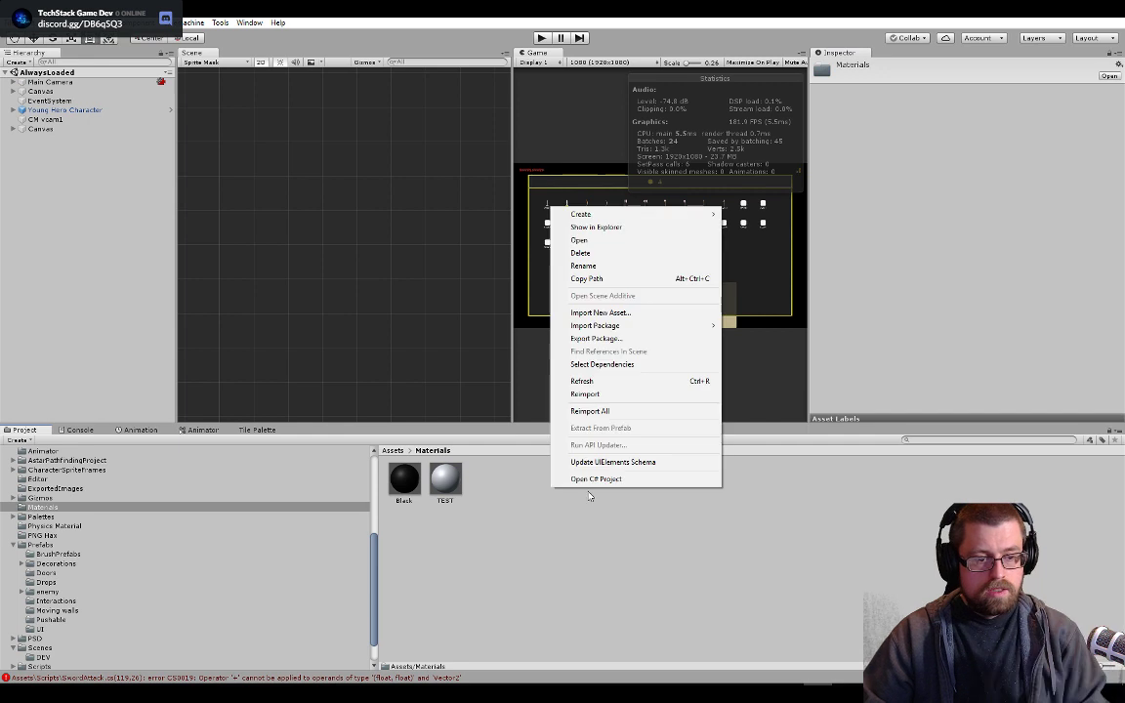
- Expand Young Hero Character in the scene hierarchy through Male Character Down and hip to the body's children
{"action": "left_click", "coordinate": [83, 109]}
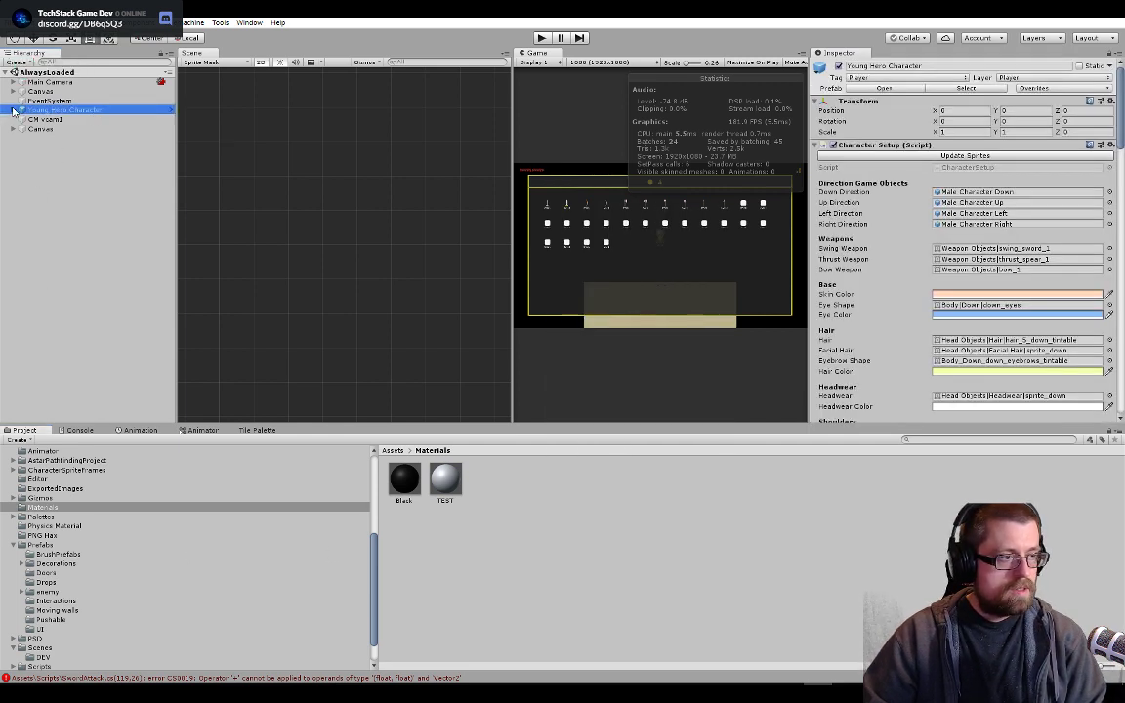
{"action": "left_click", "coordinate": [15, 110]}
{"action": "left_click", "coordinate": [59, 119]}
{"action": "left_click", "coordinate": [22, 119]}
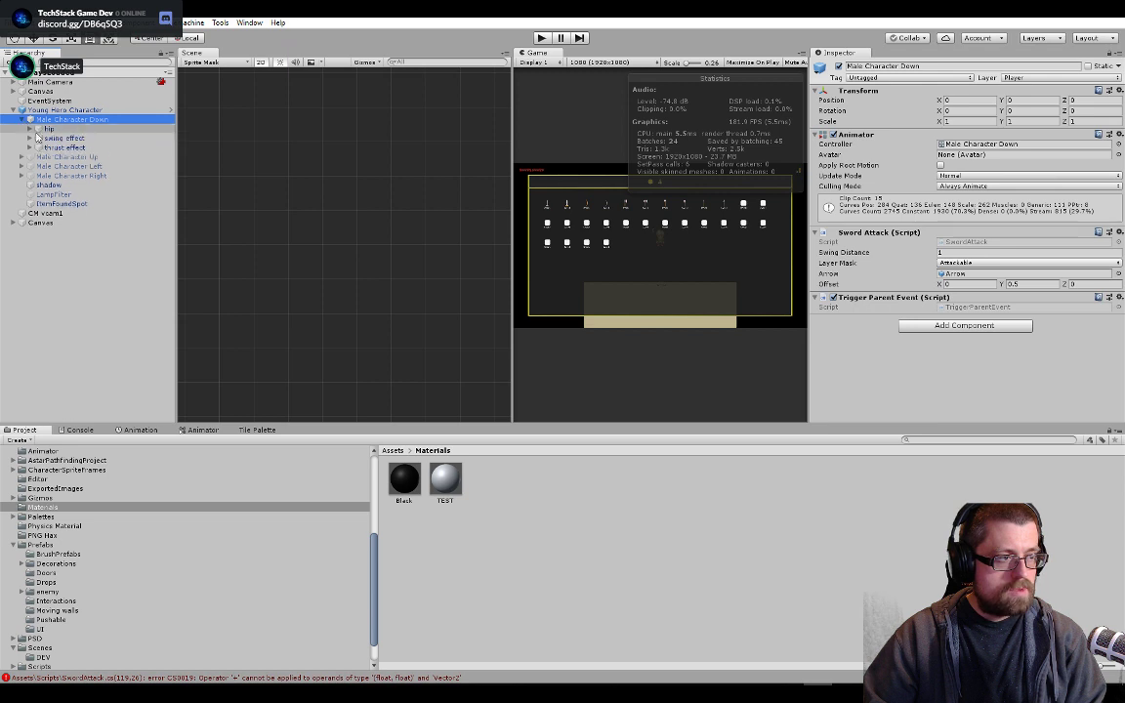
{"action": "left_click", "coordinate": [58, 129]}
{"action": "key", "text": "Right"}
{"action": "key", "text": "Right"}
{"action": "key", "text": "Right"}
{"action": "key", "text": "Right"}
{"action": "key", "text": "Right"}
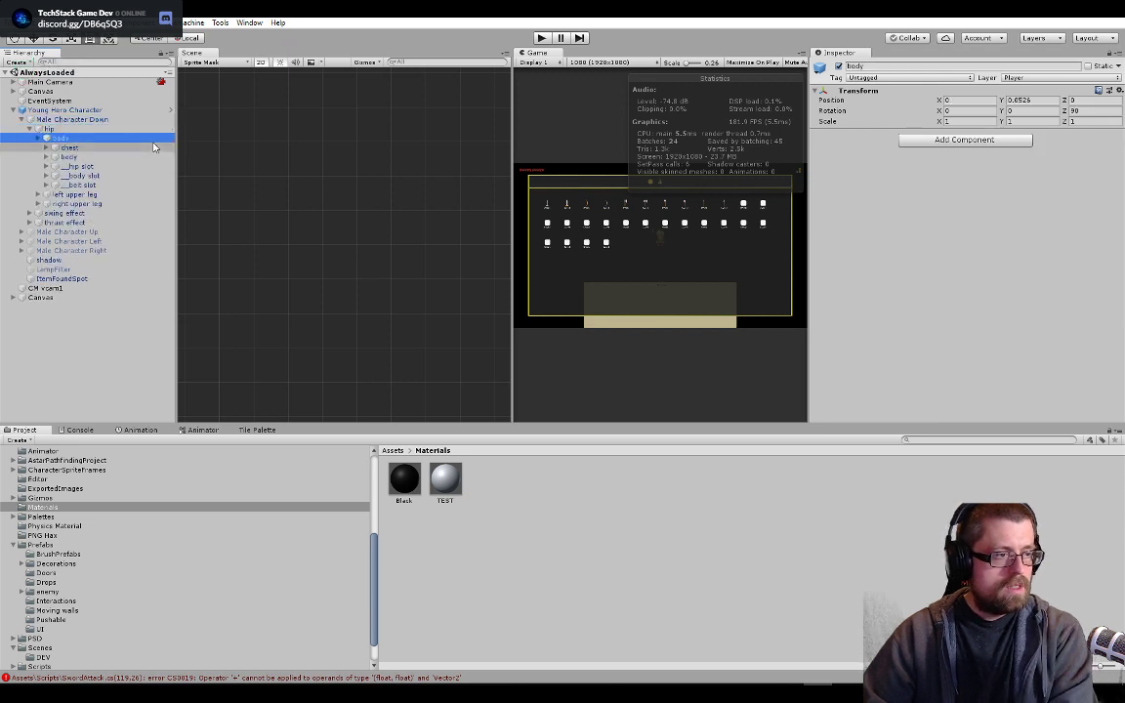
- Select the innermost head object under the chest and examine the settings of its Sprites-Default material
{"action": "key", "text": "Down"}
{"action": "key", "text": "Down"}
{"action": "key", "text": "Down"}
{"action": "key", "text": "Right"}
{"action": "key", "text": "Up"}
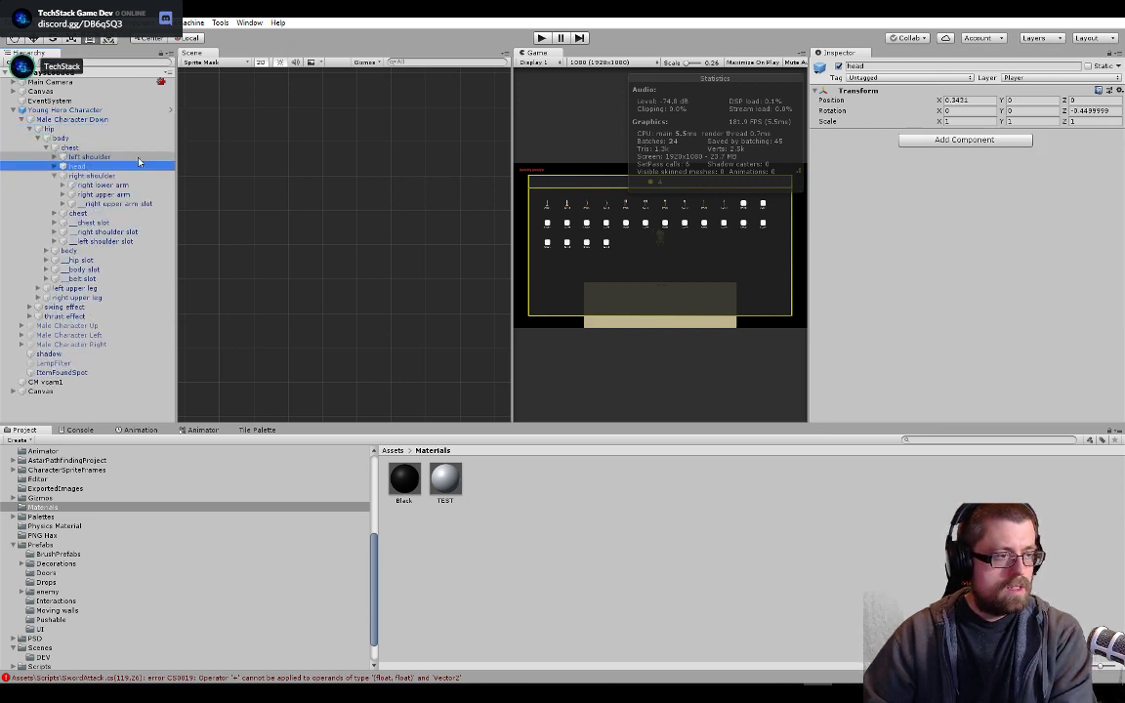
{"action": "key", "text": "Right"}
{"action": "key", "text": "Right"}
{"action": "key", "text": "Right"}
{"action": "key", "text": "Down"}
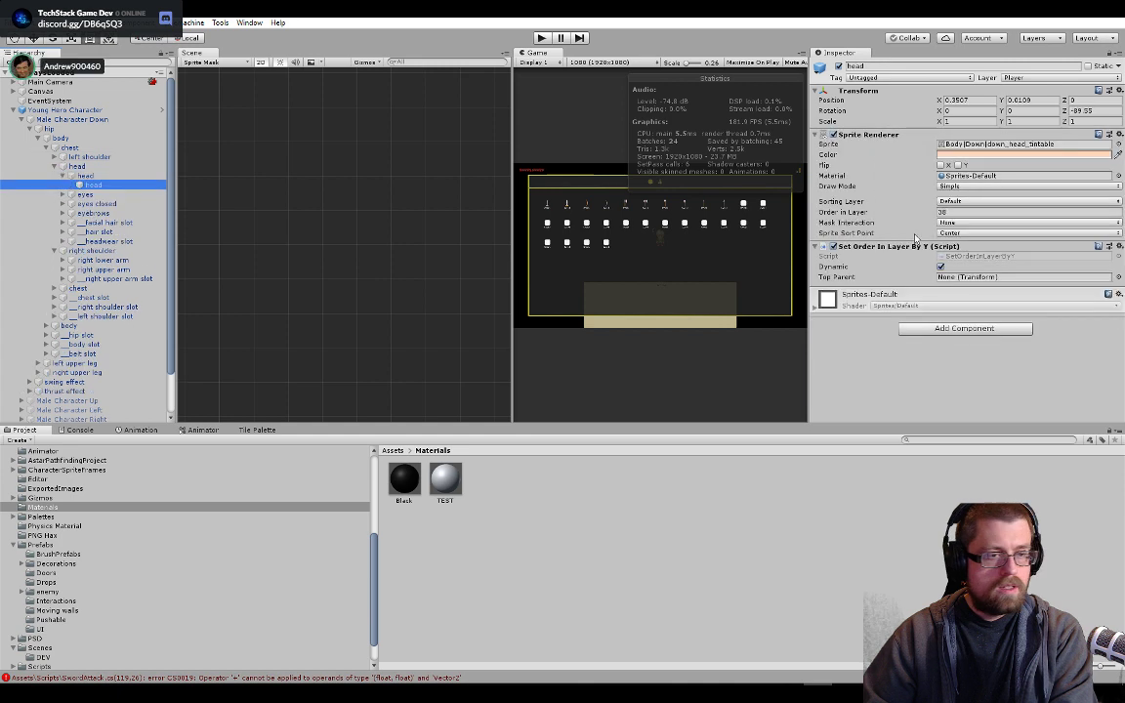
{"action": "left_click", "coordinate": [886, 295]}
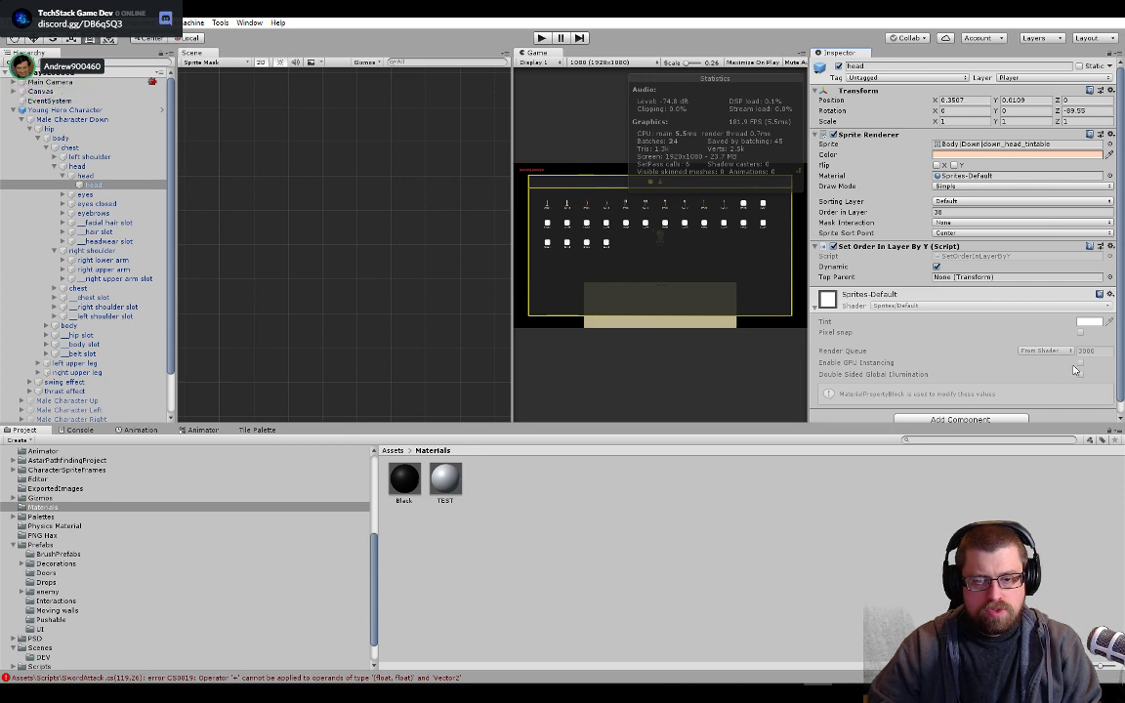
{"action": "left_click", "coordinate": [866, 302]}
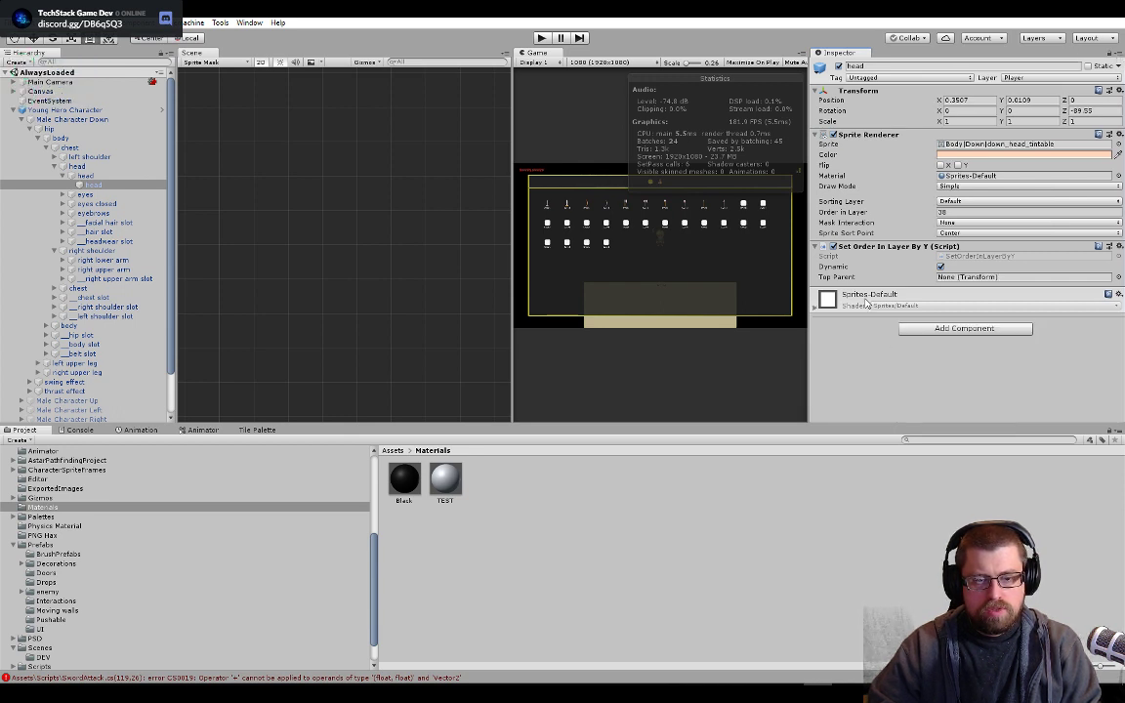
{"action": "left_click", "coordinate": [866, 303]}
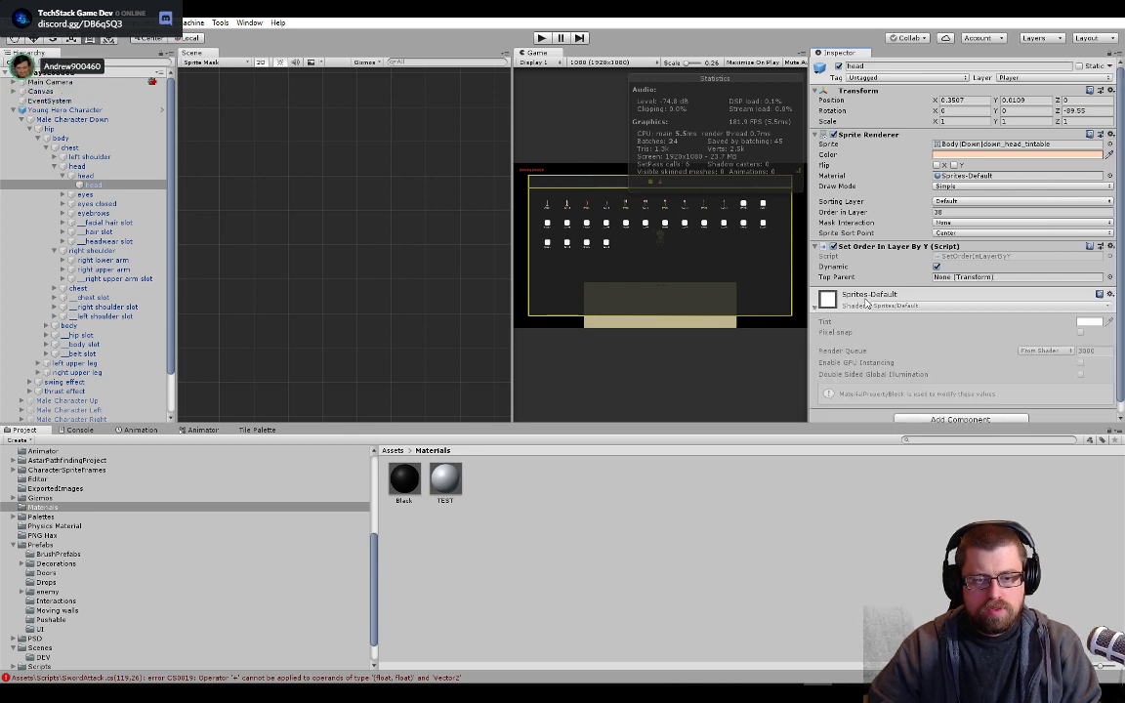
- Create a new material in the Materials folder, keeping the default name
{"action": "right_click", "coordinate": [800, 539]}
{"action": "mouse_move", "coordinate": [747, 251]}
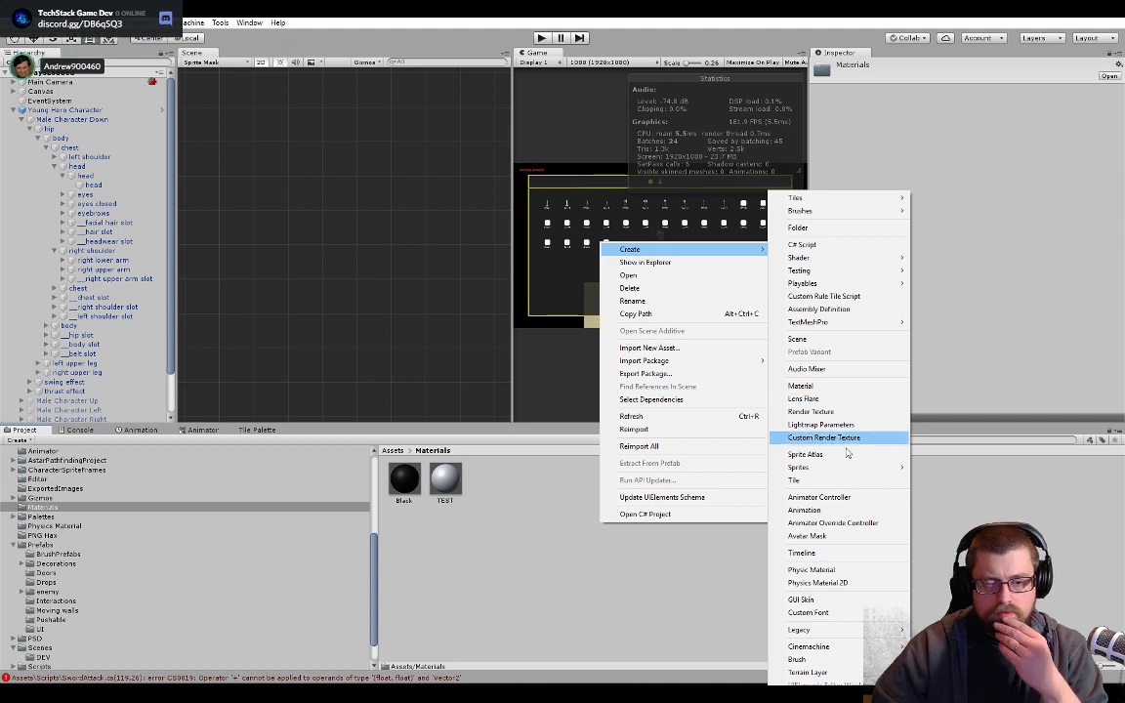
{"action": "left_click", "coordinate": [821, 386]}
{"action": "key", "text": "Return"}
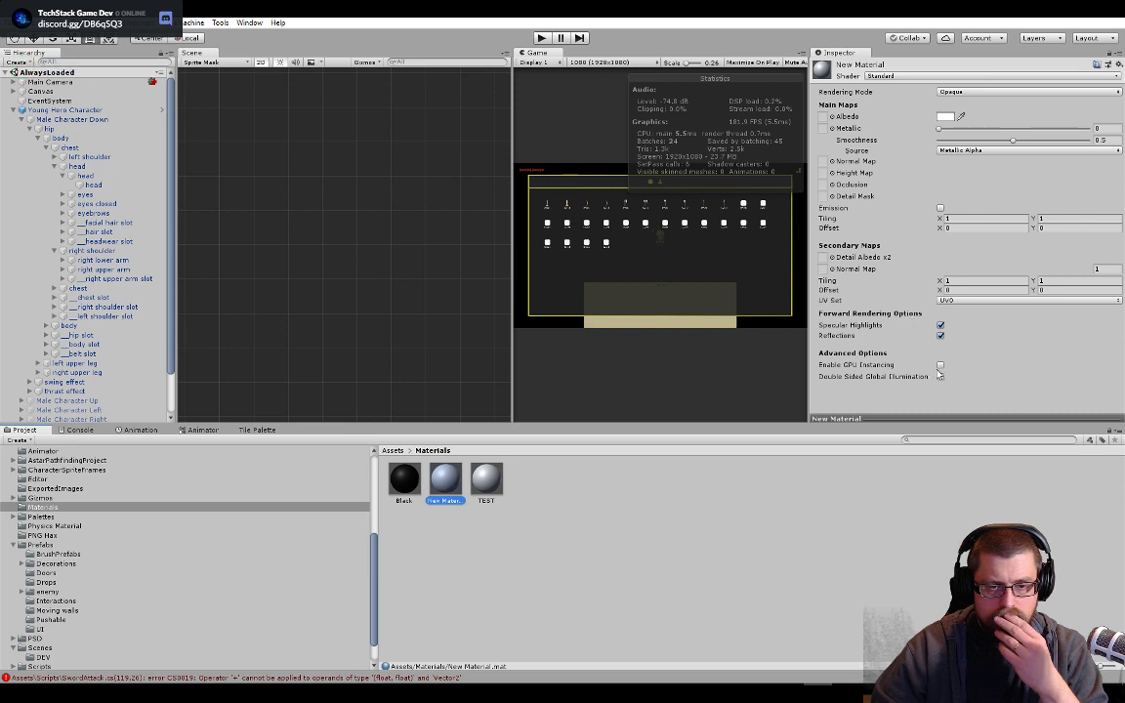
- Set the new material's shader to Sprites/Default and enable GPU instancing
{"action": "left_click", "coordinate": [893, 75]}
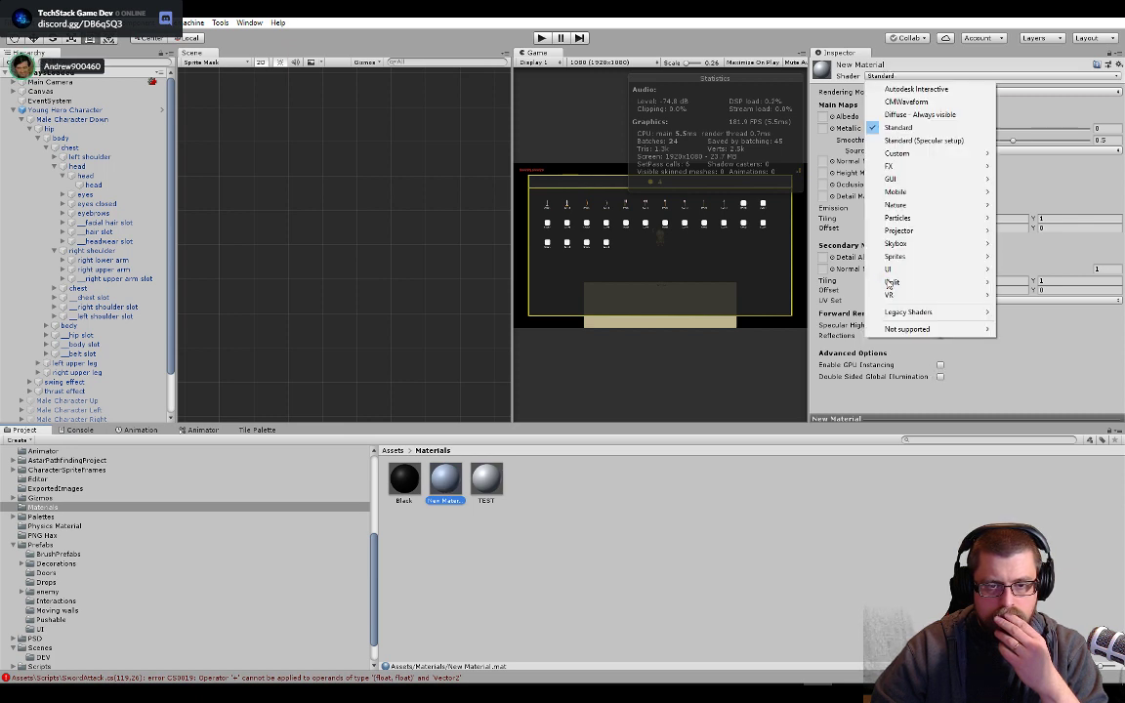
{"action": "mouse_move", "coordinate": [933, 256]}
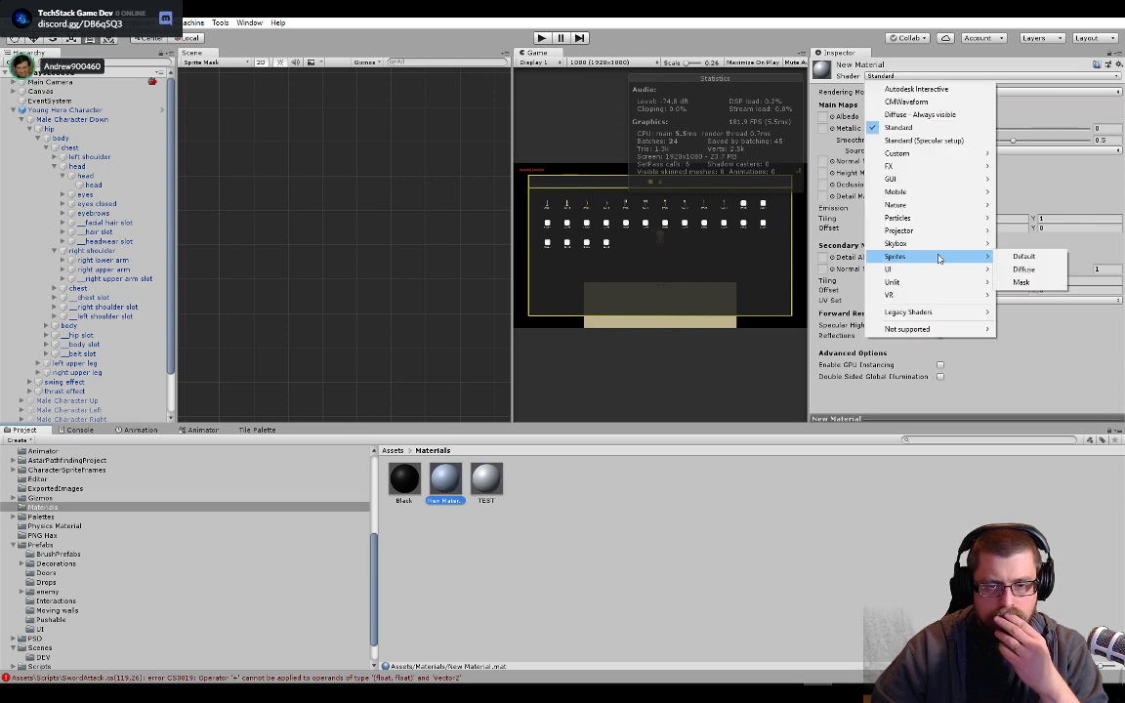
{"action": "left_click", "coordinate": [1016, 255]}
{"action": "left_click", "coordinate": [1089, 133]}
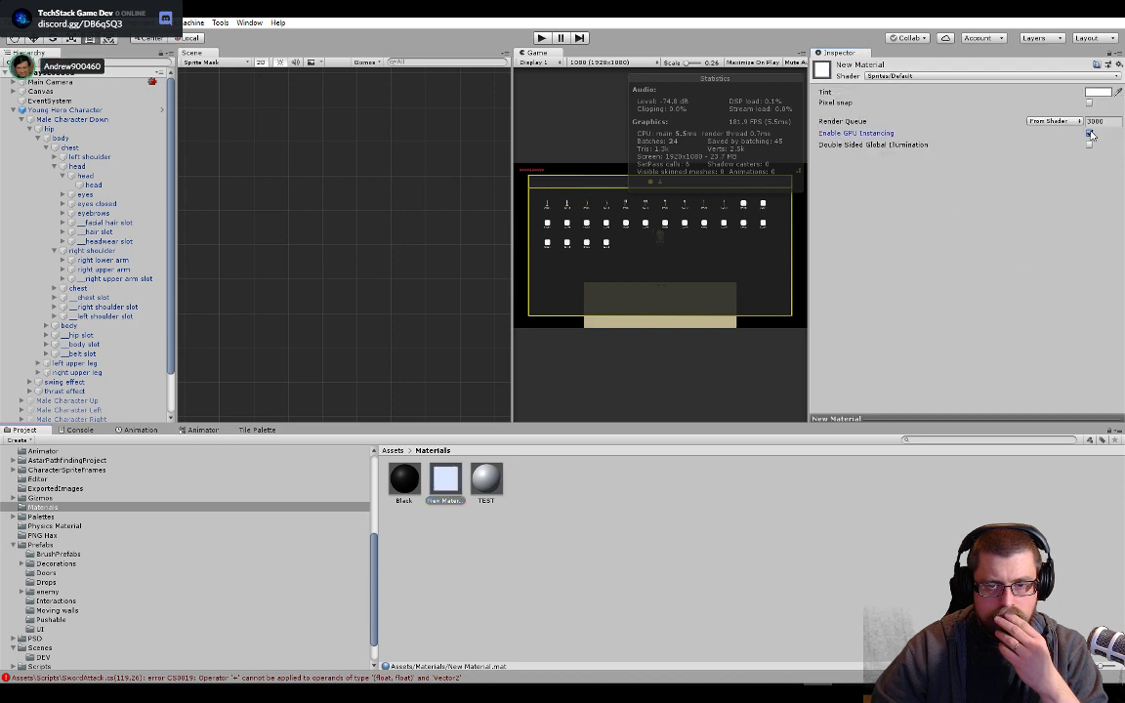
- Consult the Material page of the Unity Manual down to its Properties section
{"action": "mouse_move", "coordinate": [1047, 148]}
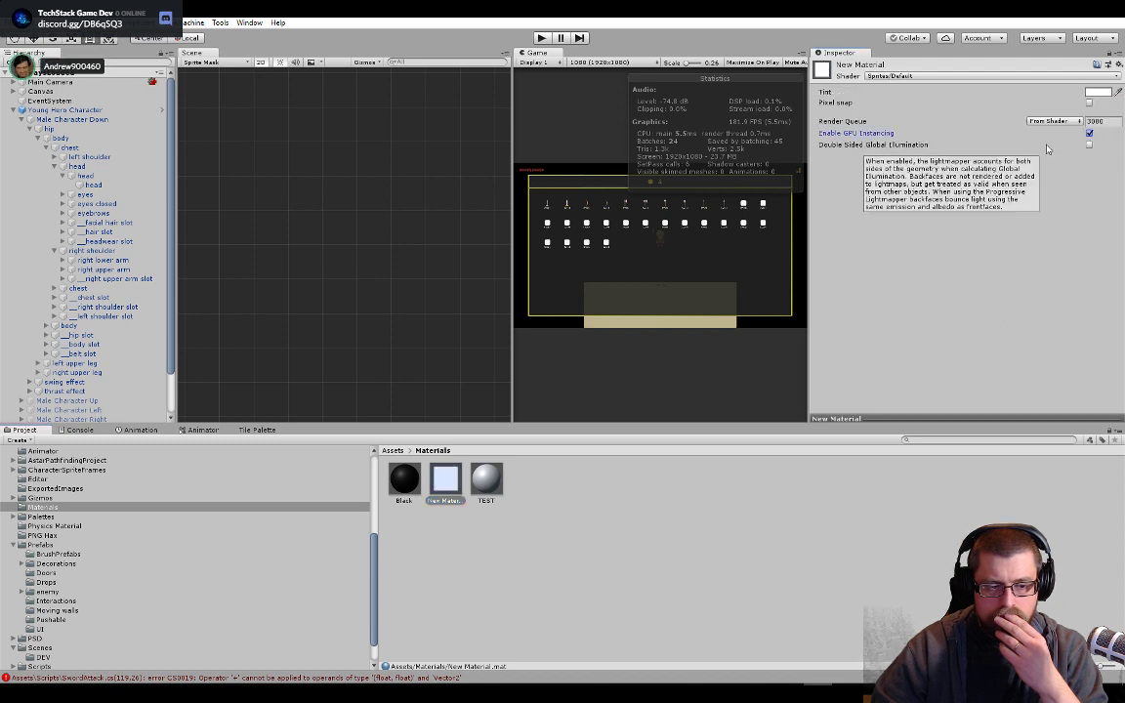
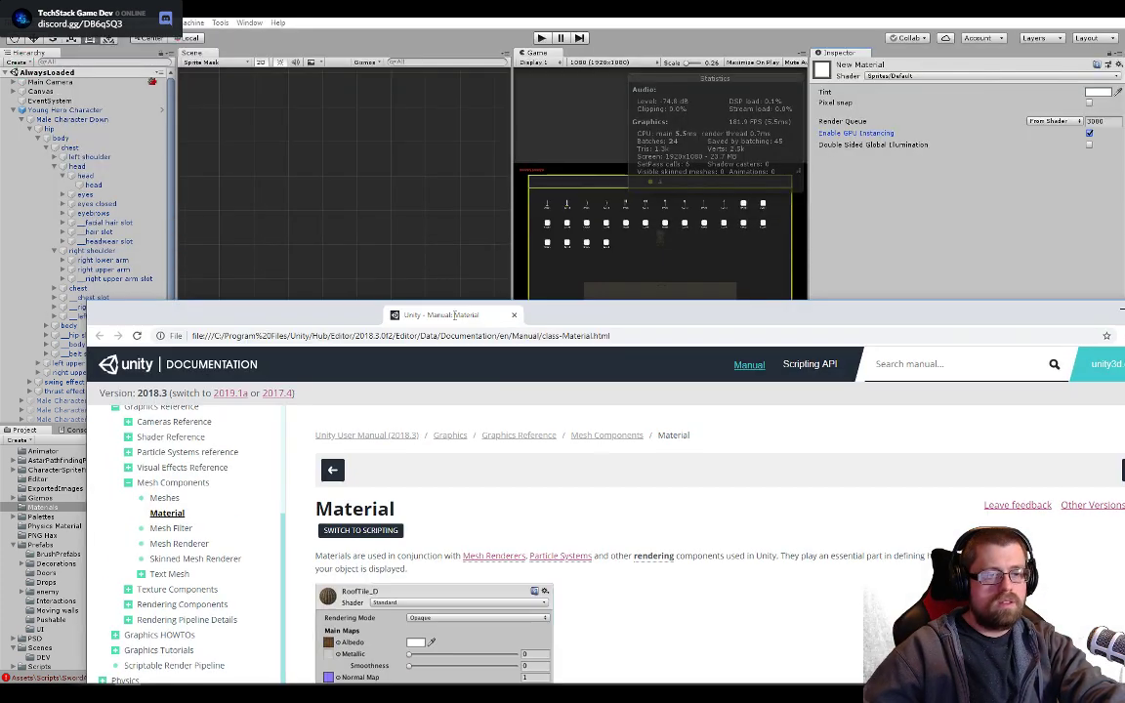
{"action": "scroll", "coordinate": [439, 311], "scroll_direction": "down", "scroll_amount": 3}
{"action": "scroll", "coordinate": [451, 312], "scroll_direction": "down", "scroll_amount": 1}
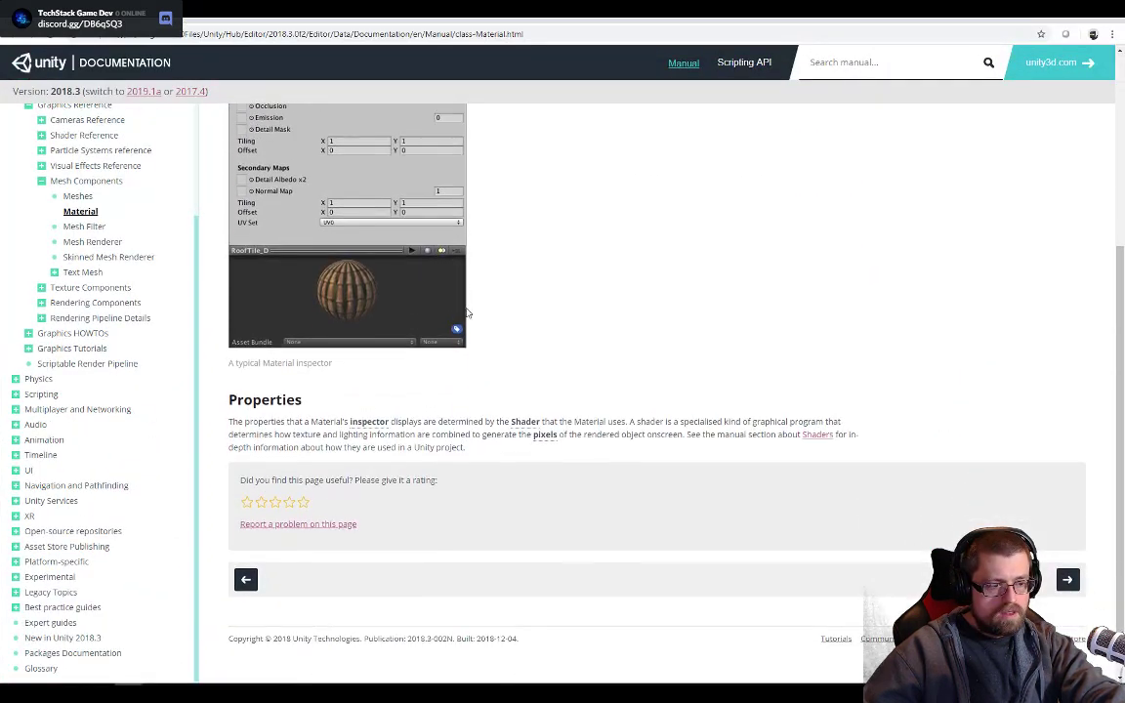
- Browse the manual's Shader Reference and its Advanced ShaderLab topics, and open the page on performance tips when writing shaders
{"action": "scroll", "coordinate": [619, 251], "scroll_direction": "up", "scroll_amount": 5}
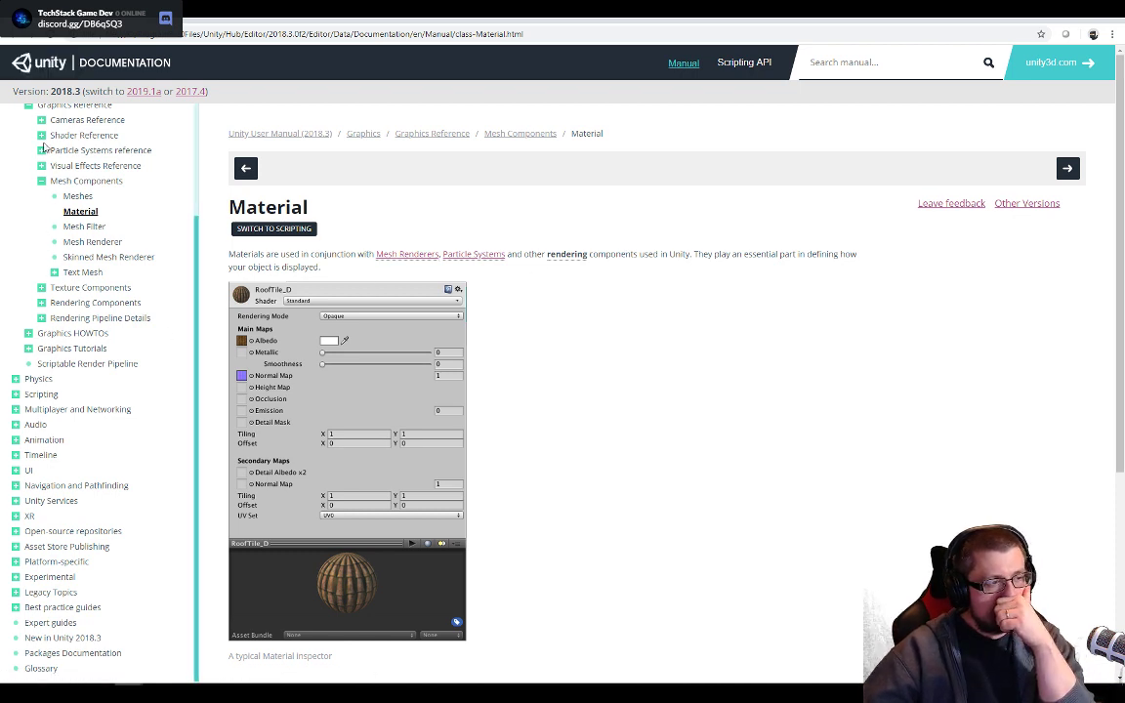
{"action": "left_click", "coordinate": [41, 134]}
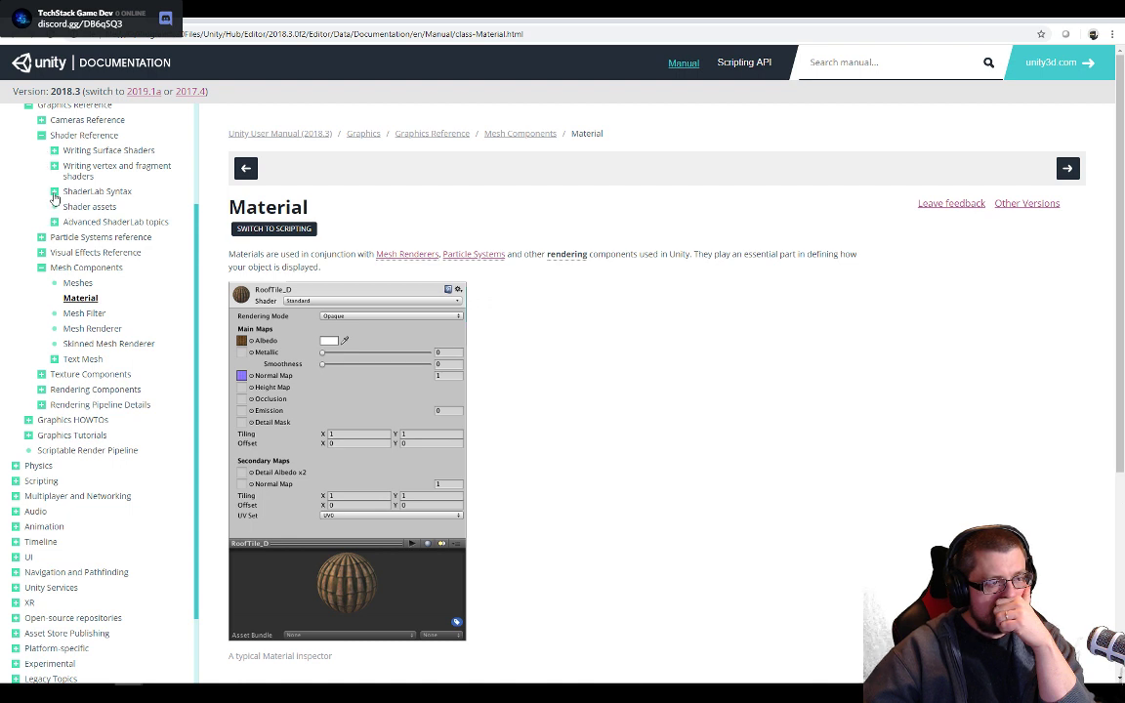
{"action": "left_click", "coordinate": [84, 135]}
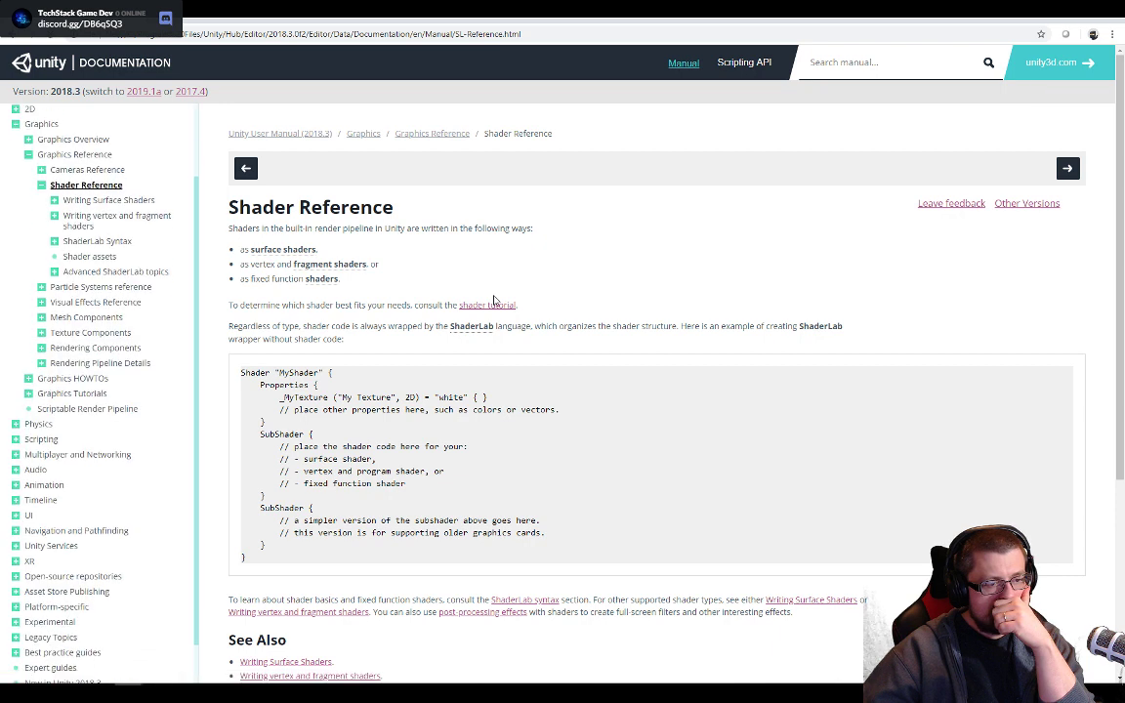
{"action": "left_click", "coordinate": [54, 272]}
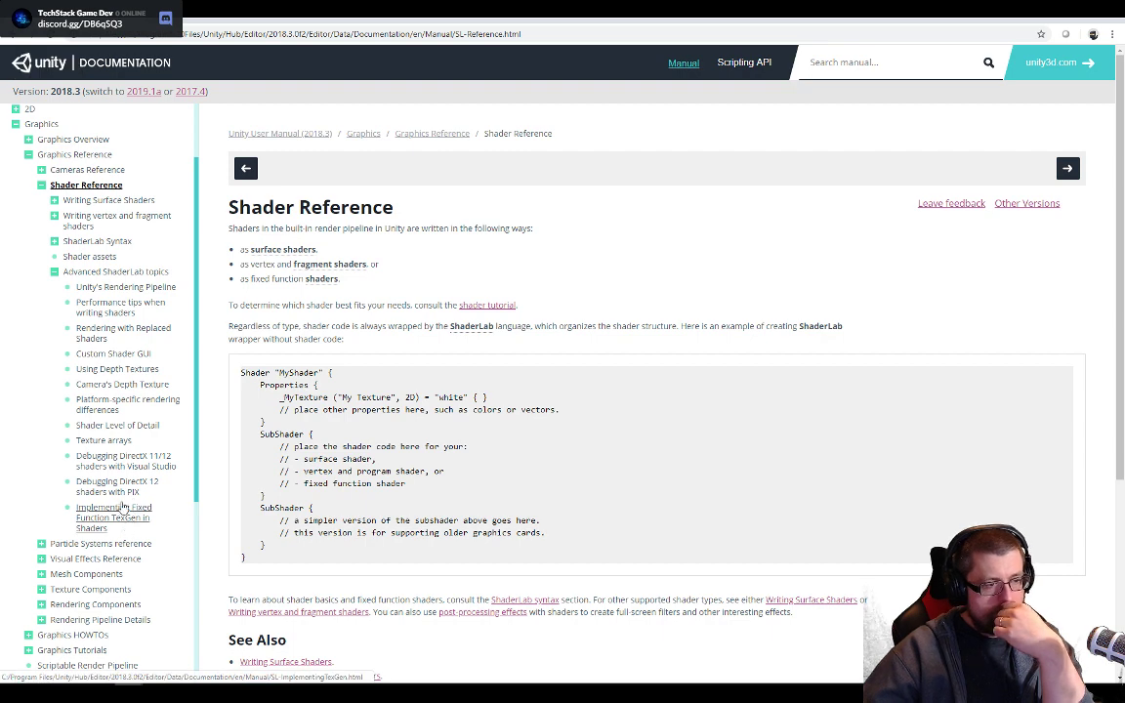
{"action": "left_click", "coordinate": [98, 304]}
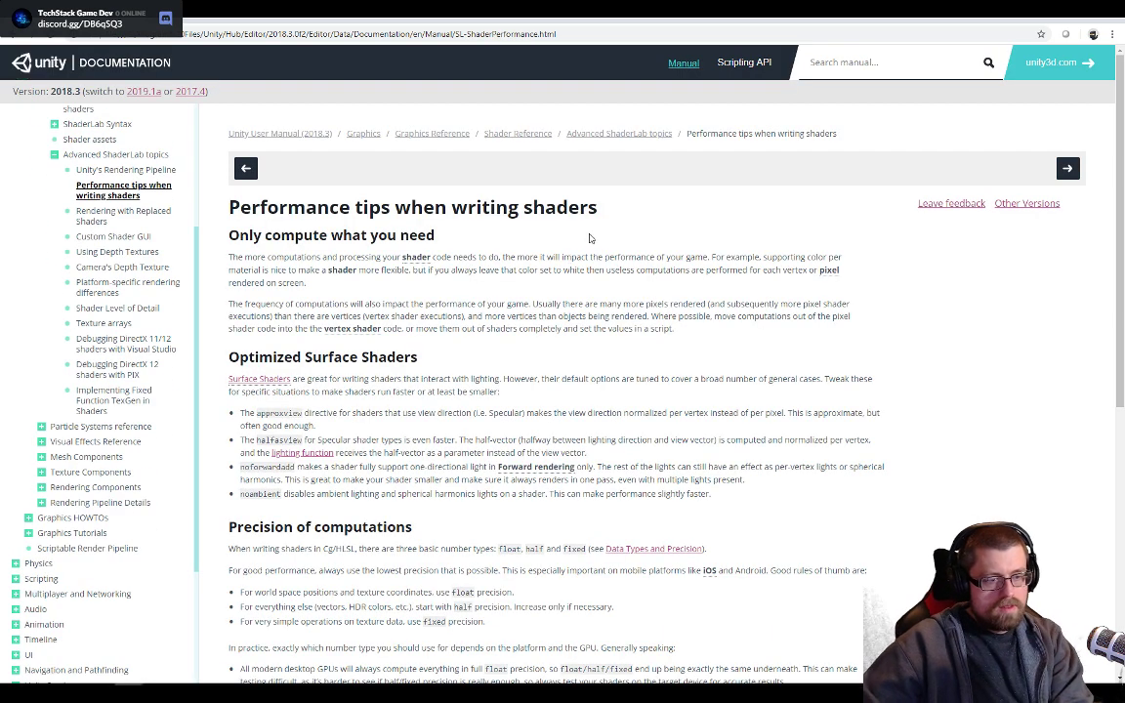
- Search the performance tips page for "GPU in" and "inst", and skim its sections for anything on instancing
{"action": "key", "text": "ctrl+f"}
{"action": "type", "text": "GPU"}
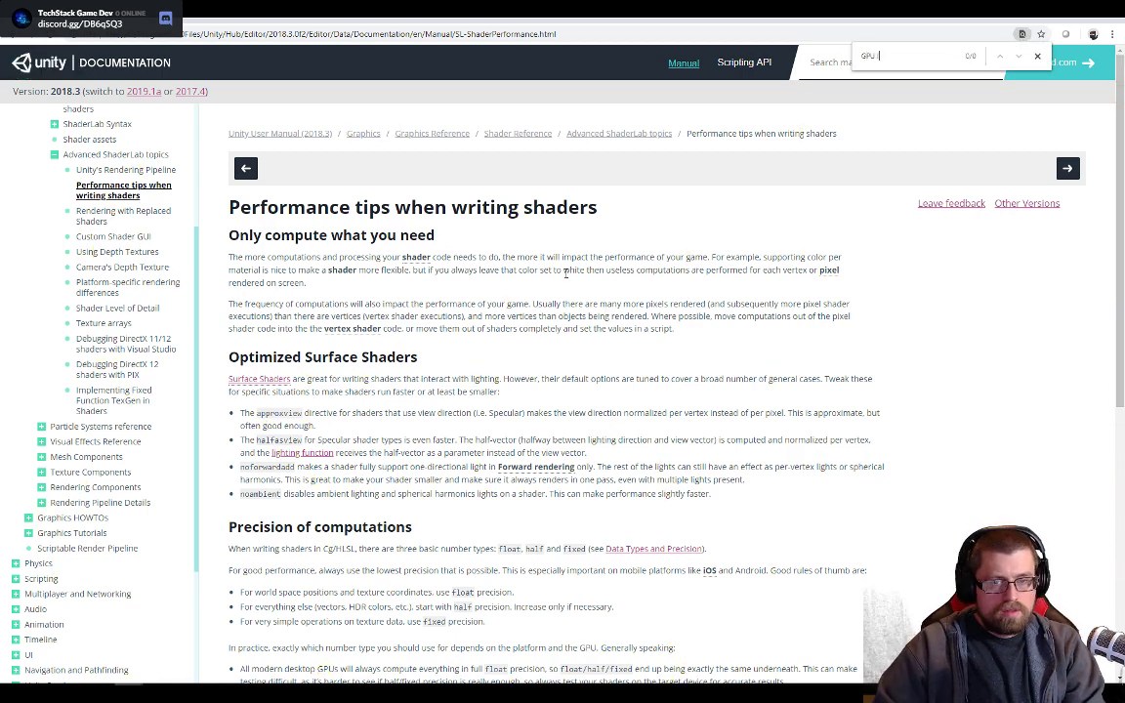
{"action": "type", "text": " in"}
{"action": "key", "text": "BackSpace"}
{"action": "key", "text": "BackSpace"}
{"action": "key", "text": "BackSpace"}
{"action": "key", "text": "BackSpace"}
{"action": "key", "text": "BackSpace"}
{"action": "key", "text": "BackSpace"}
{"action": "type", "text": "inst"}
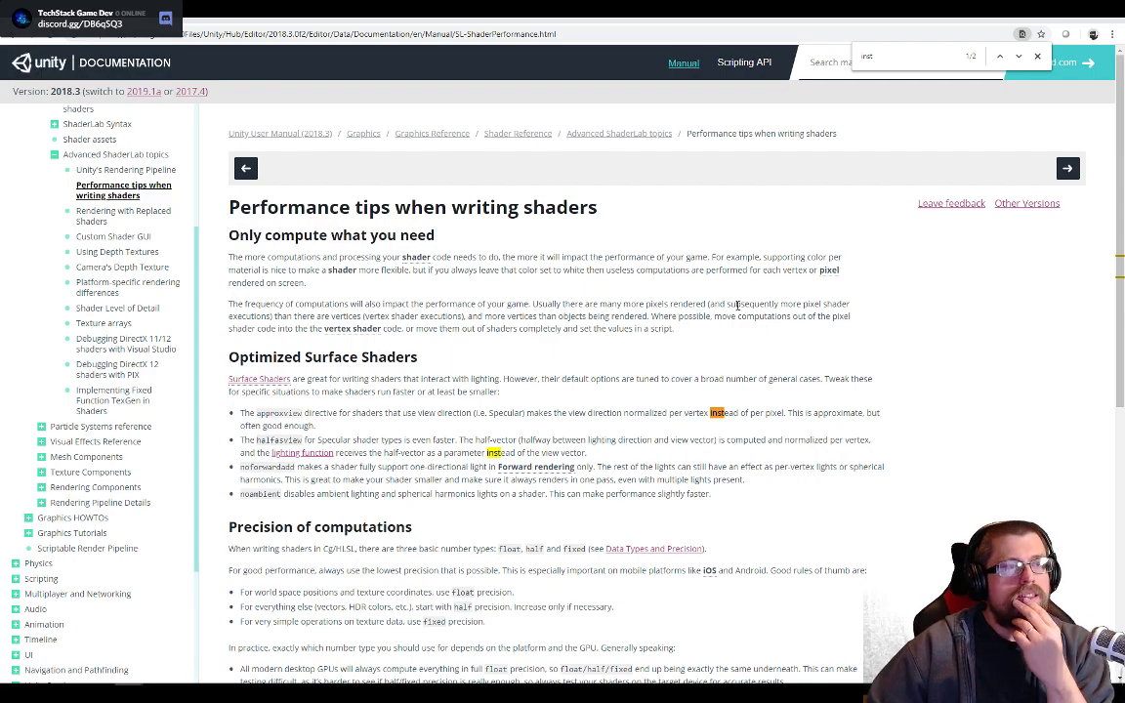
{"action": "scroll", "coordinate": [642, 303], "scroll_direction": "down", "scroll_amount": 5}
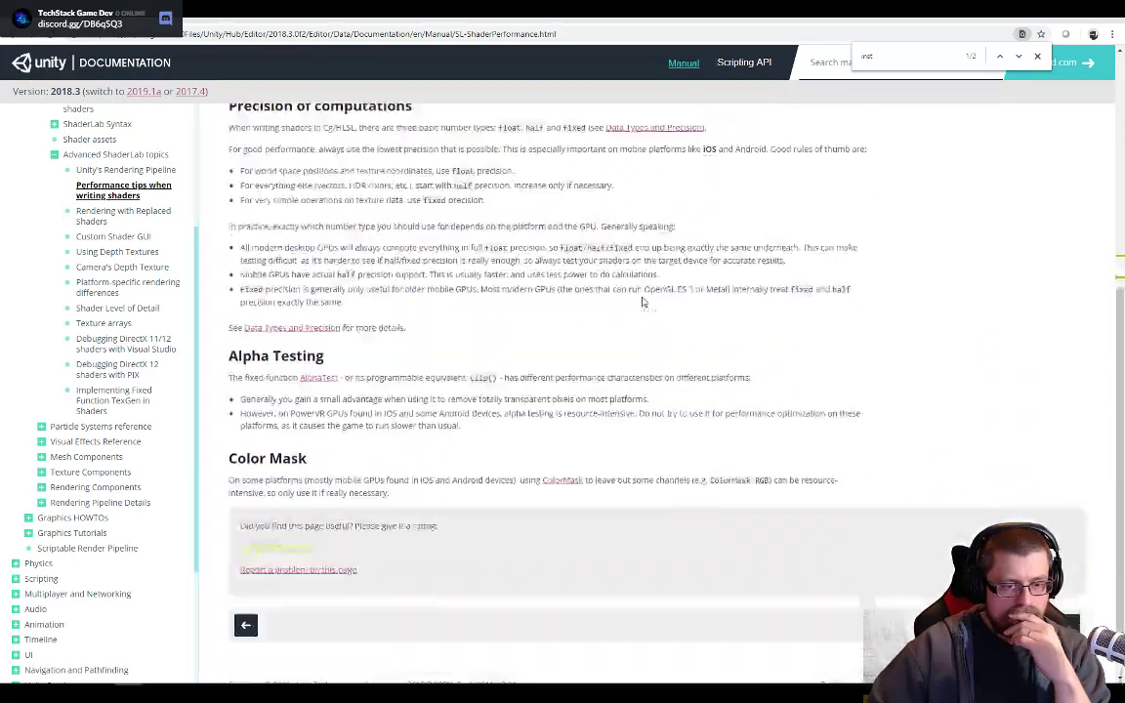
{"action": "scroll", "coordinate": [642, 303], "scroll_direction": "up", "scroll_amount": 5}
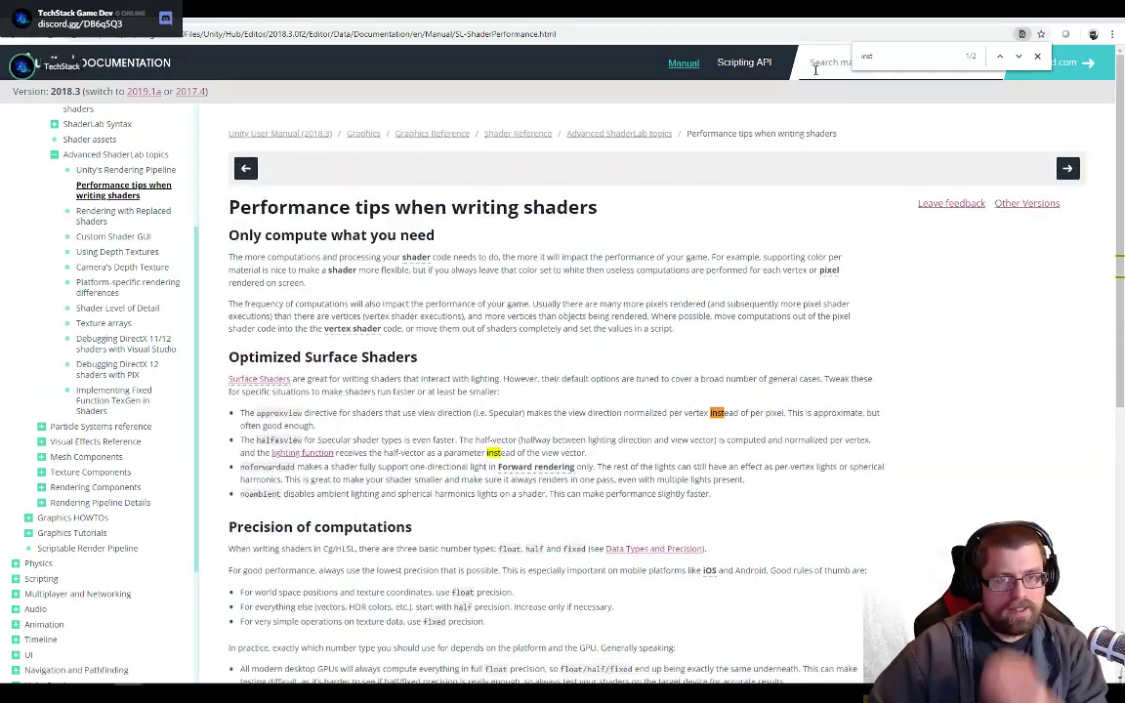
- Search the manual for "GPU instance" and read the introduction of the GPU instancing page
{"action": "left_click", "coordinate": [826, 63]}
{"action": "type", "text": "GP"}
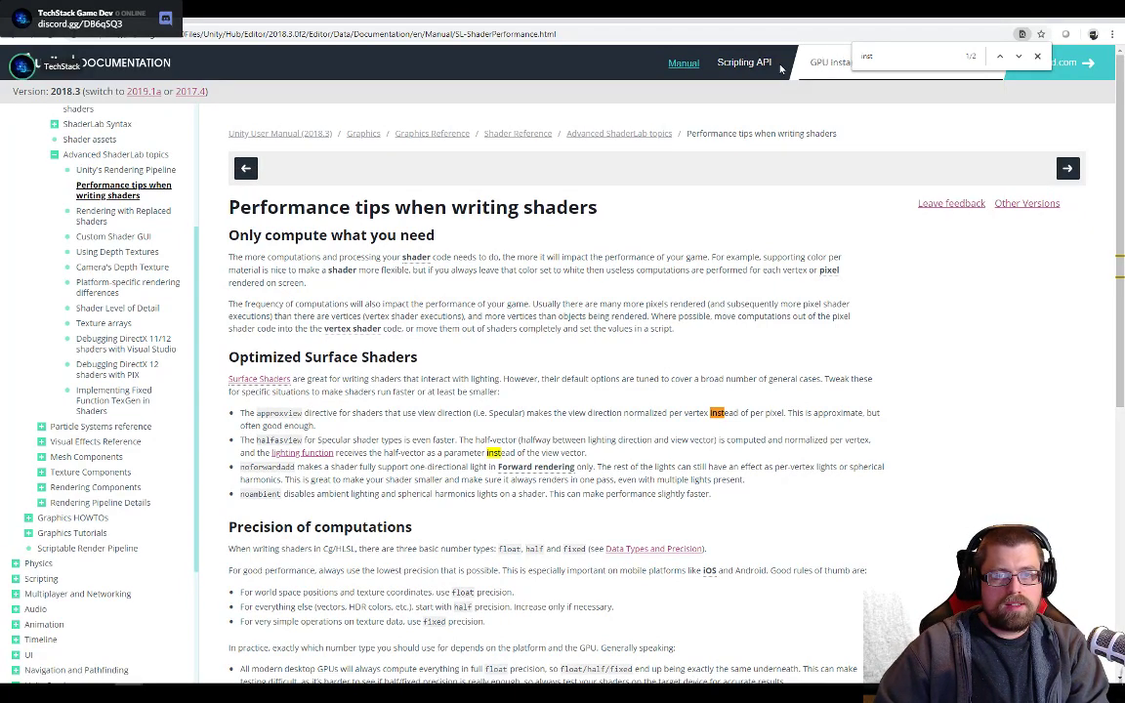
{"action": "type", "text": "U instance"}
{"action": "key", "text": "Return"}
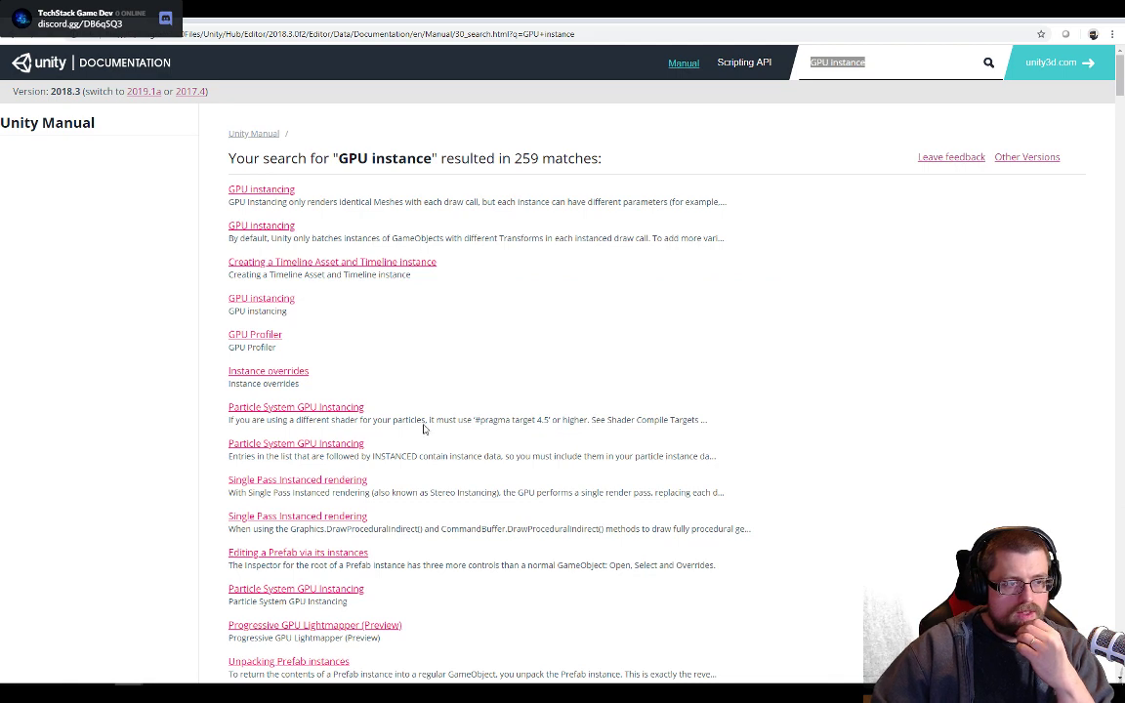
{"action": "left_click", "coordinate": [286, 189]}
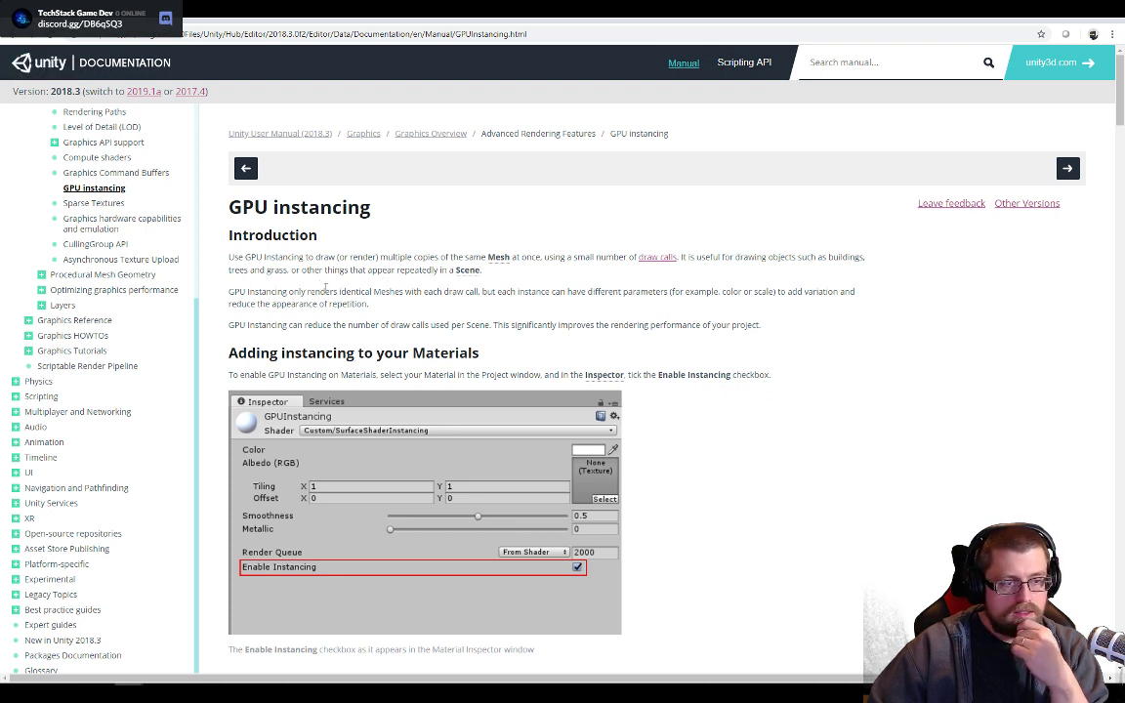
{"action": "left_click_drag", "start_coordinate": [325, 291], "coordinate": [361, 292]}
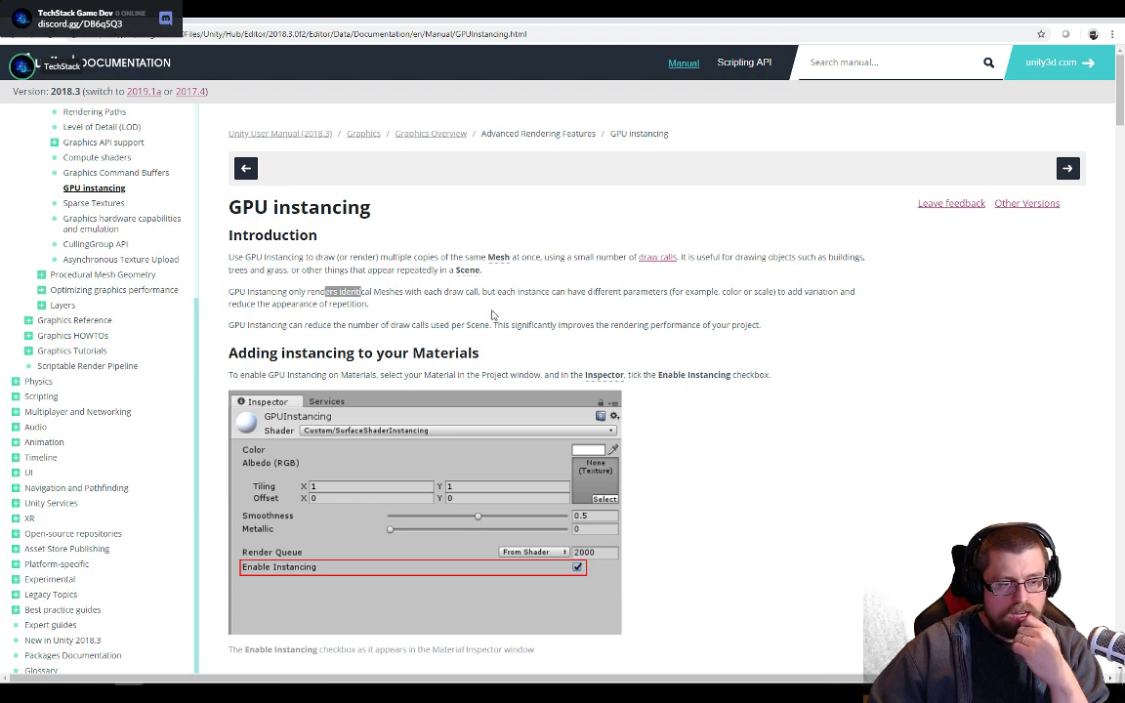
- Switch back to Unity and inspect the Sprites-Default material used by the innermost head object's Sprite Renderer
{"action": "key", "text": "alt+Tab"}
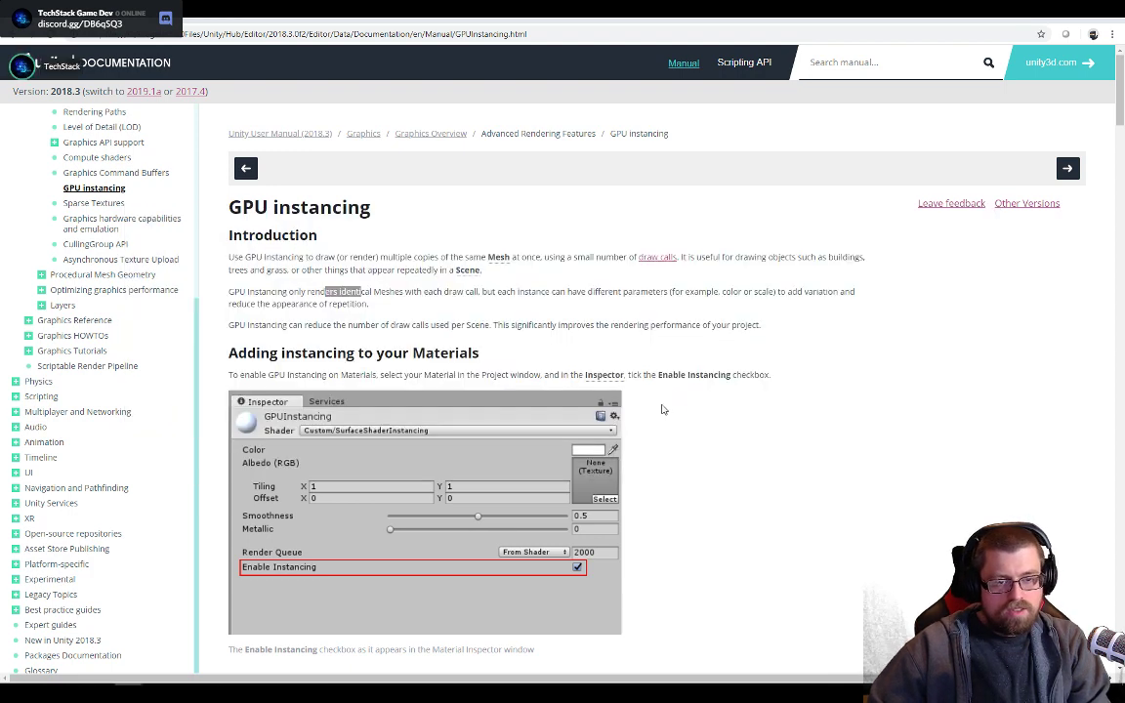
{"action": "key", "text": "alt+Tab"}
{"action": "key", "text": "Tab"}
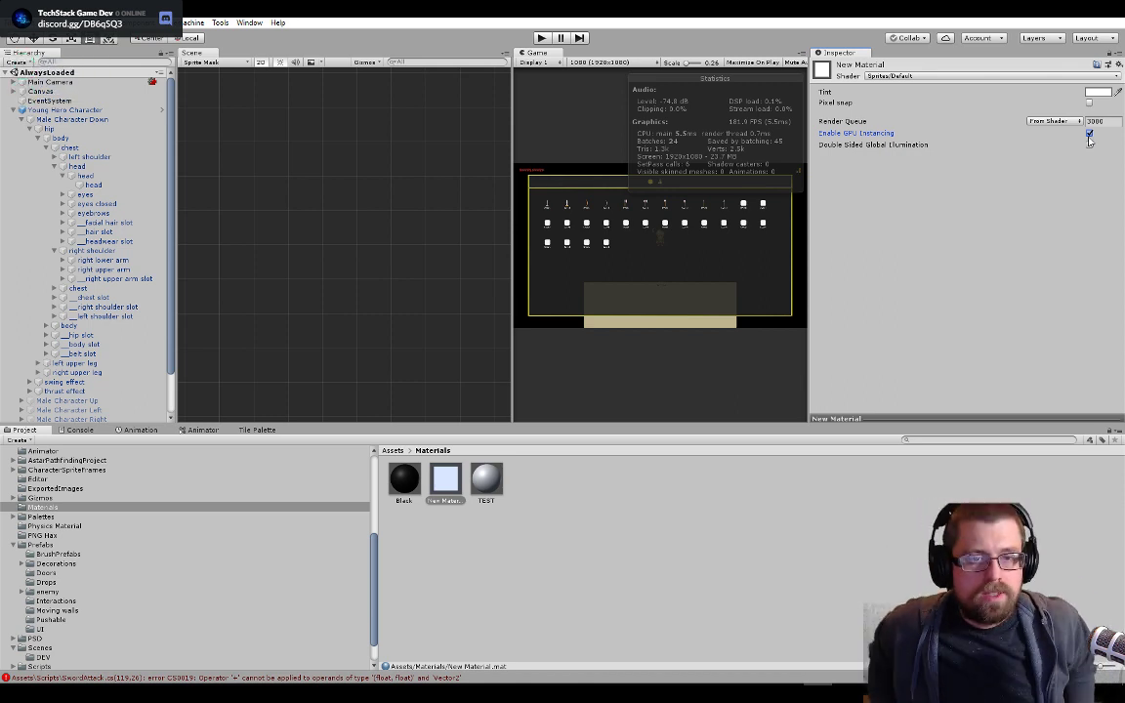
{"action": "left_click", "coordinate": [93, 185]}
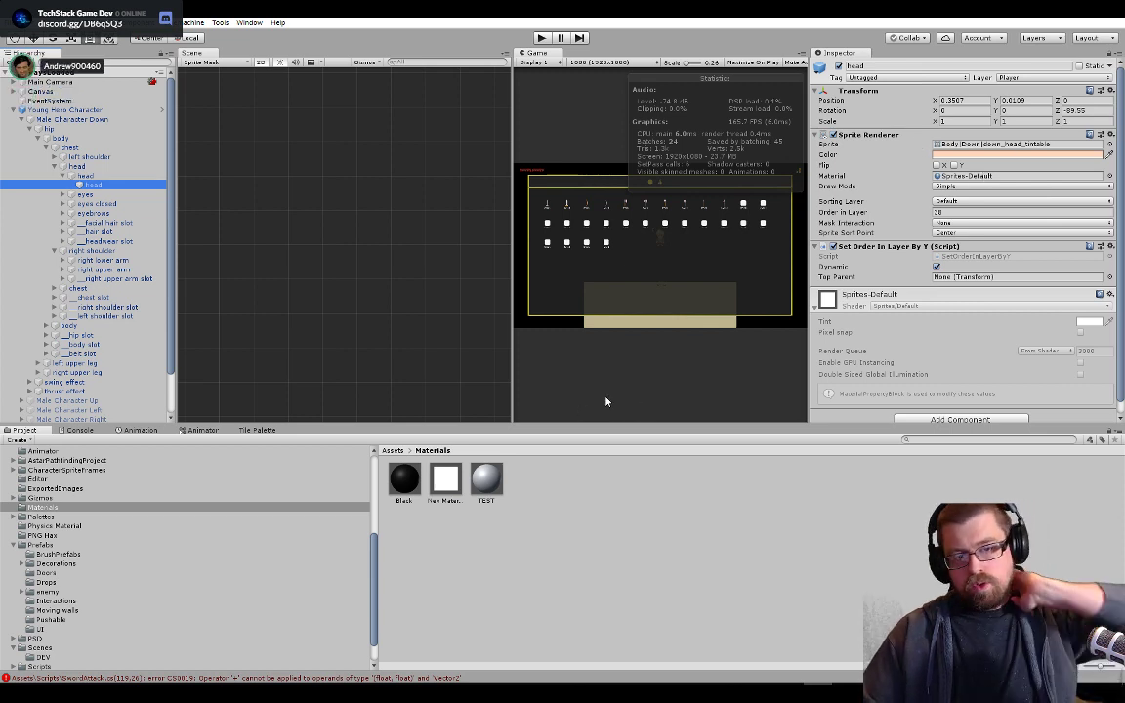
{"action": "left_click", "coordinate": [960, 177]}
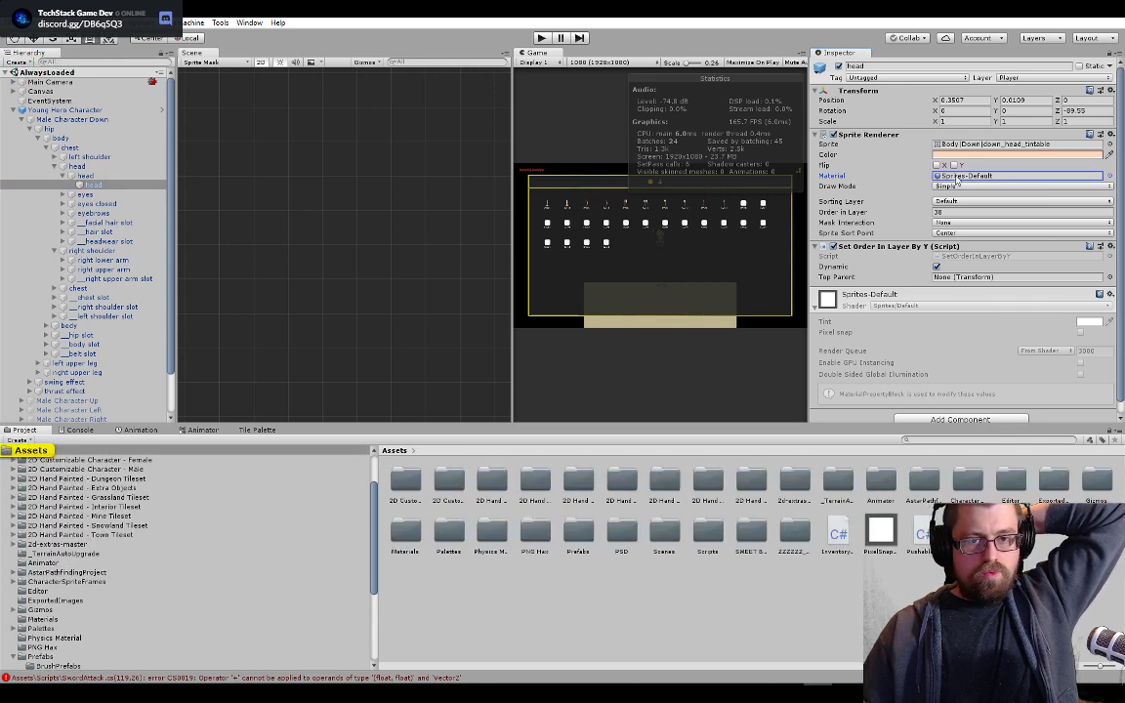
{"action": "double_click", "coordinate": [953, 177]}
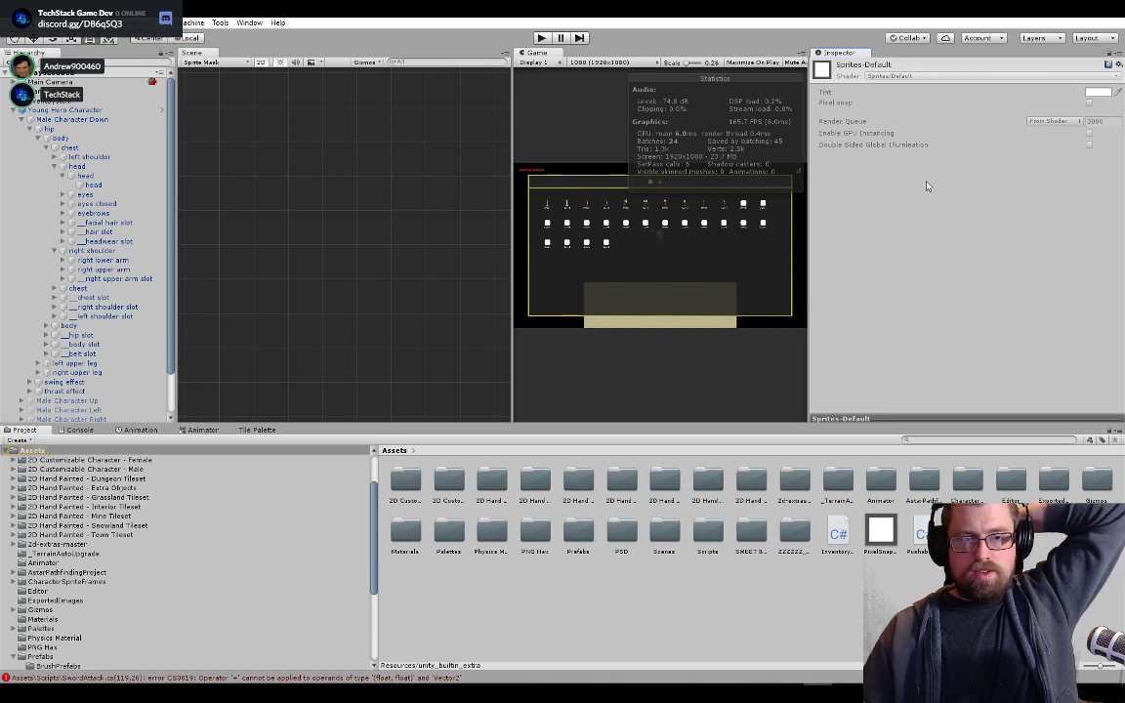
- Select New Material in the Materials folder, check its render queue and shader options, and pick the Sprites/Default shader
{"action": "left_click", "coordinate": [43, 619]}
{"action": "left_click", "coordinate": [445, 478]}
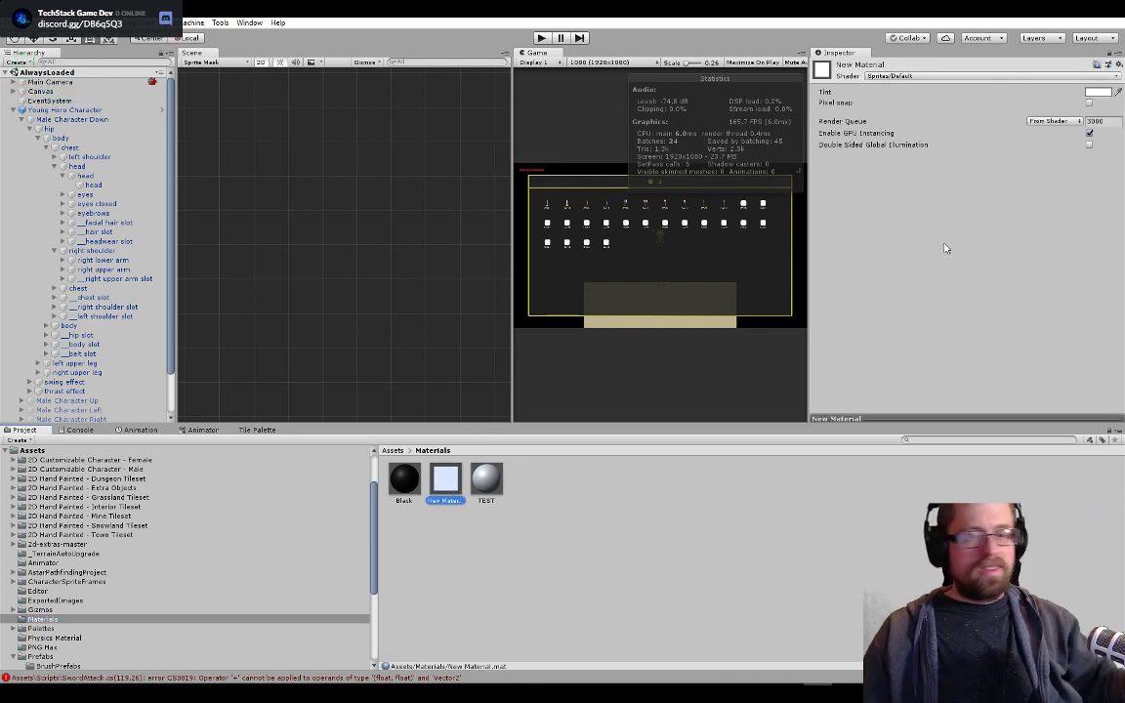
{"action": "left_click", "coordinate": [1053, 120]}
{"action": "left_click", "coordinate": [874, 248]}
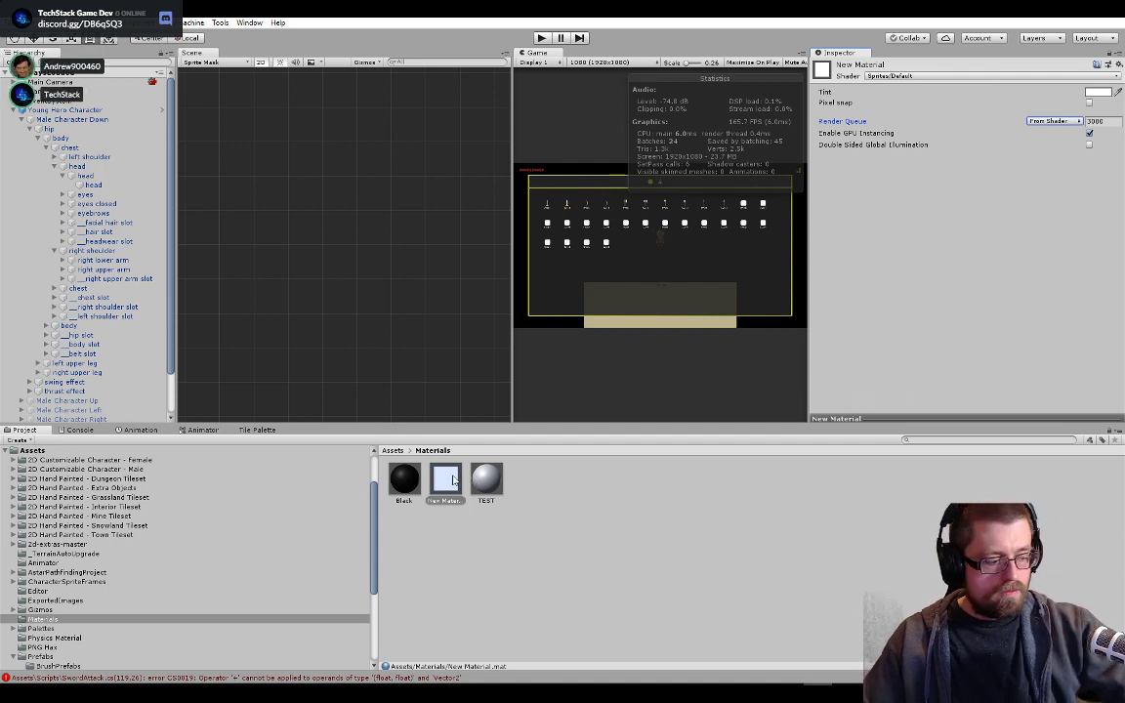
{"action": "left_click", "coordinate": [916, 78]}
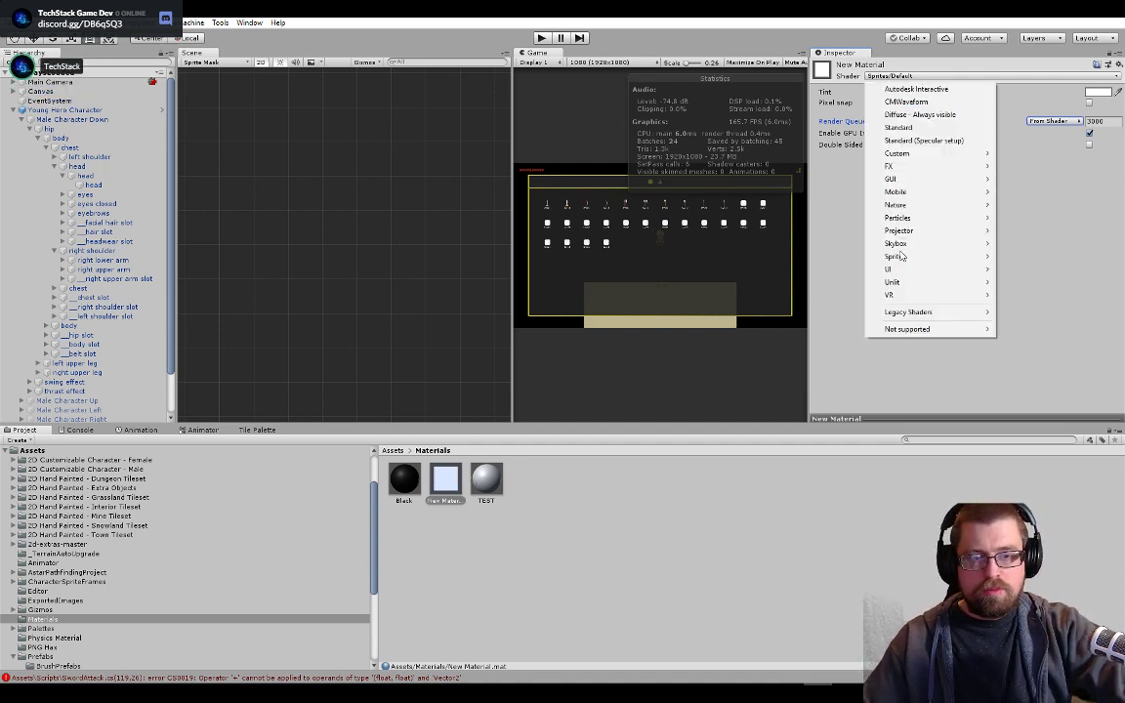
{"action": "mouse_move", "coordinate": [977, 256]}
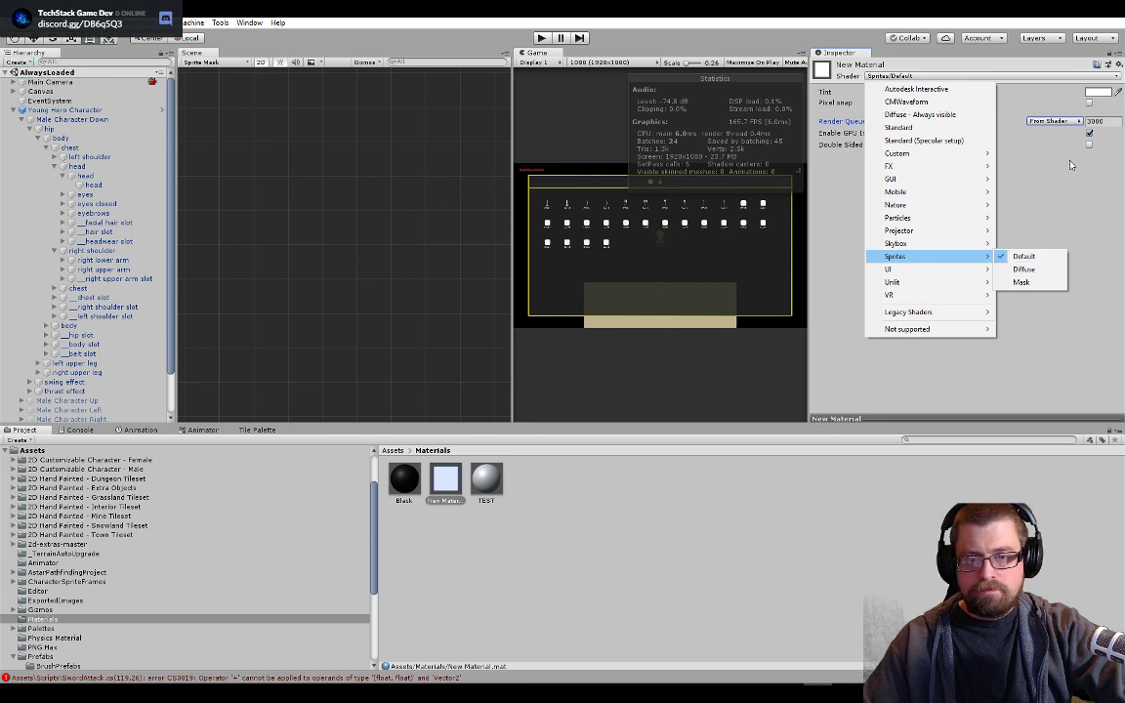
{"action": "left_click", "coordinate": [1018, 257]}
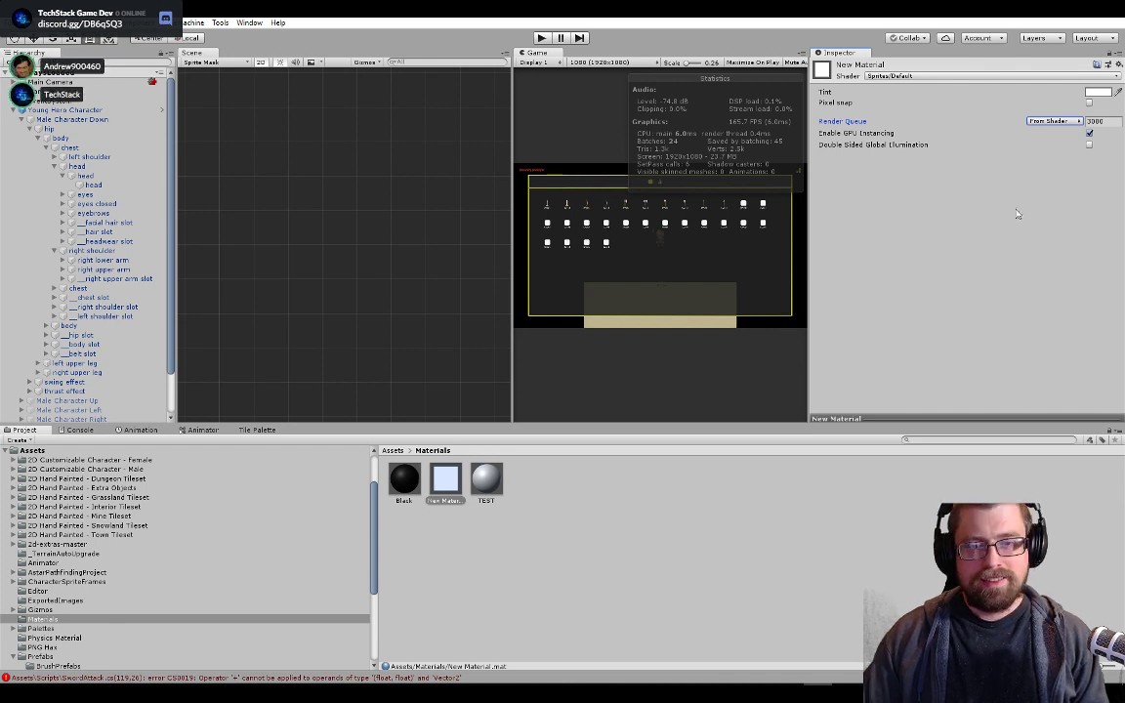
- Switch to Visual Studio, insert "new Vector2" before the parent position coordinates in OnDrawGizmosSelected's center assignment, and save SwordAttack.cs
{"action": "key", "text": "alt+Tab"}
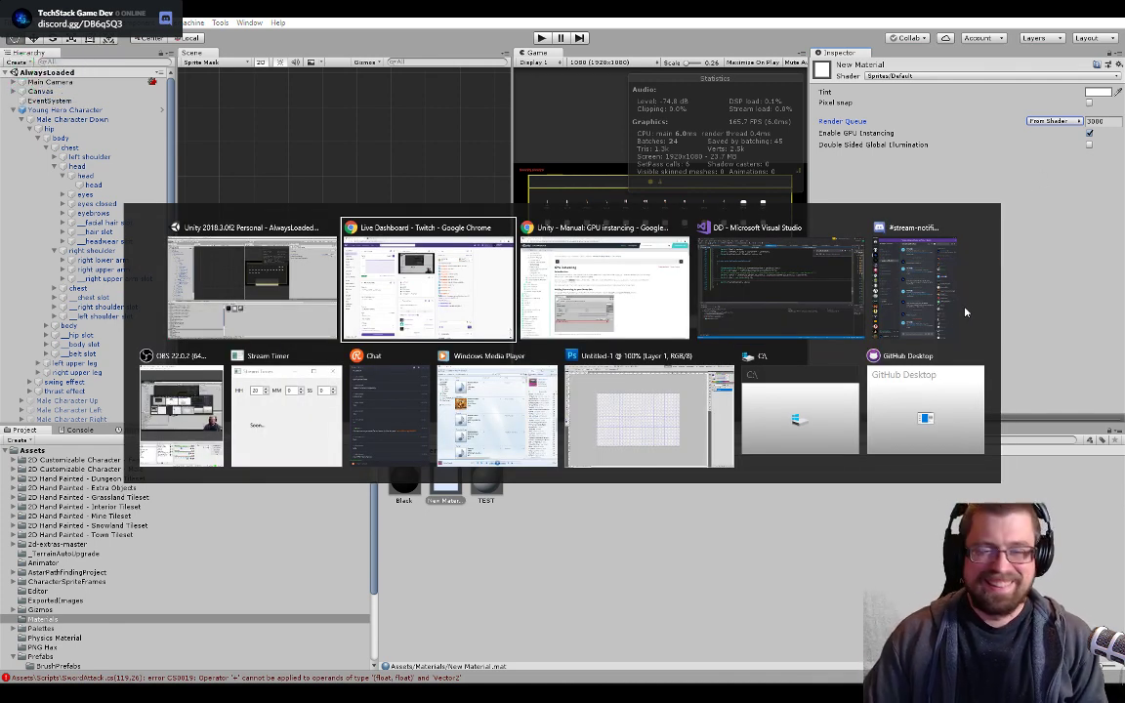
{"action": "key", "text": "Tab"}
{"action": "key", "text": "Tab"}
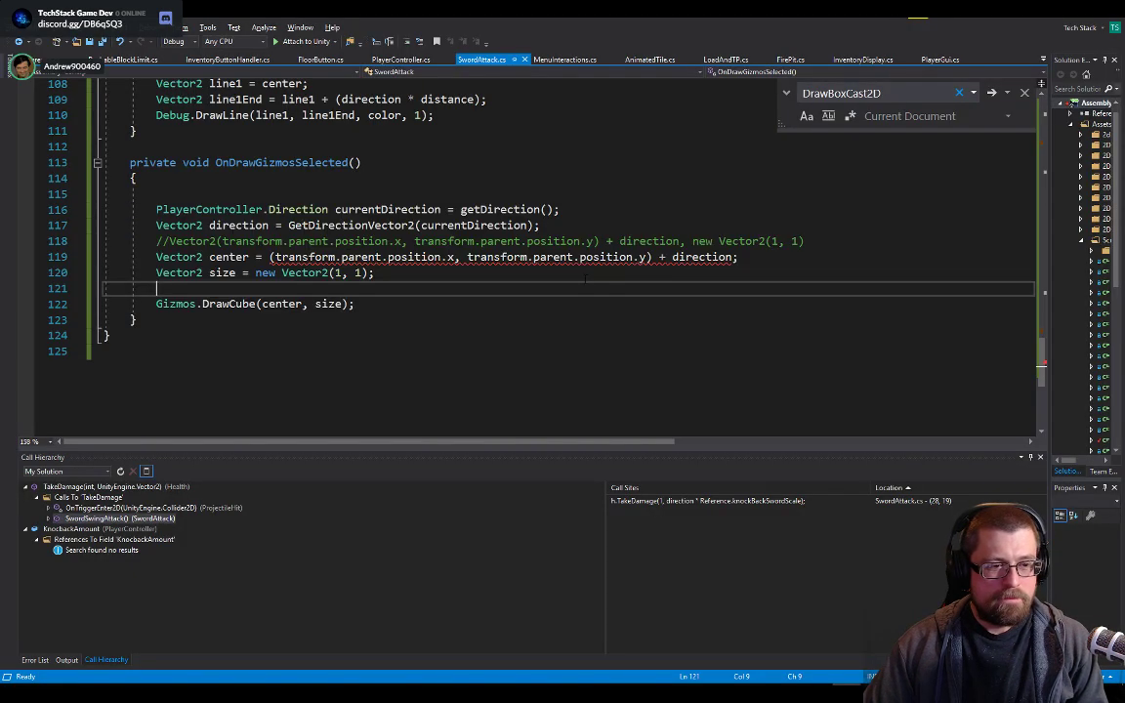
{"action": "left_click", "coordinate": [672, 257]}
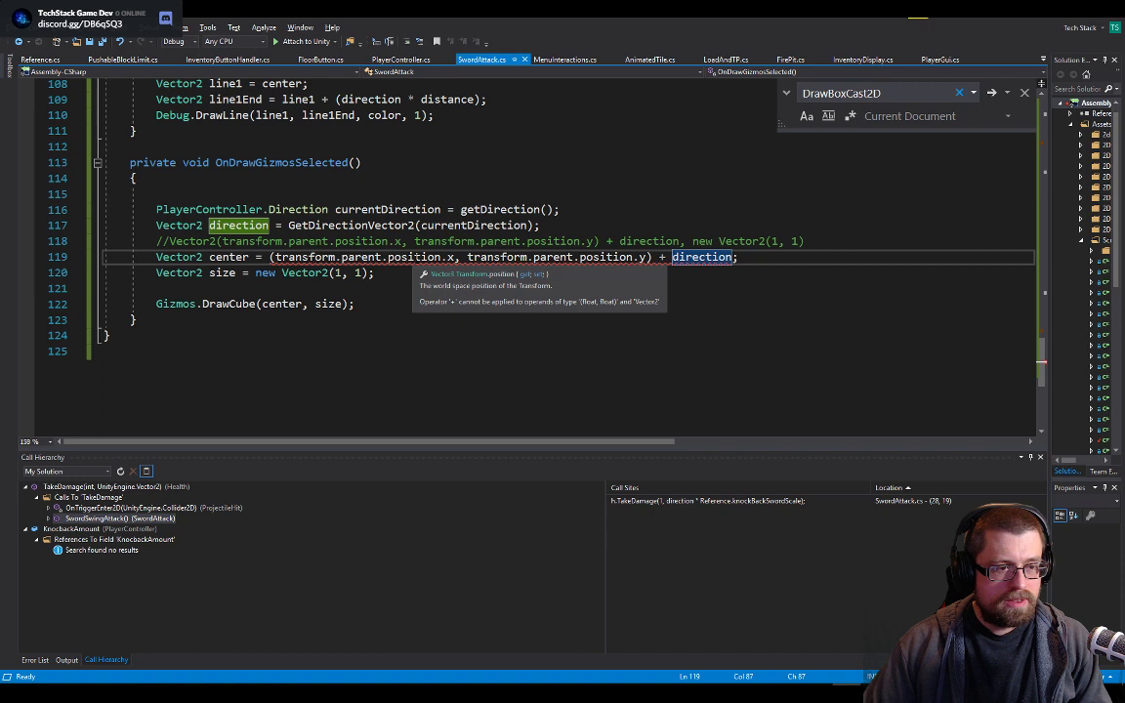
{"action": "left_click_drag", "start_coordinate": [256, 272], "coordinate": [328, 273]}
{"action": "key", "text": "ctrl+c"}
{"action": "left_click", "coordinate": [269, 257]}
{"action": "key", "text": "ctrl+v"}
{"action": "left_click", "coordinate": [354, 304]}
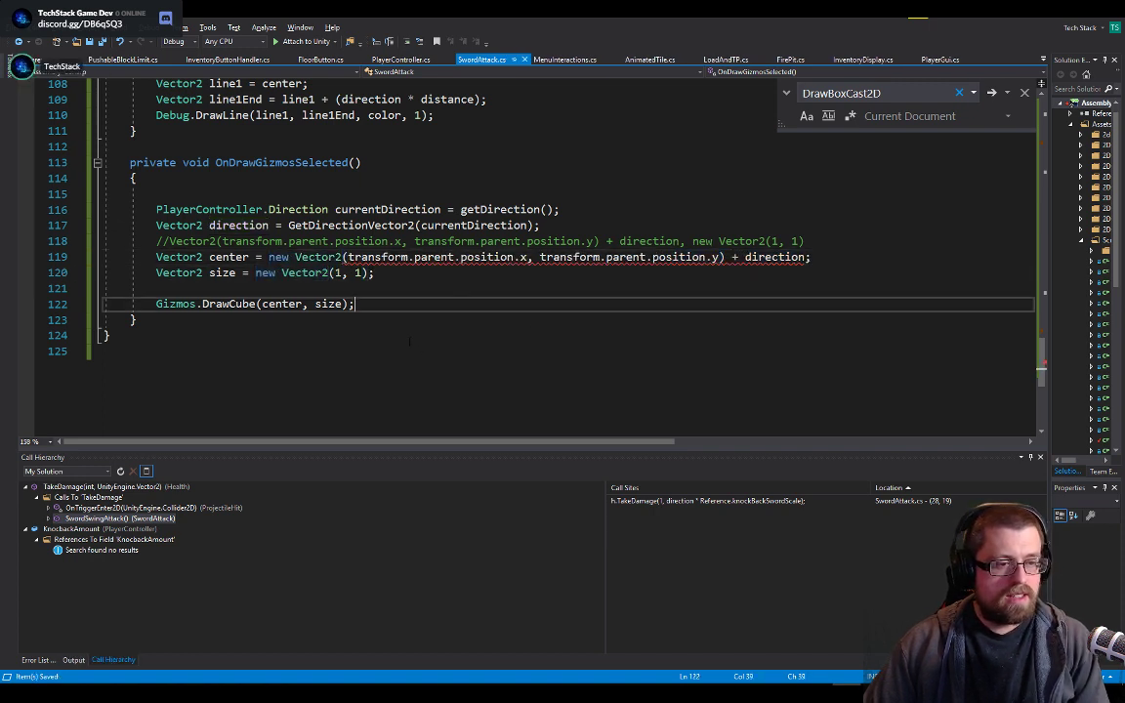
{"action": "key", "text": "ctrl+s"}
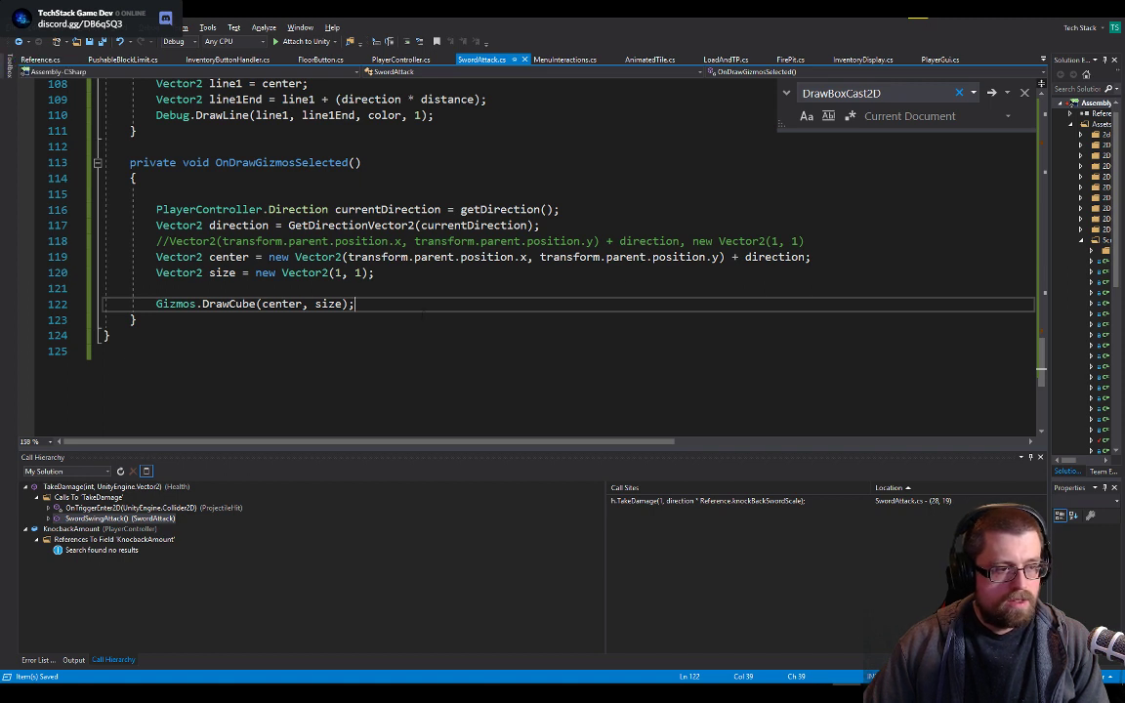
{"action": "key", "text": "Down"}
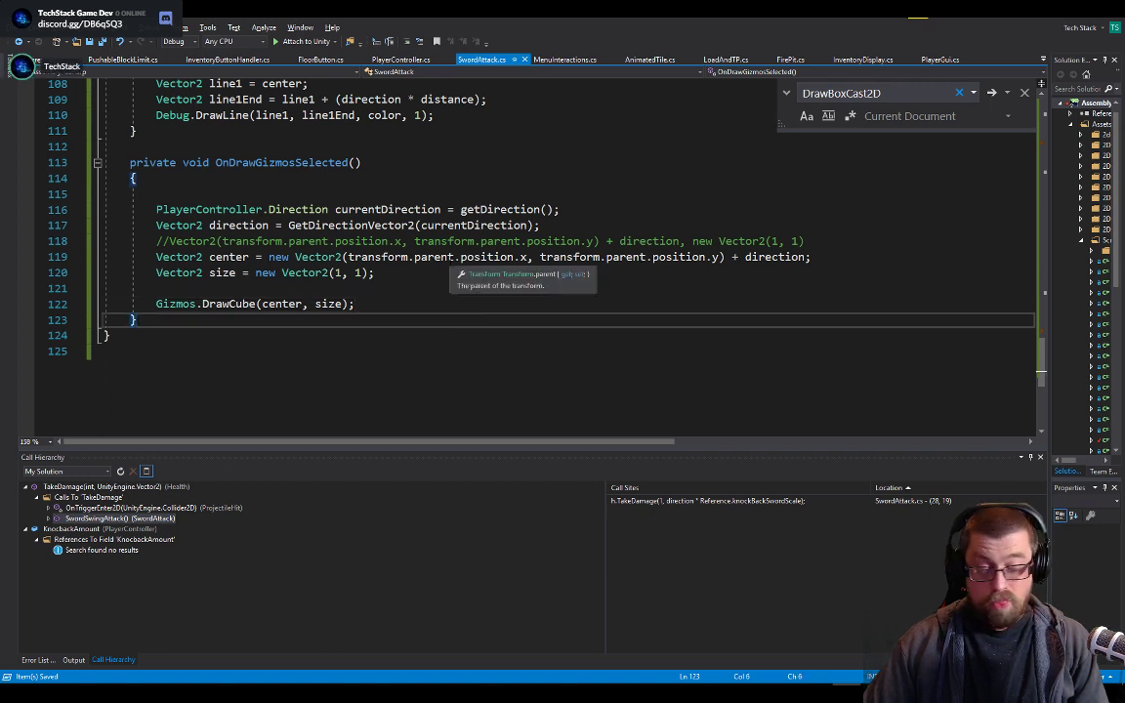
{"action": "left_click", "coordinate": [429, 257]}
- Switch back to Unity, delete New Material from the Materials folder and select the TEST material
{"action": "key", "text": "alt+Tab"}
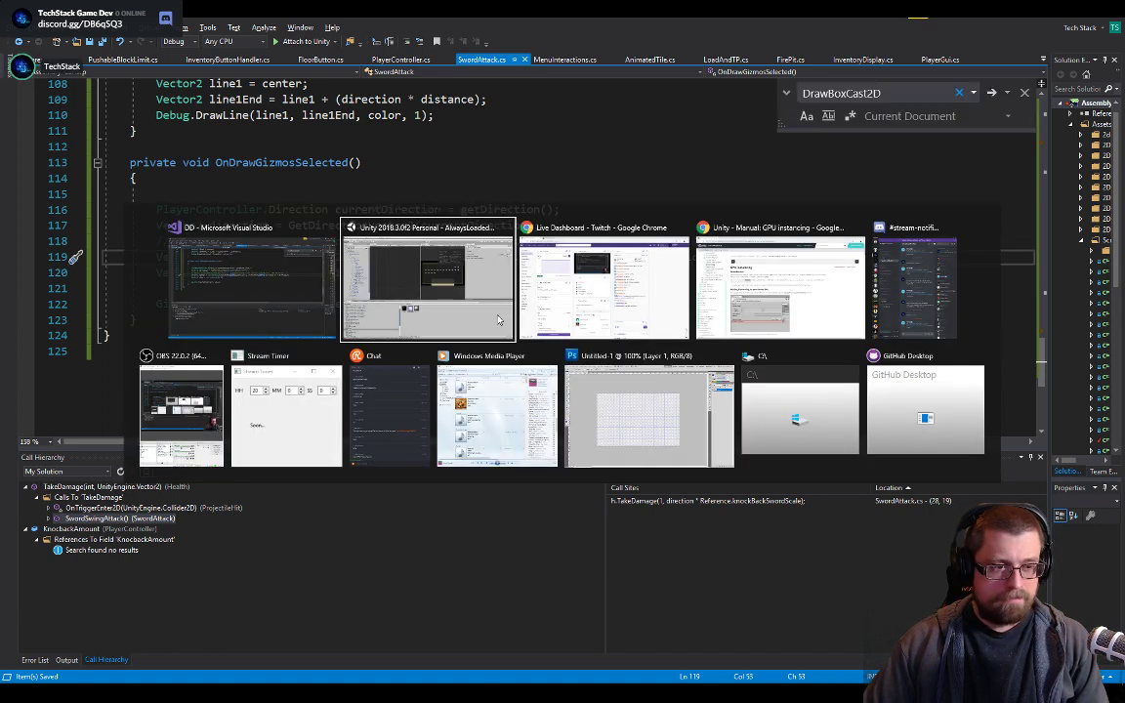
{"action": "left_click", "coordinate": [498, 319]}
{"action": "key", "text": "alt+Tab"}
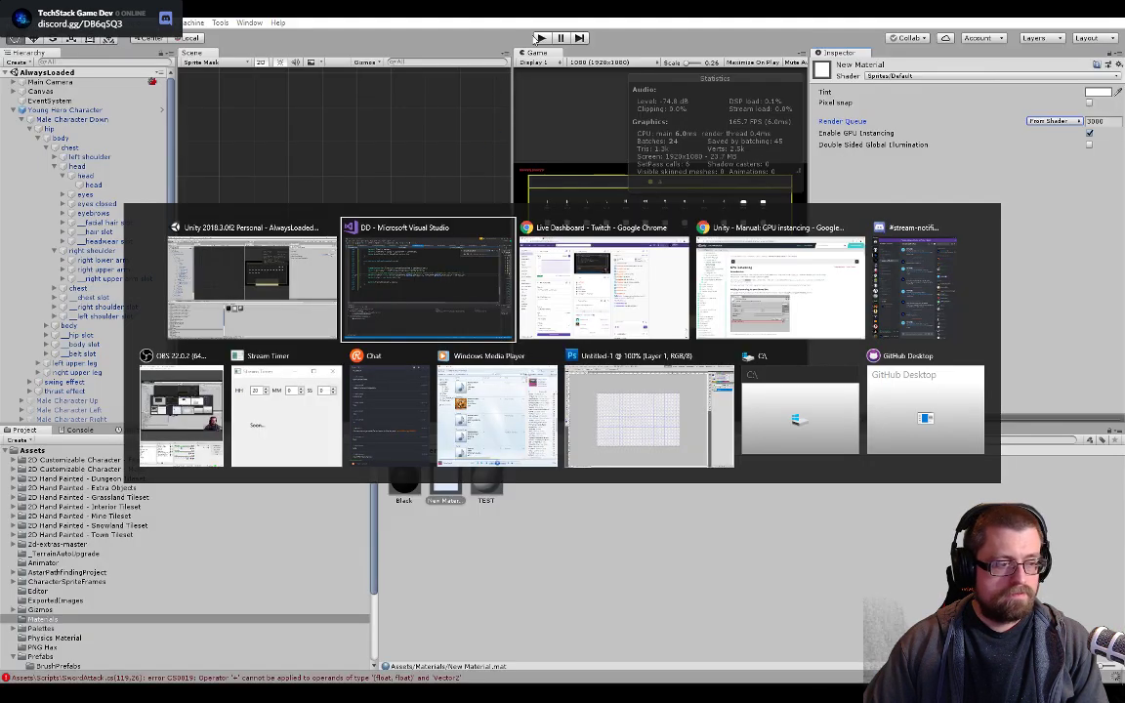
{"action": "key", "text": "alt+shift+Tab"}
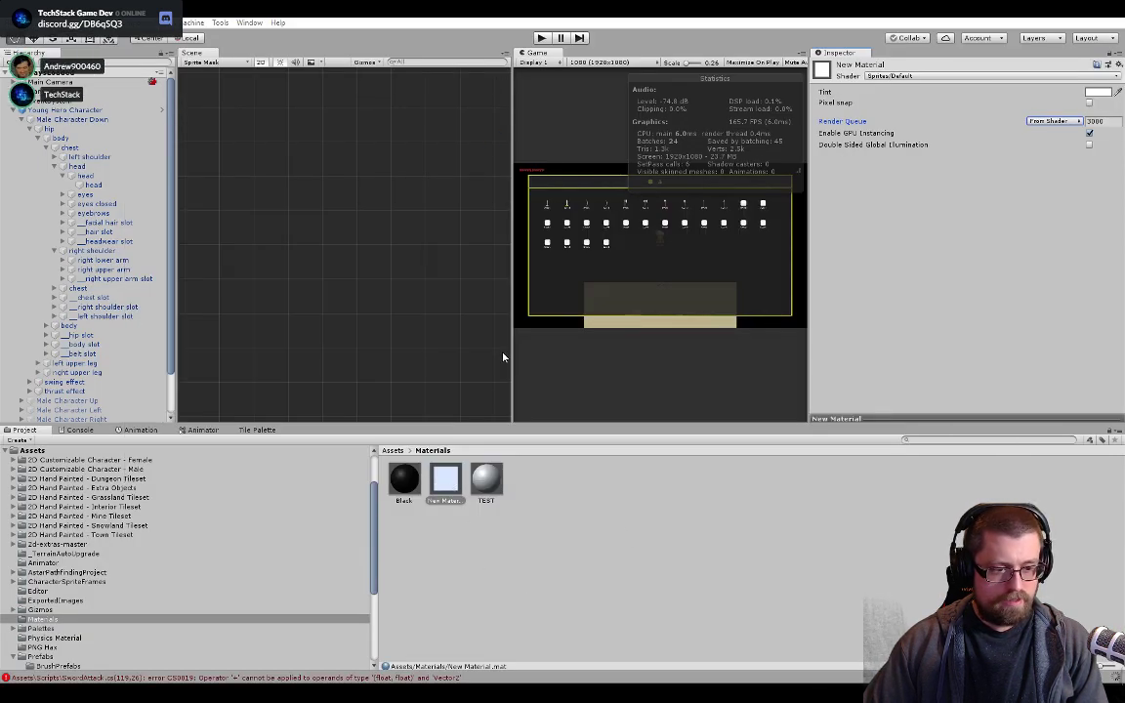
{"action": "left_click", "coordinate": [451, 503]}
{"action": "right_click", "coordinate": [452, 506]}
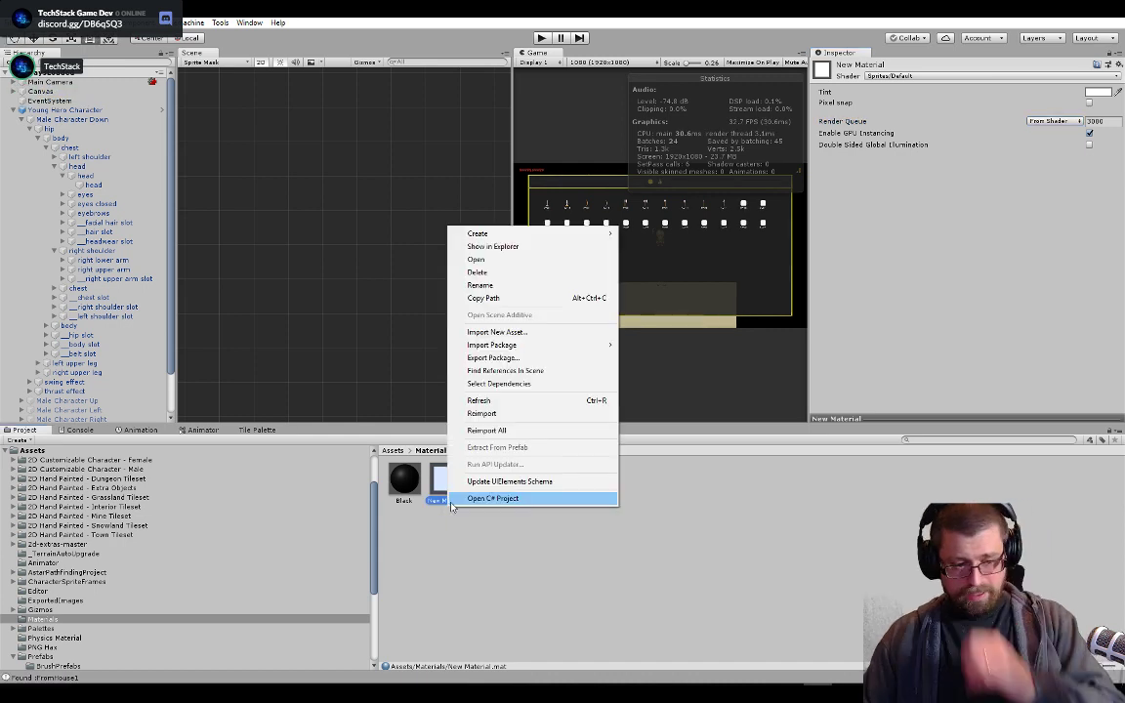
{"action": "left_click", "coordinate": [489, 276]}
{"action": "left_click", "coordinate": [598, 372]}
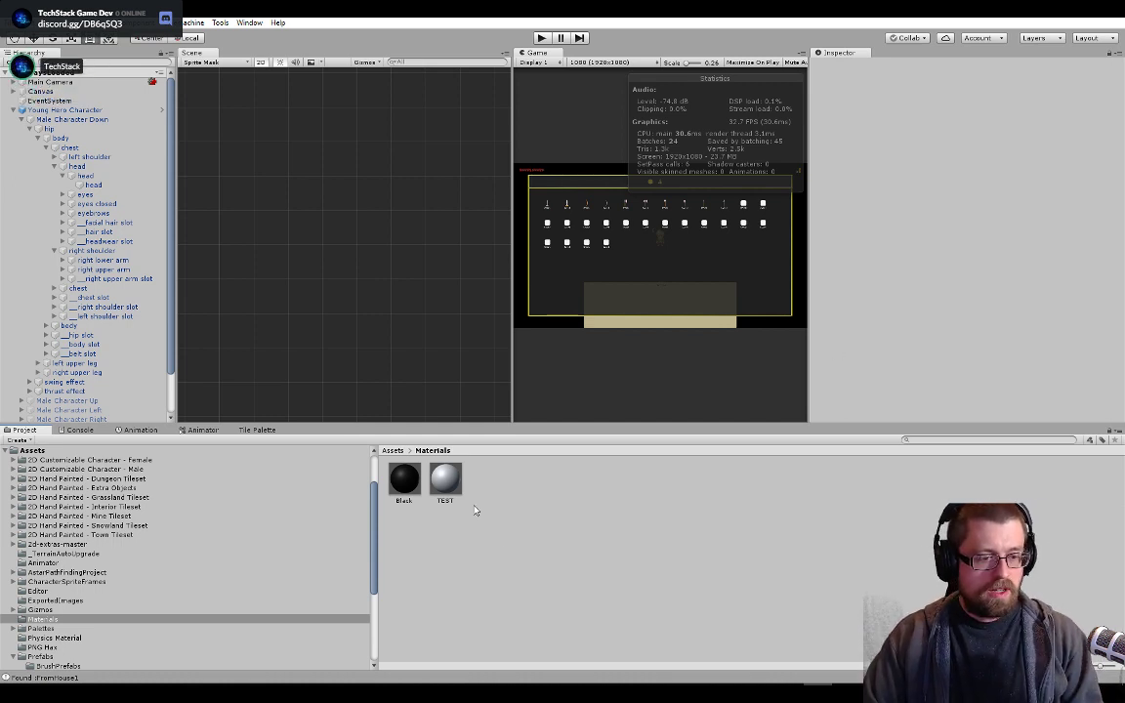
{"action": "left_click", "coordinate": [445, 479]}
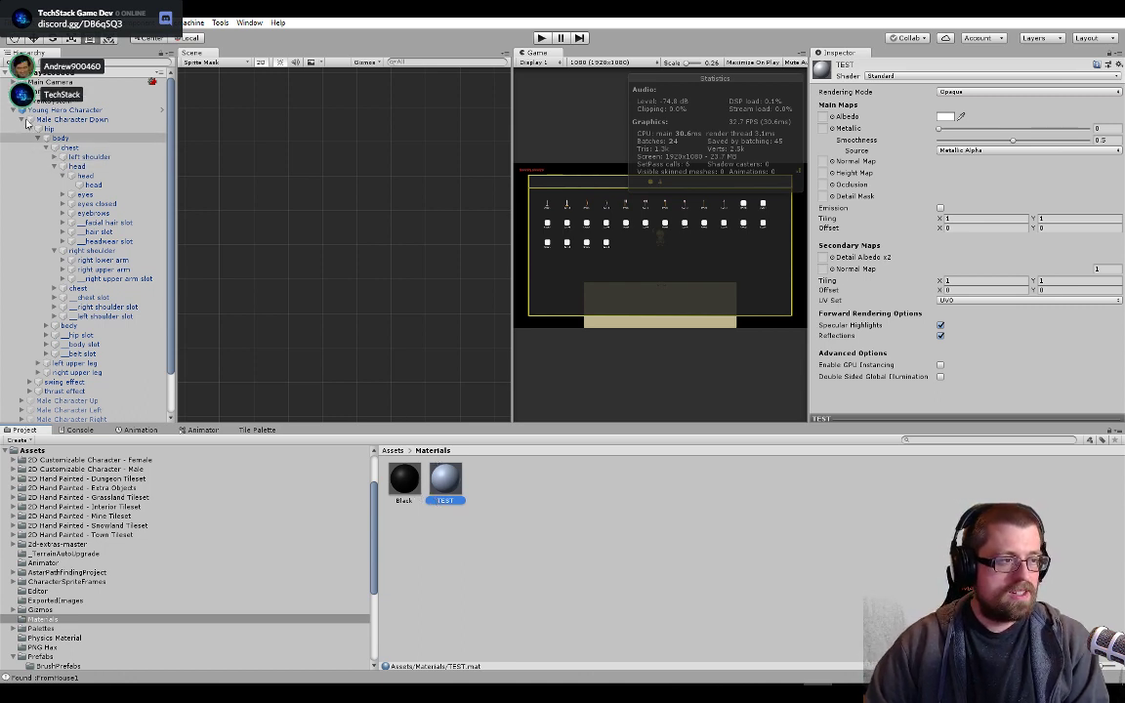
- Find the TEST material's references in the scene, and clear the Hierarchy filter
{"action": "right_click", "coordinate": [447, 488]}
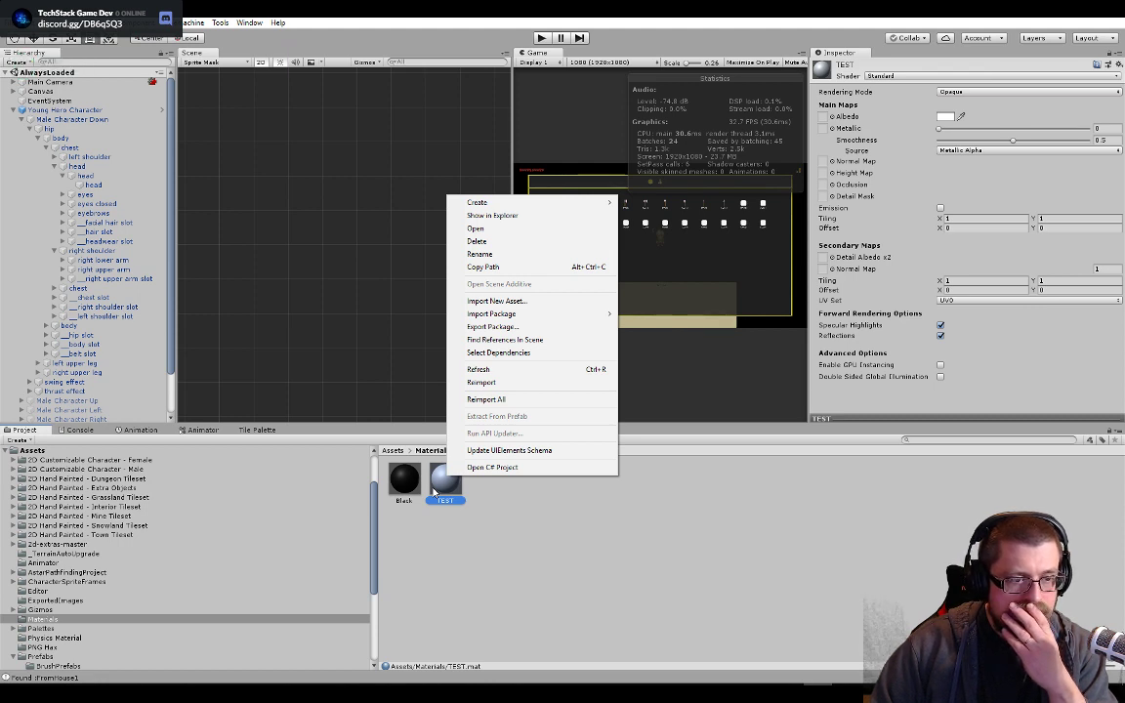
{"action": "left_click", "coordinate": [532, 340]}
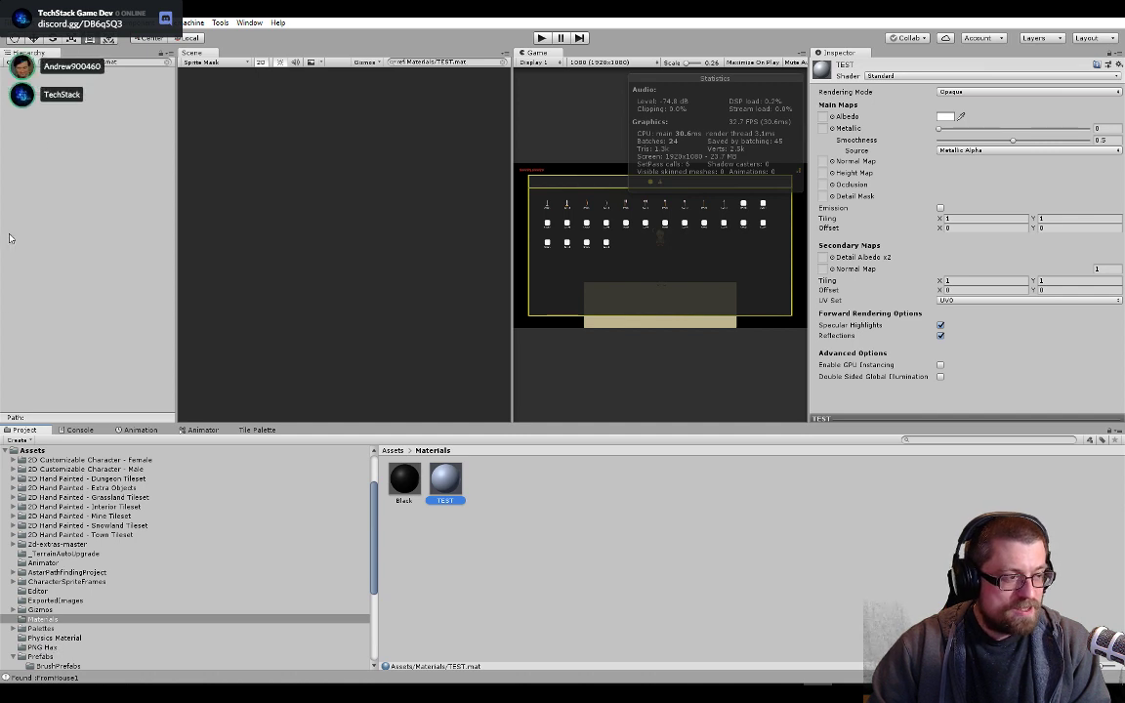
{"action": "left_click", "coordinate": [166, 62]}
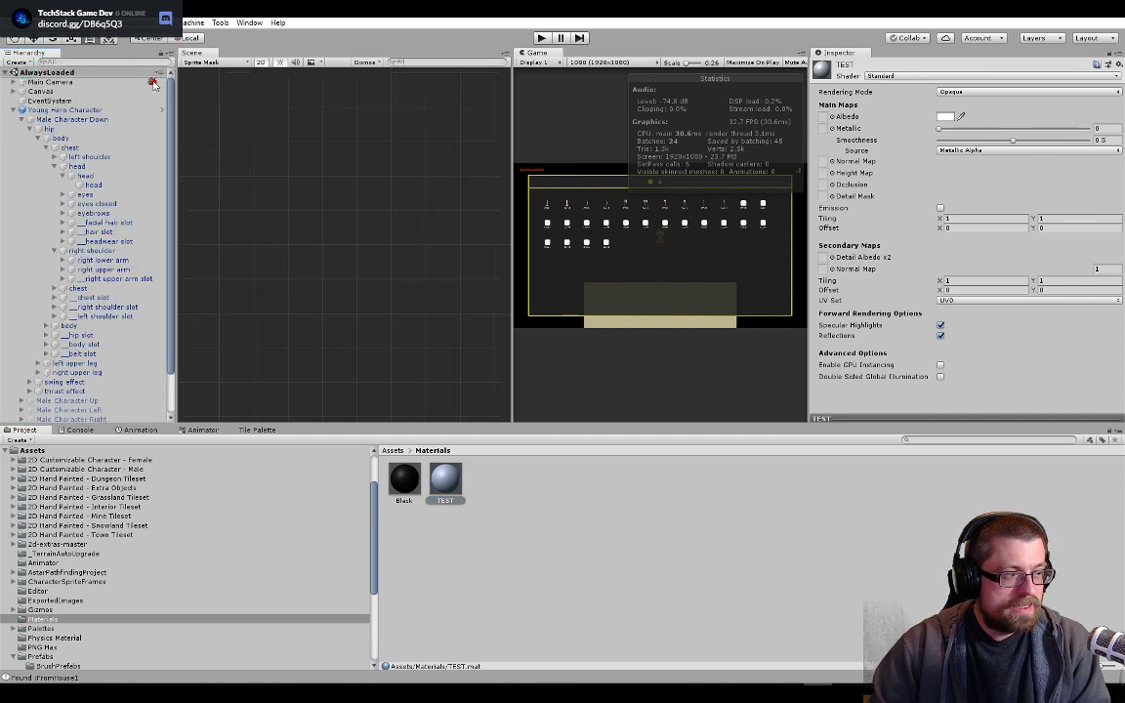
- Find the scene references of the Player and Young Hero Character prefabs in the Prefabs folder
{"action": "left_click", "coordinate": [49, 656]}
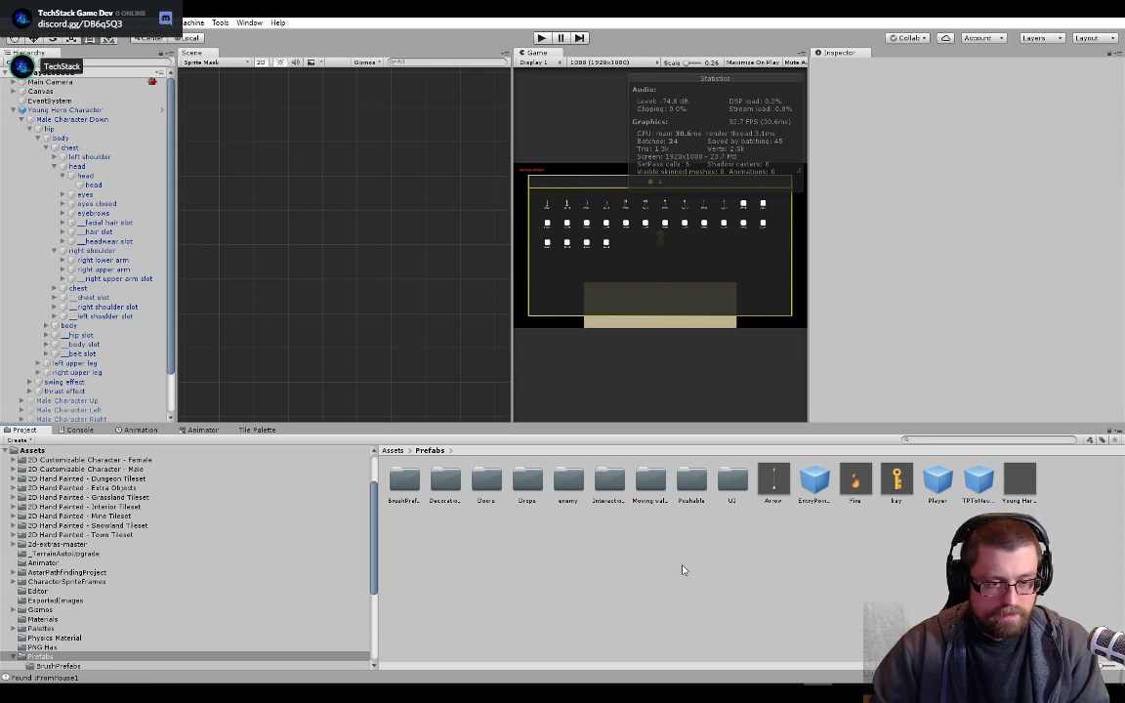
{"action": "right_click", "coordinate": [930, 487]}
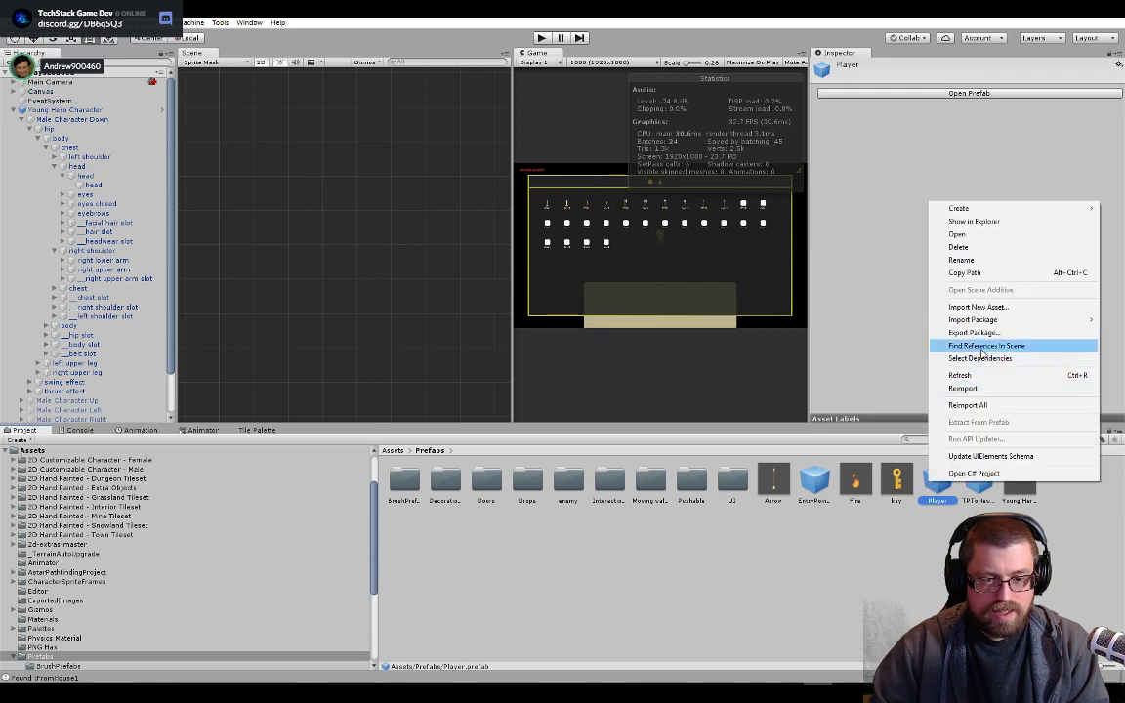
{"action": "left_click", "coordinate": [983, 348]}
{"action": "right_click", "coordinate": [1018, 481]}
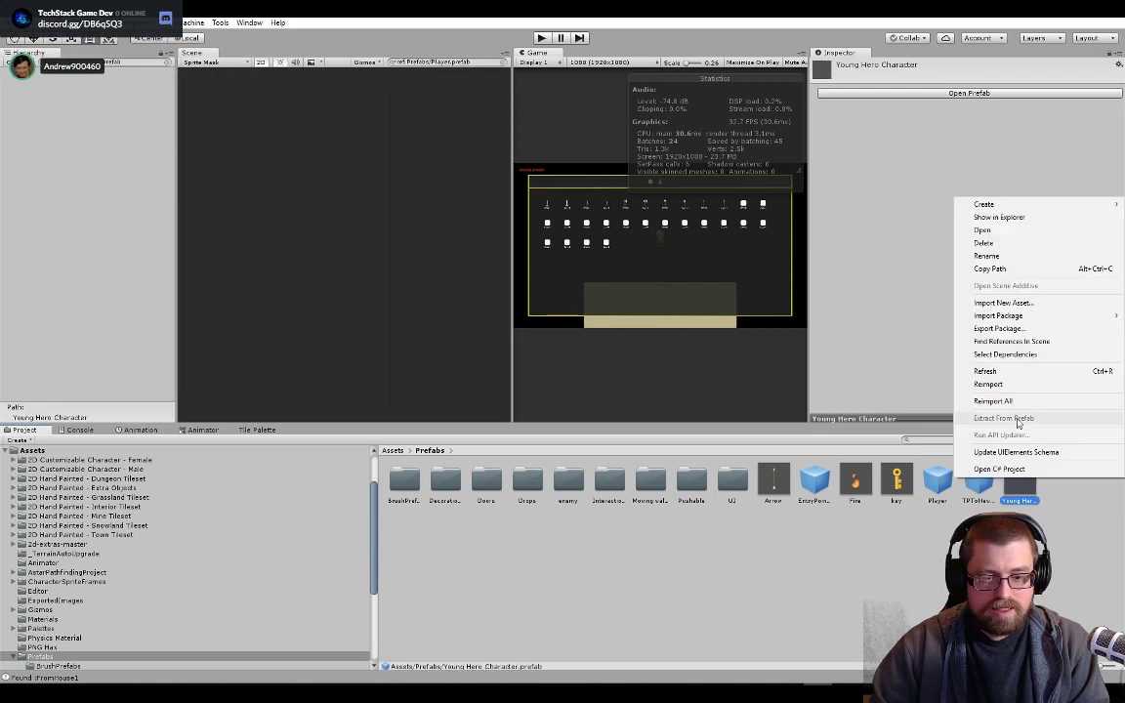
{"action": "left_click", "coordinate": [1027, 346]}
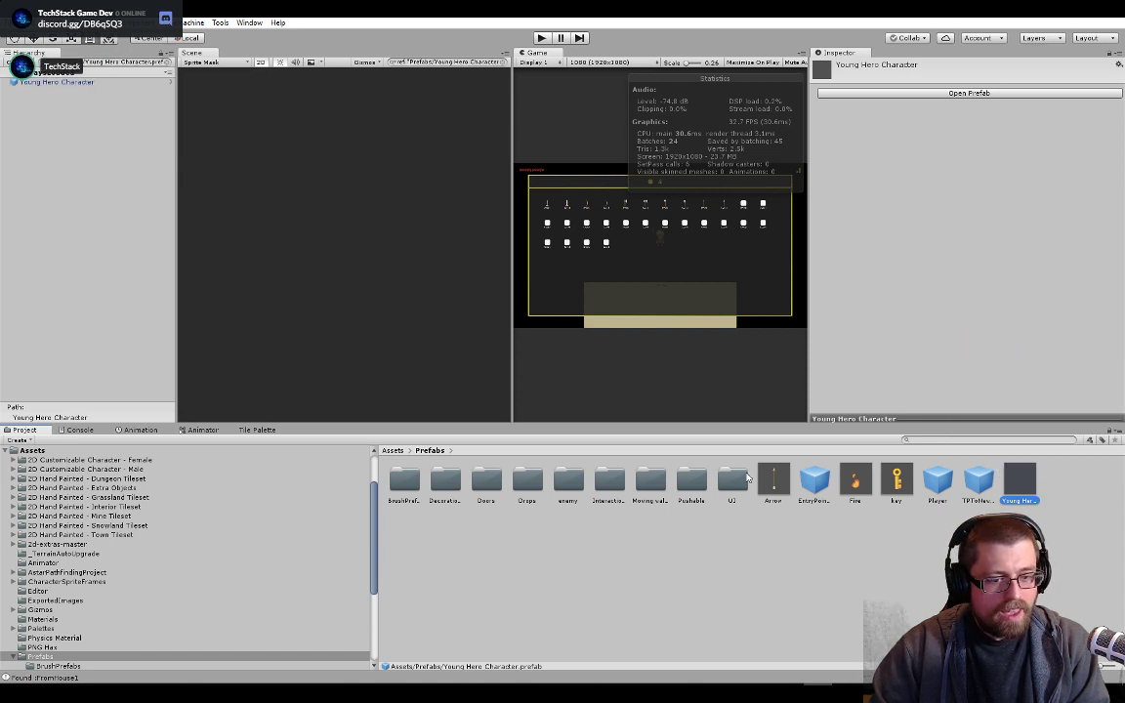
- Find the Arrow prefab's references in the scene, inspect Male Character Down, and clear the Hierarchy filter
{"action": "right_click", "coordinate": [772, 481]}
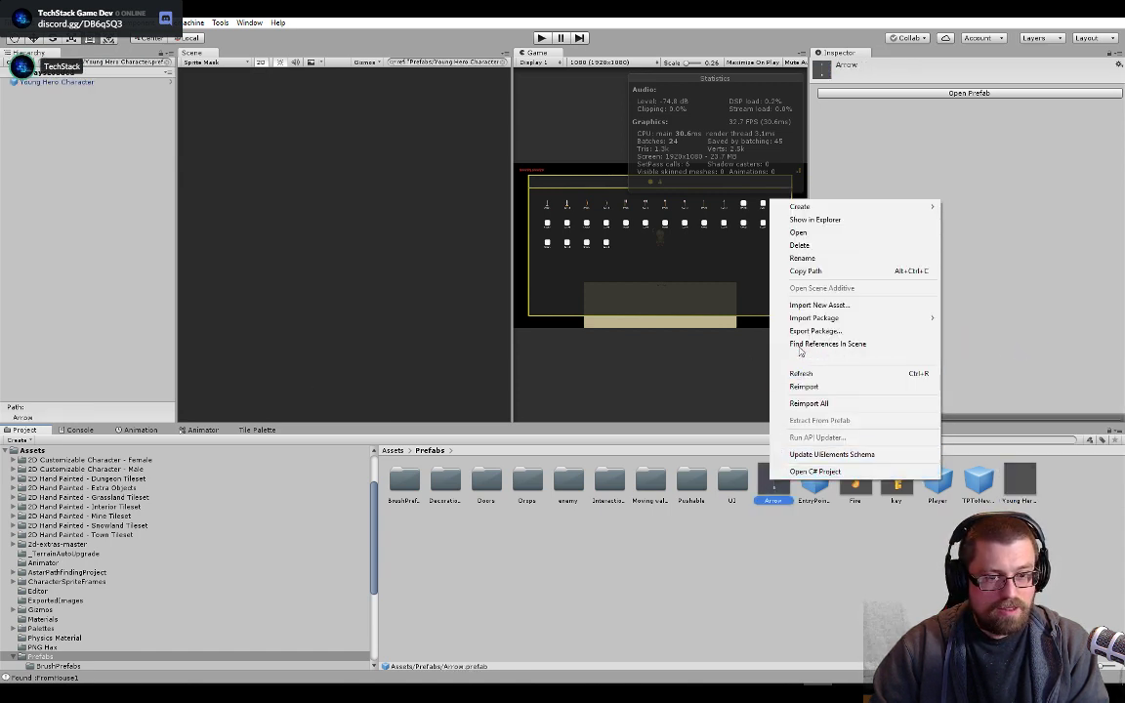
{"action": "left_click", "coordinate": [824, 344]}
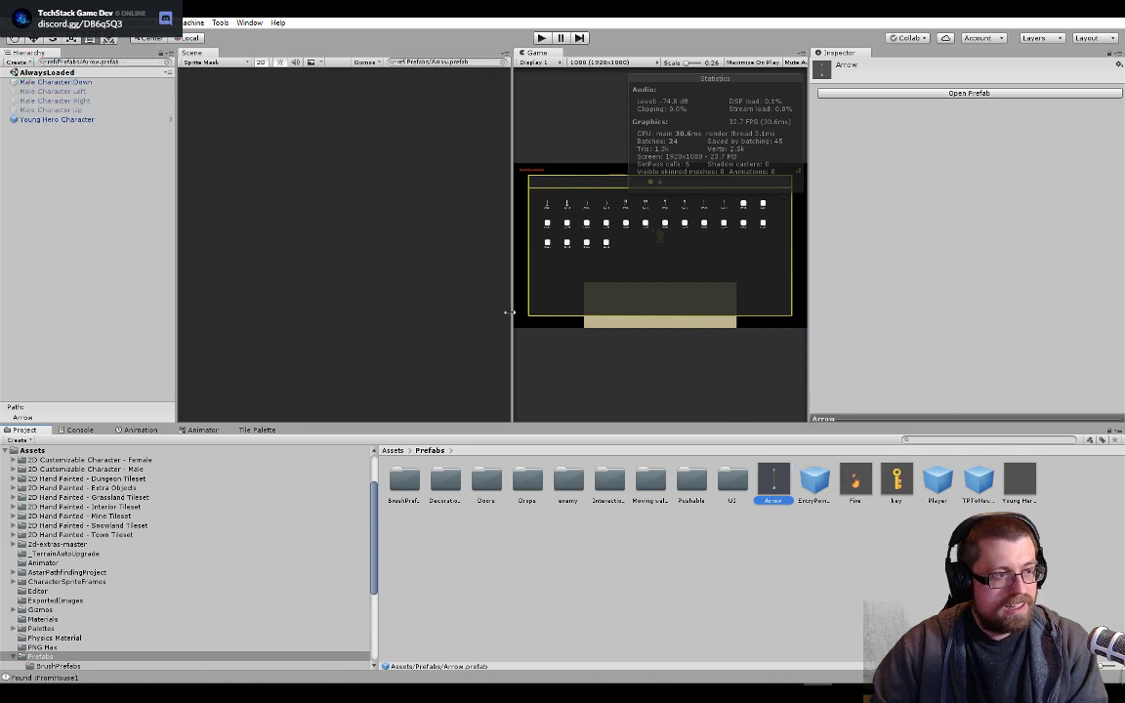
{"action": "left_click", "coordinate": [102, 83]}
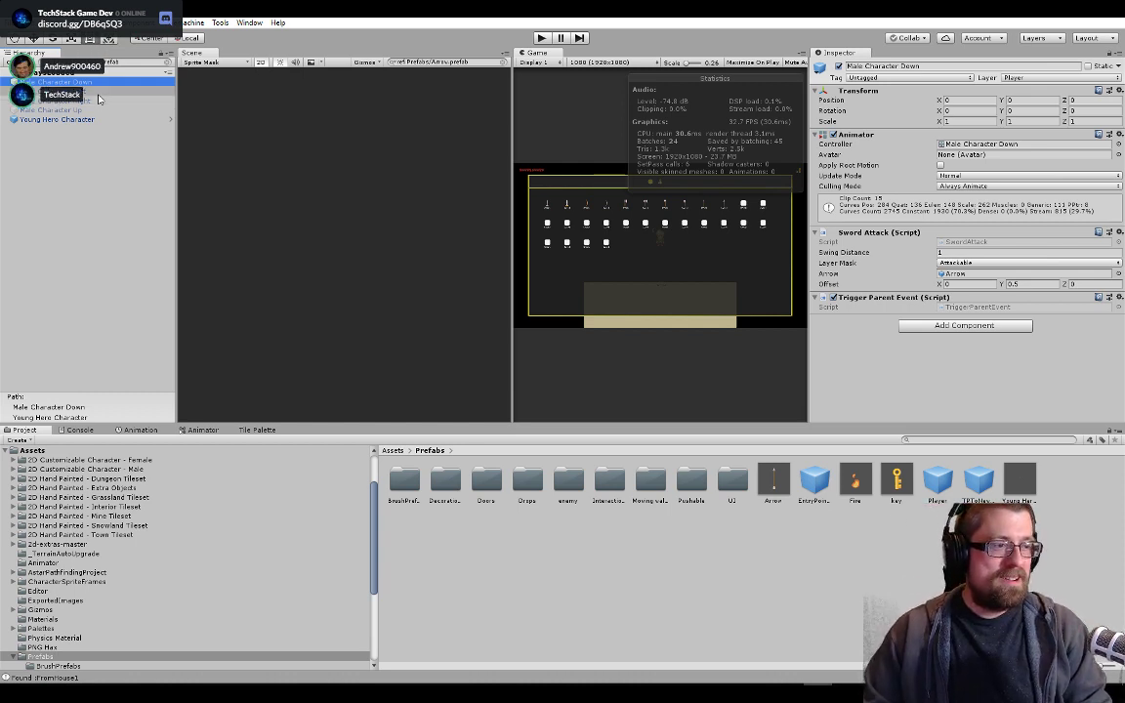
{"action": "left_click", "coordinate": [167, 61]}
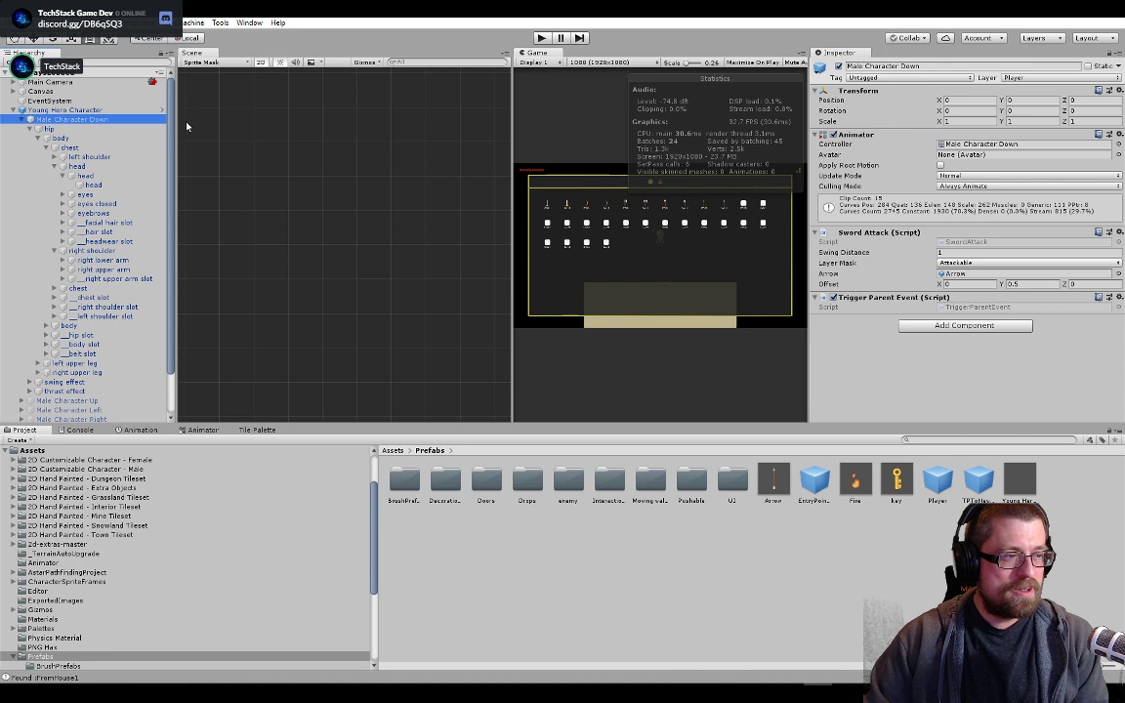
- Run the game, widen the Game view, and frame Young Hero Character from the AlwaysLoaded scene with its gizmo cube showing
{"action": "left_click", "coordinate": [541, 37]}
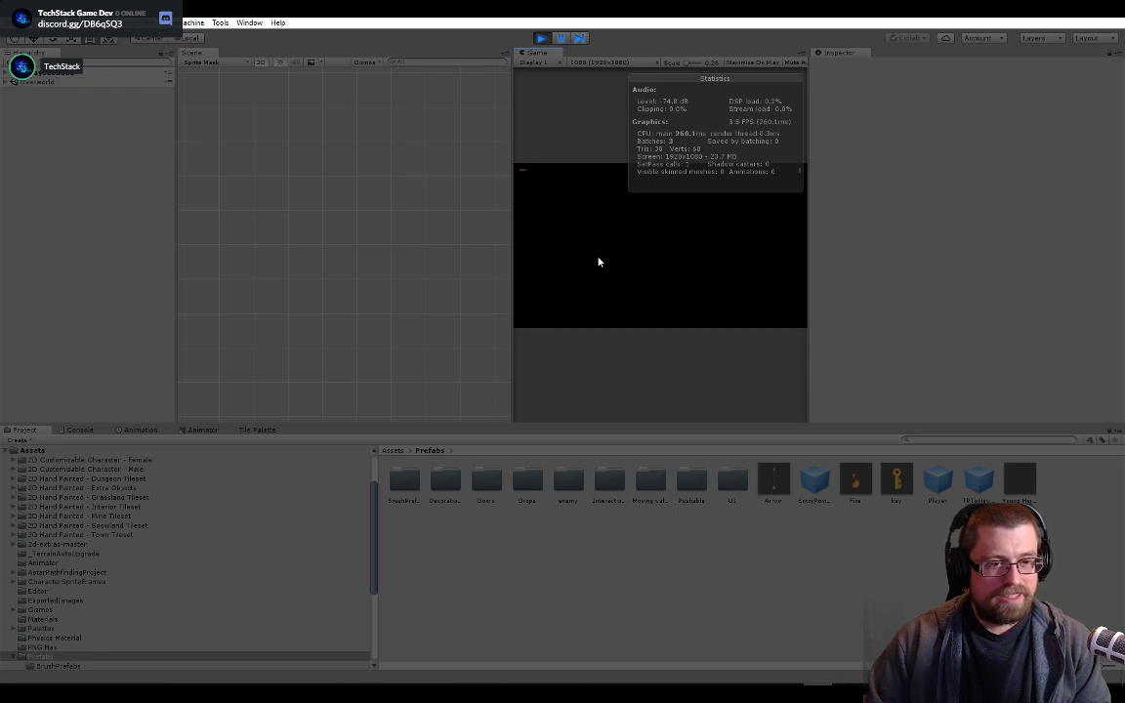
{"action": "left_click_drag", "start_coordinate": [513, 236], "coordinate": [375, 237]}
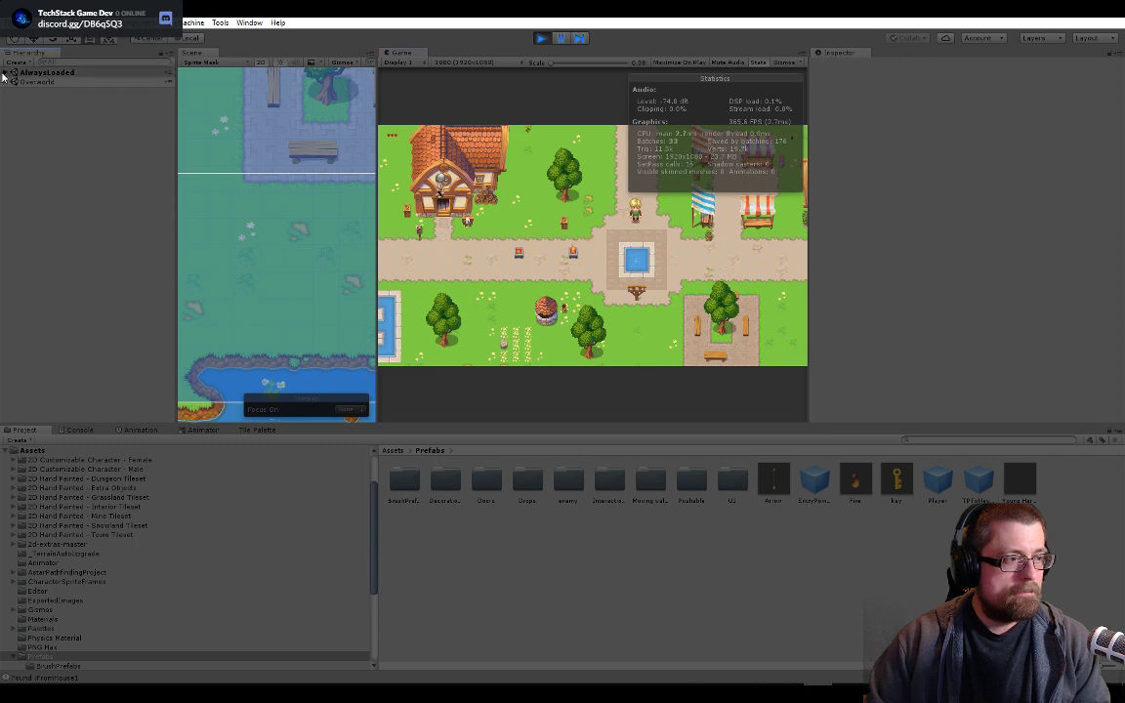
{"action": "left_click", "coordinate": [4, 72]}
{"action": "left_click", "coordinate": [42, 109]}
{"action": "key", "text": "f"}
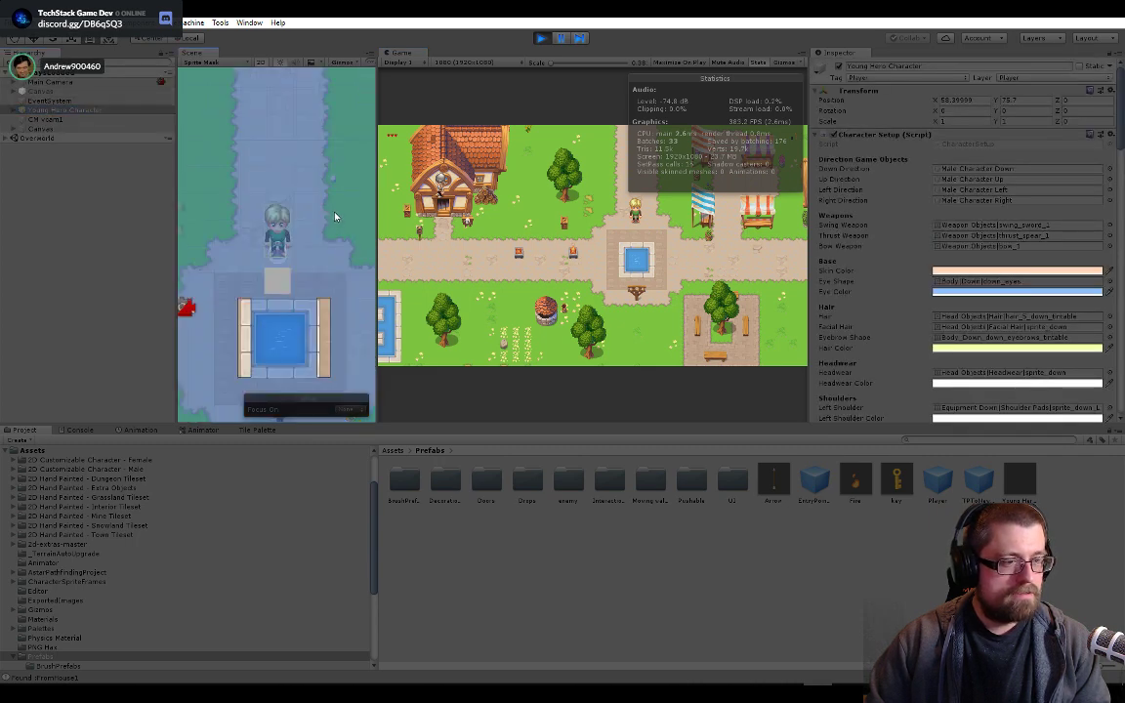
{"action": "left_click", "coordinate": [324, 241]}
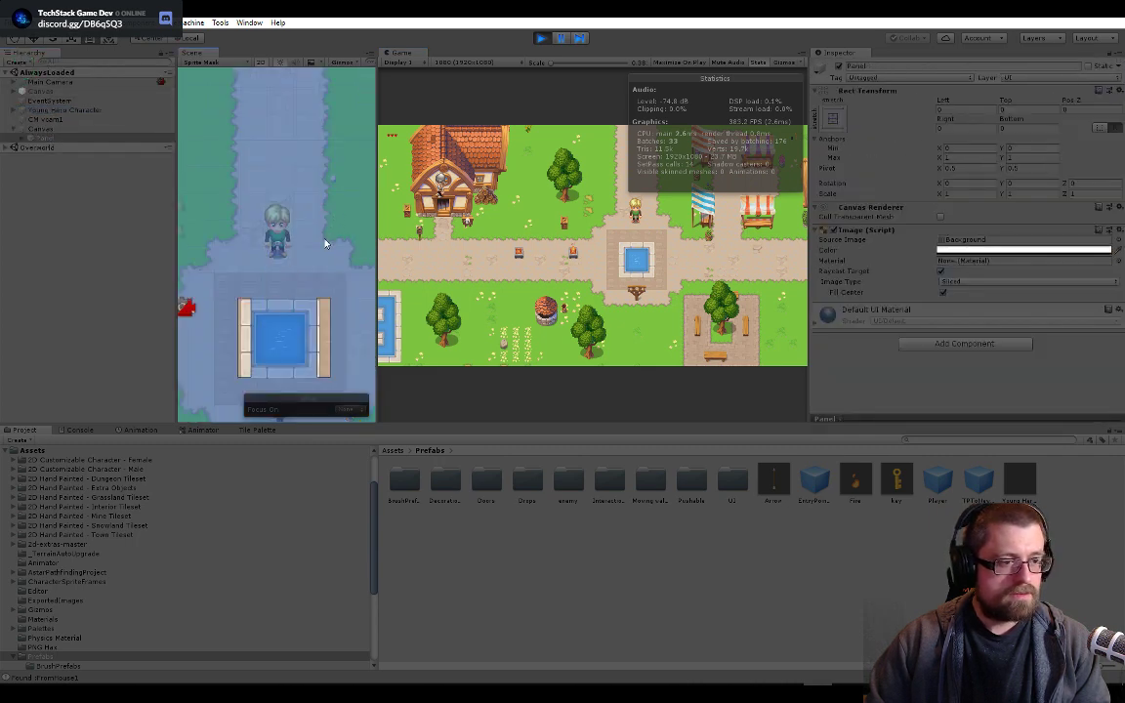
{"action": "left_click", "coordinate": [60, 113]}
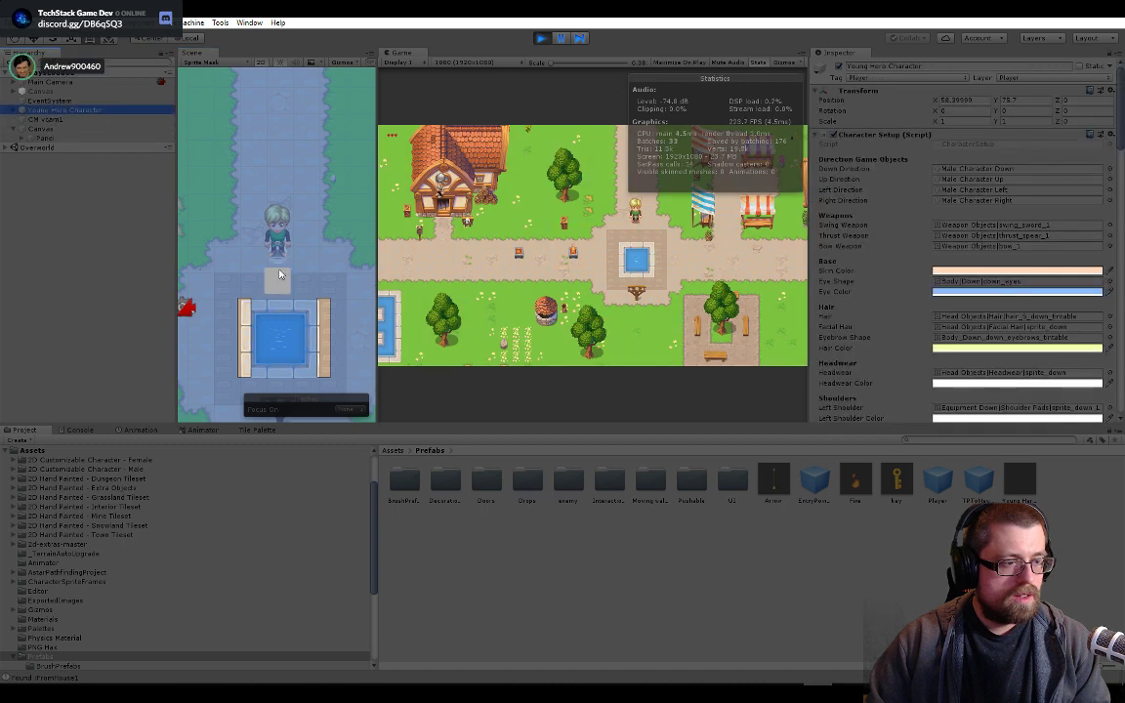
- Playtest the hero's movement and sword attacks in different directions to check the gizmo cube, and stop the game
{"action": "left_click", "coordinate": [670, 228]}
{"action": "key", "text": "a"}
{"action": "key", "text": "space"}
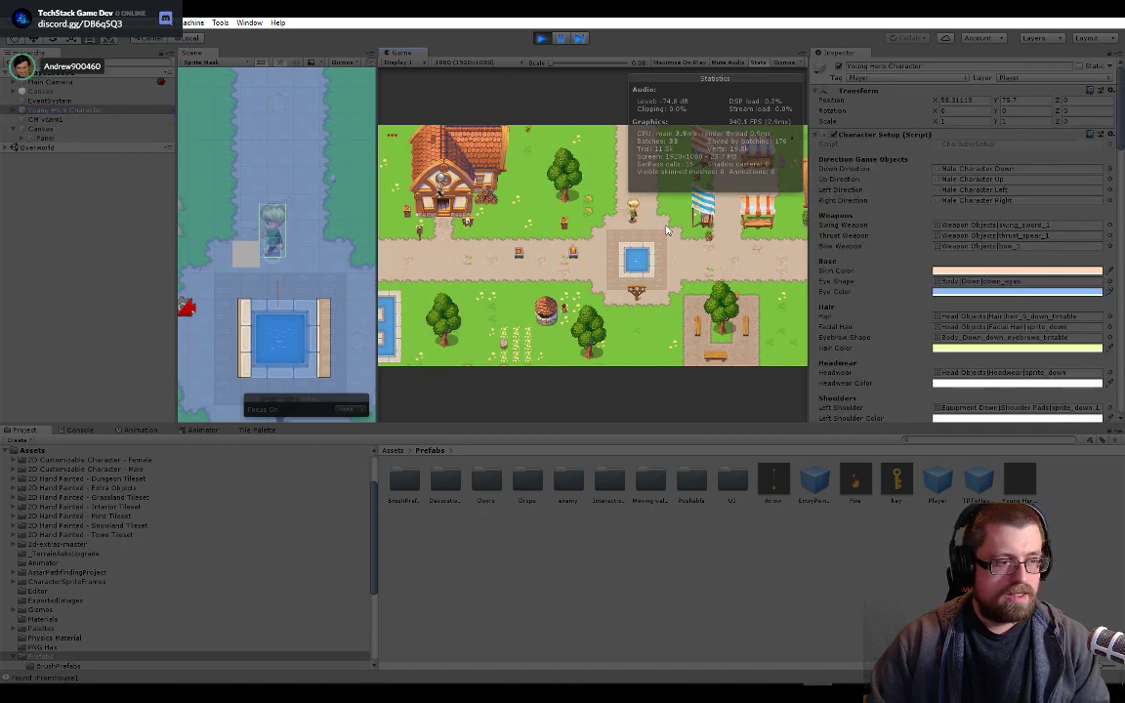
{"action": "key", "text": "space"}
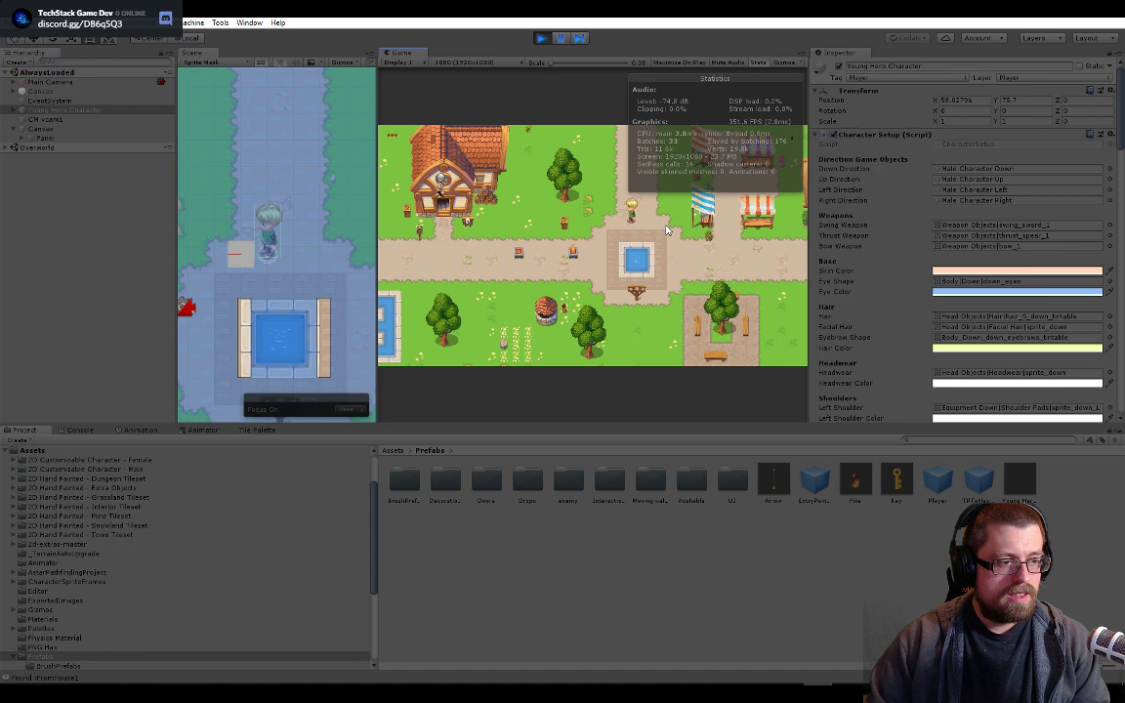
{"action": "key", "text": "w"}
{"action": "key", "text": "d"}
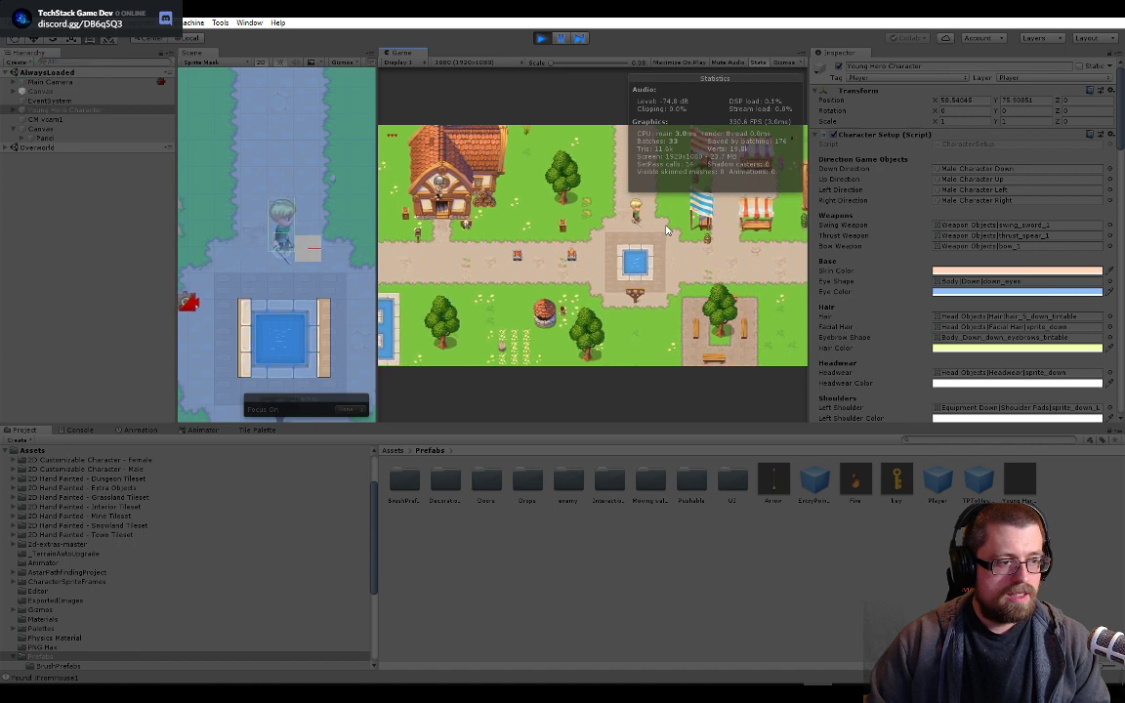
{"action": "key", "text": "a"}
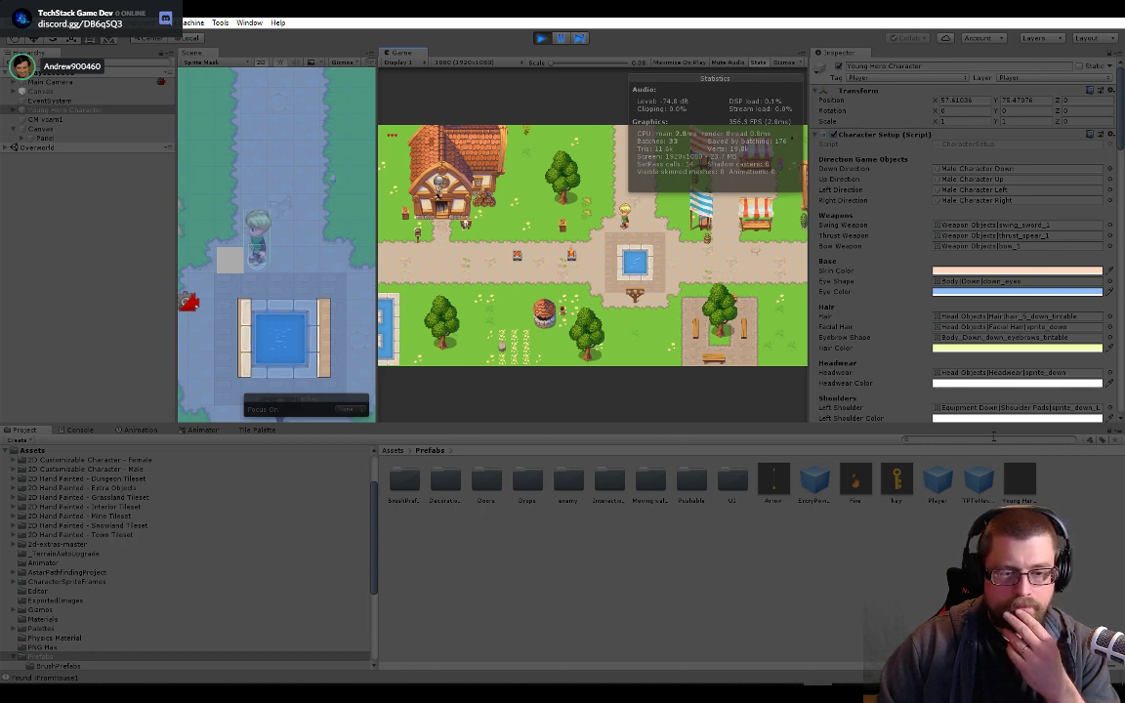
{"action": "left_click", "coordinate": [543, 37]}
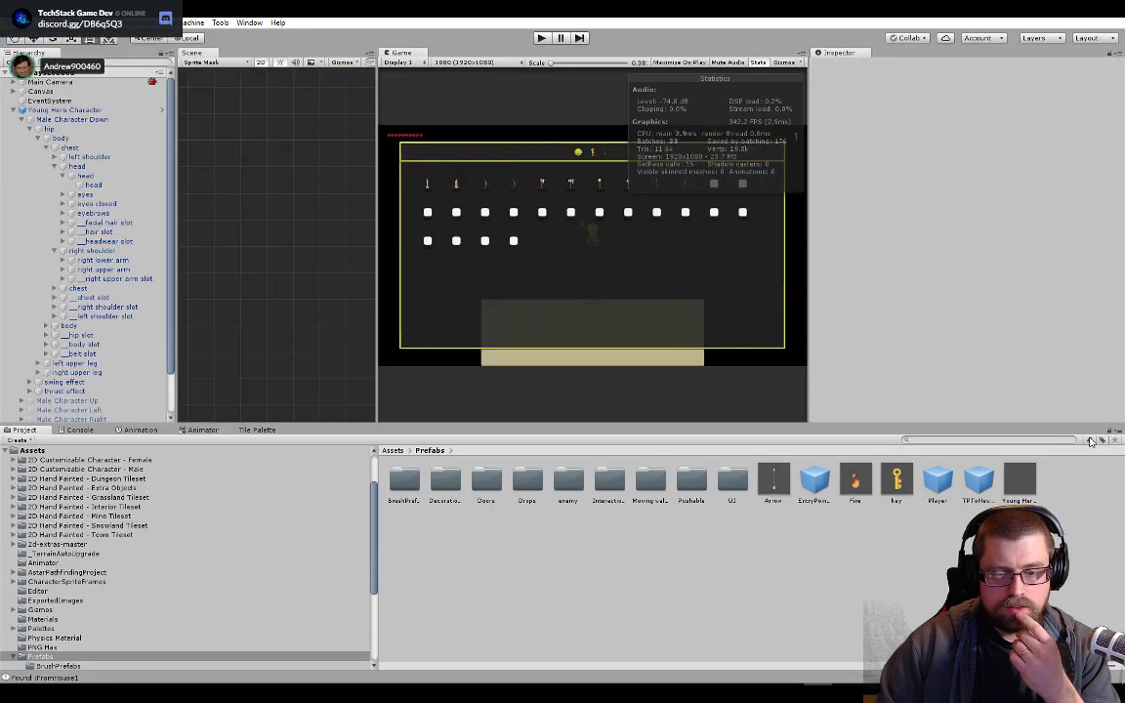
- Filter the project assets by type, trying AudioMixer, Material and PhysicMaterial
{"action": "left_click", "coordinate": [1089, 440]}
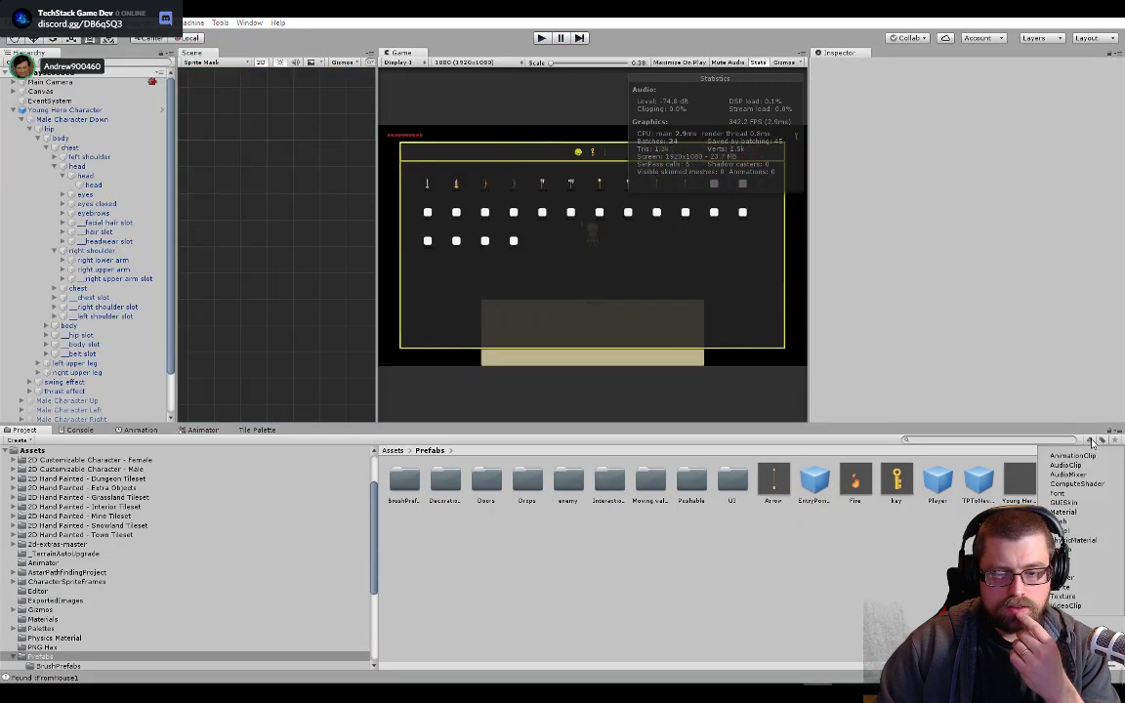
{"action": "left_click", "coordinate": [1101, 440]}
{"action": "left_click", "coordinate": [1056, 443]}
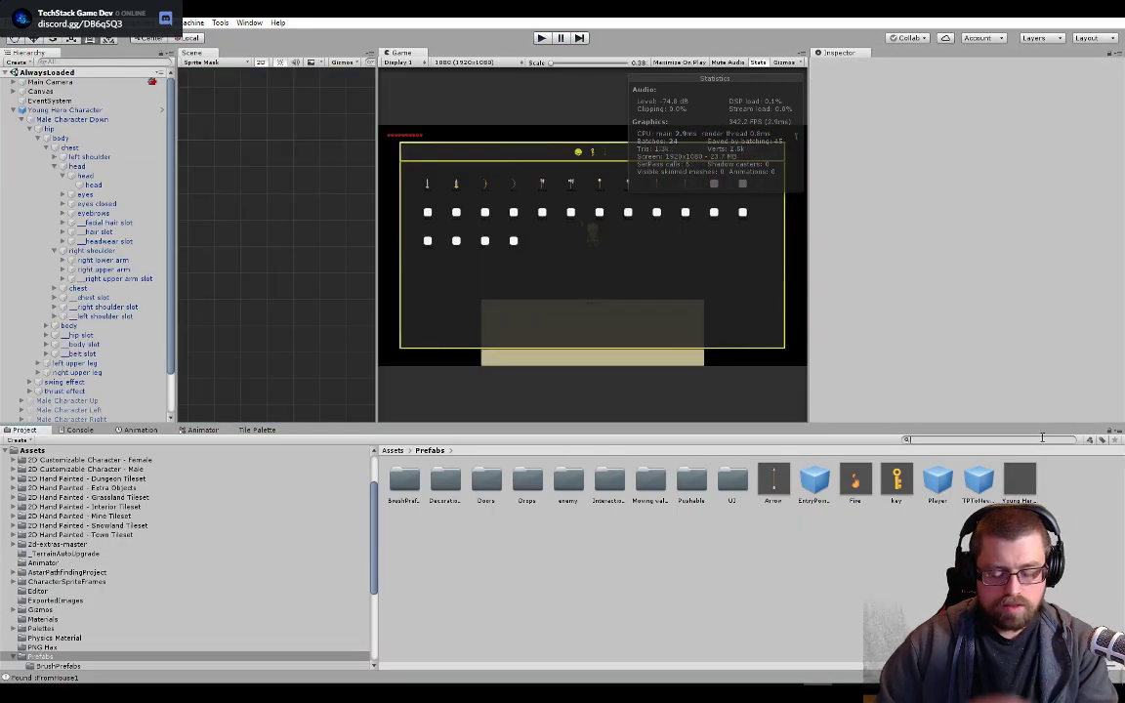
{"action": "left_click", "coordinate": [1090, 441]}
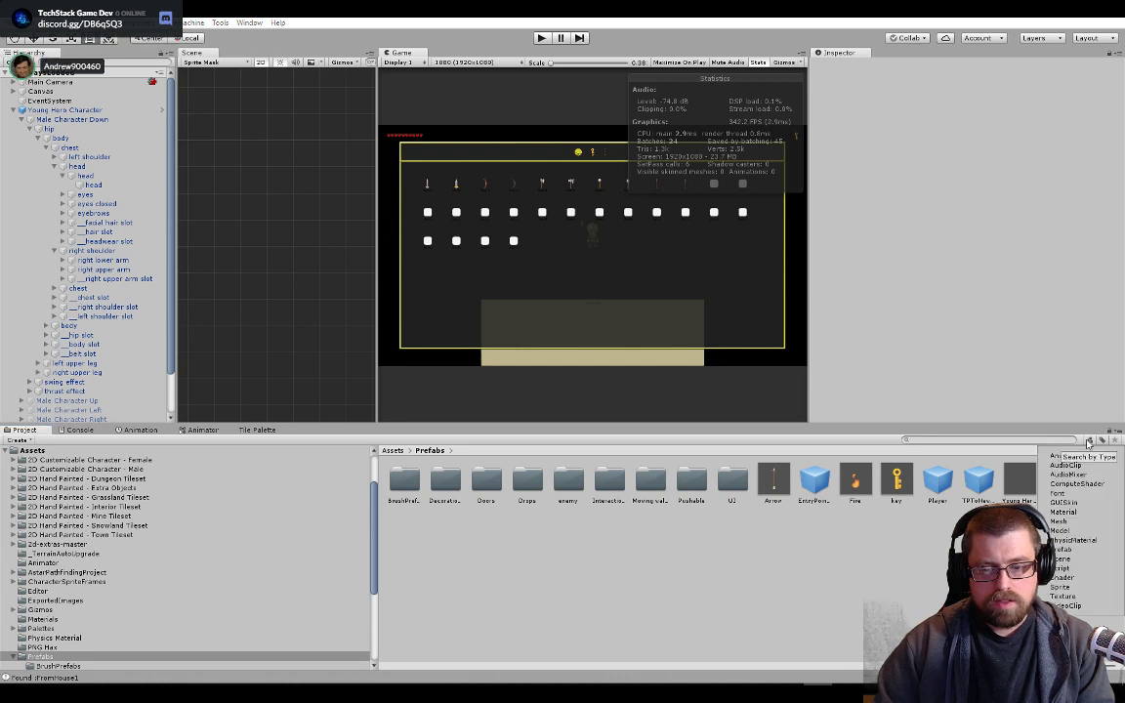
{"action": "left_click", "coordinate": [1070, 475]}
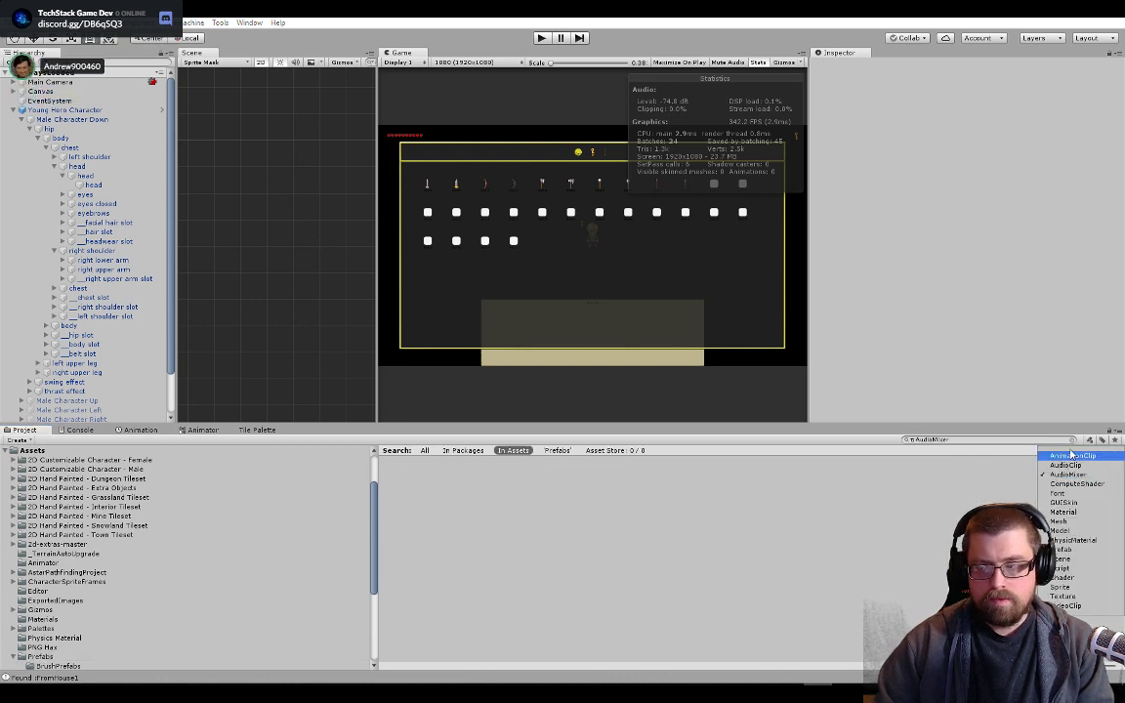
{"action": "left_click", "coordinate": [1062, 512]}
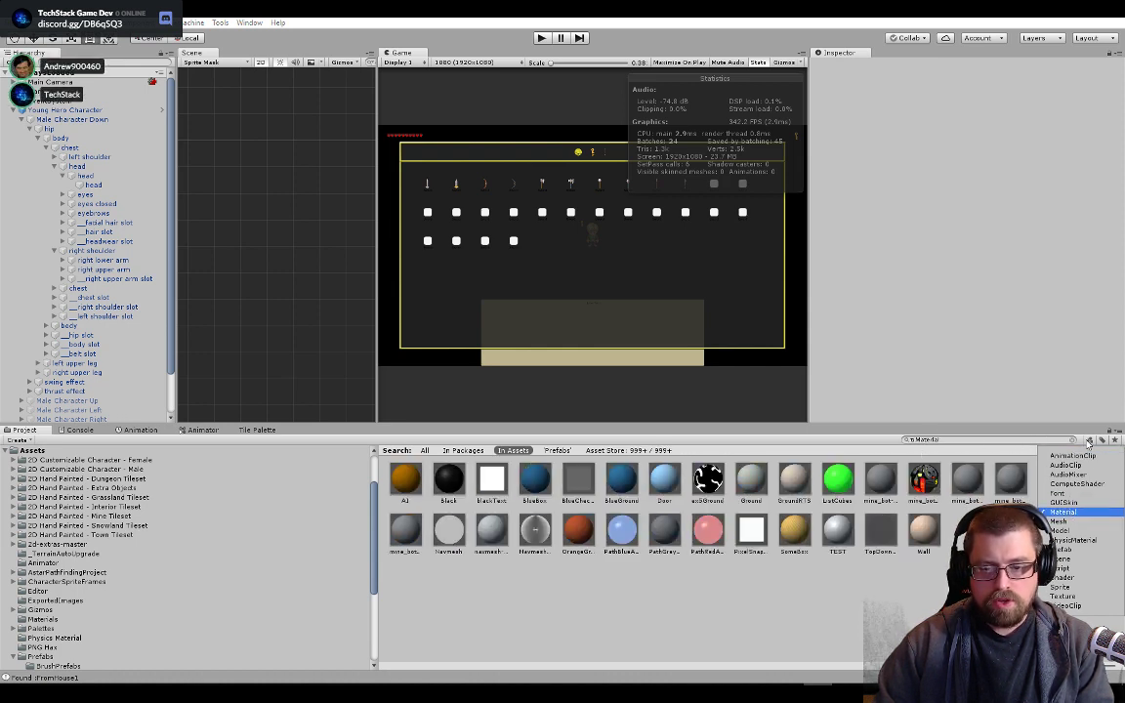
{"action": "left_click", "coordinate": [1065, 540]}
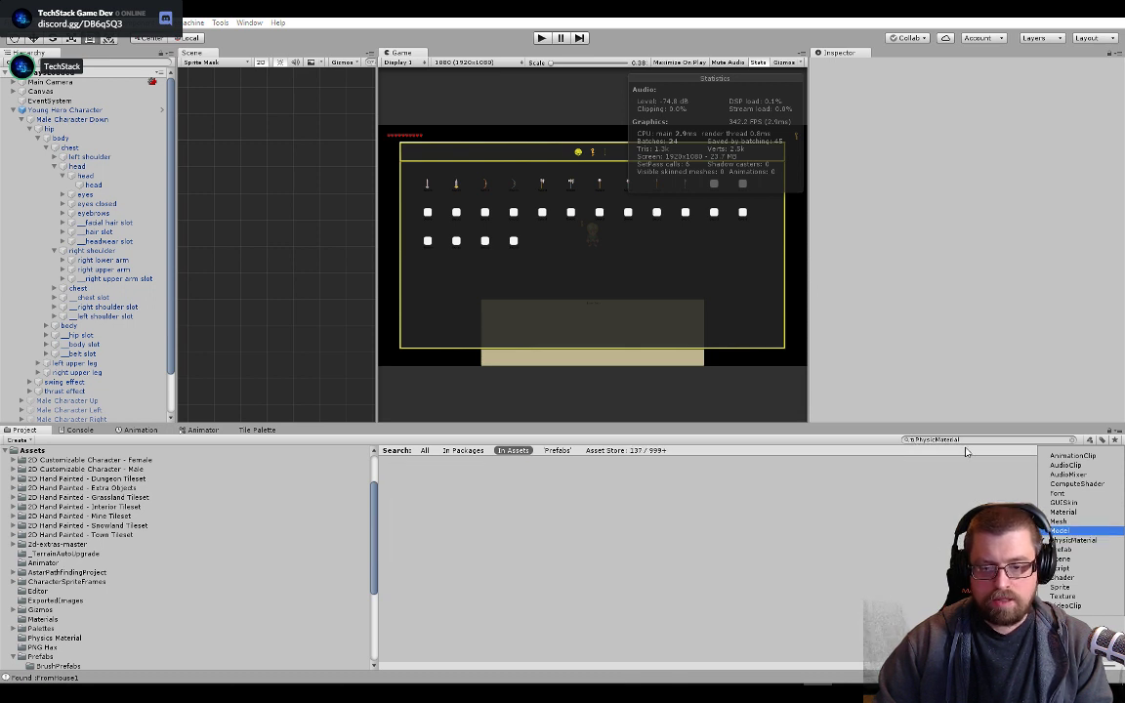
{"action": "left_click", "coordinate": [1088, 441]}
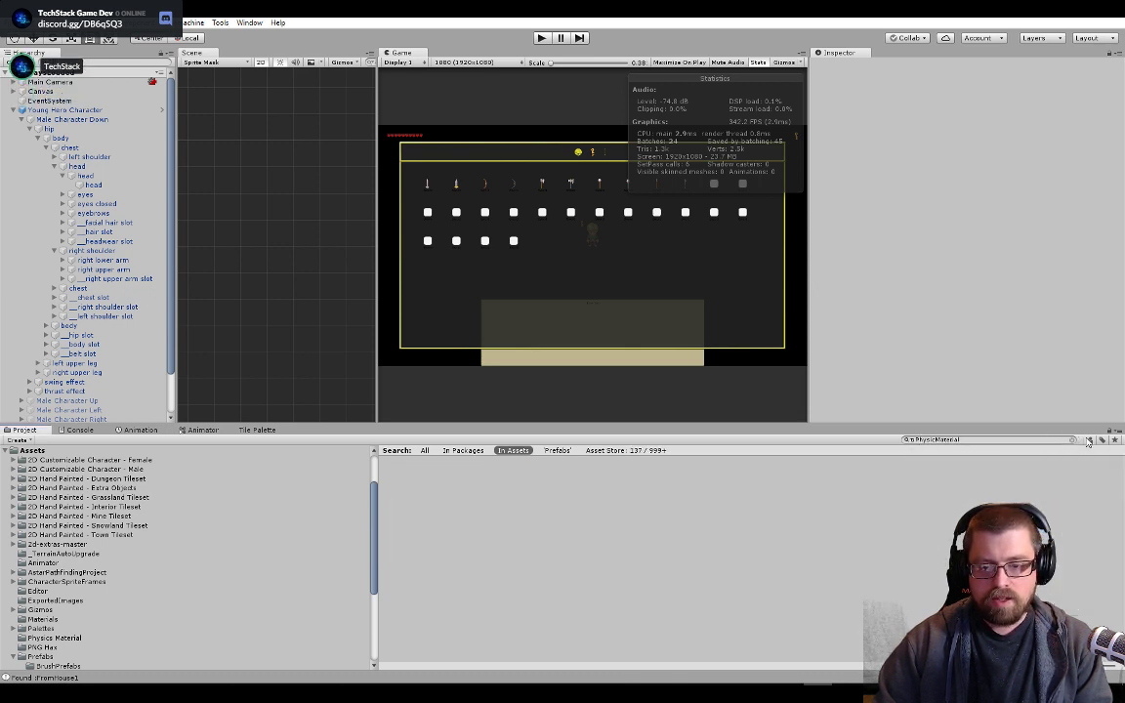
- Save the PhysicMaterial search as New Saved Search among the favourites, and clear the project search
{"action": "left_click", "coordinate": [1102, 441]}
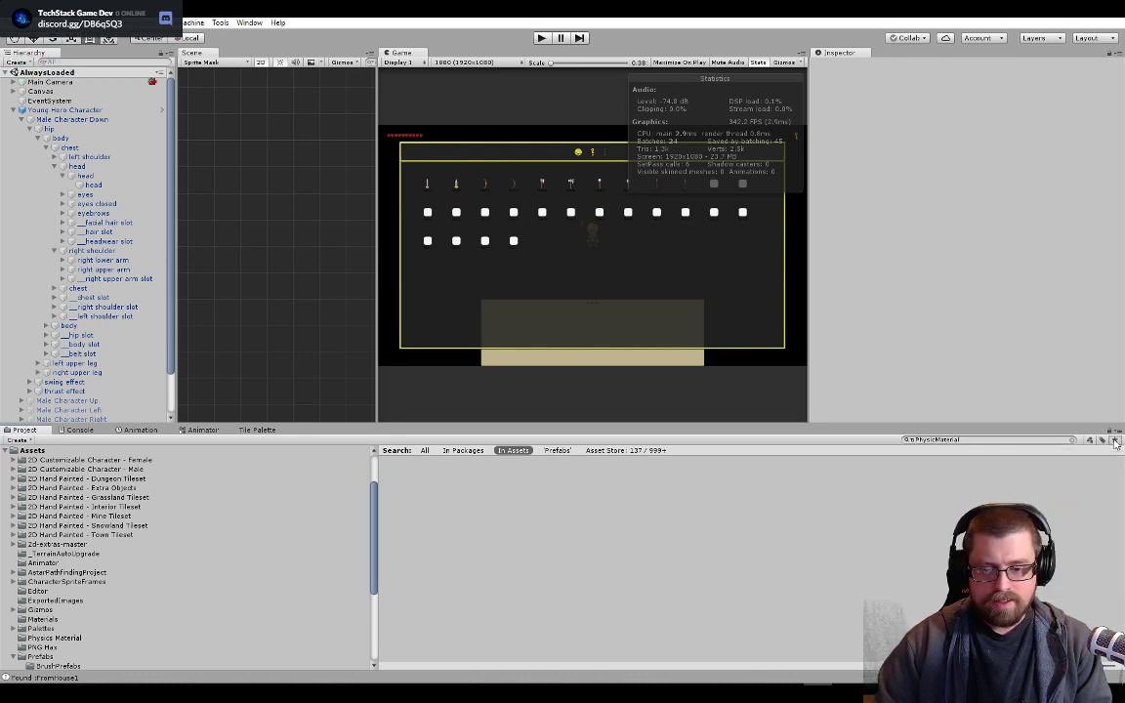
{"action": "left_click", "coordinate": [1114, 441]}
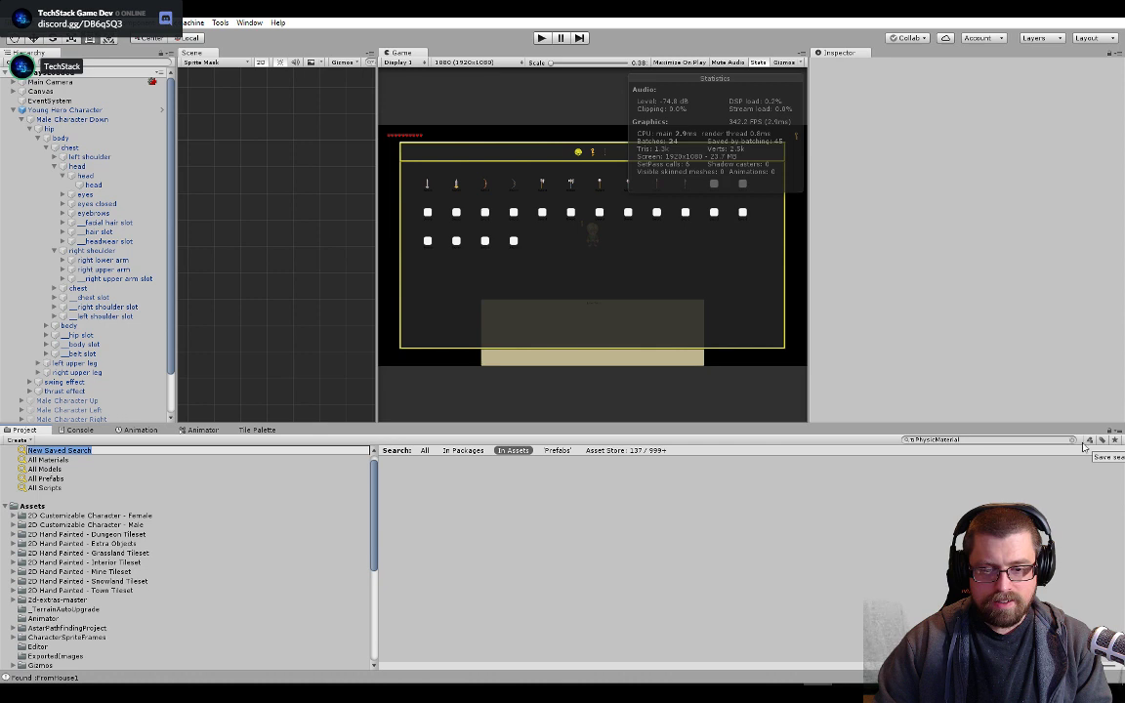
{"action": "left_click", "coordinate": [998, 439]}
{"action": "key", "text": "BackSpace"}
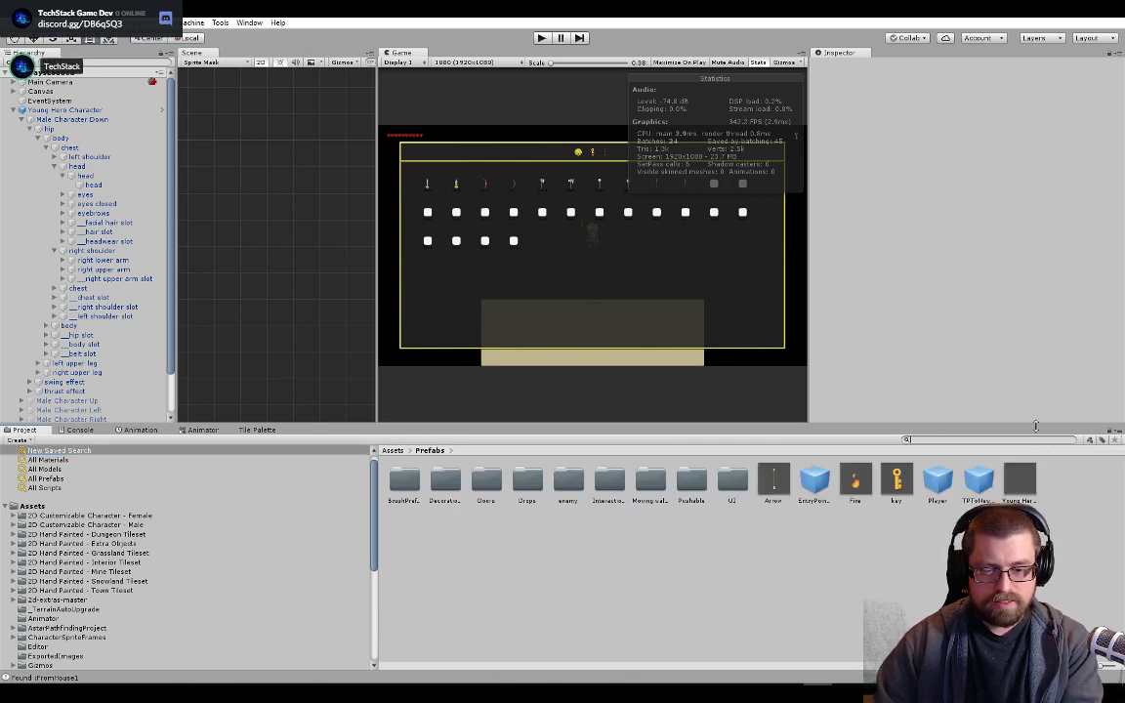
- Look through the asset label filters, and search the project assets for "test"
{"action": "left_click", "coordinate": [1103, 441]}
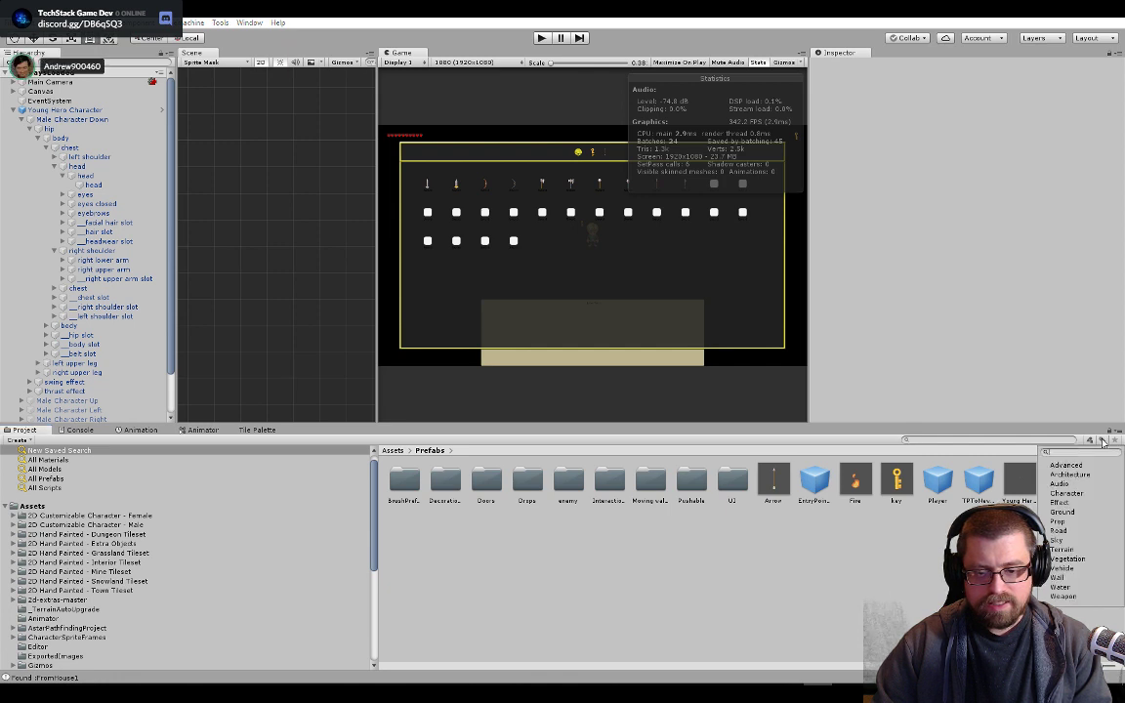
{"action": "left_click", "coordinate": [1050, 440]}
{"action": "right_click", "coordinate": [1050, 443]}
{"action": "left_click", "coordinate": [992, 442]}
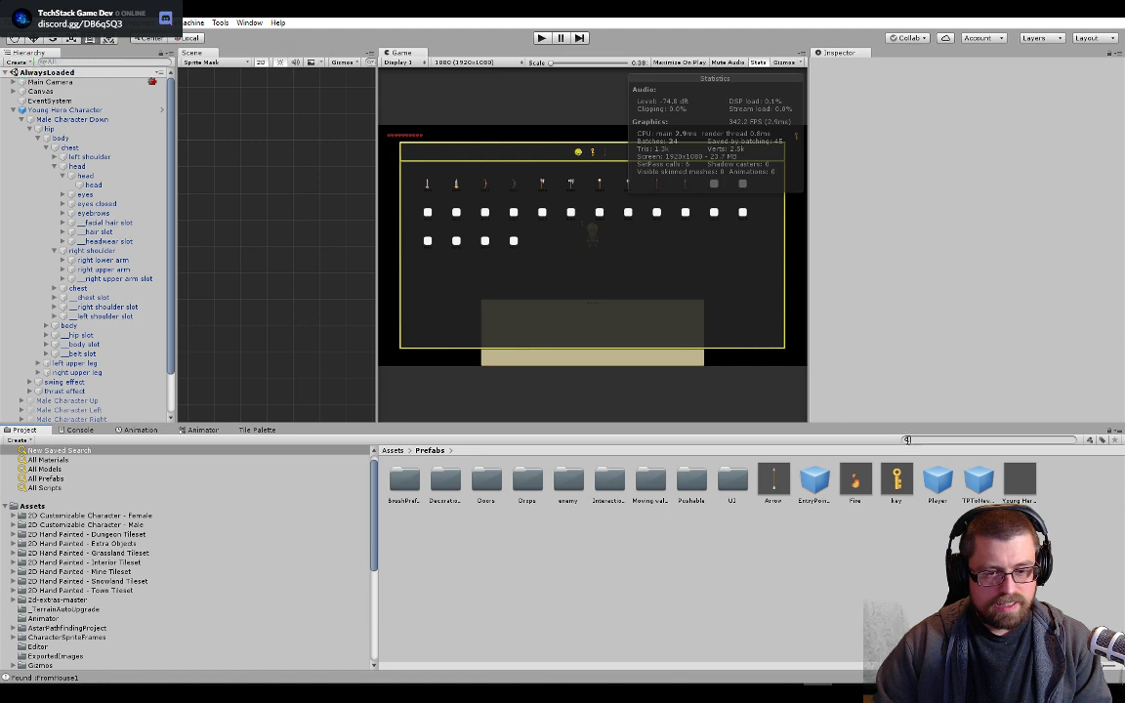
{"action": "right_click", "coordinate": [907, 440]}
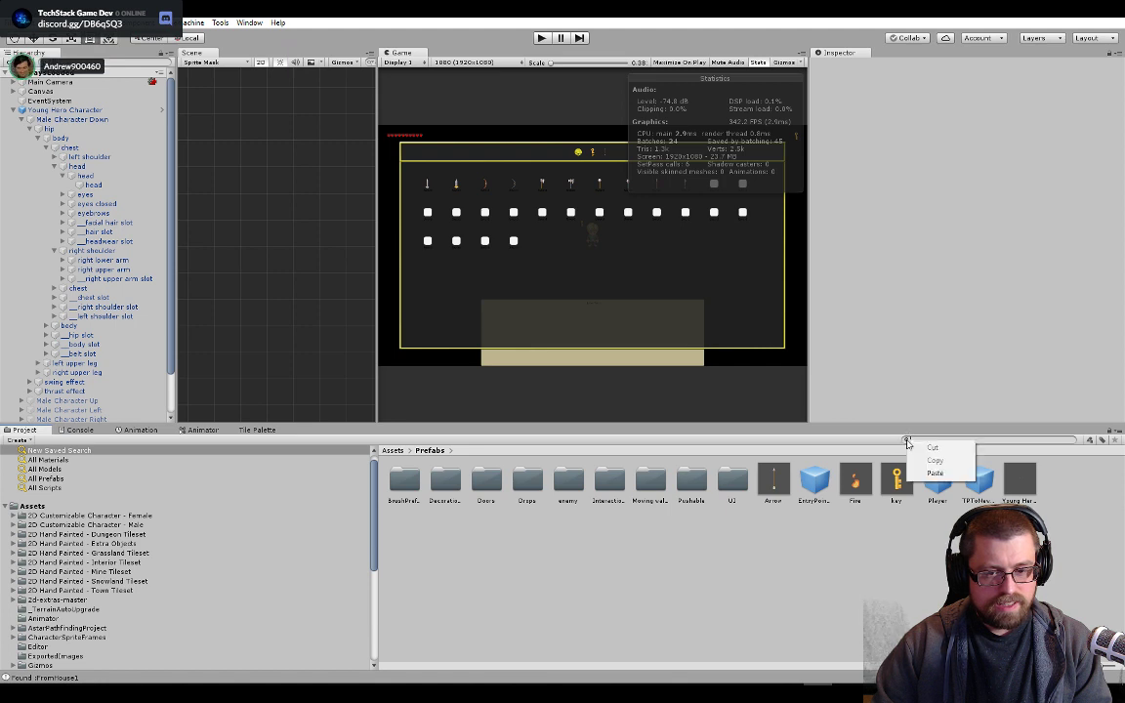
{"action": "left_click", "coordinate": [1001, 439]}
{"action": "type", "text": "test"}
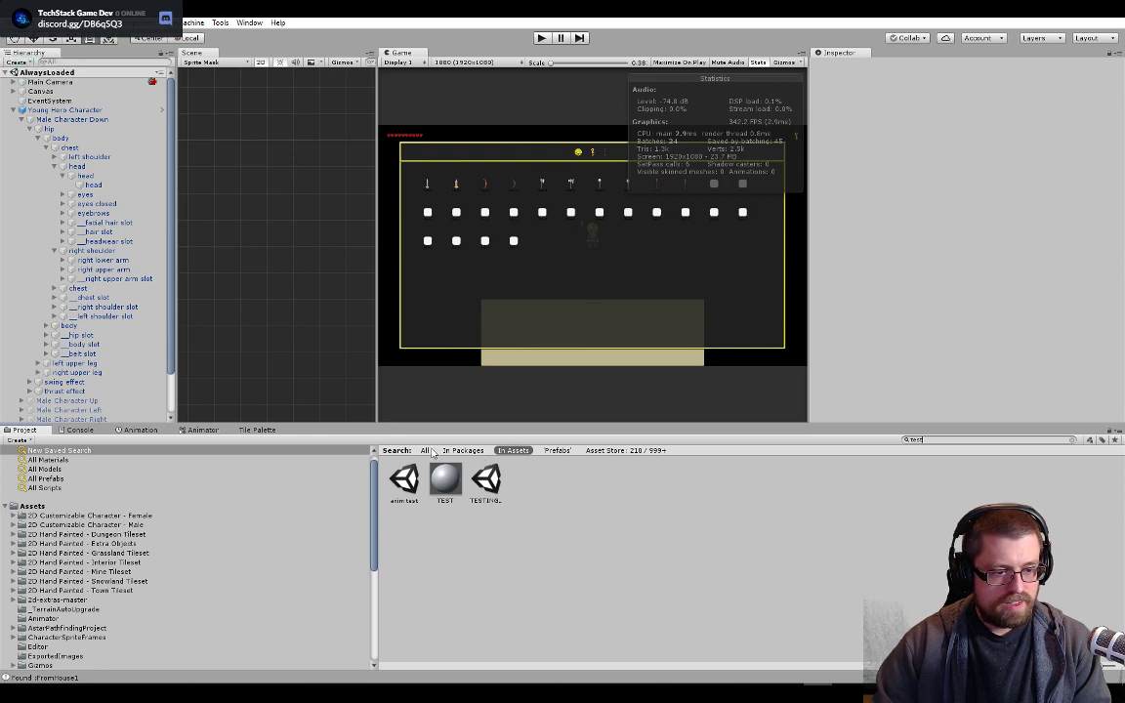
- Switch the project search to the Asset Store, enlarge the project area, and search for "Tileset"
{"action": "left_click", "coordinate": [627, 450]}
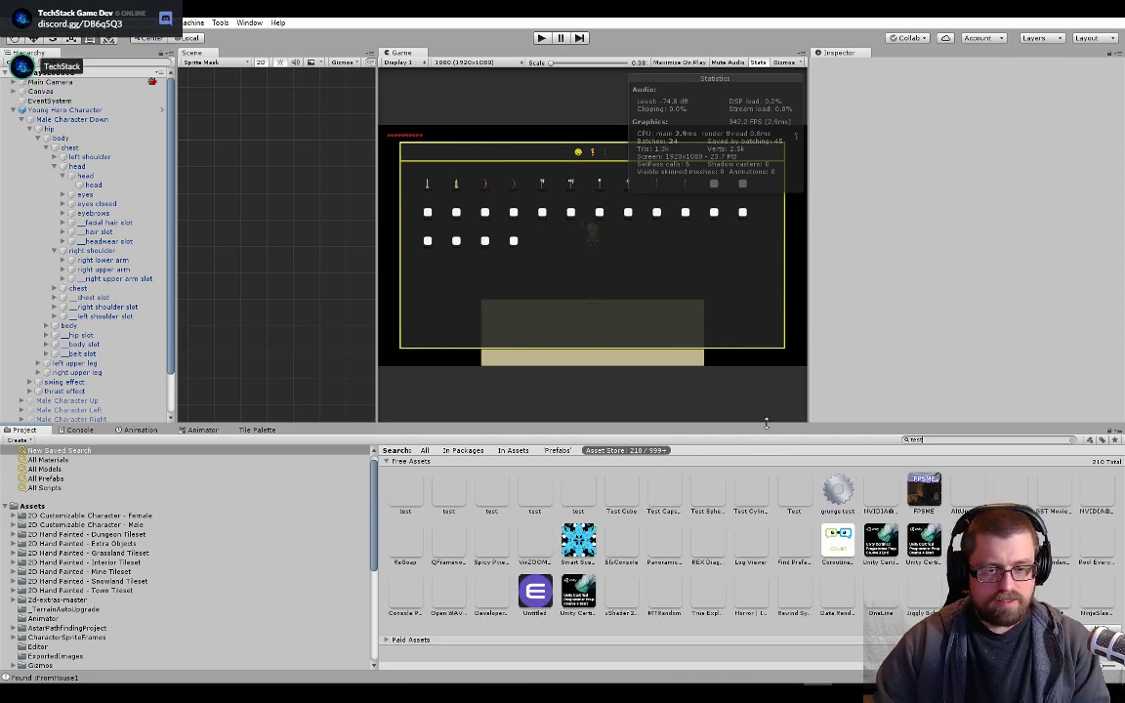
{"action": "left_click_drag", "start_coordinate": [767, 422], "coordinate": [760, 317]}
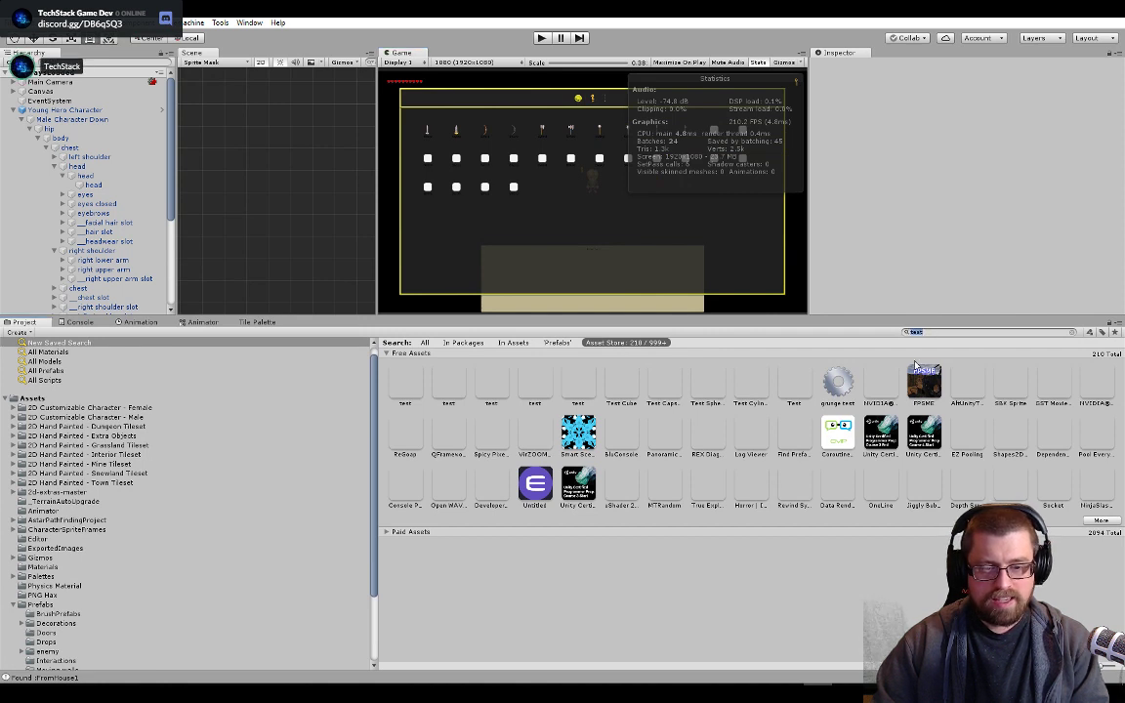
{"action": "type", "text": "Tile"}
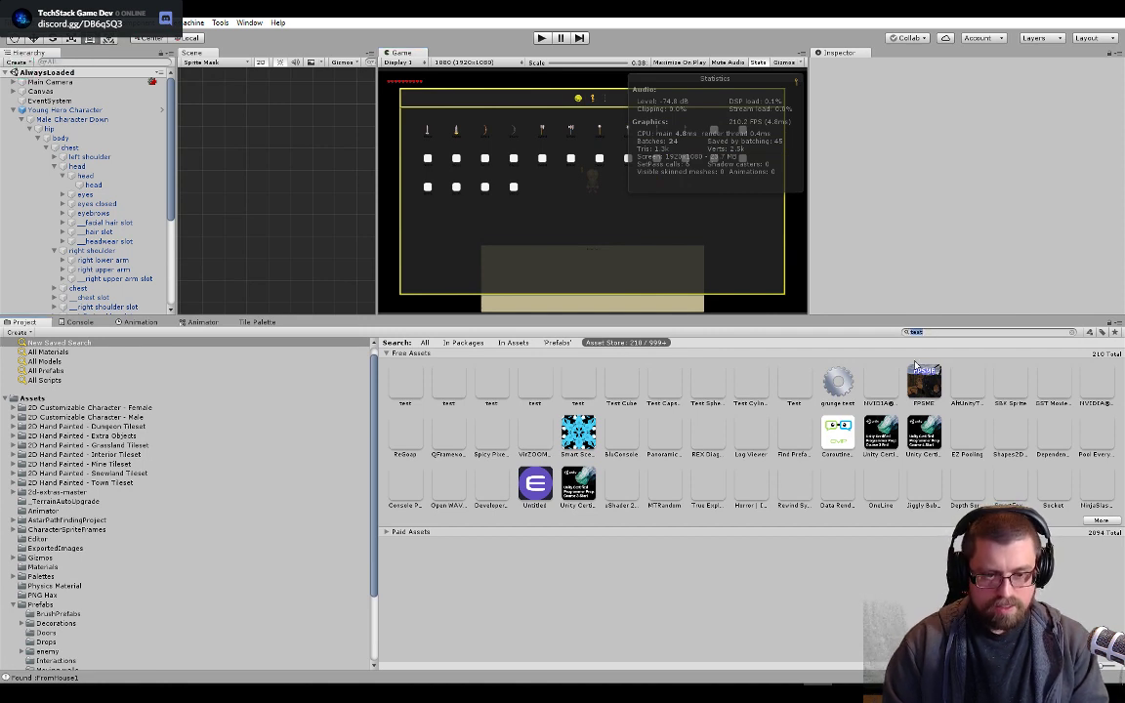
{"action": "type", "text": "set"}
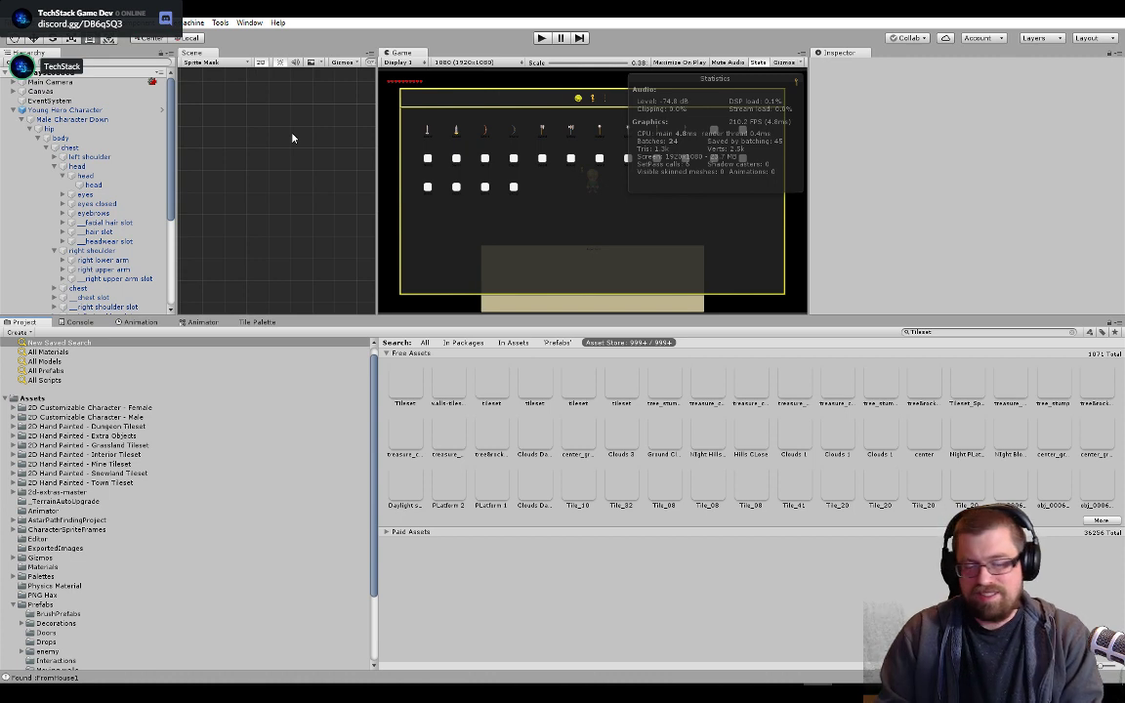
- Examine the package details of several free store results, including Tileset, Night Hills Close and Tileset_Sprite_Sheet
{"action": "left_click", "coordinate": [420, 385]}
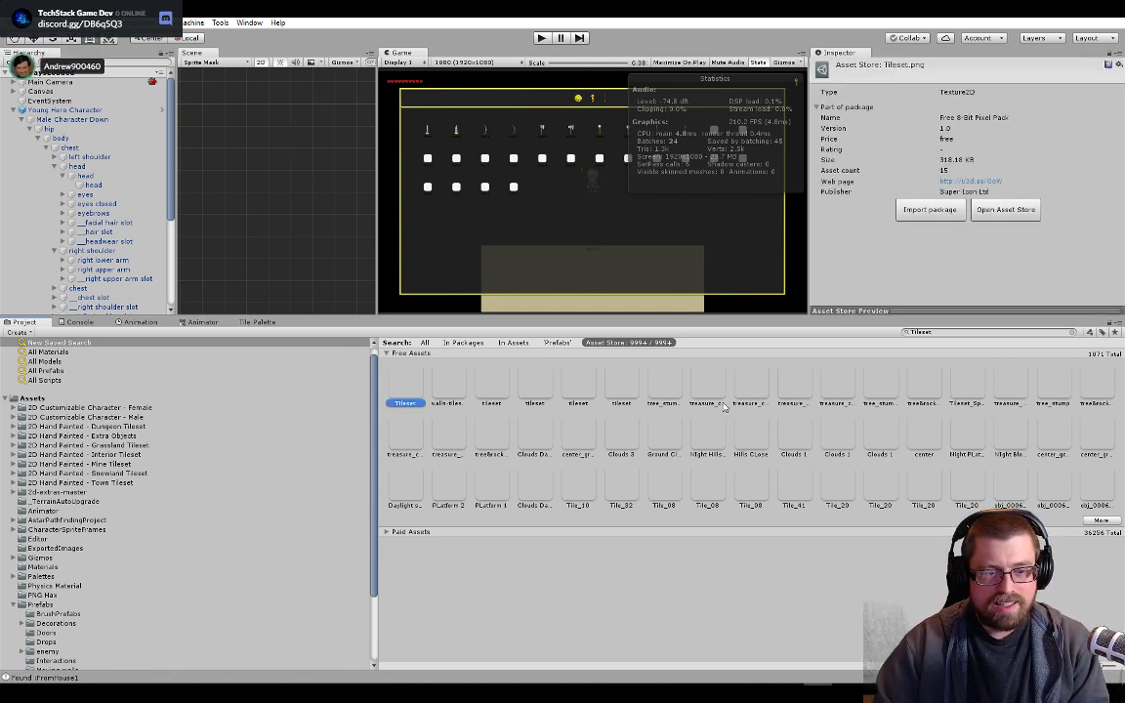
{"action": "left_click", "coordinate": [710, 437]}
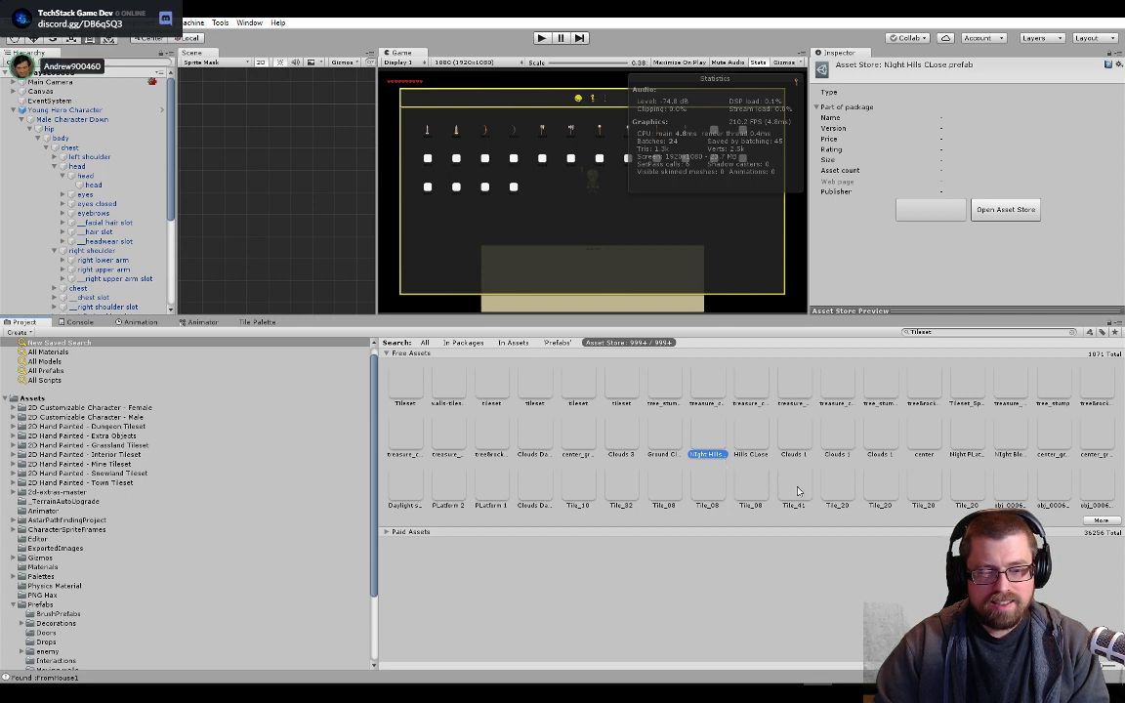
{"action": "left_click", "coordinate": [1007, 392]}
{"action": "left_click", "coordinate": [966, 391]}
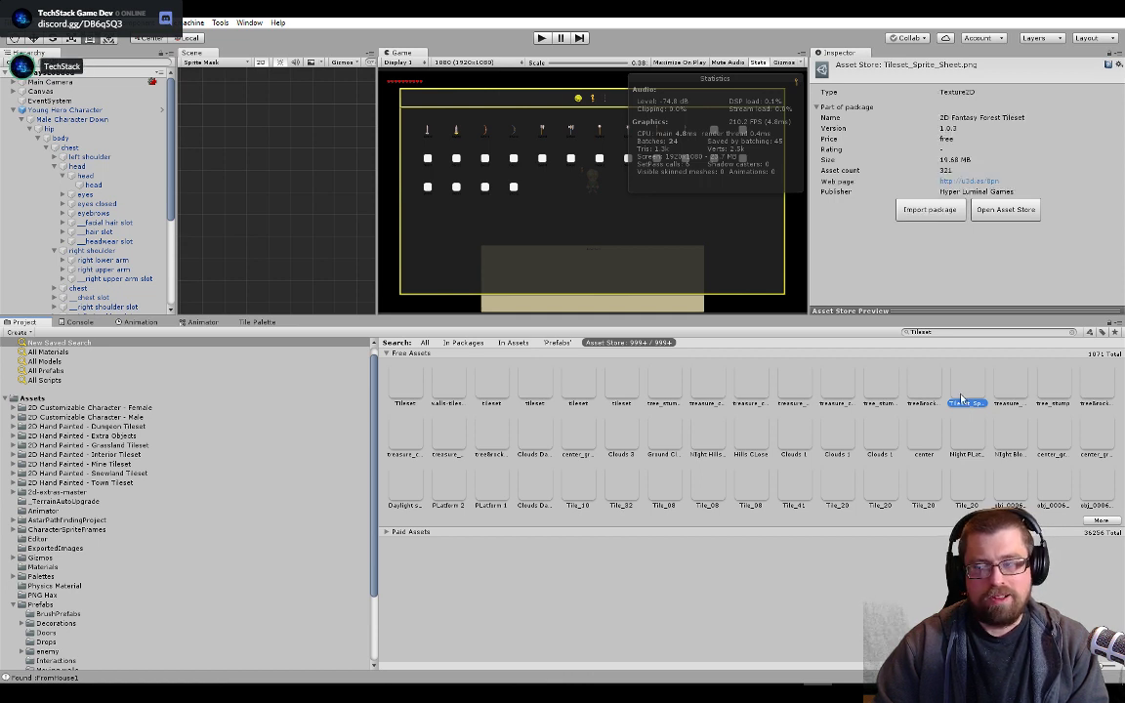
- View the 2D Fantasy Forest Tileset's Asset Store page in the browser, close it, and clear the project search in Unity
{"action": "left_click", "coordinate": [990, 183]}
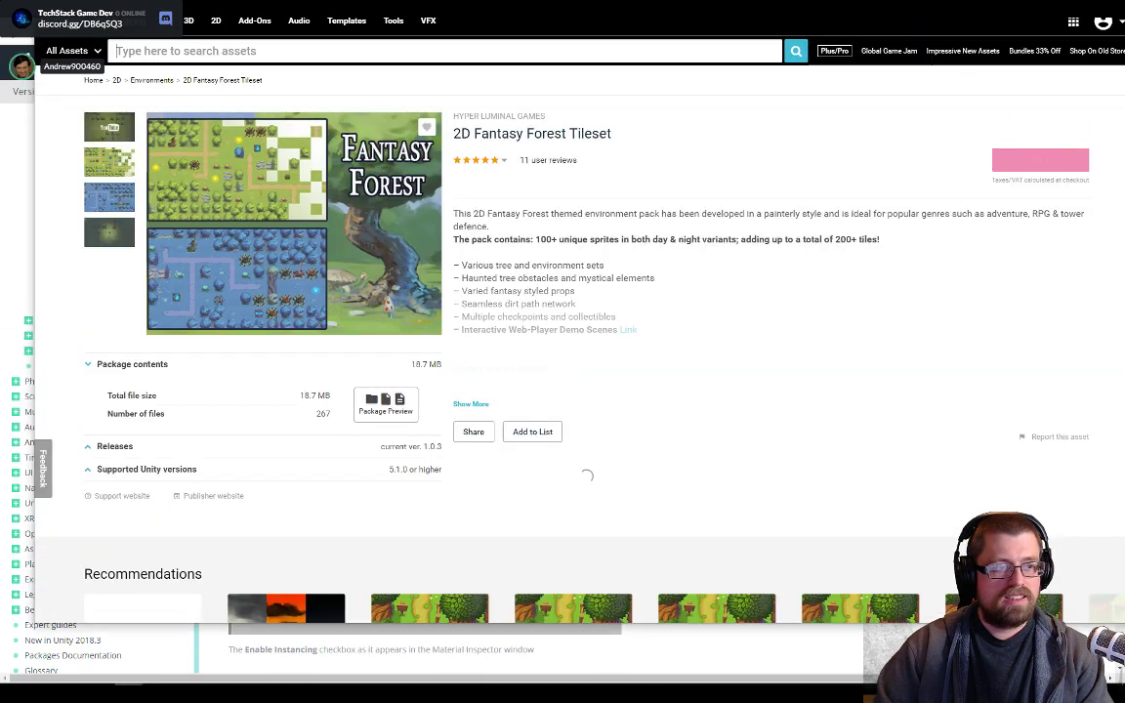
{"action": "left_click_drag", "start_coordinate": [586, 5], "coordinate": [563, 17]}
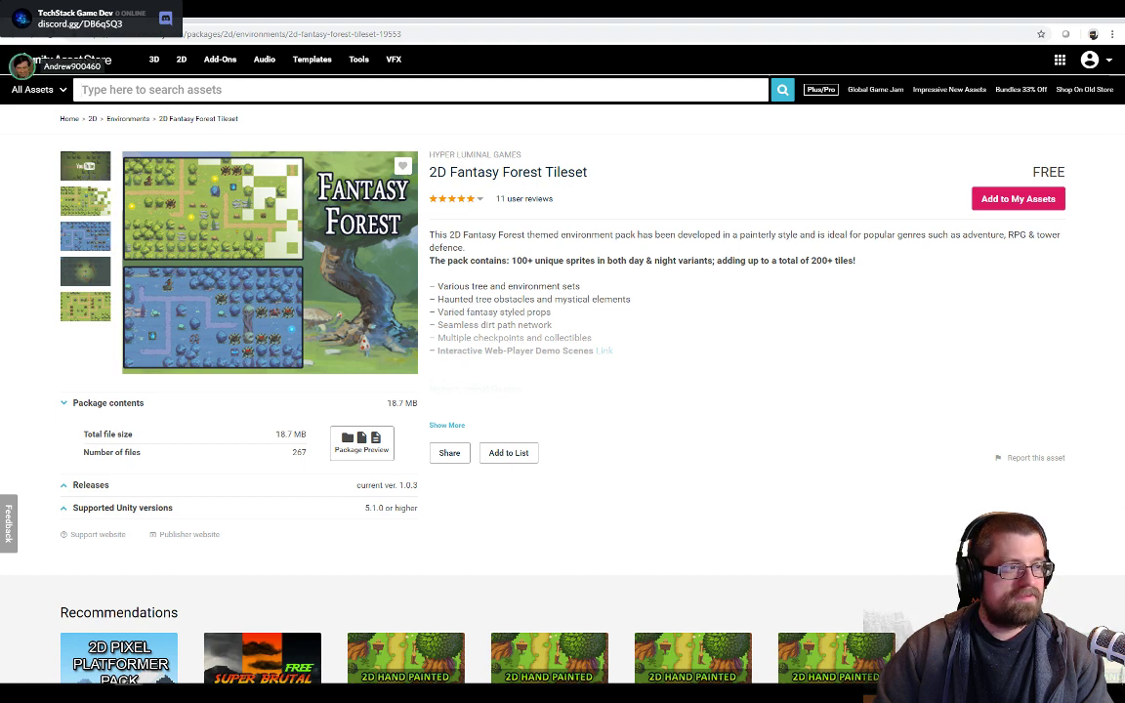
{"action": "key", "text": "ctrl+w"}
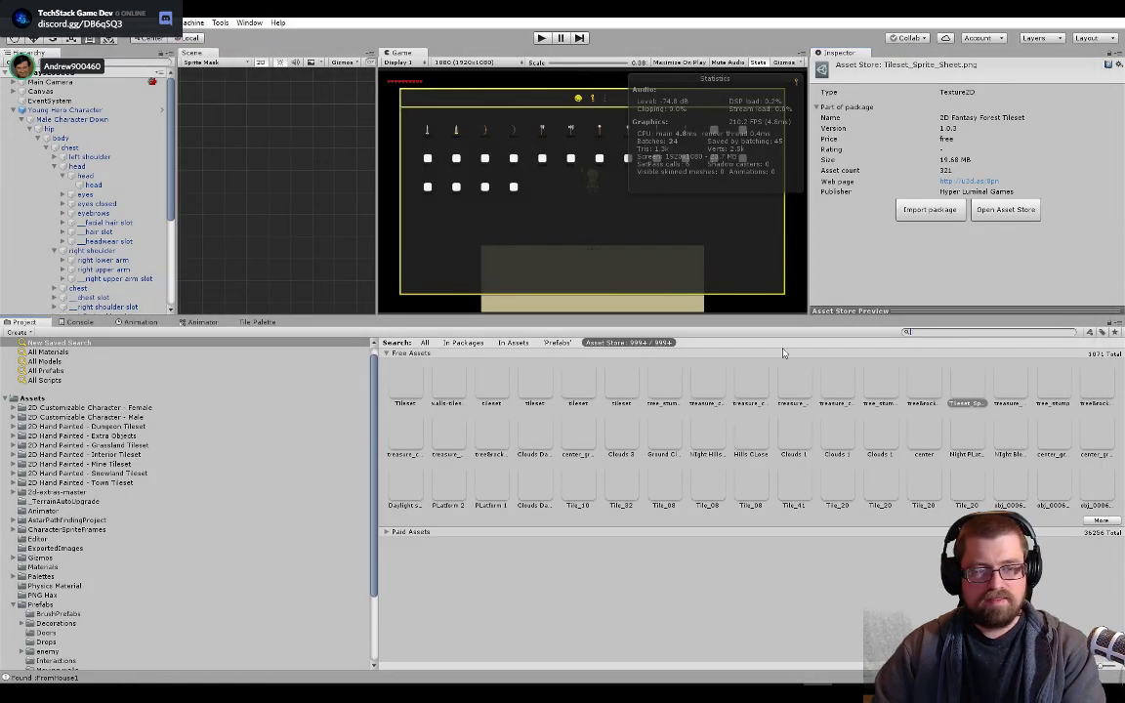
{"action": "key", "text": "BackSpace"}
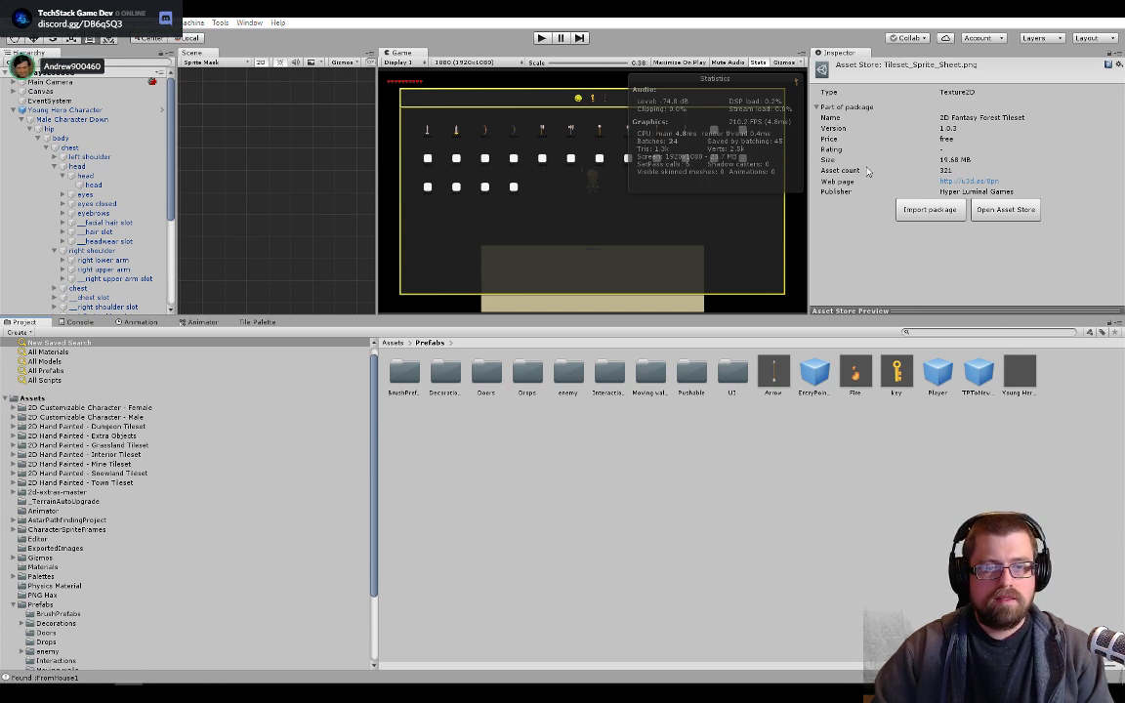
- Collapse the Young Hero Character in the hierarchy, select it, and look through its component settings in an enlarged inspector
{"action": "left_click", "coordinate": [818, 108]}
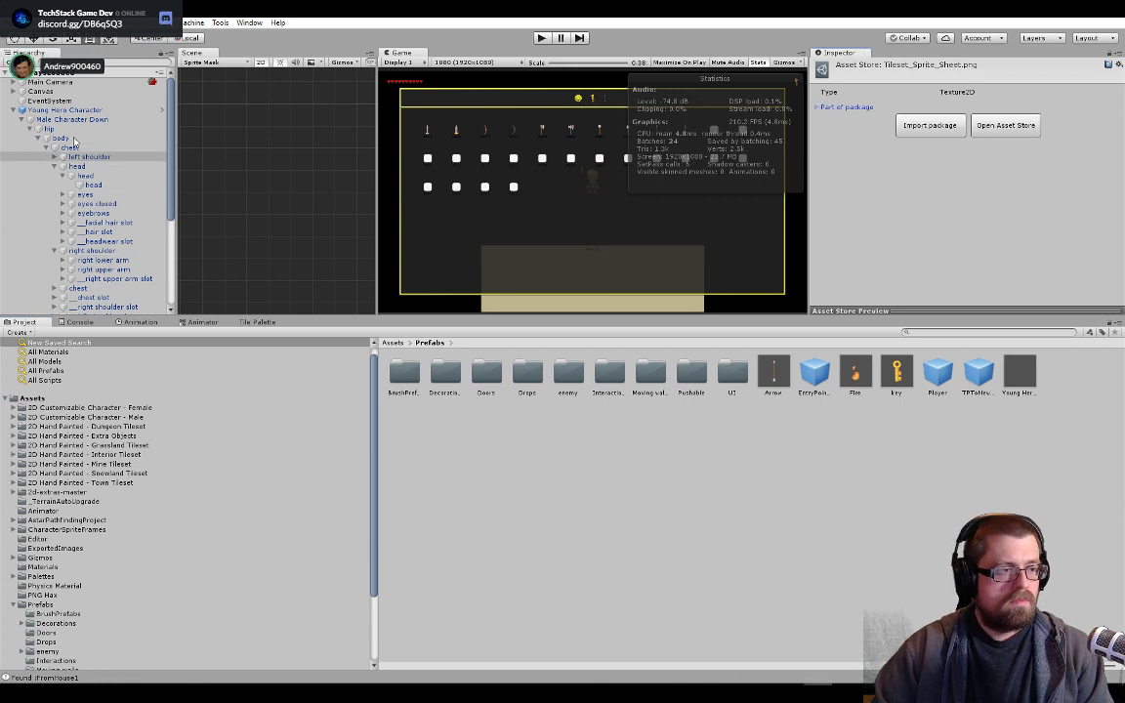
{"action": "left_click", "coordinate": [13, 110]}
{"action": "left_click", "coordinate": [78, 110]}
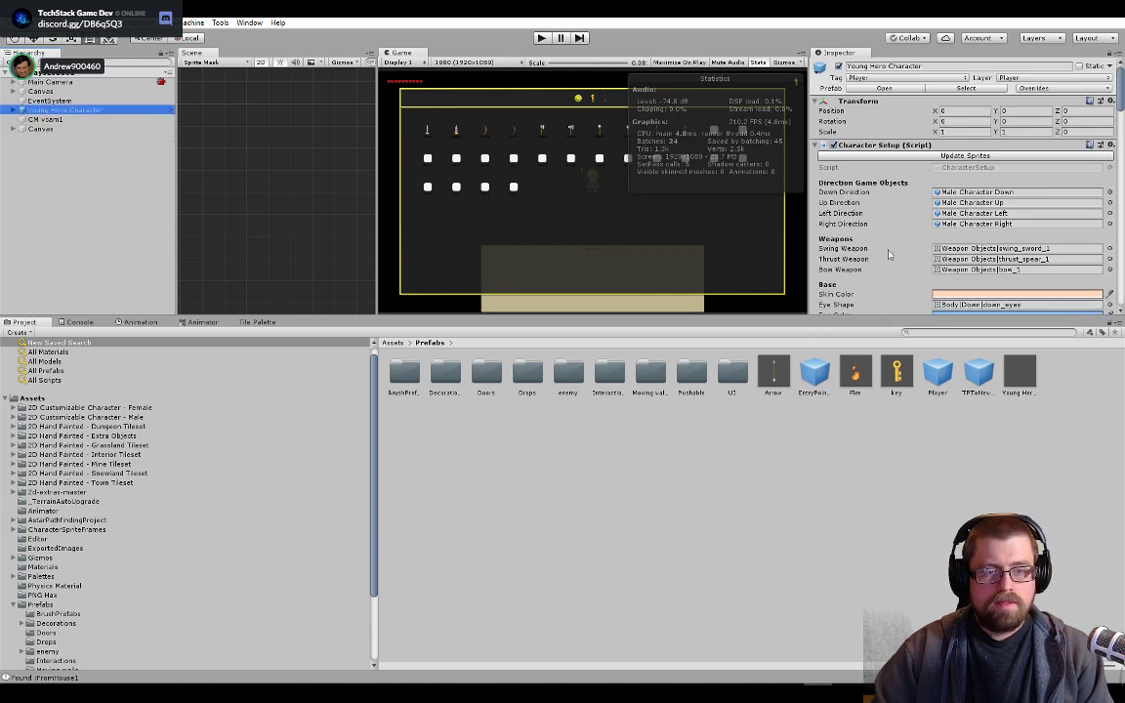
{"action": "left_click_drag", "start_coordinate": [872, 318], "coordinate": [872, 434]}
{"action": "scroll", "coordinate": [872, 335], "scroll_direction": "down", "scroll_amount": 10}
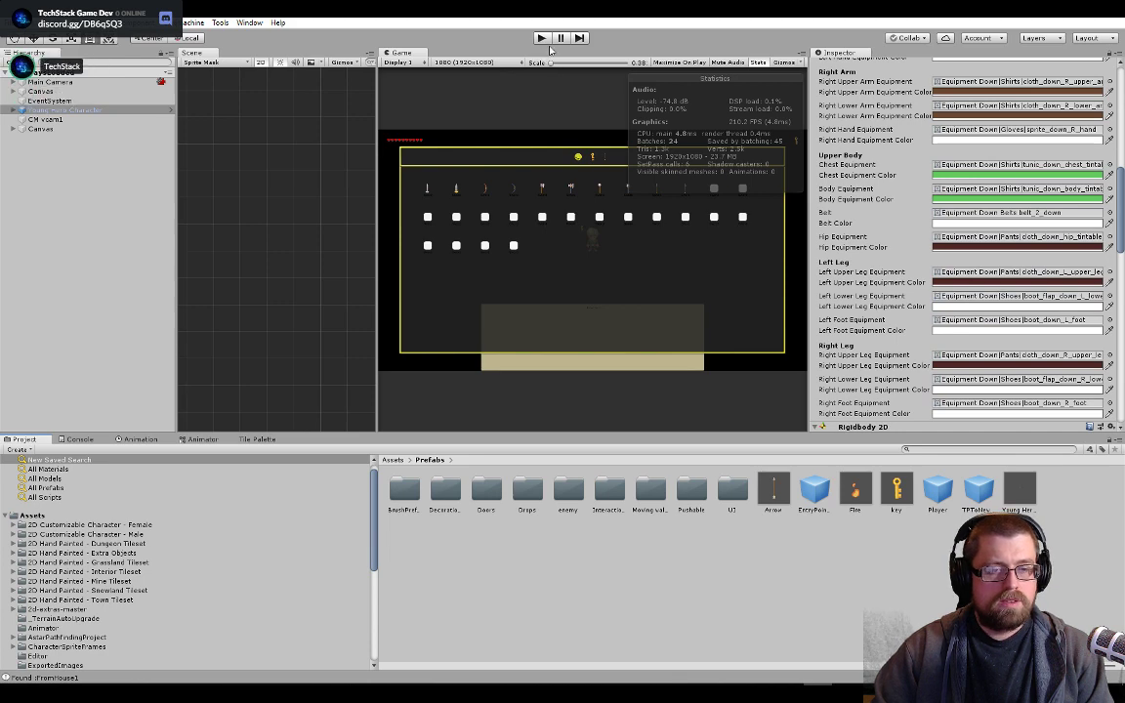
- Narrow the inspector and hierarchy, and widen the scene view beside the game view
{"action": "left_click_drag", "start_coordinate": [807, 143], "coordinate": [962, 143]}
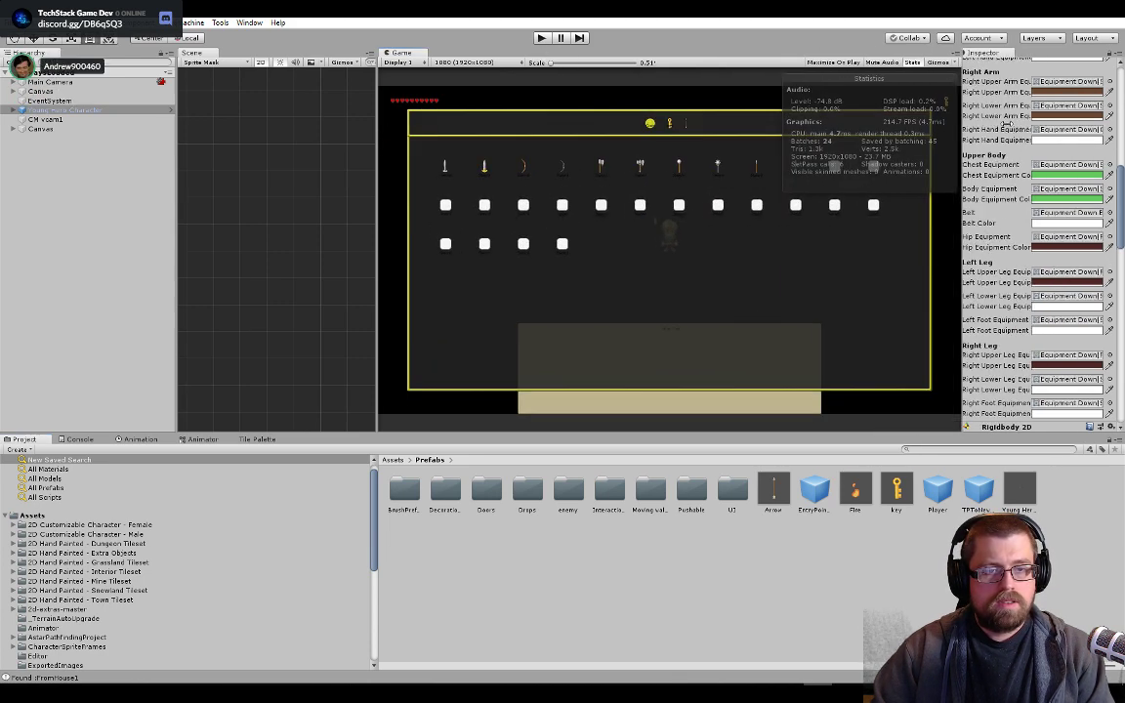
{"action": "left_click_drag", "start_coordinate": [174, 146], "coordinate": [118, 146]}
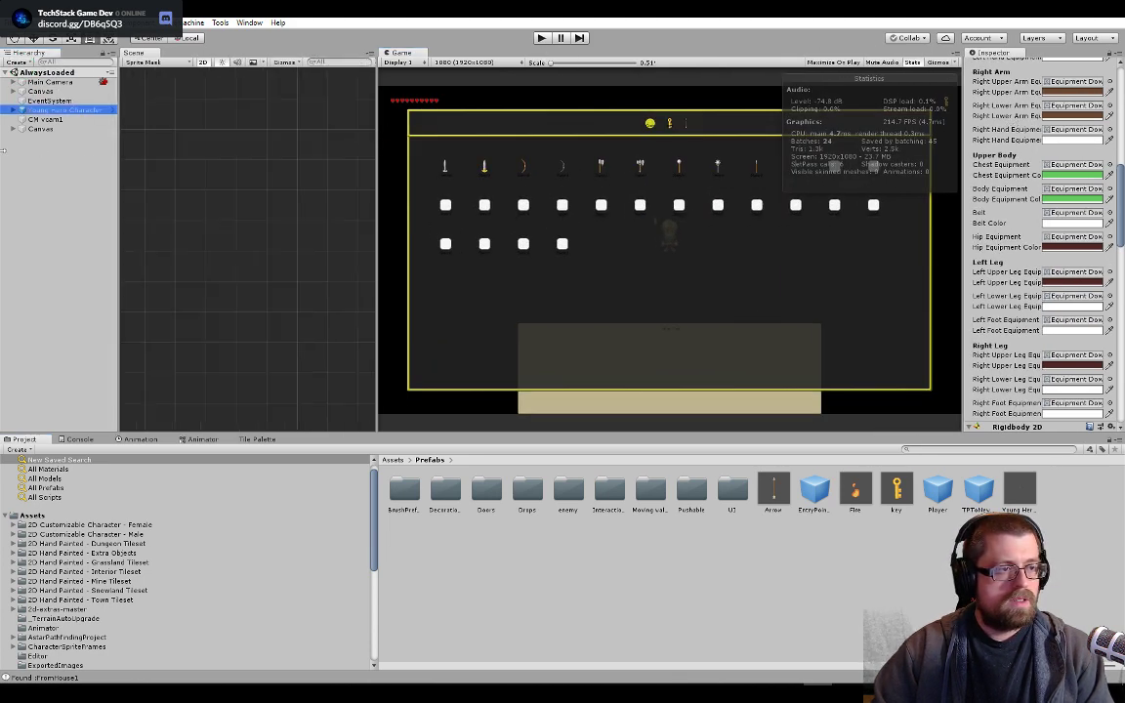
{"action": "left_click_drag", "start_coordinate": [379, 130], "coordinate": [524, 130]}
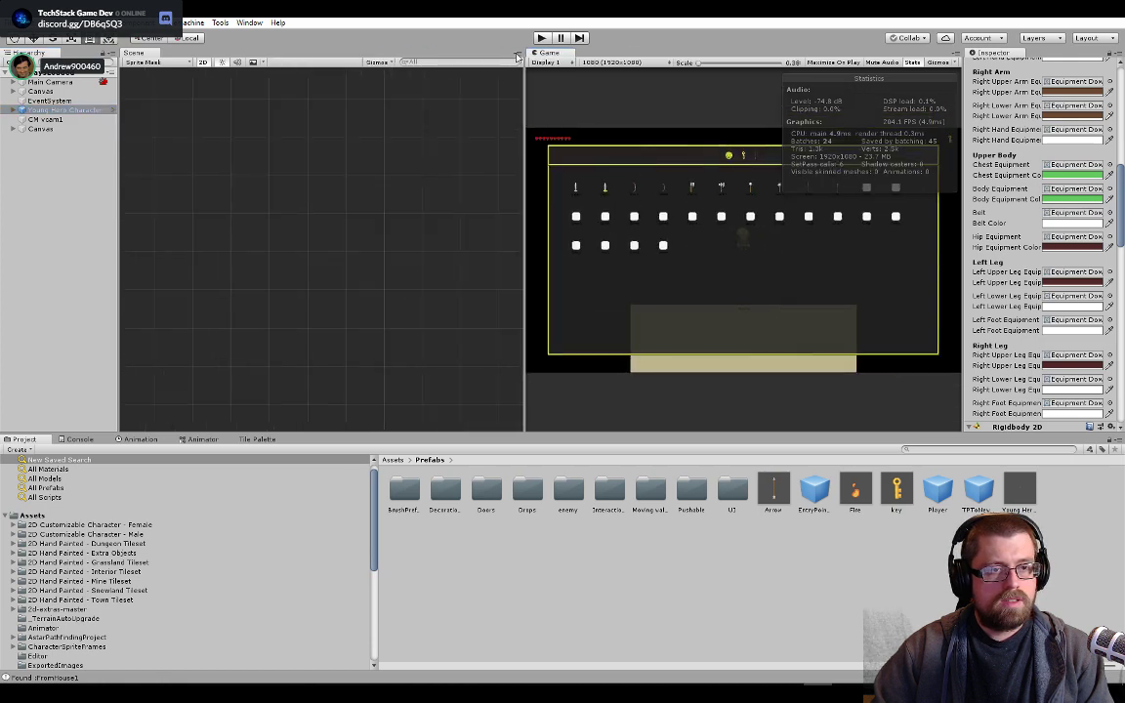
- Play the game, expand the Young Hero Character, and move and attack in different directions to check the gizmo cube
{"action": "left_click", "coordinate": [540, 38]}
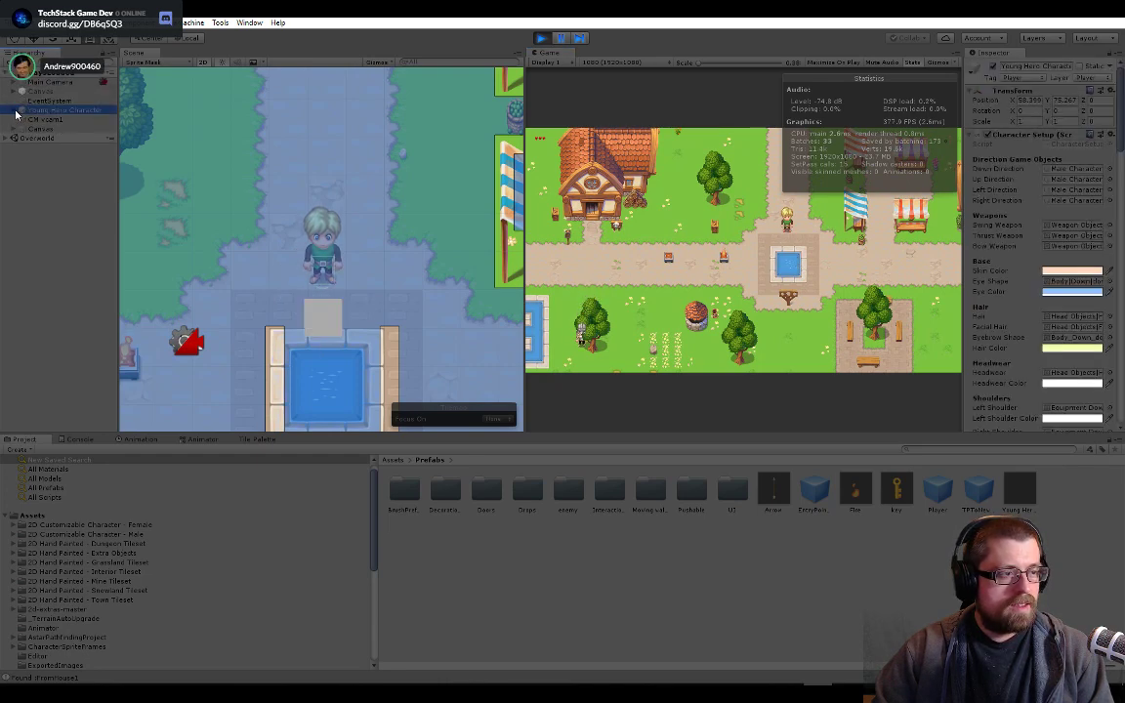
{"action": "left_click", "coordinate": [15, 110]}
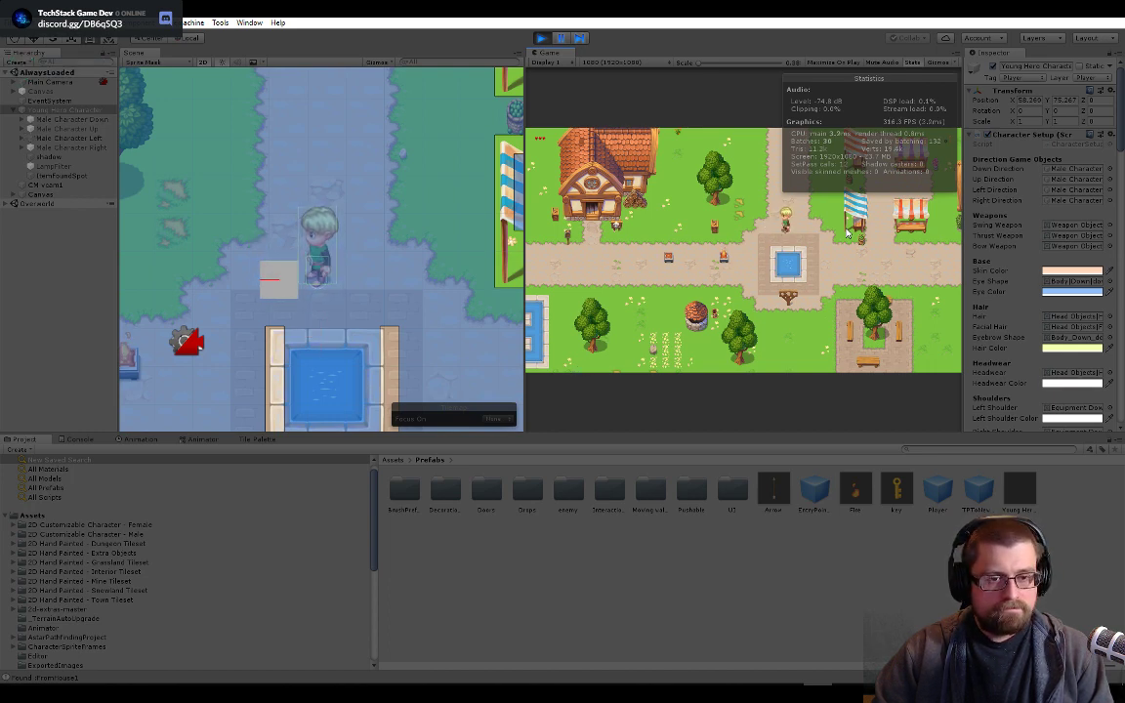
{"action": "key", "text": "w"}
{"action": "key", "text": "d"}
{"action": "key", "text": "s"}
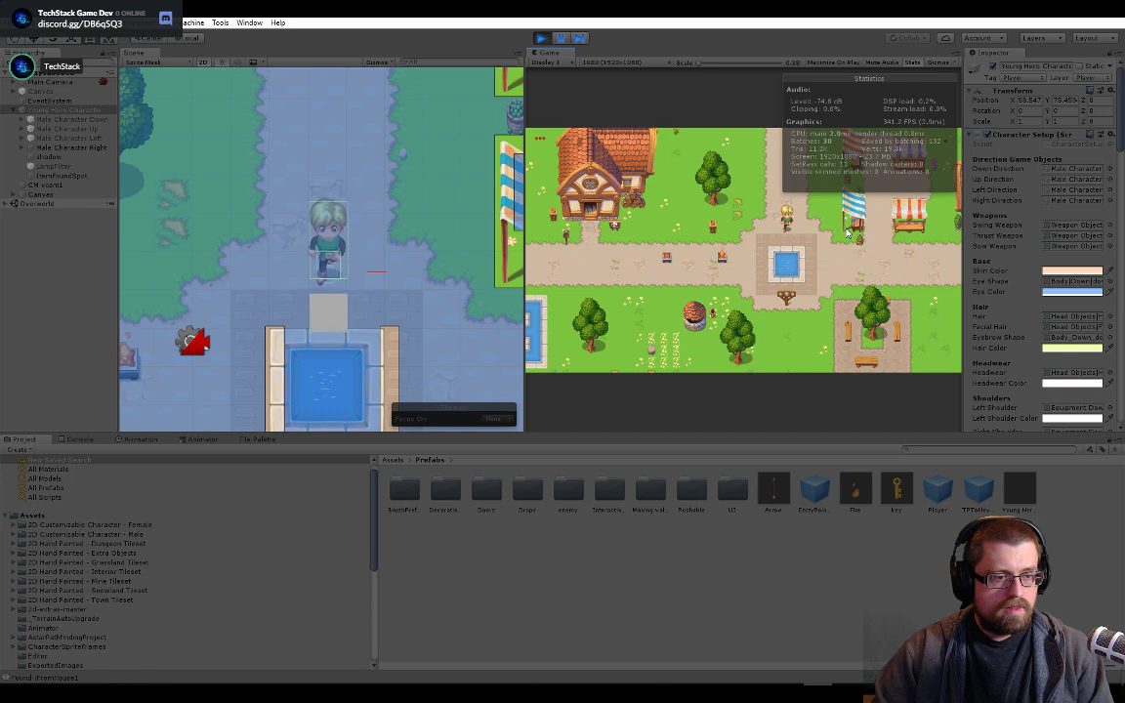
{"action": "key", "text": "Left"}
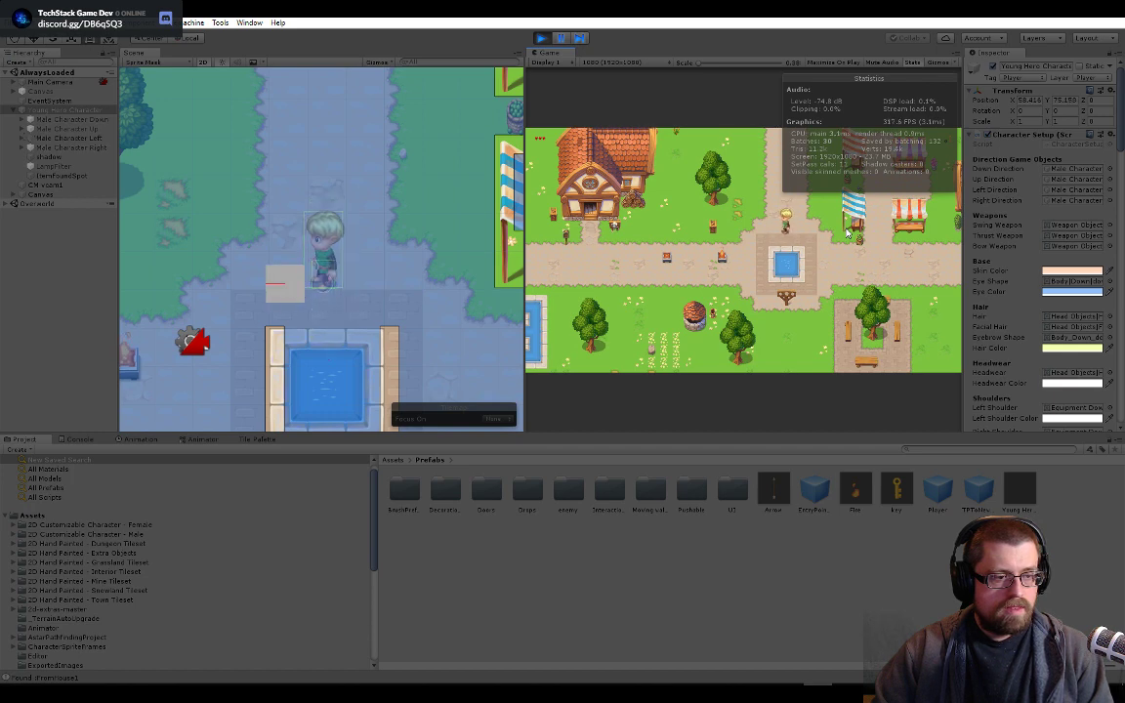
{"action": "key", "text": "Right"}
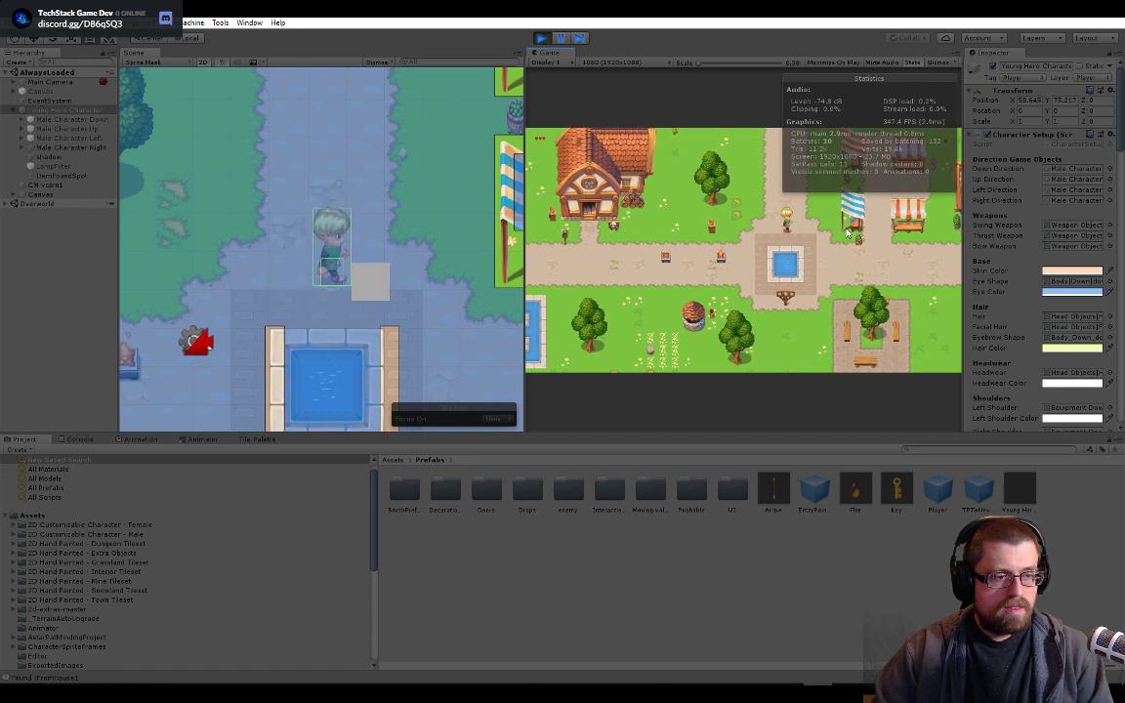
{"action": "key", "text": "space"}
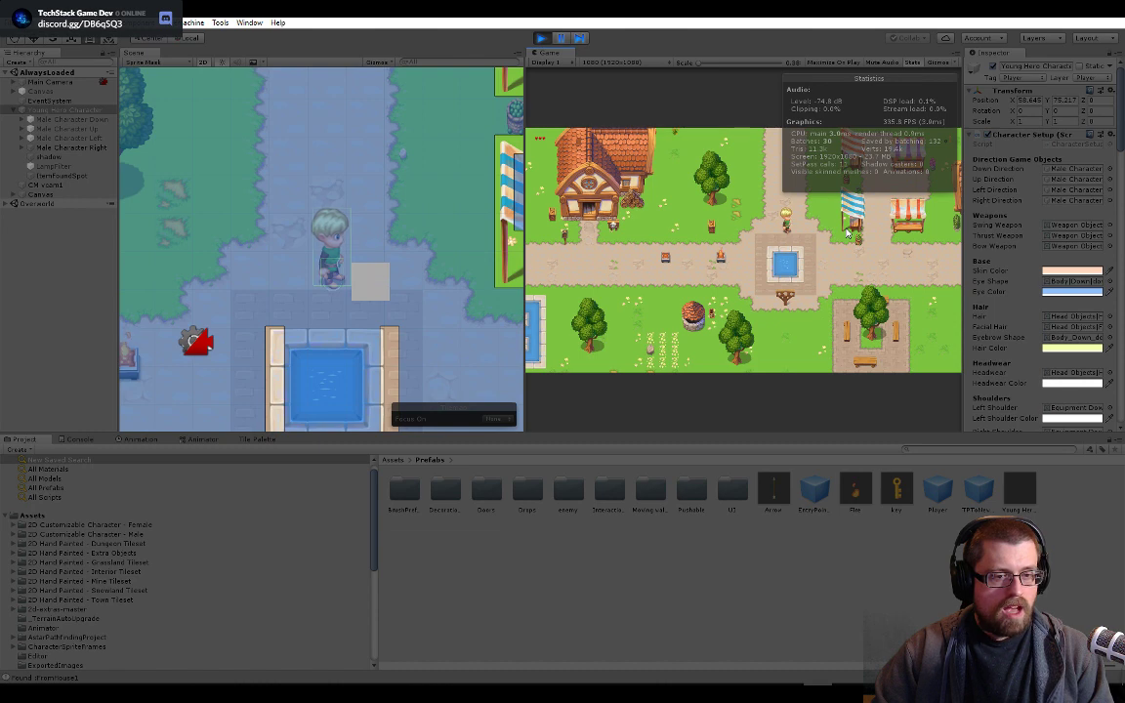
{"action": "key", "text": "space"}
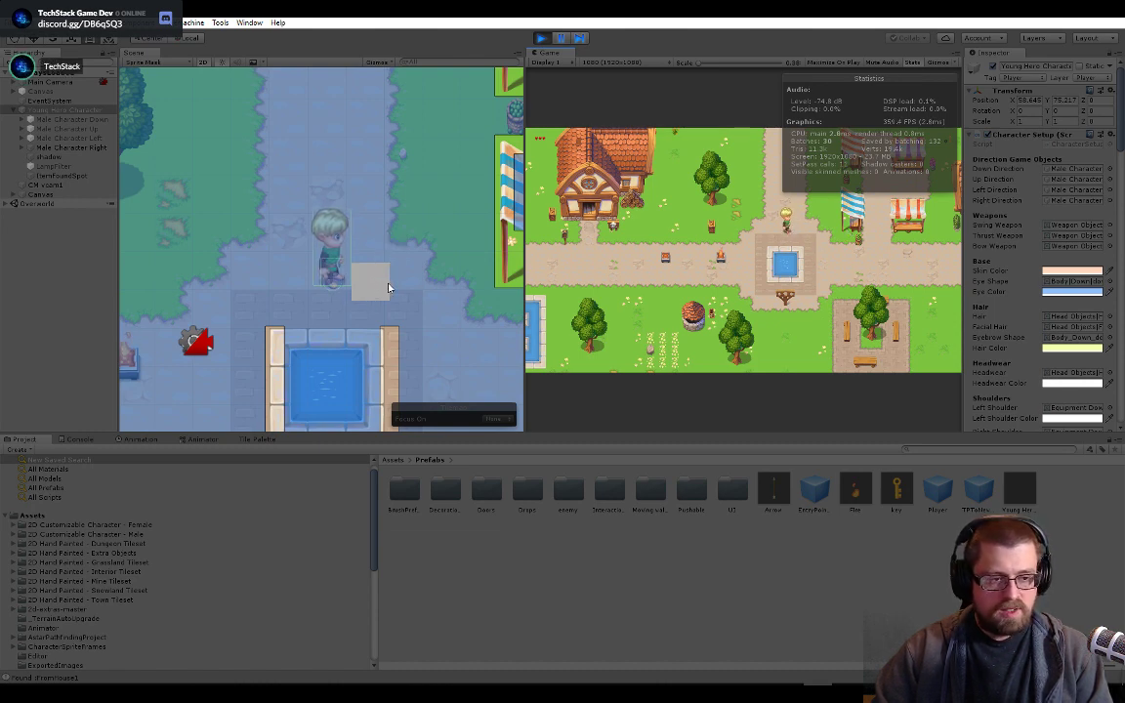
- Reselect the Young Hero Character and attack while facing down, left and up to compare the gizmo cube's placement
{"action": "left_click", "coordinate": [415, 290]}
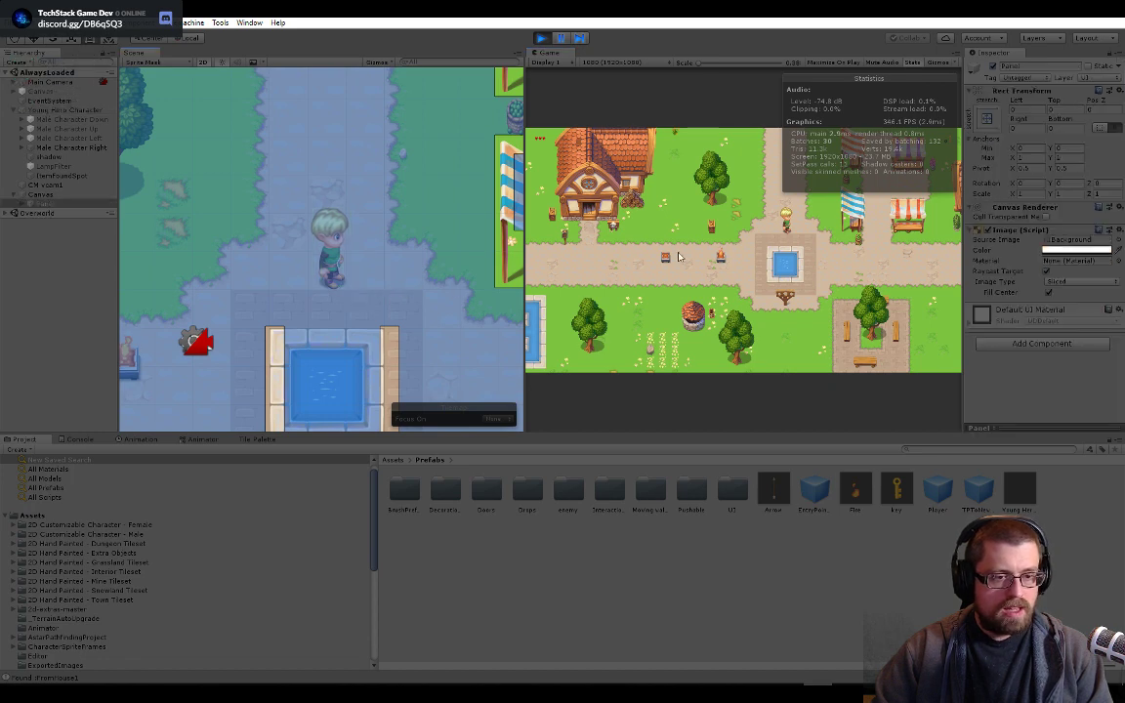
{"action": "left_click", "coordinate": [72, 112]}
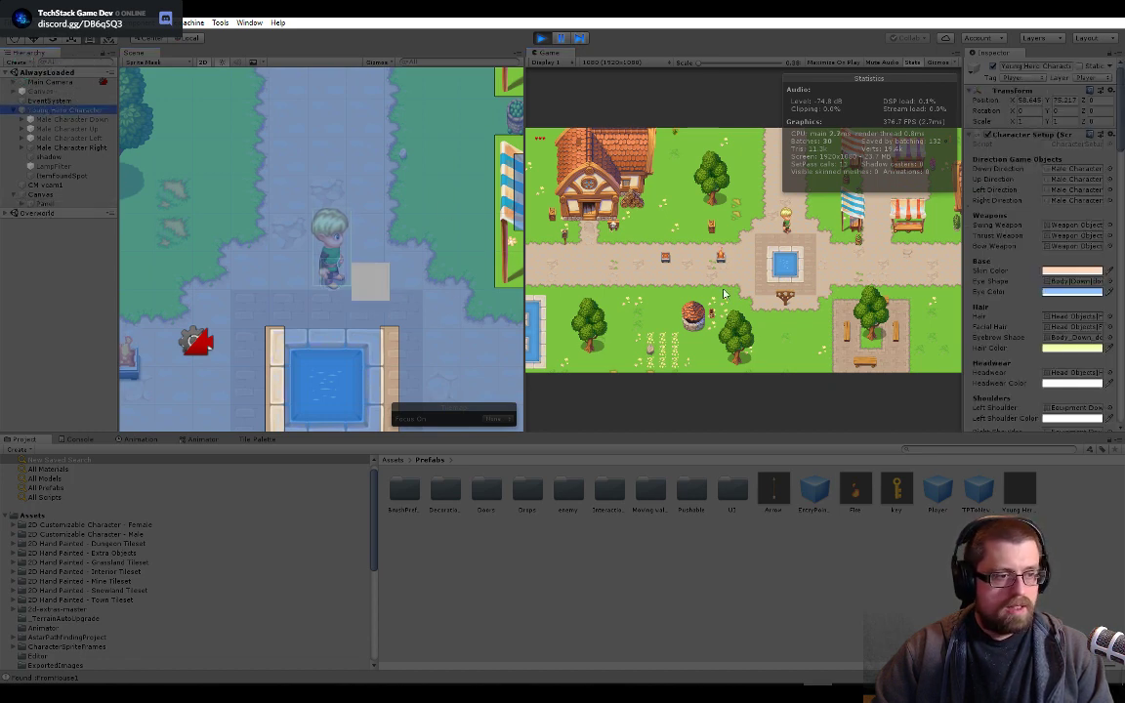
{"action": "key", "text": "s"}
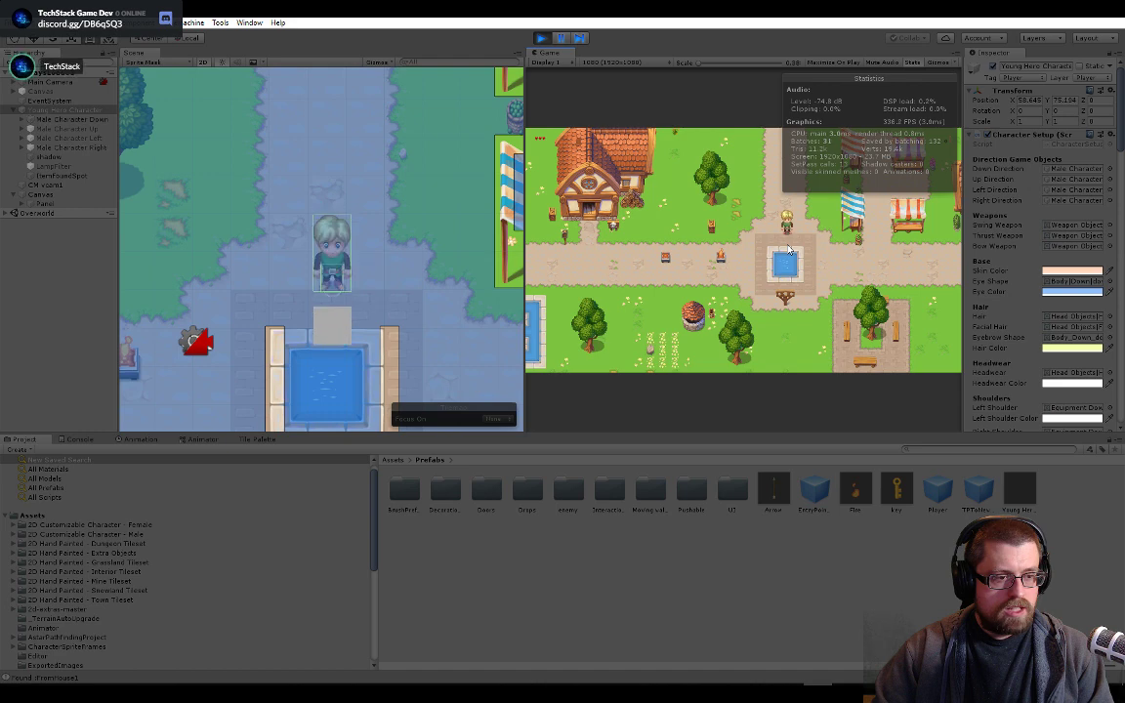
{"action": "key", "text": "space"}
{"action": "key", "text": "a"}
{"action": "key", "text": "space"}
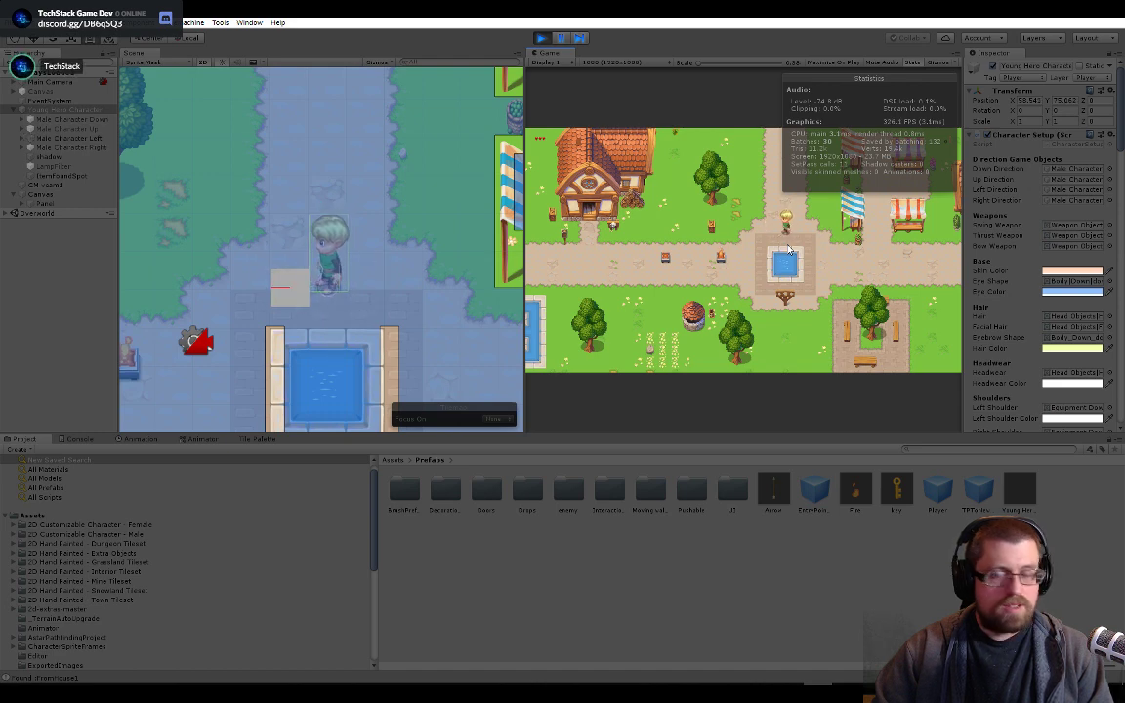
{"action": "key", "text": "space"}
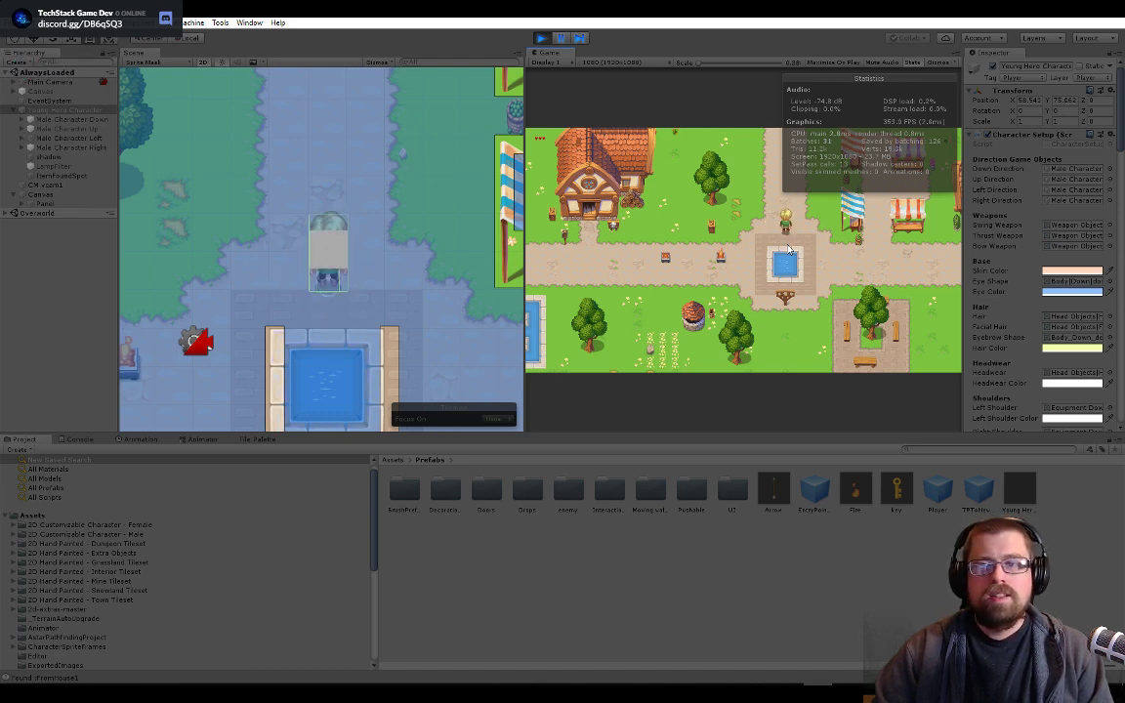
{"action": "key", "text": "Up"}
{"action": "key", "text": "space"}
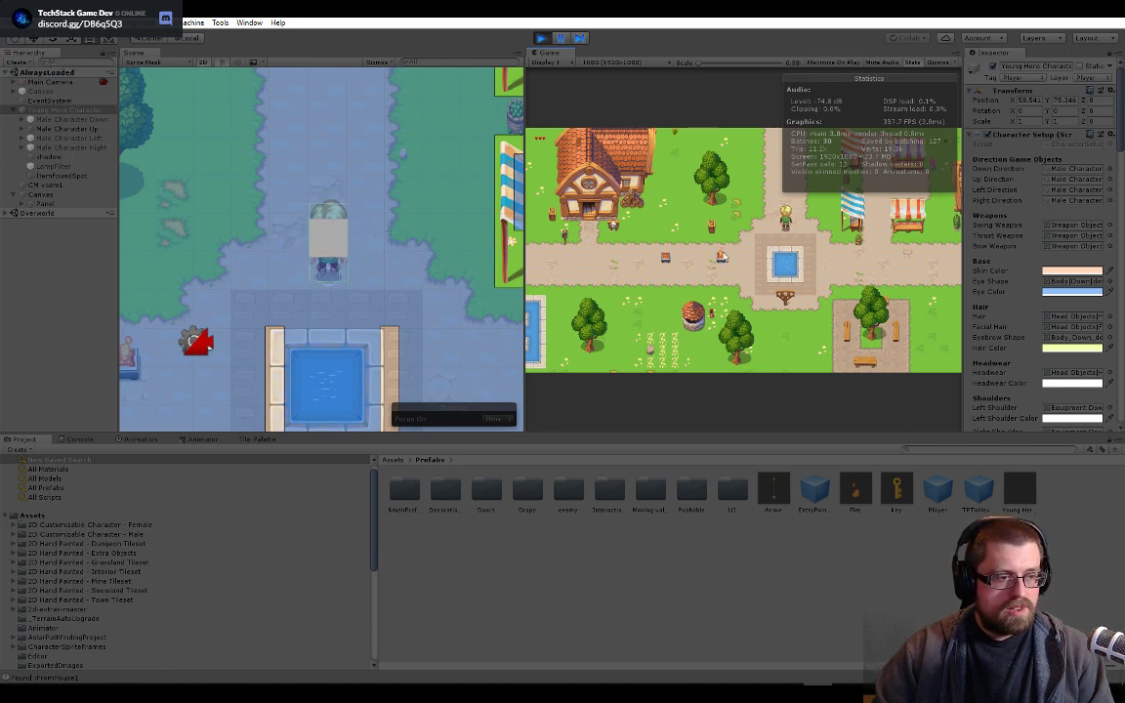
{"action": "key", "text": "space"}
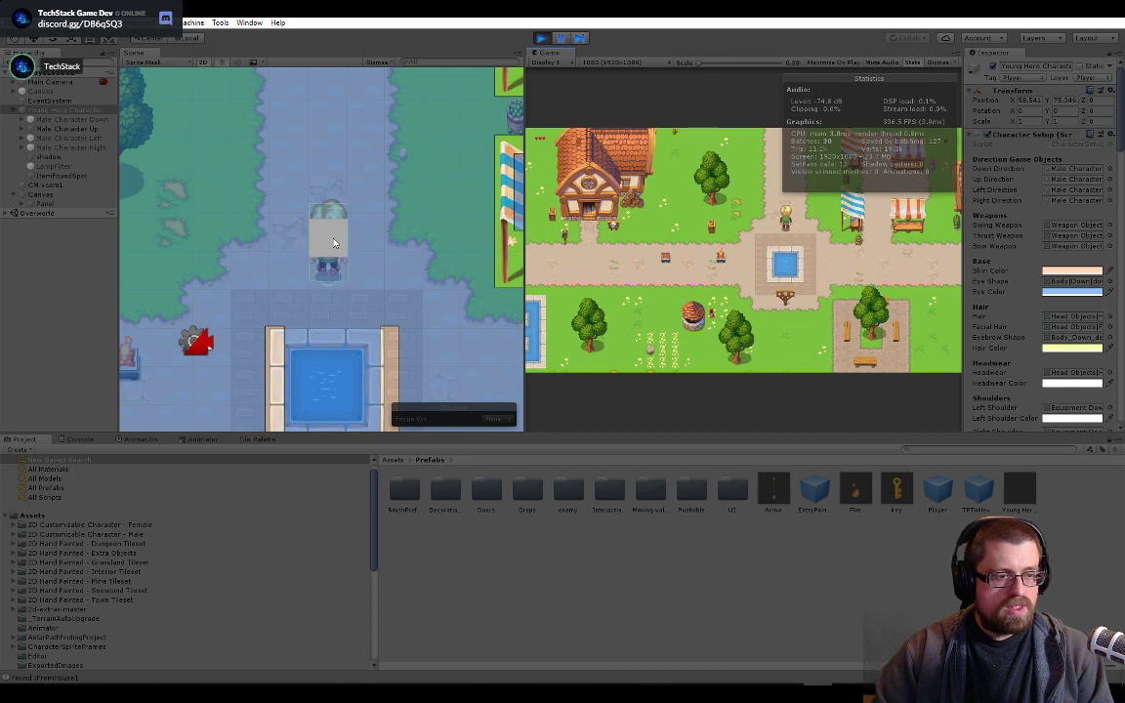
{"action": "key", "text": "space"}
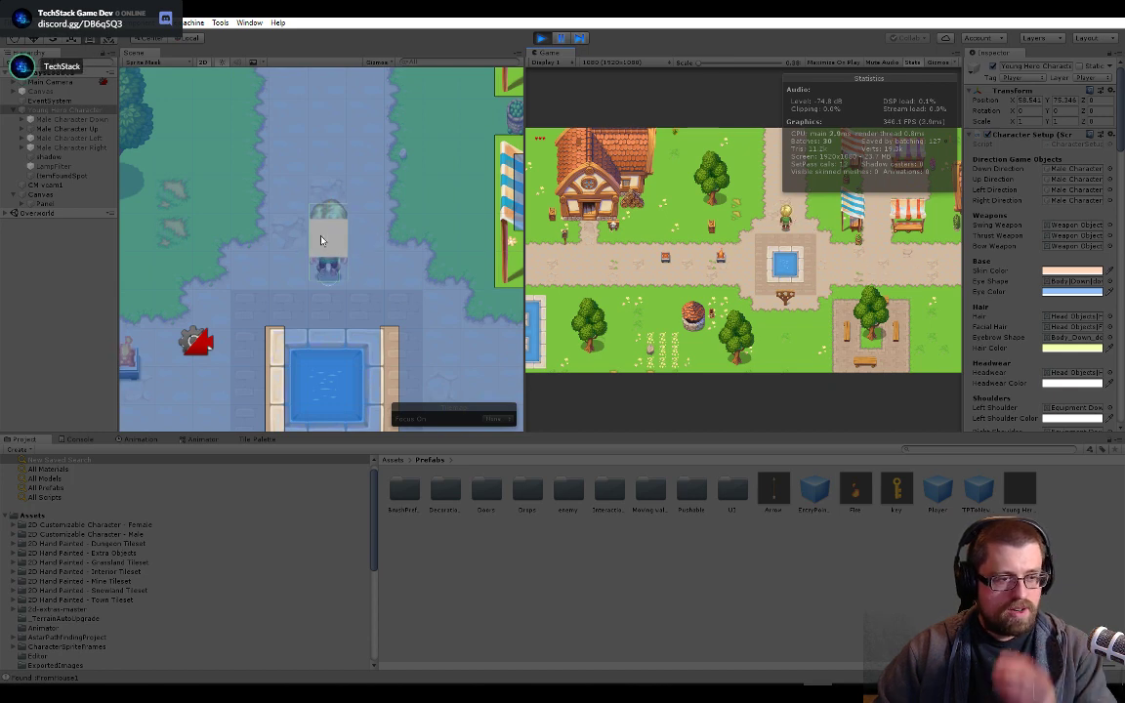
{"action": "key", "text": "space"}
- Switch to Visual Studio and review the BoxCast size argument new Vector2(1, 1) in the SwordSwingAttack method of SwordAttack.cs
{"action": "key", "text": "alt+Tab"}
{"action": "key", "text": "alt+Tab"}
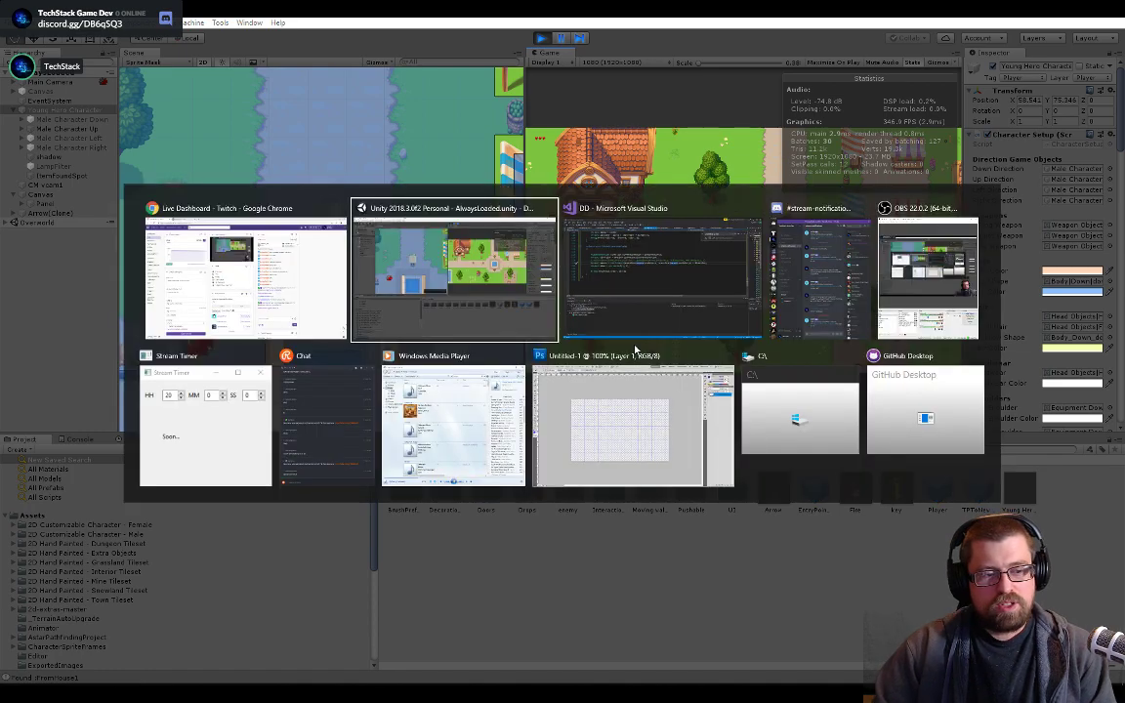
{"action": "scroll", "coordinate": [468, 310], "scroll_direction": "up", "scroll_amount": 20}
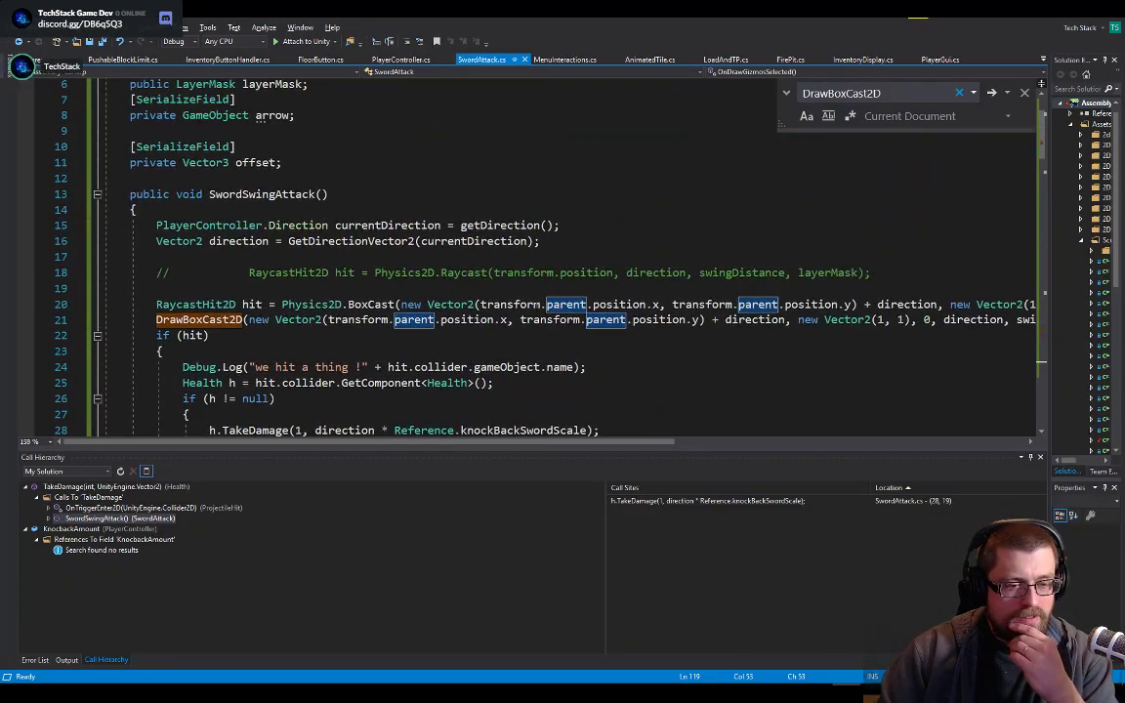
{"action": "left_click", "coordinate": [537, 304]}
{"action": "left_click_drag", "start_coordinate": [520, 441], "coordinate": [691, 440]}
{"action": "left_click_drag", "start_coordinate": [697, 304], "coordinate": [789, 304]}
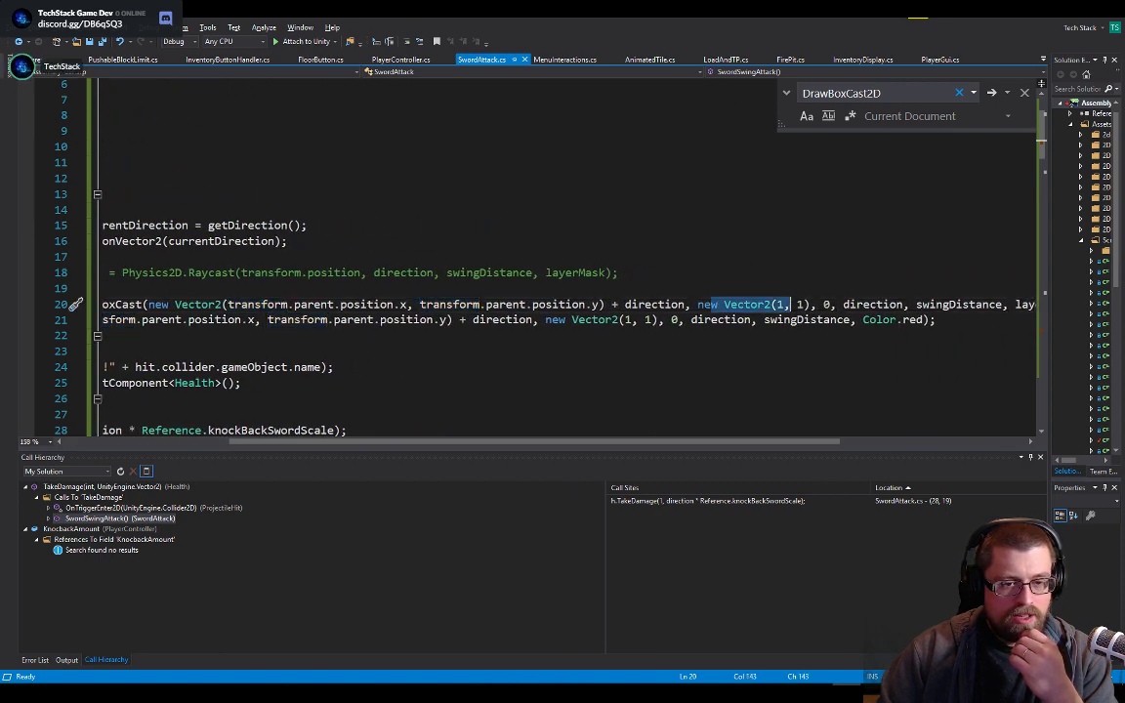
{"action": "key", "text": "Escape"}
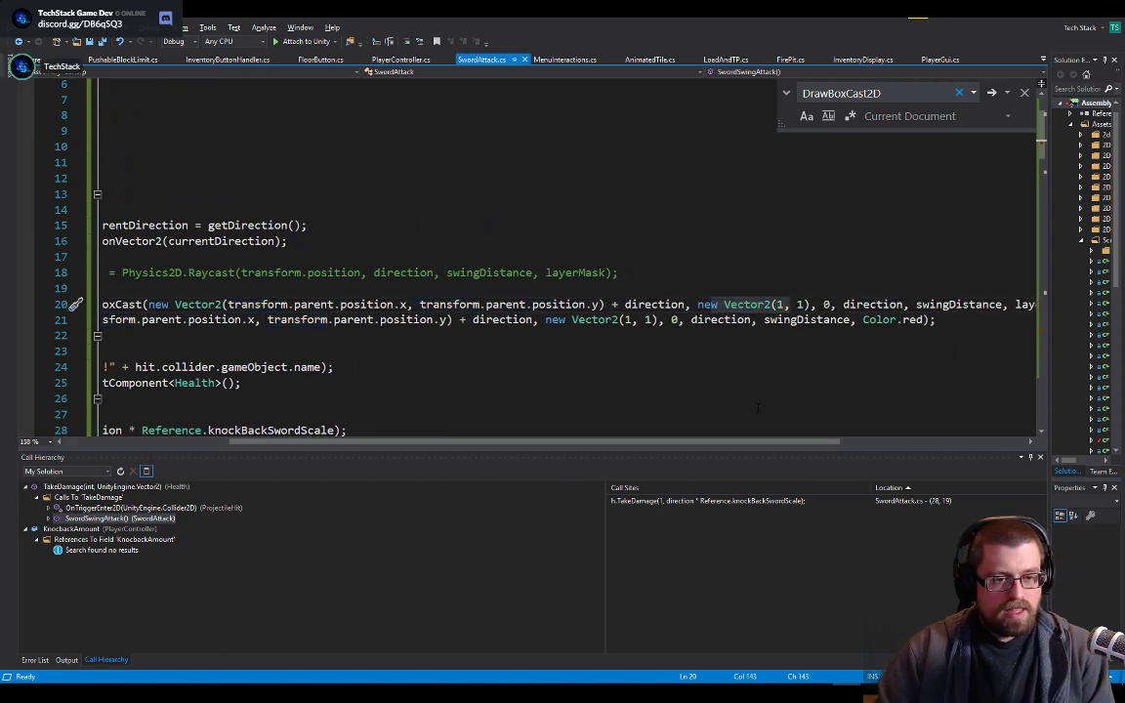
- Switch back to Unity and walk the hero around the fountain and toward the well, checking how the gizmo cube follows each direction
{"action": "key", "text": "alt+Tab"}
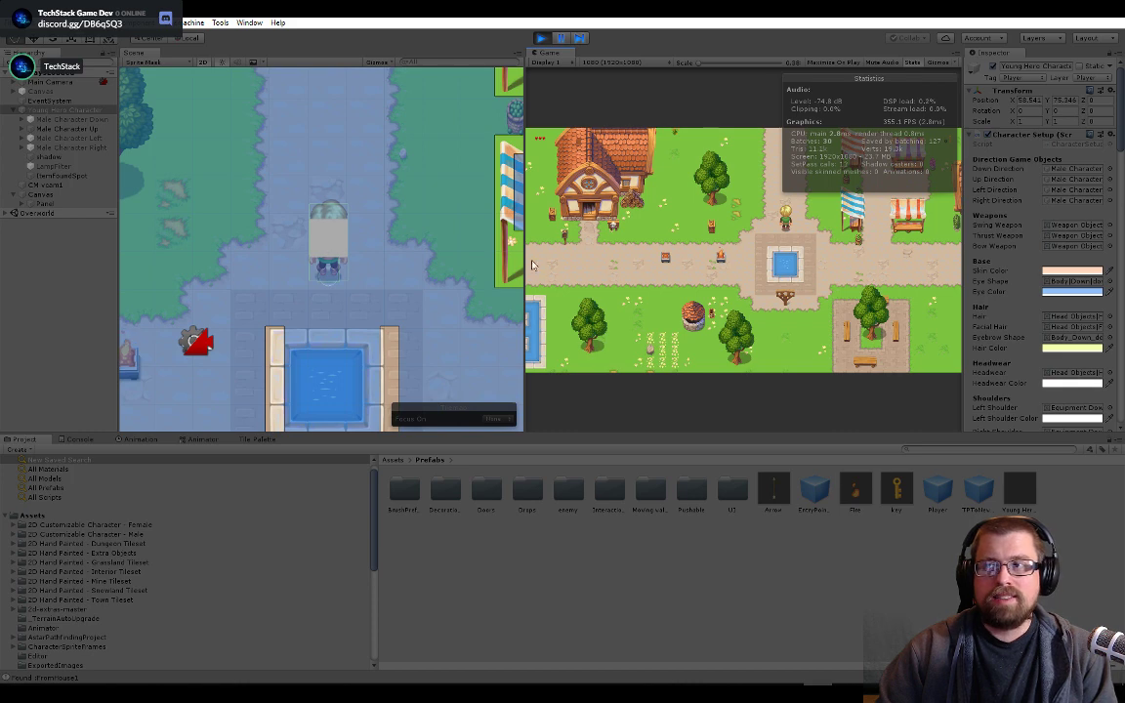
{"action": "key", "text": "space"}
{"action": "key", "text": "a"}
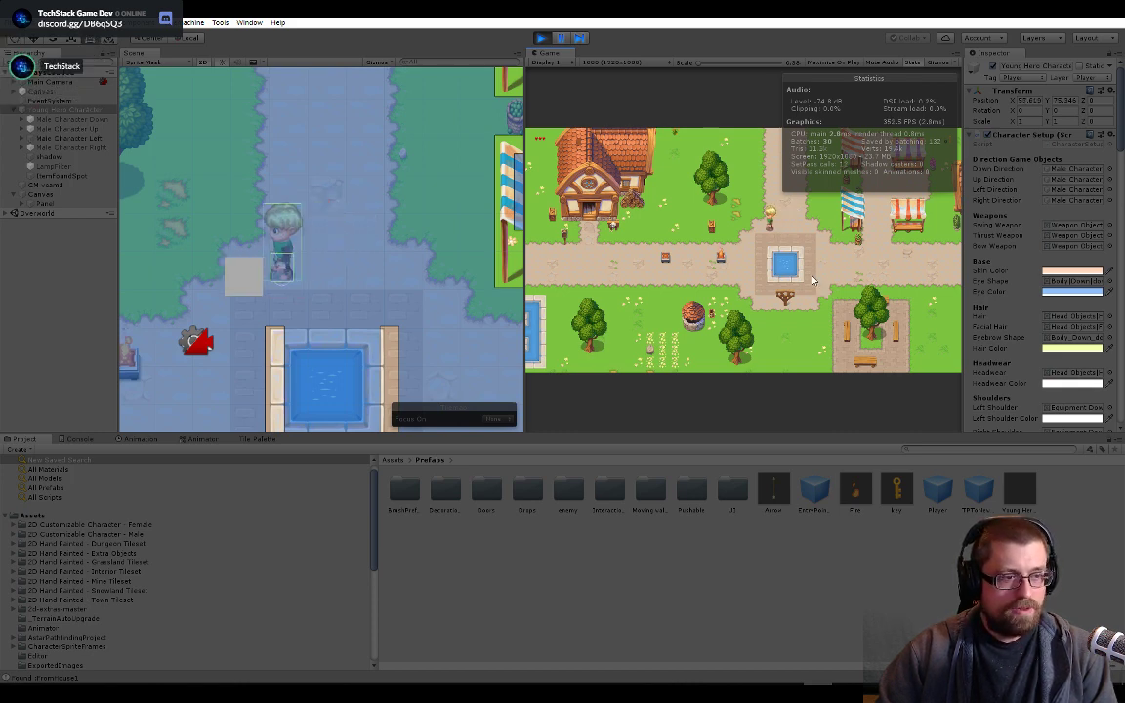
{"action": "key", "text": "s"}
{"action": "key", "text": "s"}
{"action": "key", "text": "Right"}
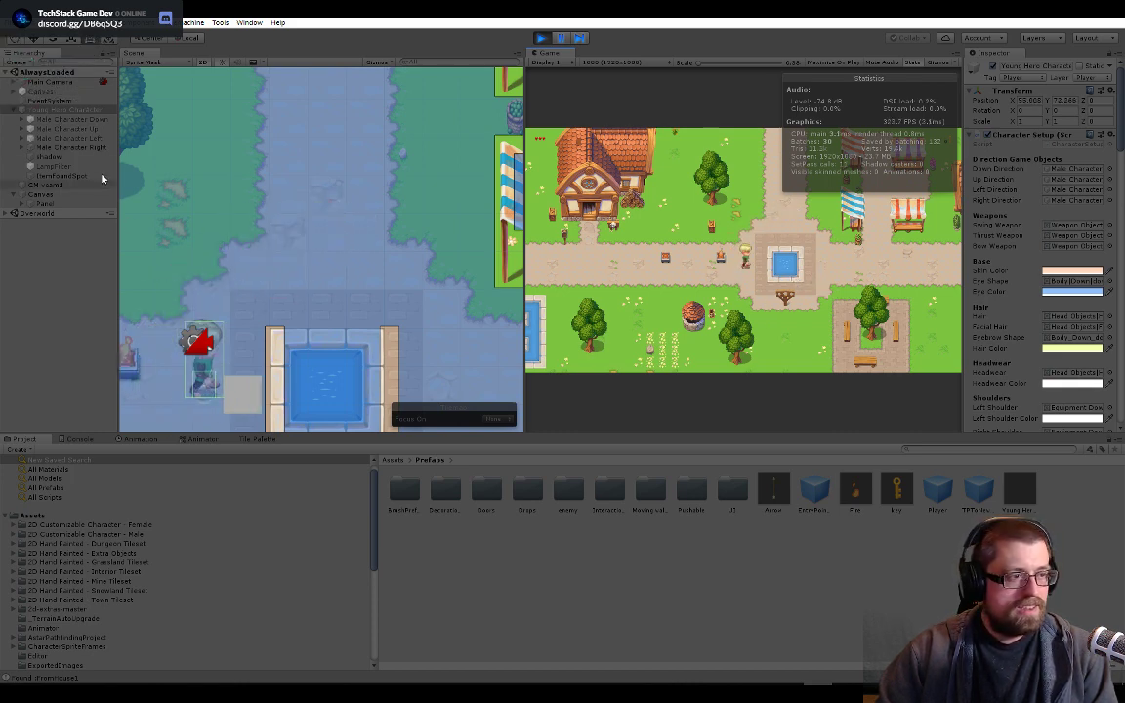
{"action": "key", "text": "Left"}
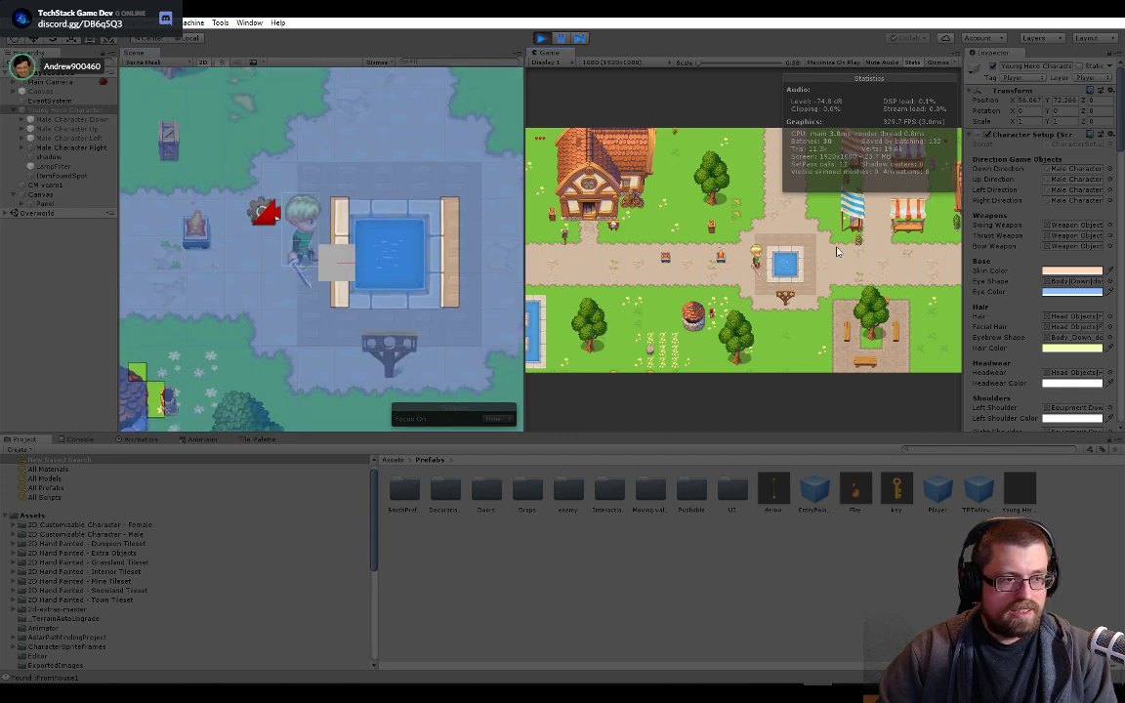
{"action": "key", "text": "Down"}
{"action": "key", "text": "Left"}
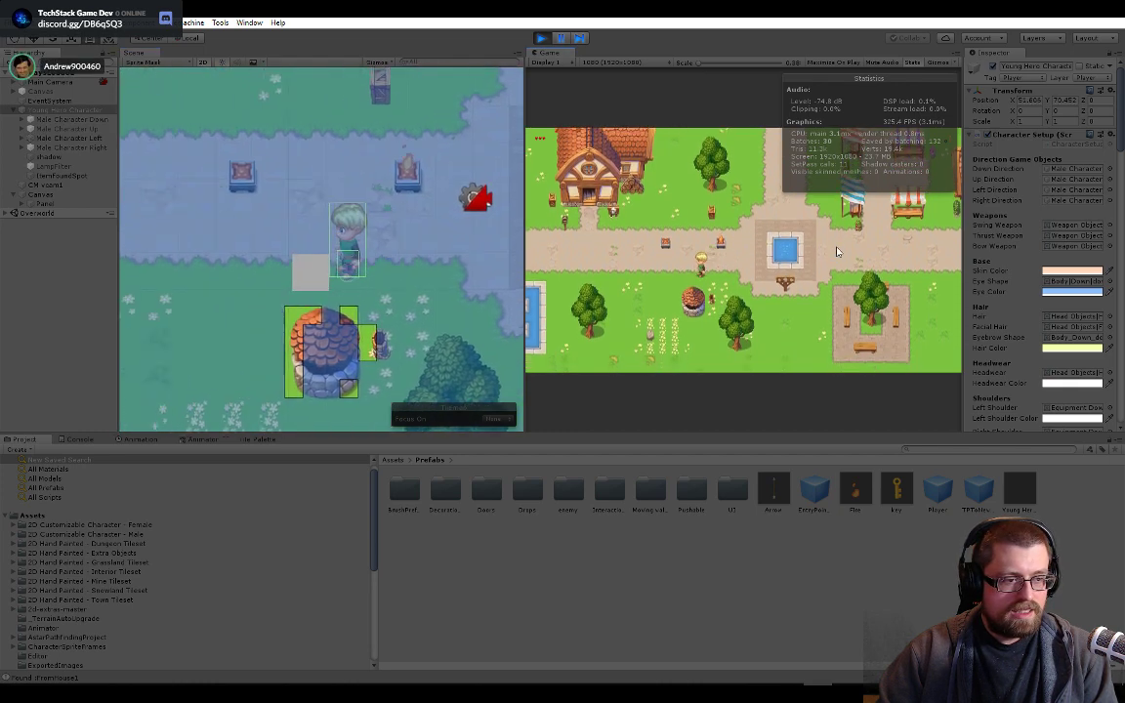
- Attack while facing left, up and down above the well, and turn the hero right and left to compare the gizmo cube's placement
{"action": "key", "text": "space"}
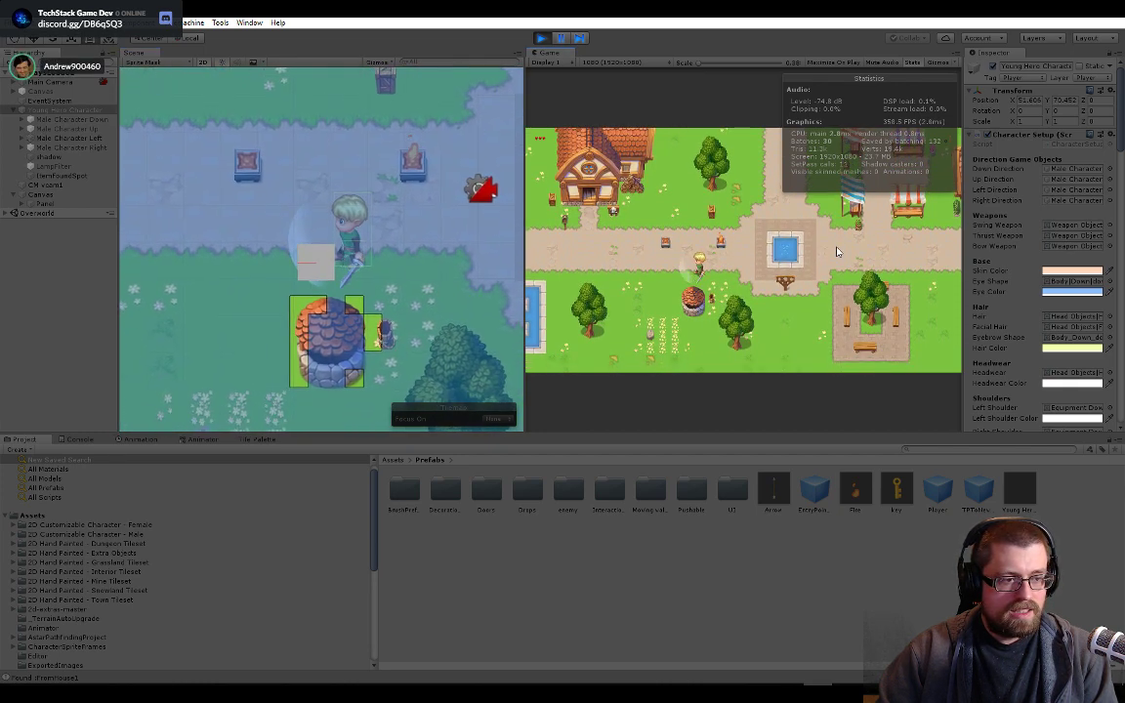
{"action": "key", "text": "Up"}
{"action": "key", "text": "space"}
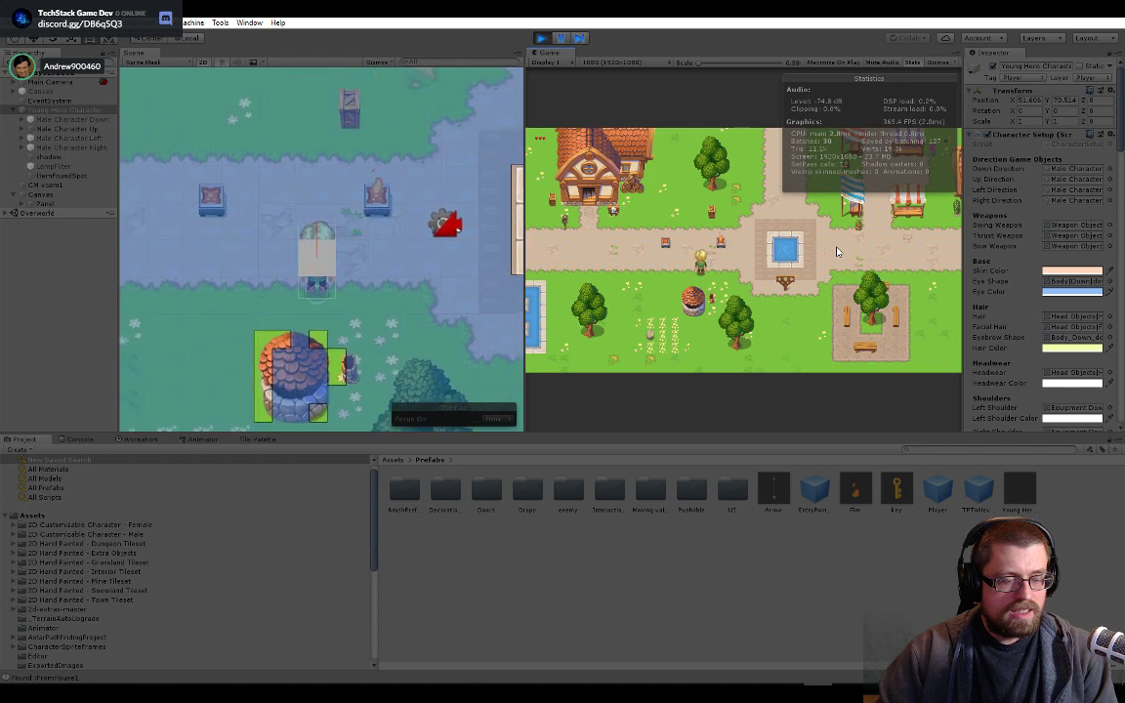
{"action": "key", "text": "space"}
{"action": "key", "text": "Down"}
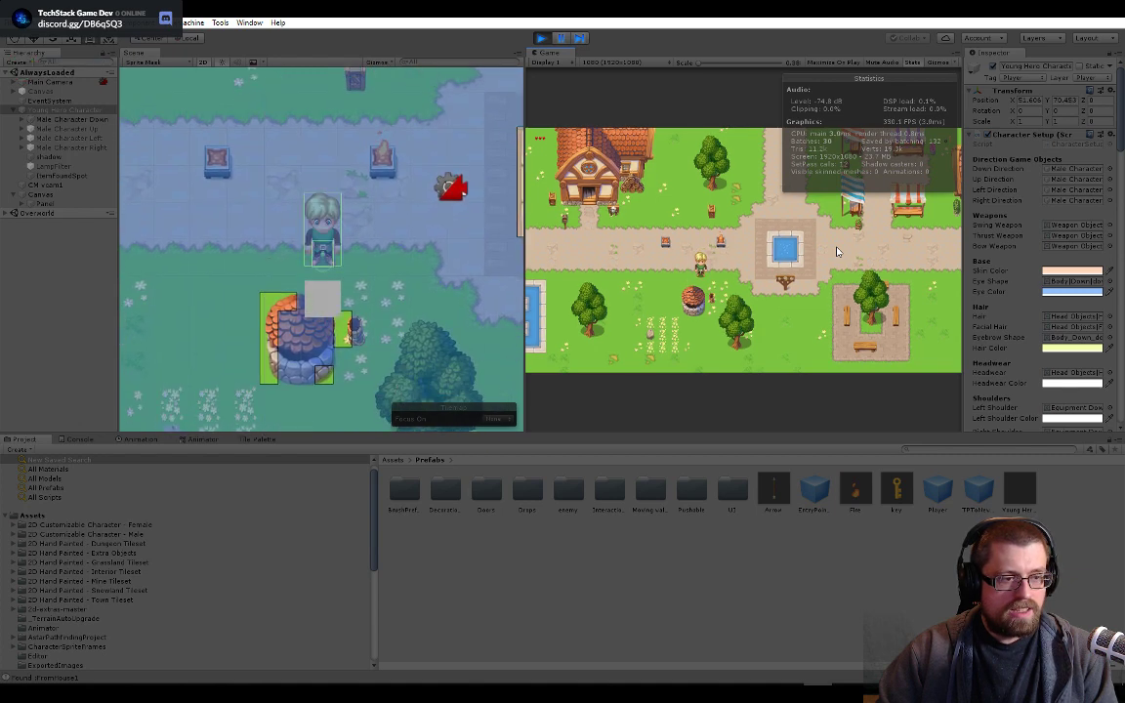
{"action": "key", "text": "space"}
{"action": "key", "text": "Left"}
{"action": "key", "text": "space"}
{"action": "key", "text": "Right"}
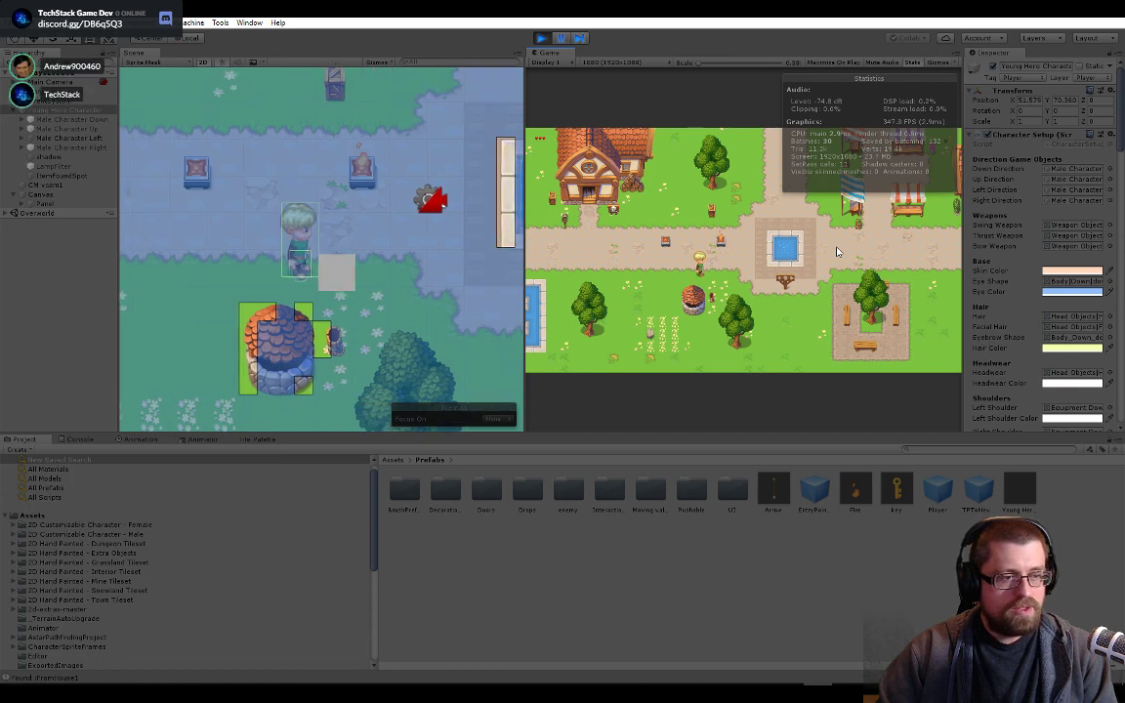
{"action": "key", "text": "Right"}
{"action": "key", "text": "Left"}
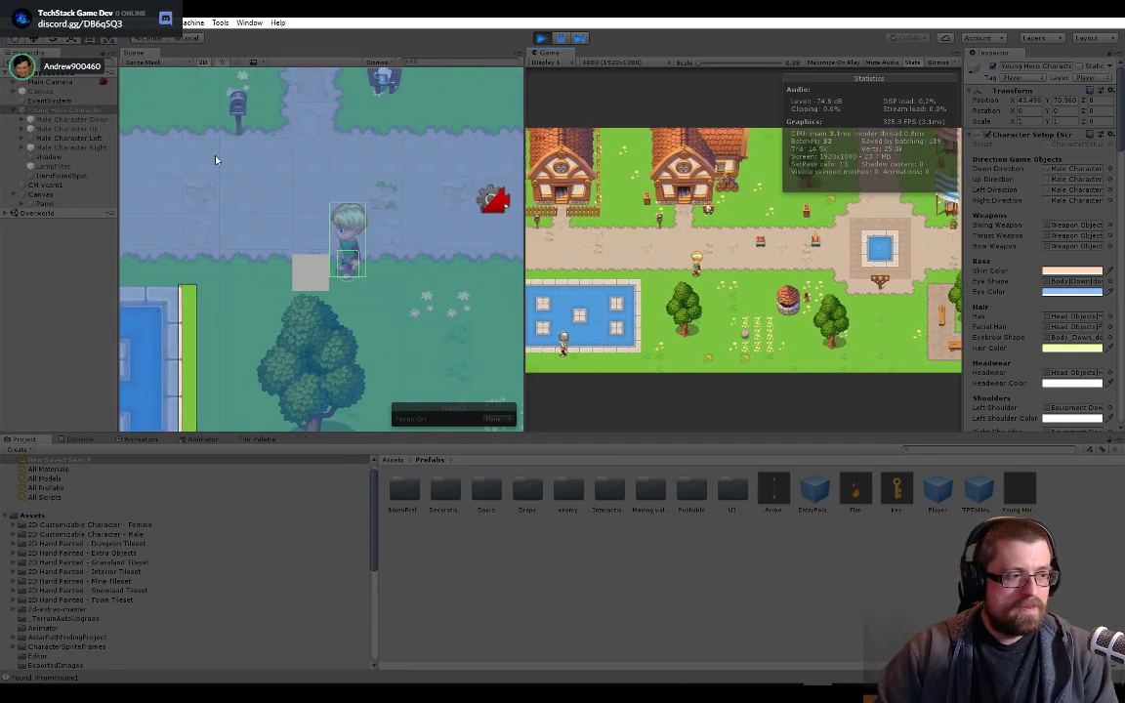
- Expand the Overworld scene, select the Knight, and examine its AI Path, Circle Collider 2D and Enemy AI components
{"action": "left_click", "coordinate": [7, 213]}
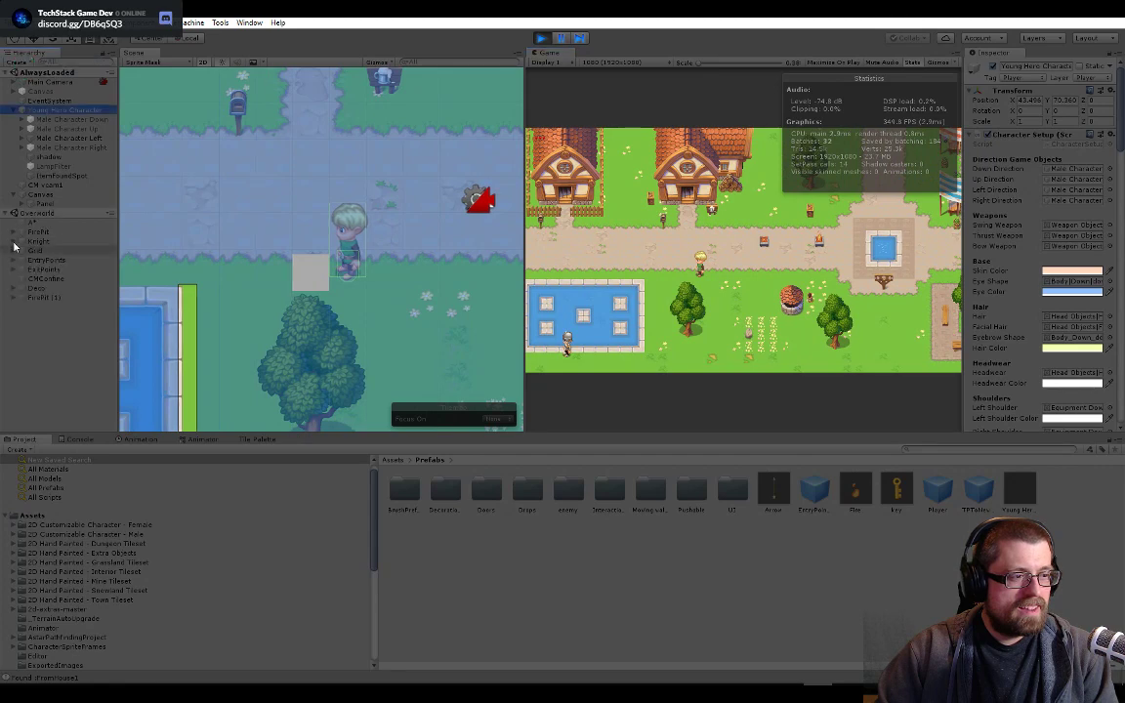
{"action": "left_click", "coordinate": [23, 240]}
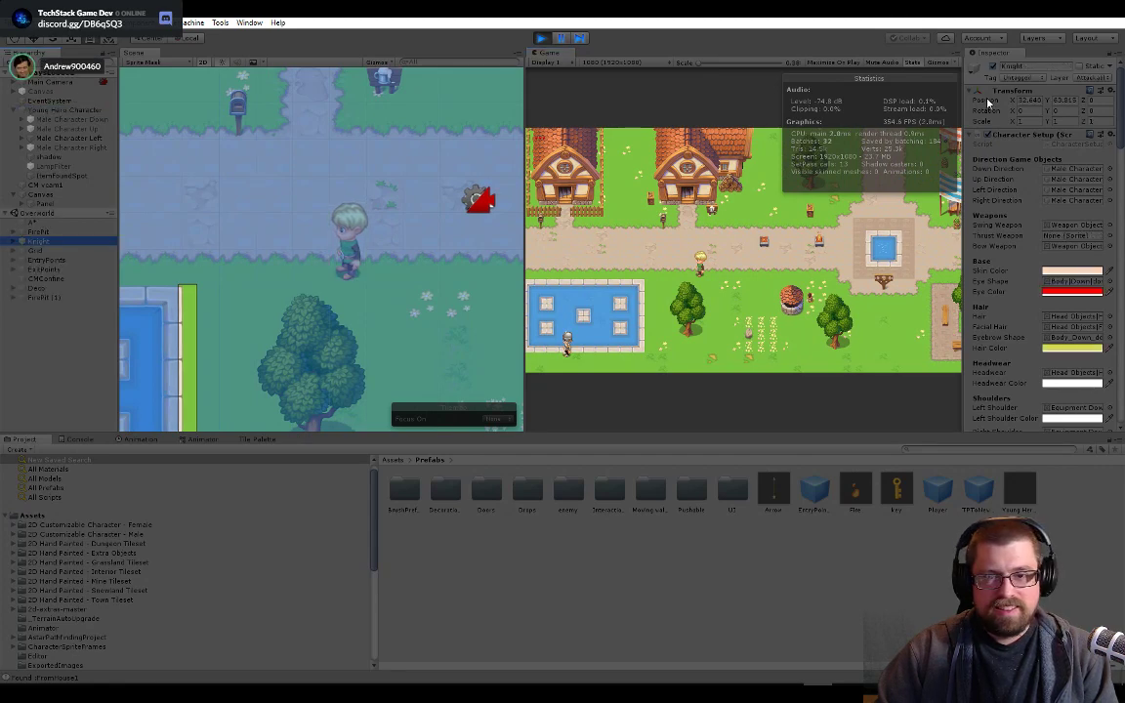
{"action": "scroll", "coordinate": [991, 168], "scroll_direction": "down", "scroll_amount": 10}
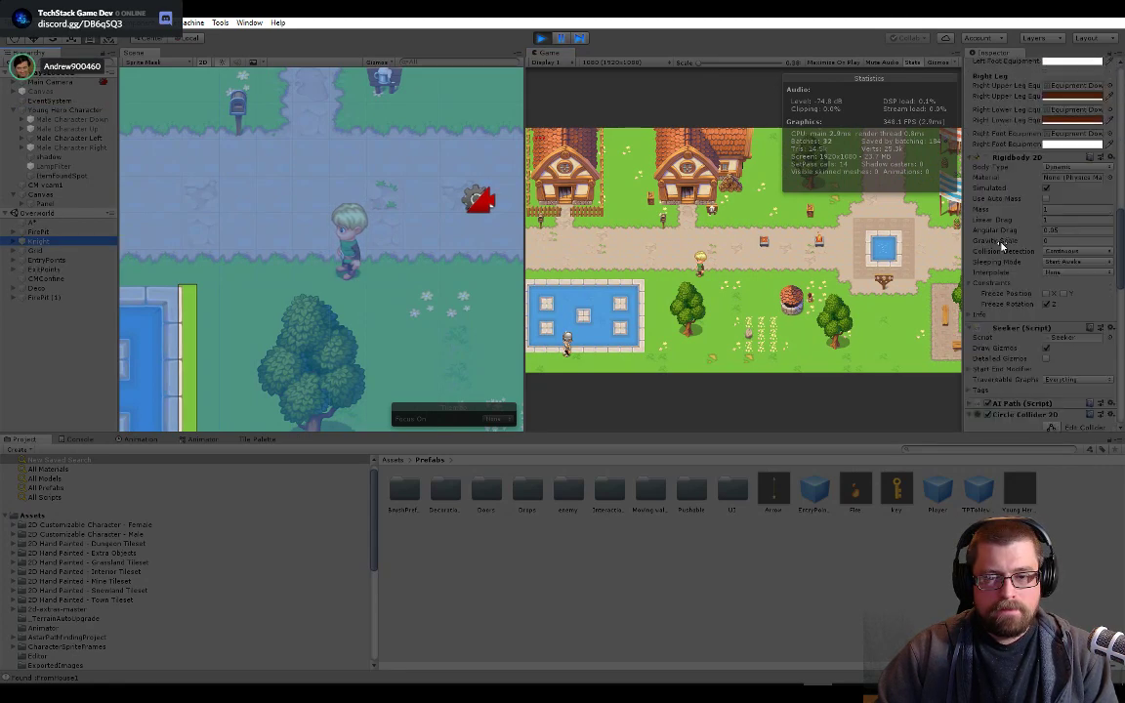
{"action": "scroll", "coordinate": [998, 312], "scroll_direction": "down", "scroll_amount": 7}
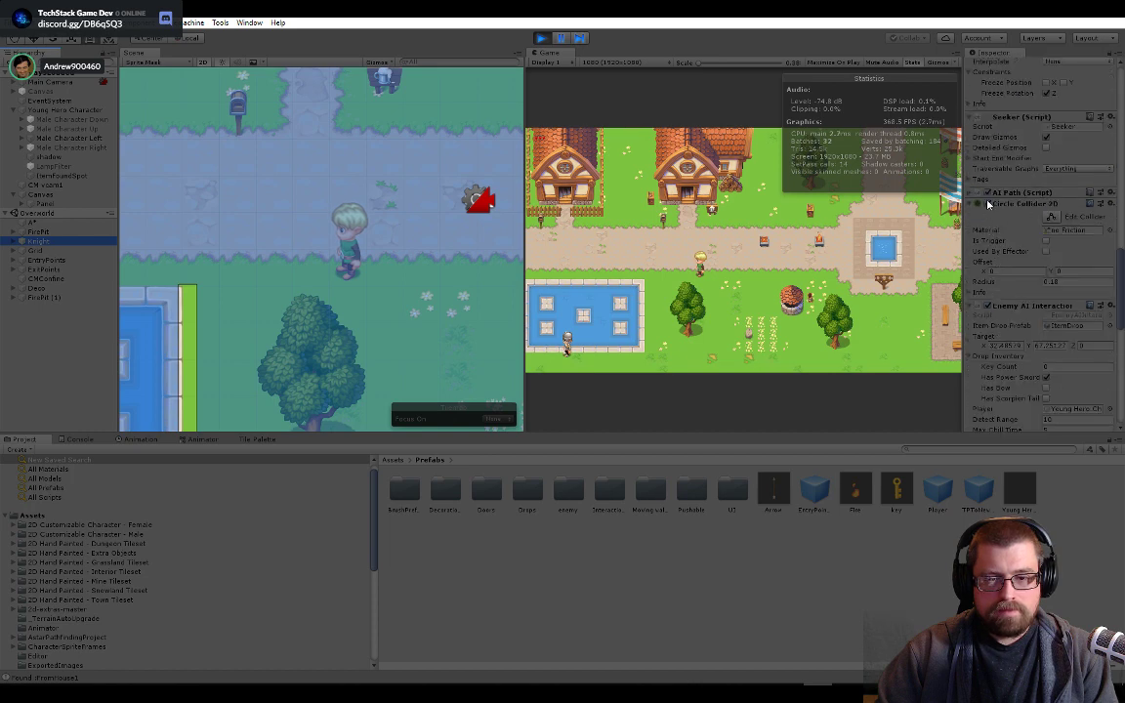
- Attack and move the hero toward the houses in the game, and reselect and frame the Young Hero Character in the scene view
{"action": "left_click", "coordinate": [667, 260]}
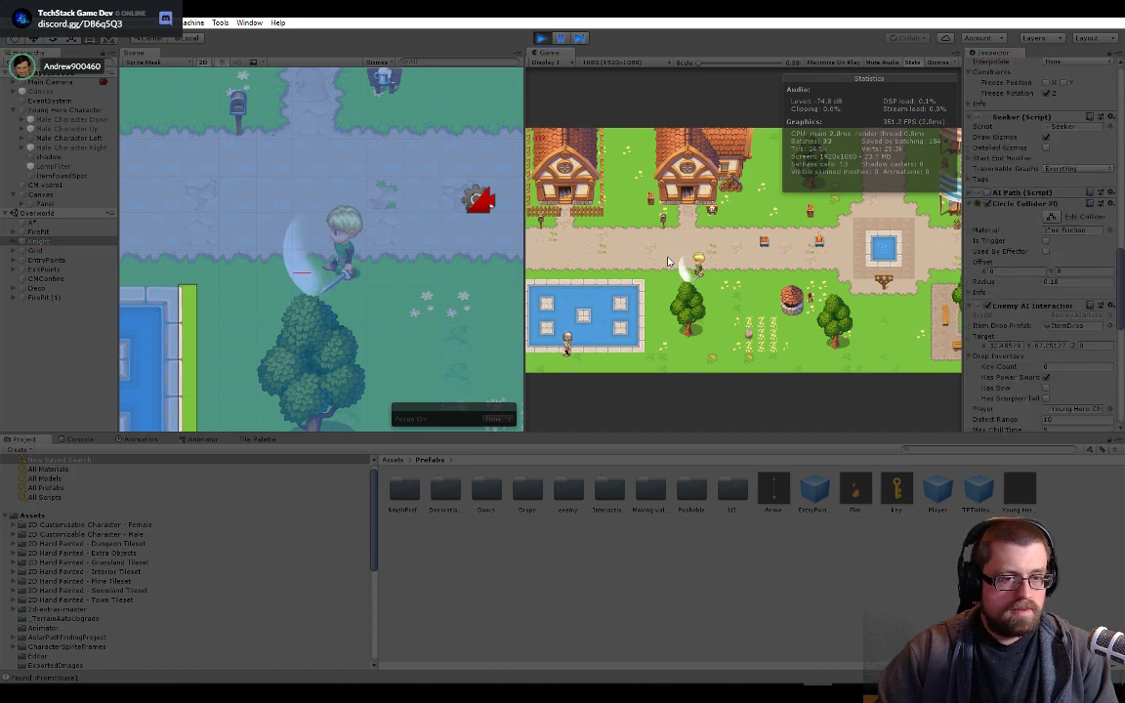
{"action": "key", "text": "a"}
{"action": "key", "text": "w"}
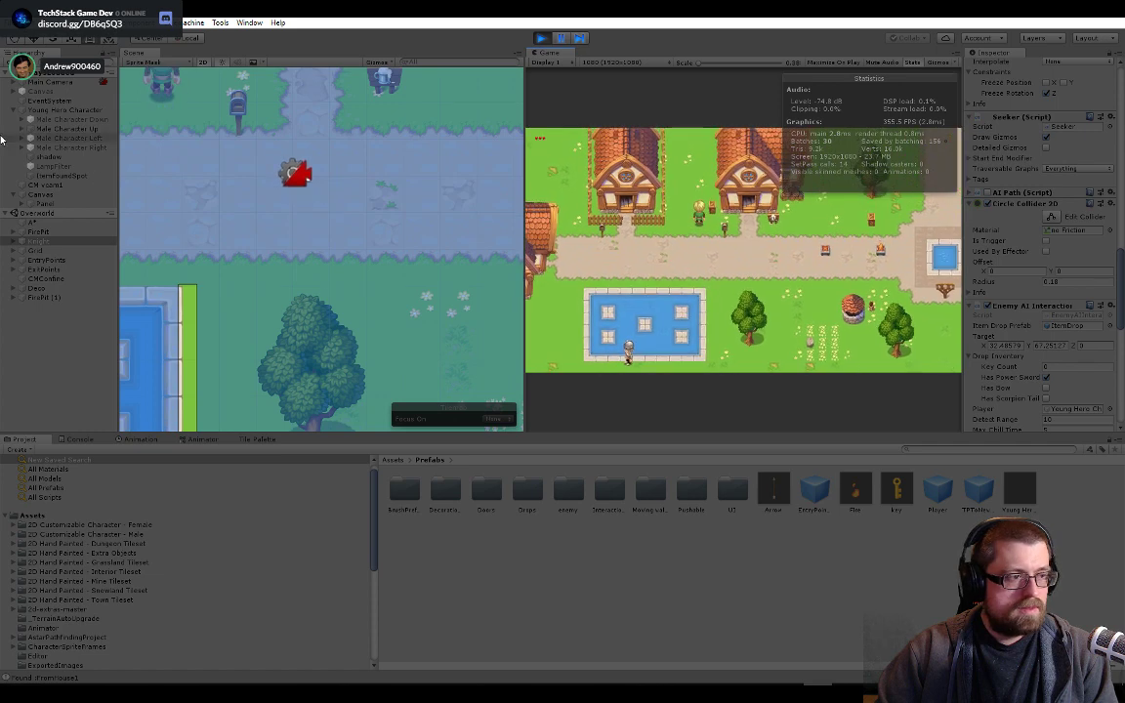
{"action": "left_click", "coordinate": [75, 108]}
{"action": "key", "text": "f"}
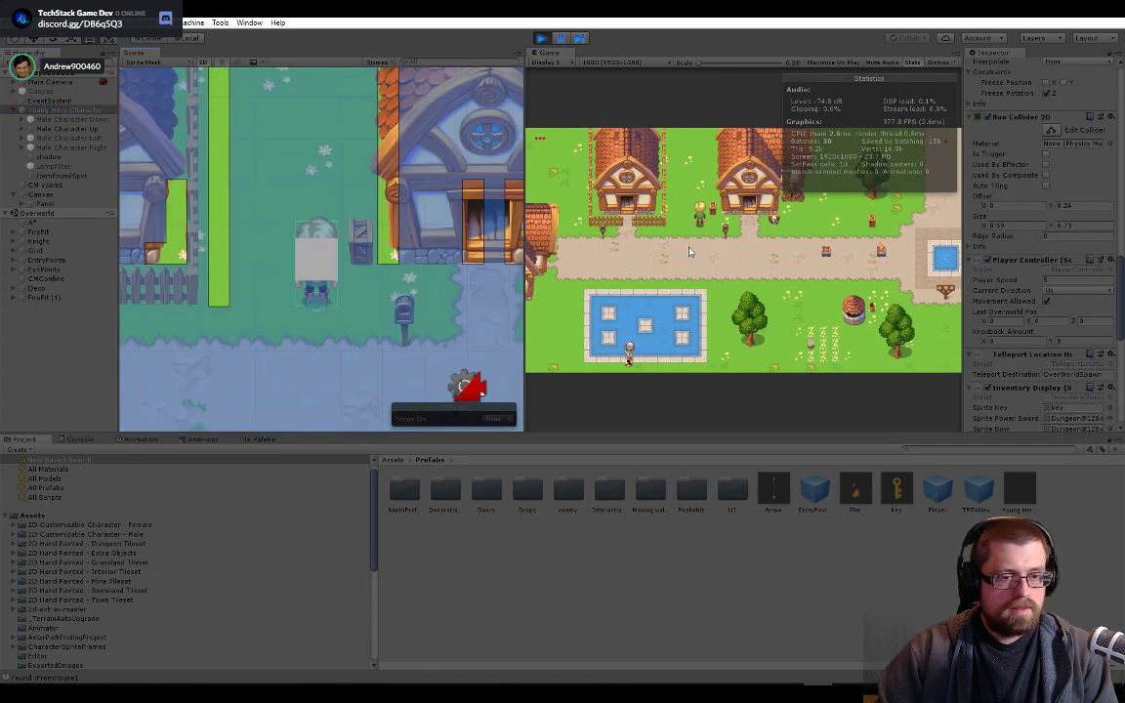
- Walk the hero around the fenced house and down past the pool to approach the Knight, watching the gizmo cube
{"action": "key", "text": "Up"}
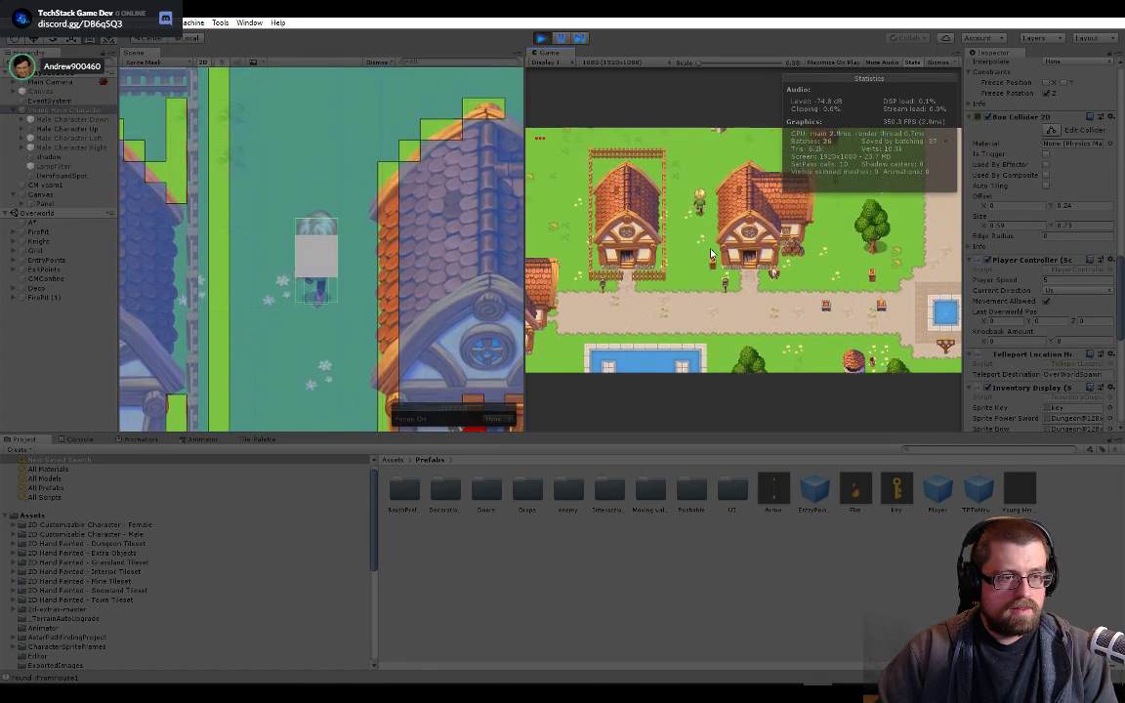
{"action": "key", "text": "Up"}
{"action": "key", "text": "Left"}
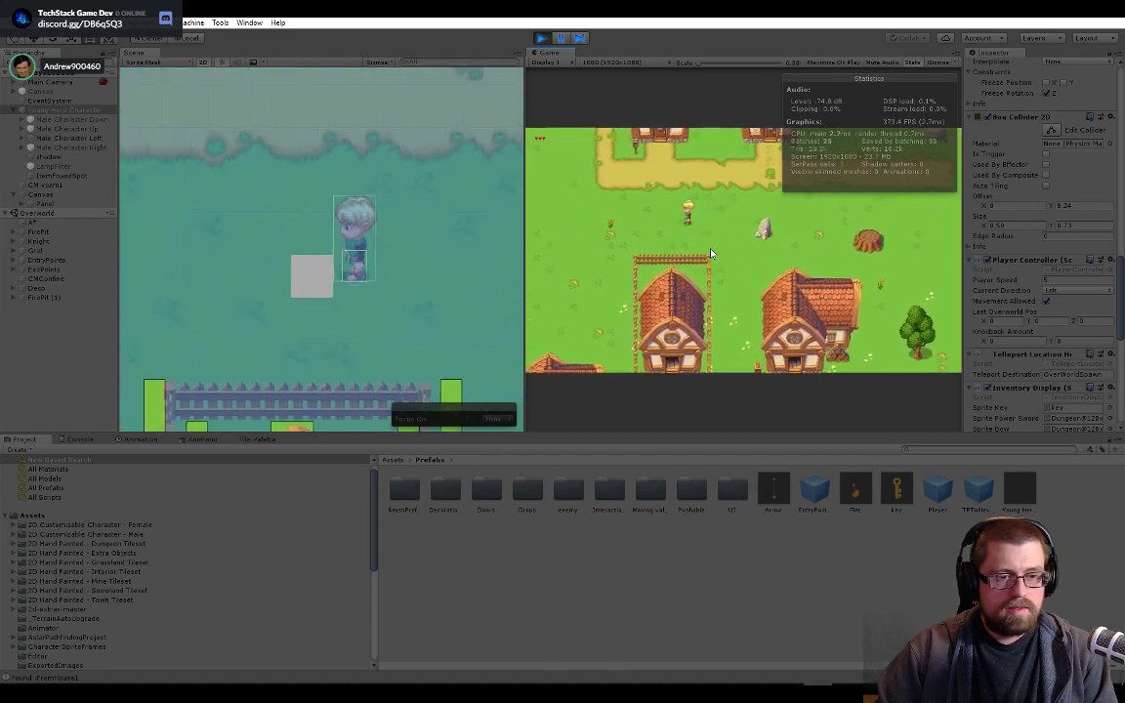
{"action": "key", "text": "Left"}
{"action": "key", "text": "Down"}
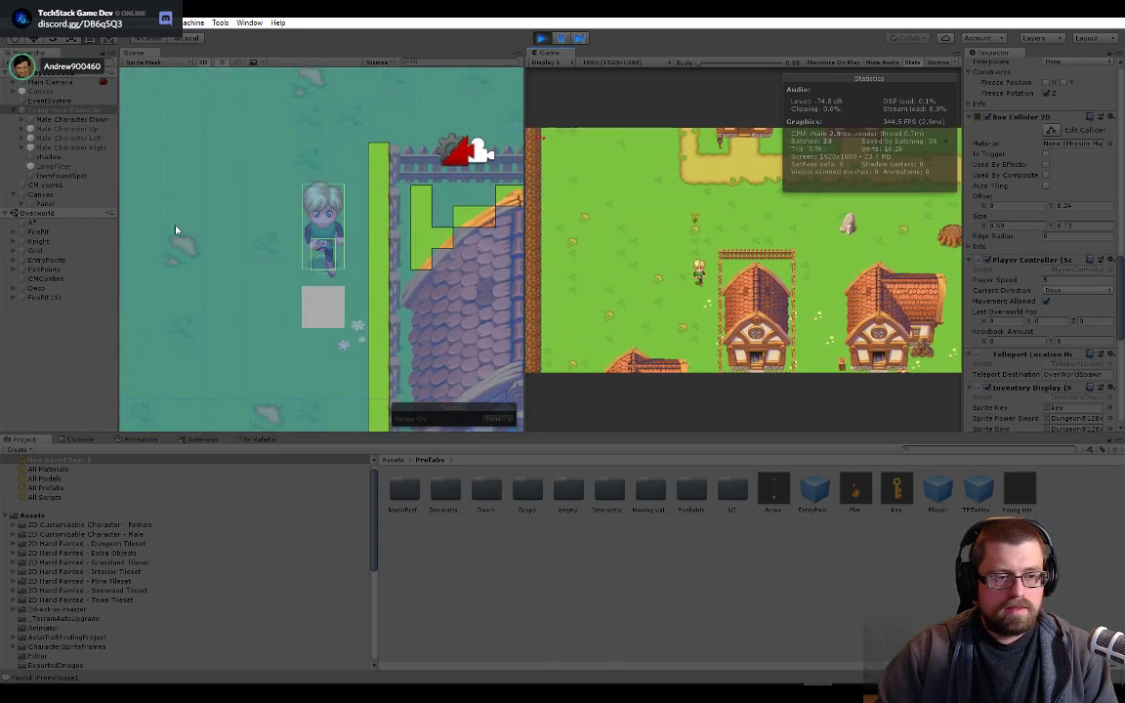
{"action": "key", "text": "Down"}
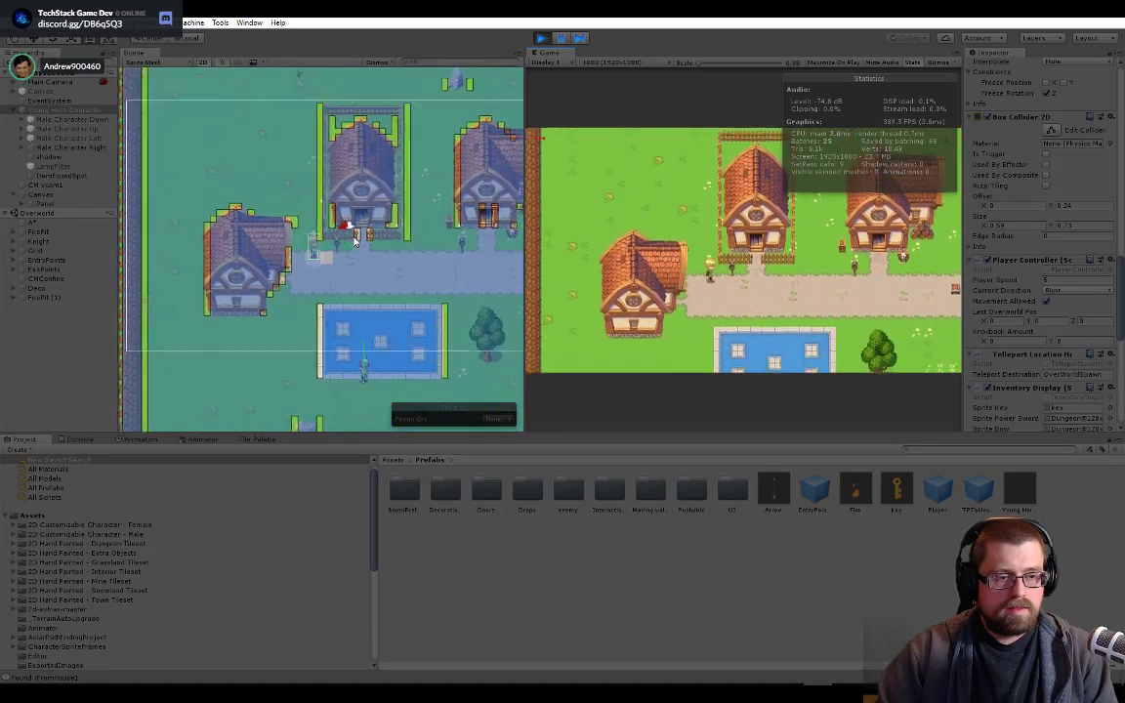
{"action": "key", "text": "Right"}
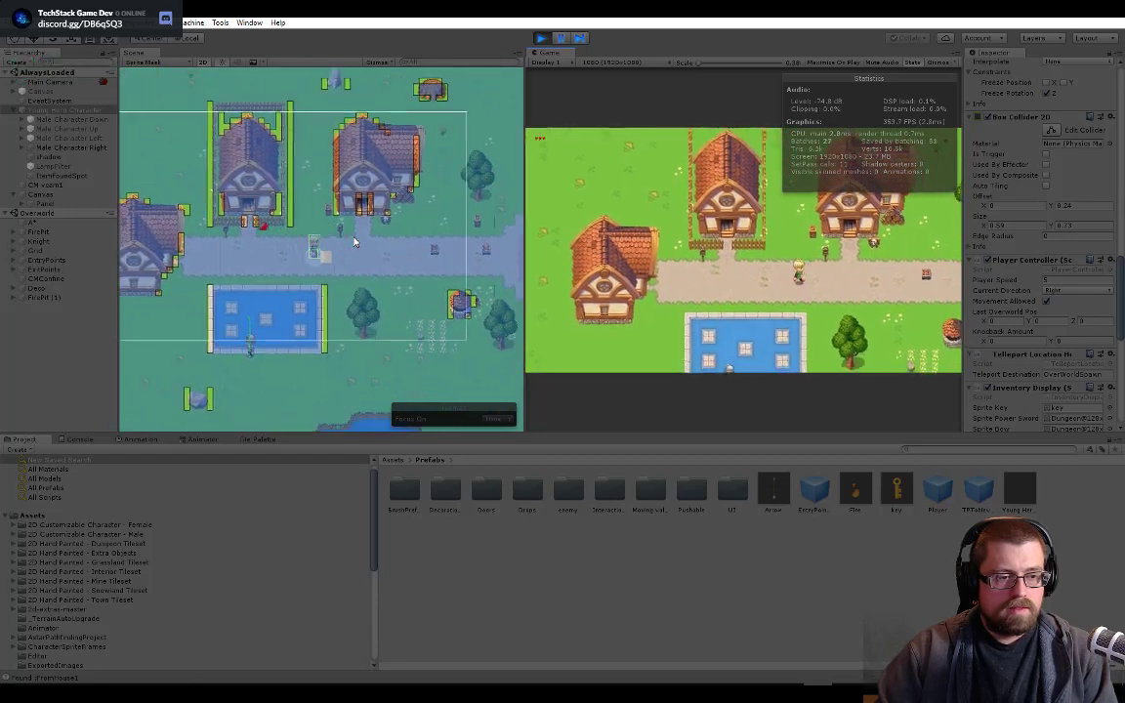
{"action": "key", "text": "Down"}
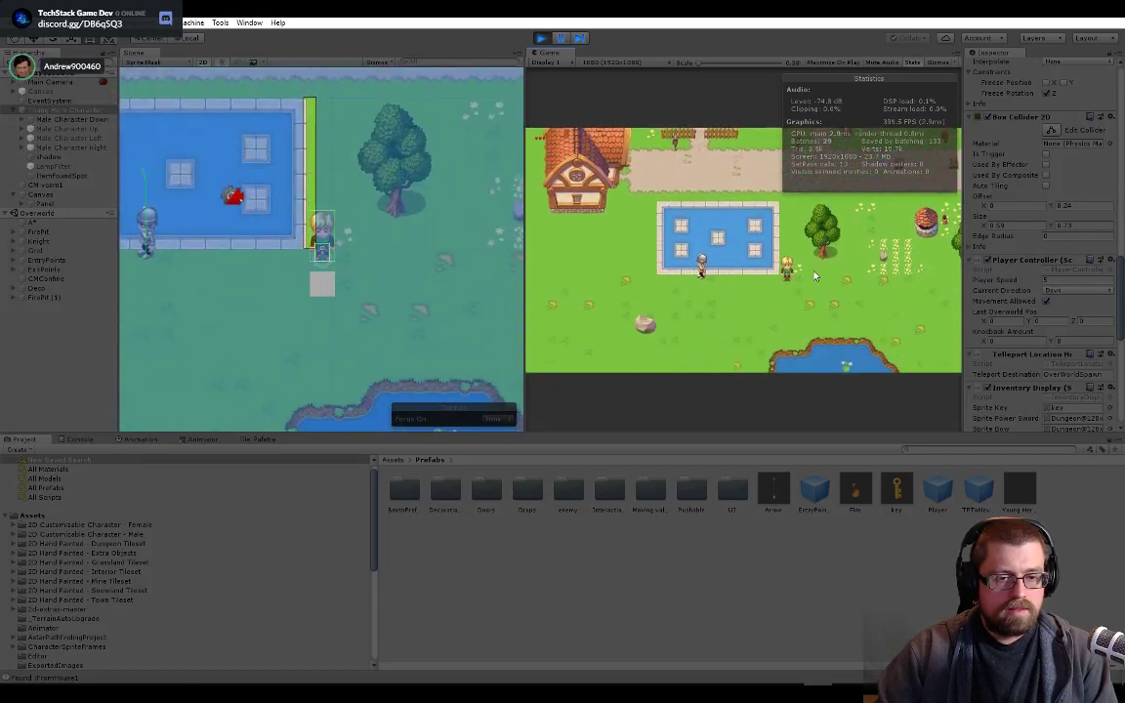
- Line the hero up below the pool facing the Knight and swing the sword left from a distance to test the attack's reach
{"action": "scroll", "coordinate": [290, 252], "scroll_direction": "up", "scroll_amount": 2}
{"action": "key", "text": "a"}
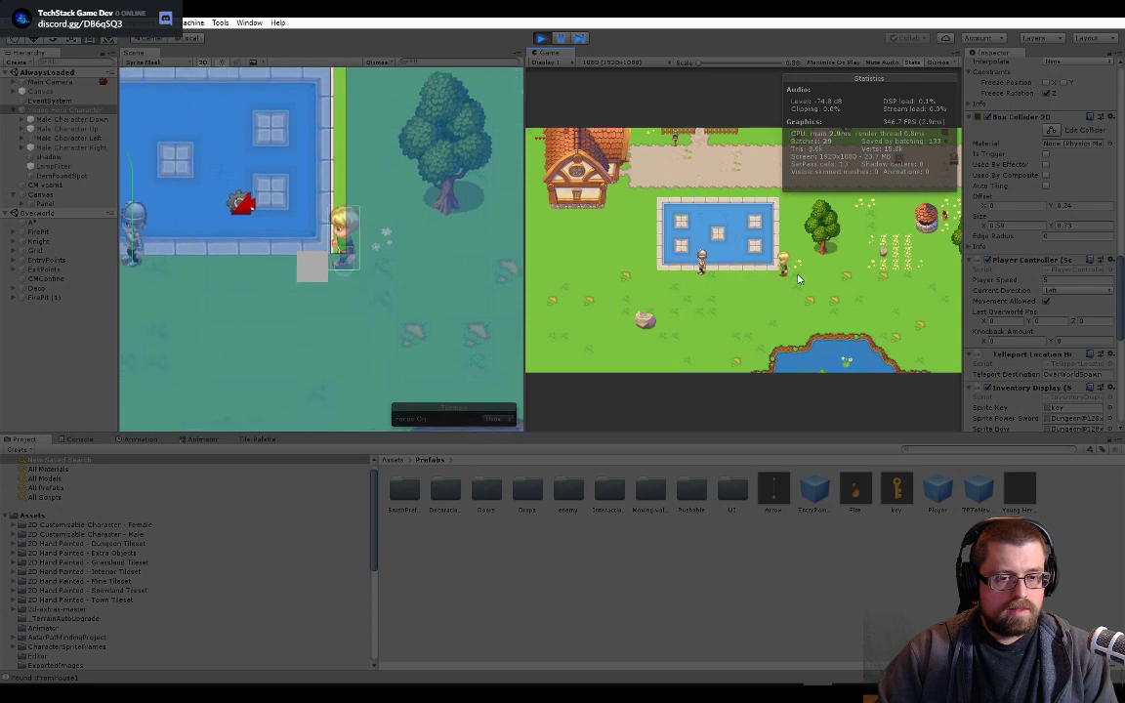
{"action": "key", "text": "s"}
{"action": "key", "text": "a"}
{"action": "key", "text": "w"}
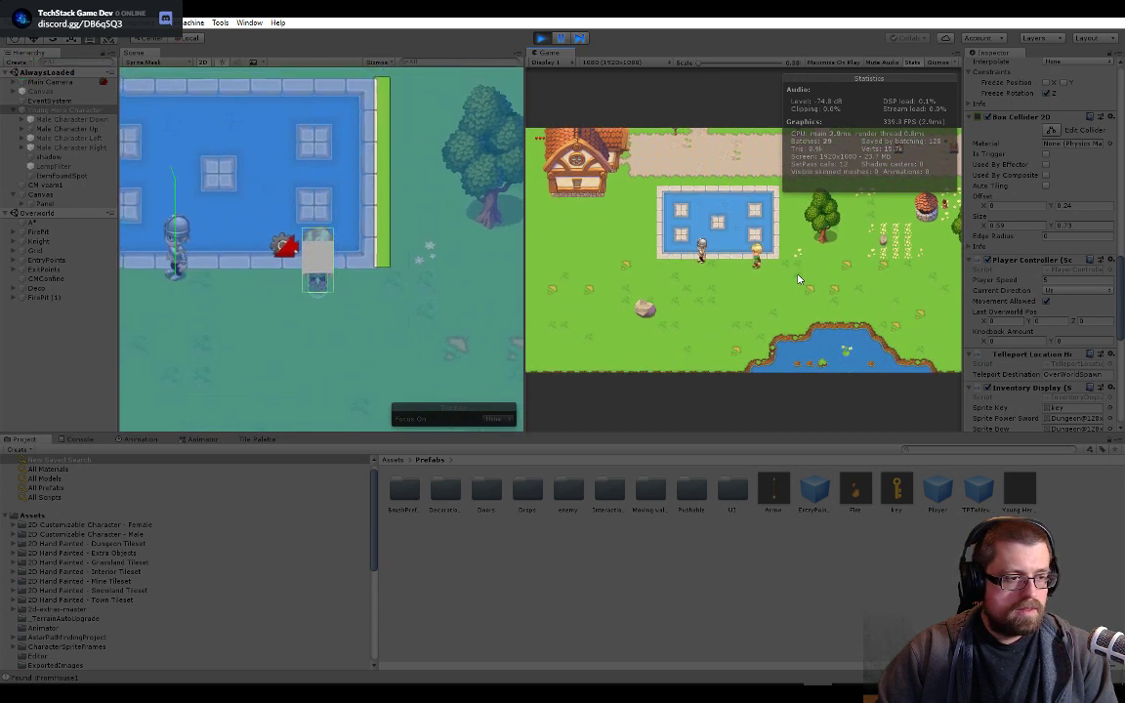
{"action": "key", "text": "a"}
{"action": "key", "text": "space"}
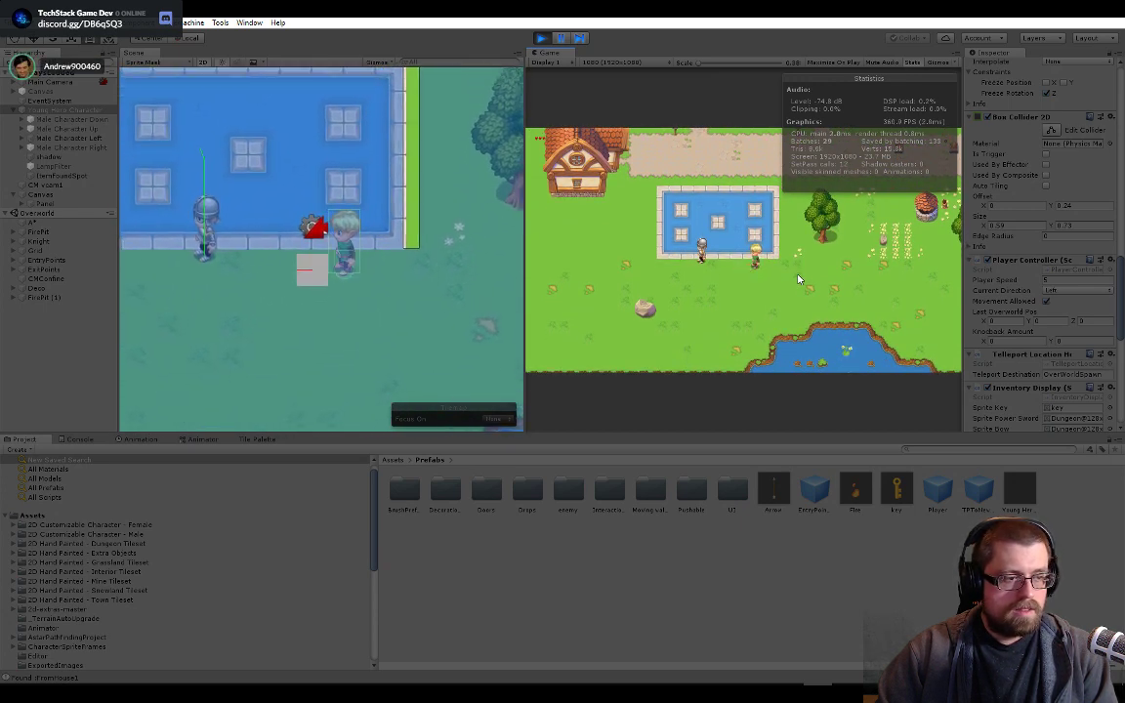
- Move the hero within reach of the Knight, attack it facing left, and follow it toward the map's left edge
{"action": "key", "text": "Left"}
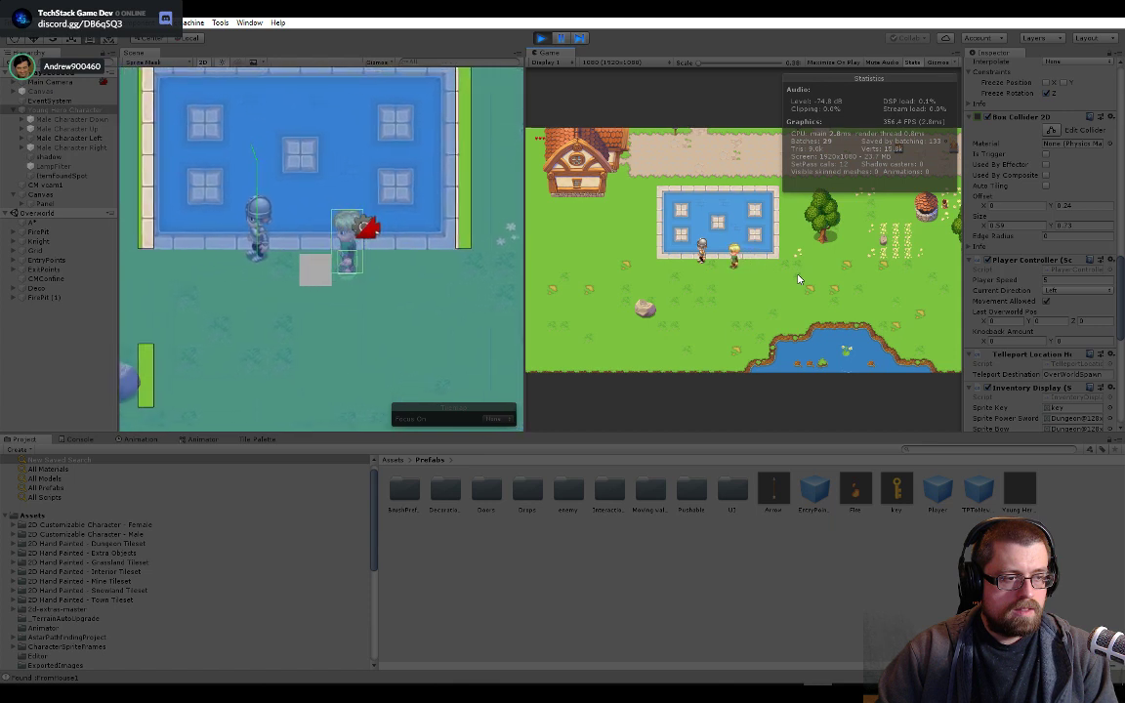
{"action": "key", "text": "Up"}
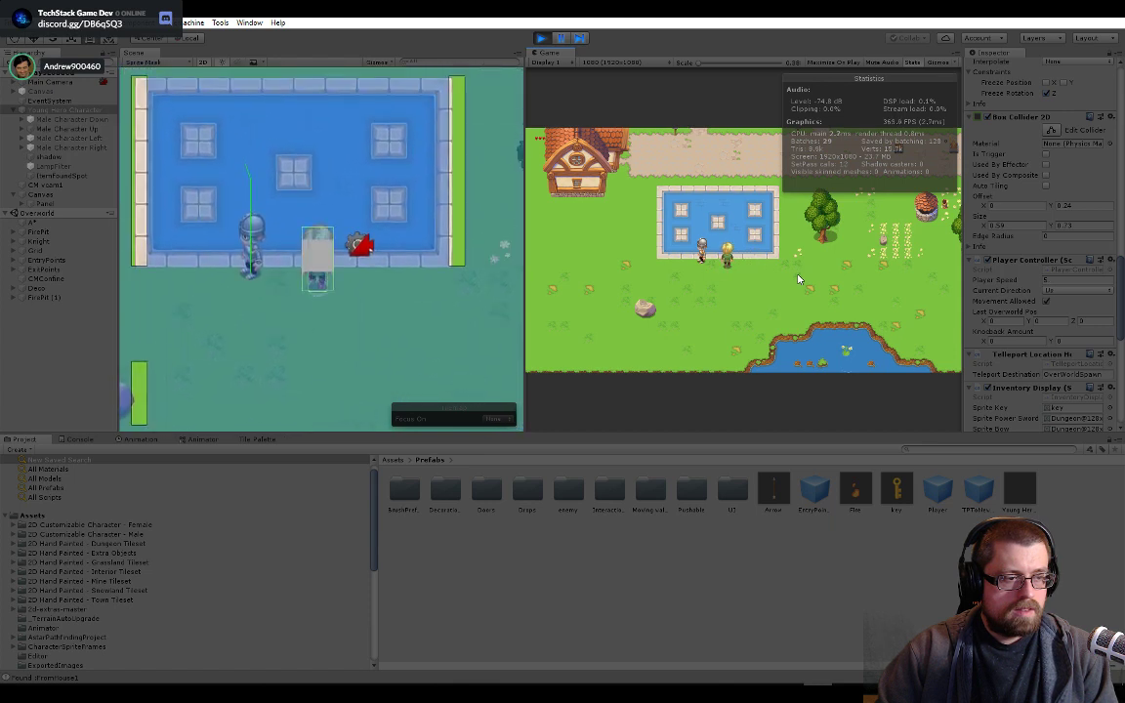
{"action": "key", "text": "Left"}
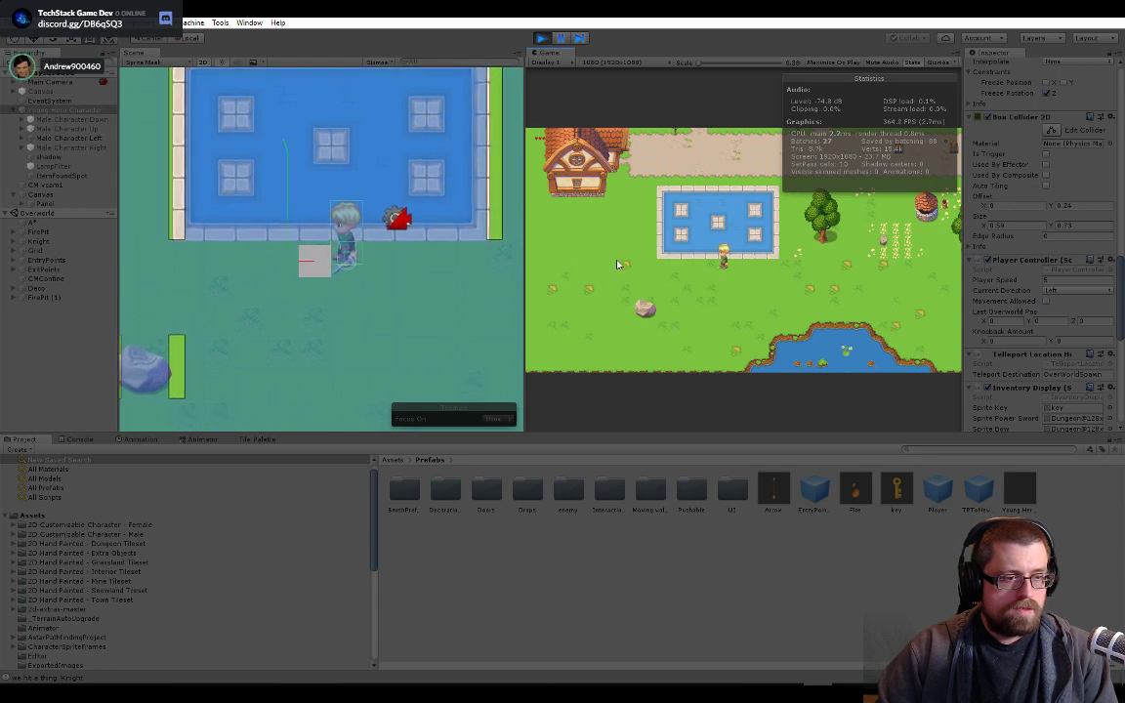
{"action": "key", "text": "Left"}
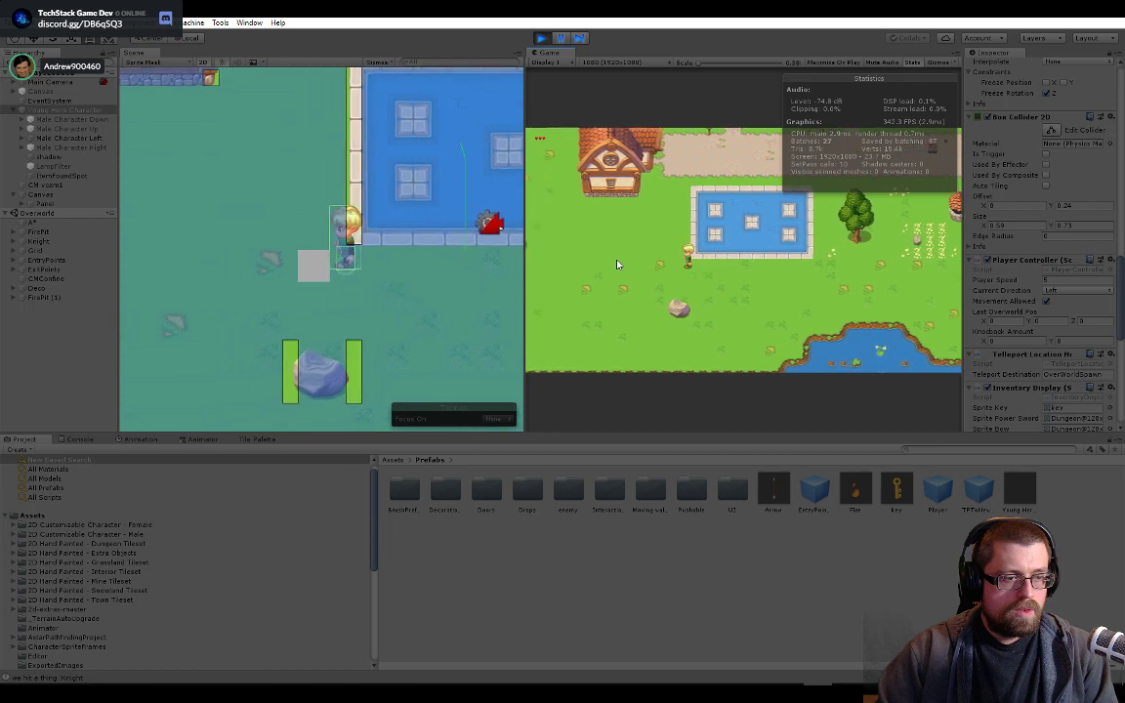
{"action": "key", "text": "Left"}
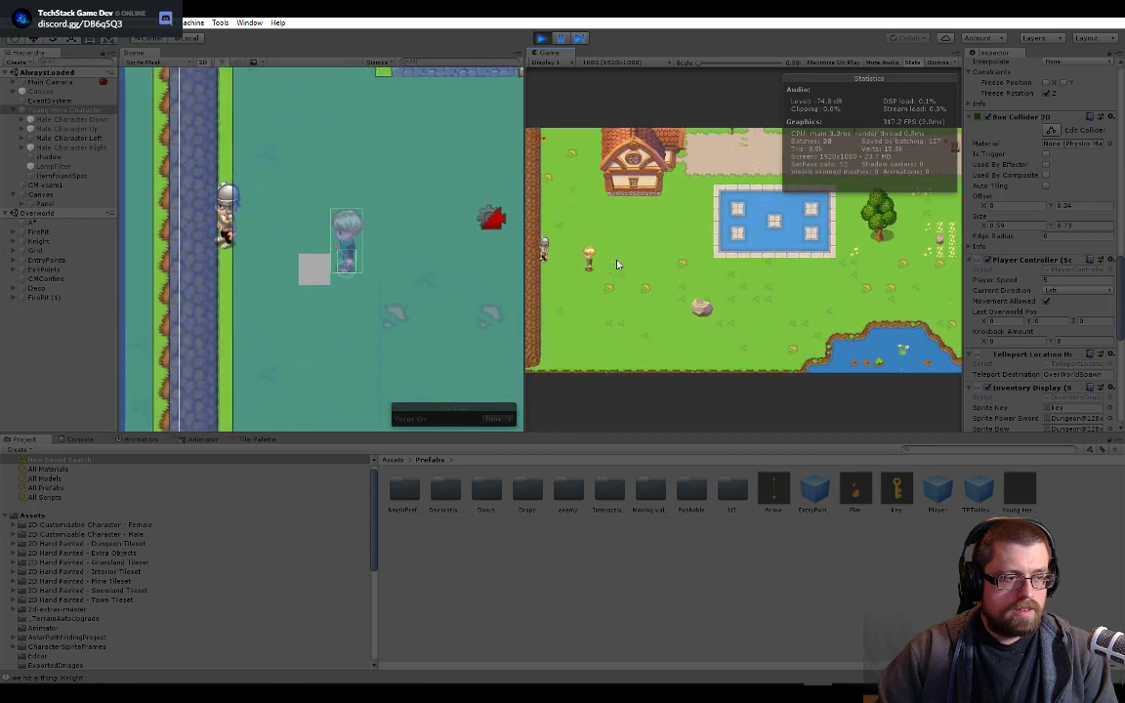
- Walk the hero left up to the Knight at the map's left edge to test the sword attack at close range
{"action": "key", "text": "Left"}
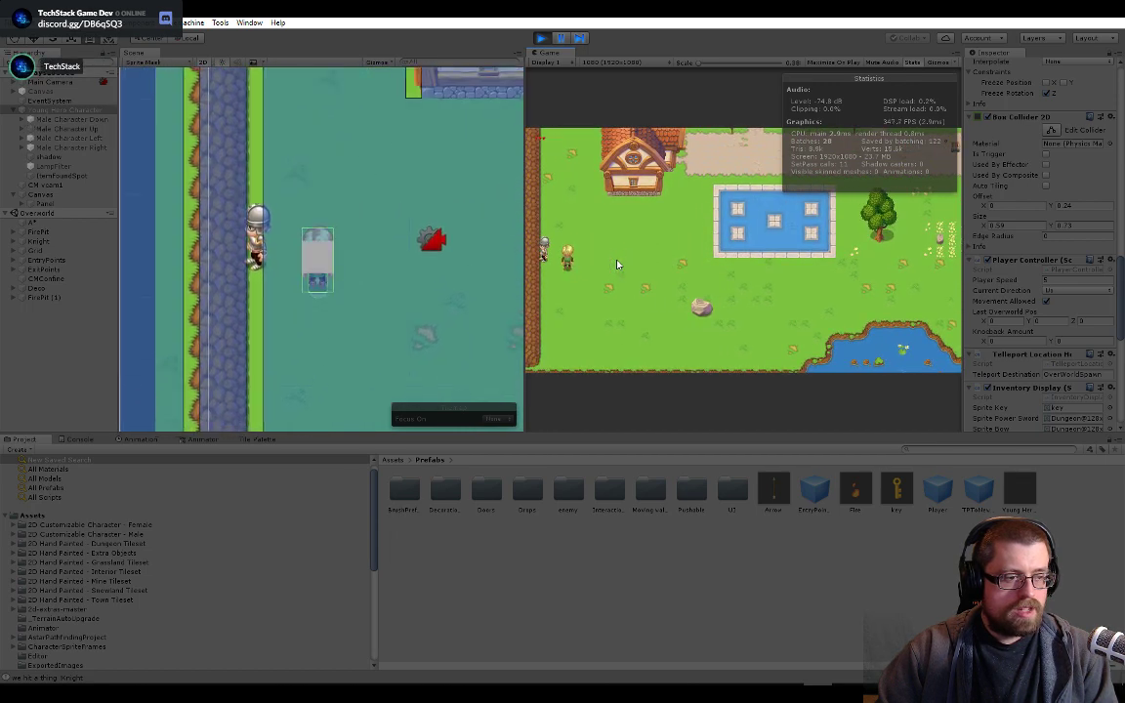
{"action": "key", "text": "Left"}
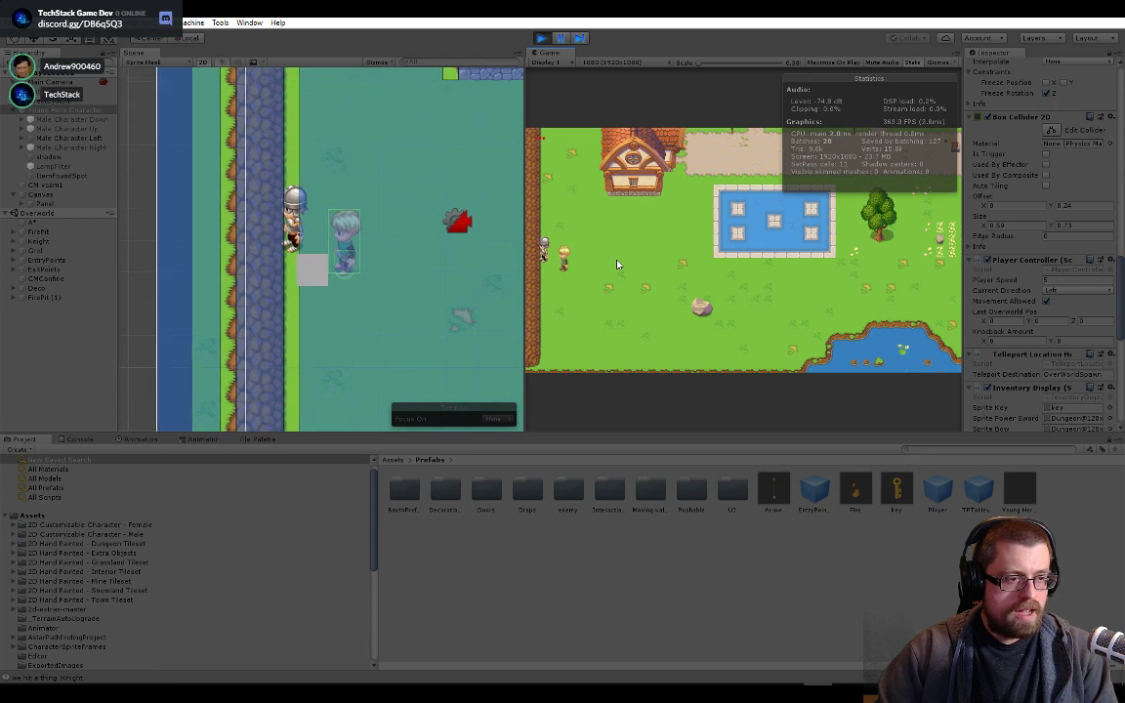
{"action": "key", "text": "Left"}
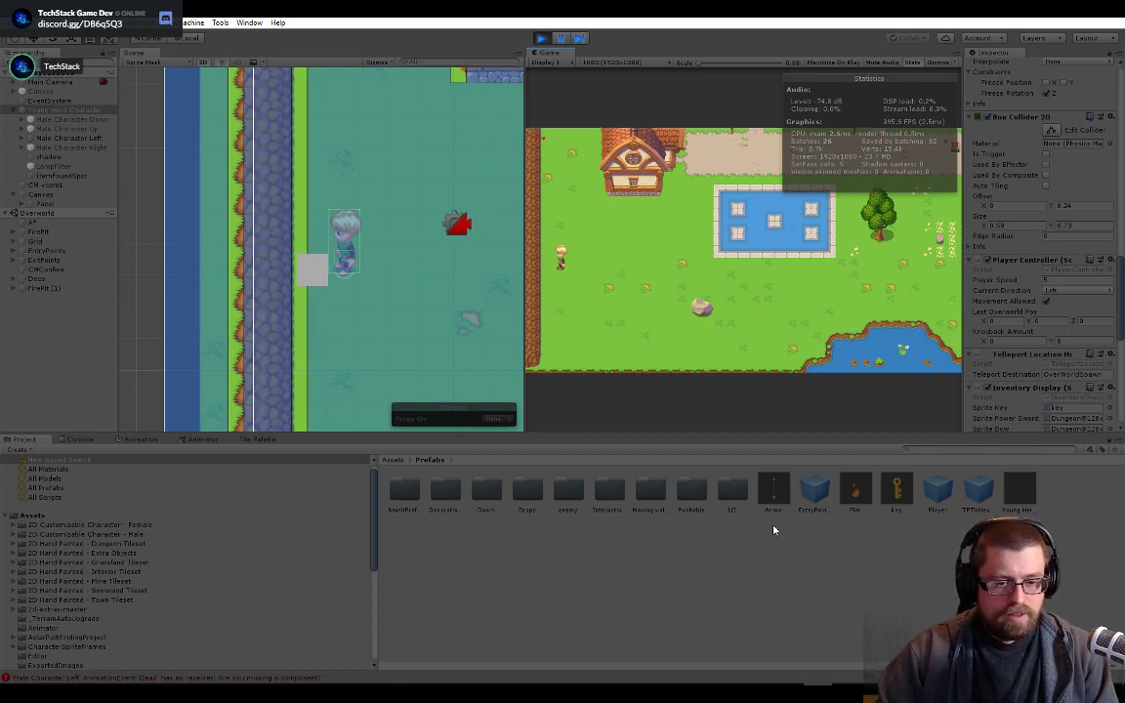
- Place a new Knight from the enemy prefabs folder in the scene near the hero and look through its components
{"action": "left_click", "coordinate": [483, 494]}
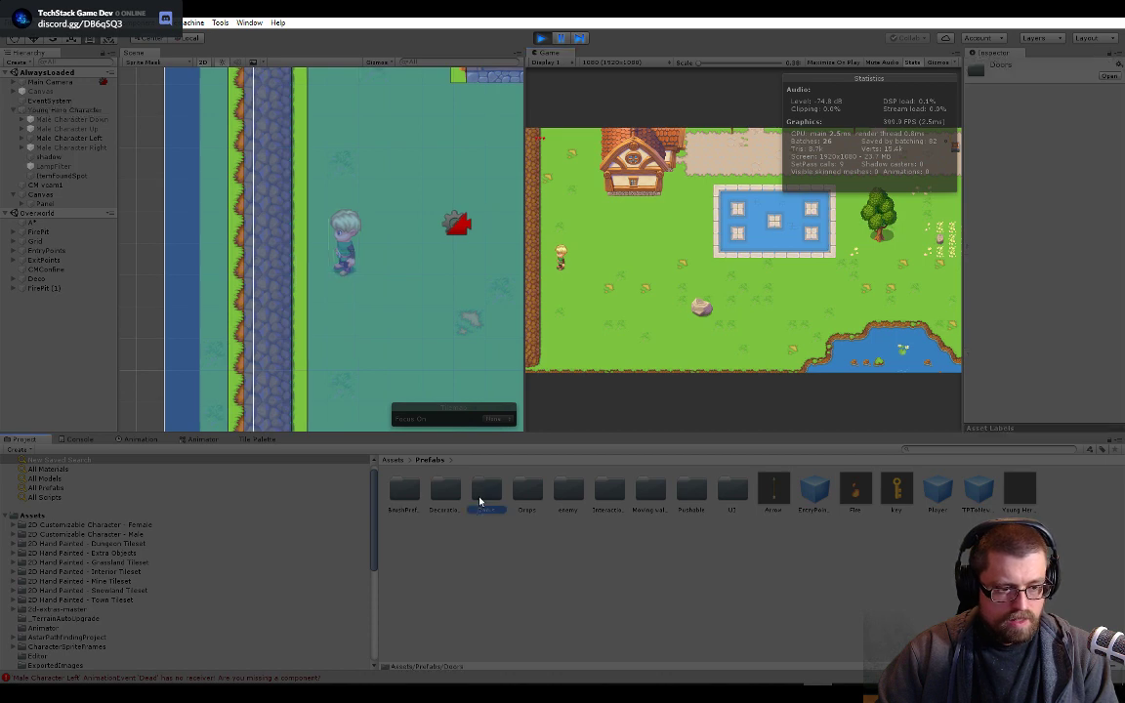
{"action": "double_click", "coordinate": [557, 497]}
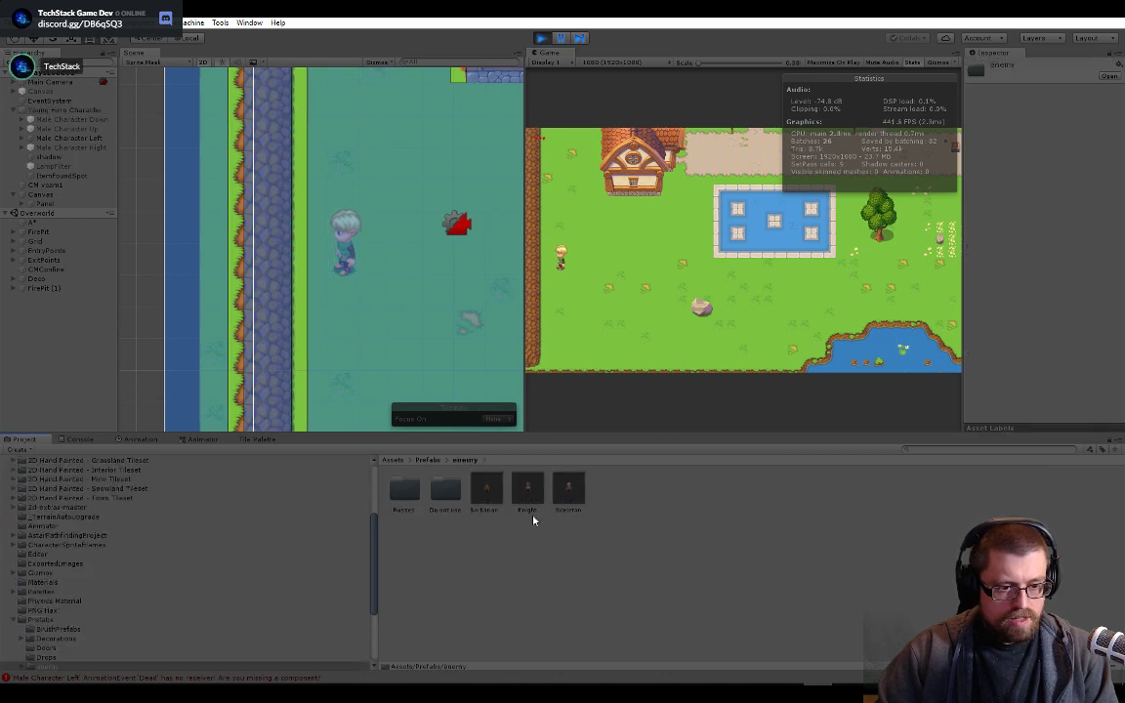
{"action": "left_click_drag", "start_coordinate": [541, 488], "coordinate": [428, 361]}
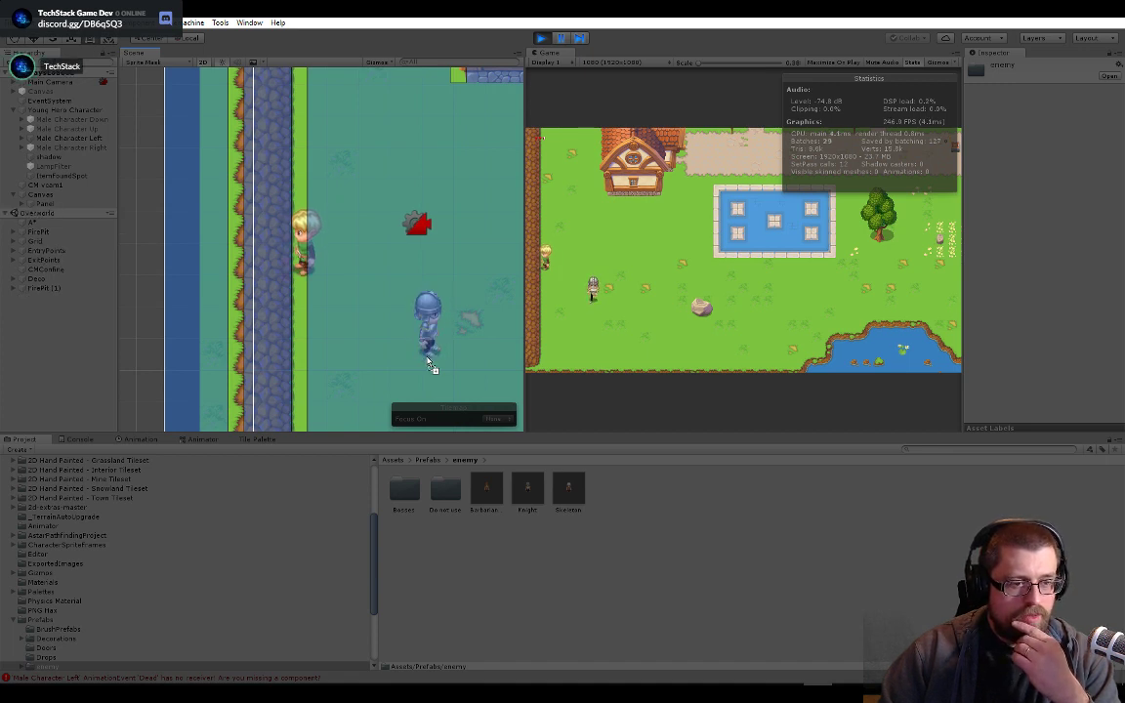
{"action": "left_click_drag", "start_coordinate": [426, 350], "coordinate": [496, 327]}
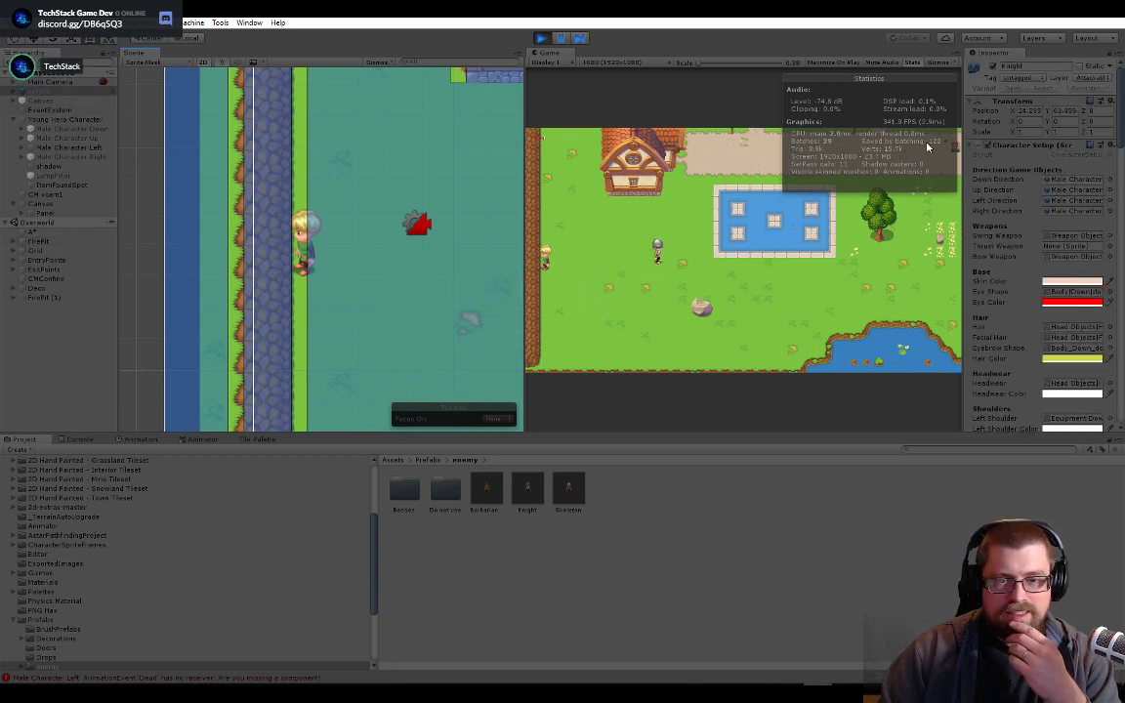
{"action": "scroll", "coordinate": [999, 295], "scroll_direction": "down", "scroll_amount": 5}
{"action": "scroll", "coordinate": [999, 318], "scroll_direction": "down", "scroll_amount": 8}
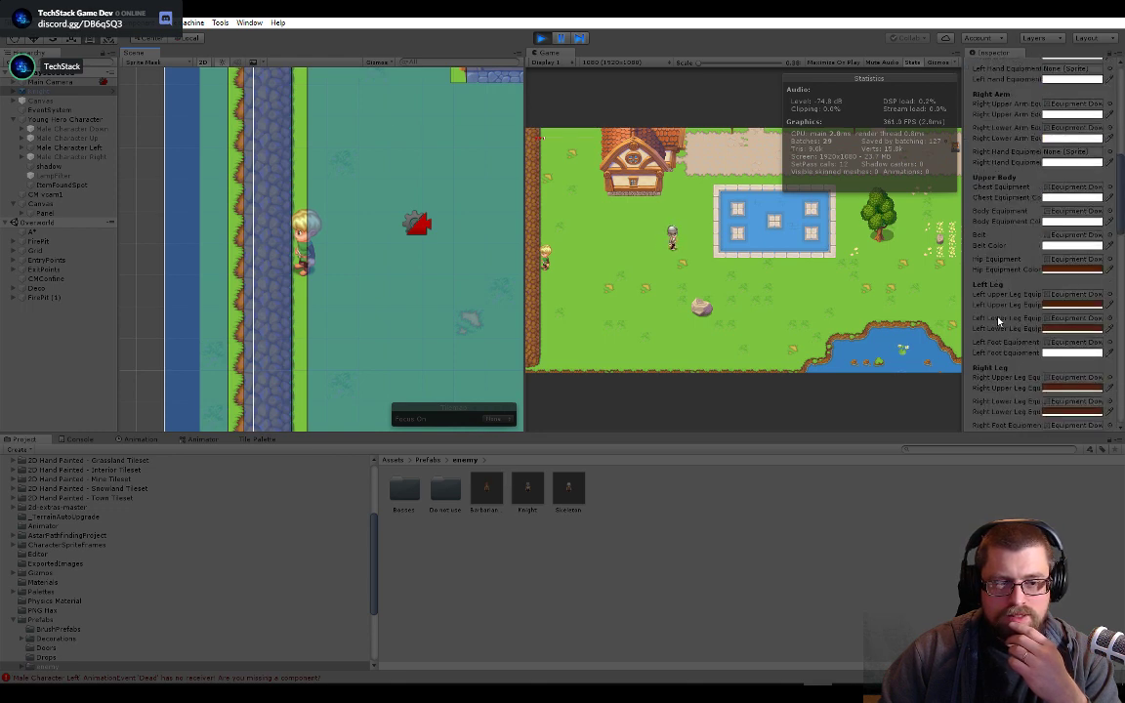
{"action": "scroll", "coordinate": [994, 308], "scroll_direction": "down", "scroll_amount": 3}
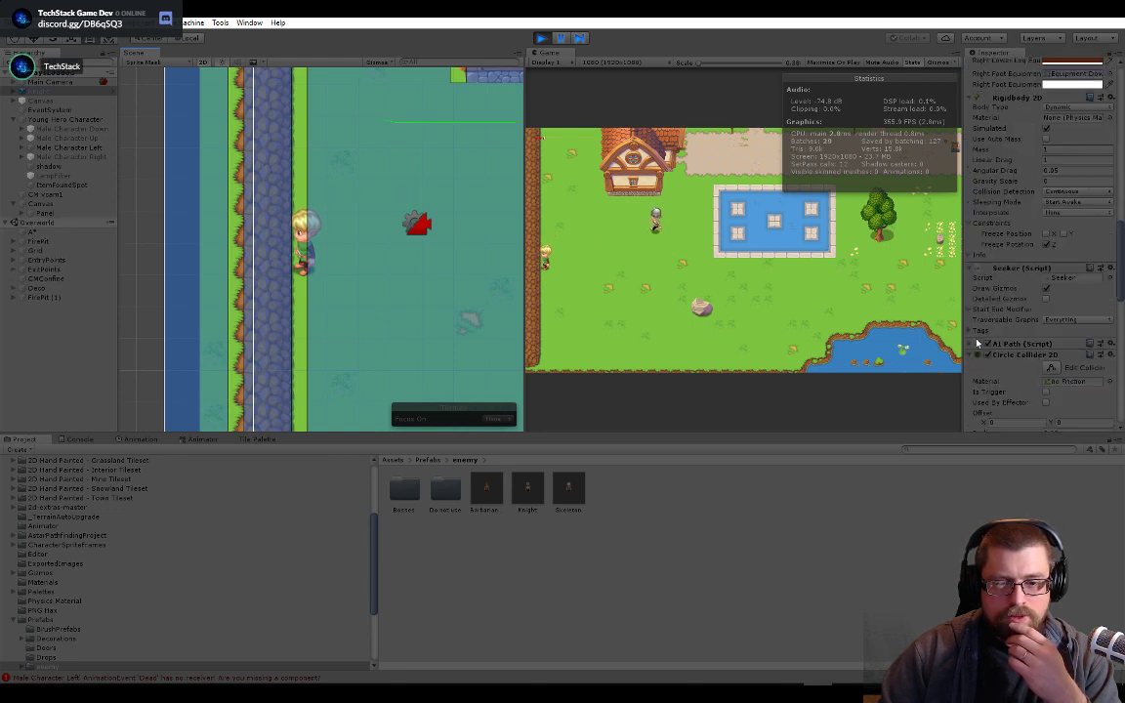
- Reselect the Young Hero Character, walk it right from the map's edge, and frame it in the scene view
{"action": "left_click", "coordinate": [410, 224]}
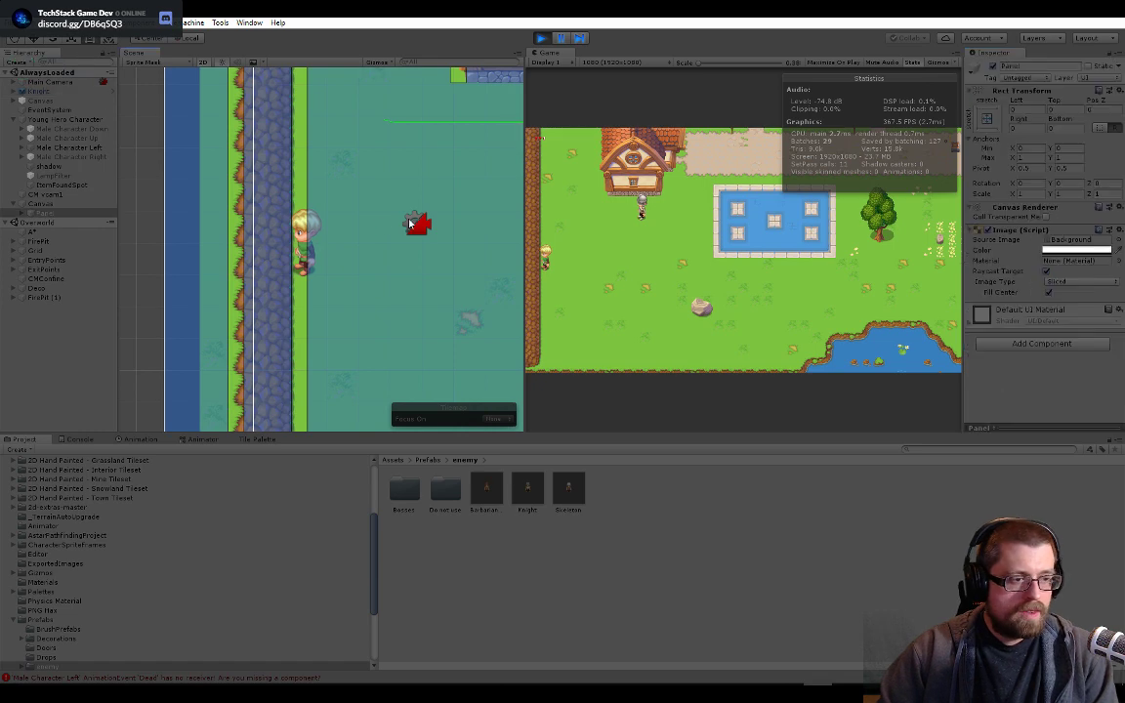
{"action": "left_click", "coordinate": [78, 119]}
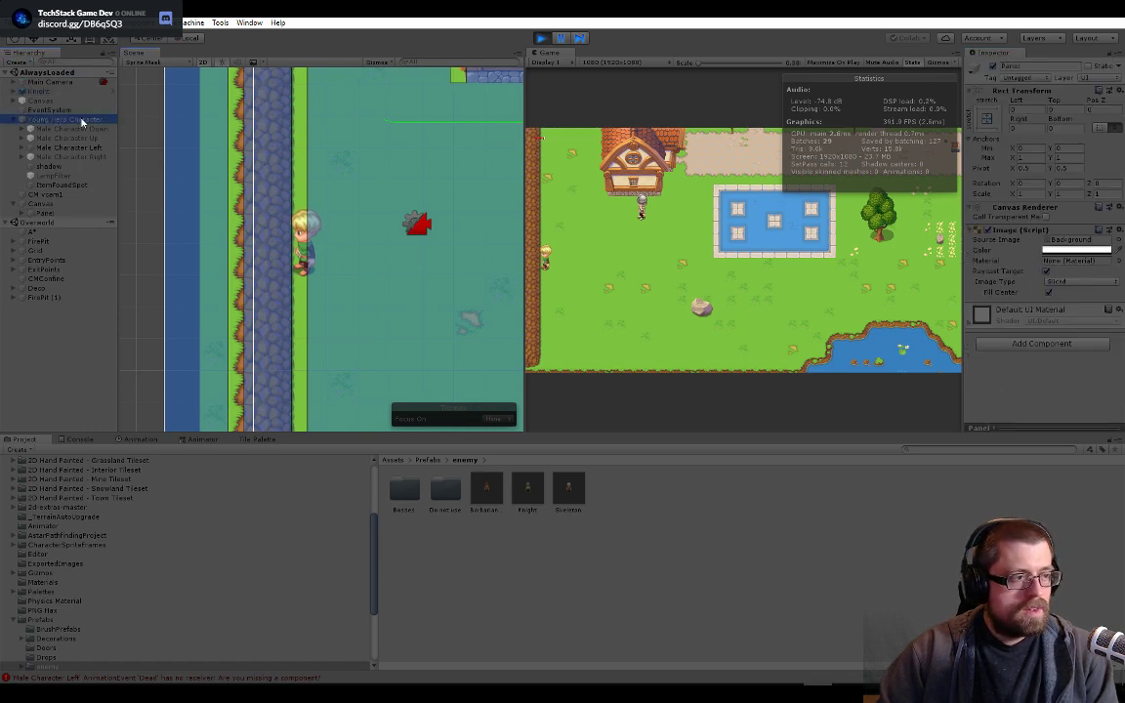
{"action": "left_click", "coordinate": [732, 246]}
{"action": "key", "text": "d"}
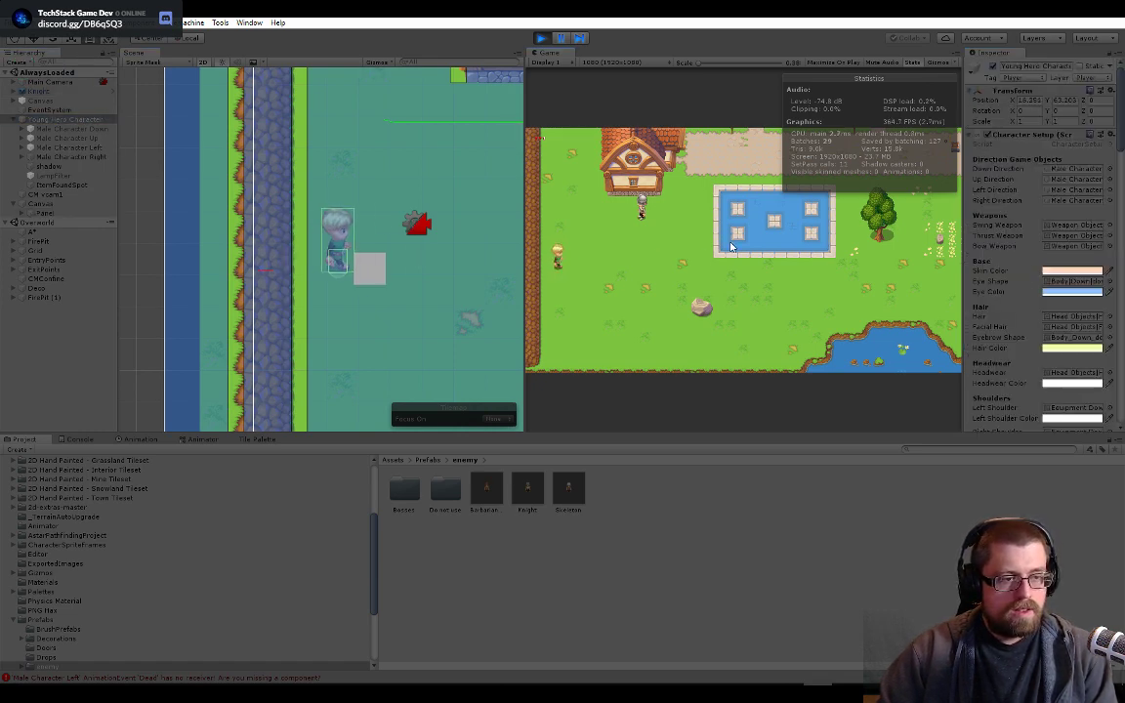
{"action": "key", "text": "w"}
{"action": "key", "text": "f"}
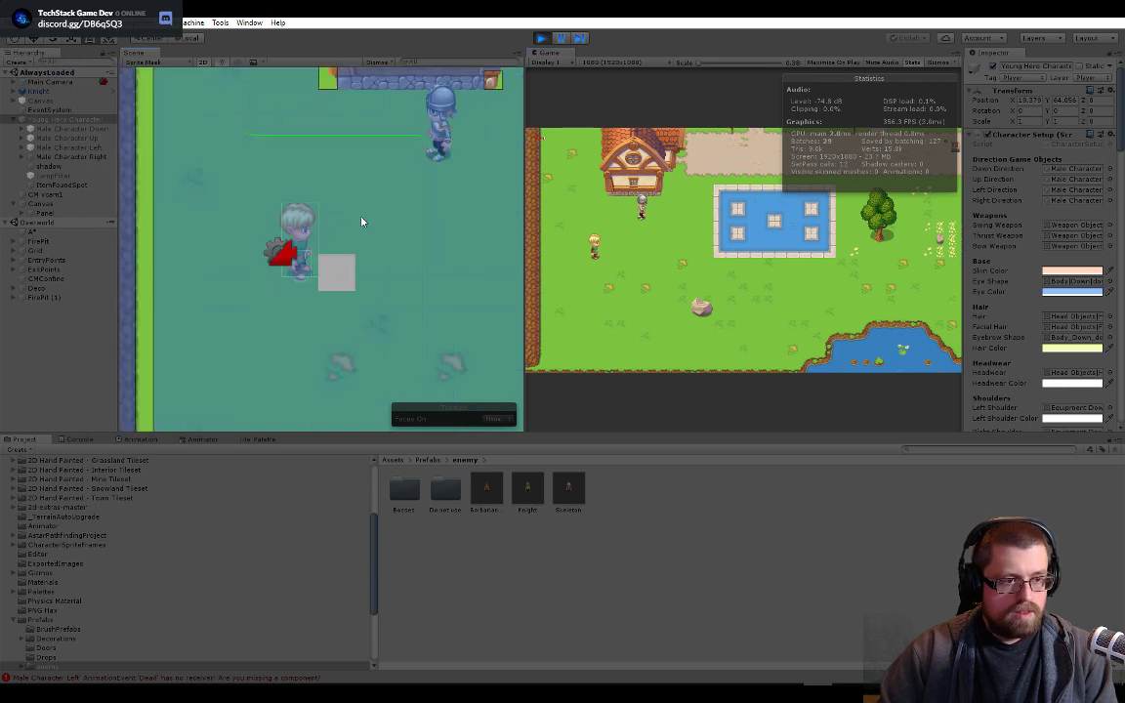
- Walk the hero to a spot directly below the Knight at the house, facing up
{"action": "key", "text": "w"}
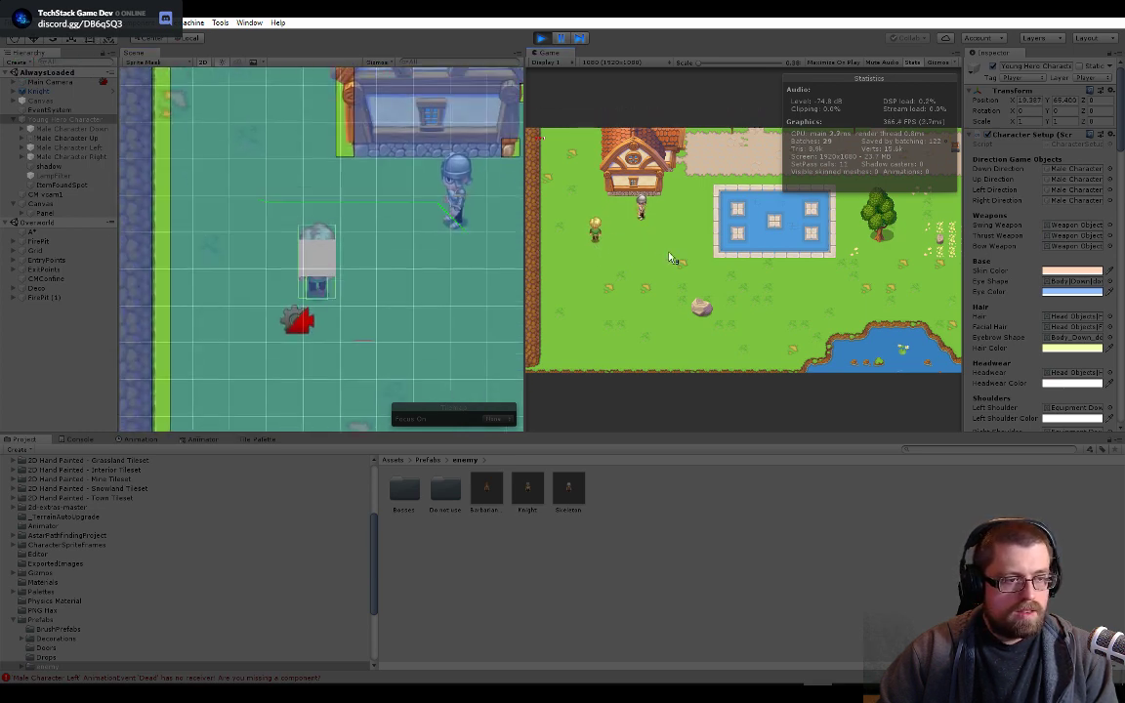
{"action": "key", "text": "d"}
{"action": "key", "text": "s"}
{"action": "key", "text": "d"}
{"action": "key", "text": "w"}
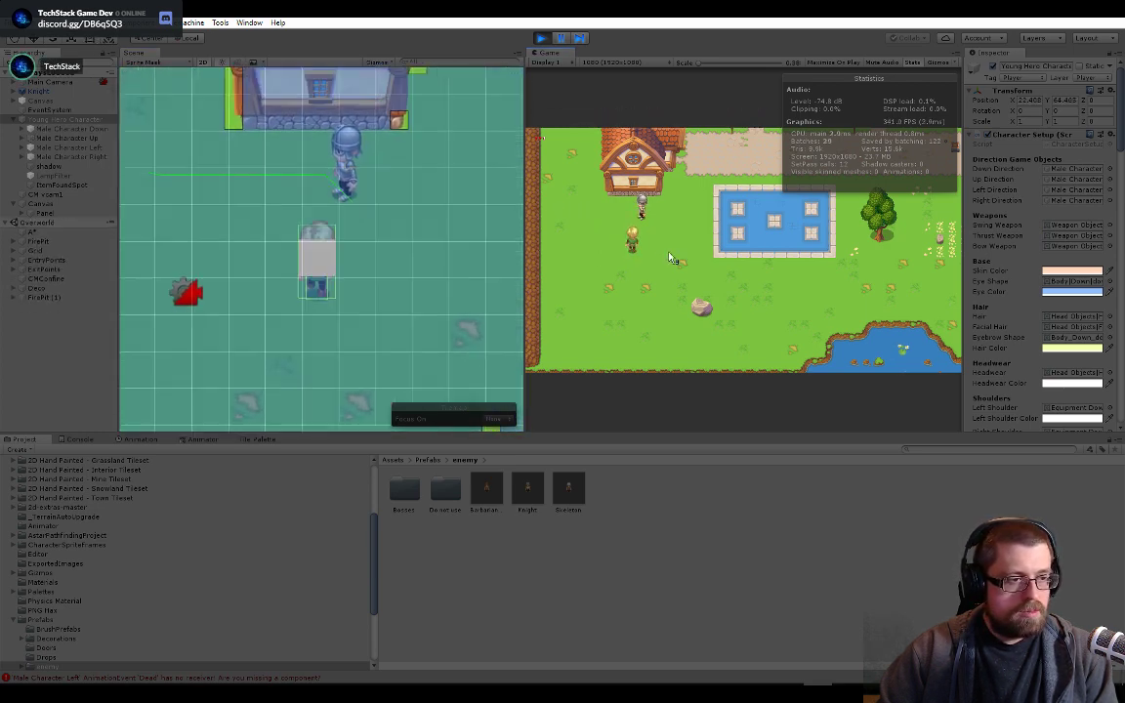
{"action": "key", "text": "d"}
{"action": "key", "text": "w"}
- Swing the sword upward at the Knight from a distance, stepping closer between swings to test the upward reach
{"action": "left_click", "coordinate": [669, 257]}
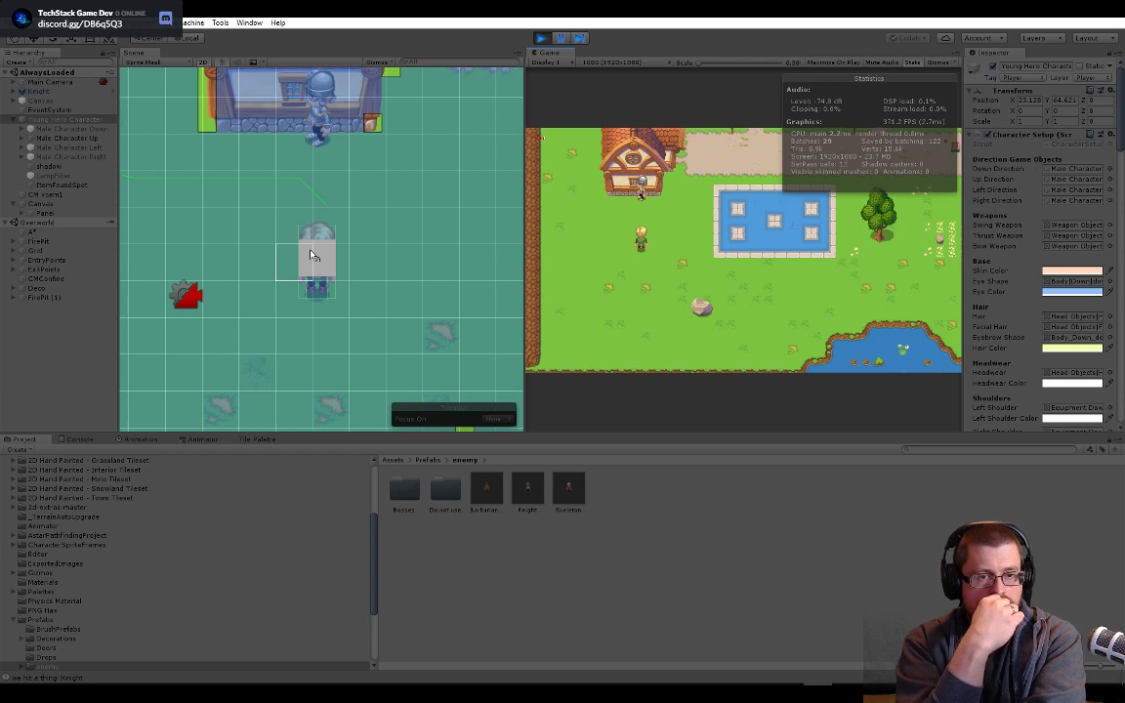
{"action": "left_click", "coordinate": [708, 261]}
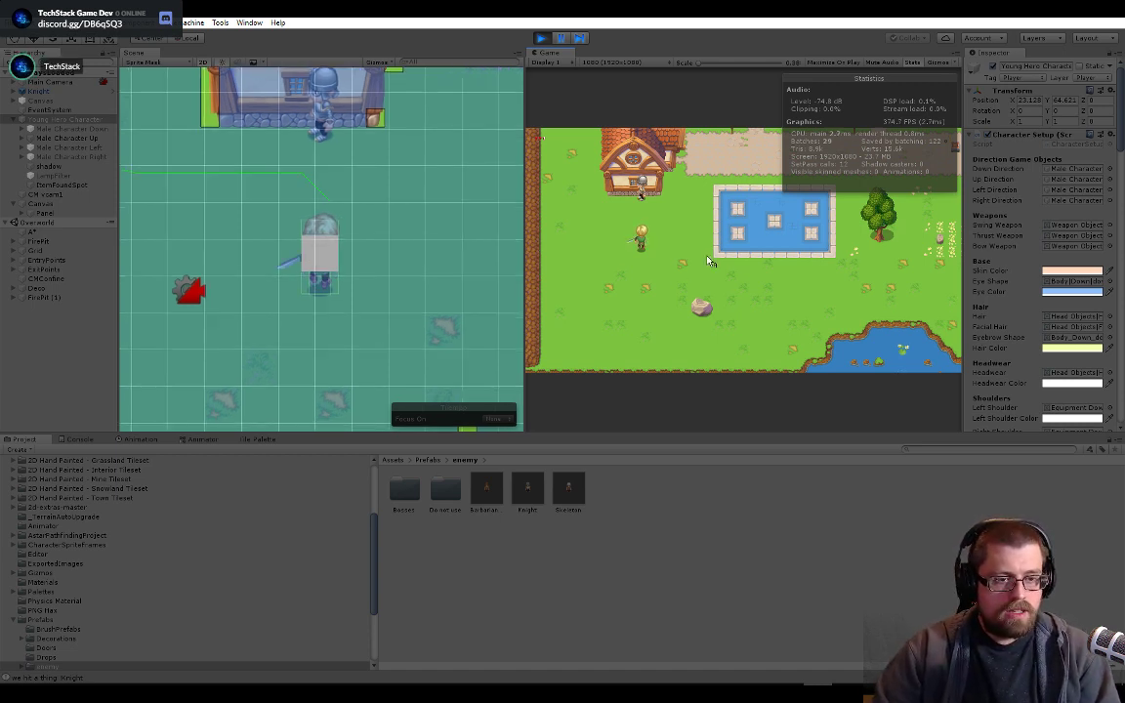
{"action": "key", "text": "w"}
{"action": "left_click", "coordinate": [698, 245]}
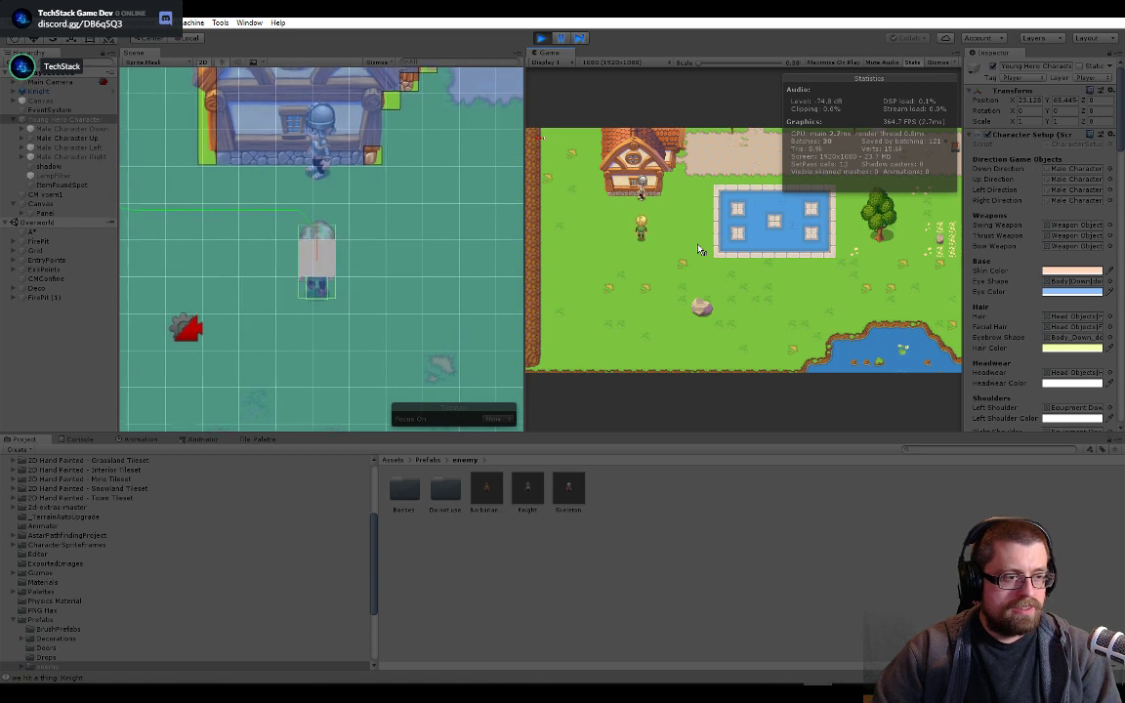
{"action": "key", "text": "w"}
{"action": "left_click", "coordinate": [698, 245]}
{"action": "key", "text": "w"}
{"action": "left_click", "coordinate": [698, 245]}
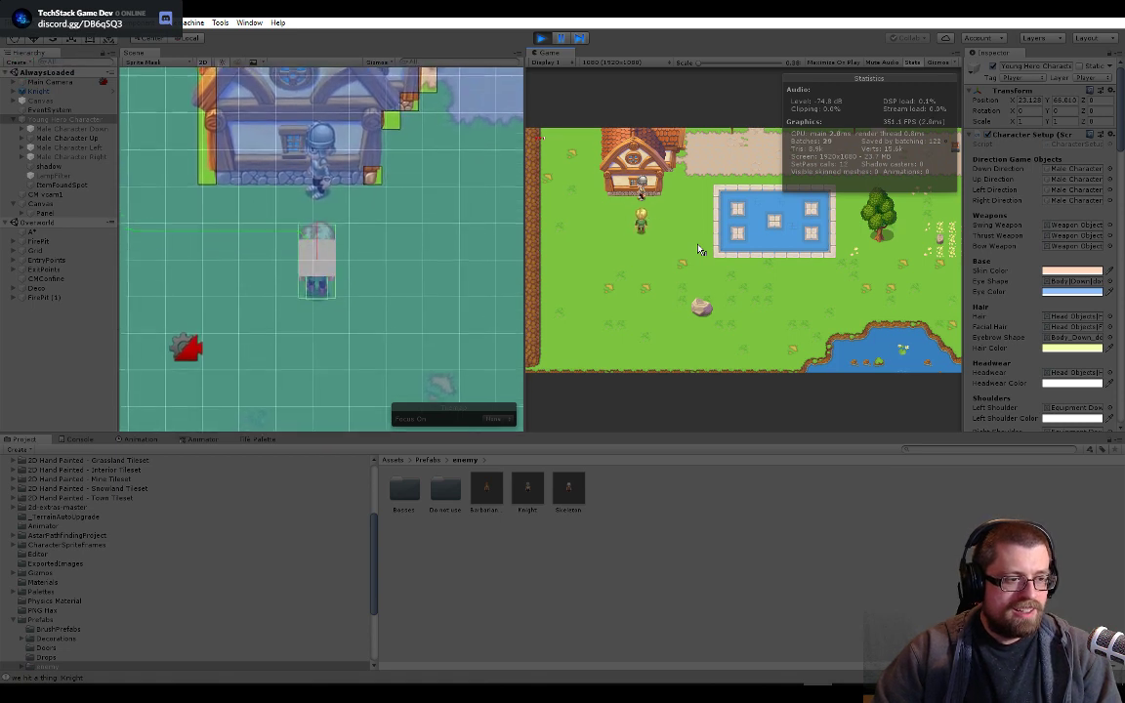
{"action": "left_click", "coordinate": [698, 249]}
{"action": "left_click", "coordinate": [698, 249]}
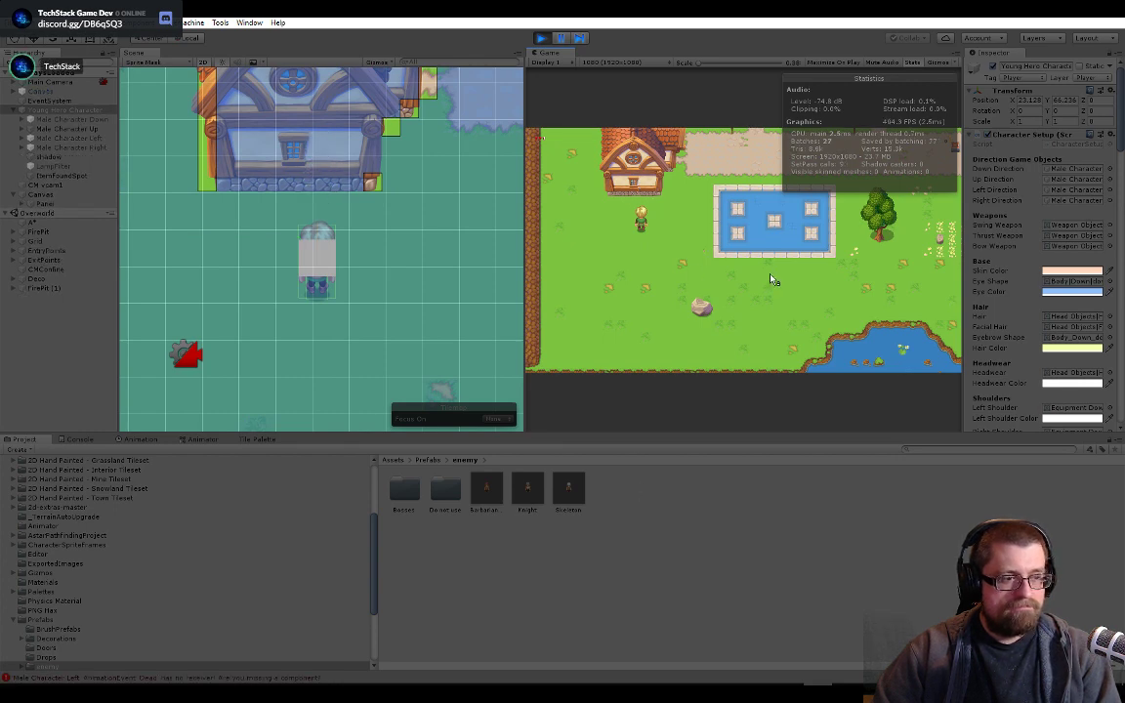
- Walk the hero below the pool to the tree on its far side and stop play mode
{"action": "key", "text": "s"}
{"action": "key", "text": "d"}
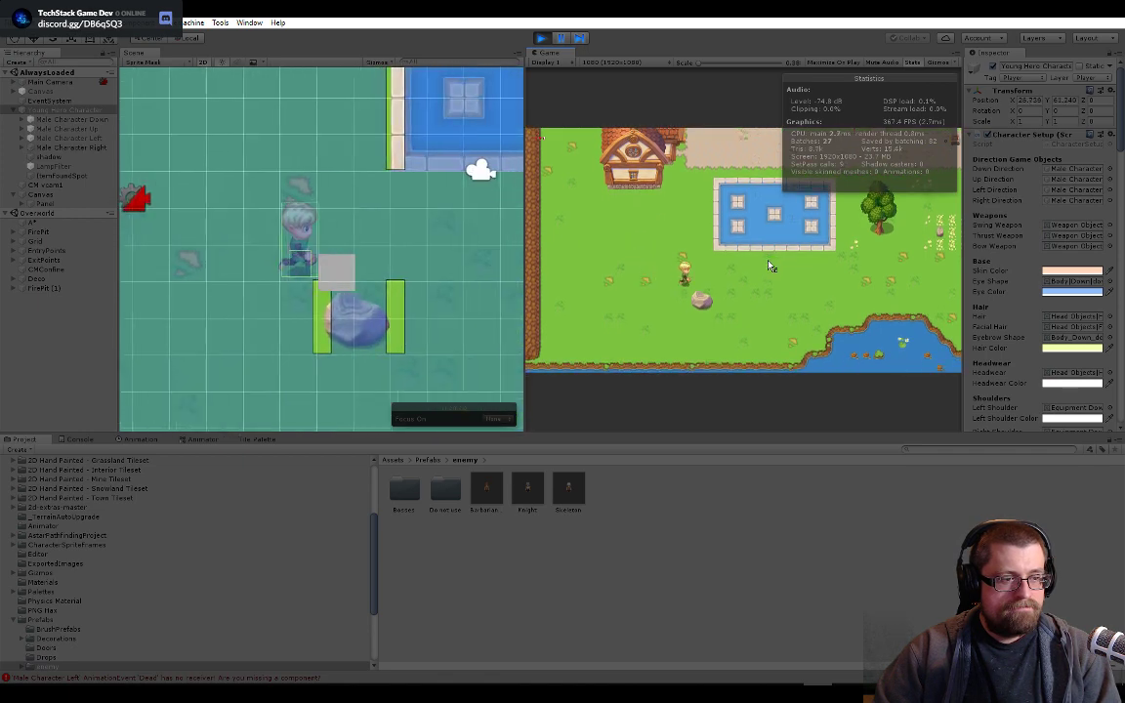
{"action": "key", "text": "d"}
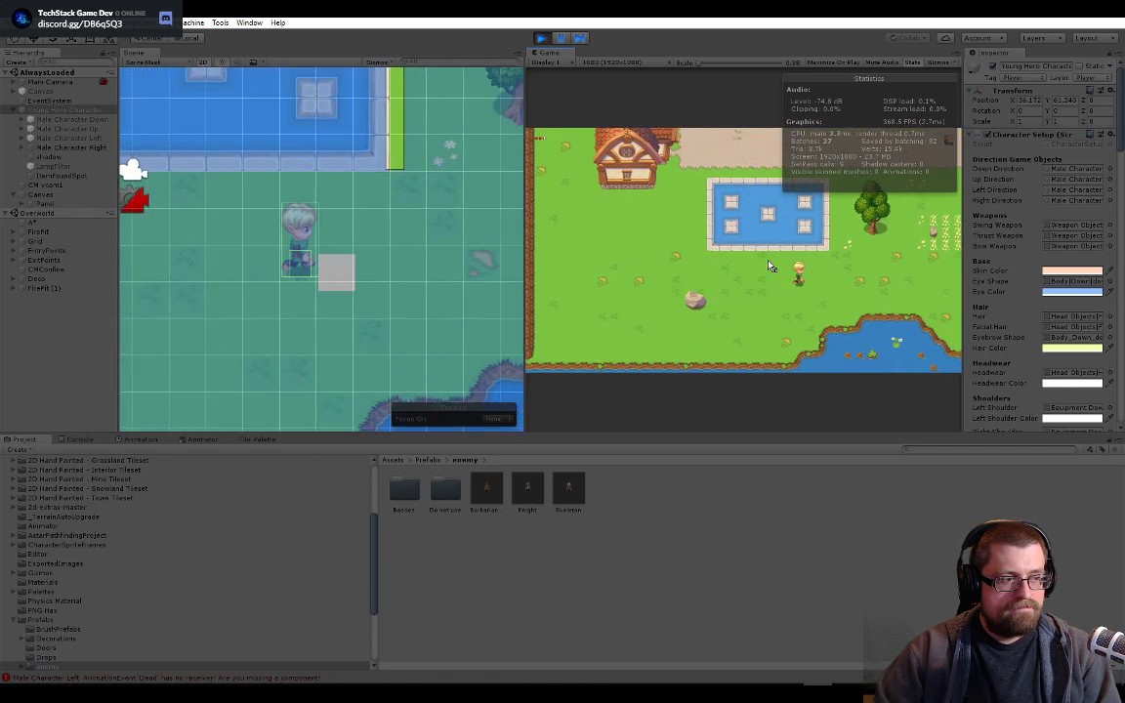
{"action": "key", "text": "d"}
{"action": "key", "text": "w"}
{"action": "left_click", "coordinate": [543, 39]}
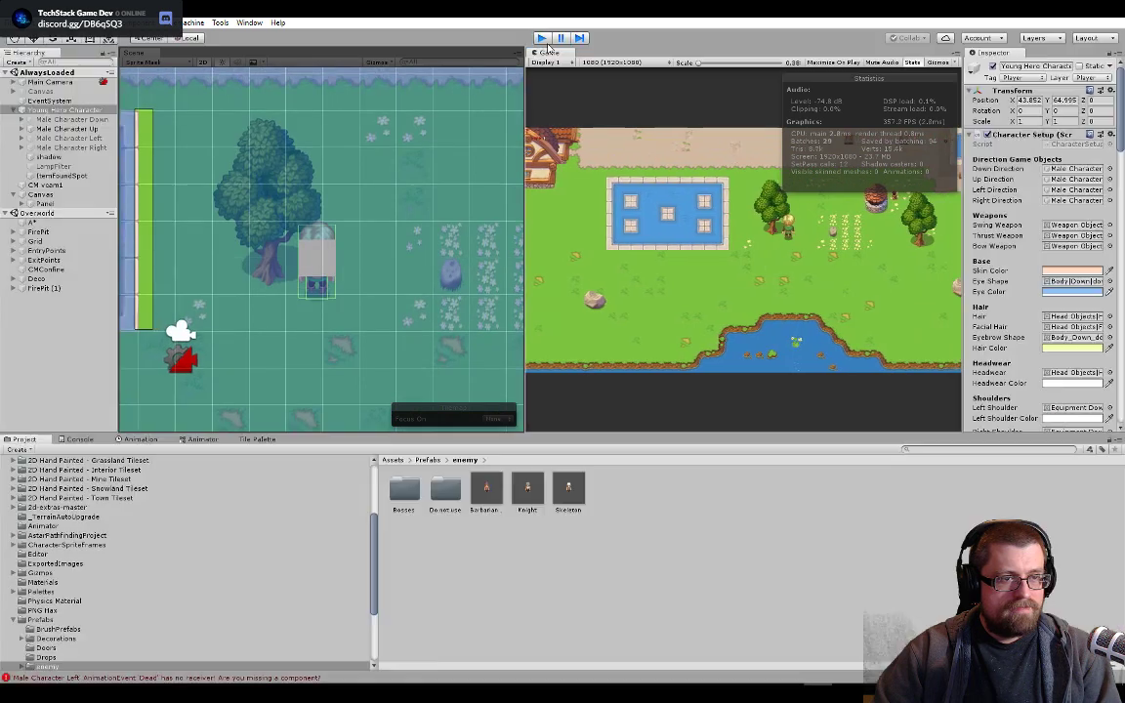
- Switch to Visual Studio and review the BoxCast call and the swingDistance and offset fields in SwordAttack.cs
{"action": "key", "text": "alt+Tab"}
{"action": "key", "text": "alt+Tab"}
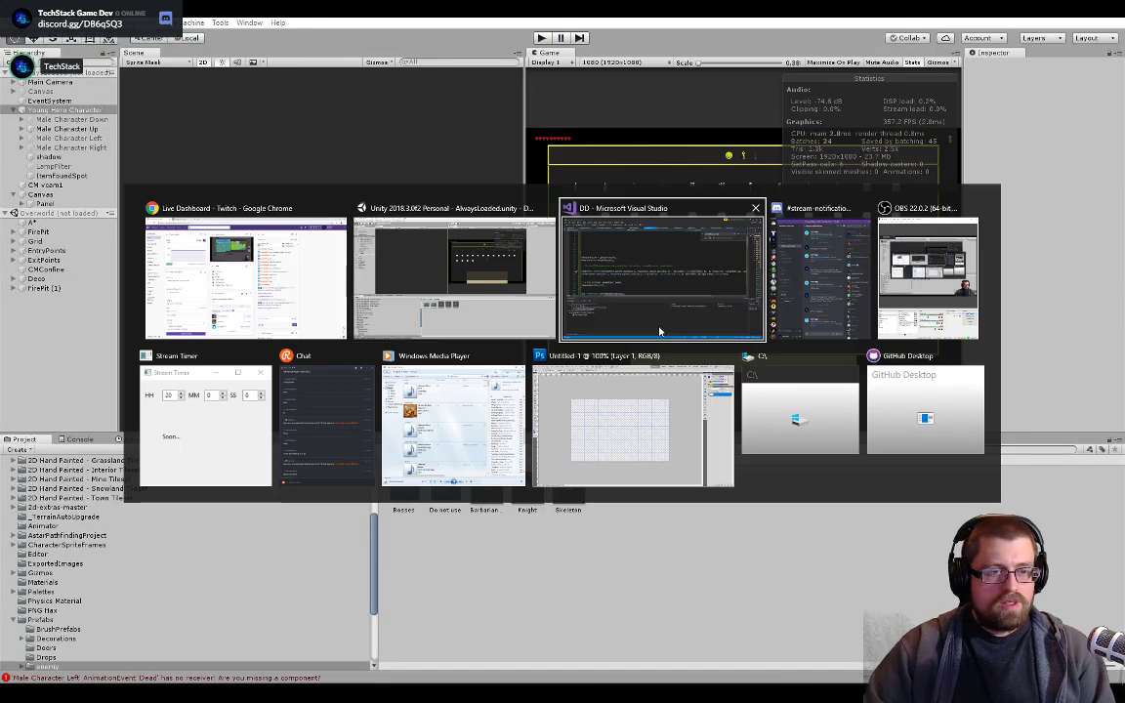
{"action": "left_click", "coordinate": [659, 332]}
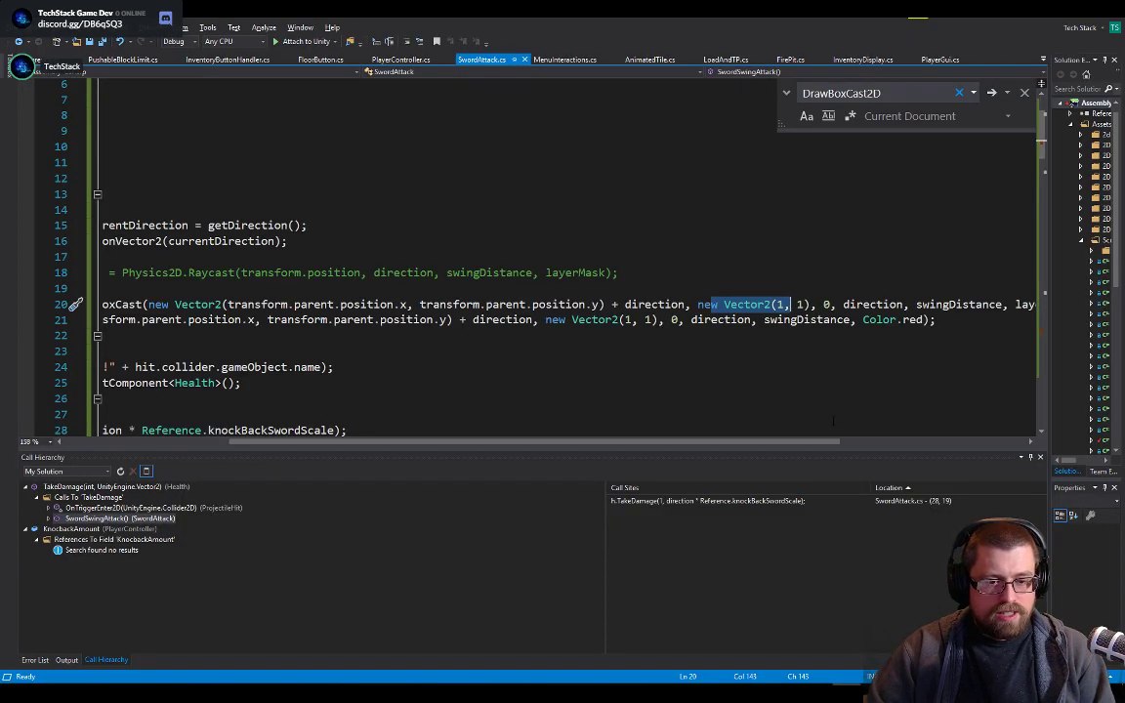
{"action": "left_click_drag", "start_coordinate": [894, 432], "coordinate": [497, 442]}
{"action": "left_click", "coordinate": [898, 444]}
{"action": "scroll", "coordinate": [328, 253], "scroll_direction": "up", "scroll_amount": 2}
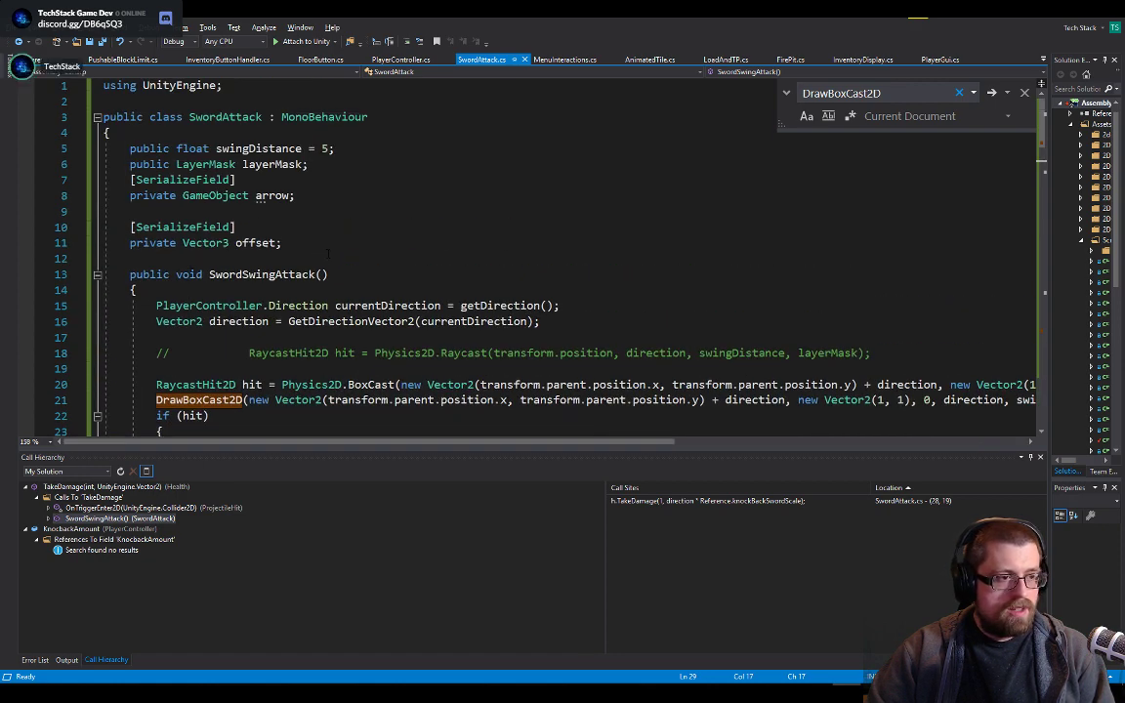
- Switch back to Unity and examine the Sword Attack settings on the hero's Male Character Down object
{"action": "key", "text": "alt+Tab"}
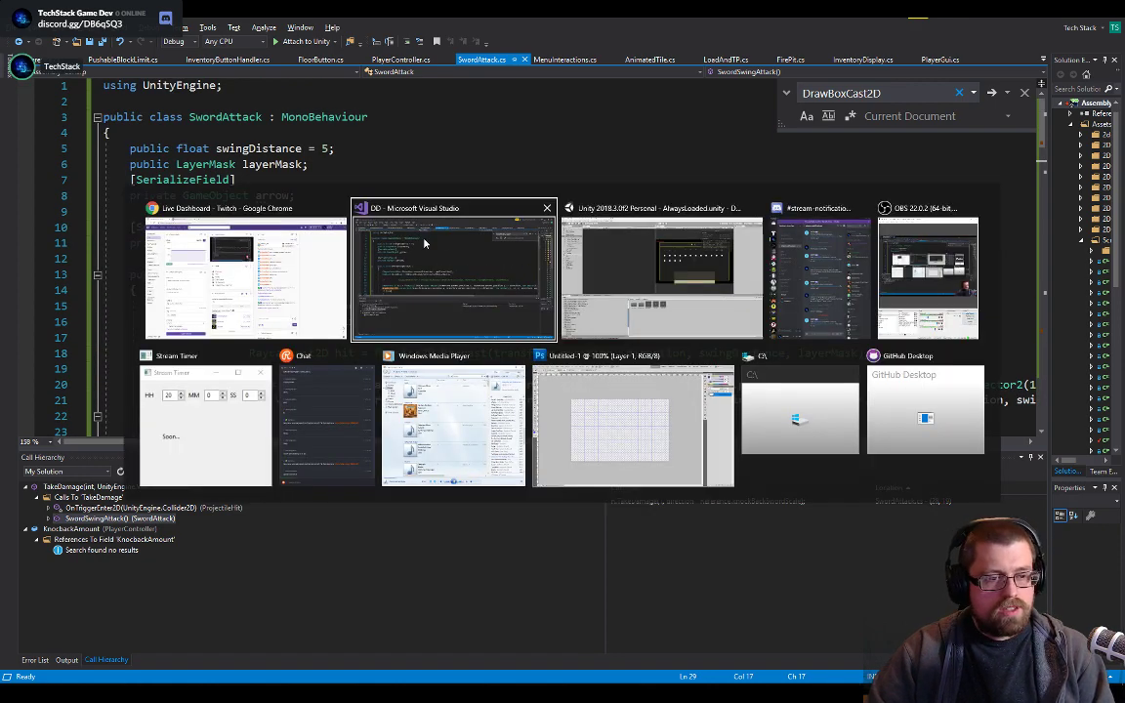
{"action": "key", "text": "alt+Tab"}
{"action": "left_click", "coordinate": [58, 110]}
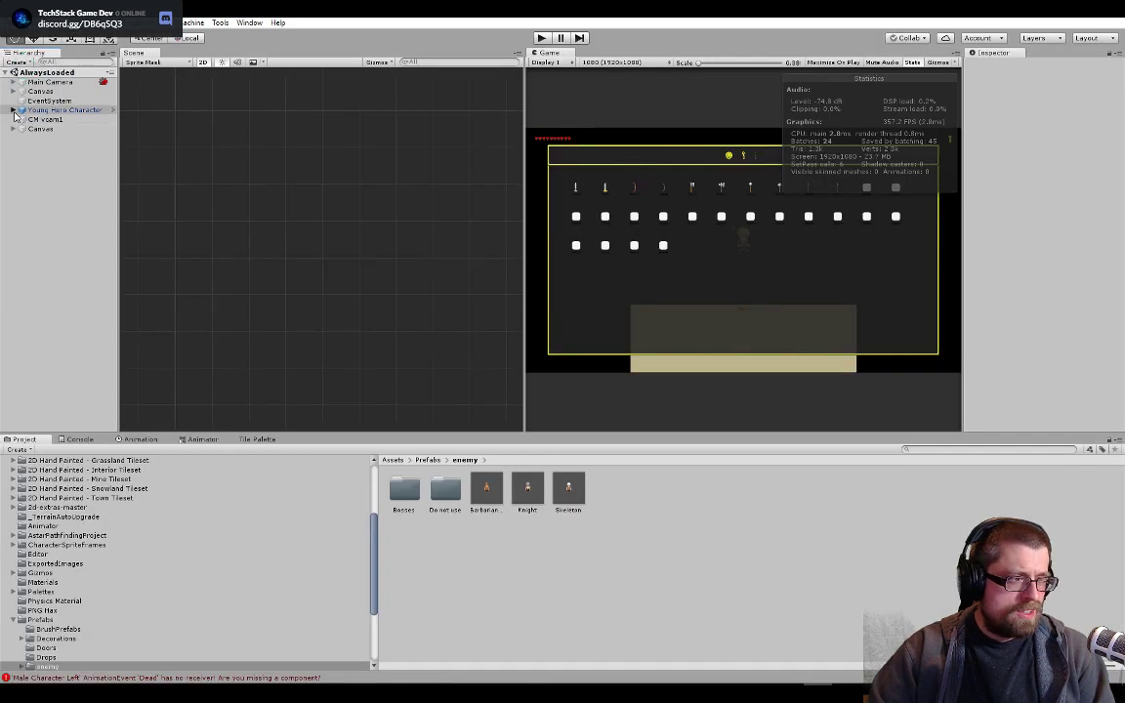
{"action": "left_click", "coordinate": [14, 109]}
{"action": "left_click", "coordinate": [54, 120]}
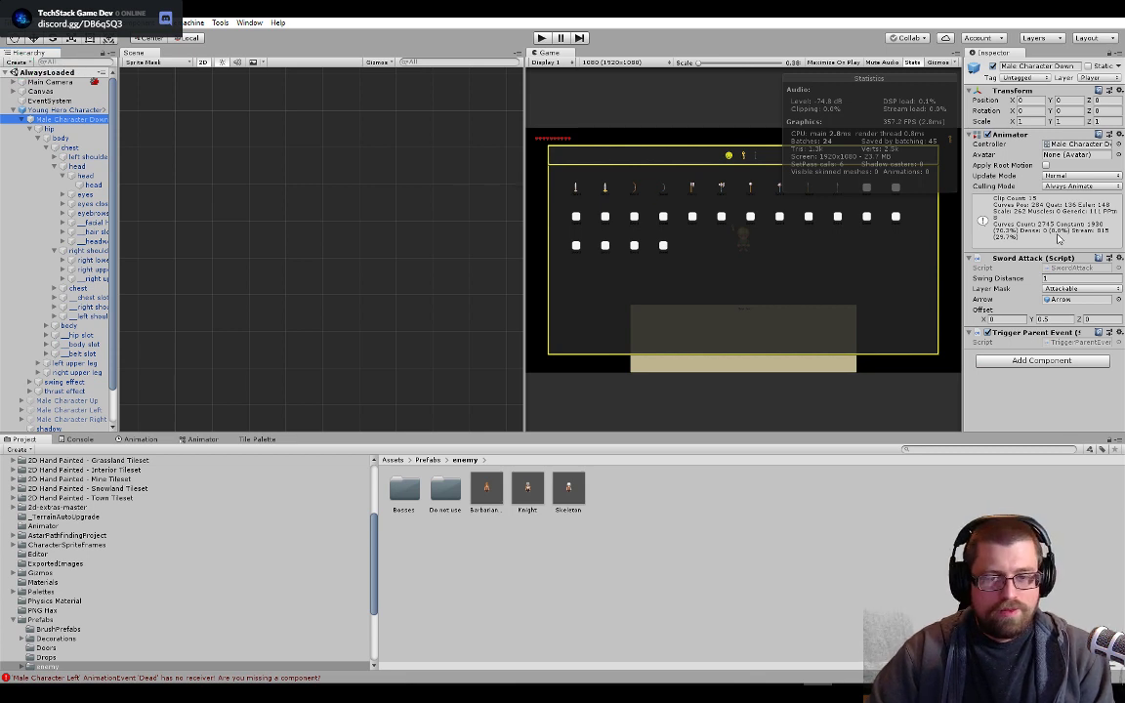
{"action": "left_click", "coordinate": [992, 319]}
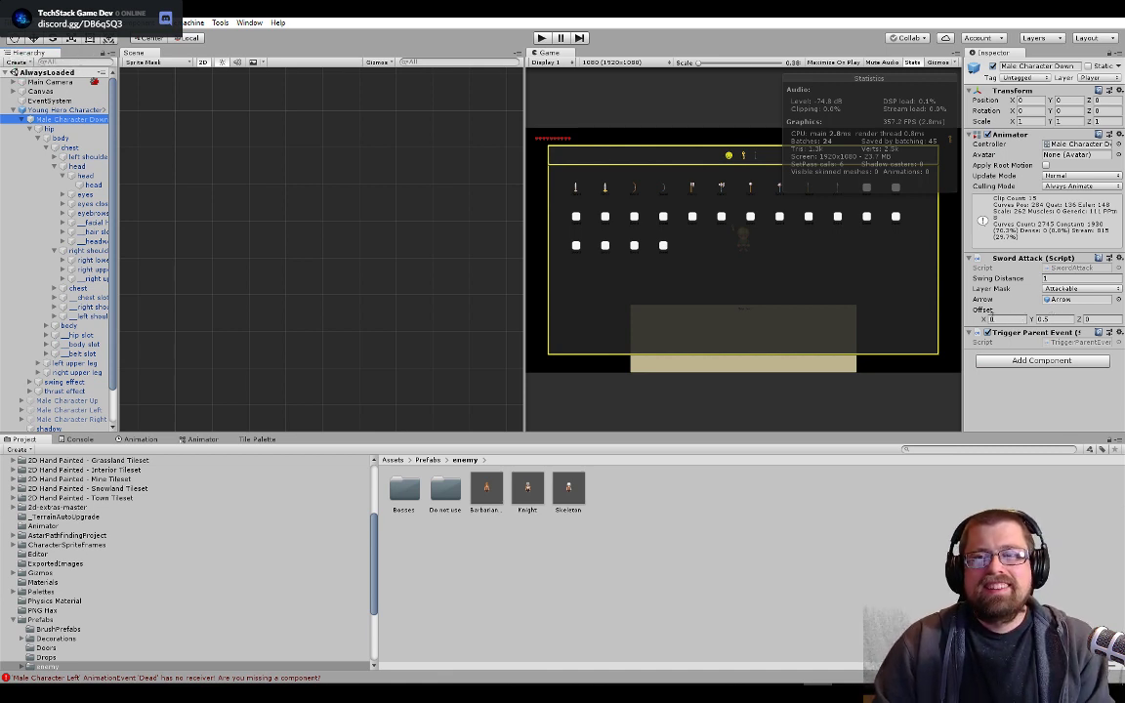
- Review the Sword Attack's Layer Mask options without changing them, and collapse the Young Hero Character hierarchy
{"action": "left_click", "coordinate": [1070, 290]}
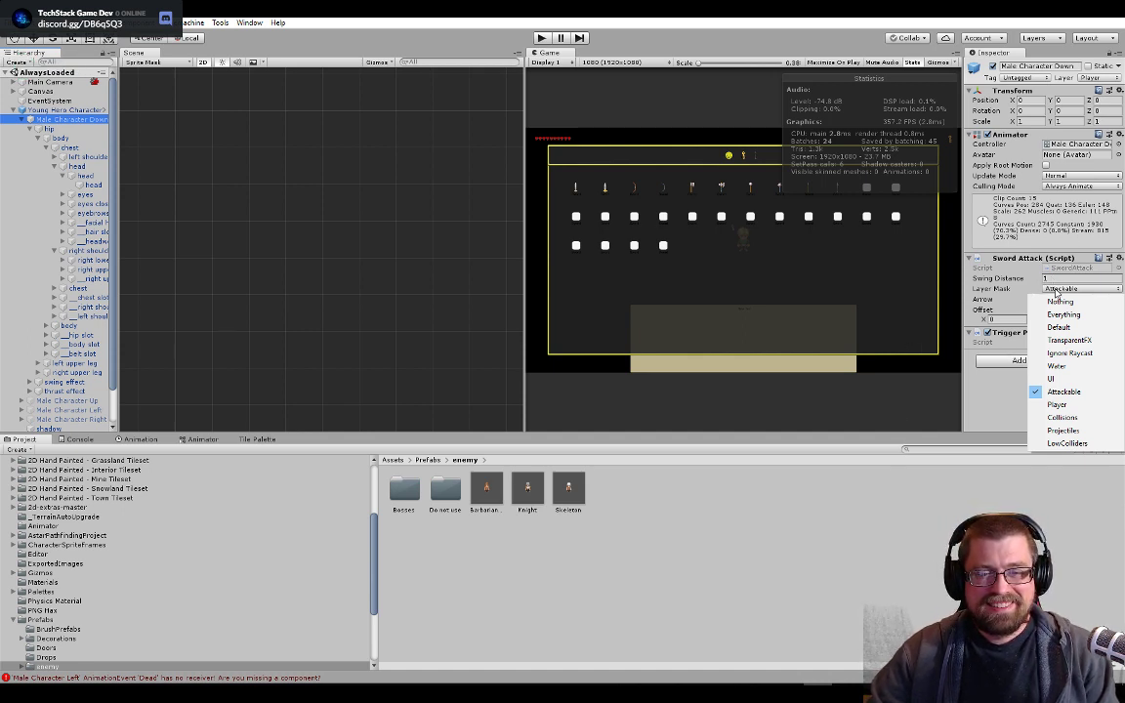
{"action": "left_click", "coordinate": [1056, 290]}
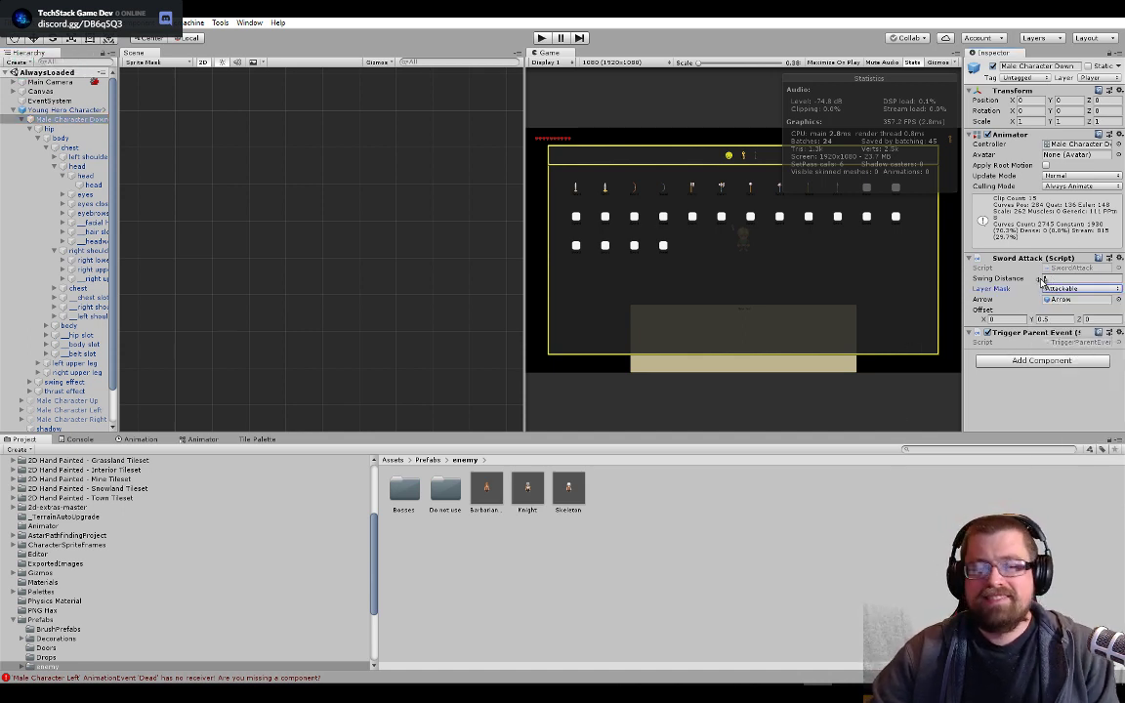
{"action": "left_click", "coordinate": [1061, 290]}
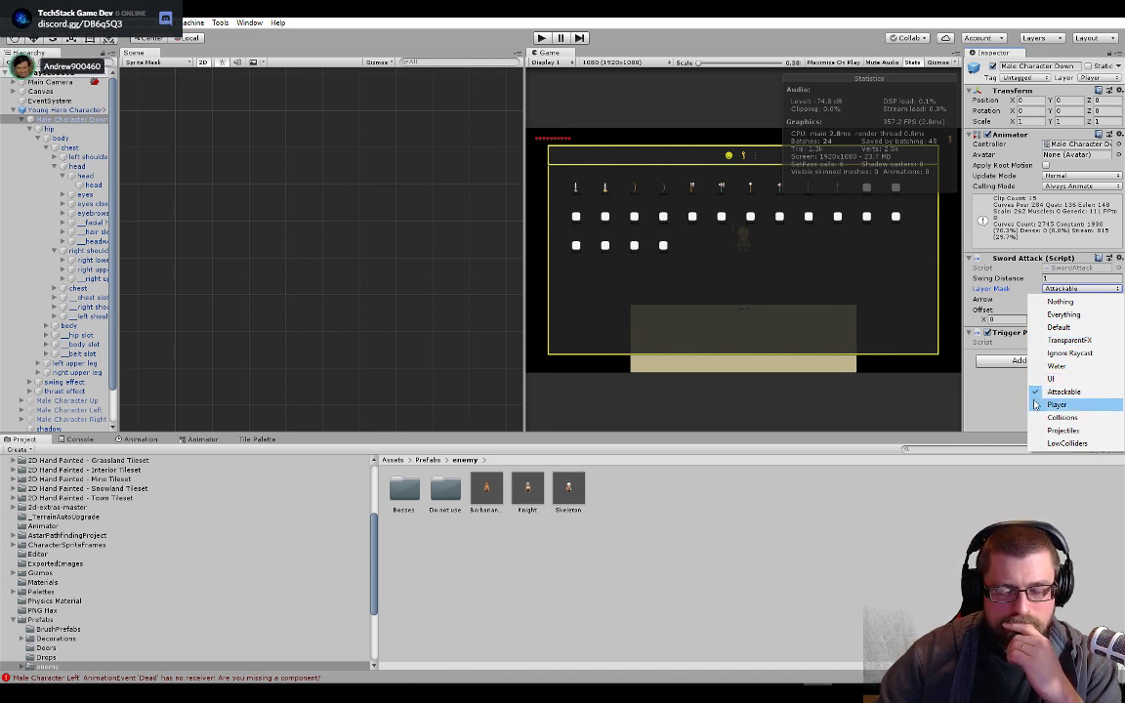
{"action": "left_click", "coordinate": [999, 403]}
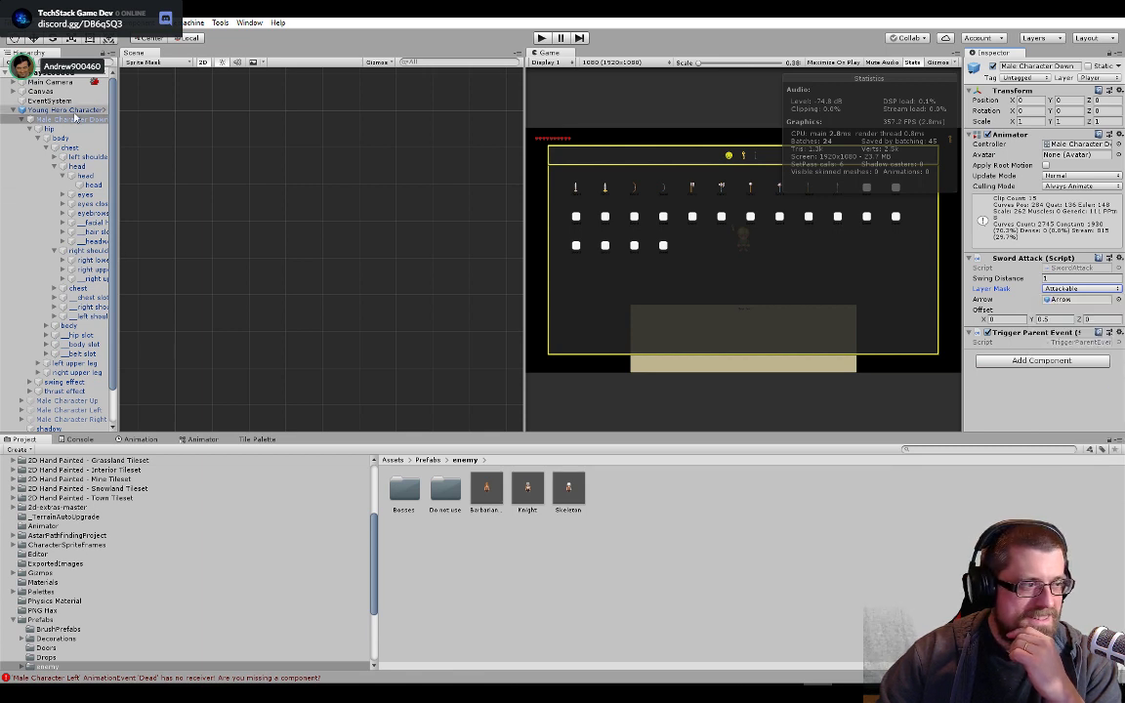
{"action": "left_click", "coordinate": [13, 109]}
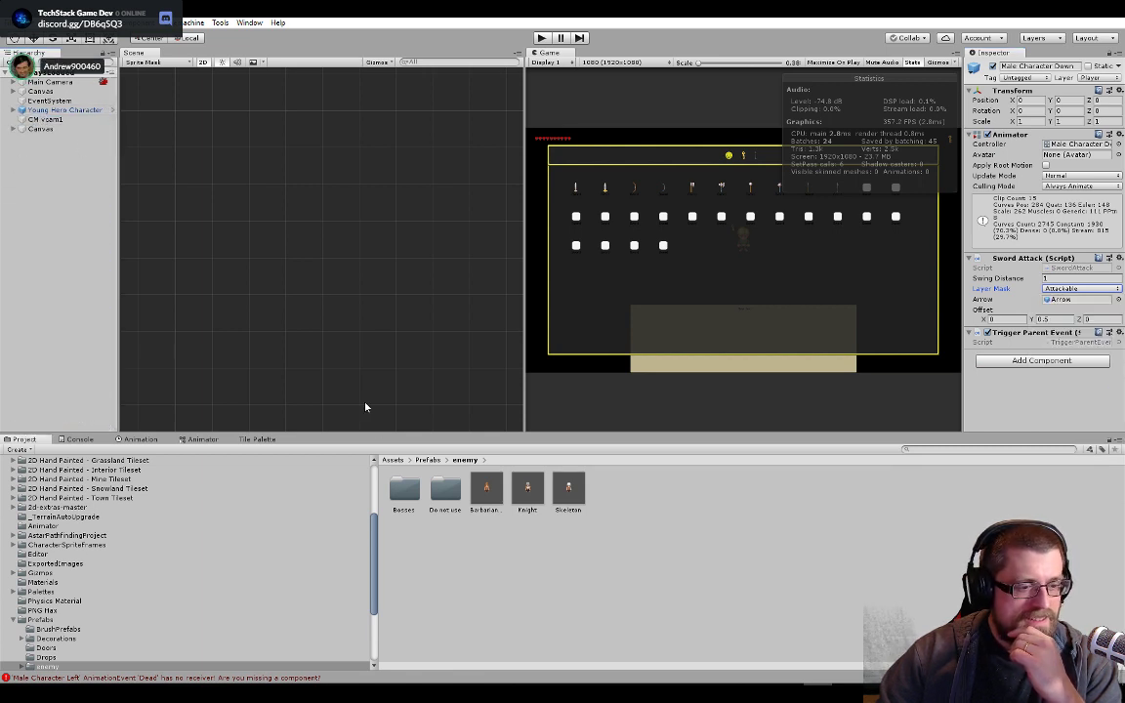
- Browse the PNG Hax and Prefabs folders and open the enemy prefab folder
{"action": "left_click", "coordinate": [43, 611]}
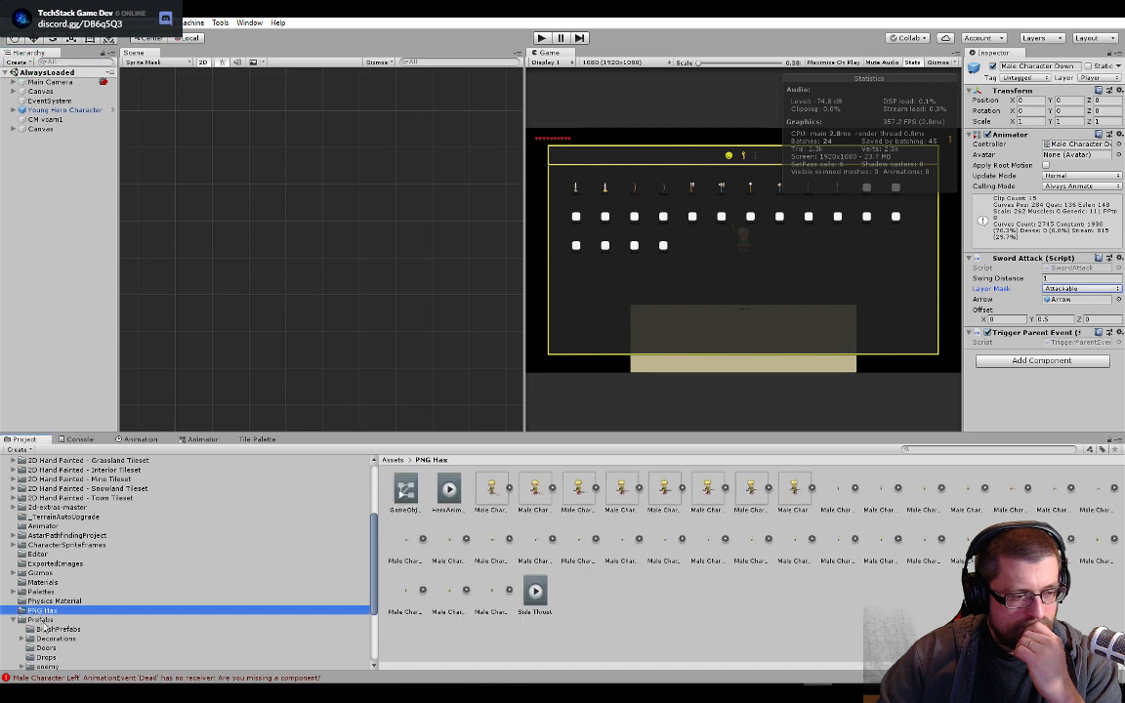
{"action": "left_click", "coordinate": [40, 619]}
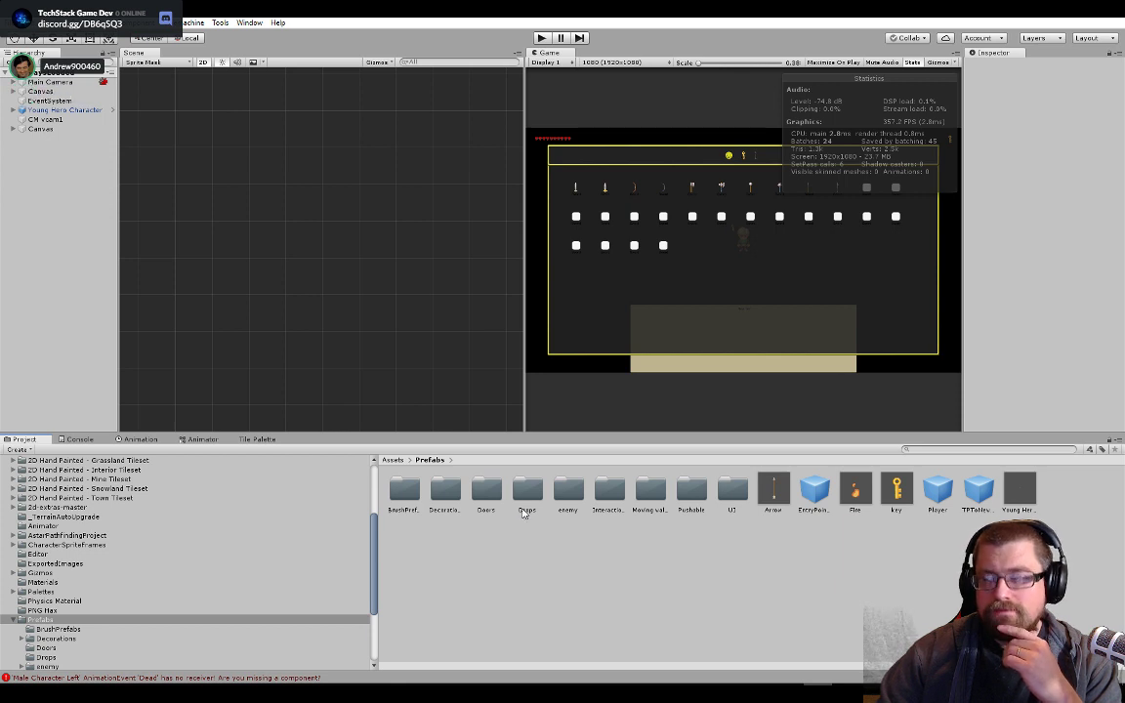
{"action": "double_click", "coordinate": [576, 504]}
{"action": "right_click", "coordinate": [614, 479]}
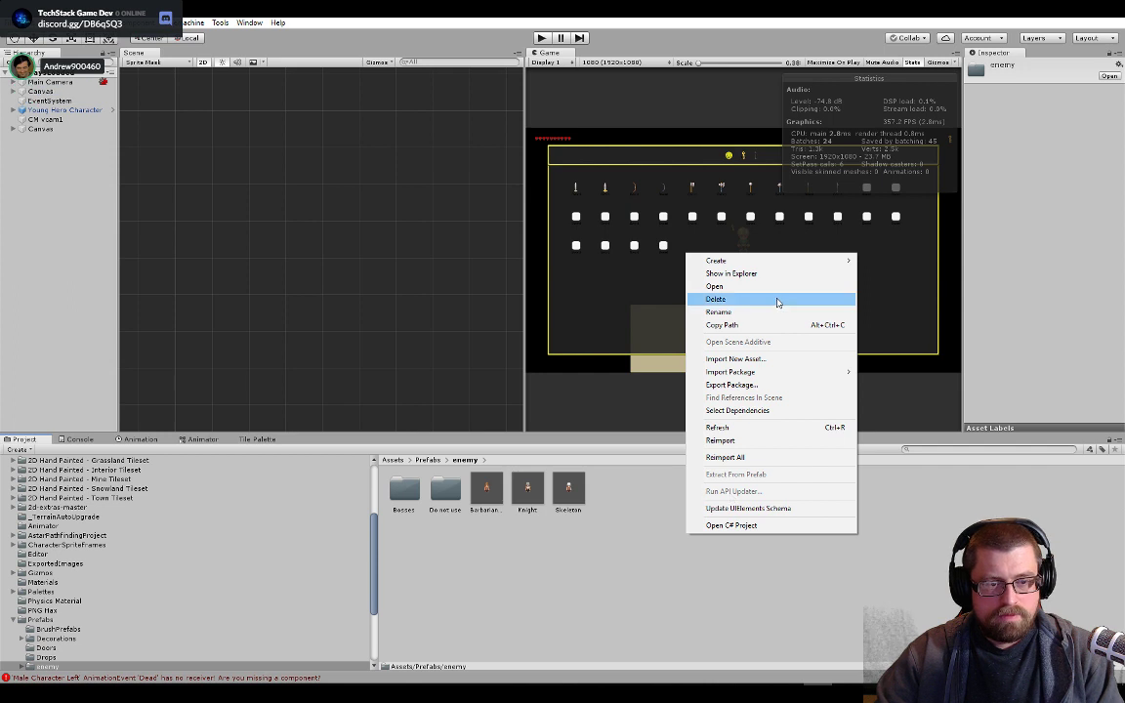
{"action": "mouse_move", "coordinate": [792, 260]}
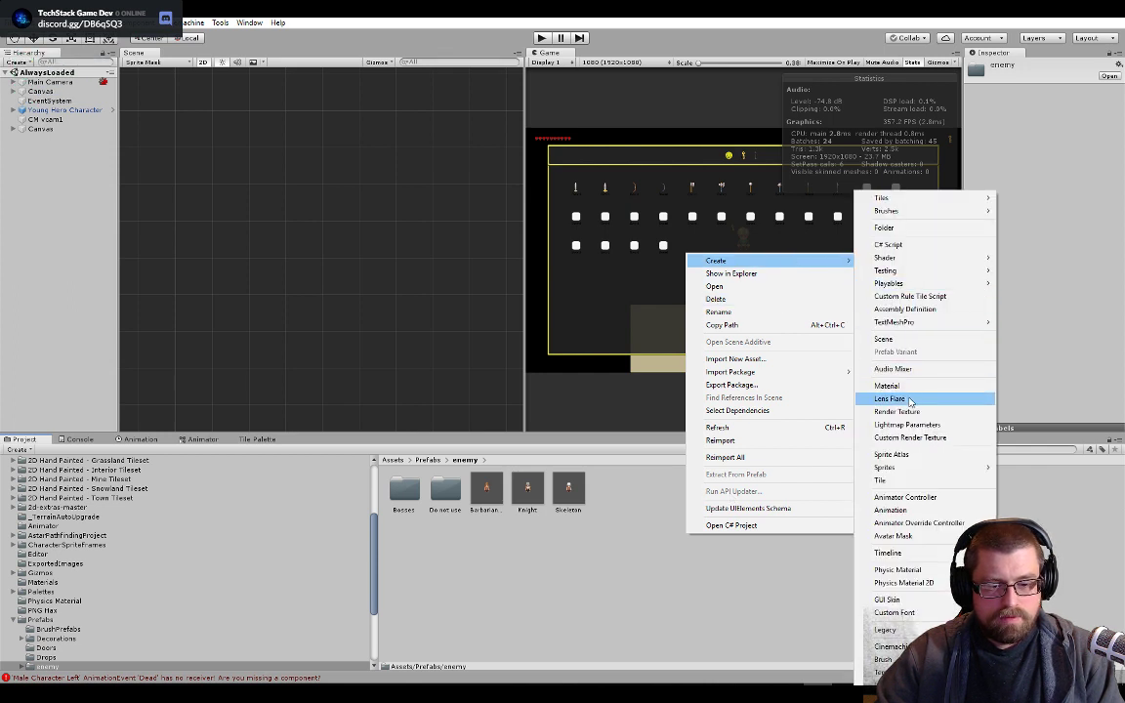
{"action": "left_click", "coordinate": [56, 227]}
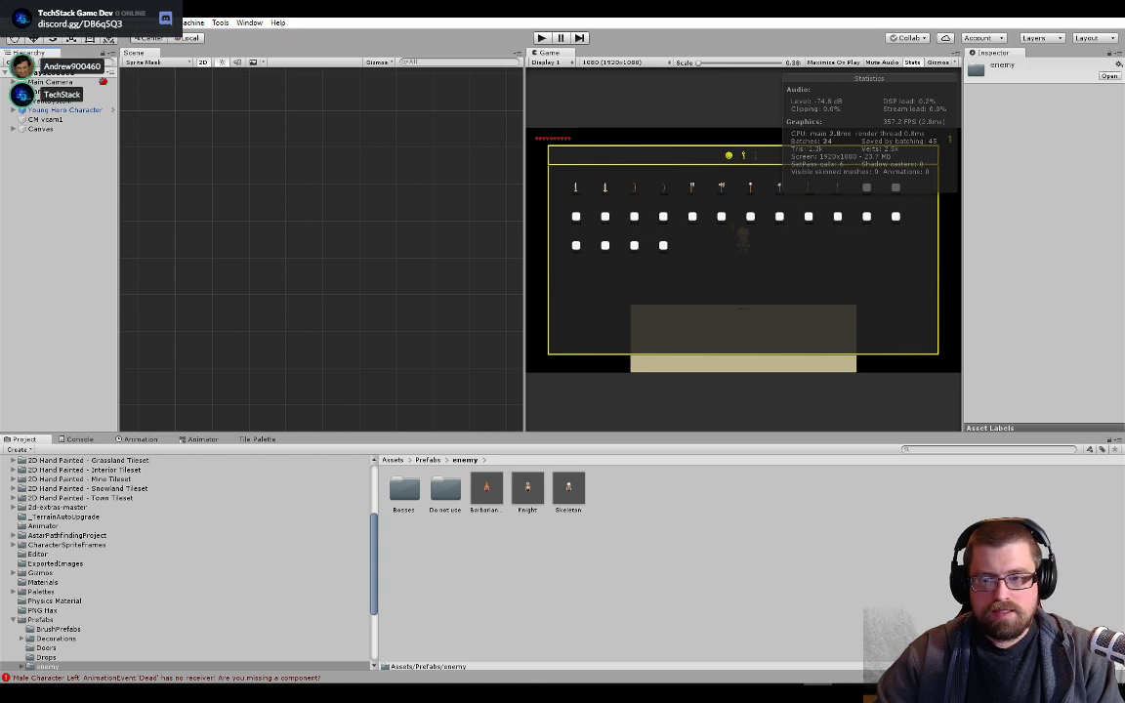
{"action": "key", "text": "ctrl+z"}
- Open the Prefab creation Scene from the Scenes/DEV folder and create an empty object in it
{"action": "double_click", "coordinate": [404, 489]}
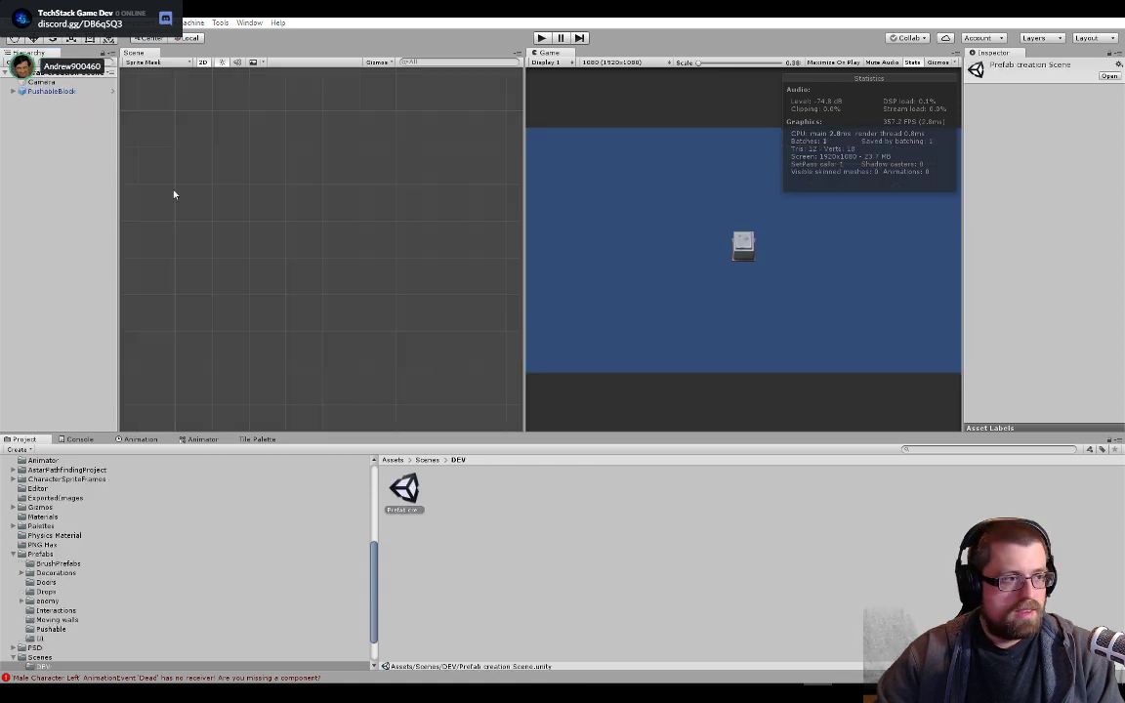
{"action": "right_click", "coordinate": [62, 130]}
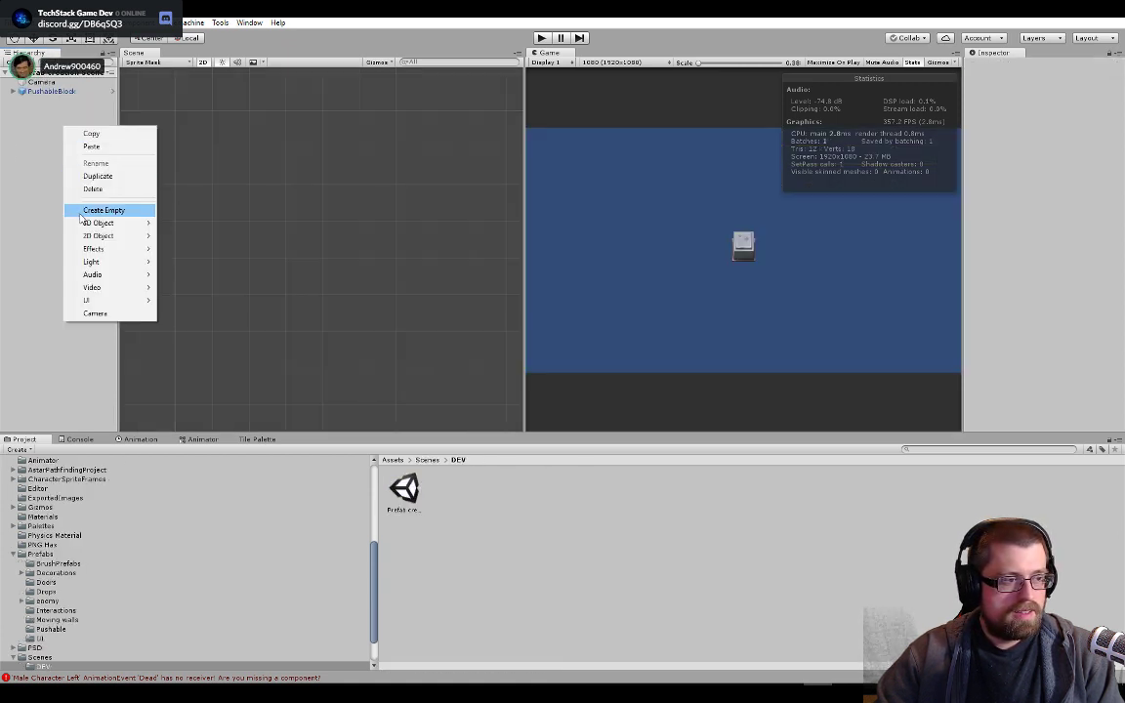
{"action": "left_click", "coordinate": [103, 208]}
{"action": "key", "text": "f"}
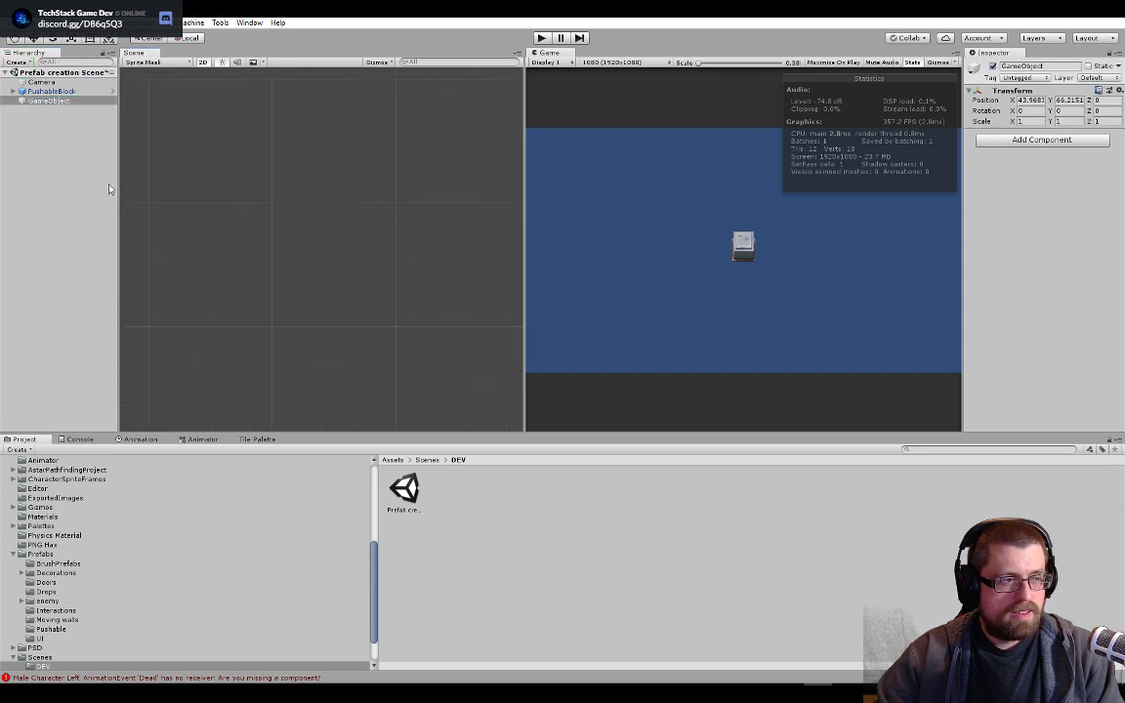
- Rename the new empty object as Dummy Target
{"action": "left_click", "coordinate": [49, 101]}
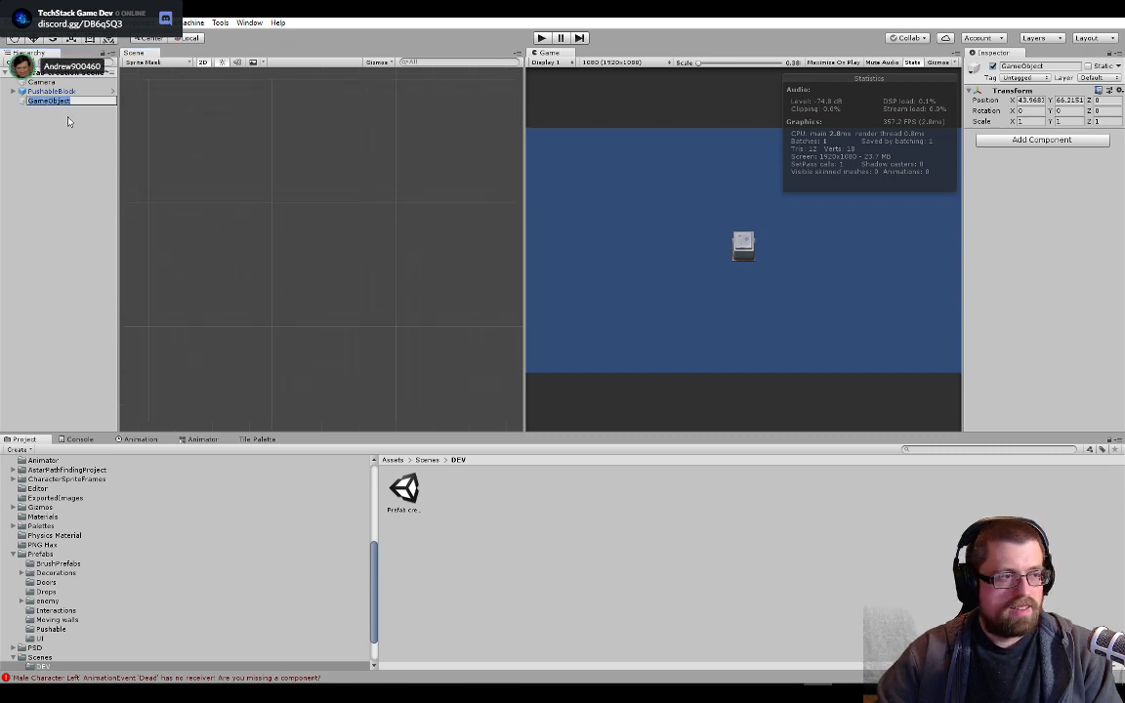
{"action": "key", "text": "F2"}
{"action": "type", "text": "c"}
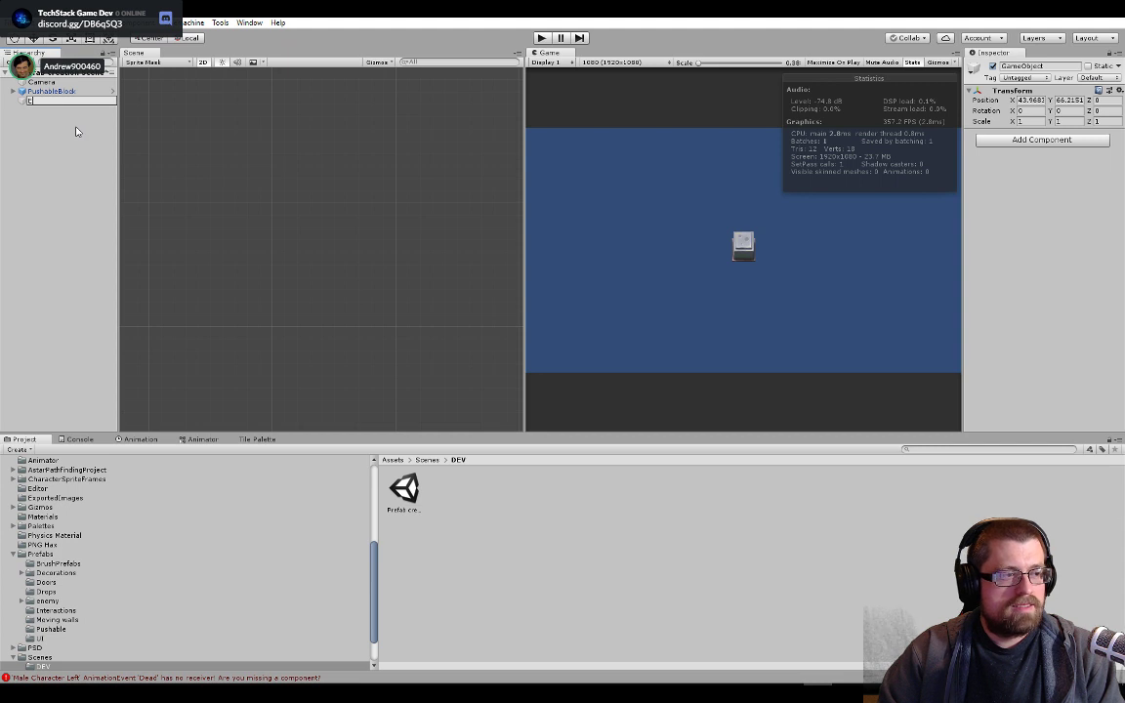
{"action": "type", "text": "ummy Ta"}
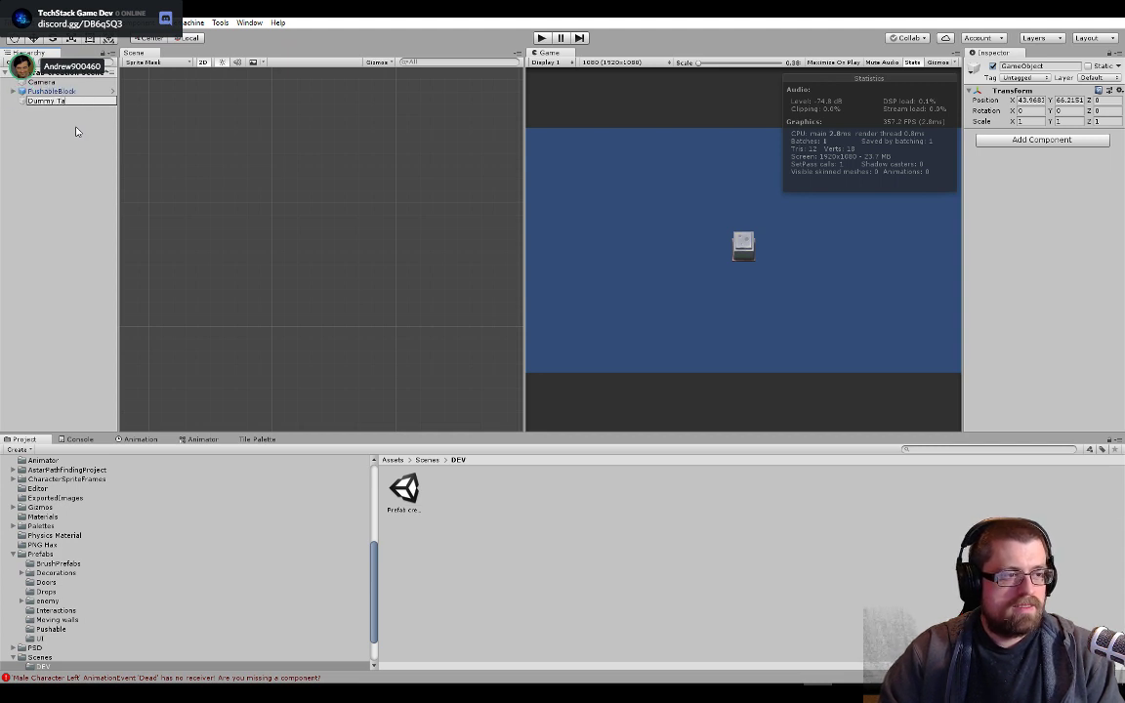
{"action": "type", "text": "rget"}
{"action": "key", "text": "Return"}
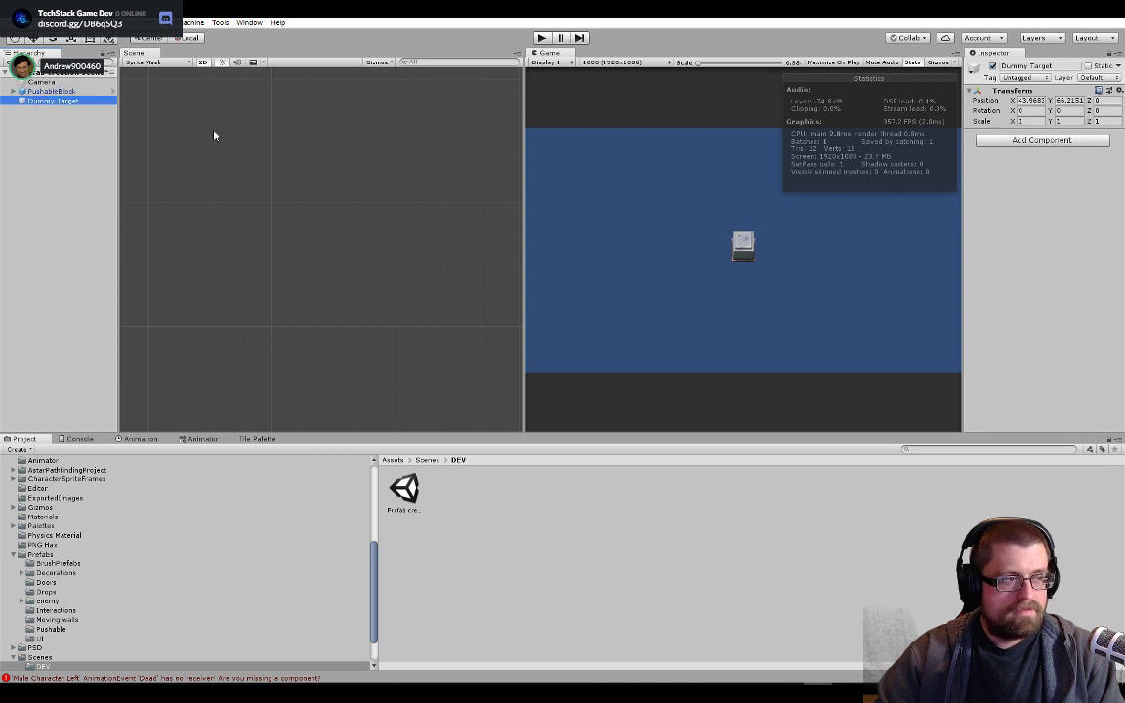
- Widen the Scene view and add a Sprite Renderer component to Dummy Target
{"action": "right_click", "coordinate": [278, 163]}
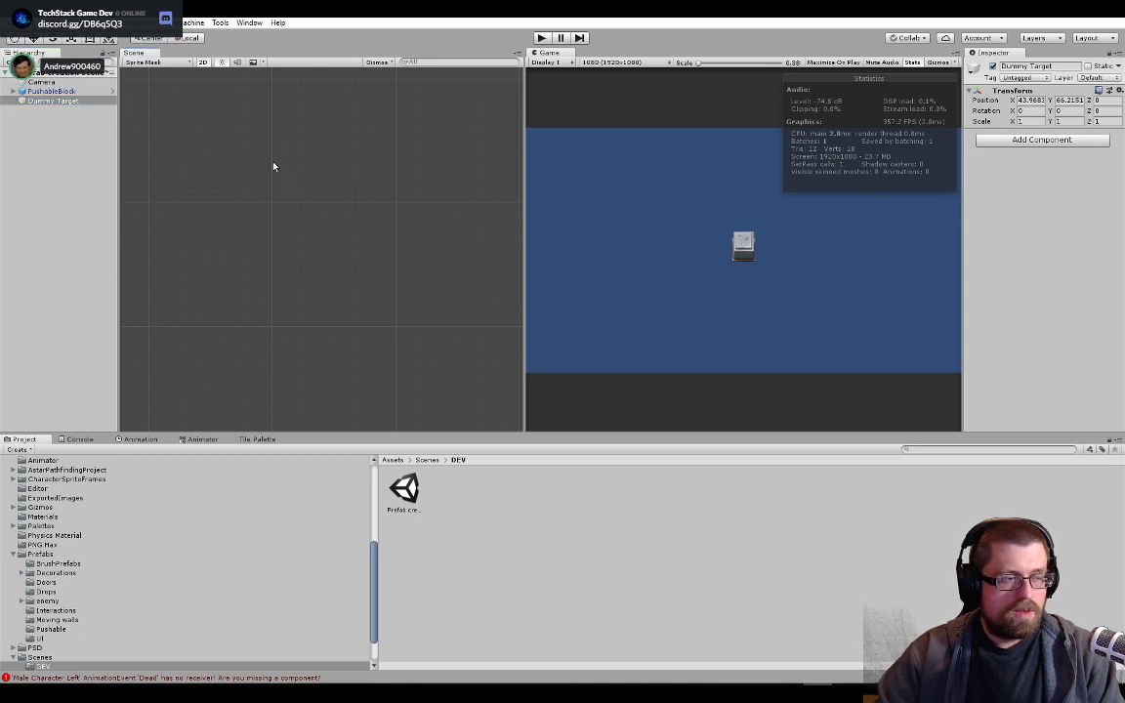
{"action": "left_click_drag", "start_coordinate": [526, 213], "coordinate": [769, 231]}
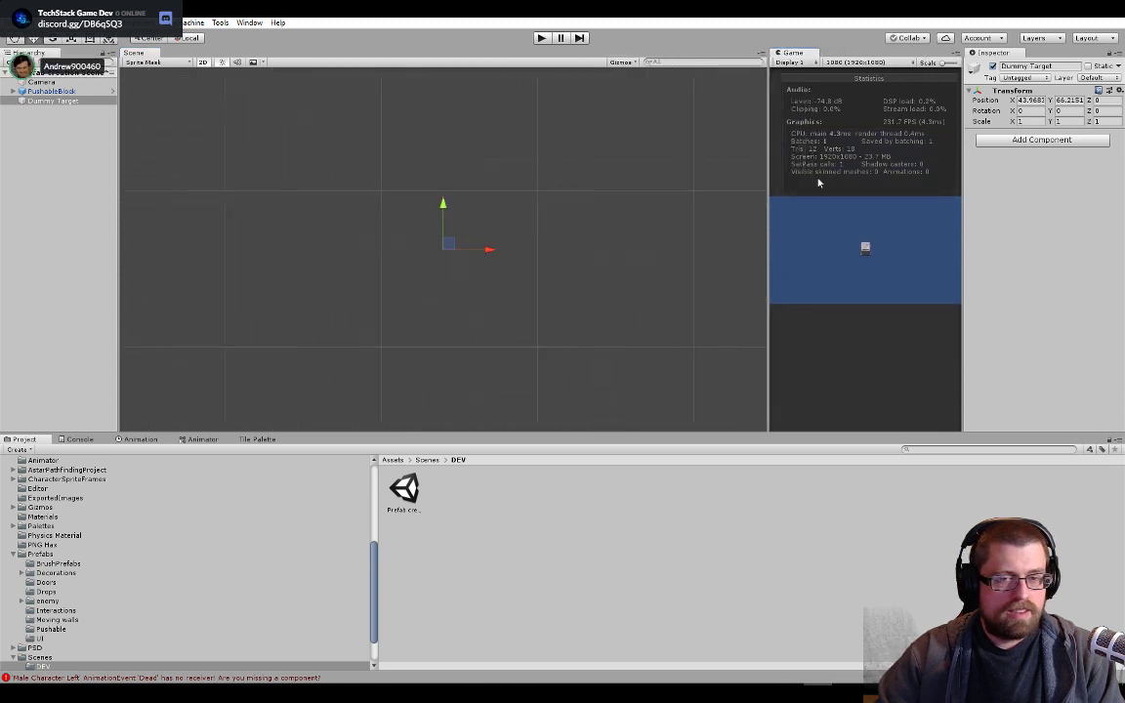
{"action": "left_click", "coordinate": [1017, 139]}
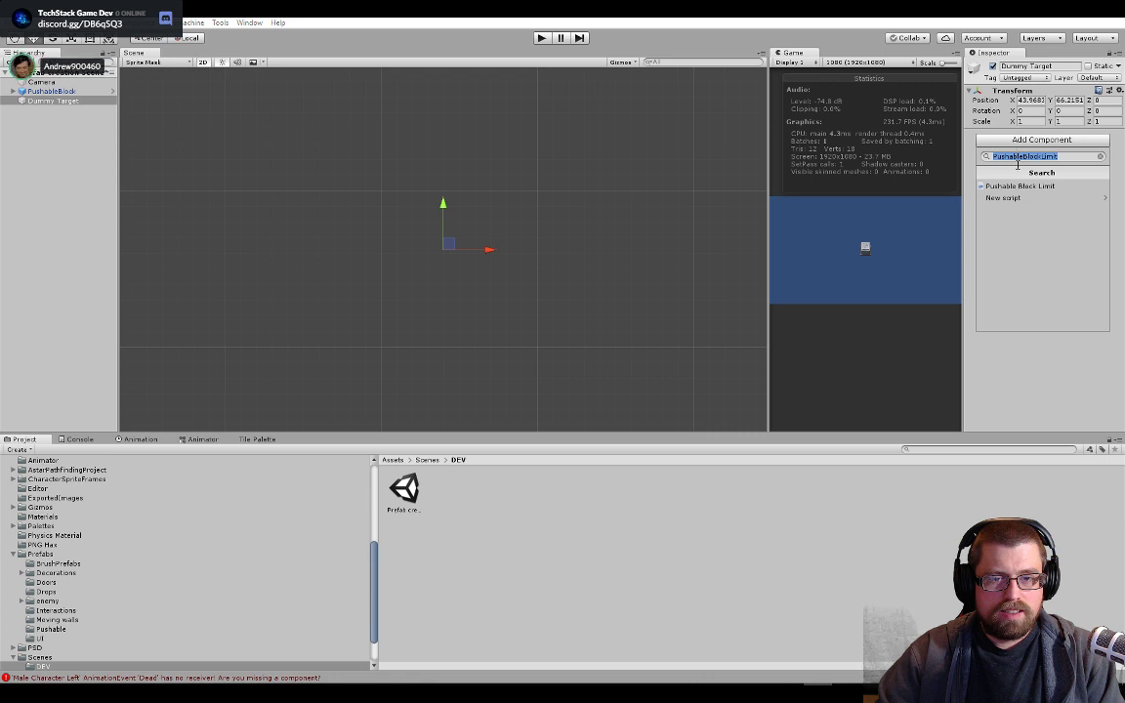
{"action": "type", "text": "sprite"}
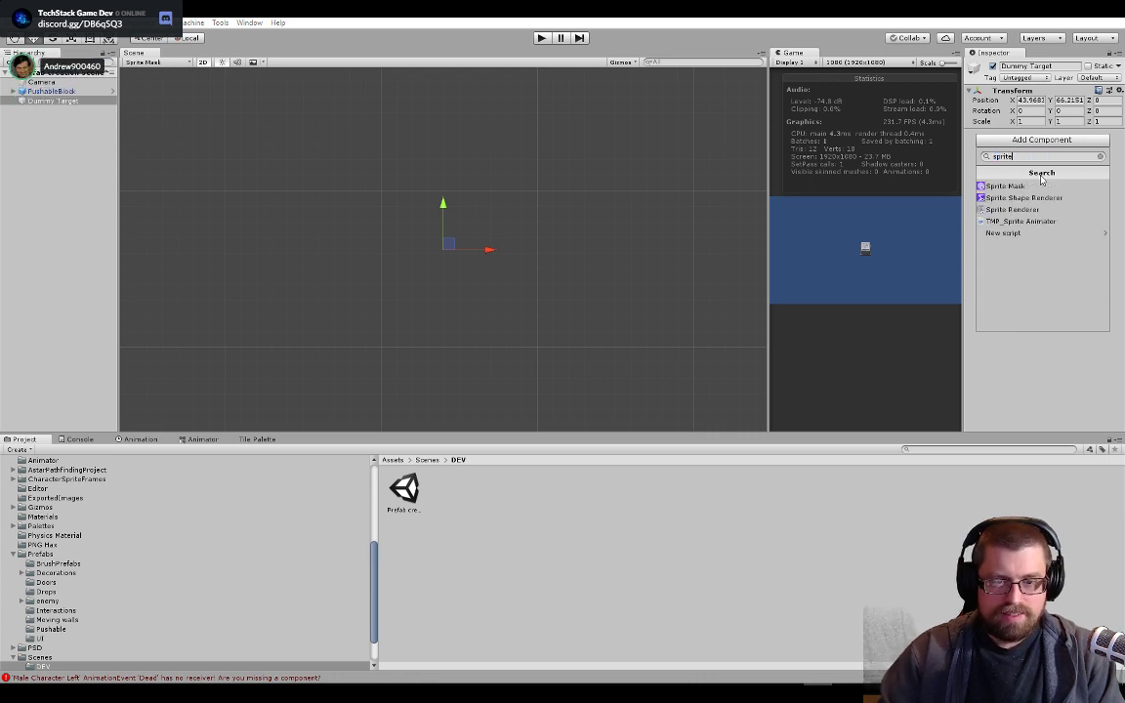
{"action": "left_click", "coordinate": [1094, 209]}
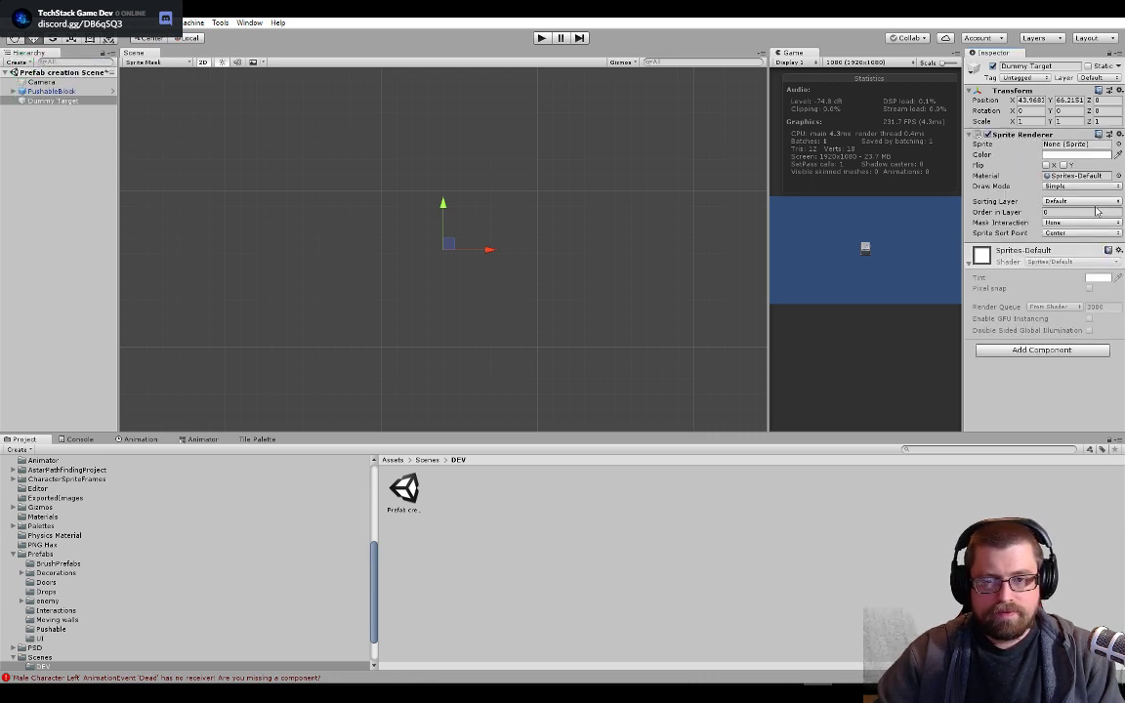
- Open the sprite selection for Dummy Target's Sprite Renderer and search it for "sq", "spri" and "defaul", then clear the search
{"action": "left_click", "coordinate": [1058, 175]}
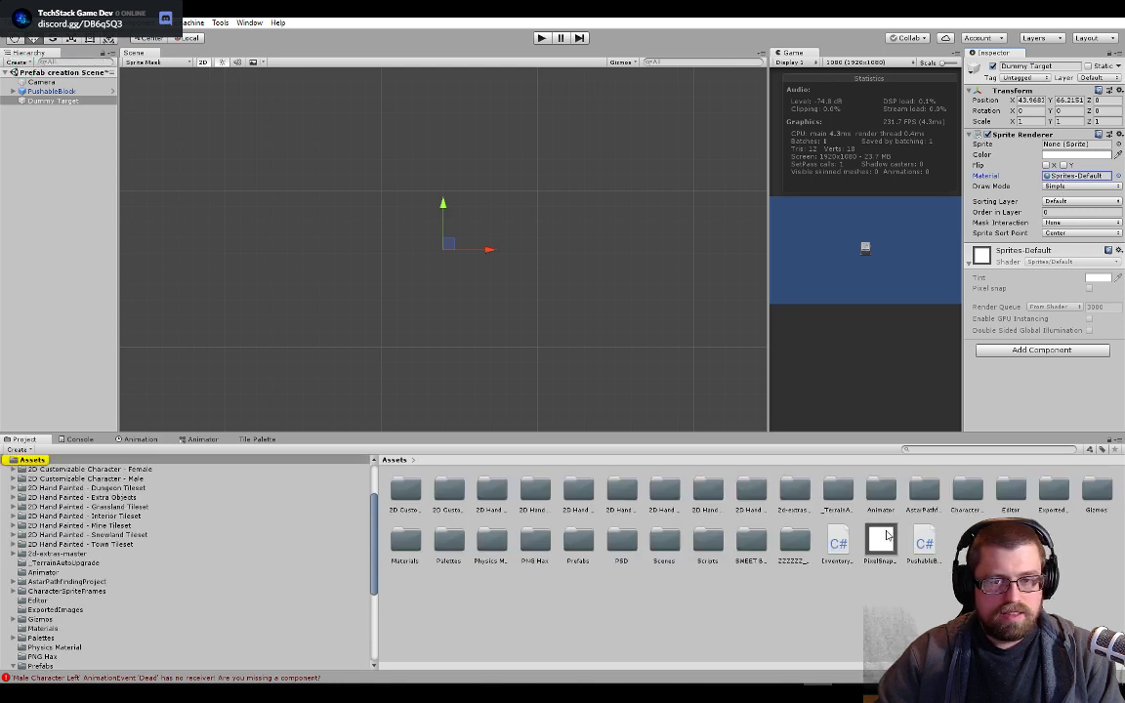
{"action": "left_click", "coordinate": [1067, 146]}
{"action": "left_click", "coordinate": [1117, 145]}
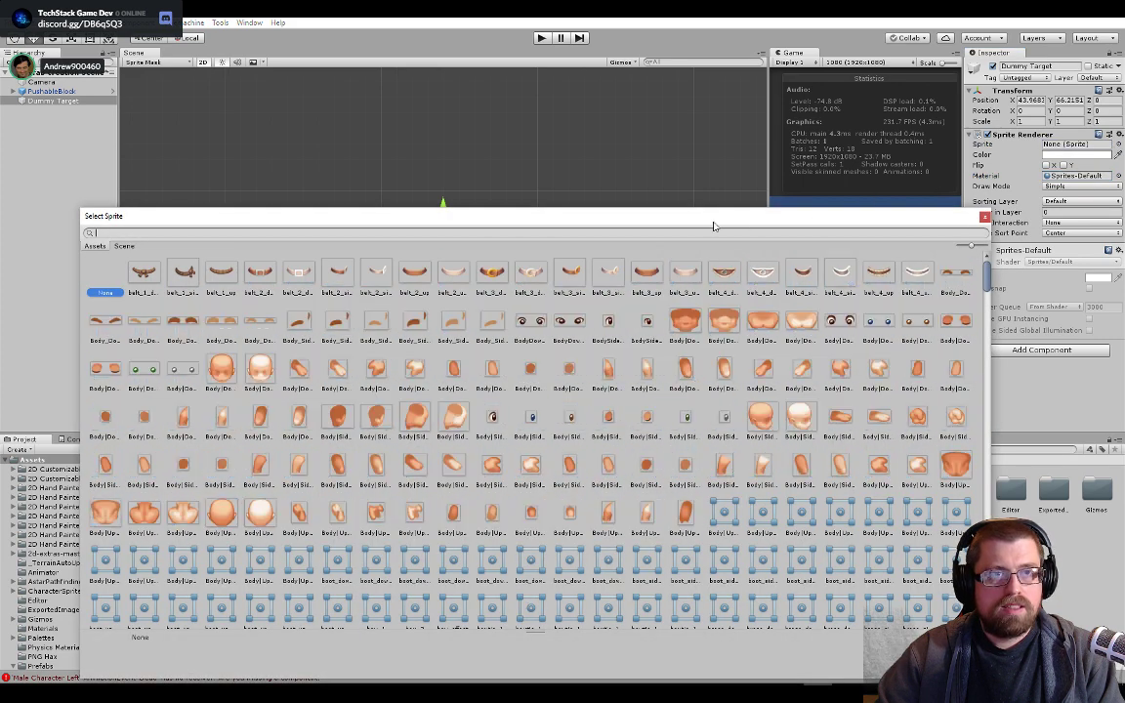
{"action": "type", "text": "sc"}
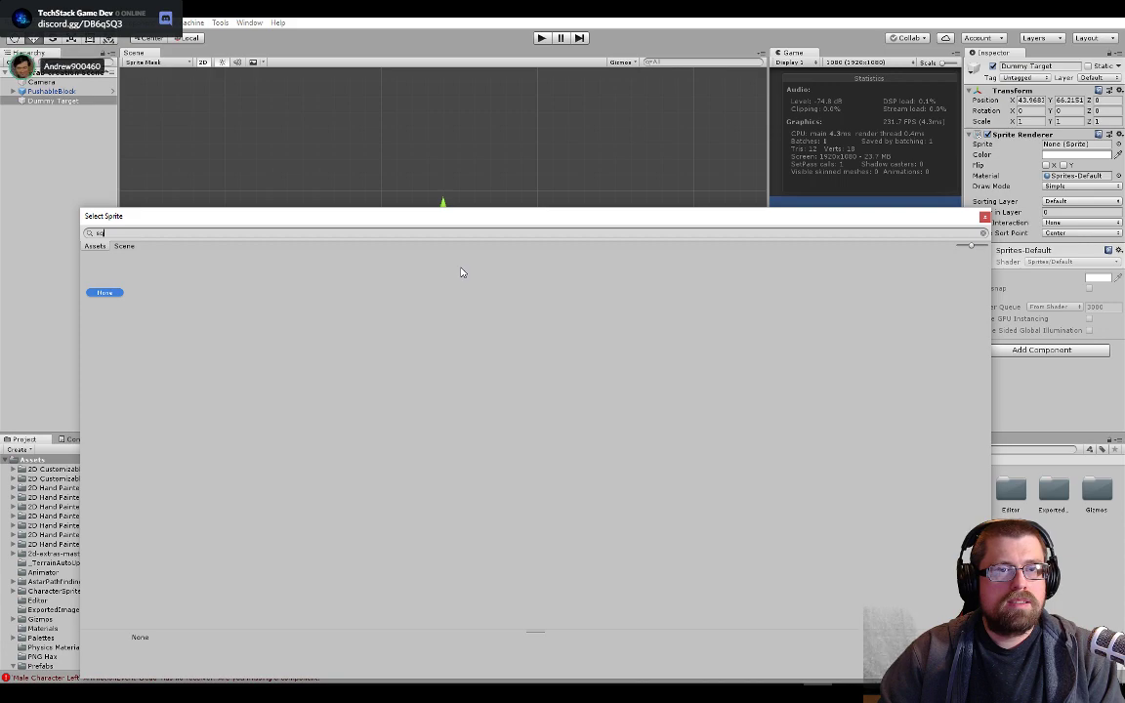
{"action": "key", "text": "BackSpace"}
{"action": "key", "text": "BackSpace"}
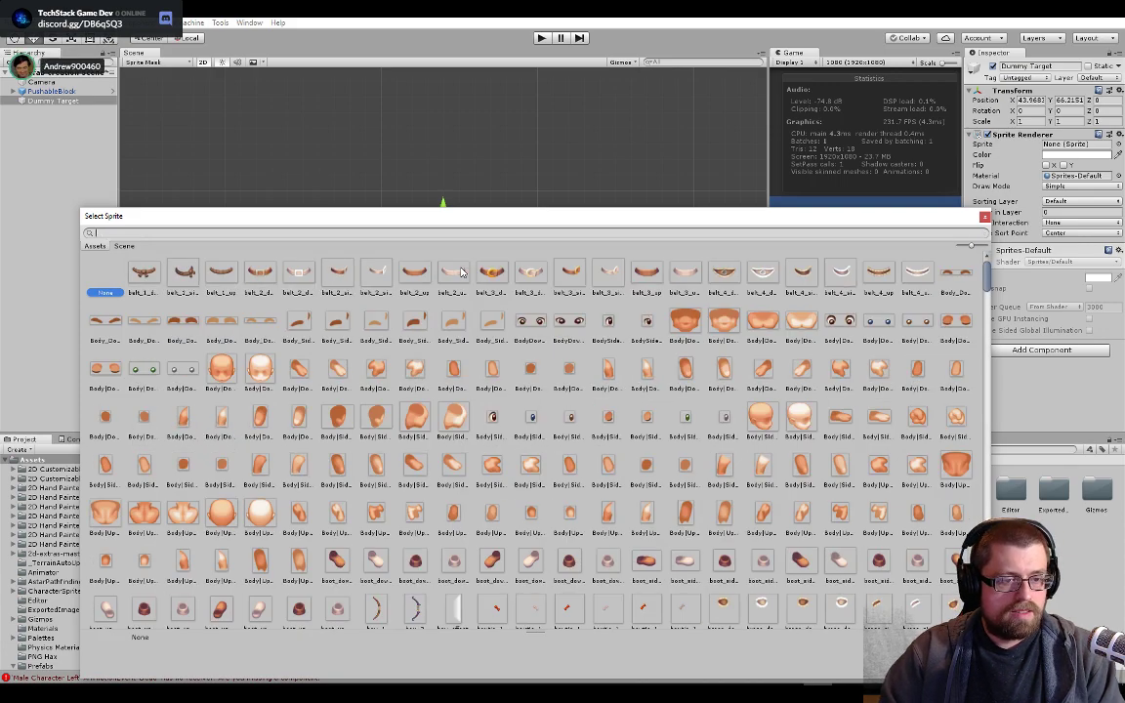
{"action": "type", "text": "spri"}
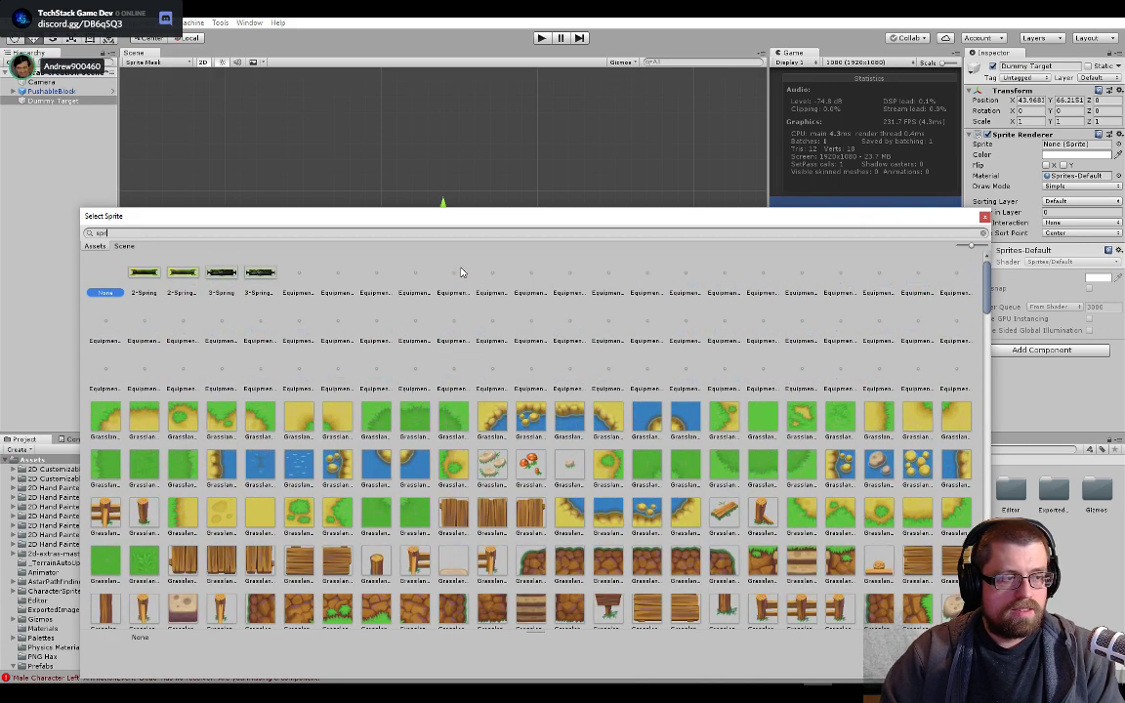
{"action": "key", "text": "BackSpace"}
{"action": "key", "text": "BackSpace"}
{"action": "key", "text": "BackSpace"}
{"action": "key", "text": "BackSpace"}
{"action": "type", "text": "defaul"}
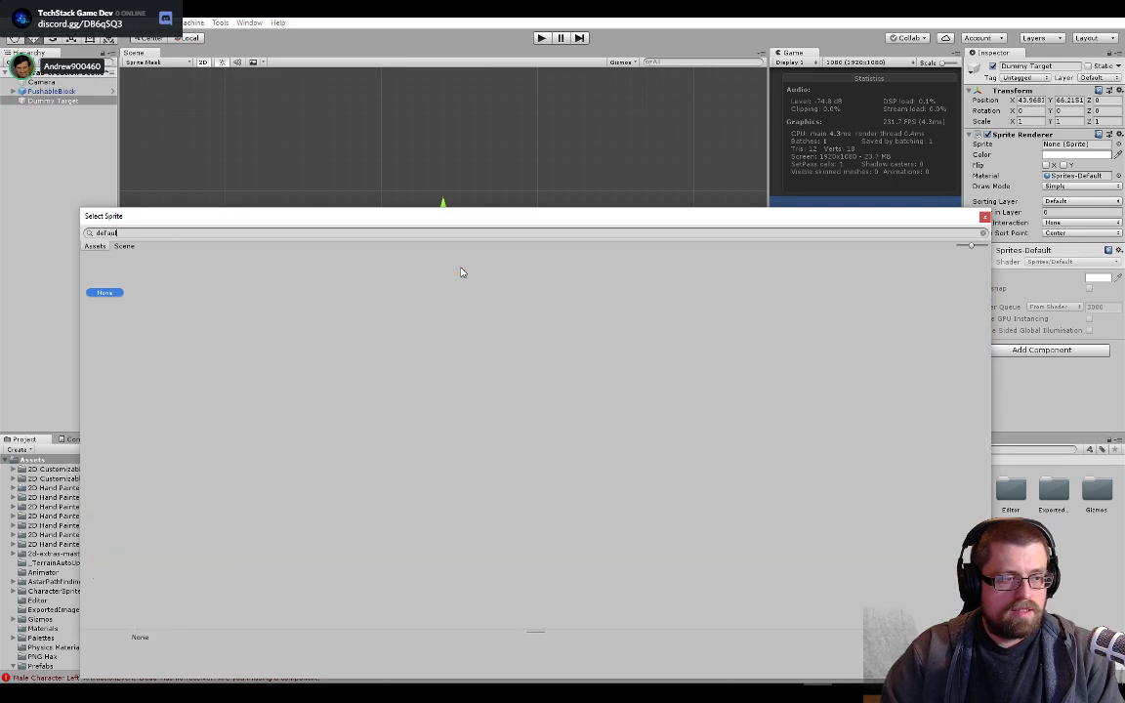
{"action": "key", "text": "BackSpace"}
{"action": "key", "text": "BackSpace"}
{"action": "key", "text": "BackSpace"}
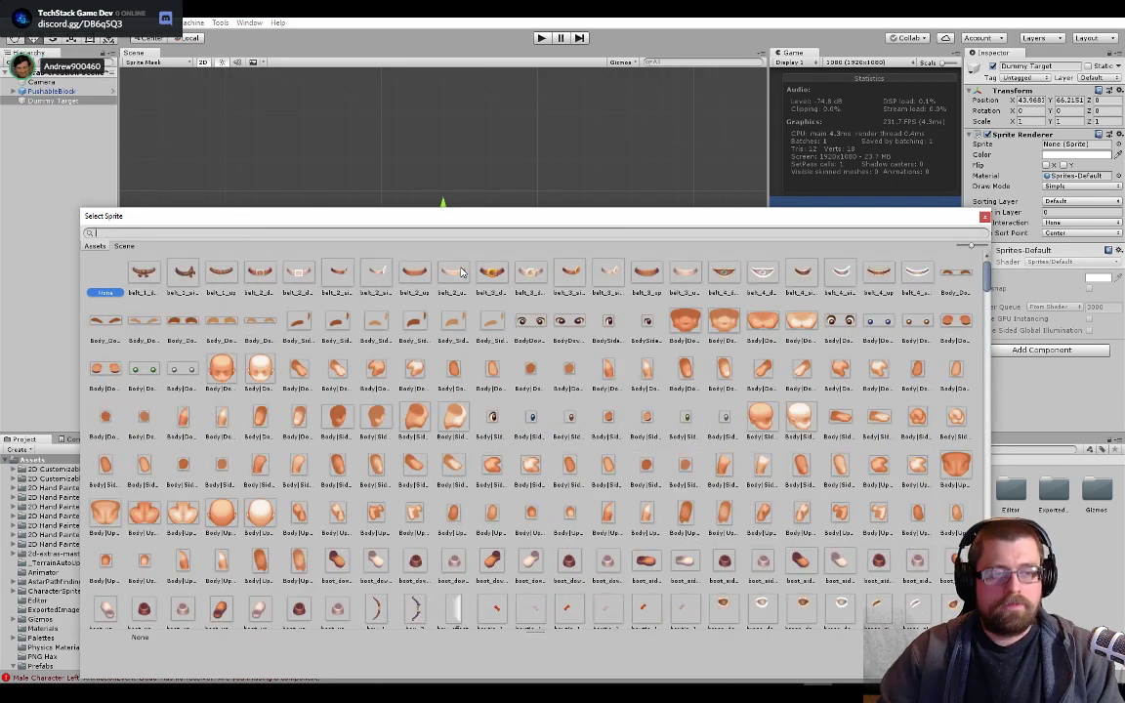
- Browse the available sprites down to the built-in ones and assign UISprite to Dummy Target's Sprite Renderer
{"action": "left_click_drag", "start_coordinate": [496, 219], "coordinate": [527, 107]}
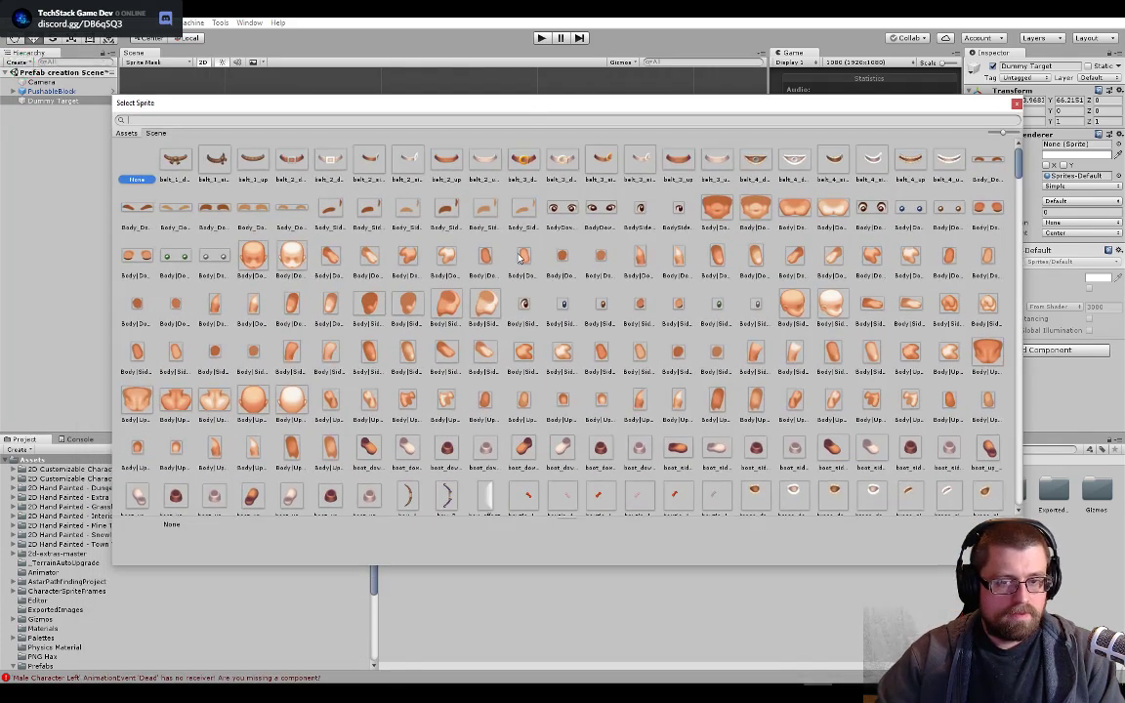
{"action": "scroll", "coordinate": [565, 372], "scroll_direction": "down", "scroll_amount": 6}
{"action": "scroll", "coordinate": [565, 372], "scroll_direction": "down", "scroll_amount": 15}
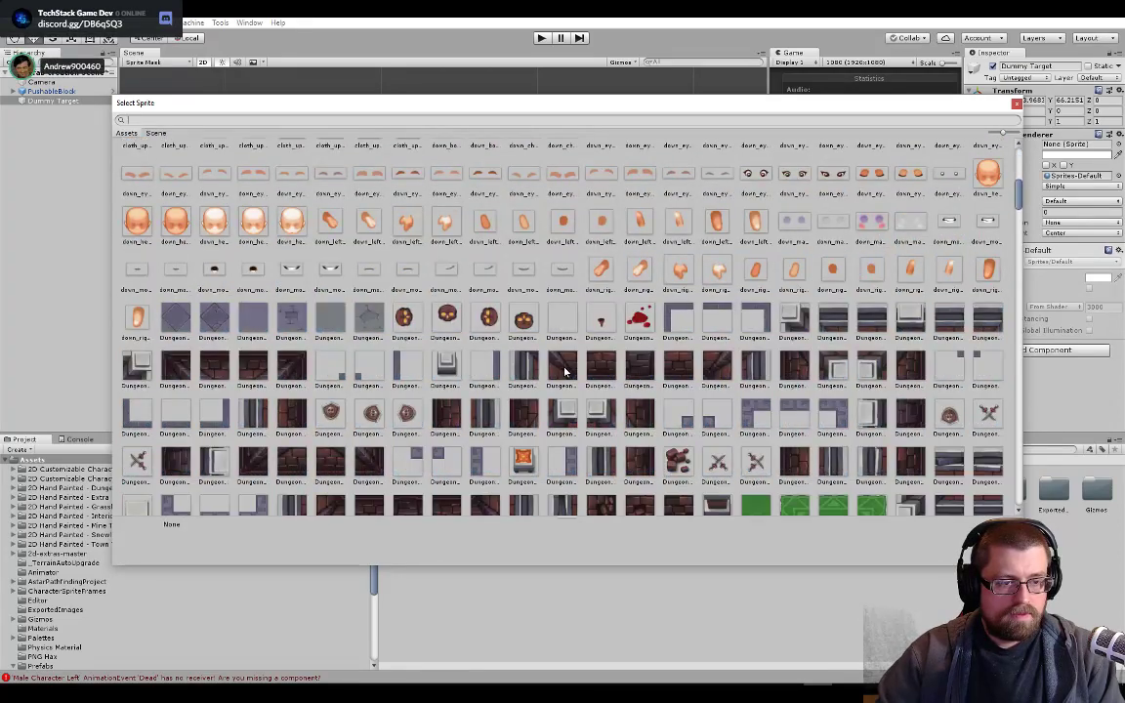
{"action": "scroll", "coordinate": [565, 372], "scroll_direction": "down", "scroll_amount": 10}
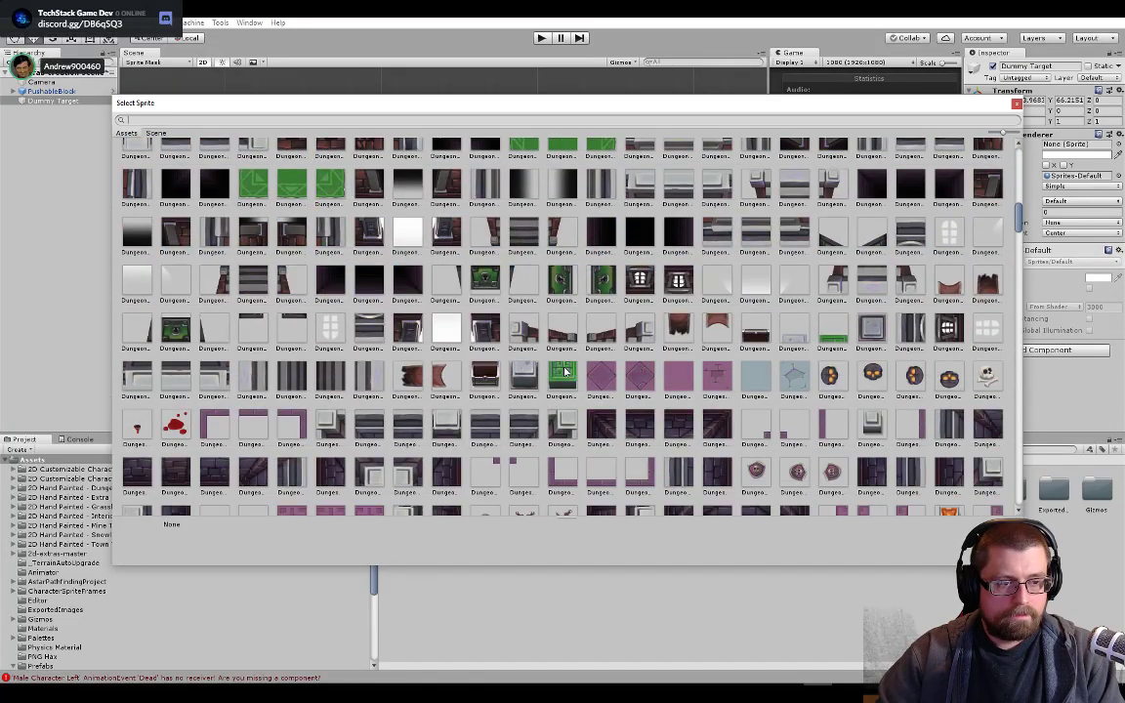
{"action": "scroll", "coordinate": [564, 372], "scroll_direction": "down", "scroll_amount": 10}
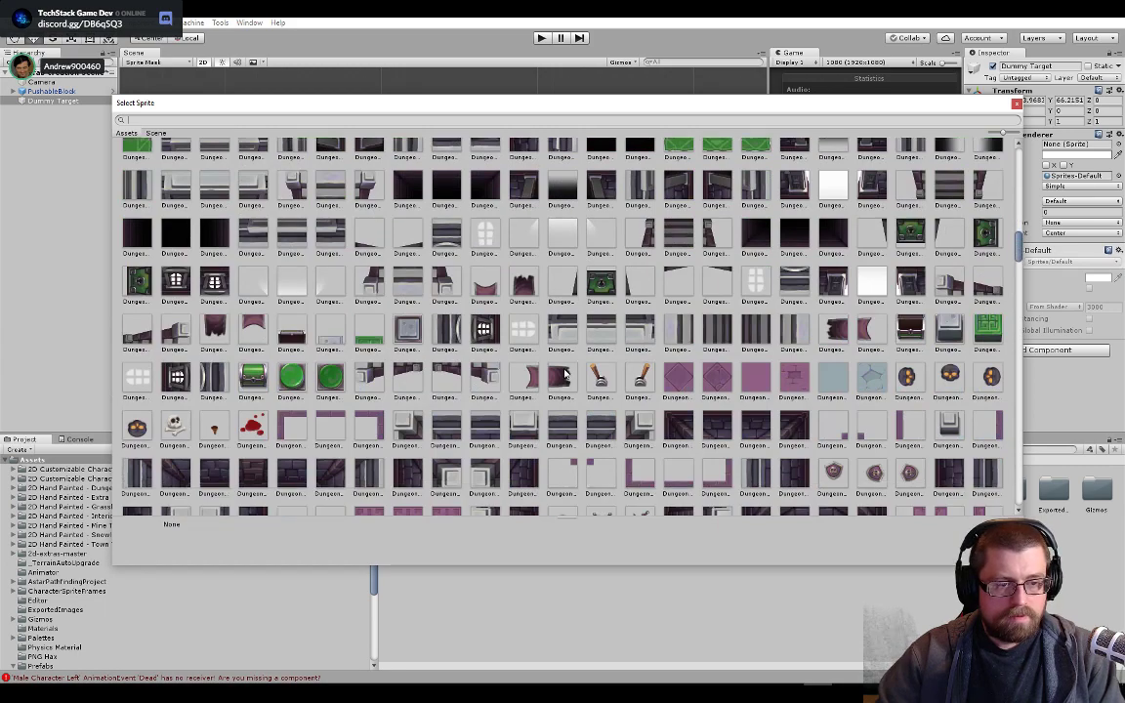
{"action": "scroll", "coordinate": [565, 372], "scroll_direction": "down", "scroll_amount": 4}
{"action": "scroll", "coordinate": [564, 372], "scroll_direction": "up", "scroll_amount": 5}
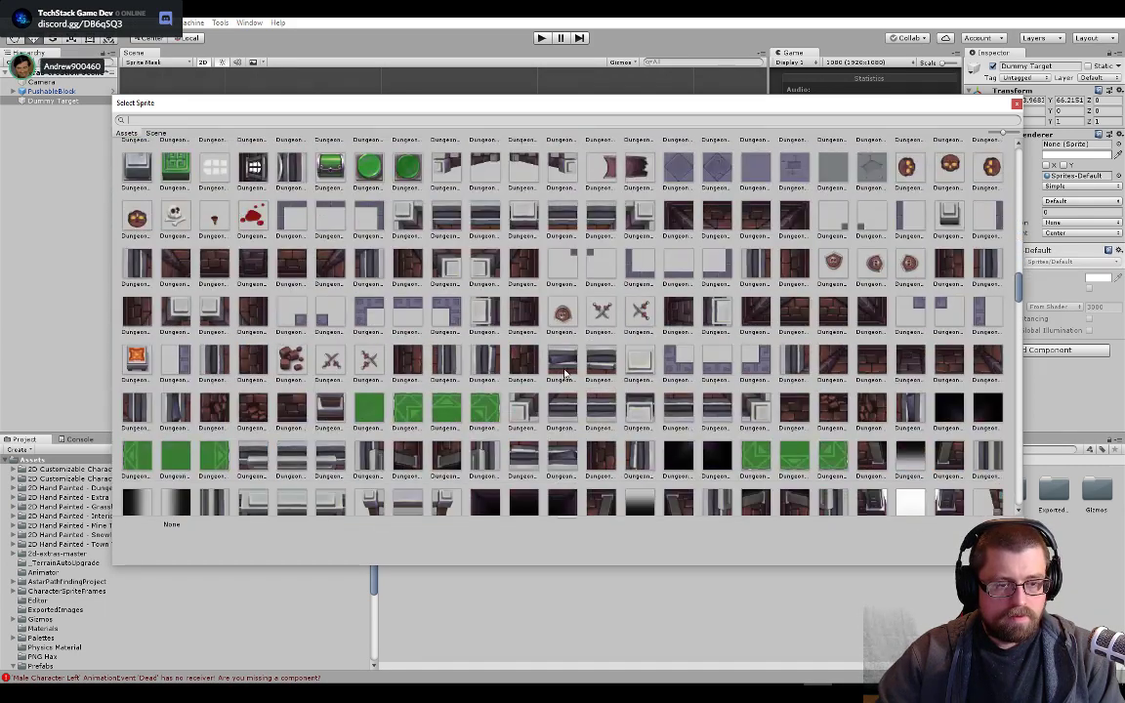
{"action": "scroll", "coordinate": [564, 372], "scroll_direction": "down", "scroll_amount": 4}
{"action": "scroll", "coordinate": [565, 372], "scroll_direction": "up", "scroll_amount": 6}
{"action": "scroll", "coordinate": [565, 372], "scroll_direction": "down", "scroll_amount": 4}
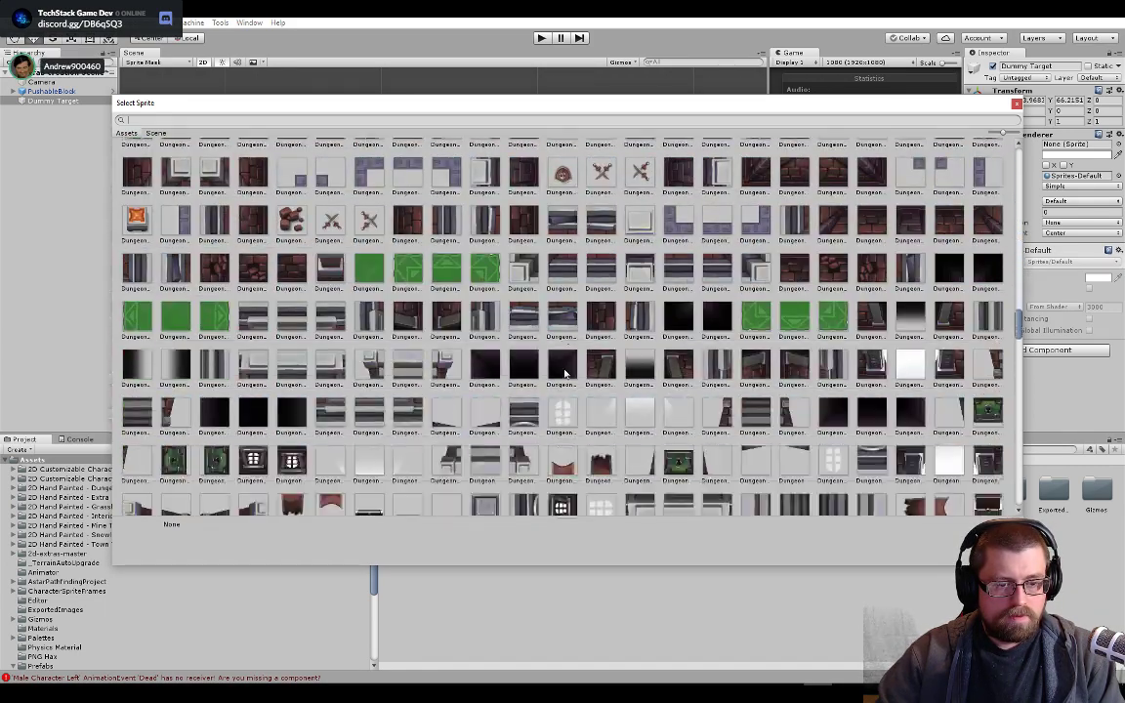
{"action": "scroll", "coordinate": [565, 372], "scroll_direction": "down", "scroll_amount": 3}
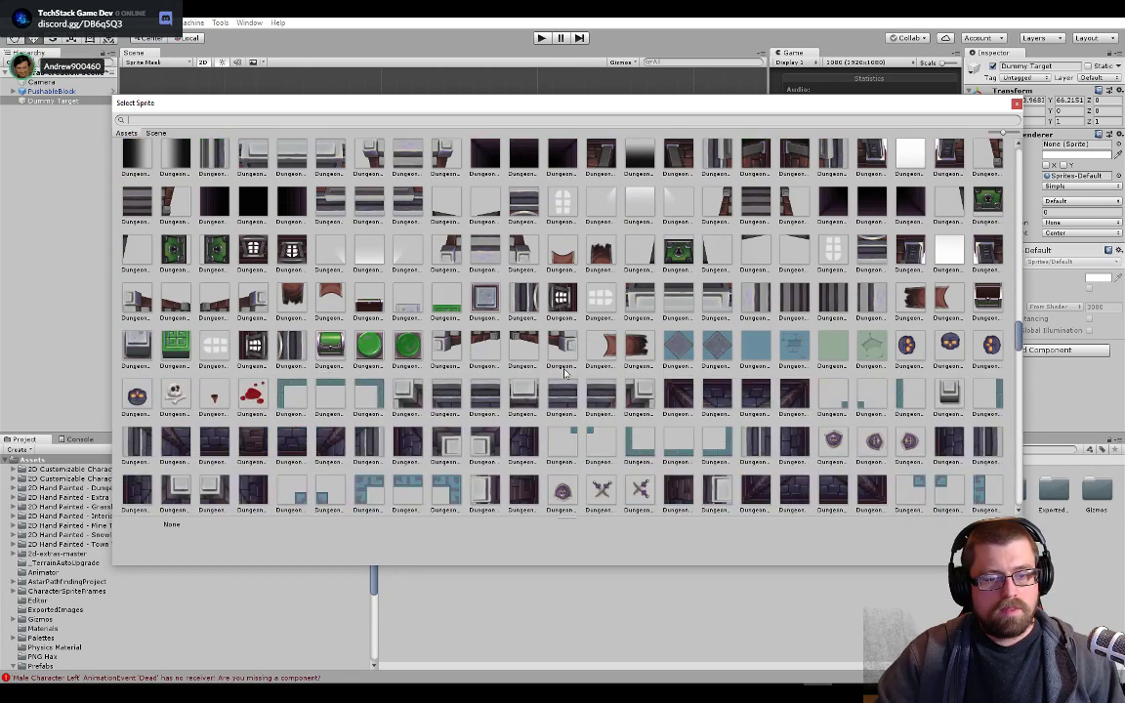
{"action": "scroll", "coordinate": [564, 372], "scroll_direction": "down", "scroll_amount": 7}
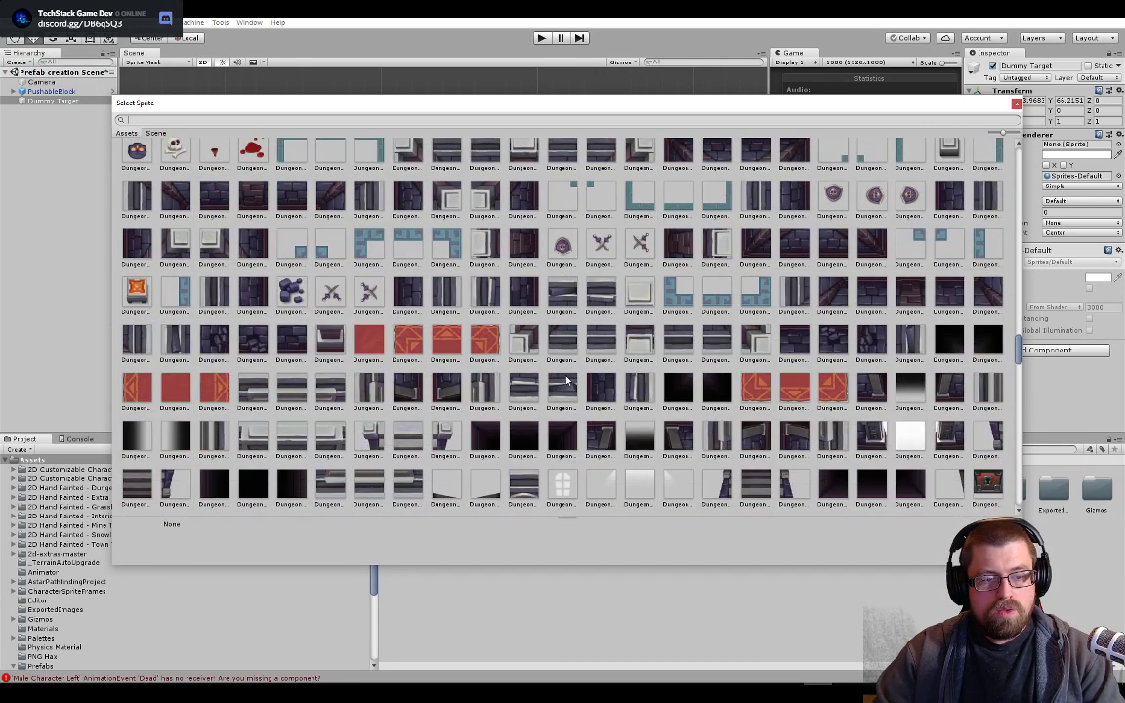
{"action": "scroll", "coordinate": [564, 381], "scroll_direction": "down", "scroll_amount": 3}
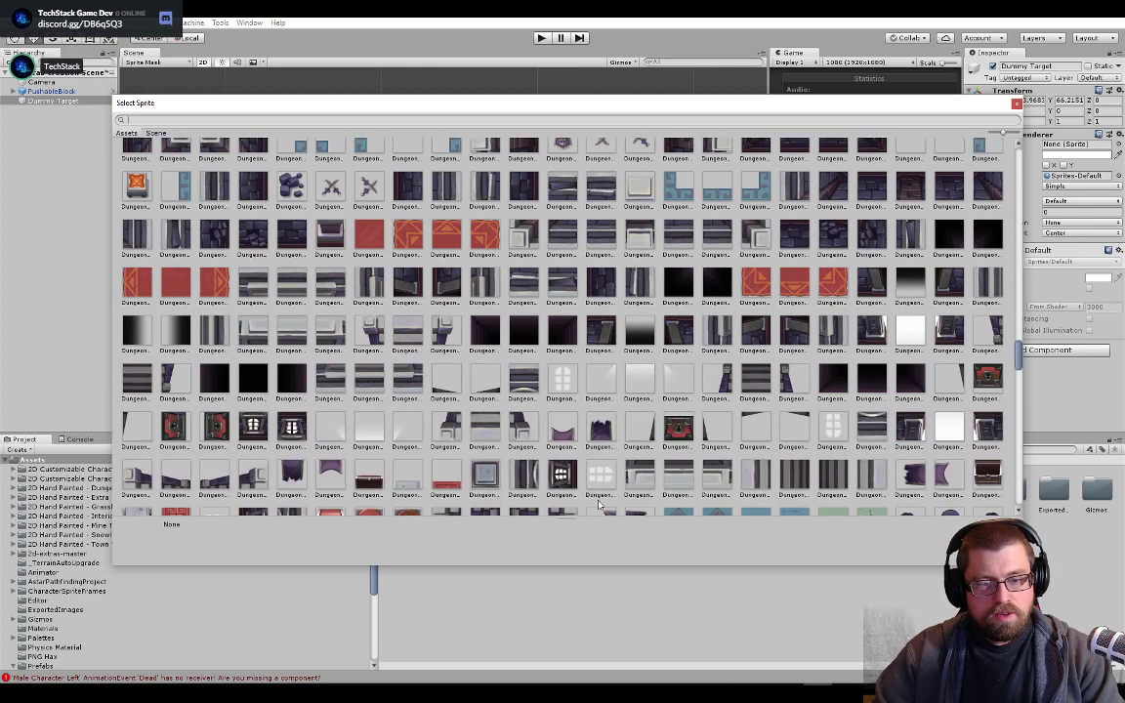
{"action": "scroll", "coordinate": [611, 486], "scroll_direction": "down", "scroll_amount": 3}
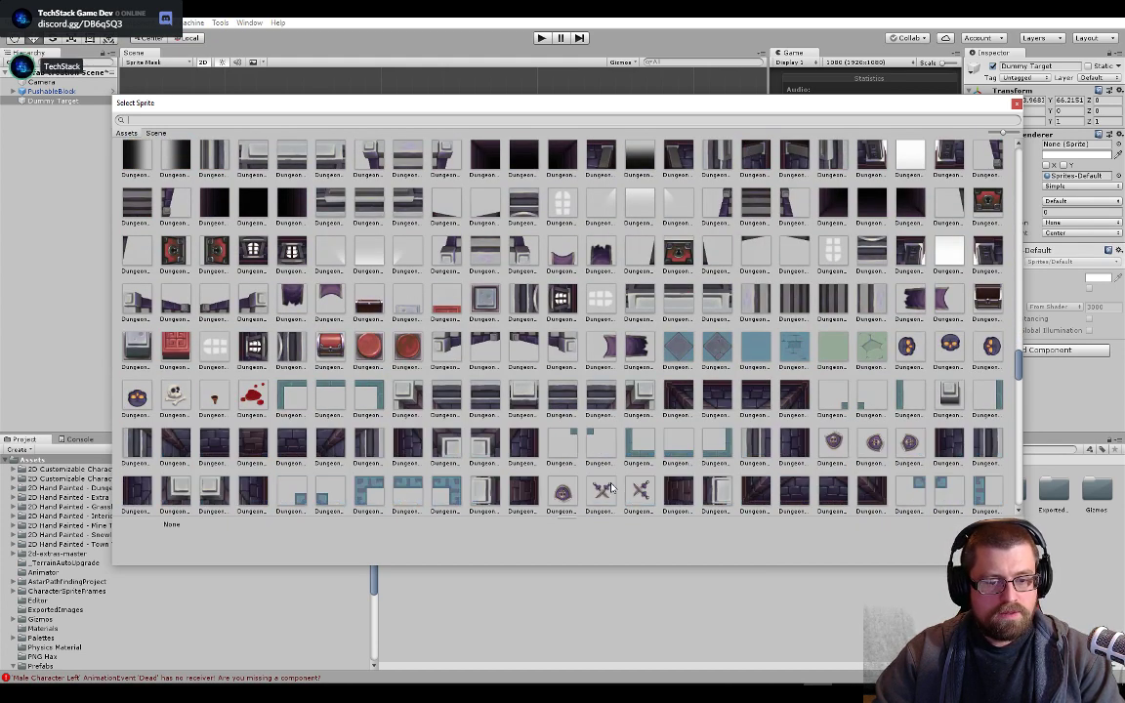
{"action": "scroll", "coordinate": [612, 486], "scroll_direction": "up", "scroll_amount": 5}
{"action": "scroll", "coordinate": [612, 485], "scroll_direction": "down", "scroll_amount": 6}
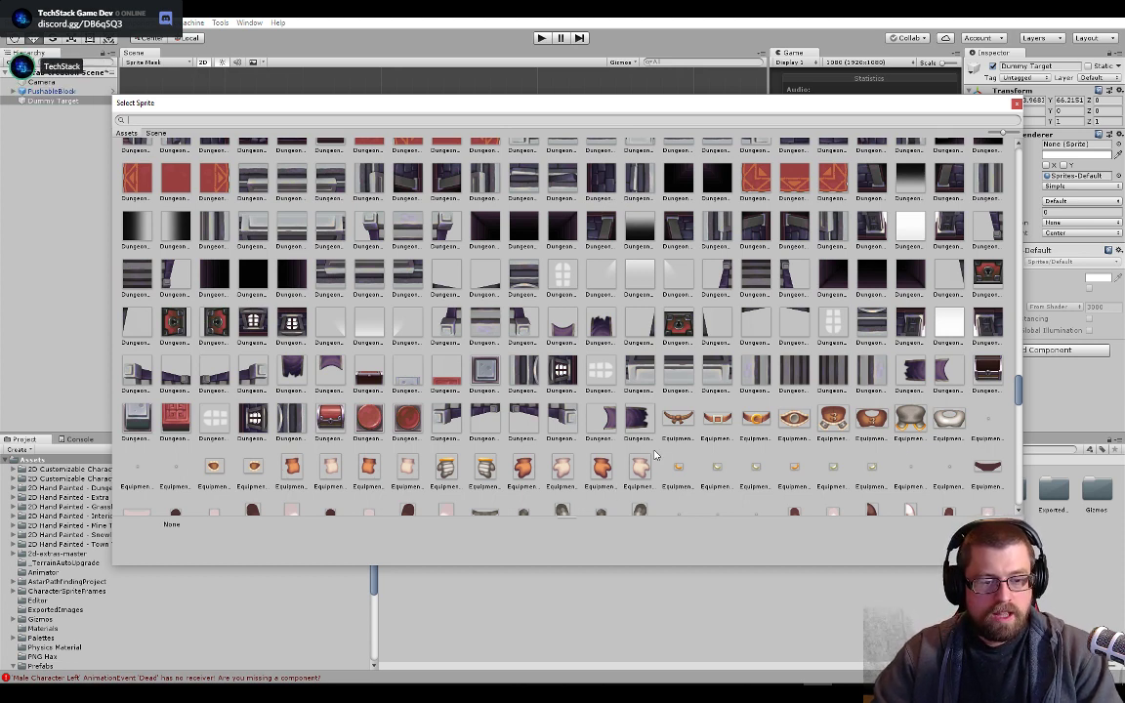
{"action": "scroll", "coordinate": [654, 454], "scroll_direction": "down", "scroll_amount": 10}
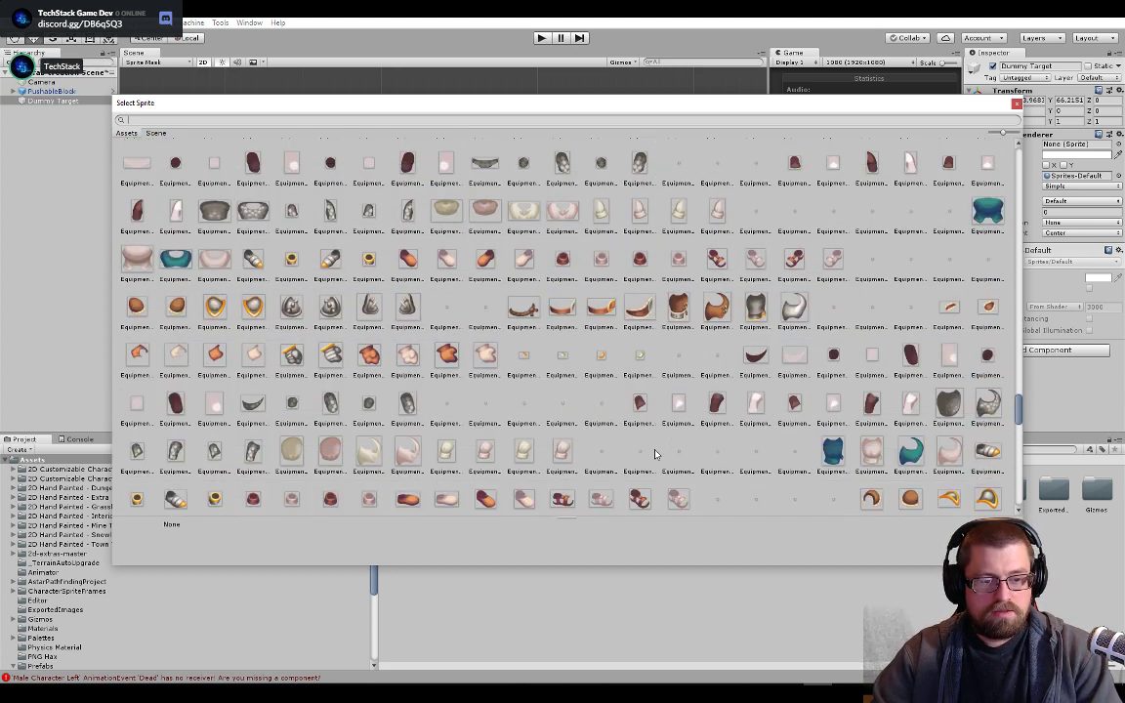
{"action": "scroll", "coordinate": [655, 454], "scroll_direction": "down", "scroll_amount": 5}
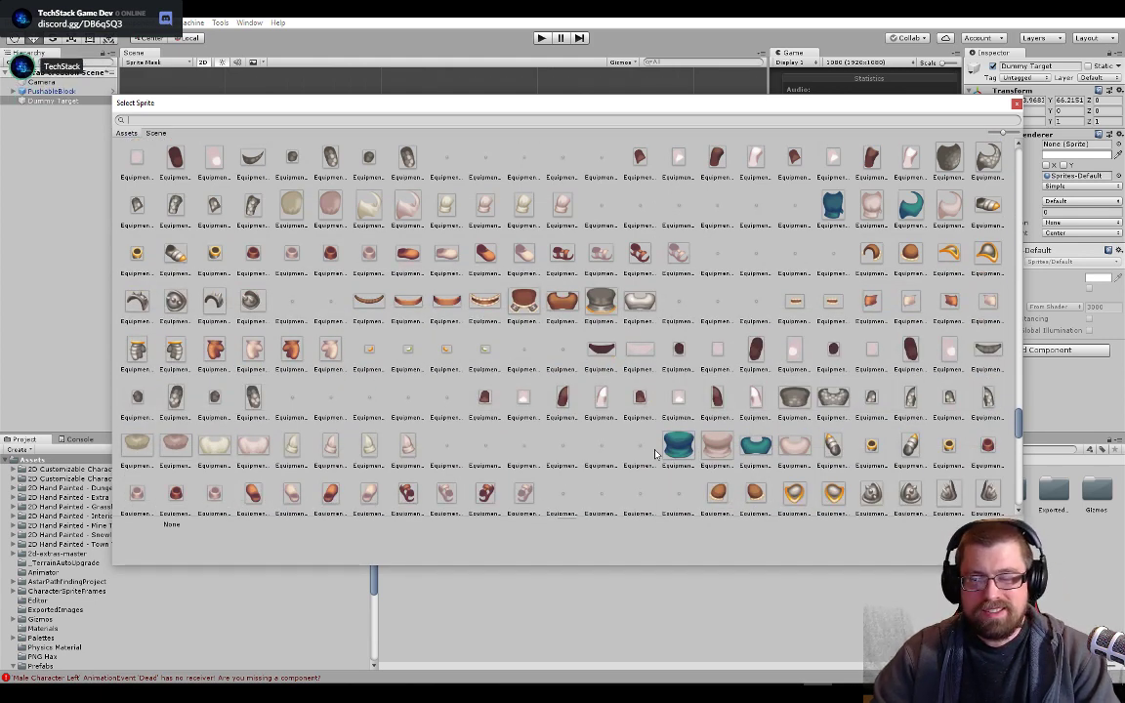
{"action": "scroll", "coordinate": [662, 449], "scroll_direction": "down", "scroll_amount": 5}
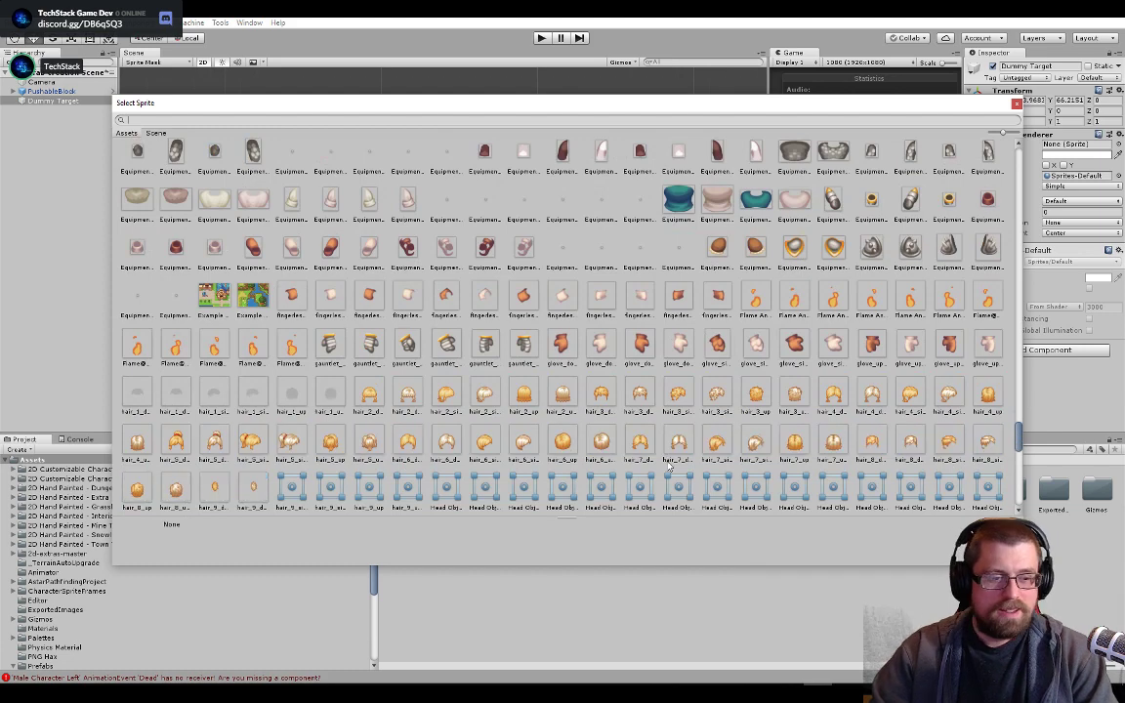
{"action": "scroll", "coordinate": [653, 457], "scroll_direction": "down", "scroll_amount": 7}
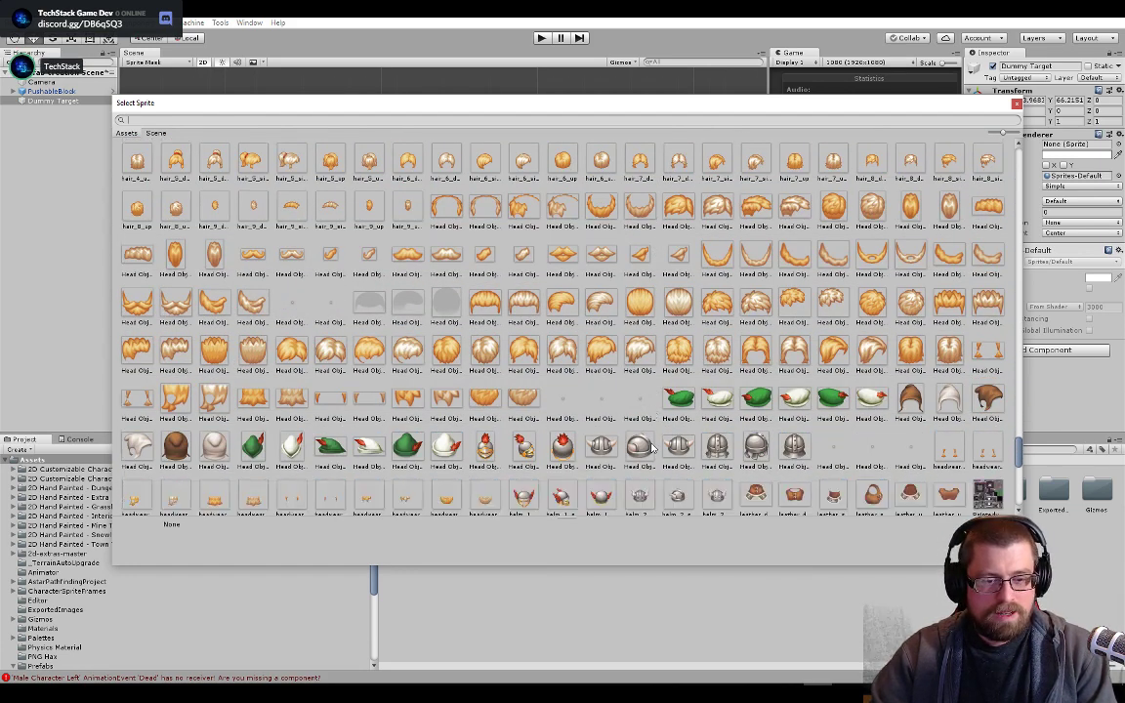
{"action": "scroll", "coordinate": [653, 448], "scroll_direction": "down", "scroll_amount": 7}
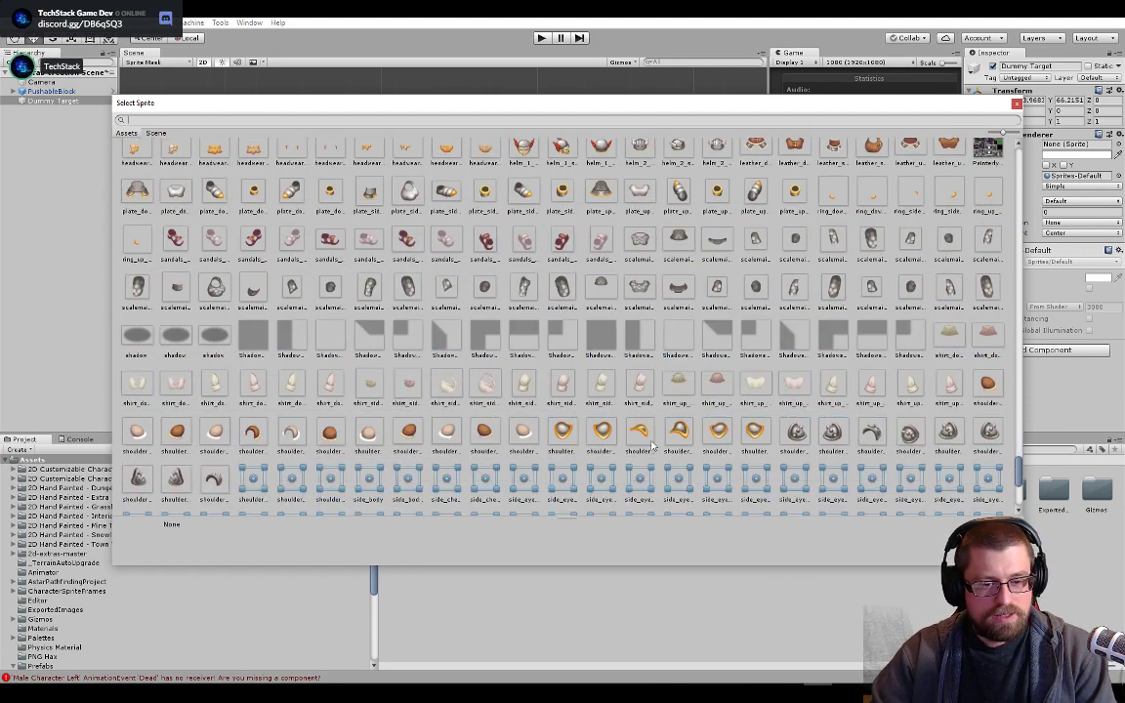
{"action": "scroll", "coordinate": [653, 447], "scroll_direction": "down", "scroll_amount": 3}
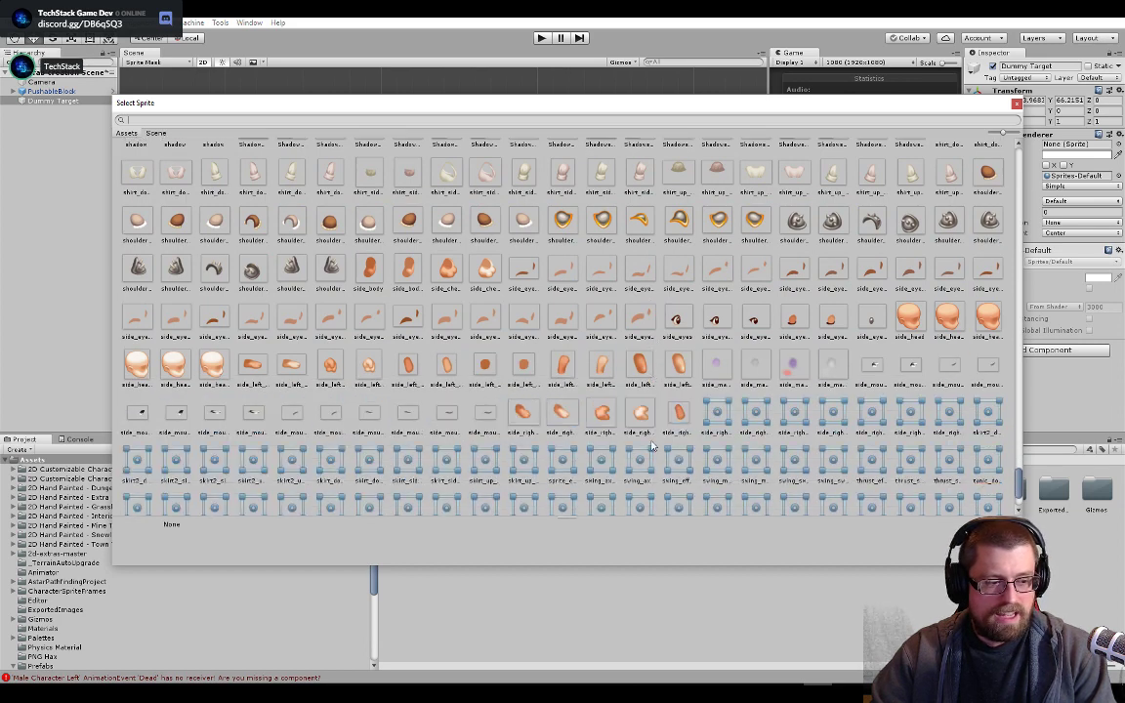
{"action": "scroll", "coordinate": [653, 447], "scroll_direction": "down", "scroll_amount": 3}
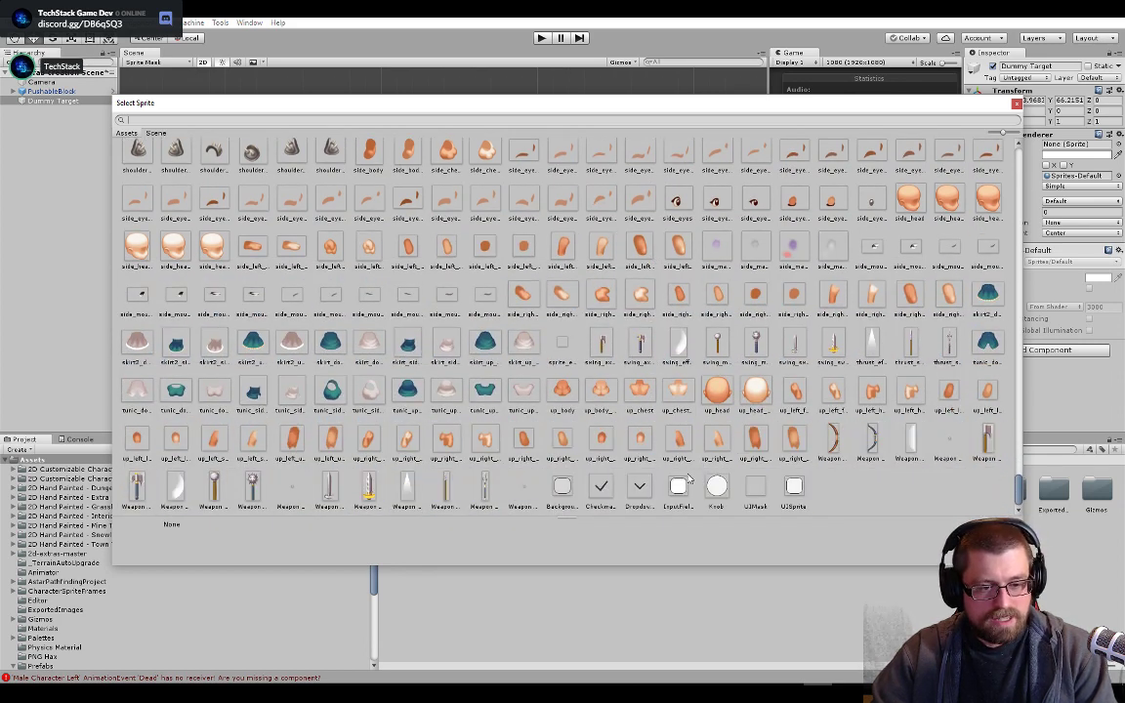
{"action": "double_click", "coordinate": [784, 487]}
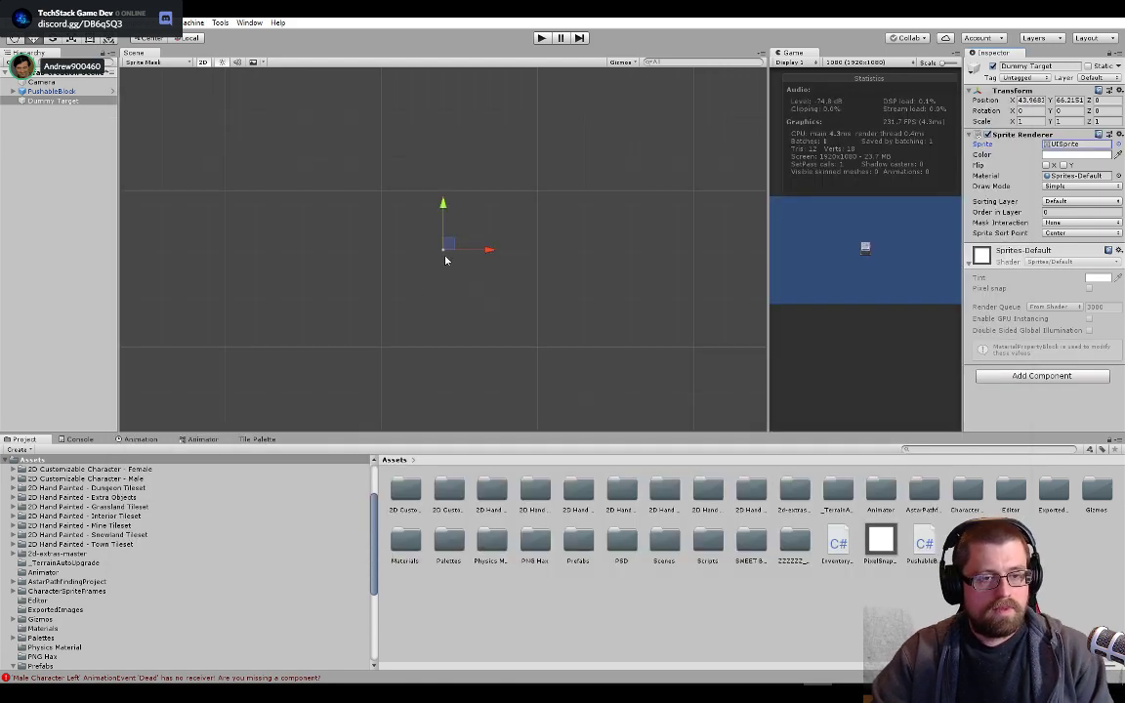
{"action": "scroll", "coordinate": [445, 256], "scroll_direction": "up", "scroll_amount": 6}
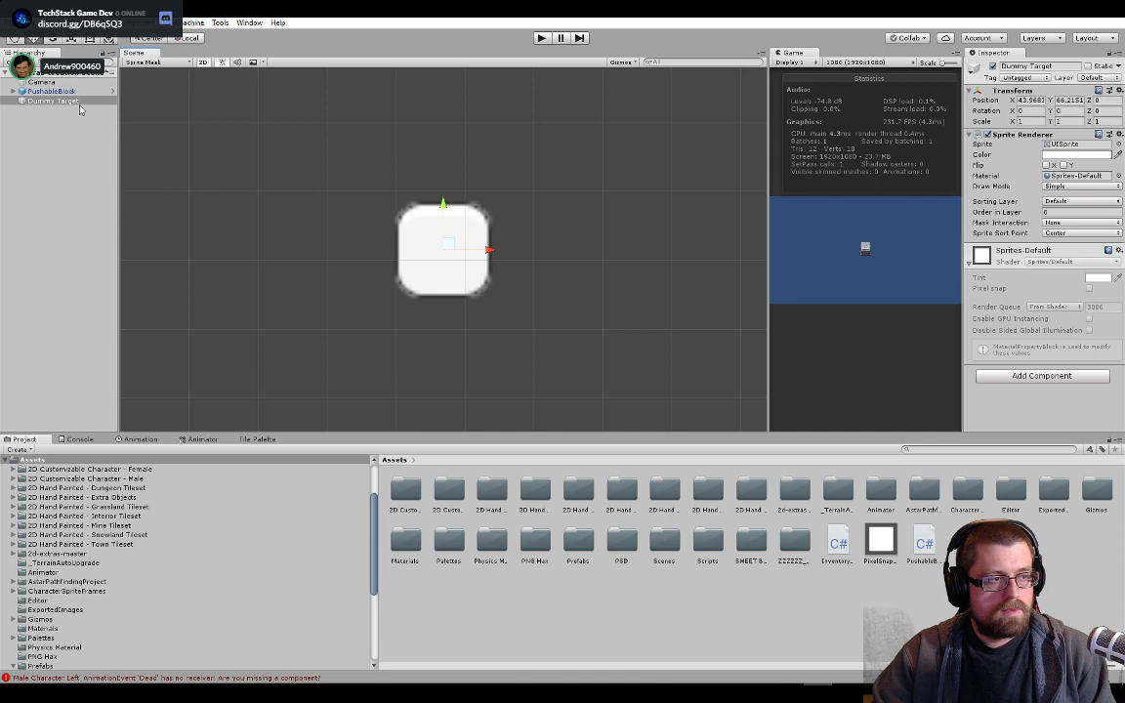
- Set Dummy Target's position to X 0.5 and Y 0.5
{"action": "left_click", "coordinate": [1031, 100]}
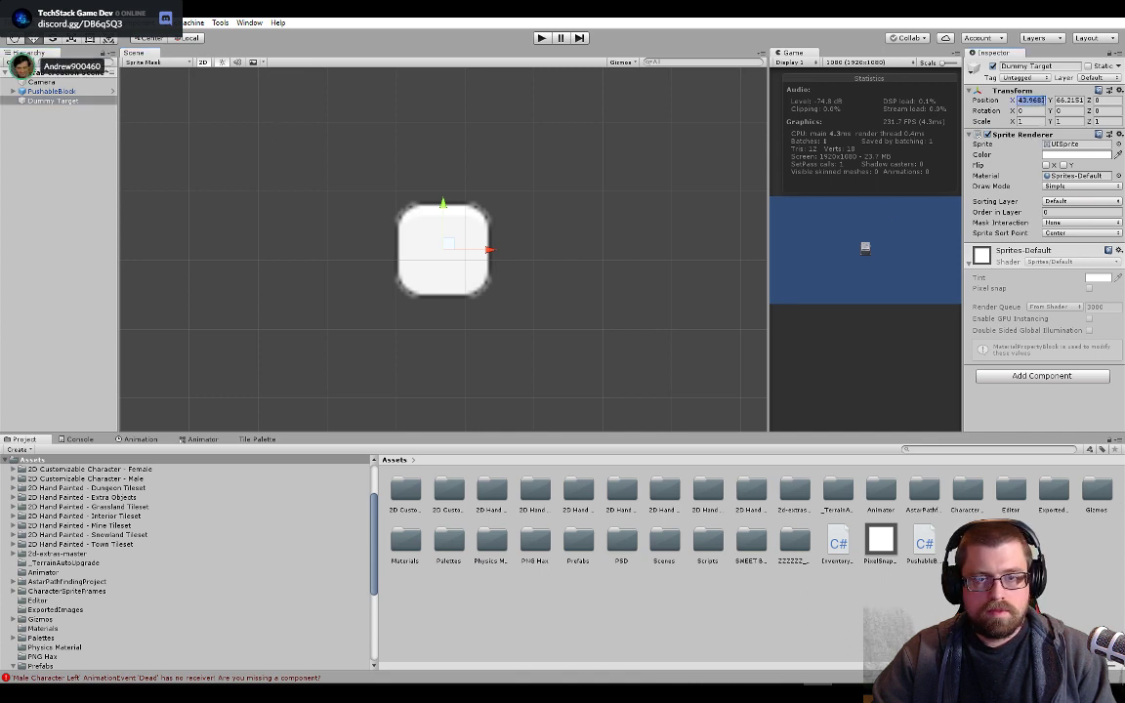
{"action": "type", "text": "0.5"}
{"action": "key", "text": "Tab"}
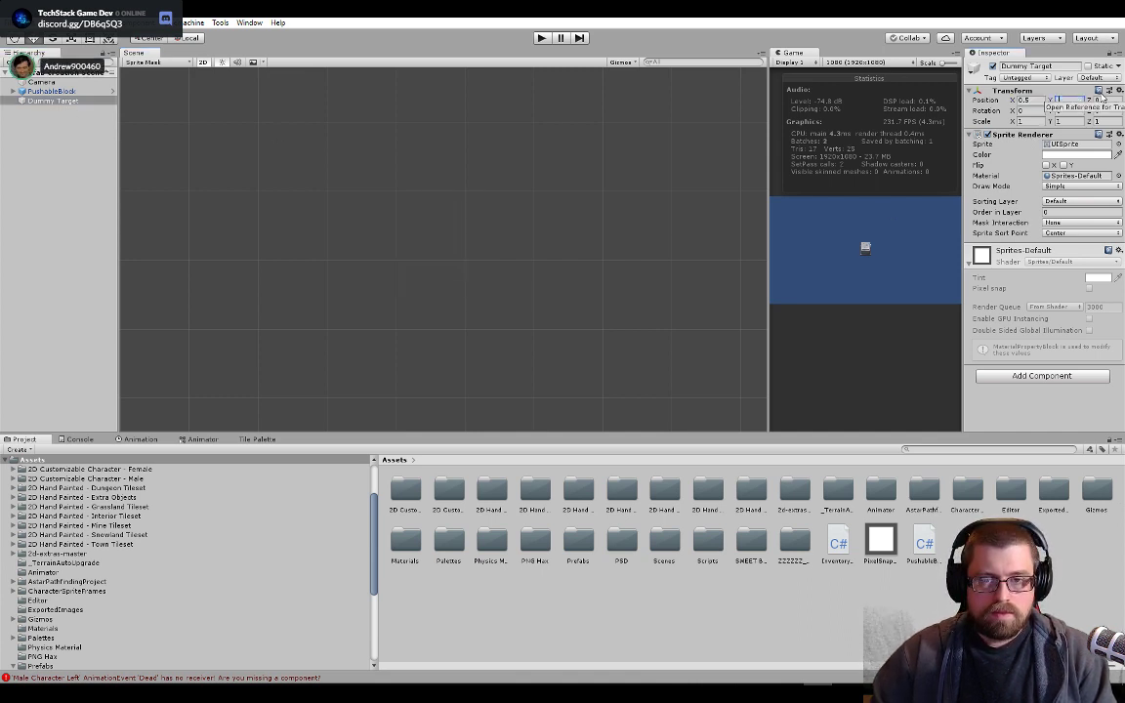
{"action": "type", "text": "0.5"}
{"action": "key", "text": "Tab"}
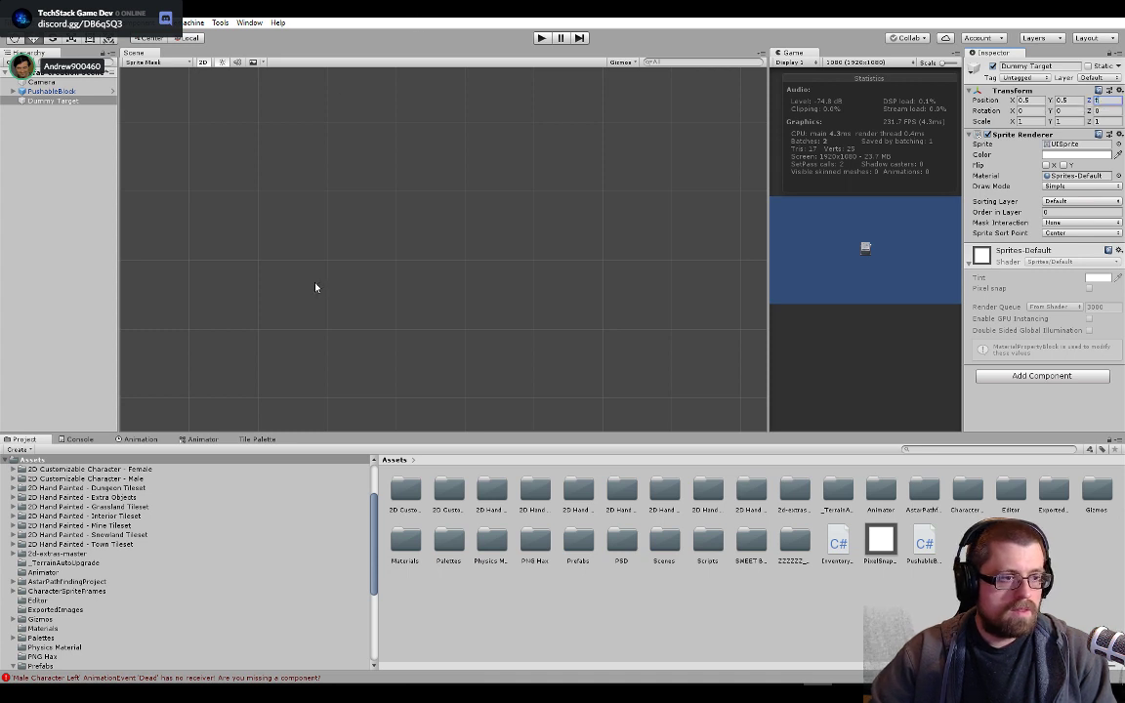
{"action": "left_click", "coordinate": [81, 102]}
{"action": "key", "text": "f"}
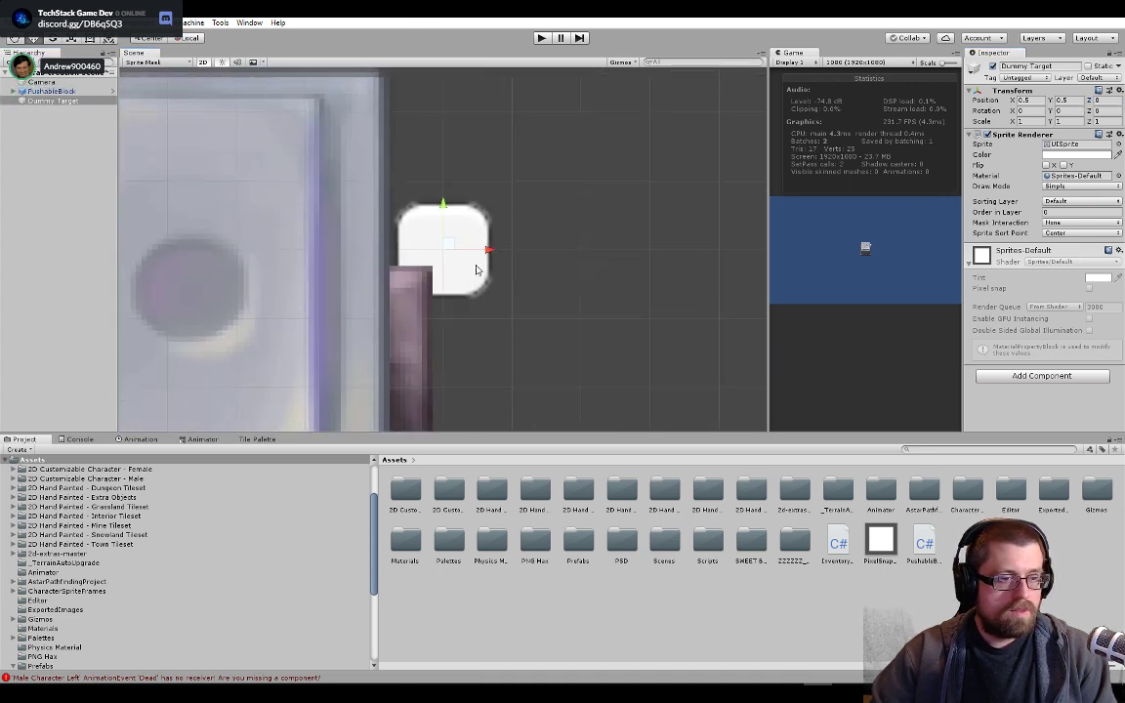
{"action": "scroll", "coordinate": [477, 270], "scroll_direction": "down", "scroll_amount": 5}
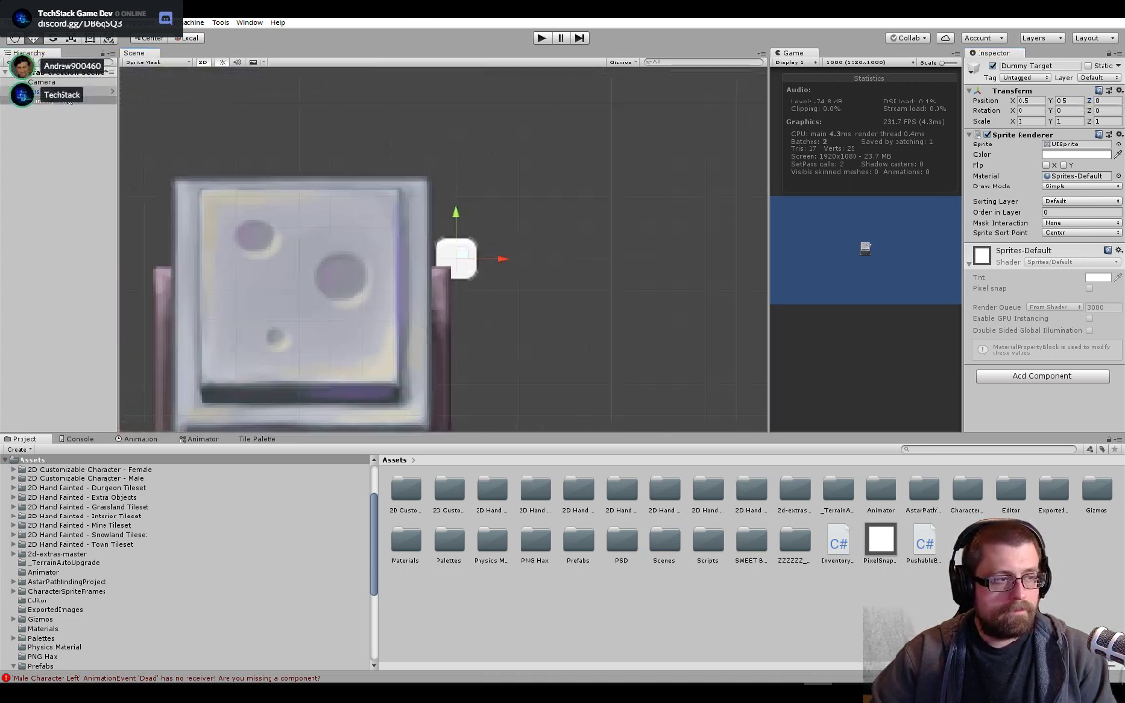
- Delete the PushableBlock object from the Prefab creation Scene
{"action": "right_click", "coordinate": [67, 92]}
{"action": "left_click", "coordinate": [30, 241]}
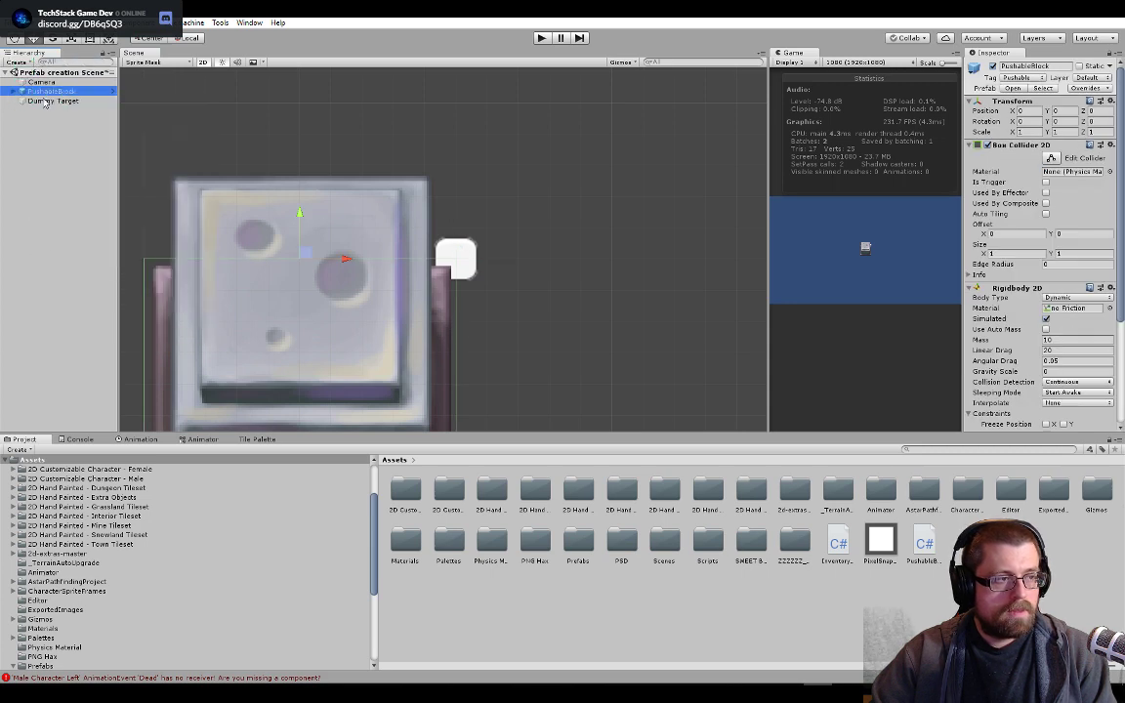
{"action": "left_click", "coordinate": [104, 125]}
{"action": "left_click", "coordinate": [103, 91]}
{"action": "key", "text": "Delete"}
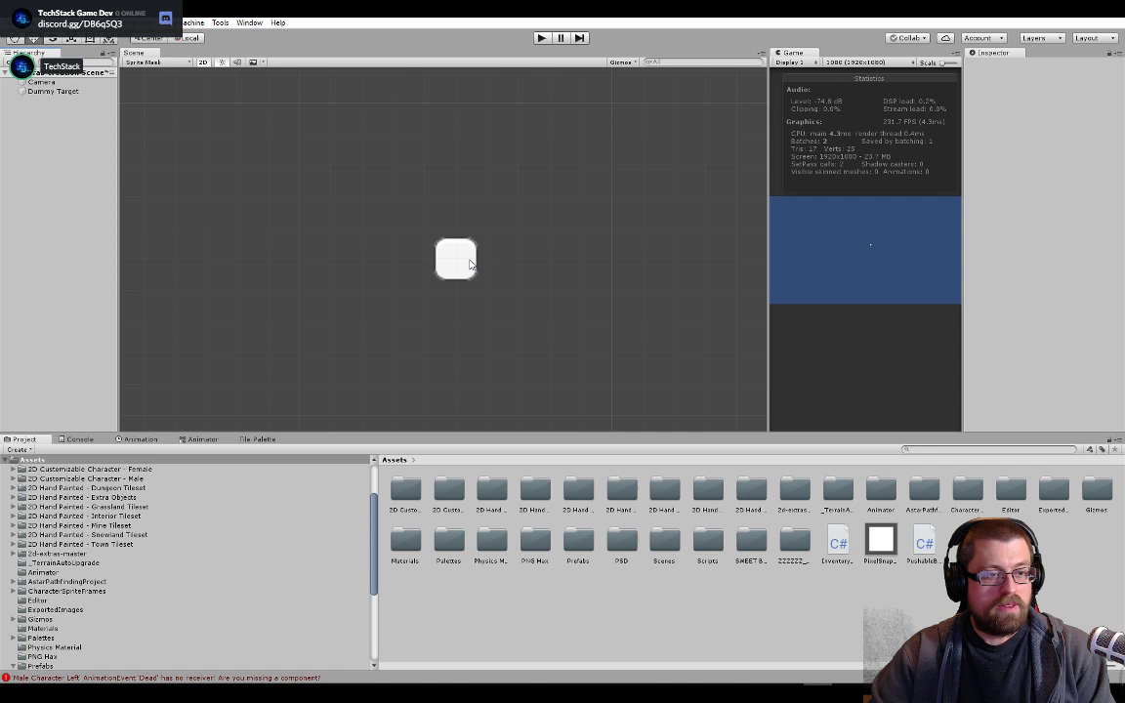
- Examine closely how Dummy Target's white sprite lines up with the Scene grid
{"action": "left_click", "coordinate": [53, 90]}
{"action": "key", "text": "f"}
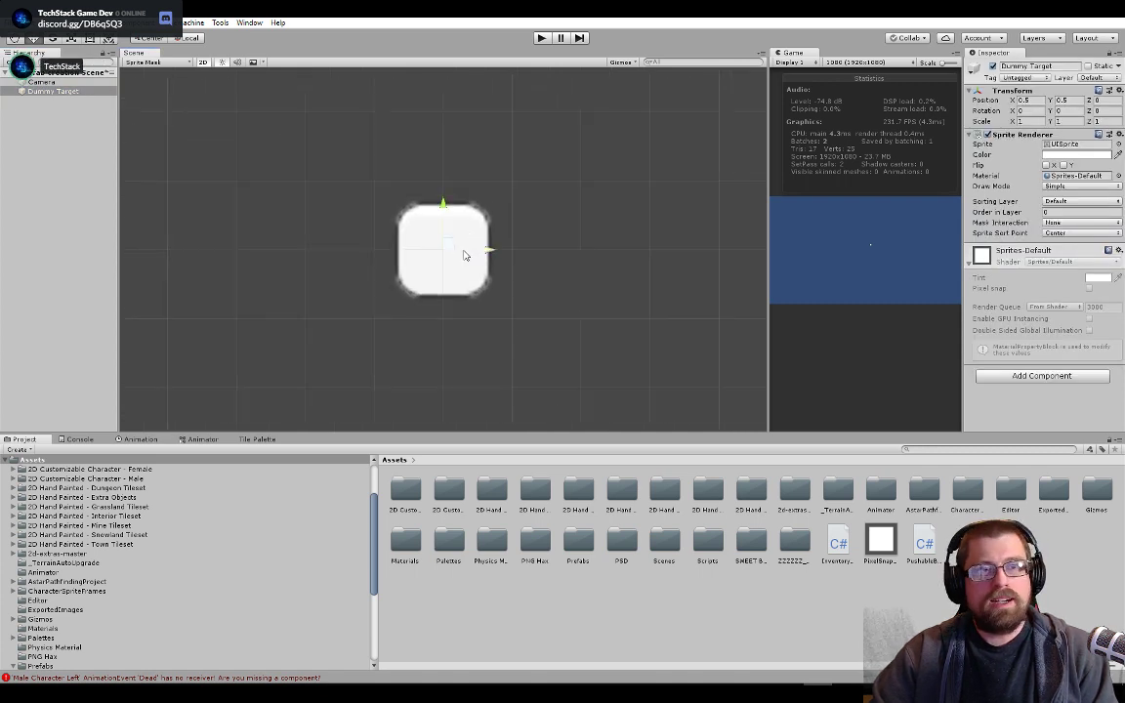
{"action": "scroll", "coordinate": [472, 265], "scroll_direction": "up", "scroll_amount": 1}
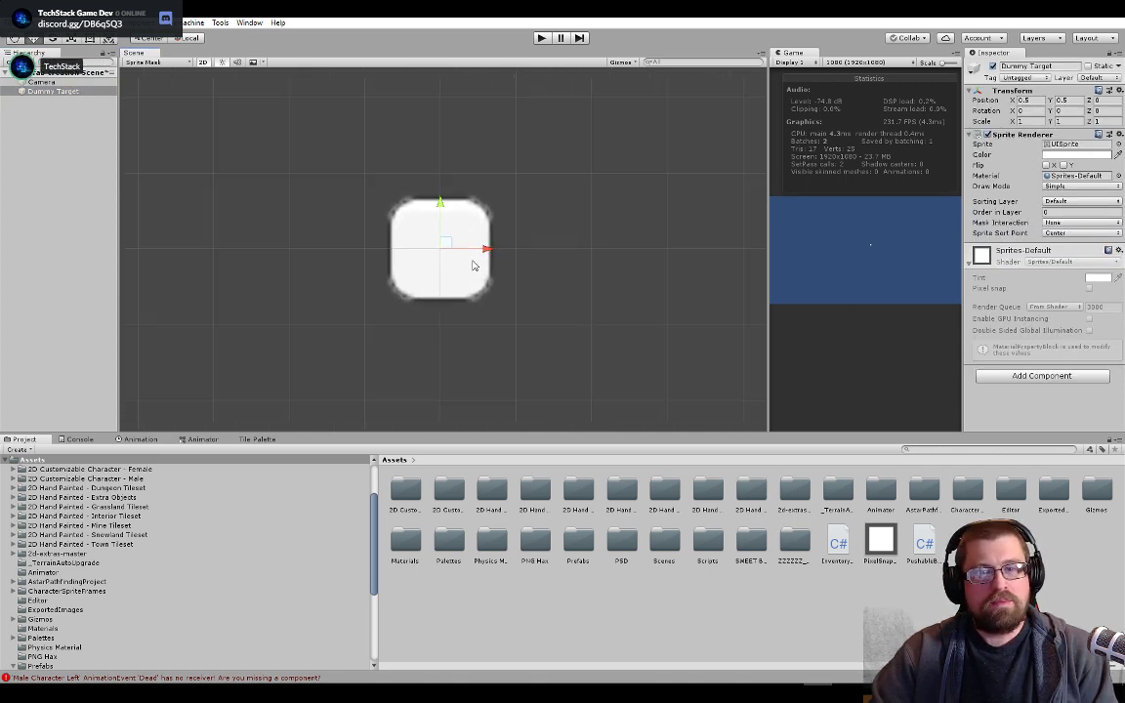
{"action": "middle_click_drag", "start_coordinate": [473, 265], "coordinate": [506, 265]}
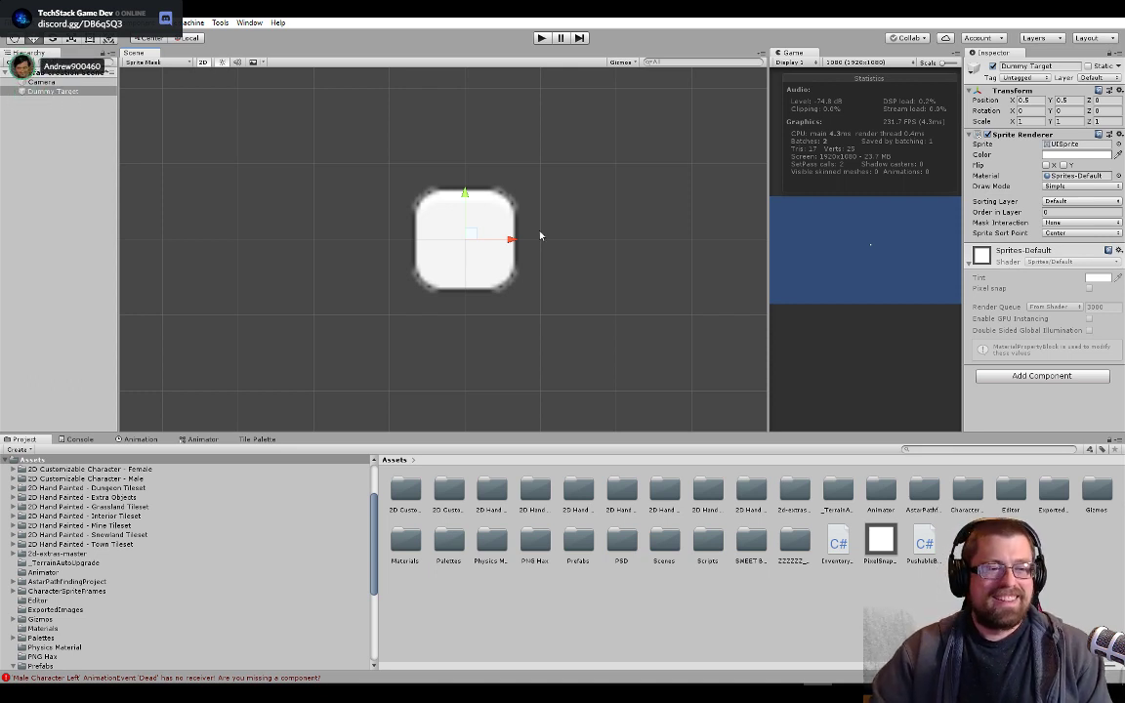
{"action": "scroll", "coordinate": [498, 230], "scroll_direction": "up", "scroll_amount": 2}
{"action": "scroll", "coordinate": [495, 226], "scroll_direction": "up", "scroll_amount": 2}
{"action": "middle_click_drag", "start_coordinate": [463, 240], "coordinate": [540, 259]}
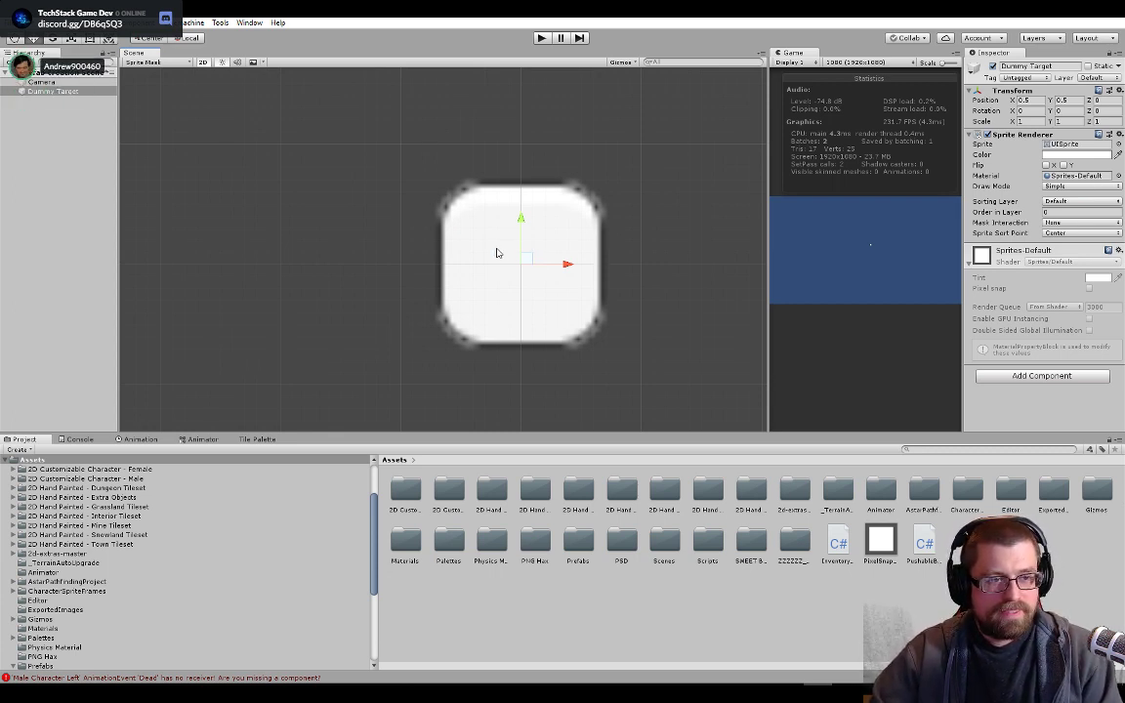
{"action": "scroll", "coordinate": [522, 223], "scroll_direction": "up", "scroll_amount": 2}
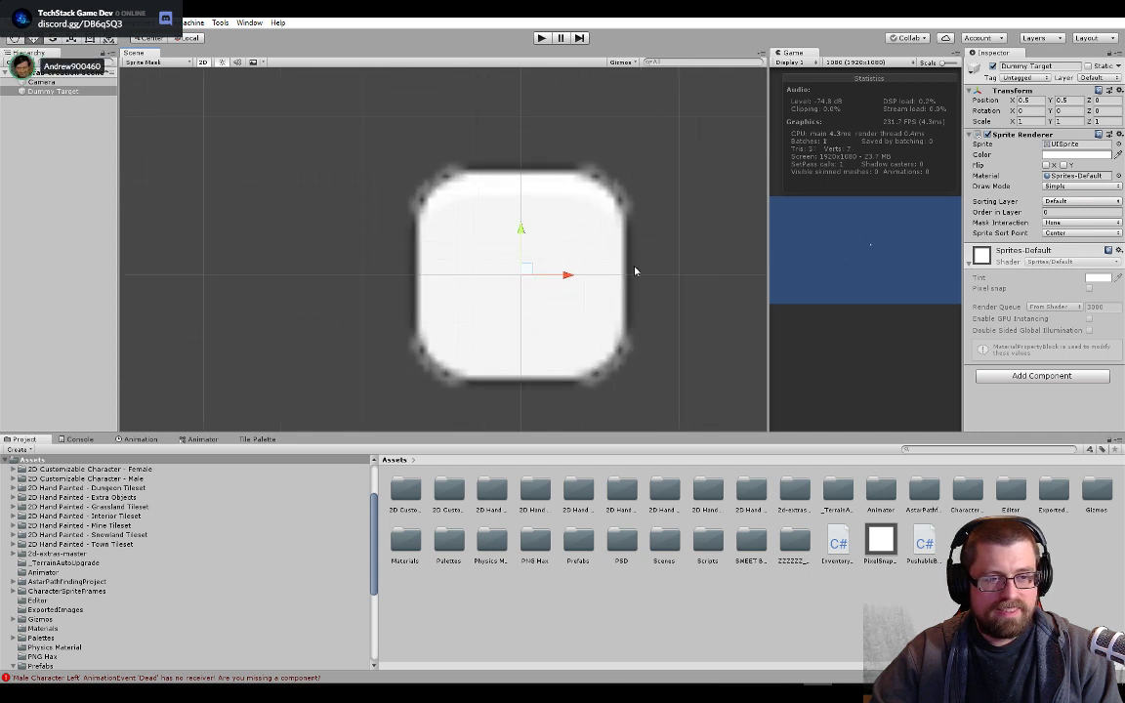
- Move Dummy Target to the Scene origin by setting its X and Y position to 0
{"action": "left_click", "coordinate": [1024, 101]}
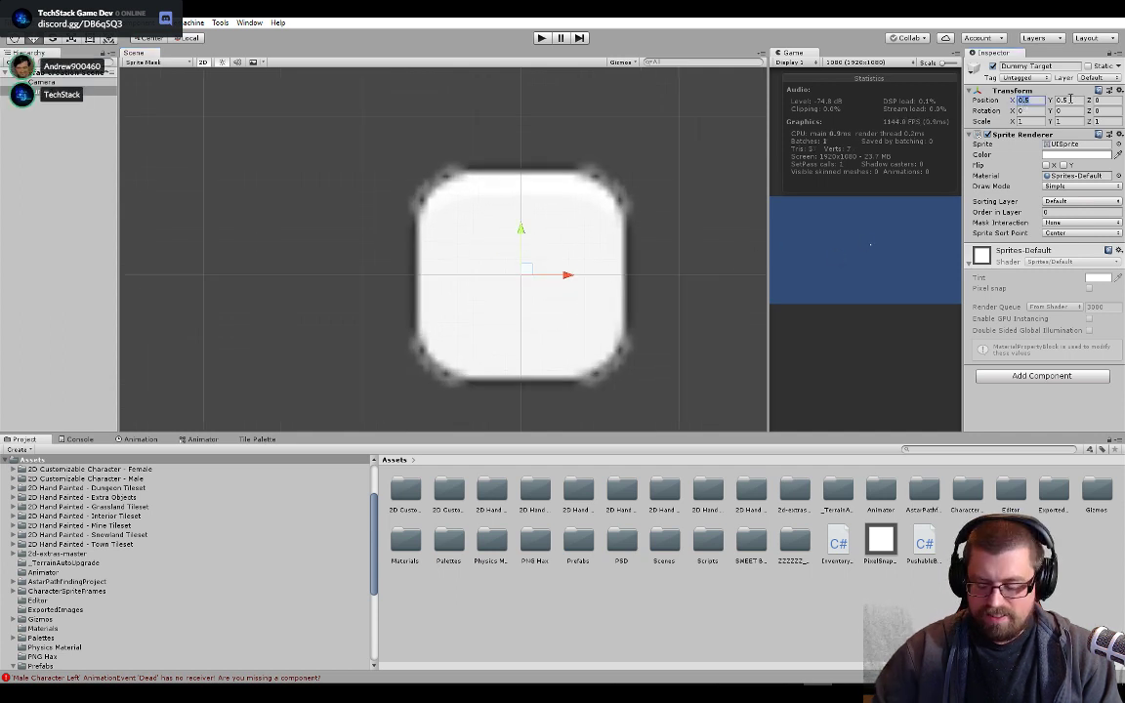
{"action": "type", "text": "0"}
{"action": "left_click", "coordinate": [1071, 100]}
{"action": "type", "text": "0"}
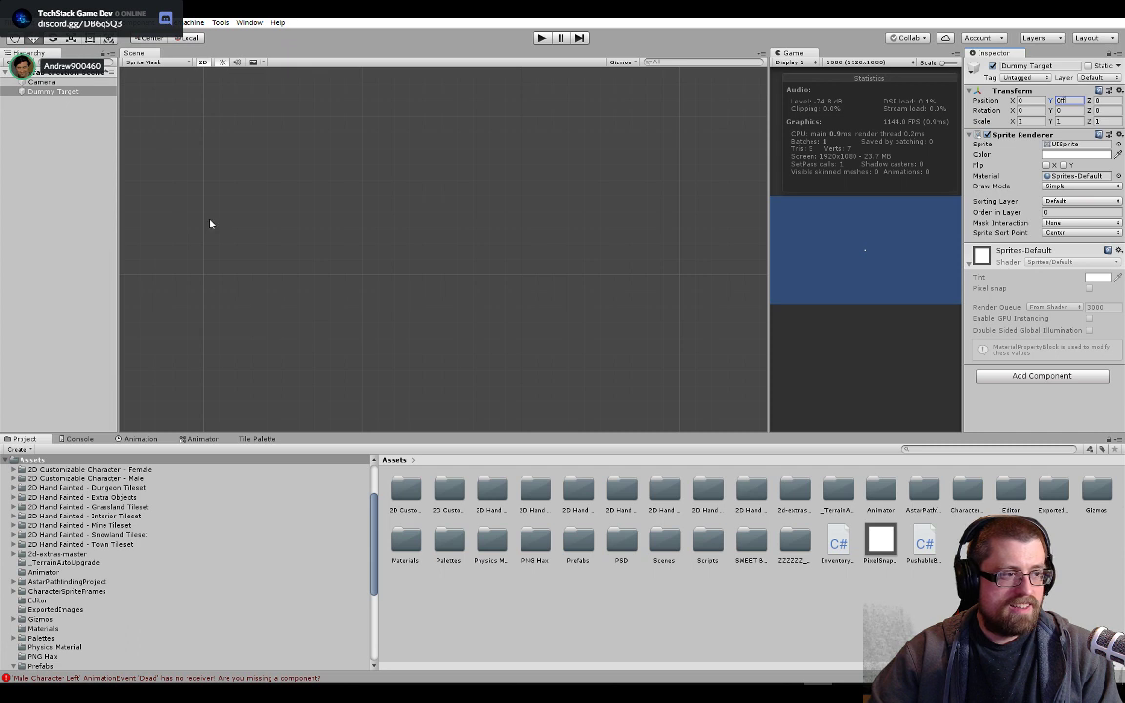
{"action": "left_click", "coordinate": [59, 101]}
{"action": "double_click", "coordinate": [54, 91]}
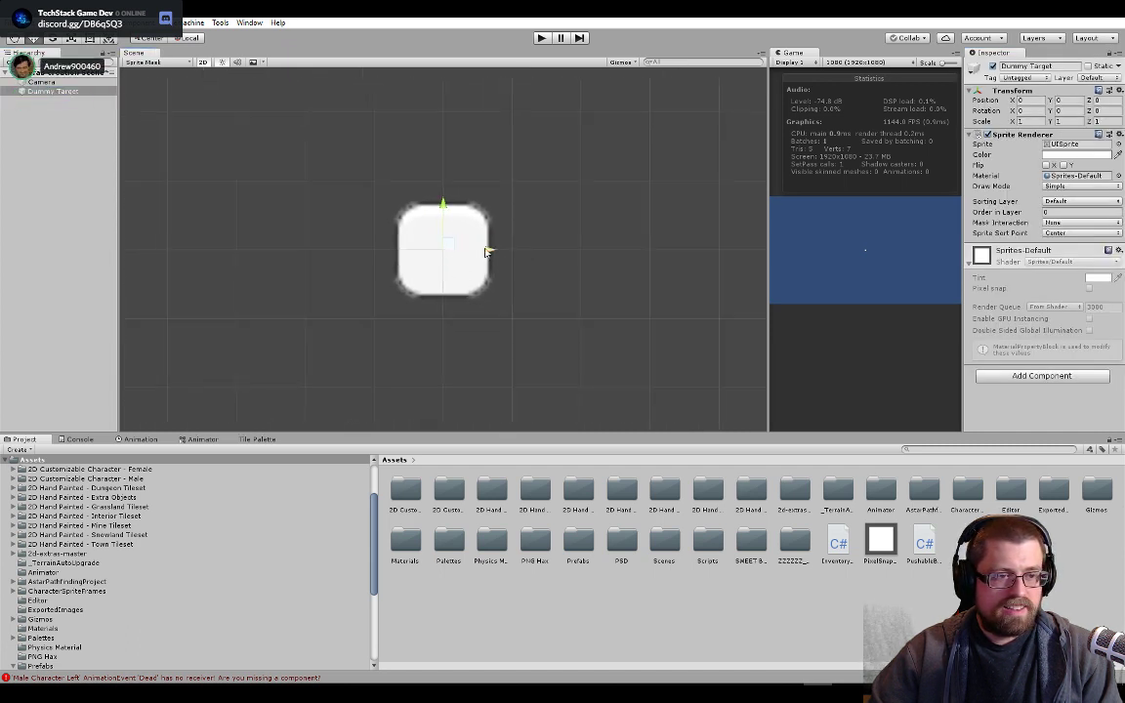
- Replace Dummy Target's sprite with the sand Tile image from the PSD folder
{"action": "left_click_drag", "start_coordinate": [526, 256], "coordinate": [476, 258], "text": "ctrl"}
{"action": "scroll", "coordinate": [532, 278], "scroll_direction": "down", "scroll_amount": 2}
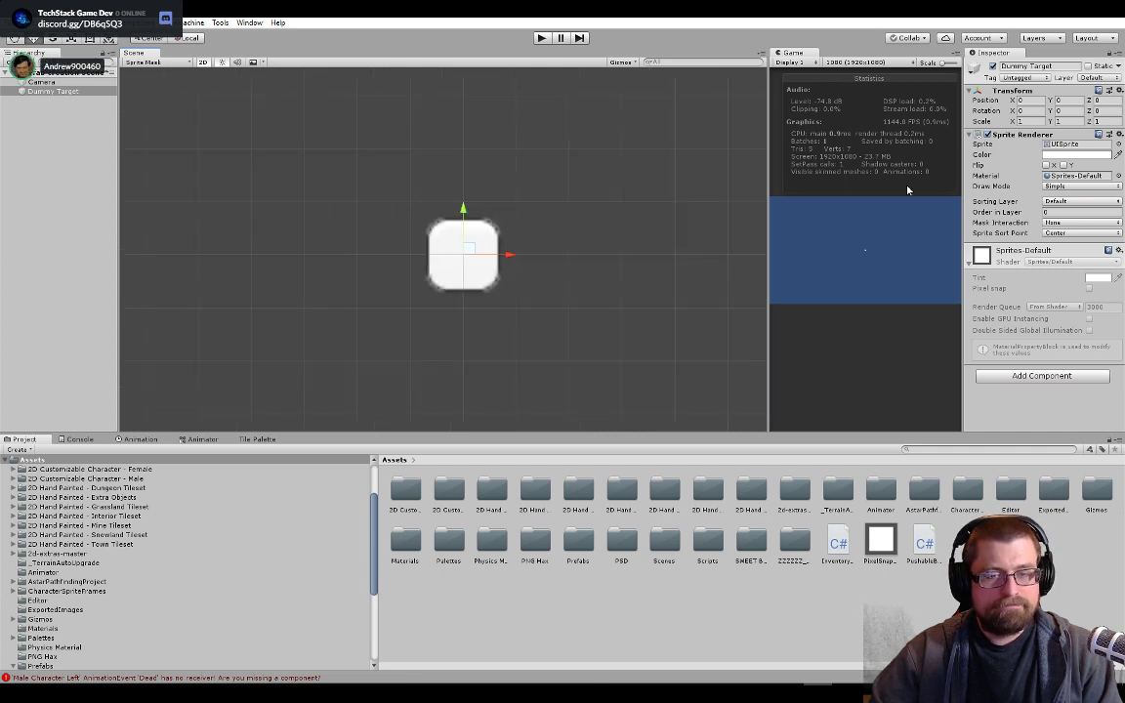
{"action": "scroll", "coordinate": [597, 234], "scroll_direction": "down", "scroll_amount": 2}
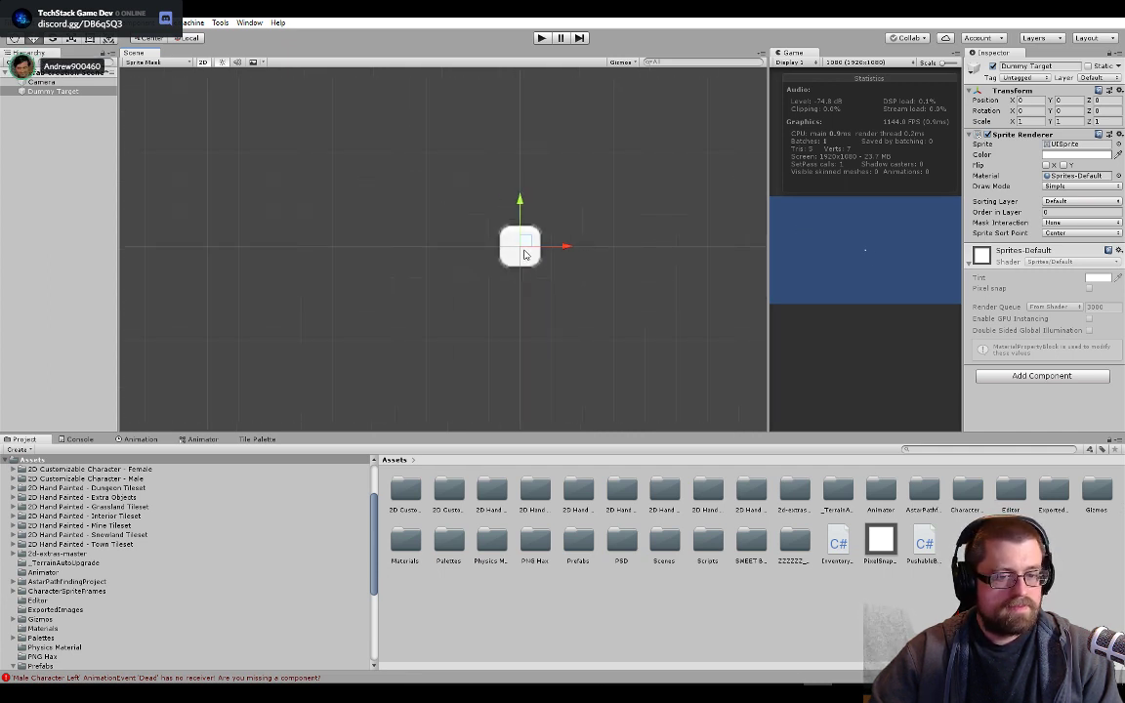
{"action": "left_click", "coordinate": [65, 637]}
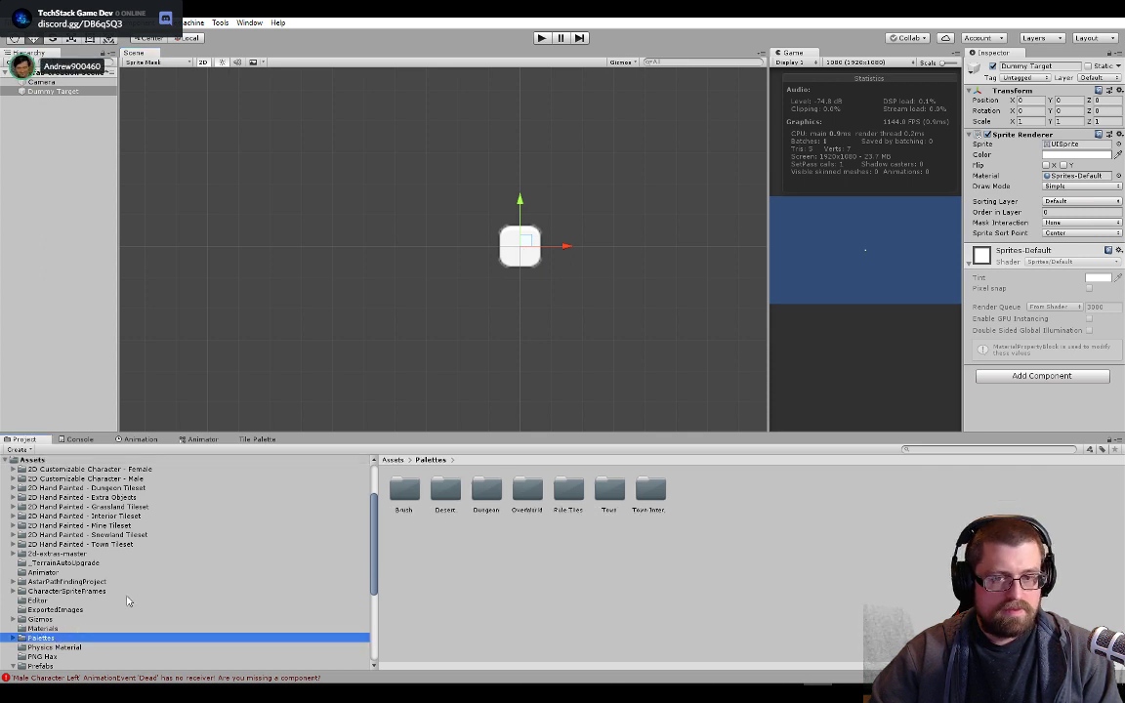
{"action": "scroll", "coordinate": [137, 596], "scroll_direction": "down", "scroll_amount": 5}
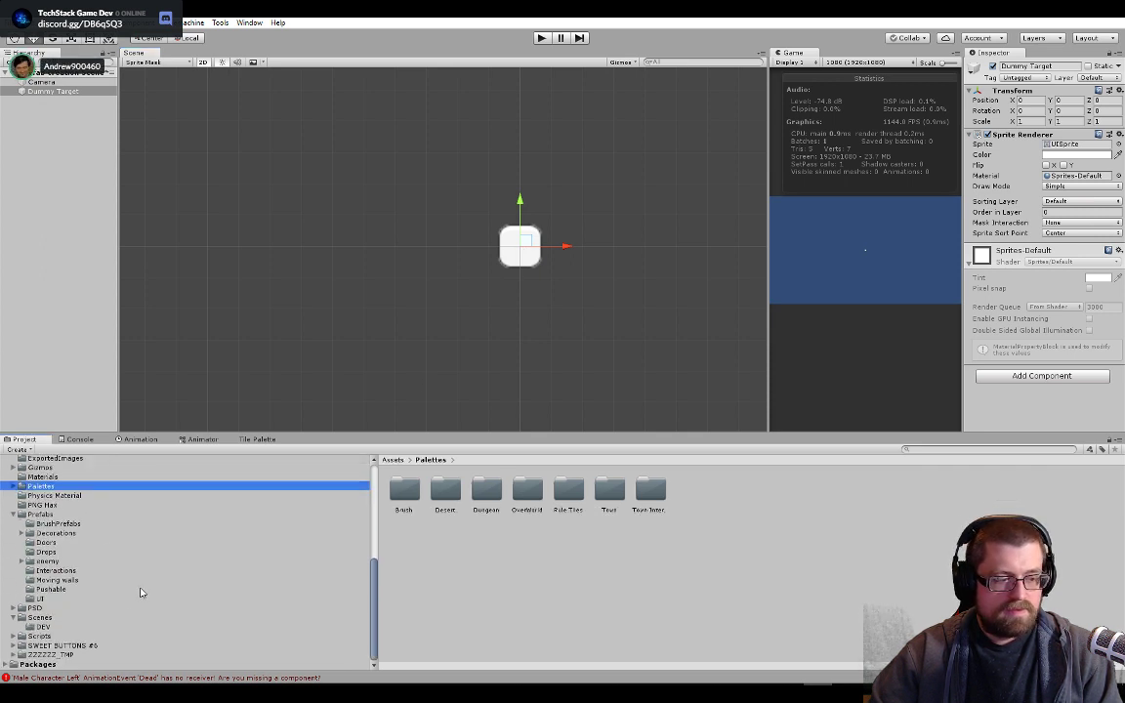
{"action": "left_click", "coordinate": [37, 607]}
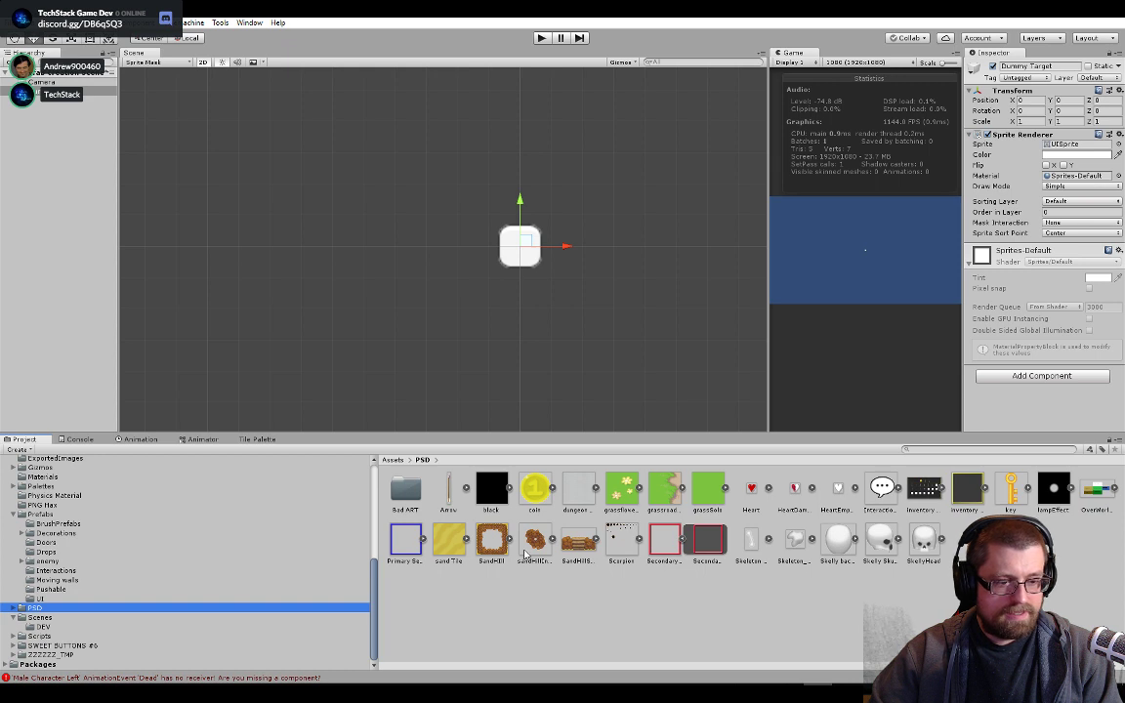
{"action": "left_click_drag", "start_coordinate": [463, 549], "coordinate": [1069, 143]}
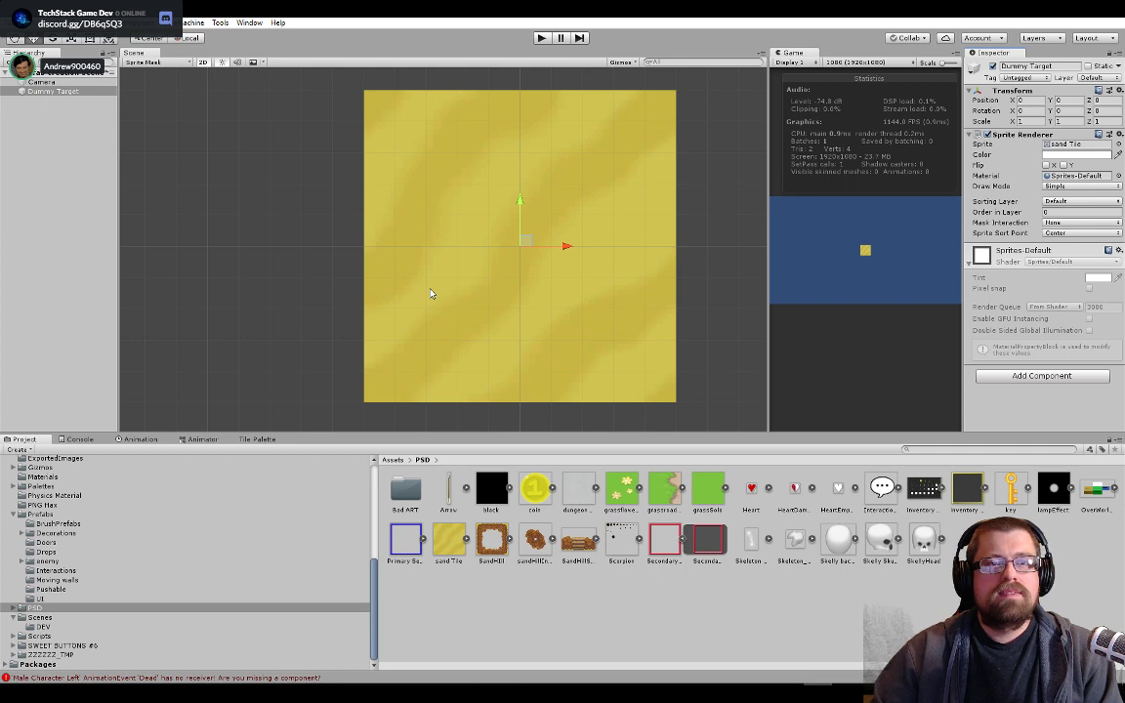
- Move Dummy Target in the Scene to X 0.5 and Y 0.5 so it fills one grid cell
{"action": "scroll", "coordinate": [432, 294], "scroll_direction": "down", "scroll_amount": 4}
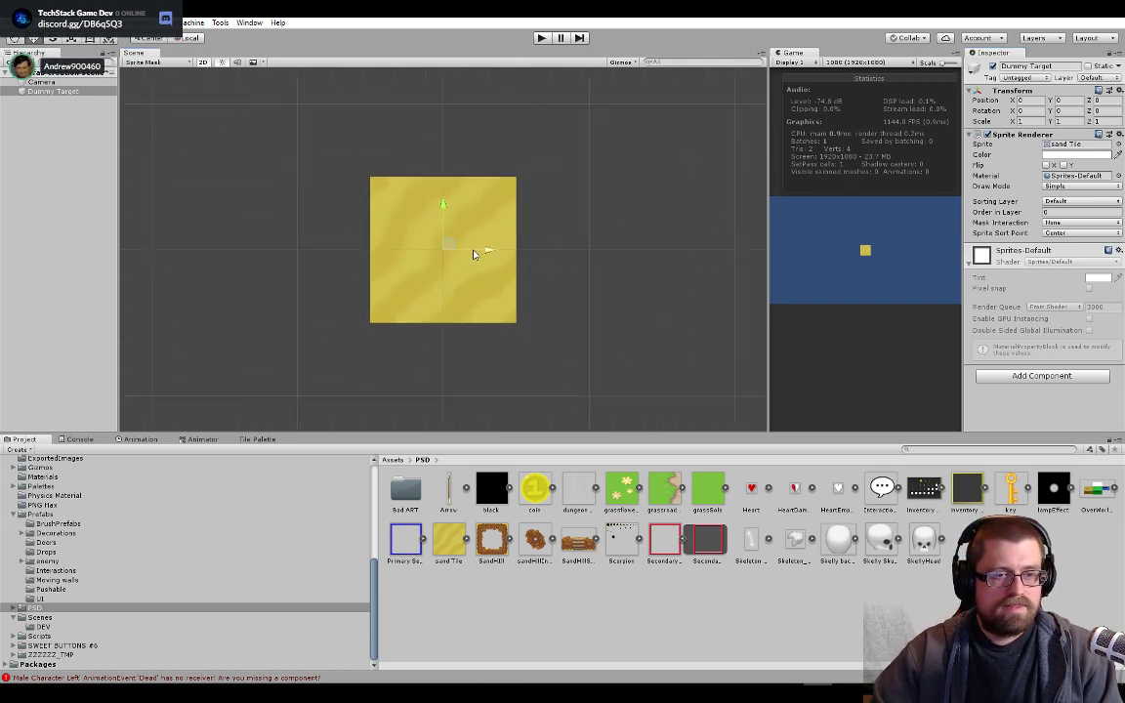
{"action": "left_click_drag", "start_coordinate": [502, 256], "coordinate": [571, 247]}
{"action": "left_click_drag", "start_coordinate": [517, 205], "coordinate": [522, 136]}
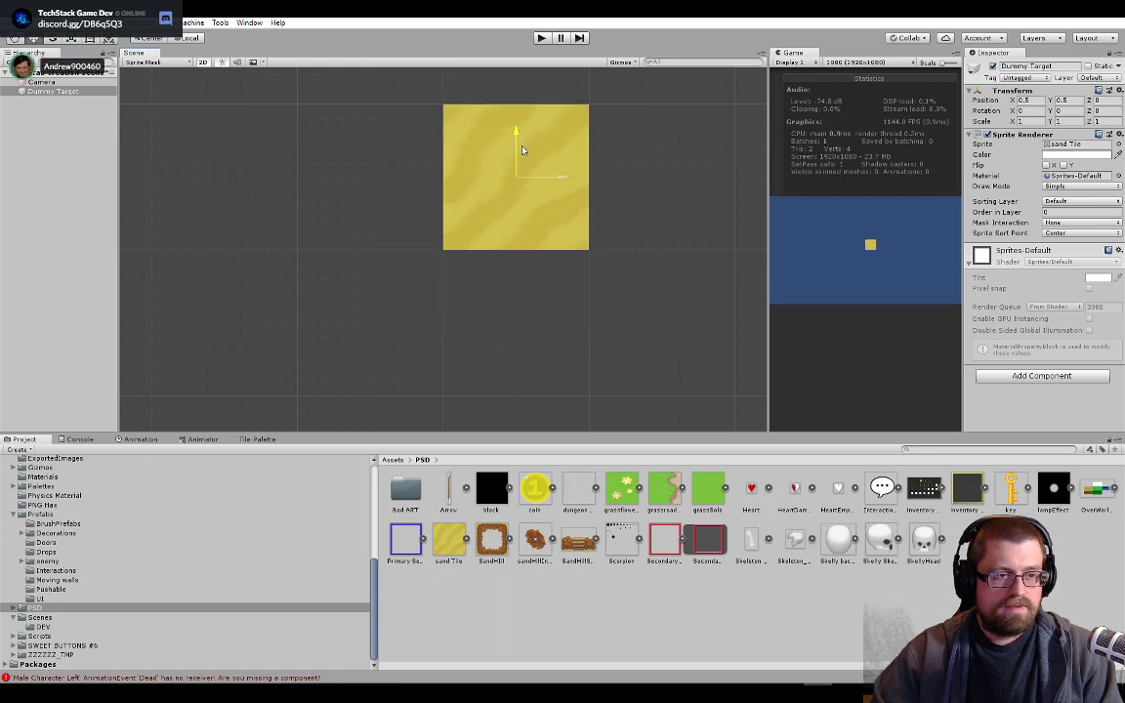
{"action": "key", "text": "f"}
{"action": "scroll", "coordinate": [356, 207], "scroll_direction": "up", "scroll_amount": 3}
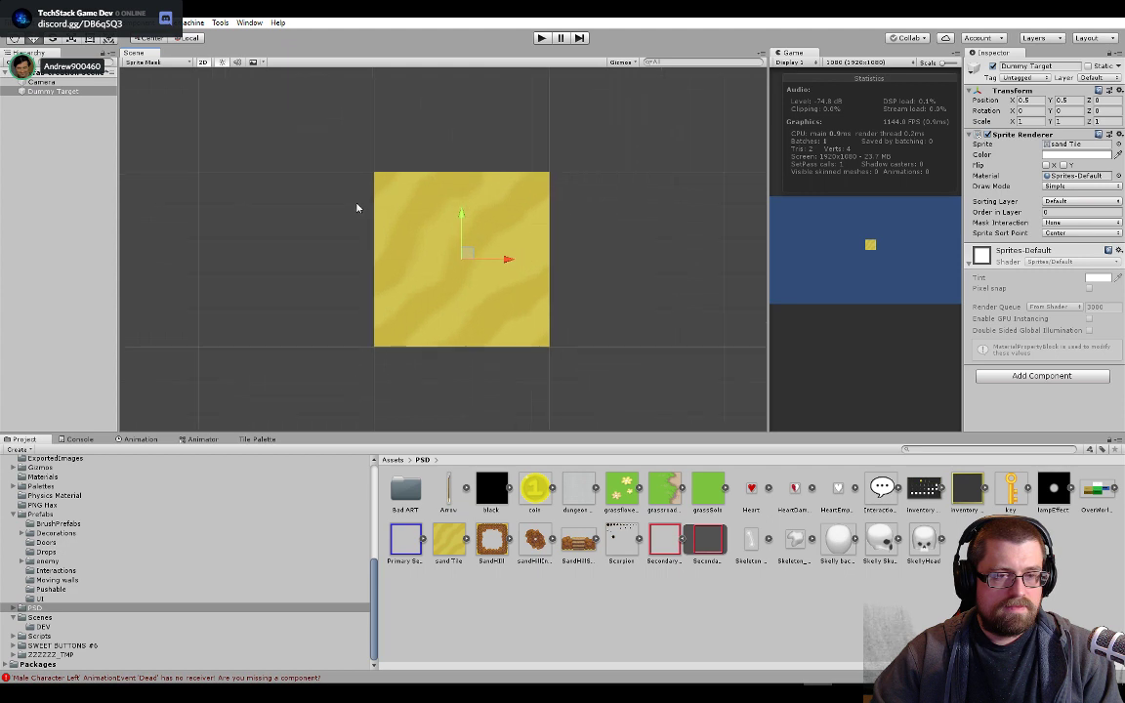
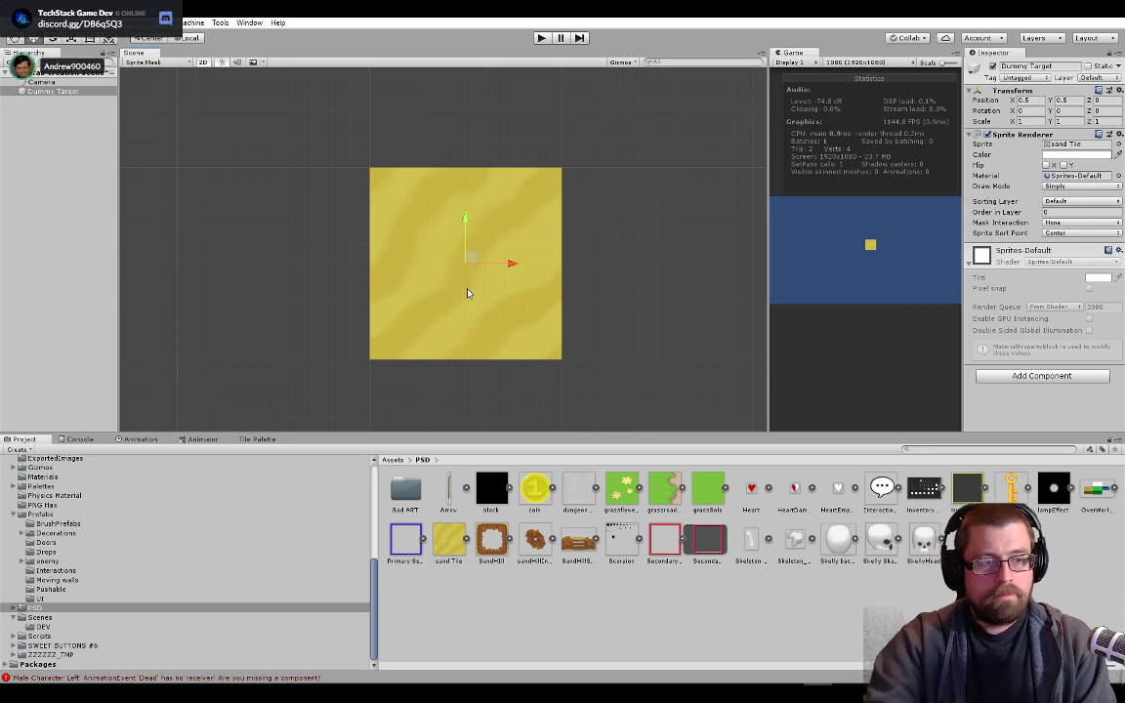
- Select Dummy Target in the Hierarchy and widen the Hierarchy area
{"action": "scroll", "coordinate": [470, 272], "scroll_direction": "down", "scroll_amount": 3}
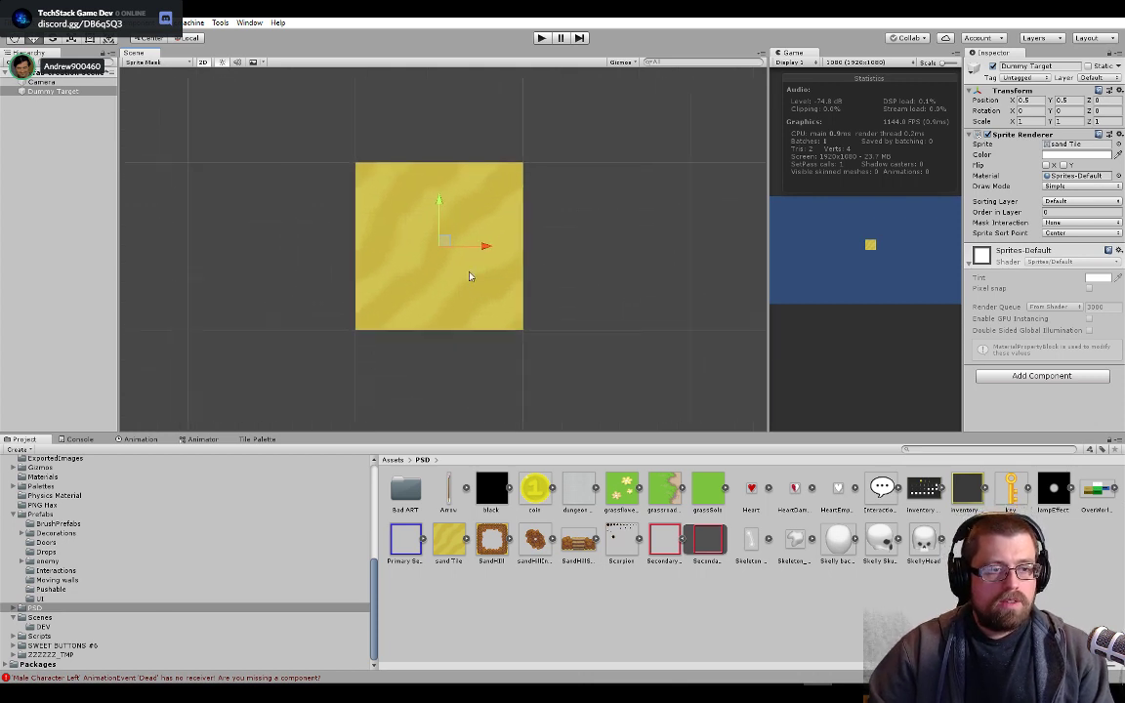
{"action": "mouse_move", "coordinate": [459, 269]}
{"action": "middle_mouse_down"}
{"action": "mouse_move", "coordinate": [490, 254]}
{"action": "mouse_move", "coordinate": [535, 256]}
{"action": "mouse_move", "coordinate": [479, 251]}
{"action": "mouse_move", "coordinate": [456, 255]}
{"action": "mouse_move", "coordinate": [458, 267]}
{"action": "middle_mouse_up"}
{"action": "scroll", "coordinate": [466, 256], "scroll_direction": "down", "scroll_amount": 2}
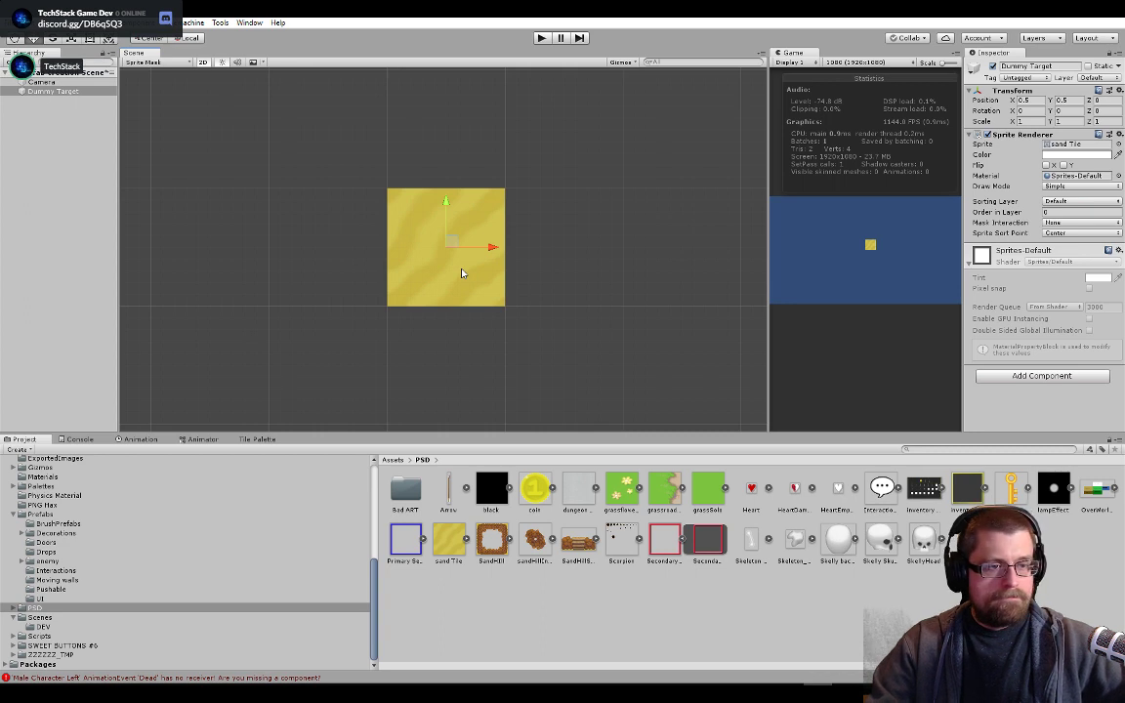
{"action": "scroll", "coordinate": [468, 272], "scroll_direction": "up", "scroll_amount": 5}
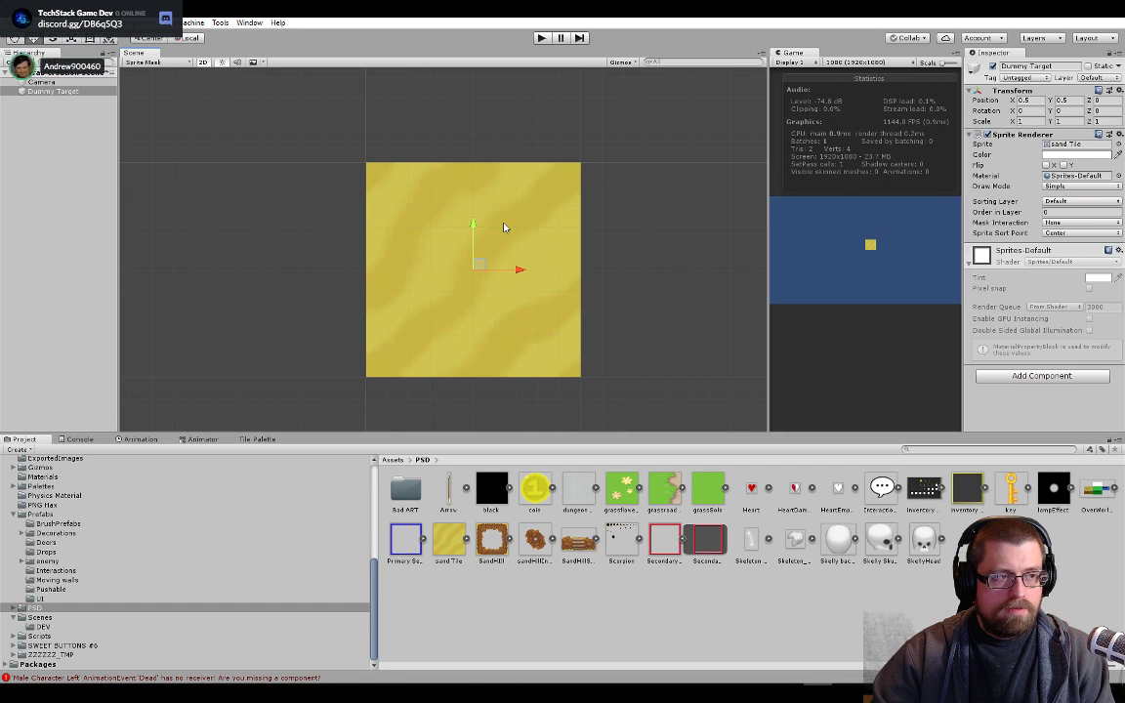
{"action": "left_click", "coordinate": [102, 93]}
{"action": "left_click_drag", "start_coordinate": [119, 112], "coordinate": [167, 113]}
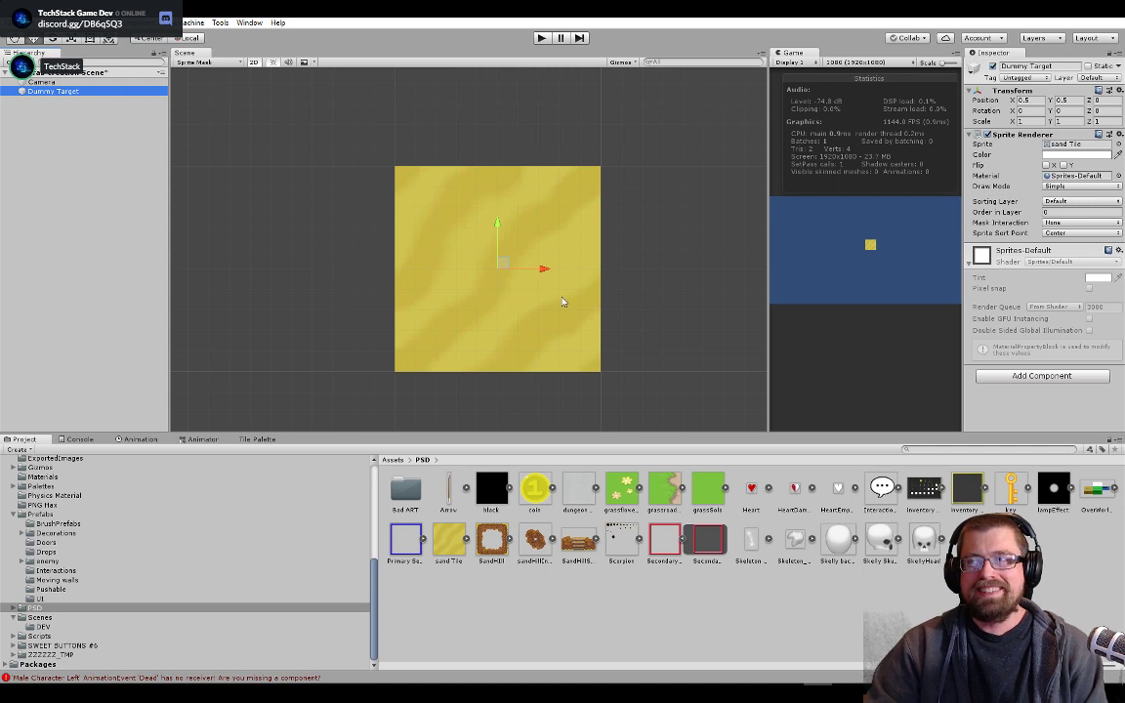
{"action": "scroll", "coordinate": [488, 259], "scroll_direction": "down", "scroll_amount": 4}
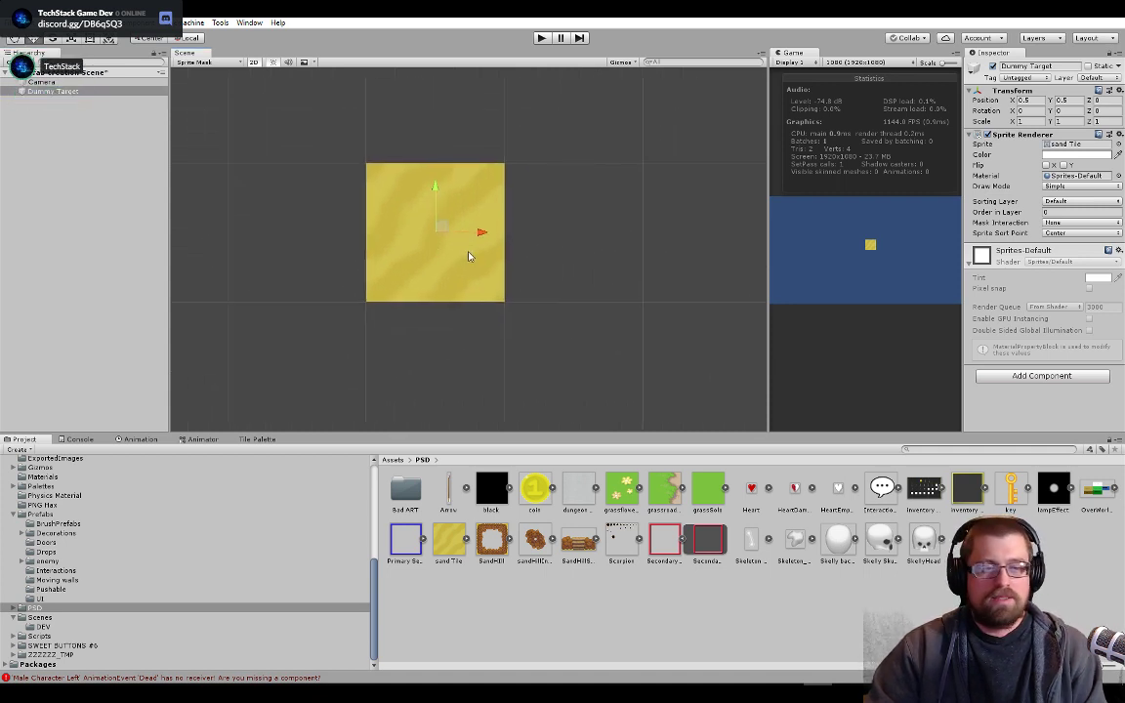
{"action": "middle_click_drag", "start_coordinate": [470, 251], "coordinate": [581, 253]}
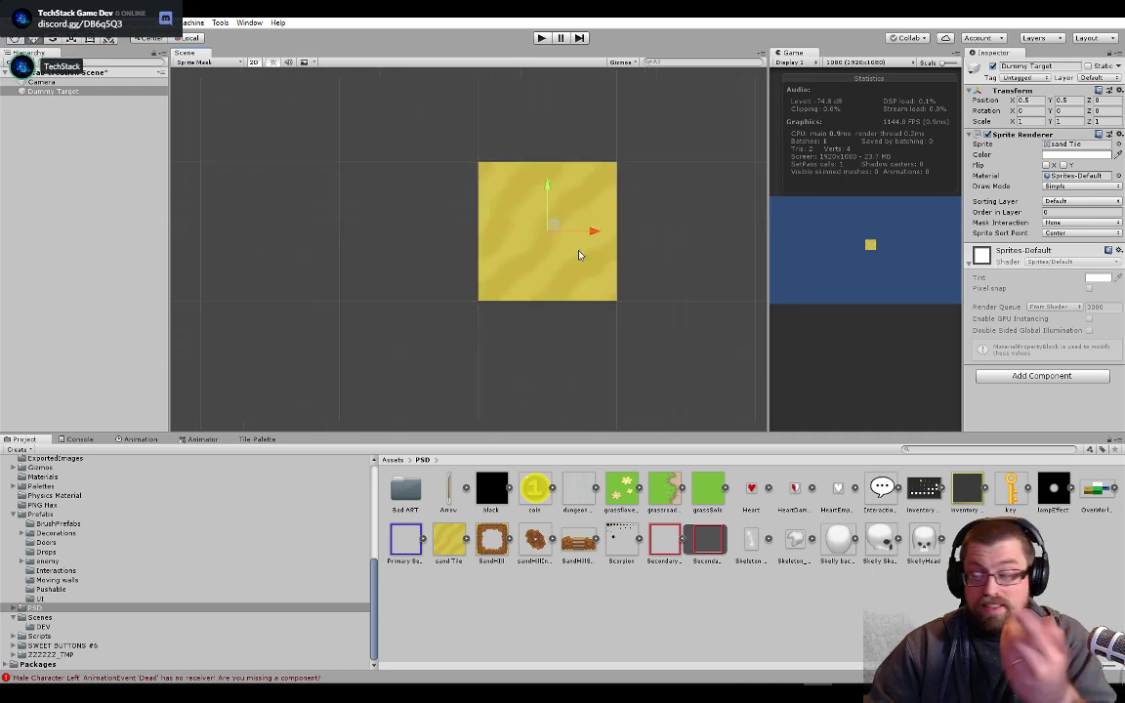
{"action": "scroll", "coordinate": [603, 210], "scroll_direction": "up", "scroll_amount": 3}
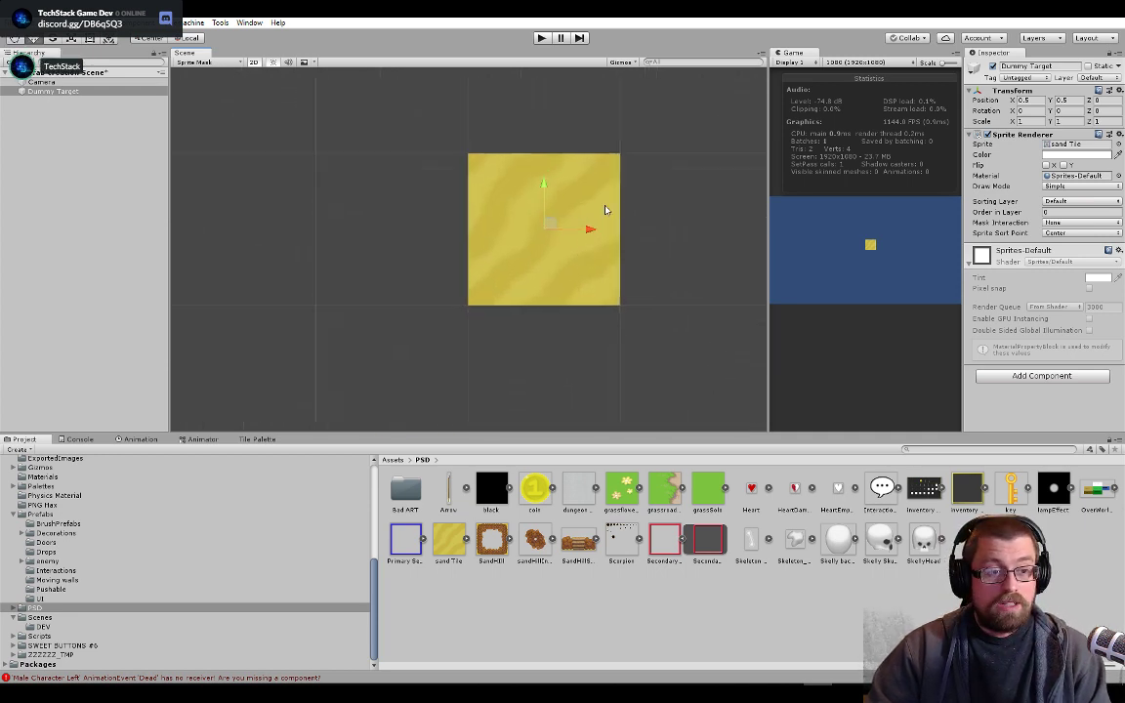
{"action": "scroll", "coordinate": [602, 212], "scroll_direction": "up", "scroll_amount": 1}
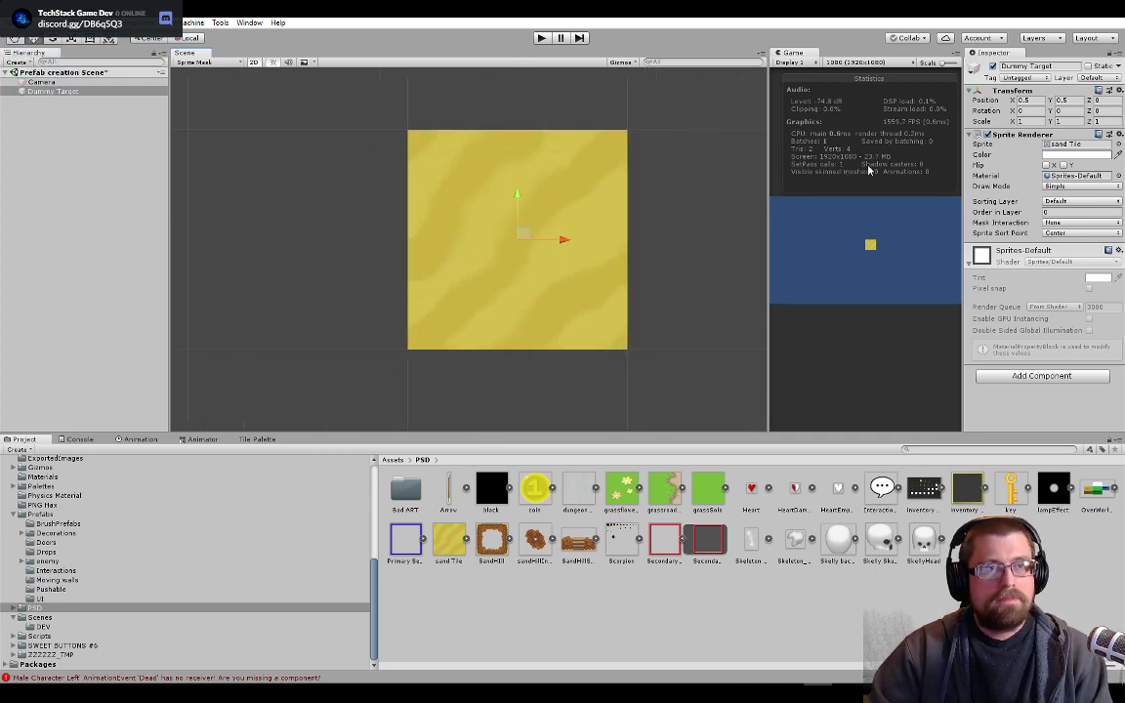
- Add a Rigidbody 2D and the Health script as components on Dummy Target
{"action": "left_click", "coordinate": [1006, 377]}
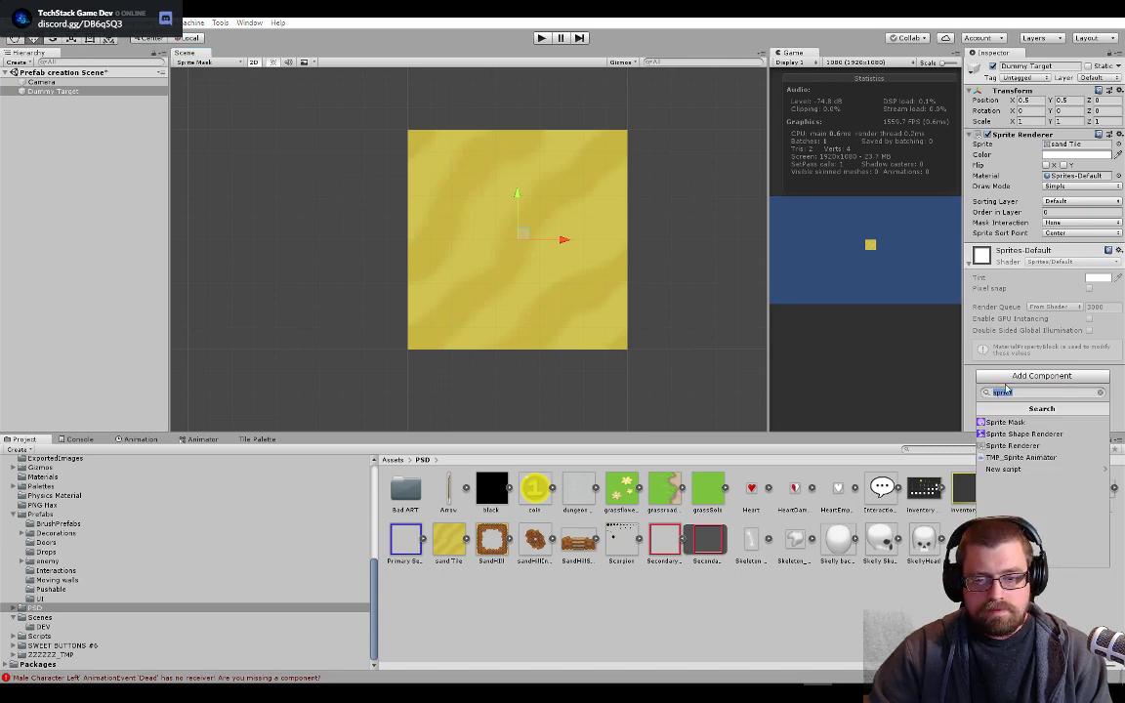
{"action": "type", "text": "rigid"}
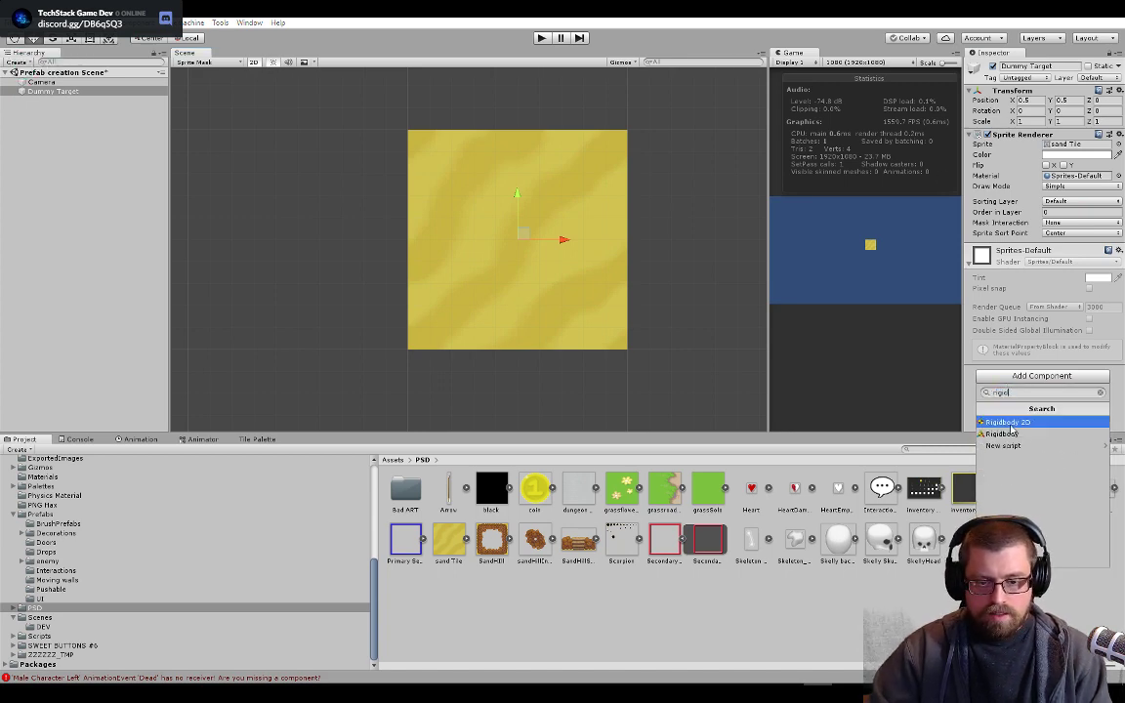
{"action": "left_click", "coordinate": [1014, 423]}
{"action": "scroll", "coordinate": [1030, 379], "scroll_direction": "down", "scroll_amount": 3}
{"action": "left_click", "coordinate": [1030, 416]}
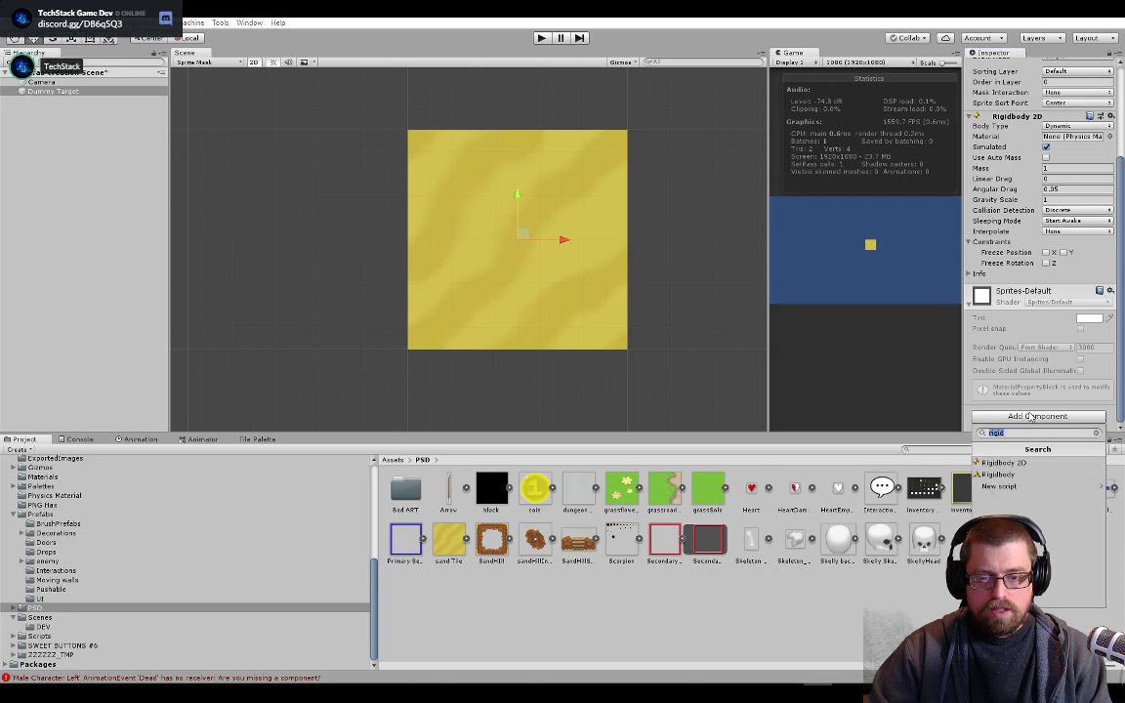
{"action": "type", "text": "hea"}
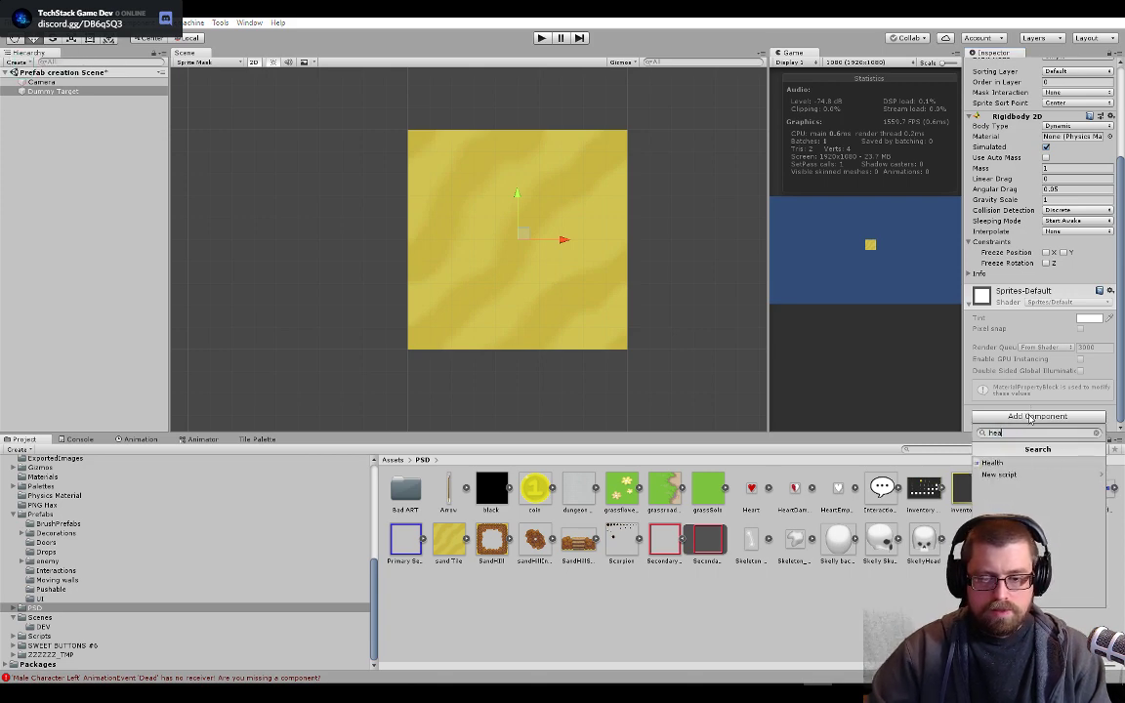
{"action": "key", "text": "Return"}
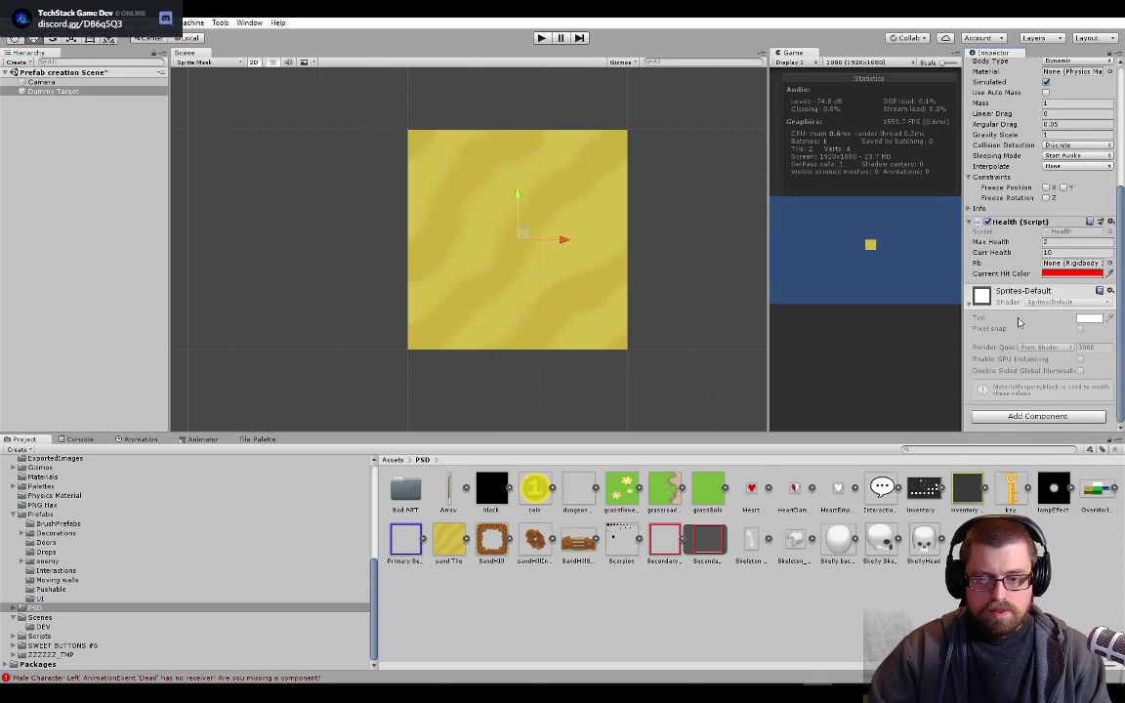
- Set both Max Health and Curr Health to 500 in Dummy Target's Health script
{"action": "left_click", "coordinate": [1066, 242]}
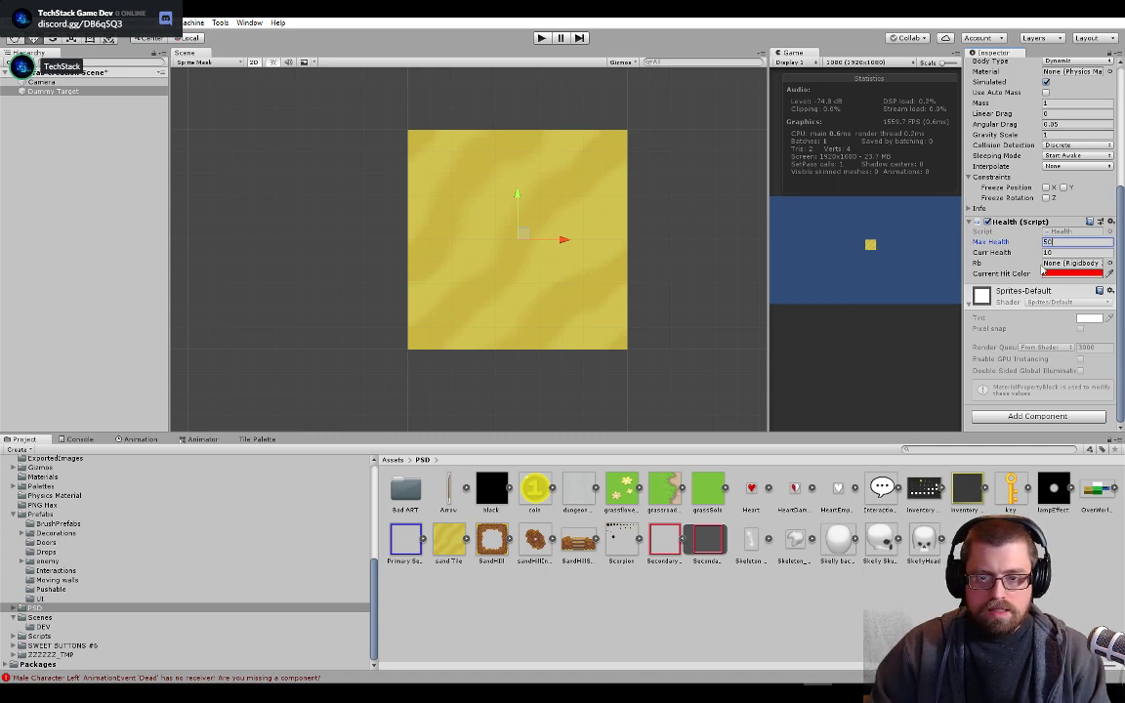
{"action": "key", "text": "Tab"}
{"action": "type", "text": "50"}
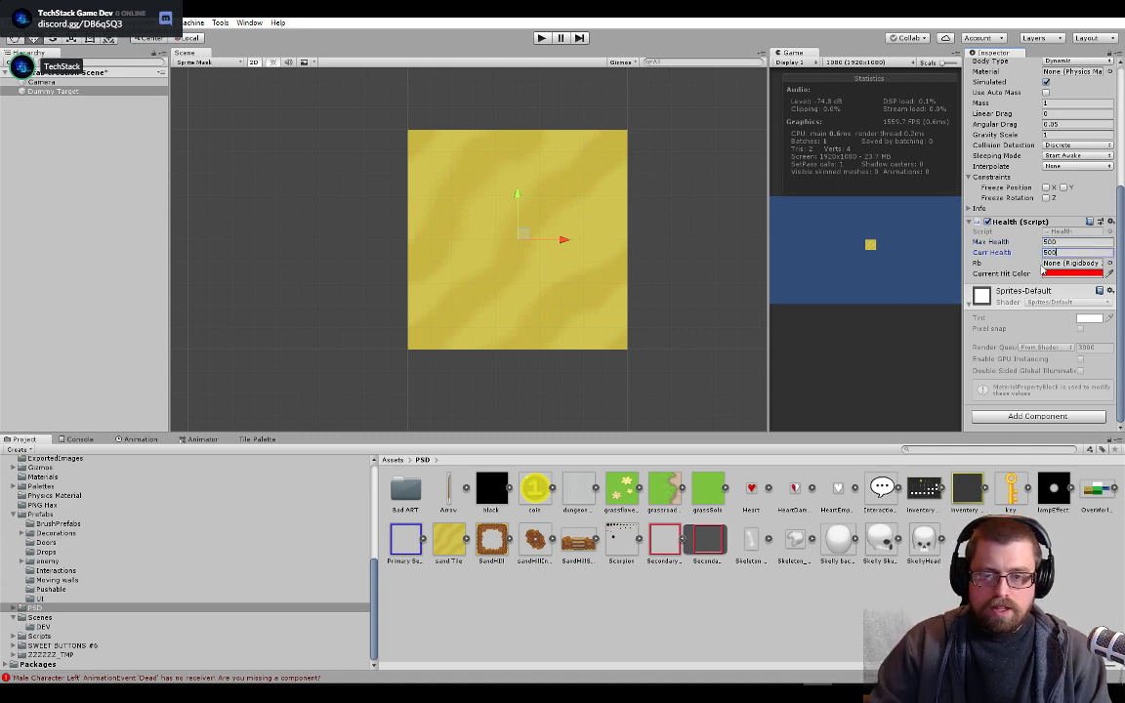
{"action": "type", "text": "0"}
{"action": "key", "text": "Tab"}
- Assign Dummy Target's own Rigidbody 2D to the Rb reference of its Health script
{"action": "scroll", "coordinate": [1048, 267], "scroll_direction": "up", "scroll_amount": 1}
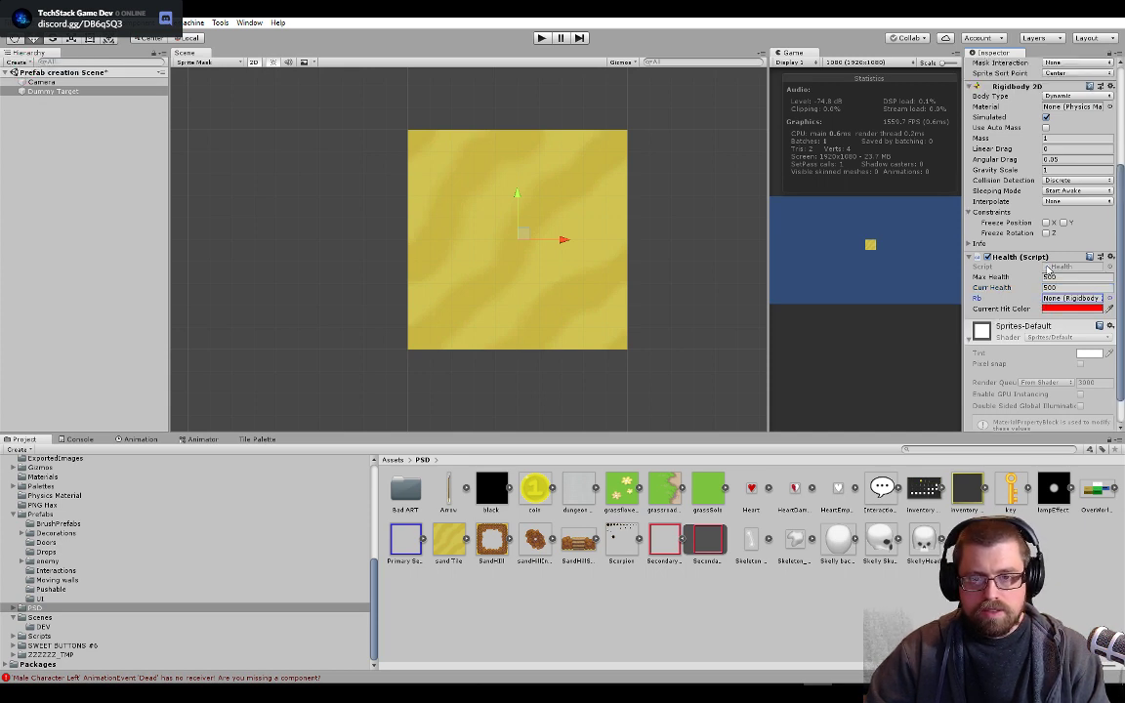
{"action": "scroll", "coordinate": [1048, 266], "scroll_direction": "up", "scroll_amount": 2}
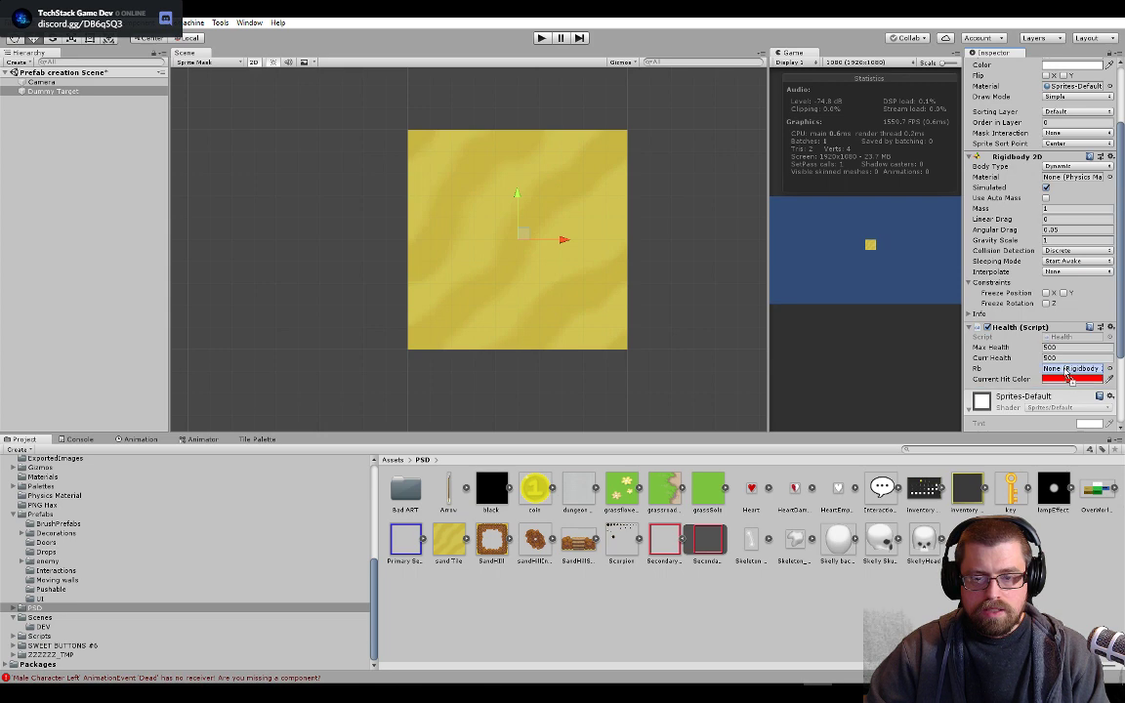
{"action": "left_click_drag", "start_coordinate": [1070, 376], "coordinate": [1070, 377]}
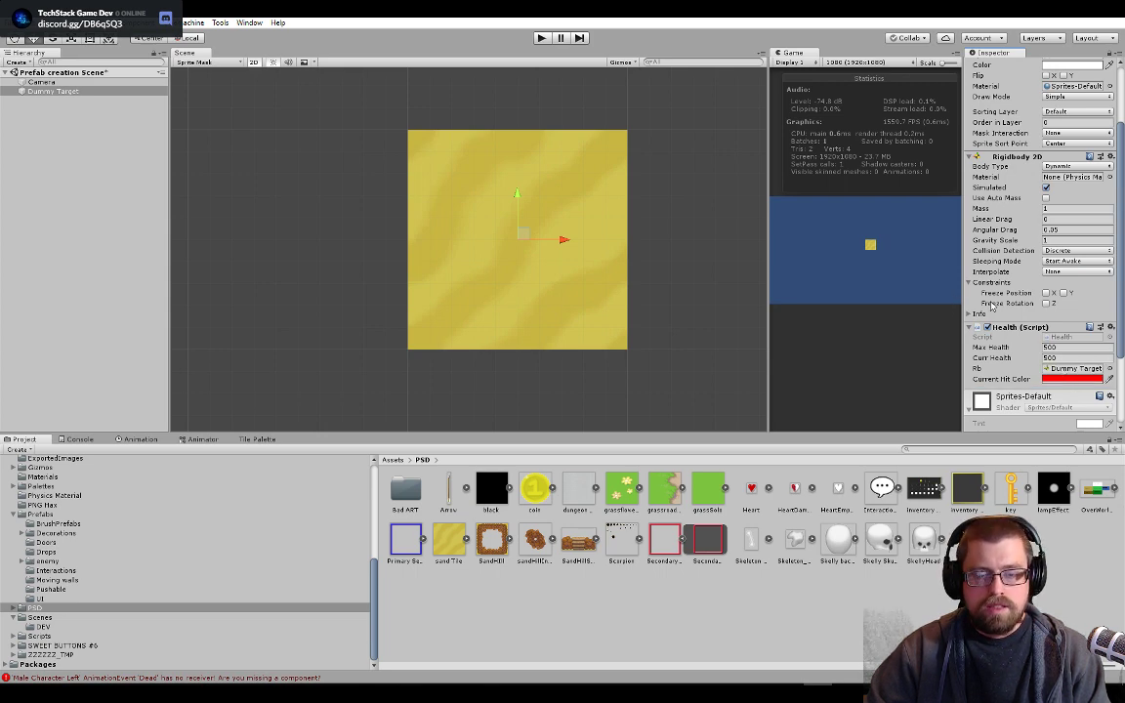
- Add a Box Collider 2D to Dummy Target and check its outline against the edges of the sand Tile sprite
{"action": "scroll", "coordinate": [995, 310], "scroll_direction": "down", "scroll_amount": 3}
{"action": "scroll", "coordinate": [995, 310], "scroll_direction": "up", "scroll_amount": 4}
{"action": "scroll", "coordinate": [998, 312], "scroll_direction": "down", "scroll_amount": 4}
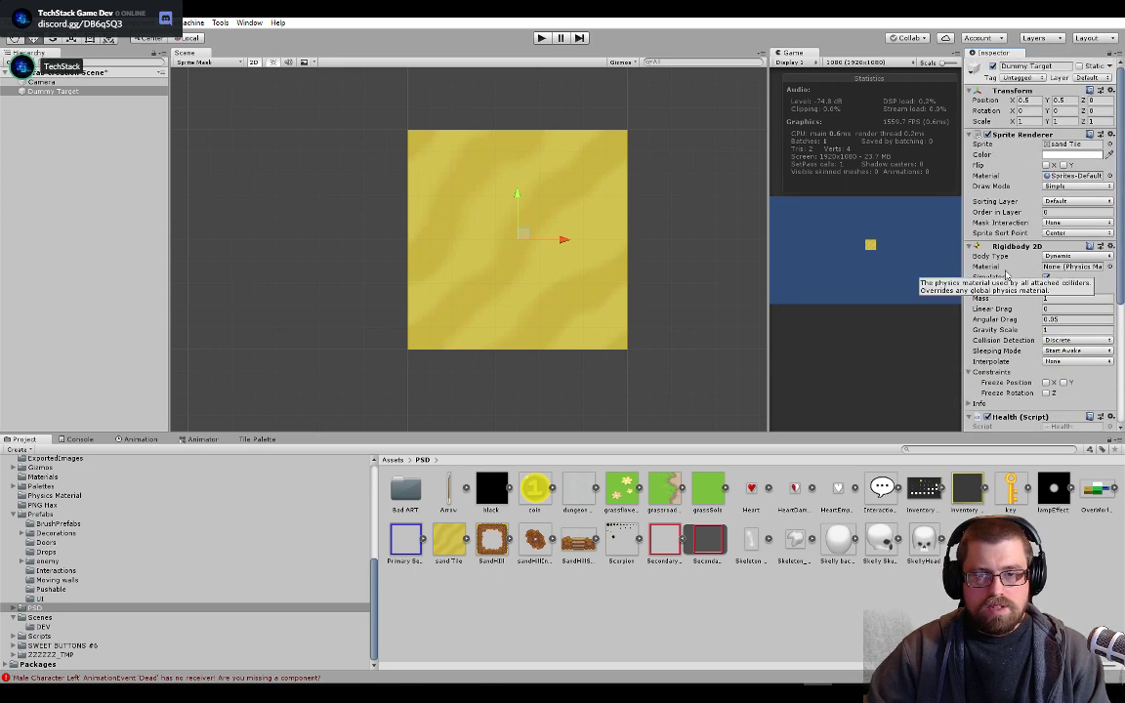
{"action": "left_click", "coordinate": [1024, 418]}
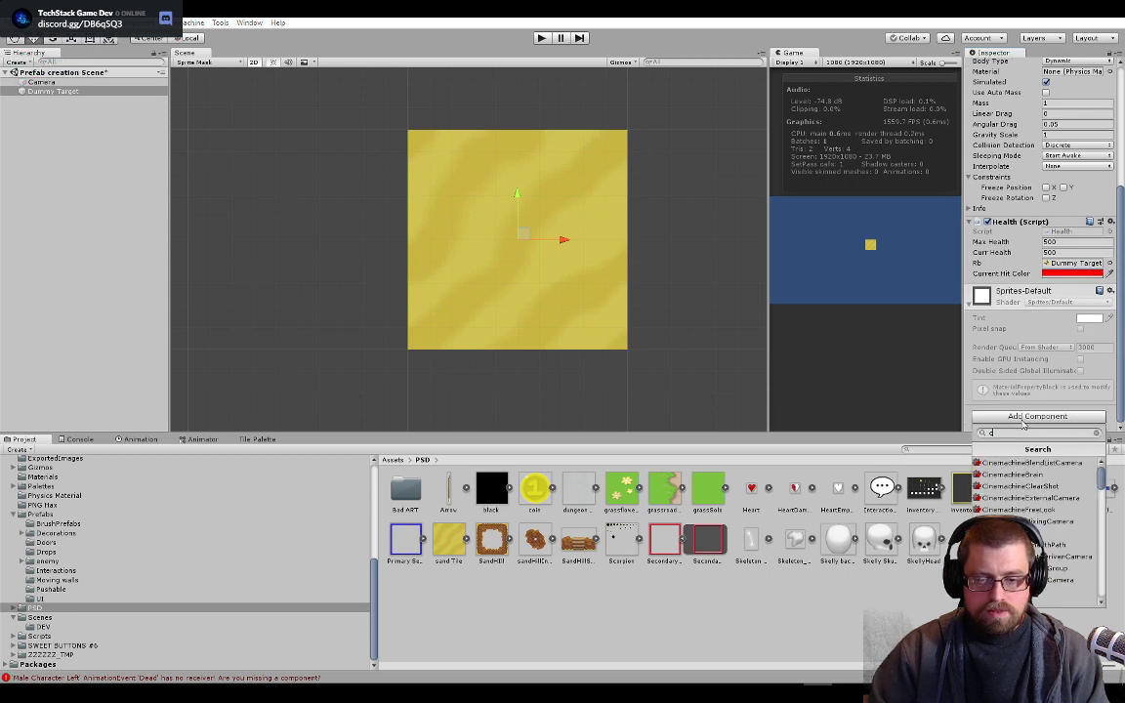
{"action": "type", "text": "col"}
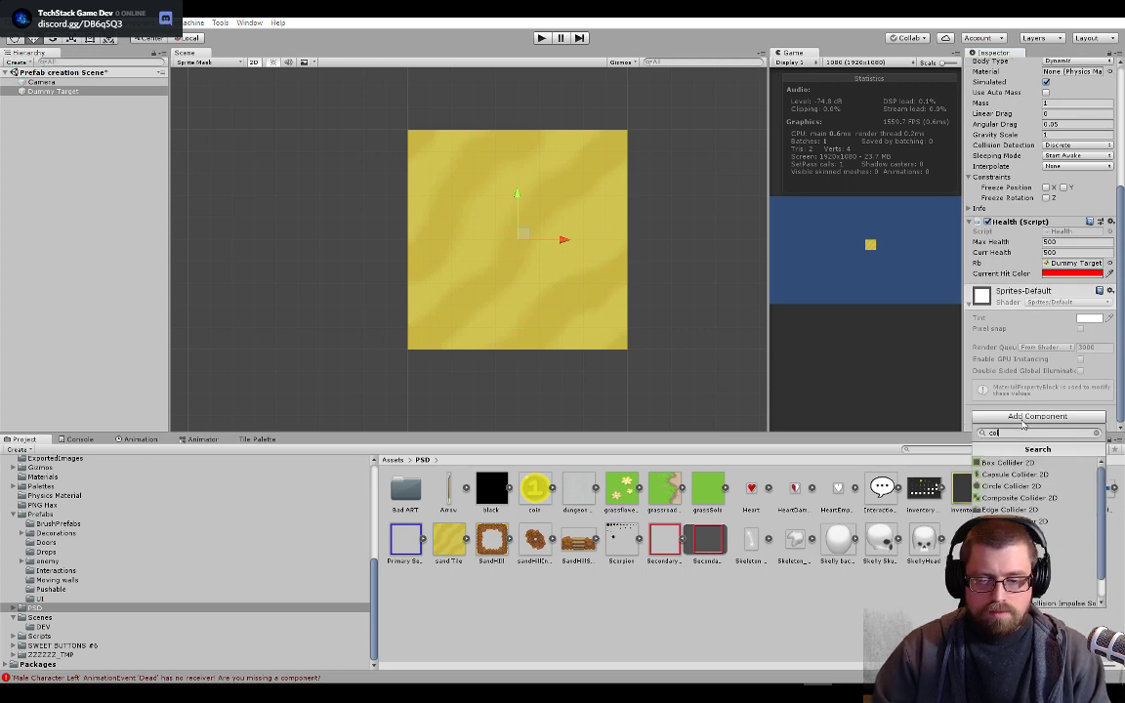
{"action": "key", "text": "Return"}
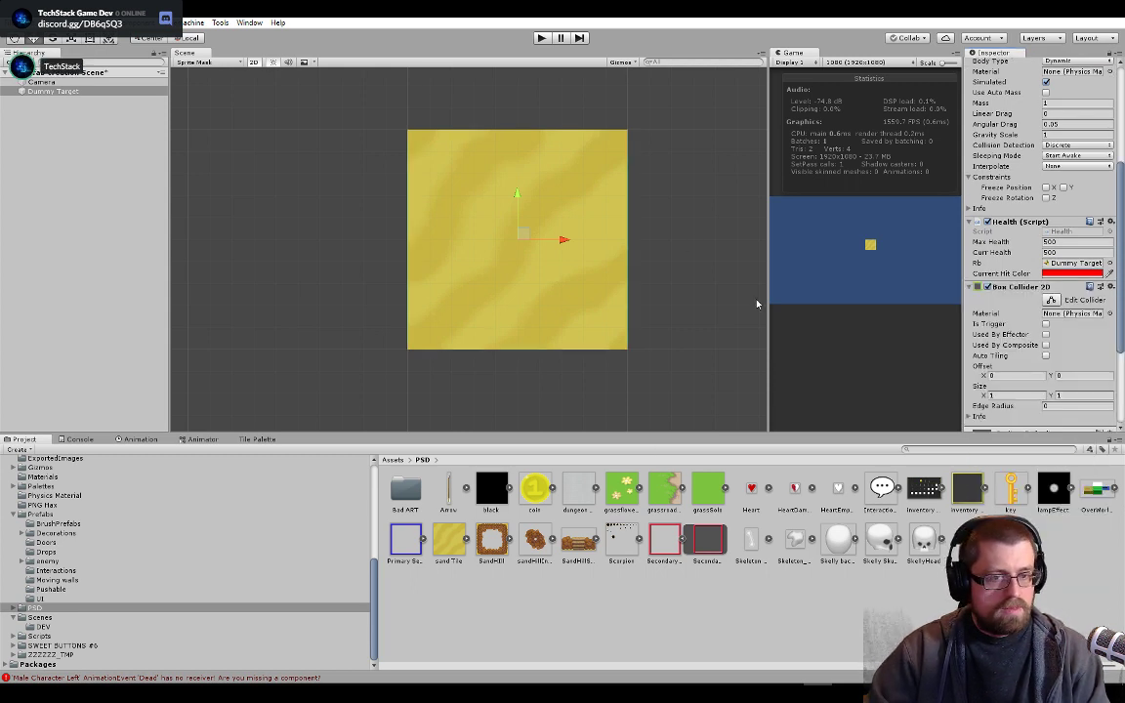
{"action": "scroll", "coordinate": [1016, 244], "scroll_direction": "down", "scroll_amount": 3}
{"action": "scroll", "coordinate": [594, 148], "scroll_direction": "up", "scroll_amount": 1}
{"action": "scroll", "coordinate": [594, 147], "scroll_direction": "up", "scroll_amount": 6}
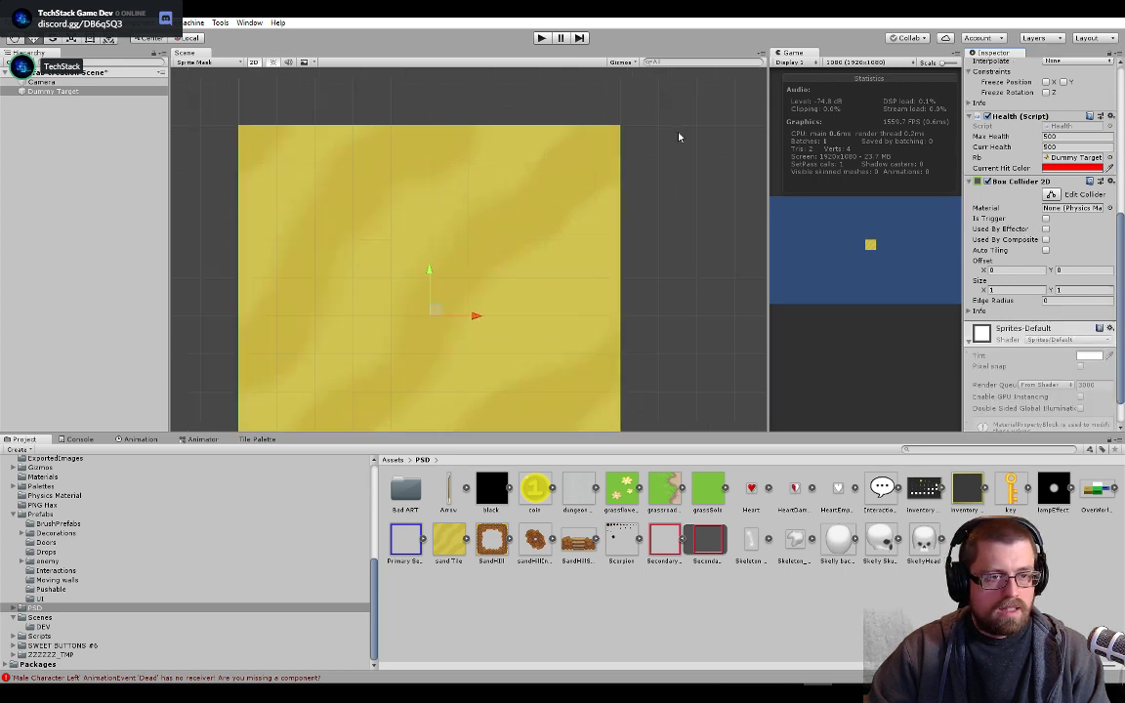
{"action": "scroll", "coordinate": [607, 140], "scroll_direction": "down", "scroll_amount": 5}
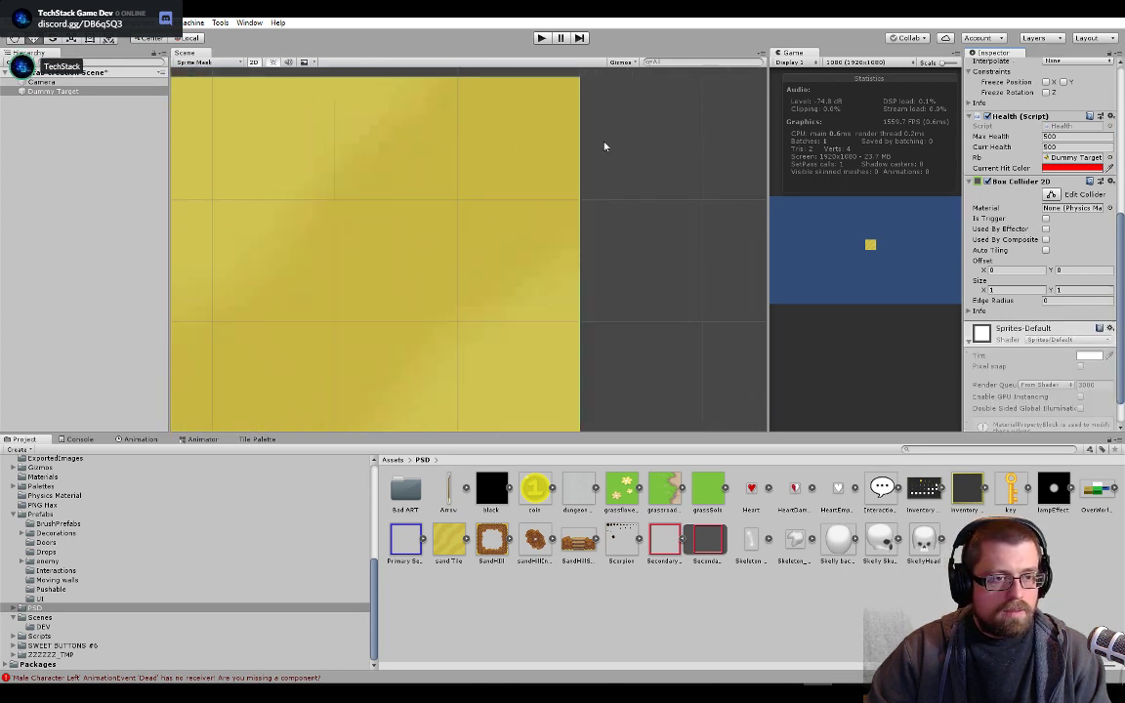
{"action": "scroll", "coordinate": [1035, 192], "scroll_direction": "up", "scroll_amount": 8}
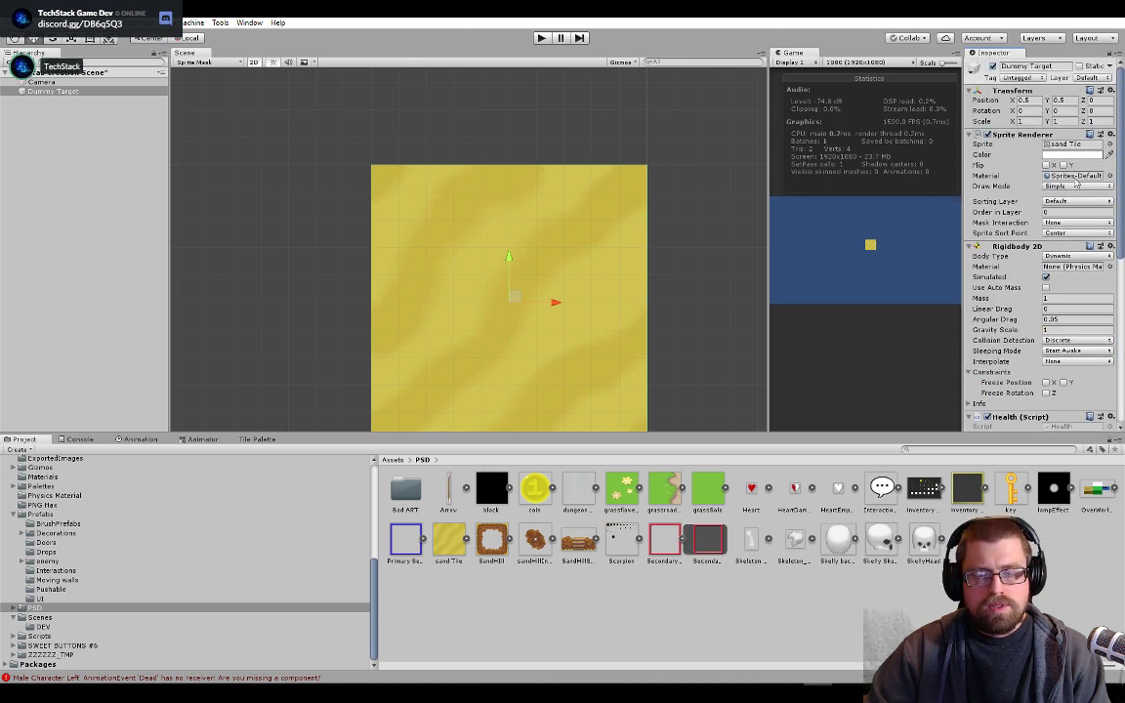
- Put Dummy Target on the Attackable layer and save it as a prefab in the Prefabs/enemy folder
{"action": "left_click", "coordinate": [1087, 77]}
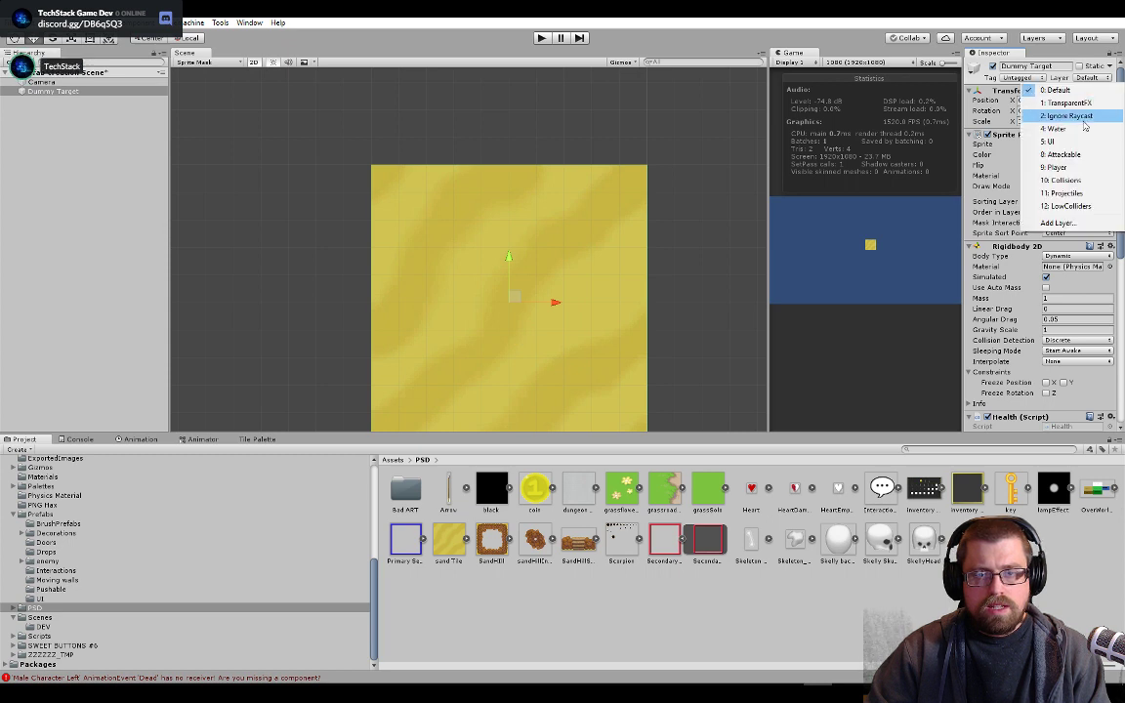
{"action": "left_click", "coordinate": [1040, 153]}
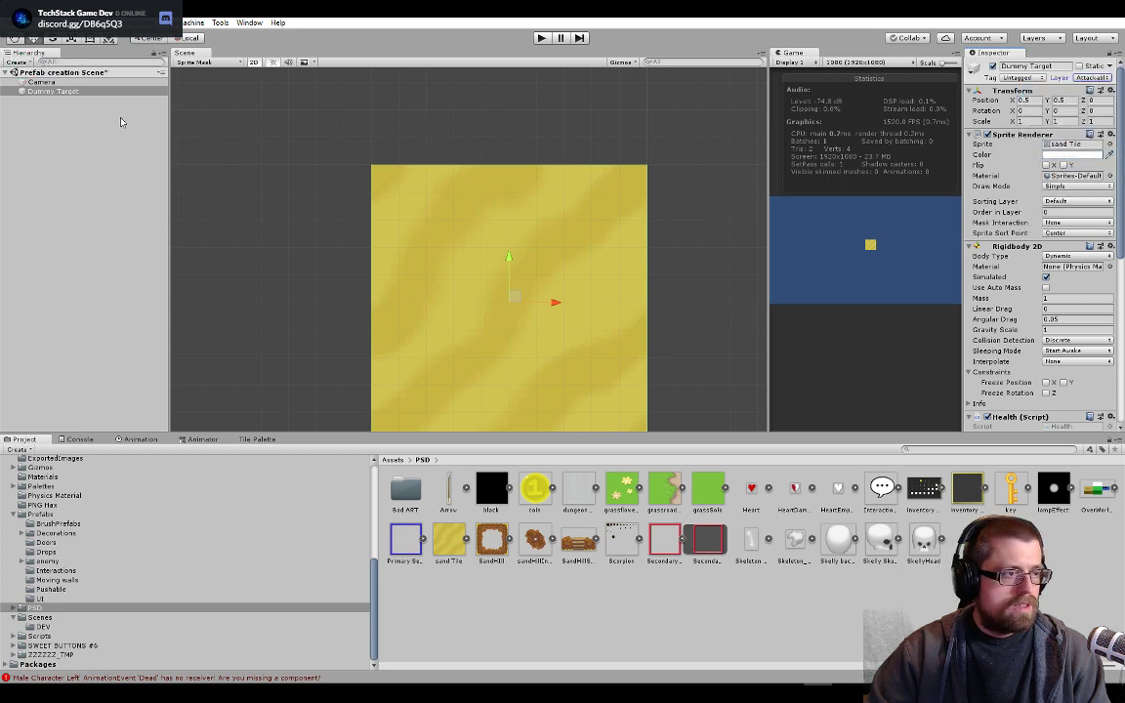
{"action": "left_click", "coordinate": [37, 618]}
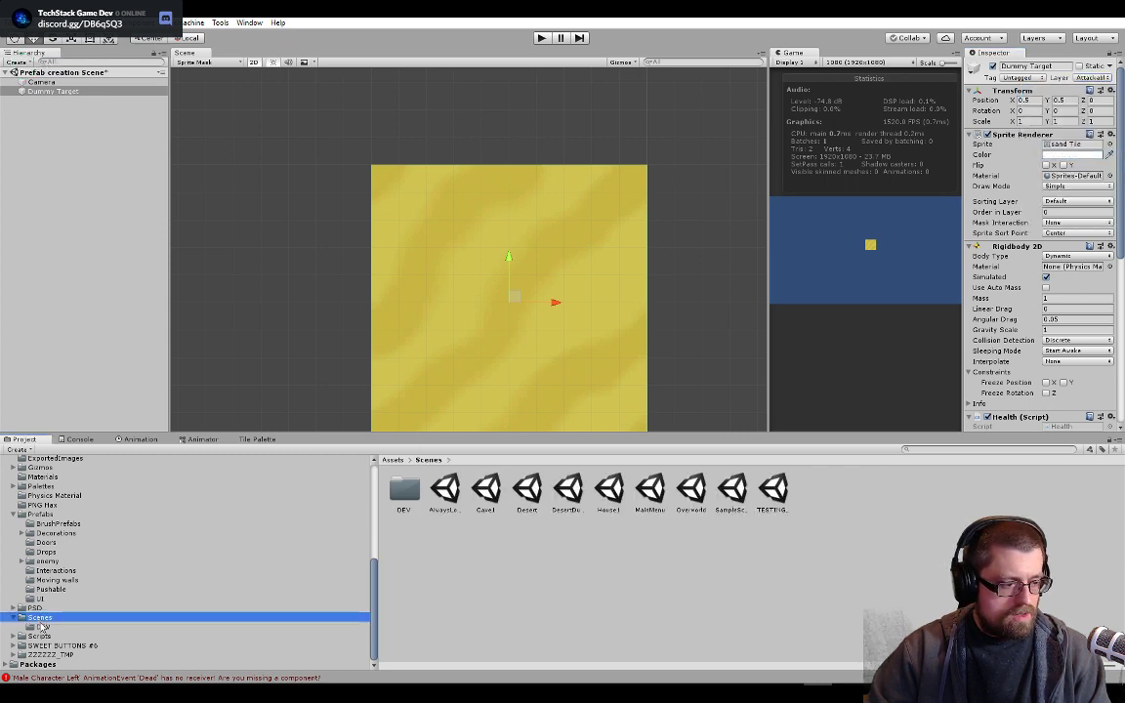
{"action": "left_click", "coordinate": [61, 515]}
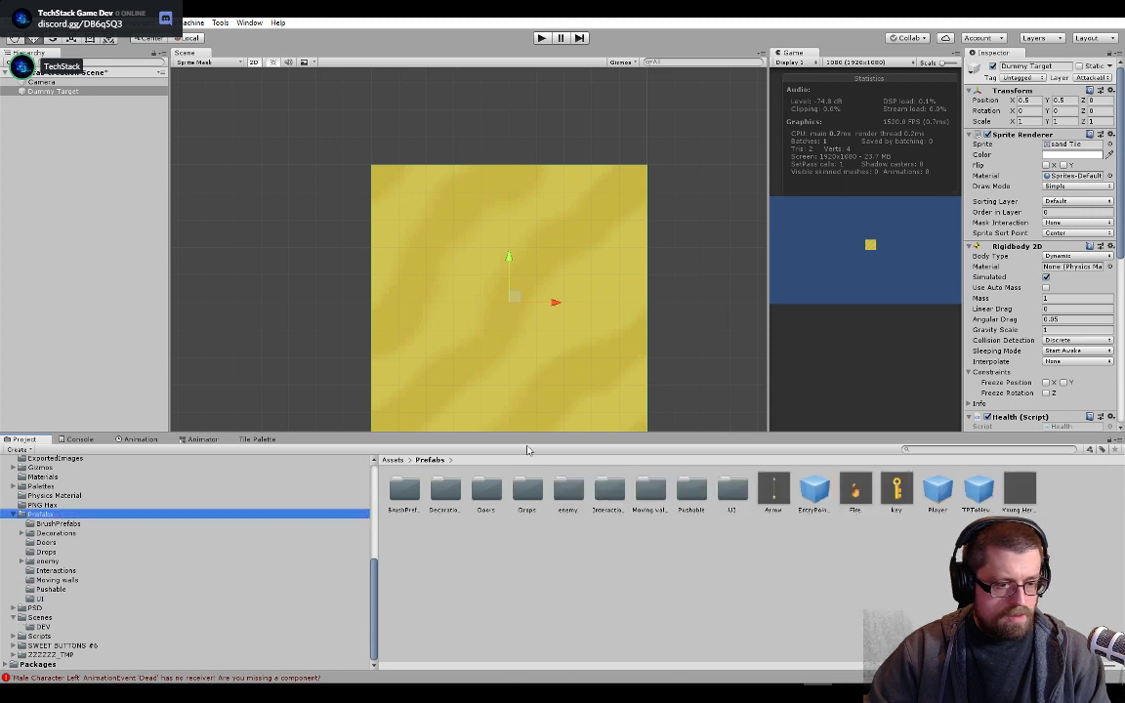
{"action": "double_click", "coordinate": [577, 502]}
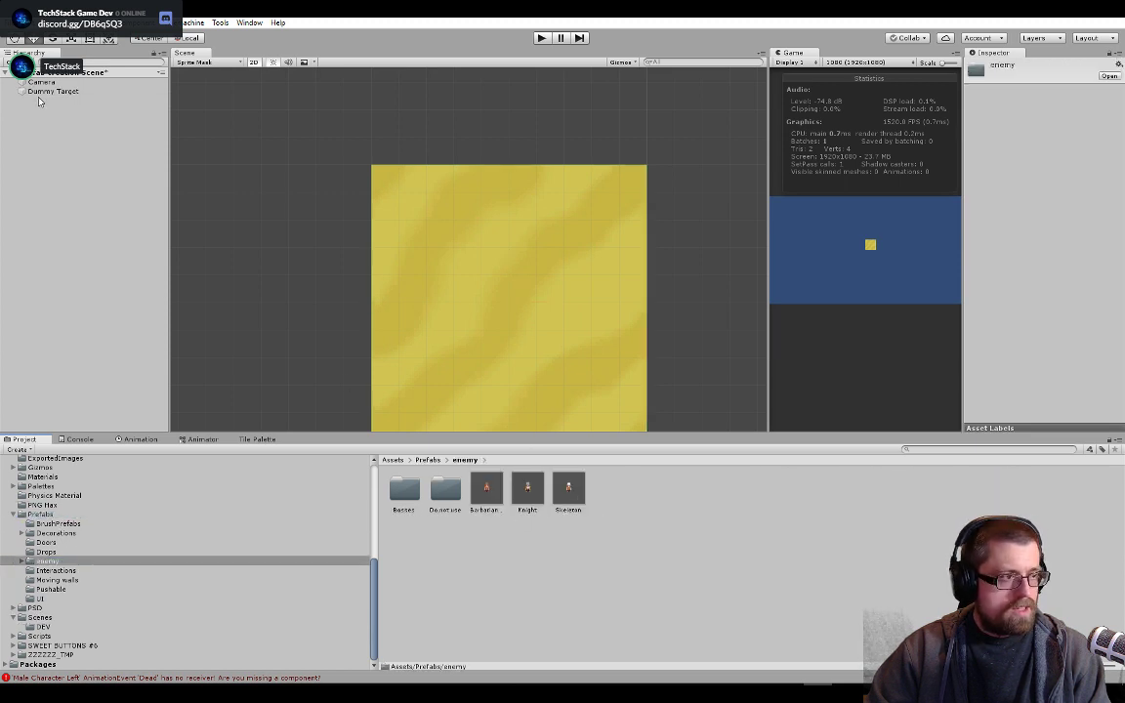
{"action": "left_click_drag", "start_coordinate": [39, 93], "coordinate": [704, 509]}
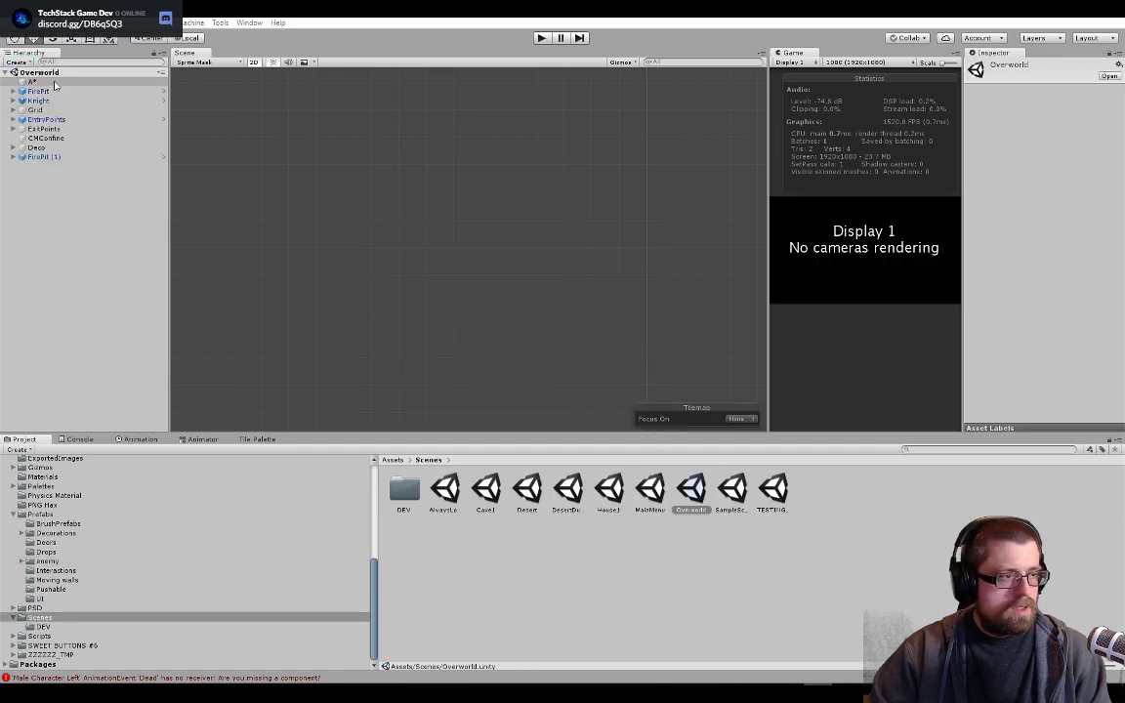
- Deactivate the Knight standing on the path in the Overworld scene
{"action": "left_click", "coordinate": [31, 82]}
{"action": "middle_click_drag", "start_coordinate": [492, 296], "coordinate": [513, 401]}
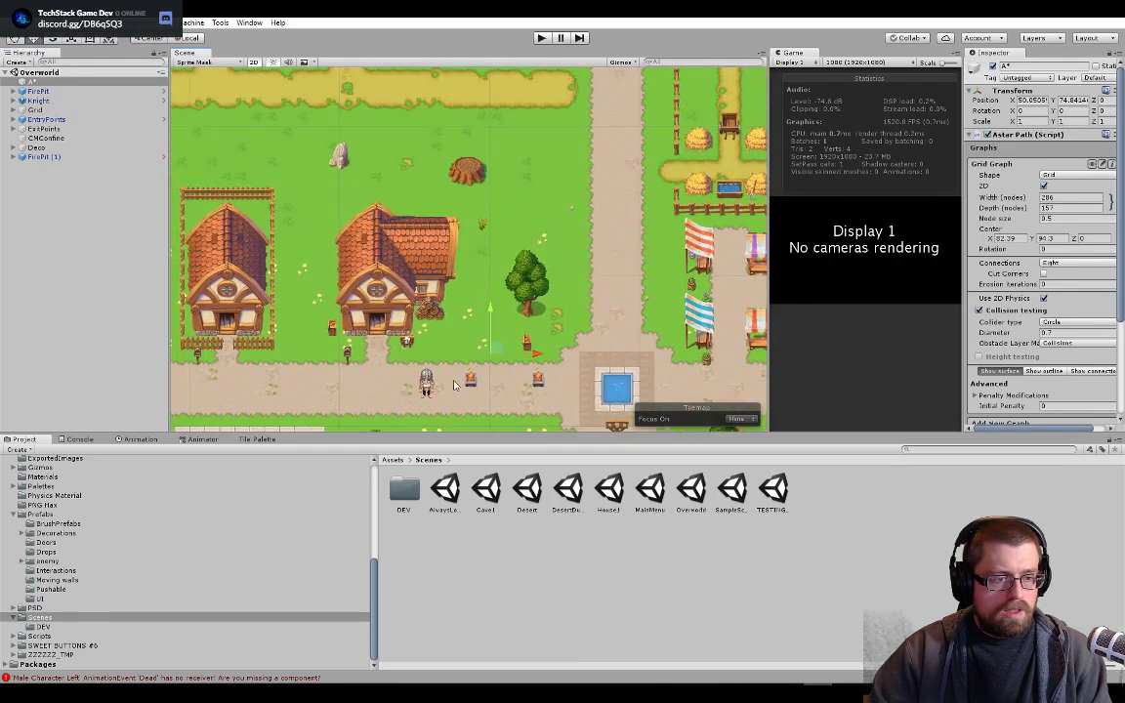
{"action": "scroll", "coordinate": [449, 391], "scroll_direction": "up", "scroll_amount": 4}
{"action": "left_click", "coordinate": [105, 101]}
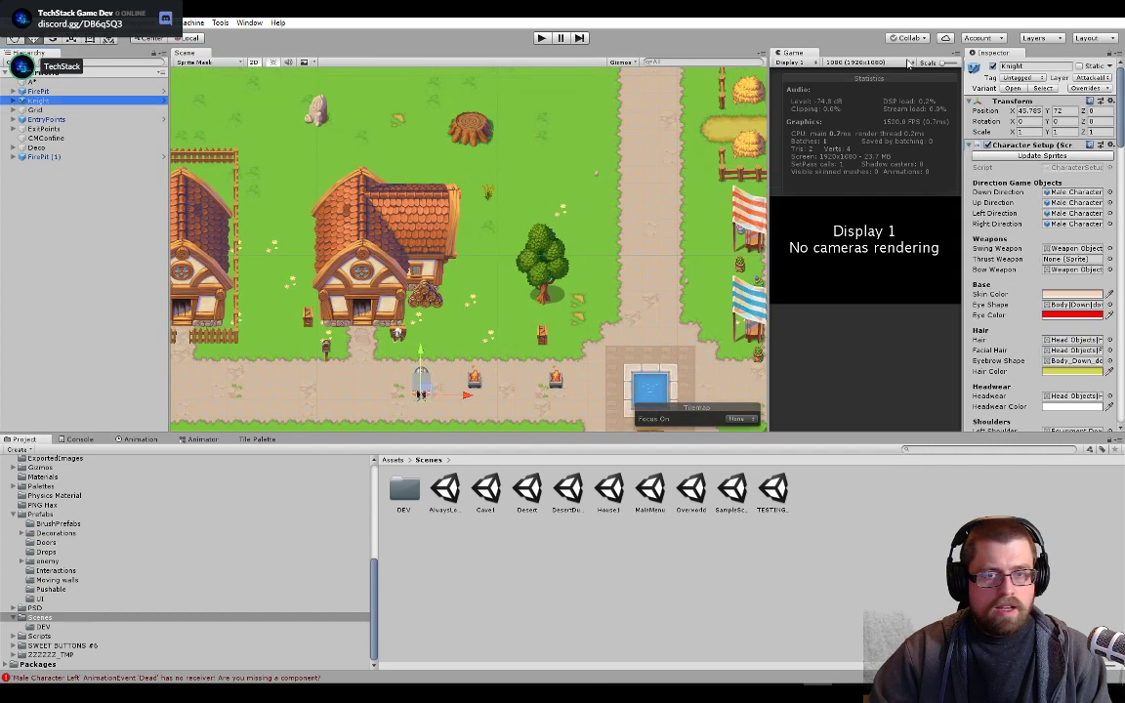
{"action": "left_click", "coordinate": [407, 533]}
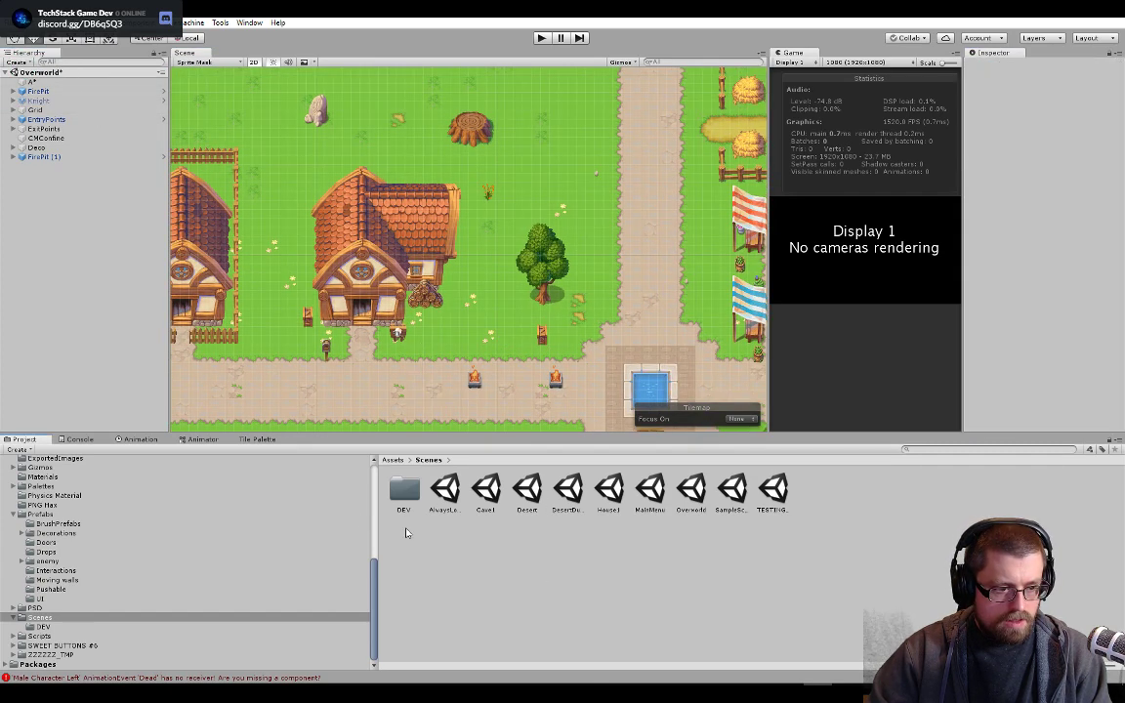
- Place the Dummy Target prefab on the grass beside Overworld's vertical path and set its Order in Layer to 1
{"action": "left_click", "coordinate": [47, 561]}
{"action": "left_click_drag", "start_coordinate": [527, 488], "coordinate": [591, 168]}
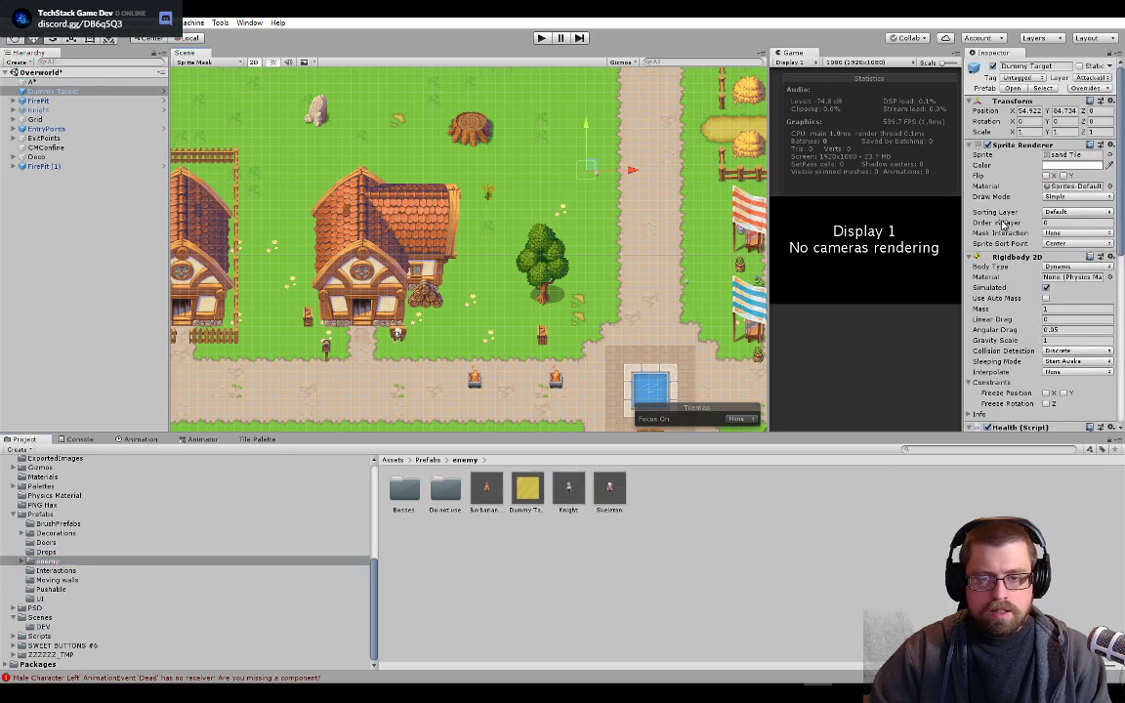
{"action": "left_click", "coordinate": [1074, 223]}
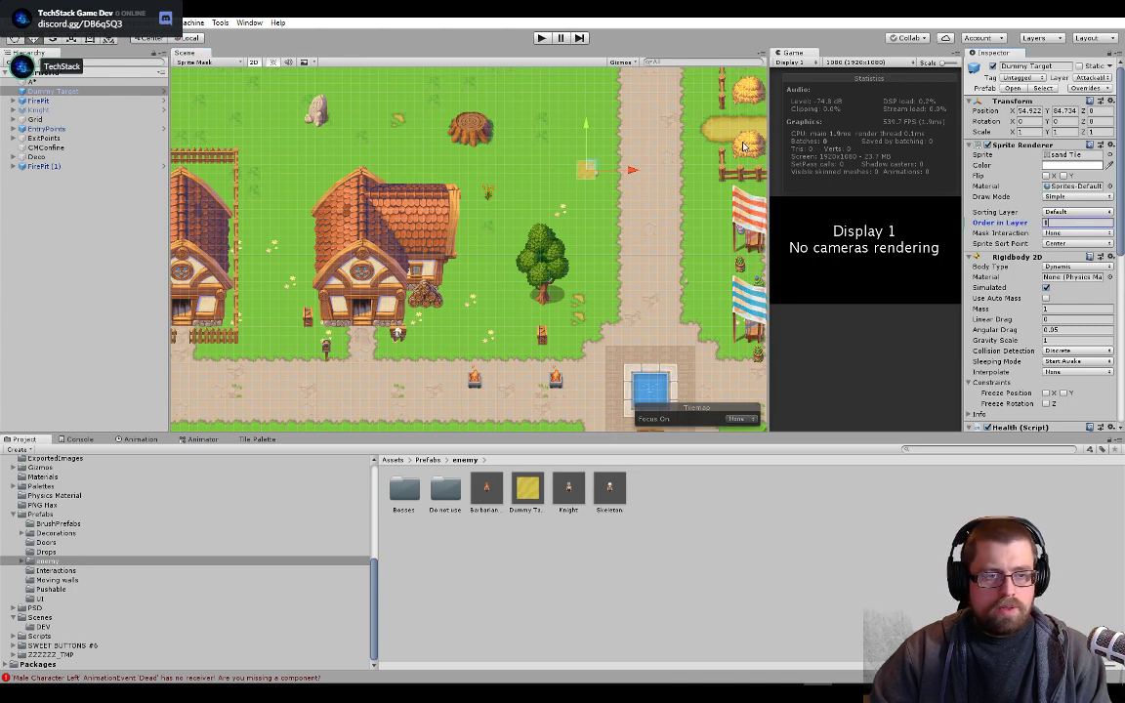
{"action": "scroll", "coordinate": [595, 168], "scroll_direction": "up", "scroll_amount": 1}
{"action": "scroll", "coordinate": [527, 284], "scroll_direction": "up", "scroll_amount": 3}
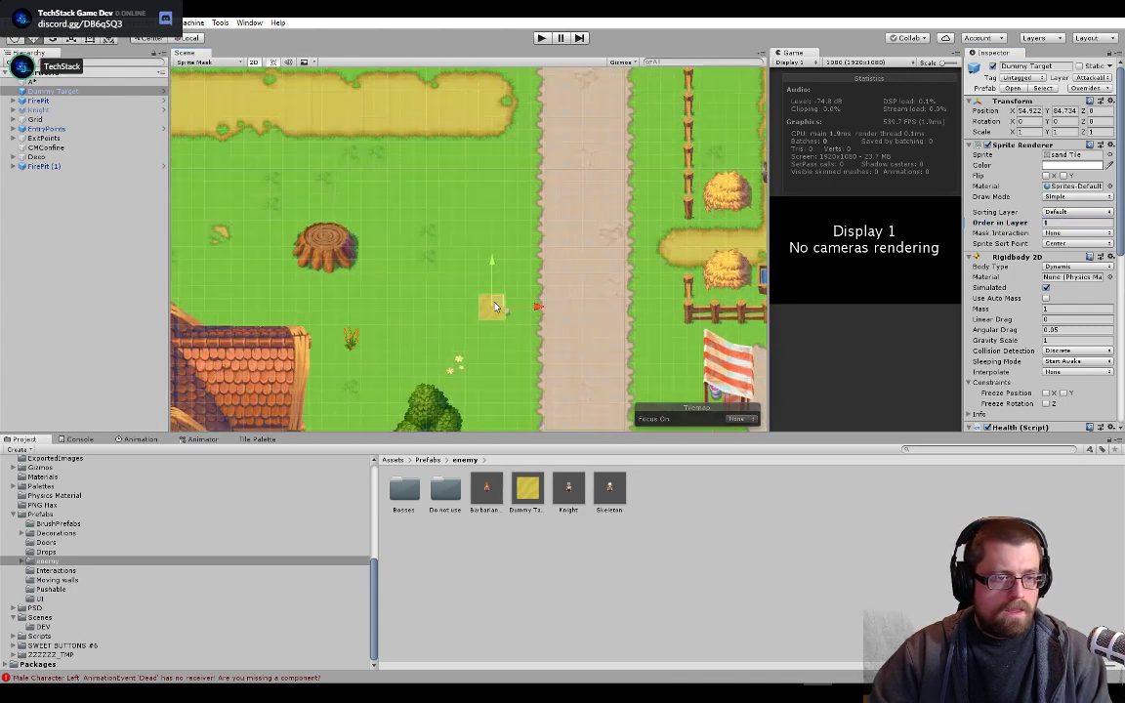
- Duplicate Dummy Target four times and move copies (4), (3) and (2) to the left of, above and right of the original
{"action": "key", "text": "ctrl+d"}
{"action": "key", "text": "ctrl+d"}
{"action": "key", "text": "ctrl+d"}
{"action": "key", "text": "ctrl+d"}
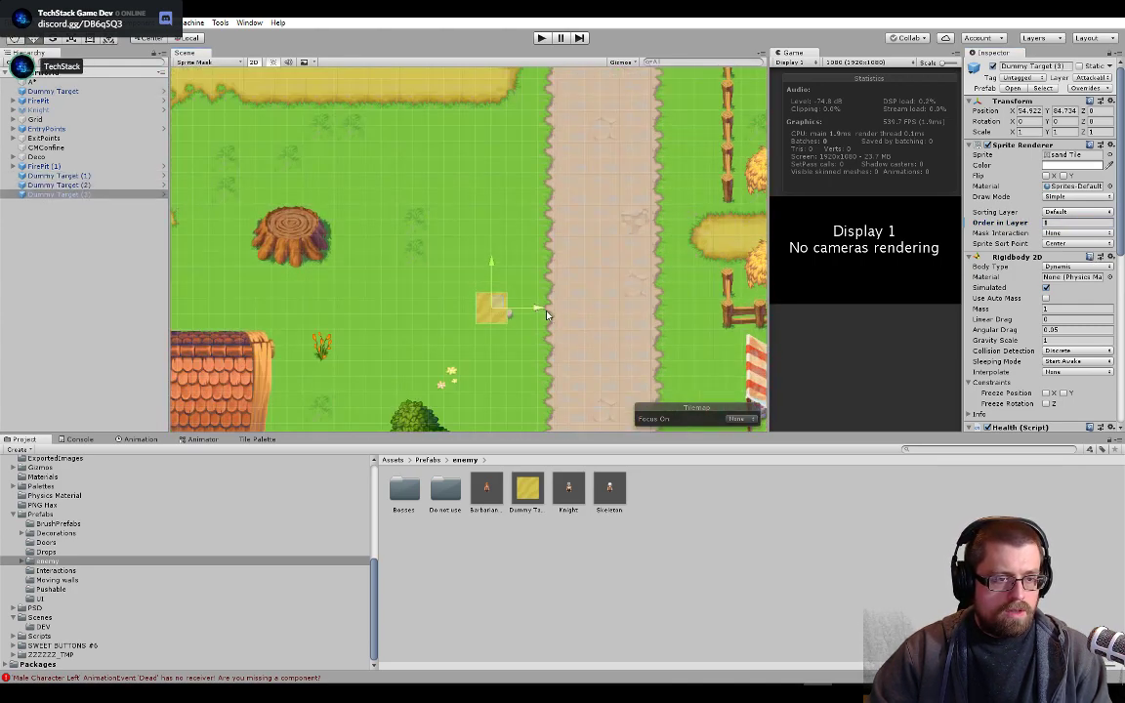
{"action": "left_click_drag", "start_coordinate": [537, 310], "coordinate": [422, 319]}
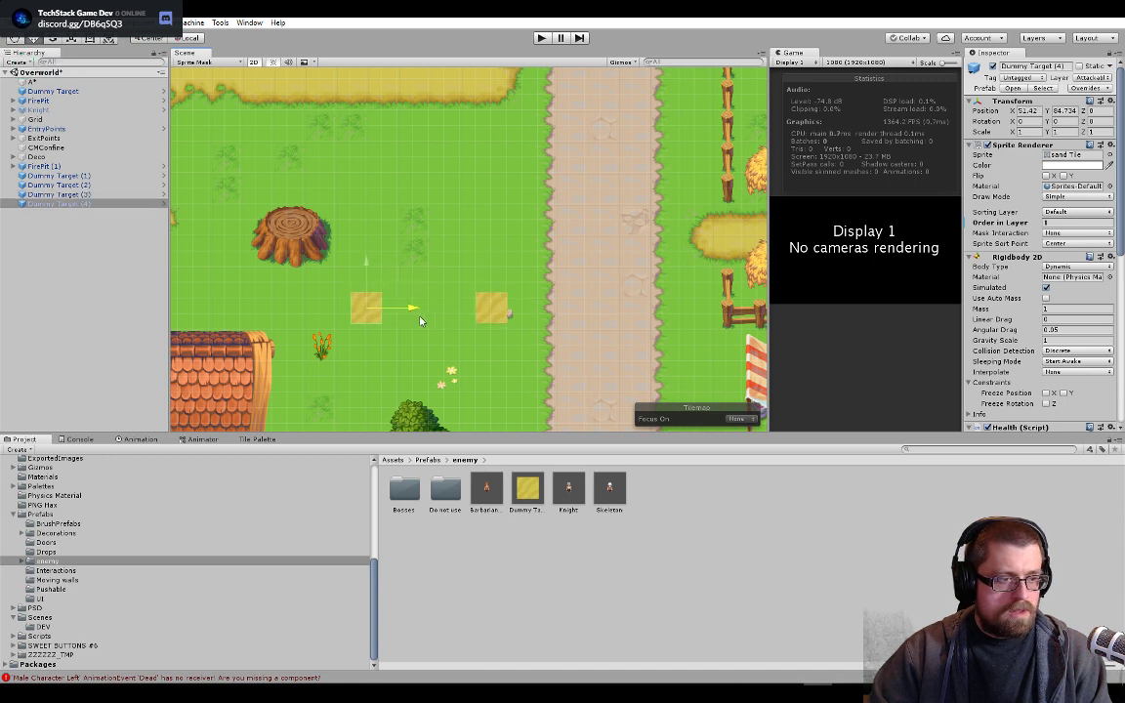
{"action": "left_click", "coordinate": [104, 194]}
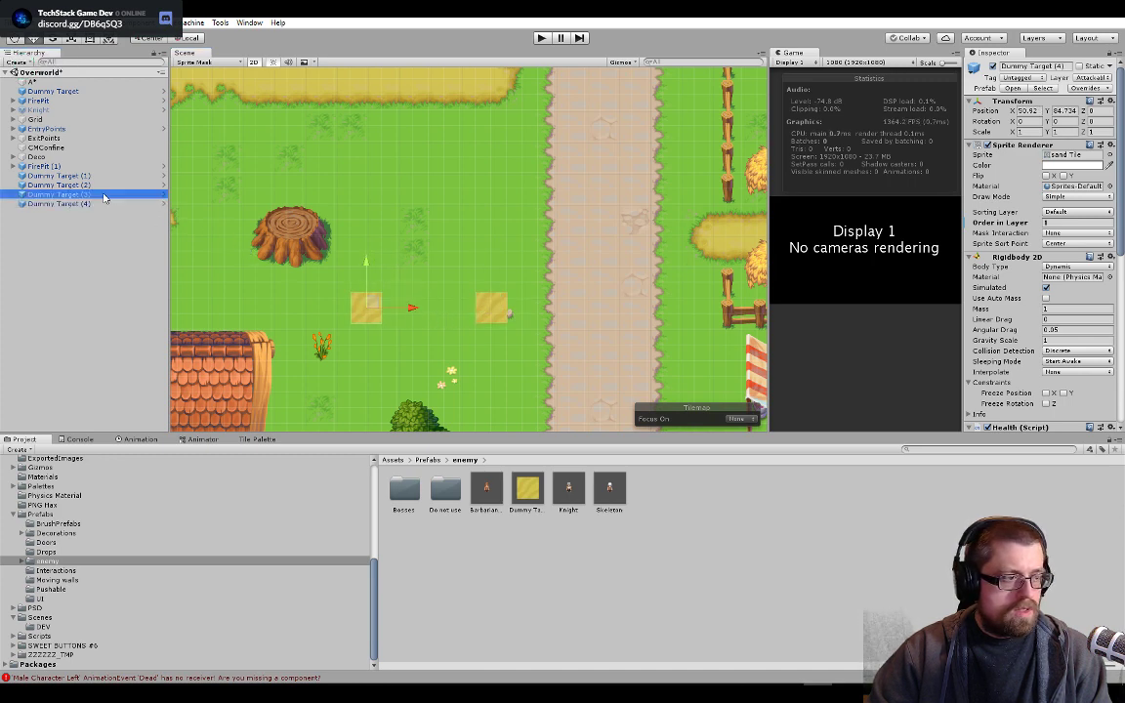
{"action": "left_click_drag", "start_coordinate": [493, 259], "coordinate": [484, 170]}
{"action": "left_click", "coordinate": [59, 185]}
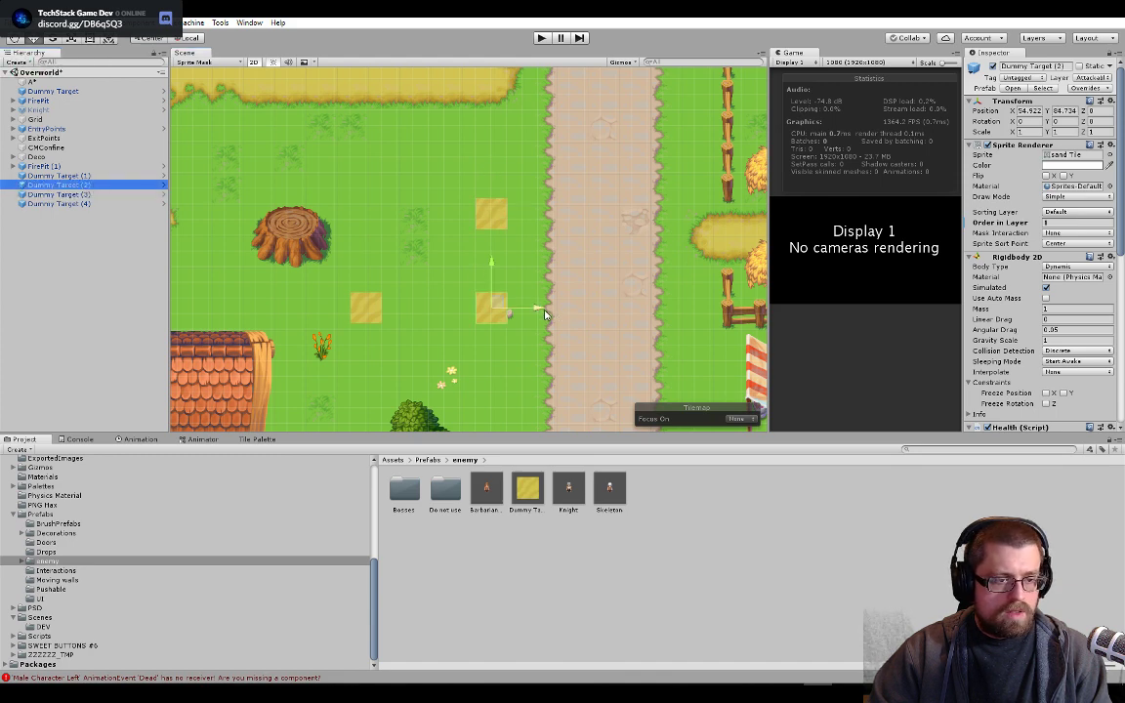
{"action": "left_click_drag", "start_coordinate": [544, 314], "coordinate": [651, 312]}
{"action": "left_click", "coordinate": [103, 175]}
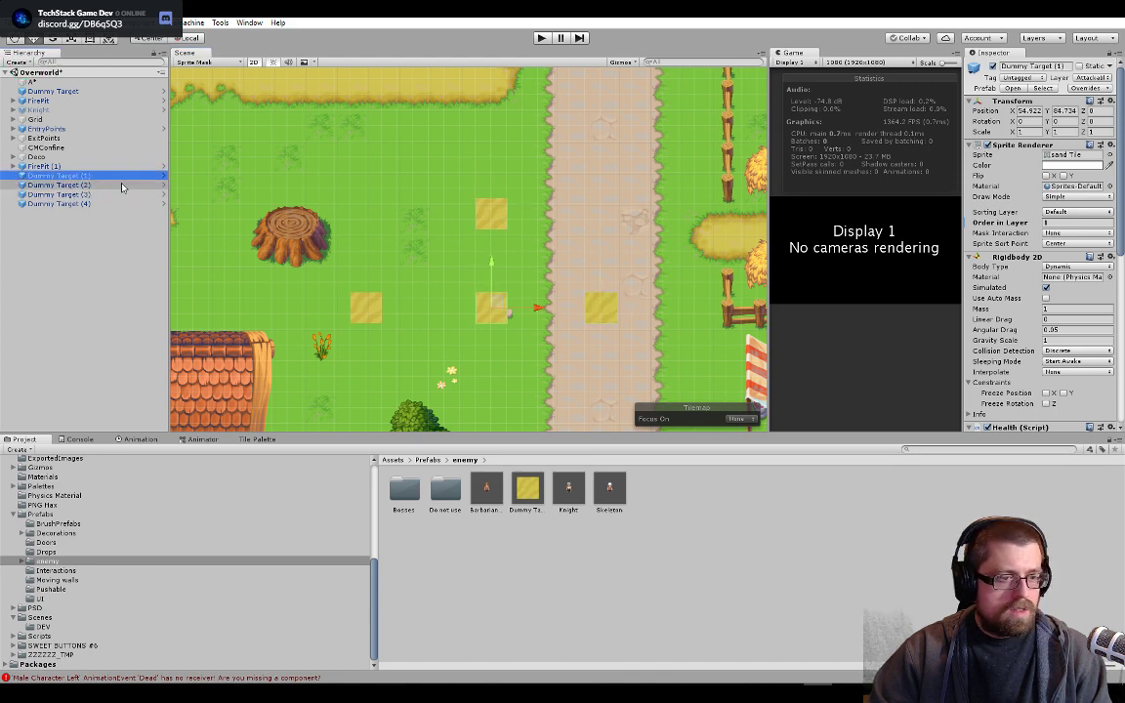
- Play-test Overworld in a wider Game view, walking the character up the path to check the dummy targets, and stop the game
{"action": "left_click", "coordinate": [541, 37]}
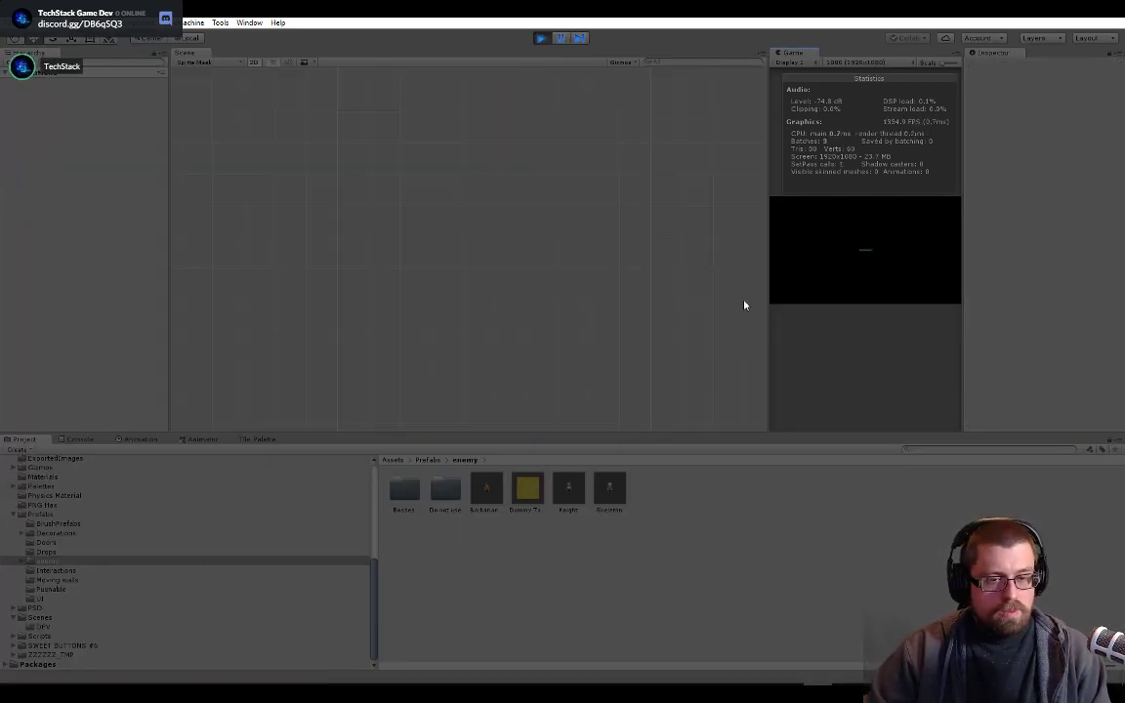
{"action": "left_click_drag", "start_coordinate": [768, 272], "coordinate": [490, 271]}
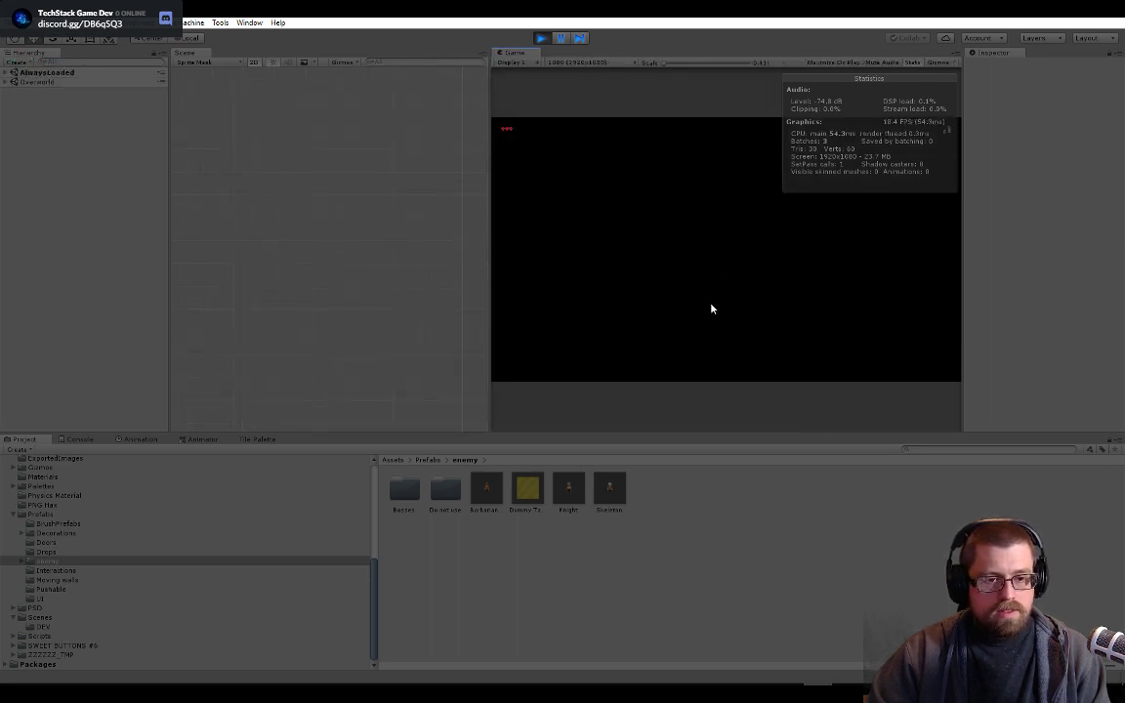
{"action": "key", "text": "w"}
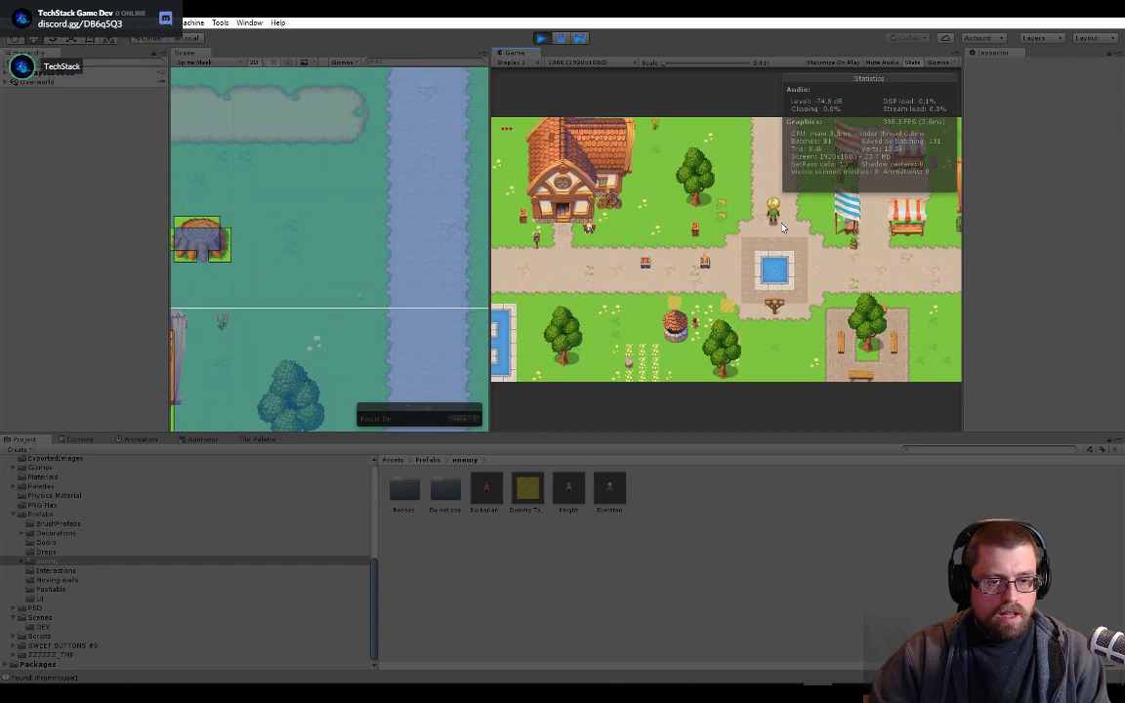
{"action": "left_click", "coordinate": [541, 37]}
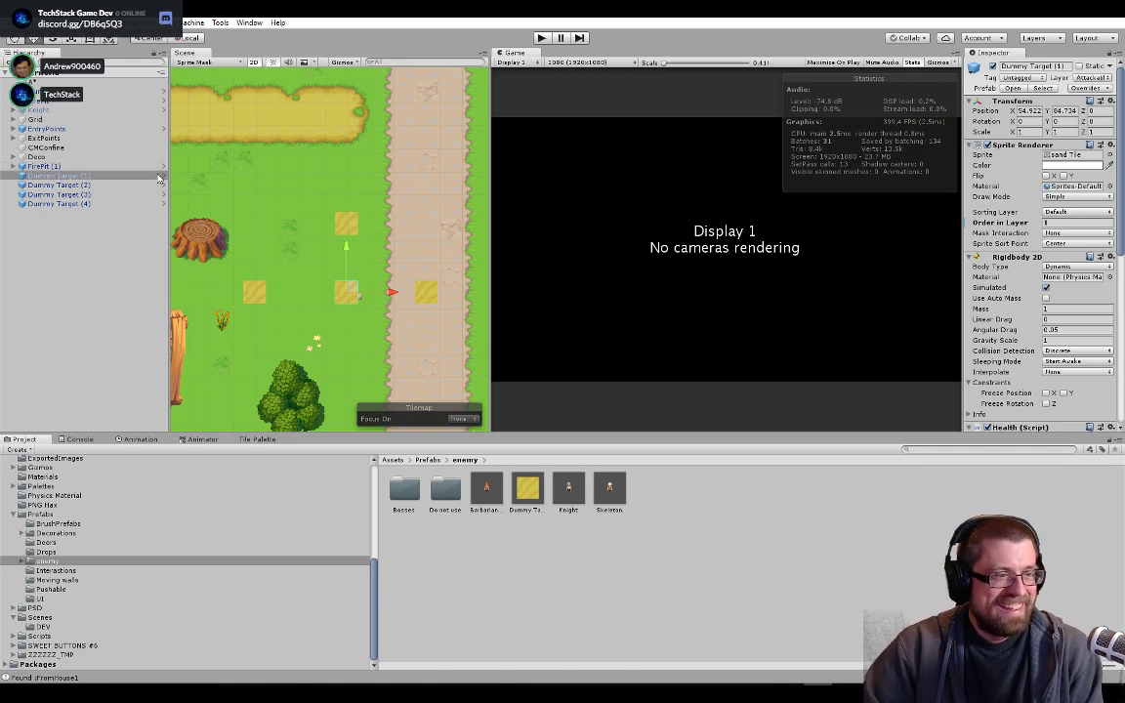
- Set the Rigidbody 2D Gravity Scale to 0 in the Dummy Target prefab and return to the Overworld scene
{"action": "left_click", "coordinate": [163, 176]}
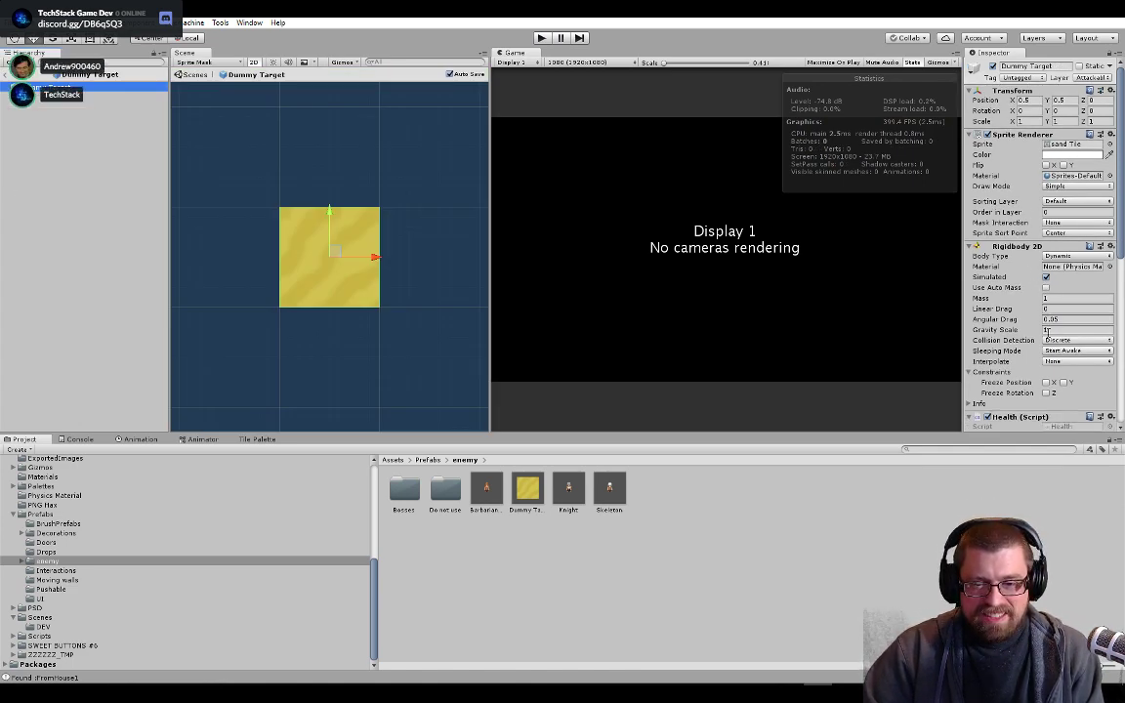
{"action": "left_click", "coordinate": [1046, 331]}
{"action": "type", "text": "0"}
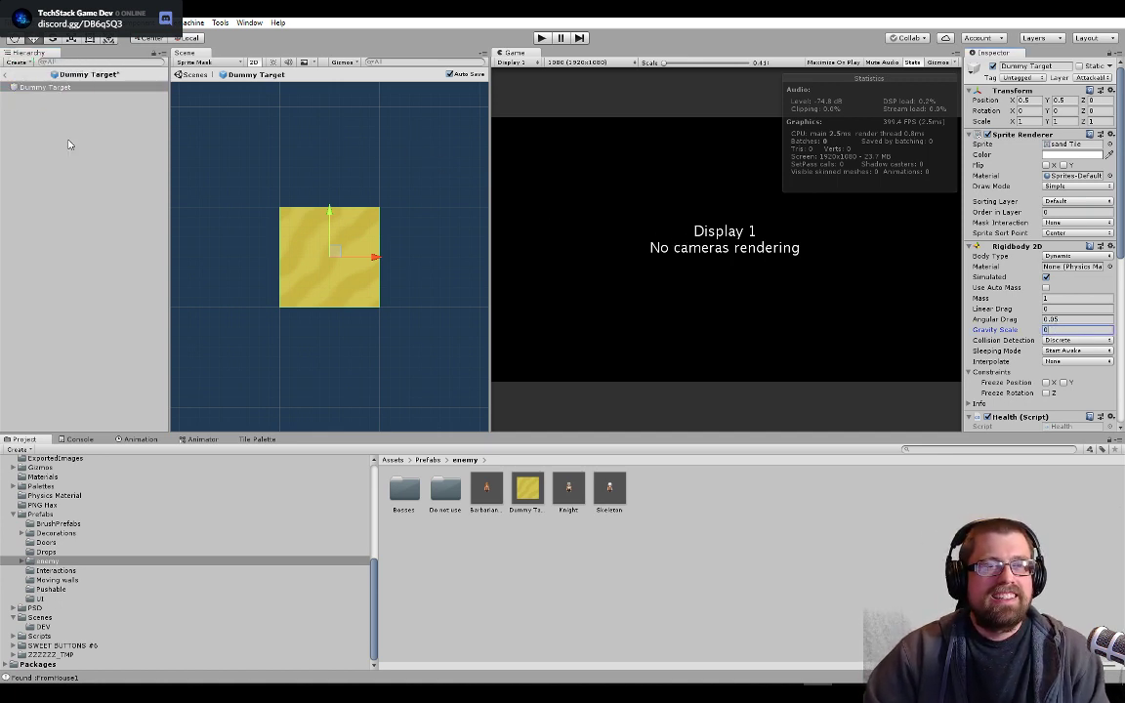
{"action": "left_click", "coordinate": [7, 79]}
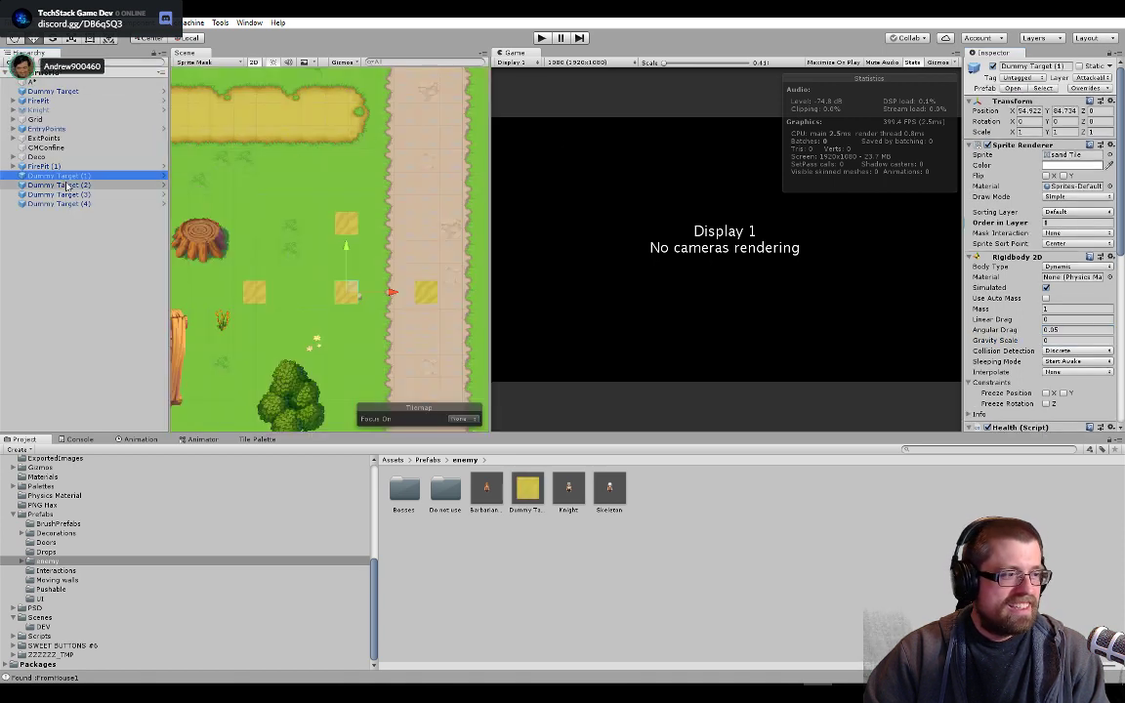
- Move the original Dummy Target across the path to about X 60.42, Y 87.73
{"action": "left_click", "coordinate": [54, 92]}
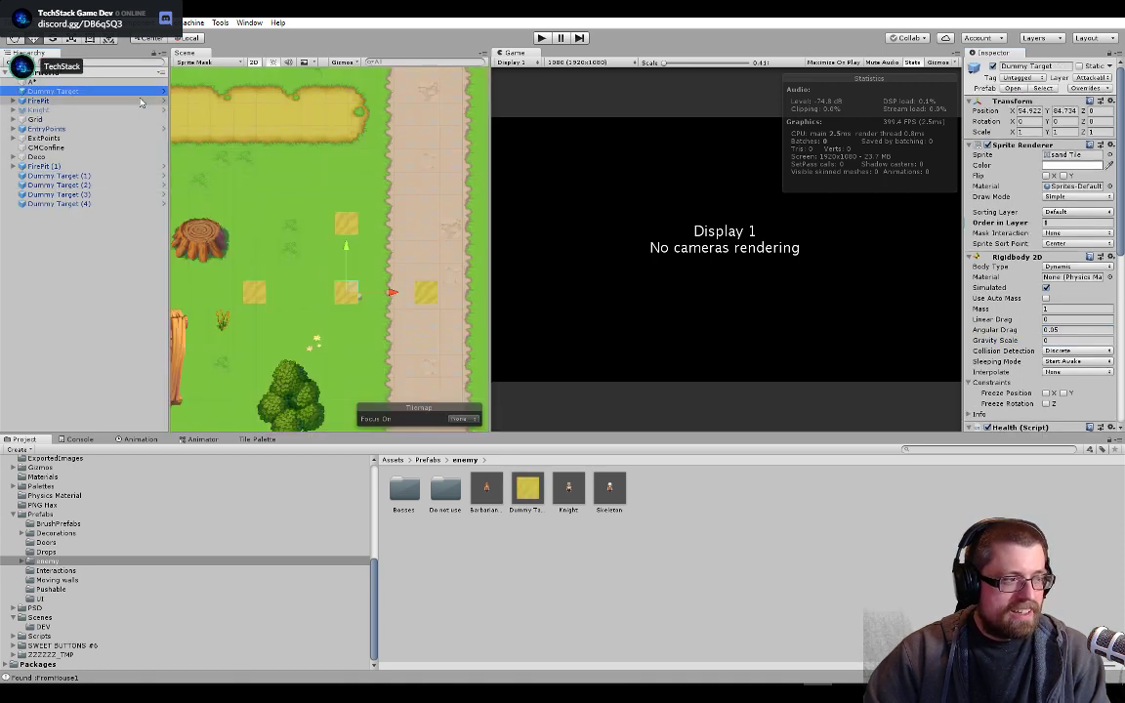
{"action": "left_click_drag", "start_coordinate": [392, 296], "coordinate": [424, 293]}
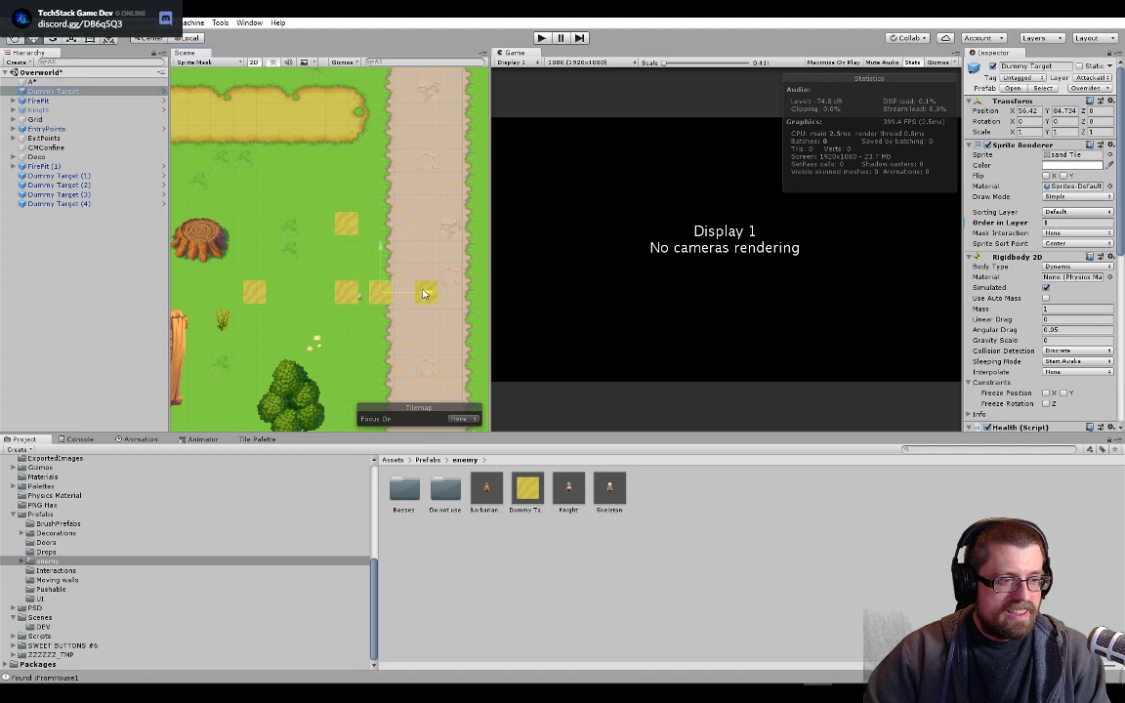
{"action": "left_click_drag", "start_coordinate": [375, 255], "coordinate": [375, 186]}
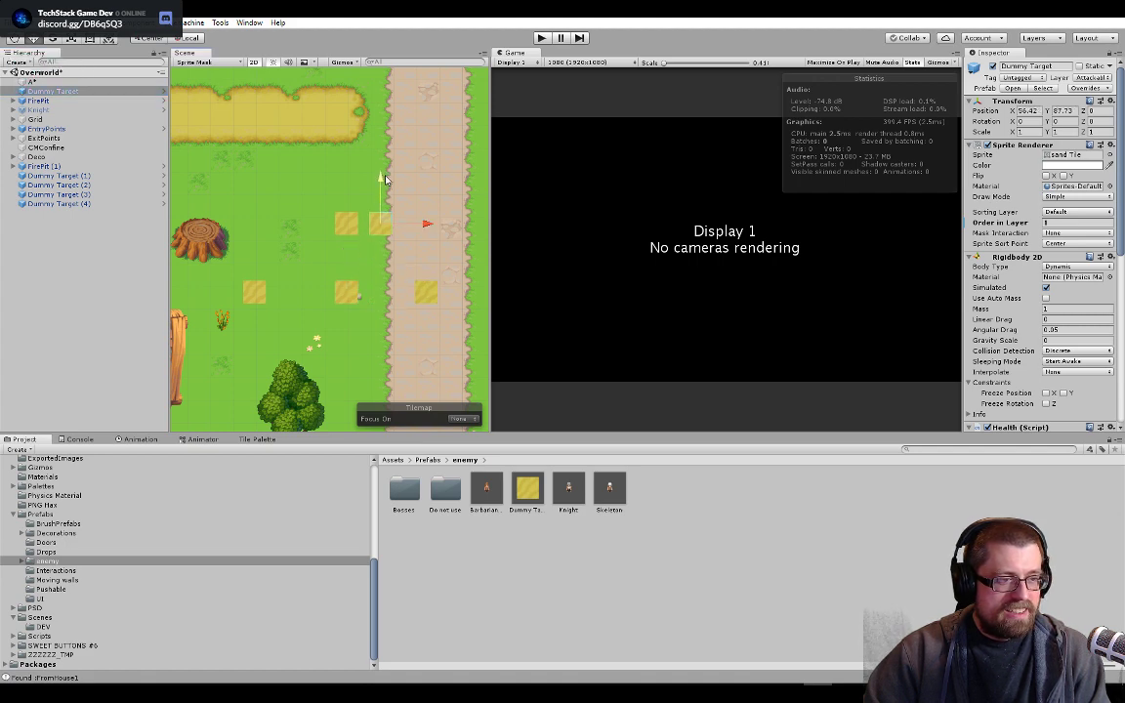
{"action": "left_click_drag", "start_coordinate": [429, 228], "coordinate": [522, 228]}
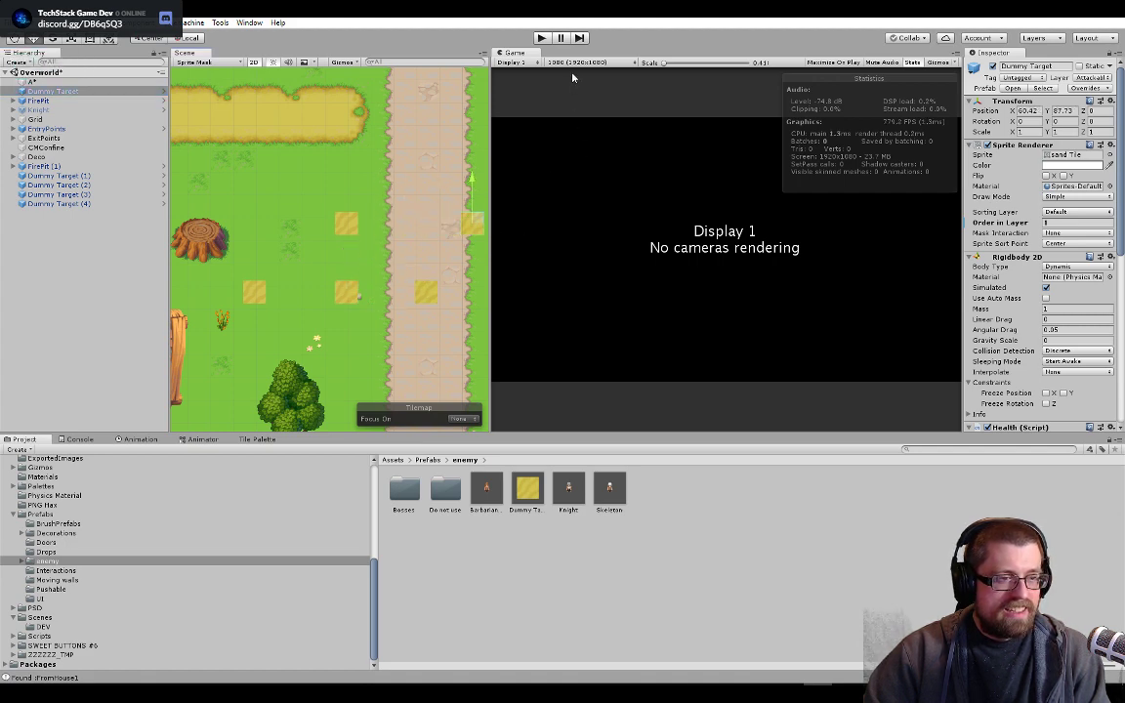
- Play-test attacks on the dummy targets, stop the game, and examine the Knight's Rigidbody 2D settings for comparison
{"action": "left_click", "coordinate": [544, 38]}
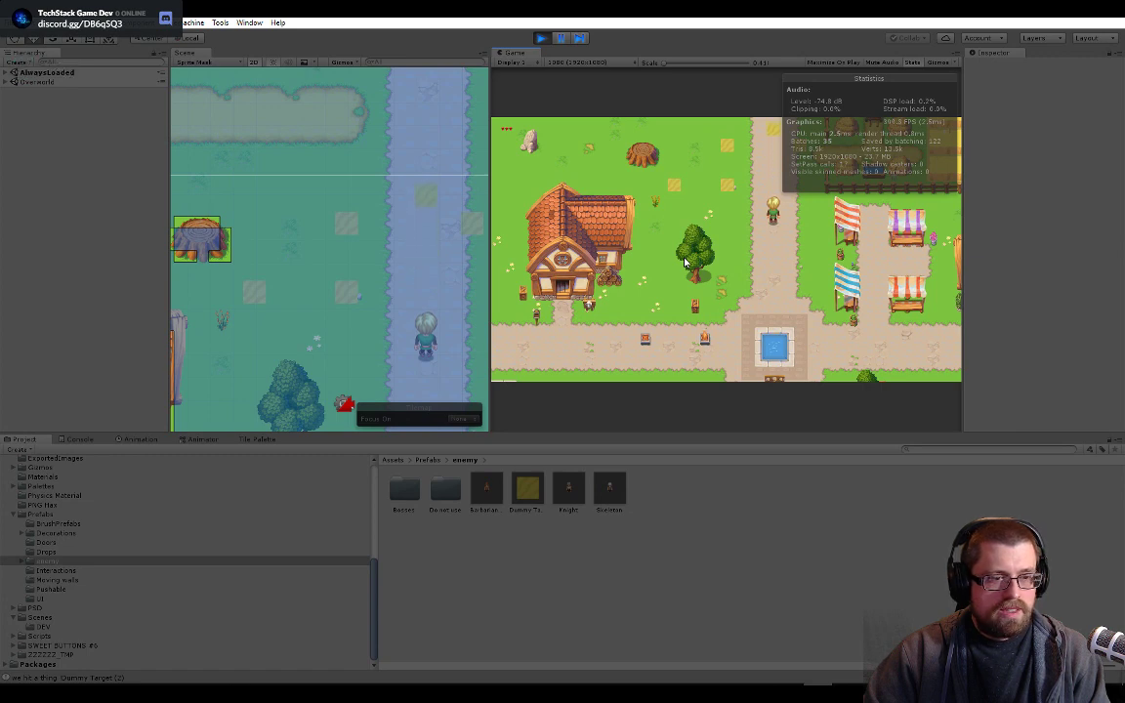
{"action": "left_click", "coordinate": [543, 38]}
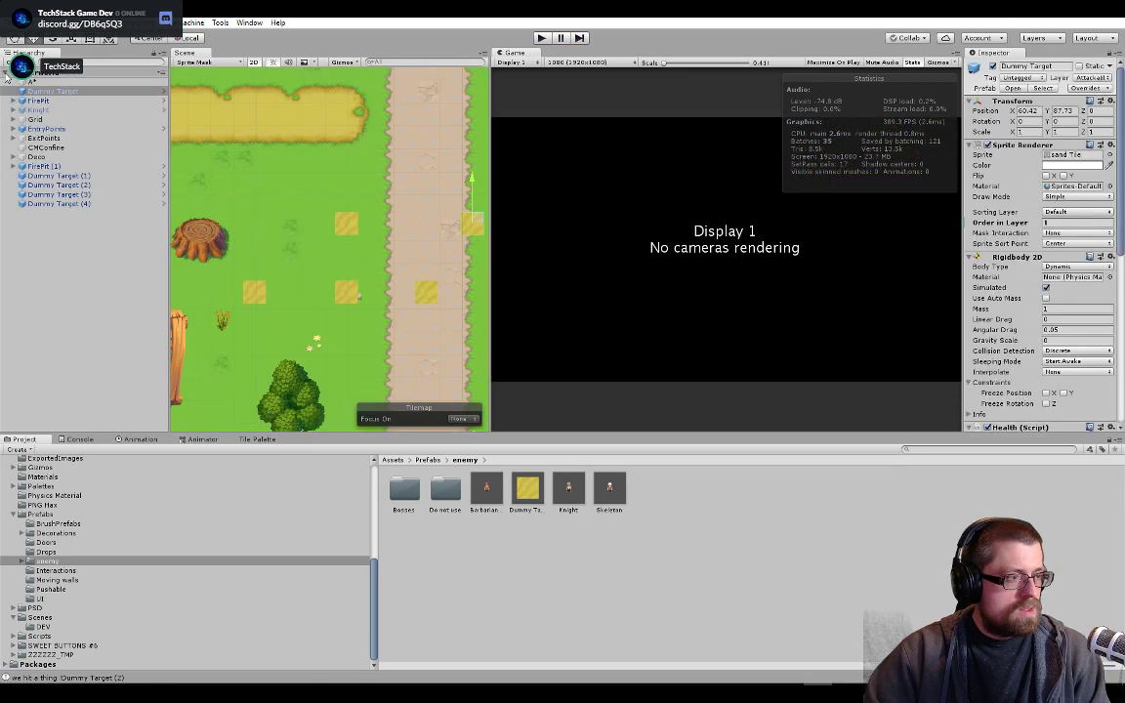
{"action": "left_click", "coordinate": [39, 109]}
{"action": "scroll", "coordinate": [996, 224], "scroll_direction": "down", "scroll_amount": 15}
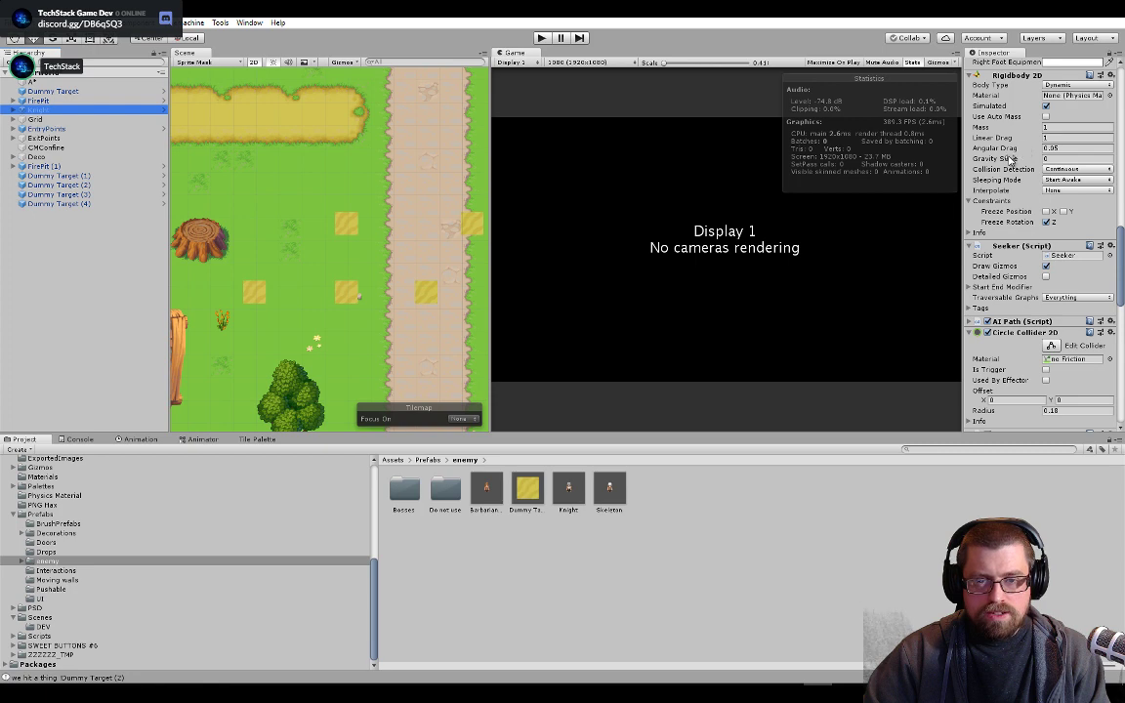
- Set the Rigidbody 2D Linear Drag to 1 in the Dummy Target prefab
{"action": "left_click", "coordinate": [86, 92]}
{"action": "left_click", "coordinate": [162, 91]}
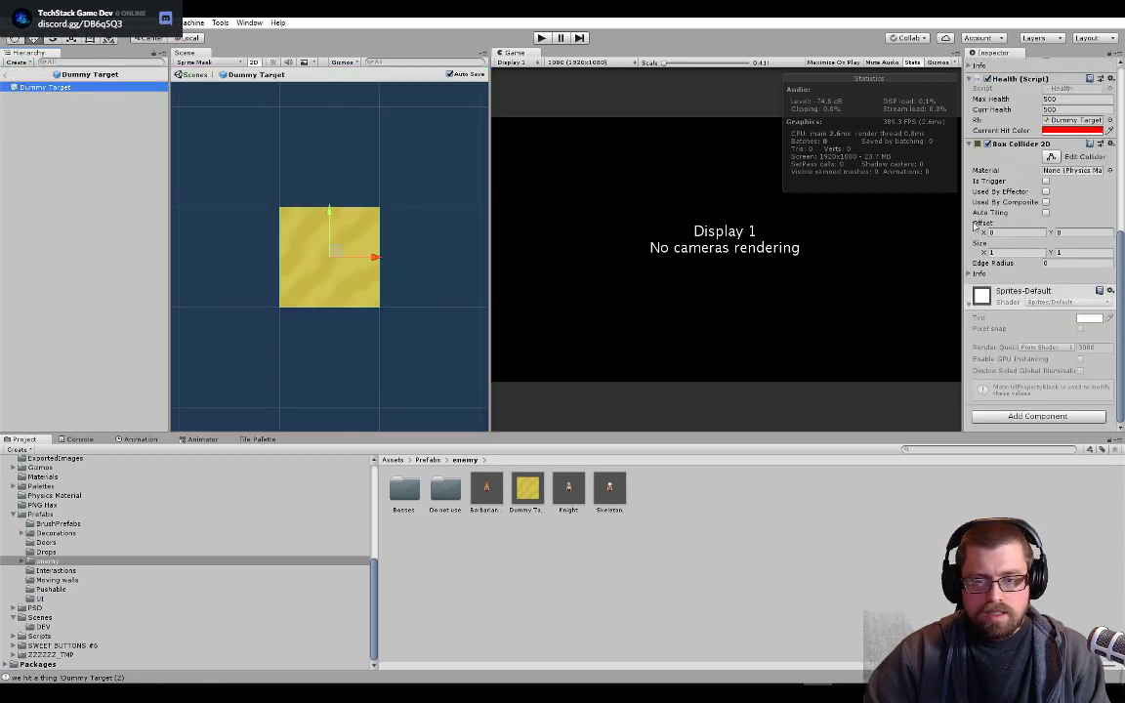
{"action": "scroll", "coordinate": [1021, 245], "scroll_direction": "up", "scroll_amount": 5}
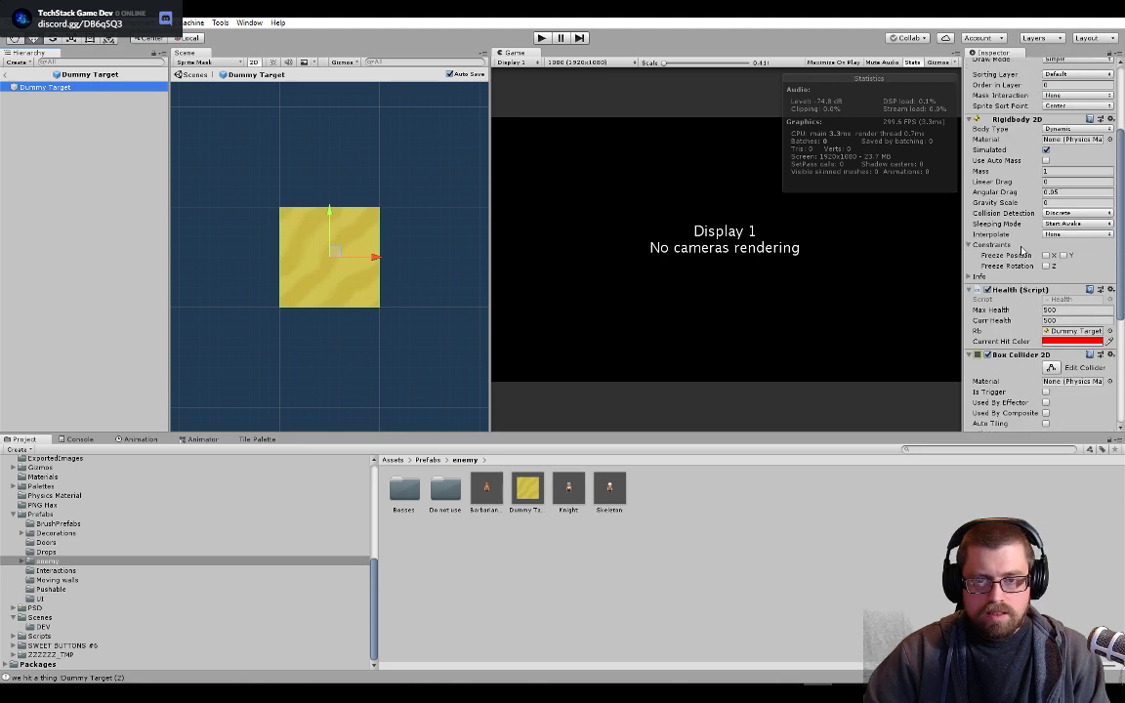
{"action": "left_click", "coordinate": [1053, 183]}
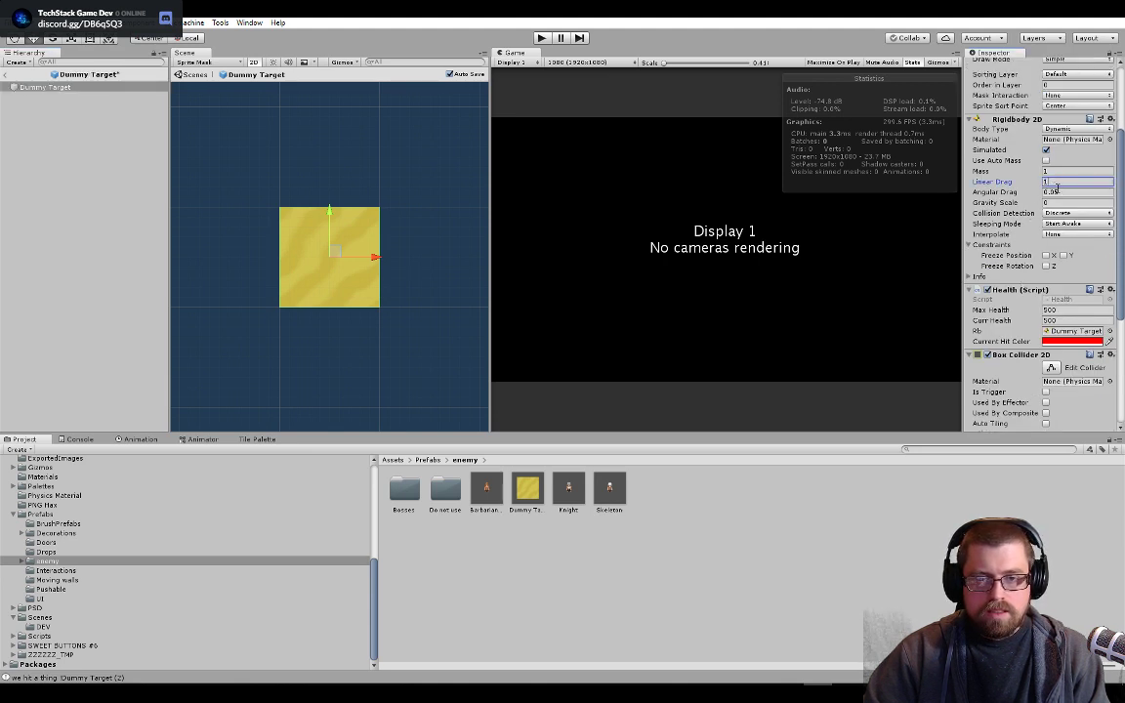
{"action": "type", "text": "1"}
{"action": "key", "text": "Tab"}
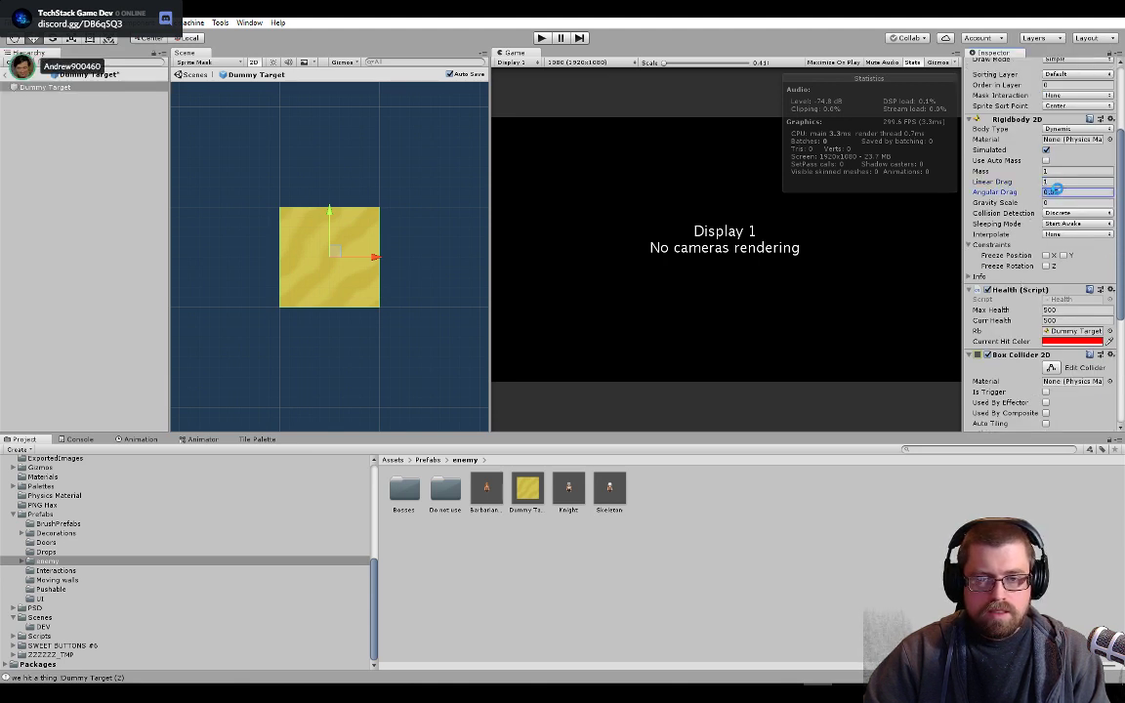
- Compare against the Knight prefab's Rigidbody 2D settings, including its constraints, and return to the Overworld scene
{"action": "double_click", "coordinate": [569, 488]}
{"action": "scroll", "coordinate": [1028, 305], "scroll_direction": "down", "scroll_amount": 5}
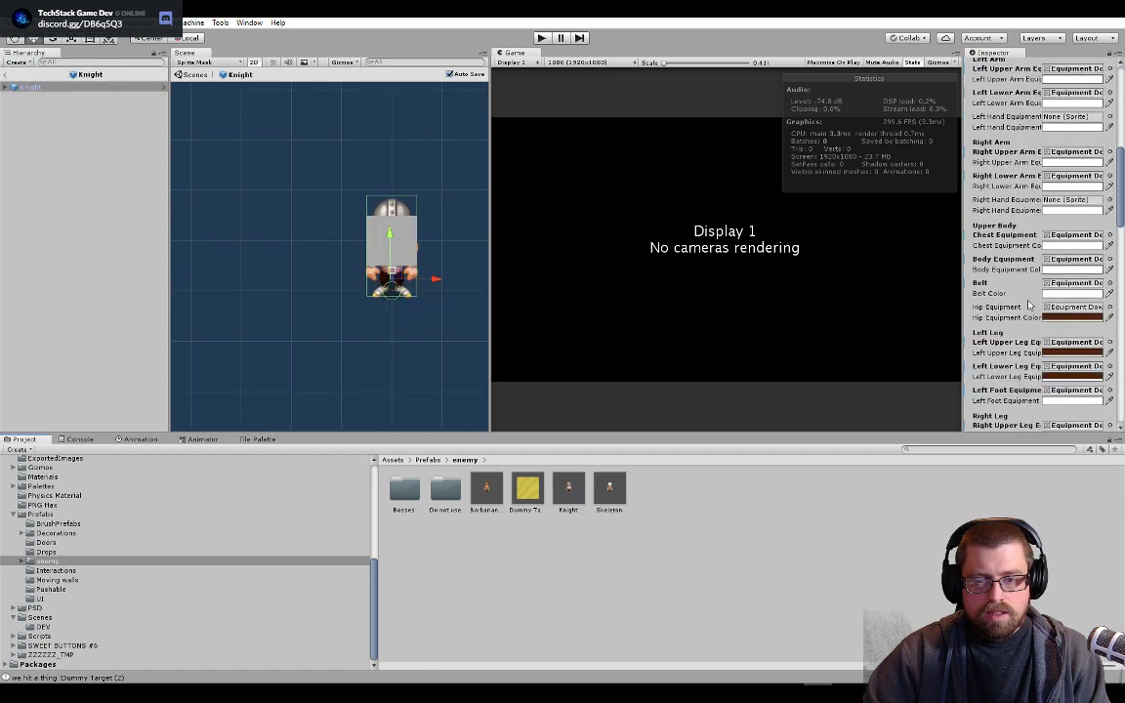
{"action": "scroll", "coordinate": [1028, 306], "scroll_direction": "down", "scroll_amount": 9}
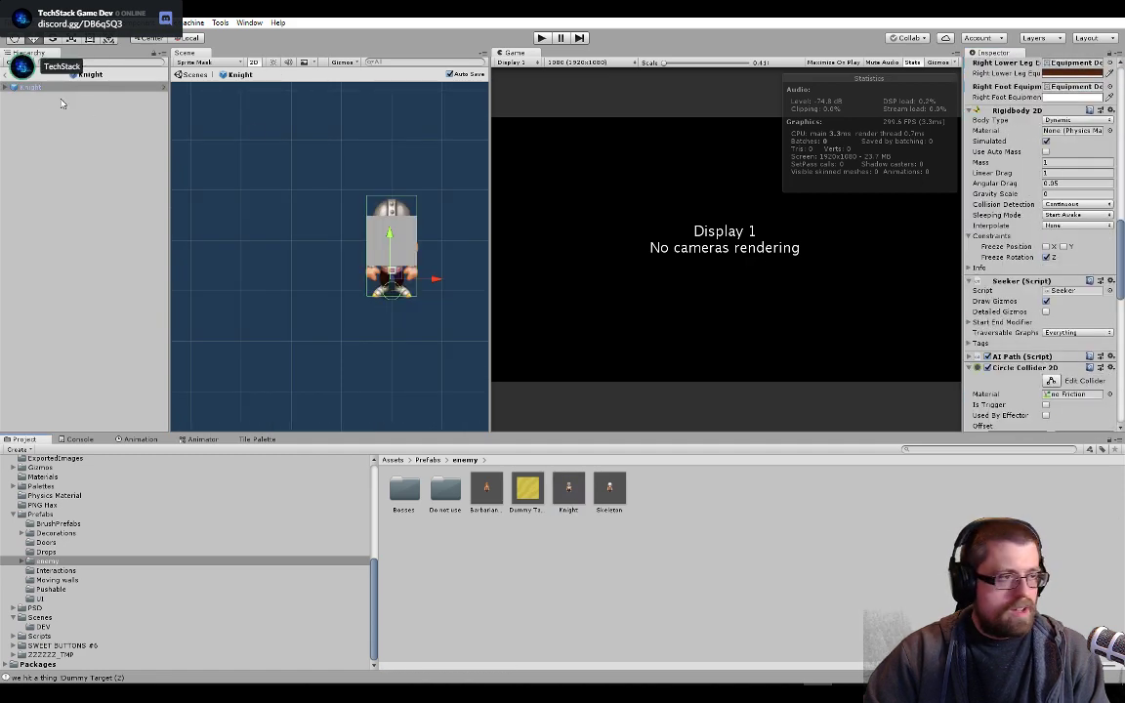
{"action": "left_click", "coordinate": [6, 74]}
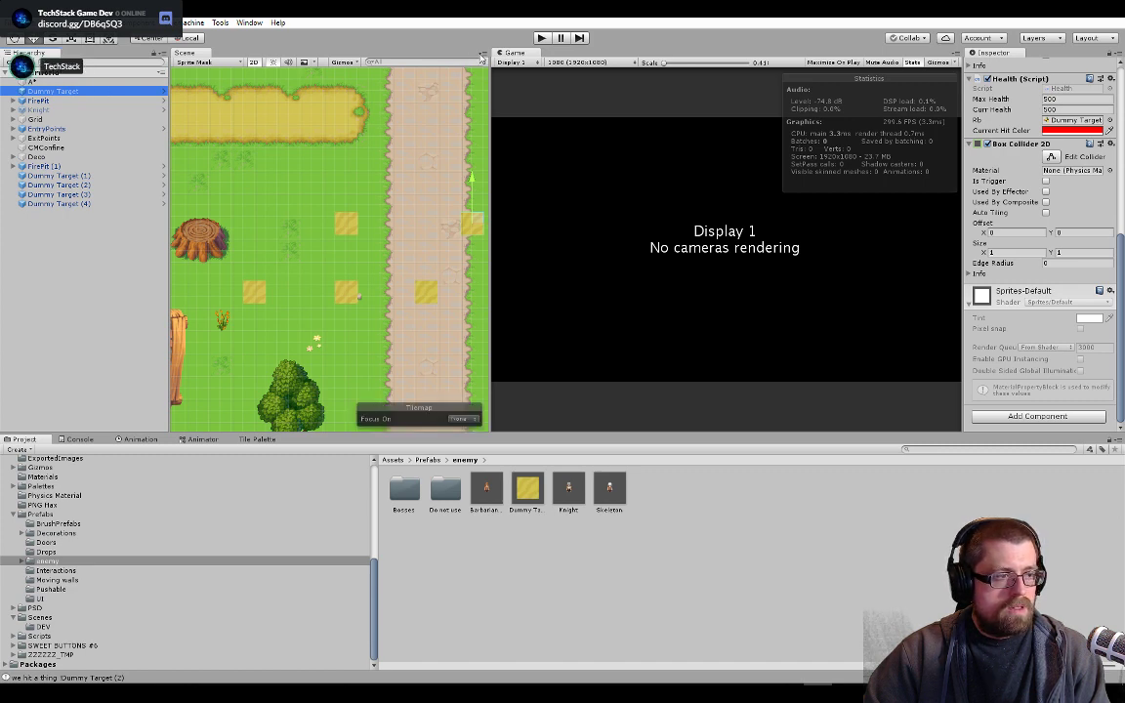
- Play-test the scene by walking the hero up the path and attacking the dummy target on it
{"action": "left_click", "coordinate": [543, 38]}
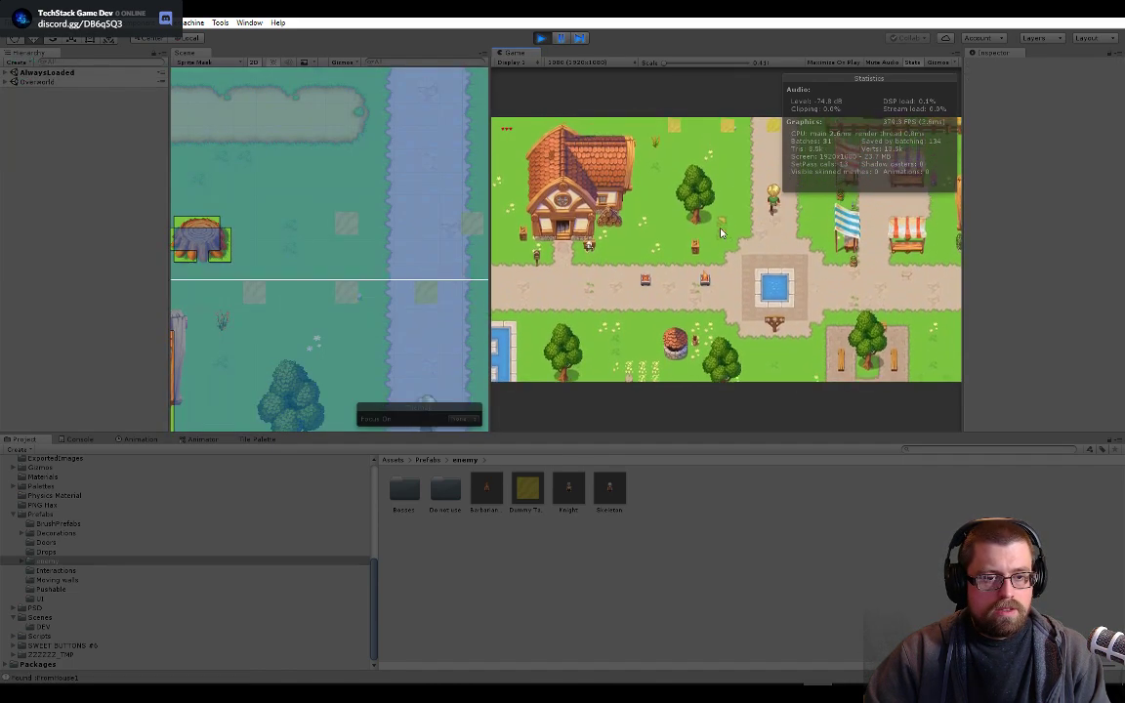
{"action": "key", "text": "w"}
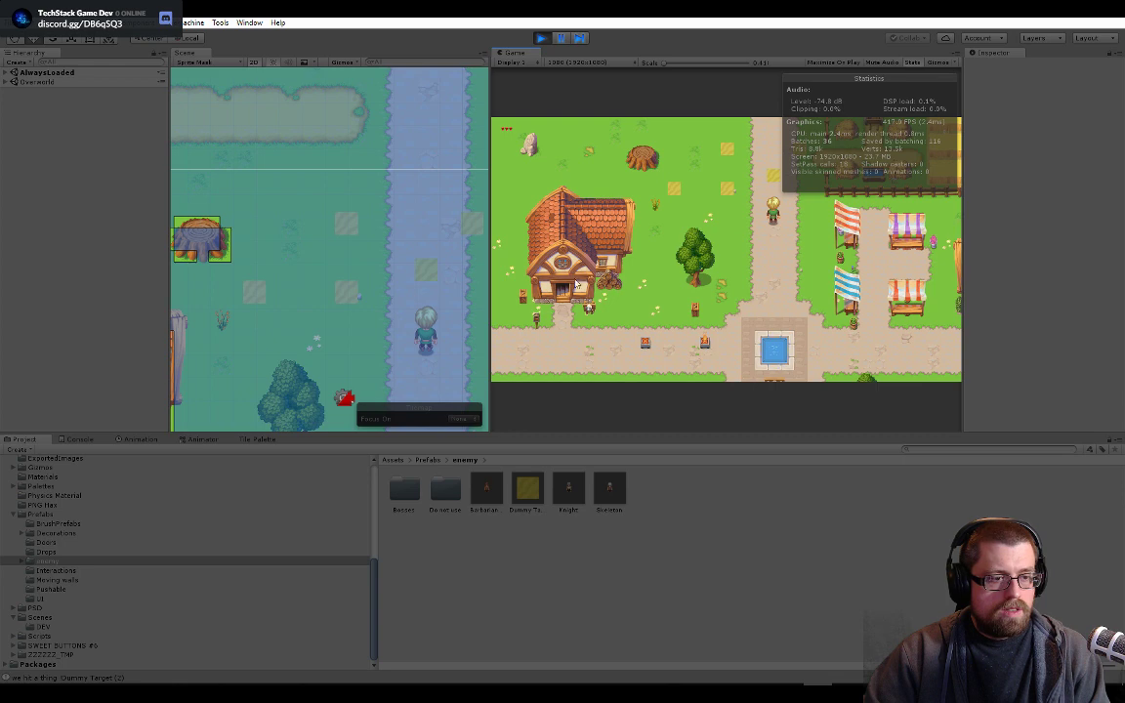
{"action": "key", "text": "d"}
{"action": "key", "text": "w"}
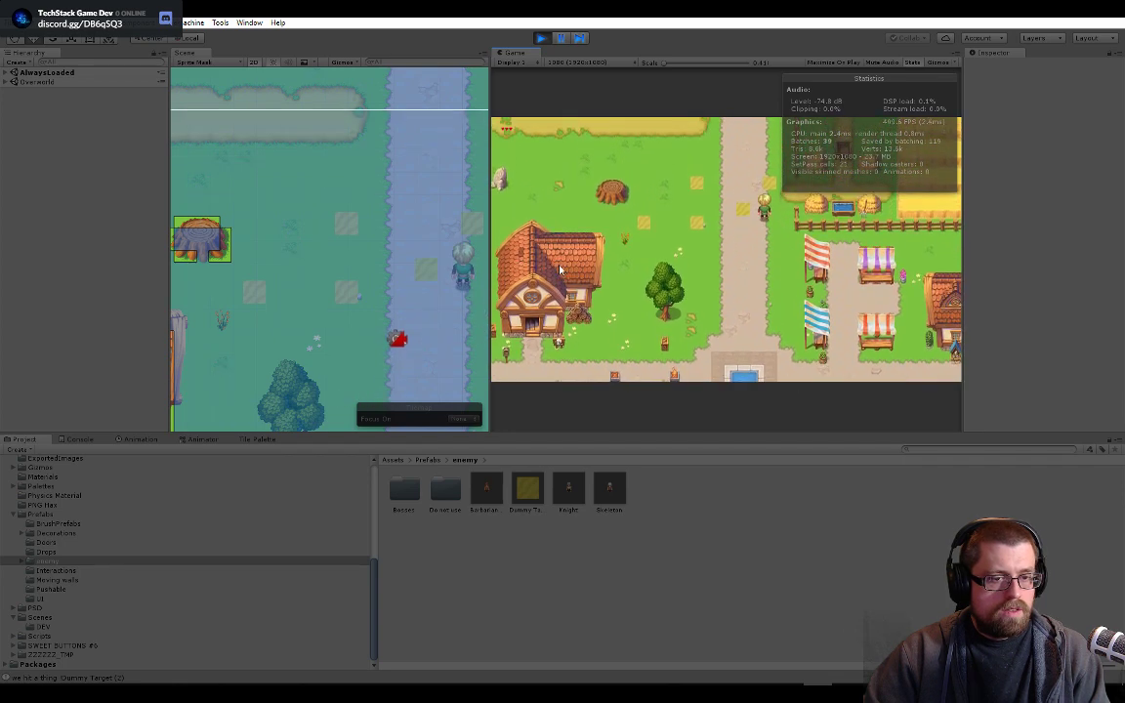
{"action": "key", "text": "a"}
{"action": "key", "text": "space"}
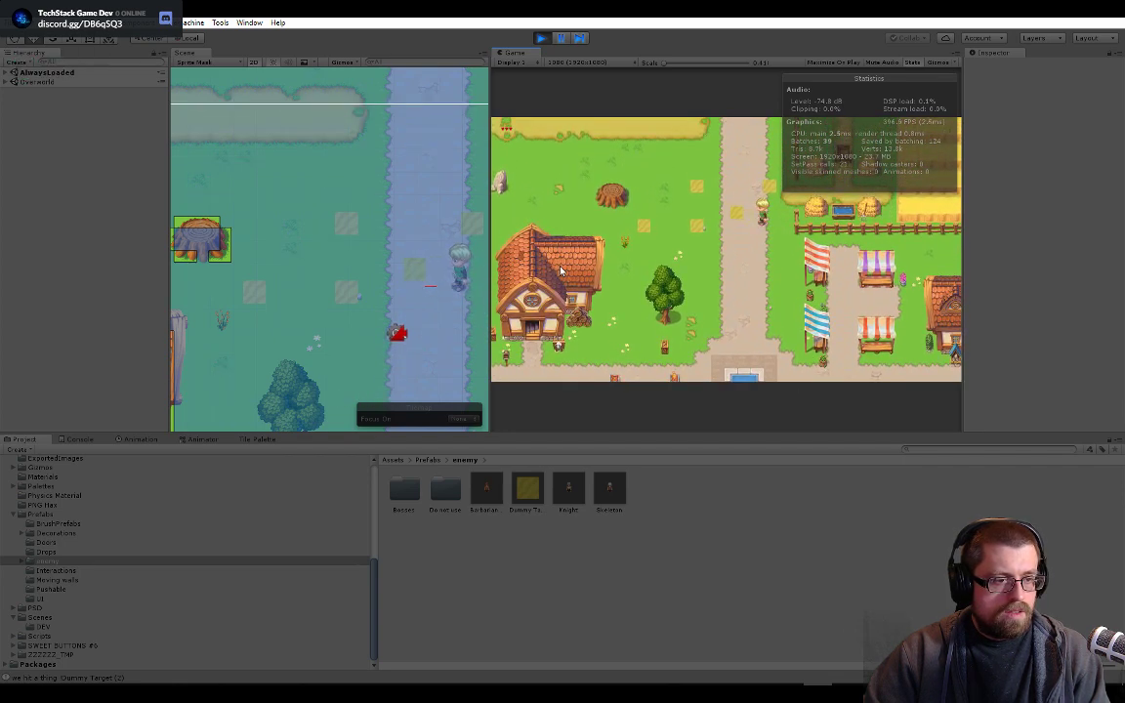
- Select Young Hero Character in the running AlwaysLoaded scene and widen the Scene view around the hero and dummy targets
{"action": "left_click", "coordinate": [6, 73]}
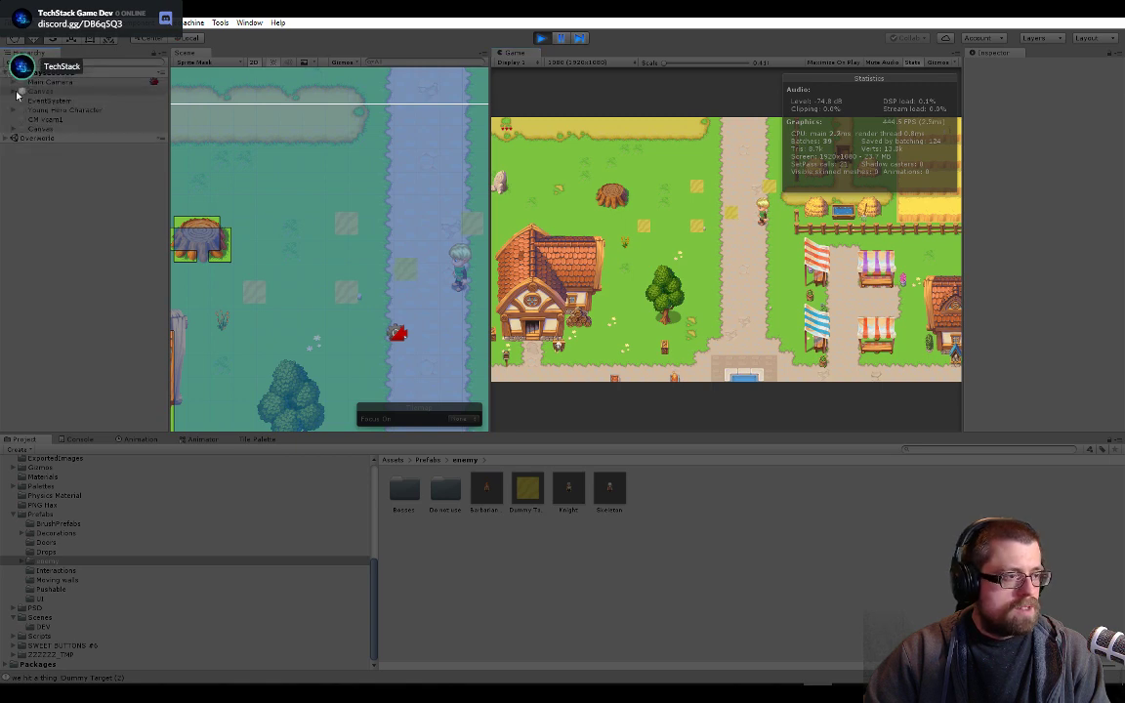
{"action": "left_click", "coordinate": [32, 110]}
{"action": "scroll", "coordinate": [363, 260], "scroll_direction": "up", "scroll_amount": 8}
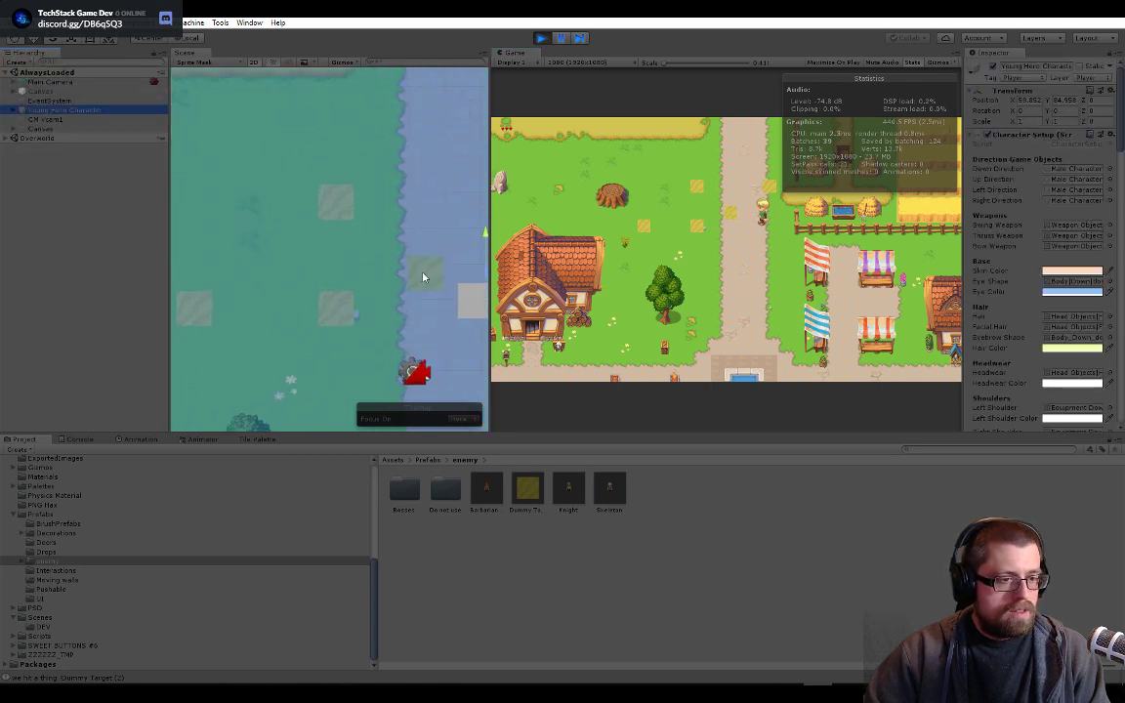
{"action": "left_click", "coordinate": [757, 235]}
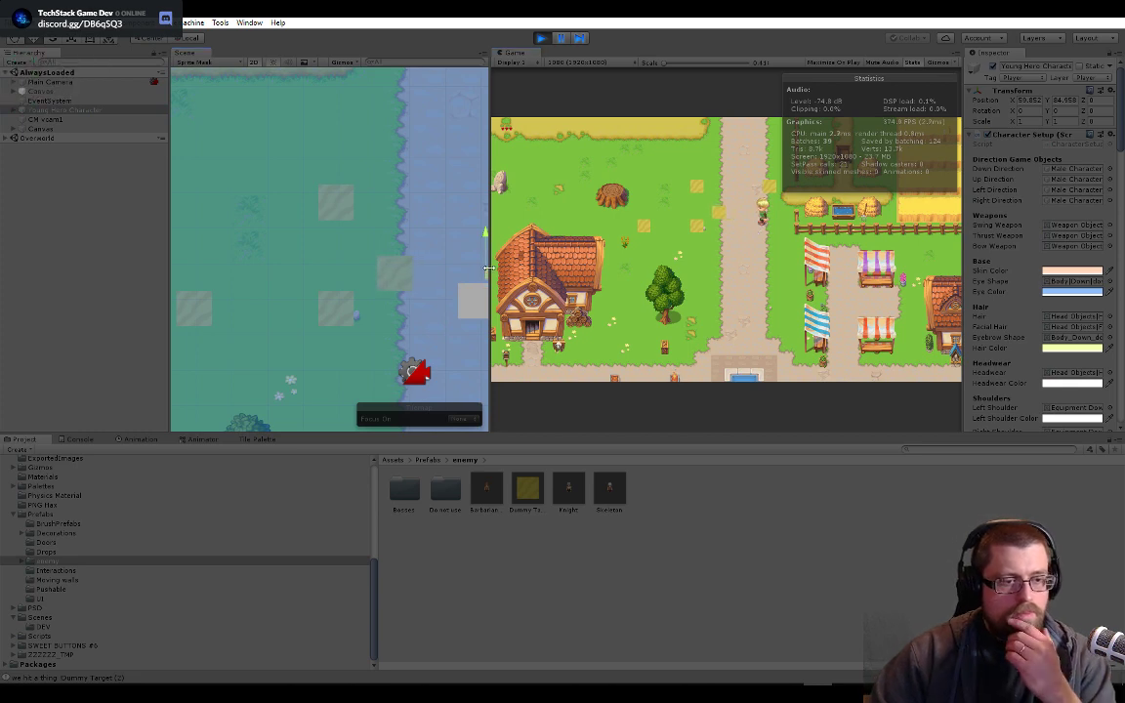
{"action": "left_click_drag", "start_coordinate": [489, 274], "coordinate": [558, 274]}
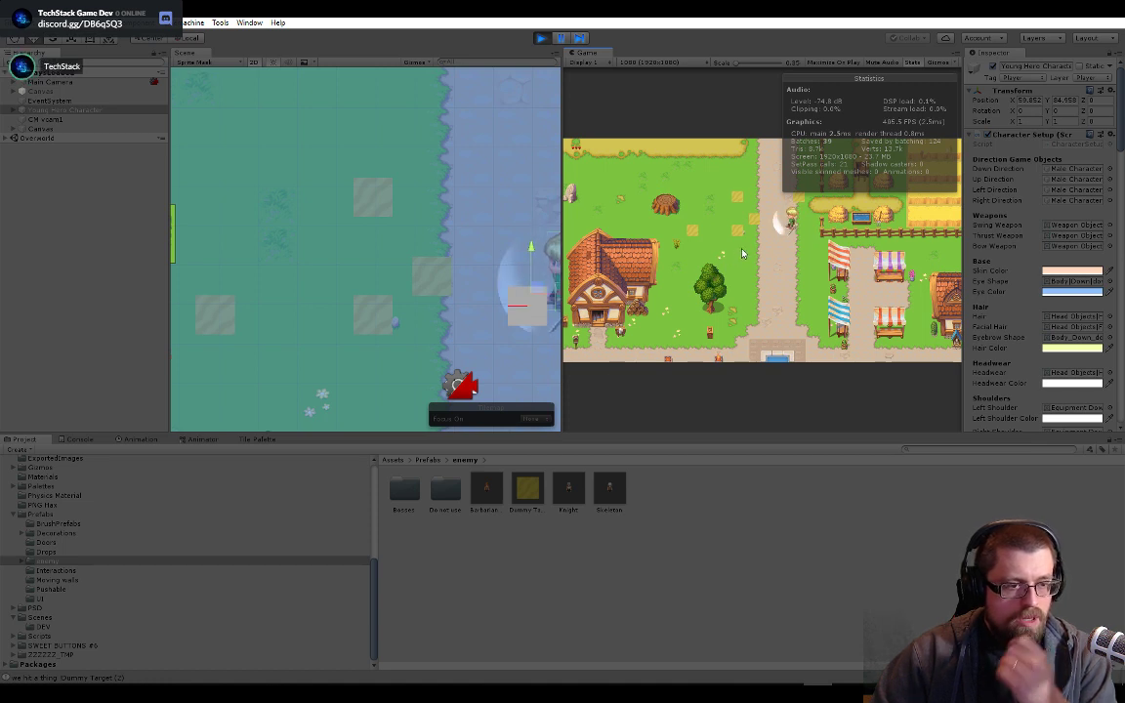
- Test repeated sword attacks while moving toward the dummy targets, push through them, and stop the game
{"action": "key", "text": "a"}
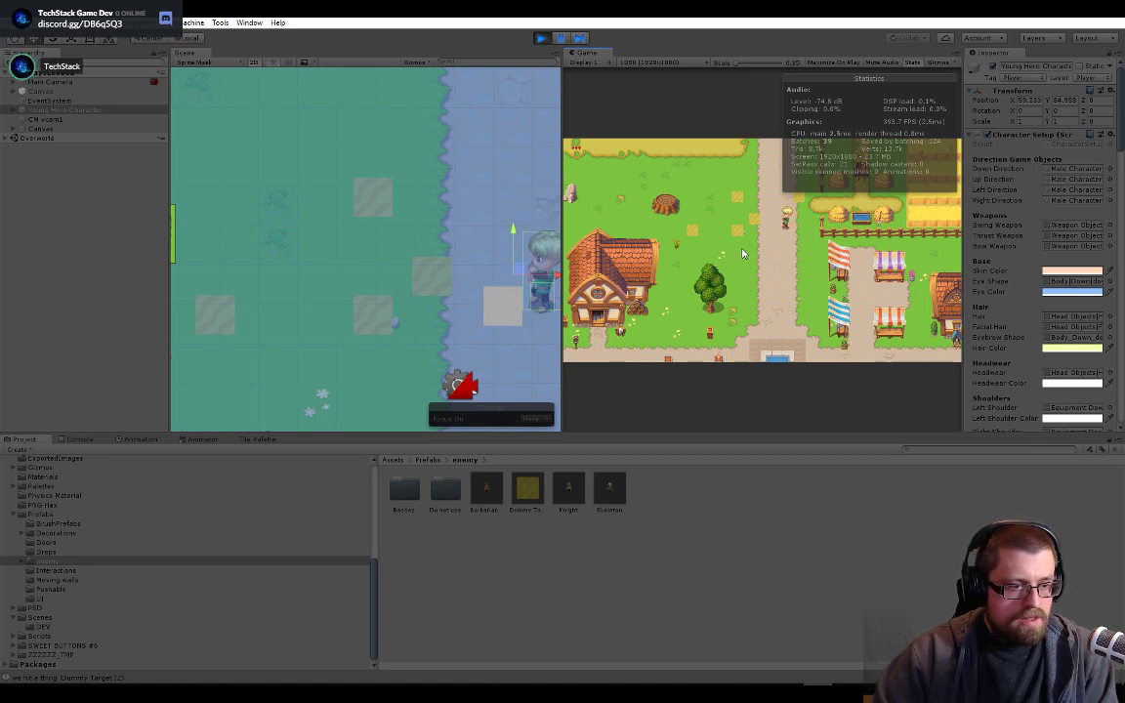
{"action": "key", "text": "space"}
{"action": "key", "text": "a"}
{"action": "key", "text": "space"}
{"action": "key", "text": "a"}
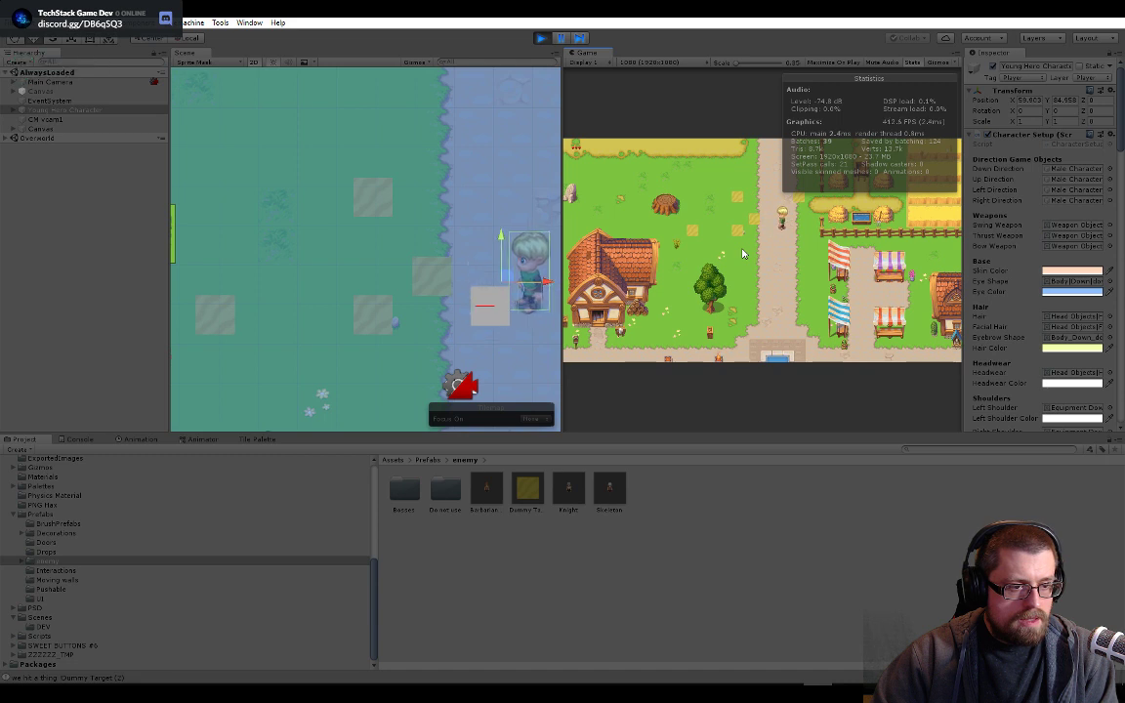
{"action": "key", "text": "space"}
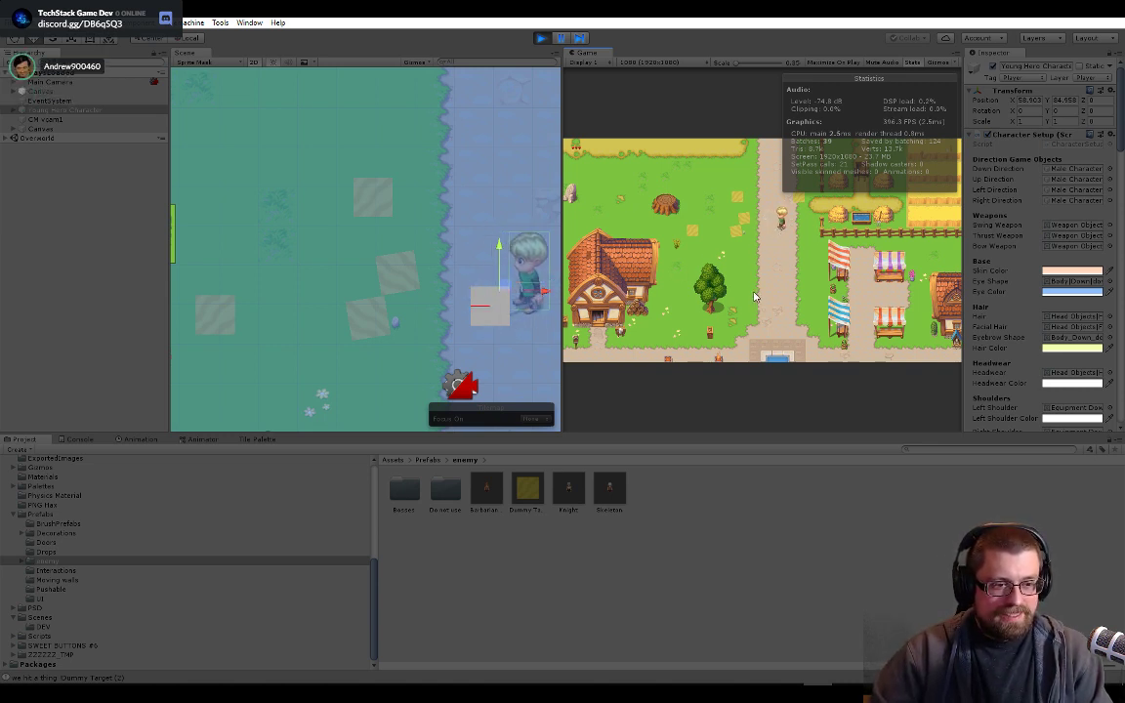
{"action": "key", "text": "a"}
{"action": "key", "text": "w"}
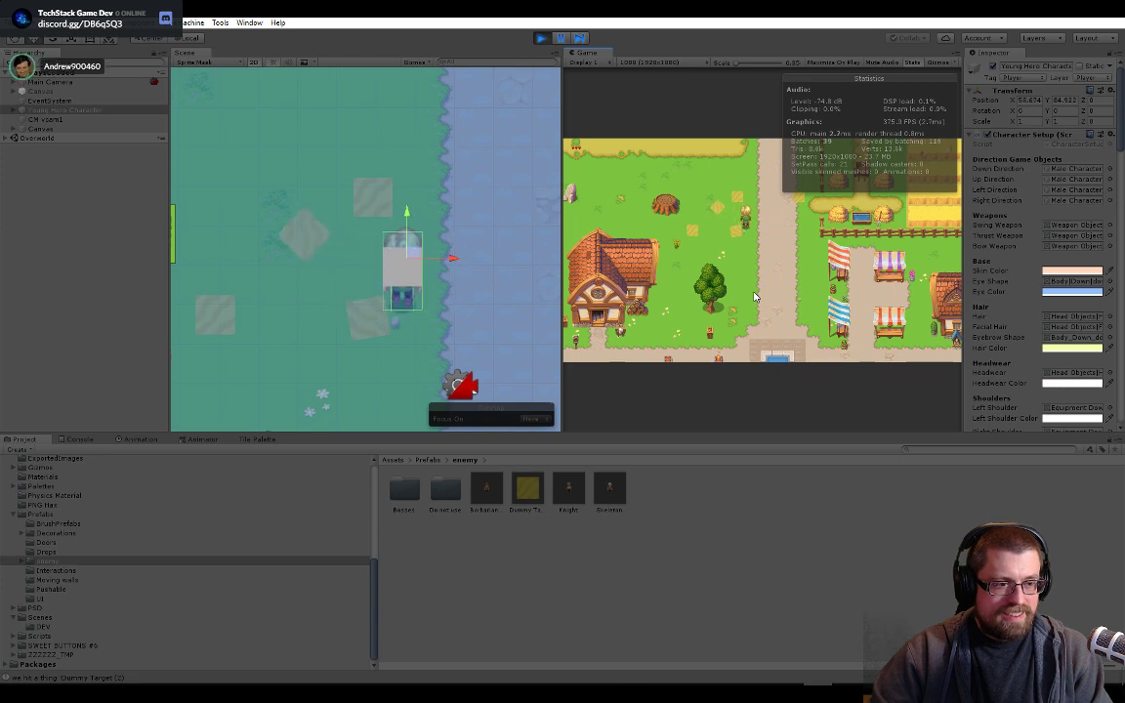
{"action": "key", "text": "Up"}
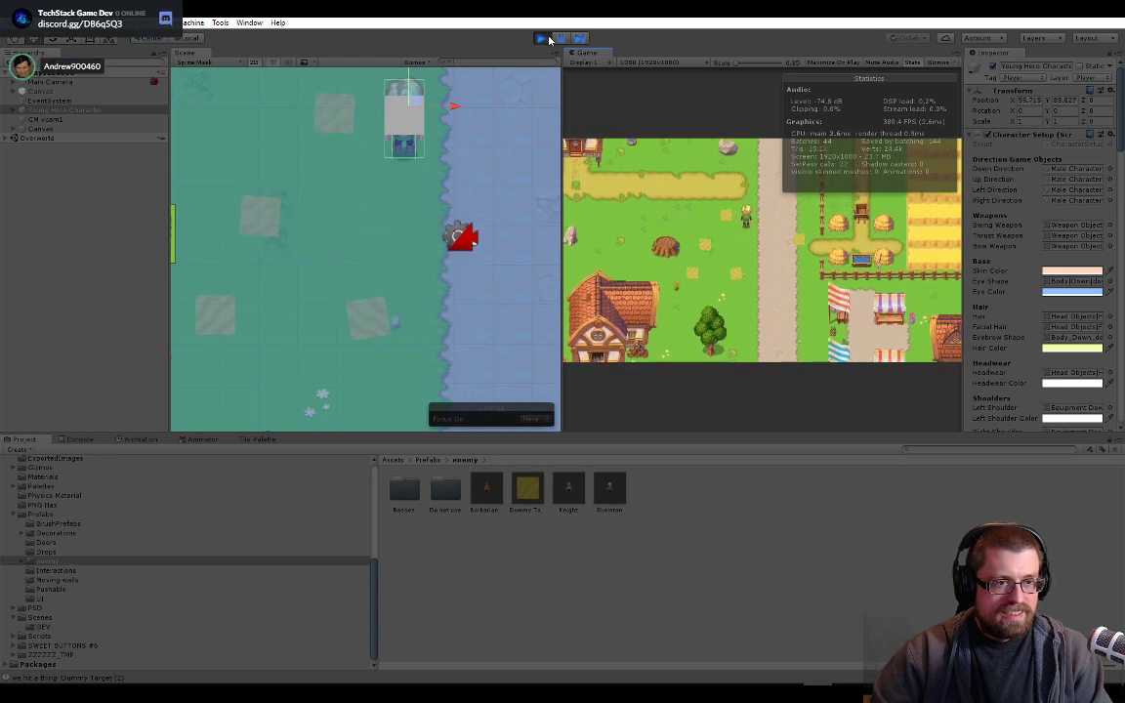
{"action": "left_click", "coordinate": [544, 39]}
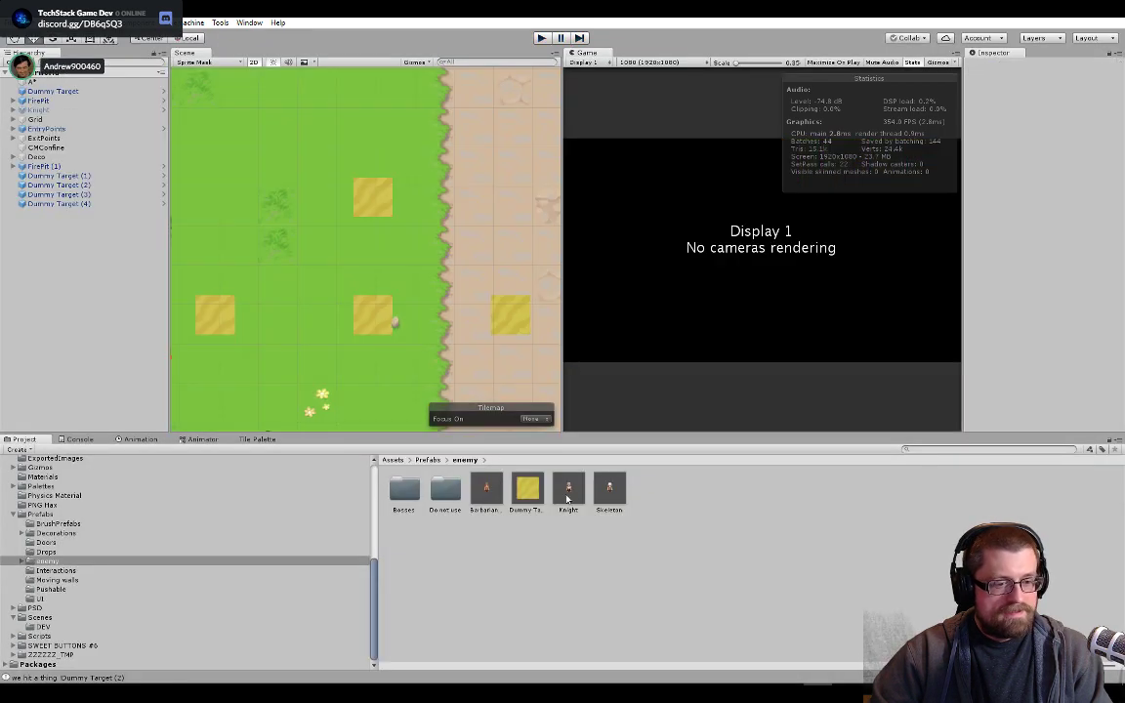
- Freeze the Z rotation in the Dummy Target prefab's Rigidbody 2D constraints
{"action": "double_click", "coordinate": [527, 488]}
{"action": "scroll", "coordinate": [1037, 340], "scroll_direction": "down", "scroll_amount": 3}
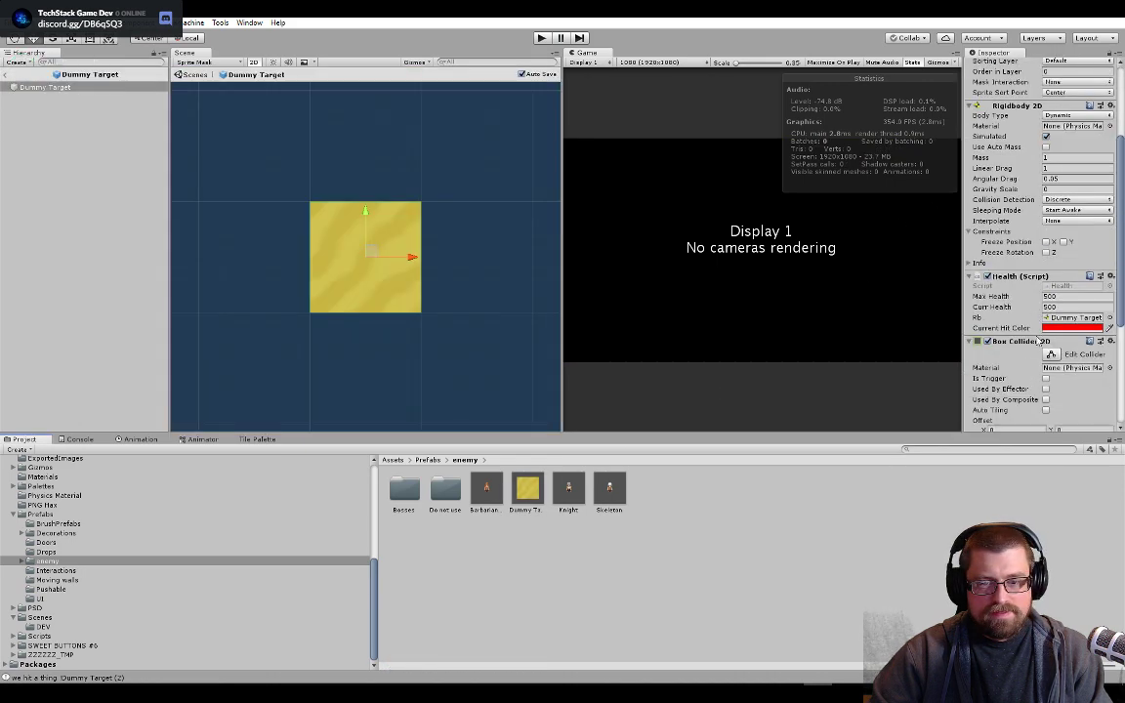
{"action": "left_click", "coordinate": [1047, 253]}
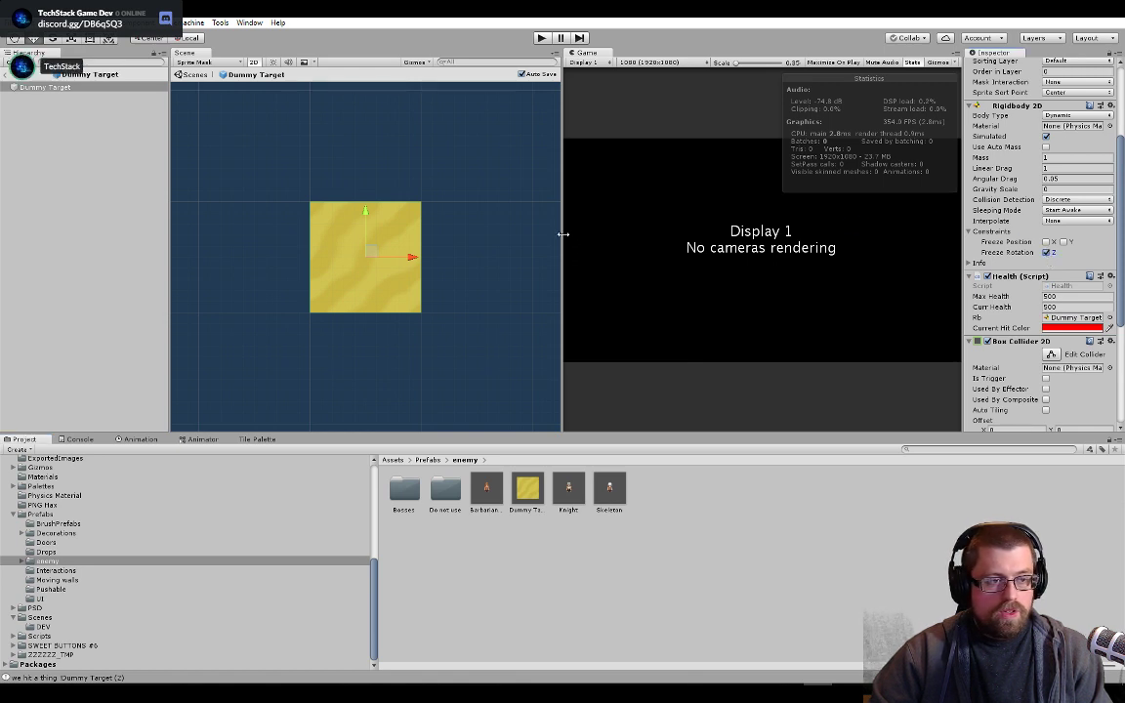
- Enlarge the Game view and look through its gizmo display list, from custom scripts to built-in components
{"action": "left_click_drag", "start_coordinate": [562, 233], "coordinate": [239, 234]}
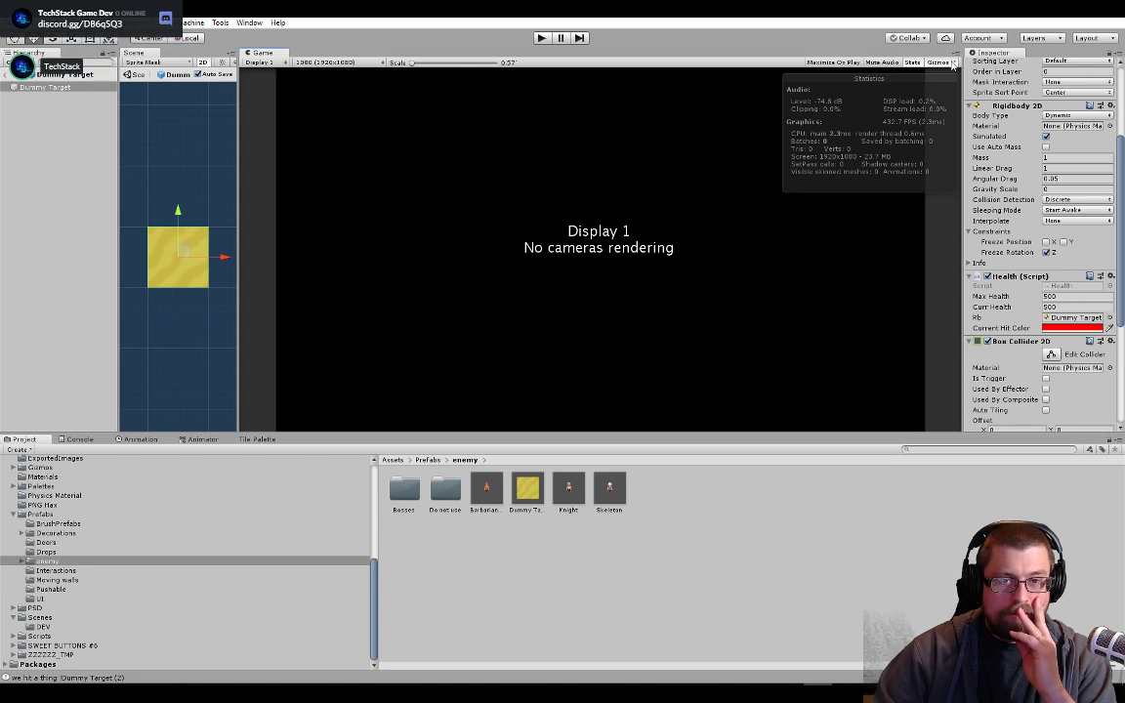
{"action": "left_click", "coordinate": [953, 62]}
{"action": "scroll", "coordinate": [990, 224], "scroll_direction": "down", "scroll_amount": 5}
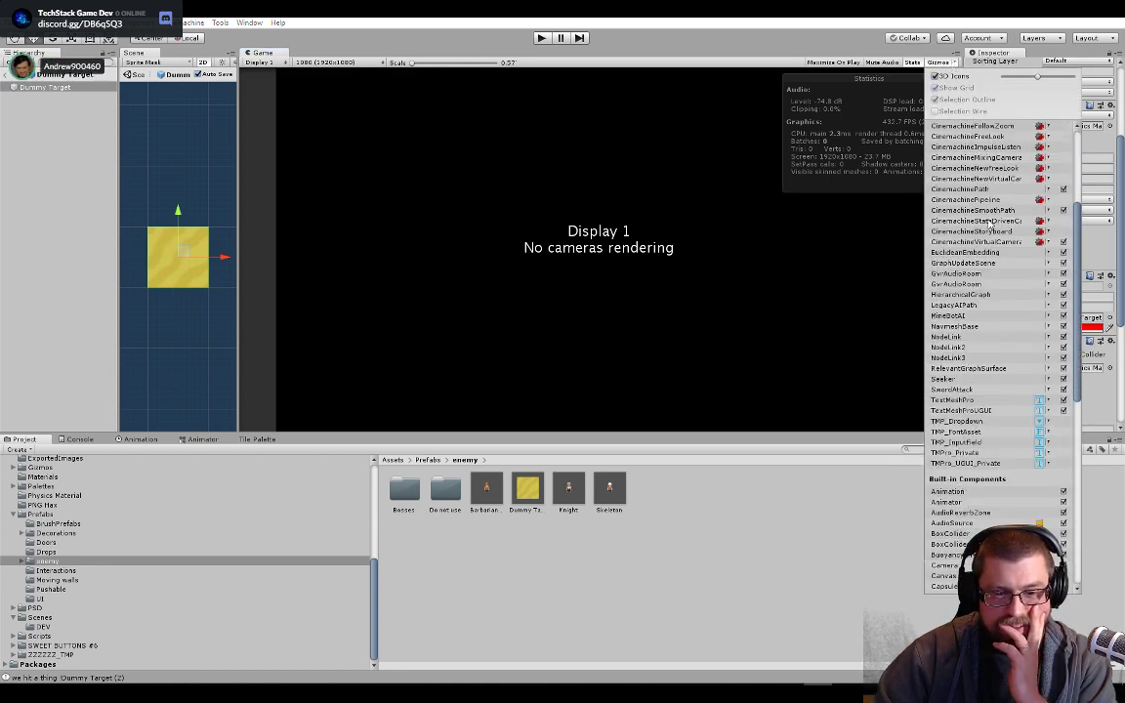
{"action": "scroll", "coordinate": [994, 307], "scroll_direction": "down", "scroll_amount": 8}
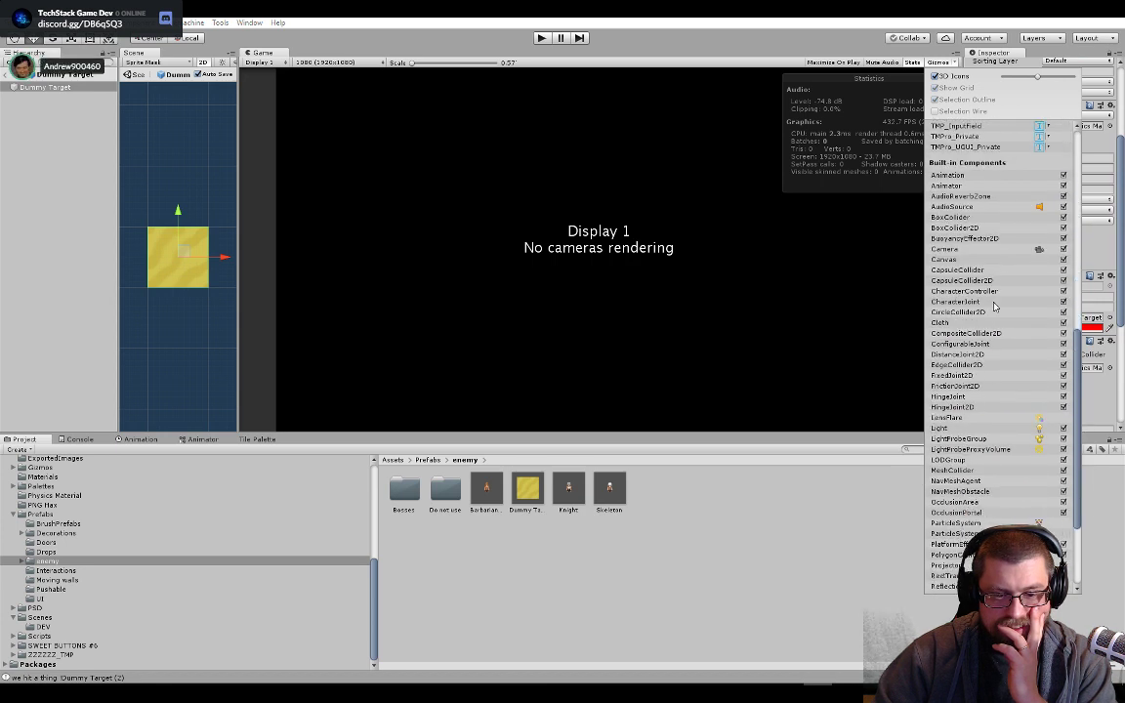
- Review the component list in the Game view's gizmo settings and widen the Scene view
{"action": "scroll", "coordinate": [994, 307], "scroll_direction": "down", "scroll_amount": 3}
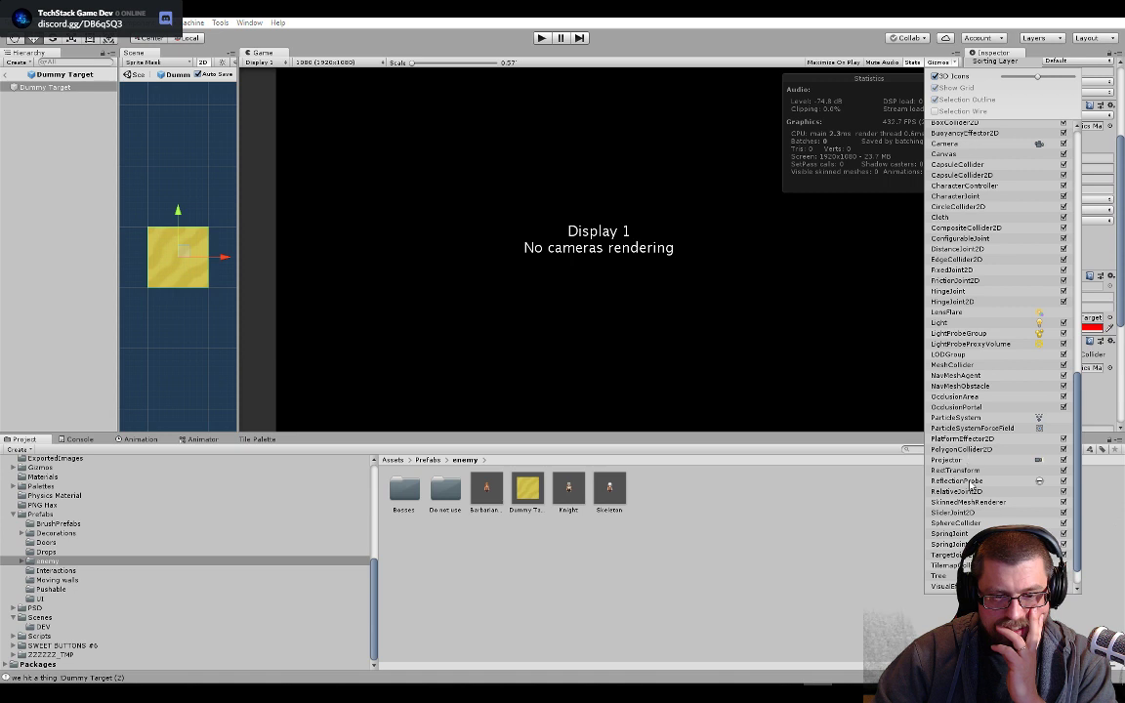
{"action": "scroll", "coordinate": [933, 404], "scroll_direction": "down", "scroll_amount": 1}
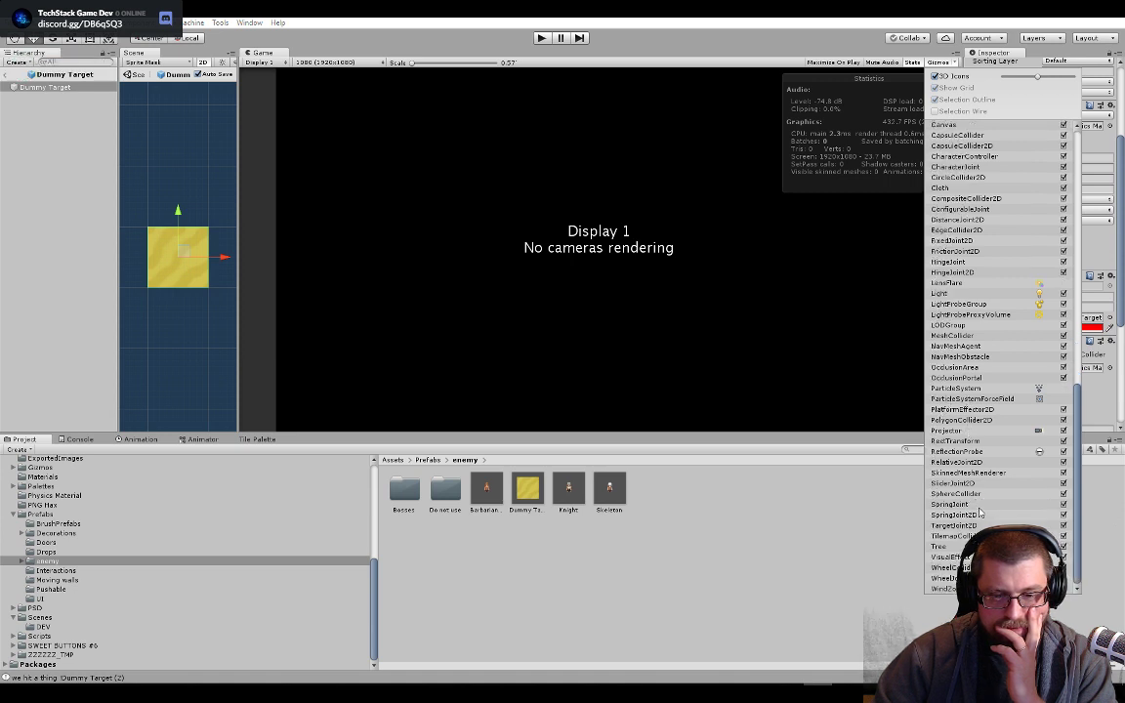
{"action": "left_click_drag", "start_coordinate": [1078, 425], "coordinate": [1076, 161]}
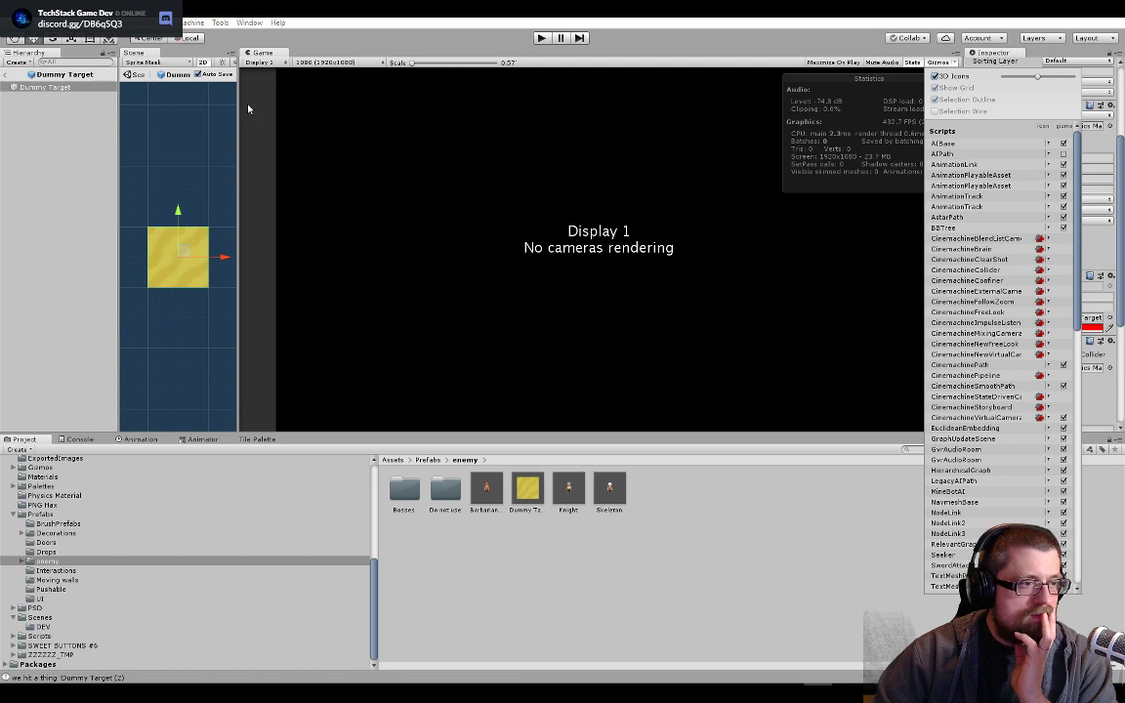
{"action": "left_click_drag", "start_coordinate": [240, 95], "coordinate": [704, 99]}
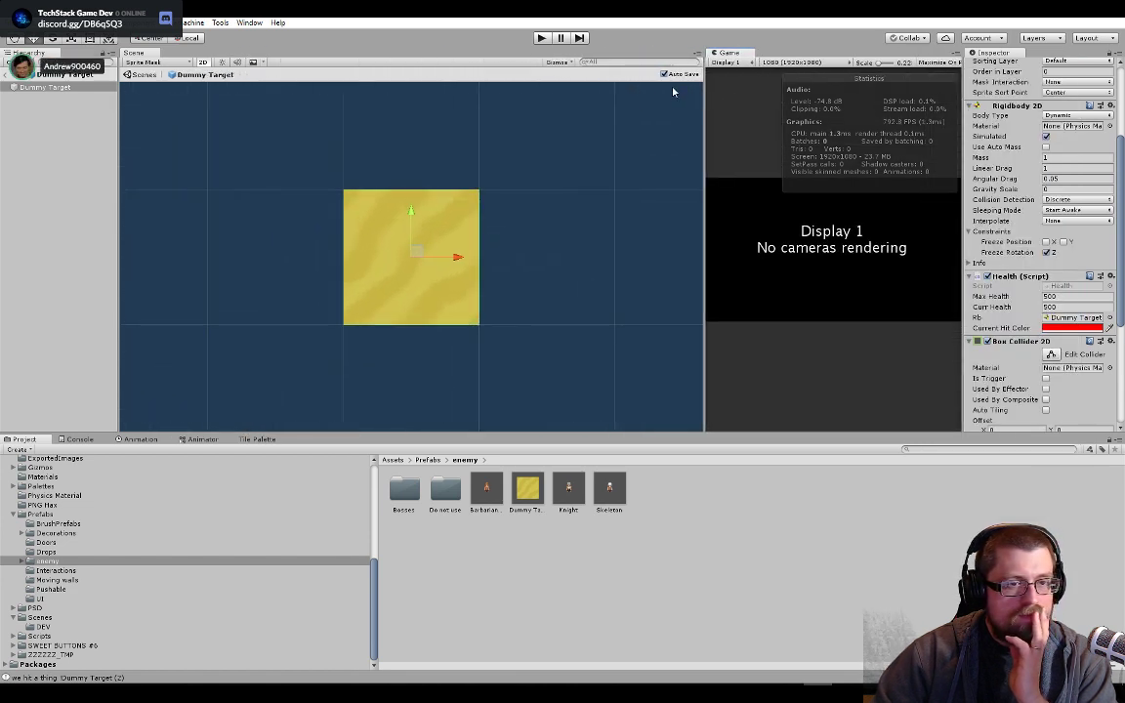
- Enable Selection Wire in the Scene view's gizmo settings and look through its component list
{"action": "left_click", "coordinate": [559, 62]}
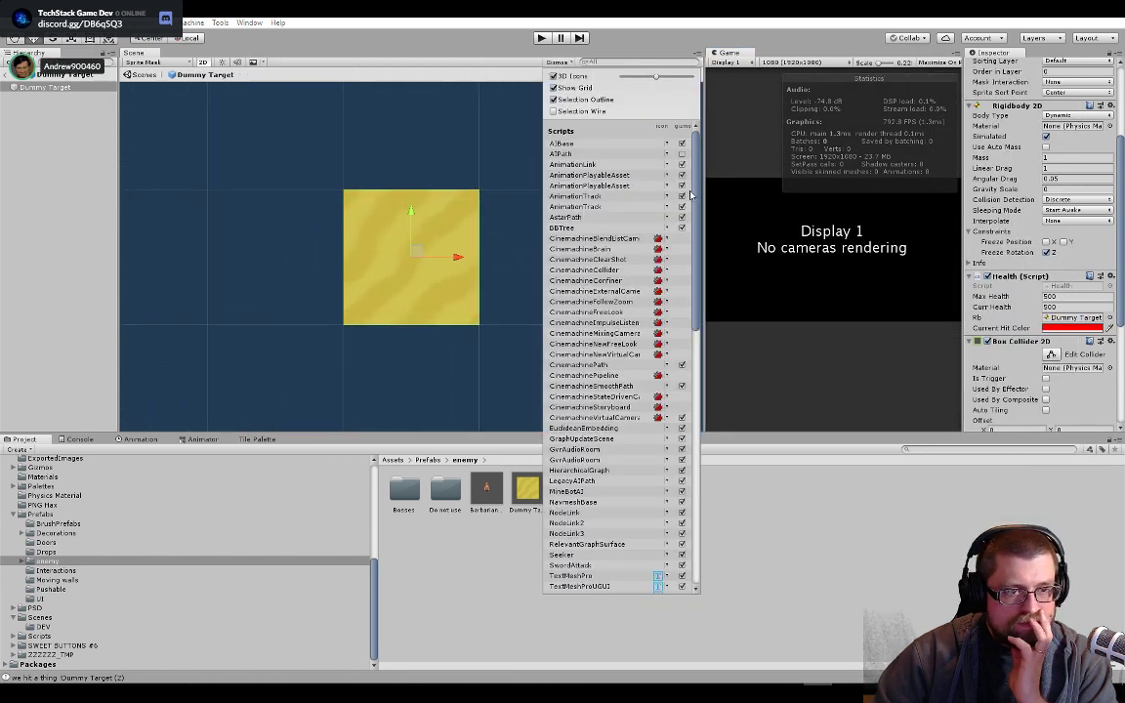
{"action": "left_click", "coordinate": [561, 112]}
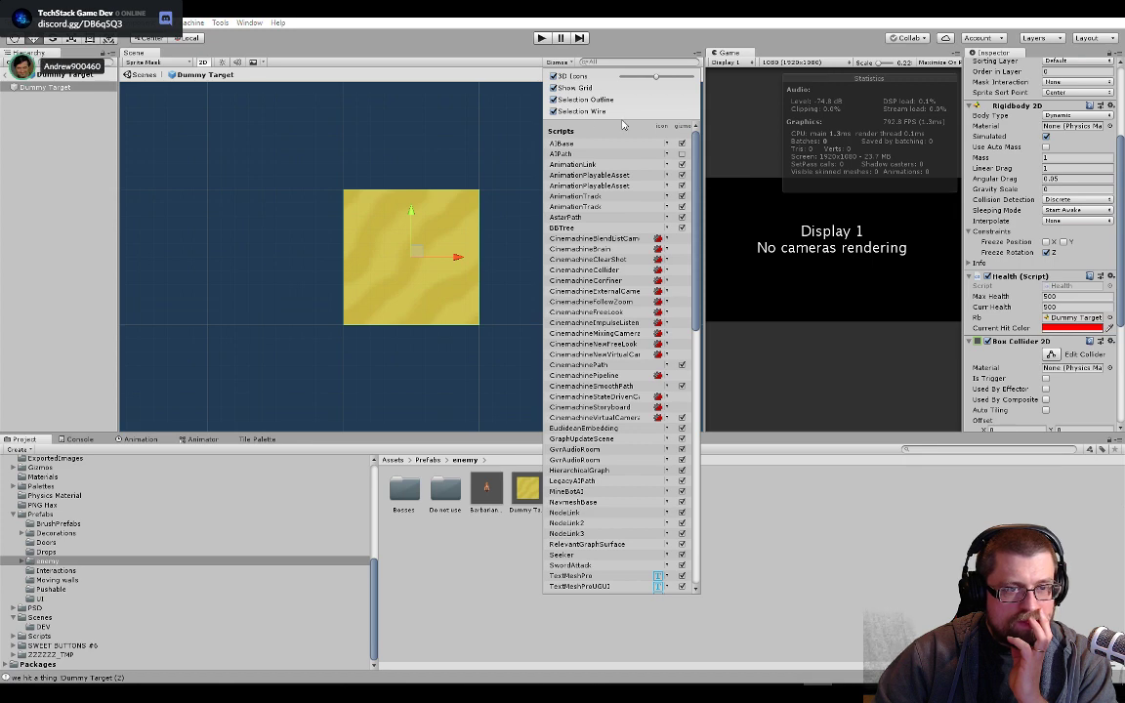
{"action": "scroll", "coordinate": [686, 274], "scroll_direction": "down", "scroll_amount": 10}
{"action": "scroll", "coordinate": [689, 293], "scroll_direction": "down", "scroll_amount": 10}
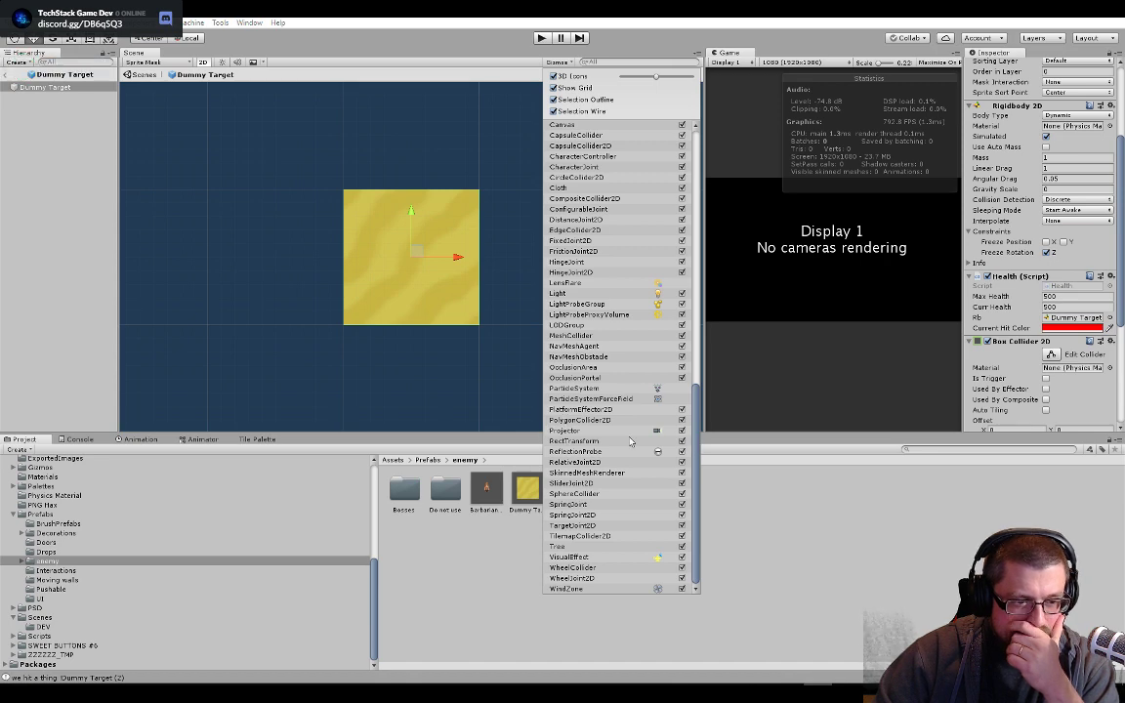
{"action": "left_click_drag", "start_coordinate": [697, 420], "coordinate": [682, 217]}
{"action": "scroll", "coordinate": [684, 221], "scroll_direction": "up", "scroll_amount": 5}
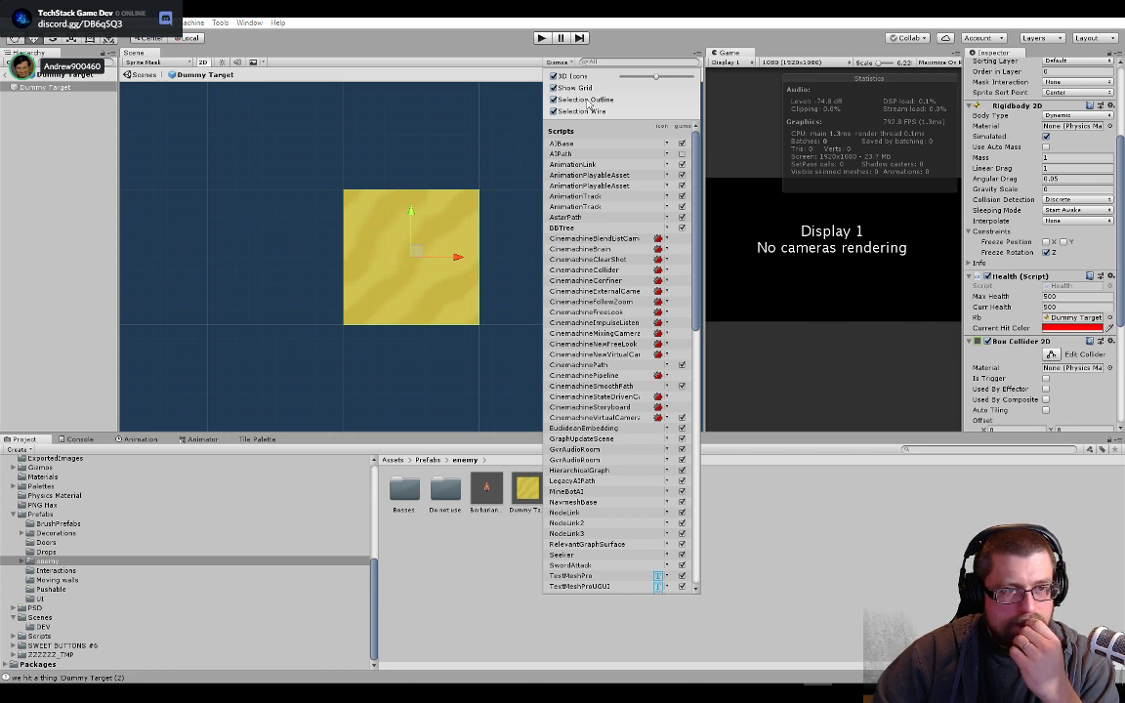
{"action": "left_click", "coordinate": [334, 48]}
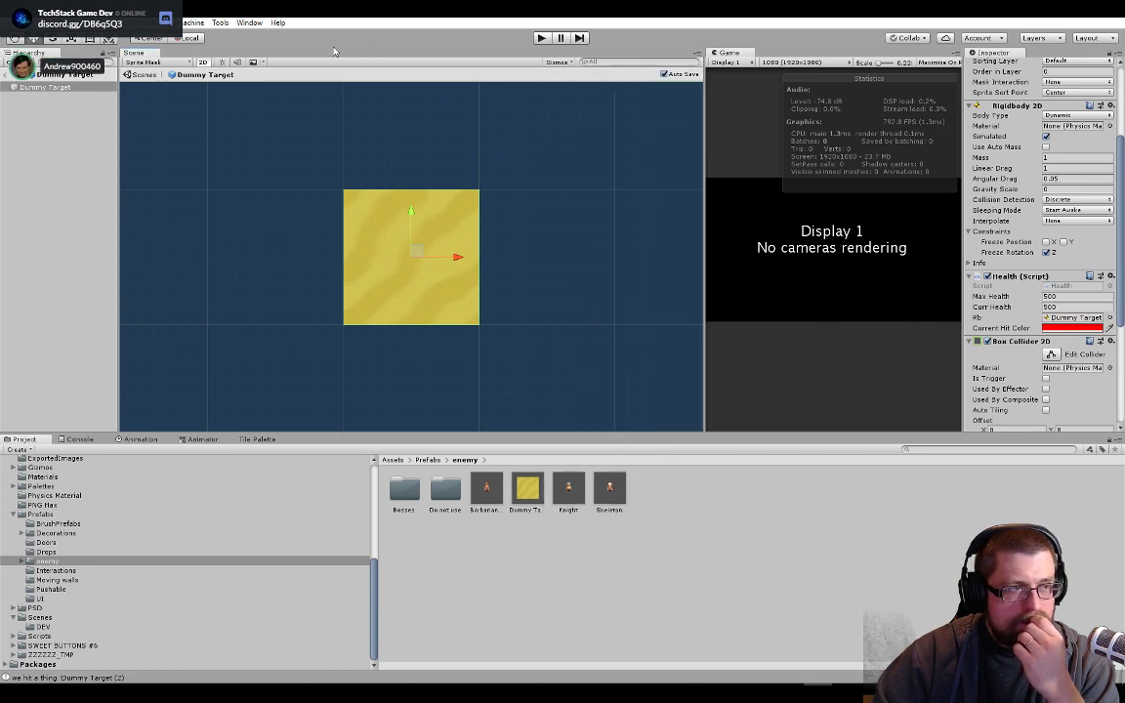
- Open the Physics Debugger and place its window over the Dummy Target prefab view
{"action": "left_click", "coordinate": [250, 22]}
{"action": "mouse_move", "coordinate": [307, 197]}
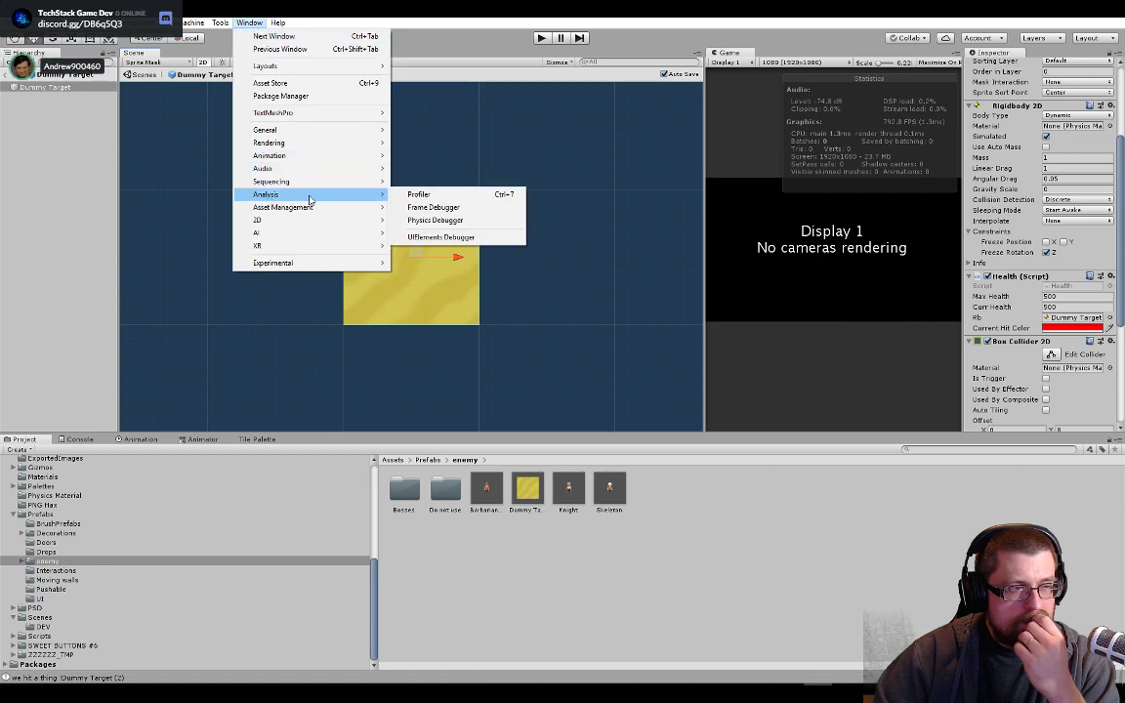
{"action": "mouse_move", "coordinate": [334, 147]}
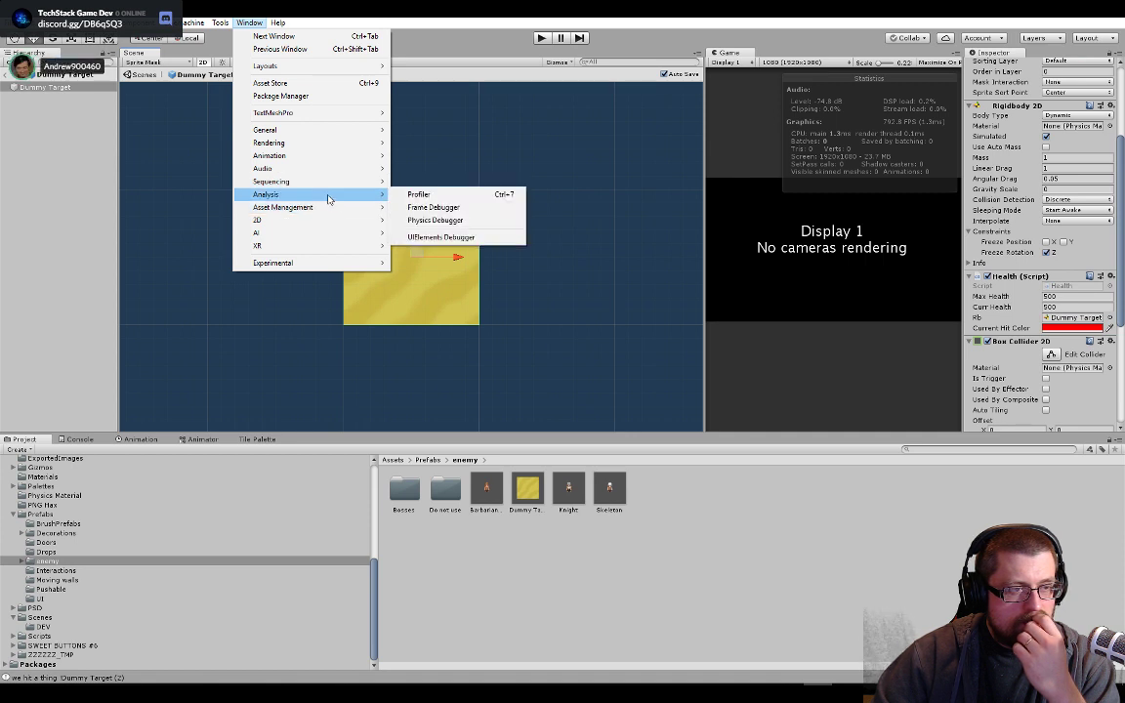
{"action": "left_click", "coordinate": [420, 220]}
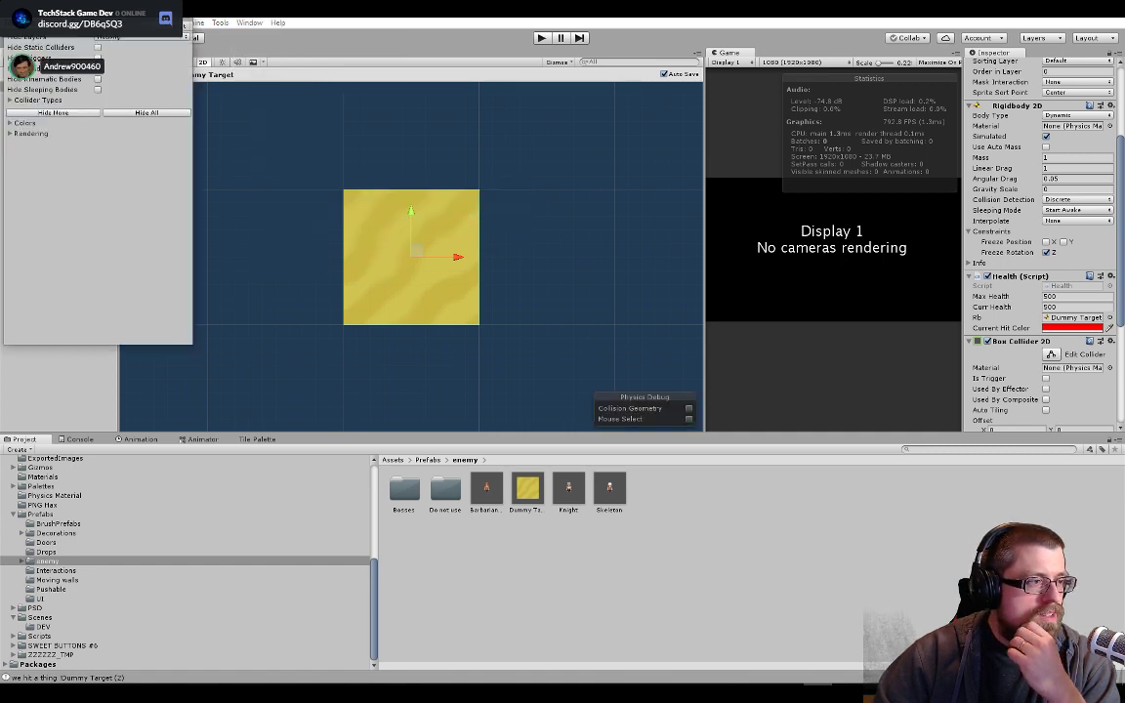
{"action": "left_click_drag", "start_coordinate": [122, 17], "coordinate": [500, 218]}
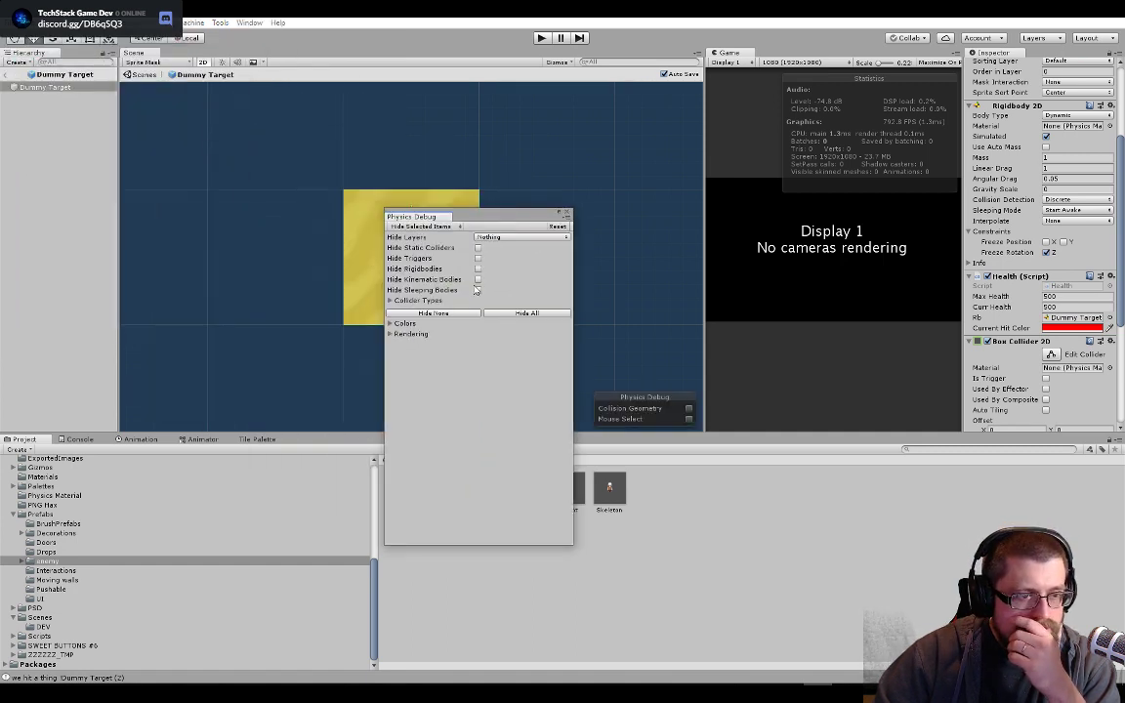
- Expand the Collider Types, Rendering and Colors settings of Physics Debug and check the Hide Layers options
{"action": "left_click", "coordinate": [389, 301]}
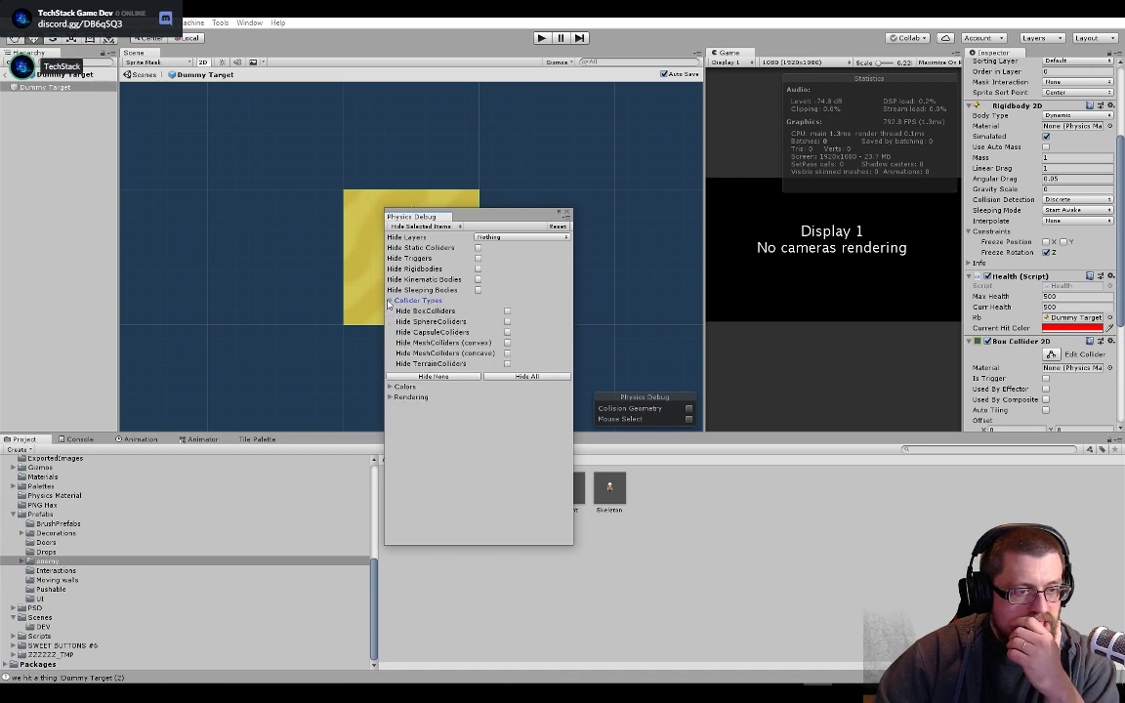
{"action": "left_click", "coordinate": [388, 397]}
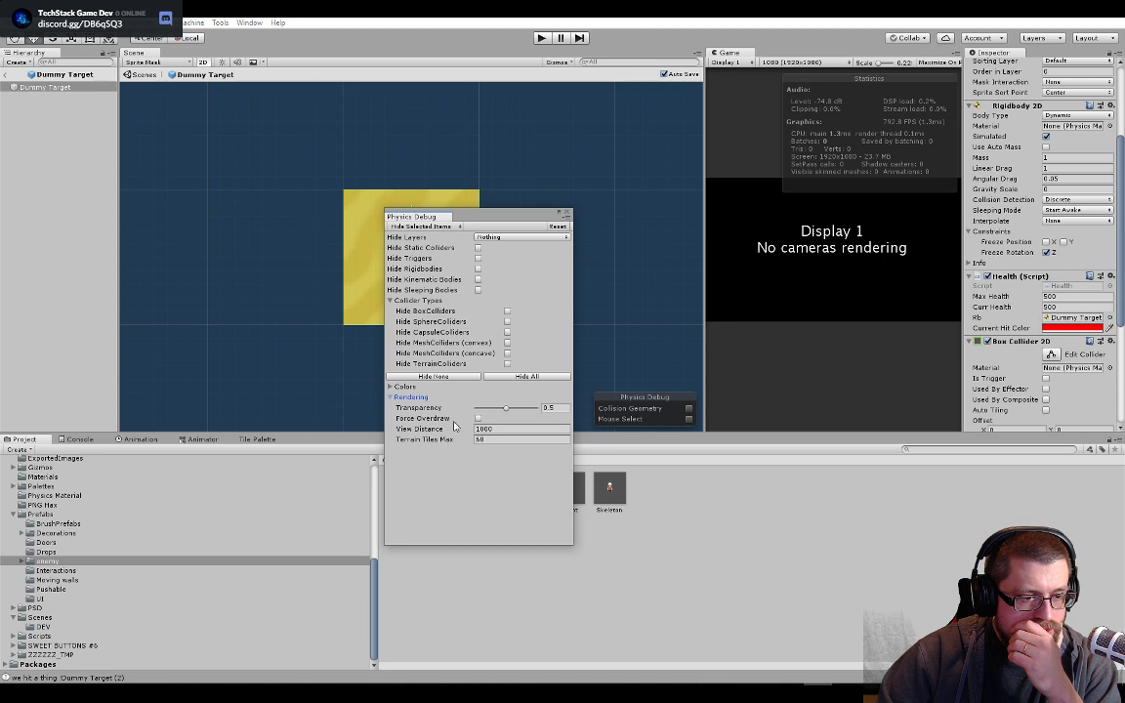
{"action": "left_click", "coordinate": [401, 388]}
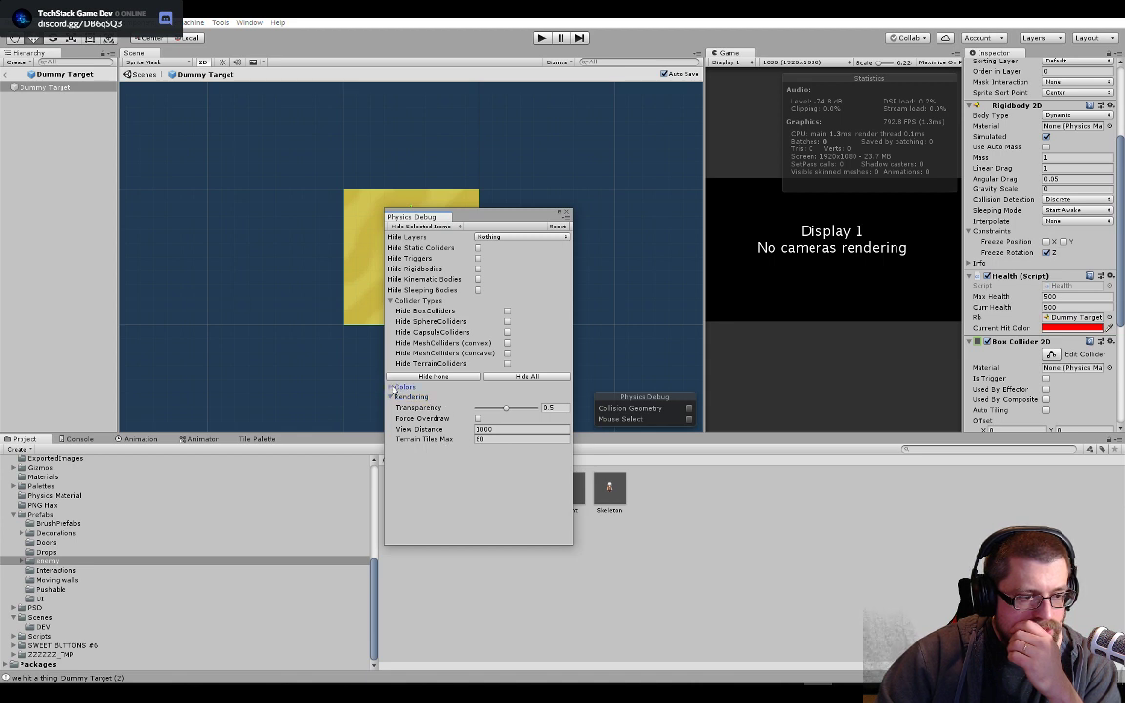
{"action": "left_click", "coordinate": [391, 388]}
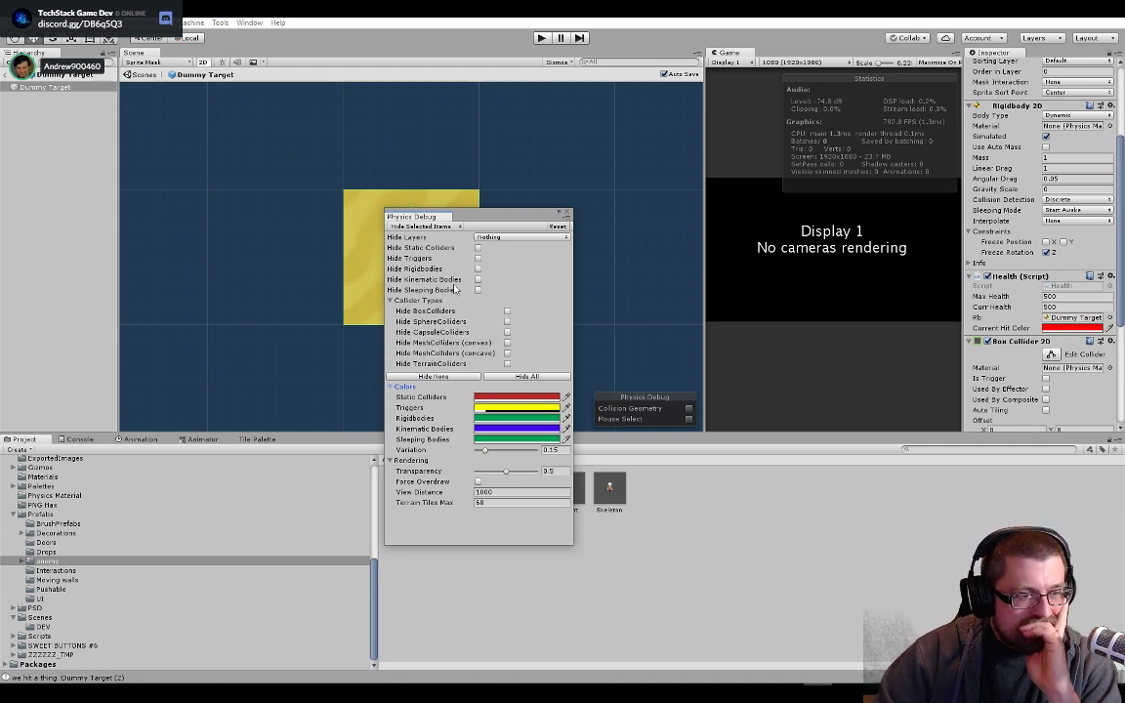
{"action": "left_click", "coordinate": [489, 237]}
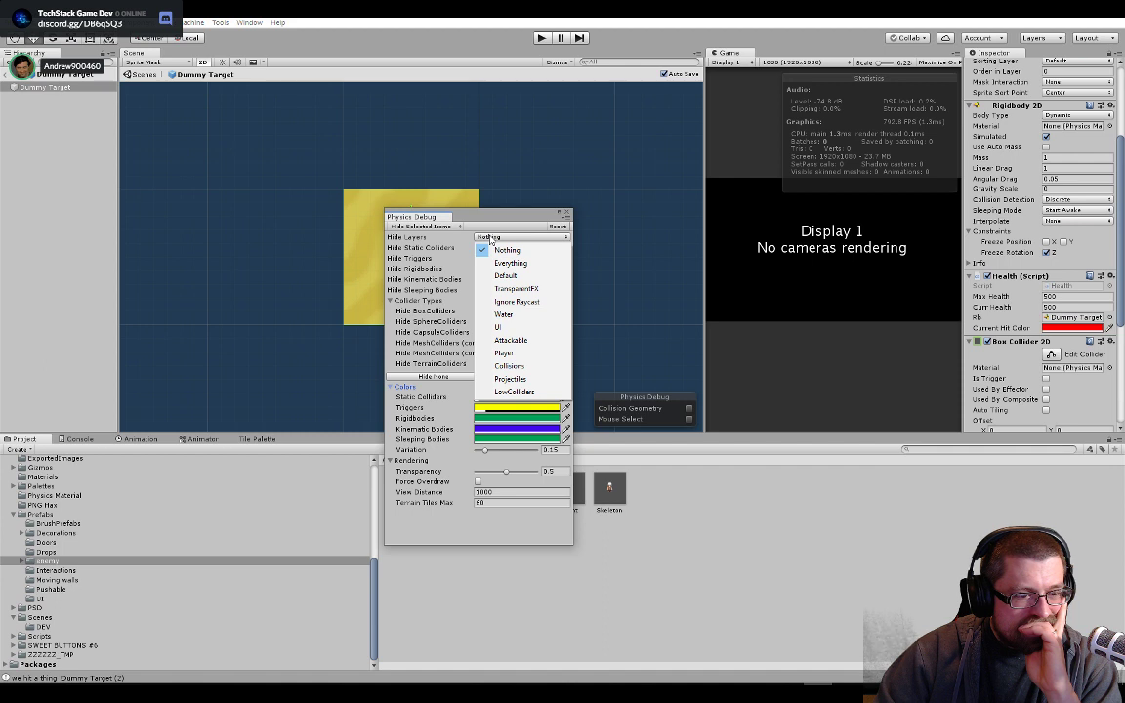
{"action": "left_click", "coordinate": [489, 238]}
- Try the Show Selected Items mode in Physics Debug, restore Hide Selected Items and close the window
{"action": "left_click", "coordinate": [460, 227]}
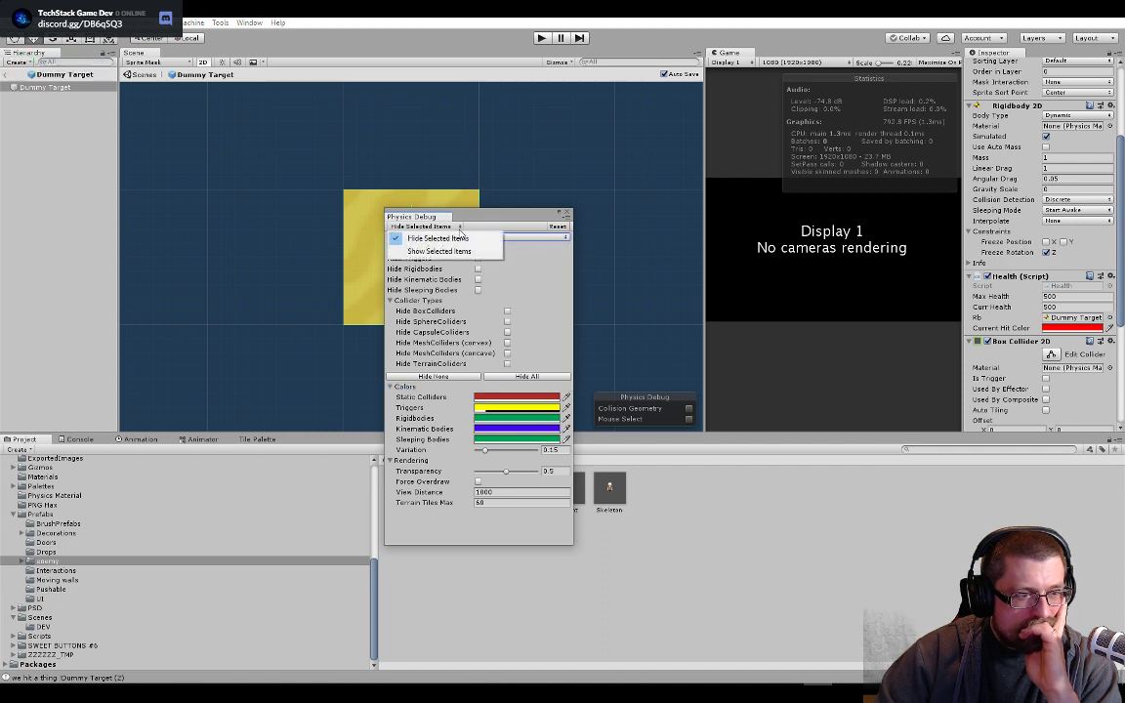
{"action": "left_click", "coordinate": [465, 251]}
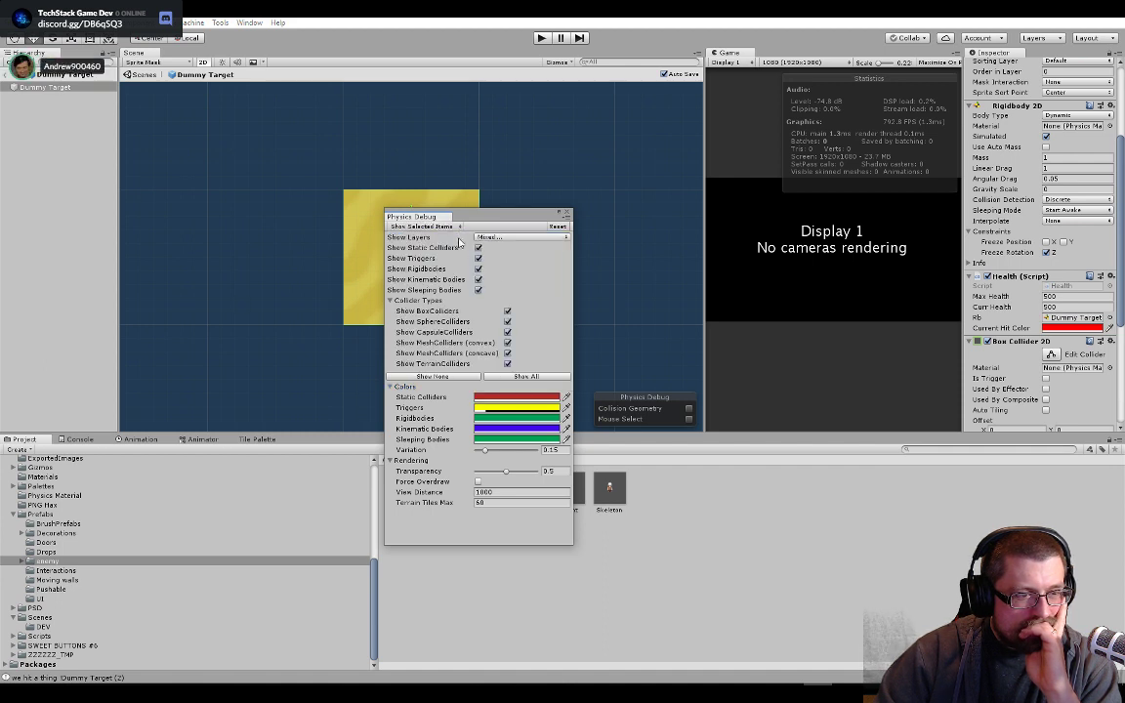
{"action": "left_click", "coordinate": [455, 227]}
{"action": "left_click", "coordinate": [445, 239]}
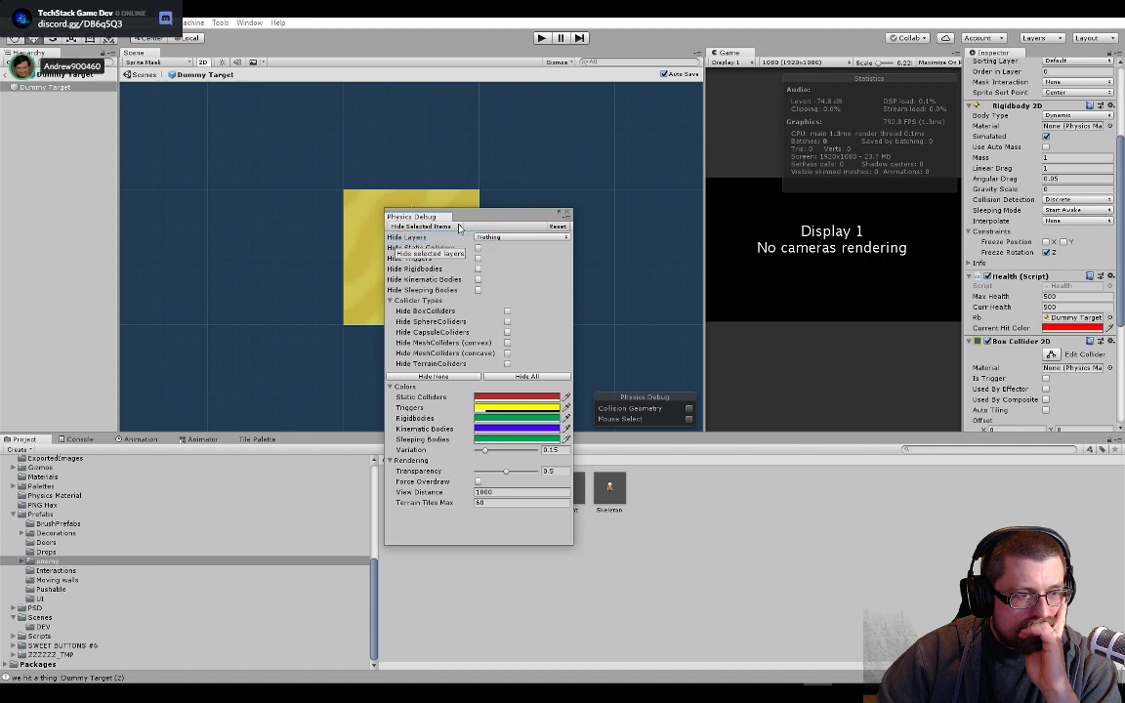
{"action": "left_click", "coordinate": [451, 227]}
{"action": "left_click", "coordinate": [455, 251]}
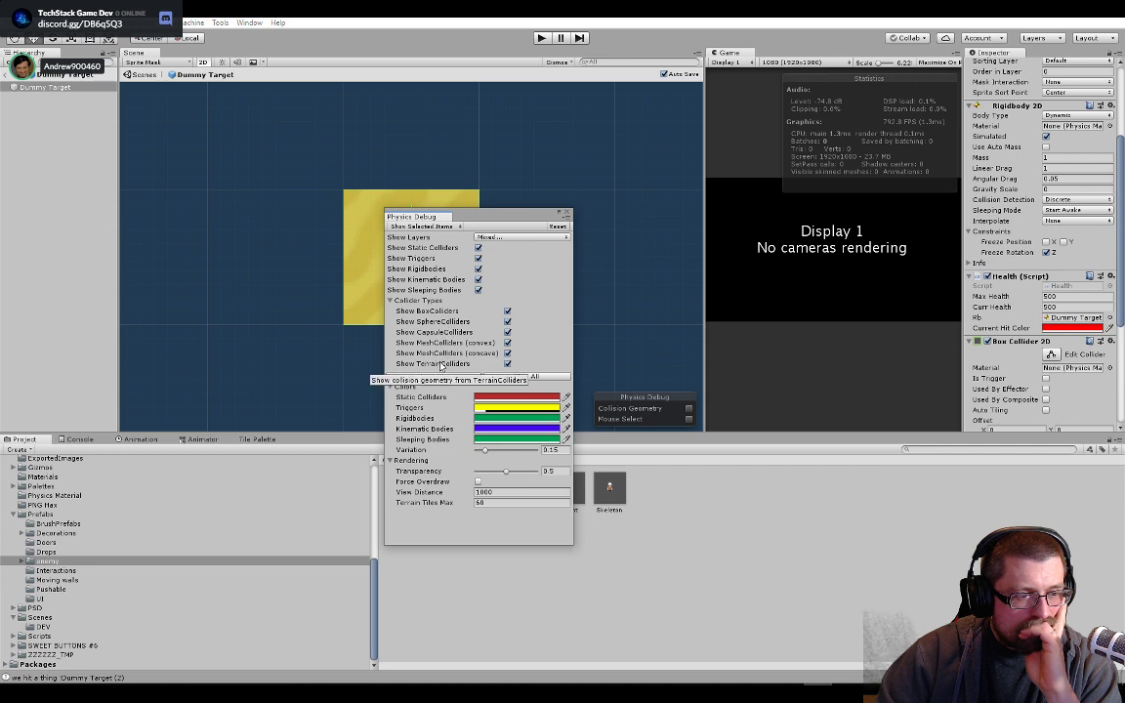
{"action": "left_click", "coordinate": [422, 226]}
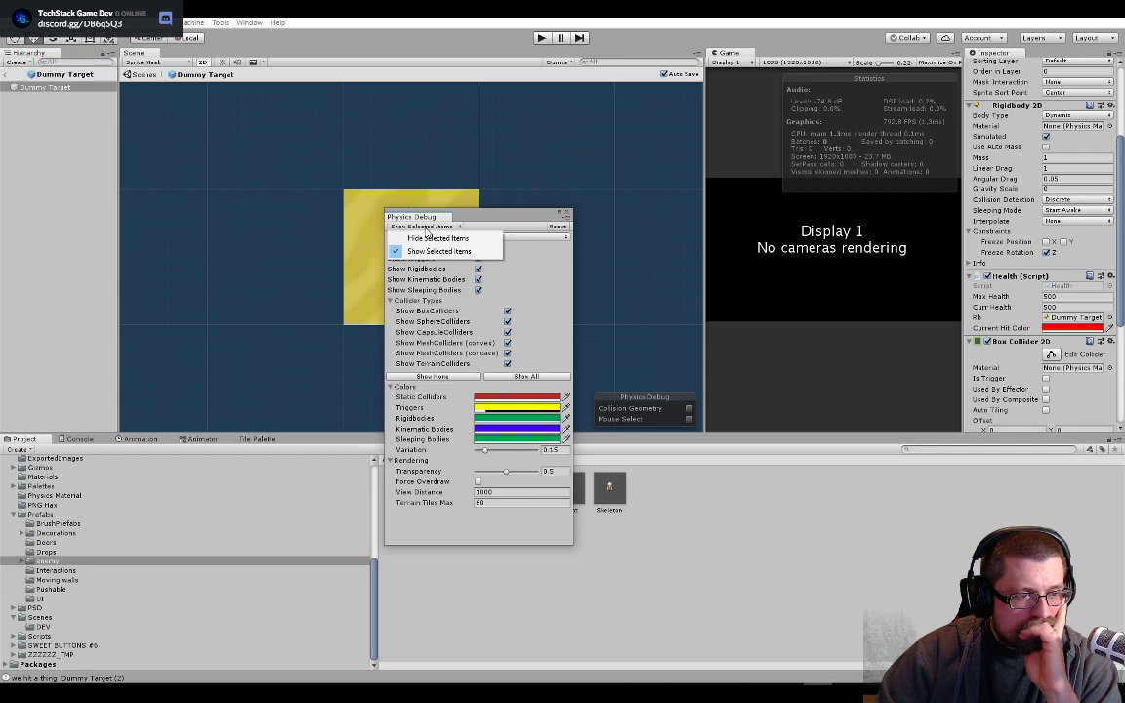
{"action": "left_click", "coordinate": [429, 240]}
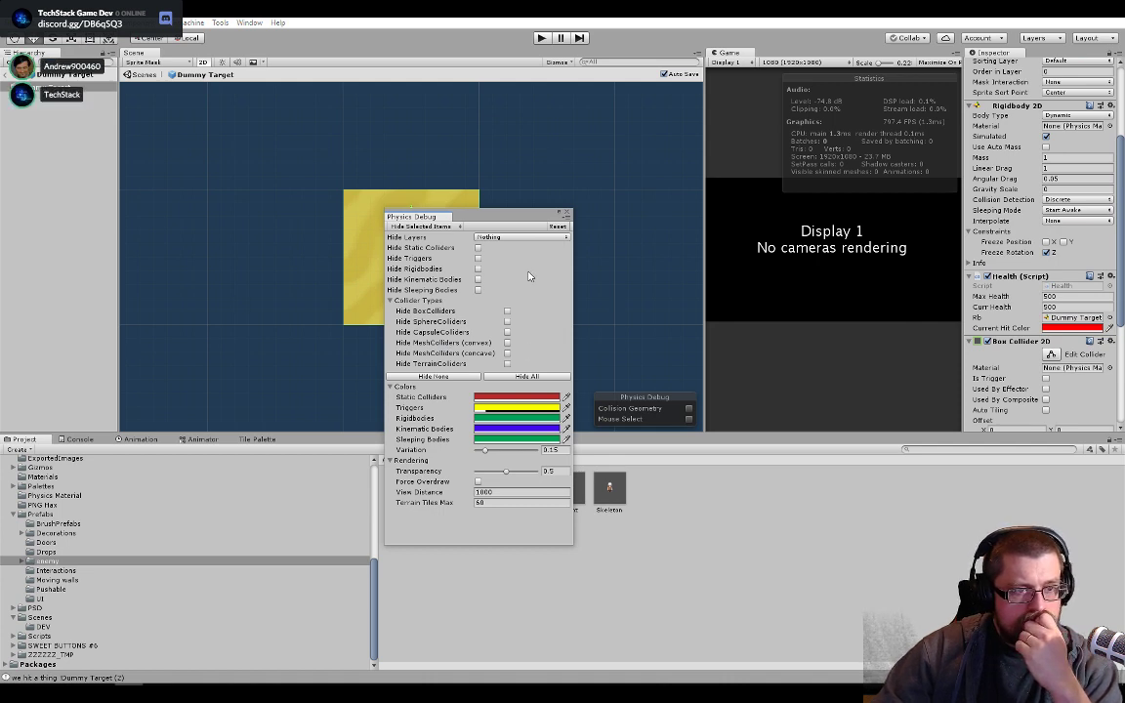
{"action": "left_click", "coordinate": [567, 212]}
{"action": "left_click", "coordinate": [249, 23]}
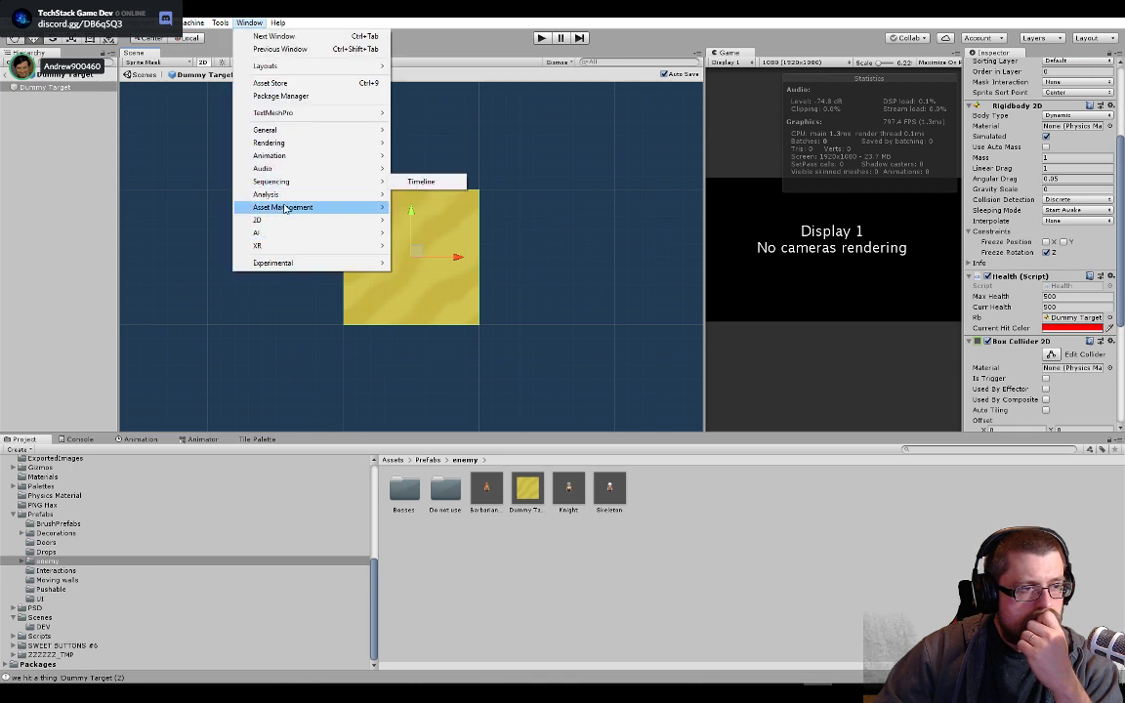
{"action": "mouse_move", "coordinate": [287, 197]}
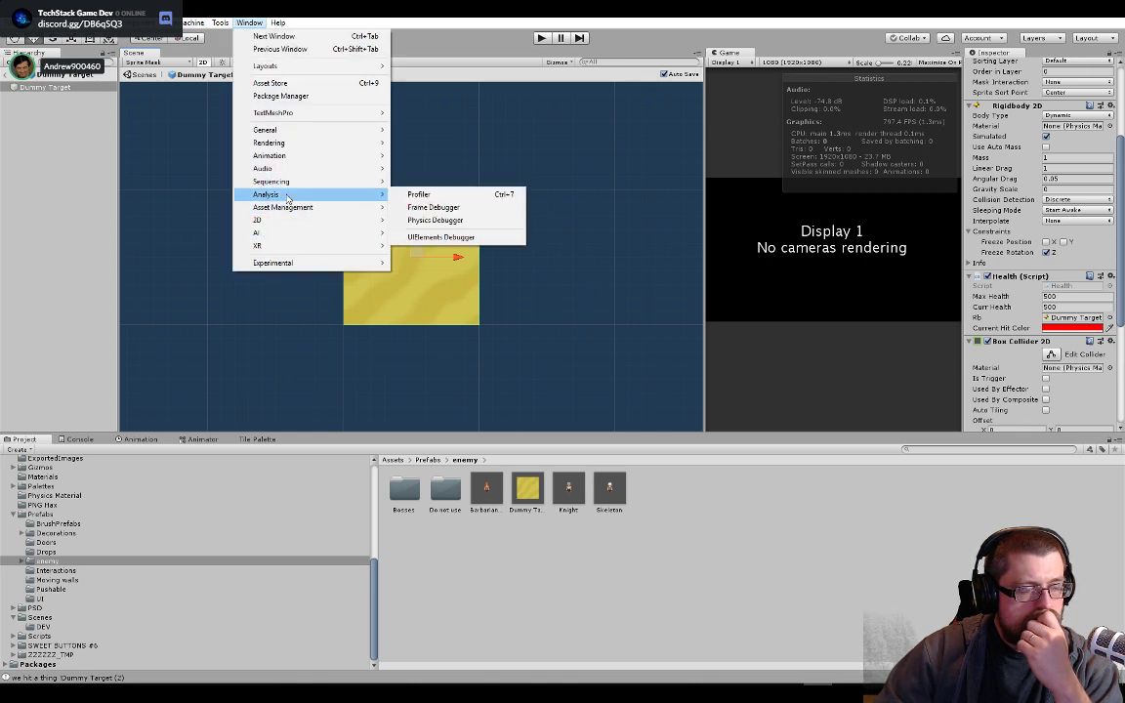
{"action": "mouse_move", "coordinate": [289, 220]}
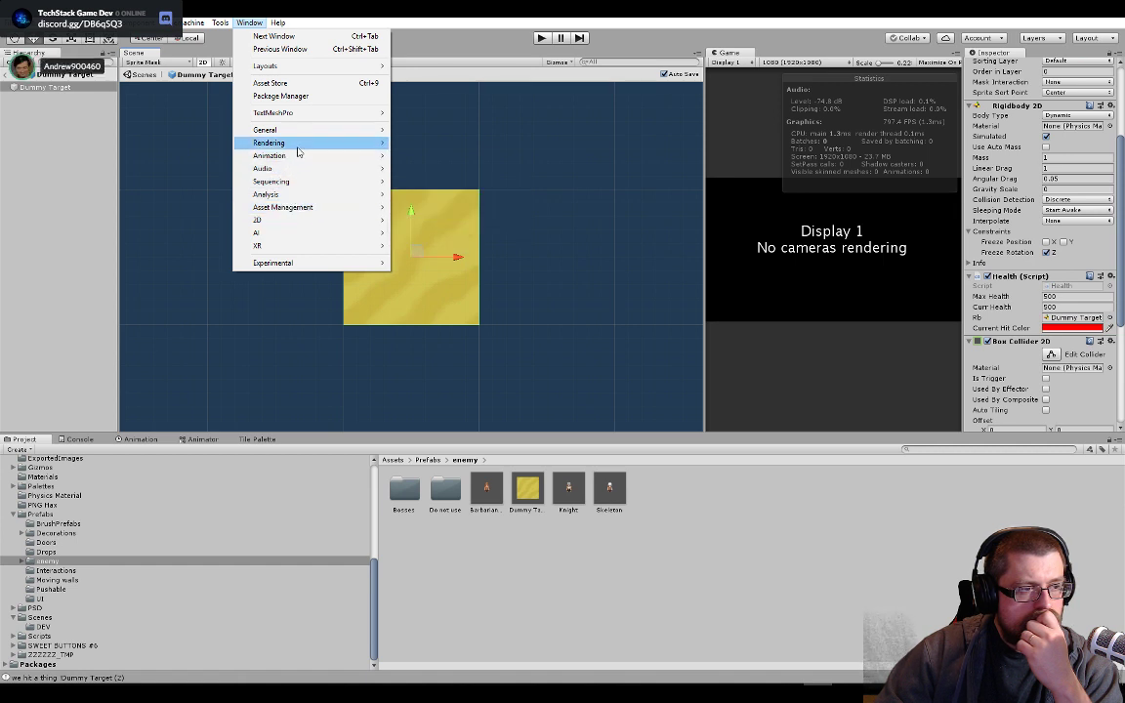
{"action": "mouse_move", "coordinate": [298, 150]}
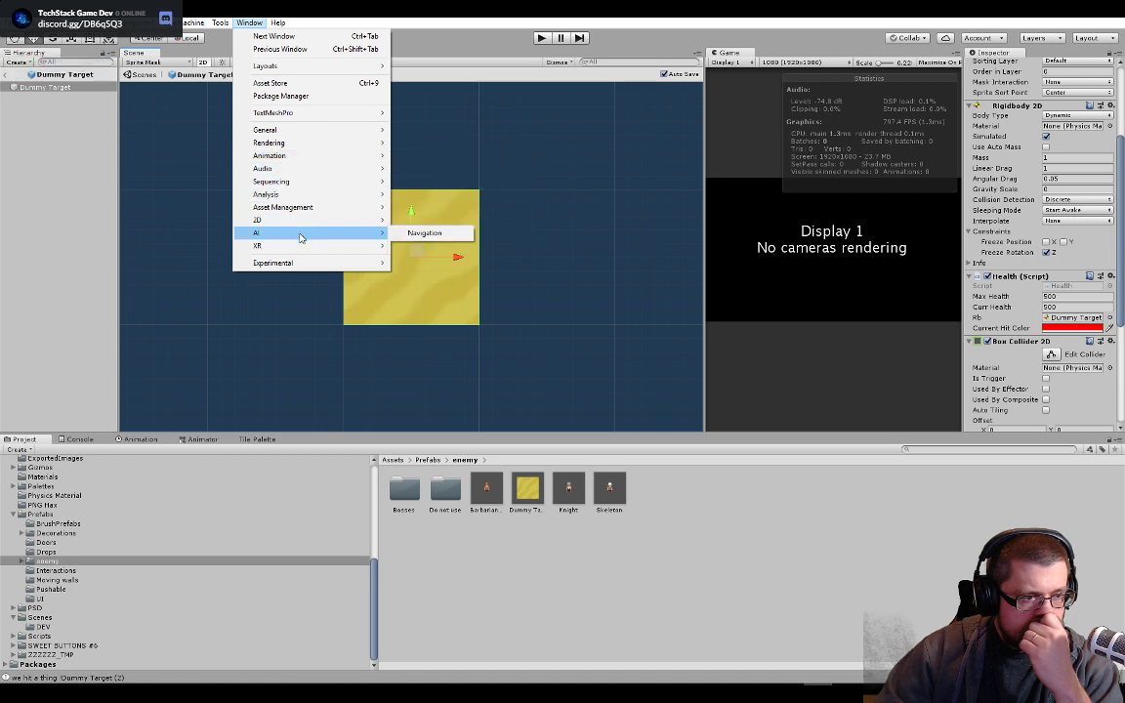
{"action": "mouse_move", "coordinate": [302, 267]}
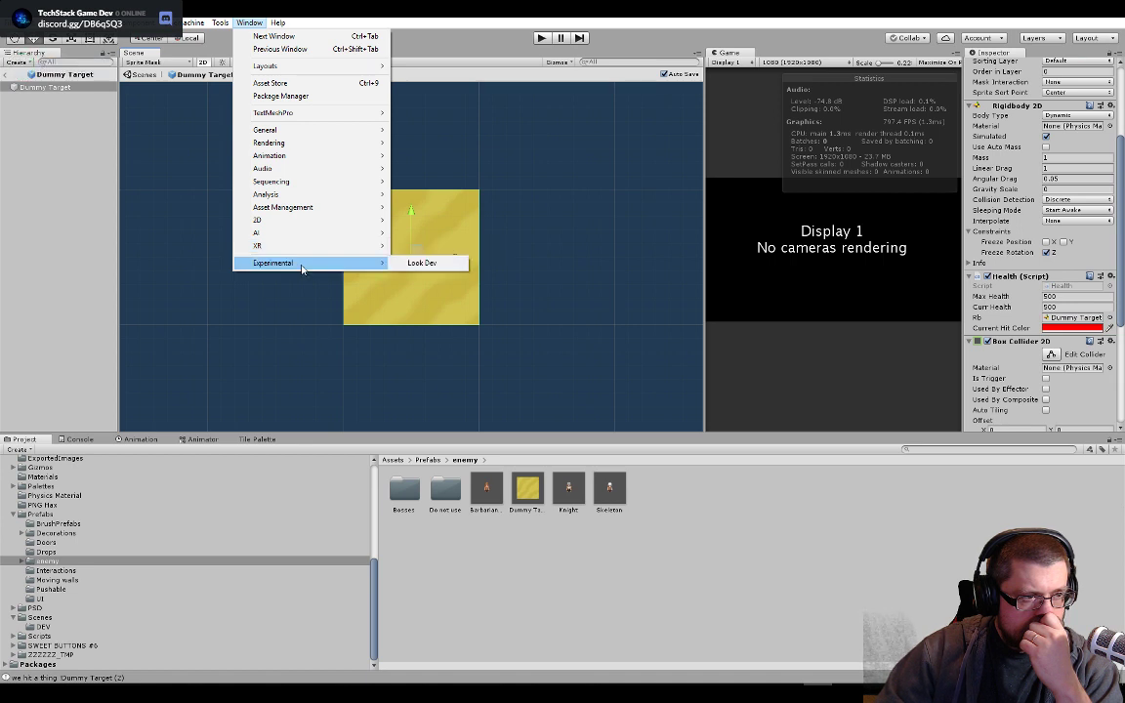
{"action": "left_click", "coordinate": [252, 26]}
{"action": "left_click", "coordinate": [252, 25]}
{"action": "left_click", "coordinate": [252, 25]}
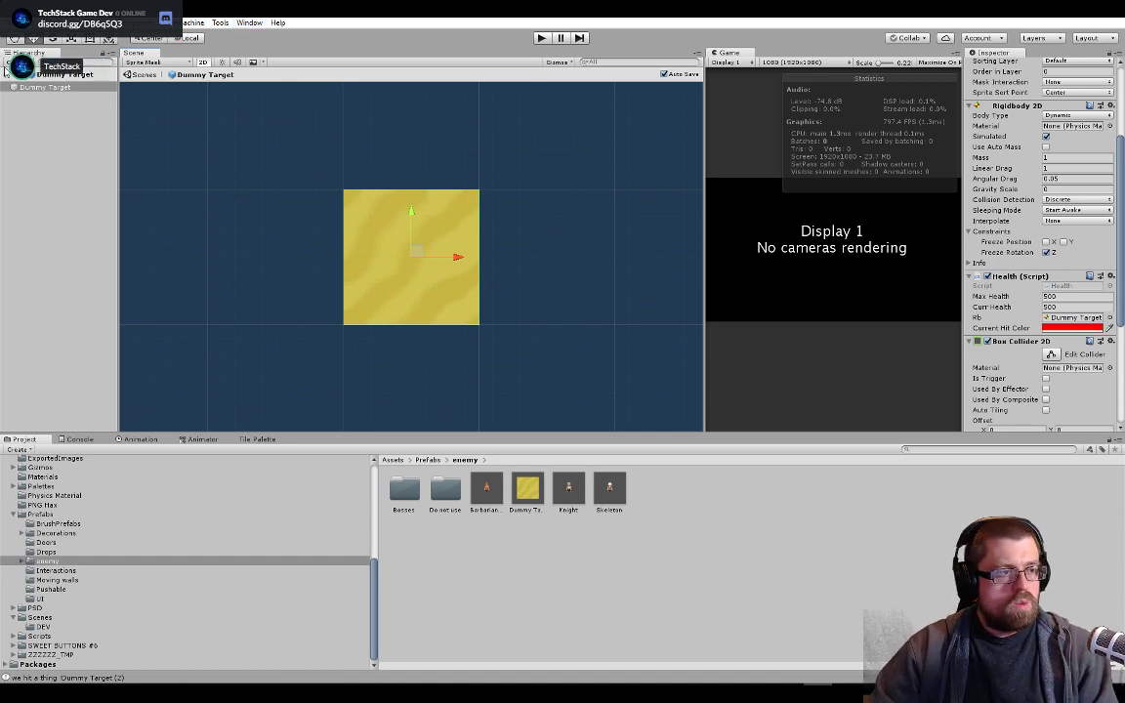
- Leave the Dummy Target prefab and return to the level scene, showing the area around the dummy targets
{"action": "left_click", "coordinate": [7, 74]}
{"action": "scroll", "coordinate": [559, 256], "scroll_direction": "down", "scroll_amount": 6}
{"action": "scroll", "coordinate": [561, 326], "scroll_direction": "down", "scroll_amount": 3}
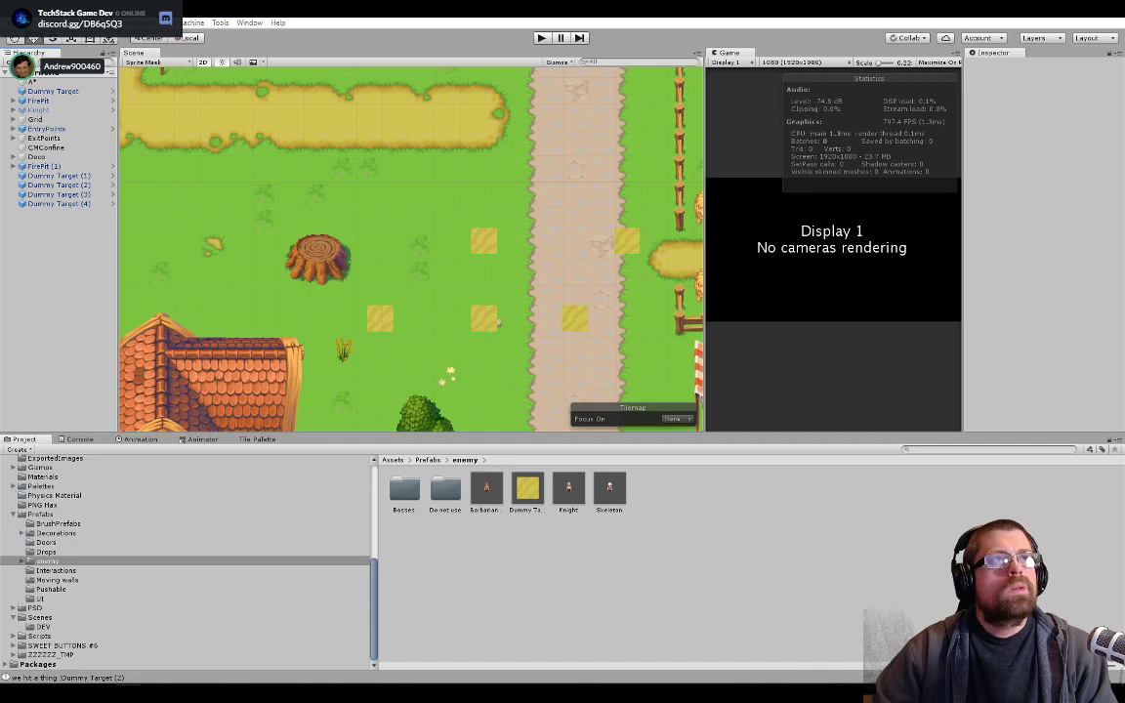
- Switch to the browser's "Visualize BoxCast Rect" page, read the best answer and highlight its transform.TransformDirection(Box.position) code
{"action": "left_click_drag", "start_coordinate": [390, 0], "coordinate": [439, 1]}
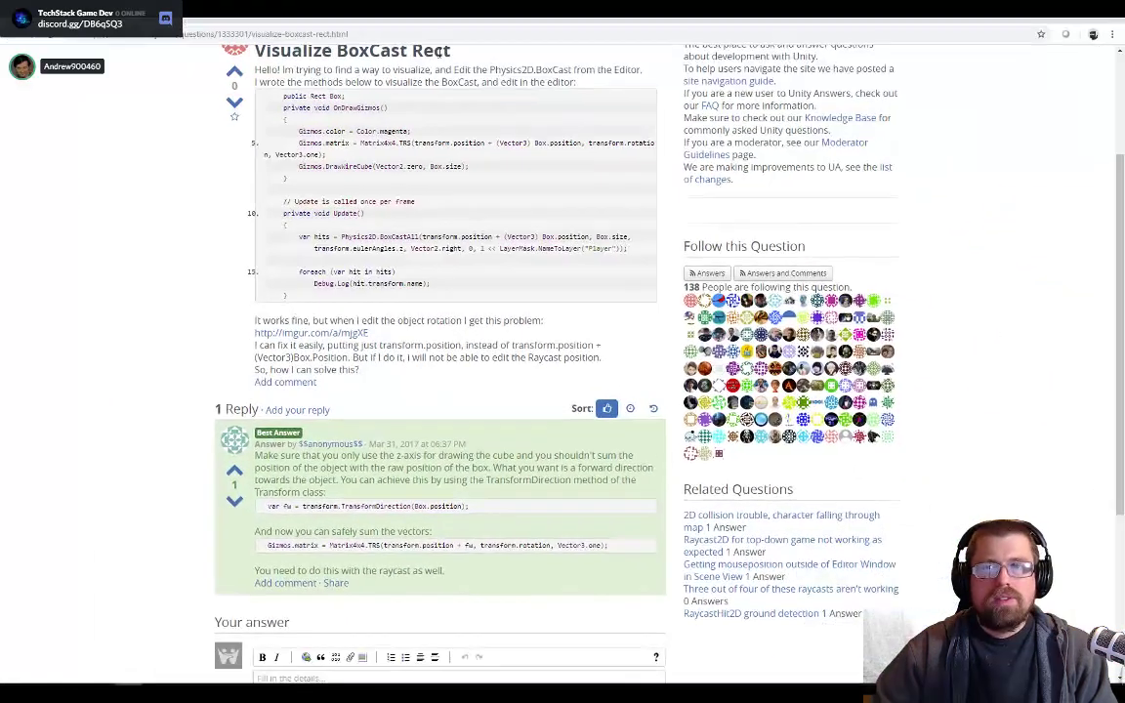
{"action": "scroll", "coordinate": [435, 276], "scroll_direction": "up", "scroll_amount": 1}
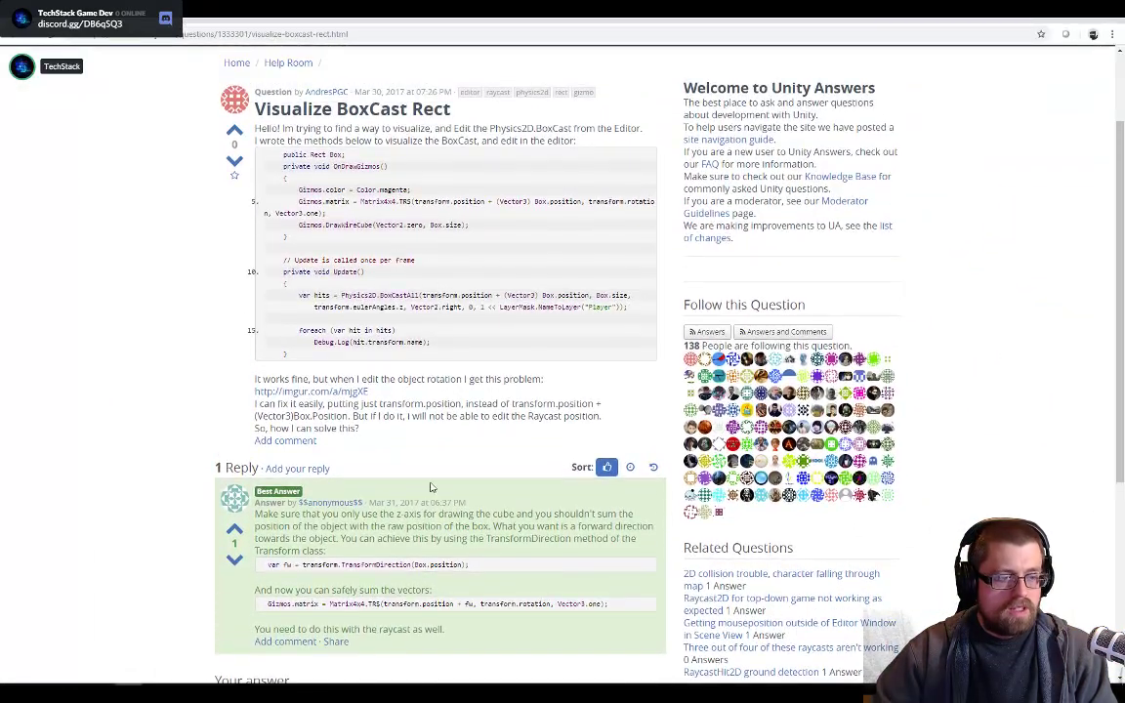
{"action": "scroll", "coordinate": [350, 516], "scroll_direction": "down", "scroll_amount": 1}
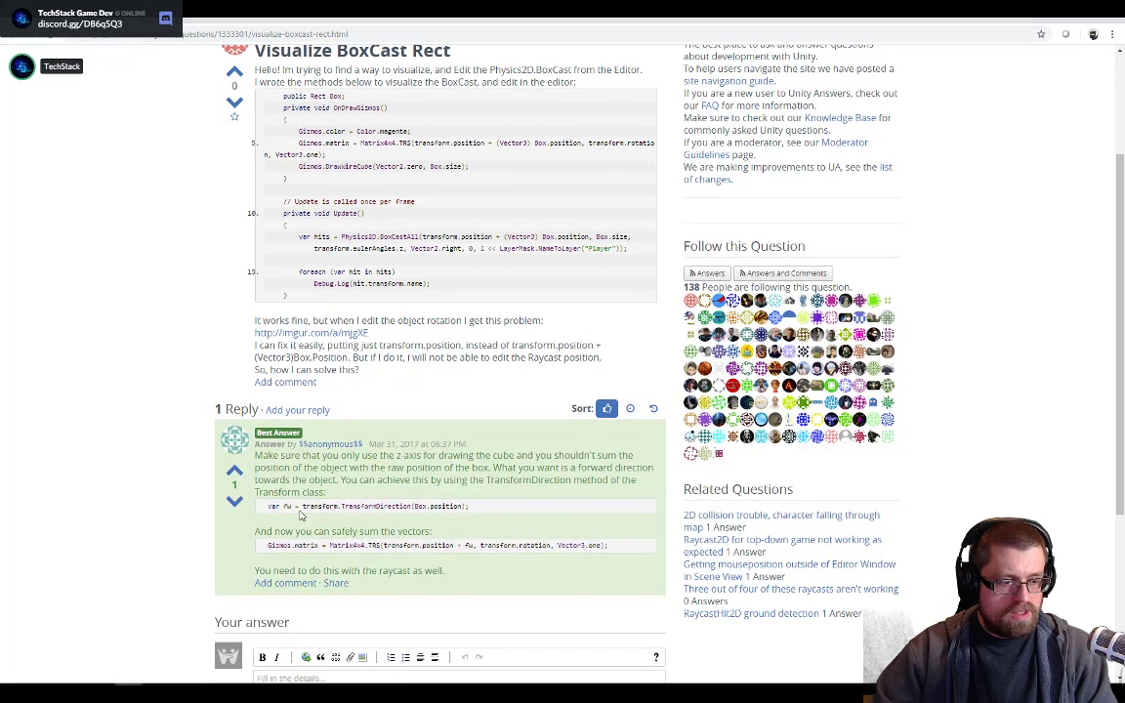
{"action": "left_click_drag", "start_coordinate": [301, 506], "coordinate": [508, 518]}
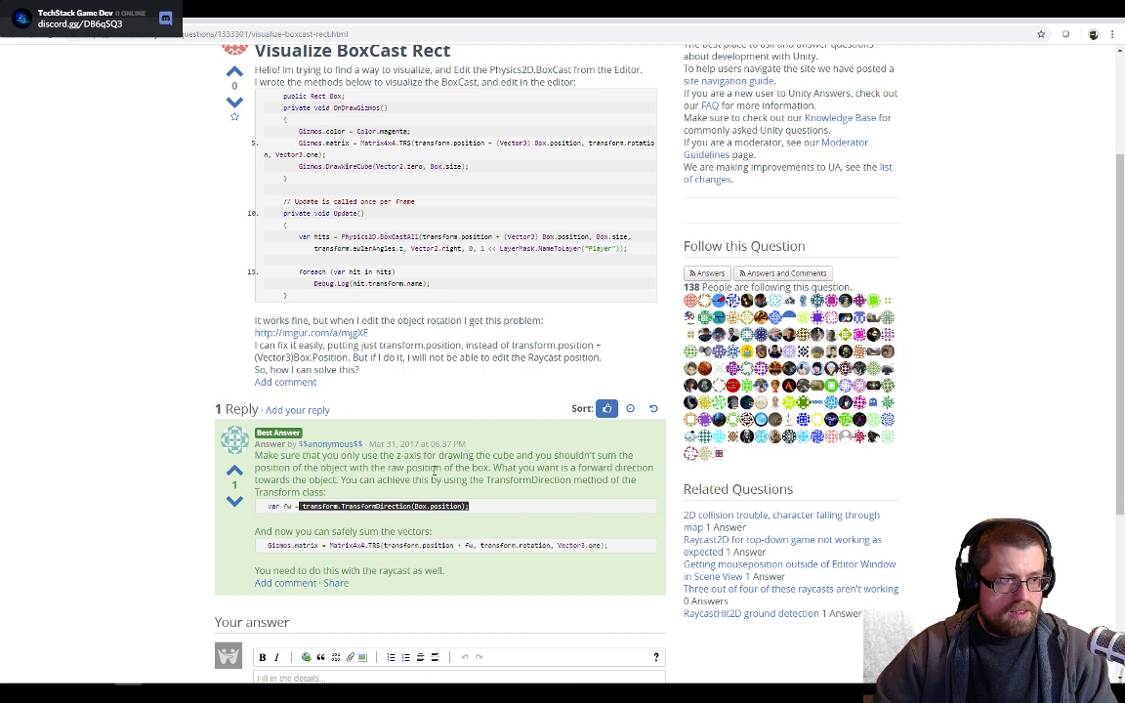
- Read the question's OnDrawGizmos and BoxCastAll code and highlight the Rect type in the Box declaration
{"action": "left_click_drag", "start_coordinate": [380, 131], "coordinate": [411, 224]}
{"action": "left_click", "coordinate": [418, 219]}
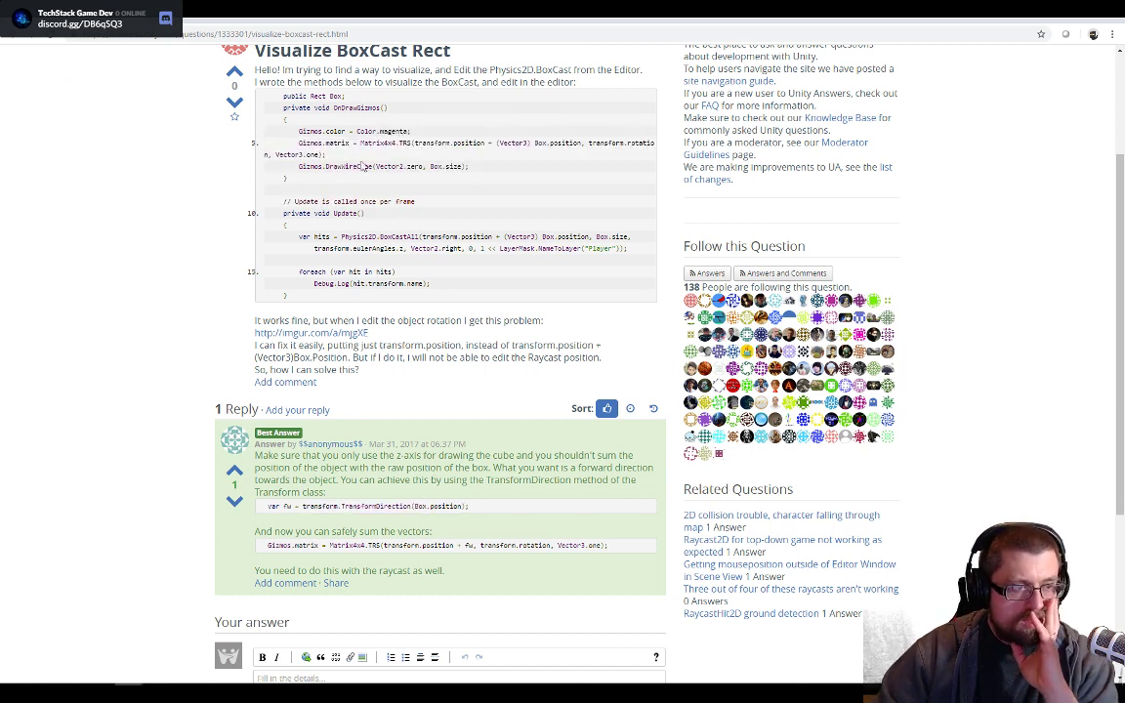
{"action": "scroll", "coordinate": [362, 166], "scroll_direction": "up", "scroll_amount": 1}
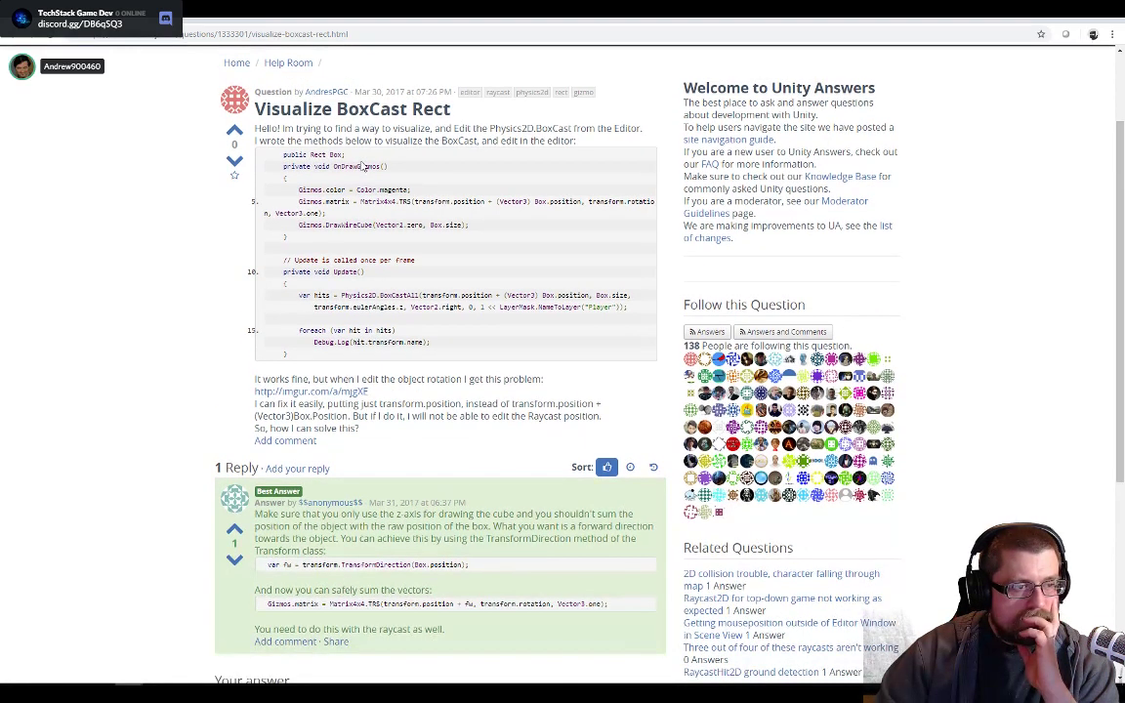
{"action": "double_click", "coordinate": [321, 154]}
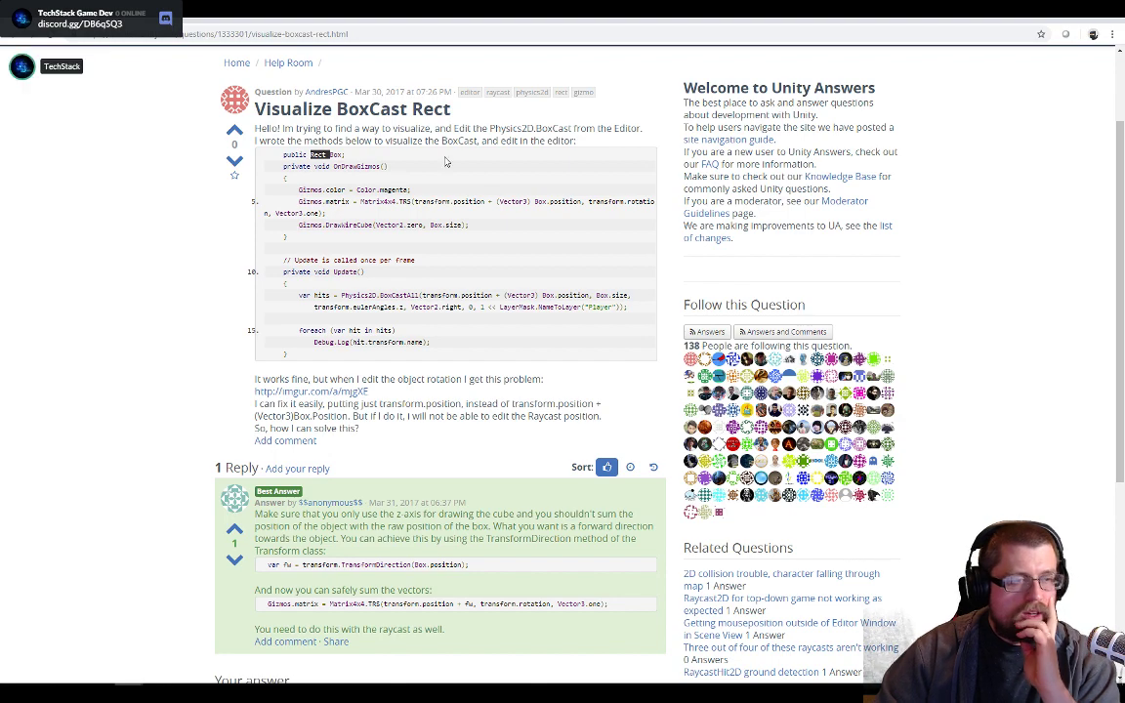
- Switch to SwordAttack.cs in Visual Studio and declare "Rect r;" at the start of the OnDrawGizmosSelected method
{"action": "key", "text": "alt+Tab"}
{"action": "scroll", "coordinate": [538, 253], "scroll_direction": "down", "scroll_amount": 20}
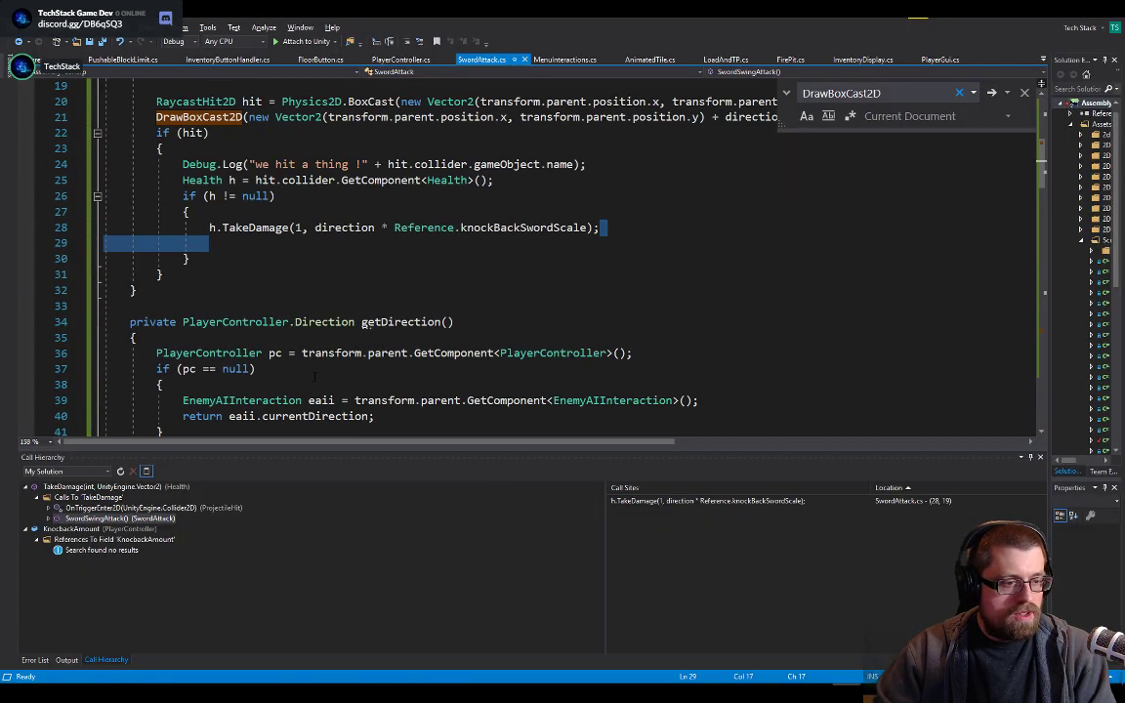
{"action": "scroll", "coordinate": [260, 231], "scroll_direction": "down", "scroll_amount": 15}
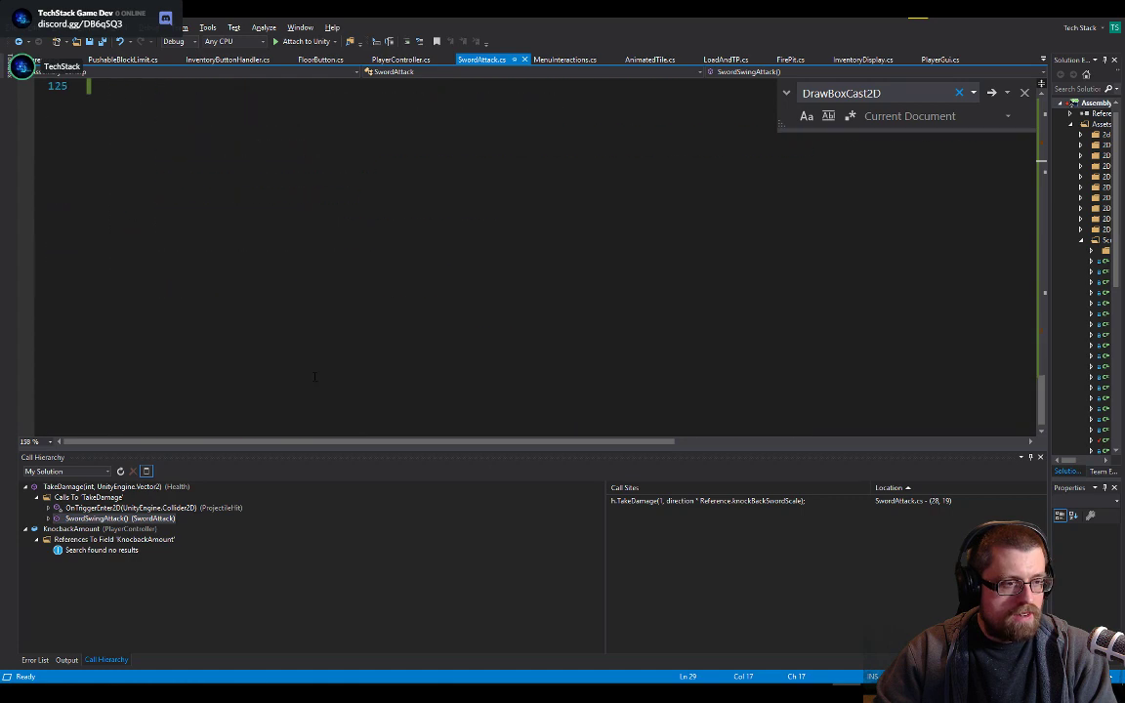
{"action": "scroll", "coordinate": [308, 348], "scroll_direction": "up", "scroll_amount": 10}
{"action": "left_click", "coordinate": [322, 338]}
{"action": "key", "text": "Return"}
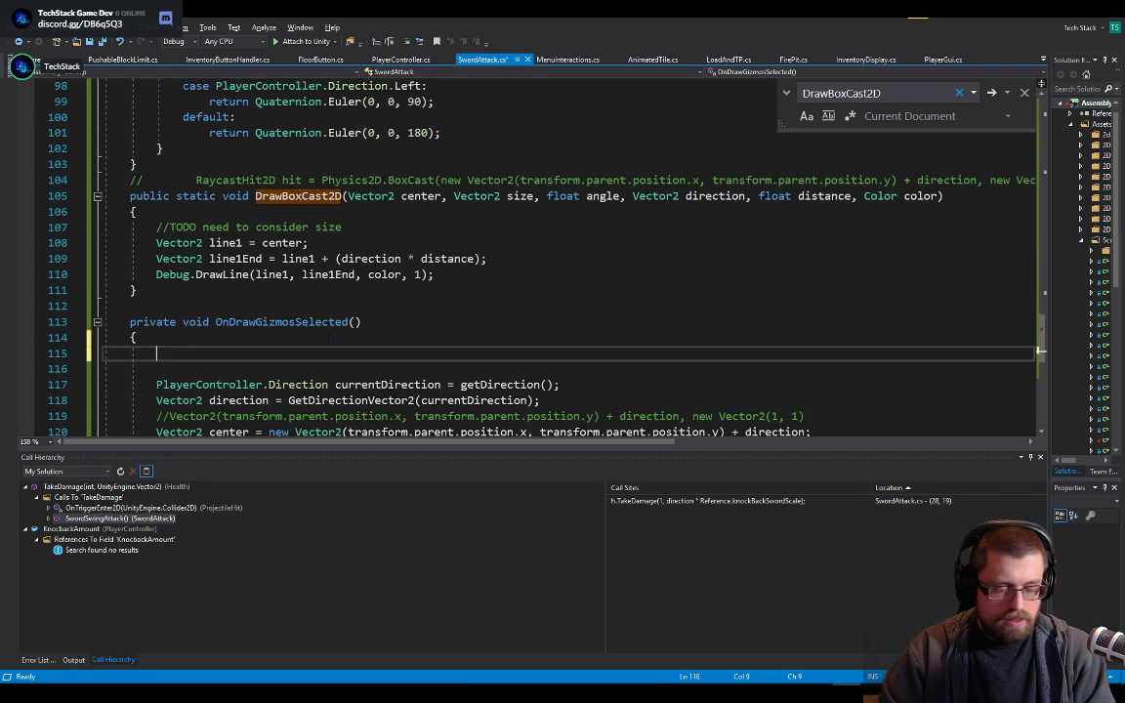
{"action": "key", "text": "Return"}
{"action": "type", "text": "rectg"}
{"action": "type", "text": " r "}
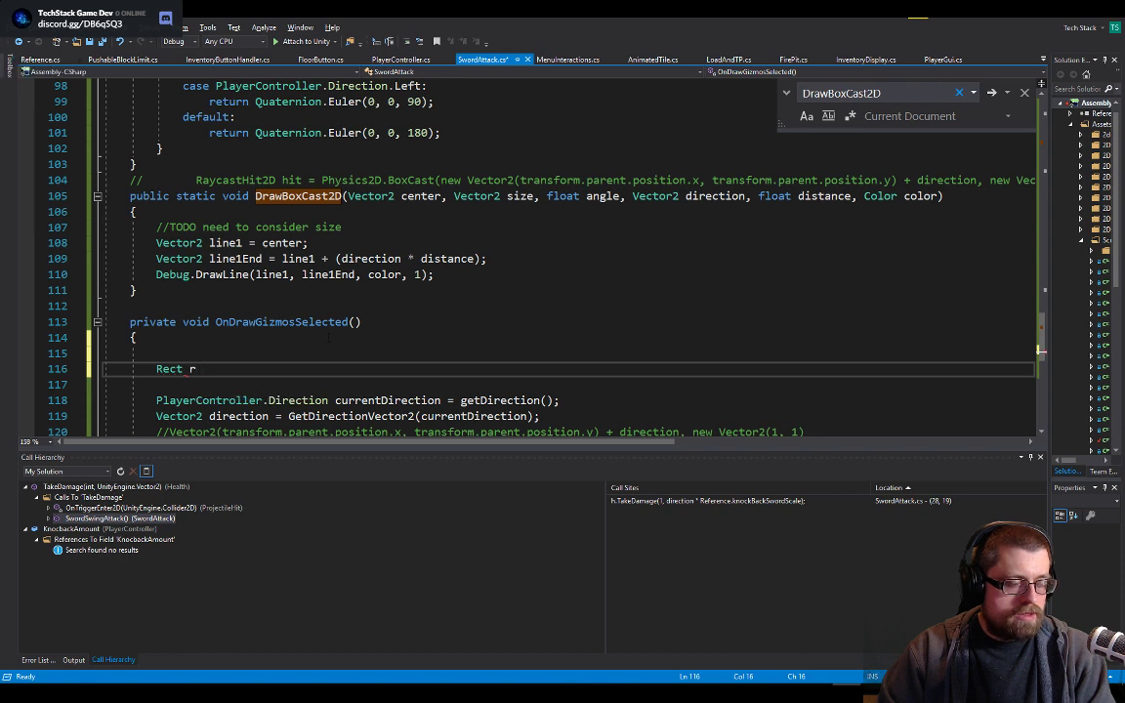
{"action": "type", "text": ";"}
- Check the members available on r below its declaration, and replace that line with a new Rect() constructor call
{"action": "key", "text": "Return"}
{"action": "key", "text": "Return"}
{"action": "type", "text": "r."}
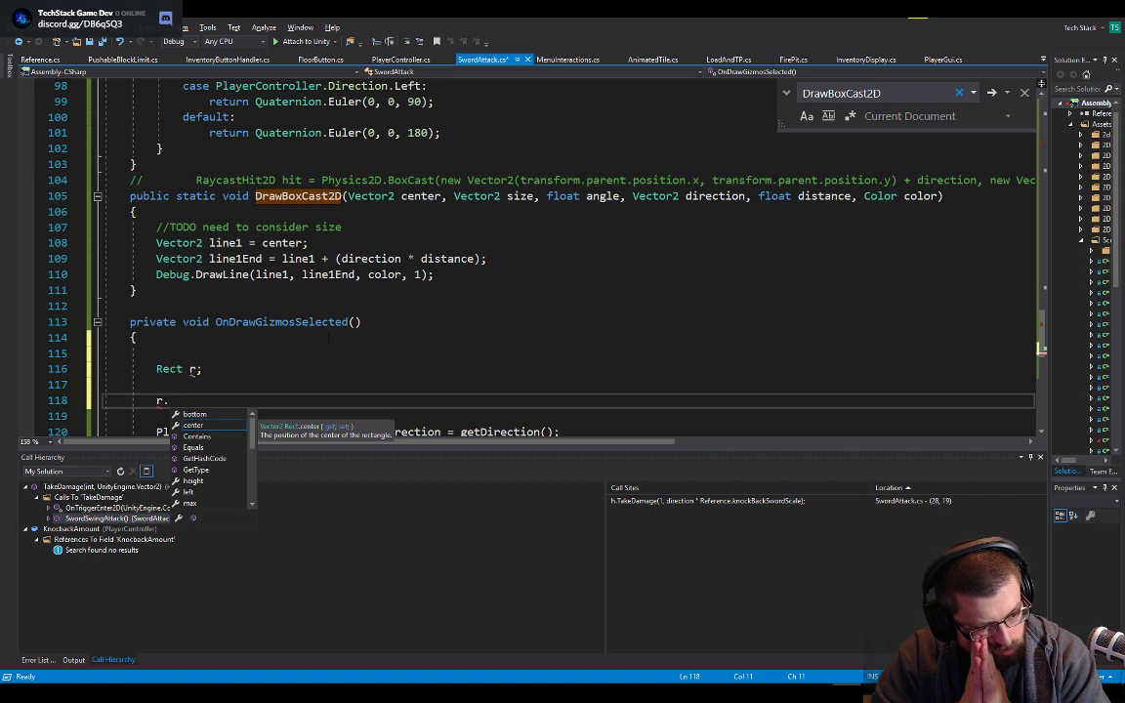
{"action": "key", "text": "BackSpace"}
{"action": "key", "text": "BackSpace"}
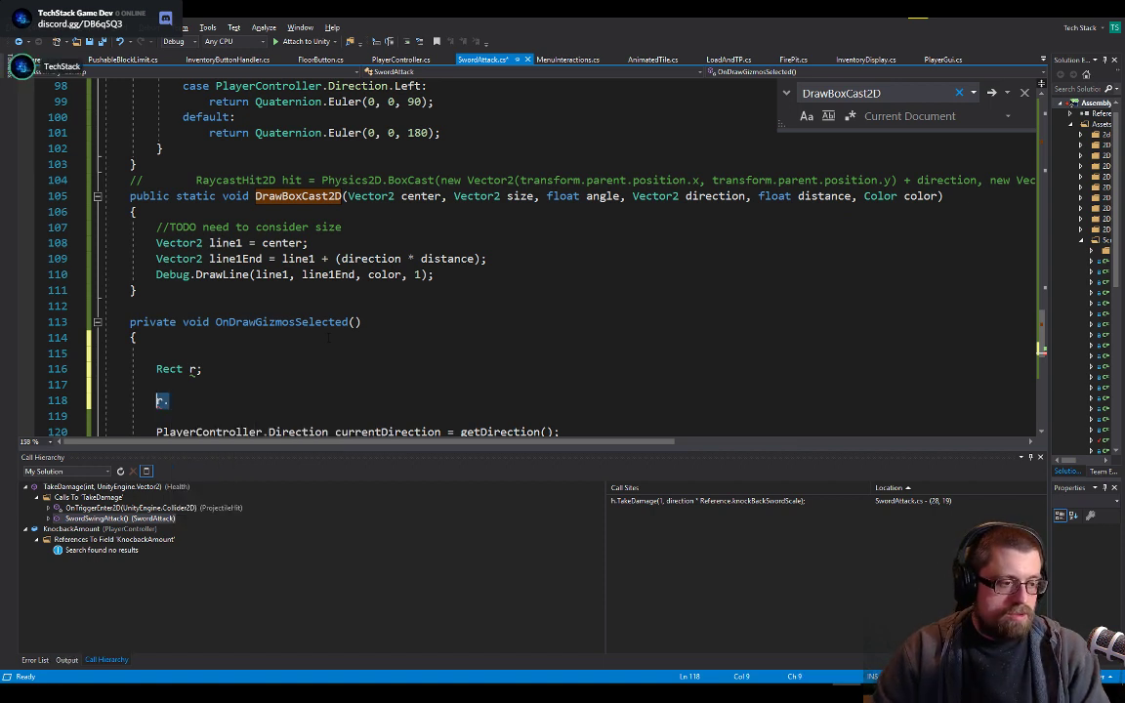
{"action": "type", "text": "new rect"}
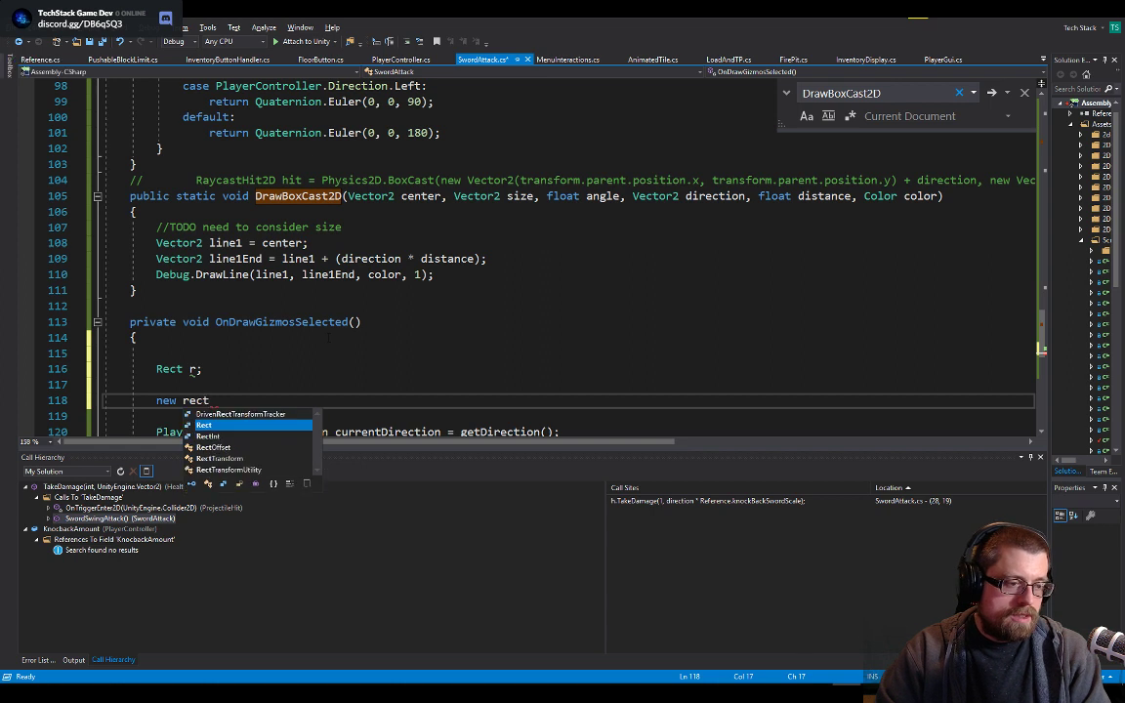
{"action": "type", "text": "("}
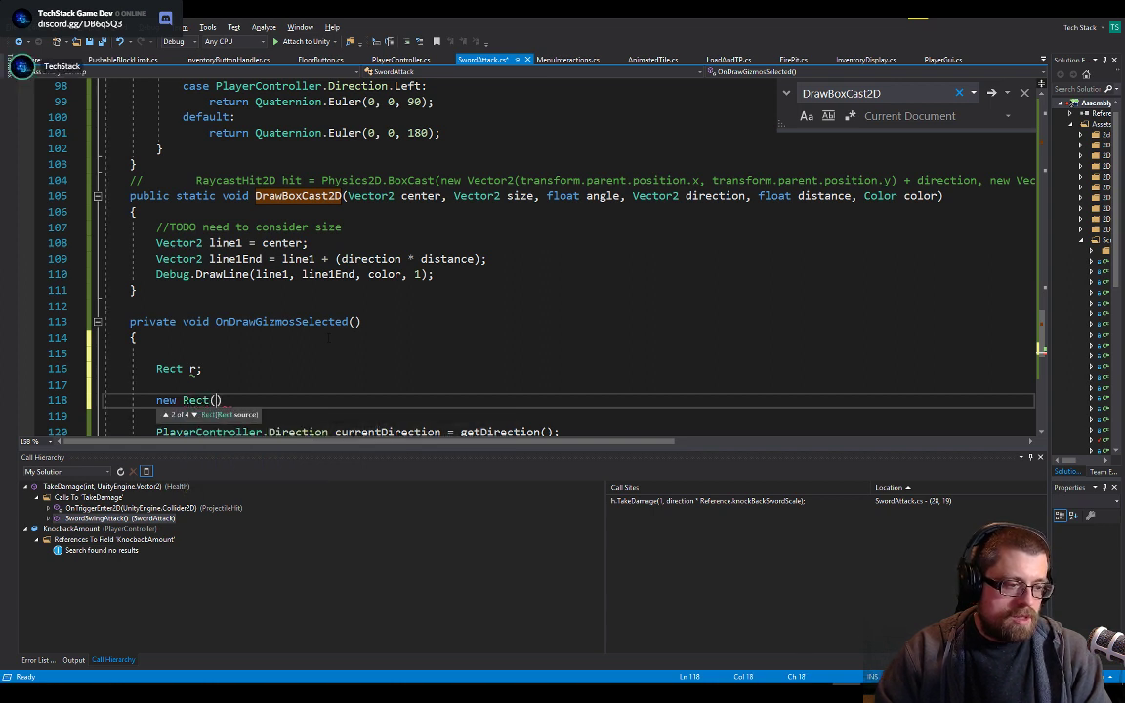
- Look through the overloads of the Rect constructor and dismiss the parameter hint
{"action": "key", "text": "Down"}
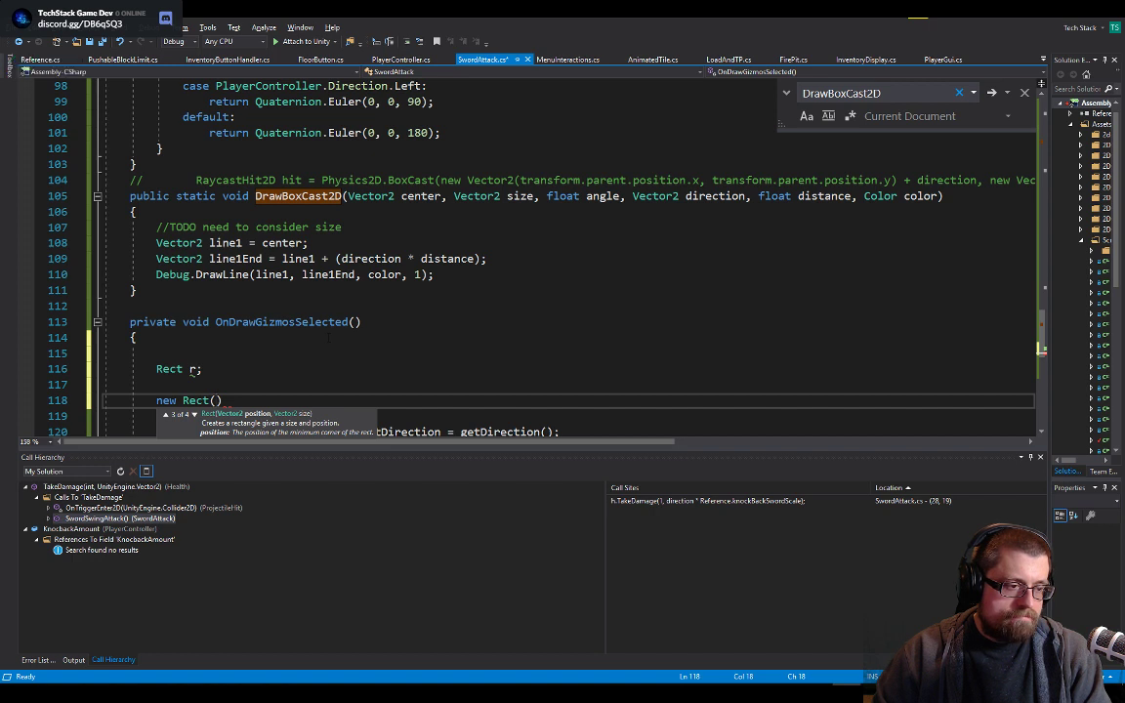
{"action": "key", "text": "Down"}
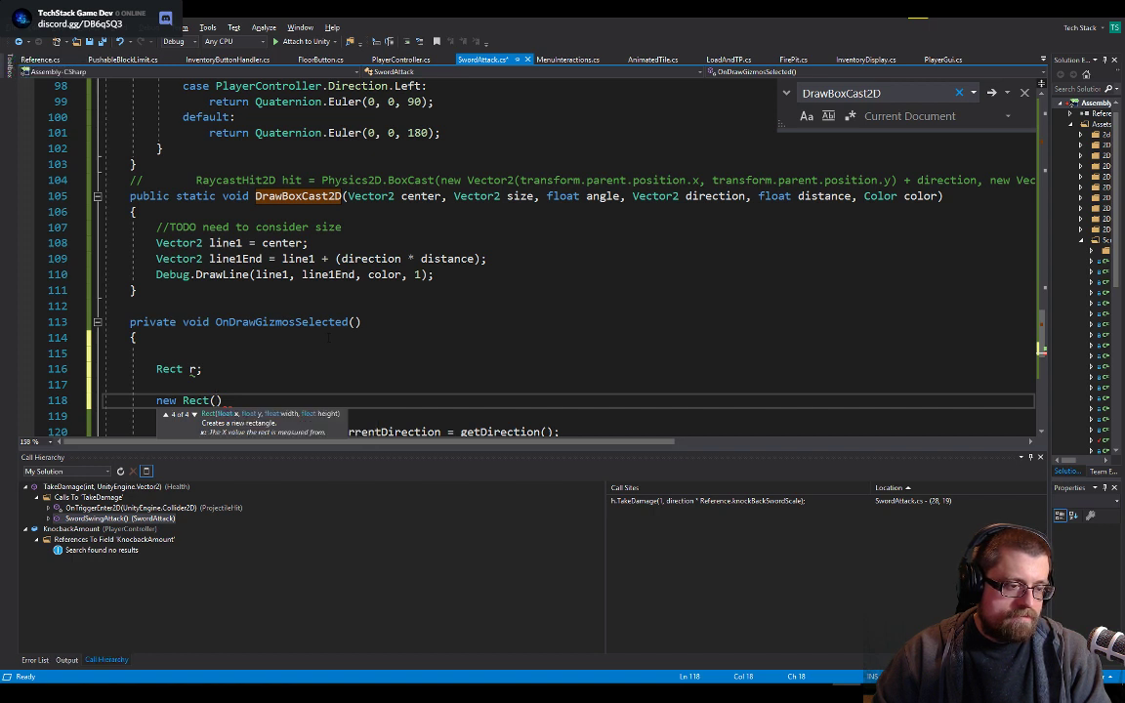
{"action": "key", "text": "Down"}
{"action": "key", "text": "Down"}
{"action": "key", "text": "Down"}
{"action": "key", "text": "Down"}
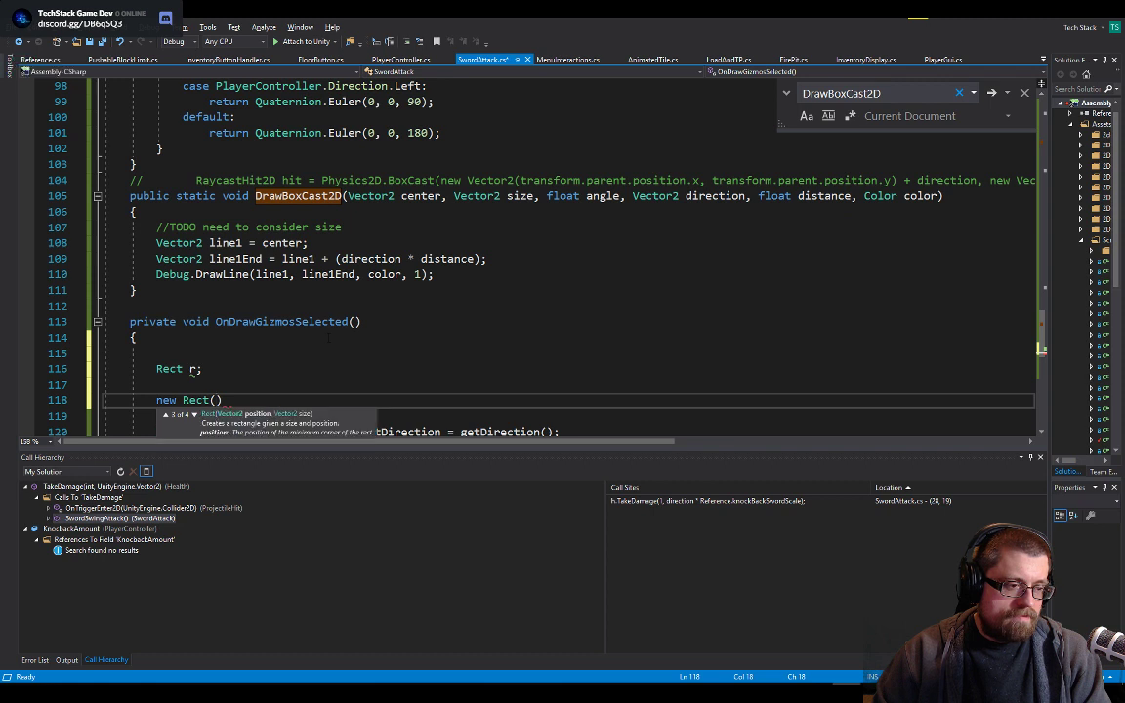
{"action": "key", "text": "Up"}
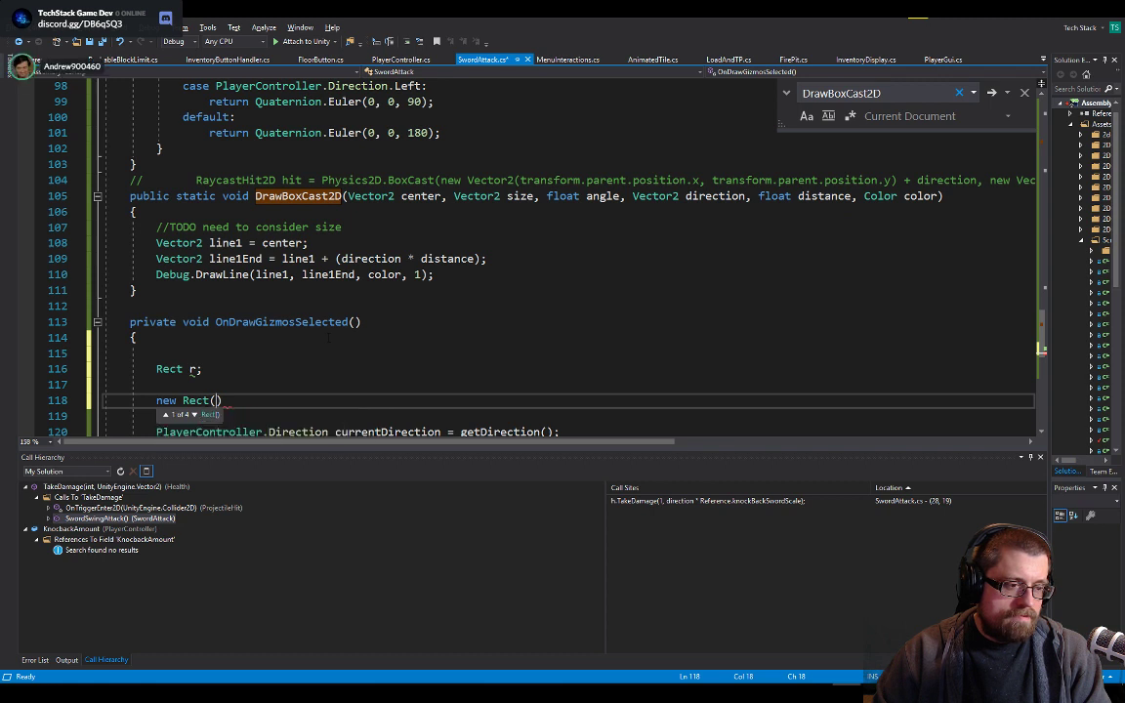
{"action": "key", "text": "Down"}
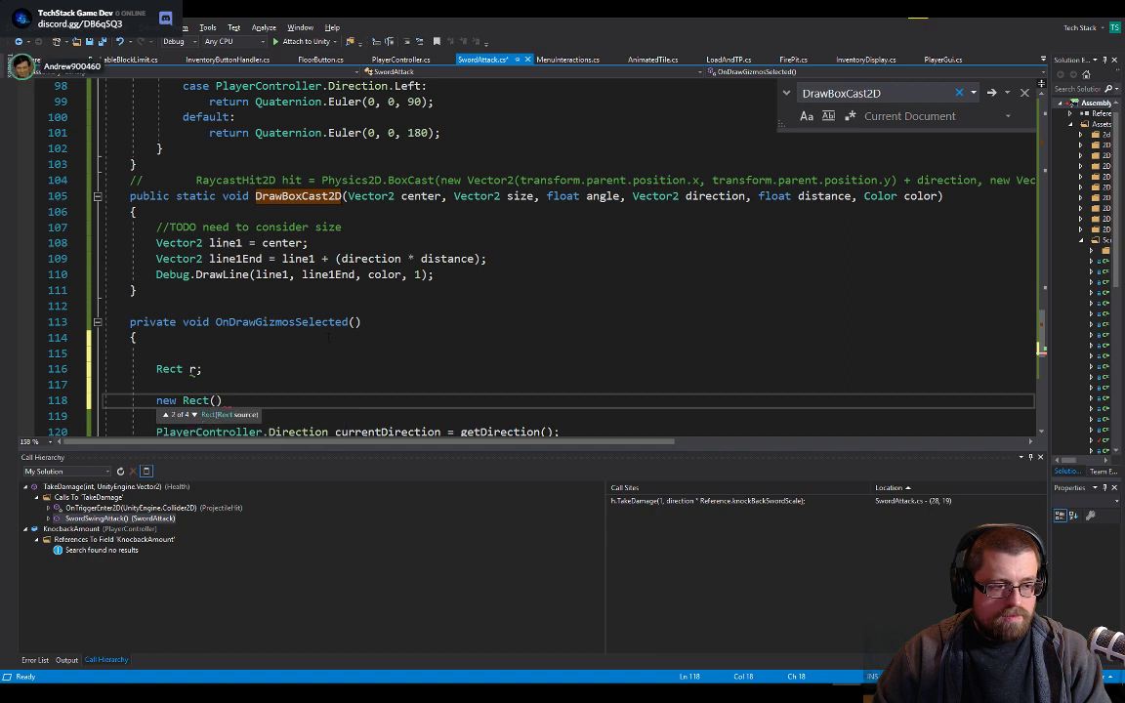
{"action": "key", "text": "Up"}
{"action": "key", "text": "Down"}
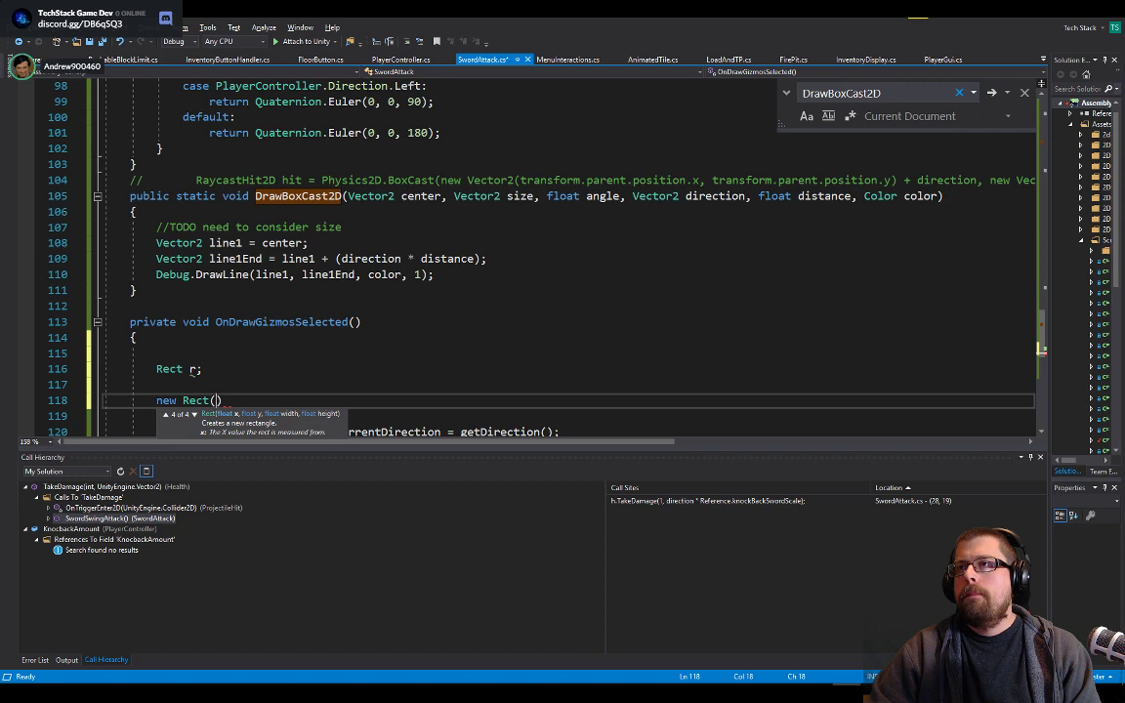
{"action": "key", "text": "Escape"}
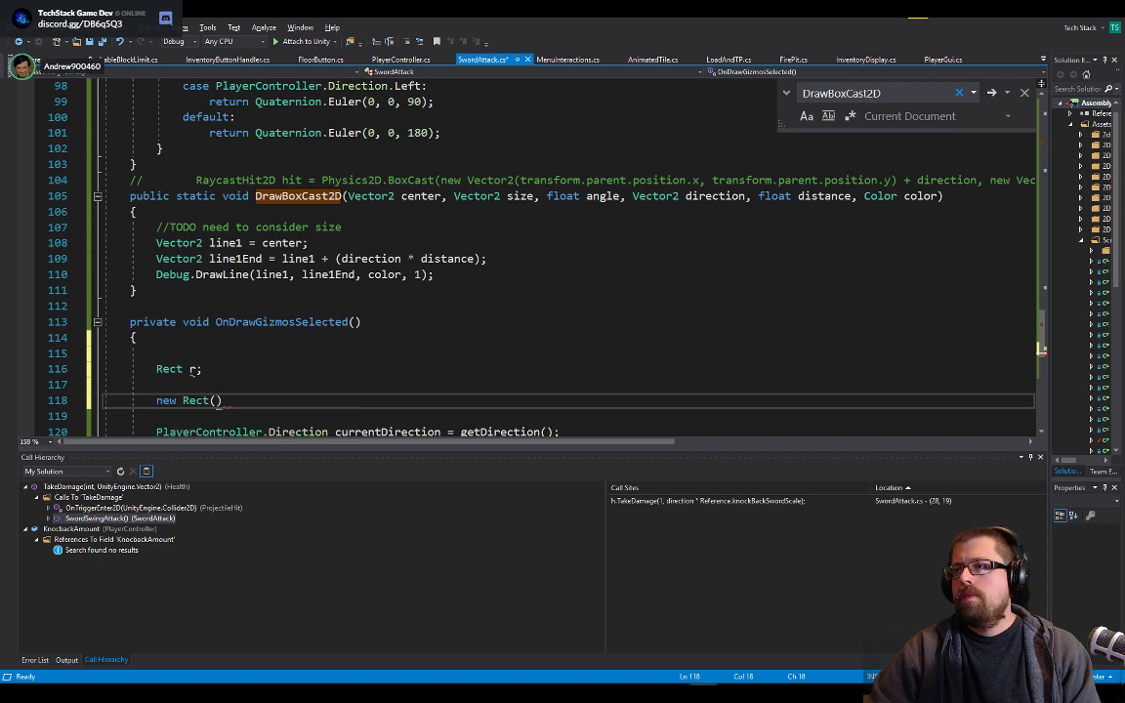
- Return to the browser's "Drawing a bounding box similar to box collider" page and study how the best answer calculates the corner positions
{"action": "key", "text": "alt+Tab"}
{"action": "key", "text": "alt+Left"}
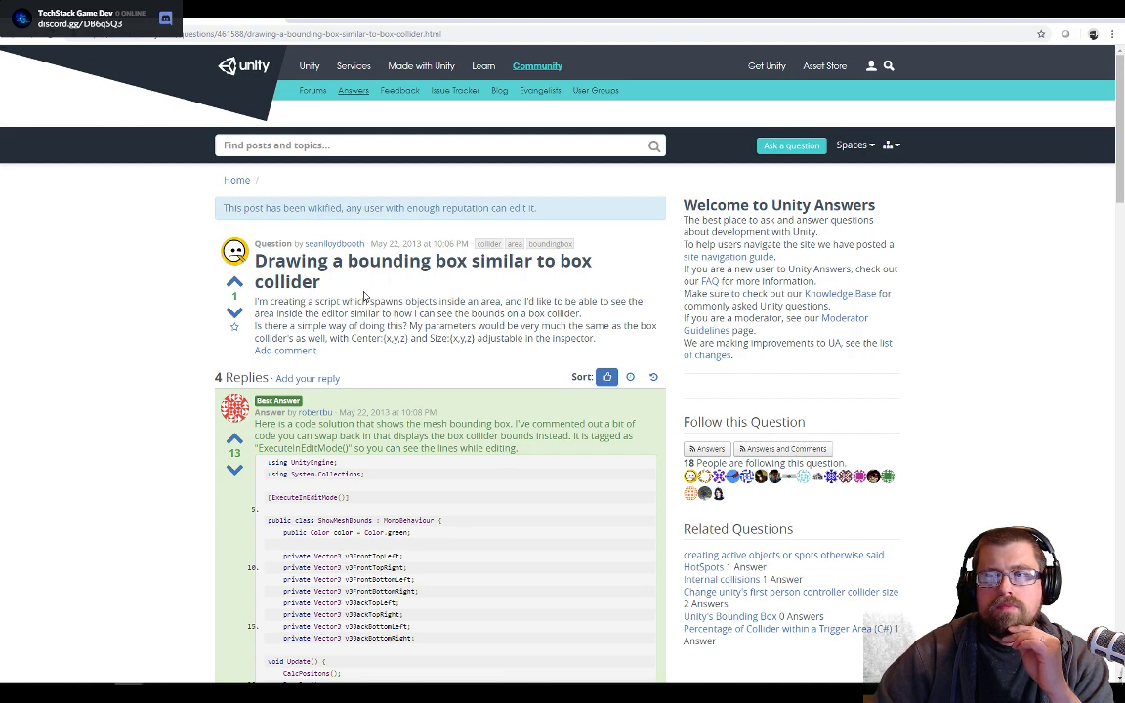
{"action": "scroll", "coordinate": [364, 297], "scroll_direction": "down", "scroll_amount": 5}
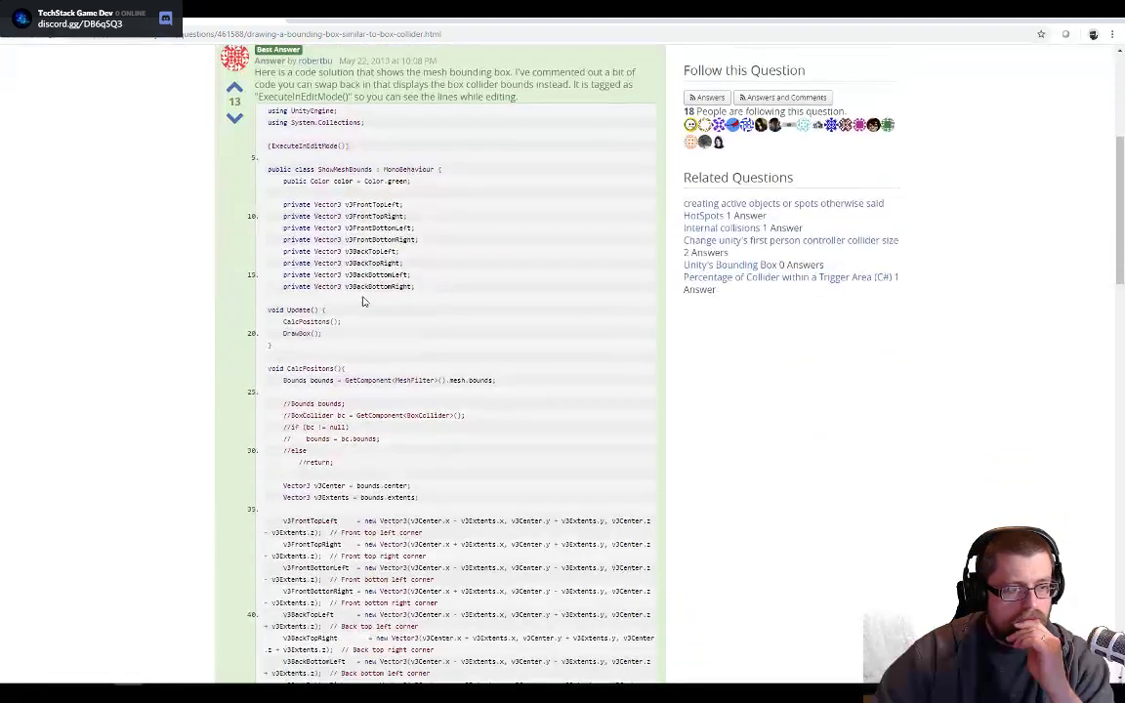
{"action": "scroll", "coordinate": [363, 300], "scroll_direction": "down", "scroll_amount": 3}
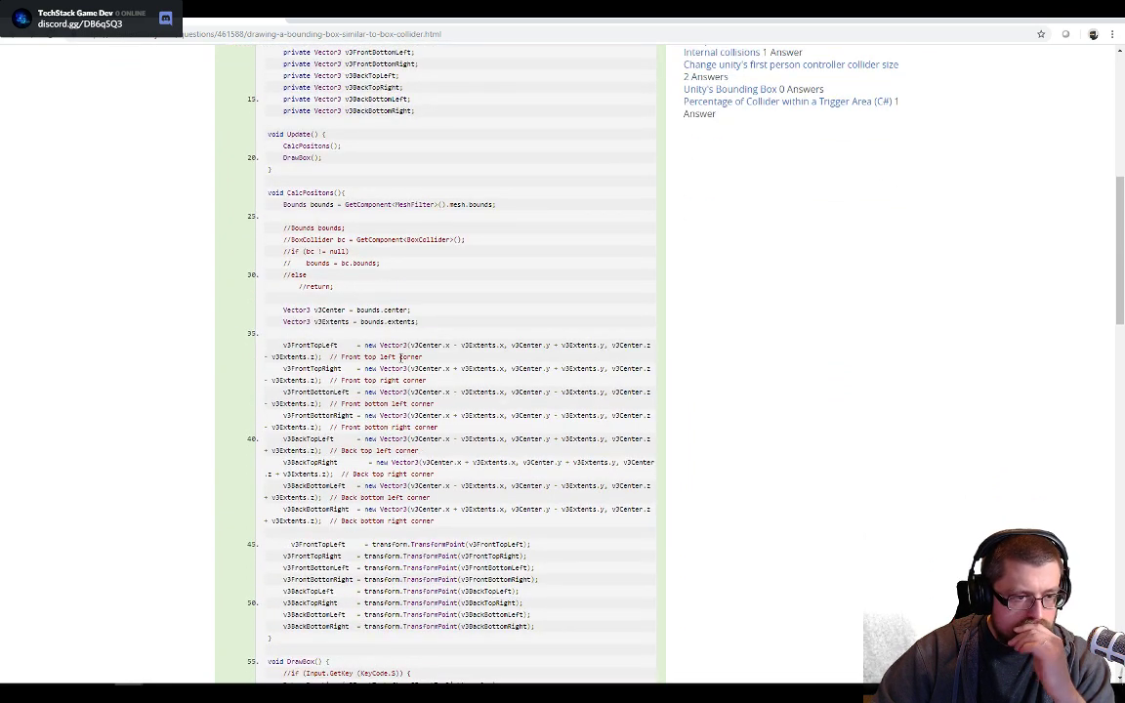
{"action": "double_click", "coordinate": [374, 357]}
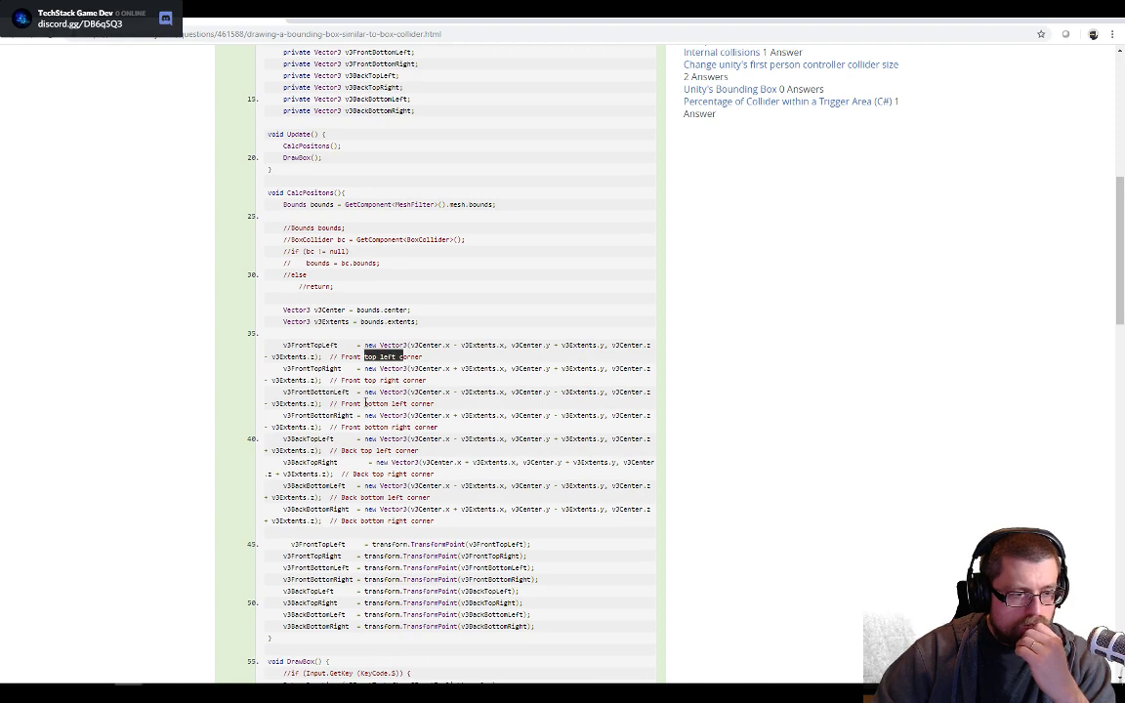
{"action": "double_click", "coordinate": [376, 403]}
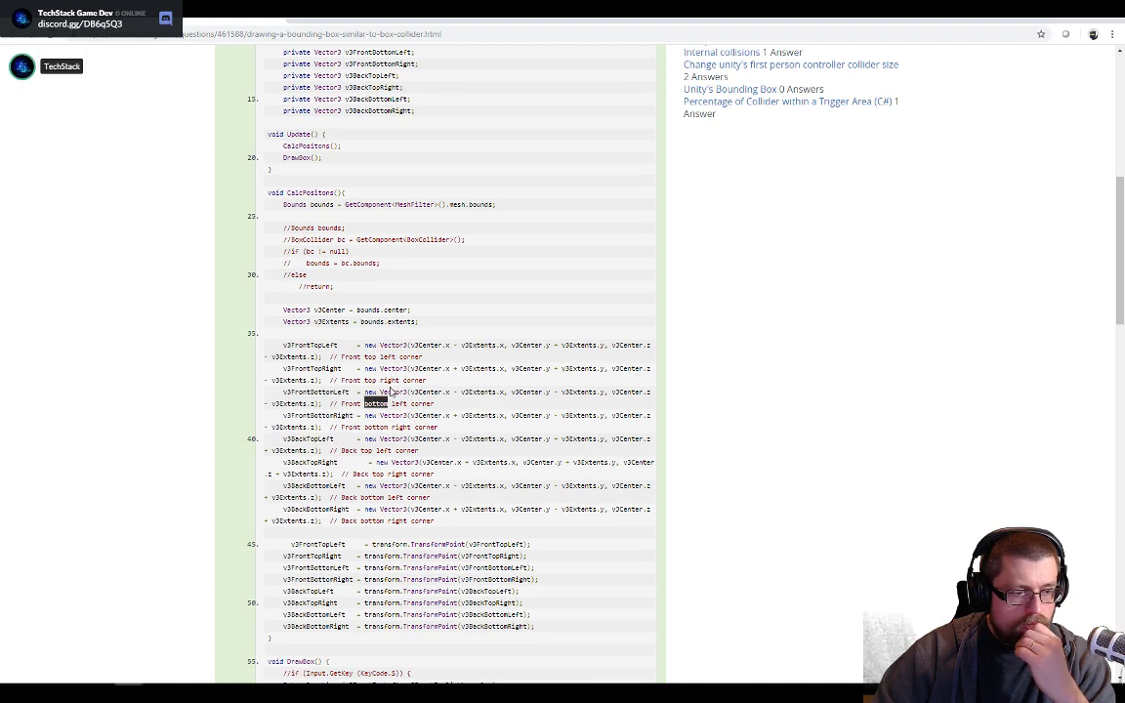
{"action": "scroll", "coordinate": [393, 379], "scroll_direction": "up", "scroll_amount": 3}
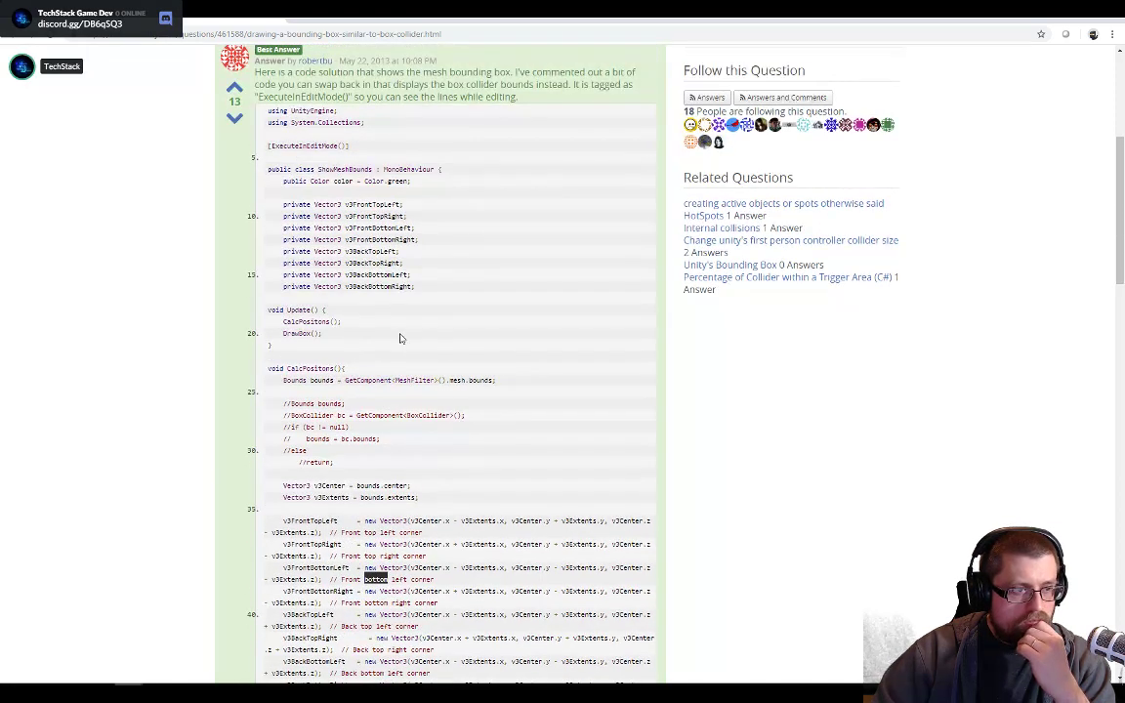
{"action": "scroll", "coordinate": [401, 334], "scroll_direction": "up", "scroll_amount": 1}
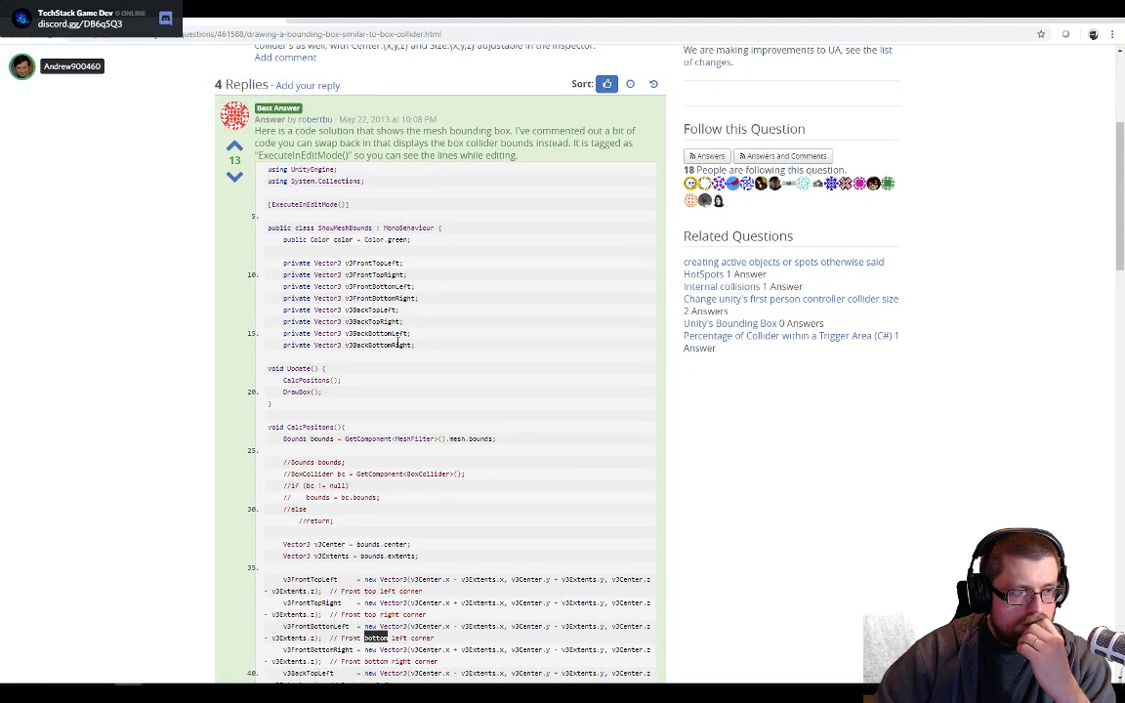
- Examine the answer's DrawBox method with its Debug.DrawLine calls, the comments about Gizmos, and the start of the script
{"action": "scroll", "coordinate": [399, 342], "scroll_direction": "down", "scroll_amount": 6}
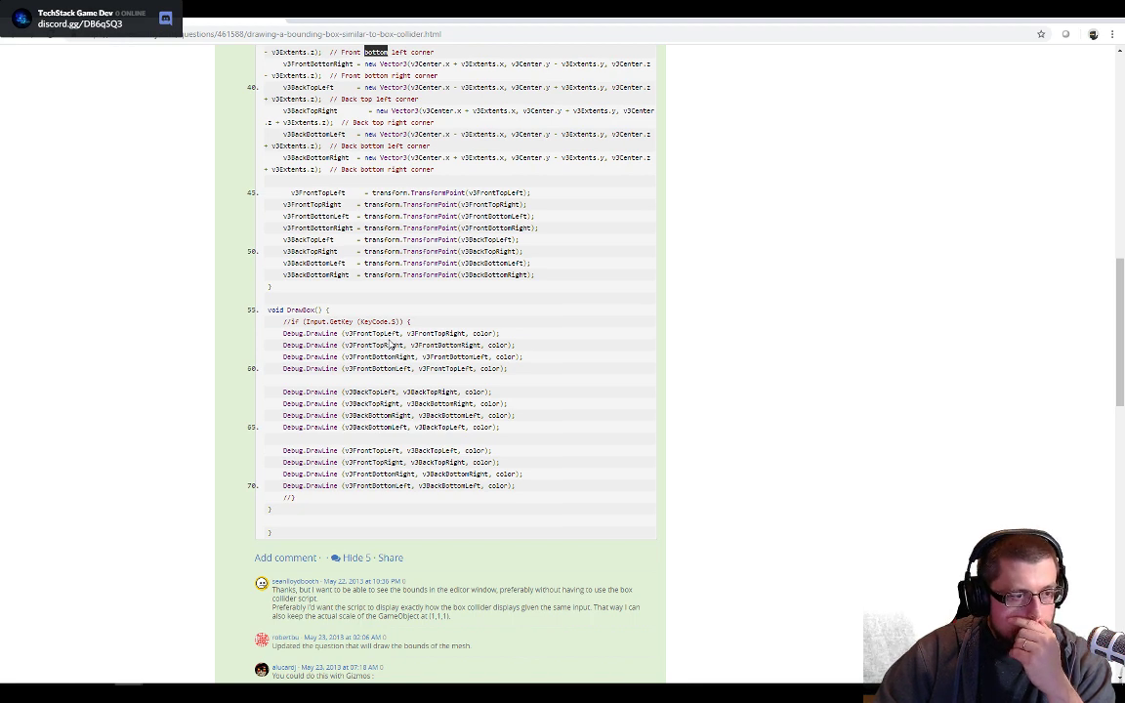
{"action": "scroll", "coordinate": [390, 345], "scroll_direction": "down", "scroll_amount": 1}
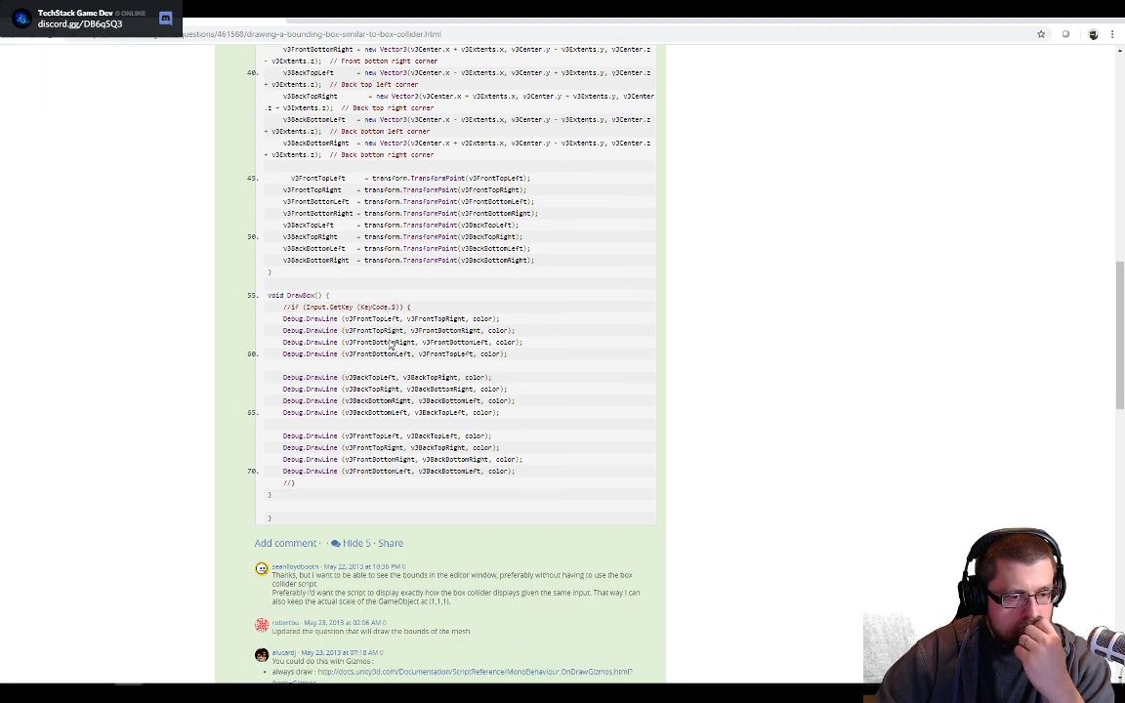
{"action": "scroll", "coordinate": [390, 344], "scroll_direction": "down", "scroll_amount": 4}
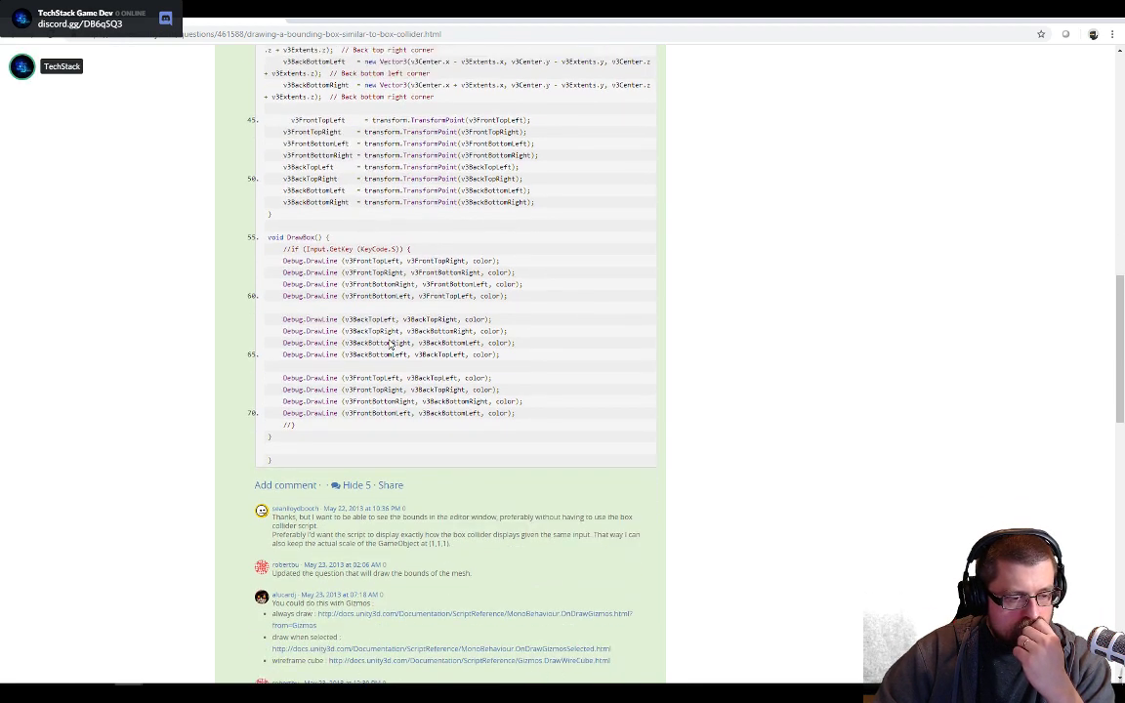
{"action": "scroll", "coordinate": [391, 345], "scroll_direction": "up", "scroll_amount": 3}
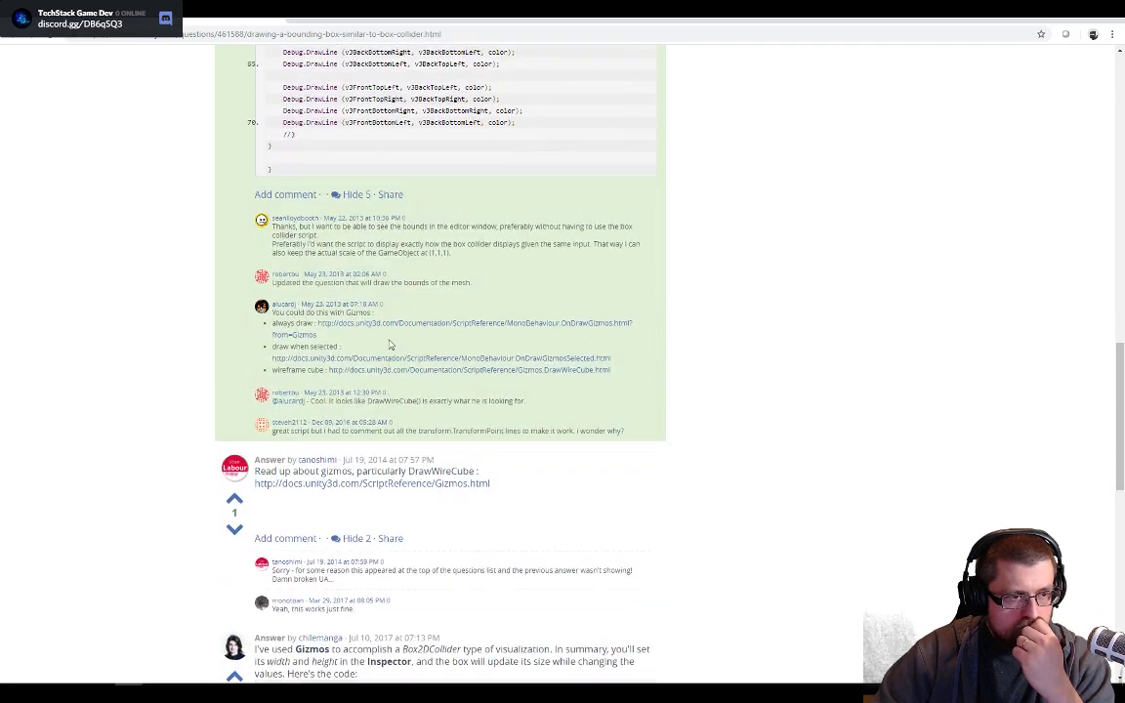
{"action": "scroll", "coordinate": [390, 345], "scroll_direction": "up", "scroll_amount": 6}
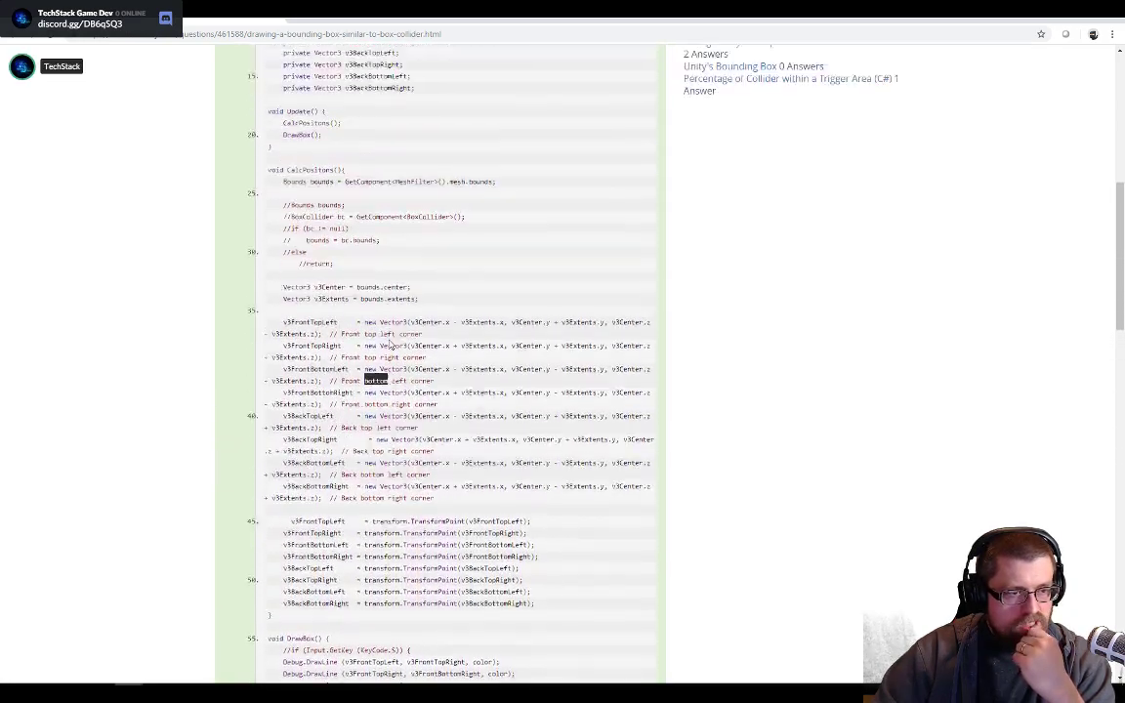
{"action": "scroll", "coordinate": [388, 345], "scroll_direction": "up", "scroll_amount": 2}
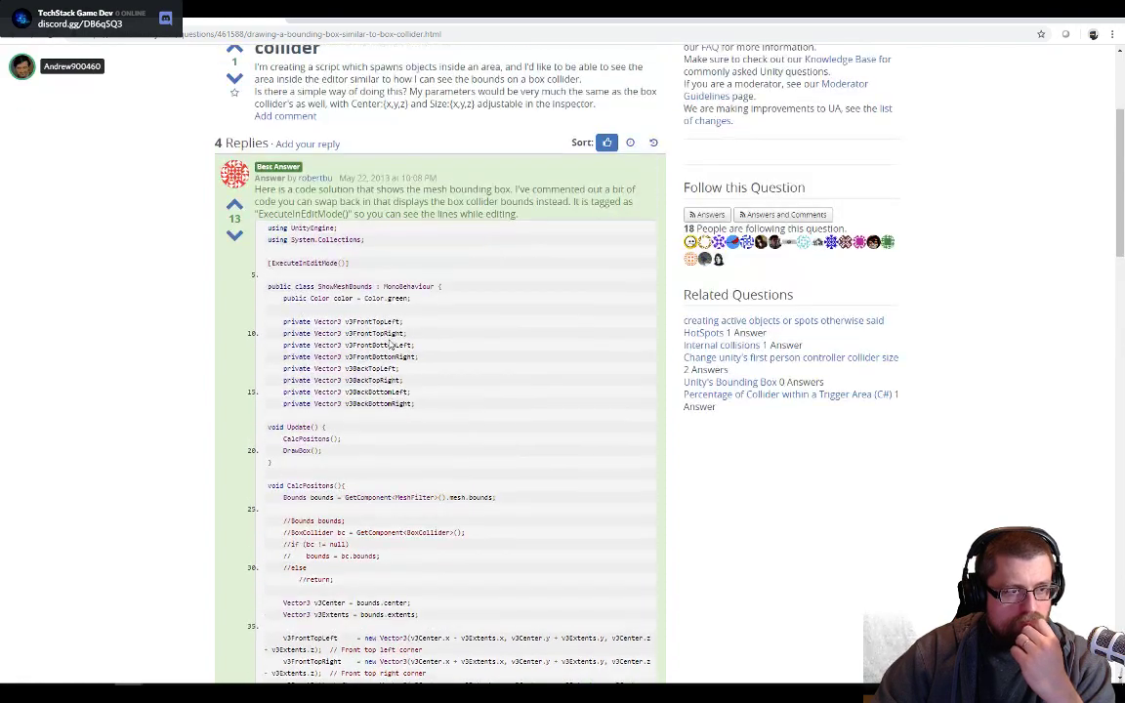
{"action": "scroll", "coordinate": [389, 345], "scroll_direction": "up", "scroll_amount": 2}
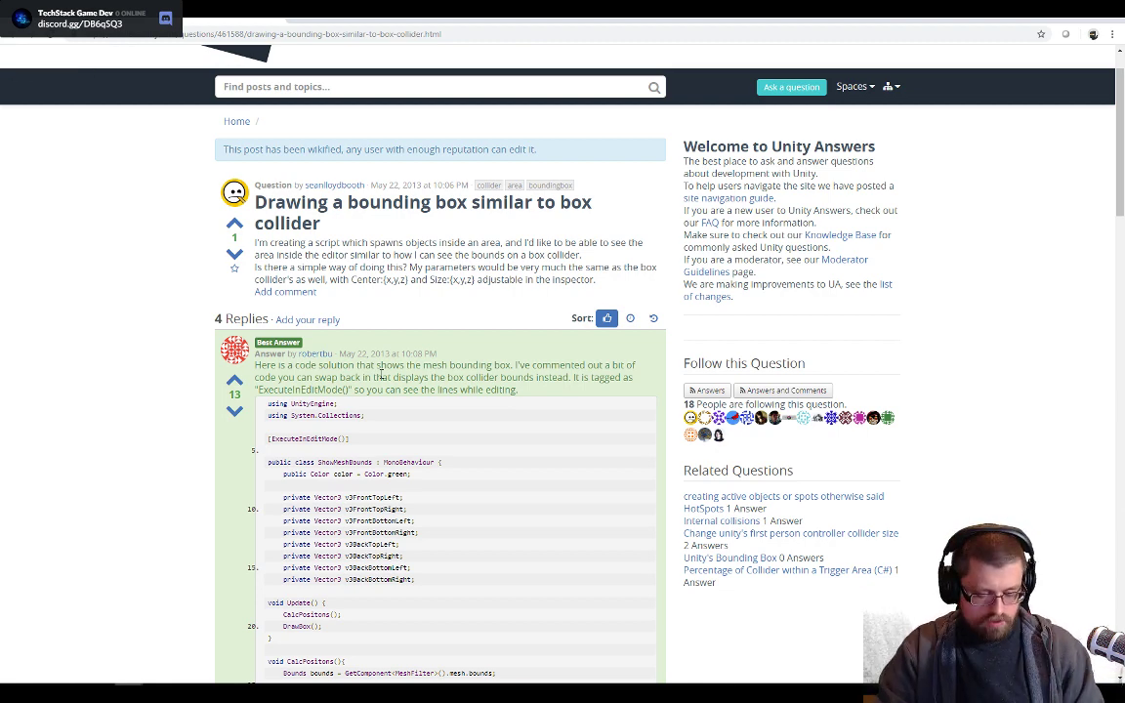
- Switch to the Photoshop sketch and paint a solid blue blob near the middle of the canvas with an enlarged Pencil tip
{"action": "key", "text": "super"}
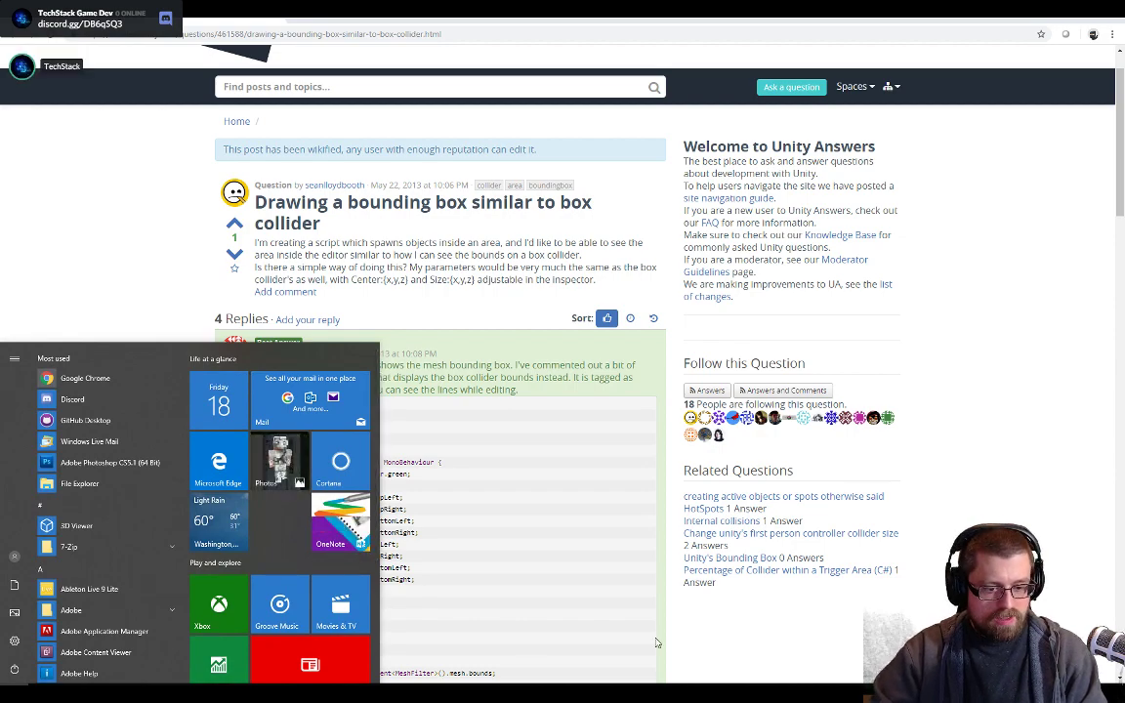
{"action": "left_click", "coordinate": [645, 692]}
{"action": "key", "text": "ctrl+plus"}
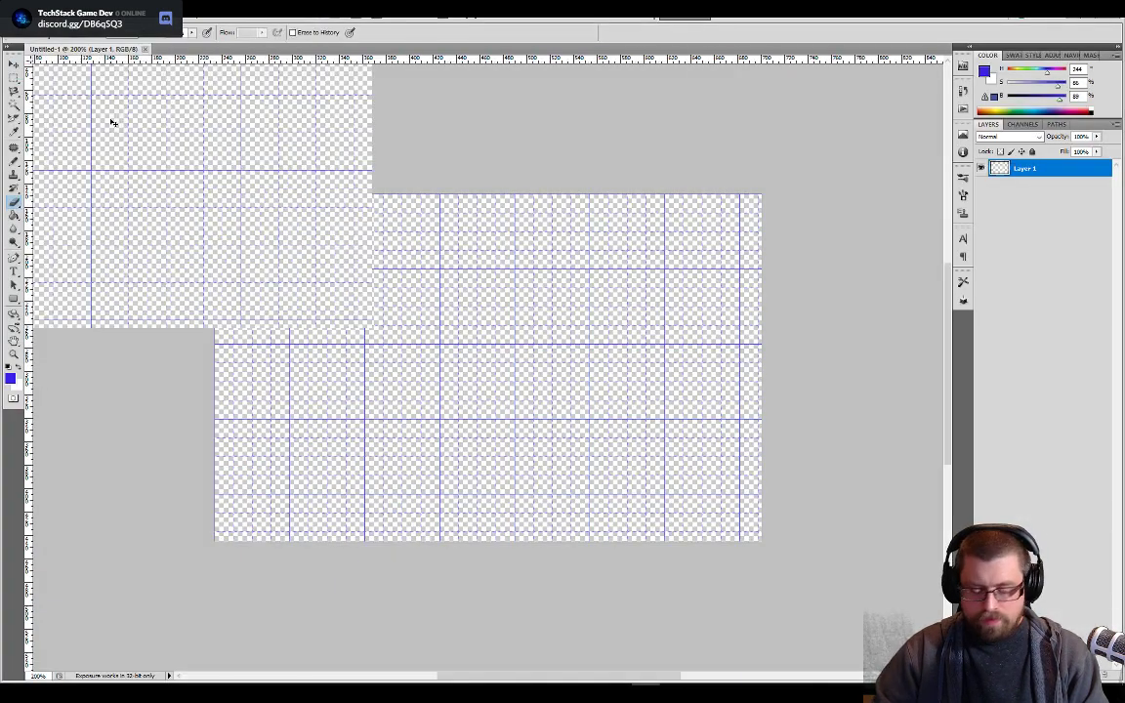
{"action": "key", "text": "b"}
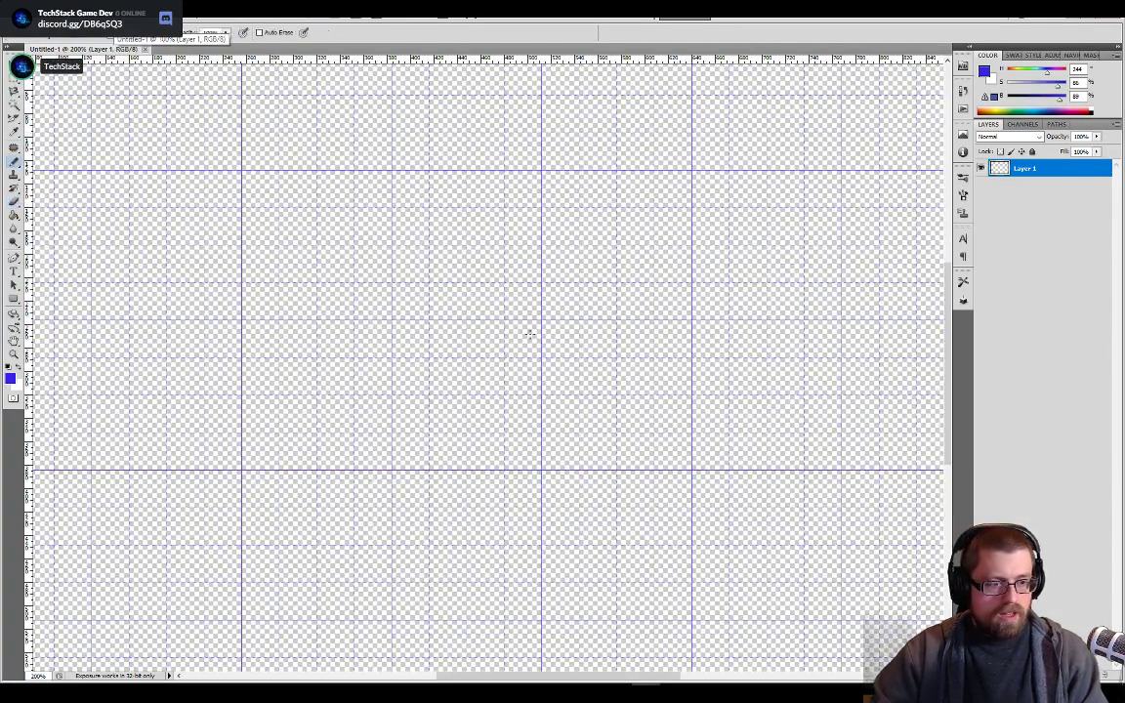
{"action": "mouse_move", "coordinate": [585, 340]}
{"action": "left_mouse_down"}
{"action": "mouse_move", "coordinate": [628, 339]}
{"action": "mouse_move", "coordinate": [592, 337]}
{"action": "mouse_move", "coordinate": [605, 304]}
{"action": "left_mouse_up"}
{"action": "key", "text": "]"}
{"action": "key", "text": "]"}
{"action": "key", "text": "]"}
{"action": "key", "text": "]"}
{"action": "key", "text": "]"}
{"action": "key", "text": "]"}
{"action": "key", "text": "]"}
{"action": "key", "text": "]"}
{"action": "key", "text": "]"}
{"action": "key", "text": "]"}
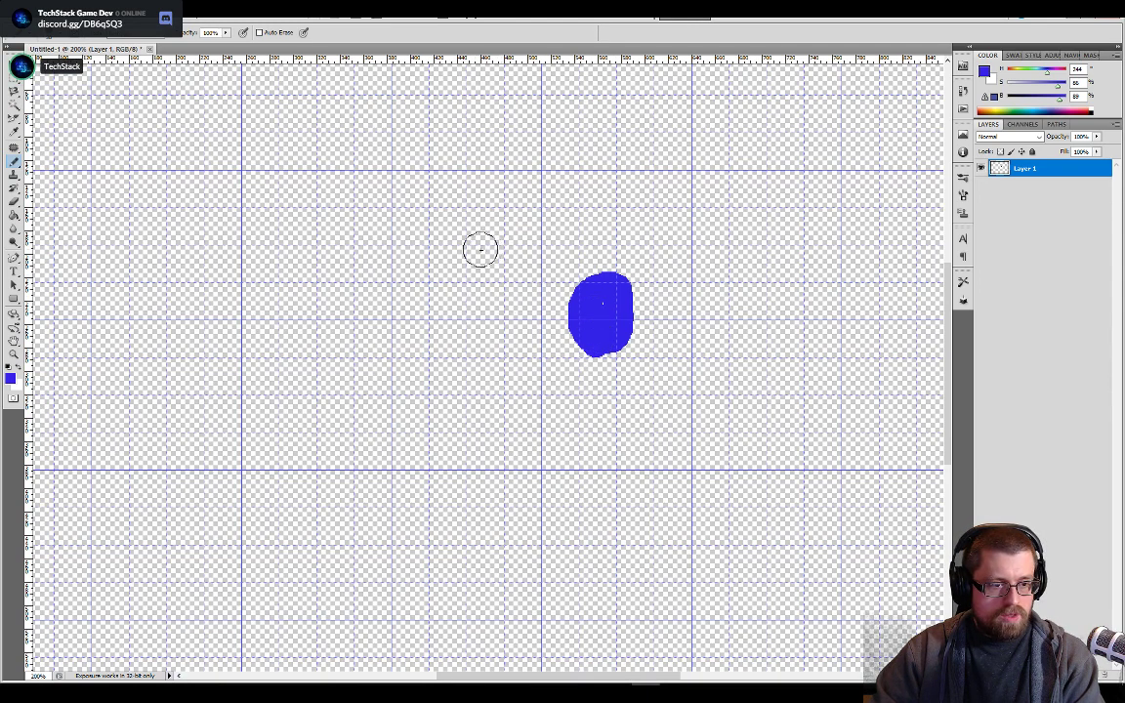
- Paint a thick blue C-shaped arc beside the blob, try the Brush tool, and return to the Pencil tool
{"action": "left_click_drag", "start_coordinate": [479, 249], "coordinate": [528, 425]}
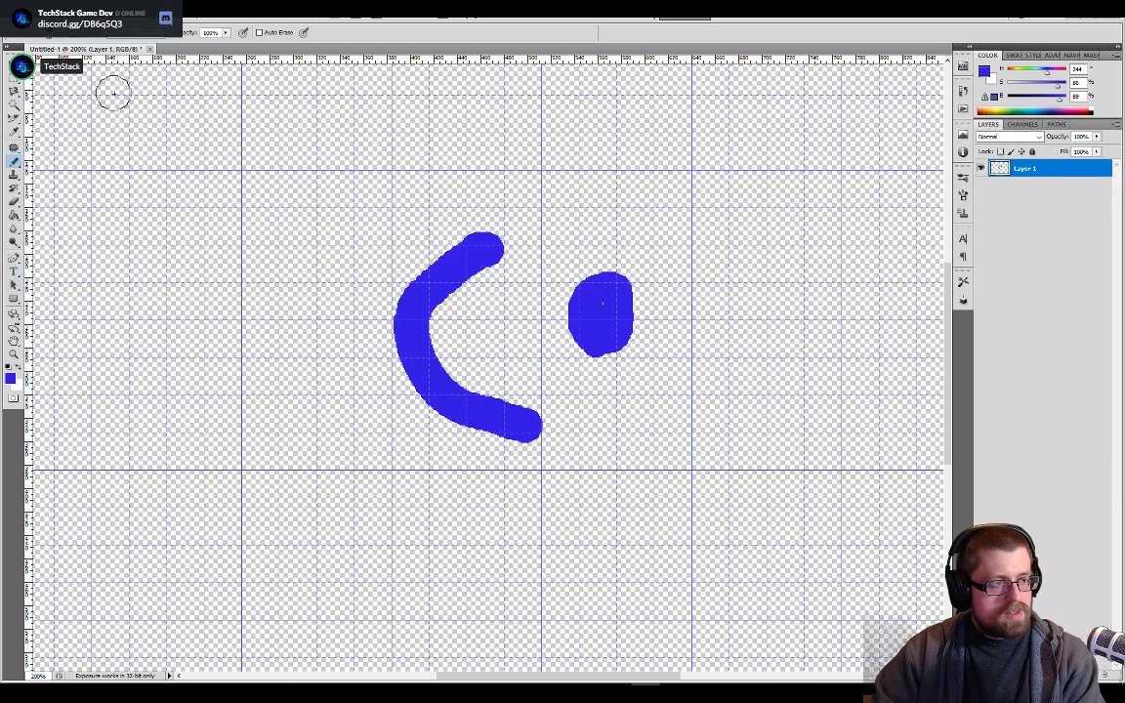
{"action": "left_click", "coordinate": [15, 163]}
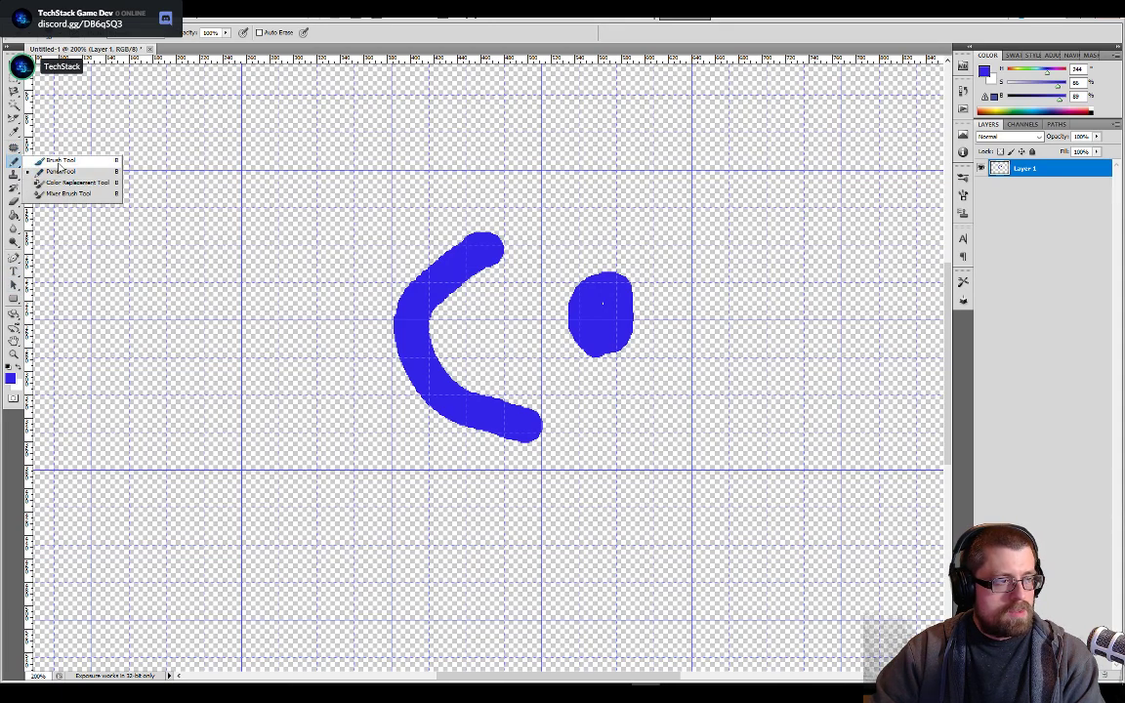
{"action": "left_click", "coordinate": [54, 157]}
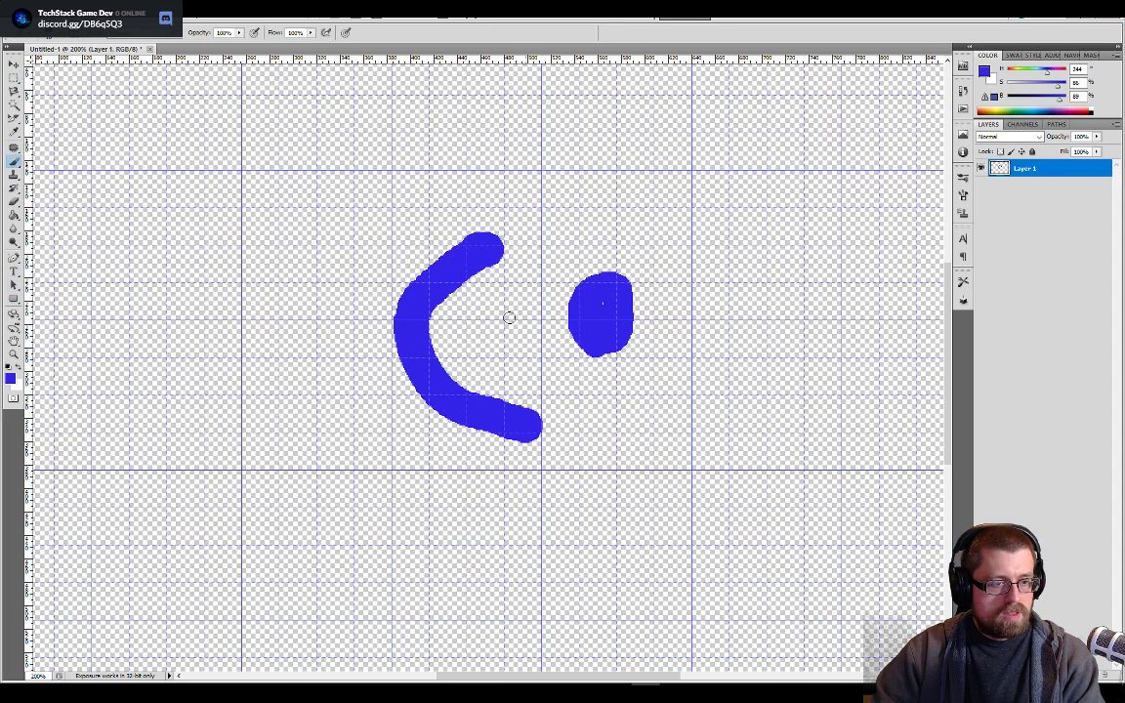
{"action": "right_click", "coordinate": [14, 162]}
{"action": "left_click", "coordinate": [54, 171]}
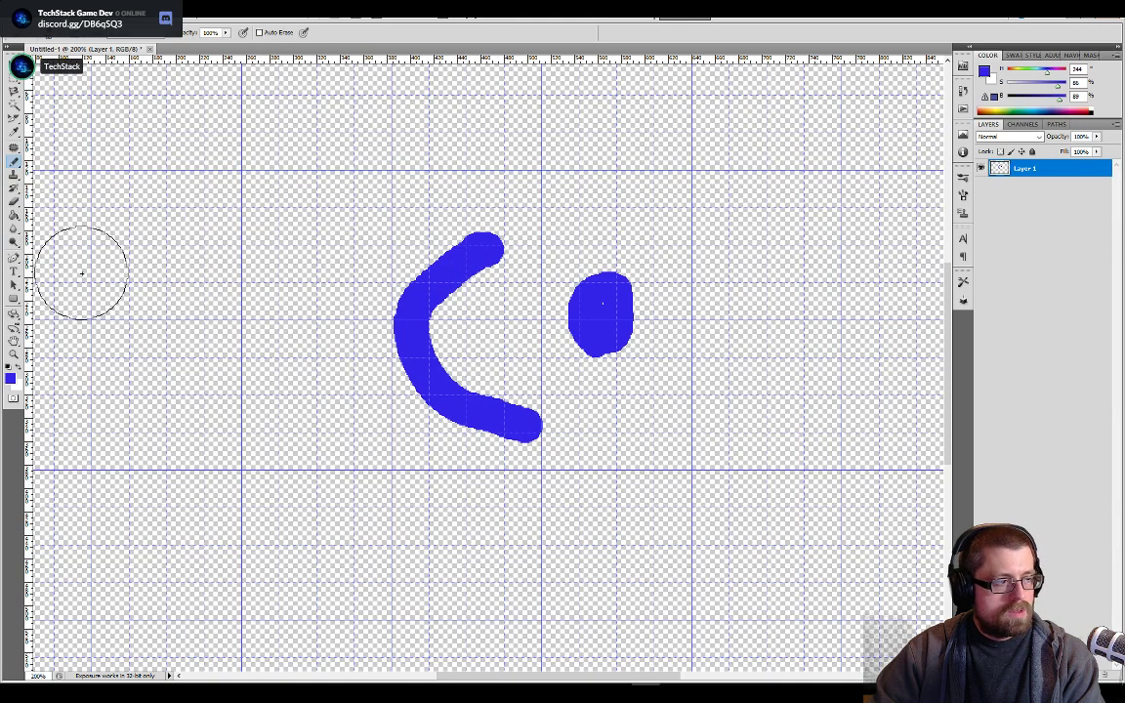
- Draw a filled blue square over the closed side of the arc with the Rectangle tool
{"action": "left_click", "coordinate": [16, 299]}
{"action": "right_click", "coordinate": [16, 299]}
{"action": "left_click", "coordinate": [61, 318]}
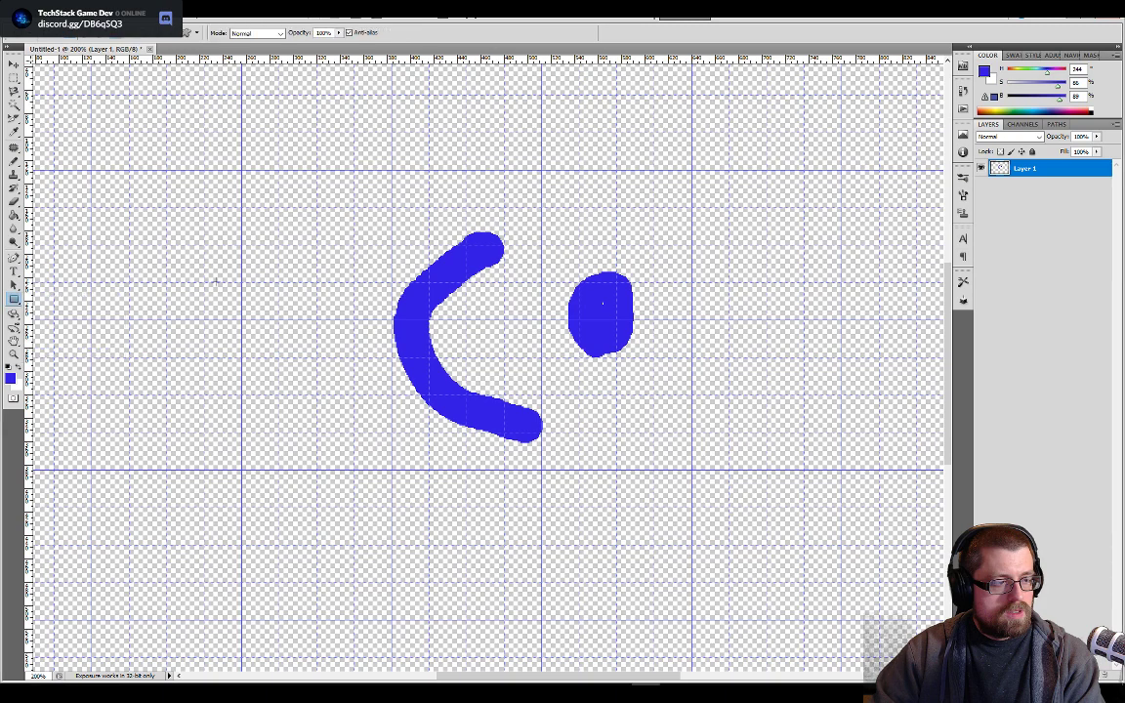
{"action": "mouse_move", "coordinate": [348, 263]}
{"action": "left_mouse_down"}
{"action": "mouse_move", "coordinate": [517, 362]}
{"action": "mouse_move", "coordinate": [514, 397]}
{"action": "mouse_move", "coordinate": [496, 408]}
{"action": "left_mouse_up"}
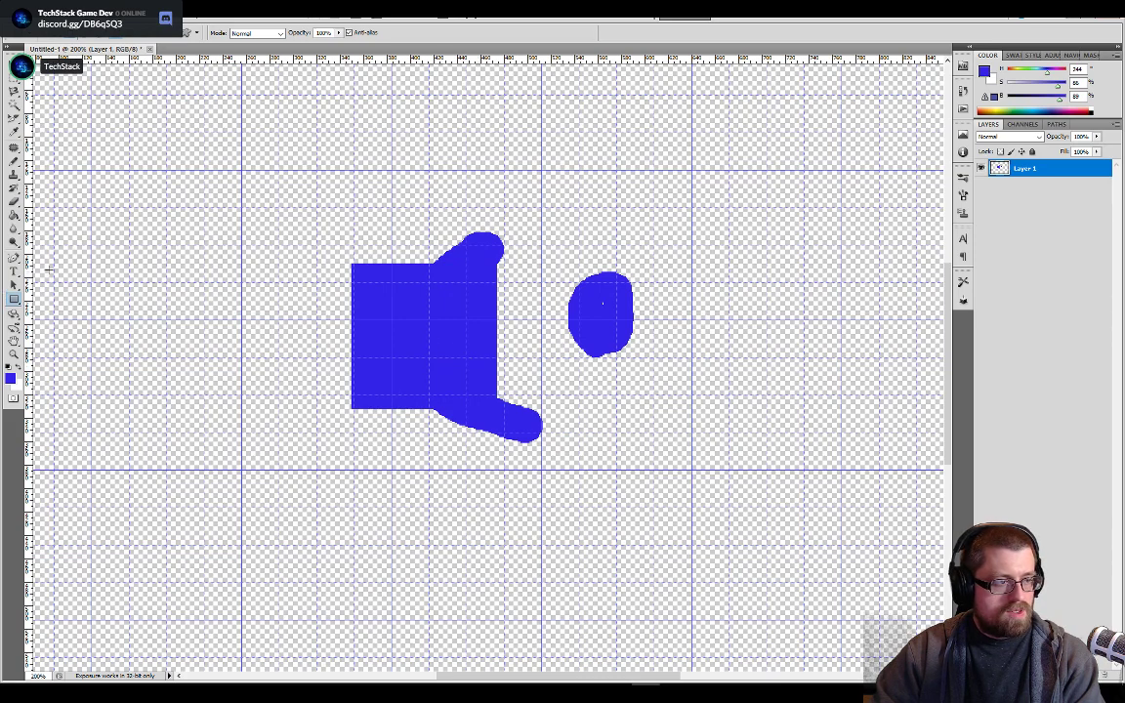
- Swap the colours and paint a wide white horizontal bar with the Pencil, starting inside the blue square and extending out its far side
{"action": "left_click", "coordinate": [12, 161]}
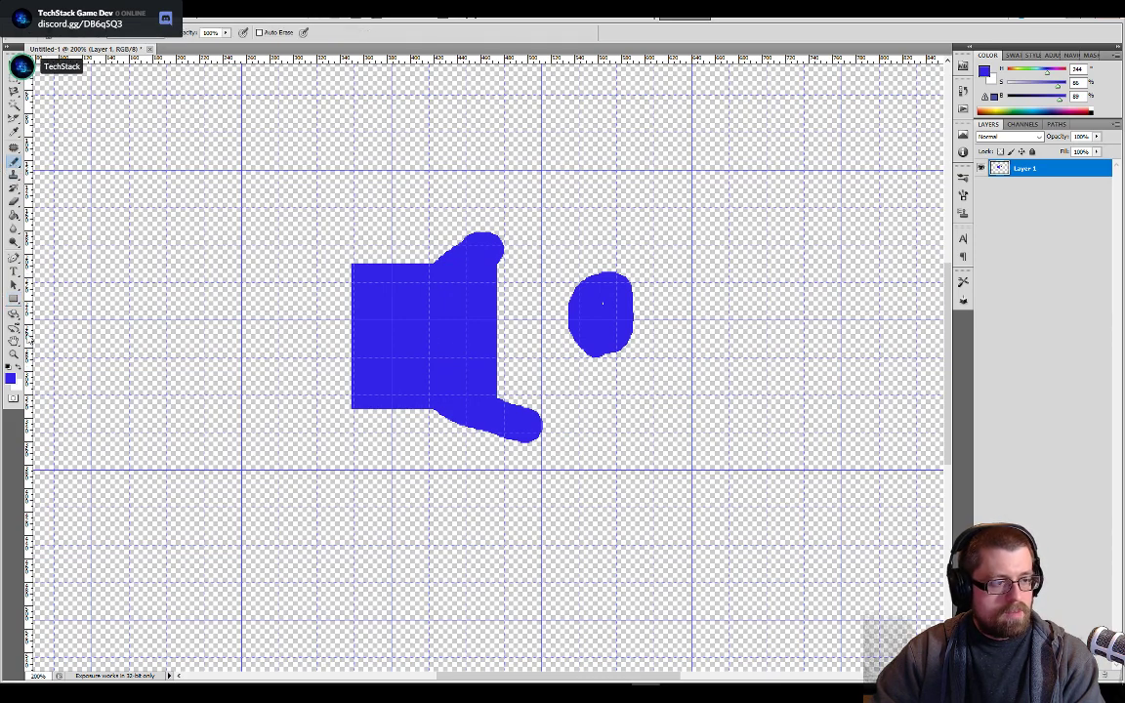
{"action": "left_click", "coordinate": [17, 368]}
{"action": "left_click_drag", "start_coordinate": [426, 332], "coordinate": [136, 329]}
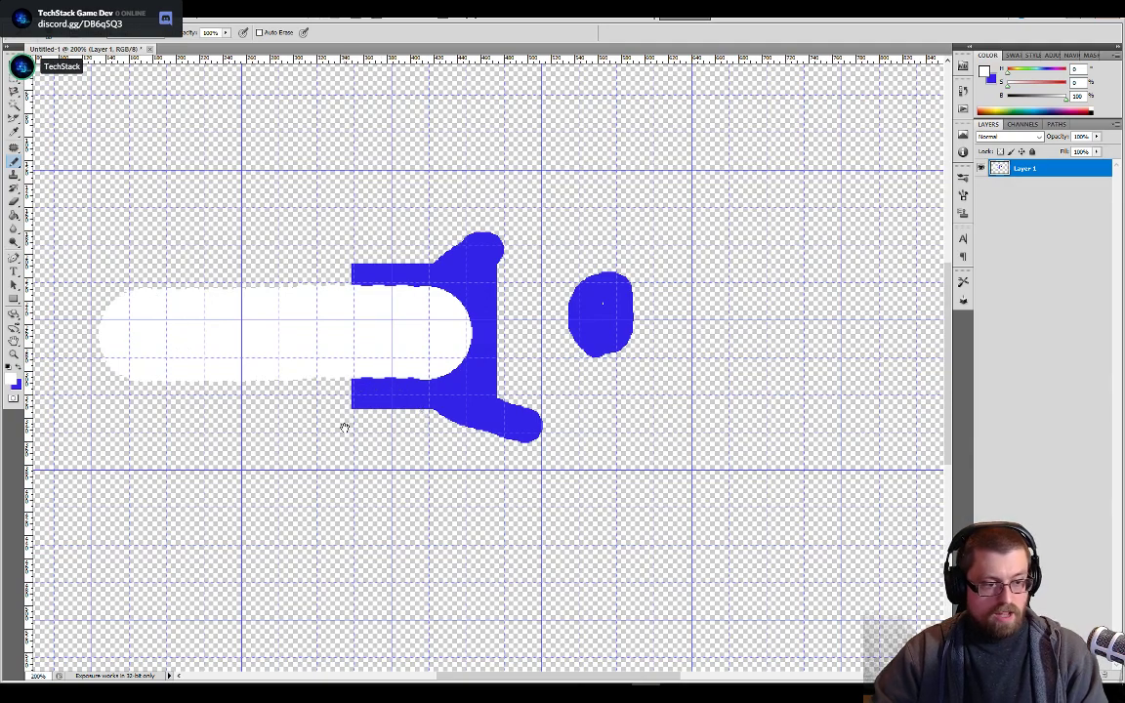
- Swap back to blue, mark a dot near the white bar's inner end, thicken its blue edge, and draw a line along the bar
{"action": "mouse_move", "coordinate": [345, 427]}
{"action": "left_mouse_down"}
{"action": "mouse_move", "coordinate": [407, 423]}
{"action": "mouse_move", "coordinate": [553, 372]}
{"action": "left_mouse_up"}
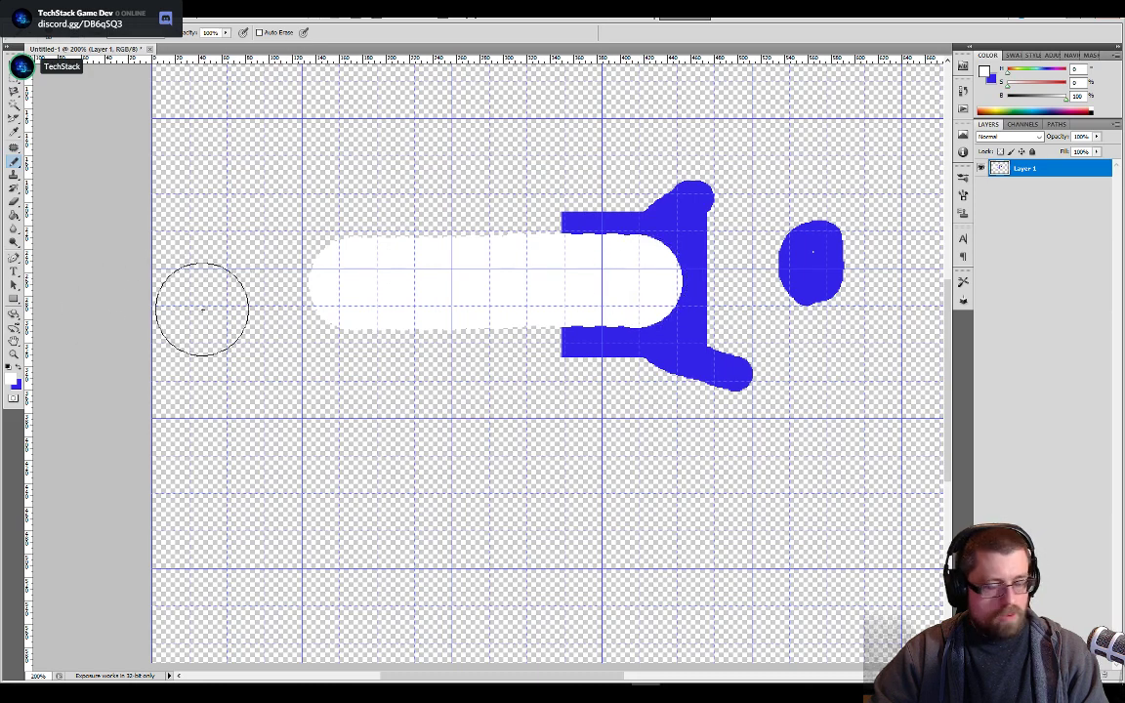
{"action": "left_click", "coordinate": [20, 368]}
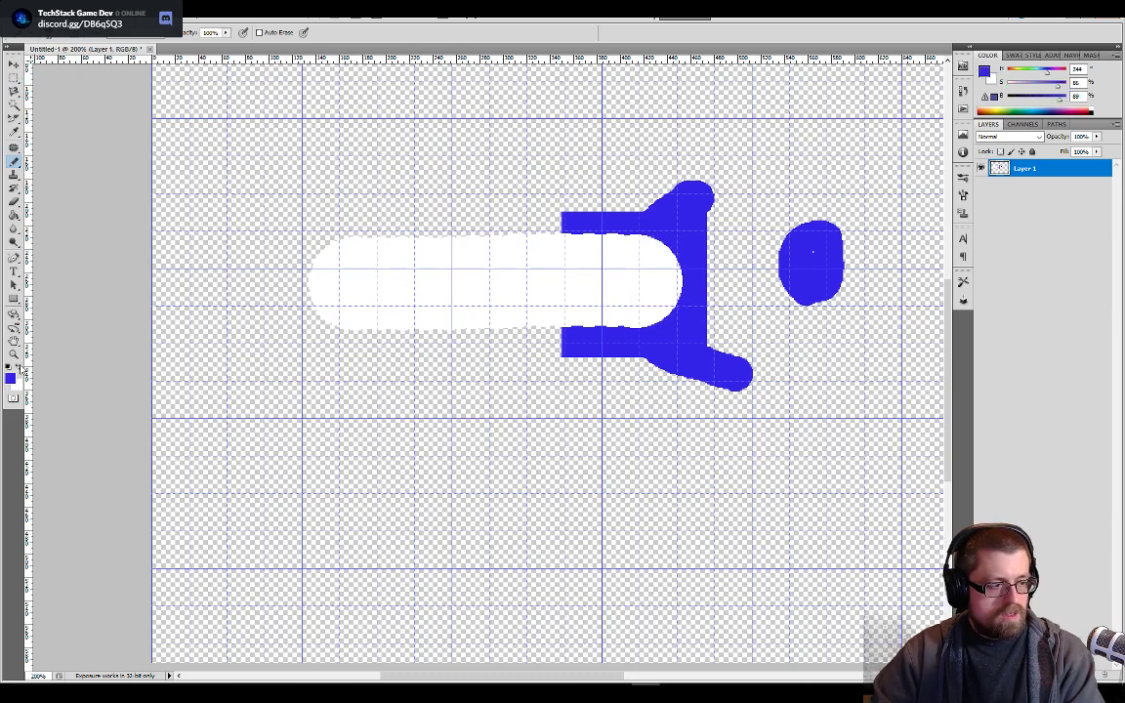
{"action": "left_click", "coordinate": [636, 281]}
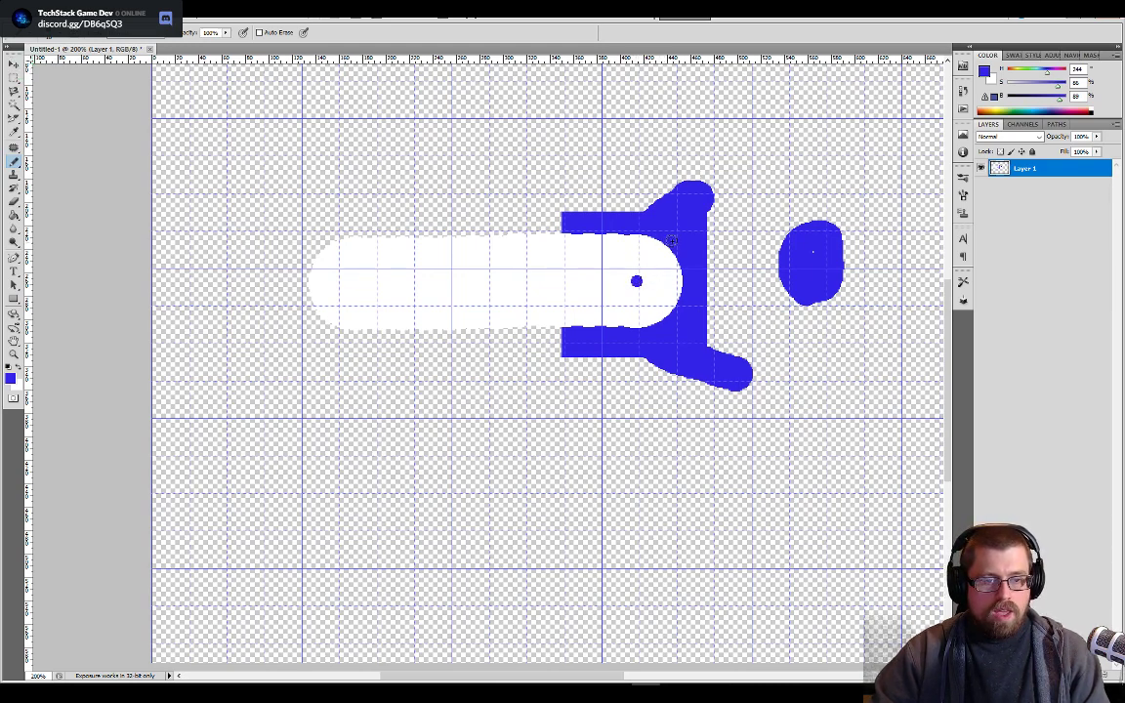
{"action": "mouse_move", "coordinate": [681, 250]}
{"action": "left_mouse_down"}
{"action": "mouse_move", "coordinate": [706, 298]}
{"action": "mouse_move", "coordinate": [684, 244]}
{"action": "left_mouse_up"}
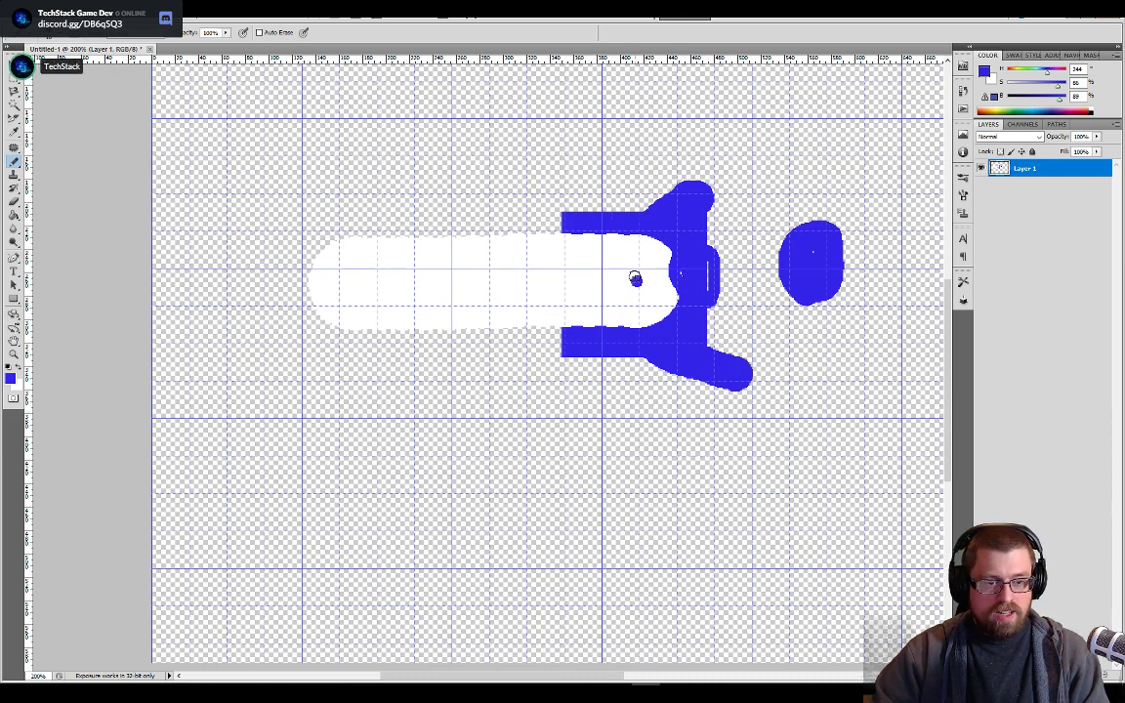
{"action": "left_click_drag", "start_coordinate": [640, 284], "coordinate": [358, 282]}
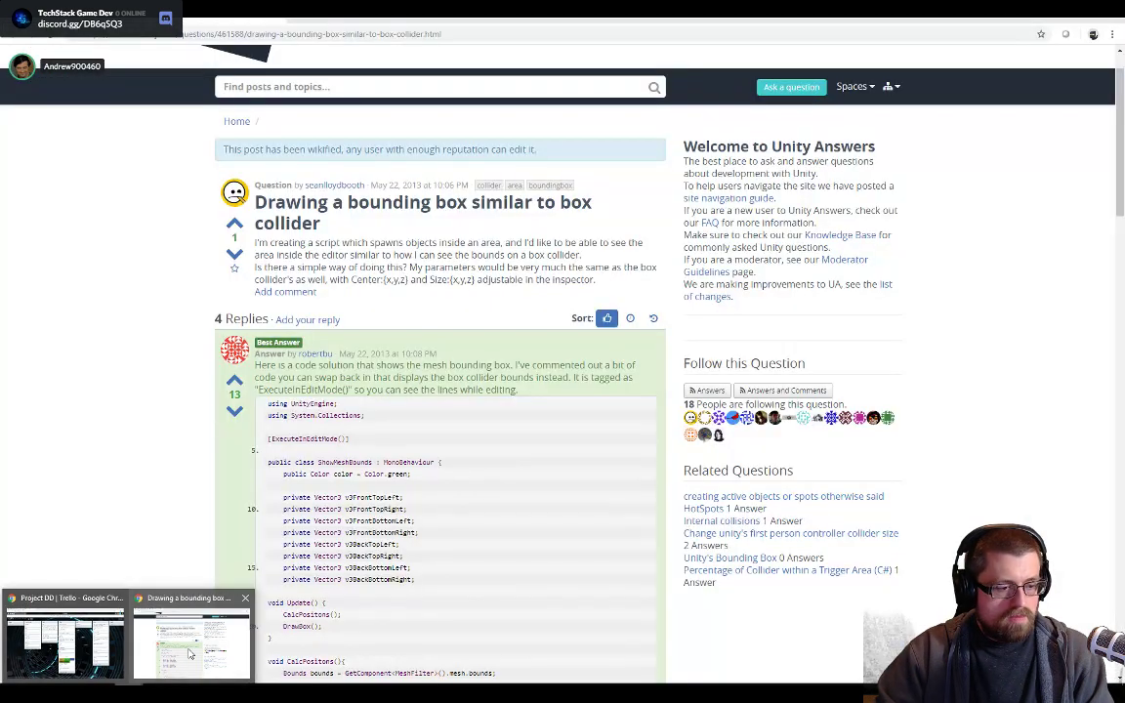
- Switch to the browser and review the "Visualize BoxCast Rect" question with its gizmo-drawing code and best answer
{"action": "left_click", "coordinate": [175, 576]}
{"action": "left_click", "coordinate": [279, 16]}
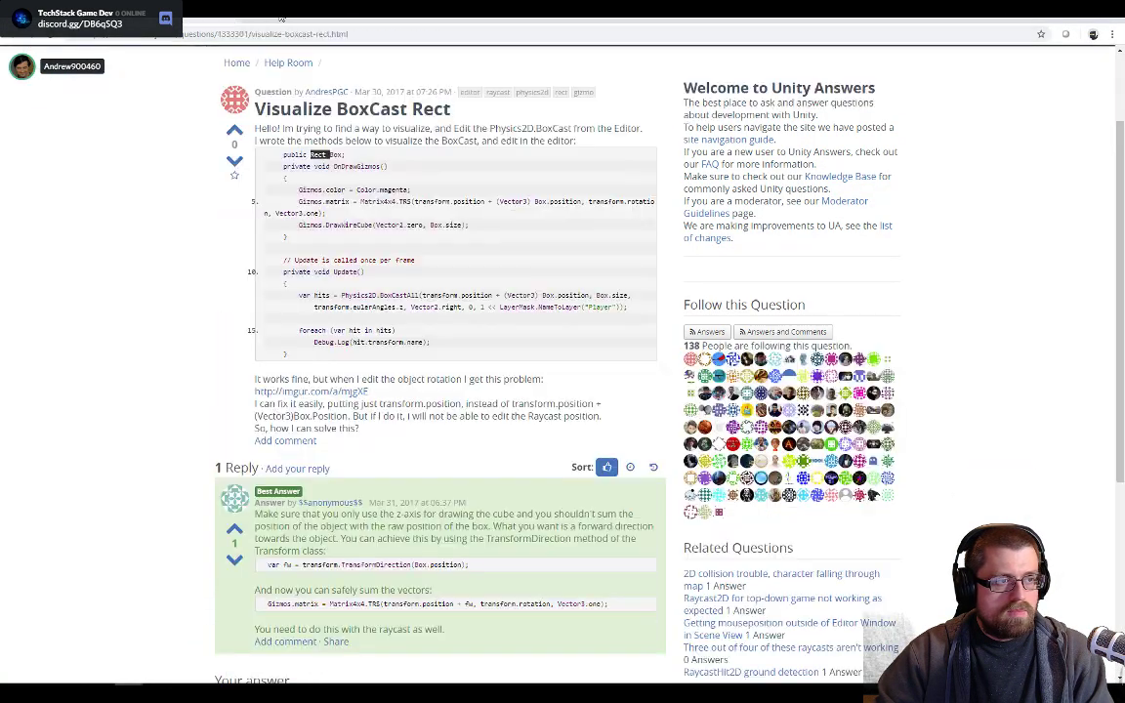
{"action": "left_click_drag", "start_coordinate": [326, 16], "coordinate": [1124, 418]}
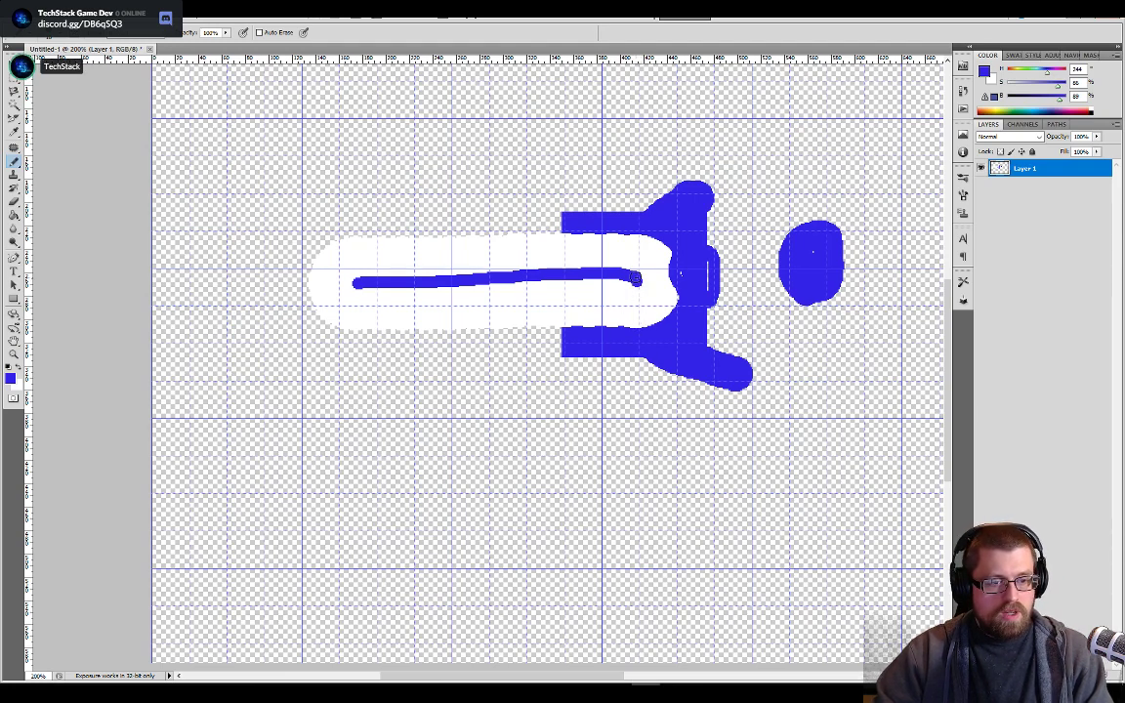
- Retrace the bar's centre line in the sketch, outline a box around the bar, and extend the outline toward the blob
{"action": "left_click_drag", "start_coordinate": [636, 279], "coordinate": [337, 283]}
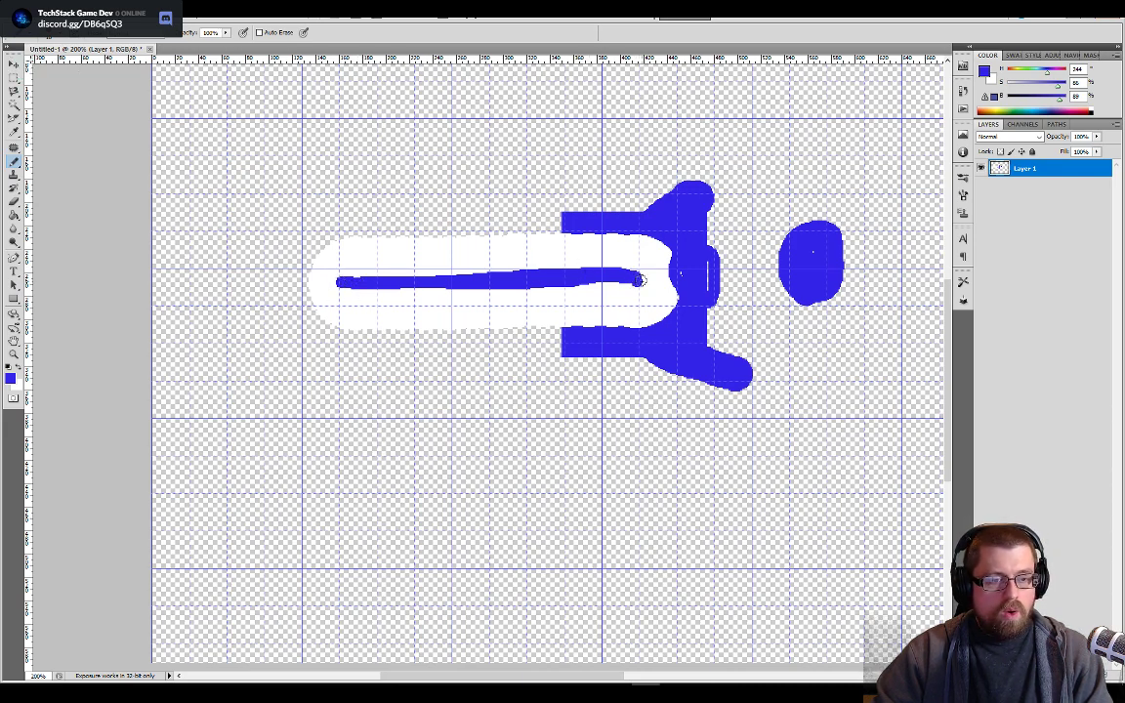
{"action": "mouse_move", "coordinate": [640, 281]}
{"action": "left_mouse_down"}
{"action": "mouse_move", "coordinate": [625, 327]}
{"action": "mouse_move", "coordinate": [637, 415]}
{"action": "mouse_move", "coordinate": [629, 148]}
{"action": "mouse_move", "coordinate": [357, 155]}
{"action": "mouse_move", "coordinate": [350, 404]}
{"action": "mouse_move", "coordinate": [640, 411]}
{"action": "left_mouse_up"}
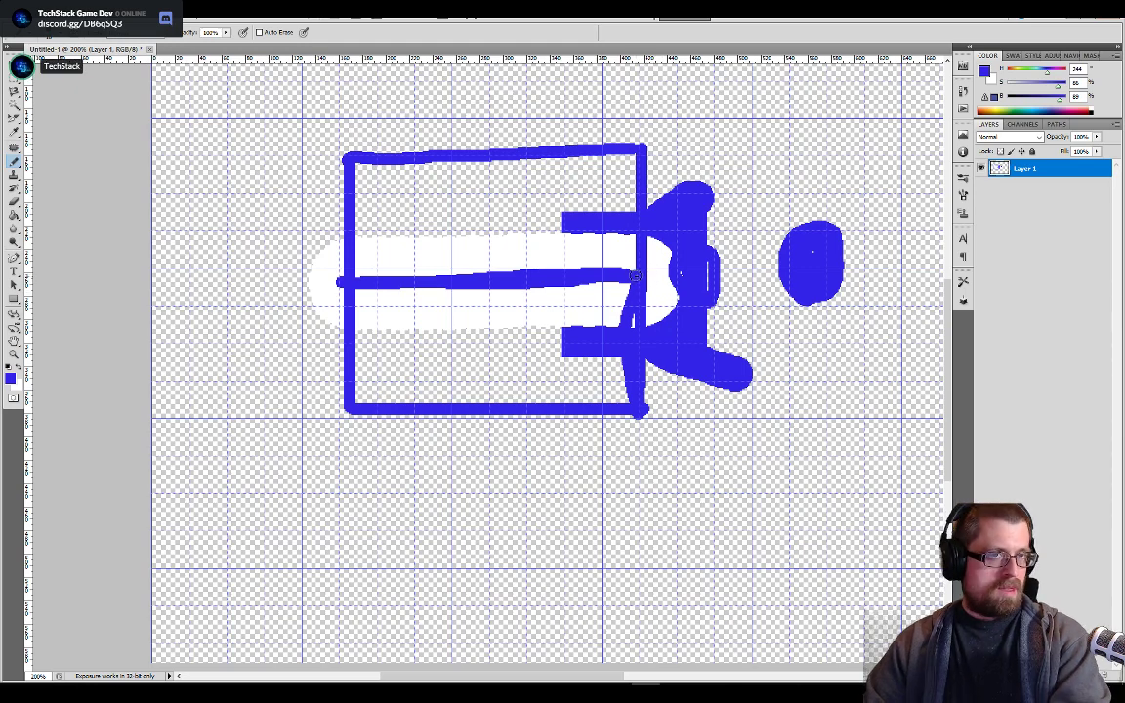
{"action": "mouse_move", "coordinate": [638, 274]}
{"action": "left_mouse_down"}
{"action": "mouse_move", "coordinate": [715, 271]}
{"action": "mouse_move", "coordinate": [721, 317]}
{"action": "mouse_move", "coordinate": [728, 428]}
{"action": "mouse_move", "coordinate": [653, 428]}
{"action": "left_mouse_up"}
{"action": "mouse_move", "coordinate": [723, 272]}
{"action": "left_mouse_down"}
{"action": "mouse_move", "coordinate": [717, 194]}
{"action": "mouse_move", "coordinate": [636, 144]}
{"action": "left_mouse_up"}
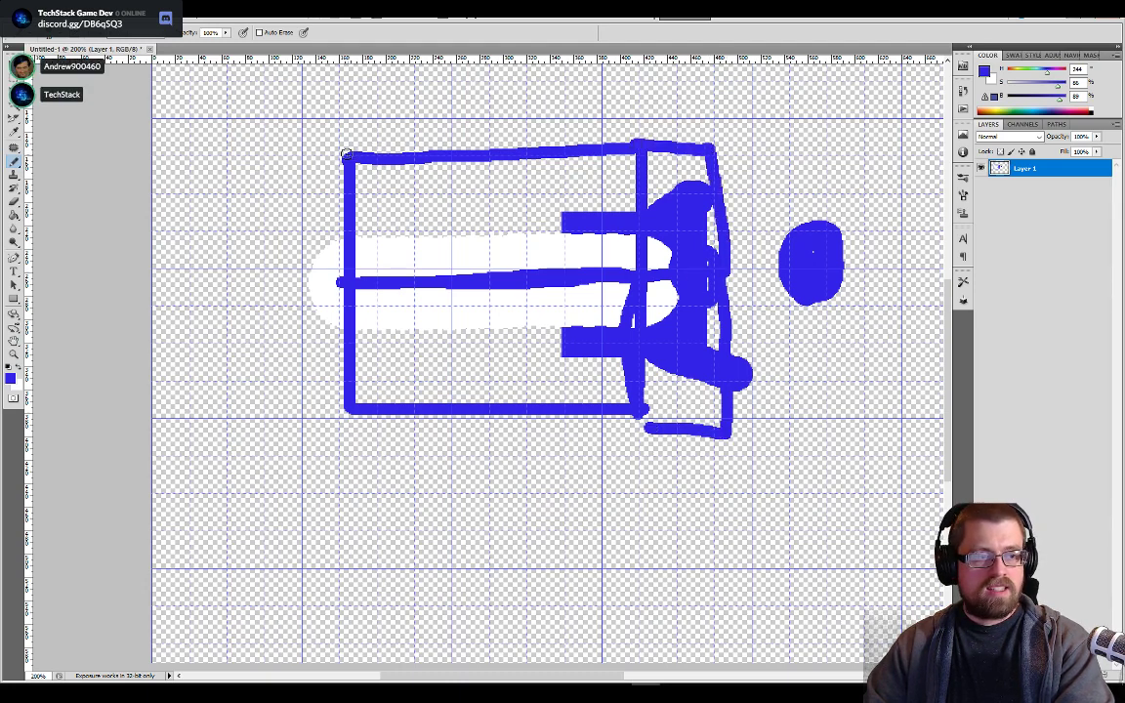
- Extend the box outline and centre line away from the blob, and add a short line beyond the outline's upper corner
{"action": "mouse_move", "coordinate": [347, 154]}
{"action": "left_mouse_down"}
{"action": "mouse_move", "coordinate": [244, 141]}
{"action": "mouse_move", "coordinate": [260, 452]}
{"action": "mouse_move", "coordinate": [371, 418]}
{"action": "left_mouse_up"}
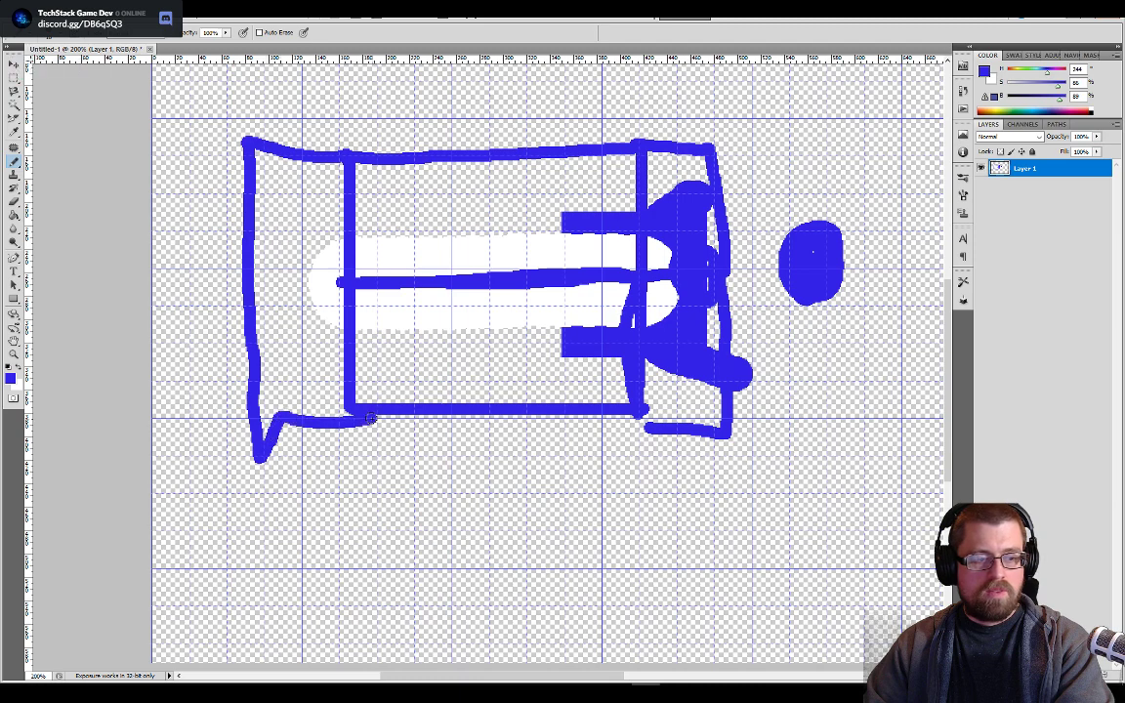
{"action": "left_click_drag", "start_coordinate": [339, 283], "coordinate": [261, 285]}
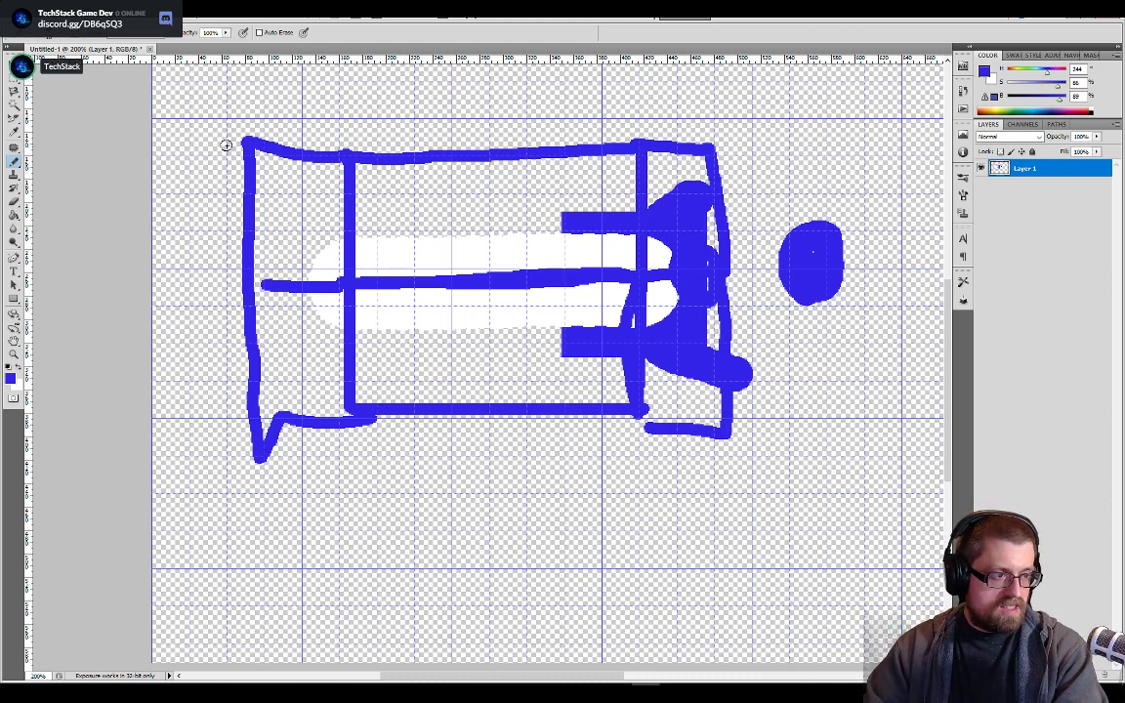
{"action": "left_click_drag", "start_coordinate": [230, 144], "coordinate": [145, 145]}
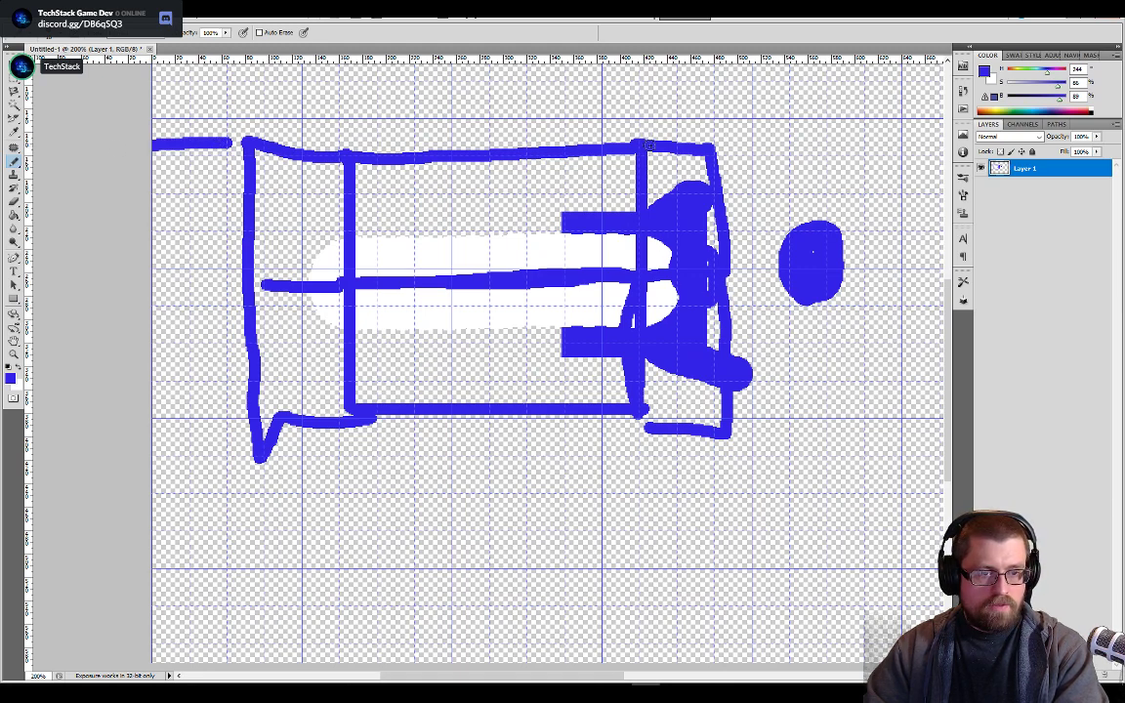
- Loop a stroke around the blob, connect it to the blue shape with a line, and outline another box on its far side
{"action": "left_click_drag", "start_coordinate": [829, 278], "coordinate": [809, 238]}
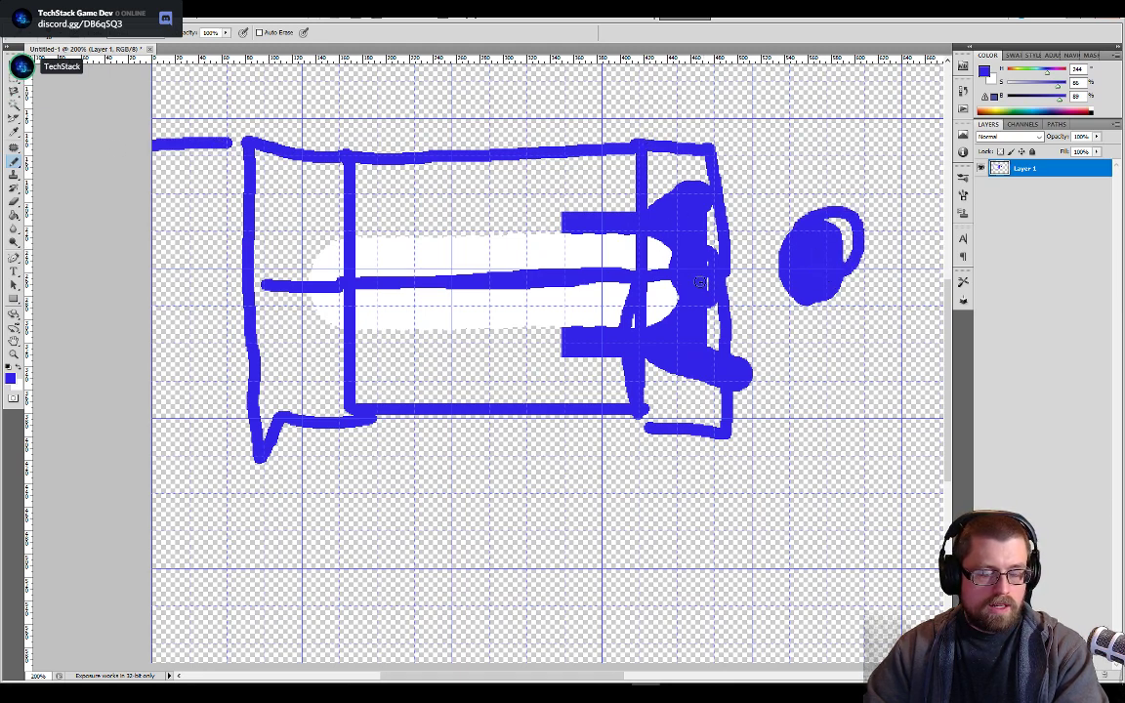
{"action": "left_click_drag", "start_coordinate": [718, 266], "coordinate": [787, 262]}
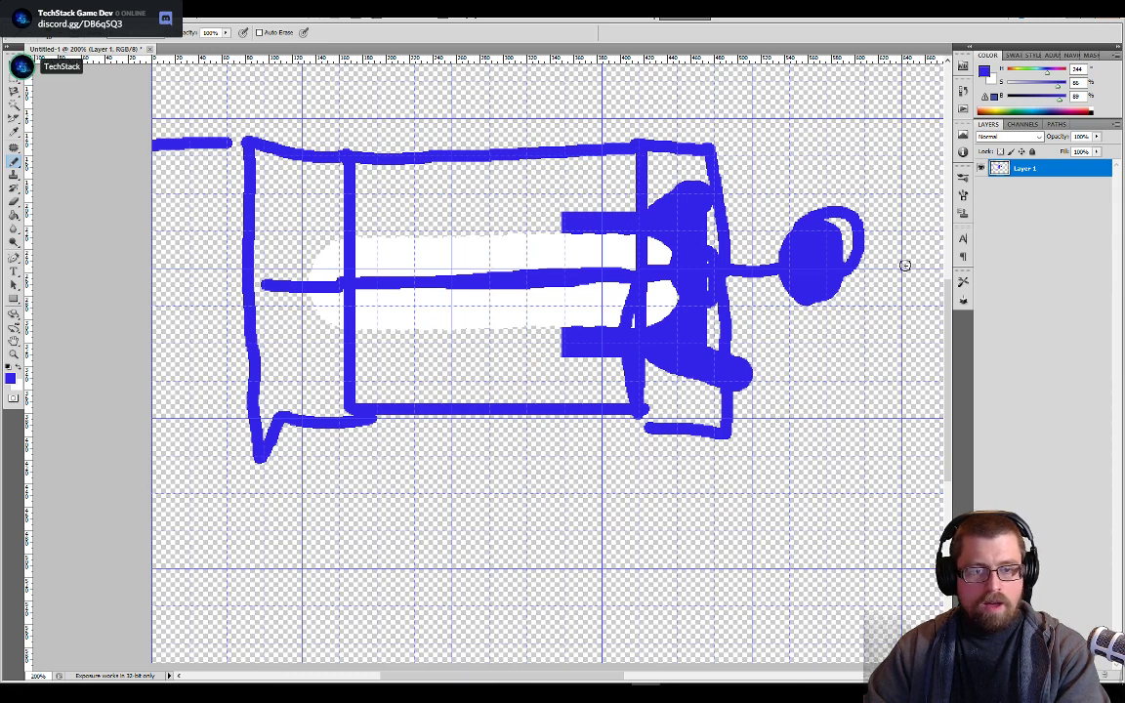
{"action": "left_click_drag", "start_coordinate": [857, 154], "coordinate": [856, 398]}
{"action": "left_click_drag", "start_coordinate": [949, 205], "coordinate": [847, 168]}
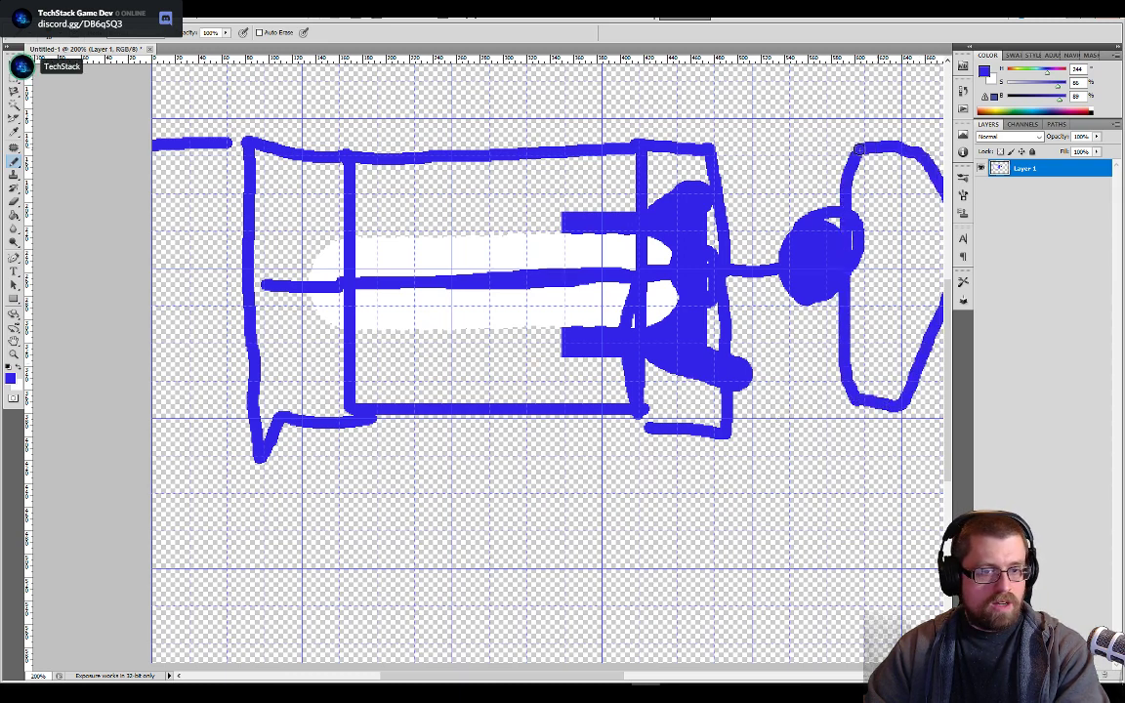
- Outline a box from the bar's inner end to the blob, add a small side loop, and mark the blob's centre with a white dot
{"action": "mouse_move", "coordinate": [657, 140]}
{"action": "left_mouse_down"}
{"action": "mouse_move", "coordinate": [814, 145]}
{"action": "mouse_move", "coordinate": [811, 414]}
{"action": "mouse_move", "coordinate": [643, 422]}
{"action": "left_mouse_up"}
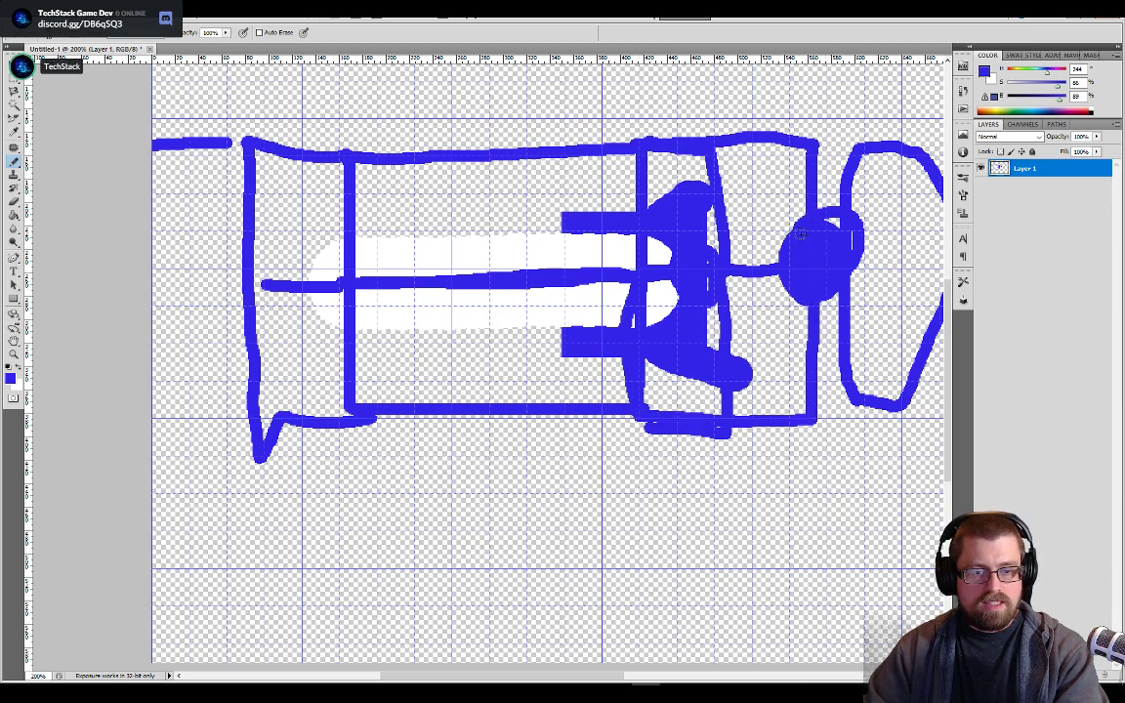
{"action": "left_click_drag", "start_coordinate": [848, 222], "coordinate": [853, 283]}
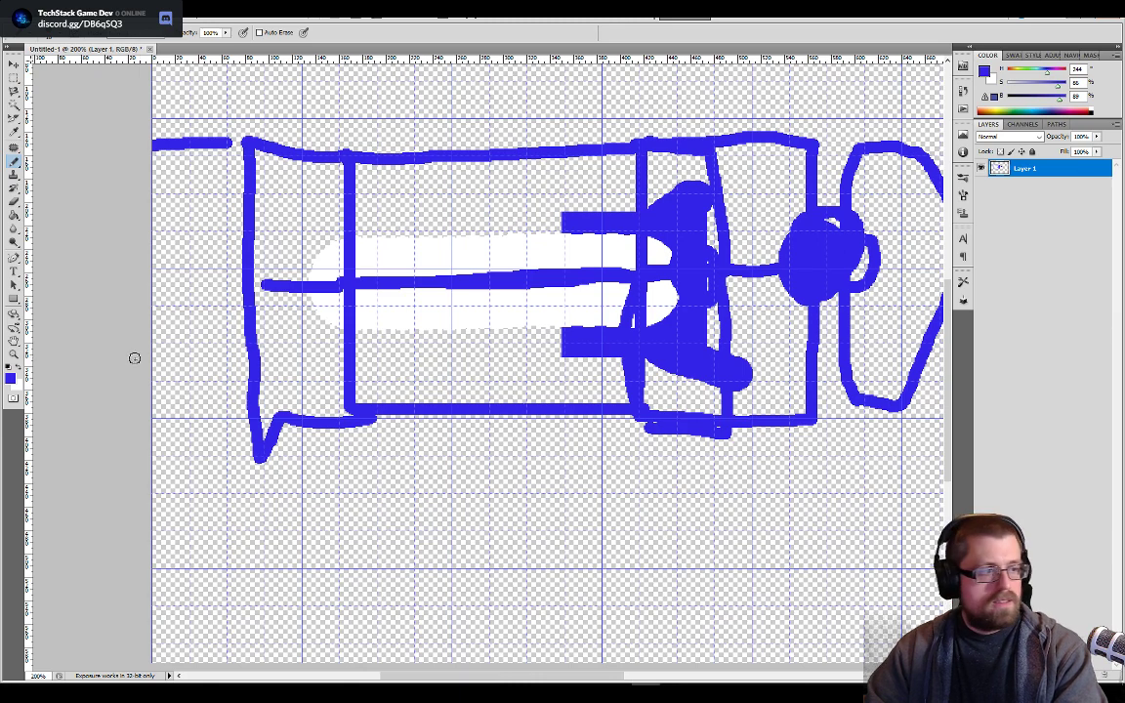
{"action": "left_click", "coordinate": [17, 368]}
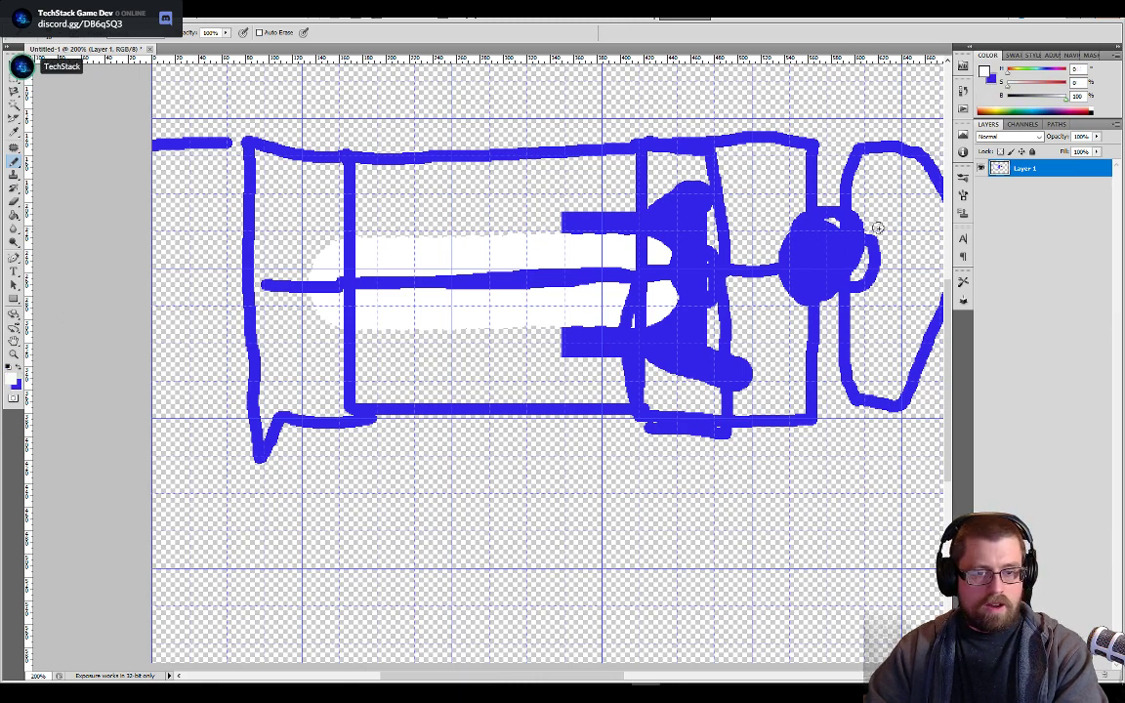
{"action": "left_click", "coordinate": [820, 259]}
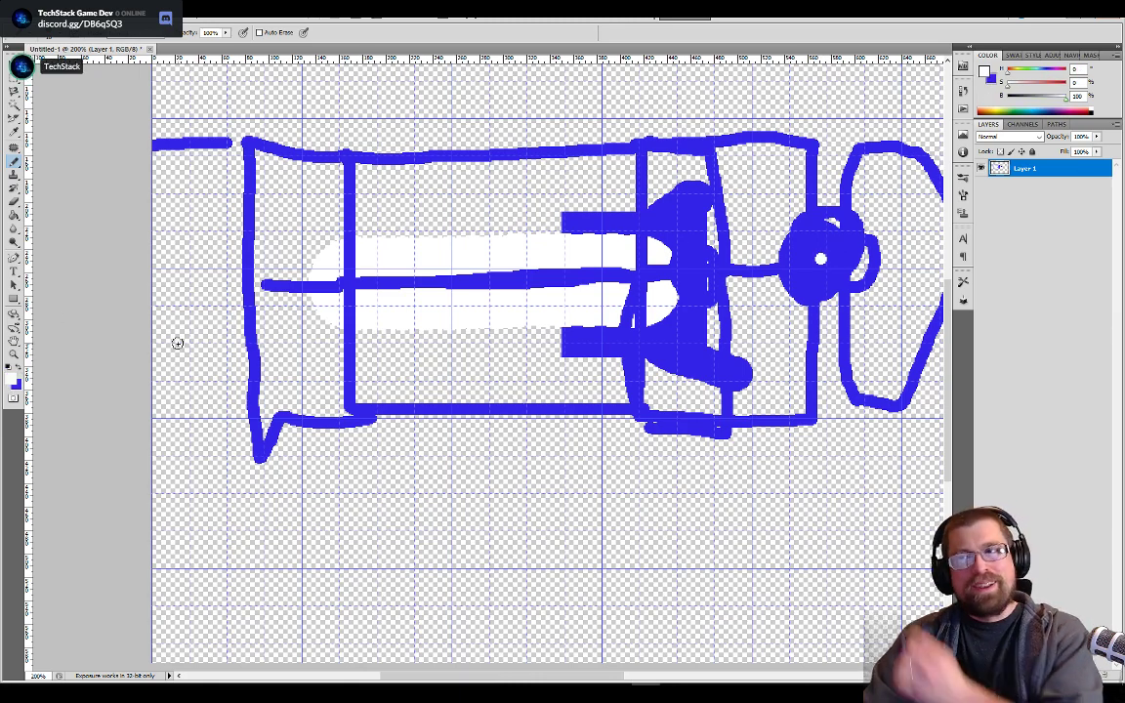
{"action": "left_click", "coordinate": [20, 373]}
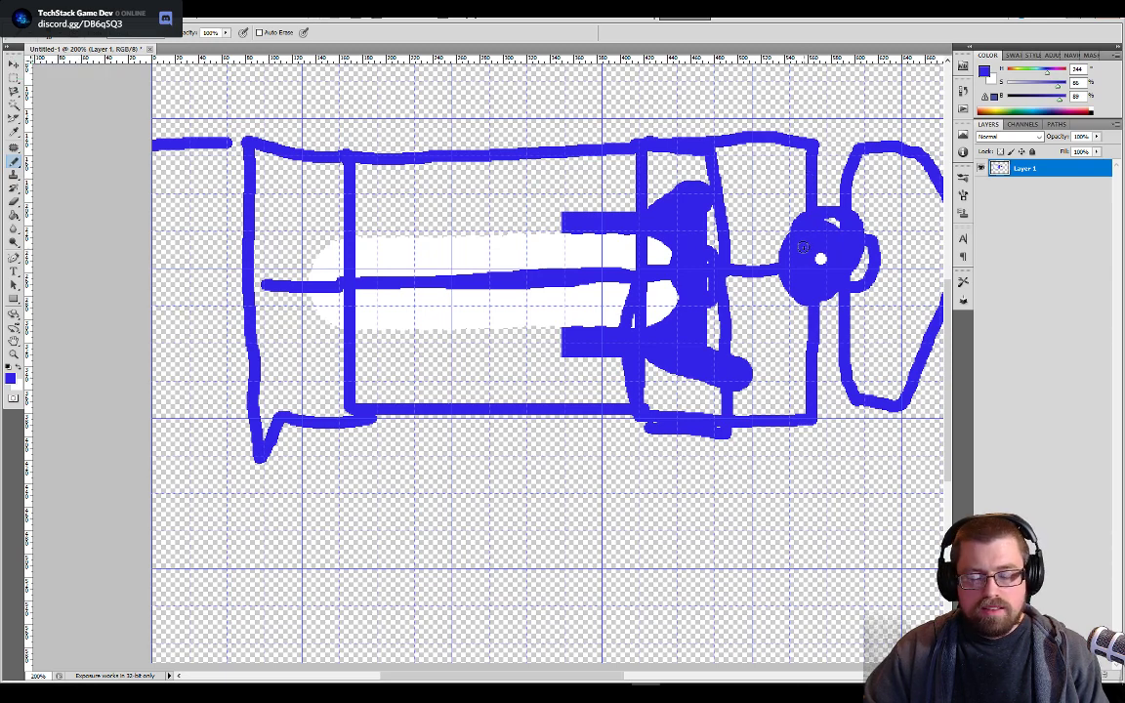
- Draw a large rounded loop below the box in the sketch, joining its lower edge beneath the blob
{"action": "key", "text": "alt+Tab"}
{"action": "key", "text": "alt+Tab"}
{"action": "key", "text": "alt+Tab"}
{"action": "key", "text": "alt+Tab"}
{"action": "key", "text": "alt+Tab"}
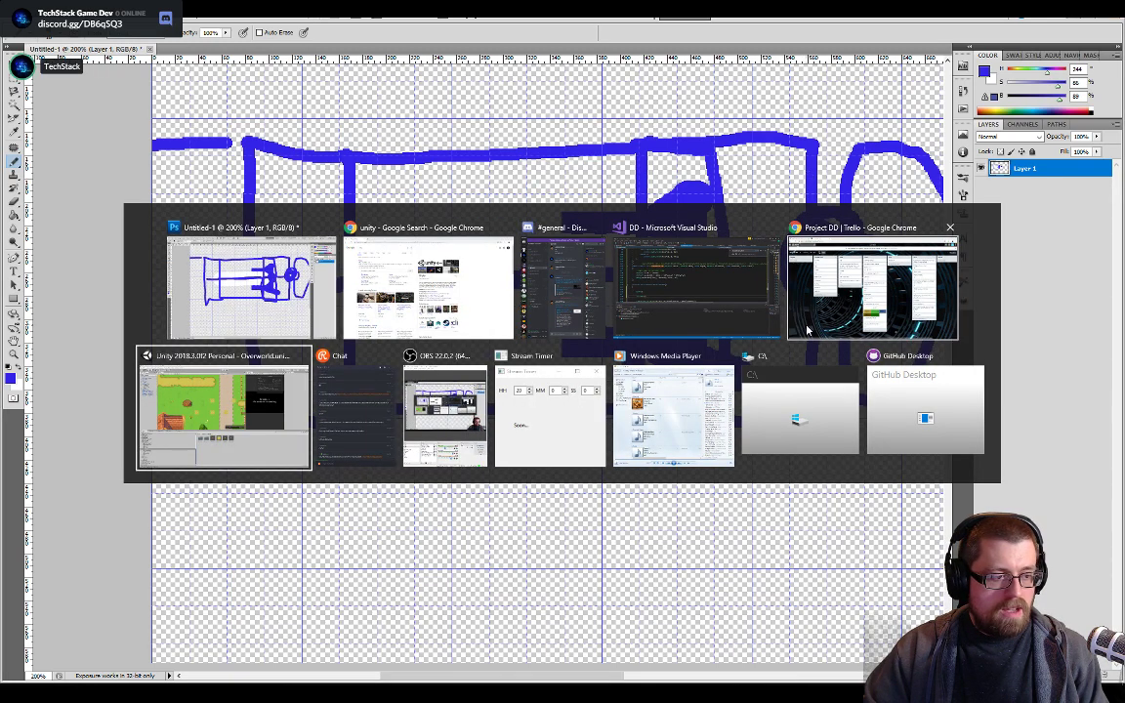
{"action": "key", "text": "alt+Tab"}
{"action": "key", "text": "alt+Tab"}
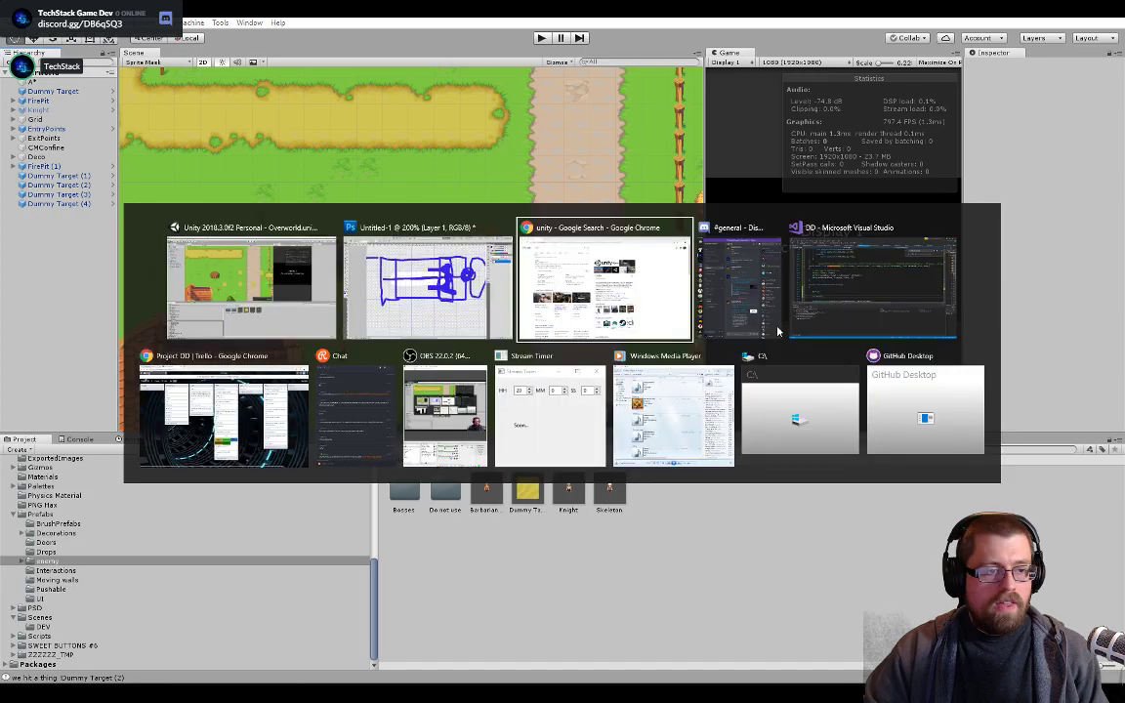
{"action": "key", "text": "alt+shift+Tab"}
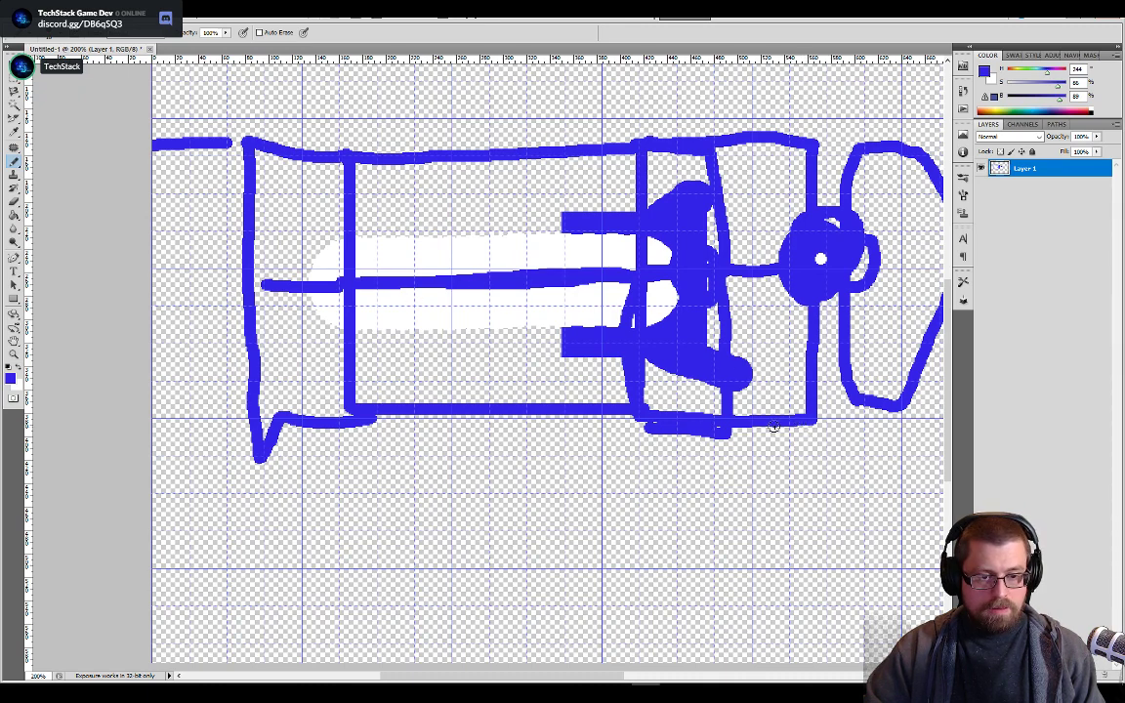
{"action": "mouse_move", "coordinate": [670, 442]}
{"action": "left_mouse_down"}
{"action": "mouse_move", "coordinate": [846, 448]}
{"action": "mouse_move", "coordinate": [816, 422]}
{"action": "left_mouse_up"}
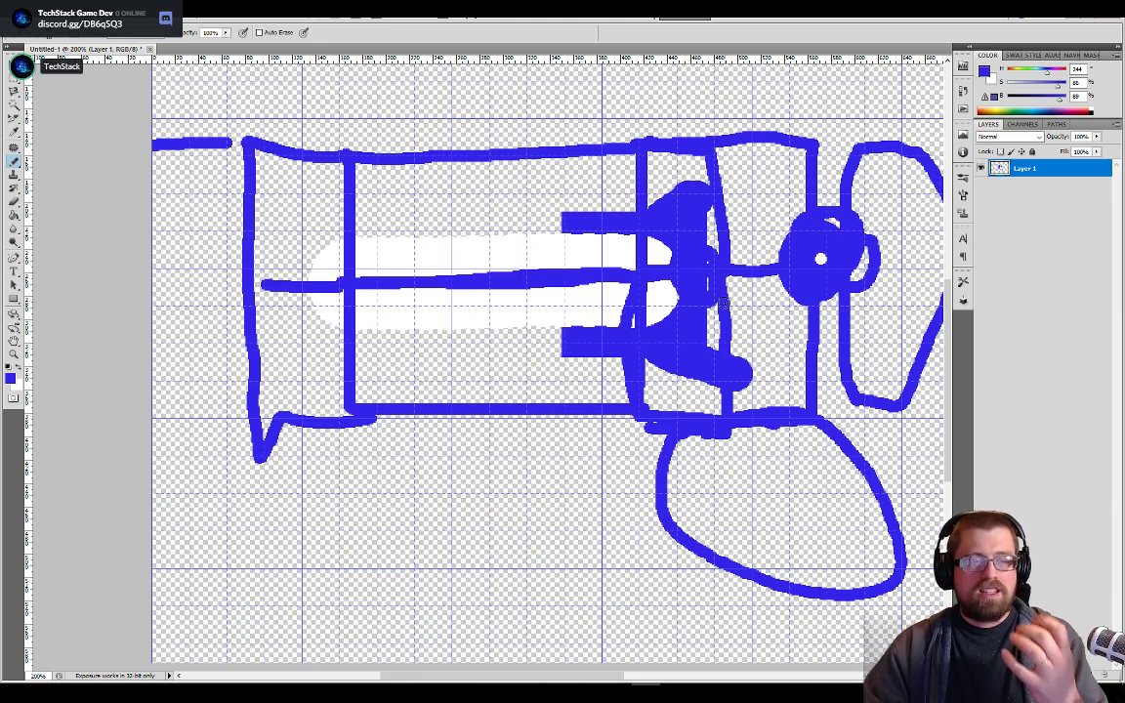
- Switch to Chrome and search Google for "unity docs"
{"action": "key", "text": "alt+Tab"}
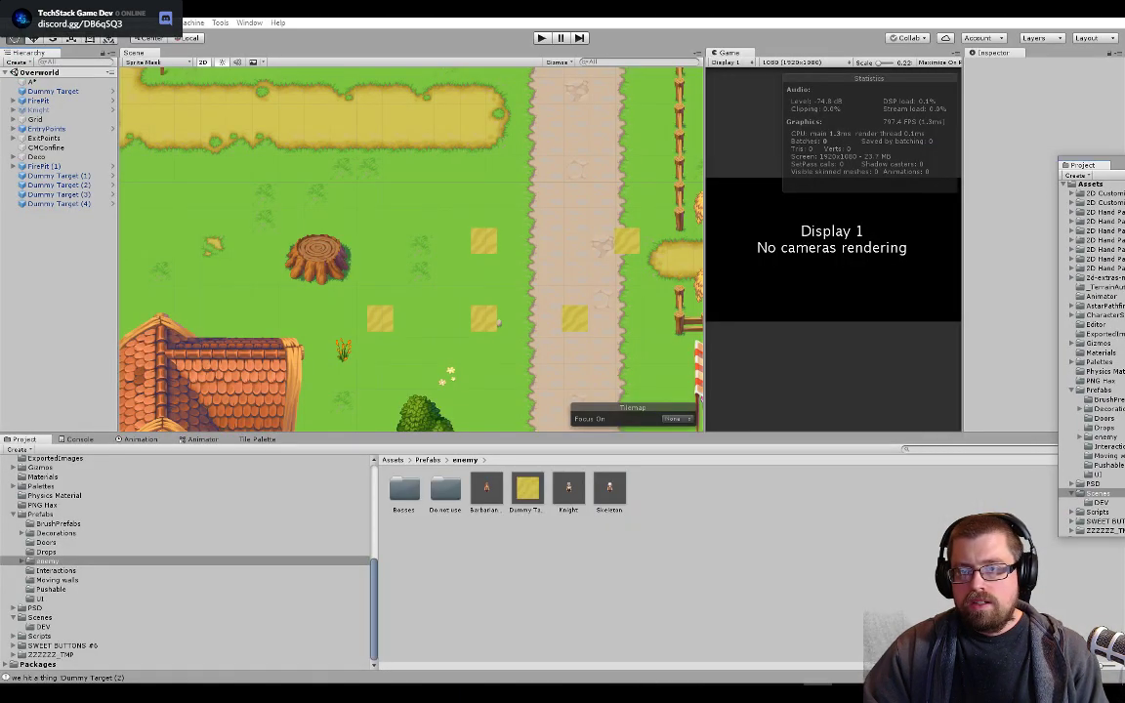
{"action": "key", "text": "alt+Tab"}
{"action": "left_click", "coordinate": [492, 173]}
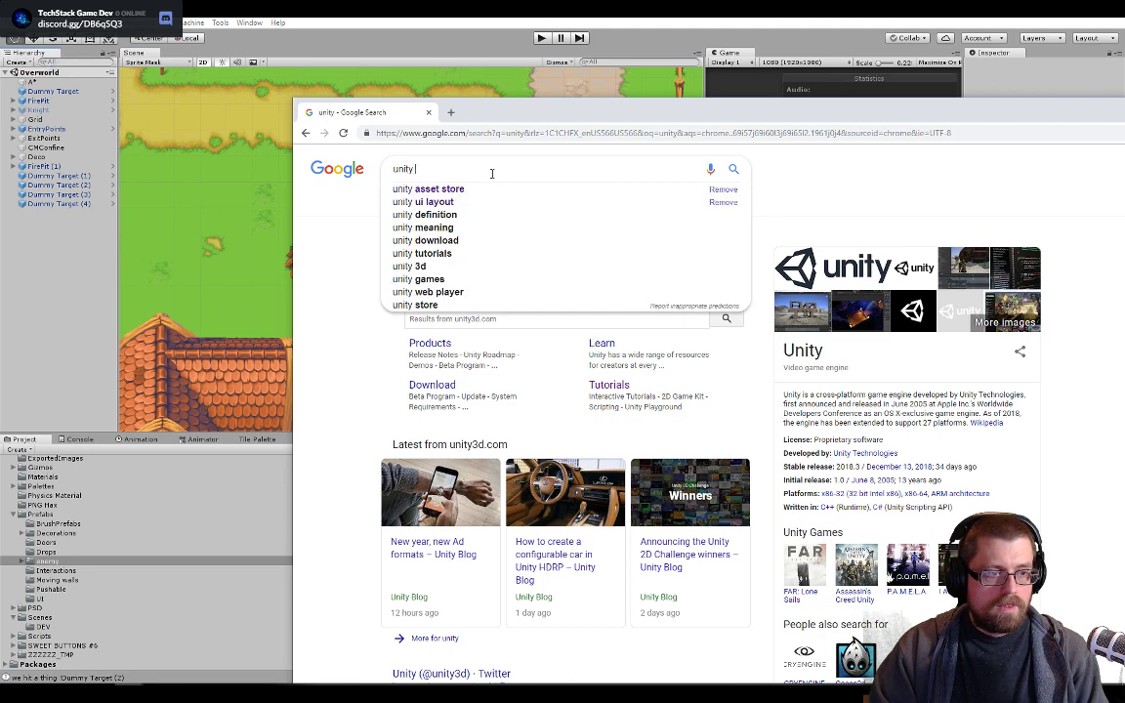
{"action": "type", "text": "1"}
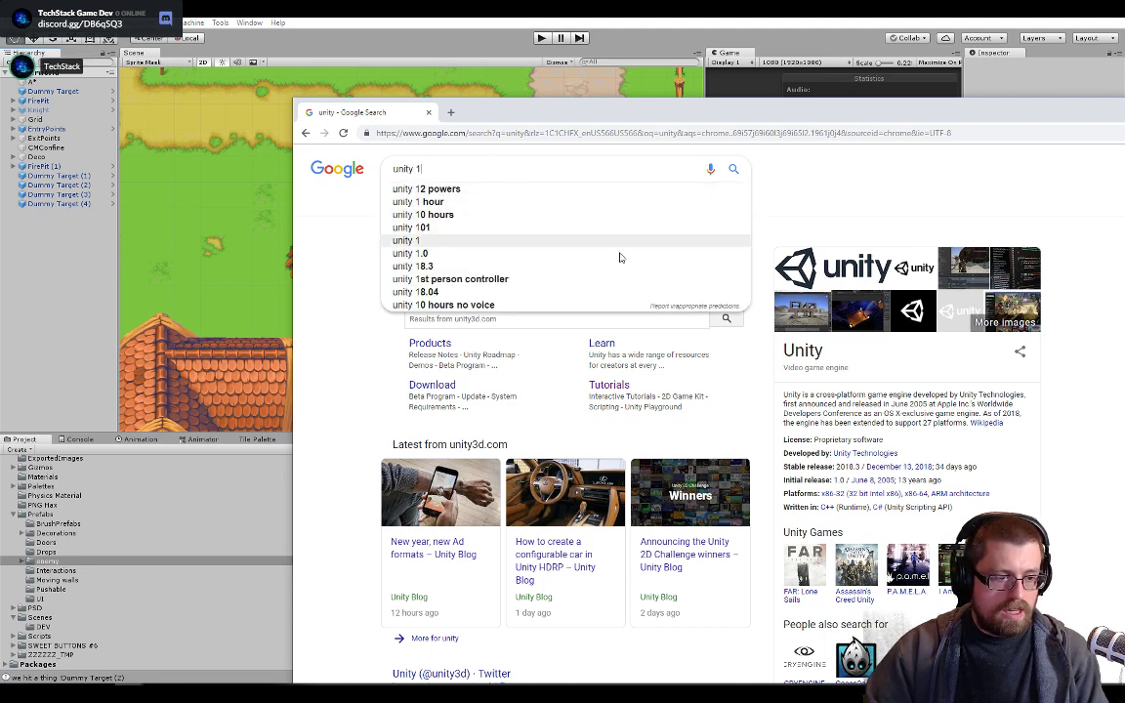
{"action": "key", "text": "Return"}
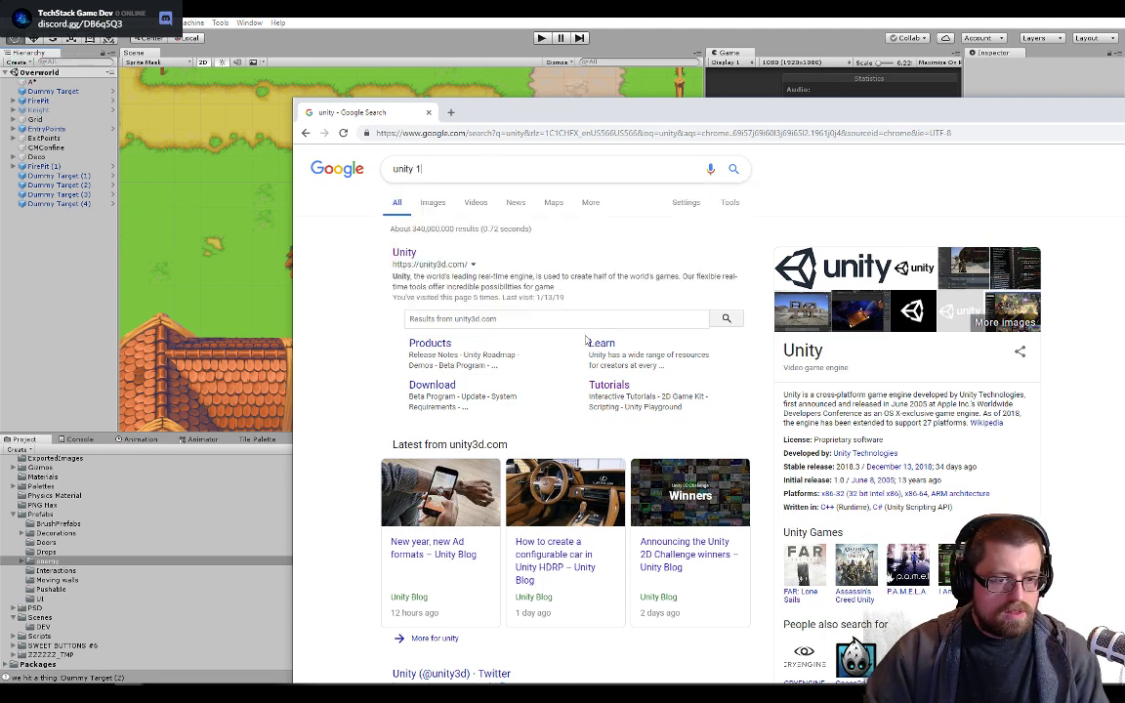
{"action": "left_click", "coordinate": [485, 166]}
{"action": "key", "text": "BackSpace"}
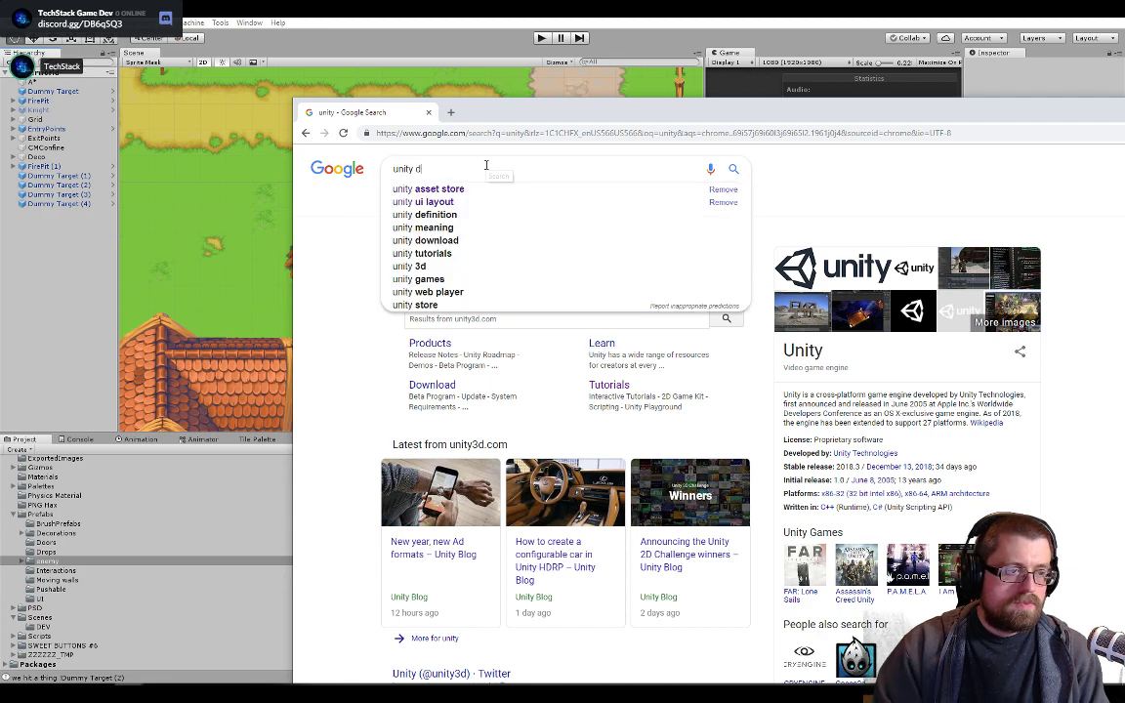
{"action": "type", "text": "docs"}
{"action": "key", "text": "Return"}
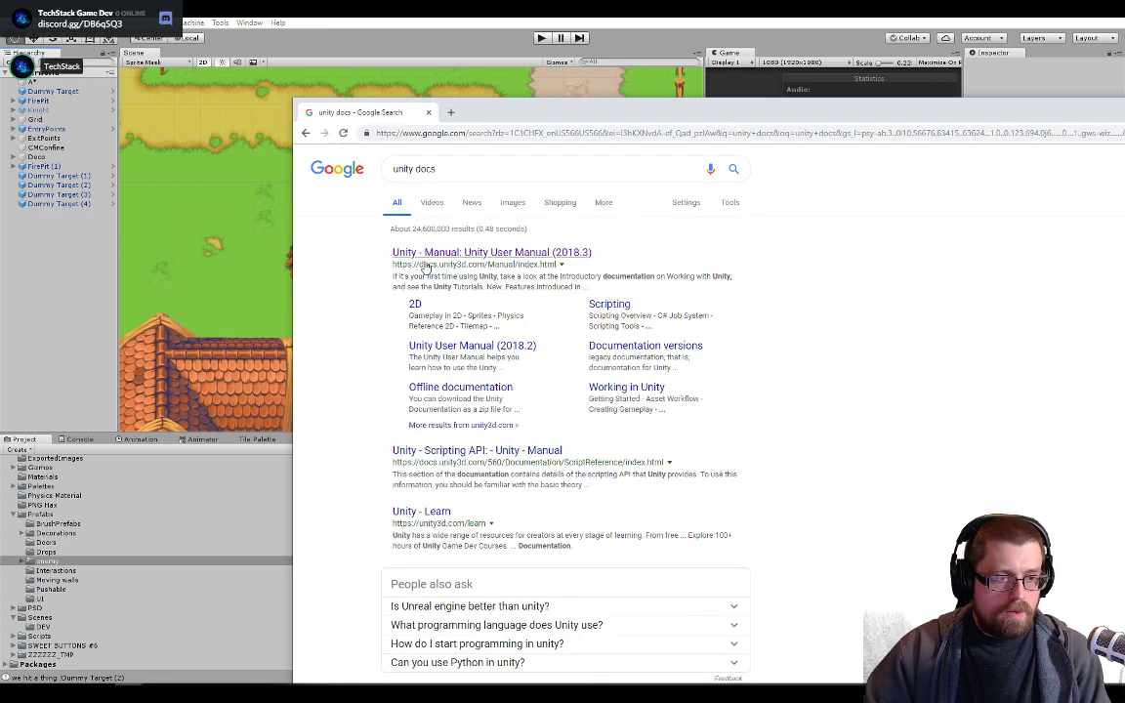
- Open the Unity User Manual (2018.3) result, maximize the browser window, and search the manual for "phisycs2d.boxcast"
{"action": "left_click_drag", "start_coordinate": [433, 252], "coordinate": [547, 138]}
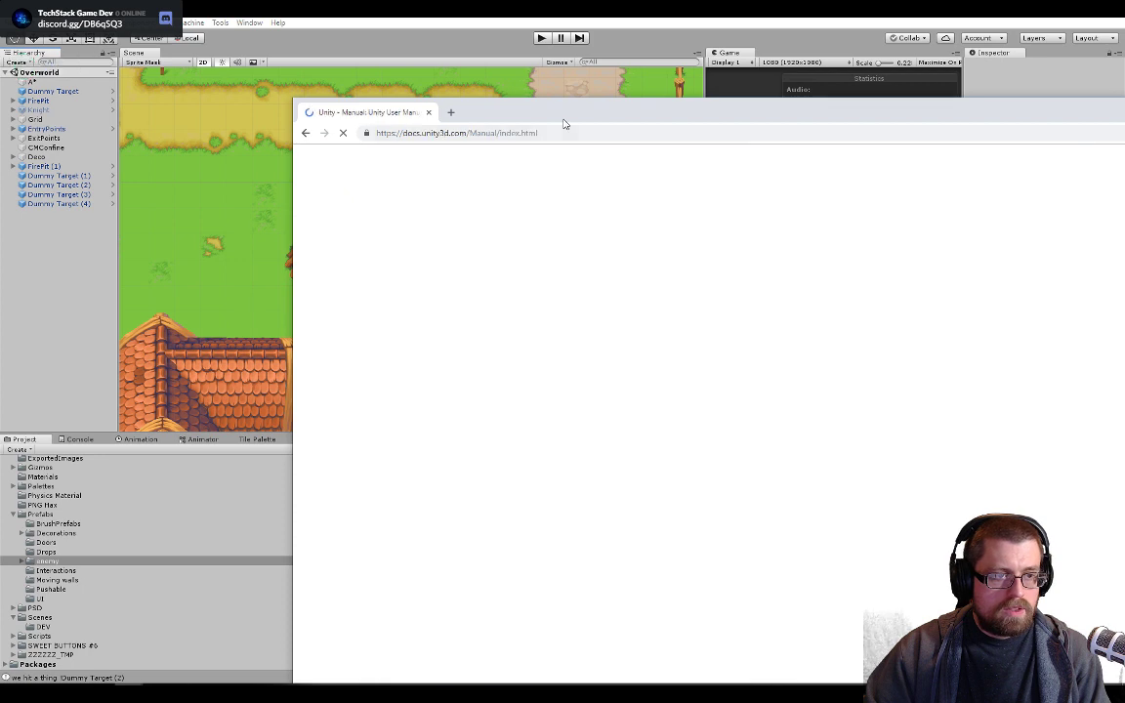
{"action": "double_click", "coordinate": [562, 118]}
{"action": "left_click", "coordinate": [839, 63]}
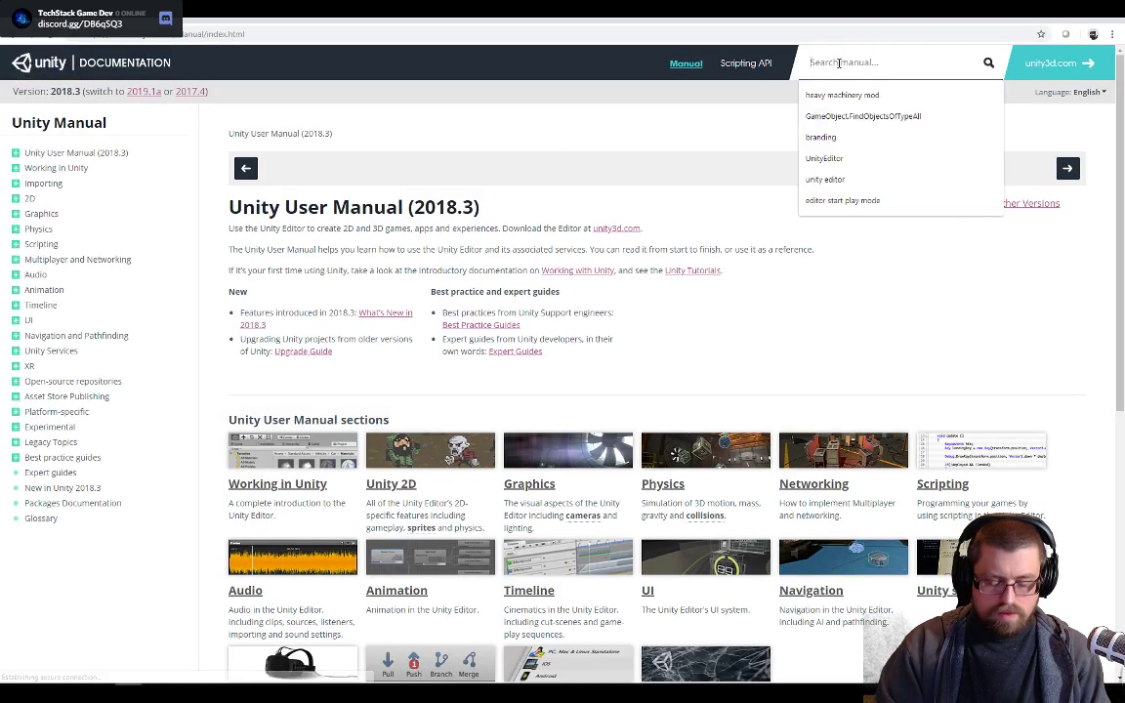
{"action": "type", "text": "phisyc"}
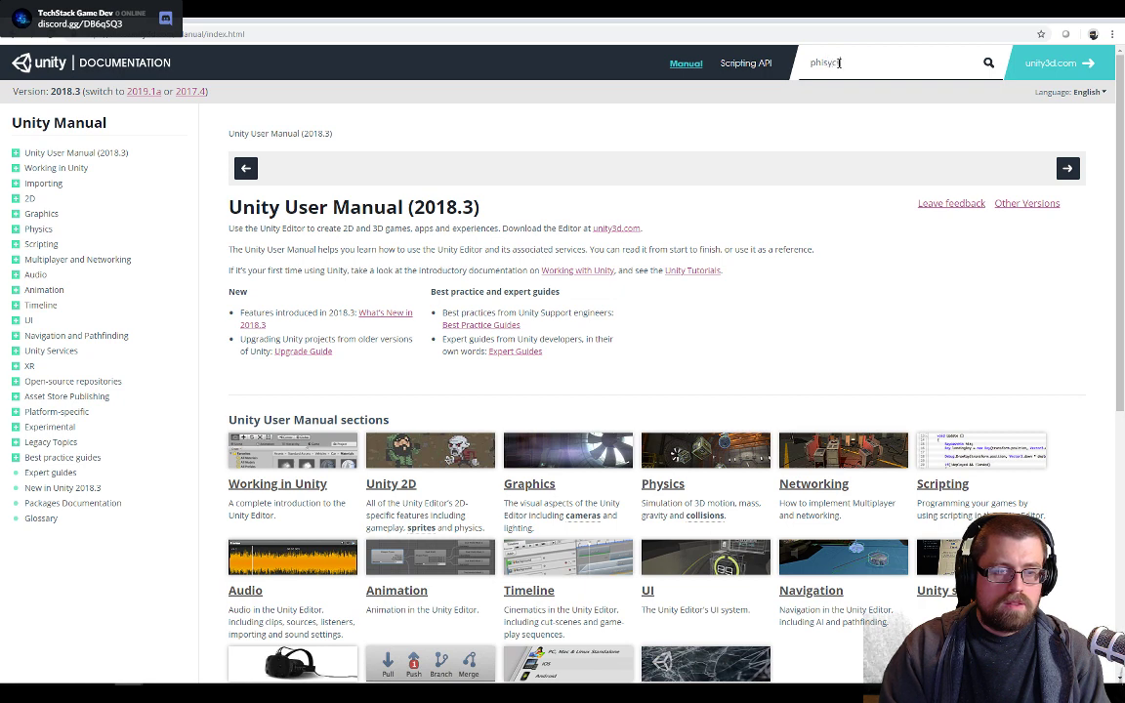
{"action": "type", "text": " 2d"}
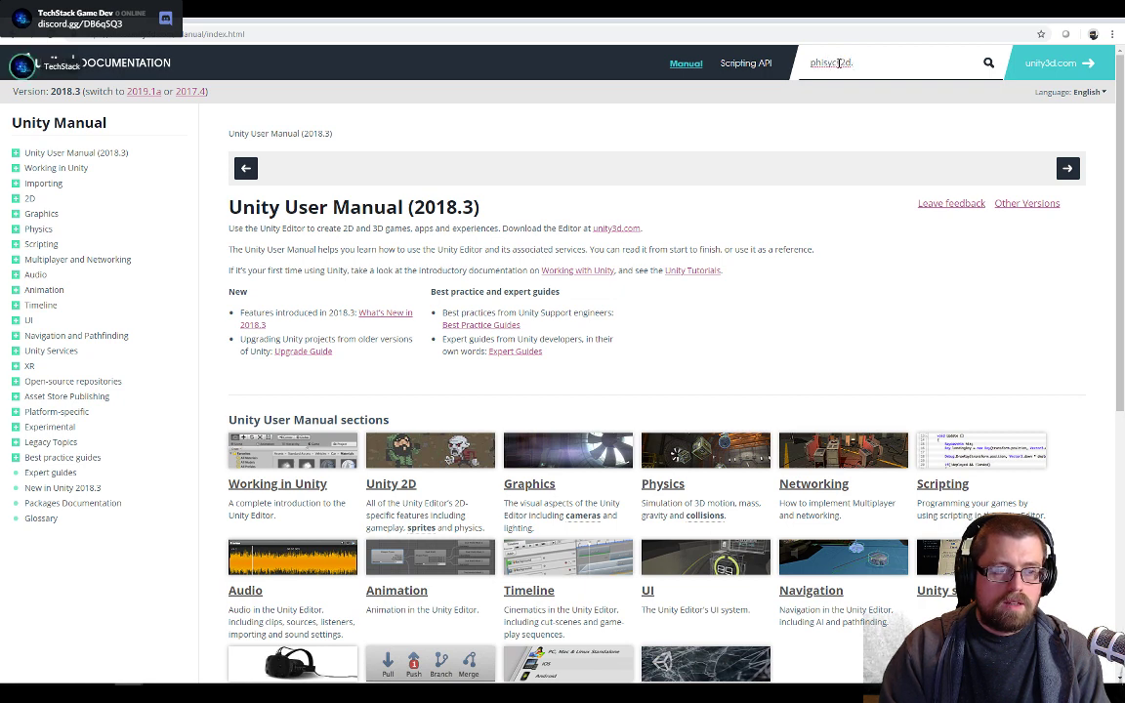
{"action": "type", "text": ".boxcast"}
{"action": "key", "text": "Return"}
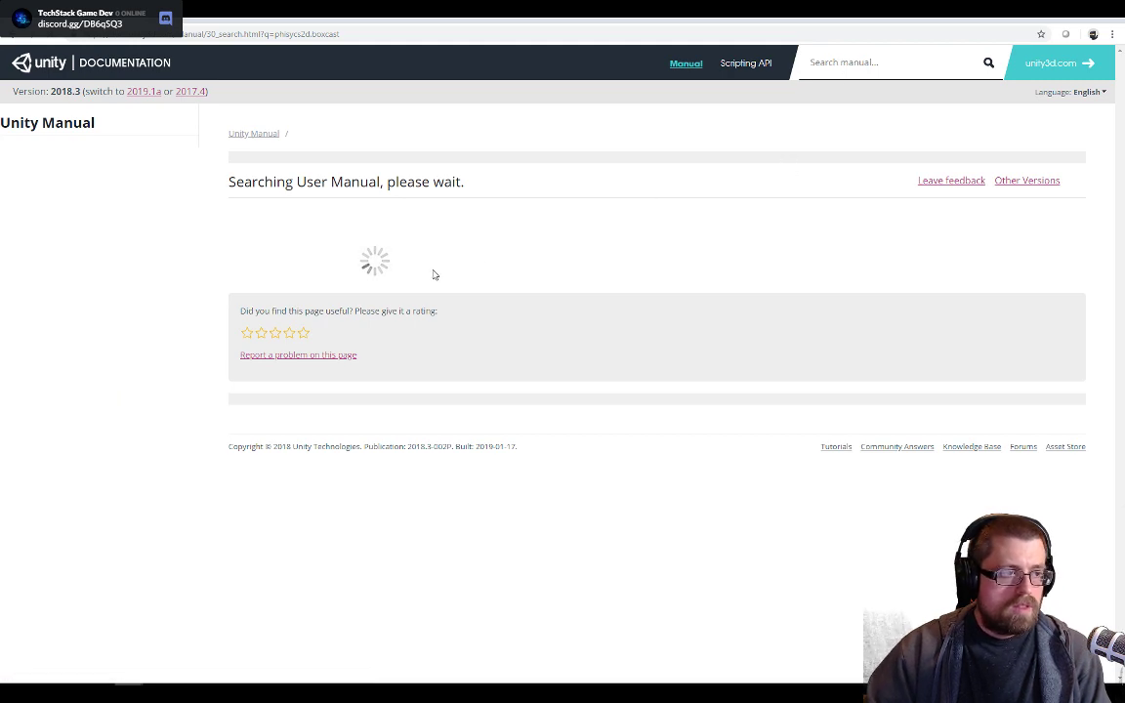
- Switch to Visual Studio and copy the name Physics2D.BoxCast from the hit assignment in SwordSwingAttack
{"action": "key", "text": "alt+Tab"}
{"action": "key", "text": "alt+Tab"}
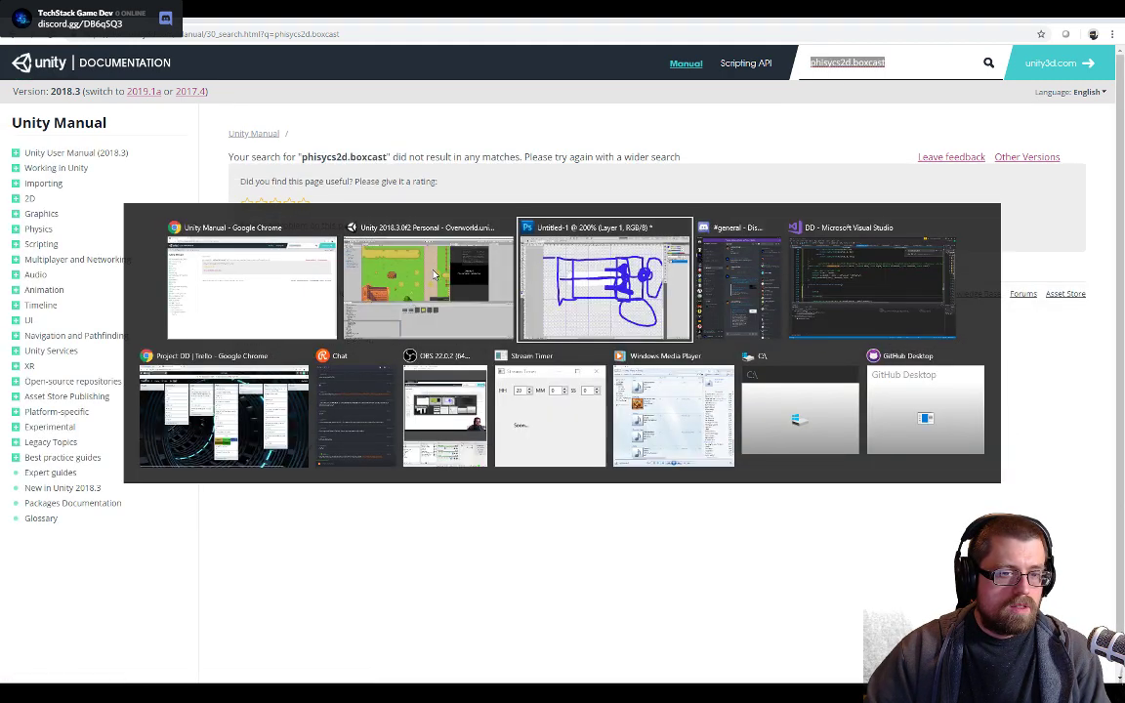
{"action": "key", "text": "alt+Tab"}
{"action": "key", "text": "alt+Tab"}
{"action": "left_click", "coordinate": [262, 213]}
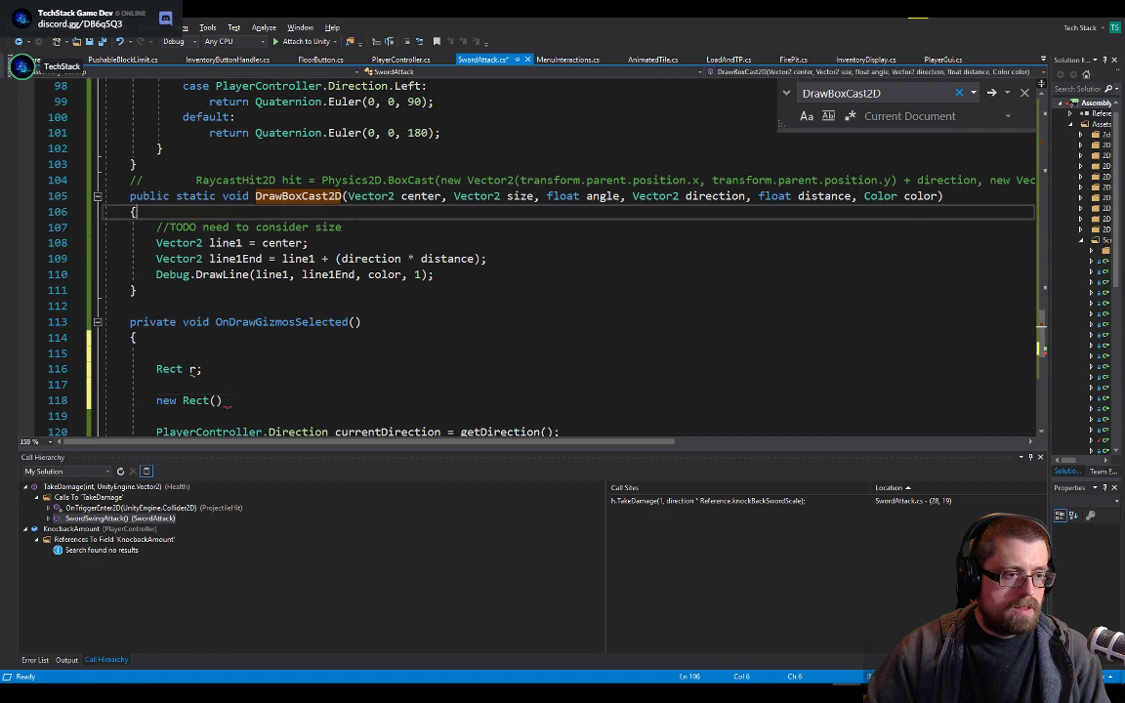
{"action": "scroll", "coordinate": [293, 220], "scroll_direction": "up", "scroll_amount": 20}
{"action": "scroll", "coordinate": [353, 223], "scroll_direction": "up", "scroll_amount": 3}
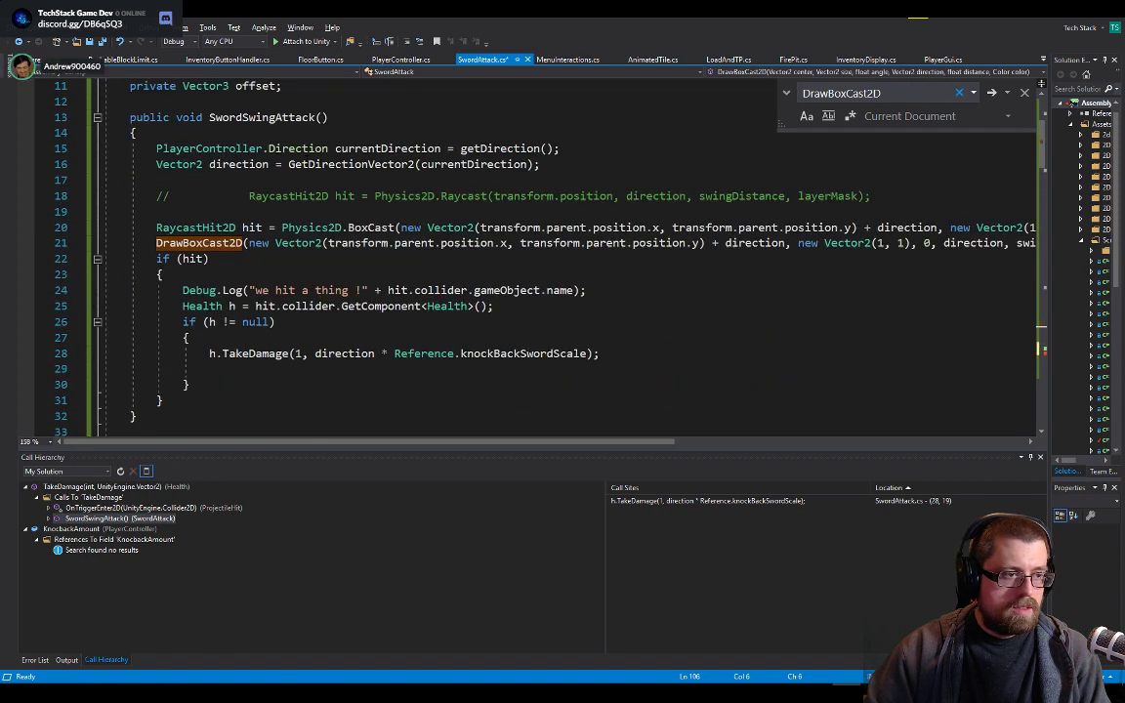
{"action": "left_click", "coordinate": [367, 227]}
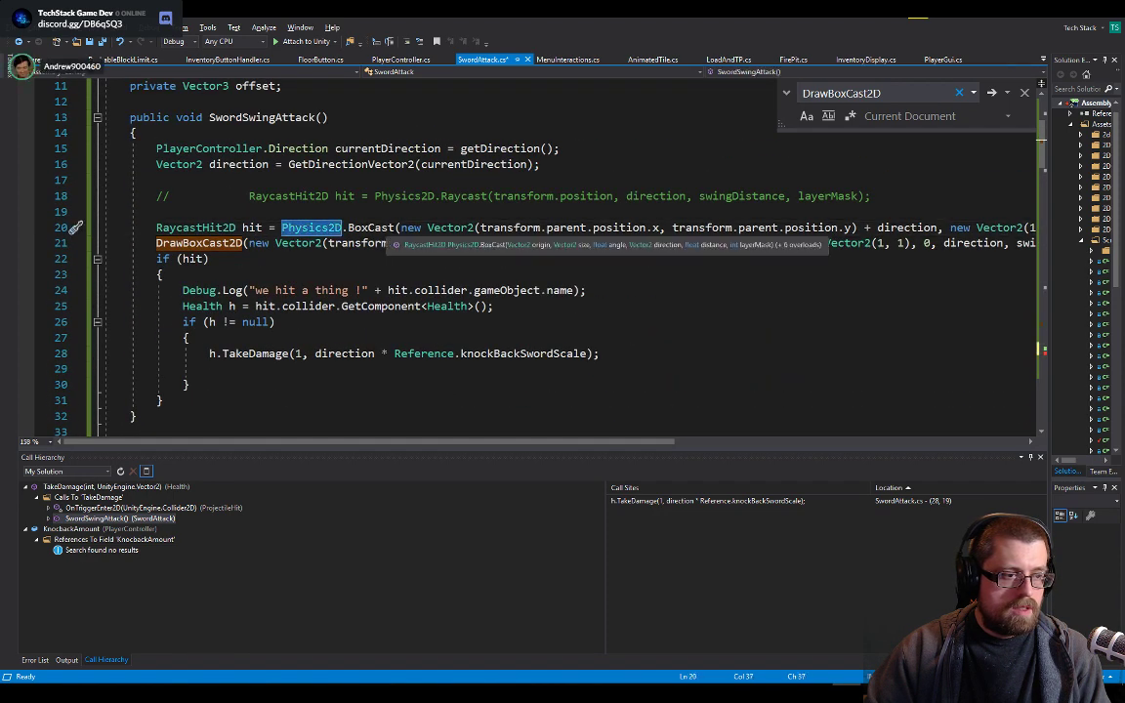
- Switch back to Chrome and search the Unity Manual for "Physics2D.BoxCast"
{"action": "key", "text": "alt+Tab"}
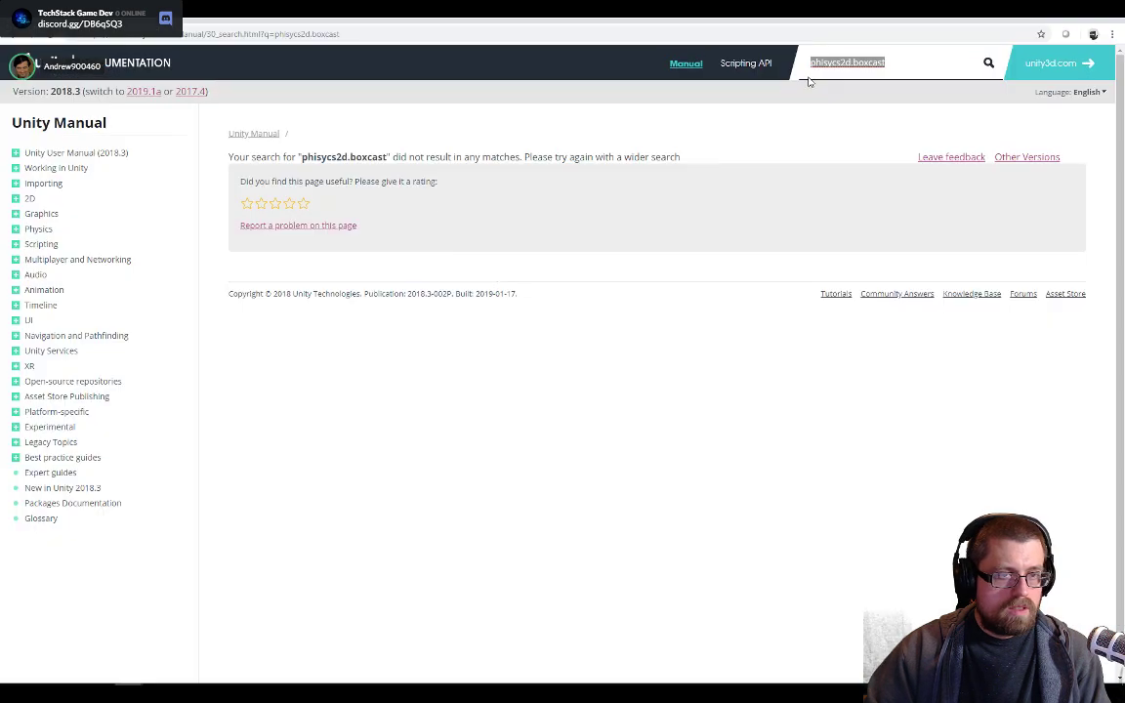
{"action": "left_click", "coordinate": [853, 61]}
{"action": "double_click", "coordinate": [853, 61]}
{"action": "type", "text": "Physics2D.BoxCast"}
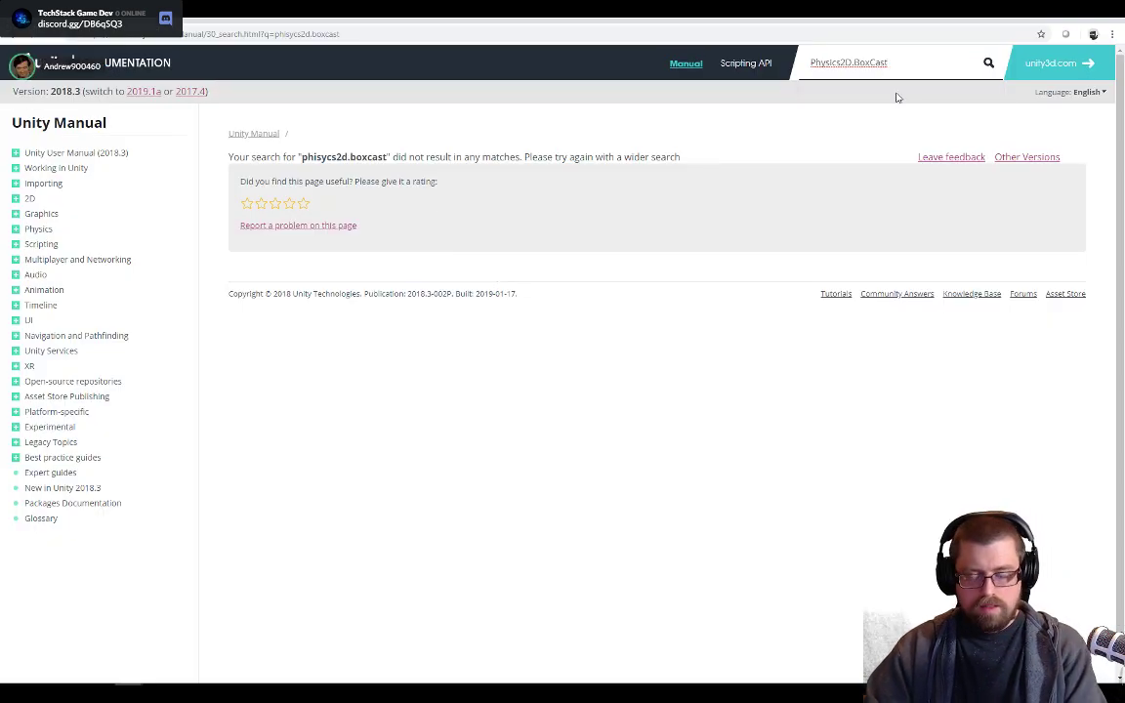
{"action": "key", "text": "Return"}
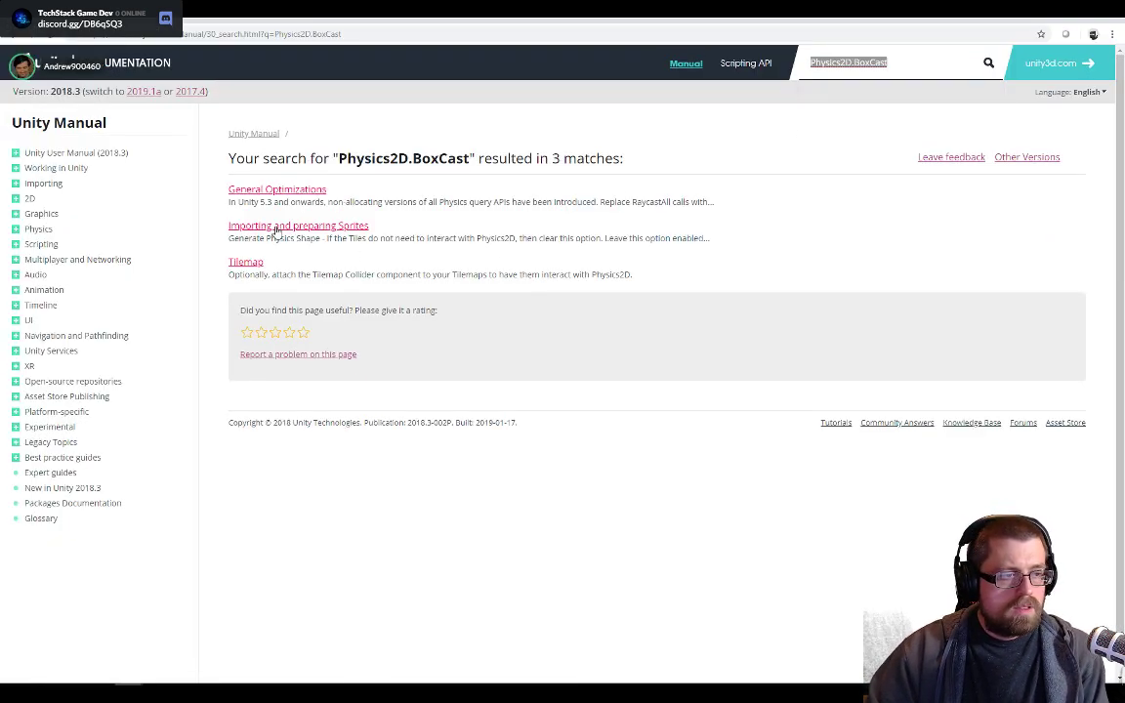
- Shorten the manual search term to "BoxCast" and run the search again
{"action": "left_click", "coordinate": [856, 65]}
{"action": "left_click_drag", "start_coordinate": [854, 64], "coordinate": [792, 62]}
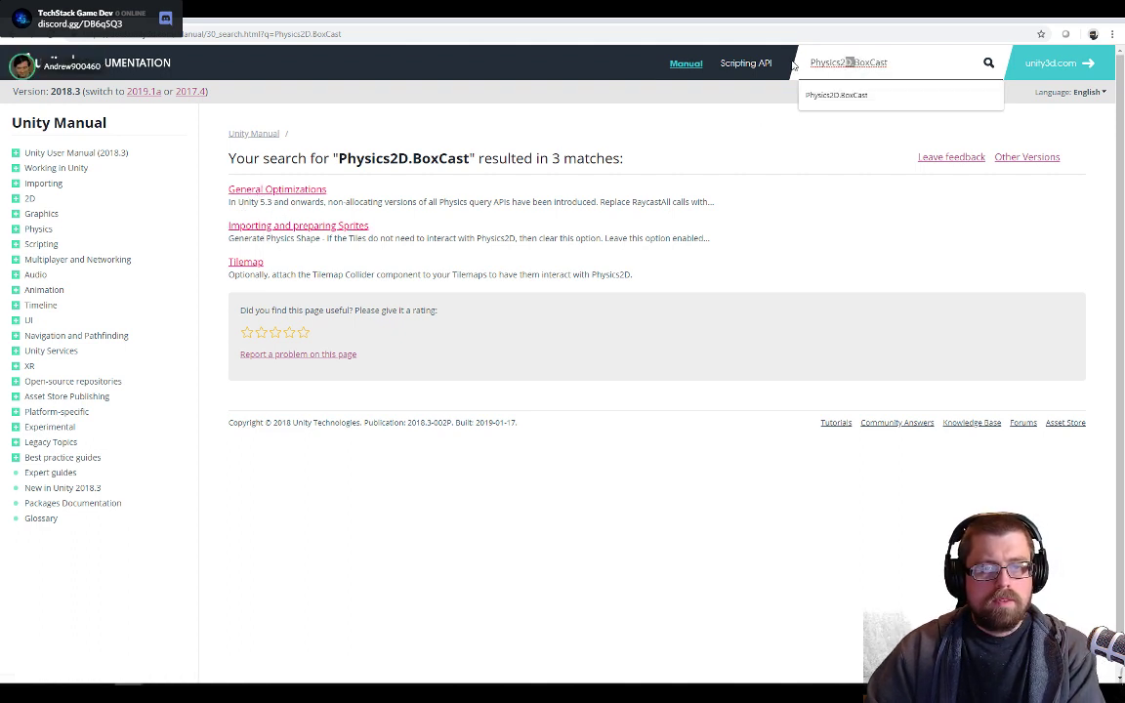
{"action": "key", "text": "BackSpace"}
{"action": "key", "text": "Return"}
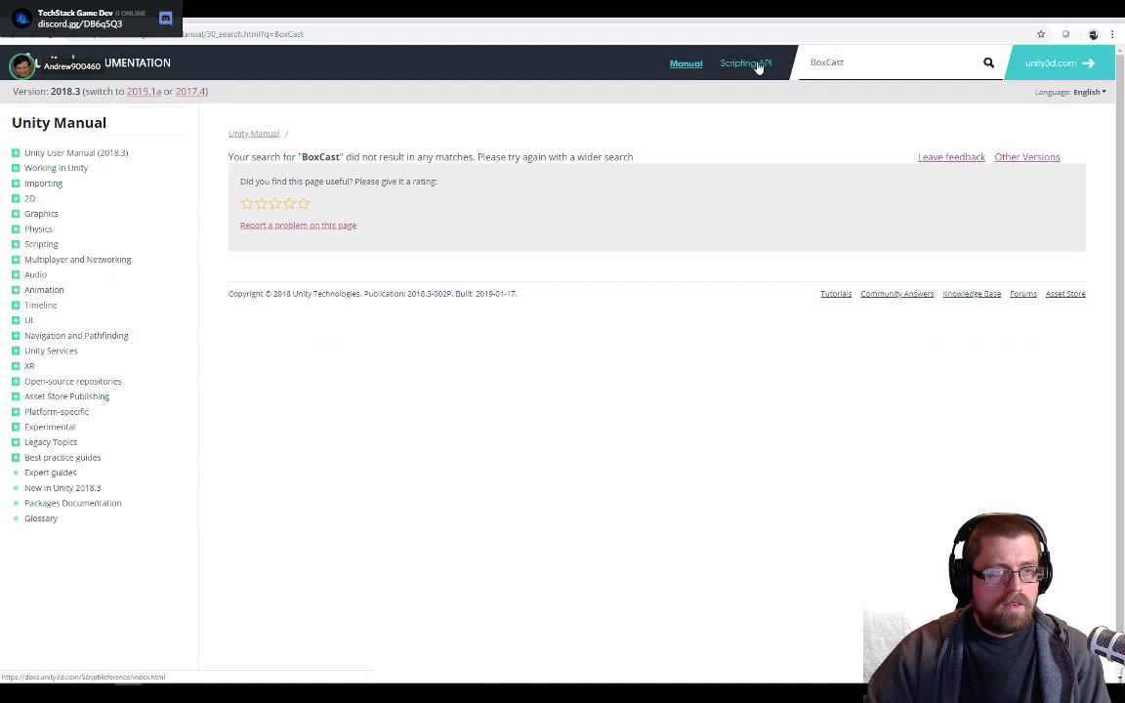
- Search the Scripting API documentation for "Physics2D.BoxCast" and open the Physics2D.BoxCast reference page
{"action": "left_click", "coordinate": [759, 66]}
{"action": "left_click", "coordinate": [859, 65]}
{"action": "type", "text": "Physics2D.BoxCast"}
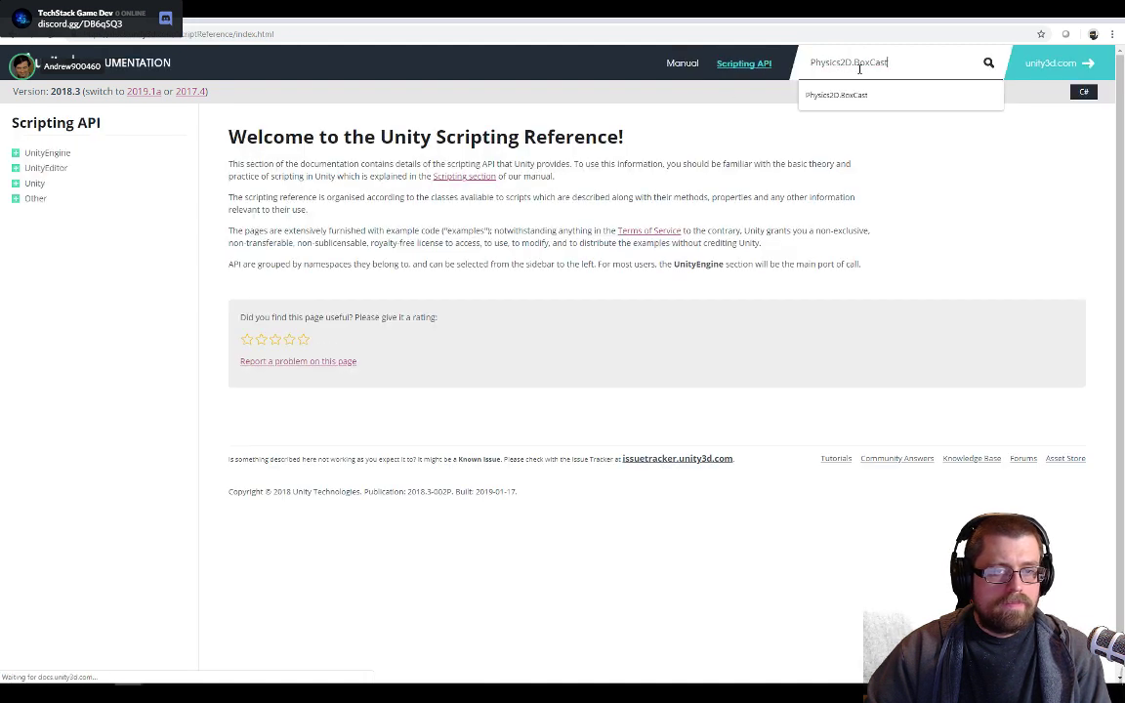
{"action": "key", "text": "Return"}
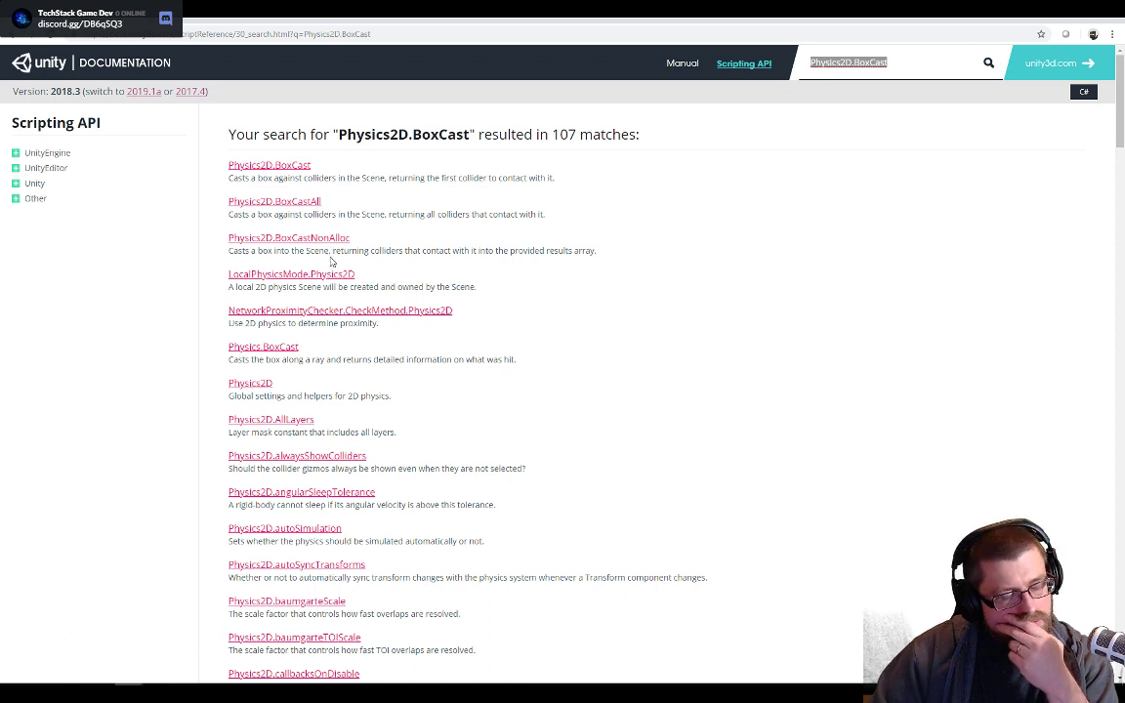
{"action": "left_click", "coordinate": [298, 168]}
- Skim the BoxCast parameters and description, and check the linked RaycastHit2D reference before returning to the BoxCast page
{"action": "scroll", "coordinate": [406, 383], "scroll_direction": "down", "scroll_amount": 7}
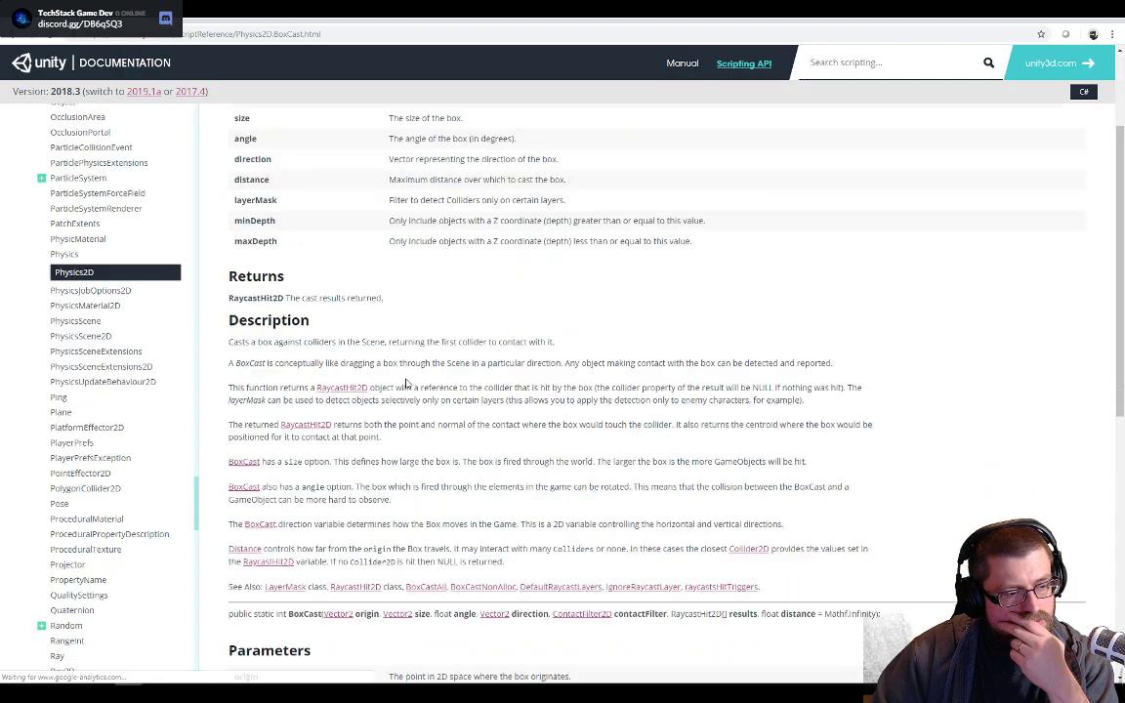
{"action": "scroll", "coordinate": [403, 383], "scroll_direction": "up", "scroll_amount": 2}
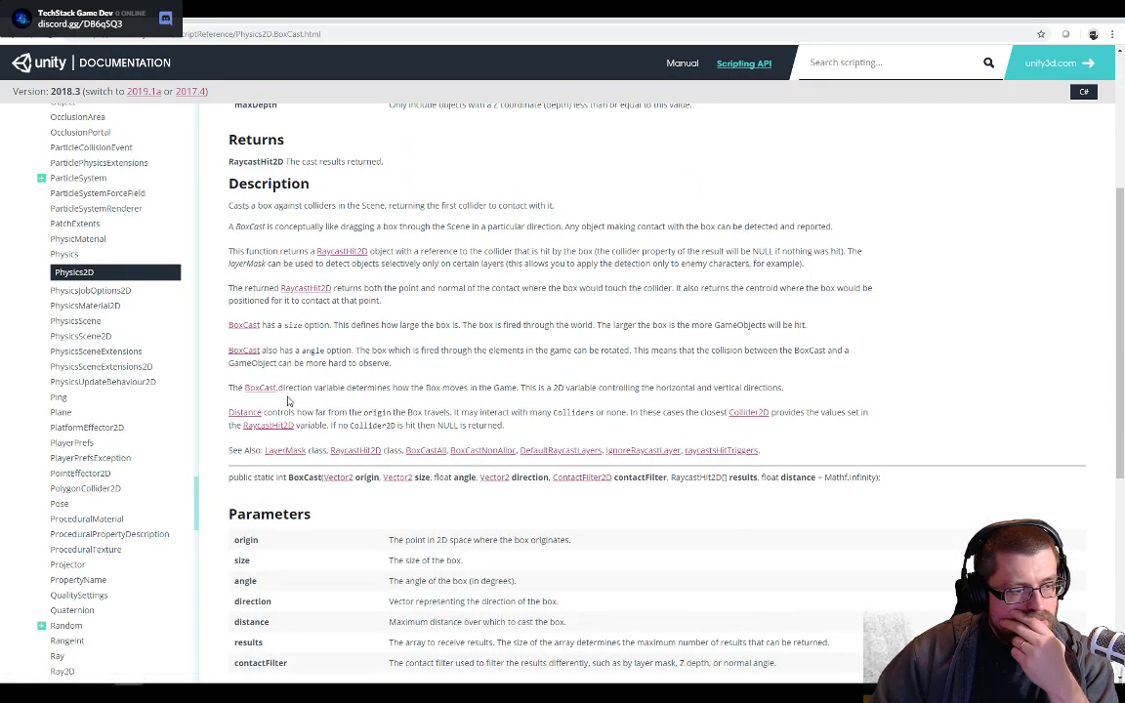
{"action": "scroll", "coordinate": [333, 405], "scroll_direction": "up", "scroll_amount": 5}
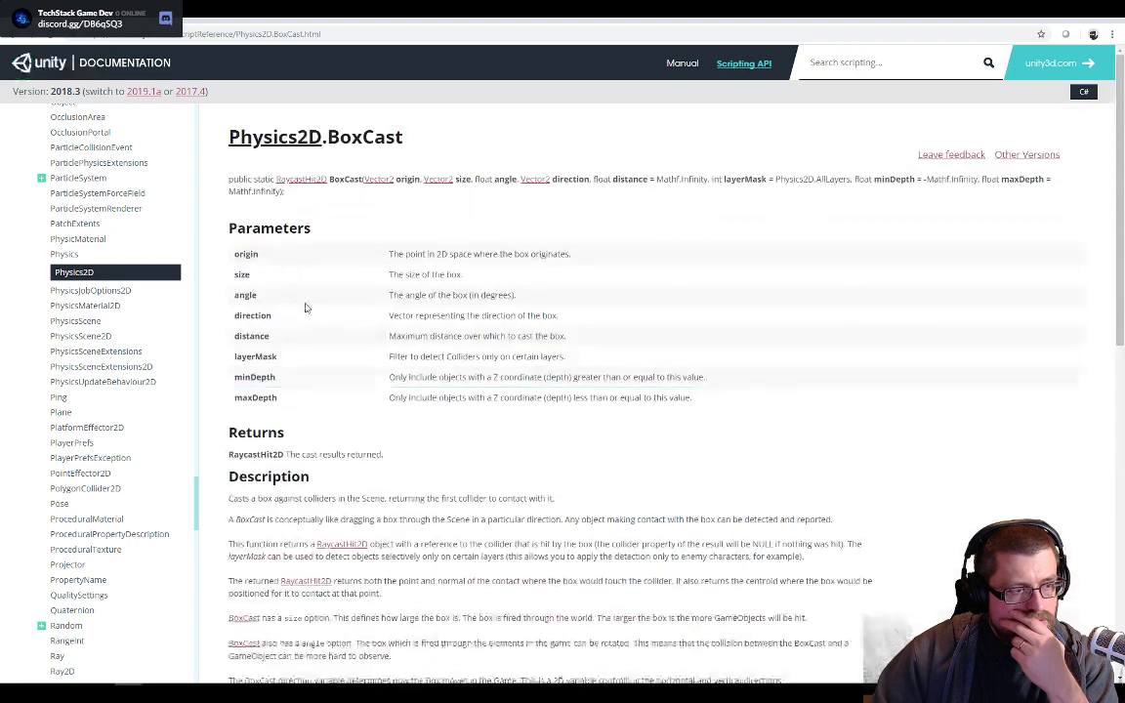
{"action": "left_click", "coordinate": [298, 185]}
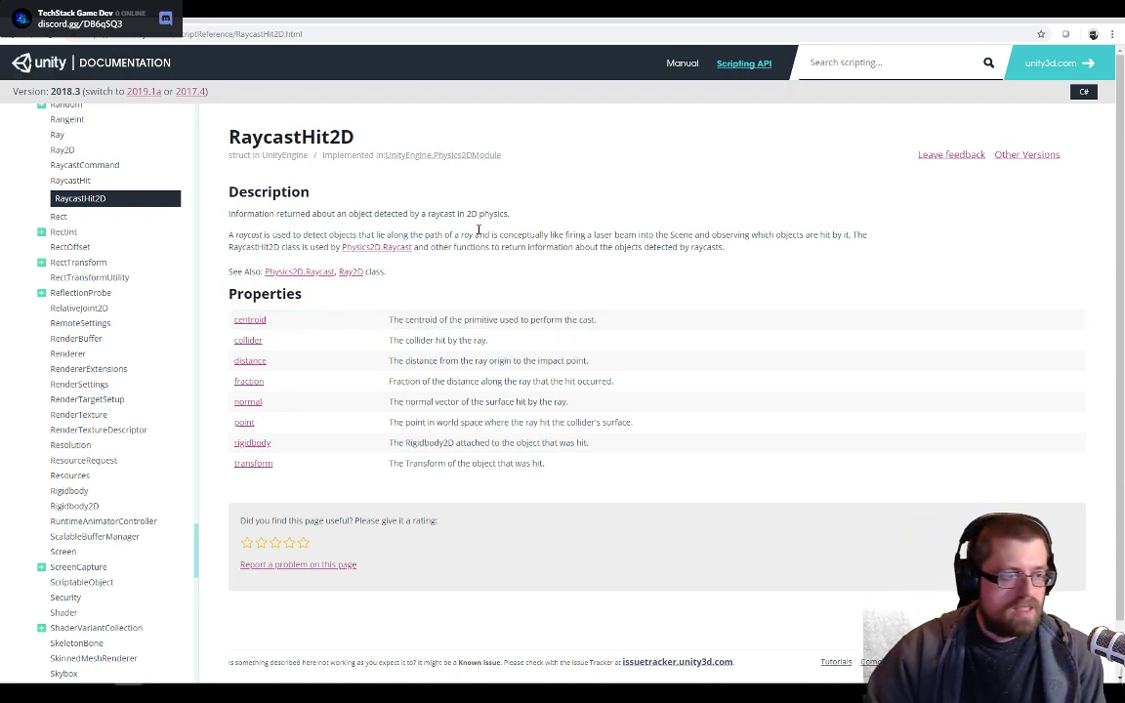
{"action": "key", "text": "alt+Left"}
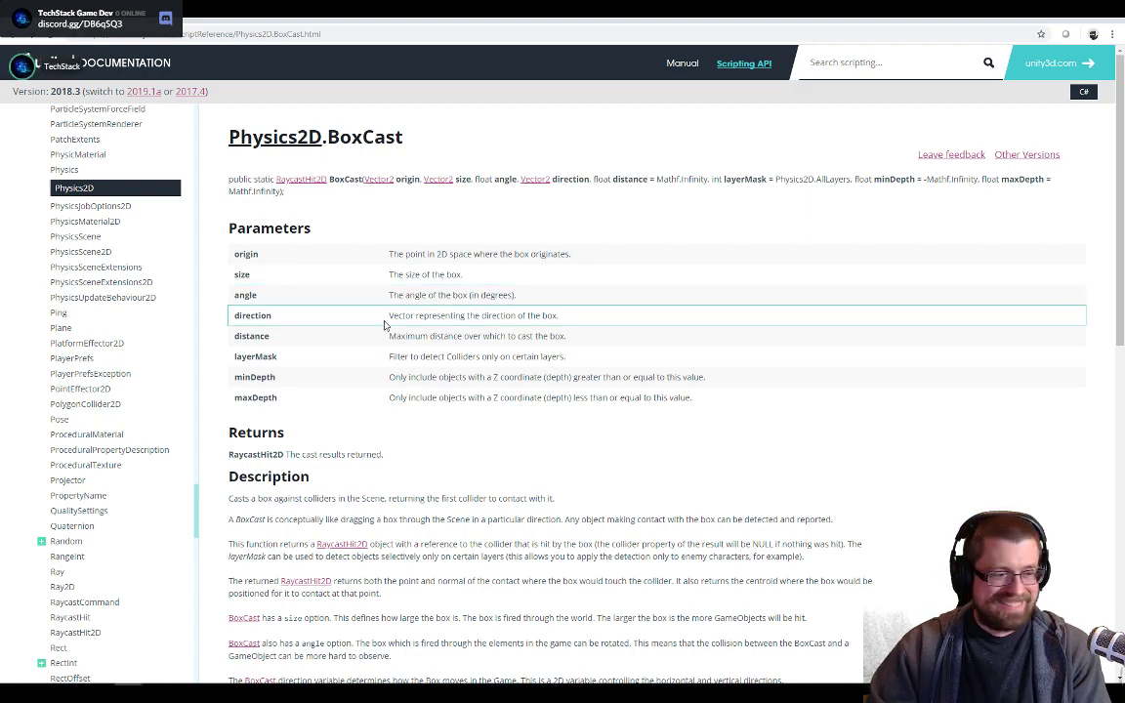
- Read the parameters, return values and descriptions of both BoxCast overloads, including how origin, size, direction and distance work
{"action": "scroll", "coordinate": [377, 332], "scroll_direction": "down", "scroll_amount": 4}
{"action": "scroll", "coordinate": [377, 332], "scroll_direction": "down", "scroll_amount": 3}
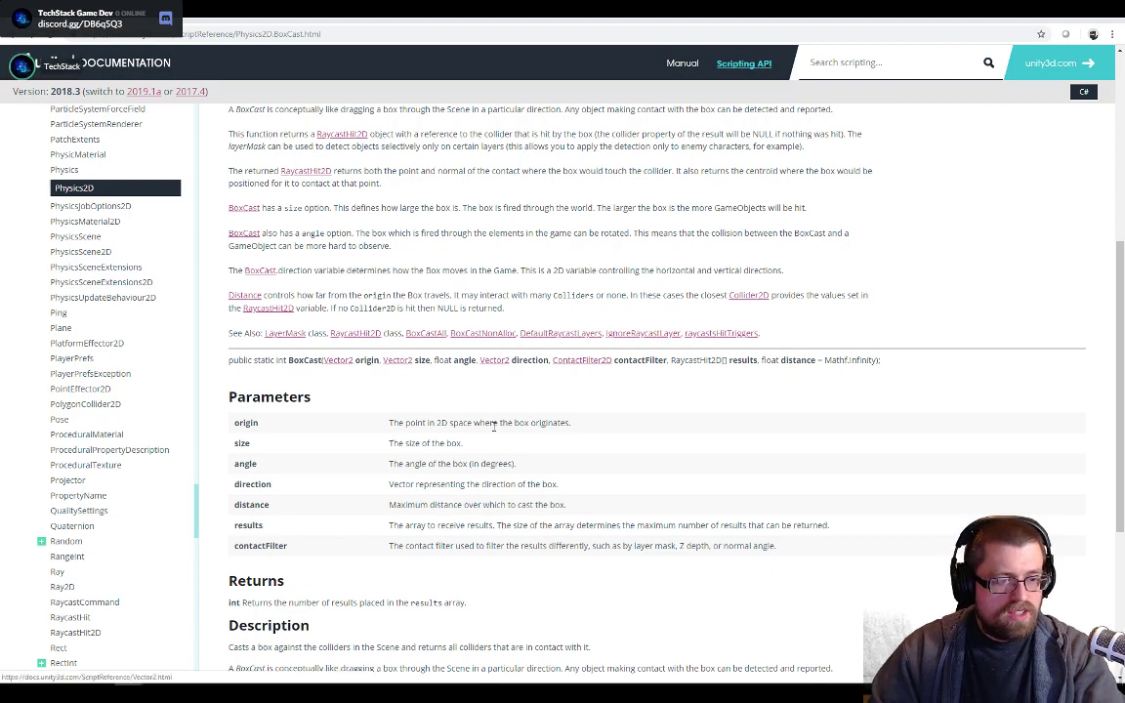
{"action": "scroll", "coordinate": [525, 388], "scroll_direction": "down", "scroll_amount": 1}
{"action": "scroll", "coordinate": [526, 388], "scroll_direction": "down", "scroll_amount": 3}
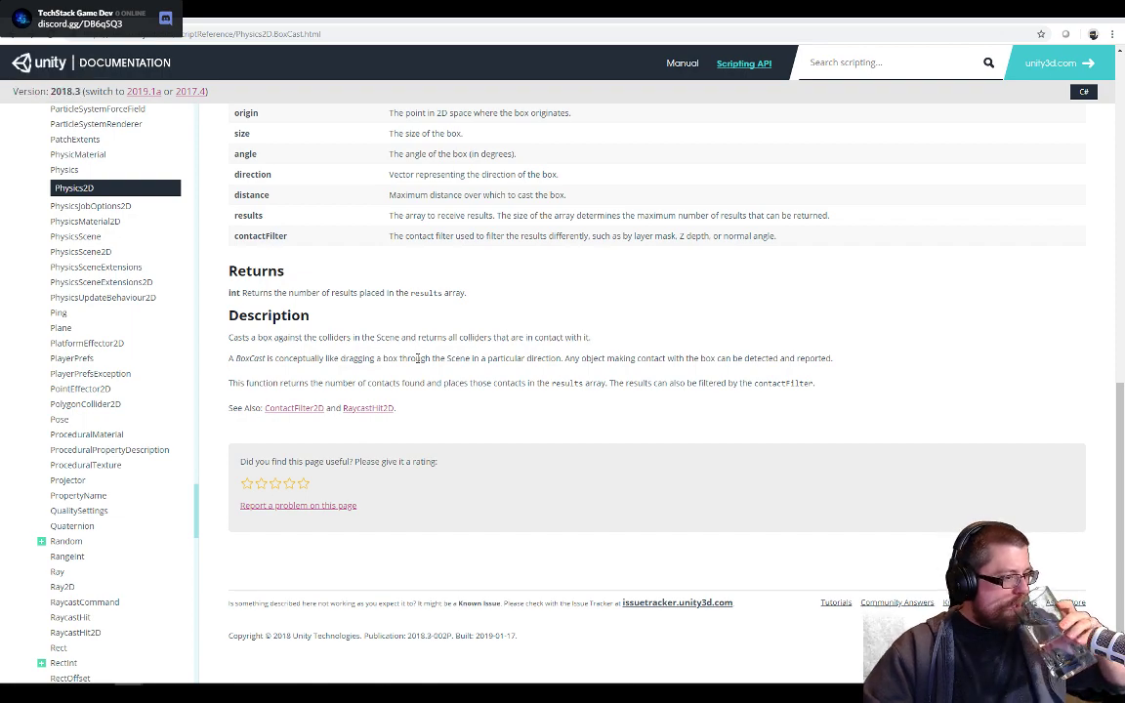
{"action": "scroll", "coordinate": [418, 359], "scroll_direction": "up", "scroll_amount": 3}
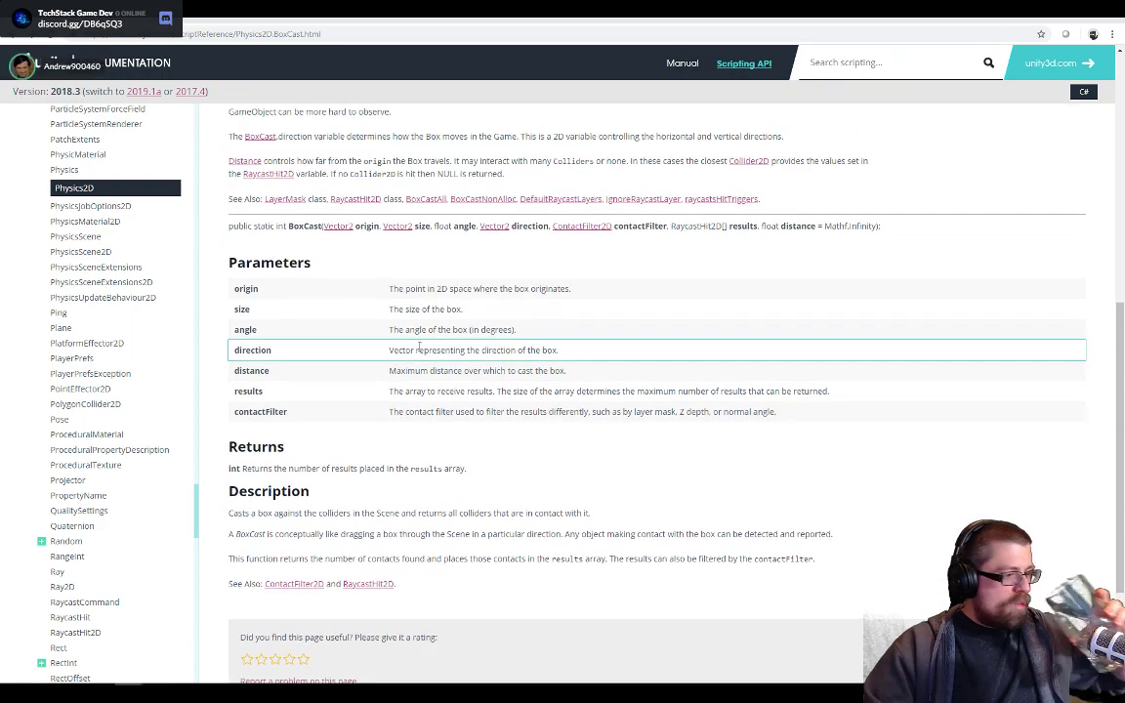
{"action": "scroll", "coordinate": [418, 342], "scroll_direction": "up", "scroll_amount": 5}
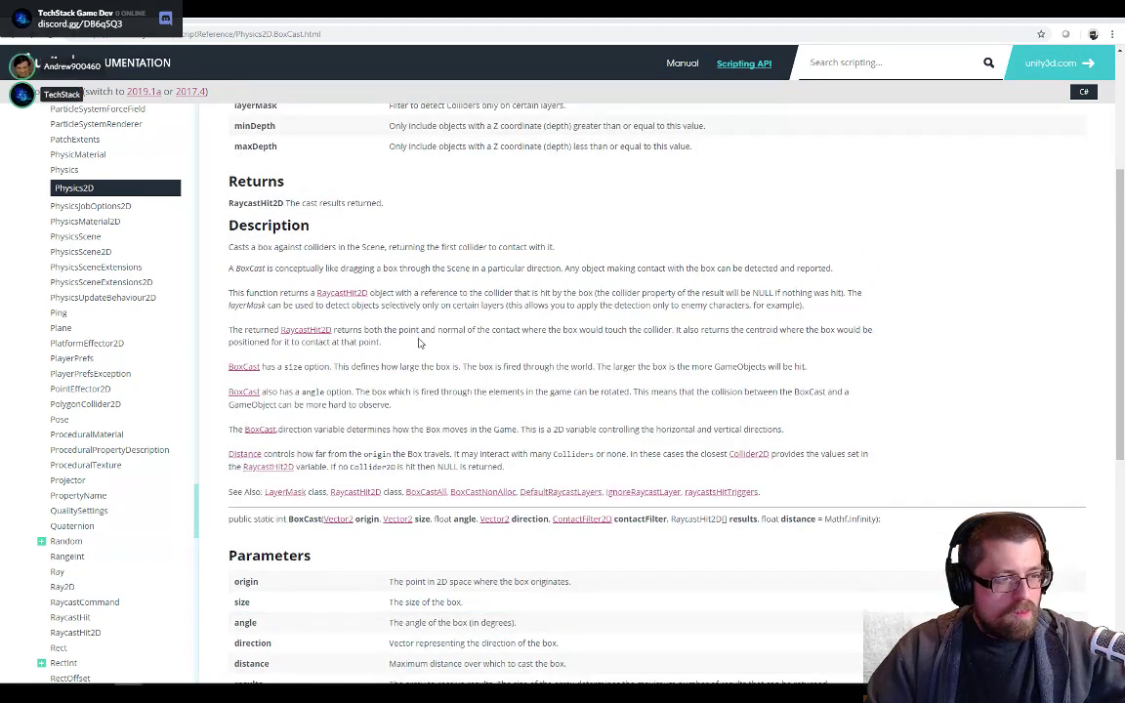
- Reread the BoxCast description's passages on contact detection and the angle option
{"action": "scroll", "coordinate": [418, 342], "scroll_direction": "up", "scroll_amount": 4}
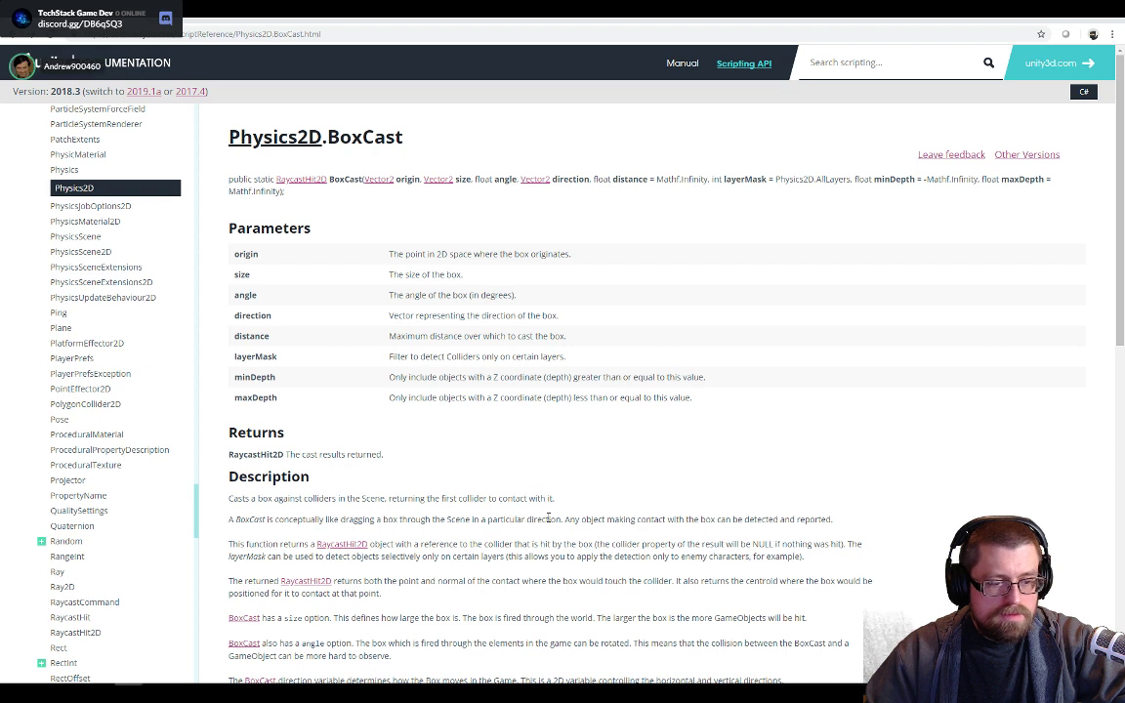
{"action": "left_click_drag", "start_coordinate": [566, 520], "coordinate": [756, 523]}
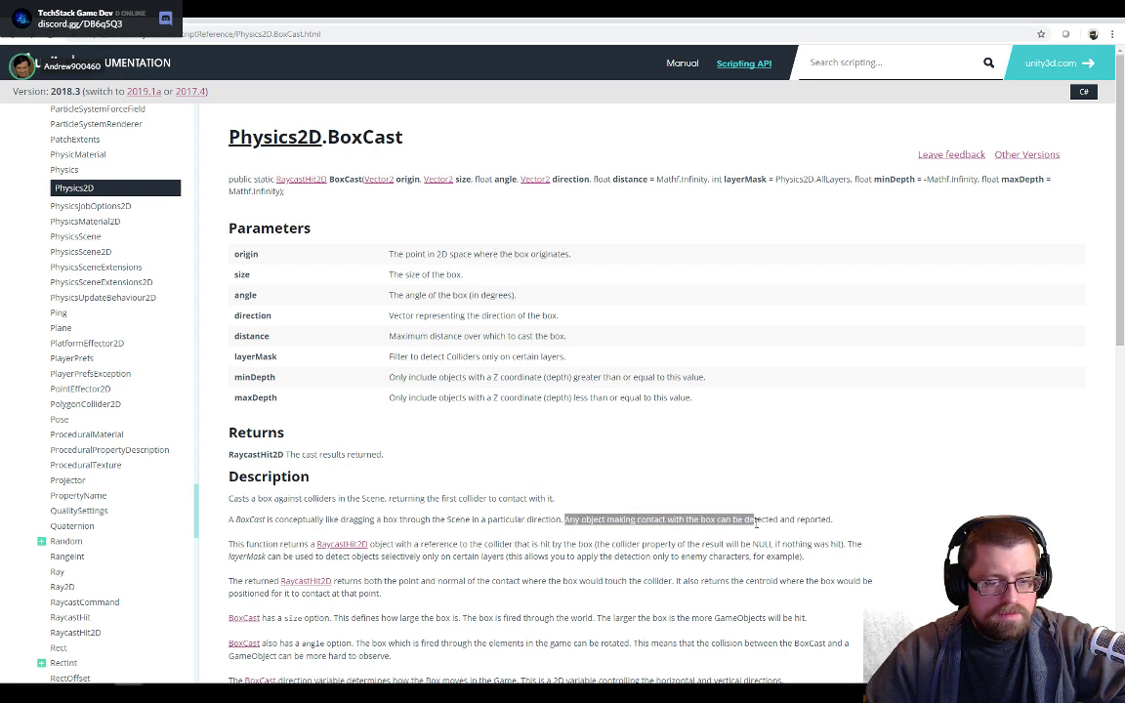
{"action": "scroll", "coordinate": [577, 488], "scroll_direction": "down", "scroll_amount": 2}
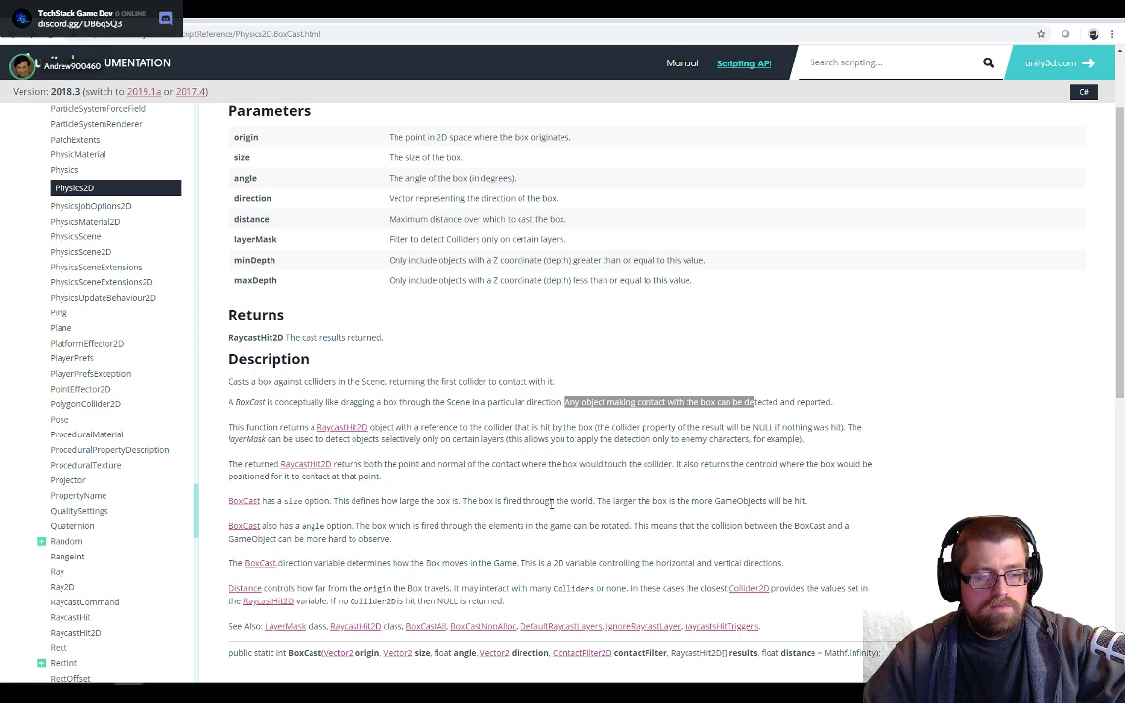
{"action": "scroll", "coordinate": [344, 526], "scroll_direction": "down", "scroll_amount": 2}
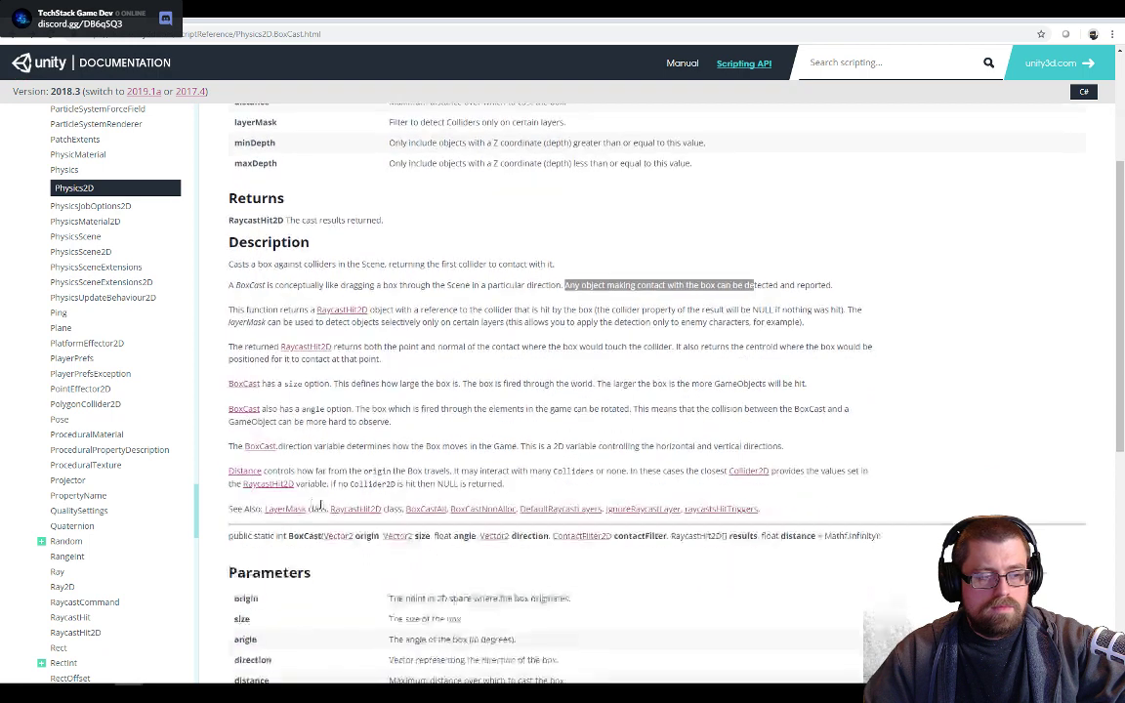
{"action": "left_click", "coordinate": [360, 402]}
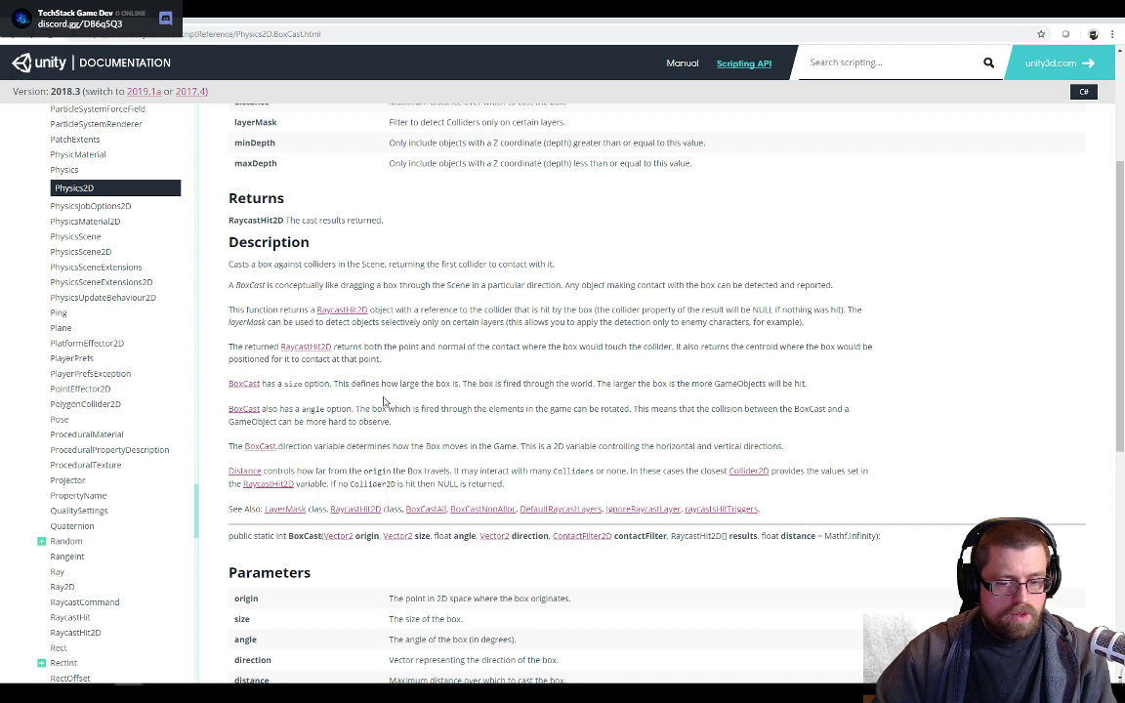
{"action": "left_click_drag", "start_coordinate": [391, 406], "coordinate": [389, 400]}
{"action": "double_click", "coordinate": [392, 405]}
{"action": "left_click", "coordinate": [391, 408]}
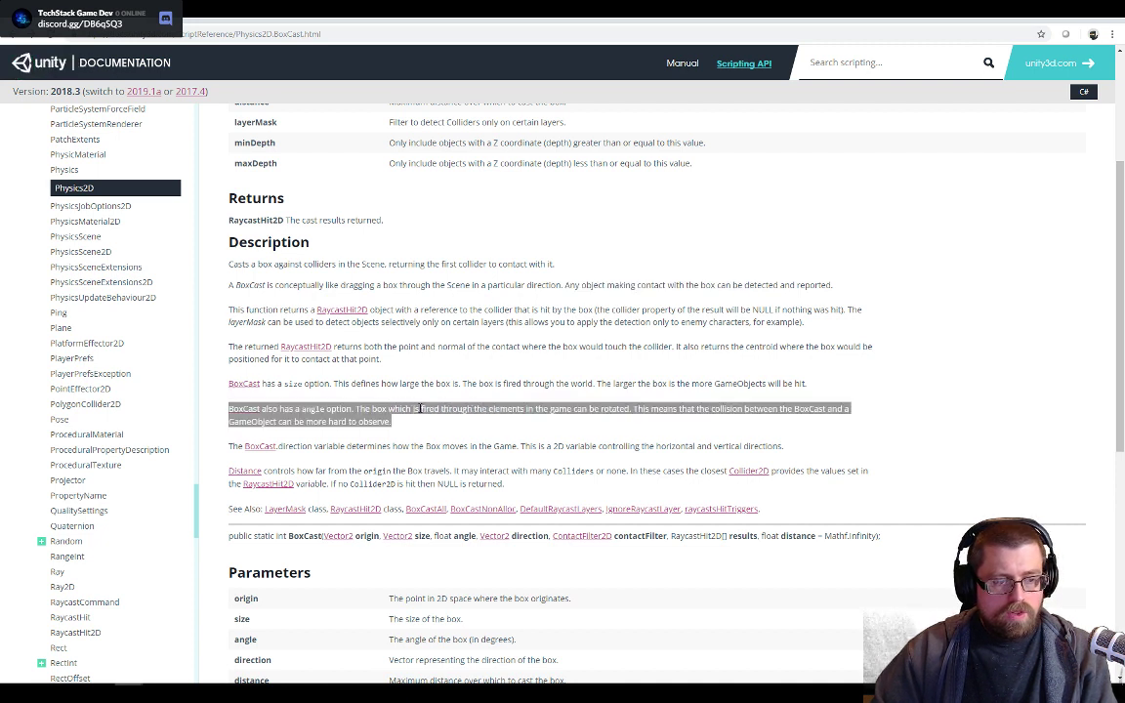
{"action": "left_click", "coordinate": [420, 415]}
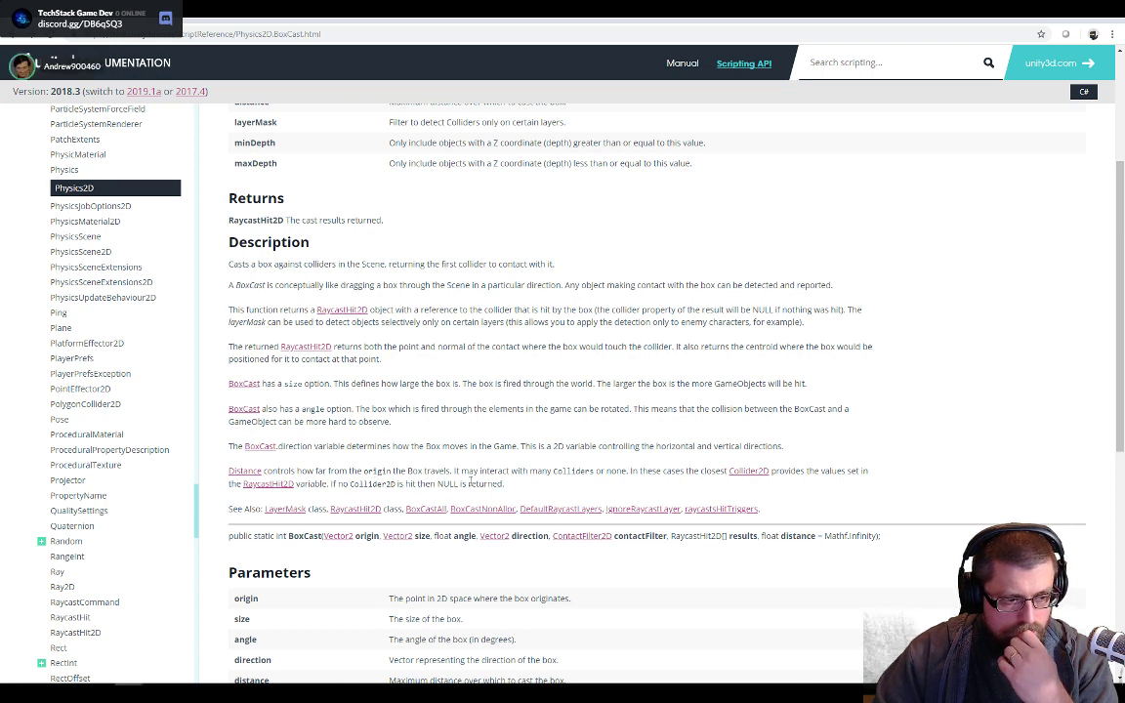
- Examine how the BoxCast description explains the distance travelled from the origin and the size option
{"action": "left_click_drag", "start_coordinate": [356, 472], "coordinate": [451, 472]}
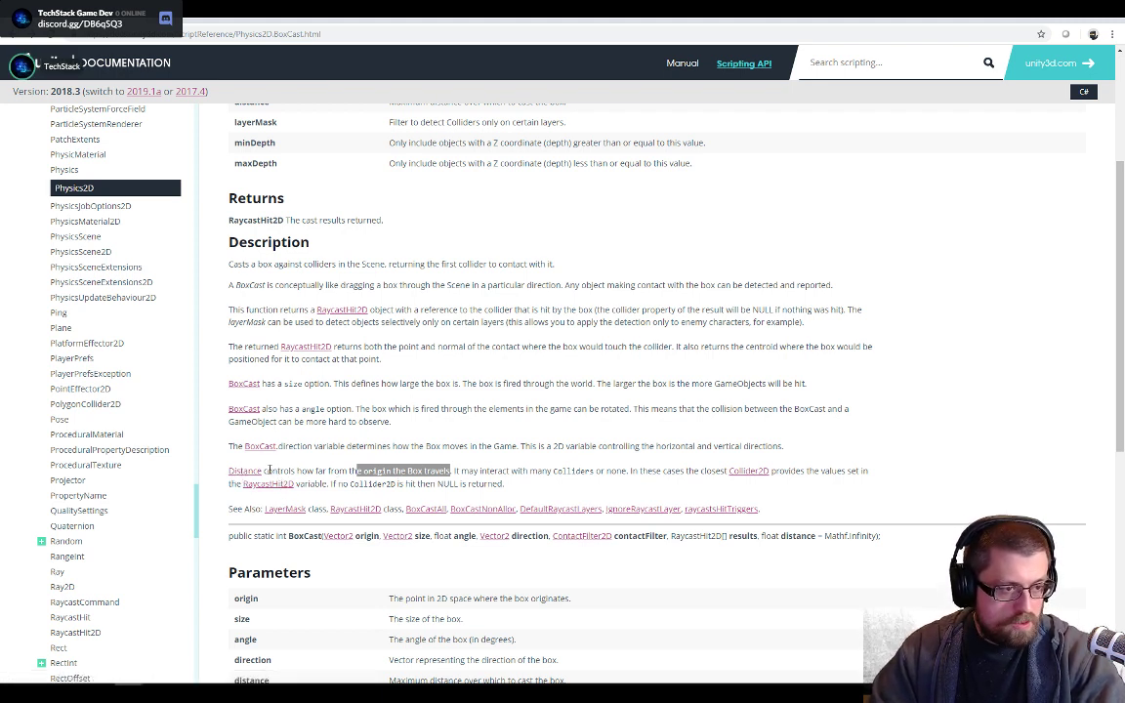
{"action": "left_click", "coordinate": [269, 471]}
{"action": "left_click_drag", "start_coordinate": [268, 470], "coordinate": [455, 471]}
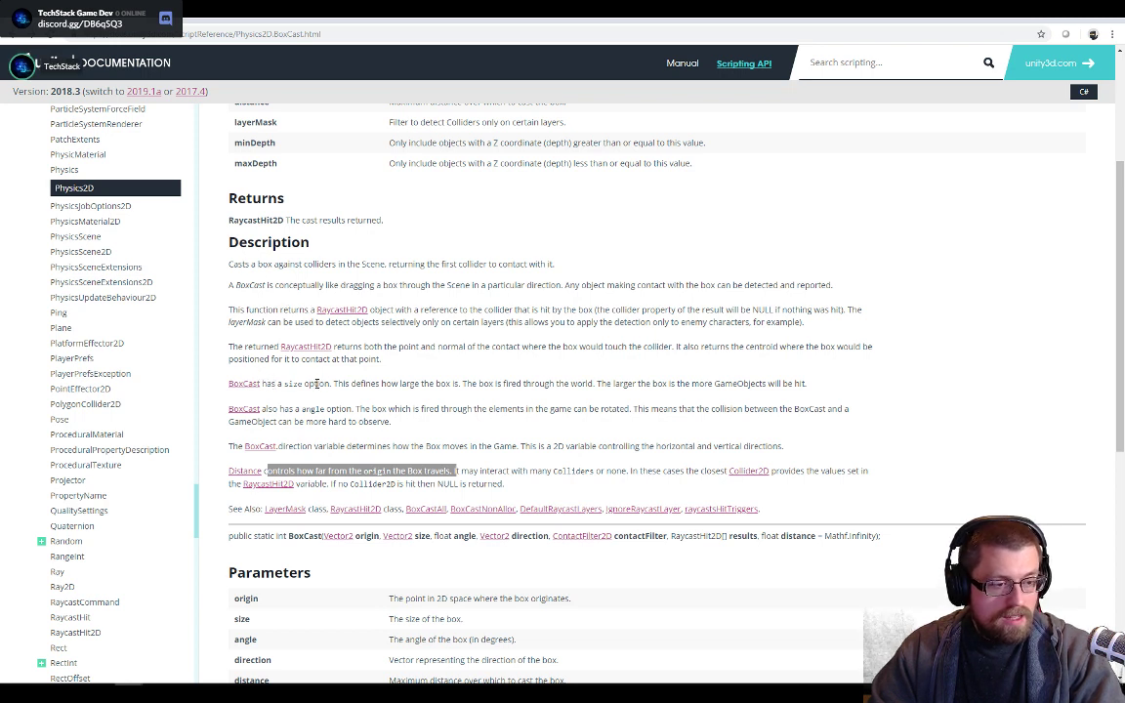
{"action": "left_click_drag", "start_coordinate": [333, 383], "coordinate": [809, 391]}
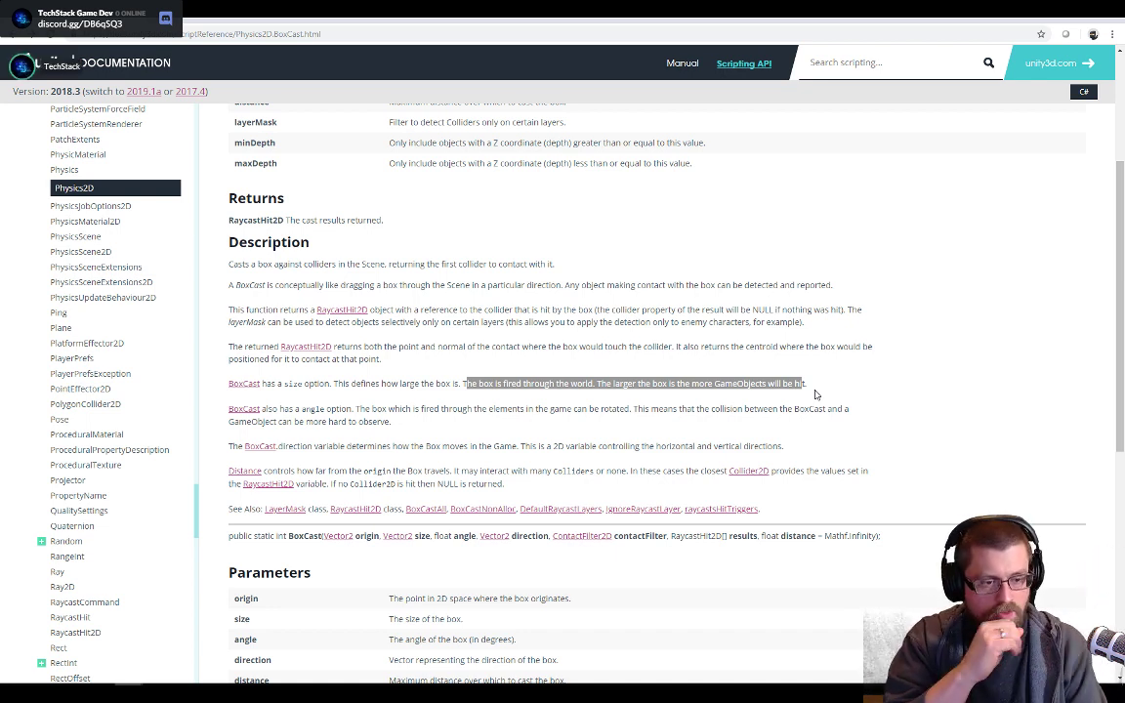
- Switch to the Photoshop sketch and trace the cast box, adding a curve at its far end and thickening the centre line
{"action": "key", "text": "alt+Tab"}
{"action": "key", "text": "alt+Tab"}
{"action": "key", "text": "alt+Tab"}
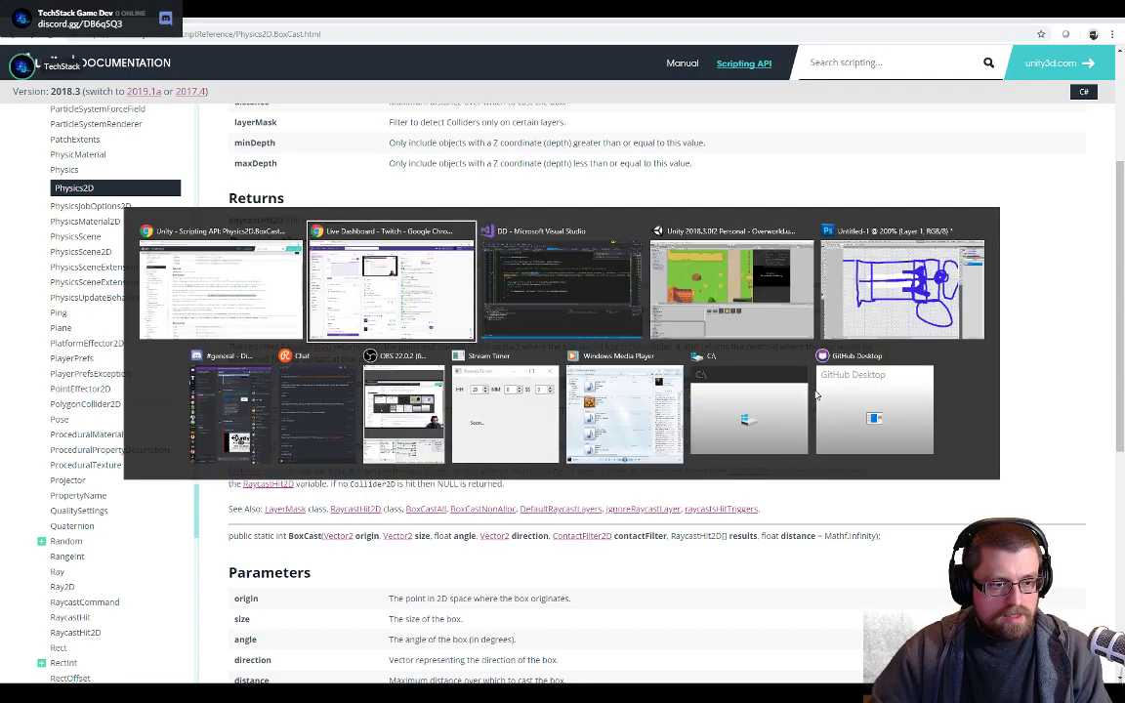
{"action": "key", "text": "alt+Tab"}
{"action": "mouse_move", "coordinate": [310, 146]}
{"action": "left_mouse_down"}
{"action": "mouse_move", "coordinate": [237, 256]}
{"action": "mouse_move", "coordinate": [538, 479]}
{"action": "left_mouse_up"}
{"action": "mouse_move", "coordinate": [659, 479]}
{"action": "left_mouse_down"}
{"action": "mouse_move", "coordinate": [793, 283]}
{"action": "mouse_move", "coordinate": [501, 148]}
{"action": "mouse_move", "coordinate": [232, 152]}
{"action": "left_mouse_up"}
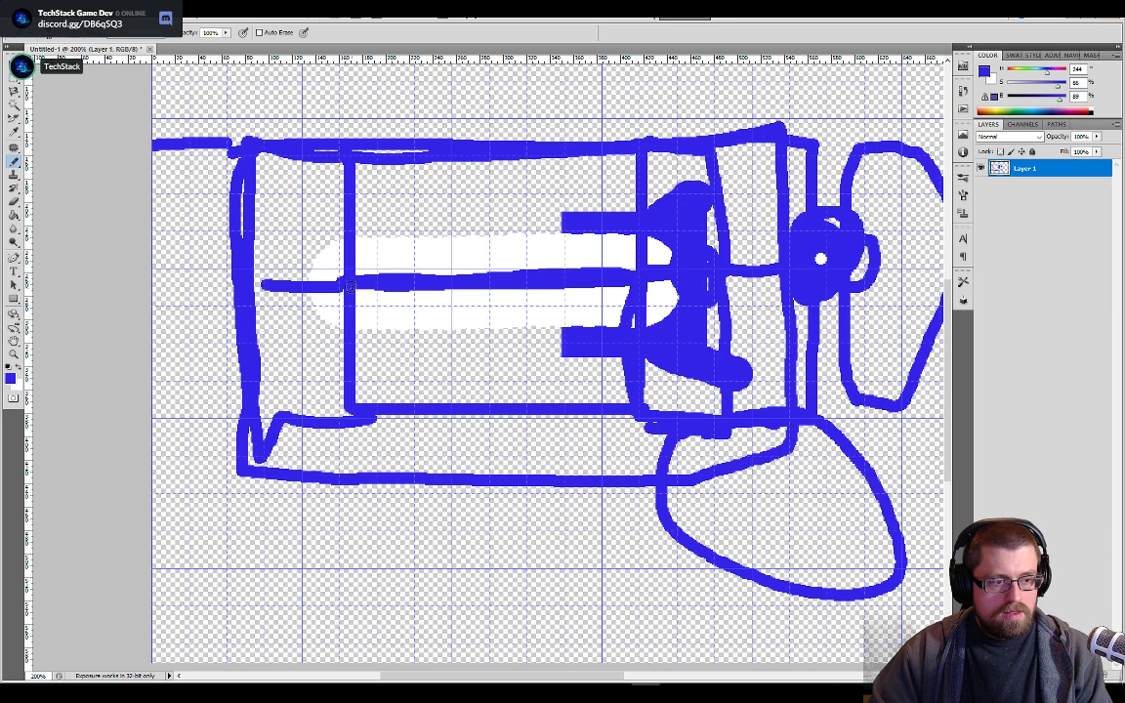
{"action": "mouse_move", "coordinate": [255, 267]}
{"action": "left_mouse_down"}
{"action": "mouse_move", "coordinate": [293, 265]}
{"action": "mouse_move", "coordinate": [361, 309]}
{"action": "left_mouse_up"}
{"action": "mouse_move", "coordinate": [256, 273]}
{"action": "left_mouse_down"}
{"action": "mouse_move", "coordinate": [289, 334]}
{"action": "mouse_move", "coordinate": [363, 310]}
{"action": "left_mouse_up"}
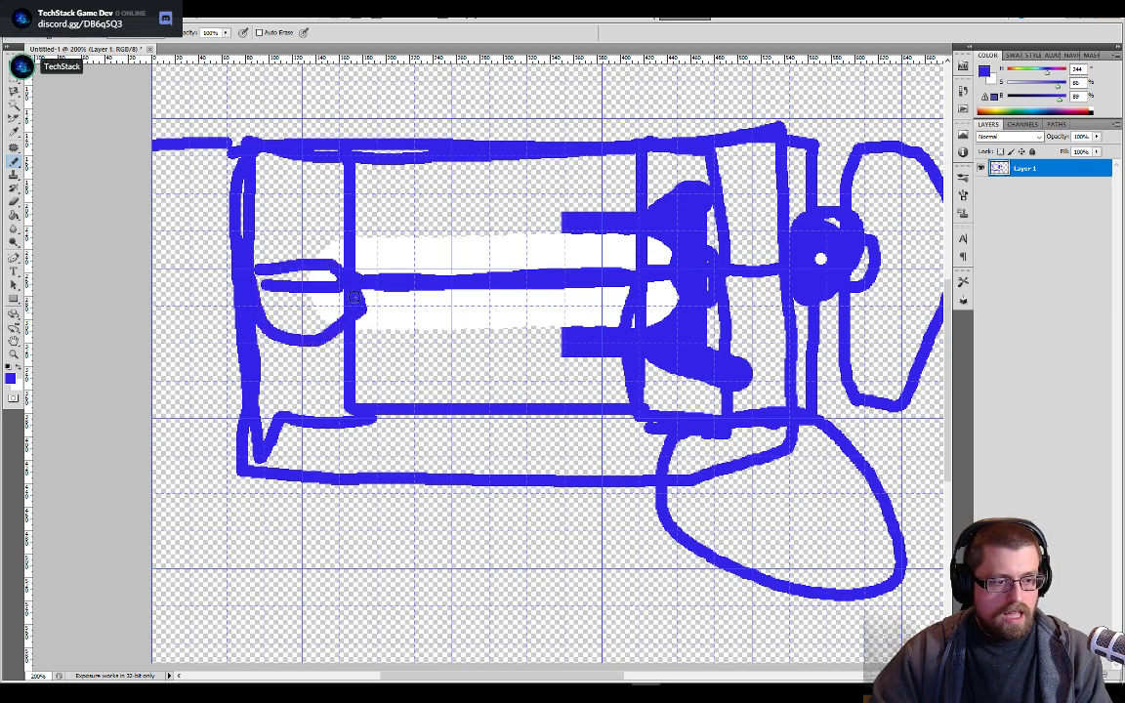
{"action": "left_click_drag", "start_coordinate": [253, 274], "coordinate": [799, 278]}
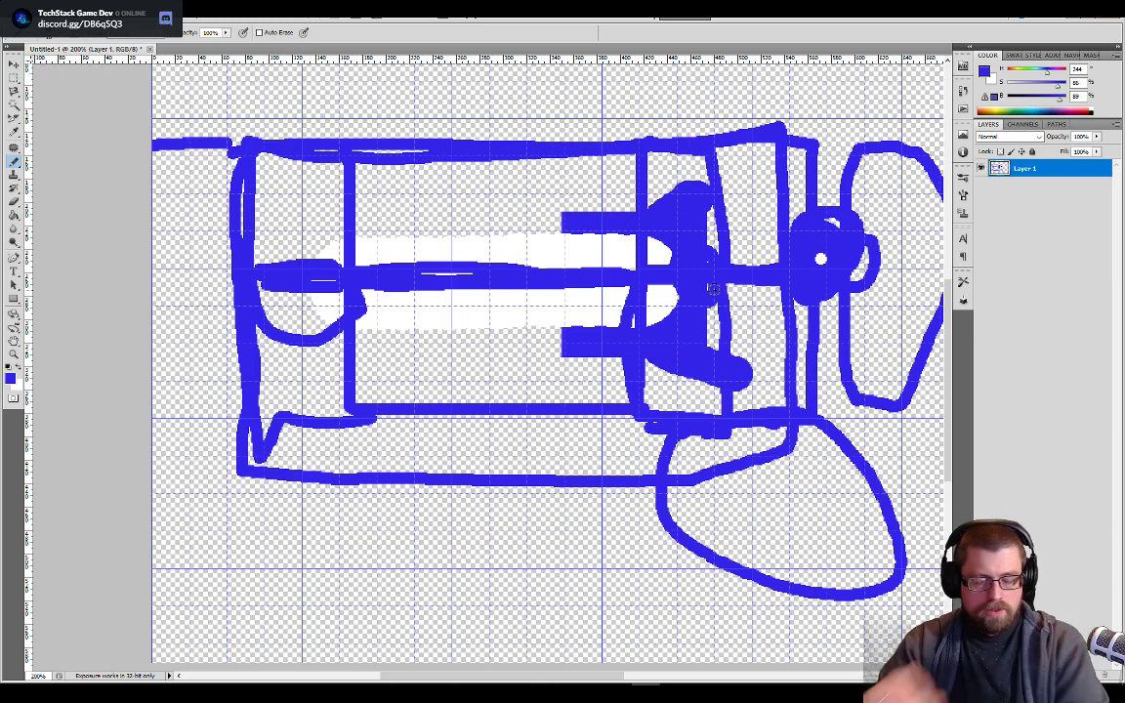
- Handwrite the horizontal extent formulas "CP - HW" and "CP + HW + D" below the box sketch
{"action": "mouse_move", "coordinate": [439, 581]}
{"action": "left_mouse_down"}
{"action": "mouse_move", "coordinate": [415, 581]}
{"action": "mouse_move", "coordinate": [417, 600]}
{"action": "mouse_move", "coordinate": [468, 598]}
{"action": "mouse_move", "coordinate": [478, 580]}
{"action": "mouse_move", "coordinate": [566, 607]}
{"action": "mouse_move", "coordinate": [590, 589]}
{"action": "mouse_move", "coordinate": [595, 605]}
{"action": "mouse_move", "coordinate": [619, 604]}
{"action": "mouse_move", "coordinate": [653, 572]}
{"action": "left_mouse_up"}
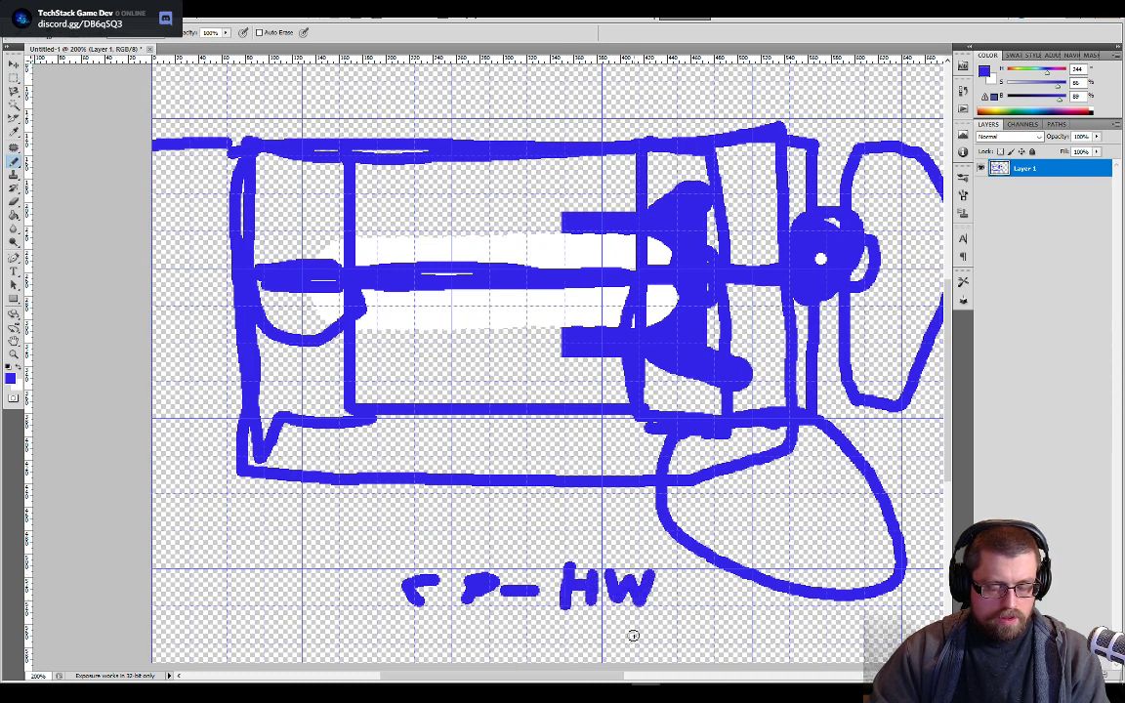
{"action": "scroll", "coordinate": [633, 636], "scroll_direction": "down", "scroll_amount": 1}
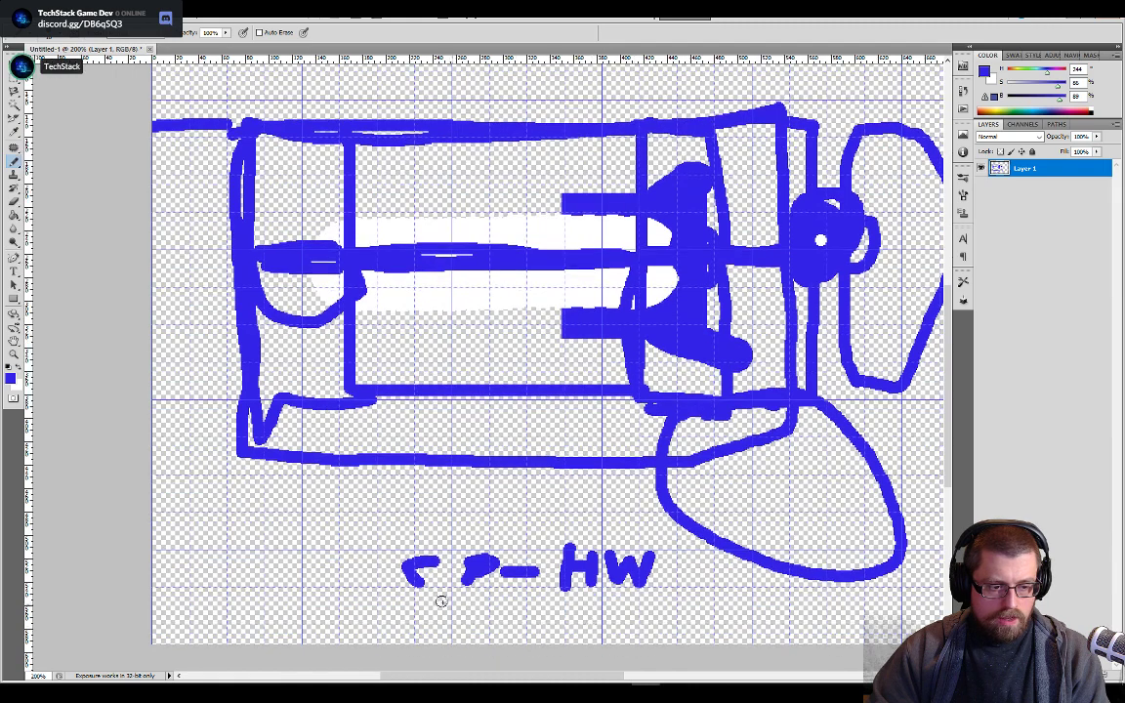
{"action": "mouse_move", "coordinate": [403, 608]}
{"action": "left_mouse_down"}
{"action": "mouse_move", "coordinate": [387, 629]}
{"action": "mouse_move", "coordinate": [496, 613]}
{"action": "mouse_move", "coordinate": [484, 627]}
{"action": "mouse_move", "coordinate": [527, 637]}
{"action": "mouse_move", "coordinate": [543, 621]}
{"action": "mouse_move", "coordinate": [543, 637]}
{"action": "mouse_move", "coordinate": [566, 637]}
{"action": "mouse_move", "coordinate": [592, 618]}
{"action": "mouse_move", "coordinate": [645, 618]}
{"action": "mouse_move", "coordinate": [635, 630]}
{"action": "mouse_move", "coordinate": [657, 633]}
{"action": "mouse_move", "coordinate": [677, 617]}
{"action": "mouse_move", "coordinate": [663, 631]}
{"action": "left_mouse_up"}
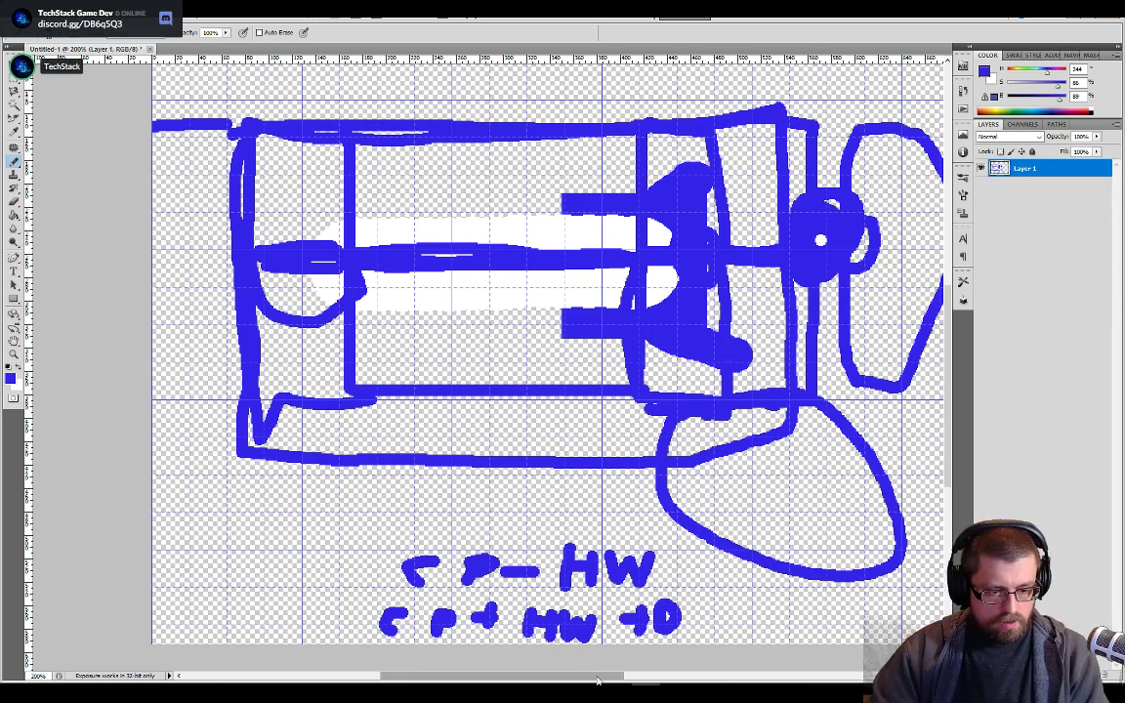
- Handwrite a second pair of extent formulas, "CP + HW" and "CP - HW", beside the first pair
{"action": "left_click_drag", "start_coordinate": [598, 675], "coordinate": [643, 677]}
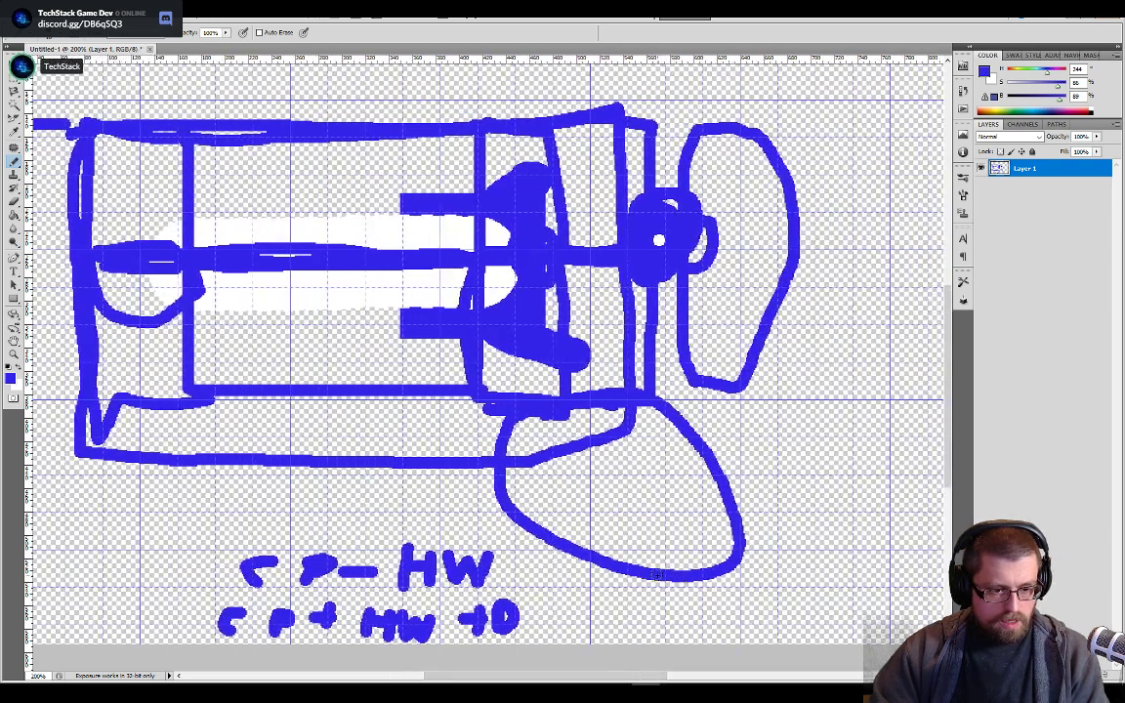
{"action": "mouse_move", "coordinate": [781, 553]}
{"action": "left_mouse_down"}
{"action": "mouse_move", "coordinate": [778, 590]}
{"action": "mouse_move", "coordinate": [842, 560]}
{"action": "mouse_move", "coordinate": [838, 574]}
{"action": "mouse_move", "coordinate": [874, 578]}
{"action": "mouse_move", "coordinate": [895, 561]}
{"action": "mouse_move", "coordinate": [897, 576]}
{"action": "left_mouse_up"}
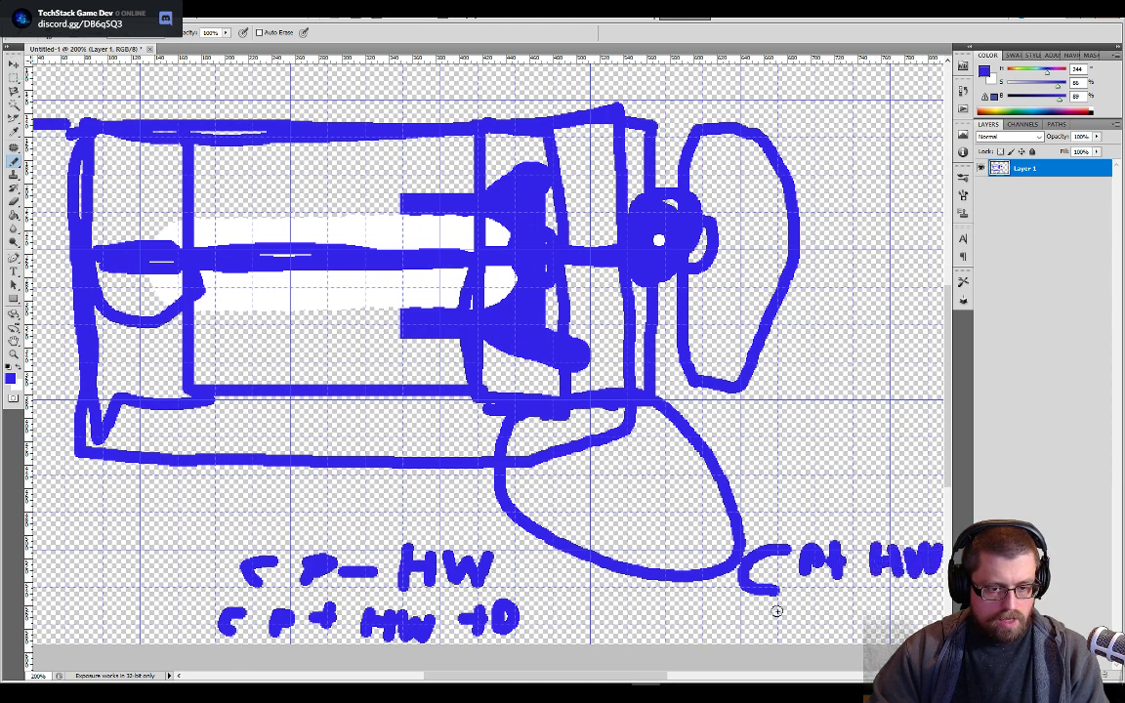
{"action": "mouse_move", "coordinate": [777, 613]}
{"action": "left_mouse_down"}
{"action": "mouse_move", "coordinate": [779, 637]}
{"action": "mouse_move", "coordinate": [796, 614]}
{"action": "mouse_move", "coordinate": [796, 638]}
{"action": "mouse_move", "coordinate": [813, 617]}
{"action": "mouse_move", "coordinate": [797, 630]}
{"action": "mouse_move", "coordinate": [850, 613]}
{"action": "left_mouse_up"}
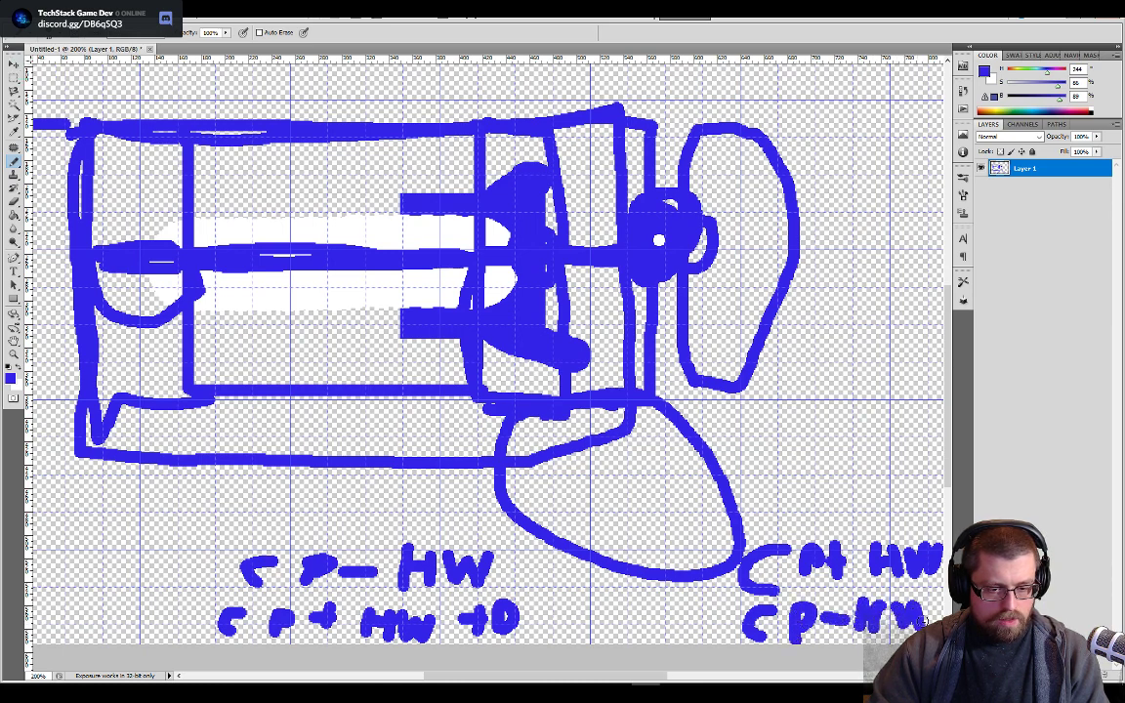
{"action": "left_click_drag", "start_coordinate": [920, 620], "coordinate": [930, 606]}
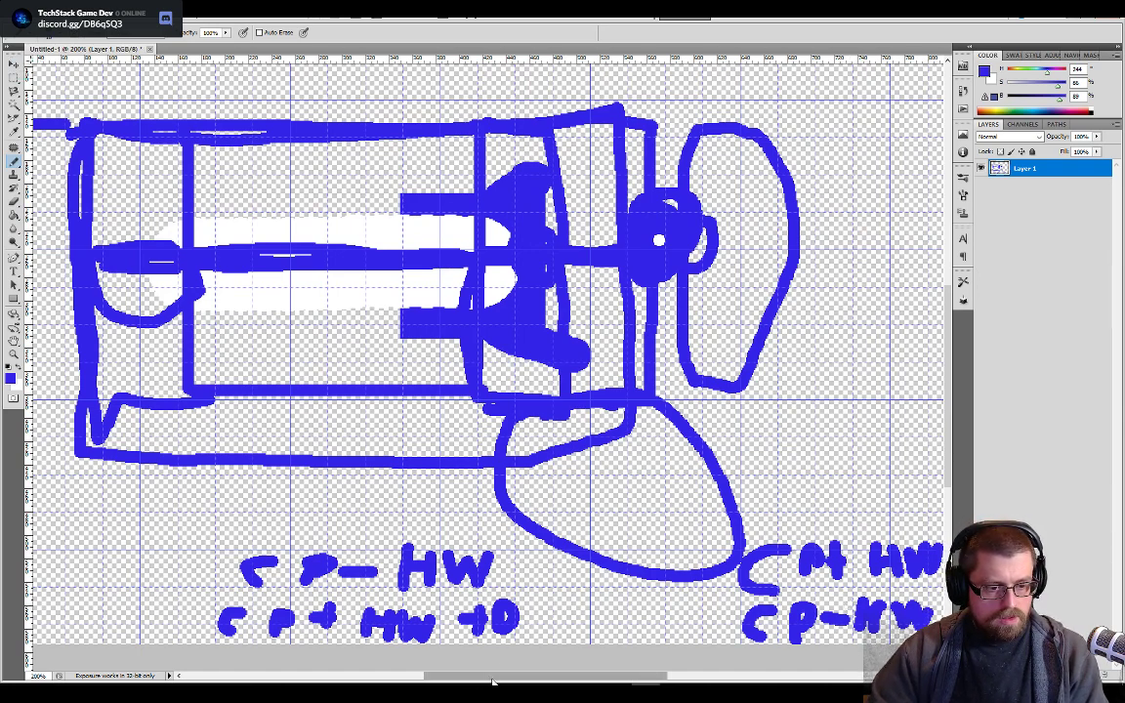
{"action": "left_click_drag", "start_coordinate": [494, 681], "coordinate": [510, 681]}
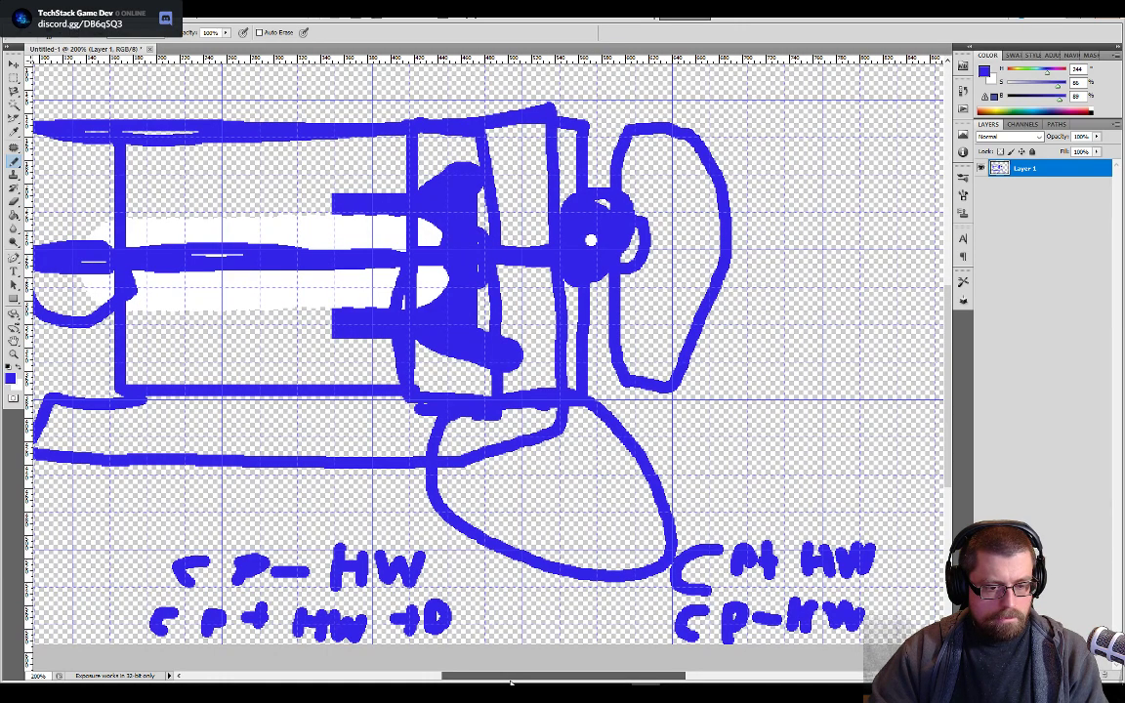
{"action": "left_click_drag", "start_coordinate": [510, 681], "coordinate": [495, 682]}
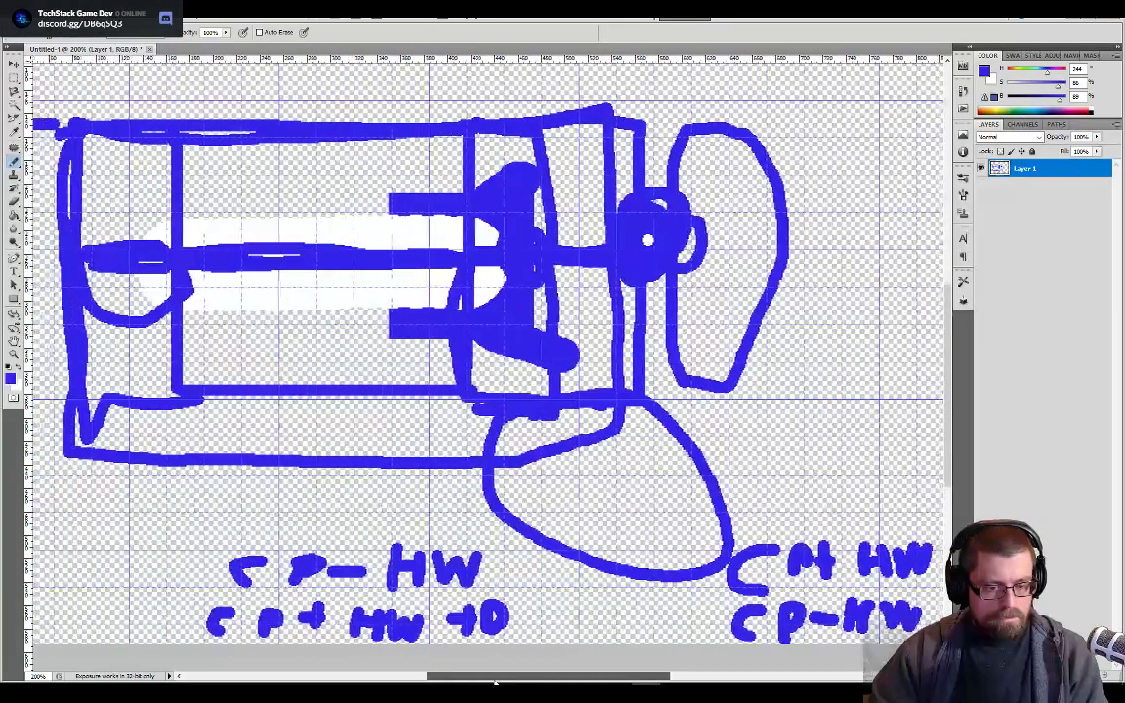
- Switch back to the BoxCast documentation, search the page for "size" and read how both overloads define it
{"action": "key", "text": "alt+Tab"}
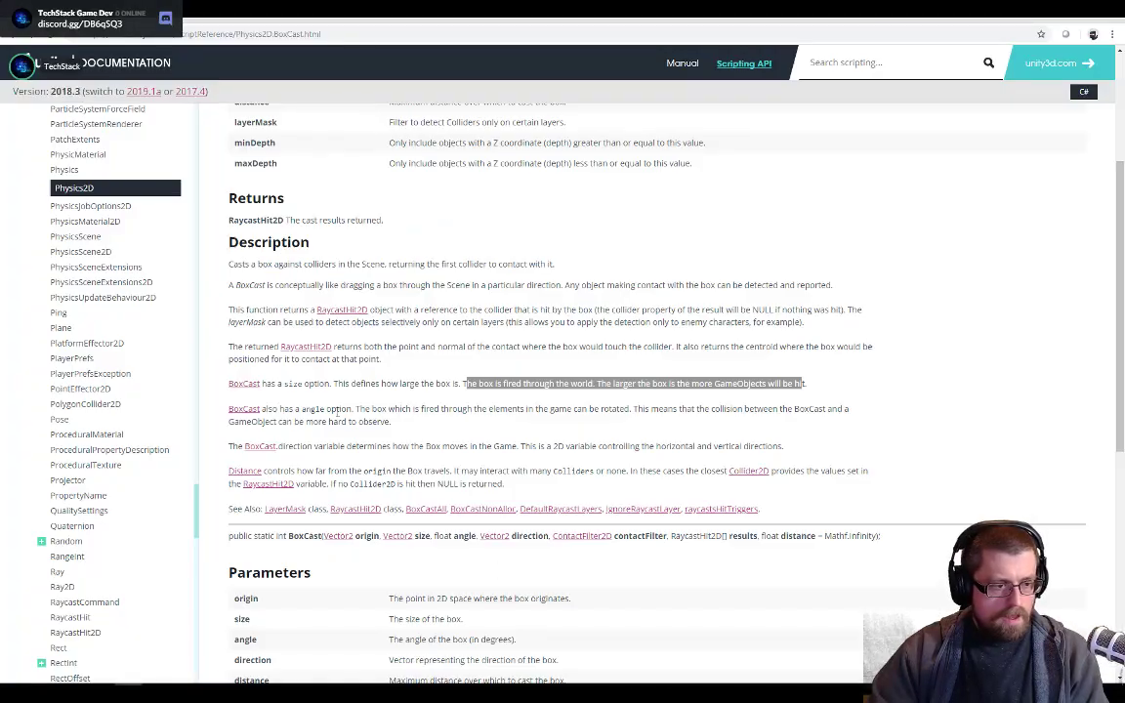
{"action": "left_click", "coordinate": [435, 441]}
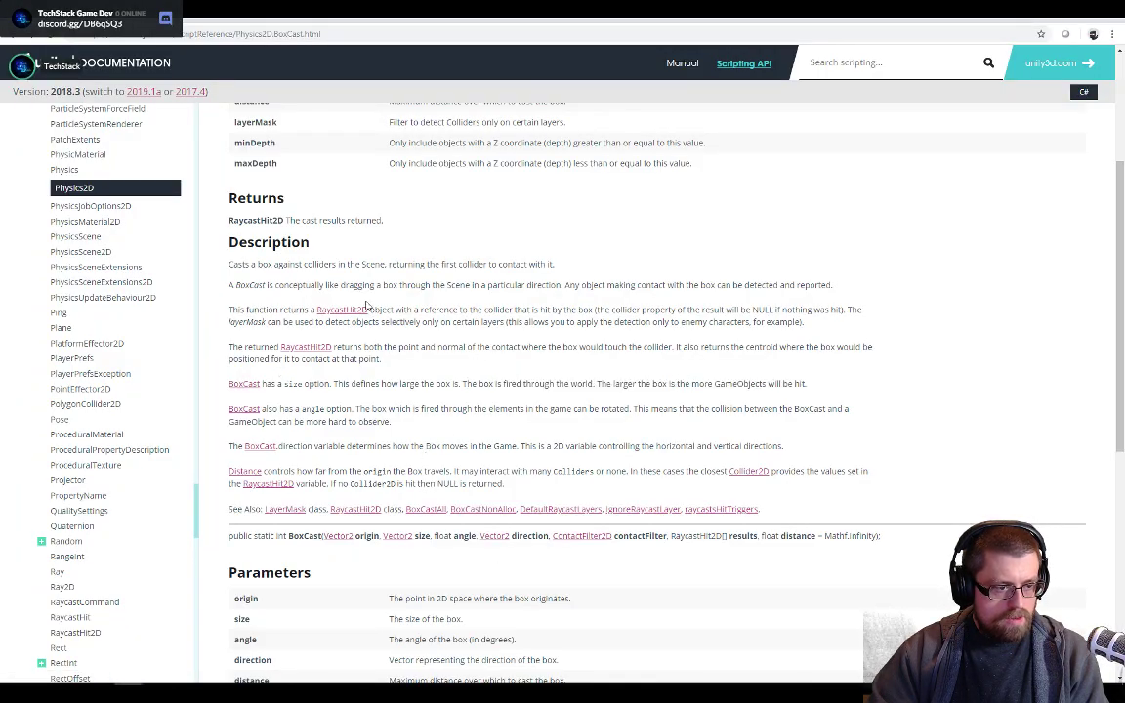
{"action": "key", "text": "ctrl+f"}
{"action": "type", "text": "s"}
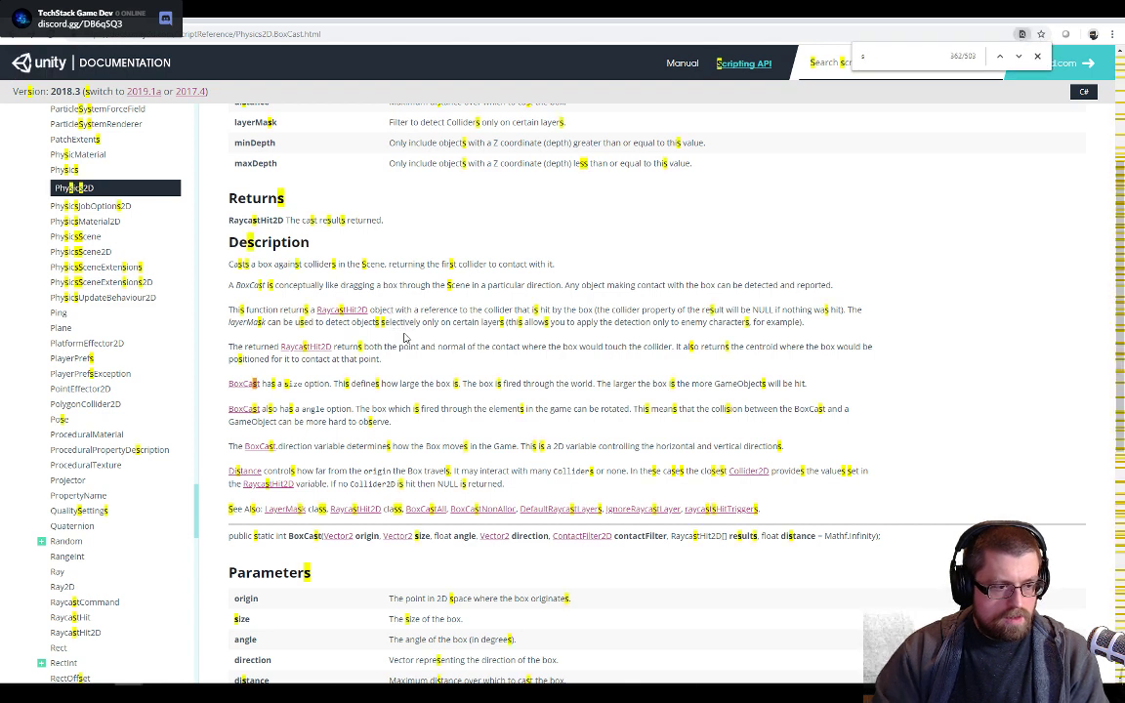
{"action": "type", "text": "ize"}
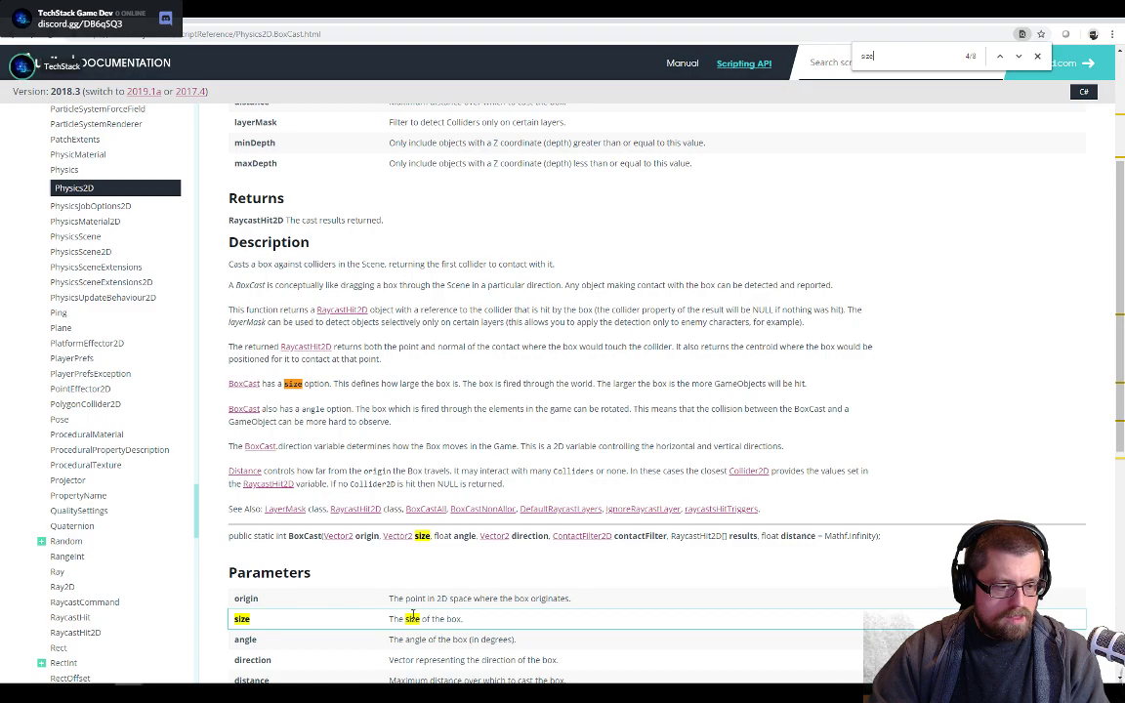
{"action": "scroll", "coordinate": [412, 613], "scroll_direction": "down", "scroll_amount": 4}
{"action": "scroll", "coordinate": [412, 613], "scroll_direction": "up", "scroll_amount": 8}
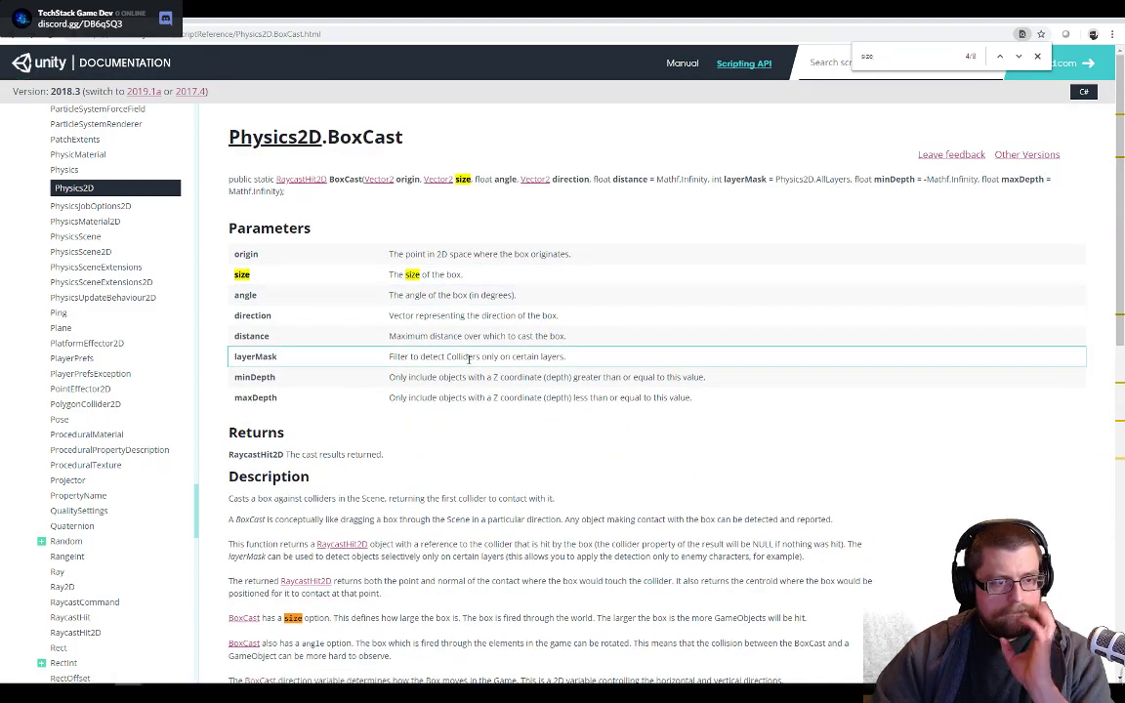
{"action": "scroll", "coordinate": [455, 374], "scroll_direction": "down", "scroll_amount": 1}
{"action": "scroll", "coordinate": [455, 374], "scroll_direction": "down", "scroll_amount": 10}
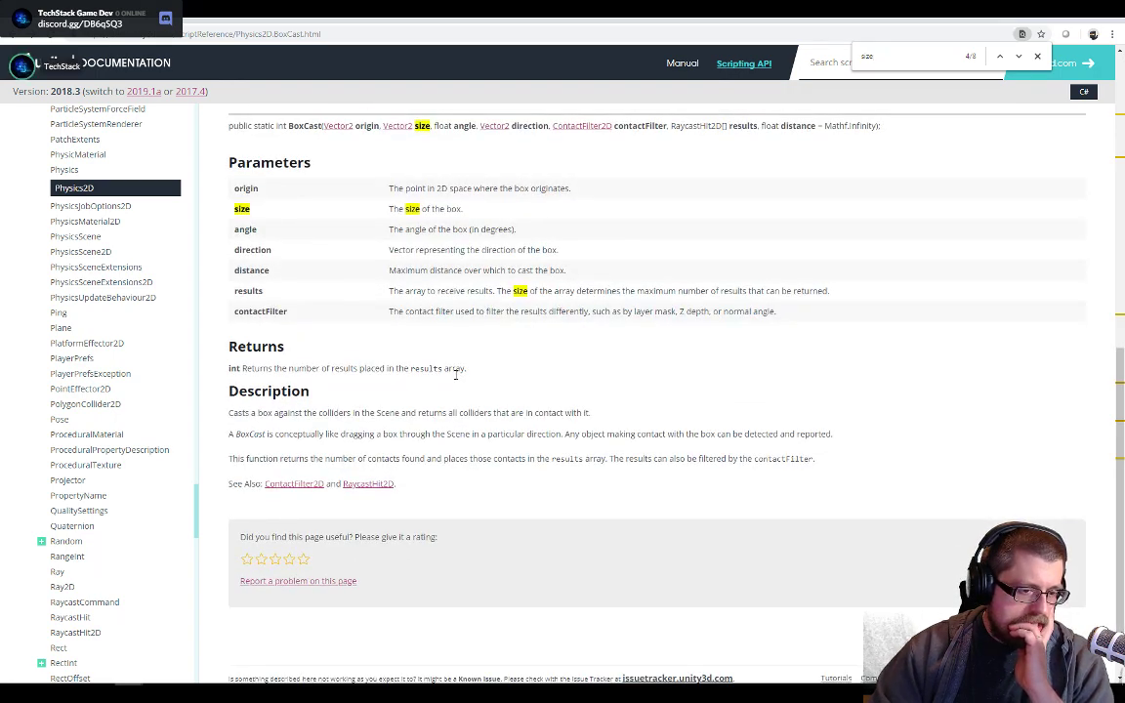
{"action": "scroll", "coordinate": [455, 374], "scroll_direction": "up", "scroll_amount": 3}
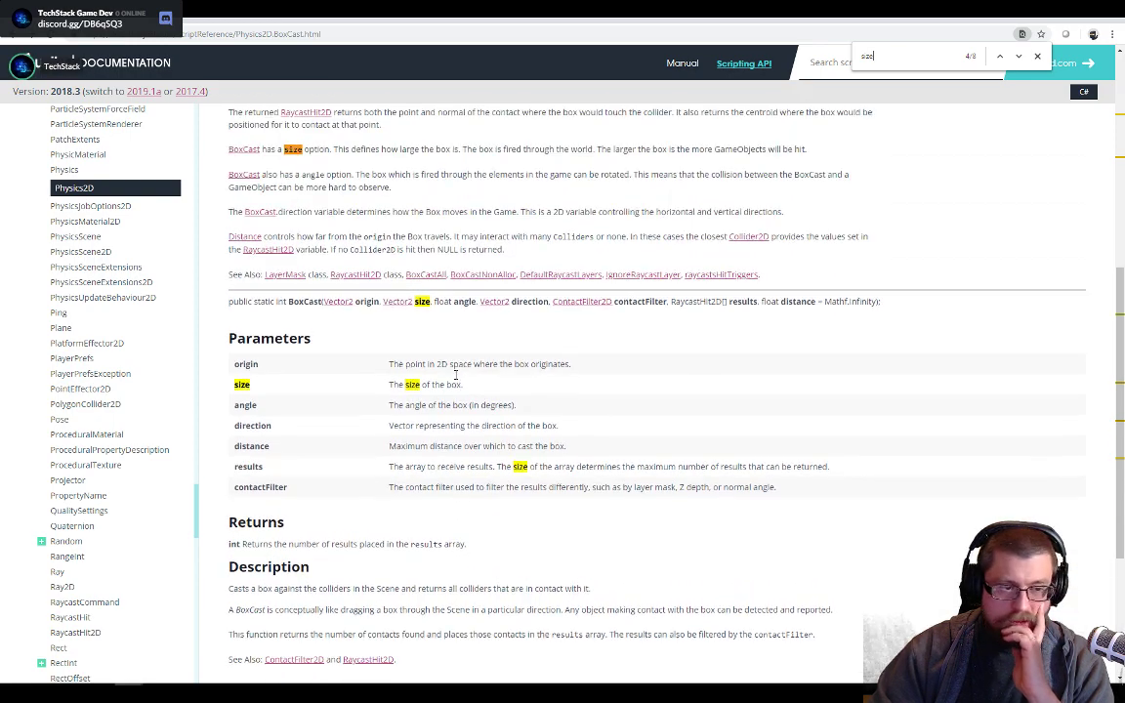
{"action": "scroll", "coordinate": [455, 374], "scroll_direction": "up", "scroll_amount": 5}
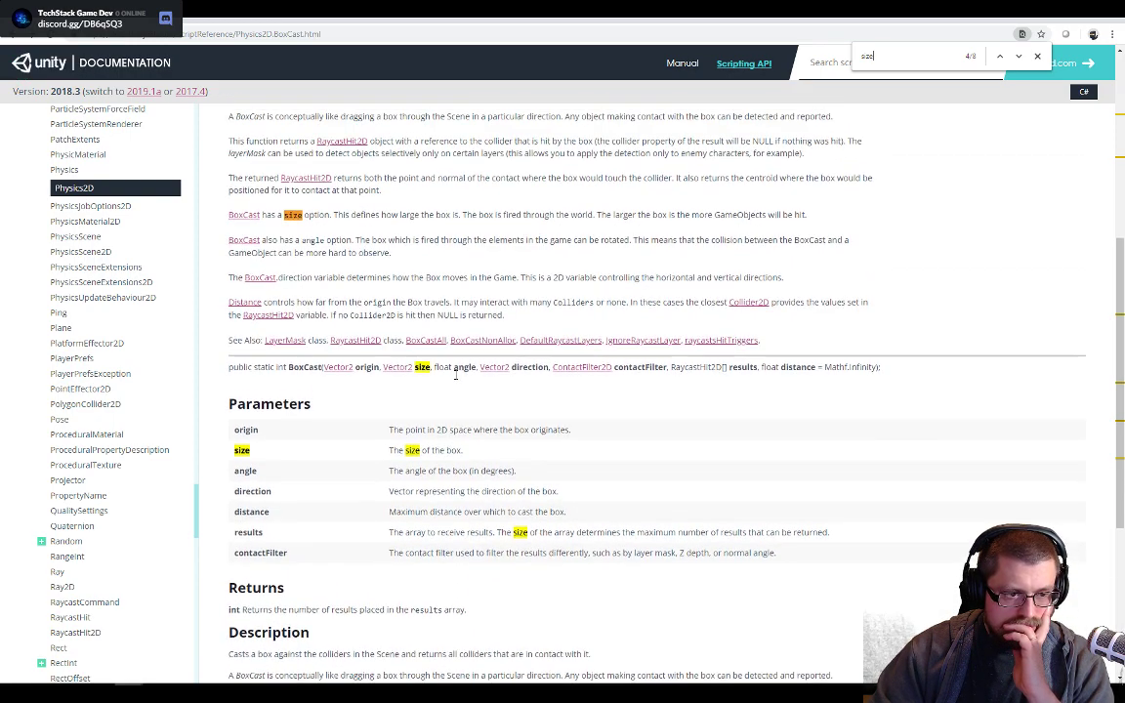
- Search the BoxCast page for "recta", clear the search term and check the first overload's parameters
{"action": "key", "text": "ctrl+f"}
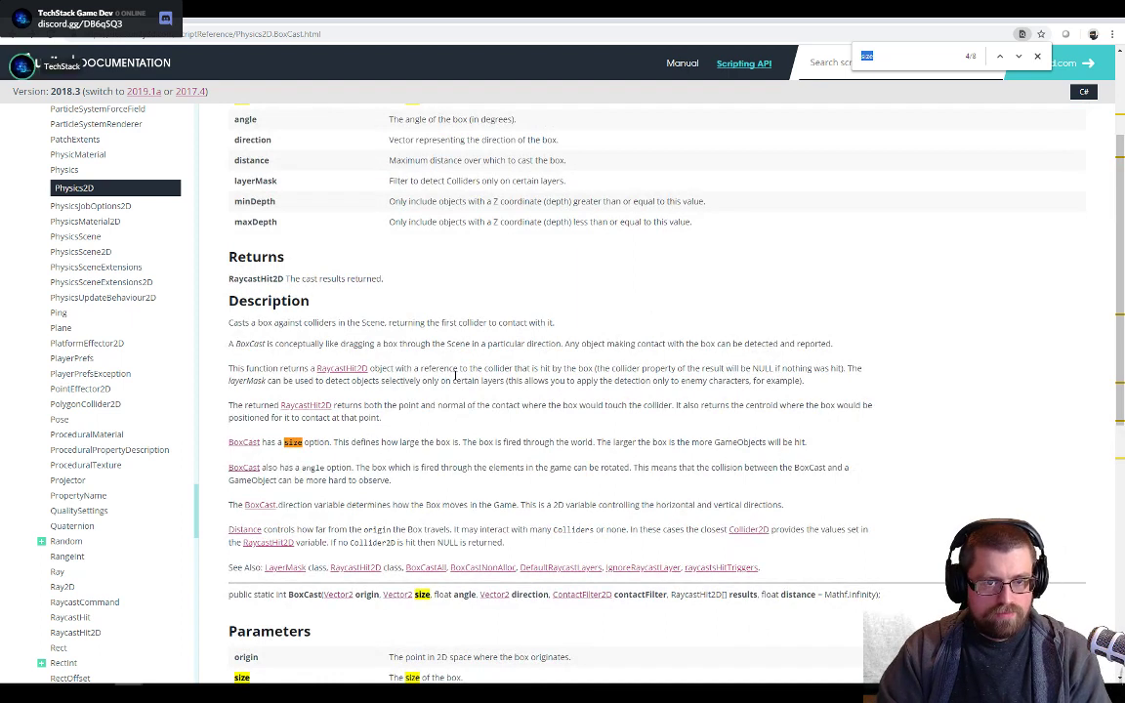
{"action": "type", "text": "recta"}
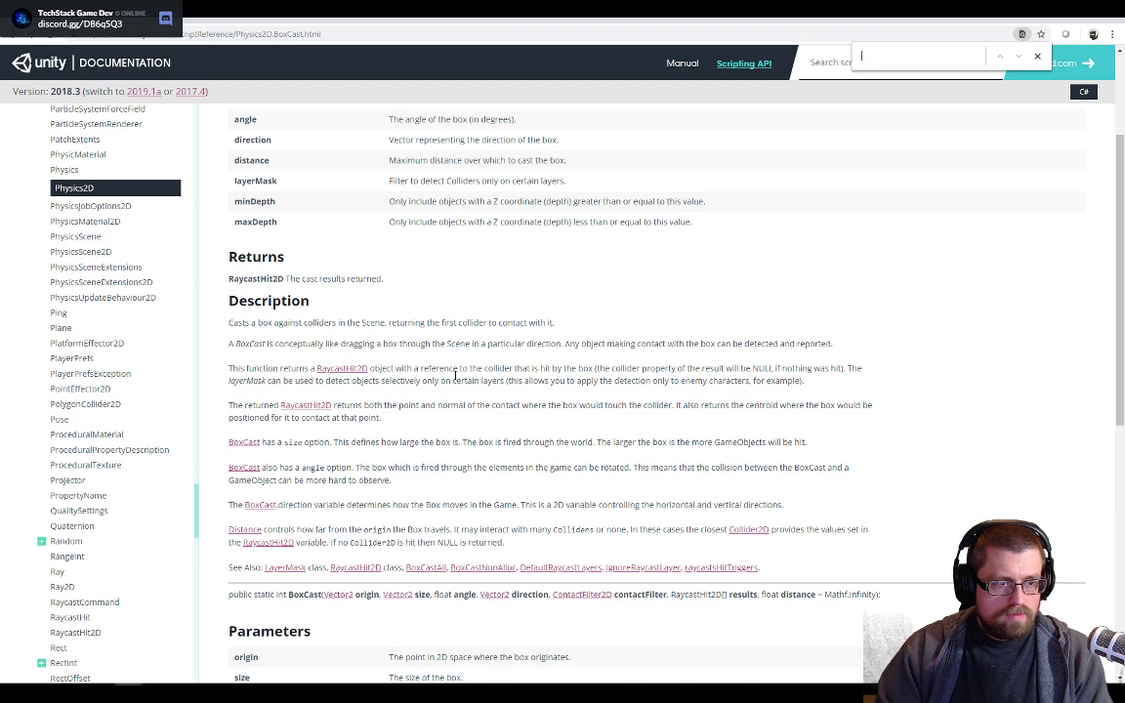
{"action": "scroll", "coordinate": [455, 375], "scroll_direction": "up", "scroll_amount": 2}
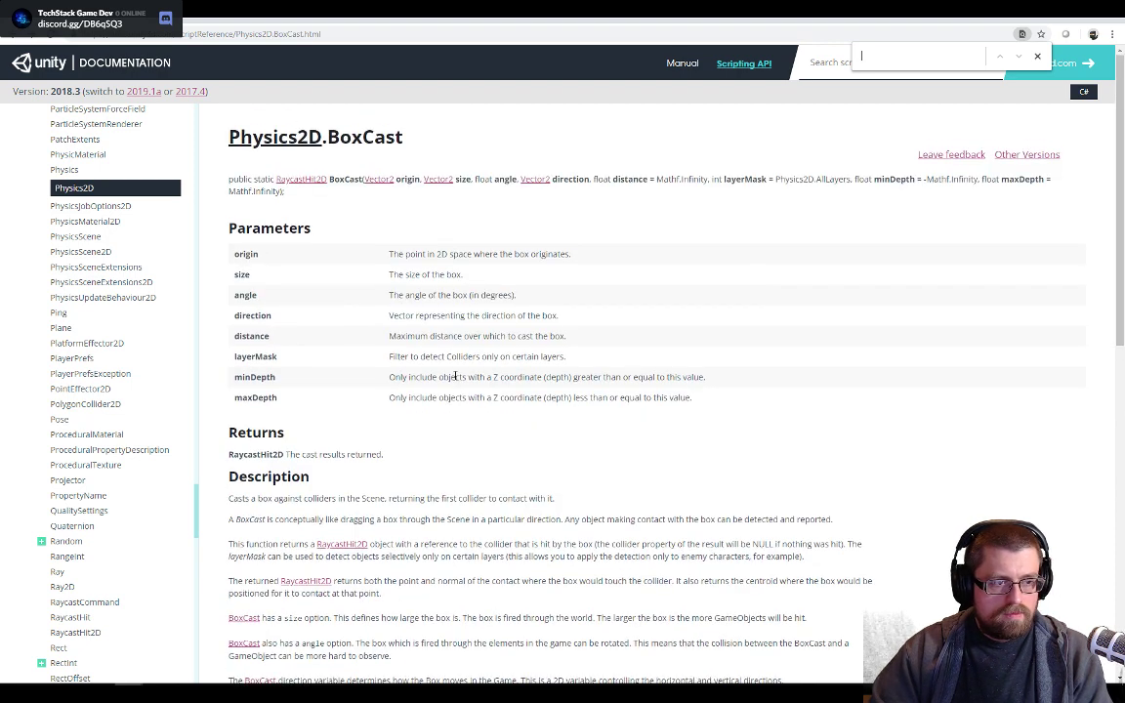
- Switch back to the Photoshop sketch and append a handwritten component suffix after HW in the second pair of formulas
{"action": "key", "text": "alt+Tab"}
{"action": "scroll", "coordinate": [810, 402], "scroll_direction": "down", "scroll_amount": 1}
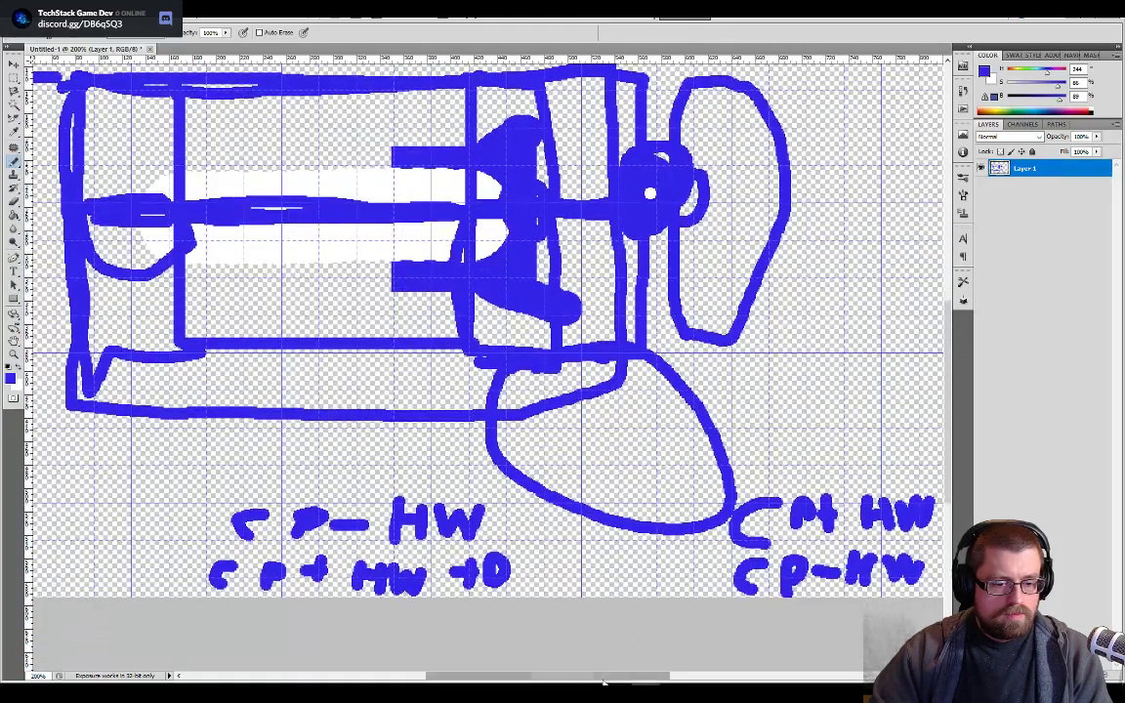
{"action": "scroll", "coordinate": [604, 681], "scroll_direction": "right", "scroll_amount": 4, "text": "shift"}
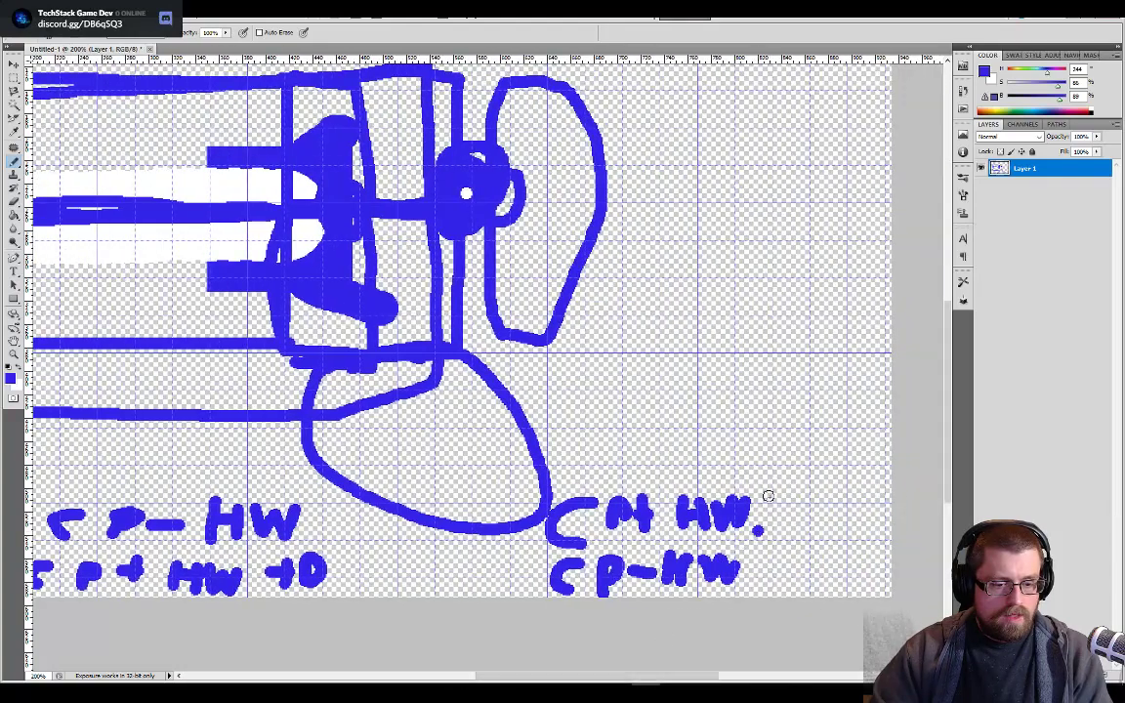
{"action": "mouse_move", "coordinate": [769, 500]}
{"action": "left_mouse_down"}
{"action": "mouse_move", "coordinate": [784, 522]}
{"action": "mouse_move", "coordinate": [779, 592]}
{"action": "left_mouse_up"}
{"action": "left_click", "coordinate": [752, 577]}
- Append a handwritten ".x" after HW in both formulas of the first pair, "CP - HW" and "CP + HW + D"
{"action": "left_click_drag", "start_coordinate": [582, 676], "coordinate": [529, 676]}
{"action": "left_click", "coordinate": [530, 523]}
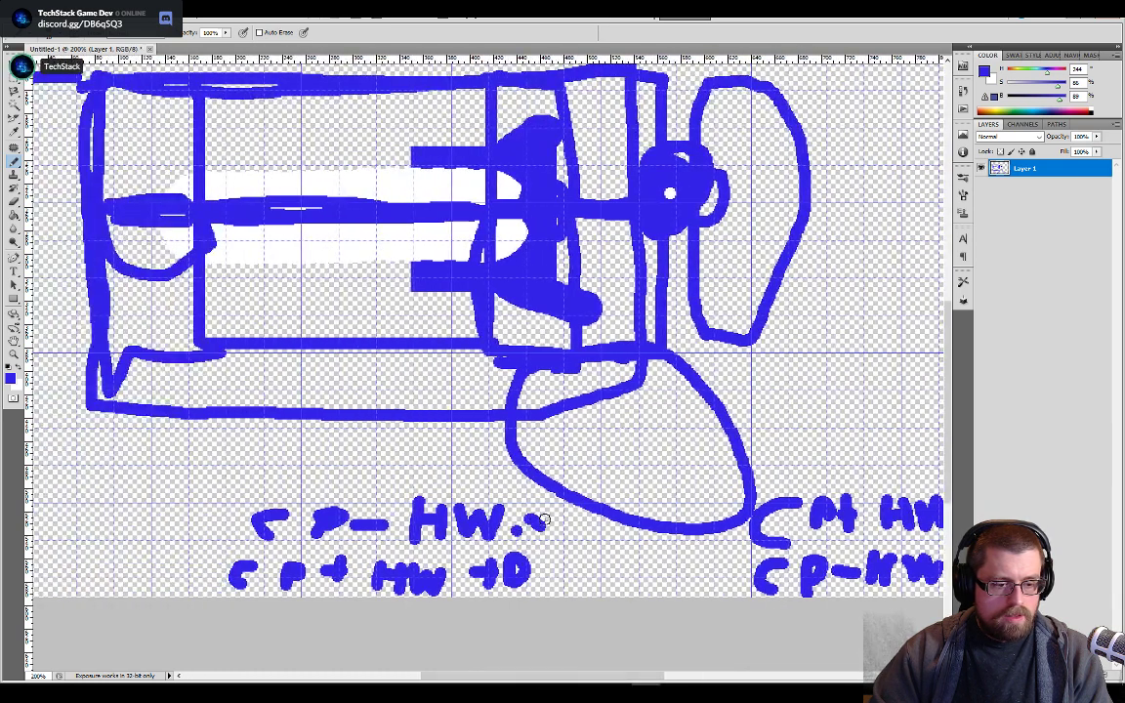
{"action": "left_click_drag", "start_coordinate": [542, 514], "coordinate": [532, 531]}
{"action": "left_click", "coordinate": [455, 590]}
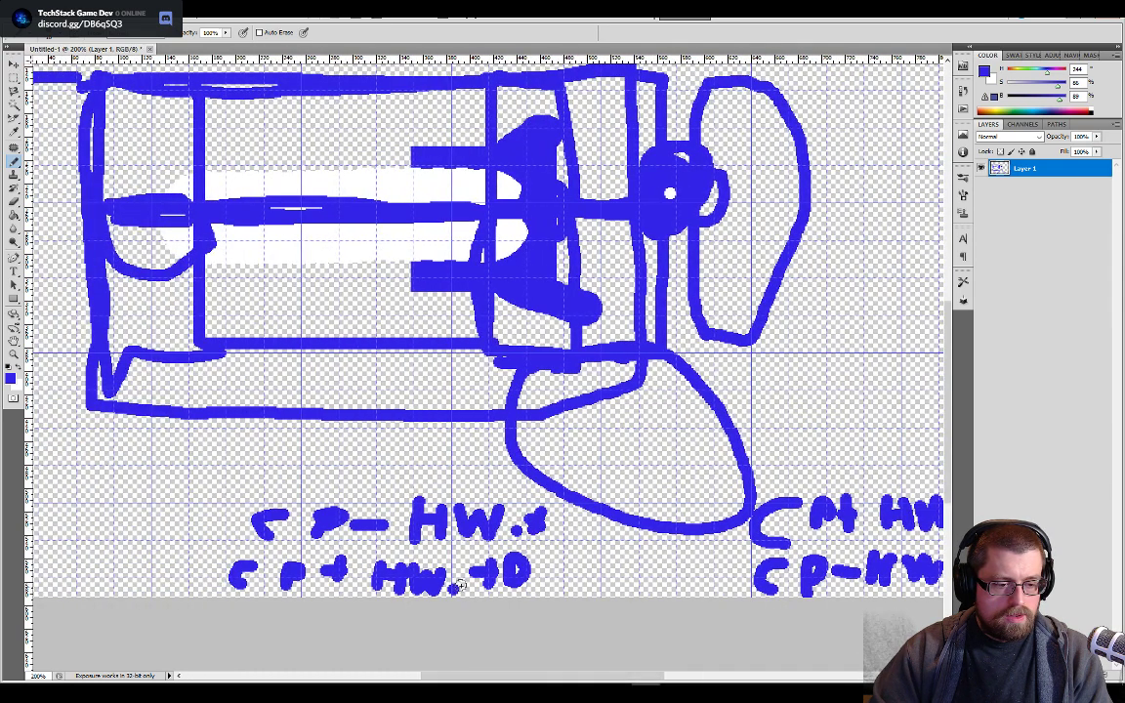
{"action": "mouse_move", "coordinate": [466, 587]}
{"action": "left_mouse_down"}
{"action": "mouse_move", "coordinate": [472, 594]}
{"action": "mouse_move", "coordinate": [462, 595]}
{"action": "left_mouse_up"}
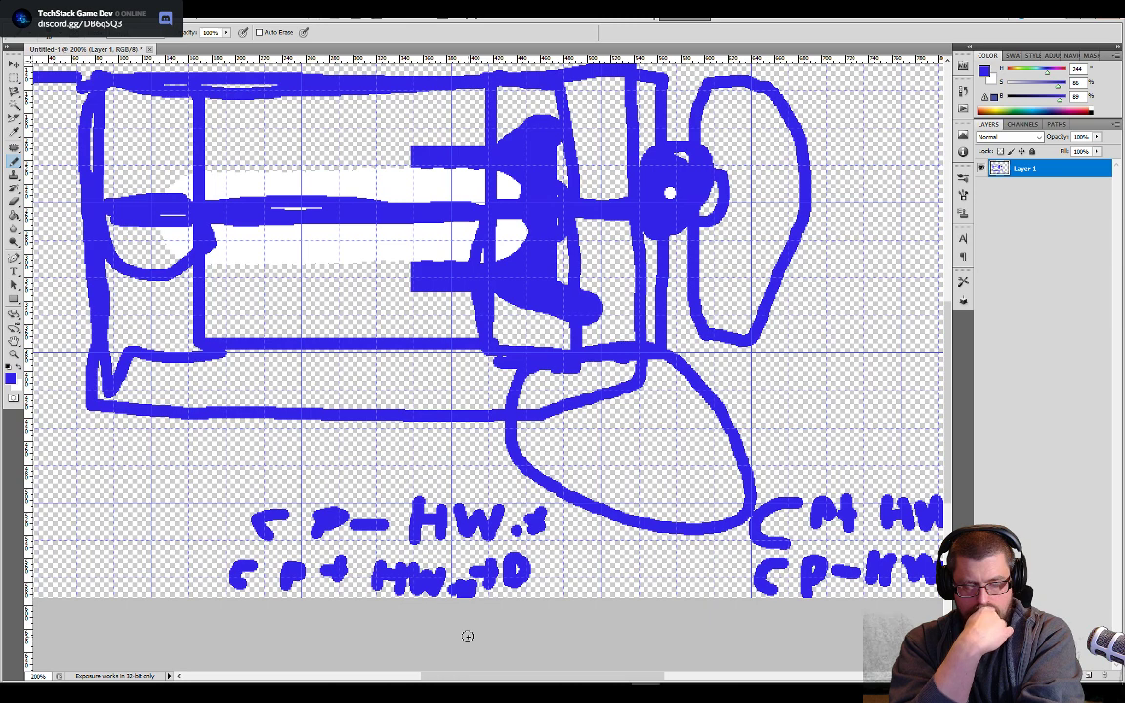
- Switch to SwordAttack.cs in Visual Studio and delete the unfinished "Rect r;" and "new Rect()" lines from OnDrawGizmosSelected
{"action": "key", "text": "alt+Tab"}
{"action": "key", "text": "alt+Tab"}
{"action": "key", "text": "alt+Tab"}
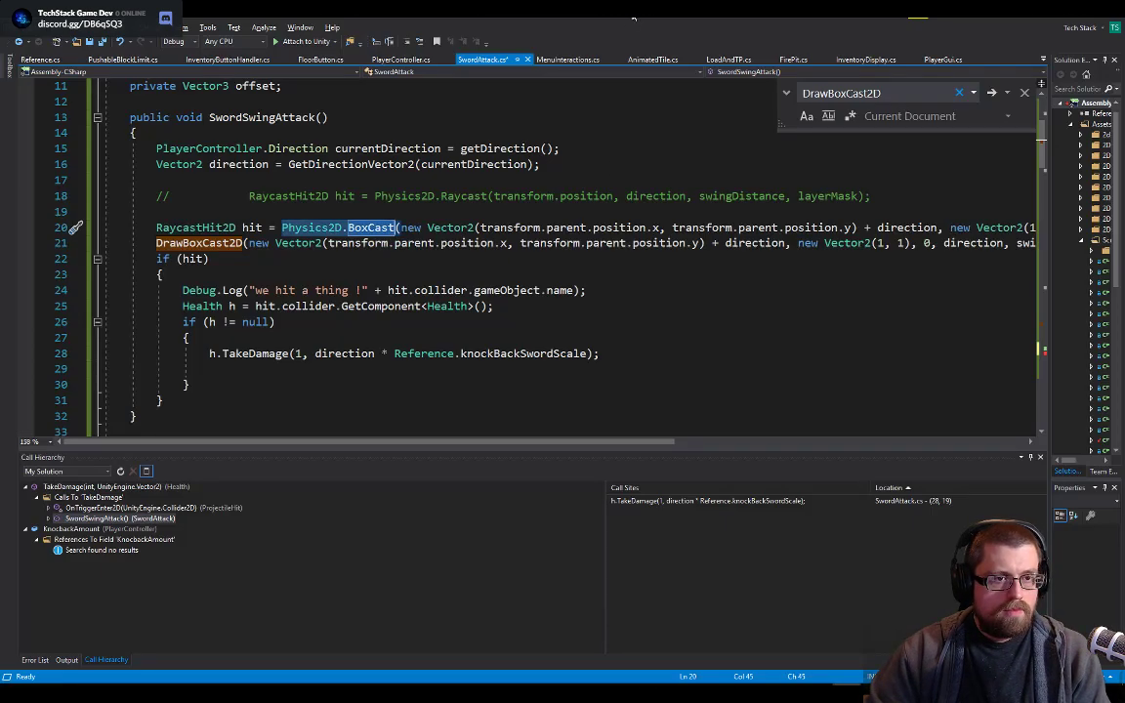
{"action": "double_click", "coordinate": [633, 17]}
{"action": "left_click_drag", "start_coordinate": [627, 74], "coordinate": [615, 17]}
{"action": "scroll", "coordinate": [423, 352], "scroll_direction": "down", "scroll_amount": 20}
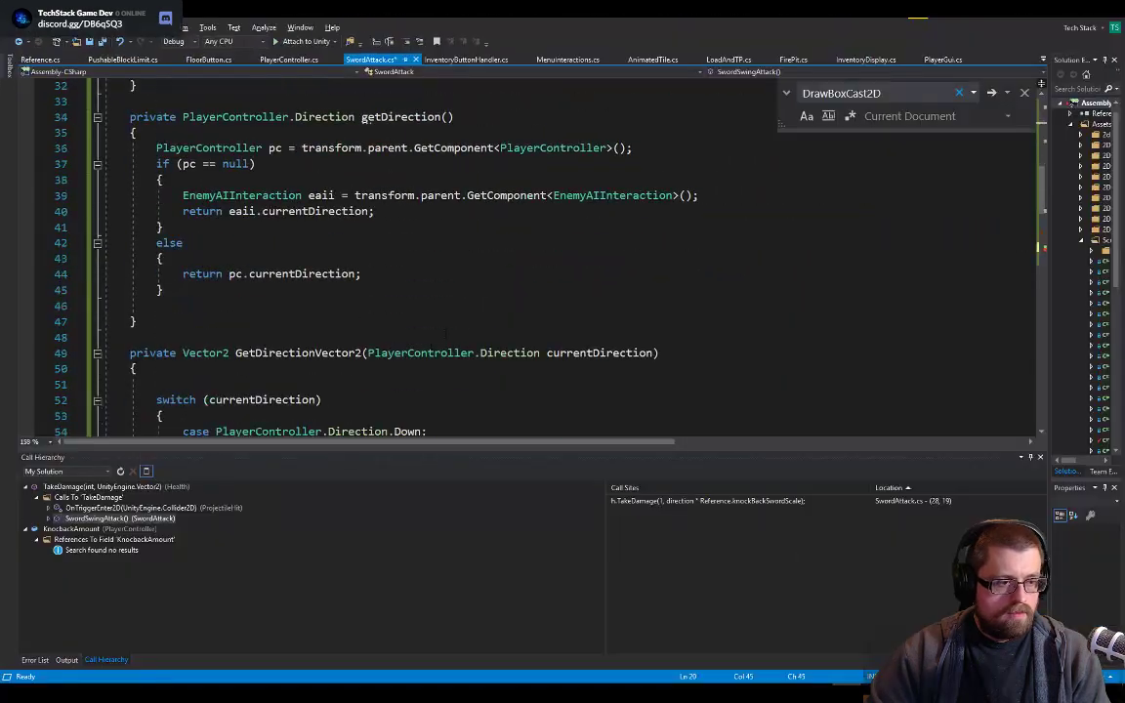
{"action": "scroll", "coordinate": [416, 354], "scroll_direction": "down", "scroll_amount": 7}
{"action": "scroll", "coordinate": [415, 354], "scroll_direction": "up", "scroll_amount": 2}
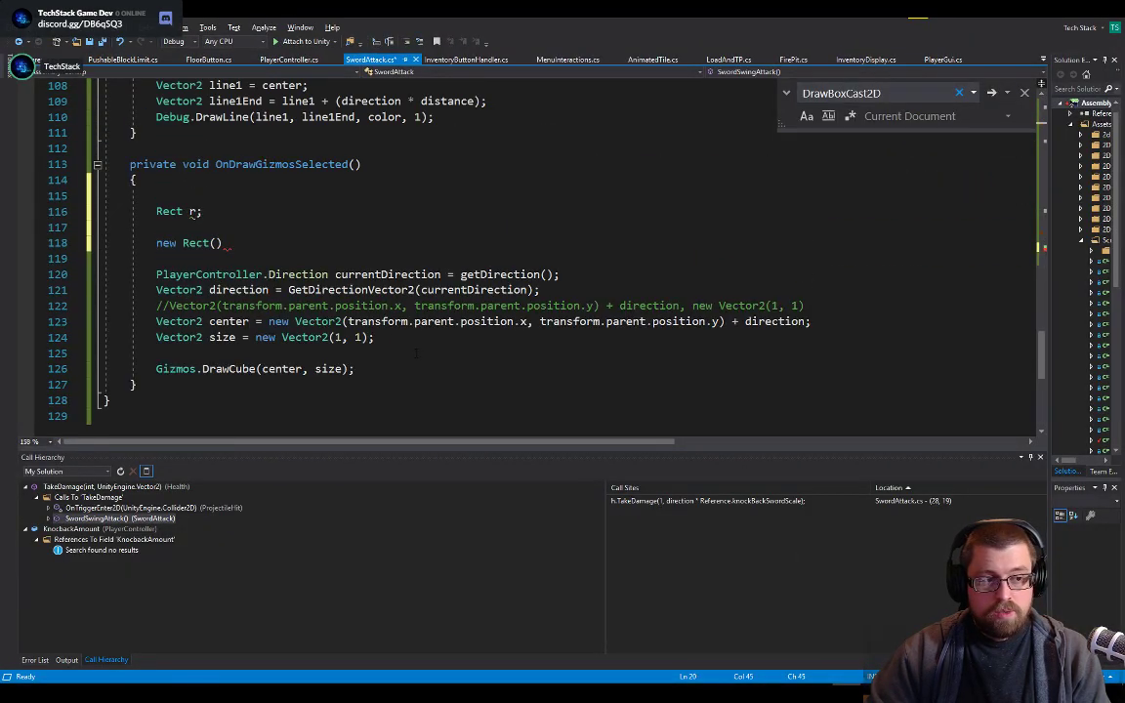
{"action": "left_click", "coordinate": [223, 242]}
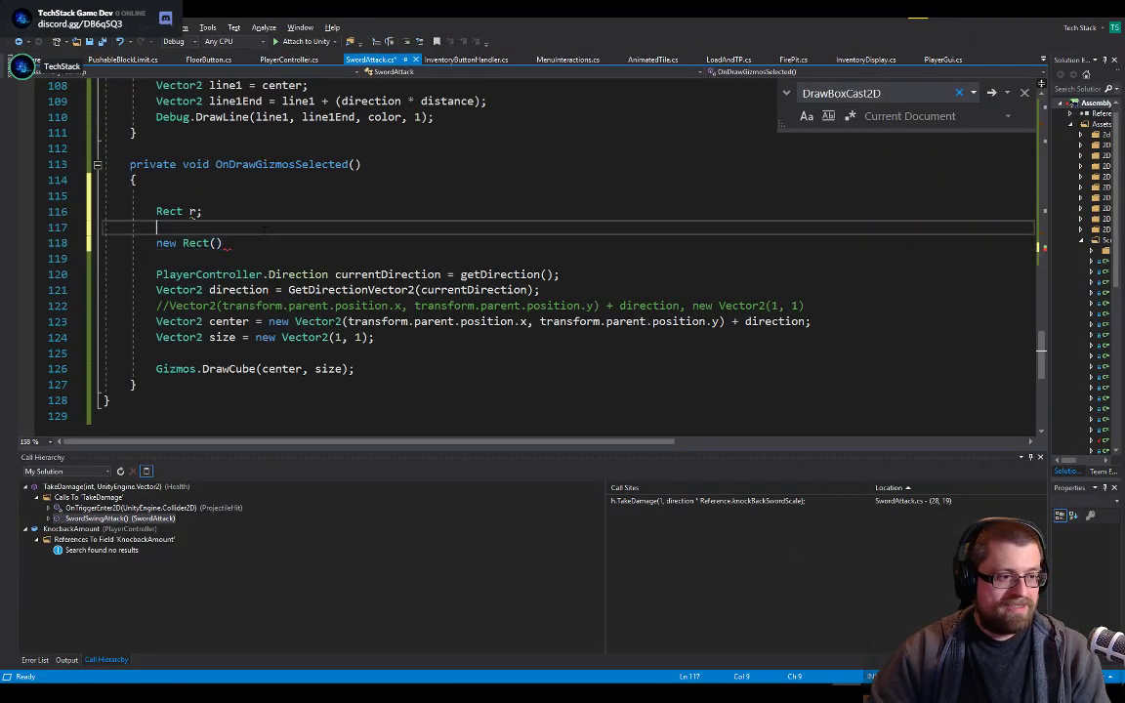
{"action": "key", "text": "shift+Up"}
{"action": "key", "text": "shift+Up"}
{"action": "key", "text": "shift+Home"}
{"action": "key", "text": "Delete"}
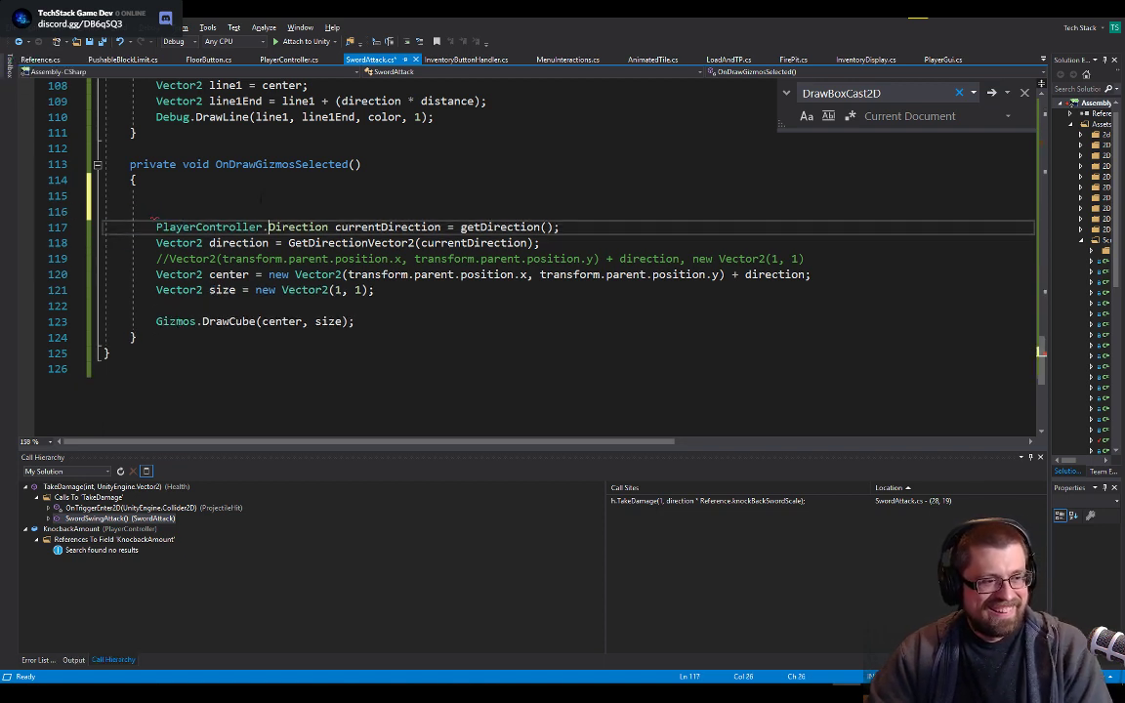
- Compare the DrawBoxCast2D signature with the direction, center and size variables declared in OnDrawGizmosSelected
{"action": "left_click", "coordinate": [255, 202]}
{"action": "key", "text": "Down"}
{"action": "key", "text": "Down"}
{"action": "key", "text": "Down"}
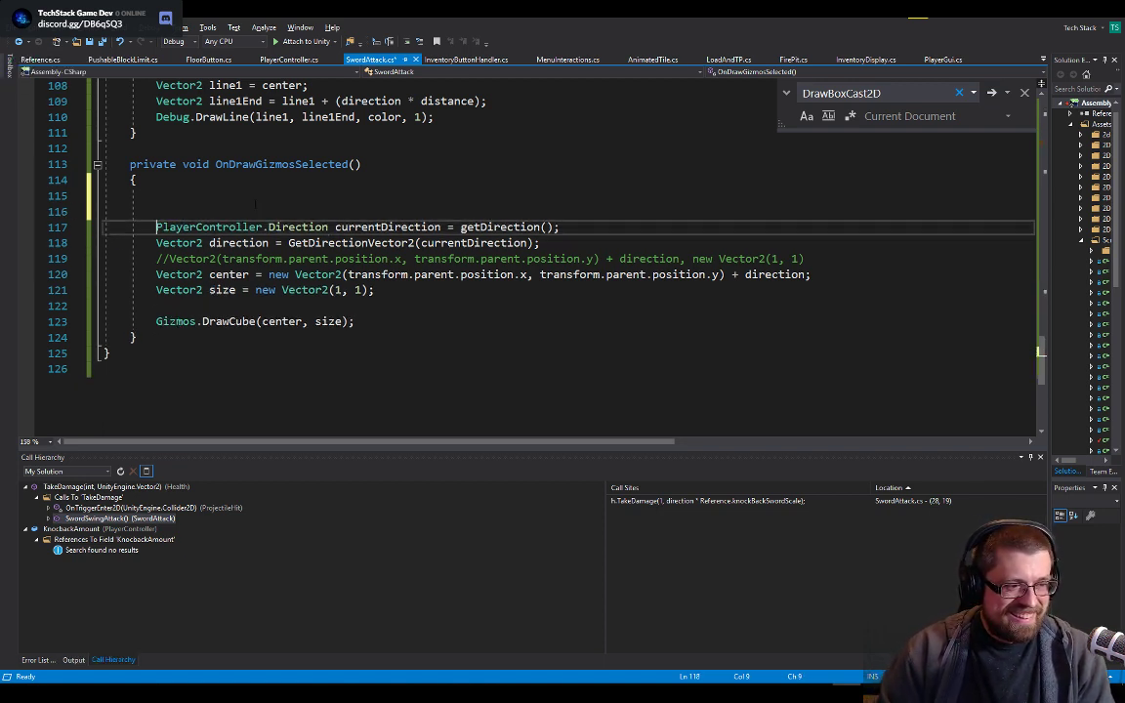
{"action": "scroll", "coordinate": [255, 204], "scroll_direction": "up", "scroll_amount": 4}
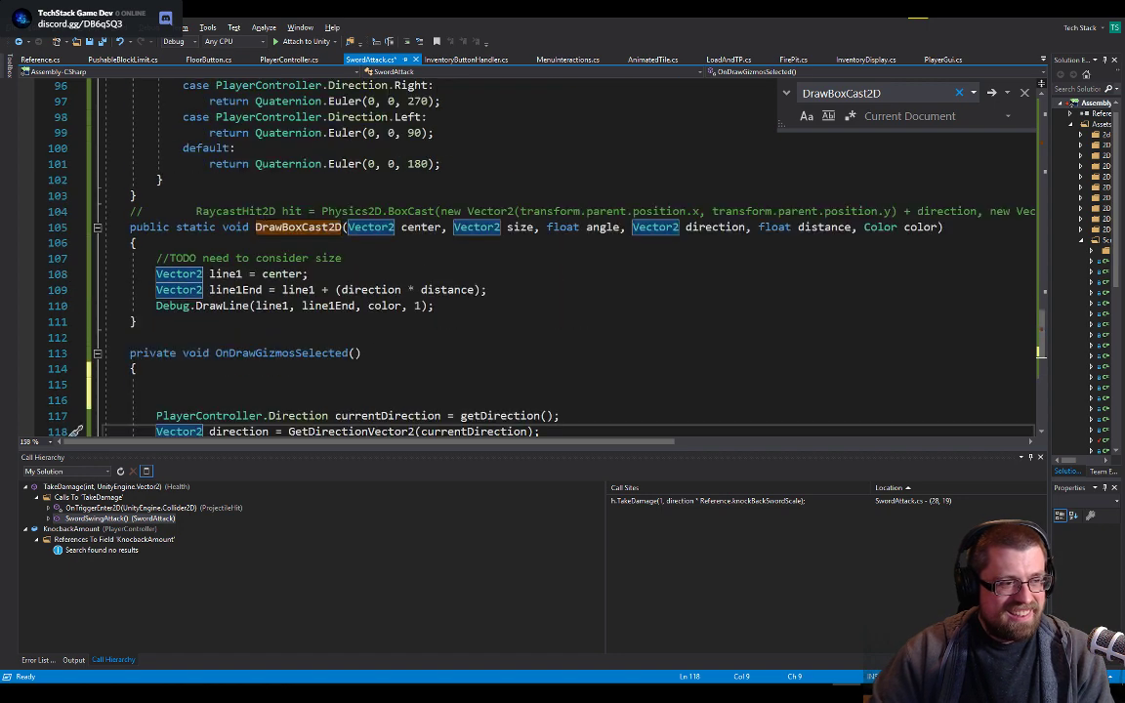
{"action": "double_click", "coordinate": [291, 211]}
{"action": "left_click", "coordinate": [302, 227]}
{"action": "double_click", "coordinate": [302, 227]}
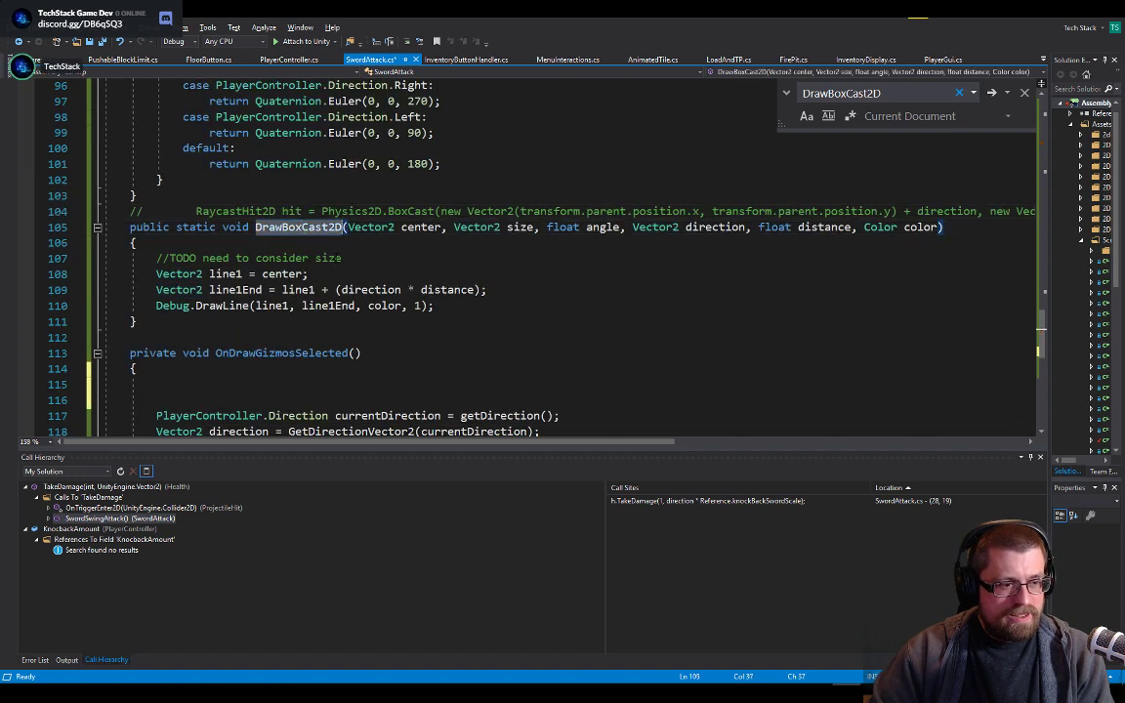
{"action": "scroll", "coordinate": [253, 259], "scroll_direction": "down", "scroll_amount": 2}
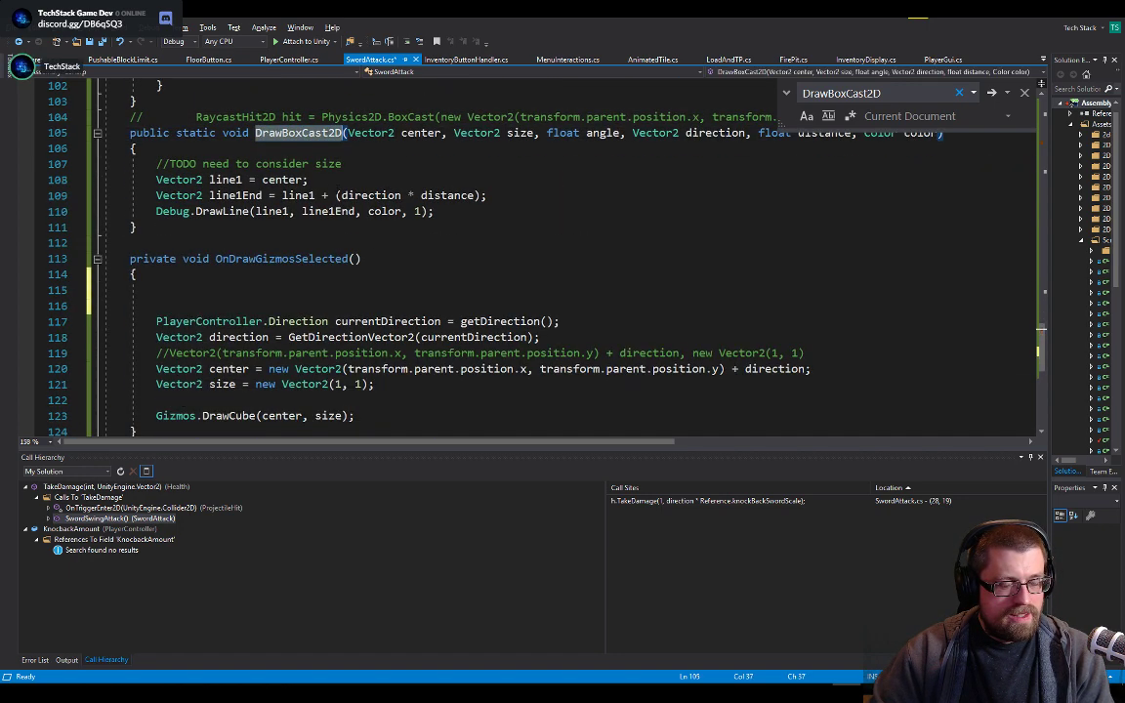
{"action": "double_click", "coordinate": [492, 322]}
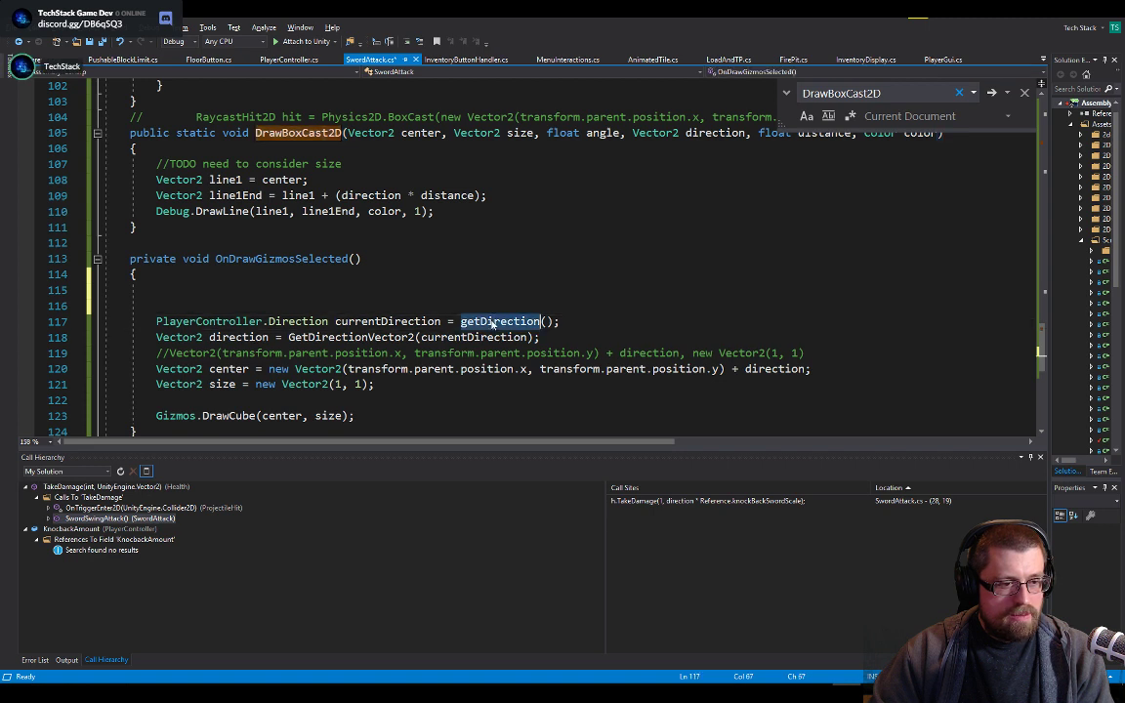
{"action": "left_click", "coordinate": [223, 368]}
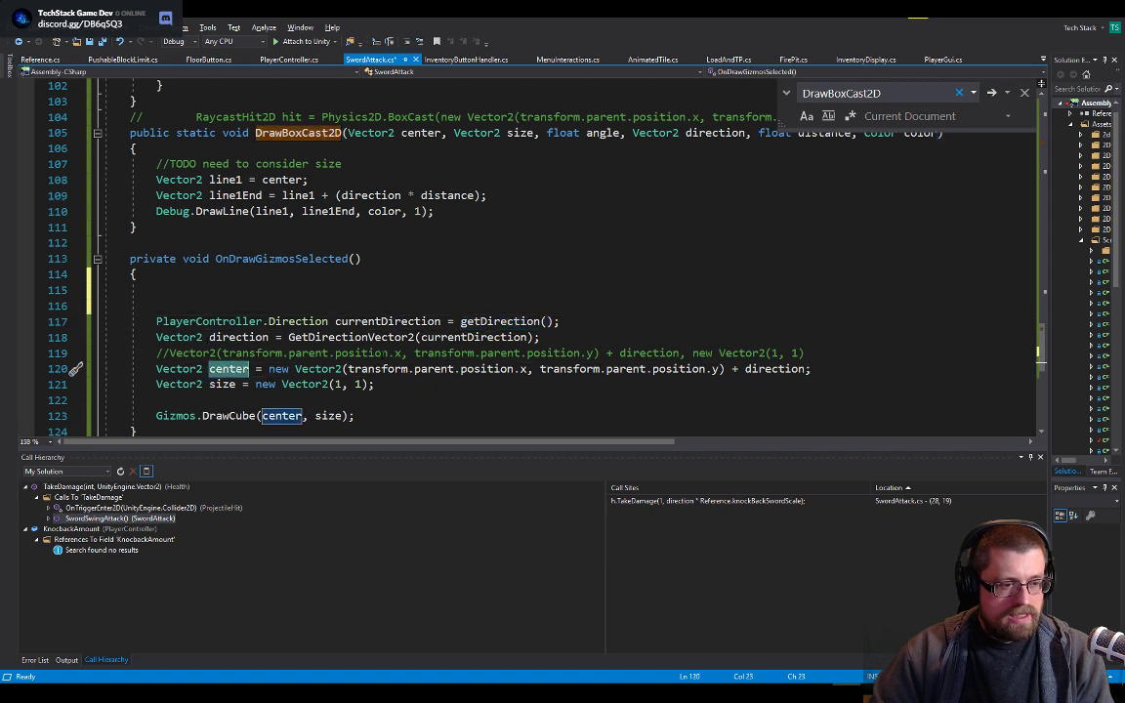
{"action": "scroll", "coordinate": [382, 357], "scroll_direction": "down", "scroll_amount": 2}
{"action": "left_click", "coordinate": [223, 290]}
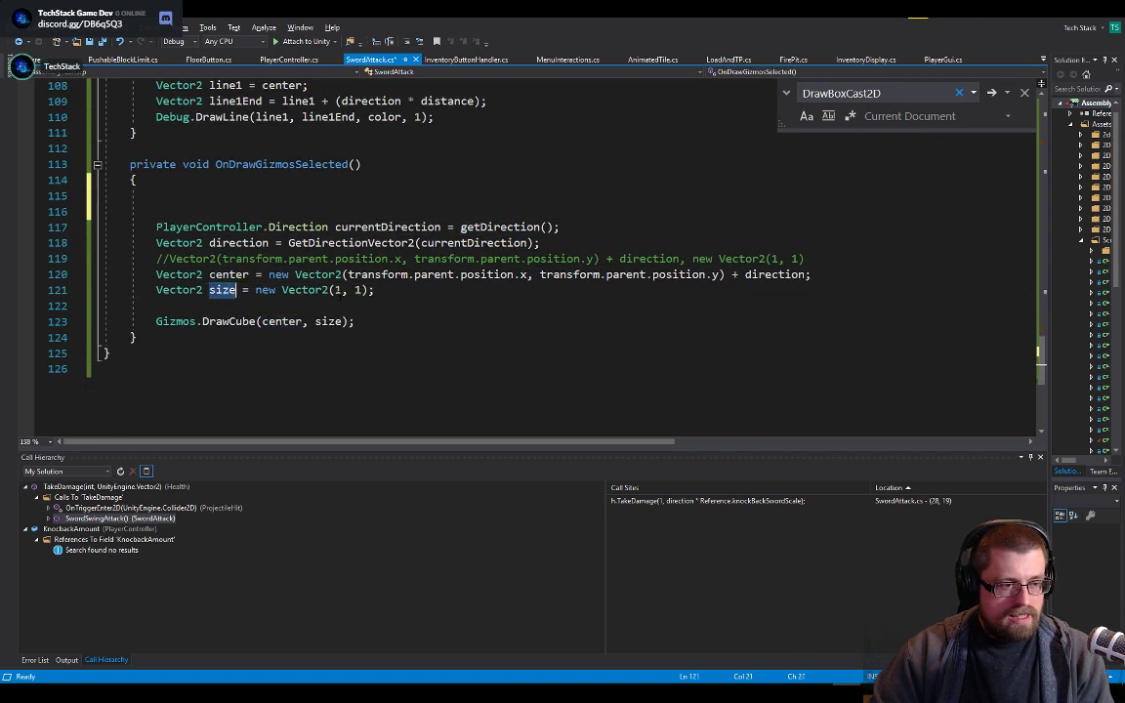
- Add a "distance" placeholder line below the size declaration in OnDrawGizmosSelected and check it against the DrawBoxCast2D parameters
{"action": "left_click", "coordinate": [408, 291]}
{"action": "key", "text": "Return"}
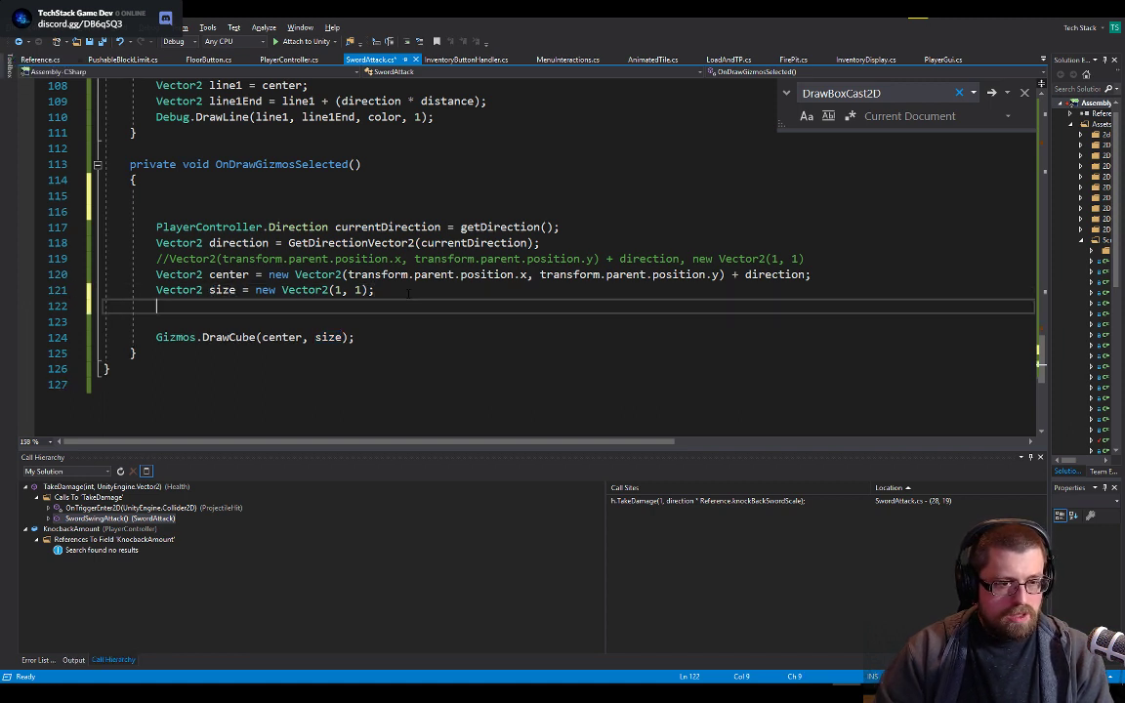
{"action": "scroll", "coordinate": [408, 291], "scroll_direction": "up", "scroll_amount": 6}
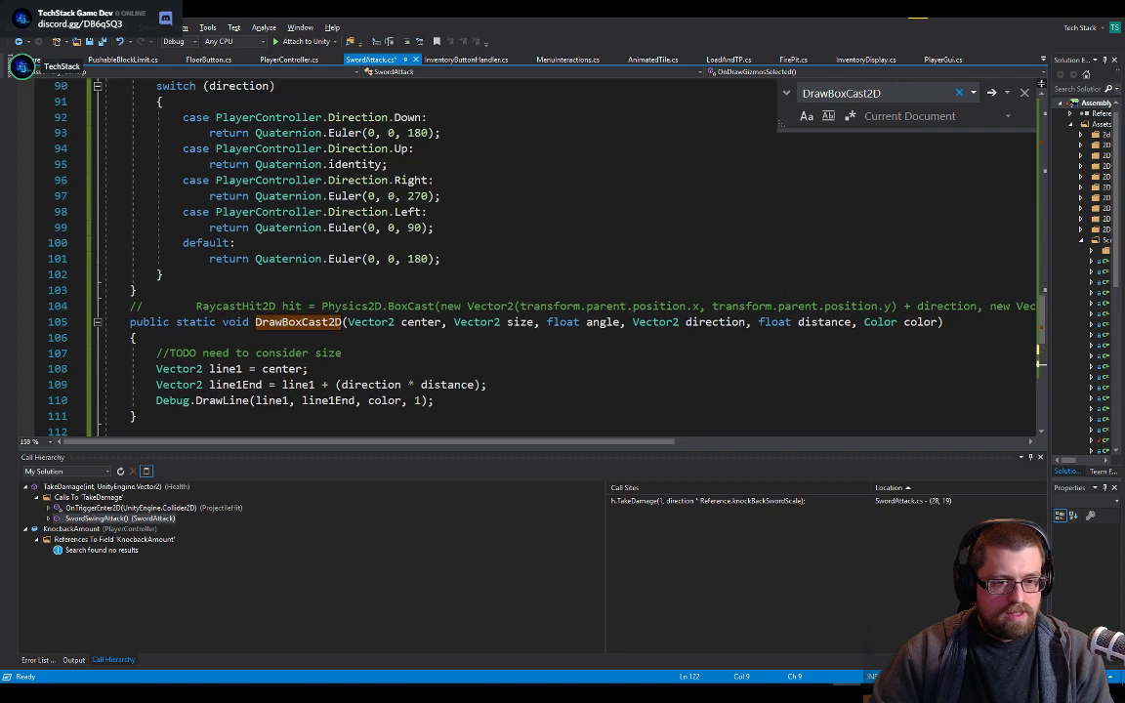
{"action": "left_click", "coordinate": [805, 322]}
{"action": "scroll", "coordinate": [699, 339], "scroll_direction": "down", "scroll_amount": 6}
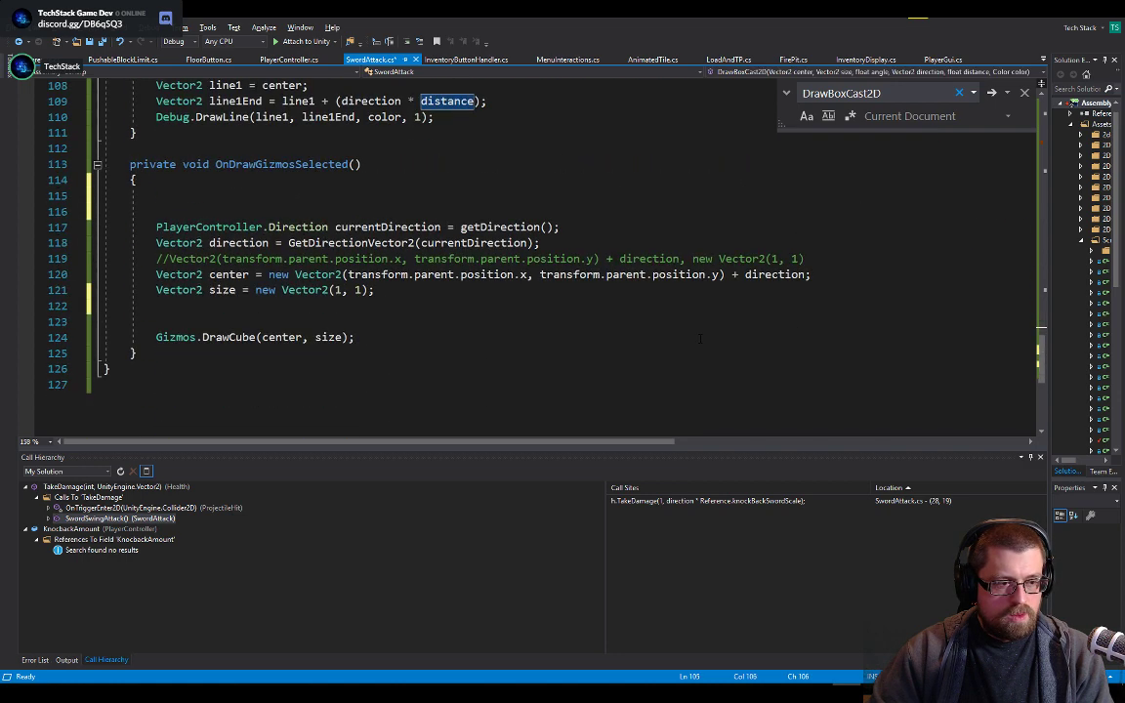
{"action": "left_click", "coordinate": [372, 306]}
{"action": "type", "text": "distance"}
{"action": "scroll", "coordinate": [786, 266], "scroll_direction": "up", "scroll_amount": 4}
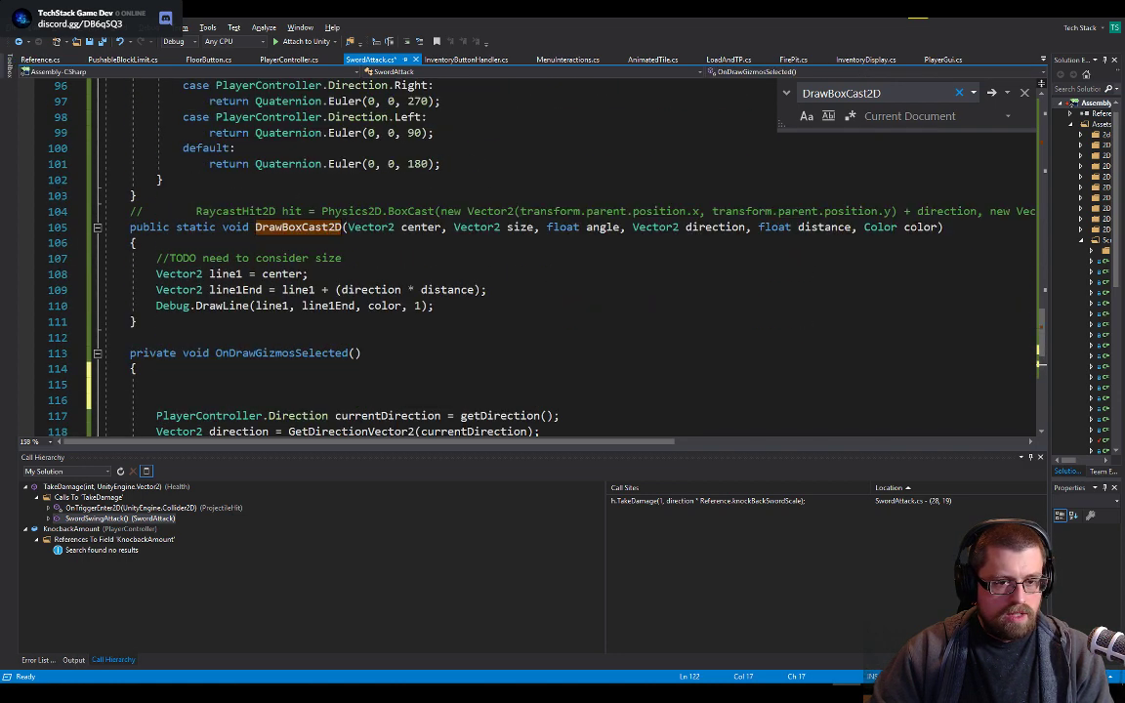
{"action": "double_click", "coordinate": [919, 227]}
{"action": "double_click", "coordinate": [813, 227]}
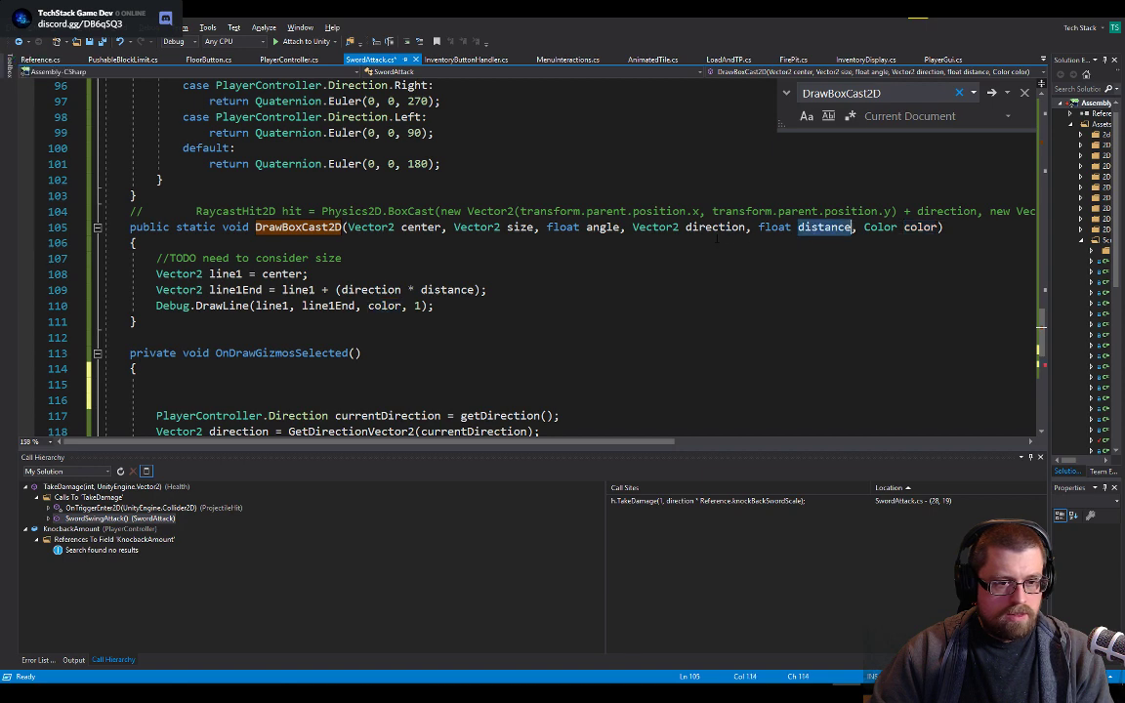
{"action": "double_click", "coordinate": [711, 227]}
{"action": "scroll", "coordinate": [472, 313], "scroll_direction": "down", "scroll_amount": 4}
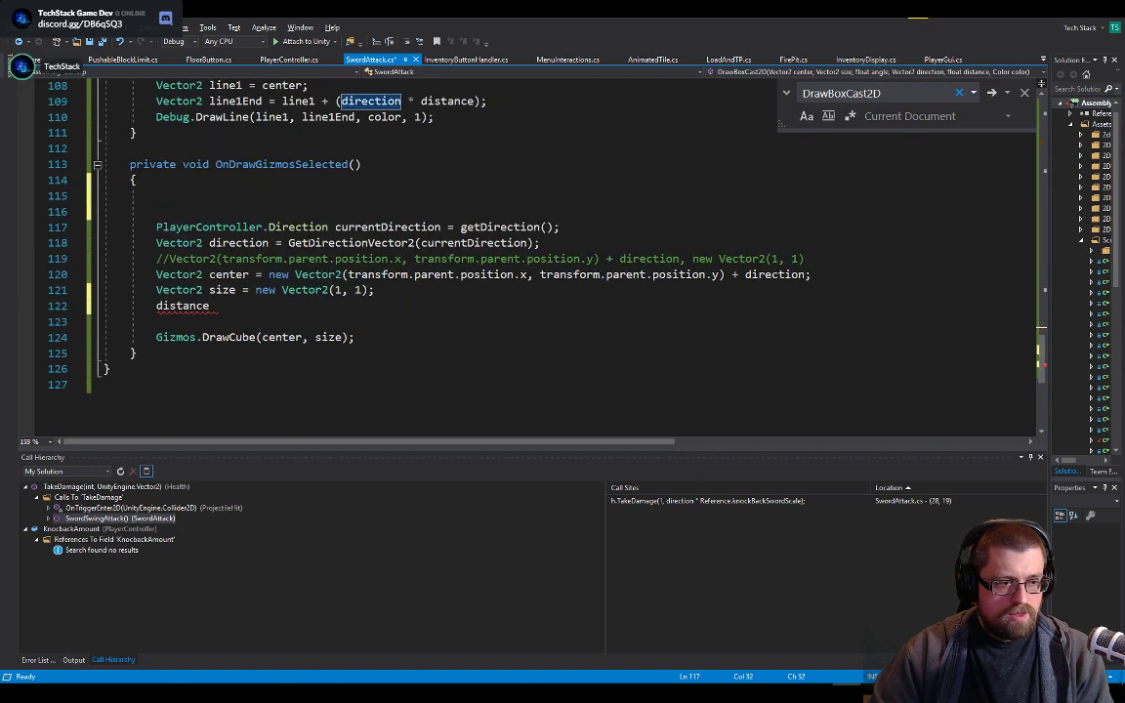
{"action": "double_click", "coordinate": [308, 227]}
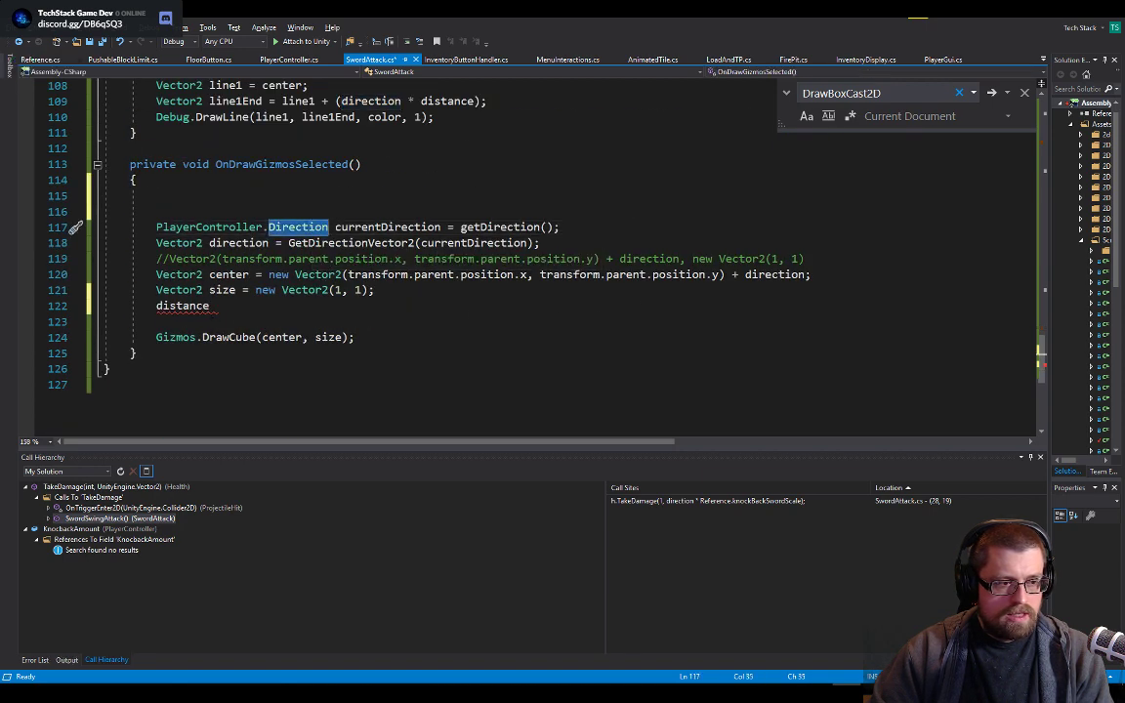
- Replace the "distance" placeholder in OnDrawGizmosSelected with swingDistance, copied from the DrawBoxCast2D call in SwordSwingAttack
{"action": "left_click", "coordinate": [210, 305]}
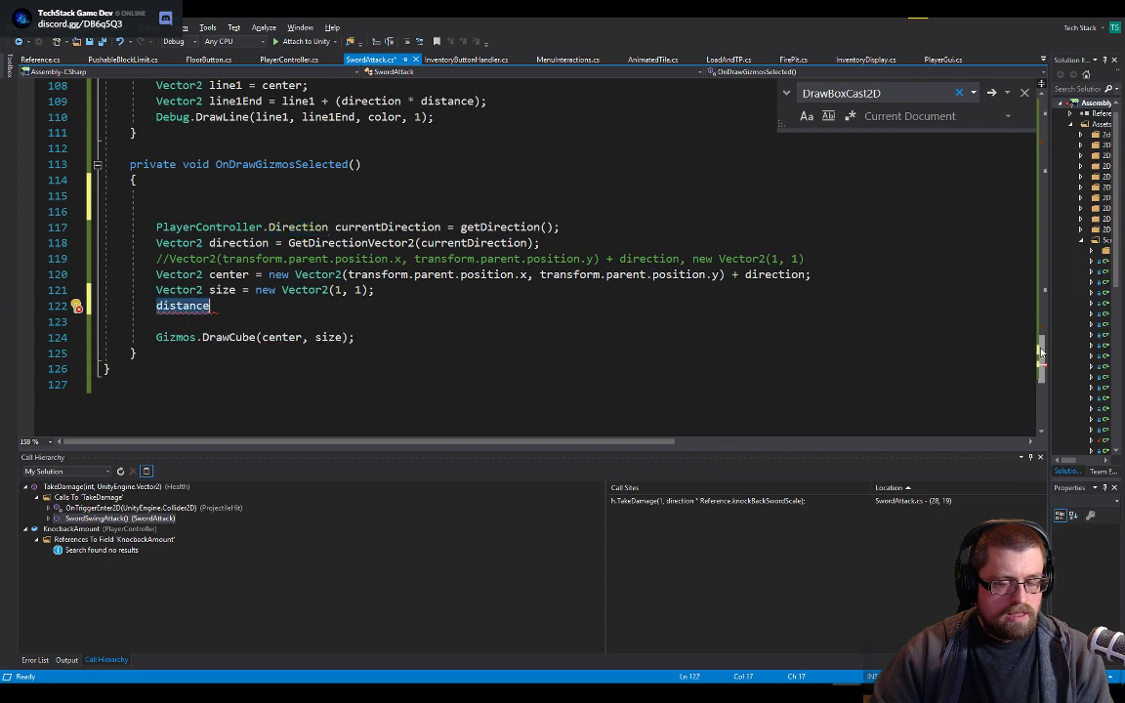
{"action": "left_click_drag", "start_coordinate": [1041, 352], "coordinate": [1041, 139]}
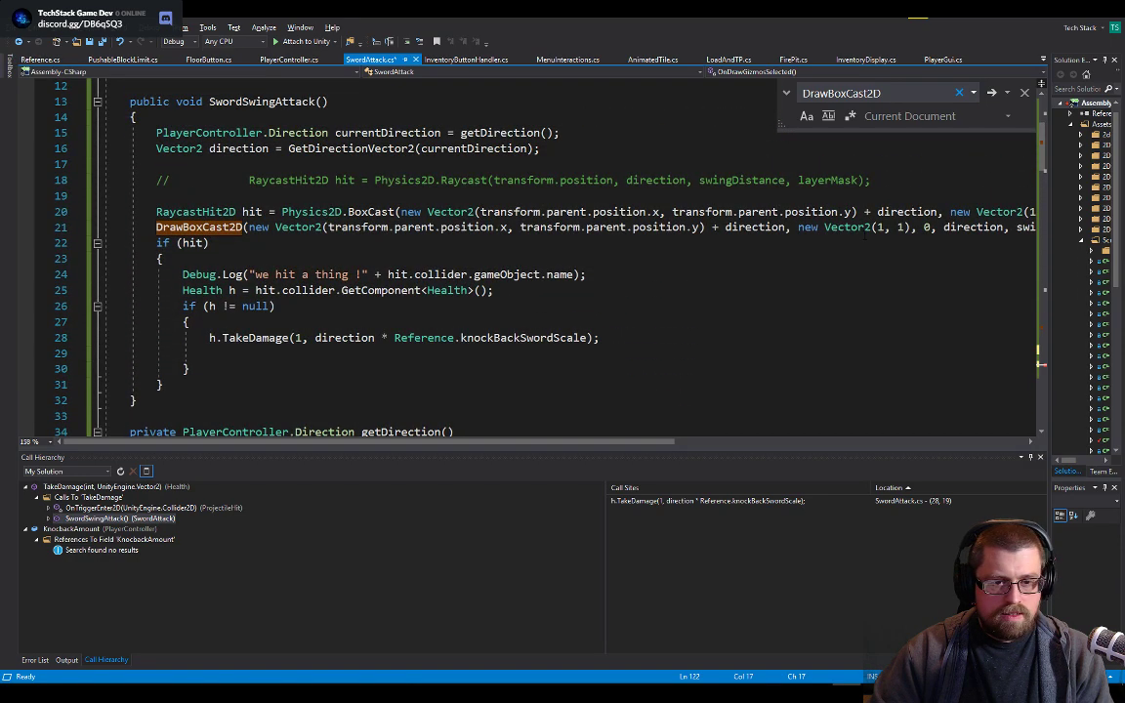
{"action": "double_click", "coordinate": [980, 231]}
{"action": "left_click_drag", "start_coordinate": [665, 442], "coordinate": [758, 442]}
{"action": "double_click", "coordinate": [924, 230]}
{"action": "key", "text": "ctrl+c"}
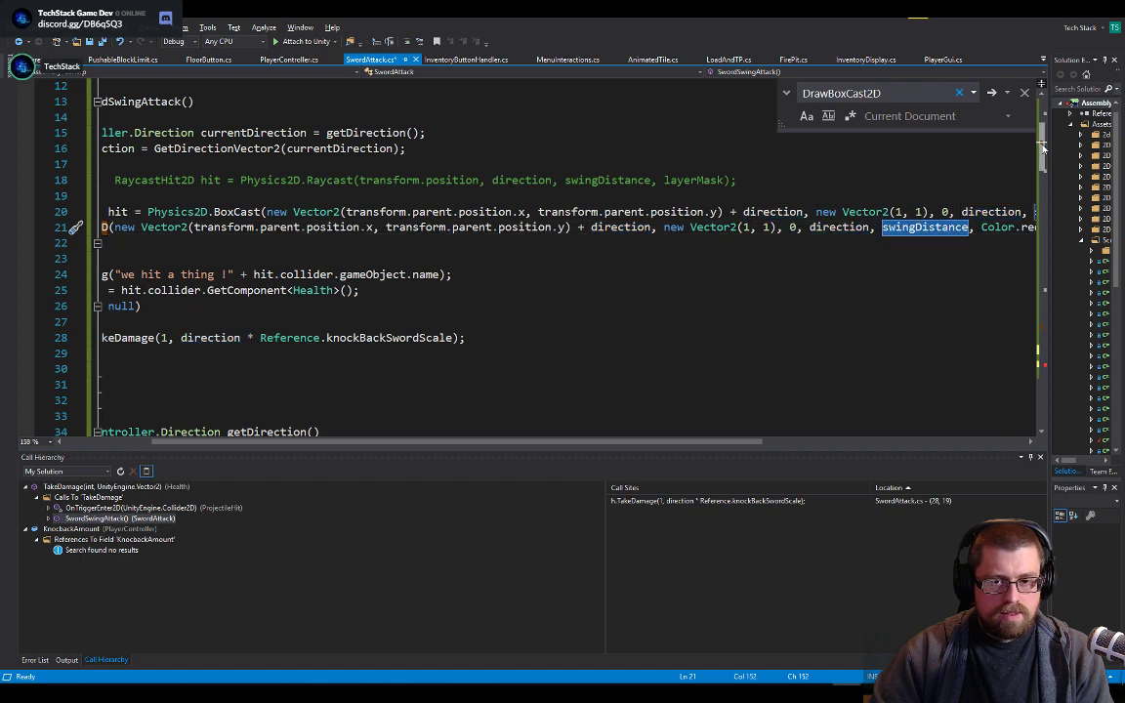
{"action": "left_click_drag", "start_coordinate": [1041, 161], "coordinate": [892, 427]}
{"action": "left_click_drag", "start_coordinate": [629, 445], "coordinate": [532, 443]}
{"action": "scroll", "coordinate": [416, 304], "scroll_direction": "up", "scroll_amount": 1}
{"action": "scroll", "coordinate": [415, 305], "scroll_direction": "up", "scroll_amount": 7}
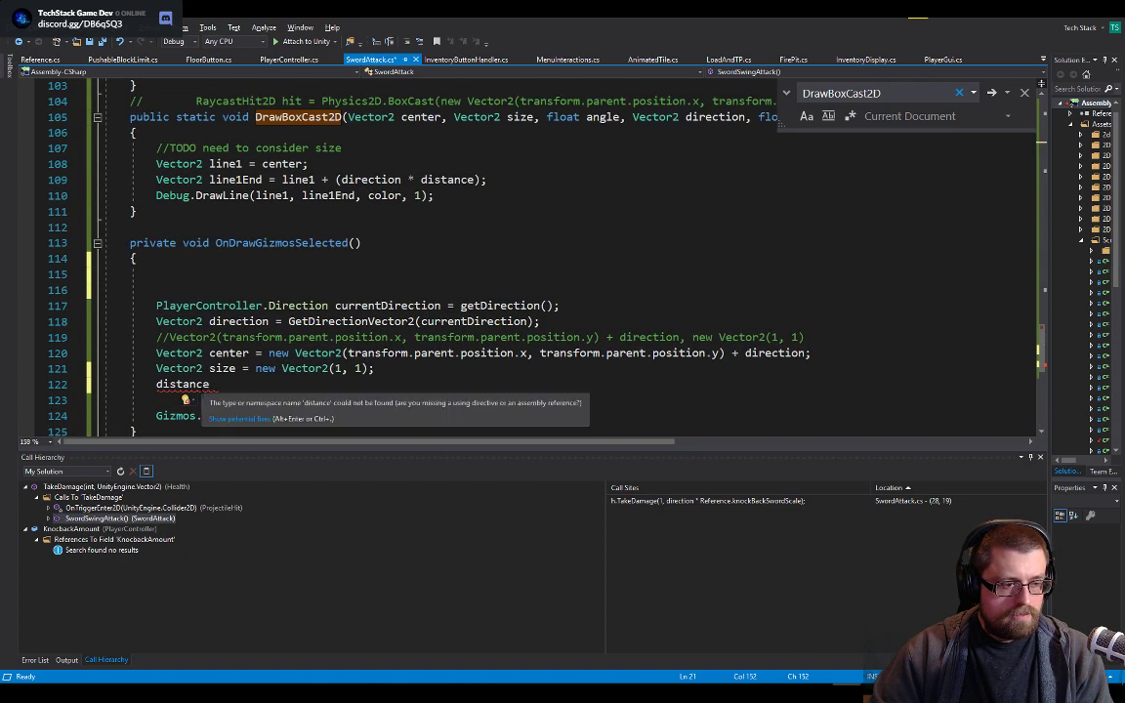
{"action": "left_click", "coordinate": [284, 390]}
{"action": "key", "text": "ctrl+v"}
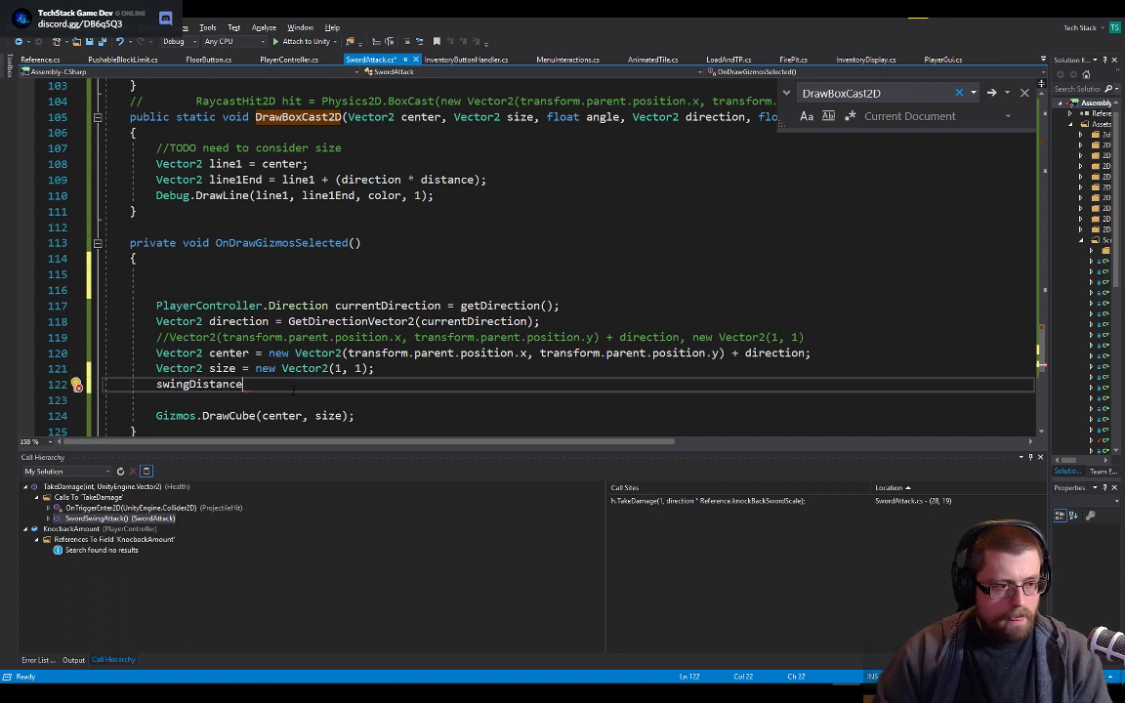
- Insert a blank line above swingDistance in OnDrawGizmosSelected and remove the trailing space after it
{"action": "key", "text": "Home"}
{"action": "key", "text": "Return"}
{"action": "key", "text": "Down"}
{"action": "key", "text": "Down"}
{"action": "key", "text": "Down"}
{"action": "key", "text": "Down"}
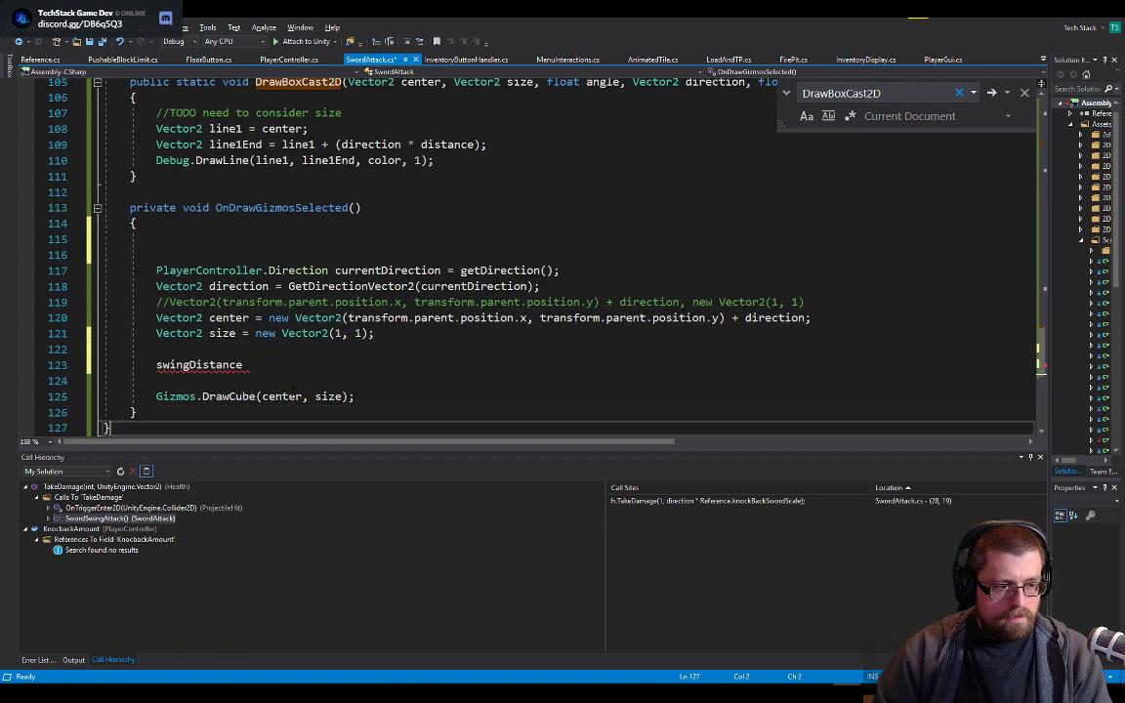
{"action": "key", "text": "Up"}
{"action": "key", "text": "Up"}
{"action": "key", "text": "Up"}
{"action": "key", "text": "Up"}
{"action": "key", "text": "Home"}
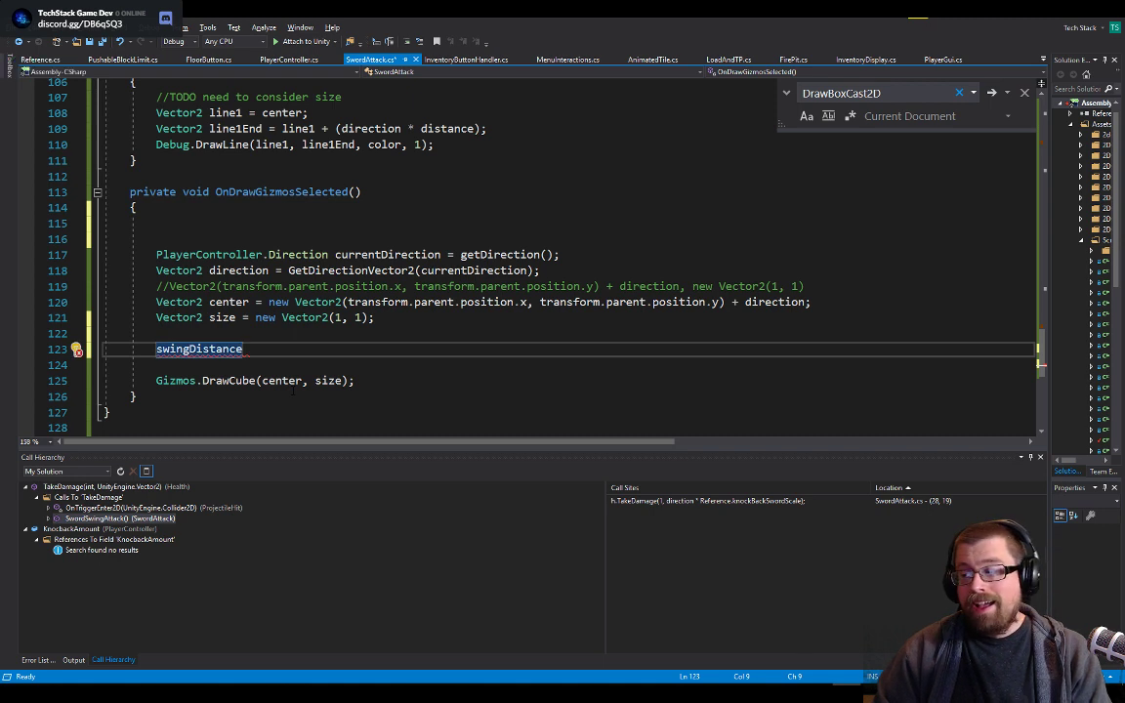
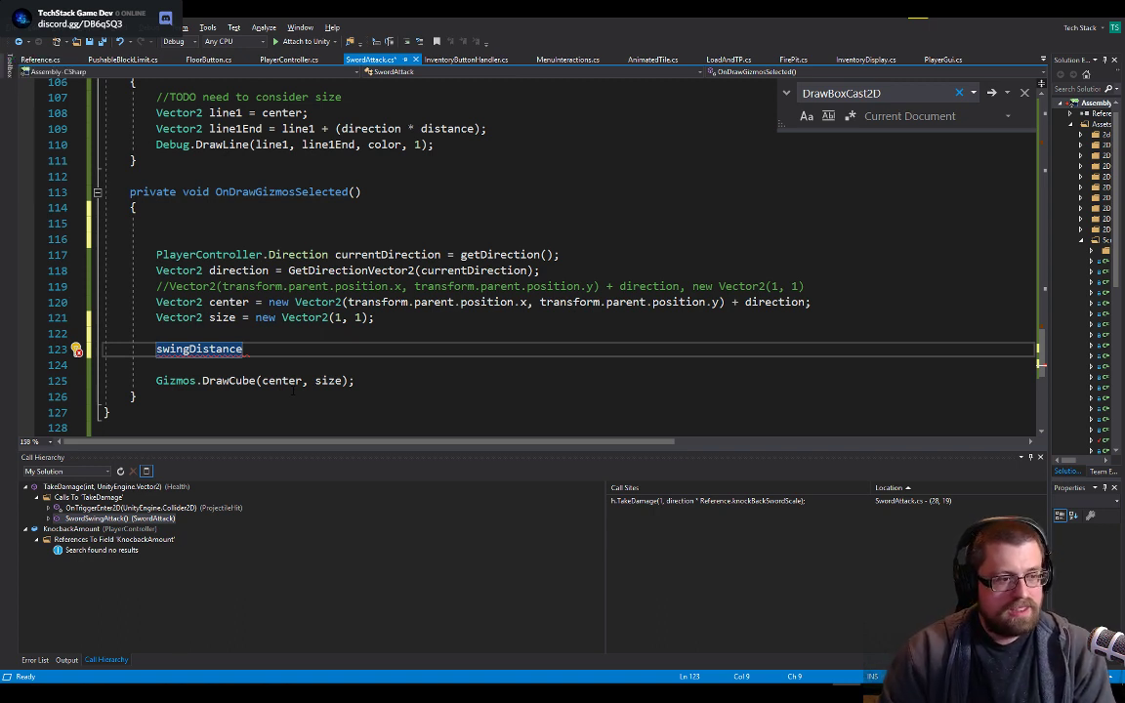
{"action": "key", "text": "End"}
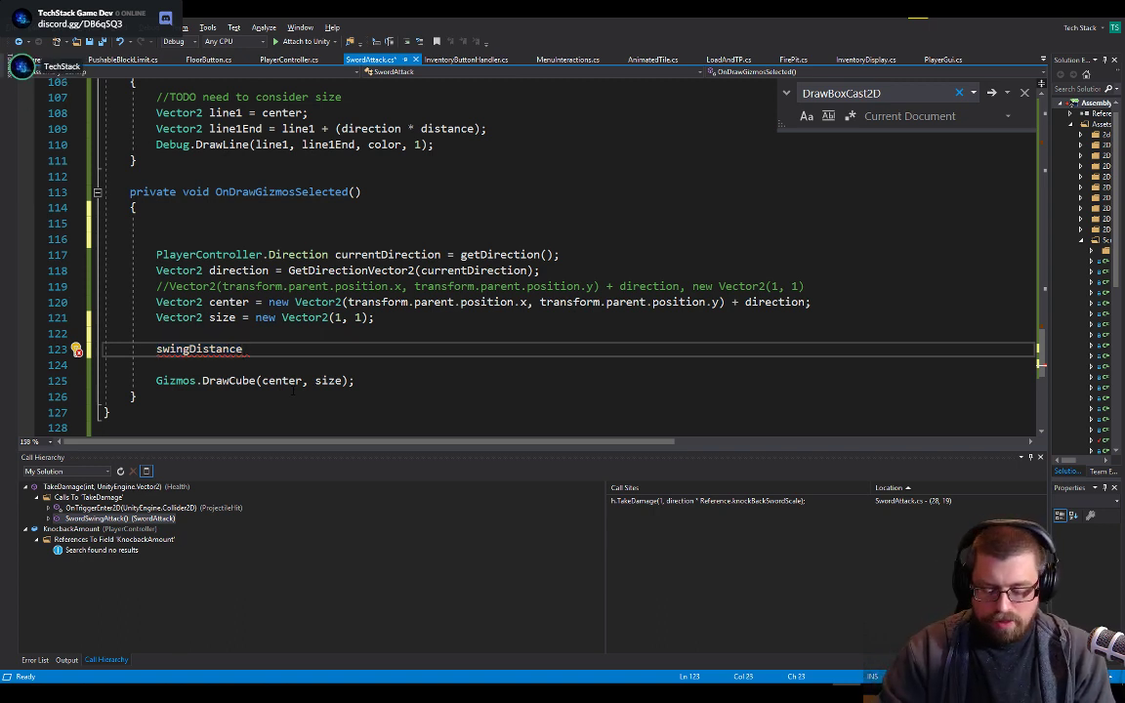
{"action": "key", "text": "BackSpace"}
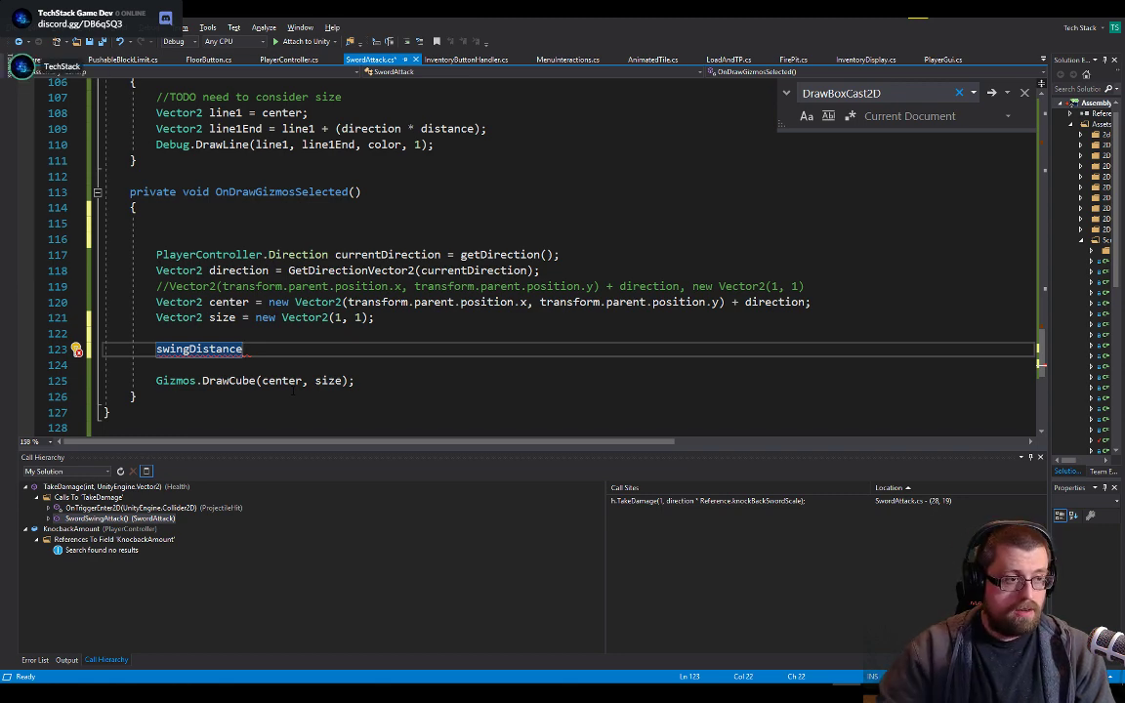
- Review the BoxCast and DrawBoxCast2D calls in SwordSwingAttack and save SwordAttack.cs
{"action": "scroll", "coordinate": [293, 390], "scroll_direction": "up", "scroll_amount": 16}
{"action": "scroll", "coordinate": [357, 332], "scroll_direction": "up", "scroll_amount": 14}
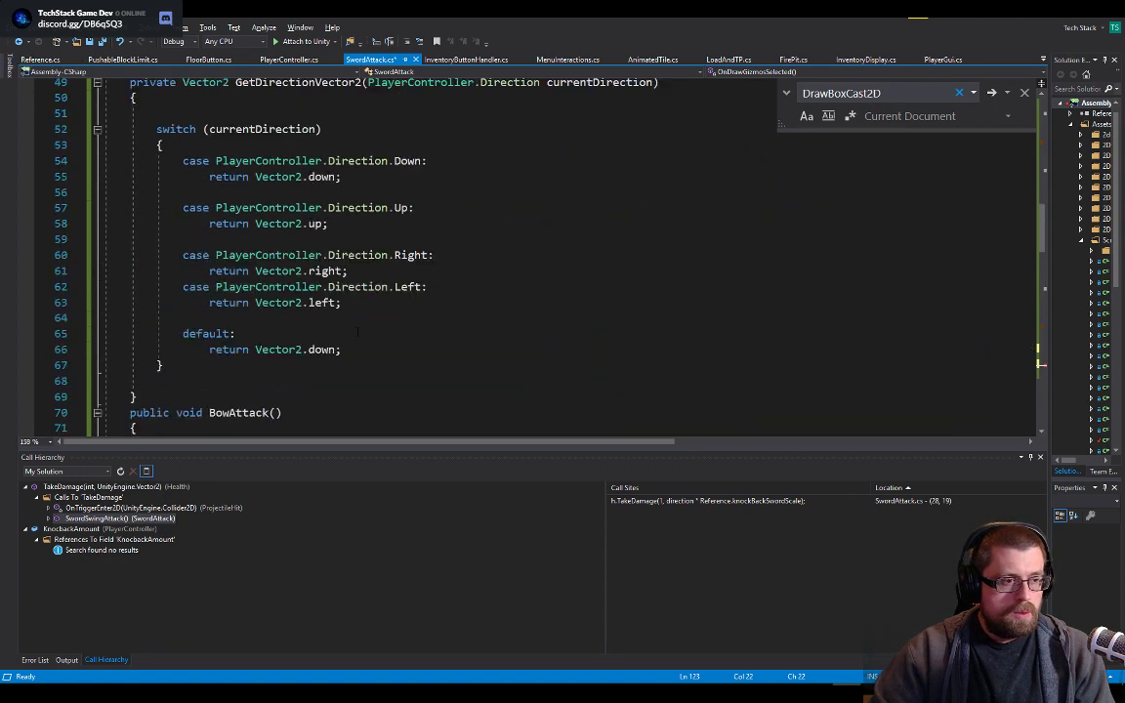
{"action": "scroll", "coordinate": [358, 332], "scroll_direction": "up", "scroll_amount": 5}
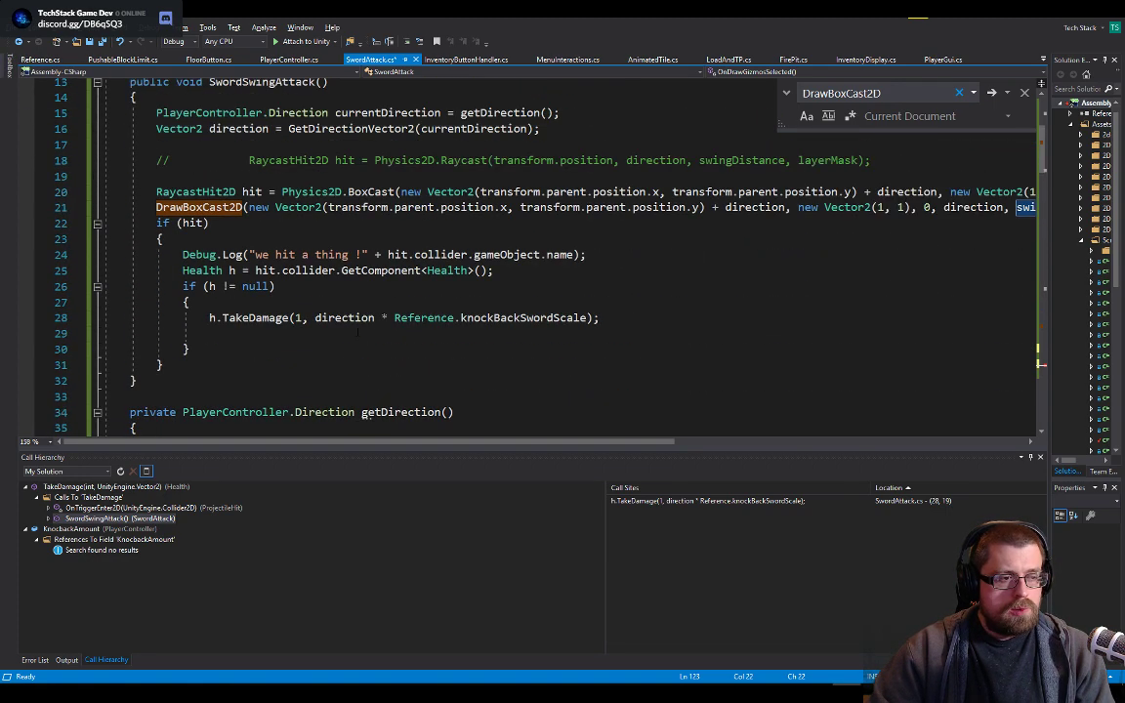
{"action": "scroll", "coordinate": [358, 332], "scroll_direction": "down", "scroll_amount": 20}
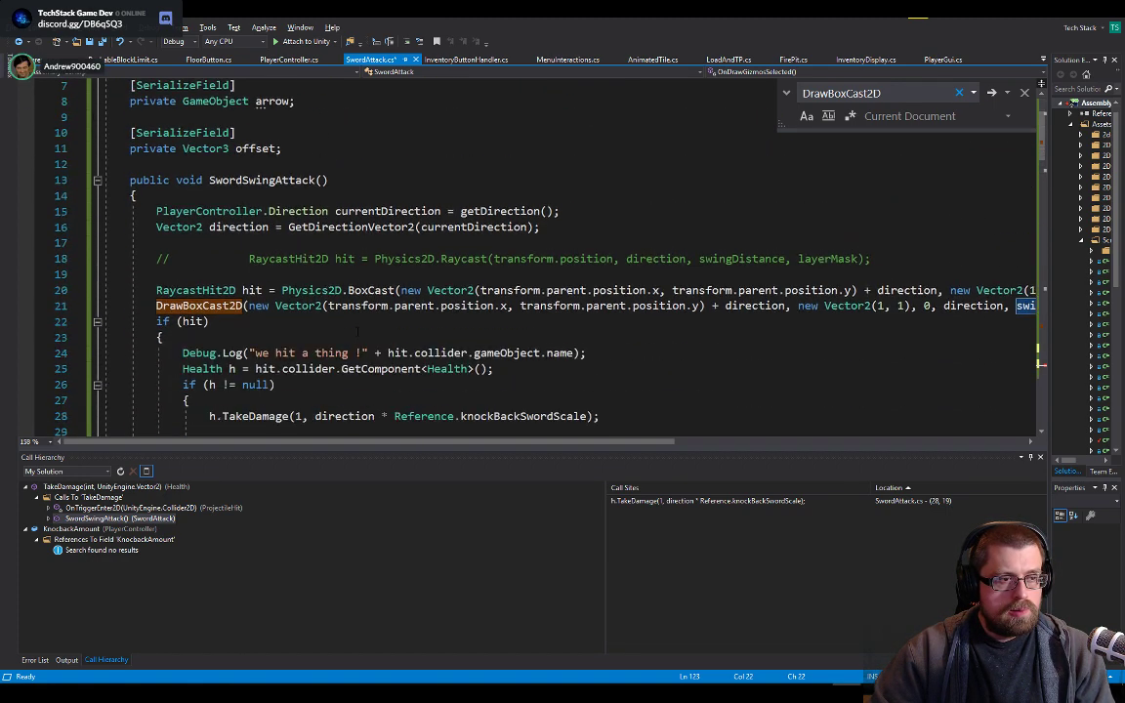
{"action": "scroll", "coordinate": [382, 323], "scroll_direction": "down", "scroll_amount": 15}
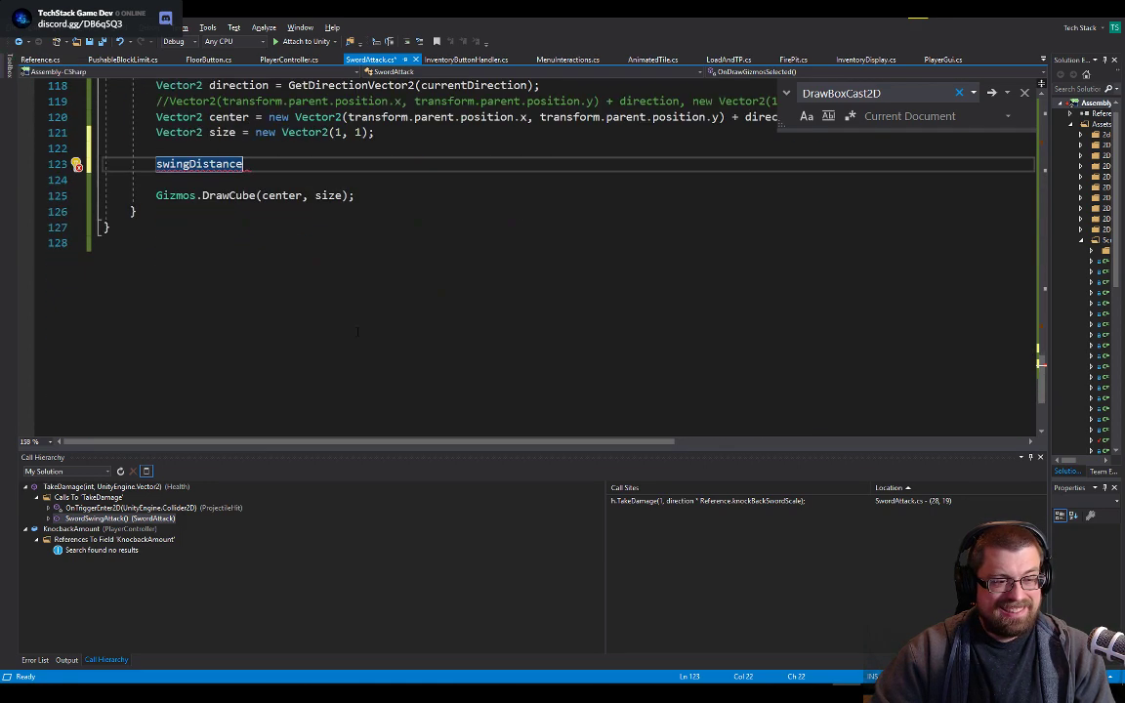
{"action": "scroll", "coordinate": [382, 323], "scroll_direction": "up", "scroll_amount": 7}
{"action": "scroll", "coordinate": [382, 323], "scroll_direction": "down", "scroll_amount": 4}
{"action": "key", "text": "ctrl+s"}
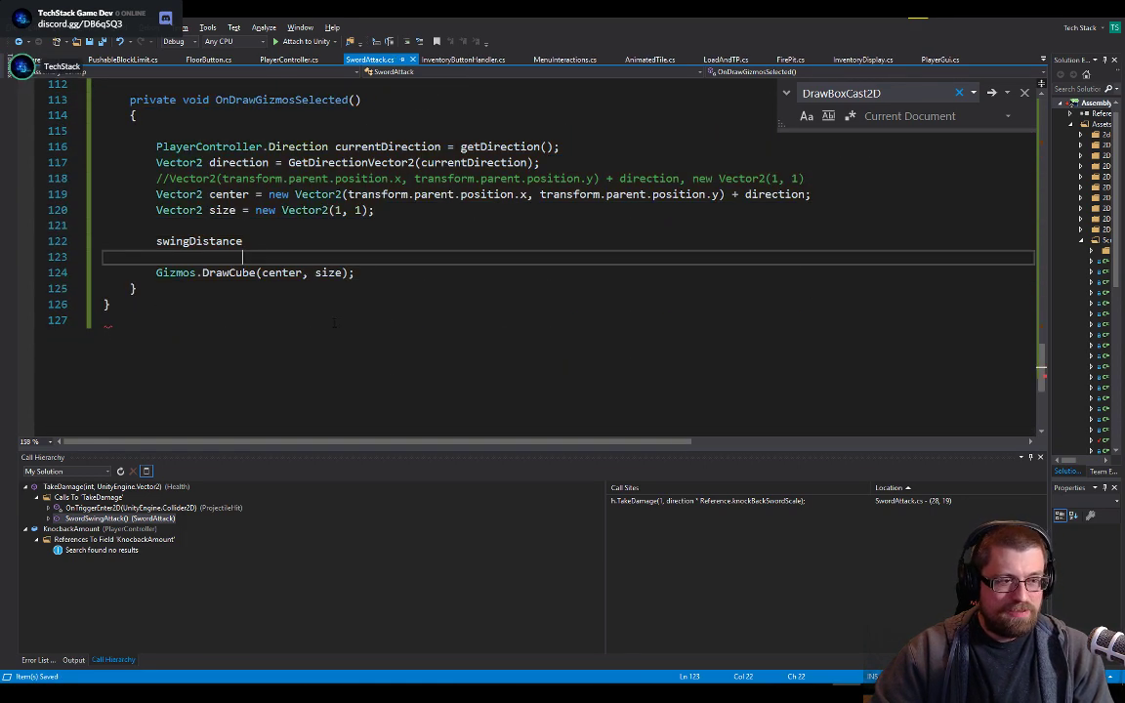
- Insert two blank lines between the size declaration and swingDistance in OnDrawGizmosSelected
{"action": "left_click", "coordinate": [311, 230]}
{"action": "left_click", "coordinate": [315, 237]}
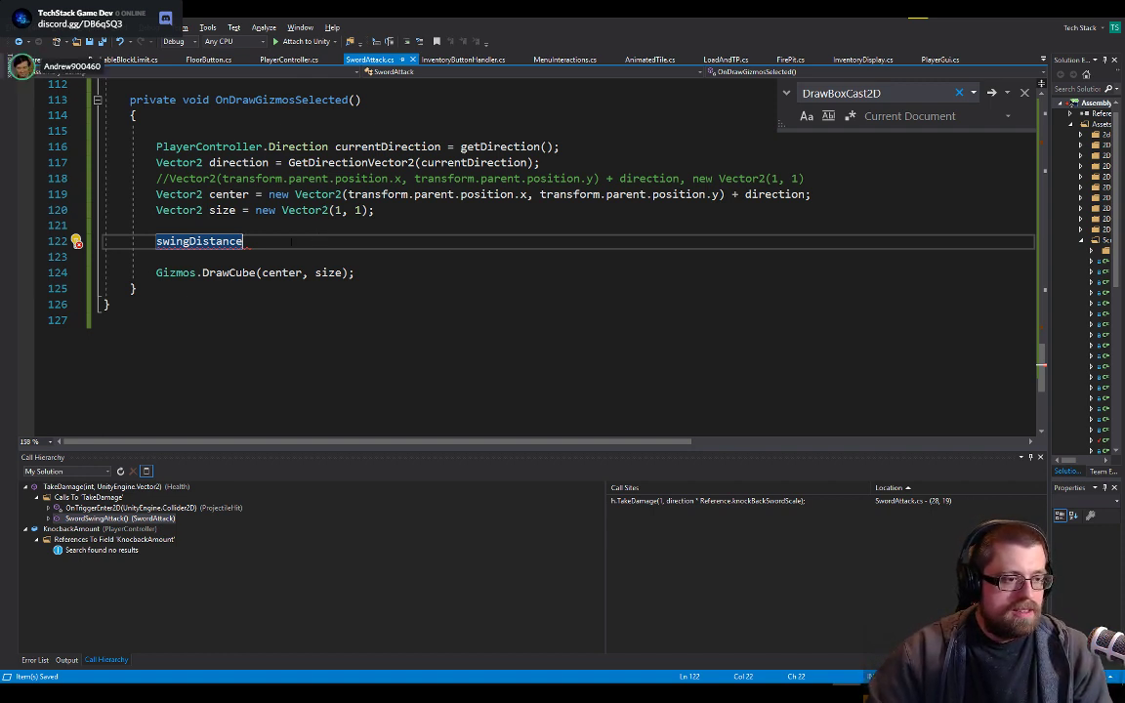
{"action": "scroll", "coordinate": [488, 214], "scroll_direction": "up", "scroll_amount": 1}
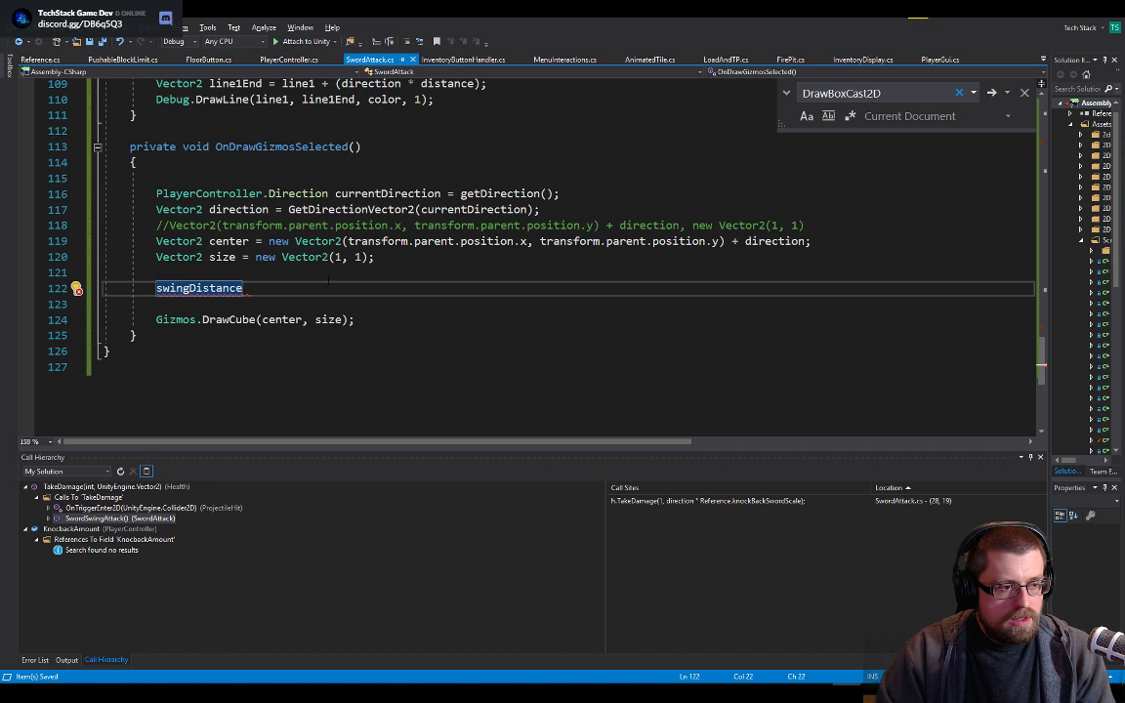
{"action": "key", "text": "Up"}
{"action": "key", "text": "Up"}
{"action": "key", "text": "Down"}
{"action": "key", "text": "Down"}
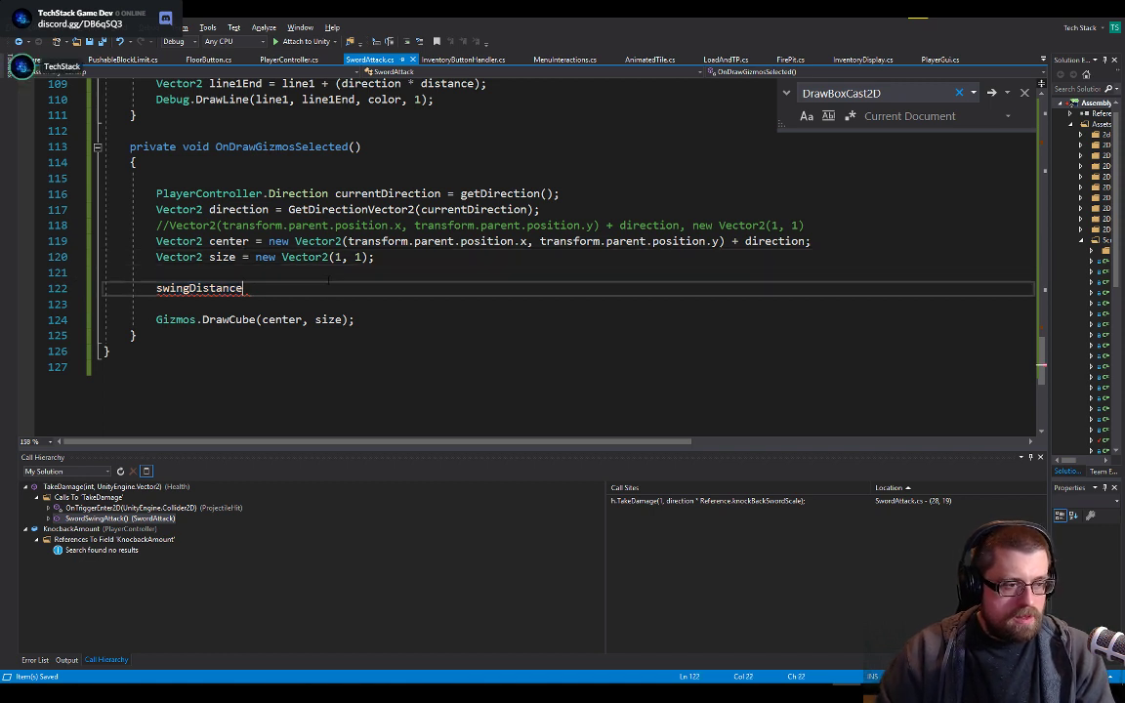
{"action": "key", "text": "Up"}
{"action": "key", "text": "Return"}
{"action": "key", "text": "Return"}
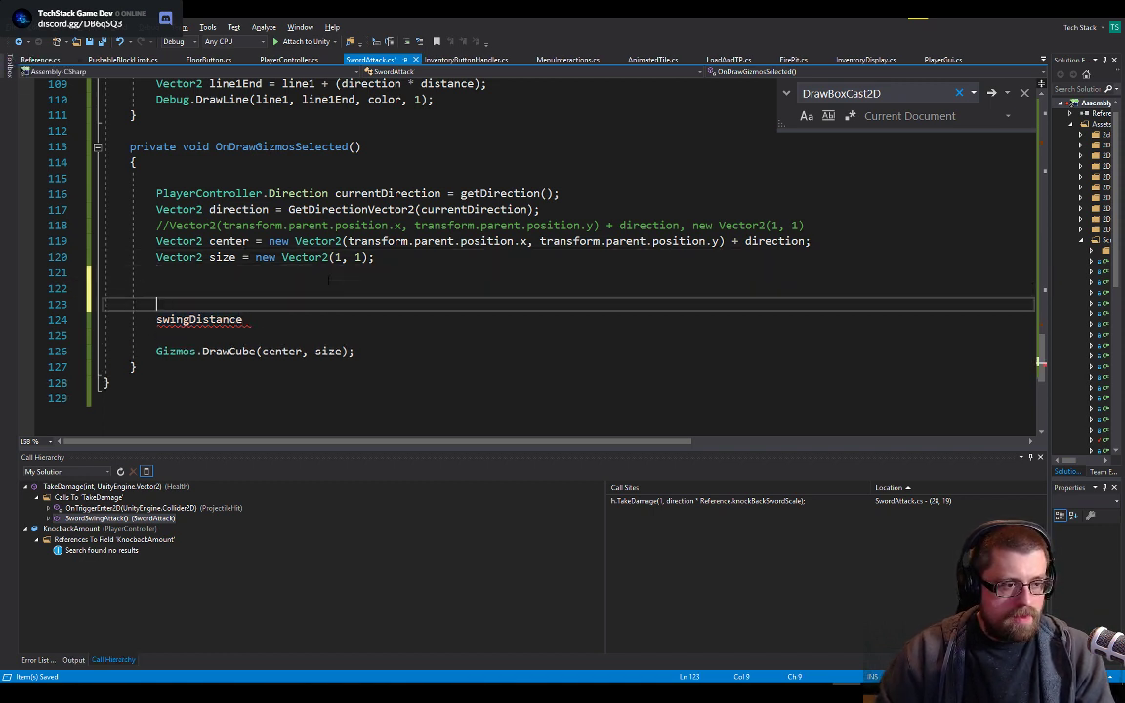
{"action": "key", "text": "Up"}
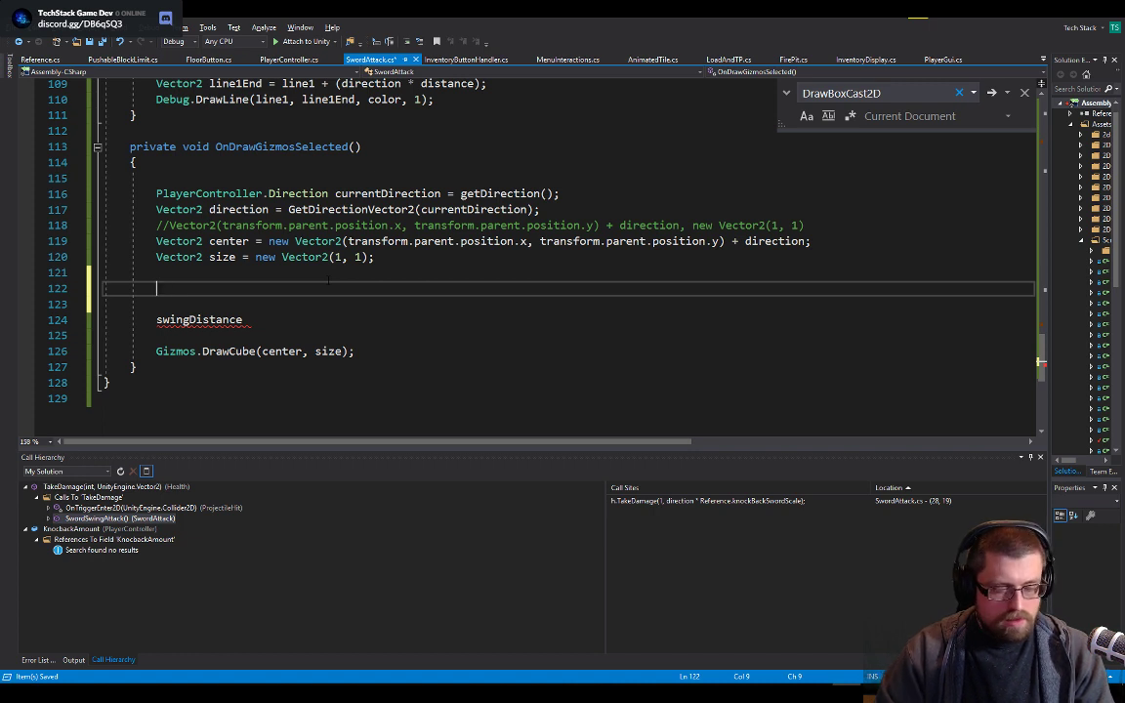
{"action": "key", "text": "ctrl+space"}
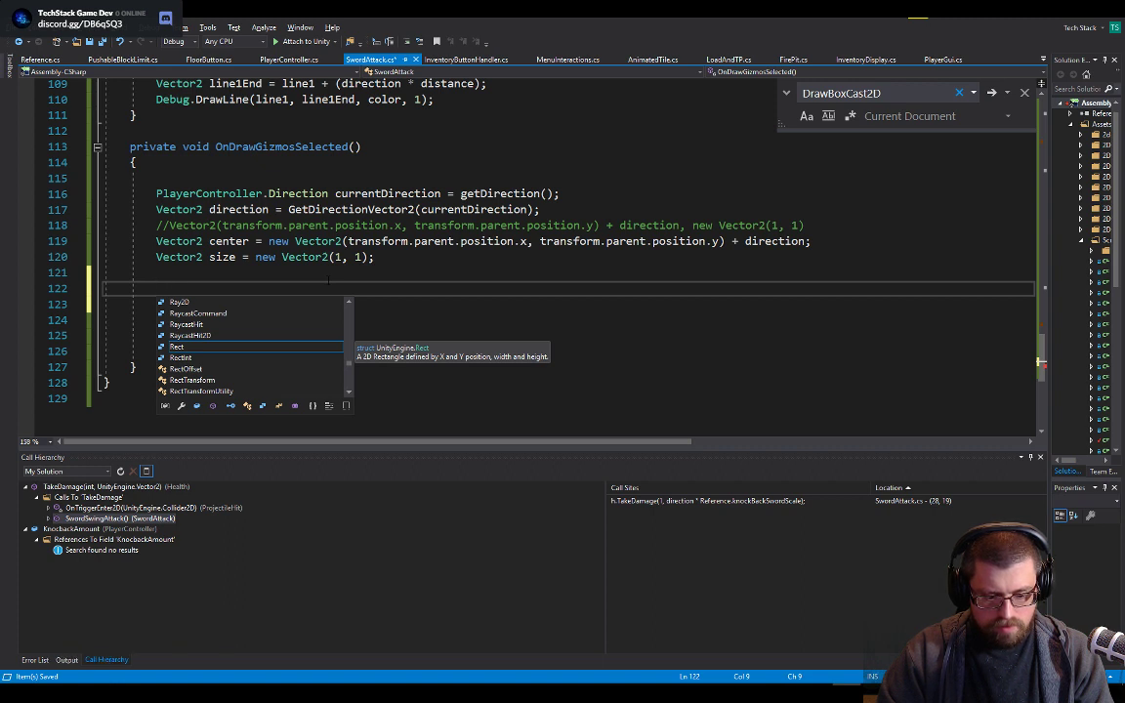
{"action": "type", "text": "float v"}
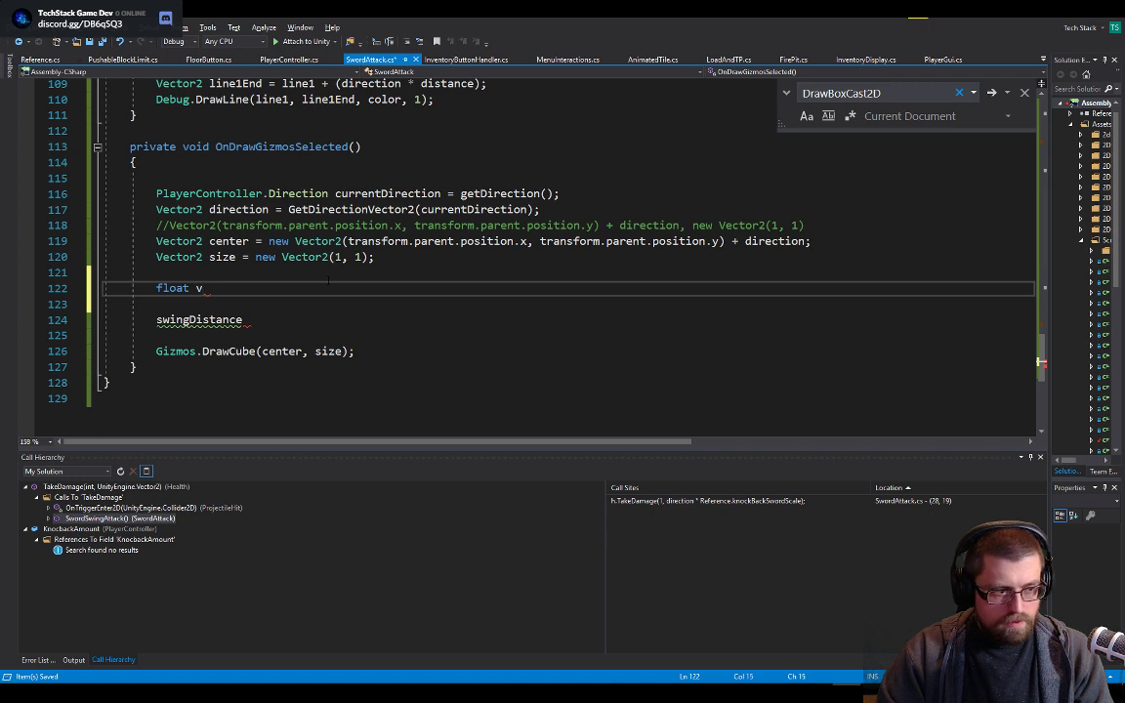
{"action": "key", "text": "BackSpace"}
{"action": "type", "text": "far"}
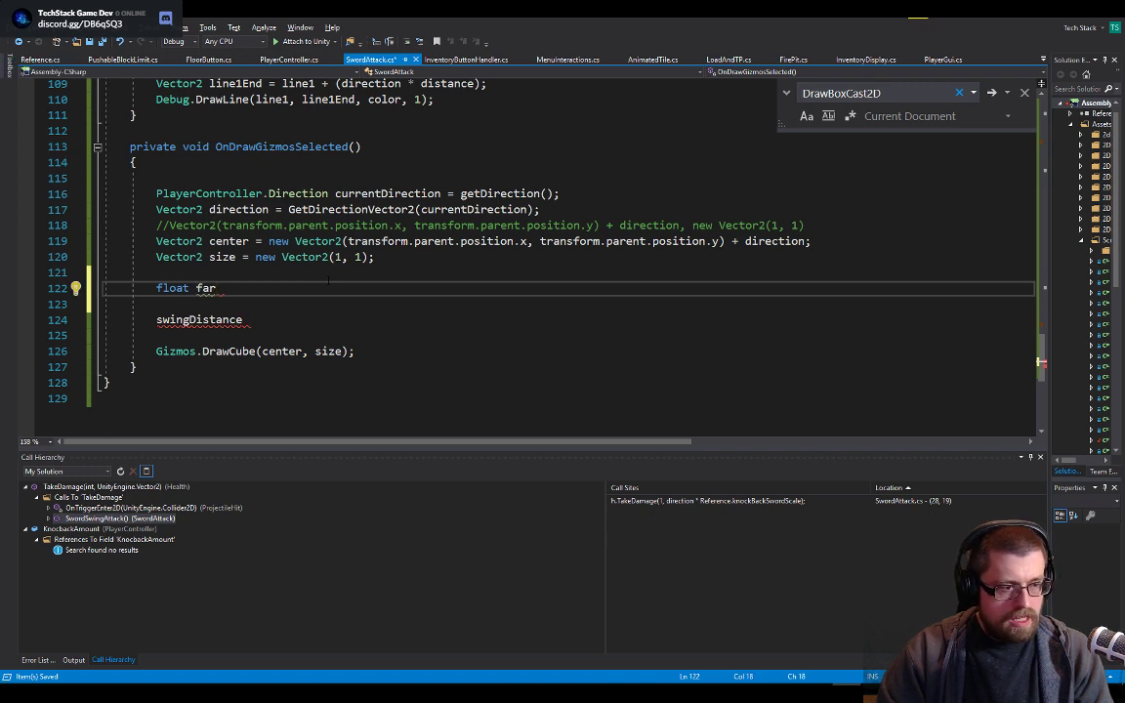
{"action": "key", "text": "ctrl+shift+Left"}
{"action": "key", "text": "BackSpace"}
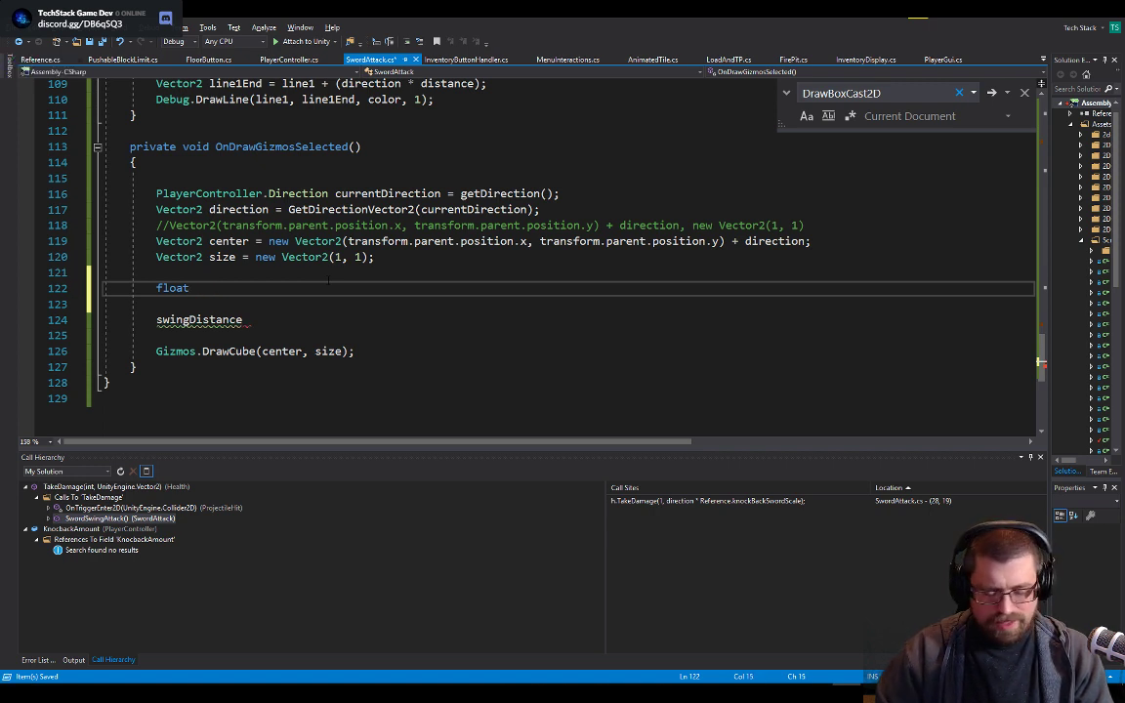
{"action": "key", "text": "ctrl+BackSpace"}
{"action": "type", "text": "vec"}
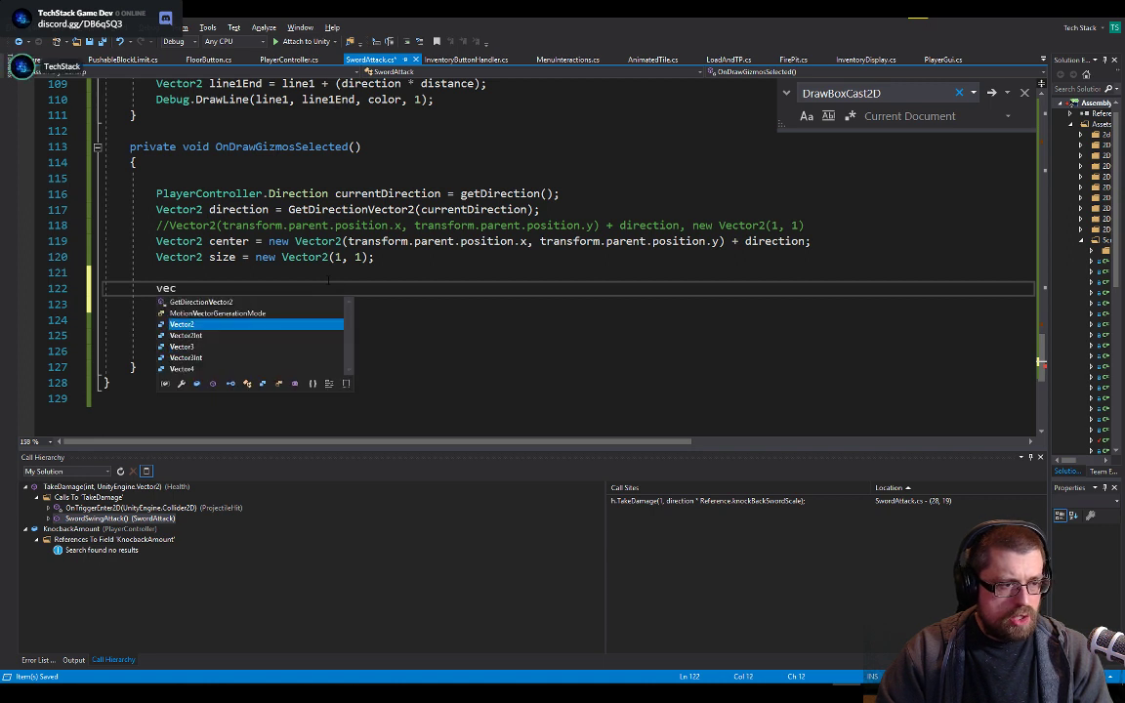
{"action": "key", "text": "BackSpace"}
{"action": "key", "text": "BackSpace"}
{"action": "key", "text": "BackSpace"}
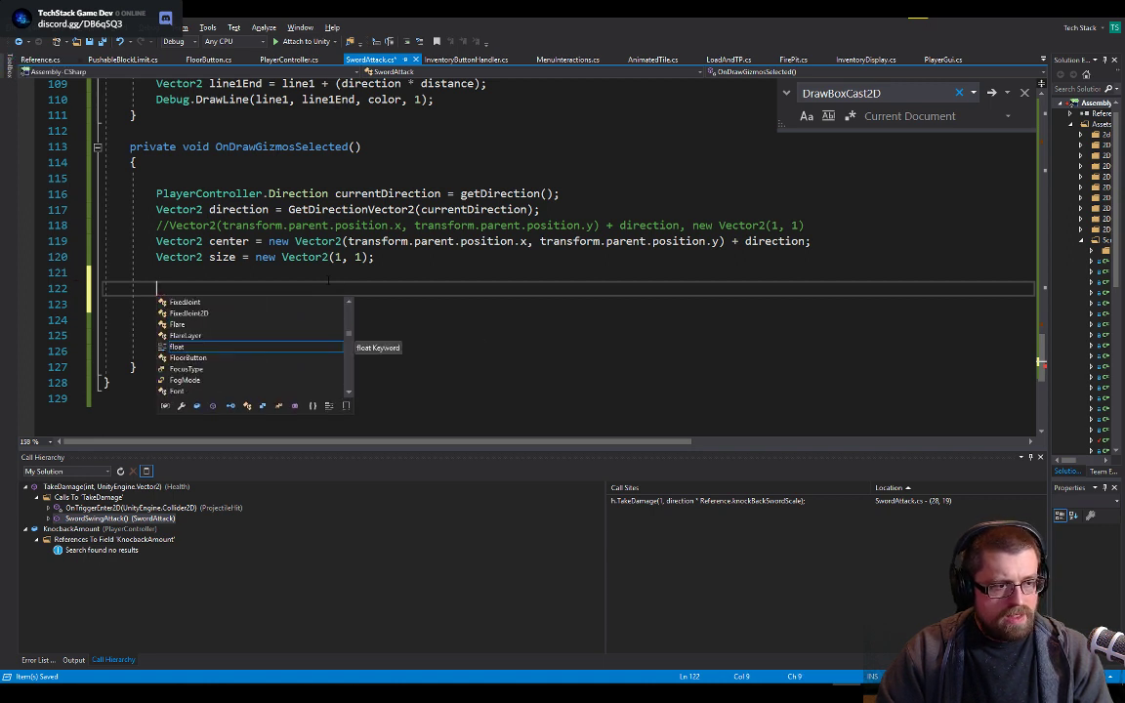
- Declare "Vector2 topLeft;" above swingDistance in OnDrawGizmosSelected, followed by a blank line
{"action": "type", "text": "vecot"}
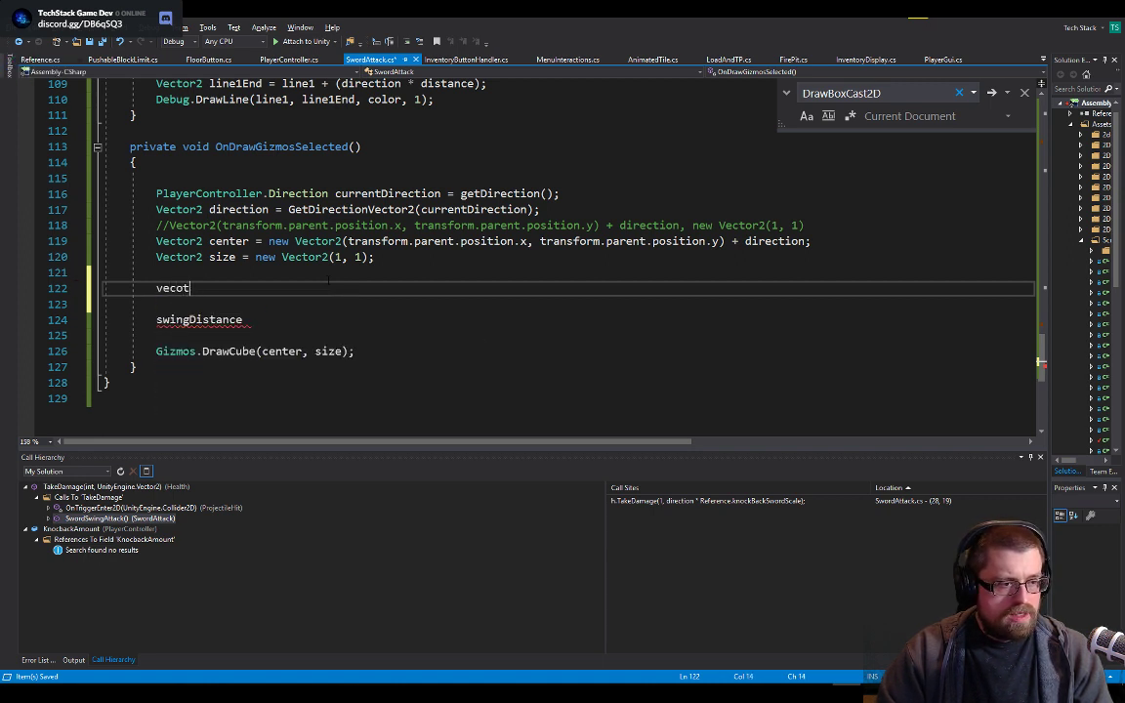
{"action": "key", "text": "BackSpace"}
{"action": "key", "text": "BackSpace"}
{"action": "type", "text": "tor2"}
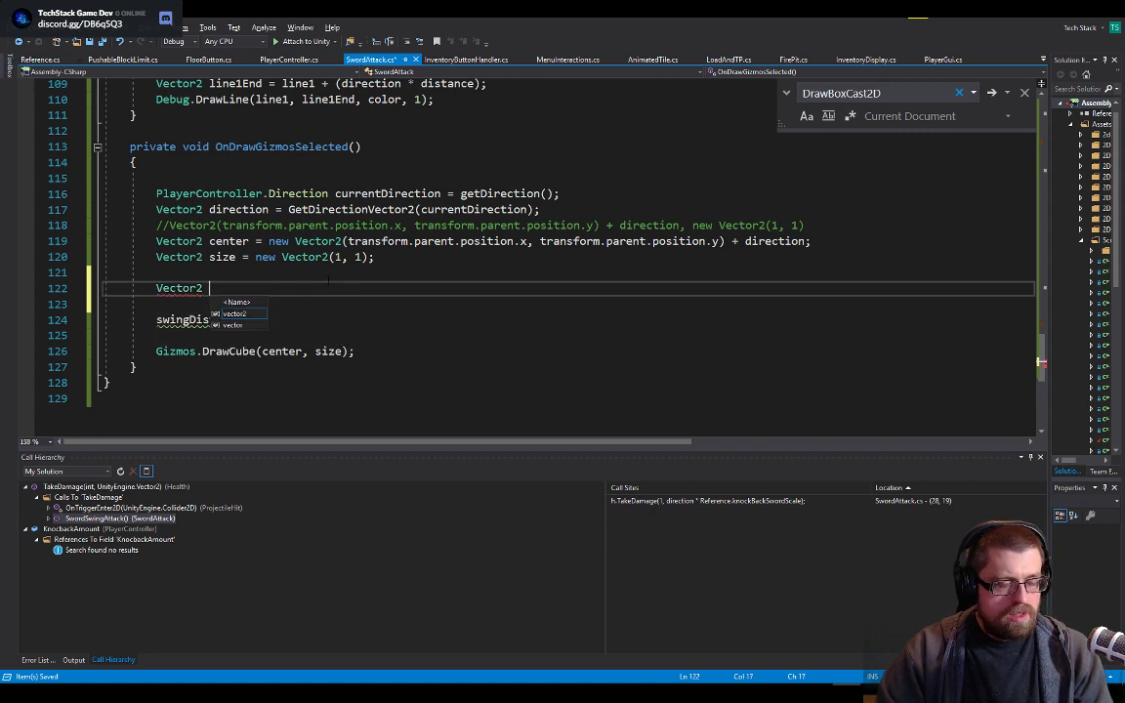
{"action": "type", "text": " top"}
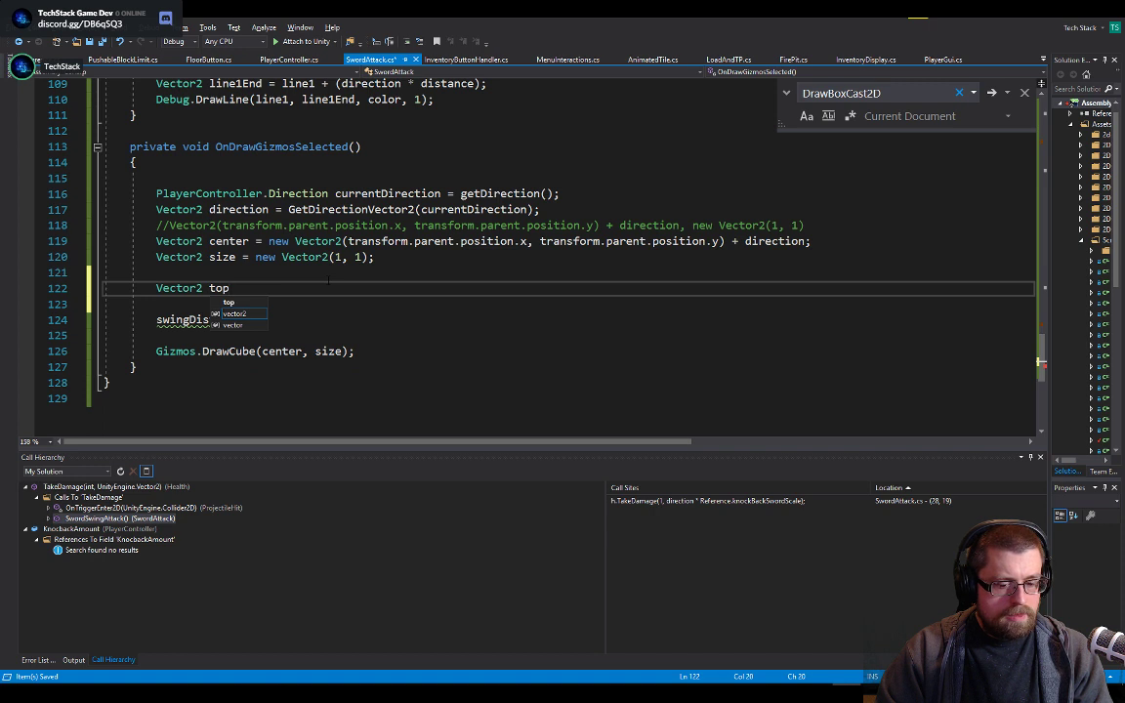
{"action": "type", "text": "Left"}
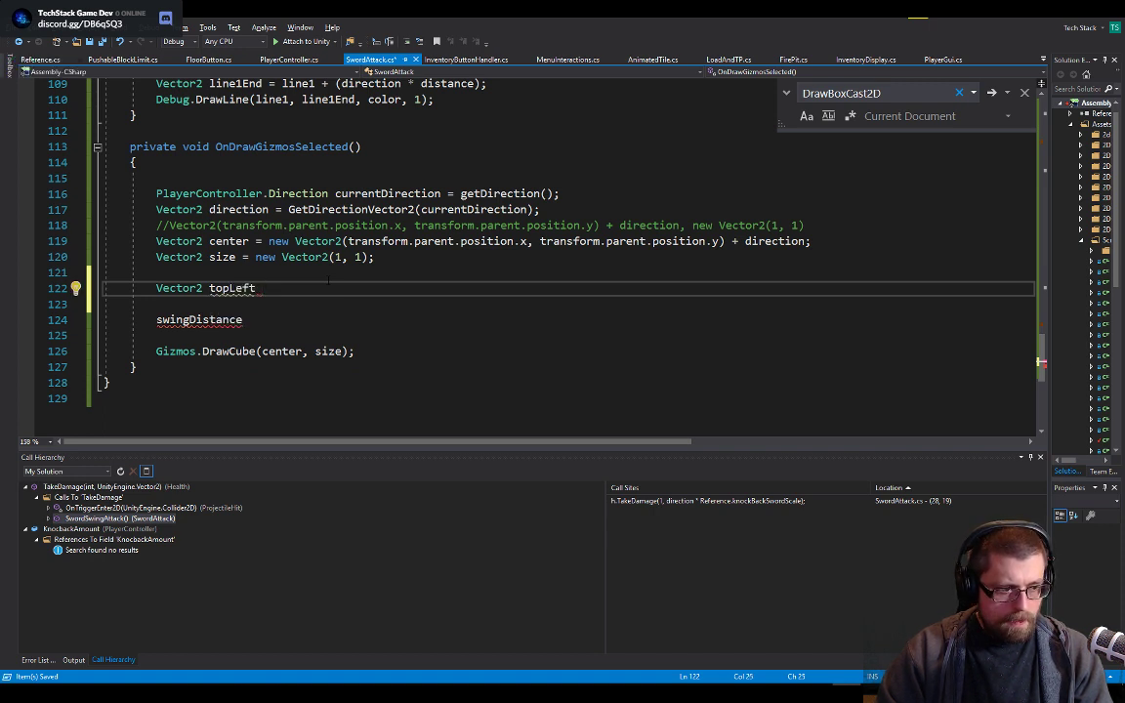
{"action": "key", "text": "BackSpace"}
{"action": "type", "text": ";"}
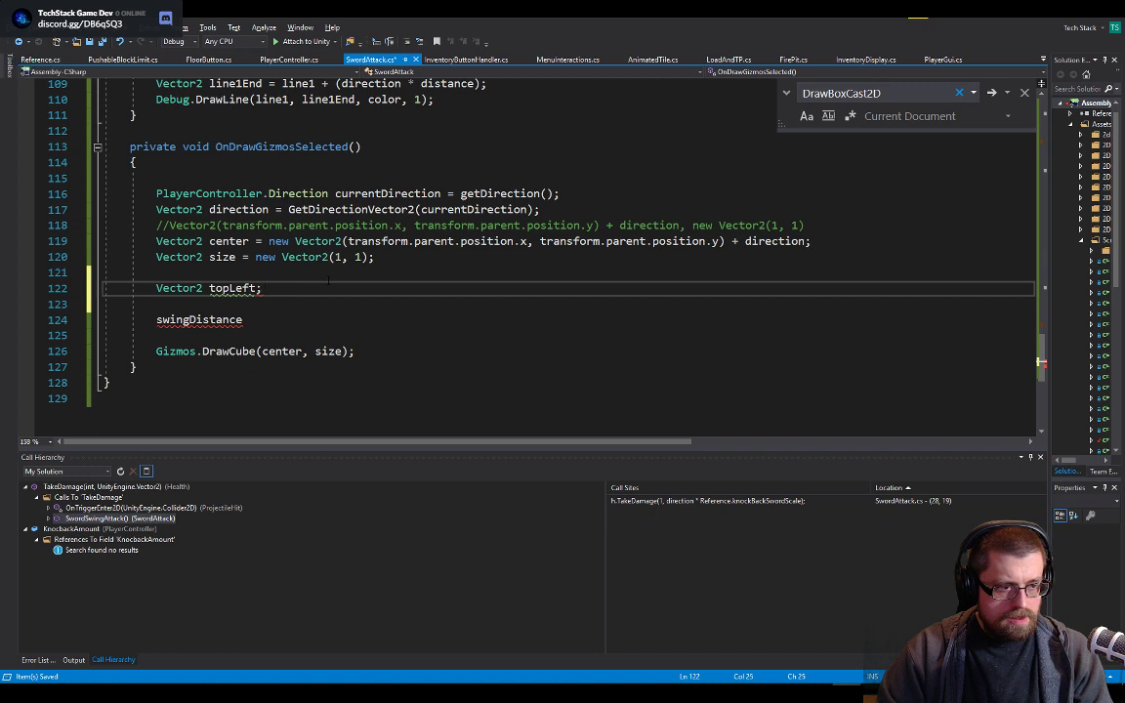
{"action": "key", "text": "Return"}
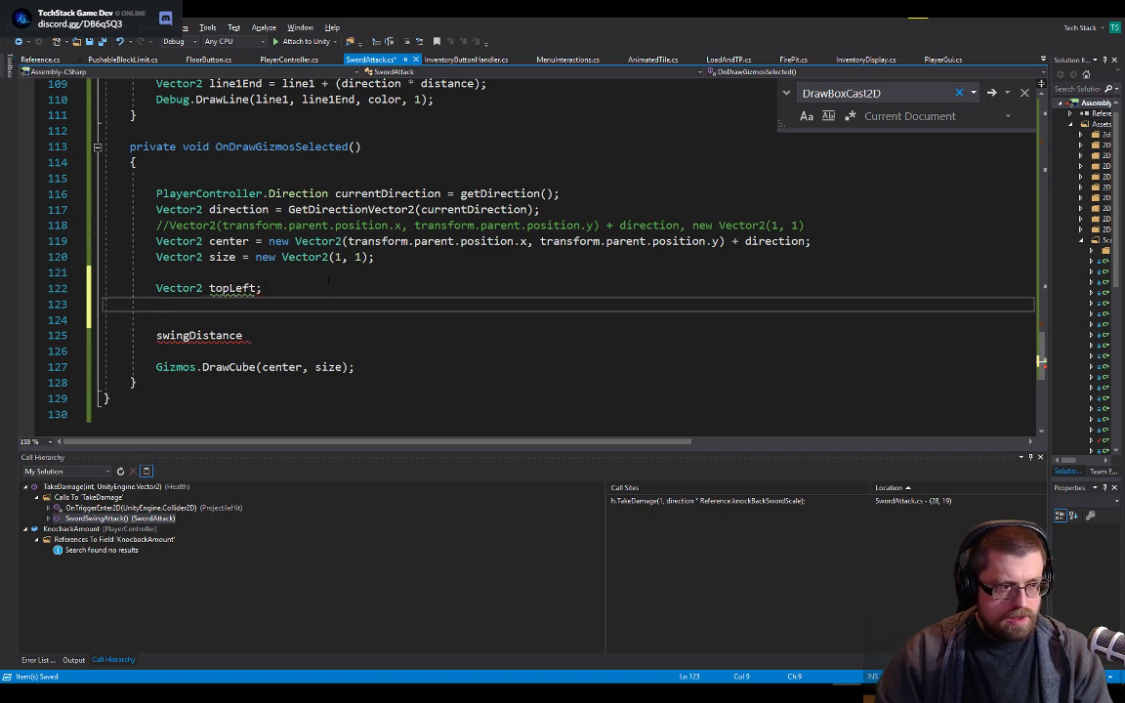
- Make room above the topLeft declaration and add the lines "float xLeft" and "float xRight" below size, without semicolons
{"action": "key", "text": "Up"}
{"action": "key", "text": "Up"}
{"action": "key", "text": "Return"}
{"action": "key", "text": "Return"}
{"action": "key", "text": "Up"}
{"action": "key", "text": "Up"}
{"action": "key", "text": "Return"}
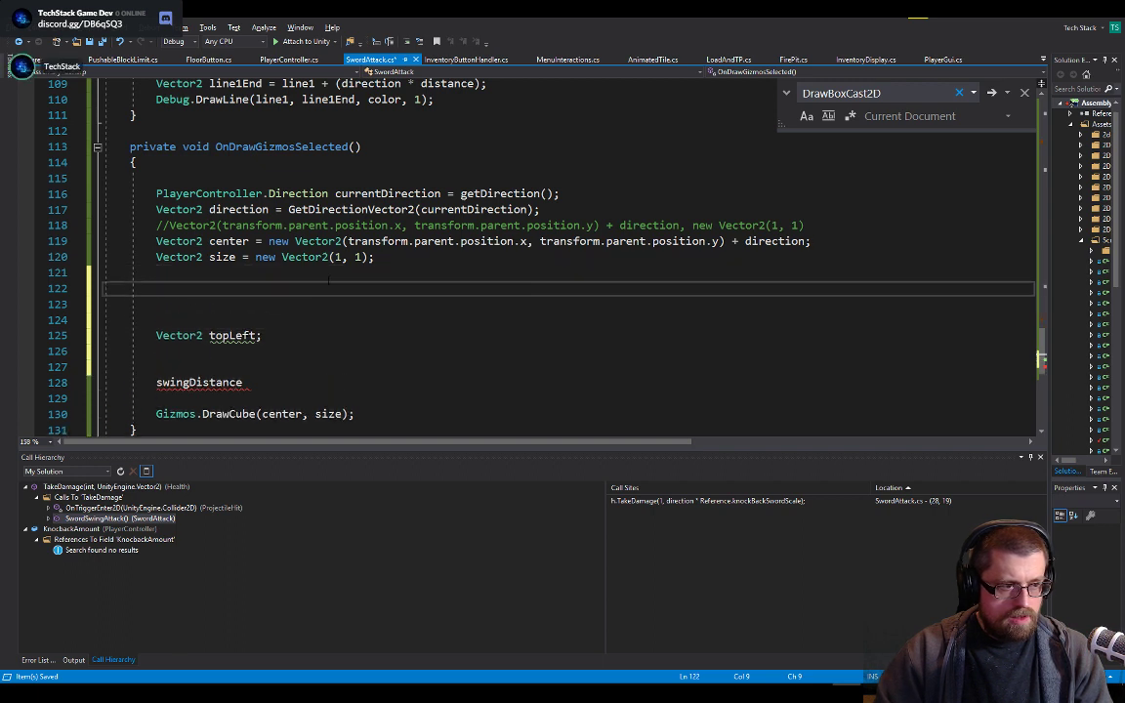
{"action": "type", "text": "fl"}
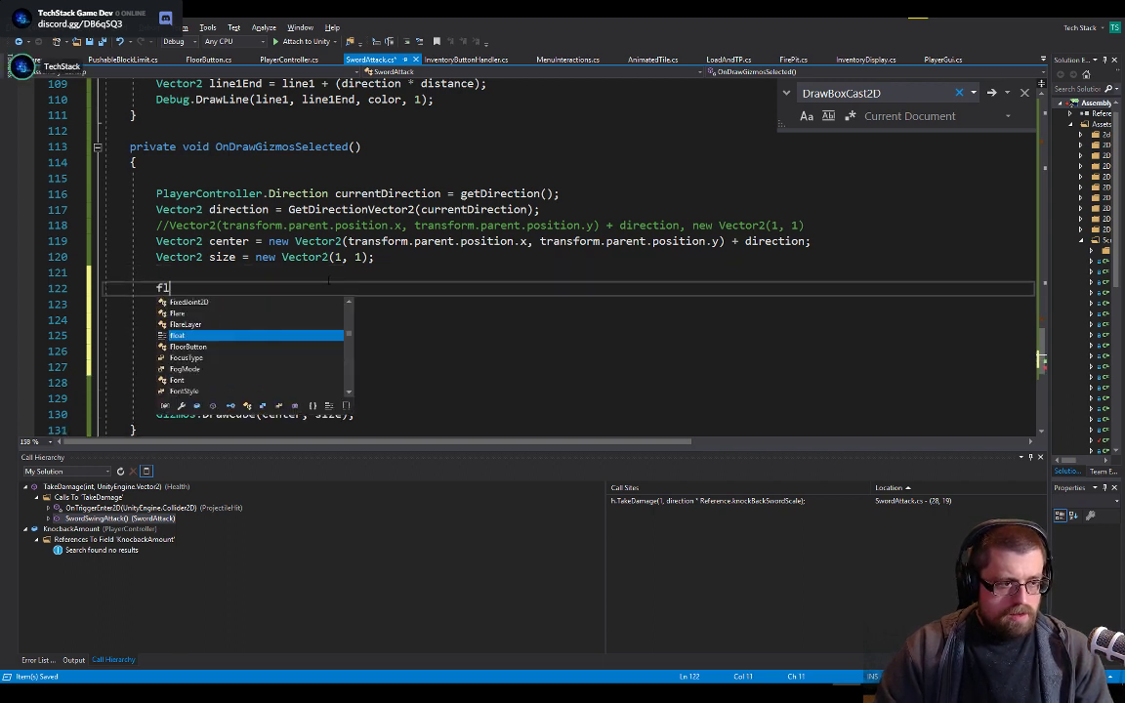
{"action": "type", "text": "oat x1"}
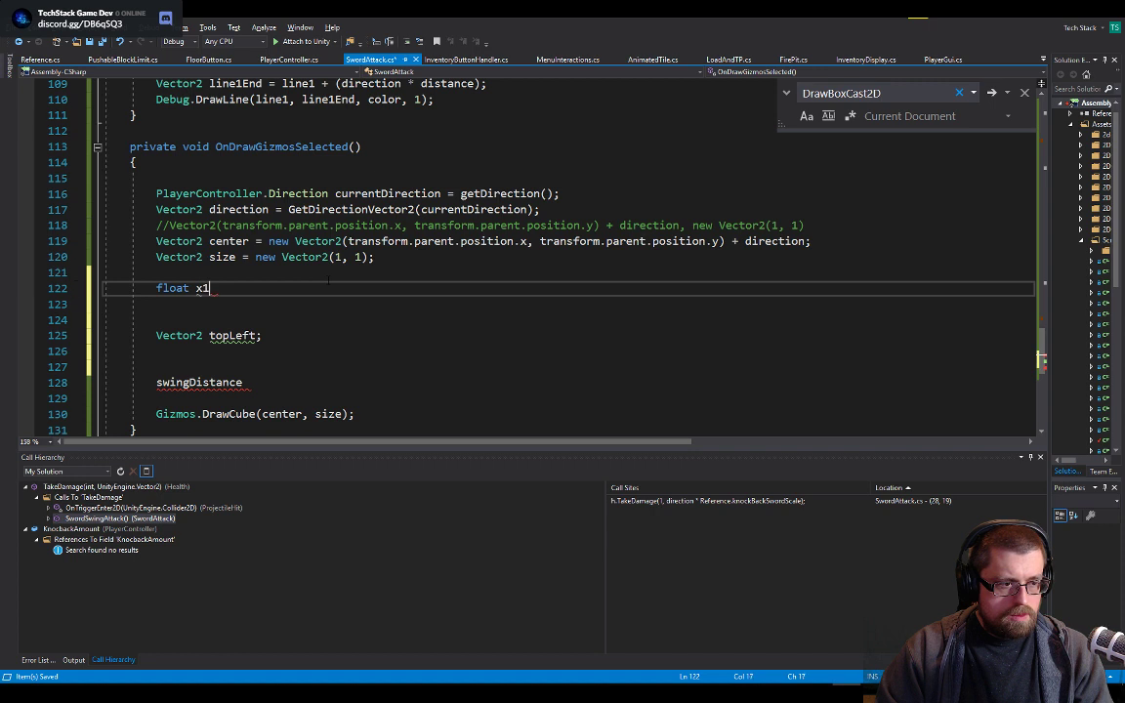
{"action": "key", "text": "BackSpace"}
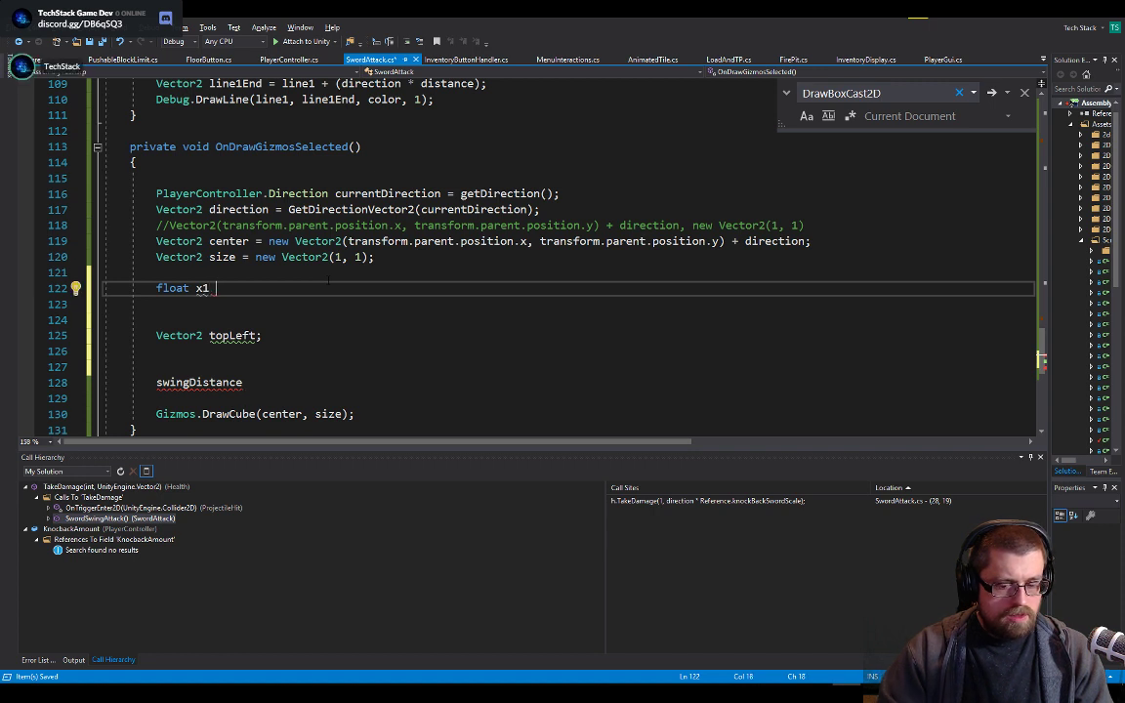
{"action": "key", "text": "BackSpace"}
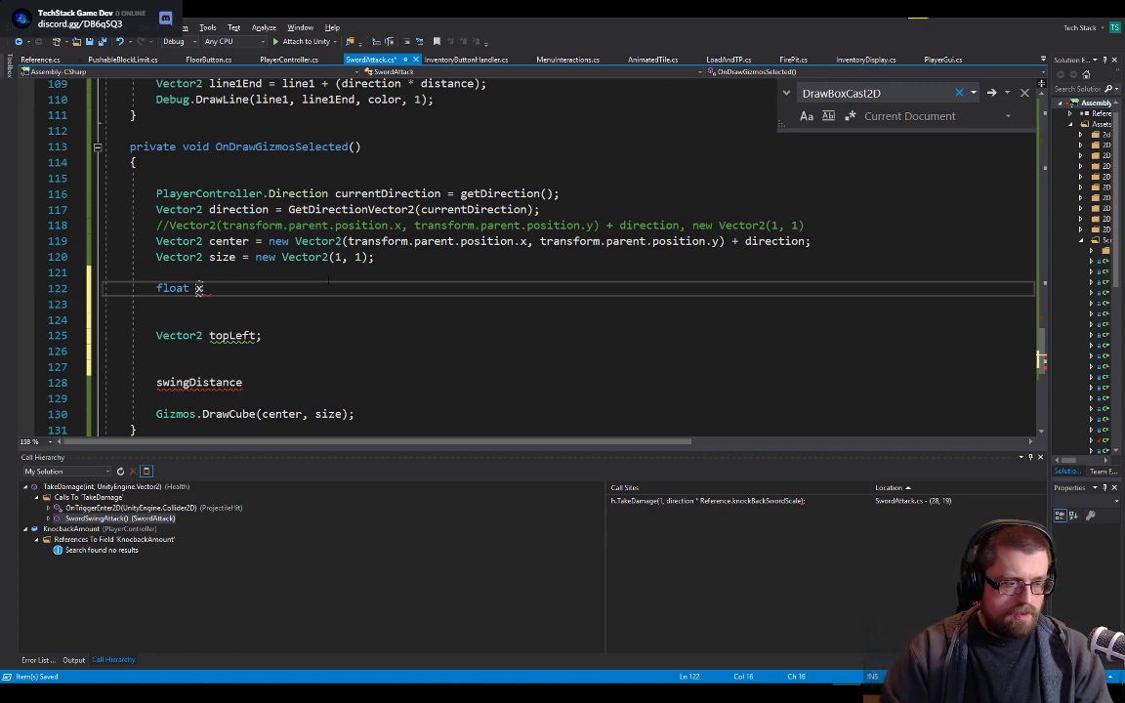
{"action": "type", "text": "Left"}
{"action": "key", "text": "Return"}
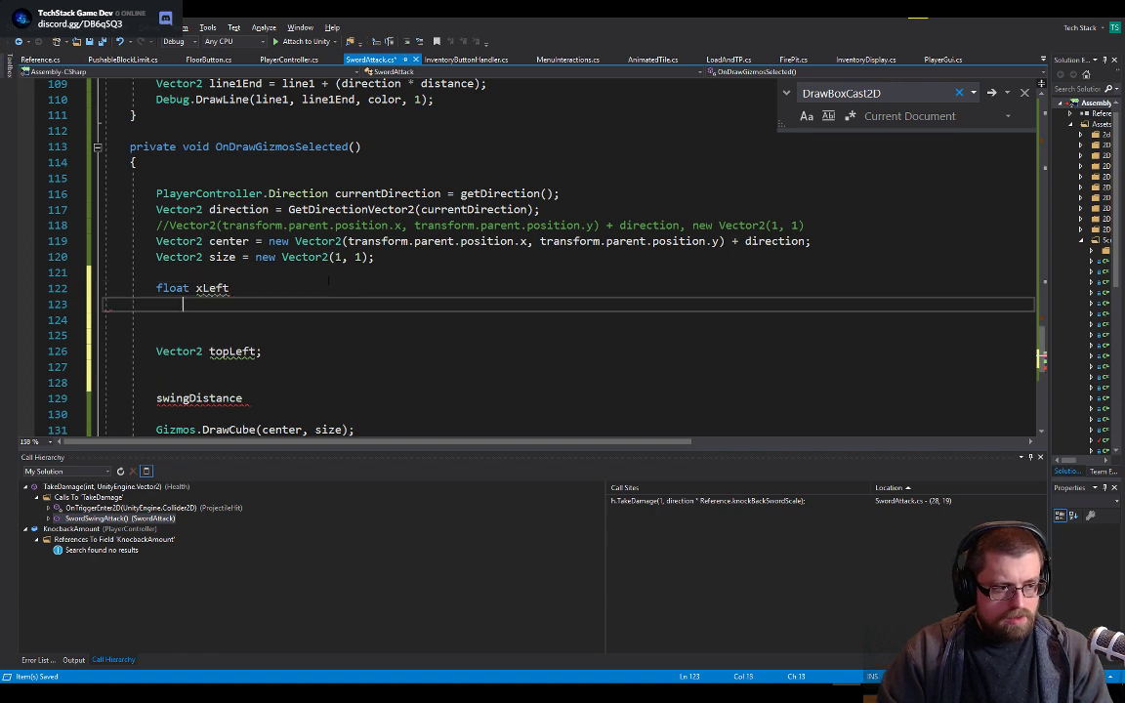
{"action": "type", "text": "float xRight"}
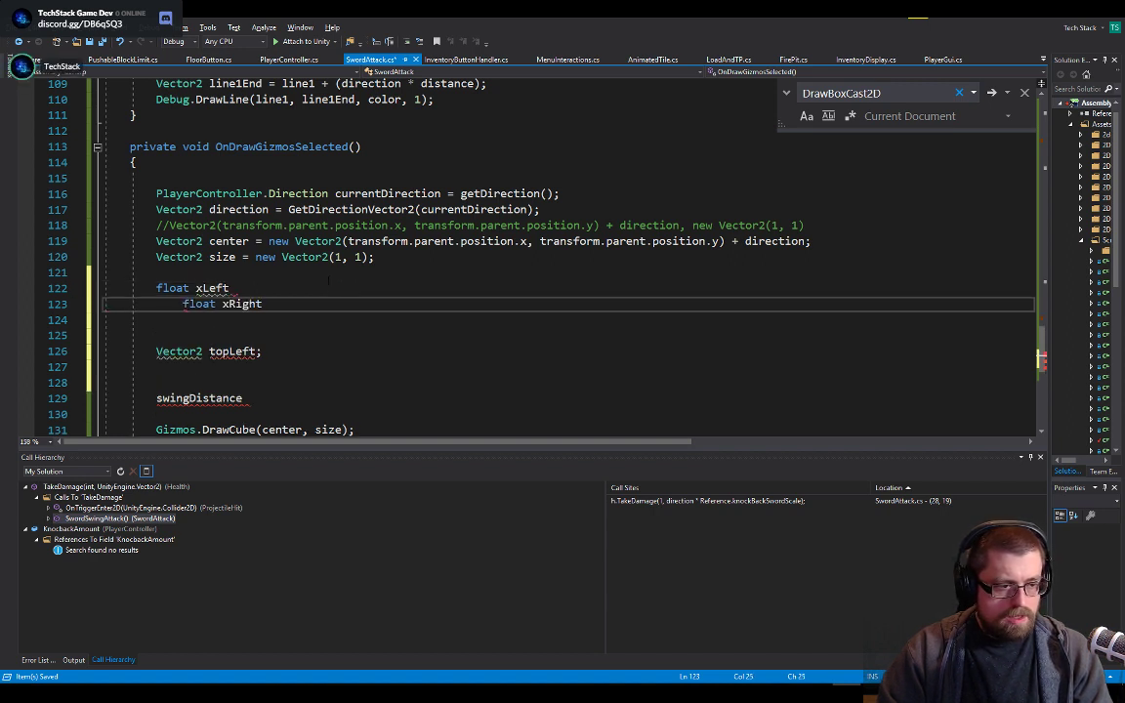
- Add the declarations "float yTop;" and "float yBottom;" below the xRight line in OnDrawGizmosSelected
{"action": "key", "text": "Return"}
{"action": "type", "text": "Float"}
{"action": "key", "text": "BackSpace"}
{"action": "key", "text": "BackSpace"}
{"action": "key", "text": "BackSpace"}
{"action": "key", "text": "BackSpace"}
{"action": "key", "text": "BackSpace"}
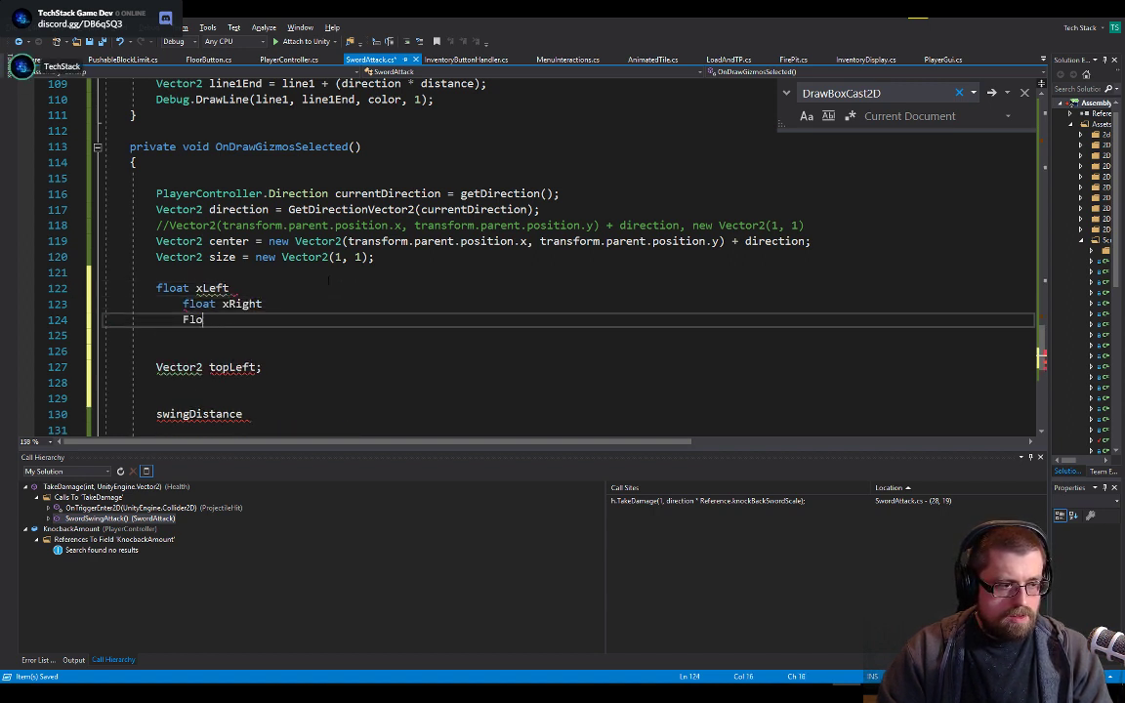
{"action": "type", "text": "float"}
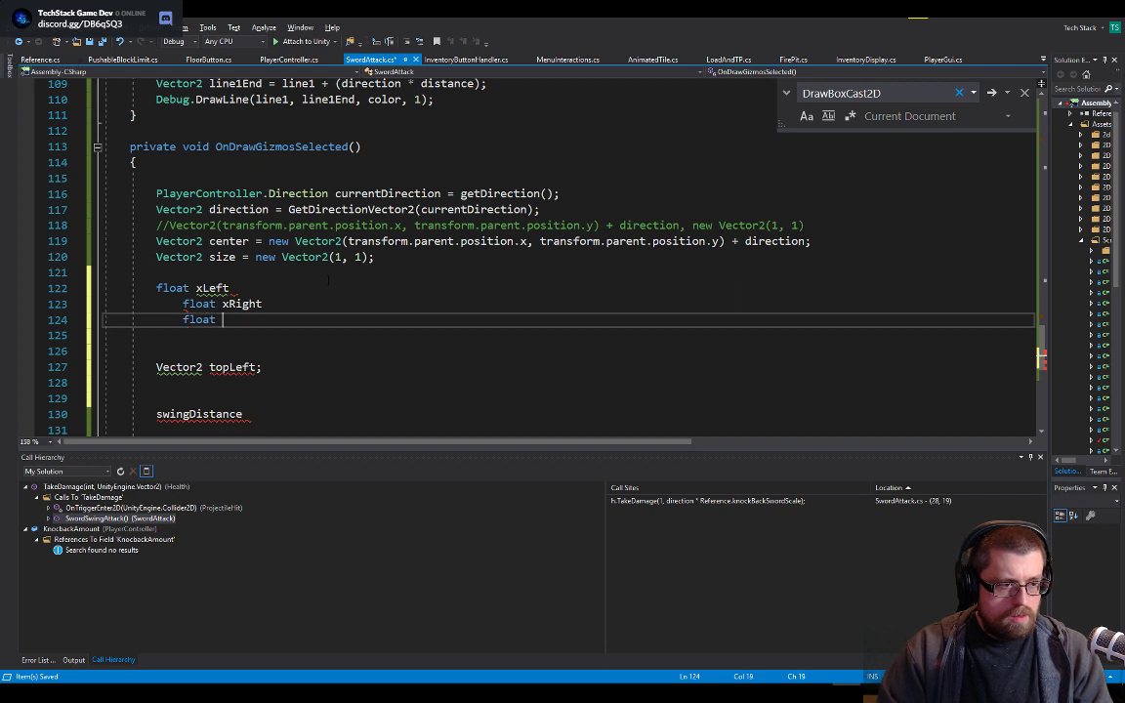
{"action": "type", "text": "YTo"}
{"action": "key", "text": "BackSpace"}
{"action": "key", "text": "BackSpace"}
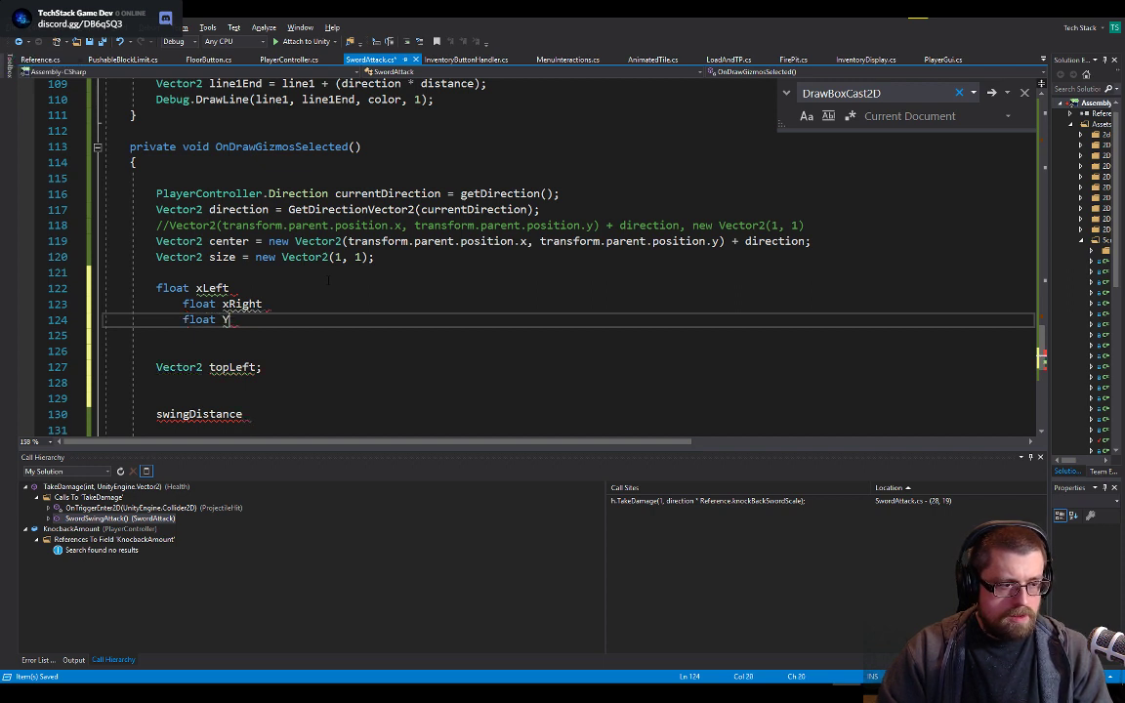
{"action": "key", "text": "BackSpace"}
{"action": "type", "text": "yTop;"}
{"action": "key", "text": "Return"}
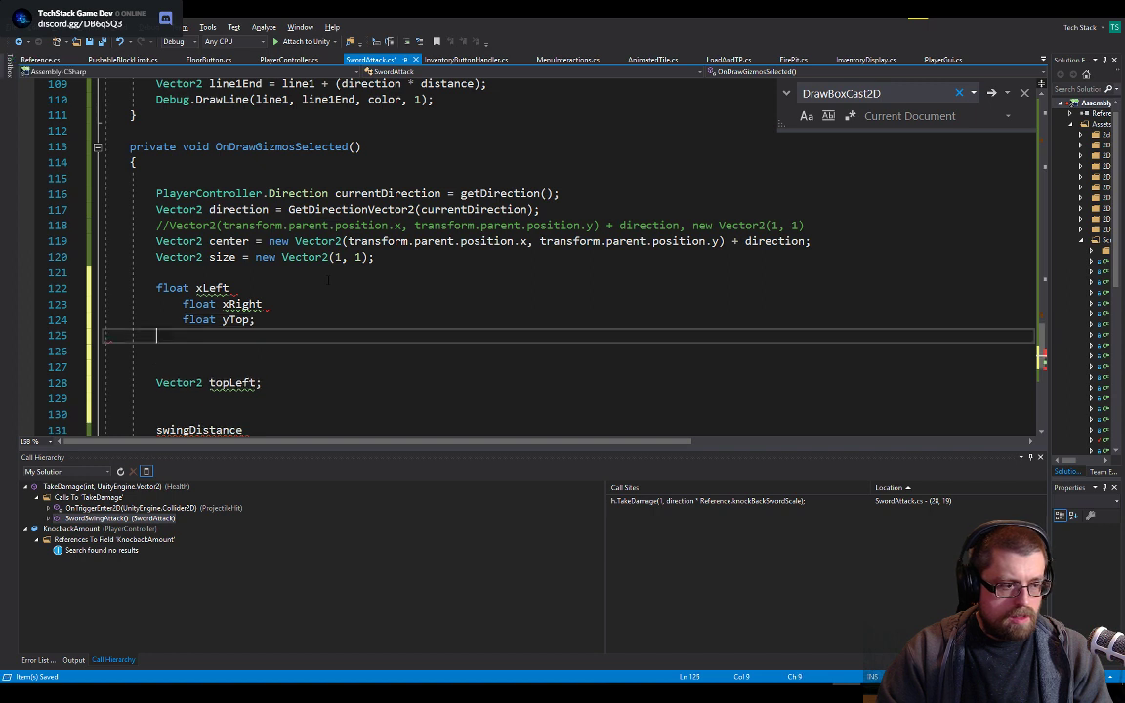
{"action": "type", "text": "float y"}
{"action": "key", "text": "BackSpace"}
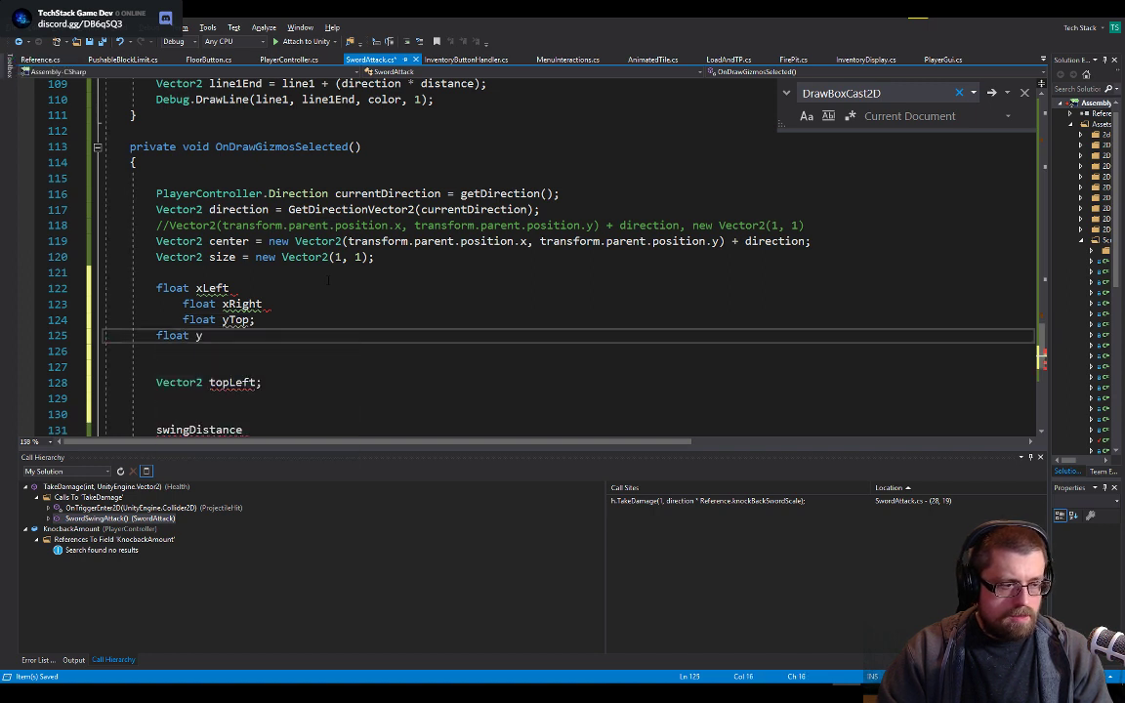
{"action": "type", "text": "Bottom;"}
- Add the missing semicolons to the xRight and xLeft declarations in OnDrawGizmosSelected
{"action": "key", "text": "Up"}
{"action": "key", "text": "Up"}
{"action": "key", "text": "End"}
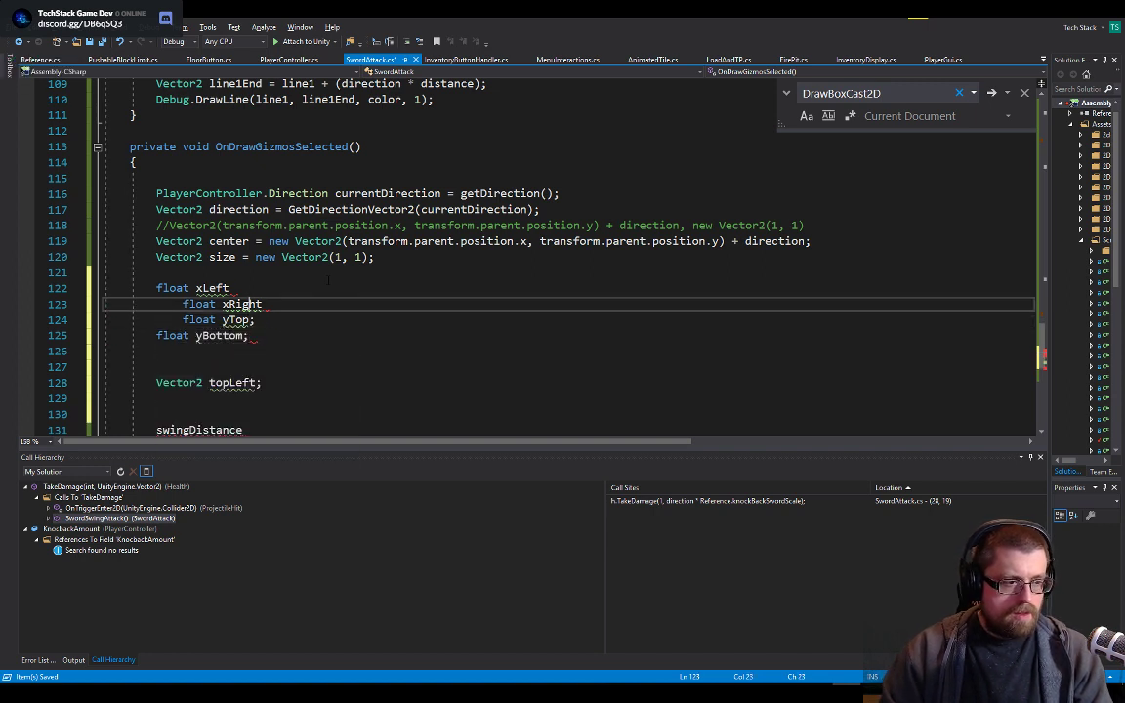
{"action": "type", "text": ";"}
{"action": "key", "text": "Up"}
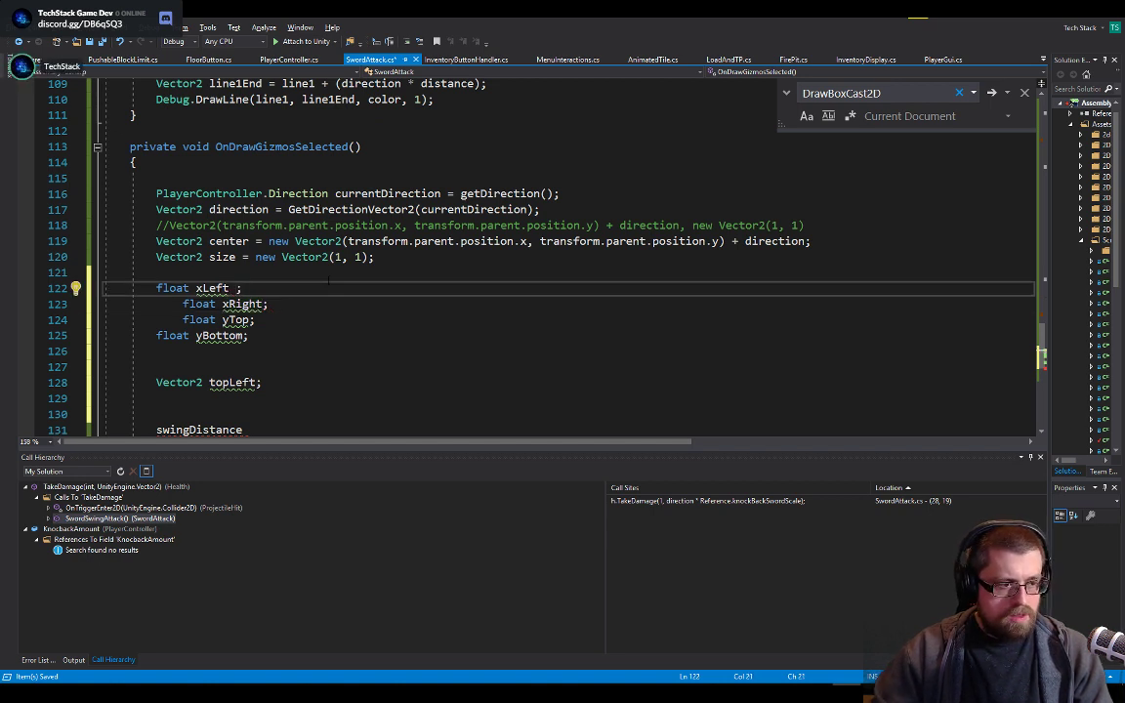
- Check the box sketch in Photoshop, return to SwordAttack.cs and add "center.x + size.x" after xLeft, before the semicolon
{"action": "key", "text": "alt+Tab"}
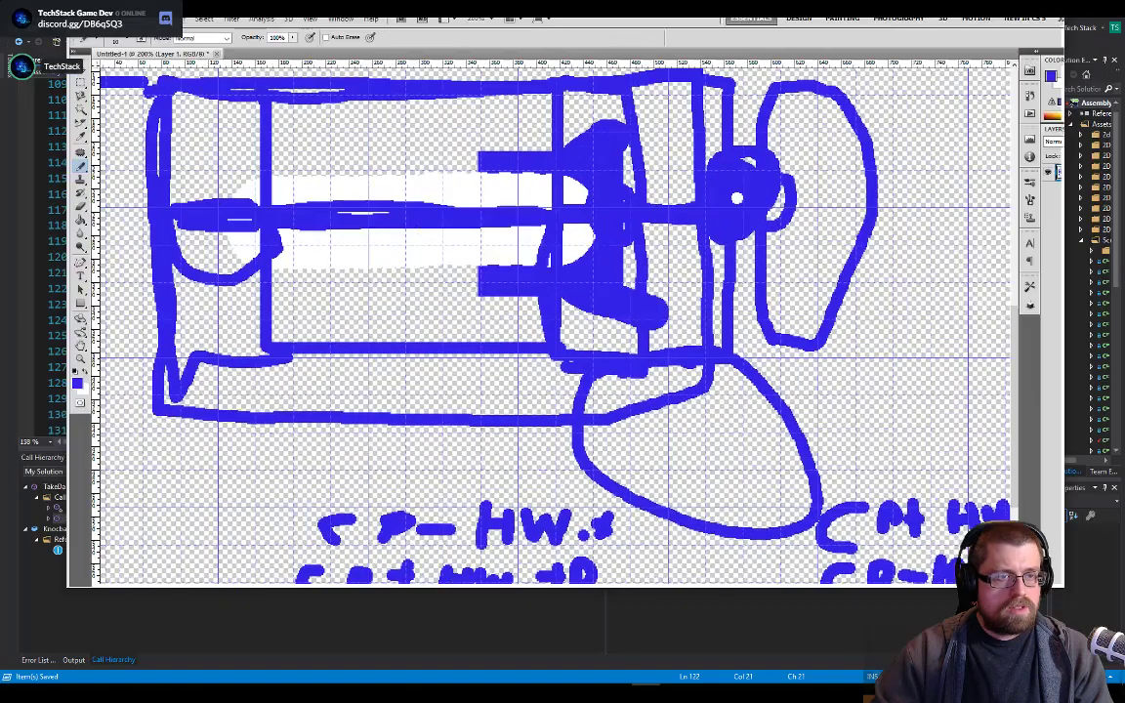
{"action": "key", "text": "alt+Tab"}
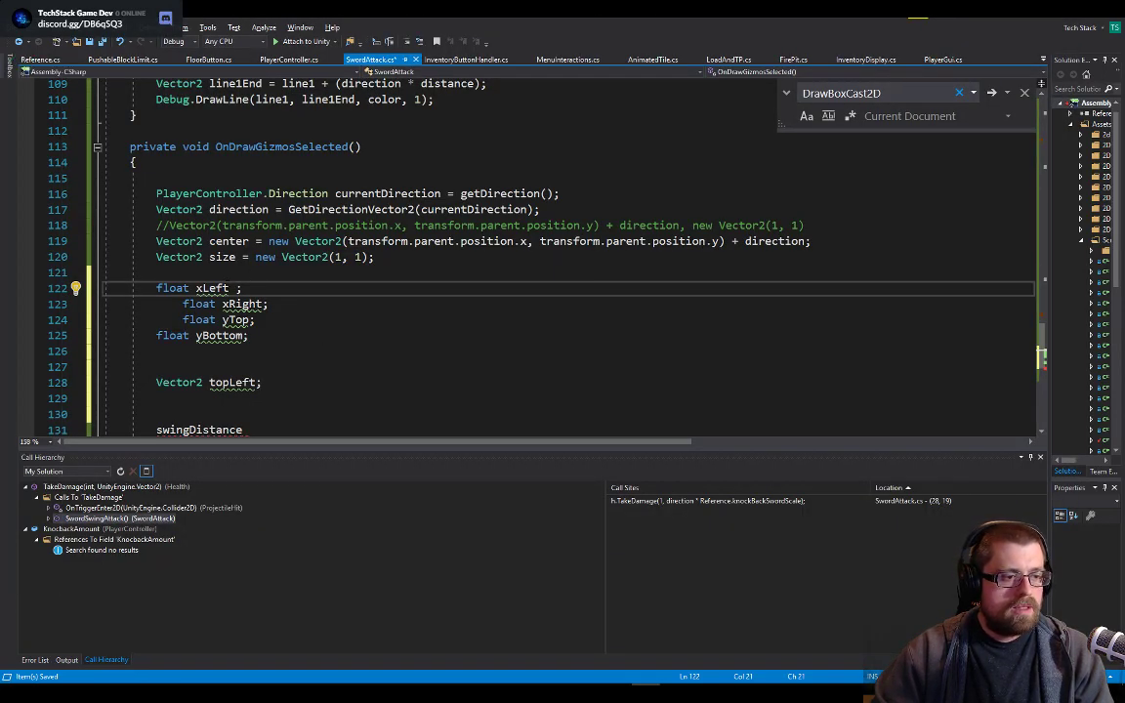
{"action": "type", "text": "center."}
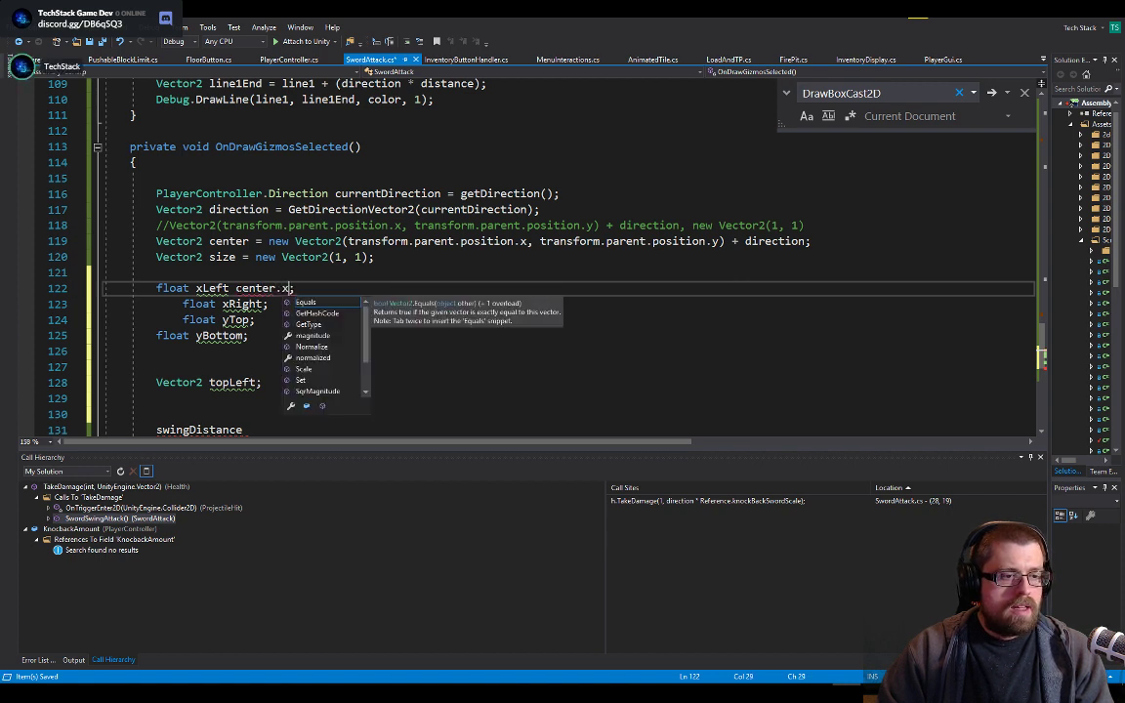
{"action": "type", "text": "x + "}
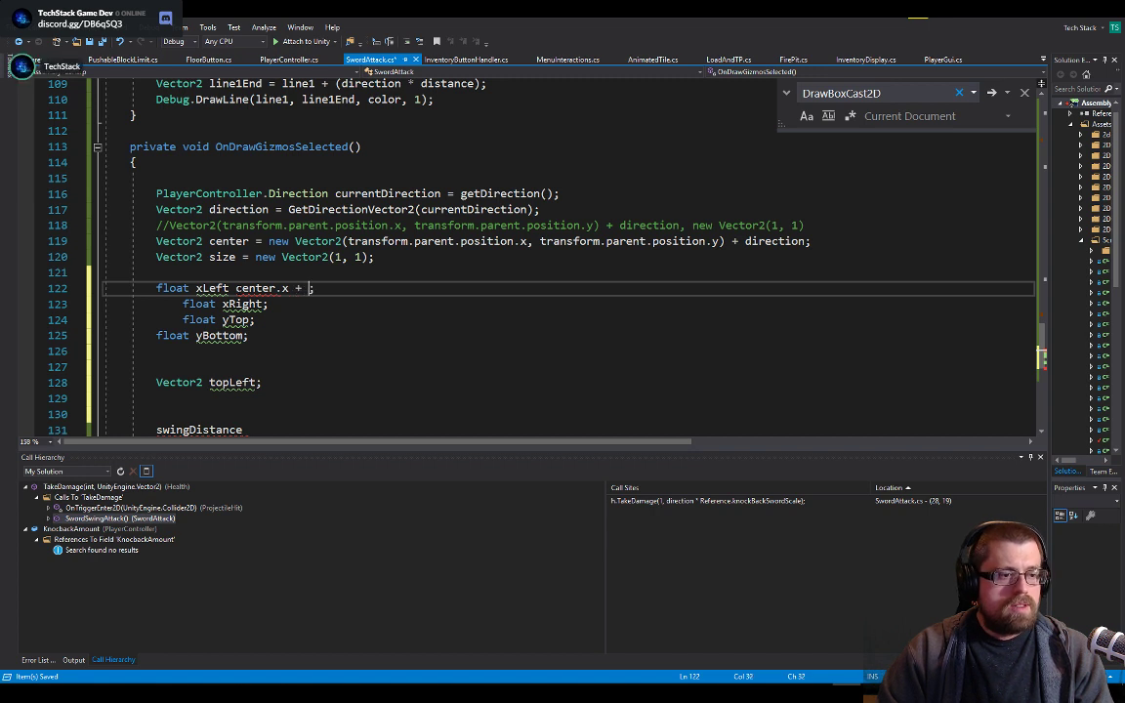
{"action": "type", "text": "size.x"}
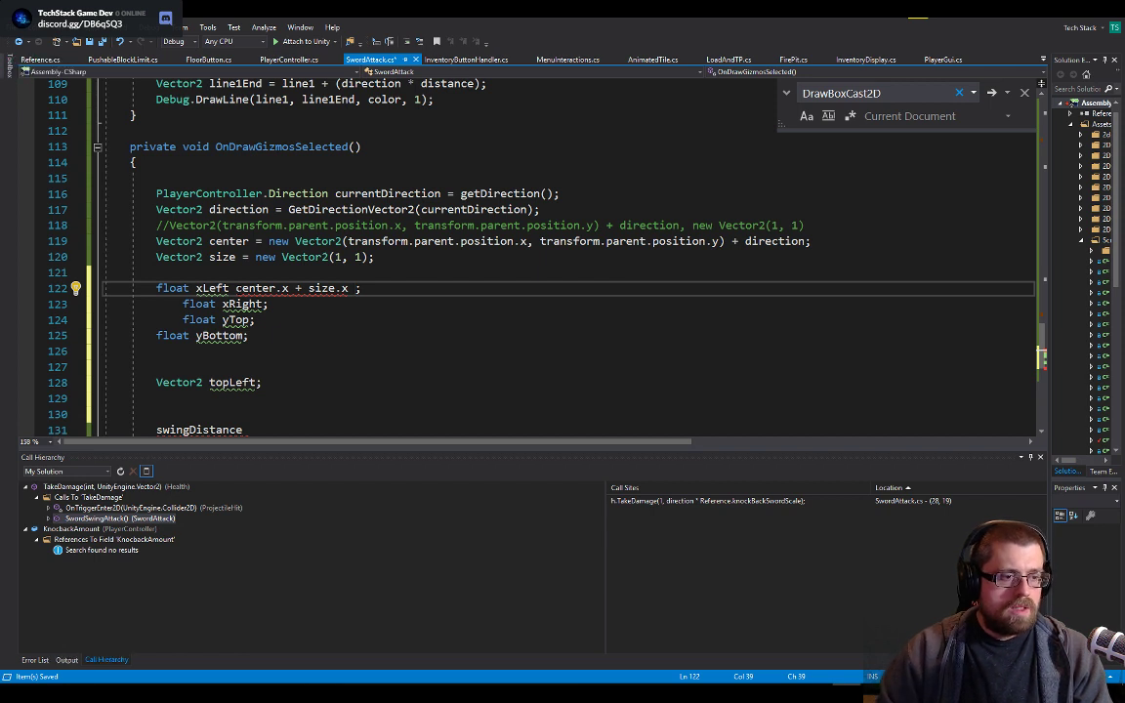
- Insert the missing "=" between xLeft and center.x in the xLeft declaration
{"action": "key", "text": "Down"}
{"action": "key", "text": "Up"}
{"action": "key", "text": "ctrl+Left"}
{"action": "key", "text": "ctrl+Left"}
{"action": "key", "text": "ctrl+Left"}
{"action": "key", "text": "ctrl+Left"}
{"action": "key", "text": "ctrl+Left"}
{"action": "key", "text": "ctrl+Left"}
{"action": "key", "text": "ctrl+Left"}
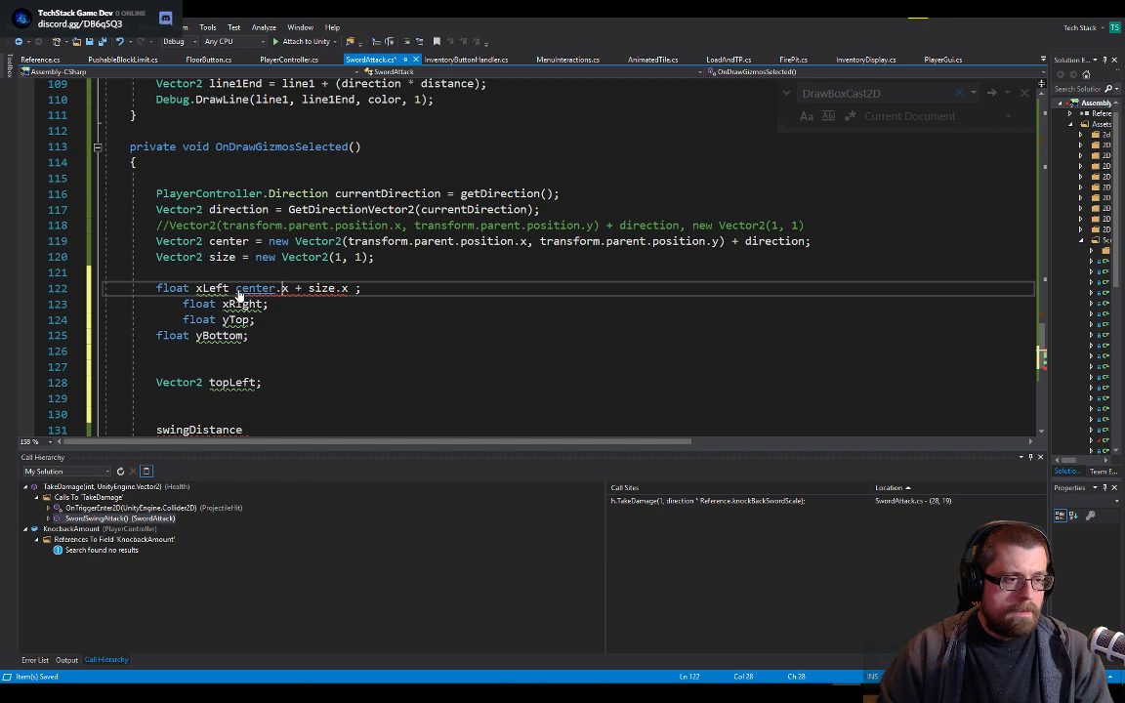
{"action": "type", "text": "="}
- Reuse the xLeft expression to assign "= center.x + size.x" to xRight
{"action": "key", "text": "Down"}
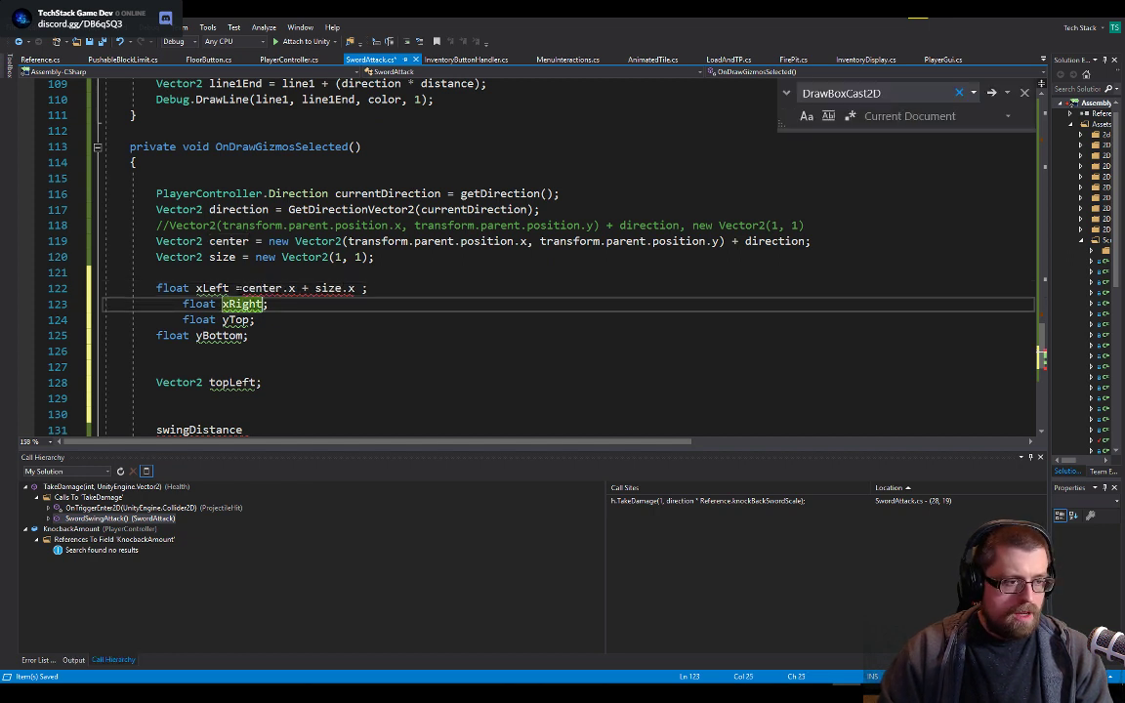
{"action": "key", "text": "ctrl+Right"}
{"action": "key", "text": "Up"}
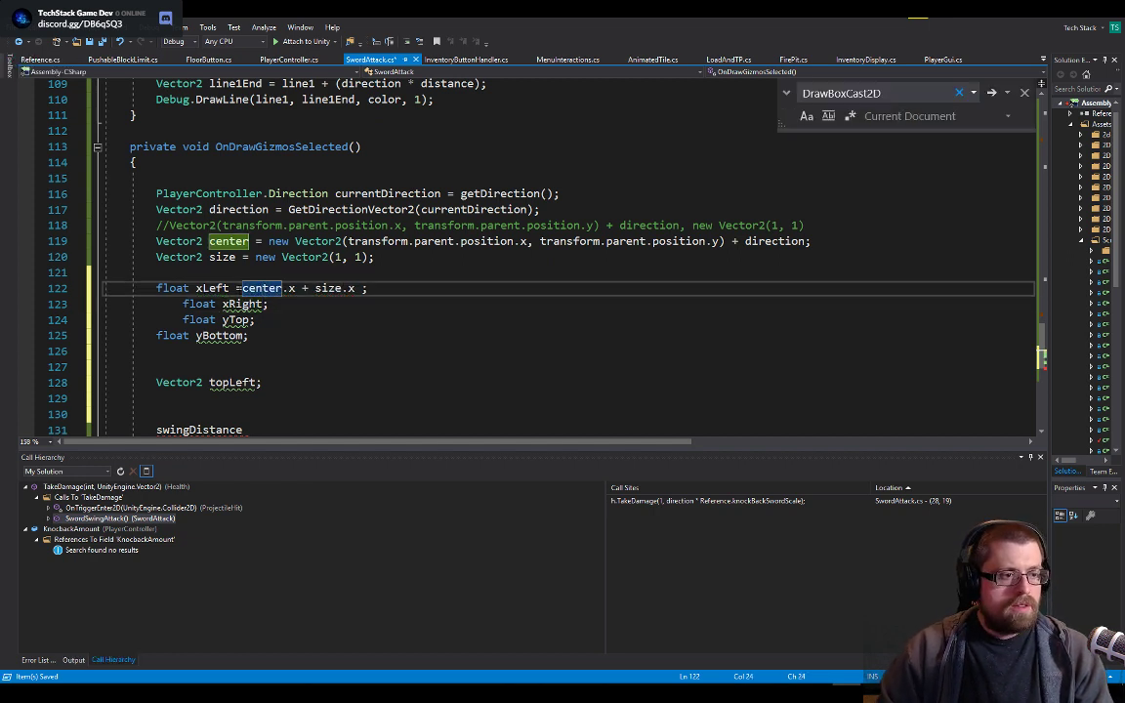
{"action": "key", "text": "Left"}
{"action": "key", "text": "shift+End"}
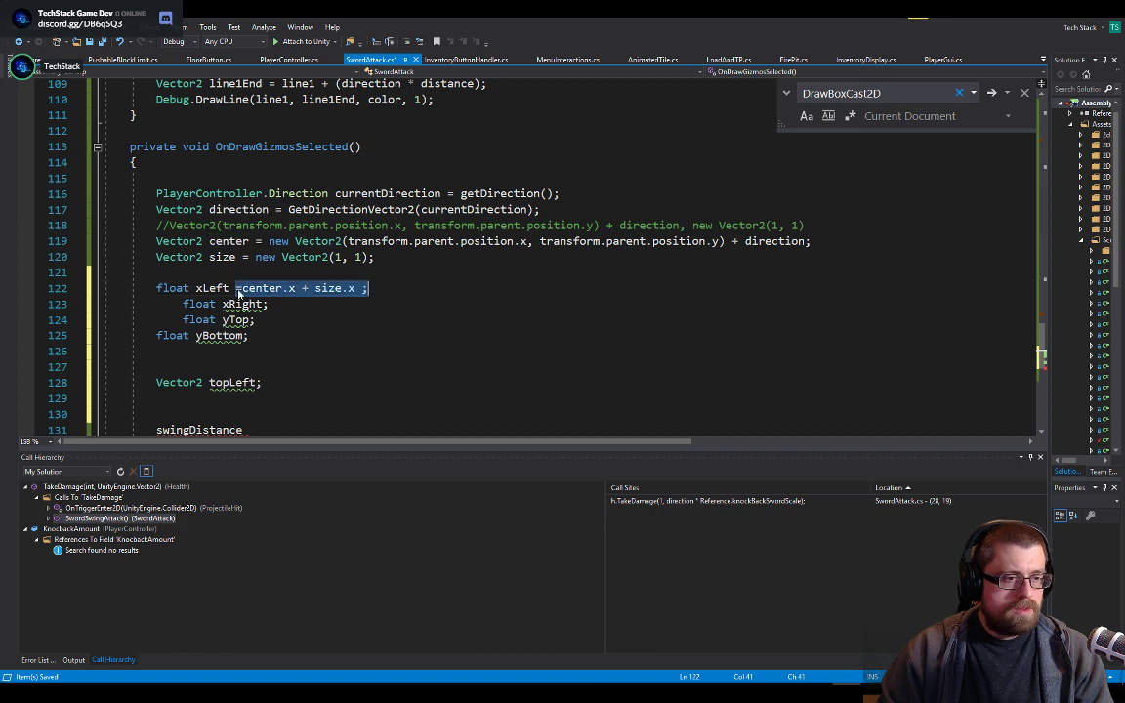
{"action": "key", "text": "shift+Left"}
{"action": "key", "text": "Down"}
{"action": "key", "text": "Left"}
{"action": "type", "text": "= center.x + size.x"}
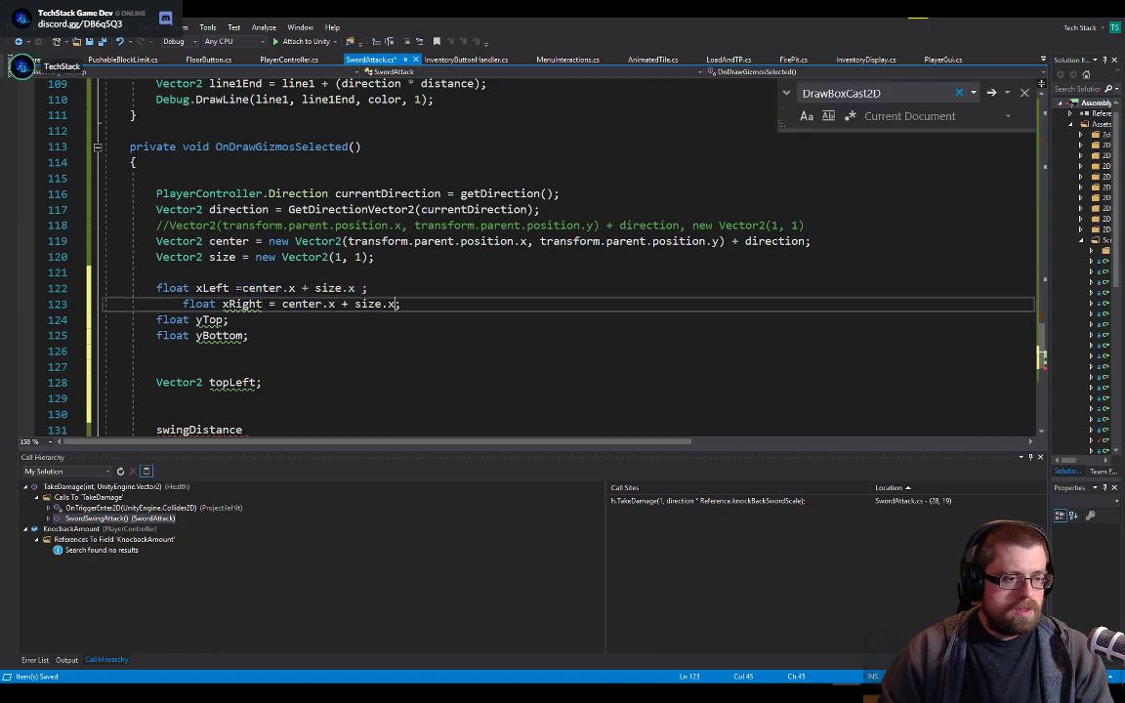
- Change the plus to a minus in the xRight line, making it center.x - size.x
{"action": "key", "text": "Up"}
{"action": "key", "text": "Up"}
{"action": "key", "text": "Down"}
{"action": "key", "text": "Up"}
{"action": "key", "text": "Up"}
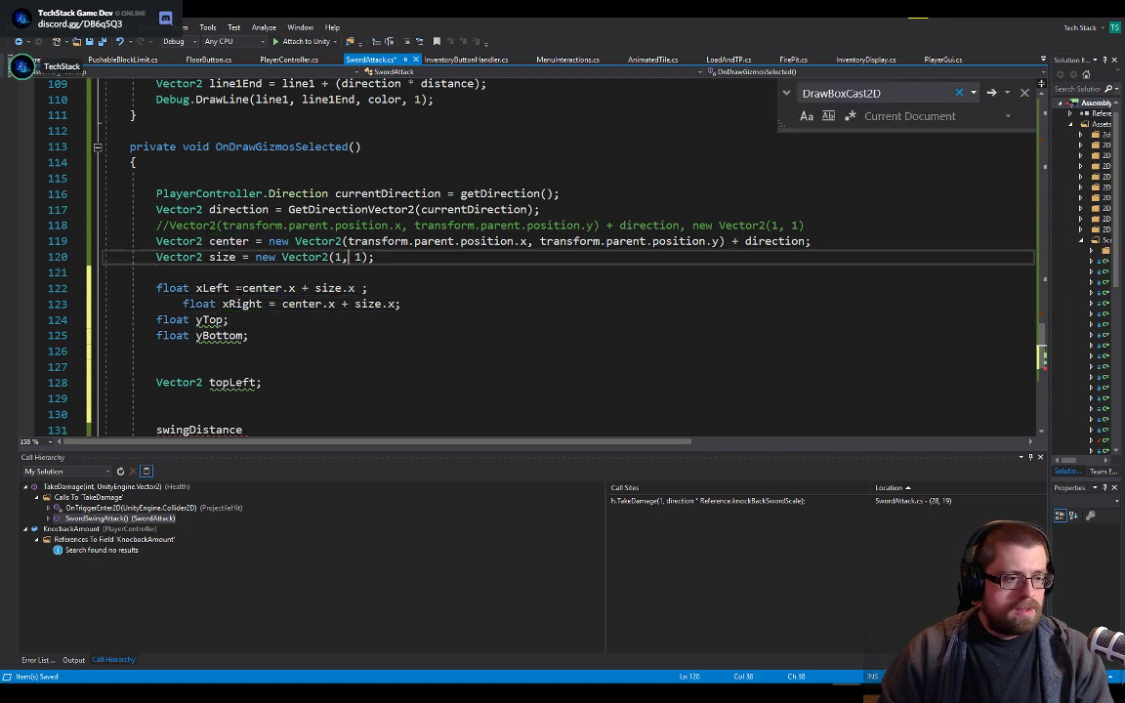
{"action": "key", "text": "Down"}
{"action": "key", "text": "Down"}
{"action": "key", "text": "Down"}
{"action": "key", "text": "Delete"}
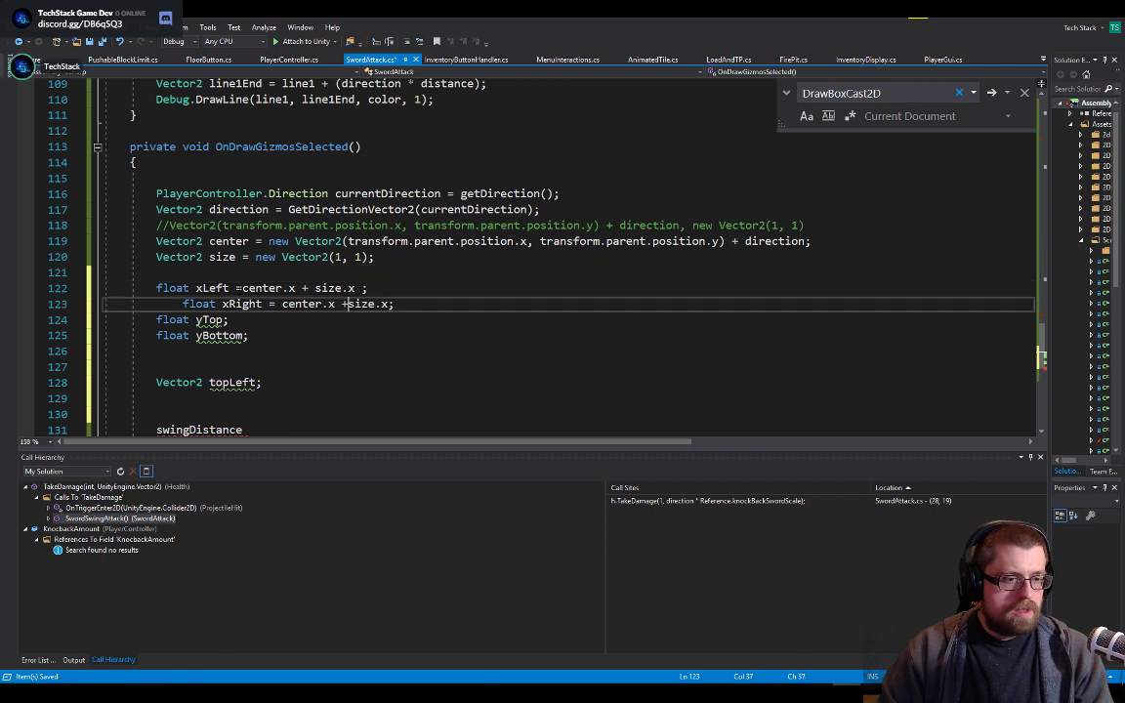
{"action": "key", "text": "BackSpace"}
{"action": "type", "text": "-"}
- Append "+ swingDistance" to the xLeft expression and save SwordAttack.cs
{"action": "key", "text": "Up"}
{"action": "key", "text": "Home"}
{"action": "key", "text": "End"}
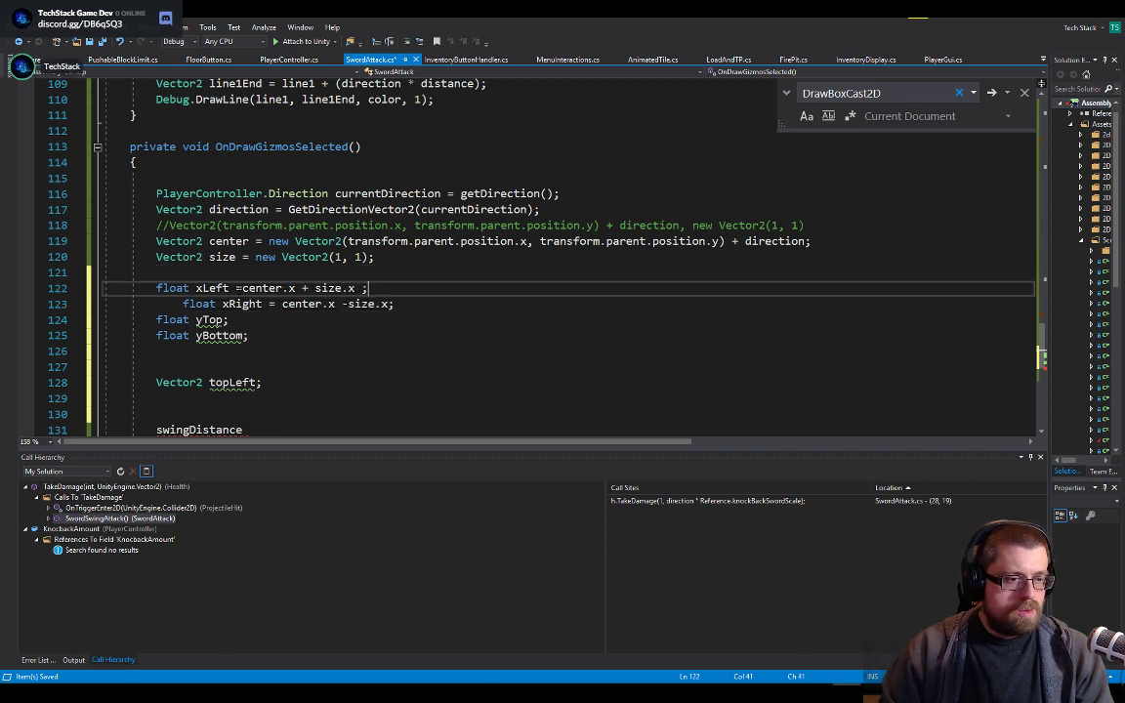
{"action": "type", "text": "+ "}
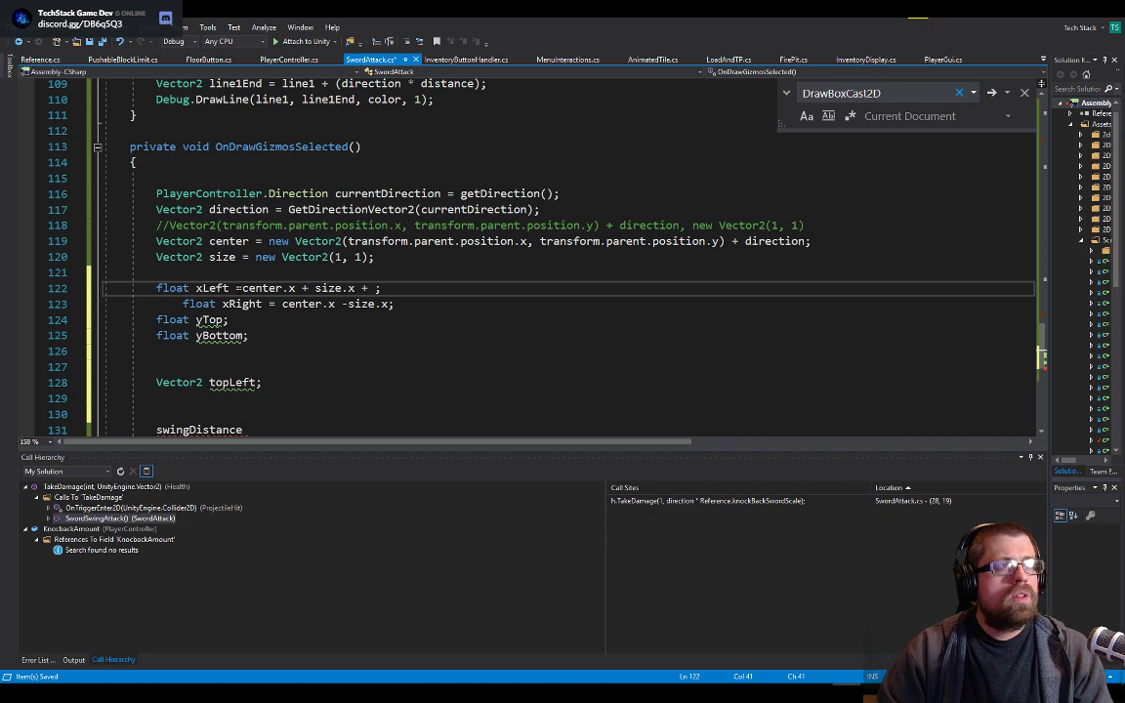
{"action": "type", "text": "distance"}
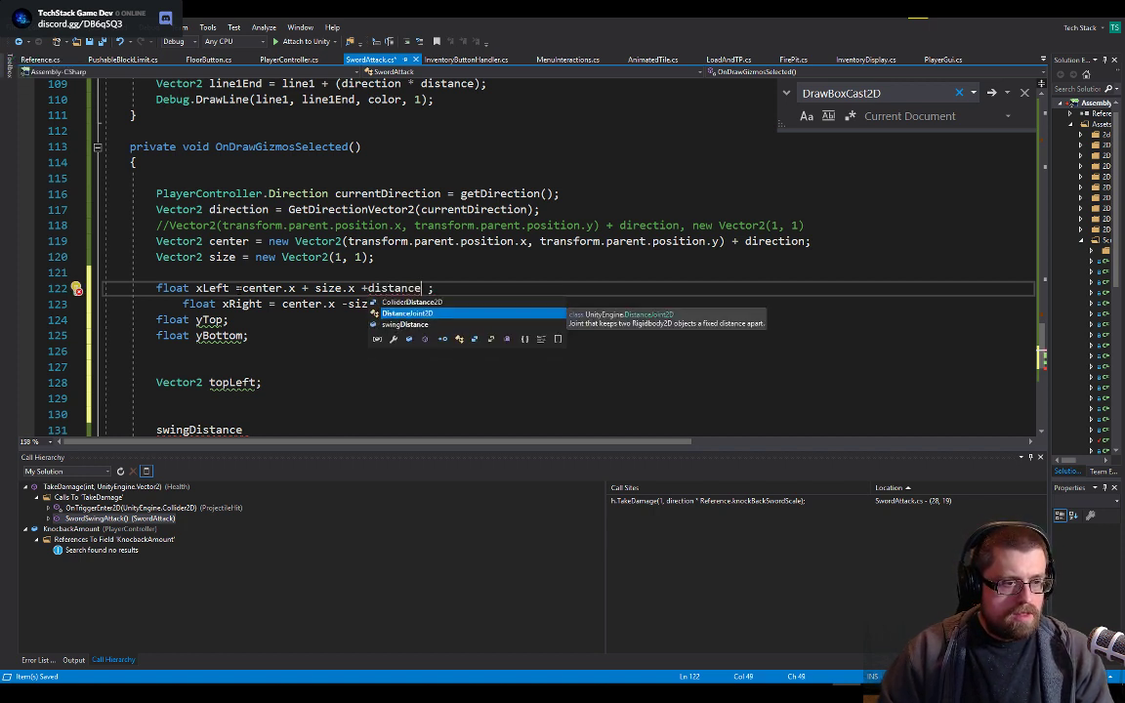
{"action": "key", "text": "ctrl+shift+Left"}
{"action": "type", "text": "swing"}
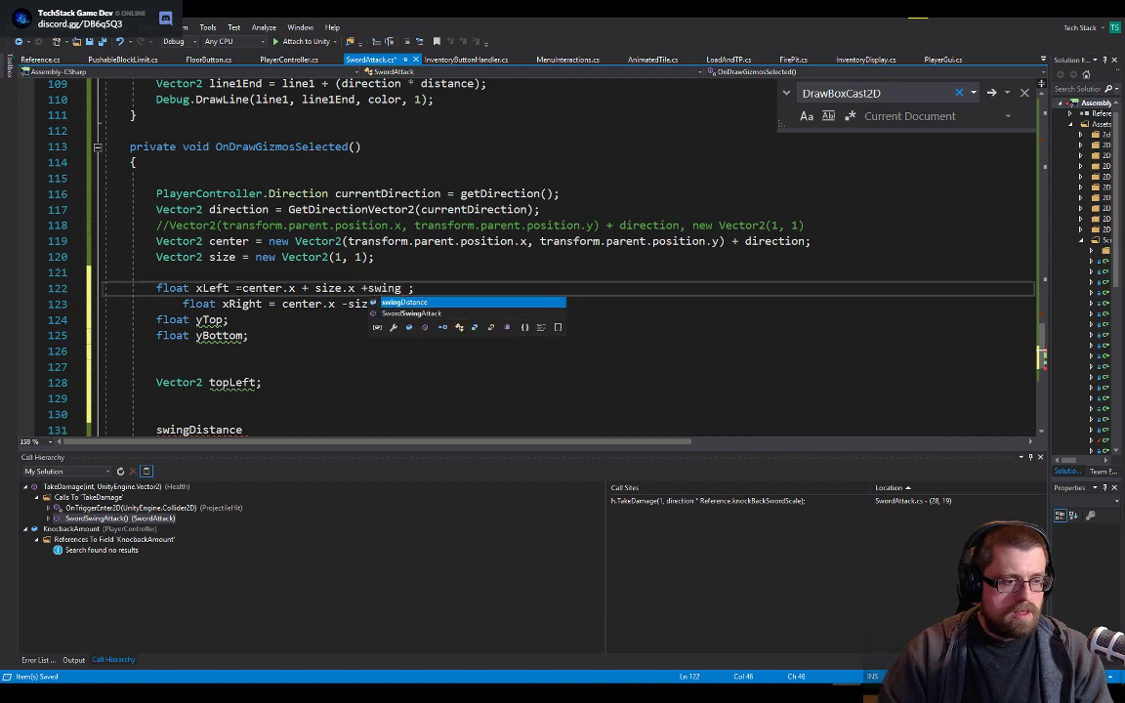
{"action": "key", "text": "Tab"}
{"action": "key", "text": "ctrl+s"}
- Assign "center.y + size.y" to the yTop declaration in OnDrawGizmosSelected
{"action": "key", "text": "Down"}
{"action": "key", "text": "Down"}
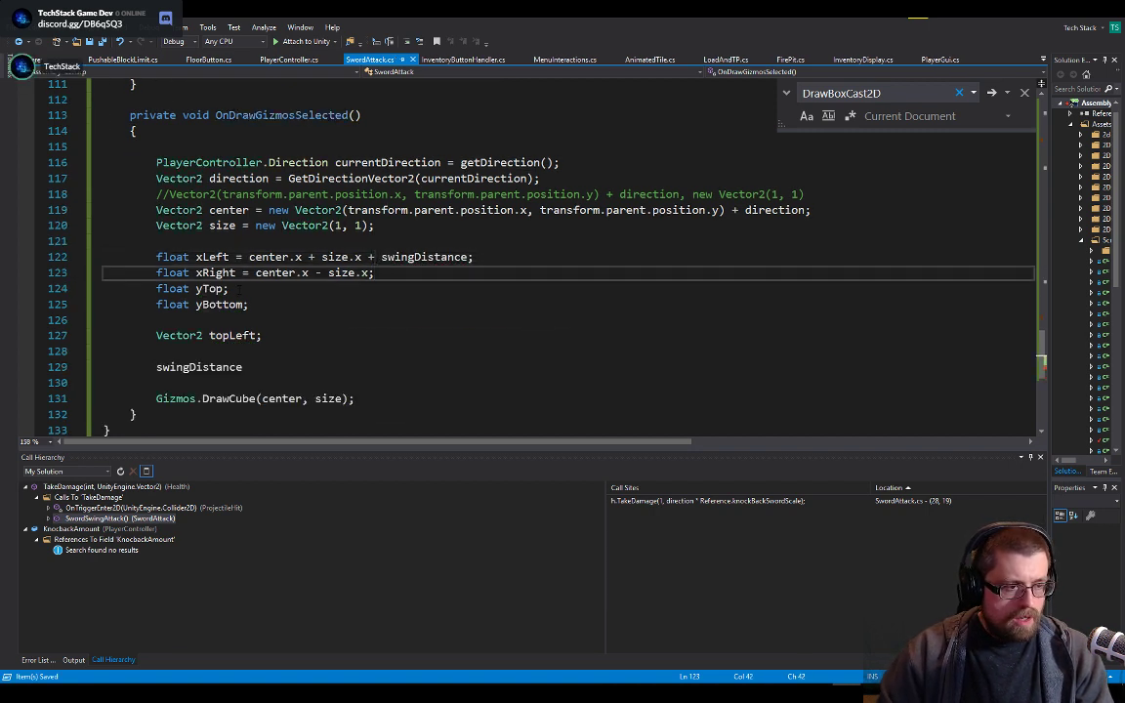
{"action": "key", "text": "Up"}
{"action": "key", "text": "Down"}
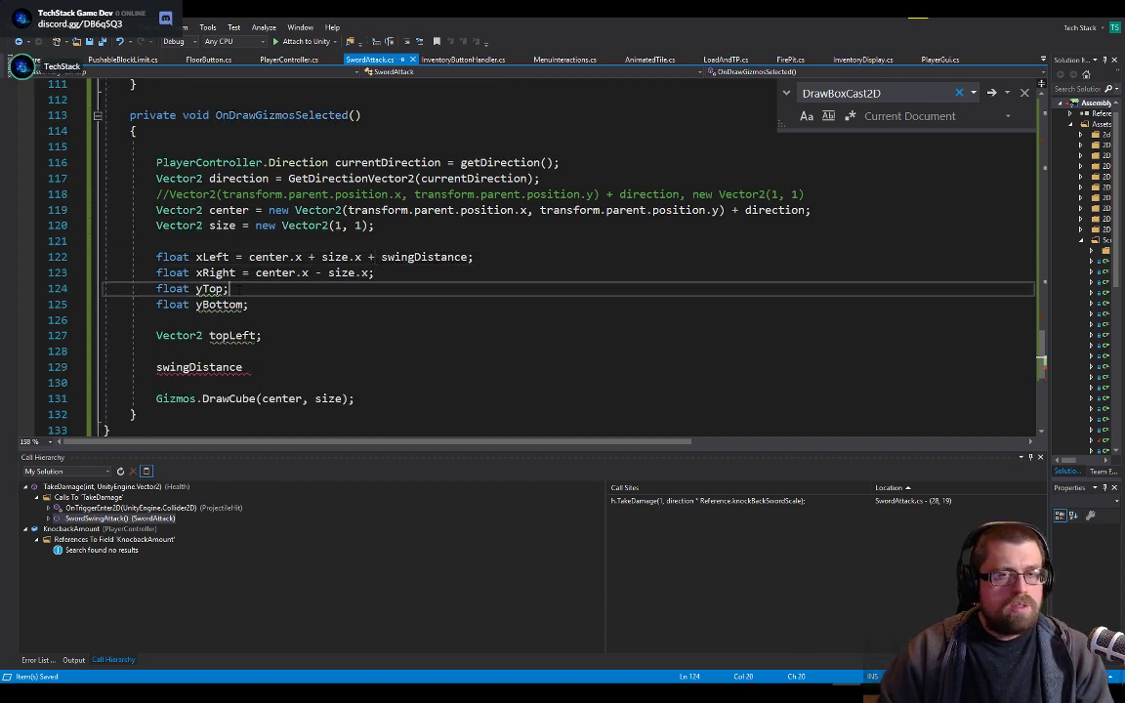
{"action": "key", "text": "Left"}
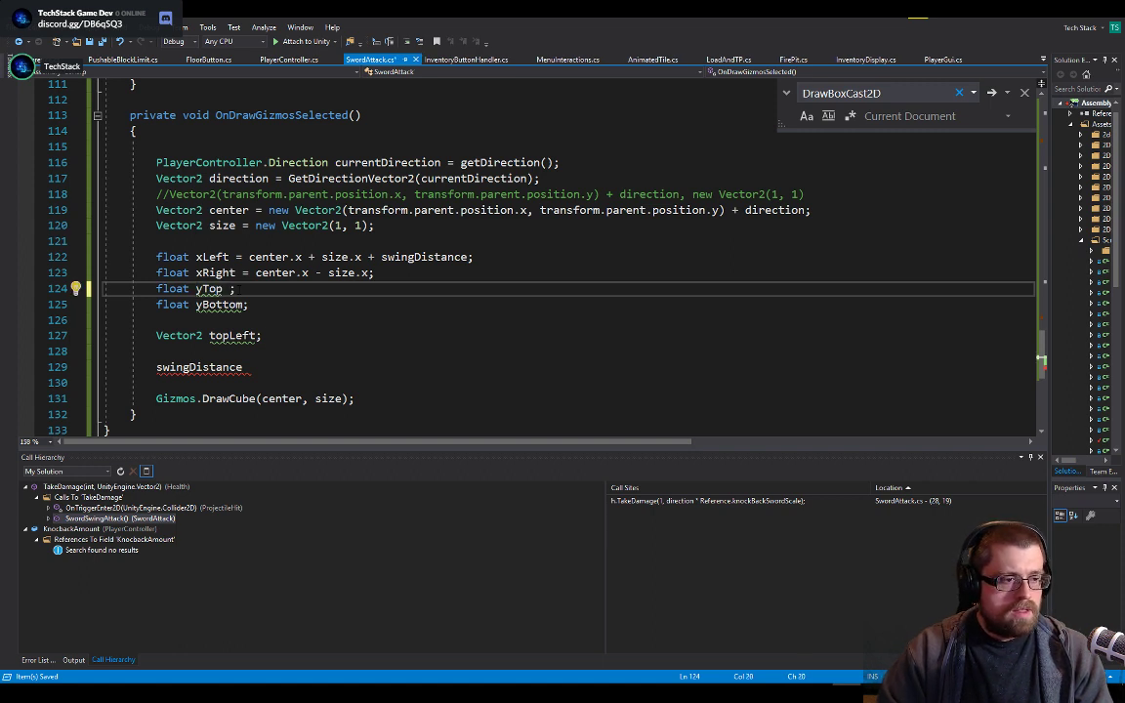
{"action": "type", "text": "= cen"}
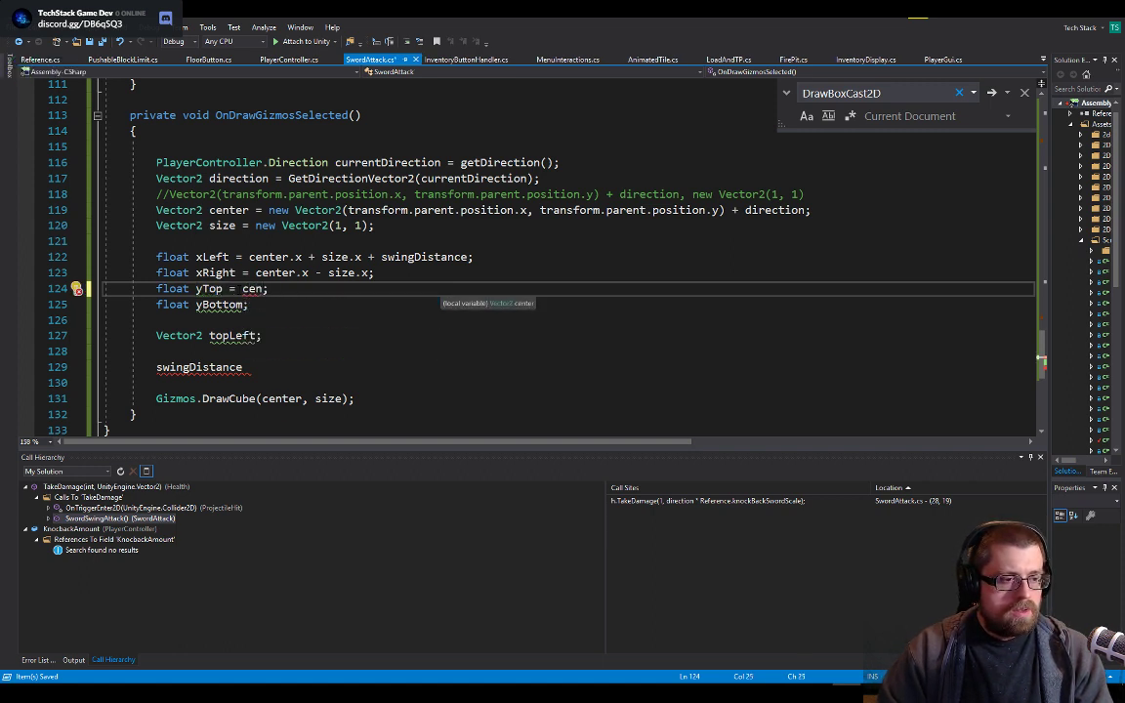
{"action": "type", "text": "ter.y"}
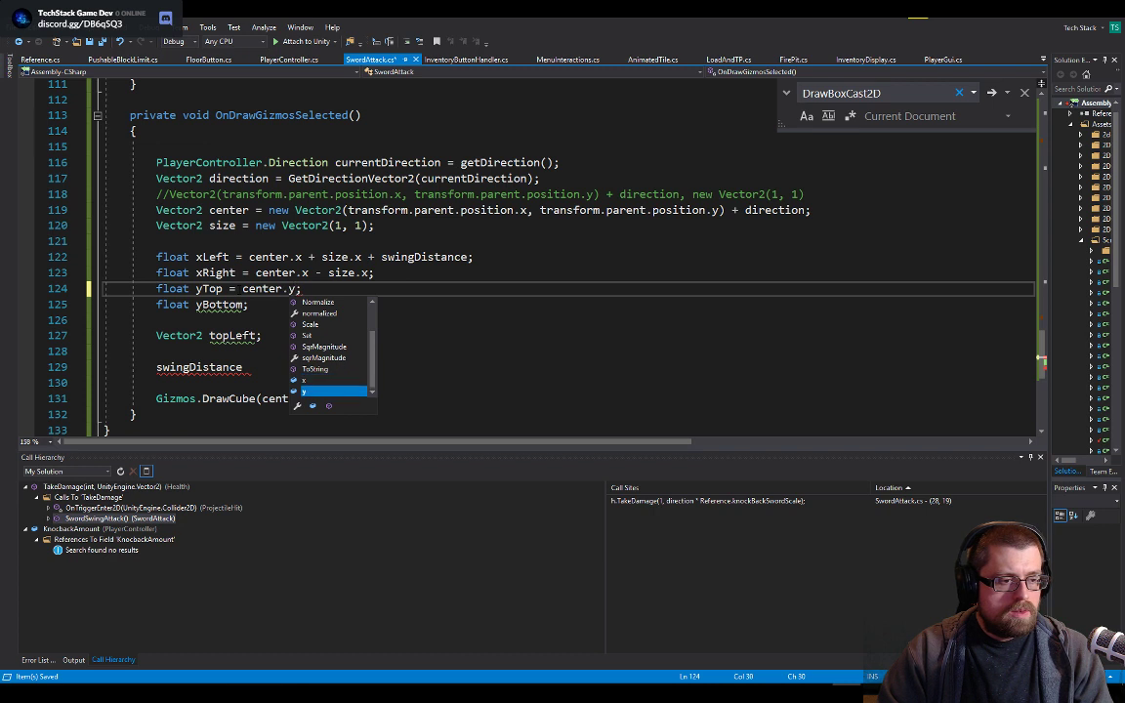
{"action": "key", "text": "Escape"}
{"action": "key", "text": "BackSpace"}
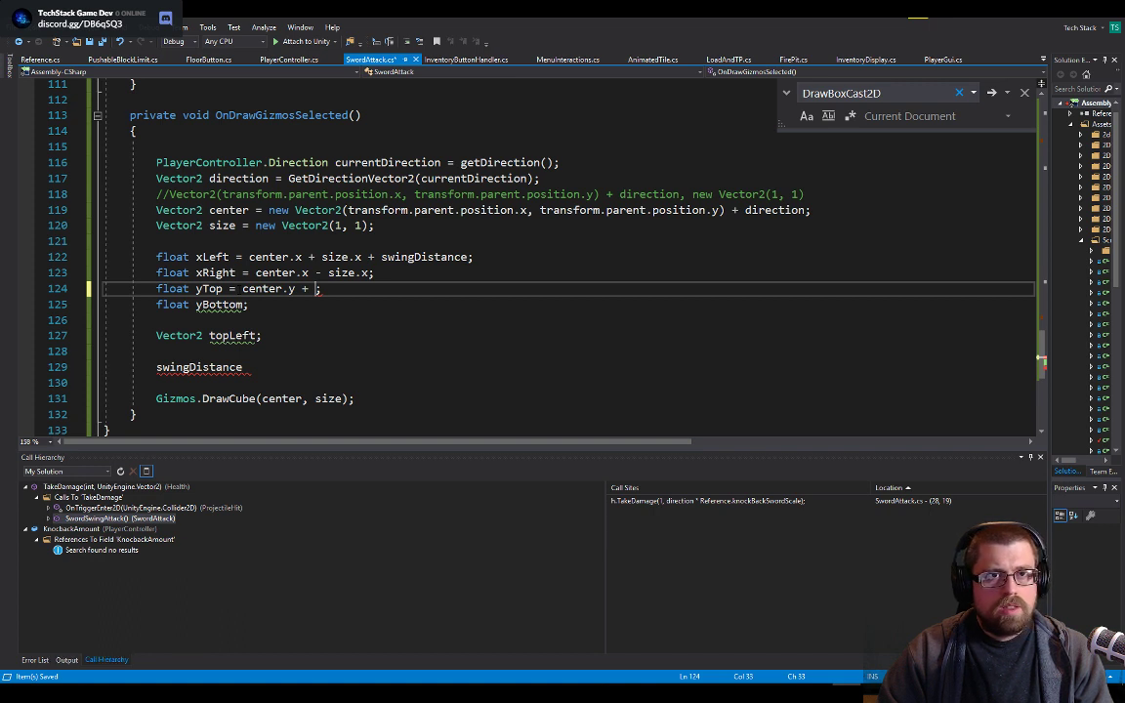
{"action": "type", "text": "size."}
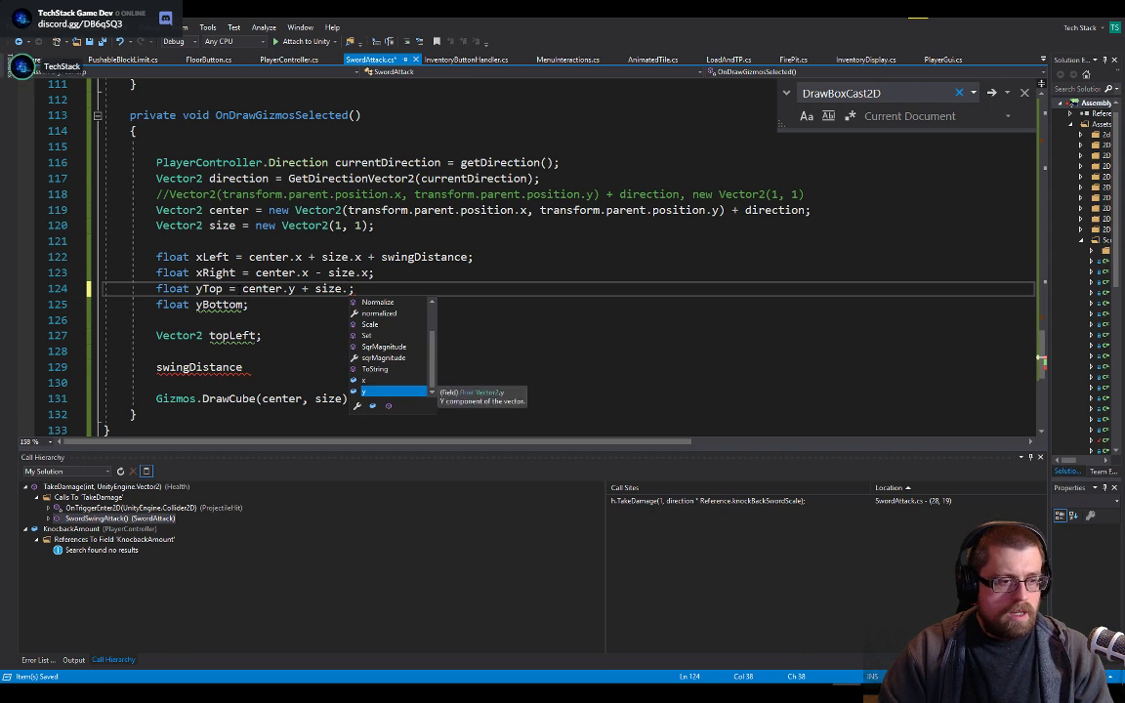
{"action": "key", "text": "Tab"}
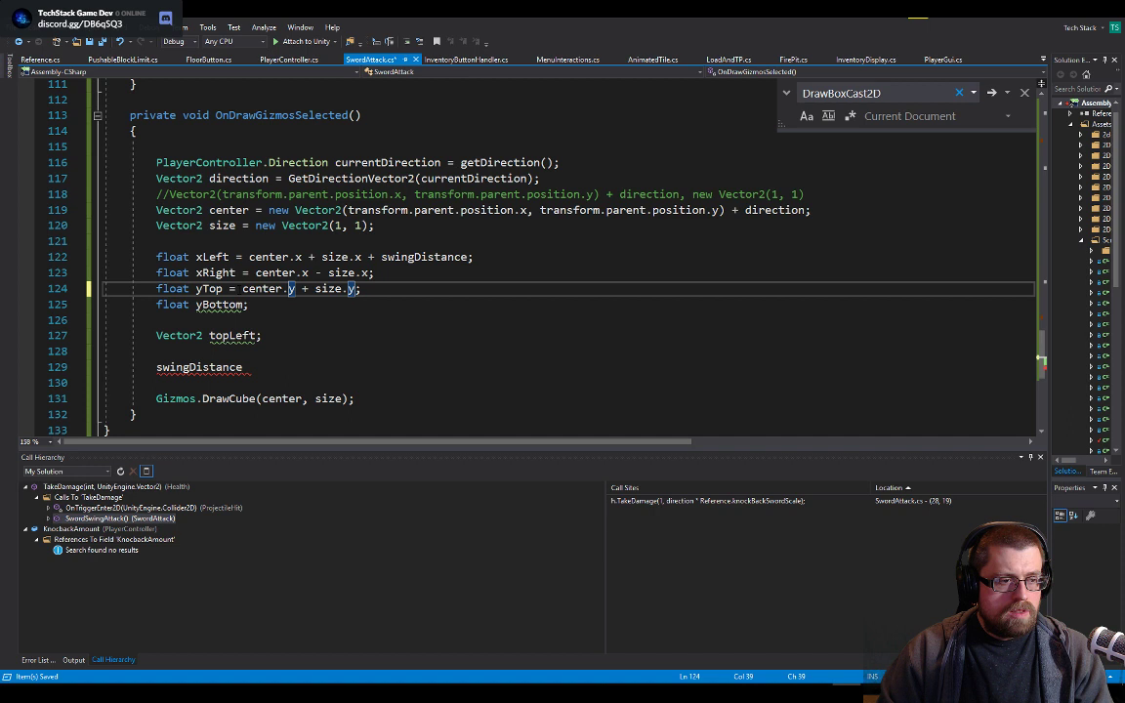
- Assign "center.y - size.y" to the yBottom declaration in OnDrawGizmosSelected
{"action": "left_click", "coordinate": [249, 304]}
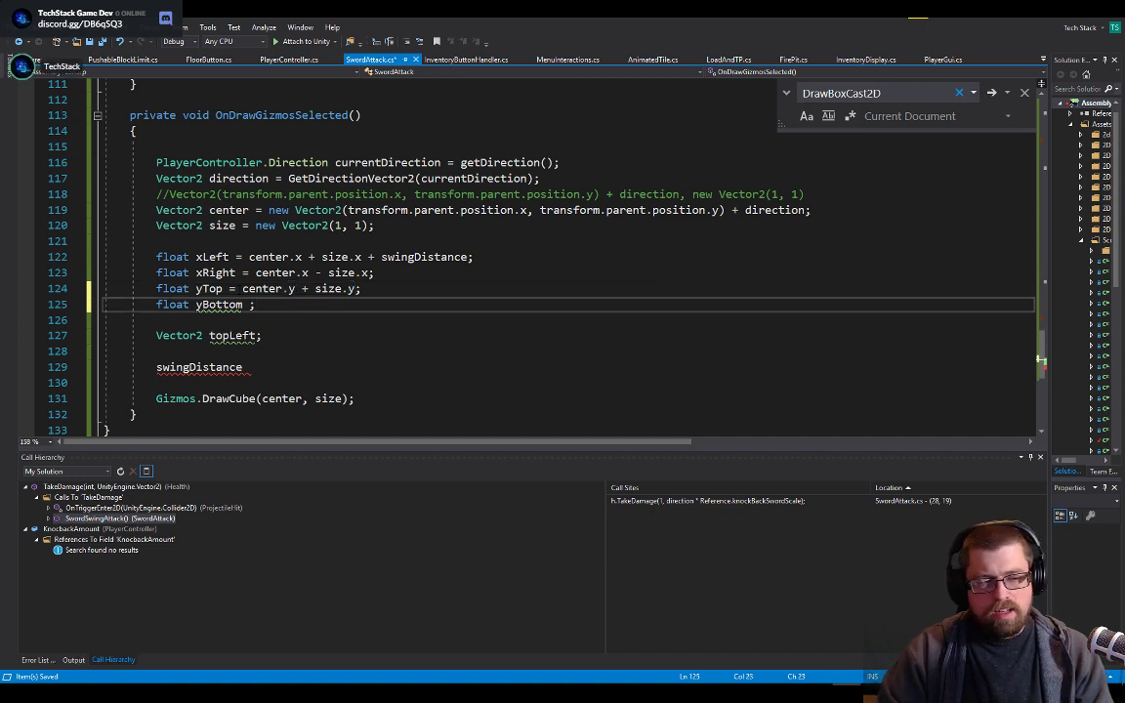
{"action": "type", "text": "="}
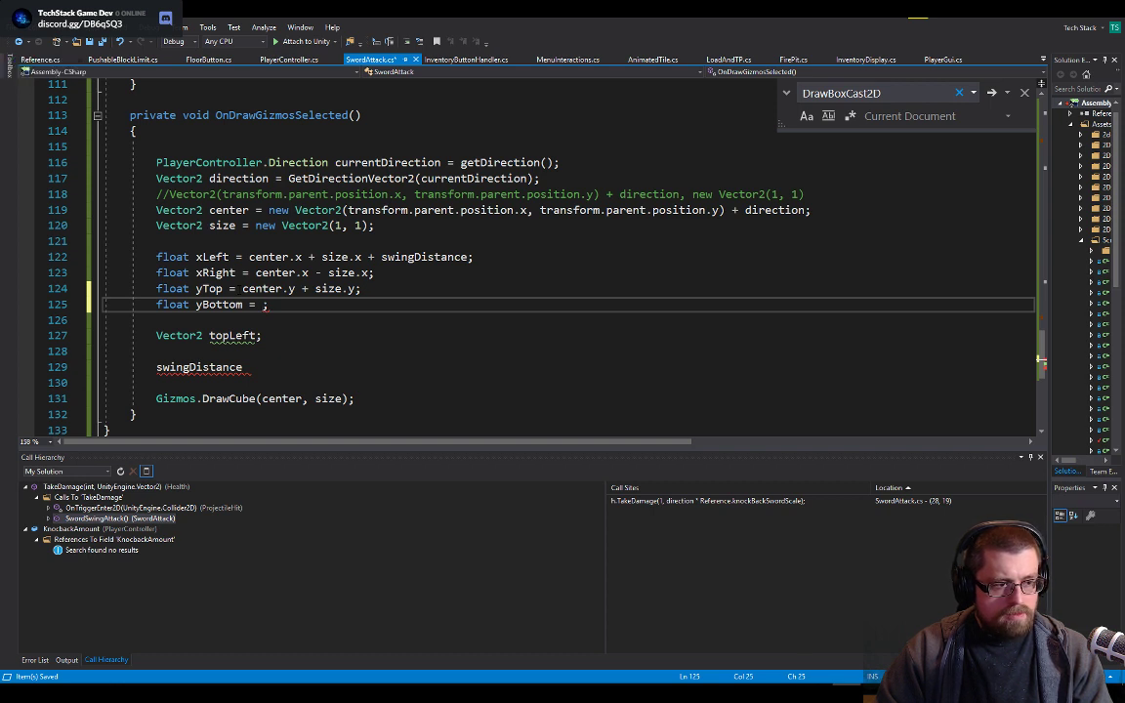
{"action": "type", "text": "enter."}
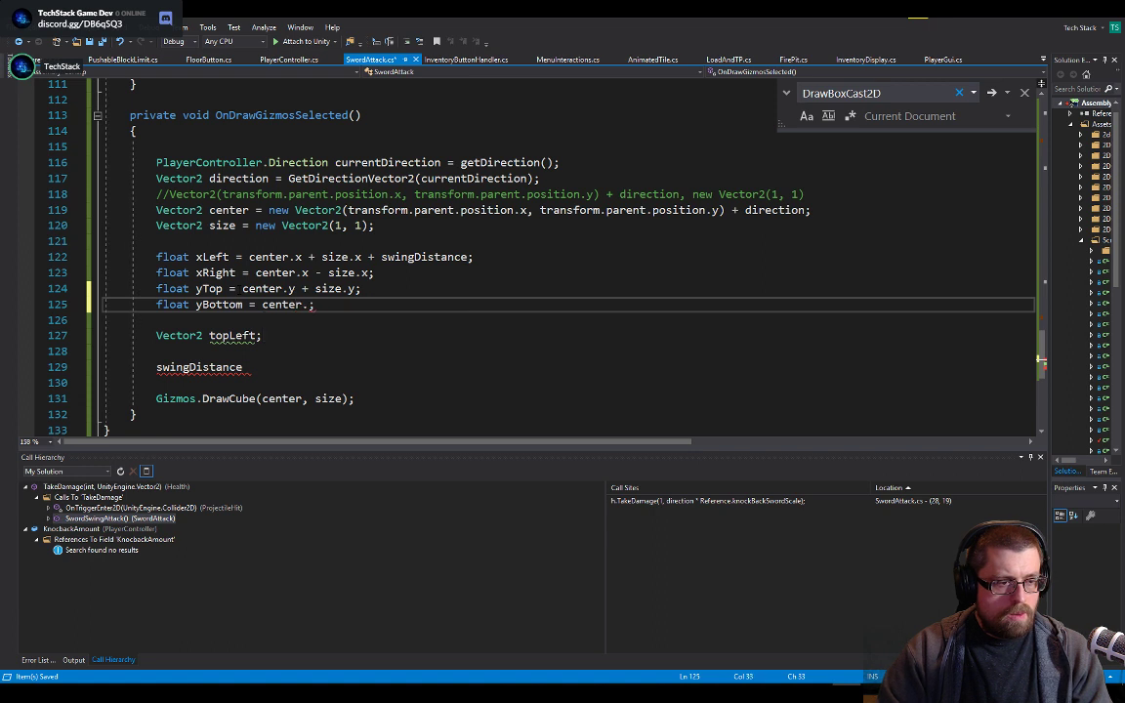
{"action": "type", "text": "y =  size."}
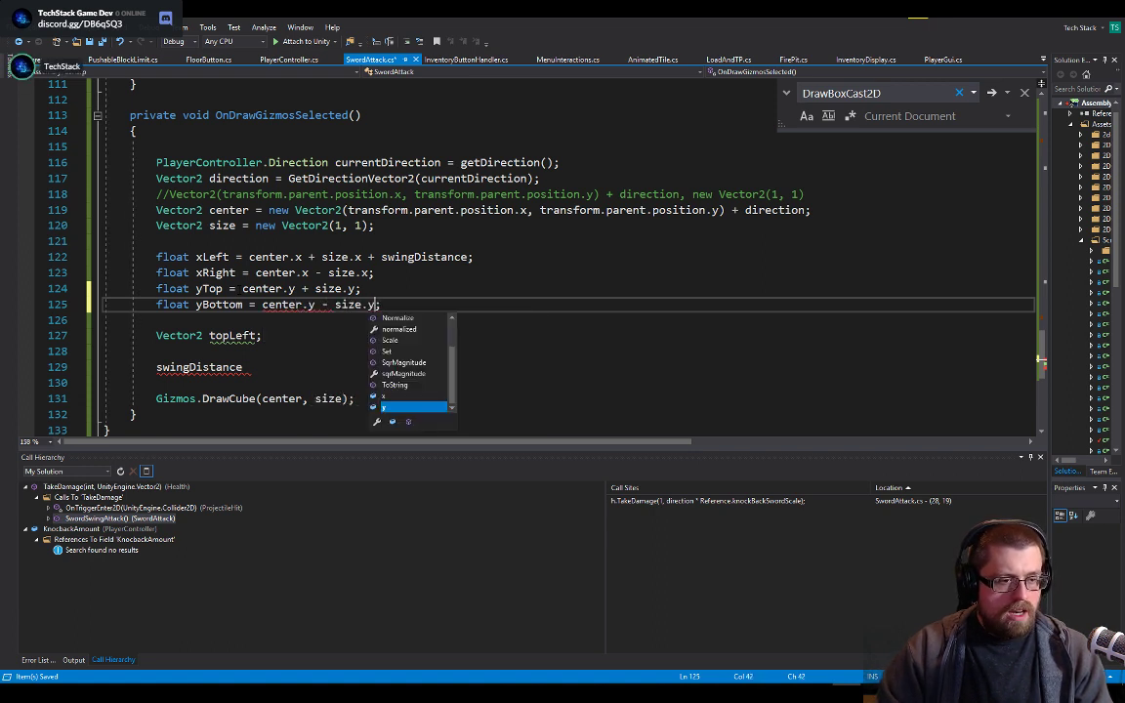
{"action": "type", "text": "y"}
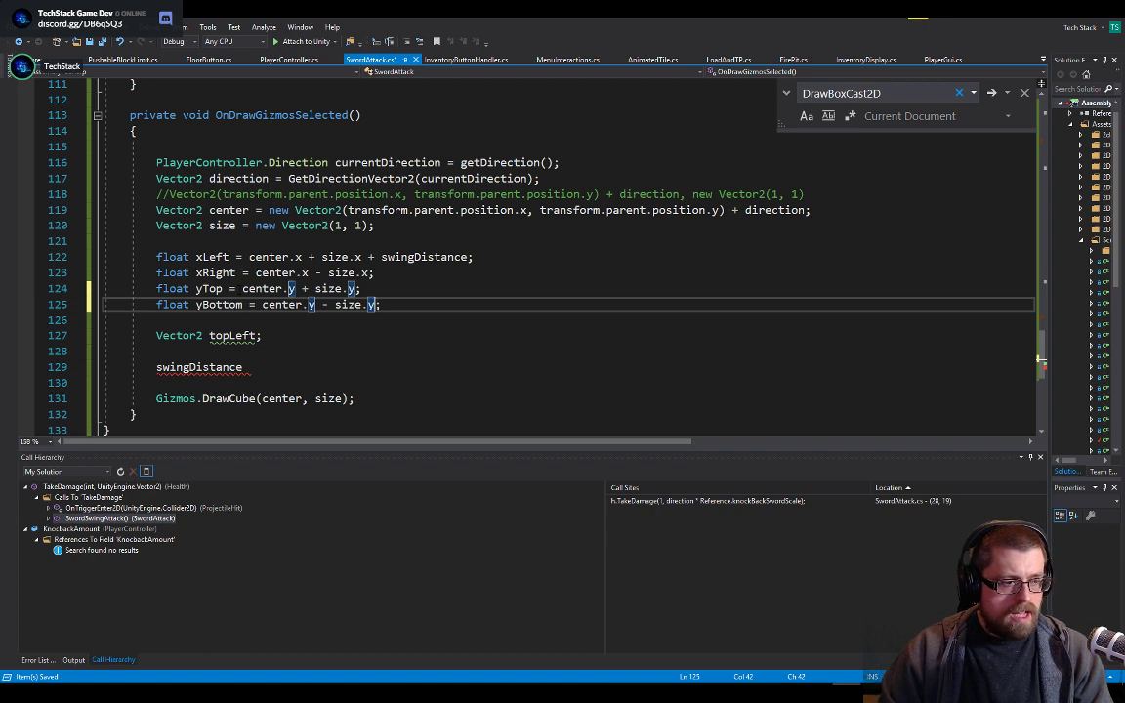
{"action": "key", "text": "Down"}
{"action": "key", "text": "Down"}
{"action": "key", "text": "shift+Home"}
{"action": "key", "text": "BackSpace"}
{"action": "key", "text": "ctrl+z"}
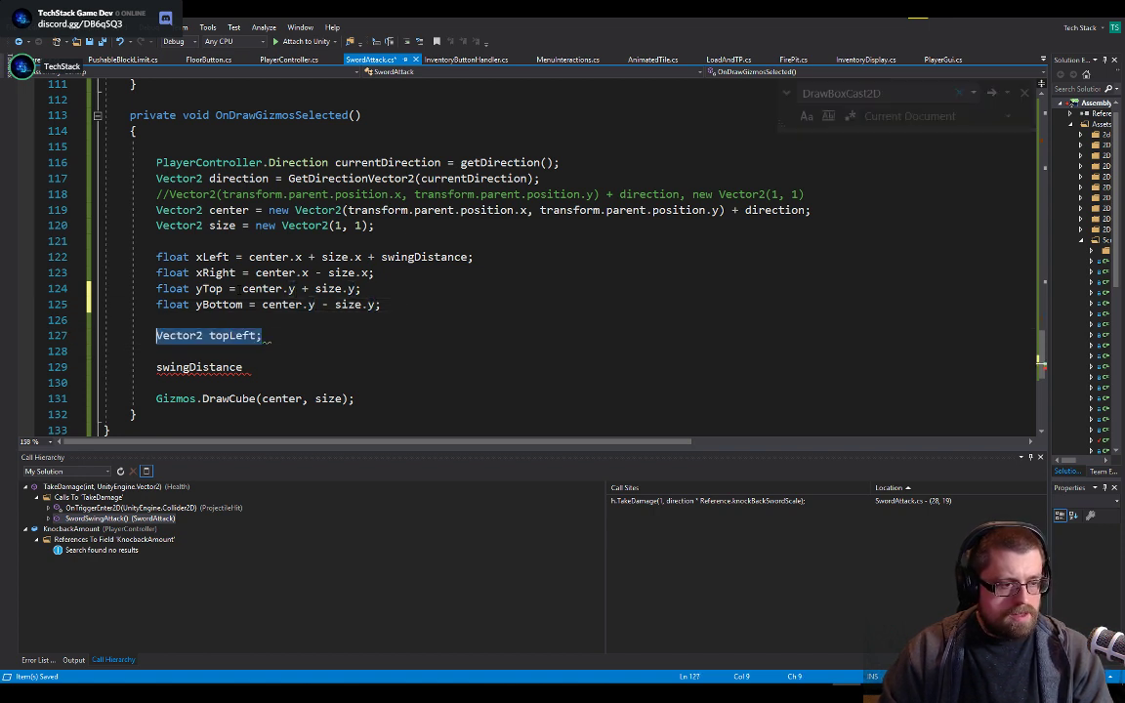
- Insert two blank lines below "Vector2 topLeft;" and cut the topLeft declaration line
{"action": "key", "text": "End"}
{"action": "key", "text": "Return"}
{"action": "key", "text": "Return"}
{"action": "key", "text": "Up"}
{"action": "key", "text": "Up"}
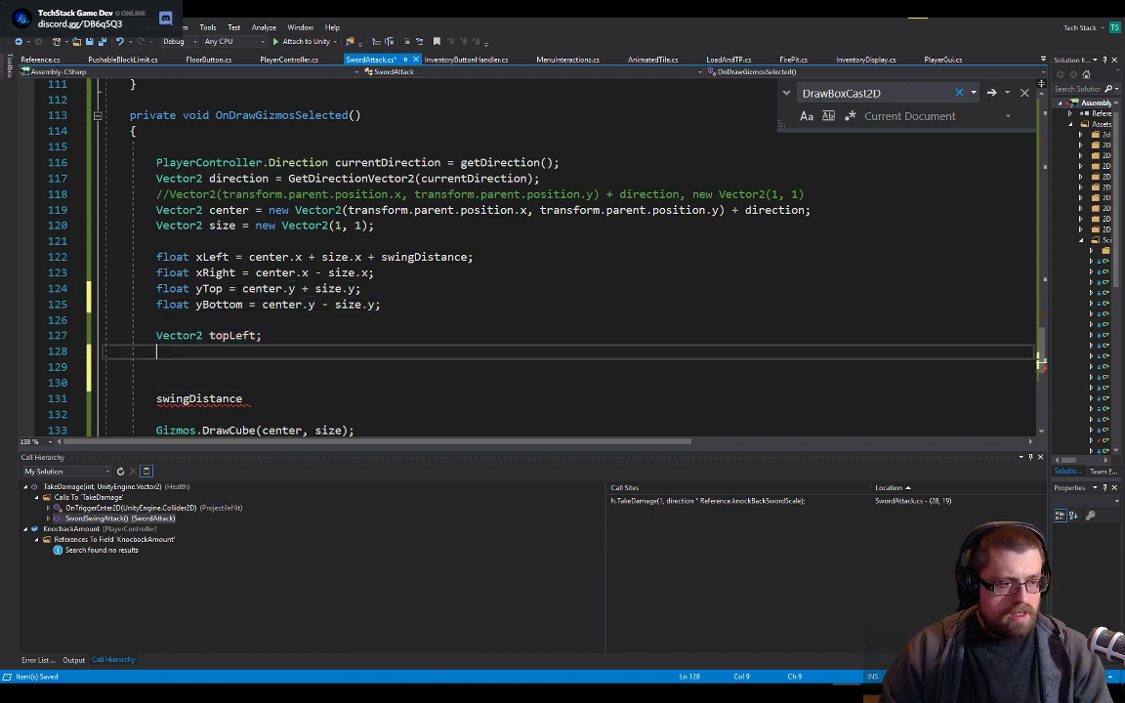
{"action": "key", "text": "ctrl+x"}
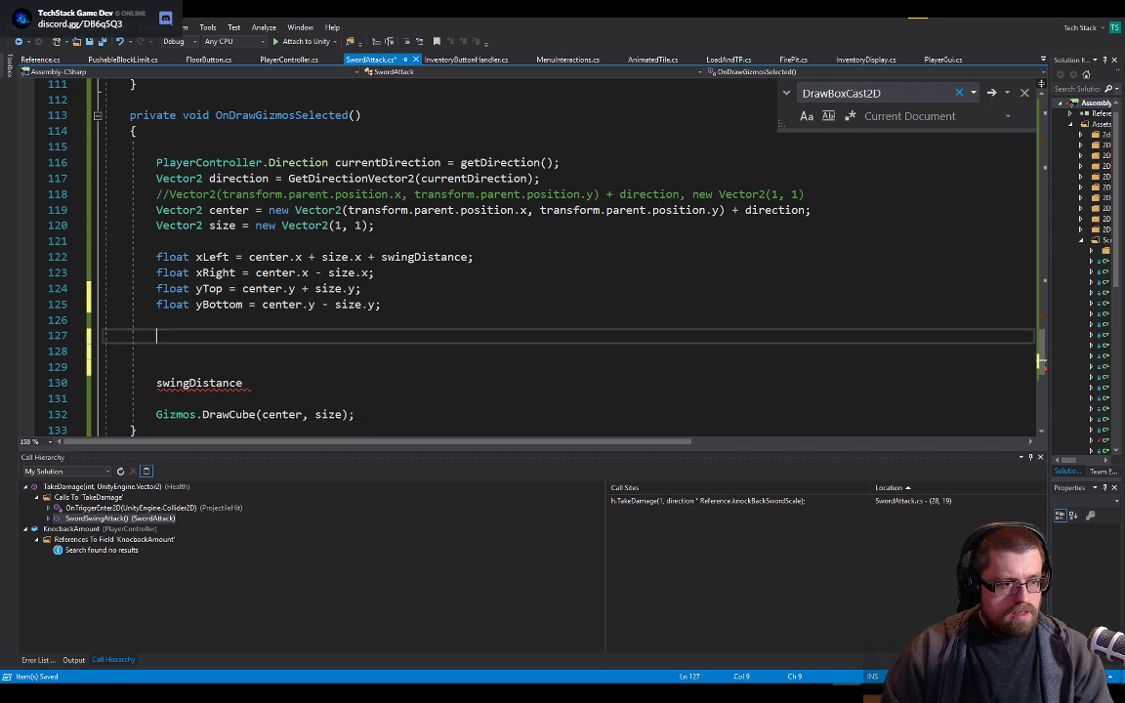
- Delete the stray "swingDistance" text above the Gizmos.DrawCube call in OnDrawGizmosSelected
{"action": "key", "text": "Down"}
{"action": "key", "text": "Down"}
{"action": "key", "text": "Down"}
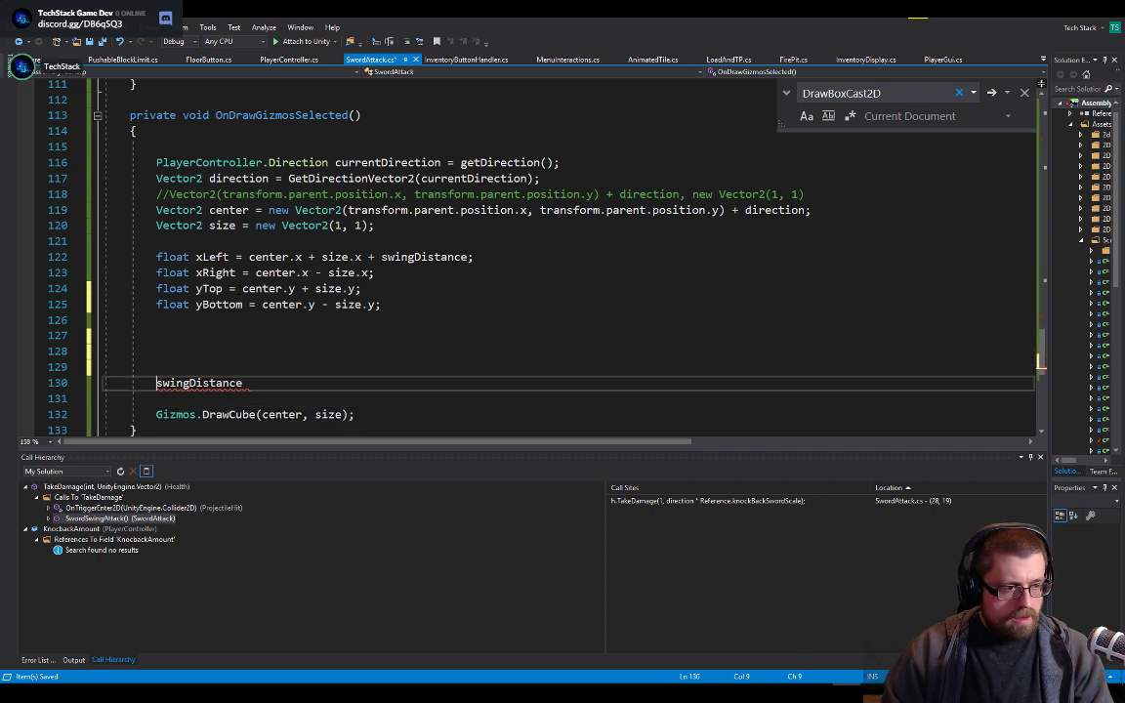
{"action": "key", "text": "Home"}
{"action": "key", "text": "shift+End"}
{"action": "key", "text": "BackSpace"}
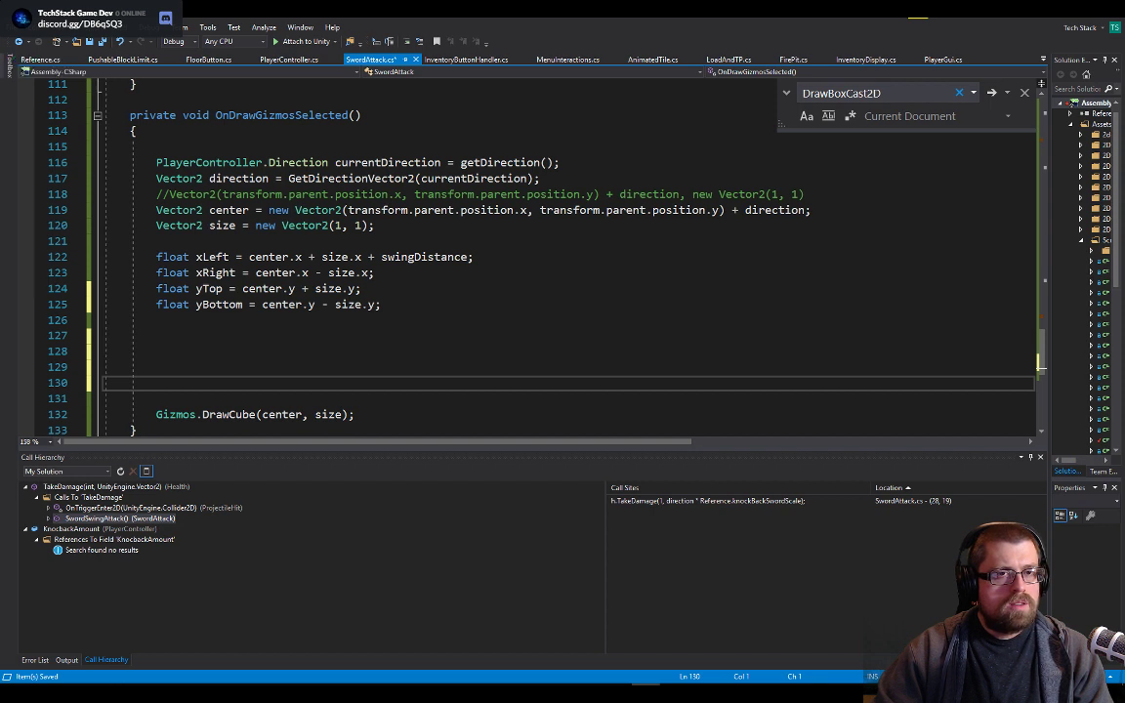
- Add a Gizmos.DrawLine call with empty parentheses on line 128, below the edge coordinate declarations
{"action": "left_click", "coordinate": [244, 369]}
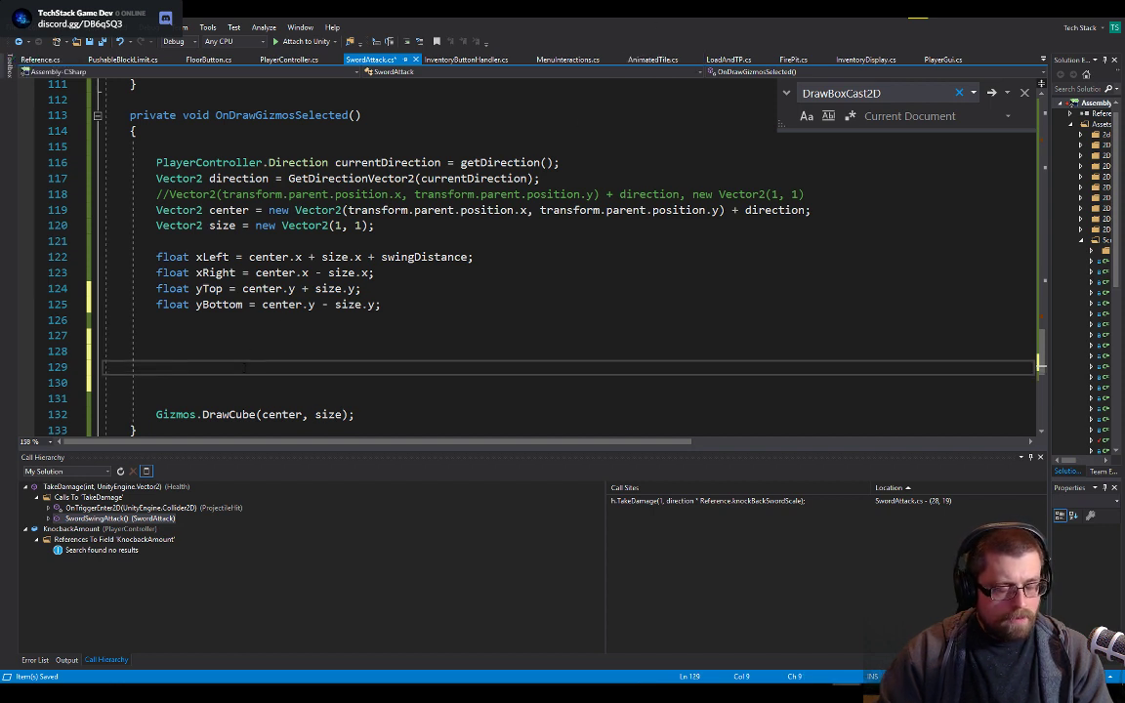
{"action": "key", "text": "Down"}
{"action": "key", "text": "Up"}
{"action": "key", "text": "Up"}
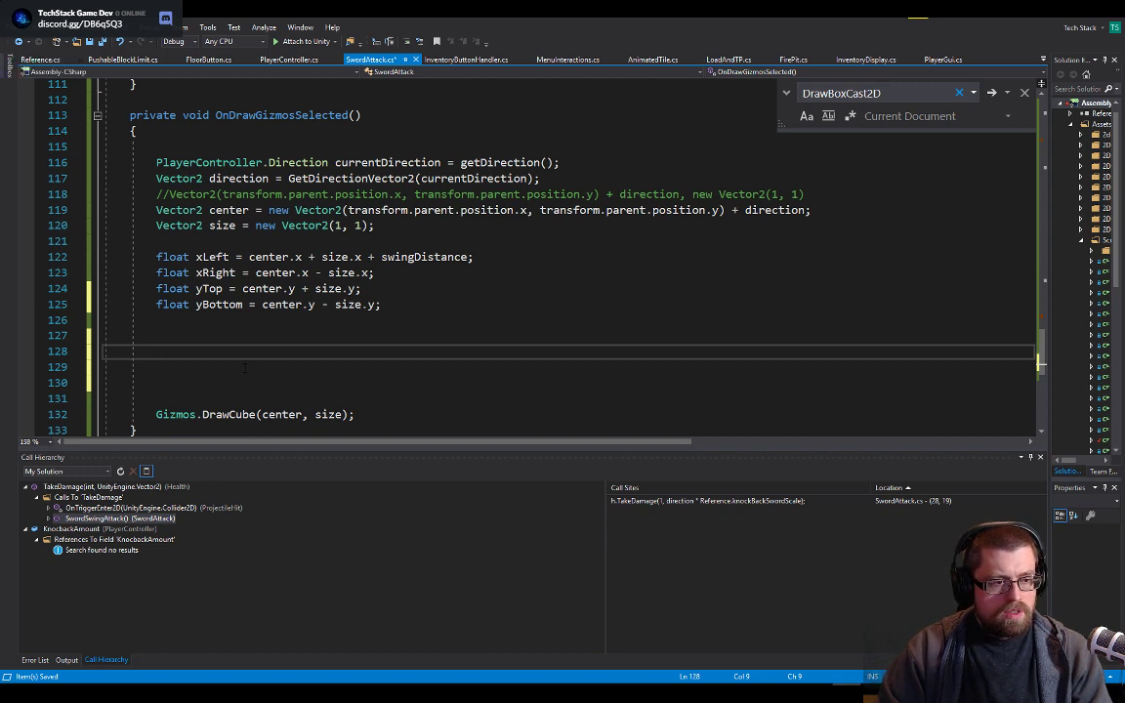
{"action": "type", "text": "gizo"}
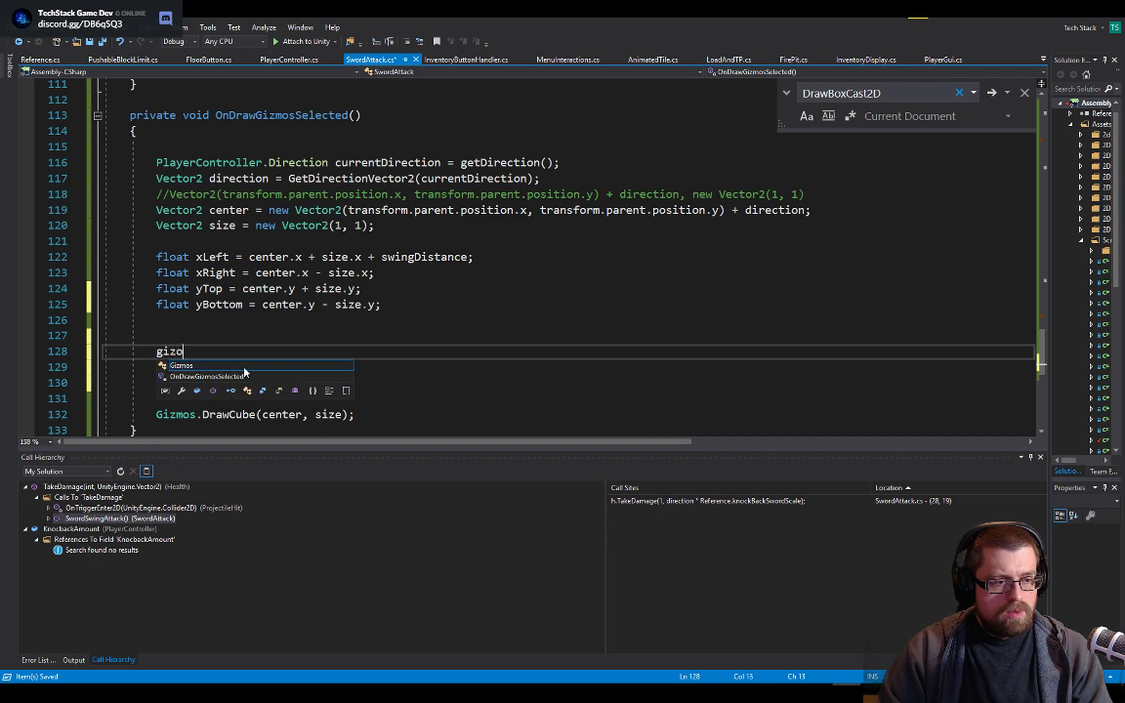
{"action": "type", "text": "m."}
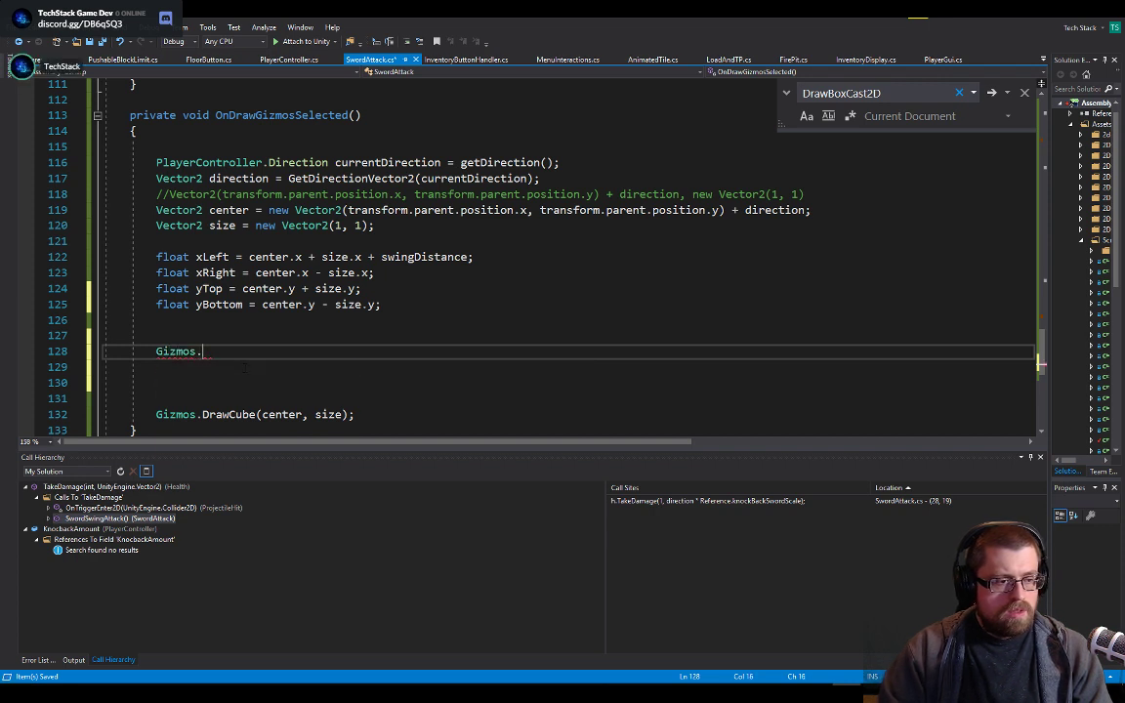
{"action": "type", "text": "drw"}
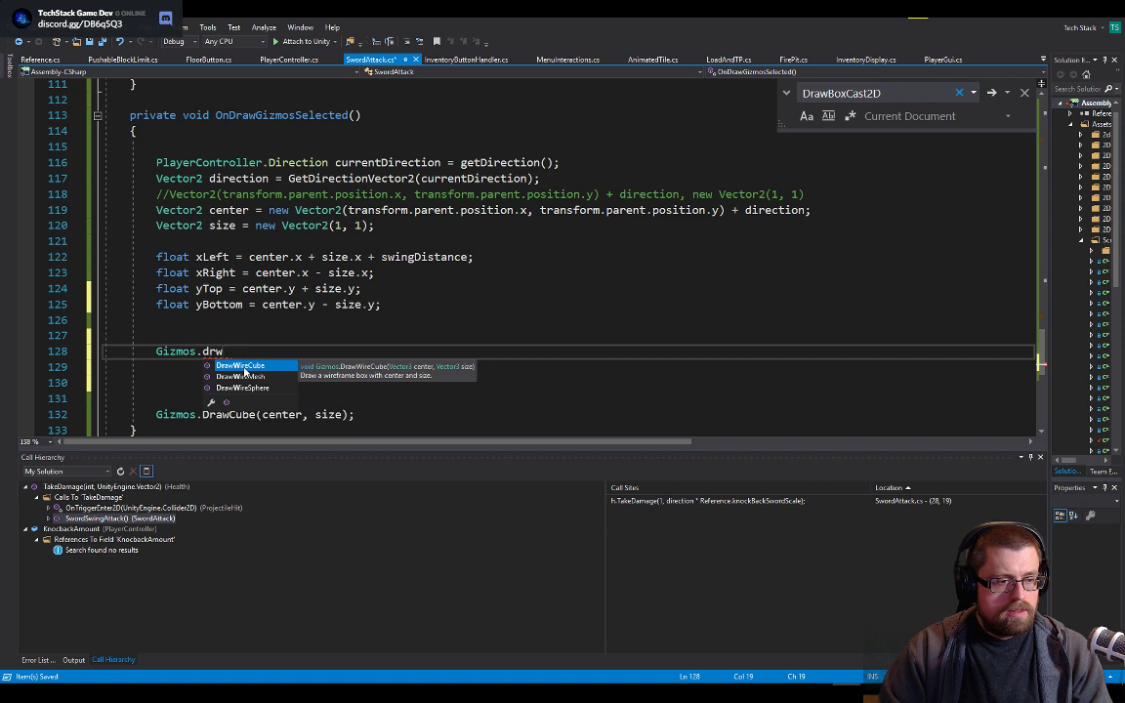
{"action": "key", "text": "BackSpace"}
{"action": "key", "text": "BackSpace"}
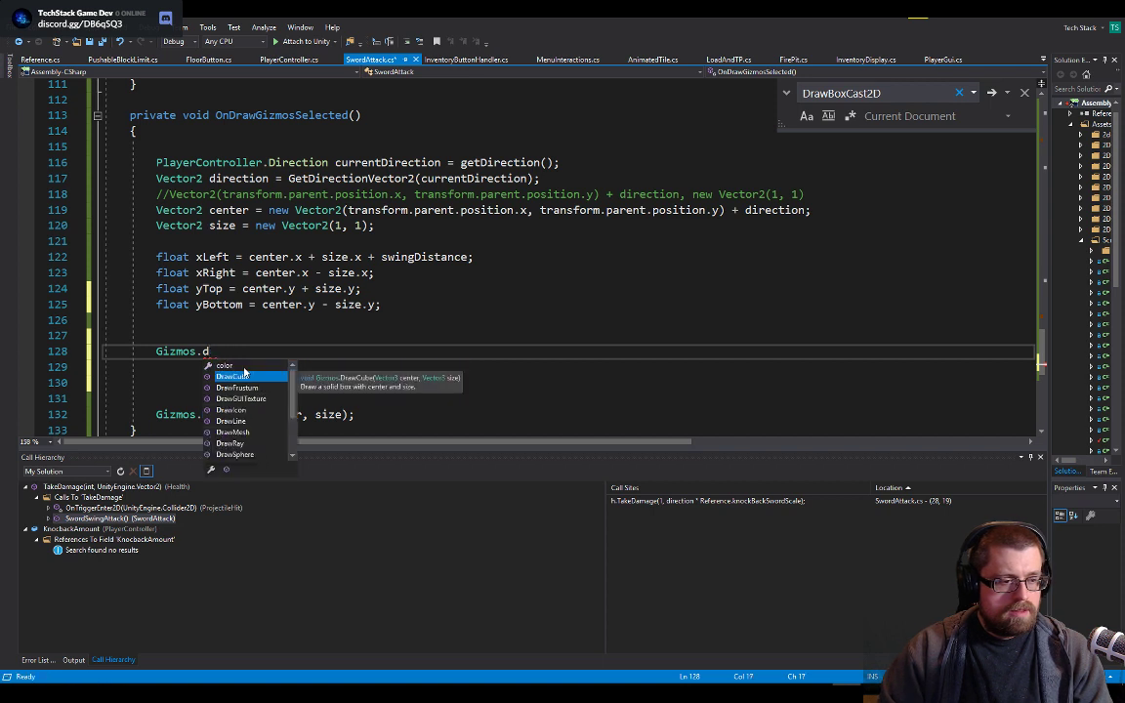
{"action": "key", "text": "Down"}
{"action": "key", "text": "Down"}
{"action": "key", "text": "Down"}
{"action": "key", "text": "Down"}
{"action": "key", "text": "Tab"}
{"action": "type", "text": "("}
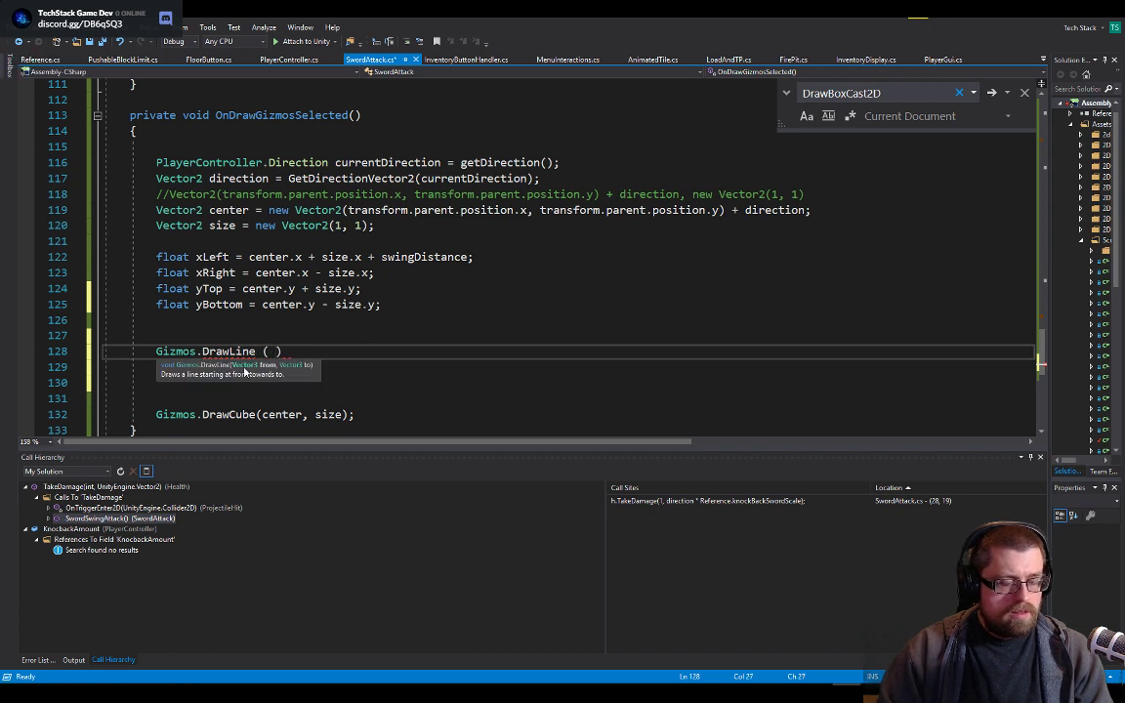
{"action": "key", "text": "Down"}
{"action": "key", "text": "Up"}
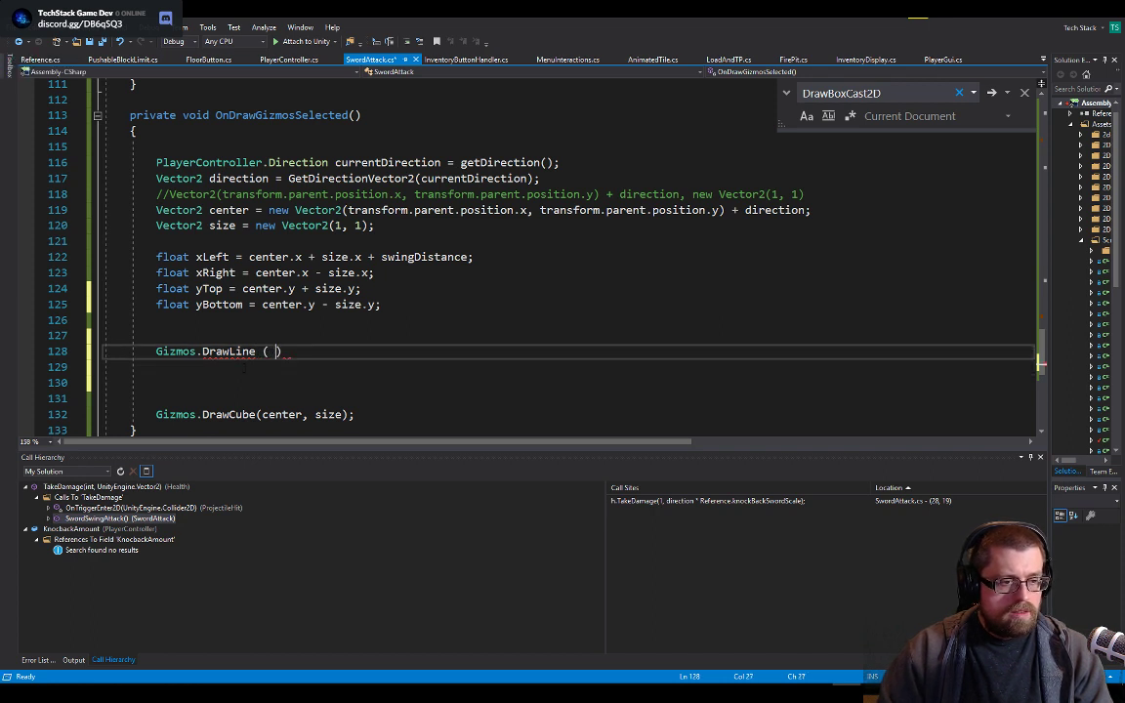
{"action": "key", "text": "Left"}
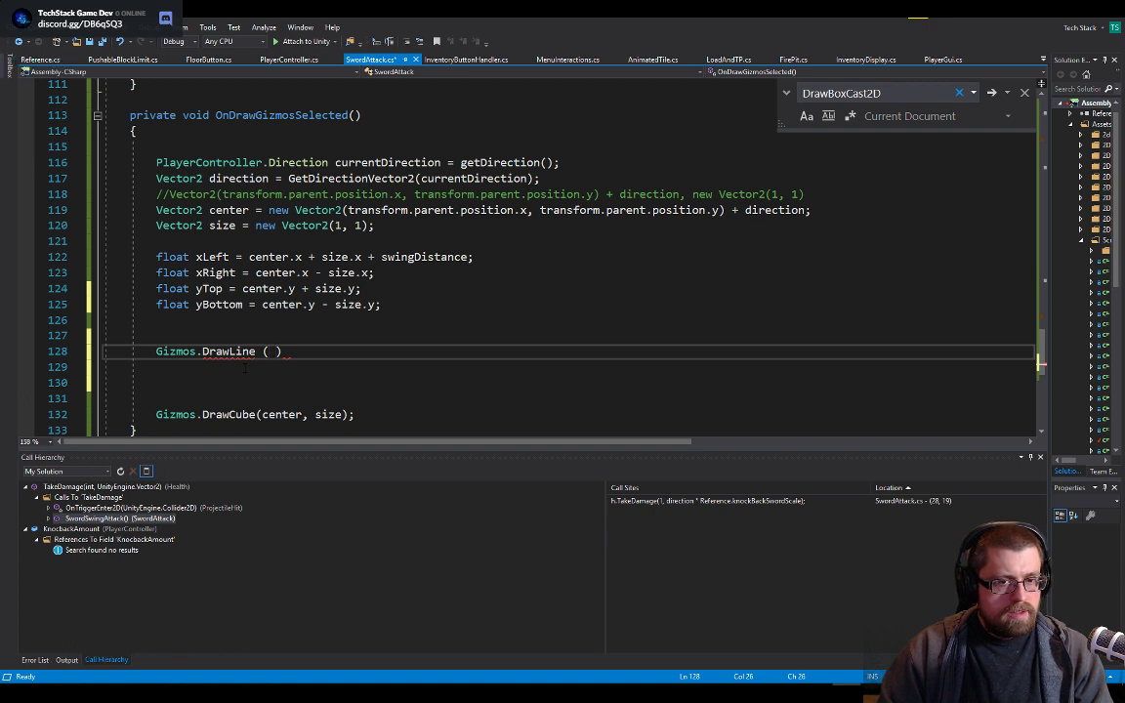
{"action": "key", "text": "Escape"}
- Insert two blank lines between the yBottom declaration and the Gizmos.DrawLine call
{"action": "key", "text": "Up"}
{"action": "key", "text": "Up"}
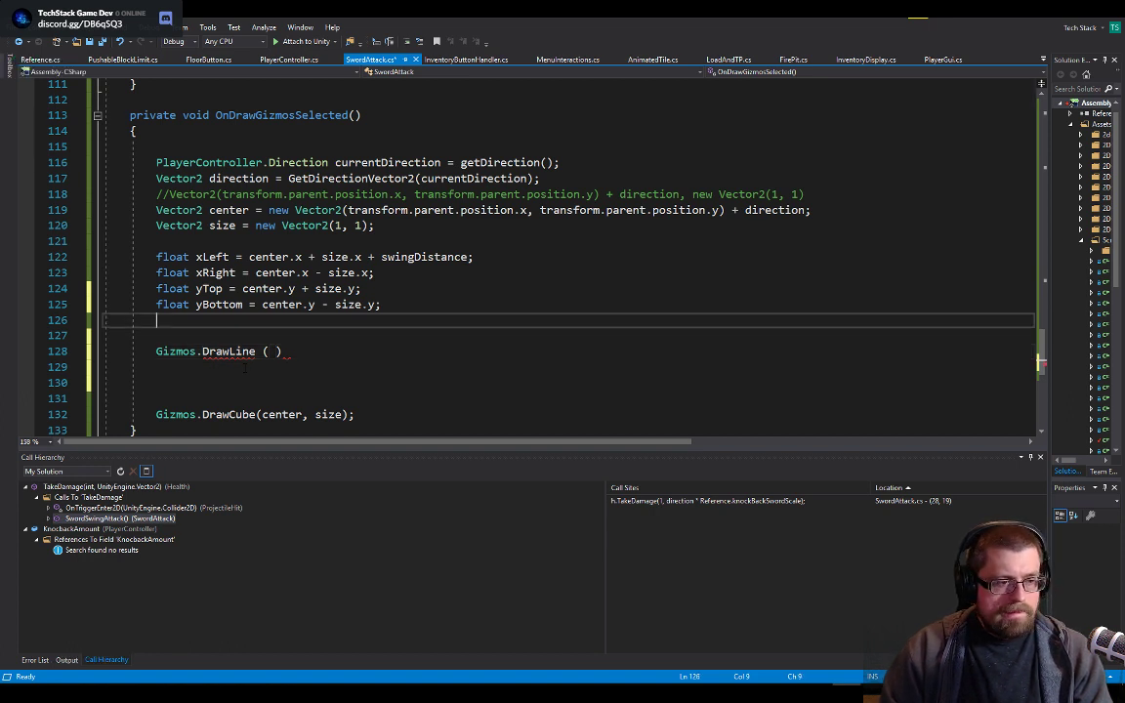
{"action": "key", "text": "Return"}
{"action": "key", "text": "Return"}
{"action": "key", "text": "Up"}
{"action": "key", "text": "Down"}
{"action": "key", "text": "Down"}
{"action": "key", "text": "Down"}
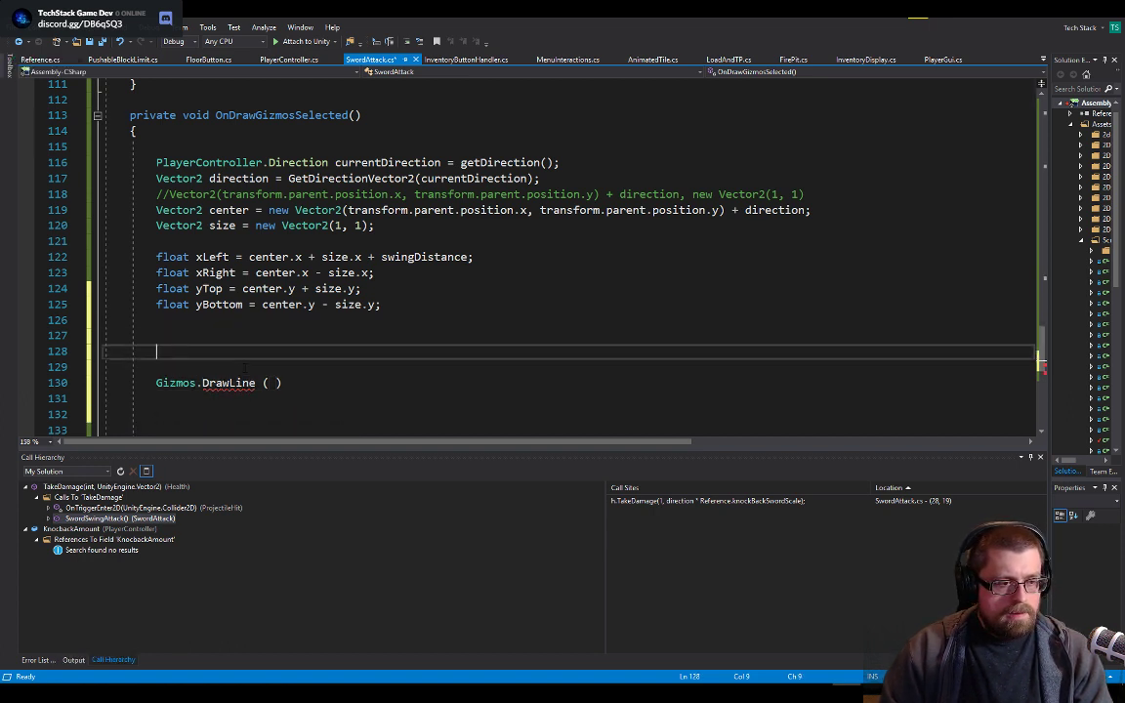
{"action": "key", "text": "End"}
{"action": "key", "text": "Up"}
{"action": "key", "text": "Up"}
{"action": "key", "text": "Up"}
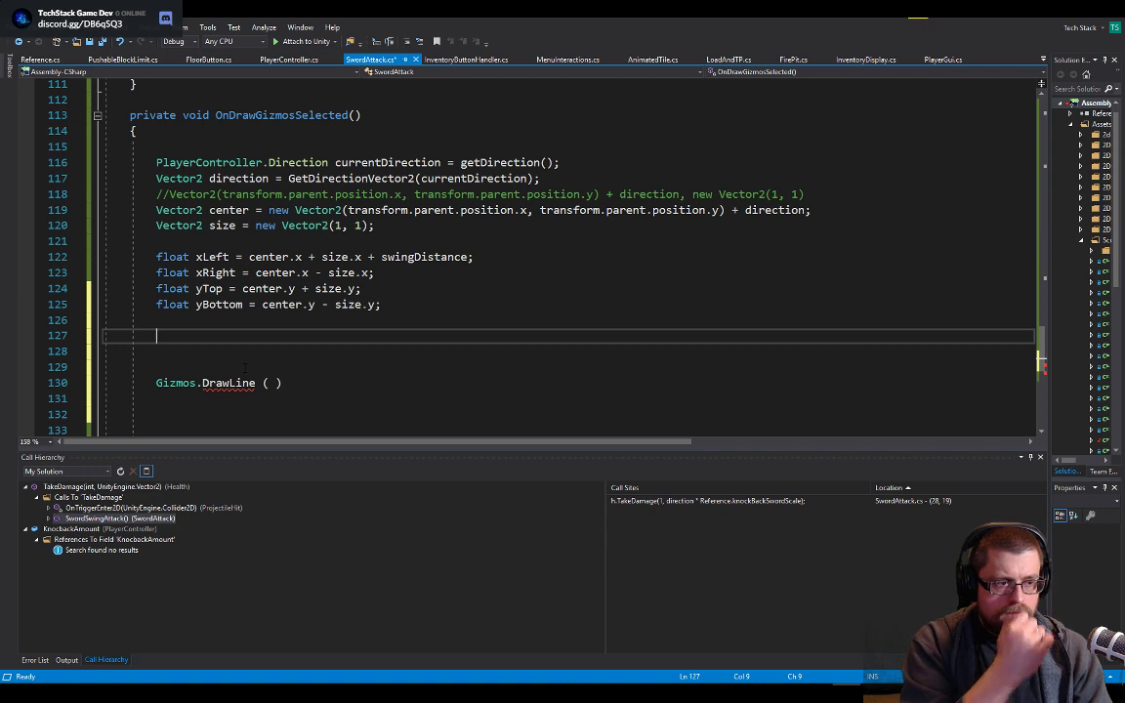
- Start a Vector3 declaration named topLine with an assignment operator on line 127, below the yBottom declaration
{"action": "type", "text": "veco"}
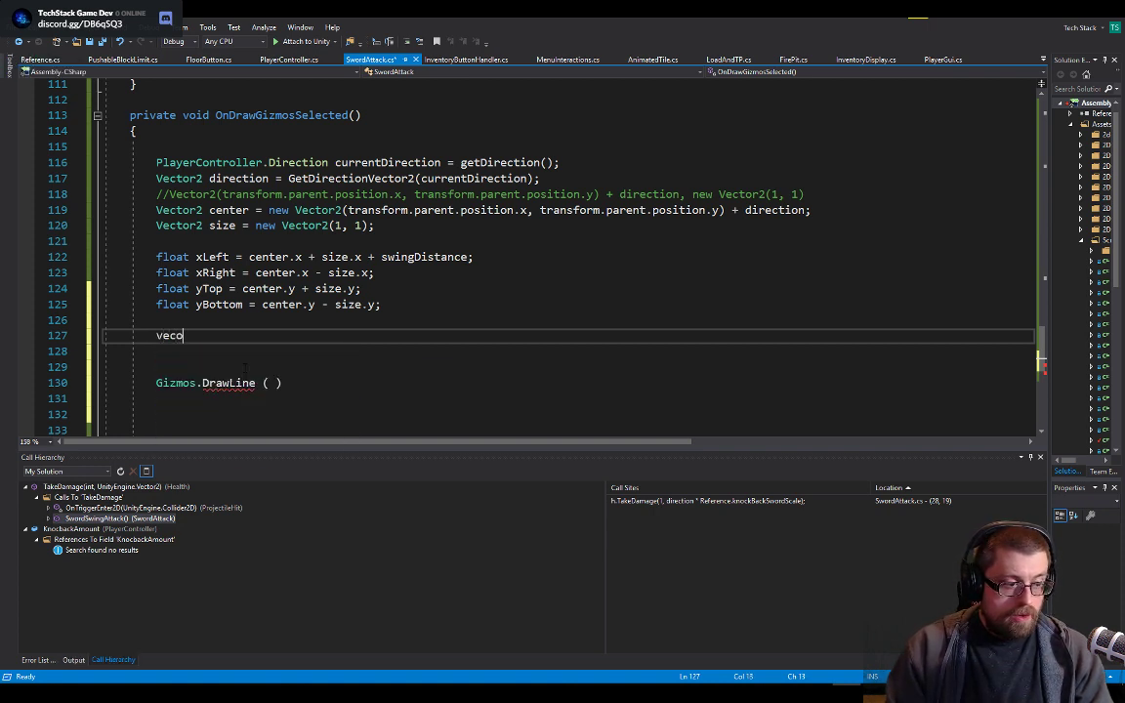
{"action": "key", "text": "BackSpace"}
{"action": "type", "text": "tor3 "}
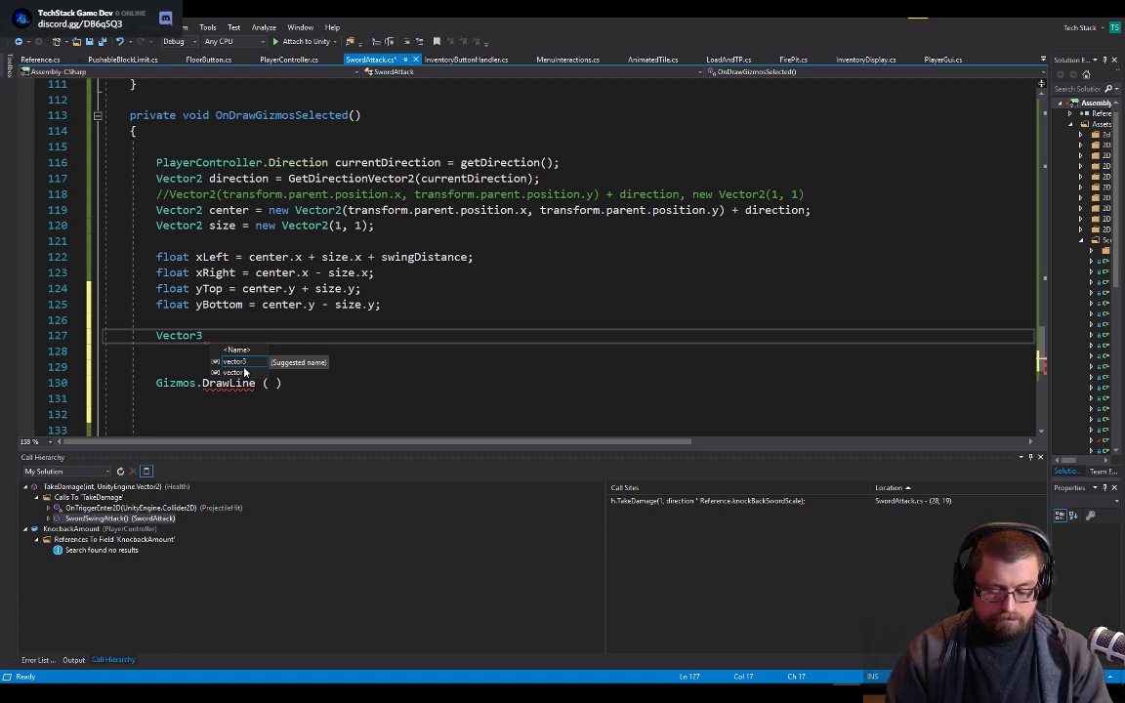
{"action": "type", "text": "lin"}
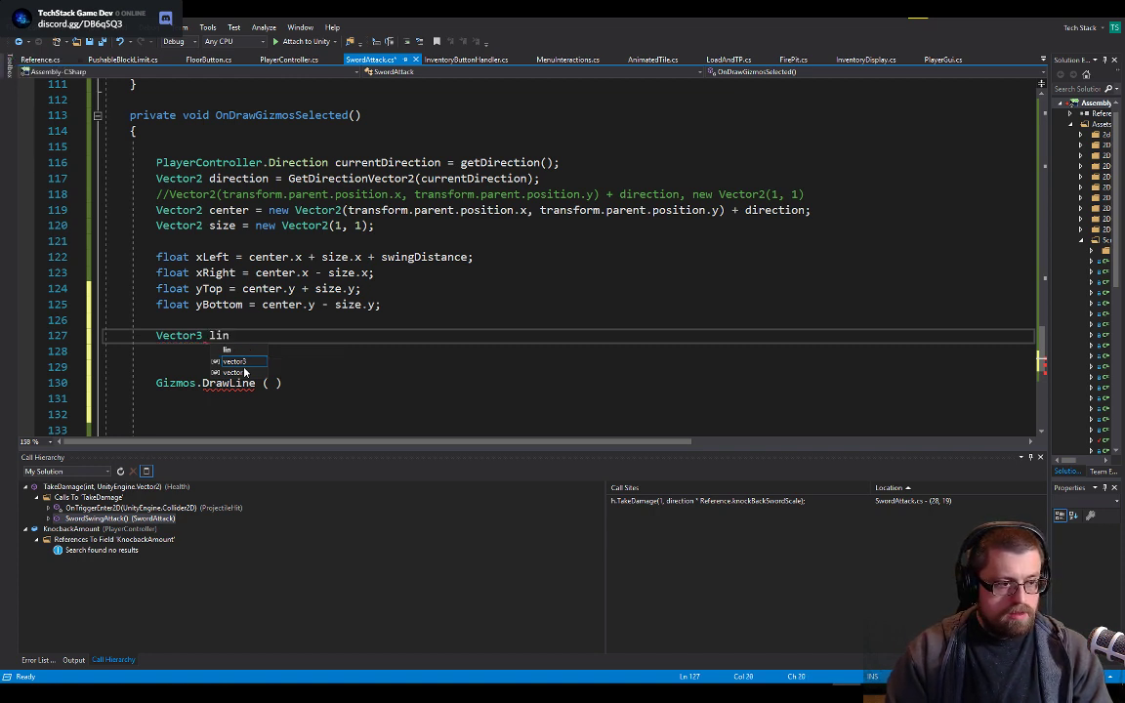
{"action": "key", "text": "BackSpace"}
{"action": "key", "text": "BackSpace"}
{"action": "key", "text": "BackSpace"}
{"action": "type", "text": "TopLine"}
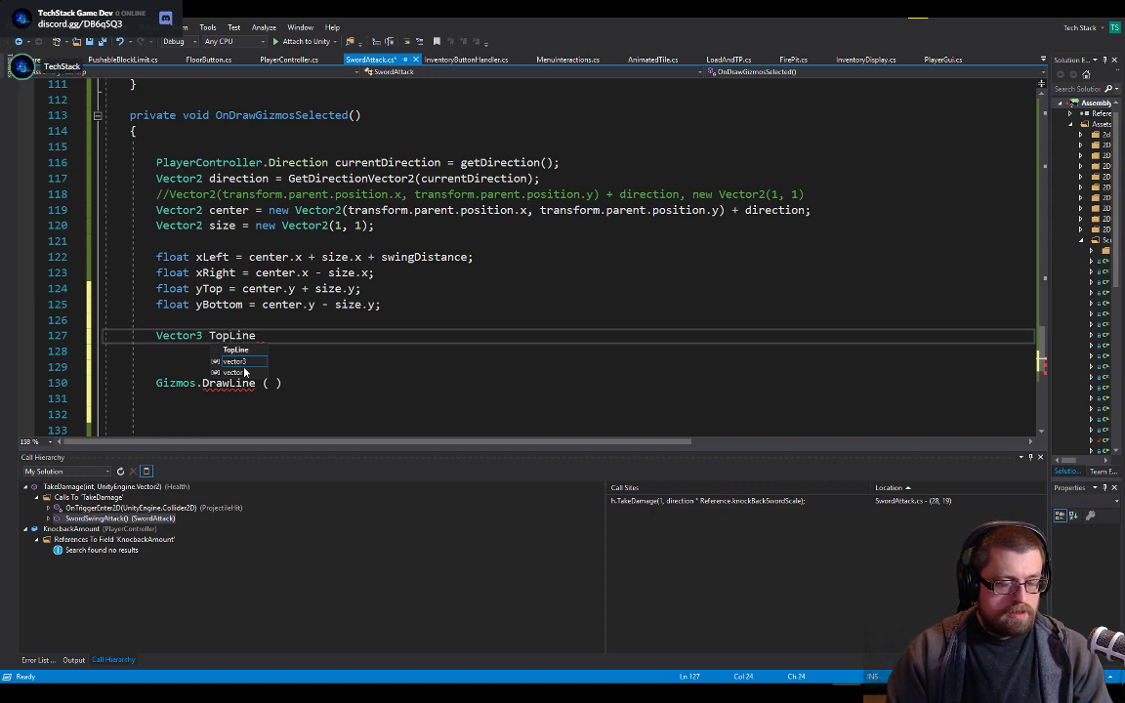
{"action": "key", "text": "Left"}
{"action": "key", "text": "Left"}
{"action": "key", "text": "Left"}
{"action": "key", "text": "Left"}
{"action": "key", "text": "Left"}
{"action": "key", "text": "Left"}
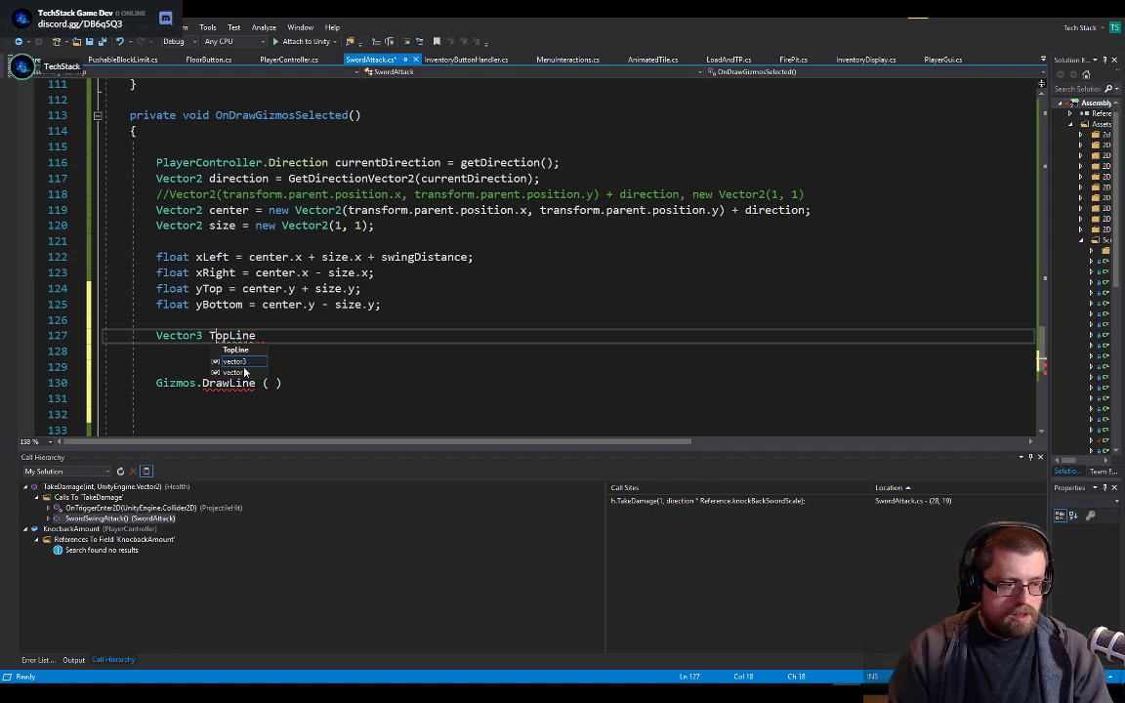
{"action": "key", "text": "BackSpace"}
{"action": "type", "text": "t"}
{"action": "key", "text": "End"}
{"action": "type", "text": "= "}
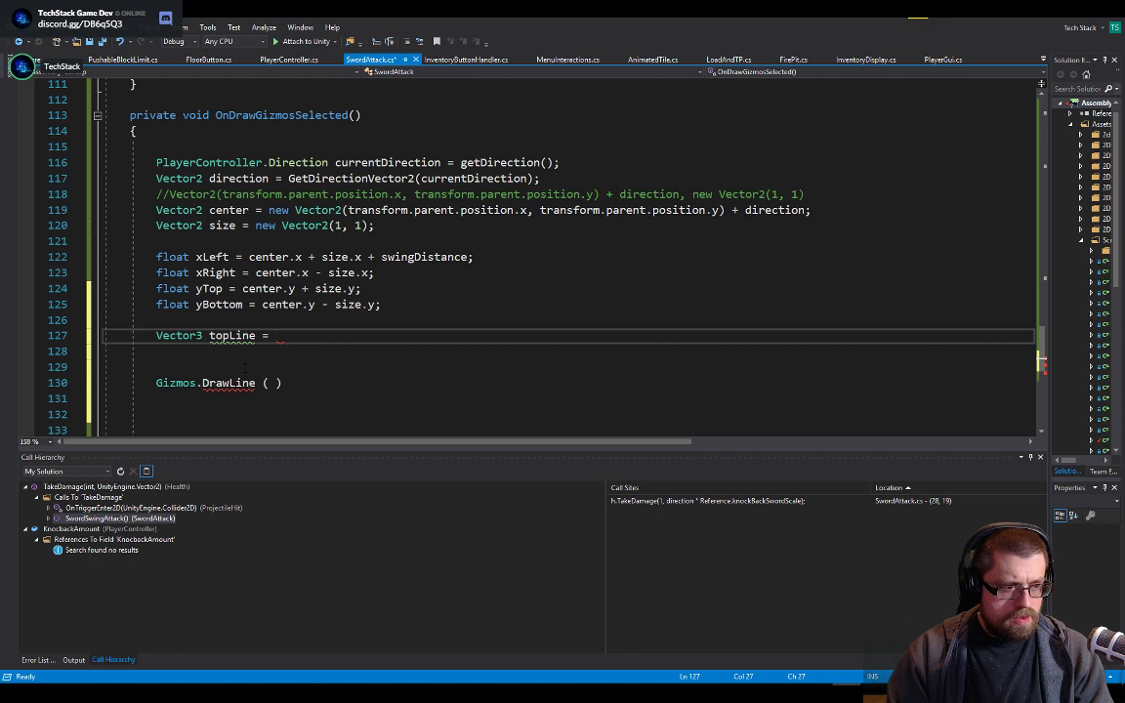
- Assign "new Vector3(xLeft, yTop, 0);" to topLine
{"action": "type", "text": "new vec"}
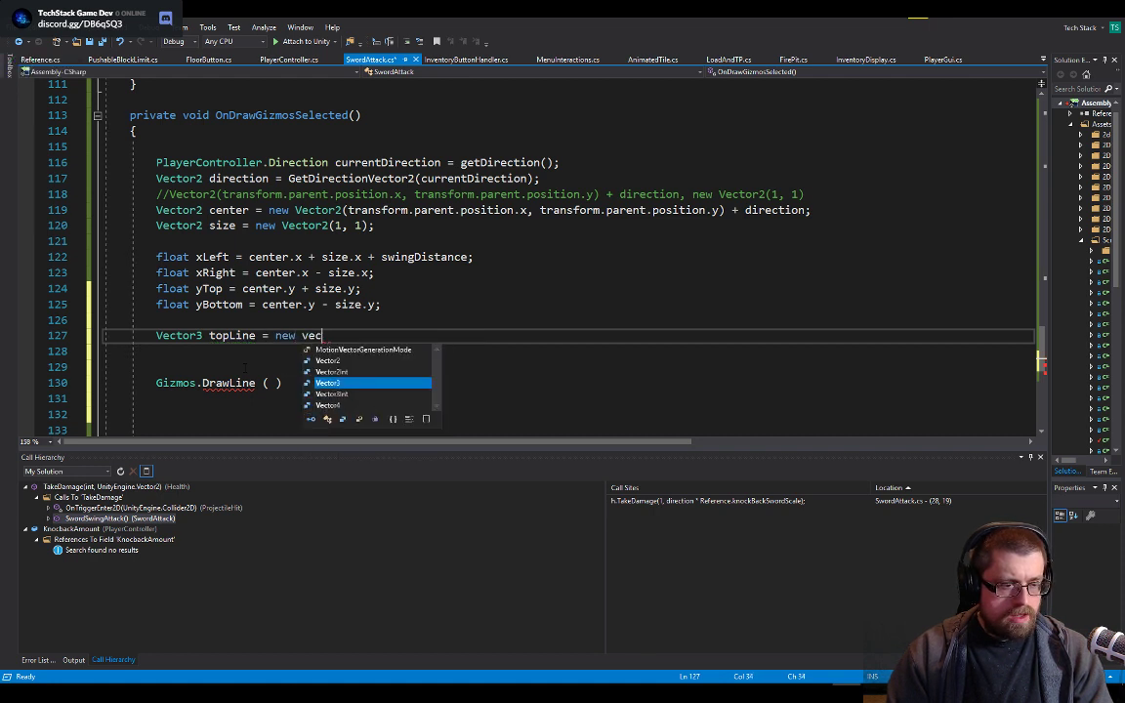
{"action": "type", "text": " (x"}
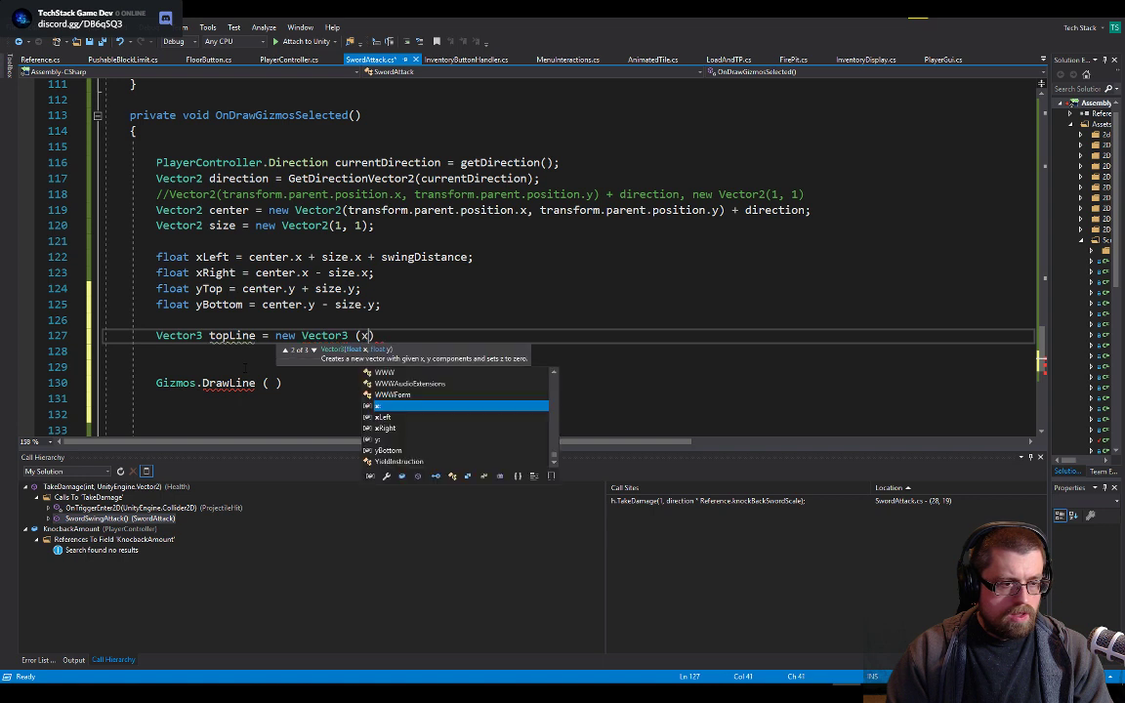
{"action": "type", "text": "left"}
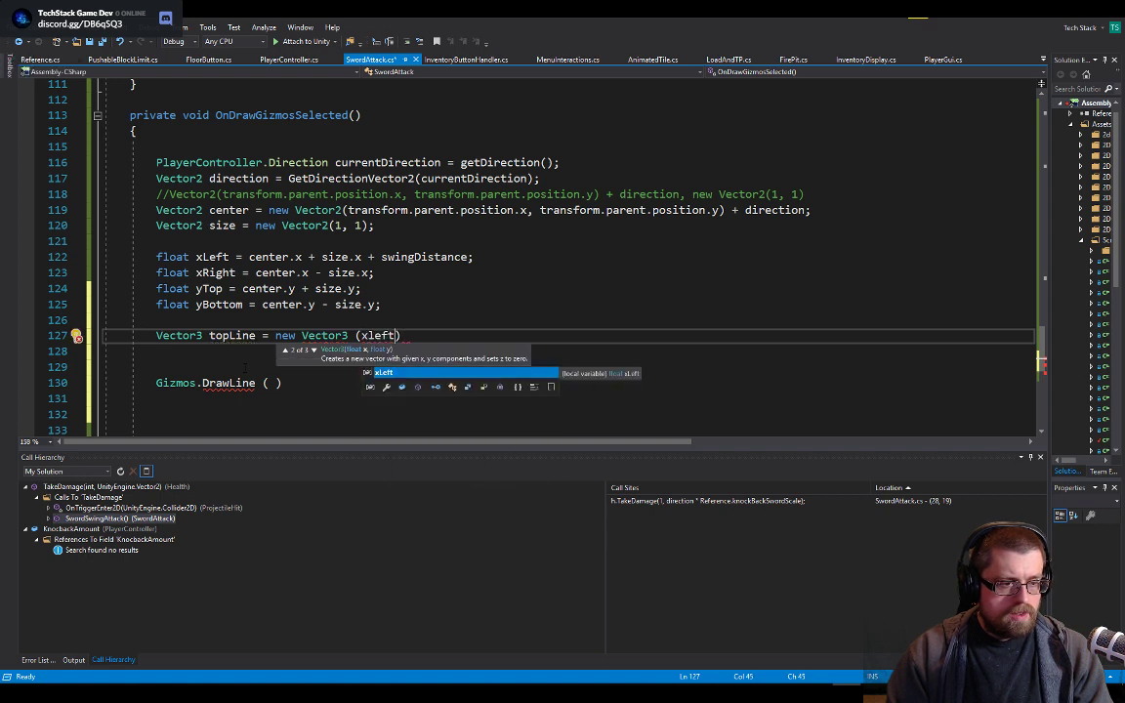
{"action": "type", "text": ",ytop"}
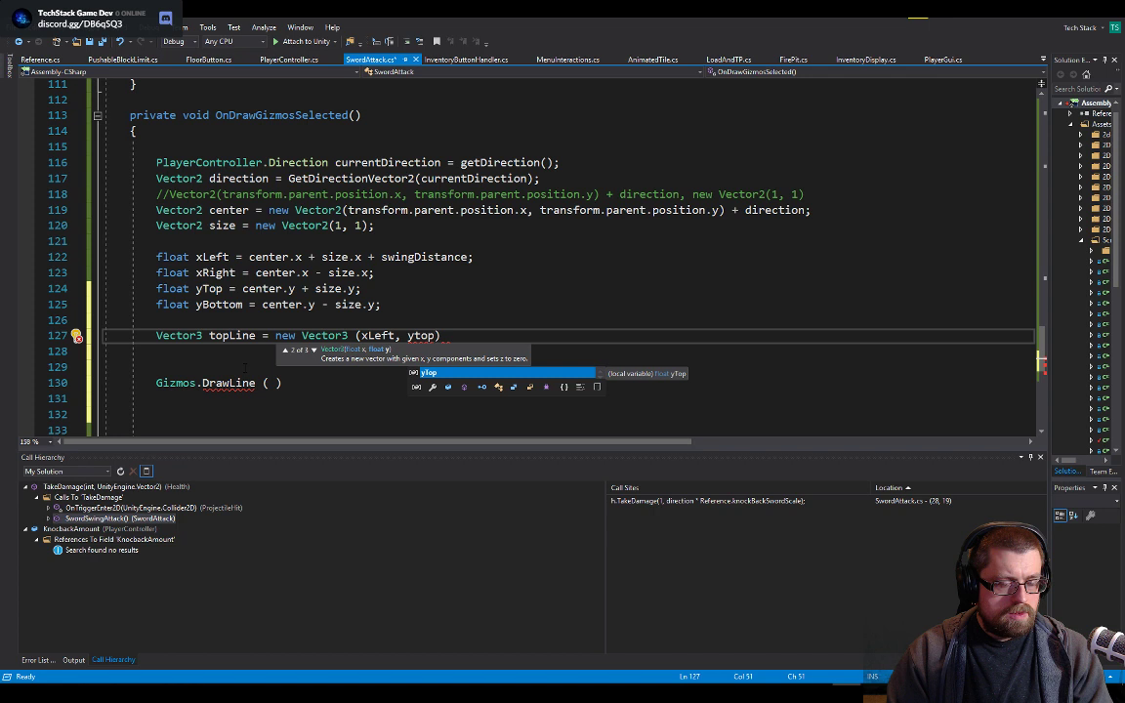
{"action": "type", "text": ", 0 )"}
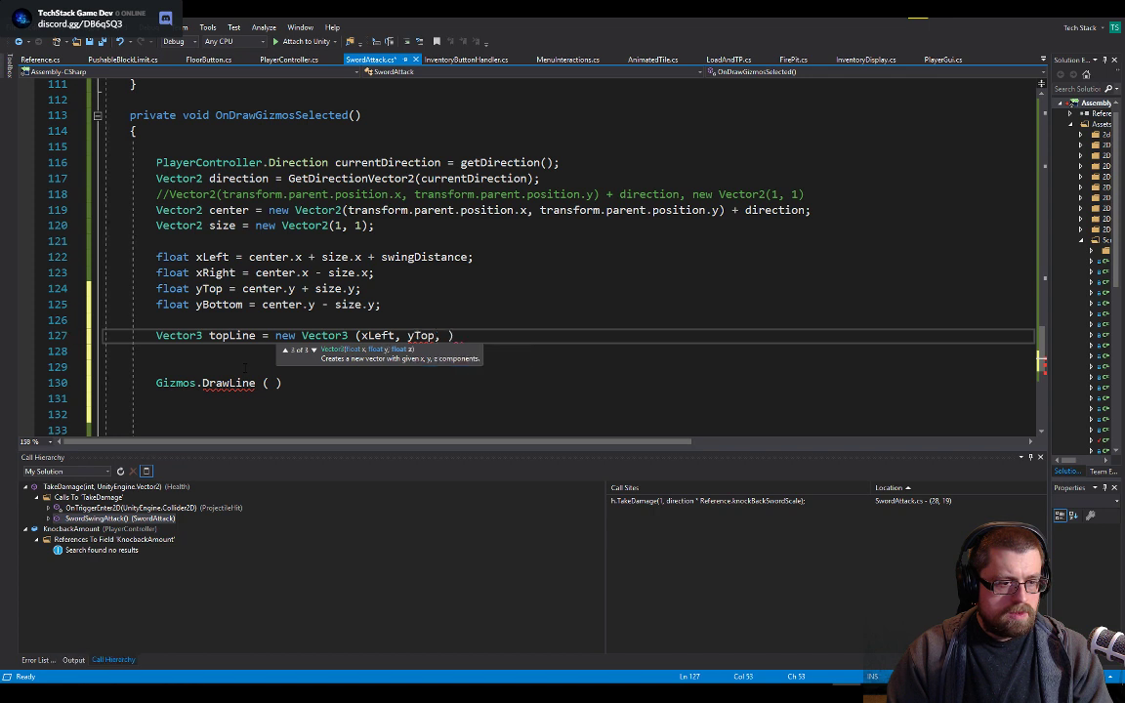
{"action": "type", "text": ";"}
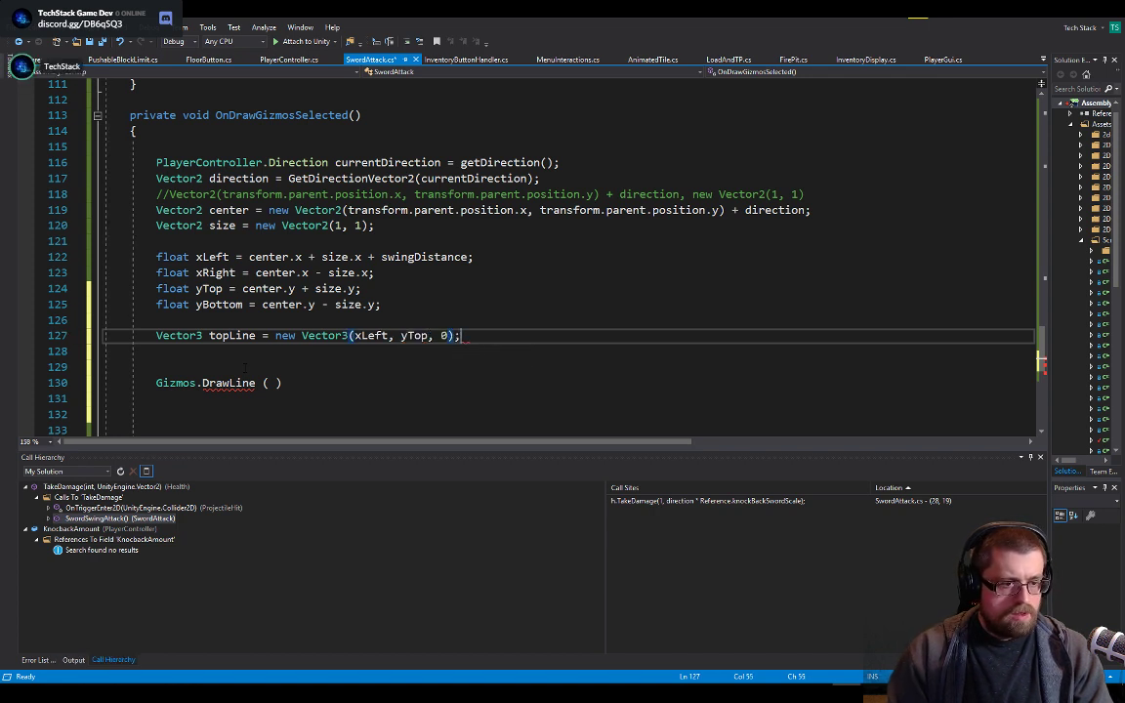
- Rename the topLine variable to topLine1
{"action": "key", "text": "ctrl+Left"}
{"action": "key", "text": "ctrl+Left"}
{"action": "key", "text": "ctrl+Left"}
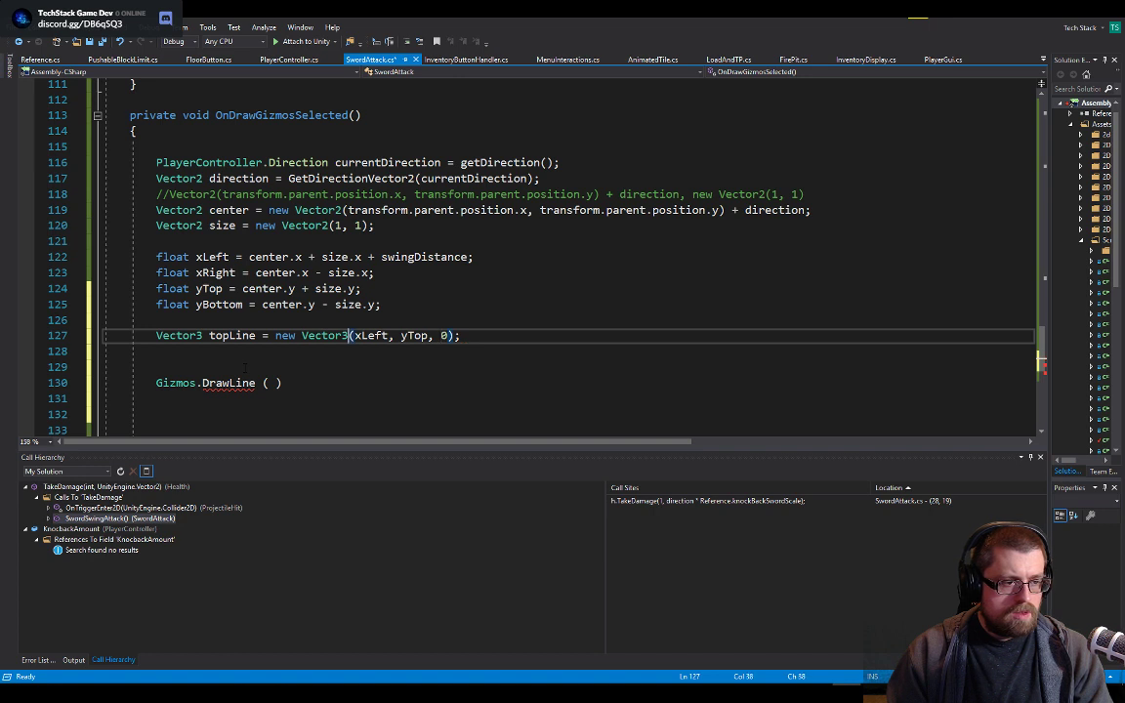
{"action": "type", "text": "1"}
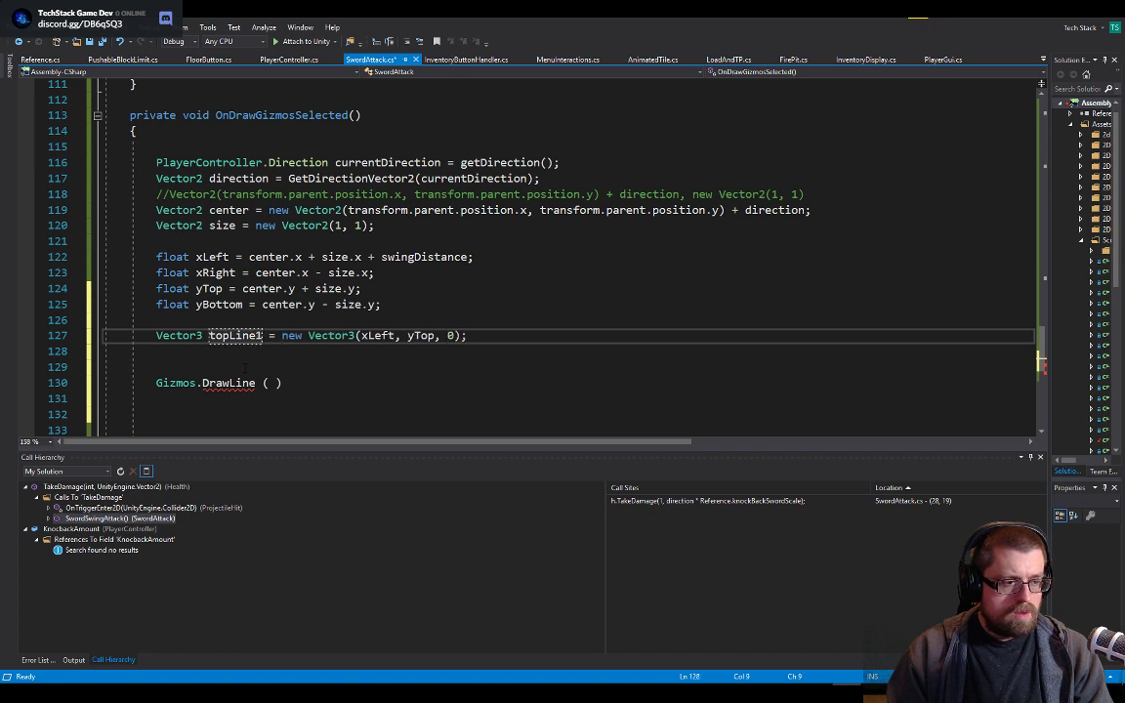
- Duplicate the topLine1 declaration on the line below and rename the copy topLine2
{"action": "type", "text": "Vector3 topLine1 = new Vector3(xLeft, yTop, 0);"}
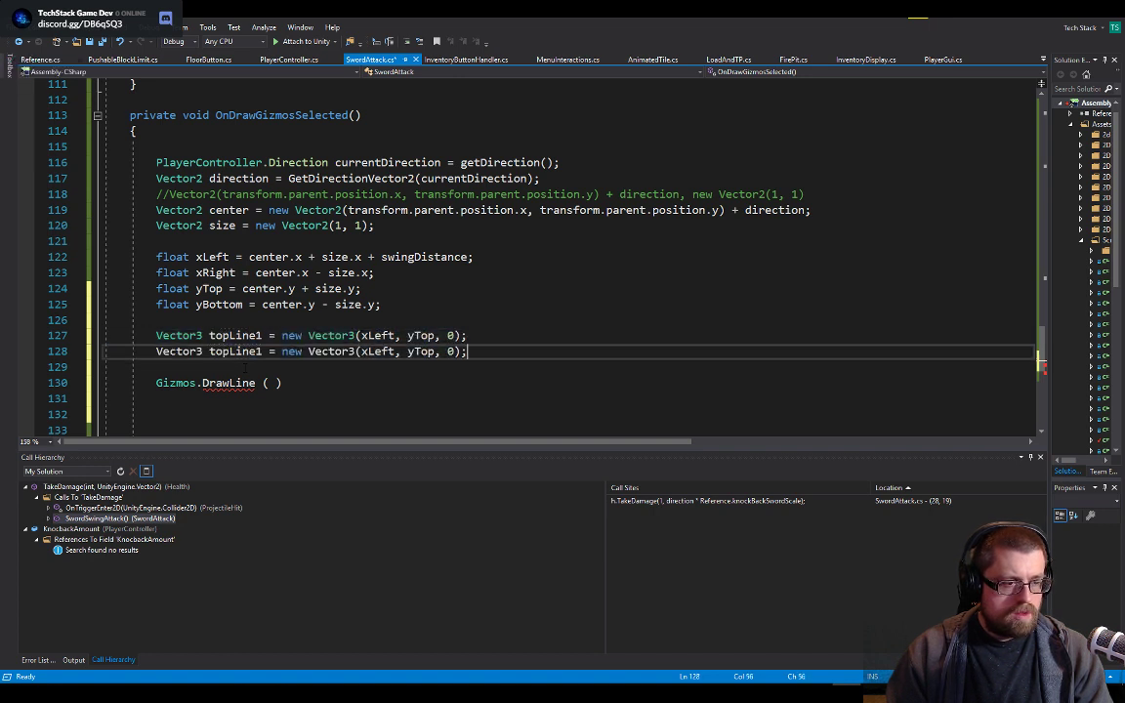
{"action": "key", "text": "ctrl+Right"}
{"action": "key", "text": "ctrl+Right"}
{"action": "key", "text": "Delete"}
{"action": "type", "text": "2"}
- Replace the x argument of topLine2's Vector3 with xRight
{"action": "key", "text": "ctrl+Right"}
{"action": "key", "text": "ctrl+Right"}
{"action": "key", "text": "ctrl+Right"}
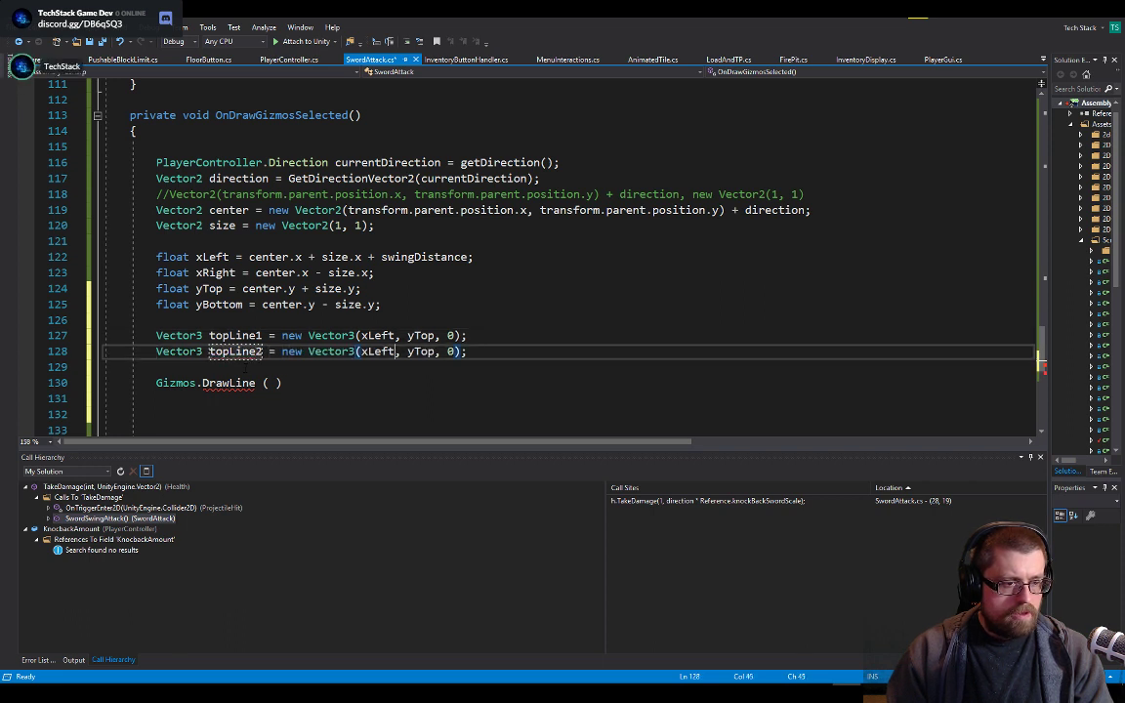
{"action": "key", "text": "shift+Left"}
{"action": "key", "text": "shift+Left"}
{"action": "key", "text": "shift+Left"}
{"action": "key", "text": "shift+Left"}
{"action": "key", "text": "shift+Left"}
{"action": "type", "text": "xright"}
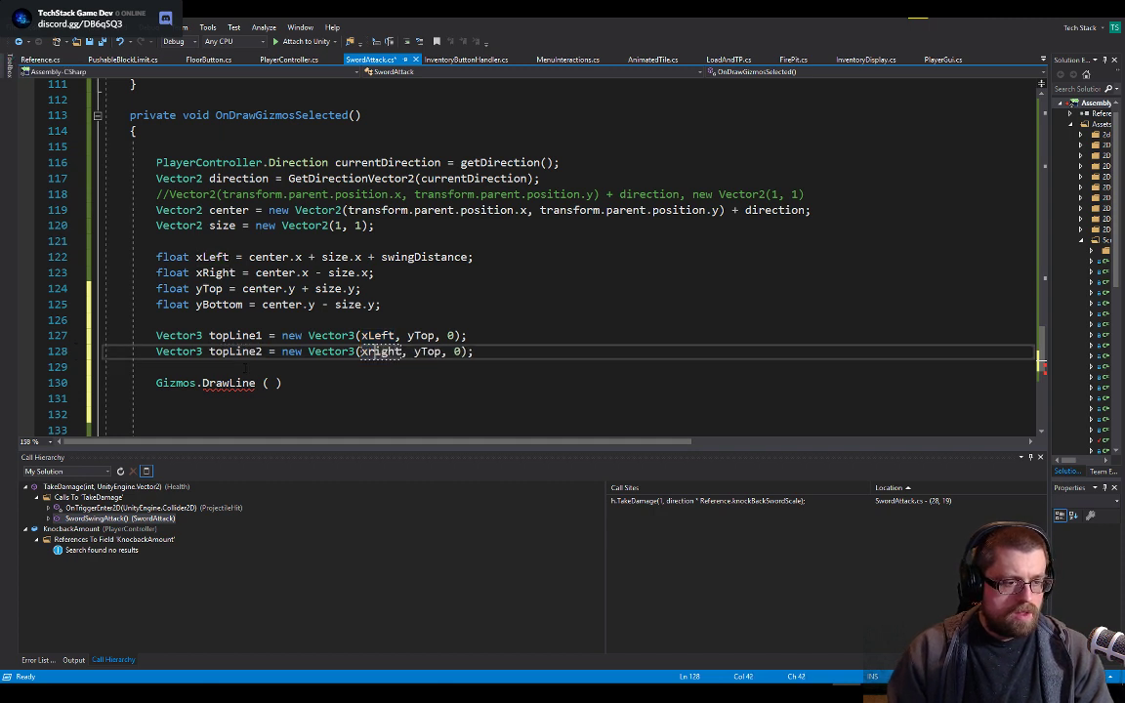
{"action": "key", "text": "Delete"}
{"action": "type", "text": "R"}
- Pass topLine1 and topLine2 as the arguments of the Gizmos.DrawLine call
{"action": "key", "text": "Down"}
{"action": "key", "text": "Down"}
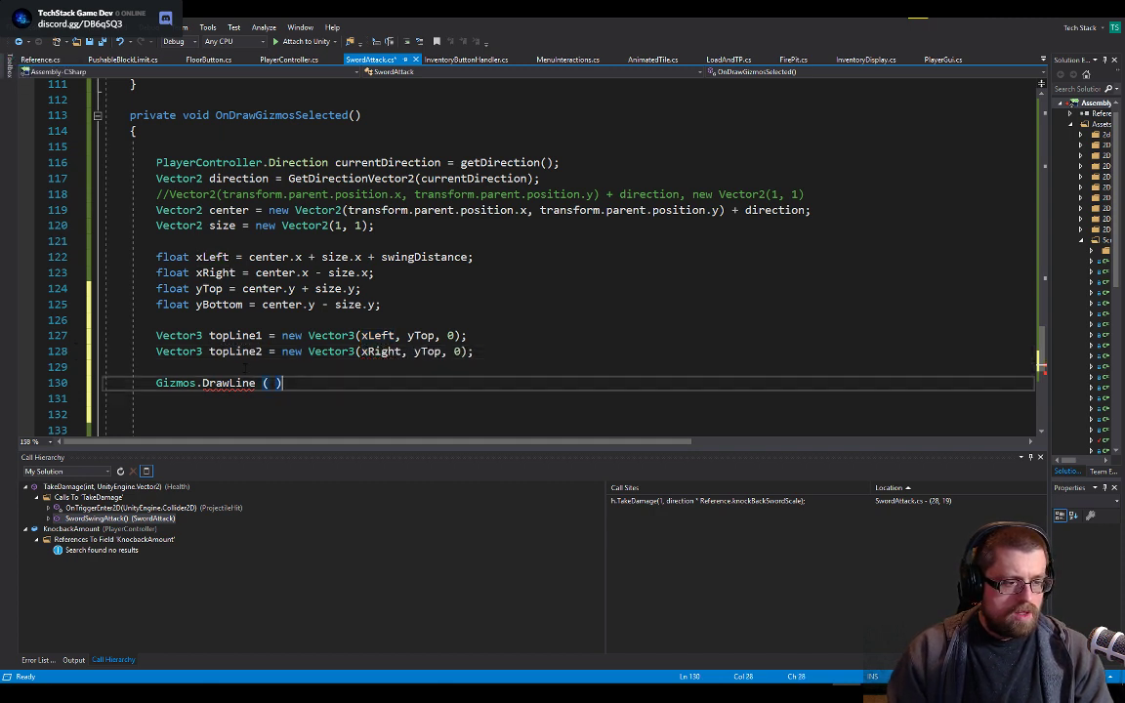
{"action": "key", "text": "Left"}
{"action": "key", "text": "Left"}
{"action": "type", "text": "topline1"}
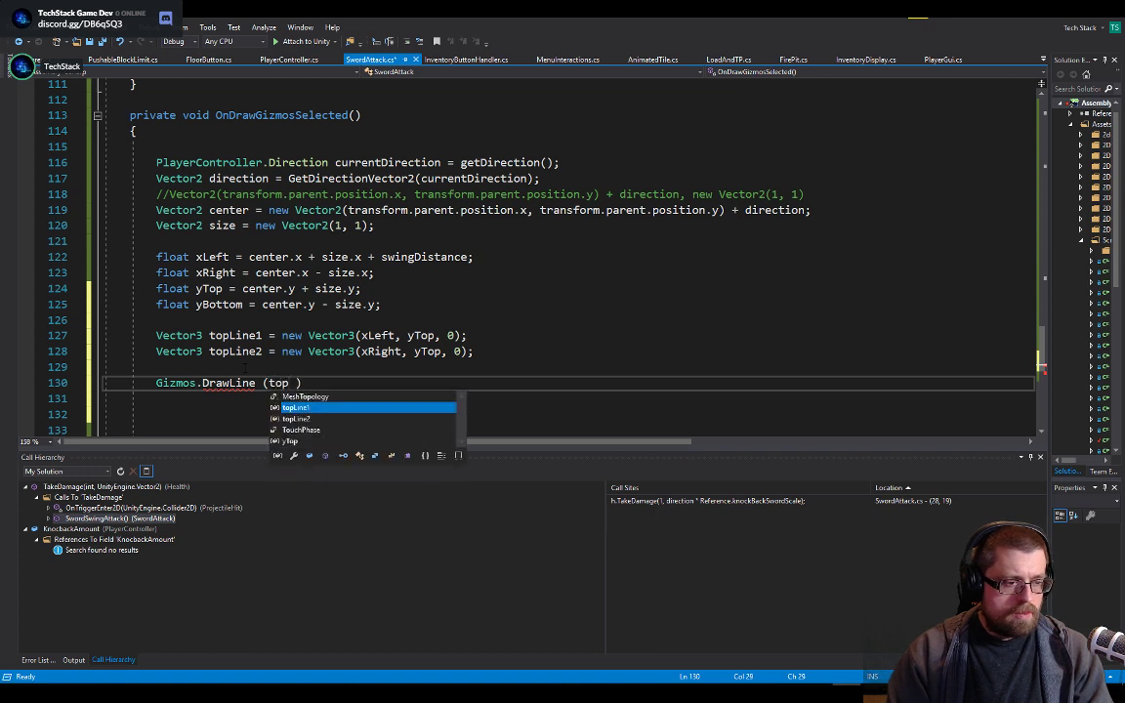
{"action": "type", "text": ", "}
{"action": "type", "text": "topline2"}
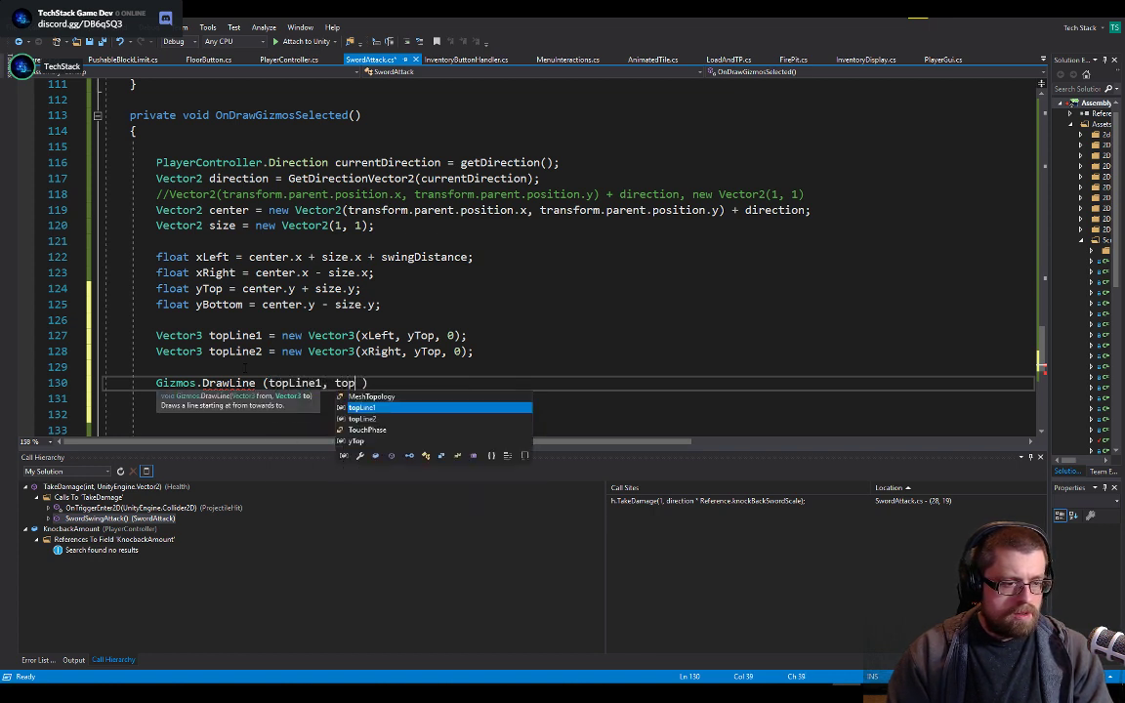
{"action": "key", "text": "Tab"}
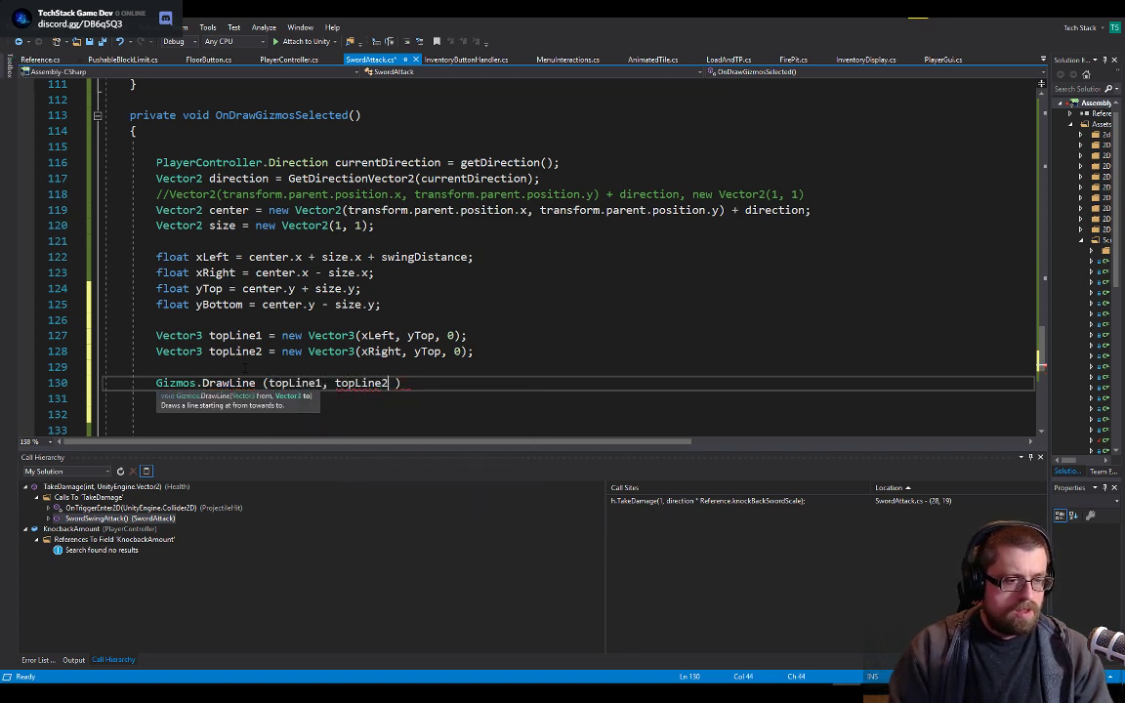
- Move the Gizmos.DrawLine call directly below the topLine2 declaration and end it with a semicolon
{"action": "key", "text": "Up"}
{"action": "key", "text": "Up"}
{"action": "key", "text": "Down"}
{"action": "key", "text": "Delete"}
{"action": "key", "text": "Up"}
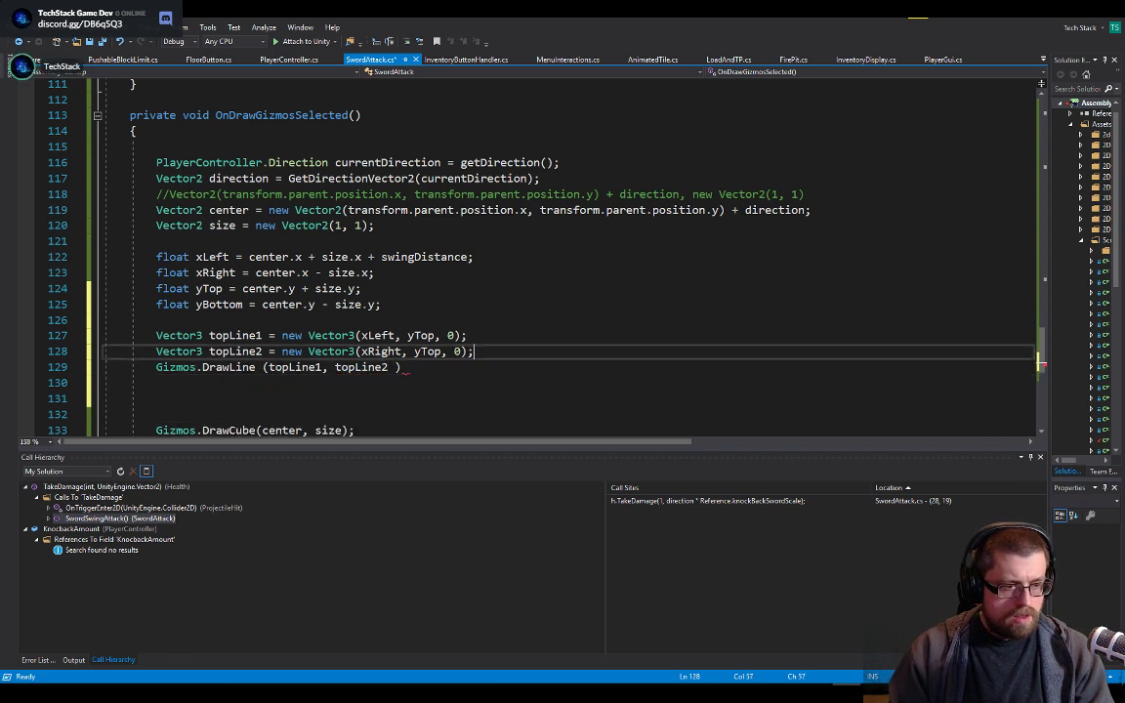
{"action": "key", "text": "Down"}
{"action": "key", "text": "End"}
{"action": "type", "text": ";"}
- Copy the two topLine declarations with their DrawLine call, and comment out the Gizmos.DrawCube(center, size) call
{"action": "key", "text": "shift+Up"}
{"action": "key", "text": "shift+Up"}
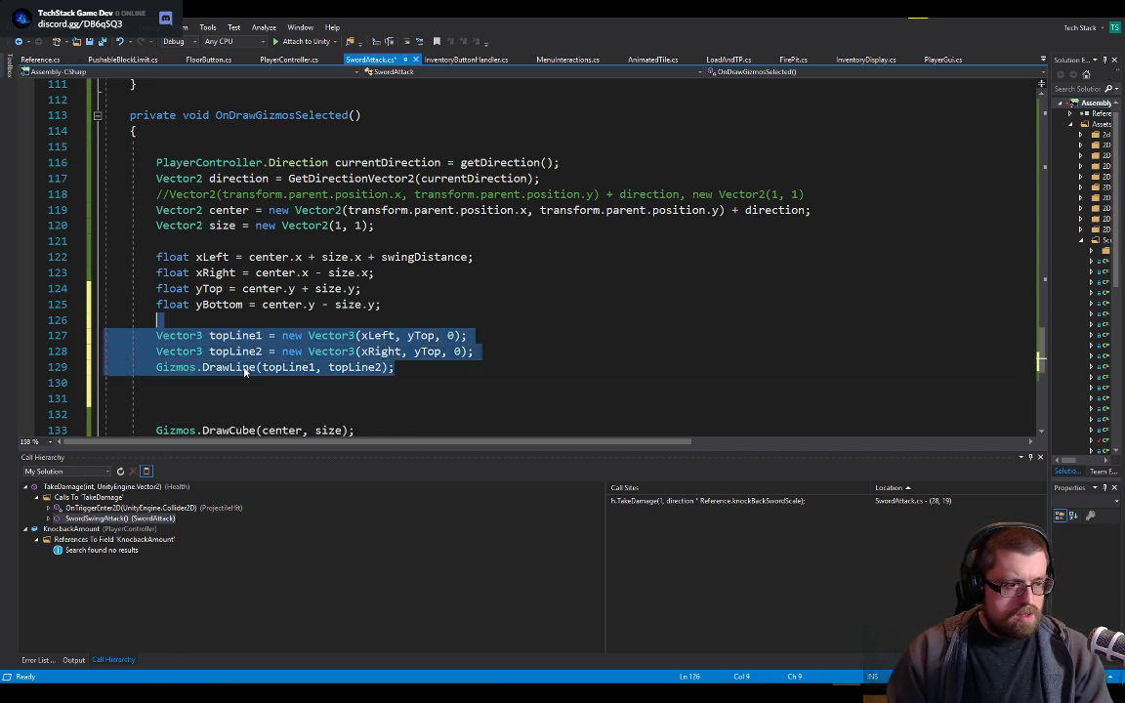
{"action": "key", "text": "Down"}
{"action": "key", "text": "Down"}
{"action": "key", "text": "Down"}
{"action": "key", "text": "Down"}
{"action": "key", "text": "Down"}
{"action": "key", "text": "Down"}
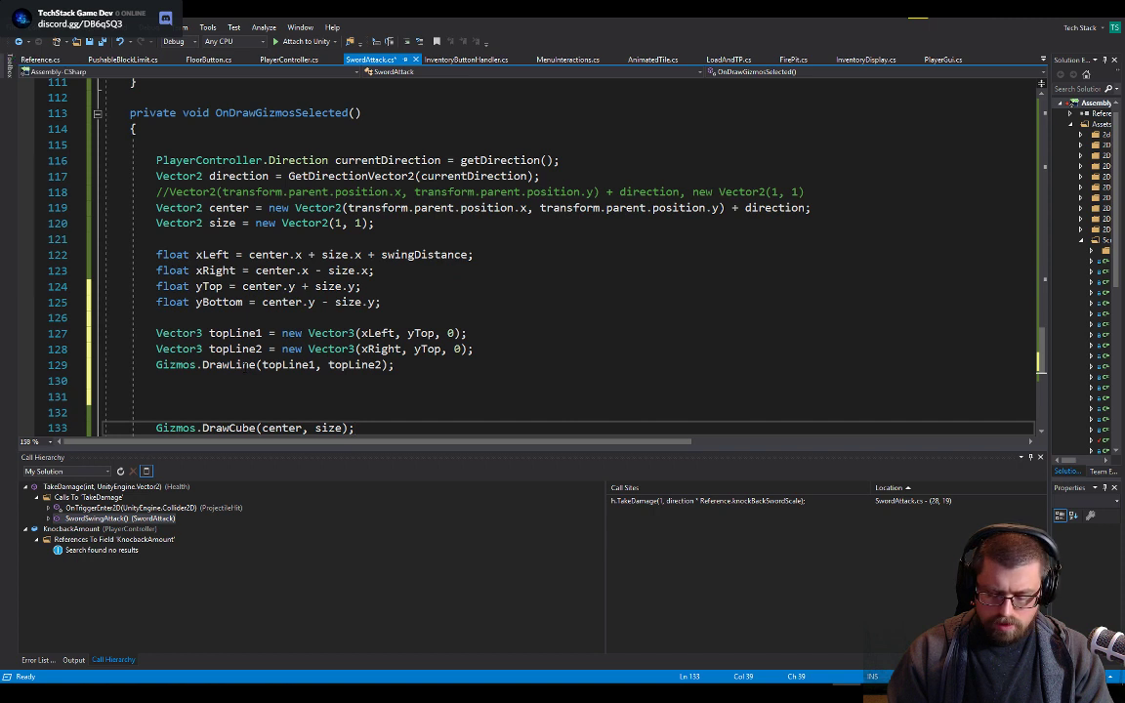
{"action": "key", "text": "Insert"}
{"action": "type", "text": "//"}
{"action": "key", "text": "ctrl+z"}
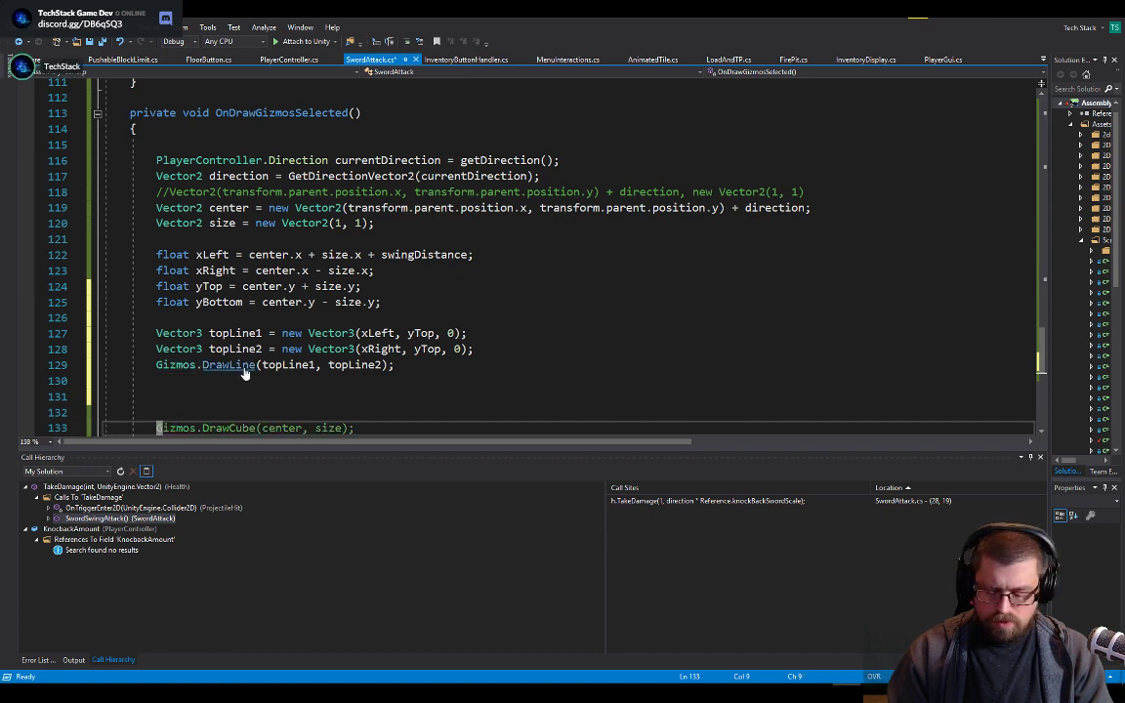
{"action": "key", "text": "Insert"}
{"action": "type", "text": "//"}
- Paste the copied topLine block above the commented-out Gizmos.DrawCube call
{"action": "key", "text": "Up"}
{"action": "key", "text": "Up"}
{"action": "key", "text": "Up"}
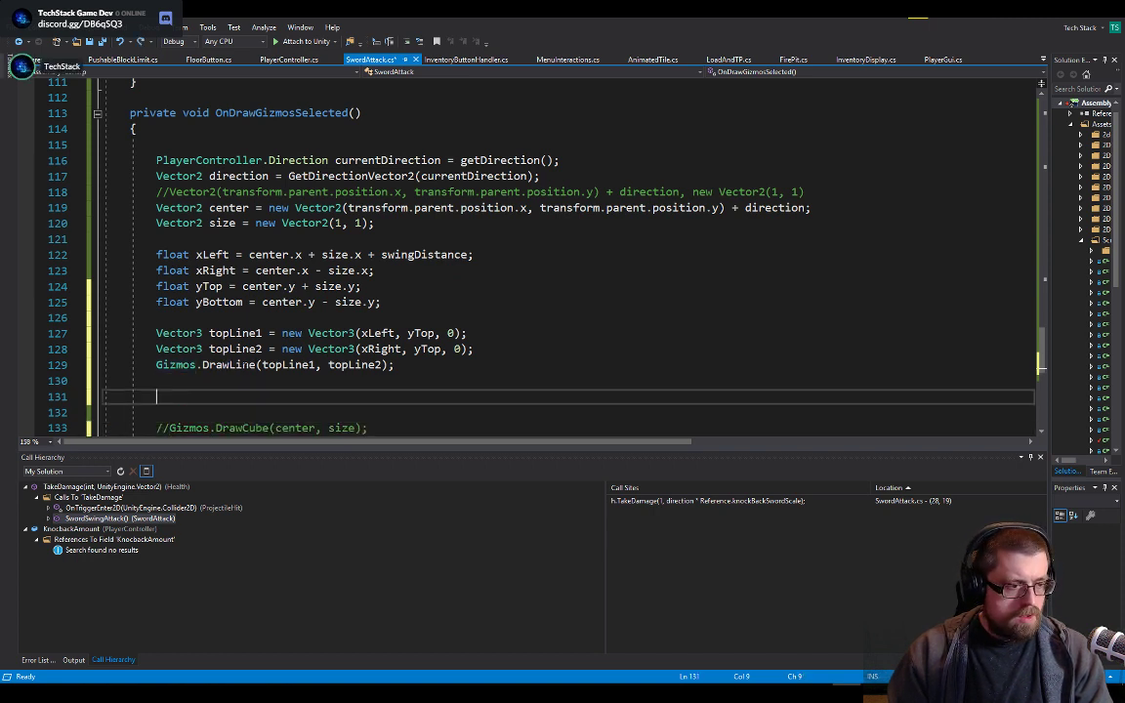
{"action": "key", "text": "Return"}
{"action": "key", "text": "ctrl+v"}
{"action": "key", "text": "Up"}
{"action": "key", "text": "Up"}
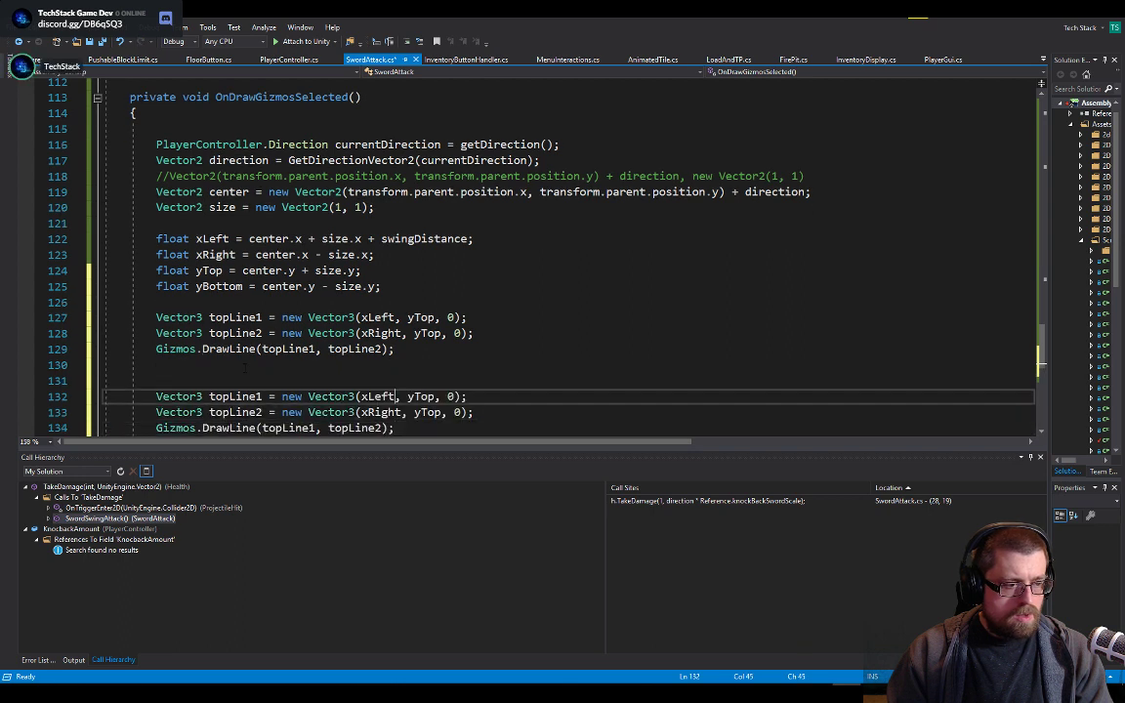
- Rename the two variables declared in the pasted block to bottomLine1 and bottomLine2
{"action": "key", "text": "ctrl+Left"}
{"action": "key", "text": "ctrl+Left"}
{"action": "key", "text": "ctrl+Left"}
{"action": "key", "text": "ctrl+Left"}
{"action": "key", "text": "ctrl+Left"}
{"action": "key", "text": "ctrl+Left"}
{"action": "key", "text": "shift+Right"}
{"action": "key", "text": "Right"}
{"action": "key", "text": "Right"}
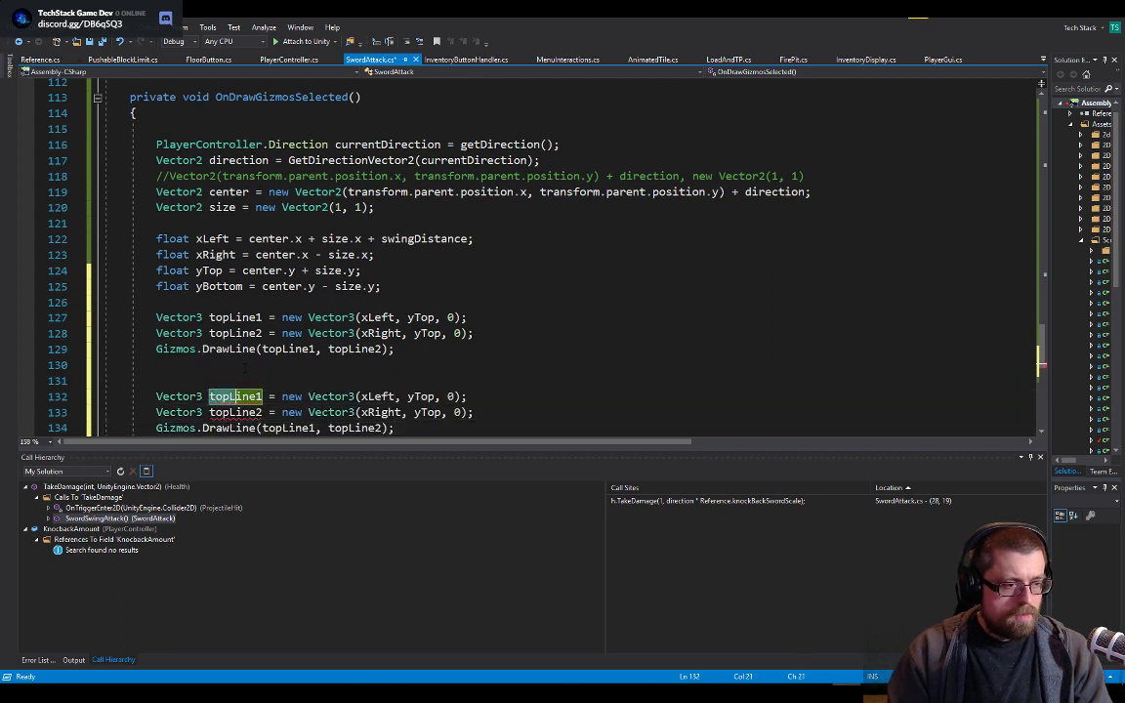
{"action": "key", "text": "shift+ctrl+Left"}
{"action": "type", "text": "bottom"}
{"action": "key", "text": "Down"}
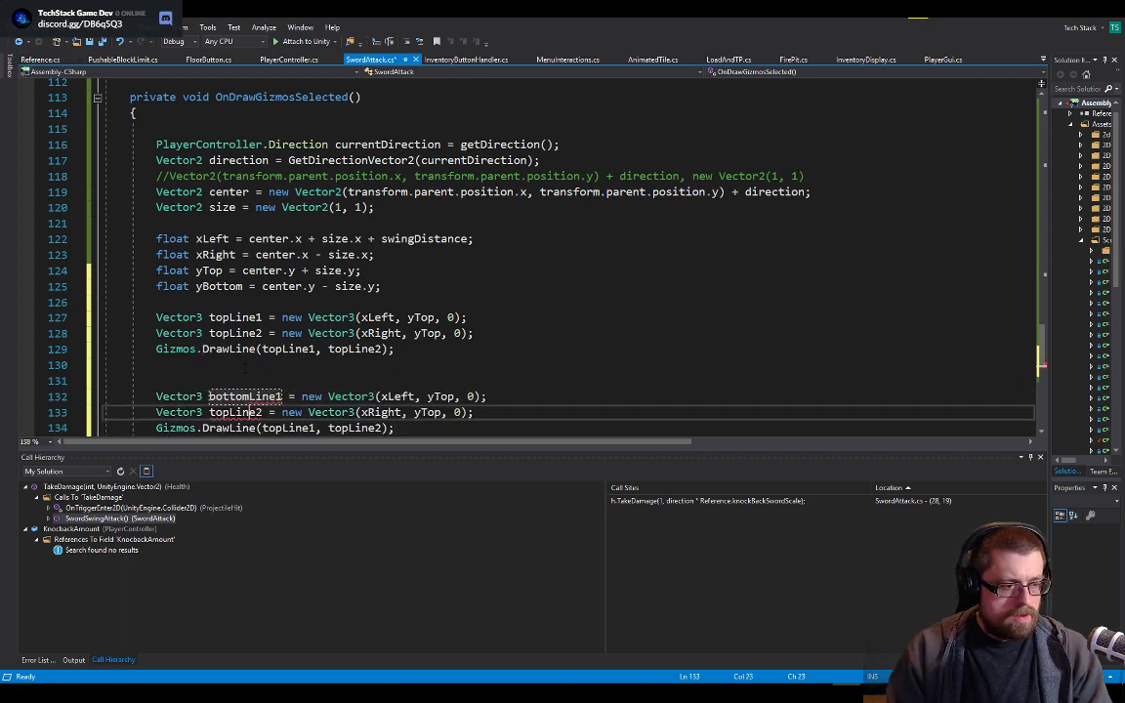
{"action": "key", "text": "Left"}
{"action": "key", "text": "shift+ctrl+Left"}
{"action": "type", "text": "bott"}
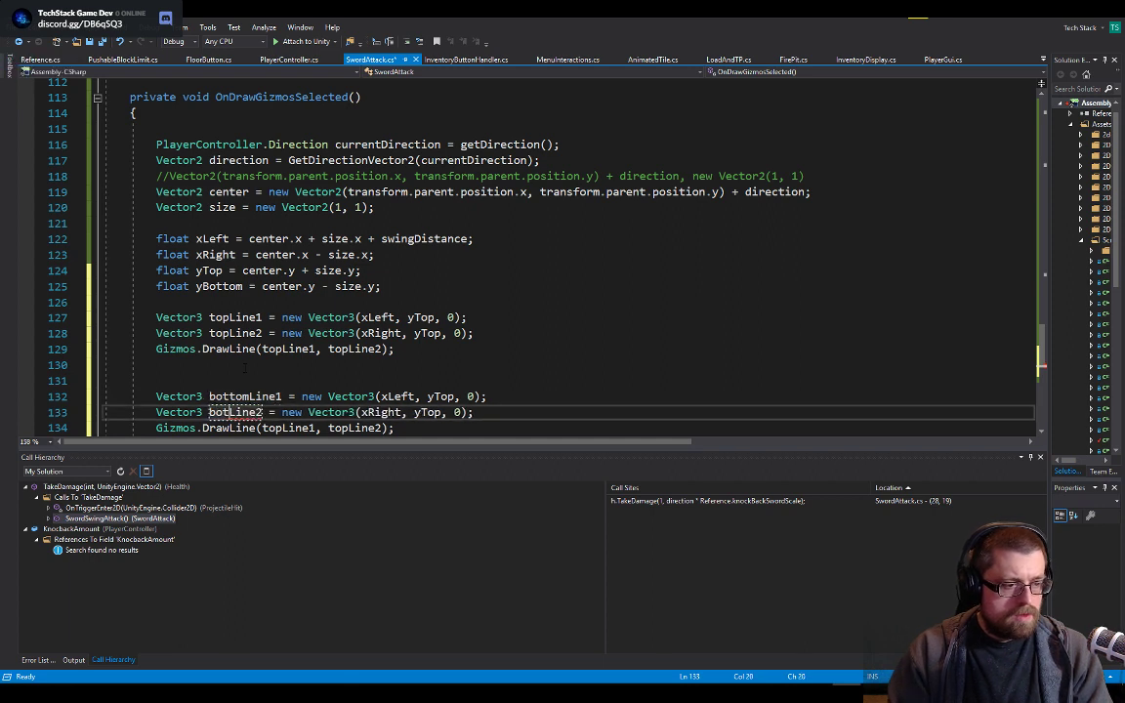
{"action": "type", "text": "om"}
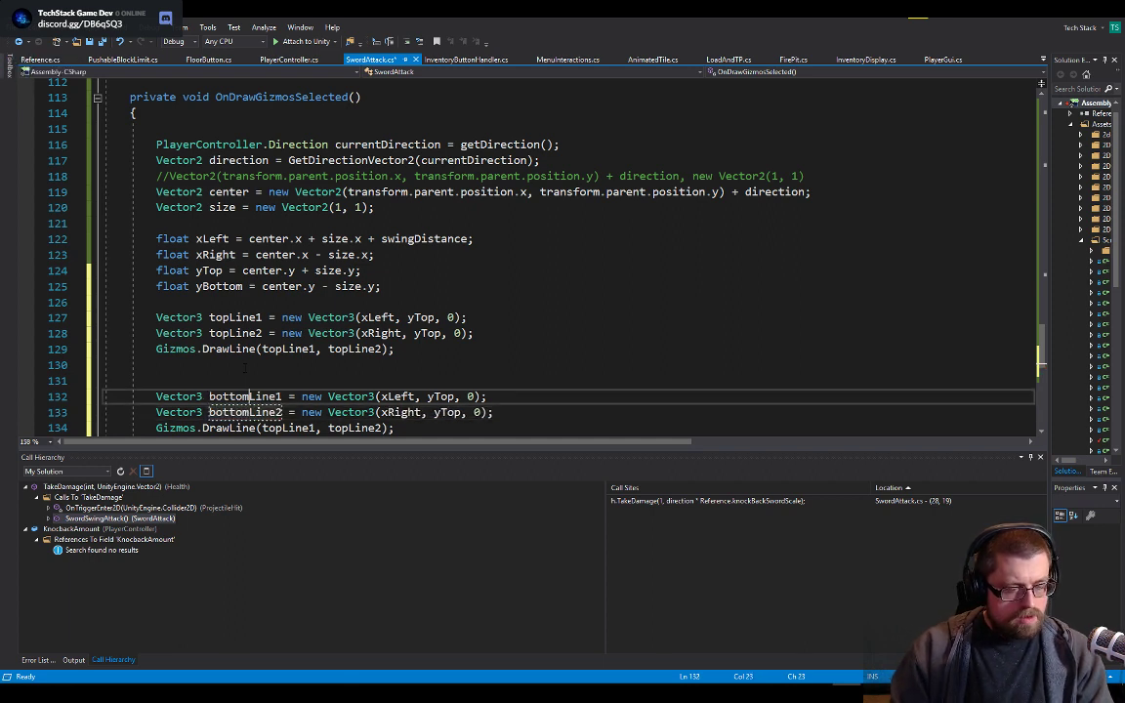
- Replace the y argument of bottomLine1's Vector3 with yBottom
{"action": "key", "text": "ctrl+Right"}
{"action": "key", "text": "ctrl+Right"}
{"action": "key", "text": "ctrl+Right"}
{"action": "key", "text": "ctrl+Right"}
{"action": "key", "text": "ctrl+Right"}
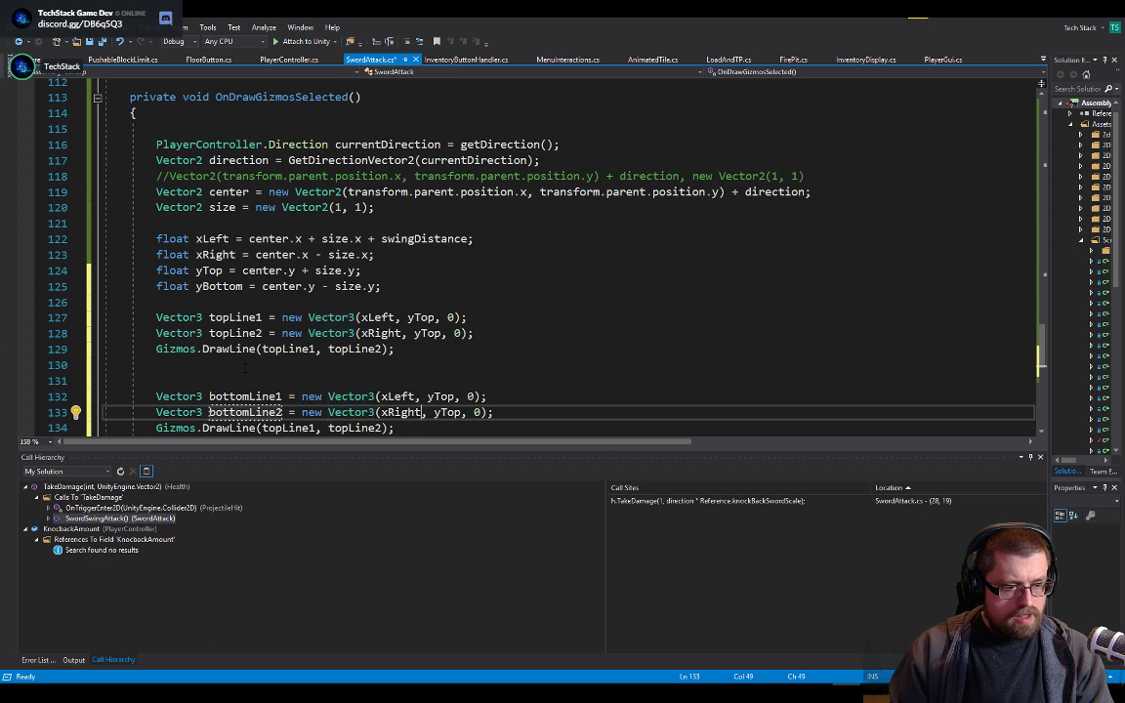
{"action": "key", "text": "Up"}
{"action": "key", "text": "shift+Right"}
{"action": "key", "text": "BackSpace"}
{"action": "key", "text": "Delete"}
{"action": "key", "text": "Delete"}
{"action": "type", "text": "bottom"}
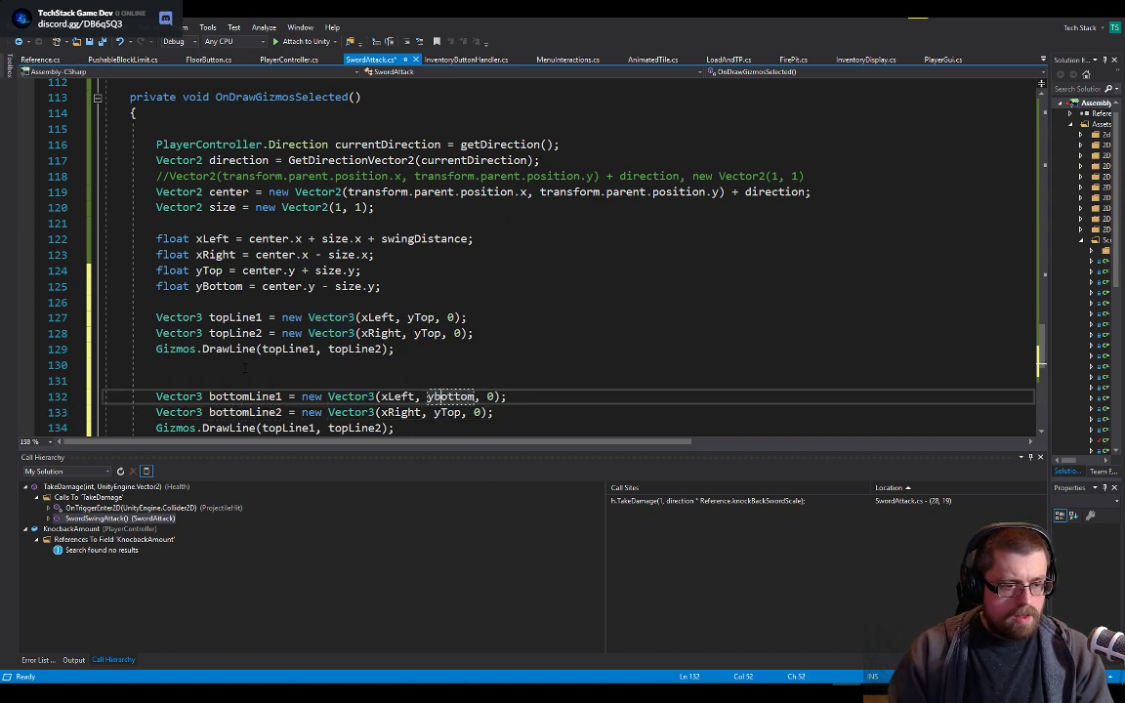
{"action": "key", "text": "BackSpace"}
{"action": "type", "text": "B"}
- Replace the y argument of bottomLine2's Vector3 with yBottom and save the script
{"action": "key", "text": "Down"}
{"action": "key", "text": "shift+Down"}
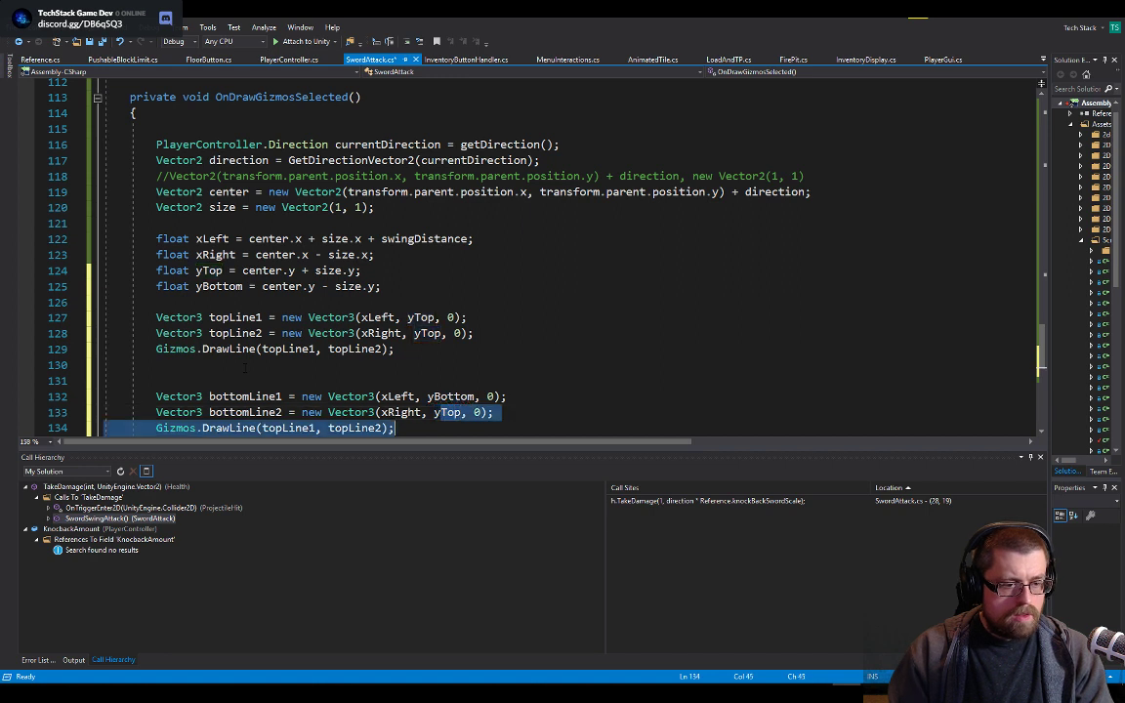
{"action": "key", "text": "Left"}
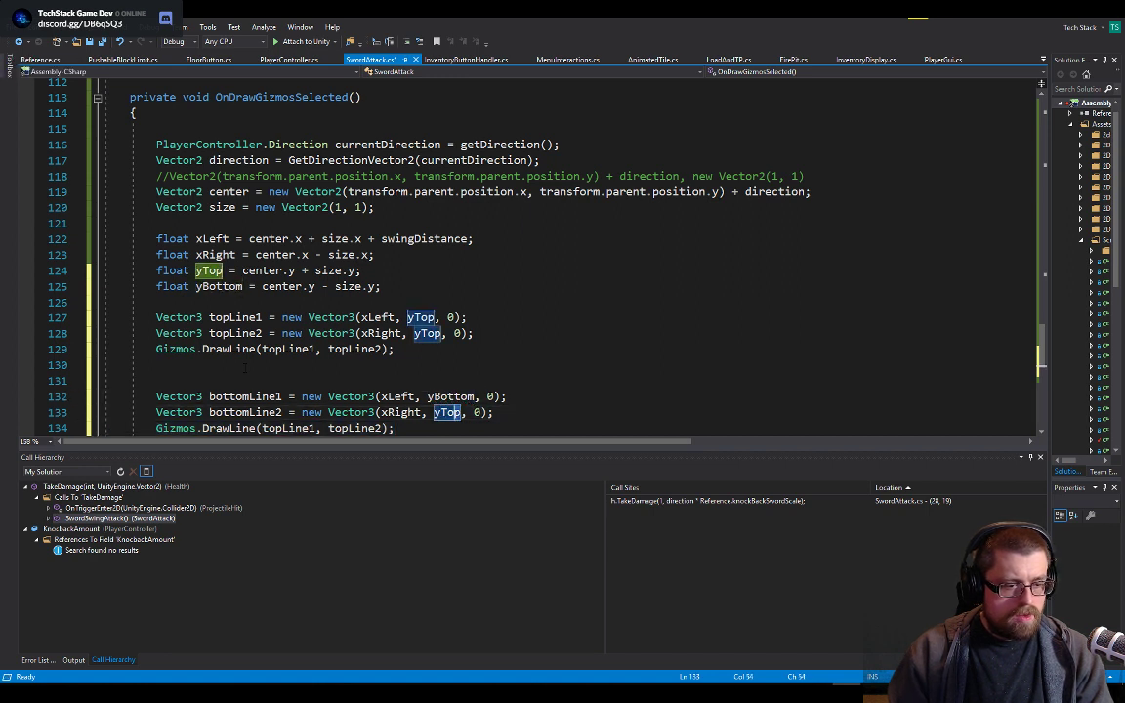
{"action": "key", "text": "Delete"}
{"action": "key", "text": "Delete"}
{"action": "key", "text": "Delete"}
{"action": "type", "text": "Bottom"}
{"action": "key", "text": "ctrl+s"}
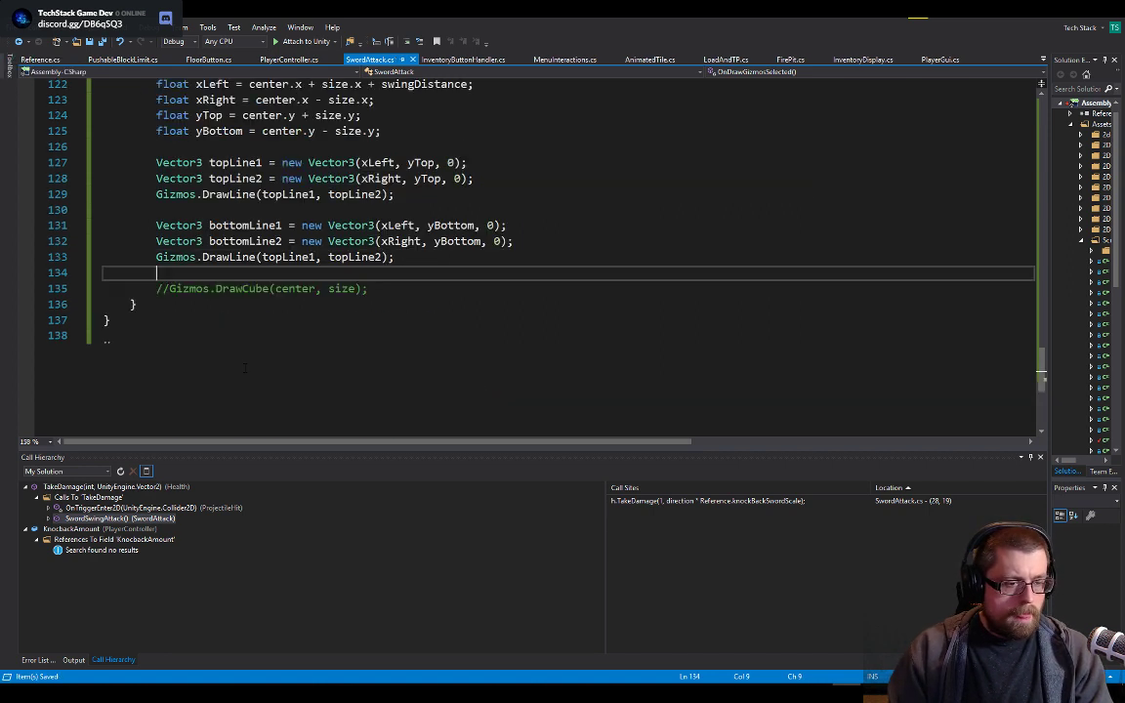
- Pass bottomLine1 and bottomLine2 as the arguments of the second Gizmos.DrawLine call
{"action": "key", "text": "Down"}
{"action": "key", "text": "shift+Up"}
{"action": "key", "text": "shift+Up"}
{"action": "key", "text": "Down"}
{"action": "key", "text": "Down"}
{"action": "key", "text": "Down"}
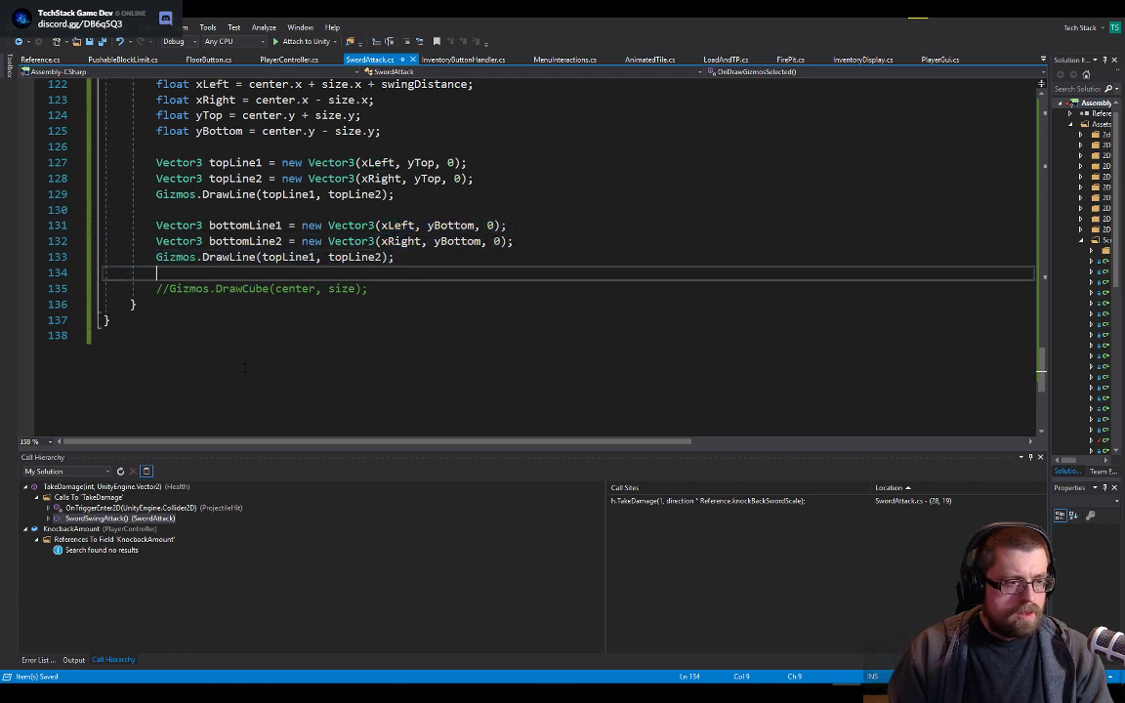
{"action": "double_click", "coordinate": [260, 225]}
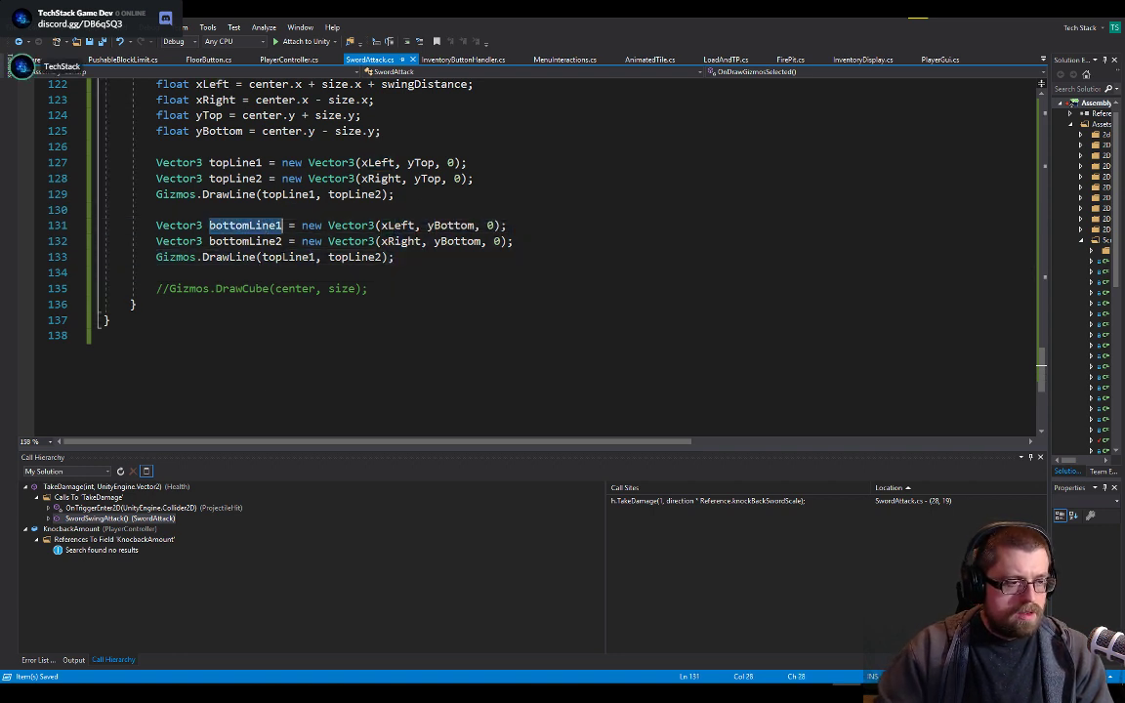
{"action": "key", "text": "ctrl+c"}
{"action": "double_click", "coordinate": [284, 257]}
{"action": "key", "text": "ctrl+v"}
{"action": "left_click", "coordinate": [261, 241]}
{"action": "double_click", "coordinate": [246, 241]}
{"action": "key", "text": "ctrl+c"}
{"action": "double_click", "coordinate": [376, 257]}
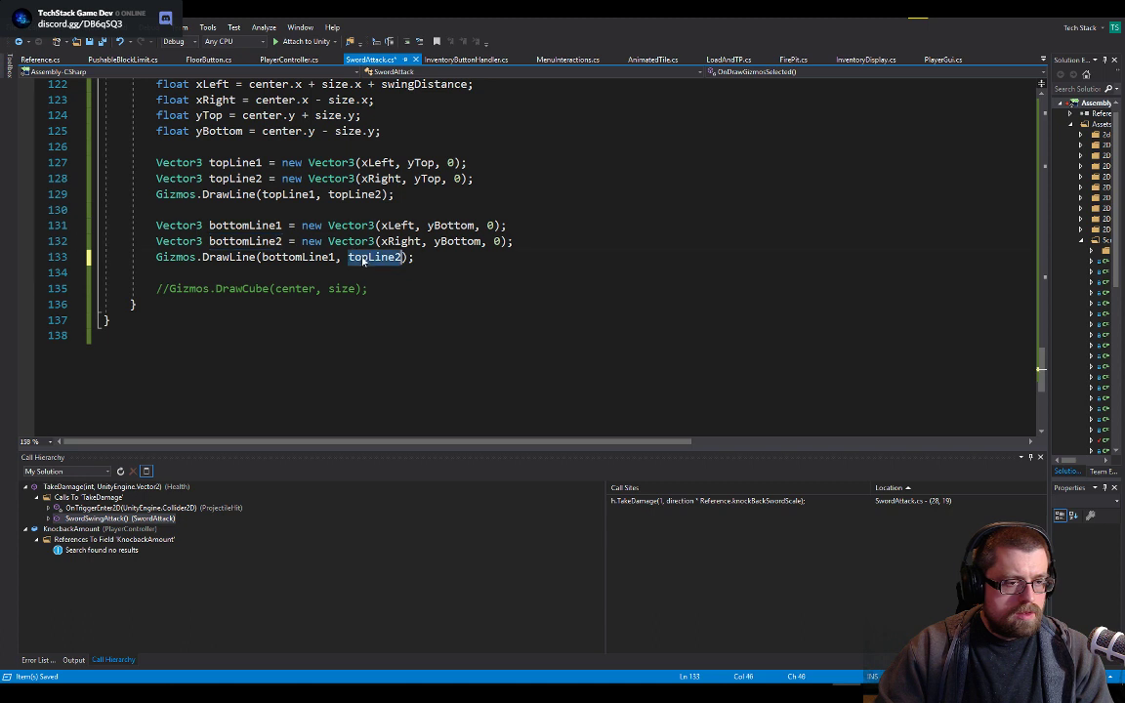
{"action": "key", "text": "ctrl+v"}
- Add two copies of the Gizmos.DrawLine(topLine1, topLine2) call on separate lines below the bottomLine block
{"action": "key", "text": "End"}
{"action": "key", "text": "shift+Up"}
{"action": "key", "text": "shift+Up"}
{"action": "key", "text": "shift+Up"}
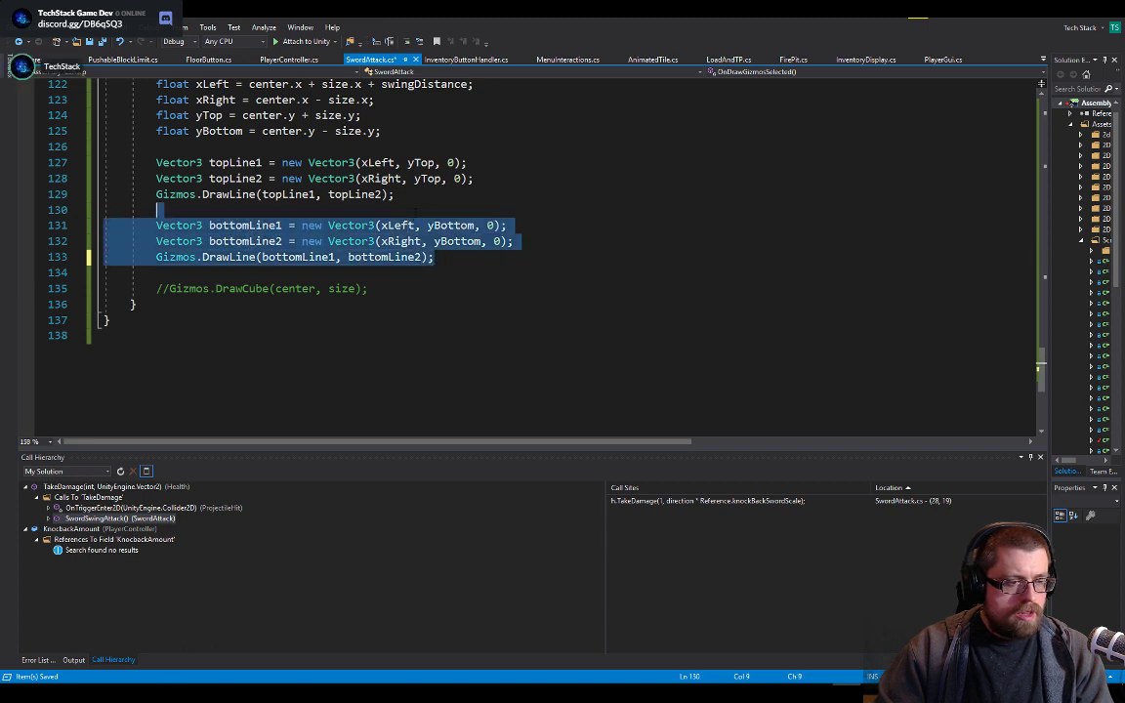
{"action": "left_click", "coordinate": [426, 261]}
{"action": "key", "text": "Return"}
{"action": "key", "text": "Return"}
{"action": "key", "text": "Return"}
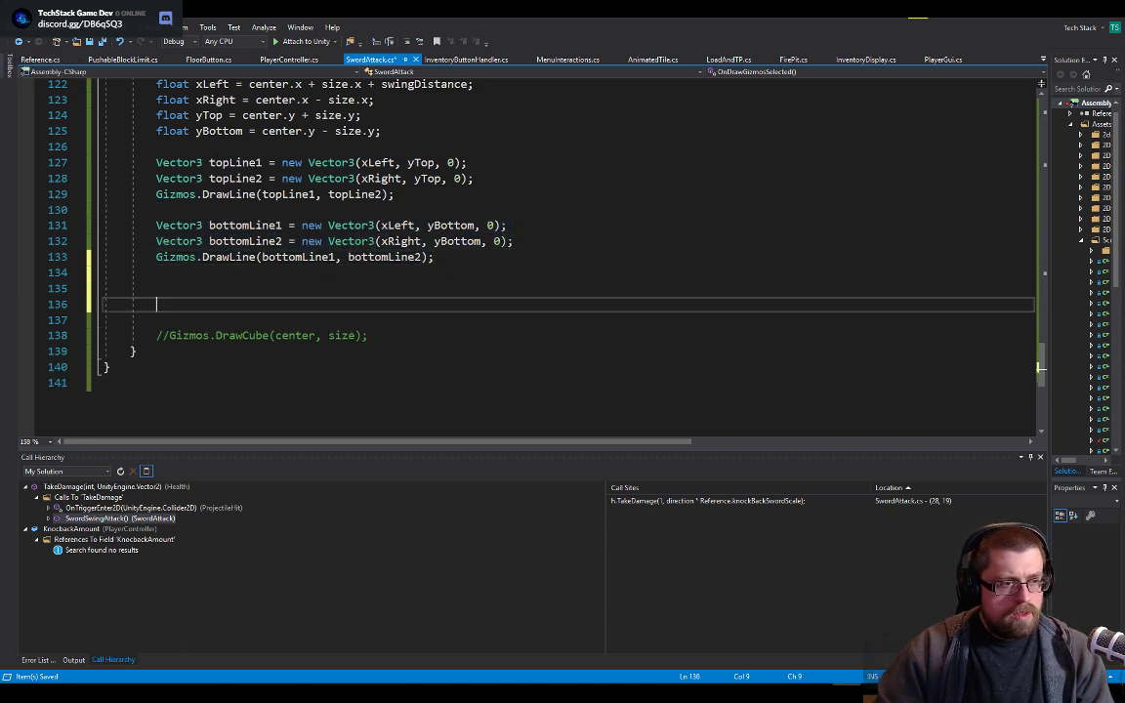
{"action": "left_click", "coordinate": [286, 194]}
{"action": "double_click", "coordinate": [190, 194]}
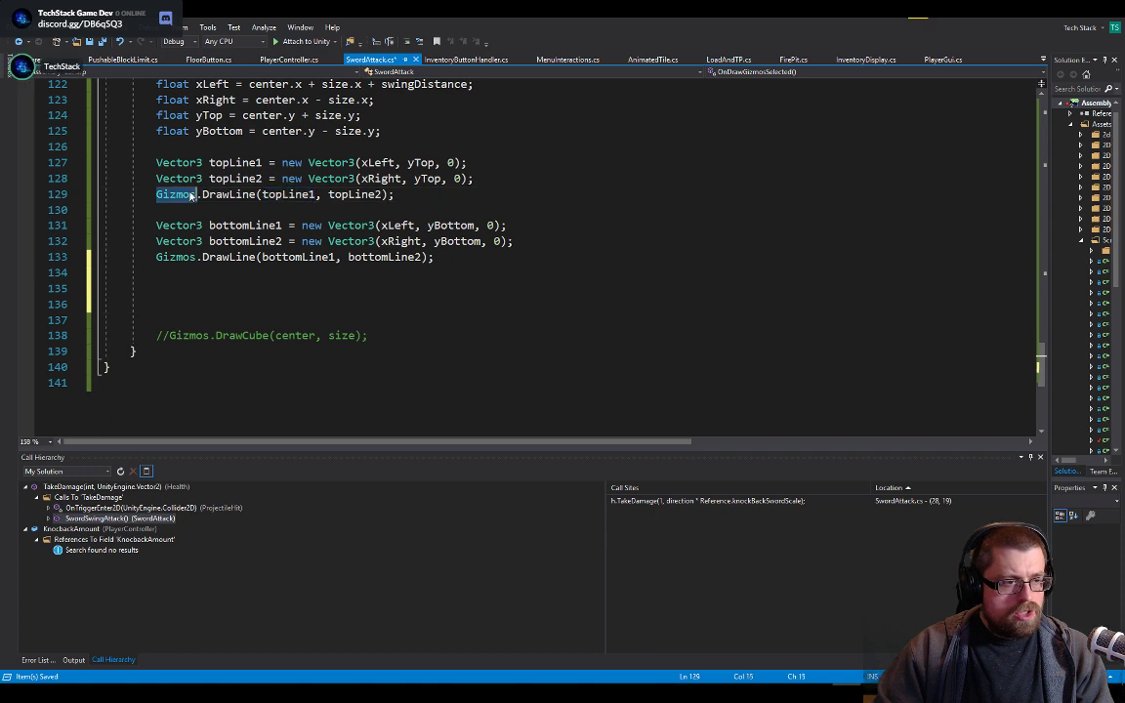
{"action": "triple_click", "coordinate": [192, 195]}
{"action": "key", "text": "ctrl+c"}
{"action": "left_click", "coordinate": [326, 286]}
{"action": "key", "text": "ctrl+v"}
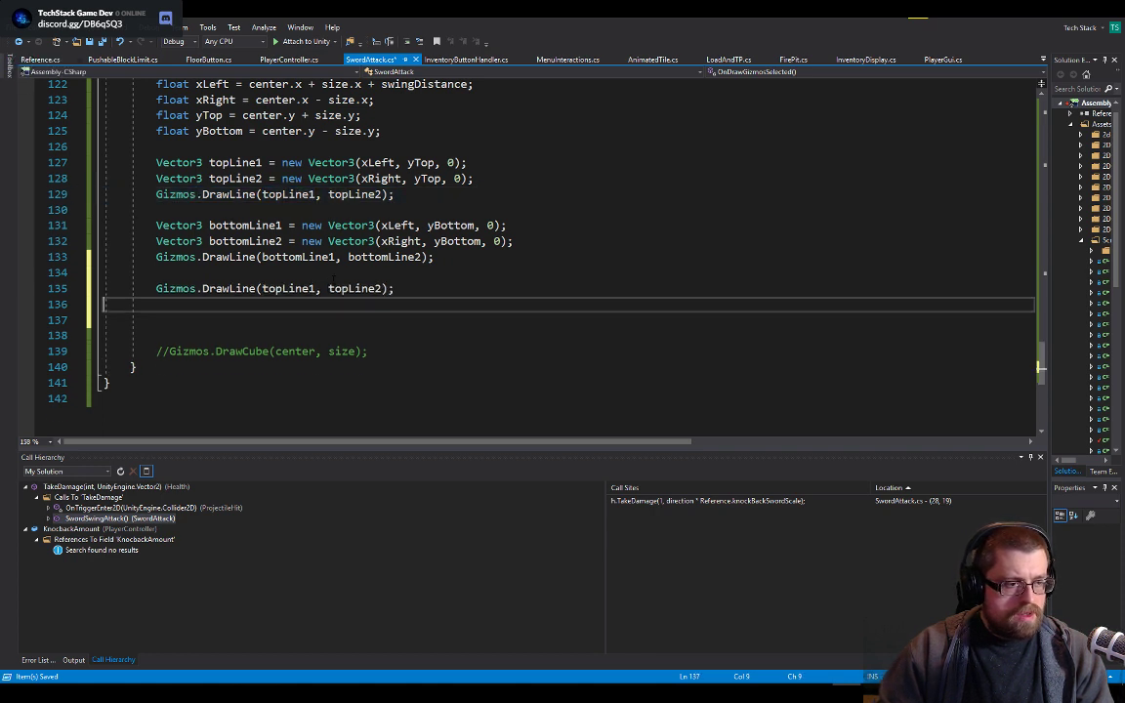
{"action": "key", "text": "Return"}
{"action": "key", "text": "ctrl+v"}
- Replace the second argument of the first copied DrawLine call with bottomLine1
{"action": "double_click", "coordinate": [289, 289]}
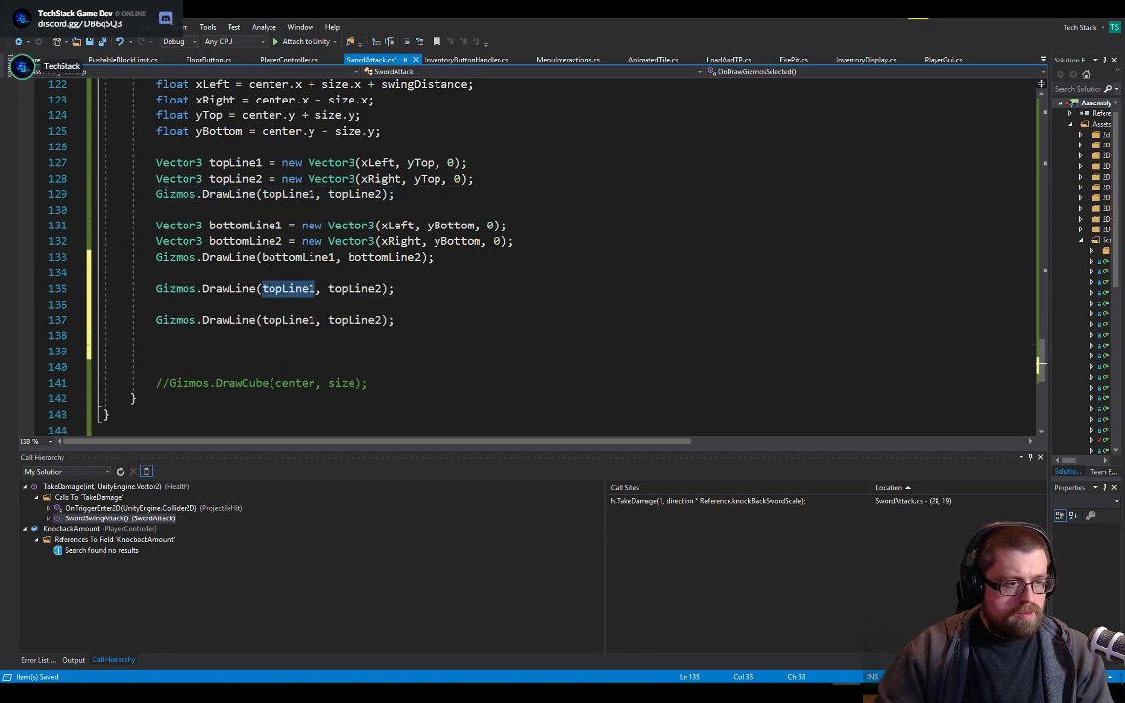
{"action": "double_click", "coordinate": [384, 257]}
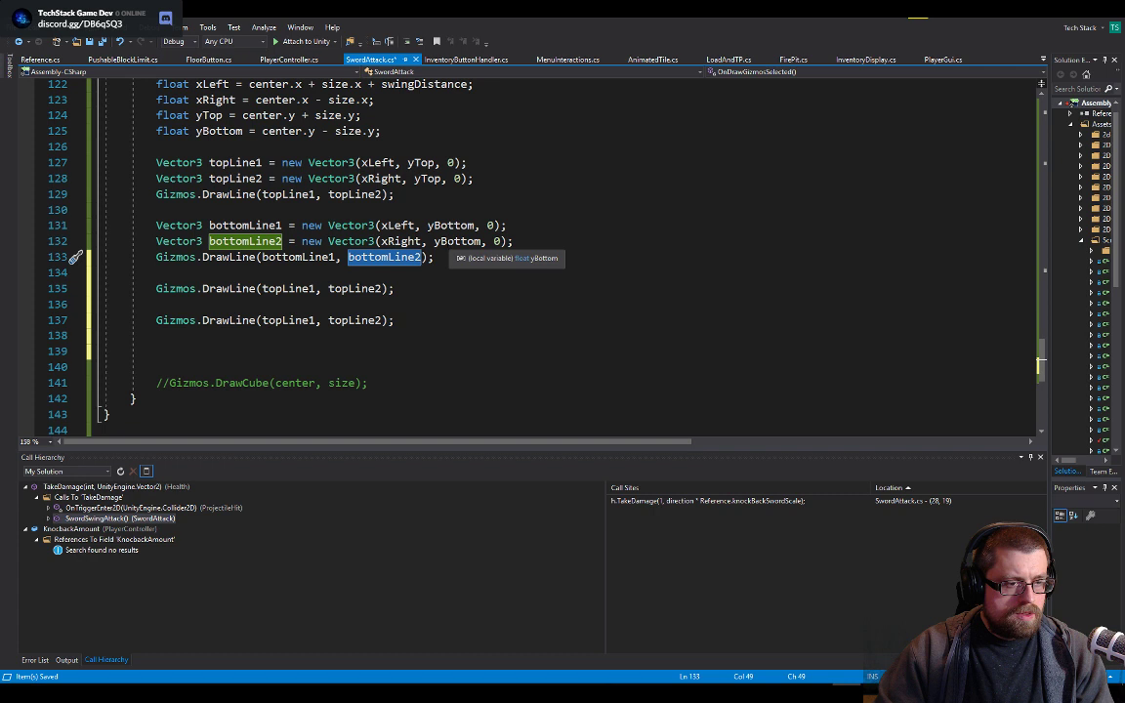
{"action": "double_click", "coordinate": [288, 288]}
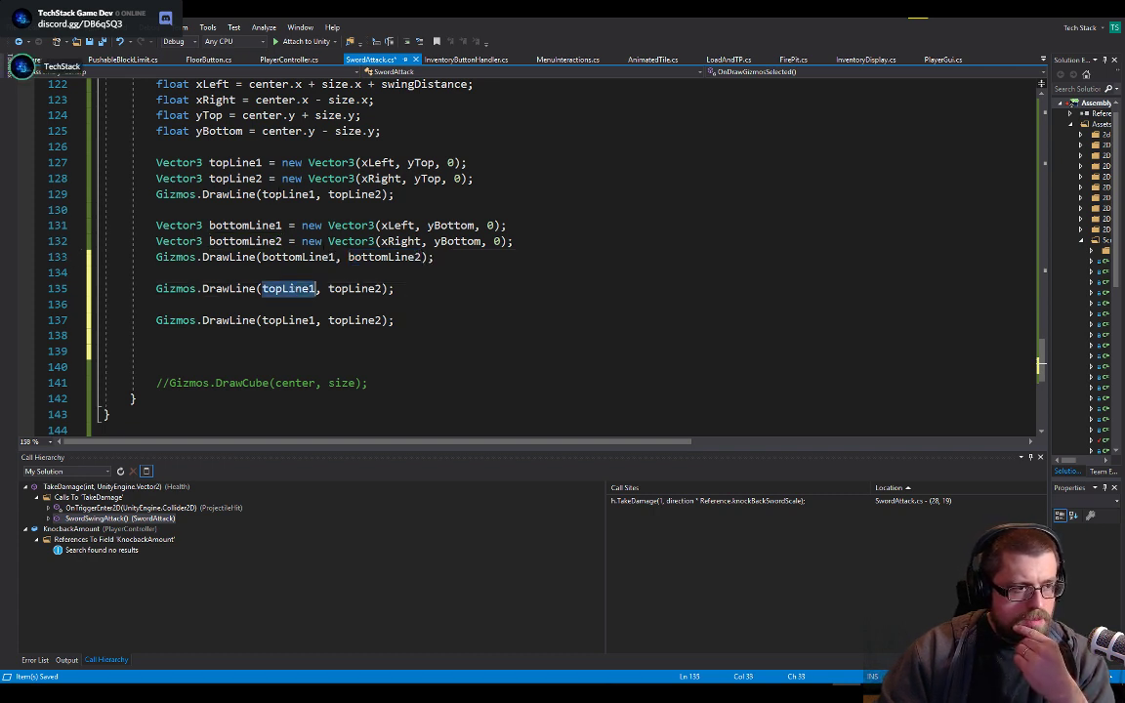
{"action": "scroll", "coordinate": [306, 251], "scroll_direction": "up", "scroll_amount": 1}
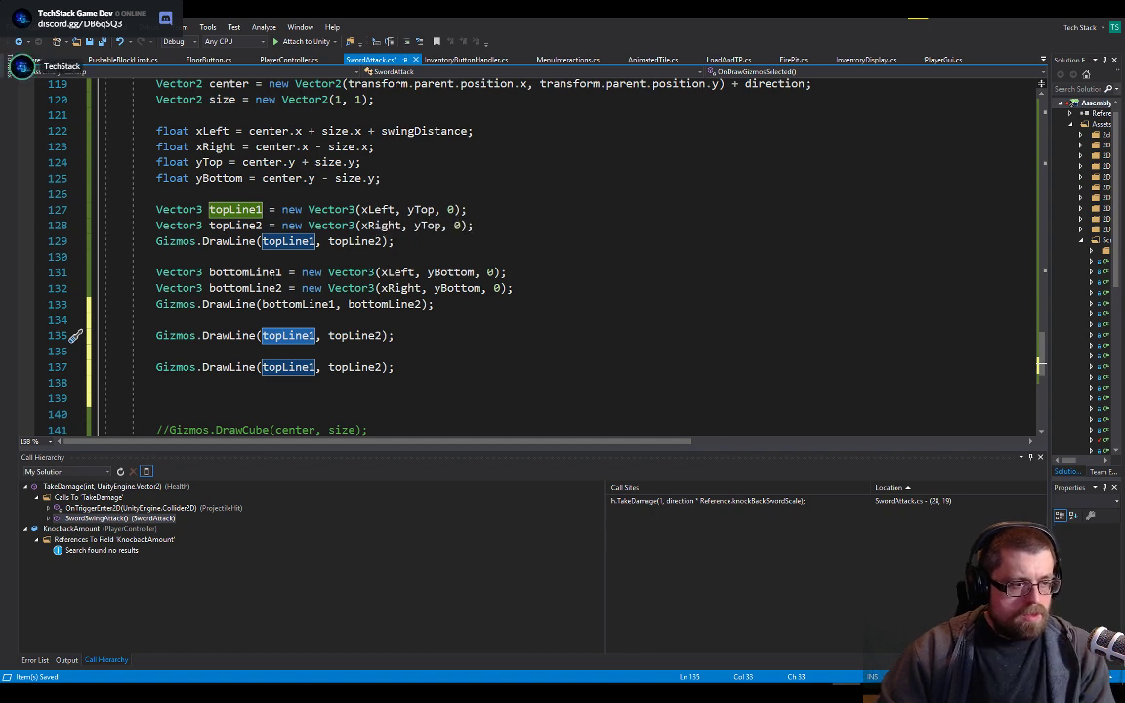
{"action": "left_click", "coordinate": [270, 273]}
{"action": "double_click", "coordinate": [270, 272]}
{"action": "key", "text": "ctrl+c"}
{"action": "double_click", "coordinate": [364, 335]}
{"action": "key", "text": "ctrl+v"}
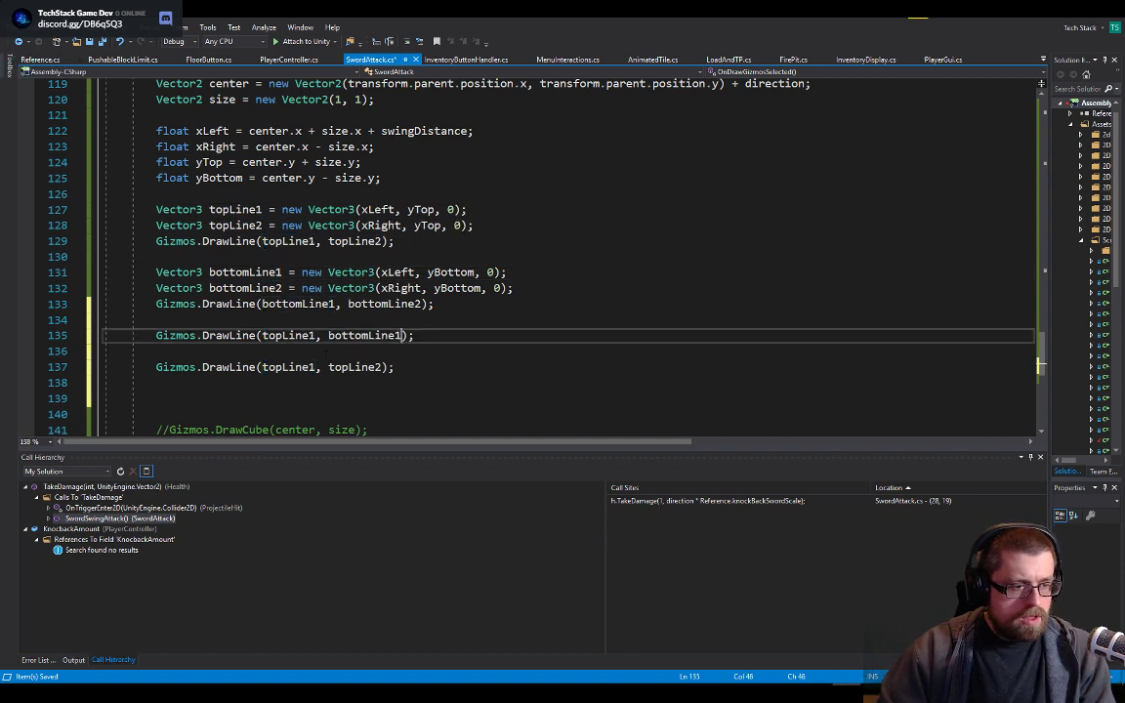
- Change the last DrawLine call's arguments to topLine2 and bottomLine2 and save the script
{"action": "double_click", "coordinate": [250, 226]}
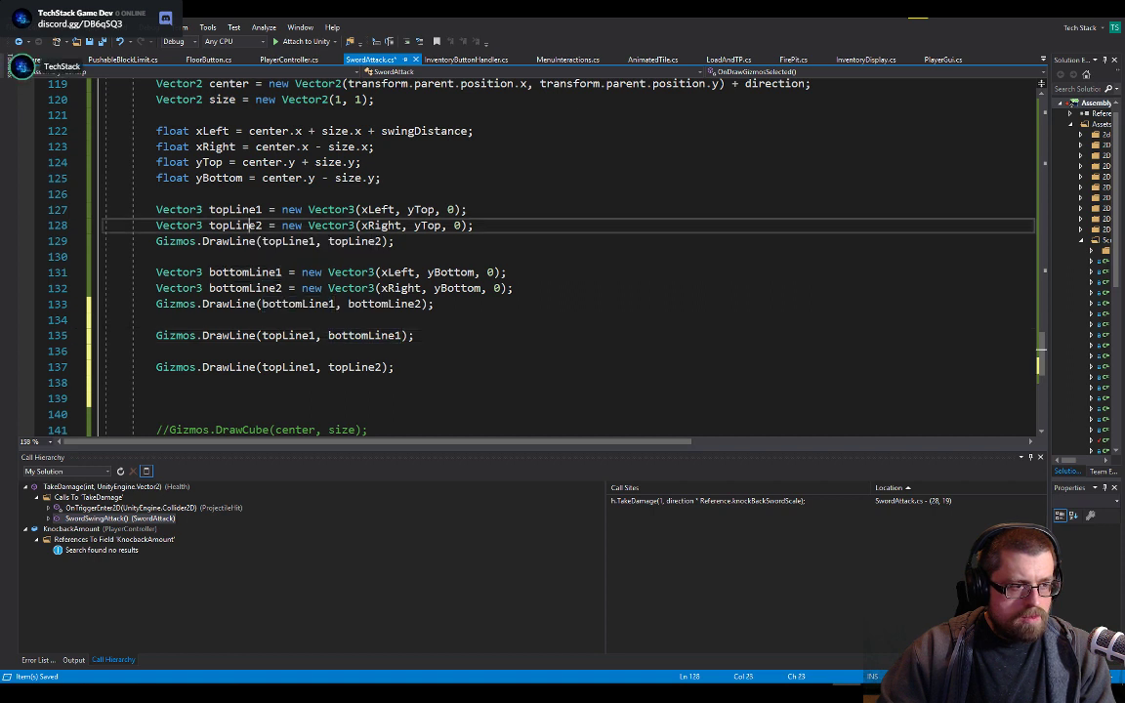
{"action": "double_click", "coordinate": [235, 226]}
{"action": "key", "text": "ctrl+c"}
{"action": "double_click", "coordinate": [288, 368]}
{"action": "key", "text": "ctrl+v"}
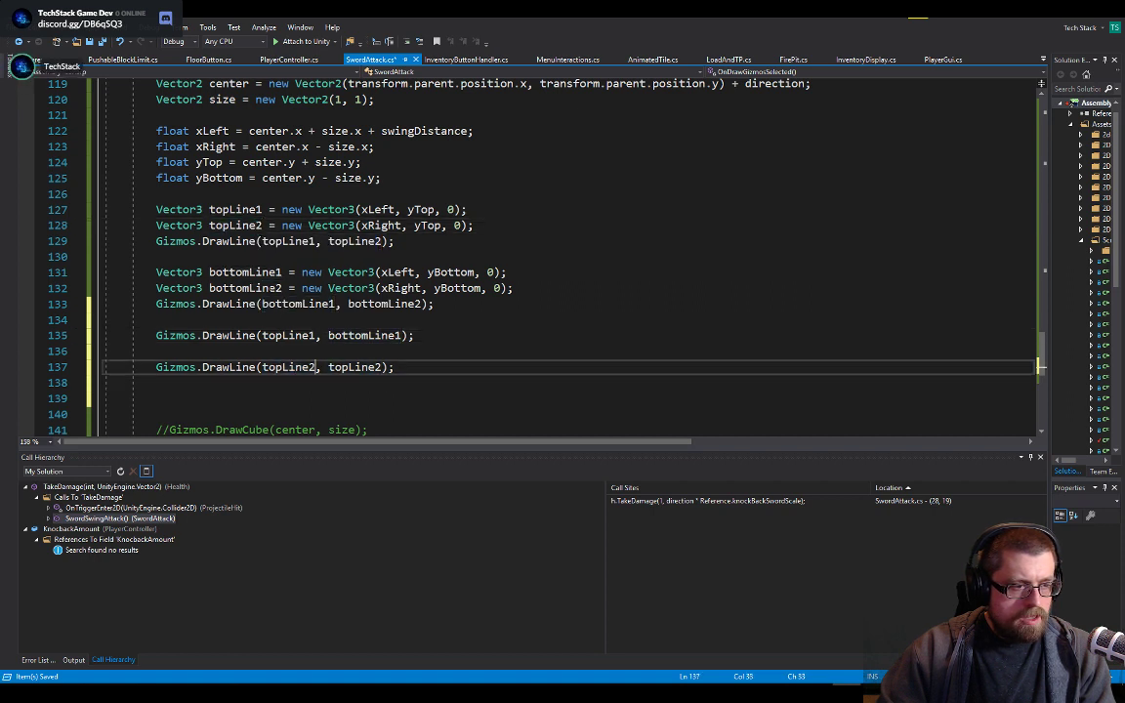
{"action": "left_click", "coordinate": [242, 288]}
{"action": "key", "text": "ctrl+c"}
{"action": "double_click", "coordinate": [354, 367]}
{"action": "key", "text": "ctrl+v"}
{"action": "left_click", "coordinate": [498, 335]}
{"action": "key", "text": "ctrl+s"}
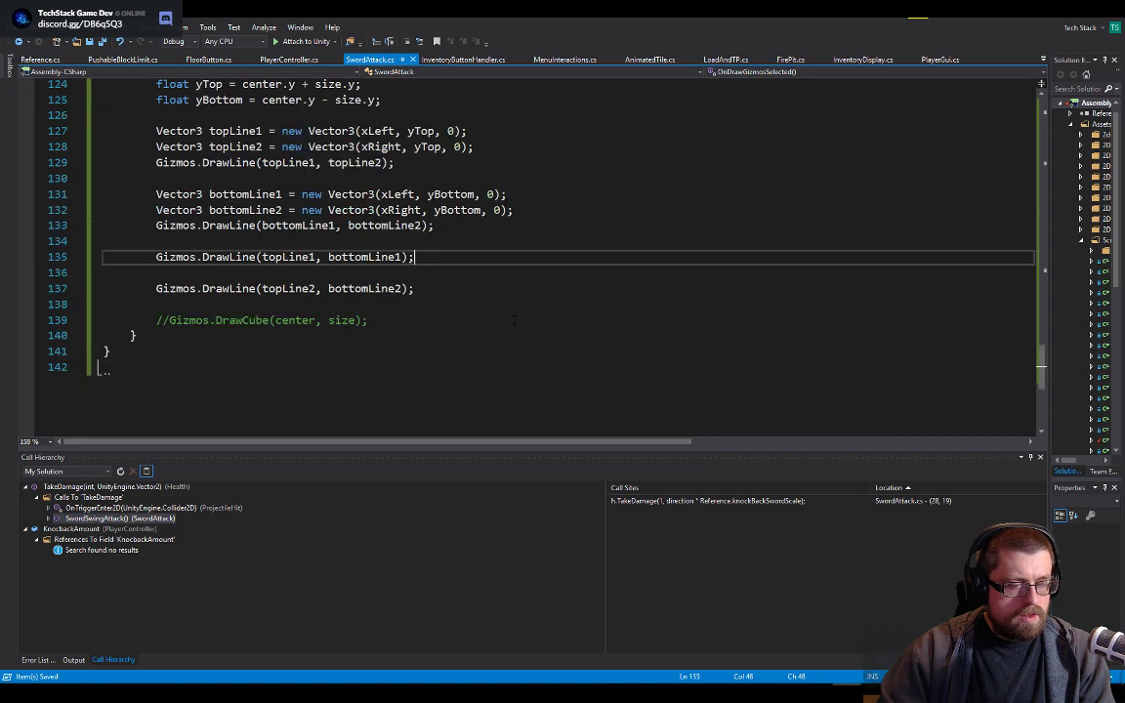
- Switch to the Unity editor and start Play mode
{"action": "left_click", "coordinate": [502, 322]}
{"action": "key", "text": "alt+Tab"}
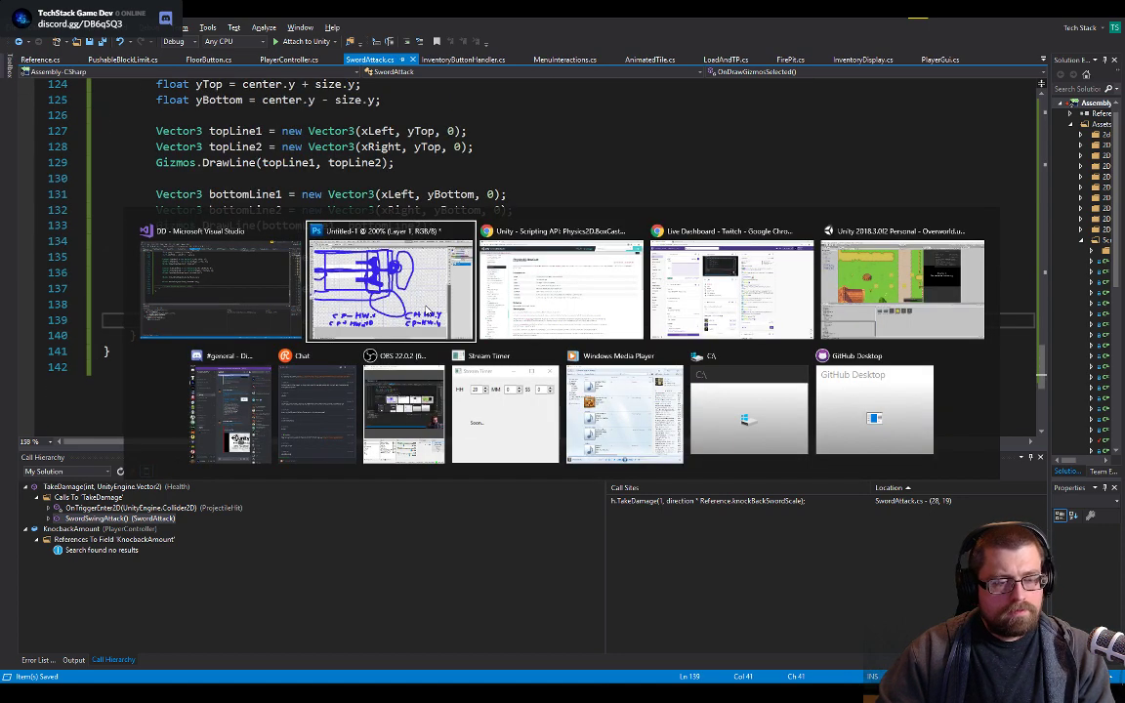
{"action": "key", "text": "alt+Tab"}
{"action": "key", "text": "alt+Tab"}
{"action": "key", "text": "alt+Tab"}
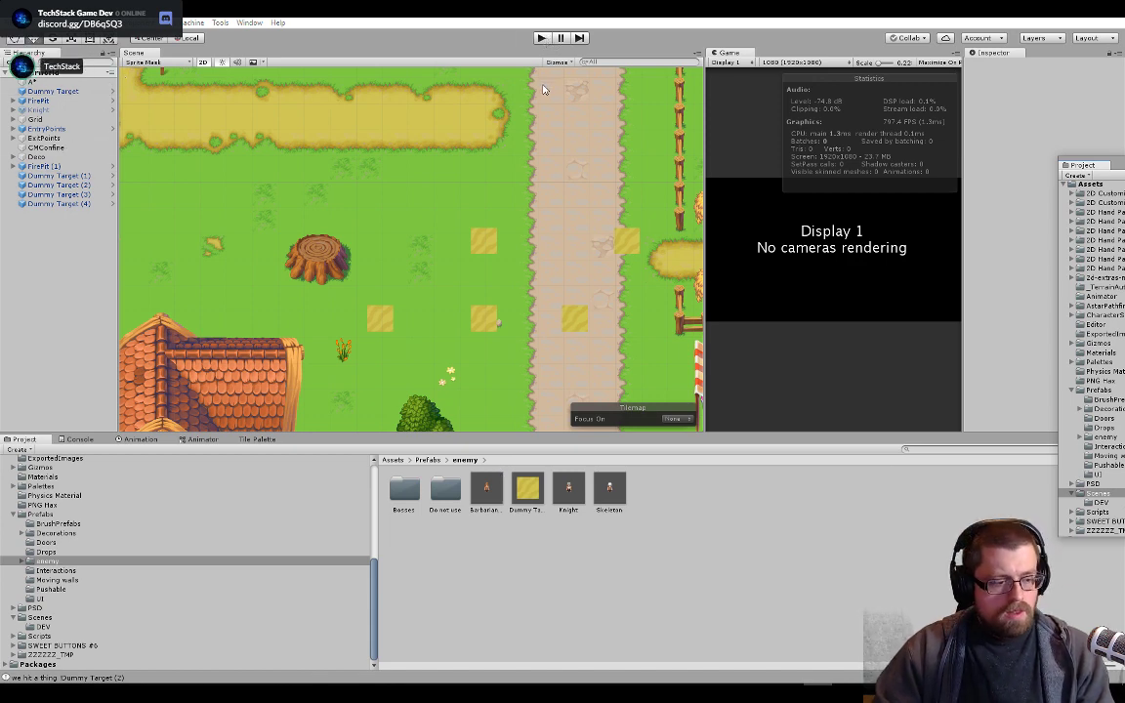
{"action": "left_click", "coordinate": [542, 38]}
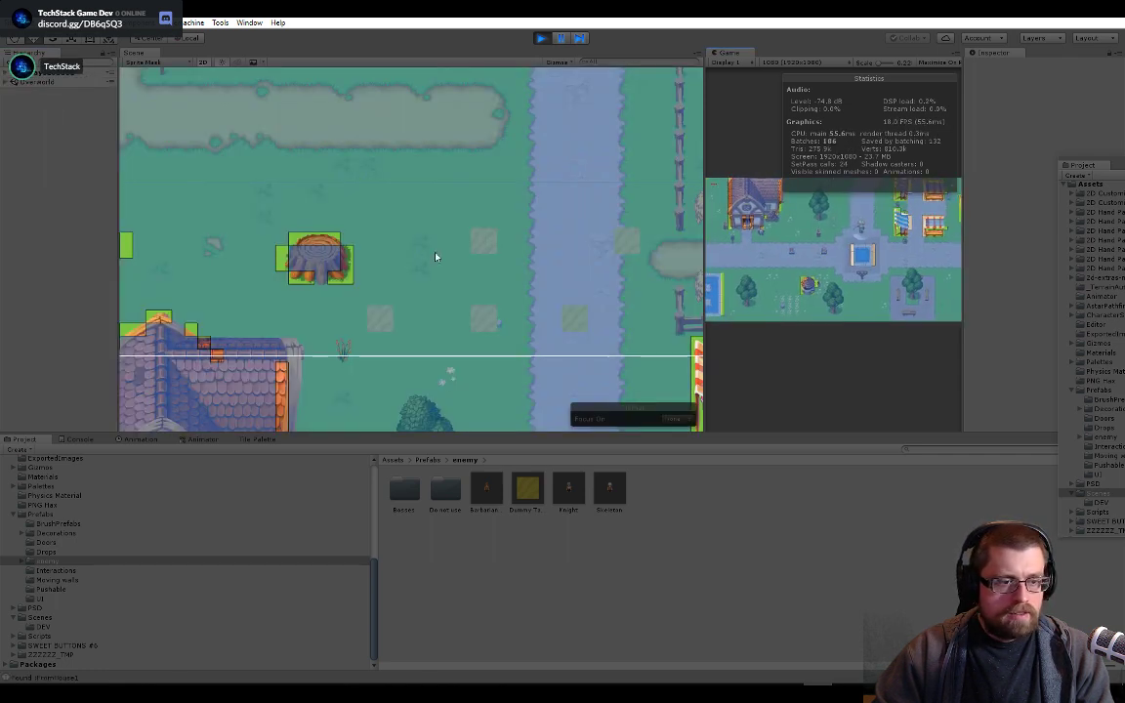
- Select the Young Hero Character in the AlwaysLoaded scene and frame it to examine the sword attack gizmo
{"action": "left_click", "coordinate": [12, 72]}
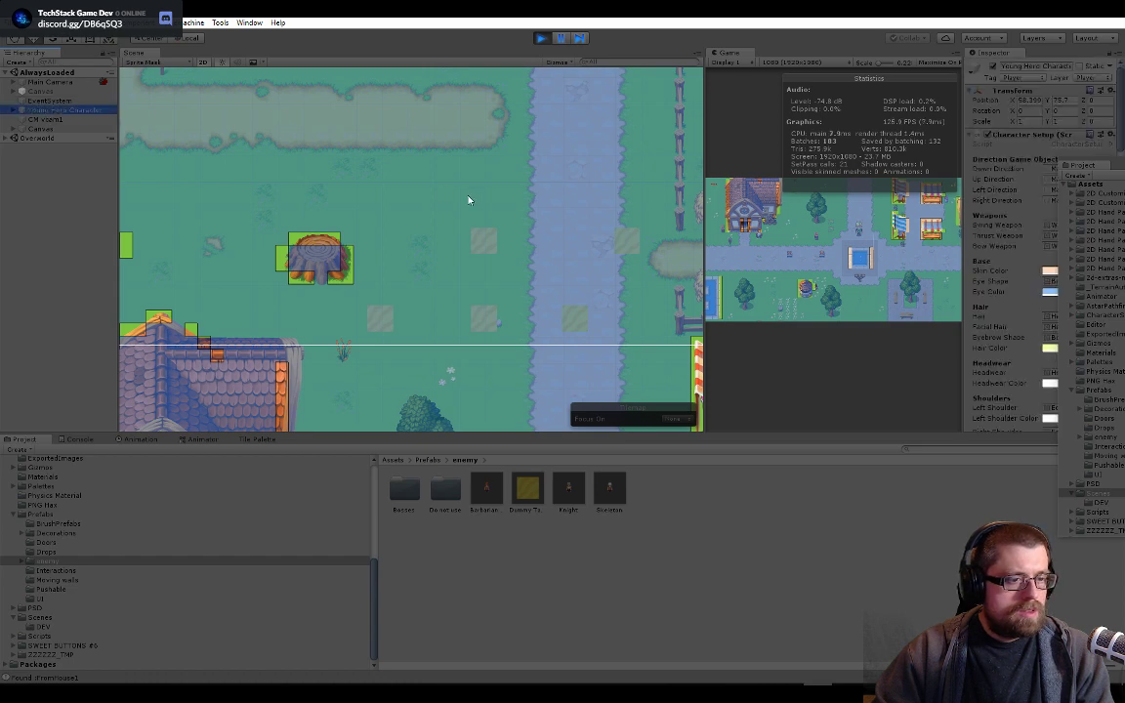
{"action": "key", "text": "f"}
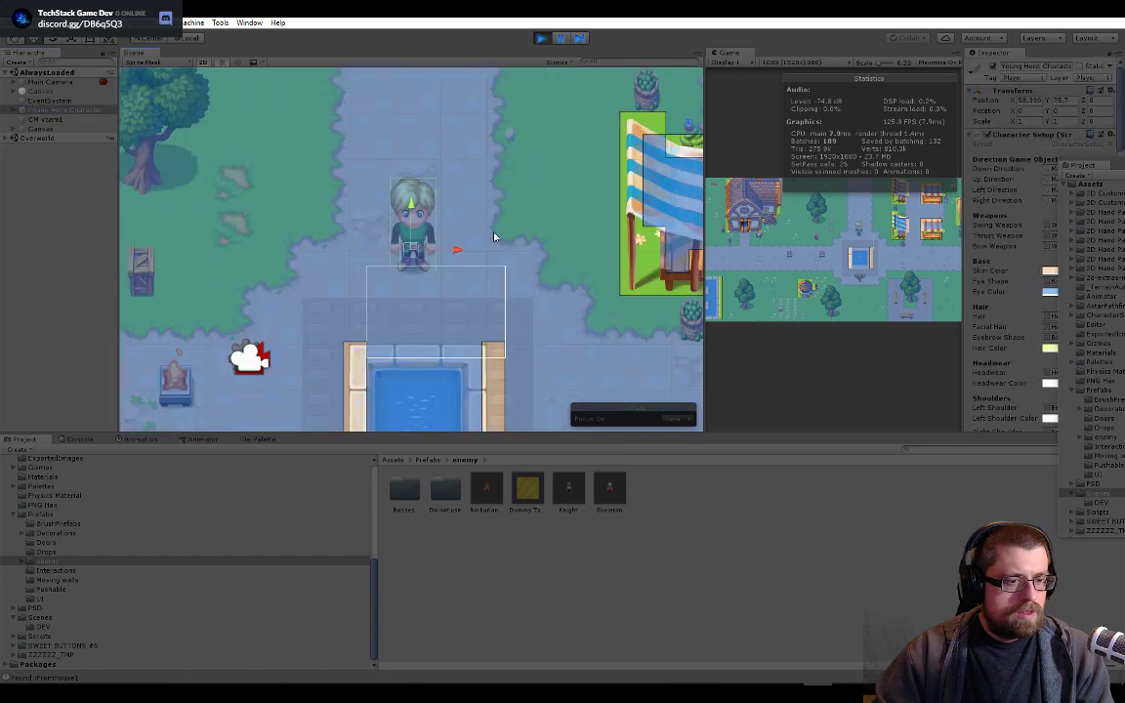
- Walk the hero up the path from the fountain and swing the sword facing west to compare it with the gizmo box
{"action": "left_click", "coordinate": [869, 255]}
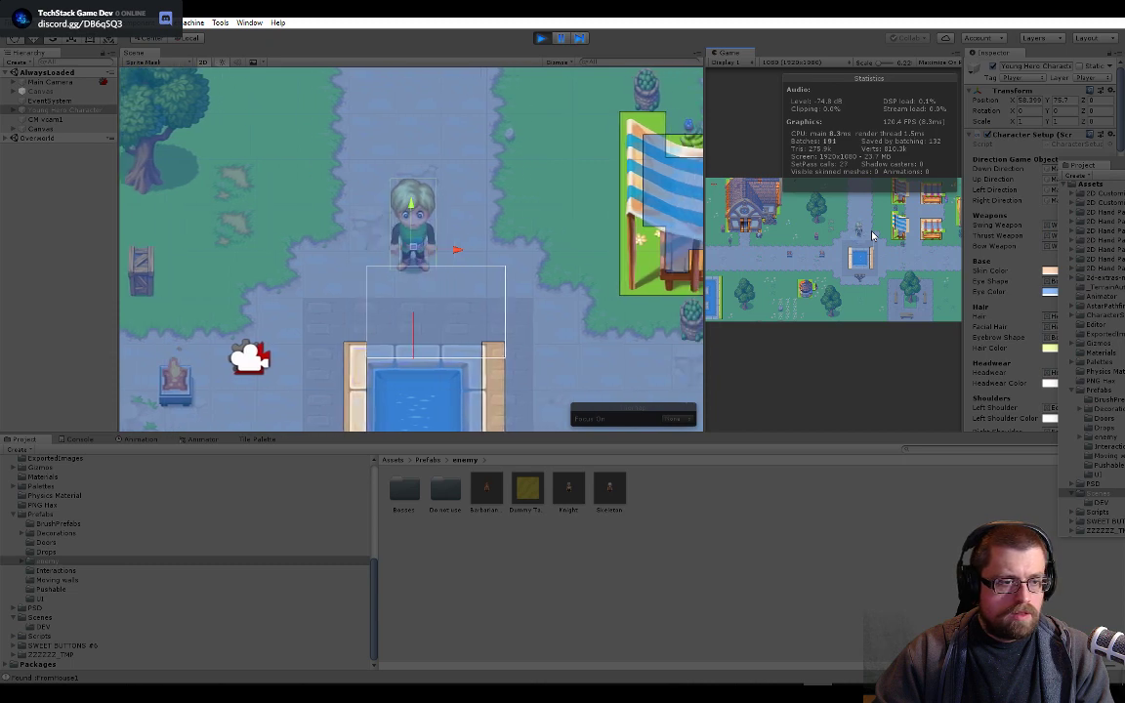
{"action": "key", "text": "w"}
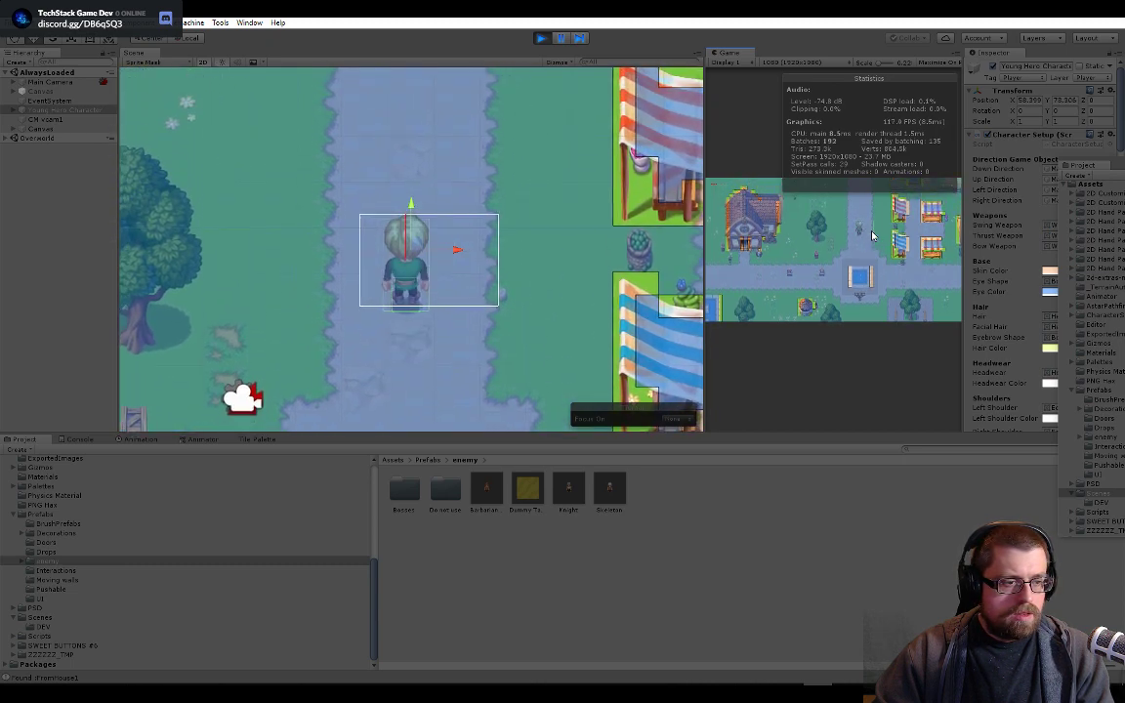
{"action": "key", "text": "a"}
{"action": "key", "text": "a"}
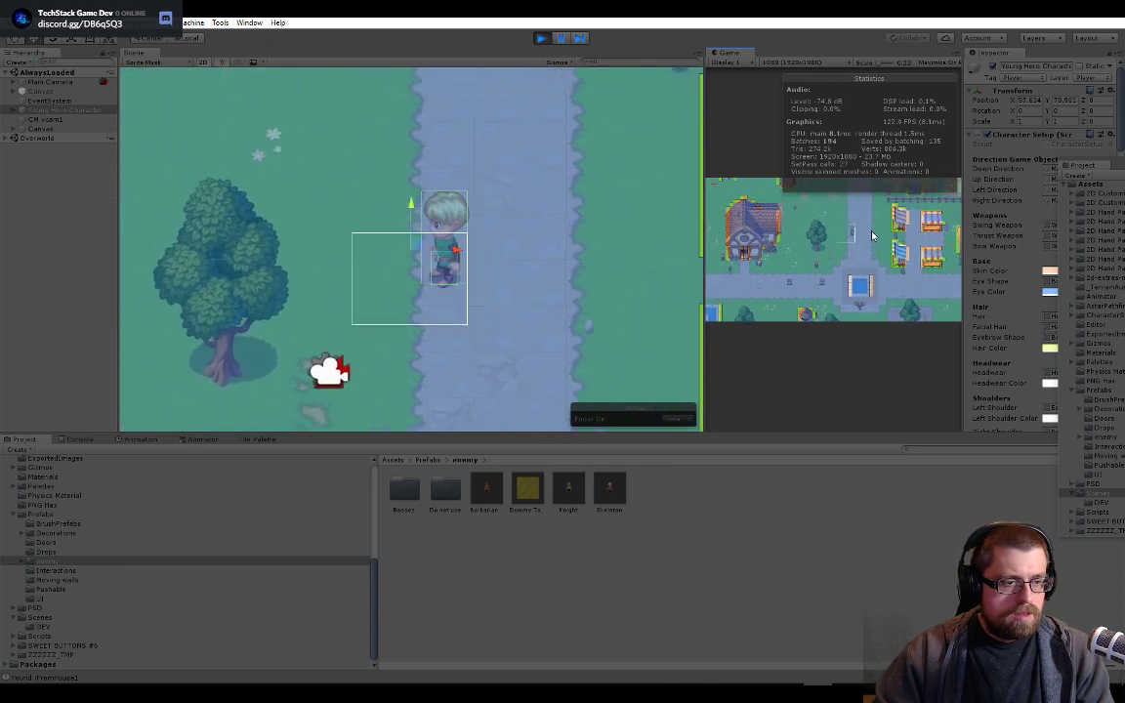
{"action": "left_click", "coordinate": [872, 235]}
{"action": "left_click", "coordinate": [872, 236]}
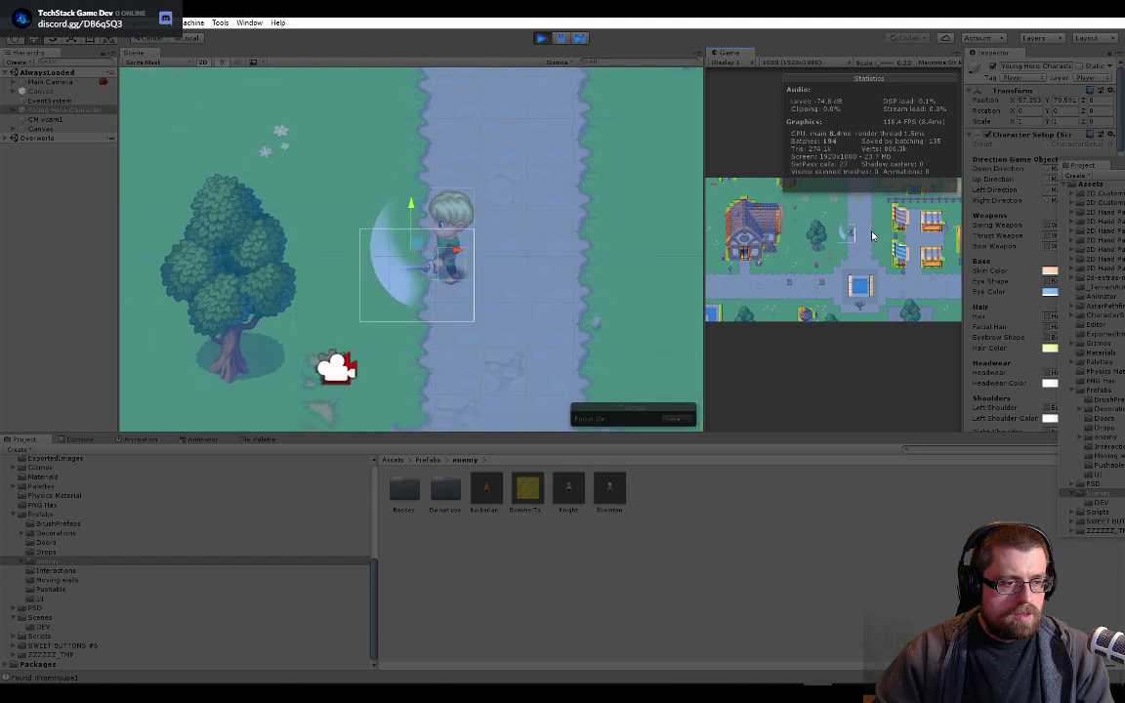
- Move the hero to the dummy target by the fence east of the path and test sword swings facing east
{"action": "key", "text": "w"}
{"action": "key", "text": "d"}
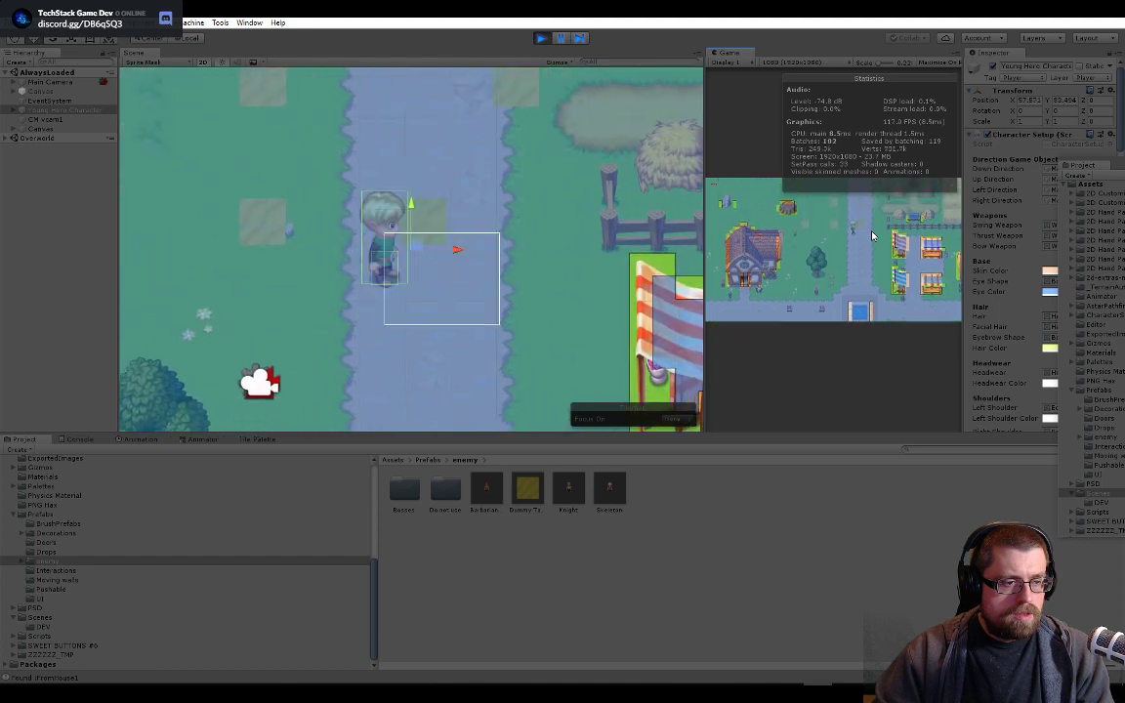
{"action": "key", "text": "w"}
{"action": "key", "text": "a"}
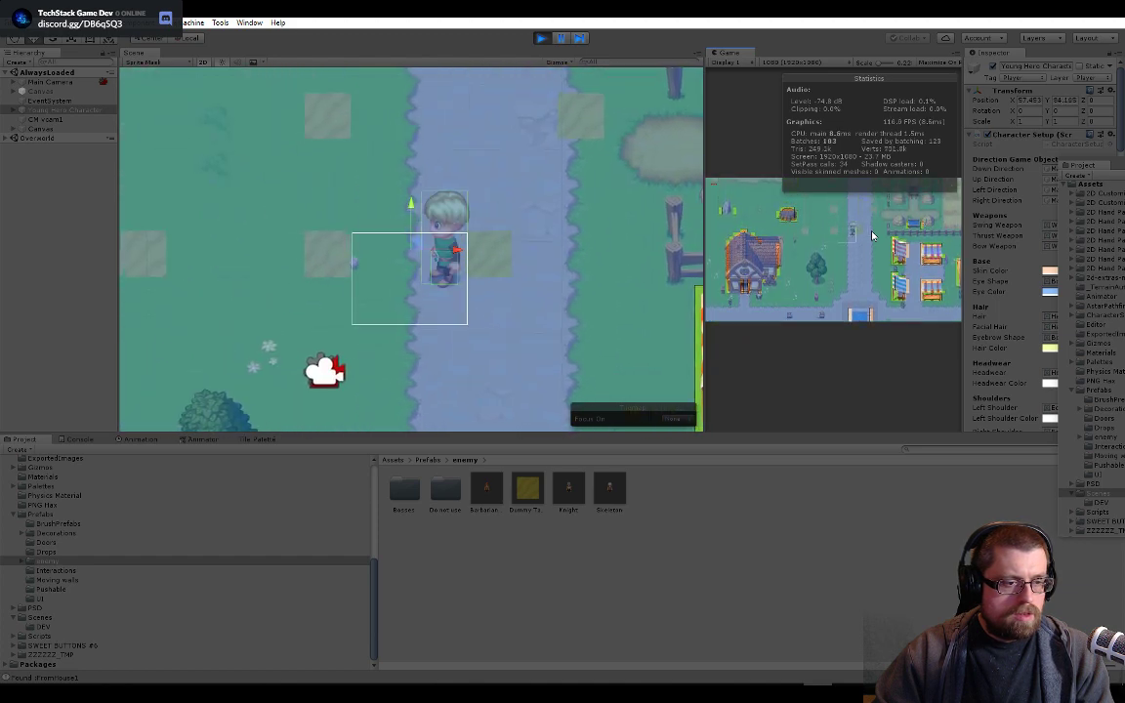
{"action": "key", "text": "d"}
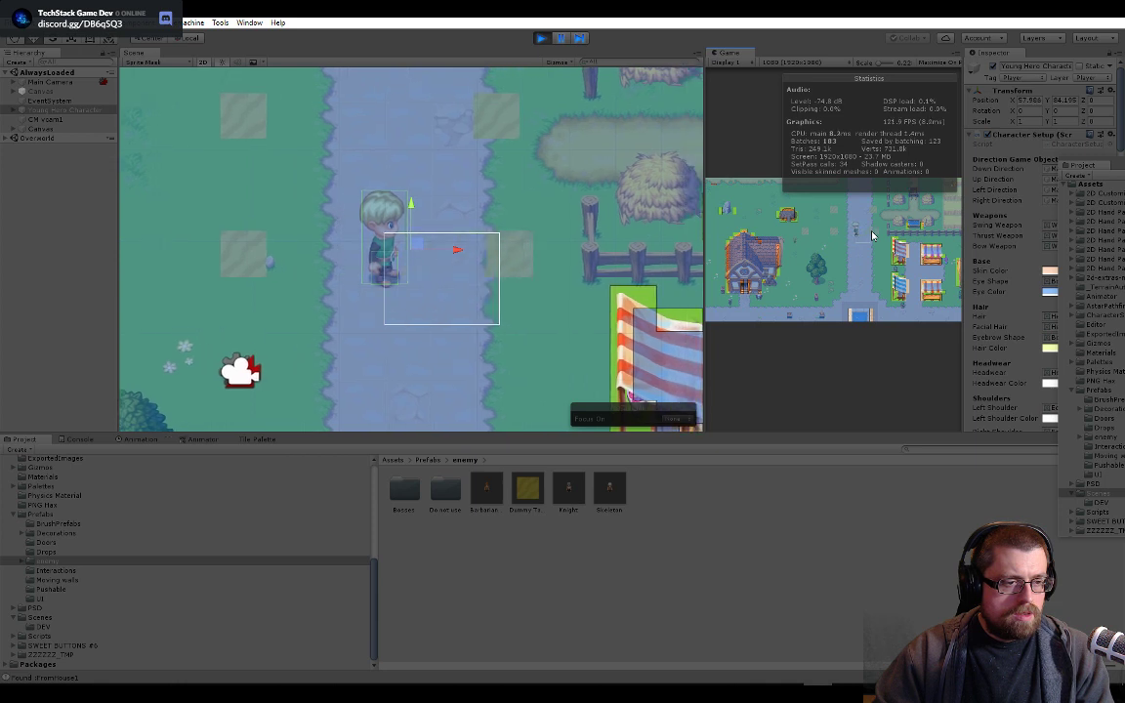
{"action": "key", "text": "d"}
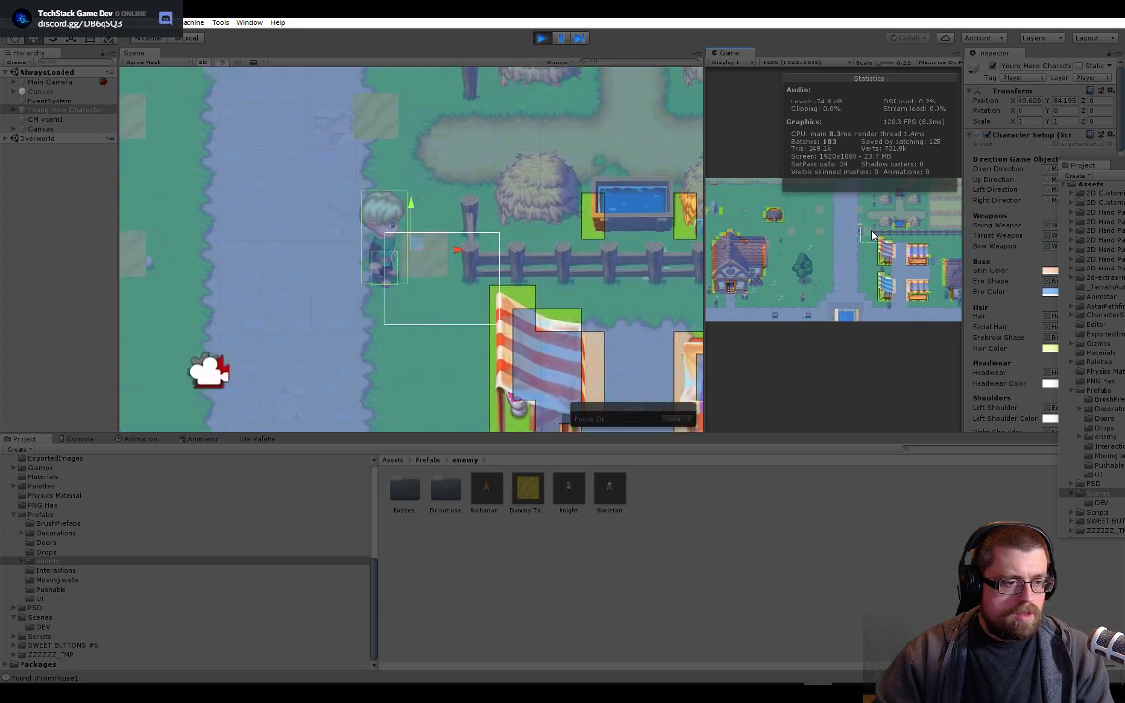
{"action": "key", "text": "s"}
{"action": "key", "text": "d"}
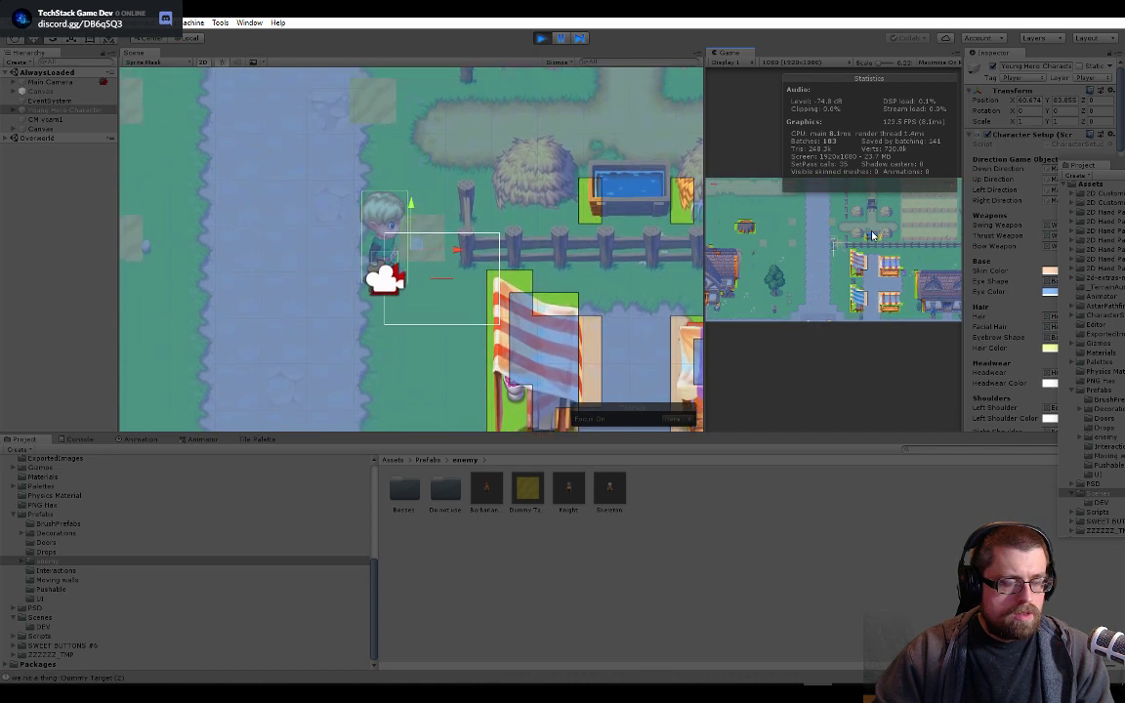
{"action": "left_click", "coordinate": [873, 236]}
{"action": "left_click", "coordinate": [873, 235]}
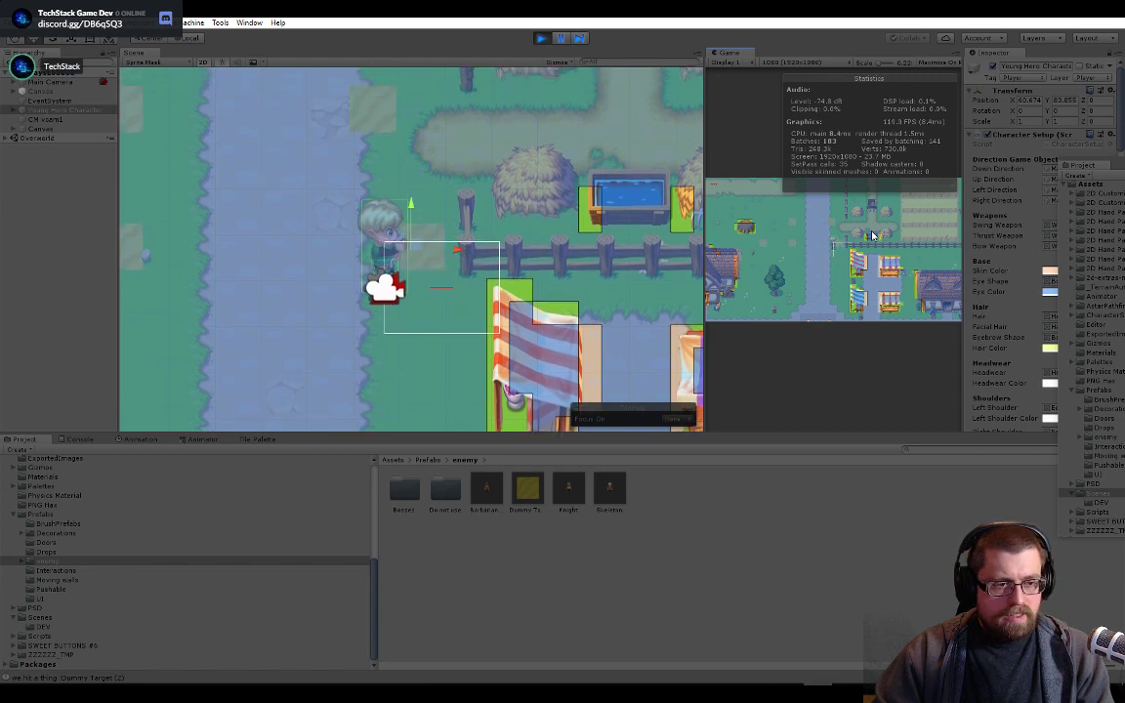
{"action": "left_click", "coordinate": [873, 236]}
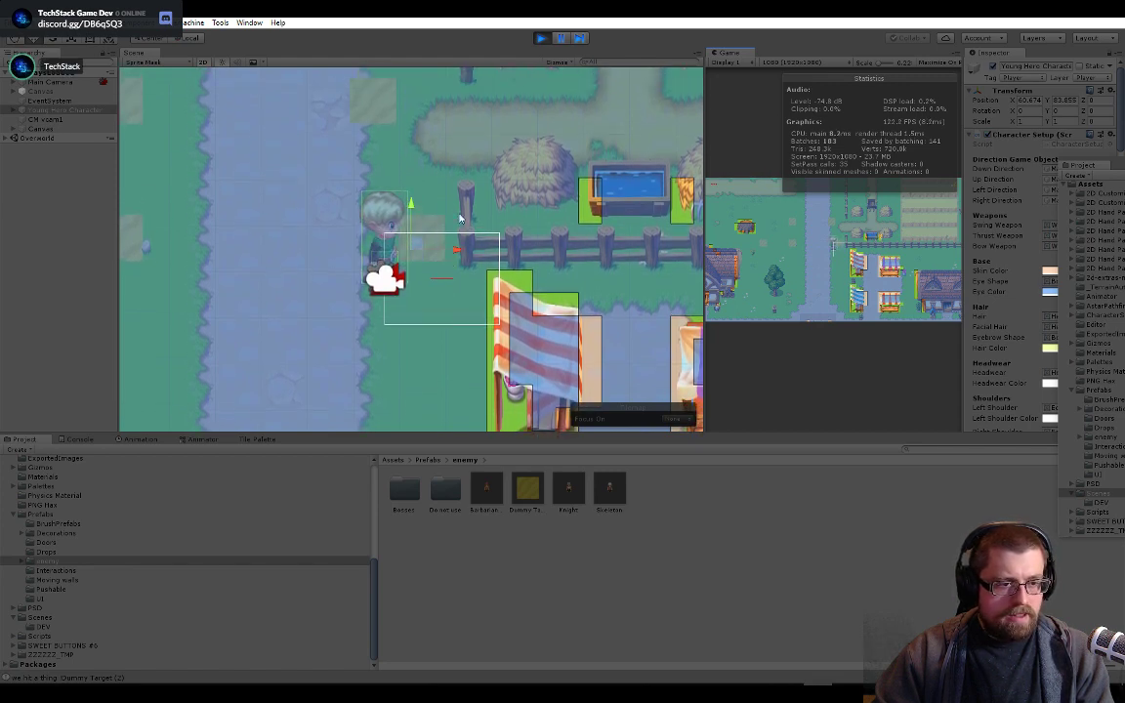
- Walk the hero across the path to the dummy target on the western grass and strike it facing west
{"action": "key", "text": "Left"}
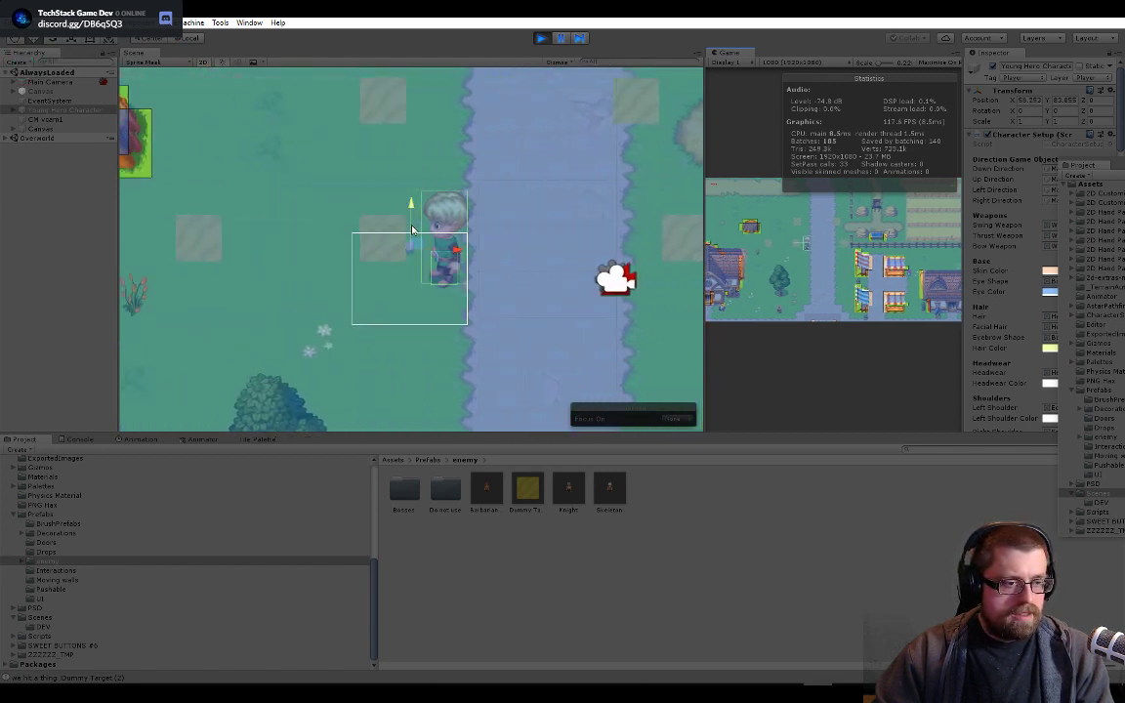
{"action": "key", "text": "Left"}
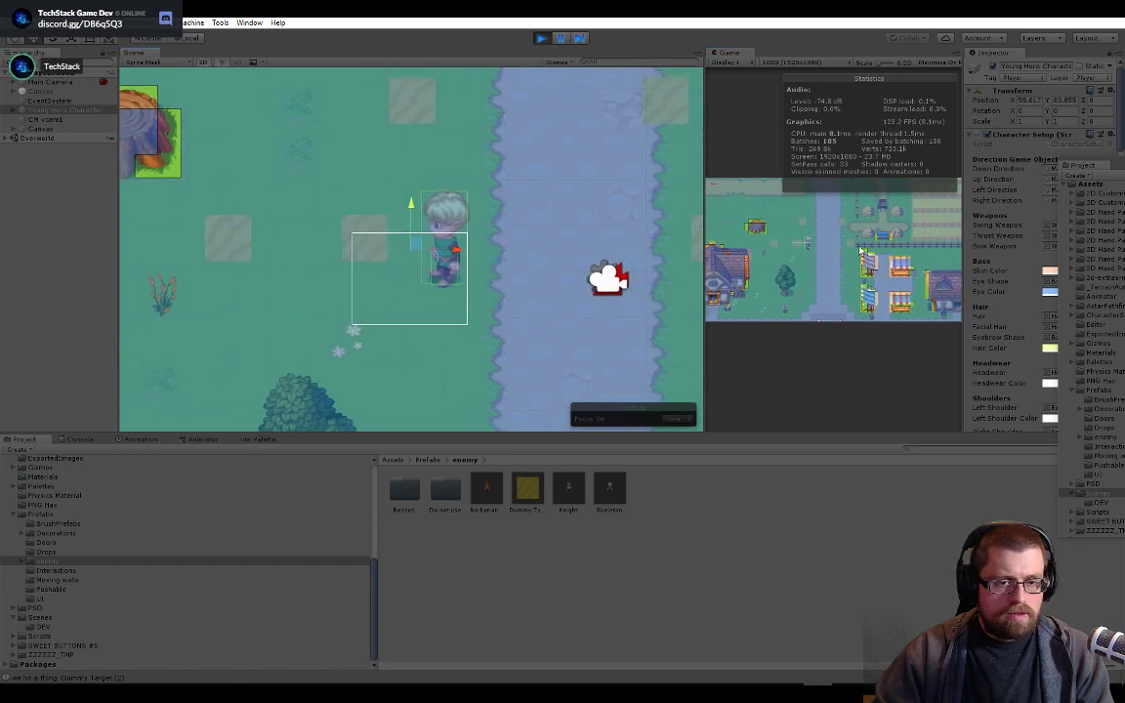
{"action": "key", "text": "space"}
{"action": "key", "text": "Left"}
{"action": "key", "text": "Left"}
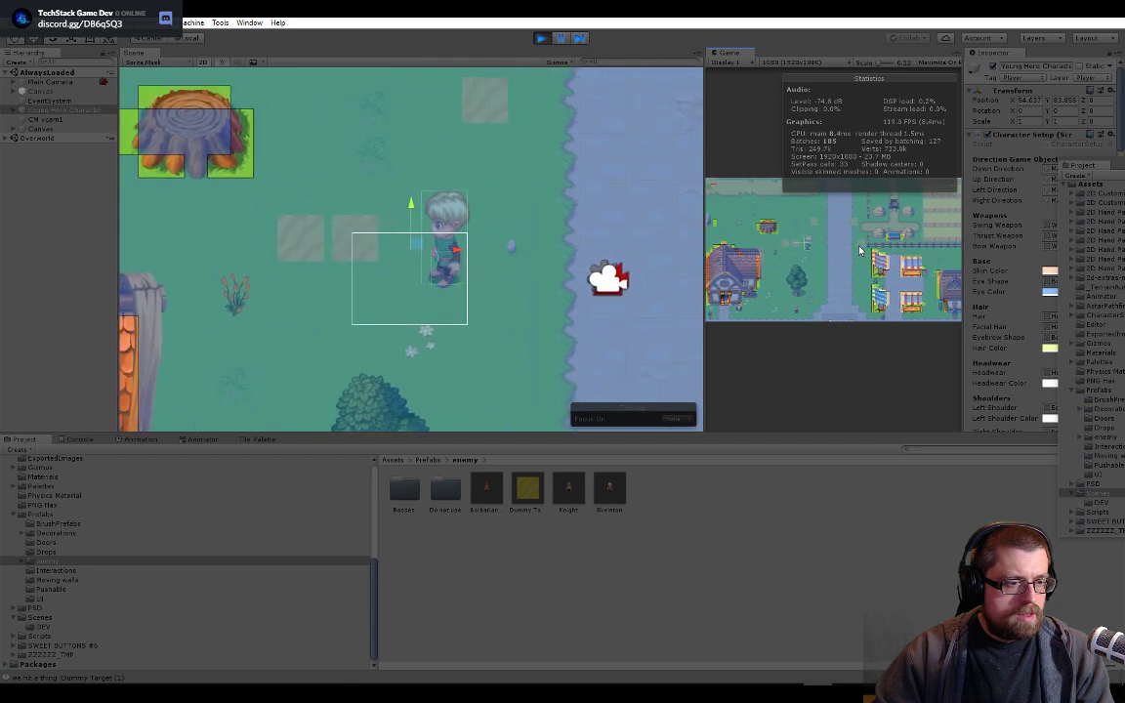
{"action": "key", "text": "Left"}
{"action": "key", "text": "space"}
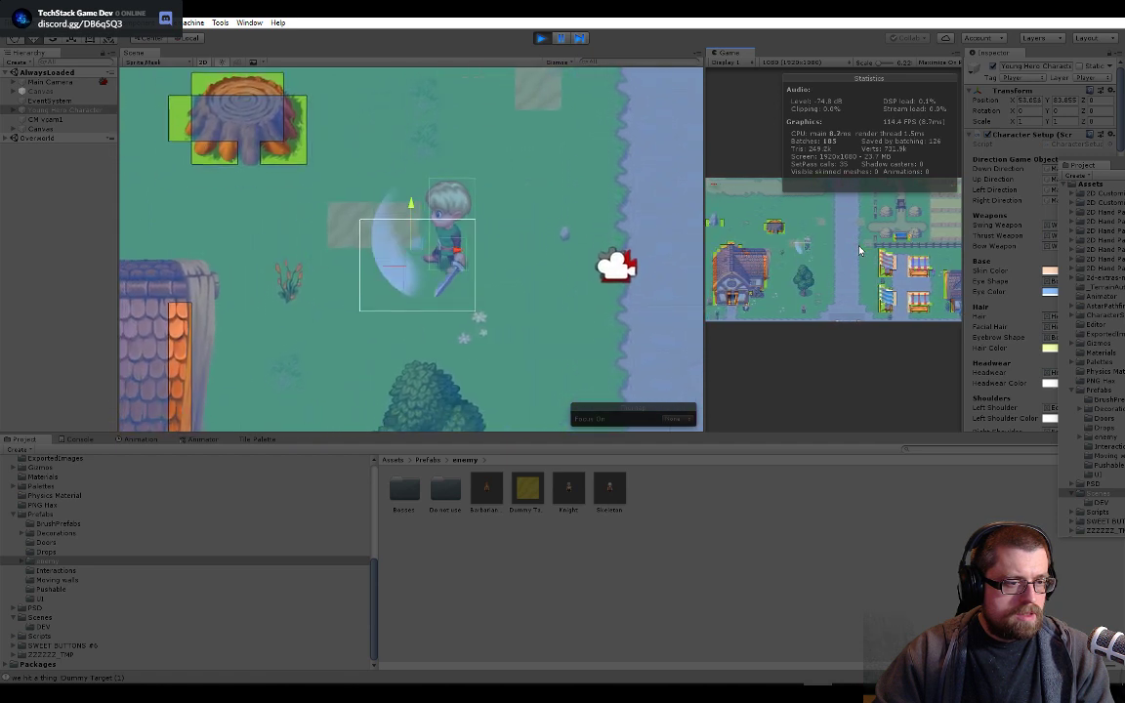
- Swing the sword repeatedly at the adjoining dummy targets to check the hits against the drawn box
{"action": "key", "text": "Up"}
{"action": "key", "text": "space"}
{"action": "key", "text": "space"}
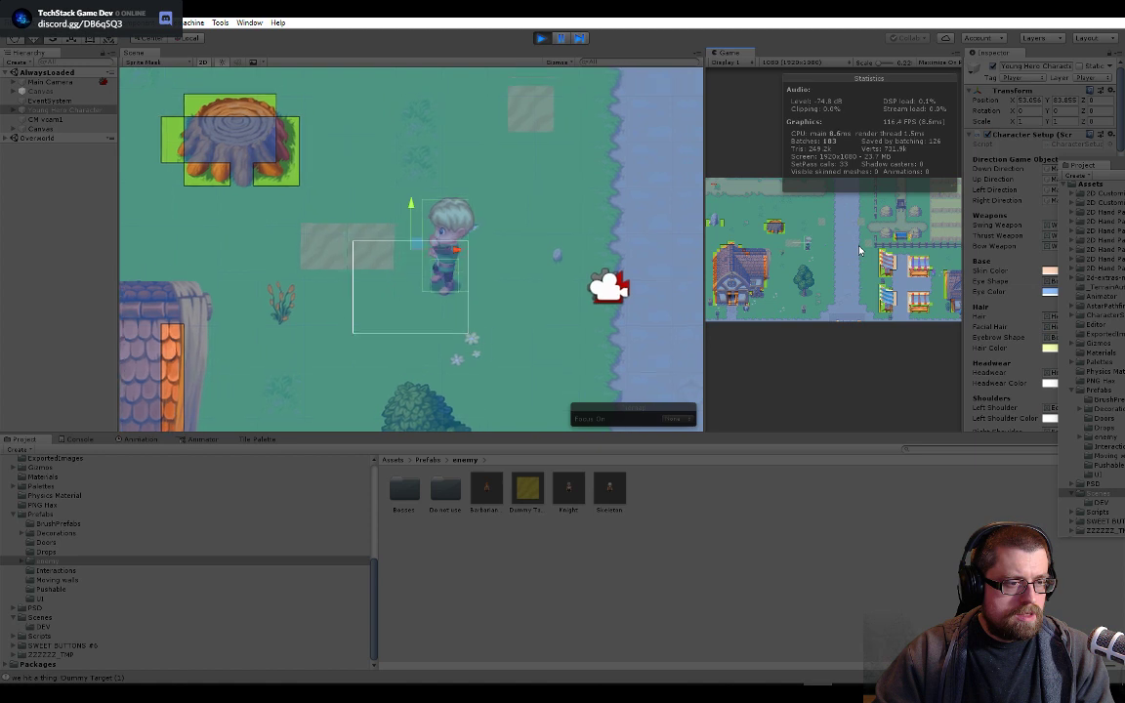
{"action": "key", "text": "Up"}
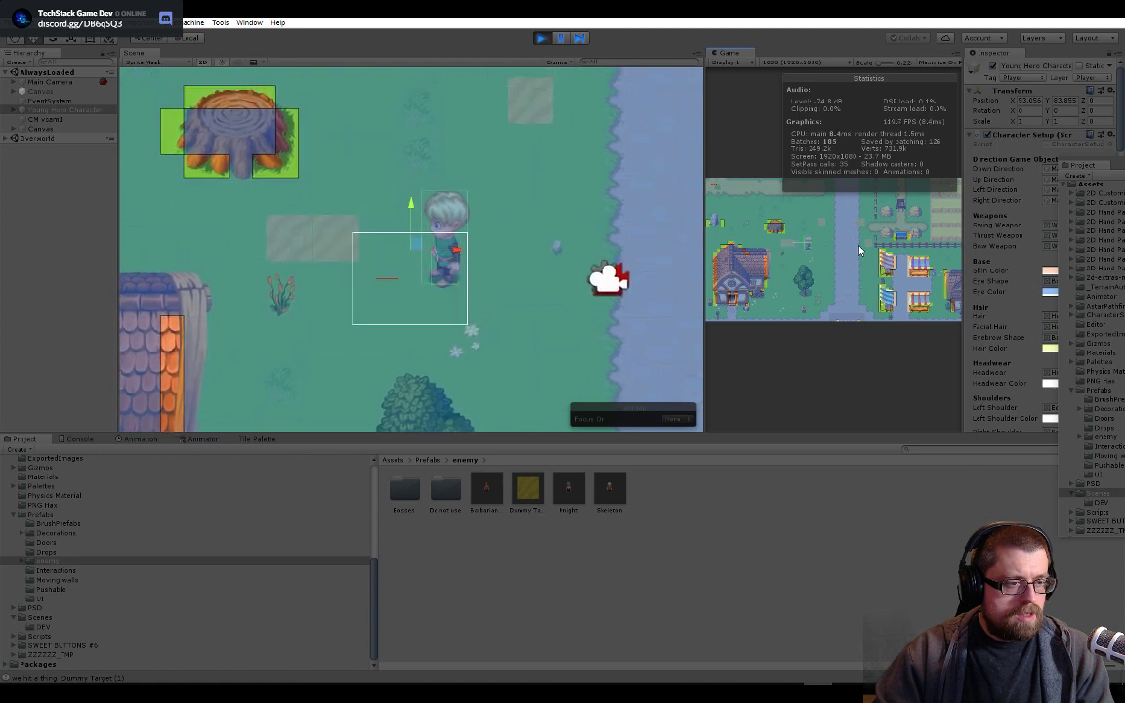
{"action": "key", "text": "Down"}
{"action": "key", "text": "space"}
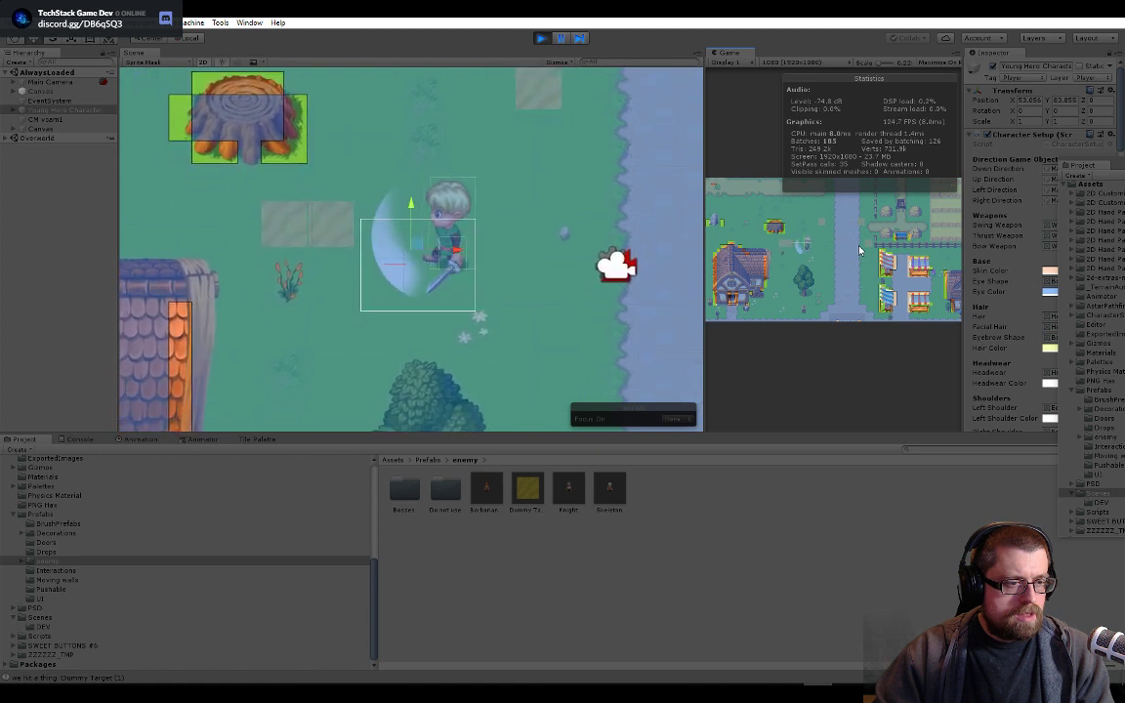
{"action": "key", "text": "space"}
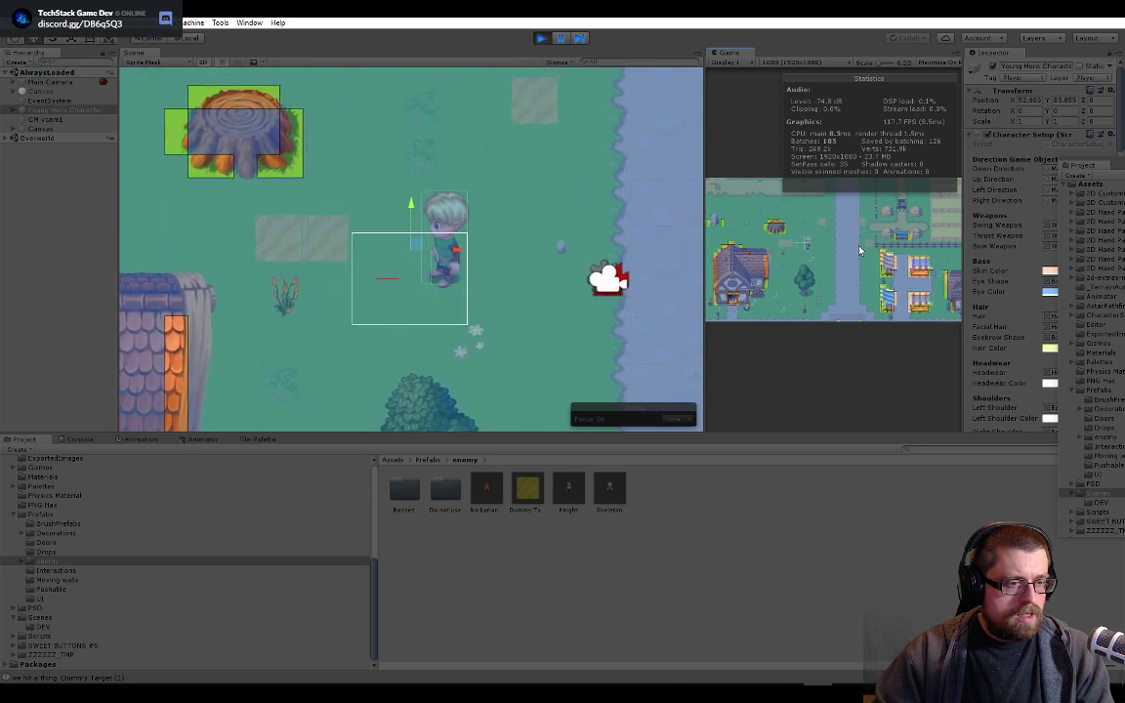
- Turn the hero in all four directions beneath the dummy targets to examine how the gizmo box follows each facing
{"action": "key", "text": "Down"}
{"action": "key", "text": "Left"}
{"action": "key", "text": "Up"}
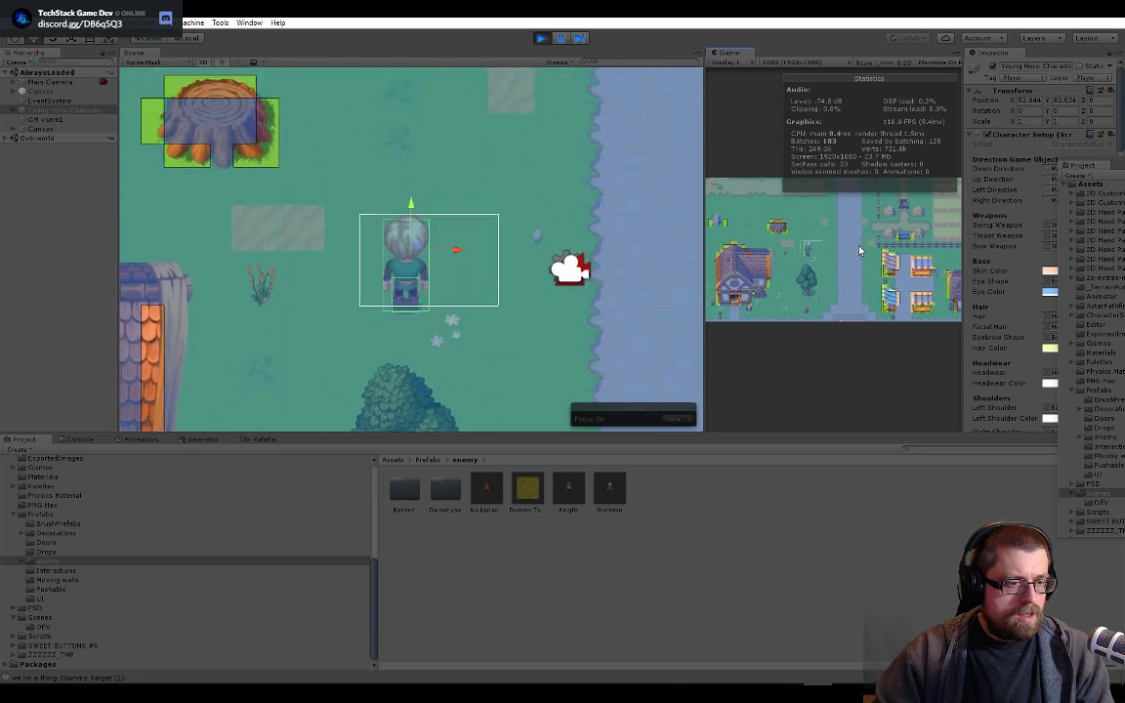
{"action": "key", "text": "Down"}
{"action": "key", "text": "Up"}
{"action": "key", "text": "Down"}
{"action": "key", "text": "Left"}
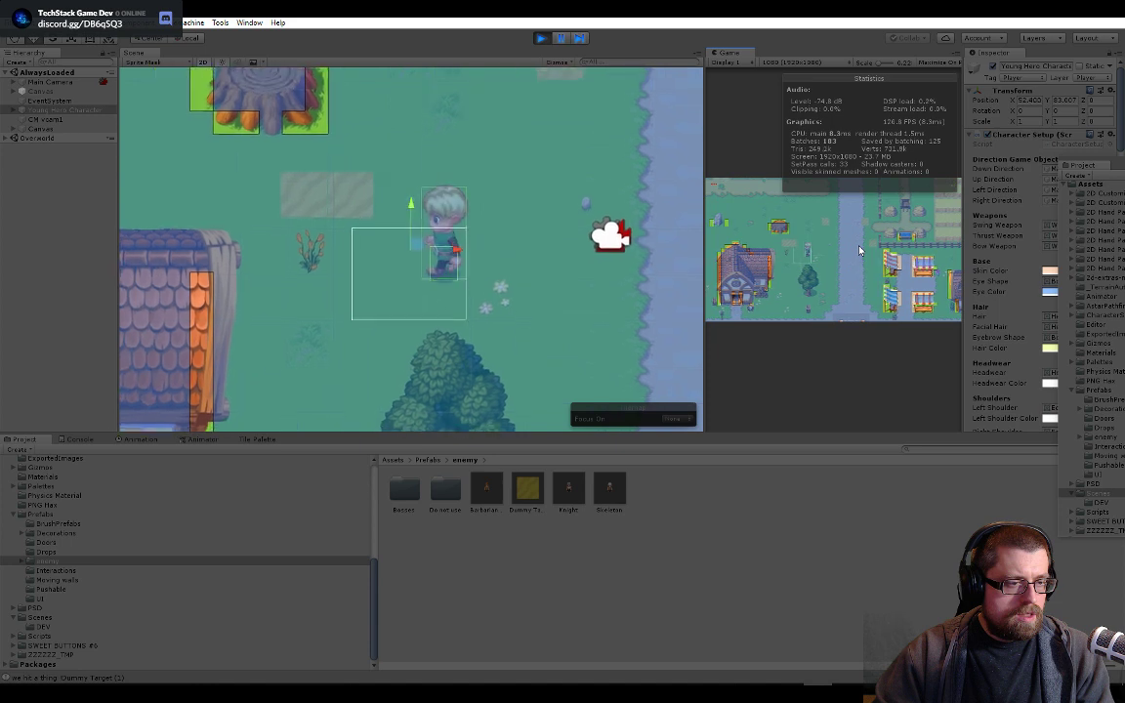
{"action": "key", "text": "Up"}
{"action": "key", "text": "Left"}
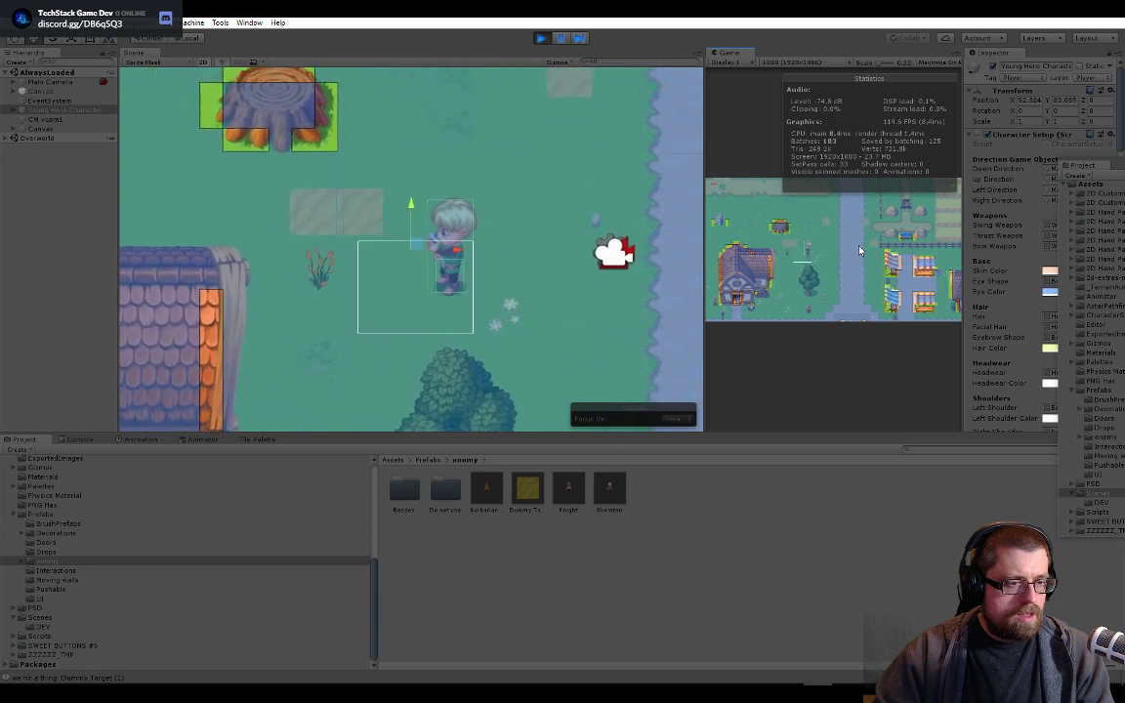
{"action": "key", "text": "Down"}
{"action": "key", "text": "Up"}
{"action": "key", "text": "Right"}
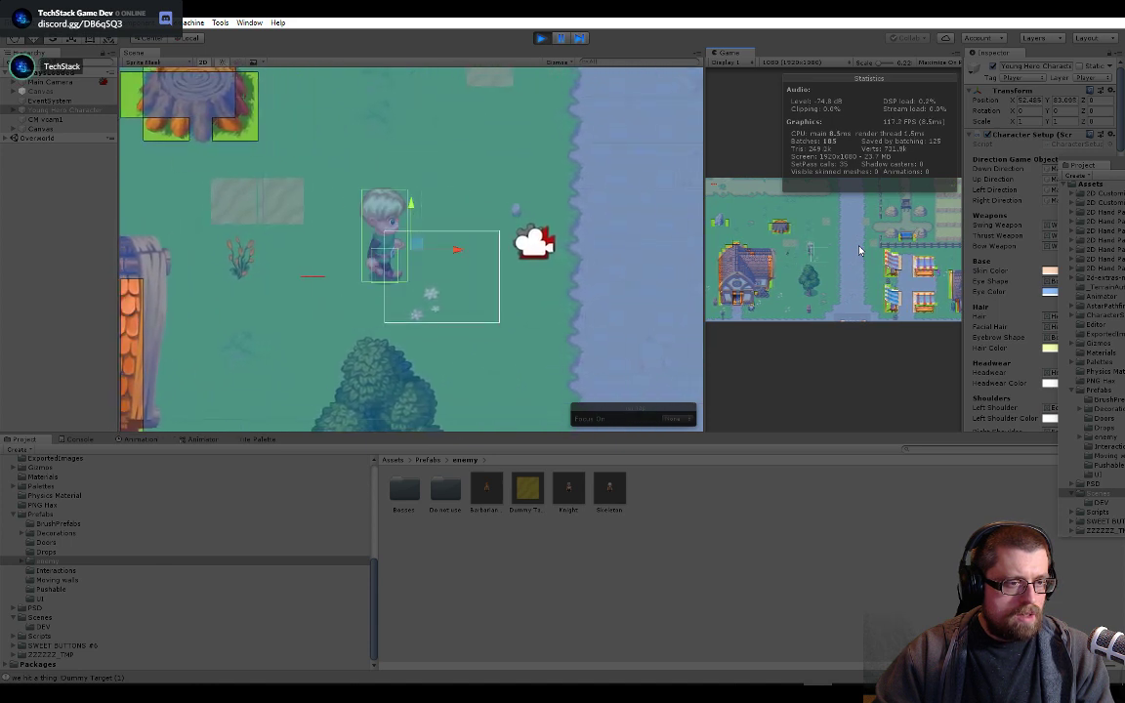
- Move the hero beside the tree stump and test repeated west-facing sword swings with the gizmo box overlapping it
{"action": "key", "text": "Up"}
{"action": "key", "text": "Left"}
{"action": "key", "text": "space"}
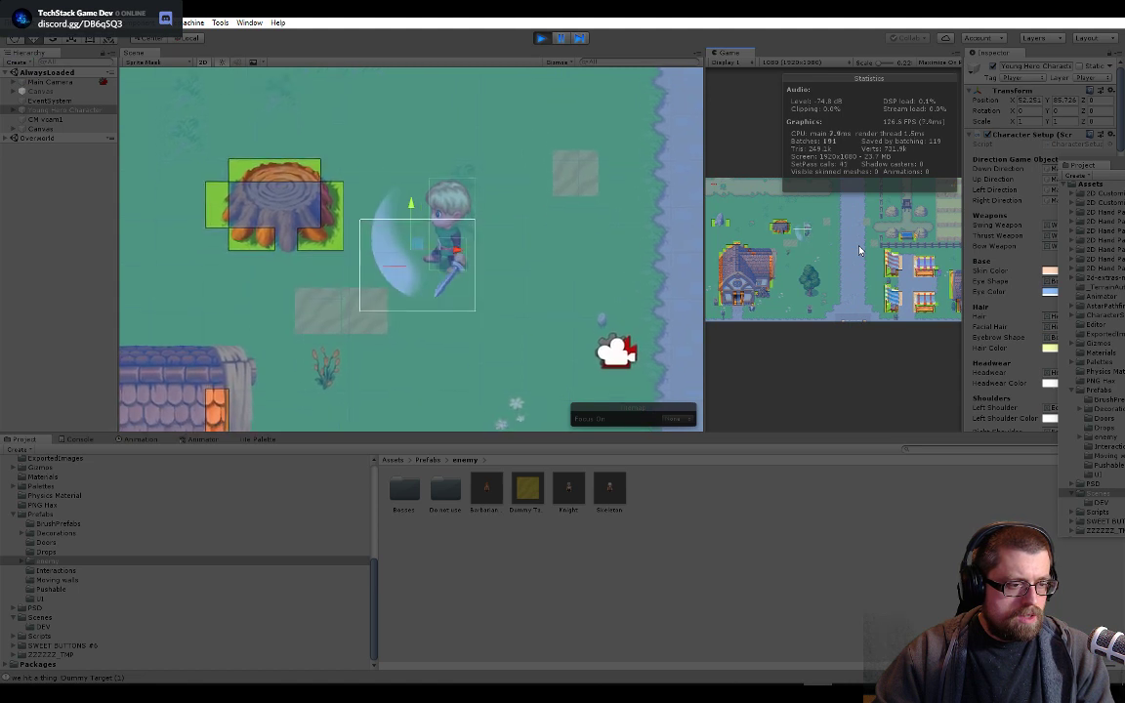
{"action": "key", "text": "Right"}
{"action": "key", "text": "Up"}
{"action": "key", "text": "Down"}
{"action": "key", "text": "Left"}
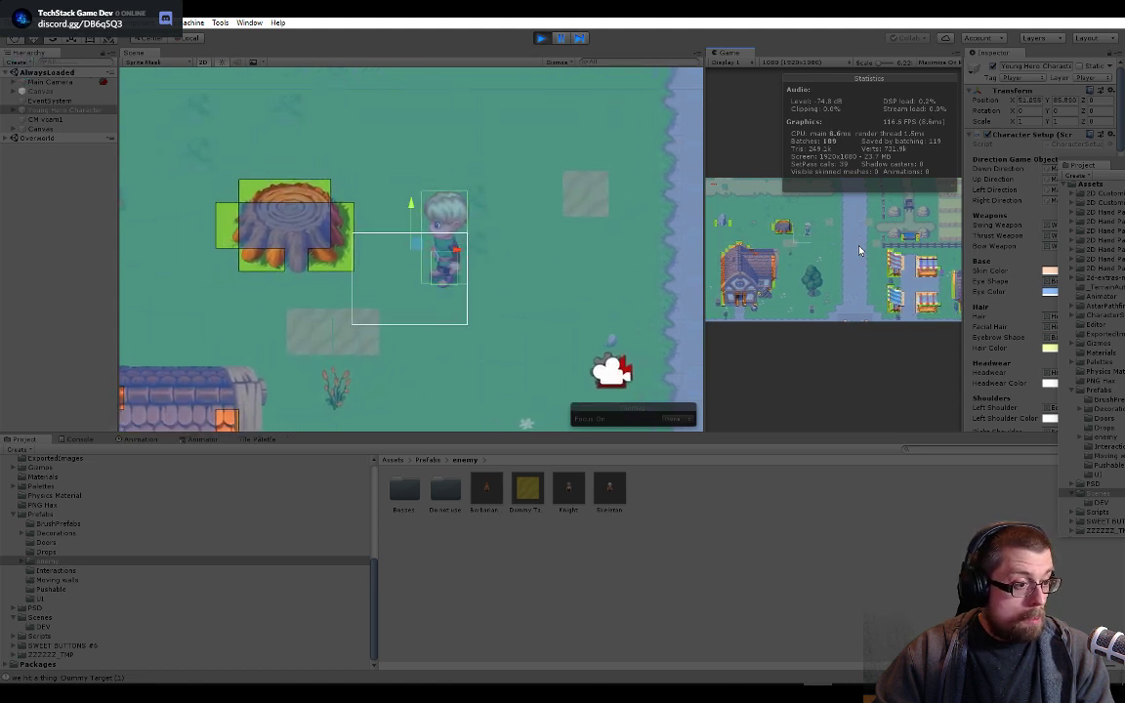
{"action": "key", "text": "Right"}
{"action": "key", "text": "Left"}
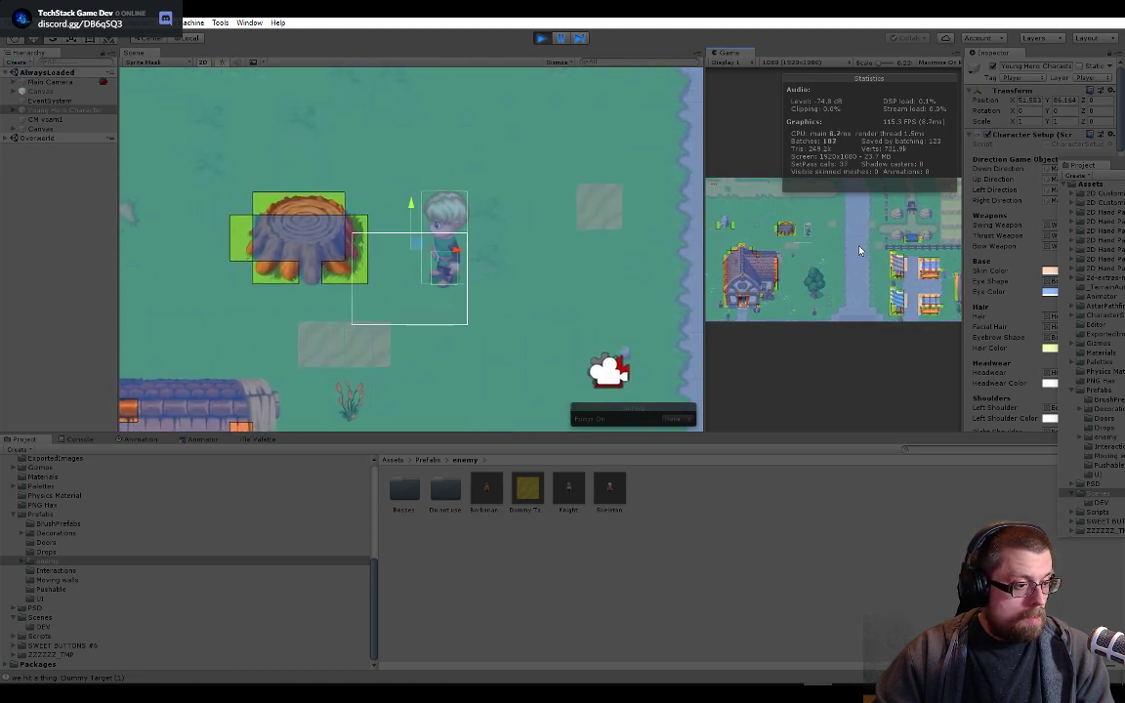
{"action": "key", "text": "space"}
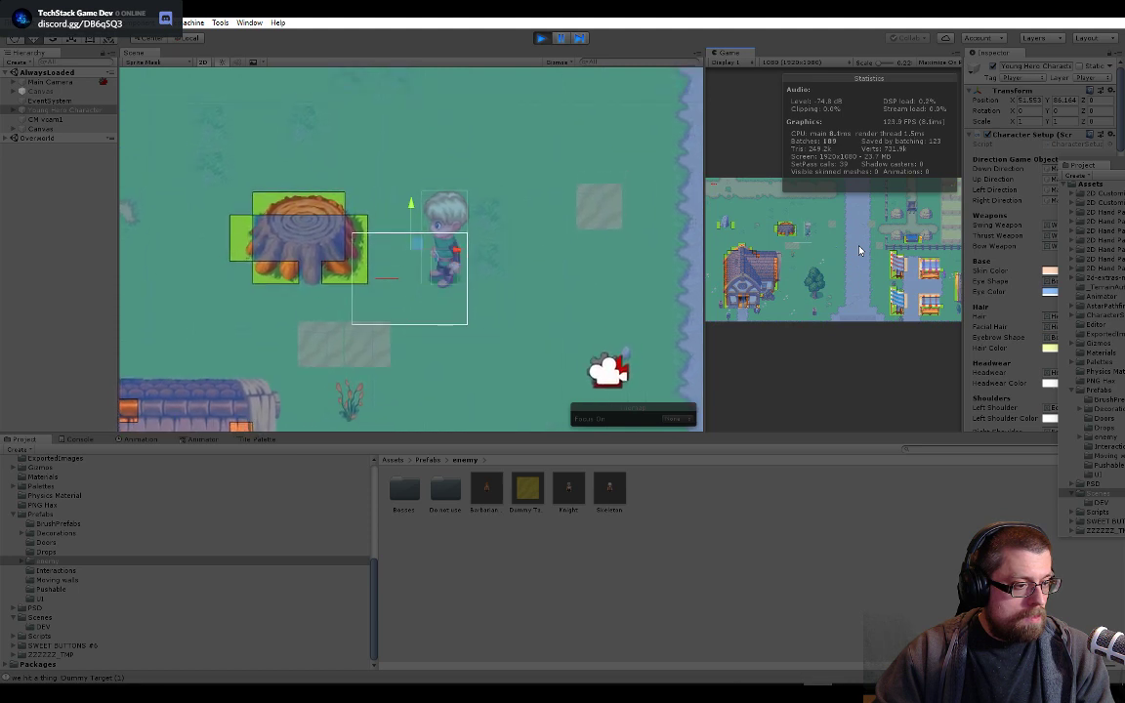
{"action": "key", "text": "space"}
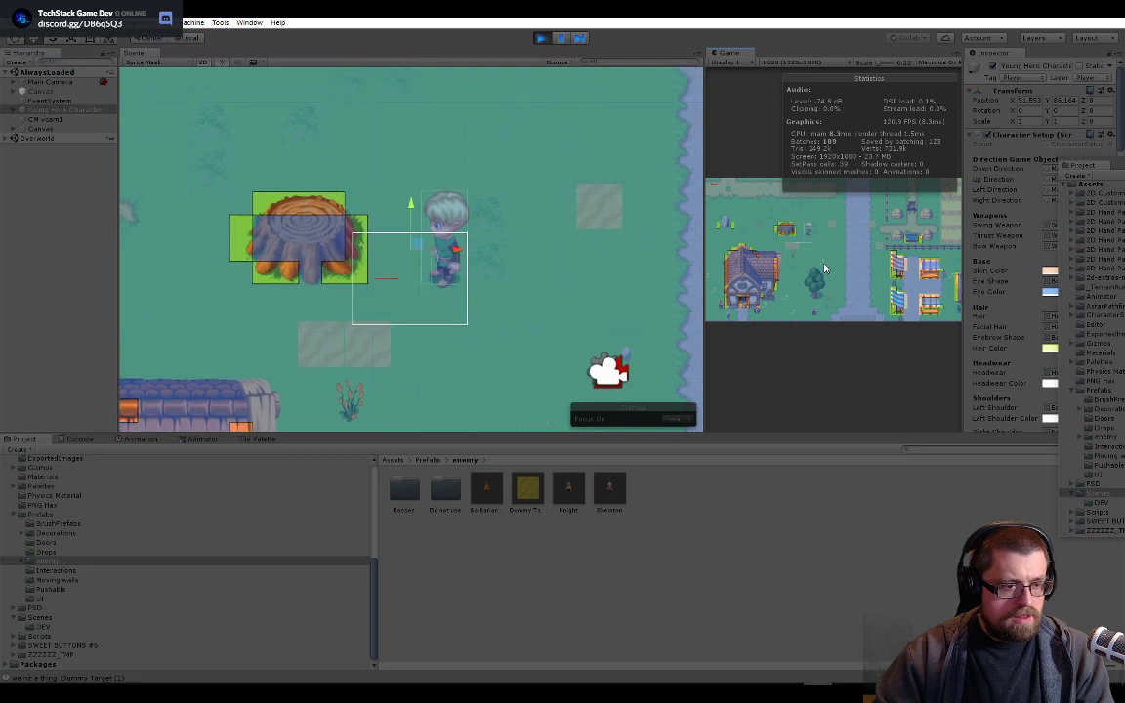
{"action": "key", "text": "space"}
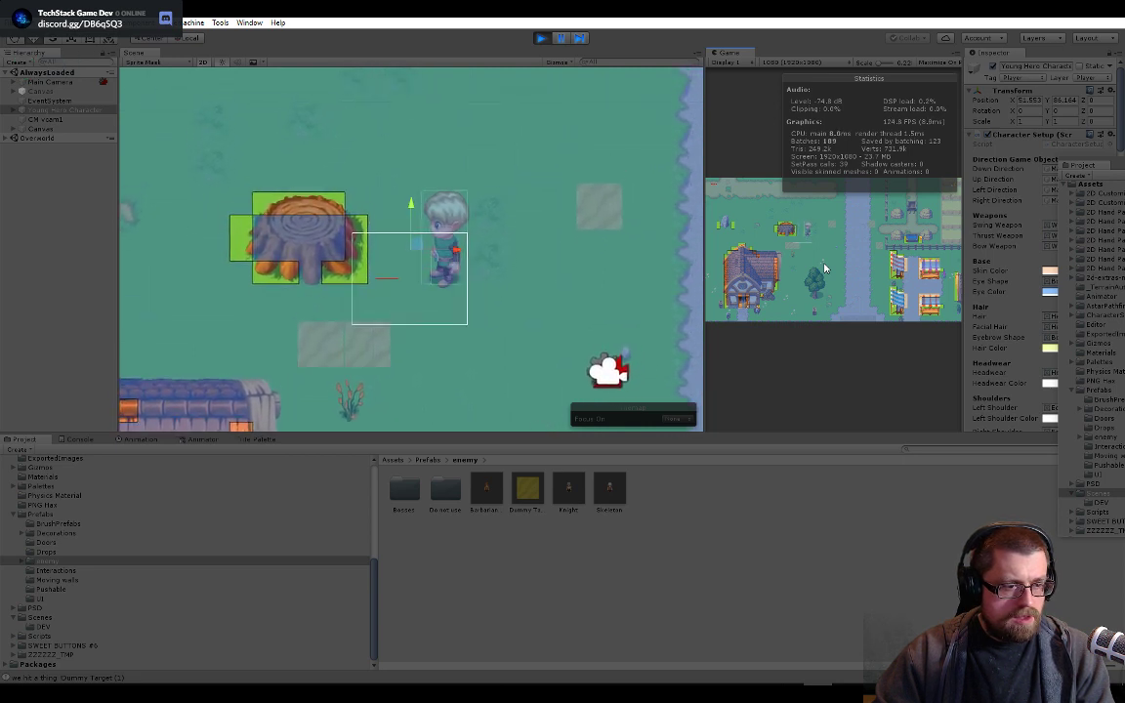
{"action": "key", "text": "s"}
{"action": "key", "text": "a"}
{"action": "key", "text": "space"}
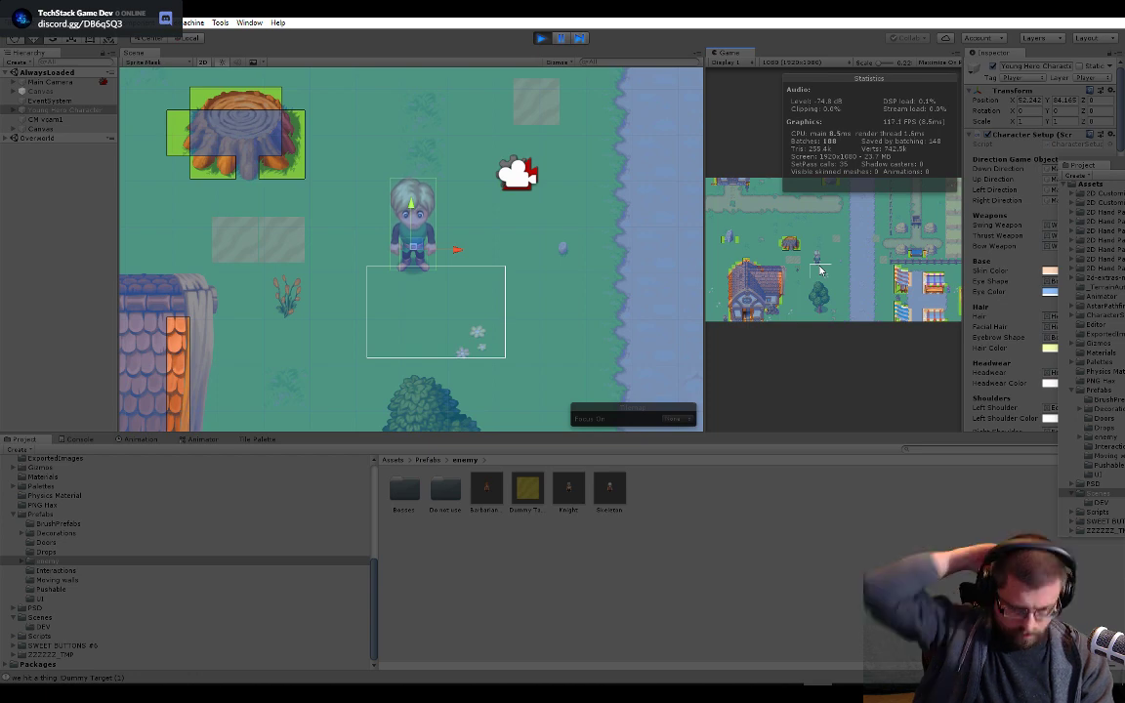
- Switch to Visual Studio and examine how swingDistance is used in the xLeft calculation of OnDrawGizmosSelected in SwordAttack.cs
{"action": "key", "text": "alt+Tab"}
{"action": "key", "text": "alt+shift+Tab"}
{"action": "key", "text": "alt+Tab"}
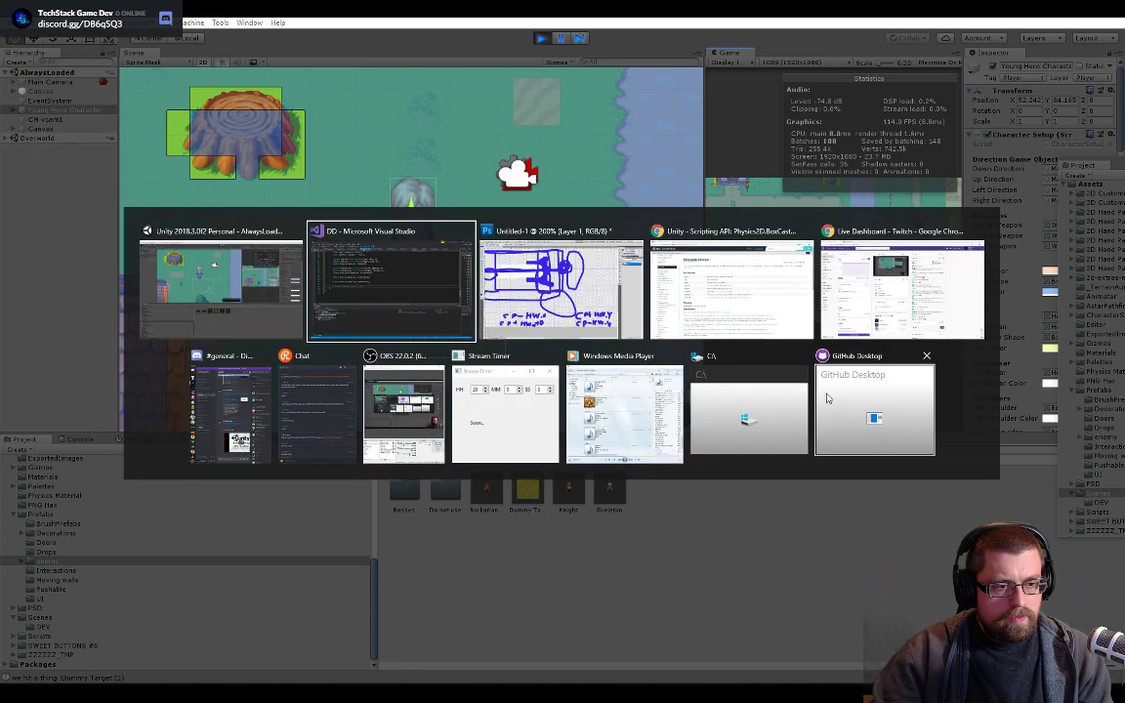
{"action": "left_click", "coordinate": [447, 195]}
{"action": "scroll", "coordinate": [478, 274], "scroll_direction": "up", "scroll_amount": 3}
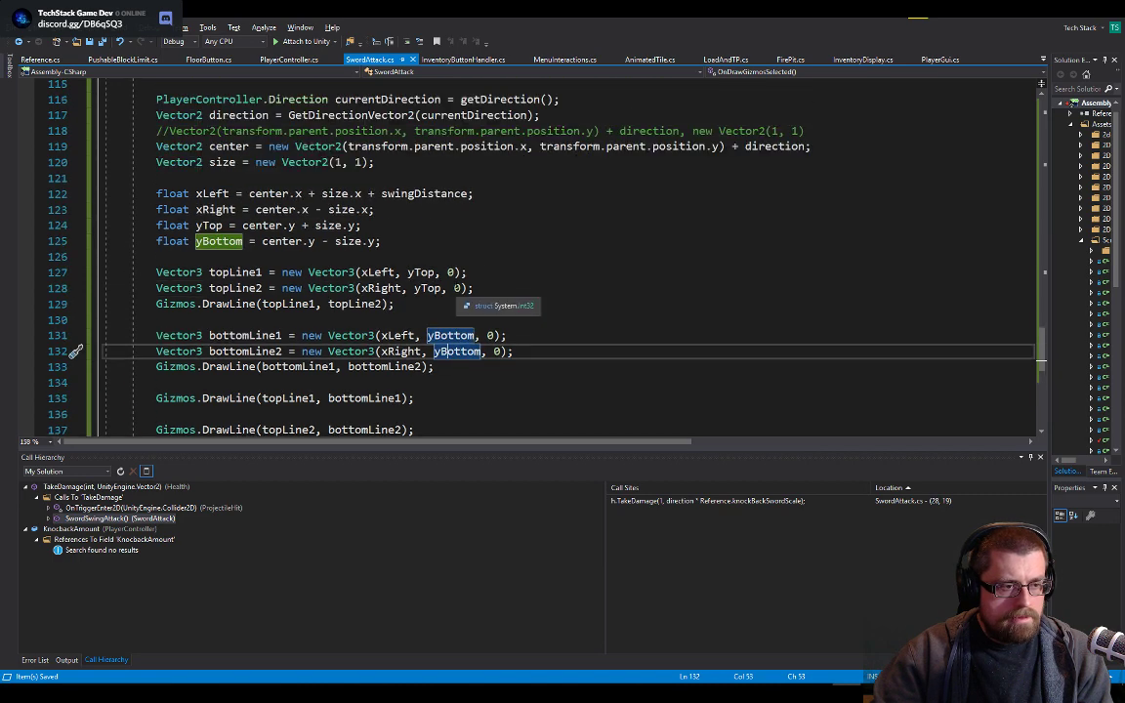
{"action": "scroll", "coordinate": [478, 273], "scroll_direction": "down", "scroll_amount": 2}
{"action": "scroll", "coordinate": [478, 274], "scroll_direction": "up", "scroll_amount": 3}
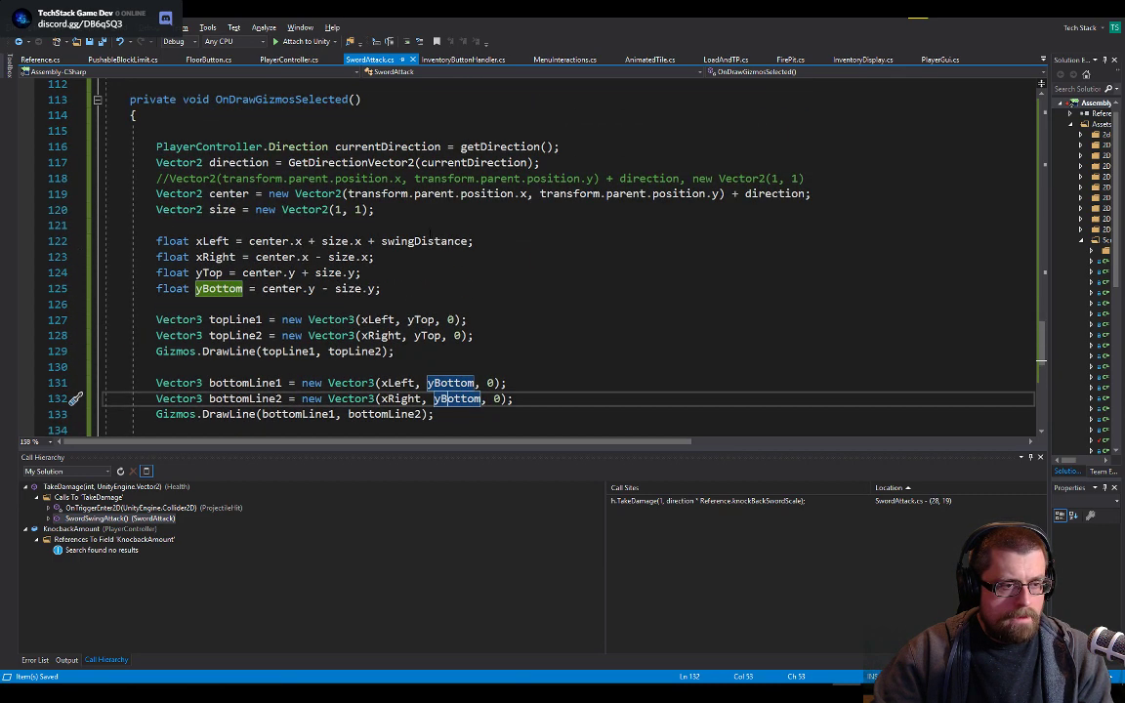
{"action": "double_click", "coordinate": [424, 242]}
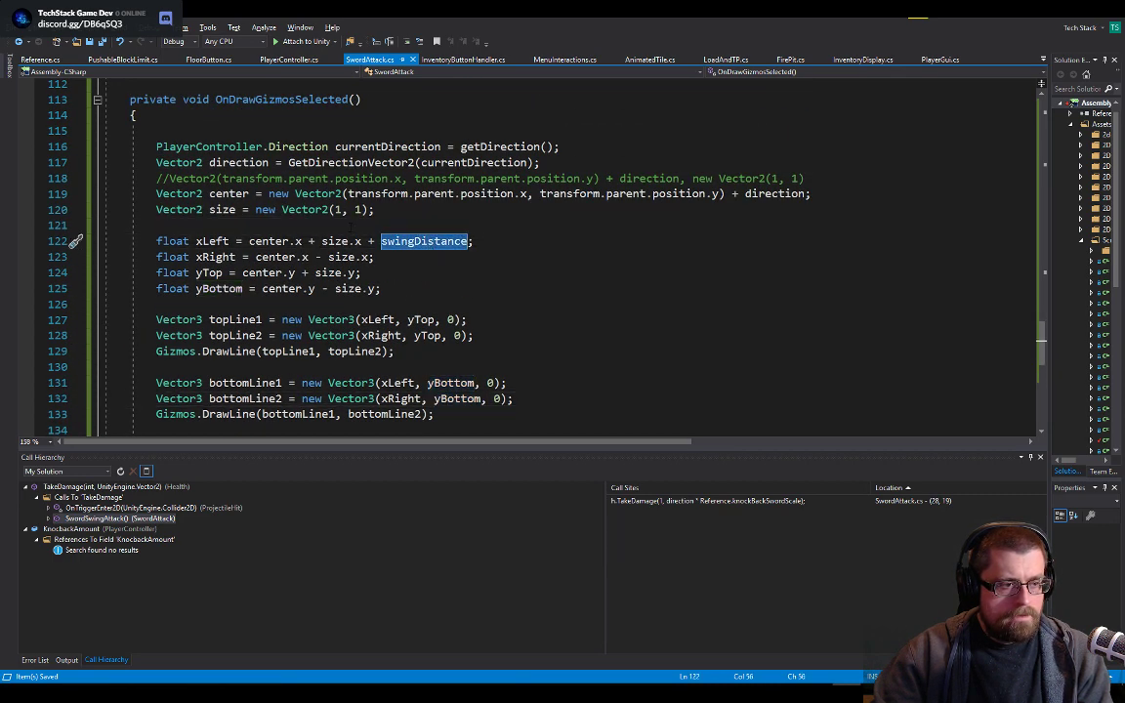
{"action": "left_click", "coordinate": [338, 225]}
{"action": "double_click", "coordinate": [426, 241]}
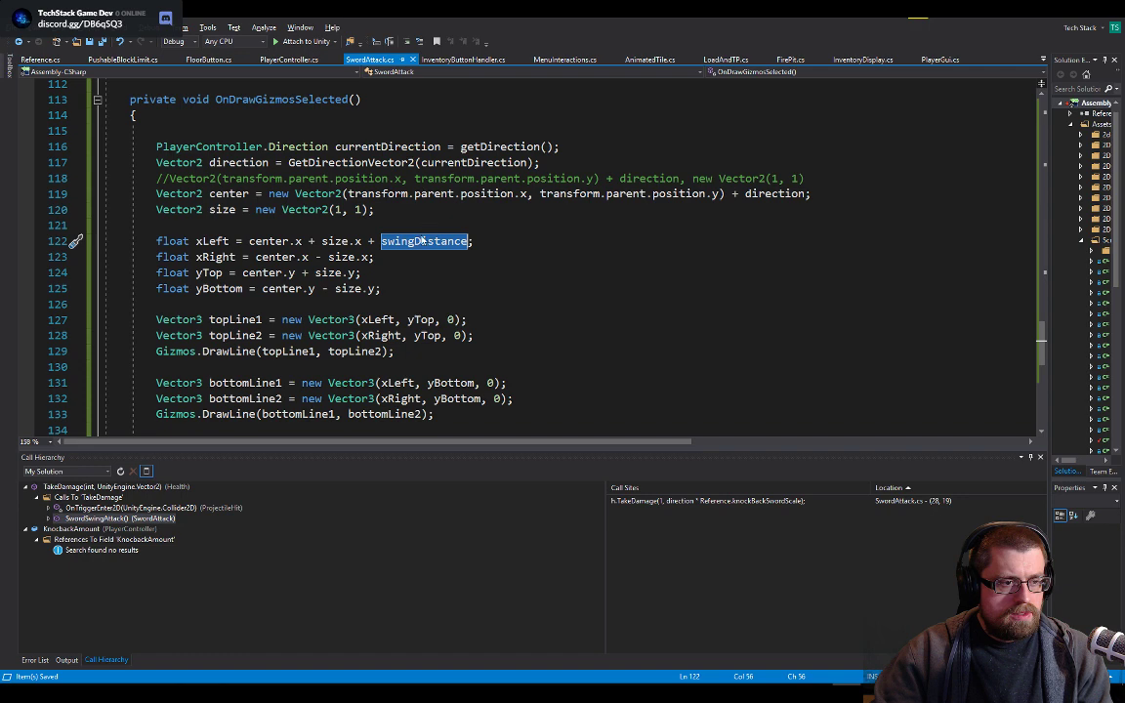
- Return to Unity, shift the hero's X position to about 52.81, and keep Young Hero Character selected so its gizmo box shows
{"action": "key", "text": "alt+Tab"}
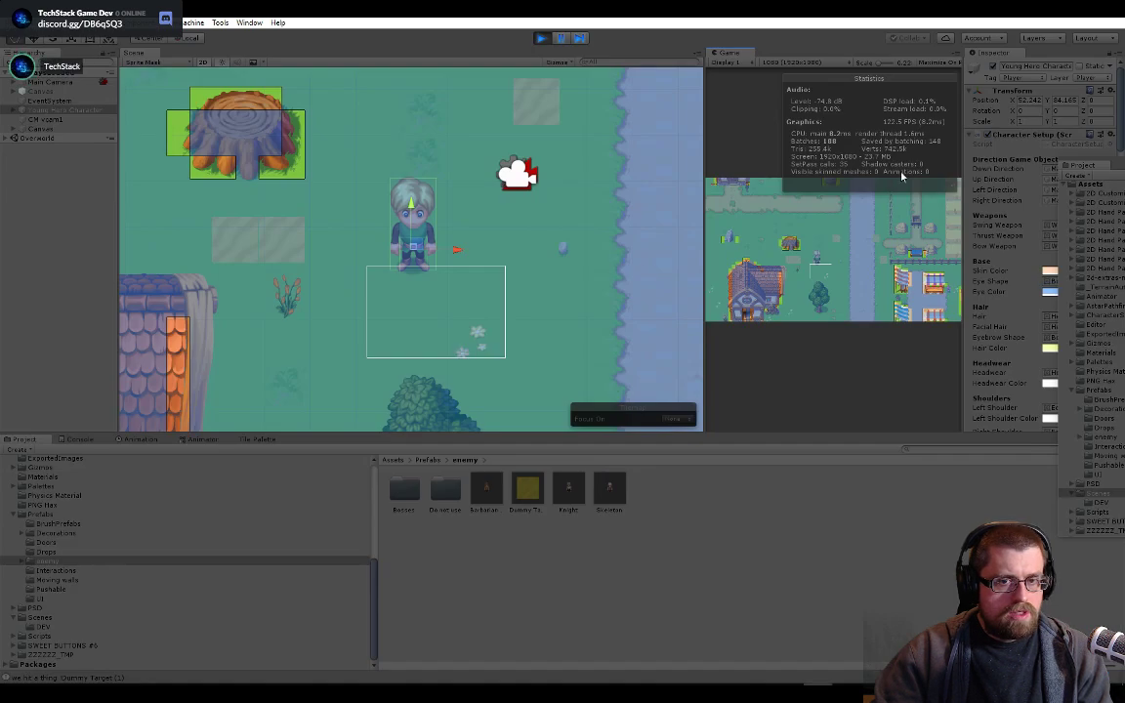
{"action": "left_click_drag", "start_coordinate": [1013, 103], "coordinate": [1022, 101]}
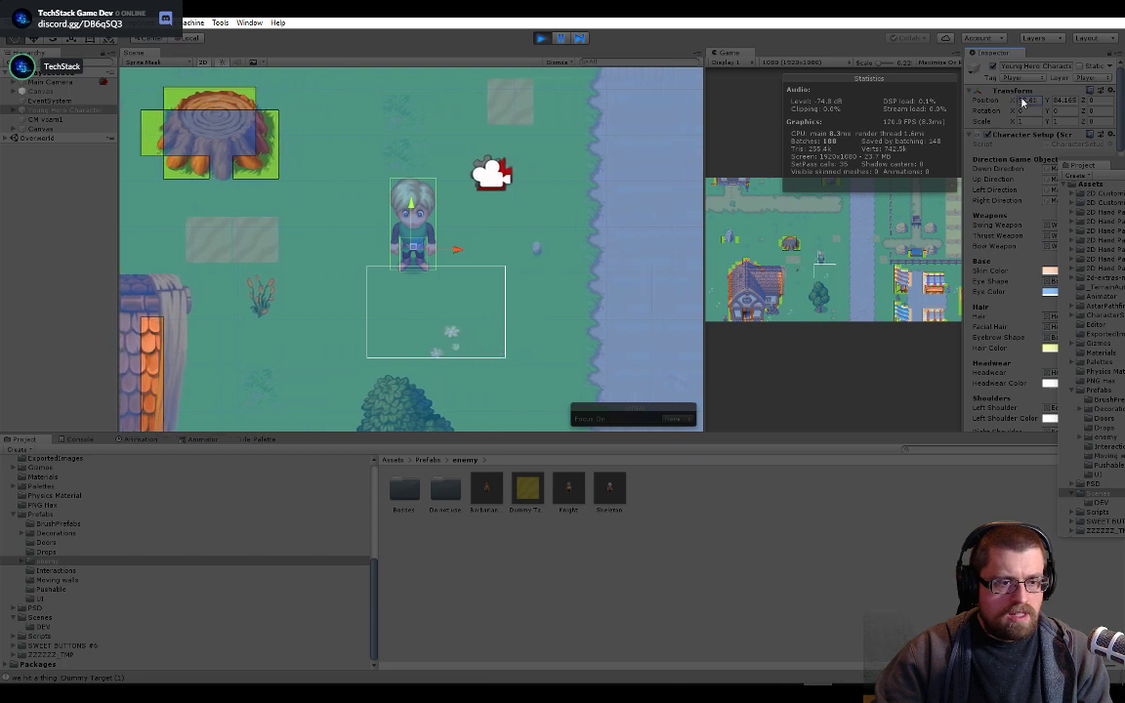
{"action": "left_click", "coordinate": [521, 233]}
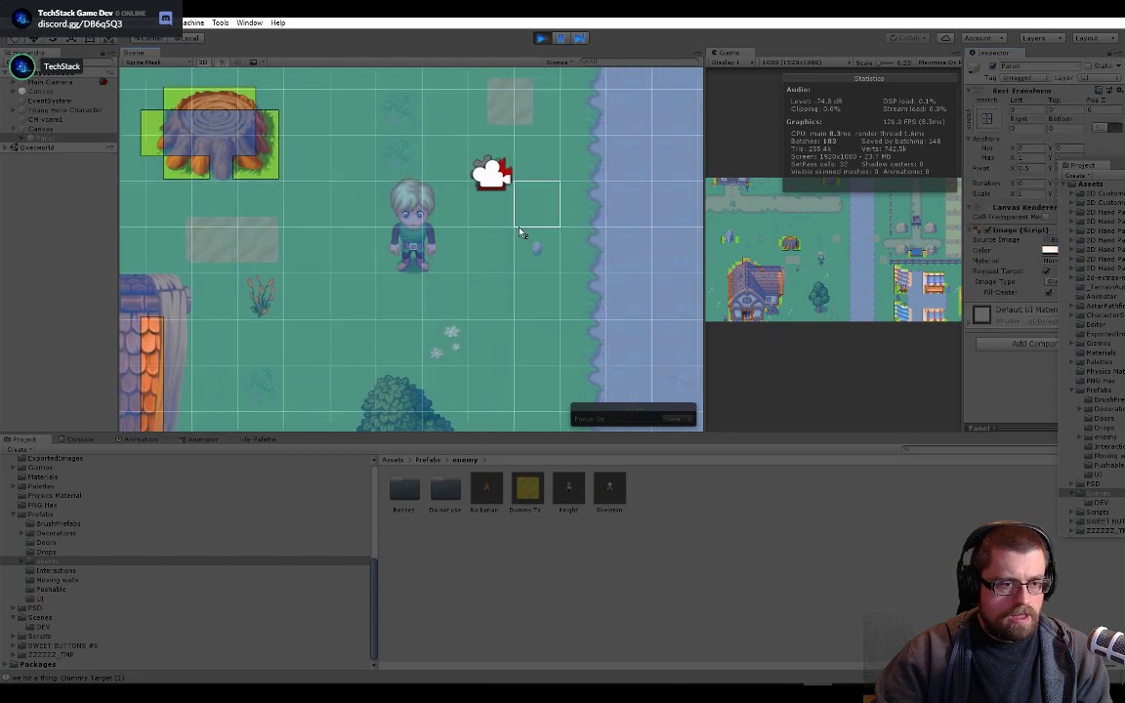
{"action": "left_click", "coordinate": [48, 111]}
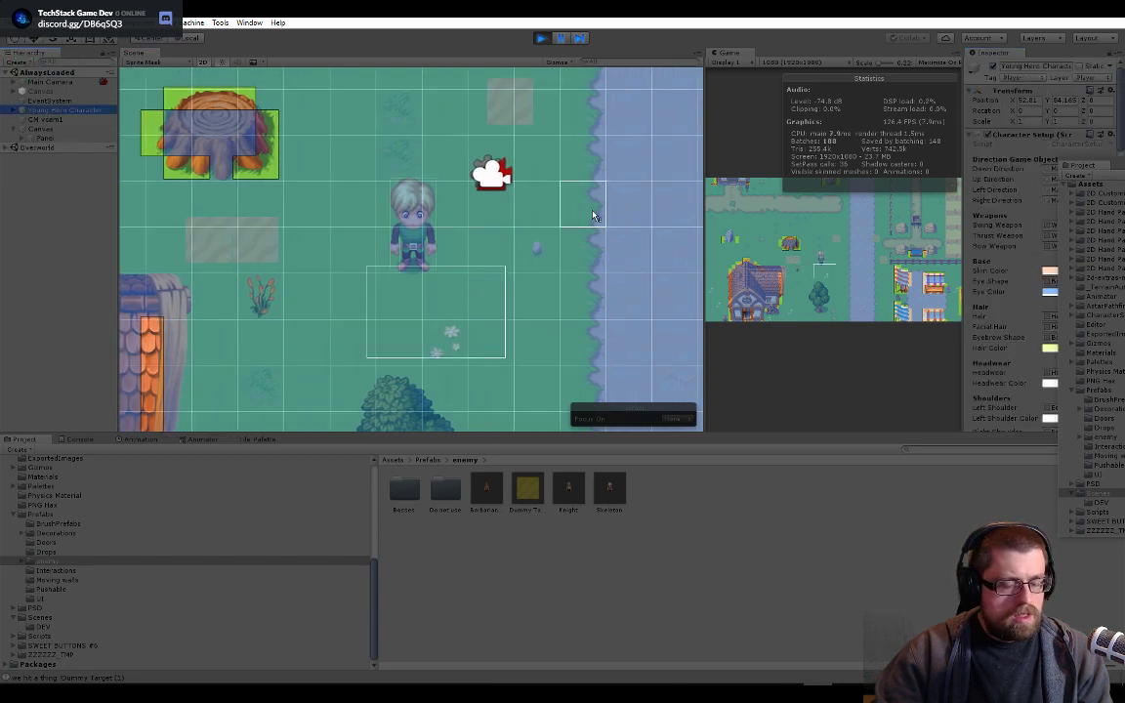
- Try an east-facing sword swing in the running game and walk the hero west to the roof edge below the tree stump
{"action": "left_click", "coordinate": [841, 251]}
{"action": "key", "text": "d"}
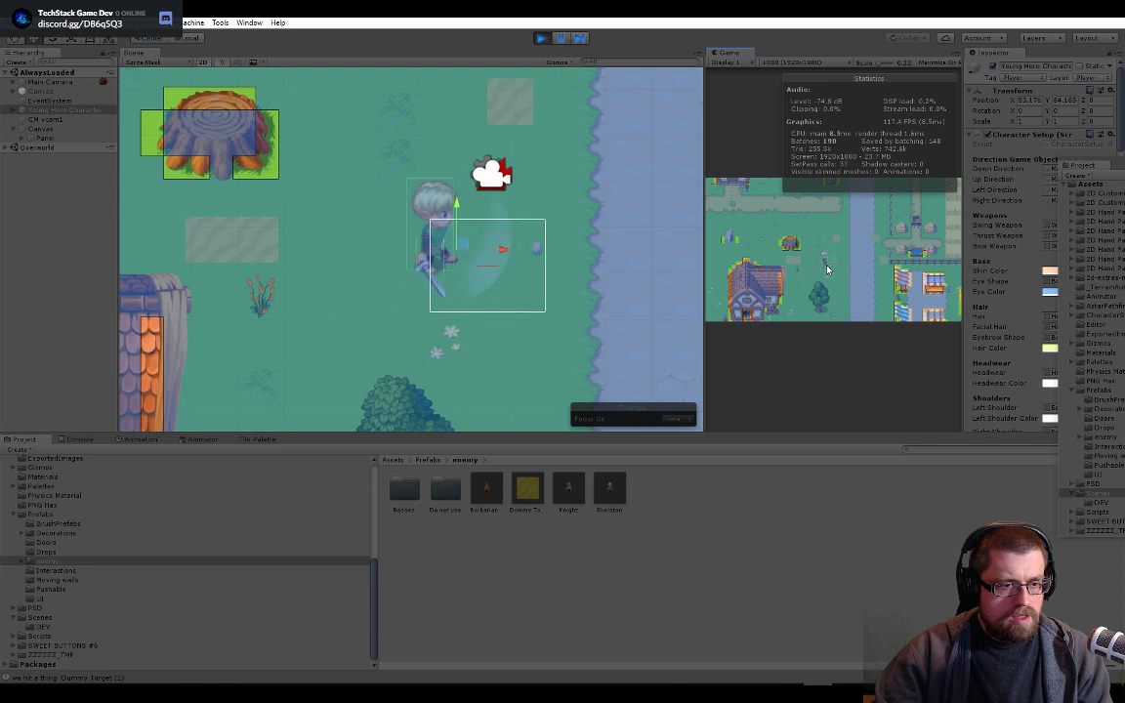
{"action": "key", "text": "a"}
{"action": "key", "text": "s"}
{"action": "key", "text": "a"}
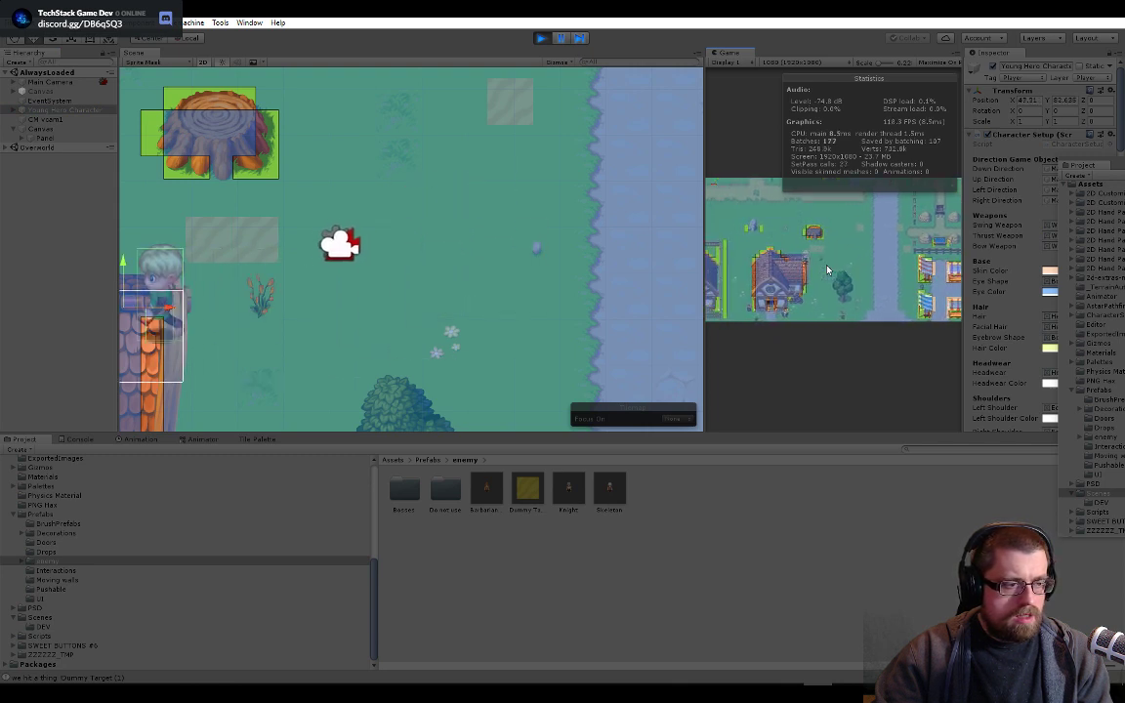
{"action": "key", "text": "w"}
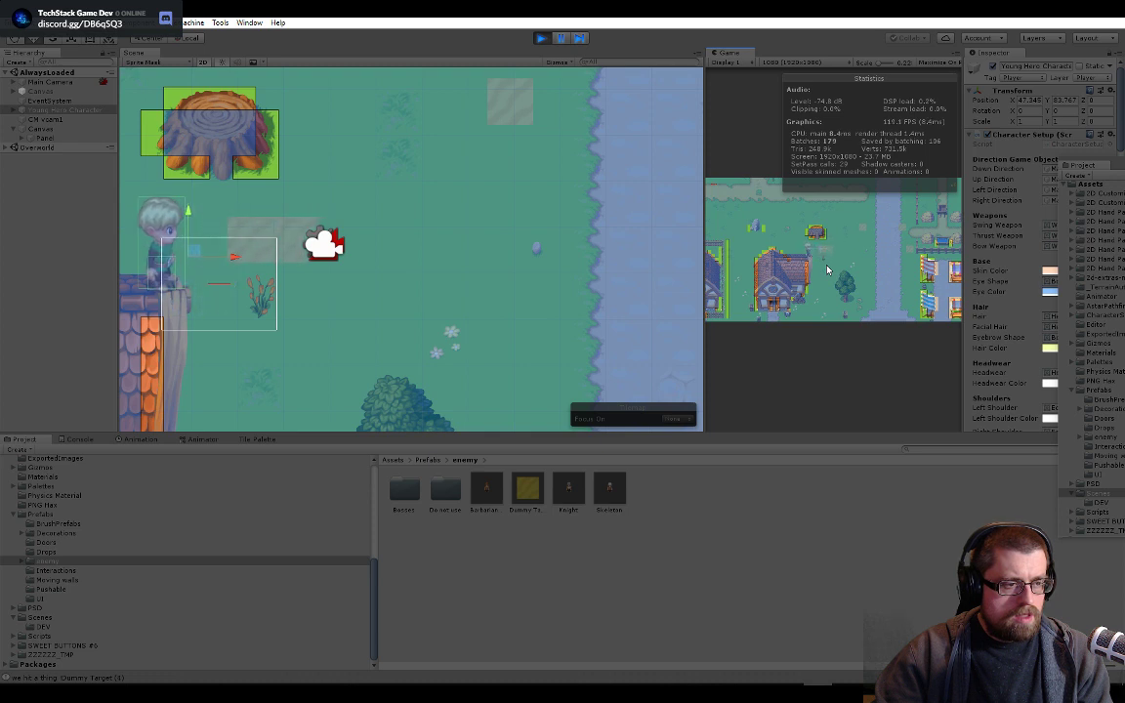
- Swing the sword repeatedly toward the east beside the roof to test hits on the dummy target against the gizmo box
{"action": "key", "text": "space"}
{"action": "key", "text": "space"}
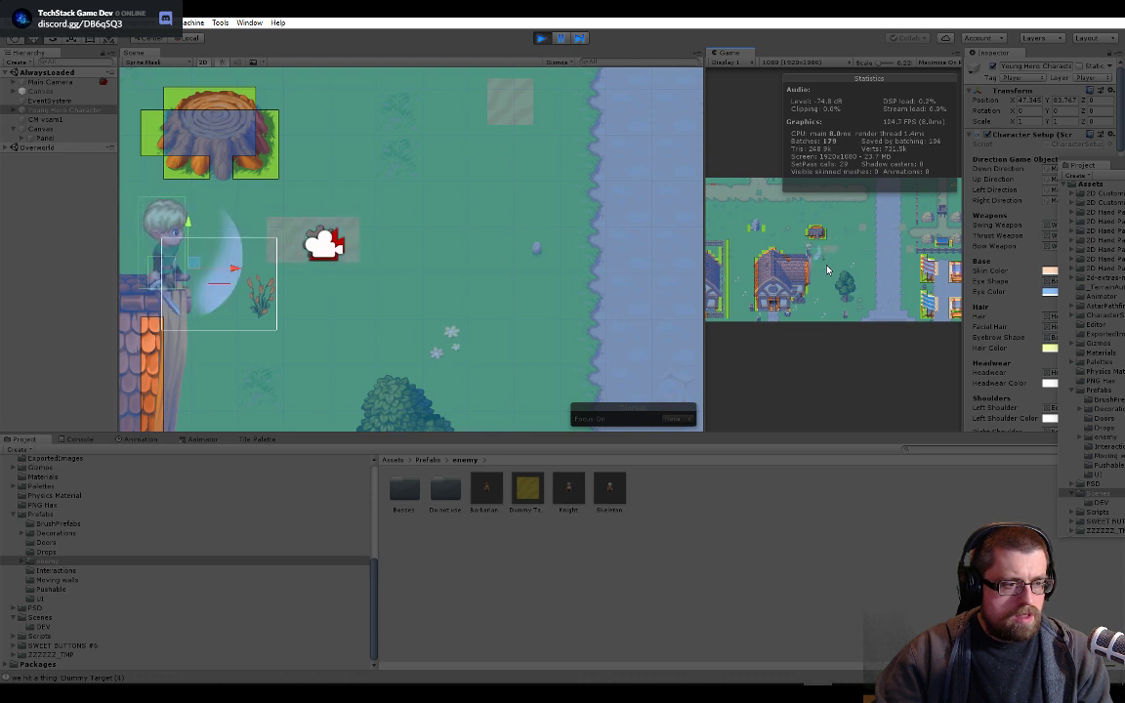
{"action": "key", "text": "space"}
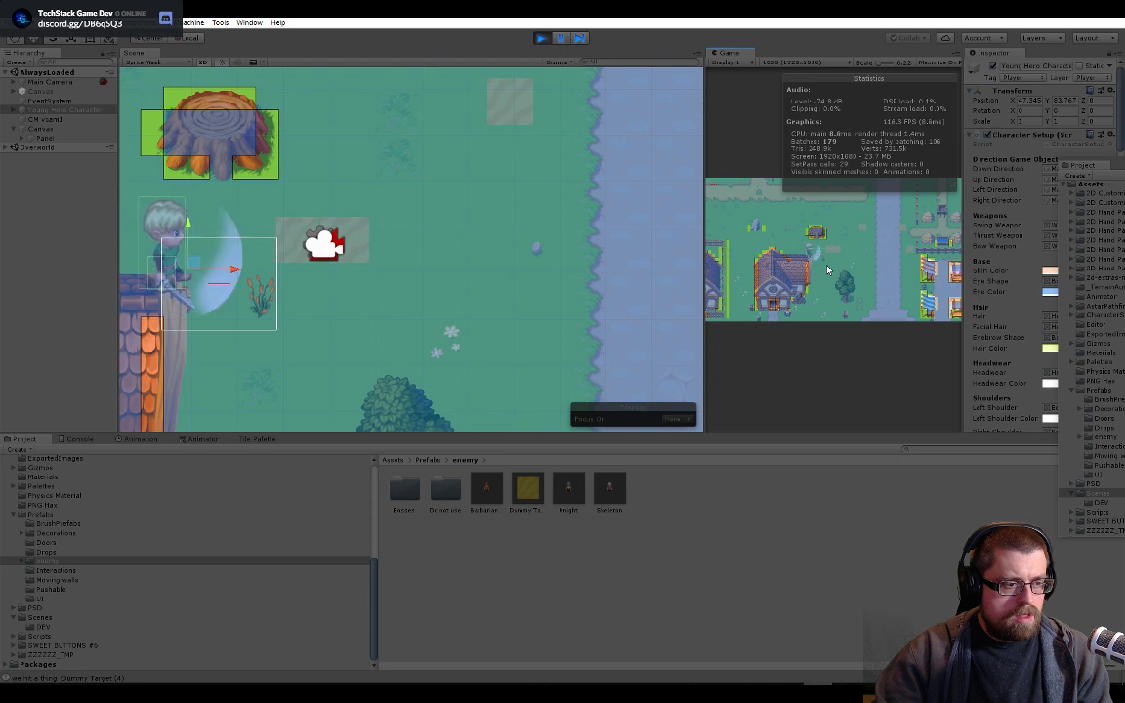
{"action": "key", "text": "w"}
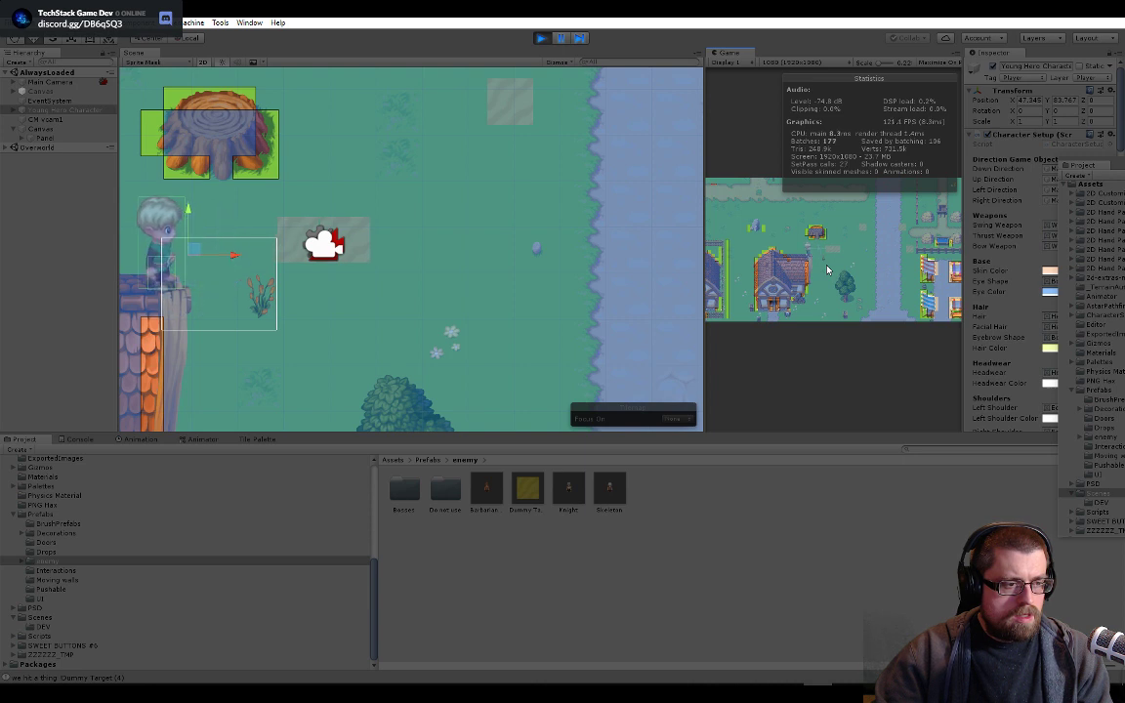
{"action": "key", "text": "space"}
{"action": "key", "text": "space"}
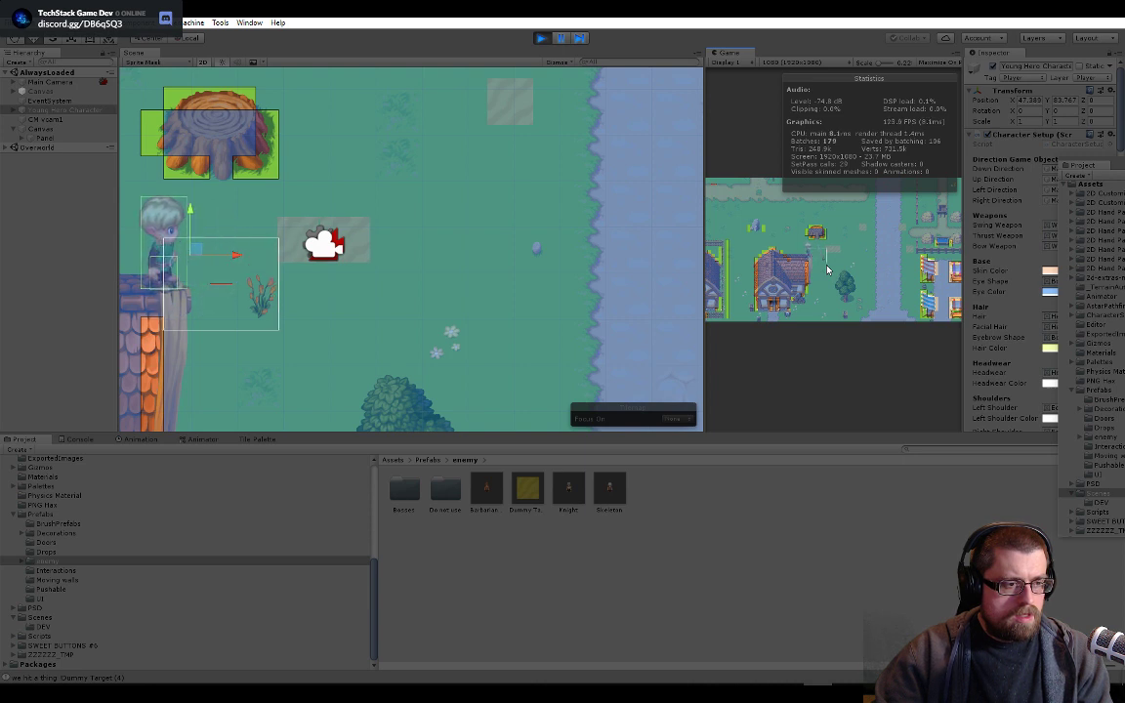
- Nudge the hero east to compare the gizmo box's edge with the dummy target, and exit Play mode
{"action": "key", "text": "d"}
{"action": "key", "text": "d"}
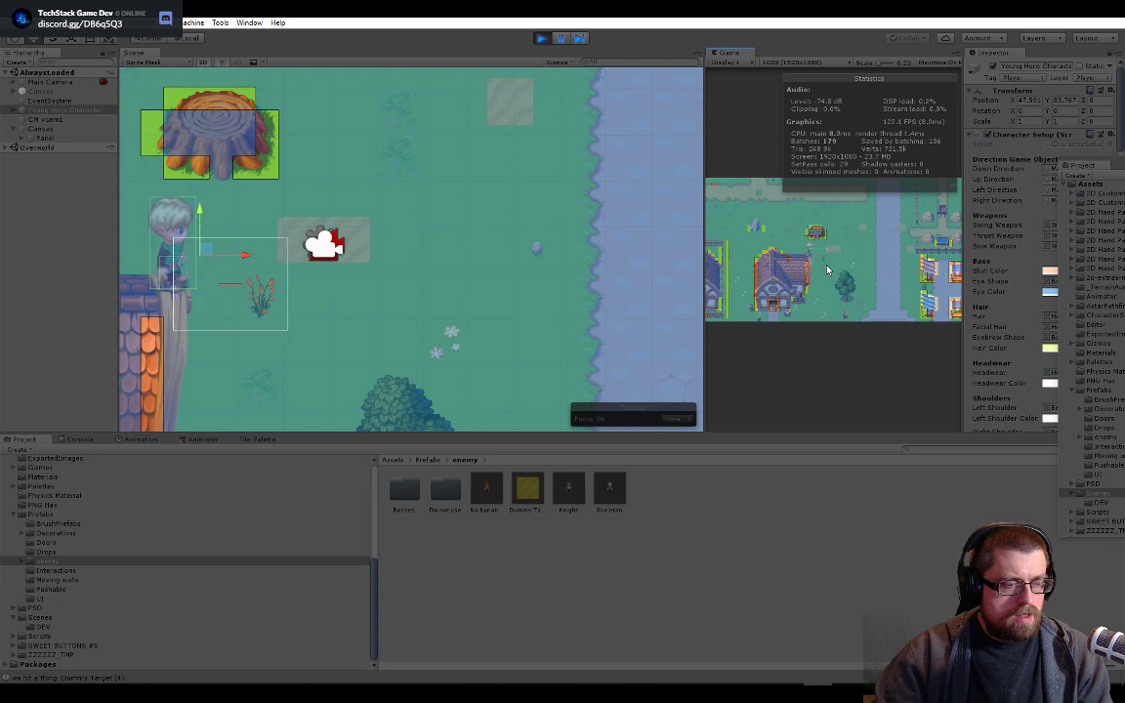
{"action": "key", "text": "d"}
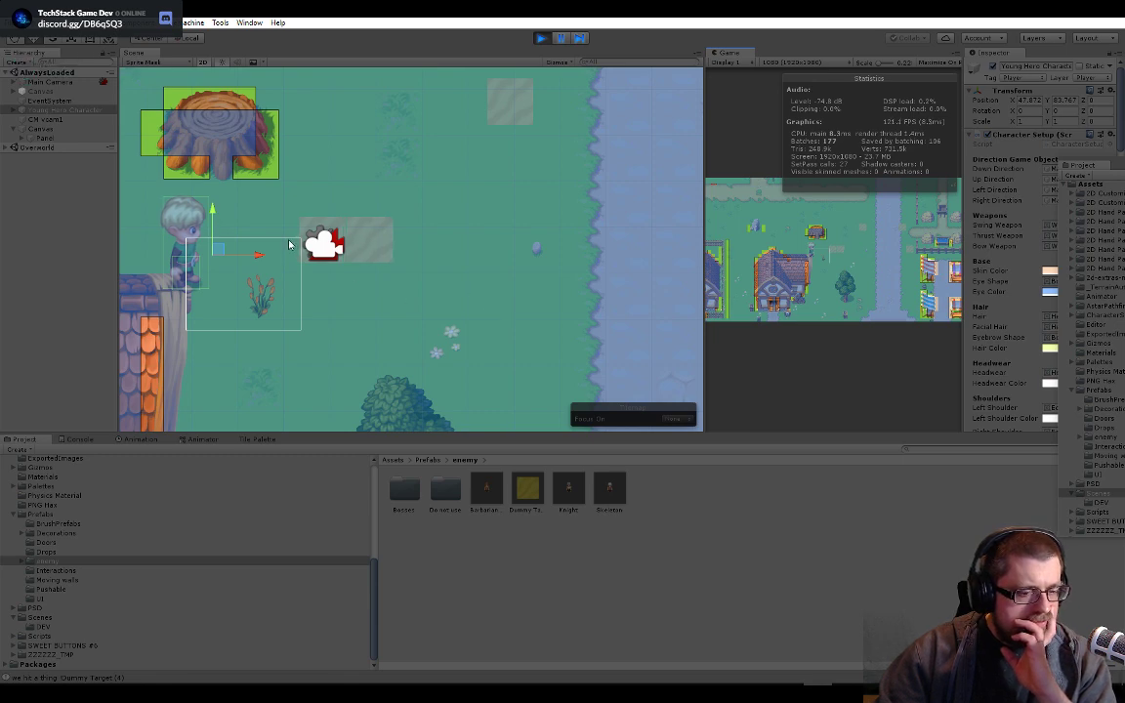
{"action": "left_click", "coordinate": [542, 39]}
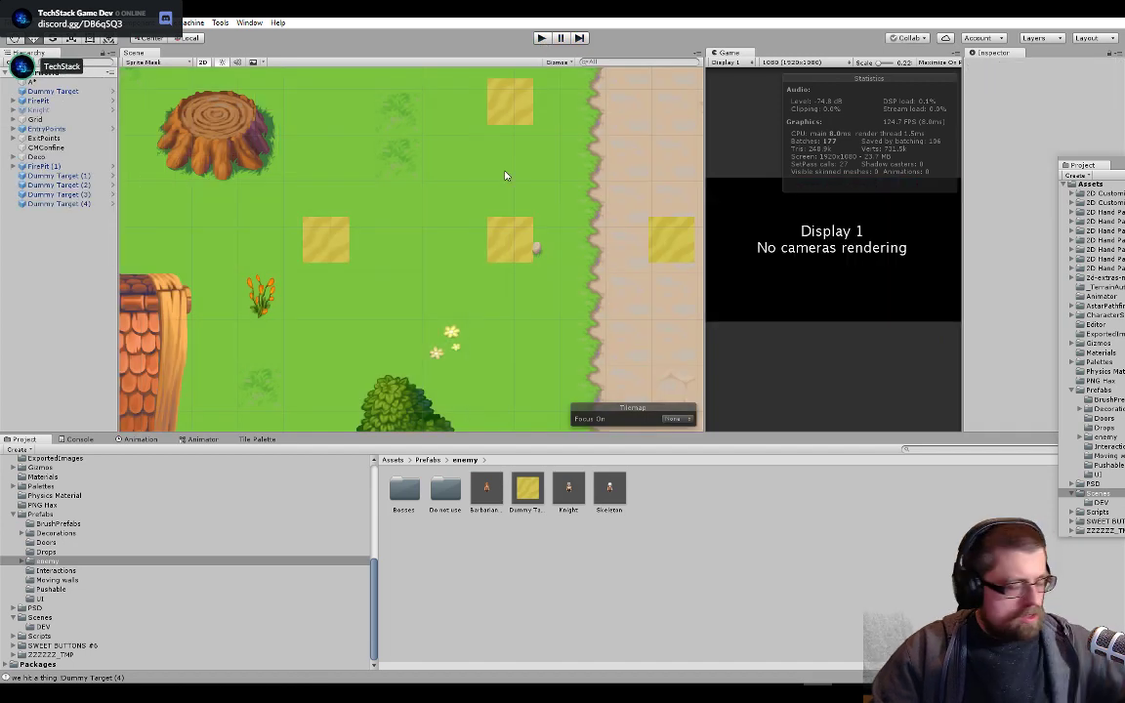